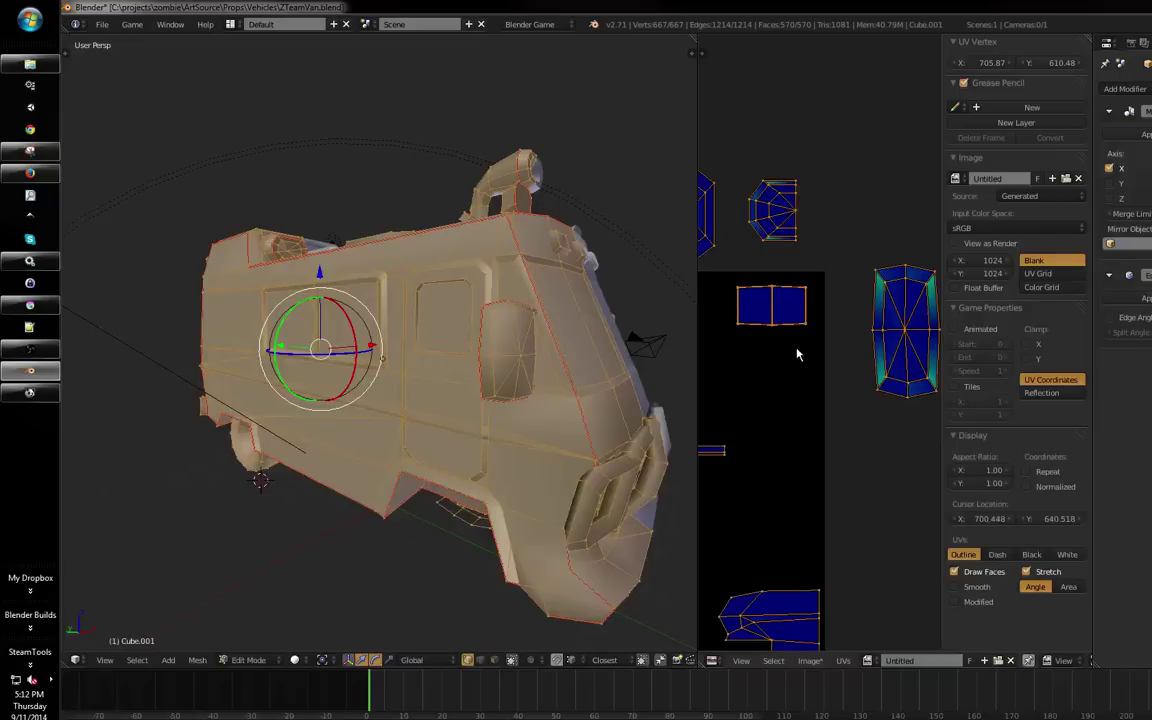
Select the side mirror's UV island outside the texture area and move it farther down alongside the texture's right edge
key(ctrl+Up)
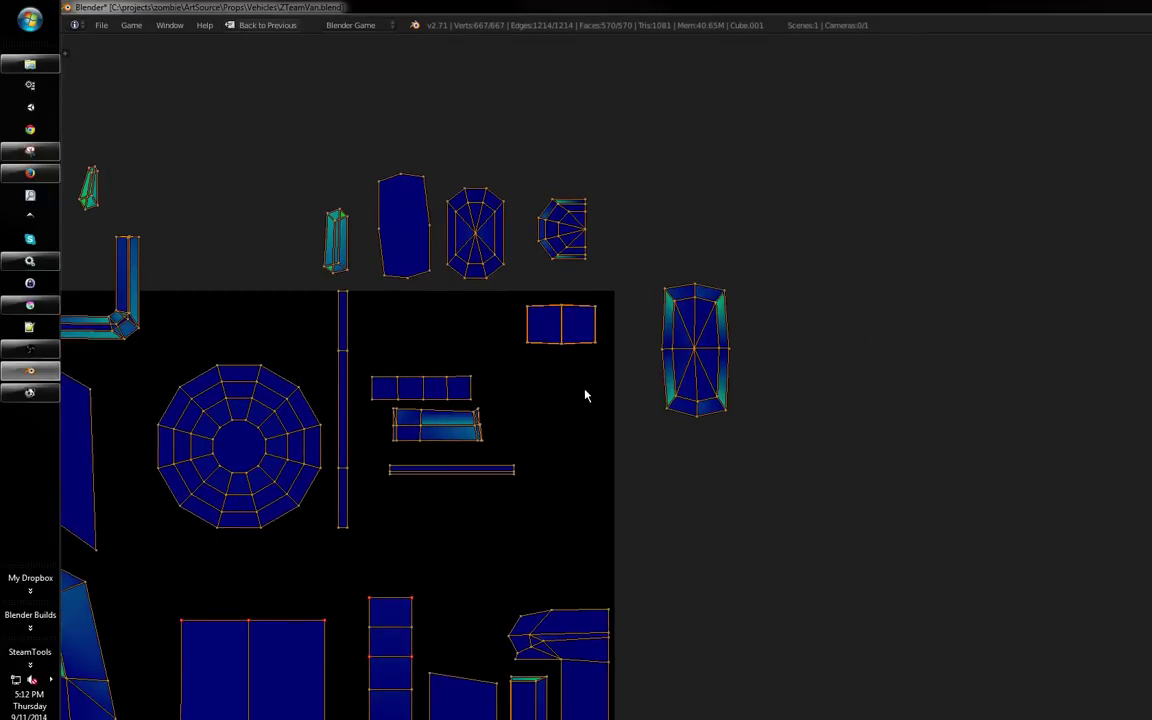
key(ctrl+Up)
drag(520, 398, 826, 335)
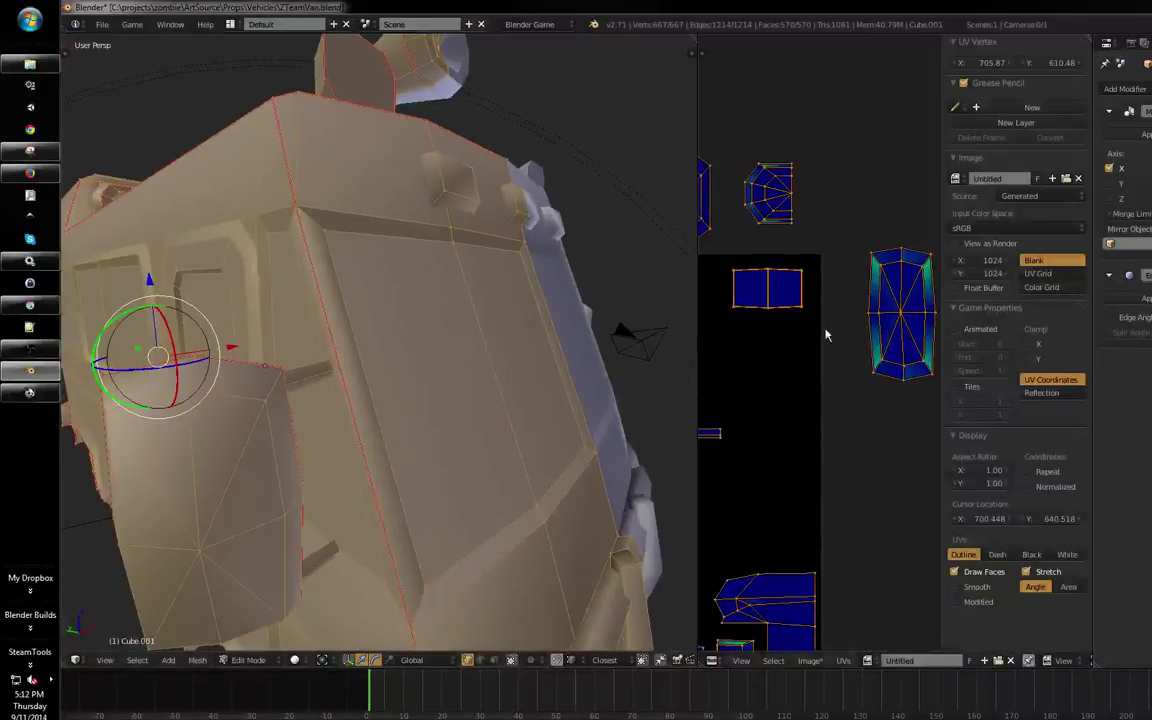
key(ctrl+Up)
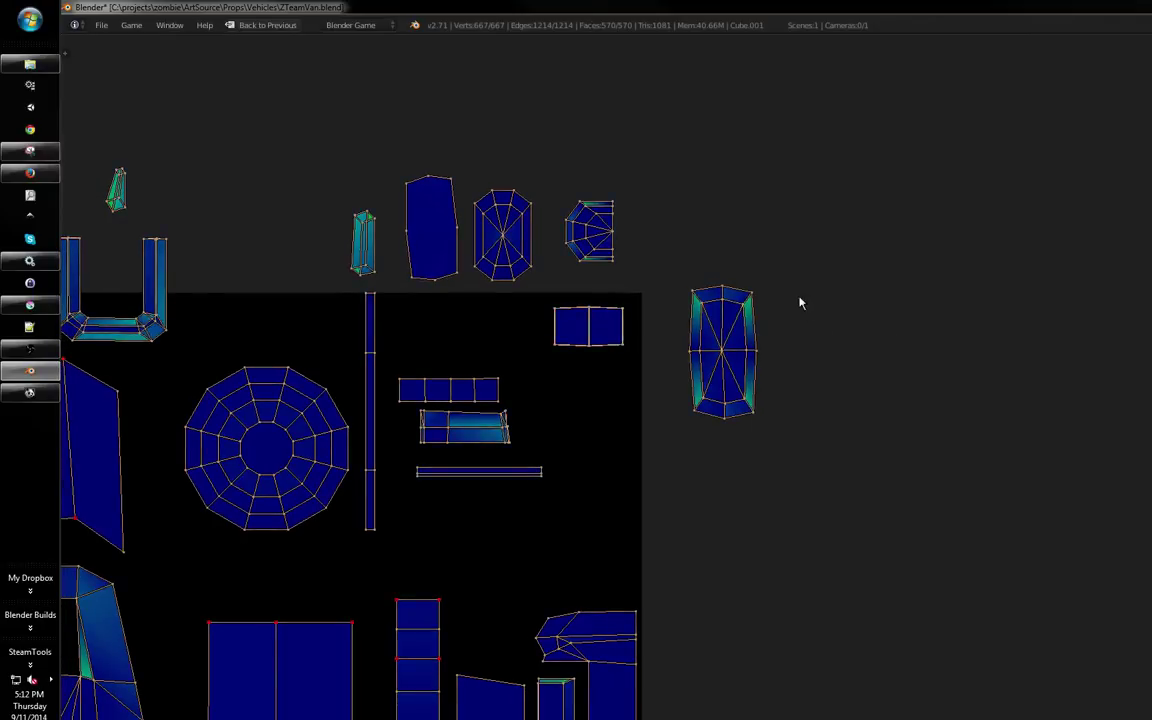
key(b)
drag(797, 260, 663, 452)
scroll(740, 350, down, 3)
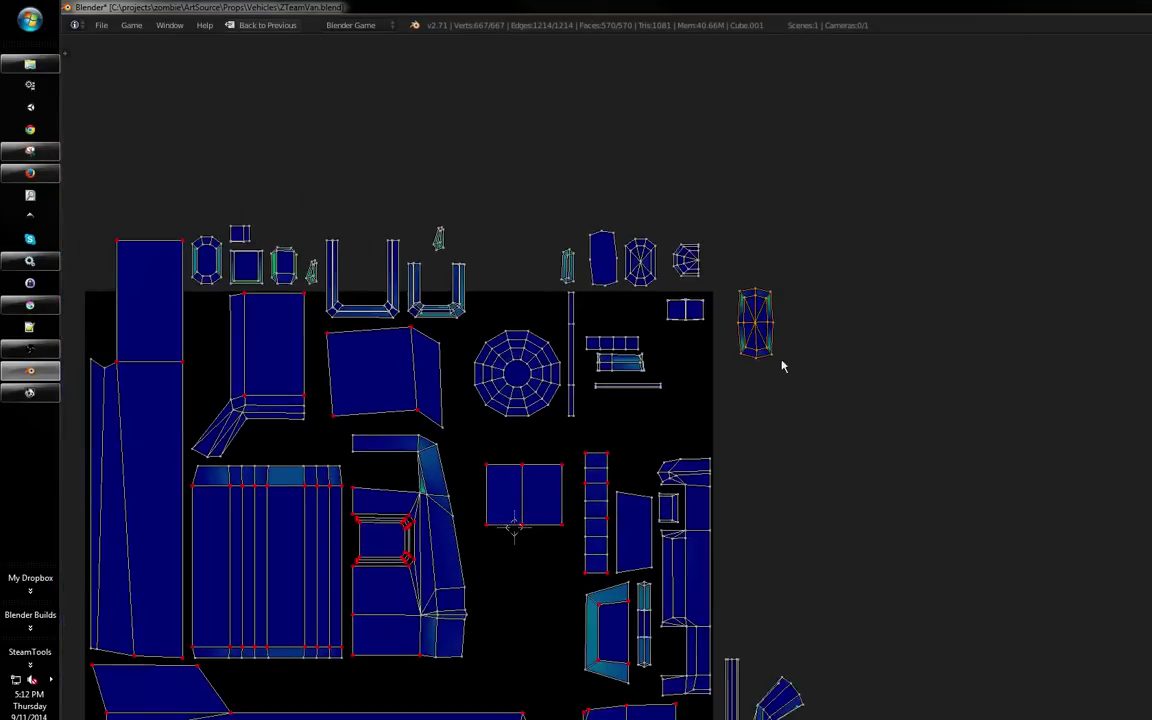
scroll(775, 390, up, 2)
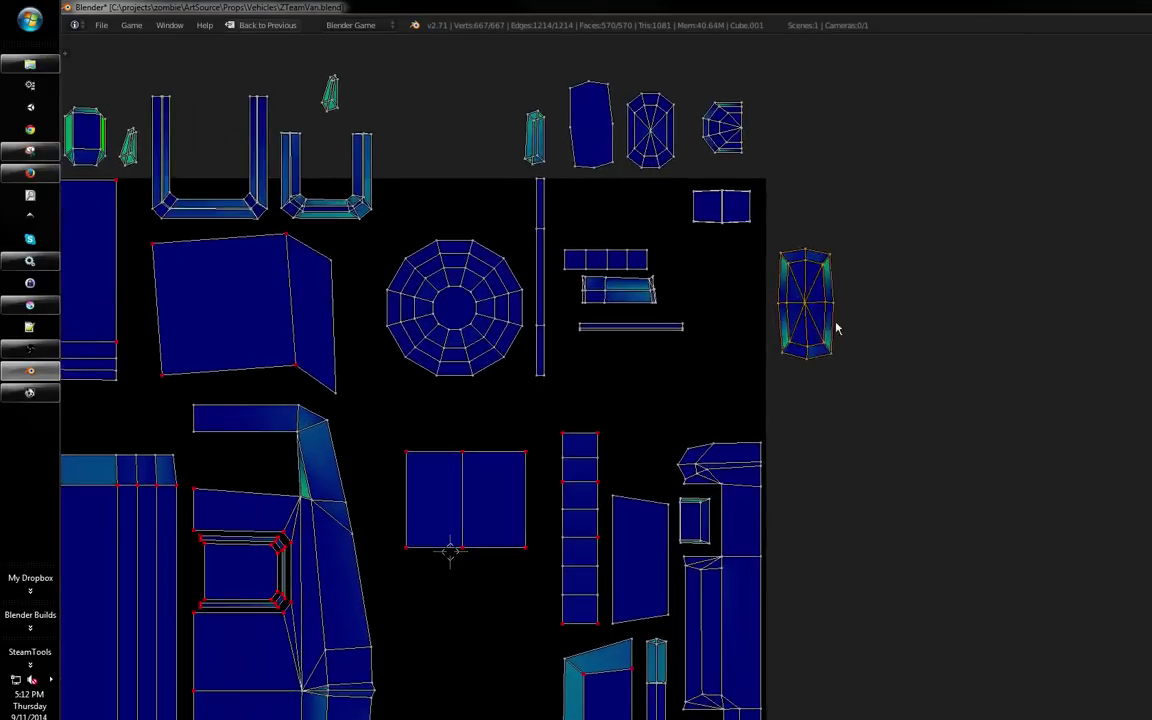
scroll(790, 390, down, 3)
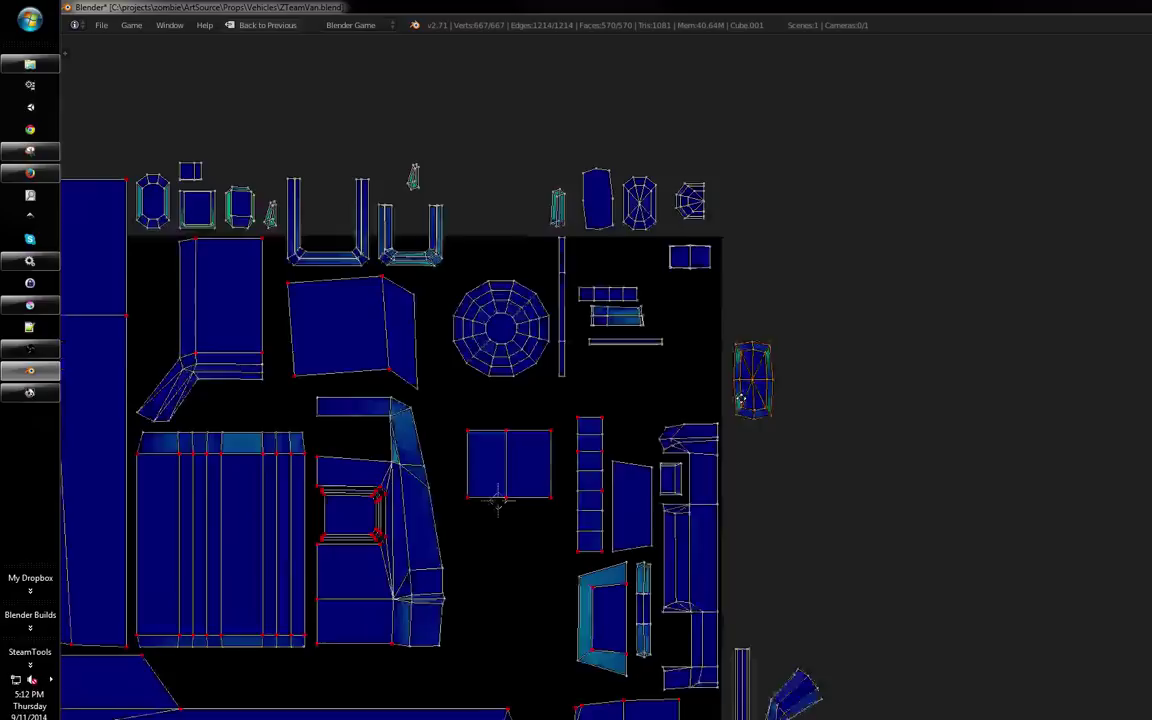
drag(828, 317, 776, 381)
drag(782, 332, 692, 404)
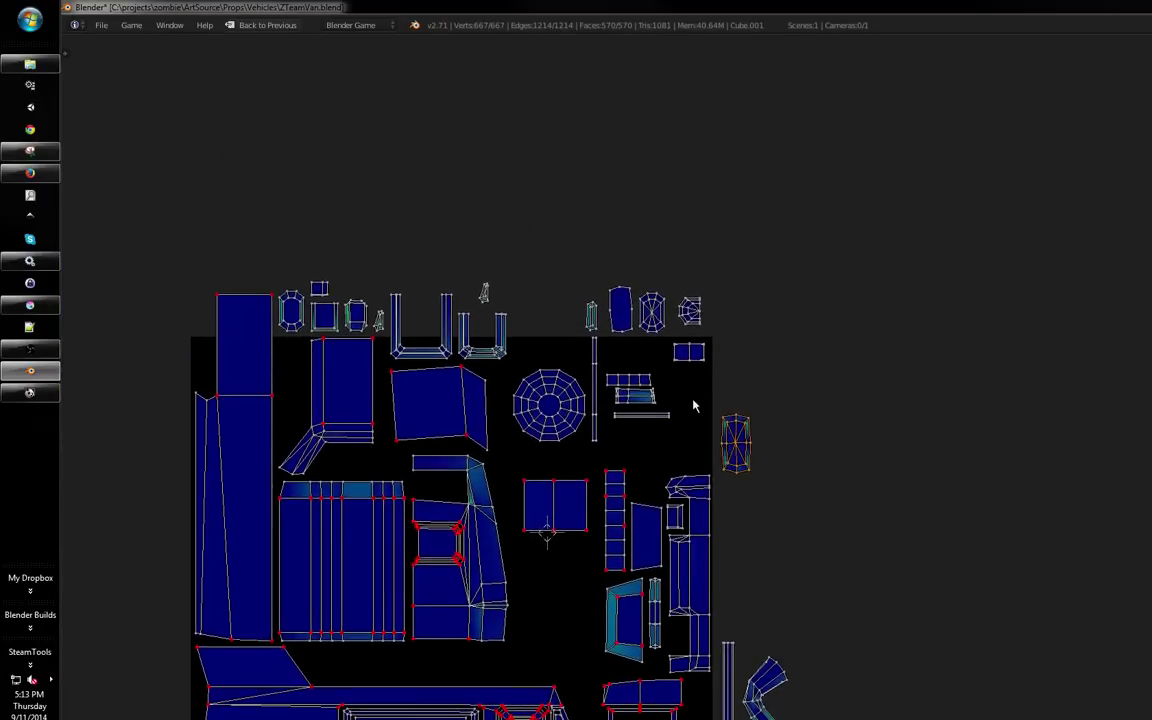
Isolate the faces of the relocated UV island to identify which part of the van they cover
scroll(738, 337, up, 2)
key(ctrl+Up)
drag(592, 361, 582, 380)
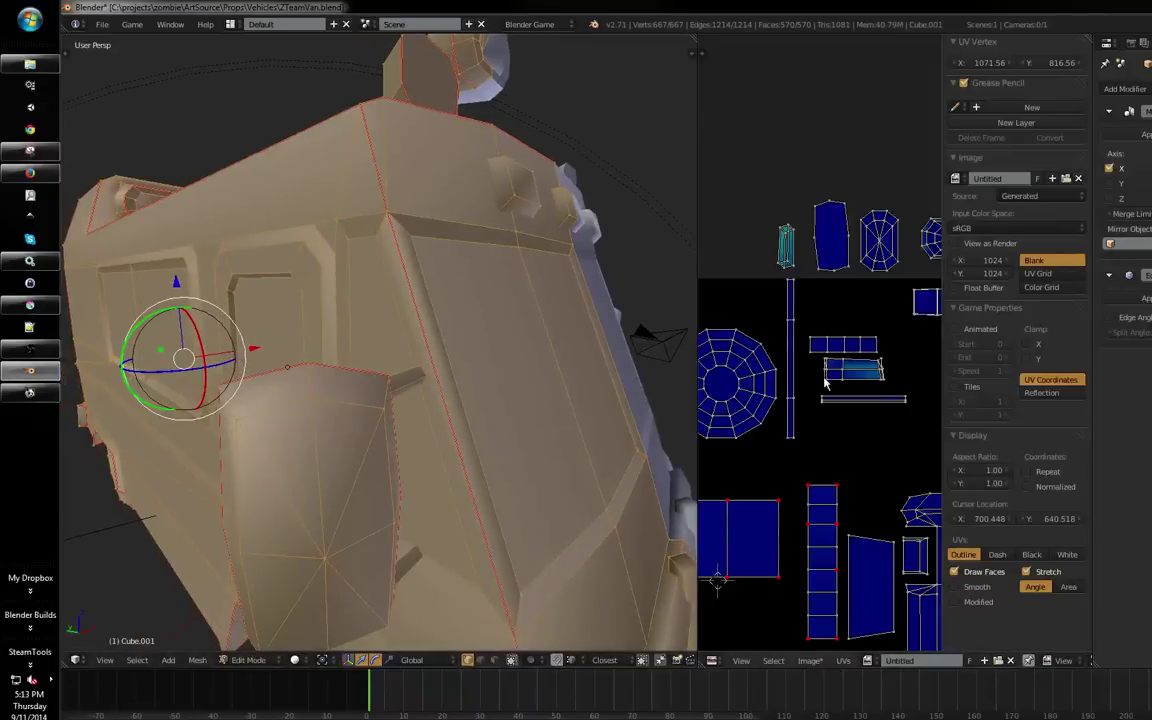
drag(870, 387, 833, 375)
key(shift+h)
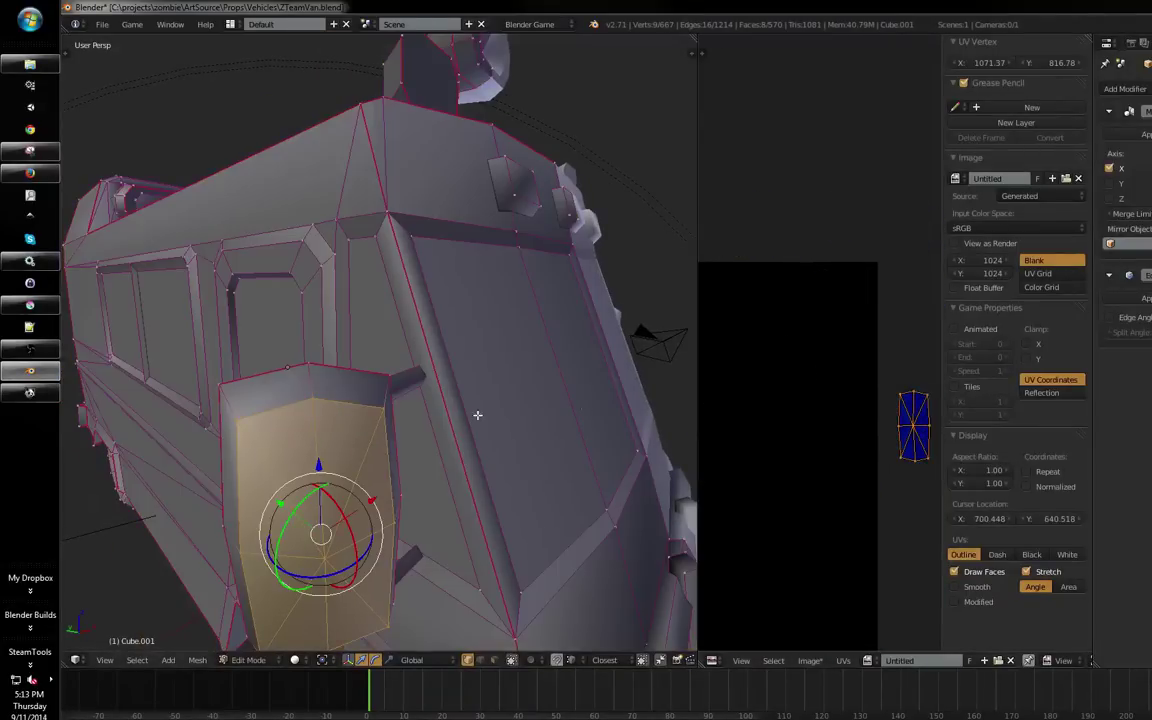
Bring back the whole mesh selection and look over the UV islands around the upper edge of the texture area
drag(477, 414, 527, 393)
key(a)
key(a)
key(a)
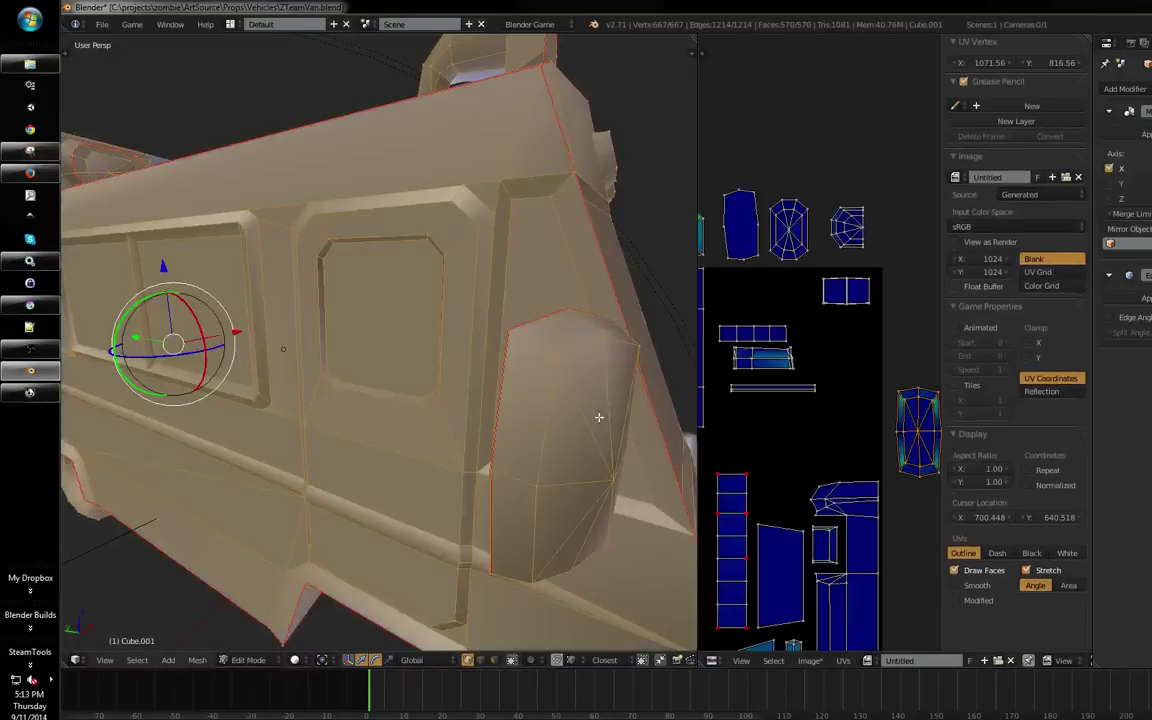
scroll(770, 317, down, 2)
key(ctrl+Up)
scroll(519, 250, up, 5)
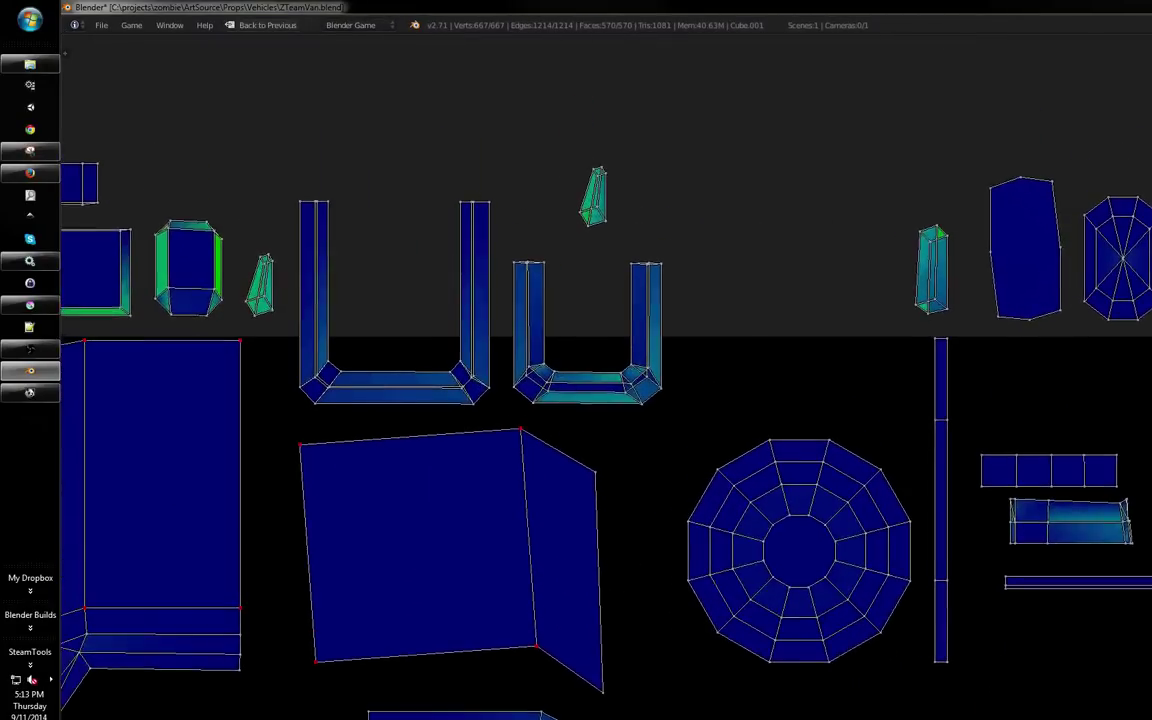
drag(673, 276, 695, 306)
drag(545, 360, 776, 342)
scroll(817, 335, down, 6)
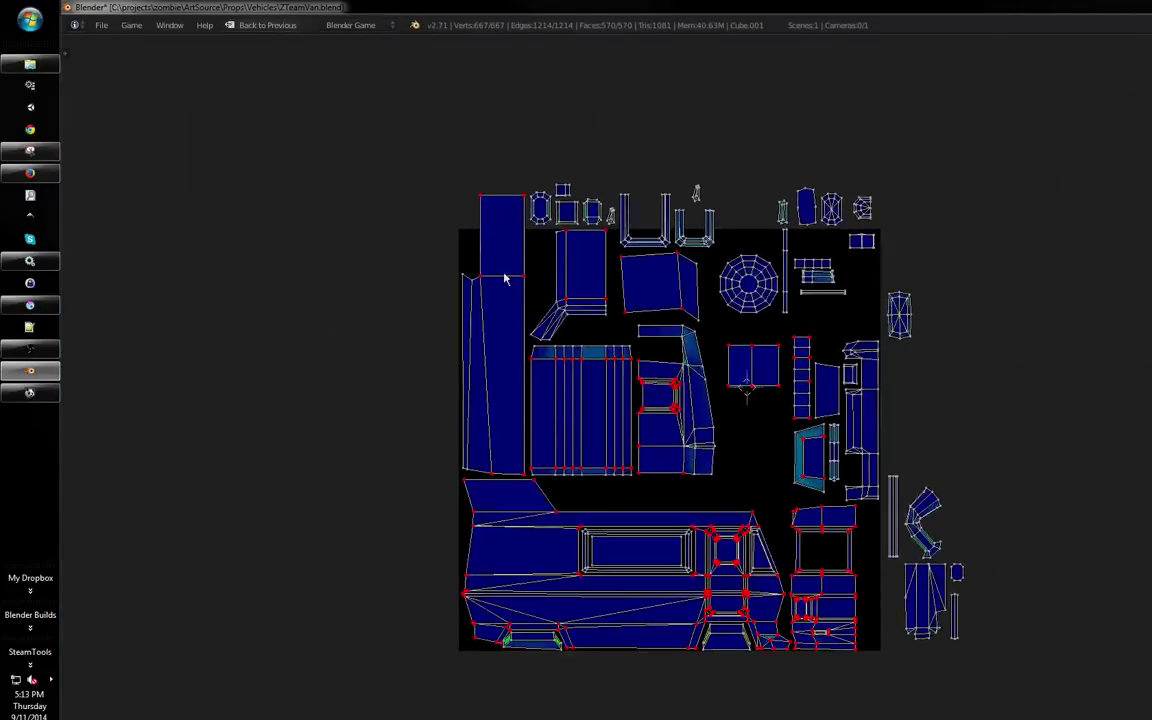
Try to shorten the tall strip island by moving its upper edge vertically, and check those faces on the van
drag(517, 283, 592, 294)
key(b)
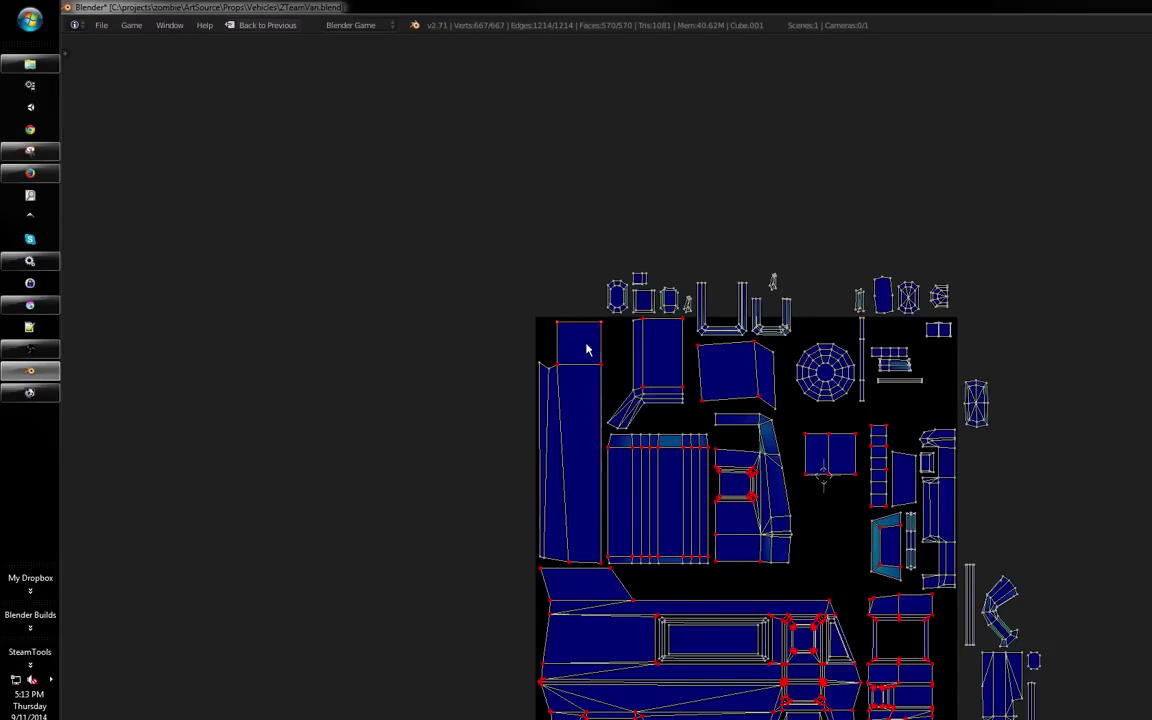
drag(574, 399, 632, 437)
key(g)
key(y)
click(422, 416)
drag(422, 416, 373, 452)
key(shift+space)
drag(355, 368, 502, 371)
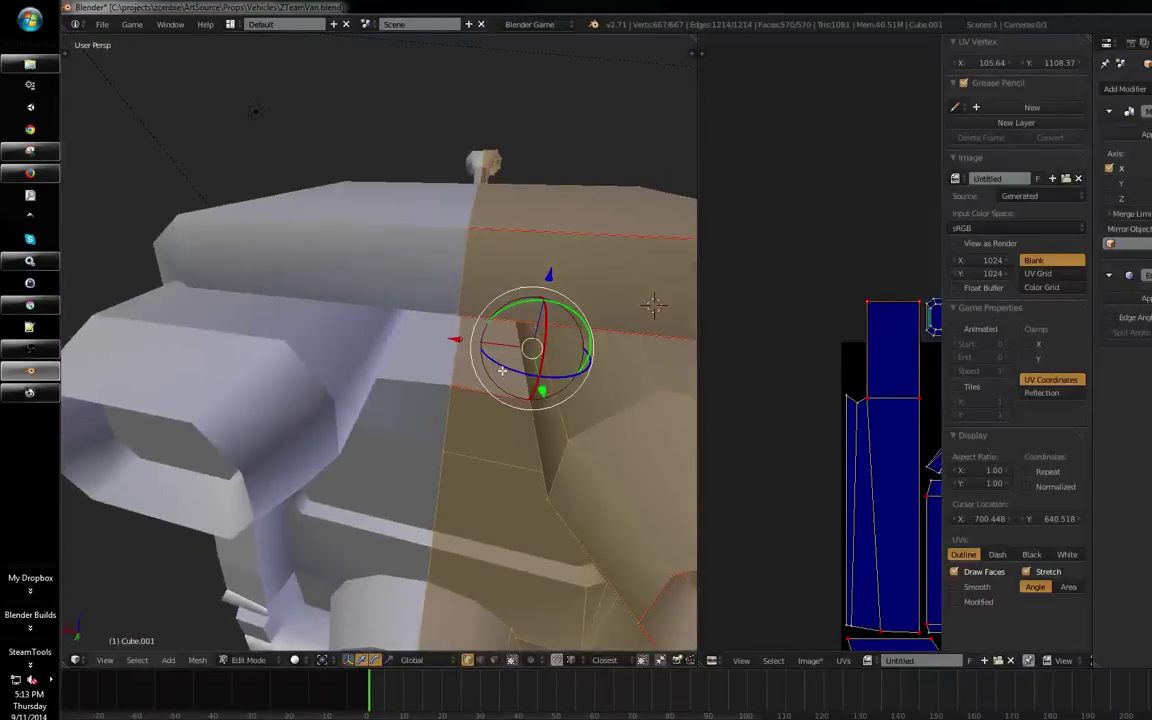
Lower the tall strip island's upper edge so the island fits inside the texture area, and save the file
key(shift+space)
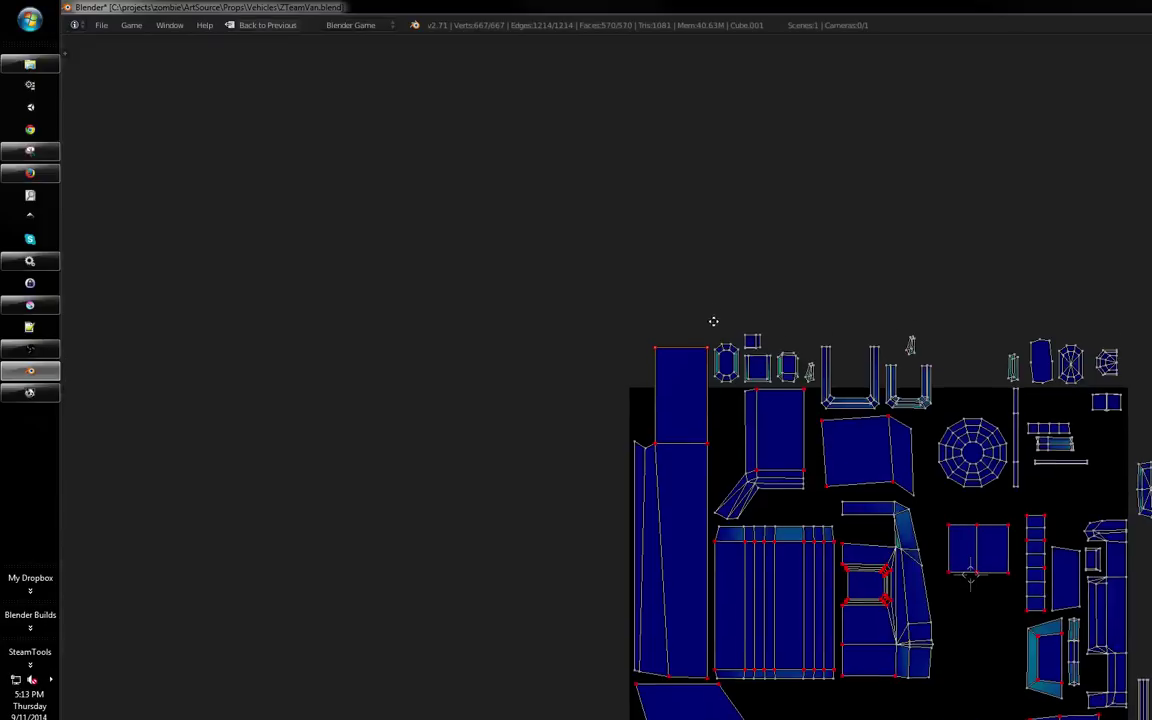
key(b)
drag(627, 315, 511, 281)
scroll(512, 305, right, 4)
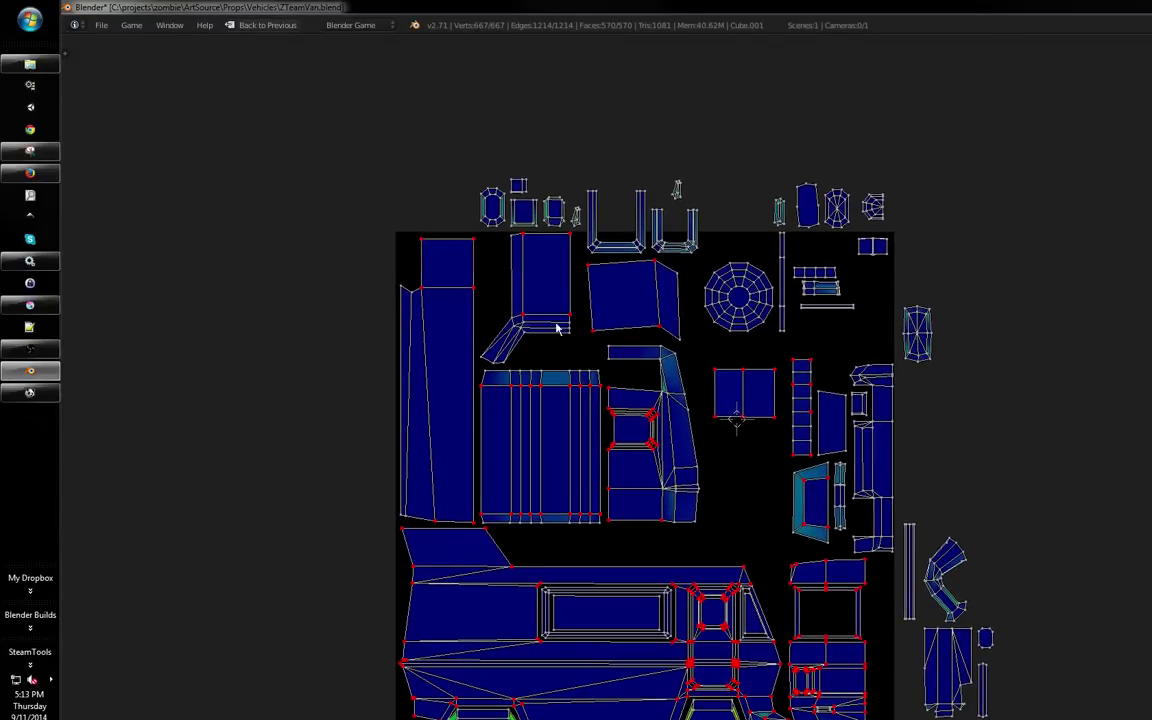
scroll(650, 360, down, 6)
scroll(690, 335, right, 5)
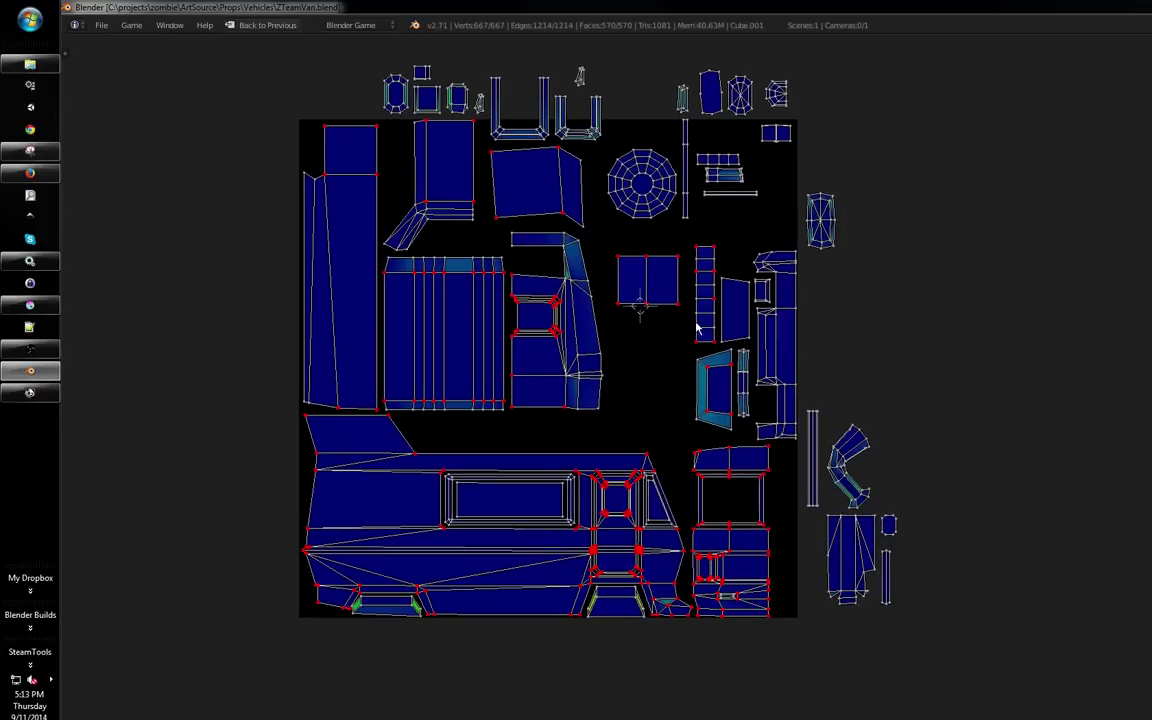
Review the full UV layout with all islands selected, and save over ZTeamVan.blend
key(a)
key(b)
key(Escape)
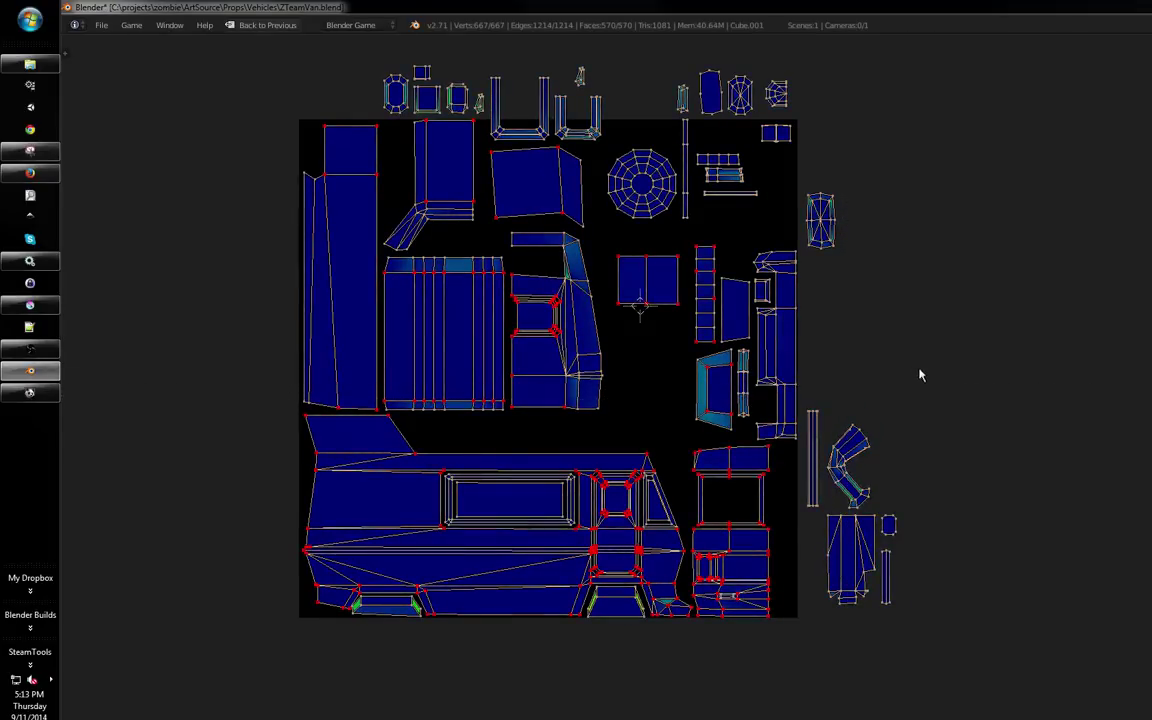
drag(747, 319, 737, 319)
scroll(738, 320, left, 2)
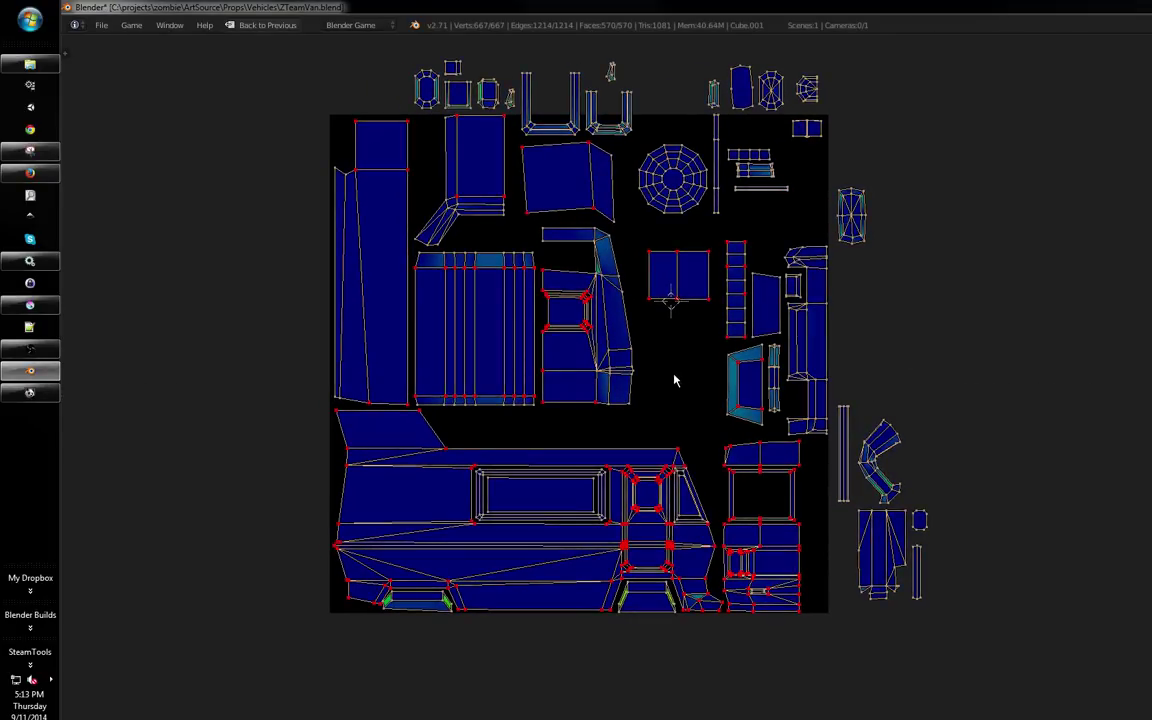
scroll(674, 378, up, 2)
scroll(669, 339, down, 1)
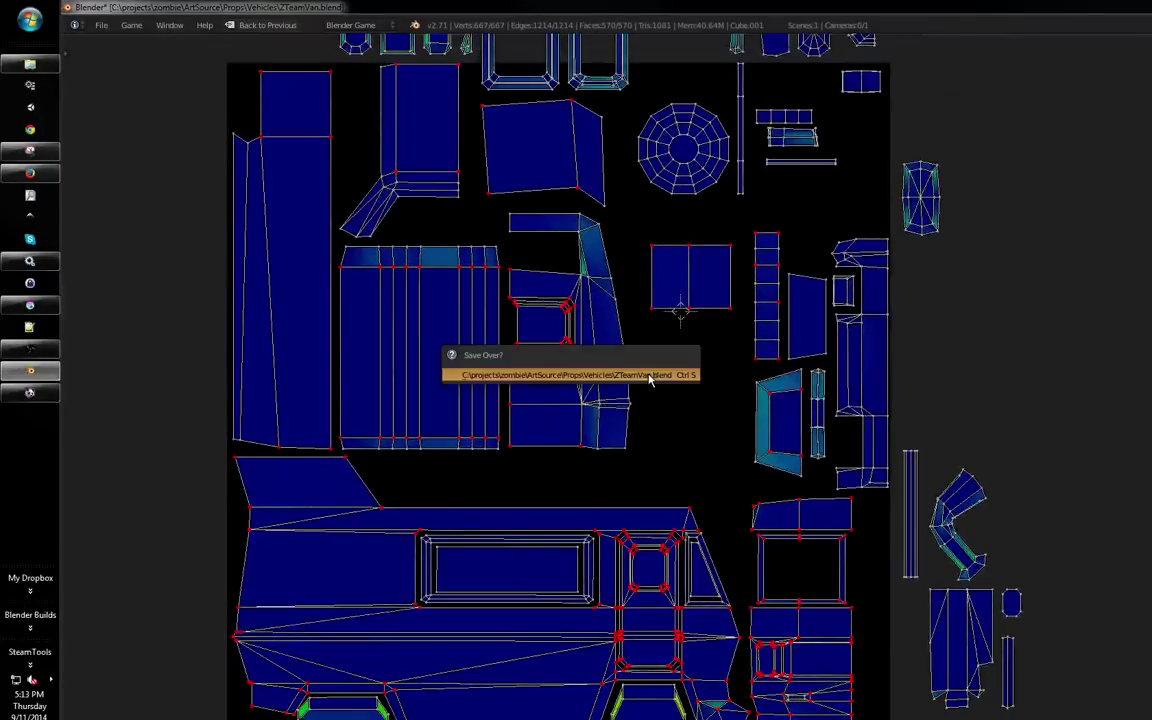
drag(563, 452, 540, 416)
Try to pack all UV islands into the texture area with Pack Islands, and undo the packing
click(214, 718)
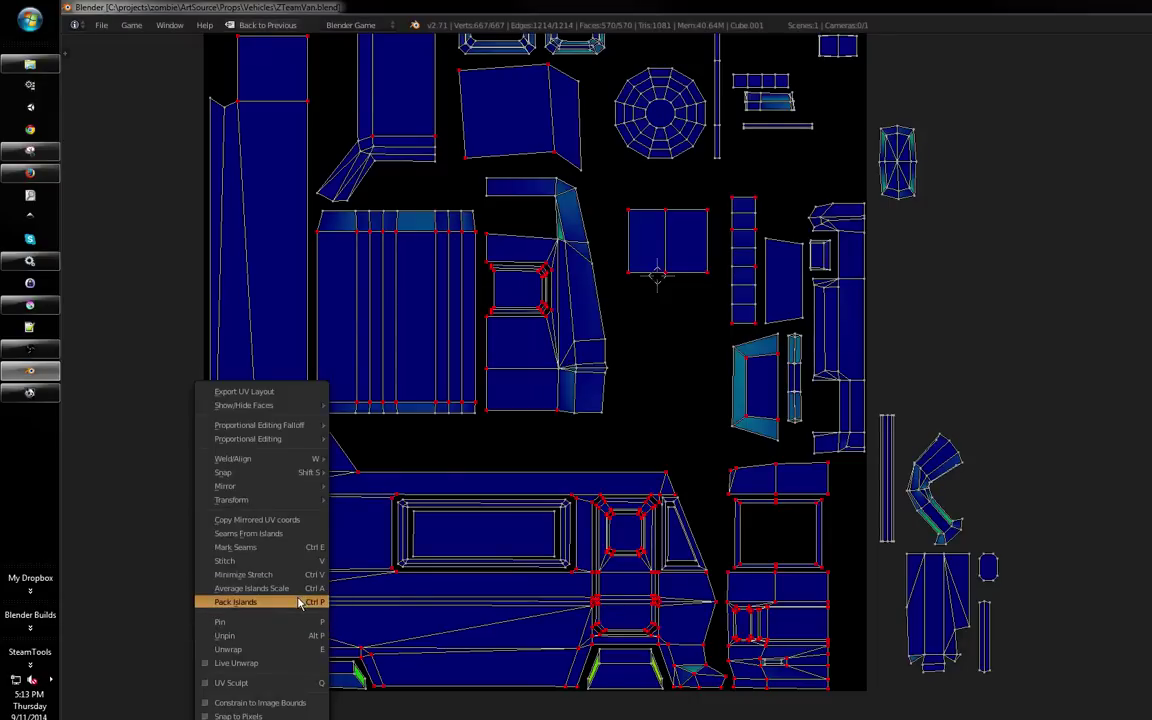
click(299, 603)
click(214, 718)
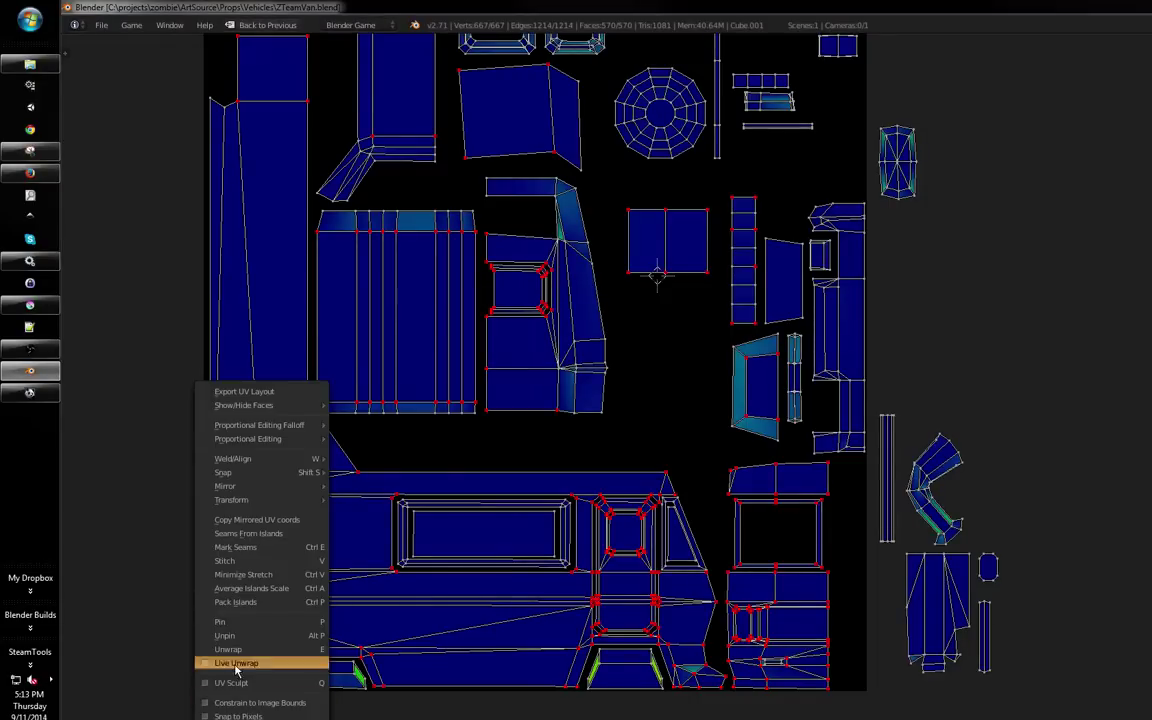
click(255, 604)
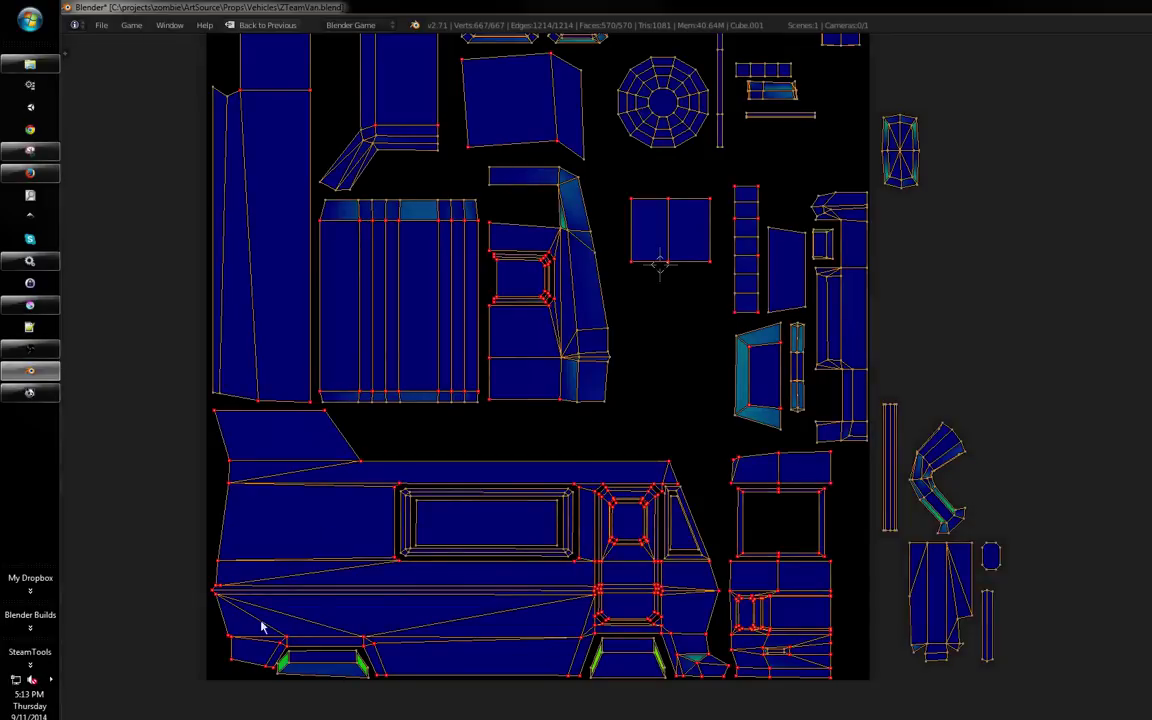
click(214, 718)
click(258, 604)
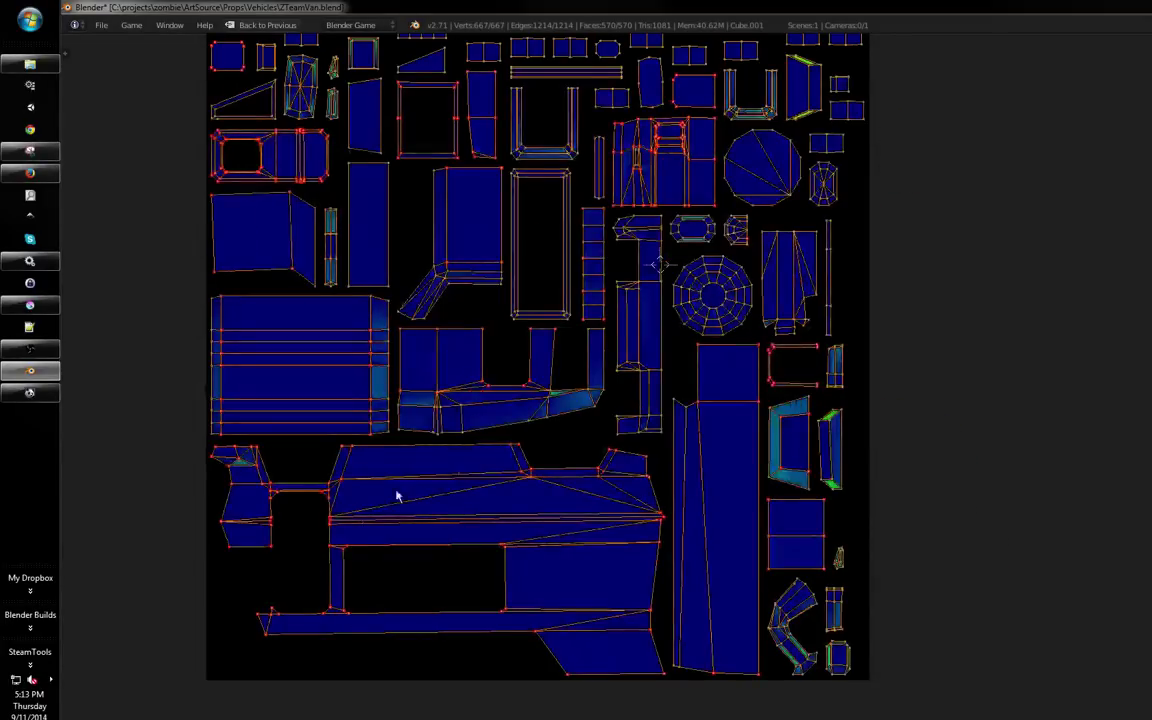
key(ctrl+z)
key(ctrl+z)
Examine the manual UV layout for free space and for islands lying outside the texture area
scroll(638, 373, down, 3)
scroll(609, 401, up, 1)
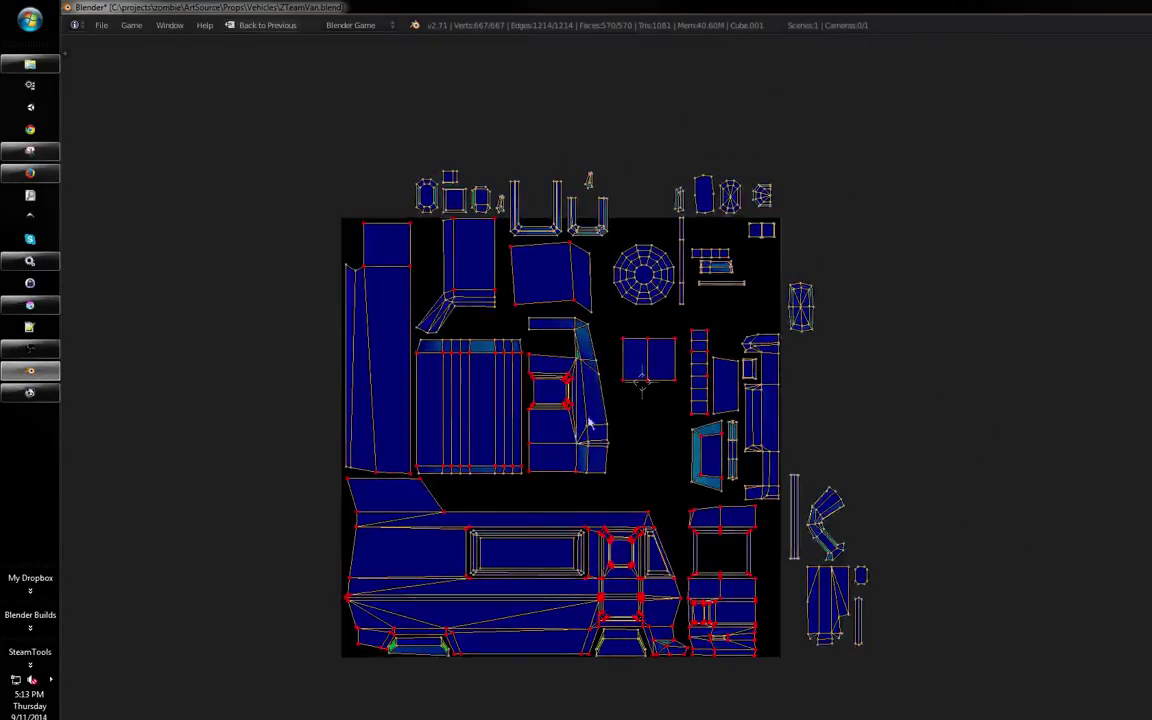
scroll(650, 340, up, 1)
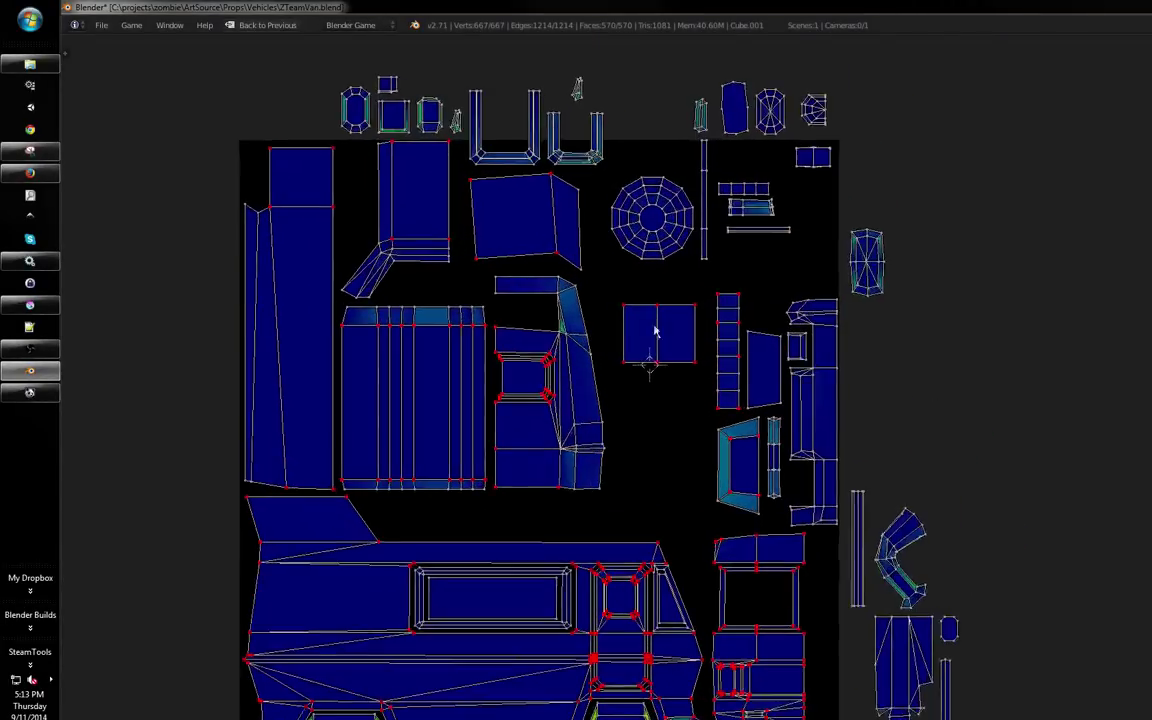
scroll(609, 363, left, 4)
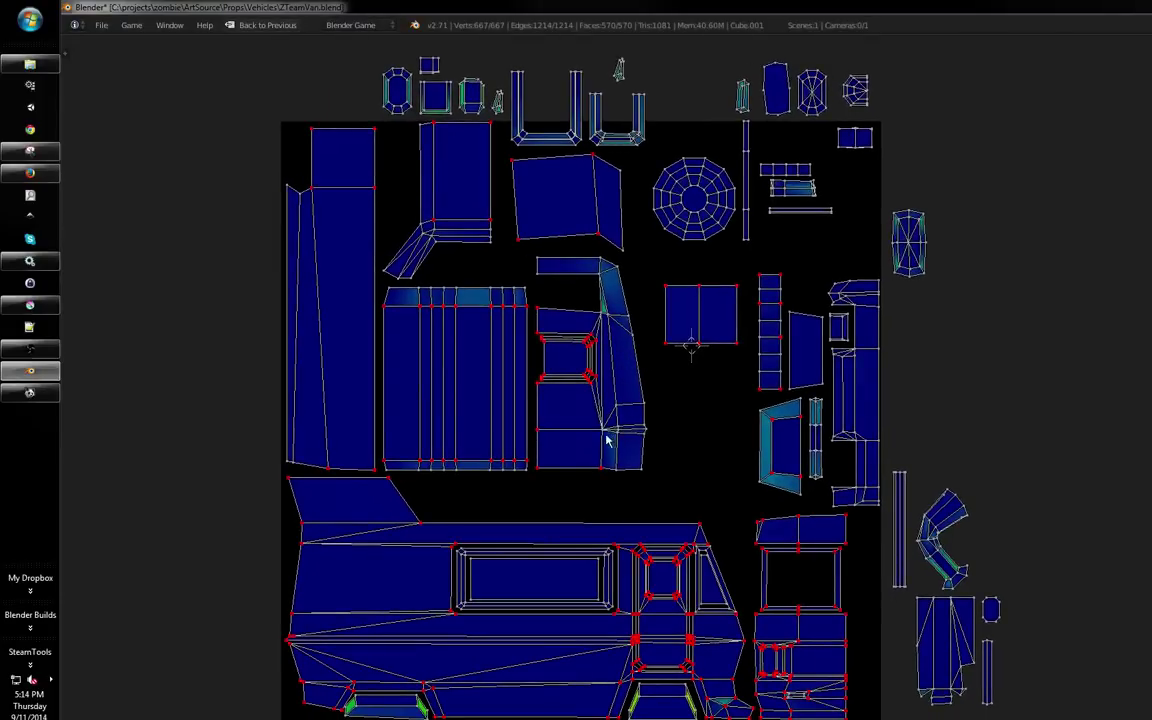
scroll(600, 443, up, 2)
scroll(566, 437, down, 2)
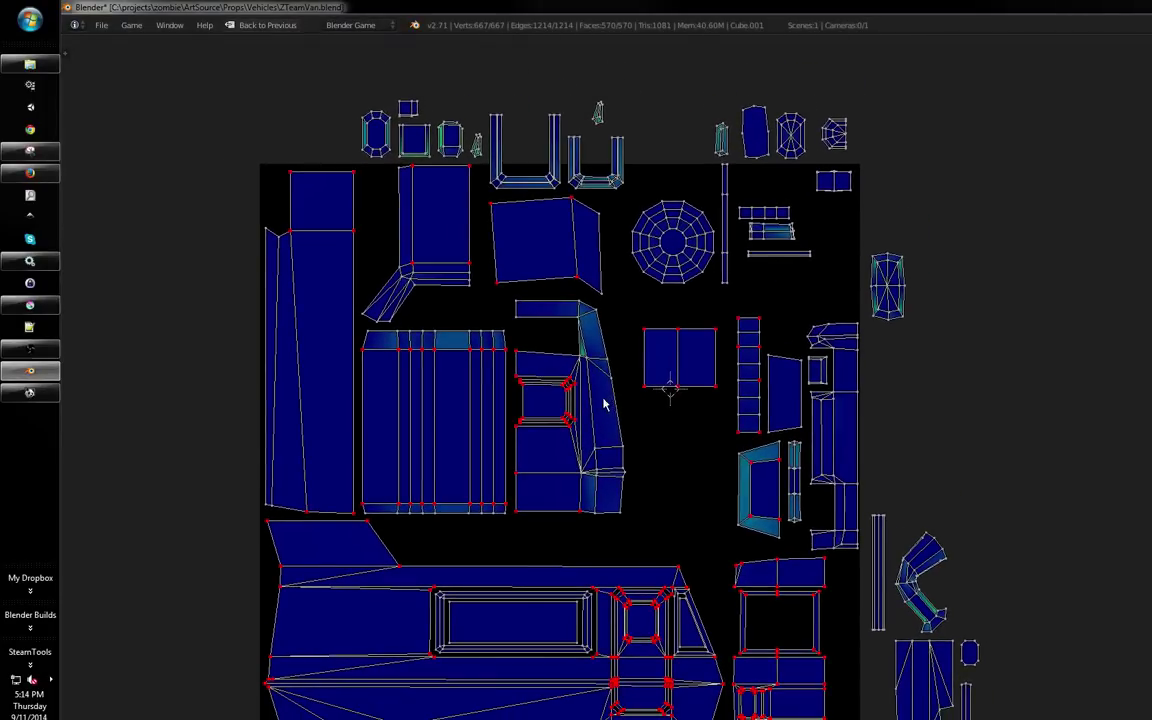
scroll(650, 370, right, 4)
scroll(700, 330, up, 2)
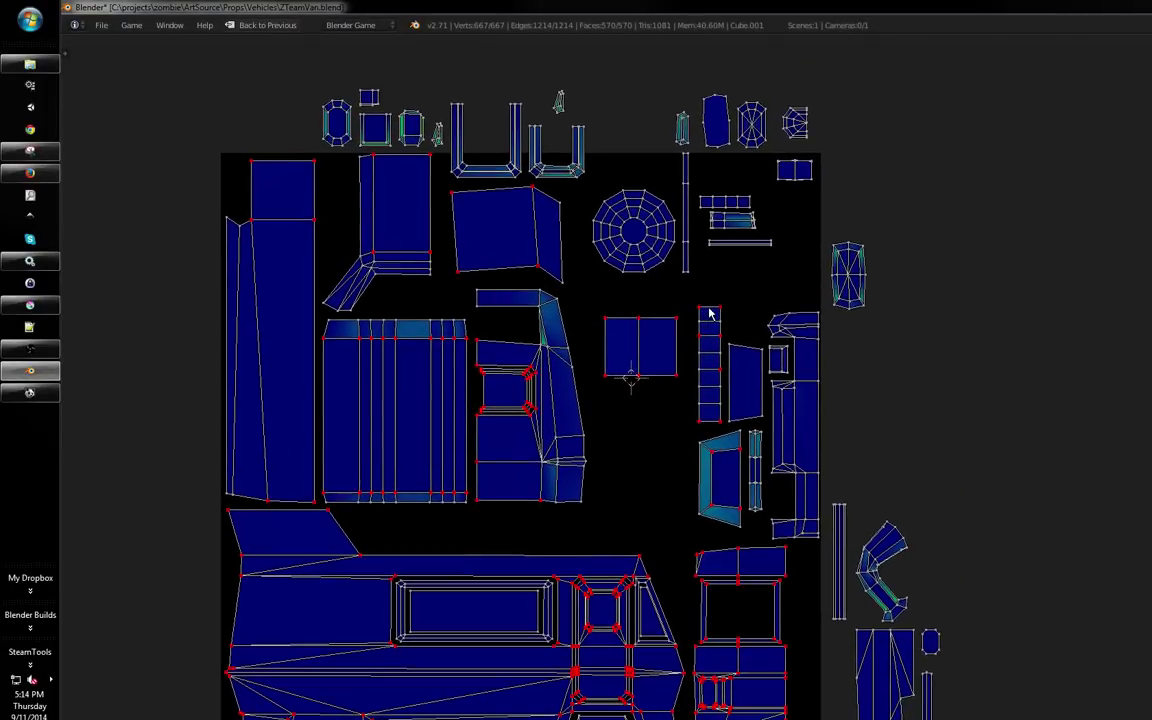
Clear the selection and box-select the UV islands lying beyond the texture's right edge
key(a)
key(a)
key(b)
drag(830, 208, 776, 694)
scroll(880, 332, right, 4)
scroll(880, 332, down, 4)
key(b)
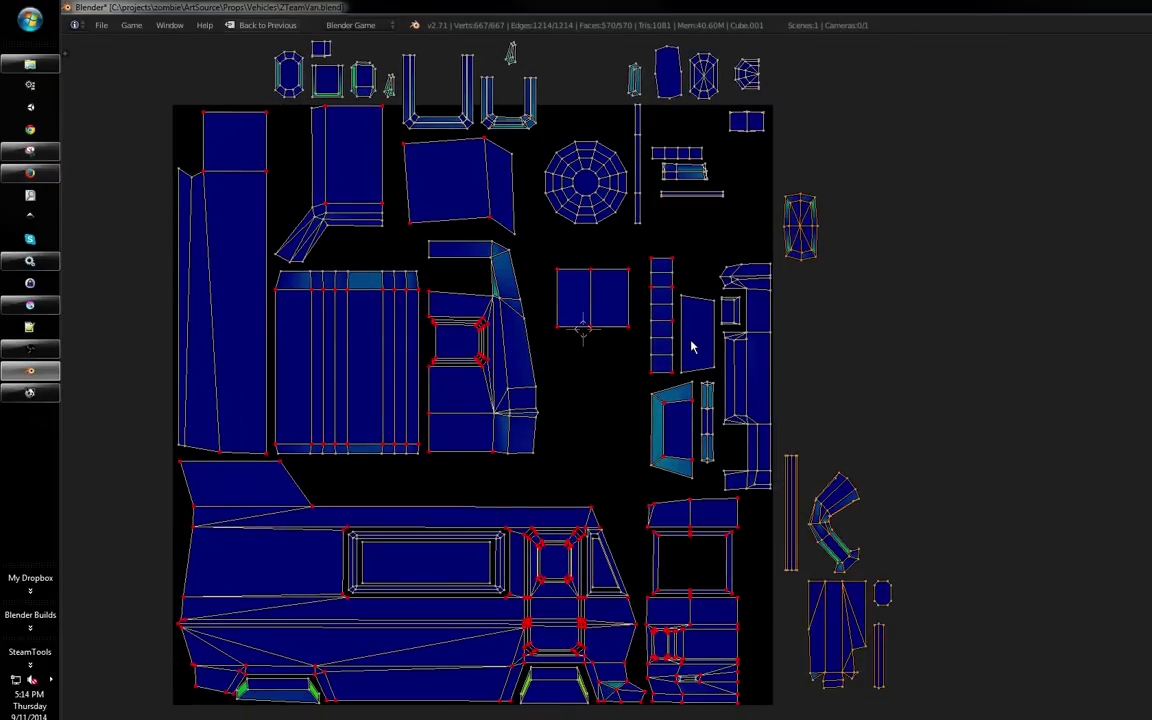
scroll(689, 347, up, 5)
Add all the small UV islands along and above the texture's upper edge to the selection
key(b)
drag(846, 190, 604, 296)
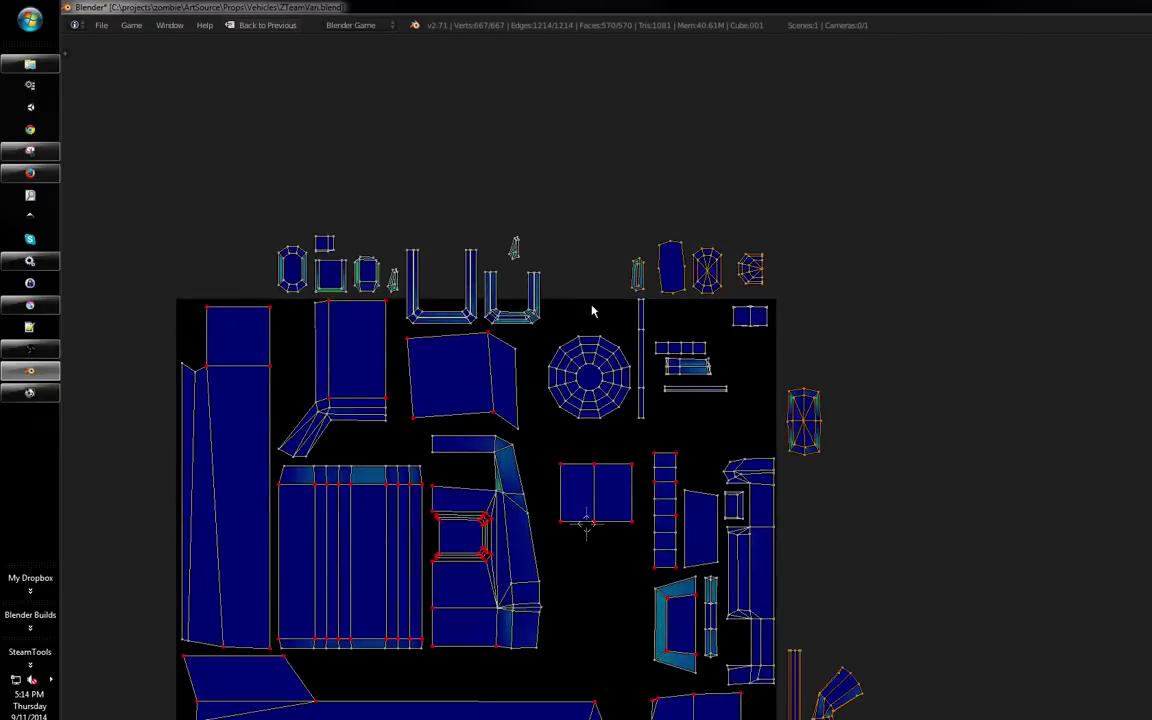
key(b)
drag(569, 219, 401, 326)
key(b)
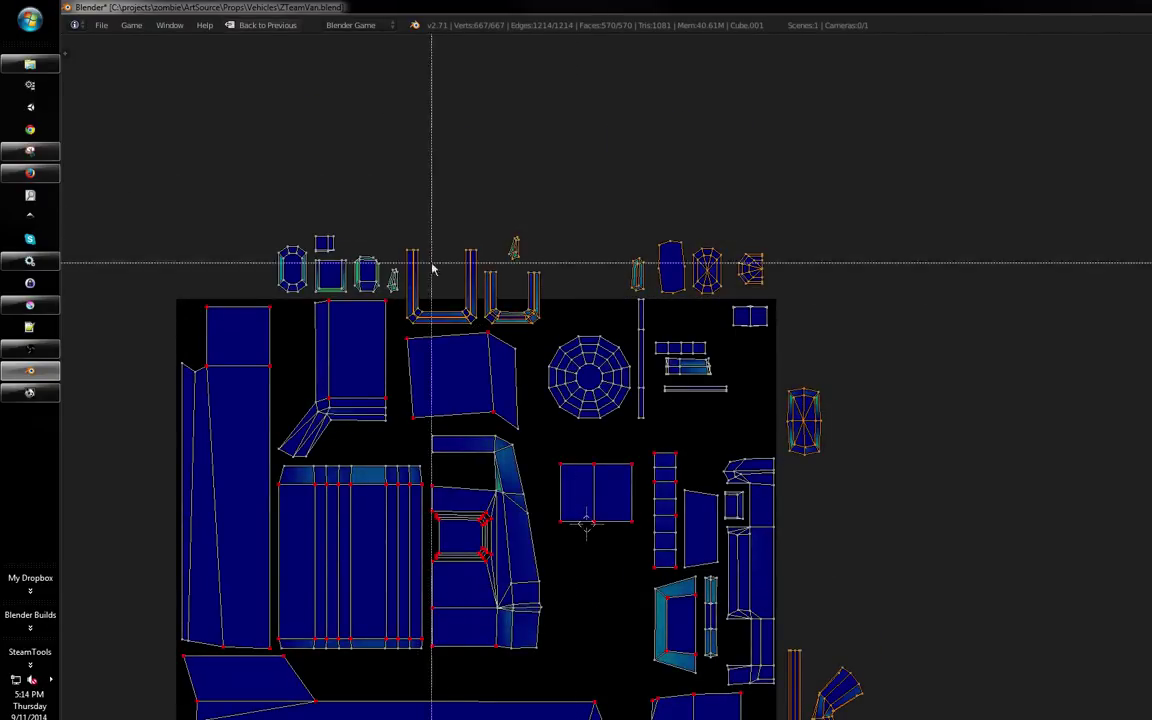
drag(448, 232, 267, 295)
drag(450, 323, 467, 272)
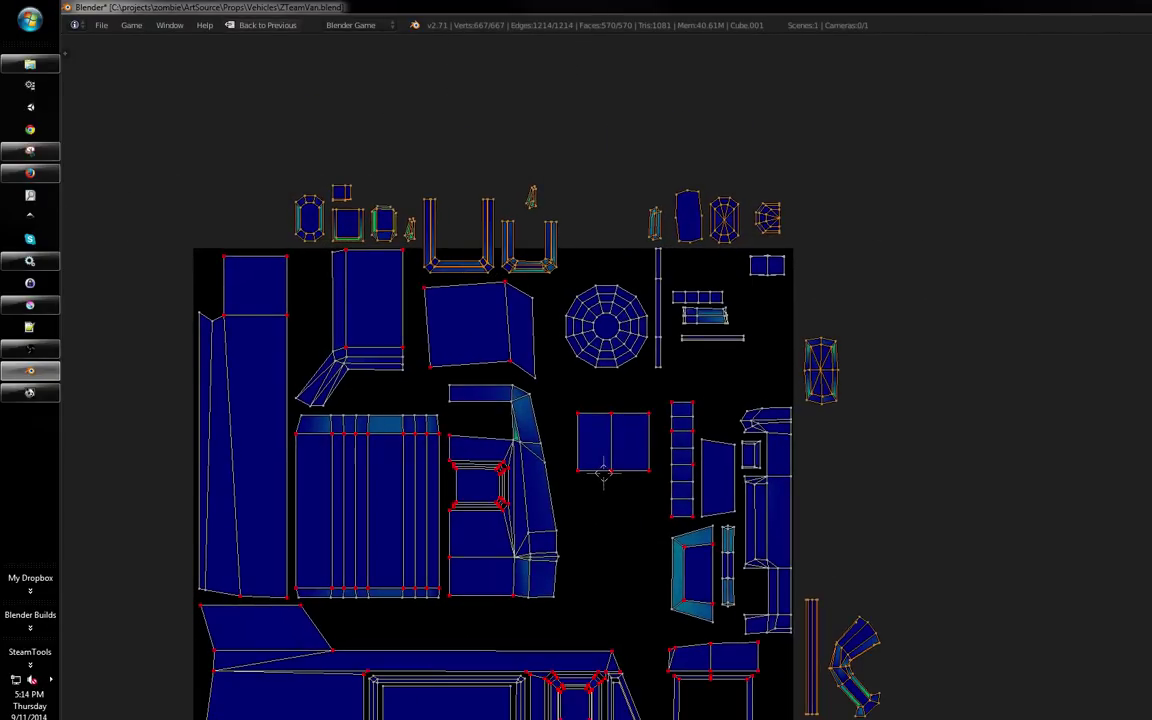
Try to pack only the selected outlying islands with Pack Islands, and undo the packing
click(211, 719)
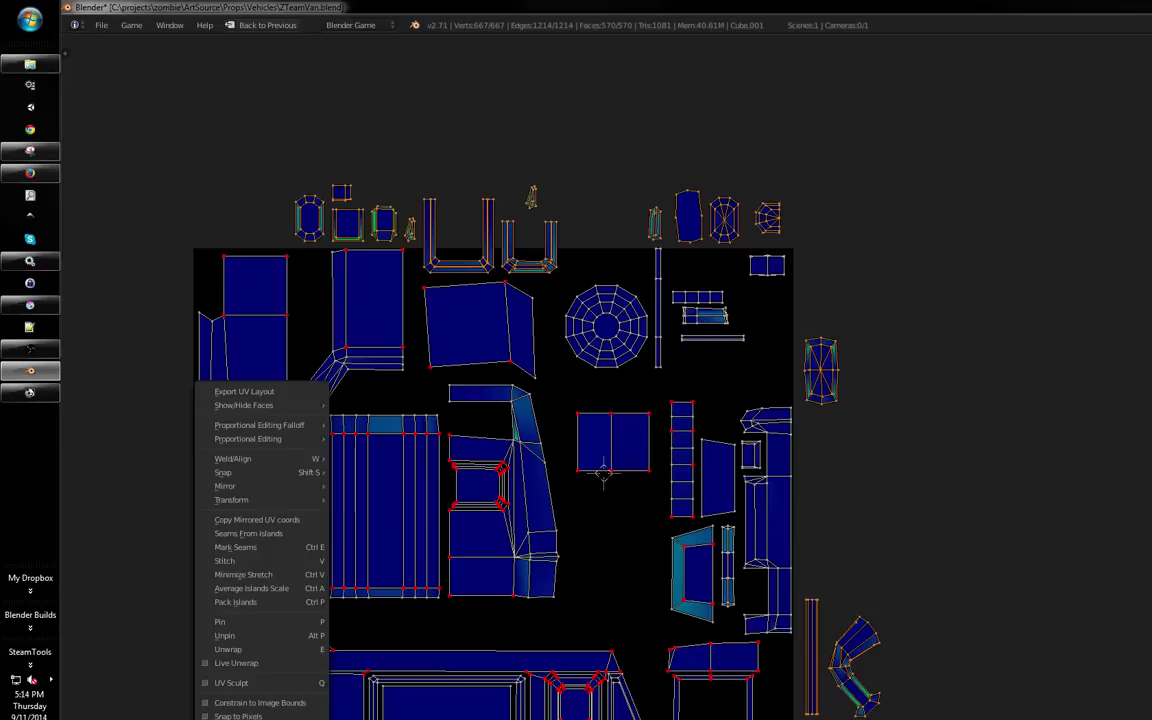
click(254, 606)
drag(375, 446, 463, 303)
key(ctrl+z)
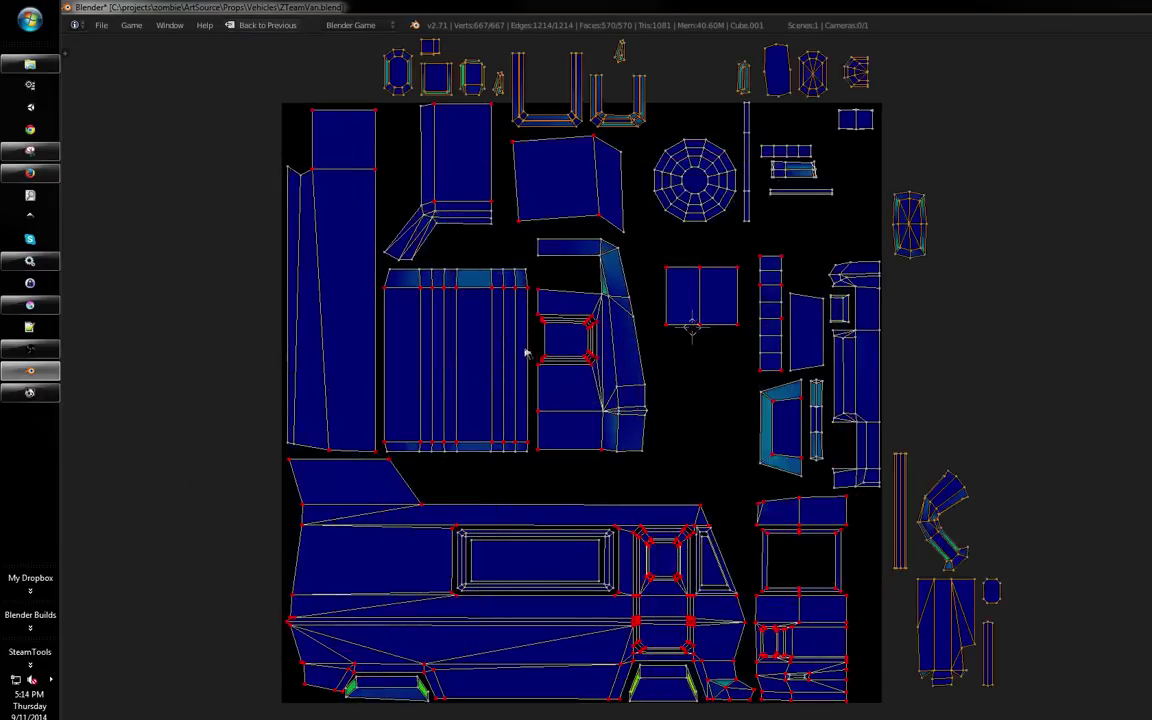
Move the octagonal island beyond the texture's right edge into the gap above the van's side, rotated to lie lengthwise
mouse_move(554, 336)
mouse_down()
mouse_move(481, 379)
mouse_move(457, 371)
mouse_move(427, 398)
mouse_move(424, 361)
mouse_up()
drag(566, 357, 536, 307)
key(a)
drag(693, 282, 683, 360)
key(b)
drag(787, 242, 738, 338)
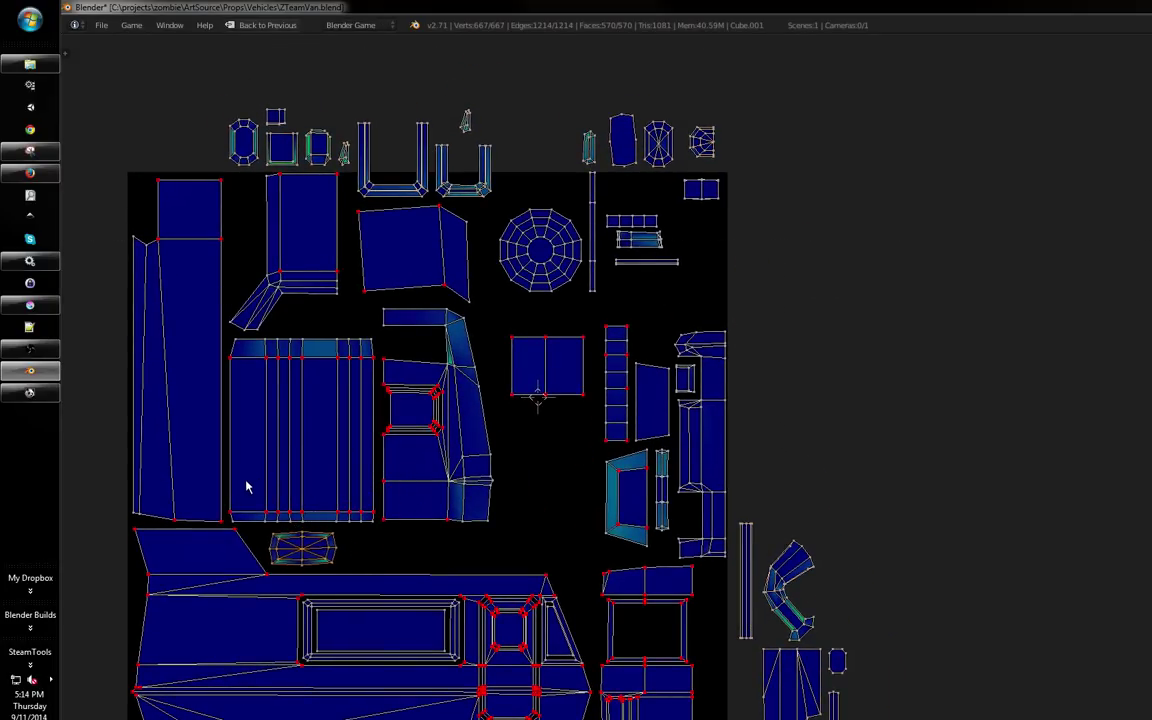
drag(331, 459, 313, 387)
Return to the split 3D and UV layout, switch the mesh to face selection and select the two windshield faces
key(a)
mouse_move(568, 380)
mouse_down()
mouse_move(505, 319)
mouse_move(561, 355)
mouse_move(544, 377)
mouse_up()
key(ctrl+Up)
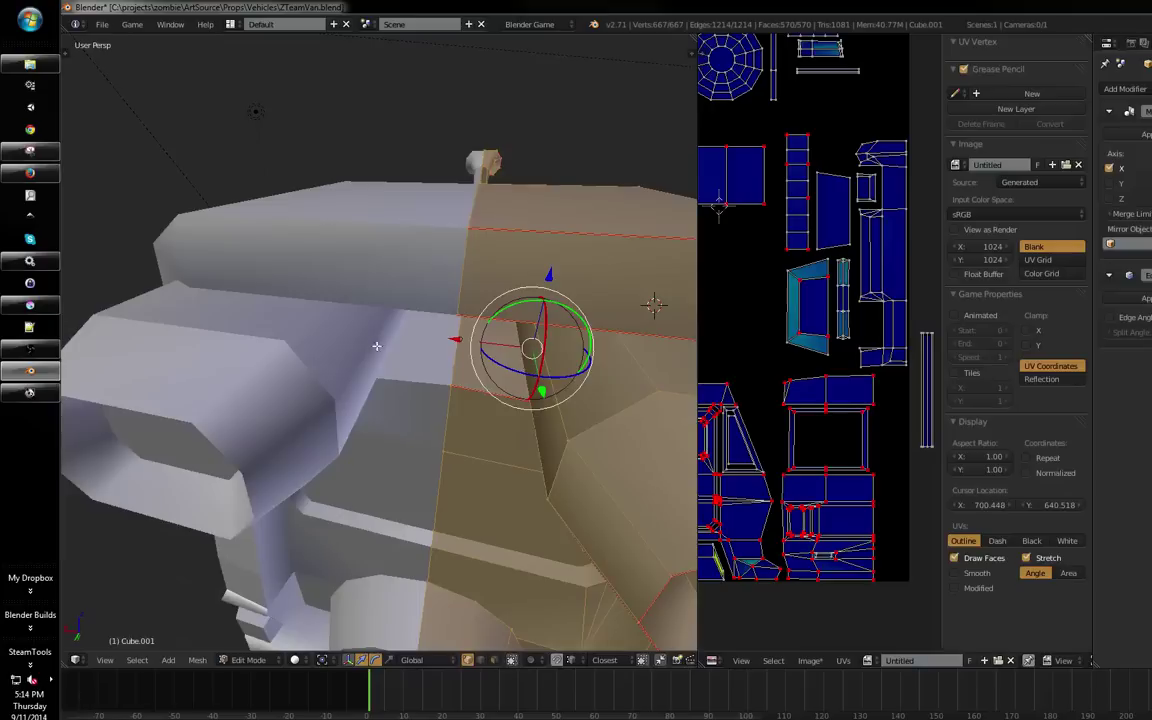
scroll(569, 336, up, 3)
key(Tab)
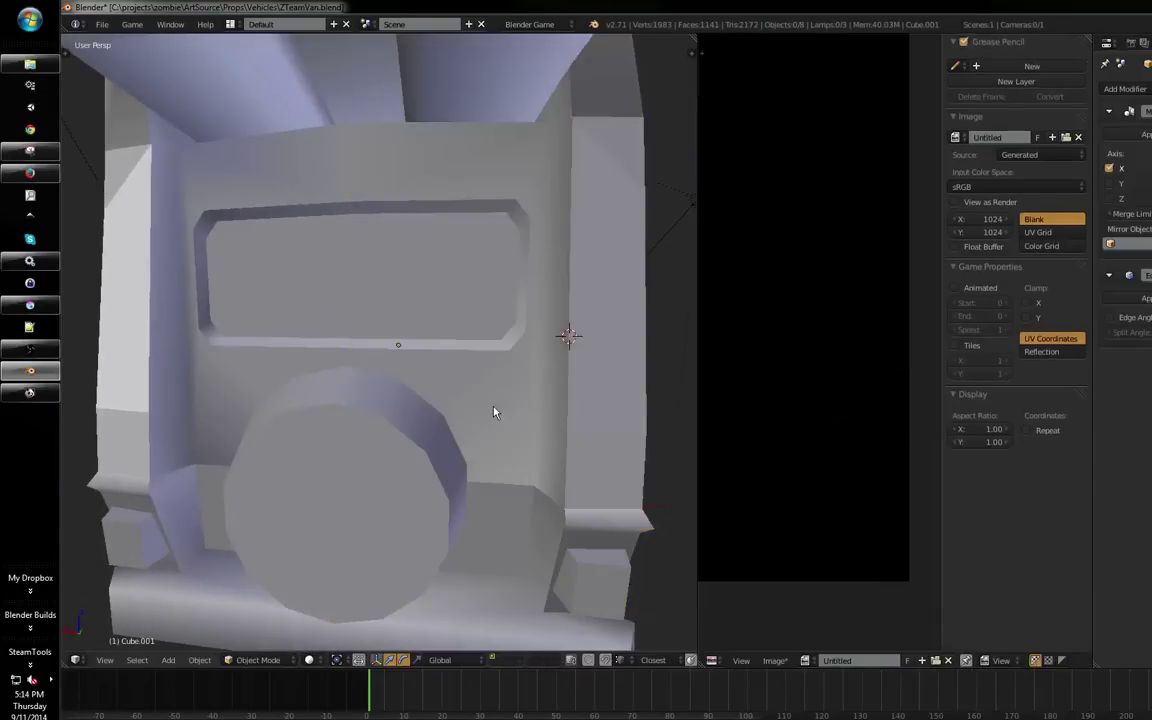
scroll(467, 417, down, 5)
key(Tab)
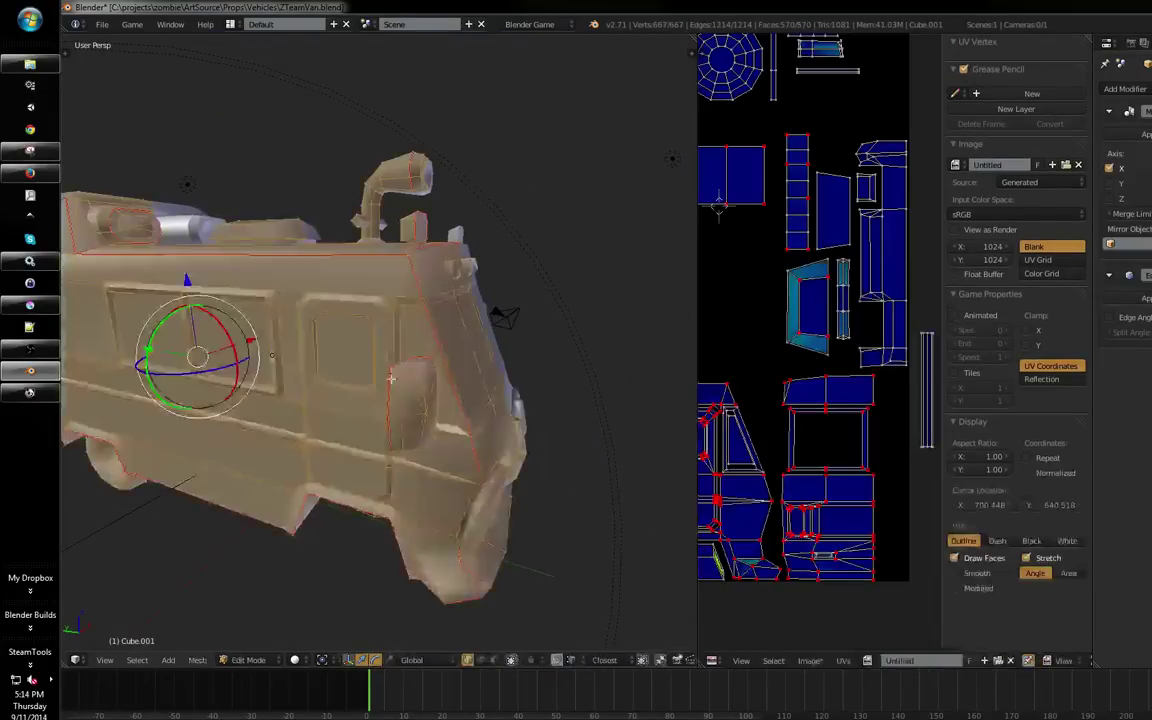
key(ctrl+Tab)
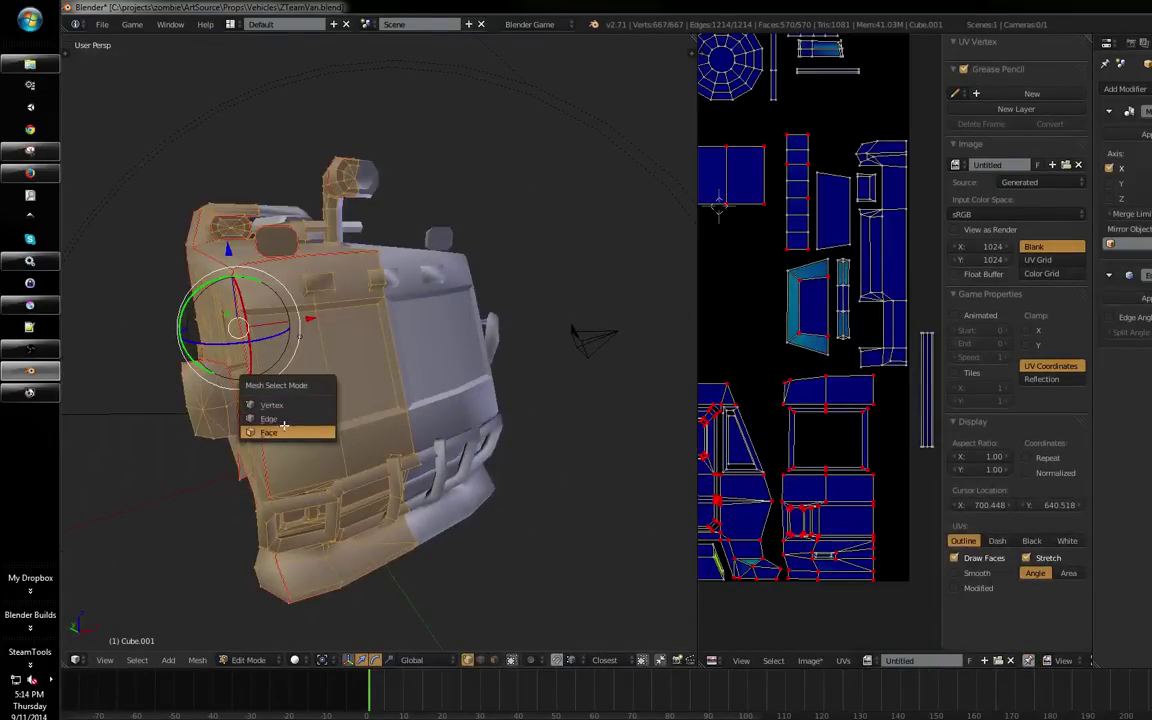
click(284, 426)
right_click(386, 380)
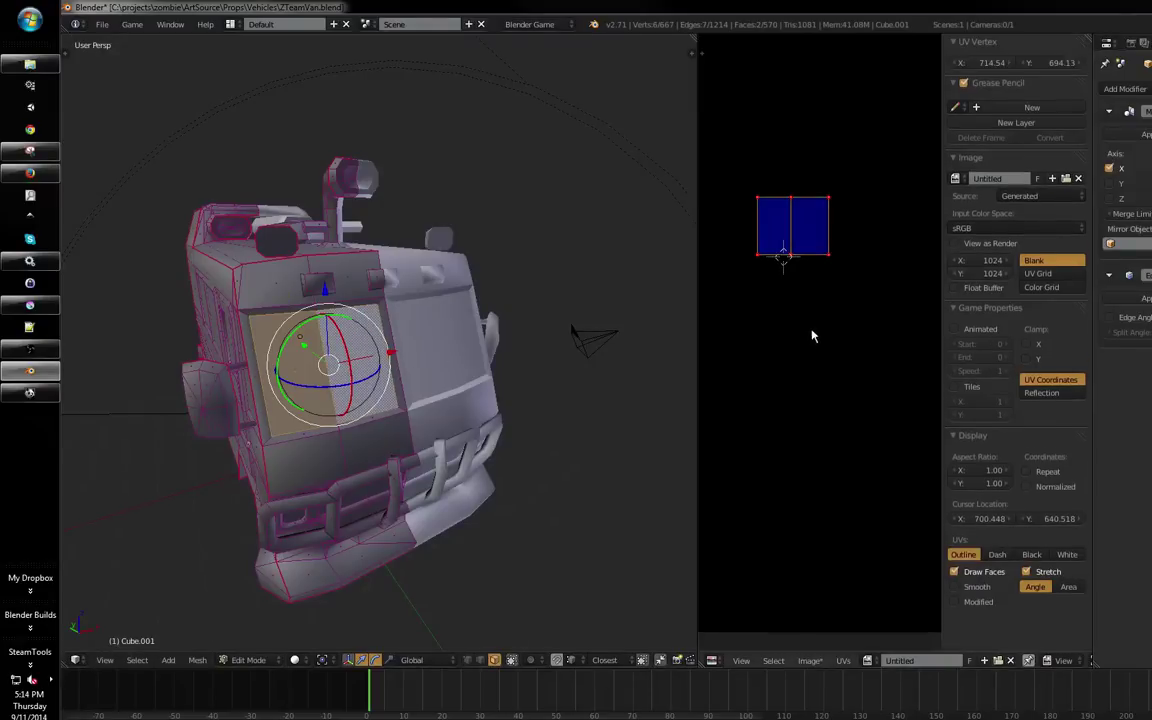
Move the windshield's UV island out of the texture area, beyond its right edge
drag(806, 334, 740, 321)
key(g)
click(892, 372)
drag(820, 345, 743, 330)
key(g)
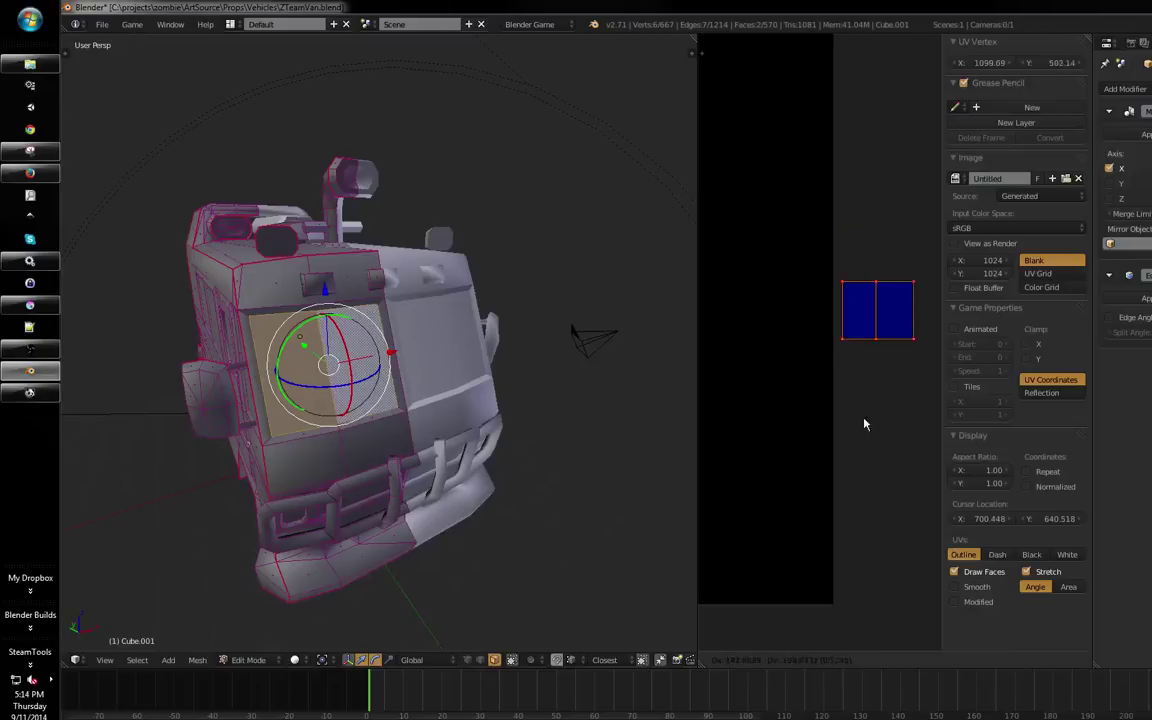
click(858, 435)
Select the whole mesh again and place the windshield island over its empty window frame island
key(a)
key(a)
drag(858, 352, 881, 330)
key(a)
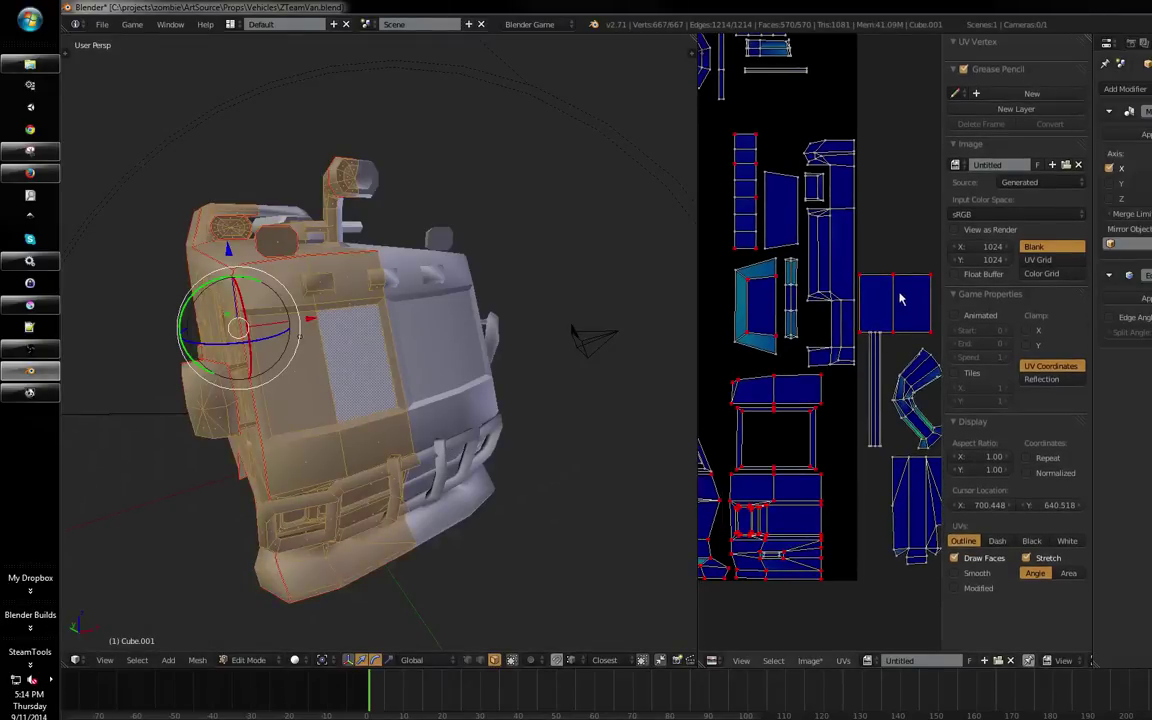
key(l)
key(g)
click(748, 476)
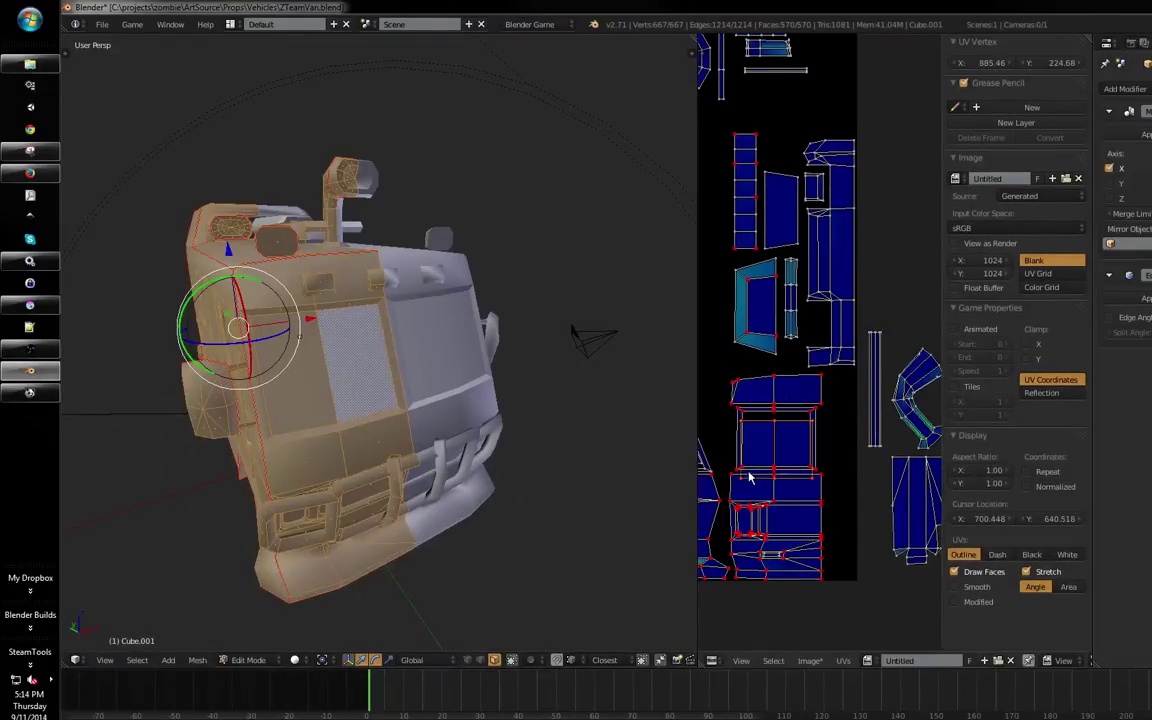
Scale the windshield island down and move it up inside the window frame island
scroll(815, 401, up, 3)
drag(737, 432, 789, 368)
key(shift+space)
scroll(802, 363, up, 2)
drag(692, 427, 746, 383)
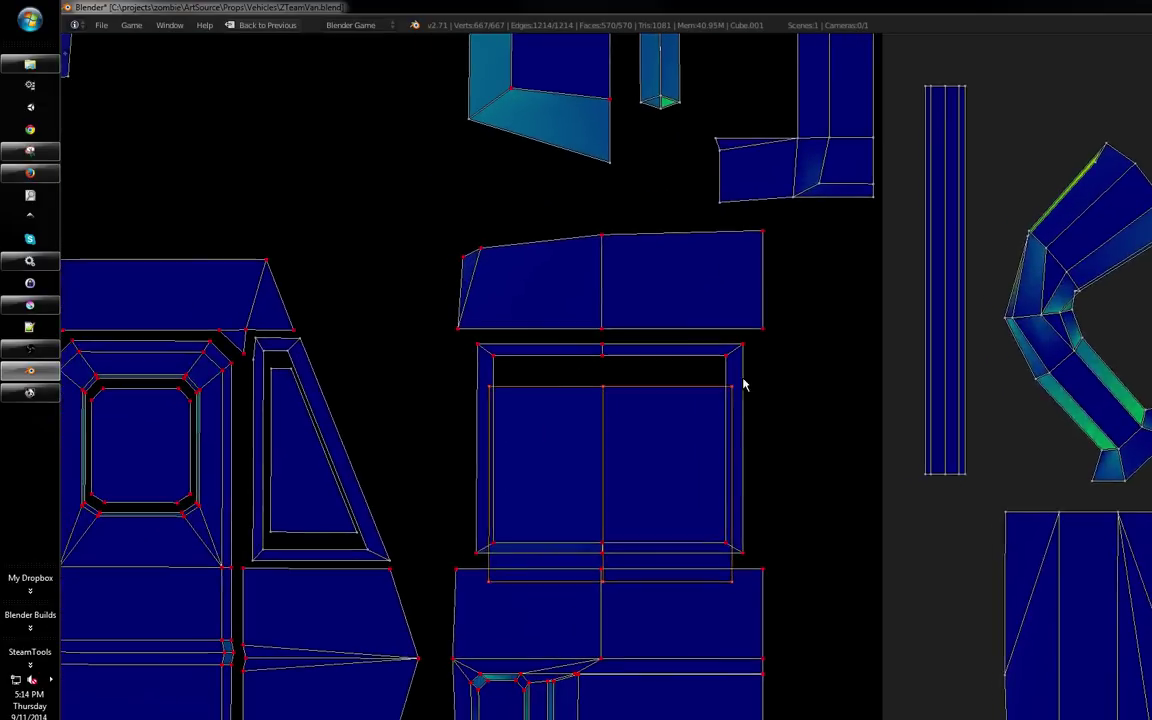
key(s)
click(707, 421)
key(g)
click(721, 378)
Adjust the windshield island's scale, centre it within its frame and save the file over the existing one
key(s)
click(728, 378)
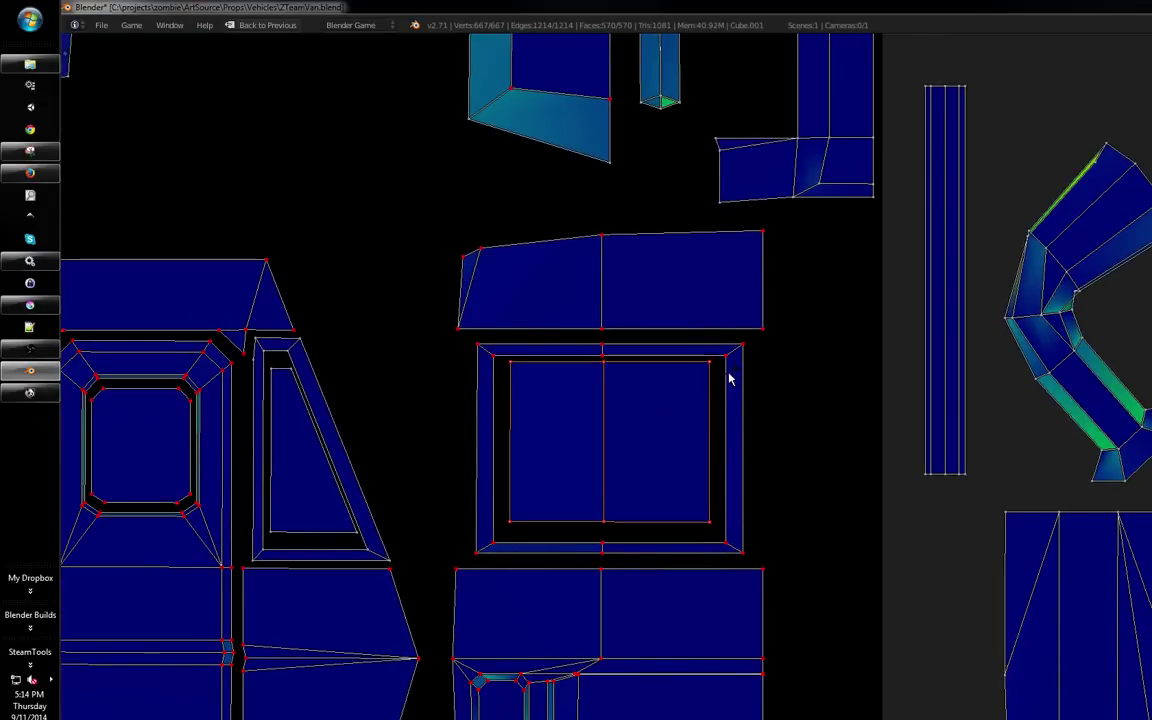
key(g)
click(735, 390)
key(ctrl+s)
click(738, 391)
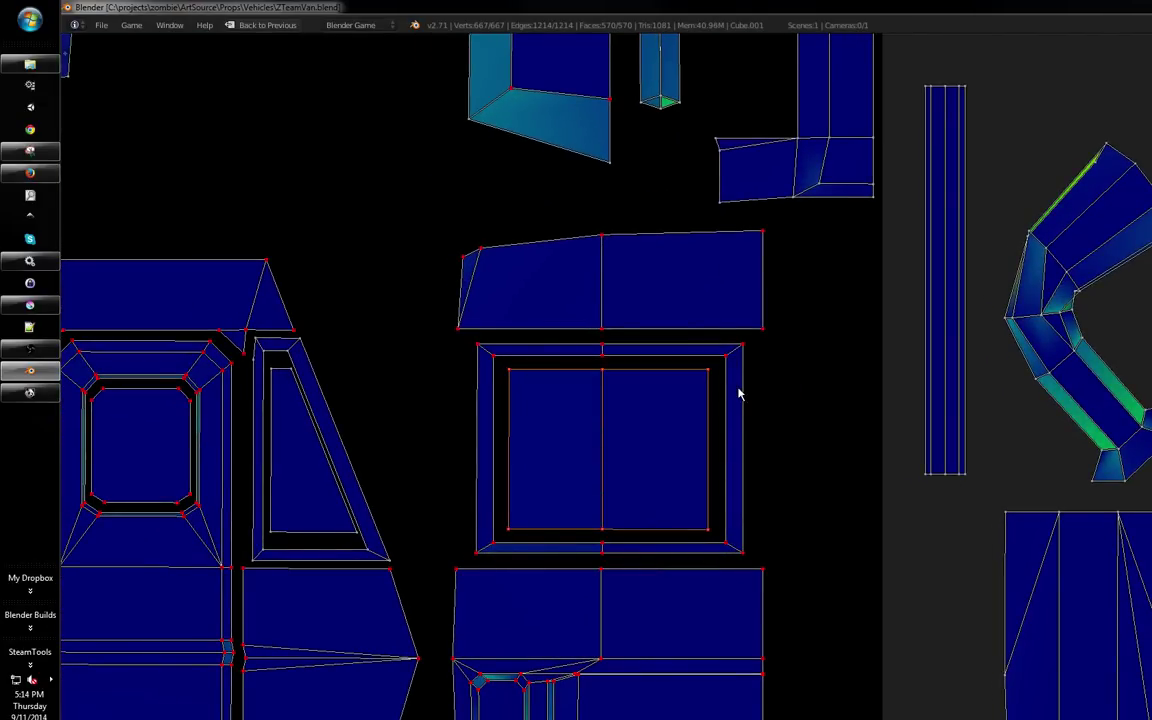
key(shift+space)
key(shift+space)
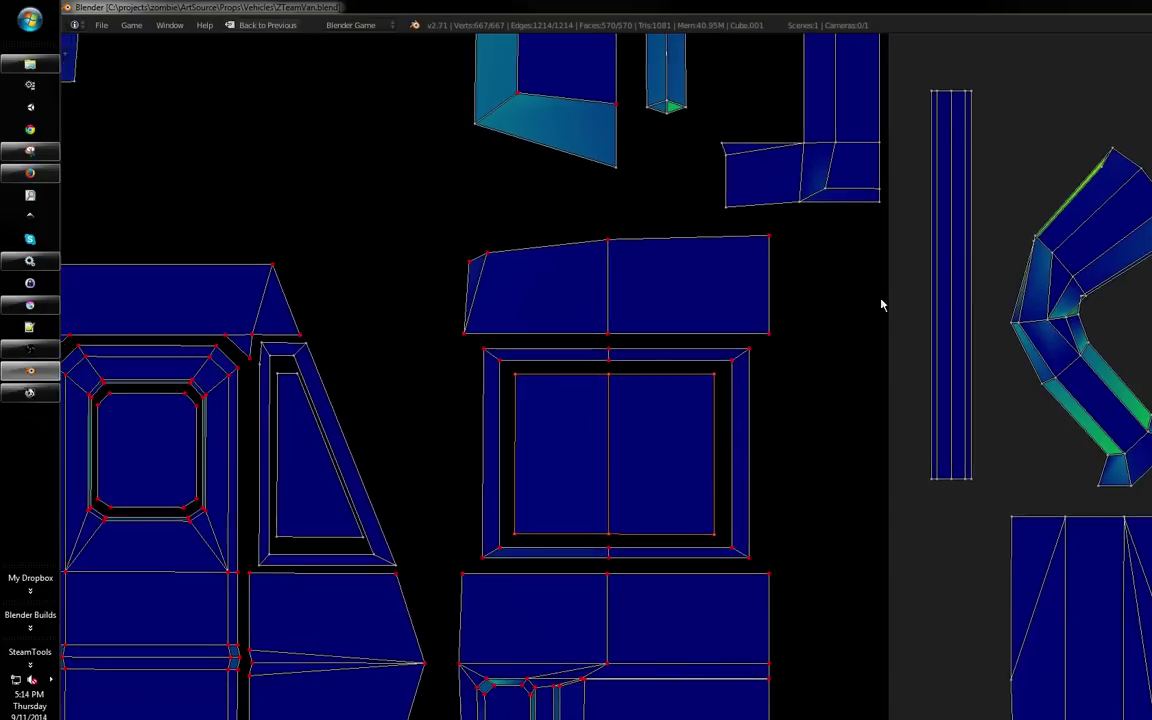
Move the tall panel, small octagon and short strip islands from outside the texture into the free space at its centre
scroll(882, 303, down, 6)
mouse_move(807, 363)
mouse_down()
mouse_move(810, 388)
mouse_move(789, 411)
mouse_move(789, 380)
mouse_move(823, 349)
mouse_up()
key(b)
drag(941, 537, 910, 563)
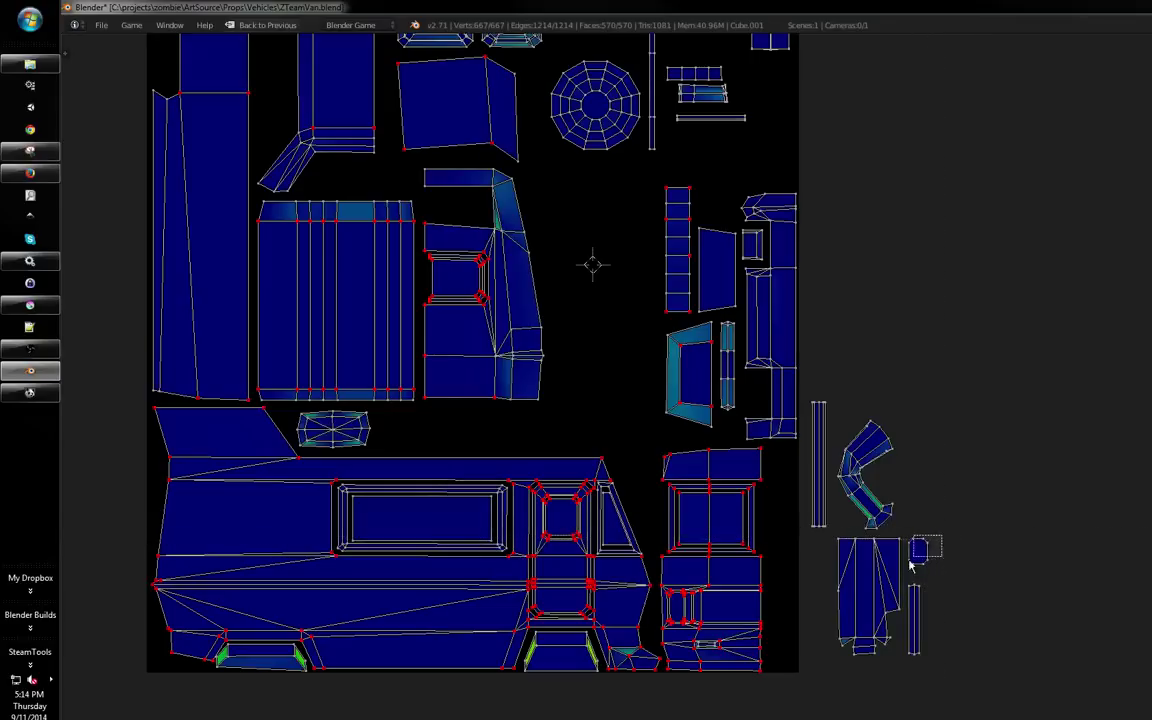
drag(831, 677, 831, 677)
key(g)
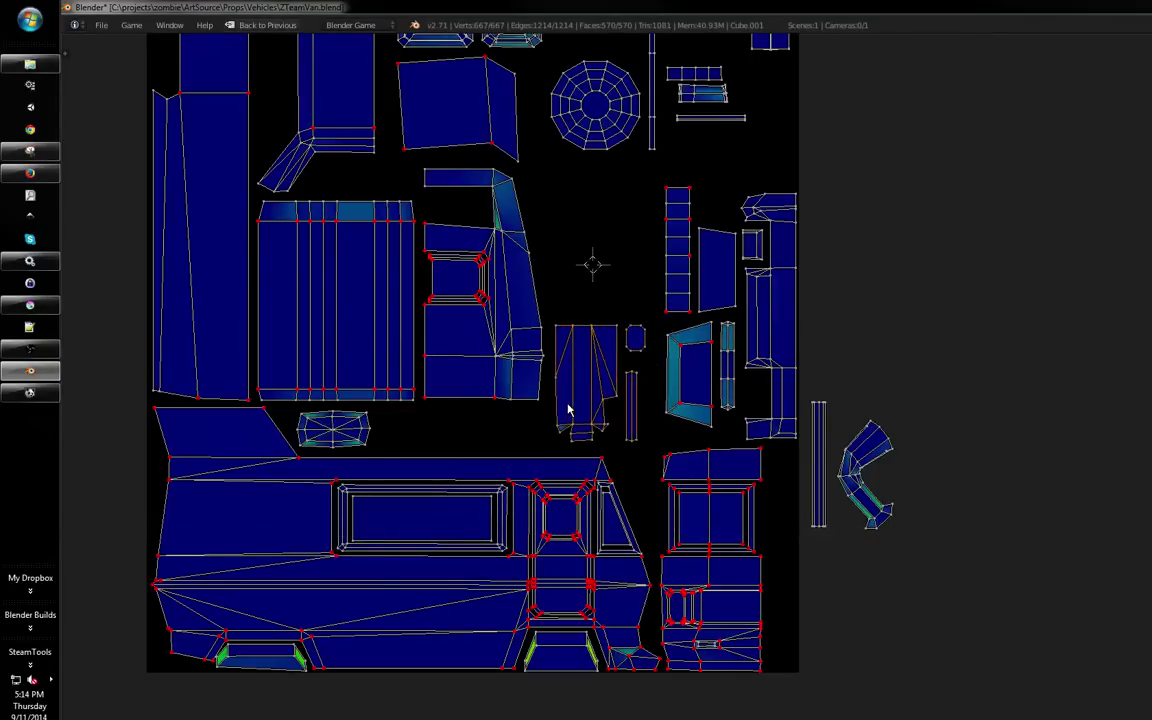
Box-select the long strip and curved pipe islands outside the texture and move them in along its right edge
key(b)
drag(941, 391, 810, 583)
drag(746, 464, 706, 414)
key(g)
click(720, 526)
Rotate the curved pipe island and fit it into the free space directly above the tall panel island
key(a)
key(b)
drag(889, 393, 796, 550)
drag(723, 389, 778, 405)
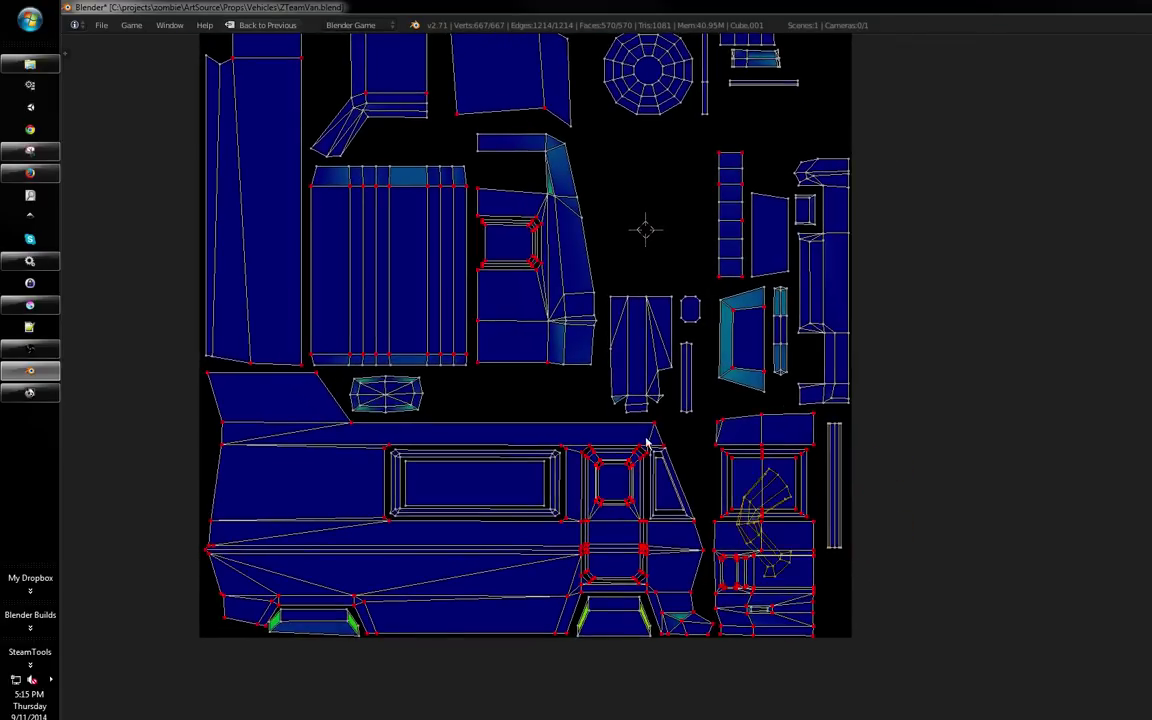
click(515, 188)
drag(690, 270, 671, 427)
key(r)
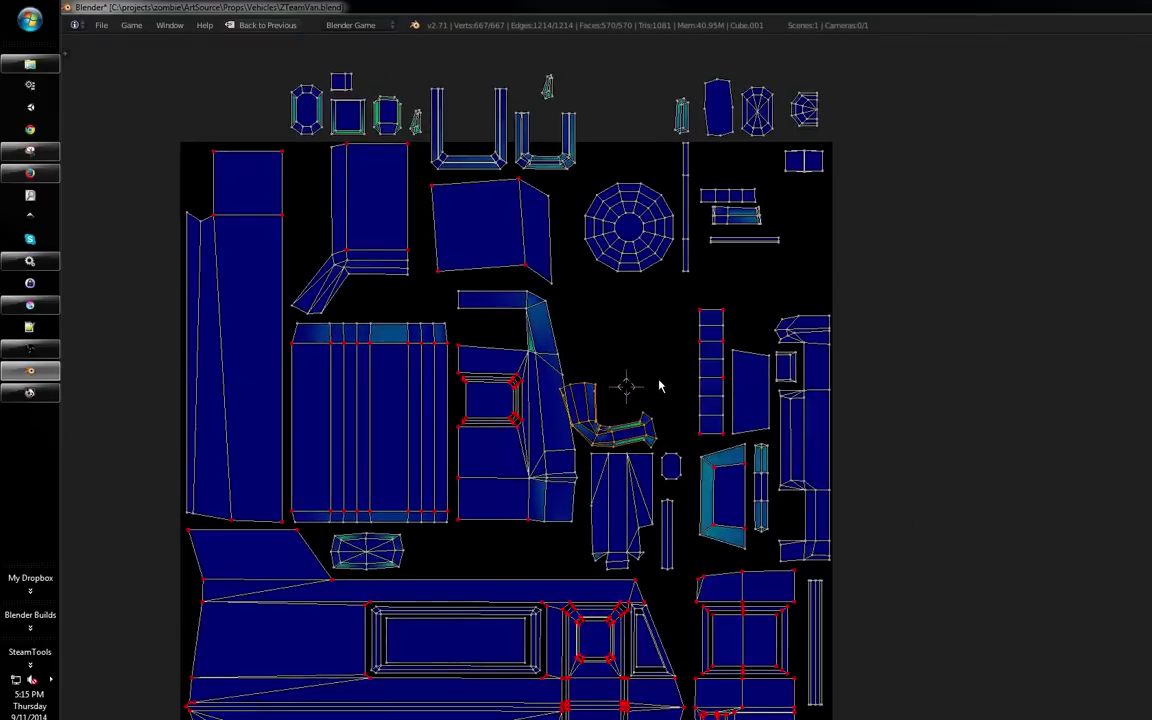
drag(629, 307, 618, 454)
Move the octagonal island above the texture's upper-left corner into the gap between the two tall islands
scroll(590, 400, up, 1)
drag(560, 355, 683, 388)
key(a)
key(a)
drag(633, 332, 574, 381)
drag(518, 357, 708, 370)
key(a)
key(b)
drag(435, 256, 620, 332)
key(g)
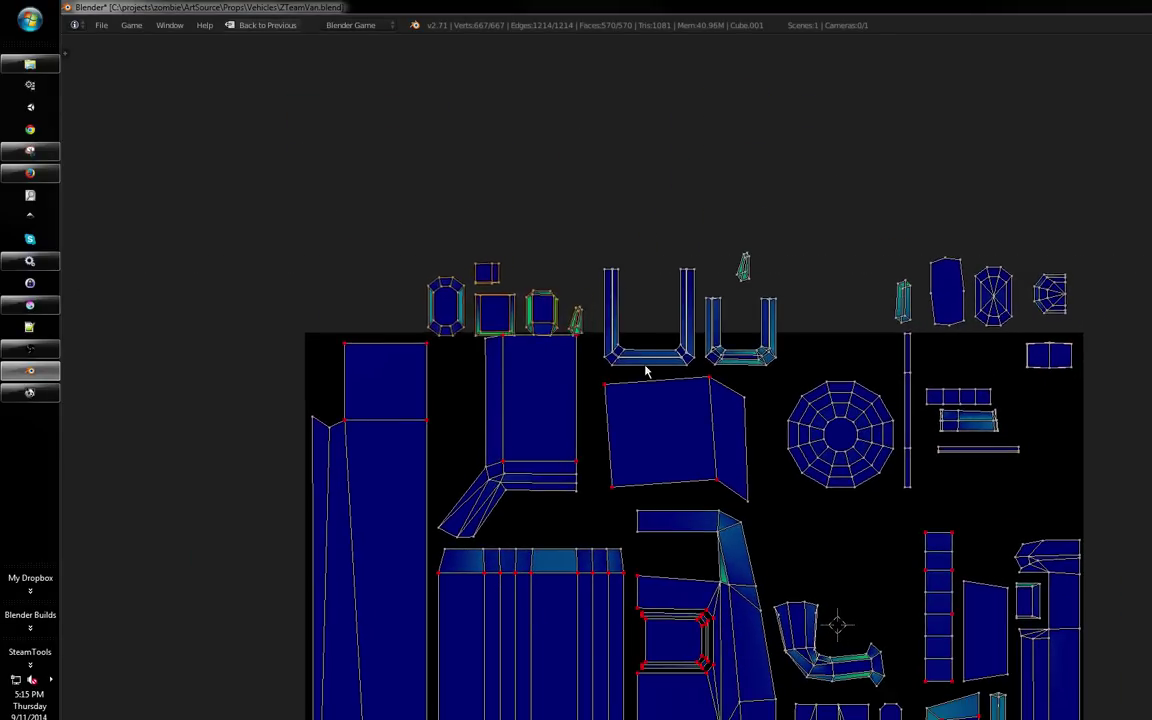
right_click(562, 310)
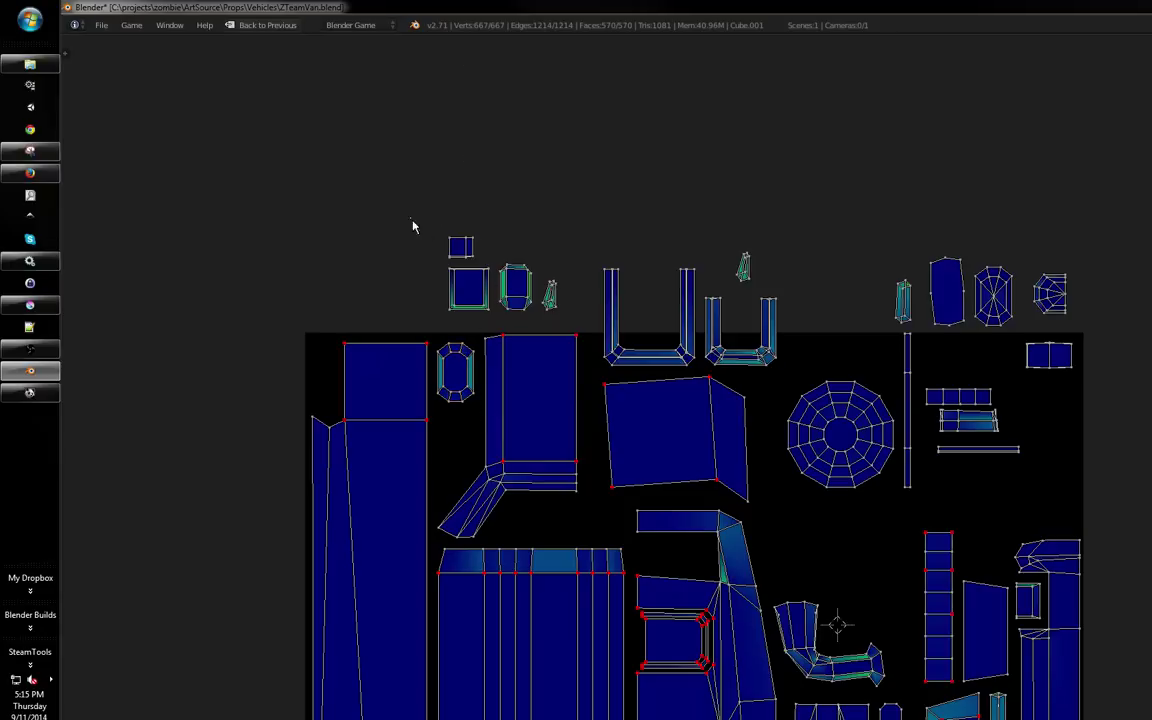
drag(412, 226, 568, 329)
scroll(586, 342, up, 2)
key(g)
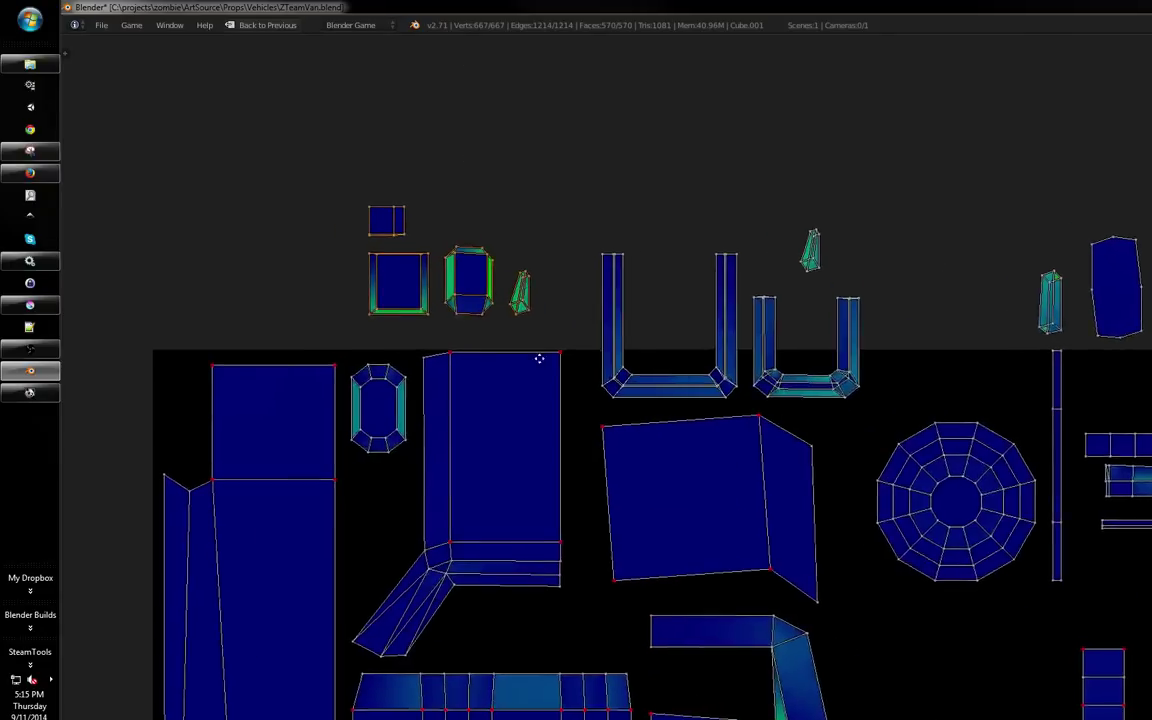
right_click(539, 358)
Box-select the inner vertices of the small eight-sided island above the texture and relax them with Minimize Stretch
scroll(643, 396, up, 4)
drag(641, 345, 591, 400)
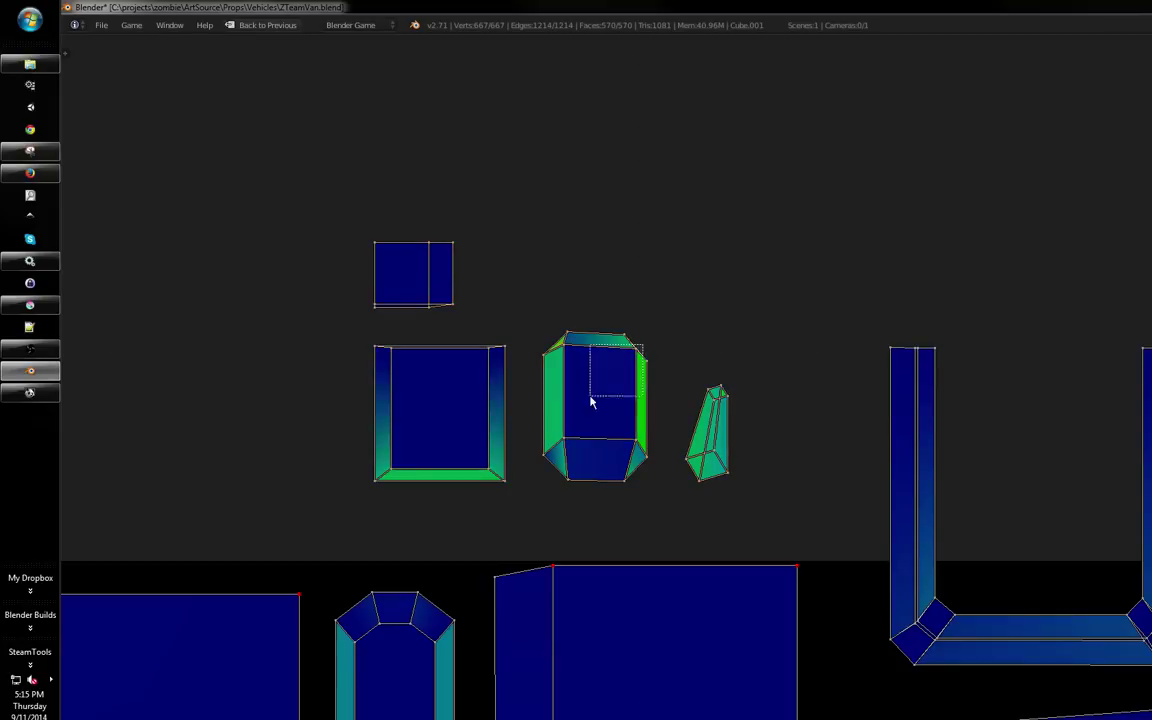
key(ctrl+v)
click(555, 463)
key(b)
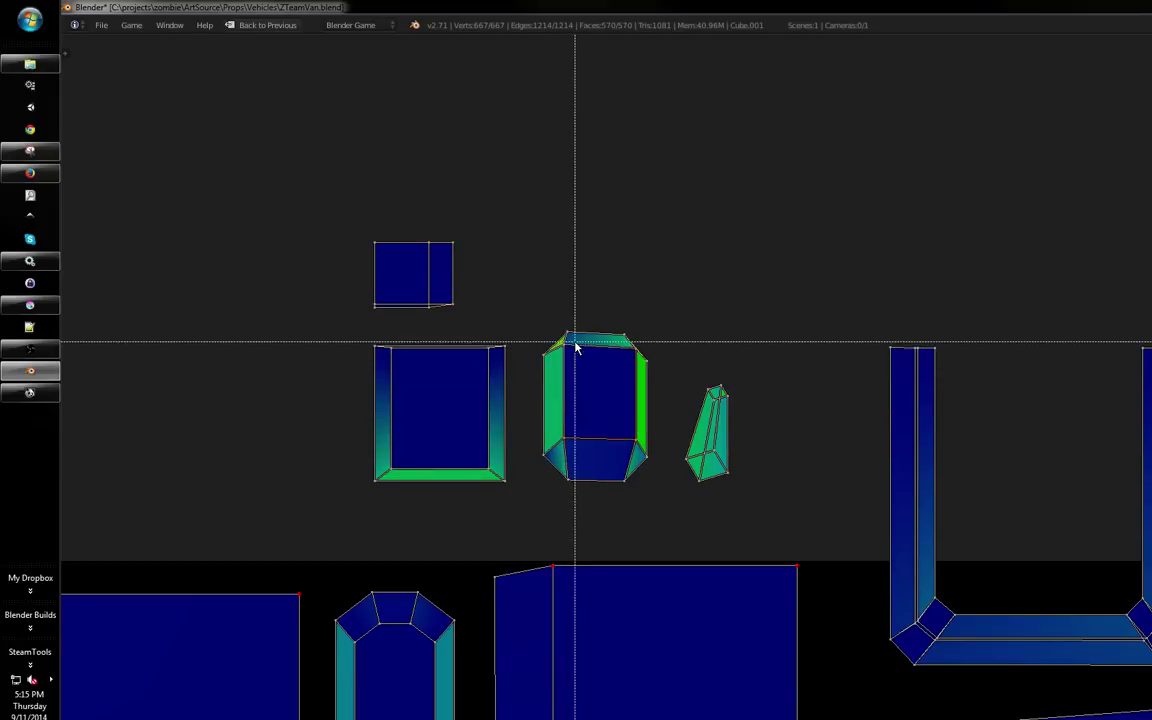
drag(575, 342, 553, 387)
key(ctrl+v)
Select the outer side vertices of the small eight-sided island and spread them slightly outward
drag(675, 325, 653, 385)
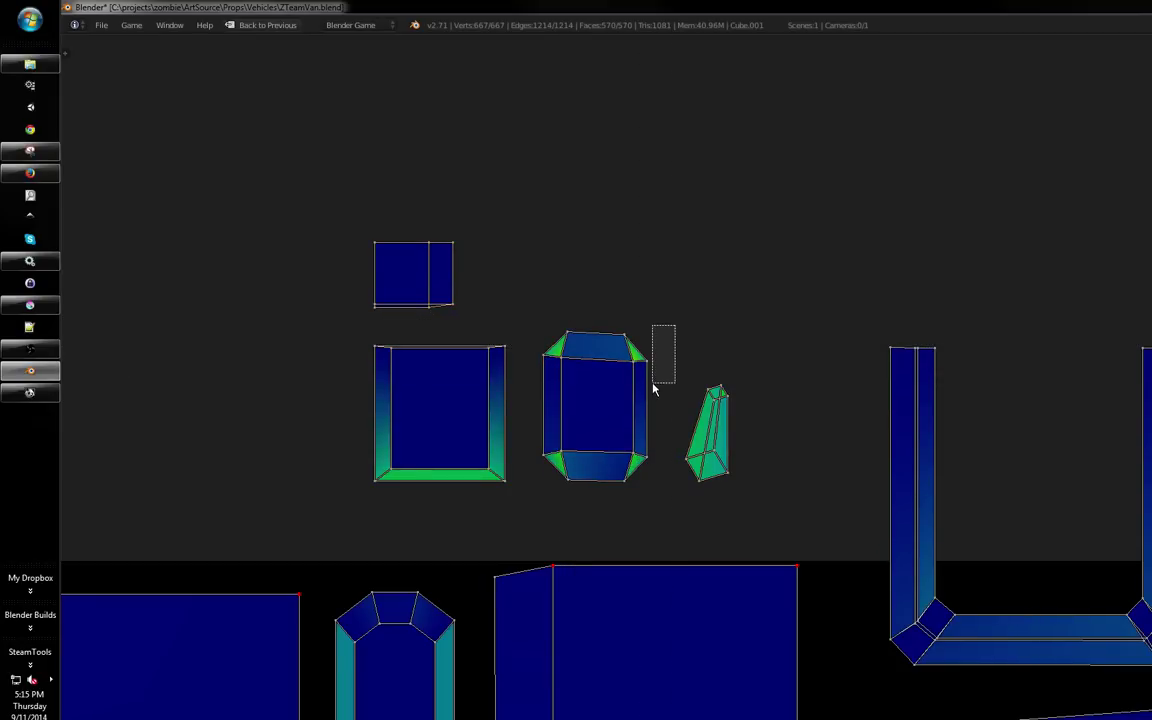
drag(641, 476, 641, 476)
key(b)
drag(518, 350, 563, 477)
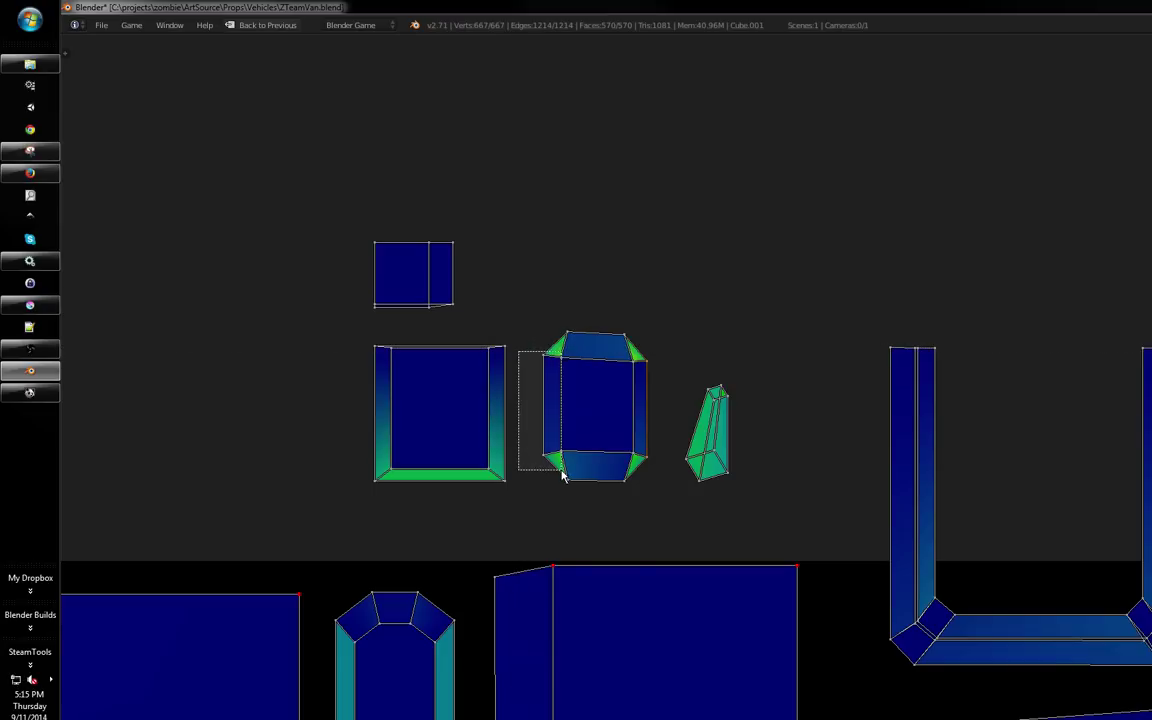
Place the small eight-sided island below the larger octagon and the square island beneath the tall bent island
key(b)
drag(674, 303, 527, 489)
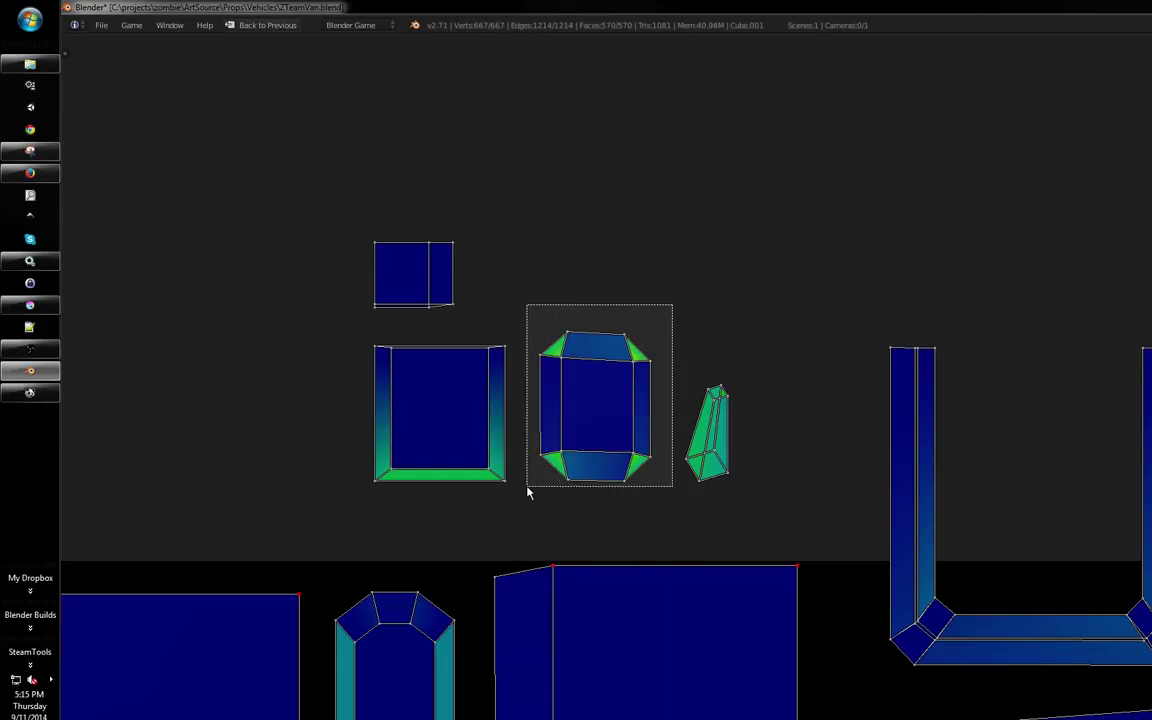
scroll(527, 489, down, 4)
key(g)
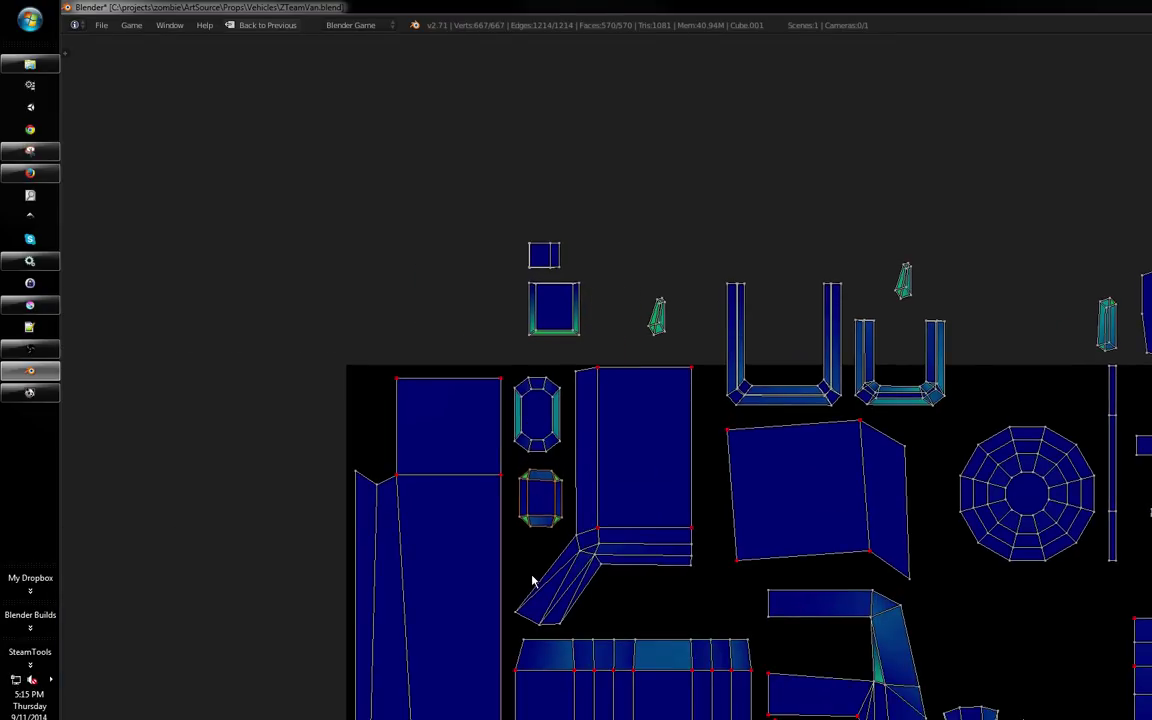
key(b)
drag(599, 275, 514, 342)
key(g)
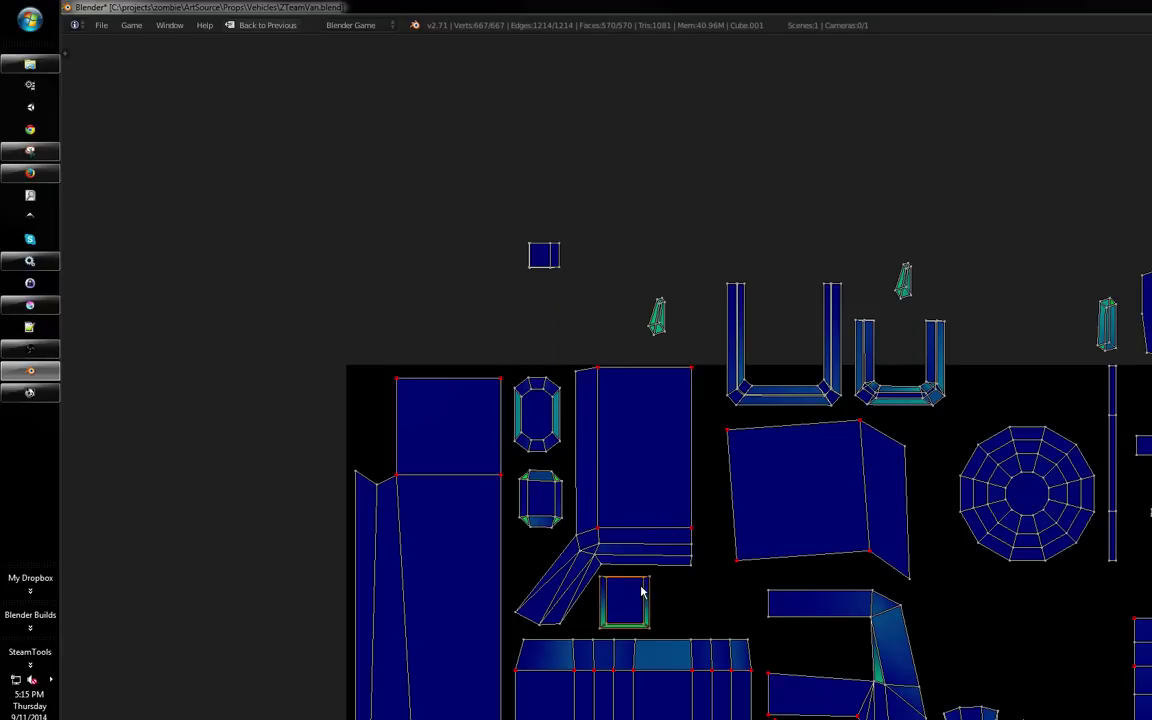
Rotate the two small pointed islands to lie flat and stack them in the texture's upper-left corner
drag(763, 355, 720, 340)
drag(807, 311, 662, 310)
key(a)
key(a)
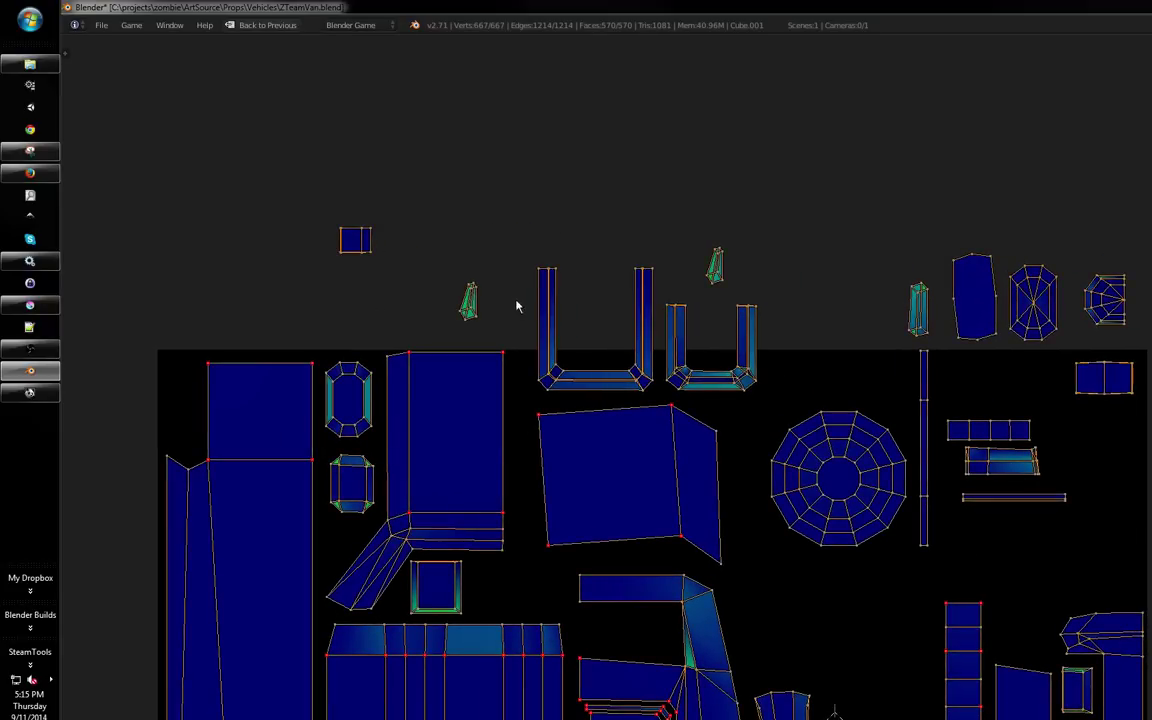
key(Escape)
key(a)
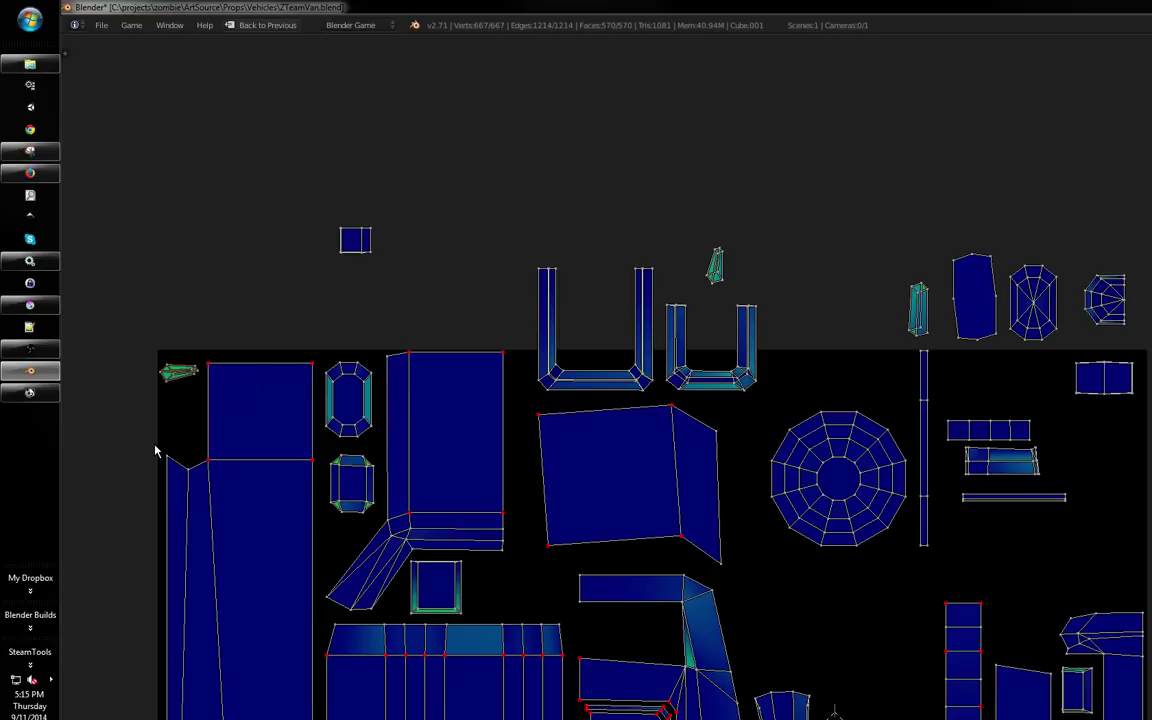
key(b)
drag(679, 231, 753, 303)
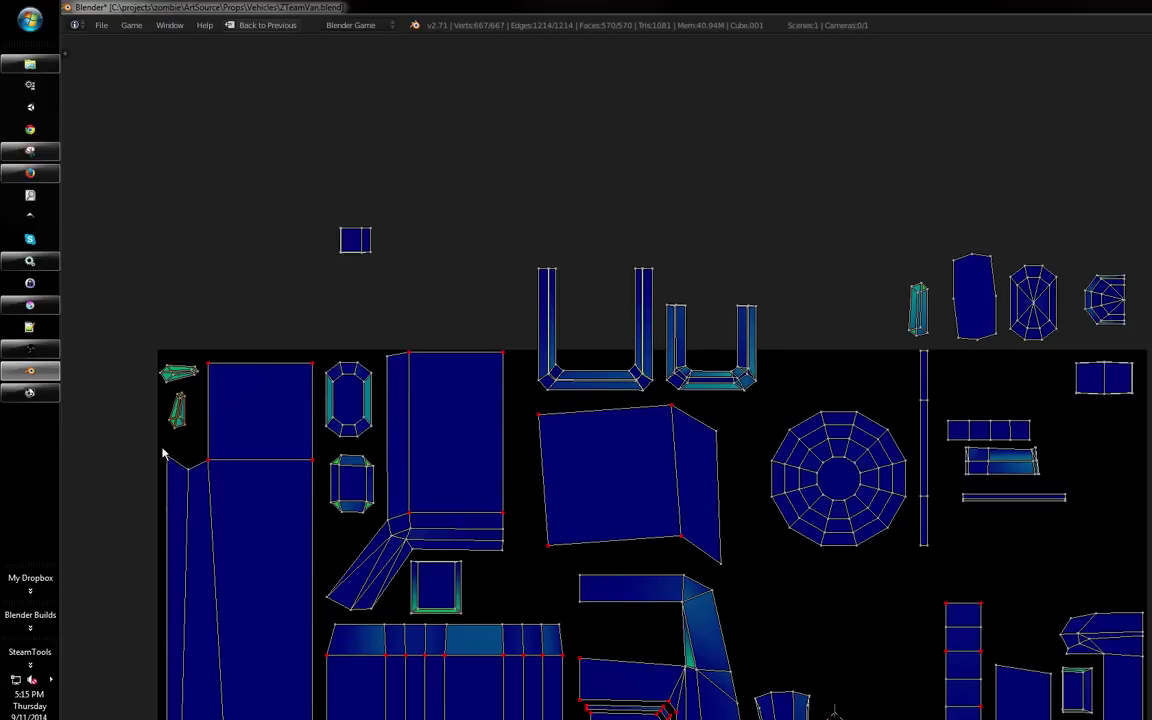
drag(795, 373, 561, 321)
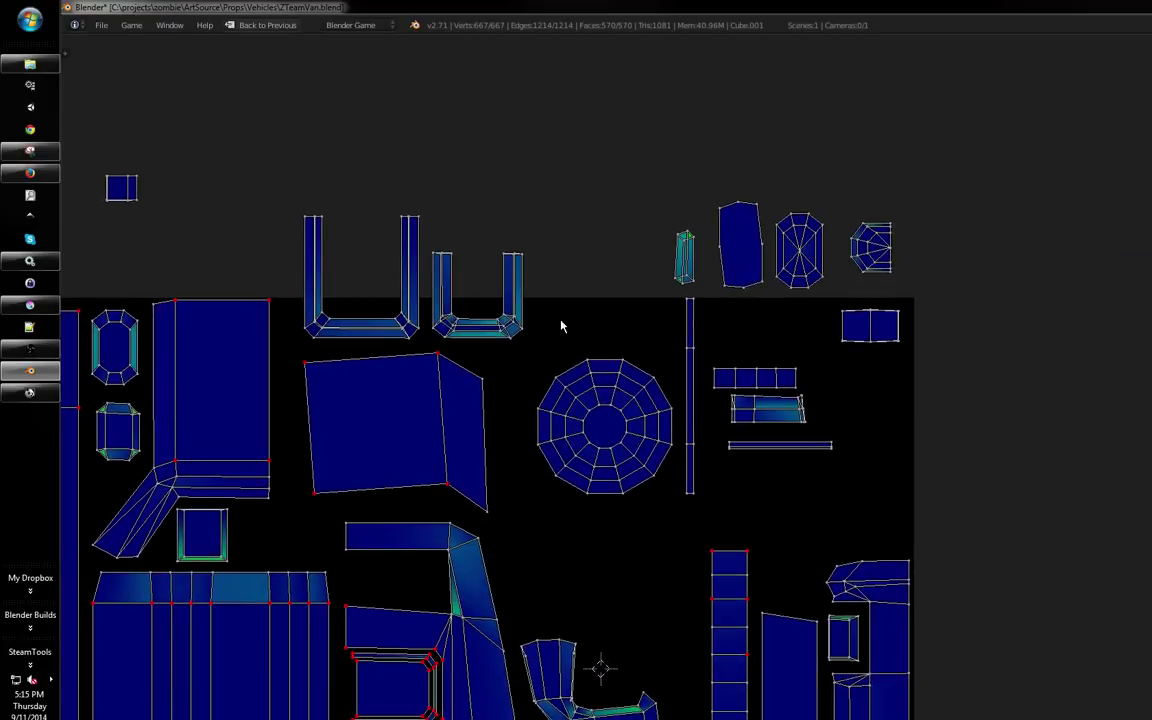
Turn the plain six-sided island above the texture sideways and place it directly above the round wheel island
scroll(636, 393, down, 6)
drag(399, 527, 437, 470)
scroll(437, 470, up, 2)
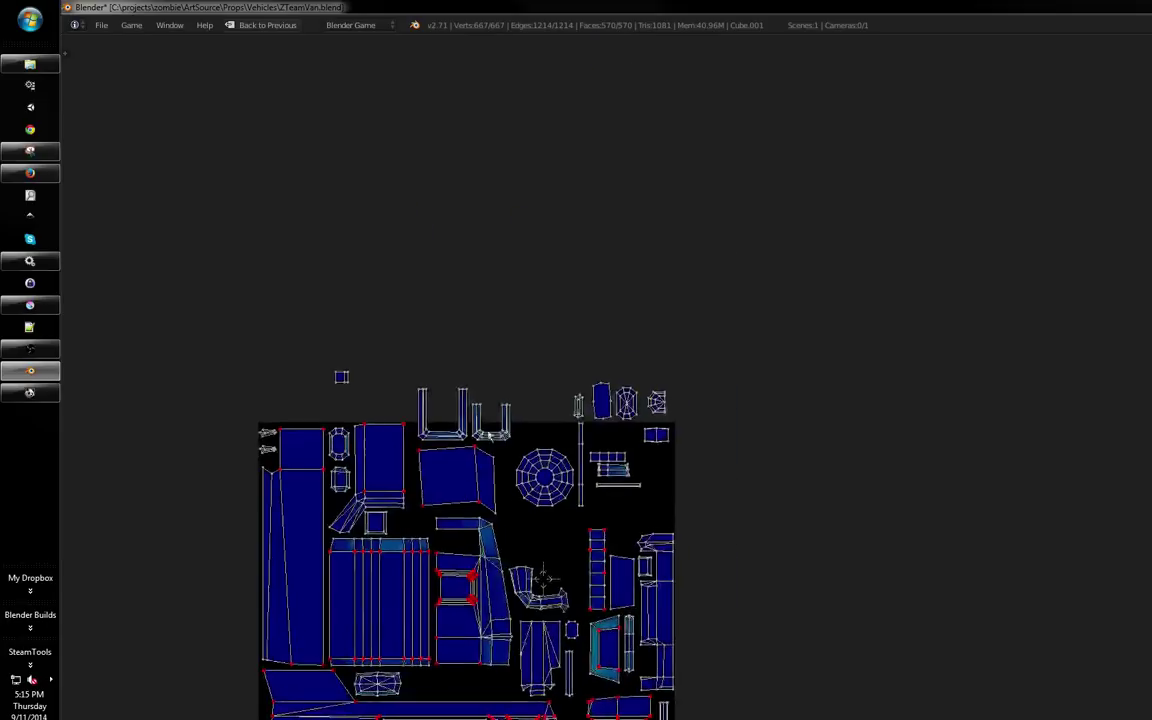
scroll(442, 467, down, 2)
scroll(442, 467, up, 5)
drag(500, 490, 617, 390)
drag(724, 263, 752, 320)
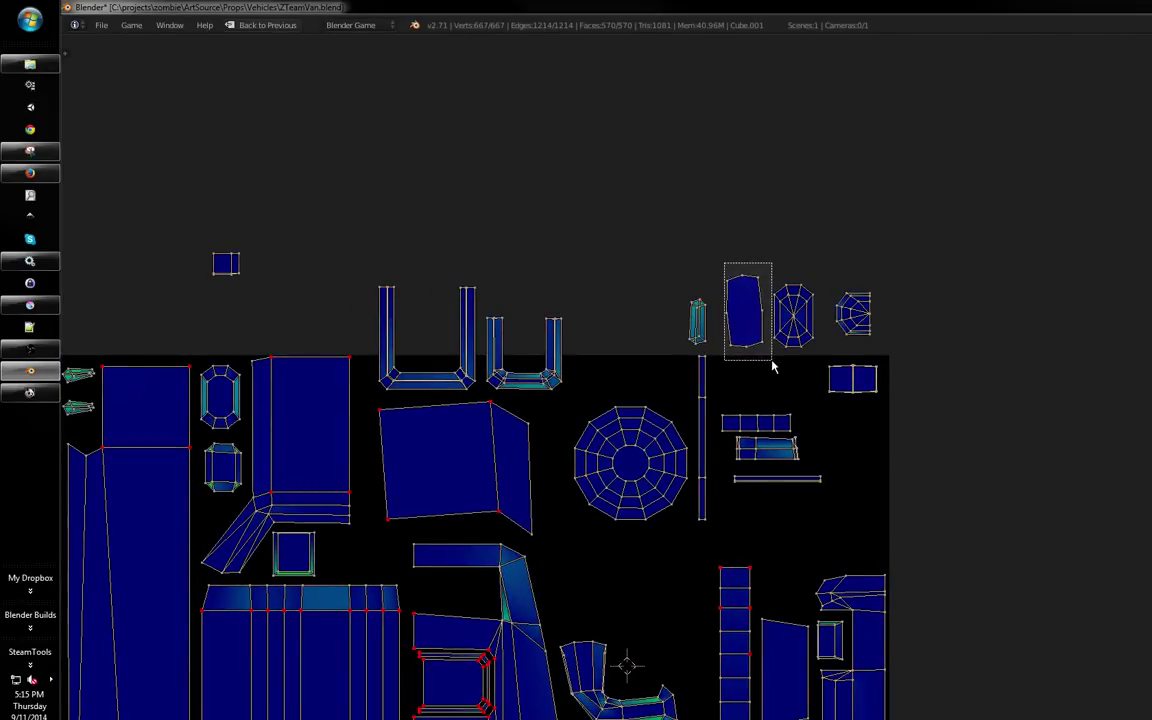
key(g)
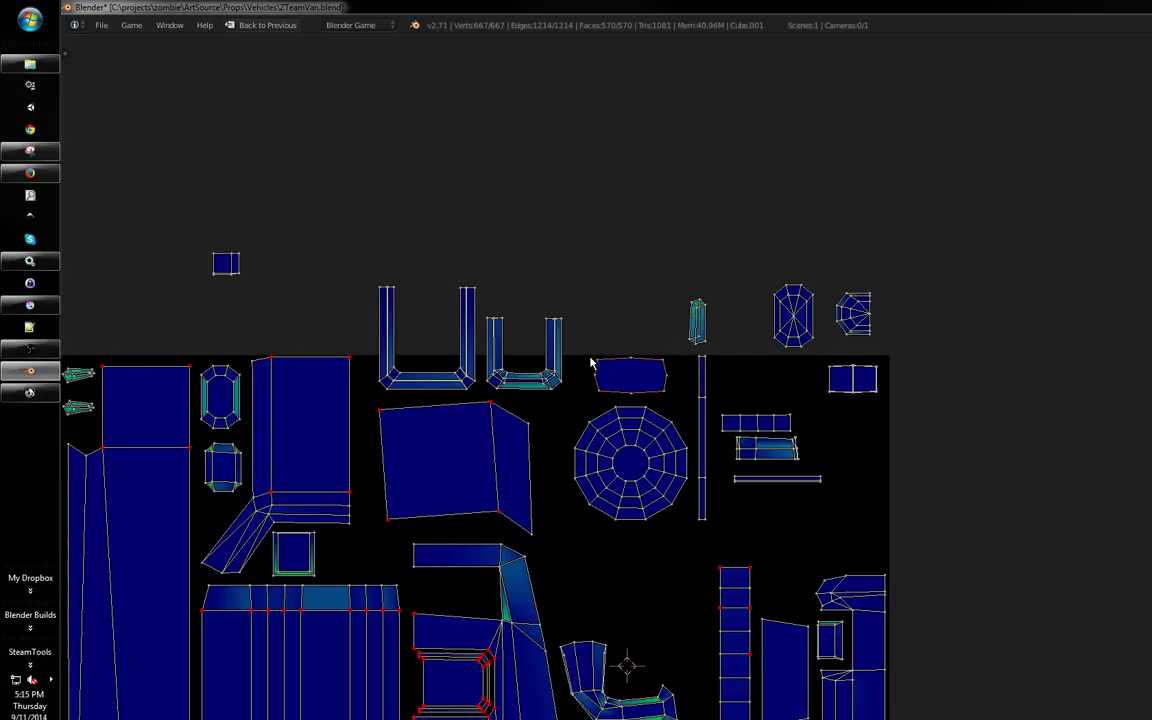
Select the round wheel island together with the plain six-sided island and move both down toward the bent pipe-shaped island
drag(574, 358, 684, 497)
drag(693, 547, 693, 547)
scroll(607, 327, up, 5)
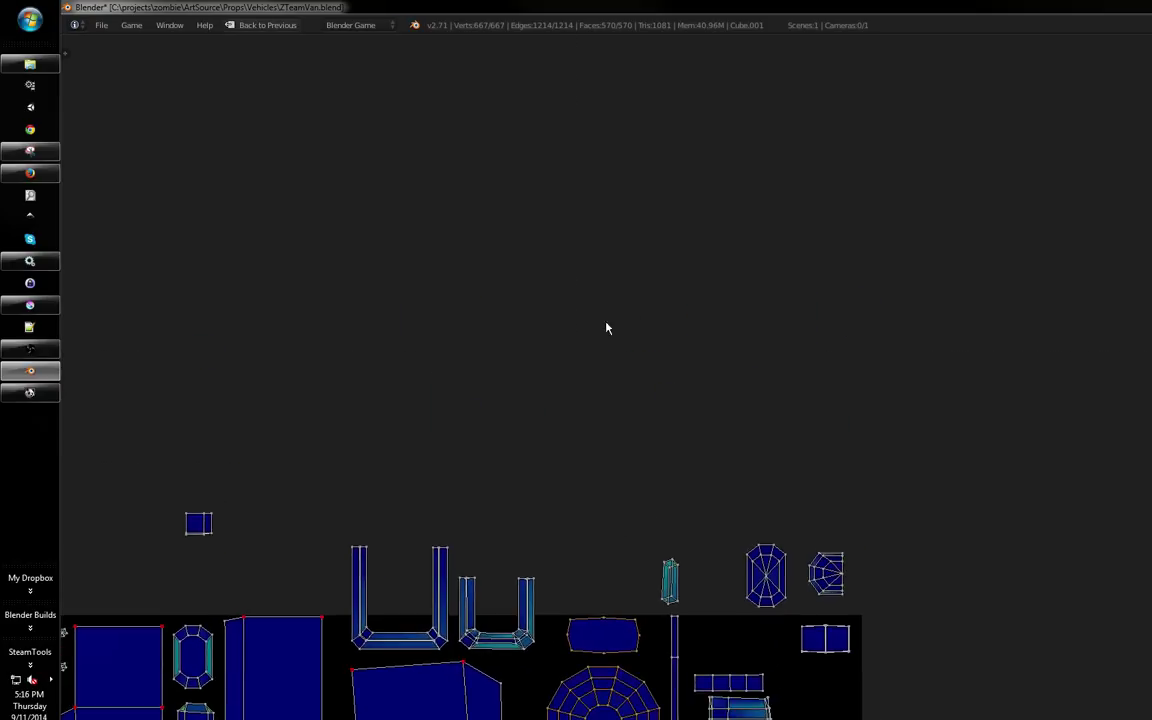
scroll(580, 538, down, 4)
scroll(632, 378, up, 5)
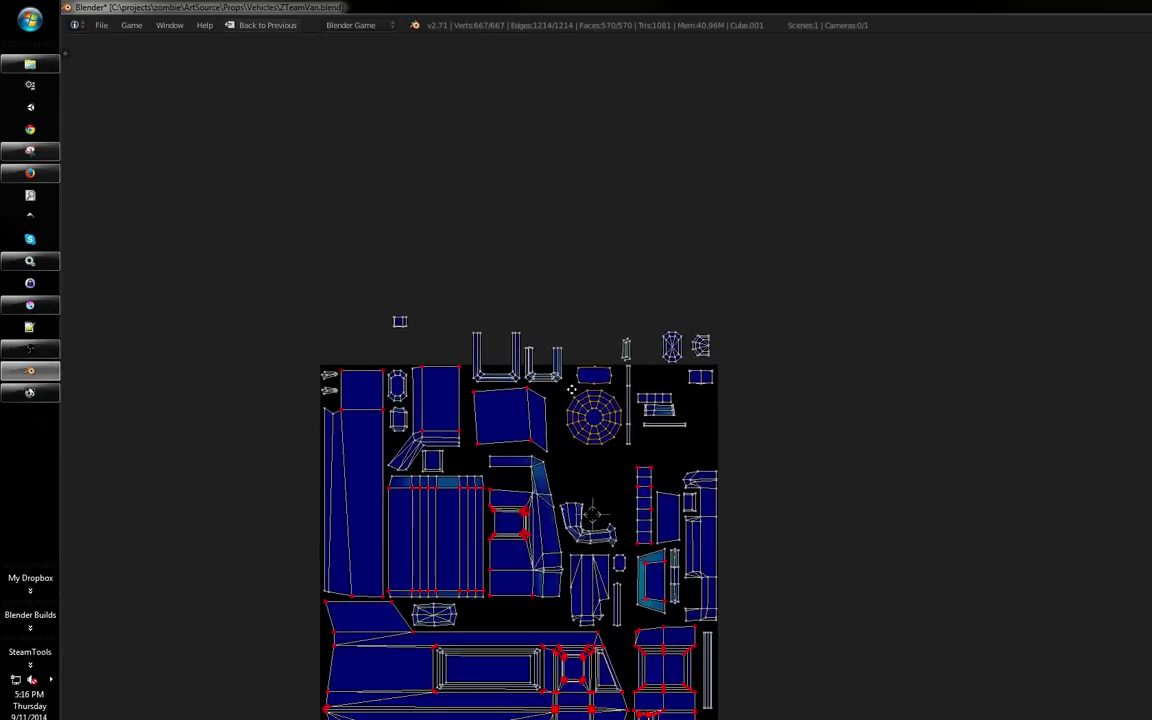
drag(632, 373, 680, 324)
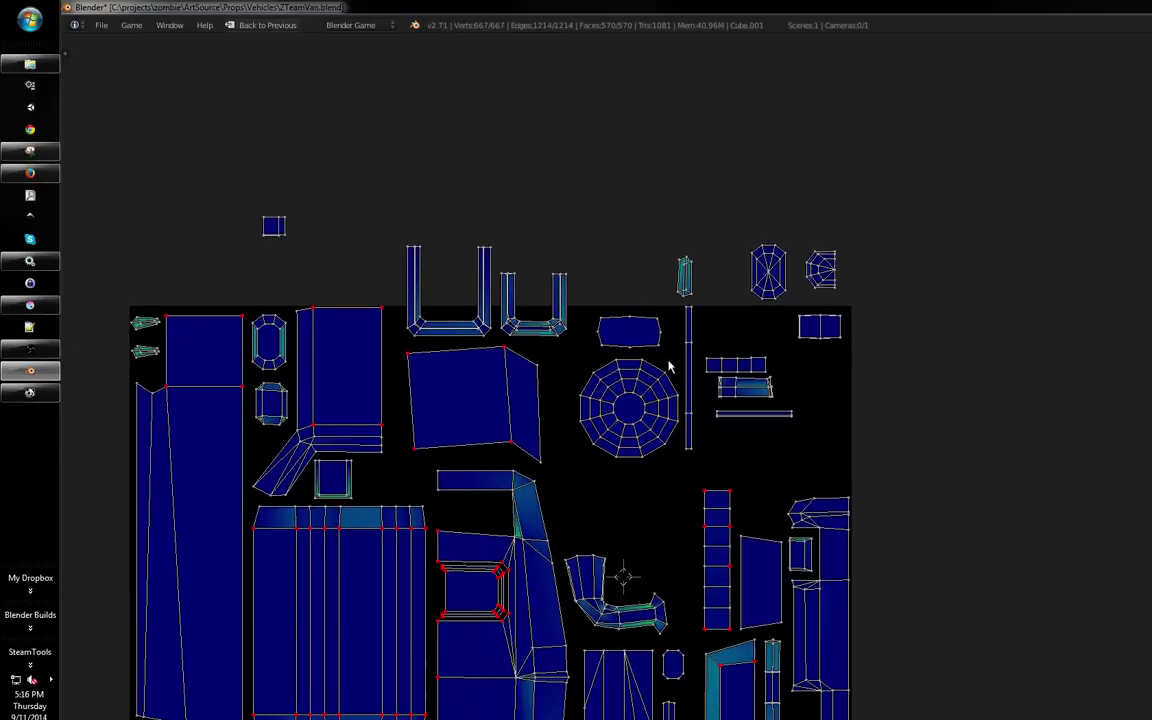
key(g)
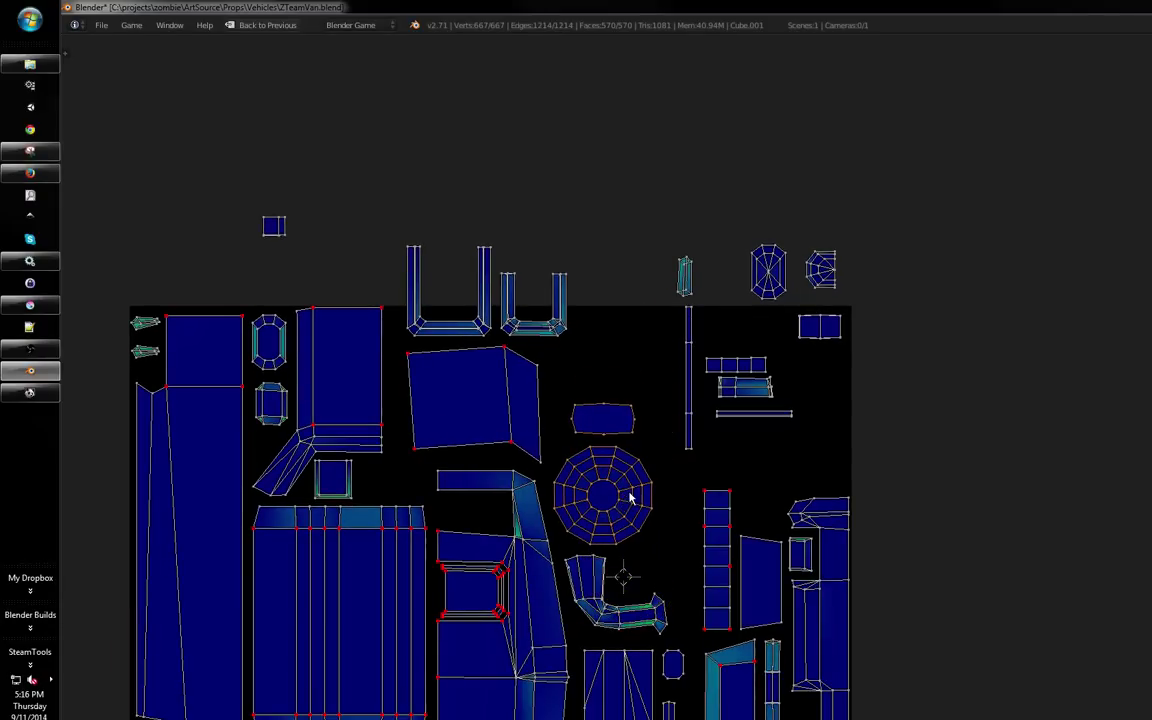
drag(629, 420, 648, 470)
key(a)
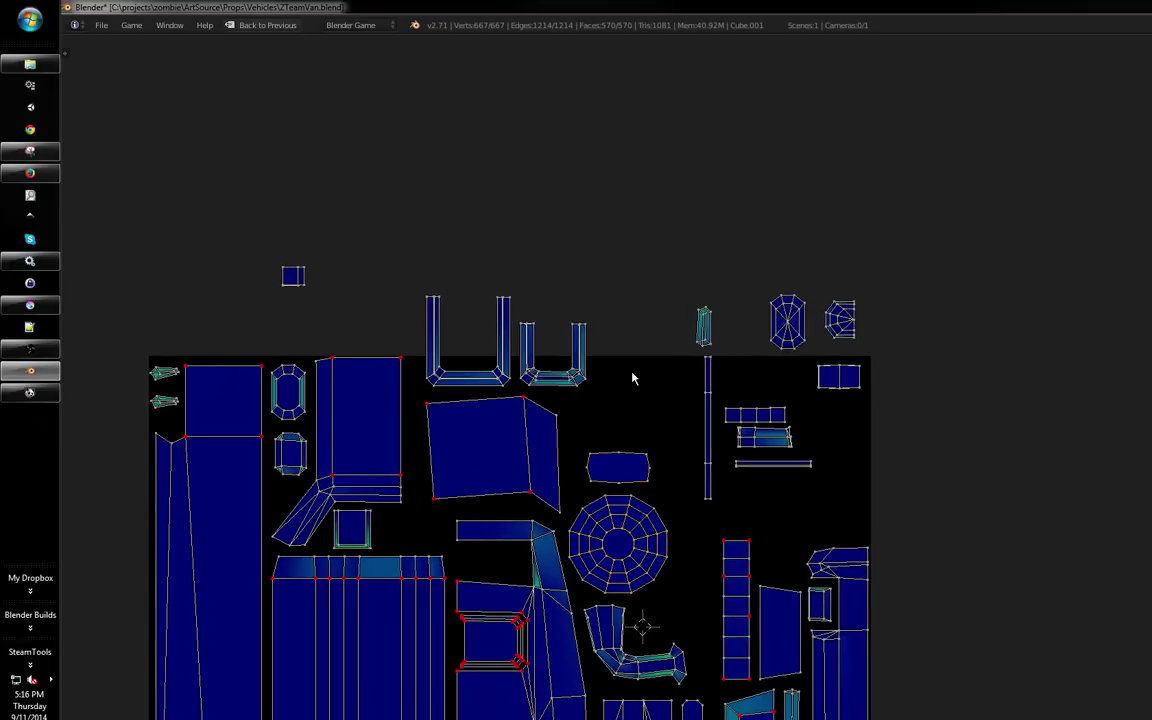
Select only the two U-shaped islands at the texture's upper edge, deselecting the stray vertices of the neighbouring tall panel
key(b)
drag(611, 245, 400, 385)
key(r)
right_click(522, 275)
key(b)
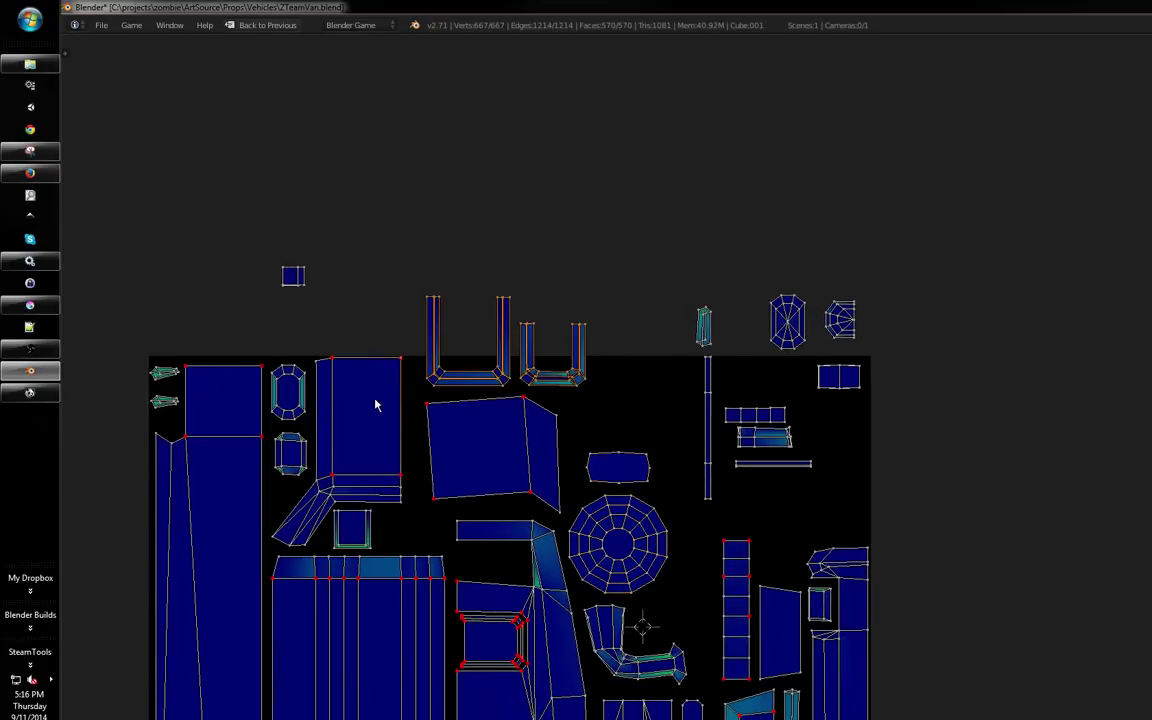
key(r)
right_click(568, 330)
key(b)
drag(404, 347, 396, 398)
key(b)
drag(424, 334, 390, 374)
Rotate the two U-shaped islands a quarter turn and move them out beyond the texture's right edge
key(r)
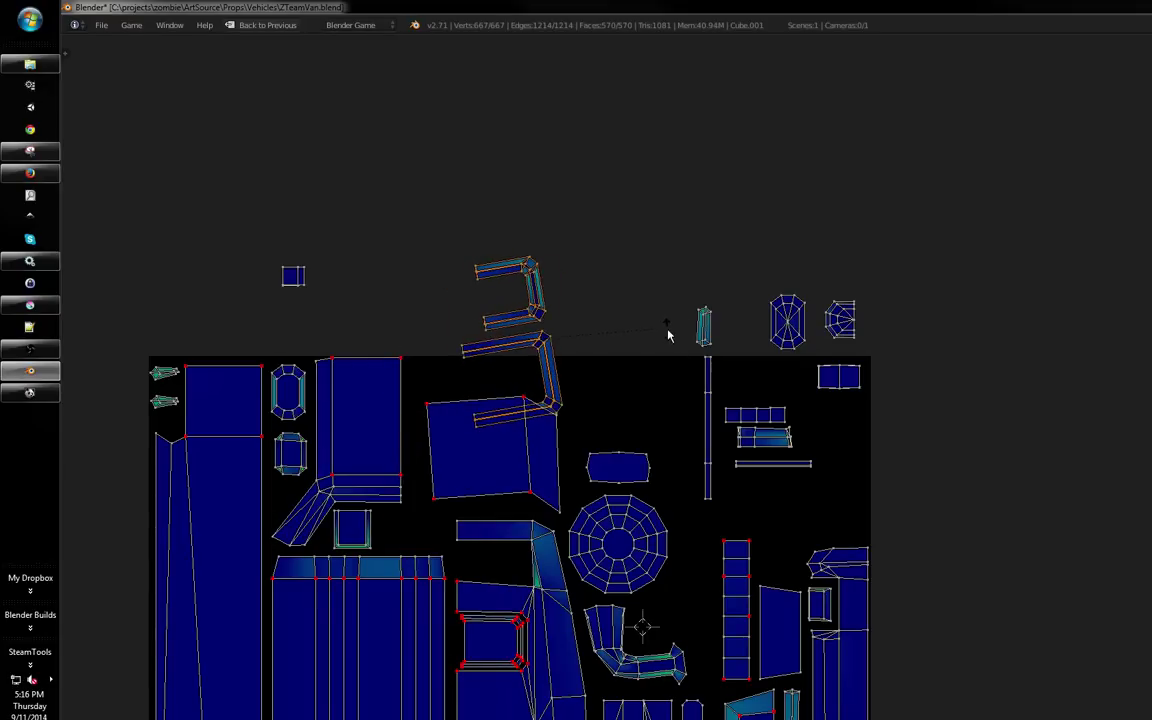
click(666, 355)
key(g)
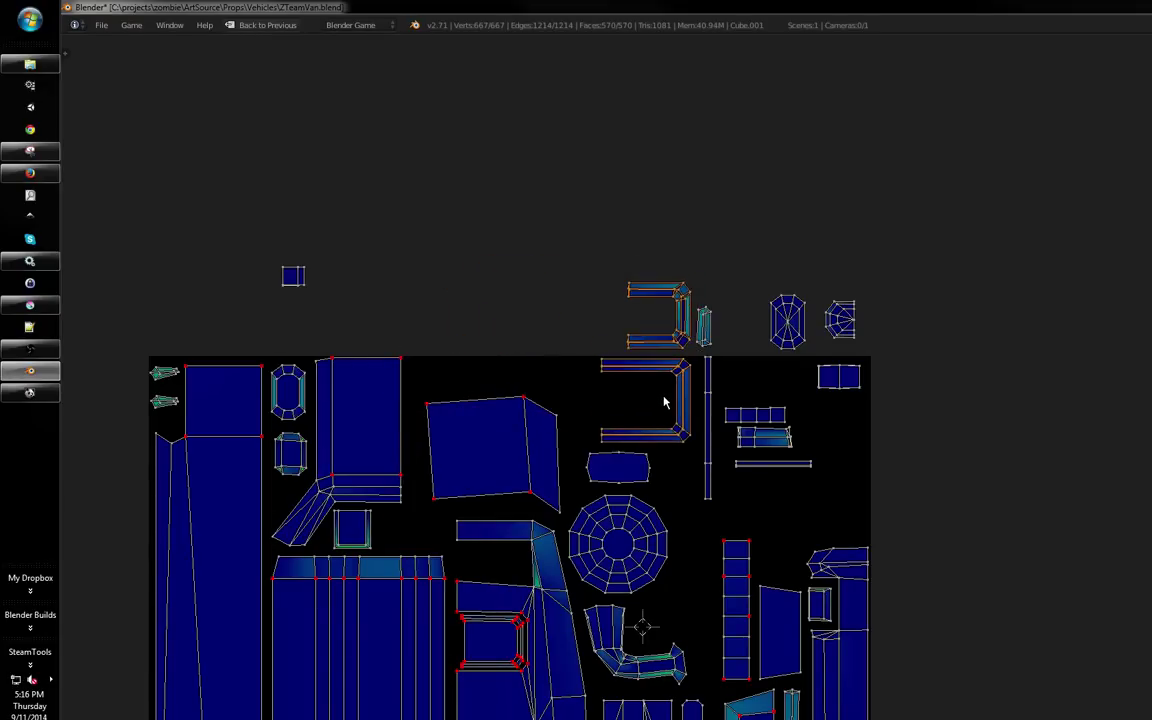
click(967, 470)
scroll(967, 470, right, 3)
Turn the smaller U-shaped island to face the larger one and interlock their arms
key(a)
key(b)
drag(777, 324, 872, 401)
key(g)
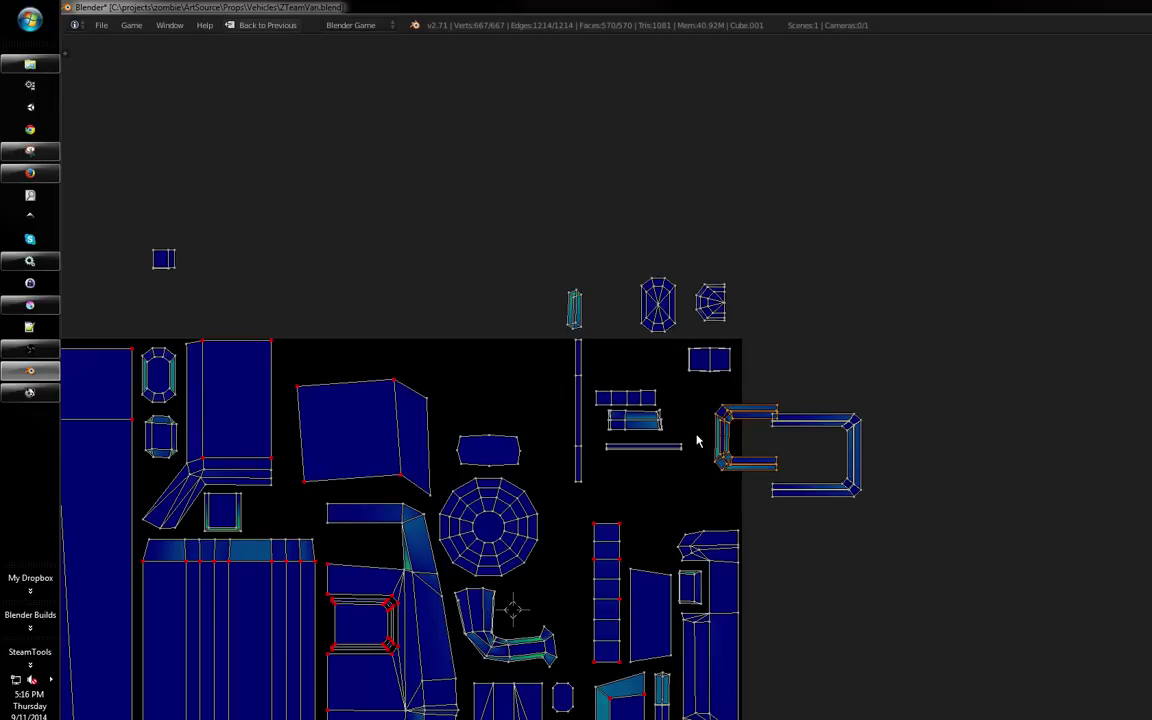
click(770, 425)
scroll(700, 425, up, 2)
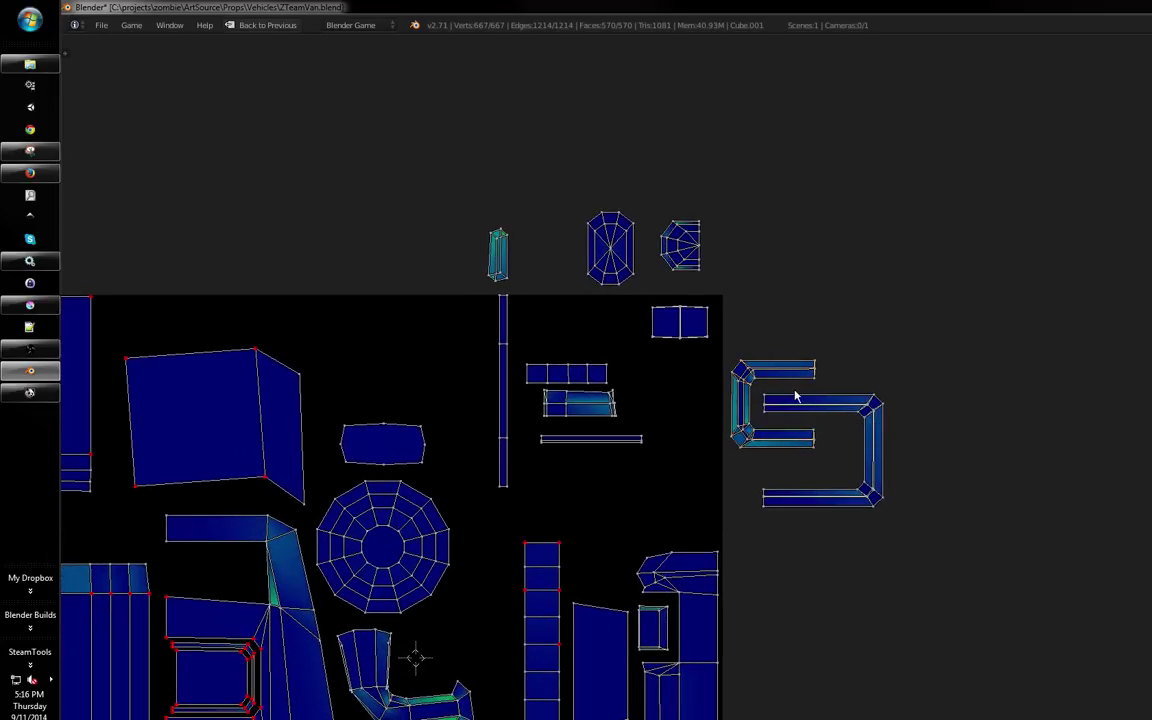
Place the four-segment strip between the larger U-shaped island's arms and move the half-round fan island outside the texture's right edge
drag(617, 355, 537, 381)
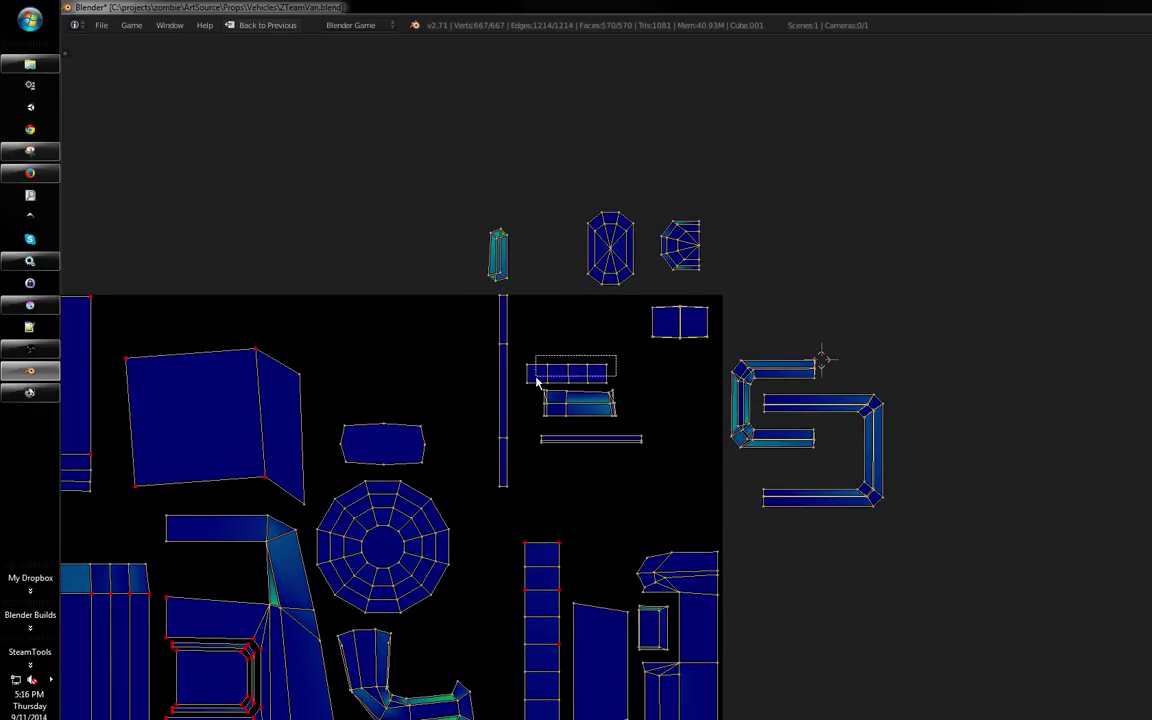
key(g)
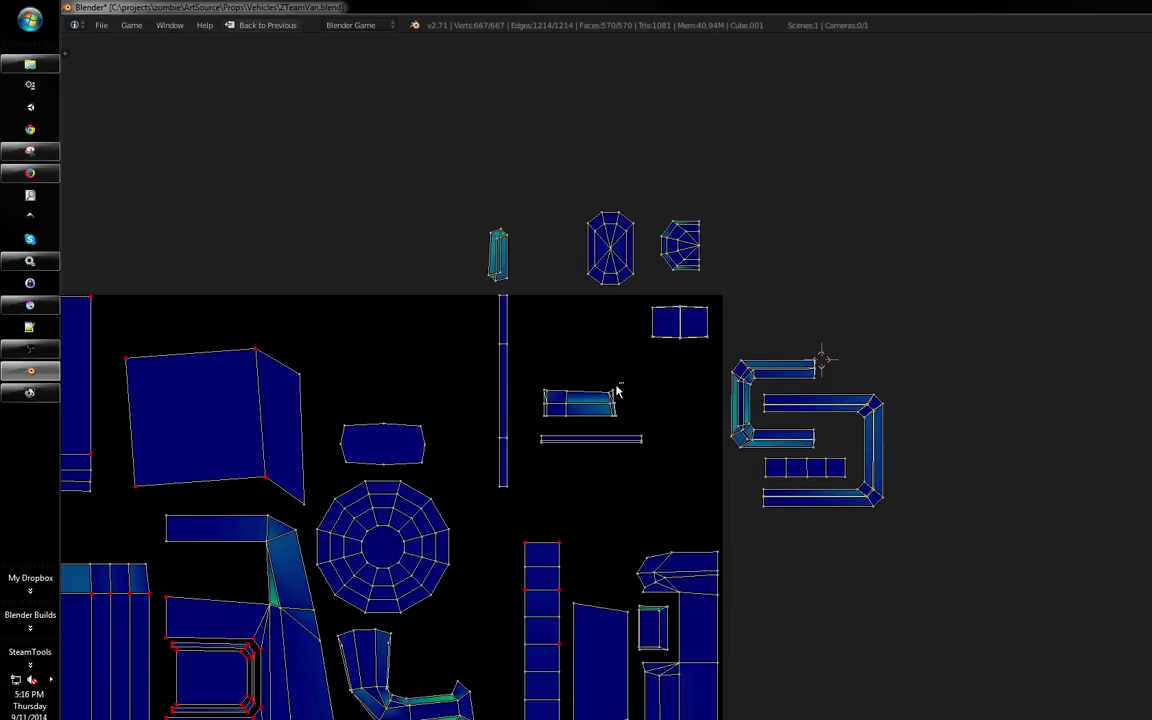
key(b)
drag(716, 210, 710, 221)
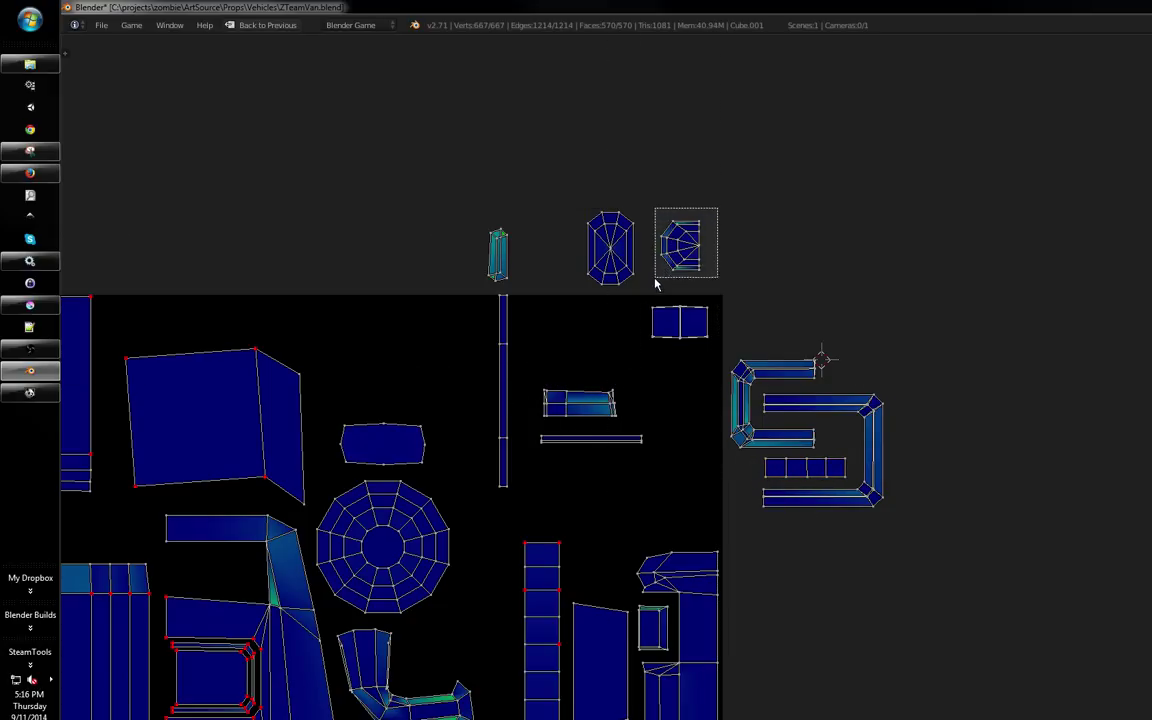
drag(655, 285, 655, 285)
key(g)
Move the interlocked U-shaped islands, with the strip and fan, left so that the U shapes lie inside the texture
key(b)
drag(983, 308, 745, 522)
drag(738, 447, 812, 438)
key(g)
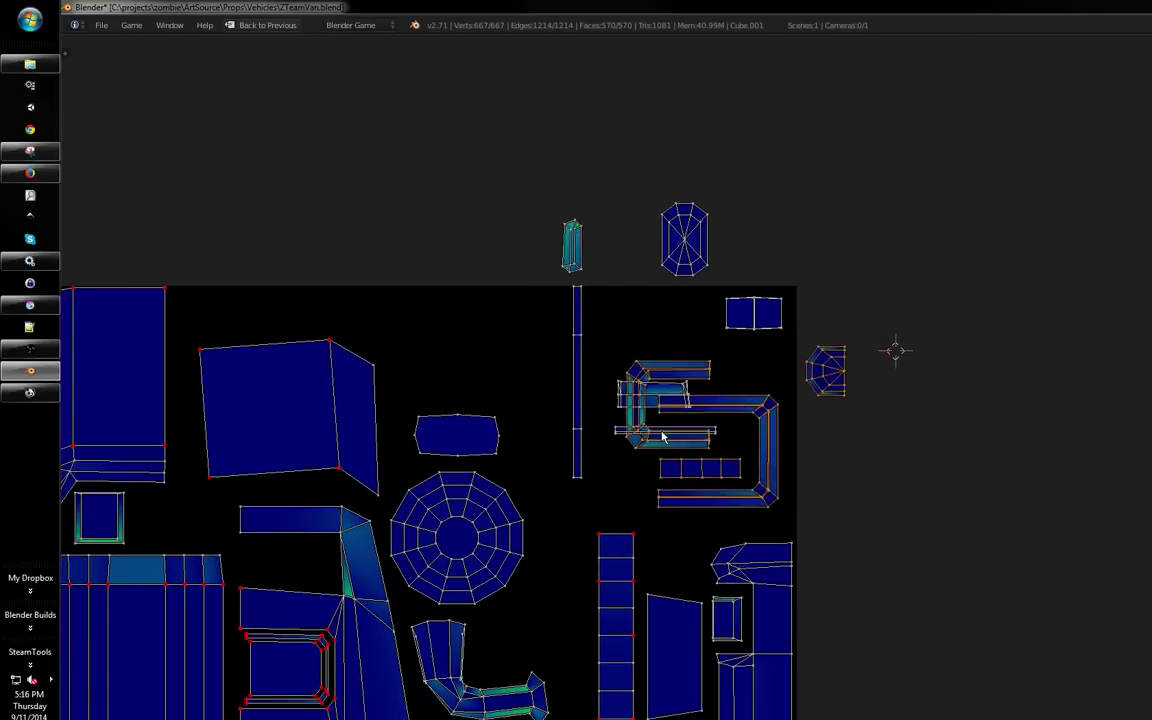
click(847, 414)
Move the small bevelled block island and the thin horizontal strip out of the way, above the texture
key(a)
key(b)
drag(752, 366, 614, 455)
drag(622, 477, 642, 539)
key(g)
click(511, 252)
Move the radial octagon island and the two-panel rectangle island farther up, clear of the texture's upper right area
key(a)
key(b)
drag(657, 254, 995, 571)
key(g)
click(823, 334)
Place the interlocked U-shaped islands and their enclosed strip at the texture's right edge, directly above the existing islands
key(a)
key(b)
key(g)
click(771, 597)
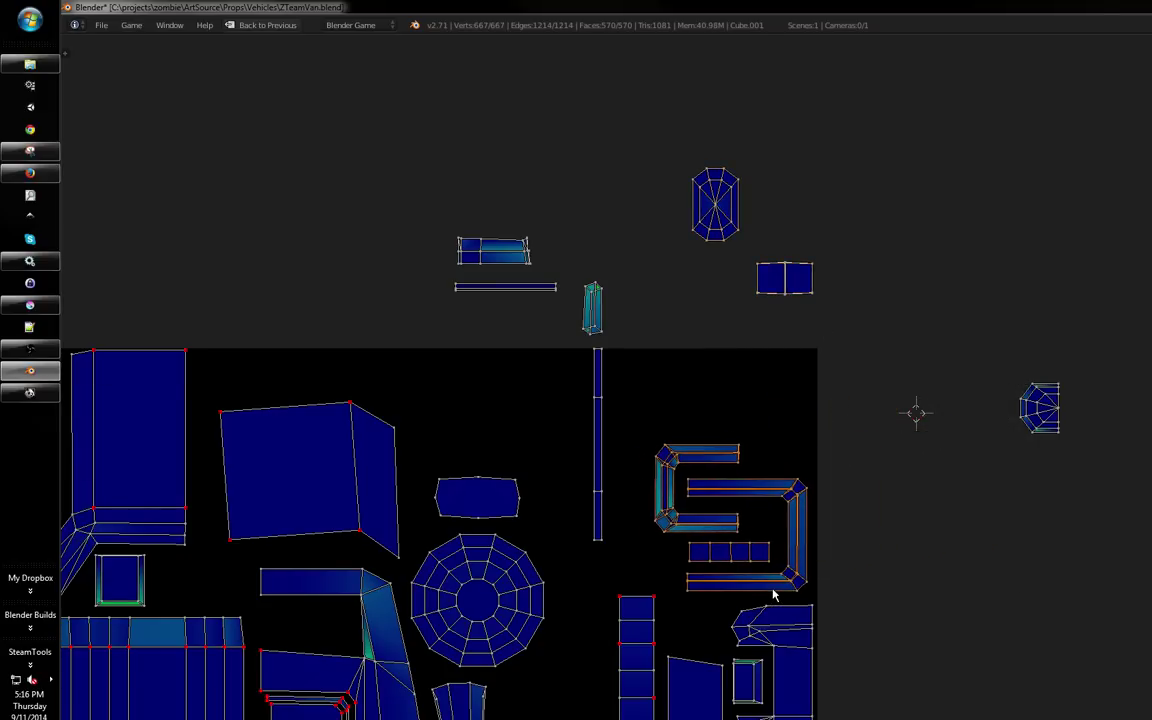
Rotate the half-round fan island upright and place it in the gap below the interlocked U-shaped islands
key(a)
key(b)
drag(962, 365, 1100, 468)
key(g)
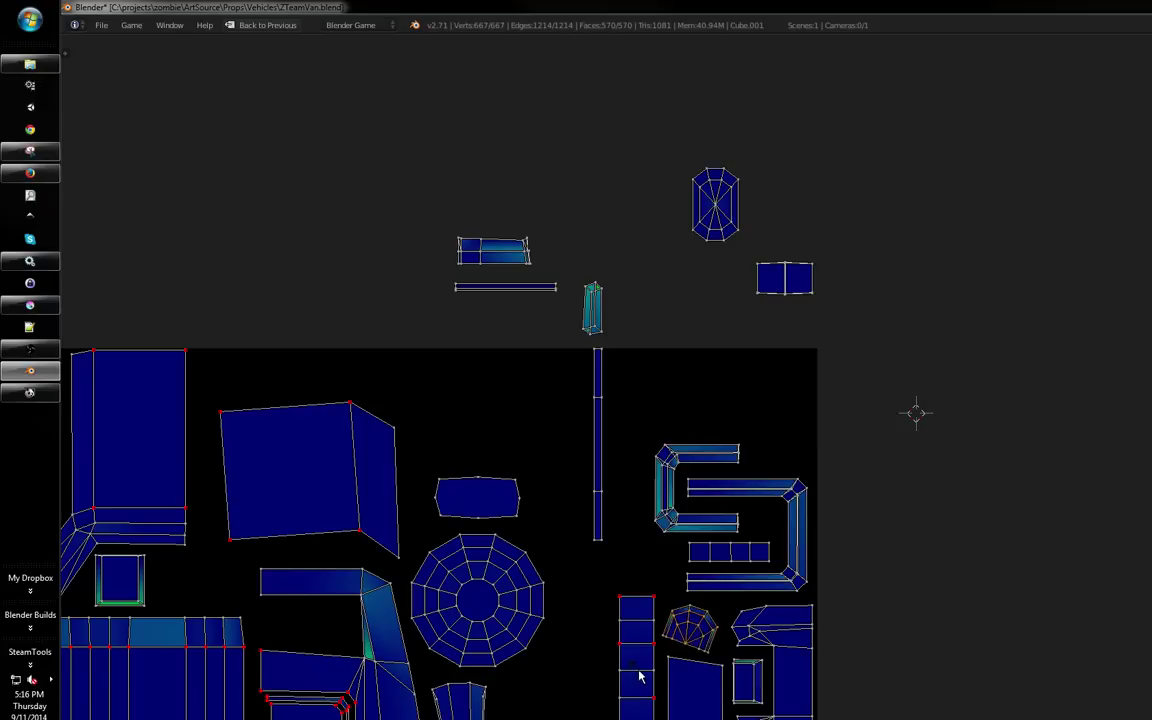
scroll(658, 687, down, 2)
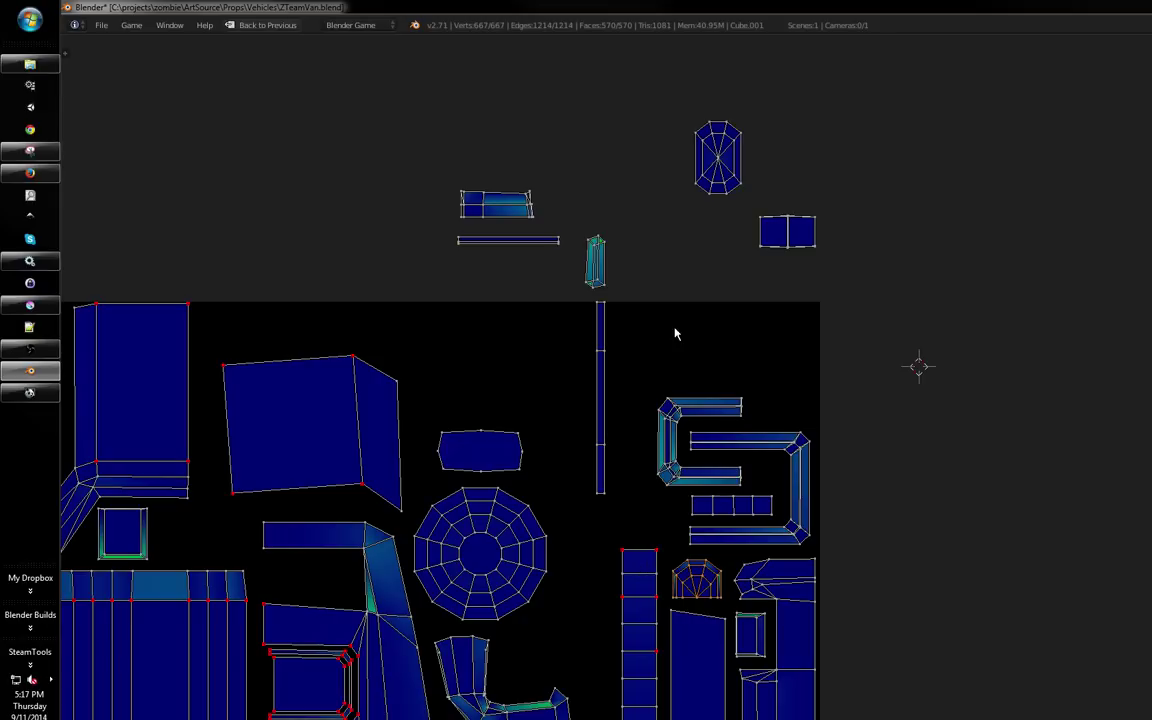
Move the tall thin vertical strip right so it stands alongside the interlocked U-shaped islands
mouse_move(583, 312)
mouse_down()
mouse_move(564, 332)
mouse_move(590, 326)
mouse_up()
key(a)
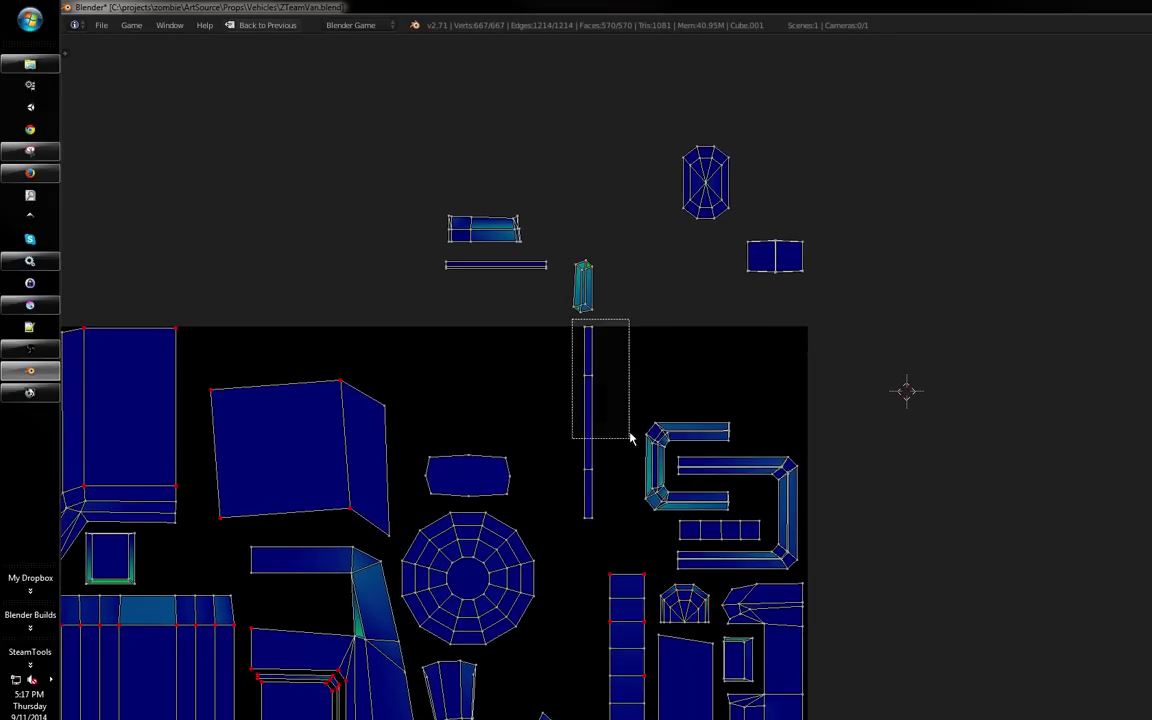
drag(630, 437, 630, 440)
key(g)
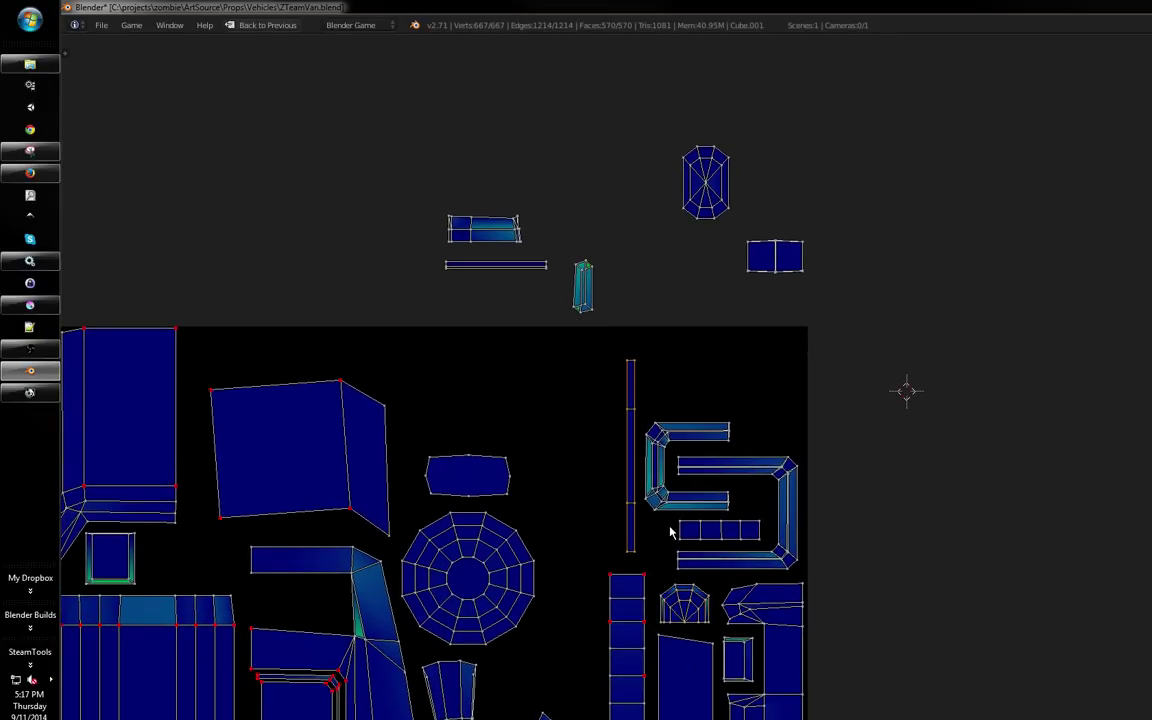
scroll(670, 532, down, 1)
key(b)
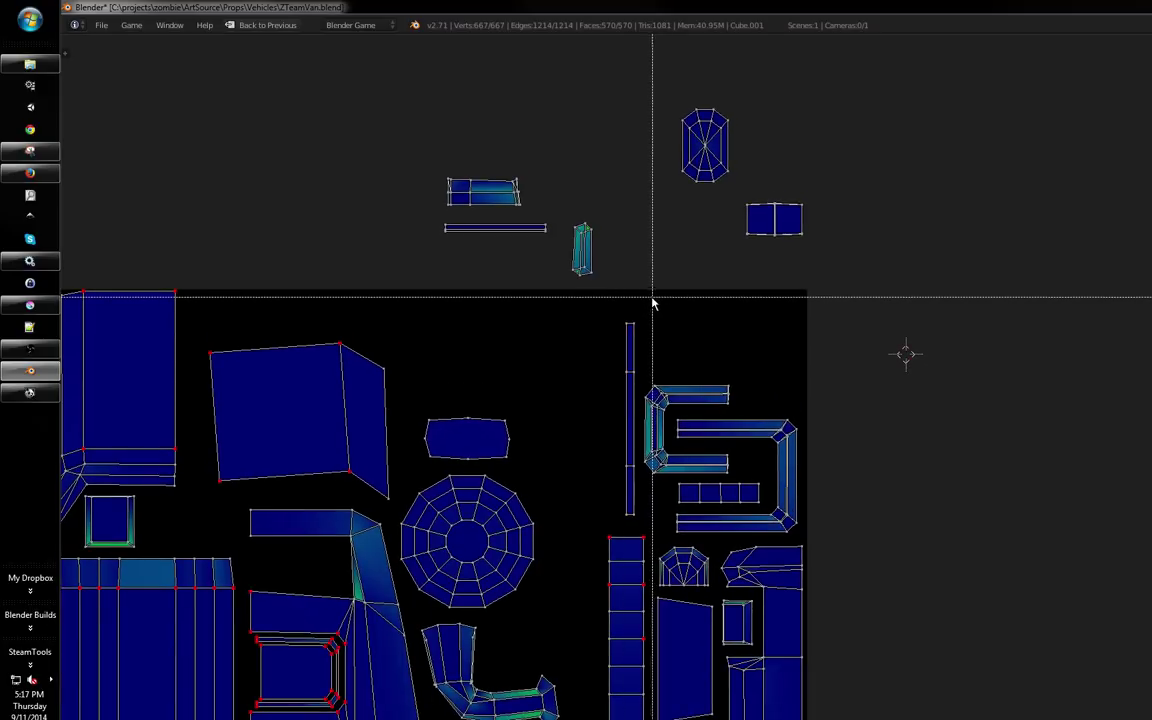
drag(624, 308, 641, 350)
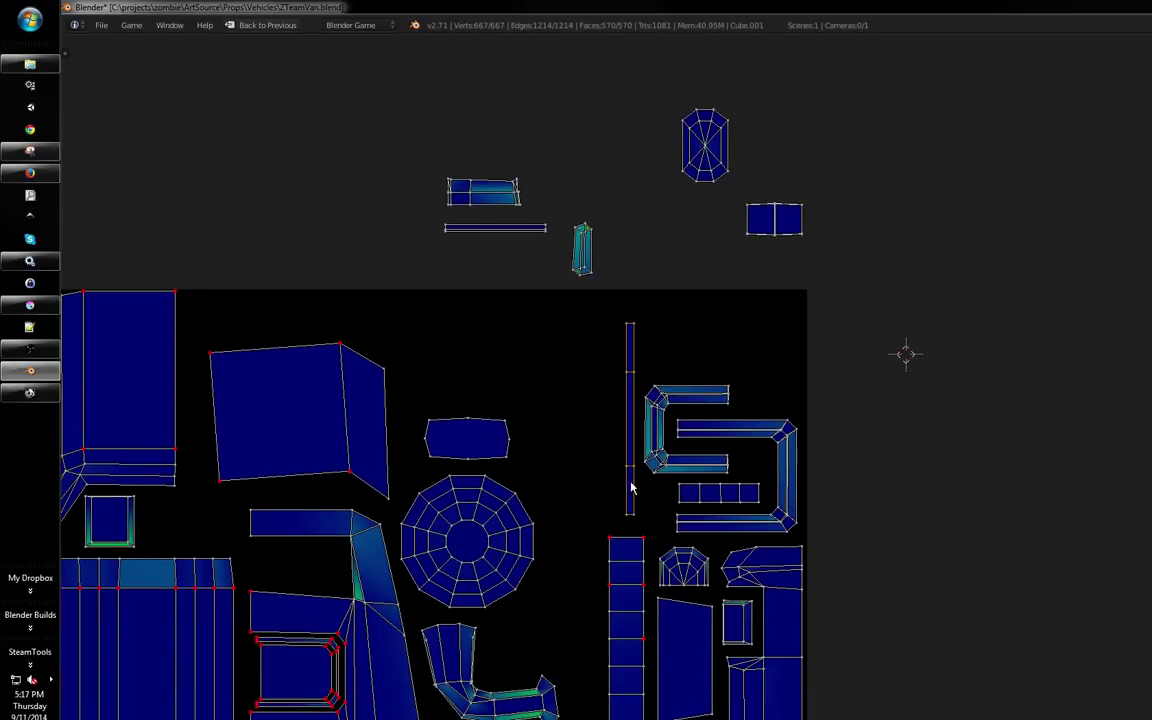
scroll(631, 488, up, 2)
scroll(671, 288, down, 3)
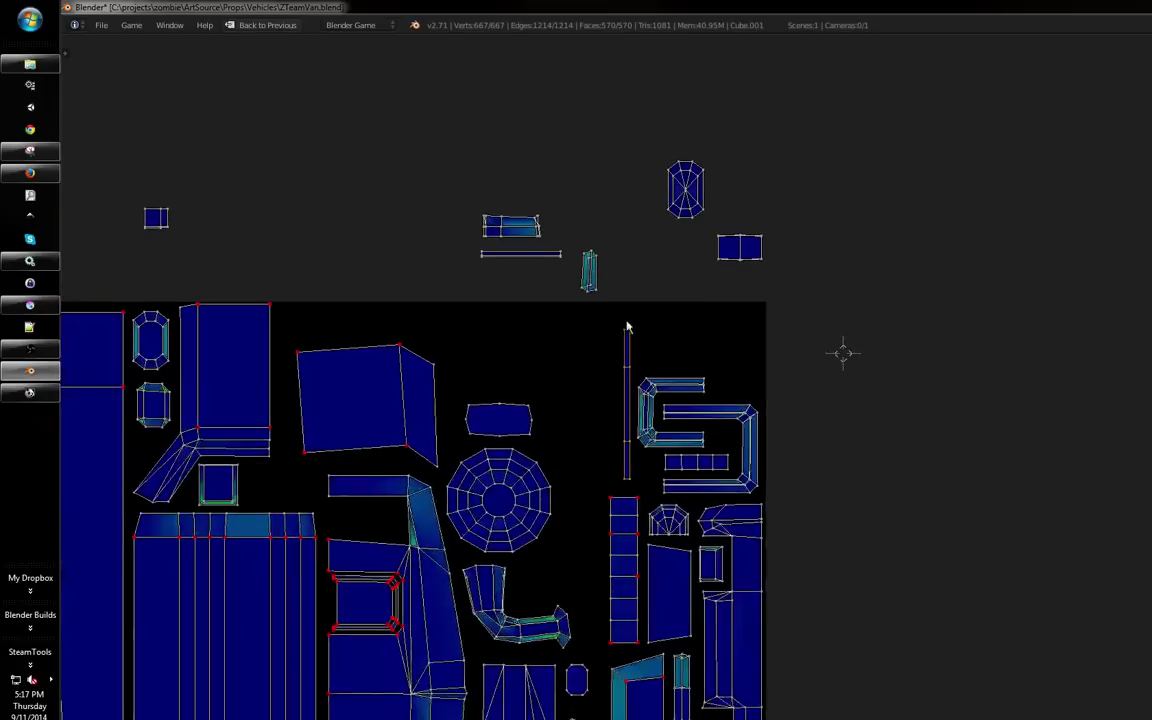
Place the two-panel rectangle island above the larger U-shaped island, beside the smaller U's upper arm
scroll(627, 327, up, 4)
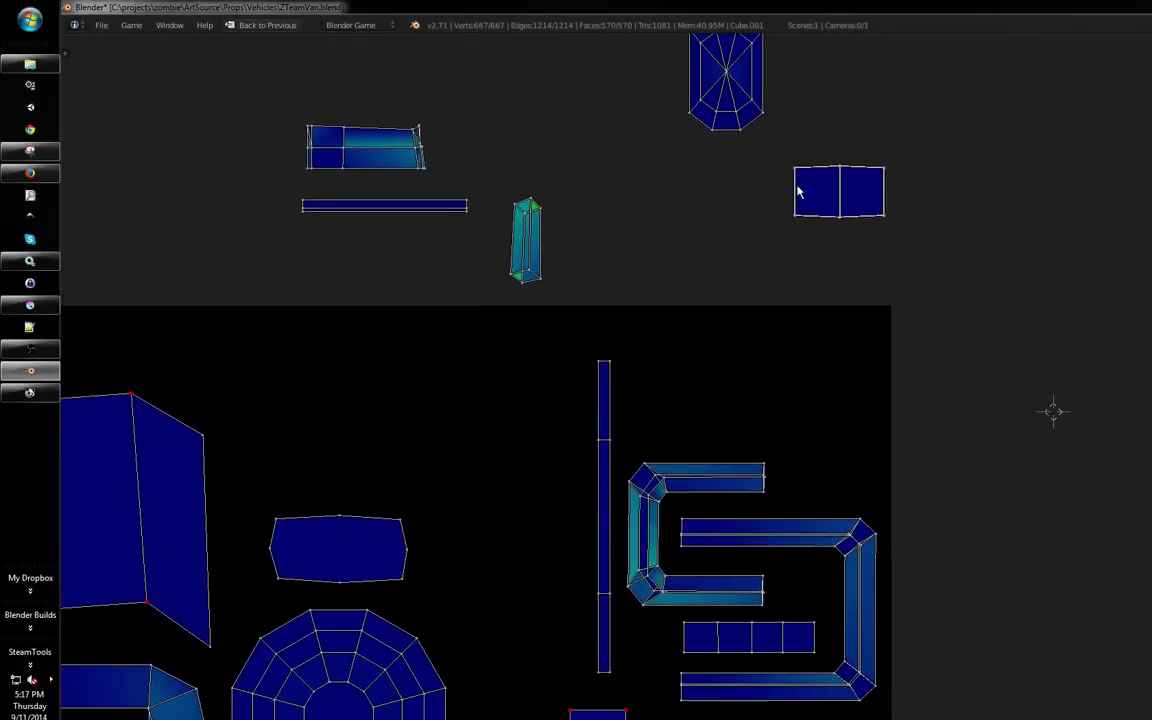
key(b)
drag(781, 148, 960, 270)
key(g)
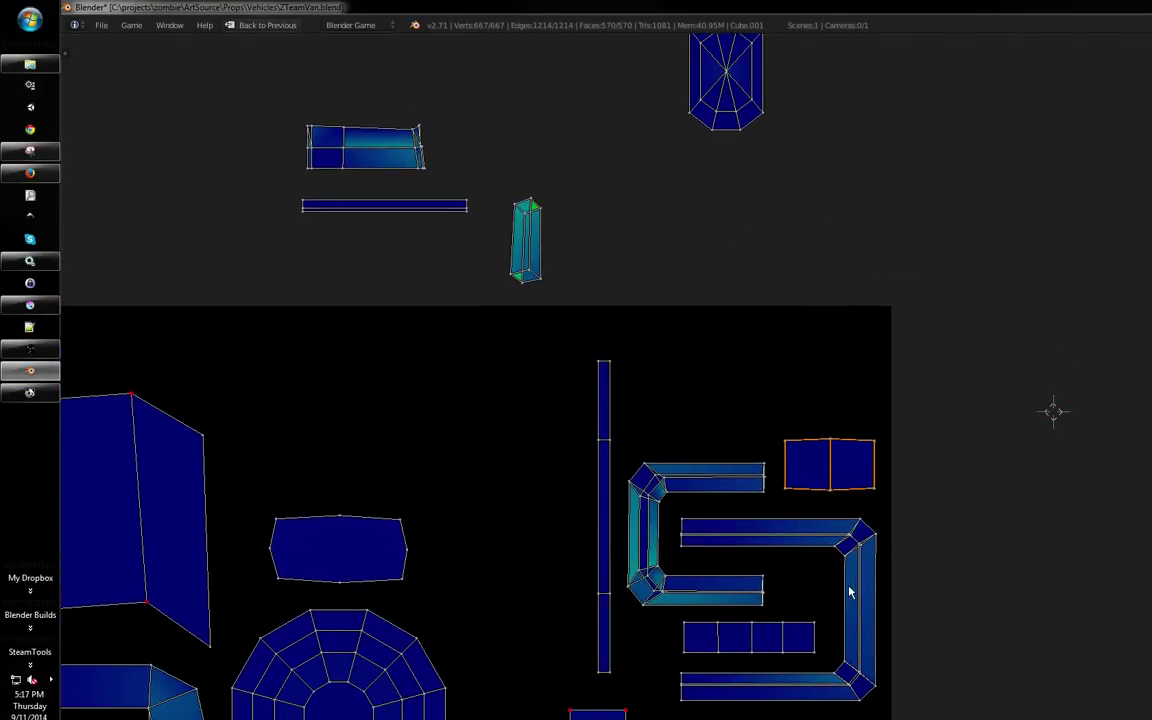
click(799, 434)
scroll(790, 425, down, 2)
drag(720, 322, 772, 337)
key(a)
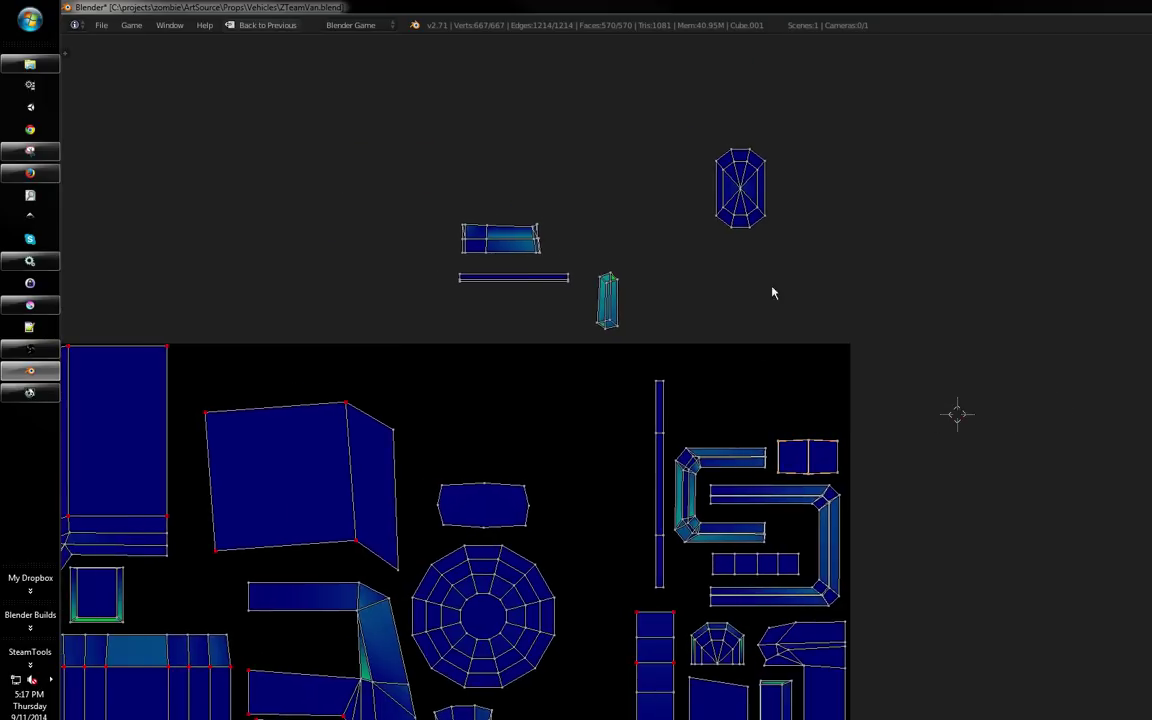
Turn the radial octagon island sideways and place it in the gap to the right of the small square island
key(b)
drag(797, 118, 692, 238)
key(g)
click(434, 524)
drag(462, 468, 558, 320)
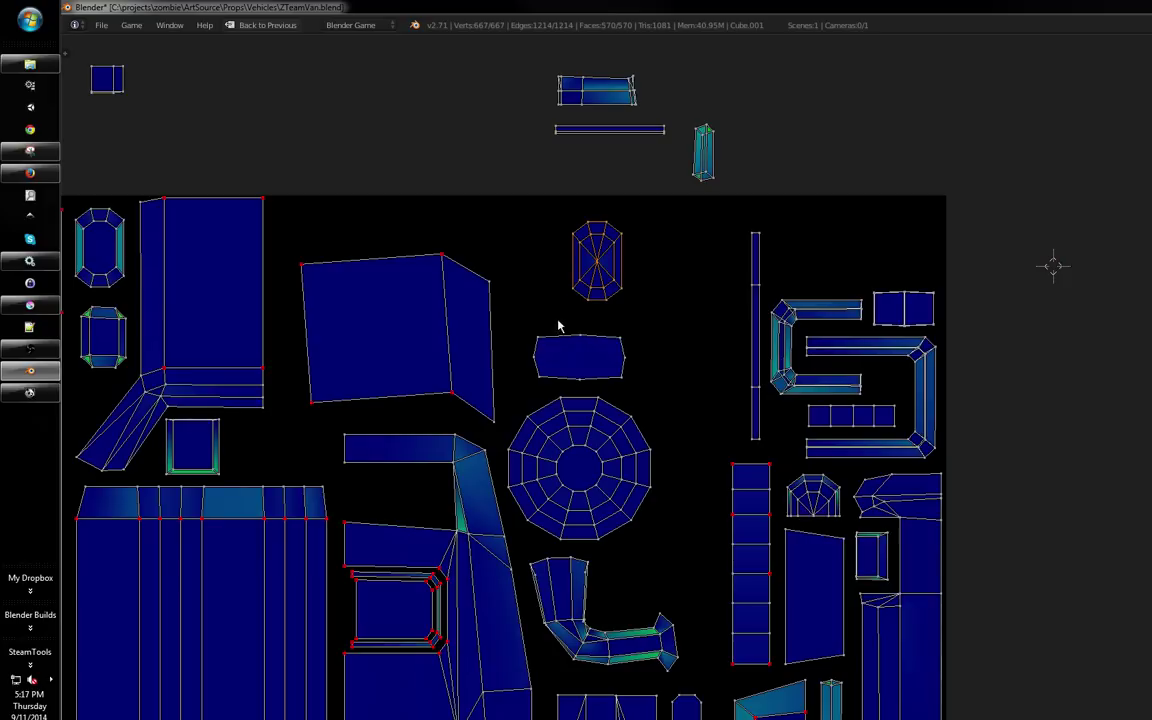
key(g)
click(131, 520)
key(r)
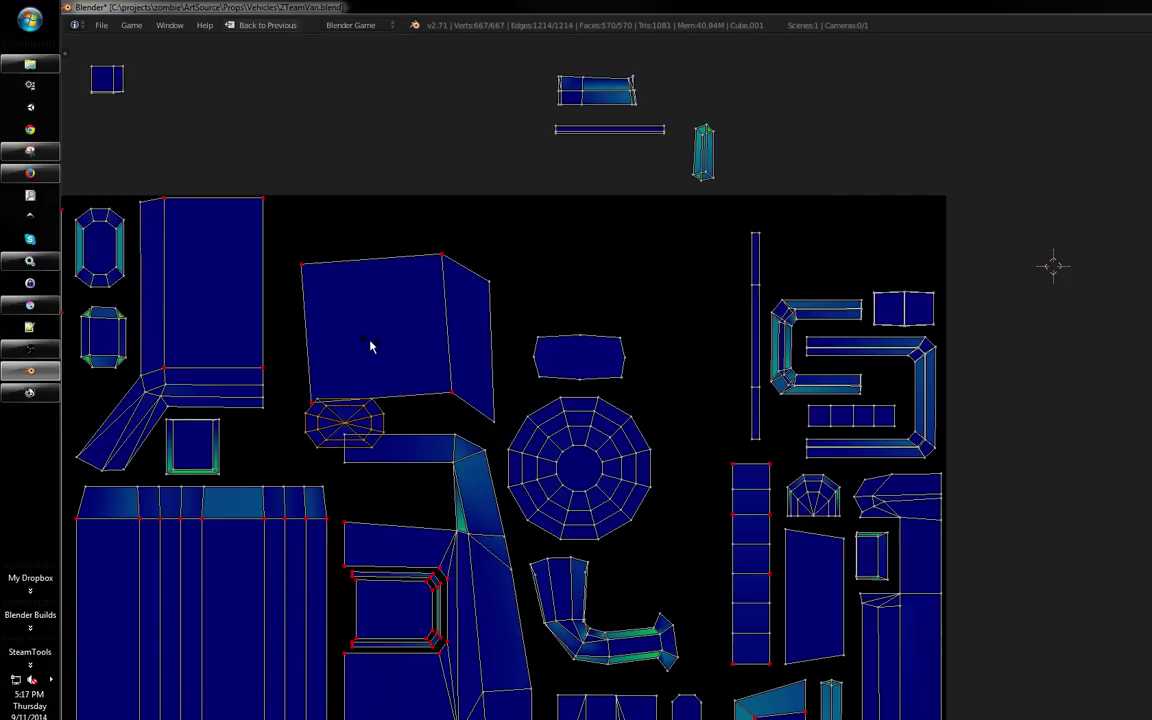
key(g)
drag(391, 363, 546, 487)
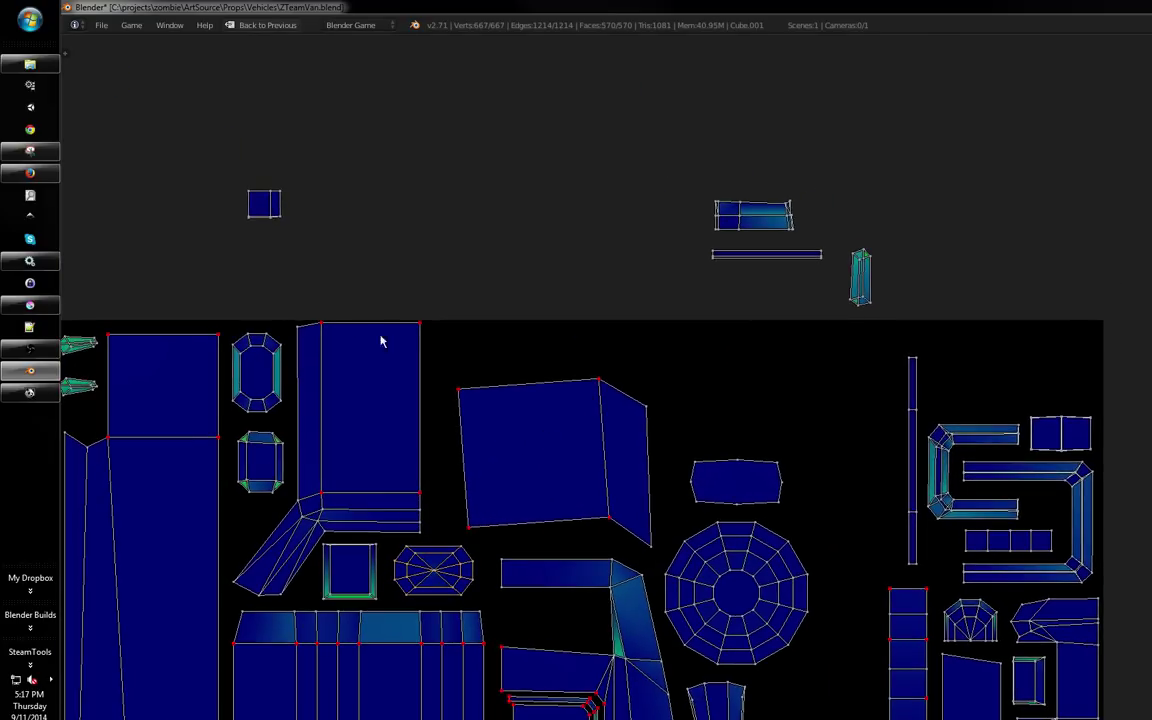
Move the small rectangle island from above the texture into the gap above the large tilted panel
drag(381, 339, 569, 416)
key(a)
key(b)
drag(497, 258, 424, 325)
click(605, 514)
drag(635, 460, 463, 396)
key(g)
click(503, 369)
key(a)
Move the three remaining islands above the texture down into the gap beside the wide octagonal island, above the long van side
drag(648, 334, 639, 274)
drag(503, 318, 582, 334)
key(a)
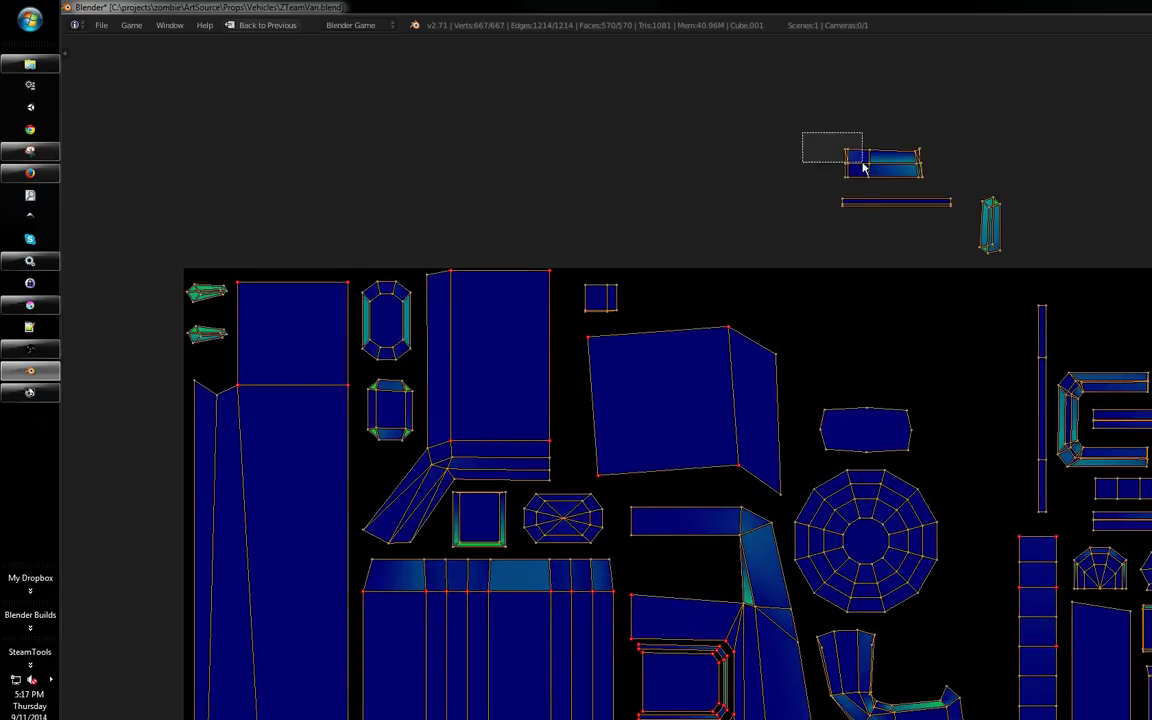
drag(938, 265, 679, 270)
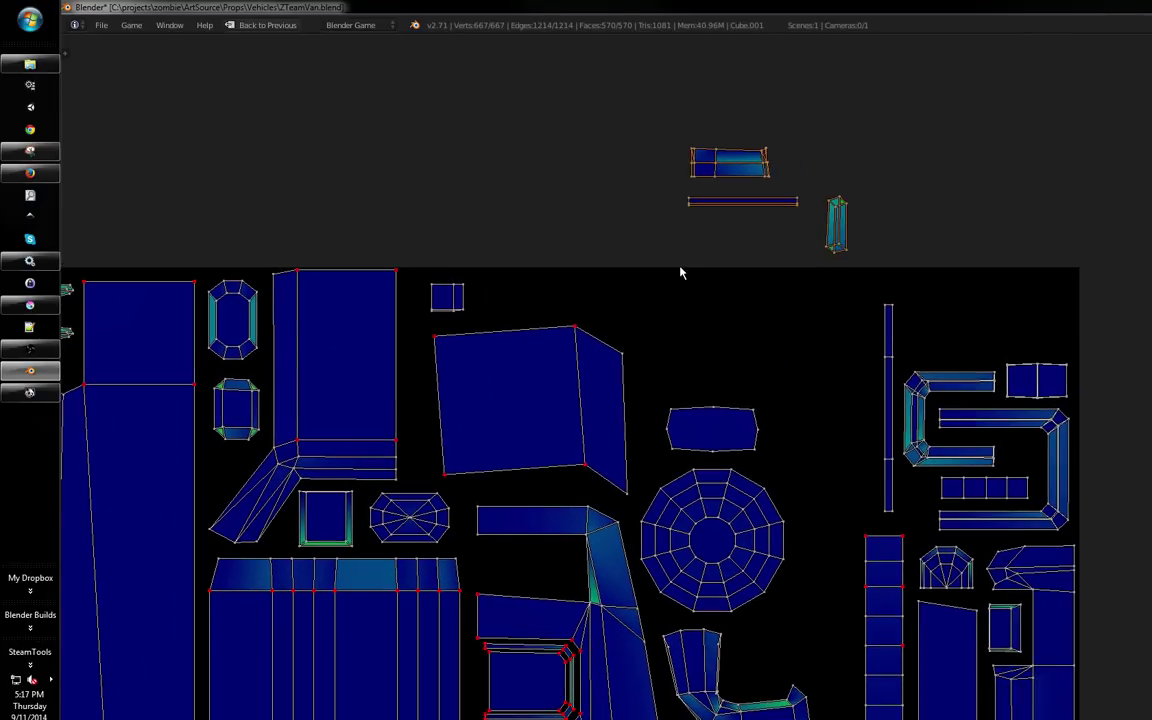
key(g)
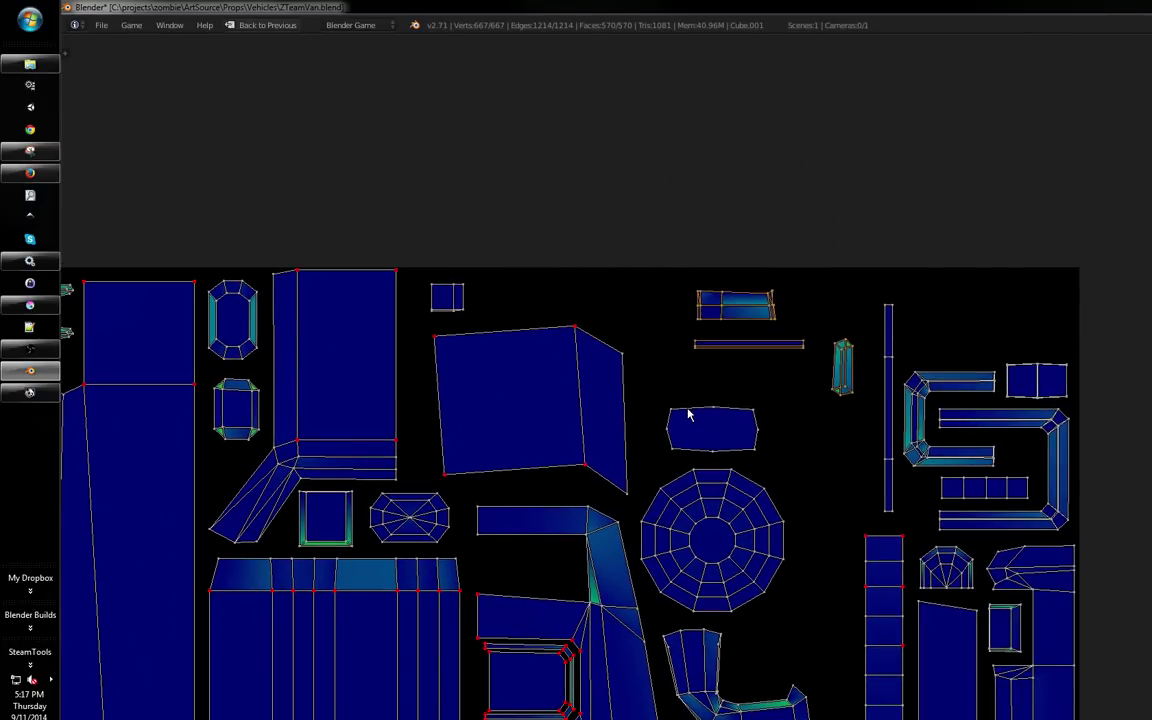
click(658, 419)
drag(658, 419, 663, 265)
scroll(588, 320, down, 1)
drag(588, 320, 566, 310)
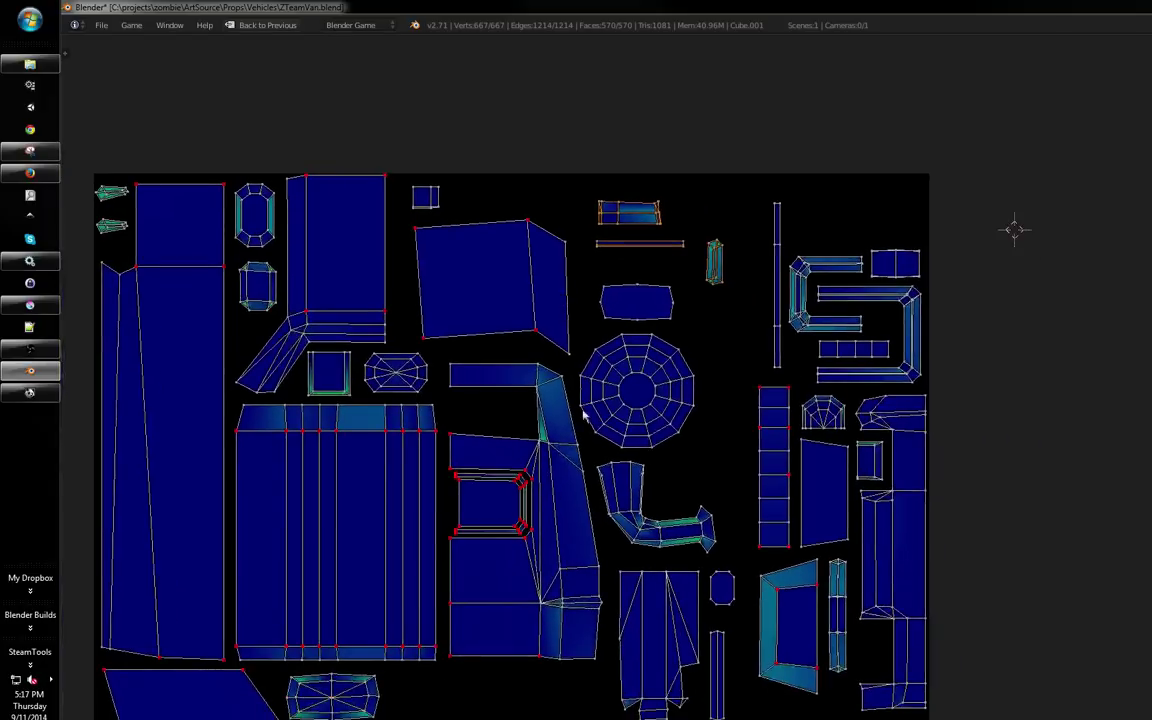
drag(607, 402, 645, 290)
key(g)
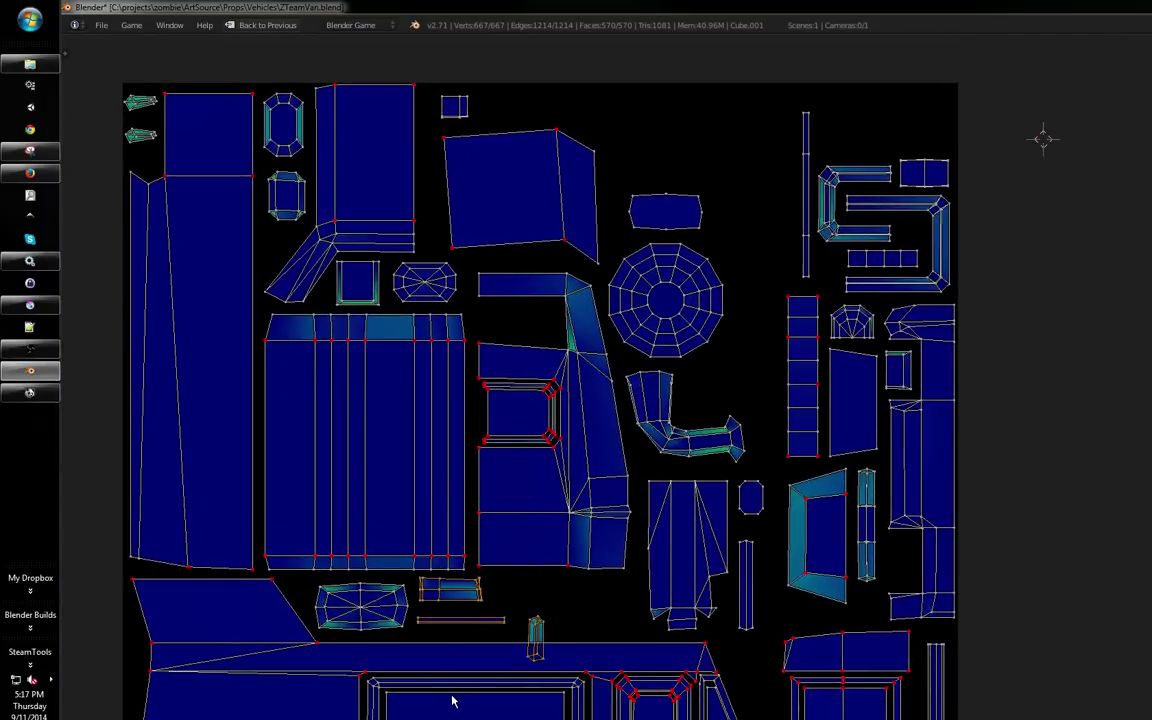
click(462, 700)
Place the small upright pointed island in the gap between the narrow bevelled strip and the right-edge bracket island
drag(530, 547, 580, 590)
key(b)
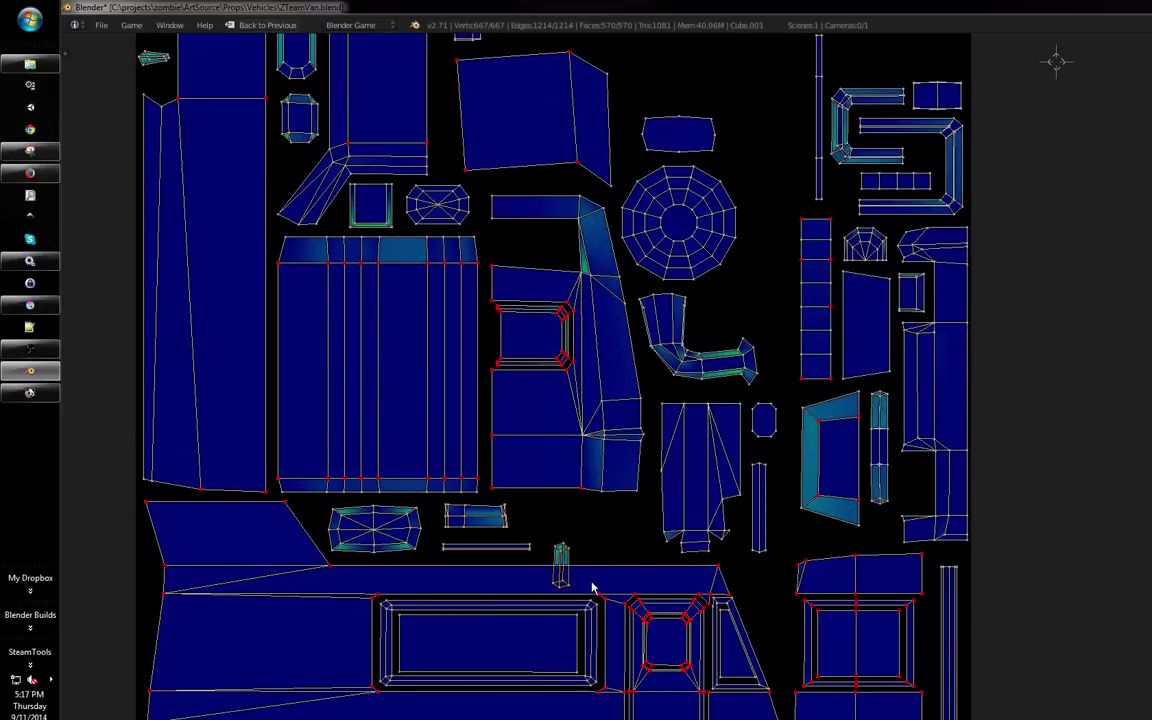
drag(942, 492, 977, 373)
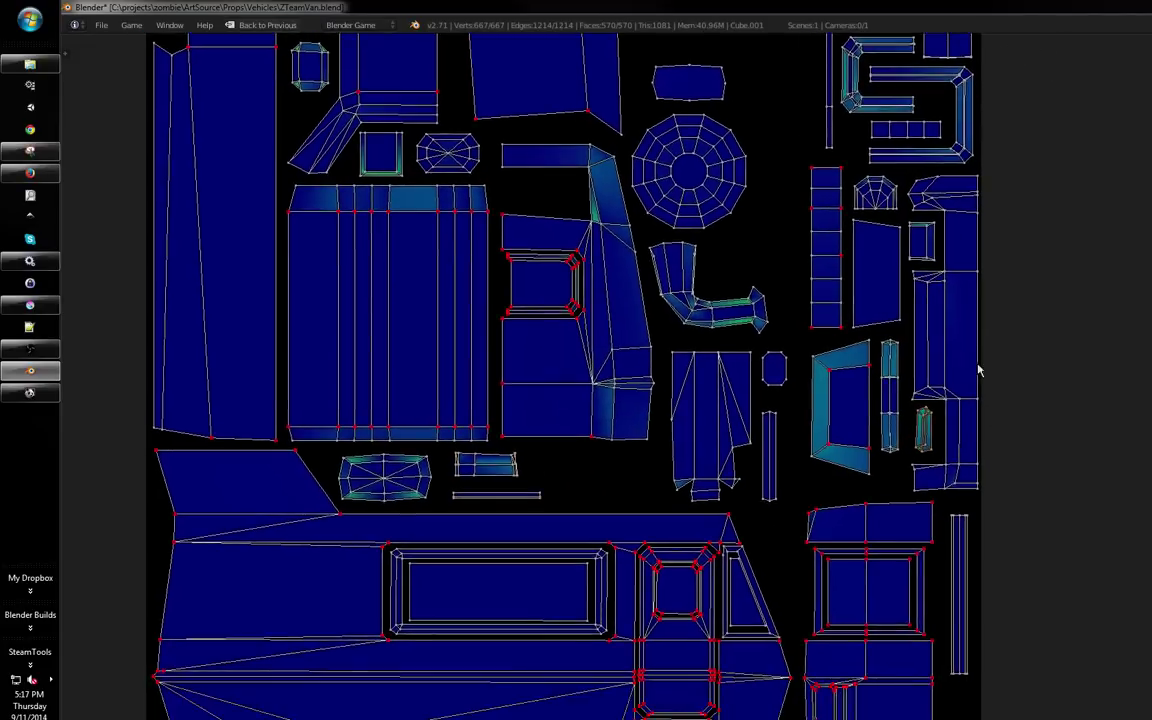
Move the long thin strip from the texture's right edge into the gap below the small octagon, beside the tall notched island
scroll(977, 373, down, 3)
scroll(848, 403, up, 2)
drag(677, 433, 682, 344)
key(a)
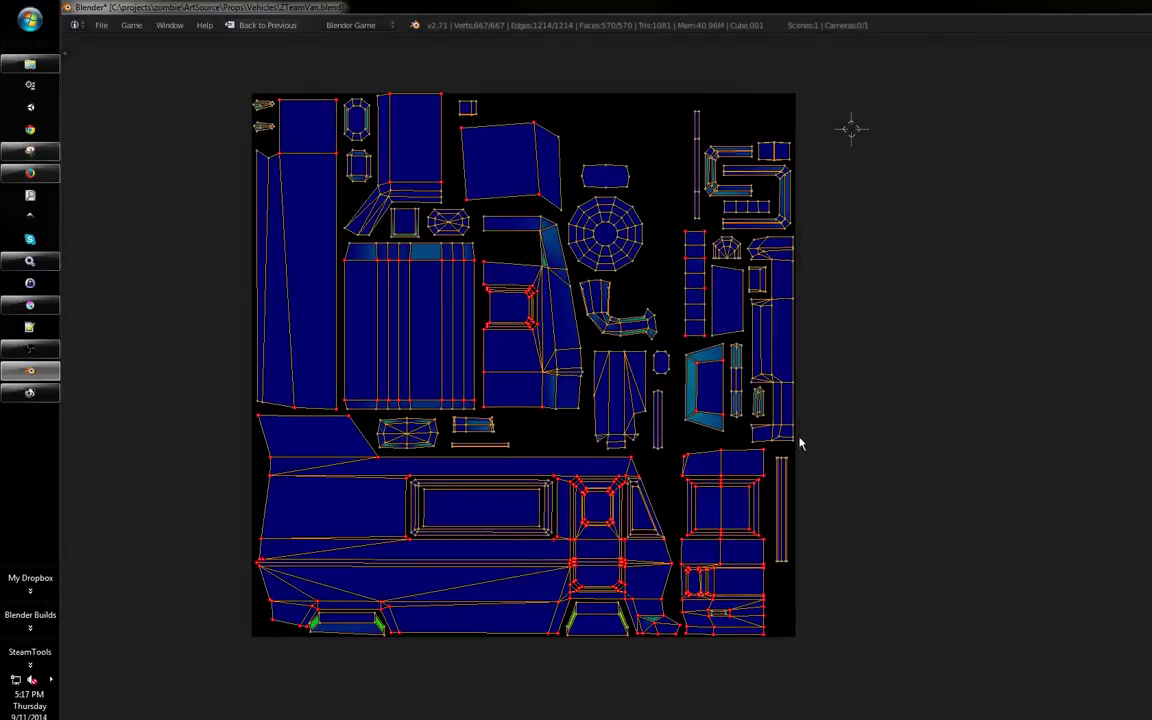
key(b)
right_click(792, 464)
key(a)
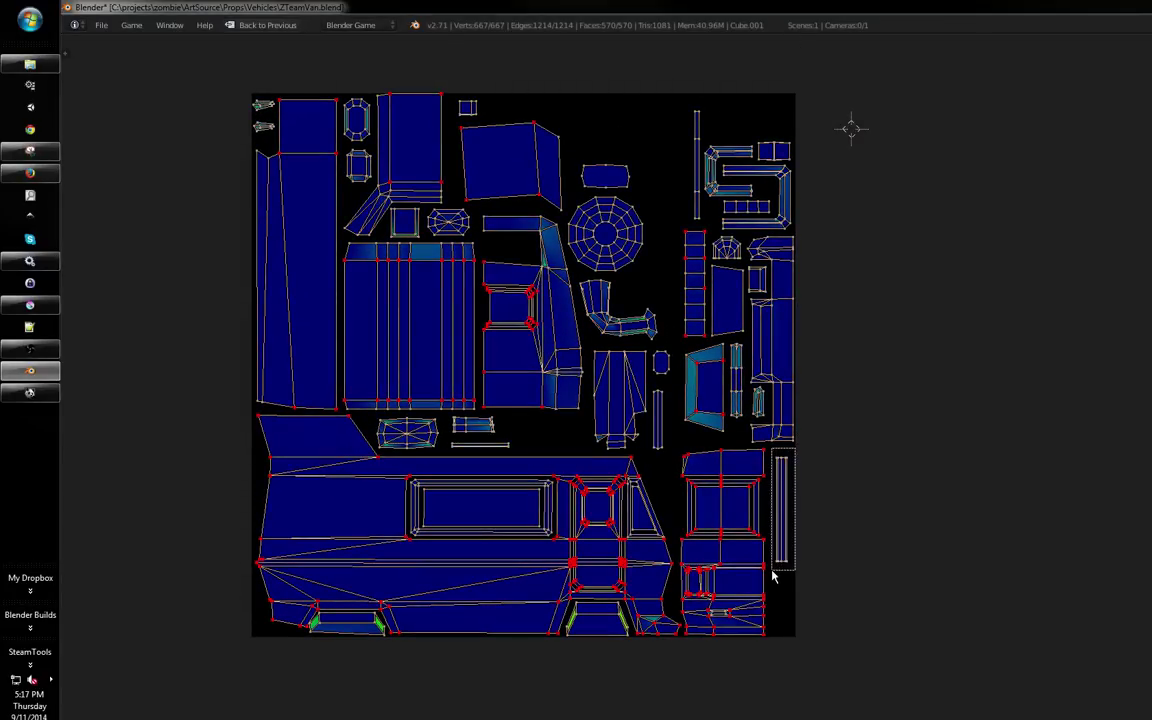
drag(772, 571, 771, 573)
drag(814, 433, 836, 431)
key(g)
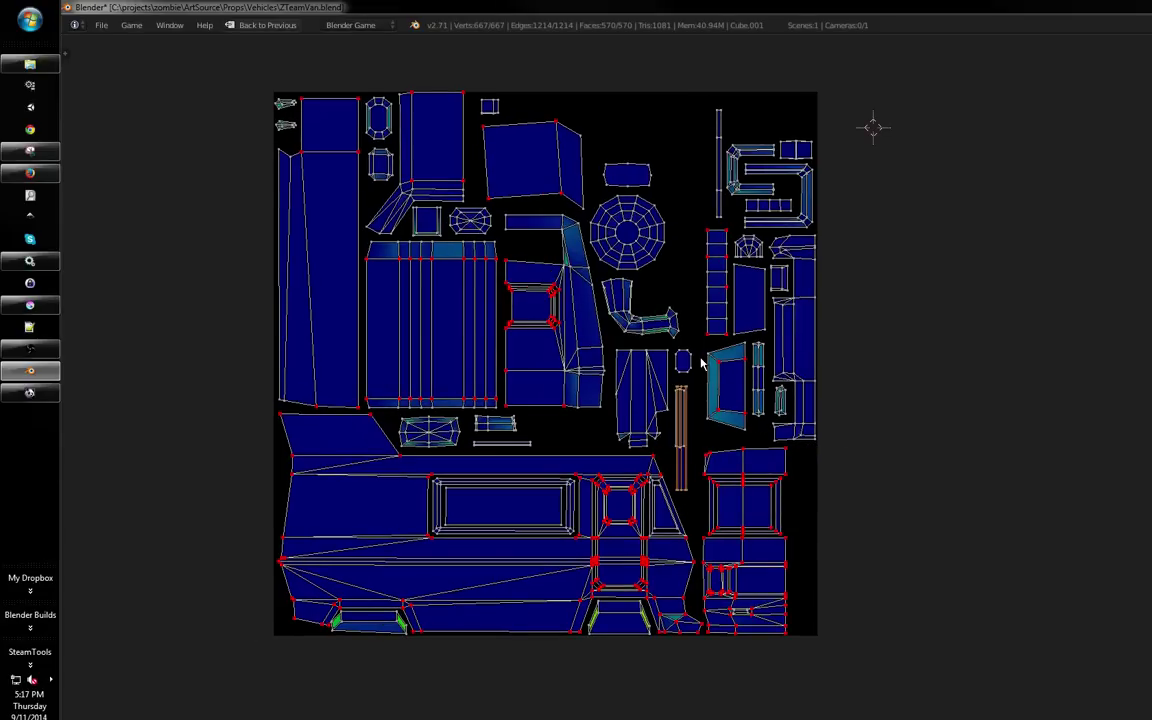
Lay the shorter narrow strip horizontally in the gap above the long van side, beside the other thin horizontal strip
scroll(703, 380, up, 3)
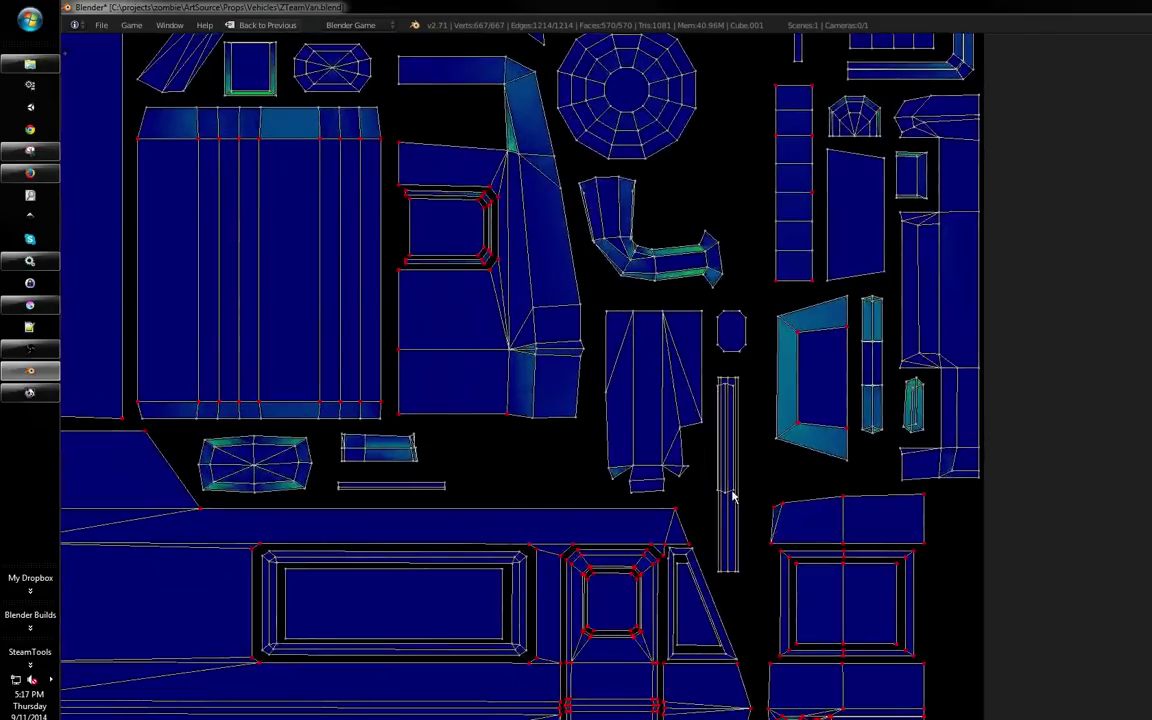
scroll(707, 458, left, 2)
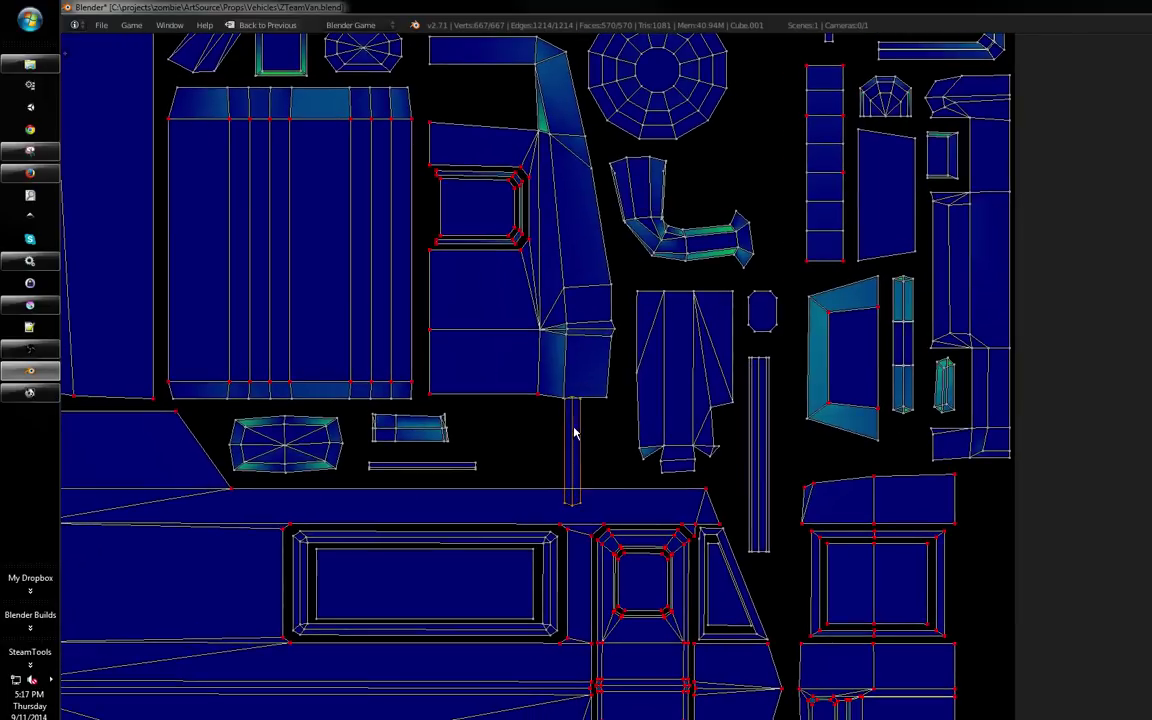
key(r)
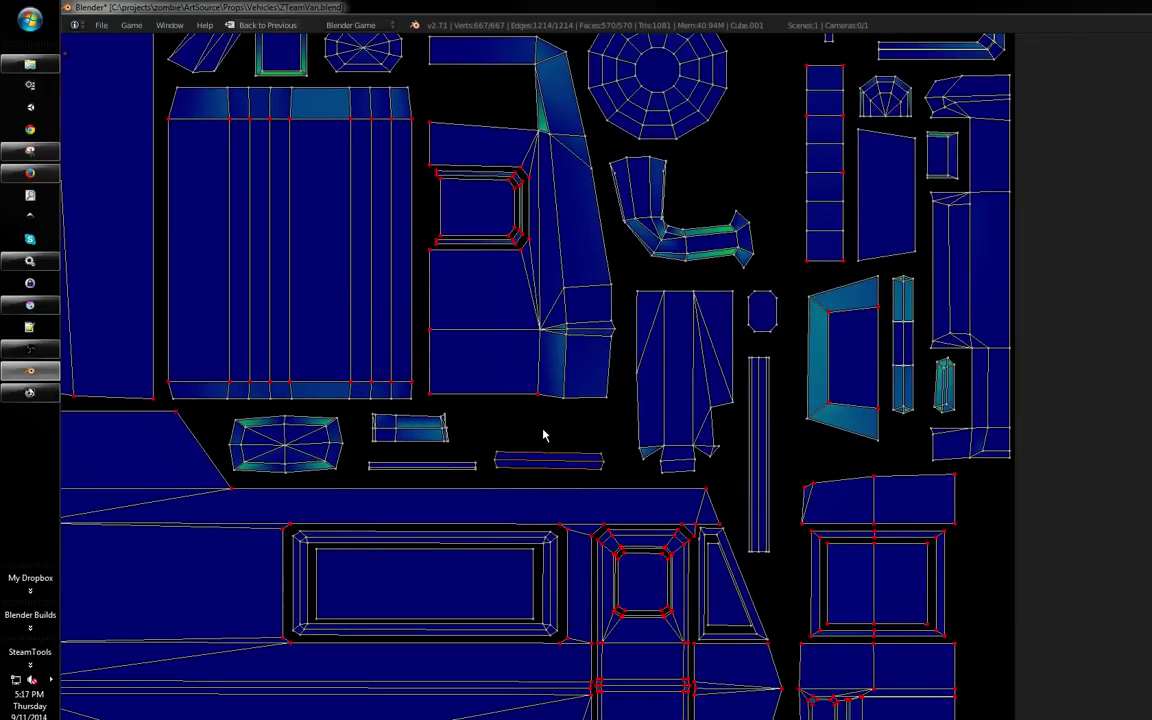
Scale all UV islands up slightly from the texture's lower-left corner, using the 2D cursor as pivot
scroll(560, 450, down, 4)
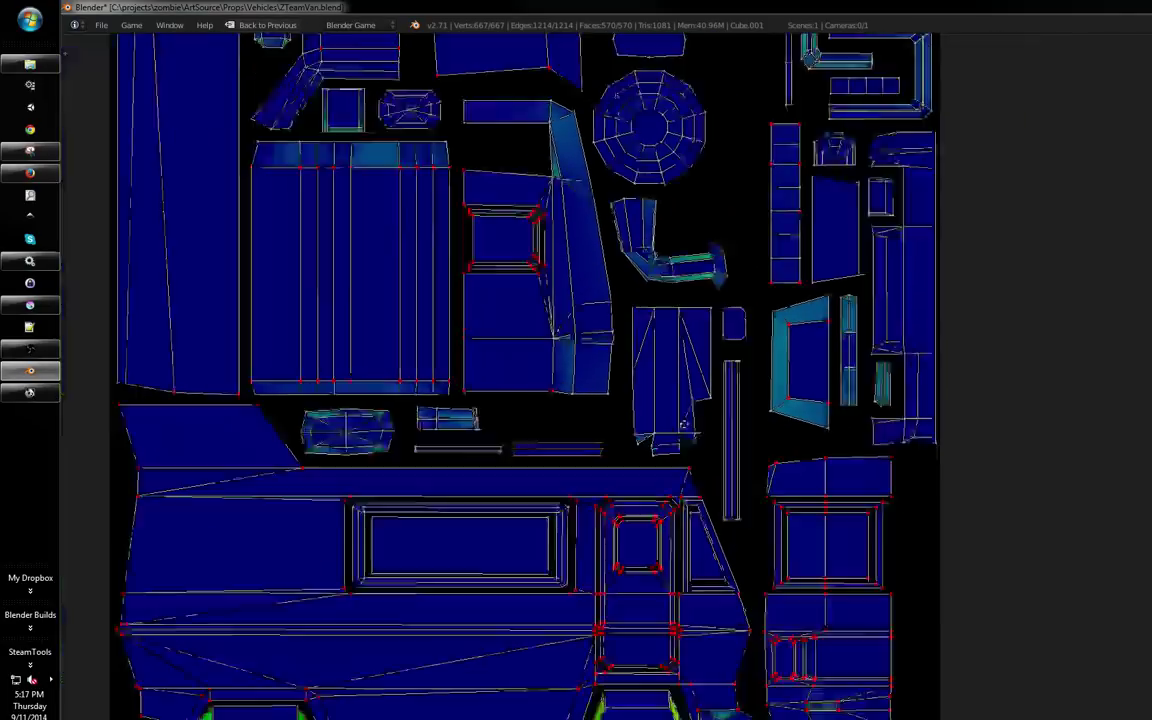
key(a)
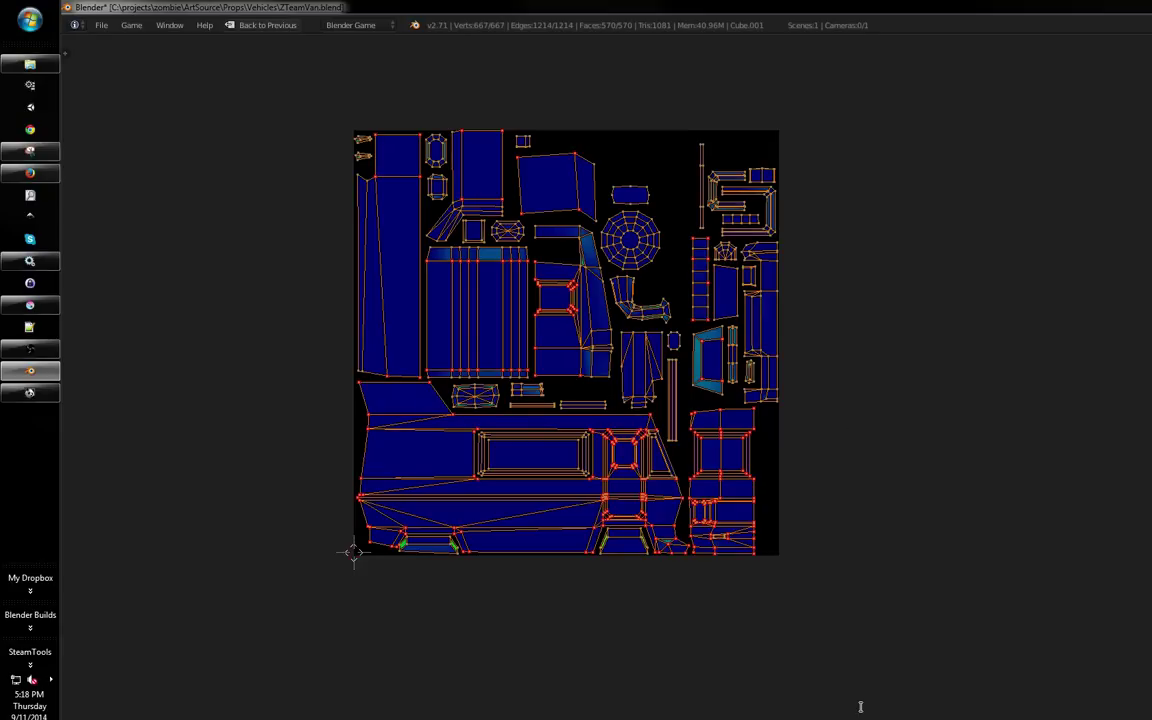
drag(872, 283, 859, 324)
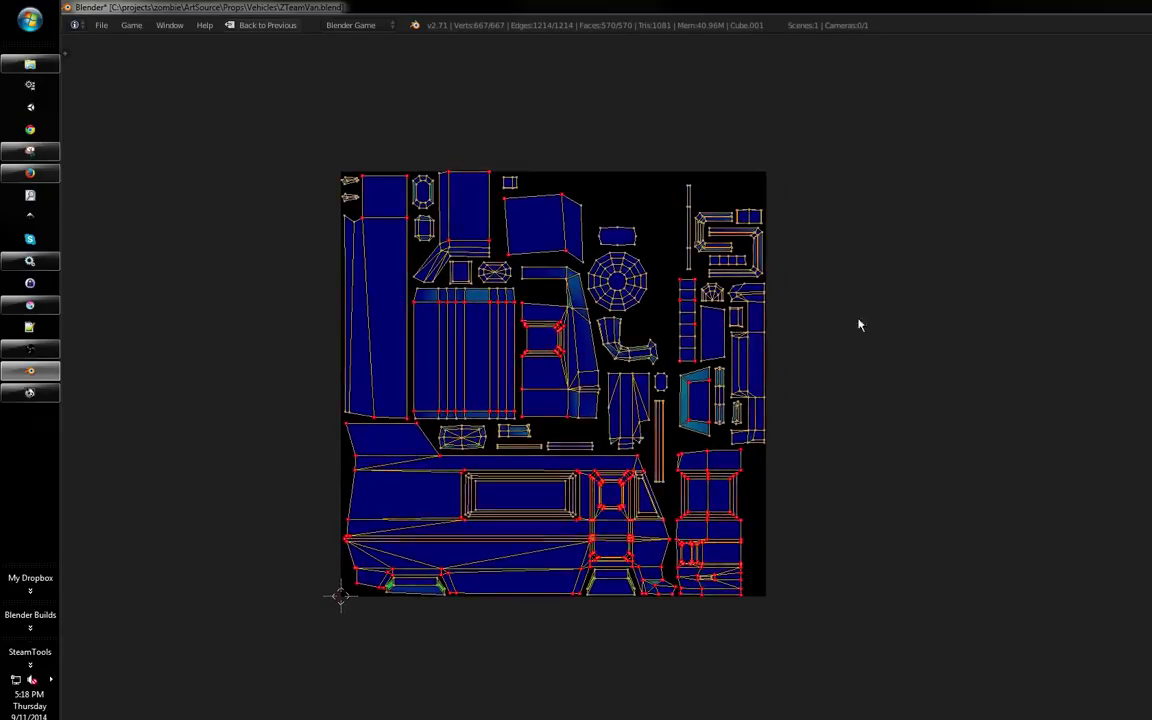
key(s)
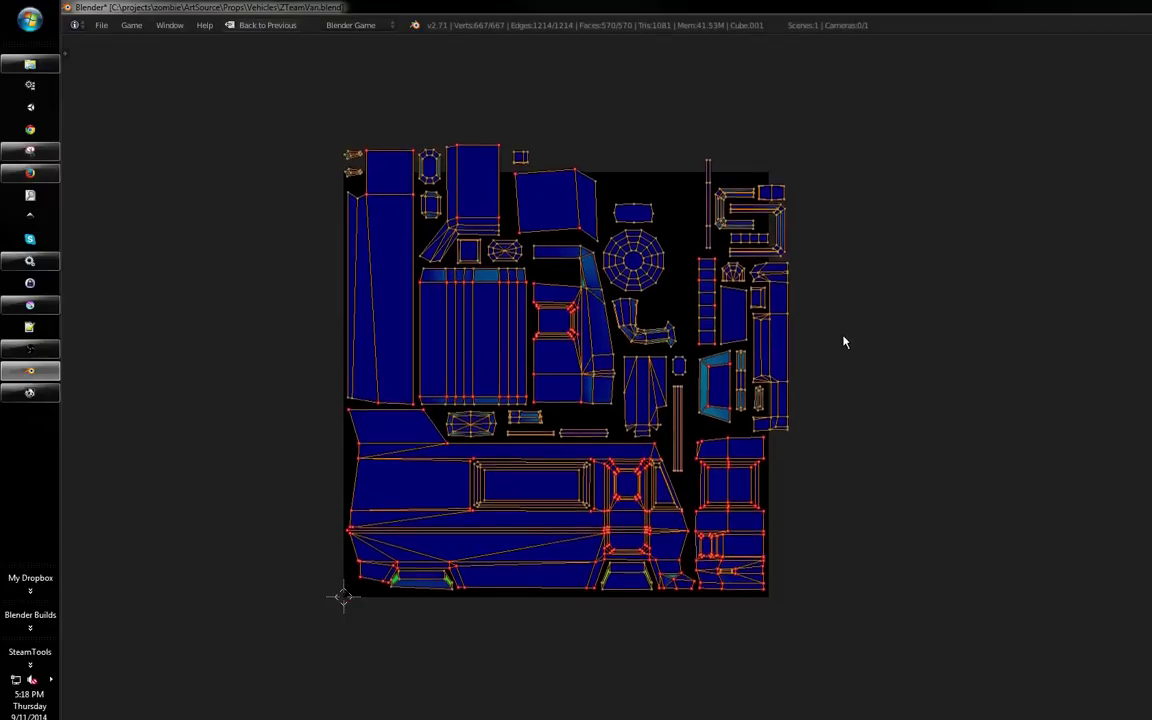
drag(832, 323, 827, 381)
Shift the overhanging group of islands along the right edge horizontally back inside the texture area
scroll(827, 384, up, 2)
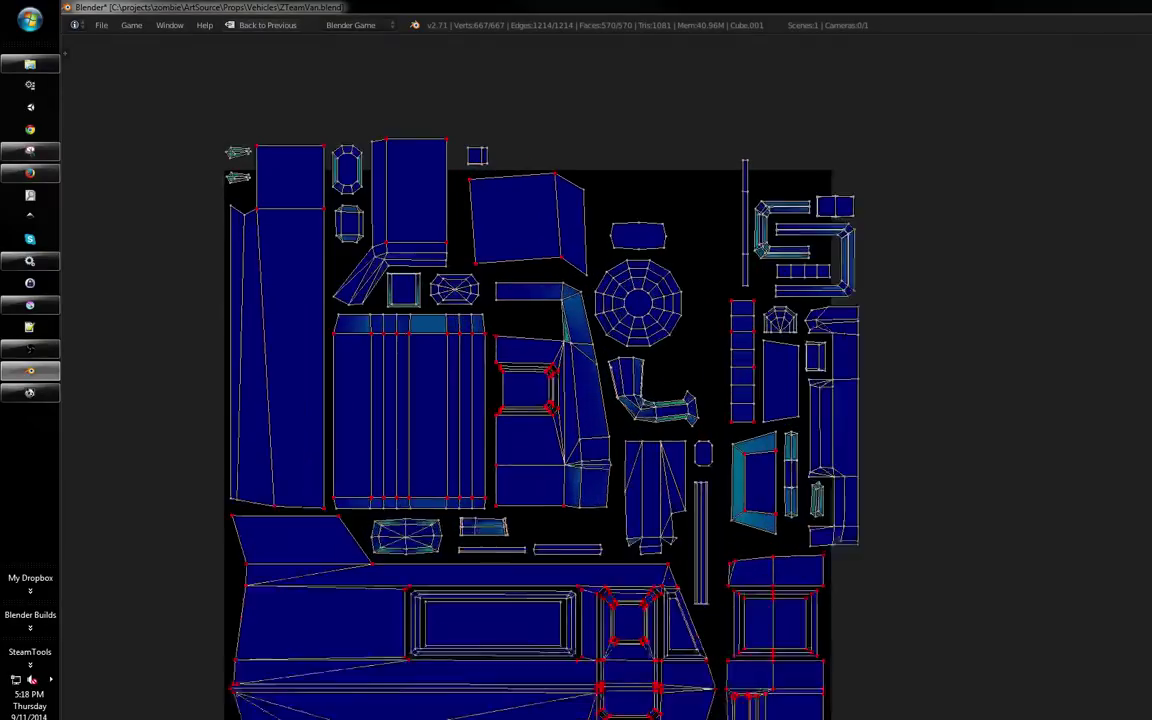
key(b)
drag(901, 117, 661, 585)
key(g)
key(x)
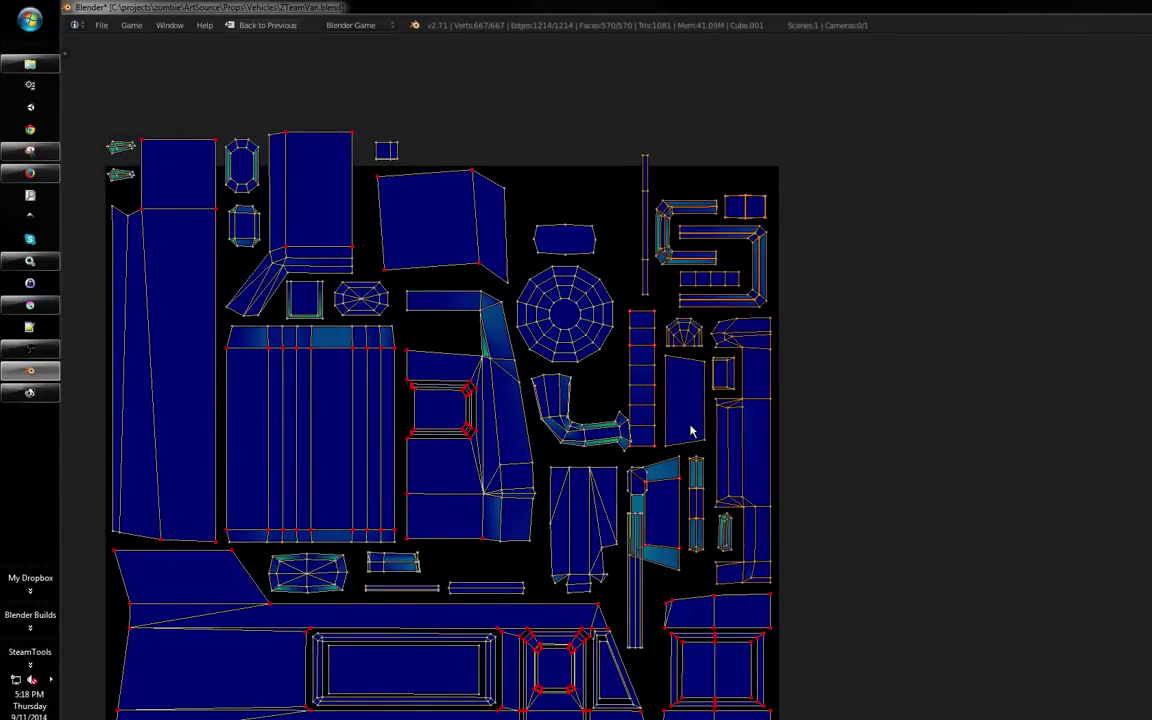
click(693, 426)
Place the small octagon below the narrow bevelled strip and the long thin strip beside the tall strip at the texture's upper edge
mouse_move(642, 447)
mouse_down()
mouse_move(634, 415)
mouse_move(633, 453)
mouse_up()
scroll(634, 422, up, 1)
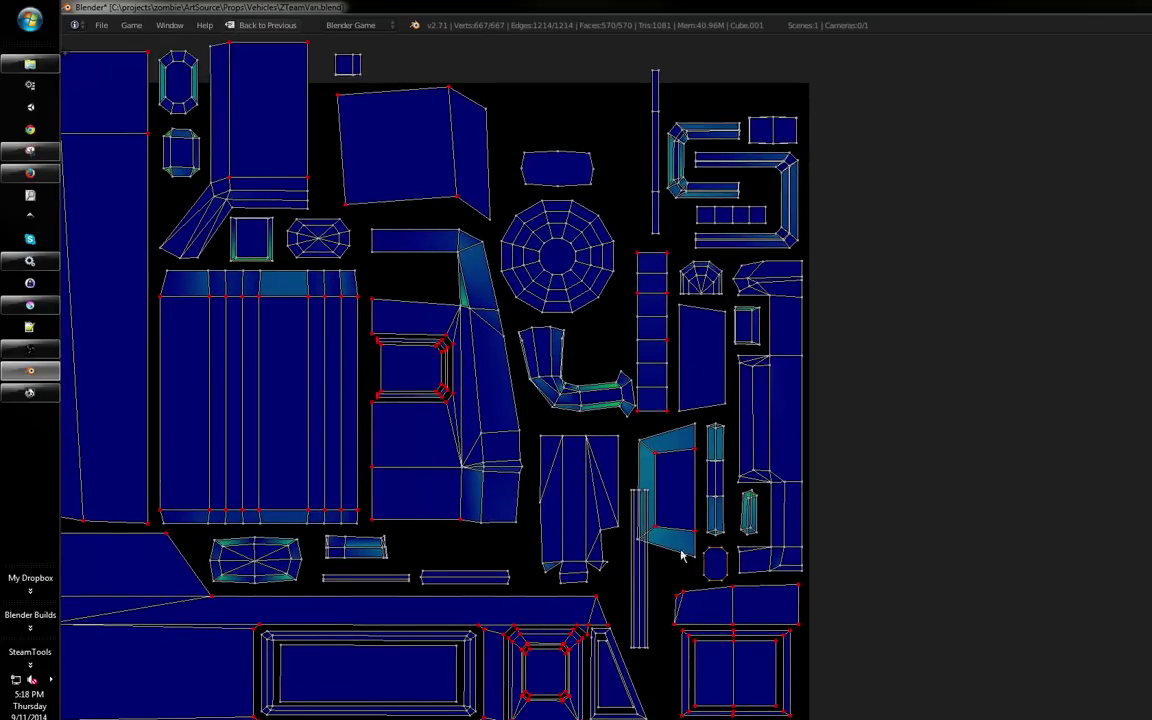
drag(647, 616, 630, 557)
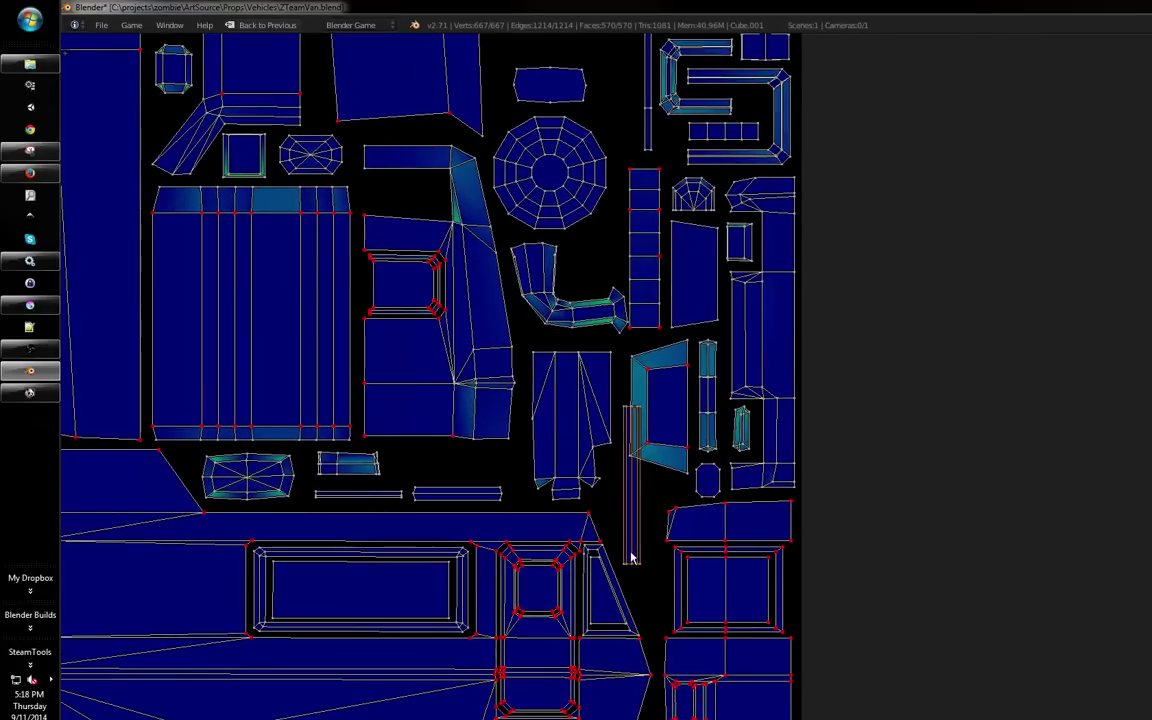
key(g)
click(624, 288)
drag(671, 307, 681, 517)
key(g)
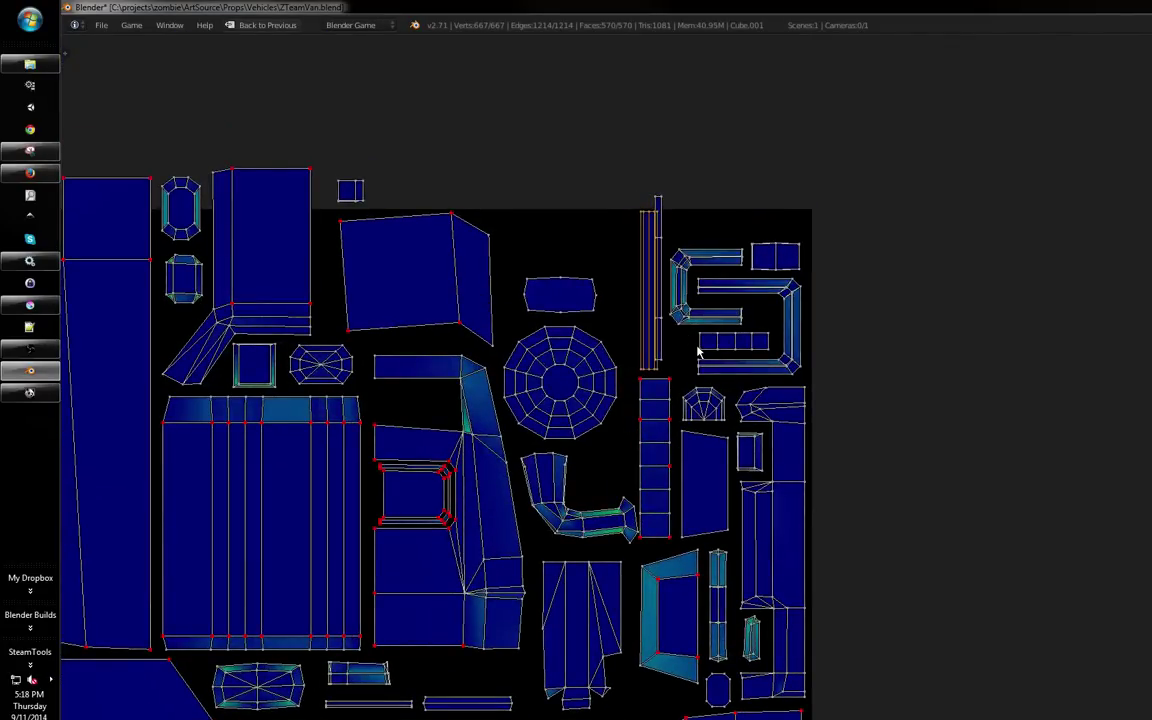
click(659, 383)
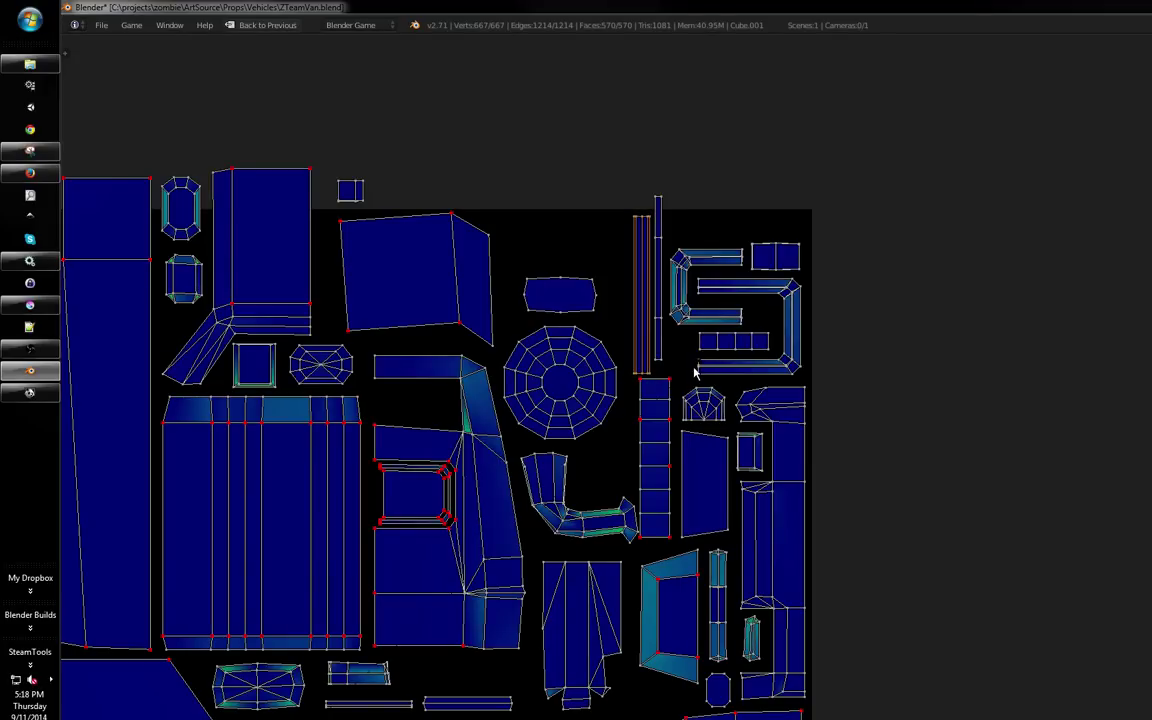
drag(661, 380, 769, 381)
scroll(746, 388, down, 1)
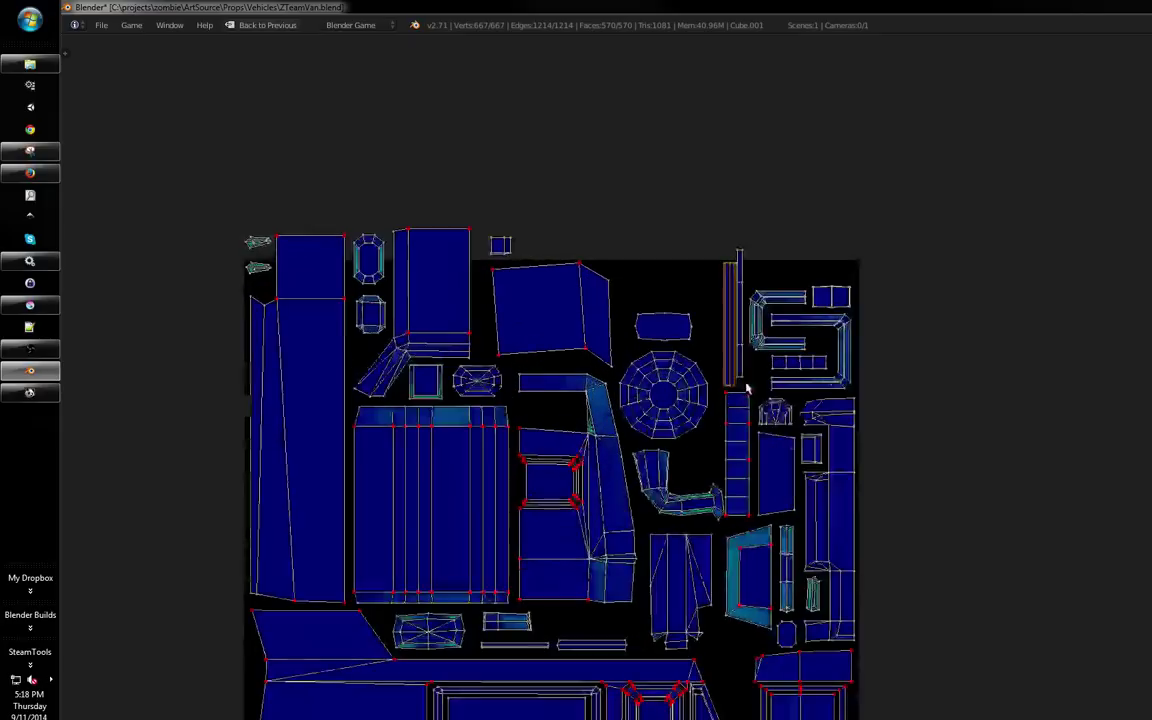
key(a)
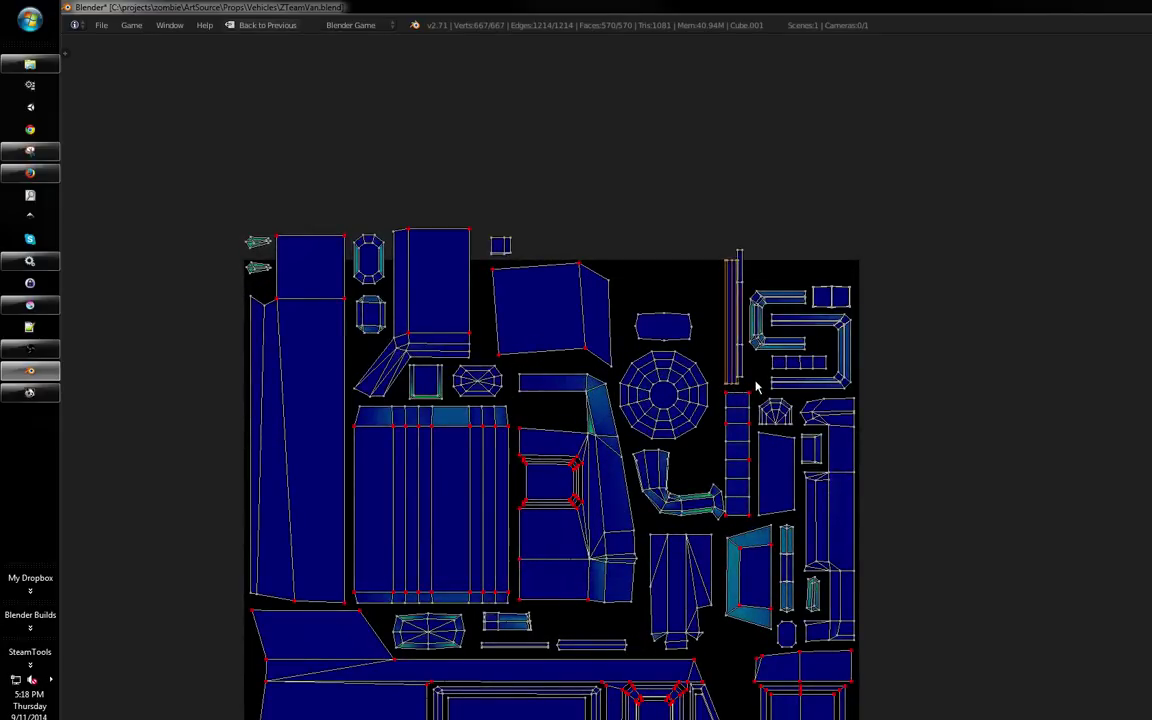
Move the radial wheel island and the wide rounded rectangle above it straight up, out of the texture area
scroll(620, 366, down, 2)
drag(620, 366, 669, 305)
scroll(676, 352, up, 1)
scroll(676, 352, up, 2)
scroll(670, 423, down, 1)
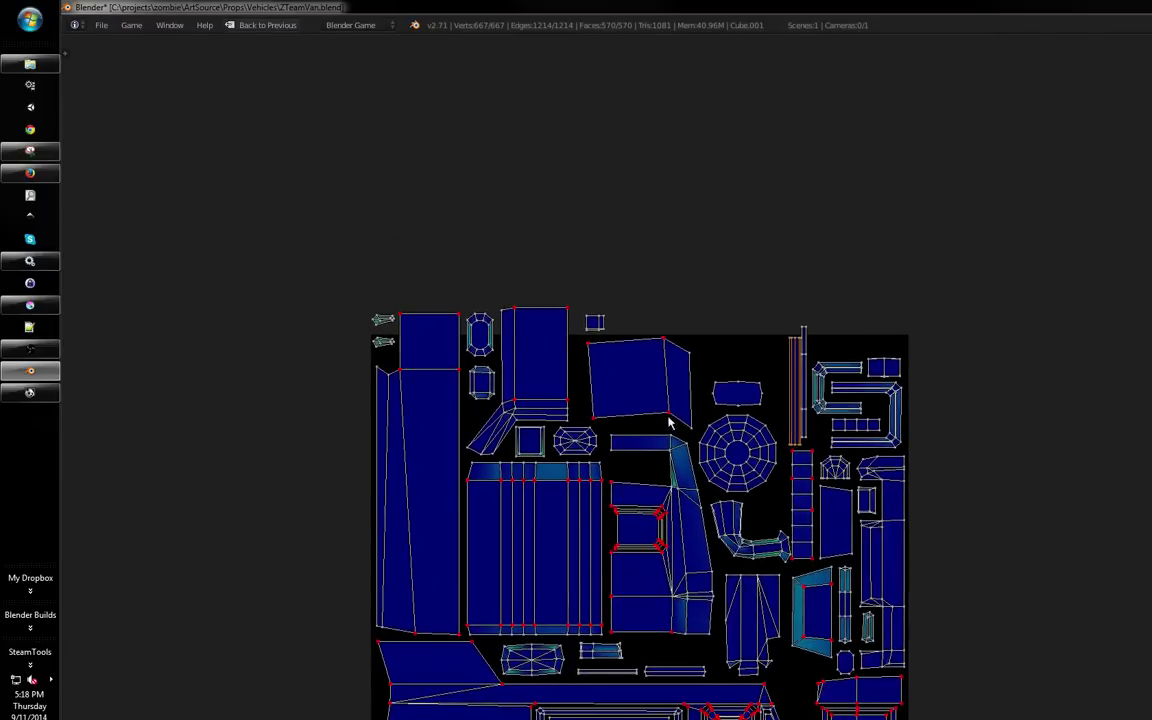
drag(688, 398, 669, 376)
key(b)
drag(758, 349, 748, 386)
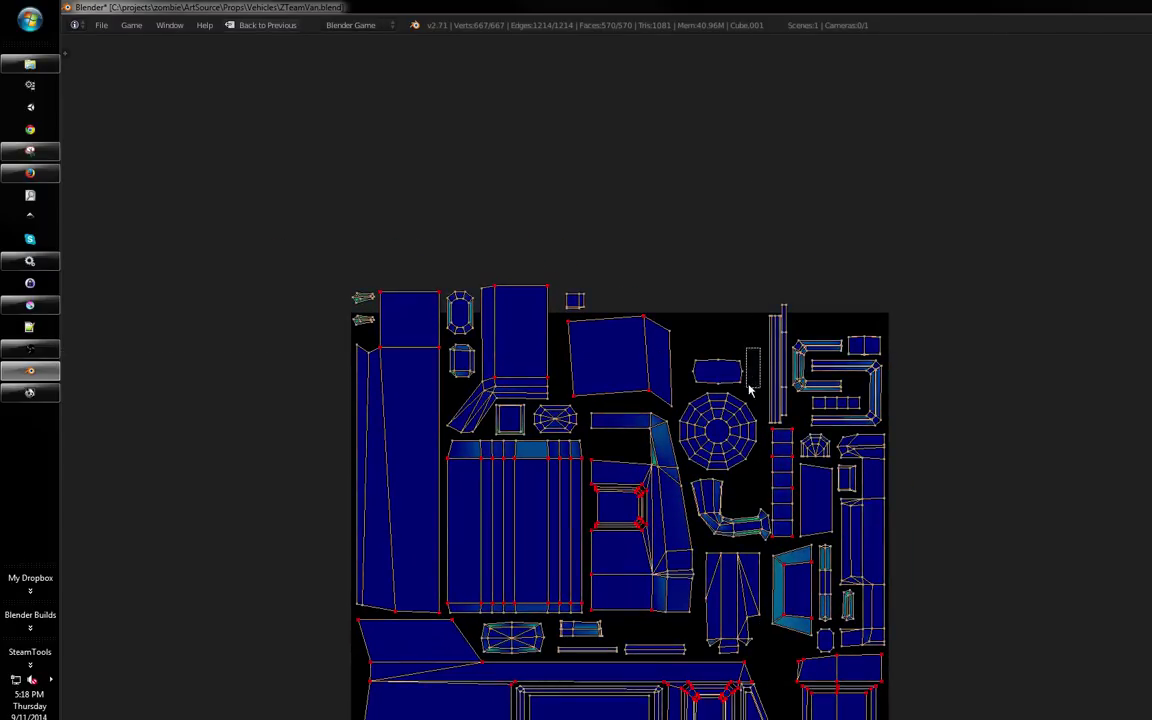
drag(678, 473, 670, 477)
key(b)
right_click(709, 397)
key(g)
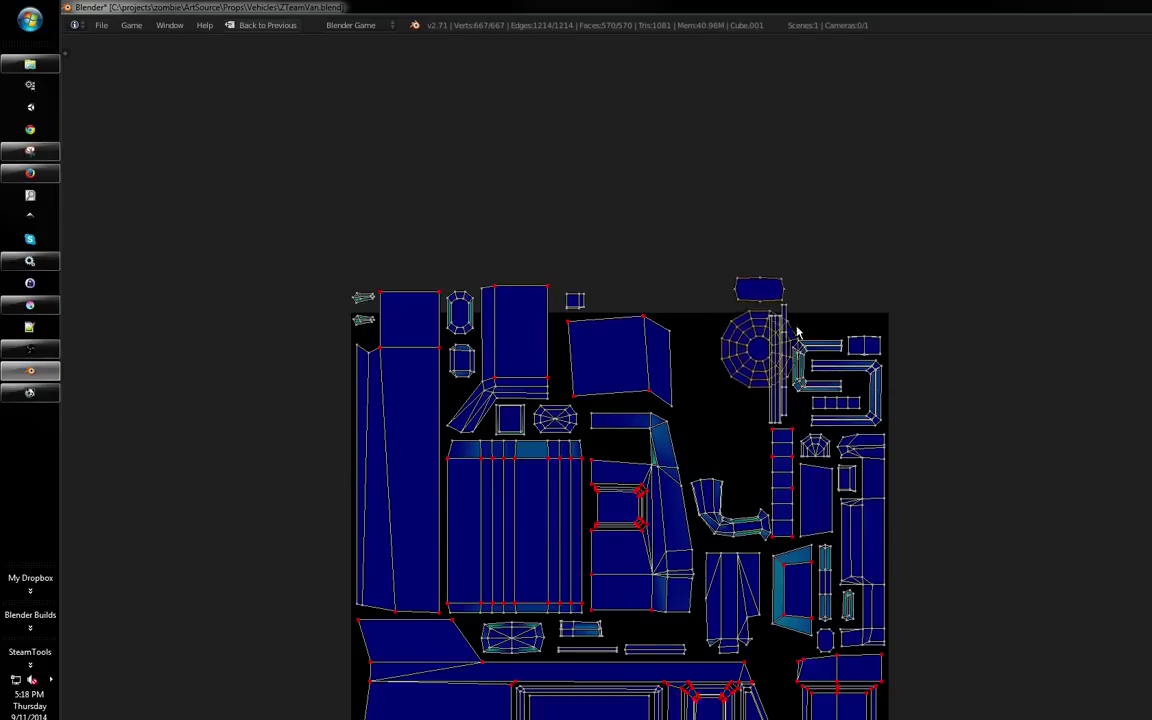
right_click(822, 380)
key(g)
middle_click(748, 305)
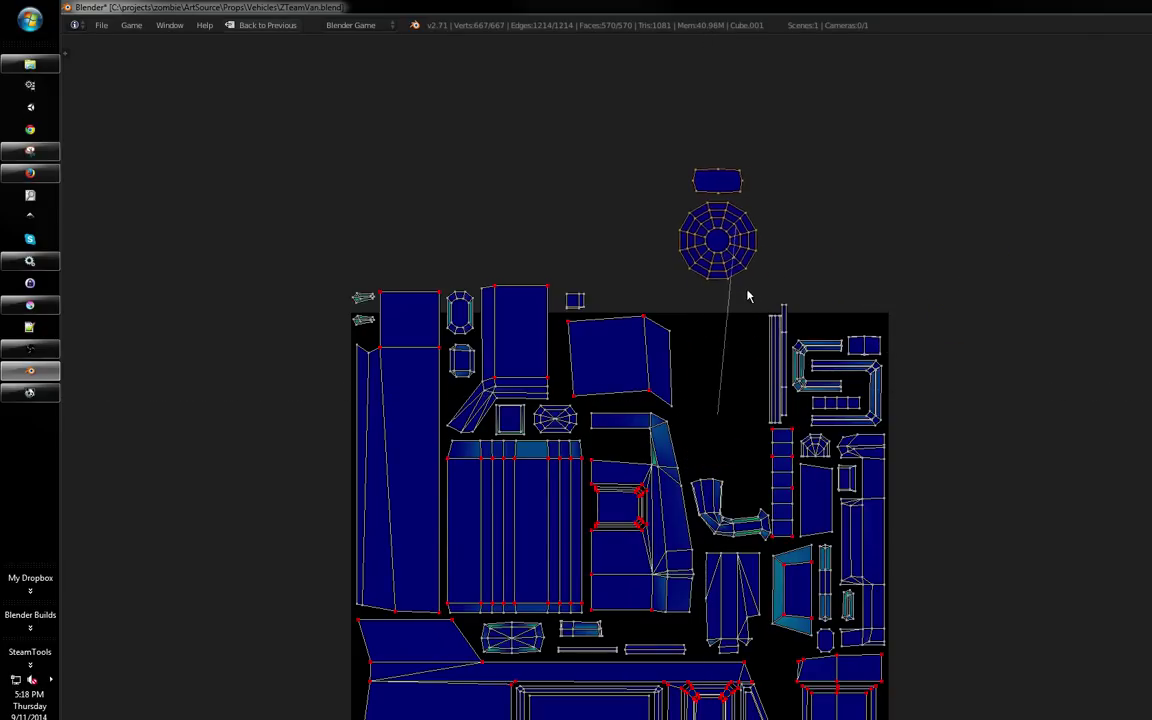
click(746, 303)
key(a)
Move the tall panel with the angled arm into the space beside the tilted panel and turn it upside down
drag(670, 377, 705, 372)
mouse_move(615, 358)
mouse_down()
mouse_move(626, 383)
mouse_move(613, 354)
mouse_up()
key(a)
key(a)
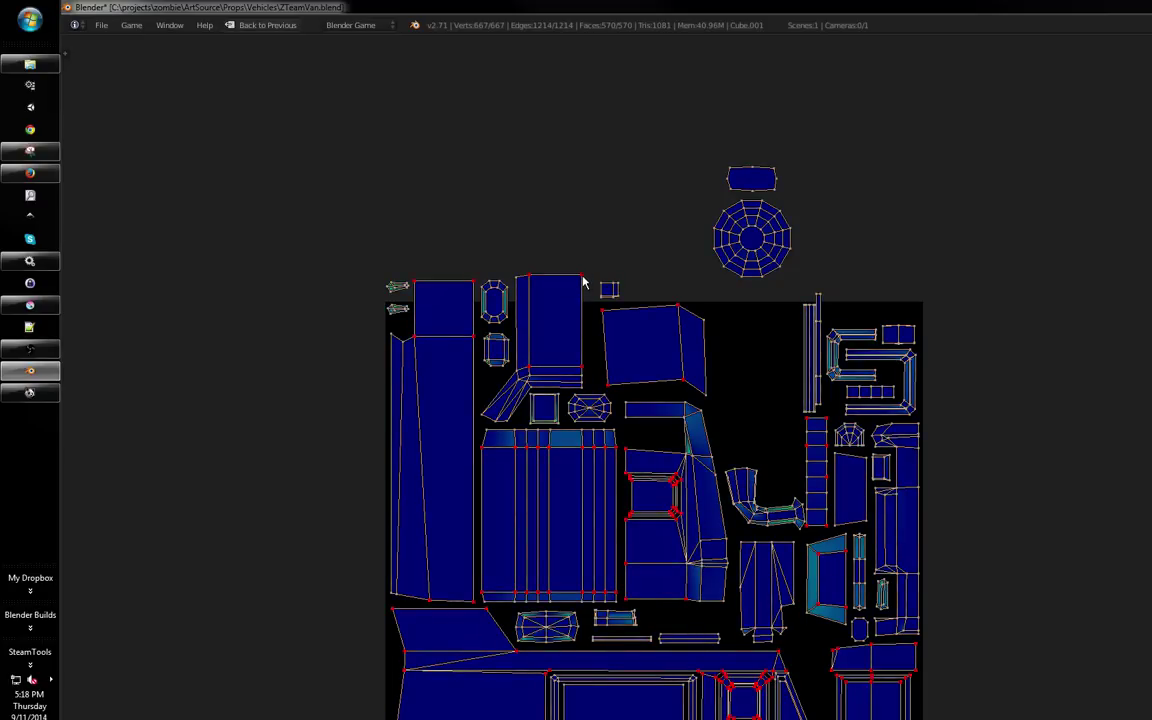
key(l)
key(g)
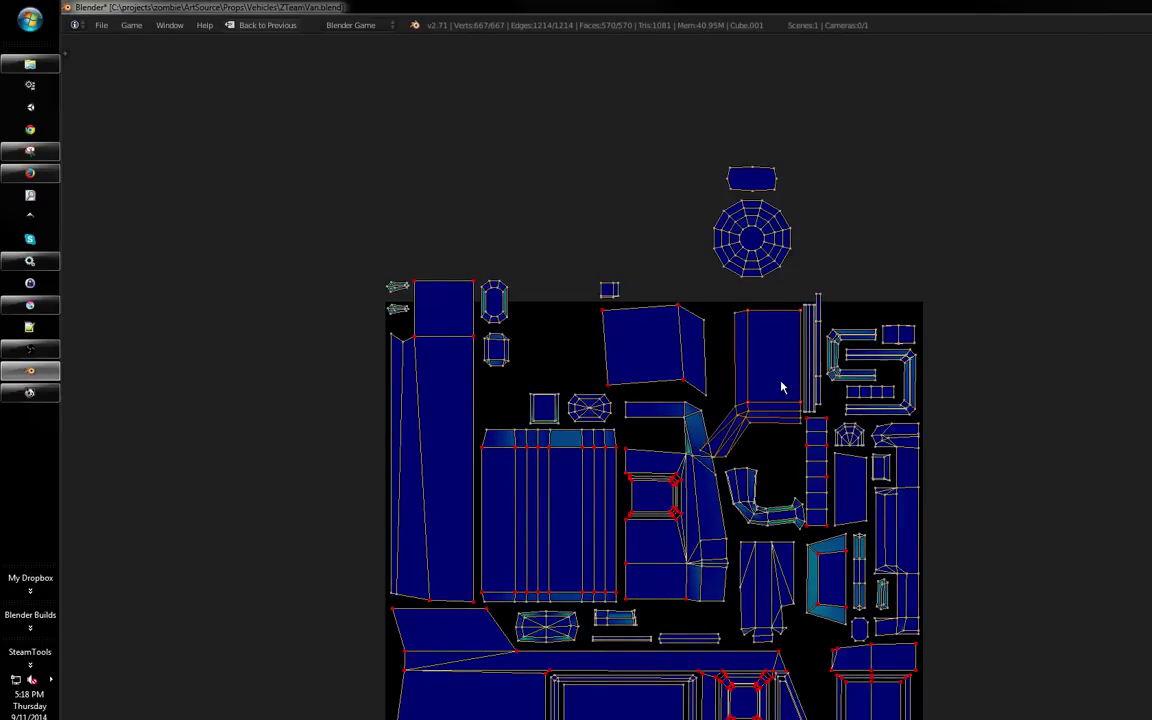
key(r)
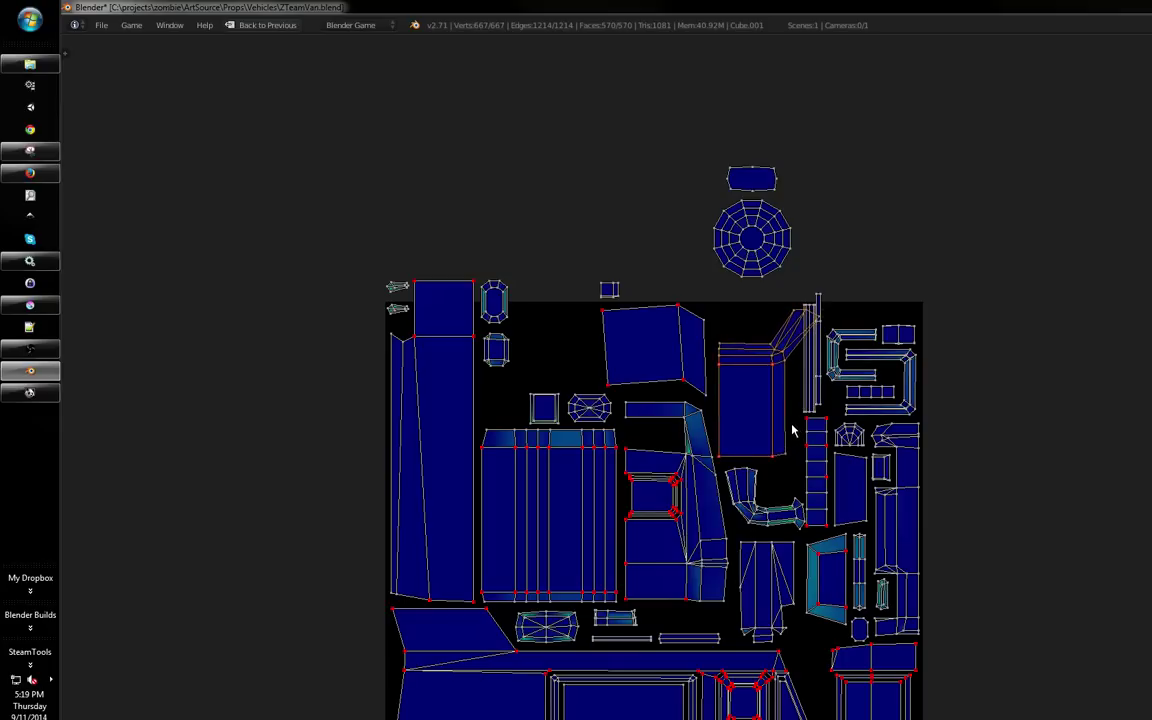
Park the two long thin vertical strips in the empty area to the left of the texture
scroll(806, 418, up, 2)
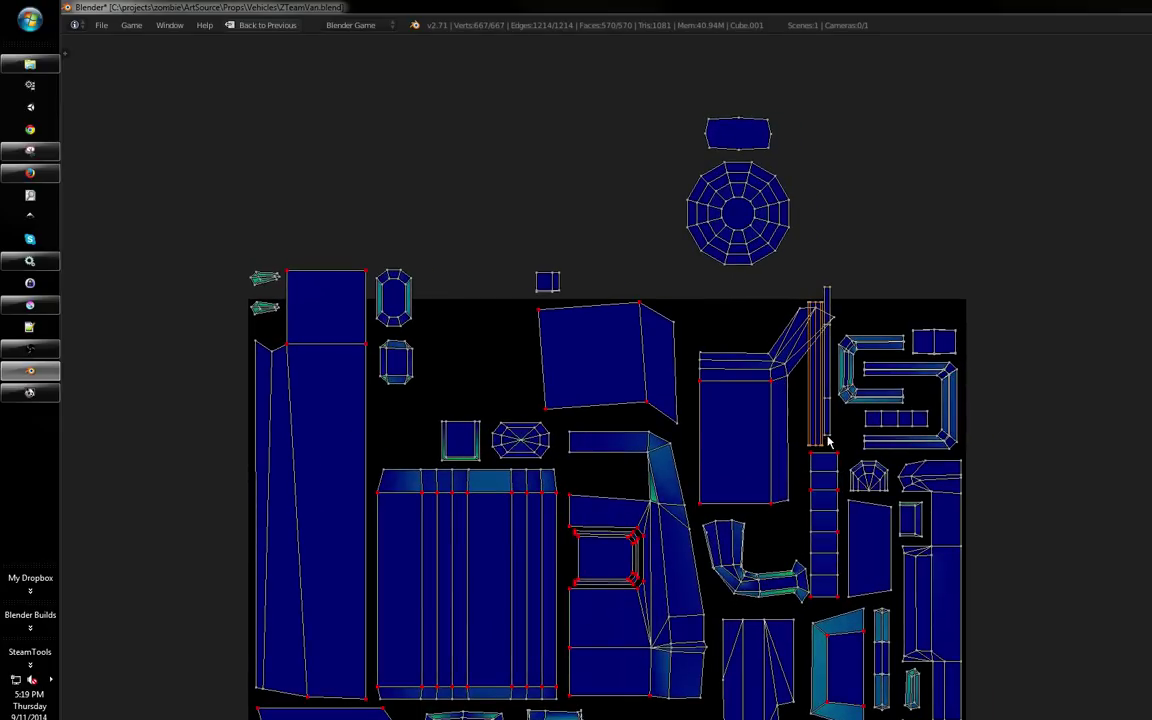
drag(796, 440, 838, 415)
key(g)
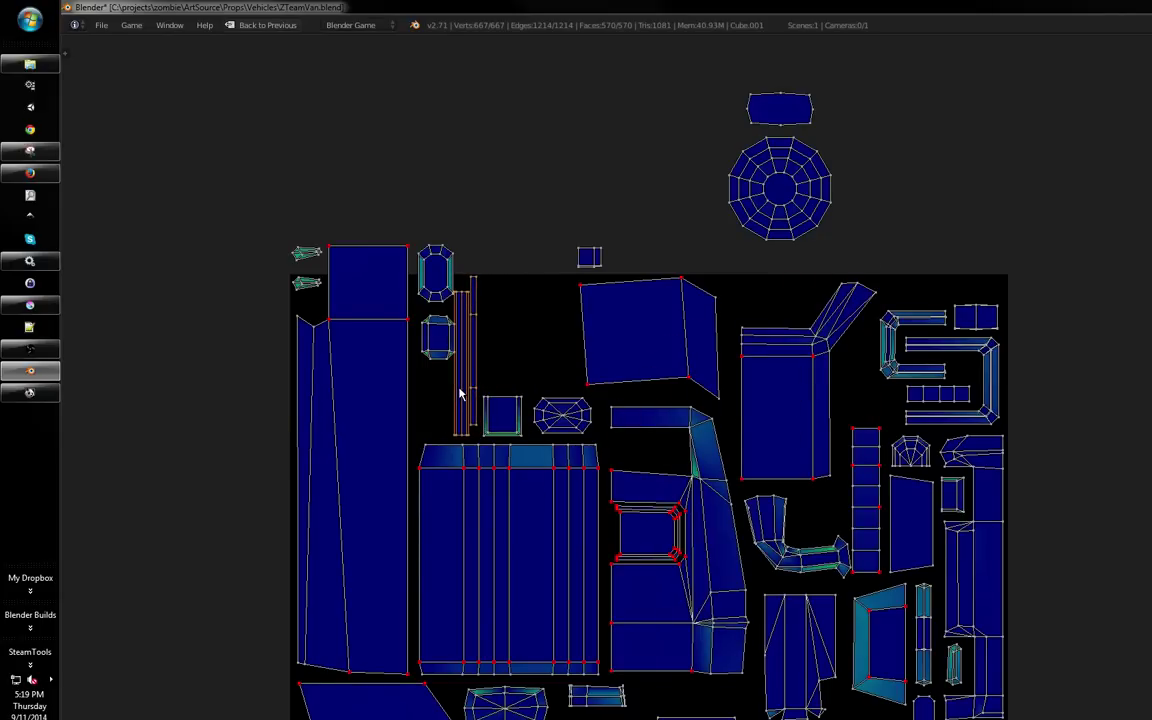
click(460, 392)
drag(539, 391, 631, 462)
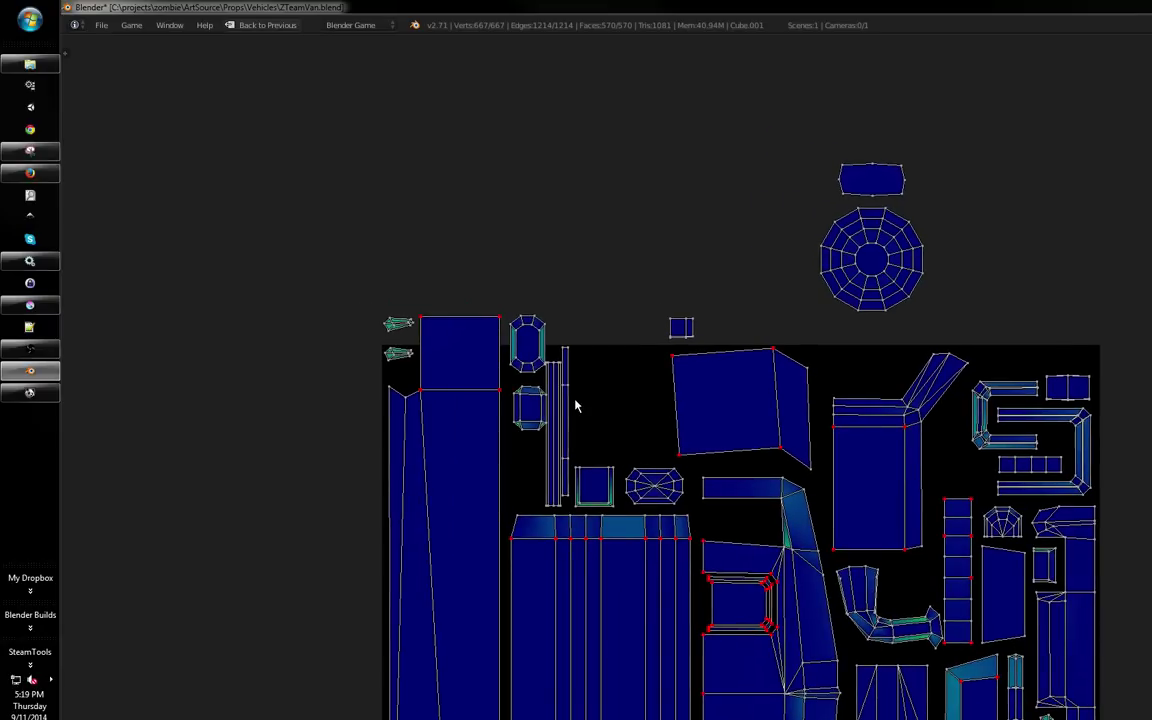
drag(586, 404, 702, 422)
key(g)
click(346, 511)
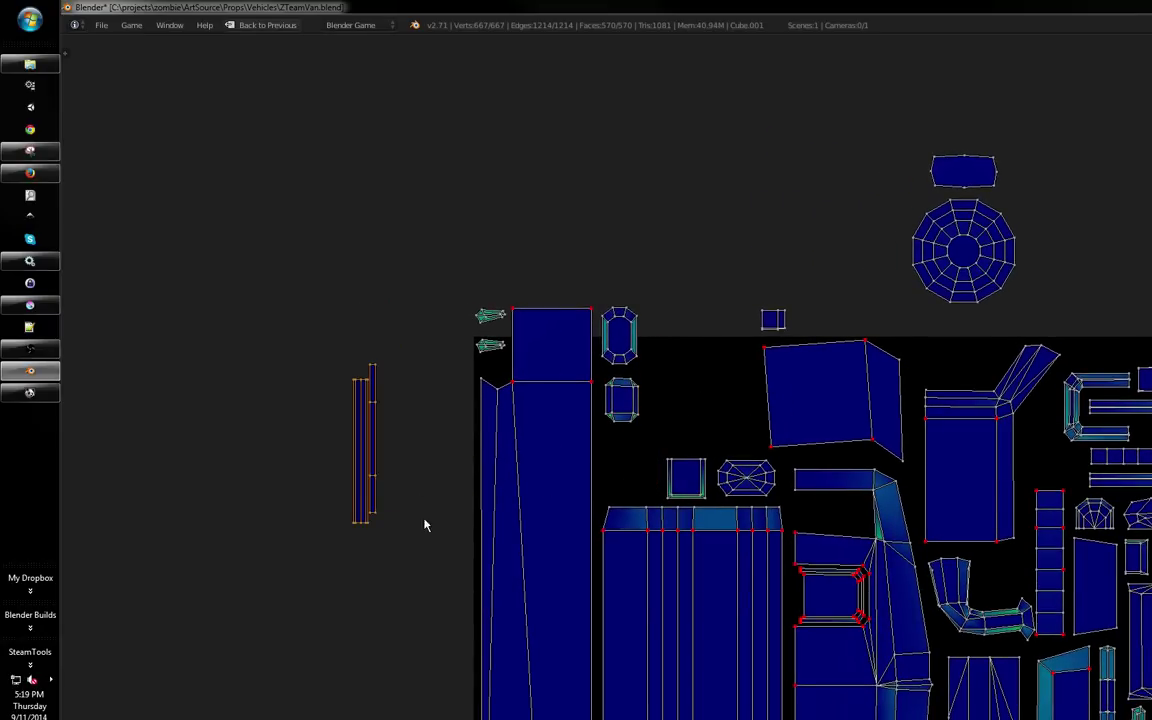
drag(520, 602, 530, 418)
key(a)
drag(530, 418, 573, 511)
Save the blend file, overwriting the existing version
scroll(548, 466, down, 2)
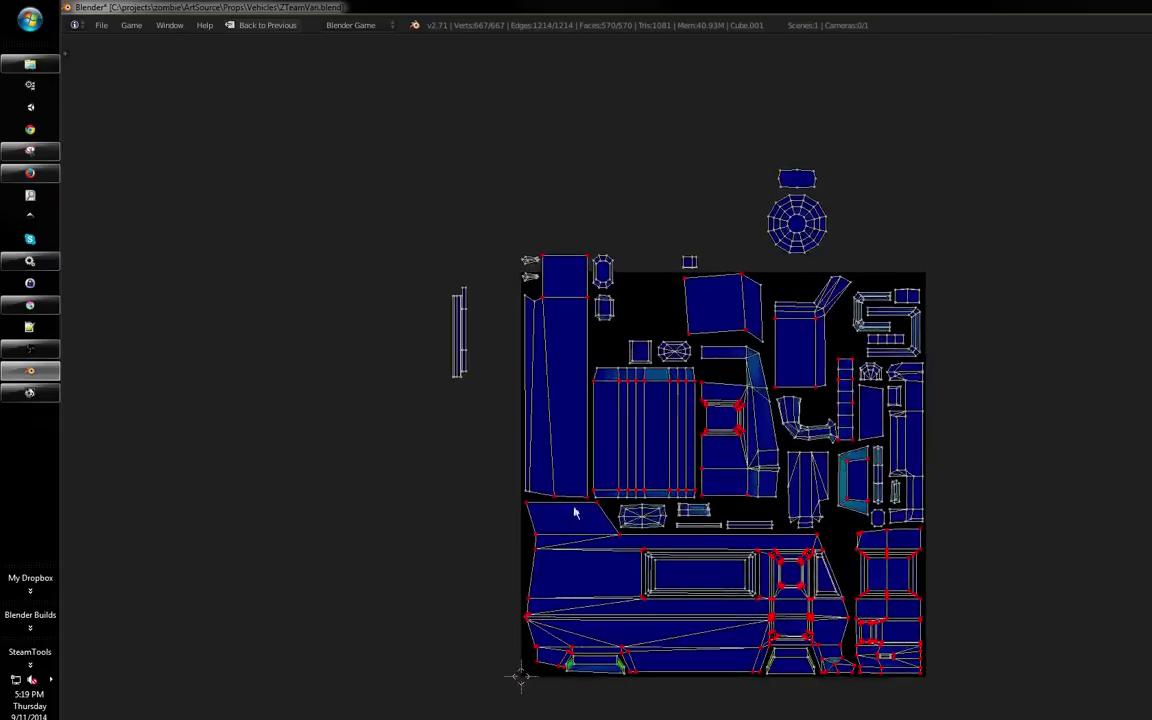
key(ctrl+s)
click(583, 497)
drag(615, 472, 556, 523)
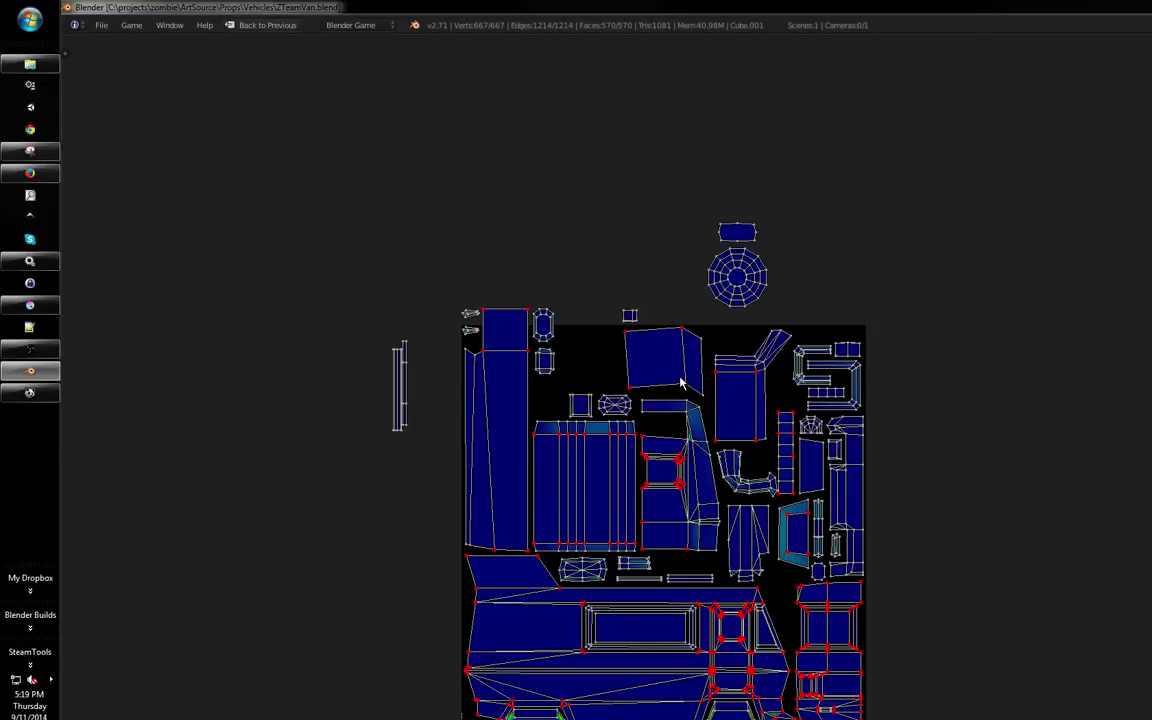
Restore the full editor layout, leave the van's Edit Mode and select the round disc object on the end of the van
scroll(664, 254, down, 1)
scroll(638, 237, up, 2)
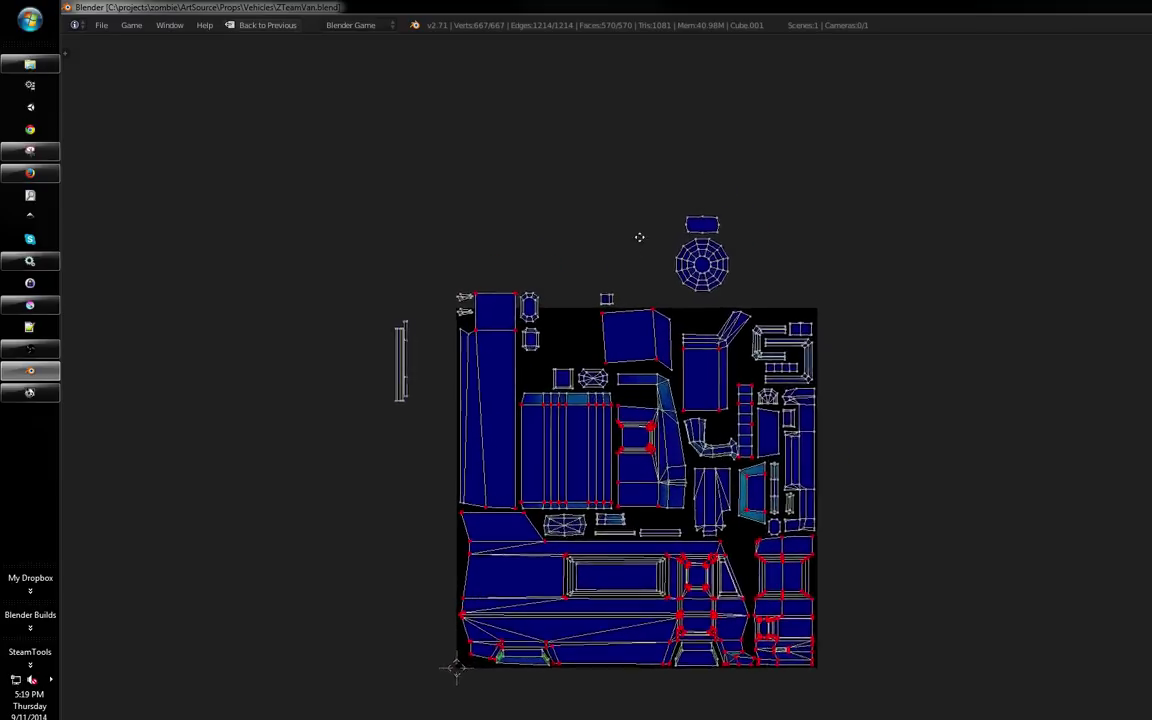
drag(646, 221, 615, 226)
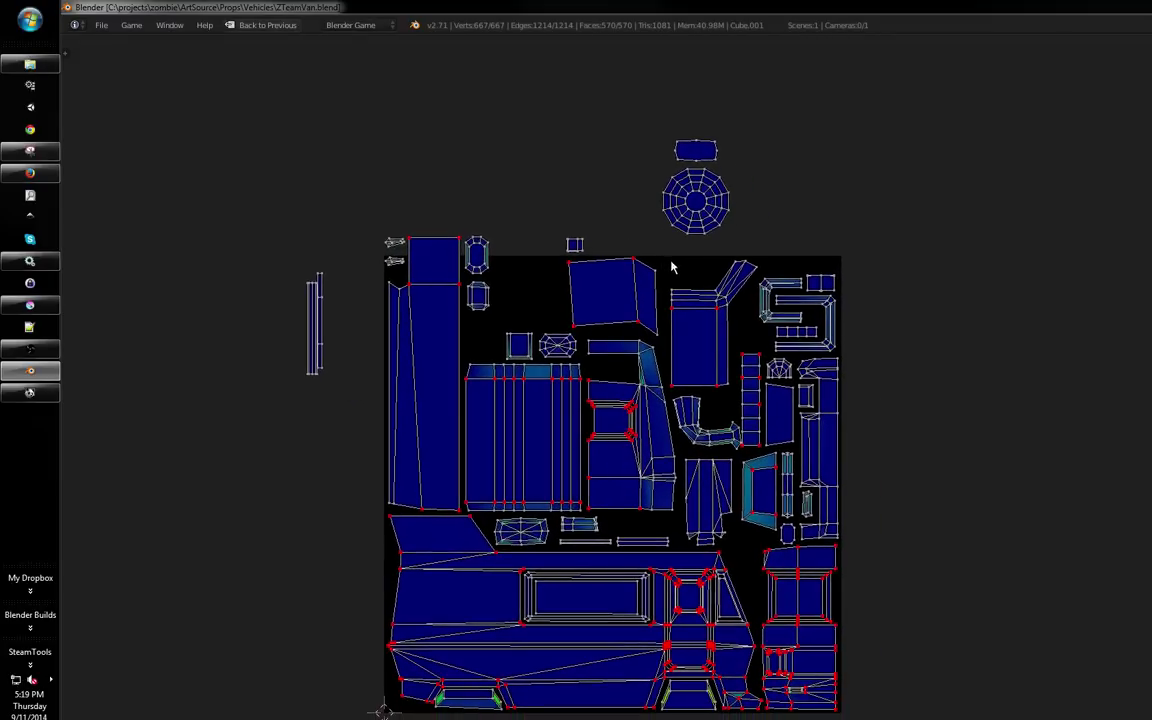
key(ctrl+Up)
drag(532, 347, 424, 404)
key(Tab)
right_click(277, 437)
Look at the disc's mesh in Edit Mode, switch the viewport to wireframe and return to Object Mode
key(Tab)
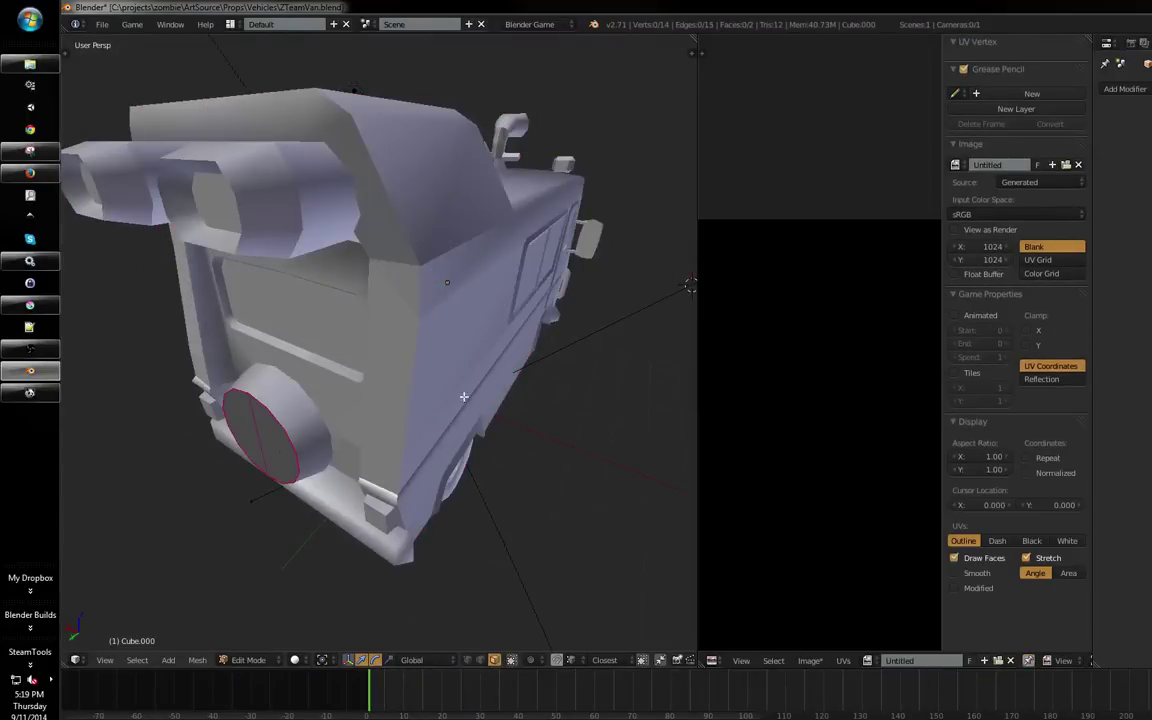
key(z)
key(Tab)
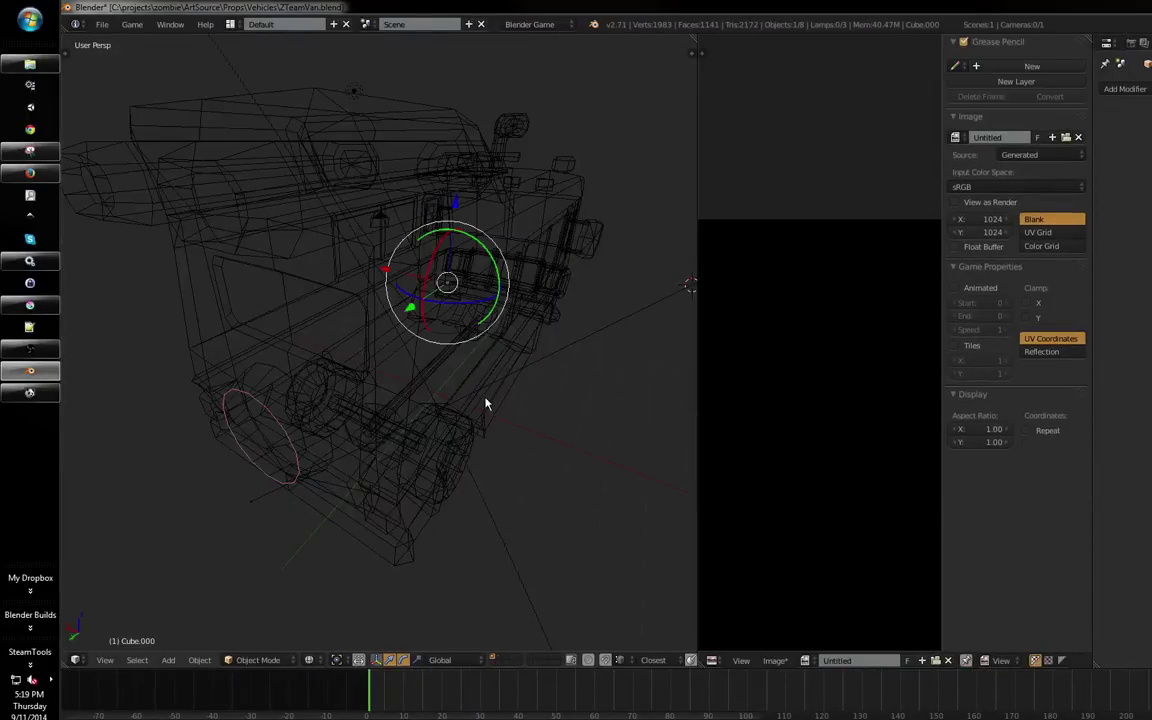
Clear the object selection, select the van body and enter its Edit Mode
key(a)
right_click(245, 437)
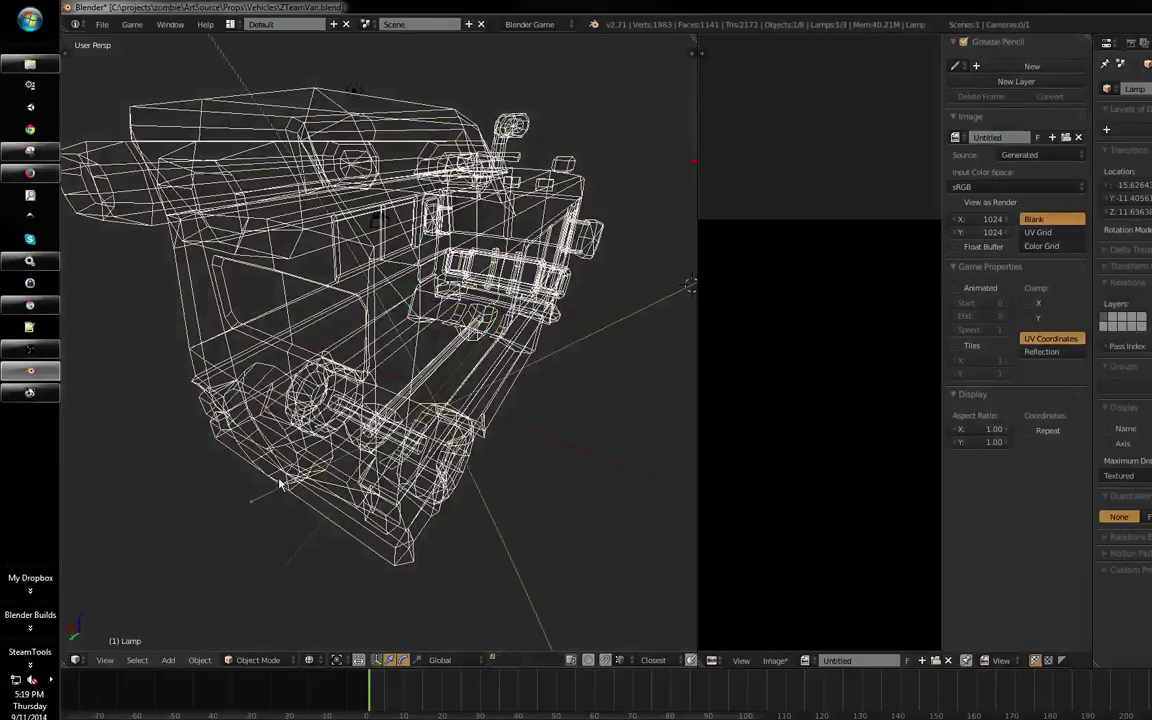
right_click(277, 482)
key(a)
key(Tab)
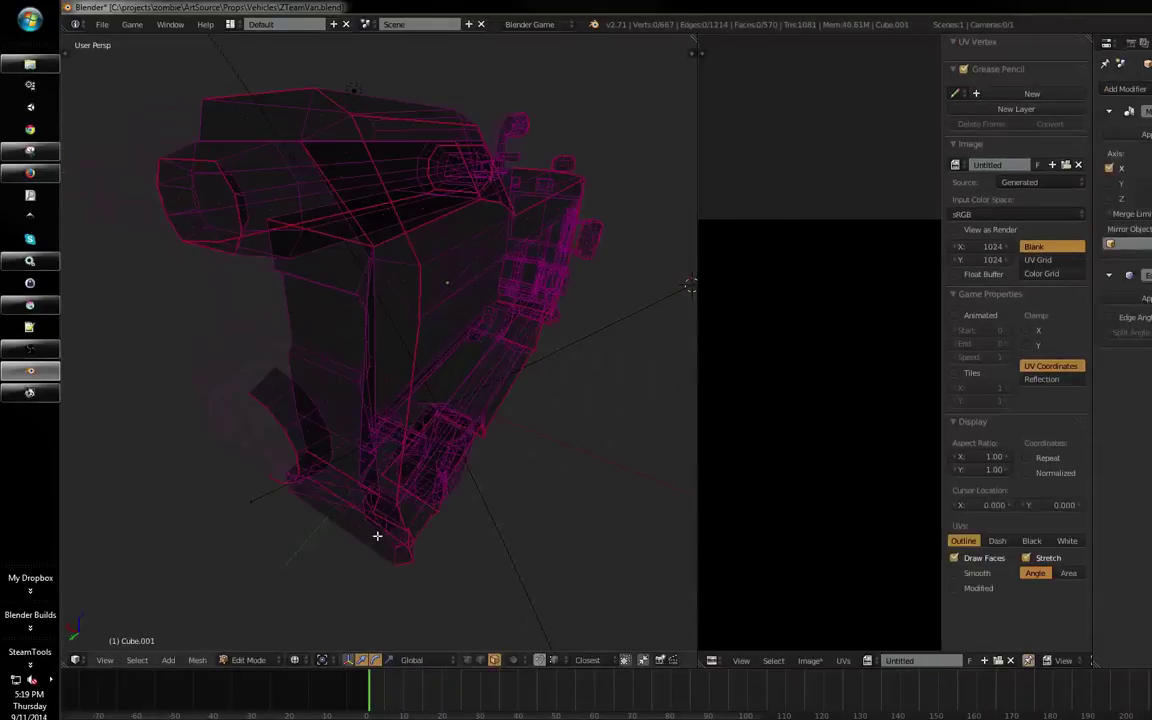
Re-enter the van's Edit Mode and select its whole mesh to display its UV layout
click(744, 661)
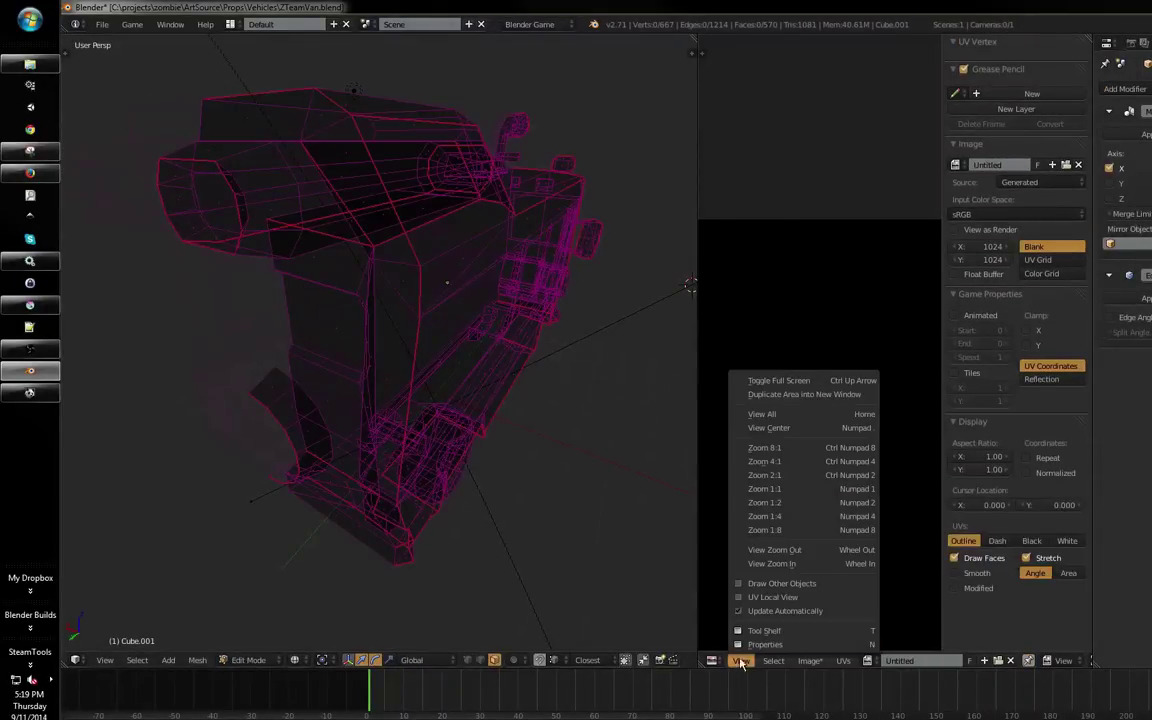
mouse_move(452, 440)
mouse_down()
mouse_move(417, 443)
mouse_move(444, 441)
mouse_up()
drag(816, 420, 816, 402)
scroll(816, 402, down, 4)
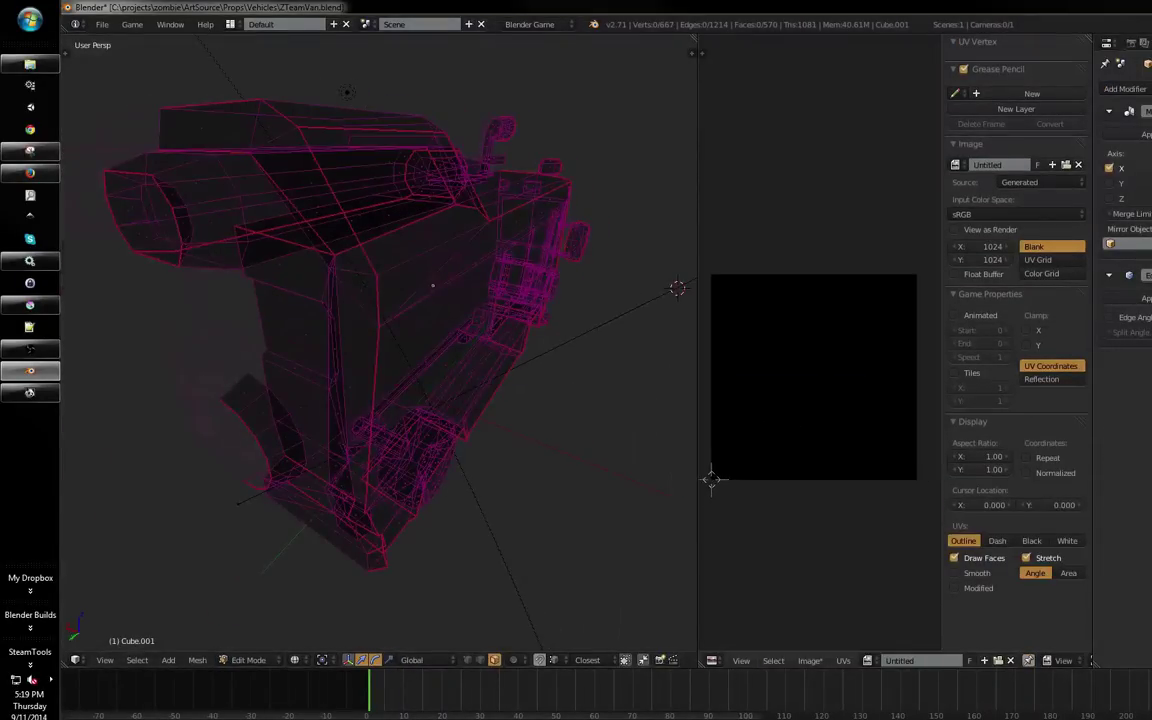
key(Tab)
key(Tab)
key(a)
drag(776, 427, 820, 520)
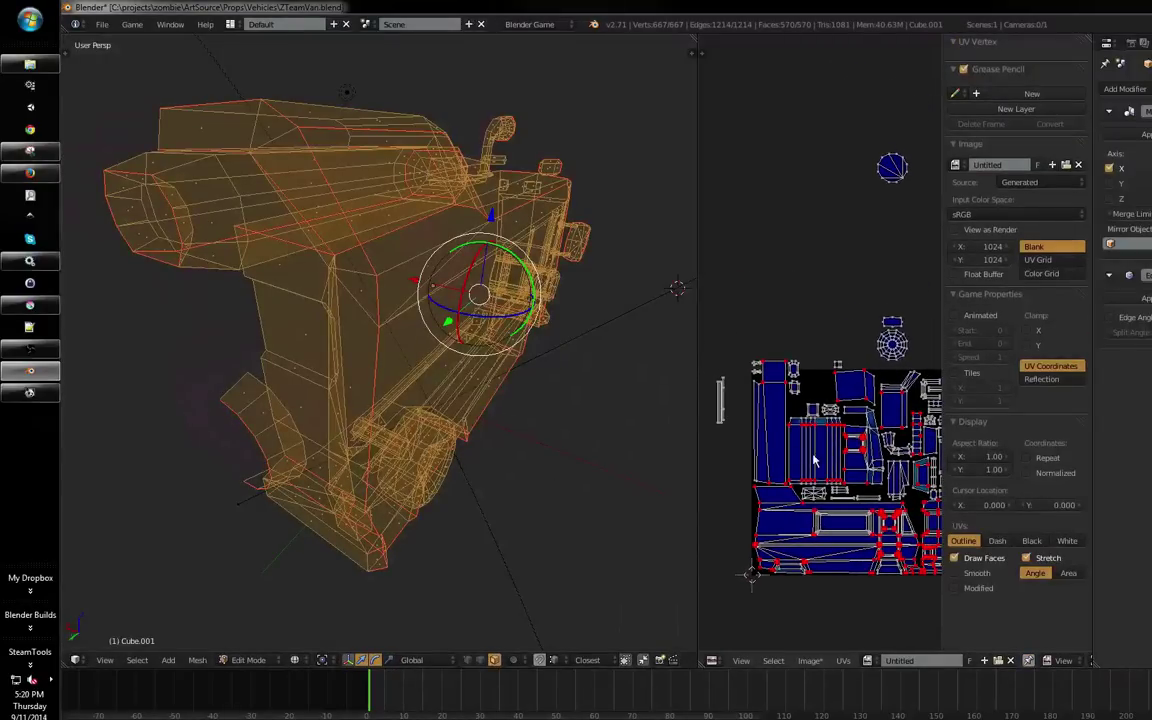
Try the UV Local View display option on and off and toggle Update Automatically in the UV editor
click(740, 661)
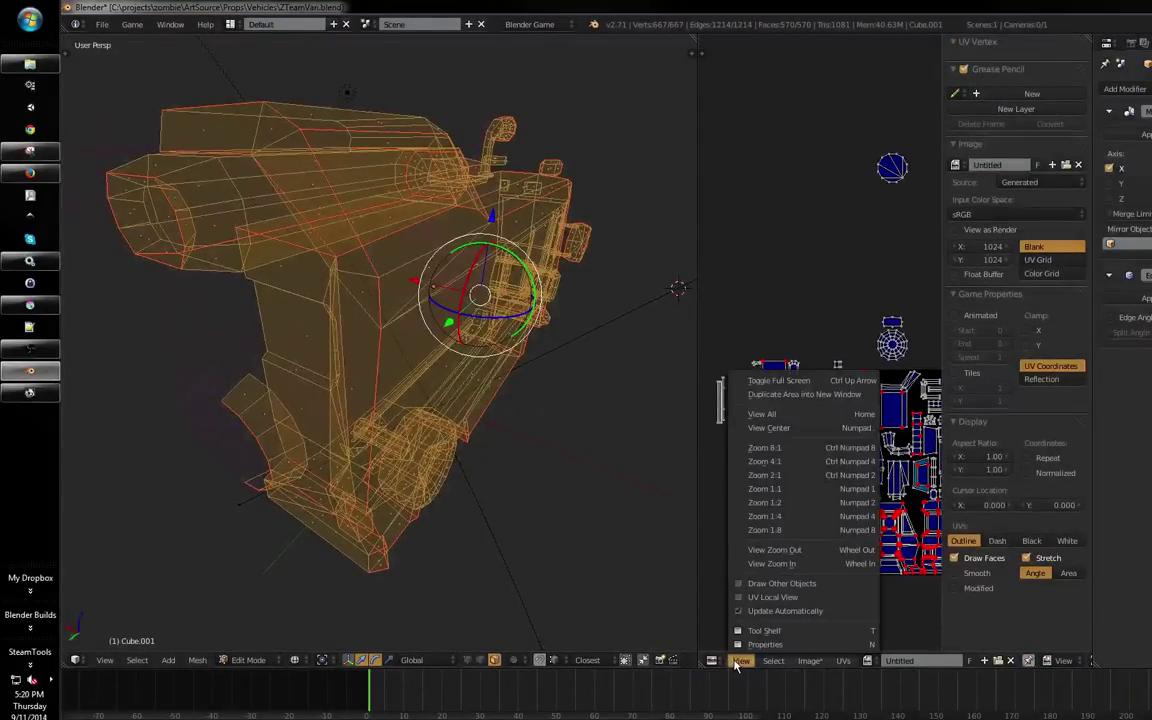
click(772, 597)
click(741, 661)
click(772, 597)
click(741, 661)
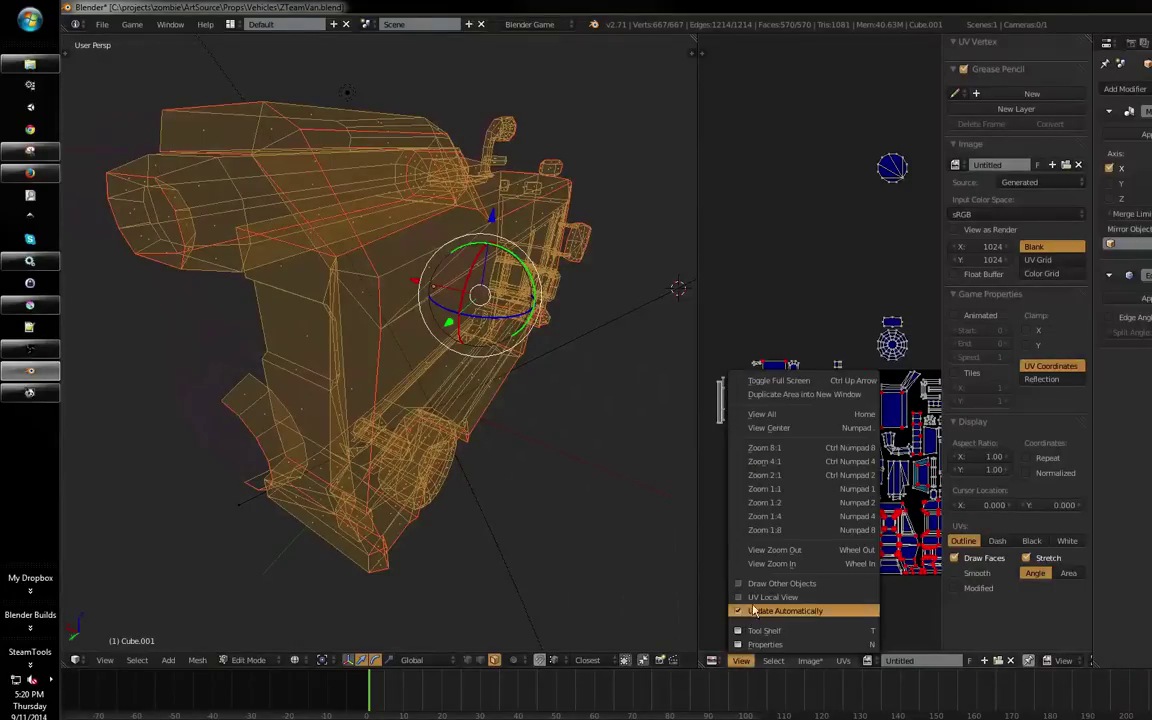
click(754, 611)
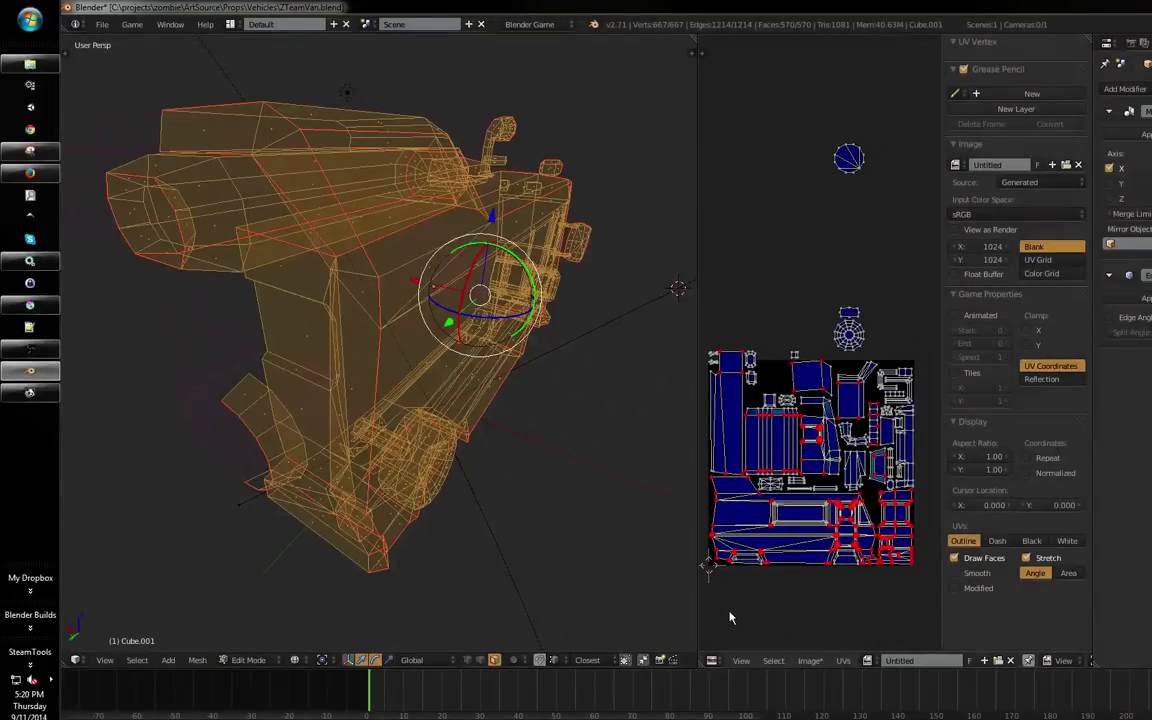
Return to Object Mode, reset the object selection and reopen the van body in Edit Mode
key(Tab)
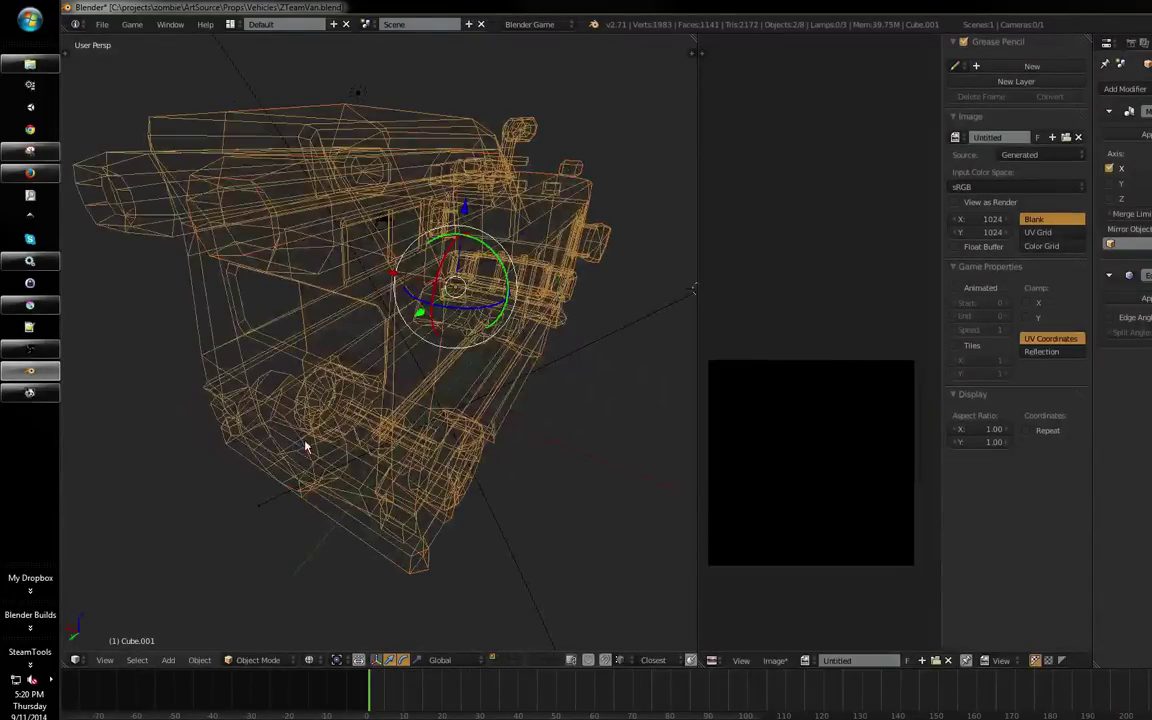
key(a)
key(a)
key(Tab)
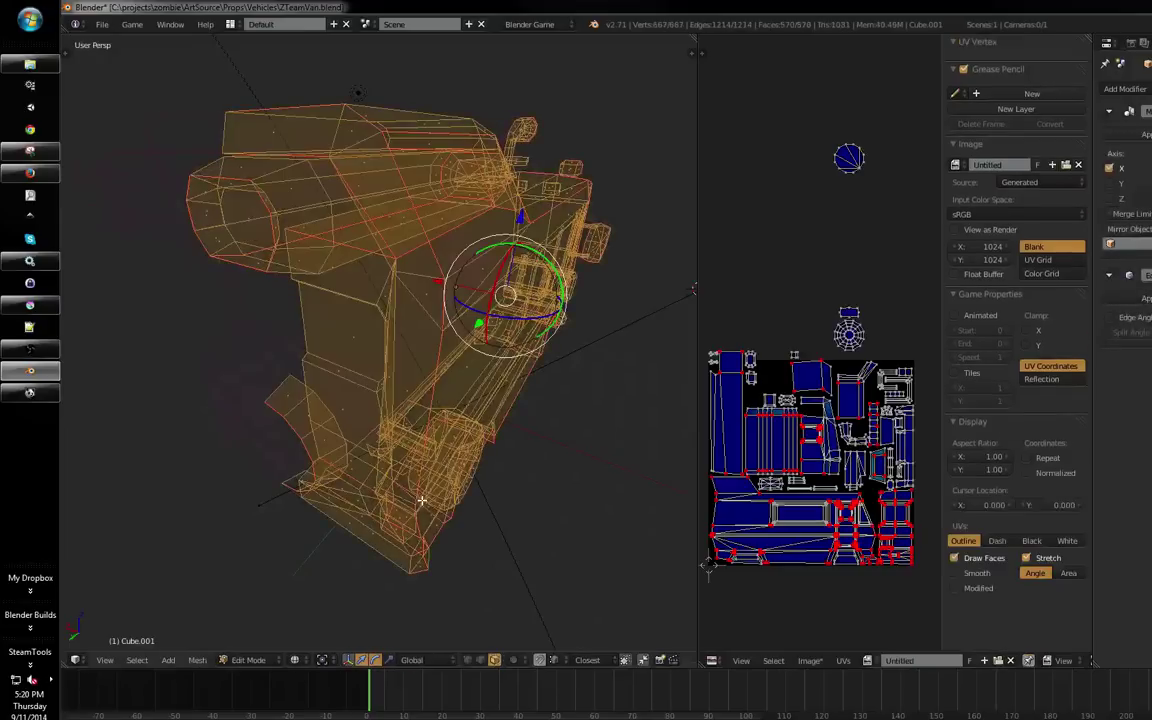
Turn on Draw Other Objects in the UV editor and check the van's layout for the disc's UVs
drag(820, 624, 843, 620)
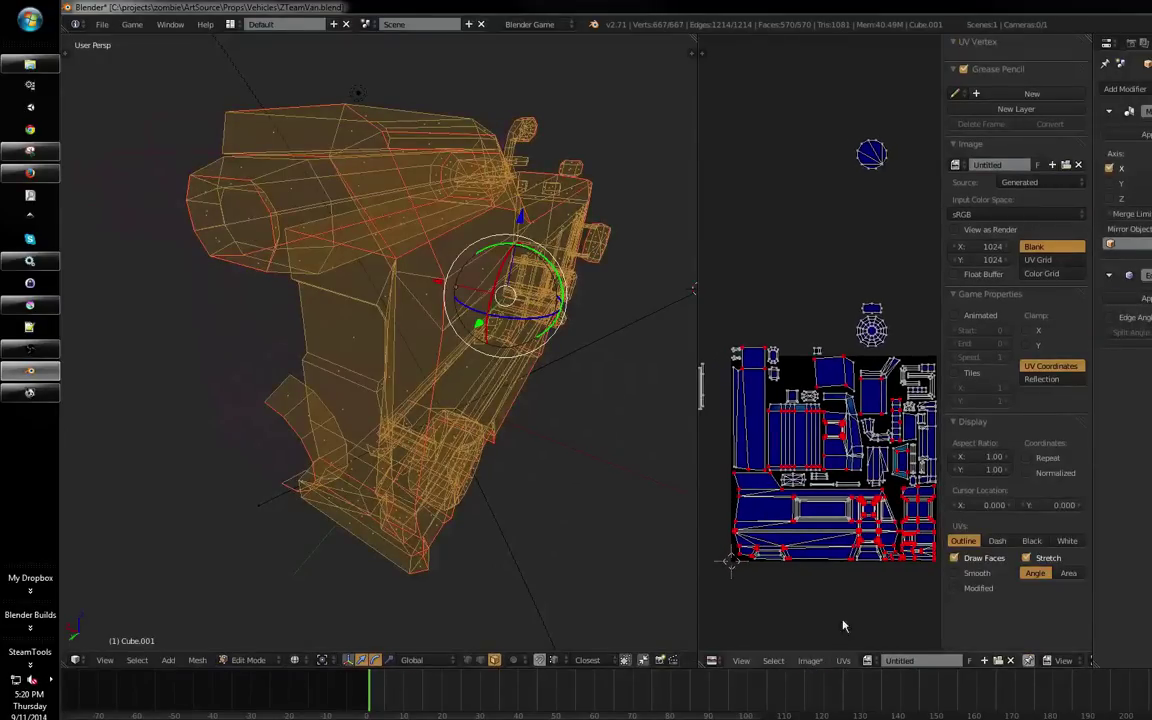
click(808, 661)
click(741, 660)
click(741, 661)
click(750, 582)
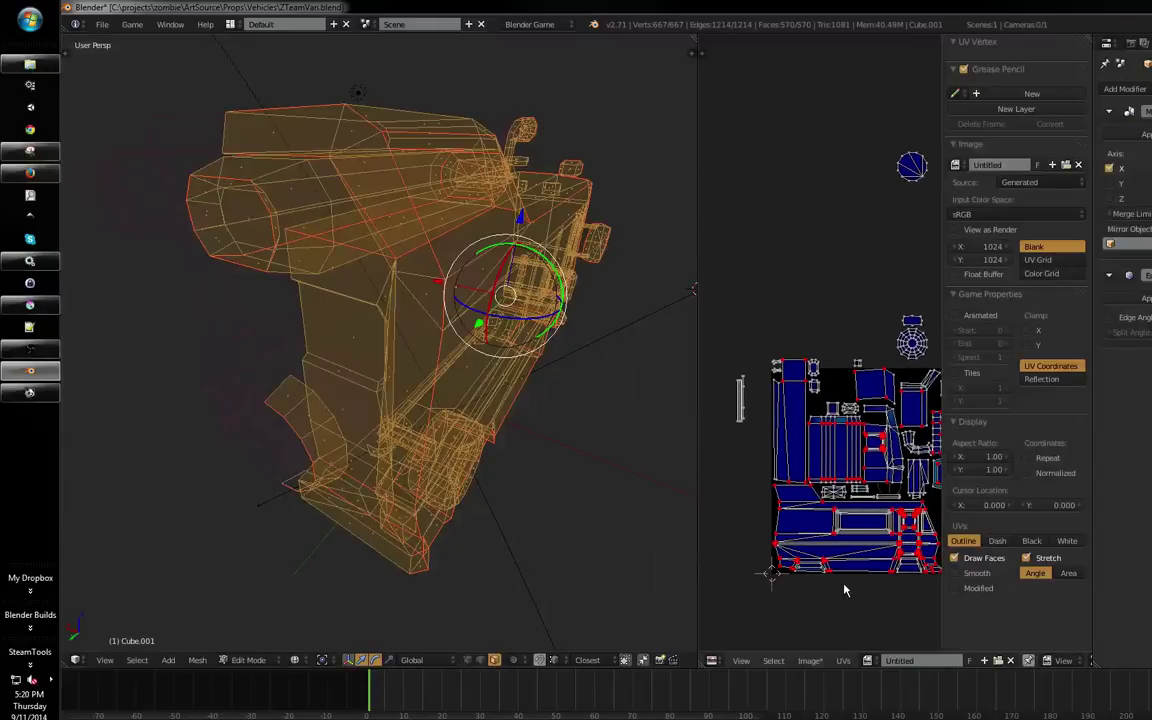
scroll(739, 616, down, 5)
scroll(828, 560, up, 6)
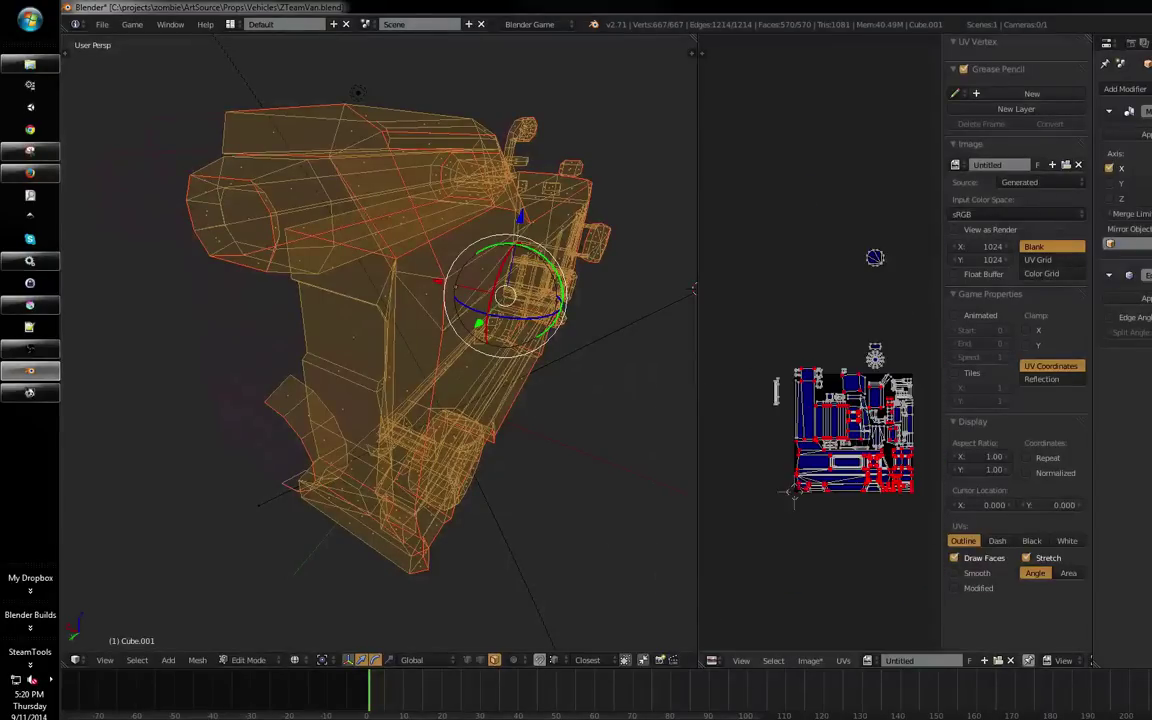
scroll(868, 556, up, 4)
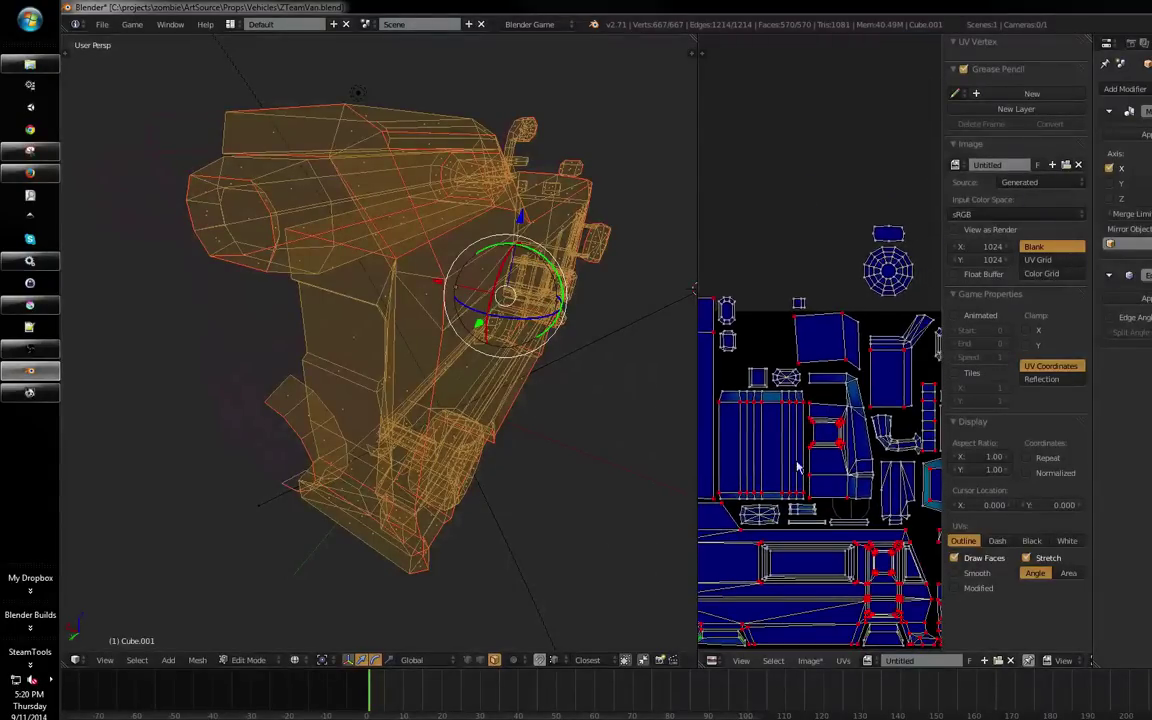
drag(802, 428, 766, 396)
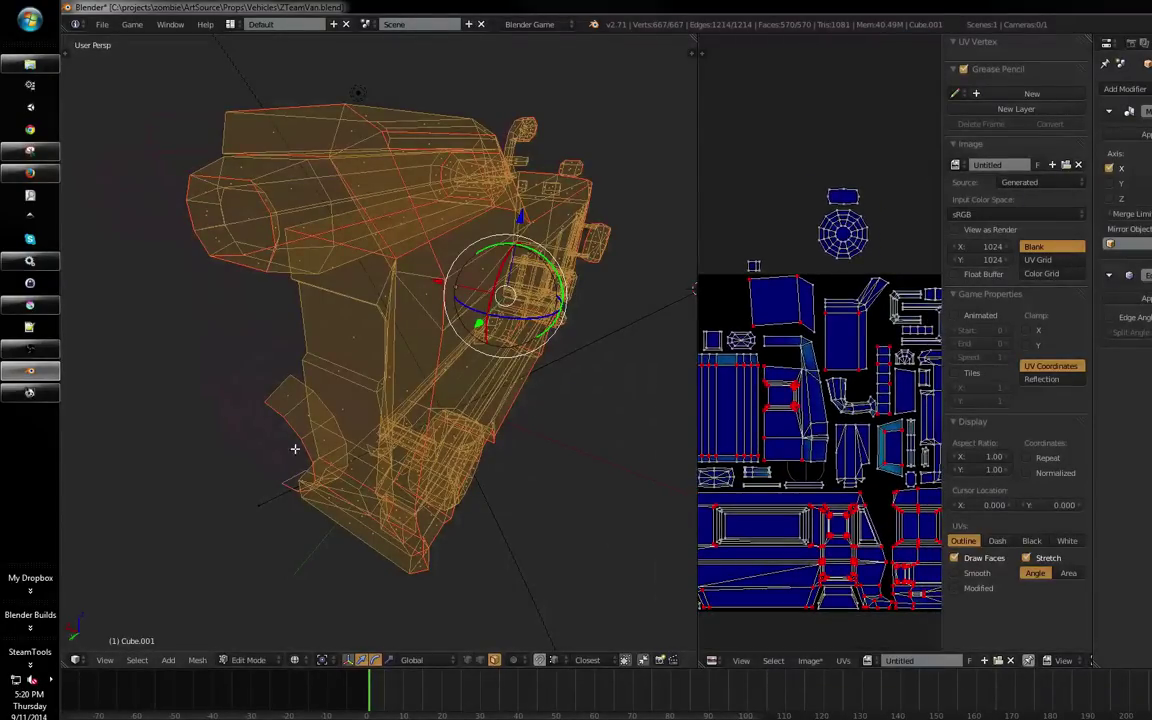
Select the disc together with the van, open the disc in Edit Mode with its whole mesh selected, and maximize the UV editor
key(Tab)
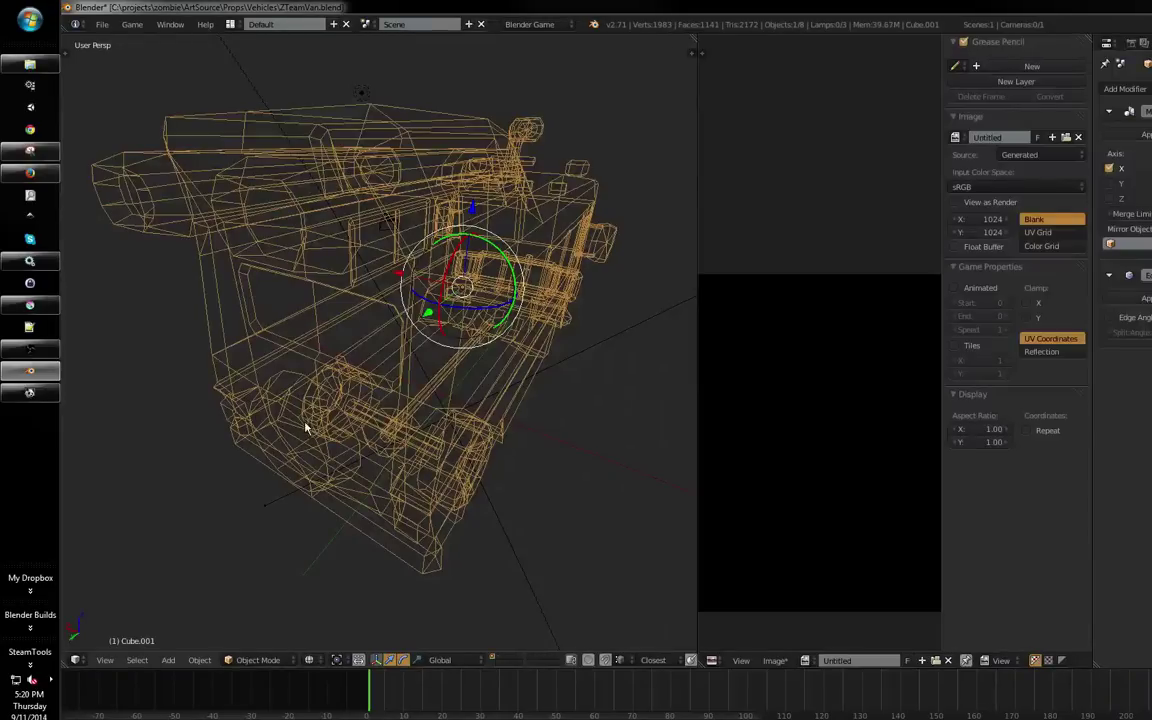
right_click(306, 428)
right_click(319, 465)
right_click(319, 465)
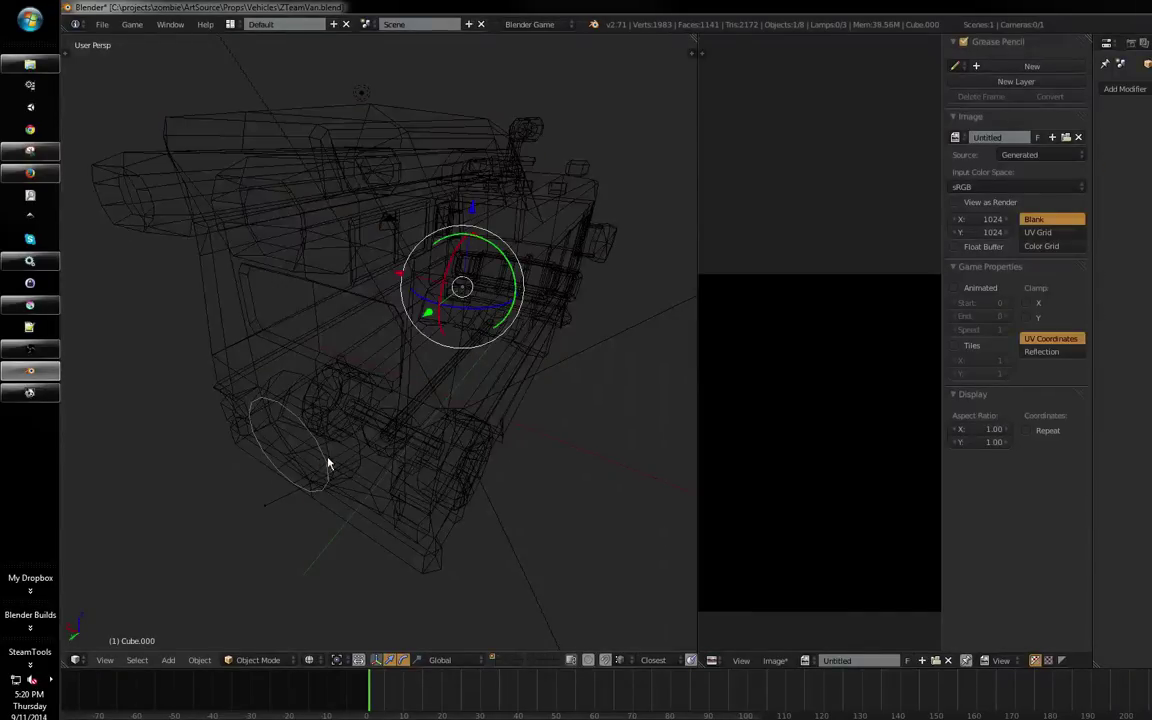
right_click(328, 463)
scroll(340, 470, up, 8)
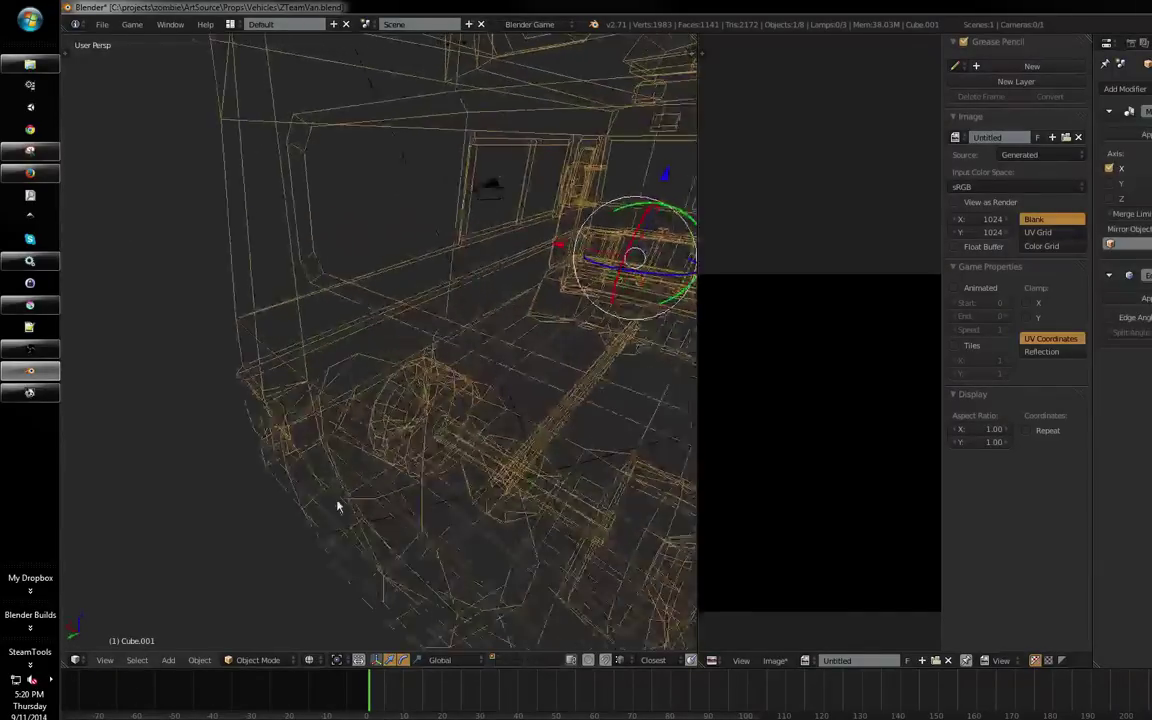
scroll(300, 515, up, 3)
right_click(290, 534)
key(Tab)
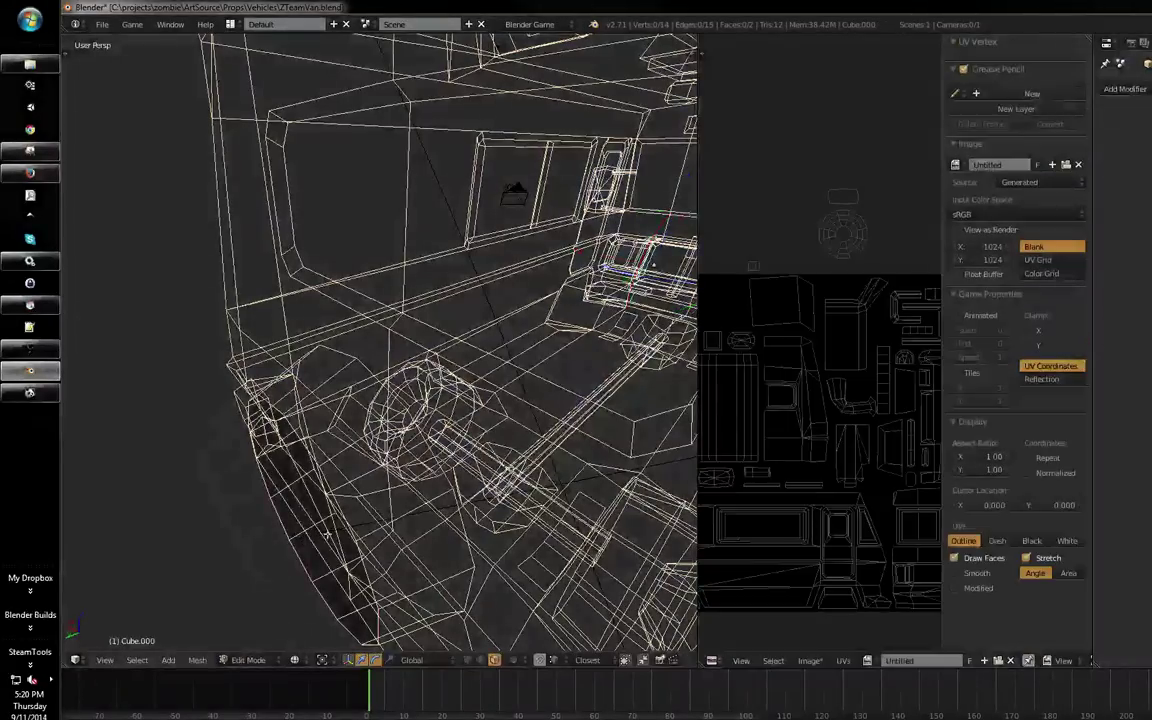
key(a)
key(ctrl+Up)
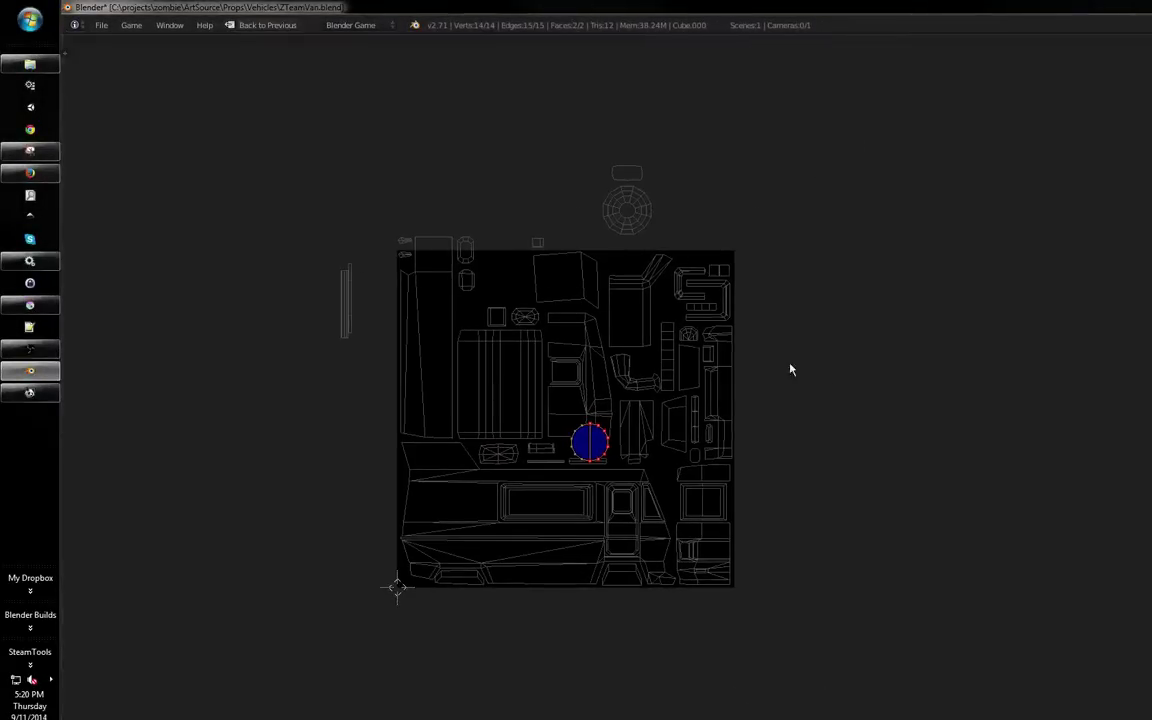
Move the disc's circular UV island out of the layout to the empty area just right of the texture
key(g)
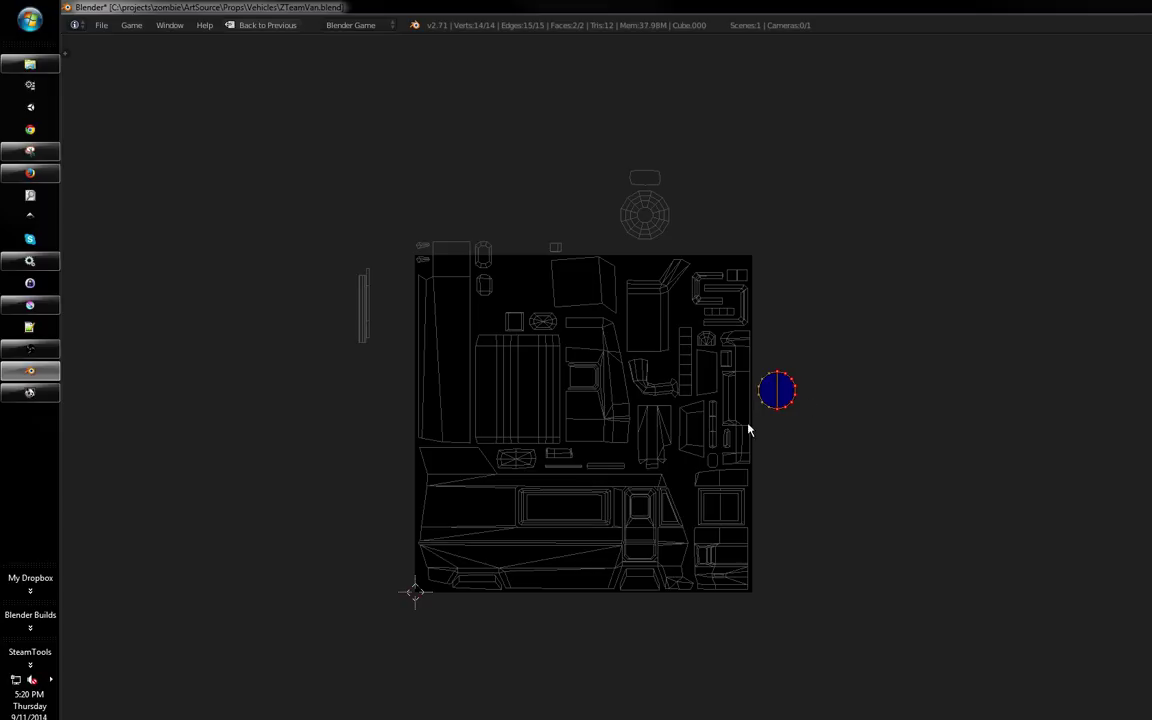
scroll(748, 430, up, 3)
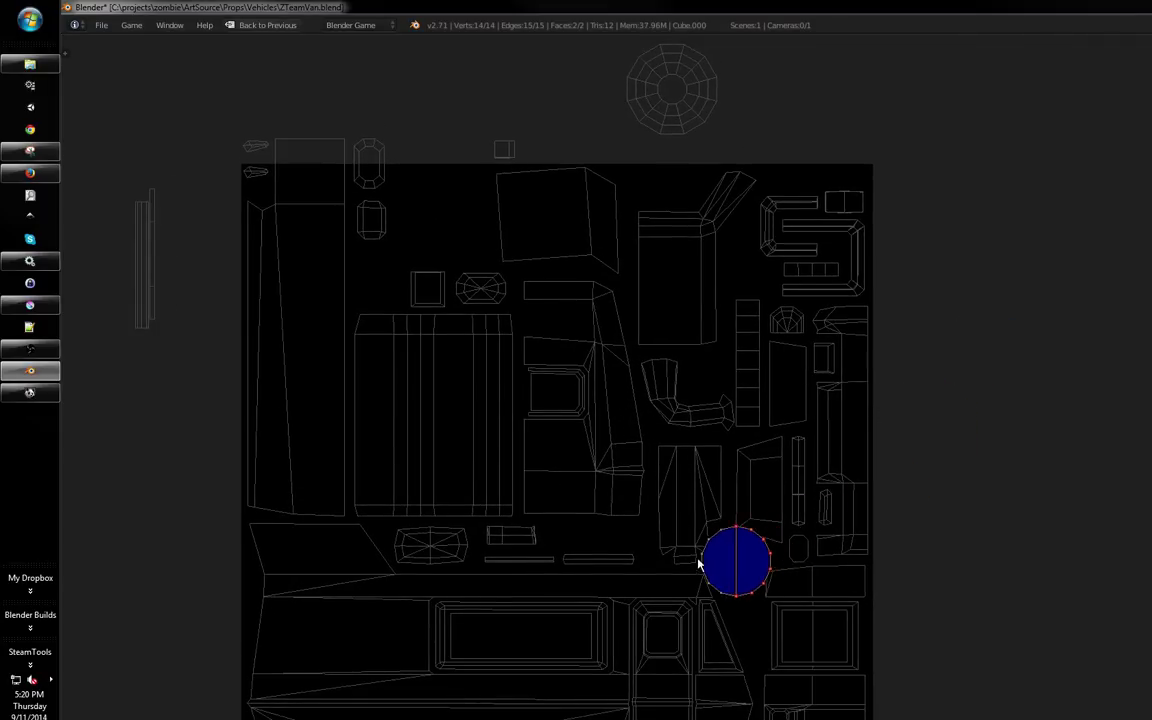
click(935, 437)
drag(935, 437, 939, 411)
key(g)
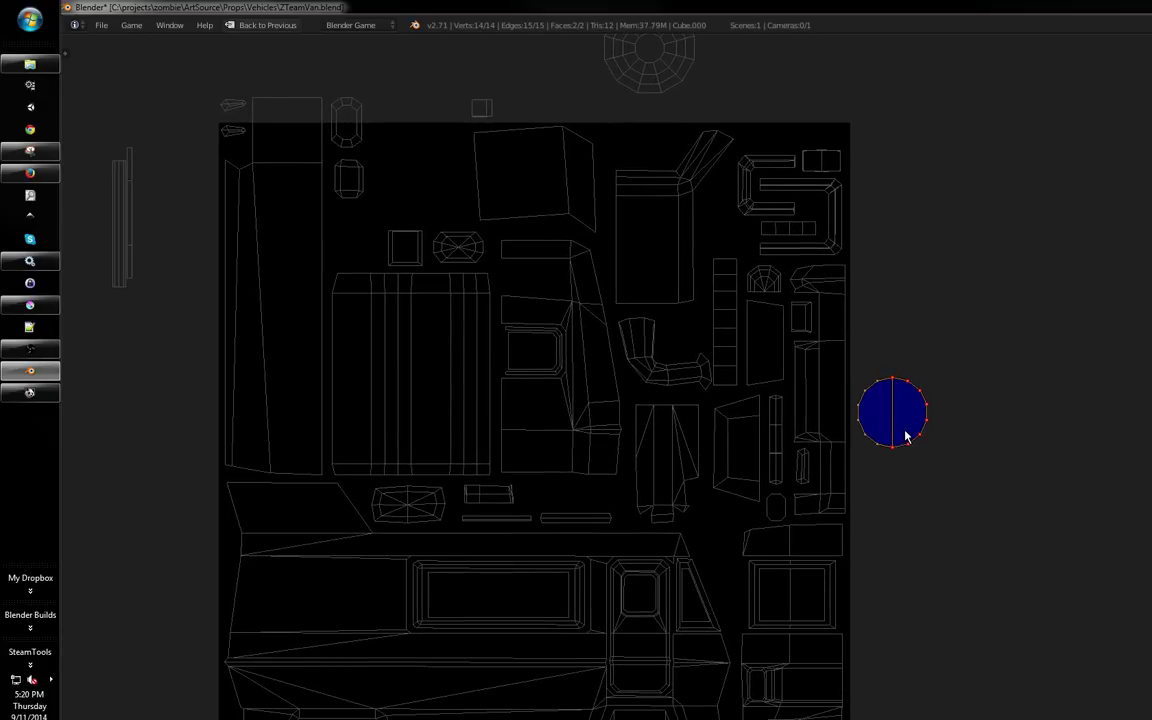
mouse_move(795, 432)
mouse_down()
mouse_move(833, 478)
mouse_move(858, 593)
mouse_move(833, 464)
mouse_up()
drag(569, 476, 629, 455)
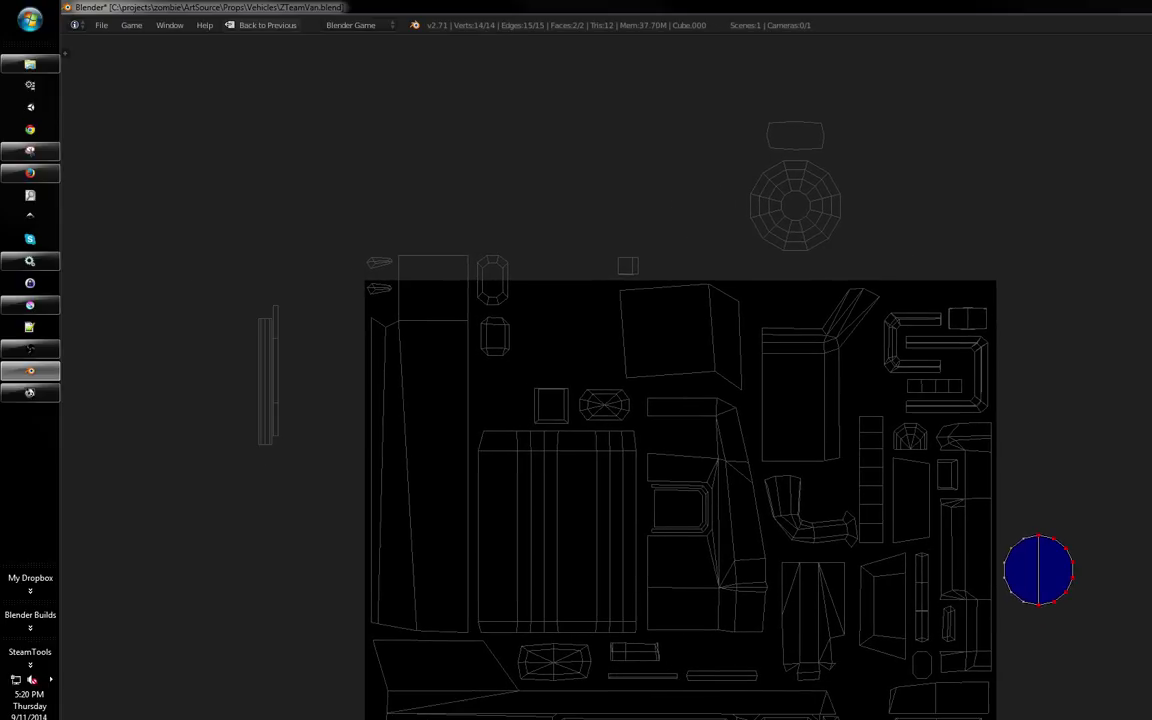
drag(254, 465, 257, 460)
Restore the full editor layout, leave the disc's Edit Mode and select the van body
key(Tab)
drag(368, 450, 368, 433)
key(Tab)
key(shift+space)
key(Tab)
drag(450, 460, 490, 430)
right_click(543, 364)
drag(394, 450, 301, 518)
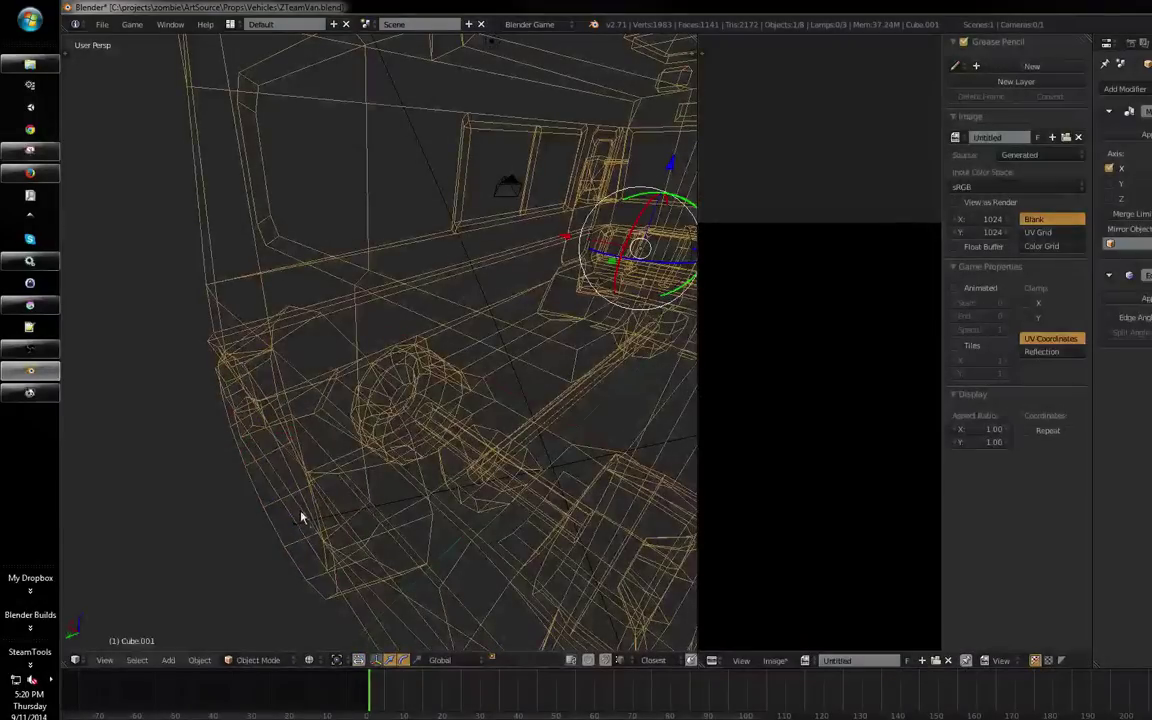
Select the disc and the van with the van active, select the van's whole mesh in Edit Mode, and maximize the UV editor
right_click(333, 580)
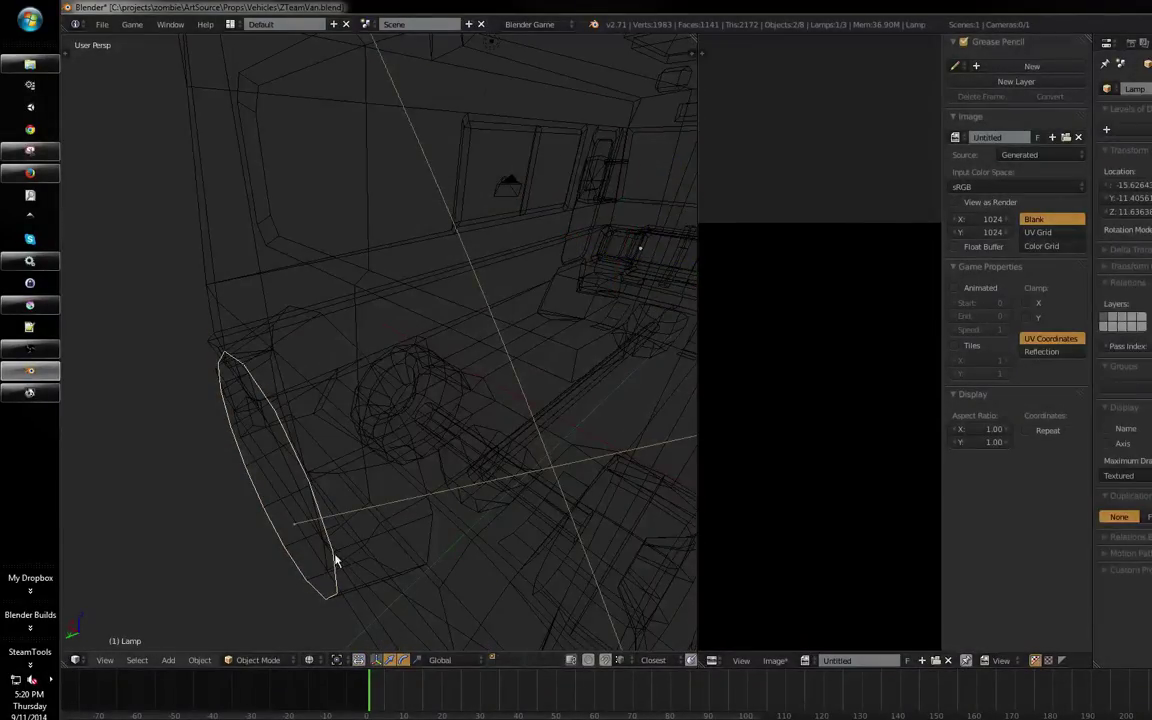
right_click(378, 547)
right_click(391, 545)
key(Tab)
key(a)
key(a)
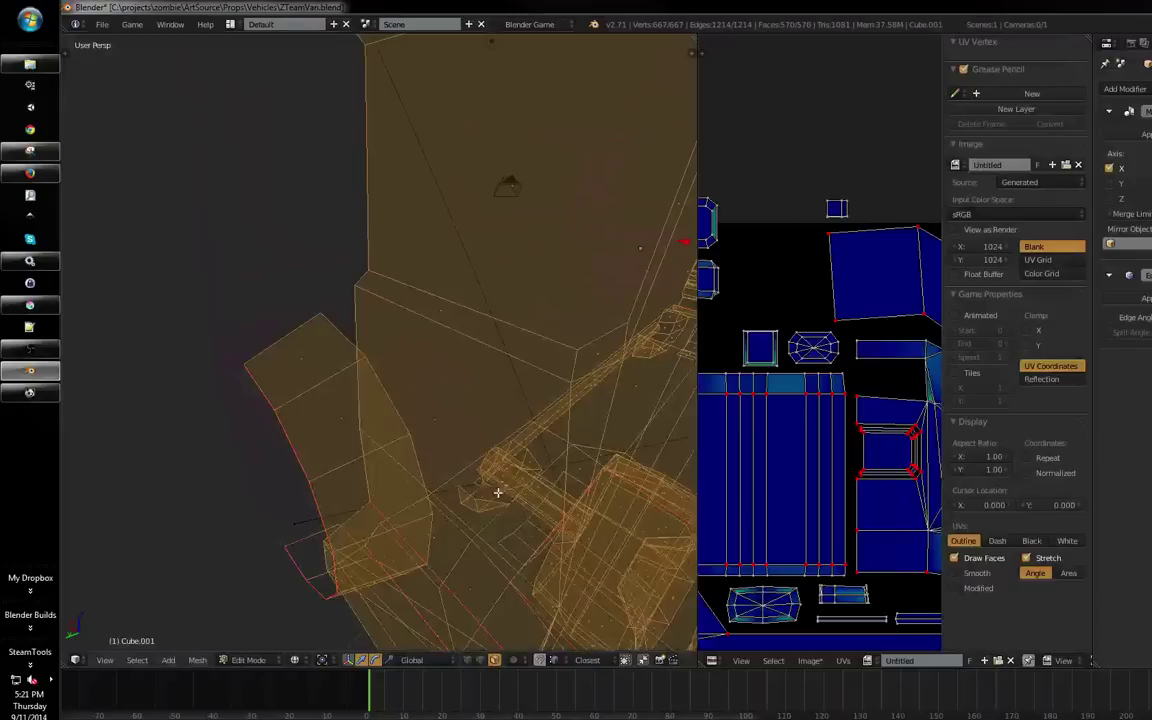
key(ctrl+Up)
Move the round wheel-like island from above the texture into the gap left of the tilted box island
scroll(800, 418, up, 2)
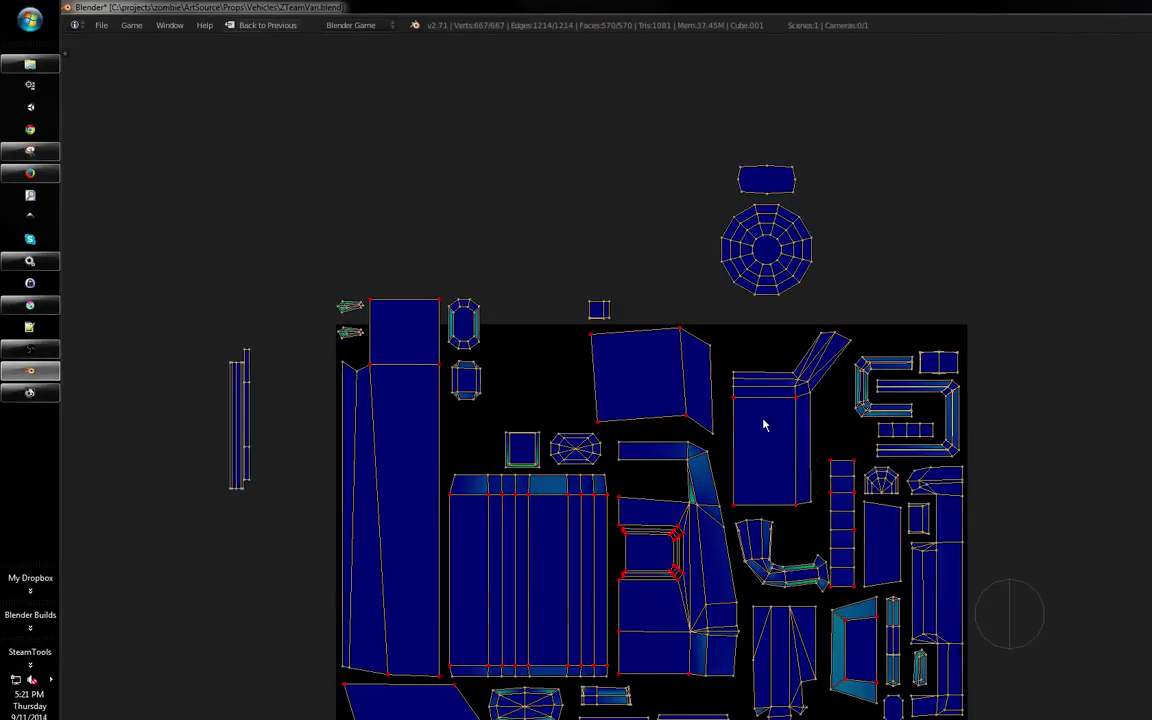
scroll(764, 424, up, 2)
key(b)
drag(861, 256, 635, 345)
key(g)
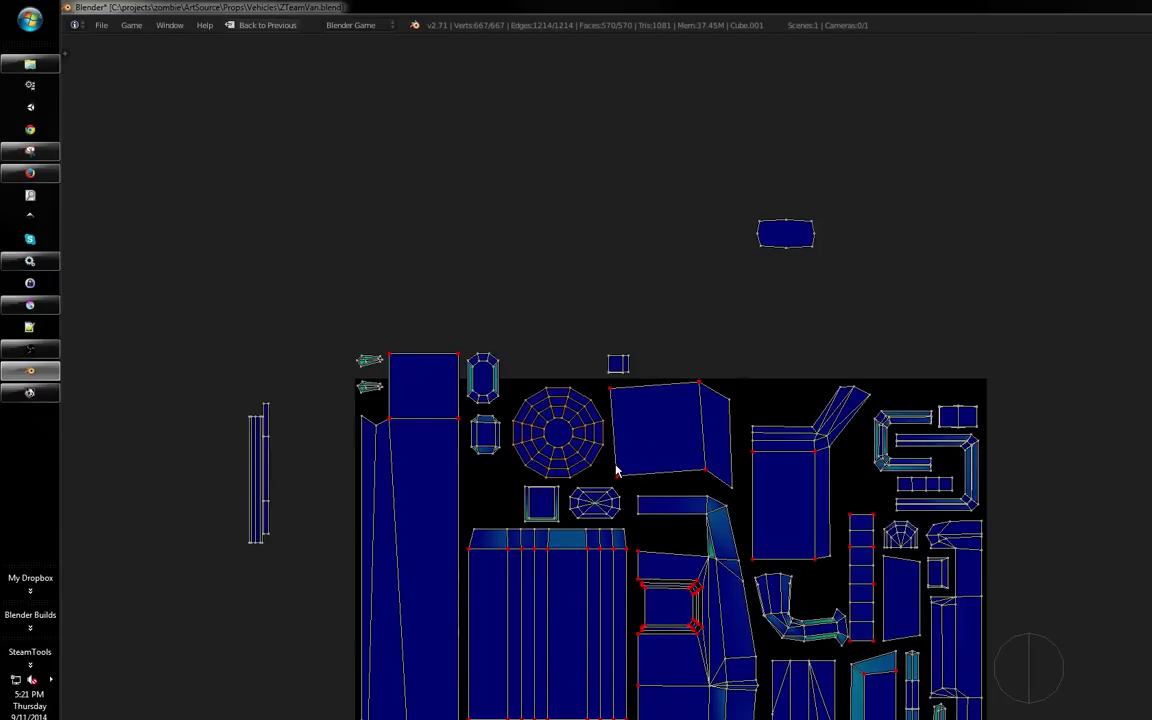
Turn the rounded rectangular island above the texture upright and place it below the two small octagonal islands
scroll(712, 444, down, 2)
drag(790, 370, 755, 331)
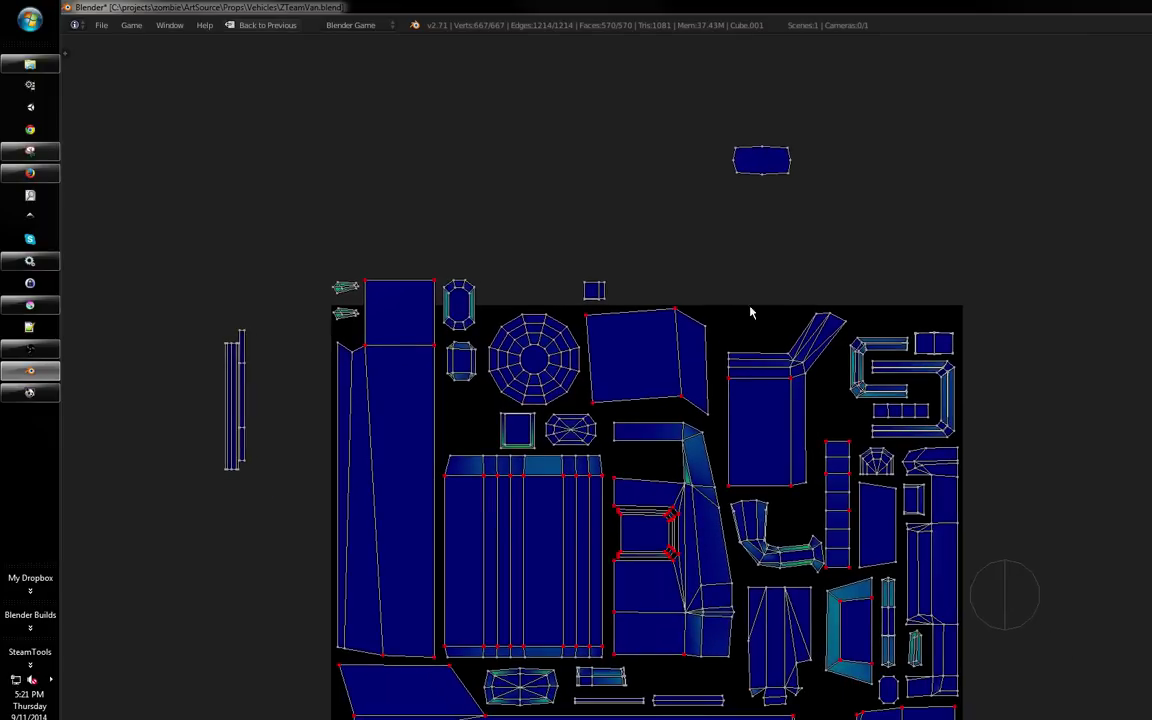
key(b)
drag(818, 111, 708, 195)
key(g)
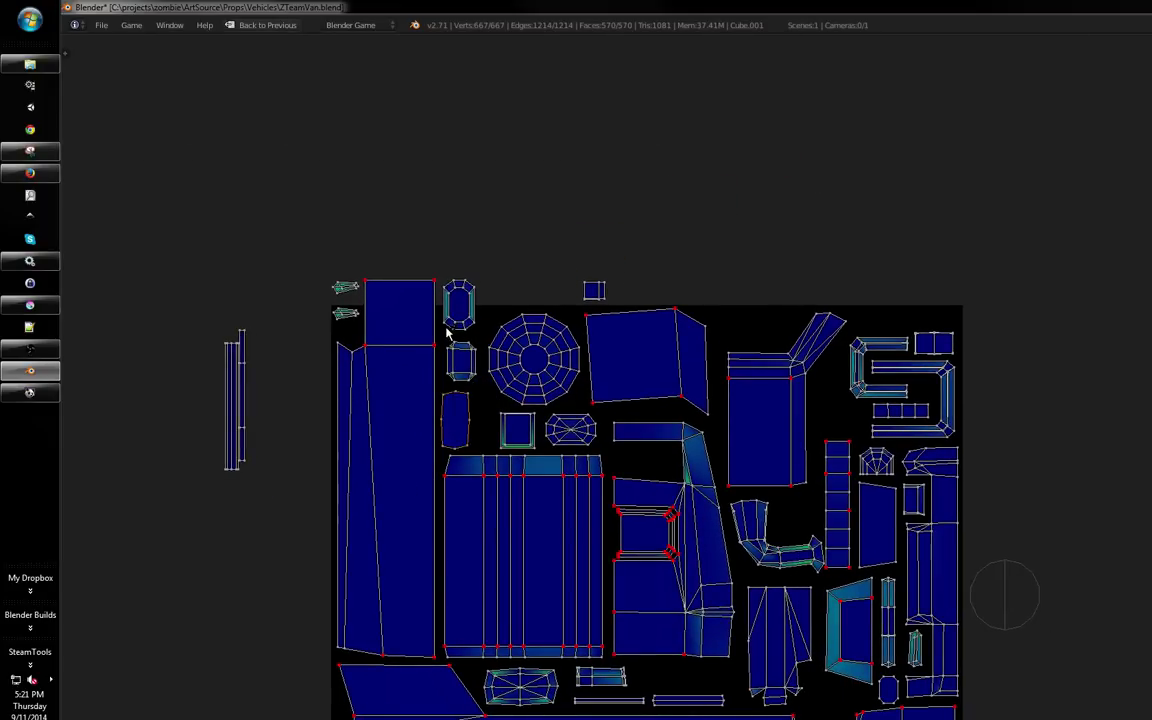
Examine the packed islands across the texture area for remaining free space and pieces still outside
scroll(465, 338, down, 1)
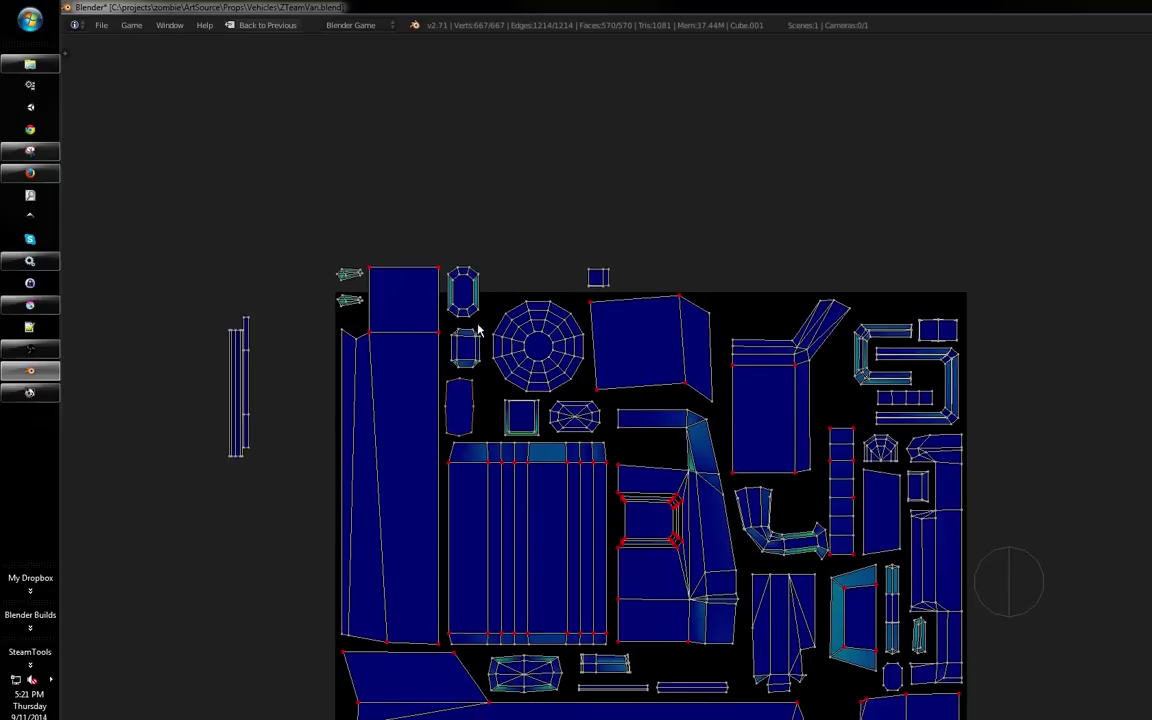
scroll(482, 326, down, 4)
scroll(482, 326, right, 6)
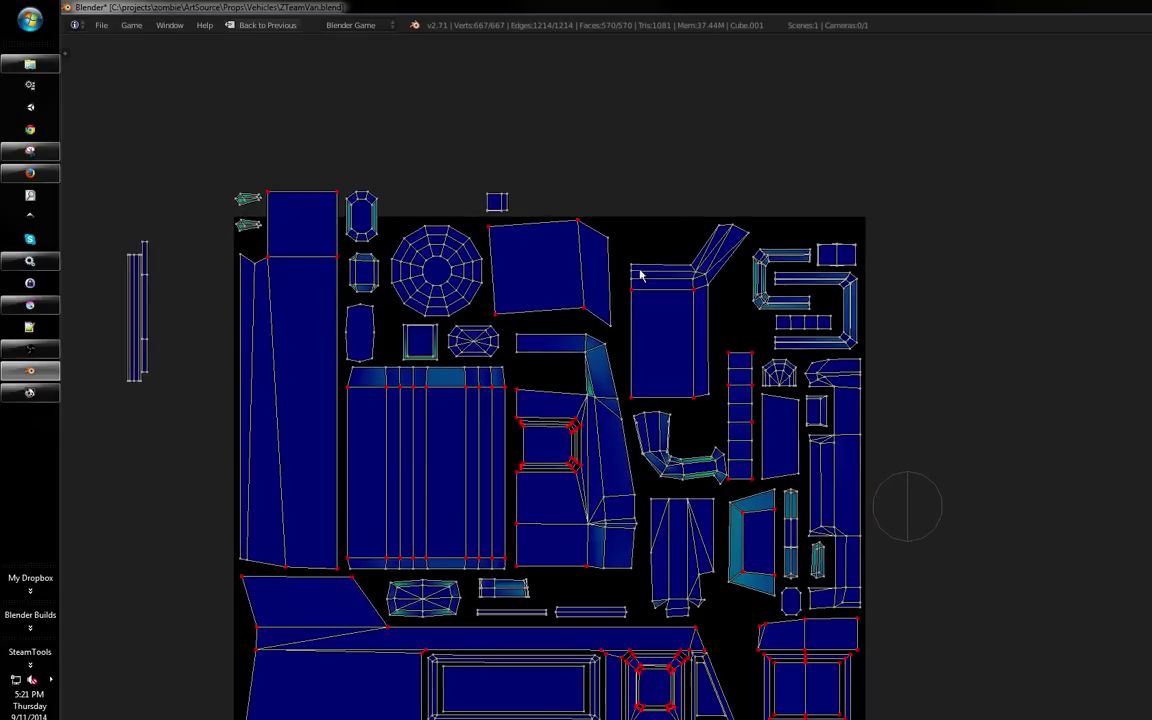
scroll(640, 267, down, 2)
scroll(640, 267, right, 3)
scroll(707, 278, down, 5)
scroll(707, 278, right, 2)
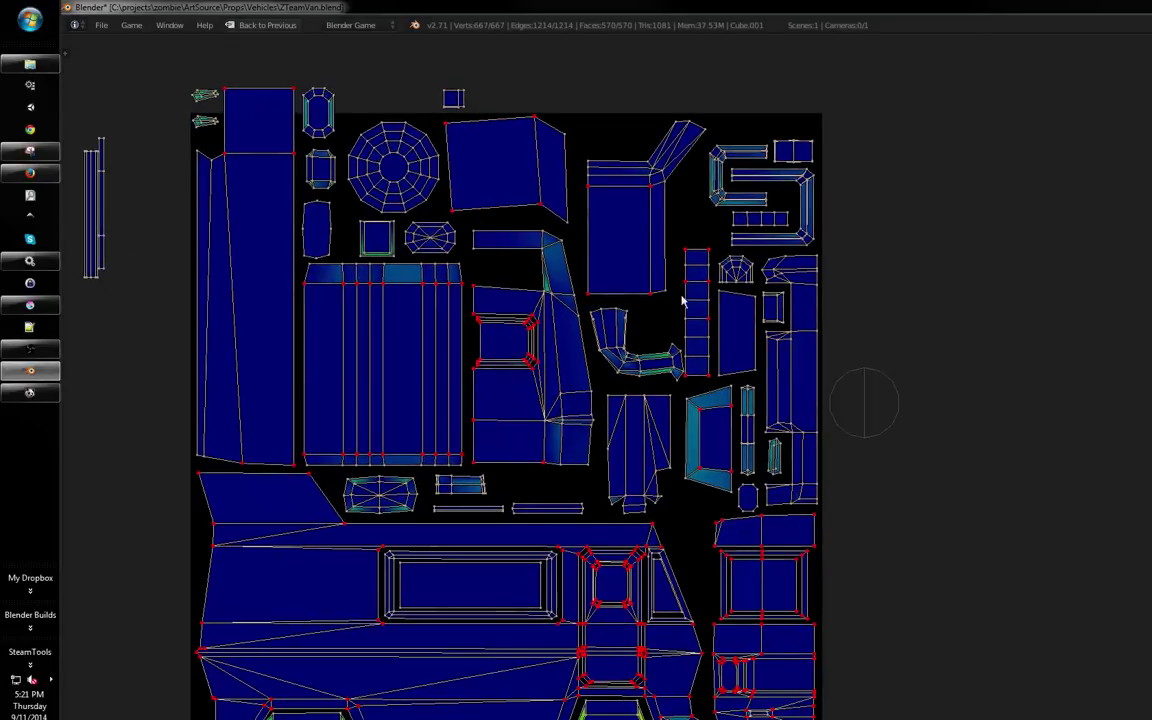
scroll(768, 203, up, 3)
scroll(768, 203, right, 1)
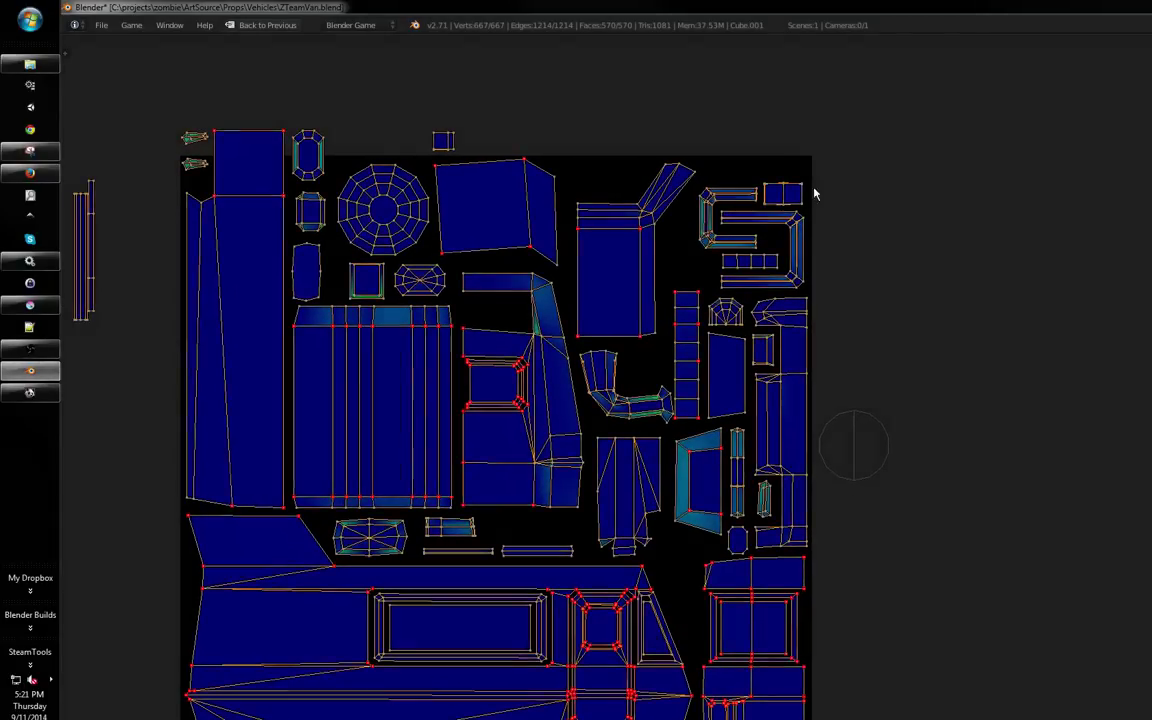
Move the small two-cell rectangular island from the texture's upper-right corner to just above the round wheel island
key(b)
drag(822, 172, 757, 210)
key(g)
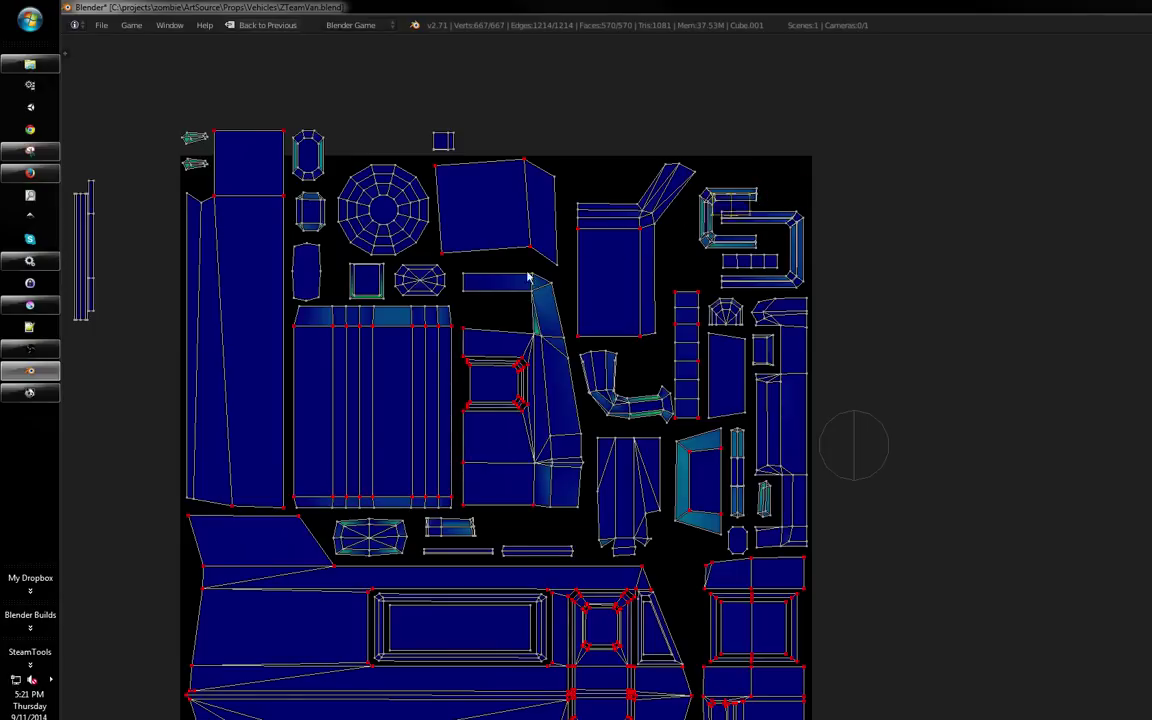
click(205, 296)
scroll(301, 320, up, 2)
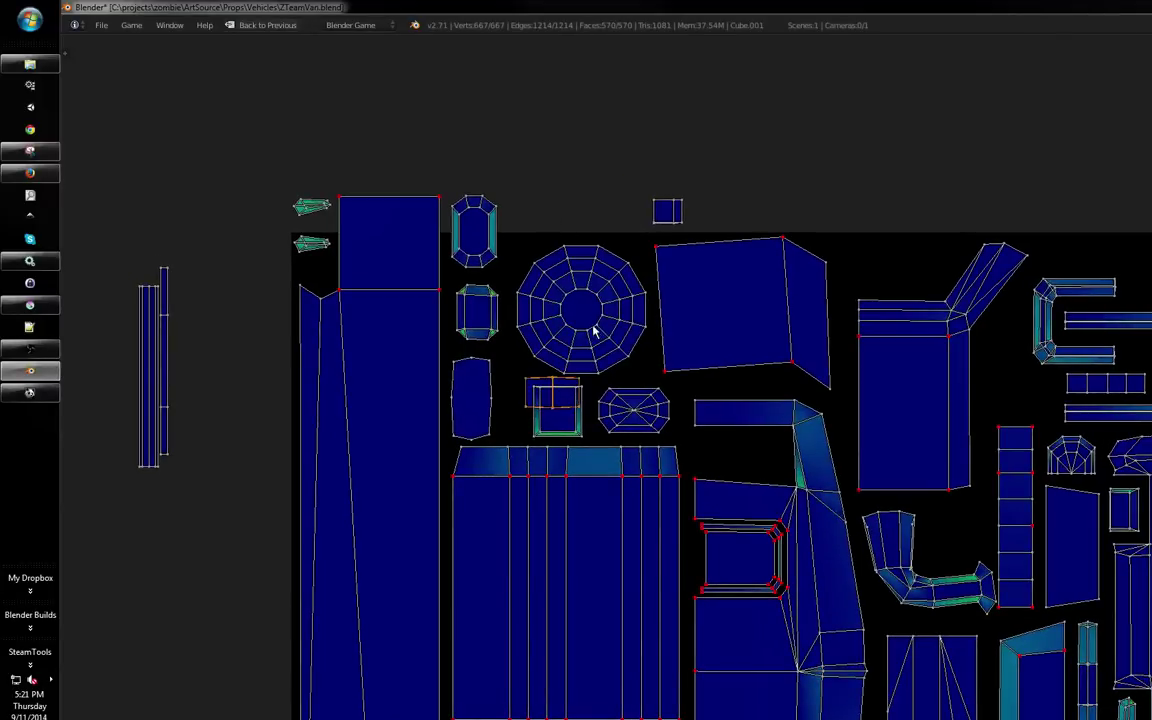
key(g)
click(581, 121)
Move the tall octagonal island out above the texture and put the two-cell rectangle in its place beside the wheel island
key(b)
drag(501, 181, 454, 273)
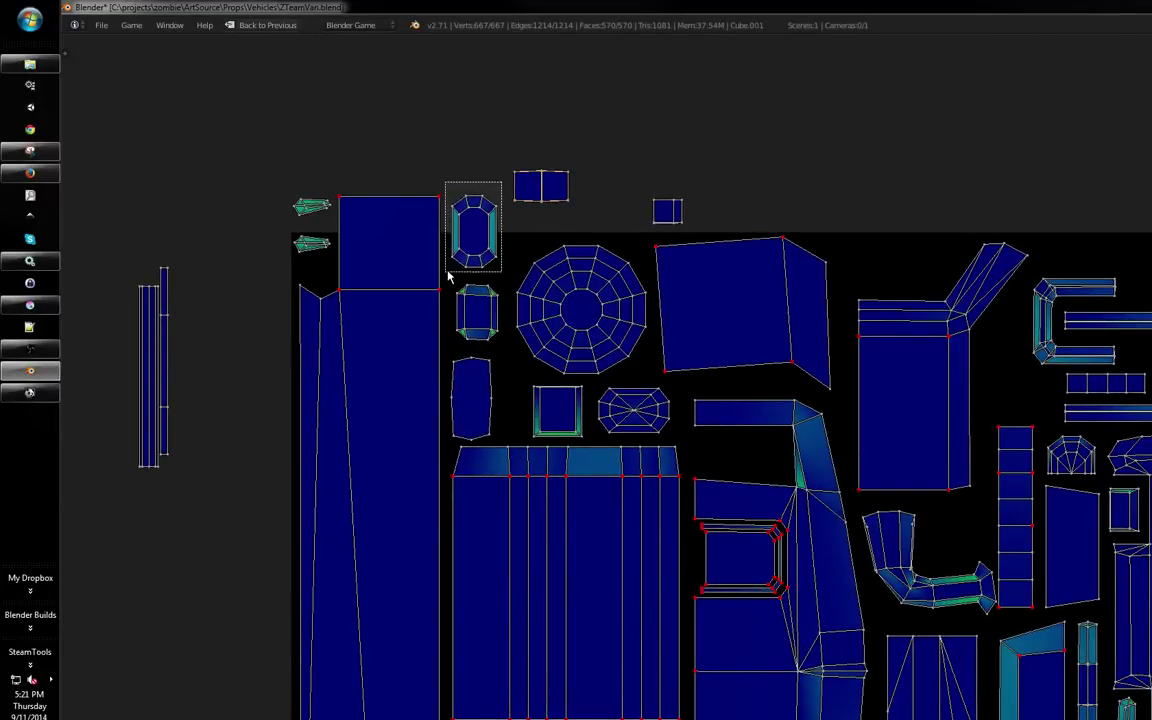
key(g)
key(g)
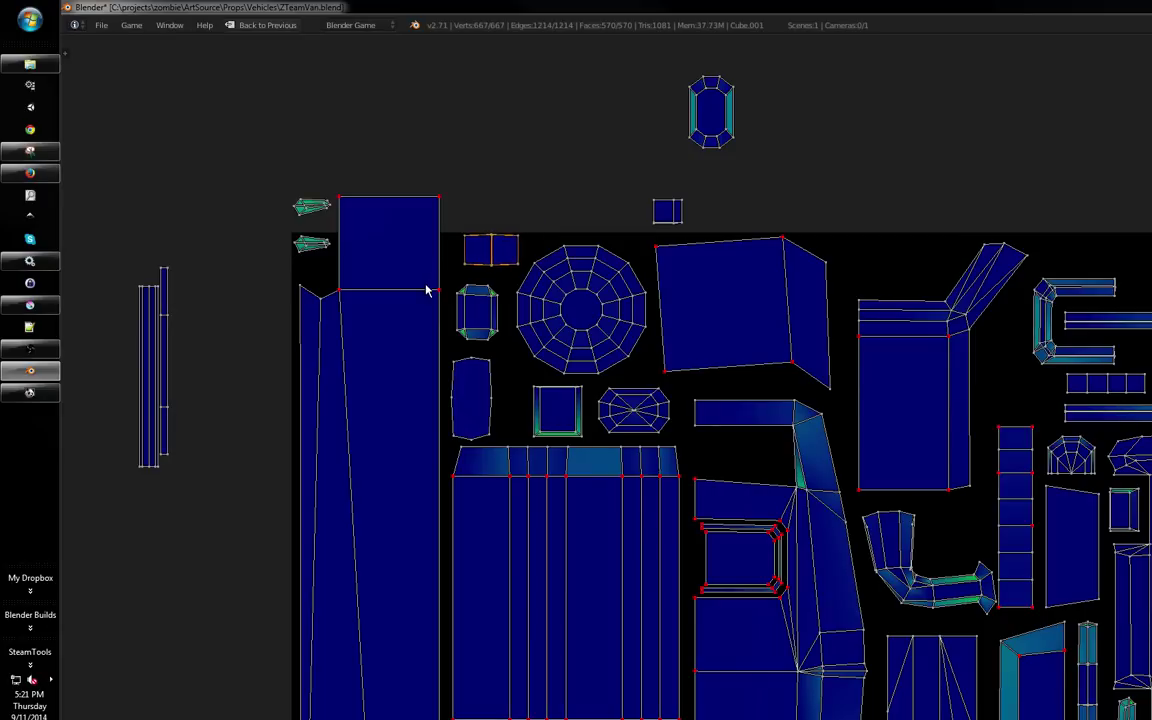
click(414, 290)
Move the bent L-shaped island out of the packed area to the right of the texture
scroll(680, 212, right, 5)
scroll(733, 231, down, 2)
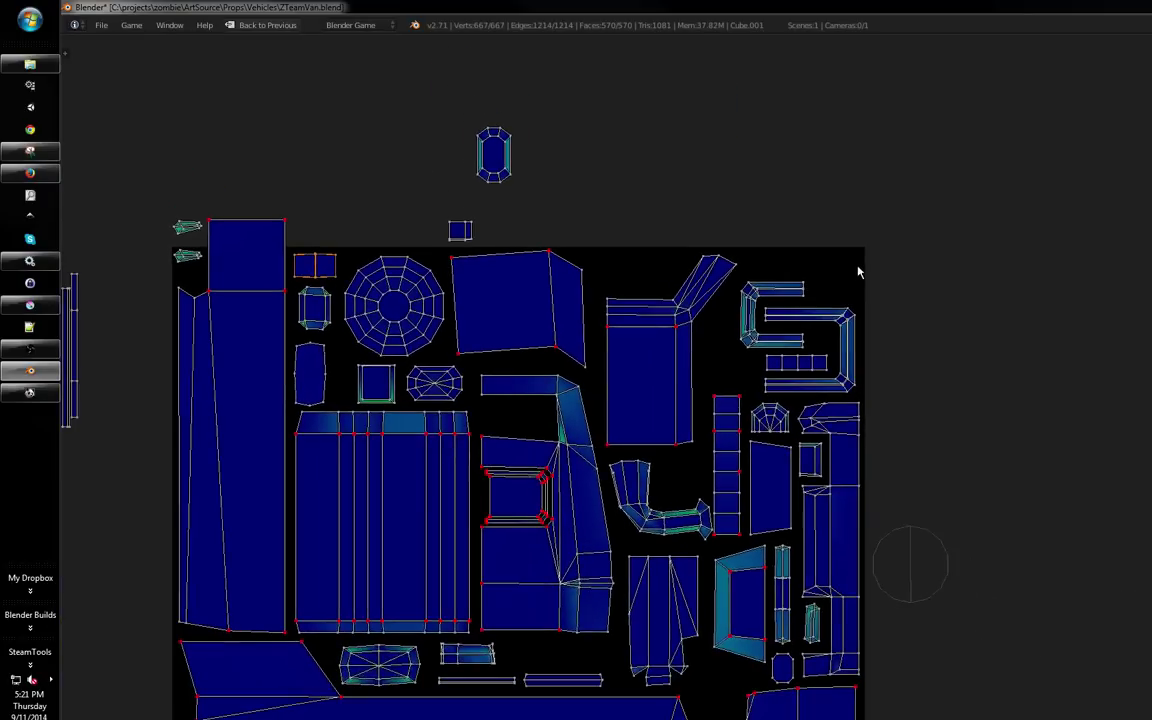
scroll(769, 344, down, 1)
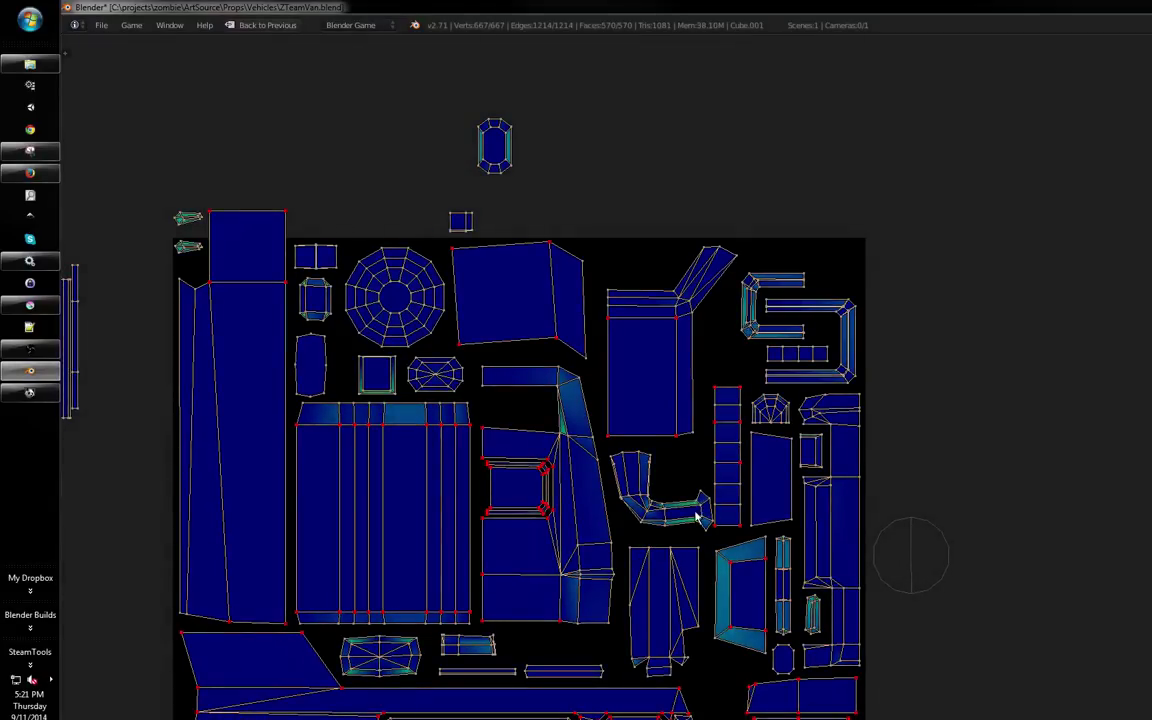
key(l)
key(g)
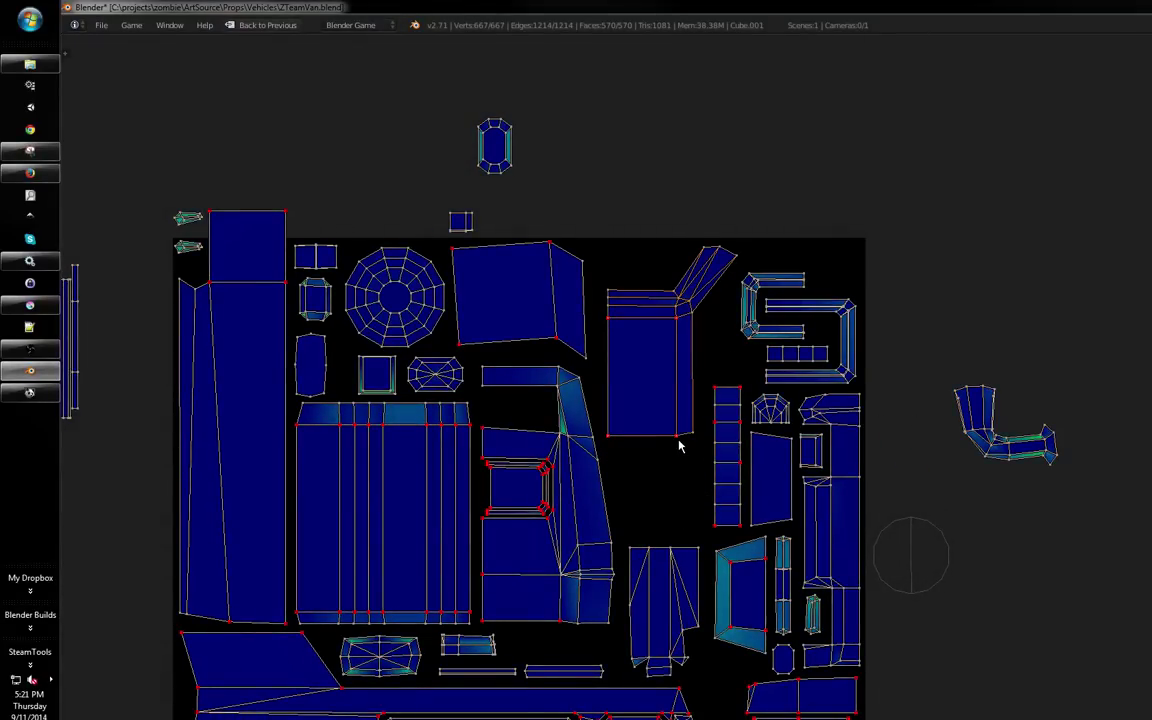
Try fitting the large panel island with the slanted arm into the freed gap, both upright and turned over
key(g)
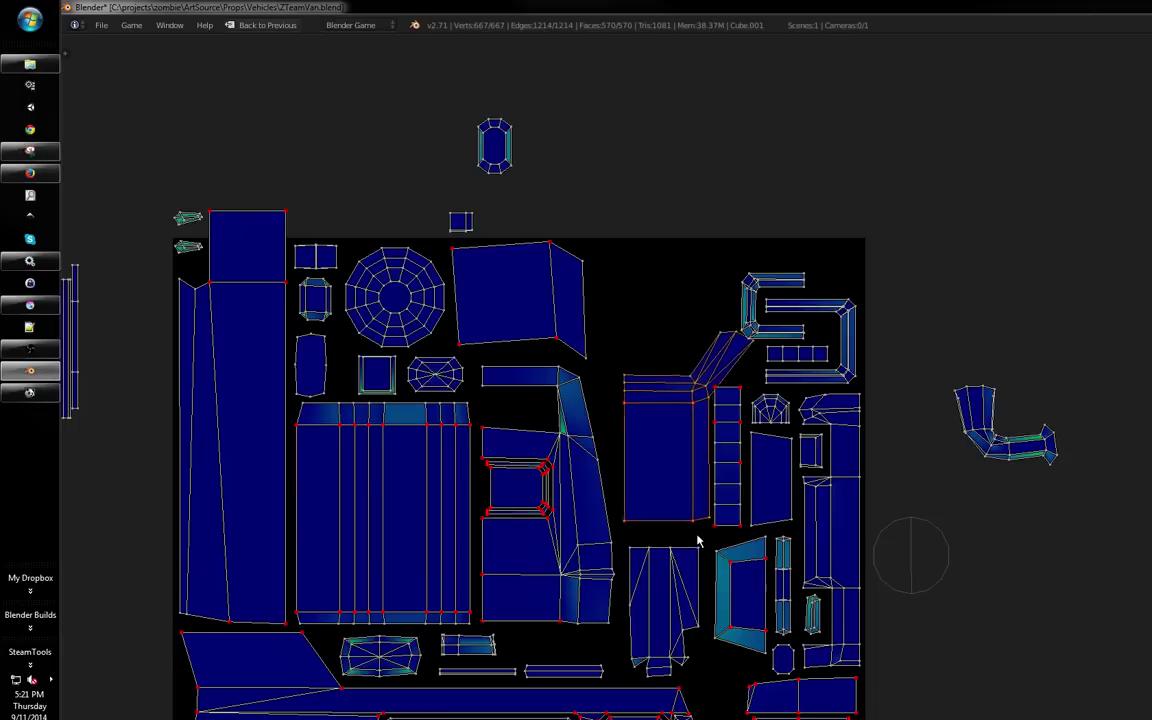
click(690, 538)
key(r)
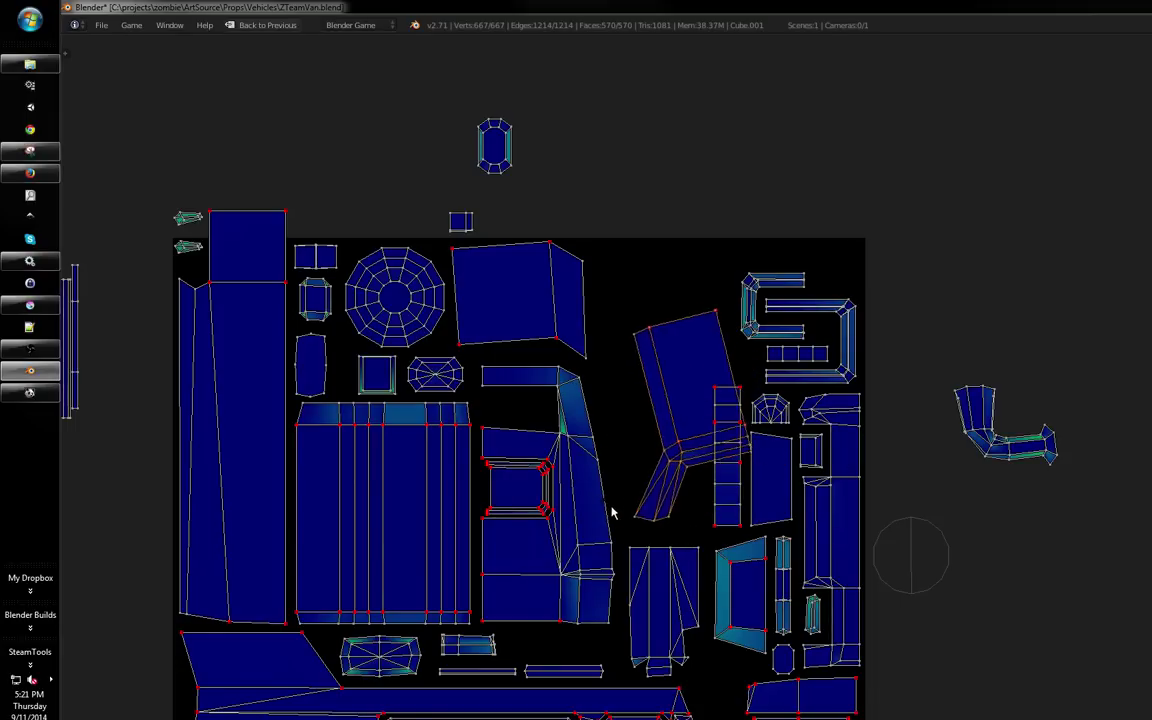
key(g)
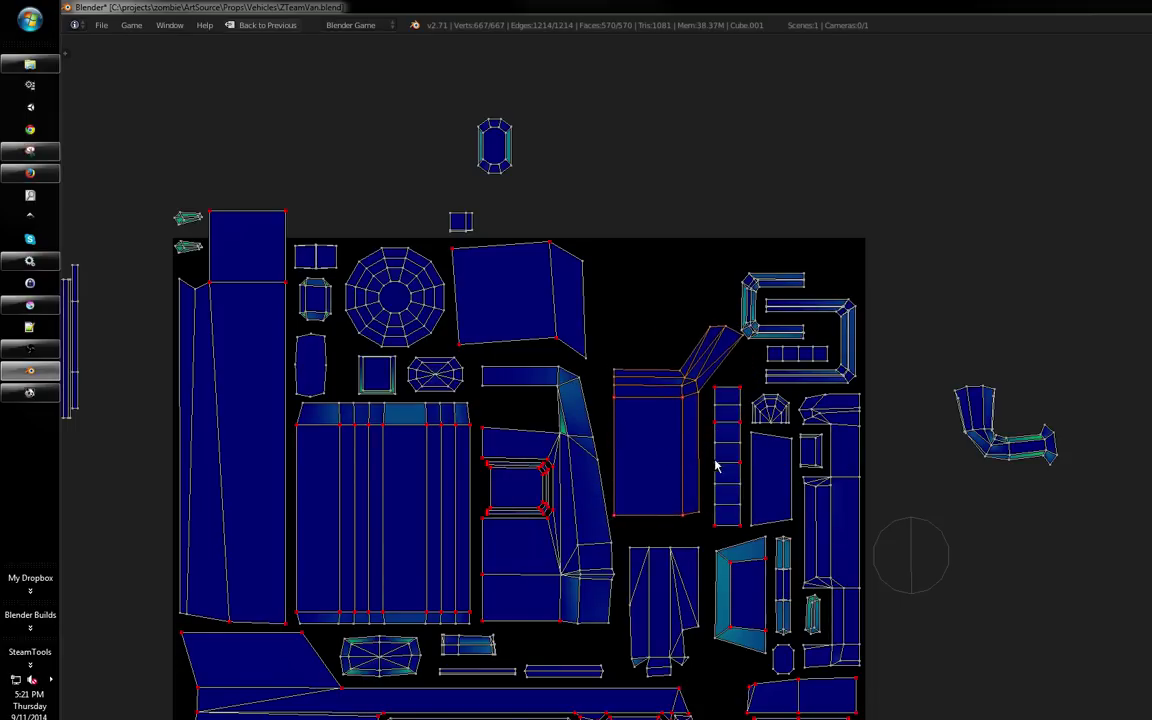
click(700, 382)
Straighten the tilted box island beside the wheel and shift it slightly down and right, close to the angled strip below
key(a)
drag(585, 280, 480, 399)
key(b)
key(b)
drag(528, 248, 476, 285)
key(b)
key(Escape)
key(g)
click(612, 403)
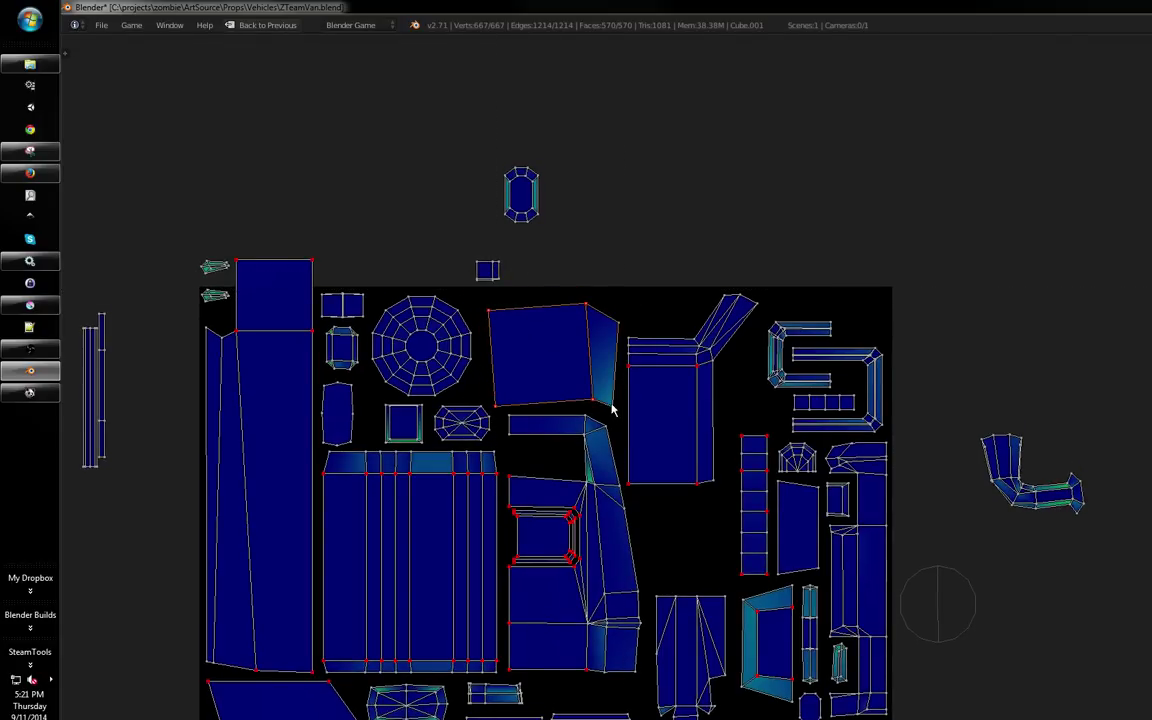
key(ctrl+z)
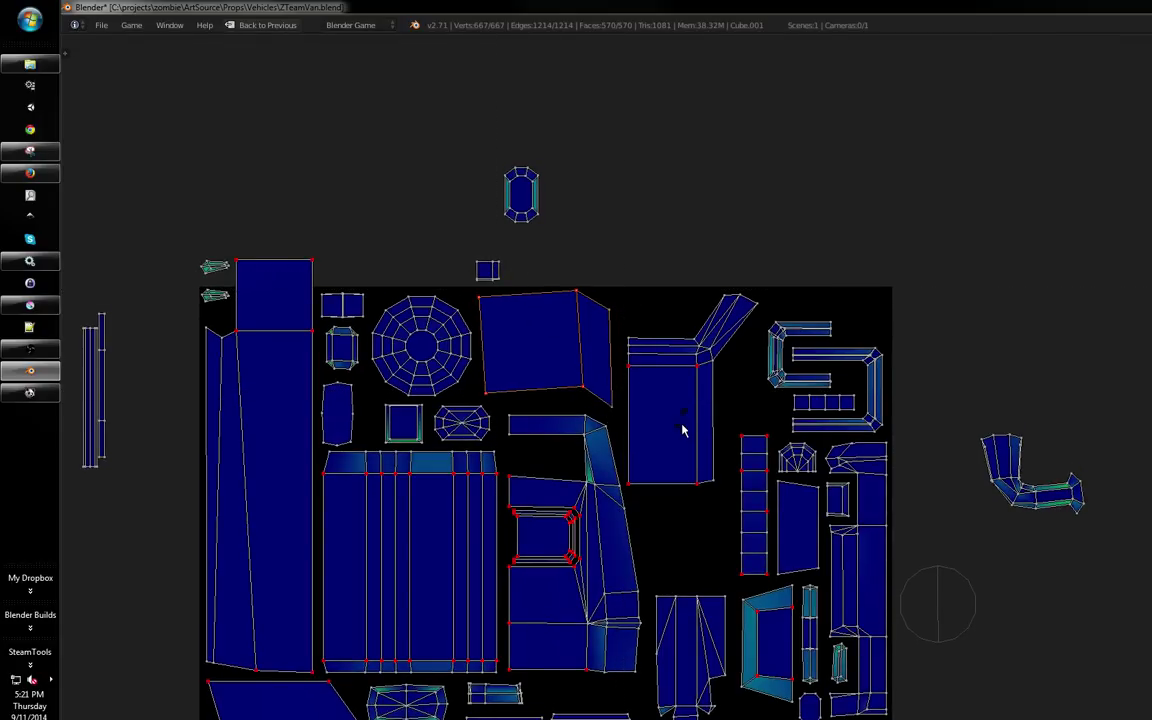
key(g)
drag(650, 411, 663, 426)
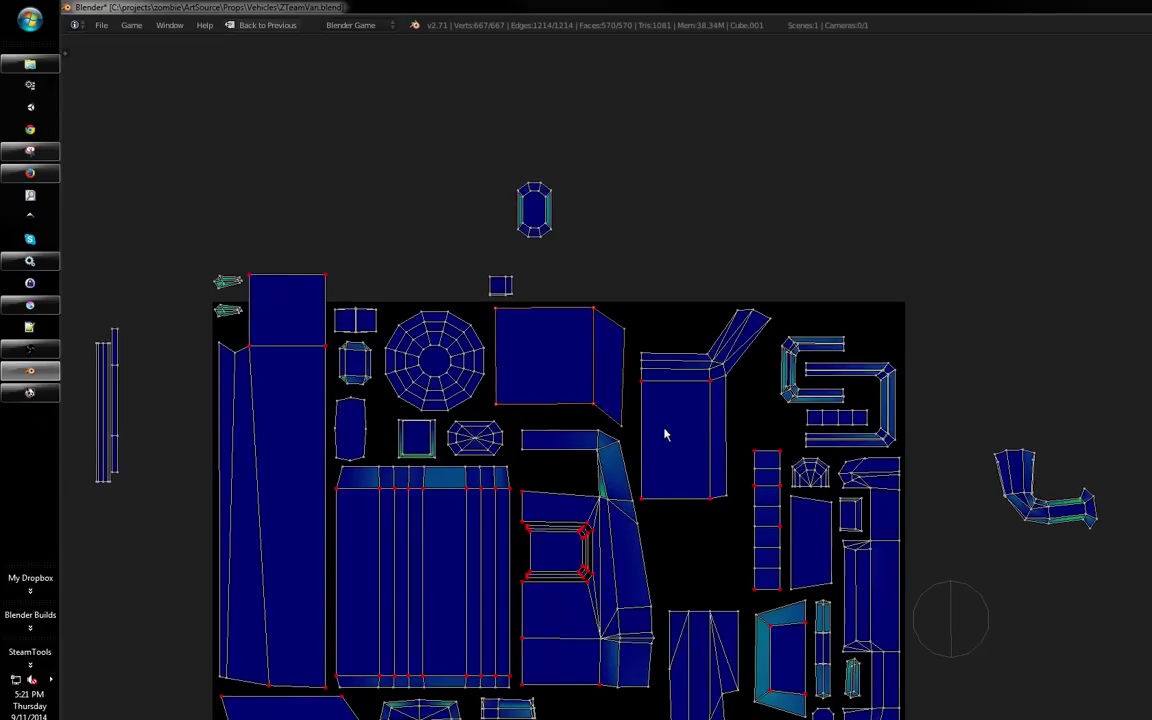
key(g)
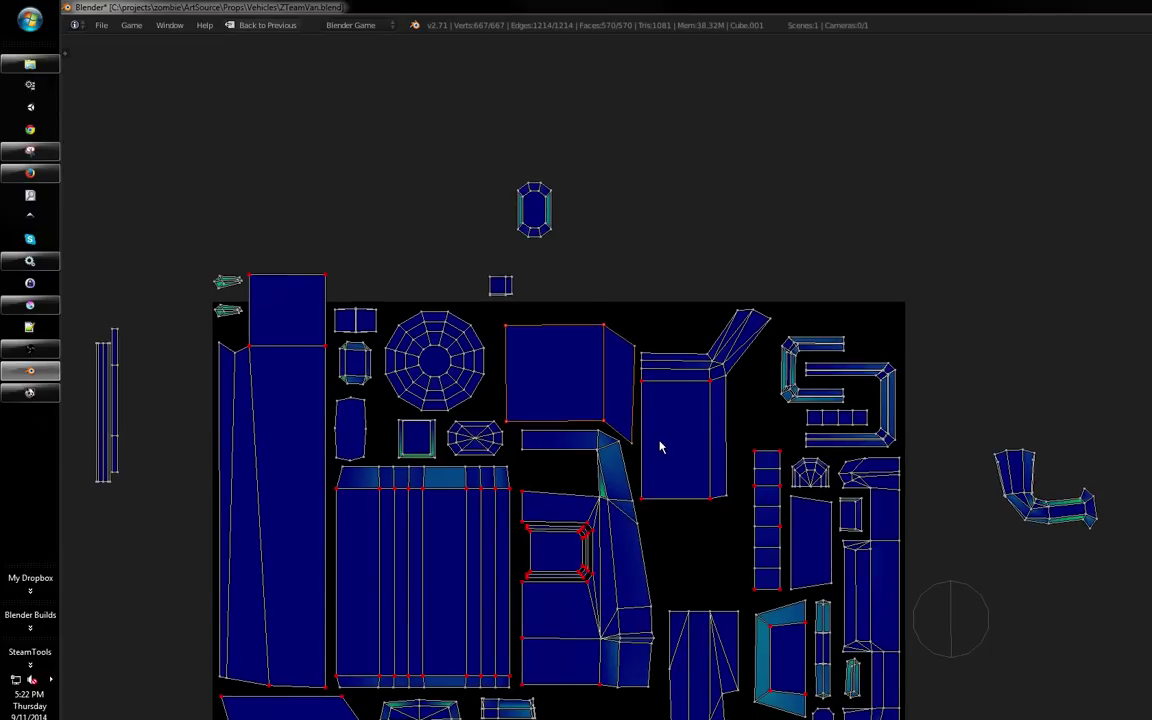
Turn the octagonal island above the texture horizontal and place it in the notch under the angled island's upper bar
scroll(659, 441, down, 5)
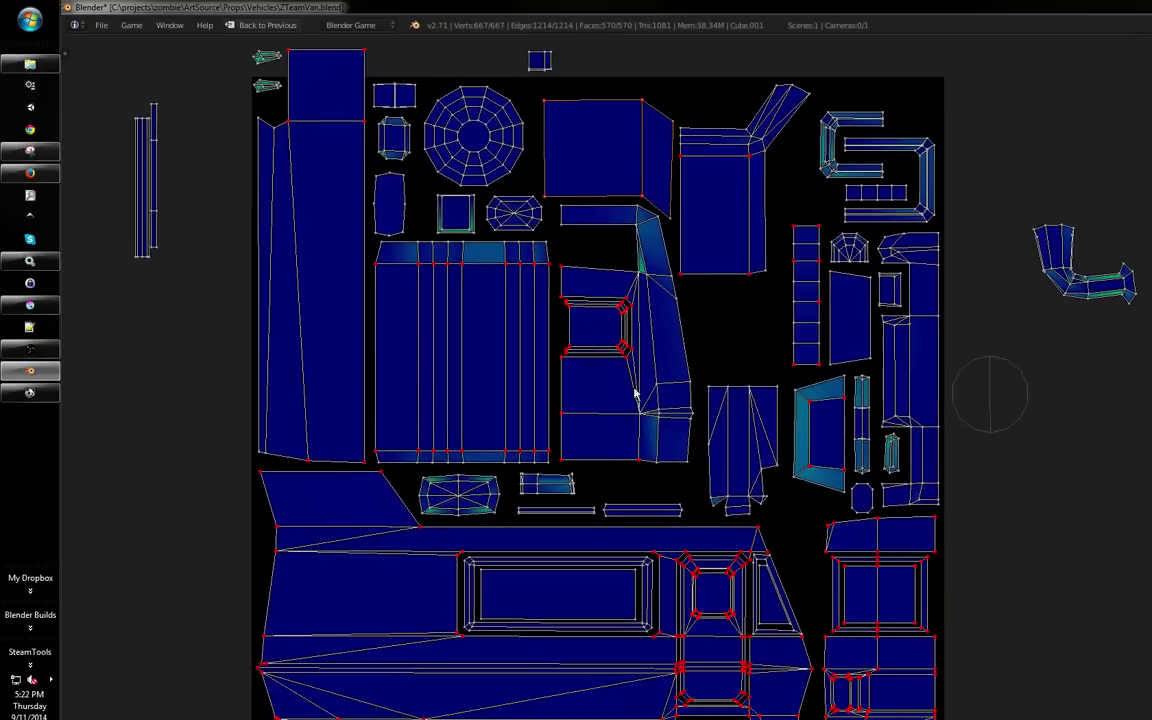
drag(587, 405, 733, 489)
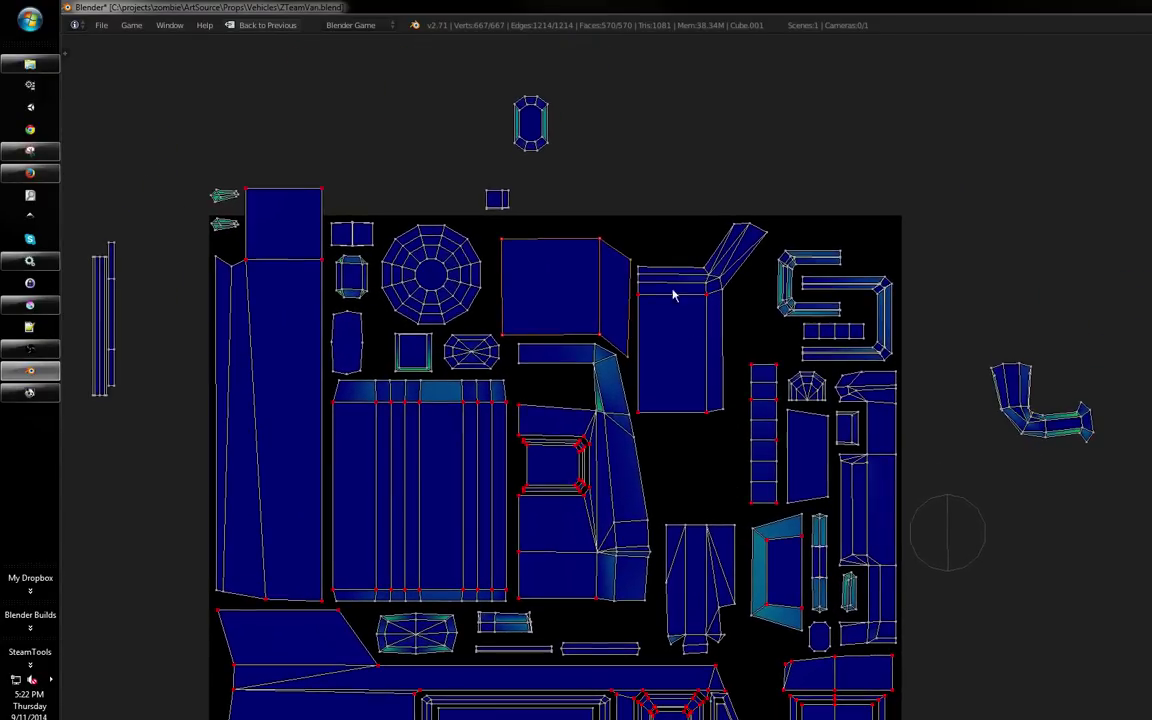
key(r)
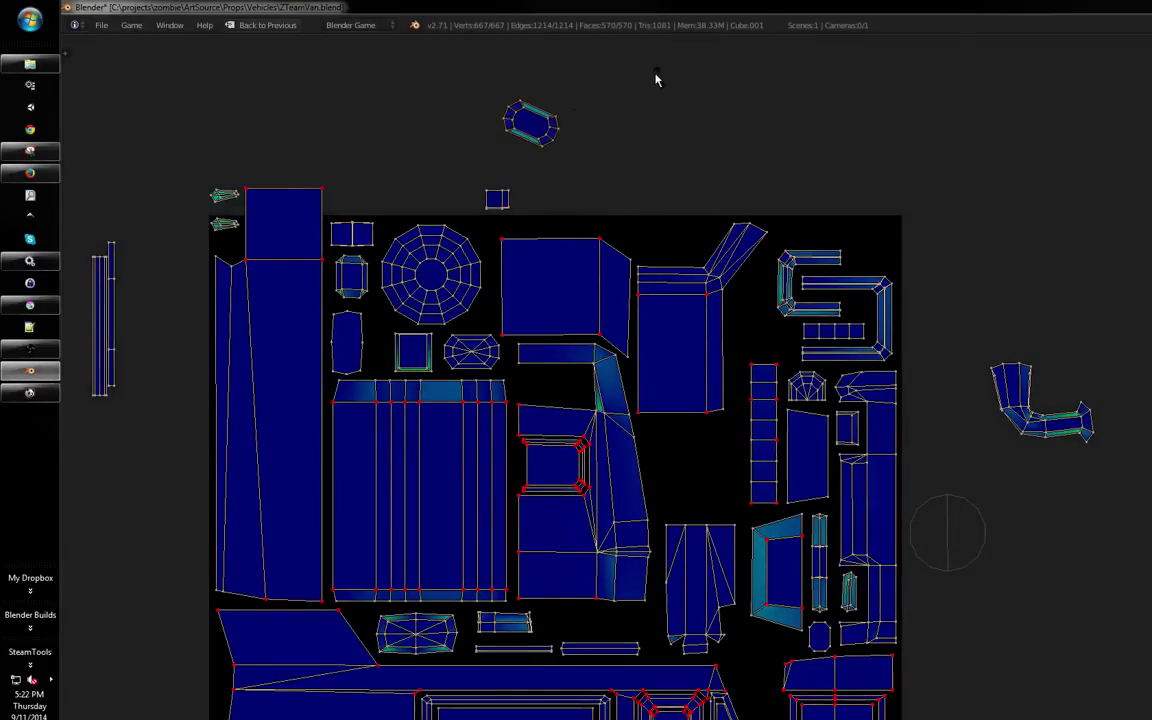
key(g)
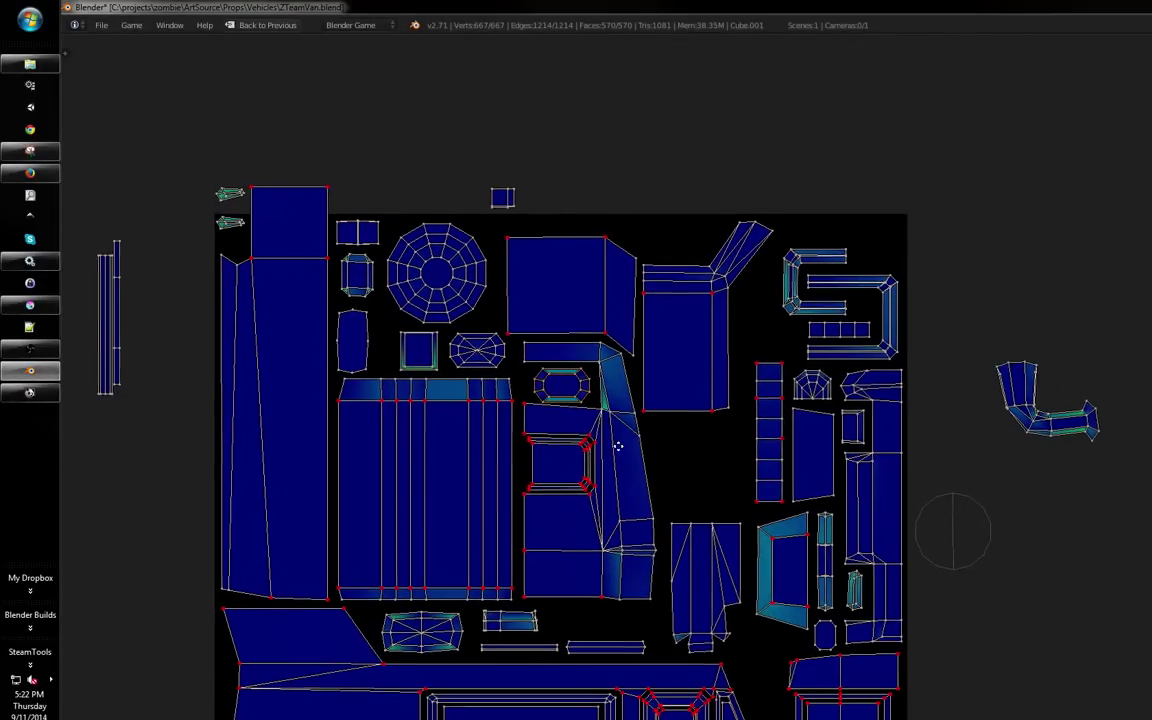
drag(612, 442, 641, 446)
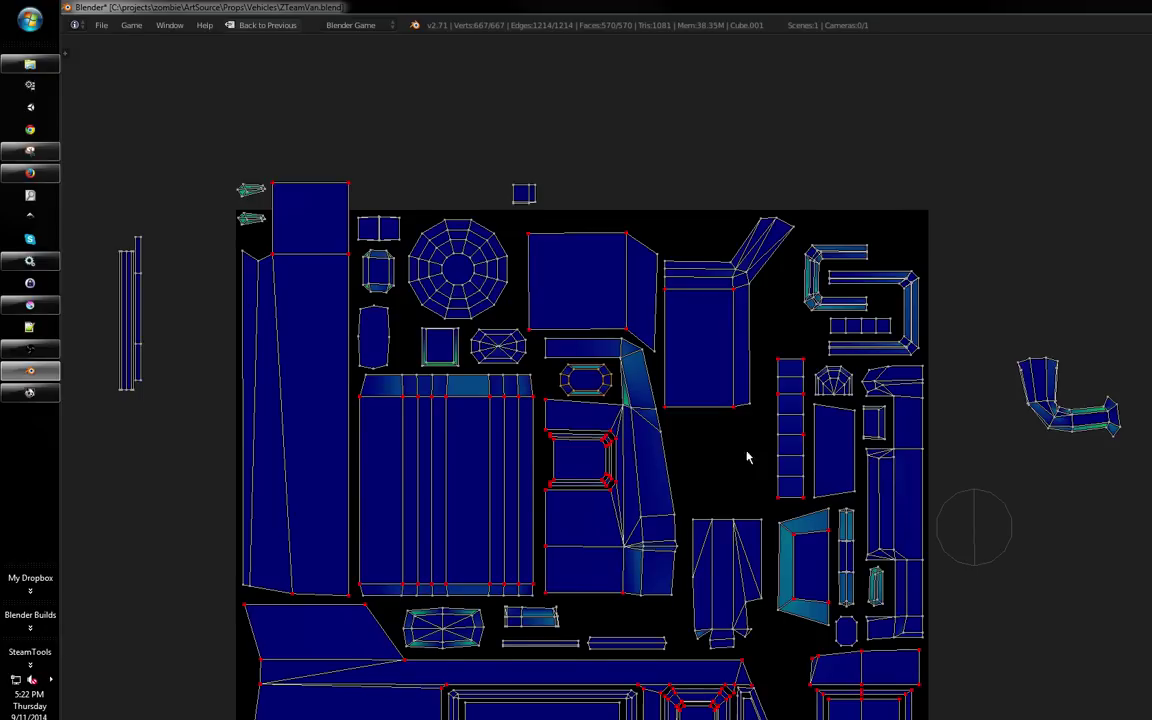
Isolate the bent L-shaped island right of the texture by hiding all other faces
drag(746, 457, 700, 432)
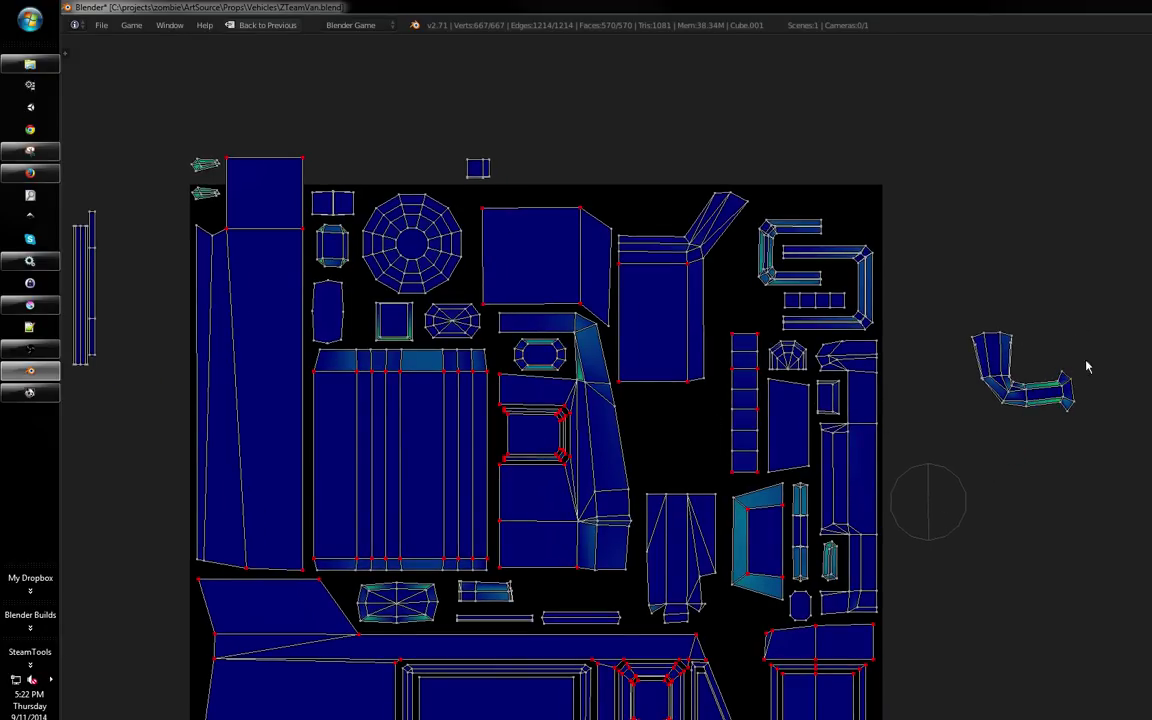
key(b)
drag(1100, 303, 959, 432)
key(g)
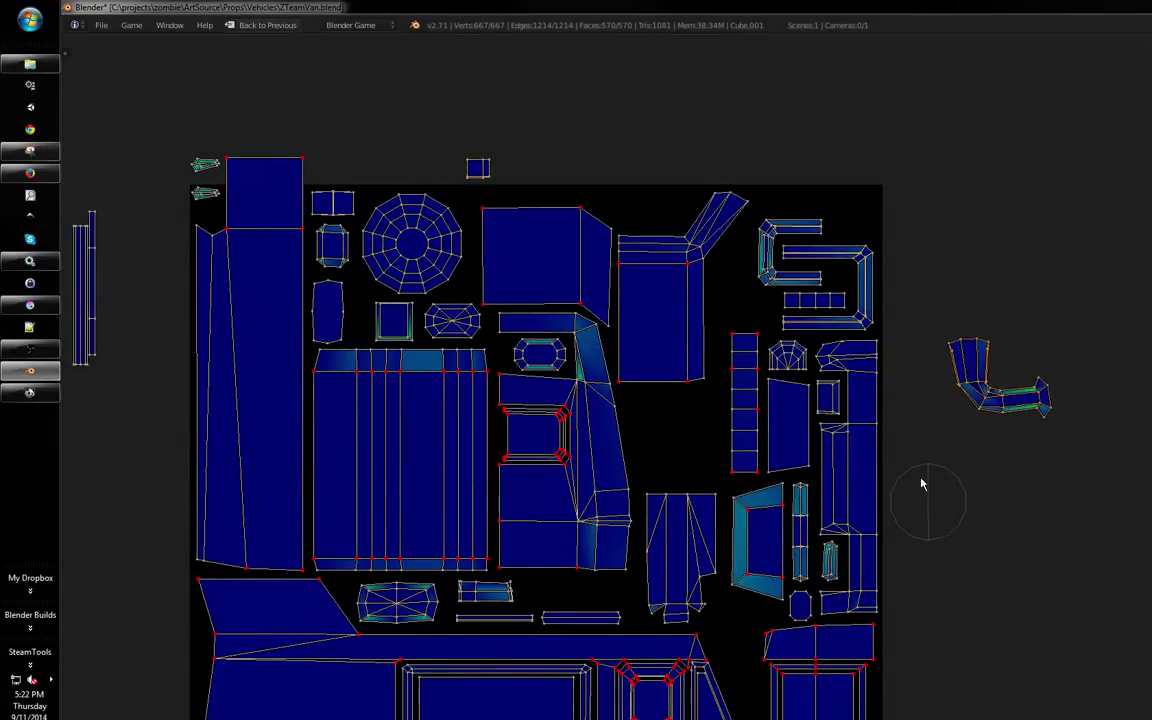
right_click(948, 523)
key(a)
drag(1051, 460, 963, 427)
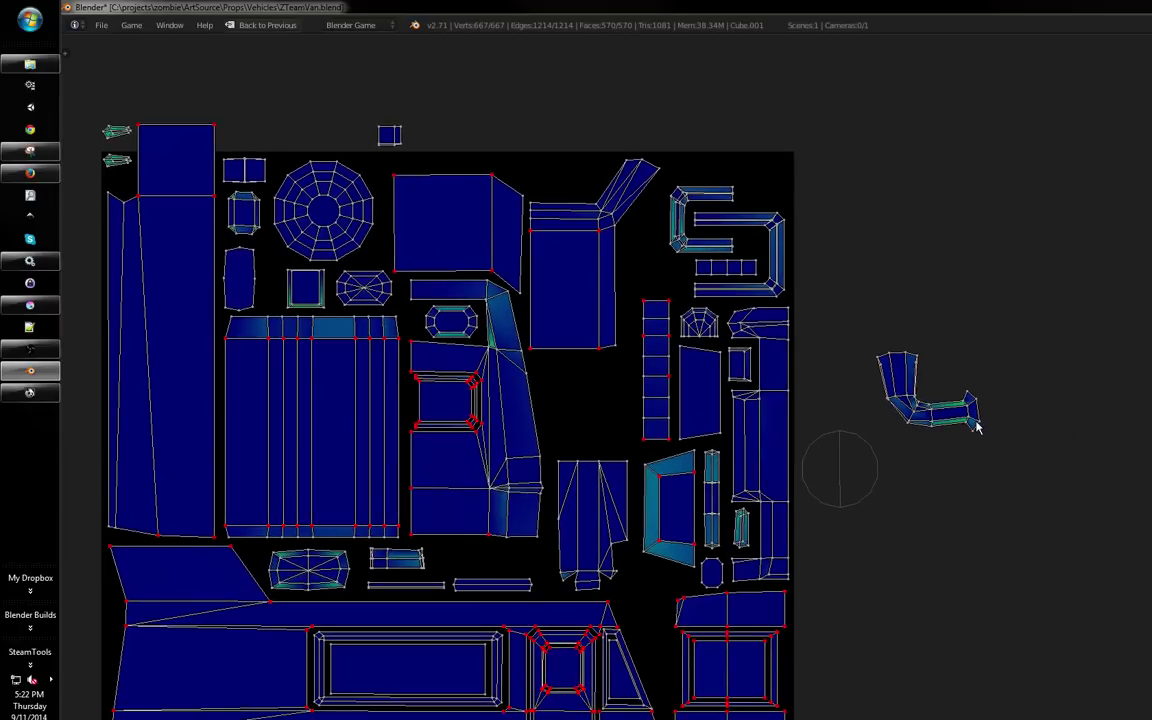
key(shift+h)
Unwrap the isolated bent island again, shrink it beside the texture, and reveal the hidden faces
key(e)
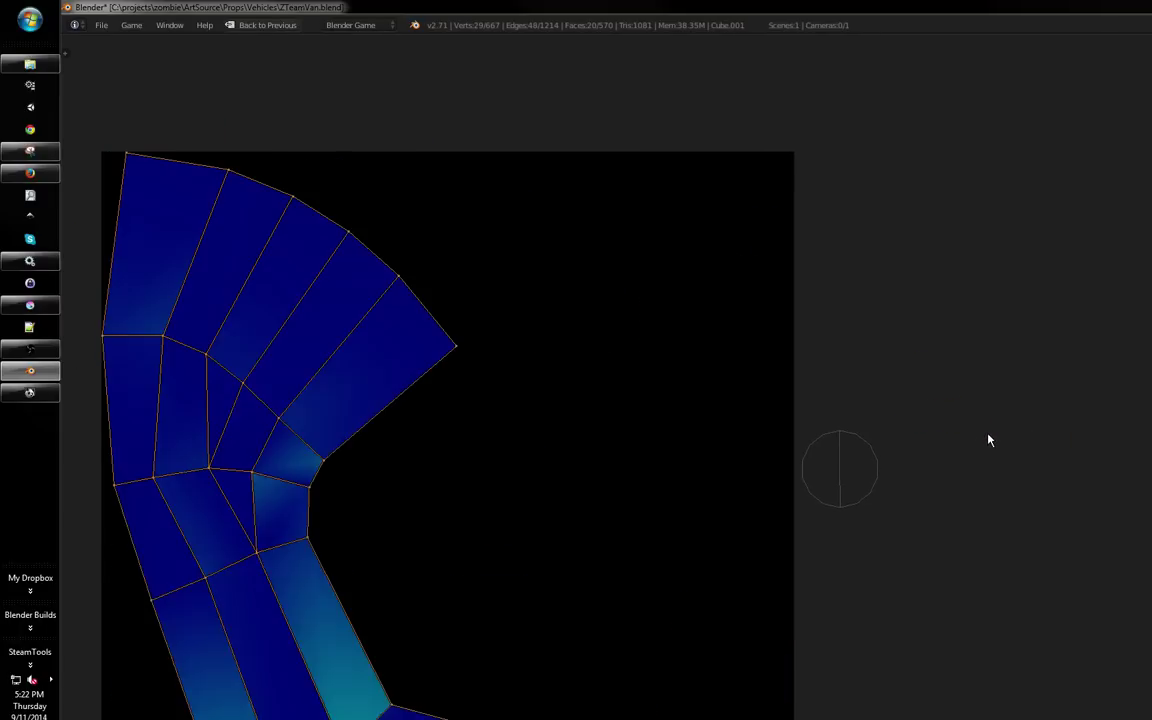
drag(754, 536, 920, 412)
scroll(923, 414, down, 6)
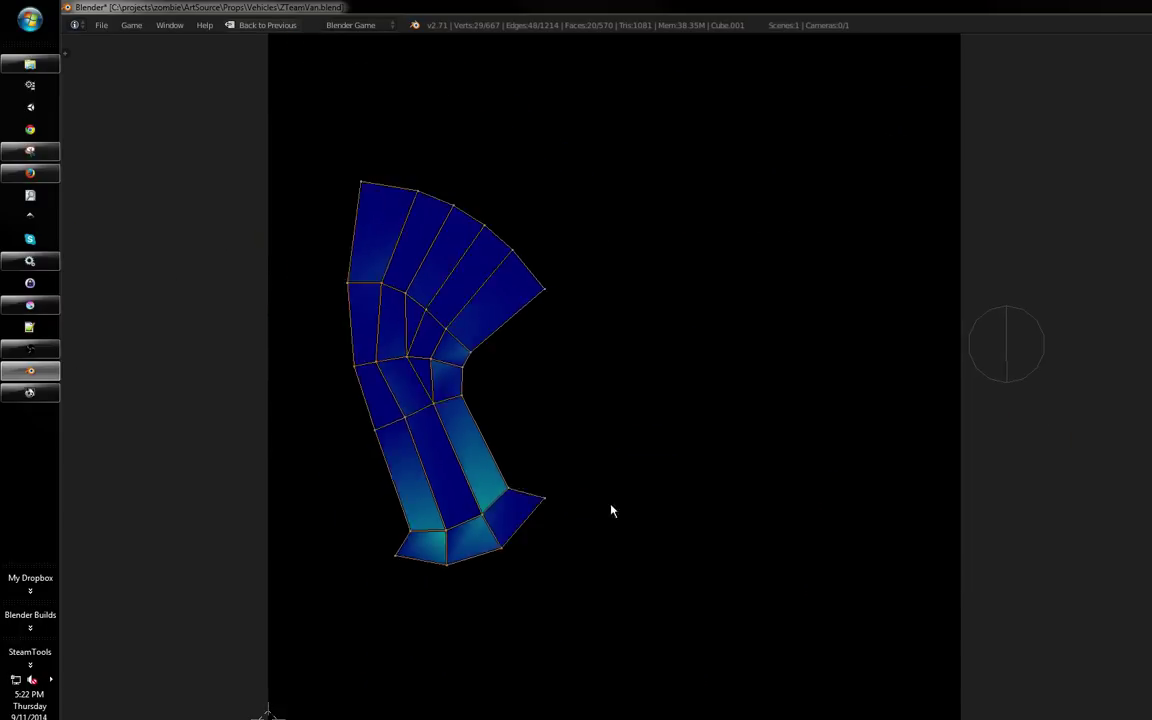
drag(587, 462, 784, 420)
key(g)
click(982, 419)
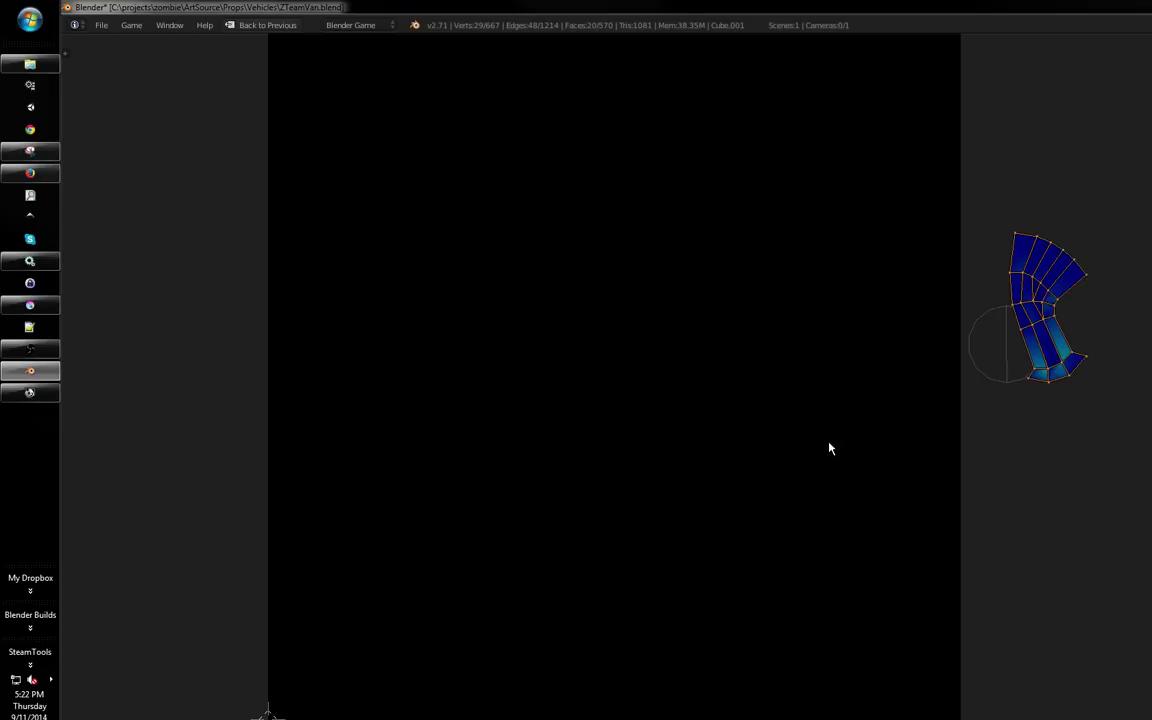
drag(848, 440, 790, 473)
key(alt+h)
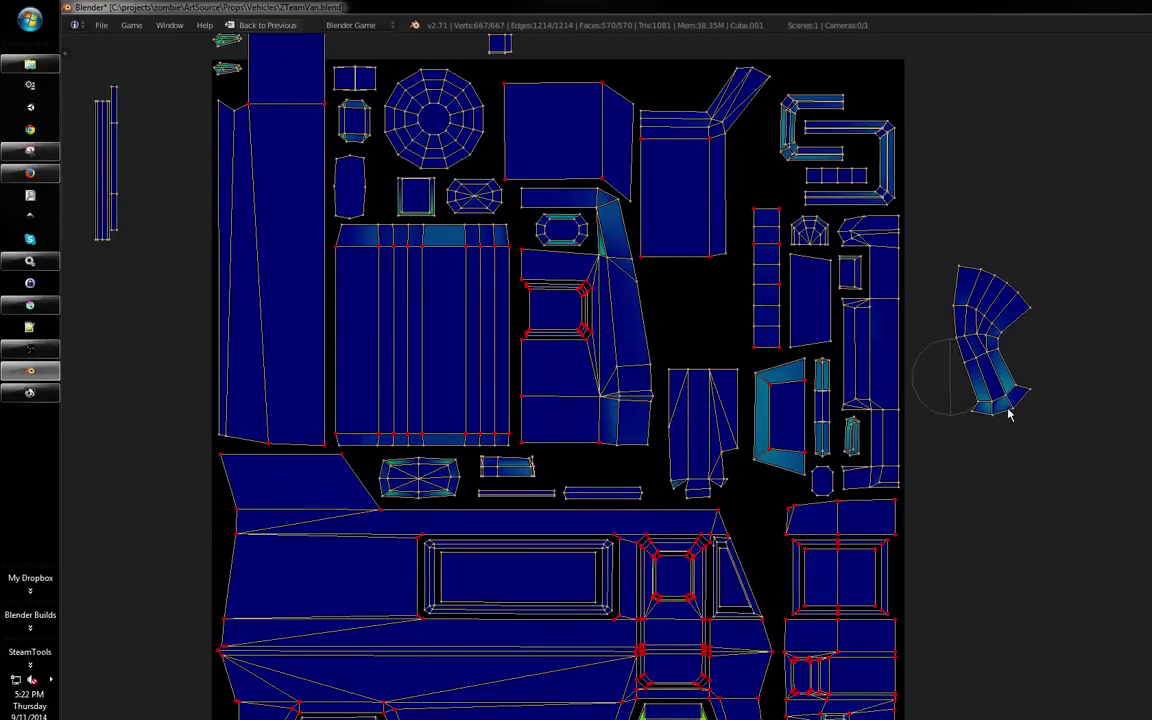
Undo the reveal, the repositioning and the new unwrap of the bent island
key(ctrl+z)
key(ctrl+z)
key(ctrl+z)
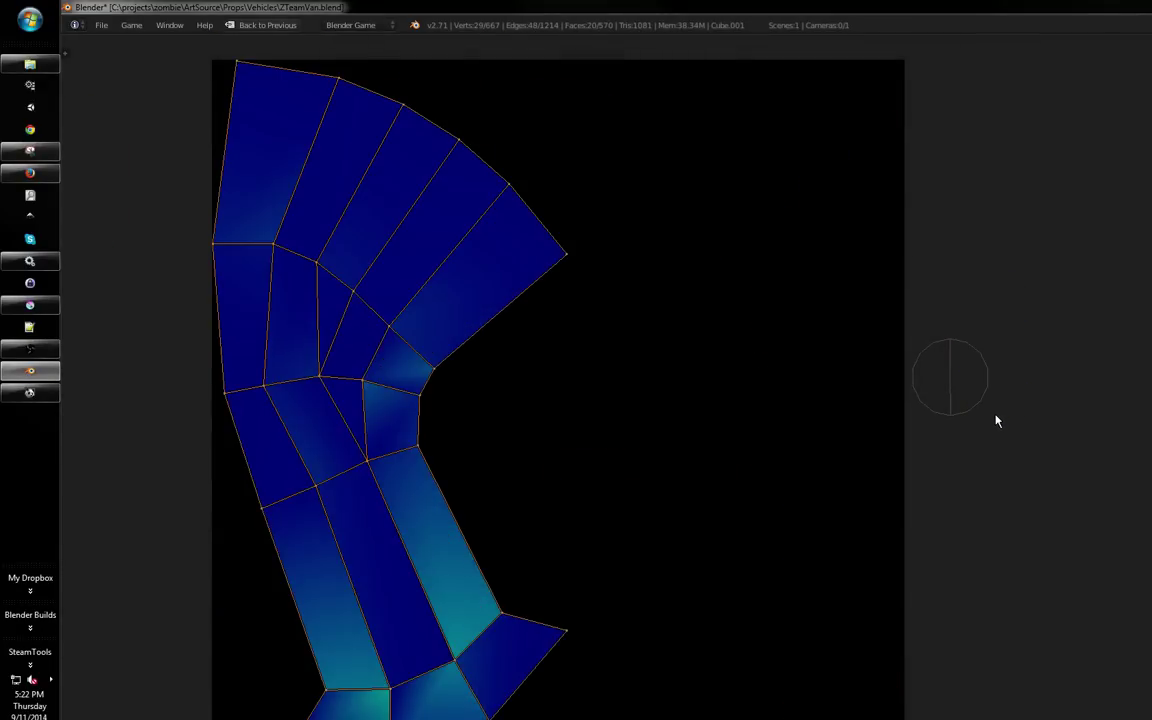
key(ctrl+z)
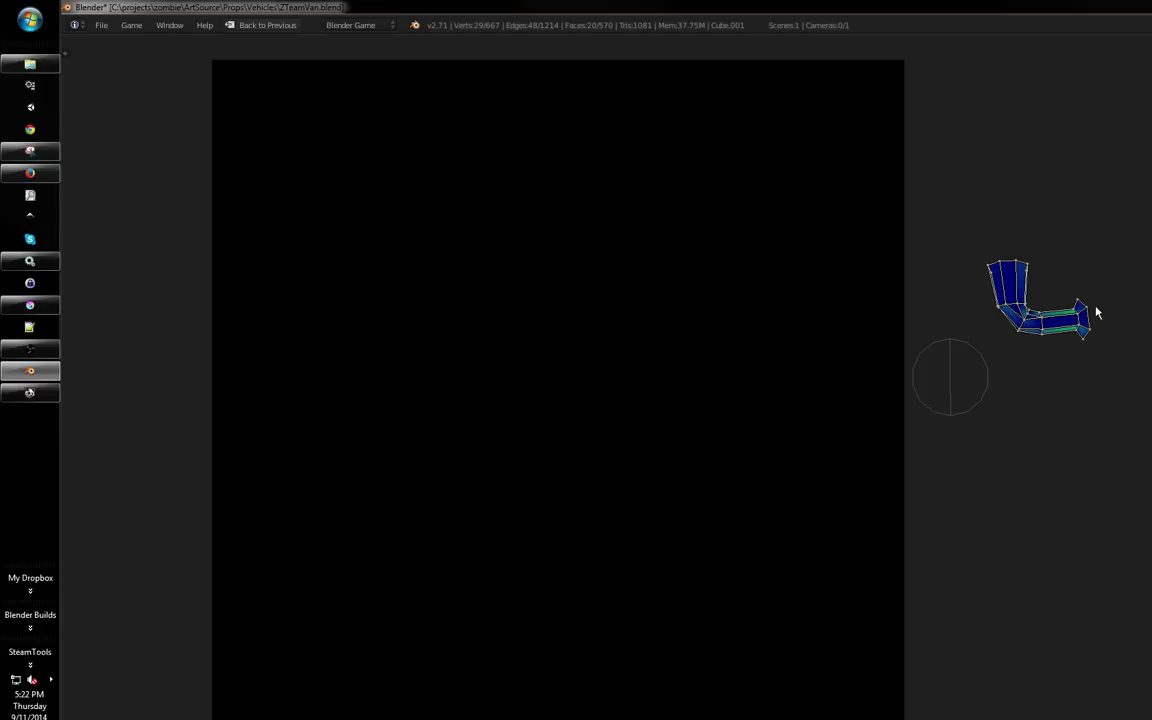
Unwrap the isolated bent island with the two vertices at its narrow end pinned, and reveal the hidden faces
drag(1104, 374, 1070, 391)
key(ctrl+shift+z)
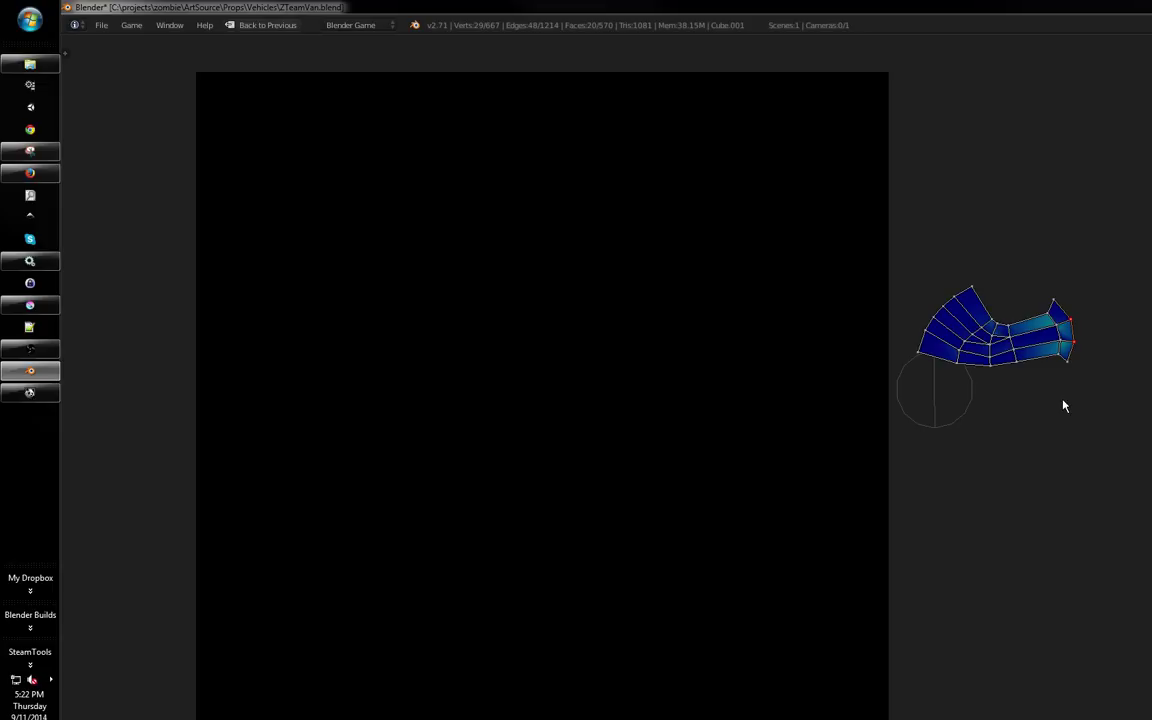
click(700, 502)
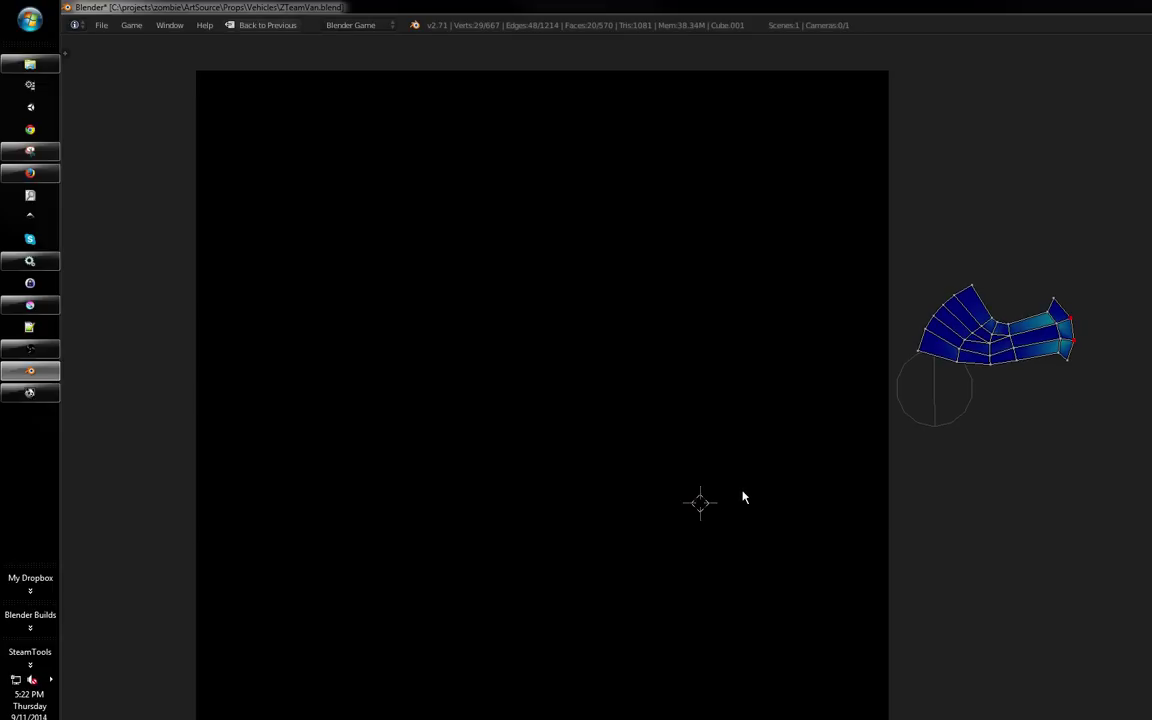
key(a)
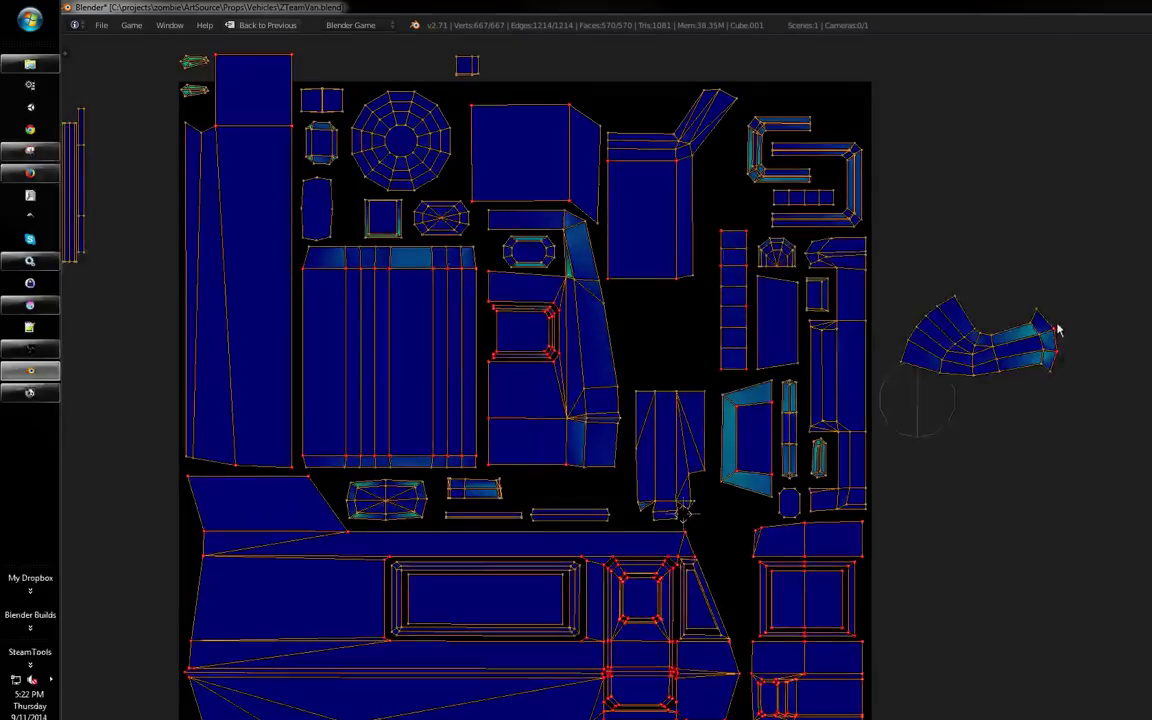
Scale the newly unwrapped bent island down and rotate it upright in the empty space right of the texture
scroll(1014, 393, down, 3)
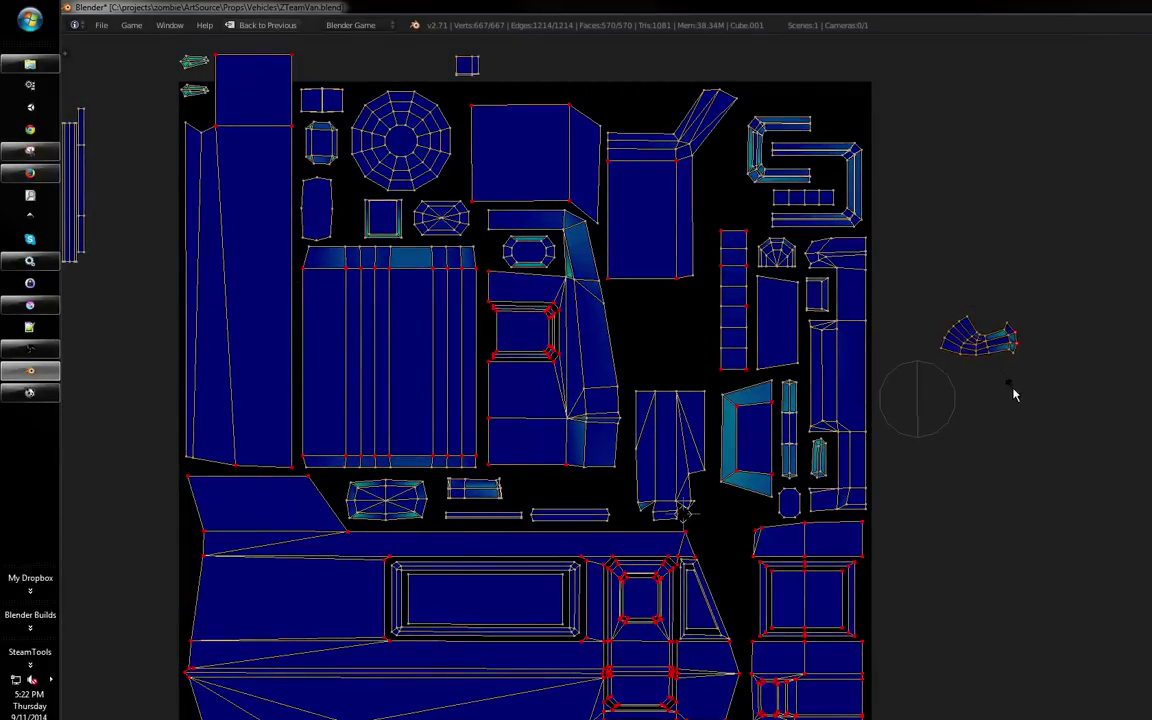
click(949, 406)
drag(943, 390, 991, 458)
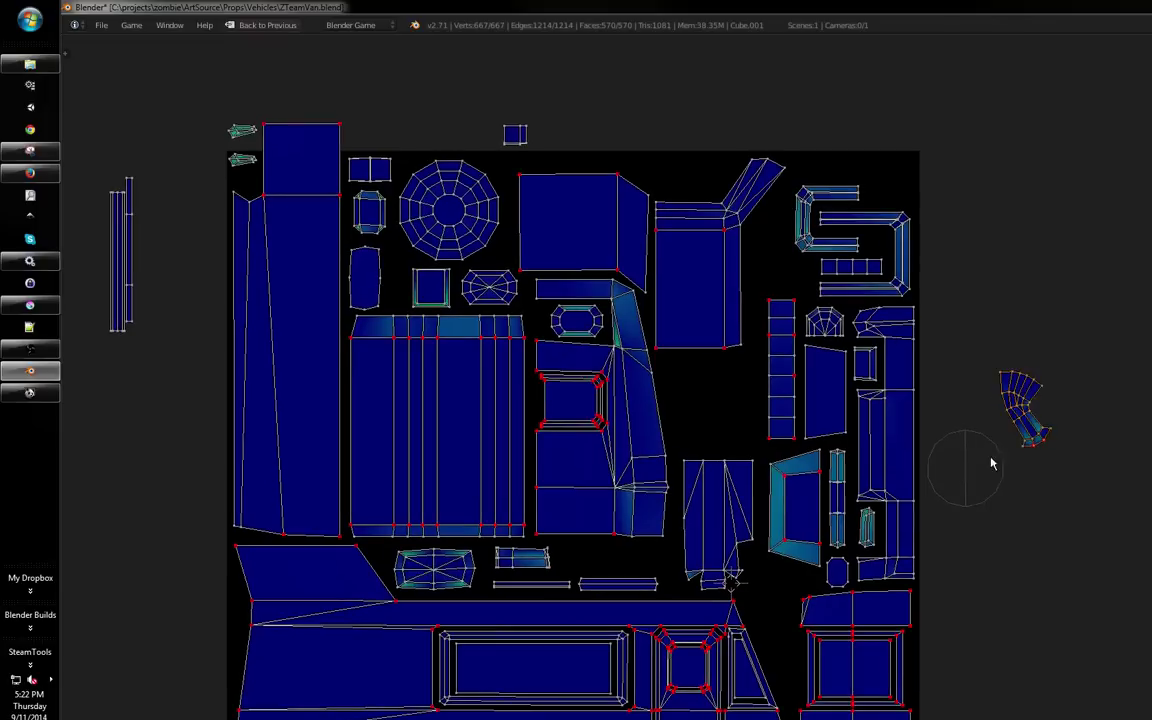
scroll(1000, 420, down, 2)
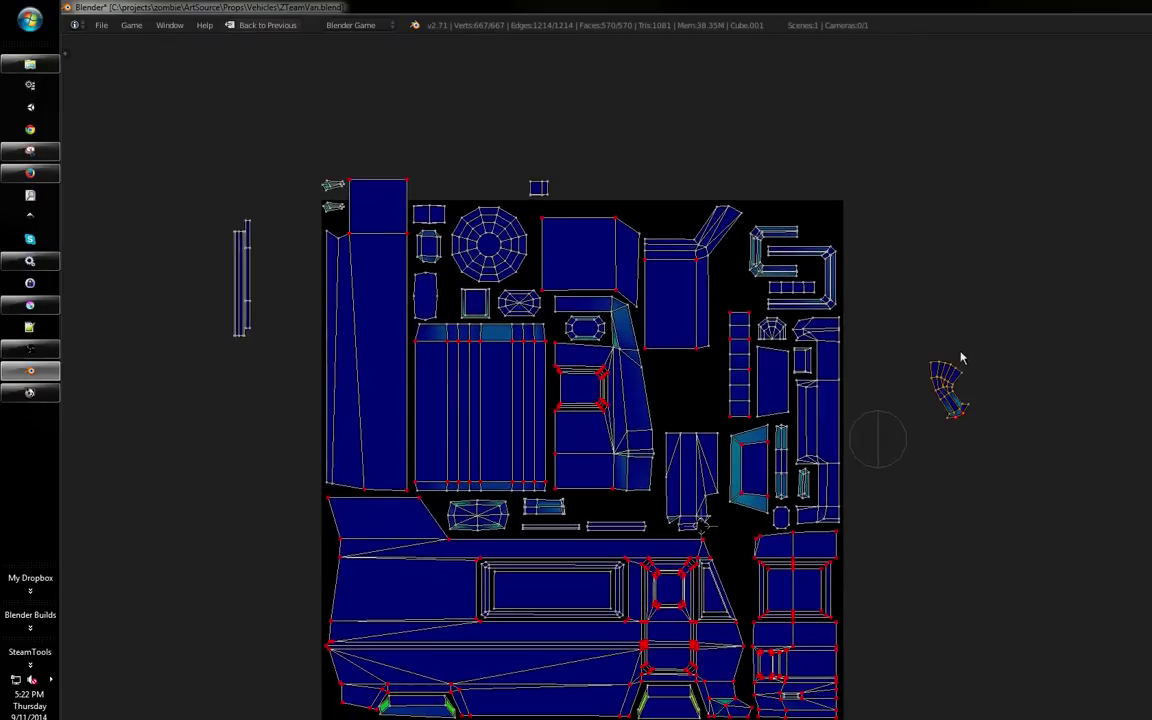
drag(484, 224, 587, 255)
drag(673, 252, 656, 243)
drag(574, 260, 610, 280)
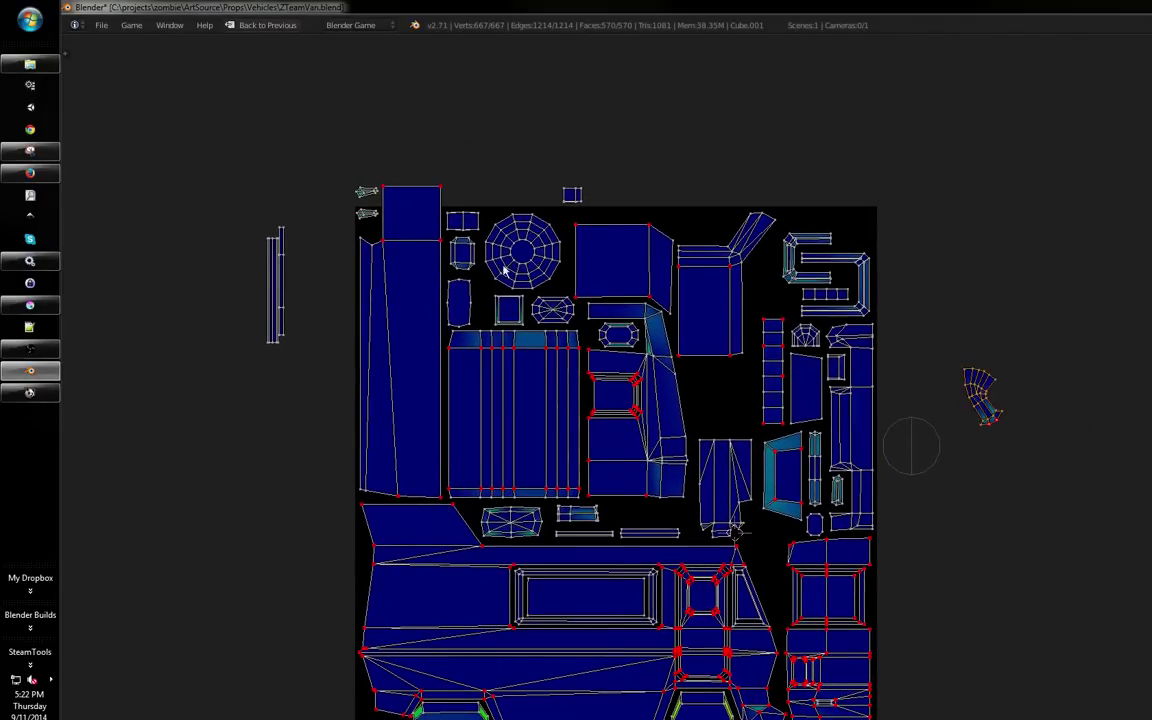
Save the van's Blender file with its current UV layout
drag(505, 270, 550, 206)
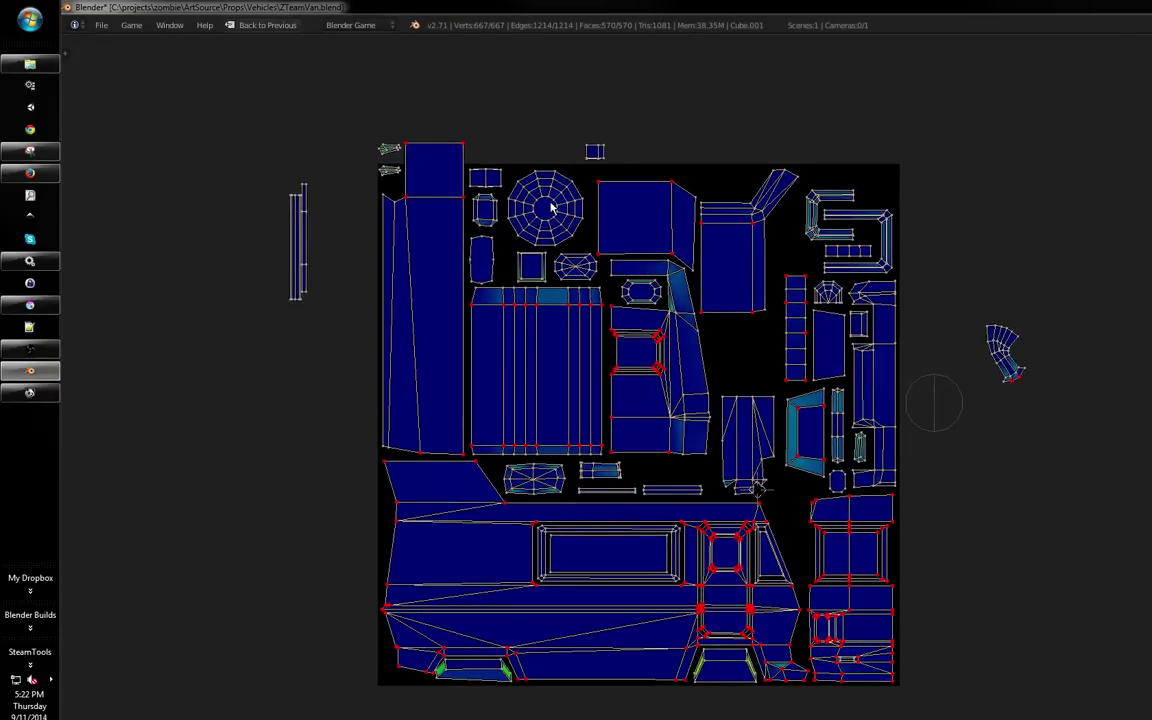
mouse_move(744, 269)
mouse_down()
mouse_move(733, 265)
mouse_move(738, 285)
mouse_up()
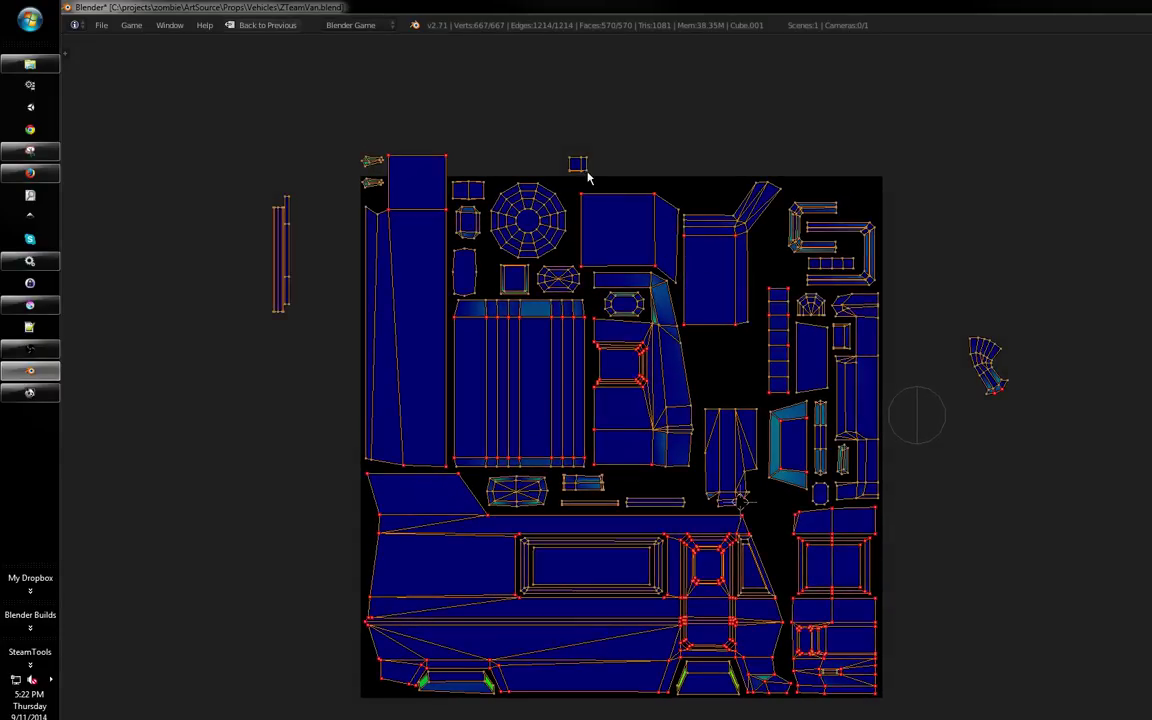
key(a)
key(b)
drag(602, 148, 558, 180)
scroll(625, 129, down, 4)
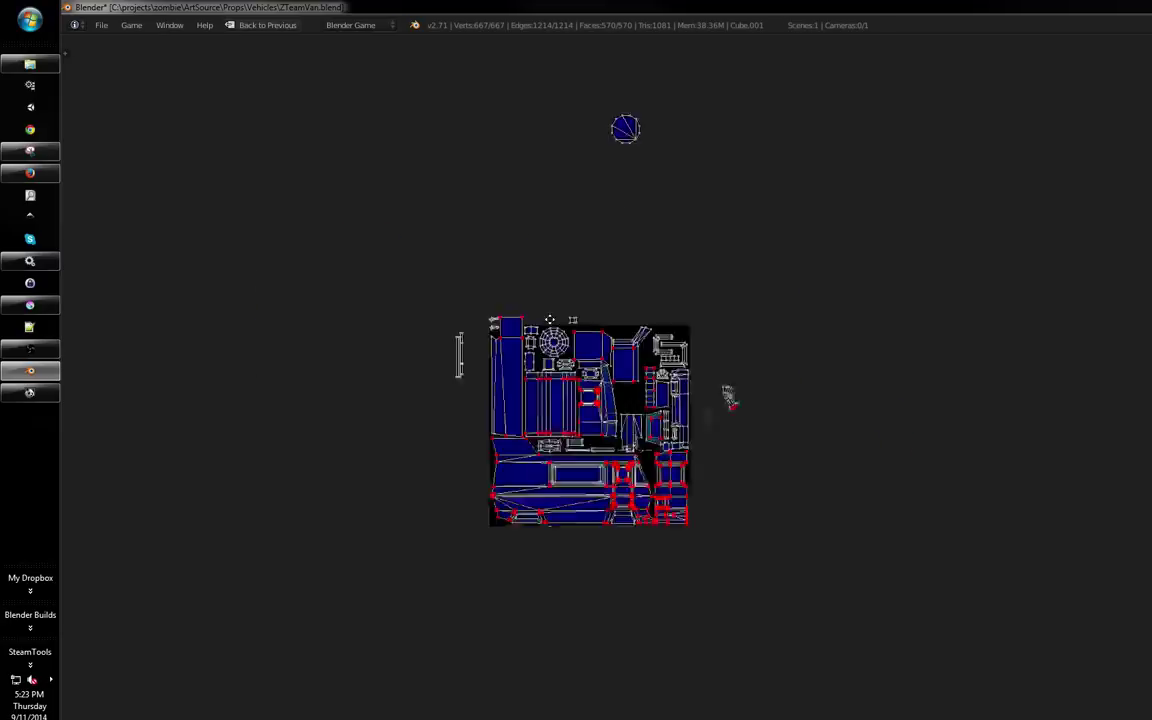
scroll(614, 311, up, 5)
key(ctrl+s)
click(612, 313)
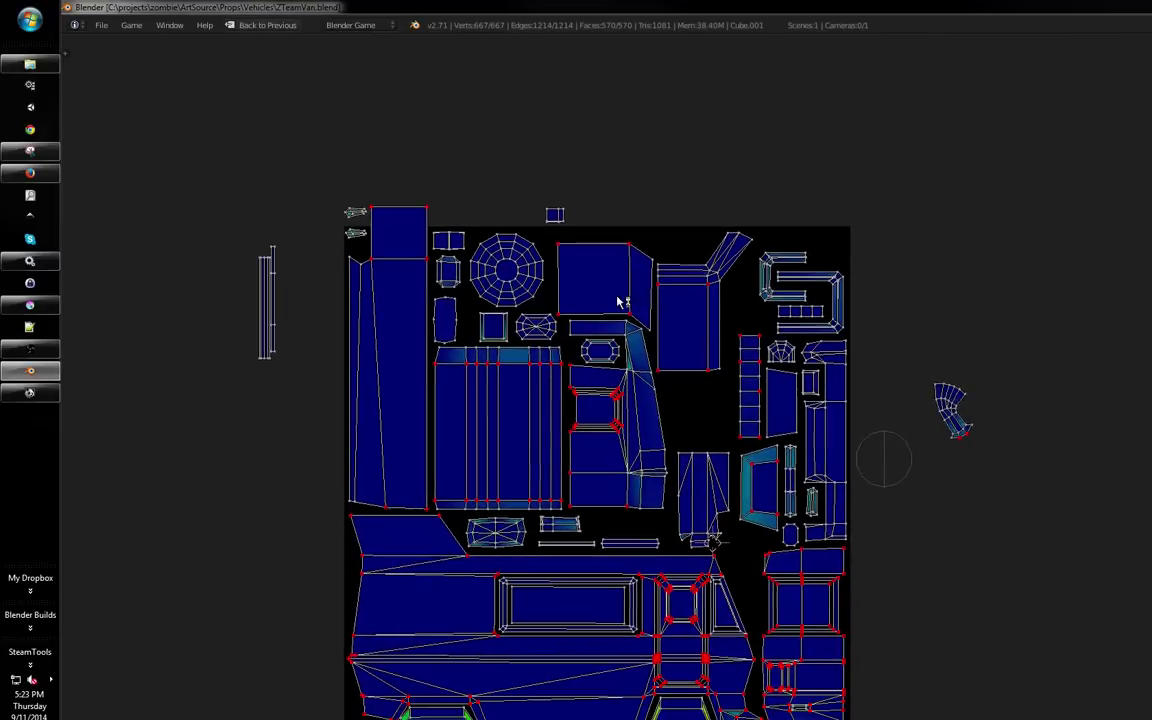
Return from the enlarged UV layout to the 3D scene and select the disc together with the van body
key(a)
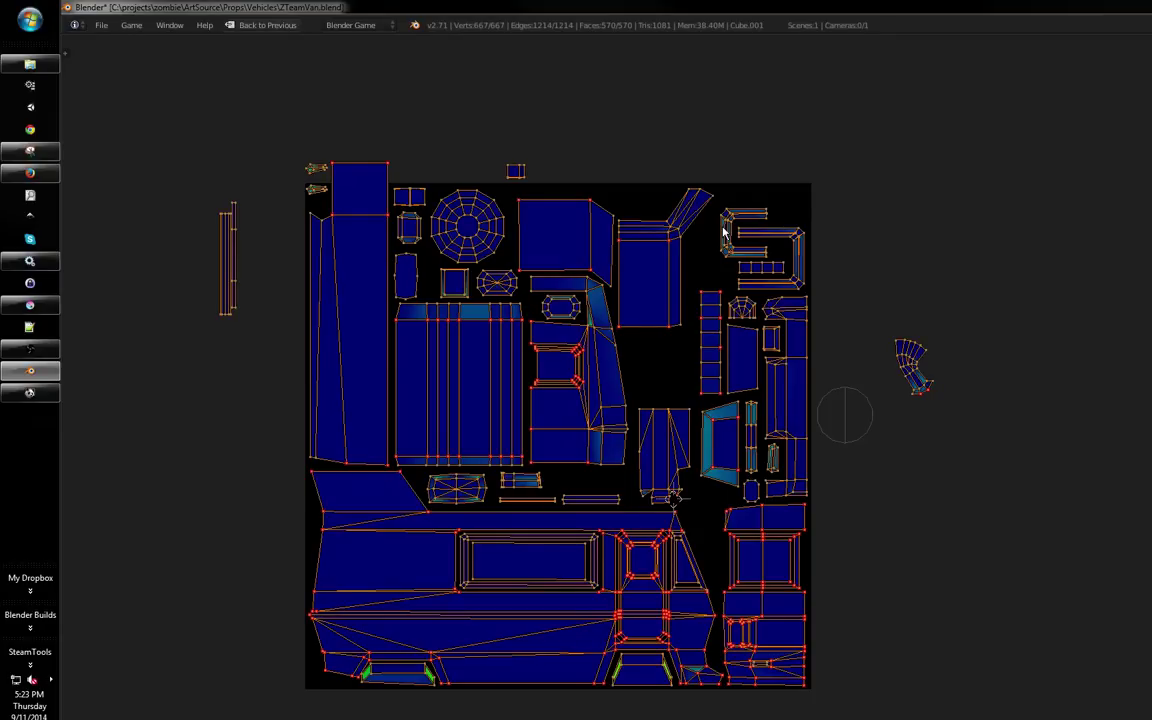
drag(681, 277, 630, 276)
drag(783, 331, 763, 316)
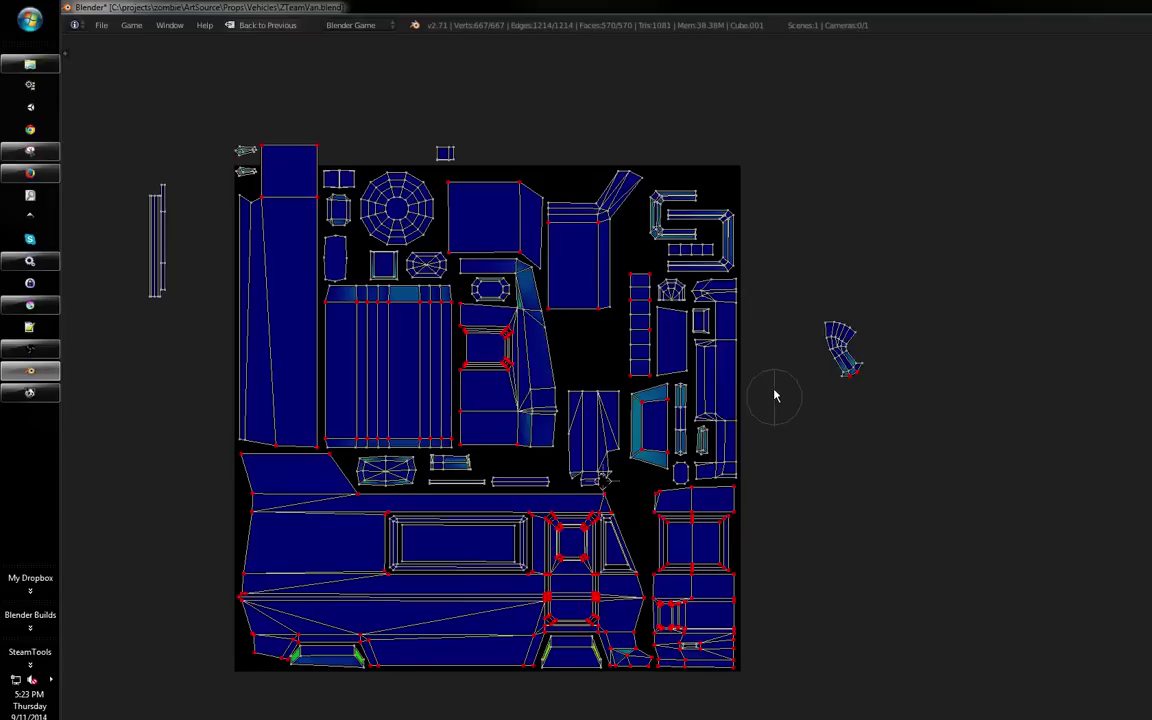
key(ctrl+Up)
scroll(460, 406, up, 3)
right_click(352, 472)
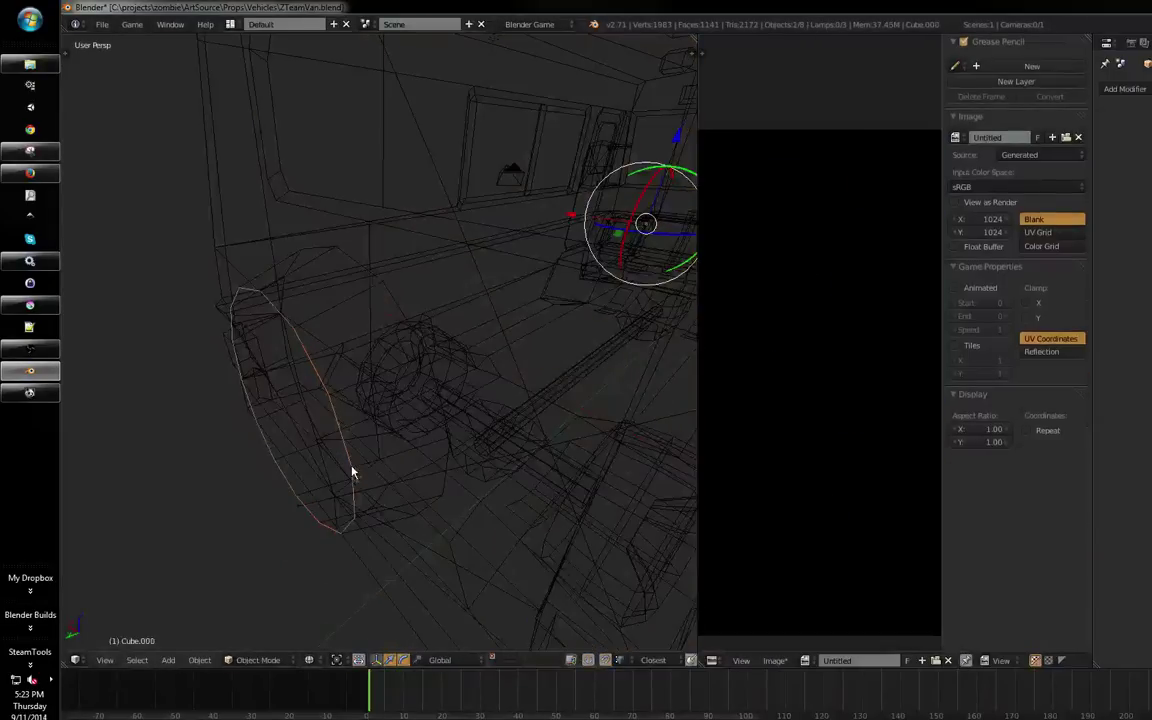
shift+right_click(385, 475)
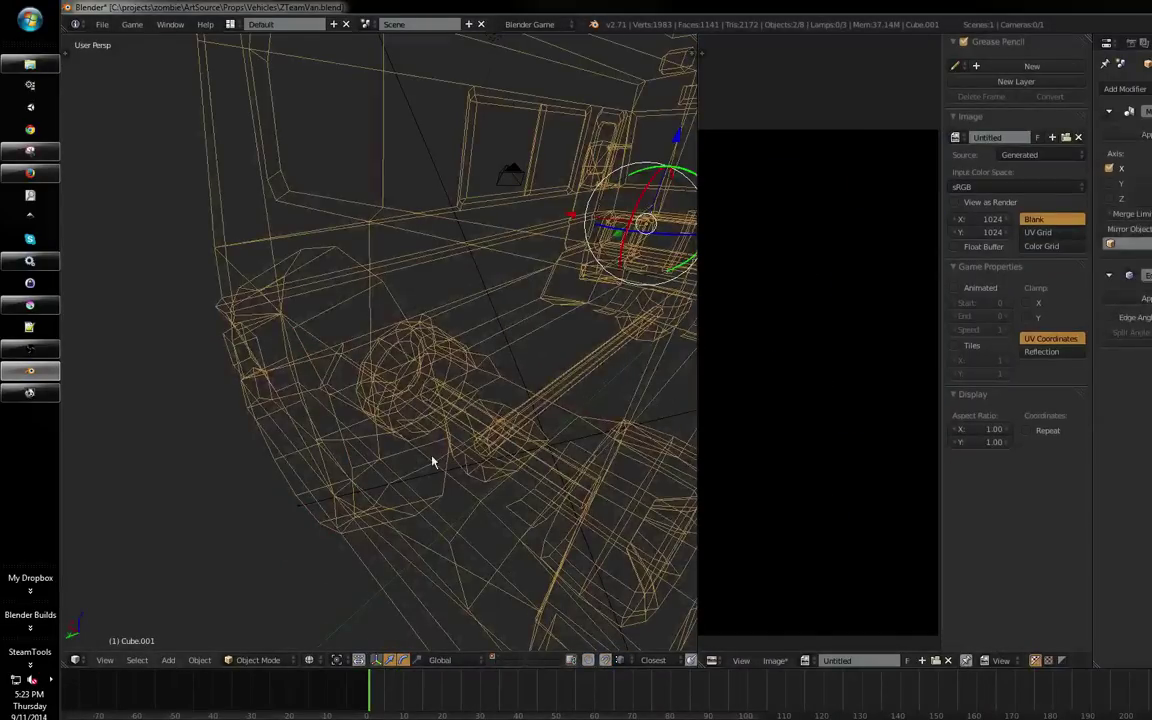
Make the disc the active object alongside the selected van, and edit its UVs in the enlarged UV editor
right_click(287, 487)
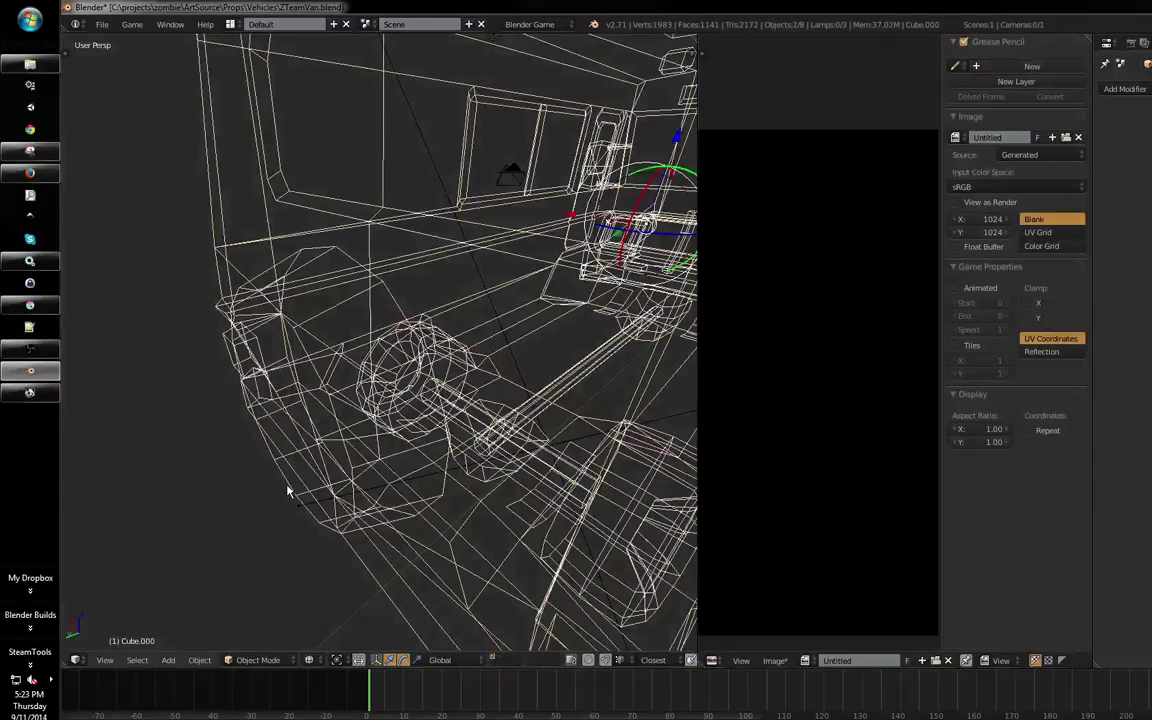
right_click(287, 487)
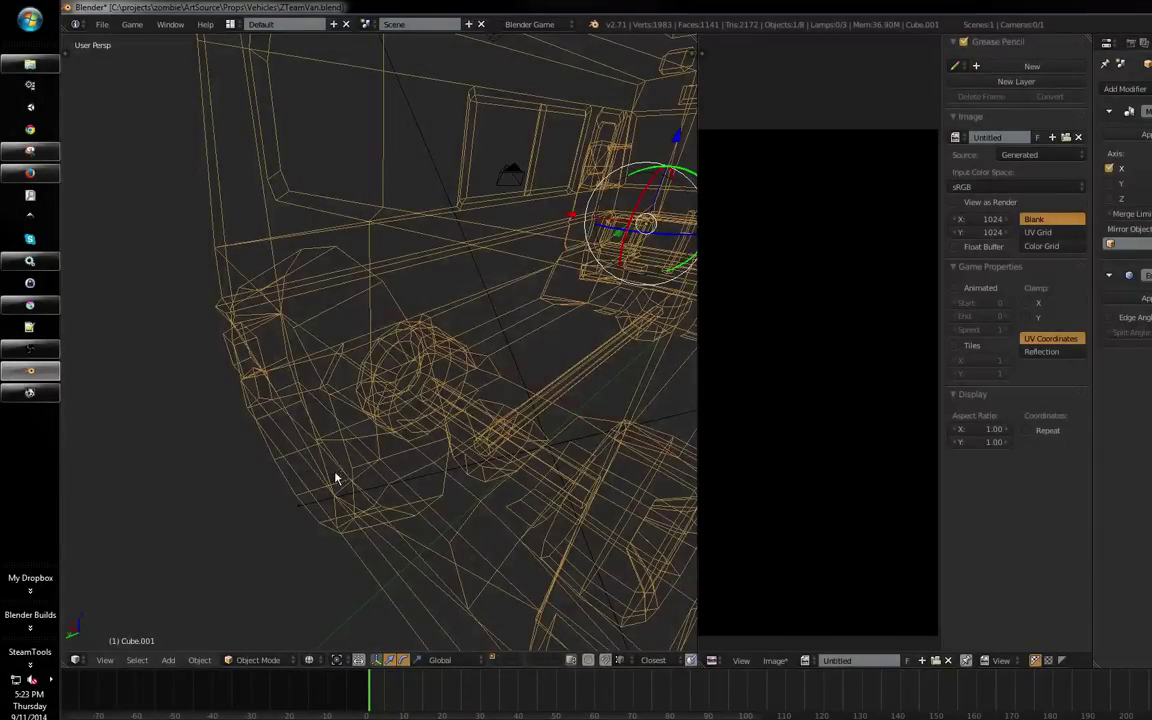
key(z)
key(z)
right_click(295, 497)
right_click(308, 495)
right_click(303, 496)
key(Tab)
key(ctrl+Up)
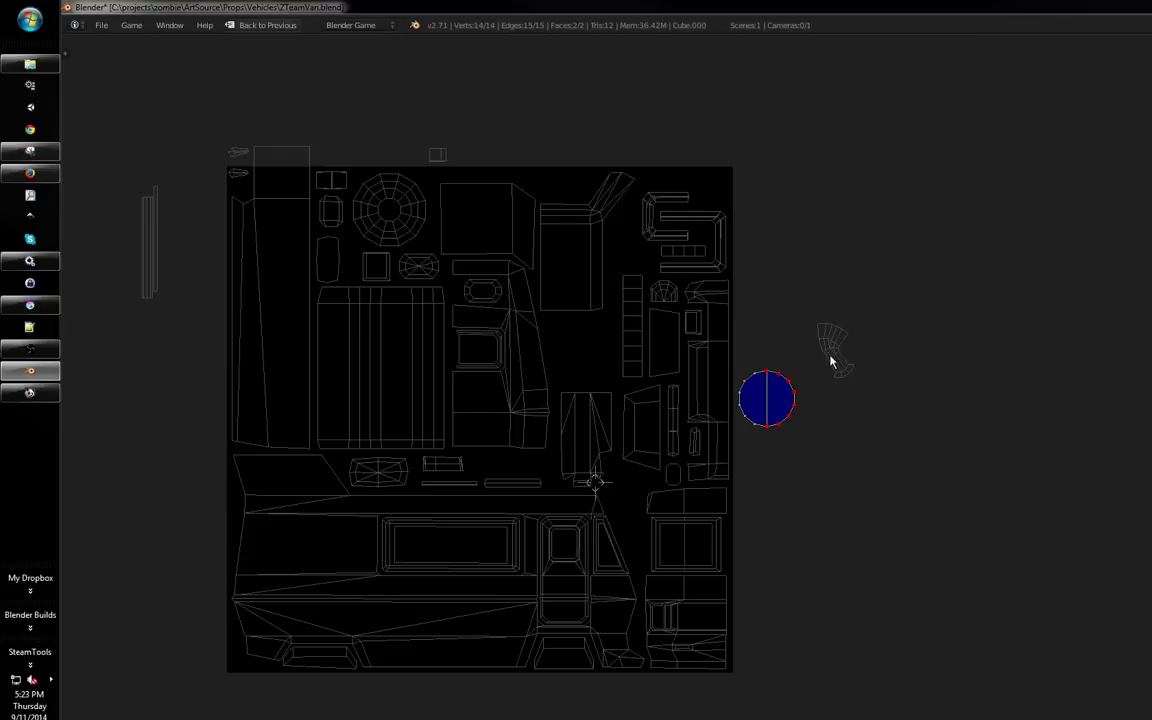
Move the disc's UV island inside the texture, over the top of the tall panel island with the slanted arm
drag(797, 379, 819, 339)
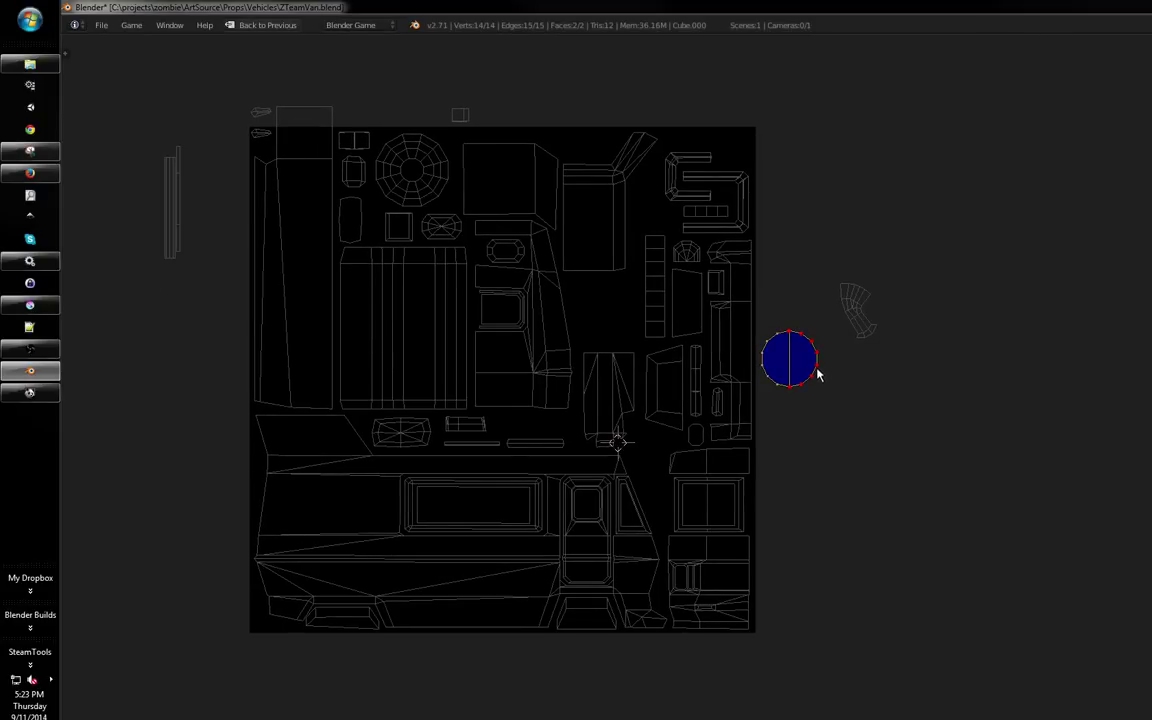
drag(812, 385, 840, 379)
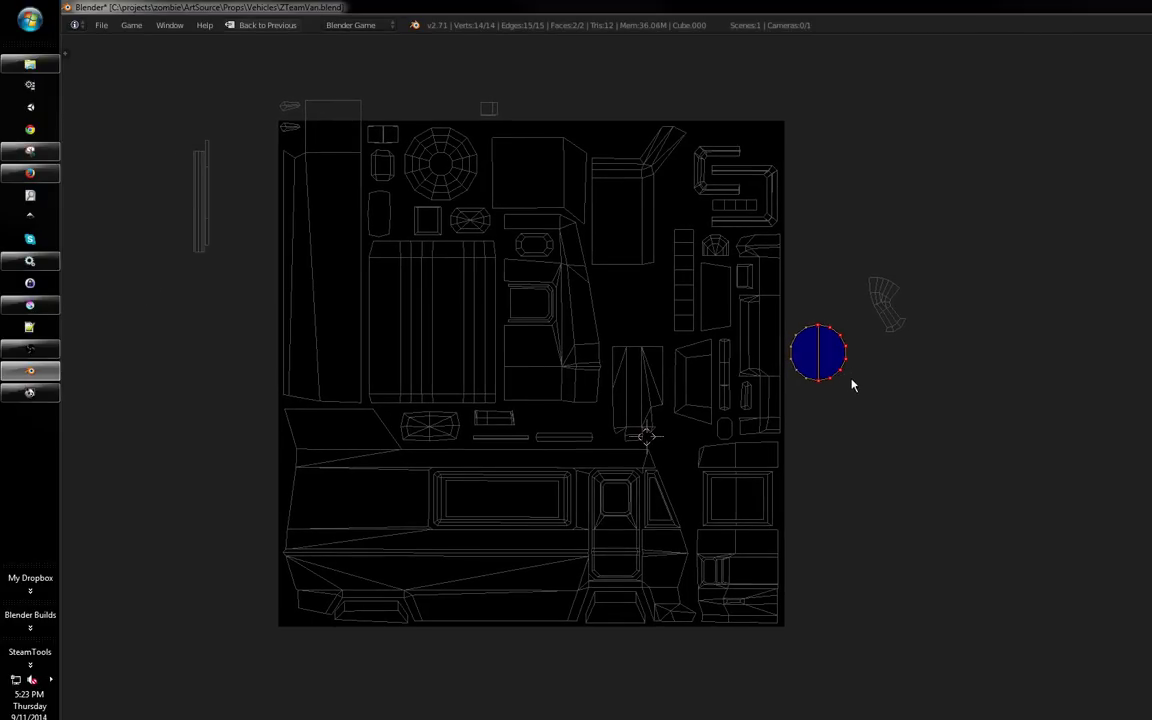
key(g)
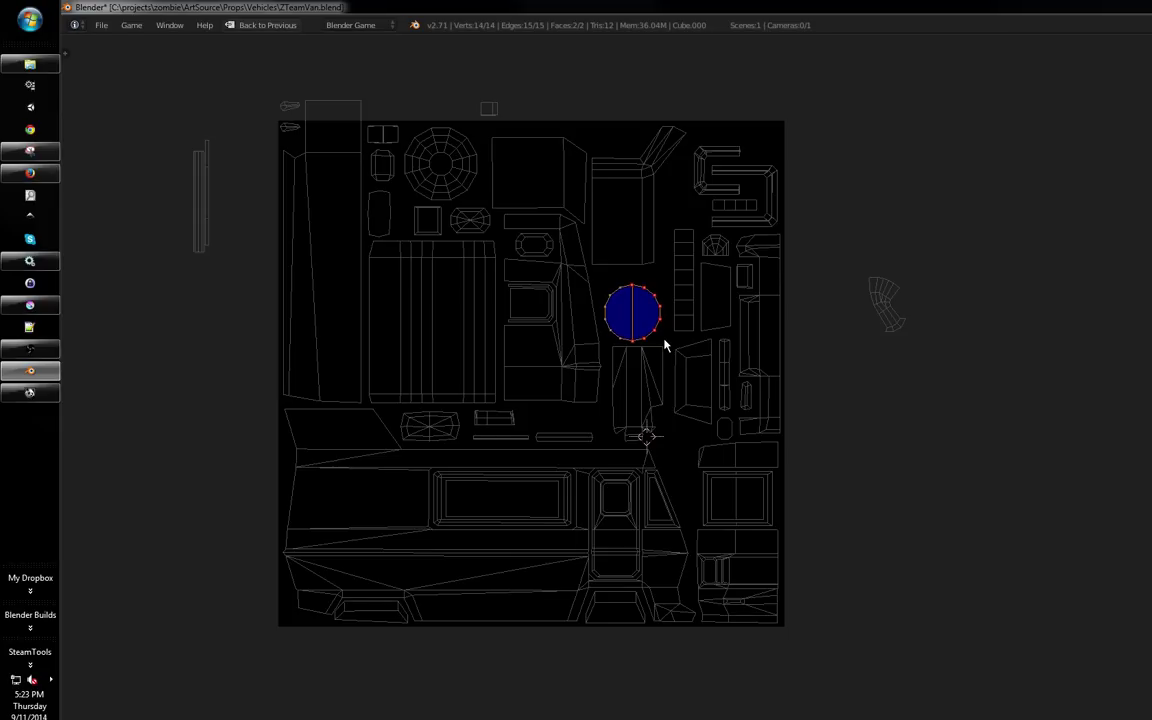
drag(696, 351, 746, 398)
scroll(825, 345, up, 1)
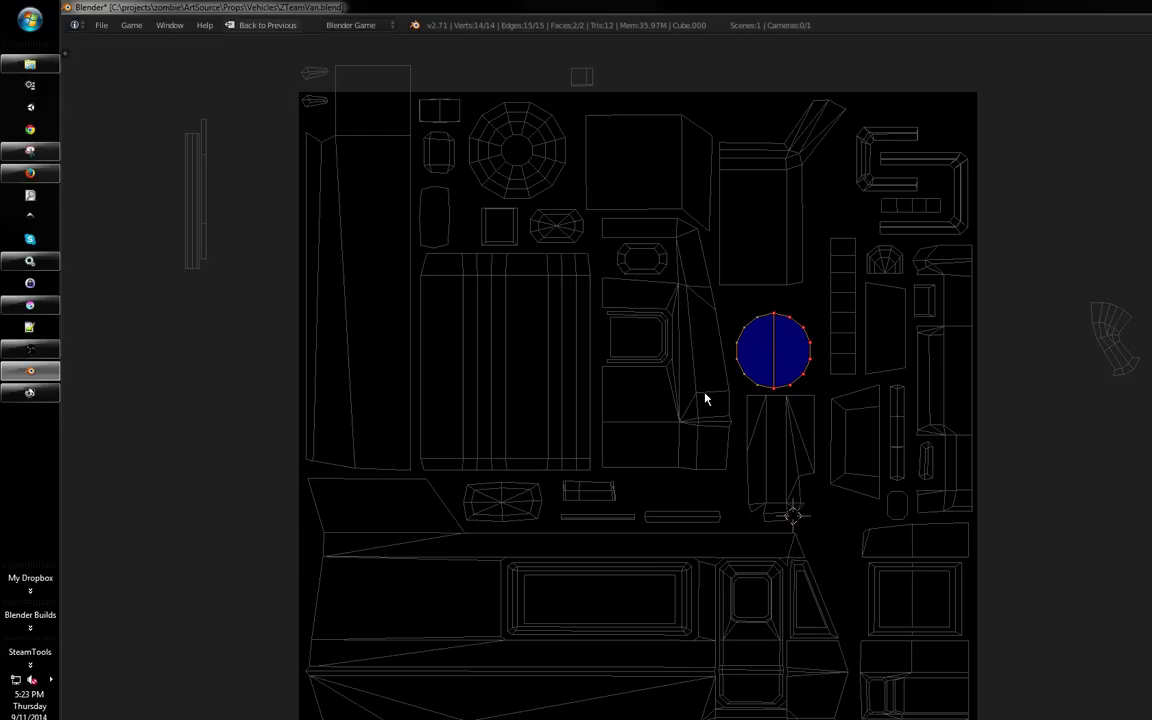
key(g)
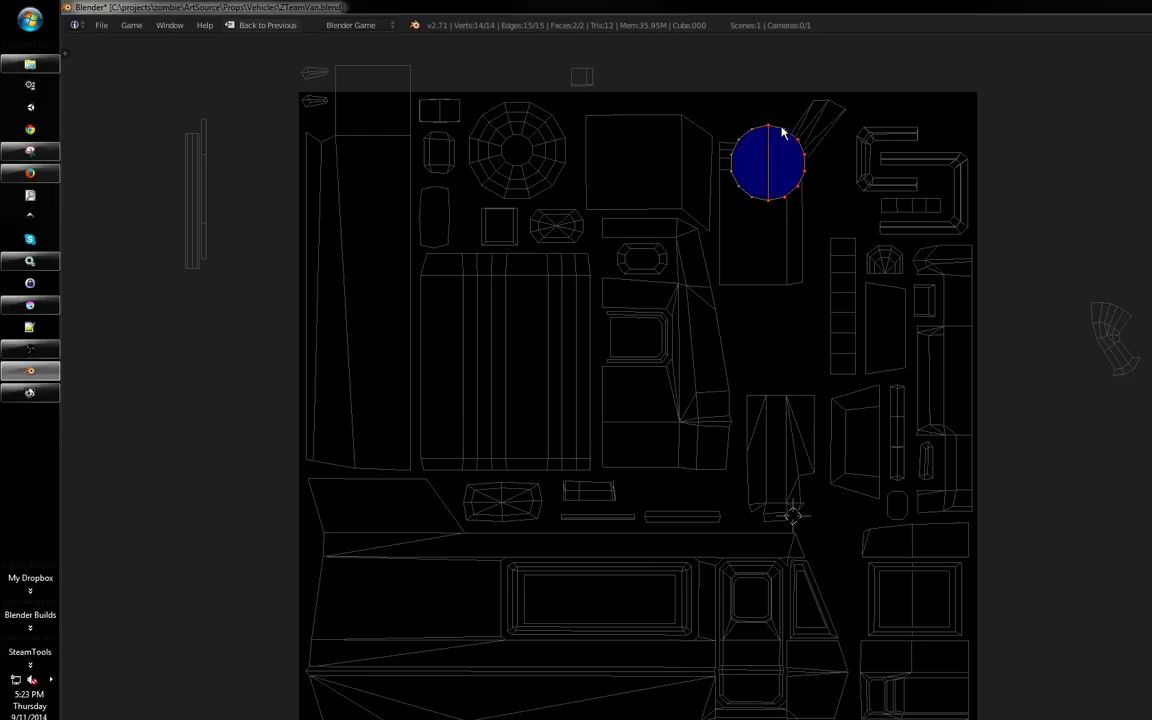
click(789, 124)
drag(825, 157, 825, 152)
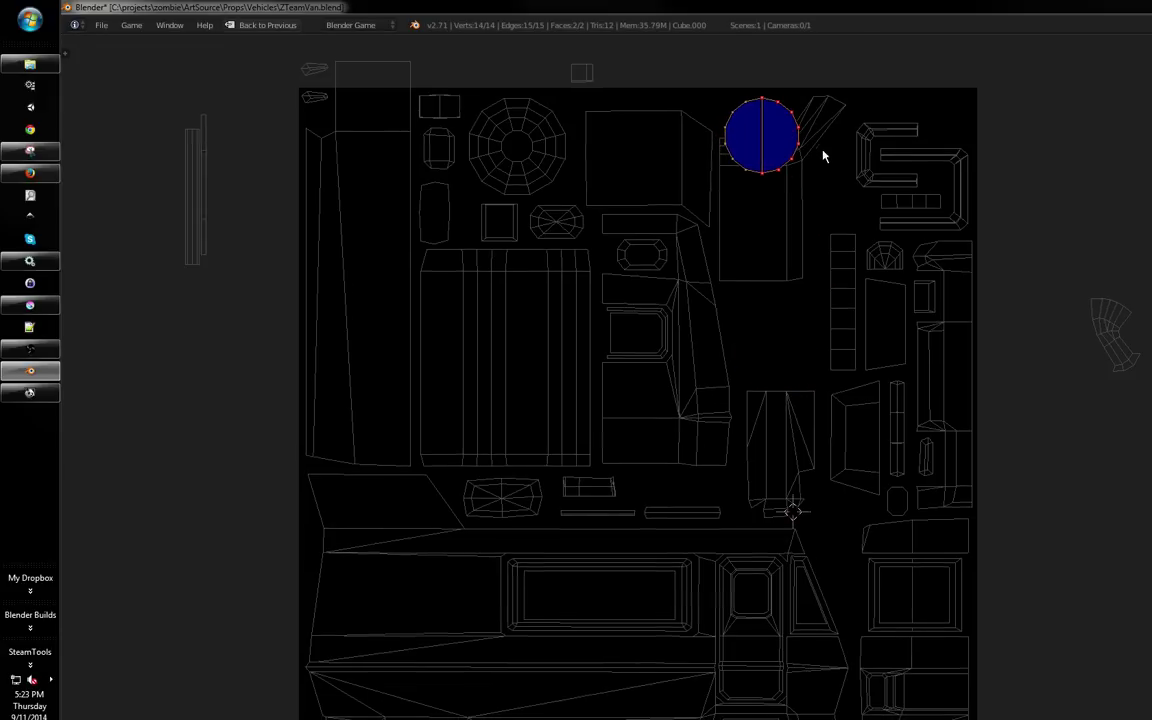
Switch to editing the van with the disc still selected, and show its UV islands in the enlarged UV editor
key(Tab)
key(shift+space)
drag(477, 387, 489, 450)
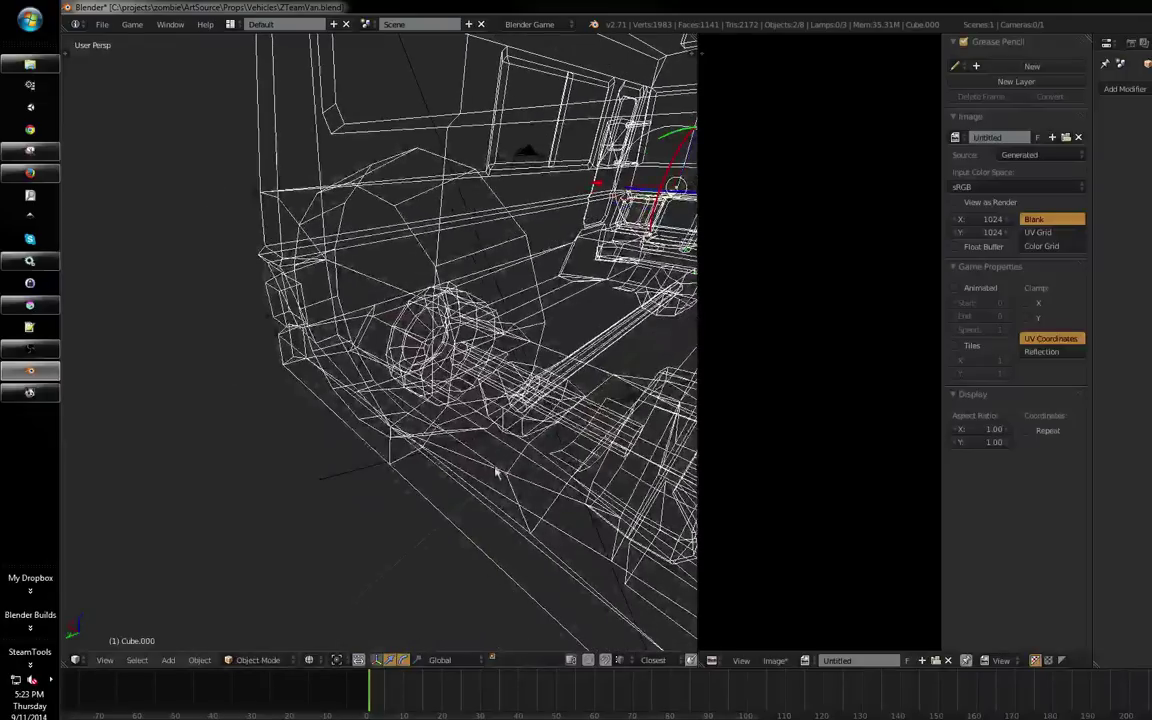
right_click(497, 471)
key(a)
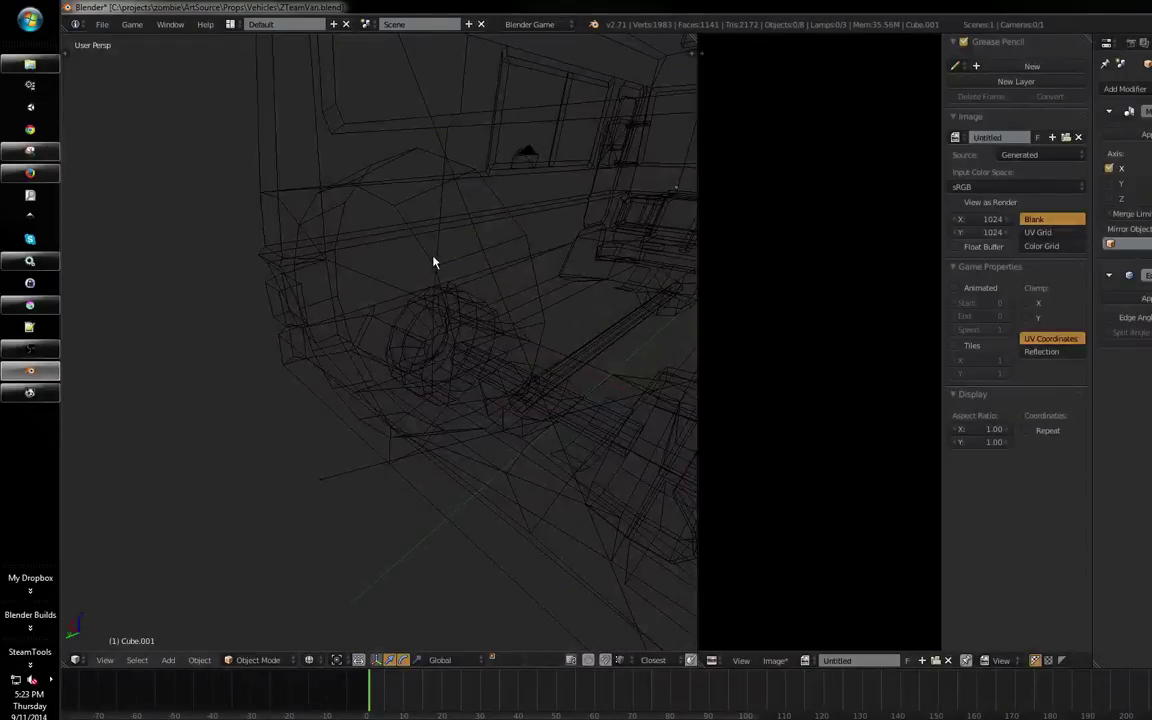
right_click(432, 259)
right_click(476, 258)
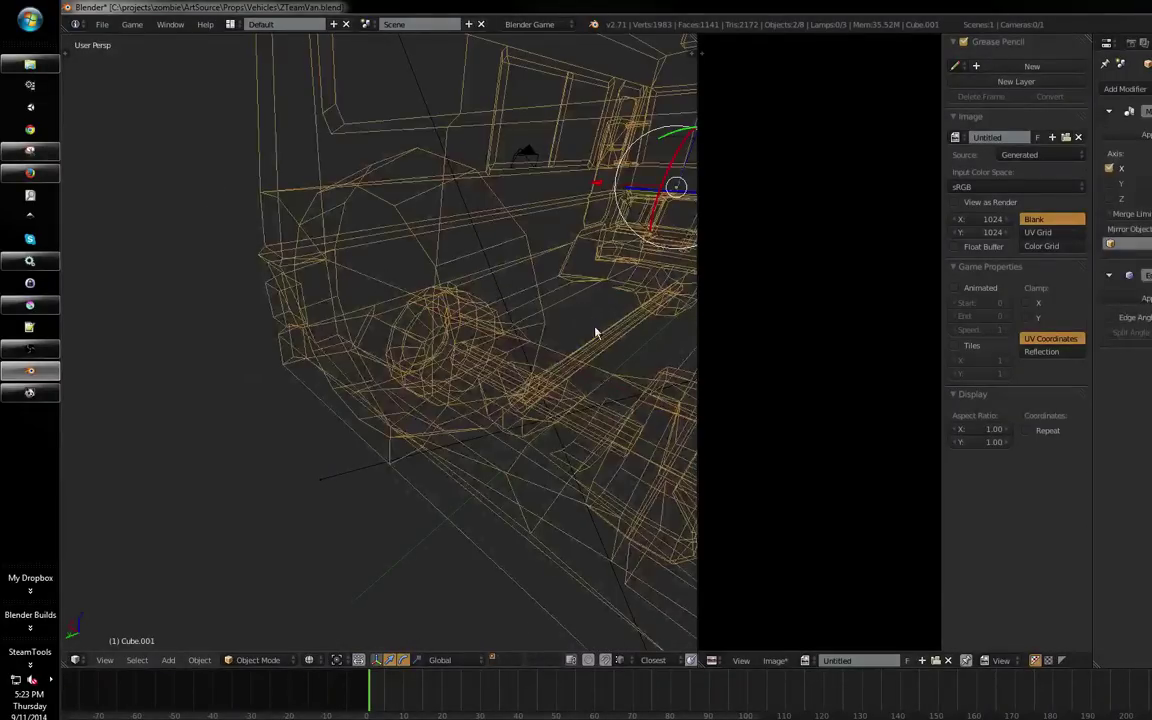
key(Tab)
key(shift+space)
drag(847, 276, 845, 296)
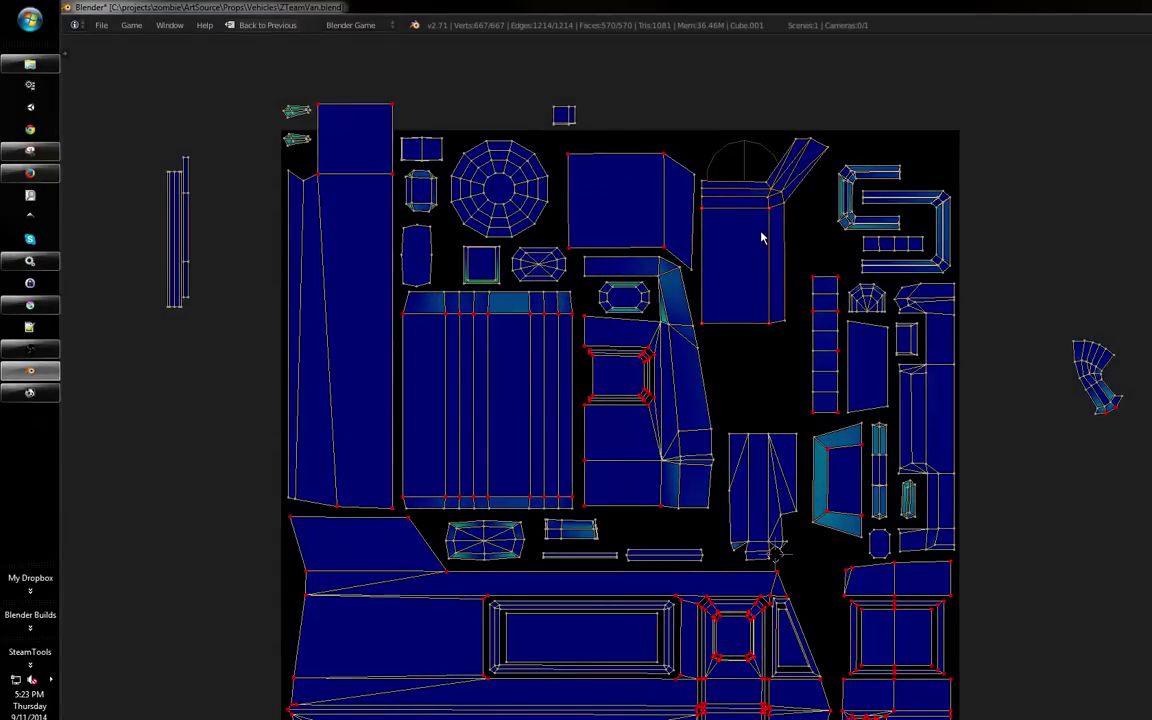
Move the tall panel island with the slanted arm down, clear of the disc's outline
key(g)
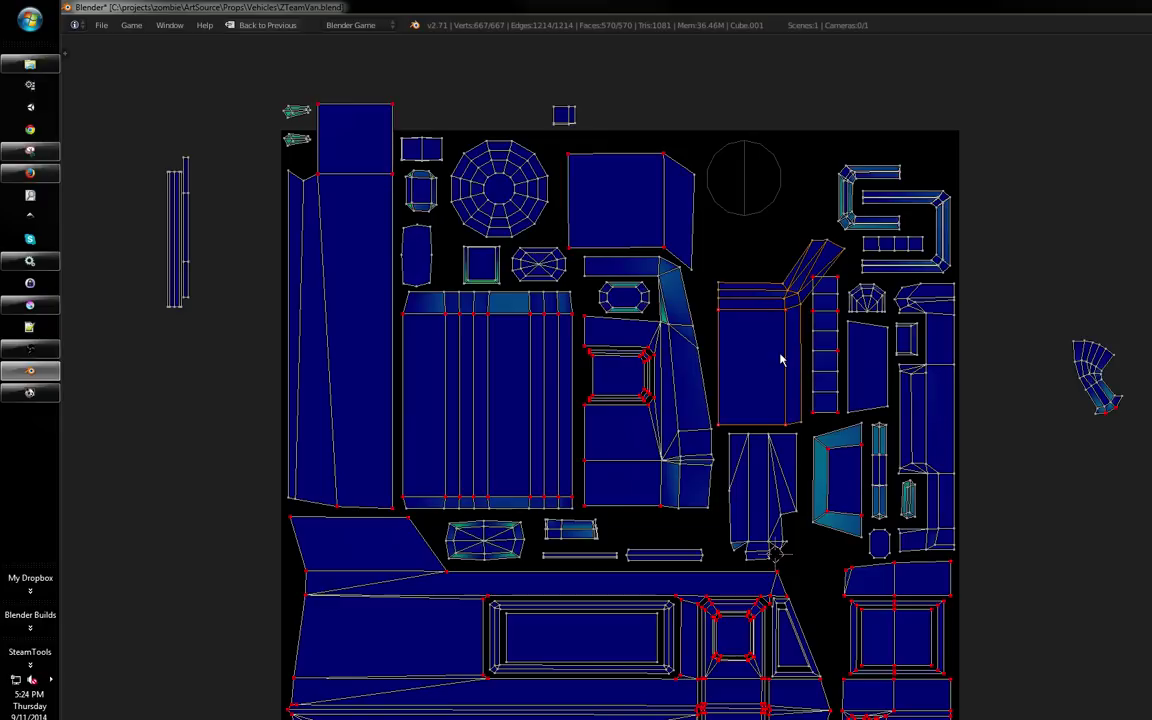
drag(833, 278, 836, 286)
drag(733, 226, 730, 222)
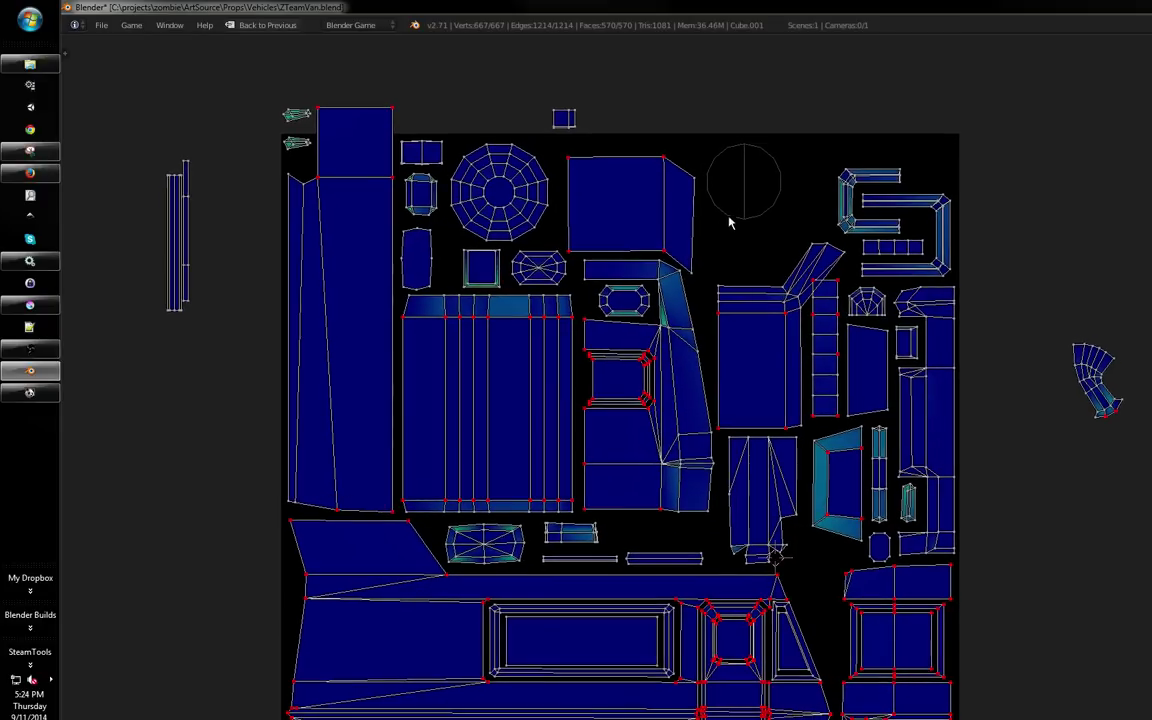
Rotate the bent island to lie sideways and place it between the disc's outline and the slanted-arm panel
key(r)
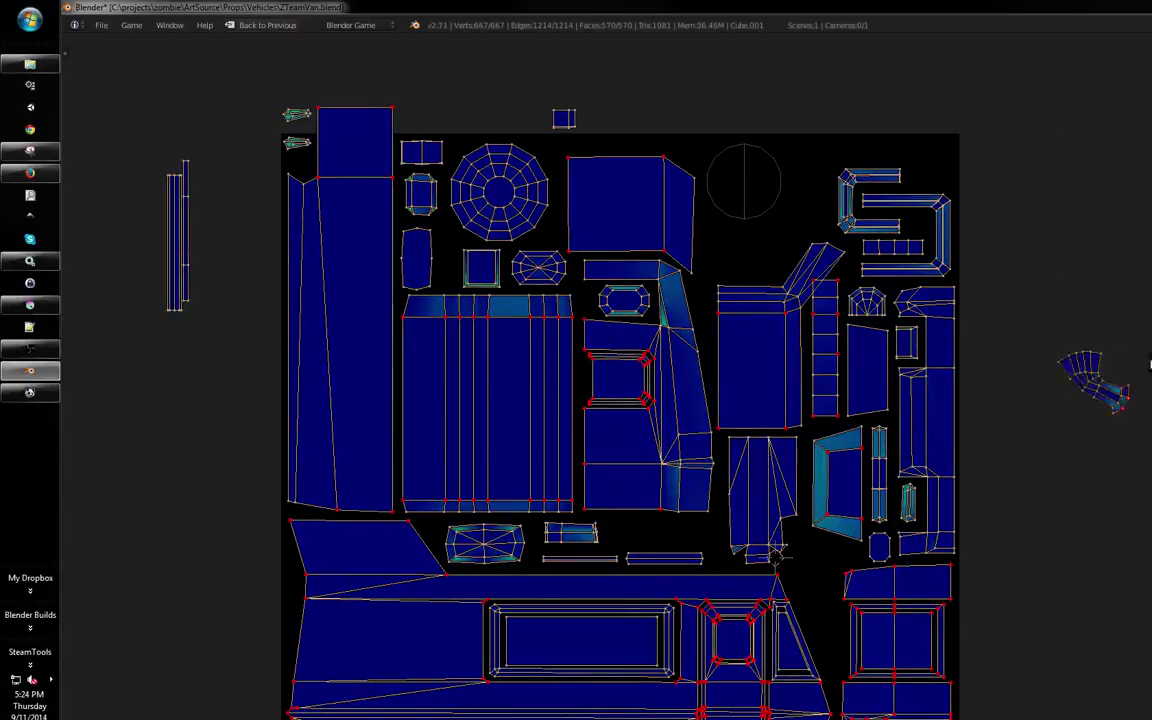
key(g)
key(r)
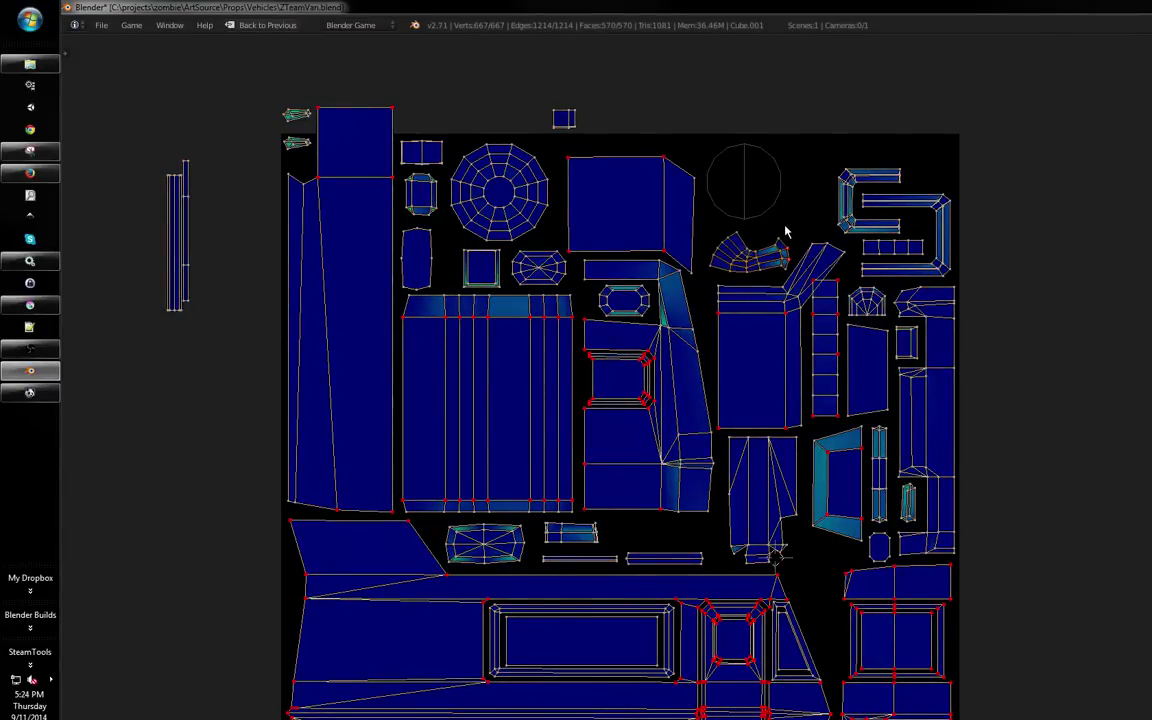
Rotate the trapezoidal frame island half a turn and shift it down within its gap
scroll(771, 237, down, 4)
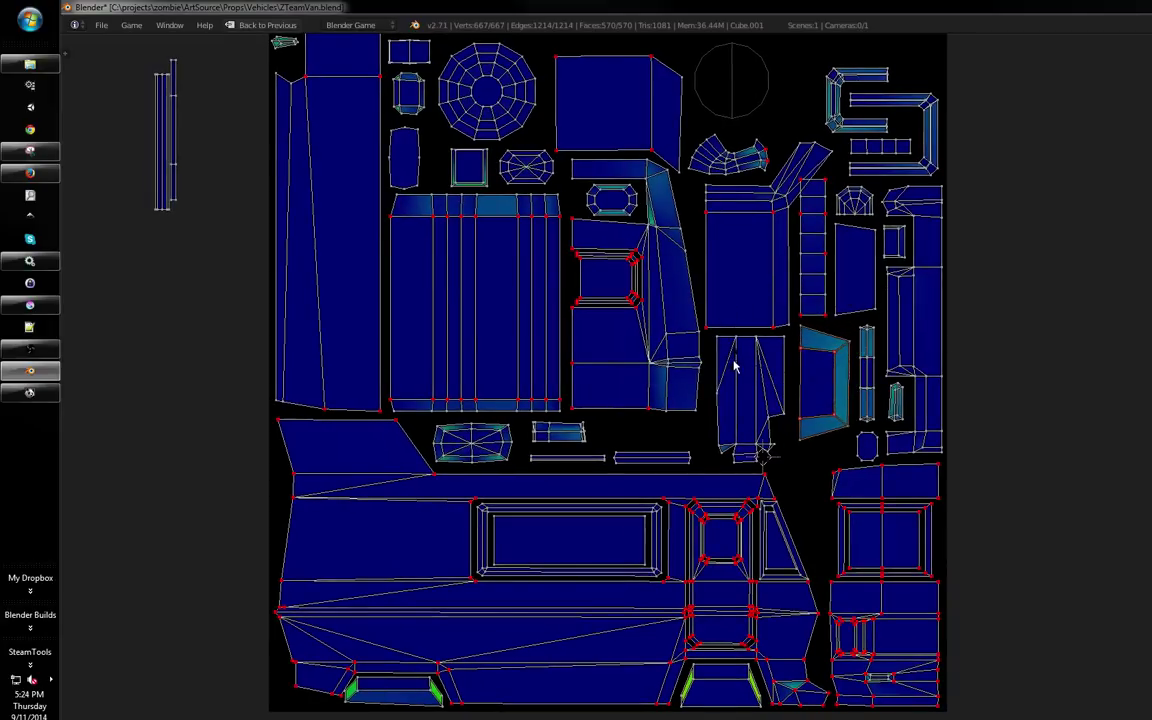
key(g)
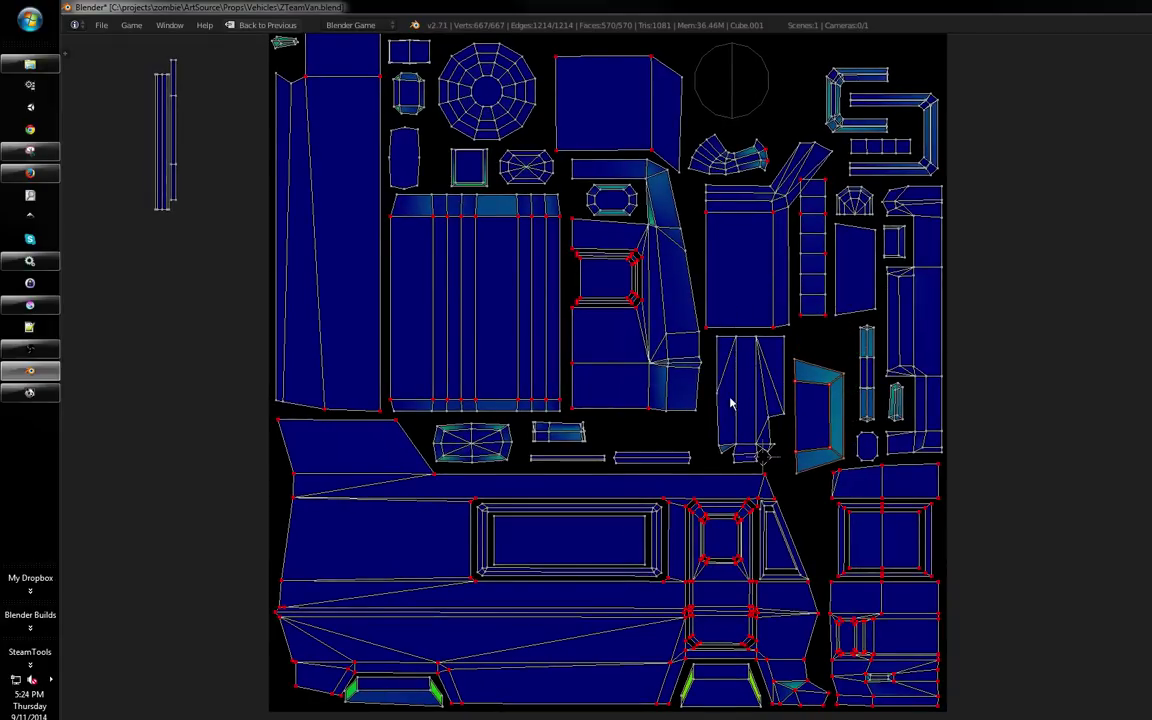
scroll(730, 403, up, 3)
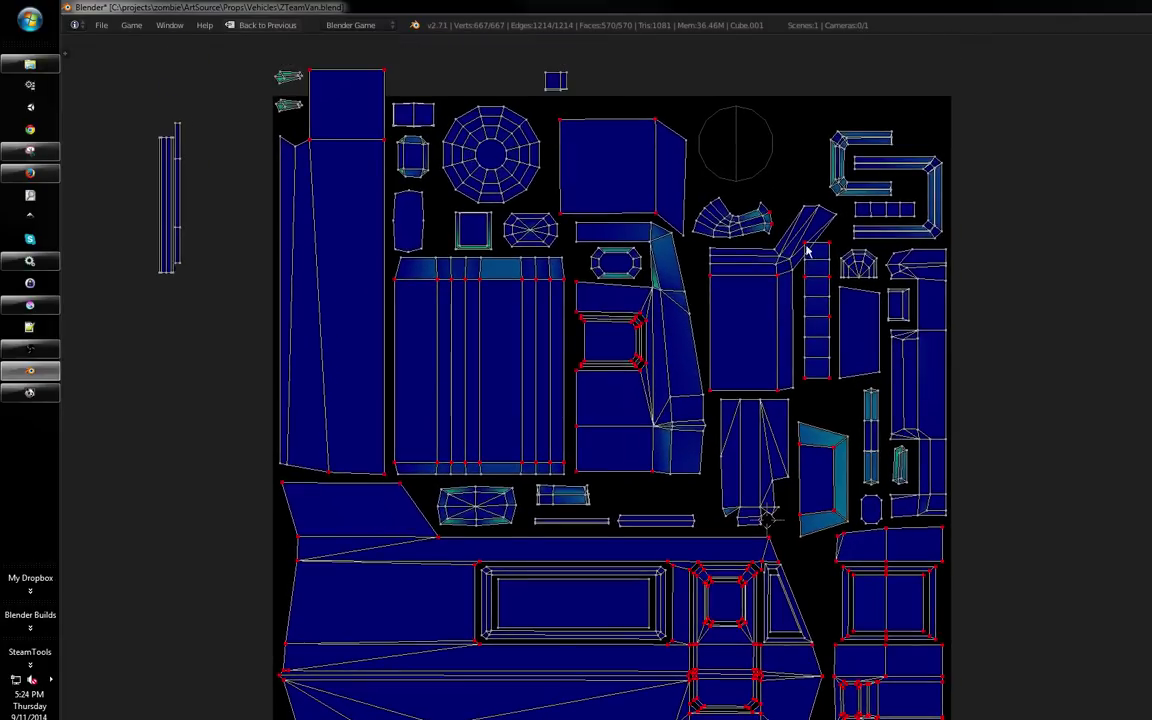
Move the small rectangular island from above the texture into the gap beside the triangular window's island
drag(806, 245, 820, 264)
key(a)
key(a)
key(b)
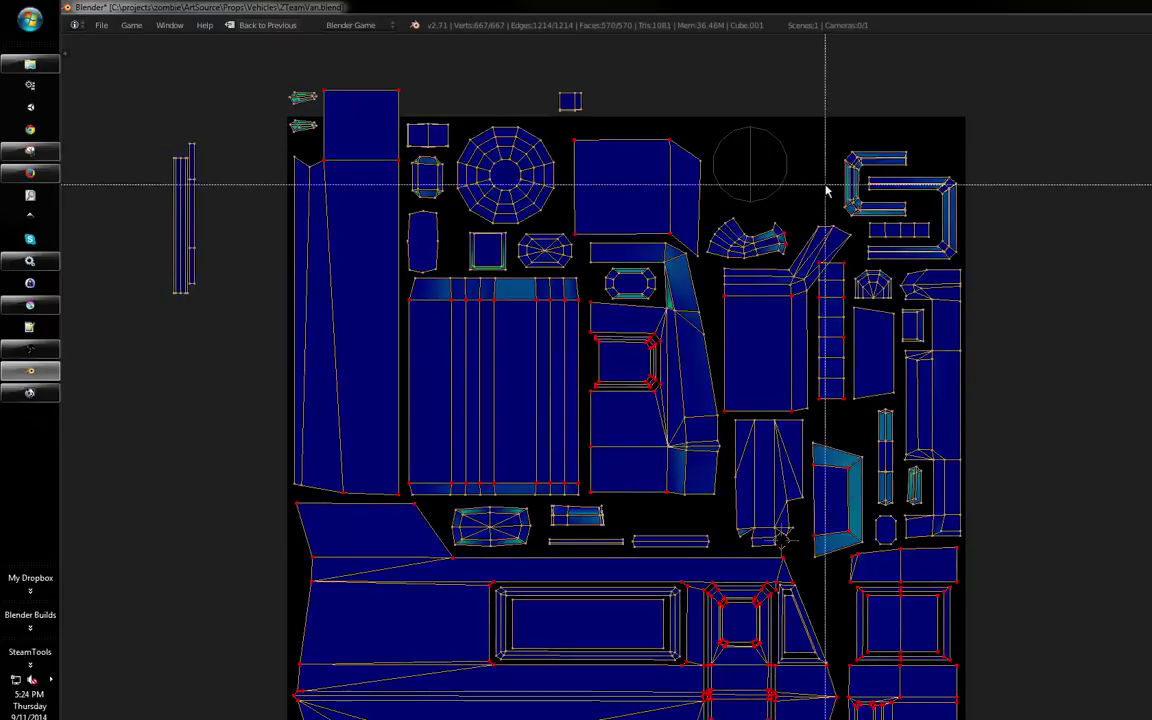
drag(596, 81, 537, 118)
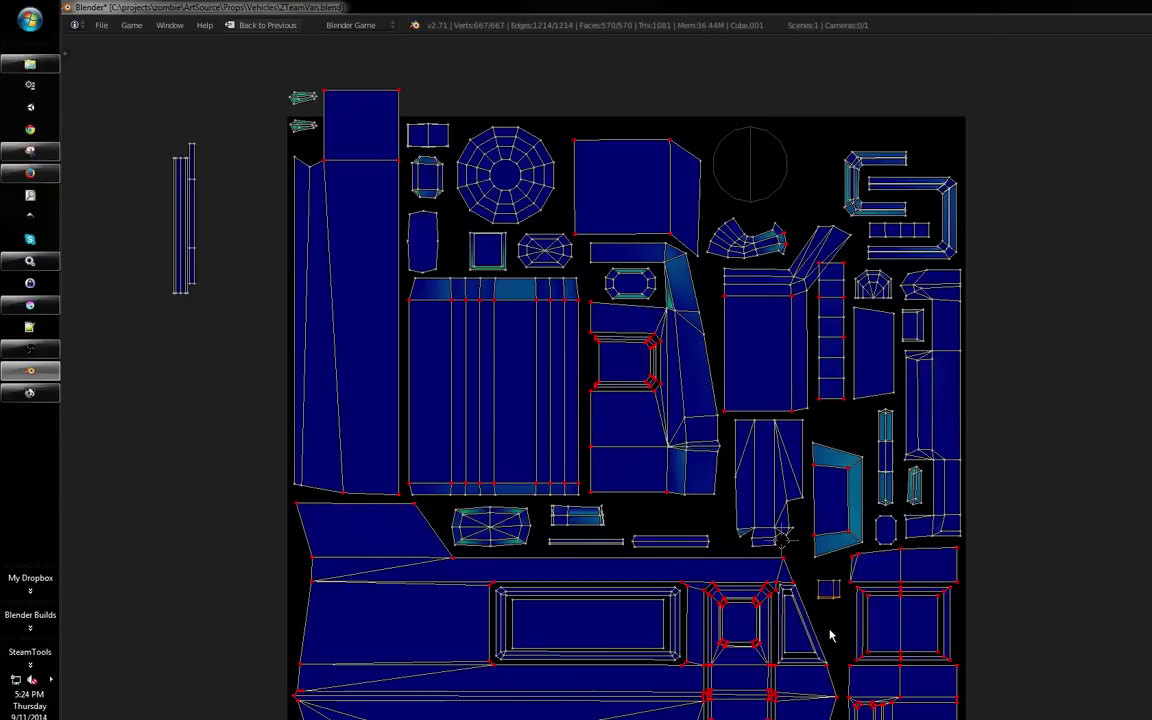
drag(750, 331, 804, 335)
Switch to editing the disc with all its faces selected, and show its island in the enlarged UV editor
drag(758, 243, 722, 232)
drag(497, 311, 485, 341)
key(shift+space)
key(Tab)
right_click(496, 175)
key(Tab)
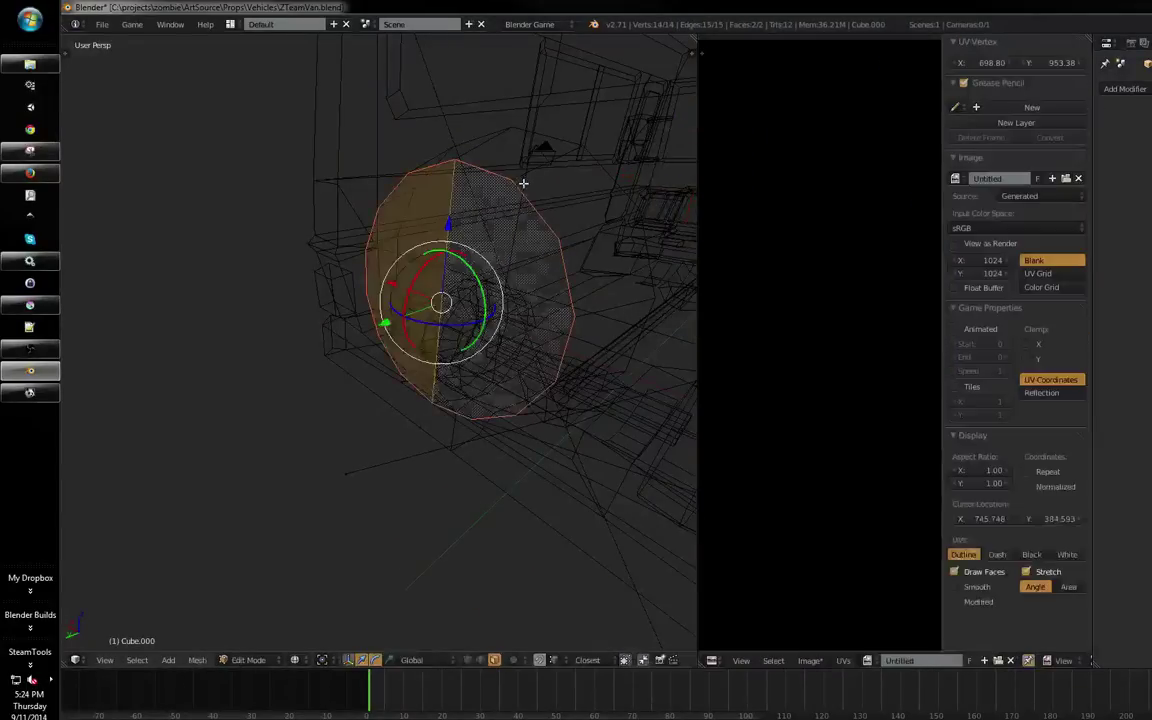
key(a)
key(a)
key(shift+space)
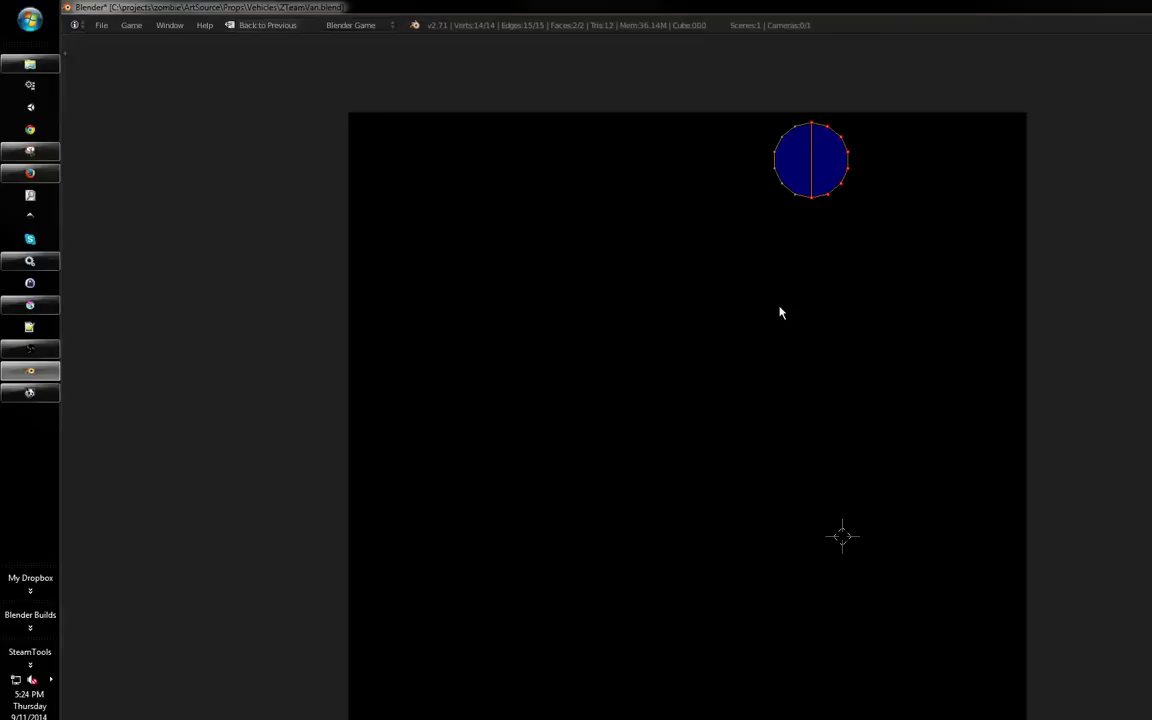
Scale the disc's UV island up by about half and reposition it near the texture's upper edge
key(s)
key(g)
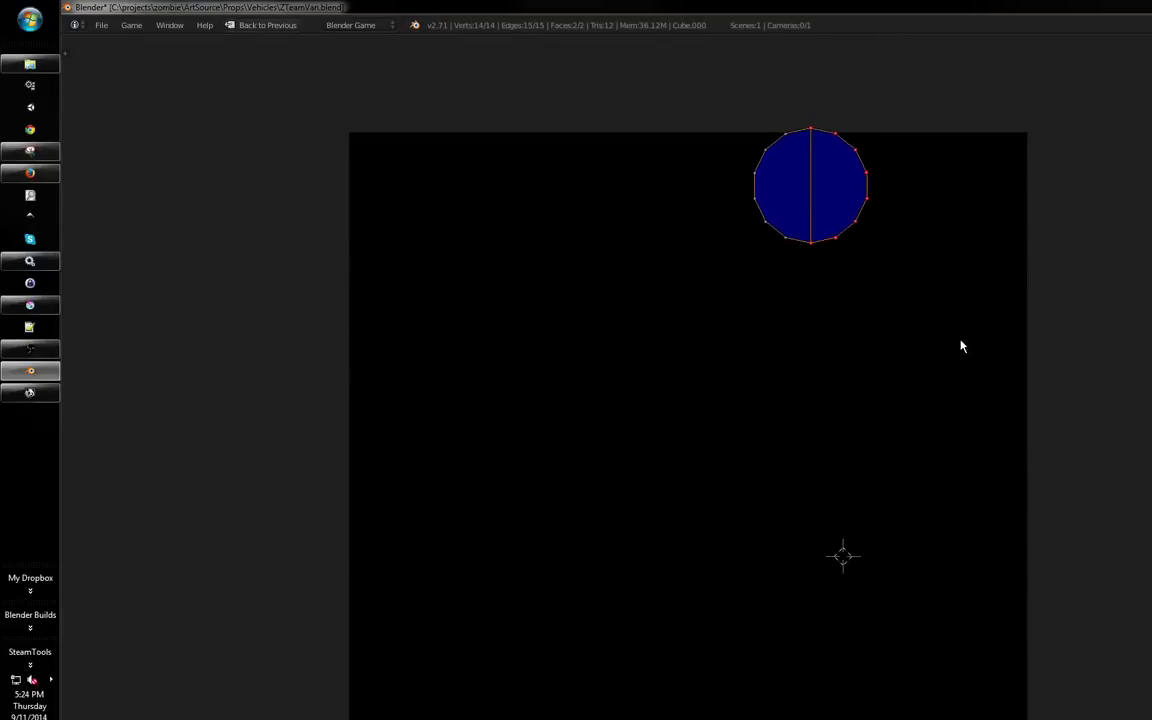
click(951, 355)
Select the disc together with the van, edit the disc, and show its island against the van's islands in the enlarged UV editor
key(shift+space)
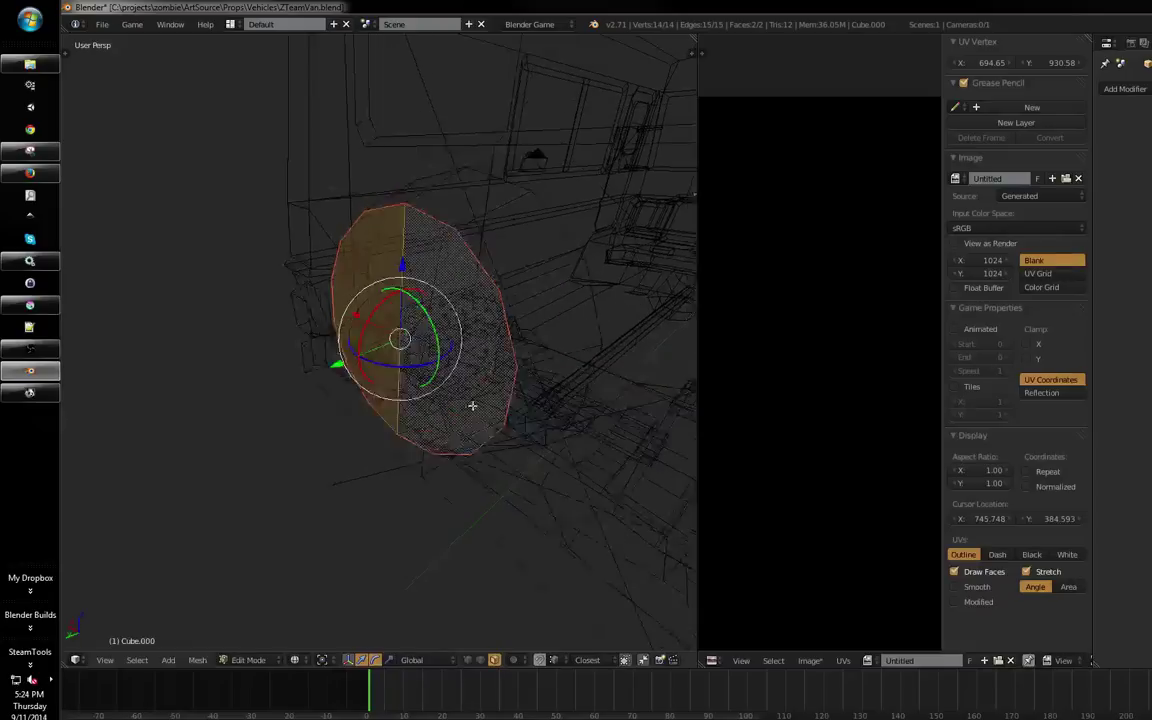
key(Tab)
shift+right_click(577, 335)
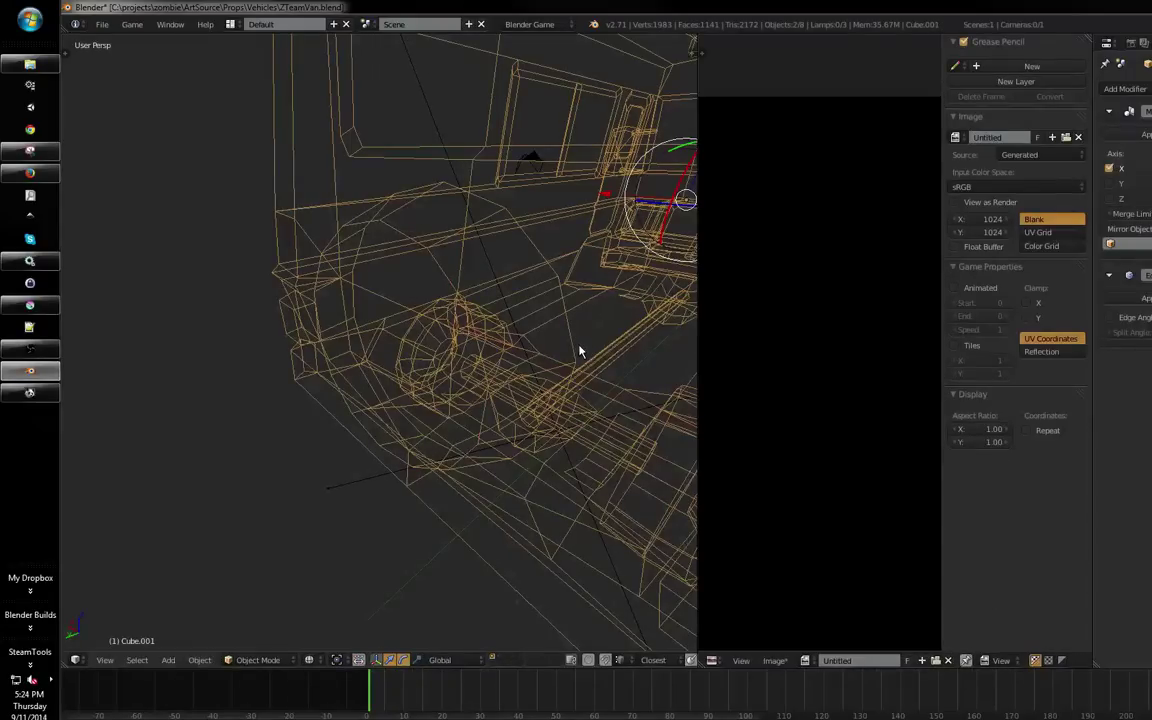
right_click(447, 276)
key(Tab)
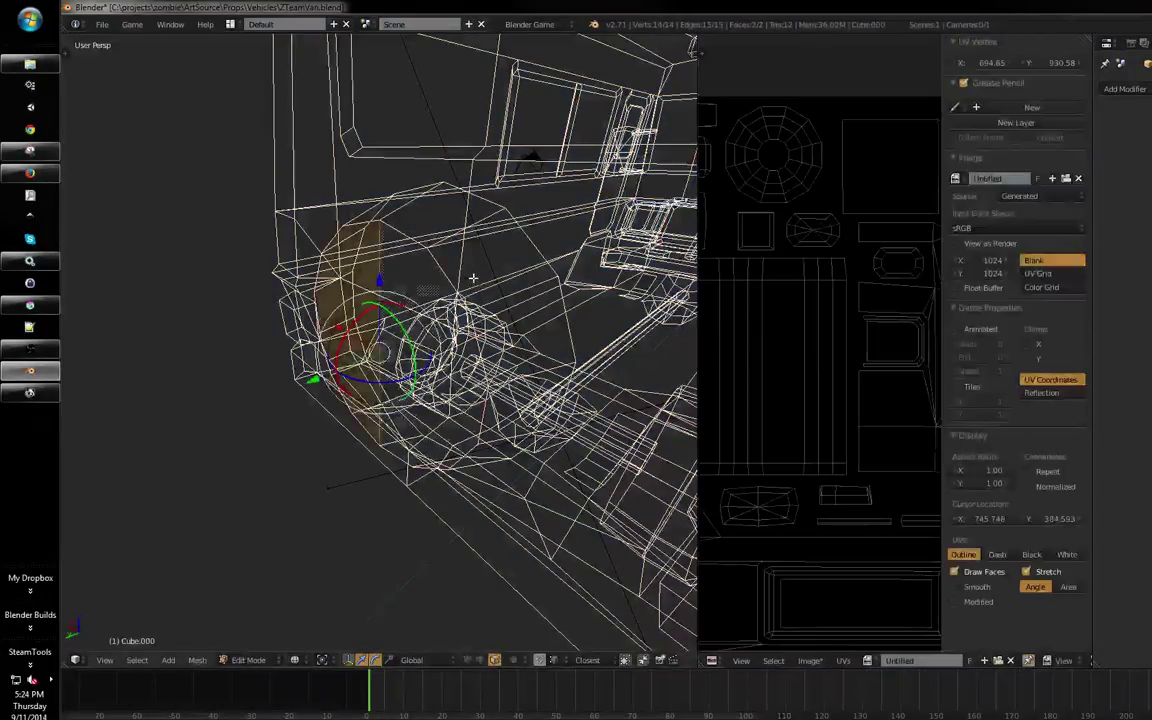
key(a)
key(a)
drag(771, 333, 759, 324)
drag(545, 400, 627, 296)
scroll(874, 326, down, 4)
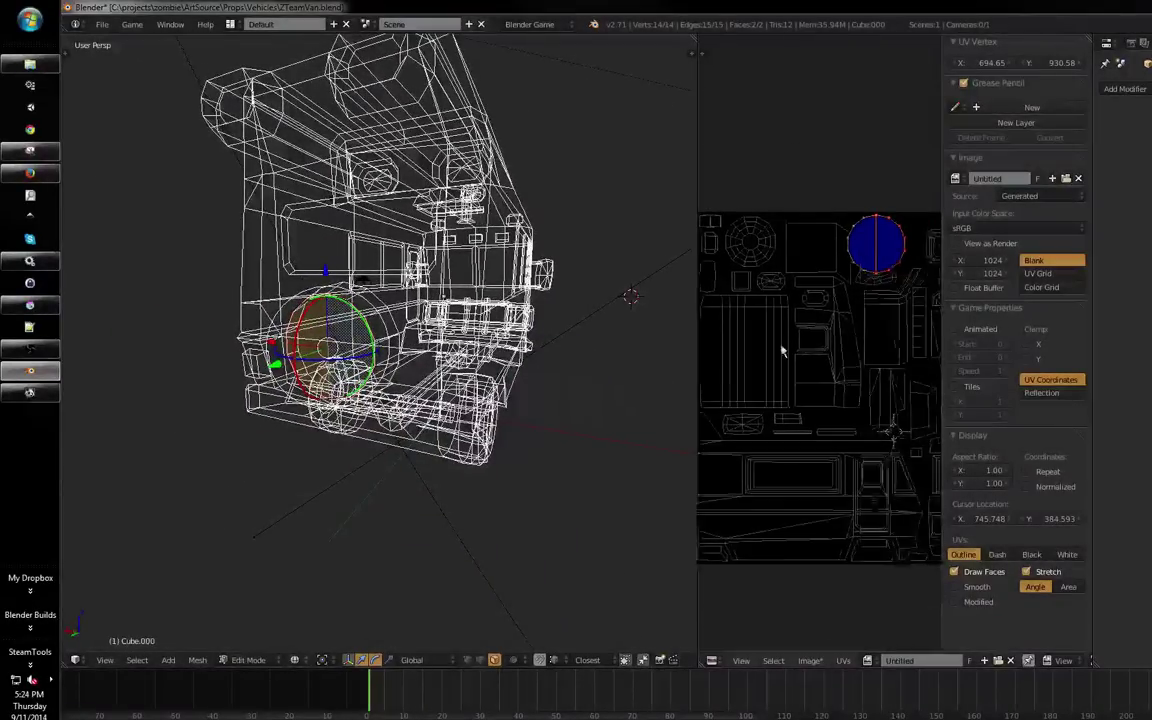
key(ctrl+Up)
scroll(830, 316, up, 4)
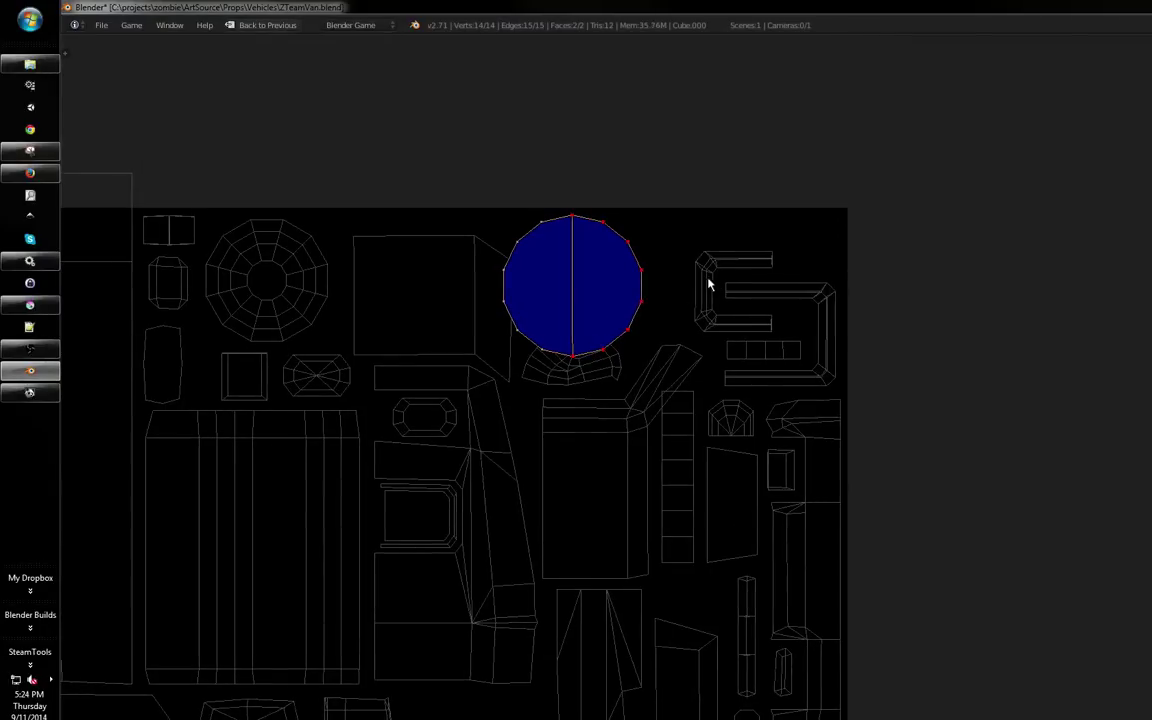
Shift the disc's UV island toward the bracket-shaped islands and scale it down slightly to fit its gap
key(g)
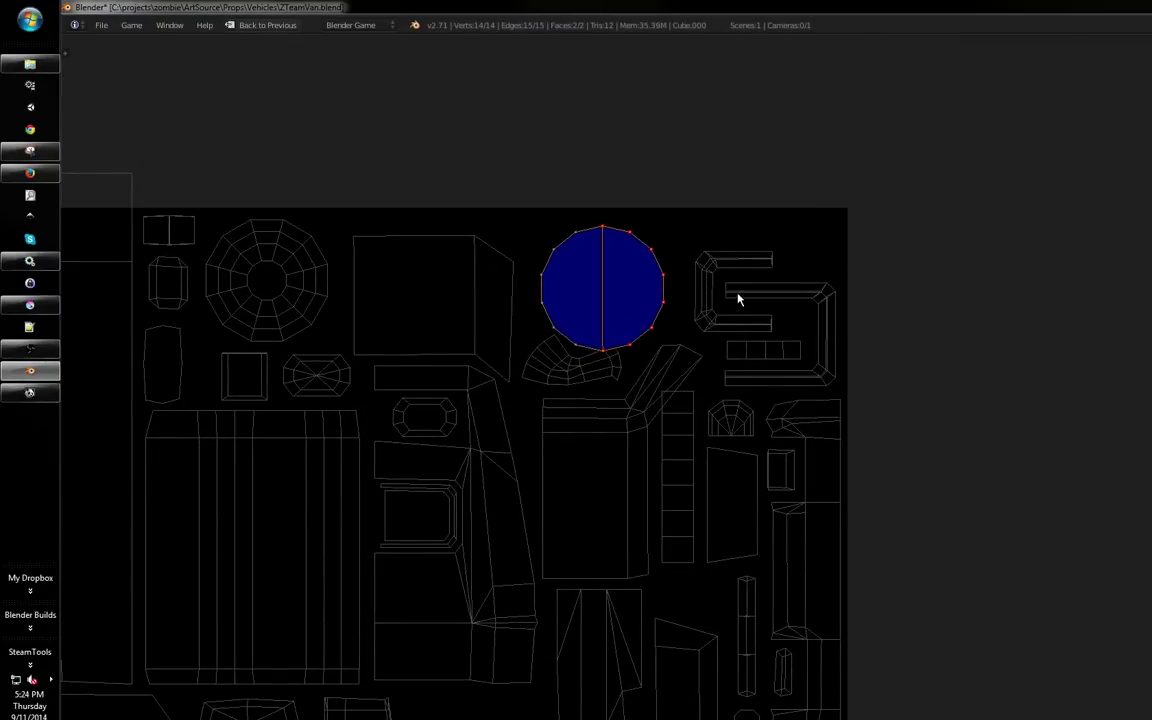
click(738, 297)
key(s)
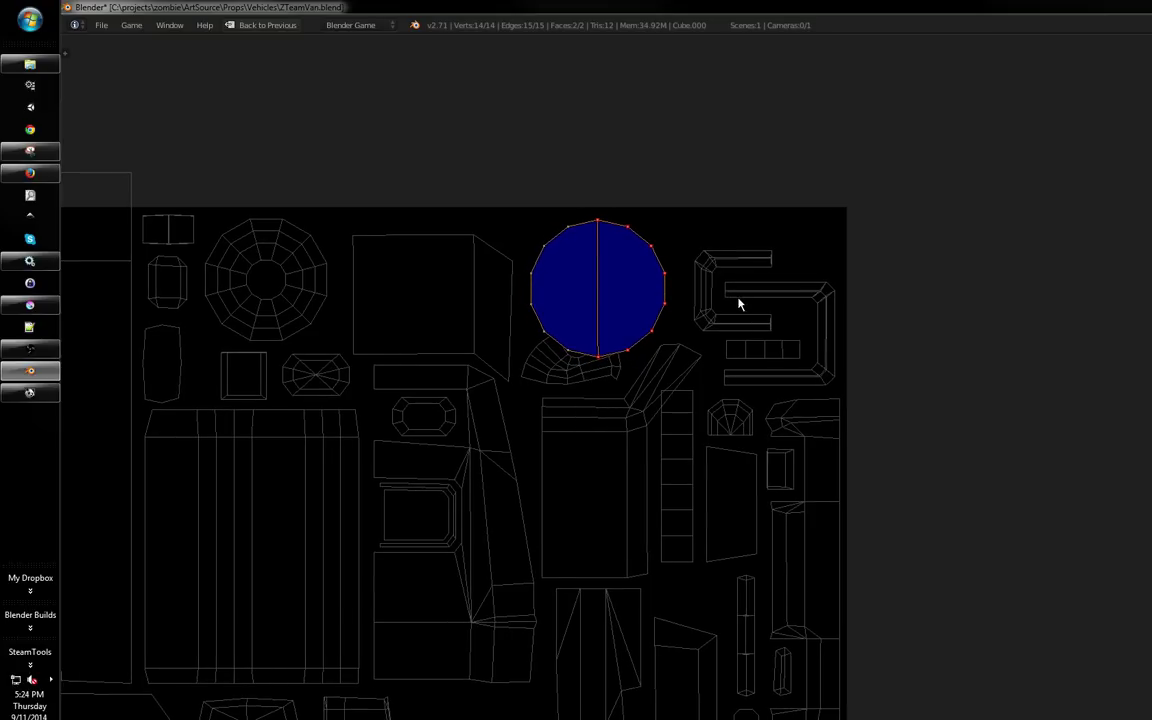
drag(740, 301, 764, 247)
scroll(764, 247, down, 4)
scroll(728, 275, up, 2)
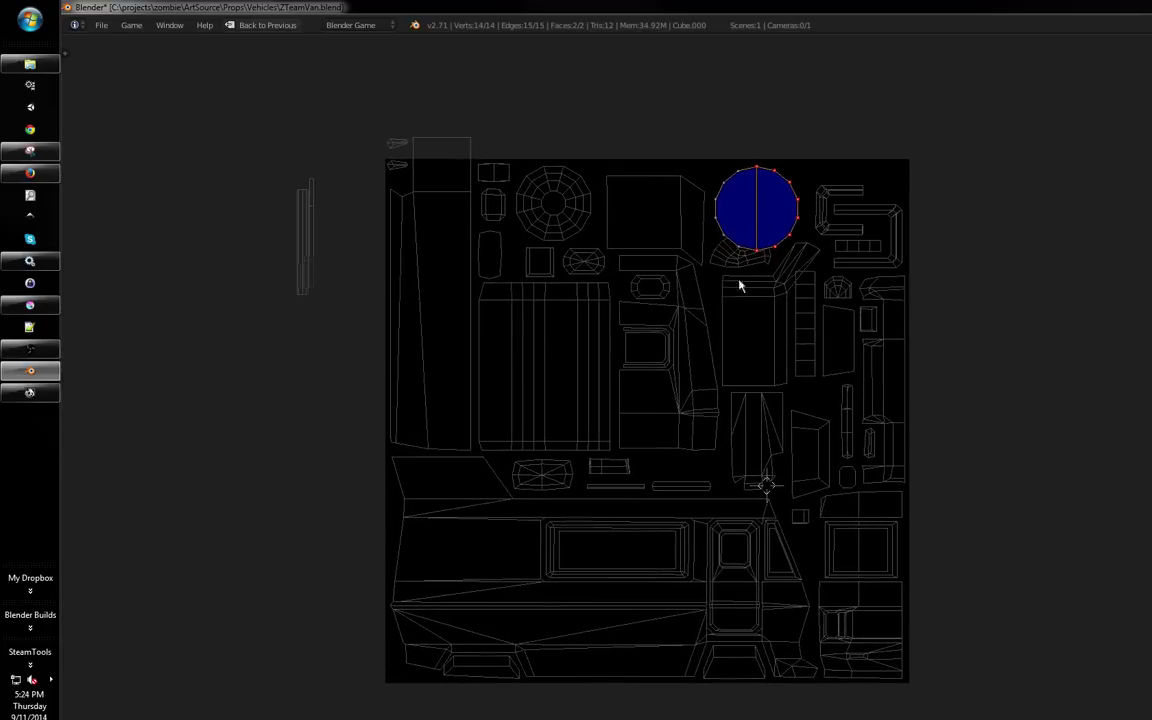
Leave the disc, switch to editing the van's body, and show all its islands in the enlarged UV editor
drag(698, 297, 691, 293)
drag(487, 364, 493, 377)
key(ctrl+Up)
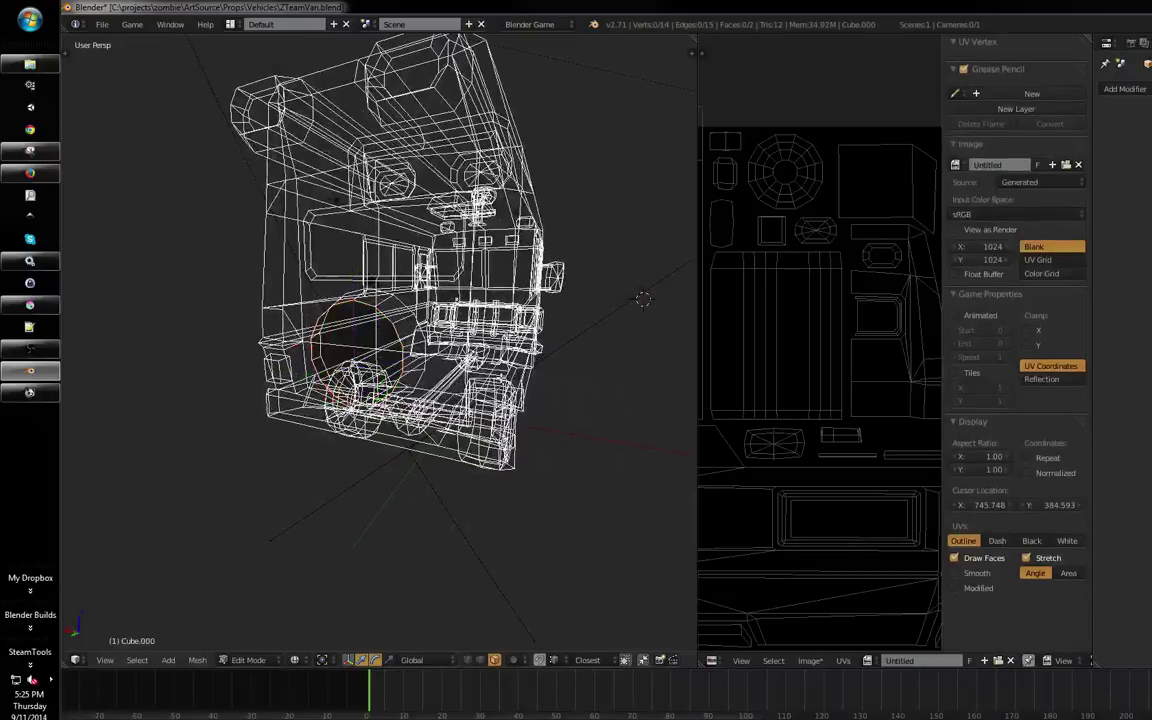
drag(429, 380, 372, 400)
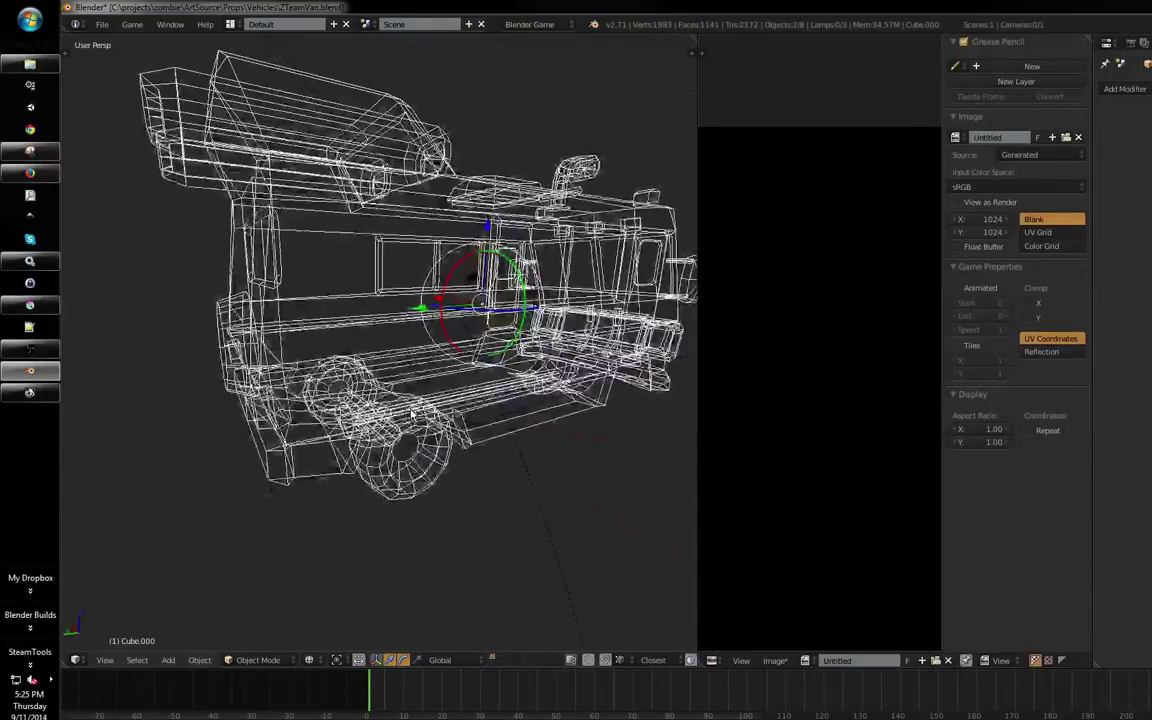
right_click(371, 406)
right_click(224, 391)
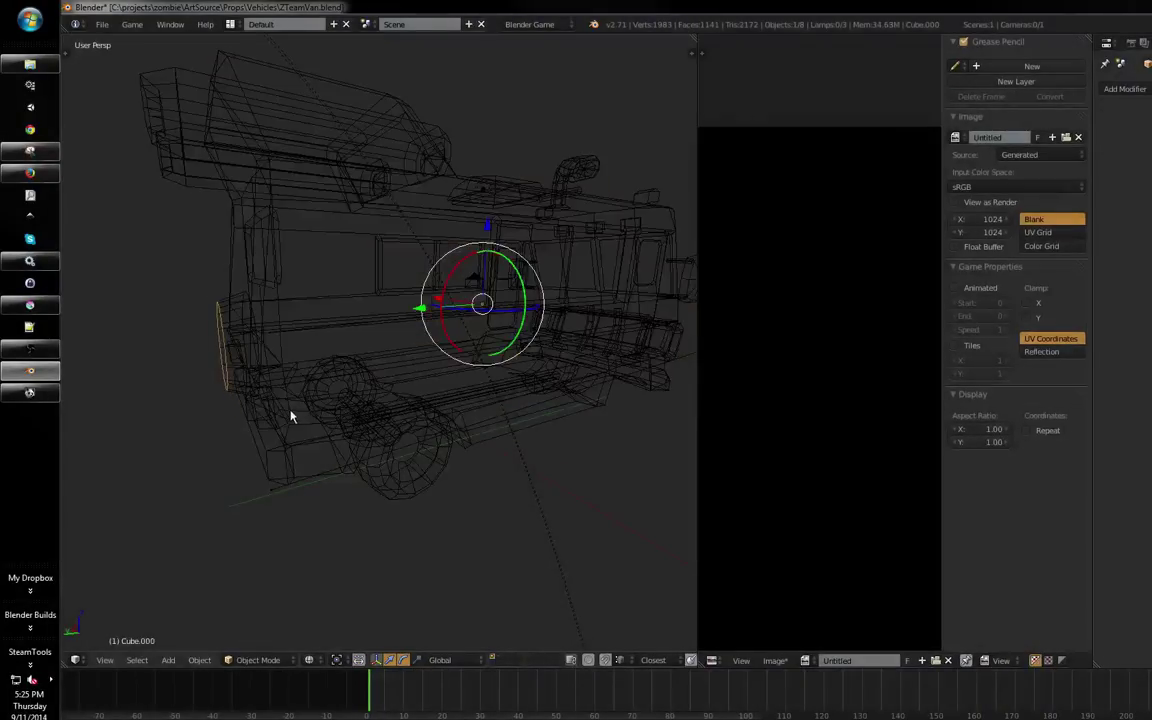
right_click(298, 425)
key(Tab)
key(ctrl+Up)
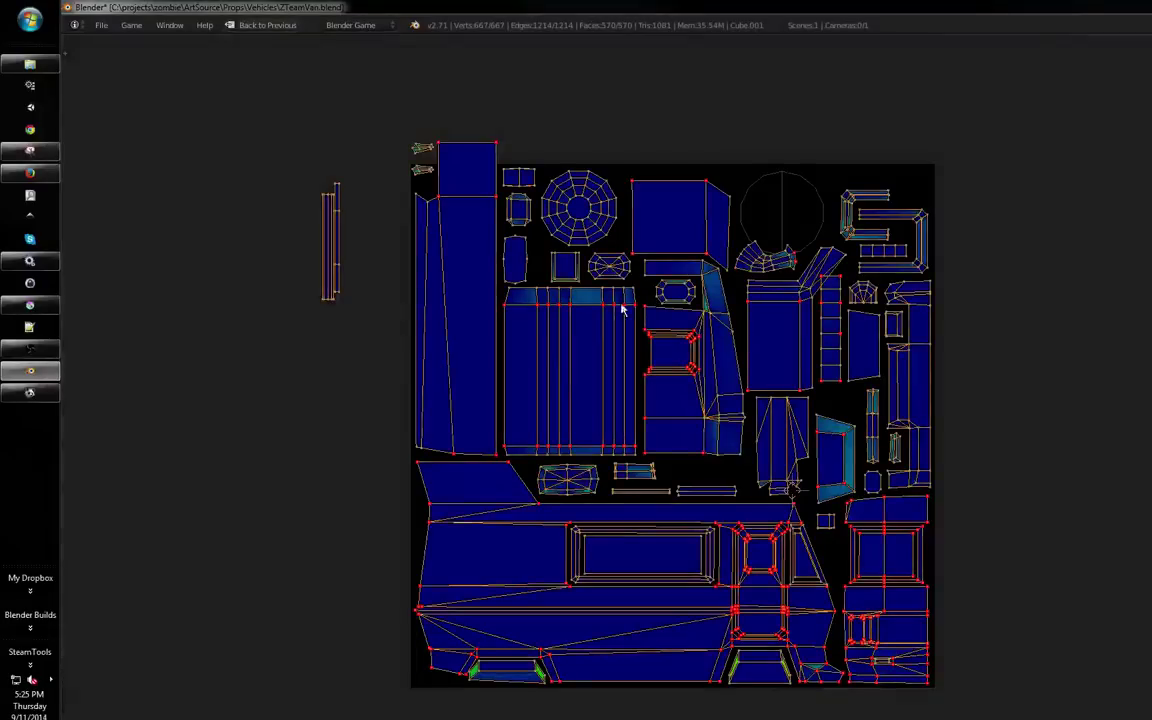
Rotate the curved island overlapping the disc by half a turn and move it into the gap above the van side's island
scroll(740, 280, up, 2)
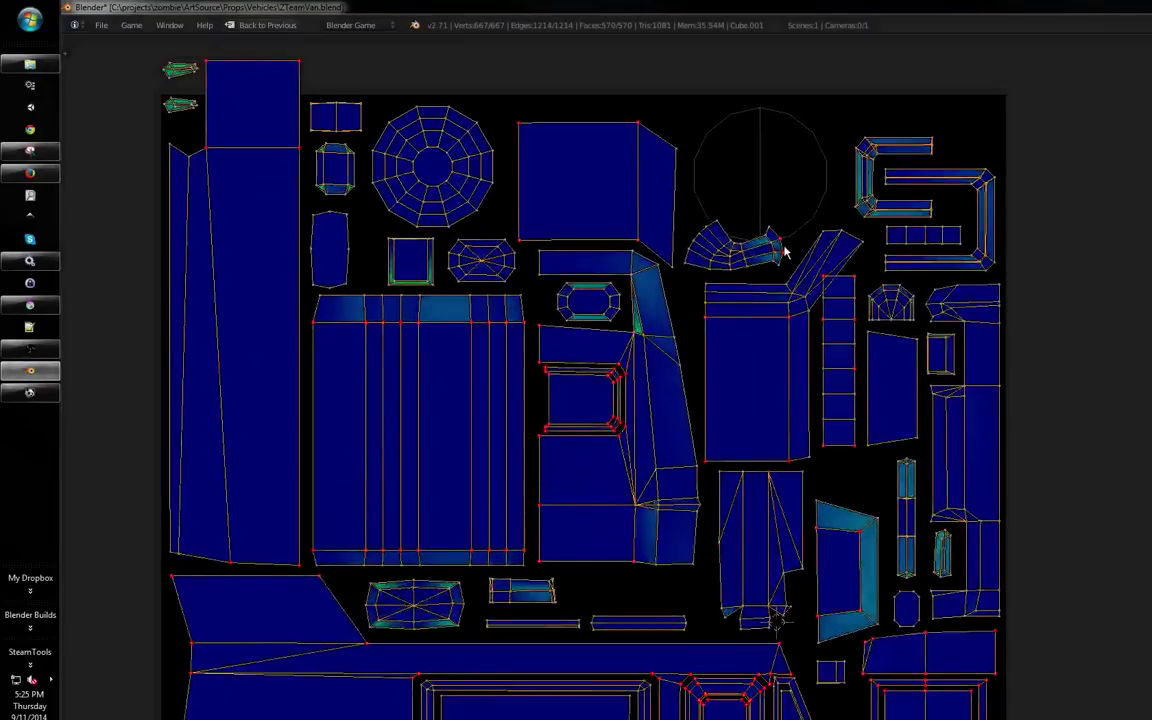
key(b)
drag(683, 215, 790, 284)
key(r)
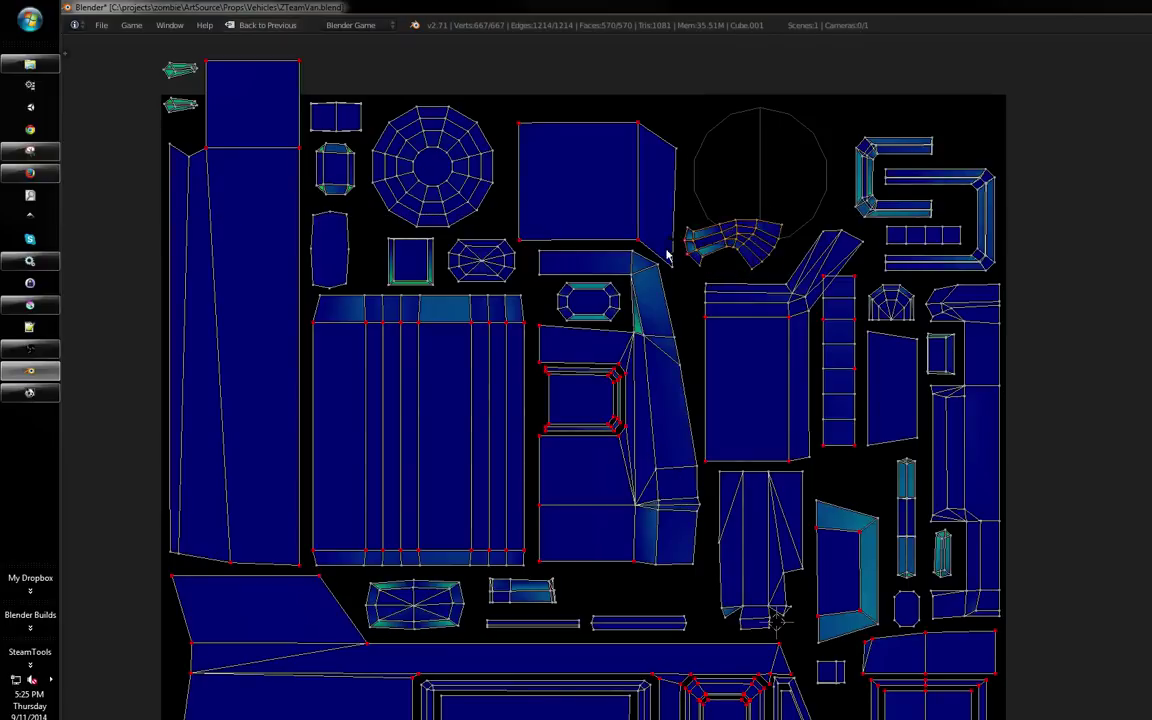
click(676, 257)
key(g)
key(r)
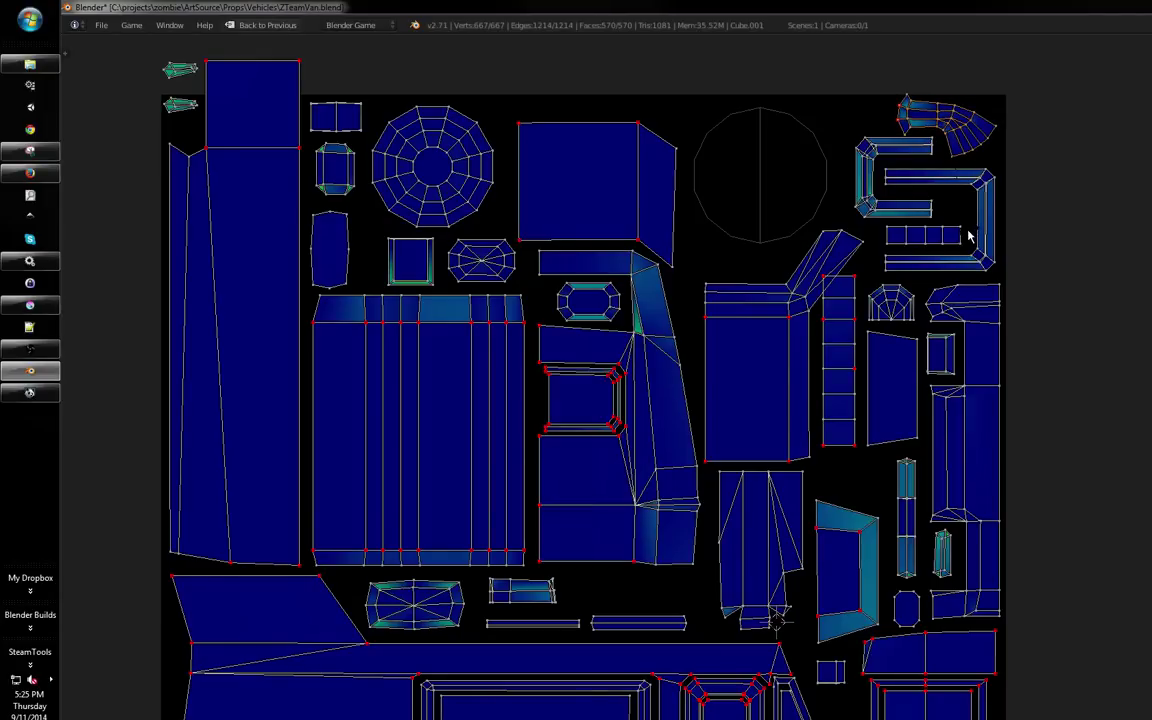
drag(955, 221, 998, 184)
key(g)
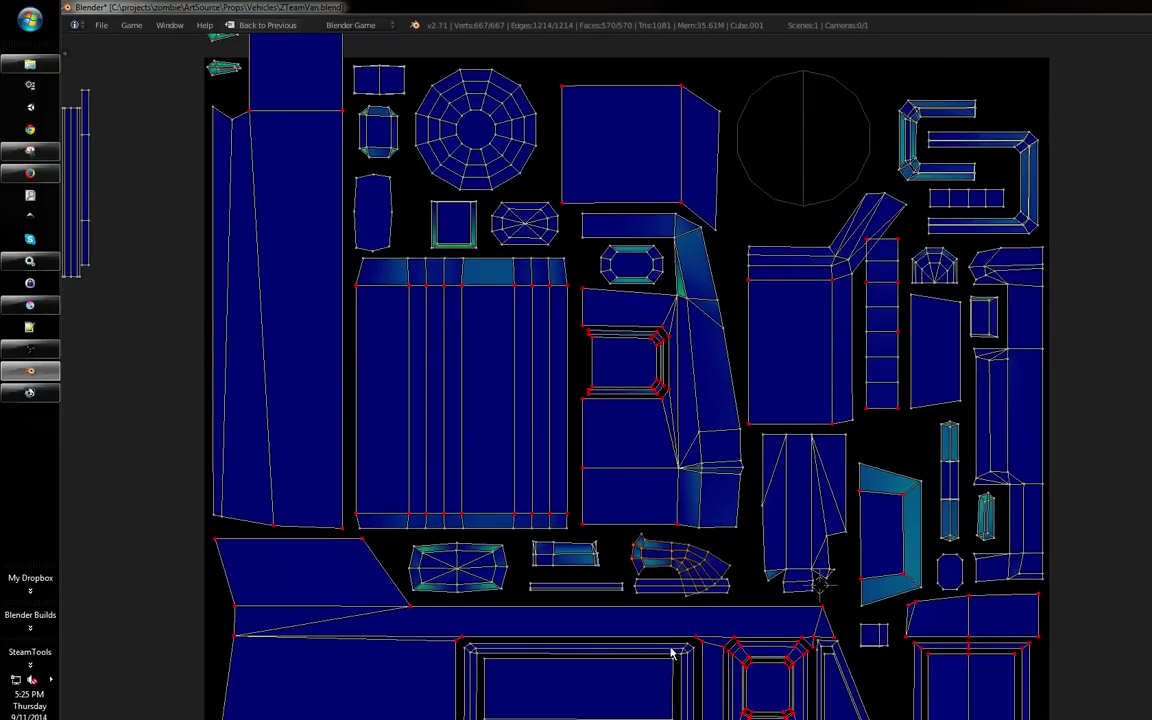
click(676, 650)
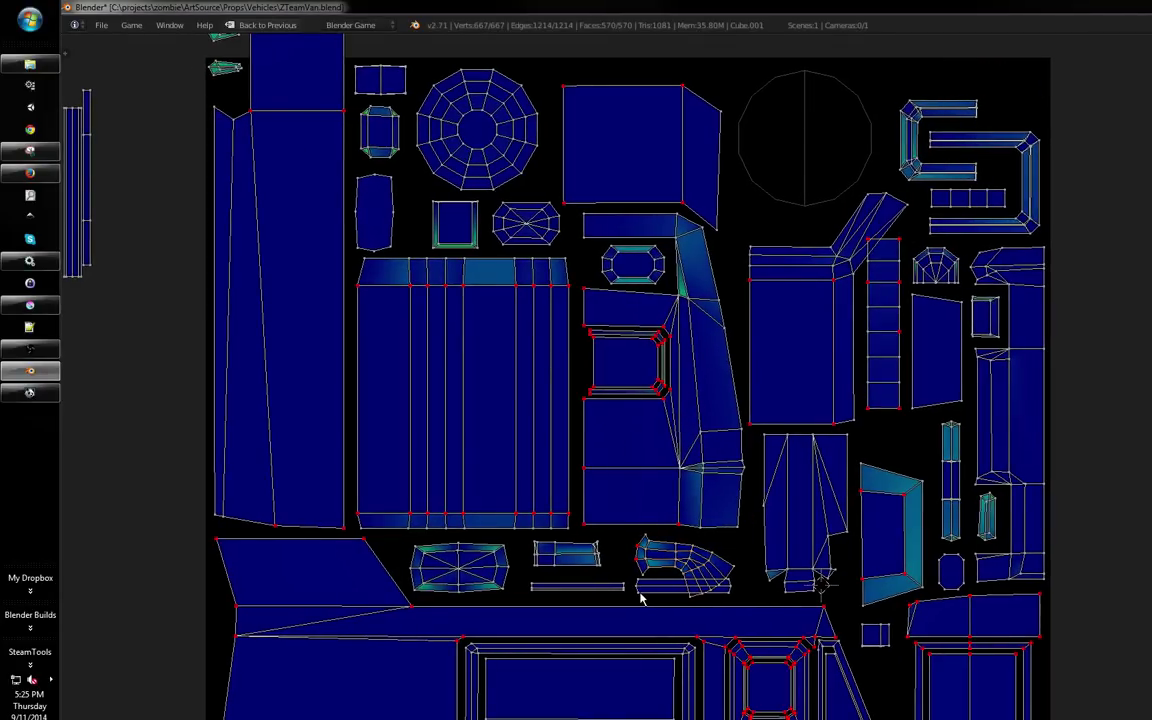
Move the thin strip island beneath the curved island up to the texture's corner above the bracket-shaped islands
key(l)
drag(641, 597, 650, 601)
key(g)
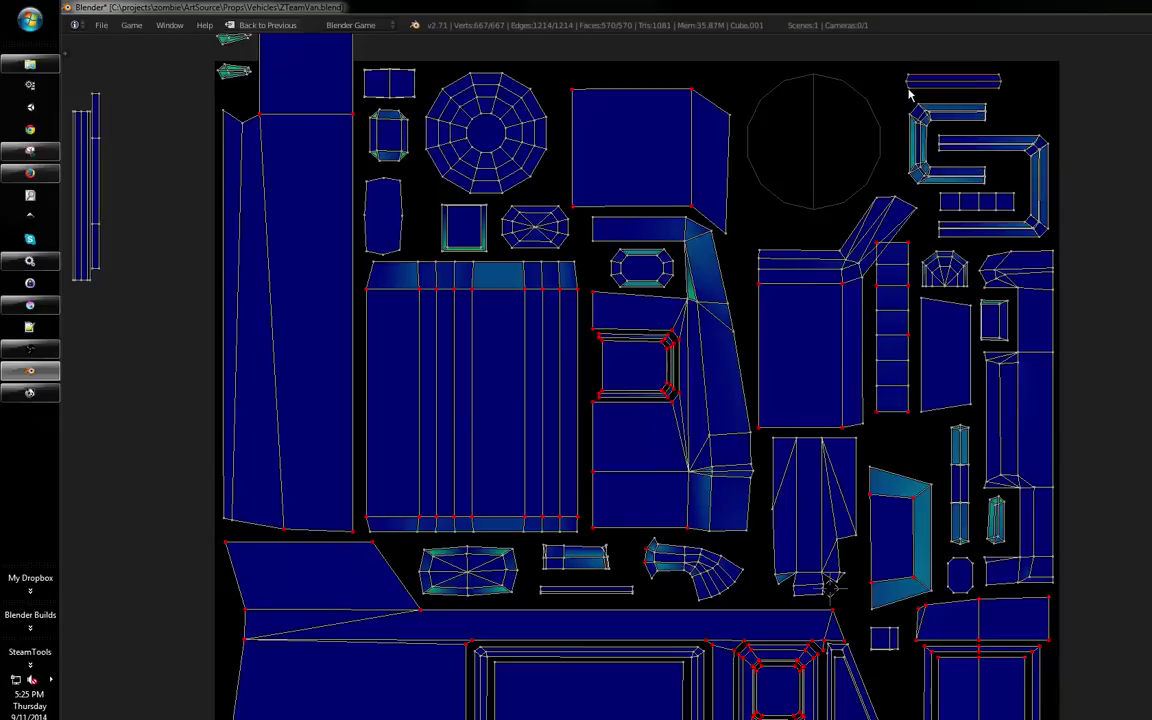
drag(869, 150, 902, 176)
key(a)
Bring the wider strip island from outside the texture in among the other islands and rotate it to horizontal
drag(702, 248, 666, 249)
scroll(660, 252, down, 1)
drag(493, 291, 593, 333)
key(b)
key(Escape)
drag(442, 249, 575, 262)
drag(575, 262, 450, 368)
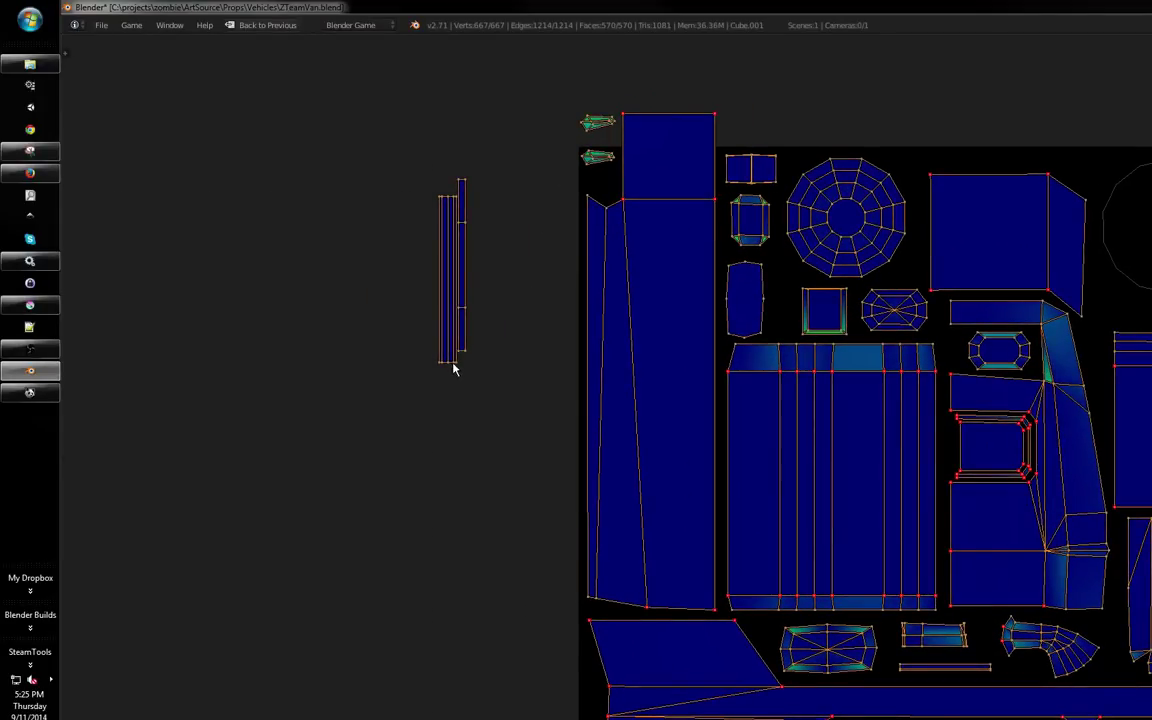
key(g)
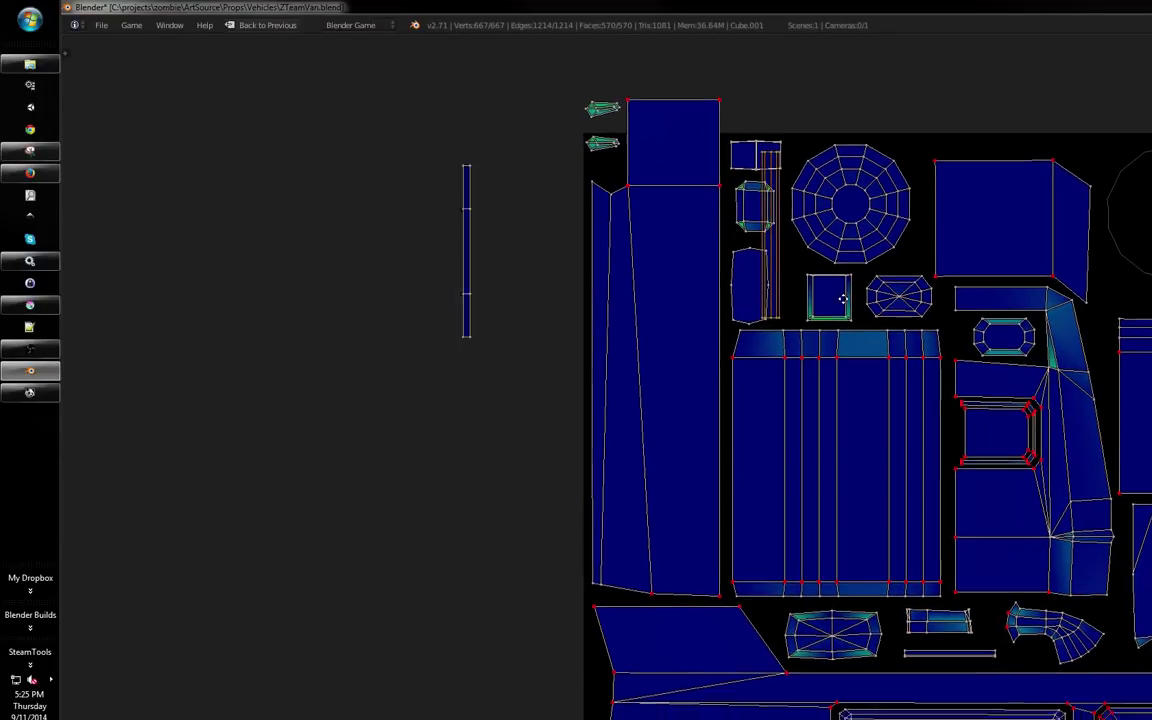
click(843, 299)
drag(843, 299, 639, 331)
key(r)
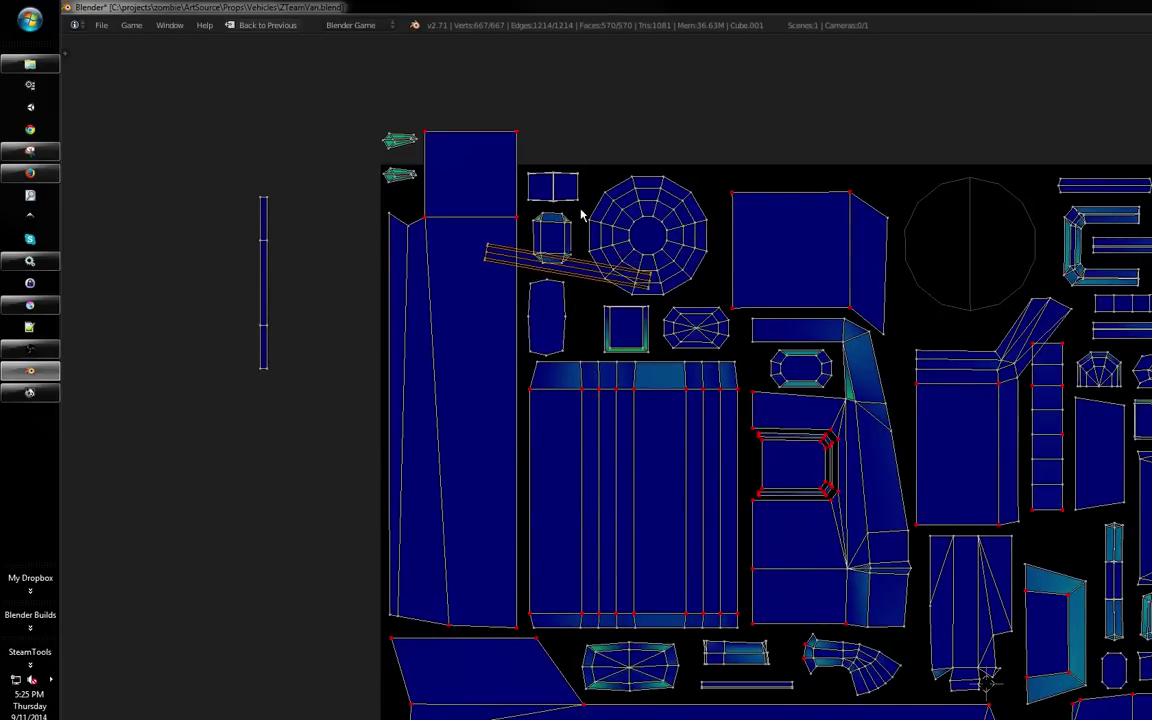
scroll(573, 226, down, 2)
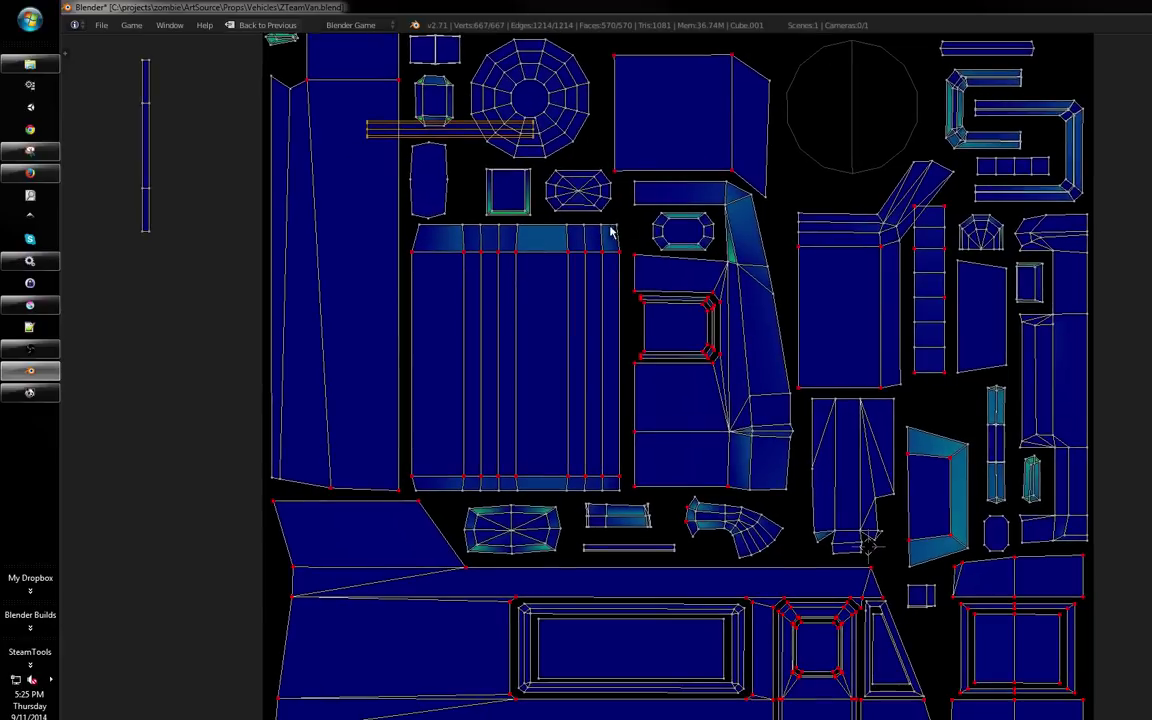
Move the horizontal wide strip into the gap above the van side's island and scale it down by about 10%
key(g)
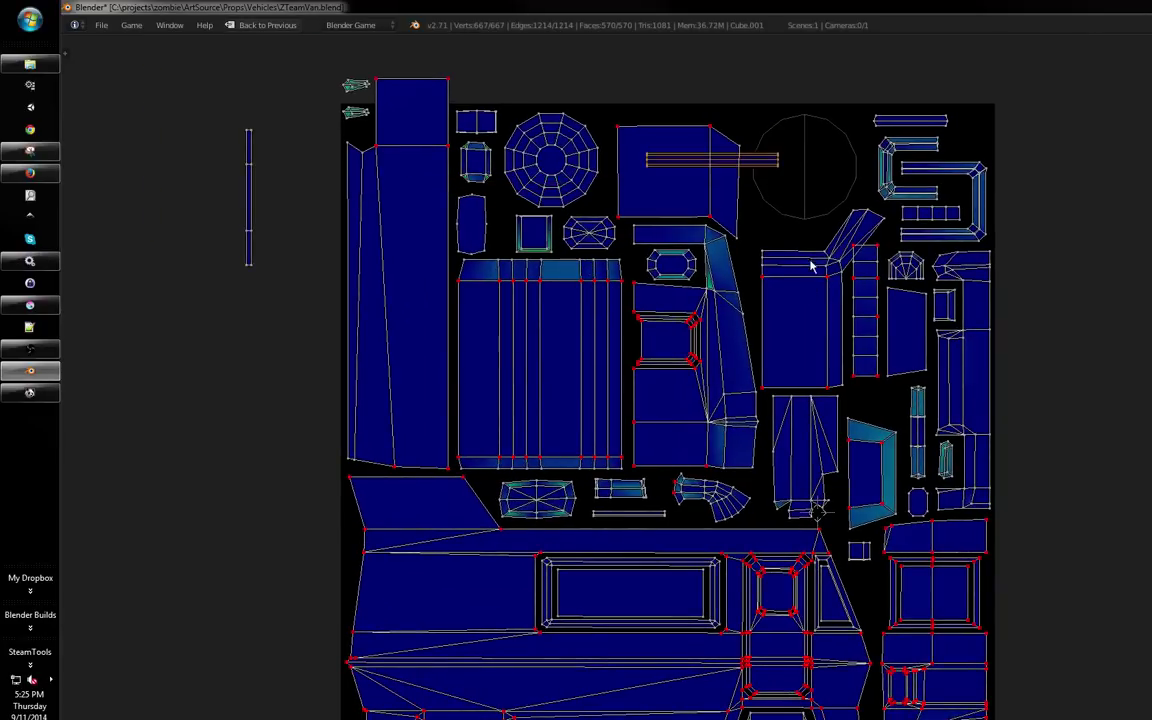
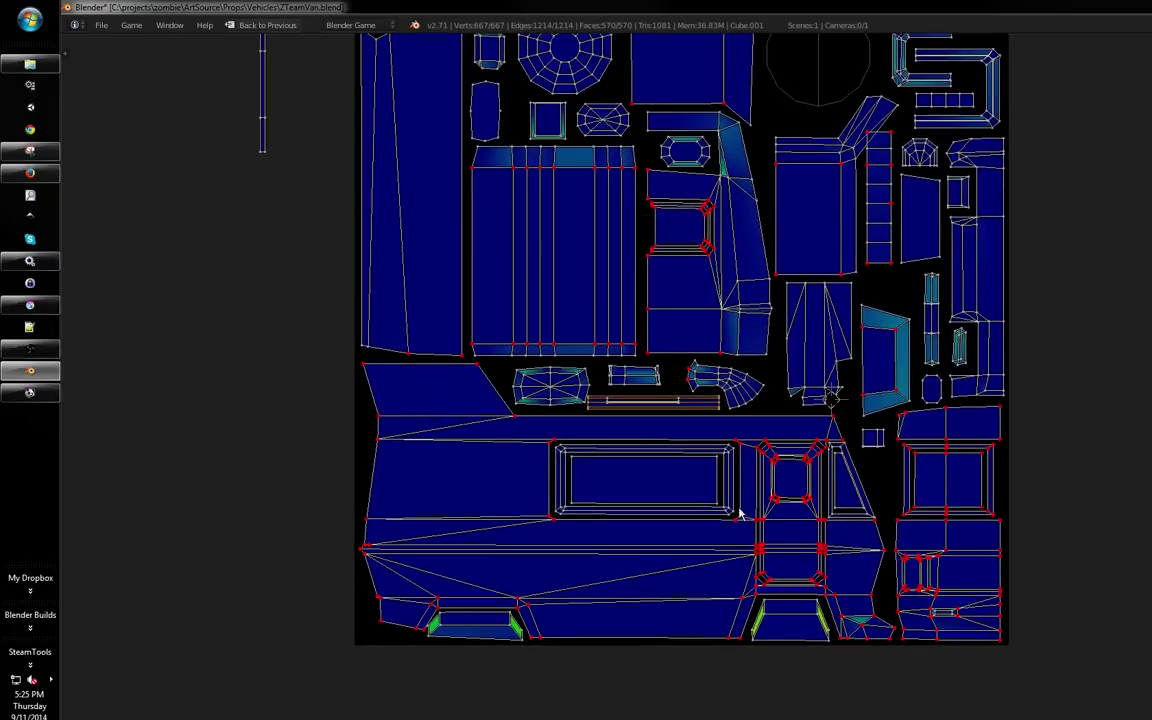
scroll(740, 509, up, 4)
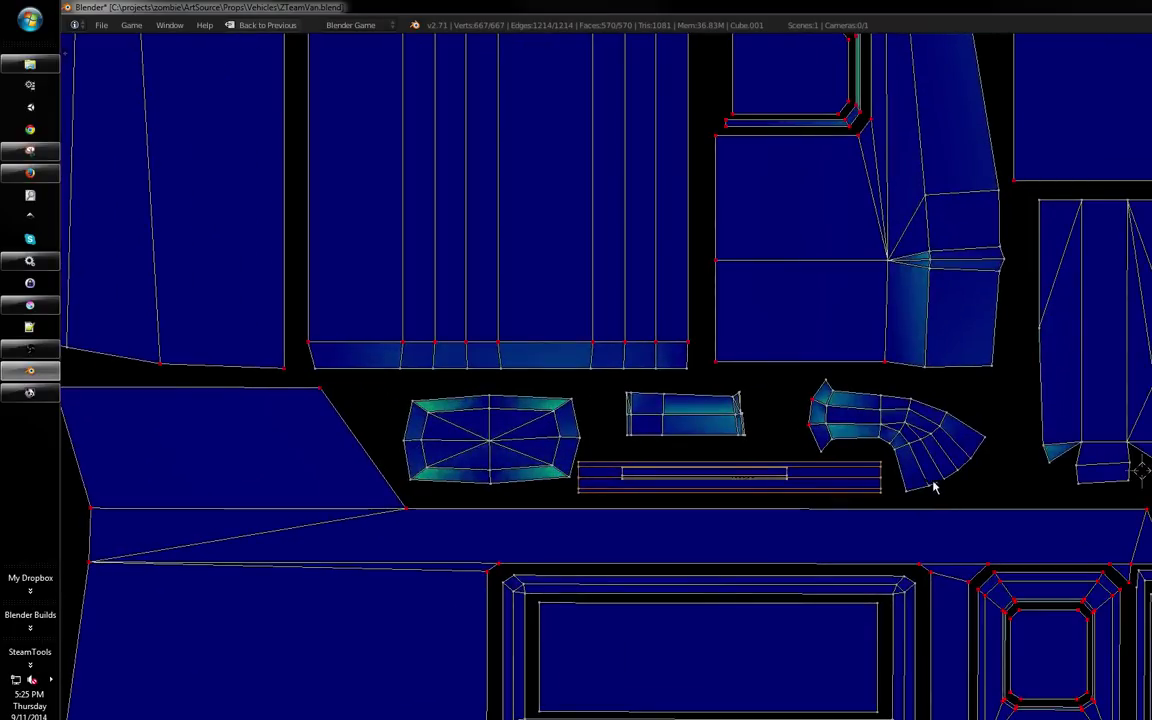
click(917, 490)
key(a)
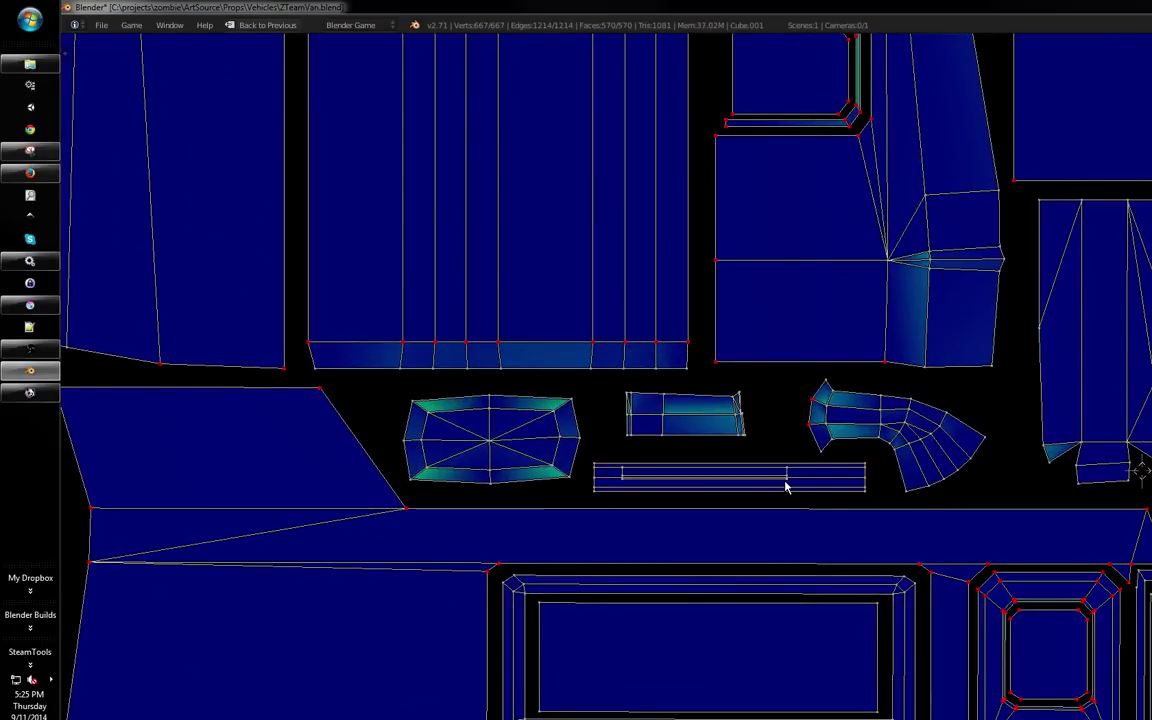
Move the short strip beneath the disc, and place the last outside strip, turned horizontal and shrunk, above the large square island
key(Home)
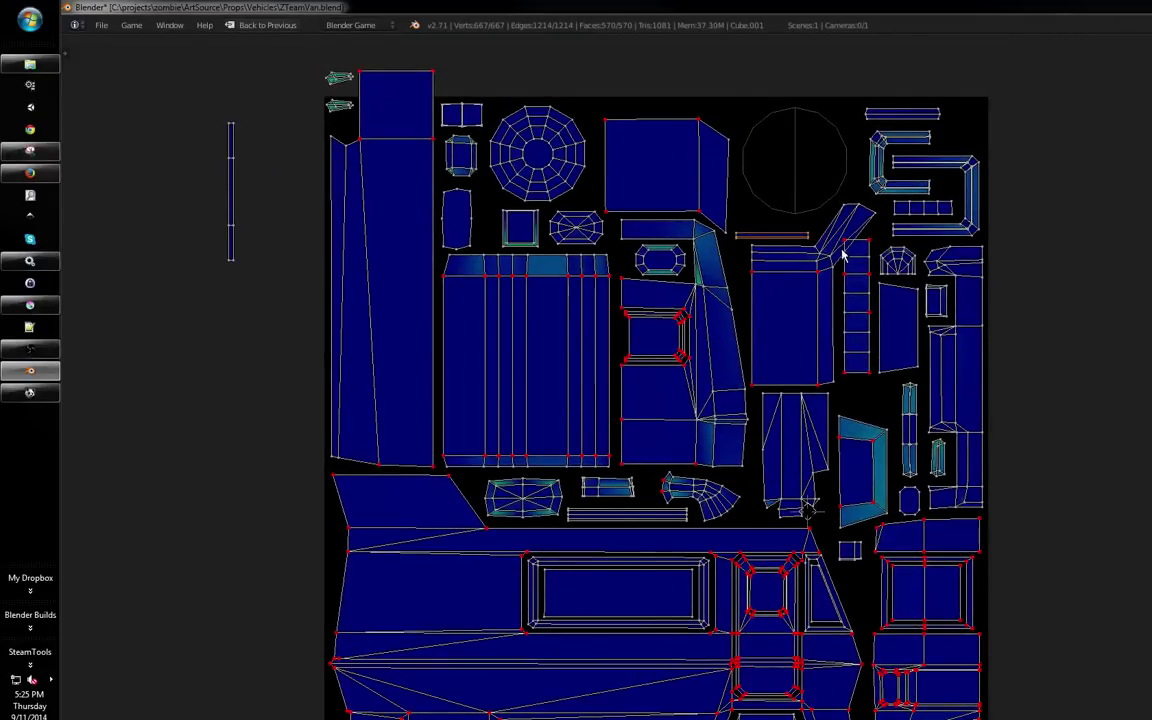
drag(255, 103, 193, 321)
key(s)
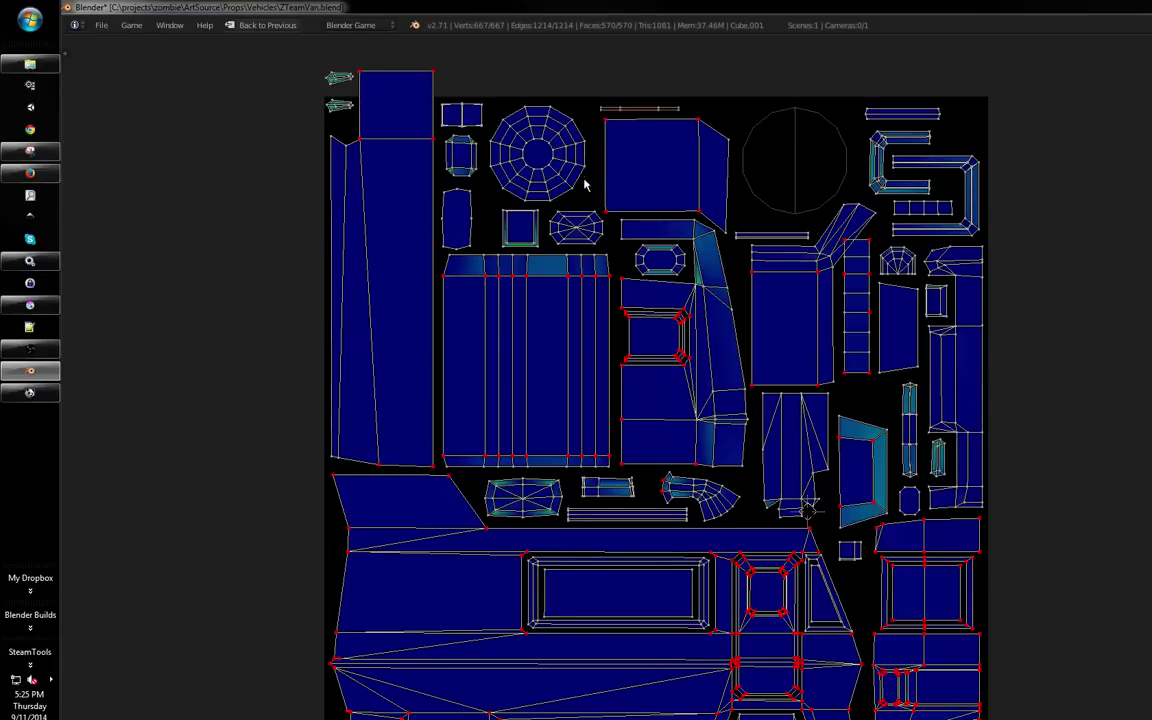
scroll(575, 185, up, 1)
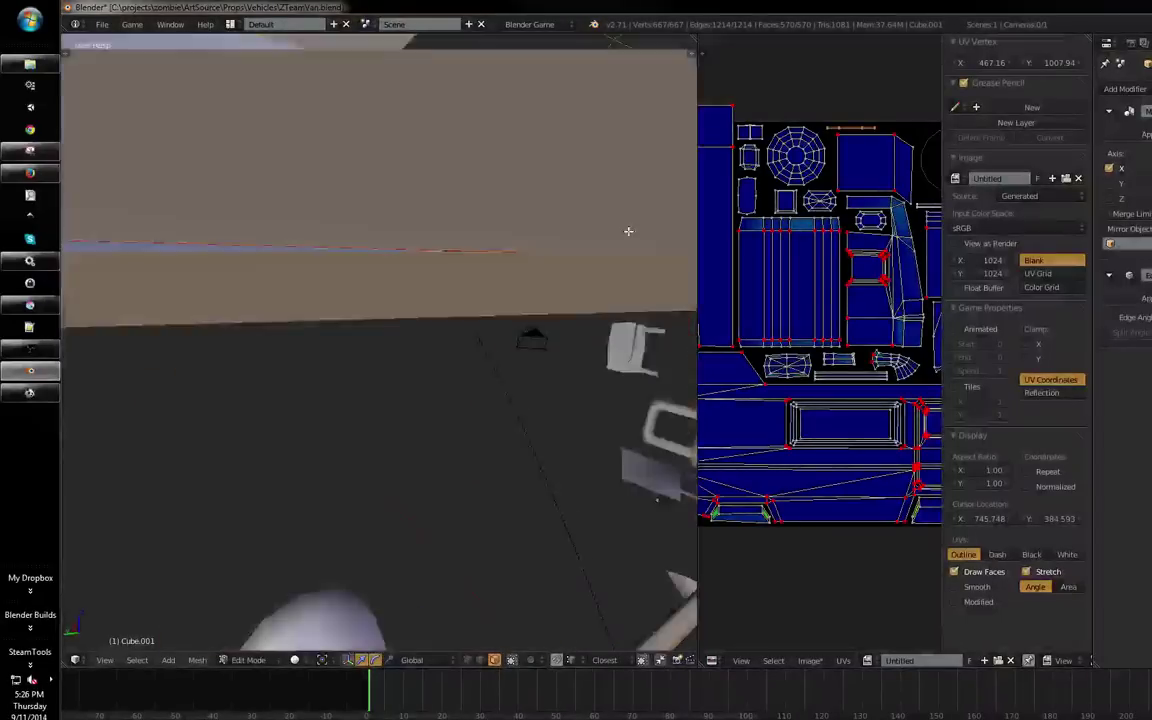
Pick the small face on the van model and move its UV island into the gap beside the triangular window's island
drag(628, 231, 446, 310)
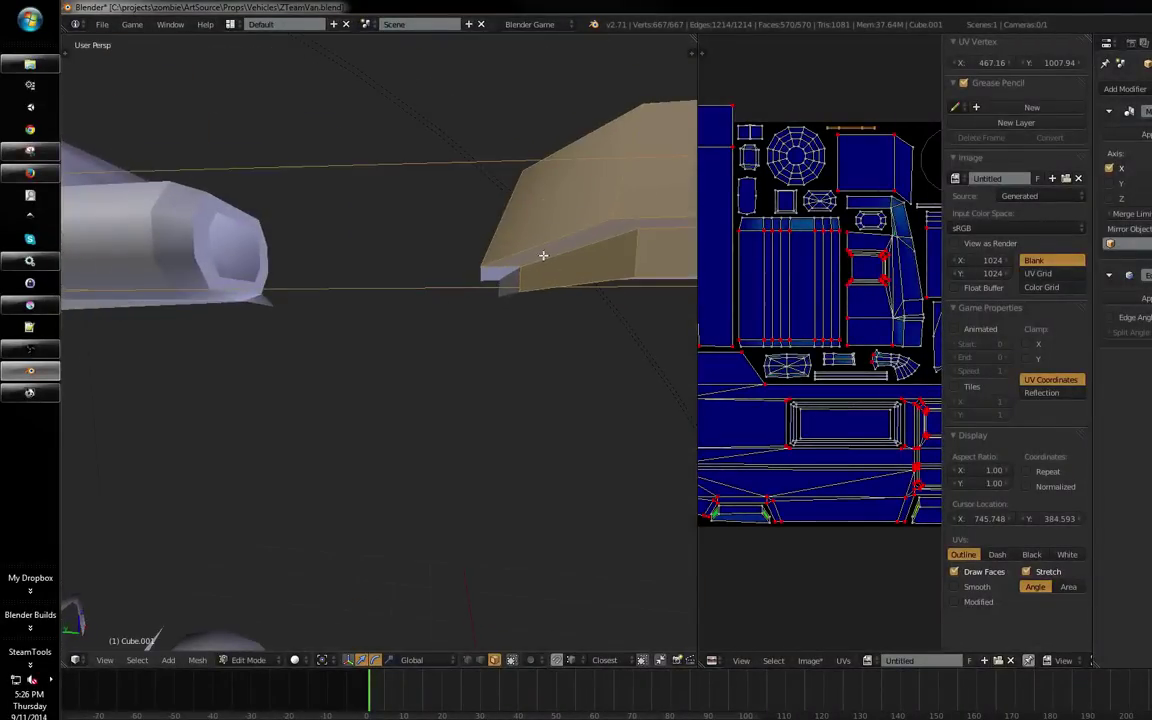
right_click(584, 247)
drag(566, 249, 503, 271)
key(ctrl+space)
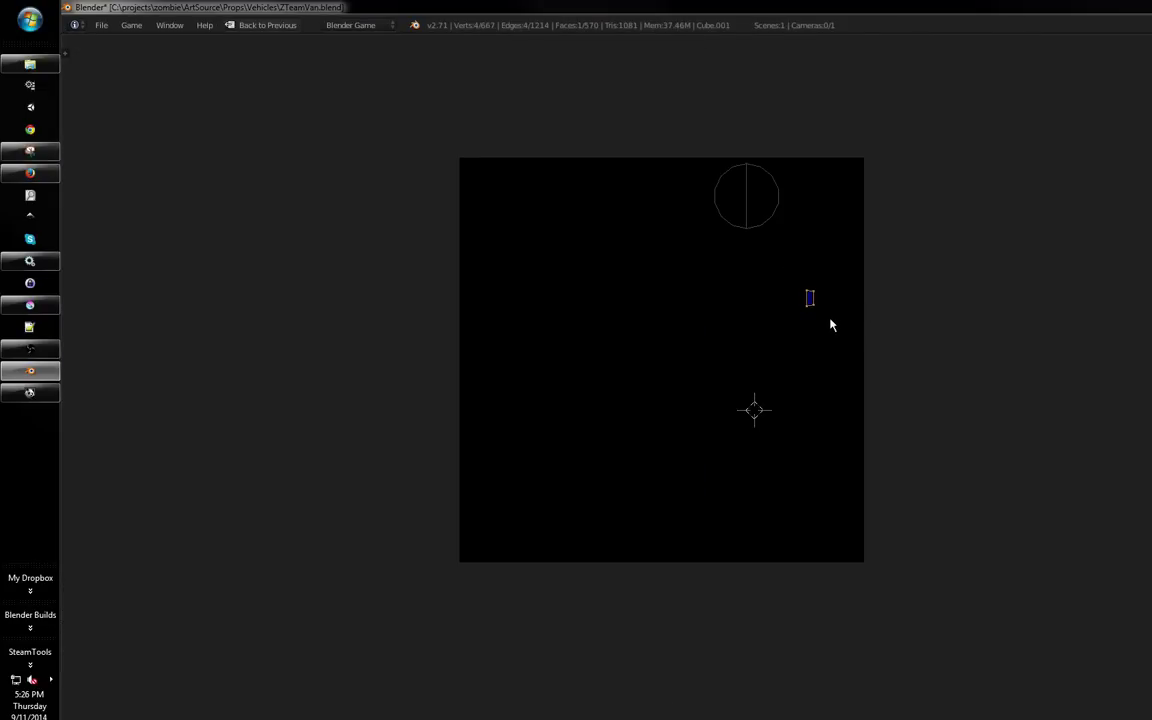
key(g)
key(a)
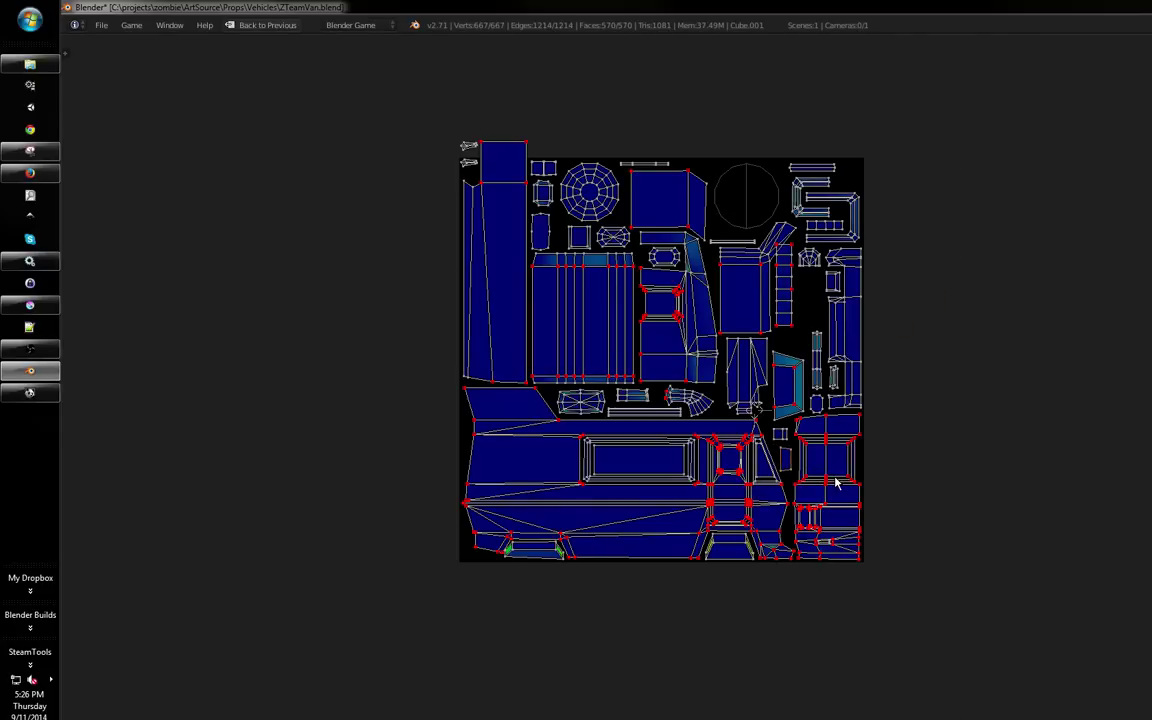
scroll(733, 442, up, 3)
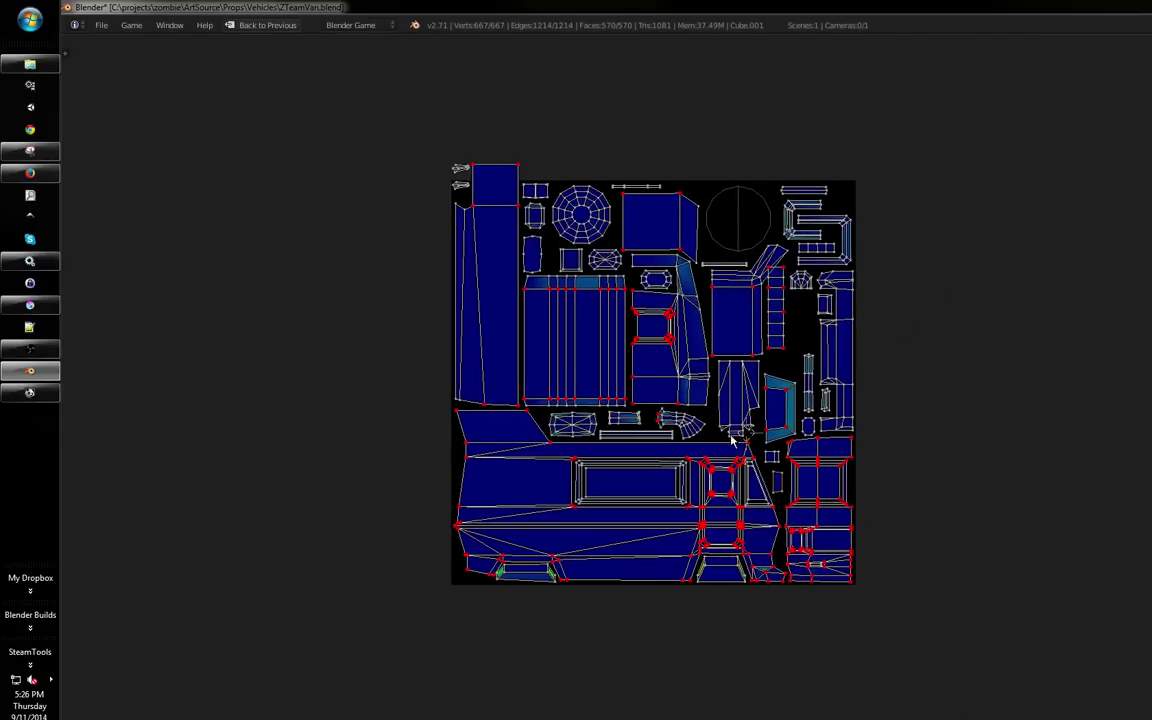
drag(698, 335, 697, 324)
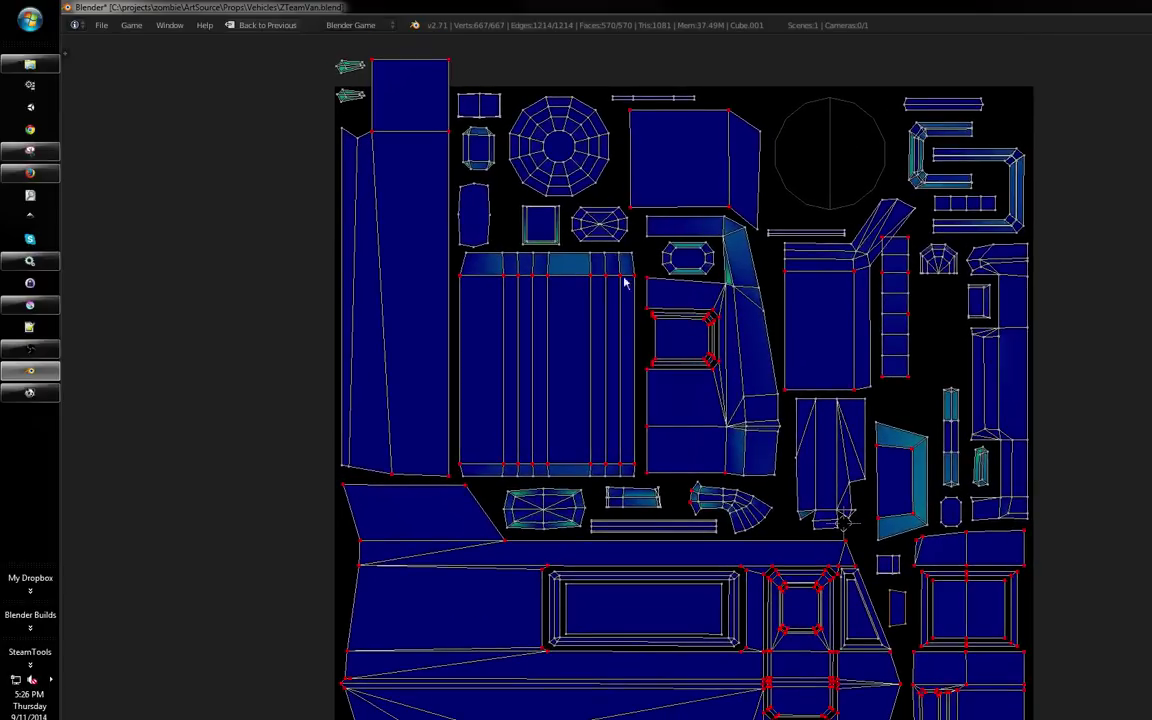
mouse_move(597, 270)
mouse_down()
mouse_move(605, 262)
mouse_move(571, 273)
mouse_move(593, 268)
mouse_up()
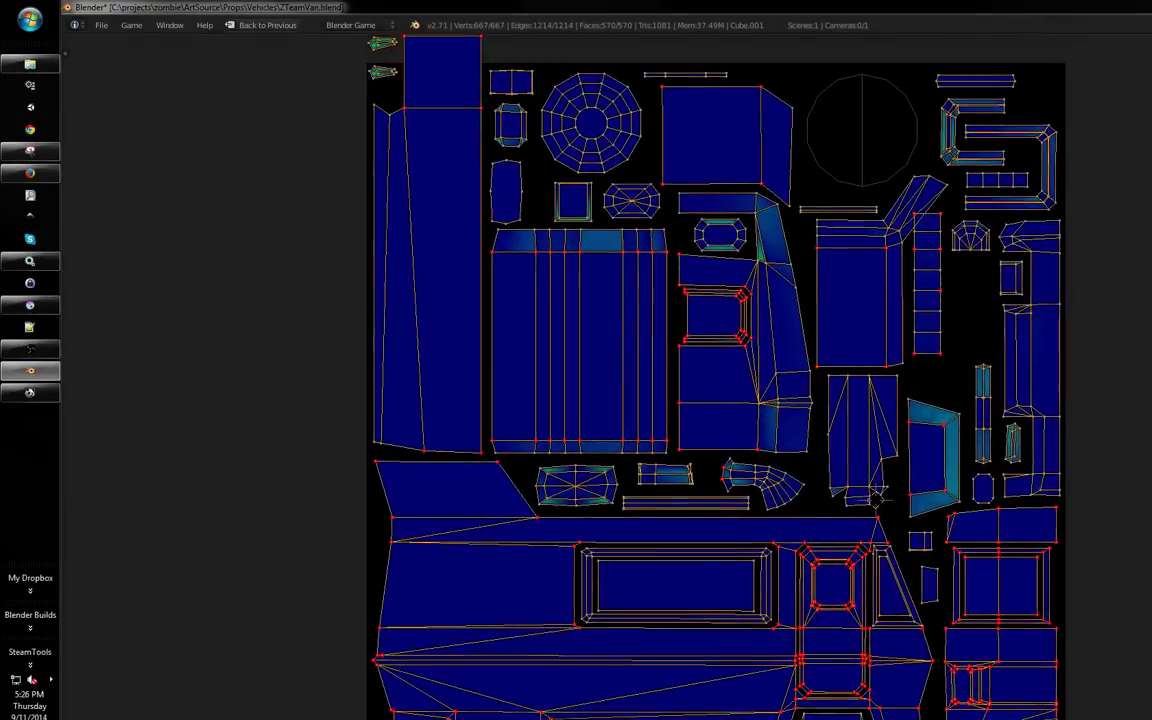
Move the tall island outside the texture and shift the disc, ribbed panel and small neighbouring islands over to the texture's left edge
mouse_move(494, 291)
mouse_down()
mouse_move(535, 357)
mouse_move(564, 376)
mouse_up()
drag(467, 204, 263, 297)
key(b)
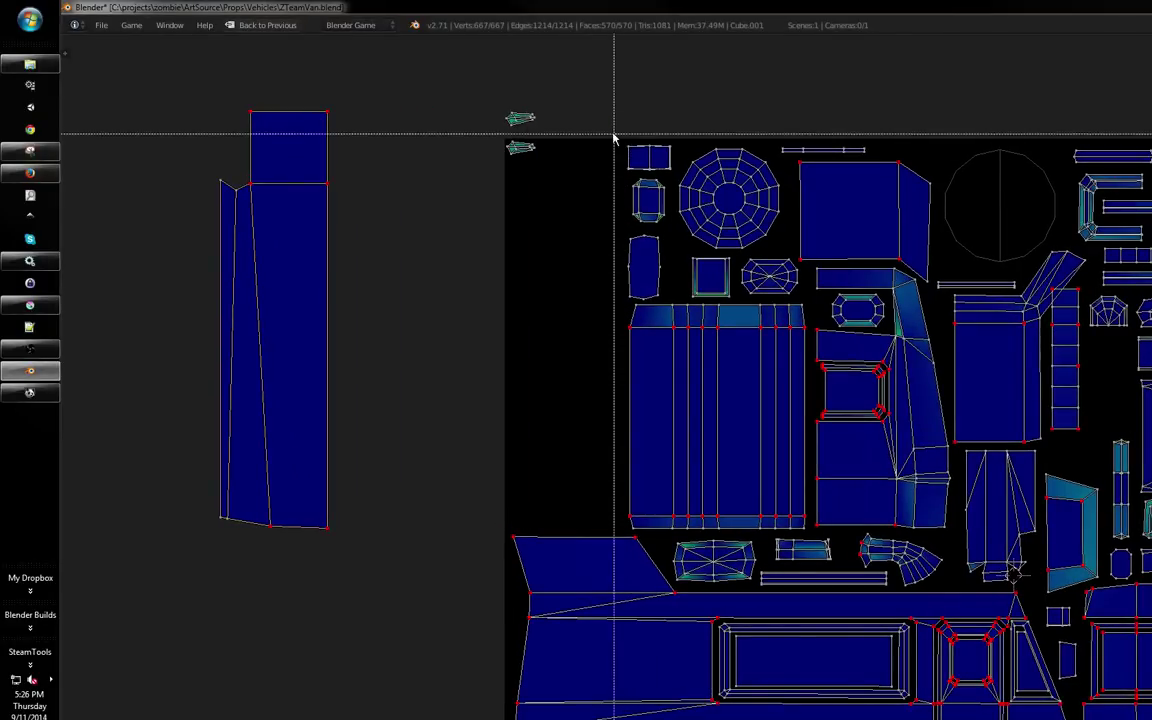
drag(612, 125, 733, 328)
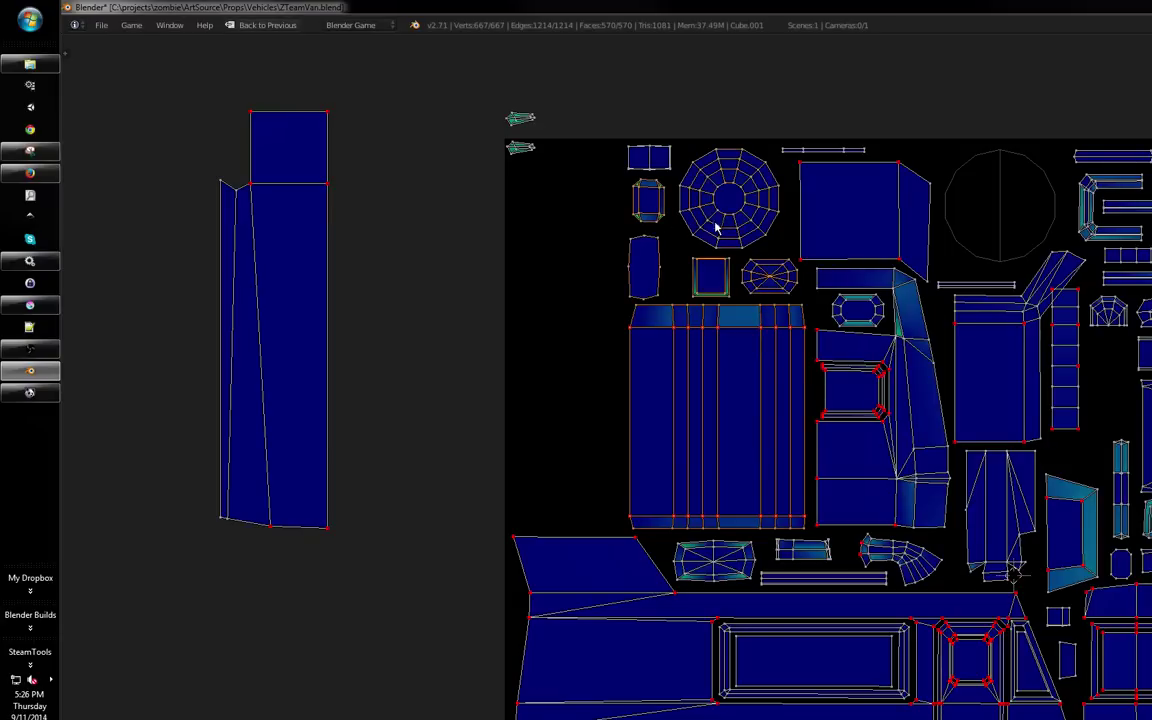
drag(700, 236, 751, 239)
key(g)
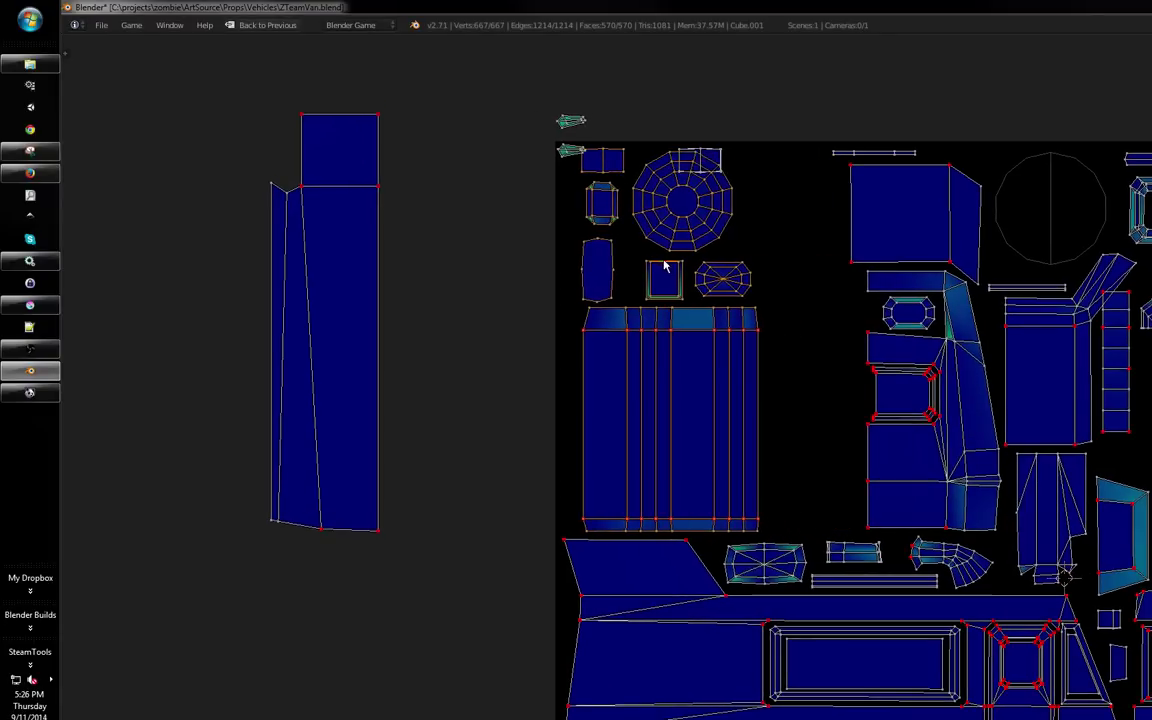
right_click(695, 271)
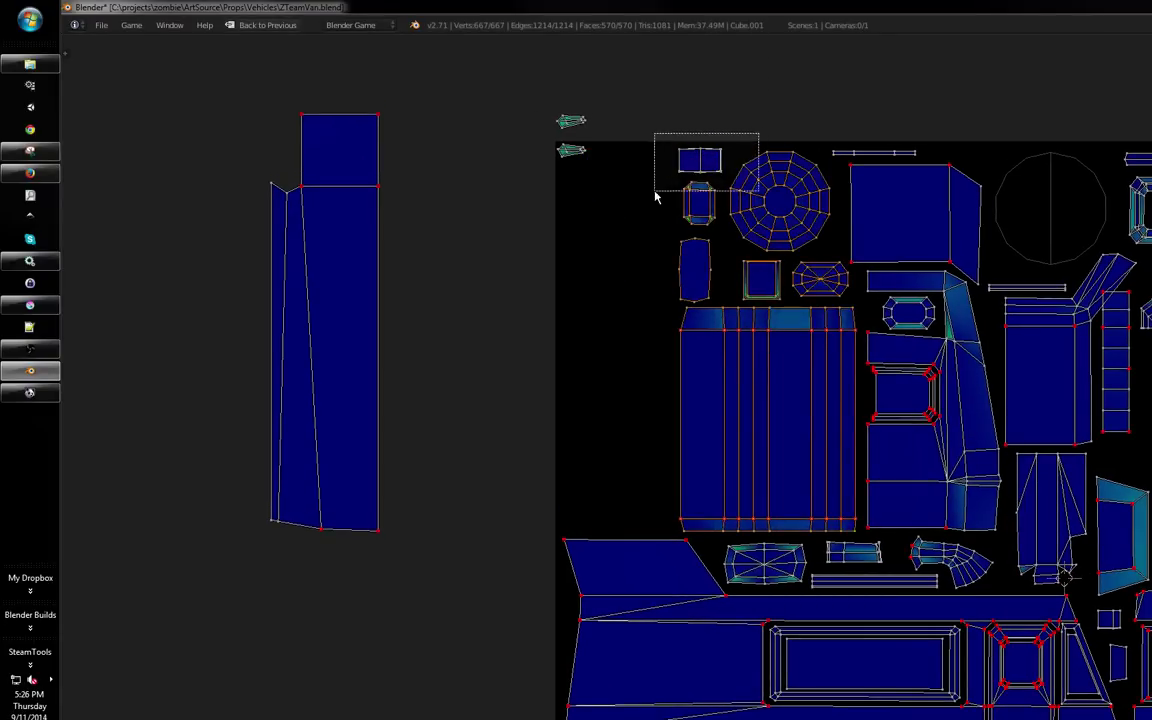
key(g)
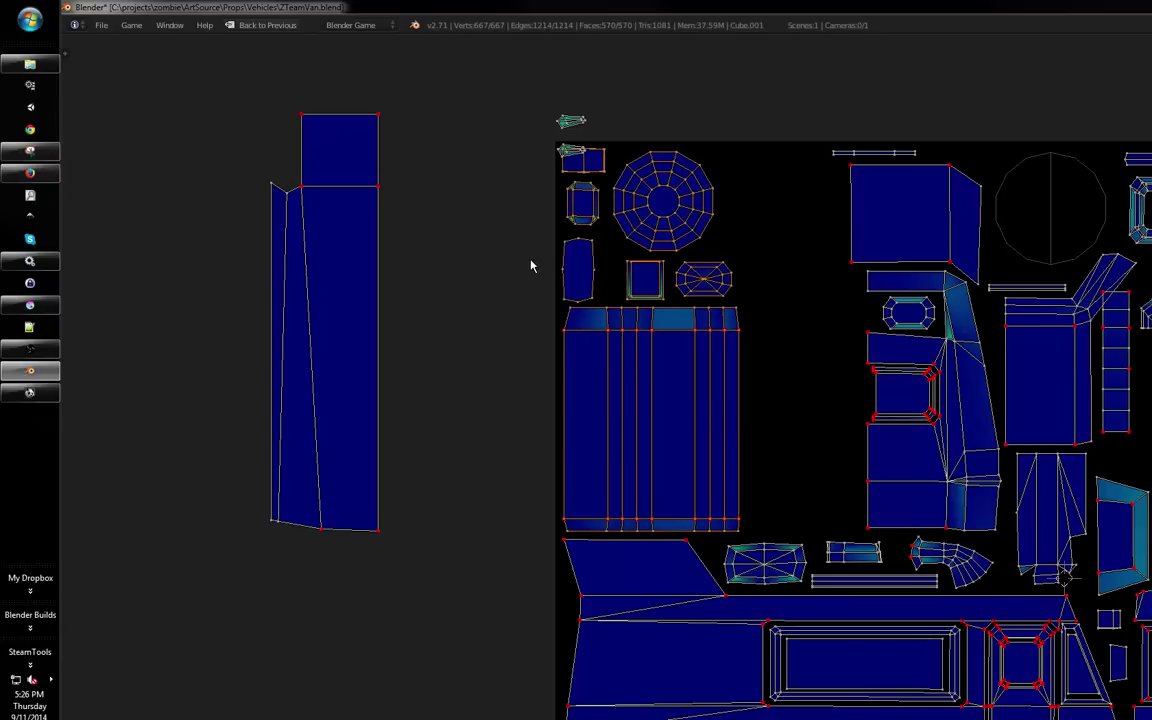
drag(570, 138, 649, 202)
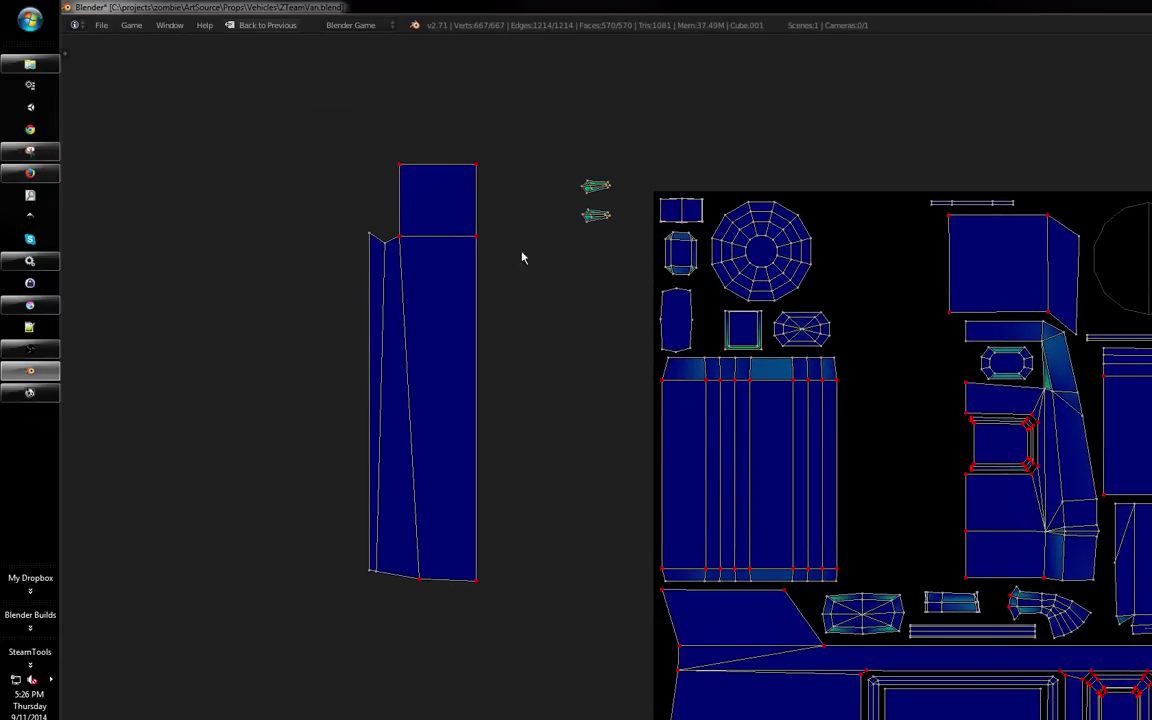
Place the tall island in the gap beside the ribbed panel's island and shrink the large square island next to it slightly
key(b)
drag(522, 123, 288, 634)
drag(501, 481, 347, 430)
key(g)
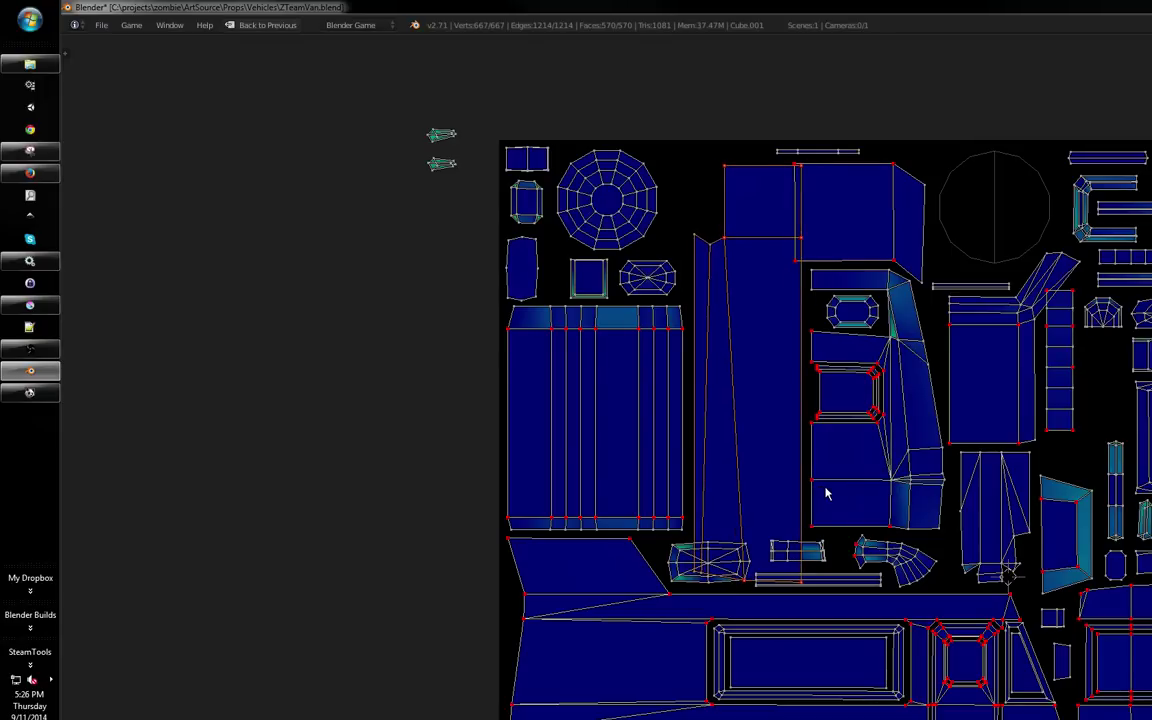
click(827, 489)
key(a)
drag(804, 398, 670, 438)
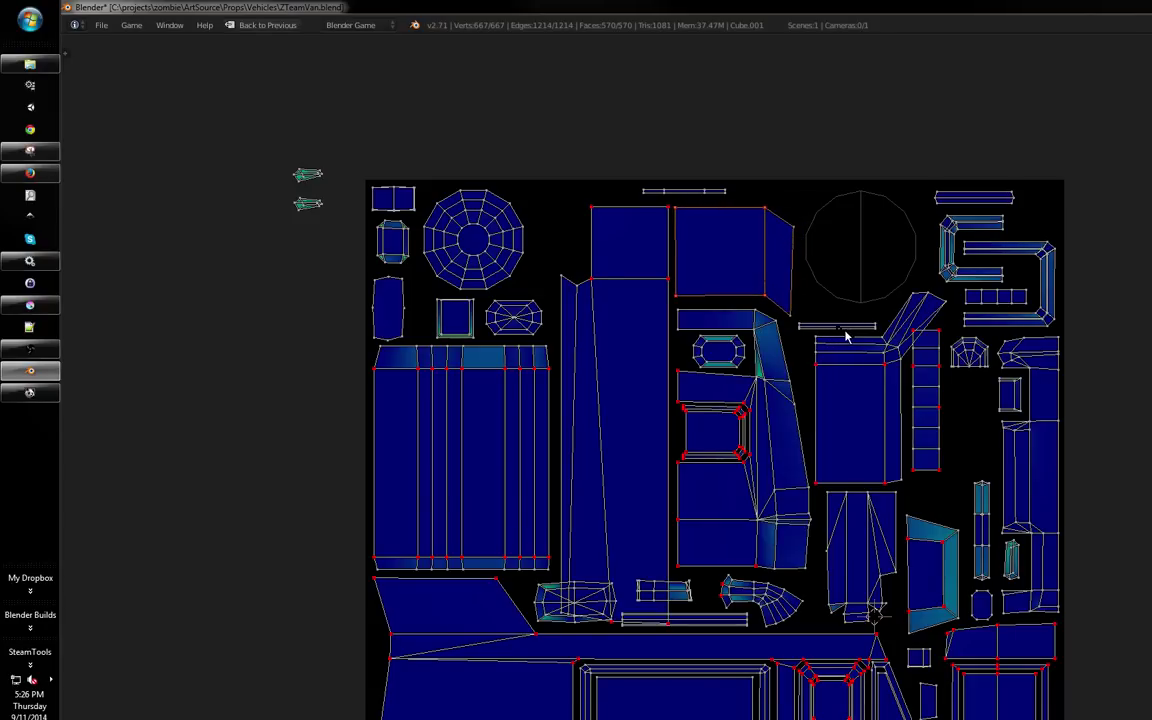
Stretch the tall island's upper edge up to the texture border and lengthen the thin strip above the square island
drag(773, 312, 791, 297)
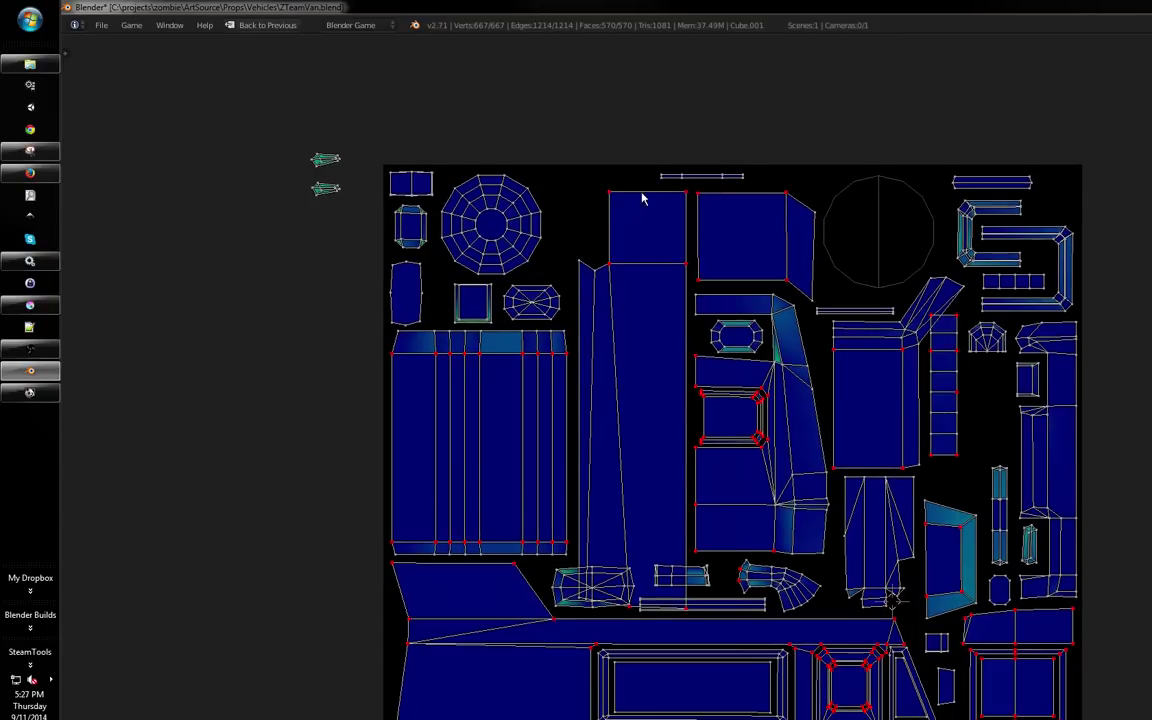
key(b)
drag(607, 191, 651, 199)
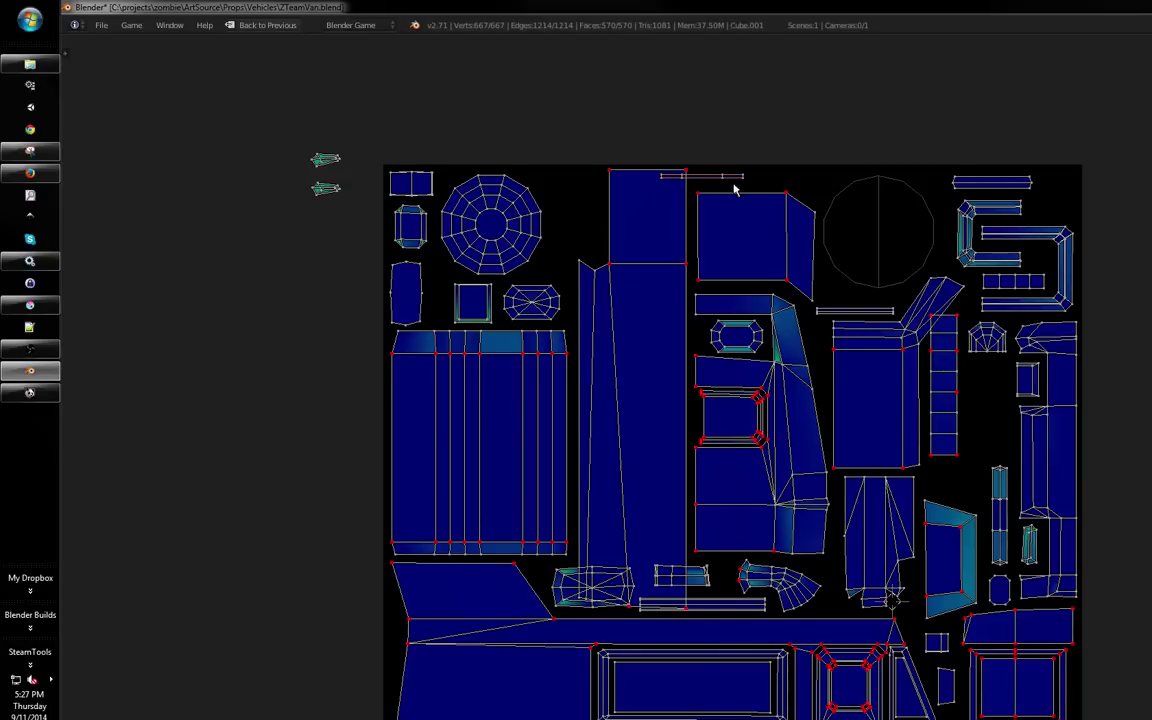
drag(735, 188, 768, 196)
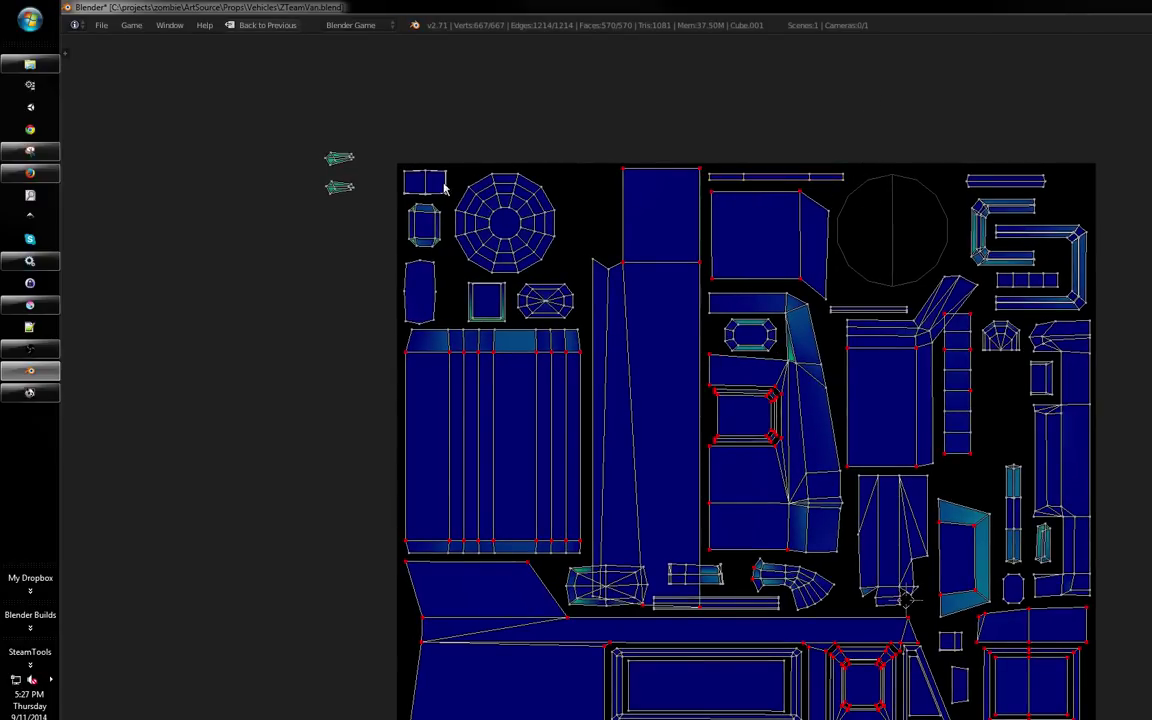
Try to place the two tiny outside islands in the gap between the disc and the tall island
key(b)
drag(391, 129, 279, 228)
key(g)
click(564, 282)
drag(619, 401, 631, 357)
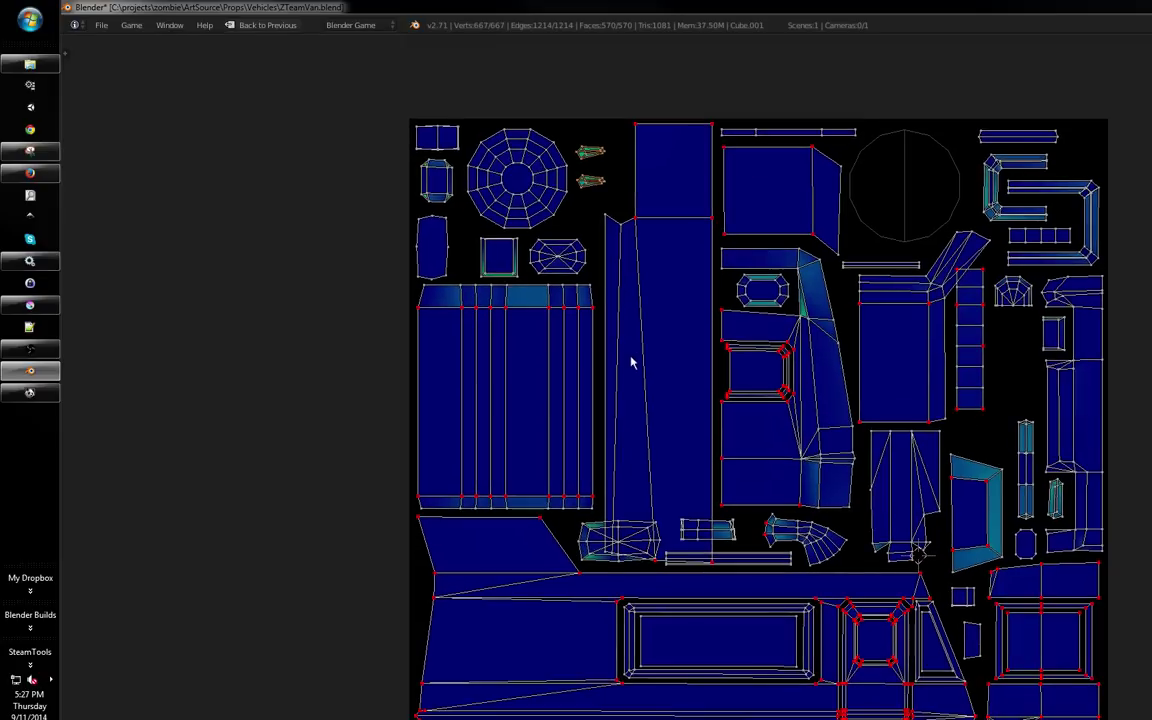
key(ctrl+z)
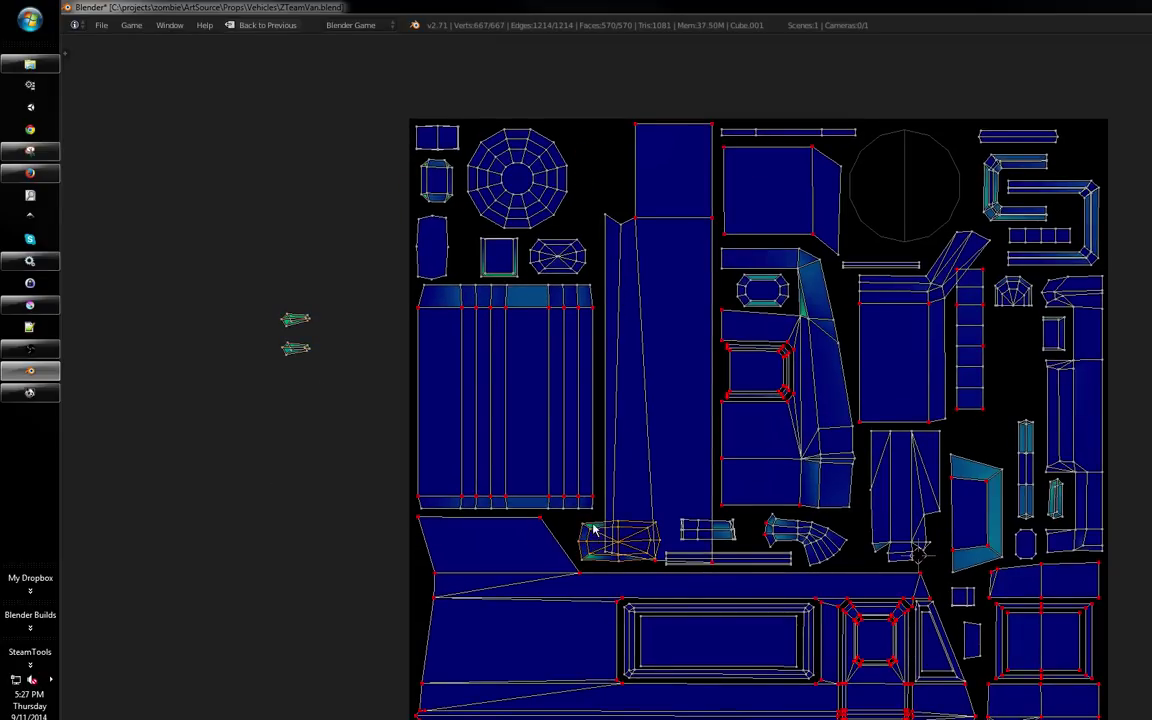
Rotate the faceted oblong island below the tall one to vertical and move it between the disc and the tall island
drag(593, 530, 631, 526)
key(r)
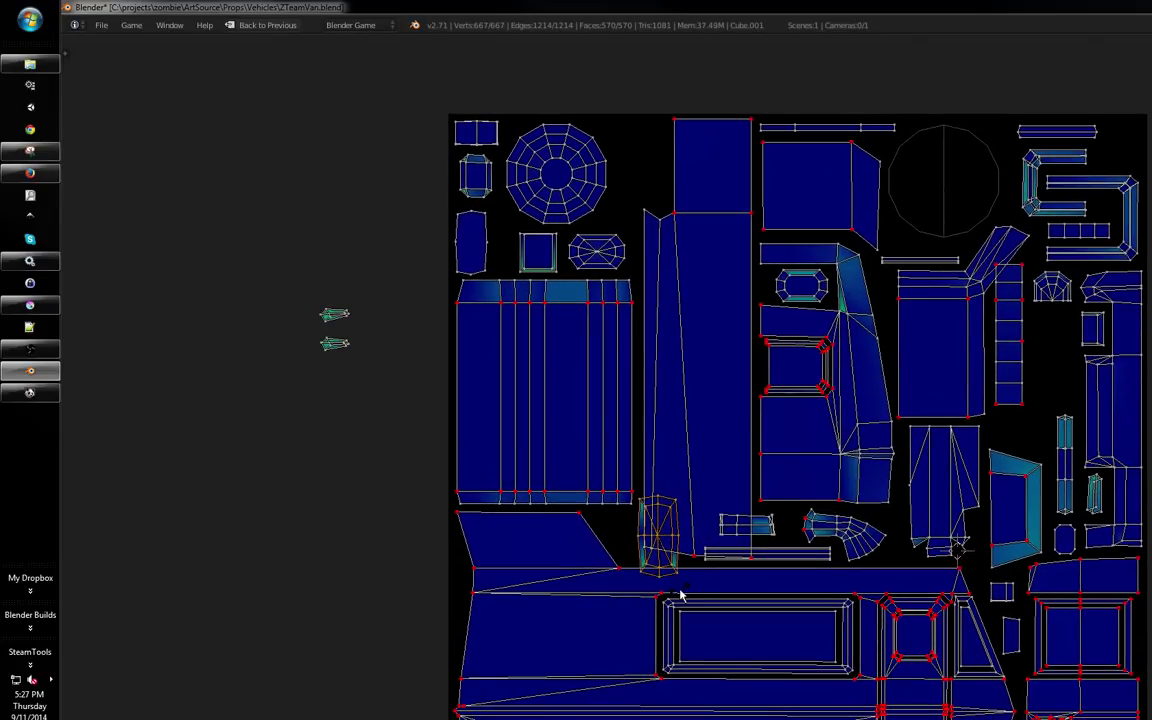
key(g)
click(658, 212)
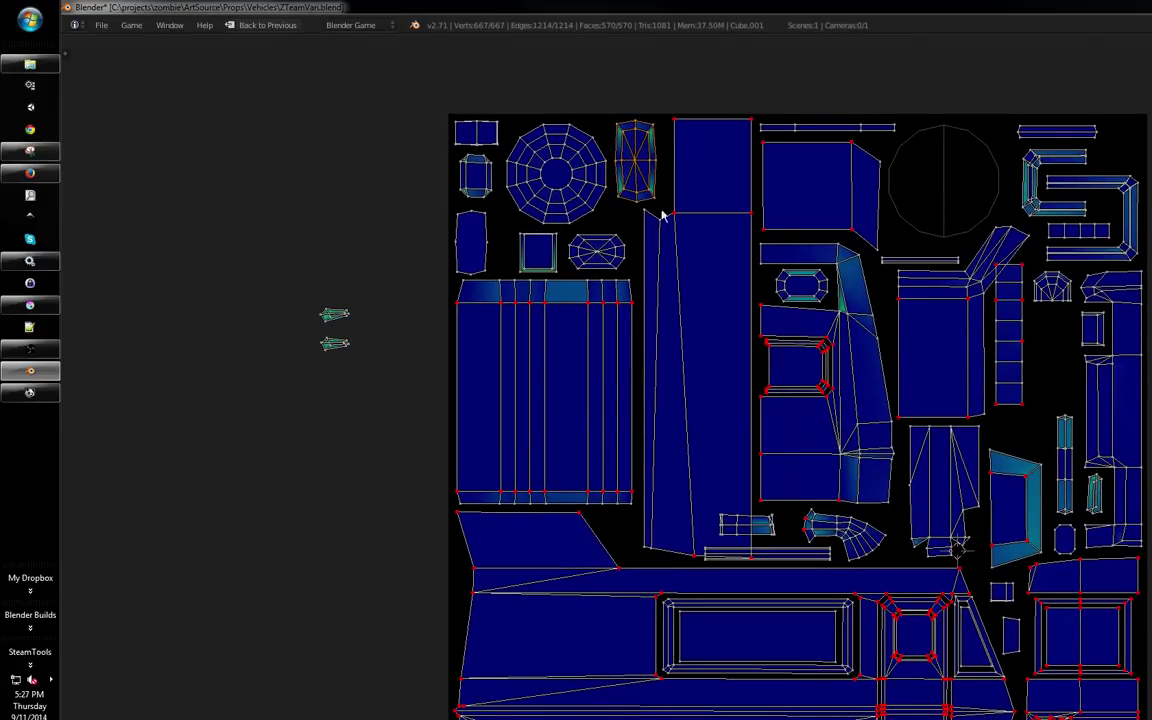
Separate the two stacked short strip islands, placing one above the teal frame island and the other upright beside the curved island
drag(741, 368, 737, 348)
drag(762, 508, 770, 477)
key(r)
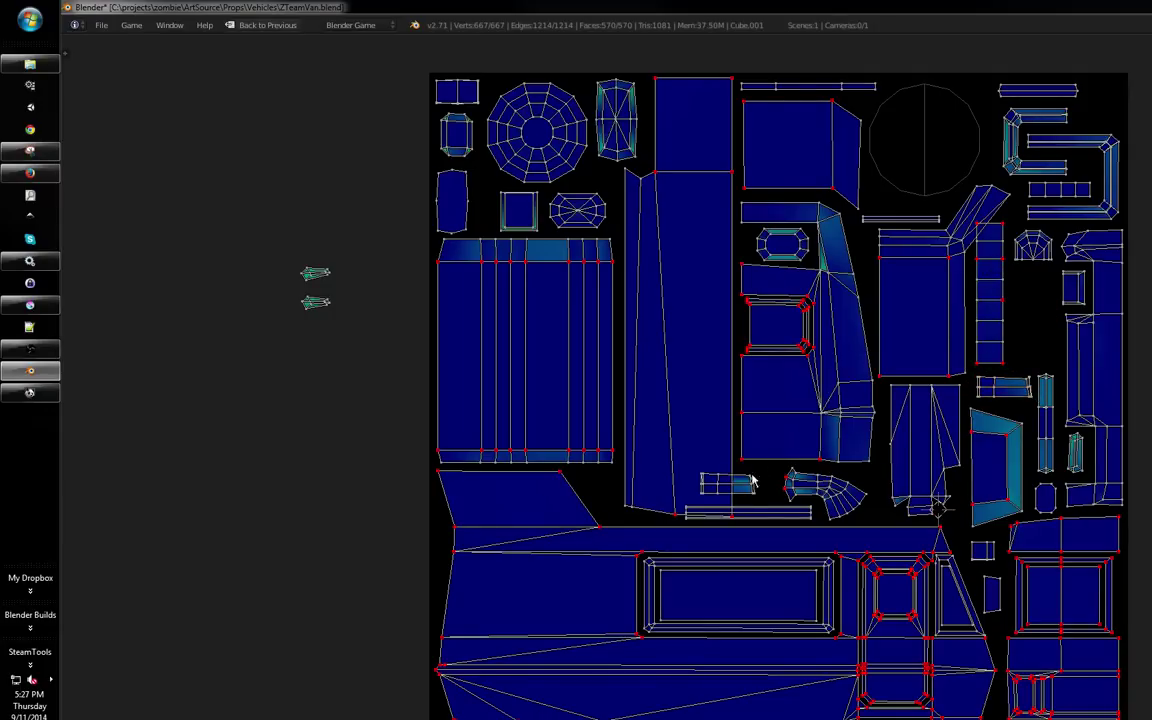
key(ctrl+l)
drag(755, 499, 747, 477)
key(g)
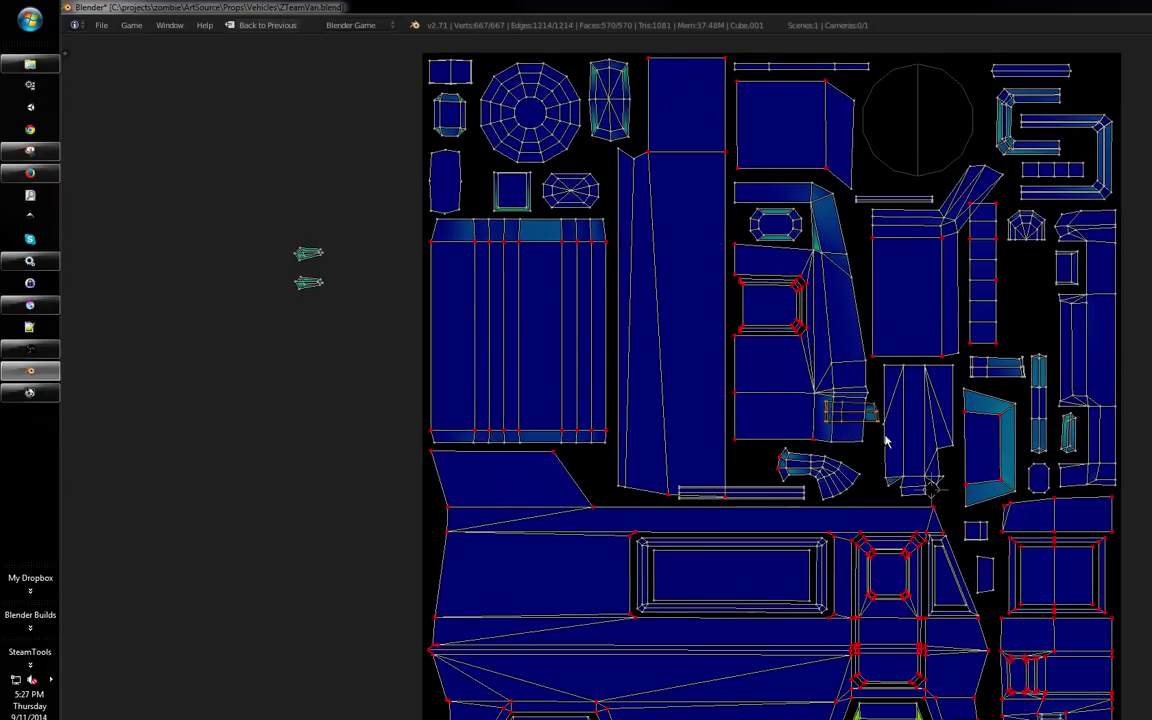
key(r)
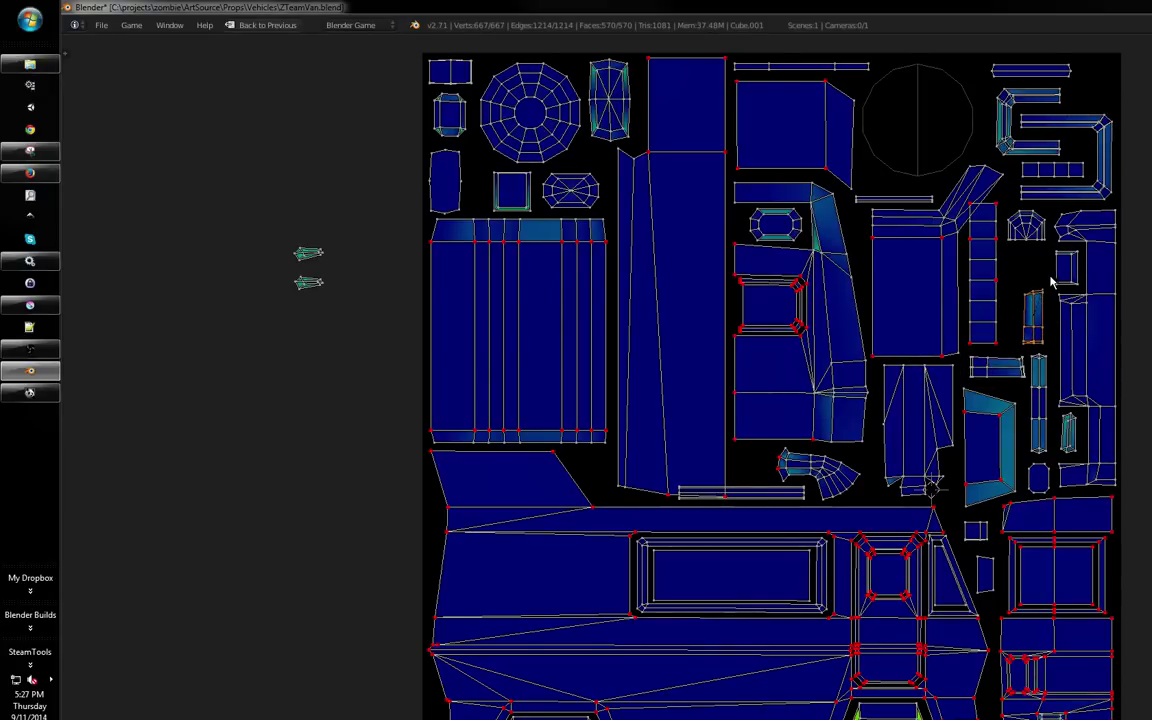
key(g)
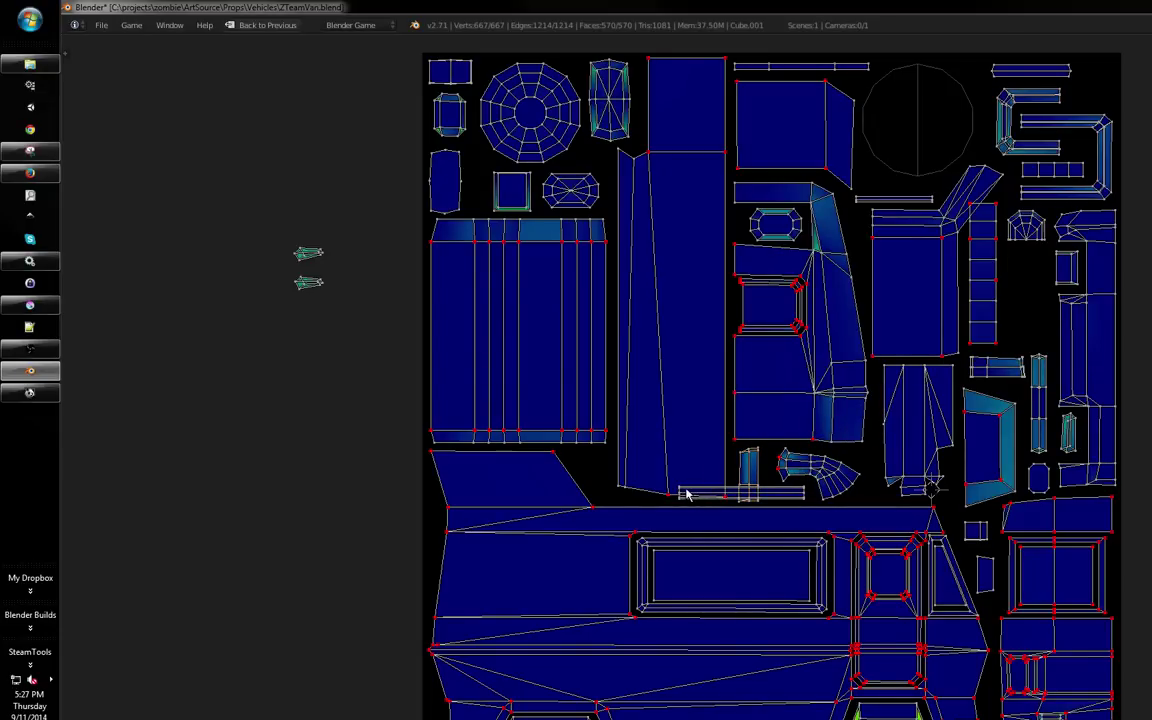
Place the long thin strip upright beside the column of squares and move the fan-shaped island to the texture's upper-right corner
key(r)
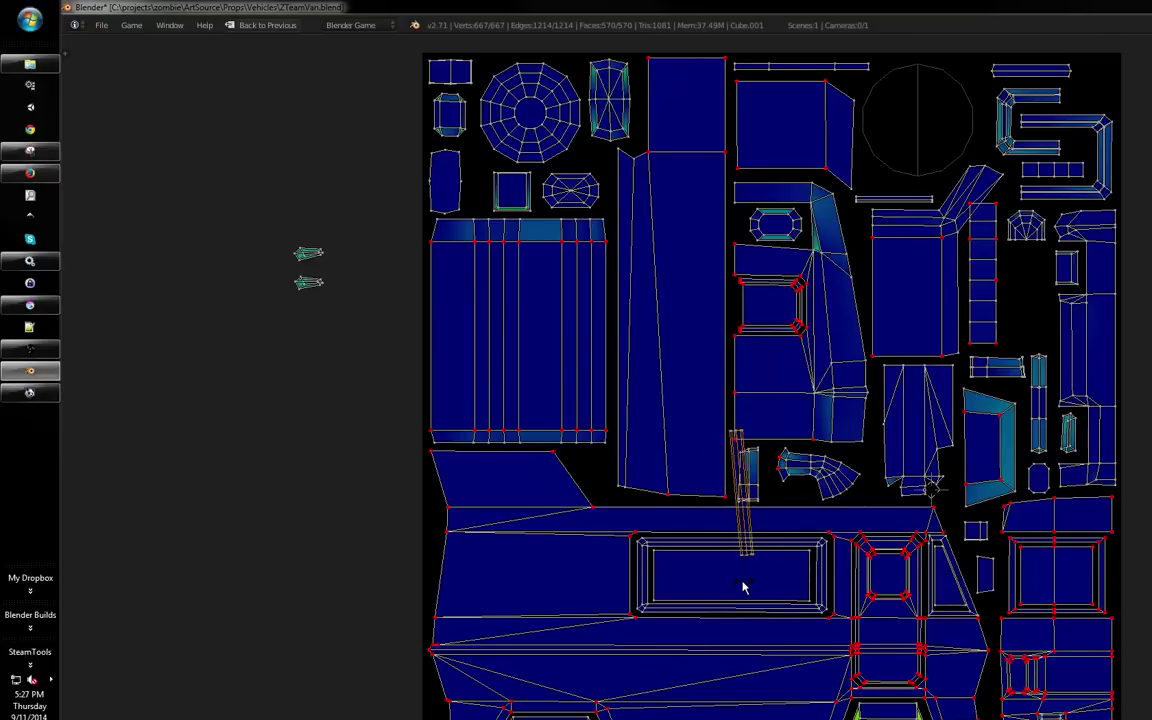
key(g)
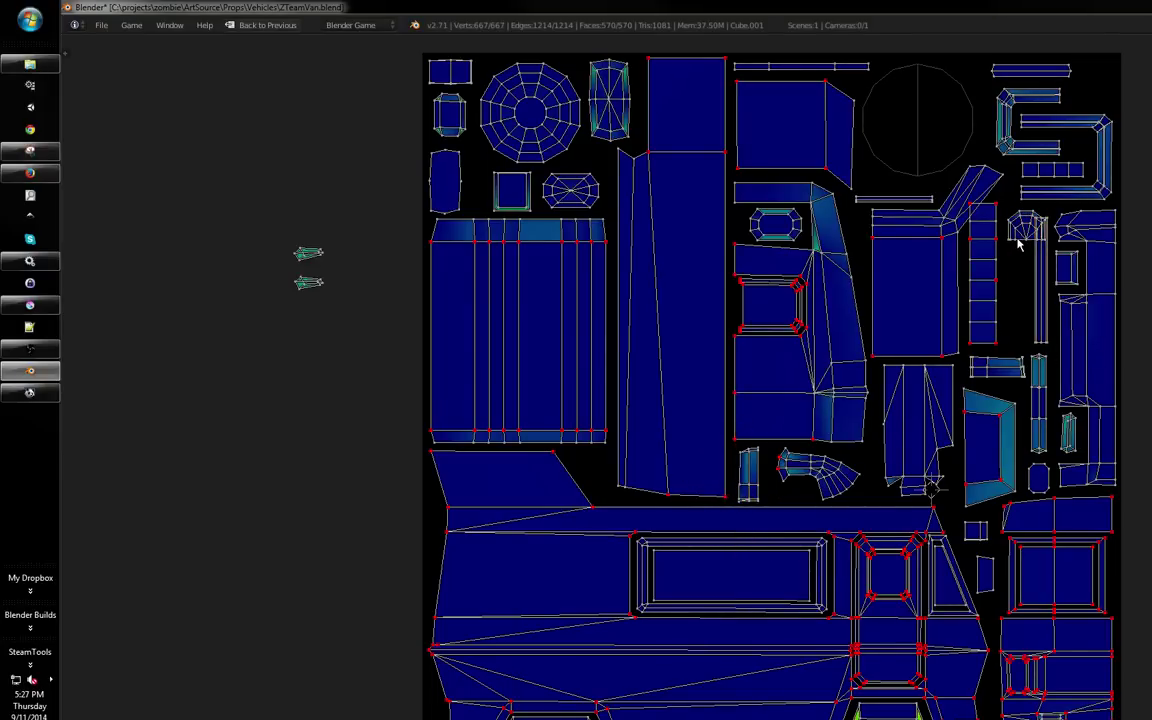
click(1002, 265)
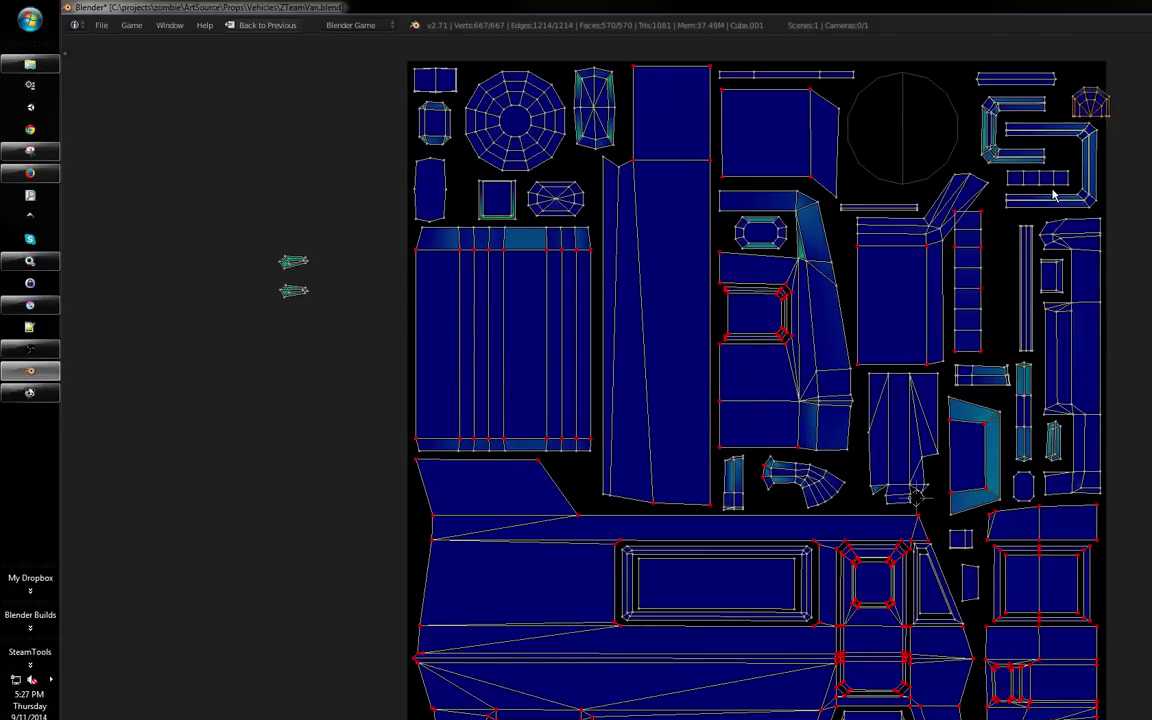
drag(928, 324, 922, 299)
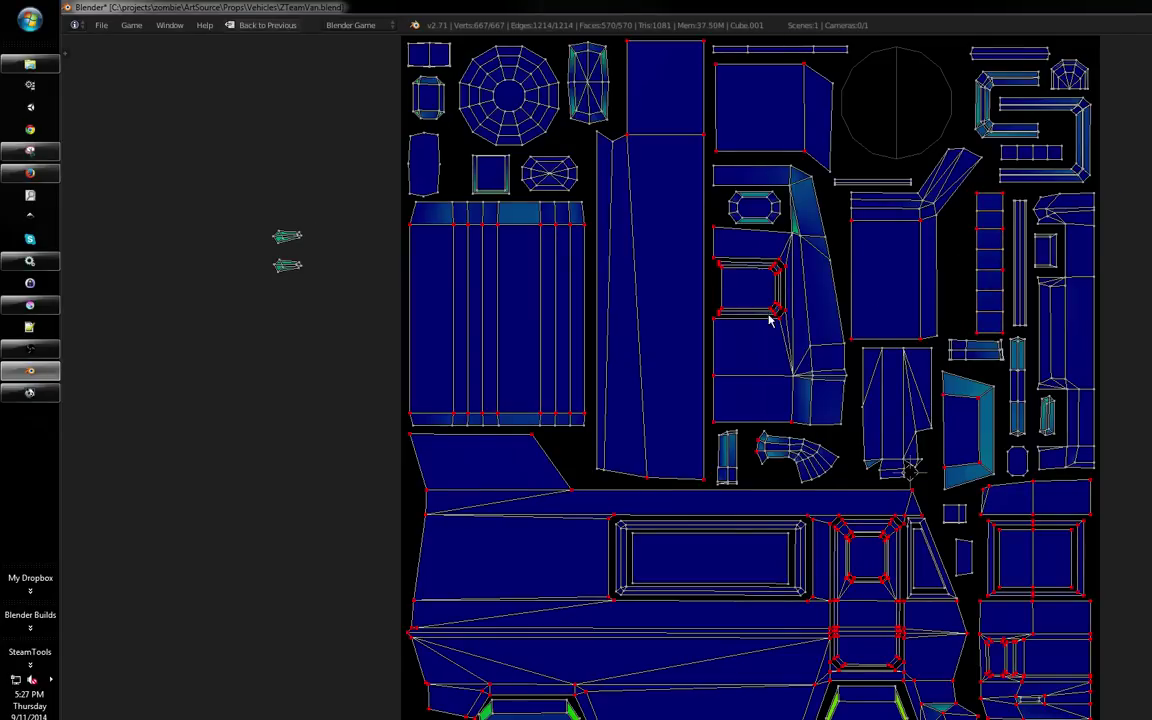
Move the two tiny outside islands into the gap beneath the ribbed panel's island, stack them together and save the file
drag(770, 320, 791, 297)
mouse_move(396, 242)
mouse_down()
mouse_move(421, 337)
mouse_move(383, 255)
mouse_move(282, 317)
mouse_up()
key(b)
key(g)
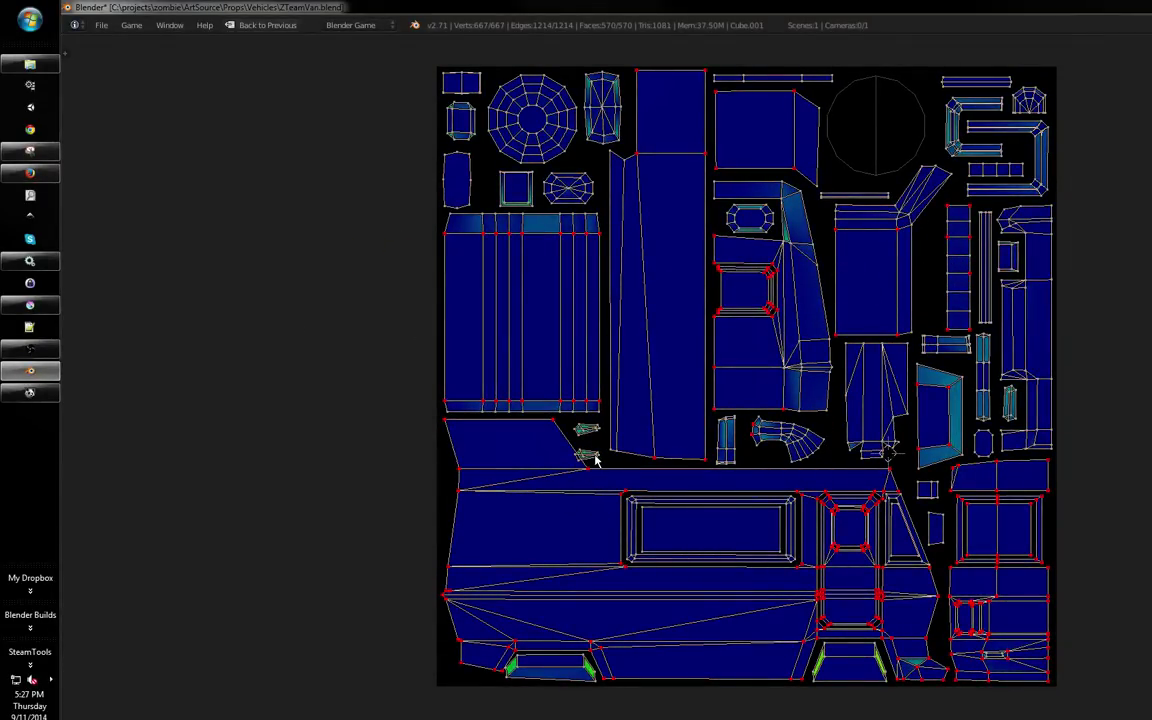
key(ctrl+s)
click(638, 422)
Check the van model and the whole UV layout, including the area around the texture, for islands still outside
key(shift+space)
drag(648, 414, 622, 406)
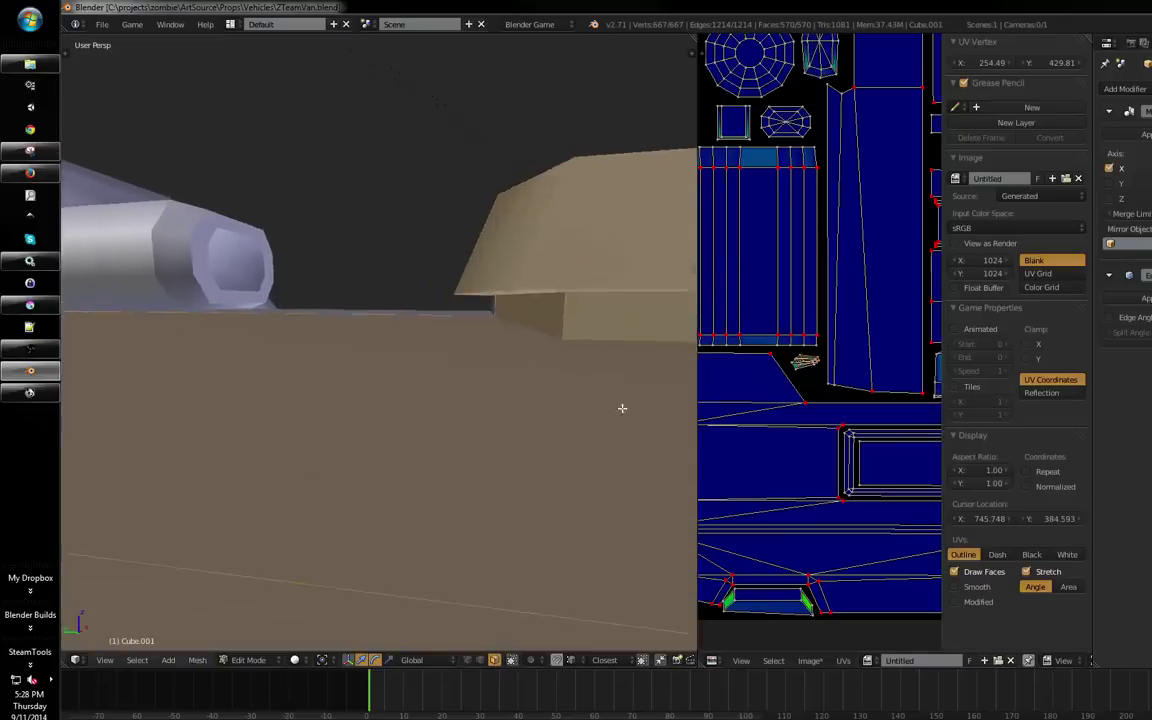
scroll(560, 430, down, 5)
scroll(318, 522, down, 2)
drag(318, 522, 635, 331)
drag(781, 357, 753, 380)
key(shift+space)
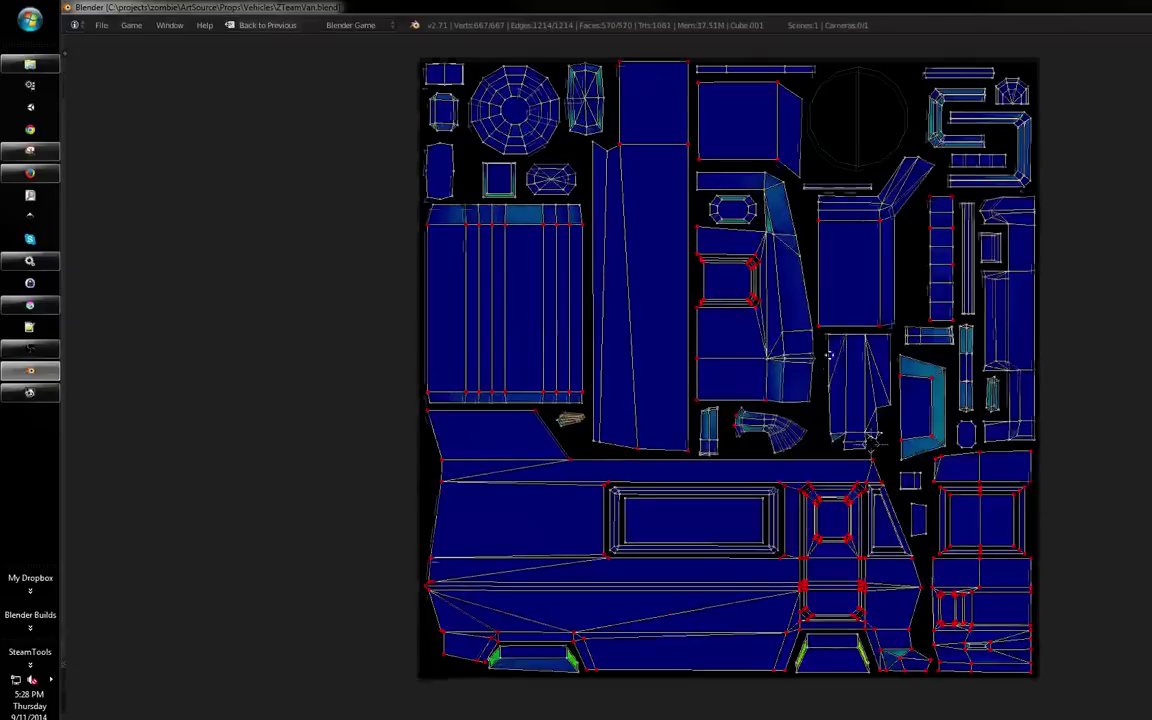
drag(667, 407, 649, 444)
scroll(649, 444, down, 14)
scroll(638, 421, up, 3)
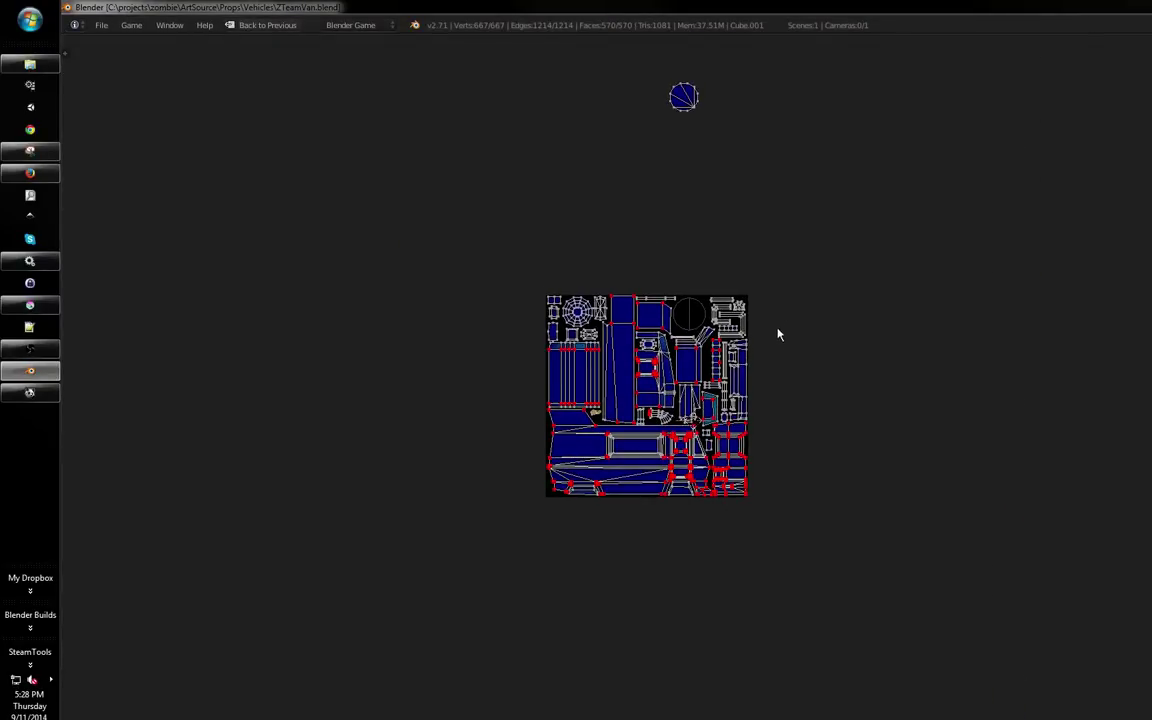
scroll(779, 334, up, 1)
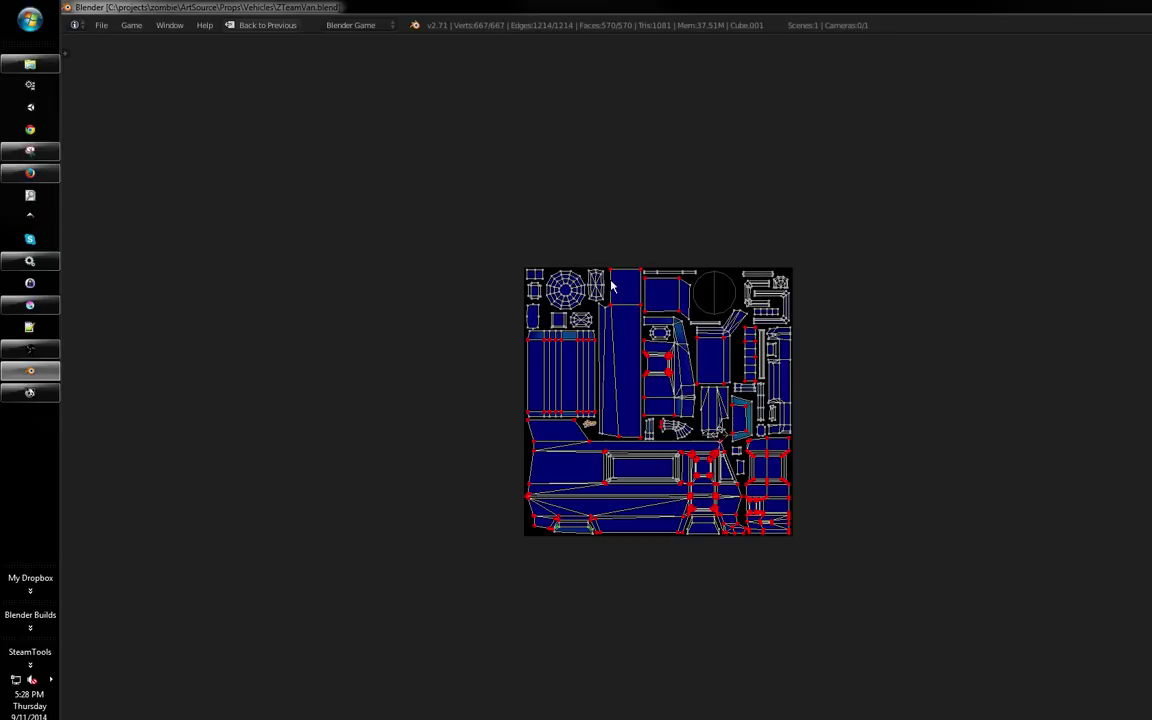
drag(611, 300, 633, 281)
drag(470, 352, 550, 328)
Return to the full layout, deselect everything, leave Edit Mode and save the file over the existing one
key(shift+space)
drag(638, 336, 316, 331)
key(a)
key(Tab)
key(ctrl+s)
click(504, 384)
Reopen the van mesh for editing and examine its end, side and underside in solid and wireframe display
key(Tab)
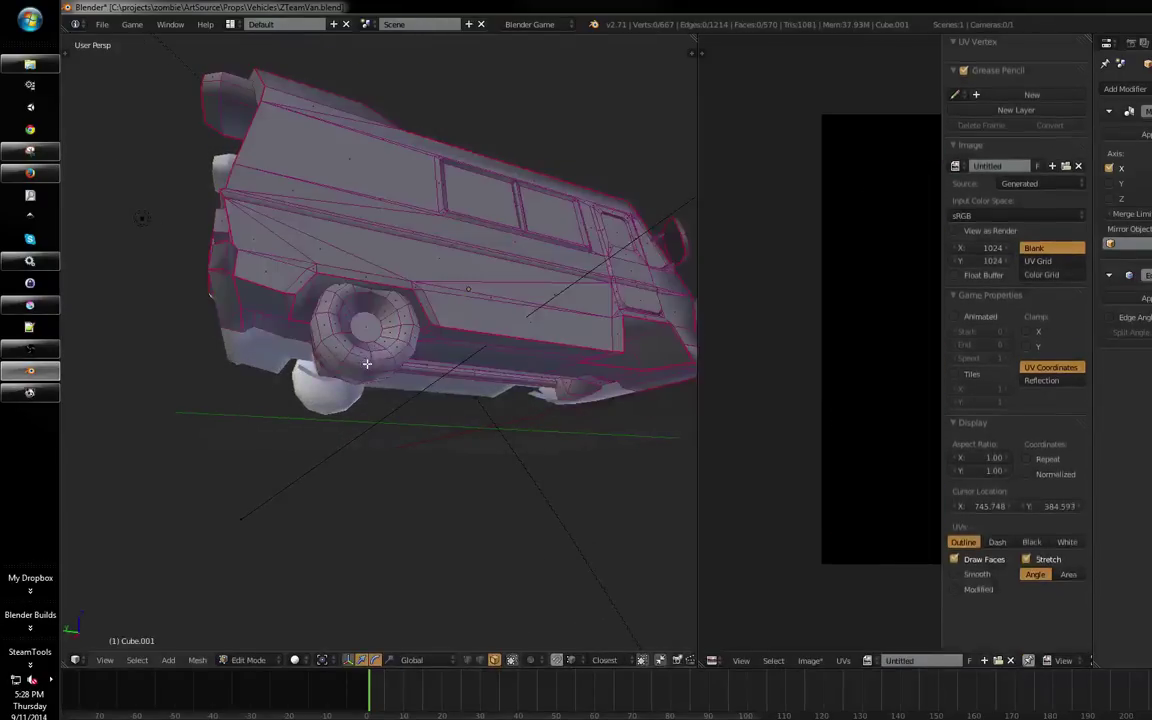
drag(367, 364, 247, 432)
right_click(515, 343)
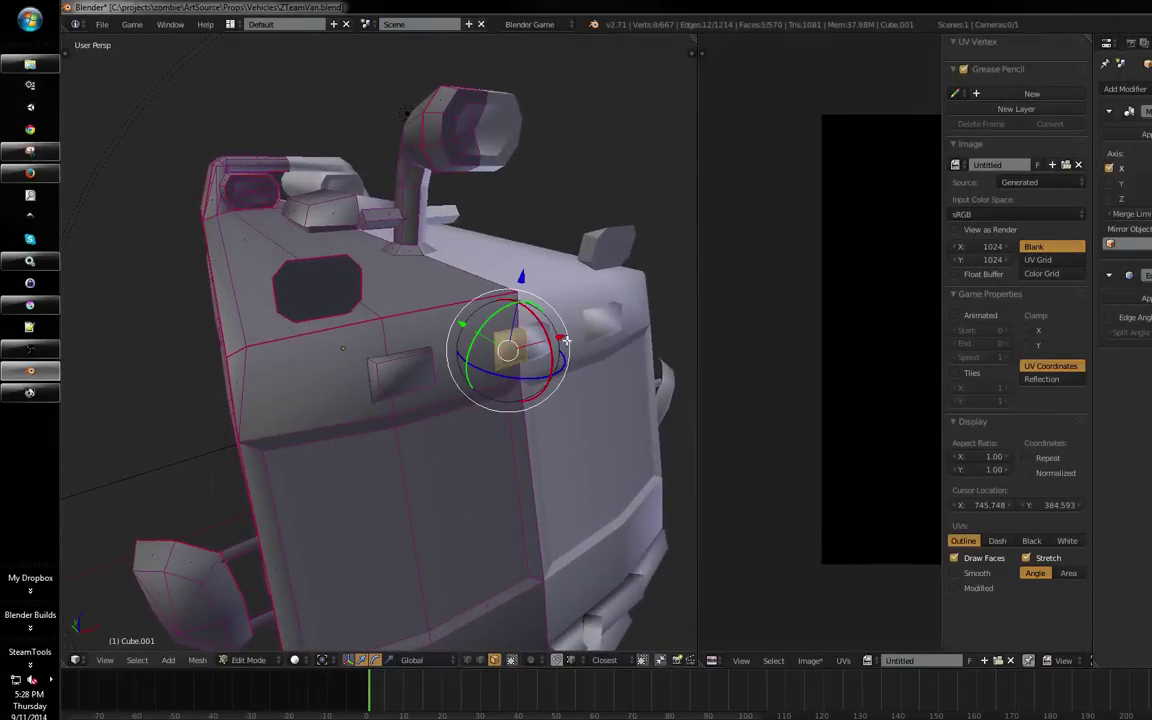
key(shift+space)
key(shift+space)
drag(640, 366, 334, 332)
key(a)
key(z)
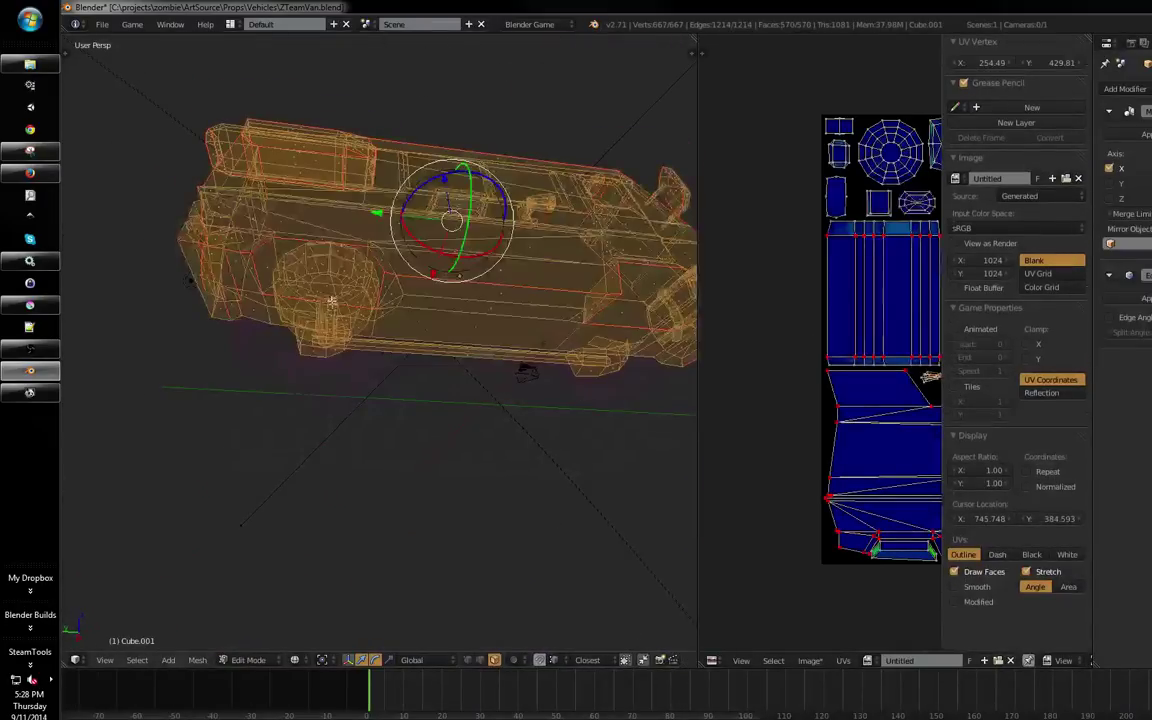
mouse_move(300, 268)
mouse_down()
mouse_move(338, 303)
mouse_move(335, 322)
mouse_move(373, 309)
mouse_up()
key(z)
scroll(373, 309, up, 6)
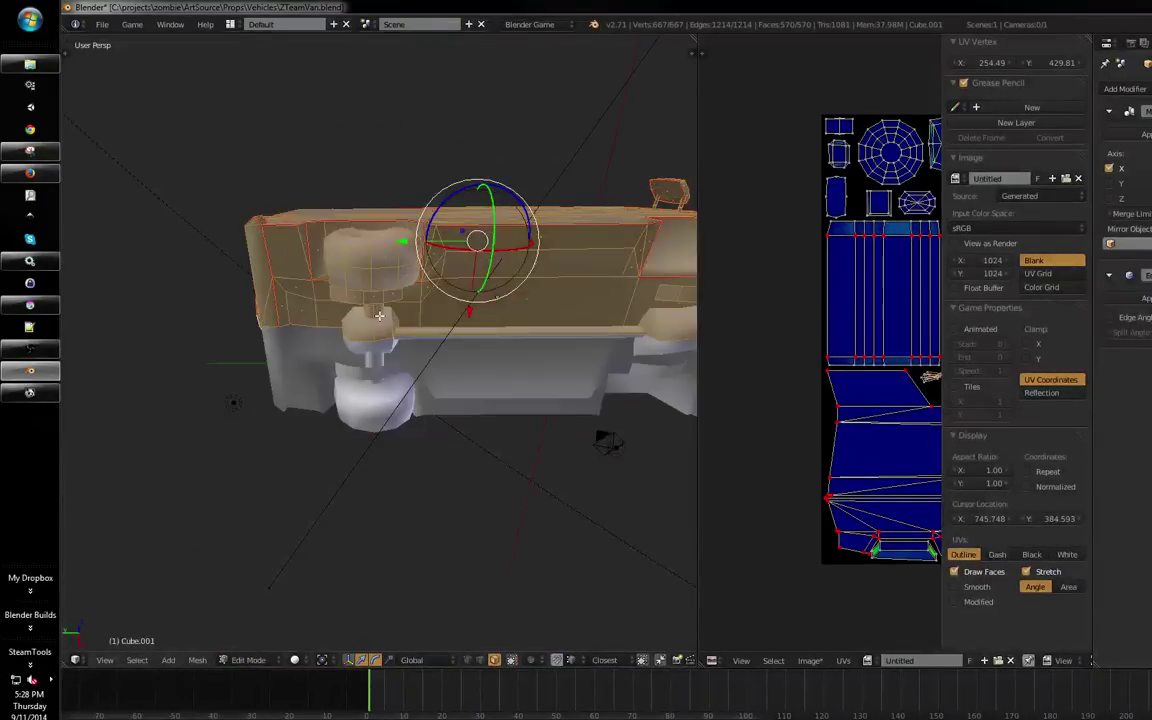
Select the rear wheel with its axle piece, duplicate them and move the copy along Y into the front wheel arch
key(a)
right_click(359, 265)
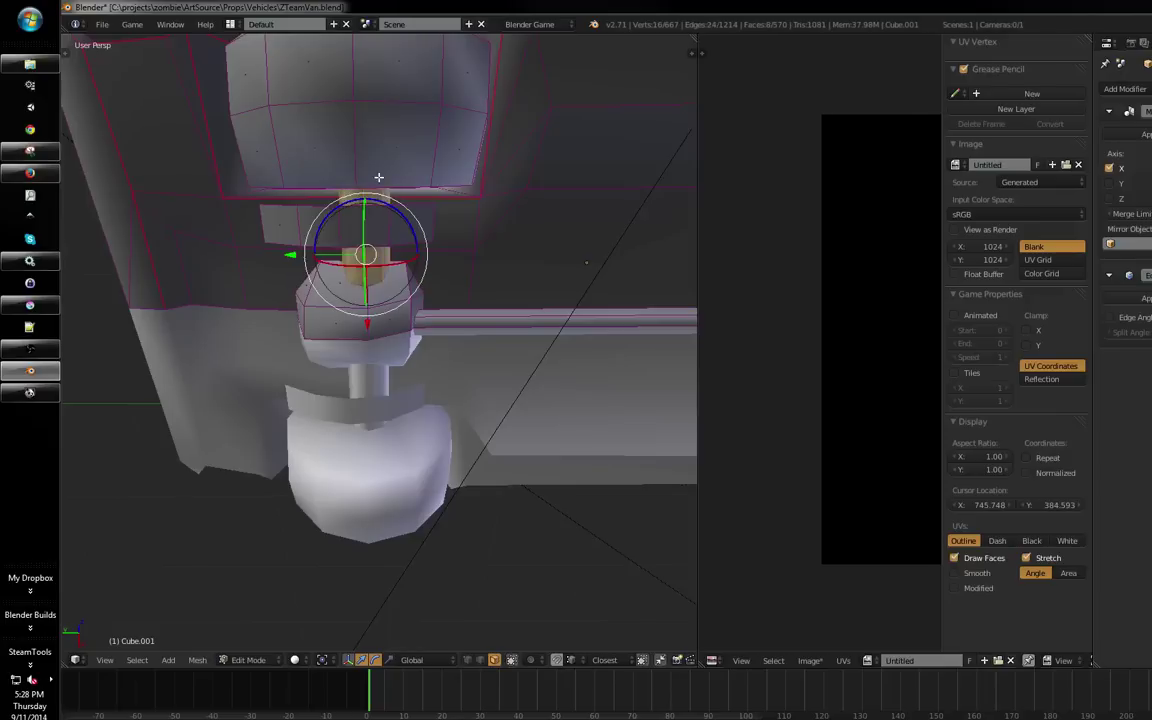
key(l)
scroll(359, 265, down, 5)
drag(340, 300, 352, 305)
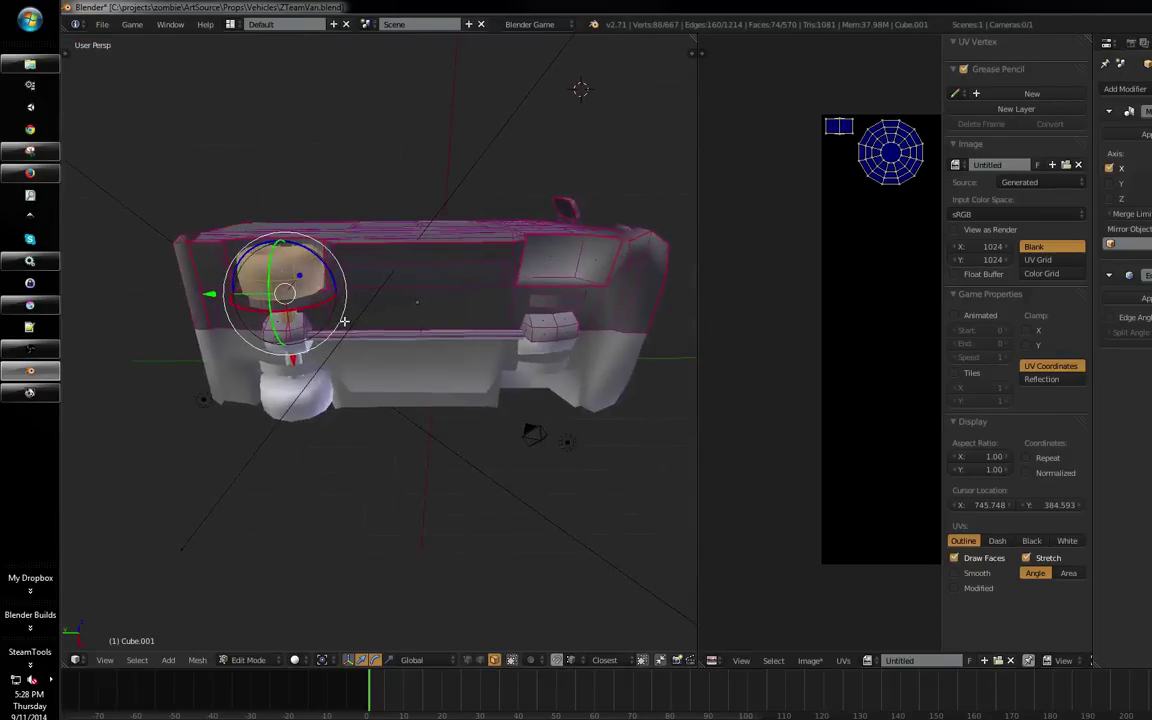
key(g)
key(y)
click(614, 316)
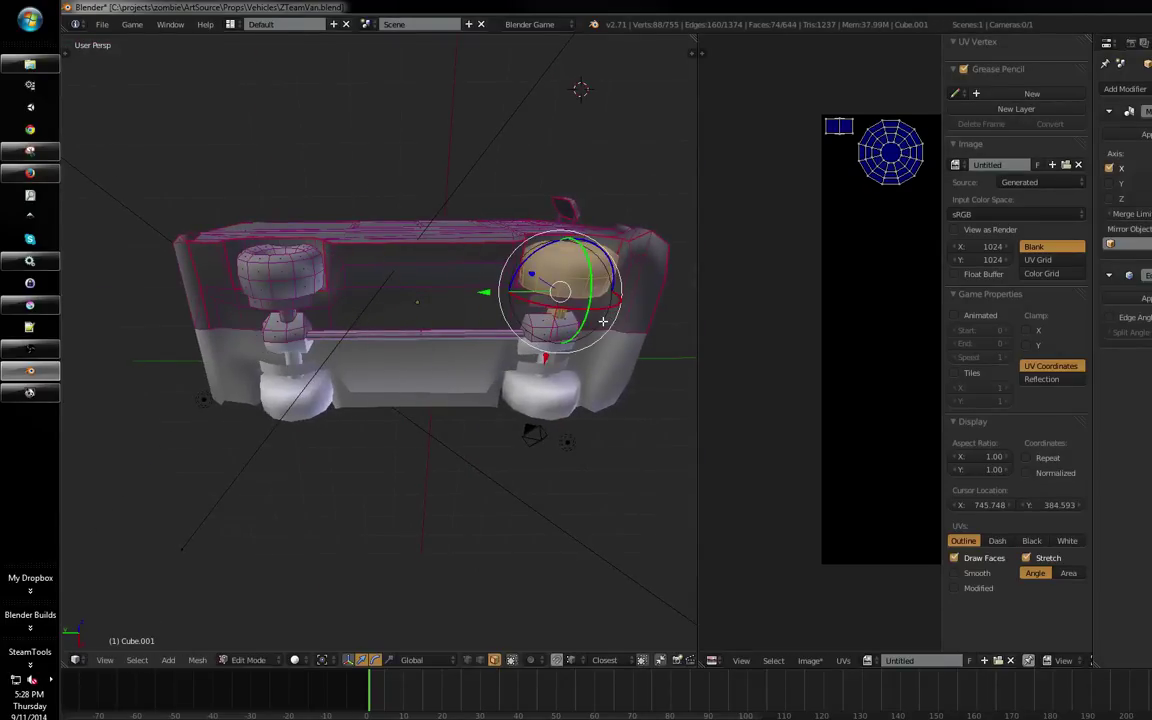
In the orthographic side view, adjust the duplicated wheel's position along Y so it sits inside the front wheel arch, and deselect it
key(ctrl+KP_3)
scroll(563, 314, up, 2)
scroll(556, 340, up, 4)
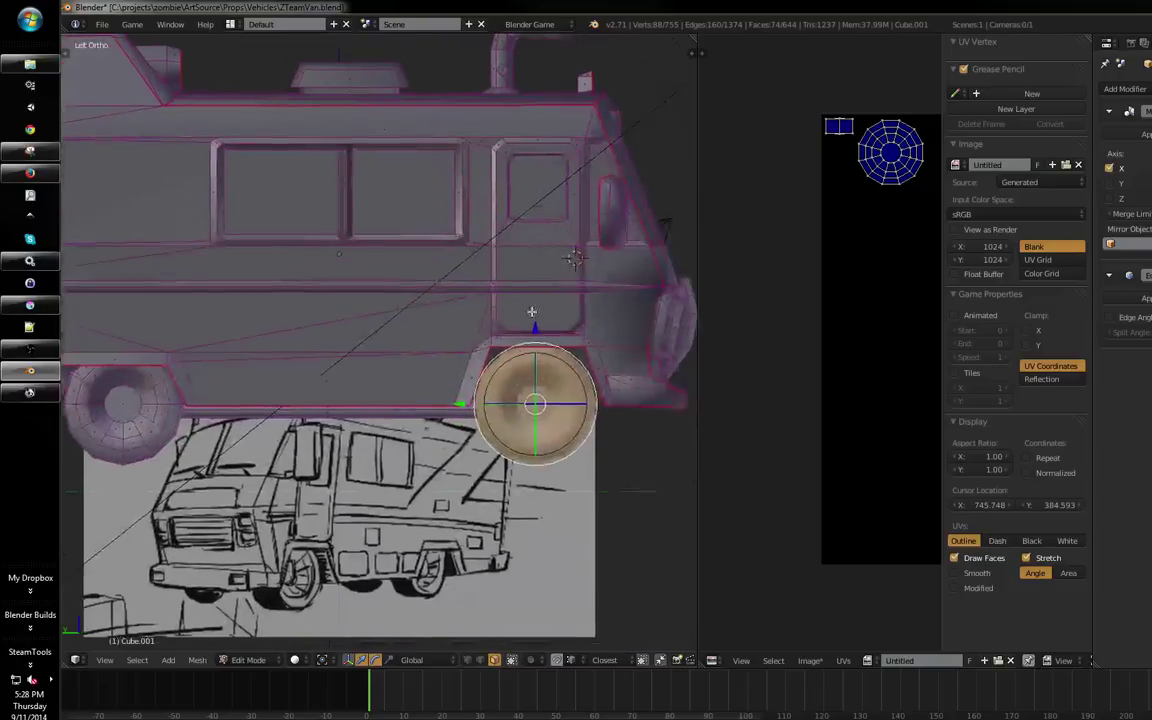
key(g)
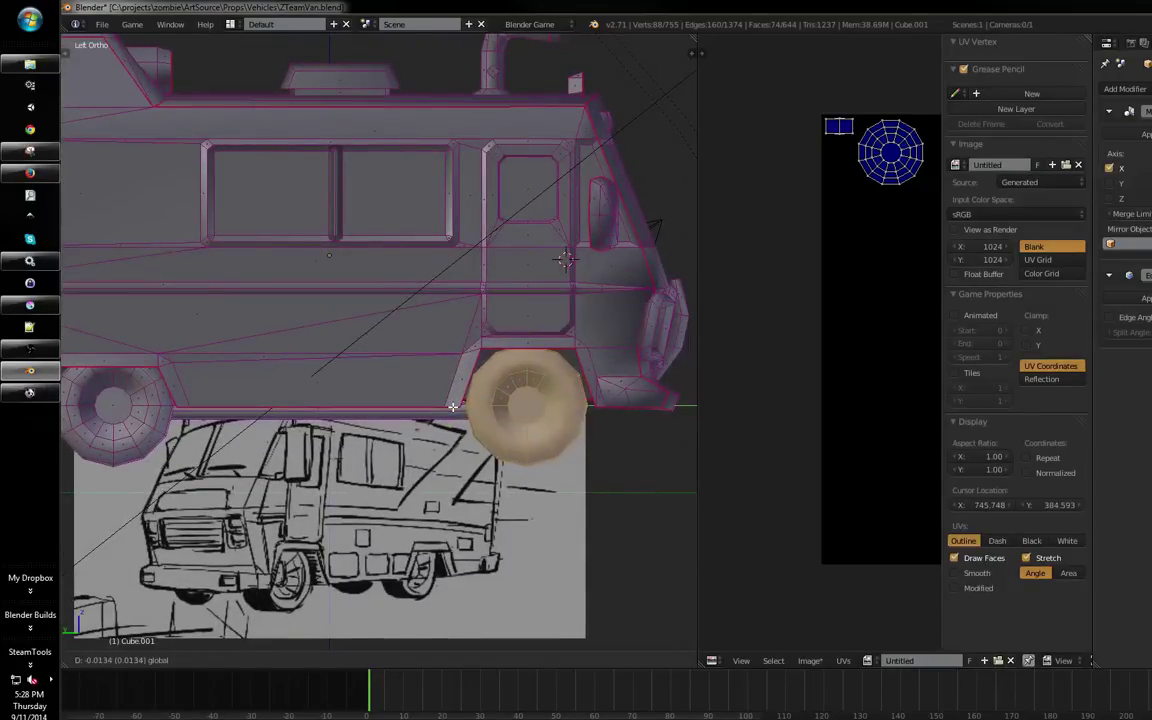
click(453, 407)
scroll(506, 334, down, 5)
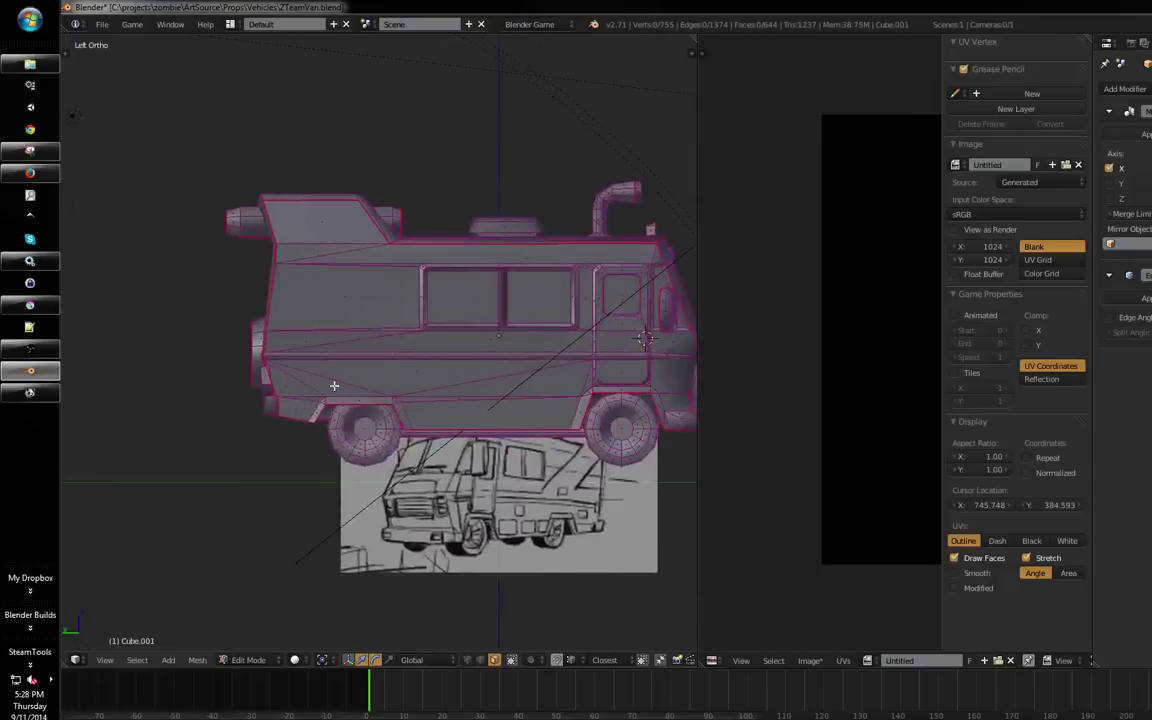
Save the file over the existing one and leave Edit Mode
drag(334, 386, 418, 358)
key(ctrl+s)
click(479, 372)
key(Tab)
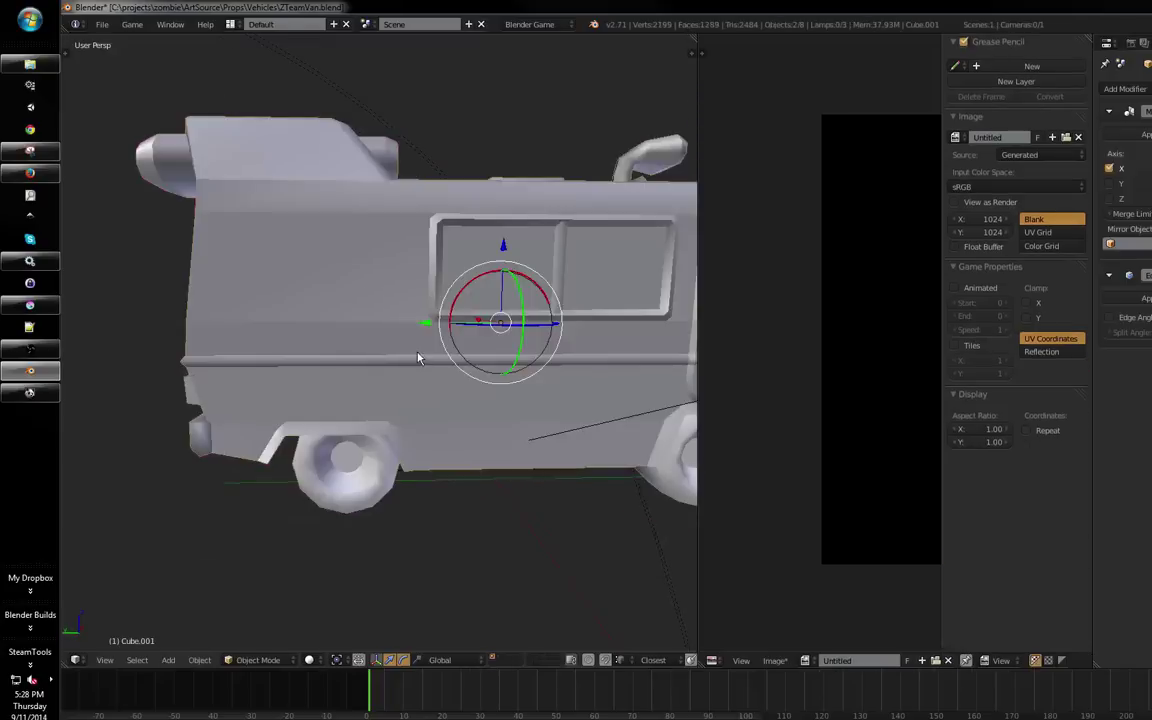
Reopen the van mesh for editing, select everything to check the model and its UVs, and save over the existing file
key(Tab)
key(a)
key(ctrl+Up)
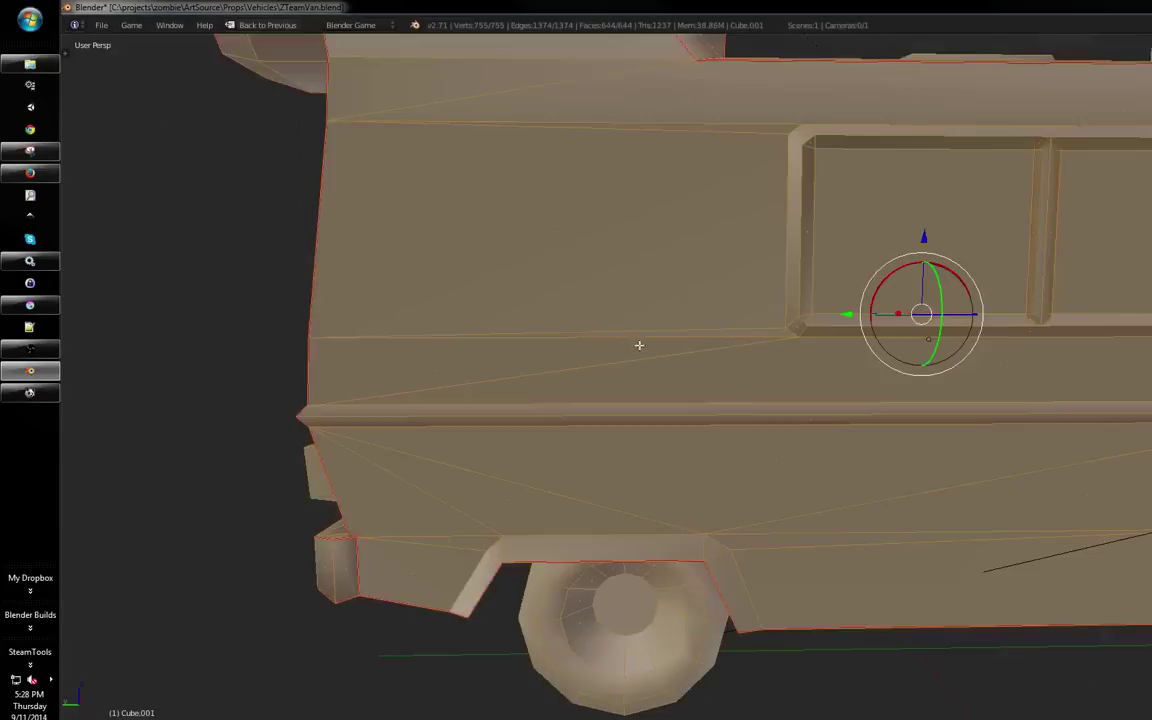
scroll(639, 345, down, 4)
key(ctrl+Up)
scroll(830, 303, right, 2)
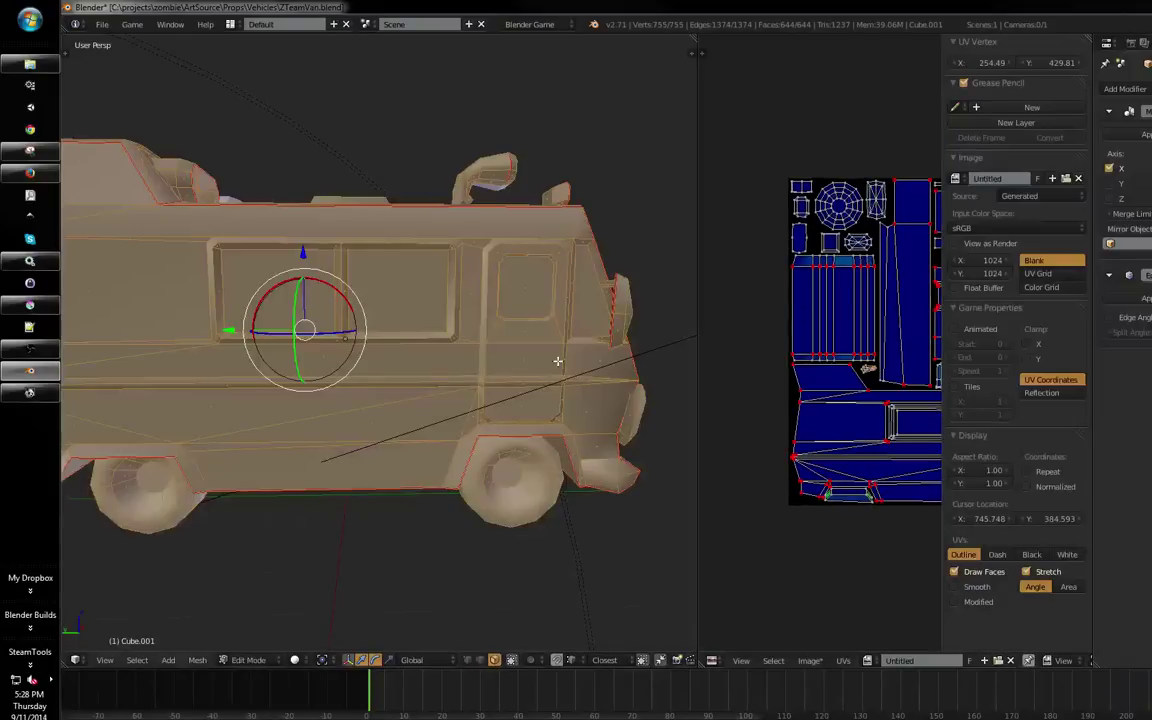
drag(557, 361, 457, 382)
key(ctrl+s)
click(490, 363)
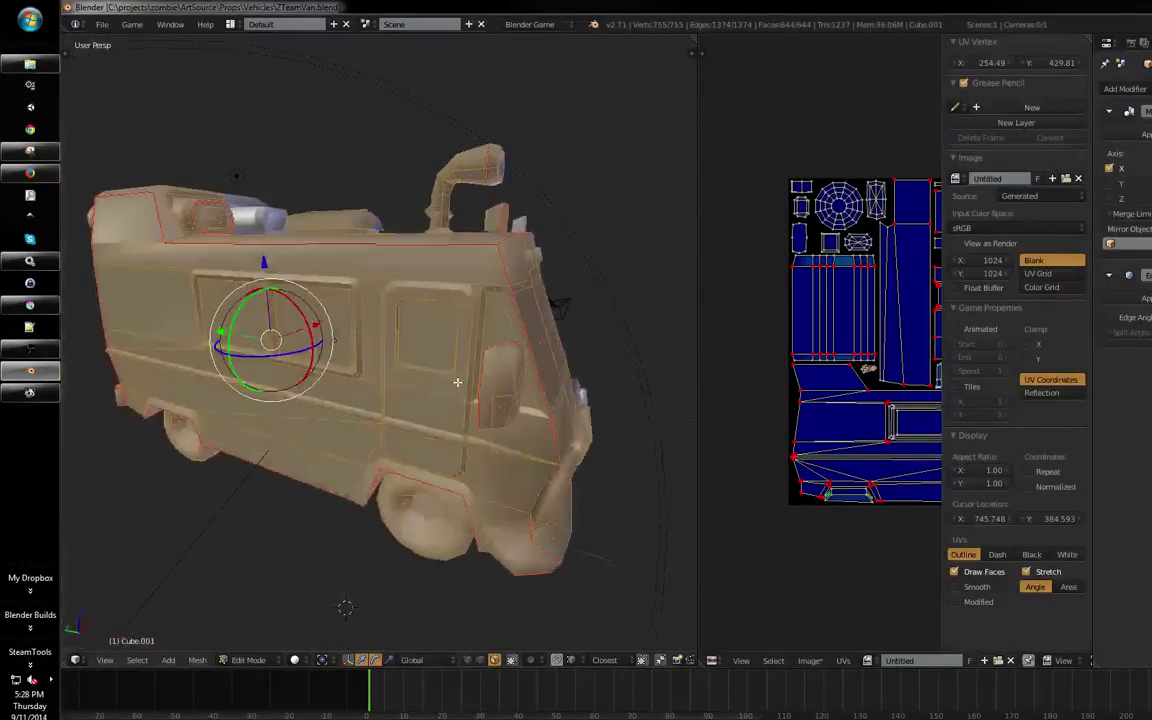
Switch to face selection and select the side door's frame, panel, trim strip and window faces
scroll(457, 382, up, 4)
key(ctrl+Tab)
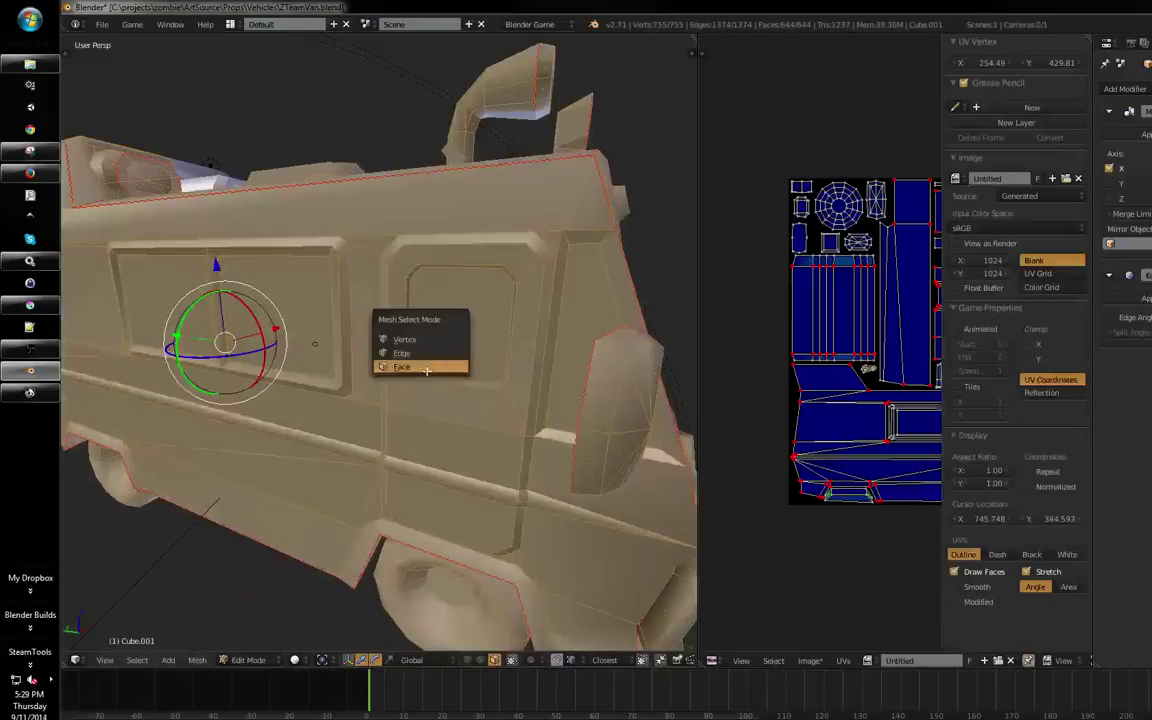
click(426, 369)
key(a)
alt+right_click(416, 255)
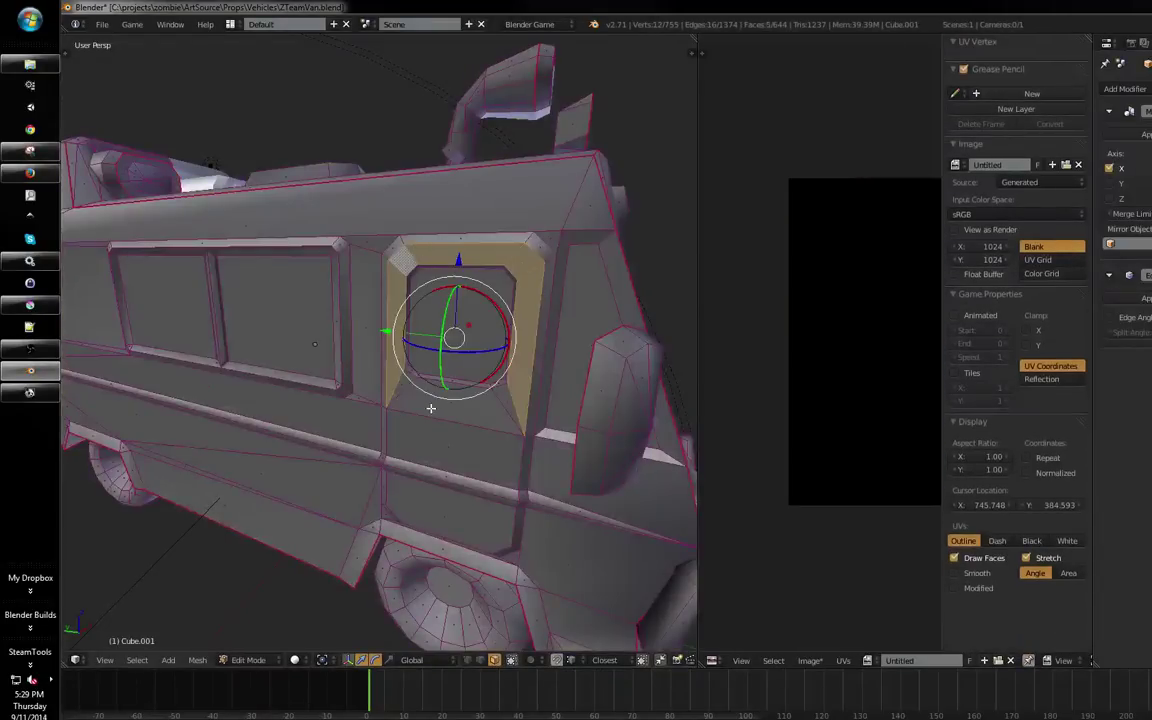
shift+right_click(408, 453)
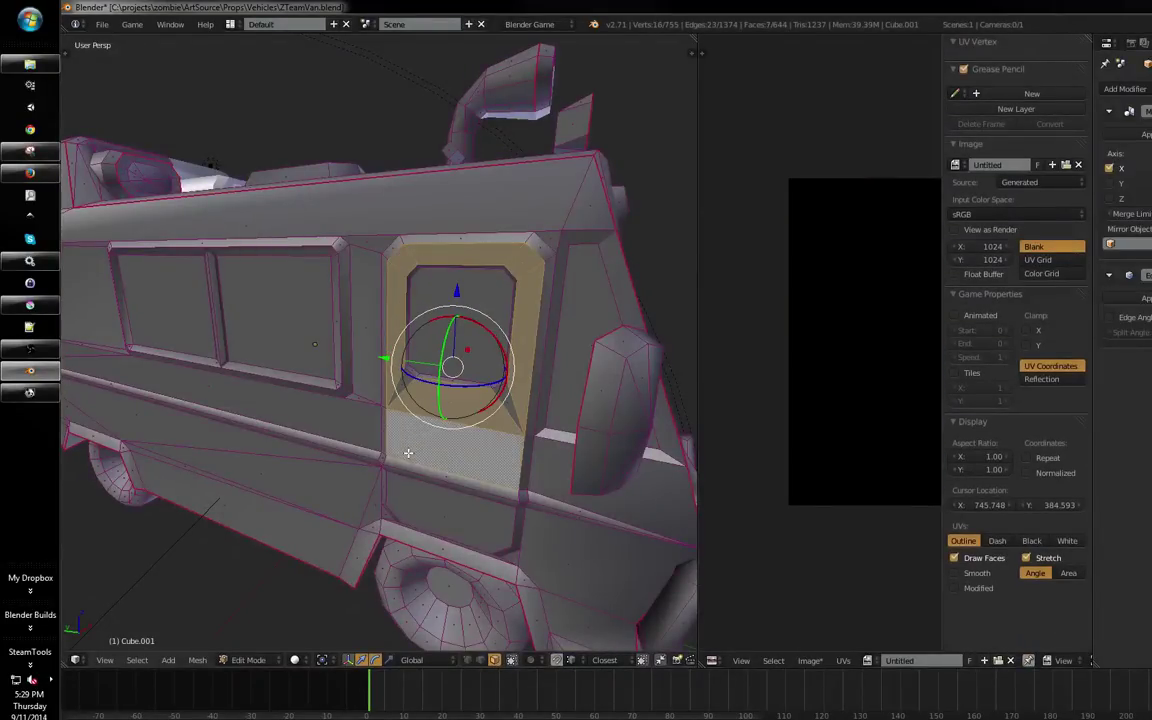
shift+right_click(402, 467)
shift+right_click(413, 479)
shift+right_click(425, 505)
drag(427, 506, 468, 355)
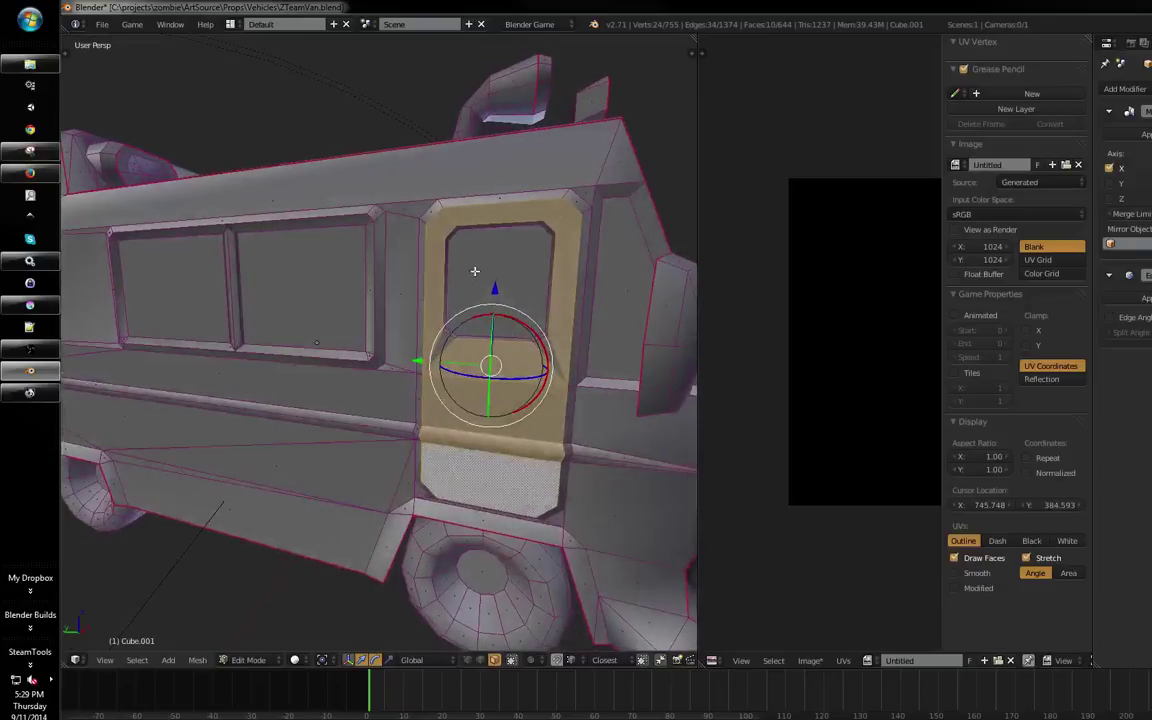
shift+right_click(475, 271)
Examine the side door and the whole van in Edit and Object Mode, undoing the stray face selection on the mirror
drag(475, 271, 331, 428)
right_click(279, 402)
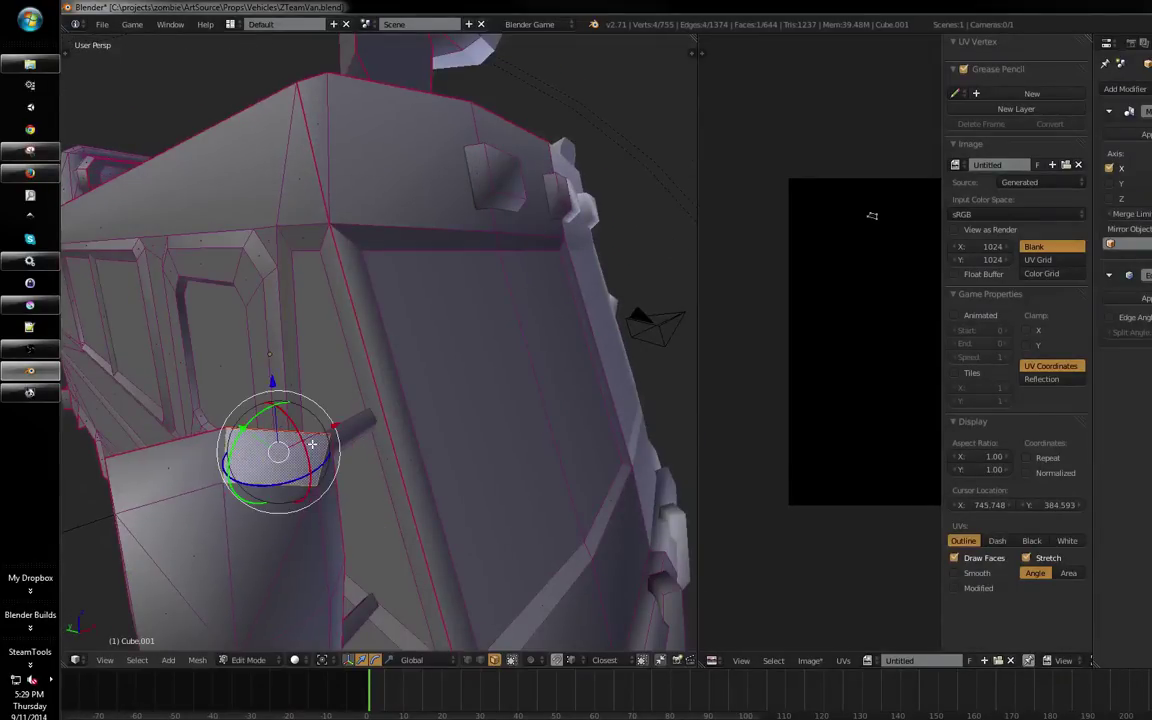
key(ctrl+z)
drag(290, 444, 303, 440)
drag(374, 405, 450, 393)
scroll(450, 378, down, 1)
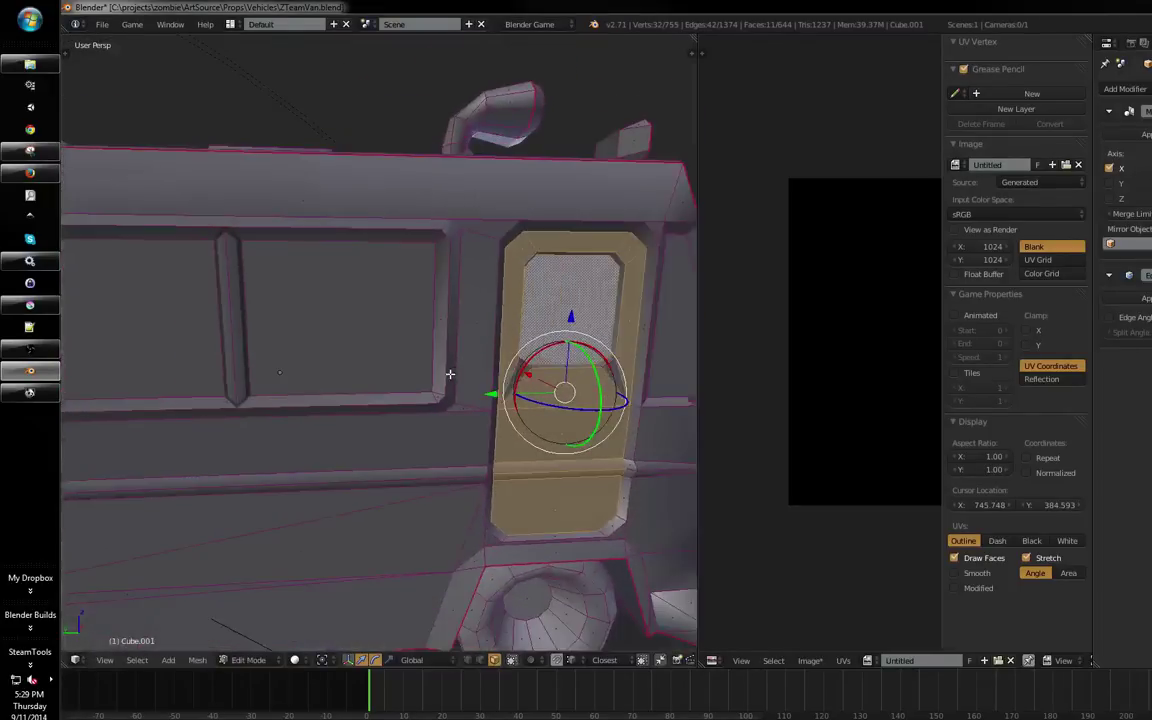
key(Tab)
scroll(440, 398, down, 2)
drag(281, 449, 450, 363)
key(Tab)
scroll(517, 344, up, 5)
Select the trim strip faces crossing the side door and inspect that strip in Object Mode
key(ctrl+Tab)
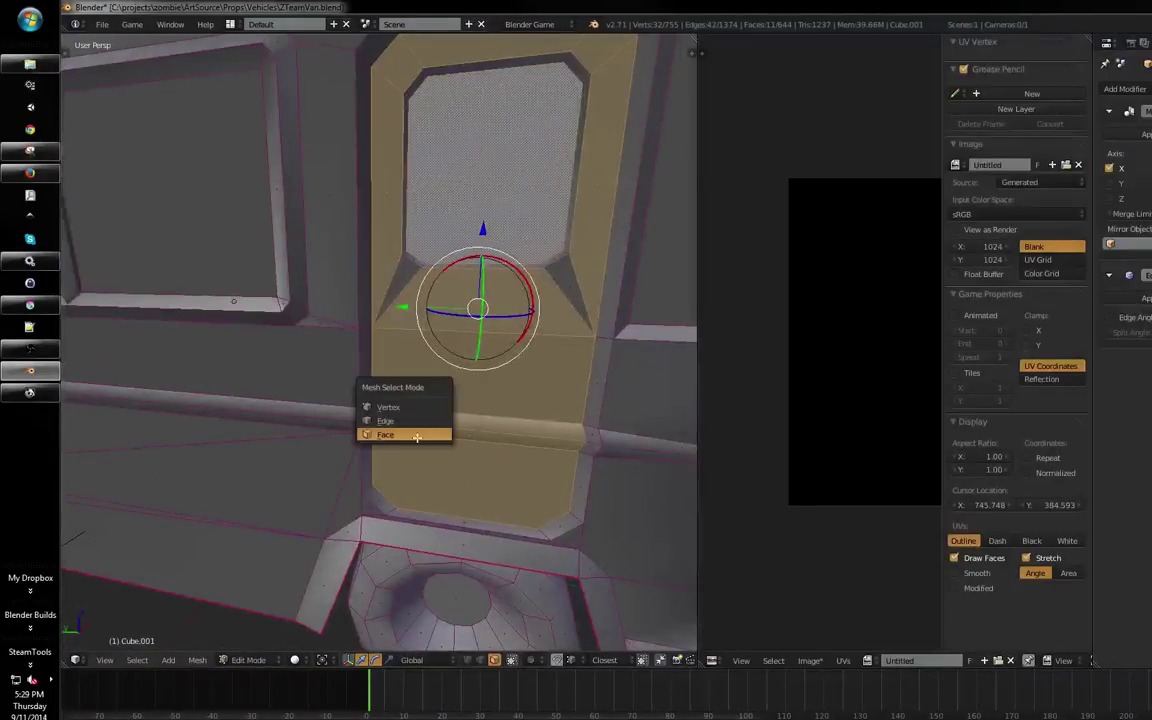
click(419, 436)
right_click(426, 431)
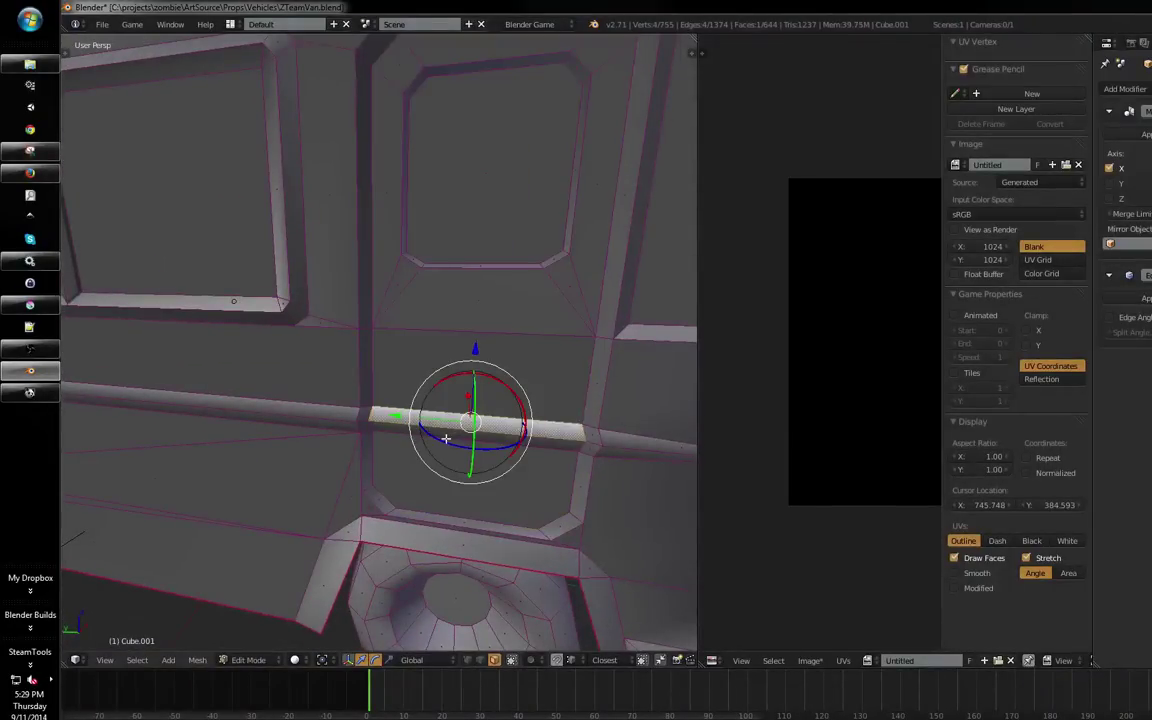
shift+right_click(538, 444)
drag(450, 461, 343, 472)
drag(402, 431, 501, 383)
key(Tab)
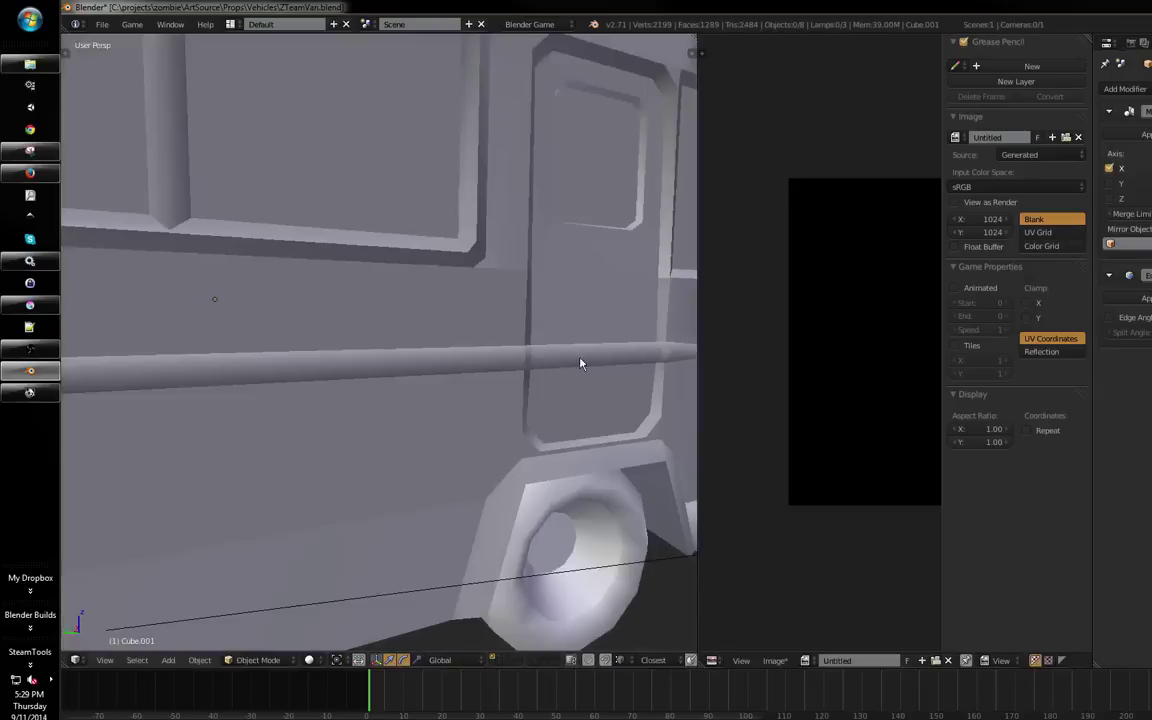
Save the file over the existing one and inspect the van's side toward the rear wheel arch
scroll(450, 397, down, 5)
drag(318, 430, 276, 442)
drag(385, 388, 447, 332)
scroll(380, 390, up, 3)
key(ctrl+s)
click(410, 336)
scroll(447, 332, up, 2)
scroll(447, 333, down, 4)
drag(370, 347, 398, 371)
scroll(398, 371, up, 3)
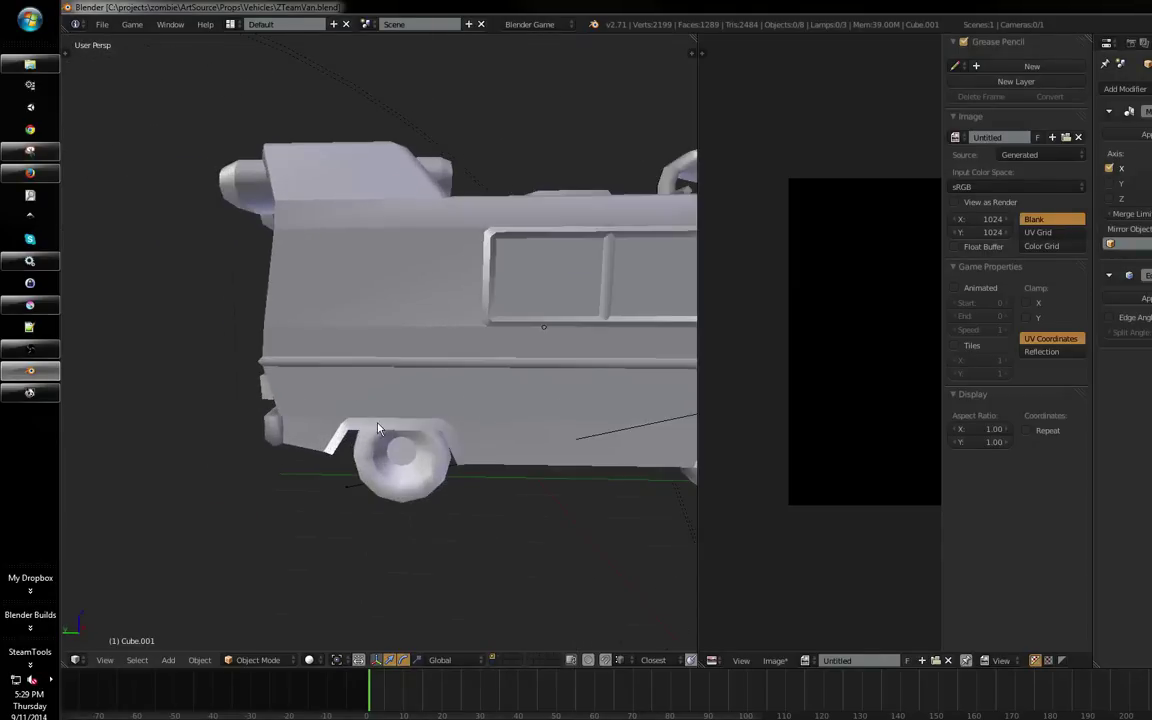
Reopen the mesh in edge selection, pick an edge at the rear wheel arch, and clear the selection
key(Tab)
key(ctrl+Tab)
click(376, 356)
scroll(450, 305, up, 3)
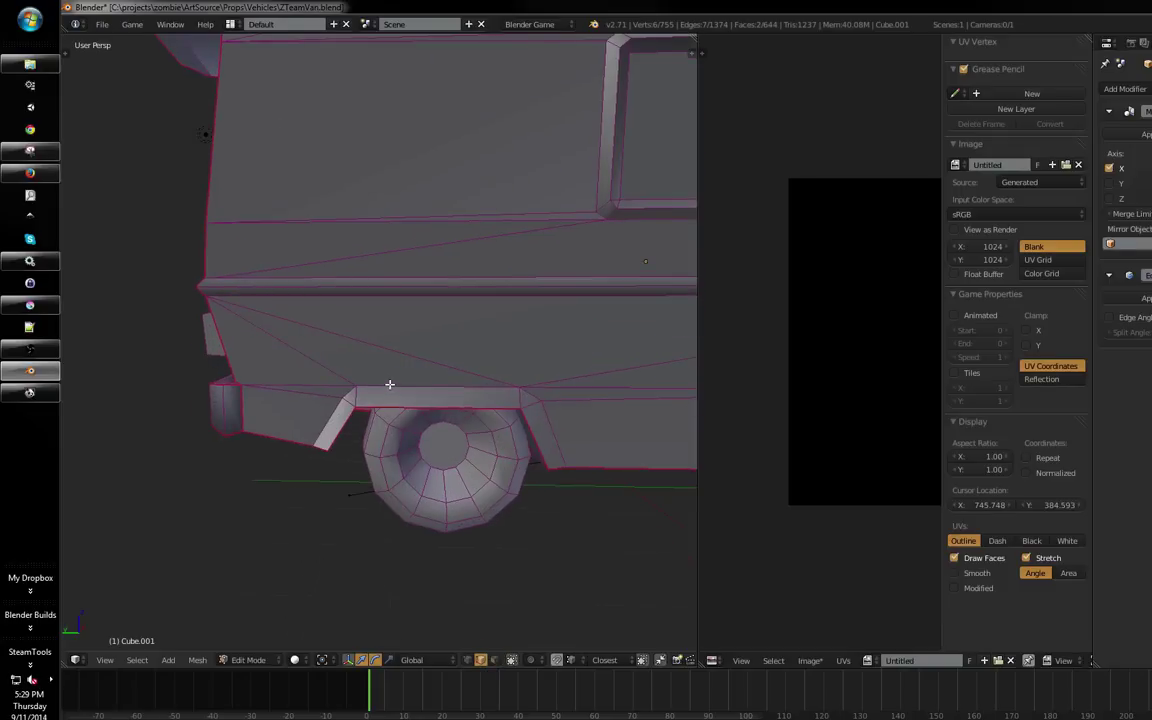
right_click(347, 392)
scroll(548, 326, down, 5)
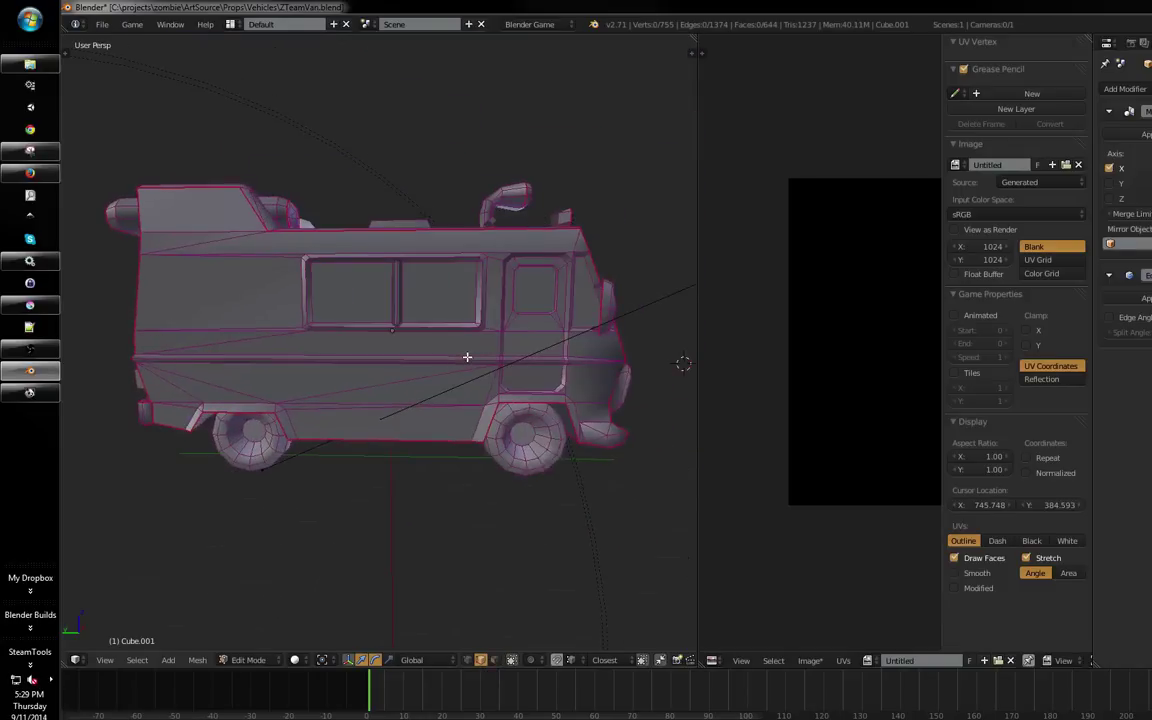
Save the van over the existing file and return to Object Mode to view its side
key(ctrl+s)
click(466, 360)
mouse_move(466, 360)
mouse_down()
mouse_move(446, 331)
mouse_move(518, 335)
mouse_up()
key(Tab)
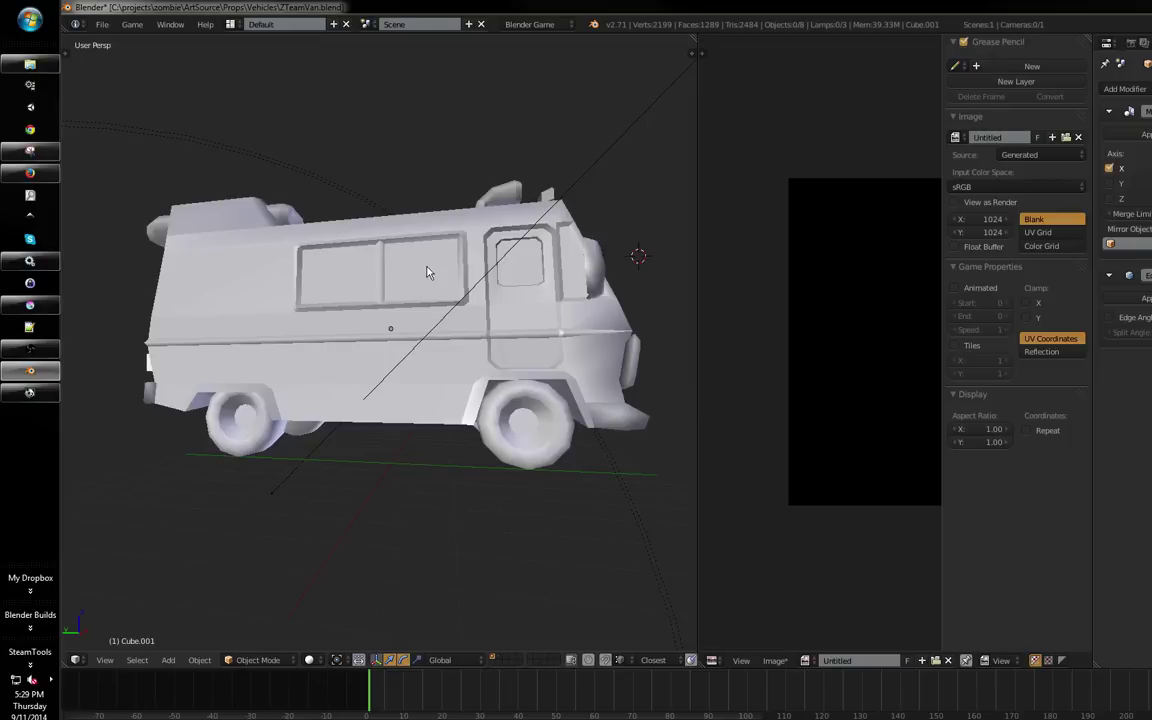
Reopen the mesh in face selection and select all trim faces around the rear wheel arch
key(Tab)
scroll(409, 380, up, 5)
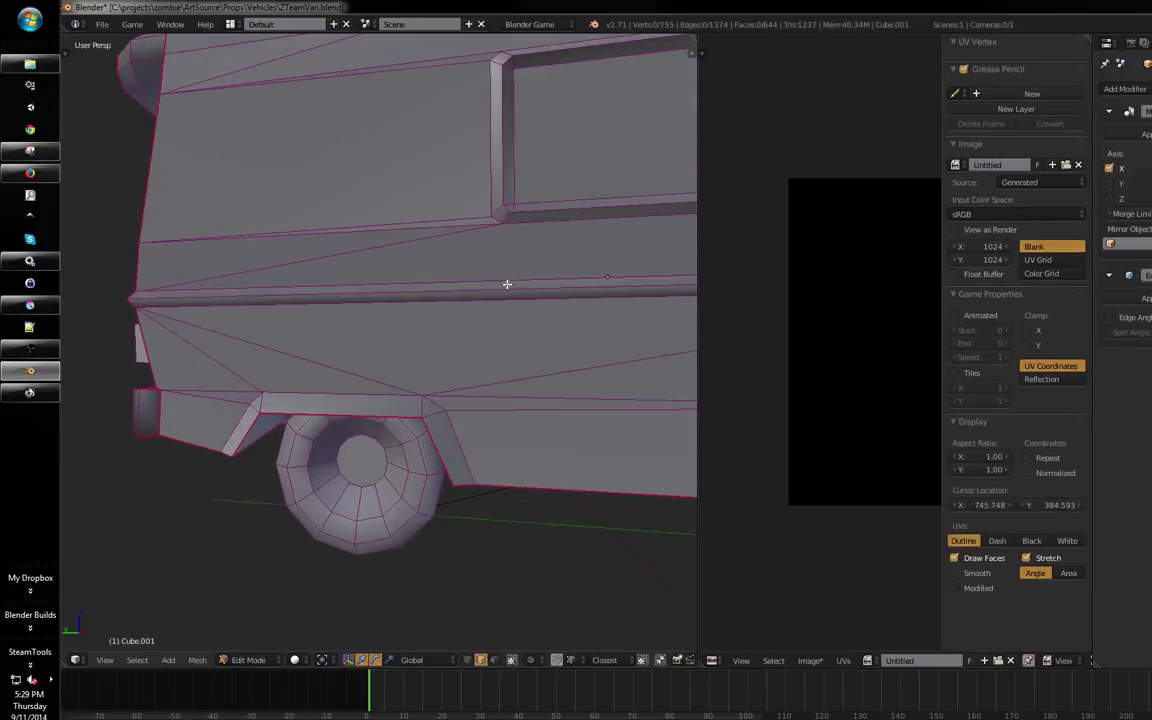
drag(409, 380, 365, 366)
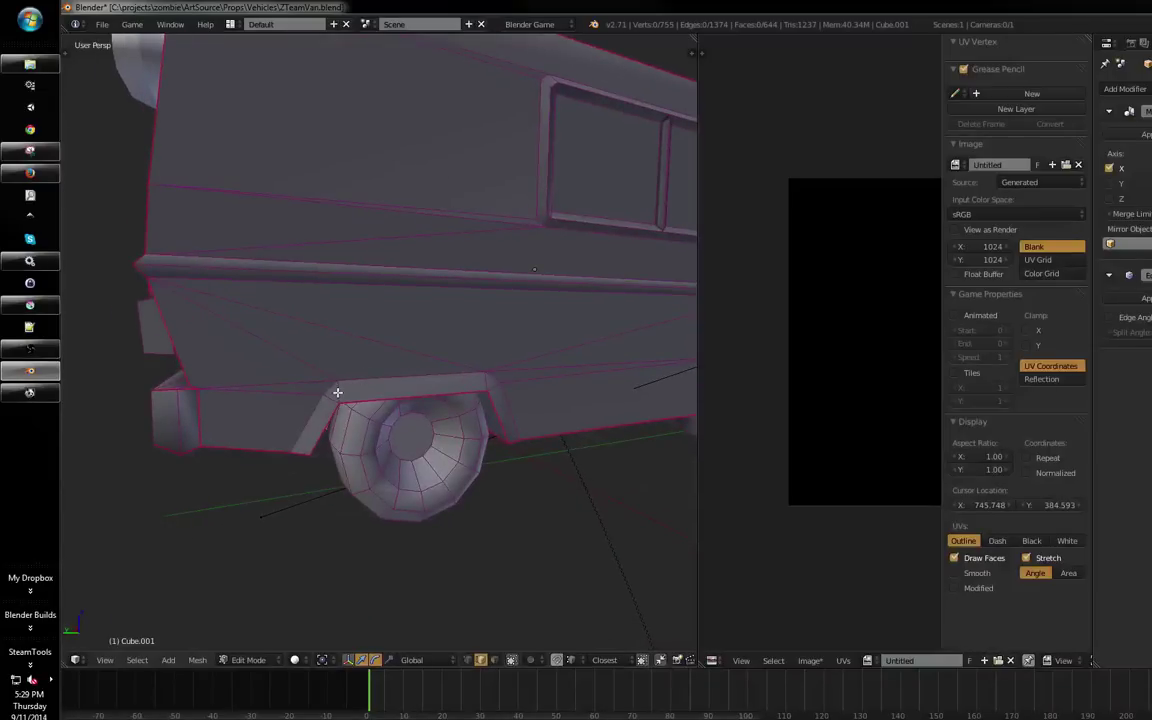
right_click(337, 392)
key(ctrl+Tab)
click(400, 398)
right_click(394, 388)
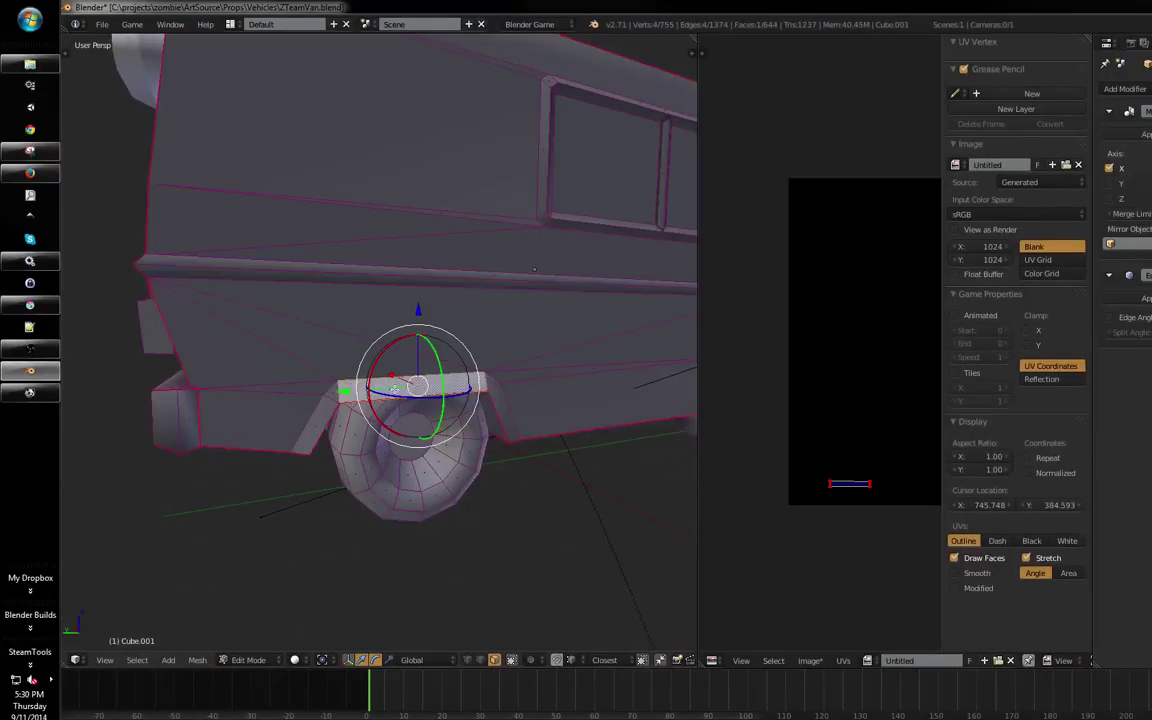
shift+right_click(323, 421)
shift+right_click(331, 396)
drag(397, 380, 458, 369)
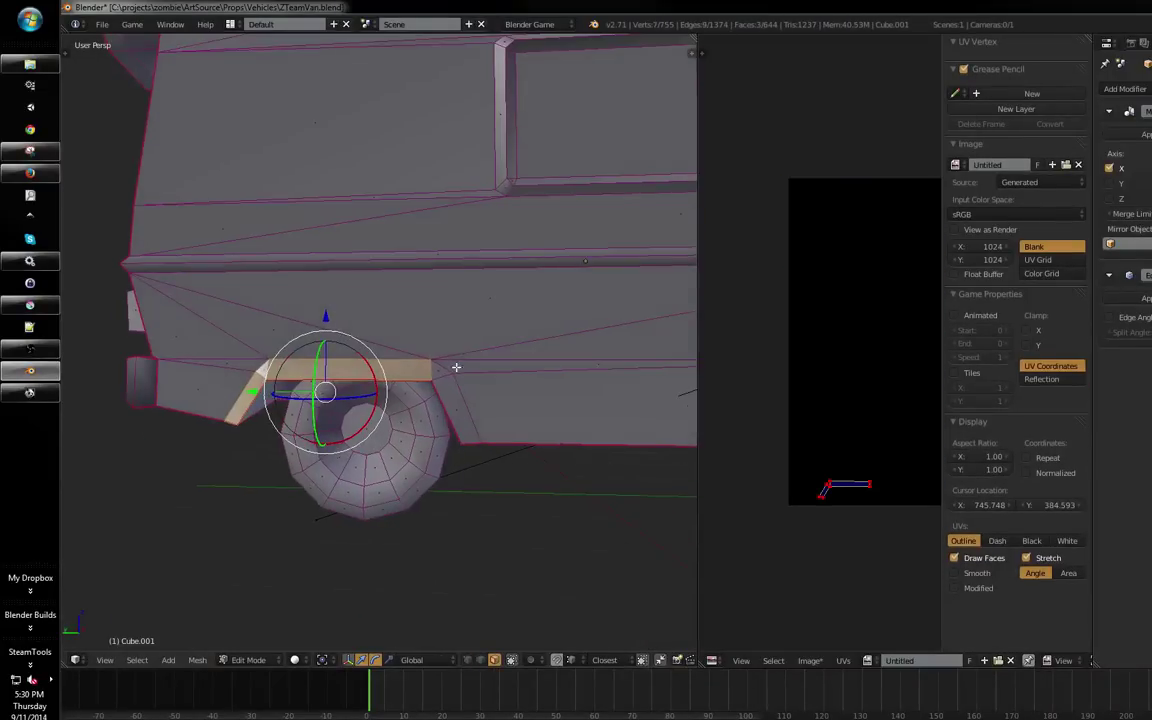
shift+right_click(437, 375)
shift+right_click(455, 394)
Add the trim faces around the front wheel arch to the selection
drag(592, 345, 562, 308)
drag(864, 393, 797, 385)
drag(660, 345, 486, 387)
shift+right_click(527, 368)
shift+right_click(470, 430)
drag(470, 430, 663, 398)
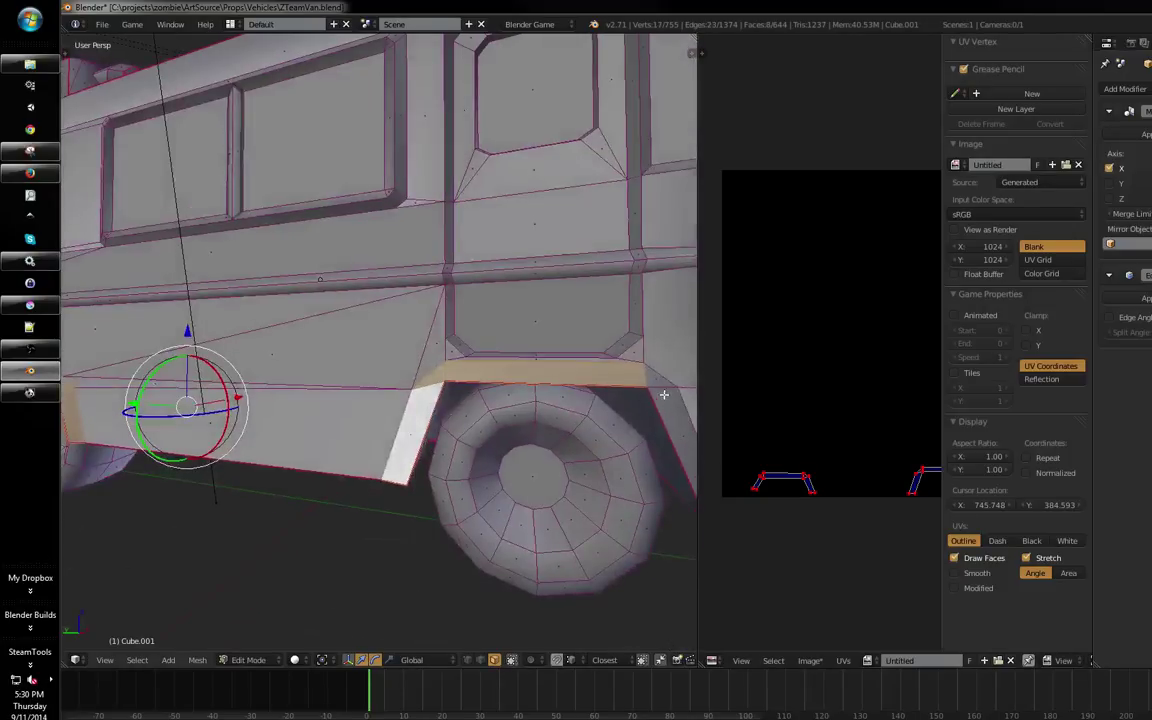
shift+right_click(679, 403)
Move both wheel arch trim UV islands slightly down, away from the body side island
key(ctrl+Up)
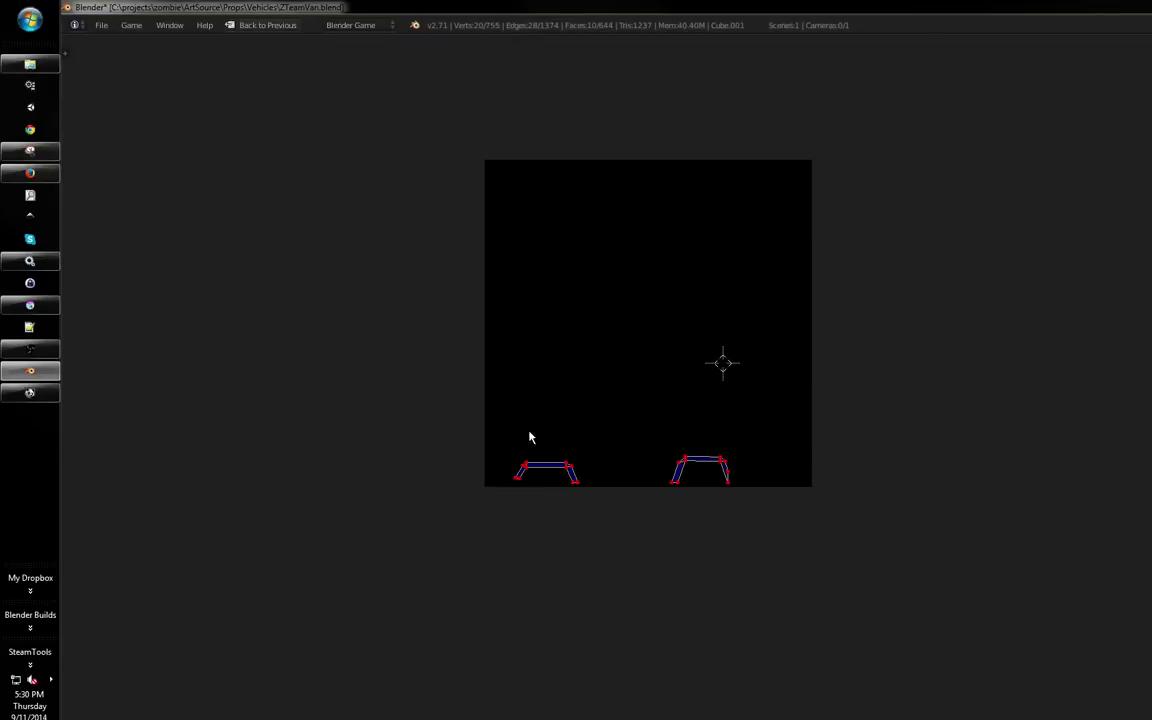
drag(656, 408, 671, 389)
scroll(650, 398, up, 2)
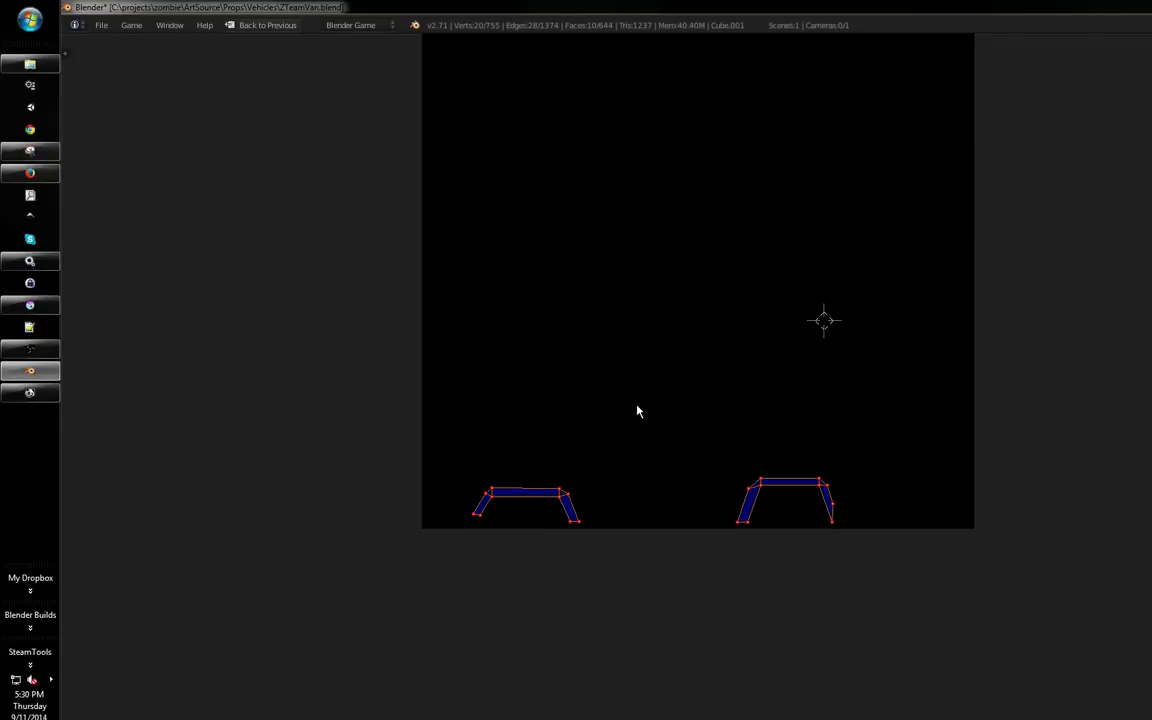
key(g)
click(638, 405)
Select the whole mesh to show its full UV layout, and focus on the rear wheel arch islands in the enlarged UV editor
drag(279, 511, 424, 465)
key(ctrl+Up)
key(a)
key(a)
key(ctrl+Up)
drag(800, 414, 727, 385)
key(ctrl+Up)
key(ctrl+Up)
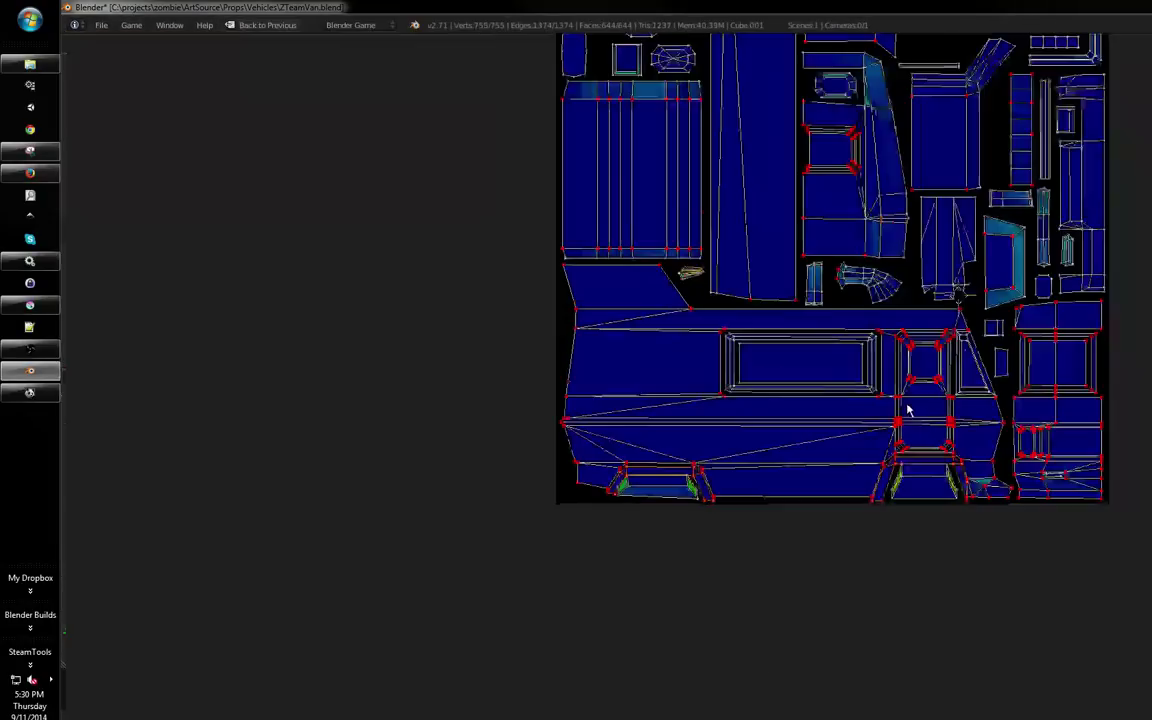
drag(905, 406, 787, 378)
scroll(740, 385, up, 4)
scroll(675, 391, down, 2)
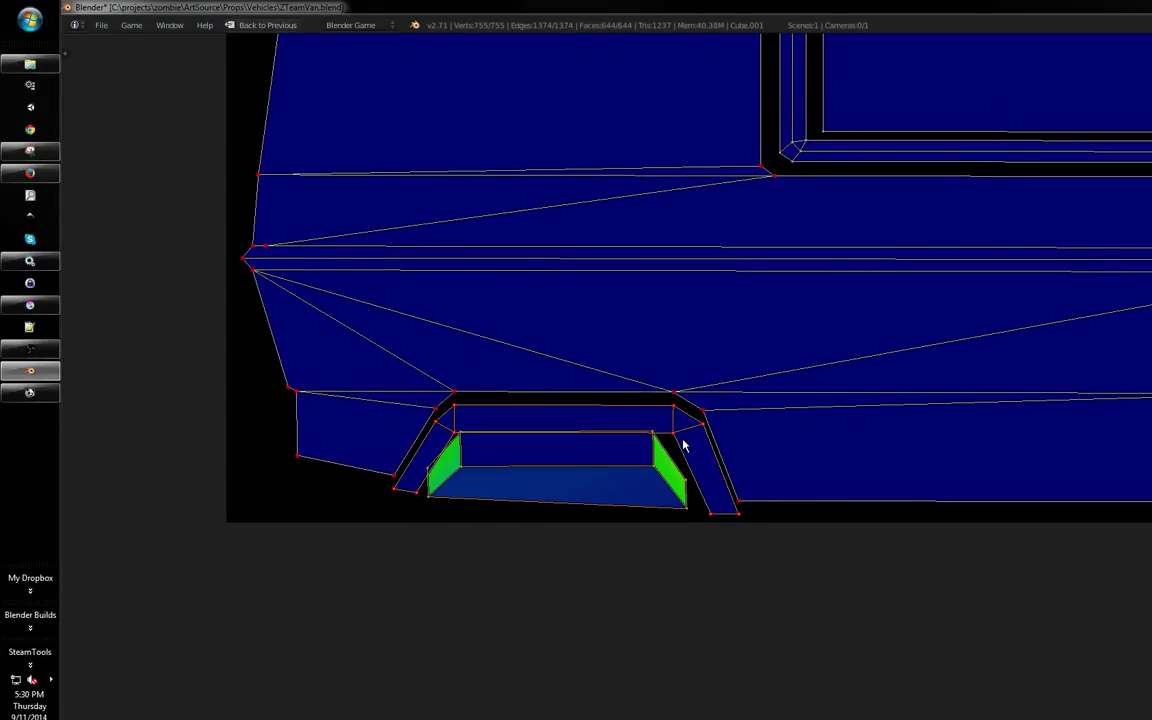
Scale down the rear arch trim and wheel well UV islands, shrinking the well further and moving it down from the trim
key(s)
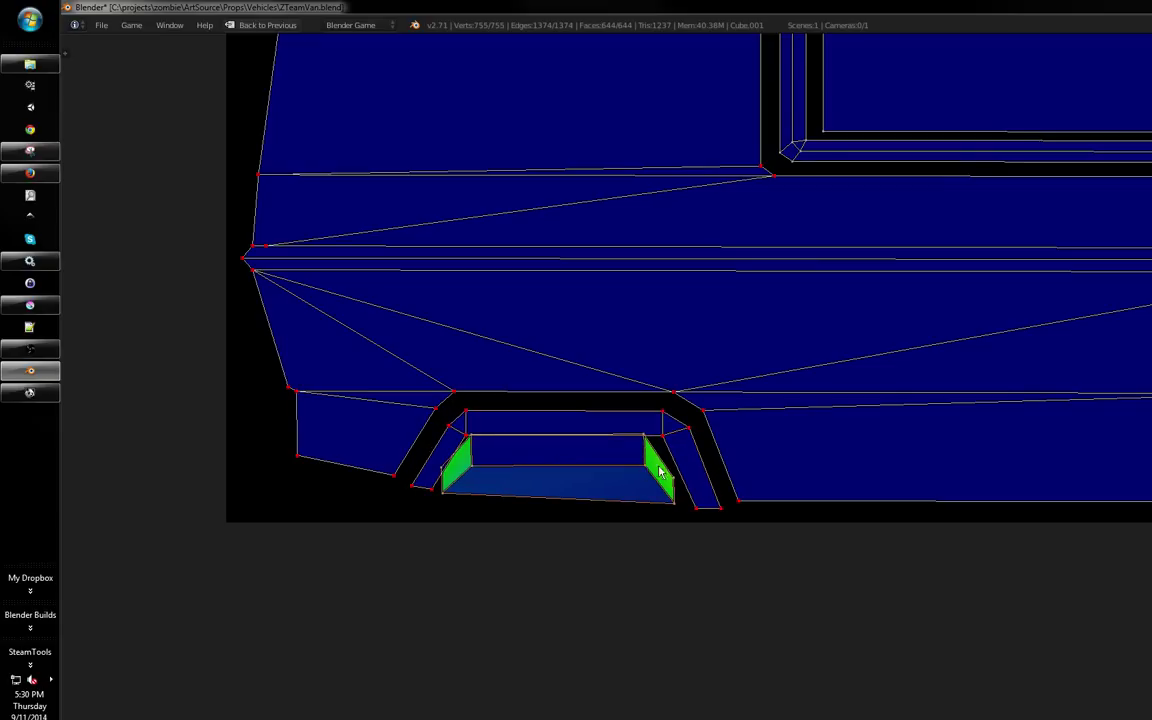
key(s)
click(694, 478)
key(g)
click(706, 487)
drag(841, 398, 638, 402)
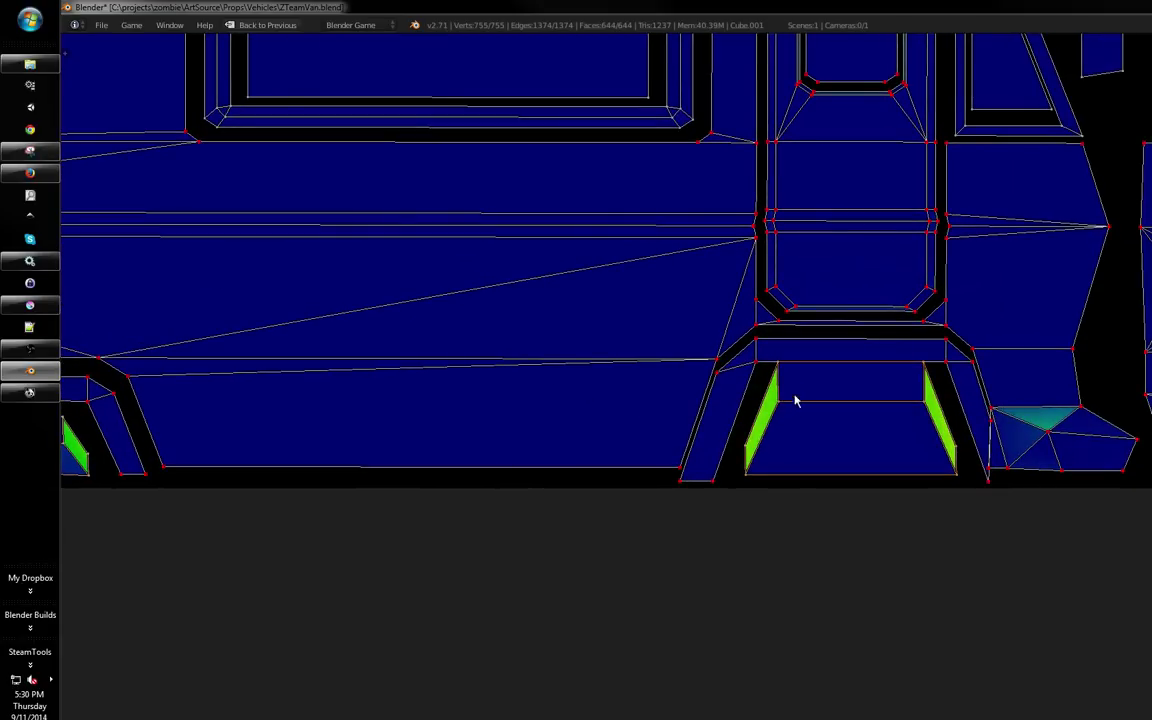
Move the front wheel well island down, scale down the arch trim, narrow the well along X, and return to the split layout
key(g)
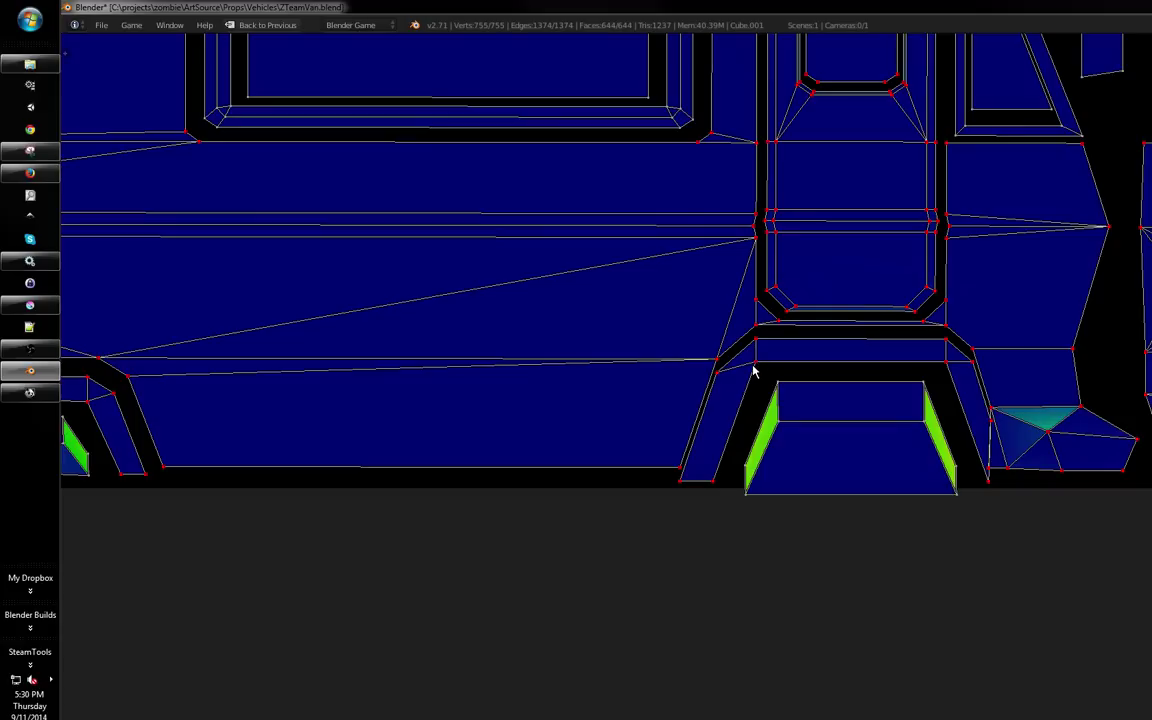
key(s)
click(957, 370)
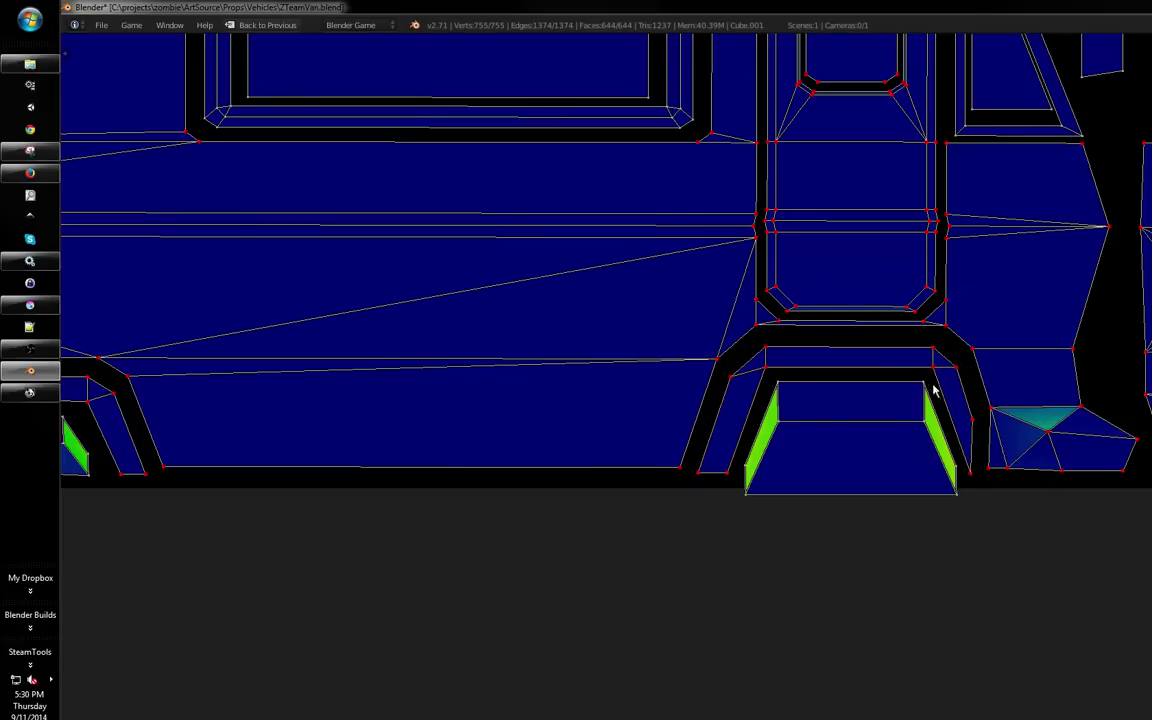
key(s)
key(x)
click(919, 397)
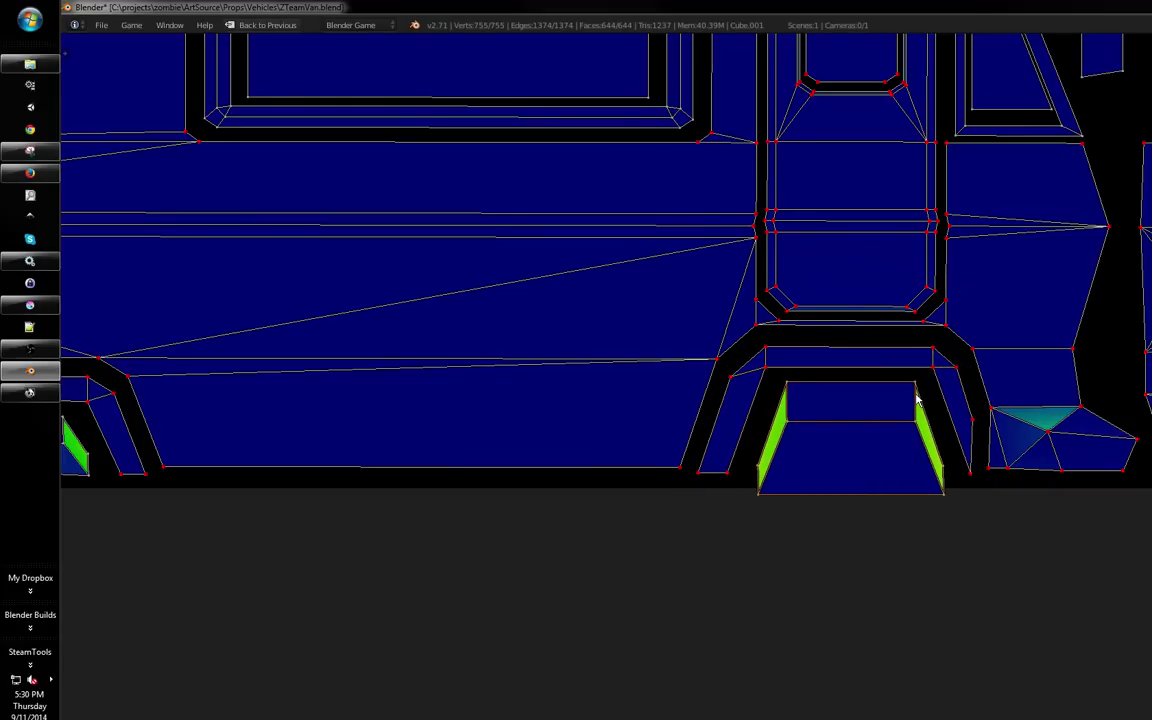
key(a)
drag(789, 374, 840, 386)
key(ctrl+Up)
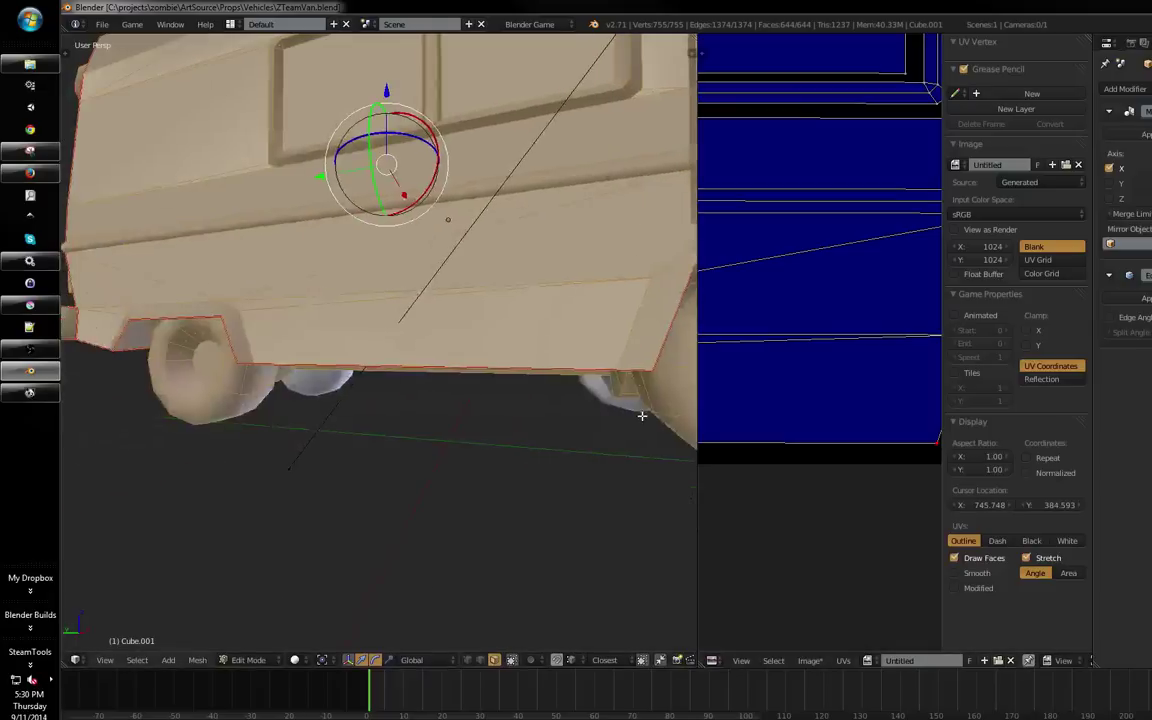
Raise the outer top edge of the rear wheel arch trim slightly in the left orthographic view
key(ctrl+KP_3)
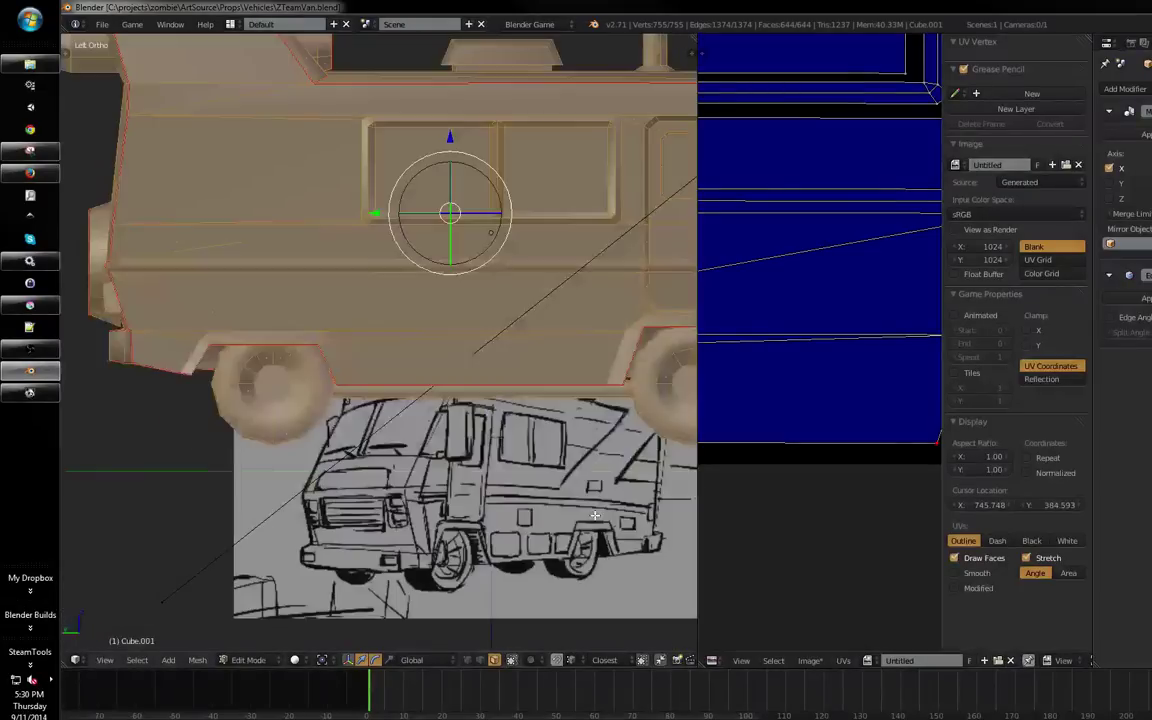
drag(521, 375, 635, 411)
scroll(452, 290, up, 4)
key(ctrl+Tab)
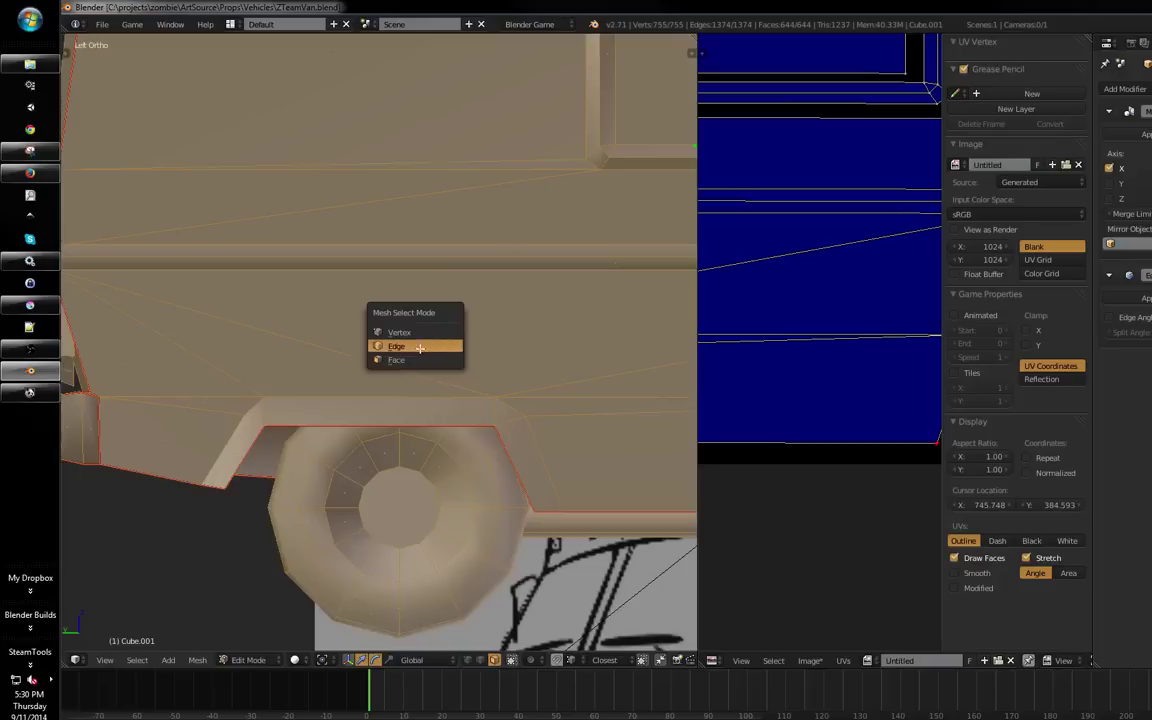
click(419, 346)
scroll(300, 436, down, 2)
scroll(354, 467, down, 1)
drag(322, 498, 92, 454)
drag(251, 412, 513, 443)
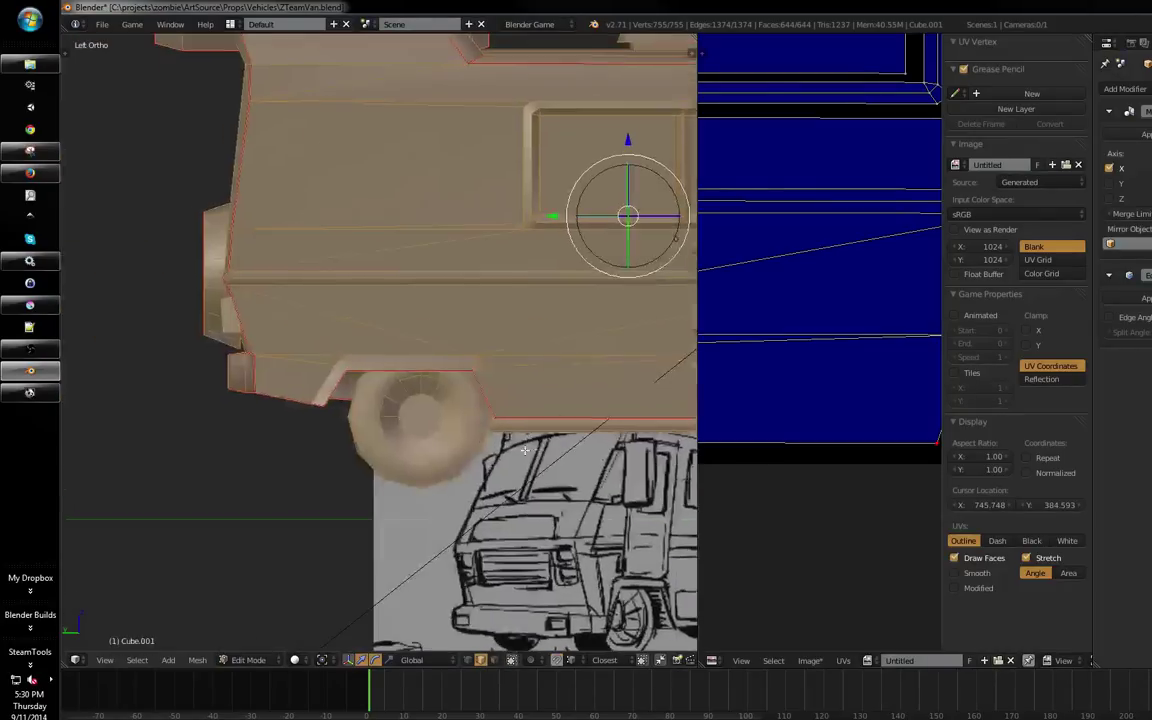
scroll(469, 324, up, 3)
right_click(425, 358)
drag(438, 289, 437, 278)
Reposition the rear arch trim's outer corner vertices at the upper ends of both slanted sides
key(ctrl+Tab)
click(268, 350)
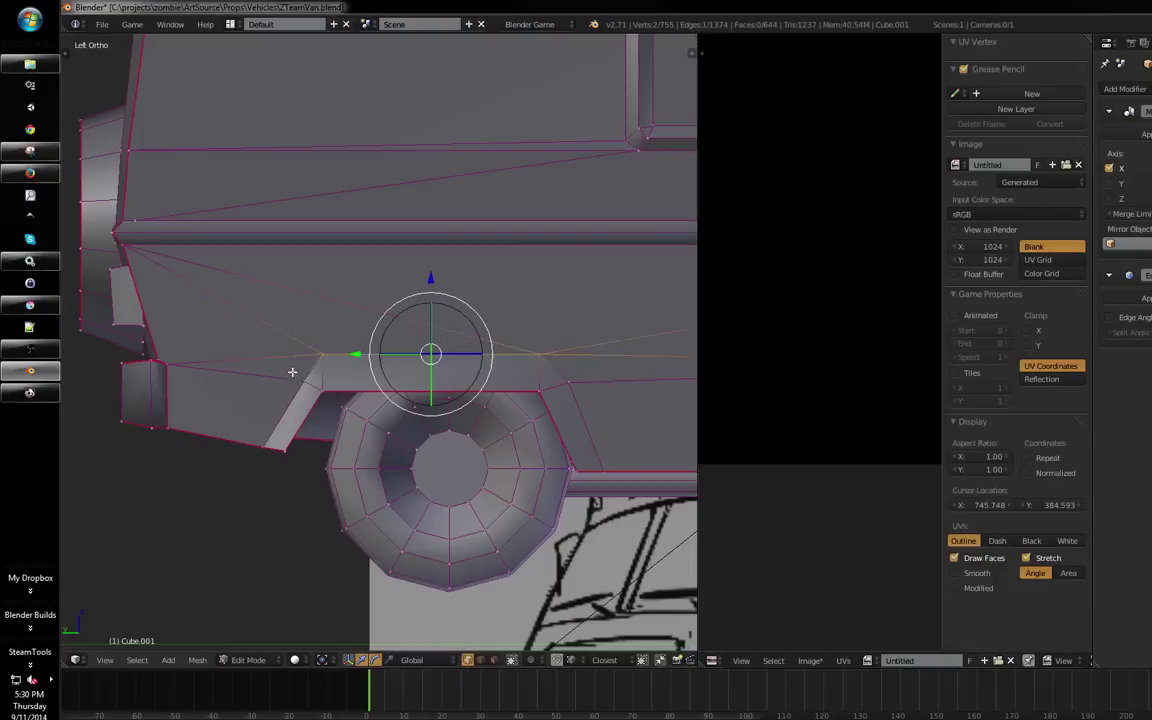
right_click(305, 381)
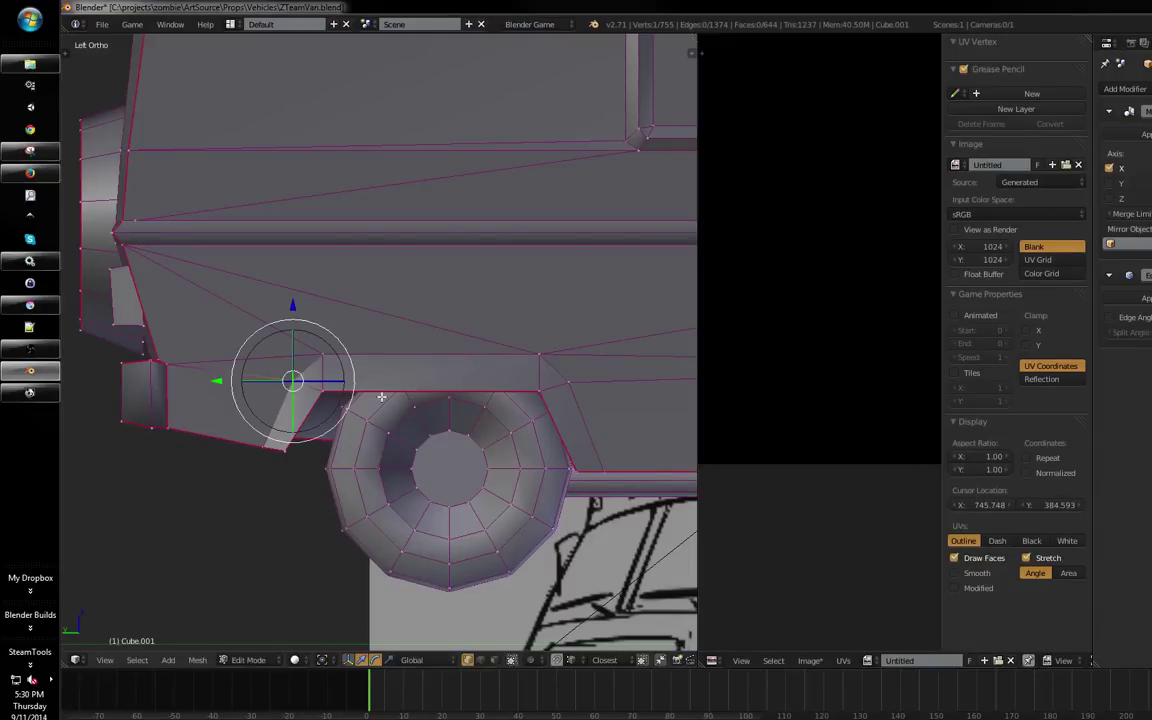
right_click(568, 381)
key(s)
right_click(571, 386)
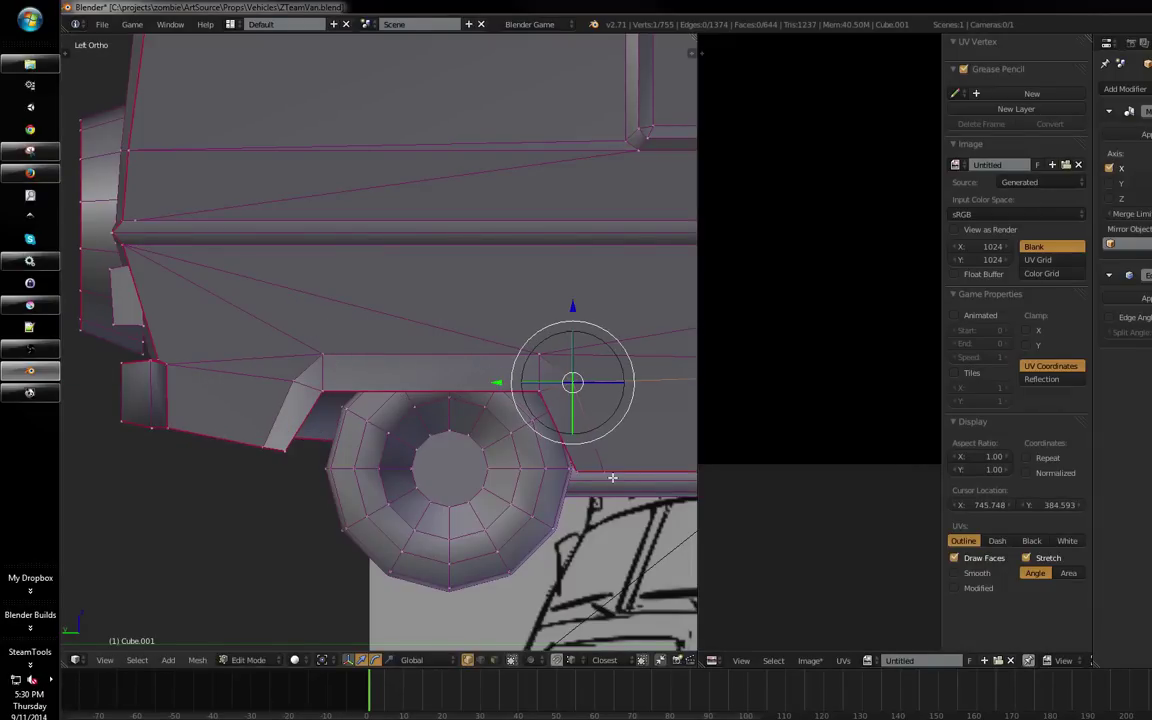
Move the rear arch trim's lower outer vertices outward on both sides, and fine-tune its slanted sides' upper corners
right_click(599, 470)
key(g)
key(y)
key(Escape)
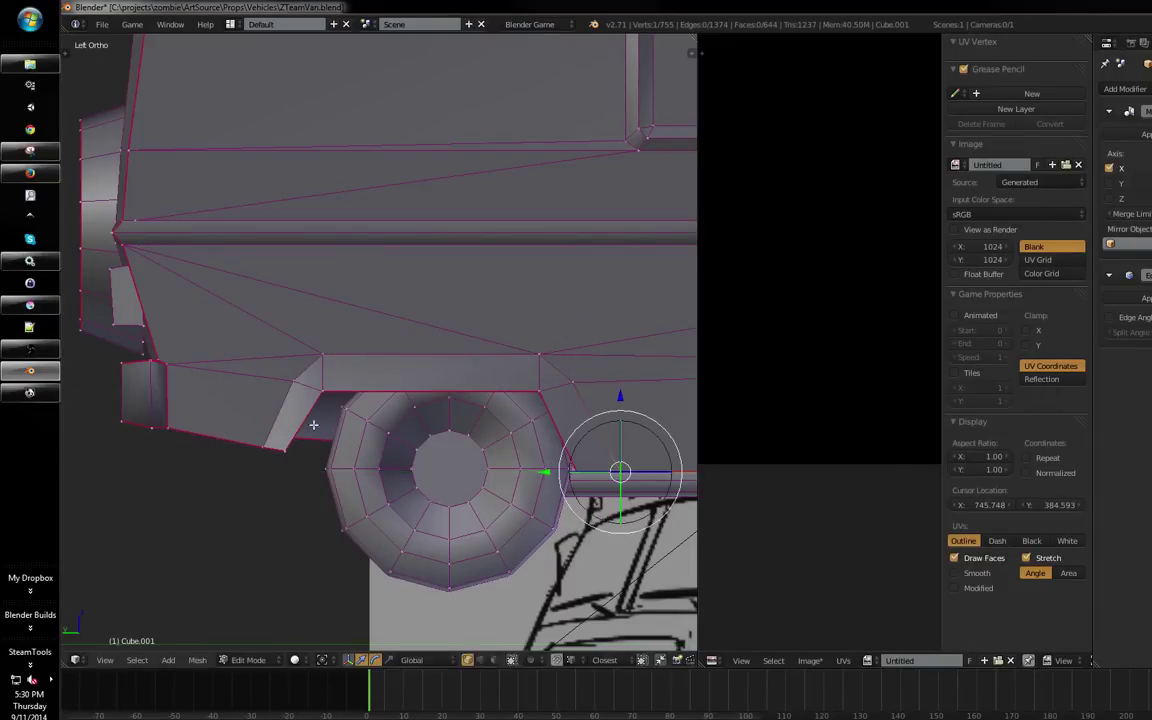
right_click(257, 441)
key(g)
click(358, 430)
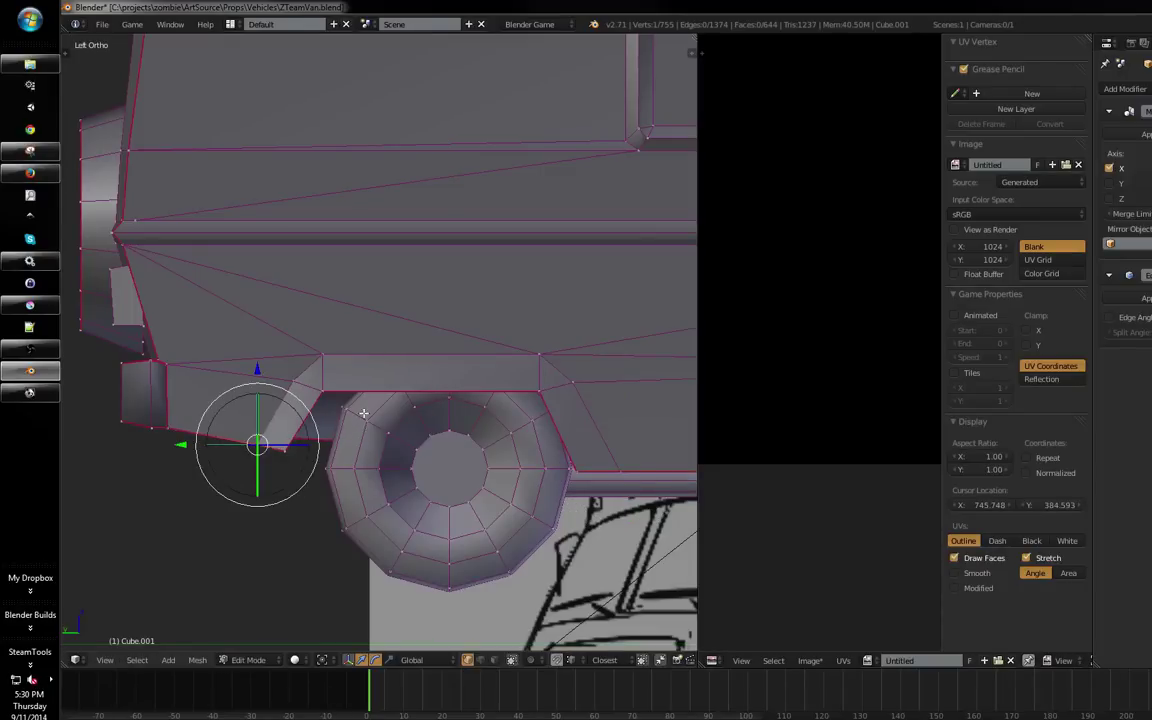
right_click(302, 367)
key(g)
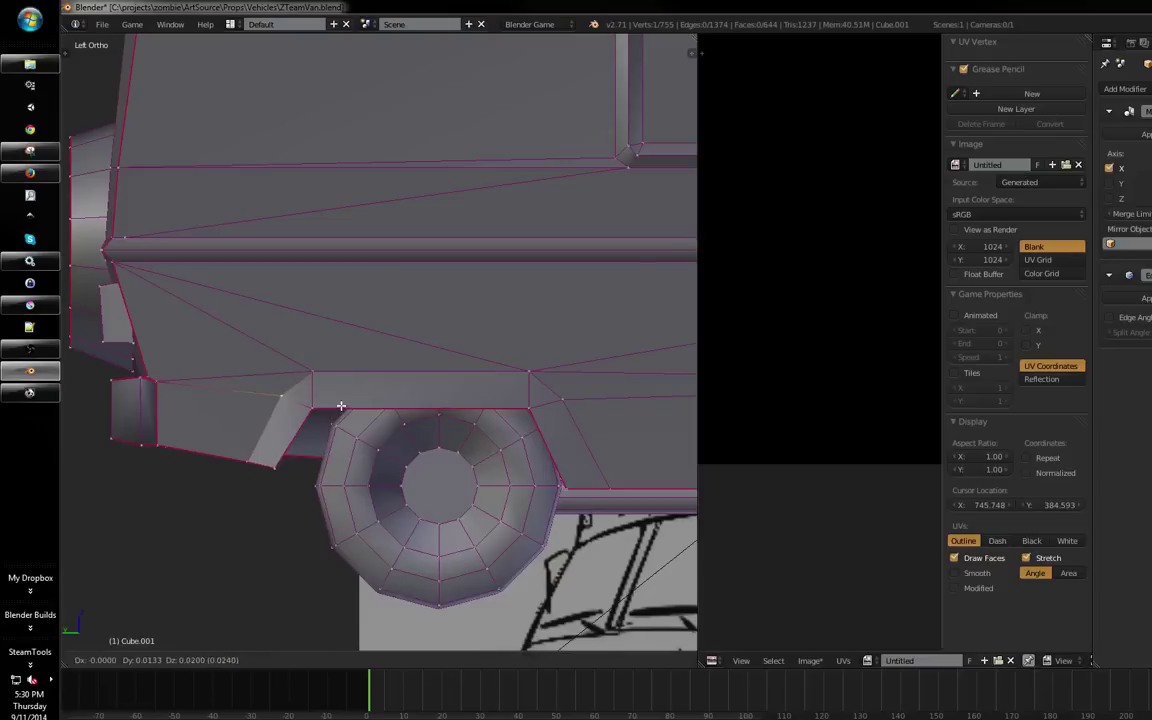
click(593, 396)
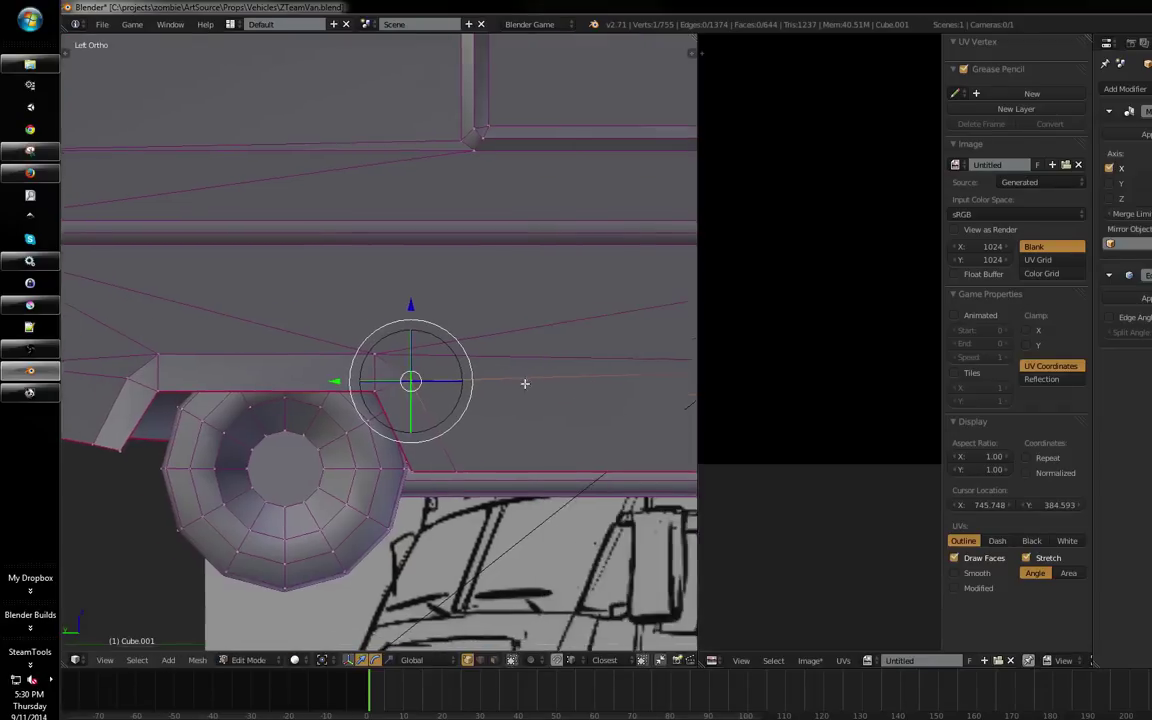
Raise the lower bevel faces of the door slightly, away from the front wheel arch trim
scroll(522, 390, down, 2)
scroll(538, 368, up, 3)
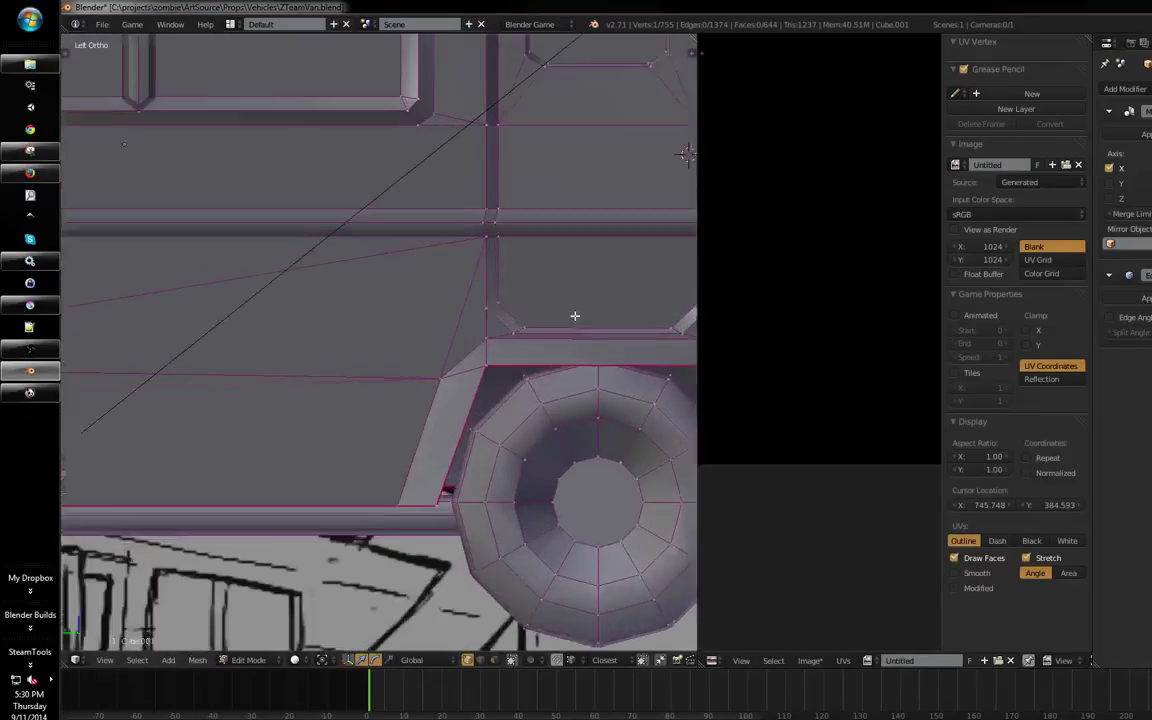
scroll(445, 367, left, 2)
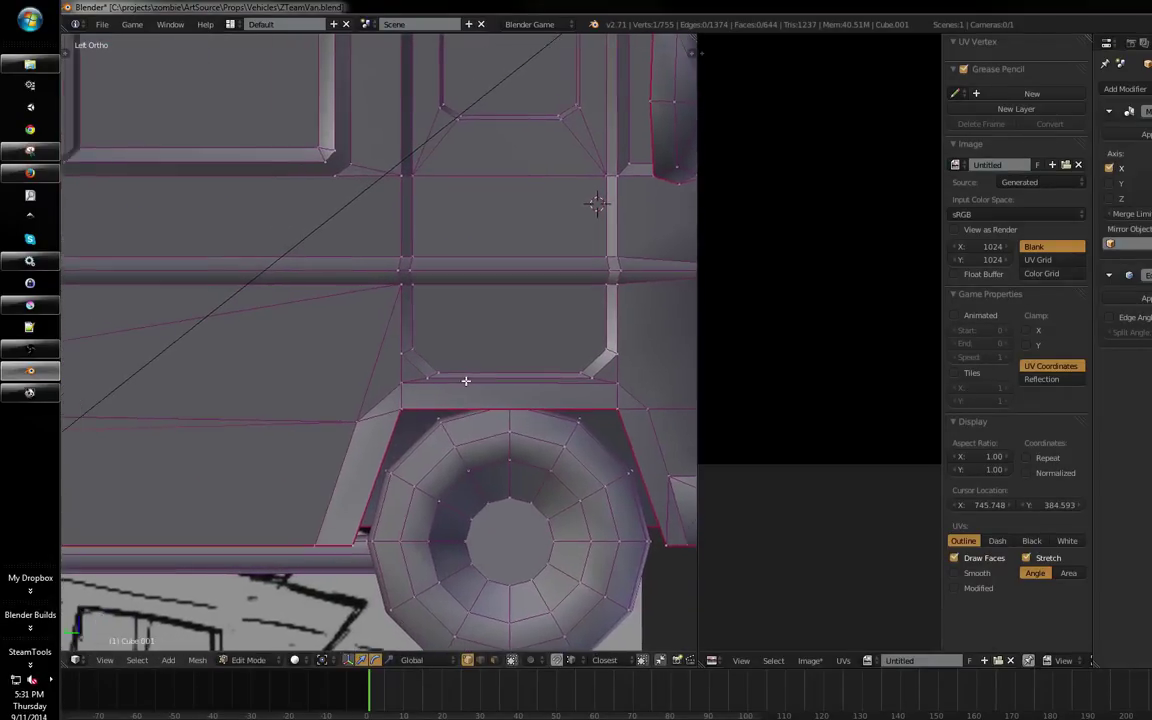
key(z)
key(z)
key(ctrl+Tab)
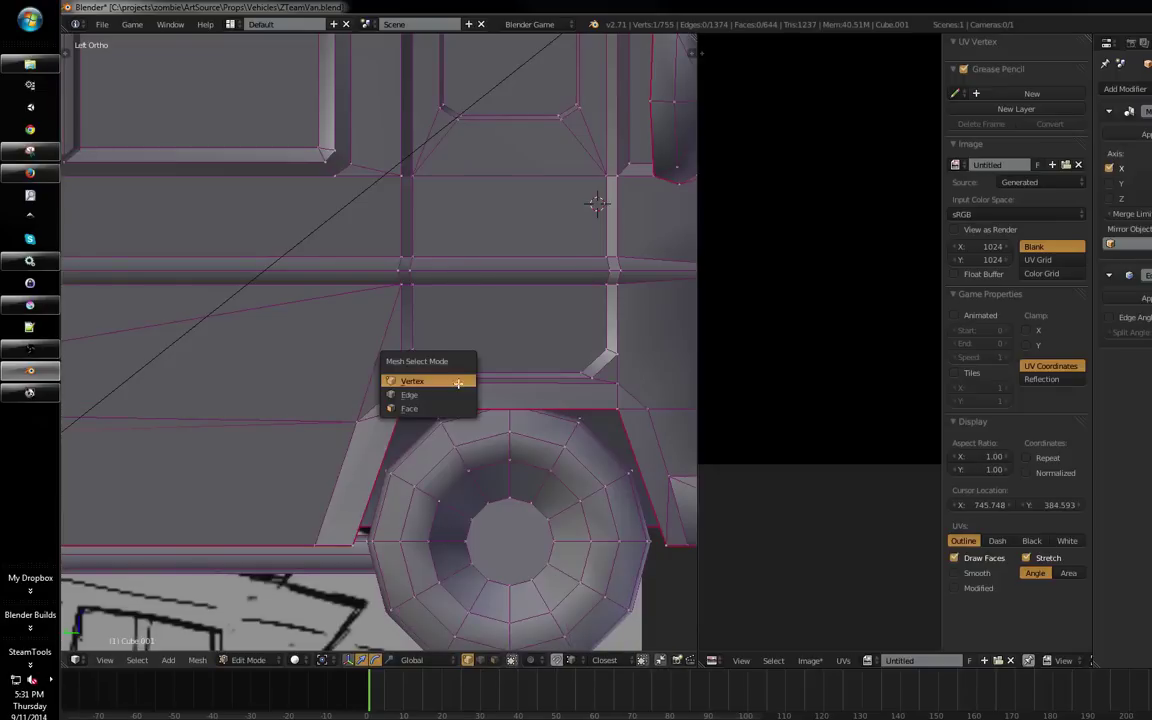
click(409, 408)
right_click(420, 364)
shift+right_click(604, 365)
shift+right_click(604, 365)
drag(604, 365, 610, 318)
Raise the top and adjoining slanted outer edges of the front wheel arch trim slightly
key(ctrl+Tab)
click(430, 328)
right_click(344, 374)
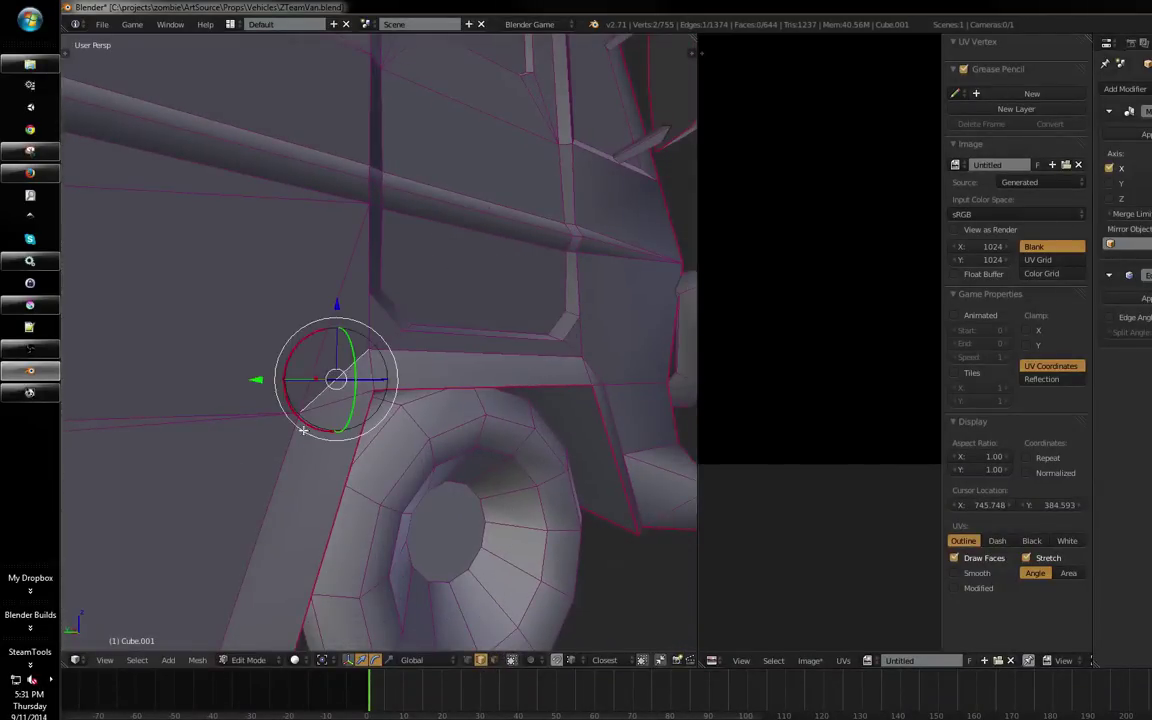
mouse_move(274, 387)
mouse_down()
mouse_move(315, 377)
mouse_move(266, 348)
mouse_move(266, 393)
mouse_up()
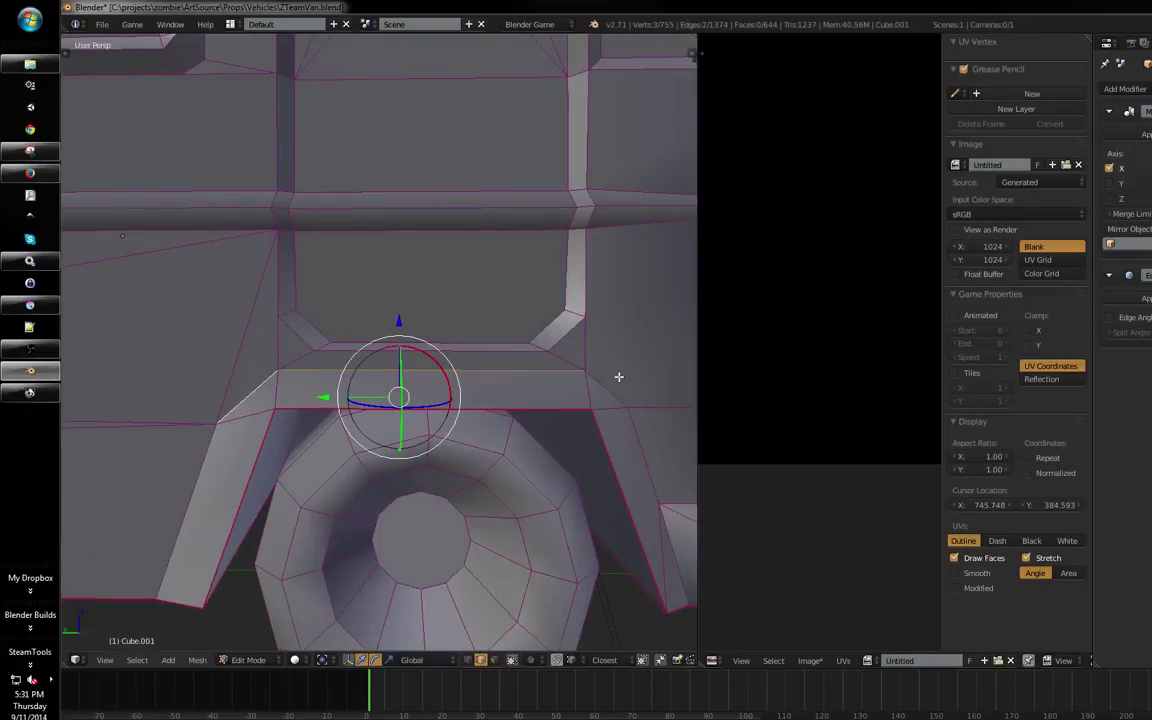
drag(419, 325, 404, 295)
scroll(488, 339, down, 2)
key(ctrl+z)
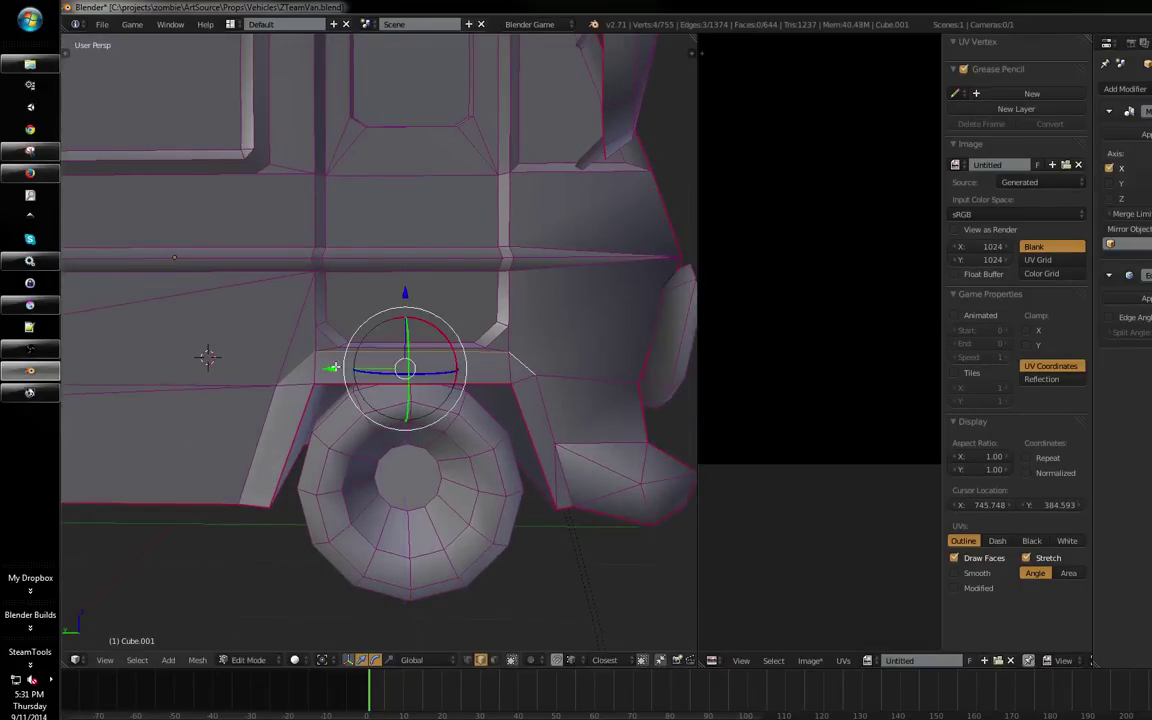
Adjust the height of the rear outer corner vertex on the front wheel arch trim in the left orthographic view
scroll(330, 385, down, 1)
drag(302, 408, 539, 390)
scroll(539, 390, down, 2)
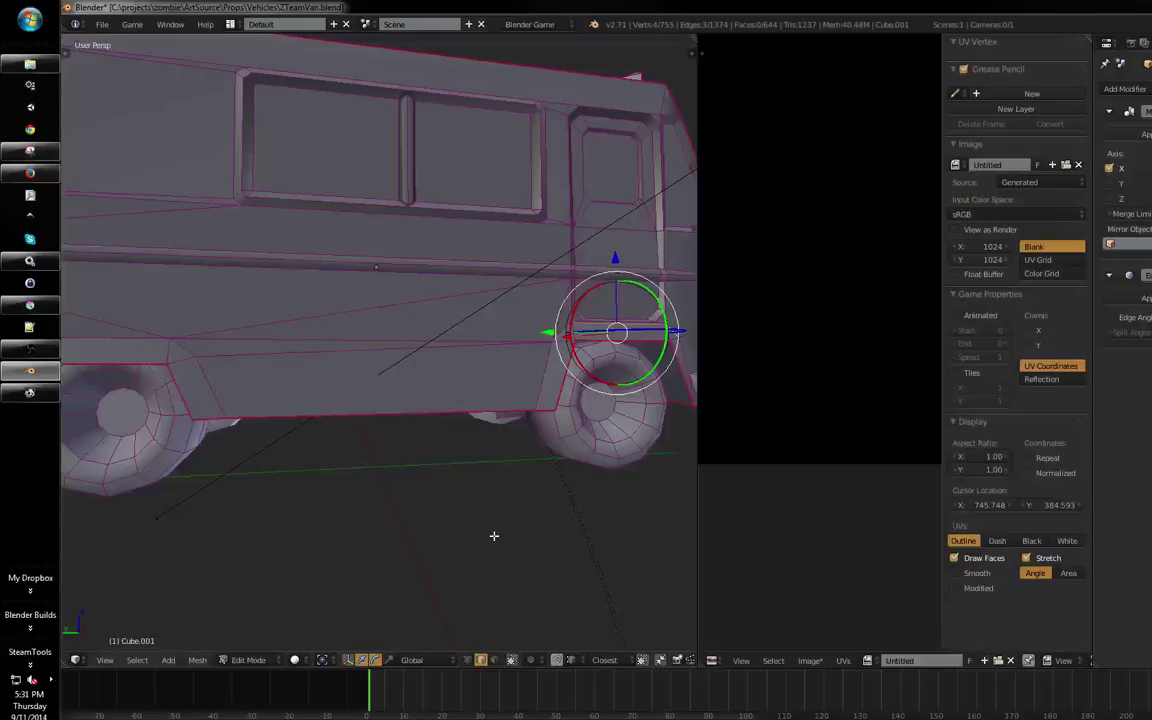
key(ctrl+KP_3)
key(ctrl+Tab)
click(540, 301)
scroll(540, 301, up, 2)
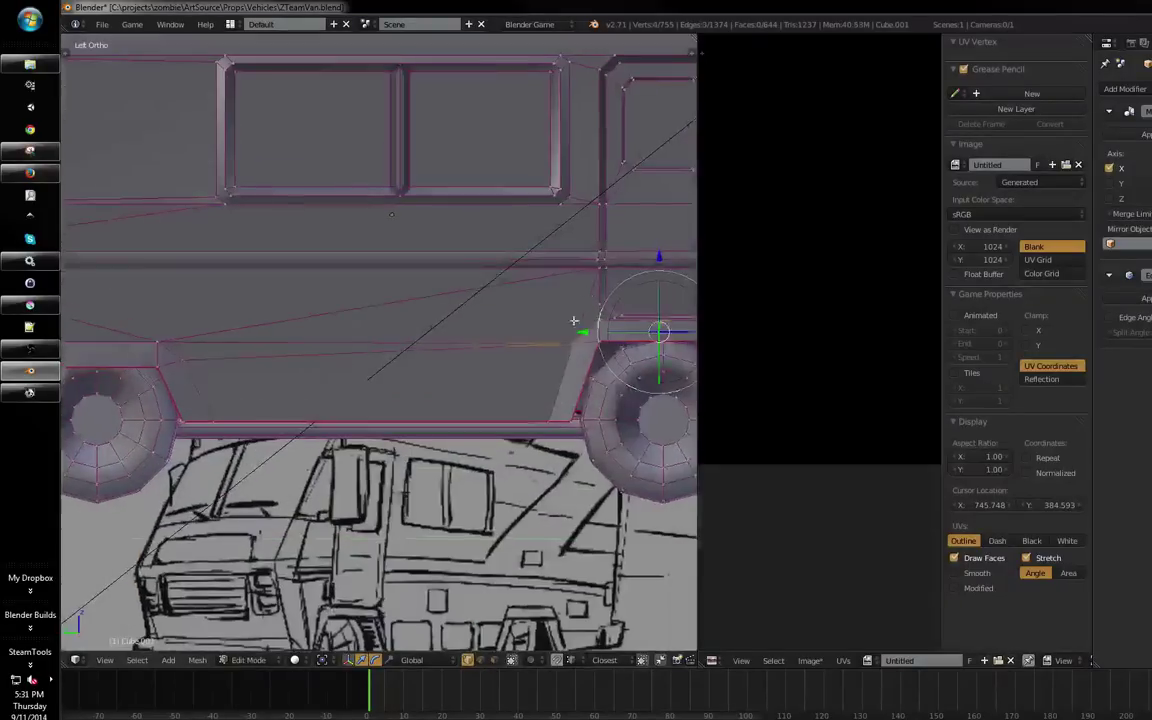
right_click(571, 347)
drag(208, 342, 324, 349)
drag(591, 324, 325, 350)
drag(425, 331, 521, 324)
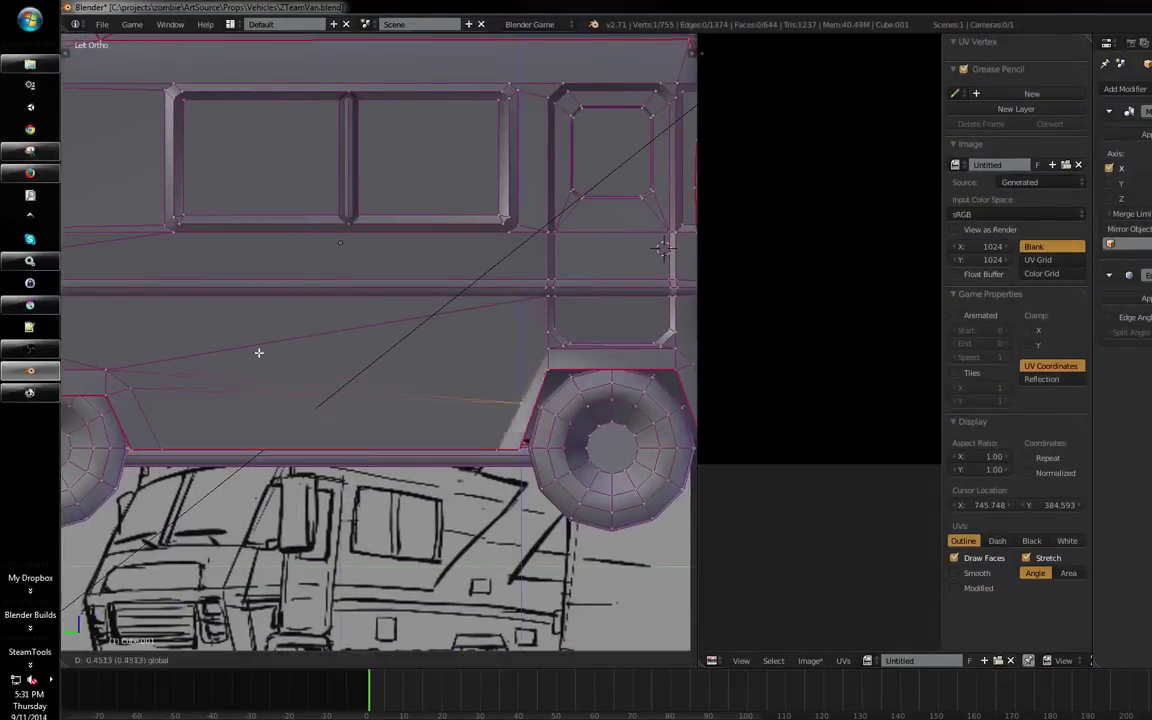
mouse_move(466, 360)
mouse_down()
mouse_move(399, 393)
mouse_move(445, 411)
mouse_move(458, 373)
mouse_move(487, 349)
mouse_move(455, 385)
mouse_move(514, 328)
mouse_move(455, 282)
mouse_up()
Shift the two vertices at the front bumper's rear edge along Y, away from the wheel arch
scroll(557, 367, up, 1)
key(a)
drag(557, 367, 555, 378)
key(a)
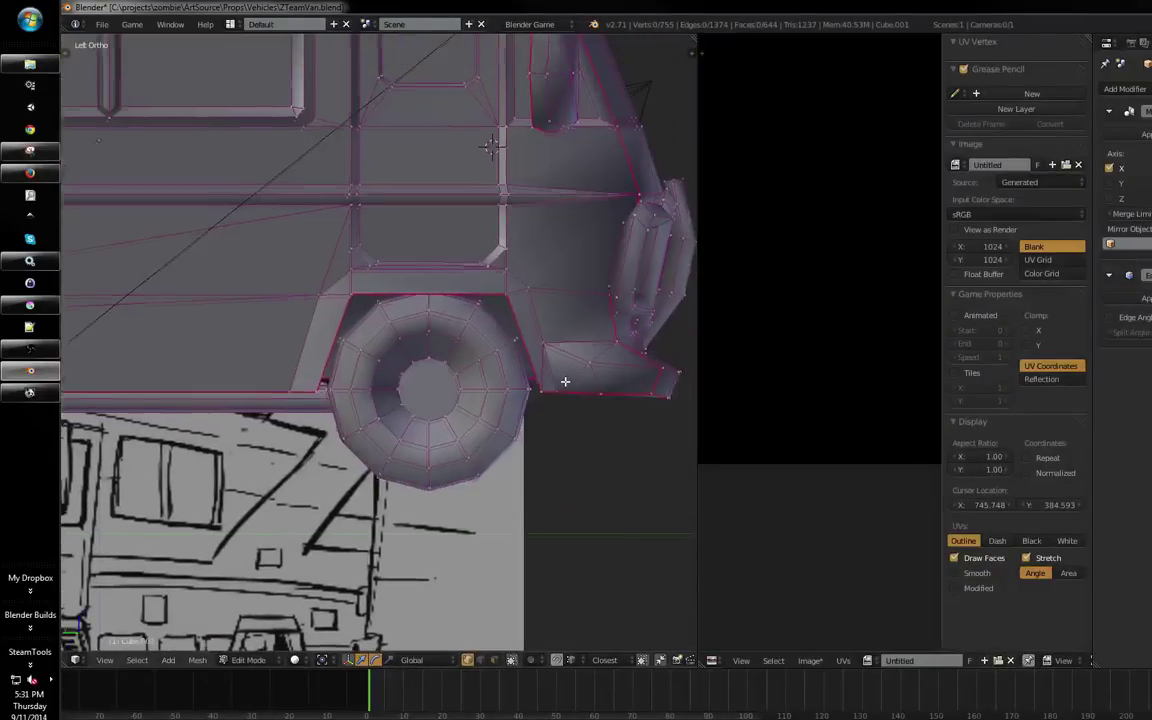
scroll(566, 380, up, 1)
shift+right_click(605, 414)
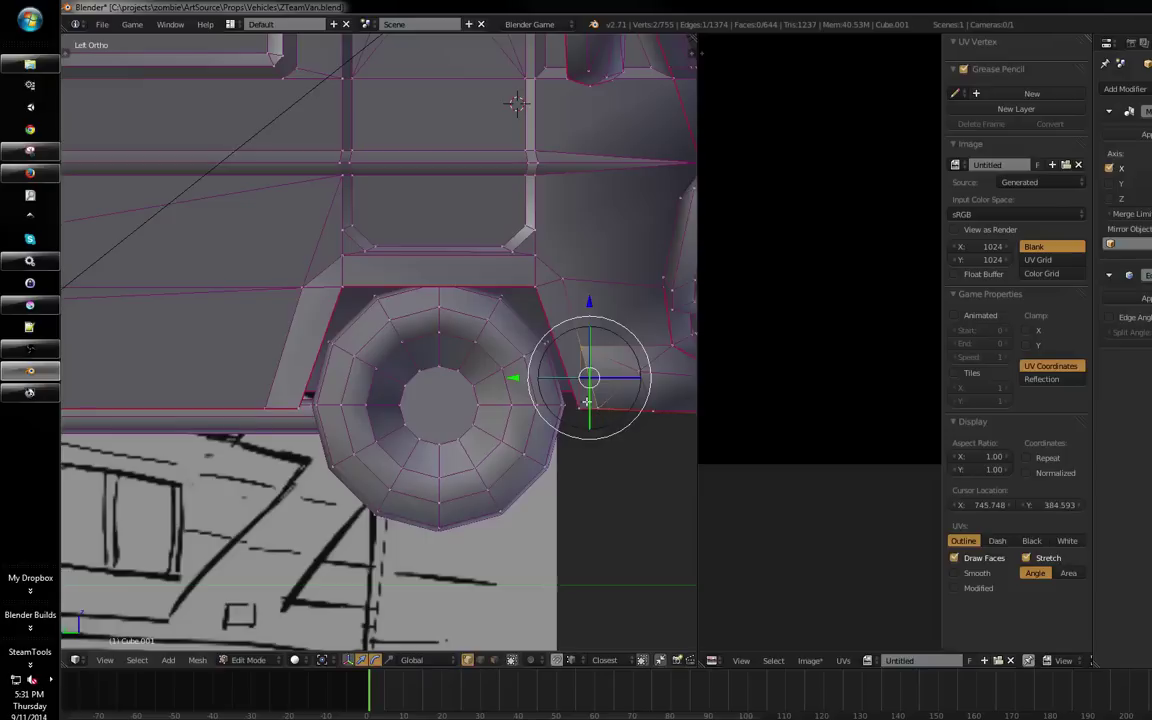
key(g)
key(y)
click(527, 381)
drag(435, 400, 432, 429)
key(a)
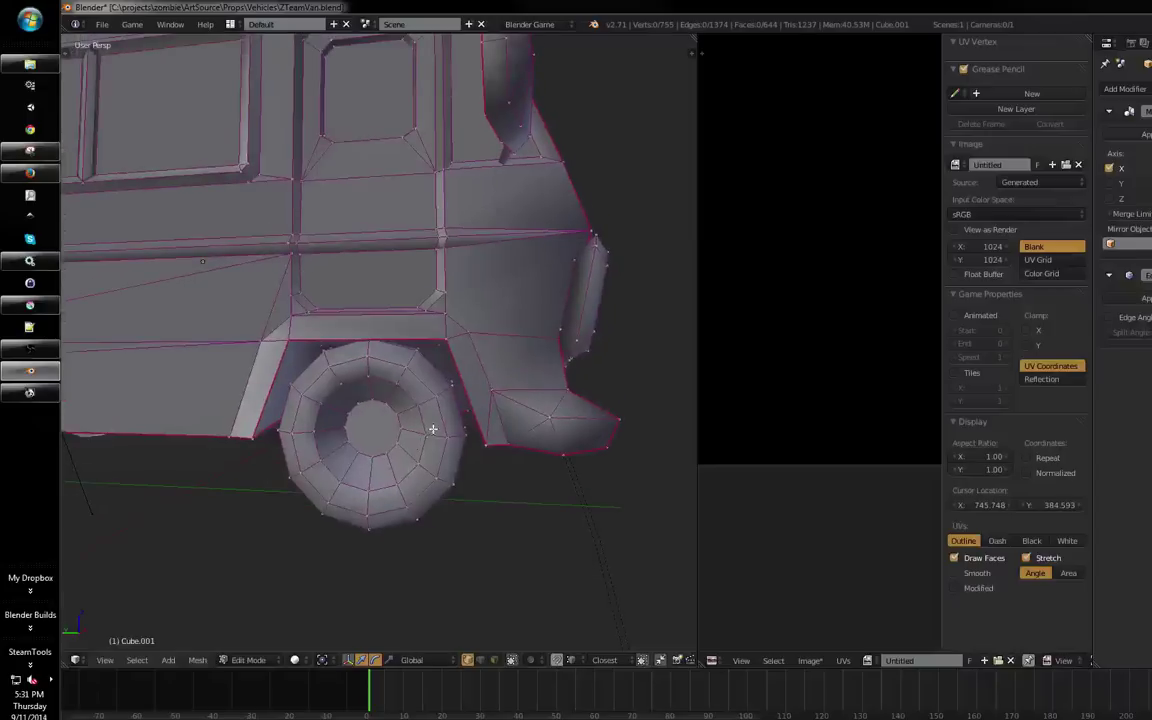
Select the van's side faces and isolate the main body side island in the enlarged UV editor, hiding the other islands
key(ctrl+Tab)
click(405, 456)
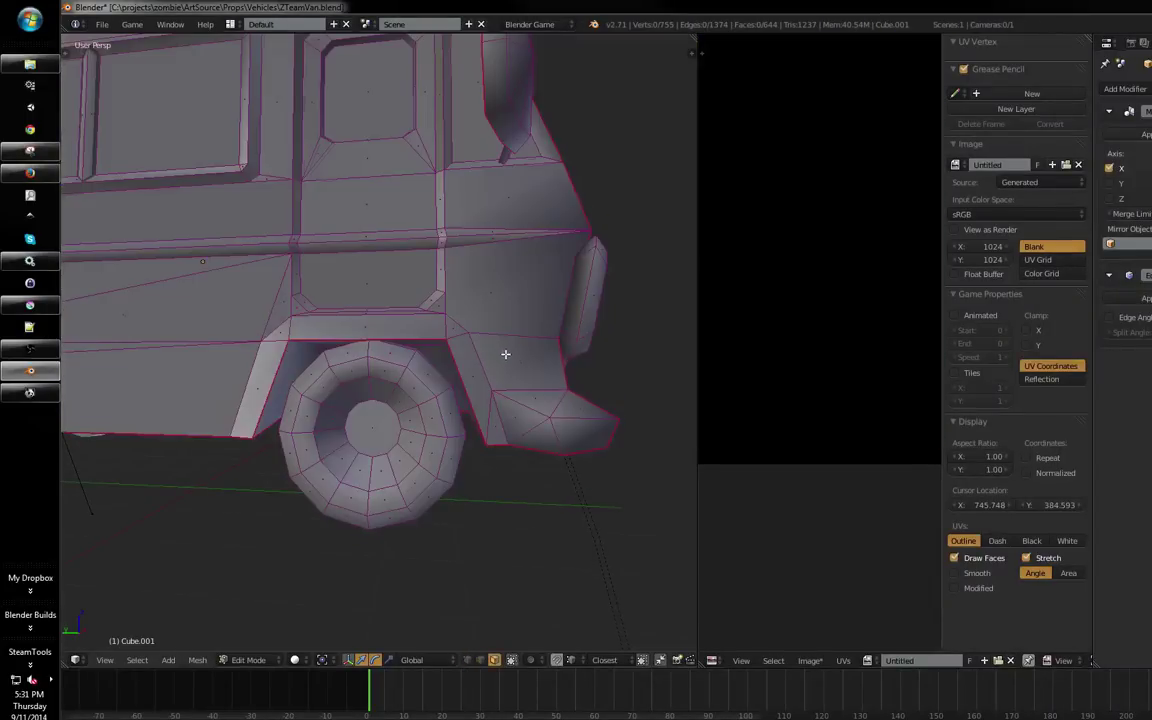
drag(505, 354, 521, 372)
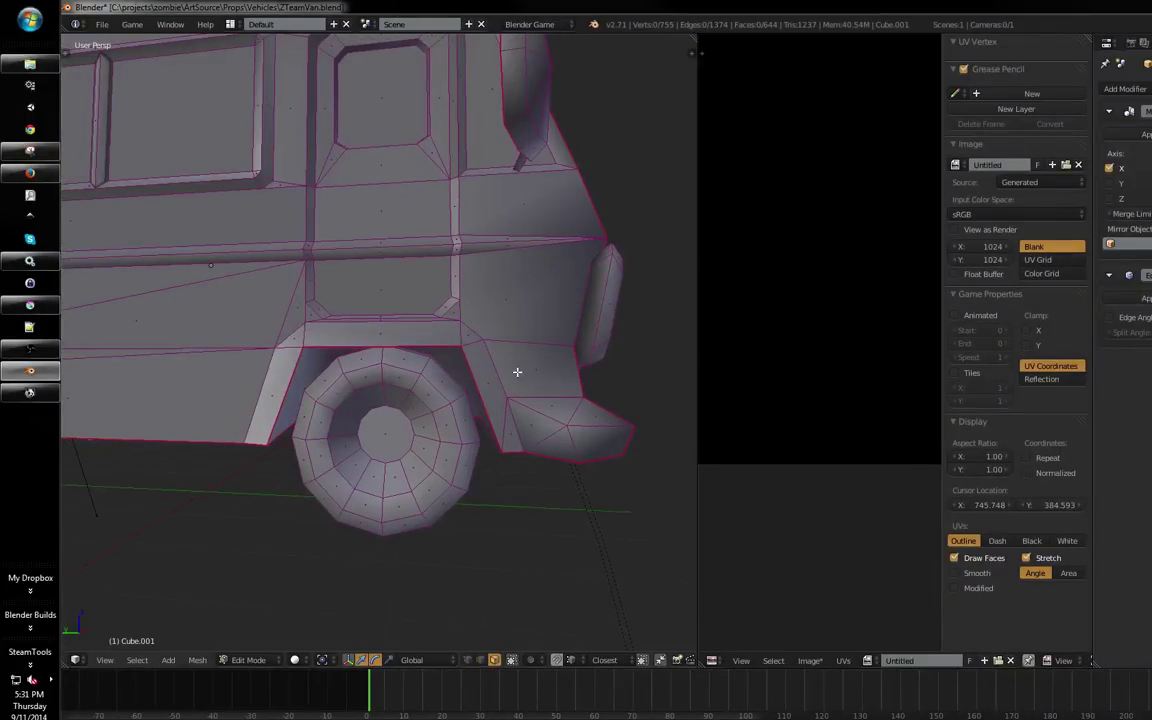
key(a)
key(ctrl+Up)
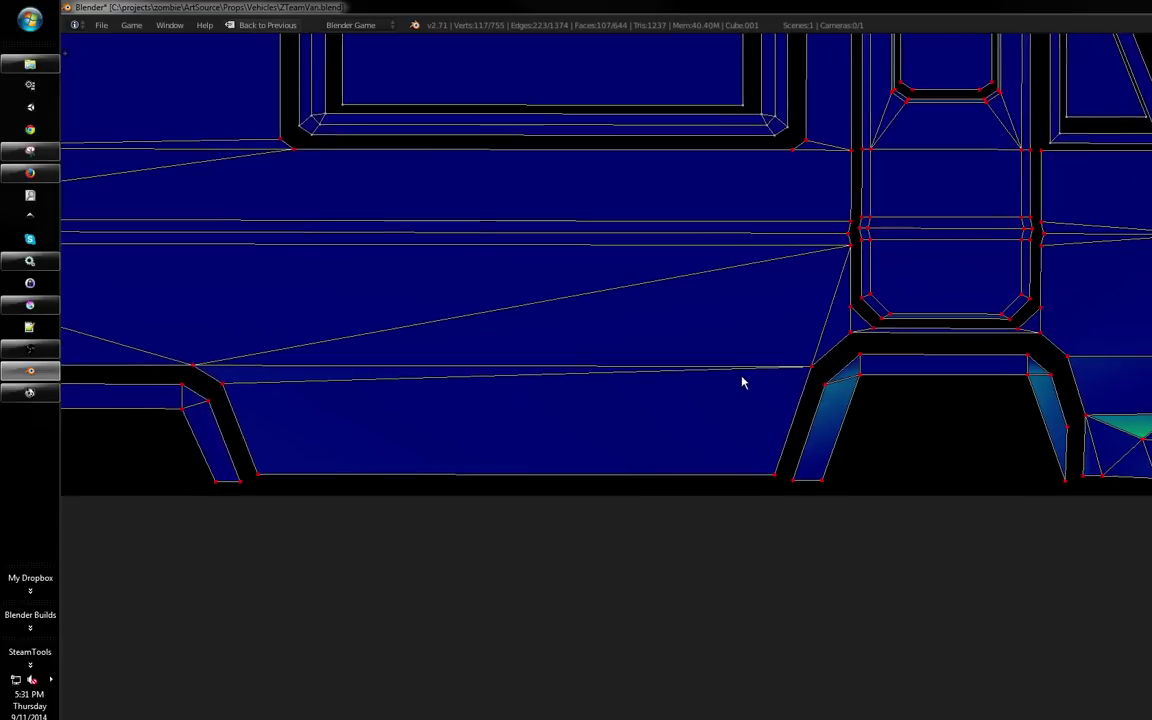
scroll(675, 372, down, 10)
scroll(586, 424, up, 8)
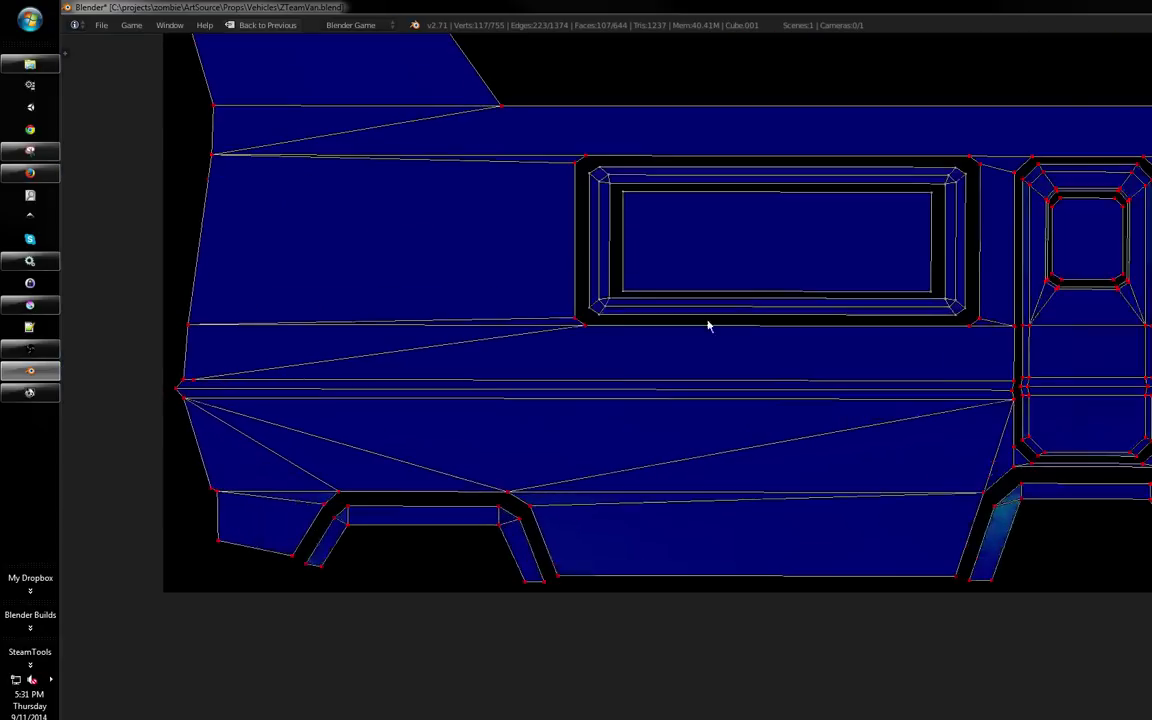
drag(841, 422, 741, 403)
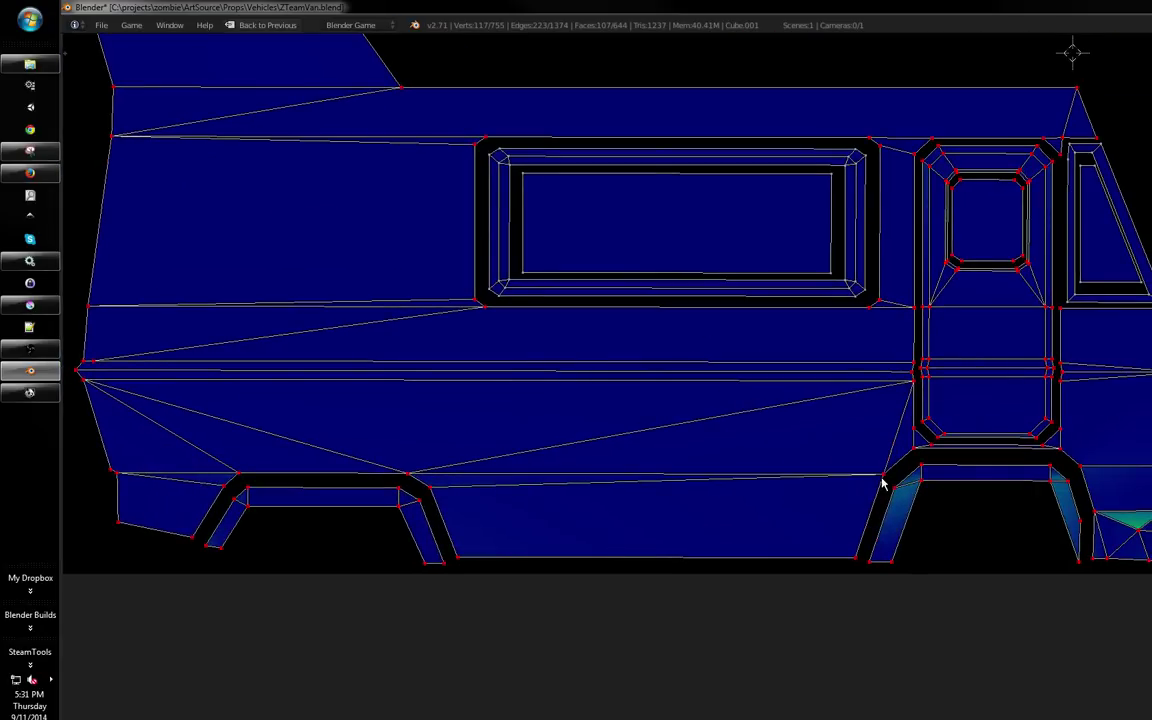
key(a)
key(shift+h)
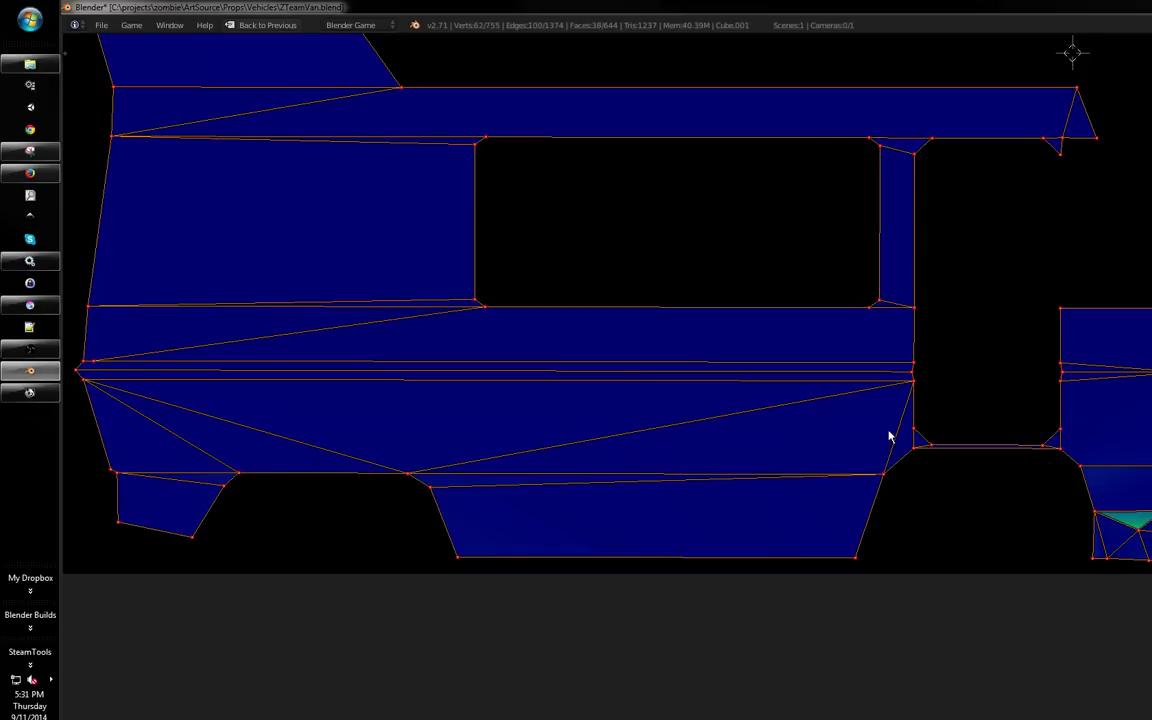
Unpin the body side island's lower UV vertices around the front and rear wheel arches and beneath the door
scroll(757, 447, down, 2)
key(a)
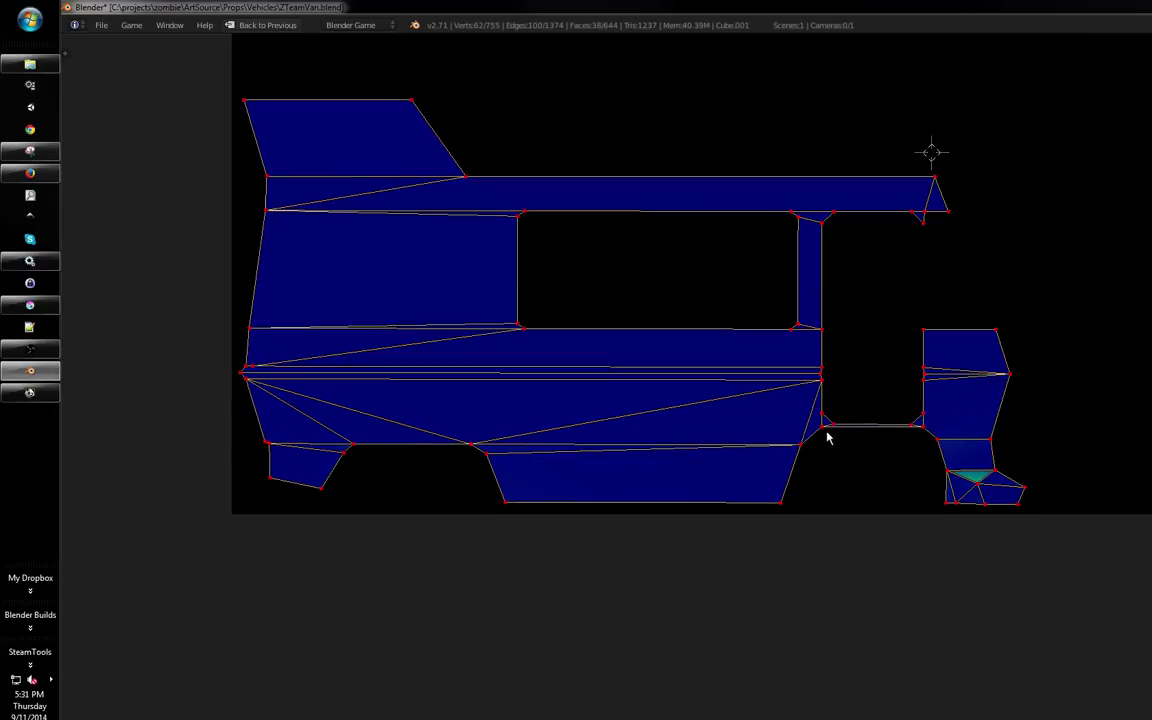
drag(810, 442, 839, 419)
key(b)
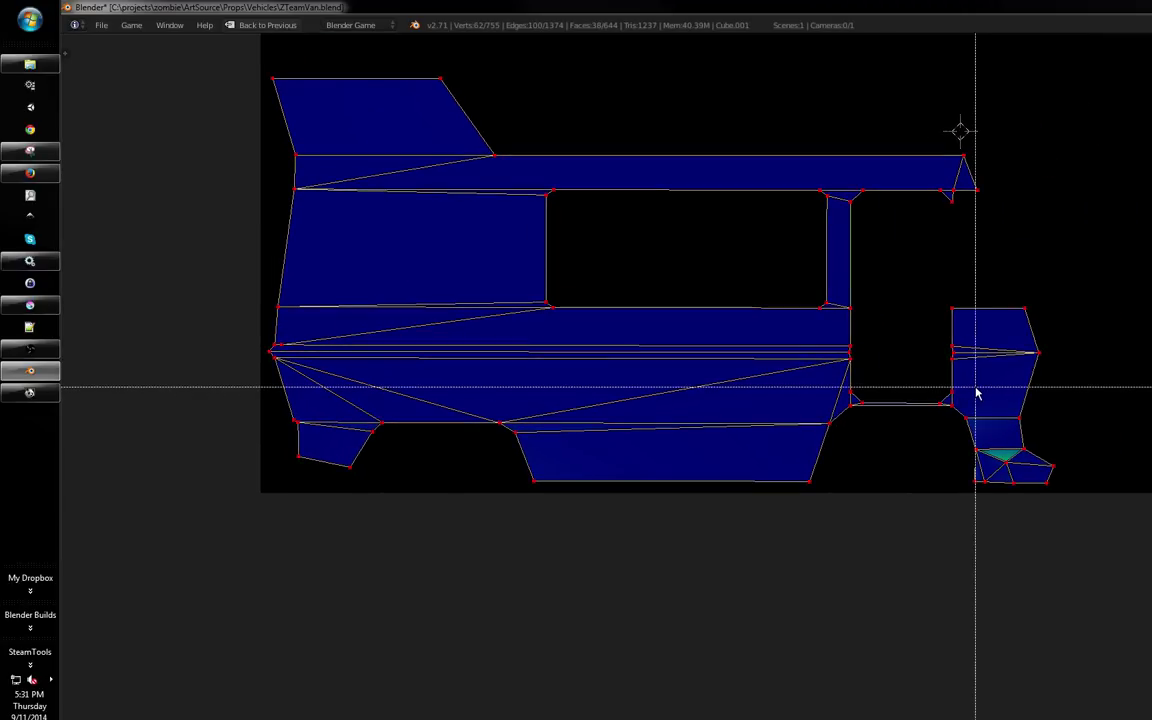
drag(977, 388, 790, 448)
key(b)
drag(758, 380, 993, 499)
drag(761, 470, 798, 461)
key(b)
drag(707, 386, 378, 496)
drag(583, 478, 674, 462)
Try unwrapping the body side island around its remaining pinned vertices
key(a)
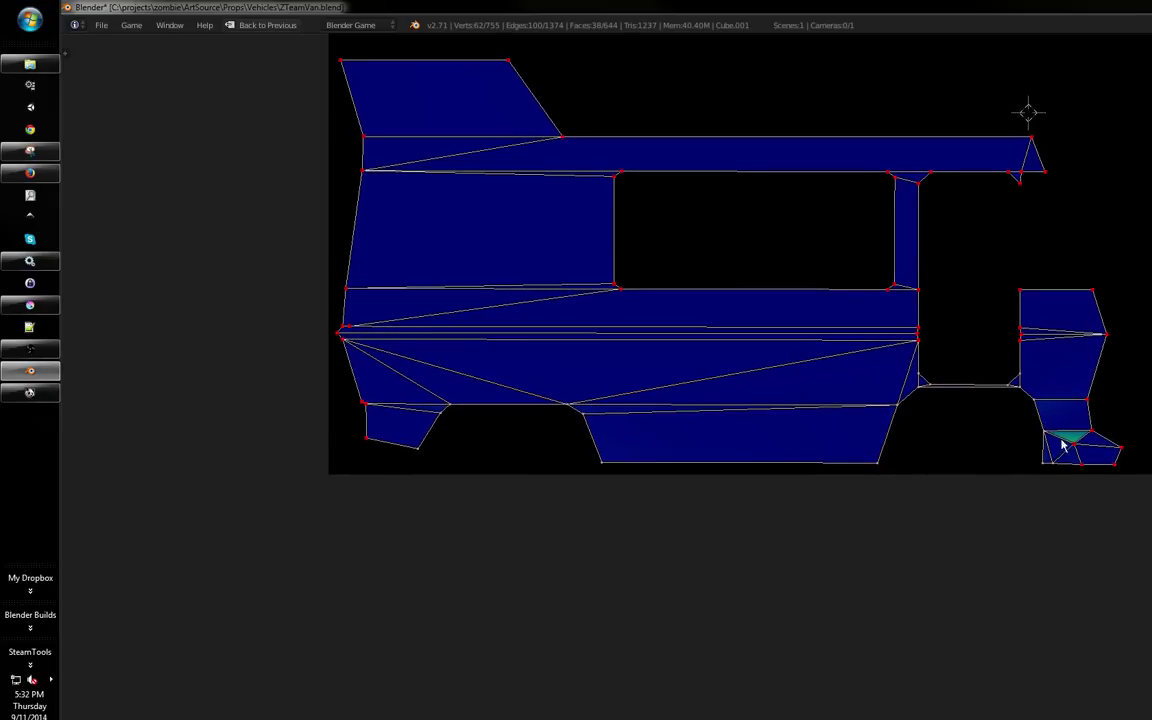
drag(1092, 438, 1065, 435)
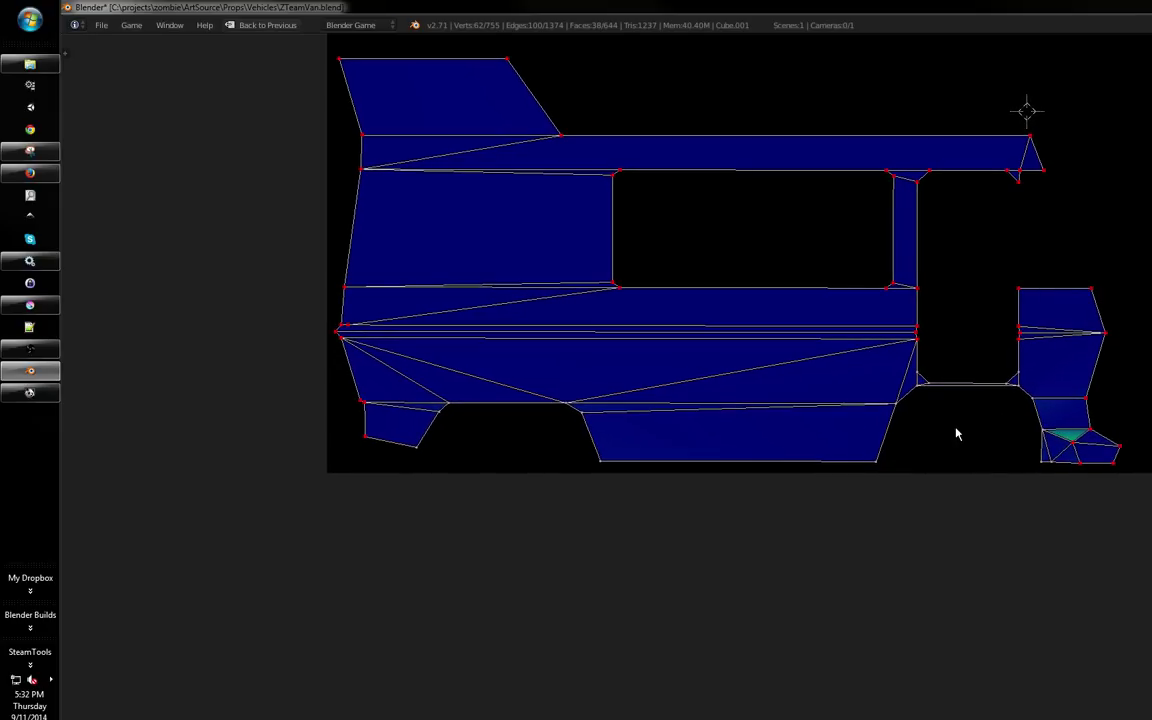
drag(936, 471, 897, 486)
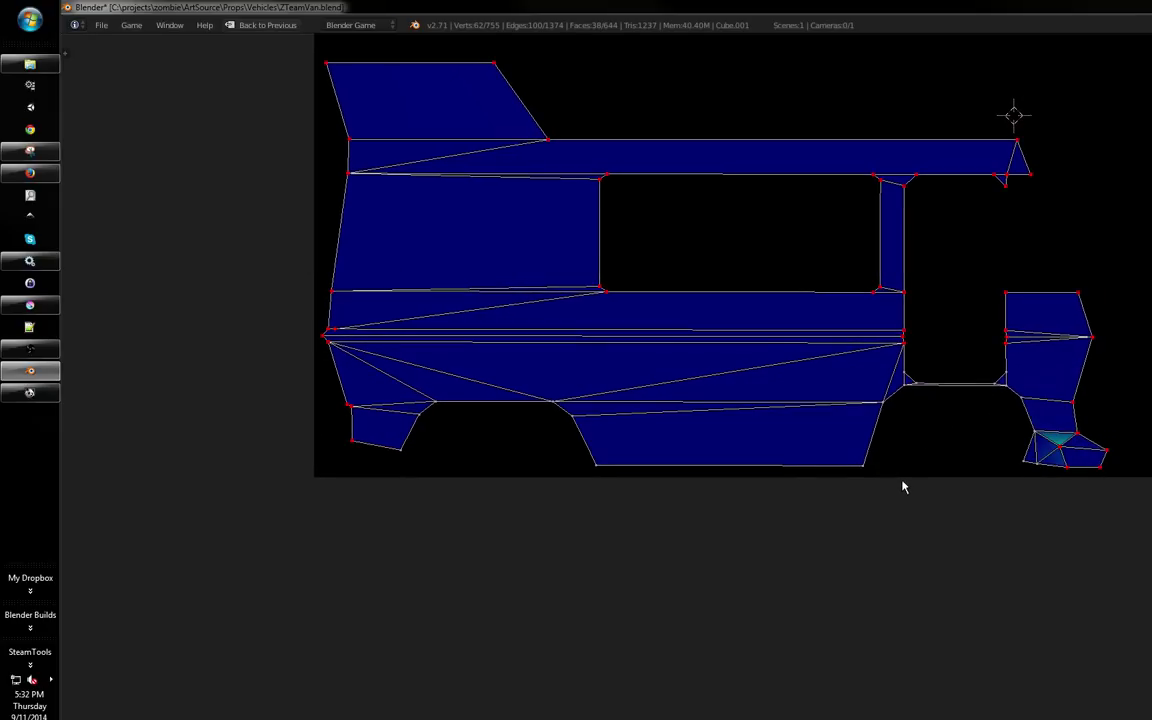
key(a)
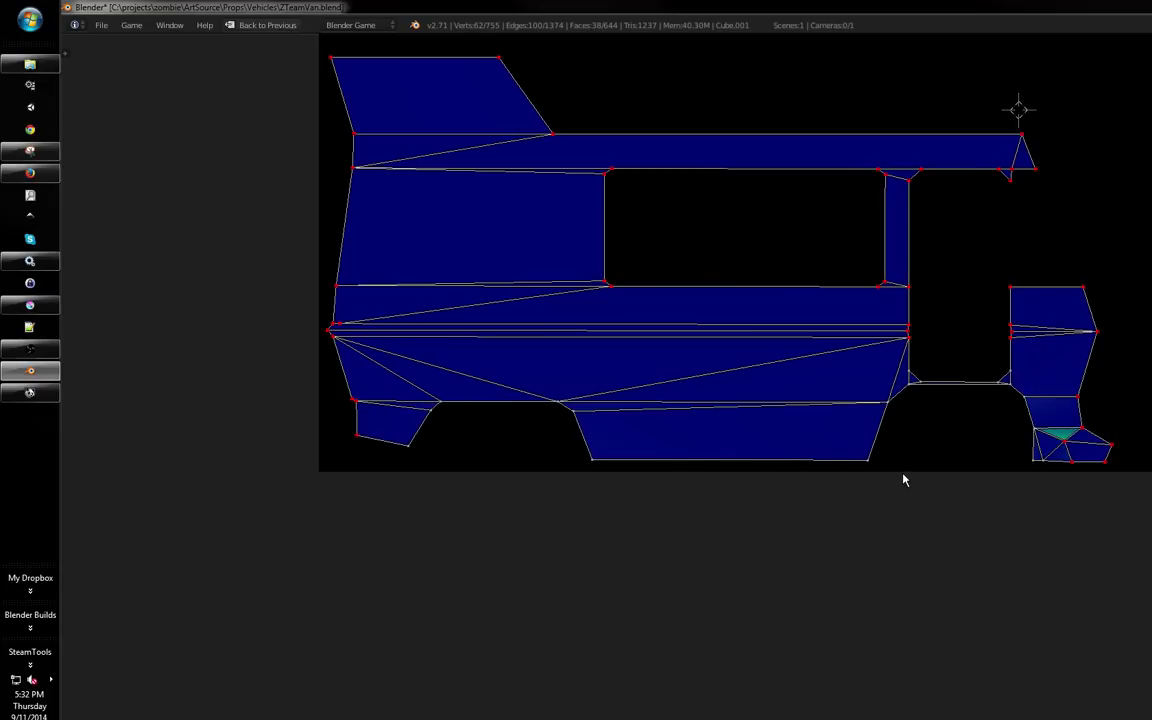
Return to the split layout with the 3D view beside the UV editor
key(a)
drag(903, 480, 938, 429)
key(ctrl+Up)
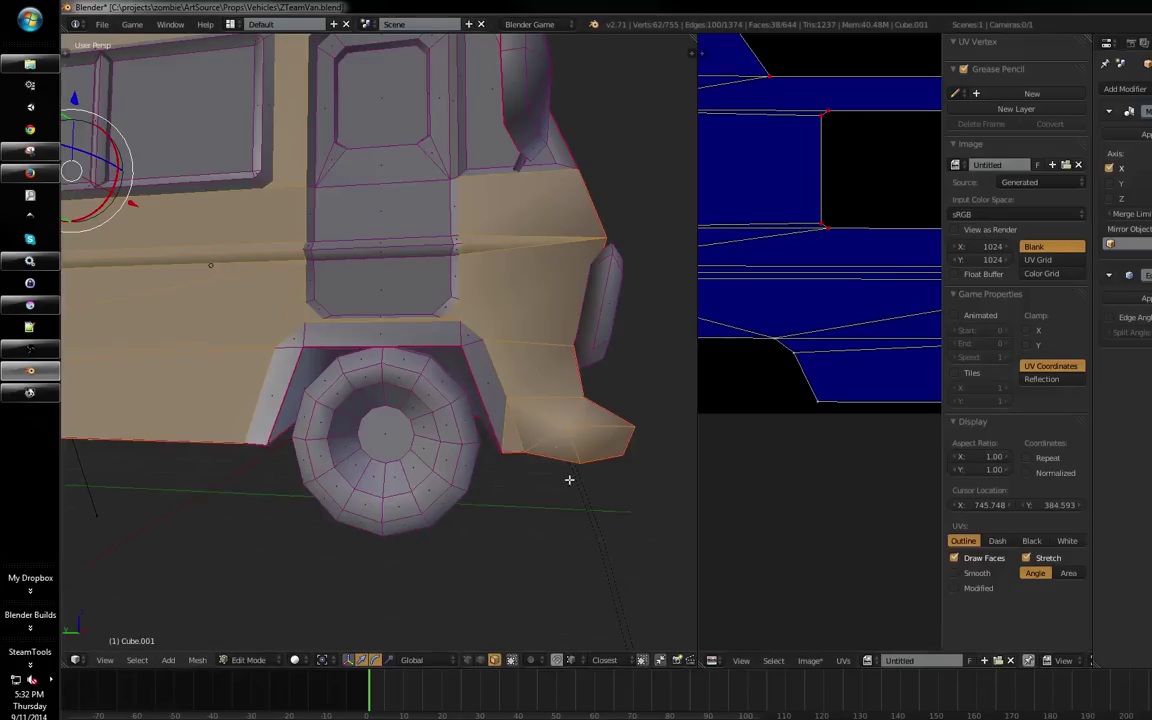
Use vertex selection in the UV editor to move the front bumper's lower UV vertex nearest the wheel arch slightly downward
scroll(818, 432, down, 4)
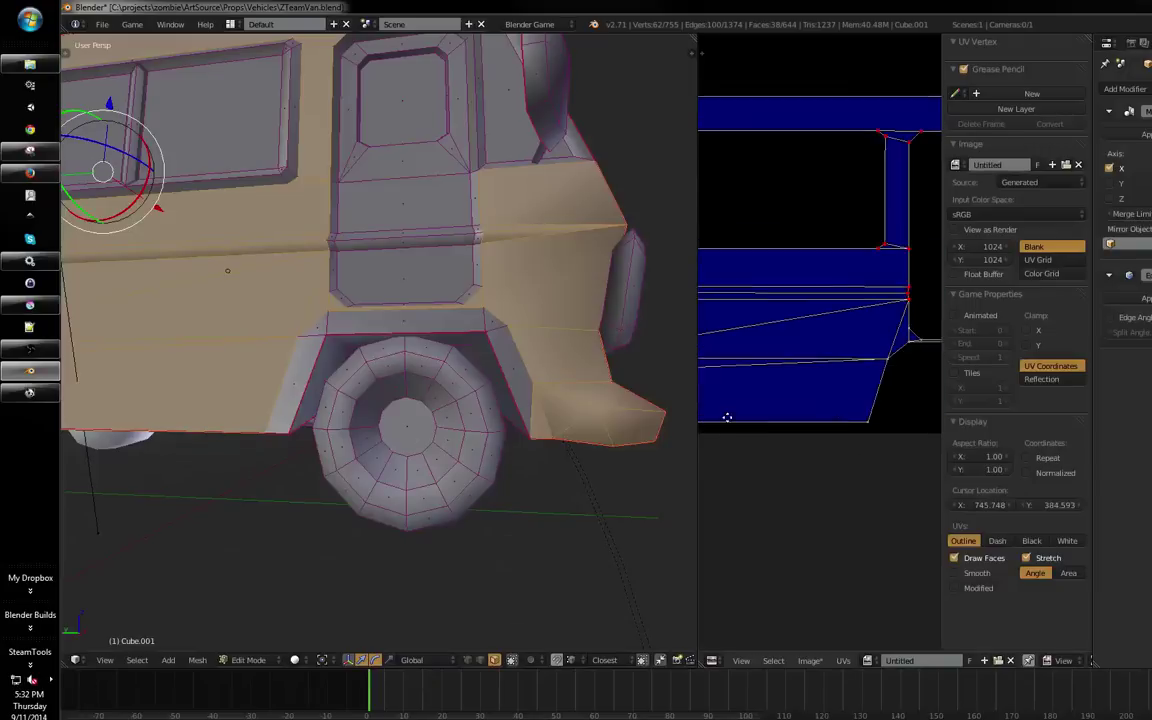
mouse_move(855, 408)
mouse_down()
mouse_move(820, 411)
mouse_move(853, 414)
mouse_move(834, 414)
mouse_up()
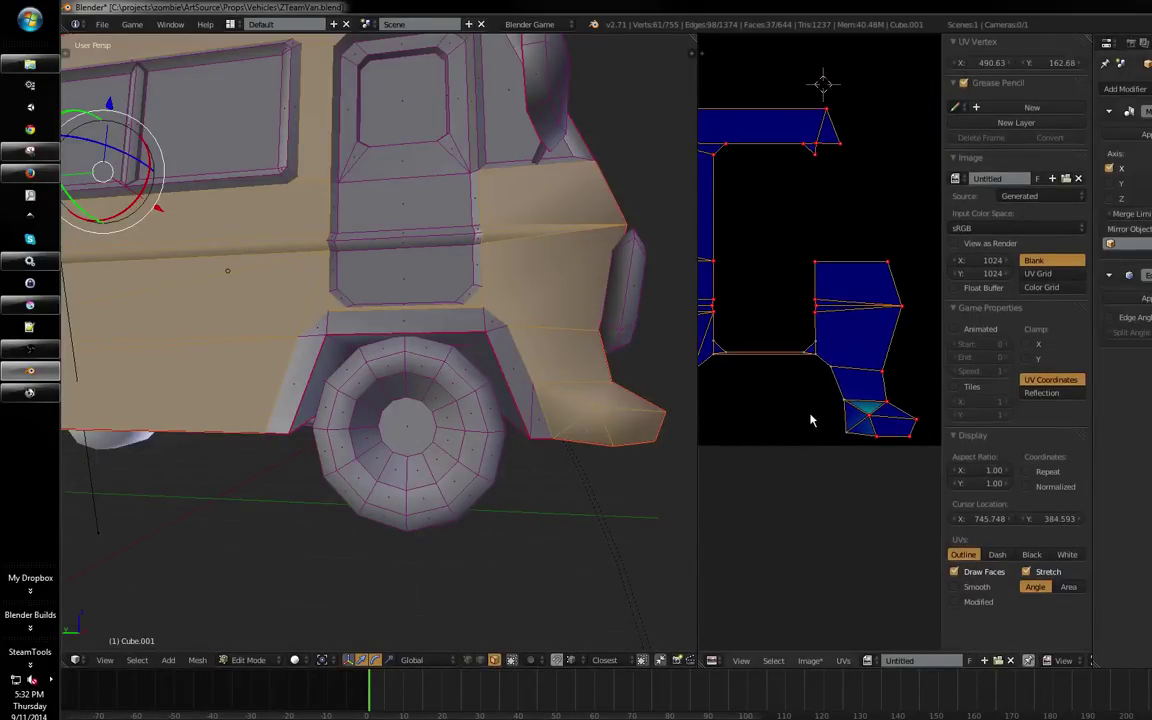
scroll(830, 404, up, 2)
scroll(690, 437, up, 1)
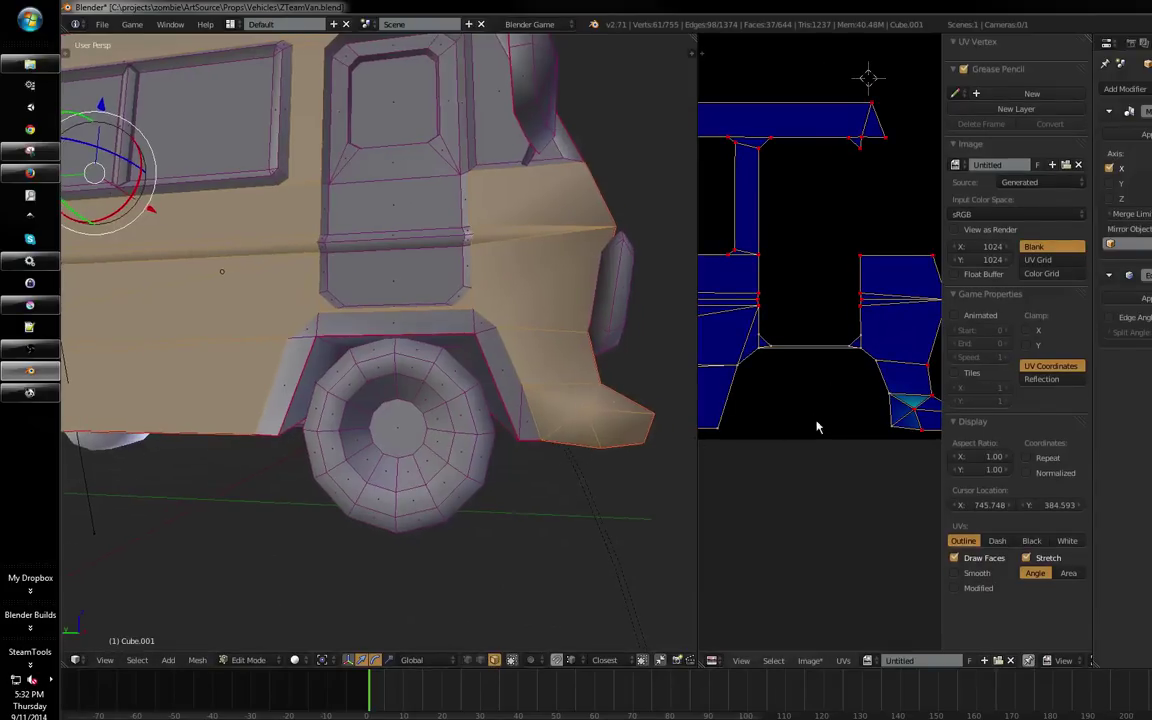
scroll(816, 427, up, 3)
key(ctrl+Tab)
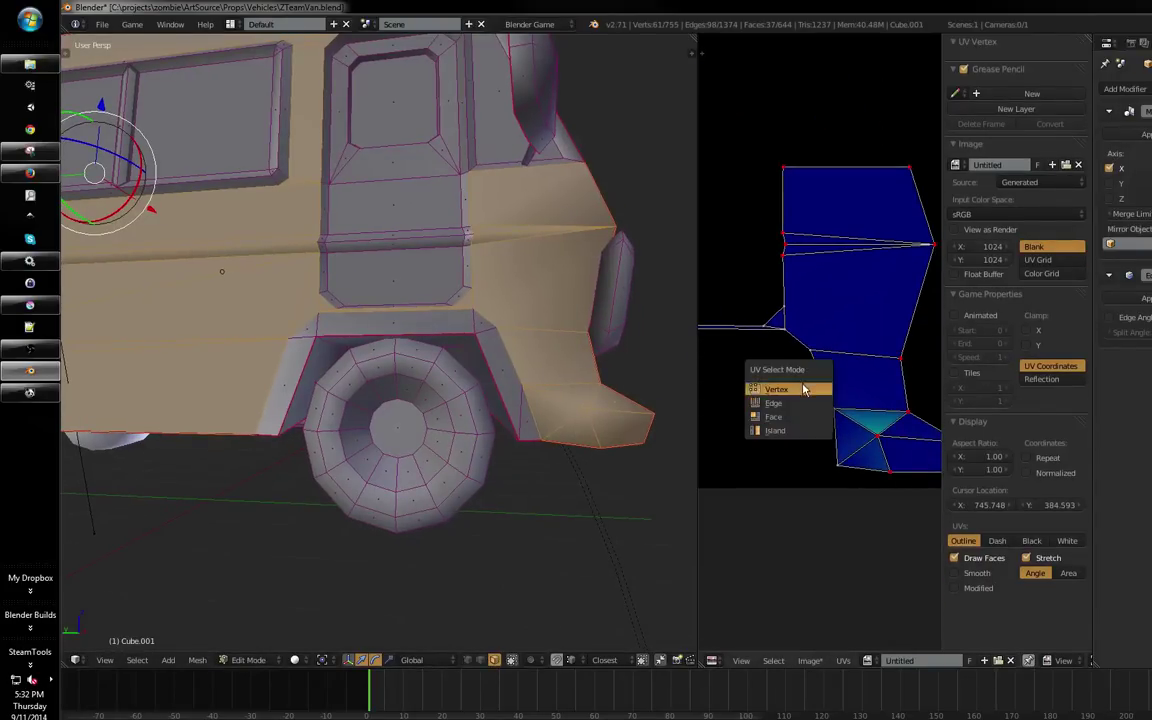
click(803, 389)
key(g)
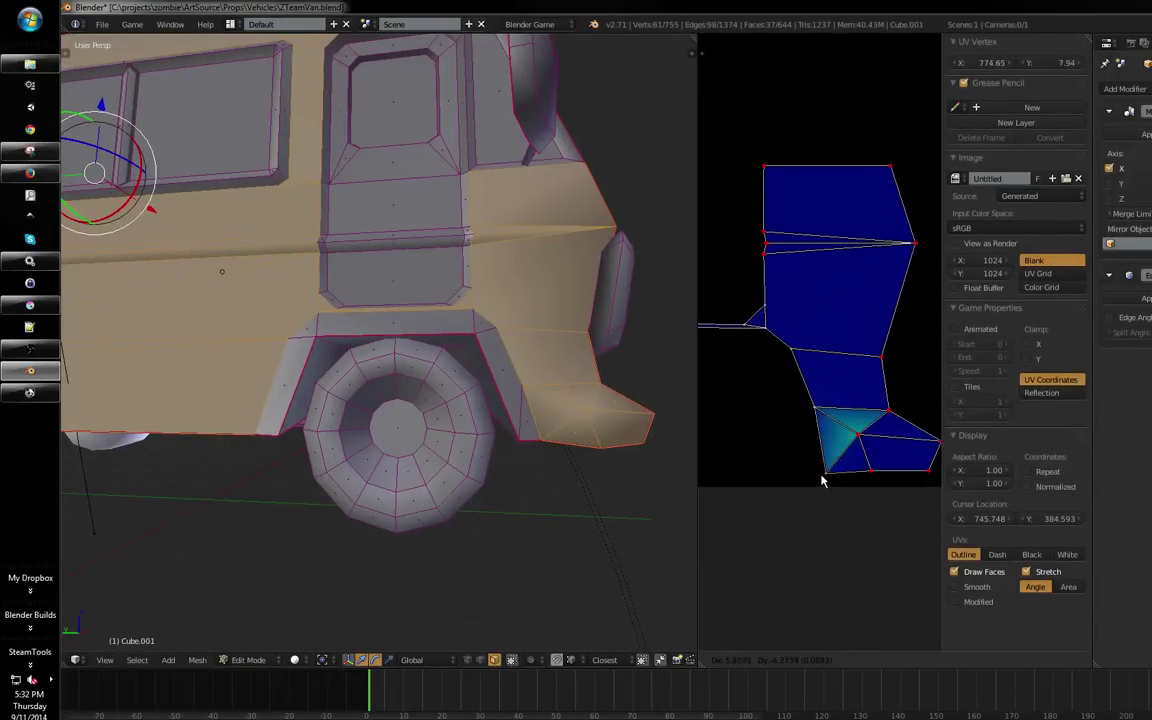
click(823, 479)
drag(842, 466, 796, 456)
Select the van's linked body side, door, window and wheel arch faces so their UV islands show together
drag(548, 448, 558, 385)
key(Tab)
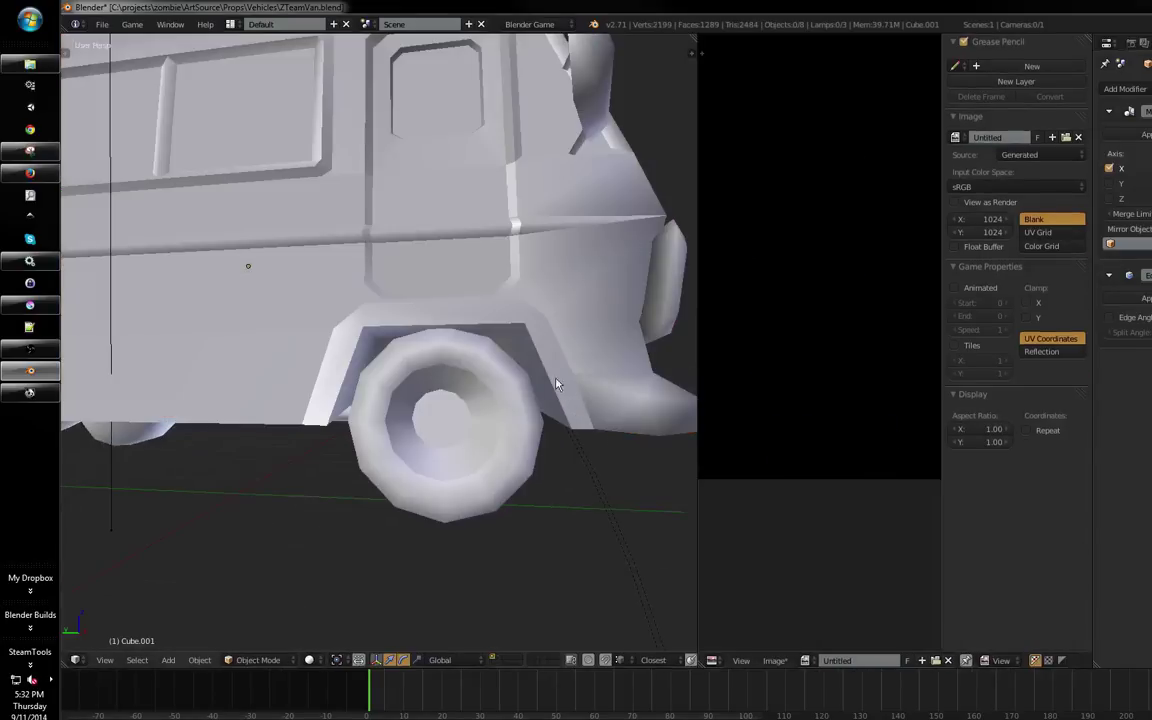
key(Tab)
key(ctrl+Tab)
click(500, 305)
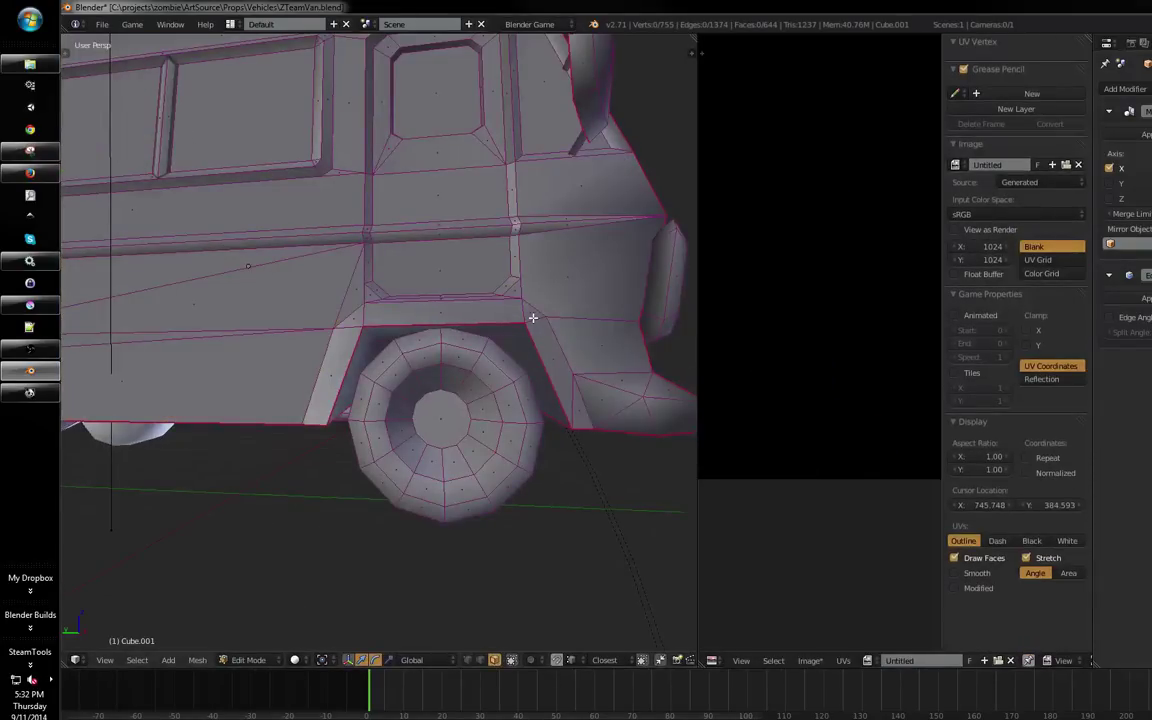
key(l)
scroll(825, 370, up, 3)
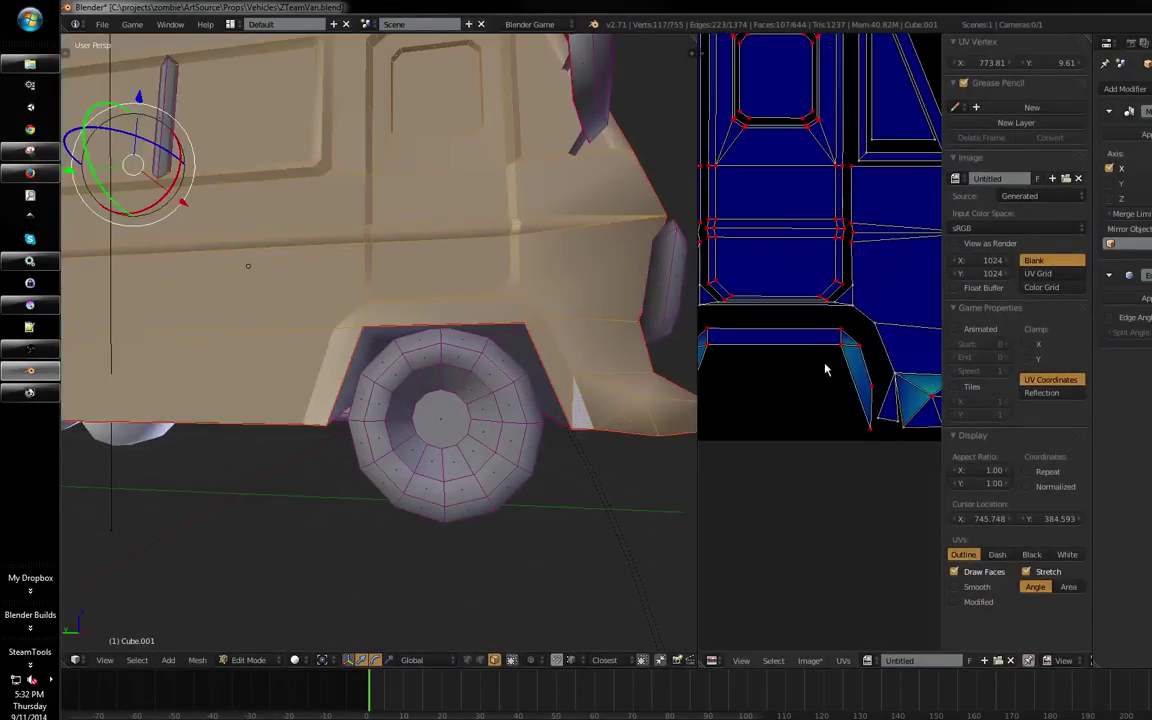
Enlarge the UV editor around the van's side islands, clear the UV selection and open the UV selection mode choices
key(ctrl+Up)
scroll(789, 363, down, 5)
scroll(785, 344, up, 3)
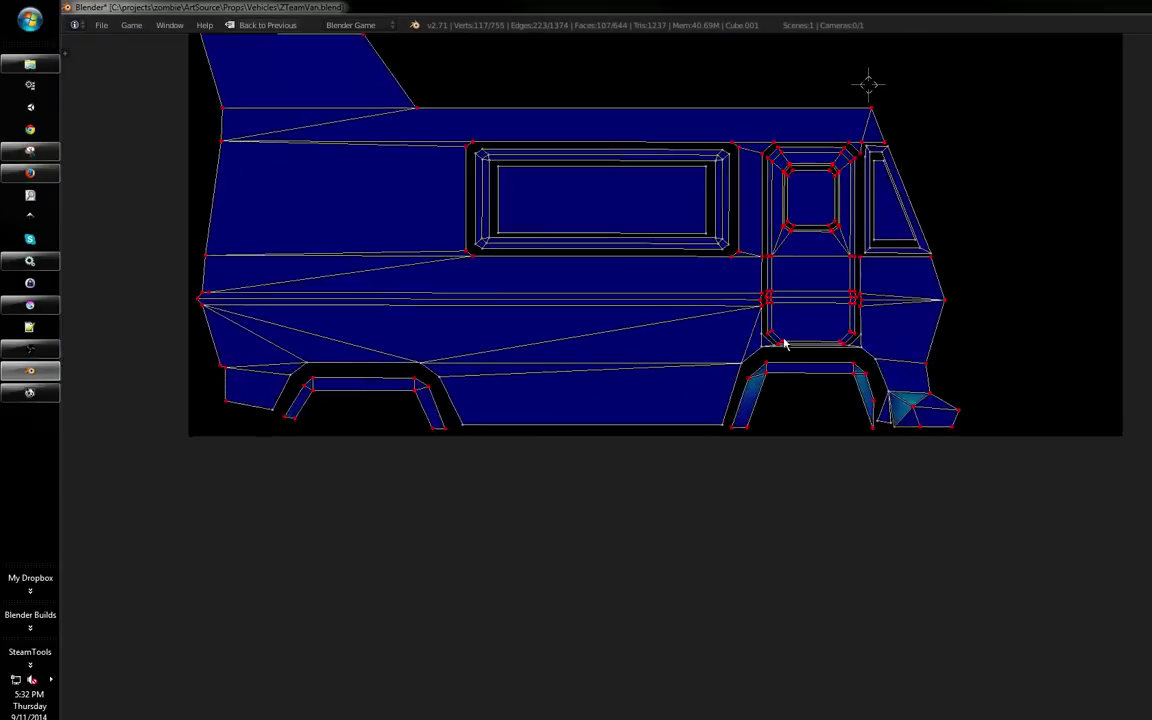
scroll(785, 344, up, 1)
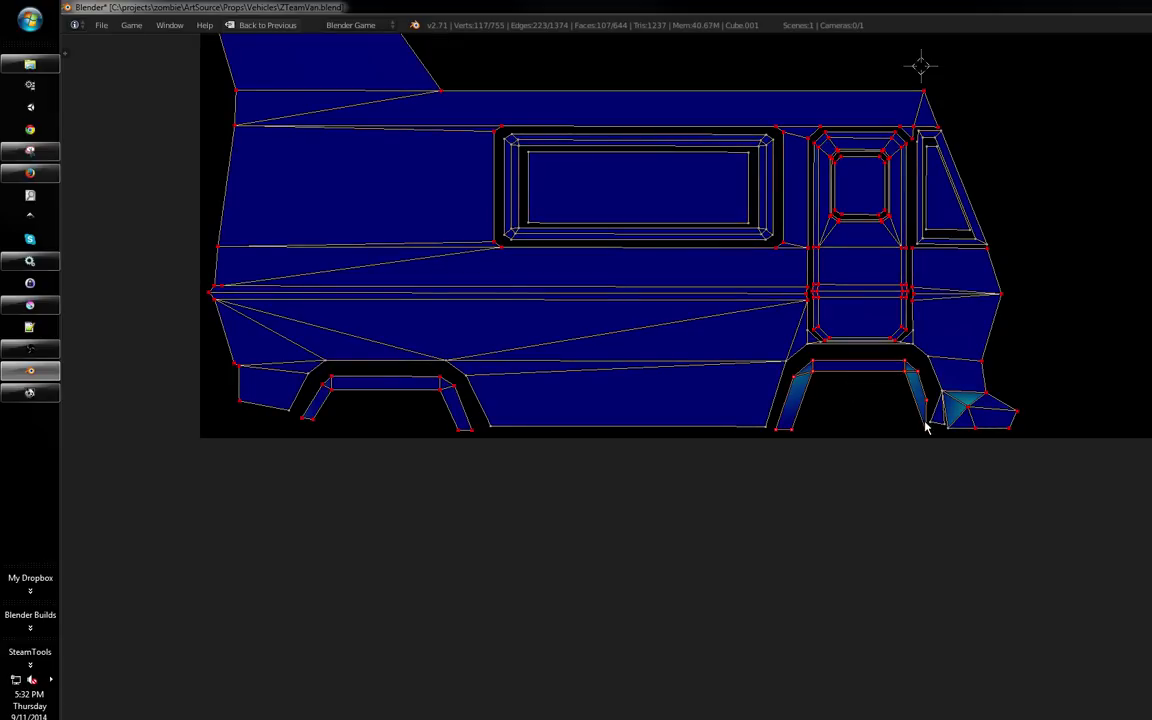
key(a)
key(a)
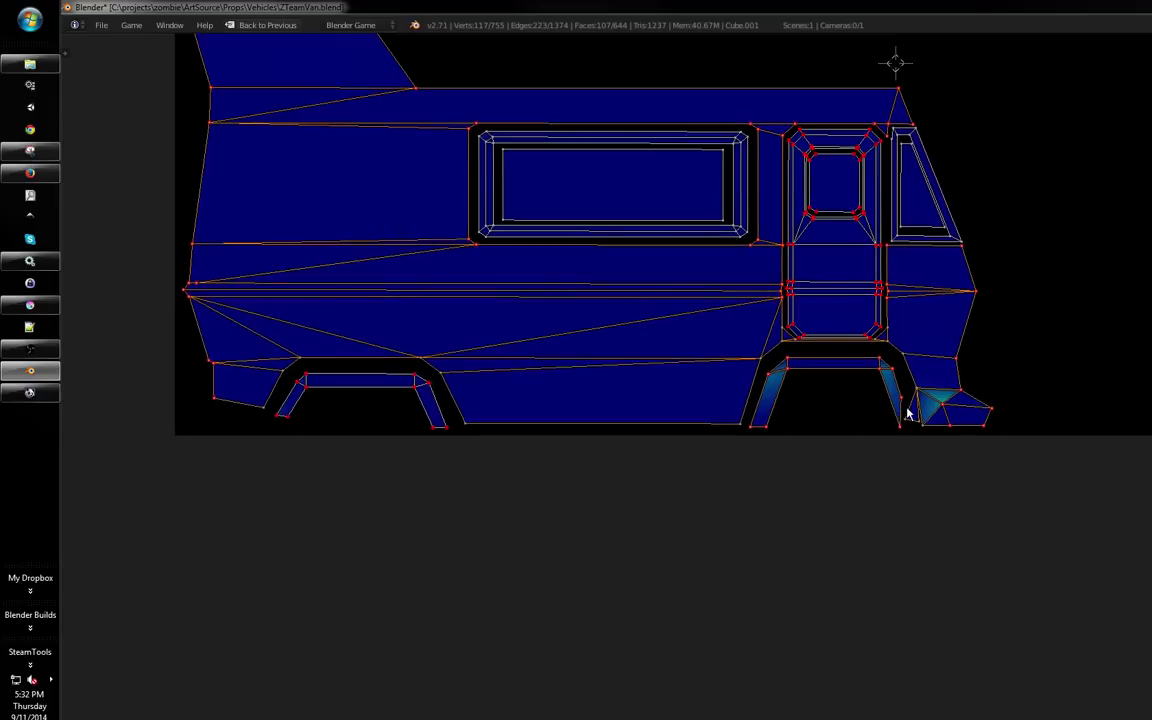
key(ctrl+Tab)
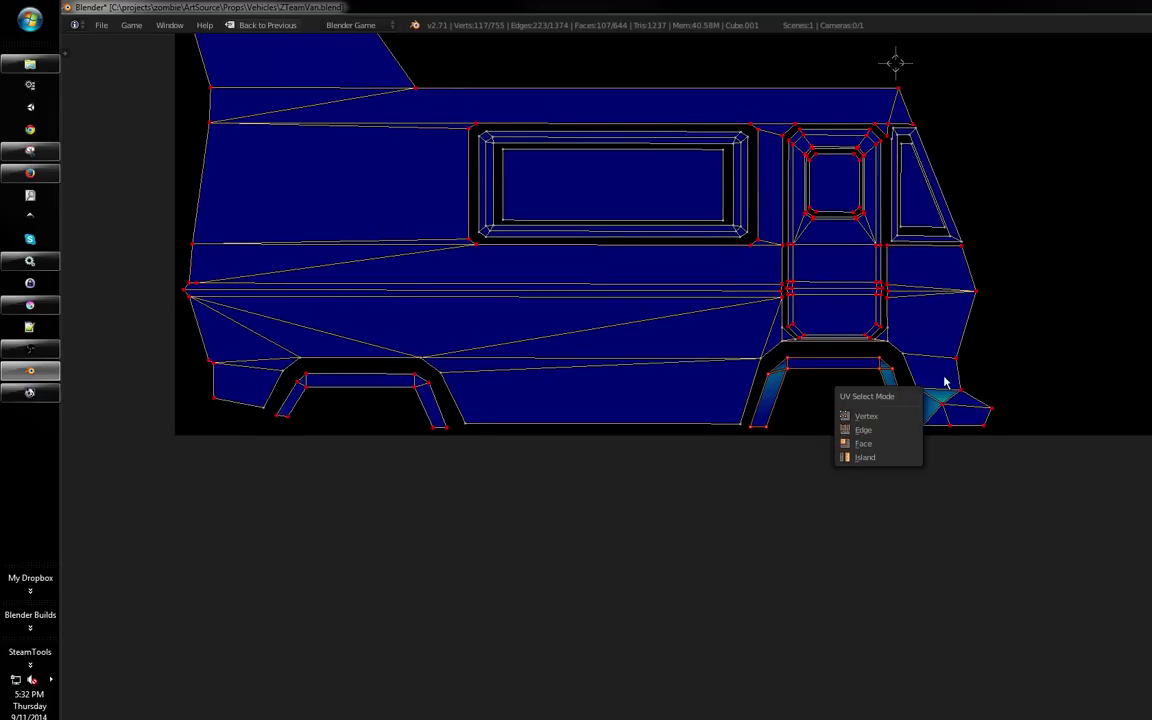
Select the trim faces surrounding the front wheel arch on the van's side
key(ctrl+Up)
right_click(576, 410)
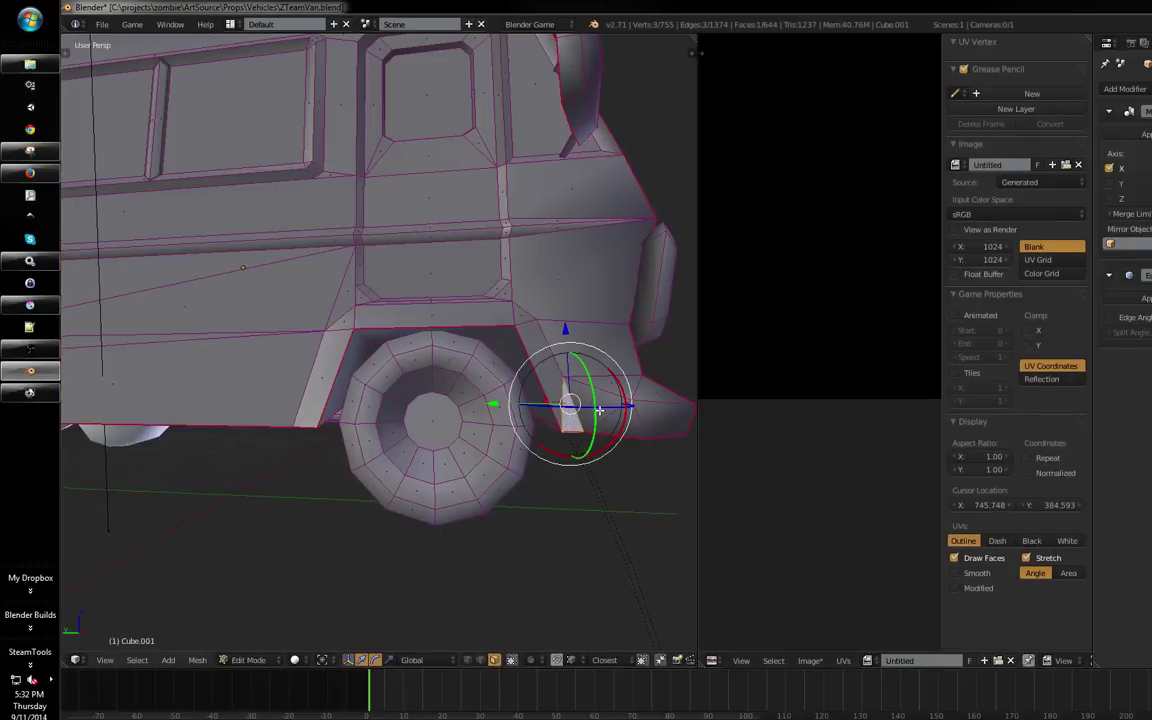
drag(604, 415, 583, 397)
right_click(488, 315)
shift+right_click(522, 316)
shift+right_click(535, 375)
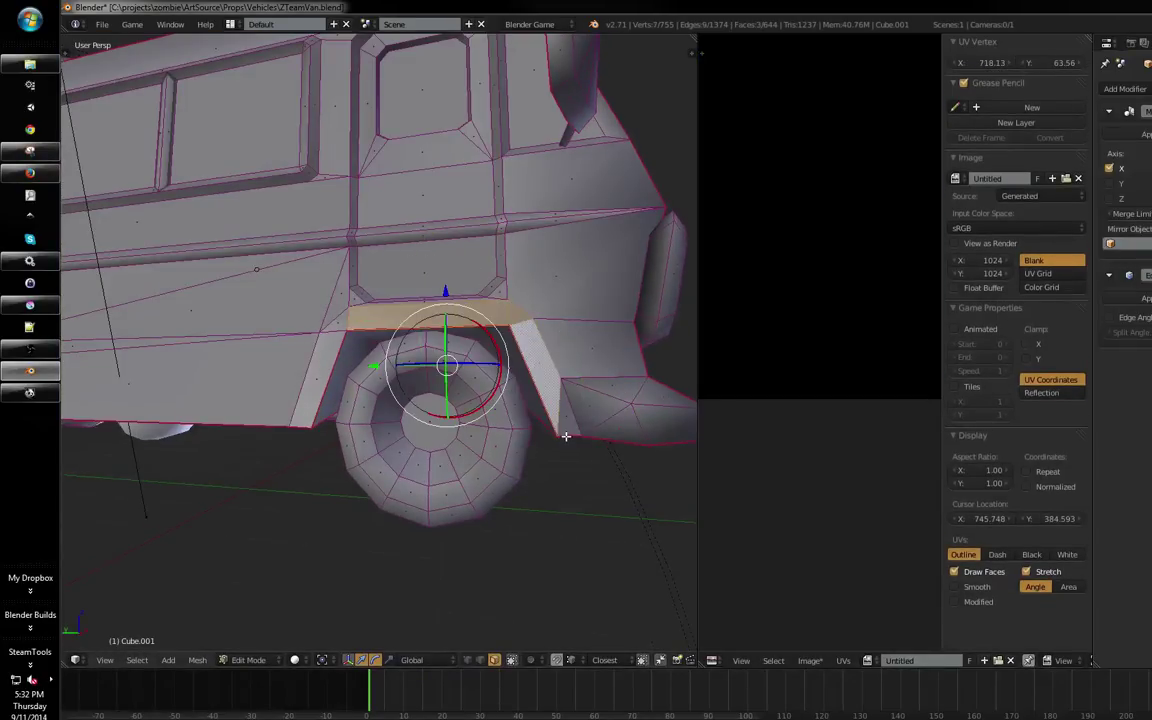
shift+right_click(562, 417)
shift+right_click(332, 355)
shift+right_click(336, 322)
Add the trim faces around the rear wheel arch to the selection
drag(318, 350, 450, 342)
shift+right_click(314, 340)
shift+right_click(240, 352)
shift+right_click(168, 376)
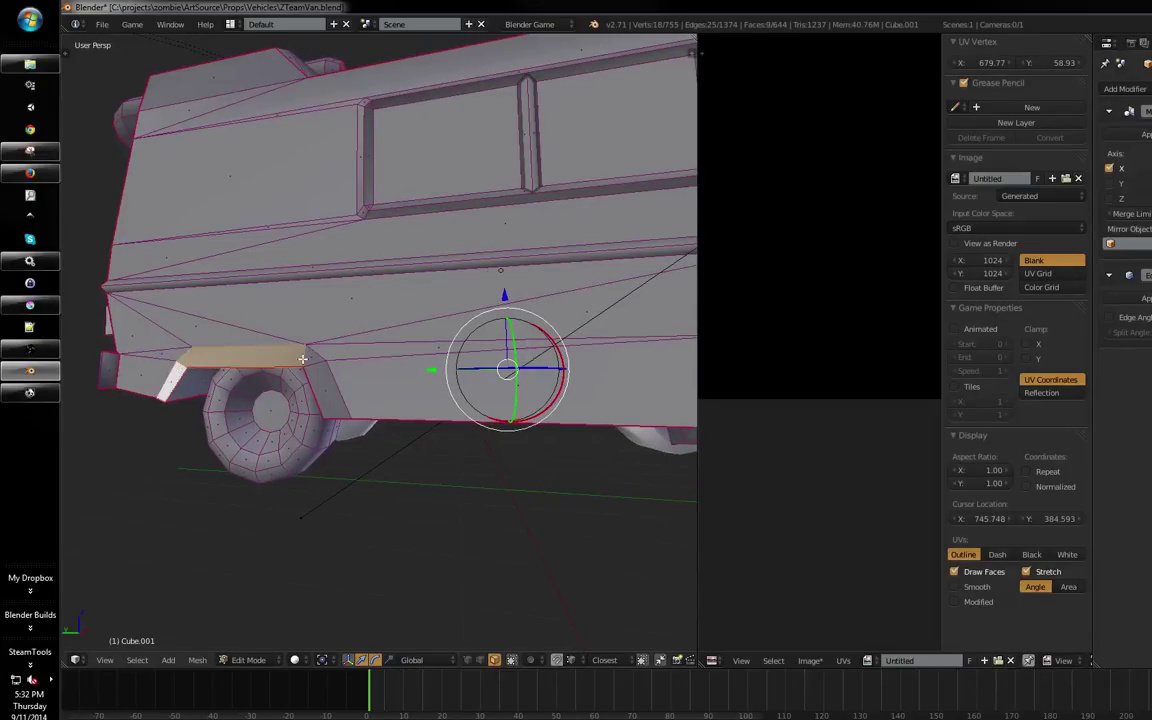
Unwrap both wheel-arch trims again with only their inner corner vertices pinned in the UV layout
key(ctrl+Up)
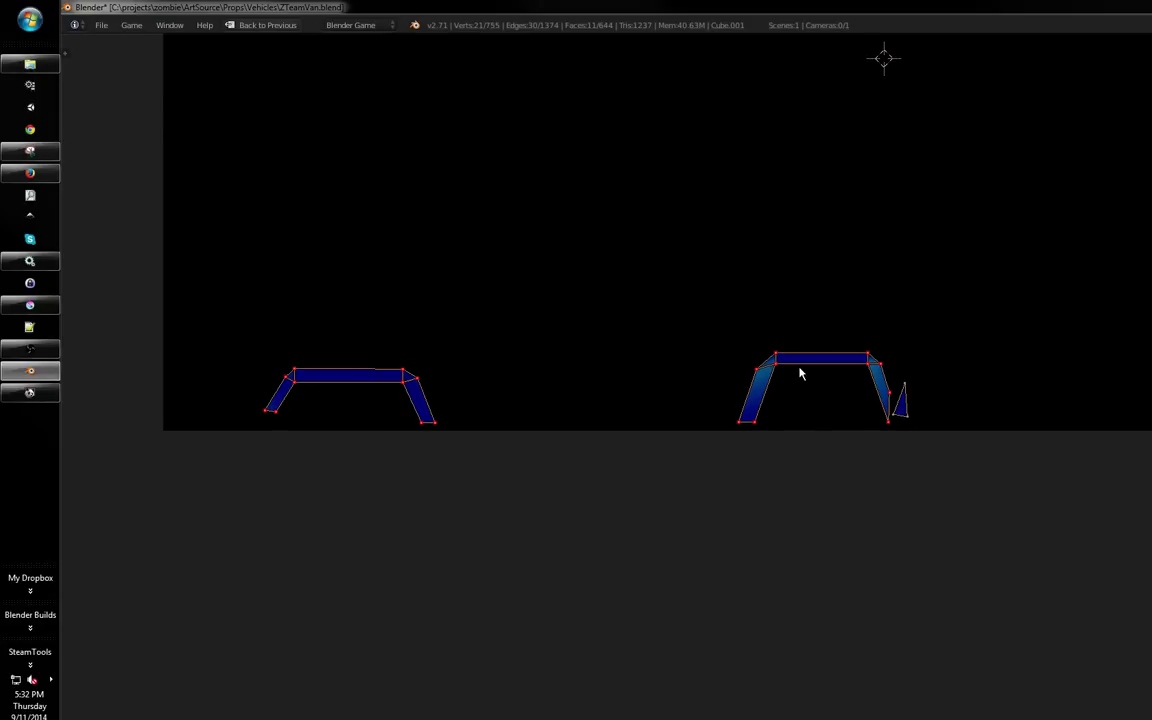
right_click(393, 387)
key(a)
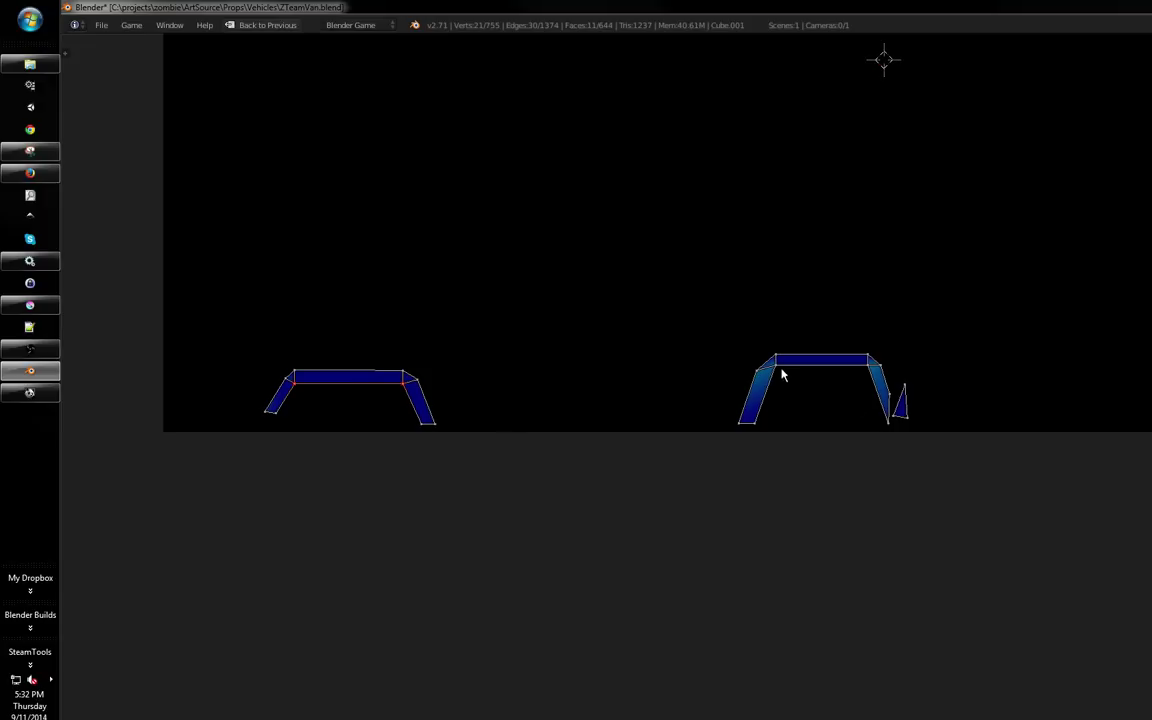
drag(881, 391, 870, 382)
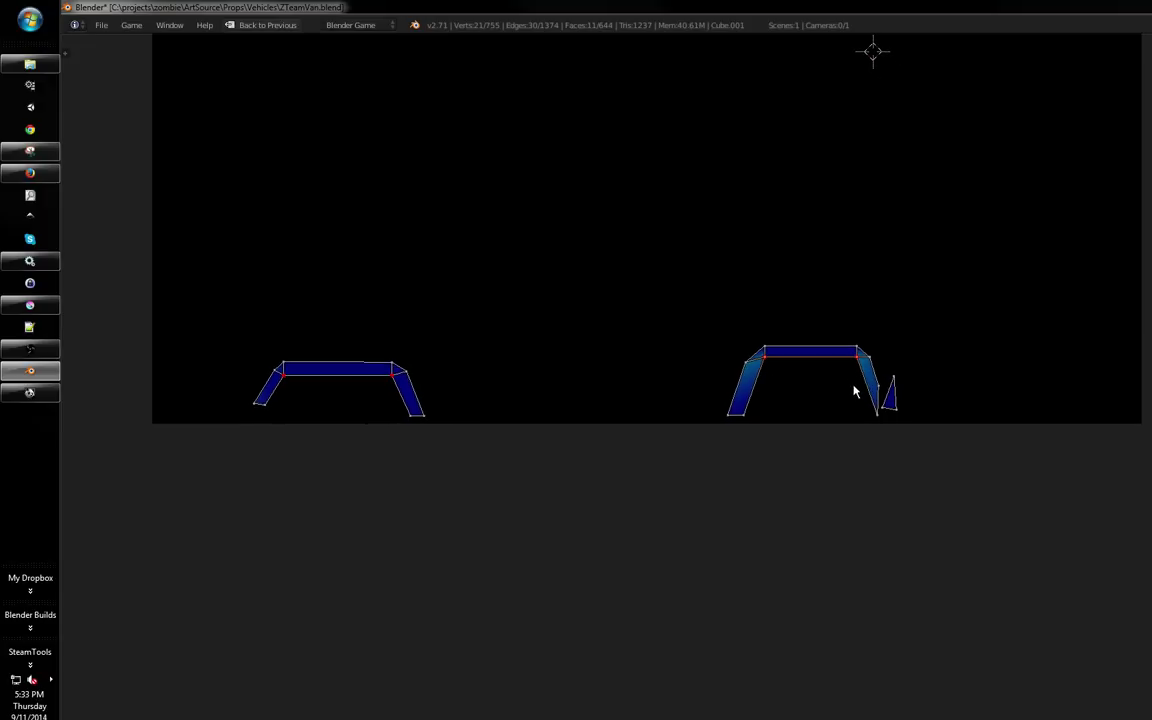
key(e)
drag(712, 408, 775, 398)
Show all the van's UVs and move the bottom vertices of the front wheel-well island up inside the image area
key(shift+space)
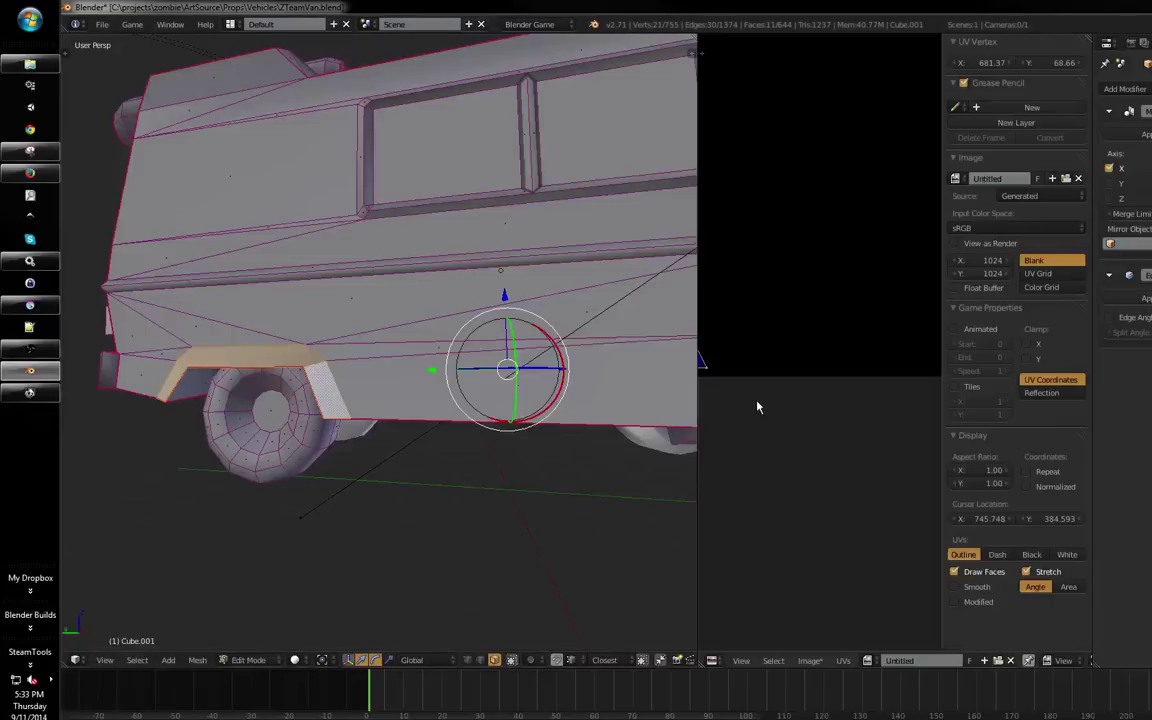
key(a)
key(a)
key(shift+space)
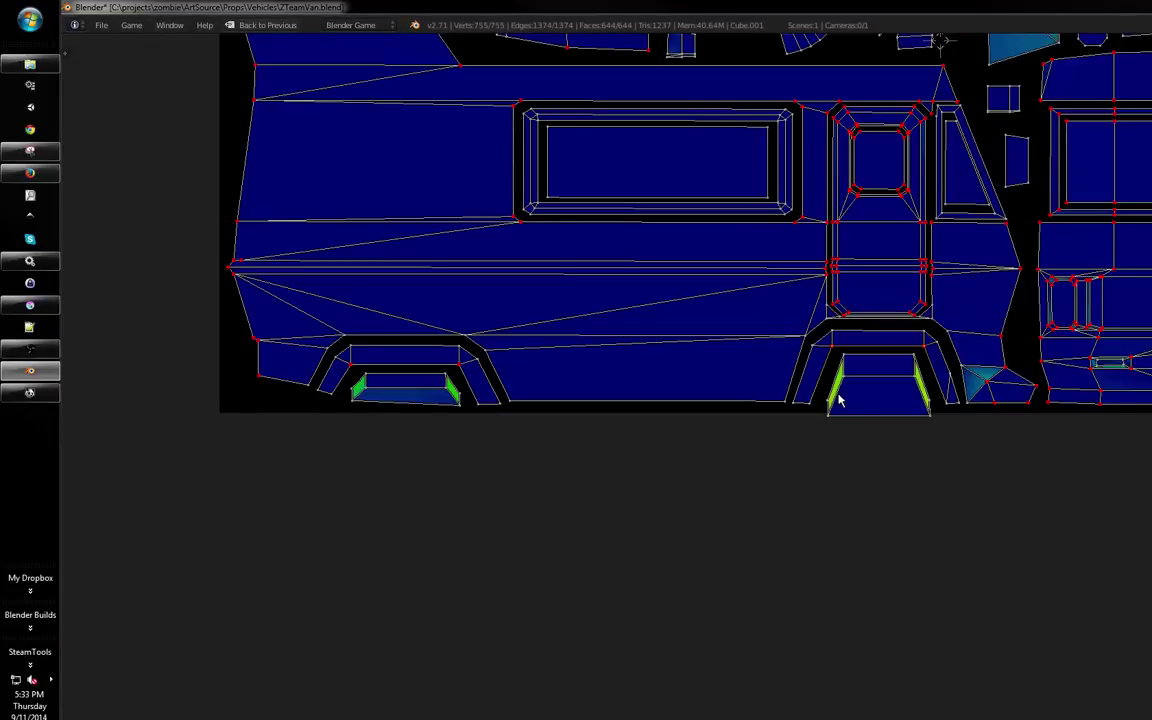
key(a)
key(a)
key(b)
drag(813, 413, 932, 436)
key(g)
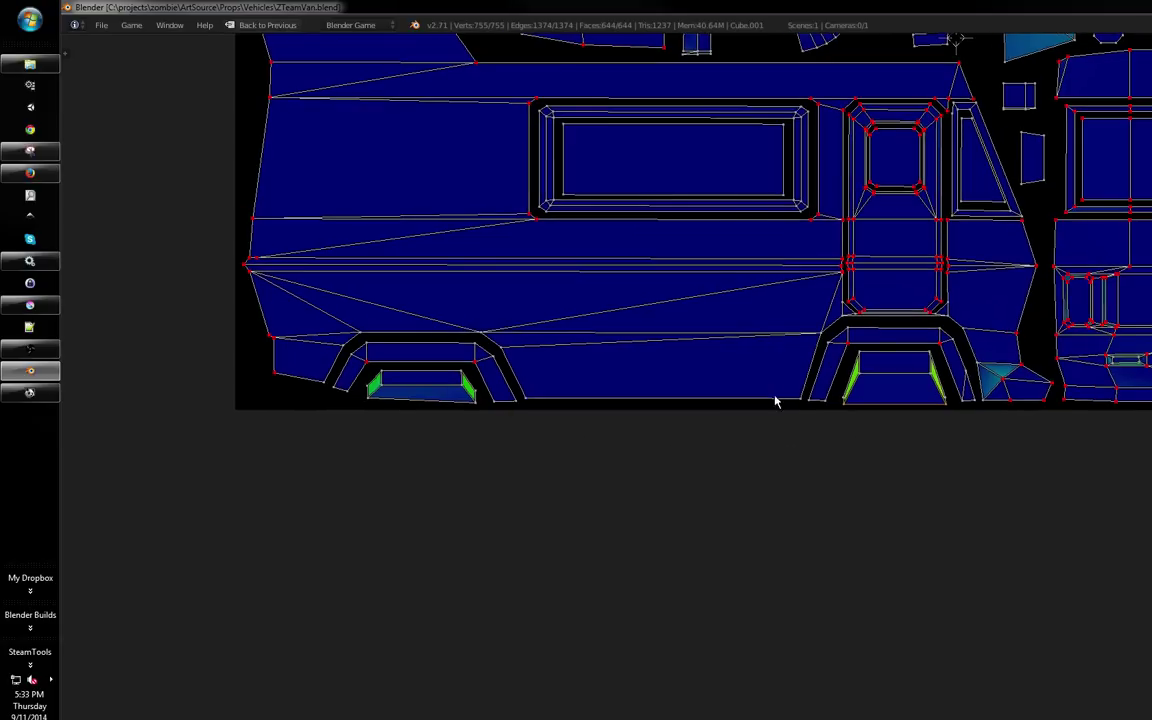
Save the van file, overwriting the existing ZTeamVan.blend
key(shift+space)
key(space)
key(Escape)
key(shift+space)
scroll(815, 400, down, 6)
drag(804, 434, 851, 463)
key(ctrl+s)
click(852, 445)
key(shift+space)
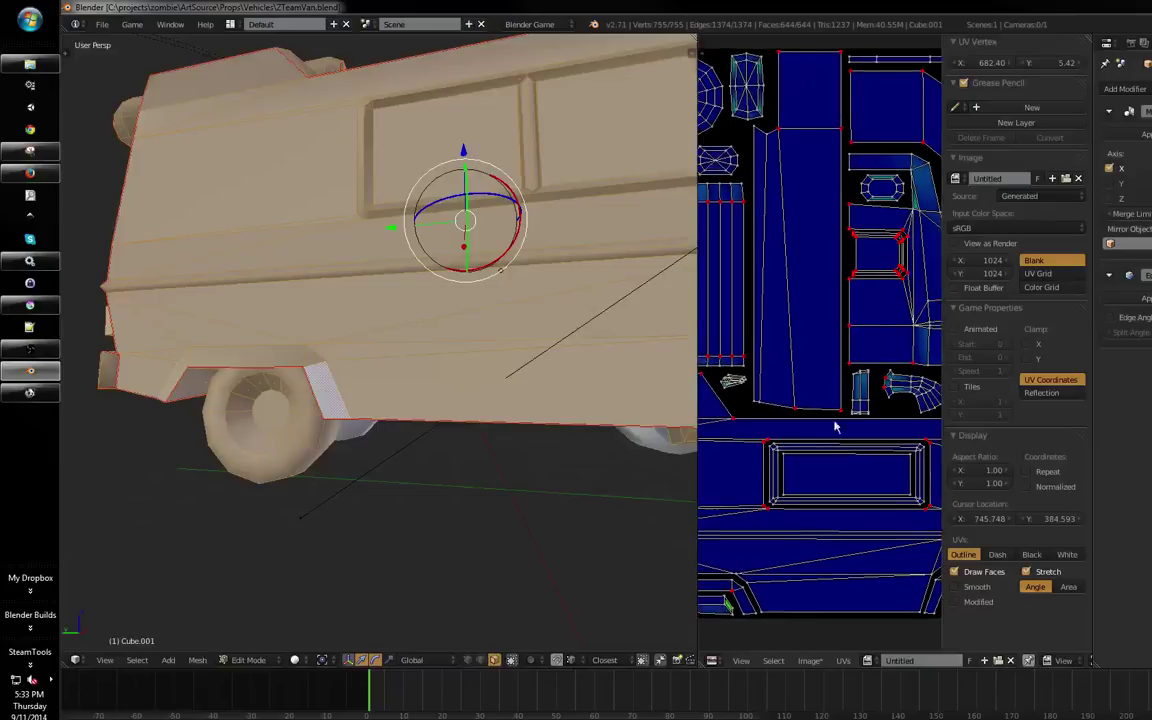
Examine the complete UV layout and the roof lights on the van's front in Object Mode
scroll(775, 475, down, 8)
scroll(820, 465, up, 2)
drag(795, 454, 777, 534)
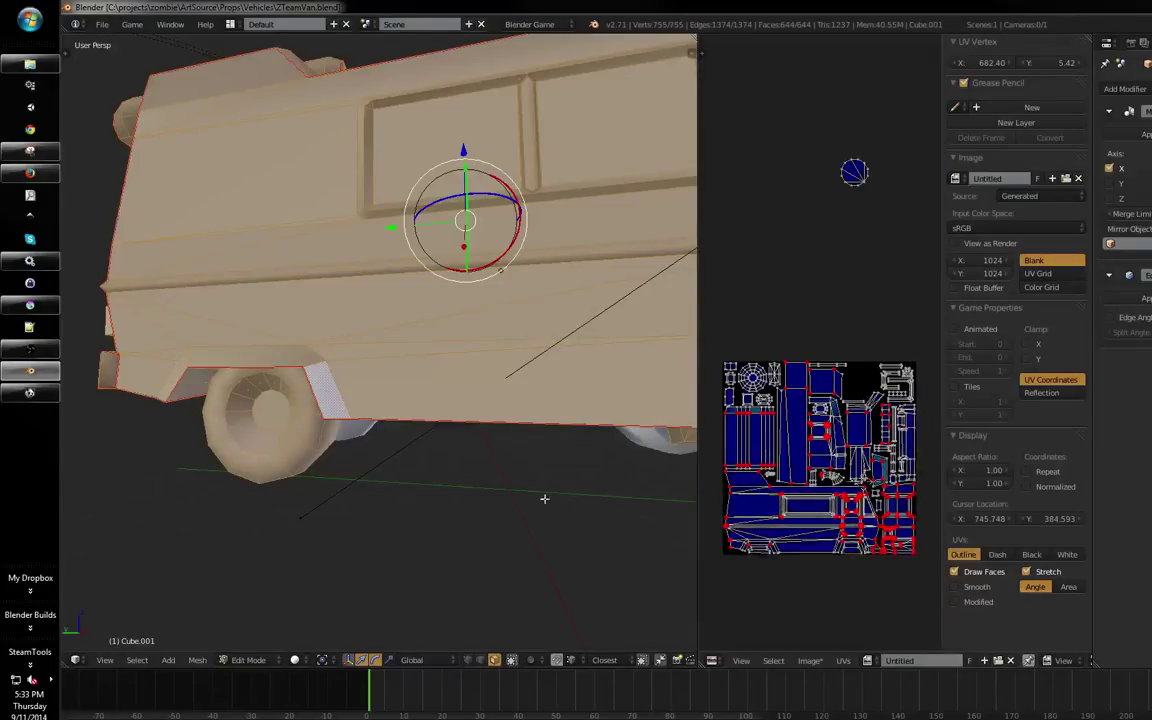
drag(545, 499, 429, 518)
drag(519, 442, 481, 472)
scroll(458, 481, down, 2)
mouse_move(369, 514)
mouse_down()
mouse_move(468, 393)
mouse_move(396, 500)
mouse_move(447, 517)
mouse_up()
key(Tab)
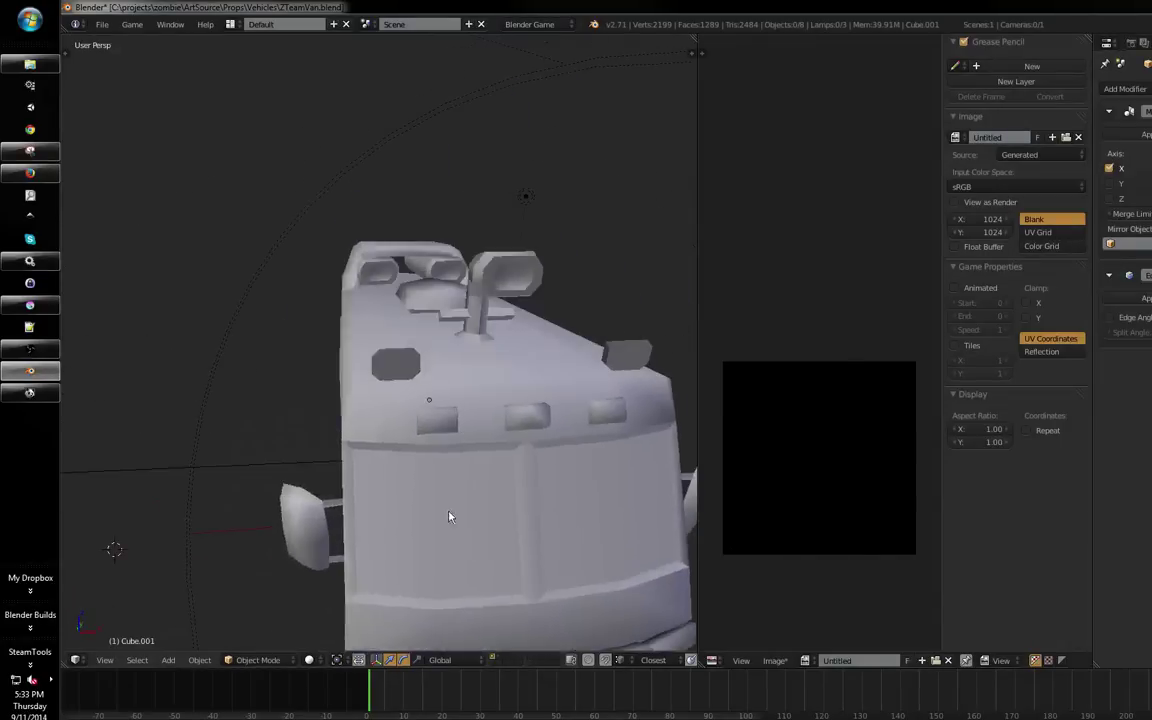
key(Tab)
key(a)
right_click(424, 373)
drag(424, 373, 445, 380)
key(shift+d)
key(x)
click(551, 377)
drag(551, 377, 531, 411)
key(ctrl+z)
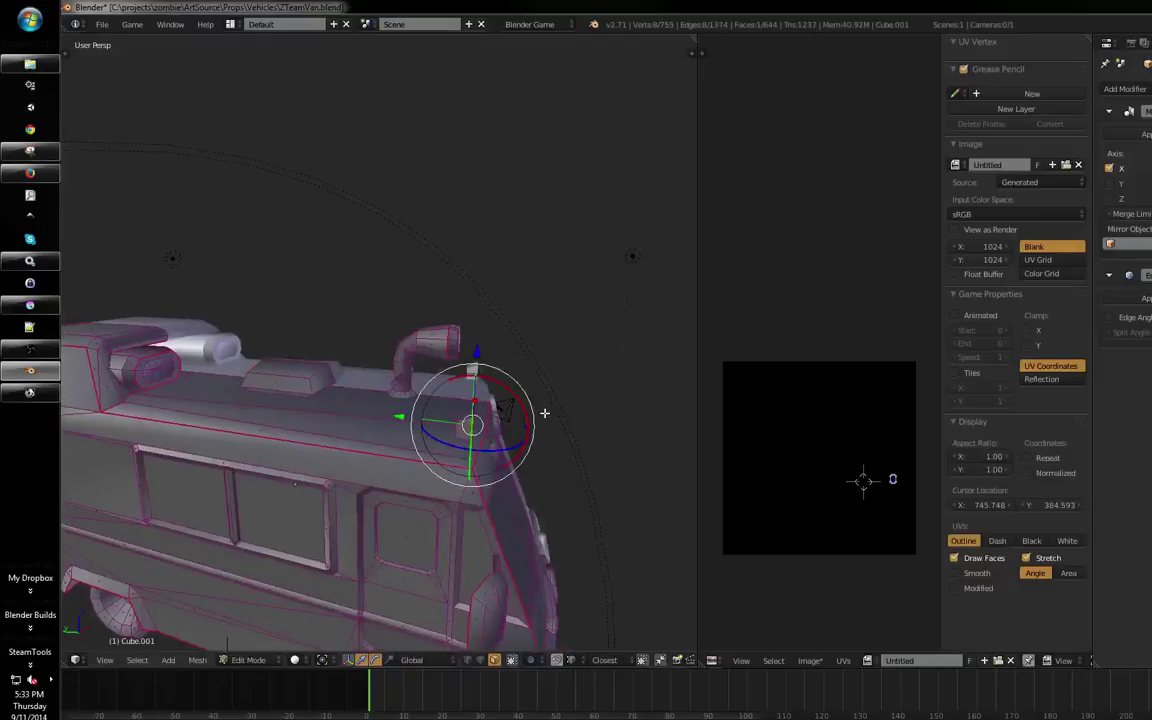
Use vertex selection to pick the entire linked front roof light and duplicate it, constraining the copy to the Z axis
key(a)
scroll(540, 391, up, 2)
key(ctrl+Tab)
key(Up)
key(Up)
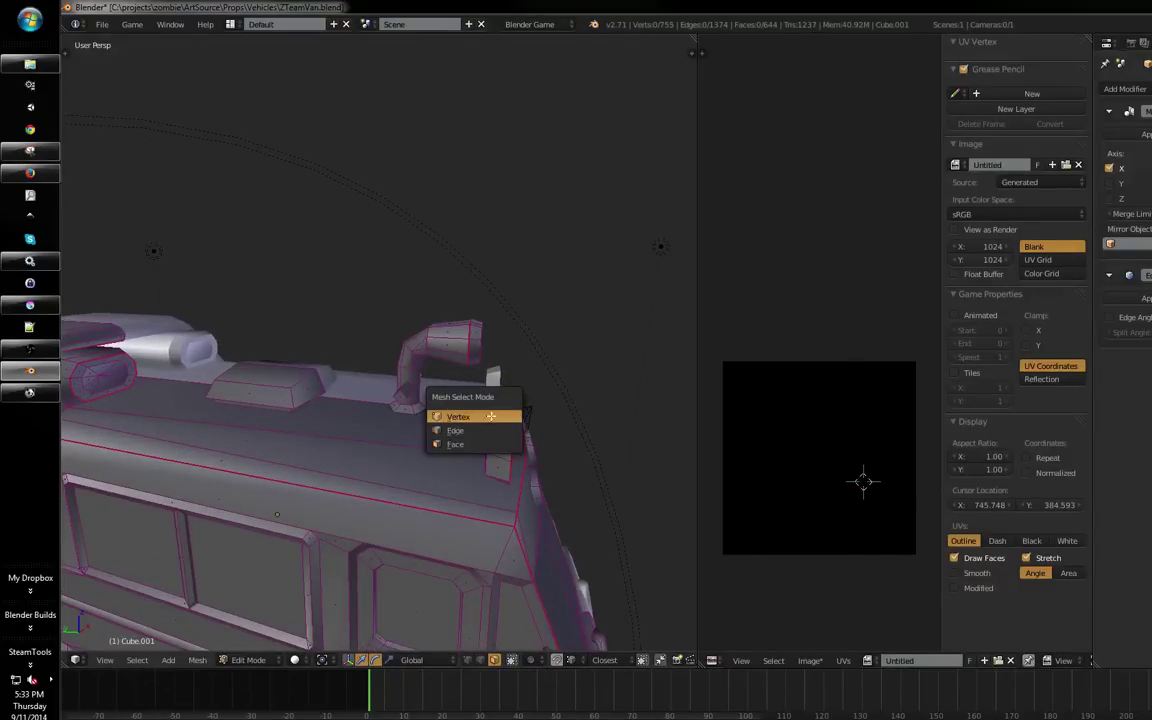
key(Return)
key(l)
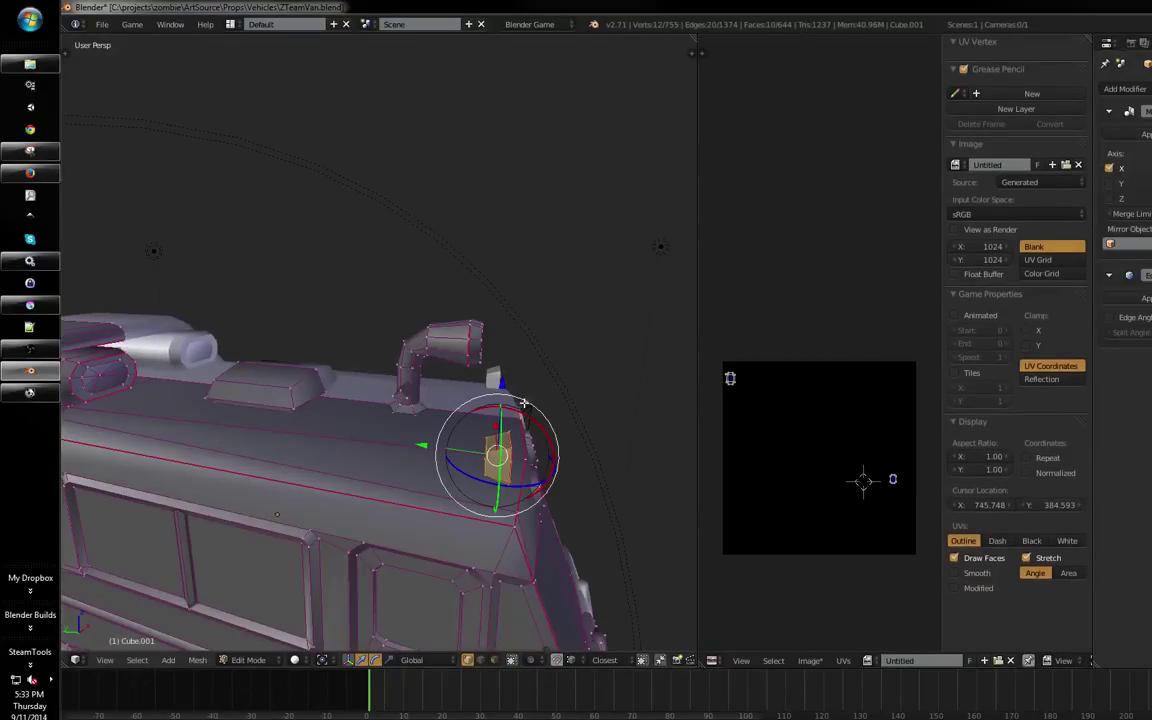
key(shift+d)
key(z)
click(553, 404)
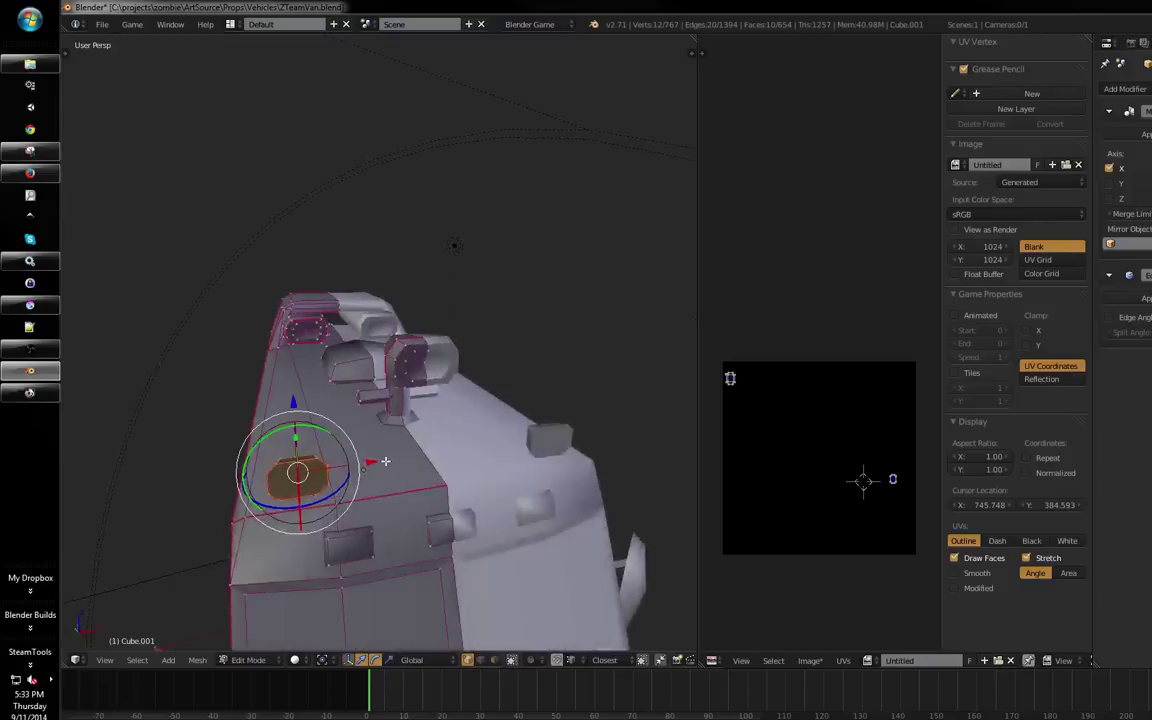
Move the duplicated roof light along the X axis towards the roof's centreline
key(g)
key(x)
click(460, 456)
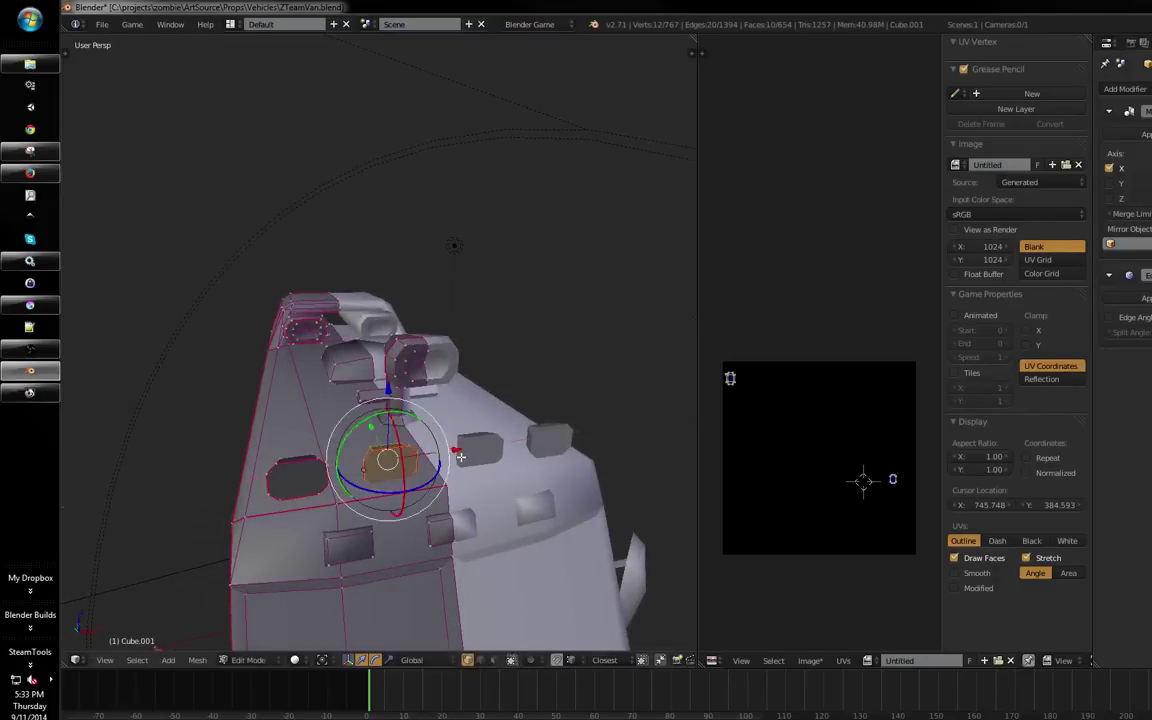
drag(460, 456, 430, 432)
Move the duplicated roof light's UV islands straight up along Y, outside the image area
mouse_move(777, 415)
mouse_down()
mouse_move(789, 411)
mouse_move(779, 405)
mouse_up()
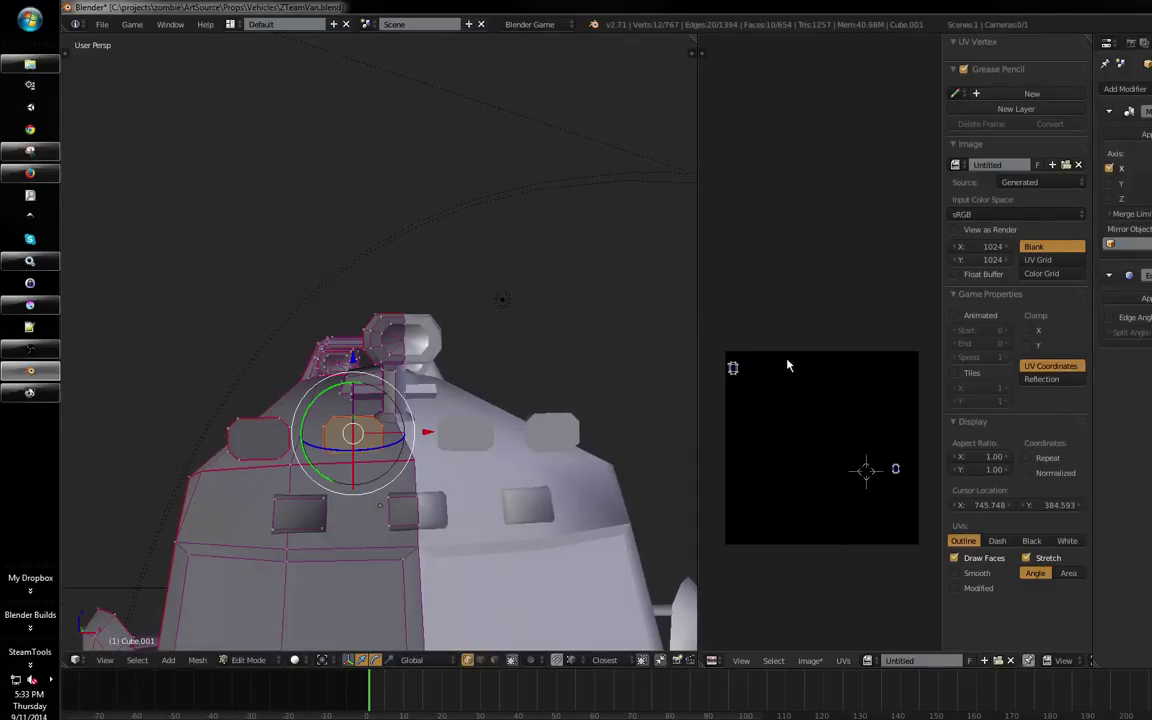
key(shift+space)
scroll(771, 360, up, 2)
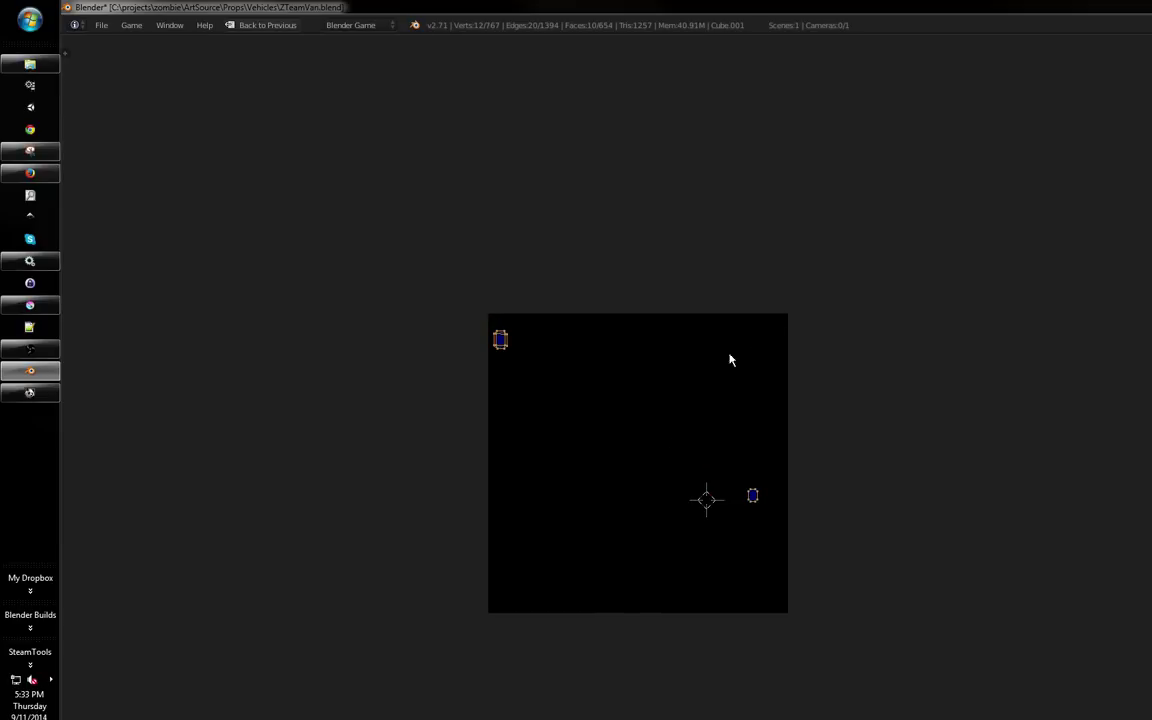
drag(700, 368, 630, 430)
drag(617, 466, 636, 583)
key(g)
key(y)
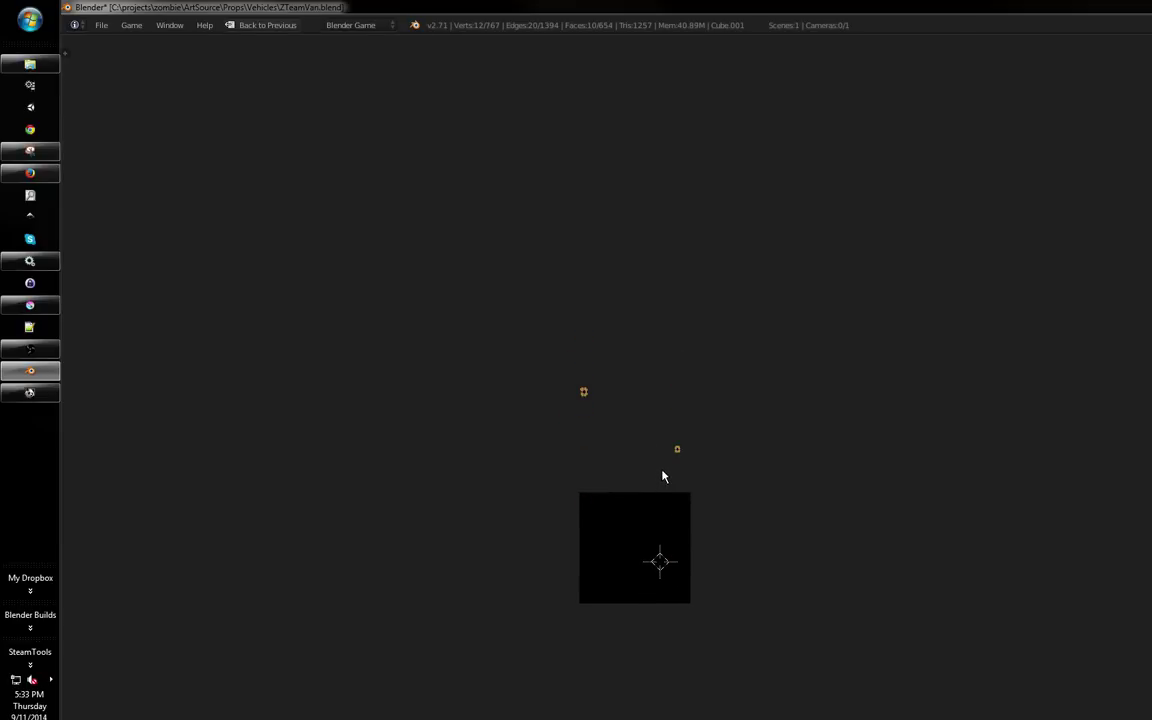
key(shift+space)
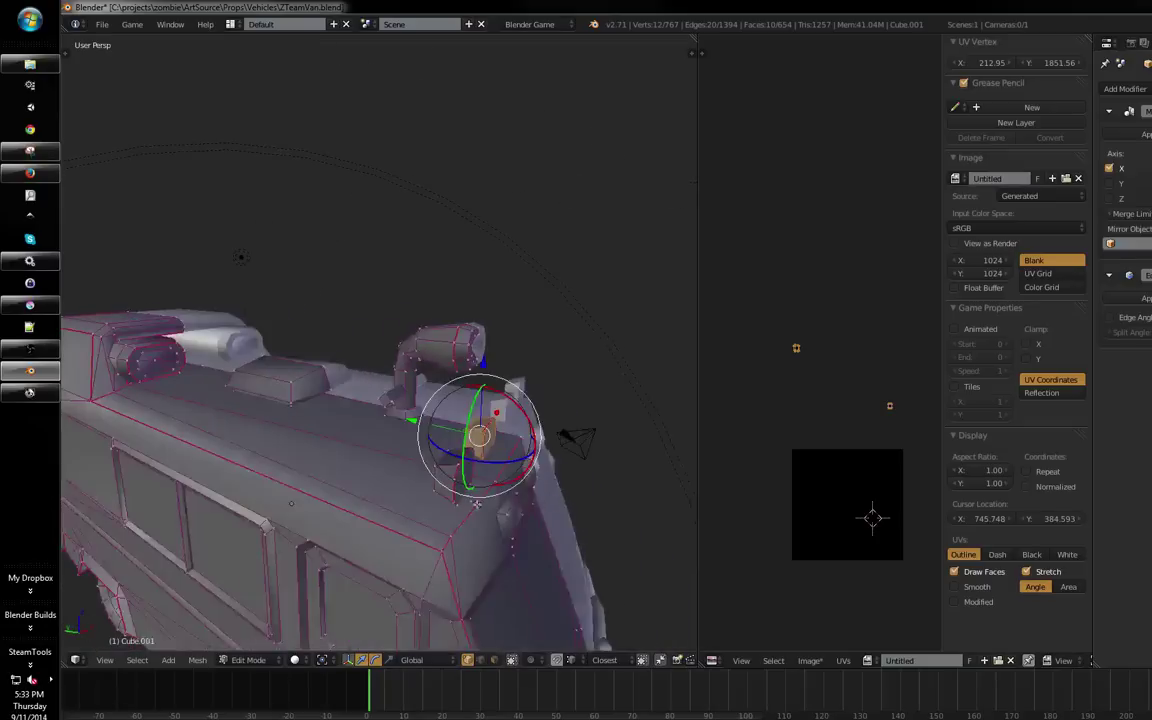
Enable combined vertex and face selection and select linked tread faces on the rear and front tyres
key(a)
drag(477, 505, 540, 459)
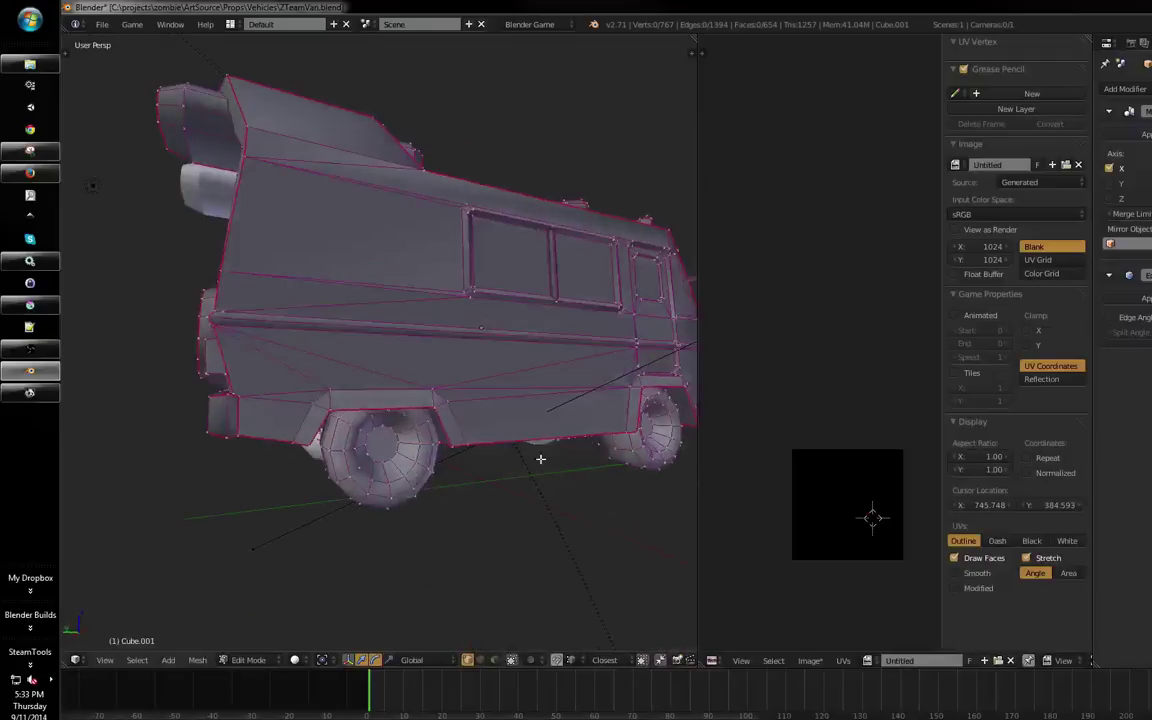
key(ctrl+Tab)
shift+click(398, 489)
key(a)
drag(396, 489, 549, 495)
key(a)
key(a)
key(a)
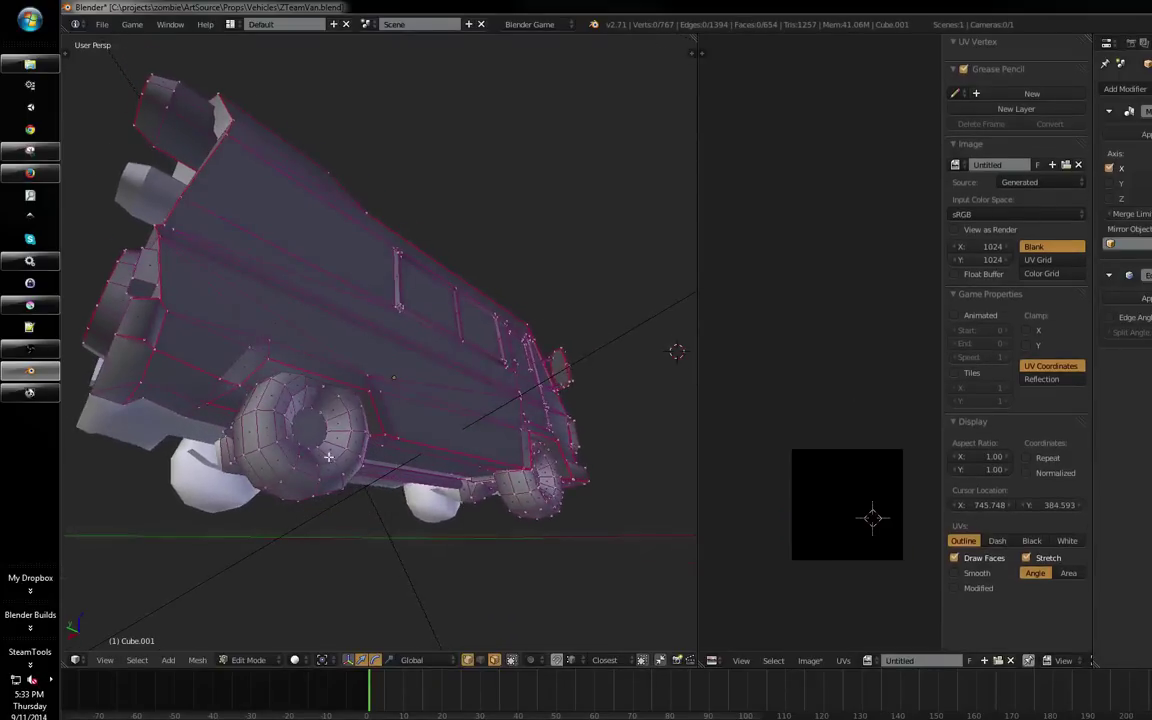
key(l)
drag(257, 447, 601, 442)
key(l)
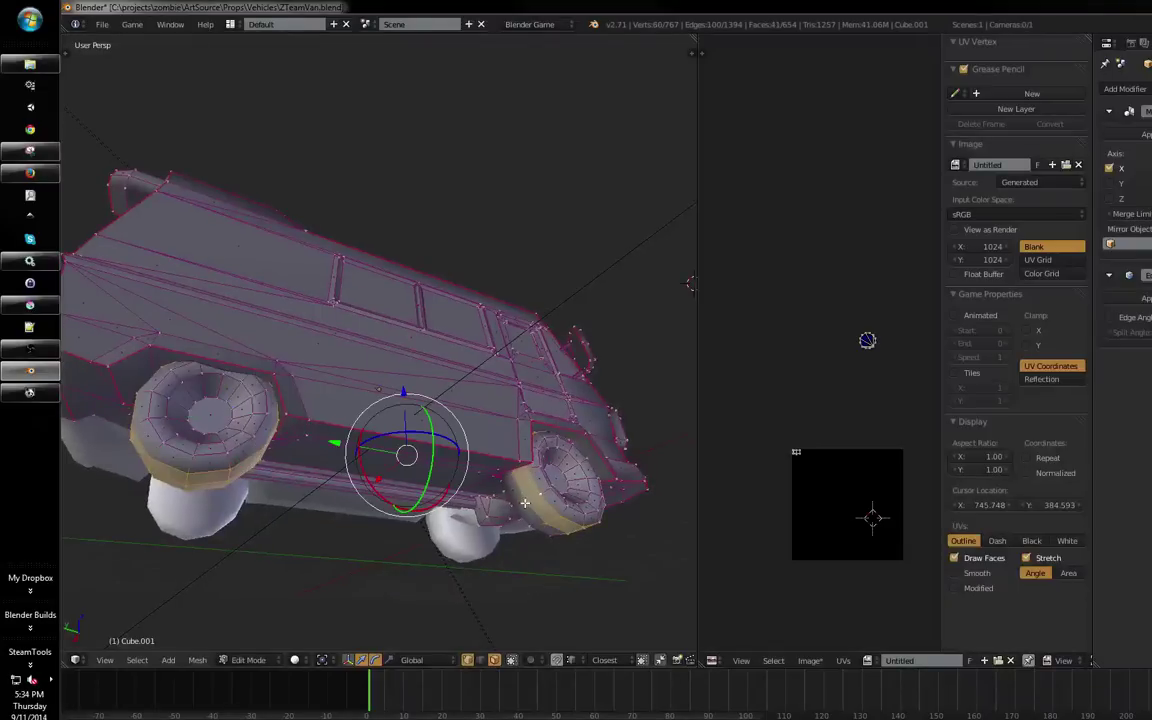
Add the neighbouring tread faces of the rear tyre to the selection and undo the last loop selection
drag(425, 482, 566, 401)
scroll(497, 442, up, 3)
shift+right_click(532, 436)
shift+right_click(532, 471)
alt+shift+right_click(562, 431)
shift+right_click(545, 410)
alt+shift+right_click(560, 403)
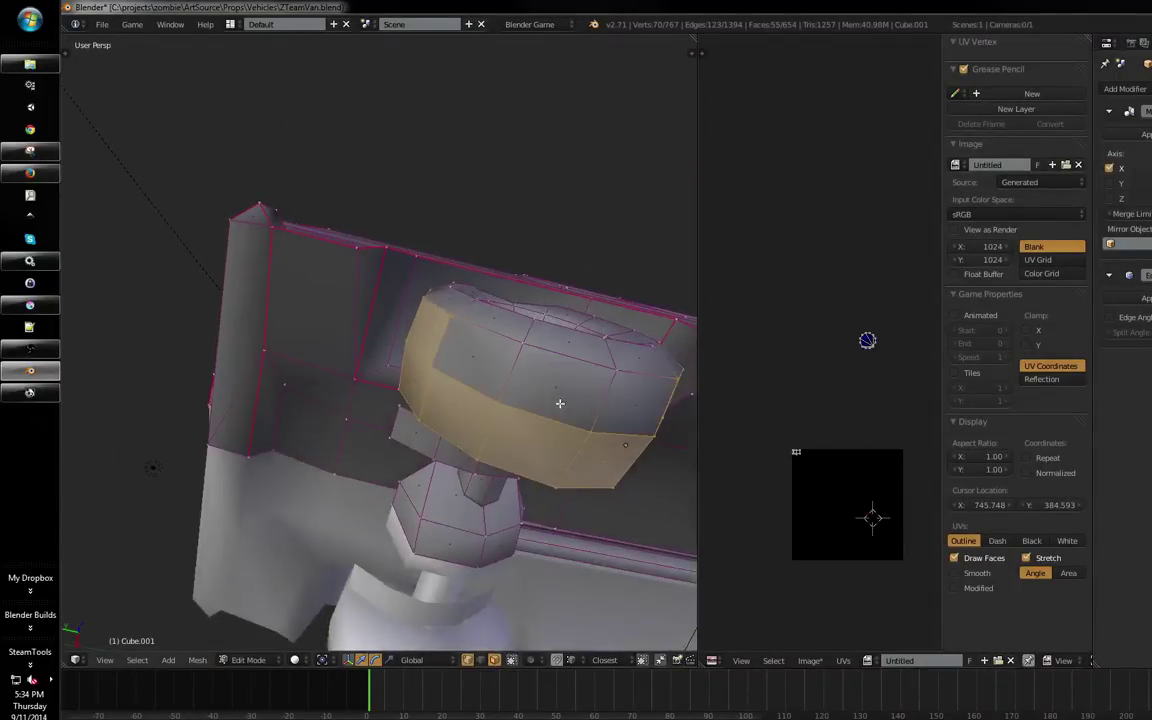
alt+shift+right_click(561, 390)
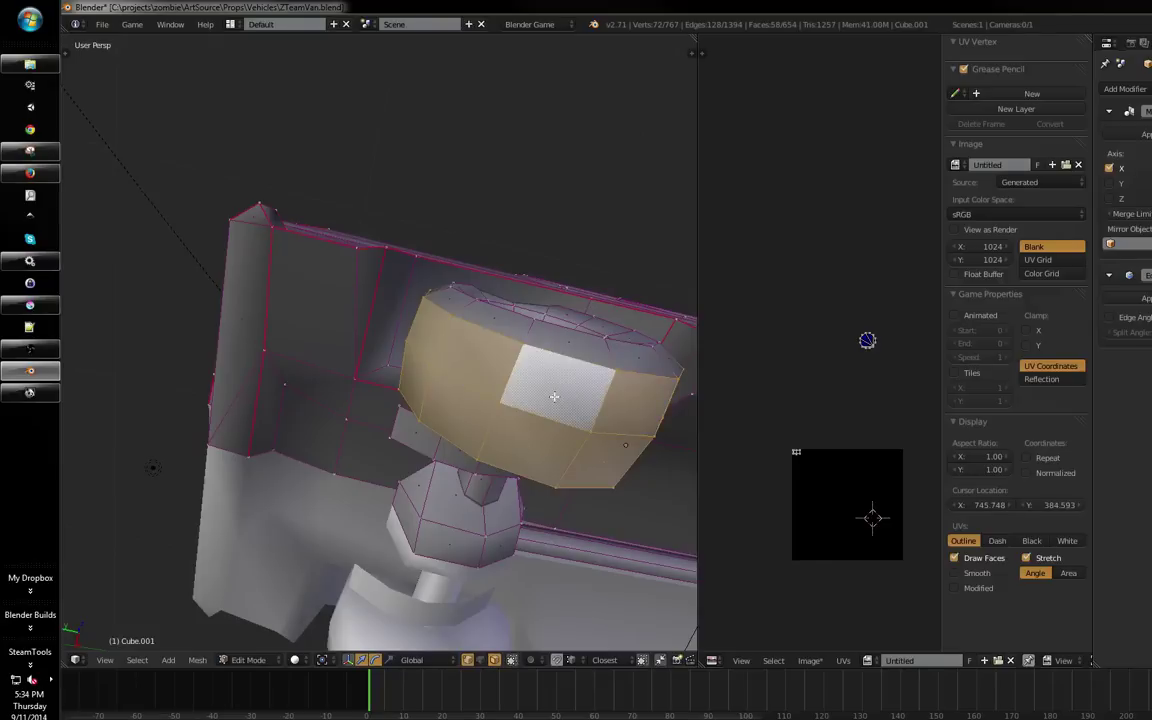
drag(554, 397, 516, 460)
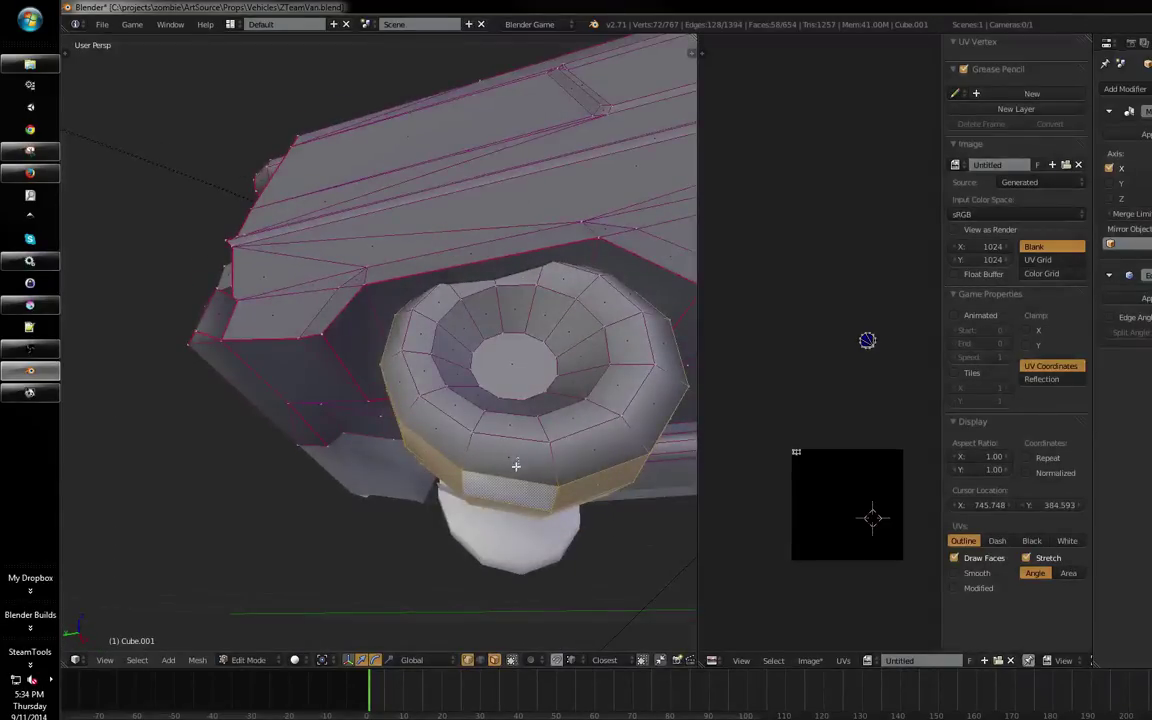
alt+shift+right_click(511, 488)
key(ctrl+z)
mouse_move(544, 474)
mouse_down()
mouse_move(643, 450)
mouse_move(585, 482)
mouse_move(526, 462)
mouse_up()
Switch to face-only selection and refine the tread selection on the tyres with Circle Select, using the wireframe display
key(ctrl+Tab)
click(573, 473)
key(ctrl+Tab)
click(548, 490)
mouse_move(600, 413)
mouse_down()
mouse_move(406, 406)
mouse_move(163, 464)
mouse_move(450, 393)
mouse_move(489, 404)
mouse_move(483, 386)
mouse_move(591, 393)
mouse_move(485, 427)
mouse_move(593, 401)
mouse_up()
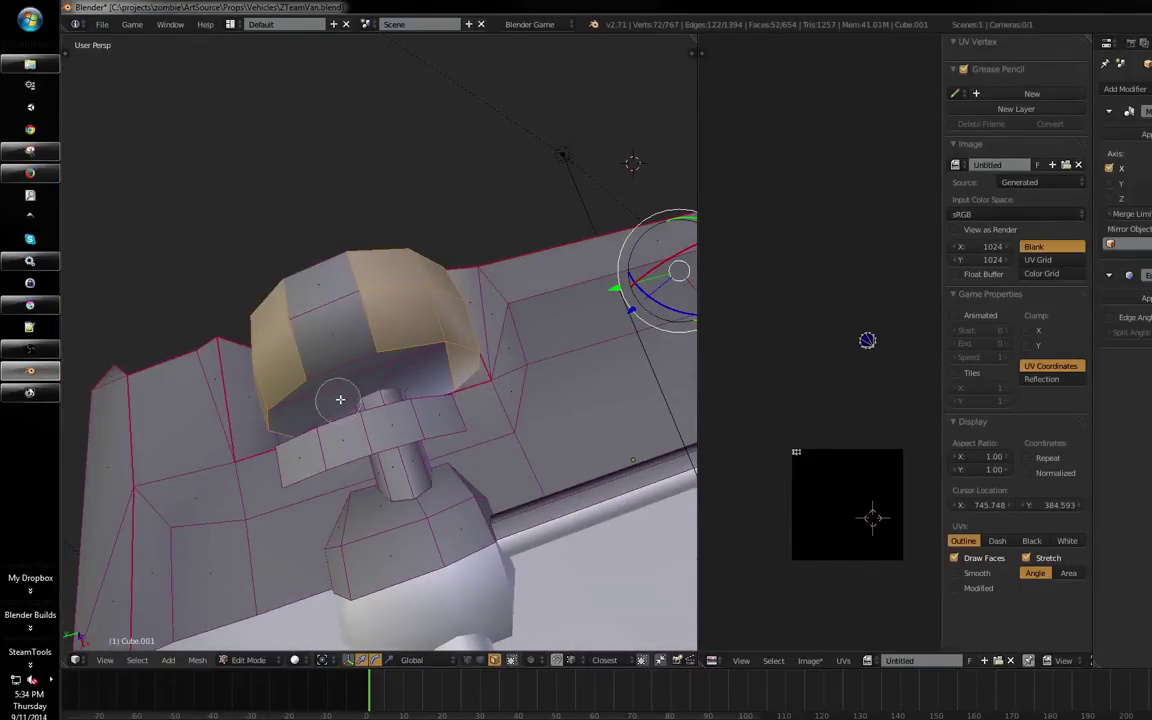
key(z)
mouse_move(545, 368)
mouse_down()
mouse_move(572, 459)
mouse_move(553, 399)
mouse_move(537, 388)
mouse_move(640, 412)
mouse_move(631, 453)
mouse_up()
key(z)
key(z)
scroll(631, 453, down, 4)
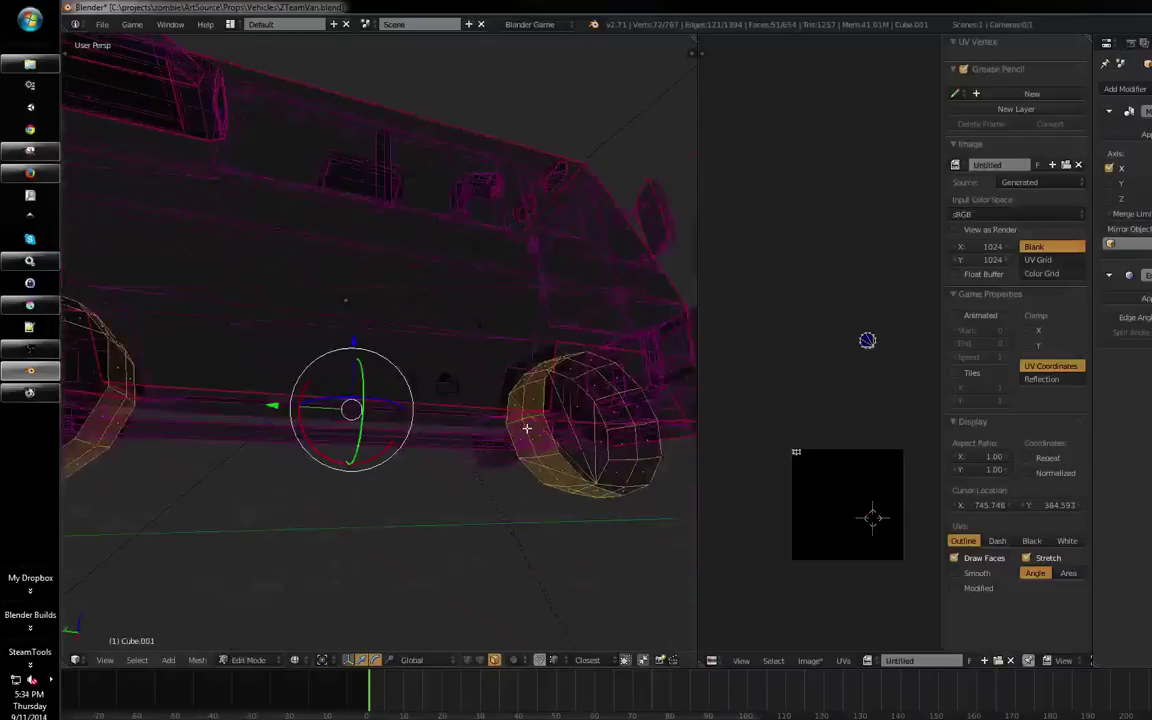
key(z)
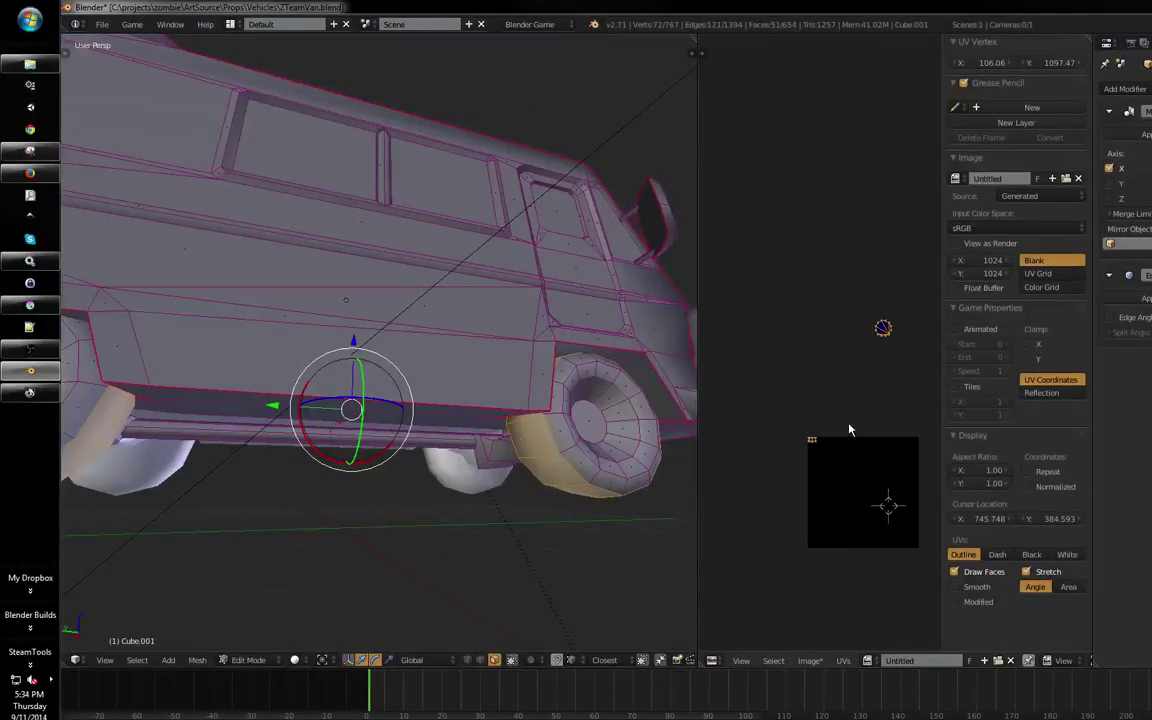
Box-select the tread UVs at the image's upper corner and move them straight up along Y, outside the image area
key(a)
drag(850, 409, 861, 400)
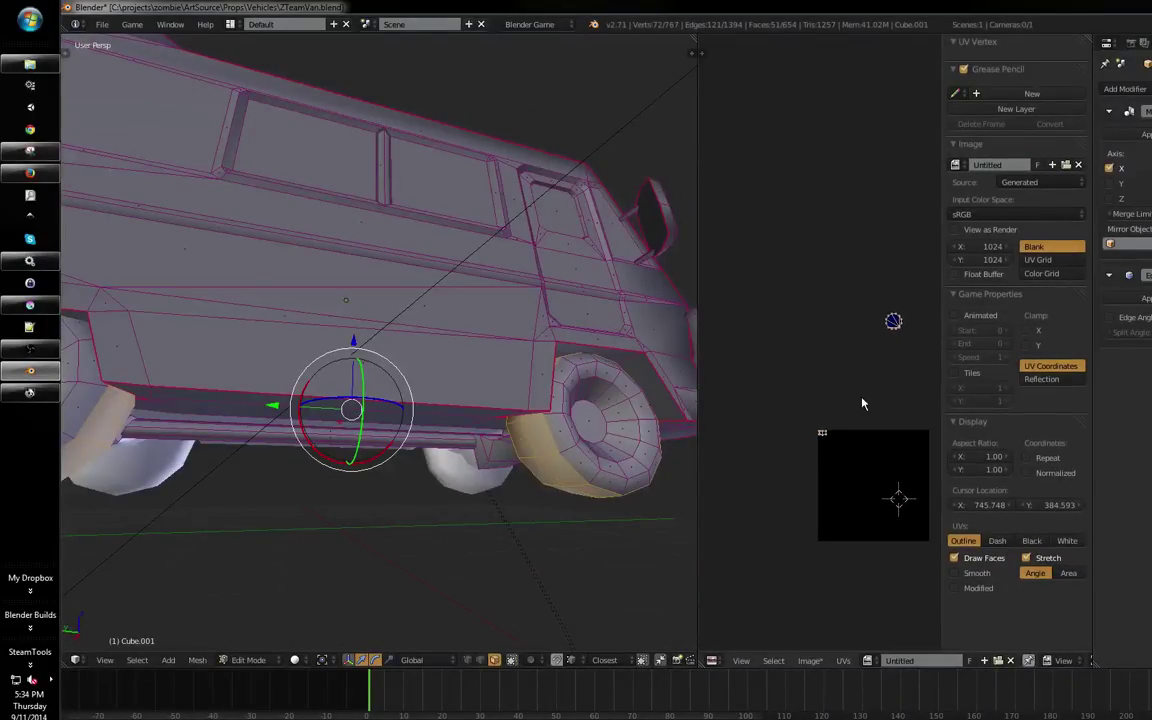
drag(632, 427, 668, 421)
key(b)
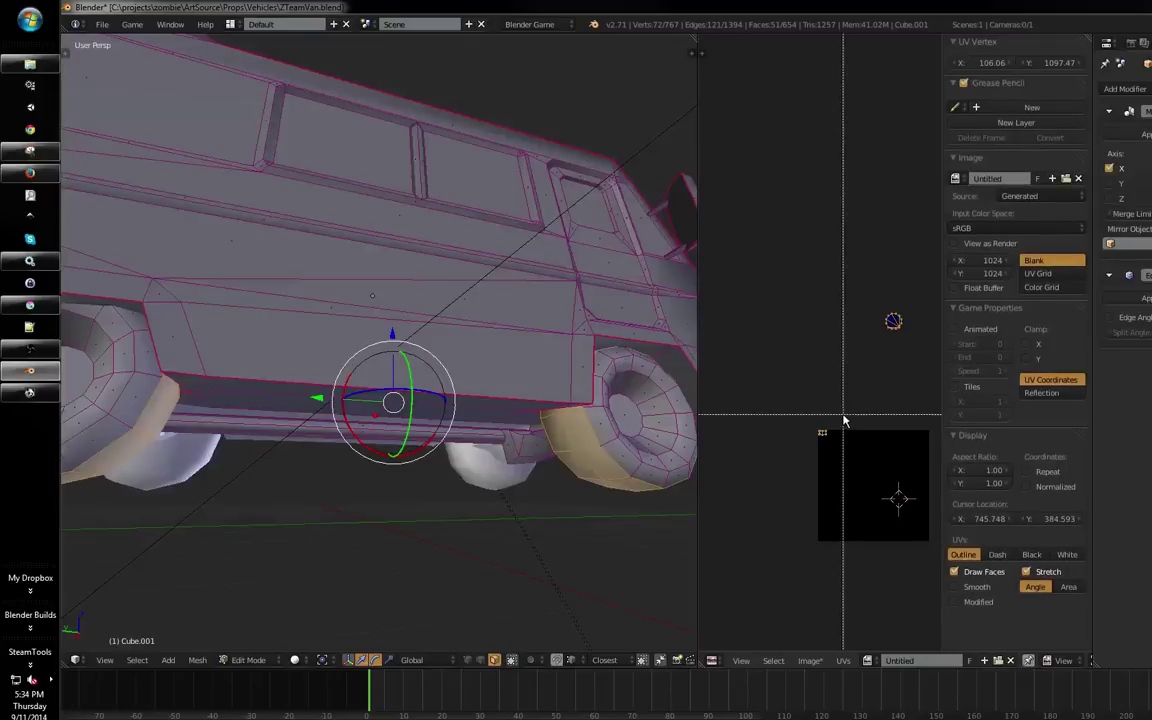
drag(846, 422, 814, 442)
key(g)
key(y)
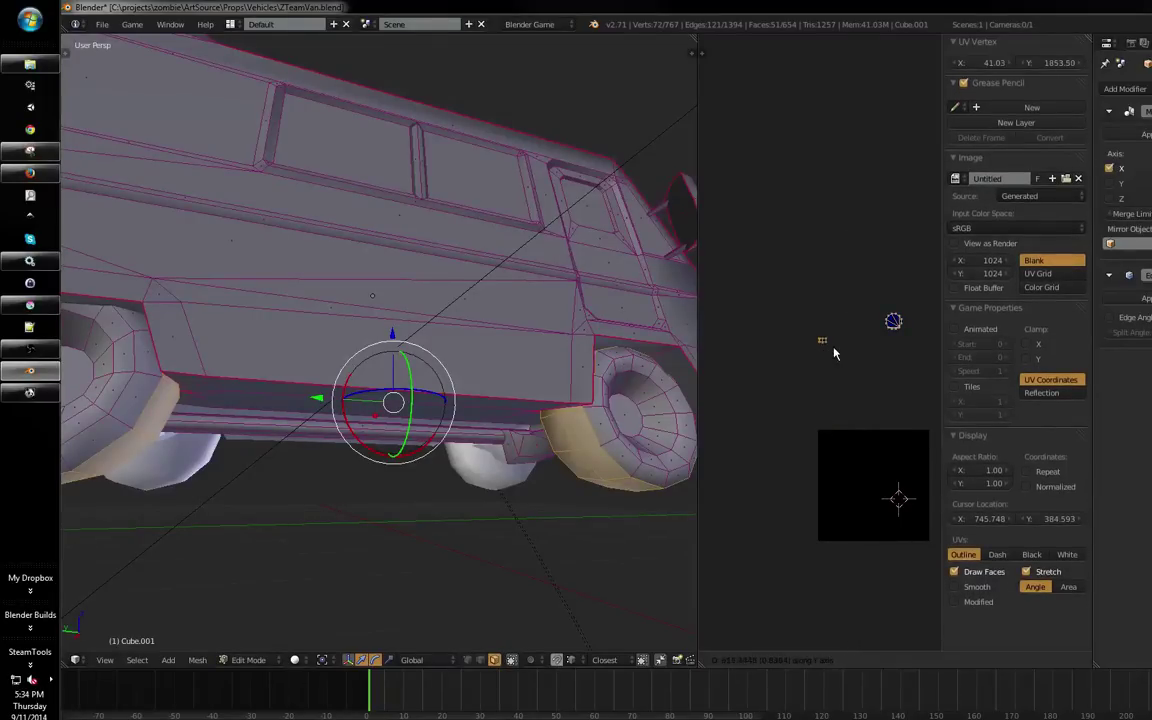
click(836, 348)
Save the van file over the existing ZTeamVan.blend and return to Object Mode
key(a)
key(a)
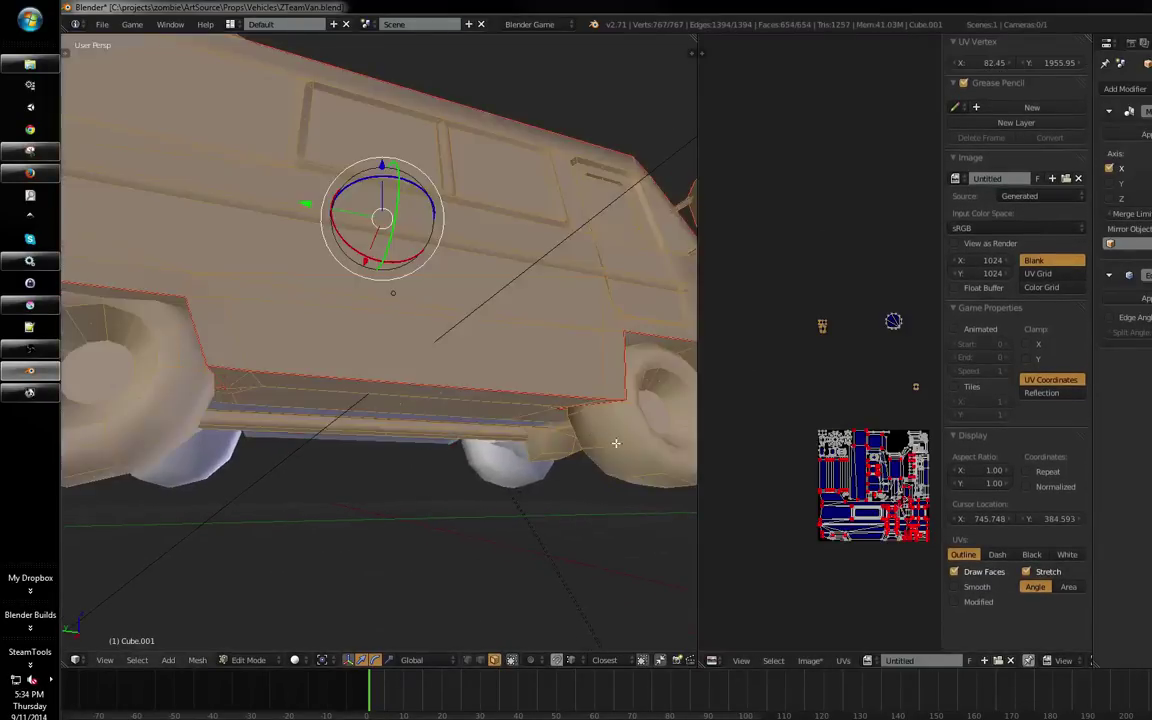
drag(617, 442, 313, 418)
key(a)
key(ctrl+s)
click(535, 432)
key(a)
key(a)
key(a)
key(Tab)
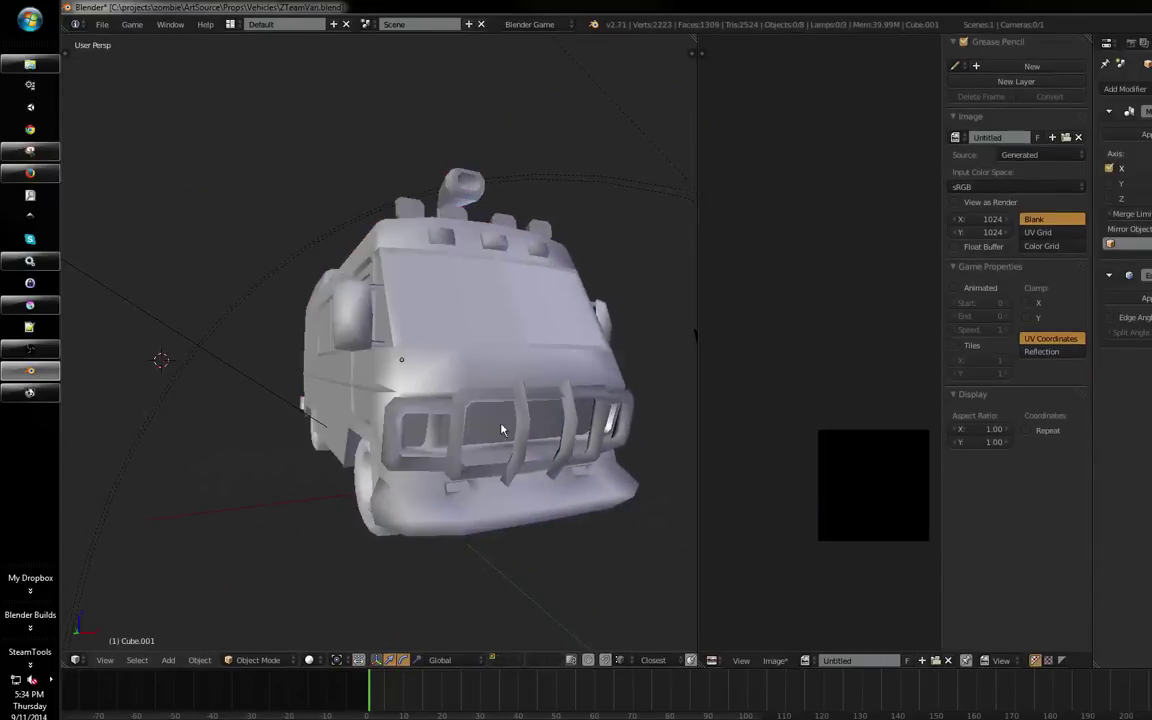
Save the van file once more under its existing name and look over the finished model from the front and side
key(ctrl+s)
click(533, 427)
drag(533, 427, 571, 458)
scroll(571, 458, down, 2)
drag(407, 497, 464, 460)
scroll(463, 445, up, 2)
scroll(458, 427, up, 1)
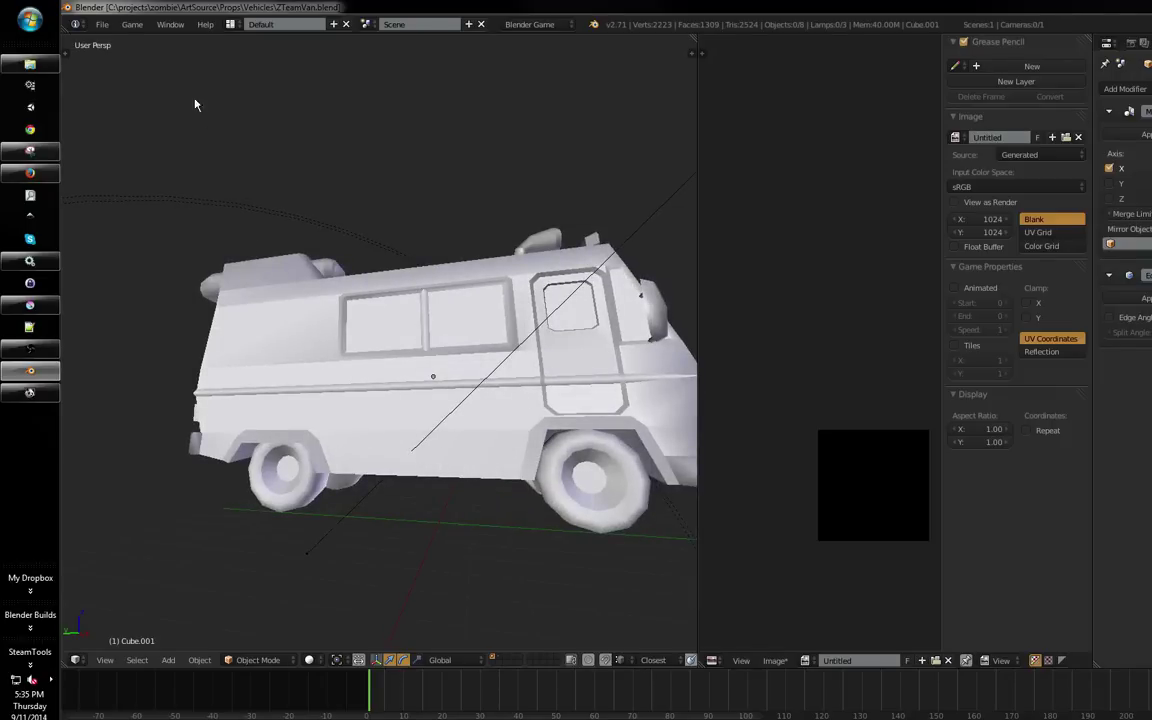
Switch to Krita and start a new document
click(30, 305)
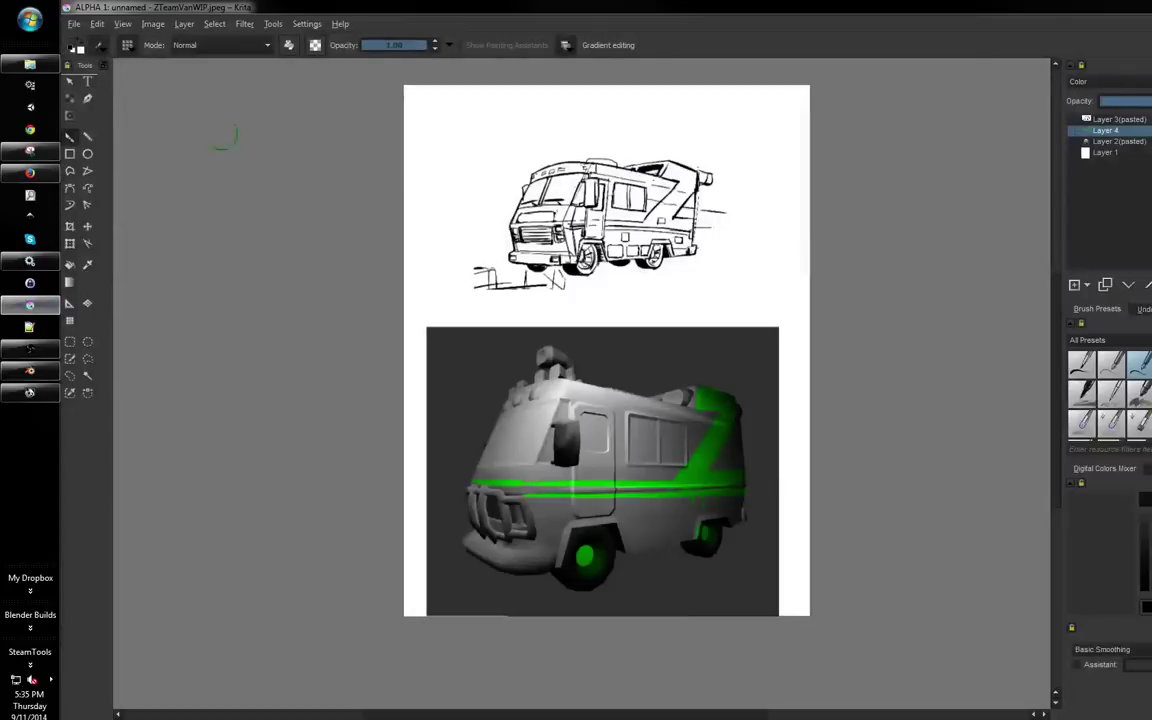
click(97, 23)
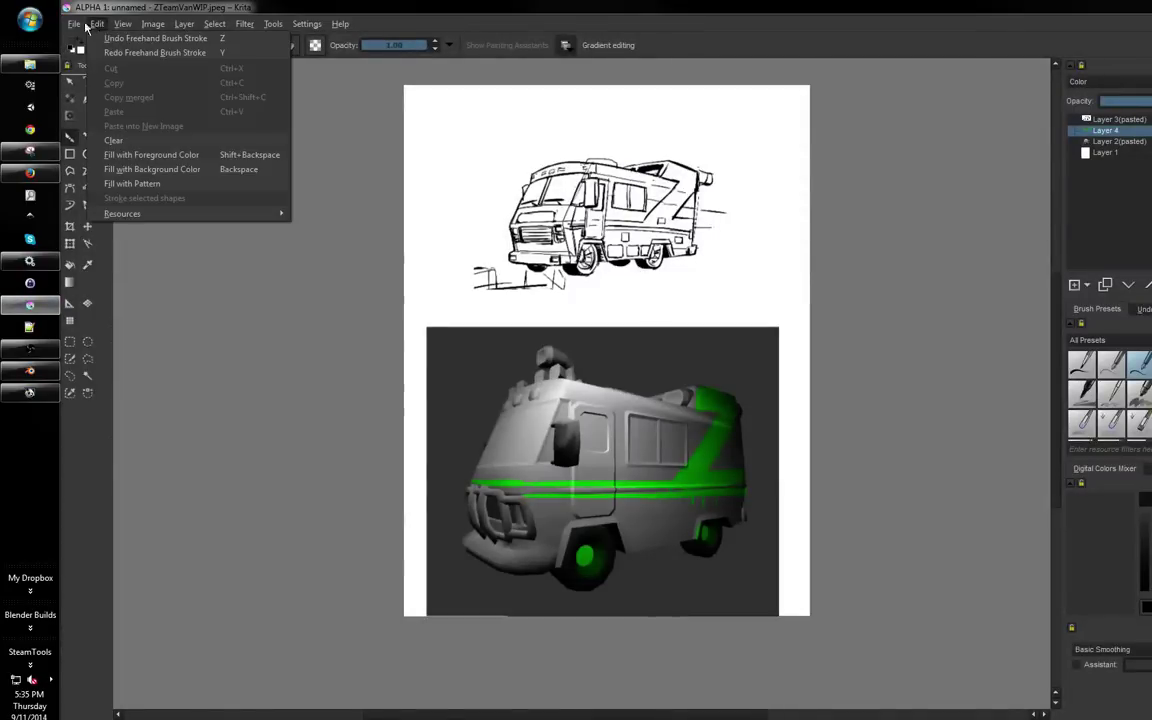
mouse_move(74, 23)
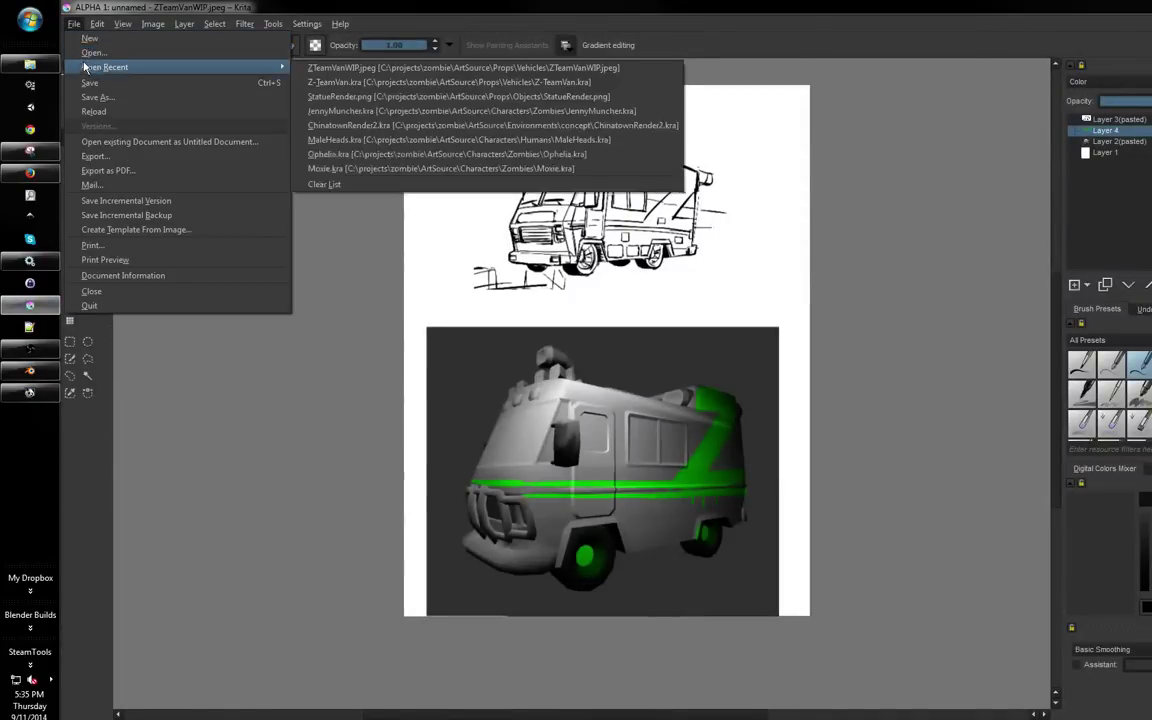
click(88, 38)
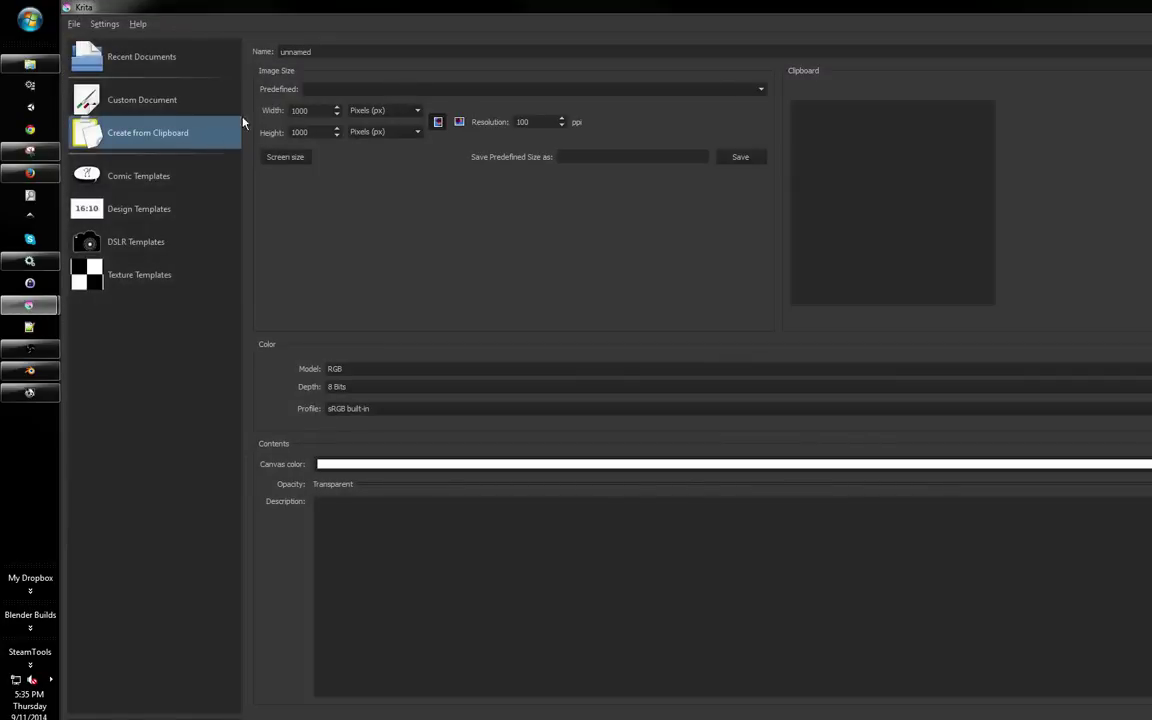
double_click(300, 110)
text(1024)
double_click(288, 132)
text(1)
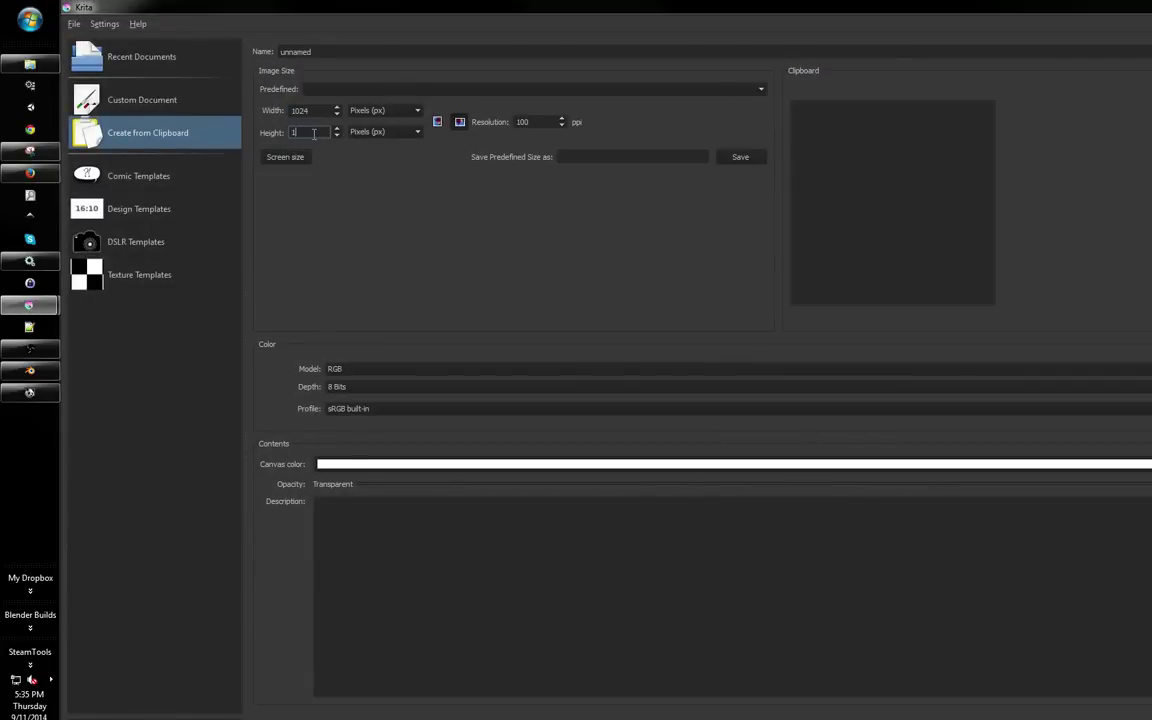
text(024)
click(341, 50)
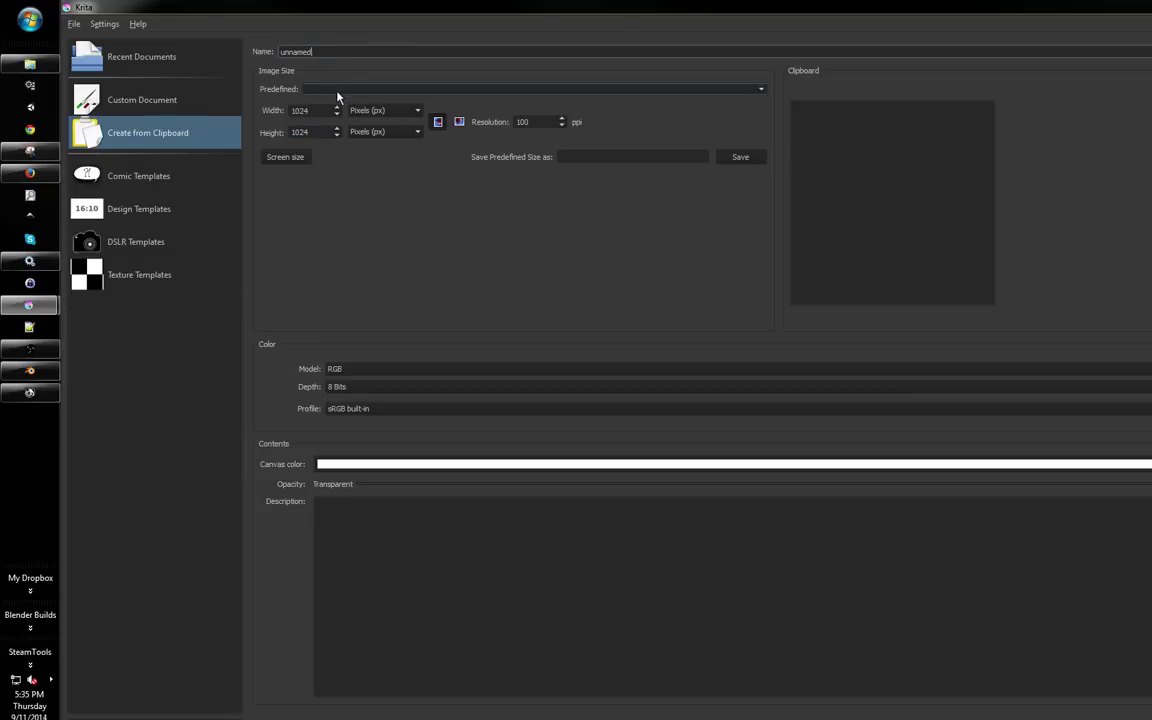
key(BackSpace)
key(BackSpace)
key(BackSpace)
key(BackSpace)
key(BackSpace)
key(BackSpace)
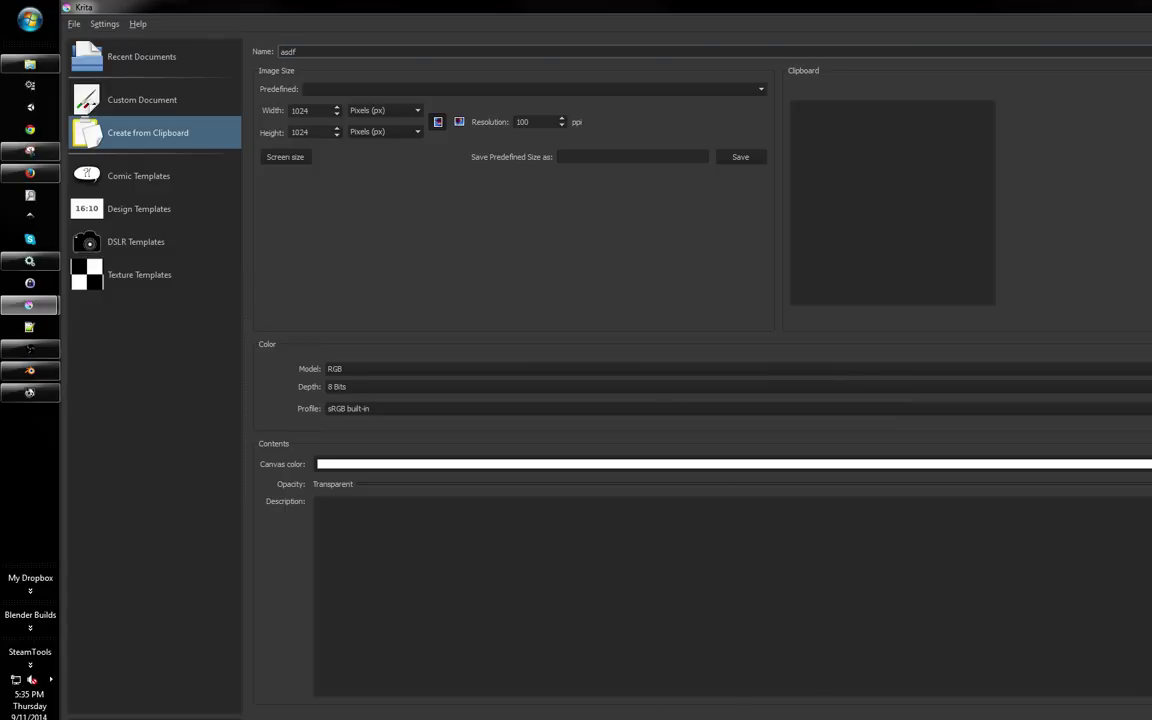
Create a custom 1024 by 1024 pixel document and replace its white background layer with an empty transparent layer
click(210, 111)
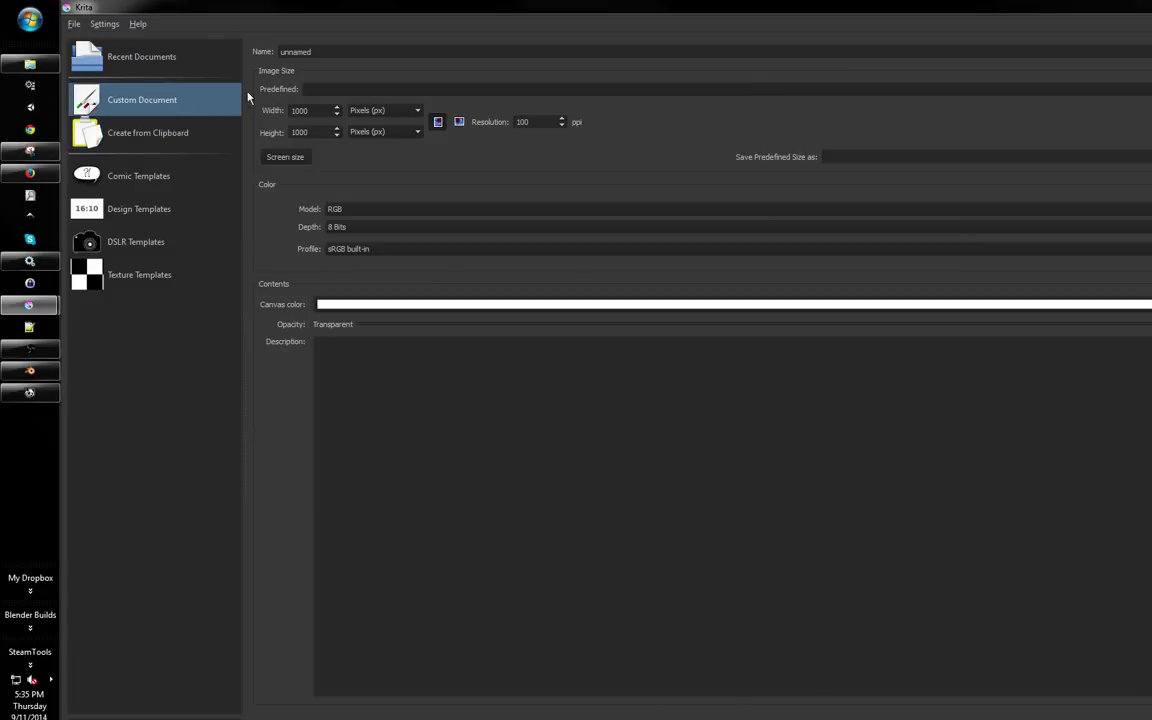
double_click(322, 111)
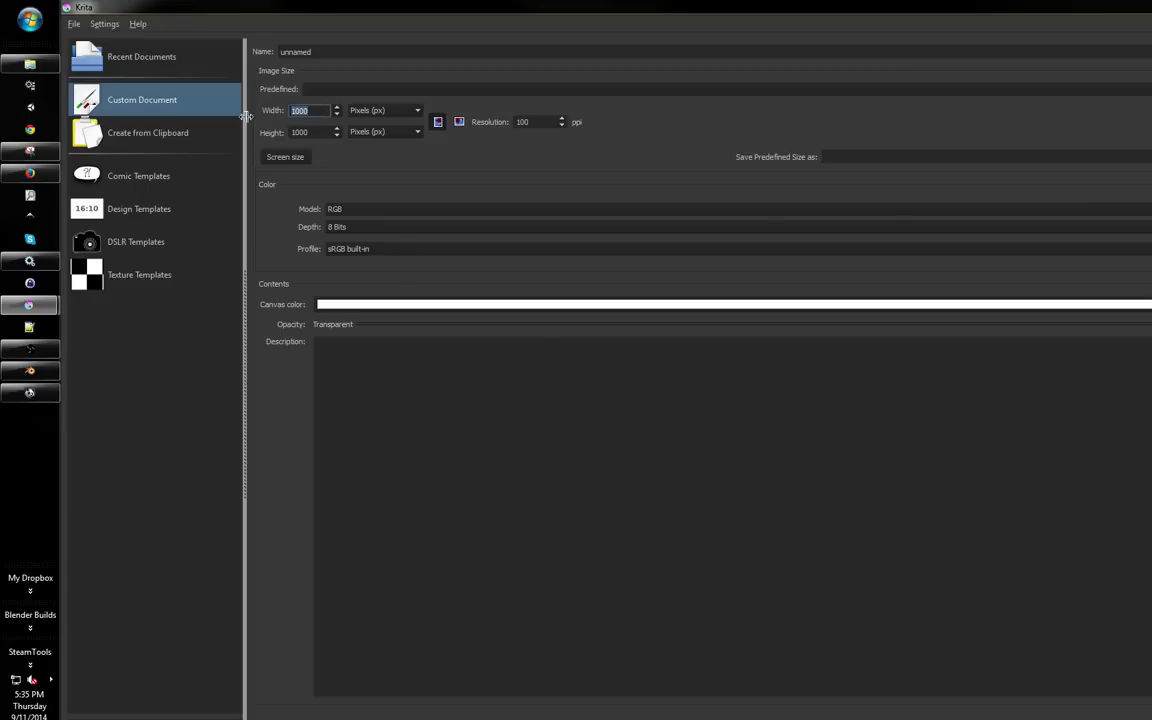
text(1024)
key(Tab)
text(102)
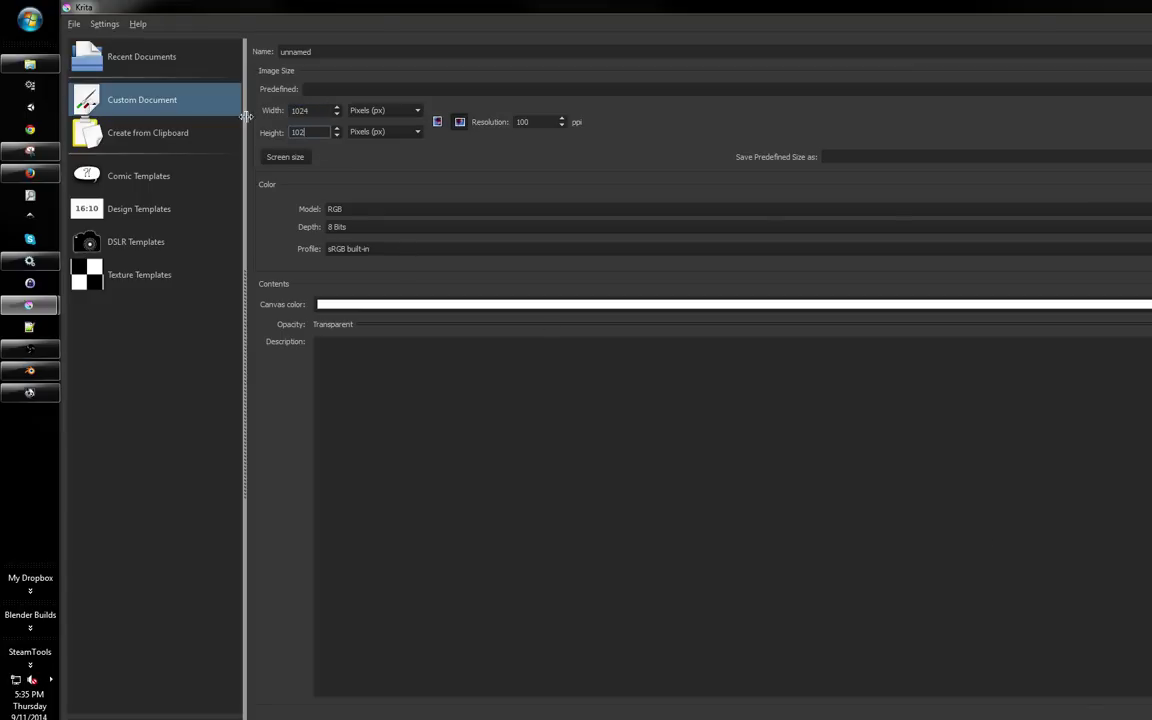
text(4)
key(Tab)
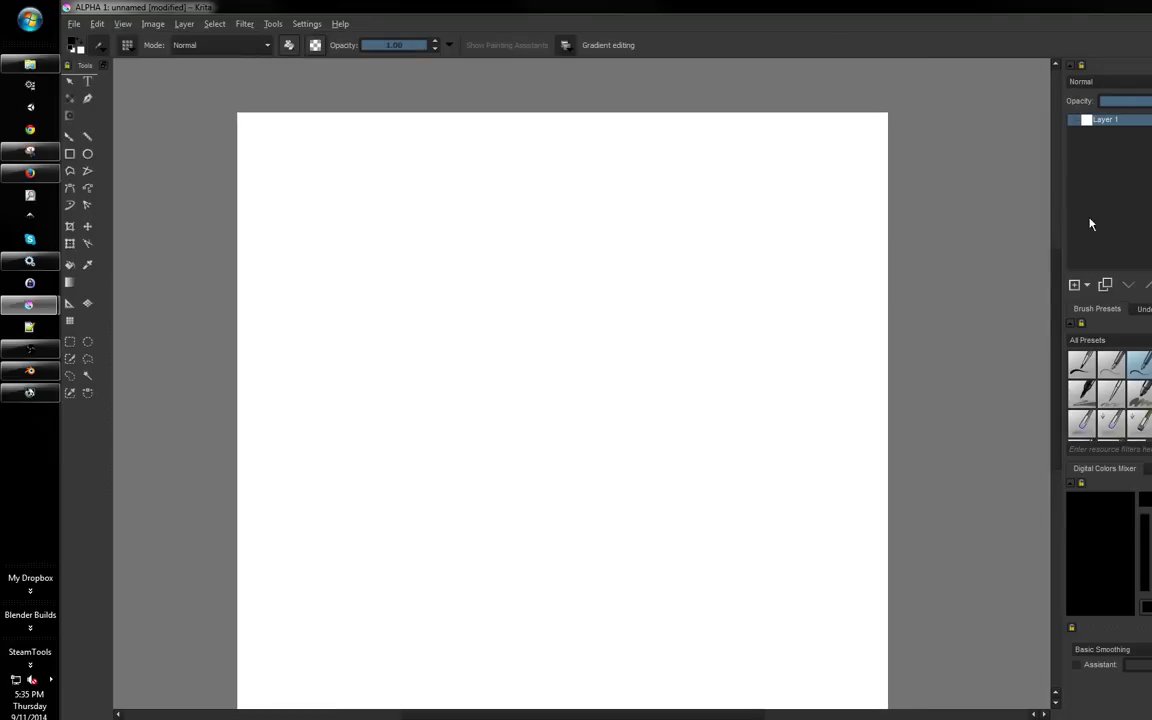
key(Insert)
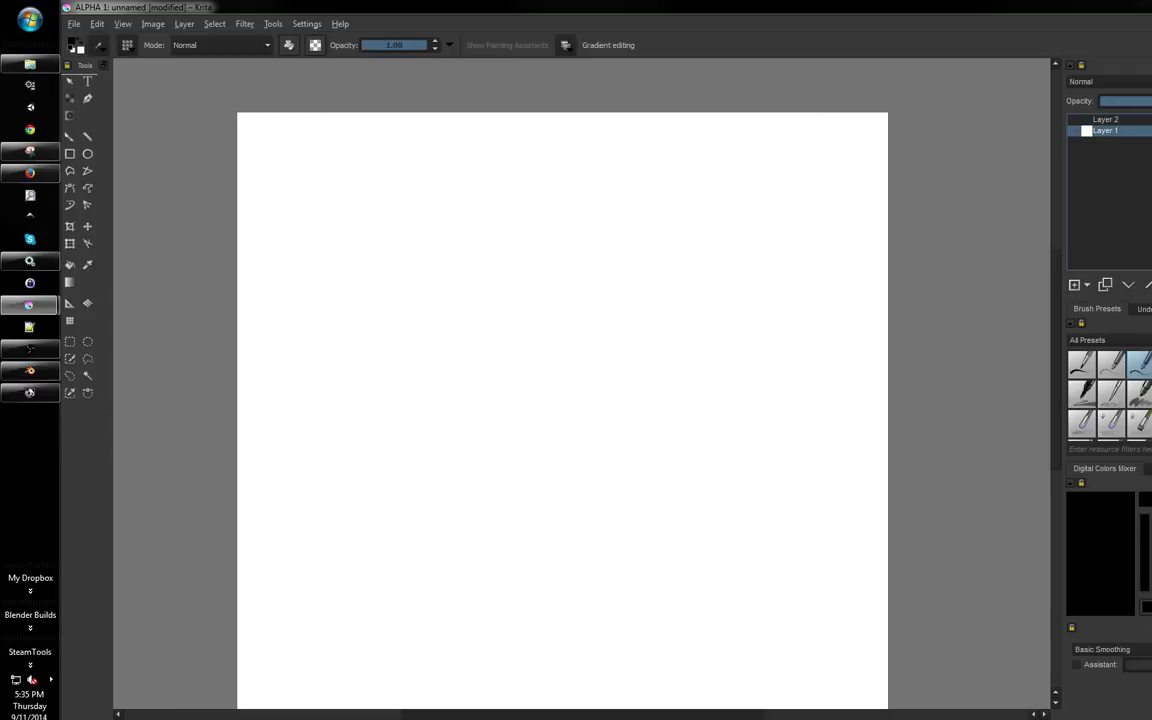
key(shift+Delete)
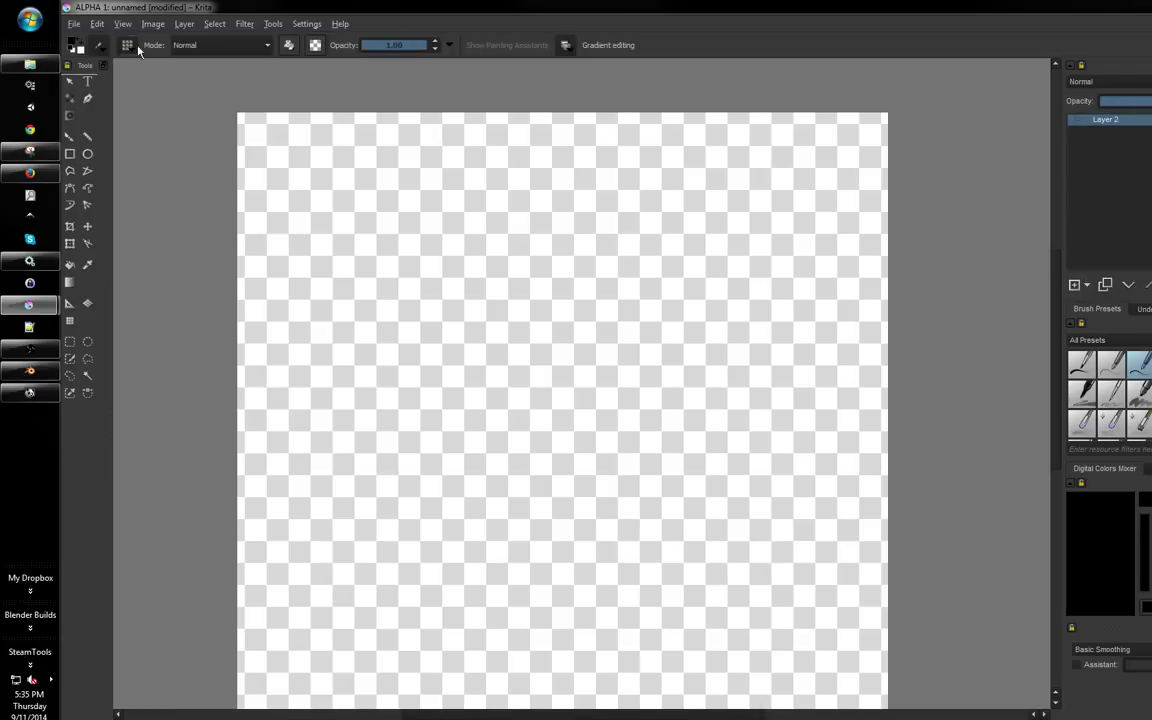
Save the transparent image as ZTeamVanTexture.png in the Vehicles folder, storing the alpha channel
click(74, 23)
click(95, 87)
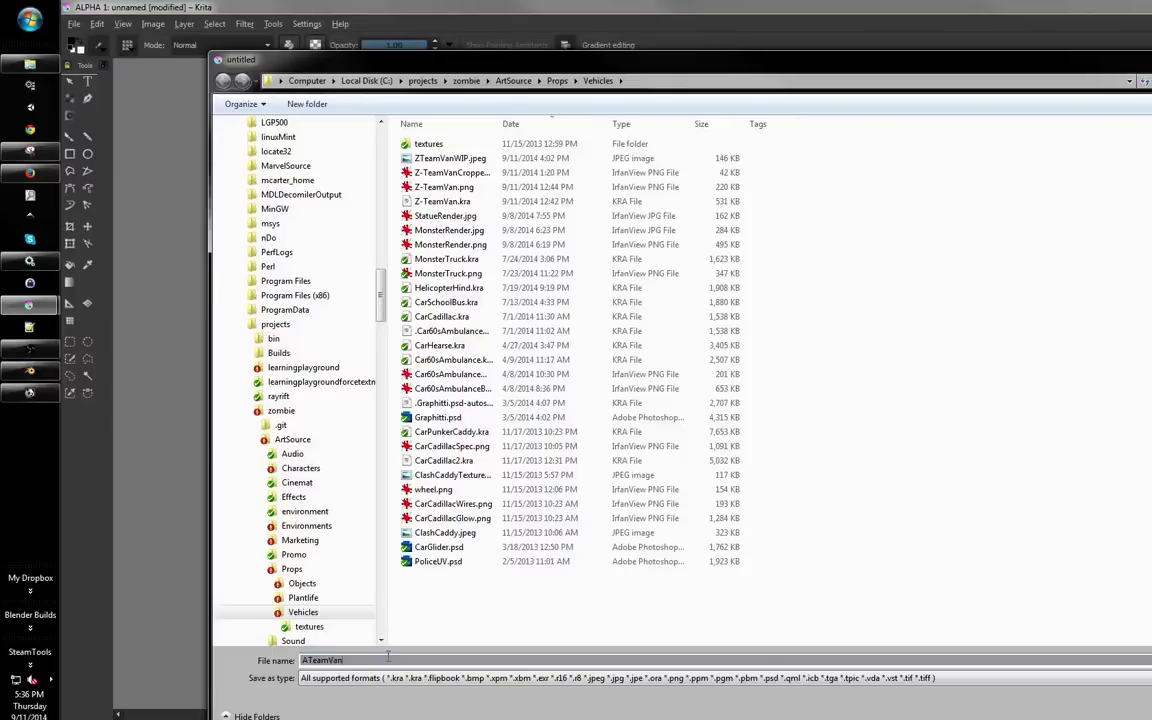
key(BackSpace)
text(Z)
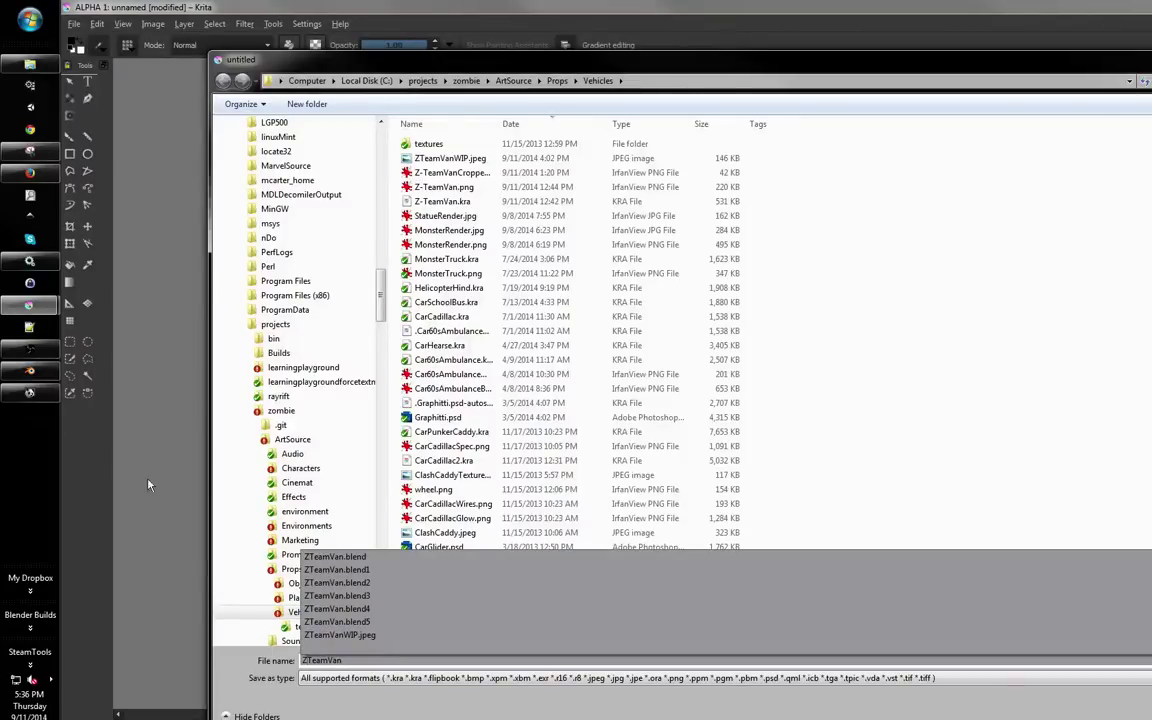
key(Escape)
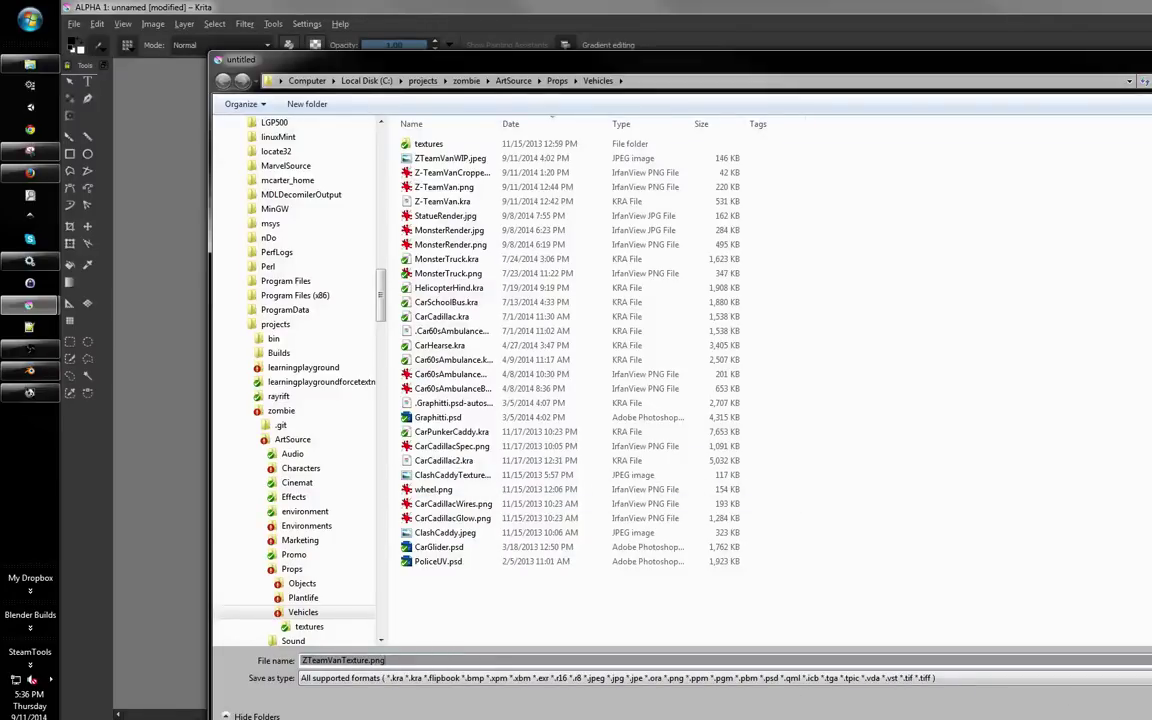
key(Return)
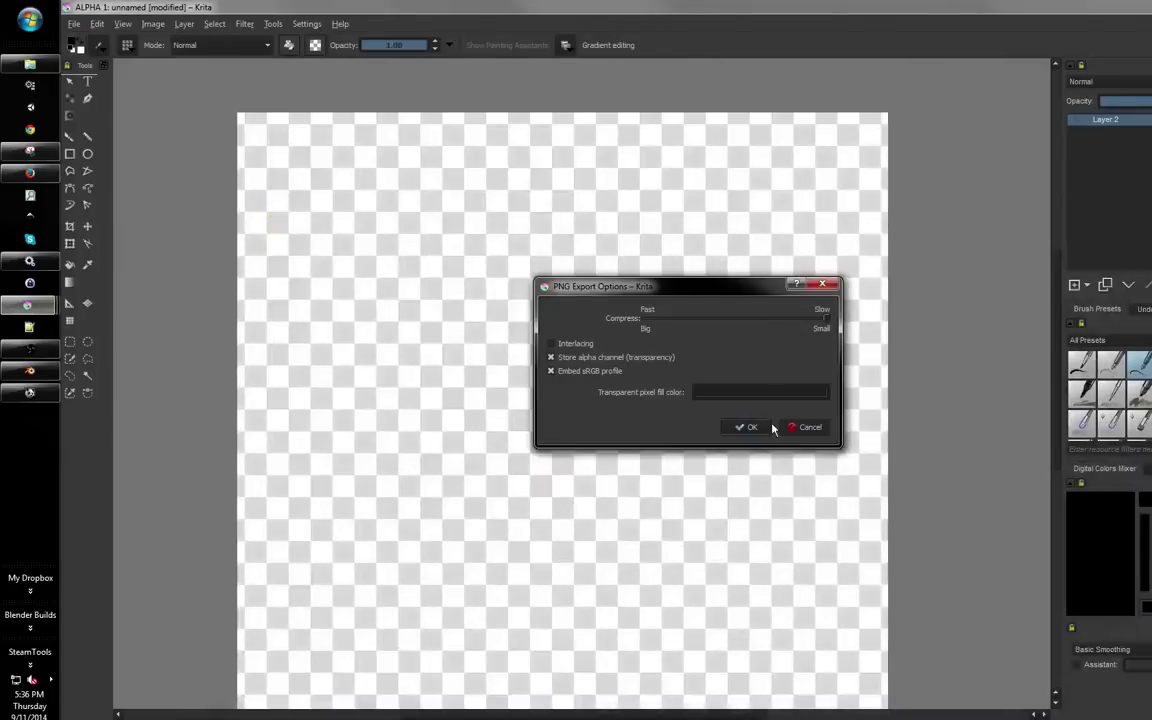
click(748, 427)
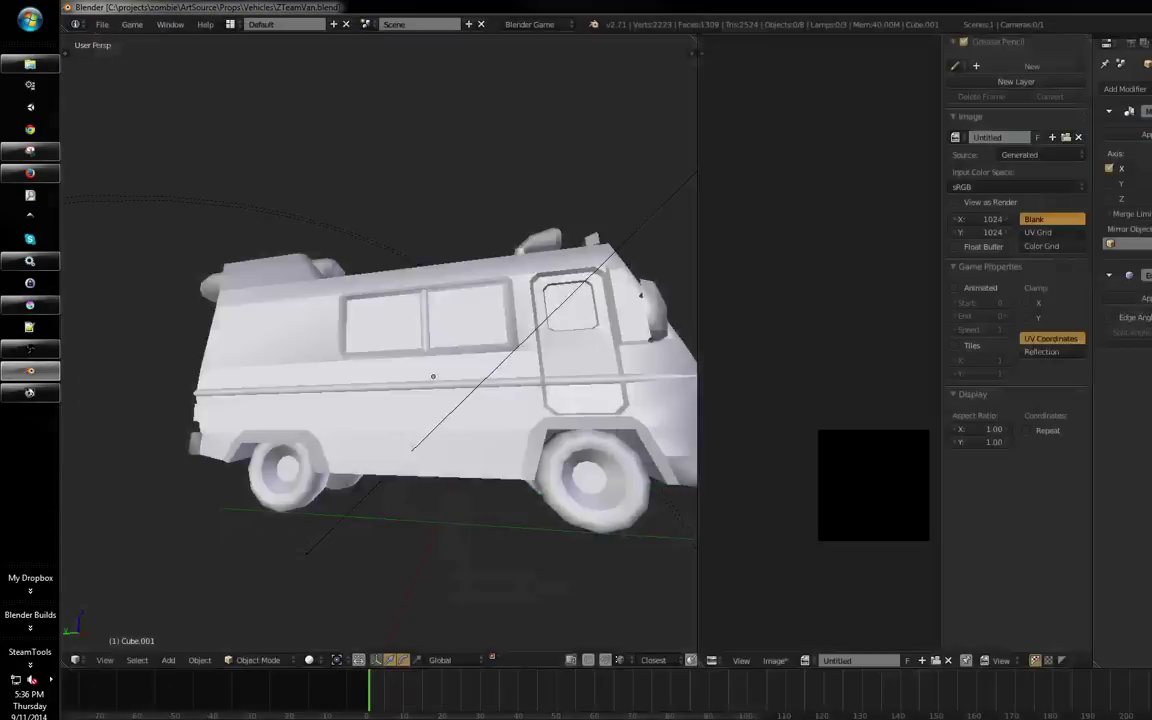
Switch back to Blender and examine the van's roof, door and sides in solid and wireframe display
scroll(489, 321, up, 3)
drag(489, 321, 491, 380)
scroll(491, 380, up, 5)
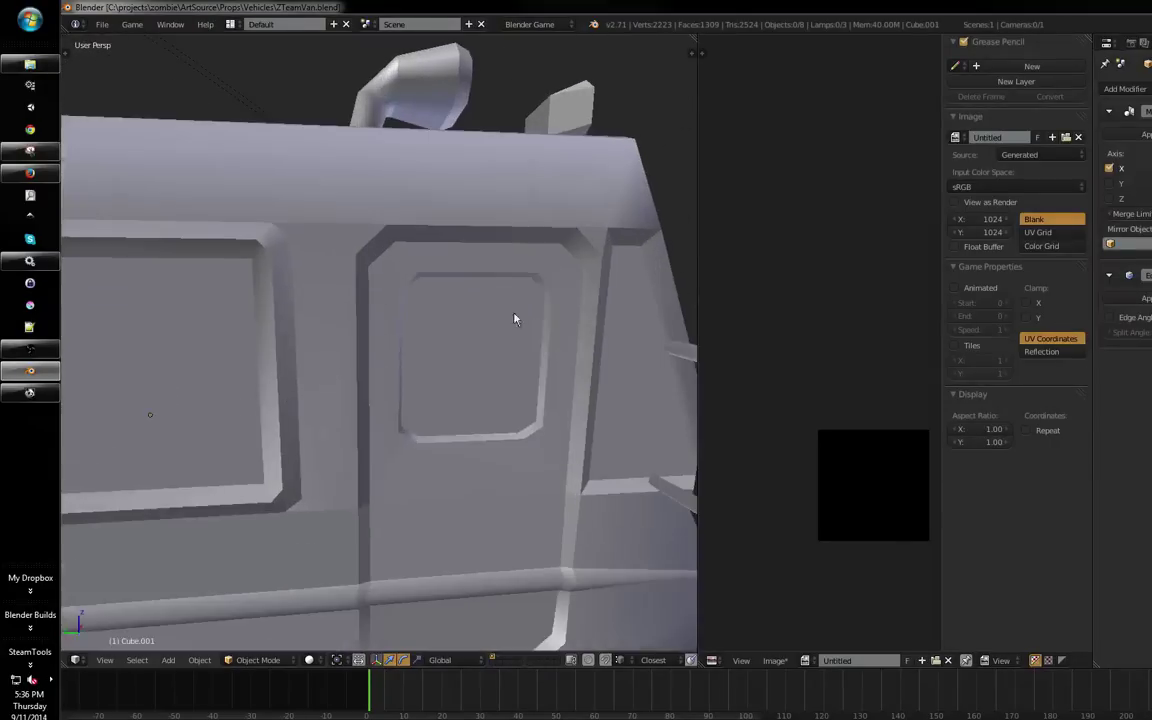
drag(514, 319, 403, 379)
scroll(403, 379, down, 4)
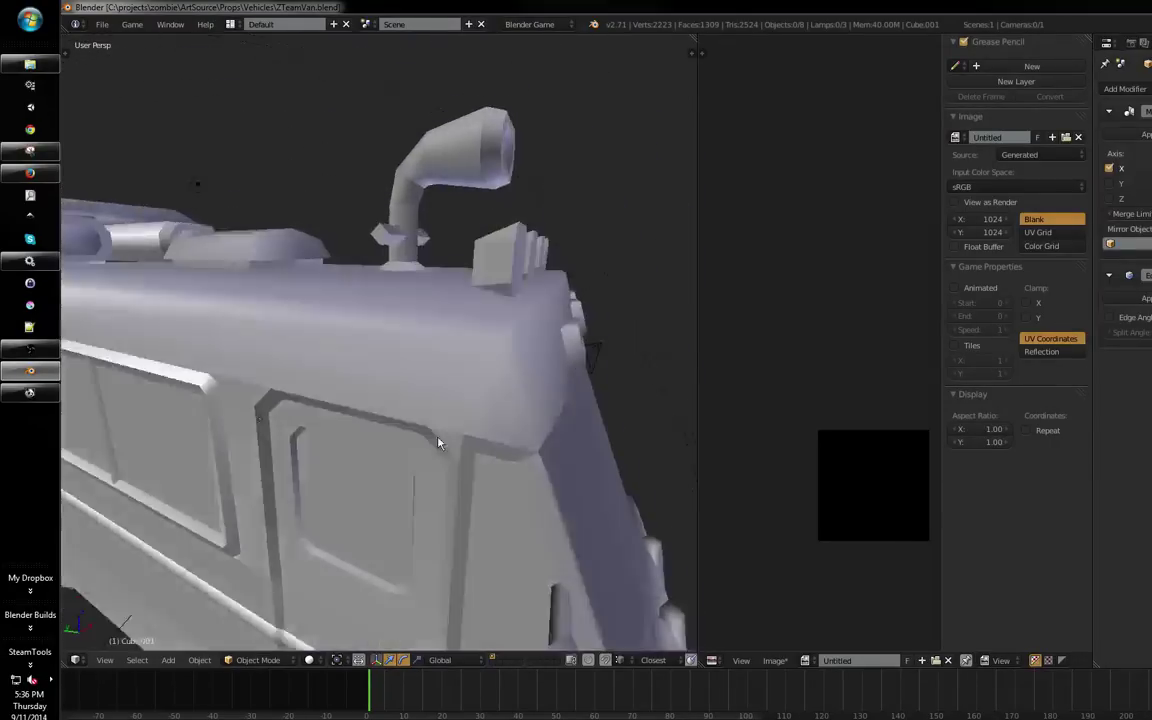
mouse_move(437, 442)
mouse_down()
mouse_move(375, 427)
mouse_move(440, 411)
mouse_move(478, 457)
mouse_move(360, 458)
mouse_move(386, 483)
mouse_move(447, 427)
mouse_move(425, 427)
mouse_move(442, 390)
mouse_move(405, 391)
mouse_move(486, 383)
mouse_move(471, 393)
mouse_move(548, 370)
mouse_move(501, 378)
mouse_move(519, 365)
mouse_move(379, 436)
mouse_move(573, 342)
mouse_move(429, 391)
mouse_move(383, 368)
mouse_move(363, 427)
mouse_move(414, 414)
mouse_move(357, 437)
mouse_move(473, 445)
mouse_move(394, 410)
mouse_move(455, 414)
mouse_move(535, 386)
mouse_move(506, 371)
mouse_move(620, 360)
mouse_up()
key(z)
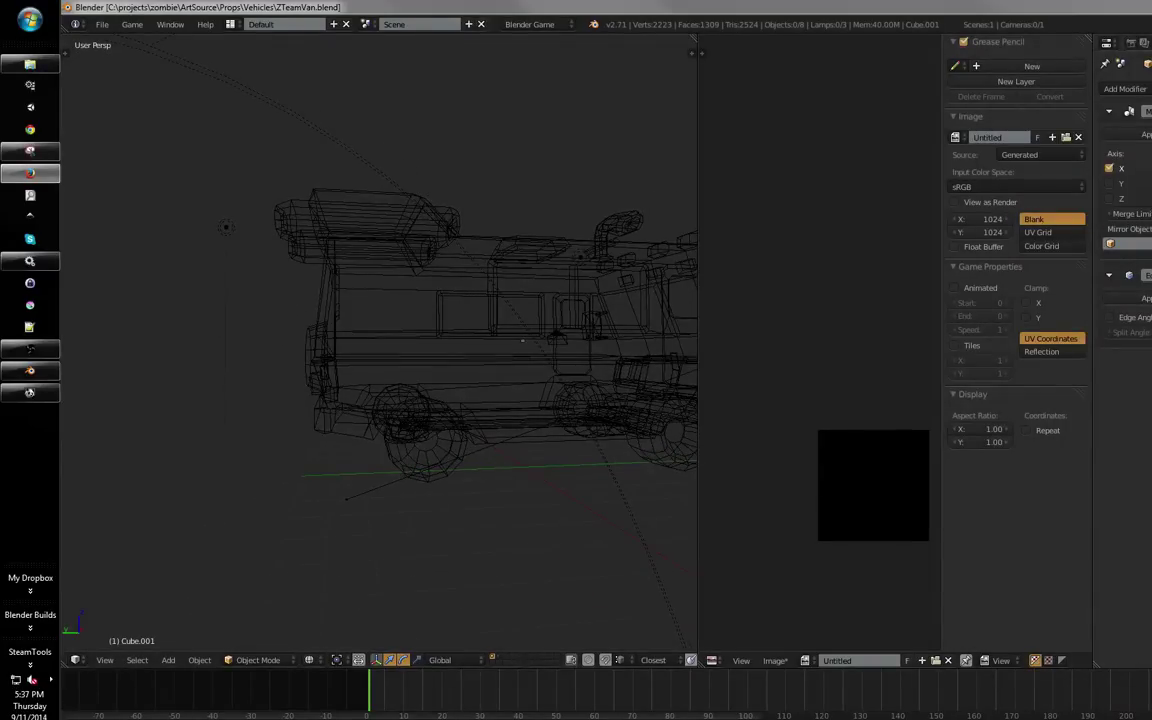
drag(553, 296, 485, 347)
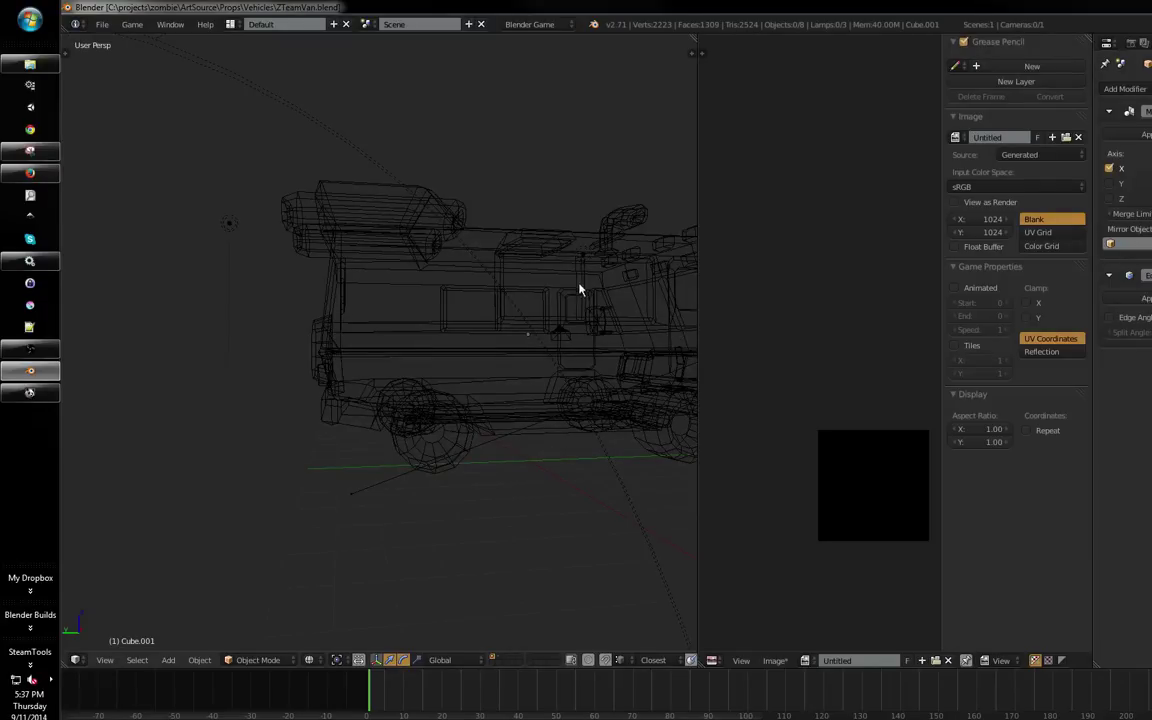
mouse_move(581, 290)
mouse_down()
mouse_move(391, 301)
mouse_move(422, 327)
mouse_move(473, 334)
mouse_move(430, 338)
mouse_up()
key(z)
scroll(485, 320, up, 2)
key(alt+z)
key(alt+z)
drag(438, 458, 450, 437)
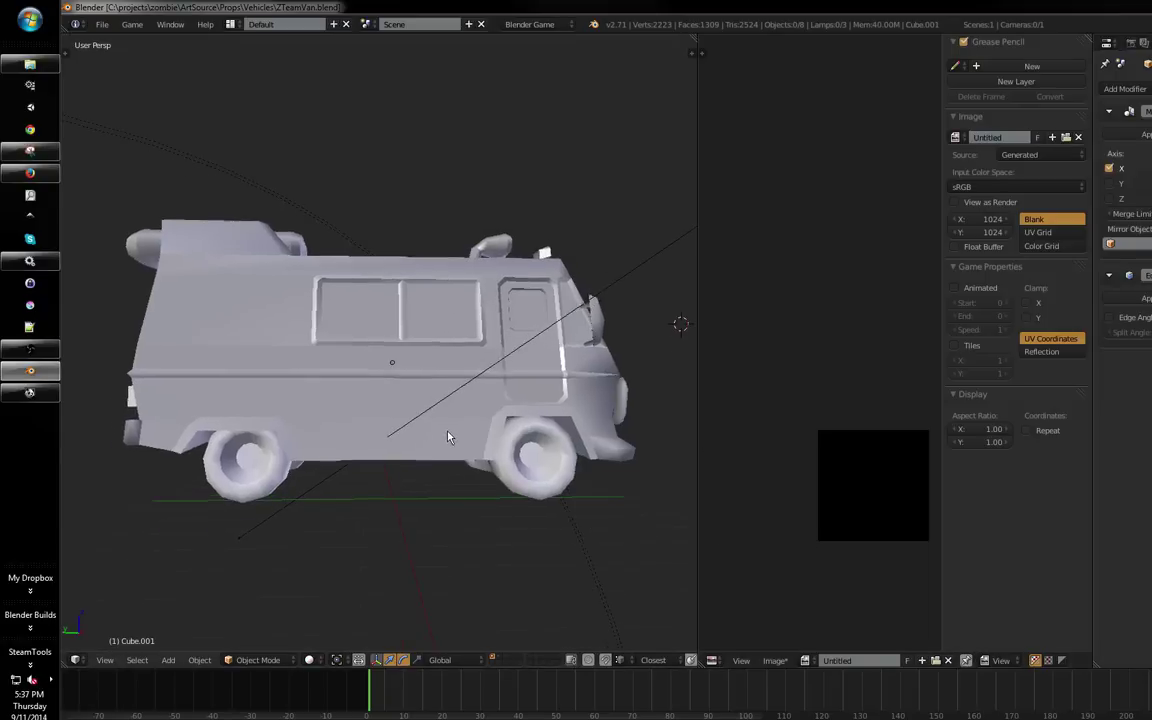
Check the van's full face selection and material slots in Edit Mode, return to Object Mode and remove the extra Vehicle material slot
key(Tab)
key(a)
key(alt+z)
key(alt+z)
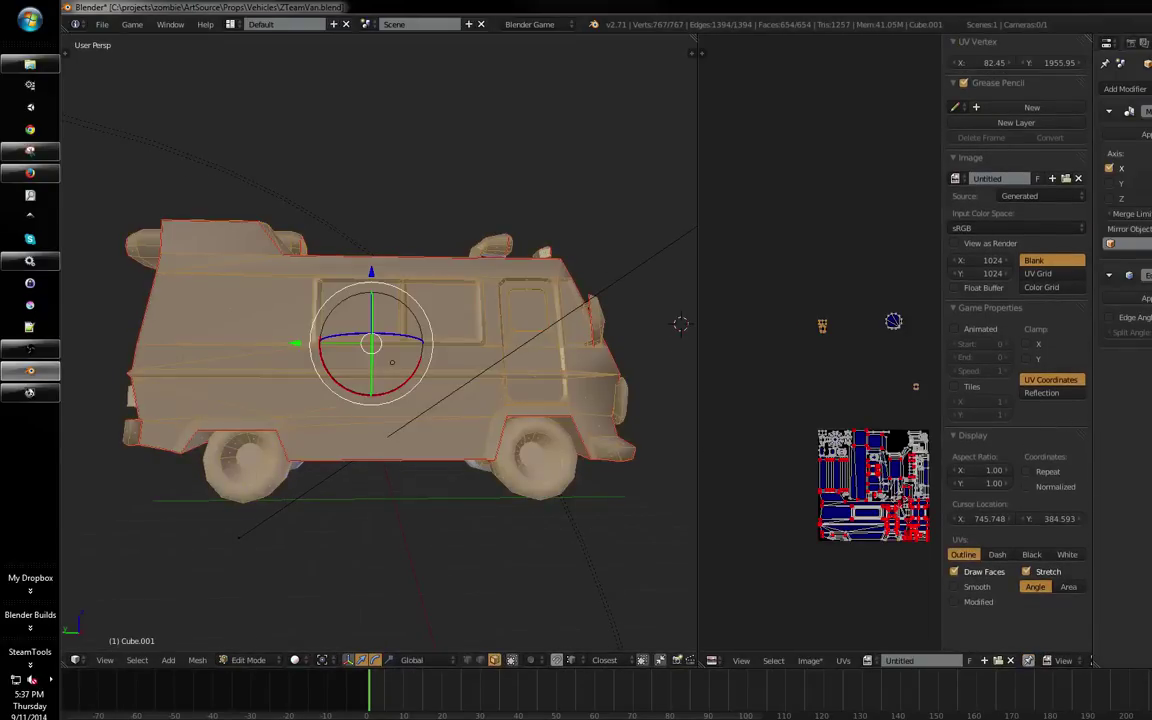
drag(680, 324, 644, 264)
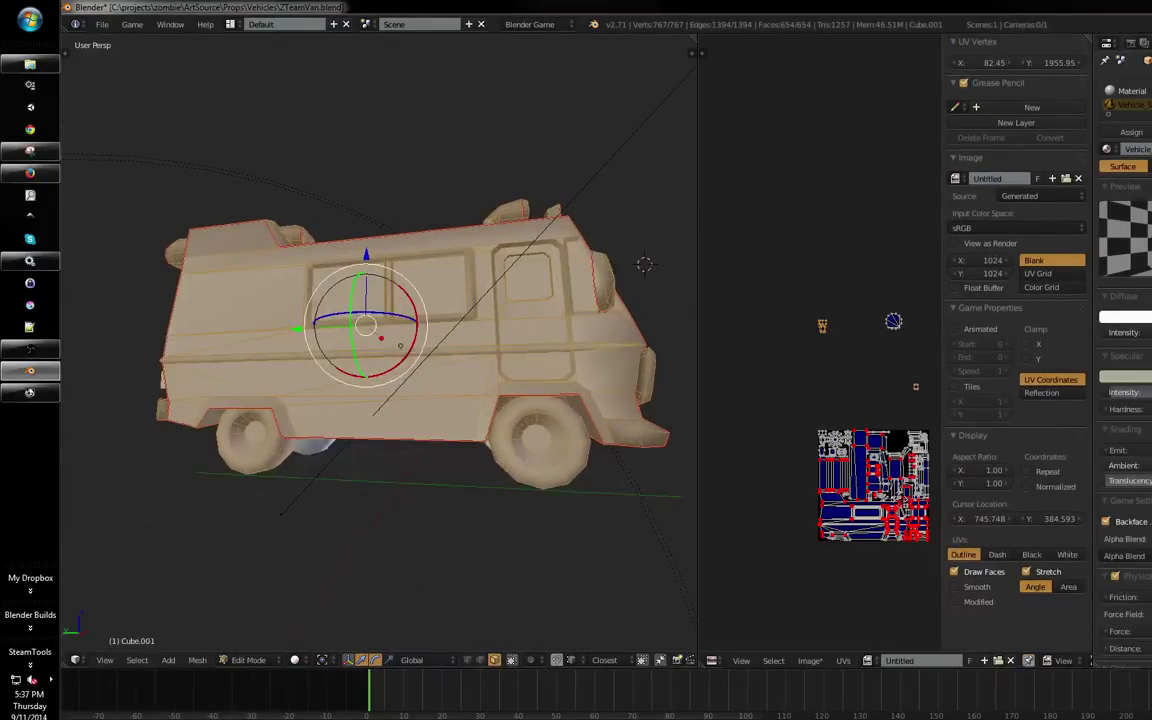
drag(557, 310, 543, 313)
key(a)
key(Tab)
key(Tab)
key(a)
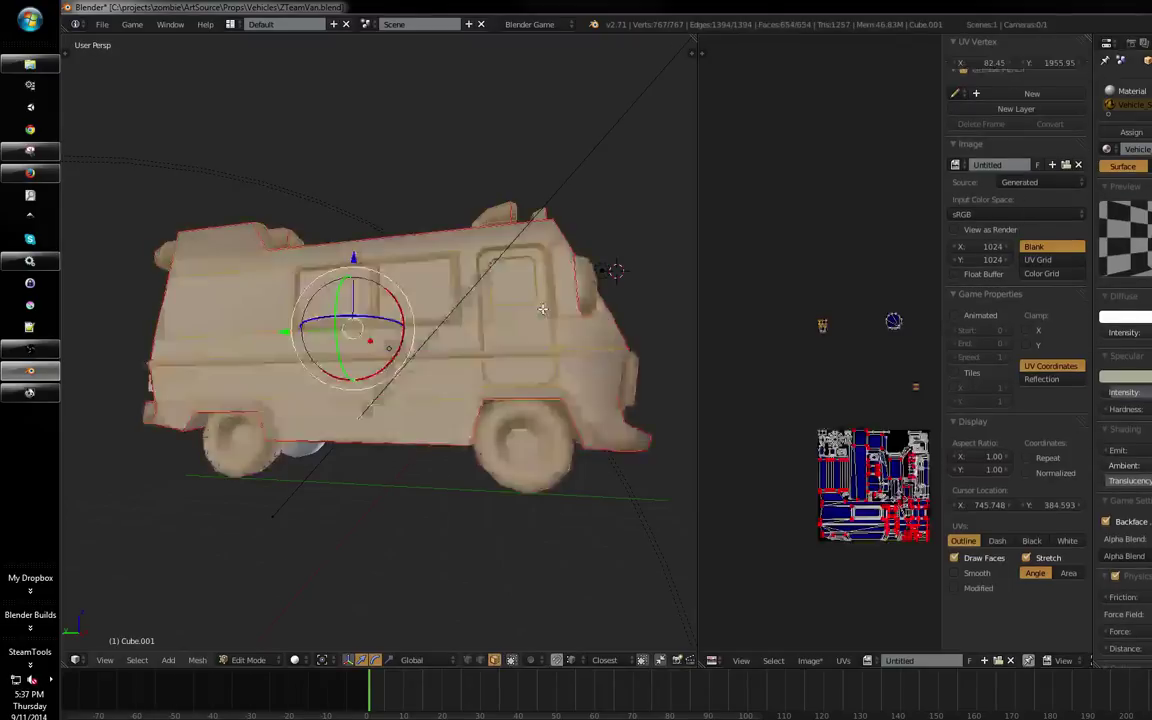
key(a)
key(Tab)
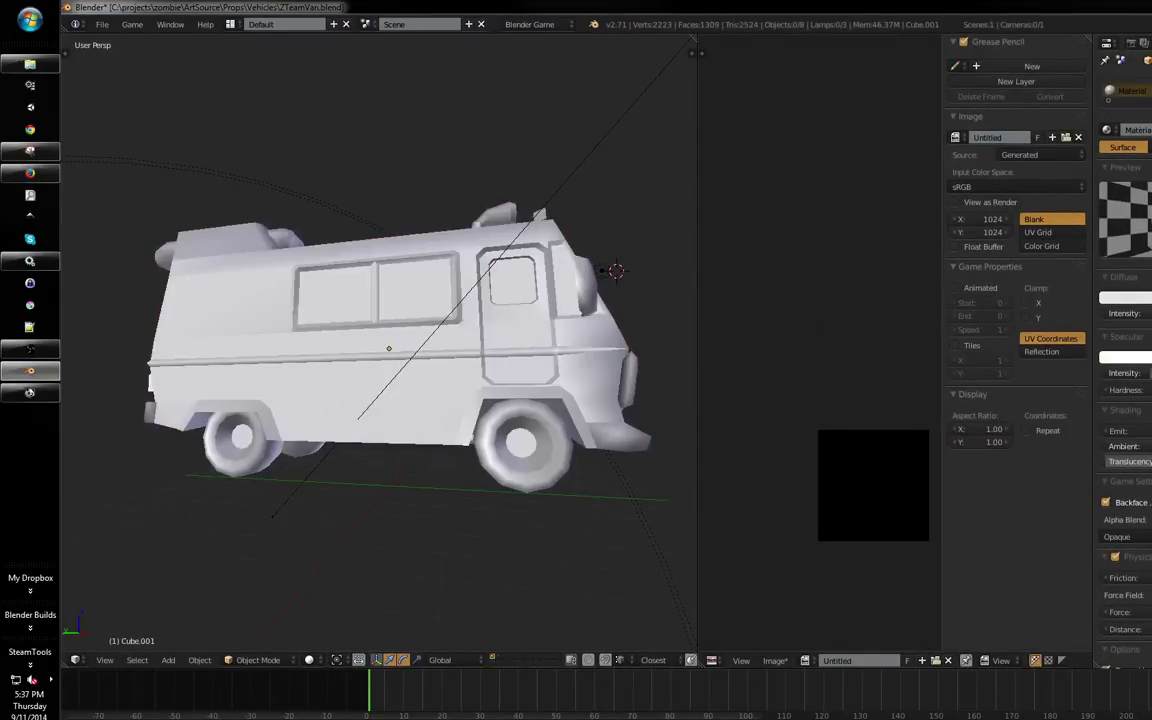
Rename the van's remaining material after ZTeamVan and bring up its texture slots
click(1130, 131)
text(ZTeam)
click(1119, 89)
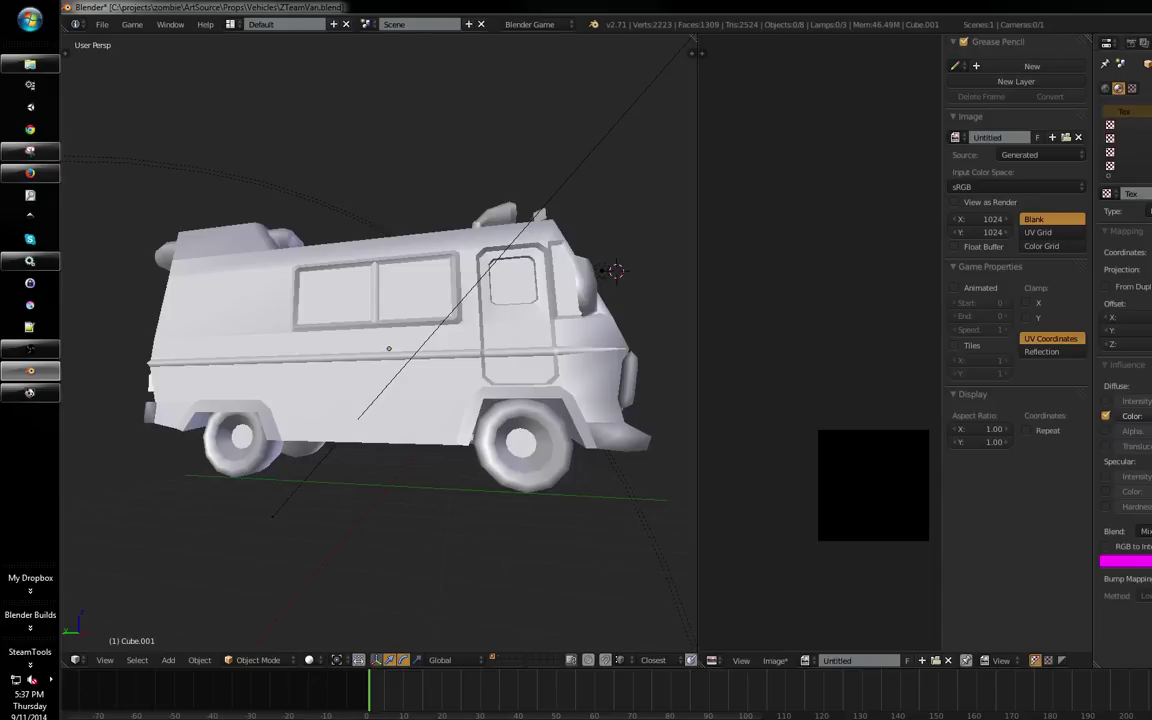
Add a texture to the van's material, name it after ZTeamVan and set it to an image texture
click(1150, 194)
double_click(1138, 194)
text(A)
key(Return)
click(1149, 211)
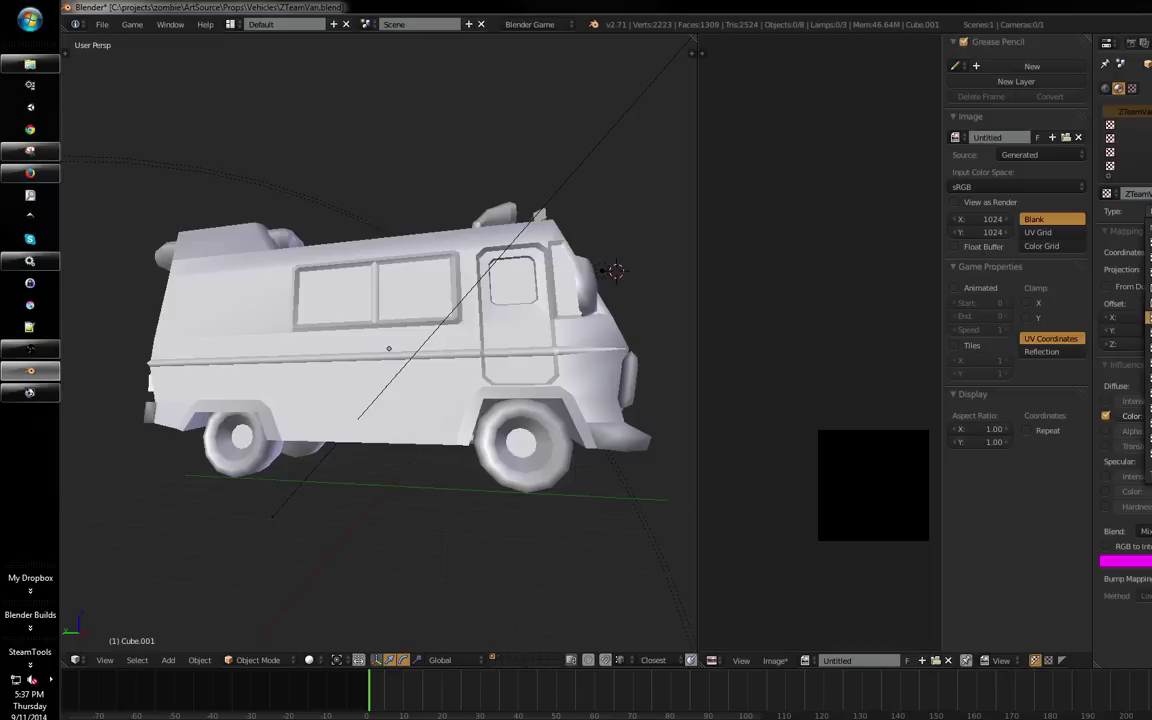
click(1148, 303)
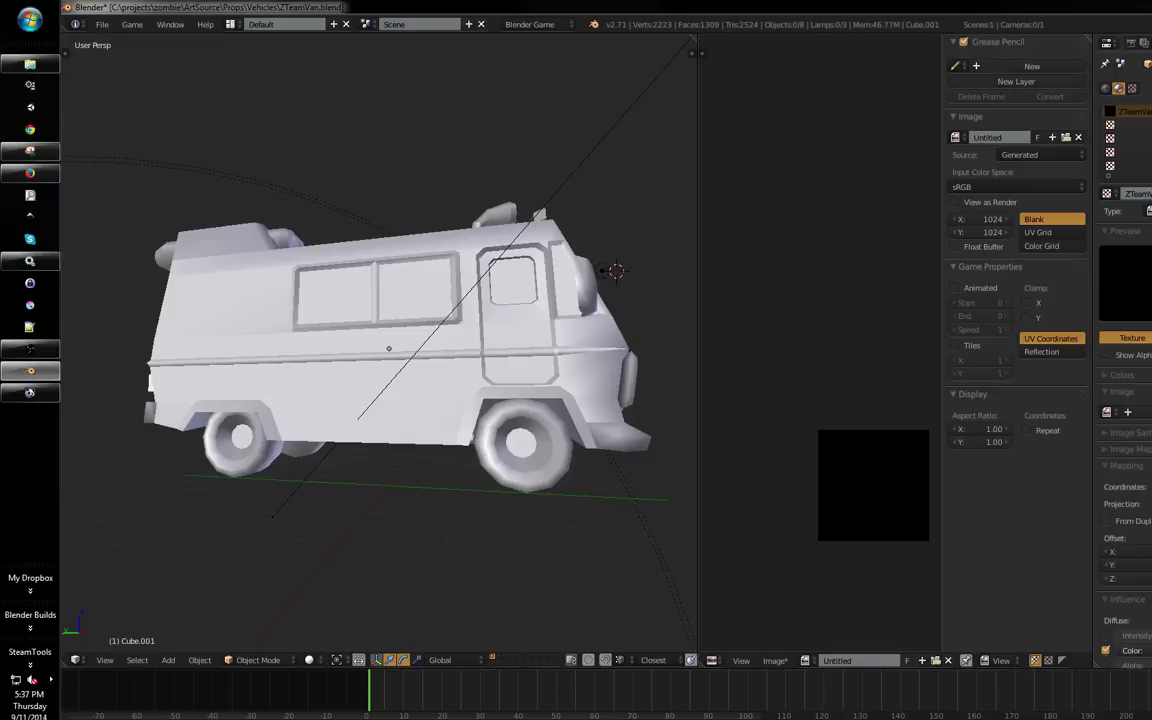
Load ZTeamVanTexture.png from the Vehicles folder as the texture's image and return to the material settings
click(1127, 412)
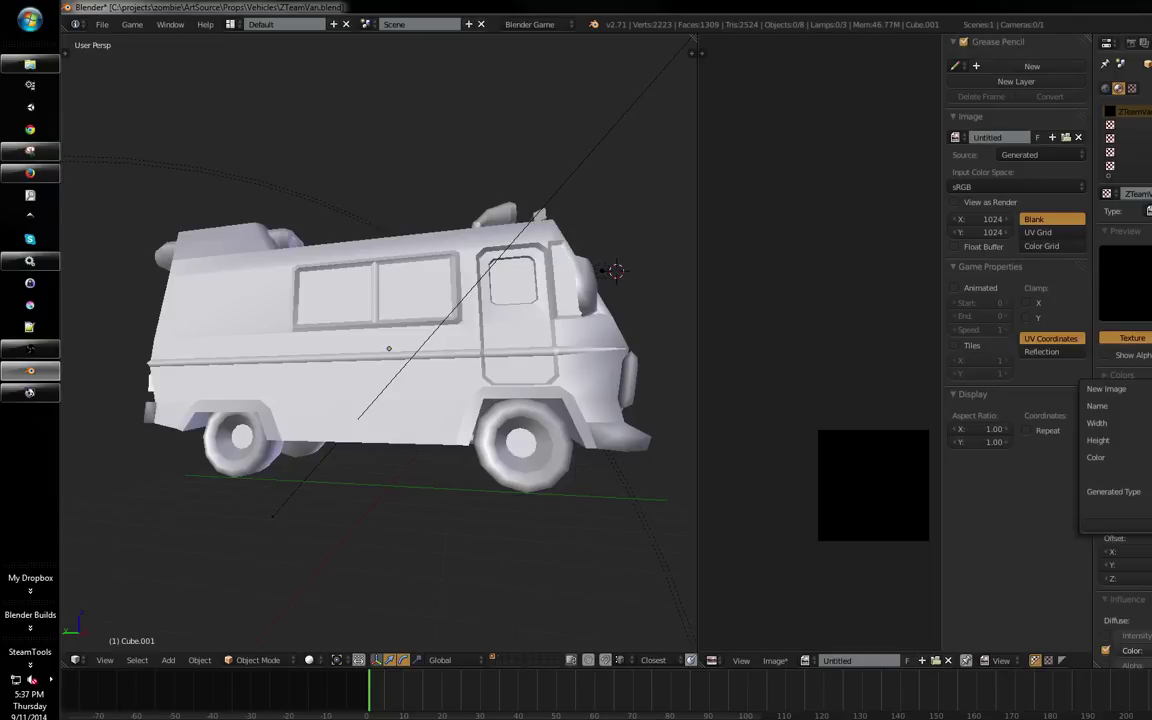
click(1149, 412)
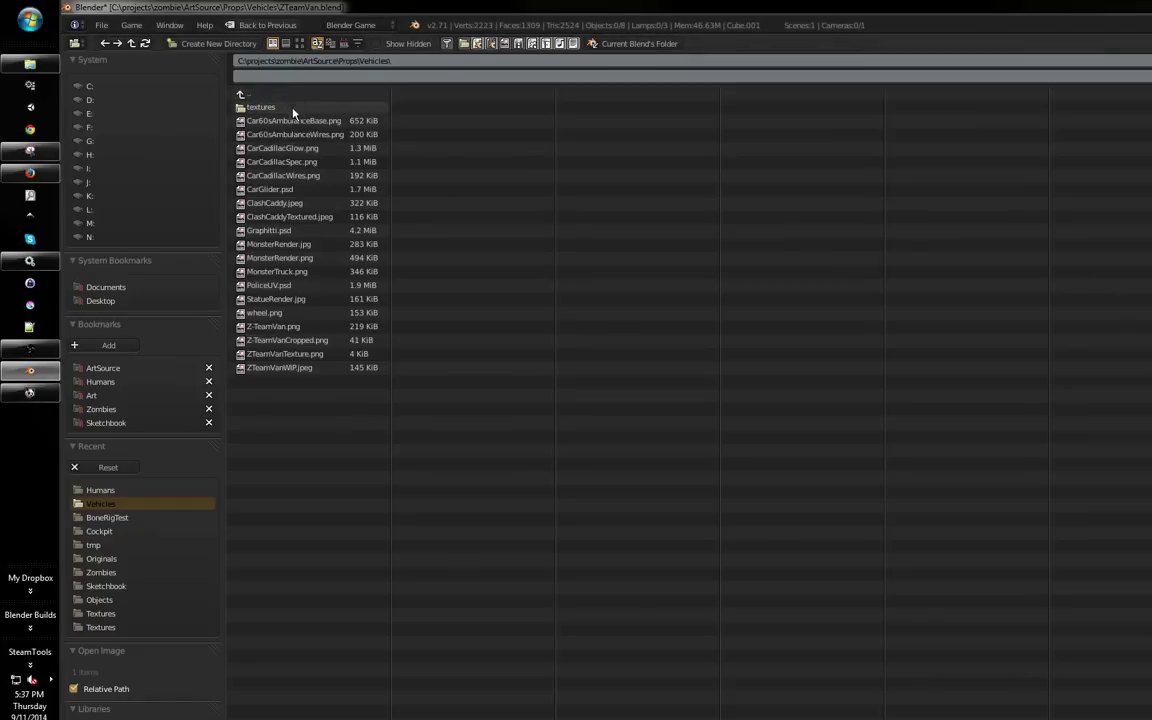
click(280, 354)
key(Return)
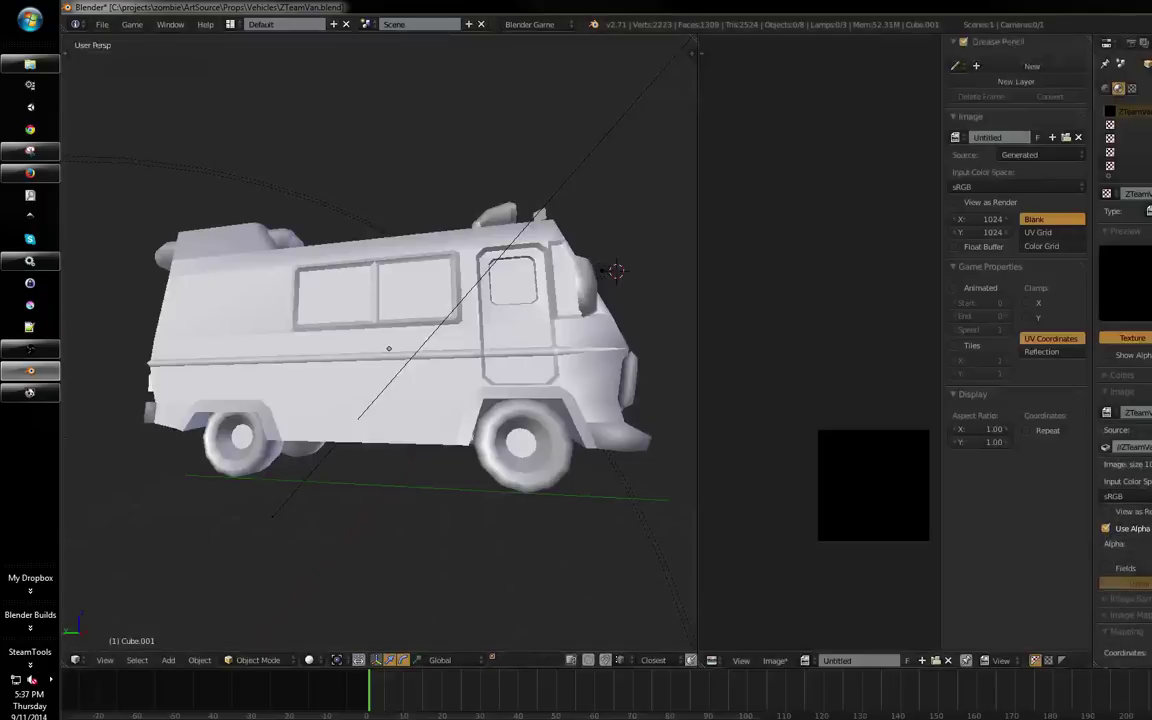
click(1150, 43)
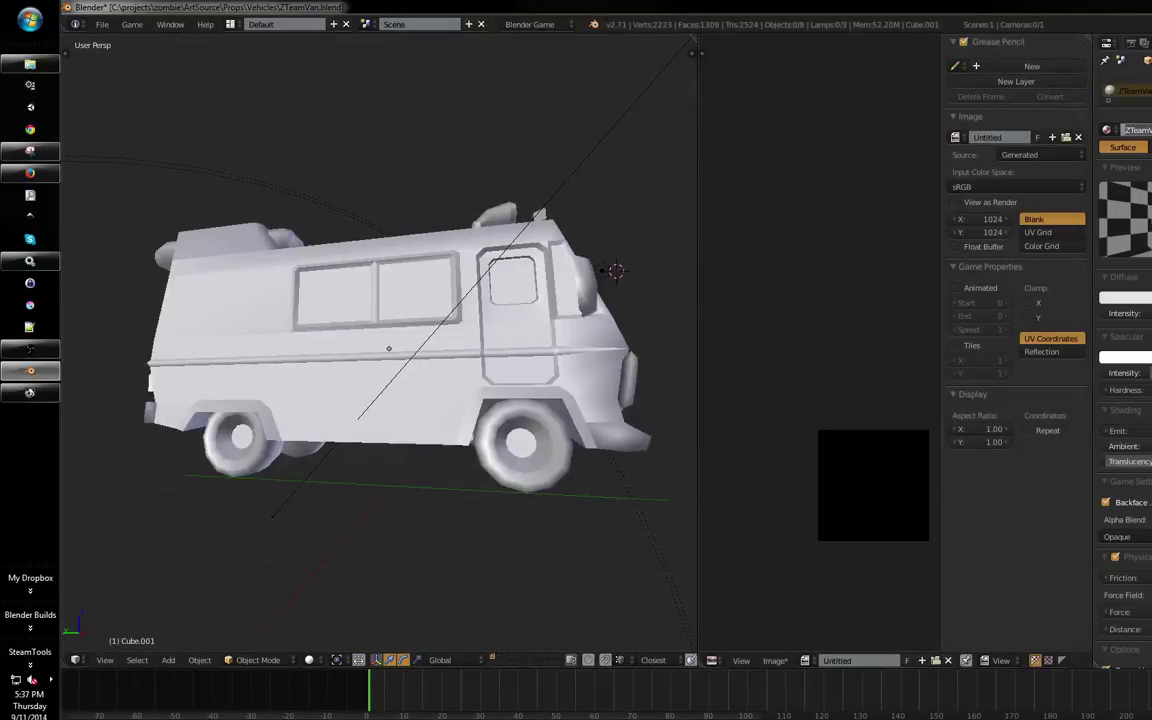
Bring up the van material's texture settings and save the blend file over the existing version
click(1151, 43)
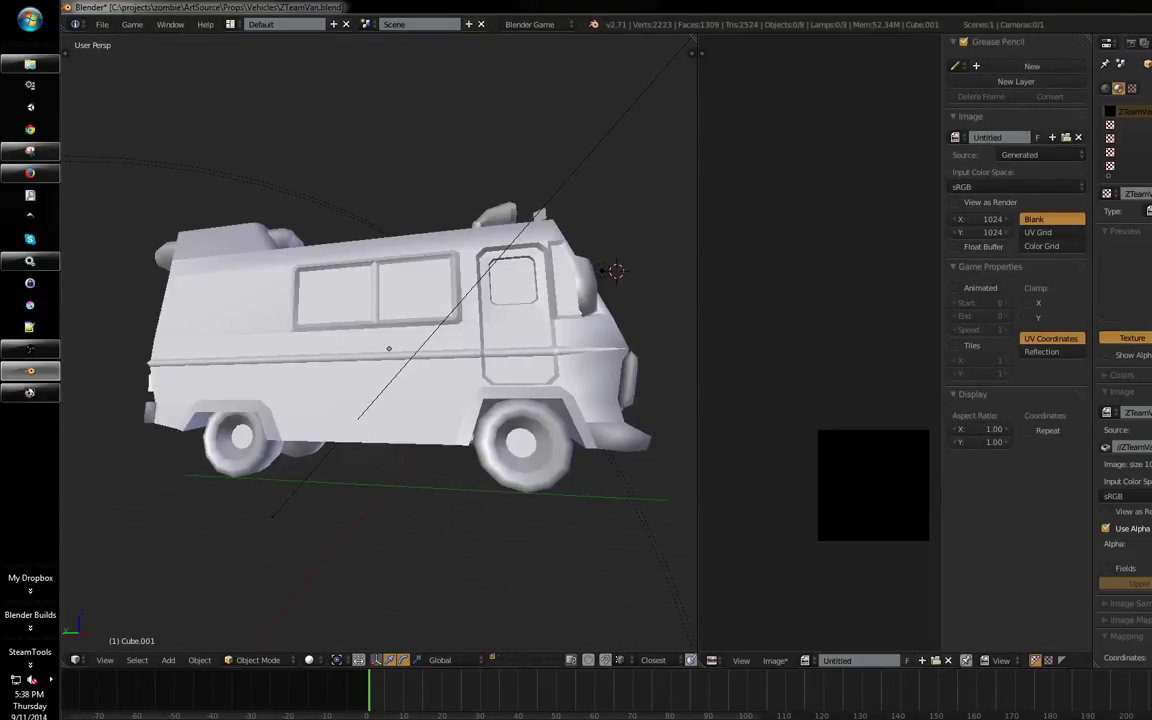
drag(434, 295, 448, 284)
key(ctrl+s)
click(478, 297)
Enter Edit Mode on the van and select all its faces so the full UV layout is displayed
key(Tab)
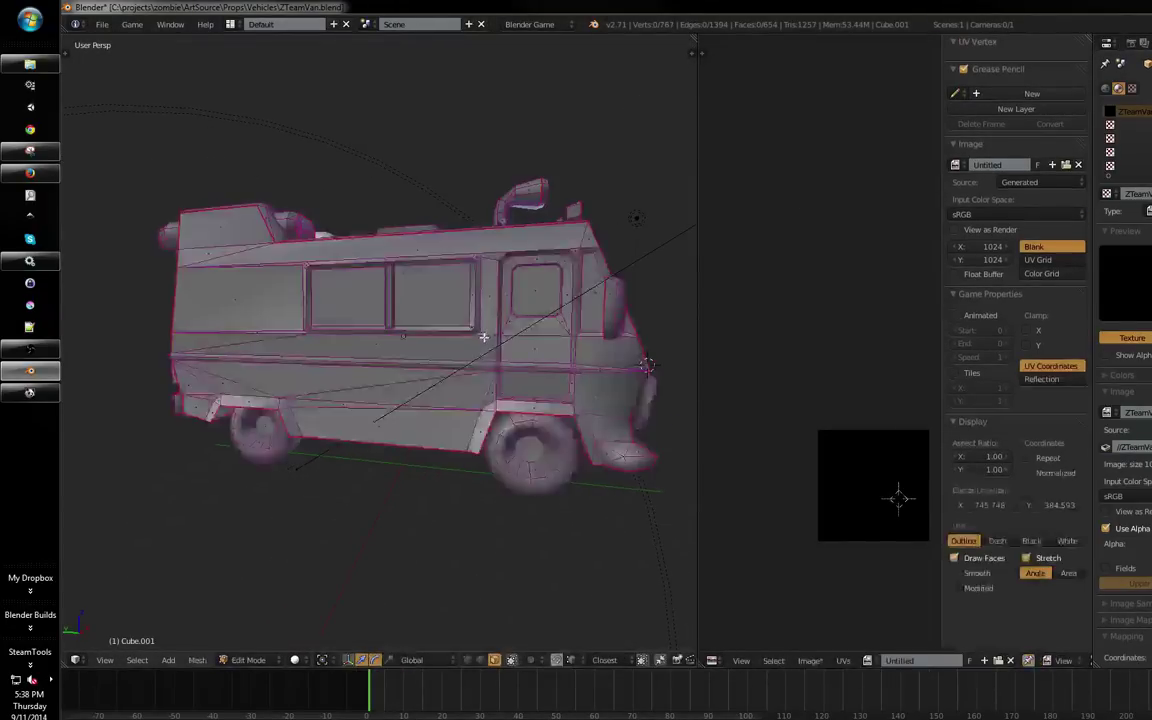
key(a)
key(a)
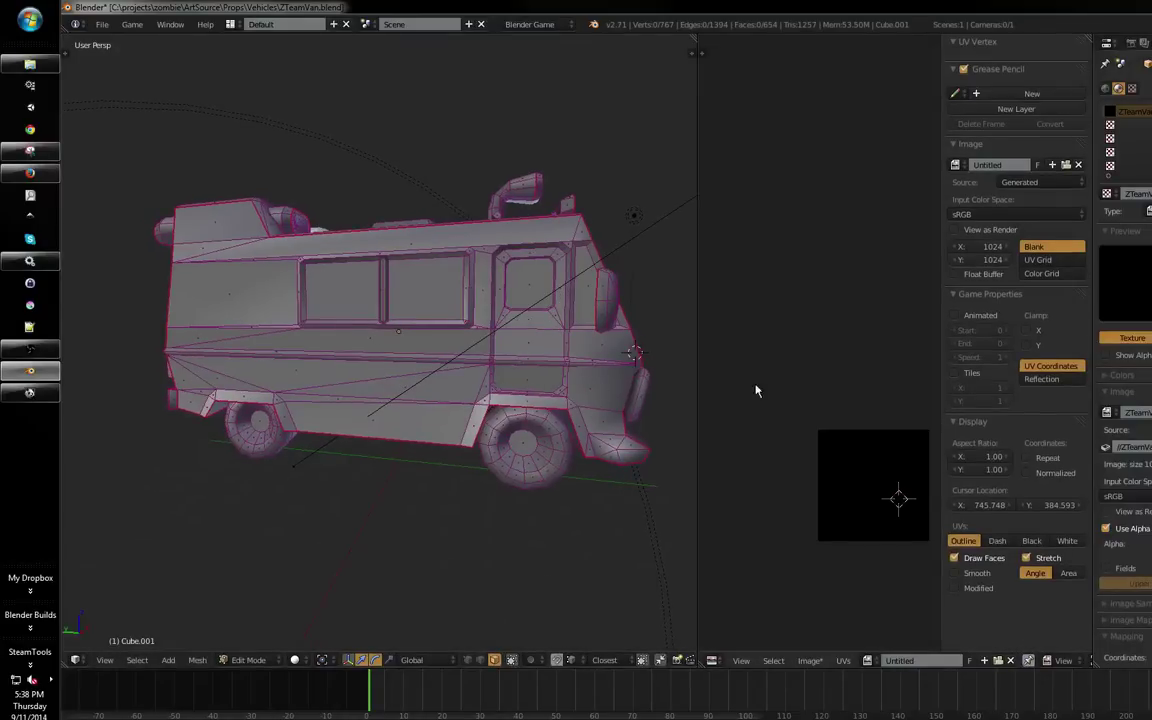
key(a)
key(ctrl+Up)
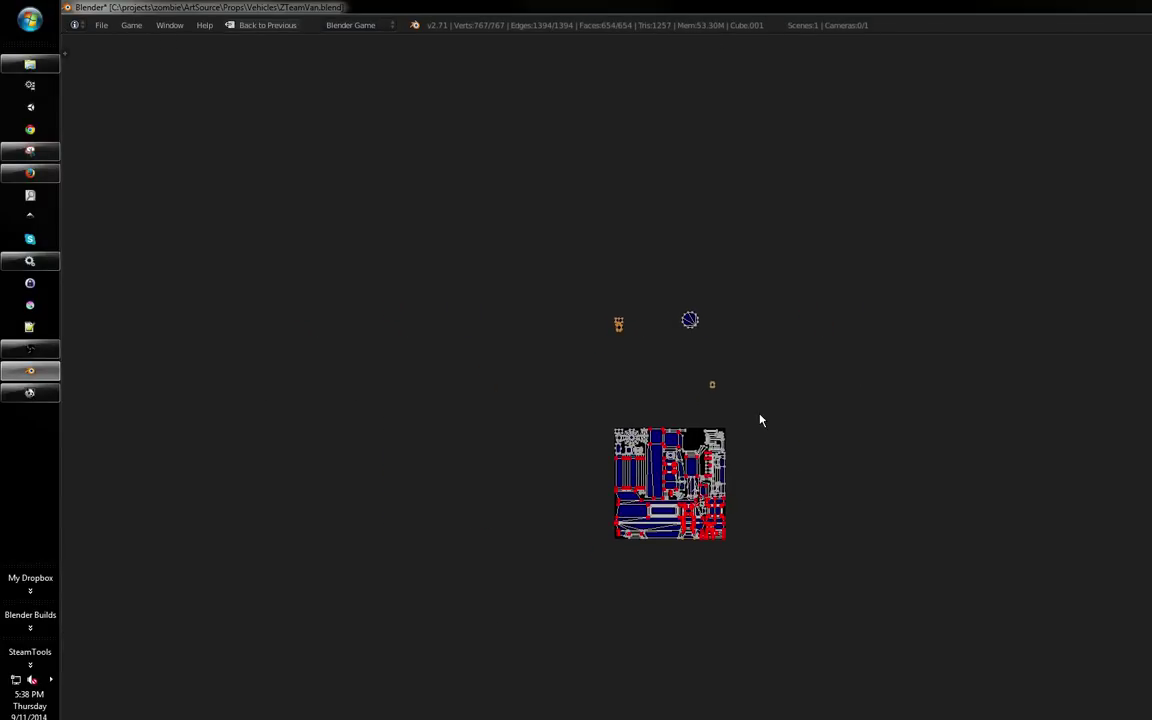
key(ctrl+Up)
drag(758, 417, 758, 374)
key(a)
key(a)
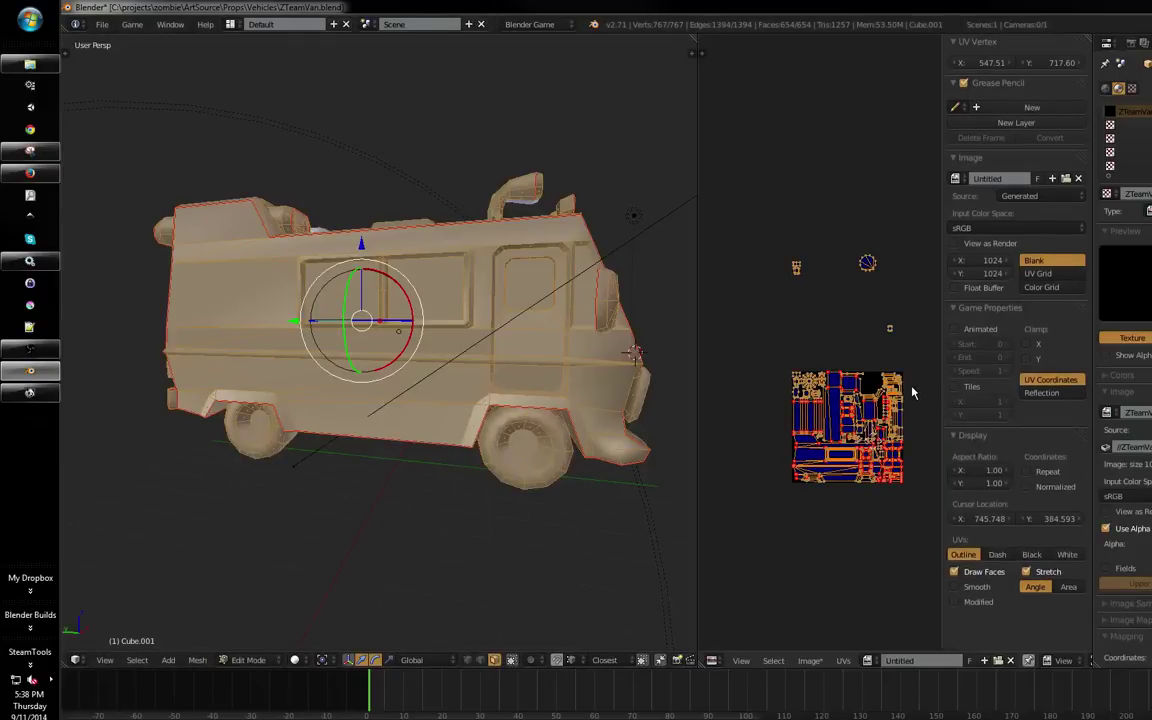
key(a)
drag(883, 395, 888, 343)
scroll(888, 343, up, 2)
click(867, 660)
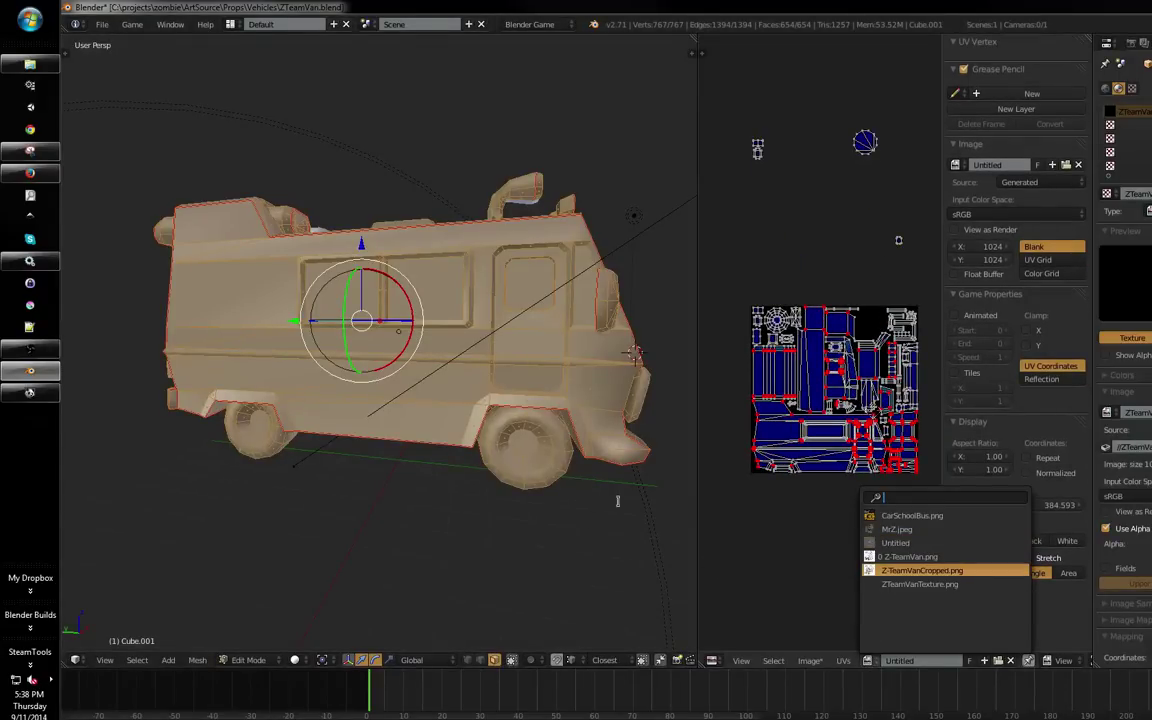
drag(827, 536, 672, 508)
drag(536, 533, 576, 537)
drag(792, 514, 869, 542)
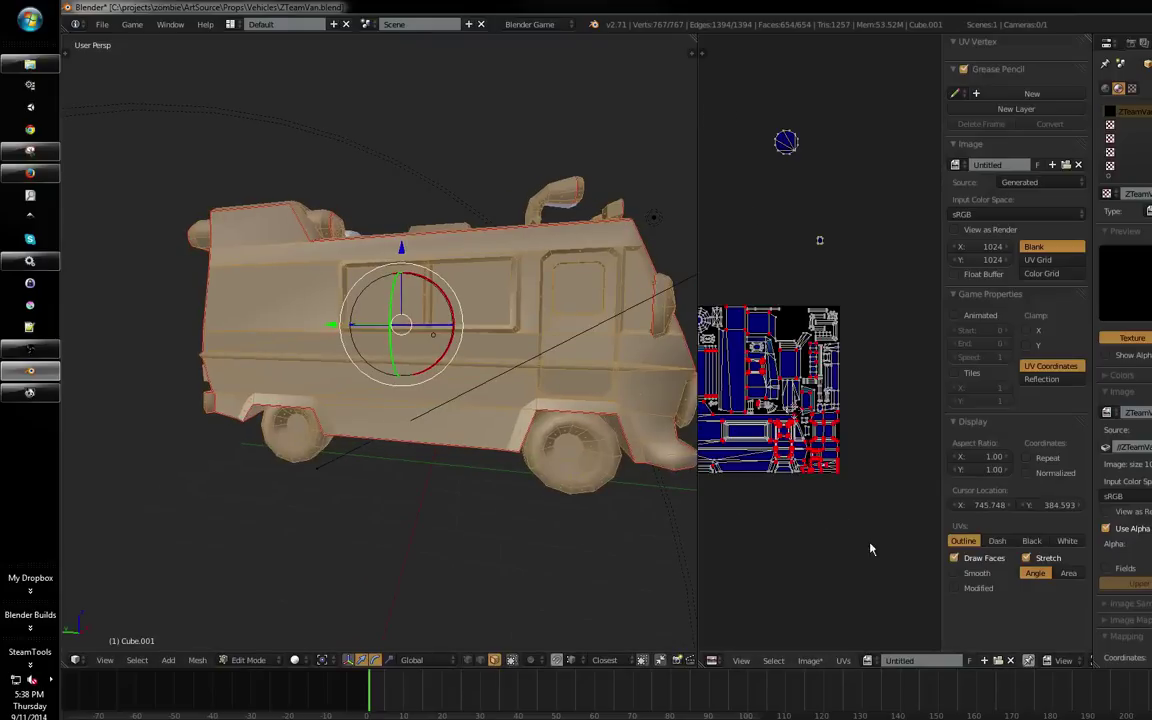
drag(794, 542, 835, 526)
Select the entire UV layout and assign the ZTeamVan material to all the van's selected faces
key(a)
scroll(864, 567, down, 2)
scroll(870, 555, up, 4)
drag(586, 540, 593, 407)
click(1150, 43)
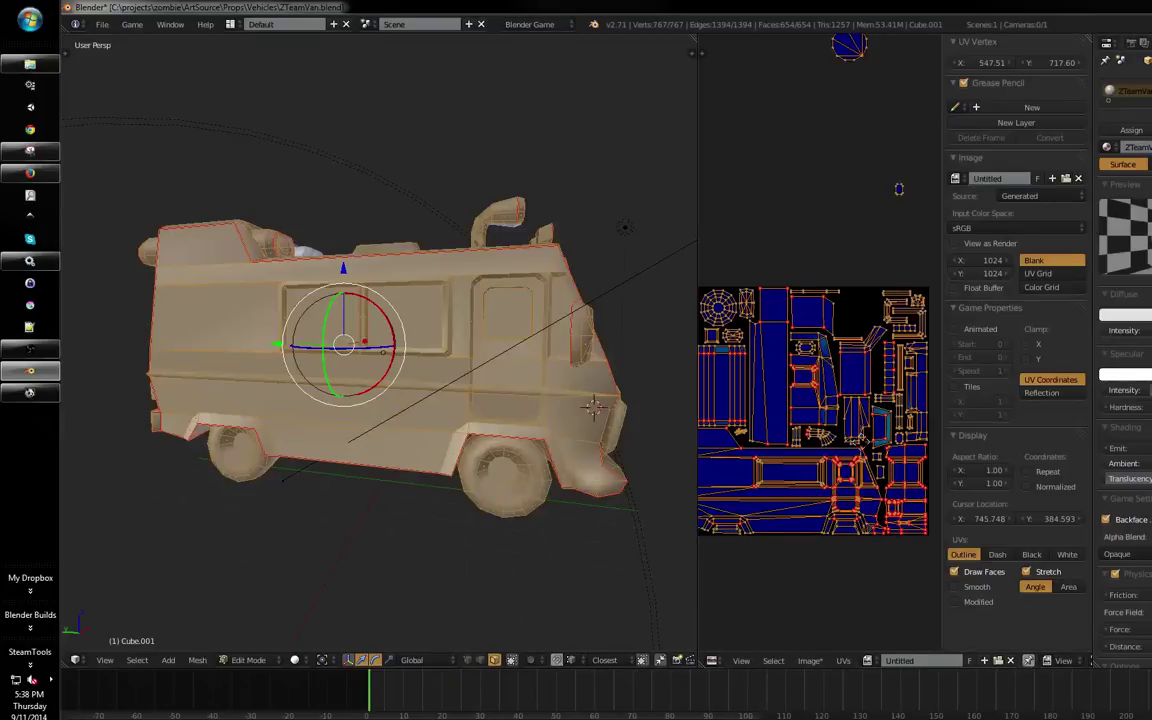
click(1139, 131)
drag(827, 378, 832, 378)
drag(640, 400, 408, 401)
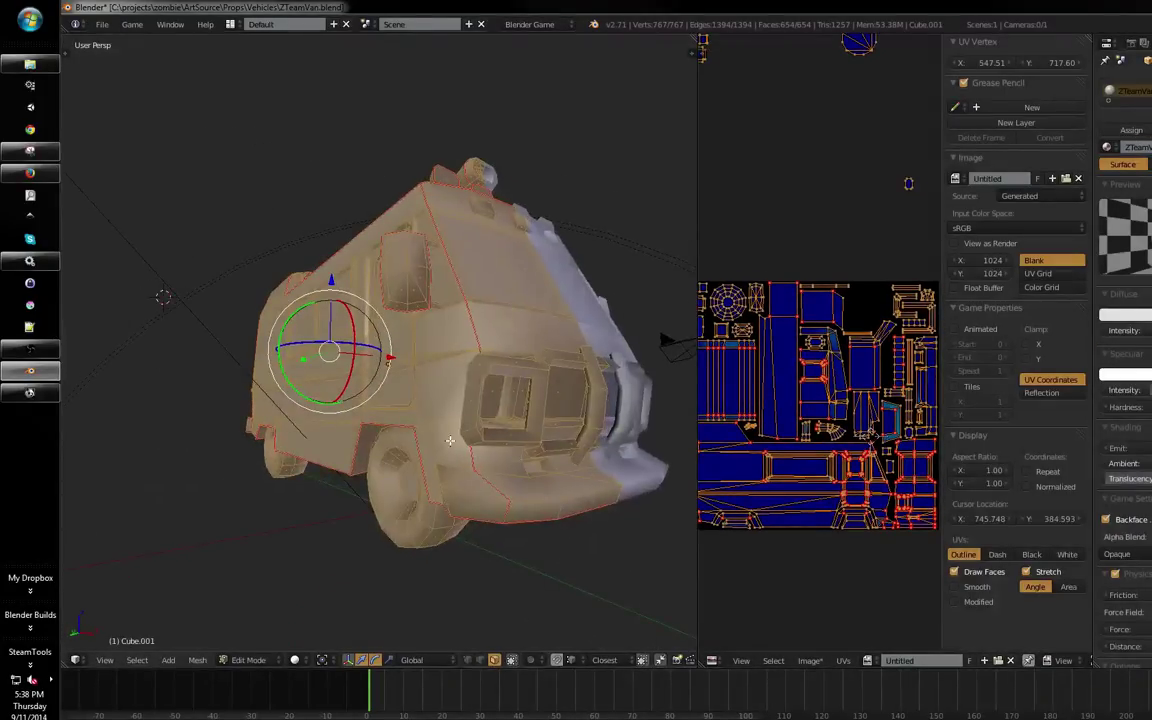
drag(450, 440, 481, 398)
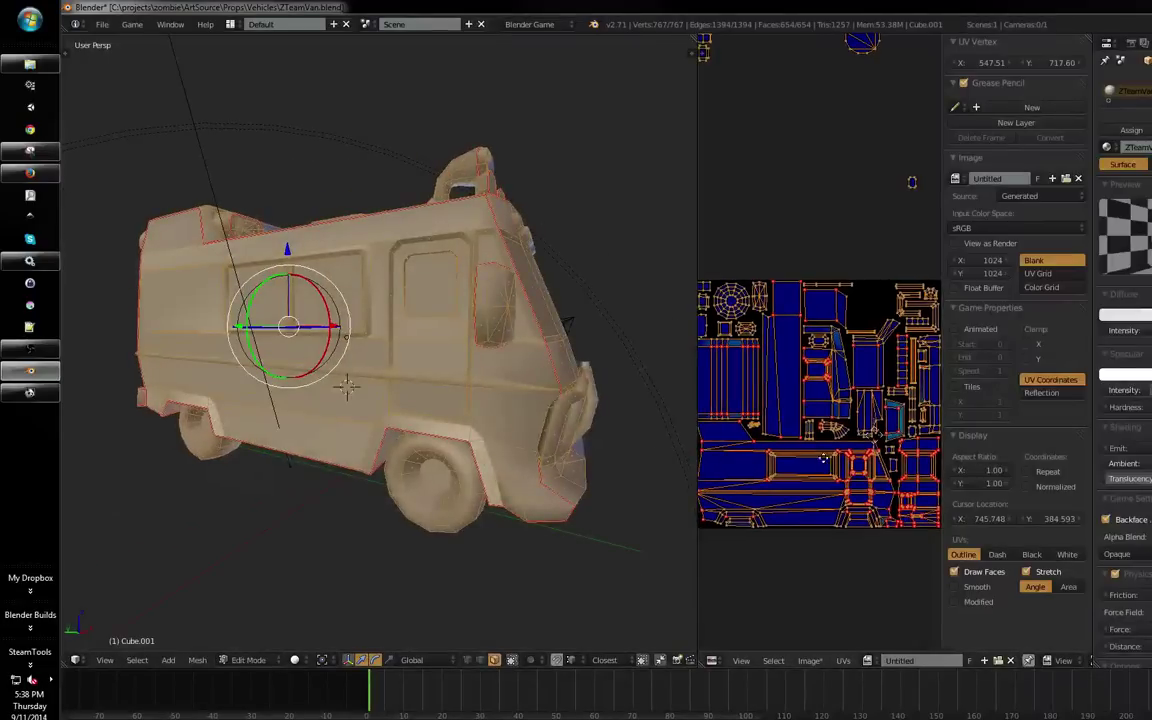
scroll(824, 458, down, 3)
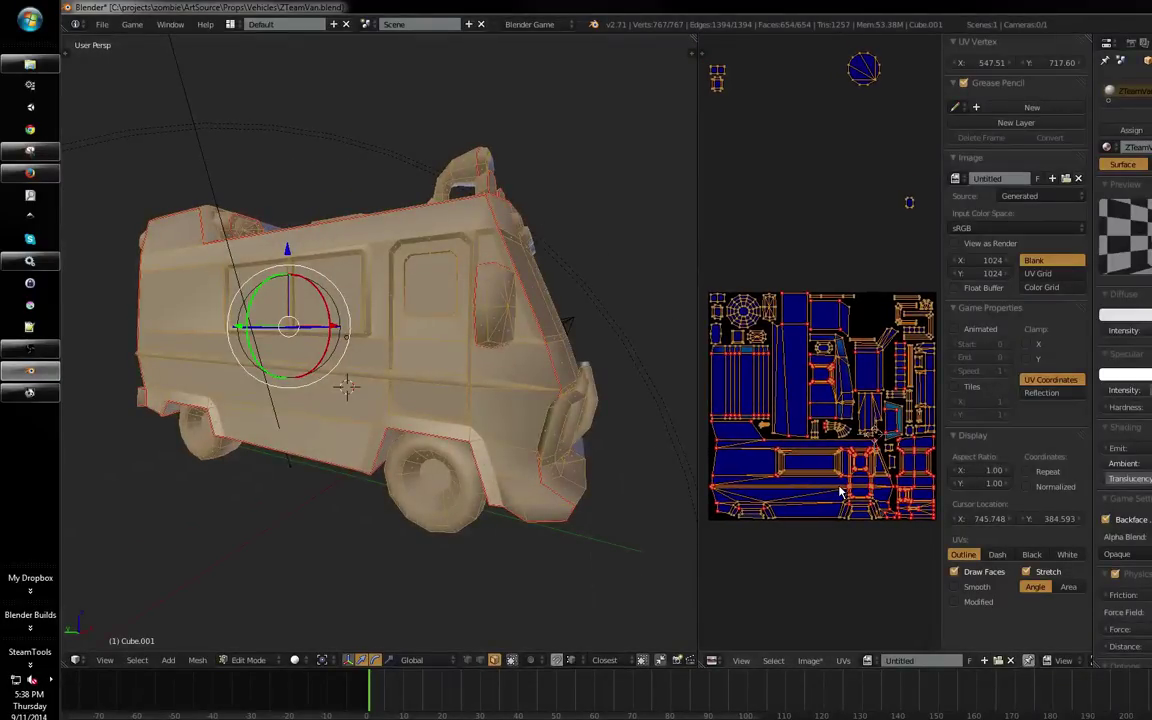
drag(840, 491, 838, 488)
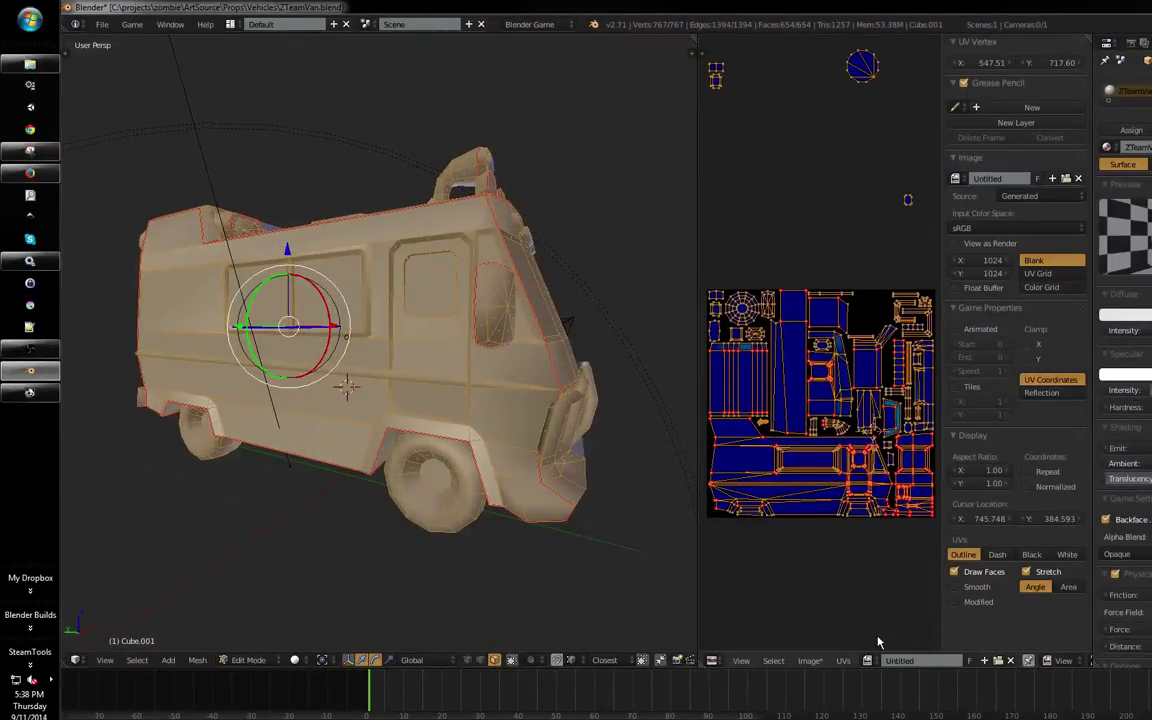
drag(617, 553, 588, 551)
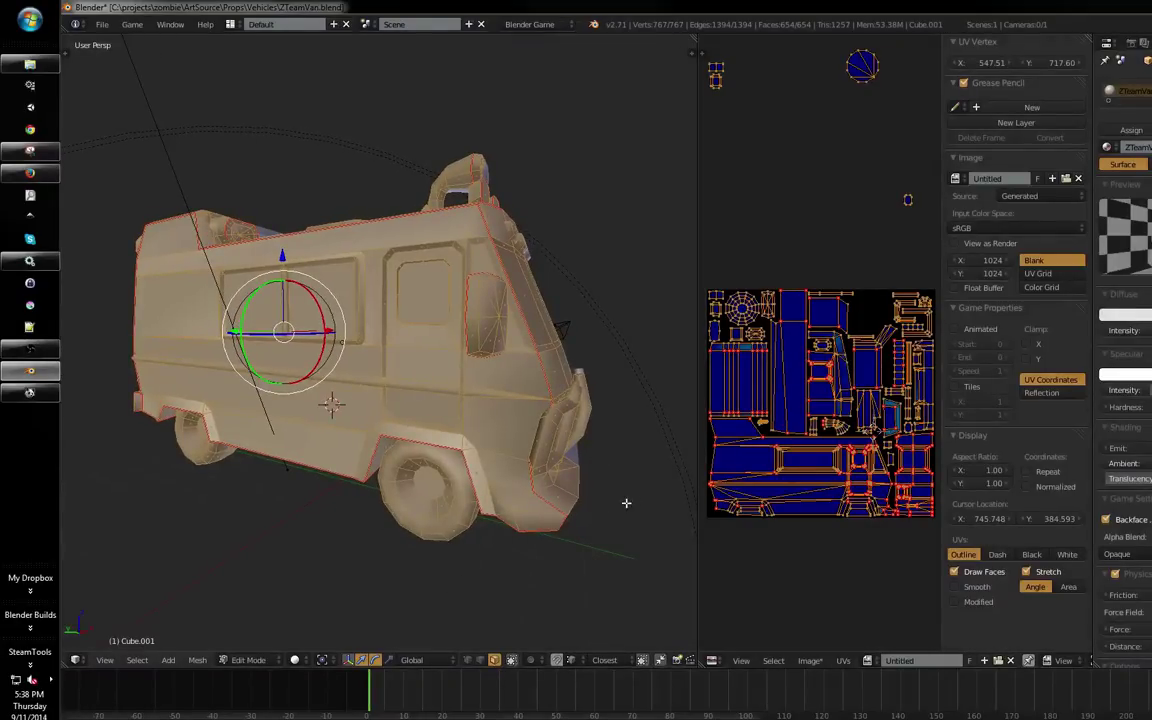
drag(625, 504, 650, 590)
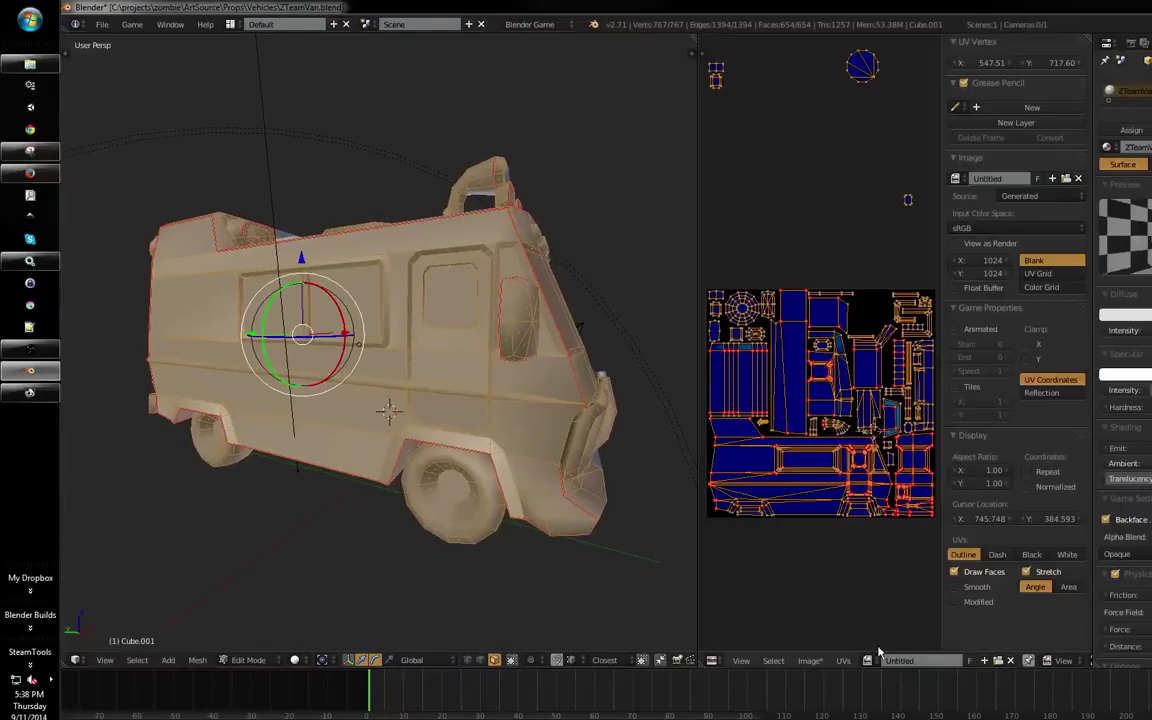
Apply ZTeamVanTexture.png as the image for the van's selected UVs in the UV editor
click(868, 660)
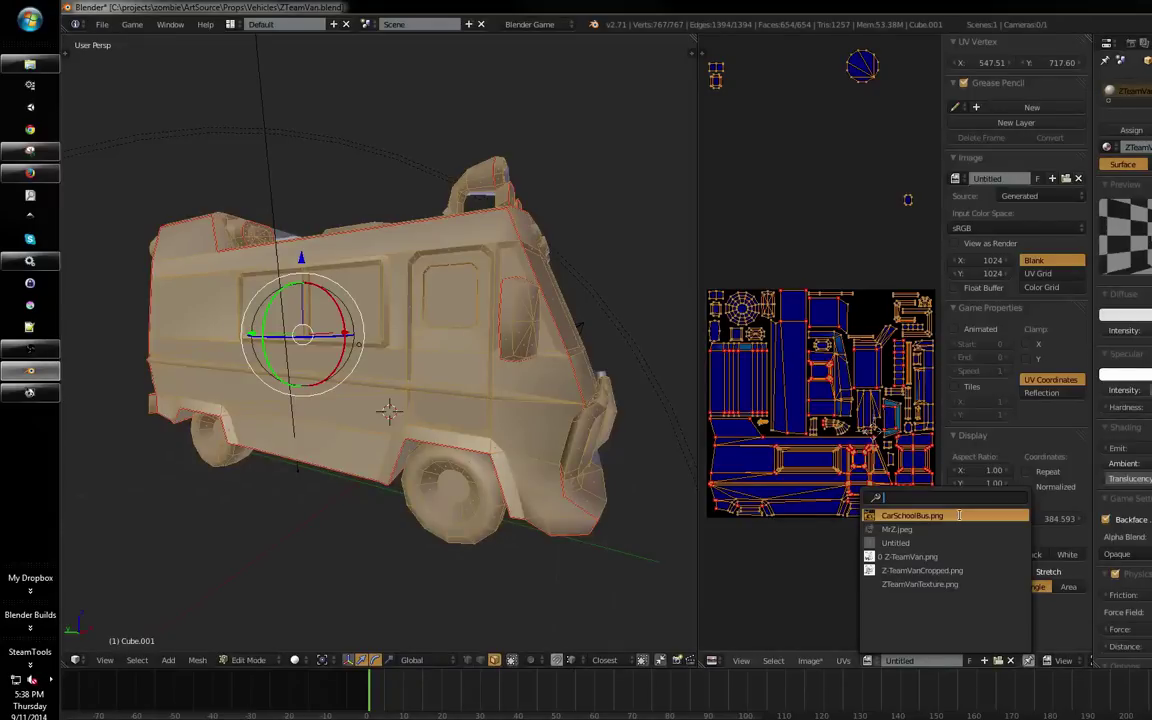
click(955, 583)
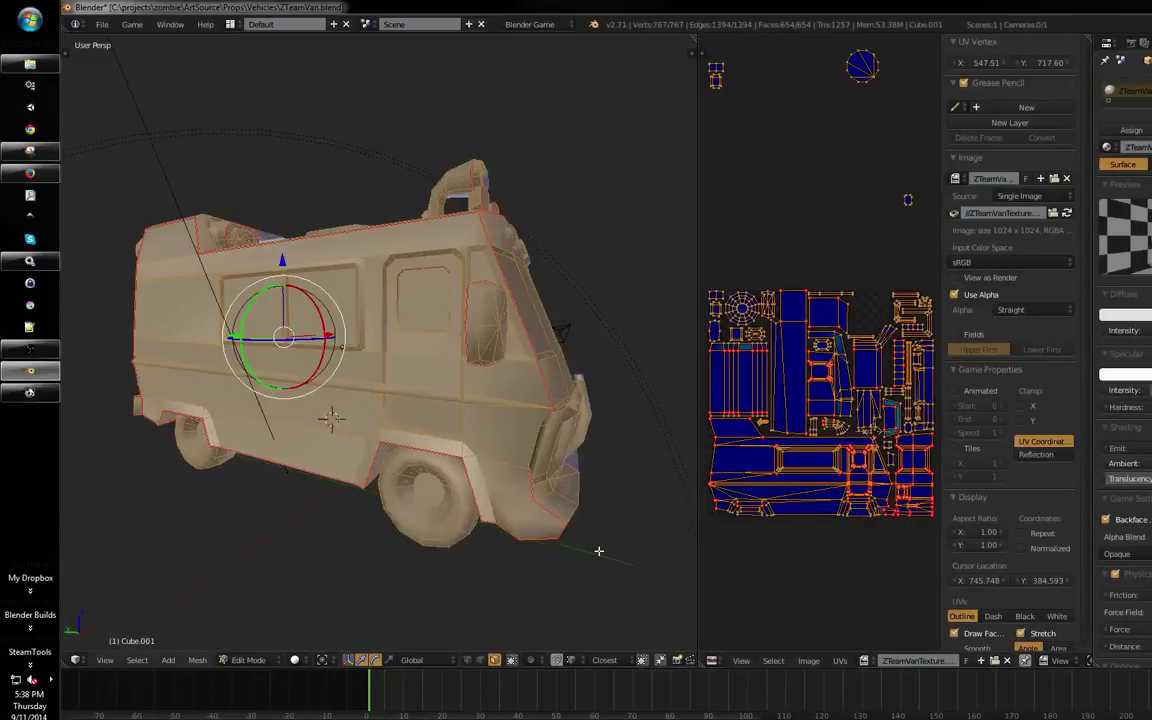
drag(640, 340, 658, 363)
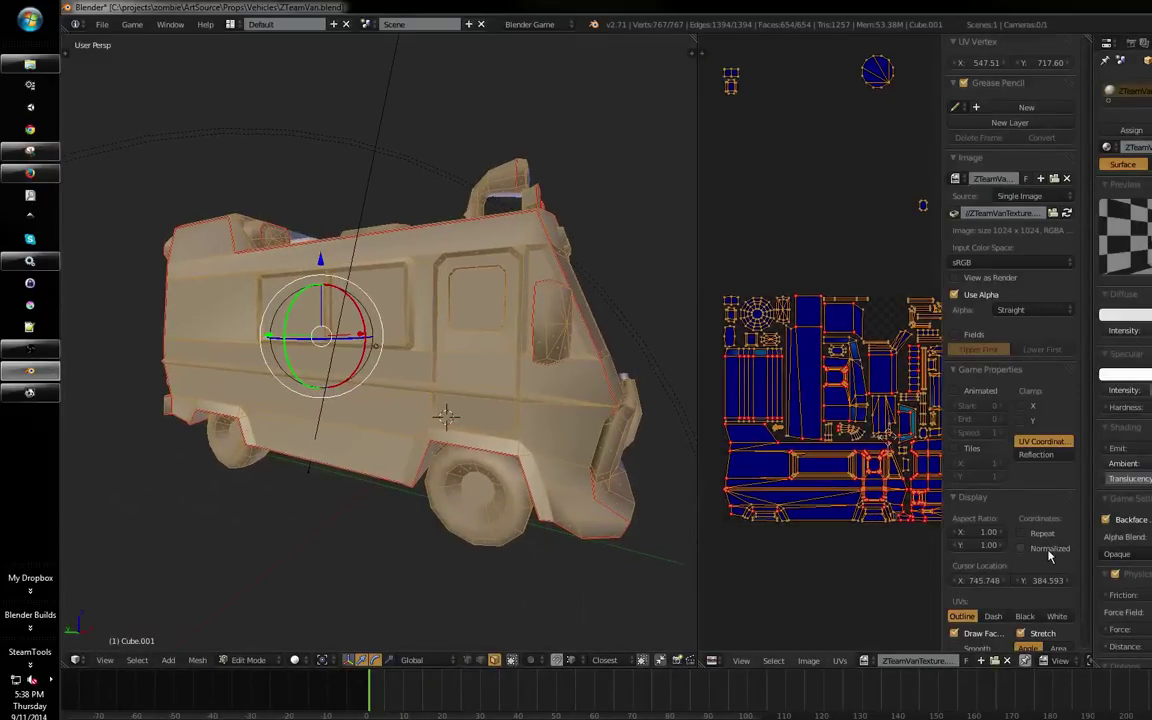
Turn off the Stretch and Draw Faces overlays so the UV layout shows only outlines over the texture
scroll(1050, 553, down, 1)
click(1021, 608)
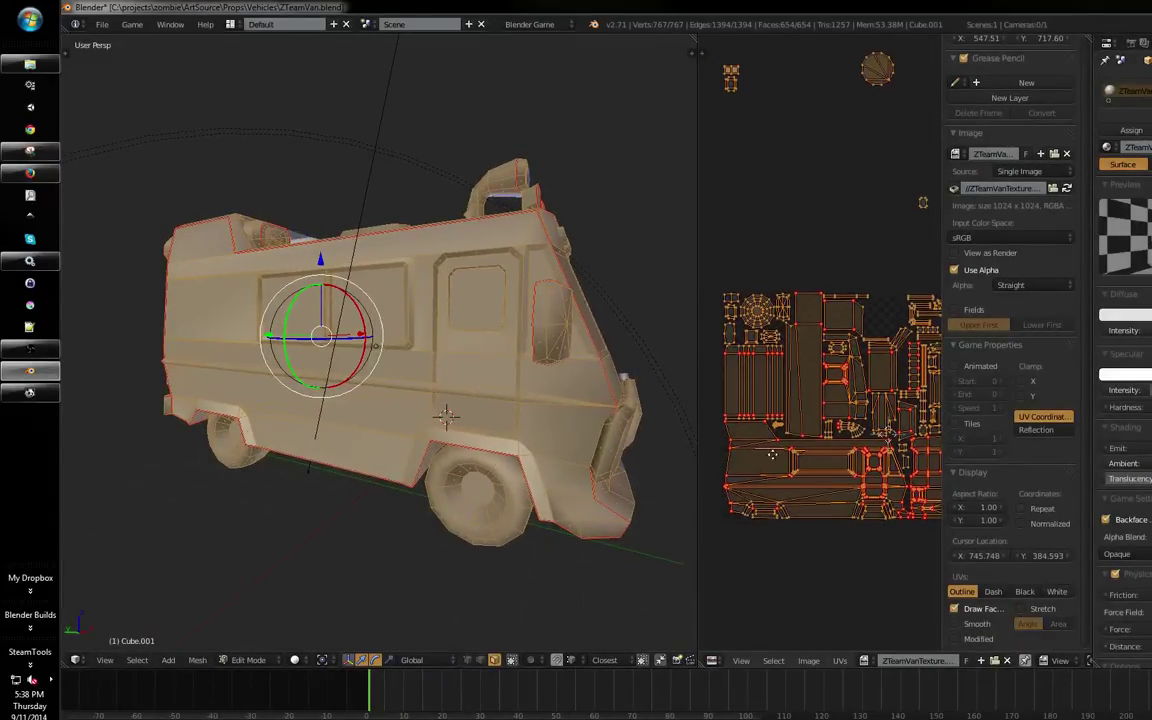
click(960, 608)
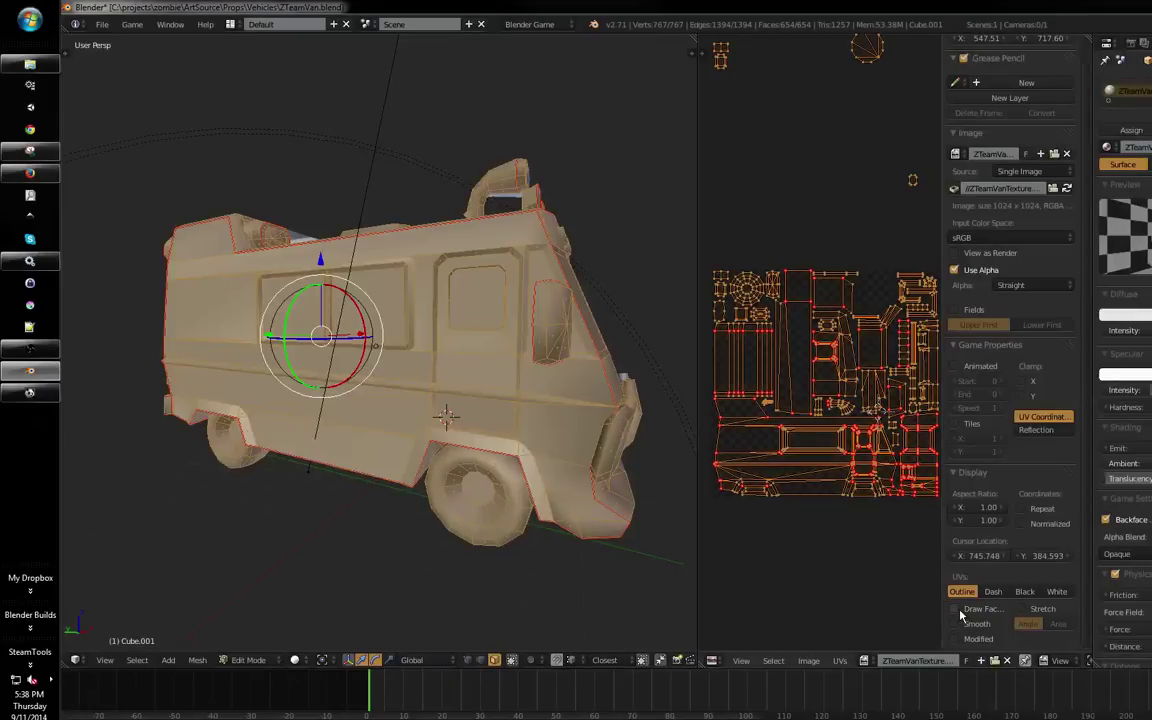
scroll(1010, 560, down, 1)
drag(806, 303, 830, 315)
Save the blend file over the existing version and return the van to Object Mode
drag(527, 373, 431, 357)
key(ctrl+s)
click(518, 380)
key(Tab)
key(ctrl+Up)
key(ctrl+Up)
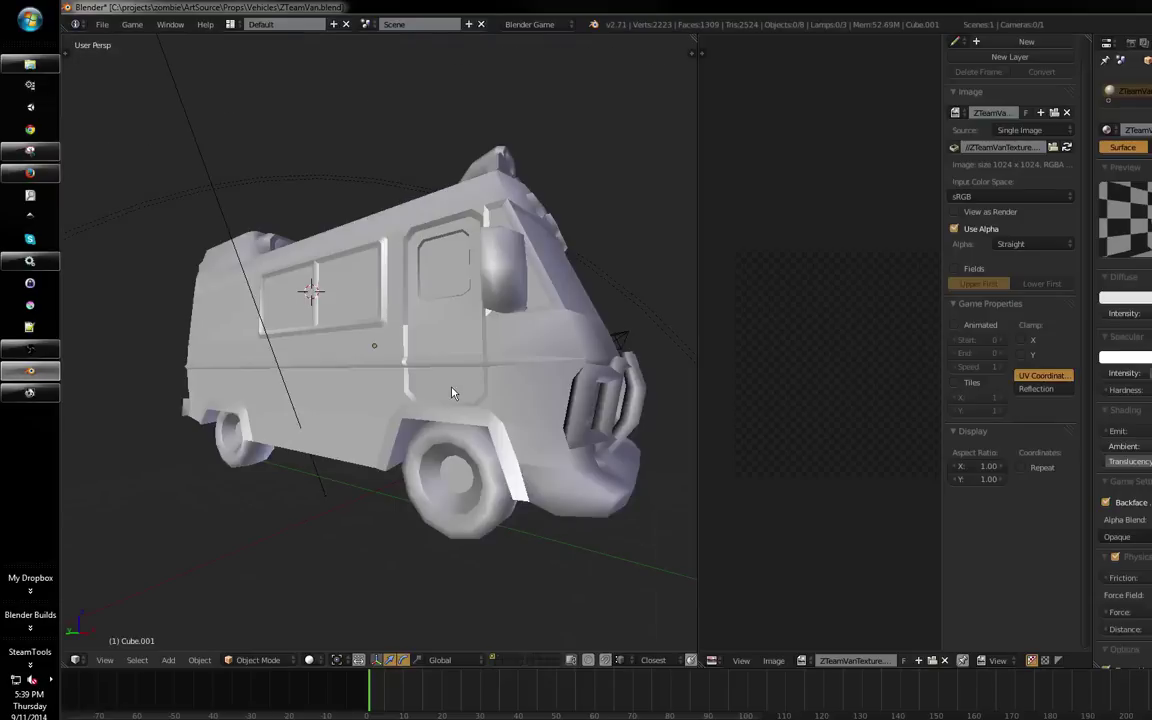
key(ctrl+s)
click(447, 392)
drag(447, 395, 378, 364)
Re-enter Edit Mode on the van and set its image texture's mapping coordinates to UV
key(Tab)
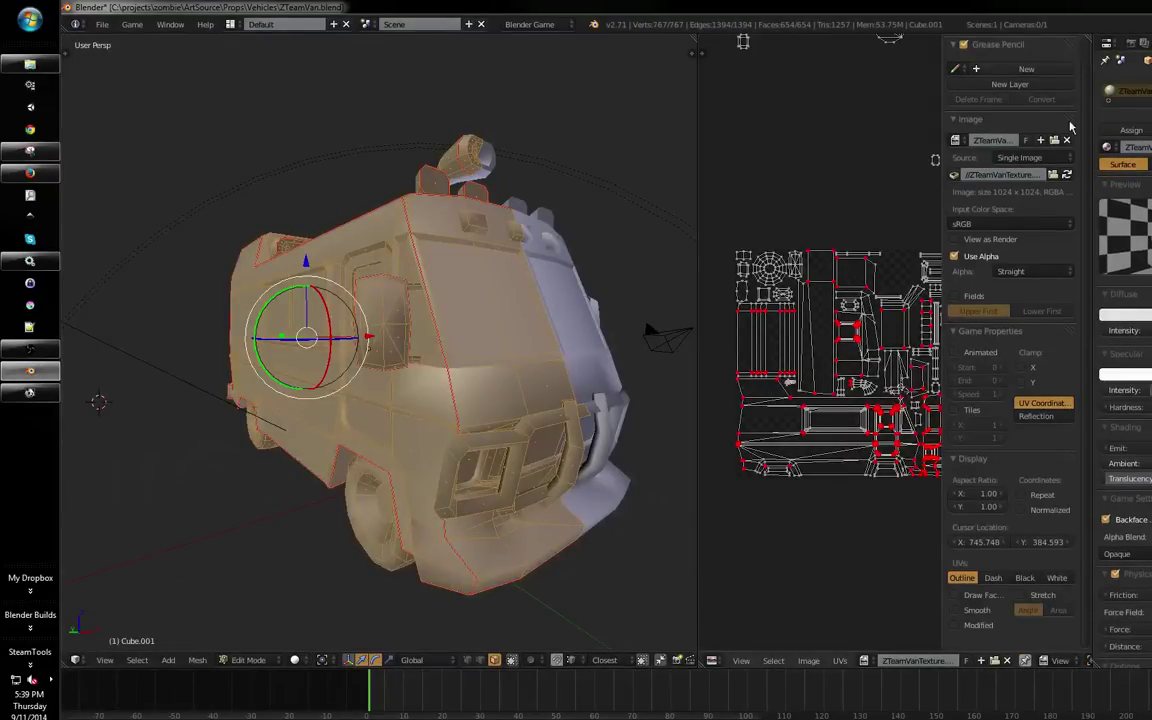
click(1118, 88)
scroll(1125, 400, down, 8)
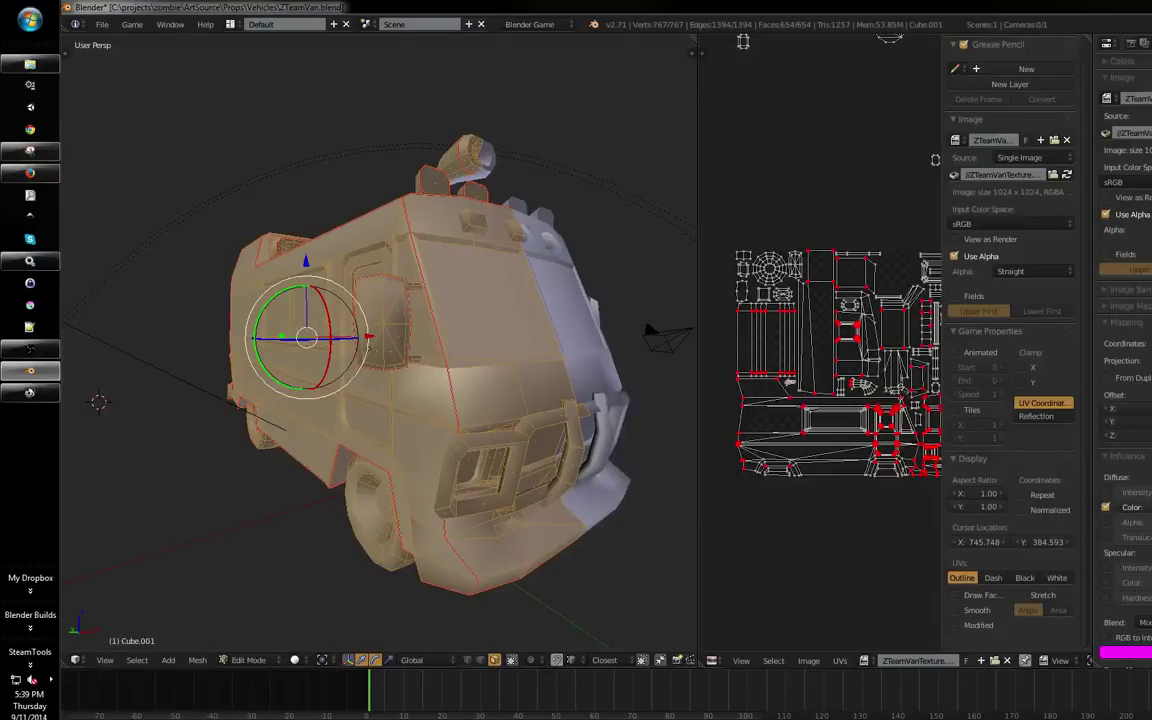
click(1151, 344)
scroll(1126, 400, down, 2)
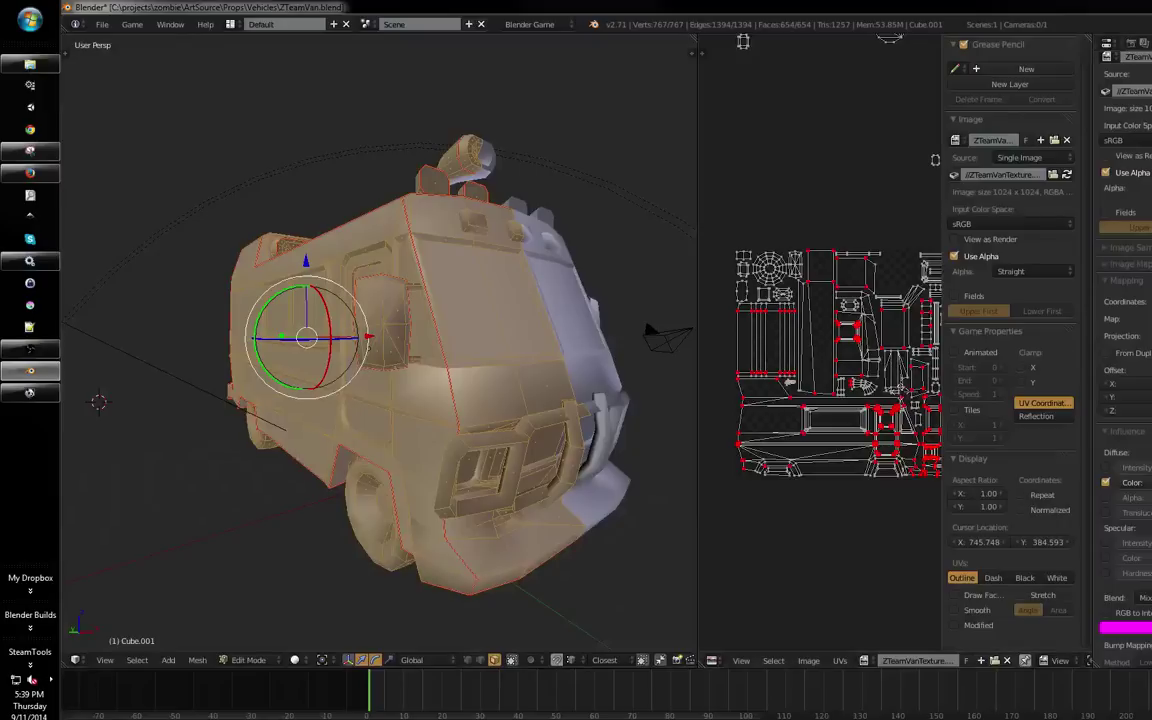
scroll(1126, 400, up, 2)
scroll(1126, 400, down, 1)
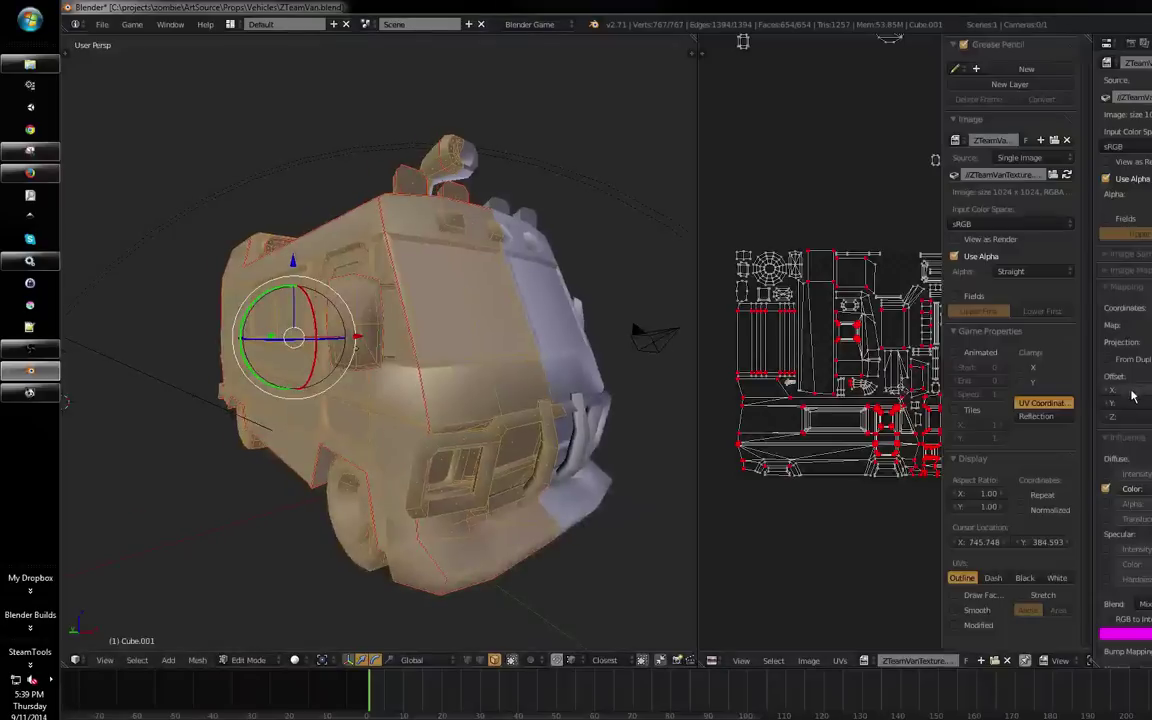
scroll(1145, 350, down, 1)
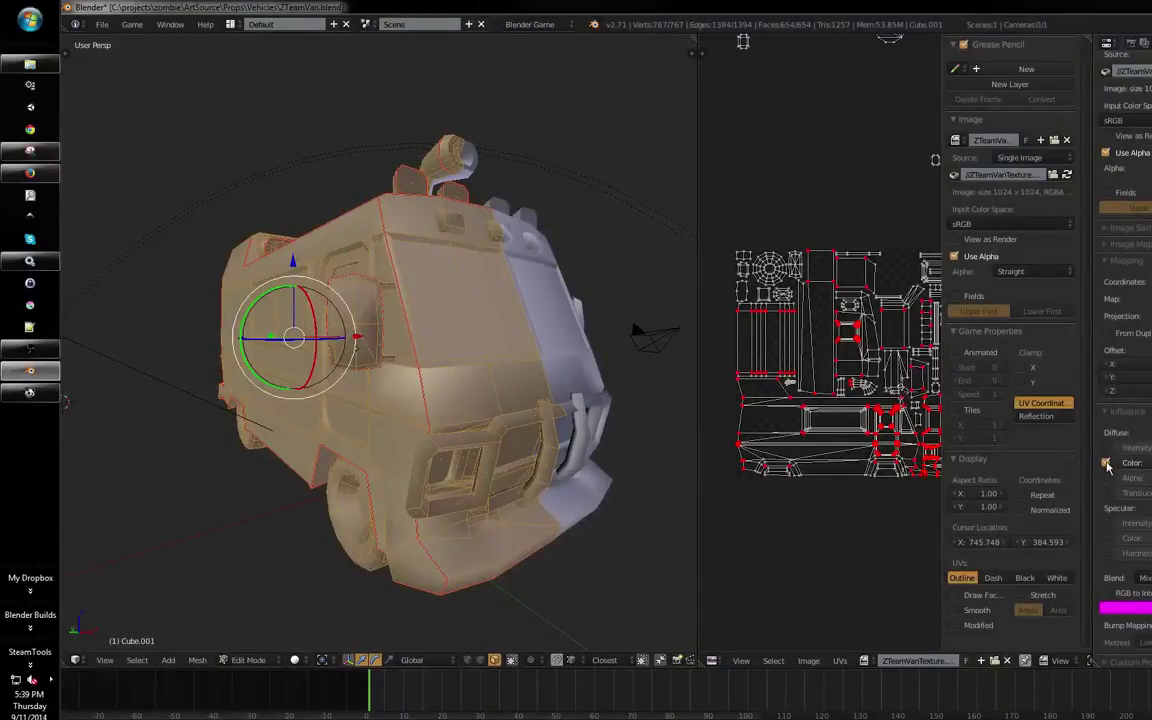
scroll(1107, 467, up, 8)
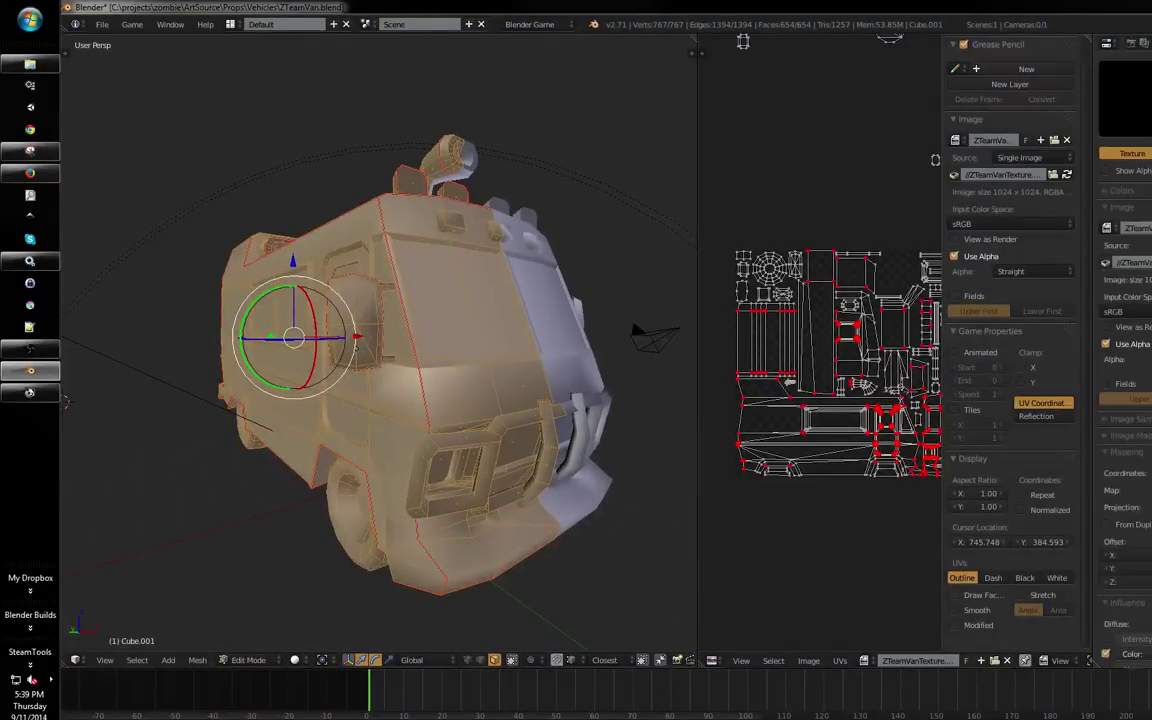
Change the specular color of the van's material to a pale lavender
click(1150, 43)
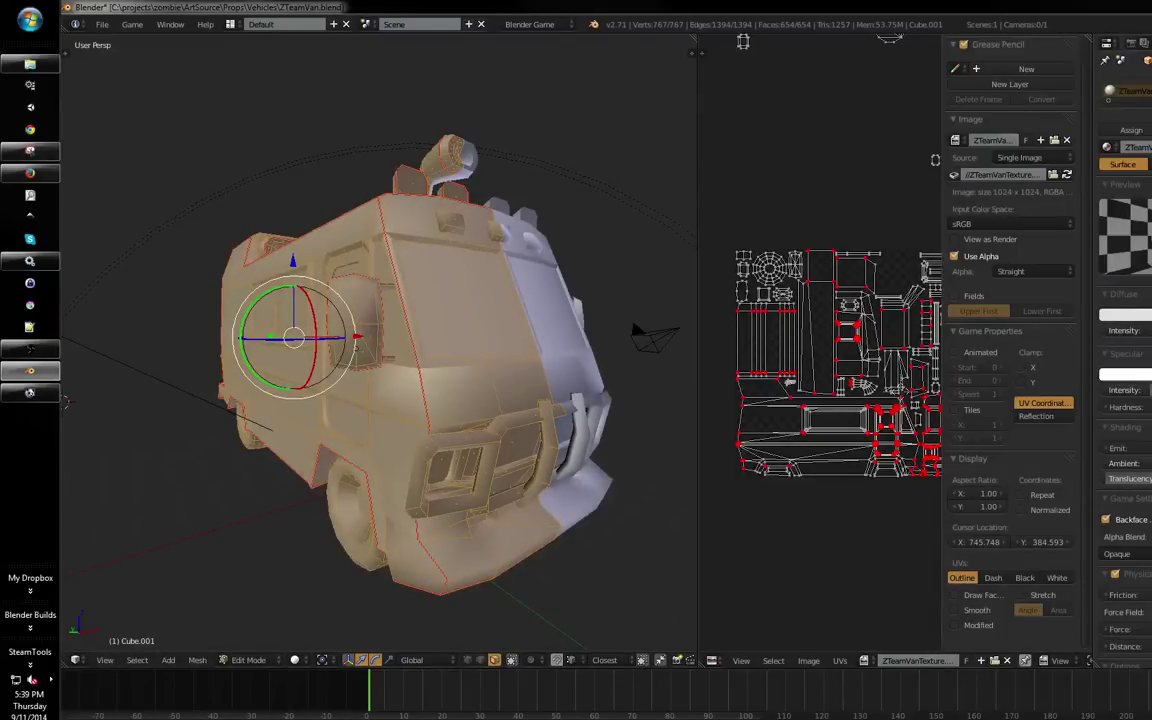
click(1125, 375)
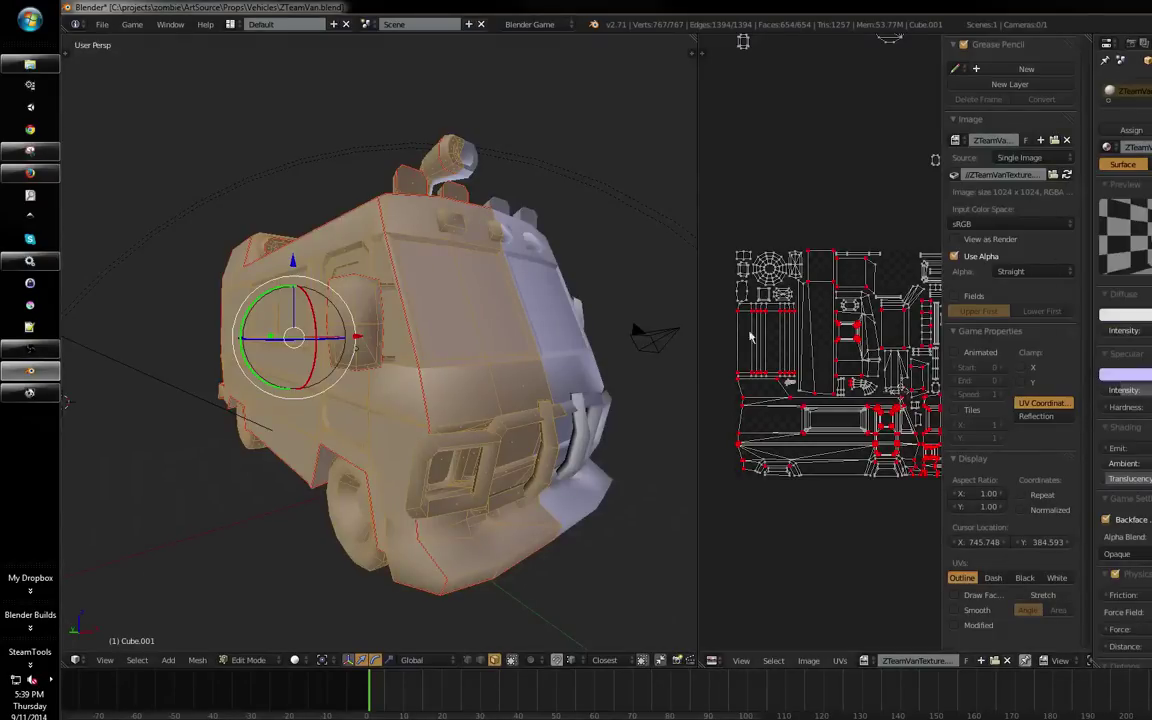
drag(482, 414, 589, 411)
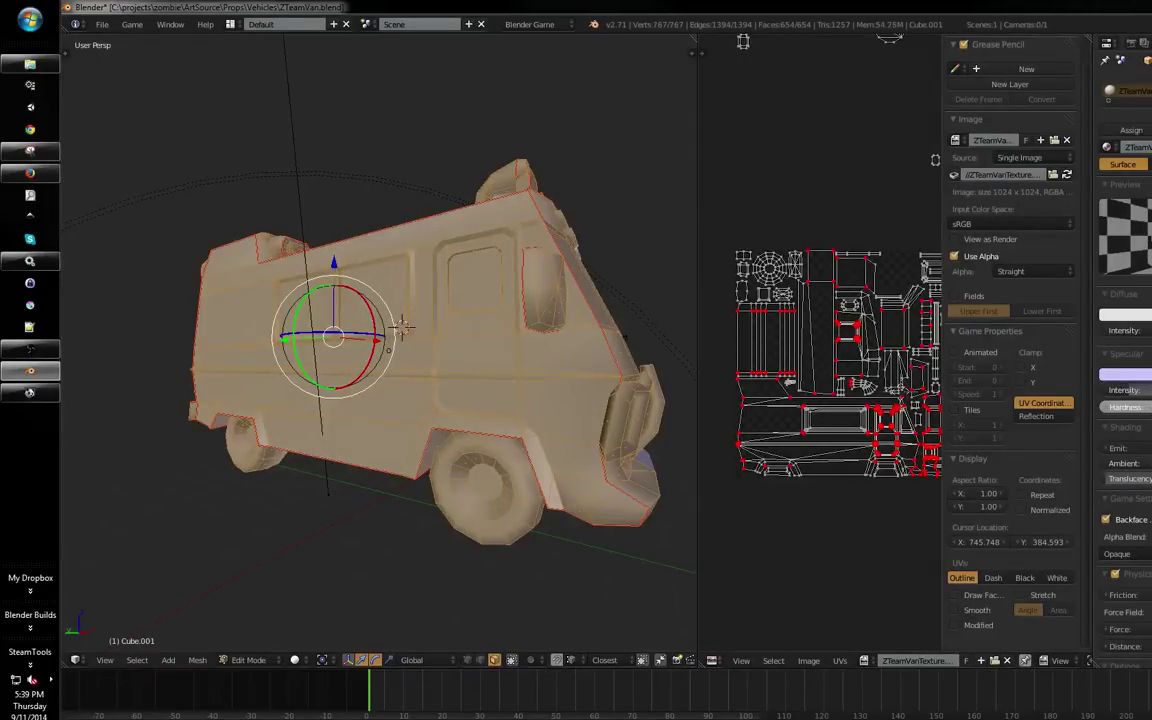
drag(600, 420, 566, 445)
Return to Object Mode and set the textured 3D view's material shading mode to GLSL
key(Tab)
key(Tab)
key(Tab)
key(n)
scroll(641, 420, down, 3)
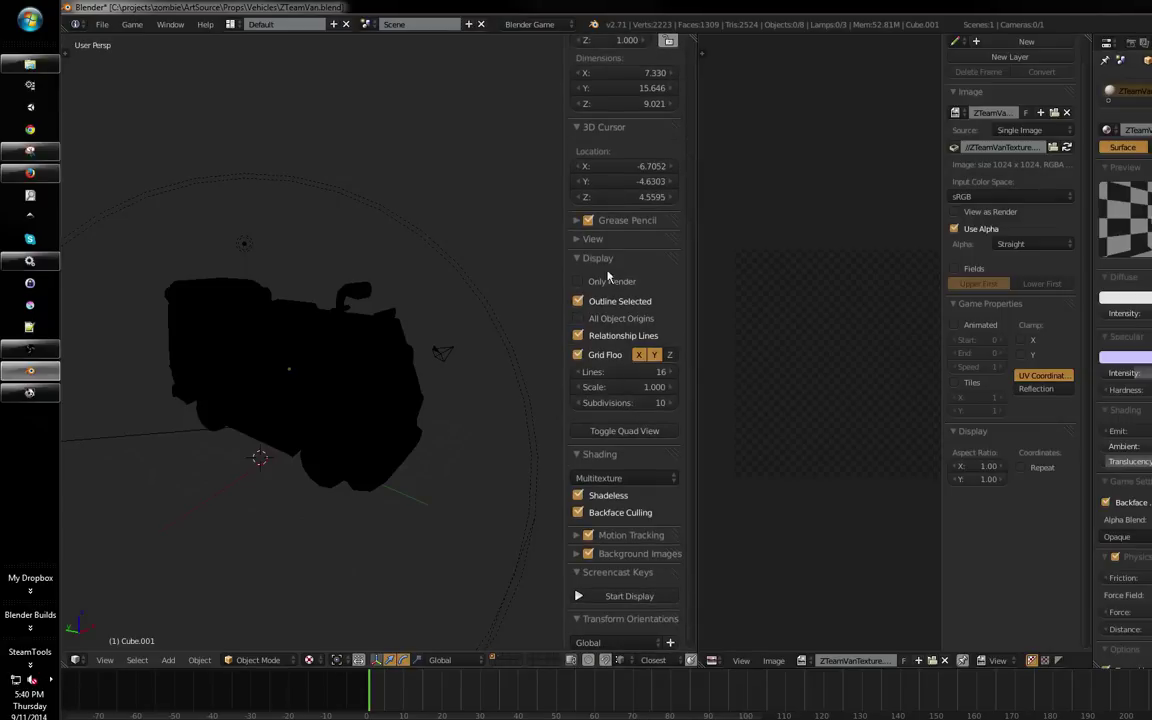
click(620, 243)
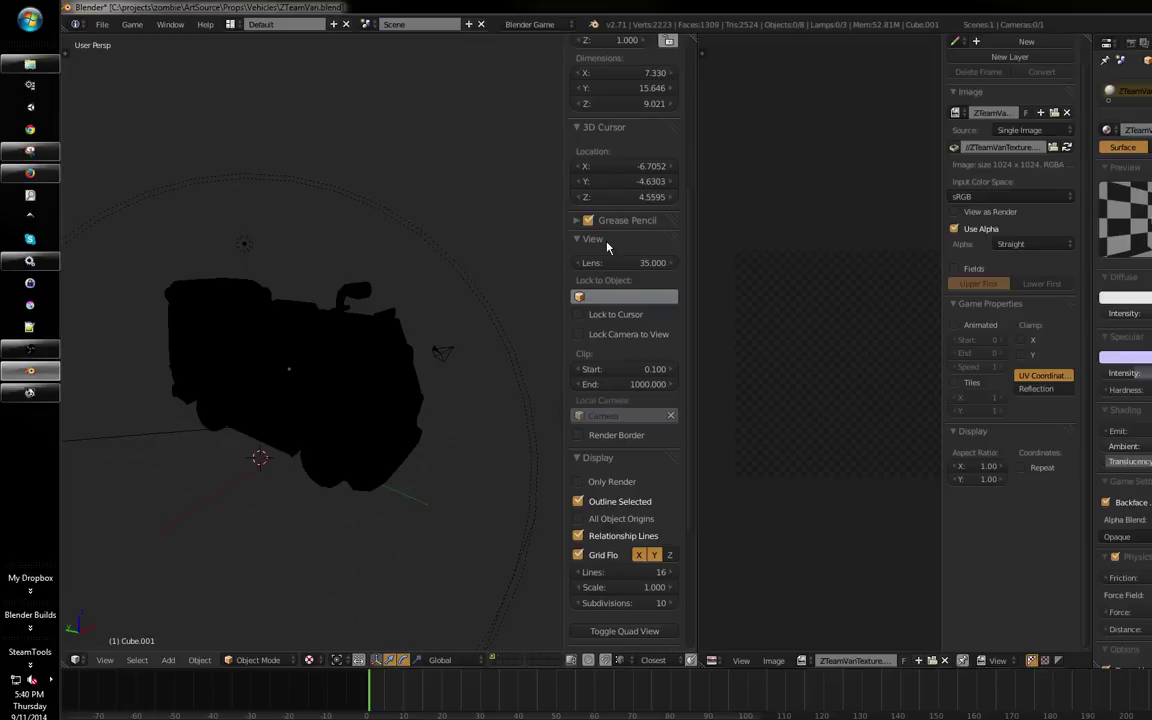
click(607, 245)
click(606, 473)
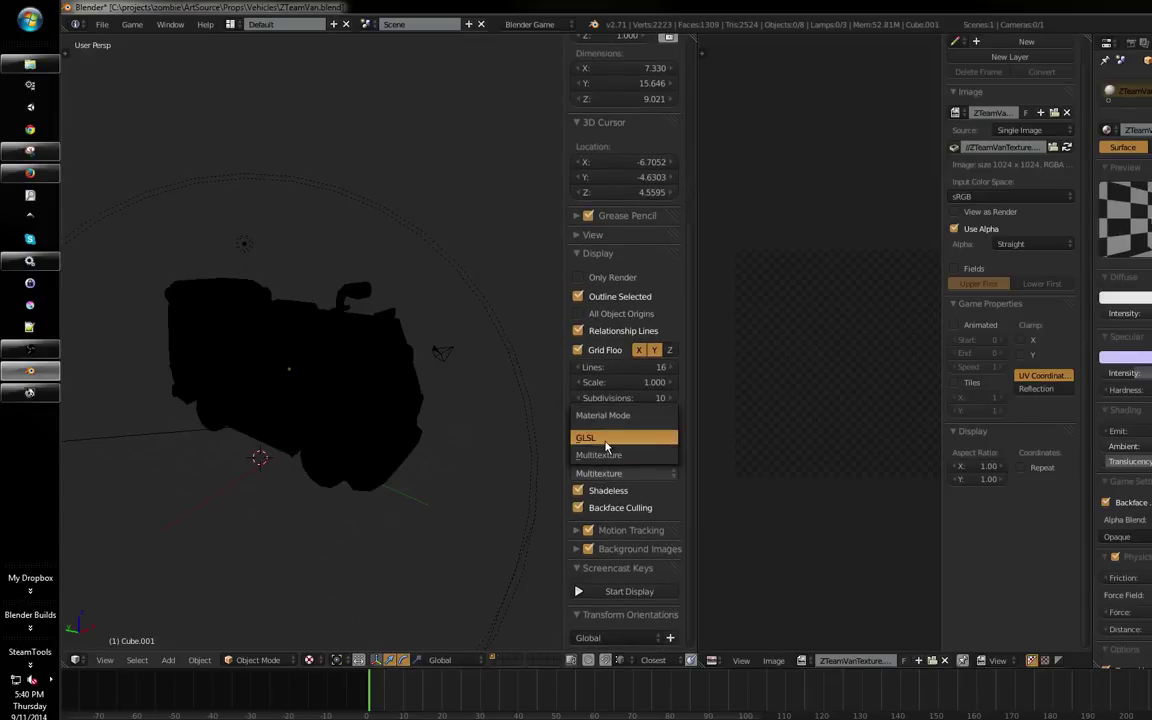
click(608, 446)
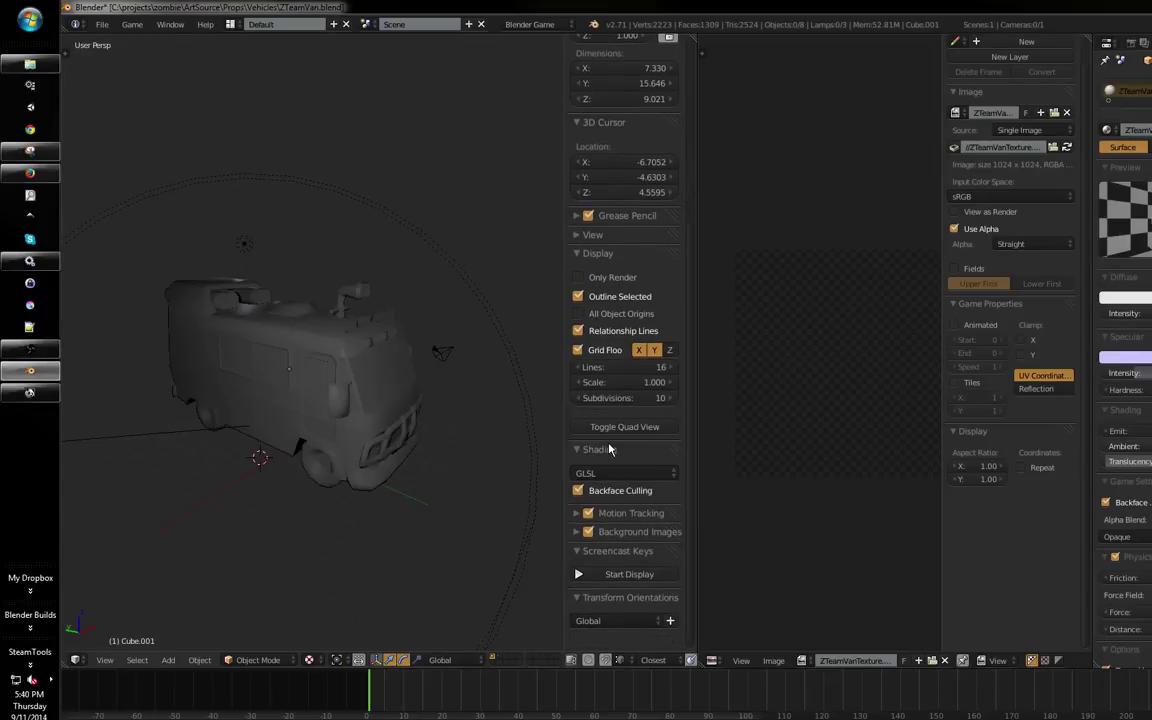
Clear the object selection and maximize the 3D view to examine the GLSL-shaded van from the front
drag(493, 449, 512, 429)
key(a)
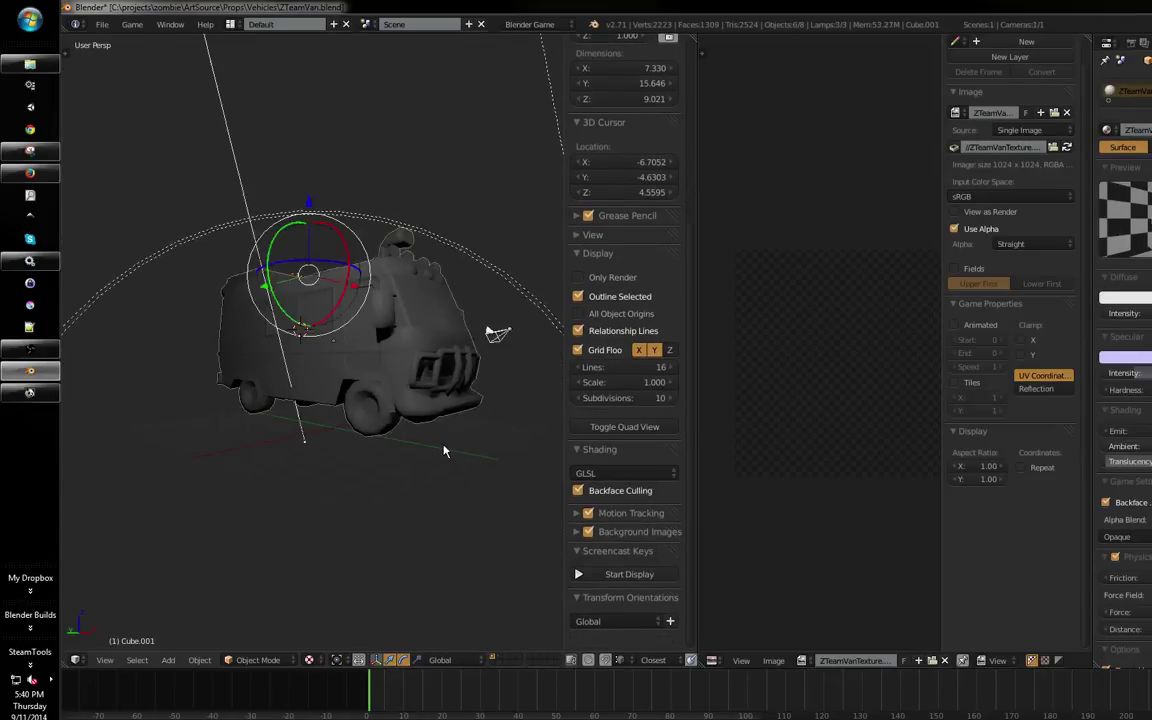
key(a)
key(shift+space)
scroll(574, 430, up, 3)
drag(661, 373, 476, 424)
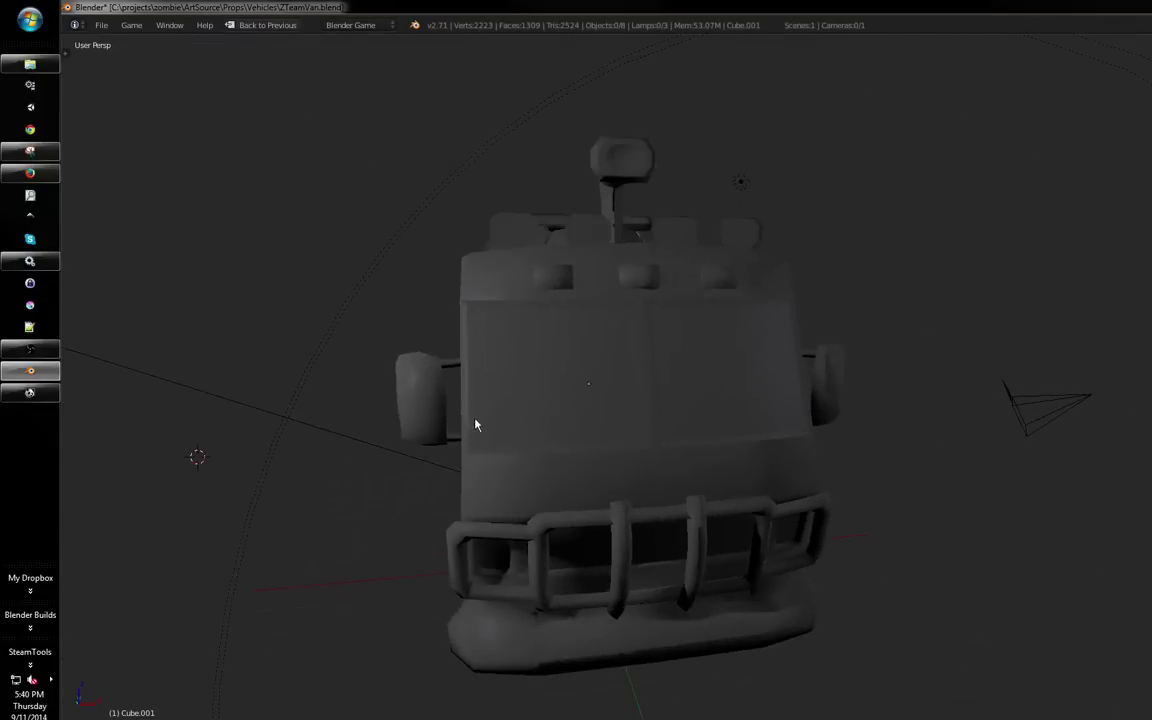
Enter Edit Mode in face selection, select two adjacent windshield faces on the van, and align the transform orientation to their normals
scroll(561, 383, up, 3)
drag(561, 383, 702, 378)
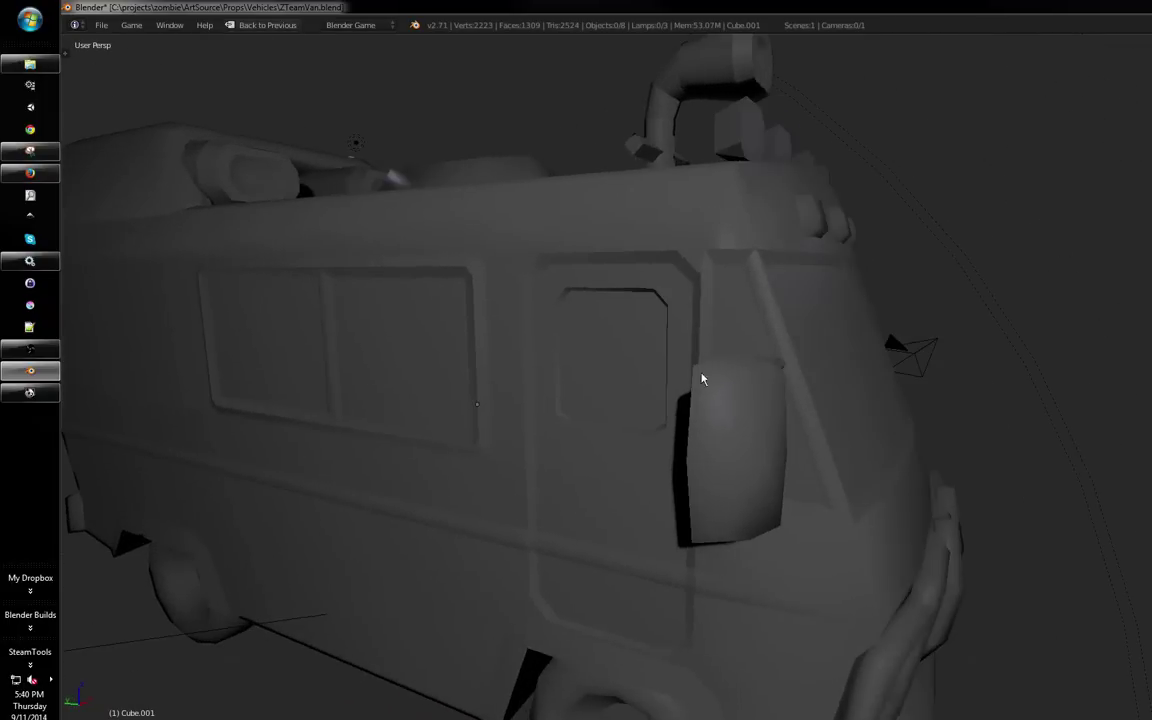
key(Tab)
key(ctrl+Tab)
click(719, 374)
key(a)
right_click(818, 368)
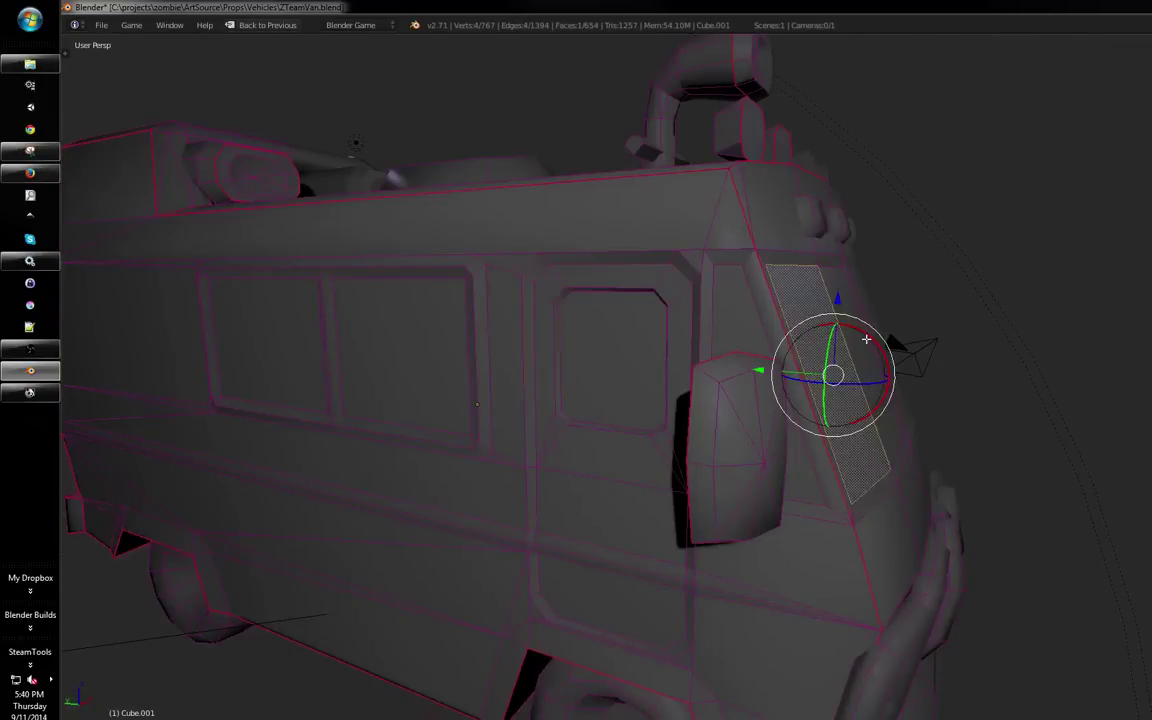
right_click(848, 291)
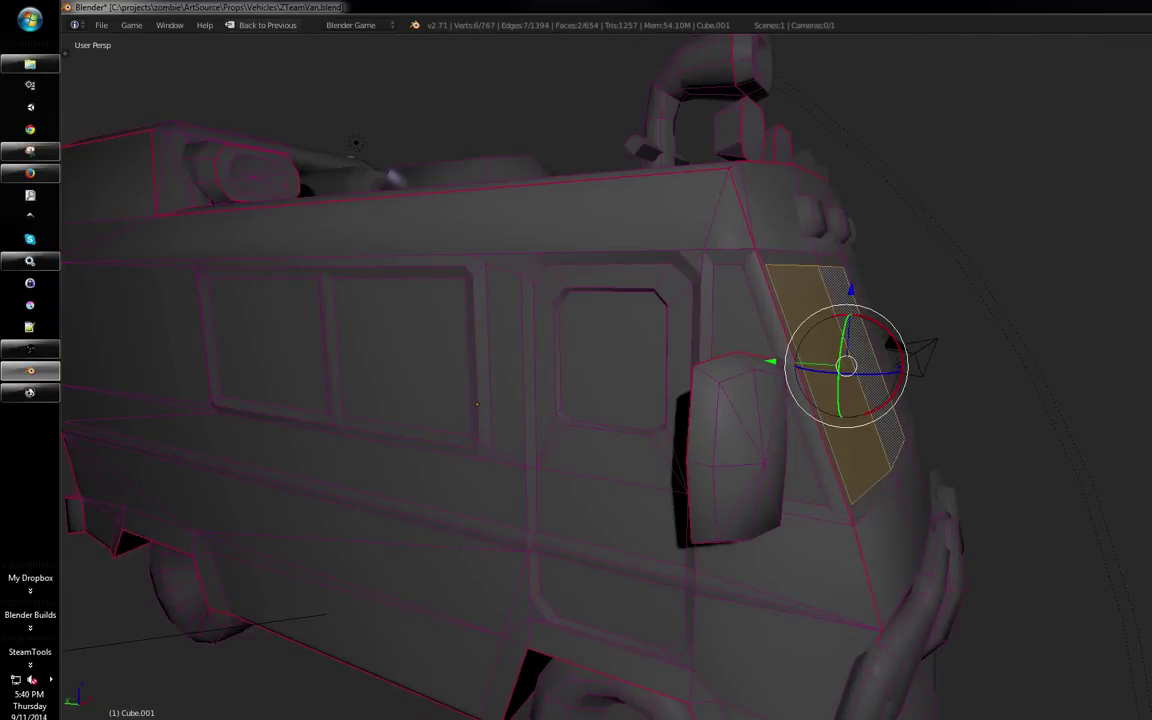
key(alt+space)
click(405, 620)
Replace the selection with the narrow face behind the windshield pillar, beside the side mirror
drag(941, 353, 928, 393)
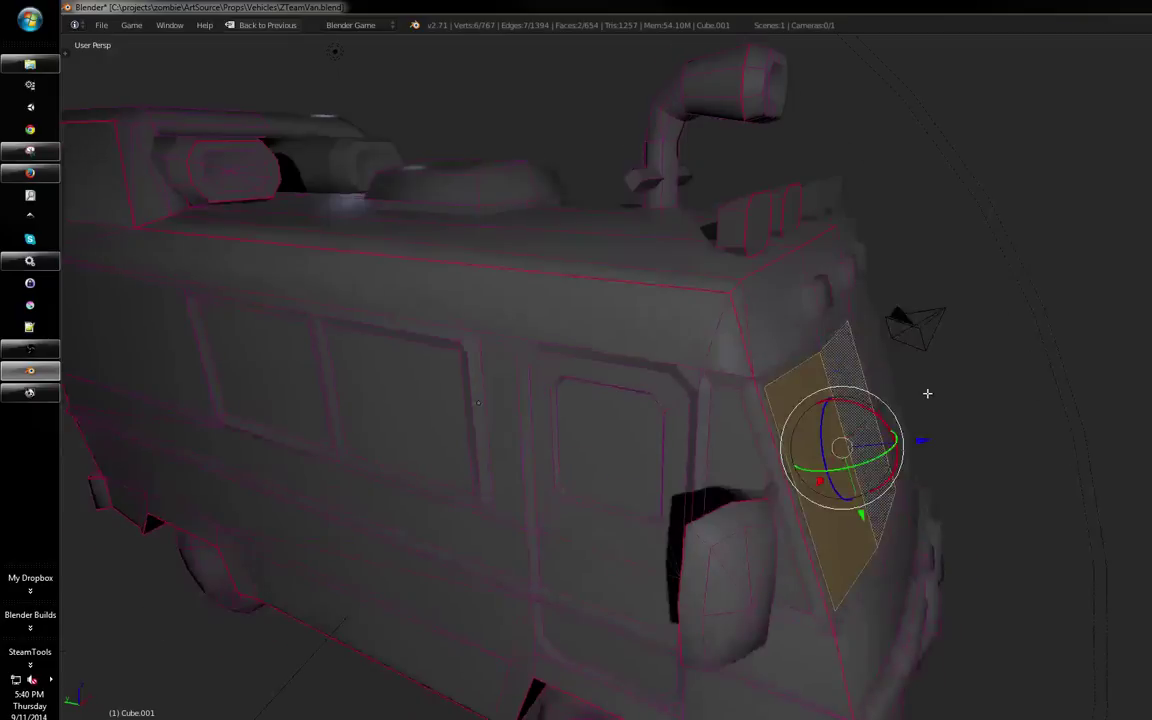
drag(927, 440, 674, 375)
key(a)
right_click(460, 330)
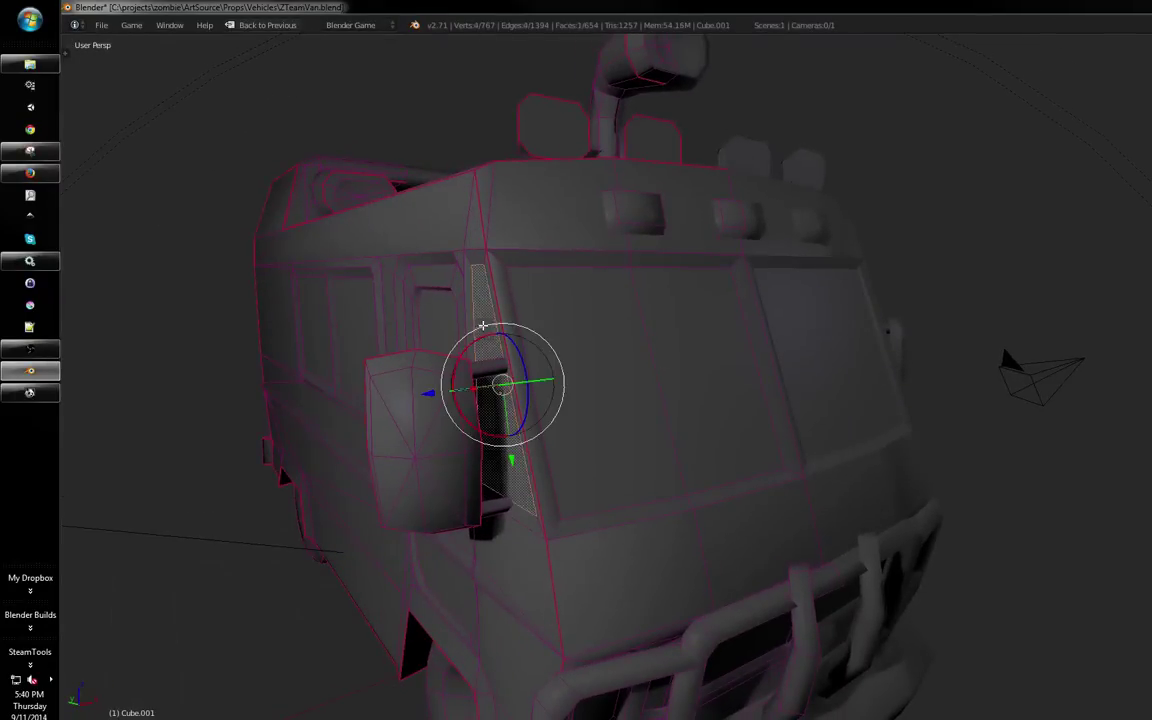
drag(431, 394, 438, 393)
drag(520, 382, 648, 414)
key(Tab)
key(Tab)
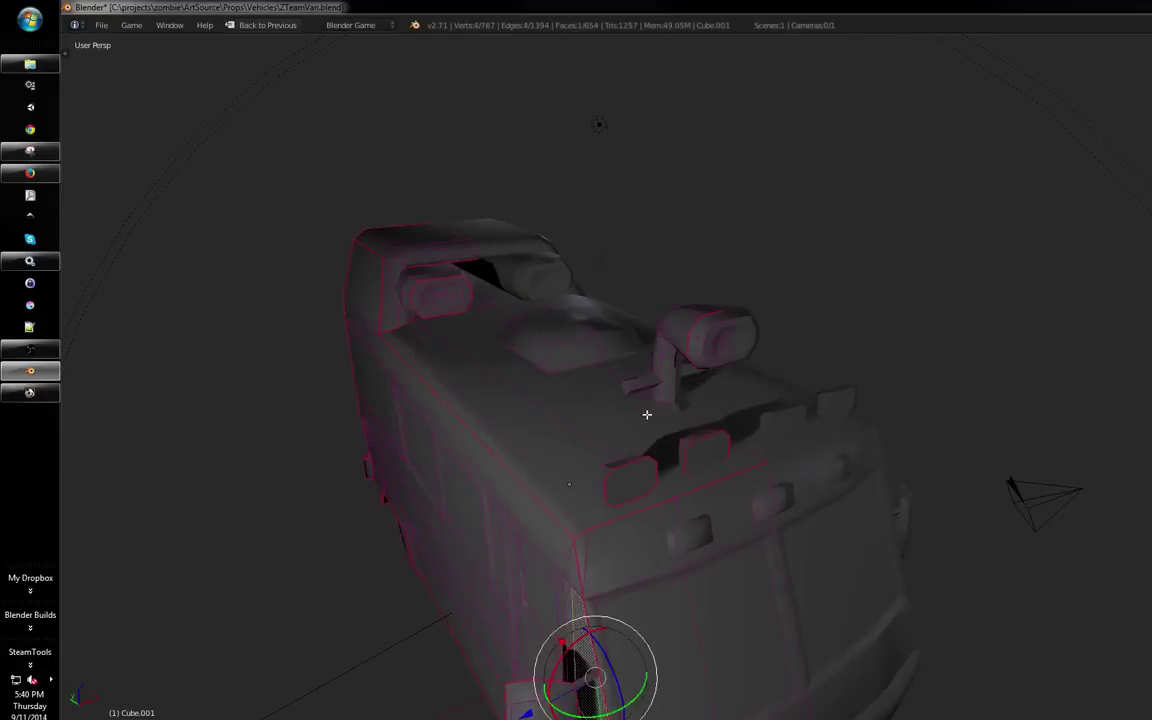
Select the small bar beside the roof periscope, shade it smooth, and return to Object Mode
scroll(677, 381, down, 5)
key(l)
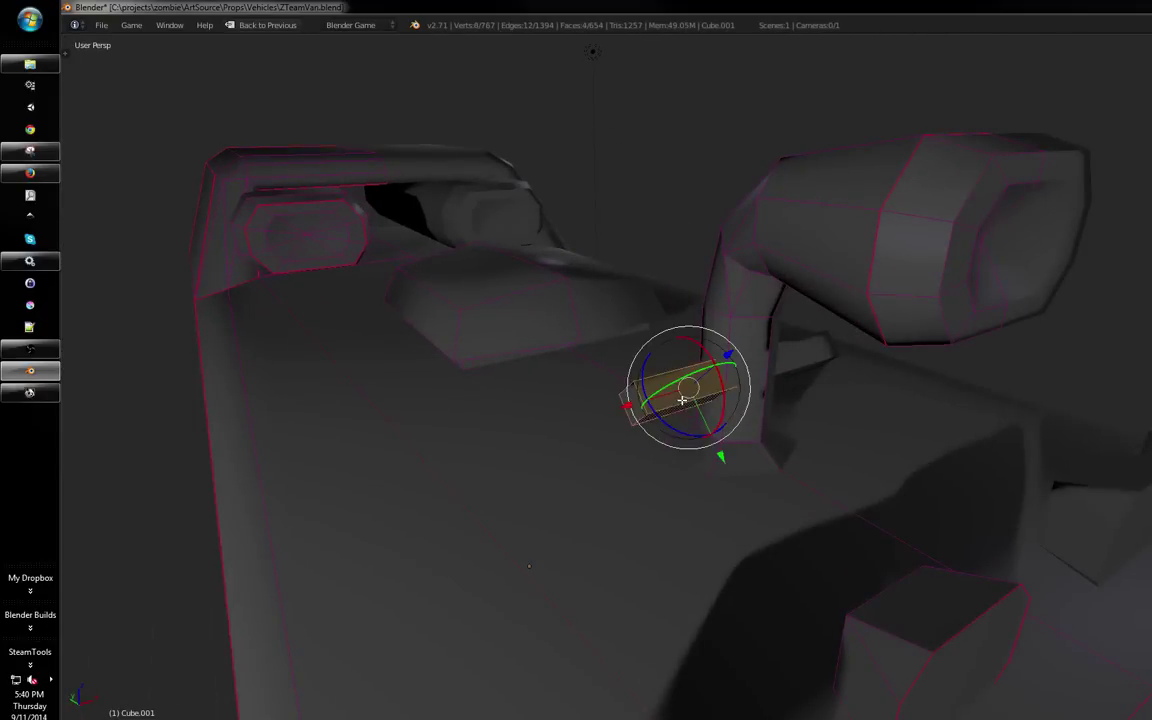
key(w)
click(644, 560)
key(Tab)
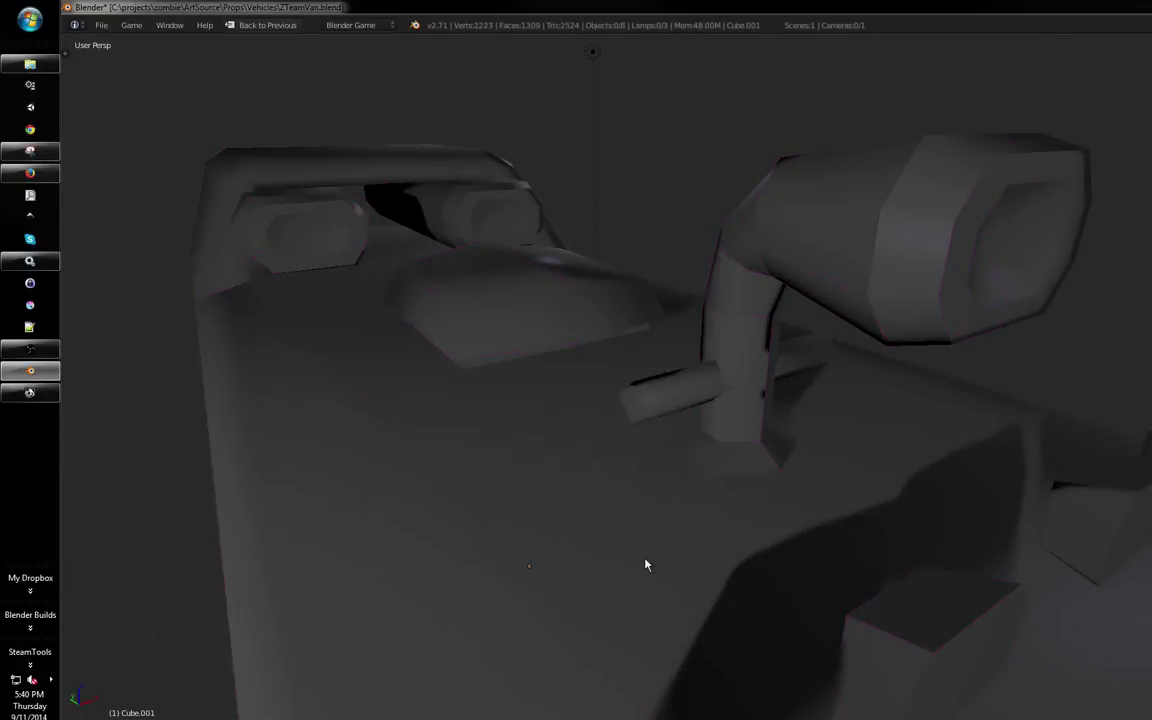
Save the van scene over the existing ZTeamVan.blend
scroll(725, 418, down, 8)
drag(506, 481, 616, 445)
key(ctrl+s)
click(596, 421)
Examine the shaded van from its front corner and along its side
drag(448, 206, 970, 144)
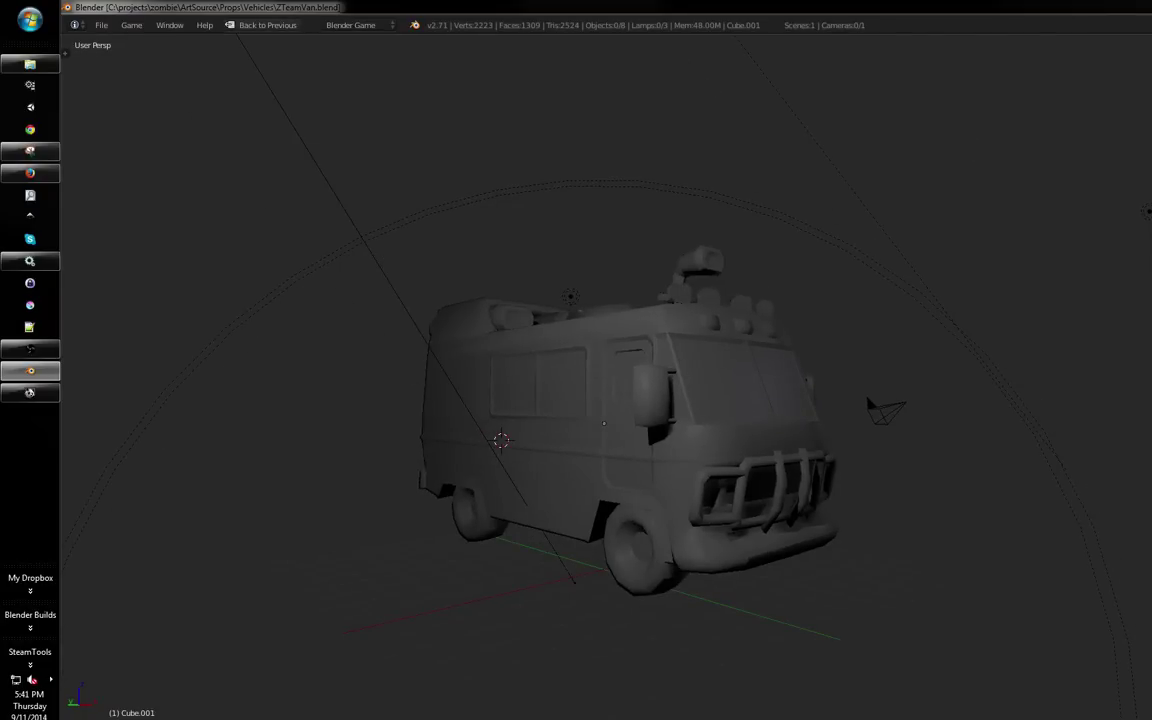
drag(1148, 210, 1052, 395)
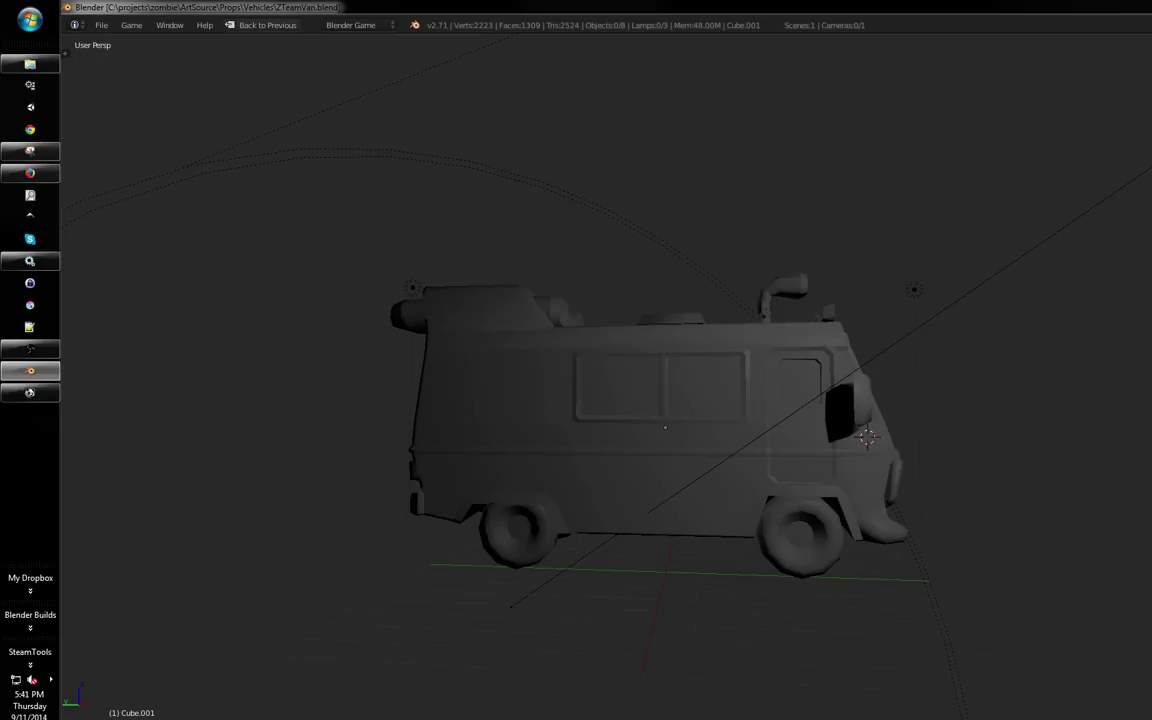
key(alt+Tab)
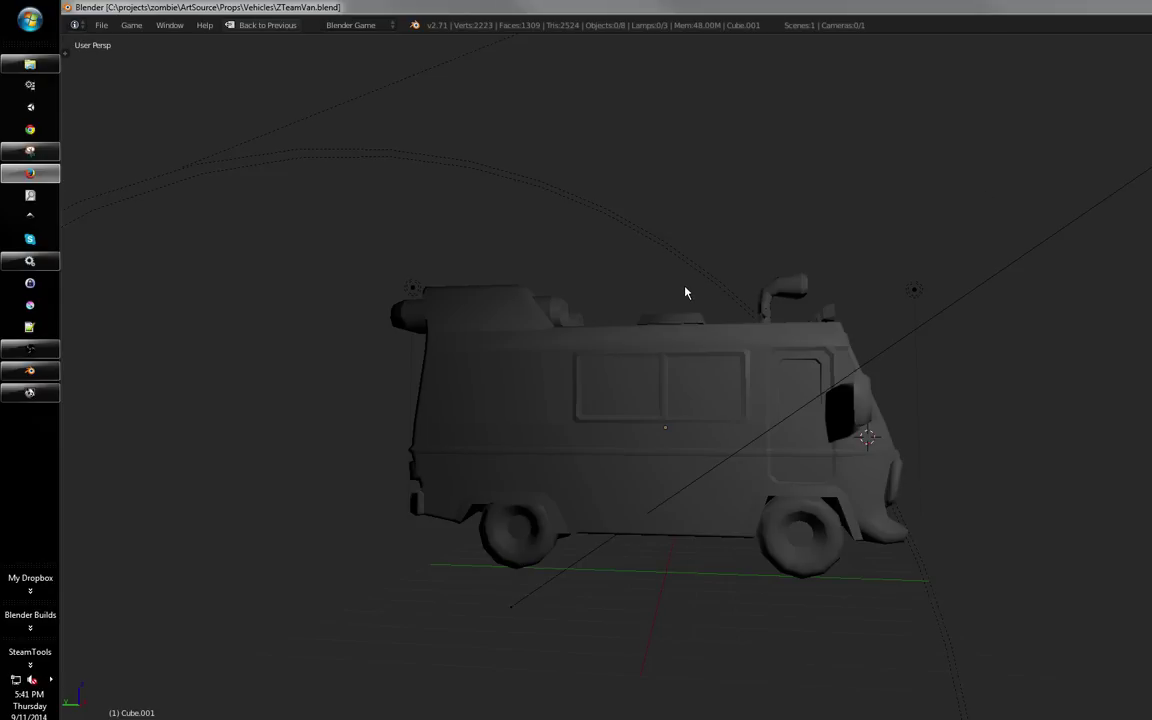
drag(686, 292, 644, 343)
scroll(666, 314, up, 2)
key(Tab)
key(Tab)
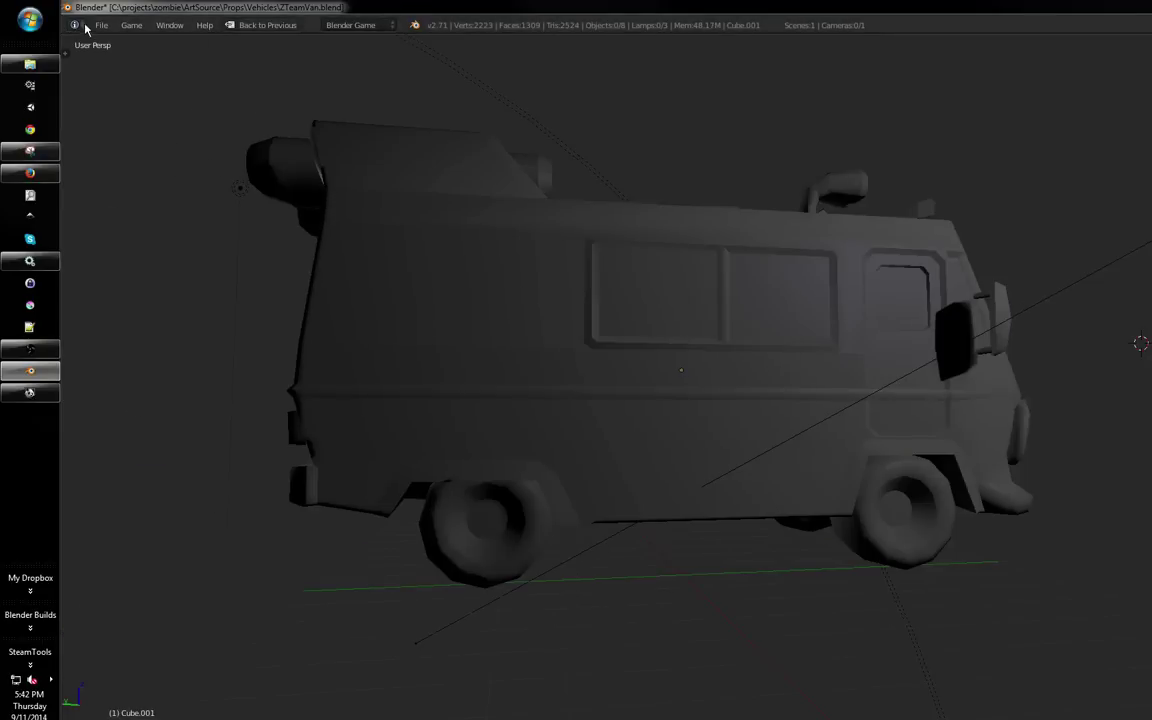
Save ZTeamVan.blend again and quit the running Blender build
click(101, 25)
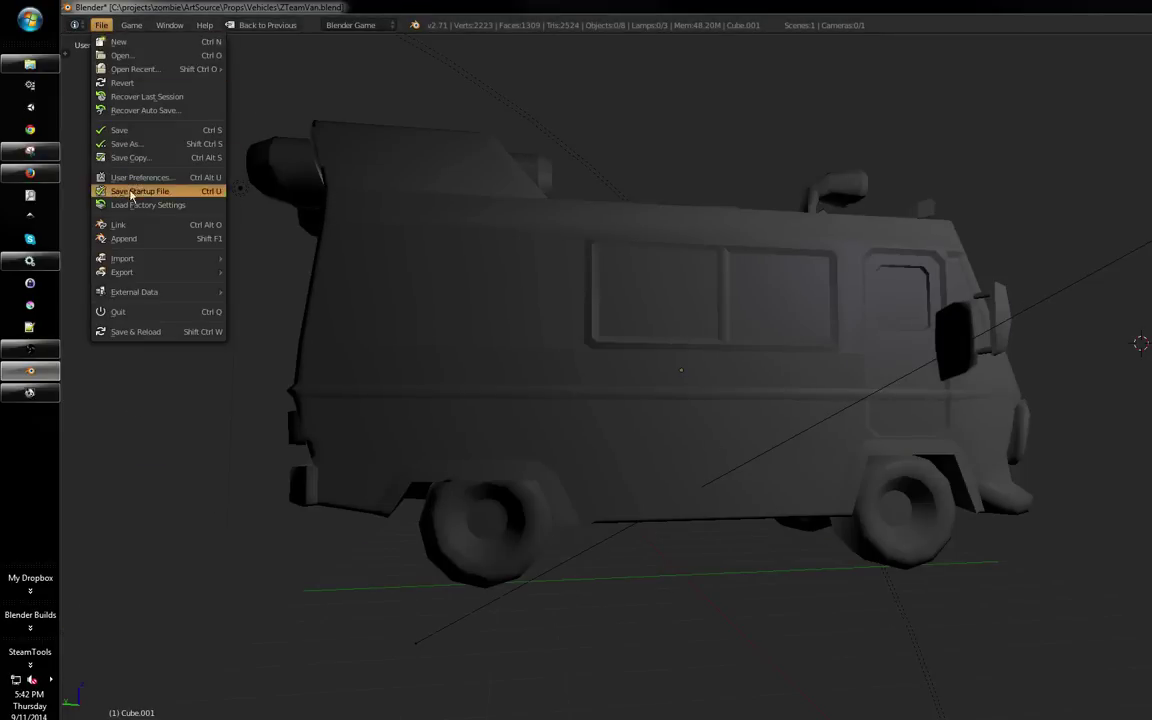
click(119, 130)
click(96, 27)
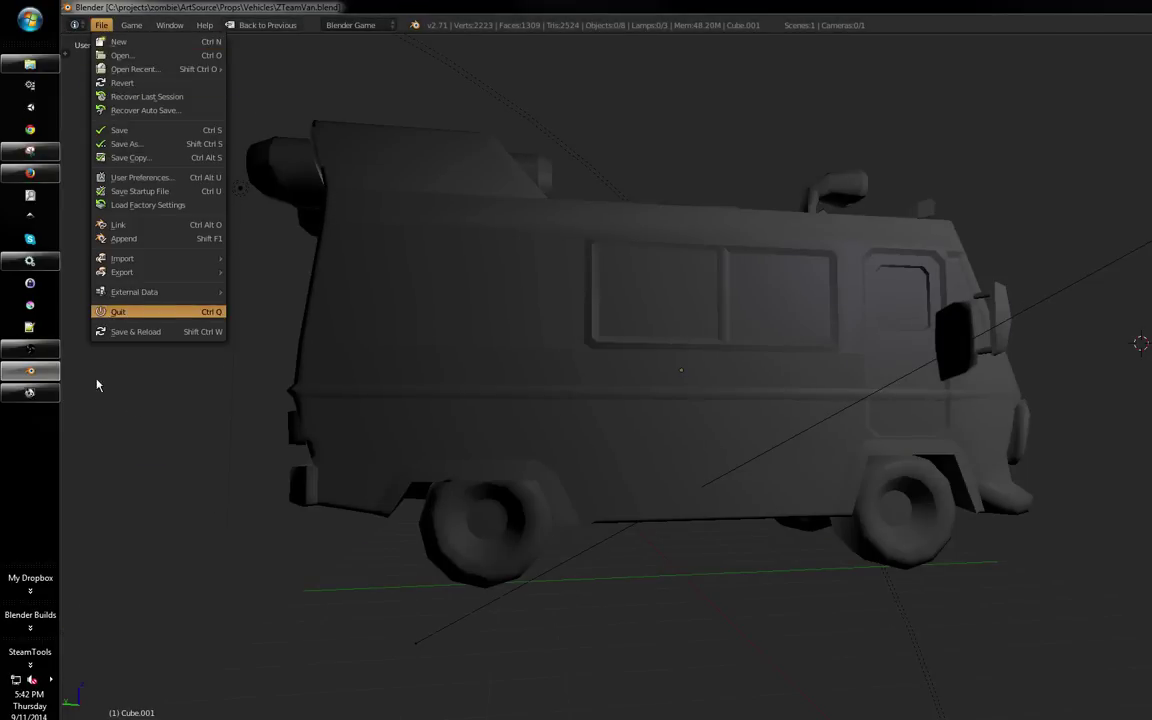
click(118, 311)
Launch blender.exe from the GSoC-2013-paint_Win7.x64-da23f18 build and reopen the recent file ZTeamVan.blend
click(50, 616)
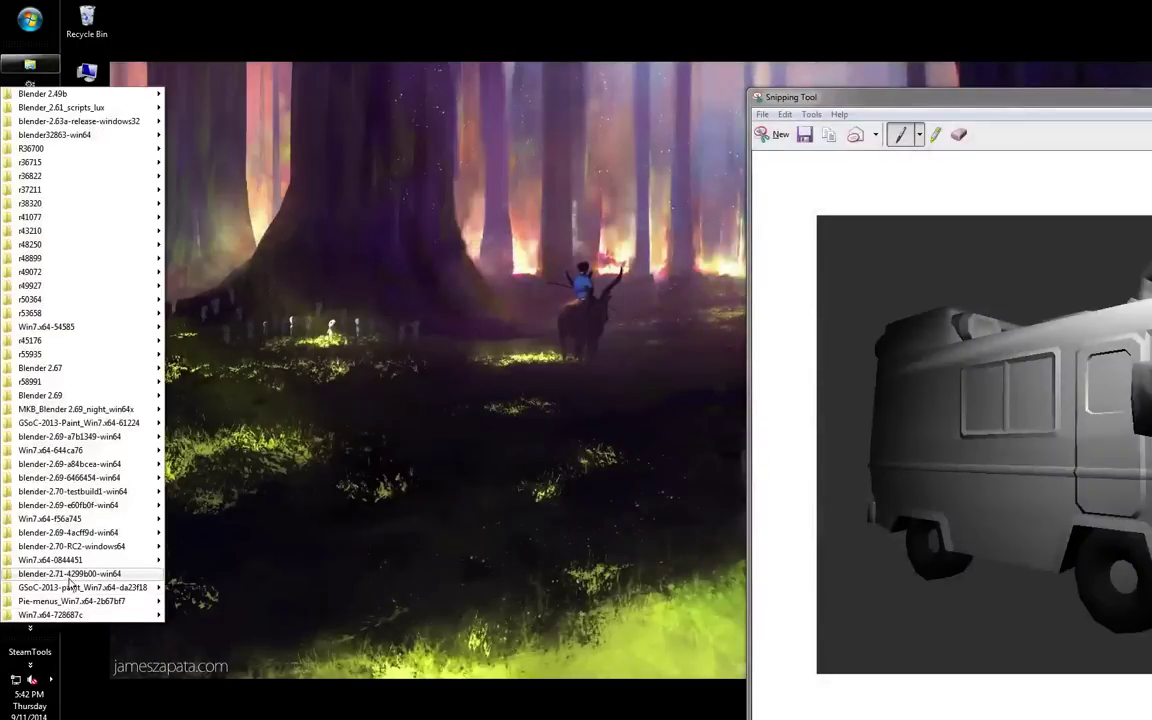
mouse_move(72, 602)
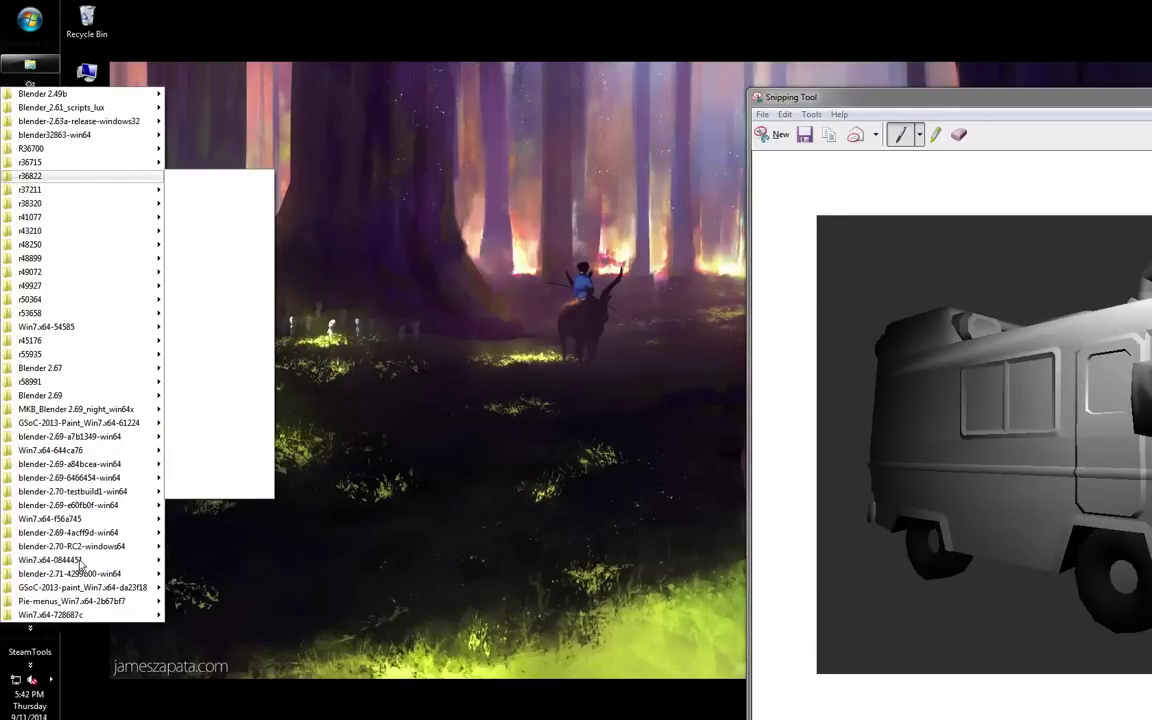
mouse_move(76, 551)
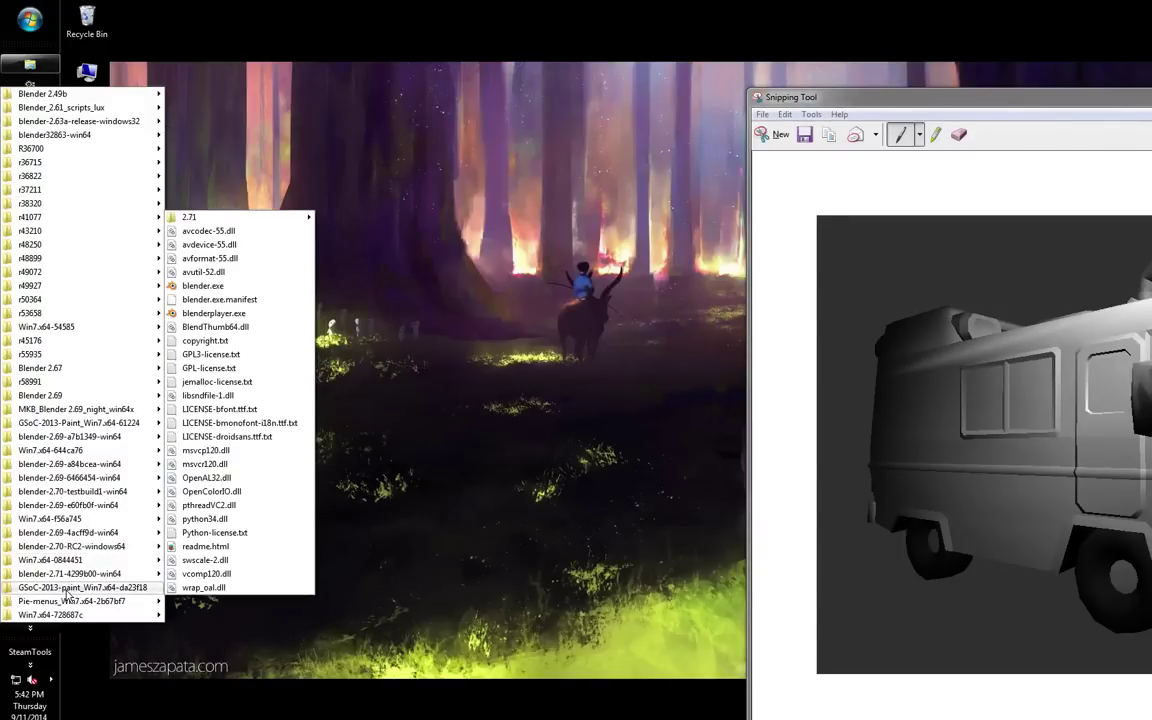
click(243, 287)
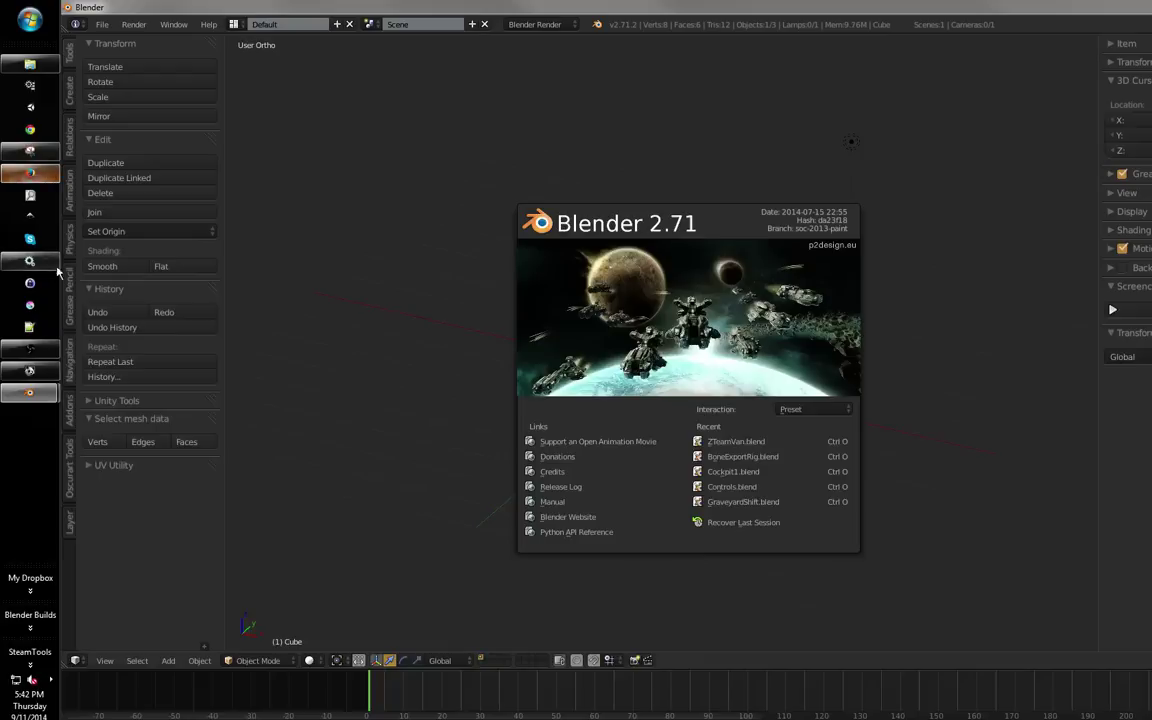
click(734, 440)
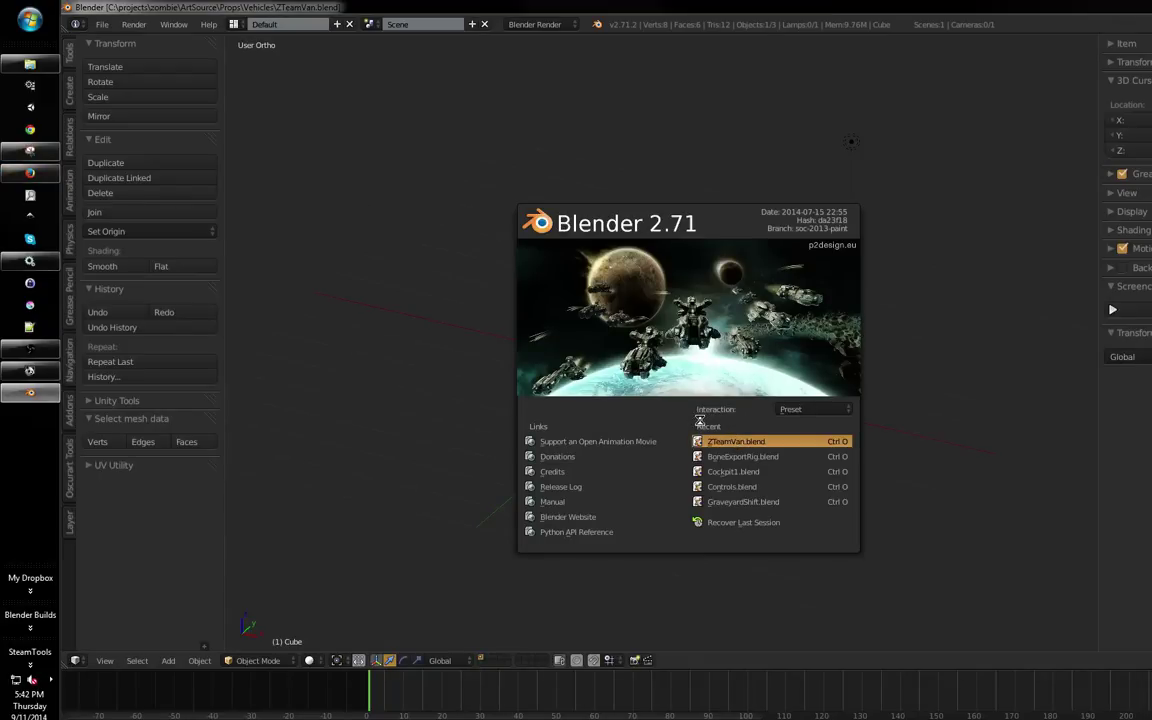
Select the van and switch it to Texture Paint mode
drag(700, 384, 563, 404)
right_click(563, 404)
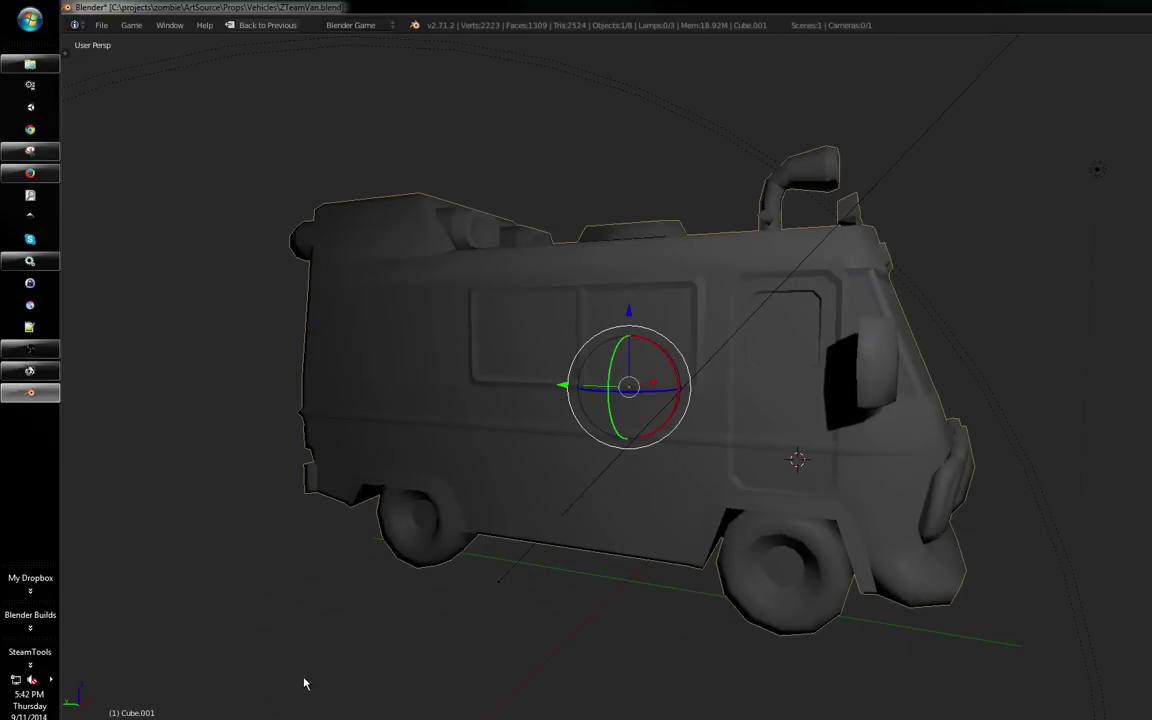
click(272, 718)
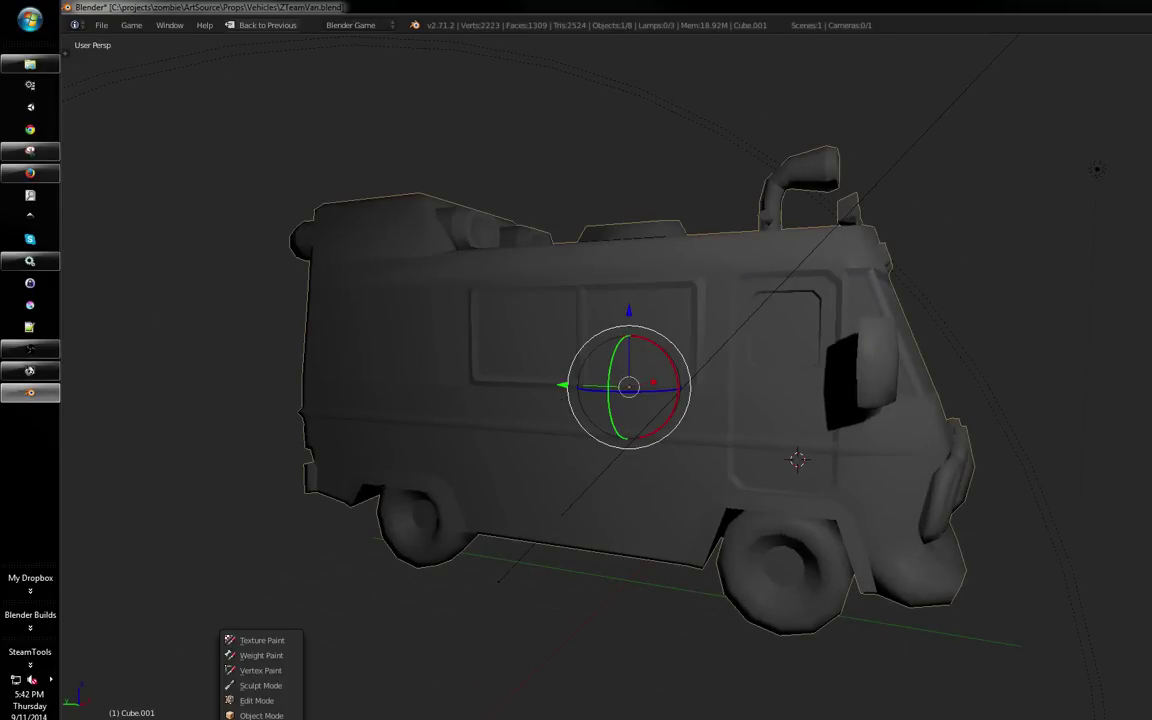
click(291, 646)
mouse_move(288, 648)
mouse_down()
mouse_move(419, 437)
mouse_move(442, 432)
mouse_up()
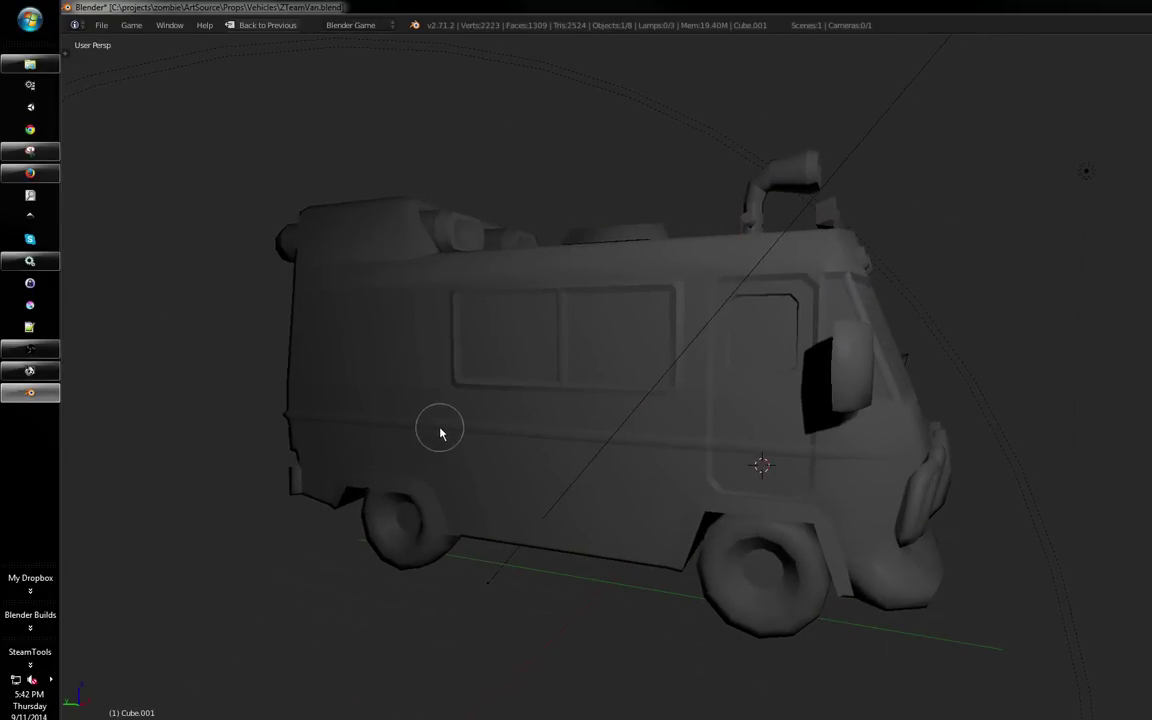
Restore the multi-editor layout from the maximized 3D view and hide the image editor's properties sidebar
key(ctrl+Up)
key(ctrl+Up)
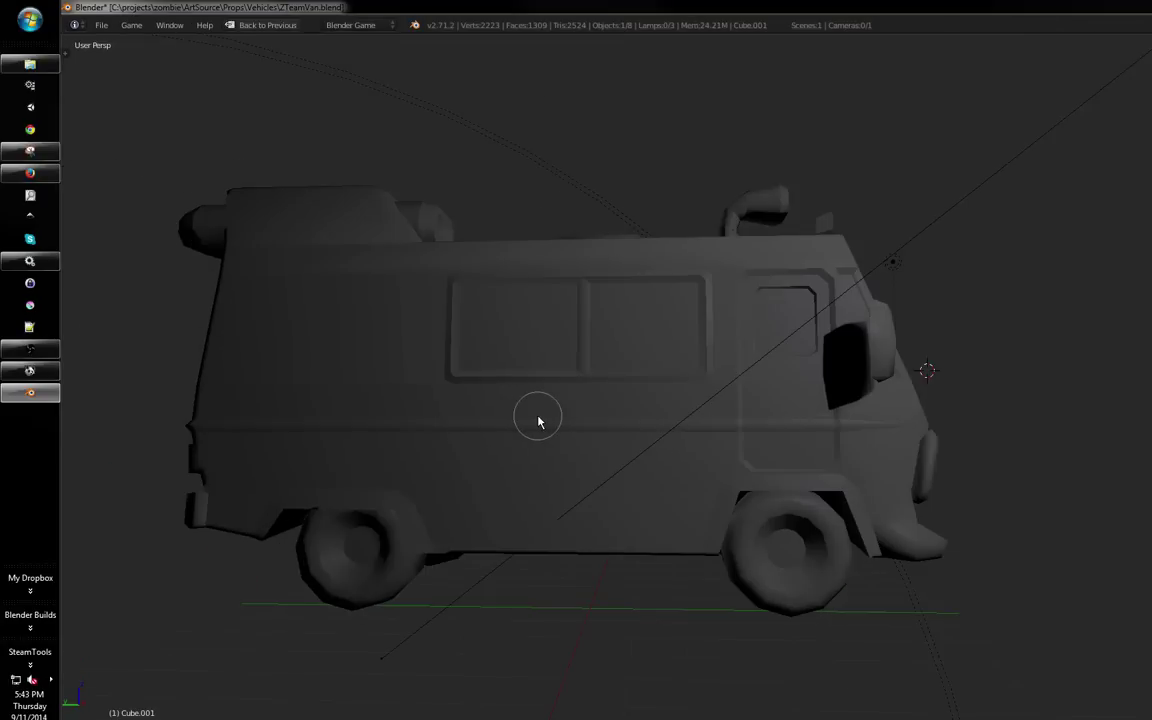
key(ctrl+Up)
key(n)
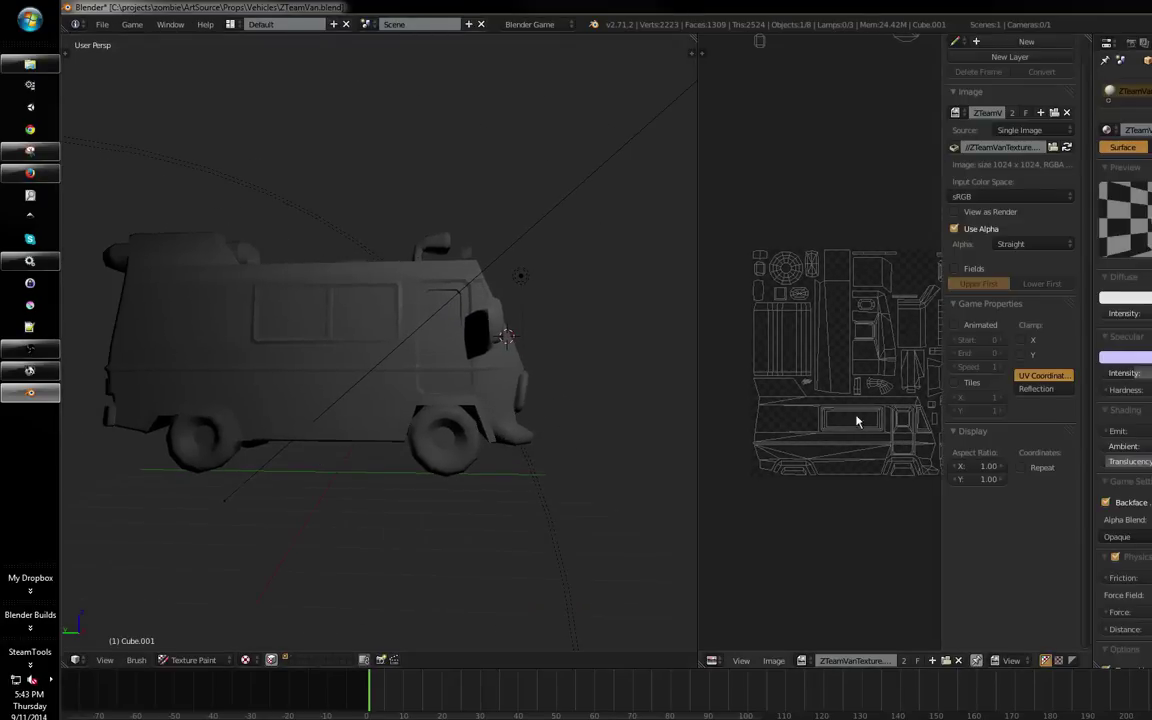
key(t)
key(t)
key(n)
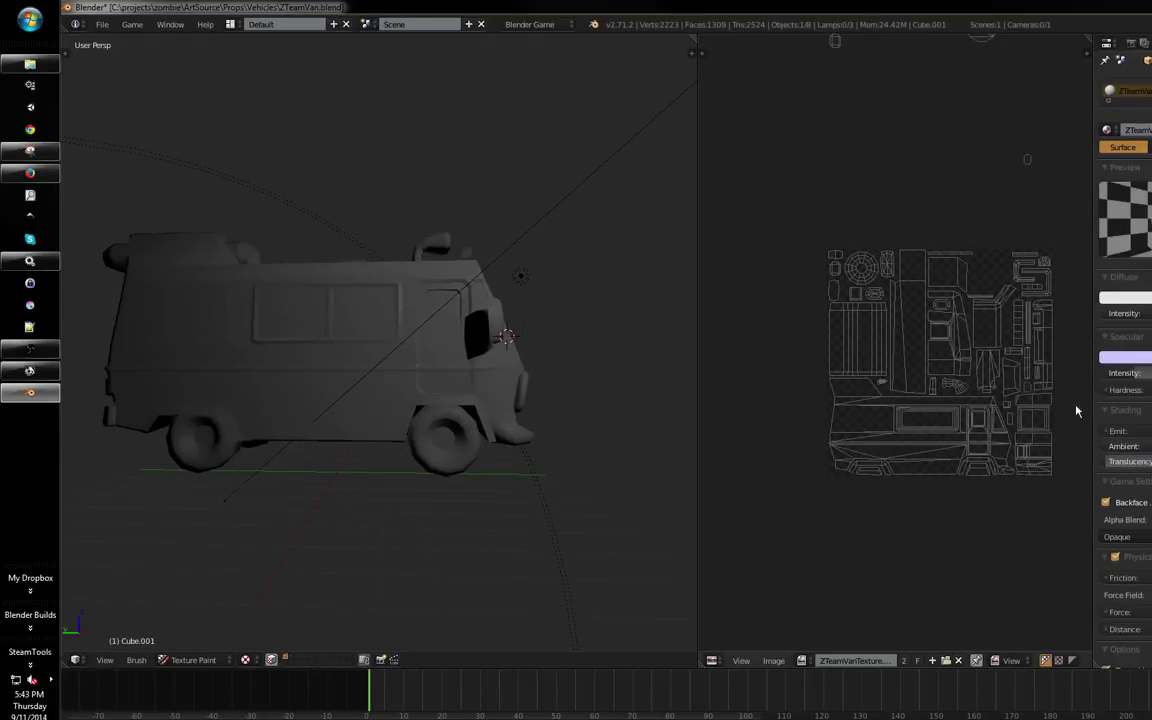
Widen the image editor over the properties editor so the van's UV layout fills the area
click(1110, 414)
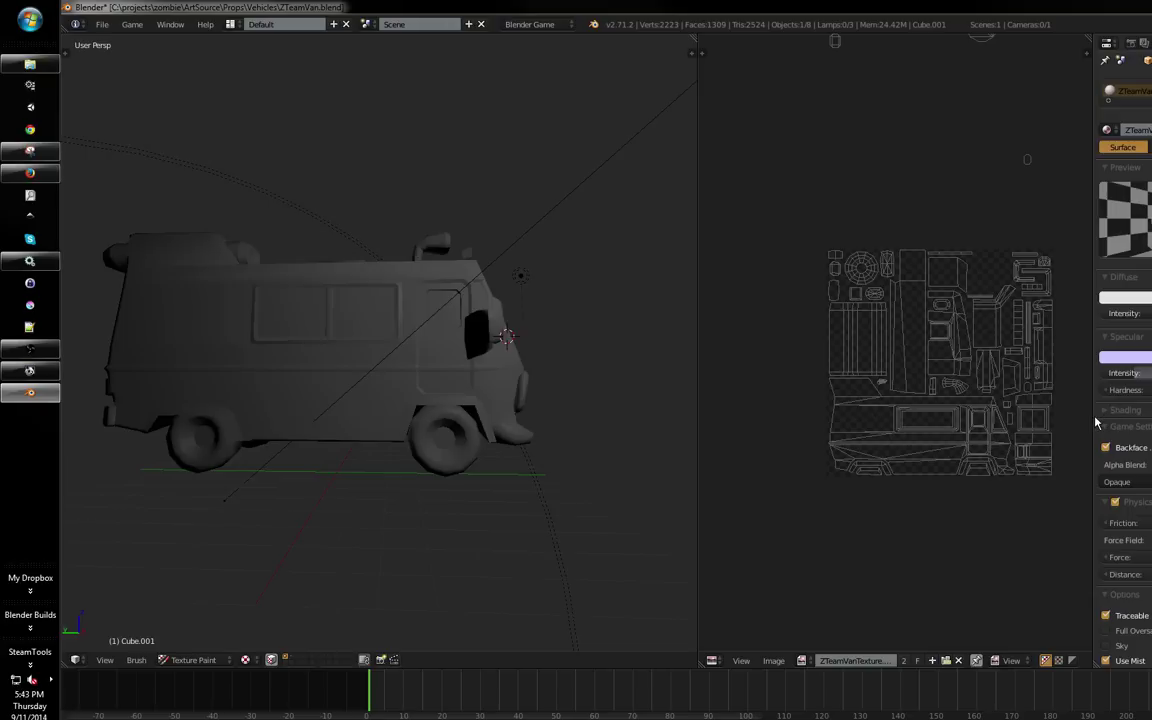
click(1097, 416)
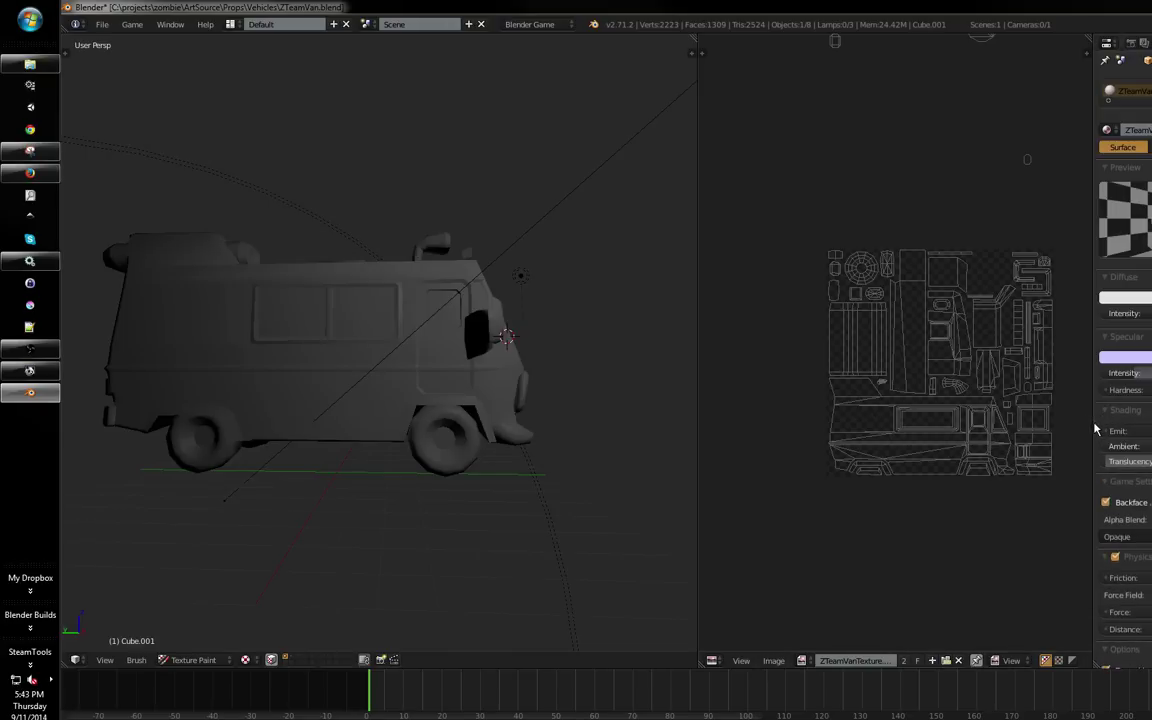
drag(1092, 424, 1151, 424)
drag(1064, 414, 1086, 418)
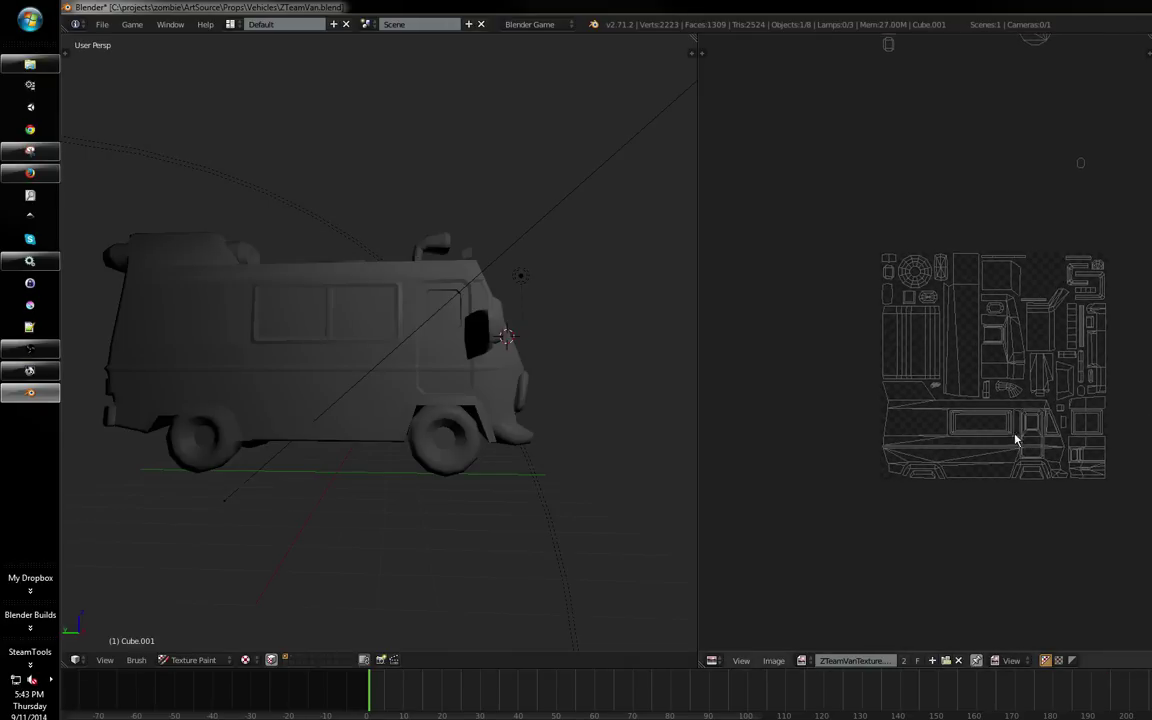
scroll(1015, 440, up, 4)
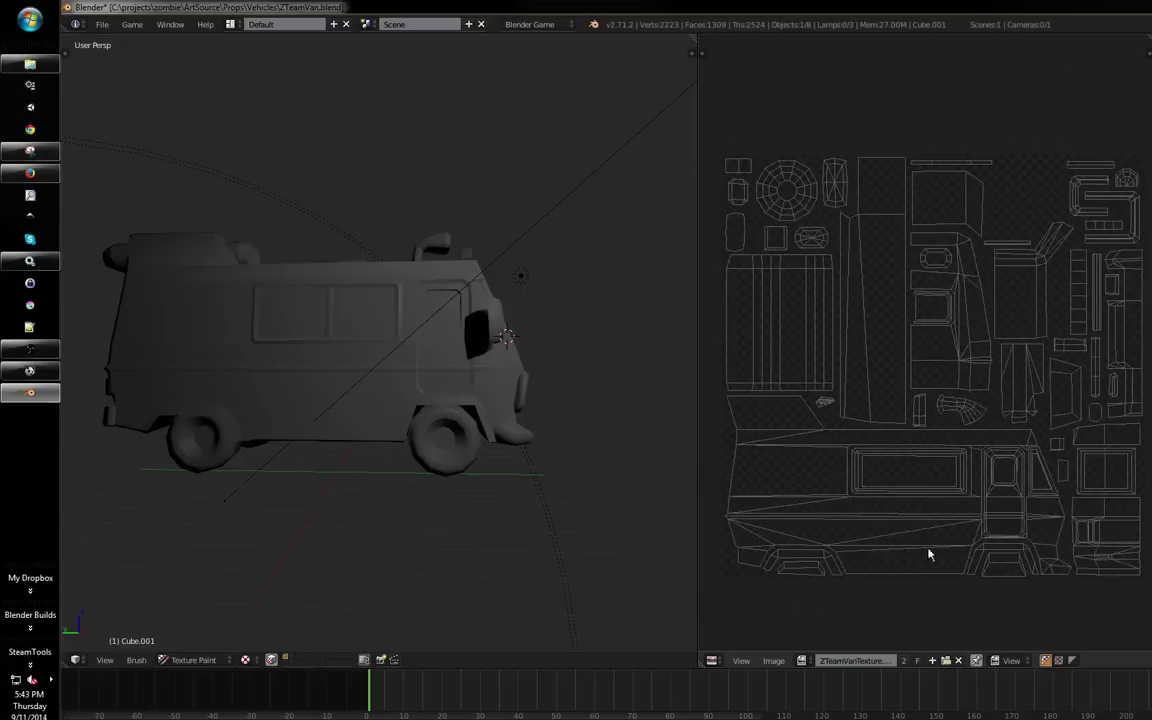
Display the texture paint brush settings alongside the van in the 3D view
drag(548, 550, 606, 562)
scroll(580, 530, up, 1)
drag(573, 519, 607, 488)
mouse_move(648, 530)
mouse_down()
mouse_move(545, 547)
mouse_move(432, 424)
mouse_up()
click(68, 50)
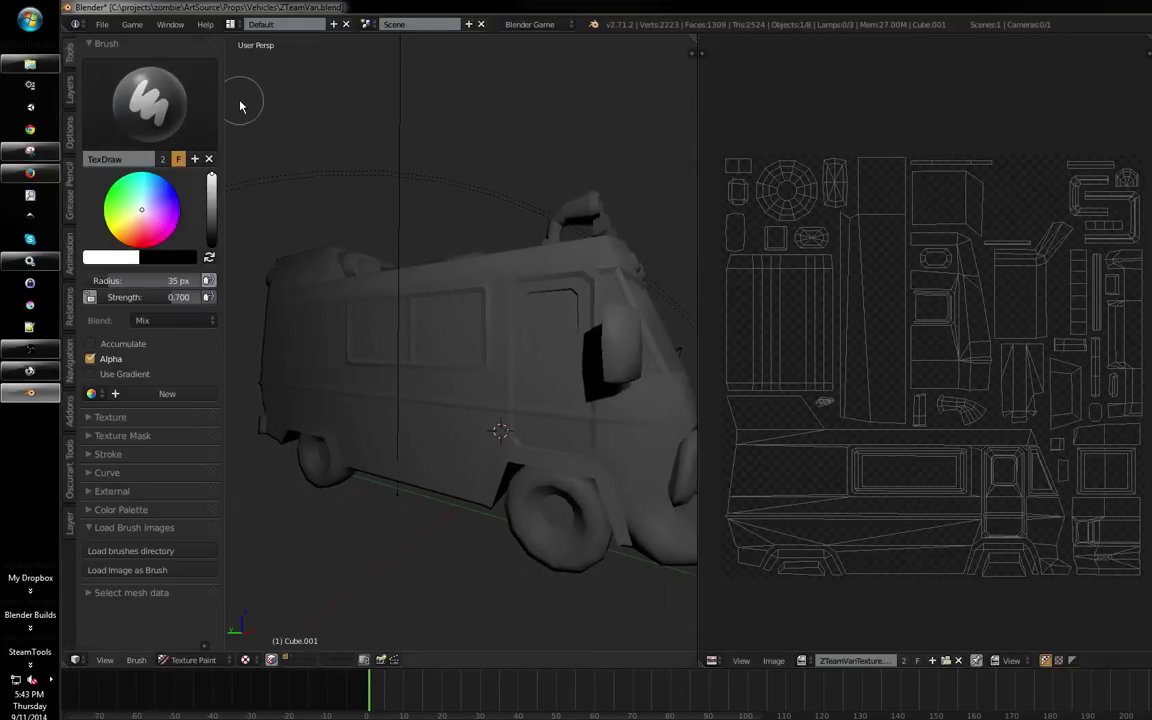
Switch the image editor showing ZTeamVanTexture from View to Paint mode
drag(240, 105, 440, 556)
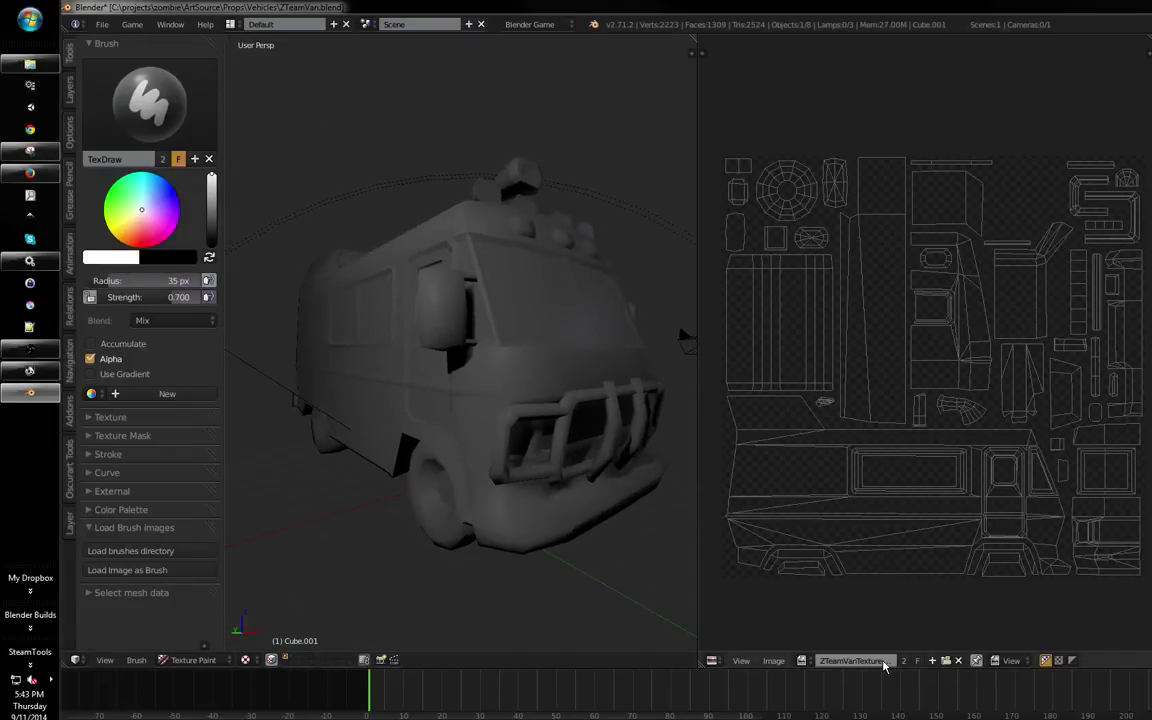
click(1008, 662)
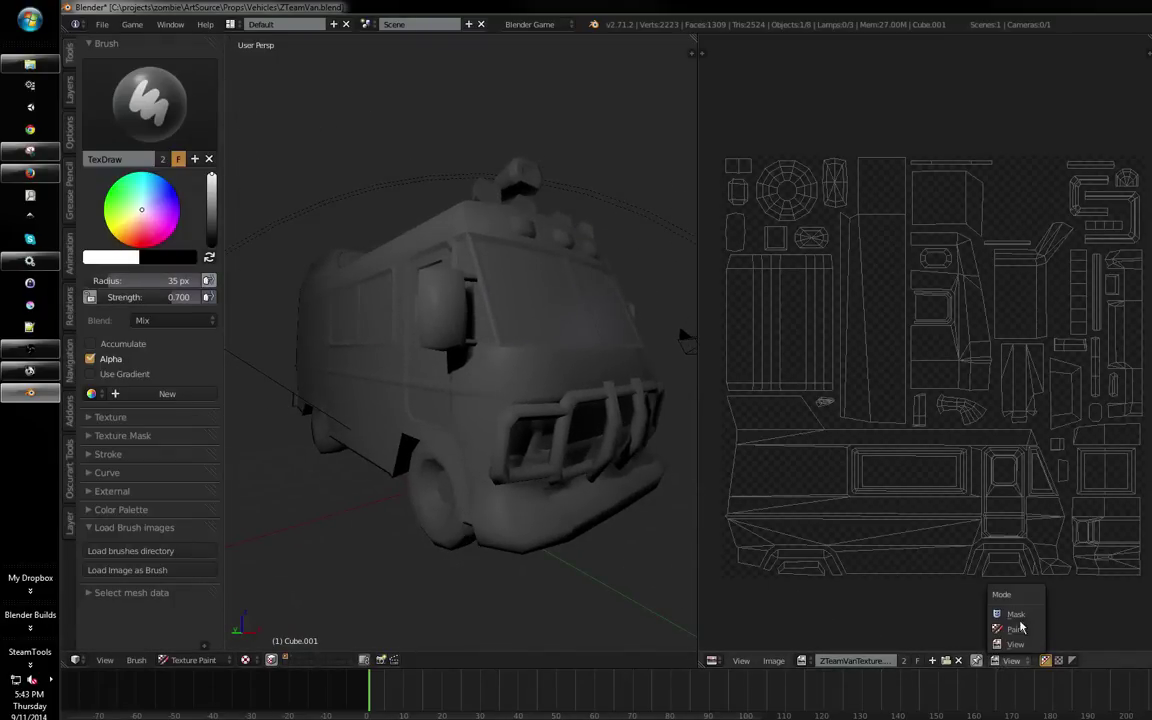
click(1016, 628)
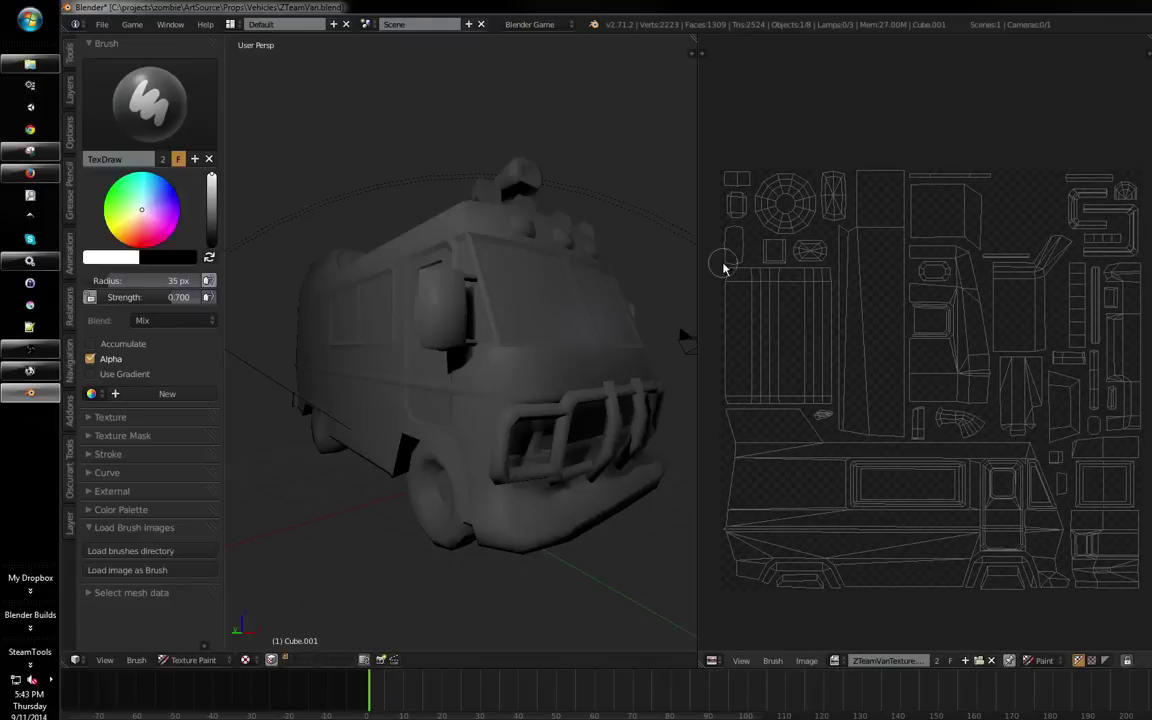
Paint freehand white strokes with the TexDraw brush across the upper UV islands of ZTeamVanTexture, checking the van model
mouse_move(725, 268)
mouse_down()
mouse_move(745, 305)
mouse_move(875, 372)
mouse_up()
mouse_move(600, 345)
mouse_down()
mouse_move(535, 350)
mouse_move(679, 385)
mouse_move(540, 458)
mouse_move(386, 455)
mouse_move(535, 463)
mouse_move(540, 402)
mouse_move(545, 412)
mouse_up()
scroll(887, 355, up, 5)
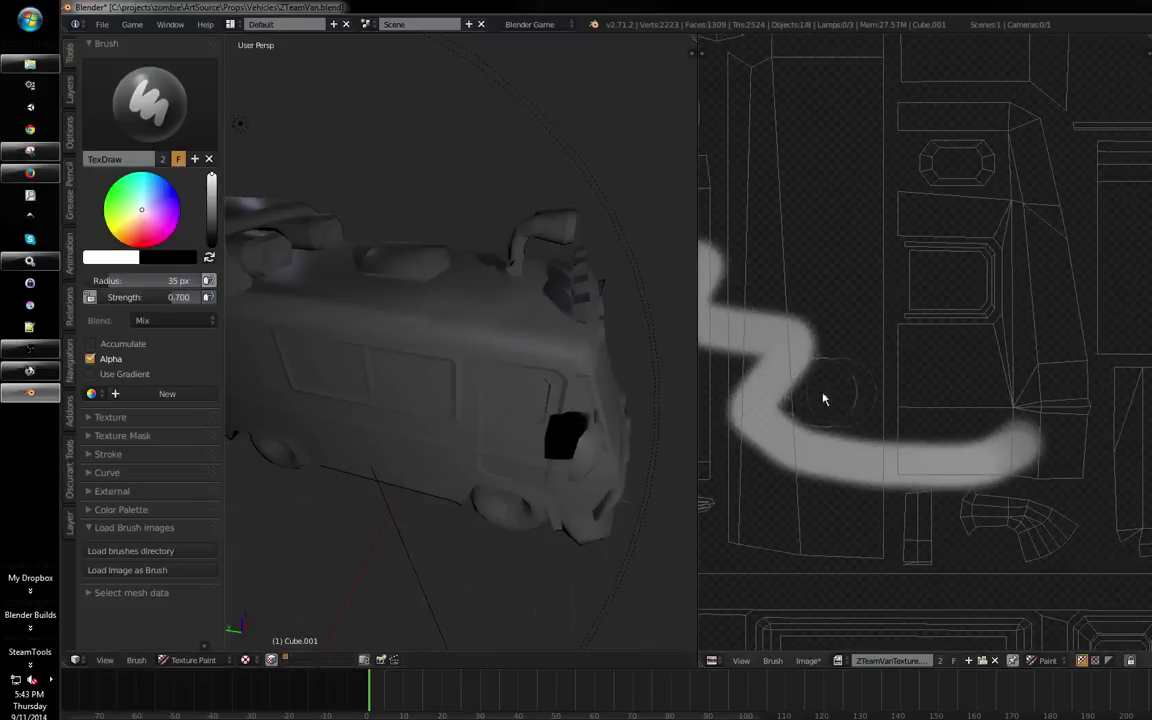
drag(876, 395, 951, 387)
mouse_move(843, 412)
mouse_down()
mouse_move(938, 432)
mouse_move(841, 437)
mouse_move(882, 437)
mouse_up()
mouse_move(600, 450)
mouse_down()
mouse_move(585, 480)
mouse_move(593, 509)
mouse_move(578, 458)
mouse_move(504, 491)
mouse_up()
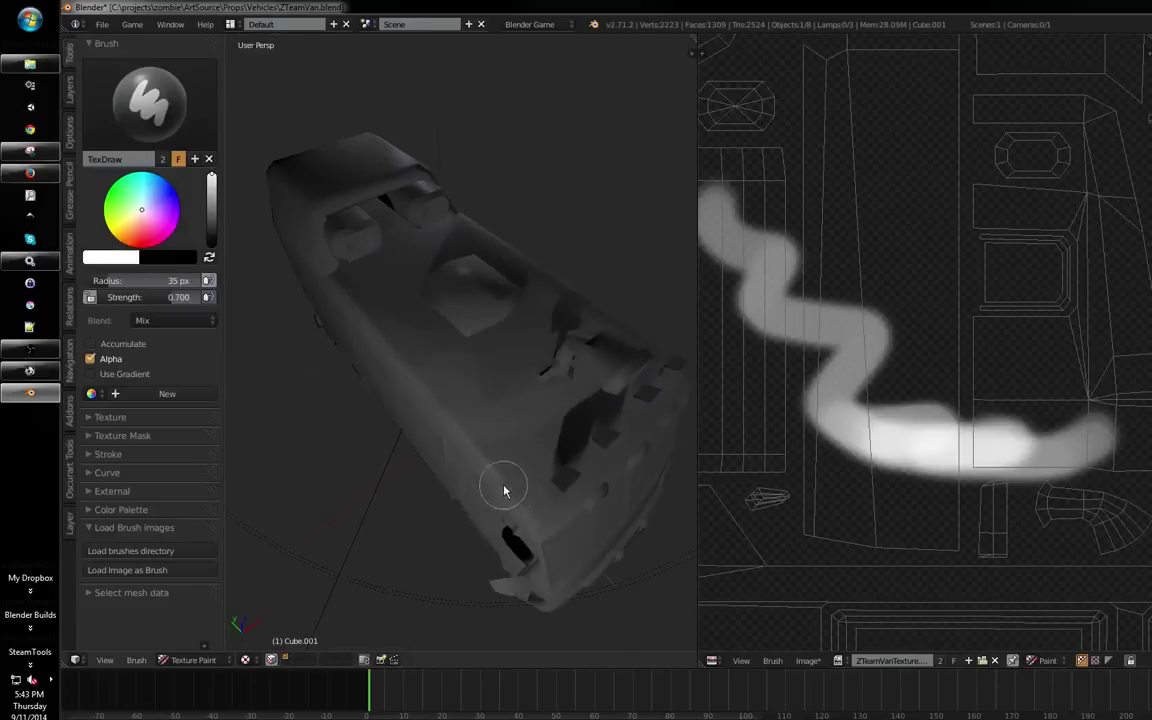
Paint freehand white TexDraw strokes across the van's roof and upper side directly on the model in the 3D view
scroll(535, 453, up, 2)
drag(540, 445, 527, 429)
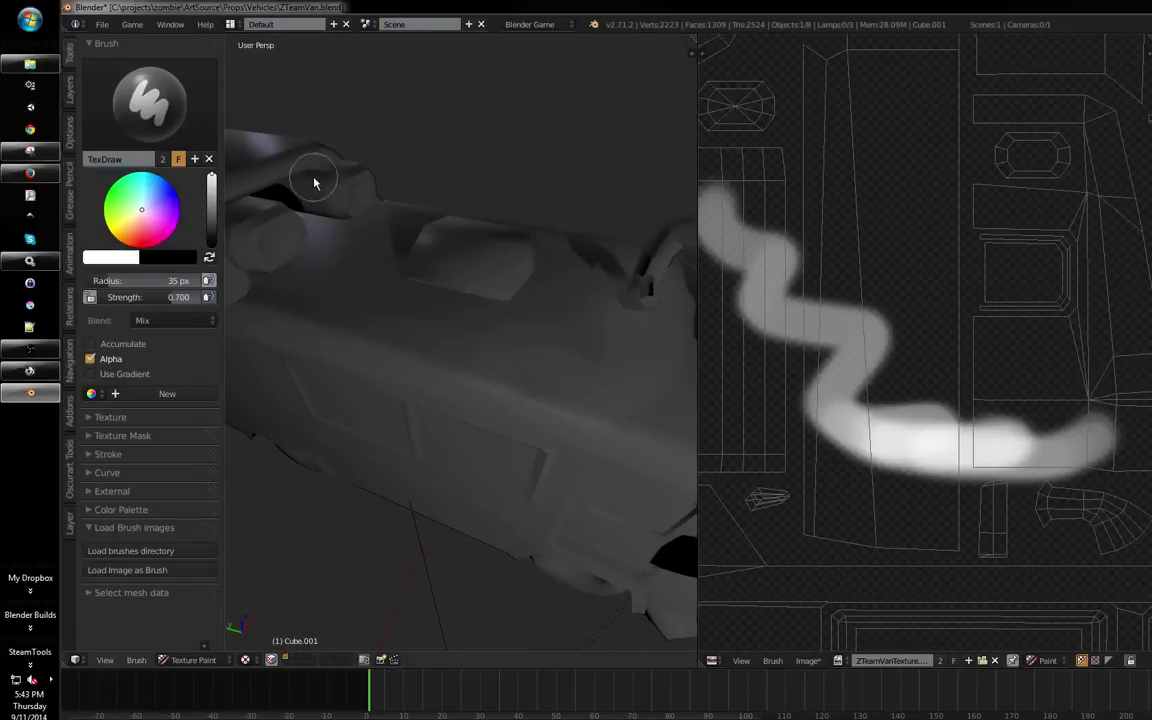
drag(387, 351, 465, 310)
mouse_move(465, 320)
mouse_down()
mouse_move(517, 314)
mouse_move(560, 275)
mouse_up()
drag(327, 432, 500, 310)
drag(500, 310, 461, 282)
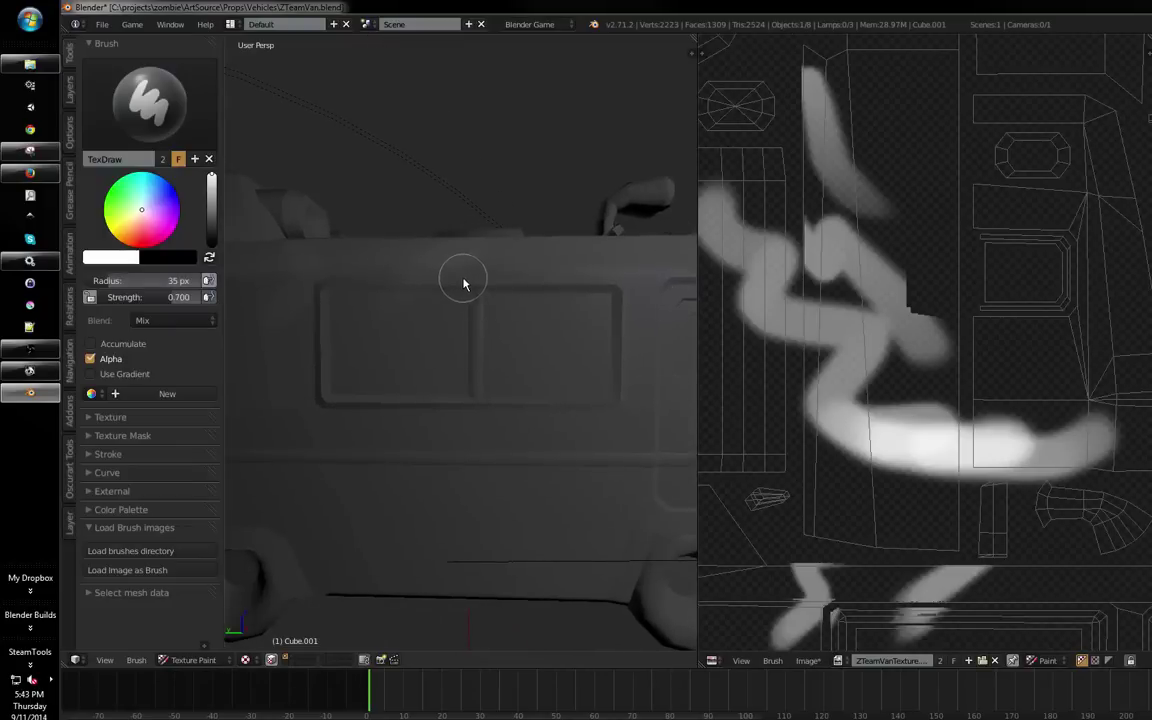
scroll(470, 358, down, 1)
mouse_move(470, 361)
mouse_down()
mouse_move(486, 383)
mouse_move(516, 358)
mouse_move(481, 329)
mouse_move(470, 339)
mouse_move(508, 346)
mouse_up()
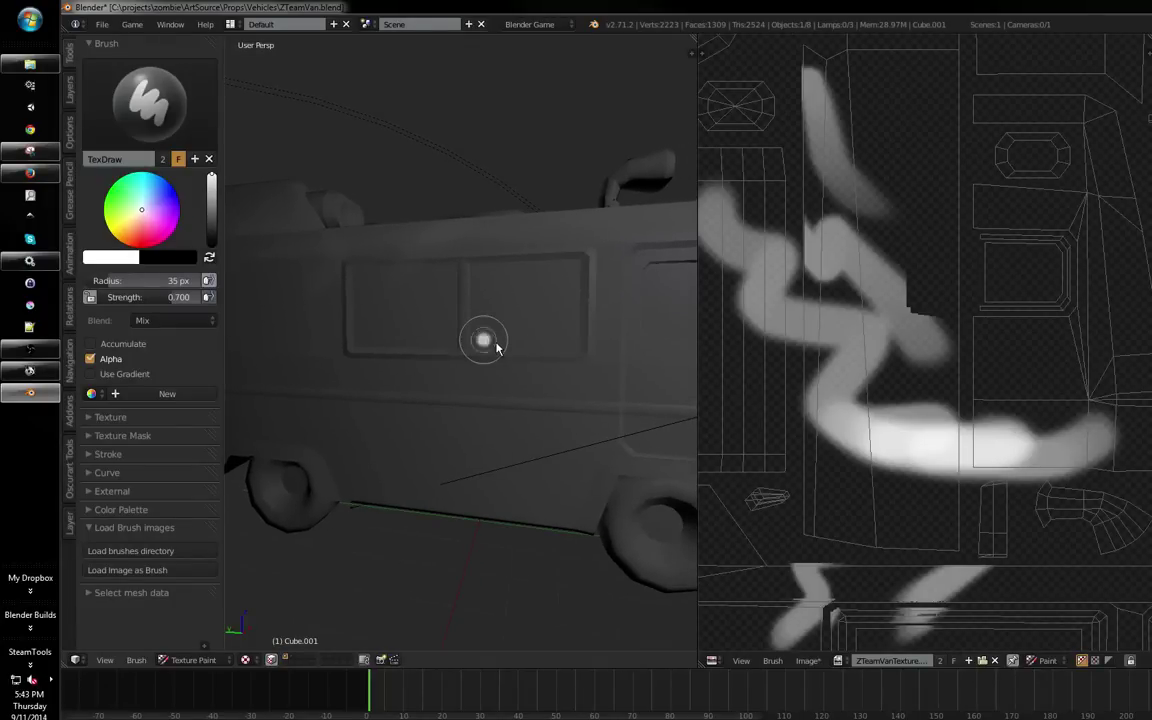
Paint white strokes over the van's side window and the panel below, using brush radii of 92 px and 29 px
key(f)
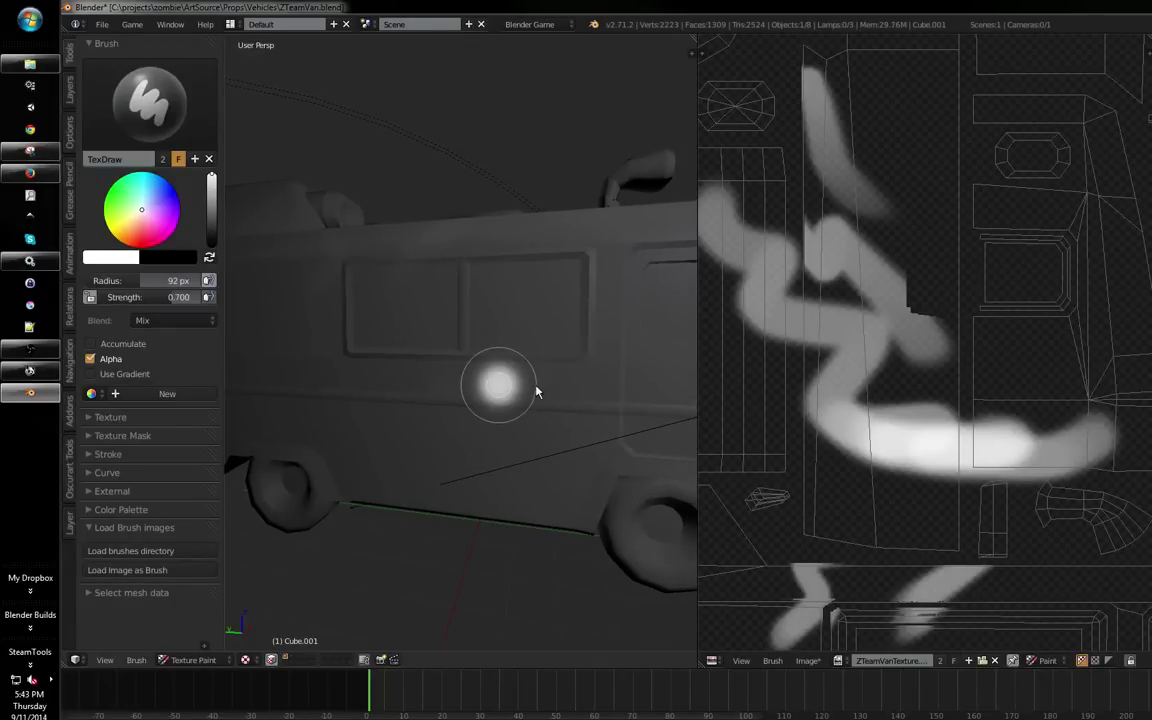
click(535, 386)
key(f)
click(450, 377)
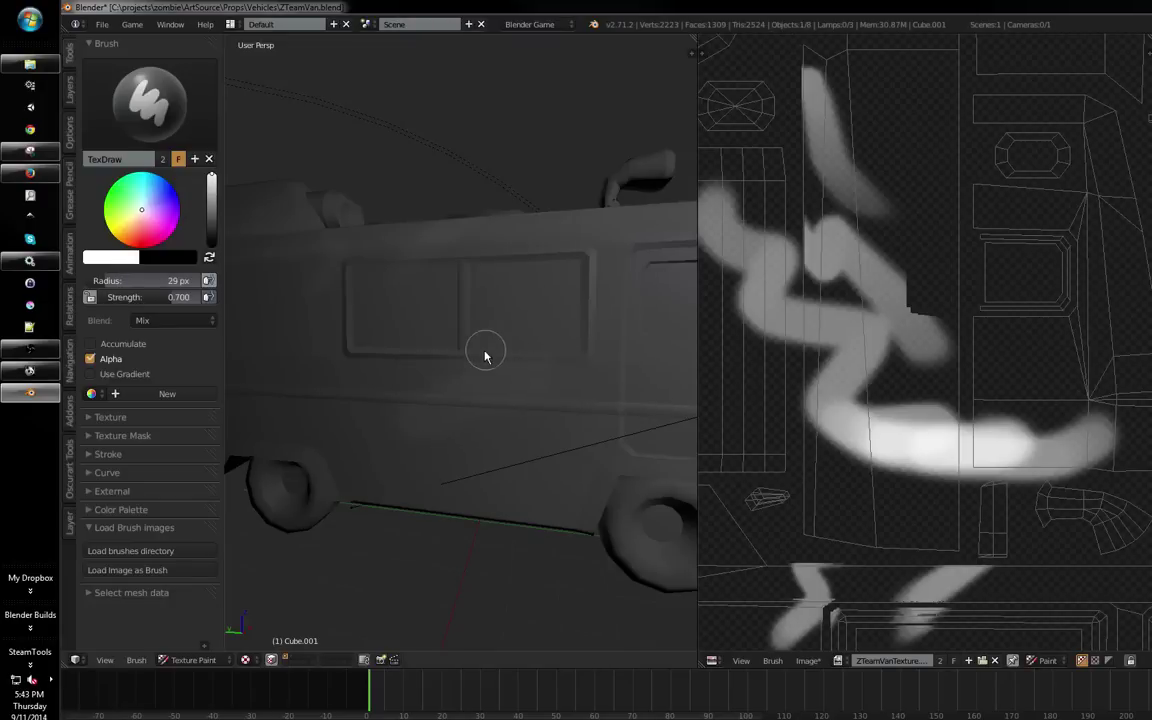
mouse_move(483, 369)
mouse_down()
mouse_move(509, 368)
mouse_move(445, 363)
mouse_move(476, 386)
mouse_move(558, 324)
mouse_move(527, 347)
mouse_move(615, 318)
mouse_up()
scroll(939, 404, down, 2)
scroll(818, 453, up, 1)
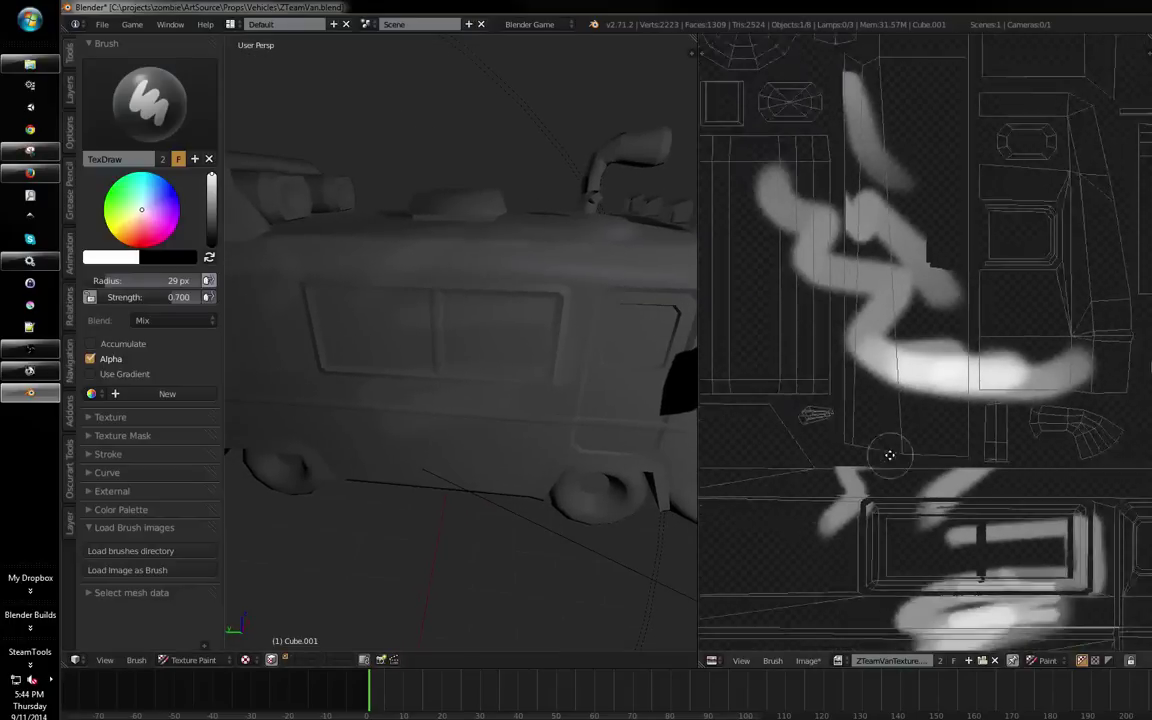
Show the paint brush settings alongside the UV layout in the image editor and browse the available brushes
click(806, 661)
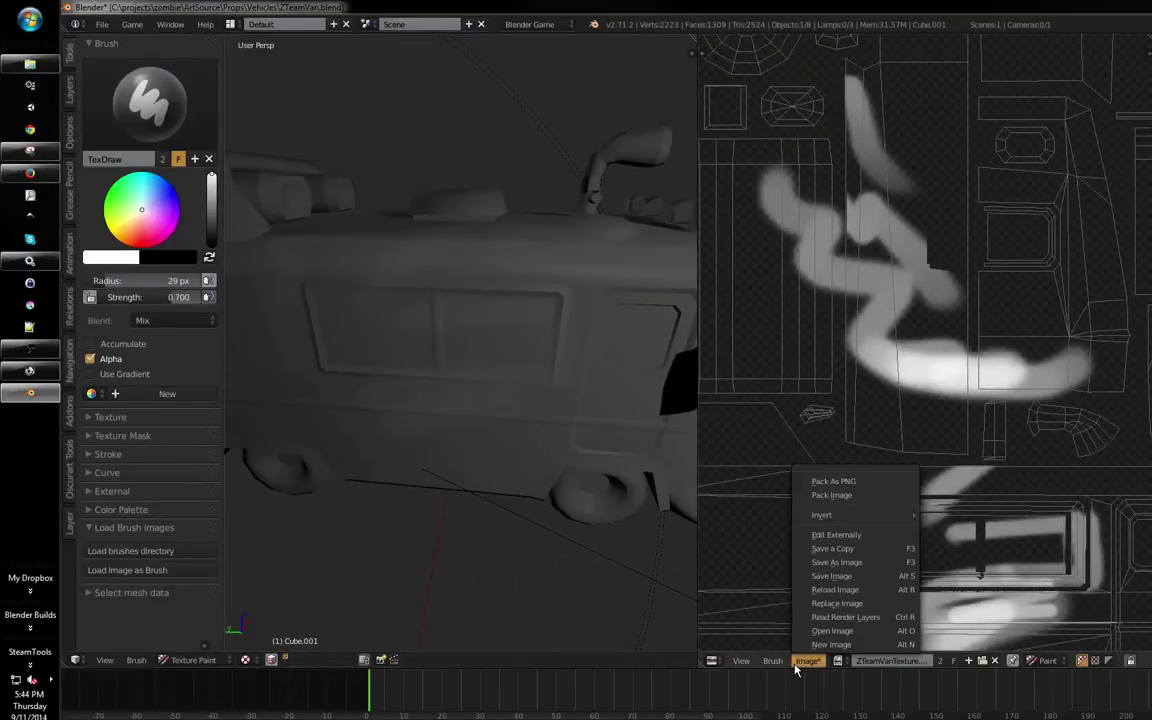
scroll(931, 442, up, 2)
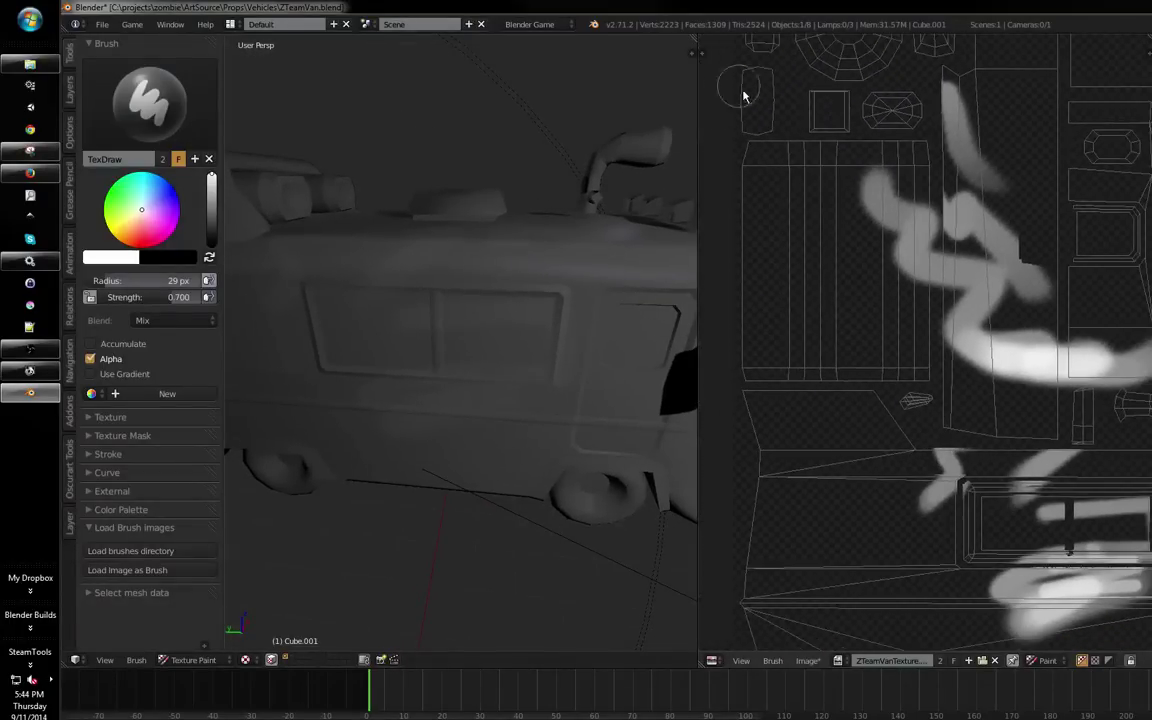
scroll(750, 120, right, 1)
click(704, 52)
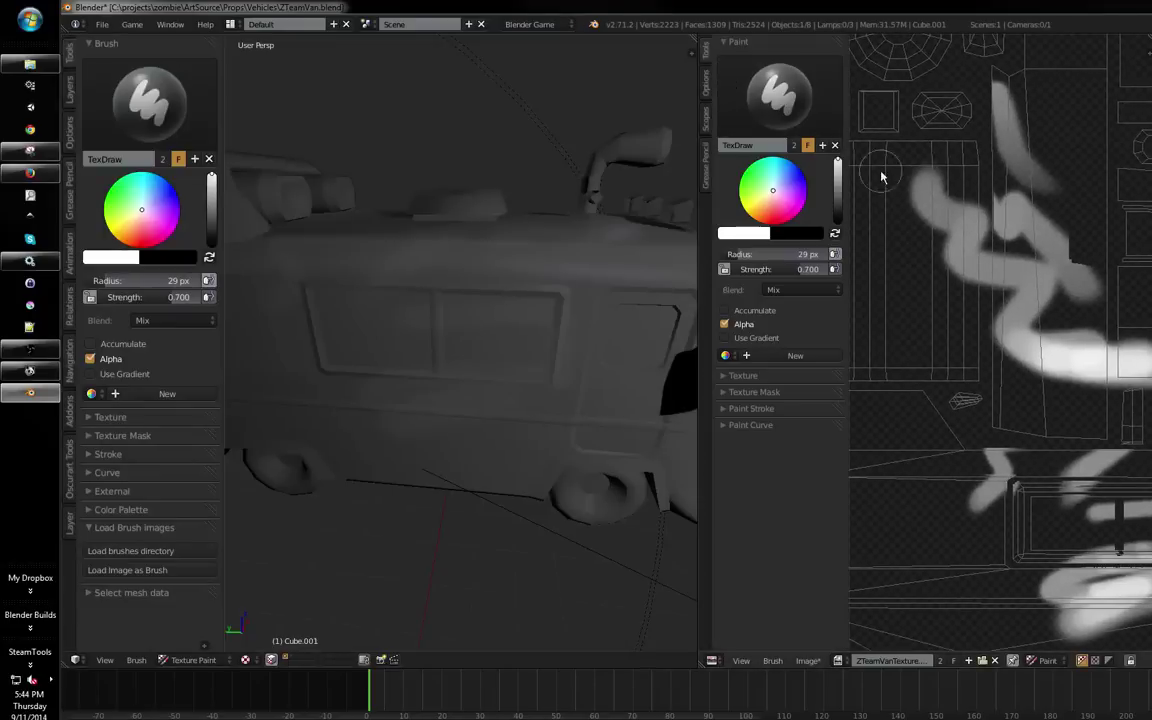
click(805, 110)
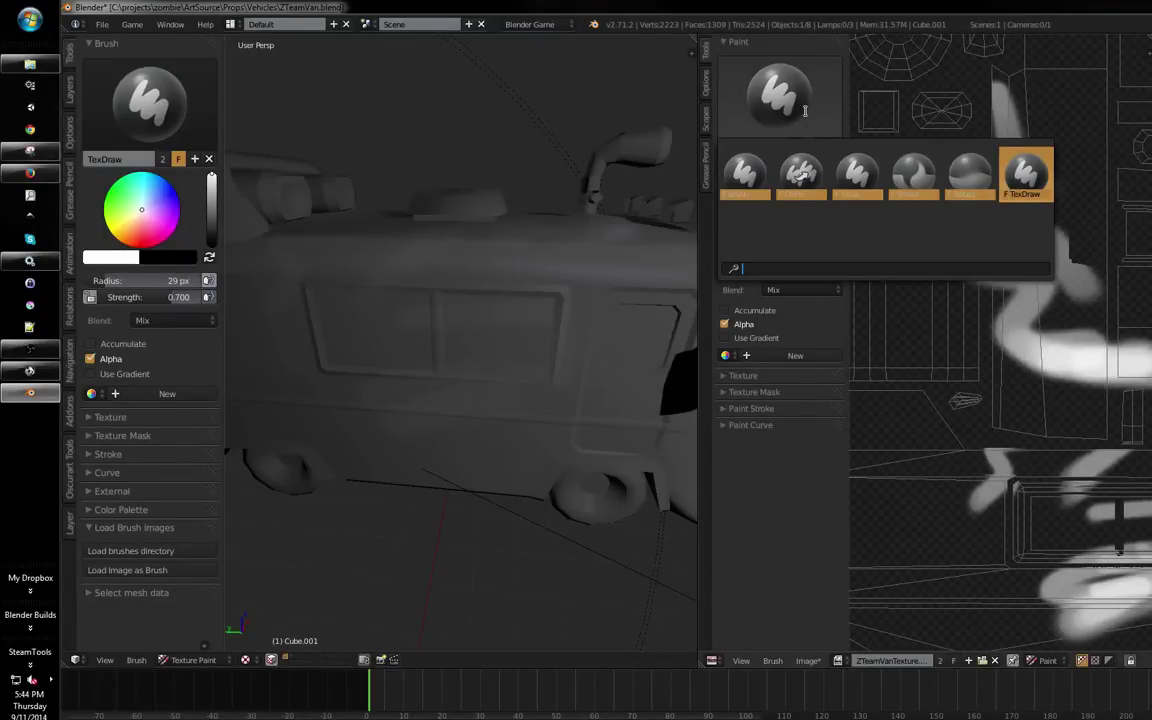
Switch the image paint tool to Fill and flood the background of ZTeamVanTexture with white at 0.700 strength
click(808, 661)
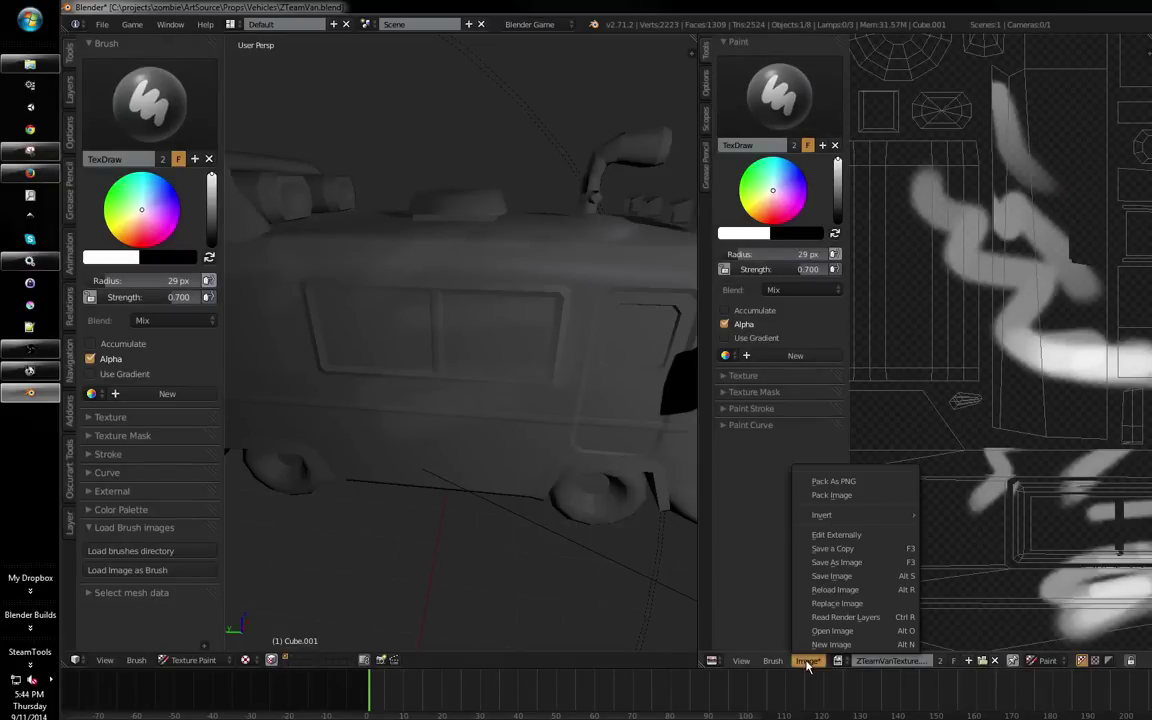
click(773, 661)
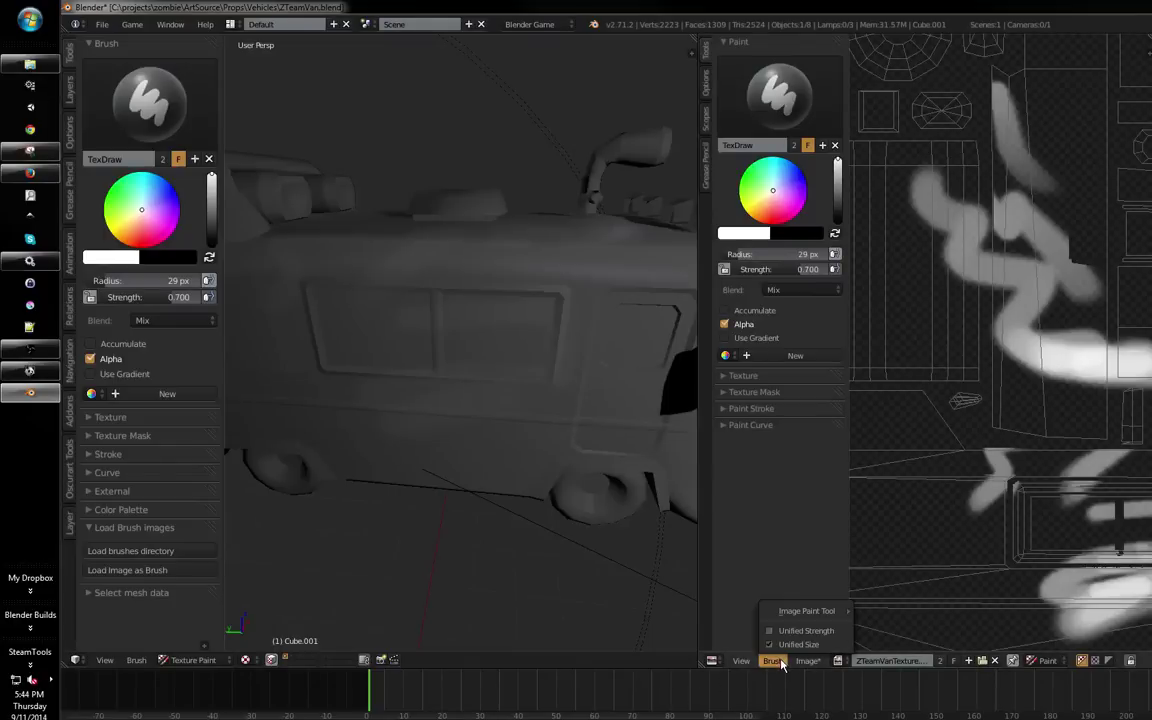
mouse_move(820, 612)
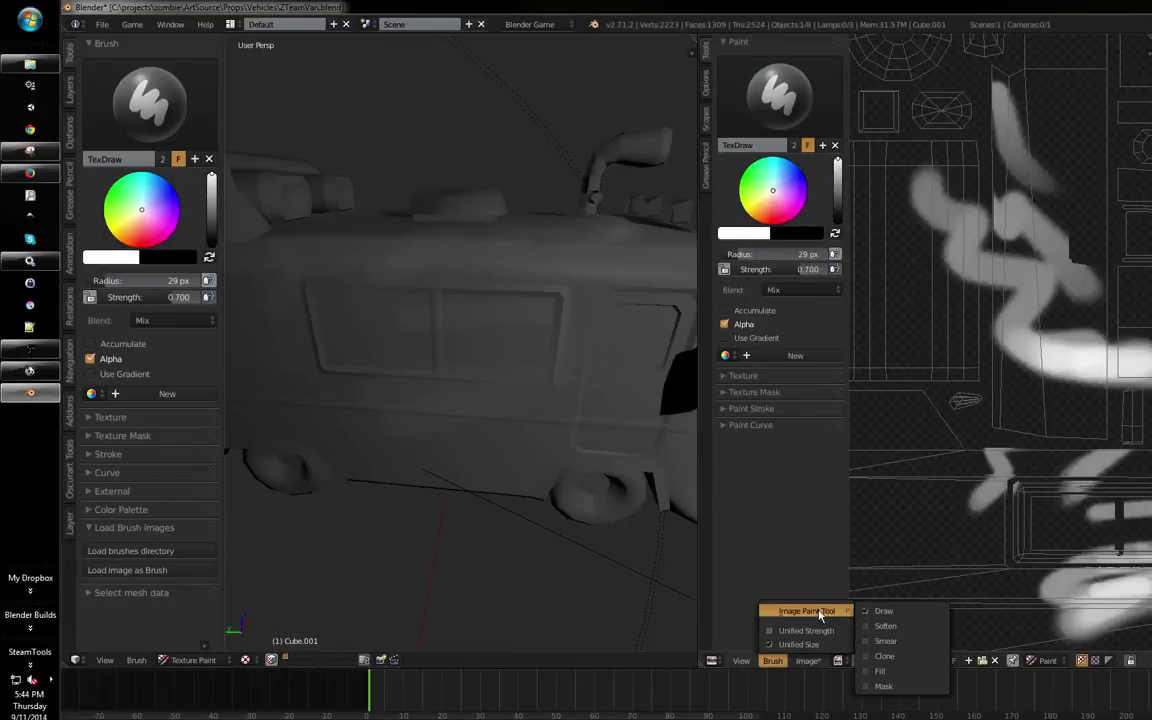
click(876, 671)
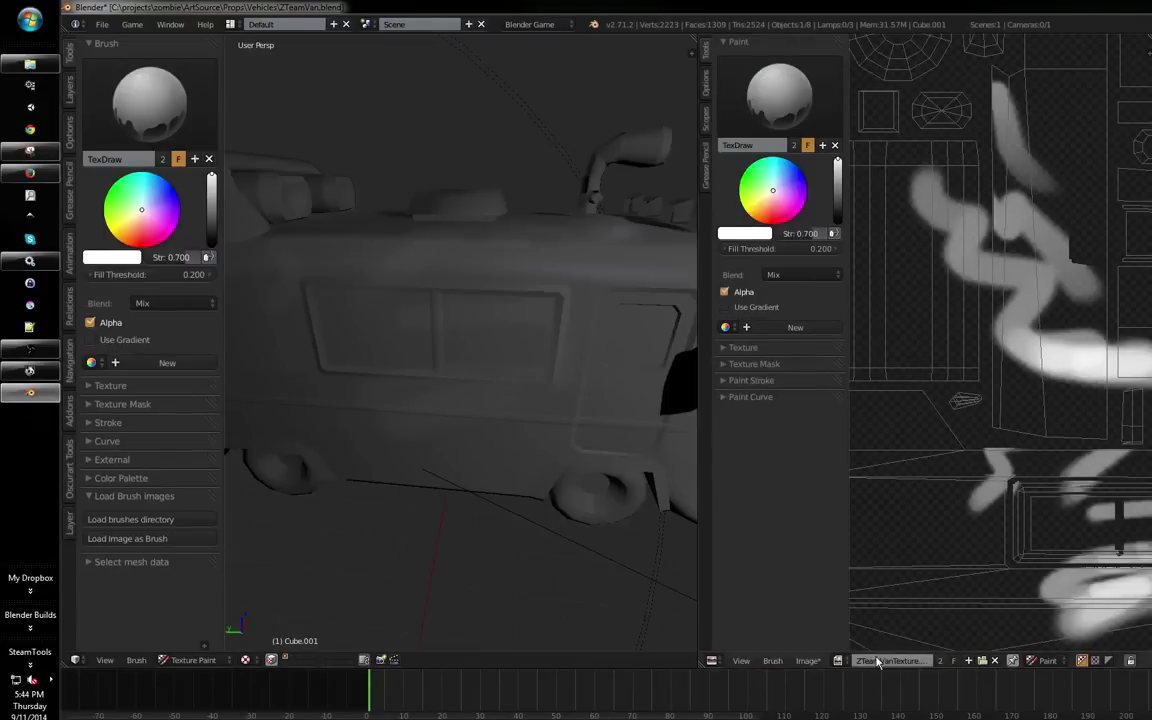
click(963, 560)
scroll(962, 561, down, 5)
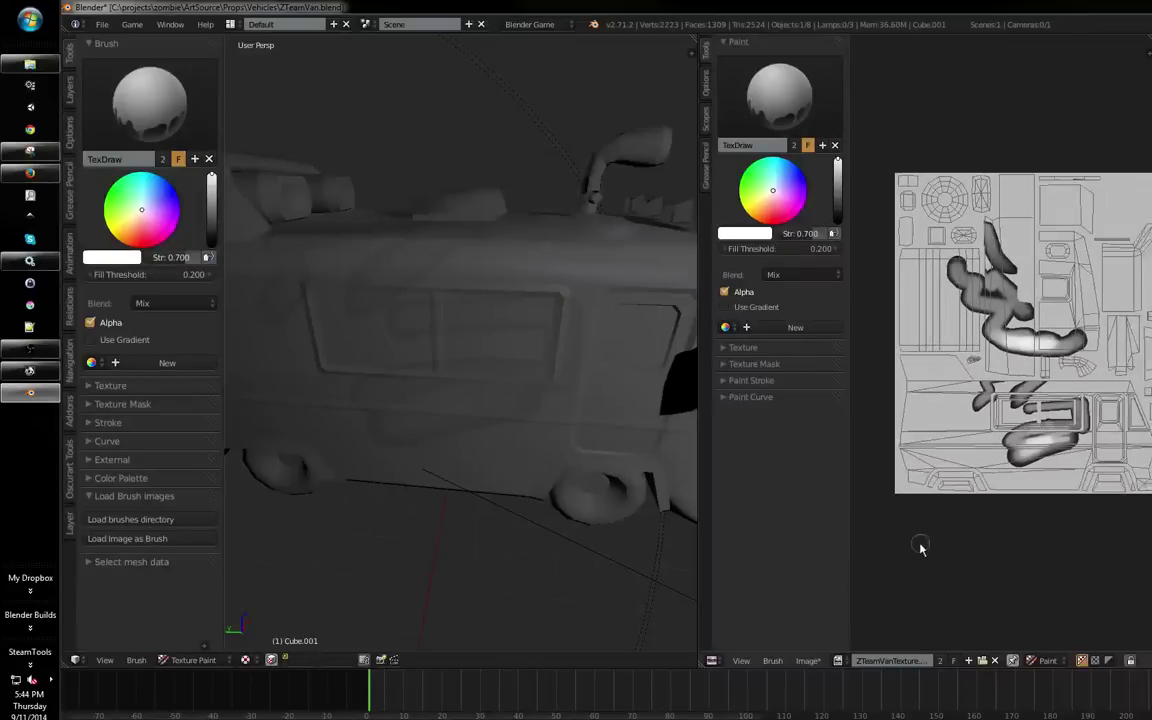
Reload ZTeamVanTexture from its saved file to discard the painted strokes and the white fill
click(807, 661)
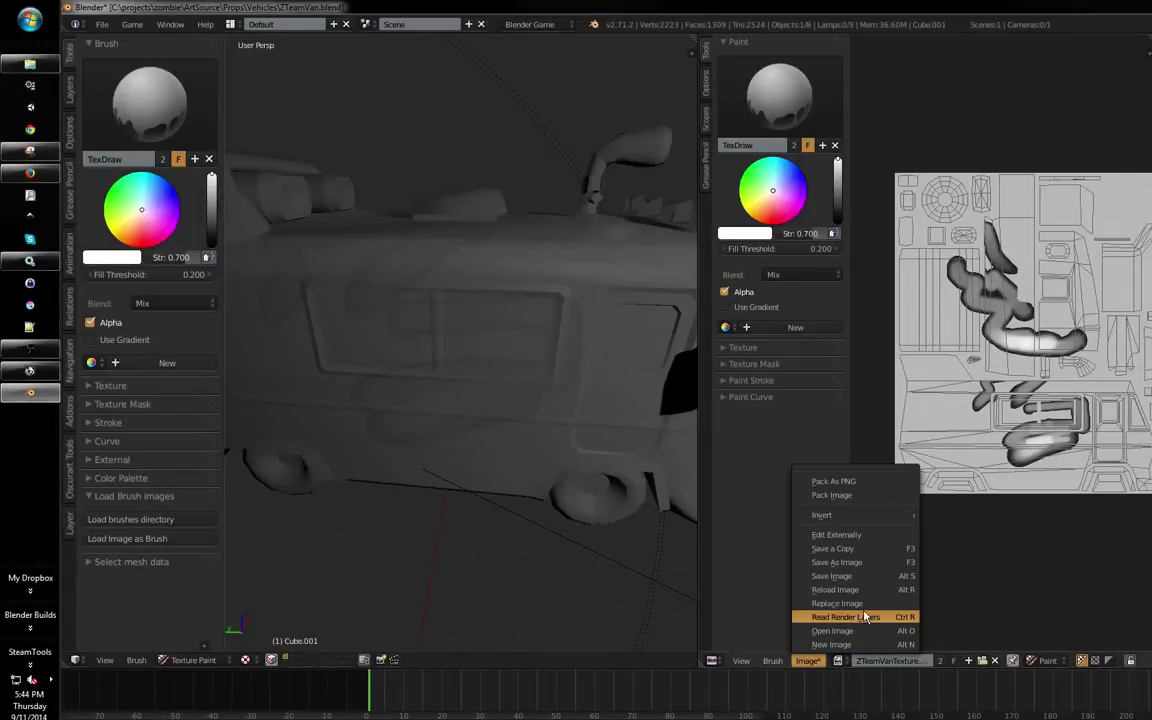
click(870, 590)
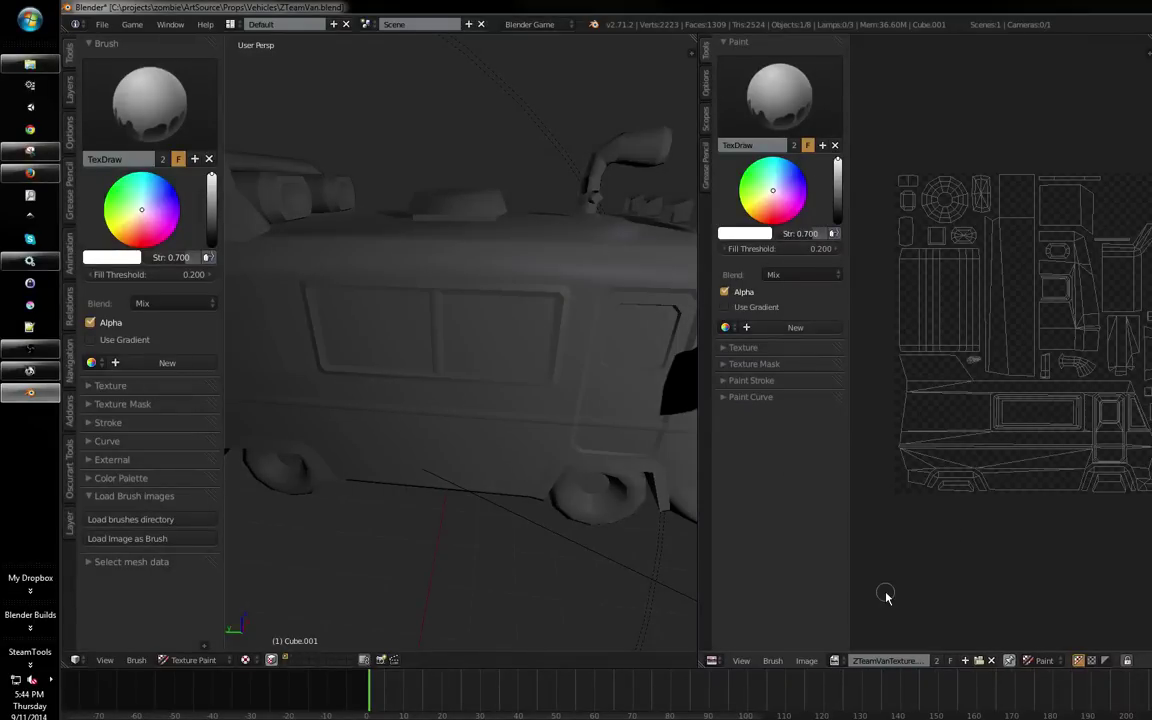
scroll(918, 481, up, 1)
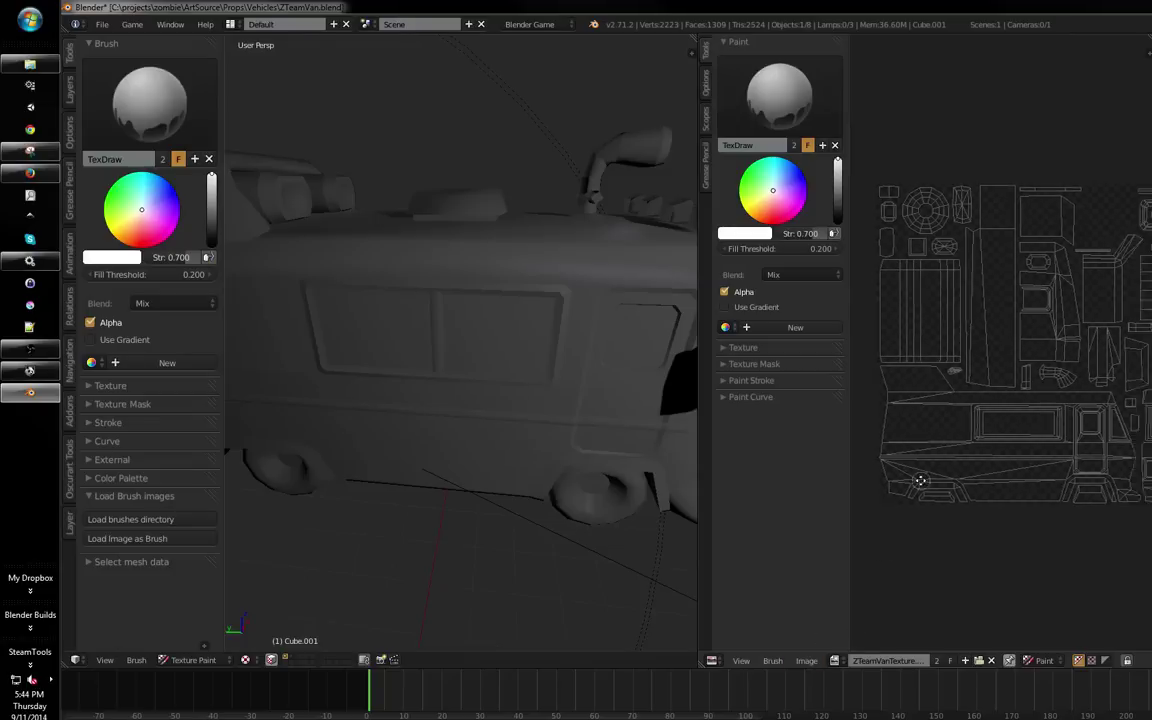
Set the fill colour to a very dark bluish grey and flood ZTeamVanTexture with it at 0.700 strength
click(836, 206)
click(780, 193)
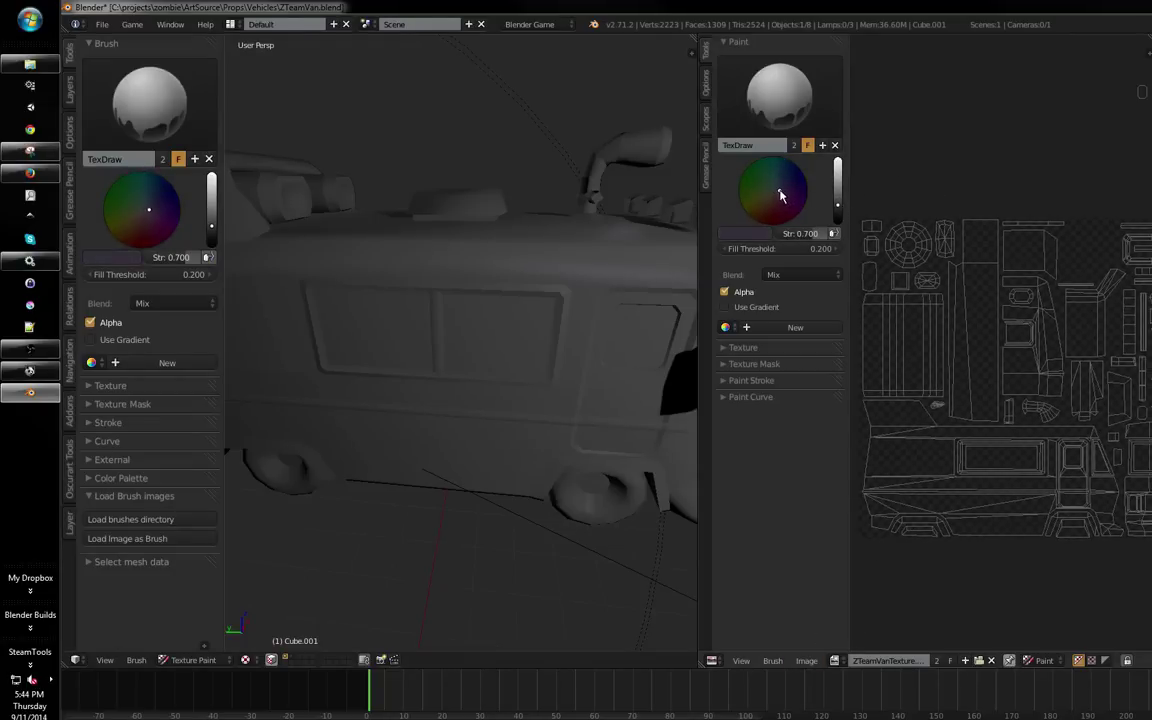
click(837, 213)
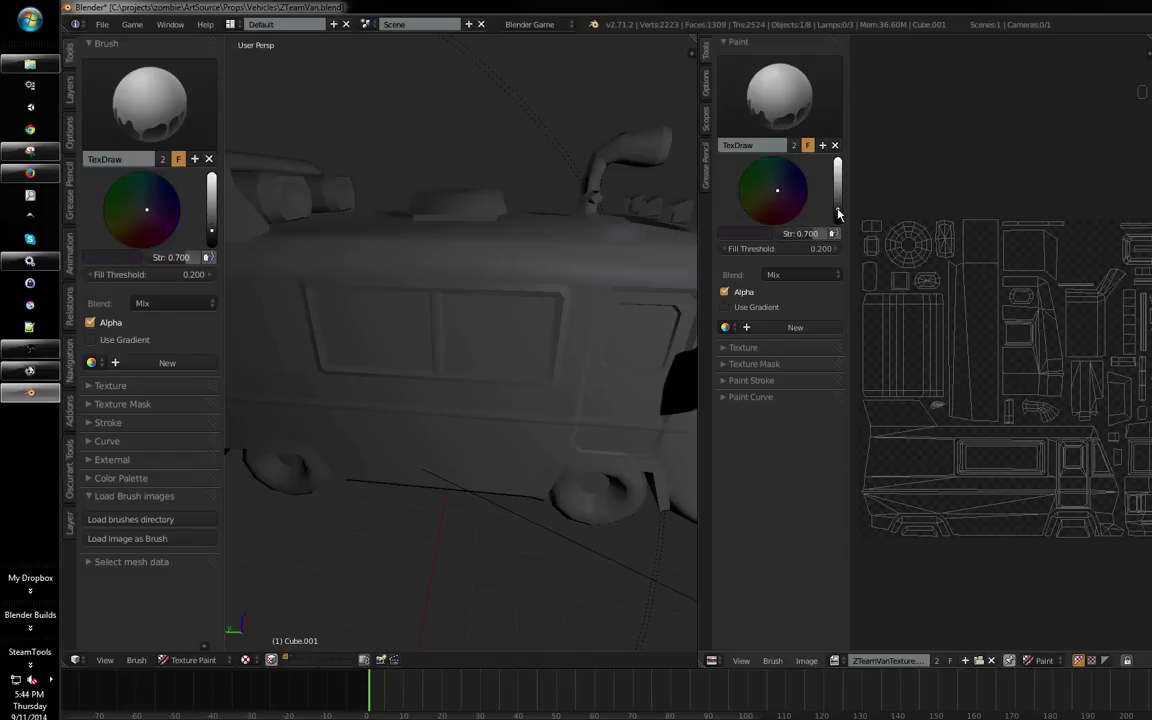
scroll(945, 232, up, 3)
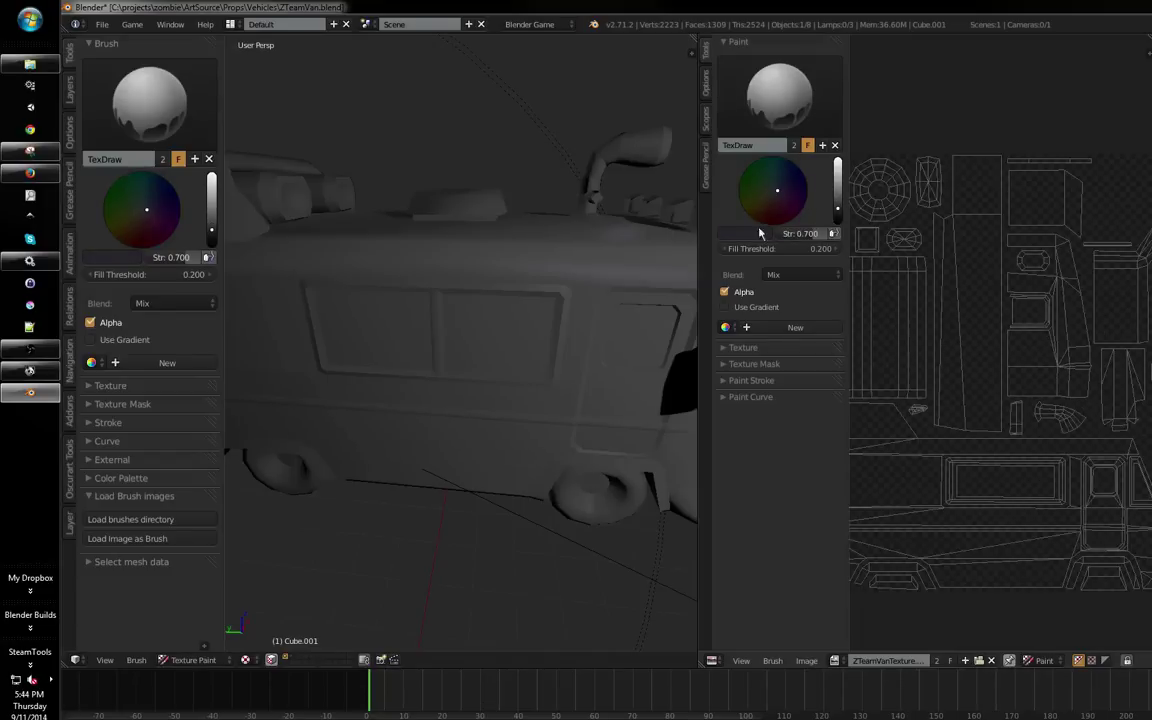
scroll(586, 250, up, 4)
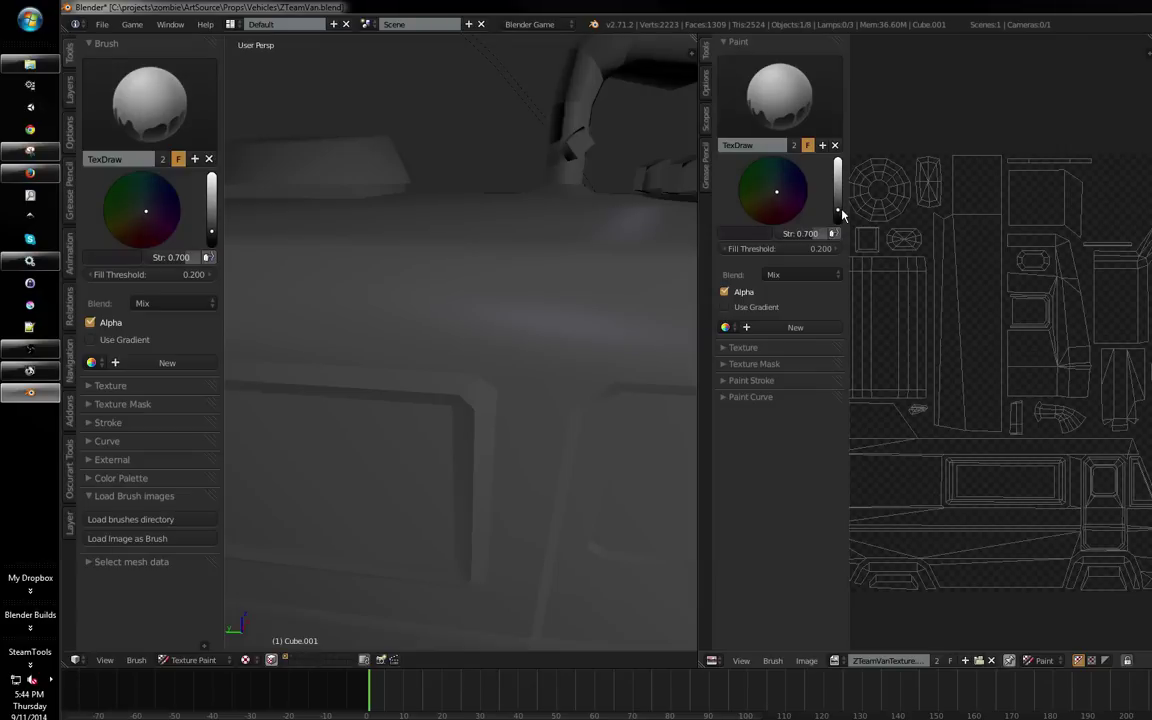
click(1030, 247)
Darken the fill colour slightly, raise the strength to 1.000 and fill ZTeamVanTexture again, checking the van from the front
drag(567, 288, 588, 246)
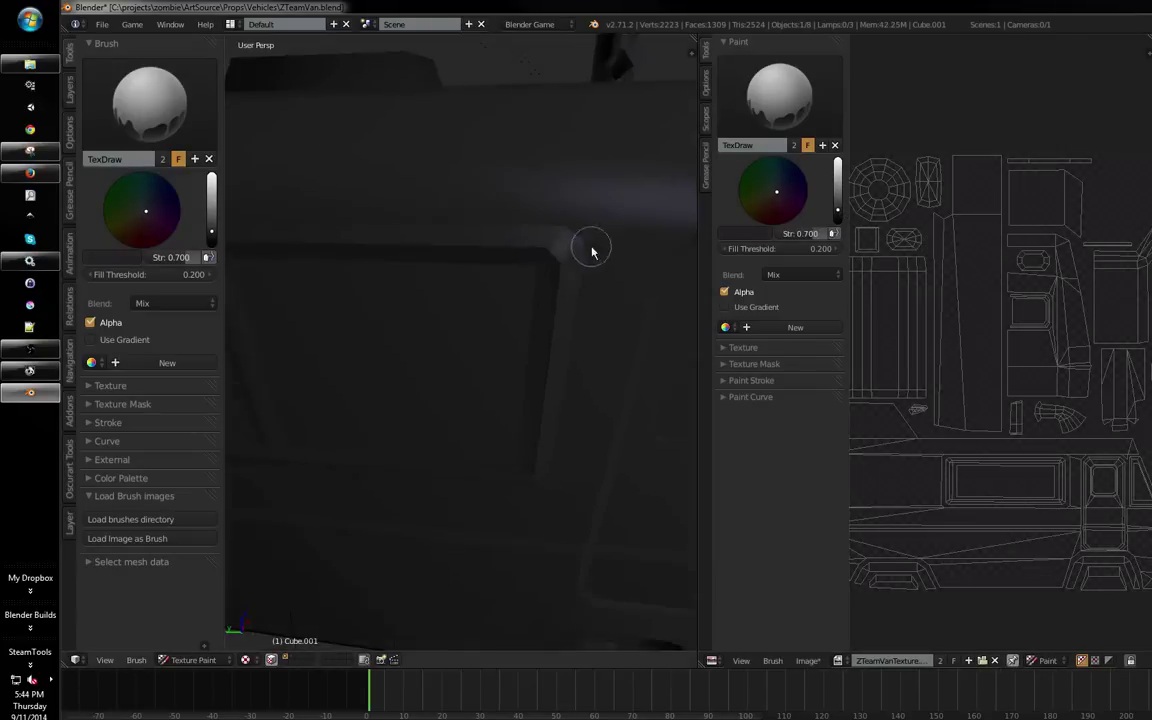
scroll(406, 404, down, 5)
drag(406, 404, 480, 330)
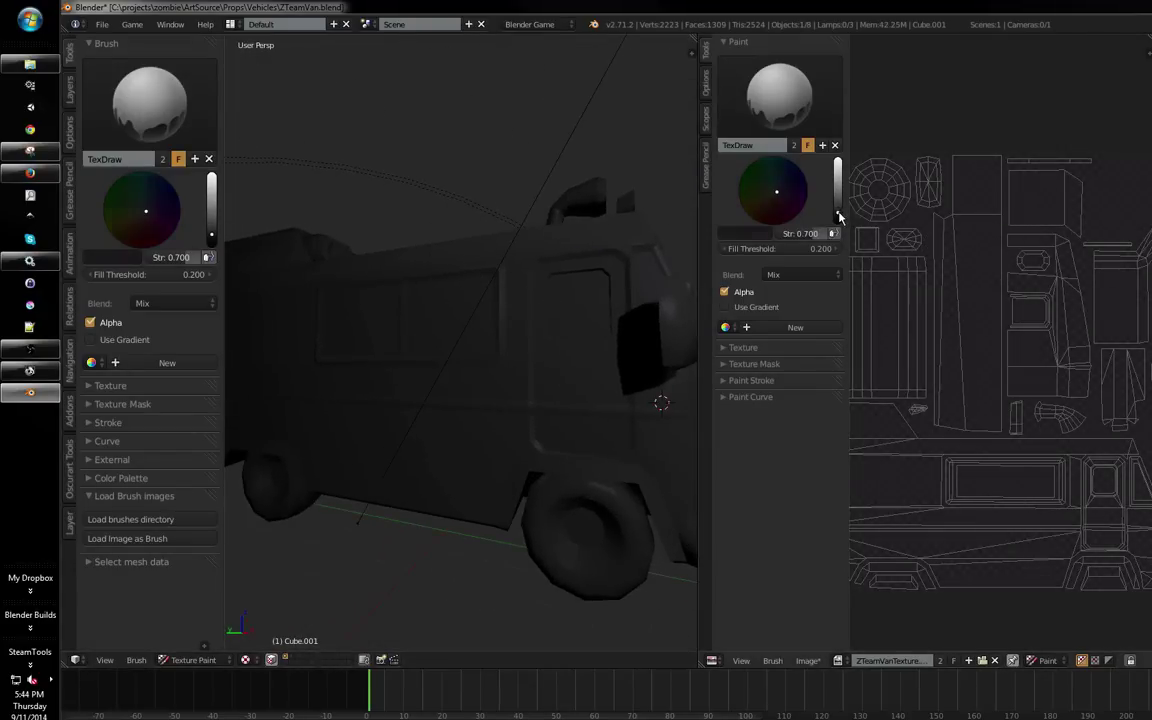
click(900, 240)
drag(821, 236, 917, 250)
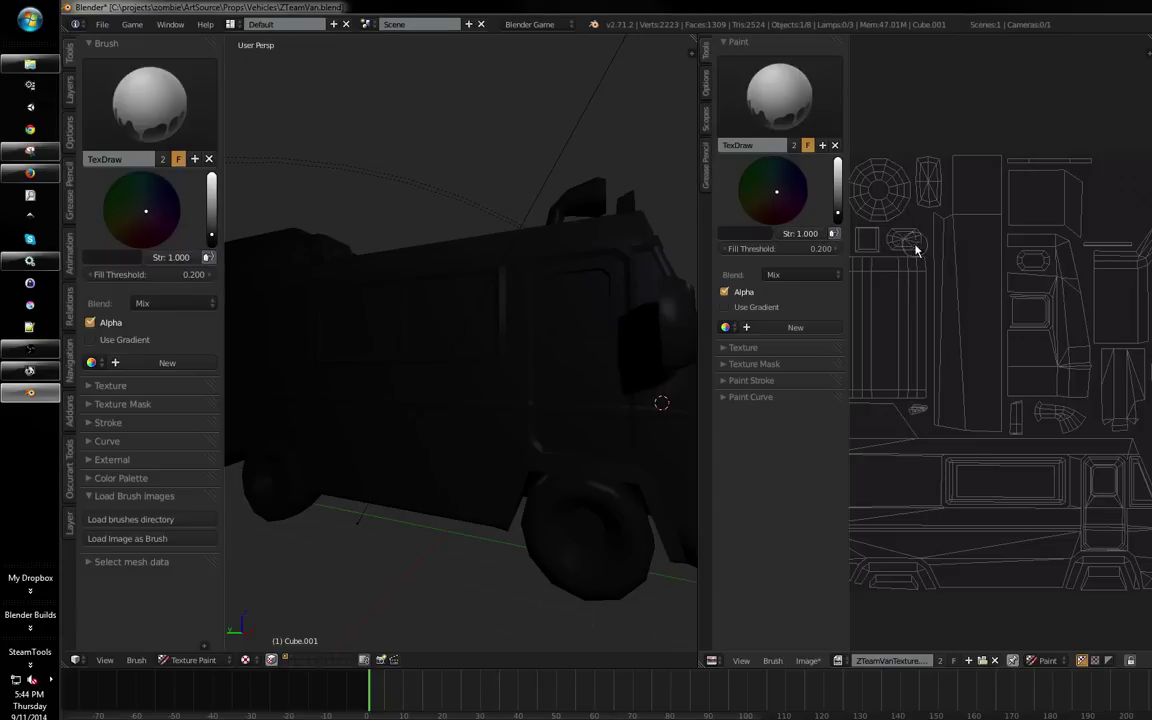
click(967, 263)
drag(622, 276, 817, 229)
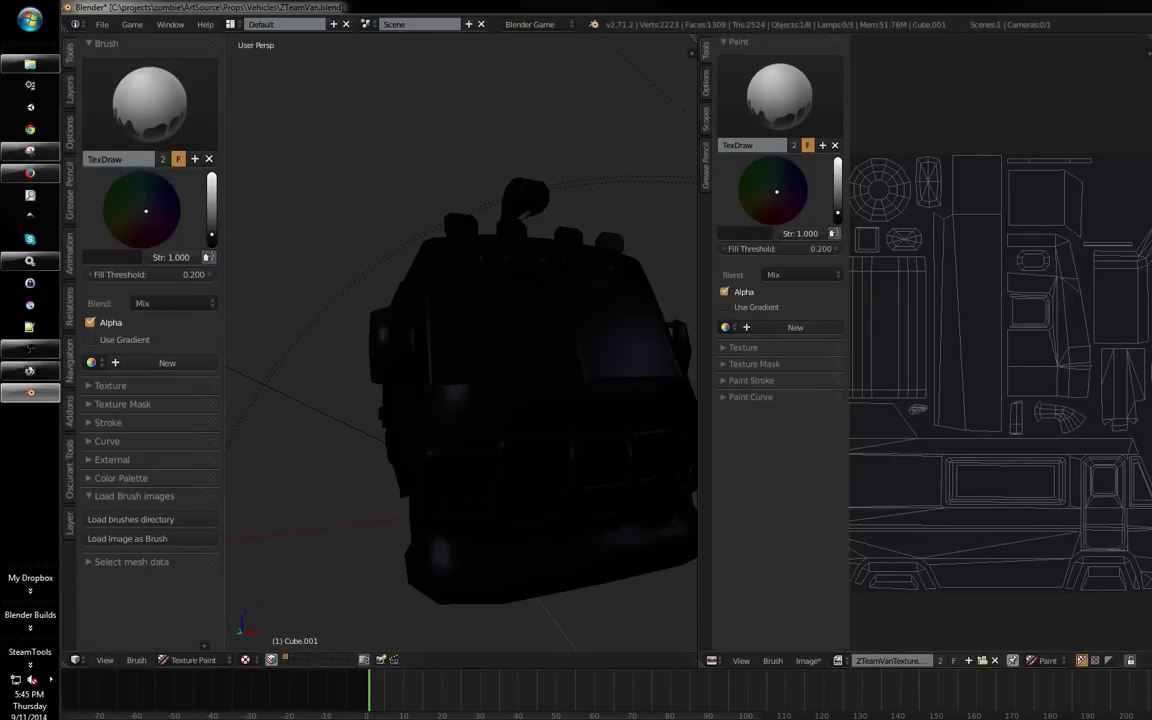
Switch the van from Texture Paint to Object Mode
drag(600, 298, 424, 496)
click(197, 665)
click(195, 648)
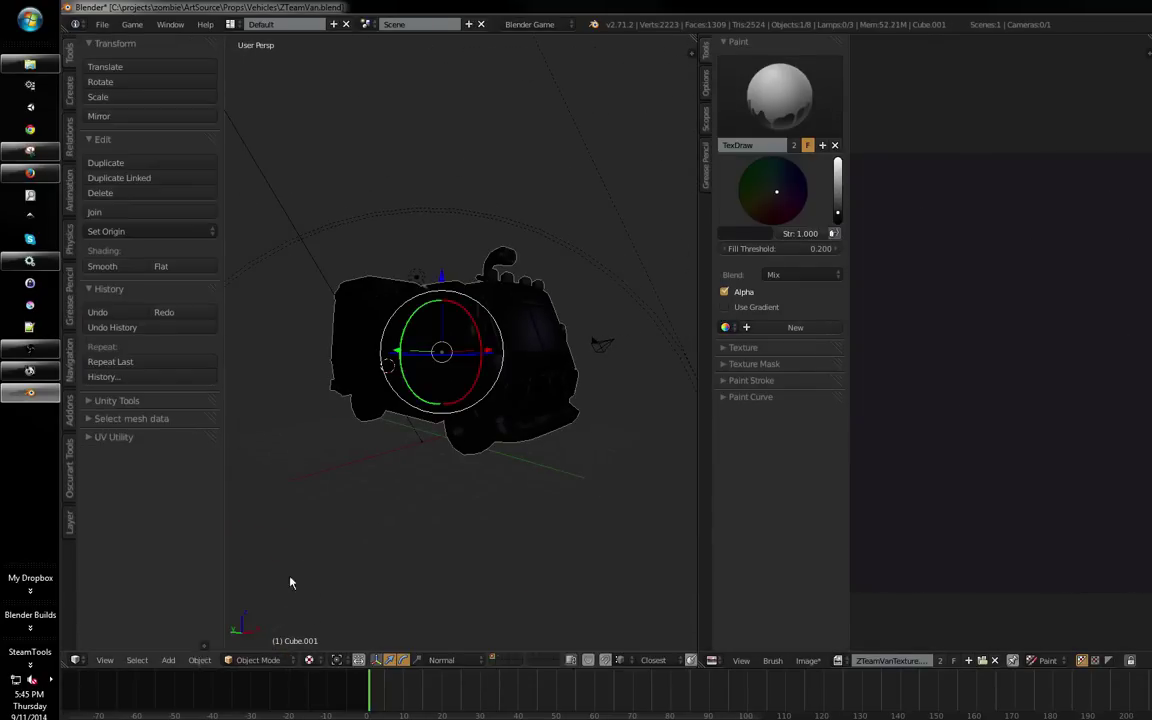
Examine the lamp above the van, reselect the van and check its colour setting in the properties
drag(416, 477, 425, 501)
right_click(405, 293)
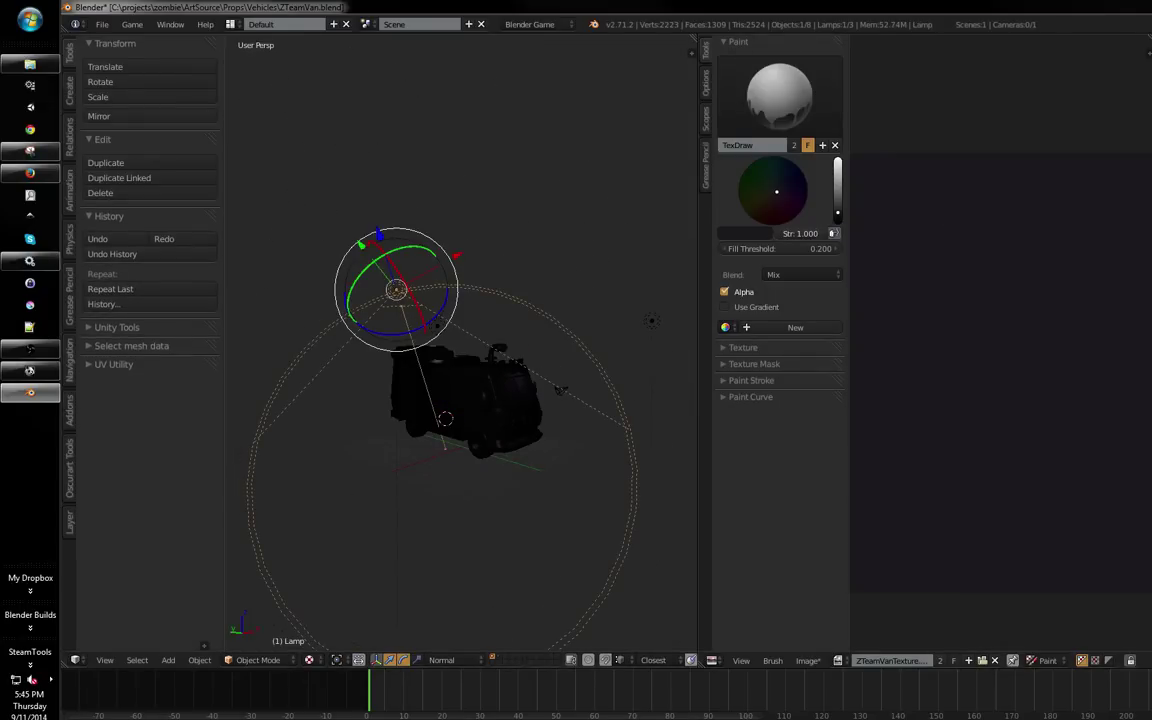
drag(606, 327, 560, 437)
right_click(552, 402)
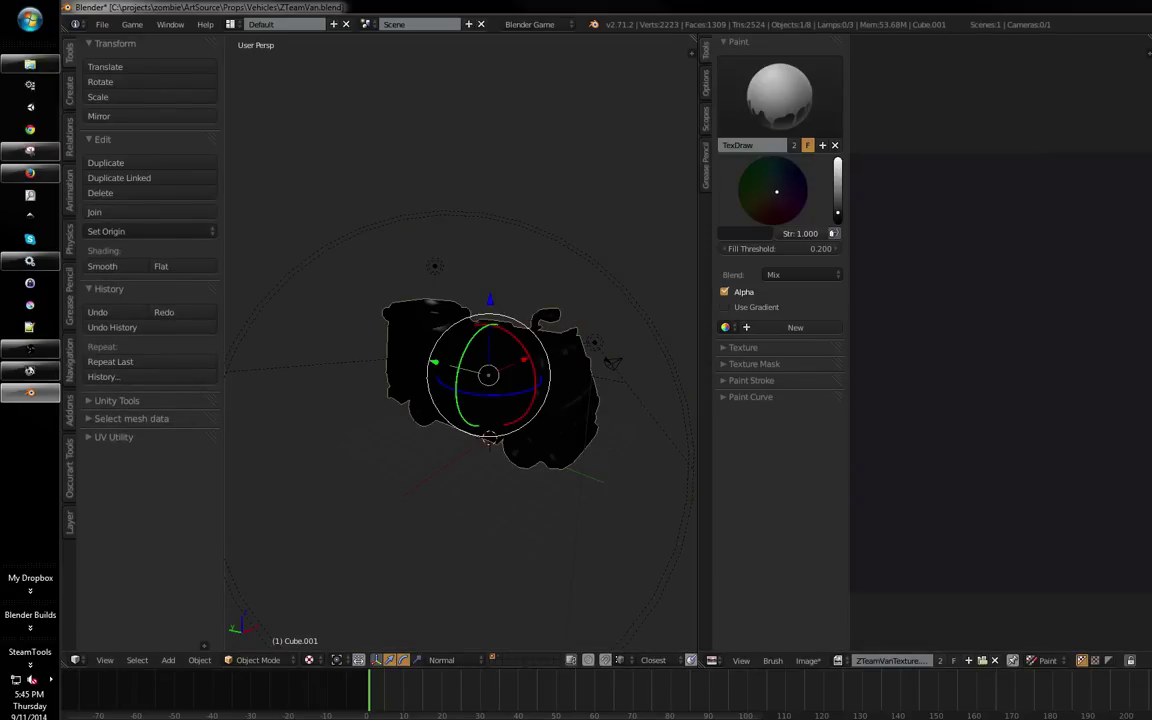
click(1150, 358)
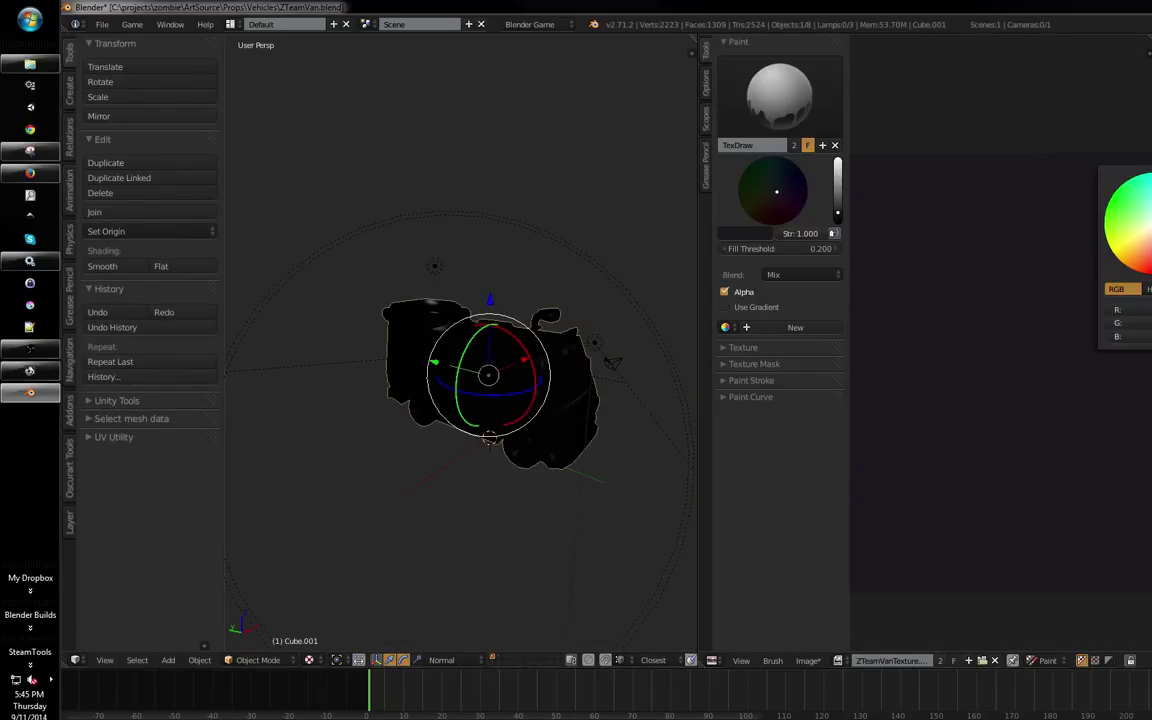
drag(612, 378, 537, 316)
scroll(576, 363, up, 3)
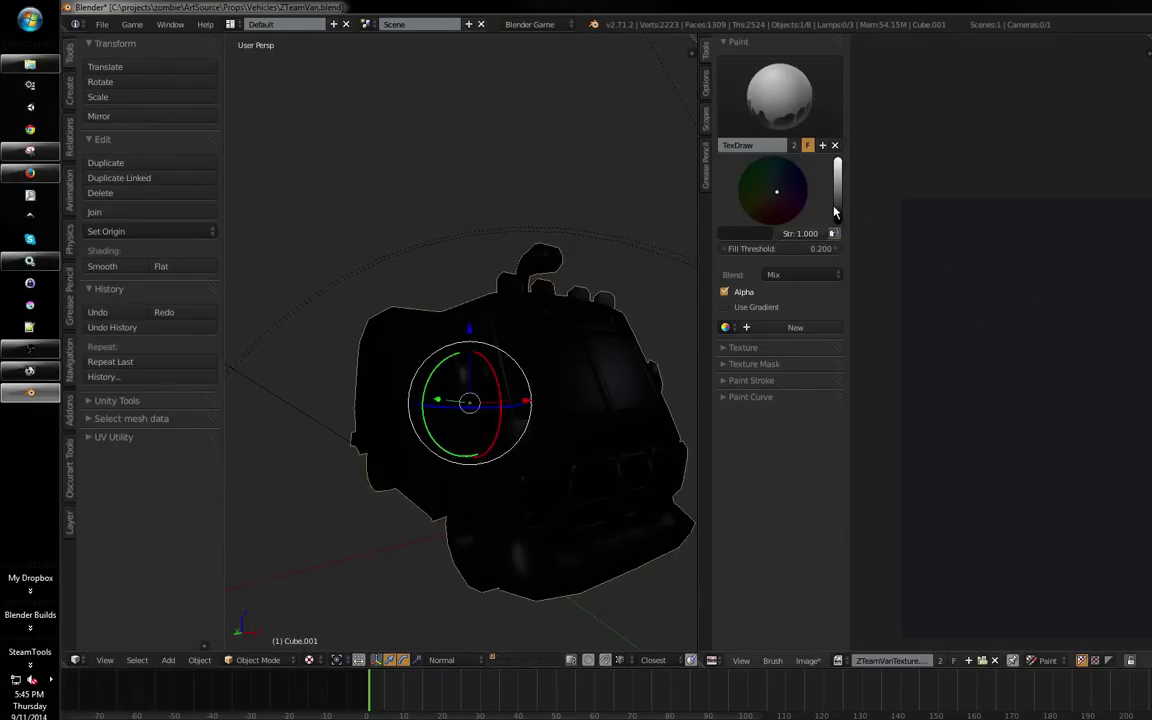
Brighten the fill colour to pale pink, try filling ZTeamVanTexture with it and undo the fill
drag(836, 212, 857, 147)
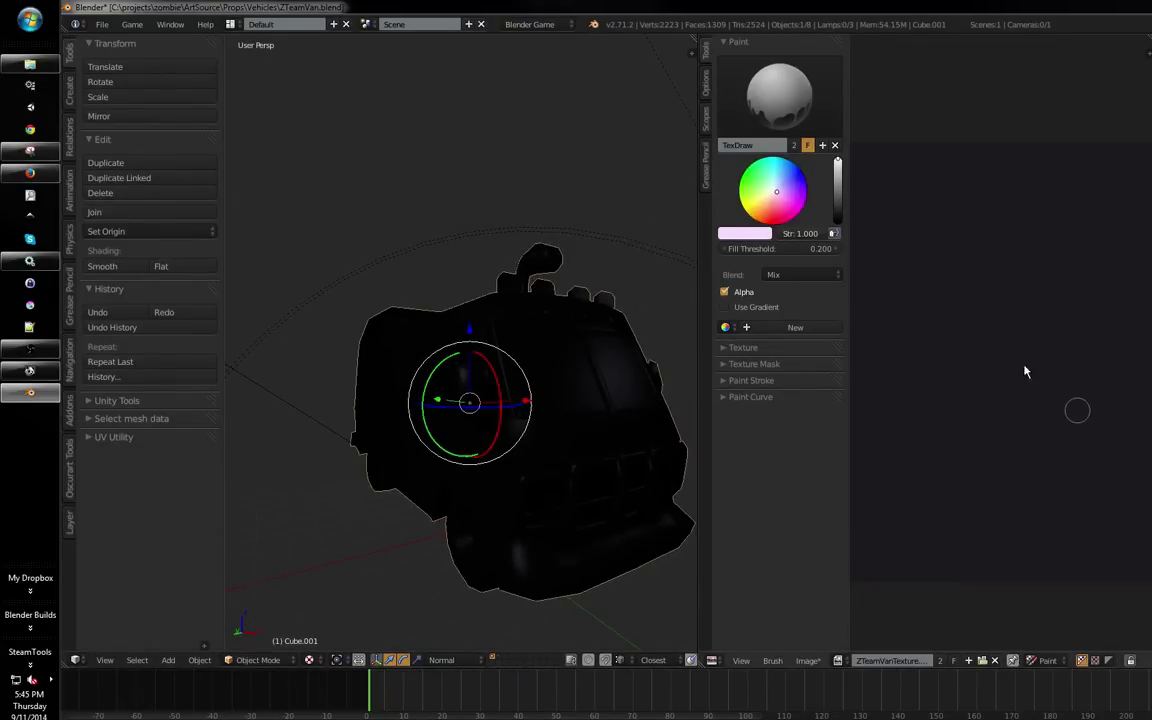
drag(547, 377, 619, 397)
drag(984, 314, 984, 293)
key(ctrl+z)
Replace the 3D view with a second image editor showing ZTeamVanTexture beside the first one
drag(573, 389, 660, 400)
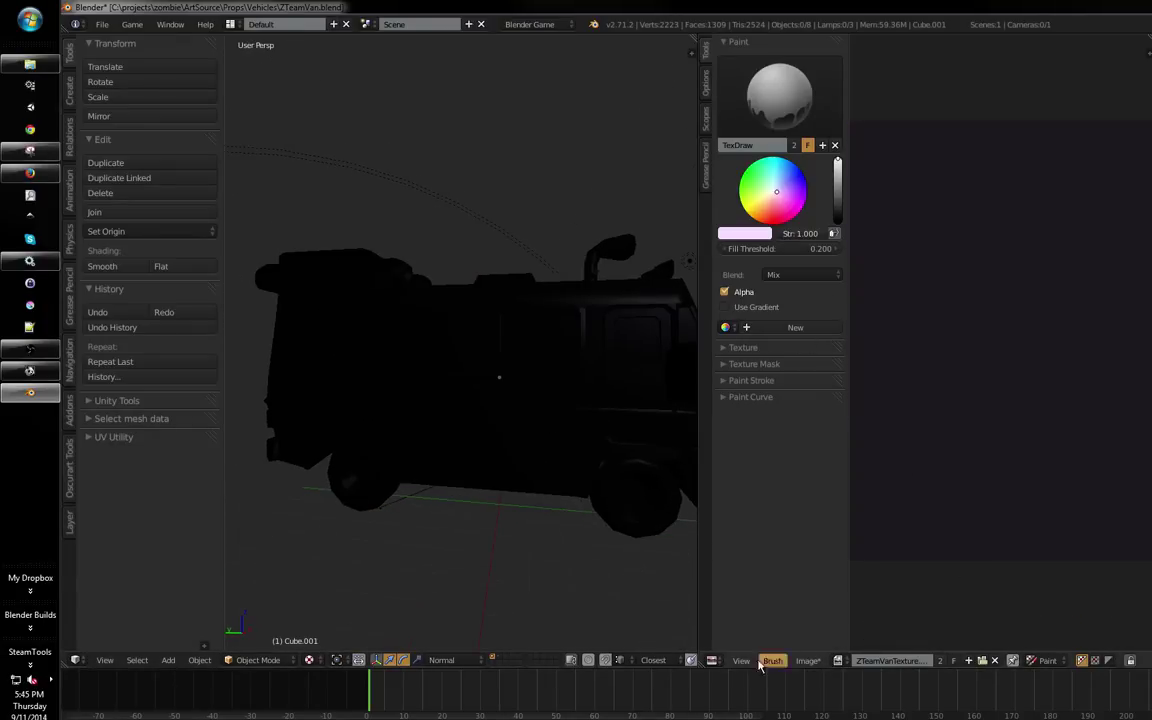
click(711, 660)
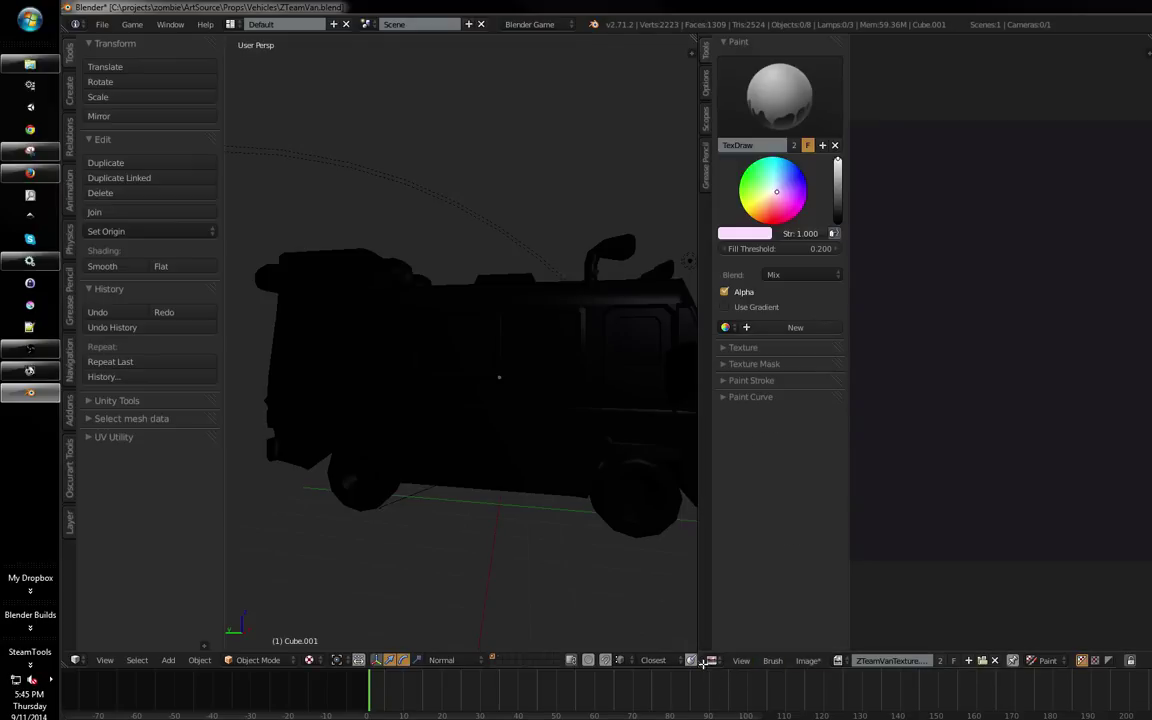
drag(707, 664, 693, 665)
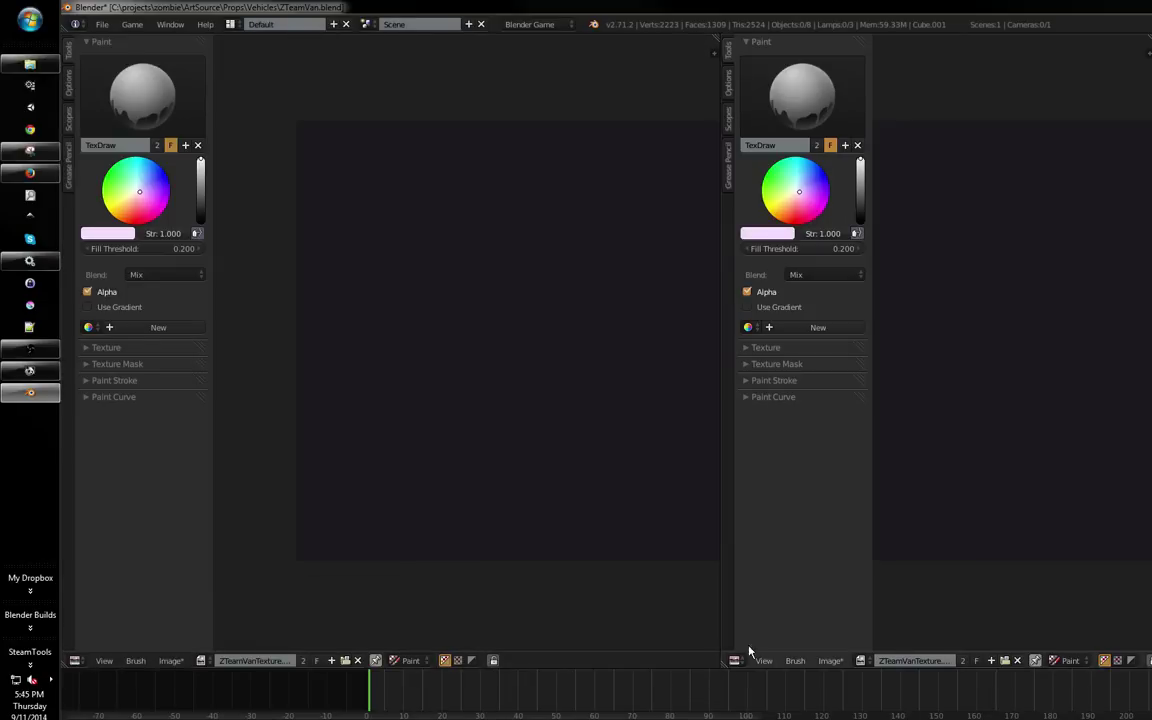
Change the image editor beside the paint panel back to a 3D view with hidden side panels and textured shading on the van
click(72, 662)
click(120, 578)
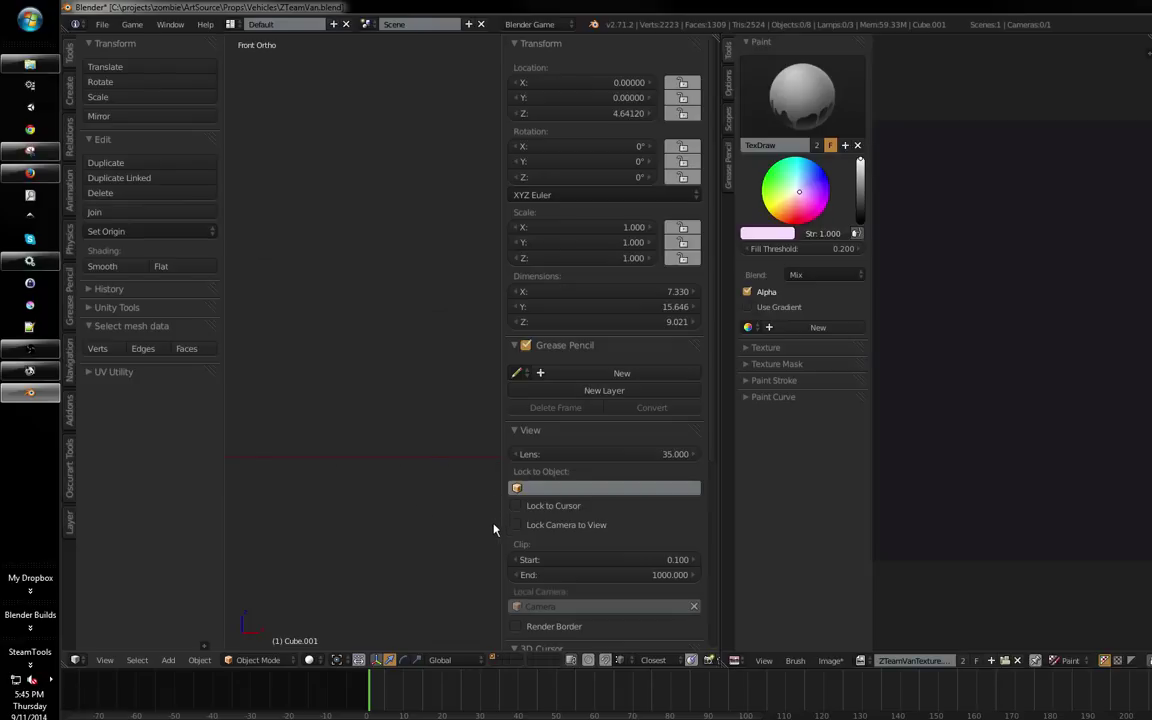
key(n)
key(t)
scroll(260, 545, up, 4)
key(alt+space)
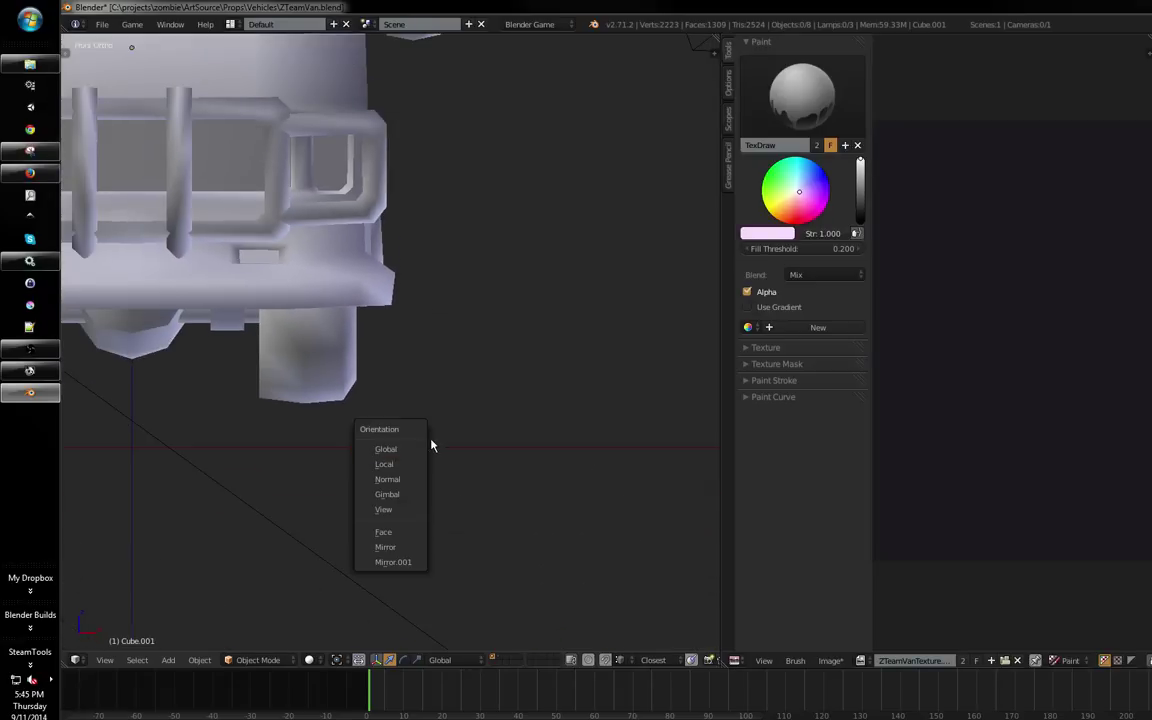
scroll(568, 345, down, 3)
key(alt+z)
scroll(440, 437, up, 5)
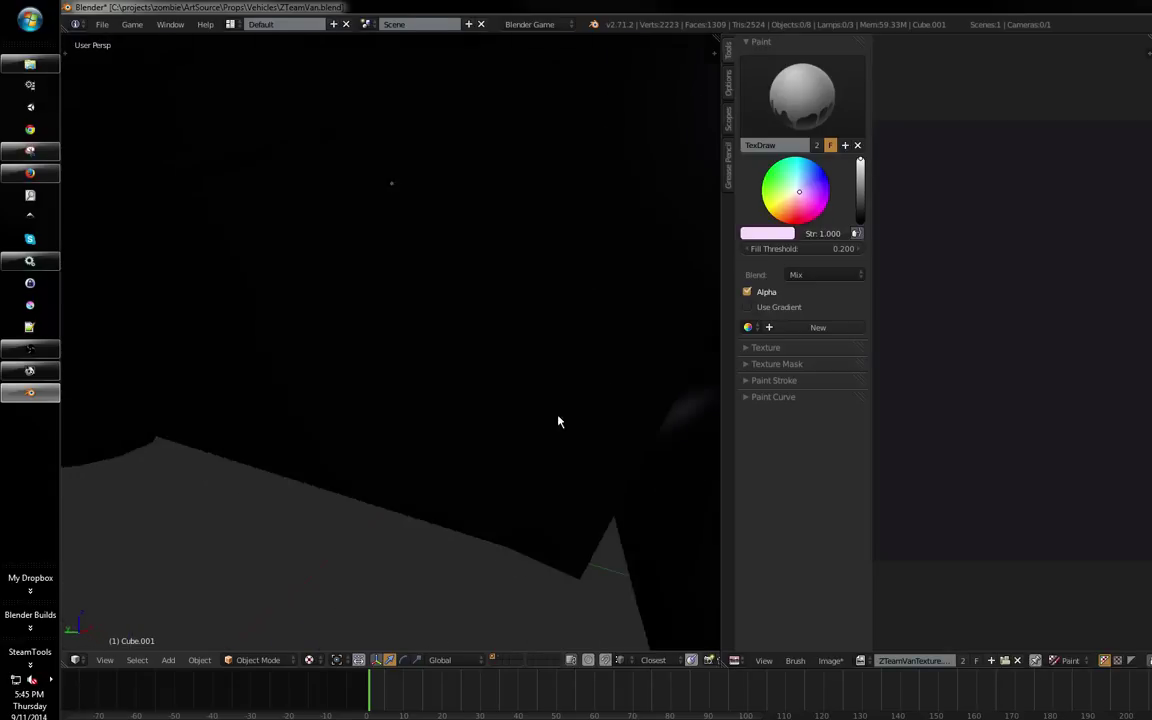
scroll(558, 421, down, 6)
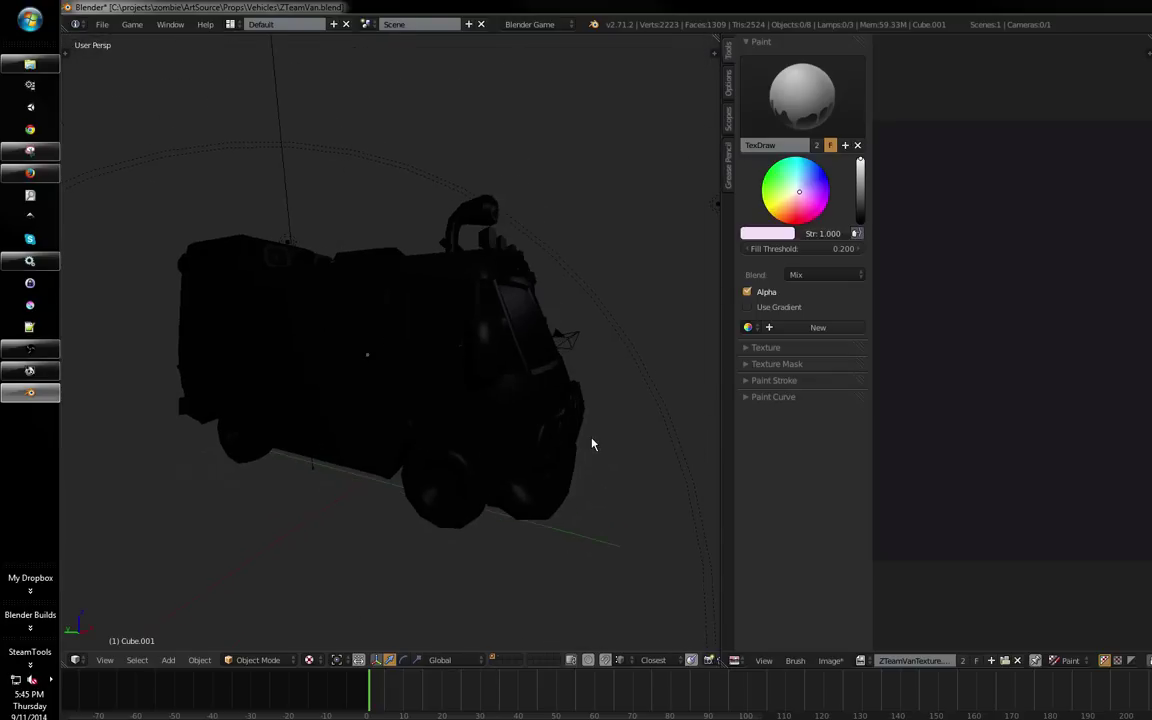
Expand the 3D view's shading settings and inspect the van in a temporarily maximized view
key(n)
scroll(600, 440, down, 6)
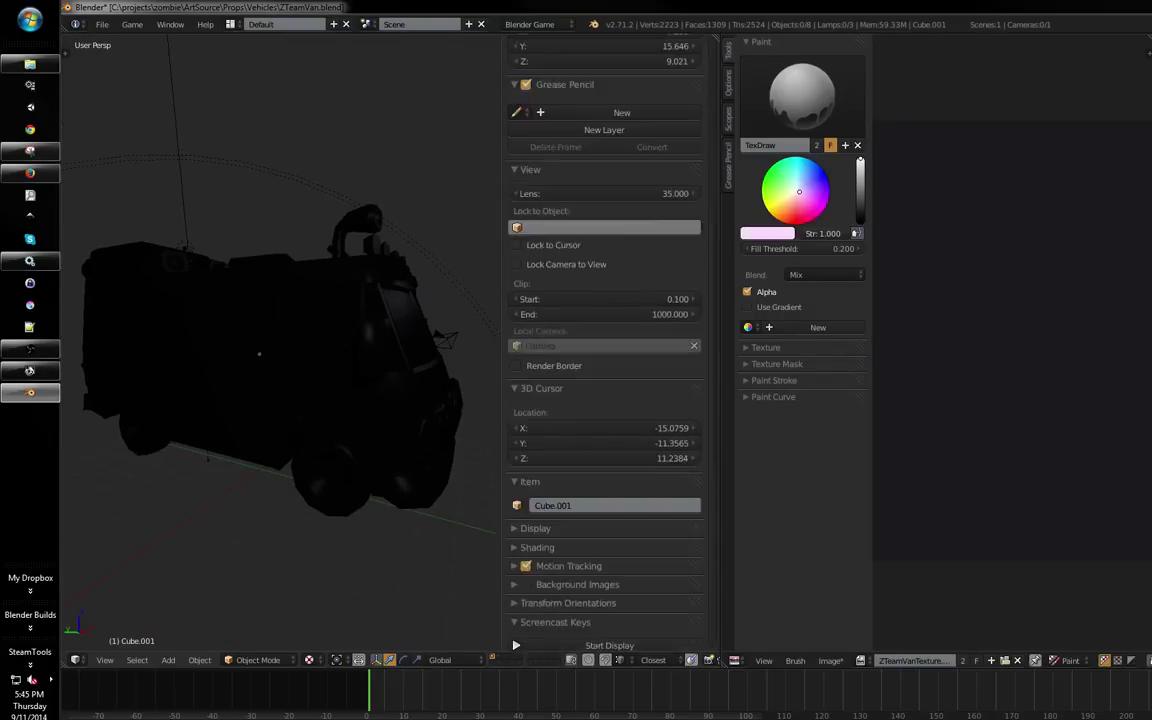
click(558, 528)
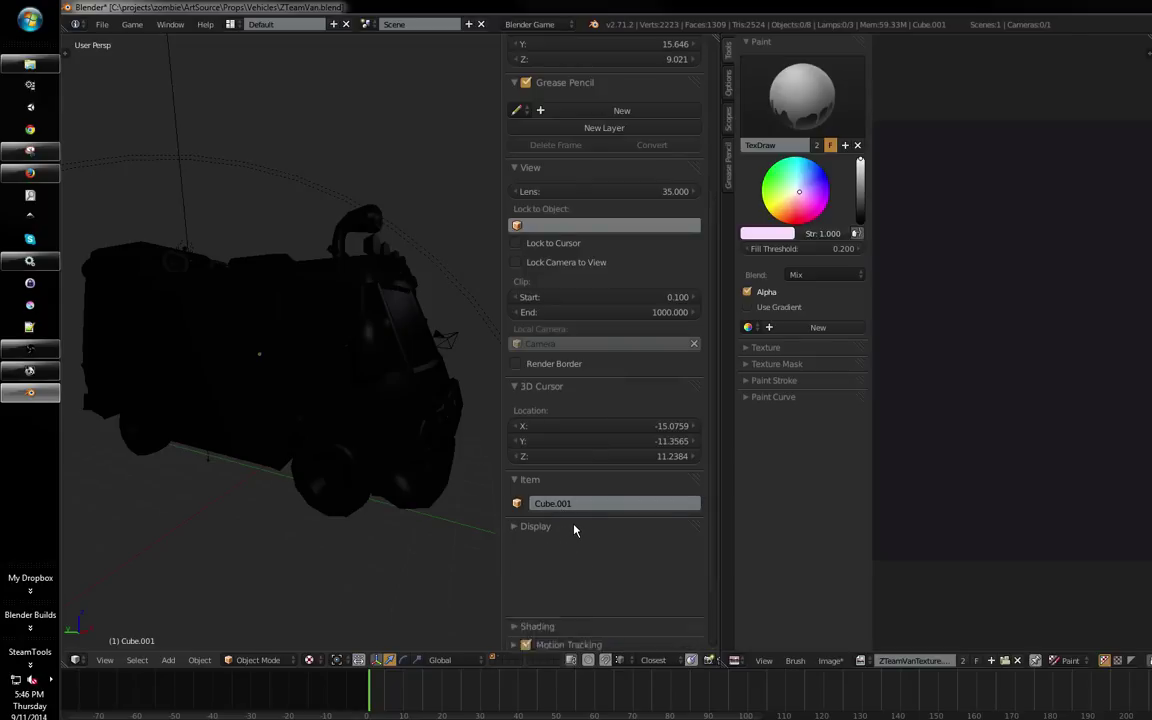
click(568, 545)
scroll(568, 545, down, 1)
mouse_move(430, 492)
mouse_down()
mouse_move(475, 522)
mouse_move(429, 504)
mouse_move(597, 476)
mouse_move(625, 411)
mouse_move(685, 421)
mouse_move(640, 458)
mouse_up()
key(shift+space)
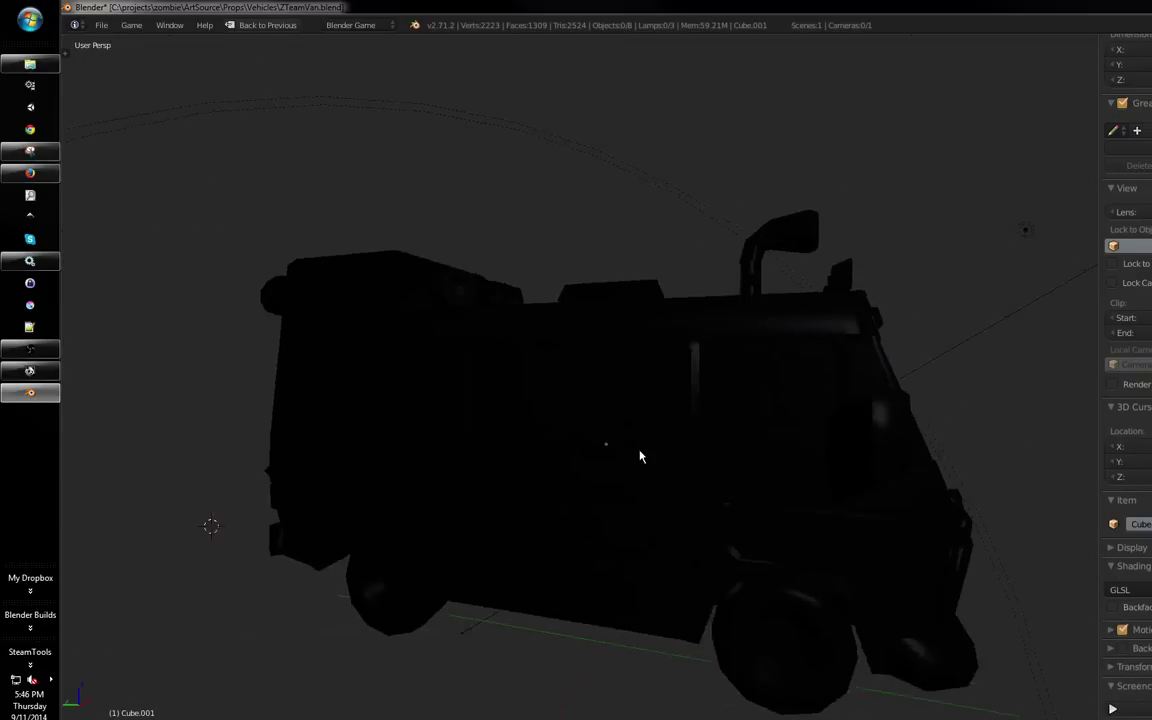
key(shift+space)
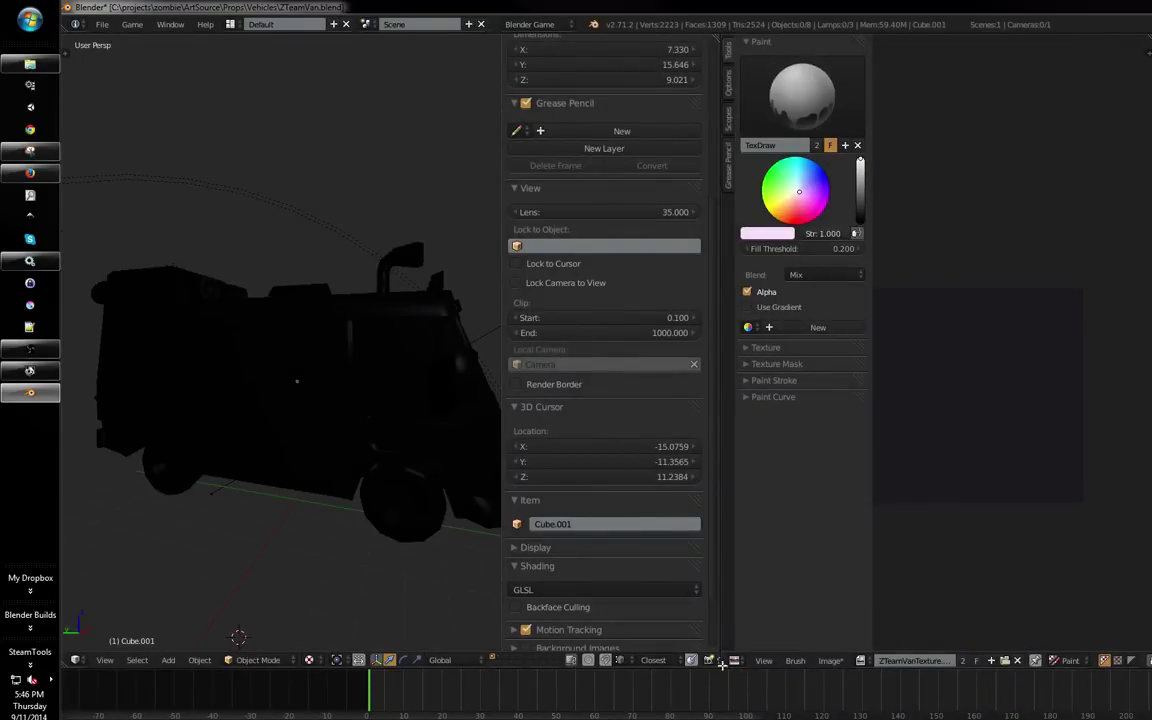
Split the remaining image editor horizontally into two stacked editors of similar height
mouse_move(722, 665)
mouse_down()
mouse_move(780, 615)
mouse_move(909, 588)
mouse_up()
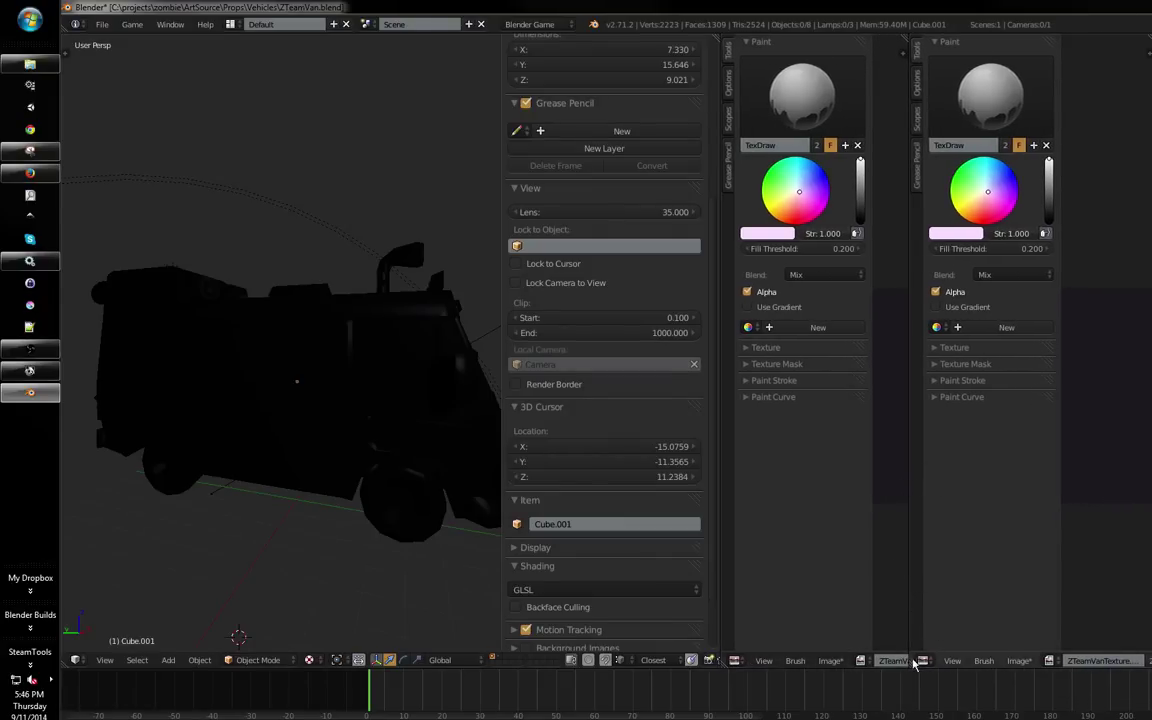
drag(912, 663, 770, 645)
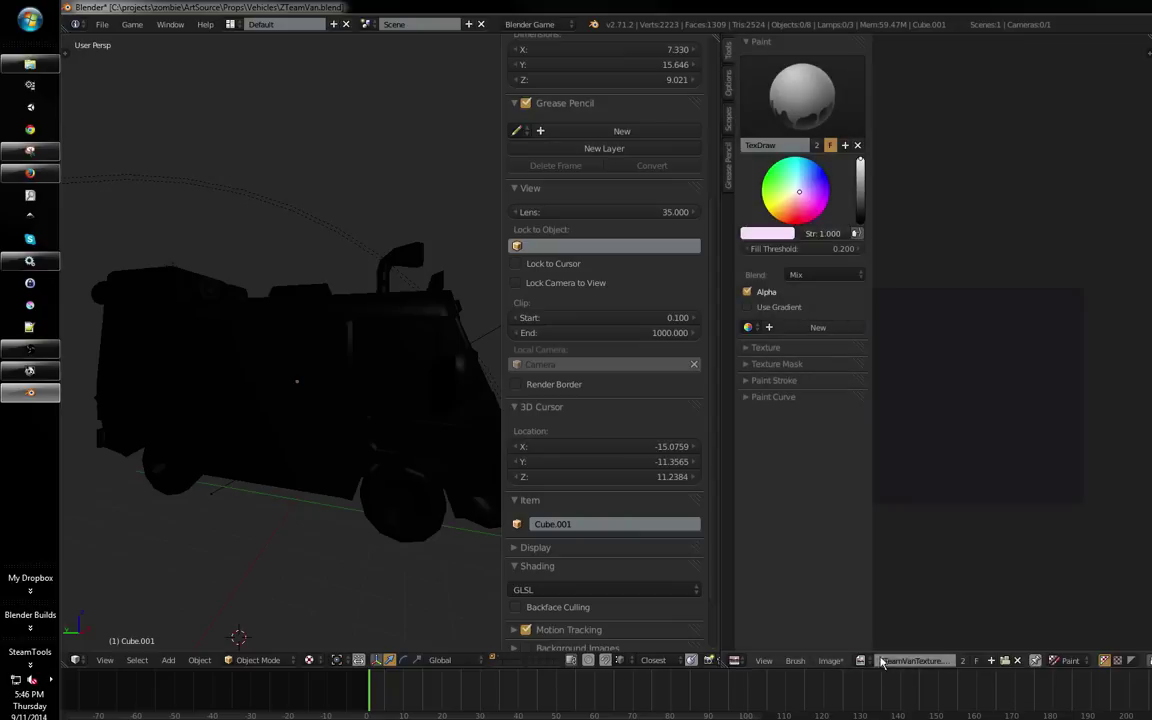
right_click(722, 637)
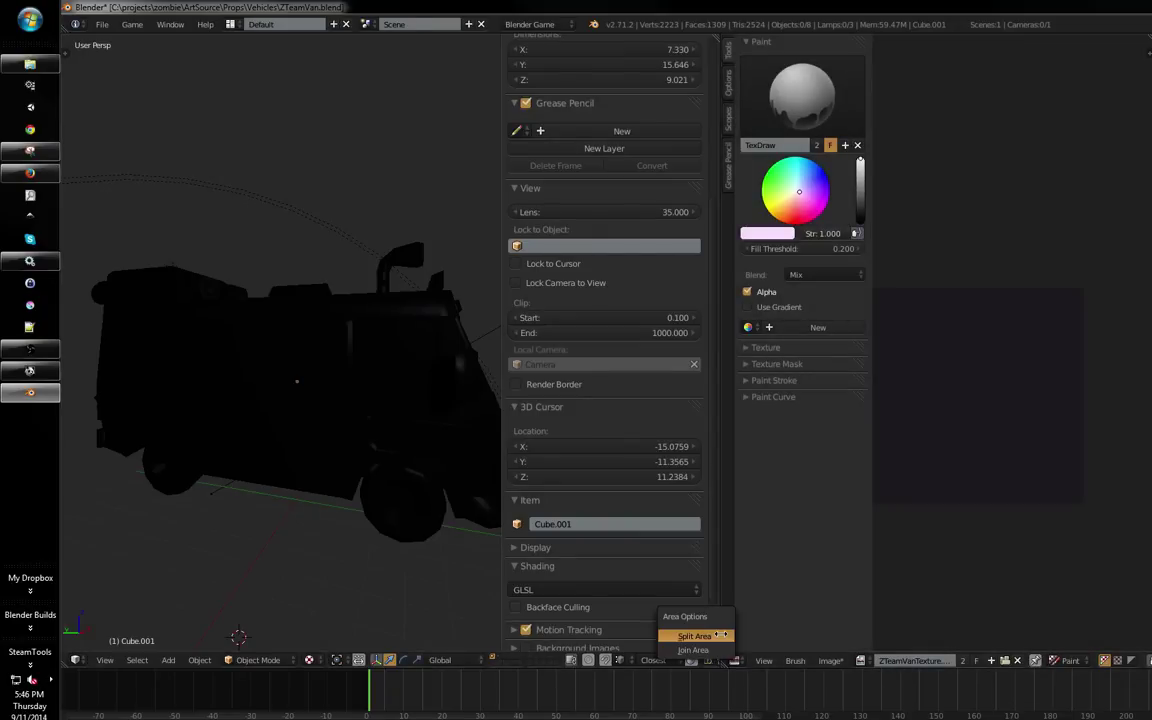
click(705, 636)
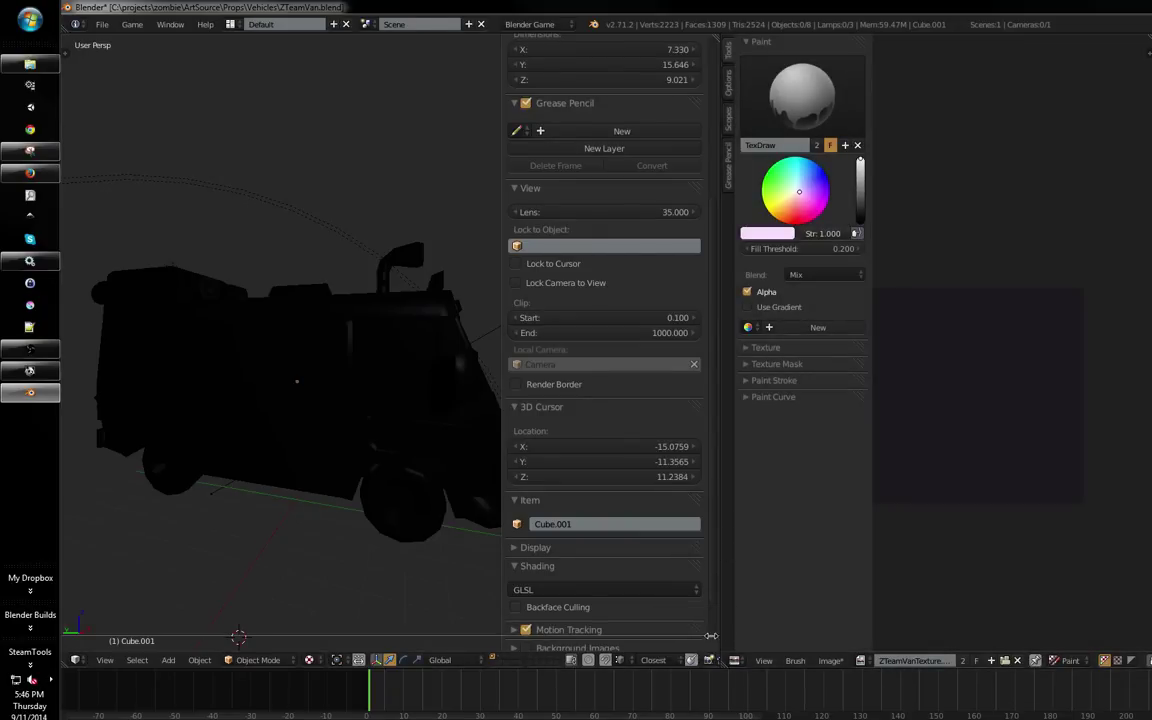
click(748, 214)
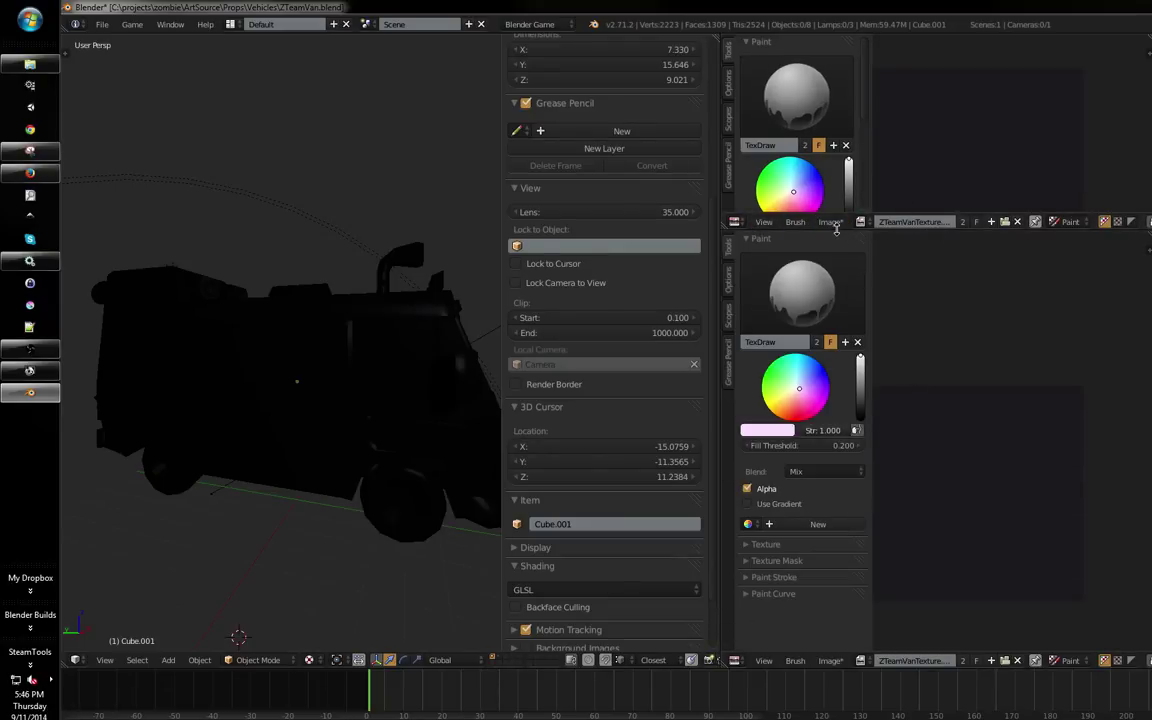
drag(960, 216, 960, 306)
Set the upper image editor to View mode and display Z-TeamVanCropped.png in it
click(1068, 309)
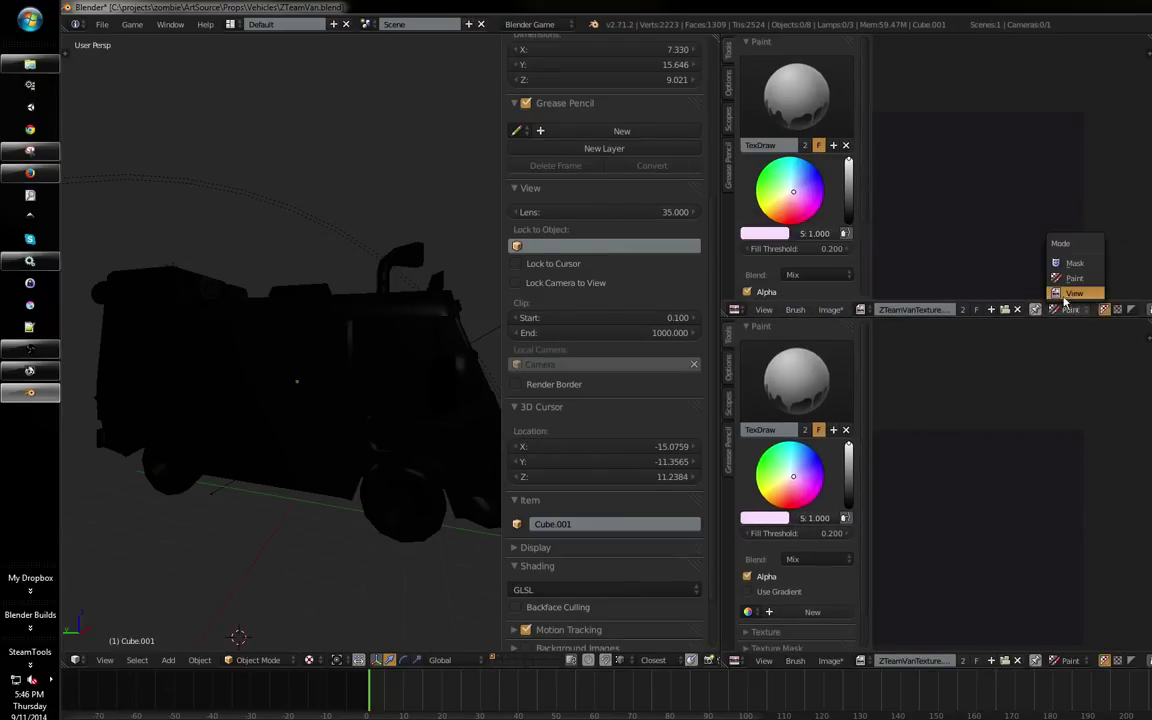
click(1074, 293)
click(828, 309)
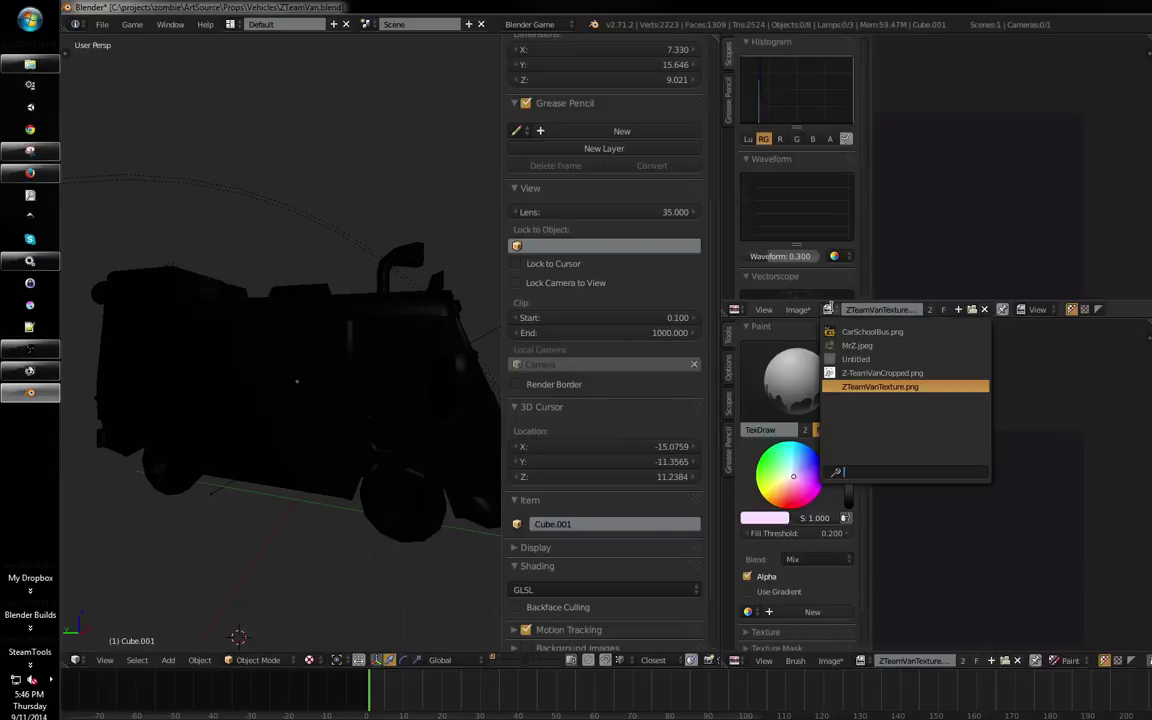
click(882, 372)
scroll(1012, 206, up, 2)
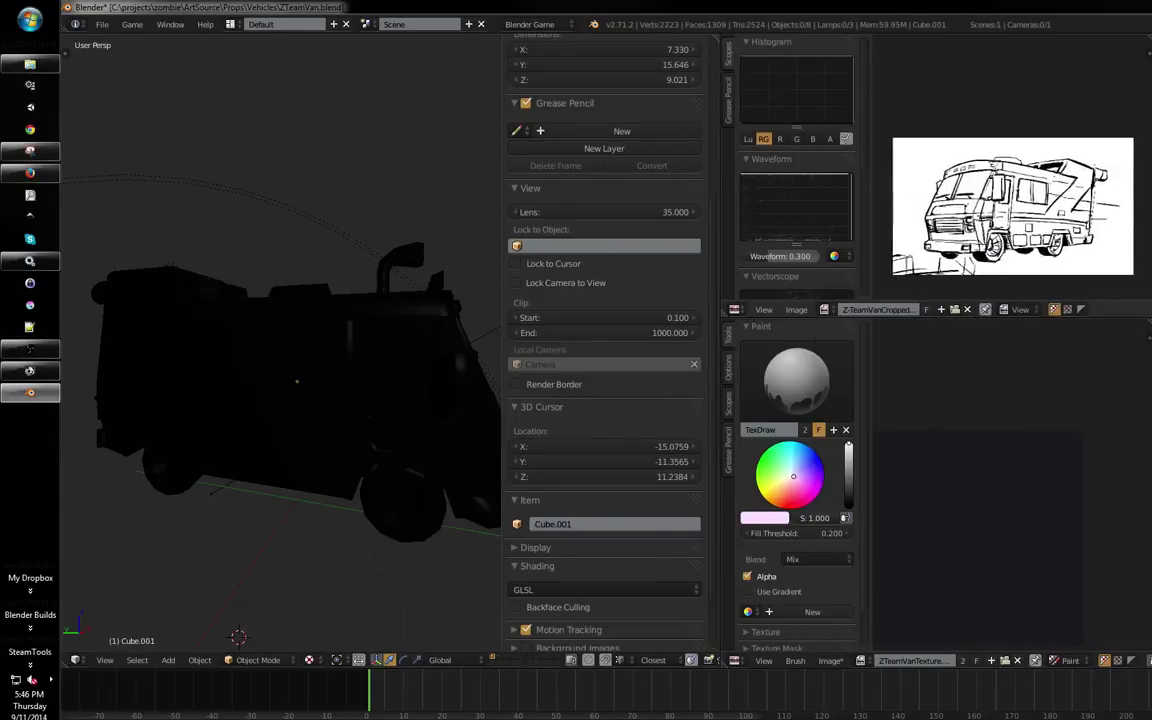
Enlarge the van sketch in the upper image editor with its side panels hidden, and collapse the timeline
key(t)
key(n)
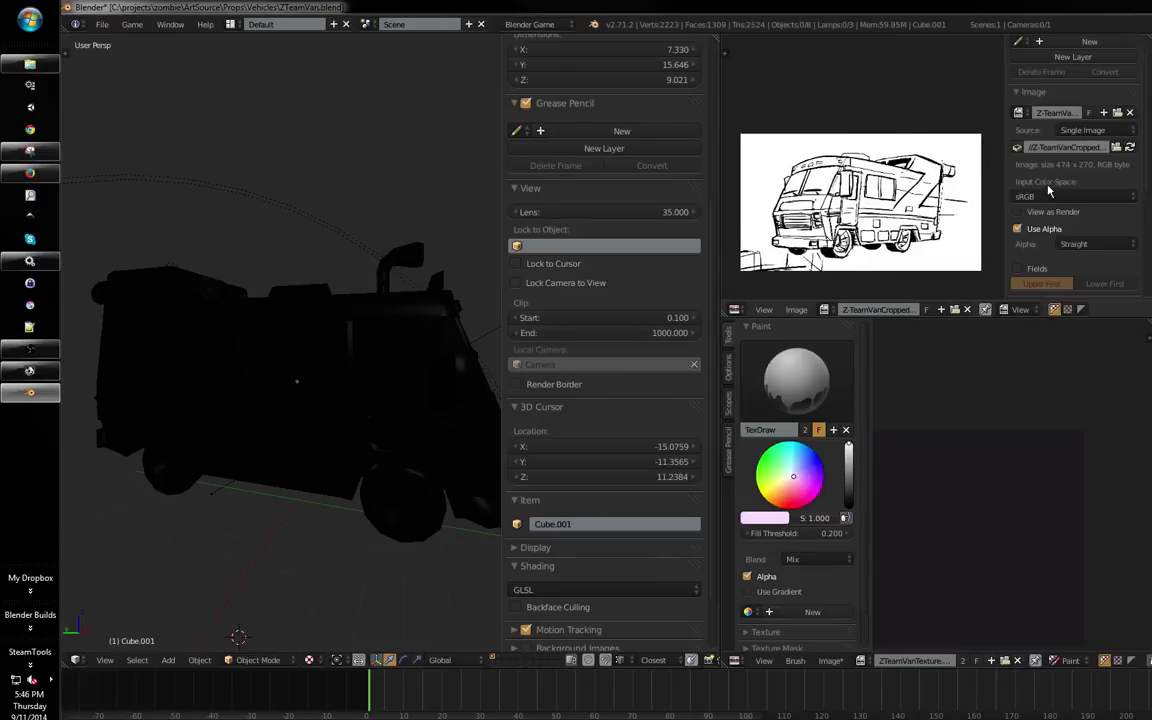
key(n)
scroll(1028, 220, down, 2)
scroll(1025, 220, up, 3)
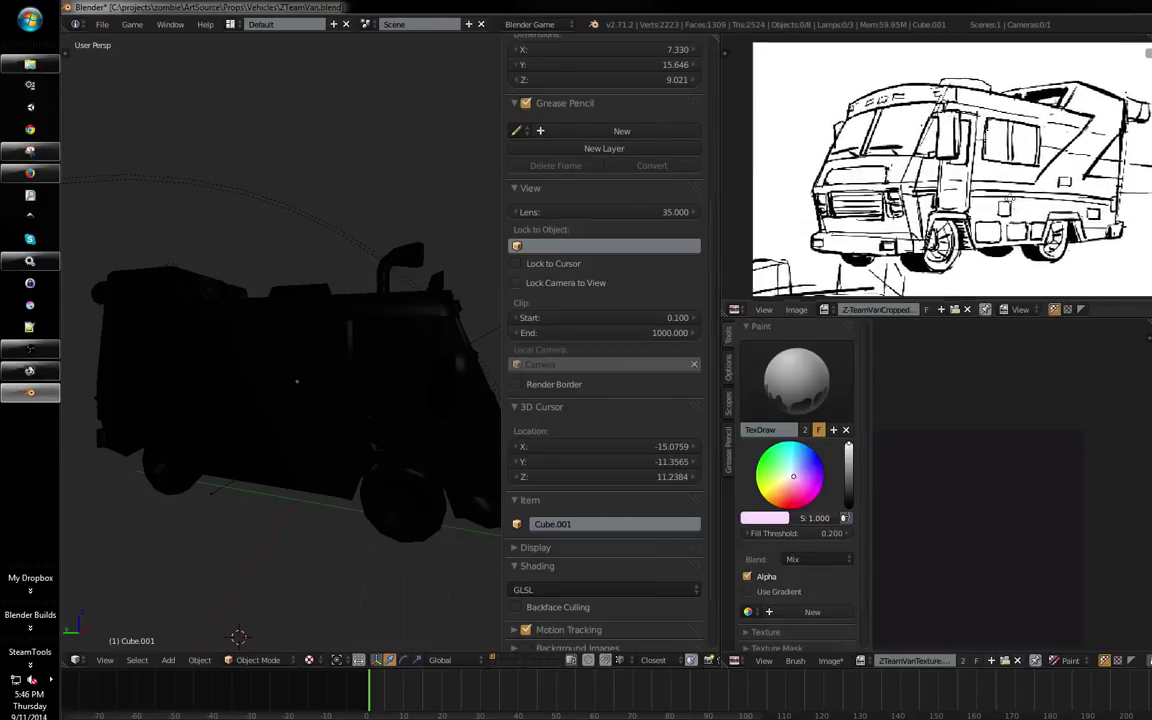
scroll(997, 213, up, 2)
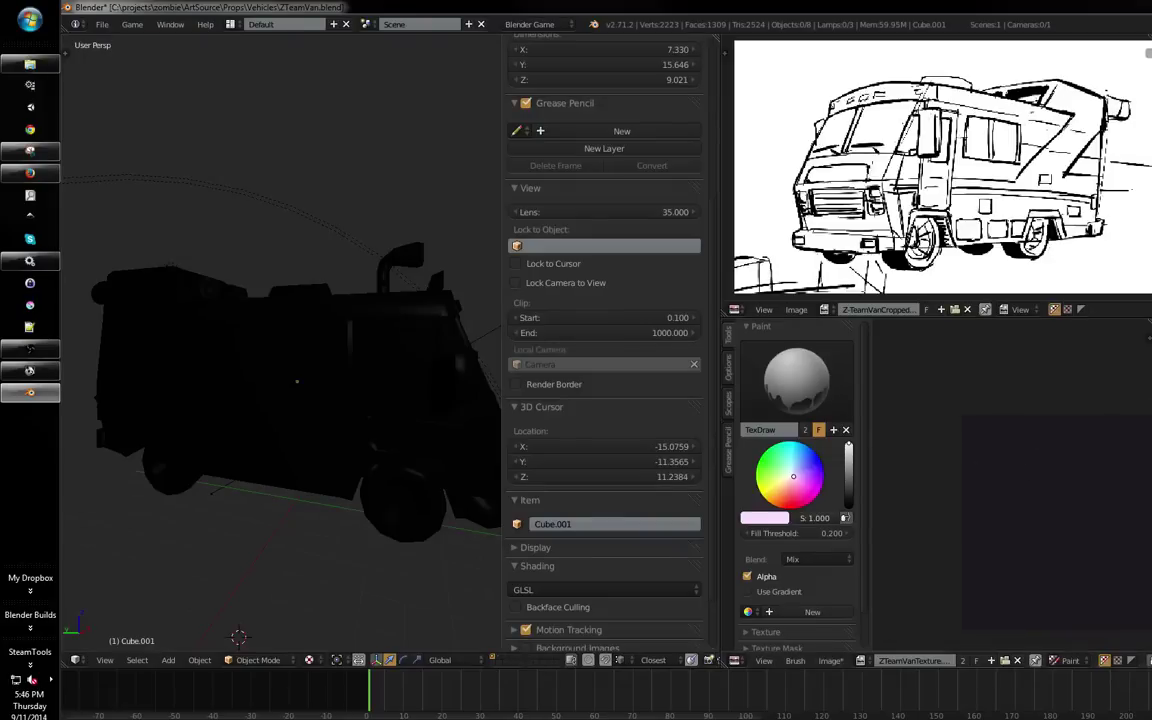
drag(1150, 423, 1151, 423)
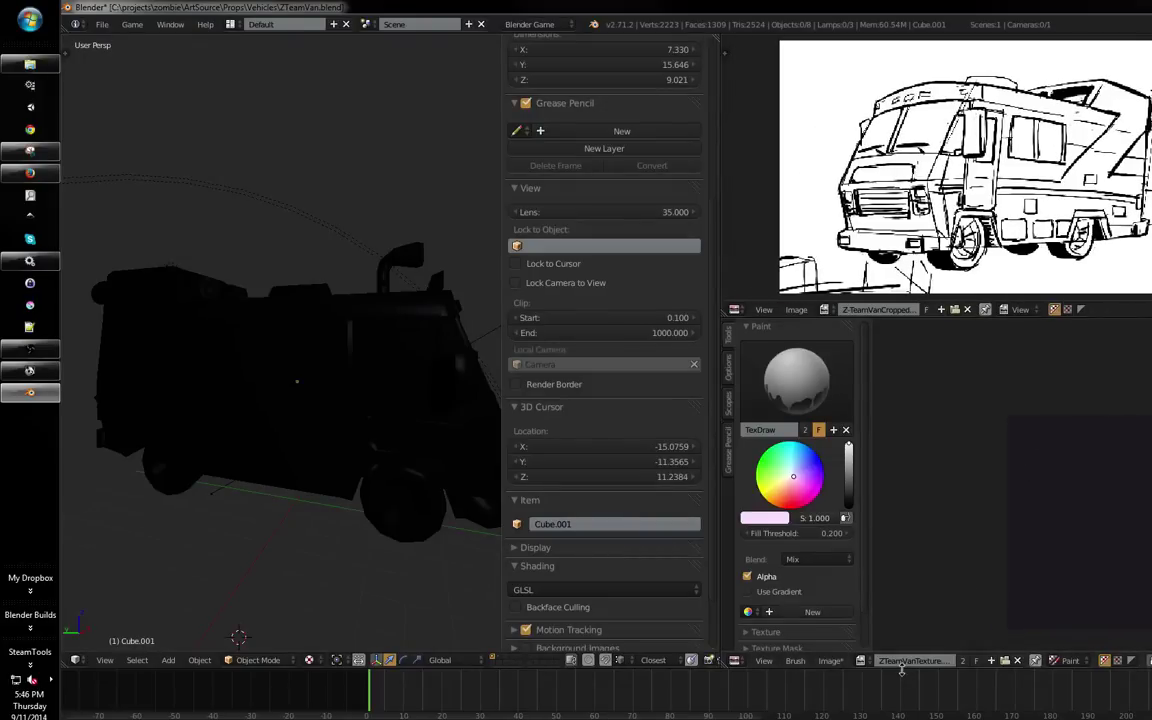
drag(902, 671, 902, 716)
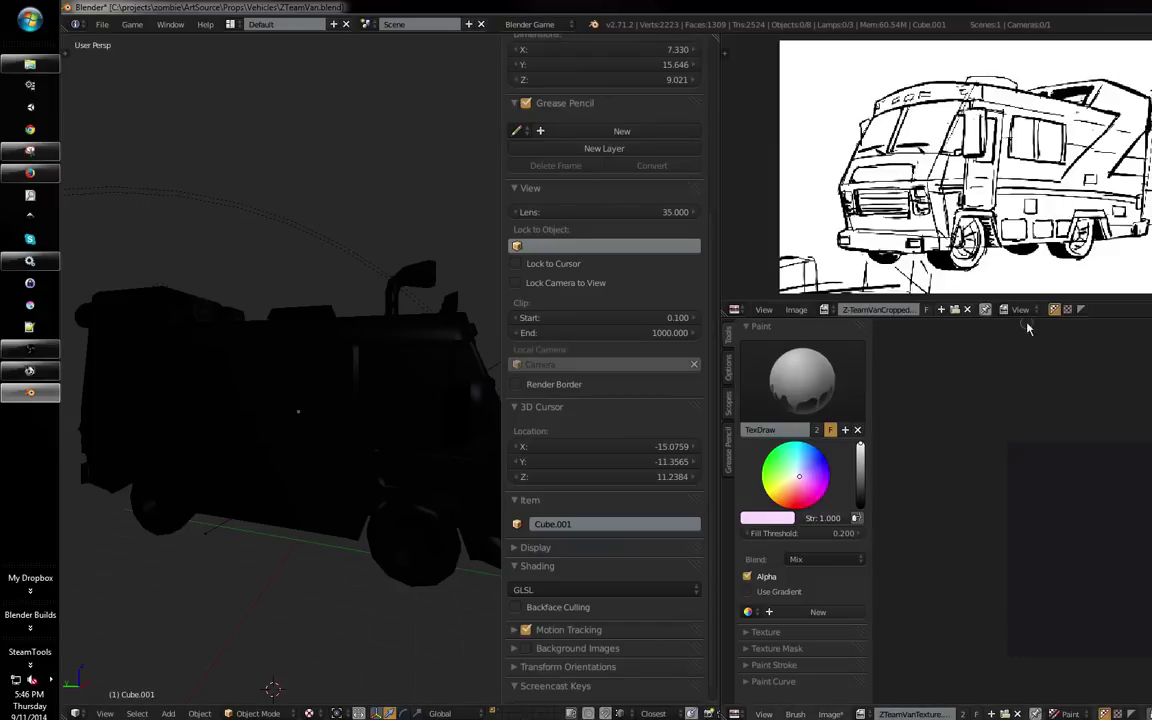
Try moving the dark van in the 3D view and undo back to the unfilled texture
drag(450, 410, 383, 513)
scroll(383, 513, up, 3)
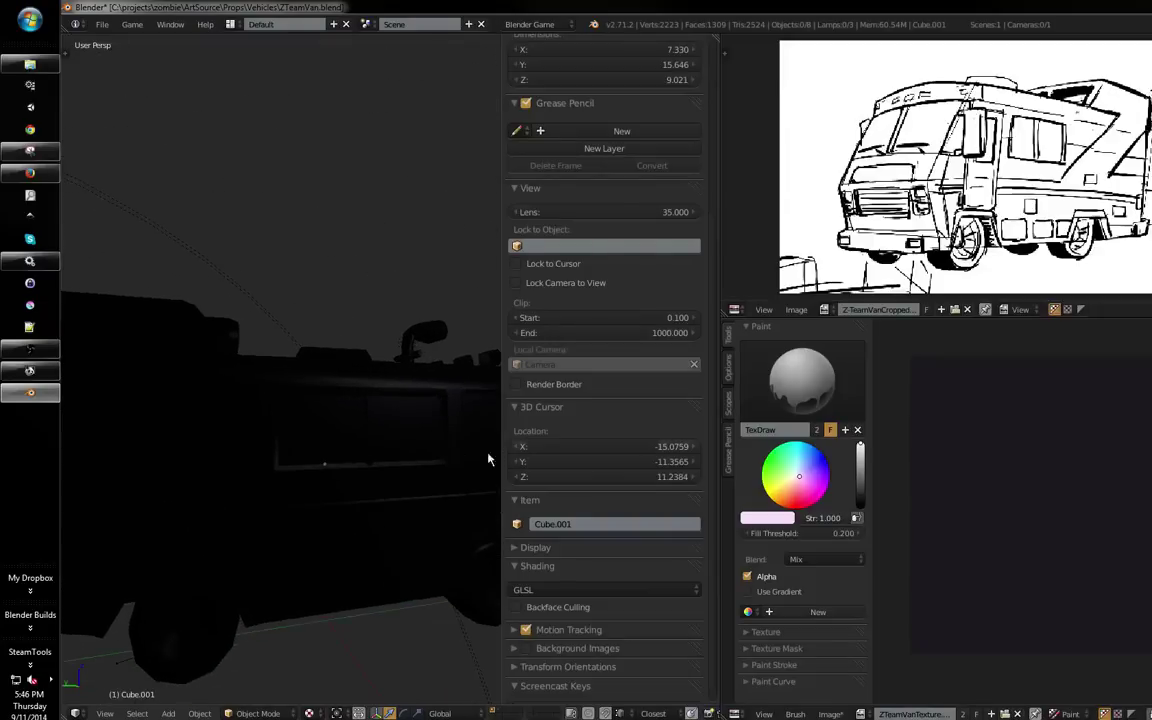
scroll(417, 481, up, 3)
right_click(382, 481)
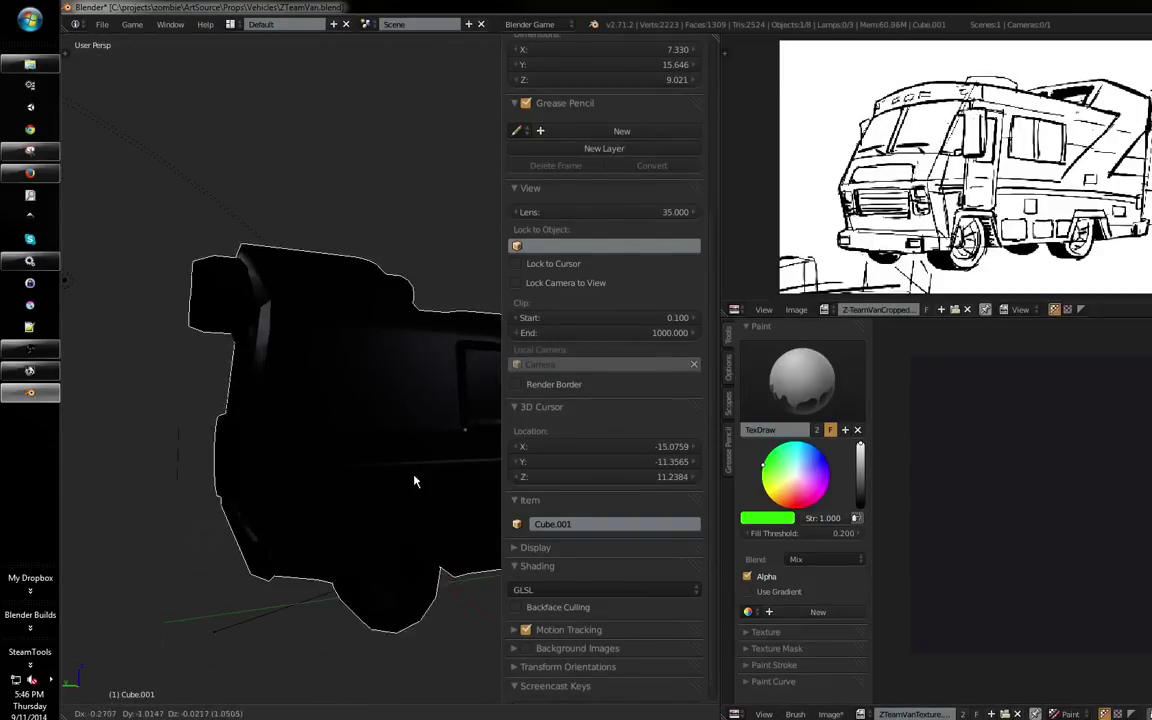
click(416, 481)
drag(390, 508, 315, 486)
key(a)
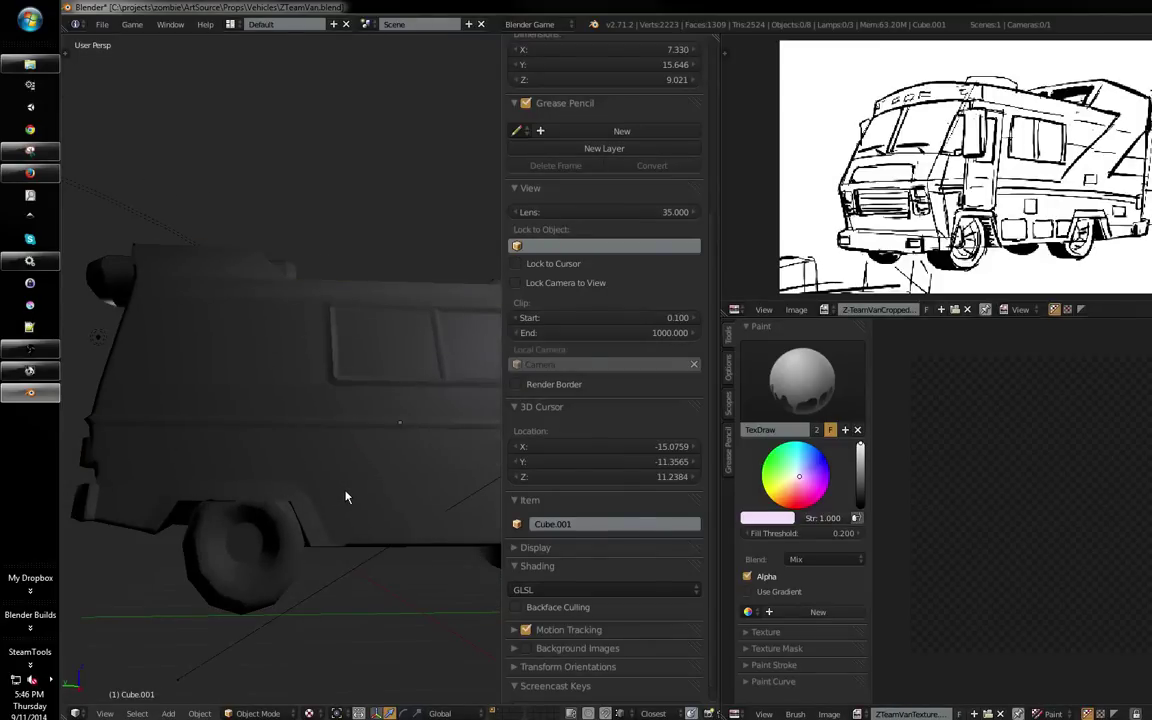
Reselect the van with its transform manipulator shown and try moving it along the Z axis
right_click(355, 498)
drag(355, 498, 305, 498)
drag(356, 338, 440, 535)
key(g)
key(z)
click(337, 343)
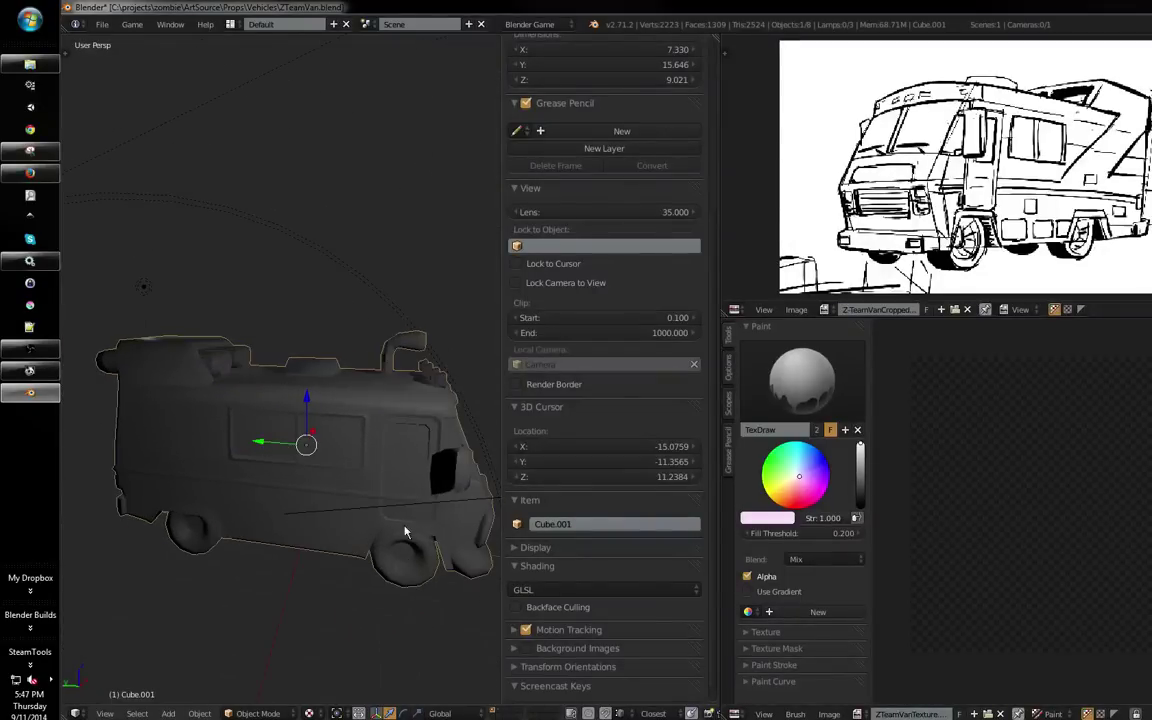
Darken the fill colour to near black, fill ZTeamVanTexture with it and save the image
scroll(440, 535, up, 2)
click(860, 504)
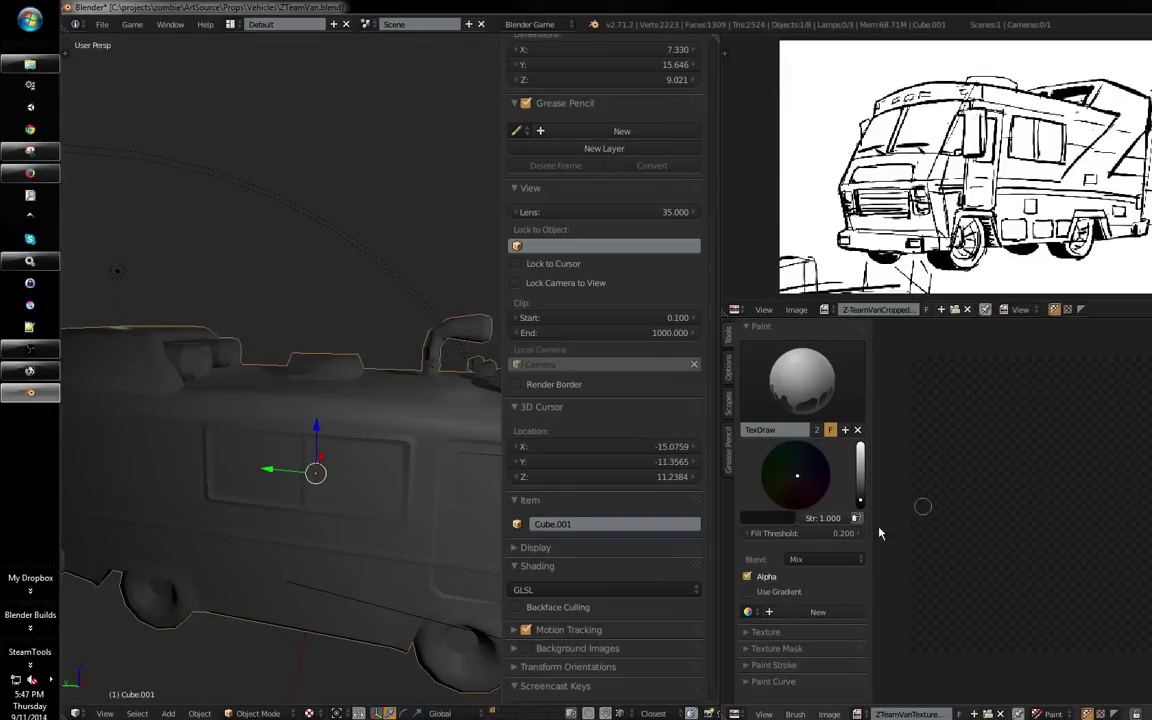
click(880, 533)
drag(470, 455, 330, 480)
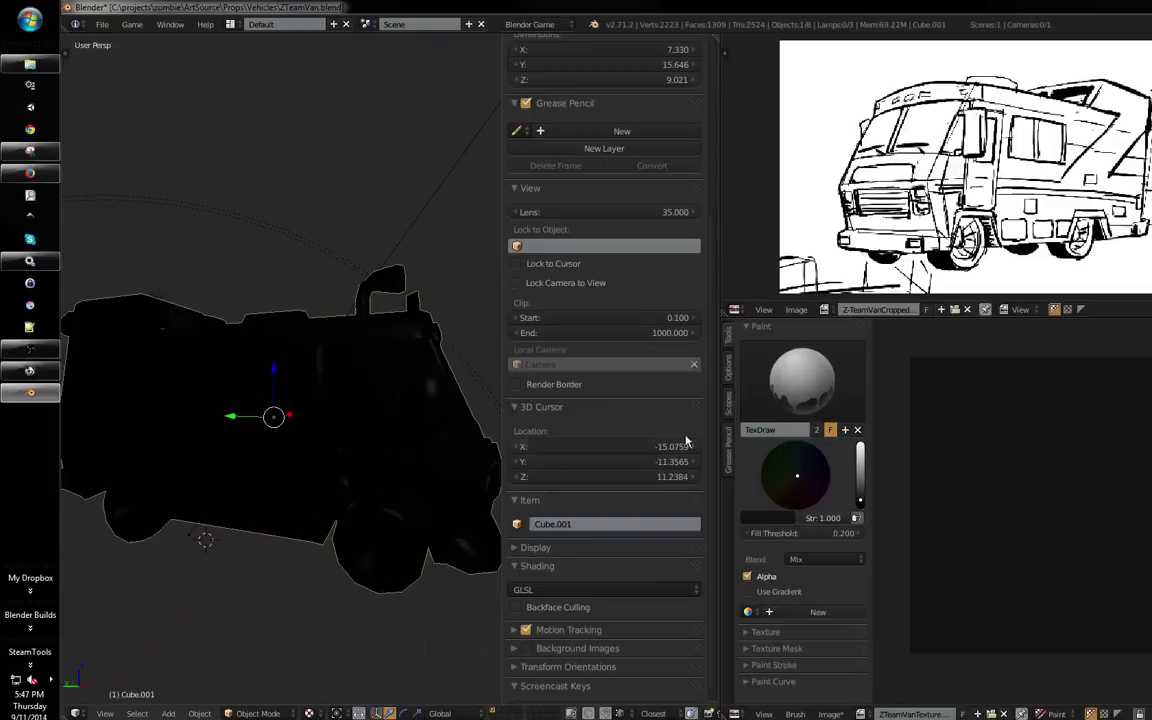
click(830, 713)
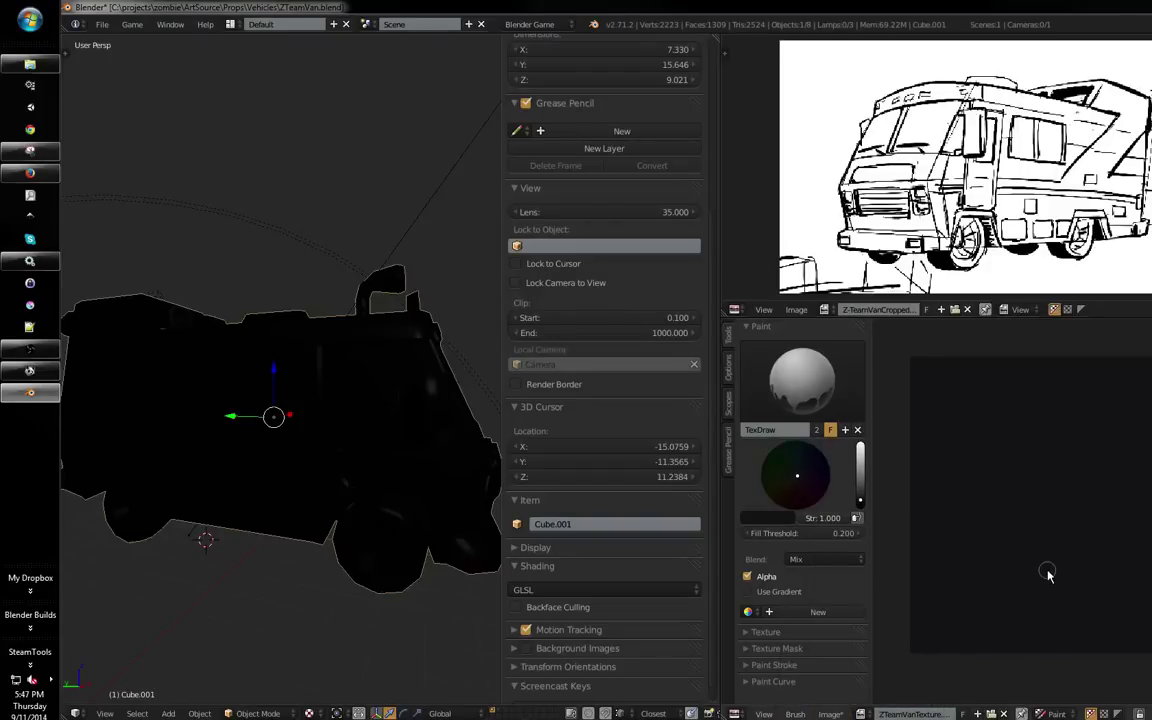
Show the tool shelf in the 3D view and hide the properties region to give the van more room
drag(363, 375, 228, 350)
drag(82, 68, 330, 215)
key(t)
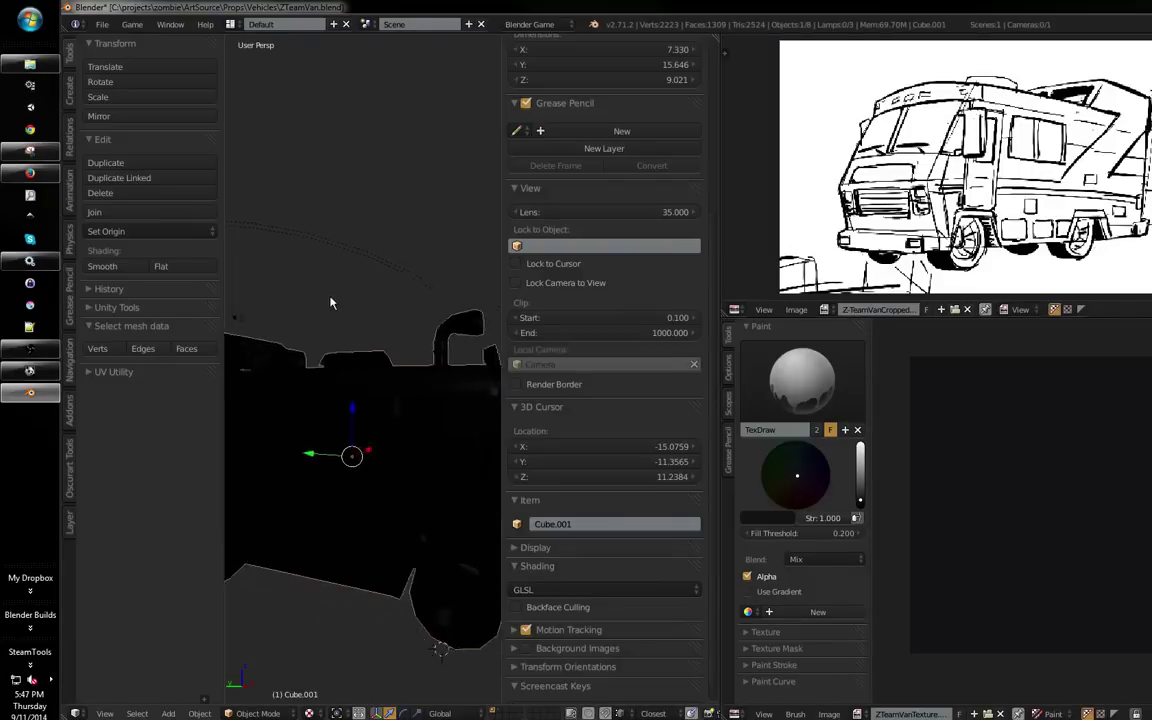
drag(503, 408, 714, 408)
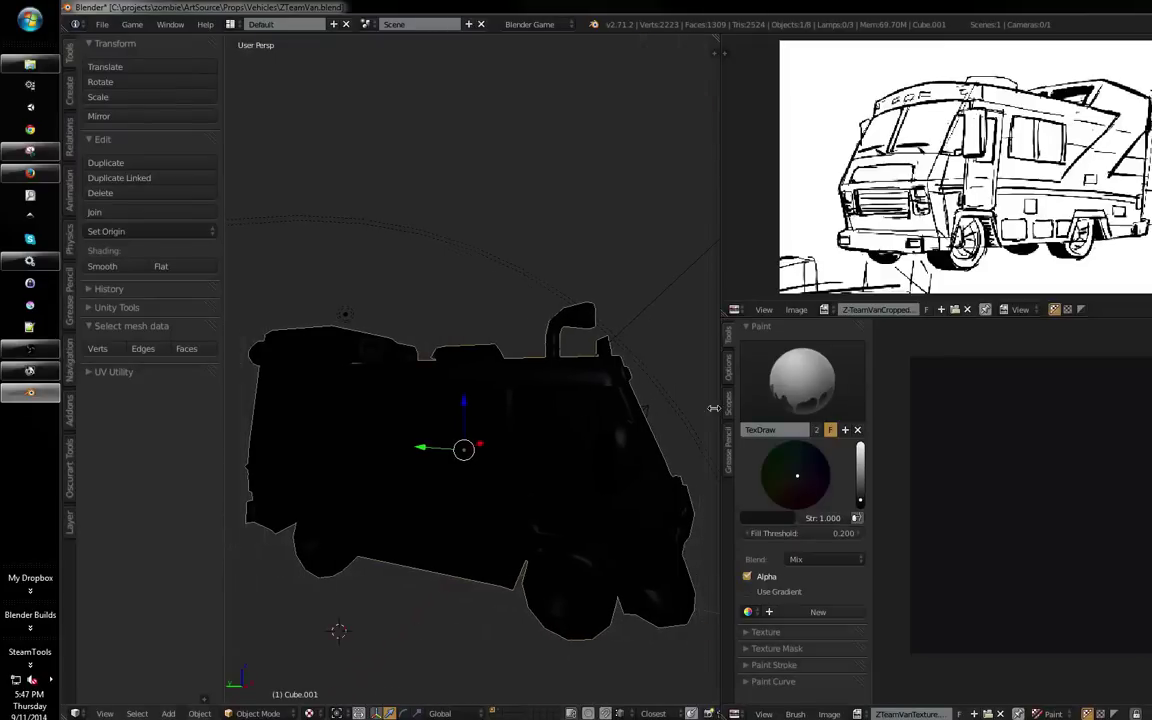
drag(606, 404, 580, 392)
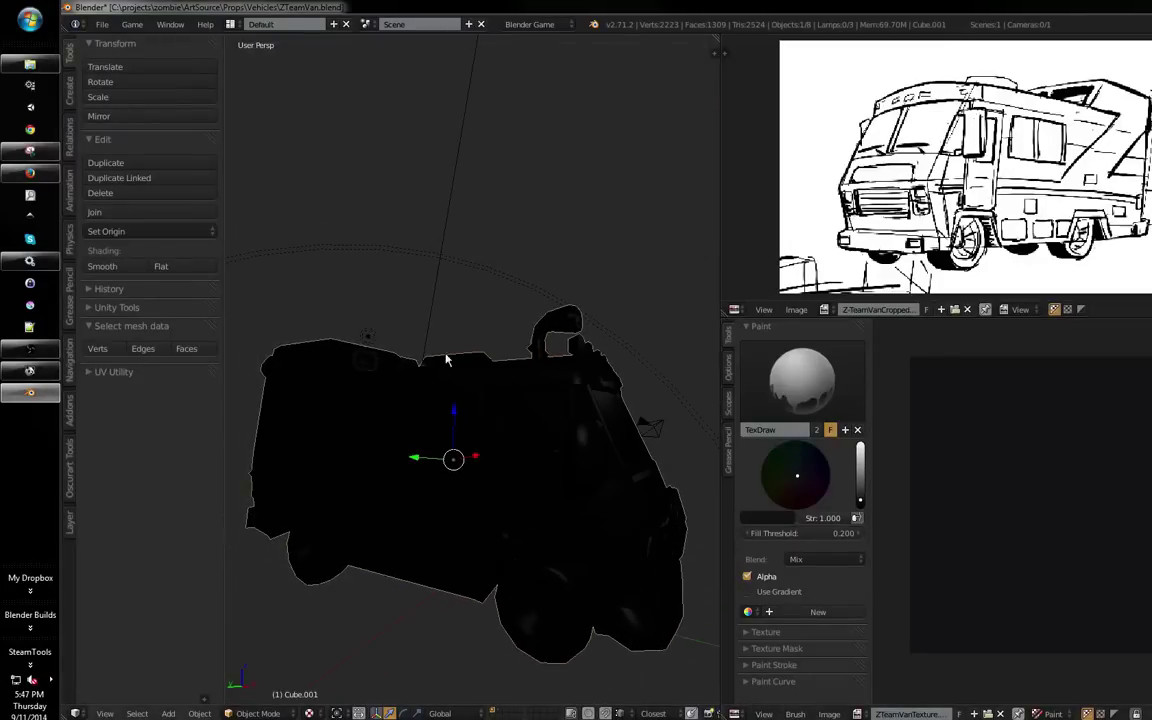
Switch the van from Object Mode to Texture Paint
click(68, 82)
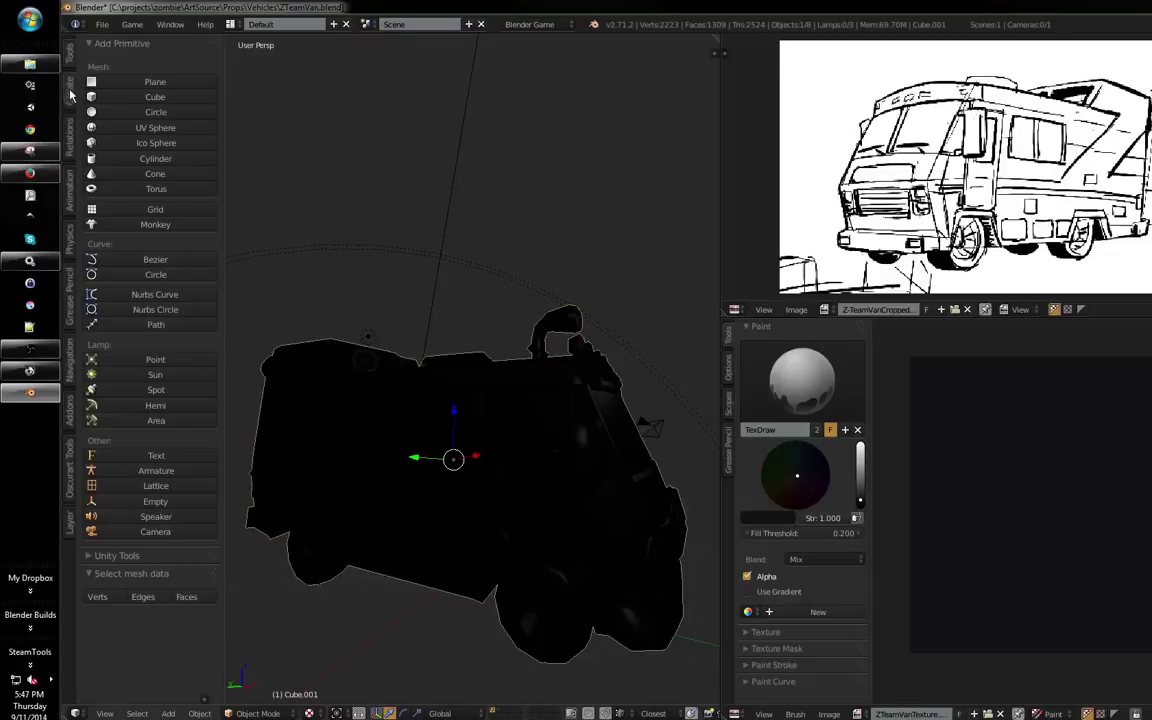
click(258, 713)
click(262, 621)
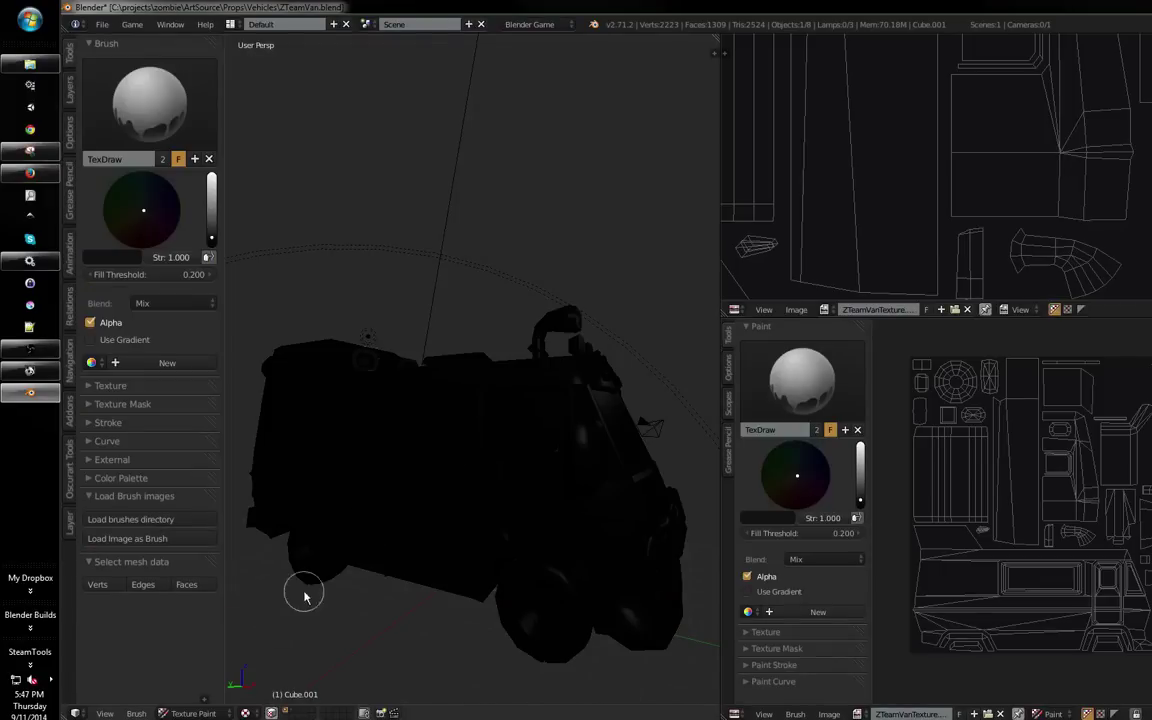
Switch the painting tool to the Brush preset and pick a bright green colour
drag(303, 596, 455, 490)
scroll(494, 329, up, 3)
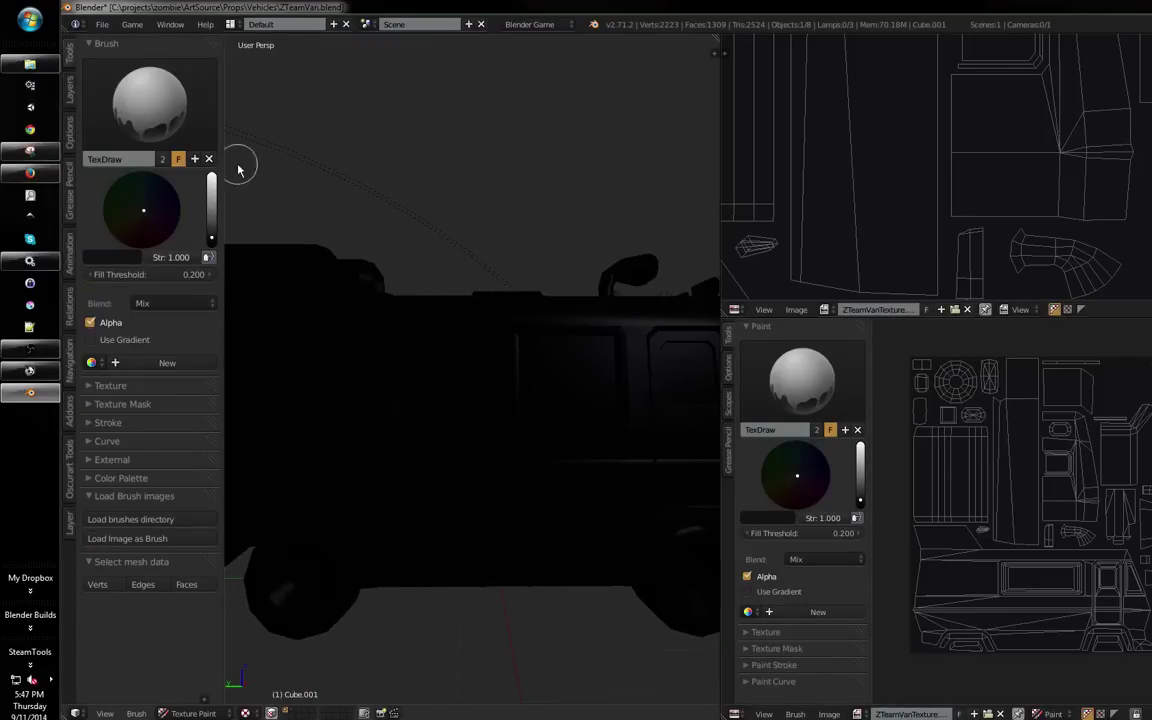
click(118, 115)
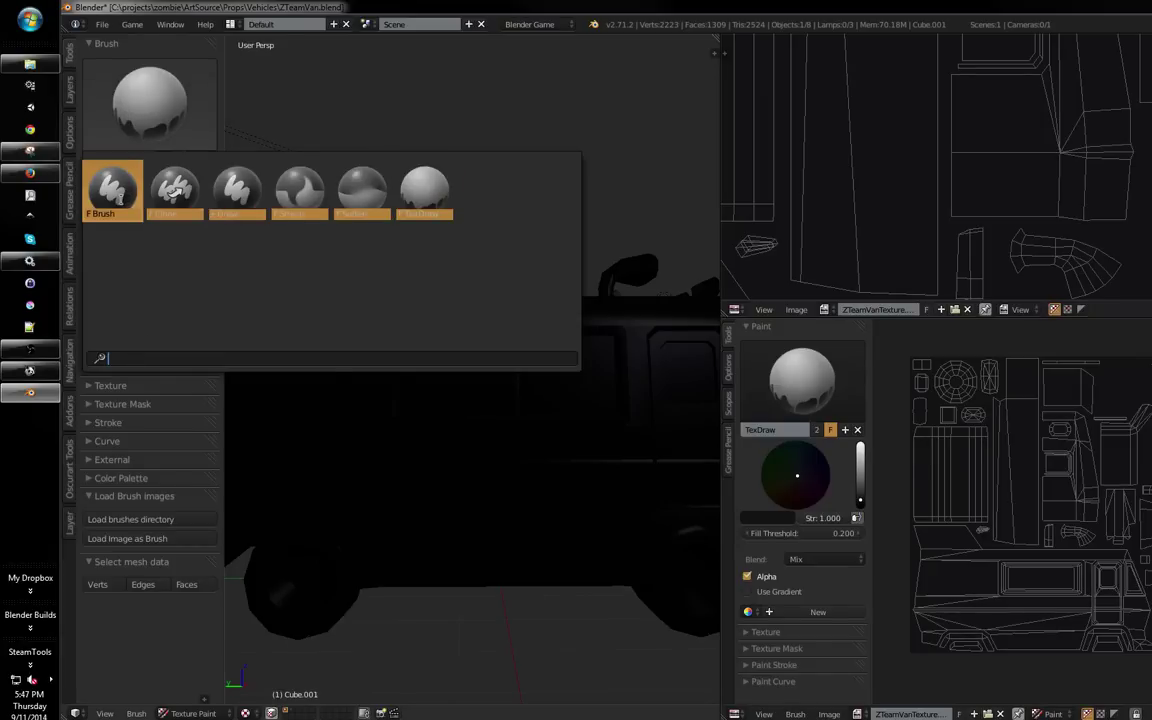
click(112, 190)
scroll(370, 346, down, 2)
click(117, 205)
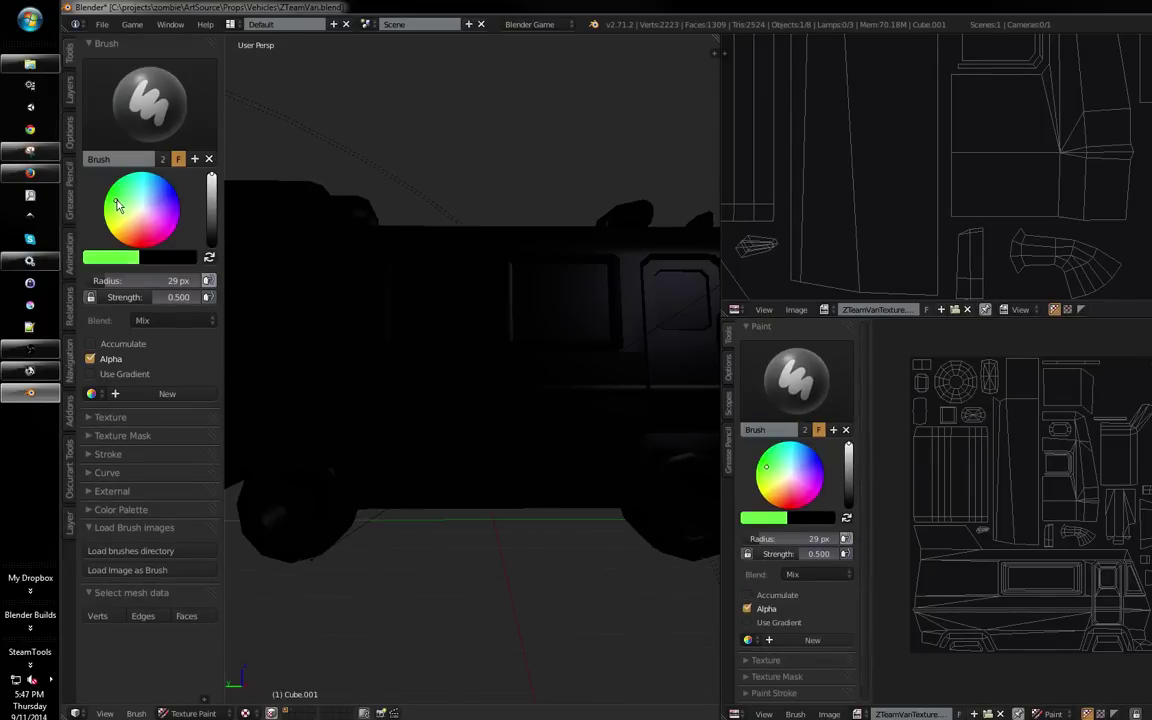
Paint a green test stroke along the van's side below the windows and undo it
drag(366, 304, 441, 350)
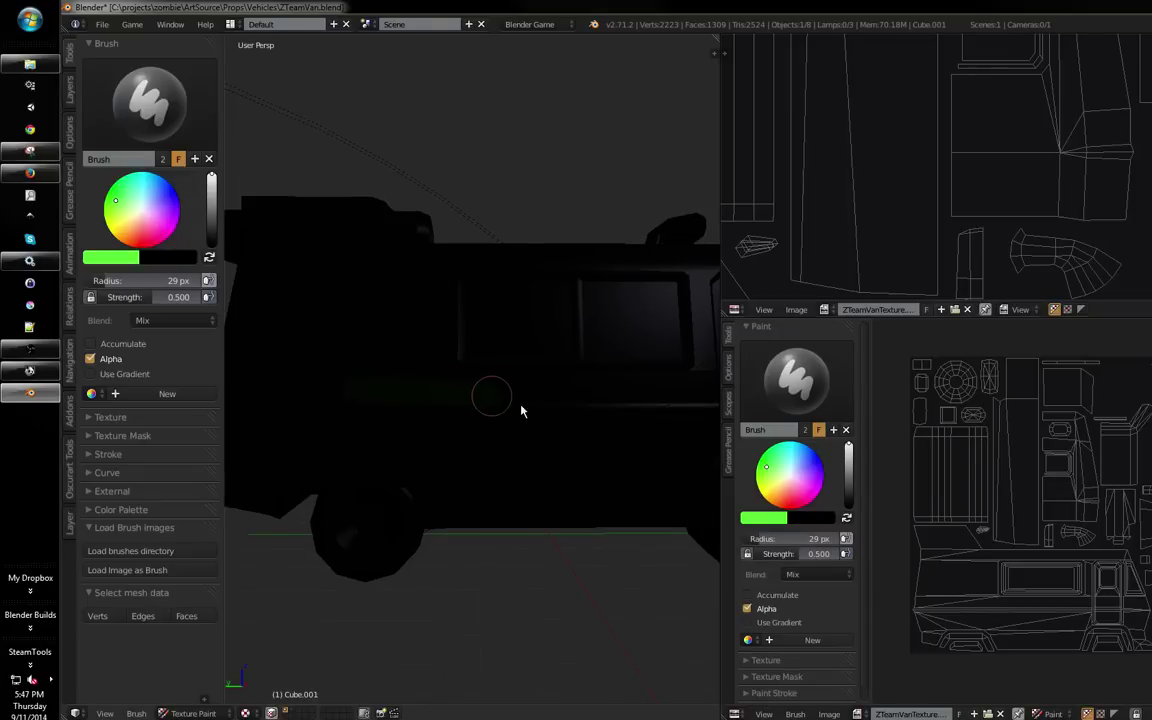
mouse_move(521, 410)
mouse_down()
mouse_move(581, 410)
mouse_move(569, 399)
mouse_move(502, 418)
mouse_up()
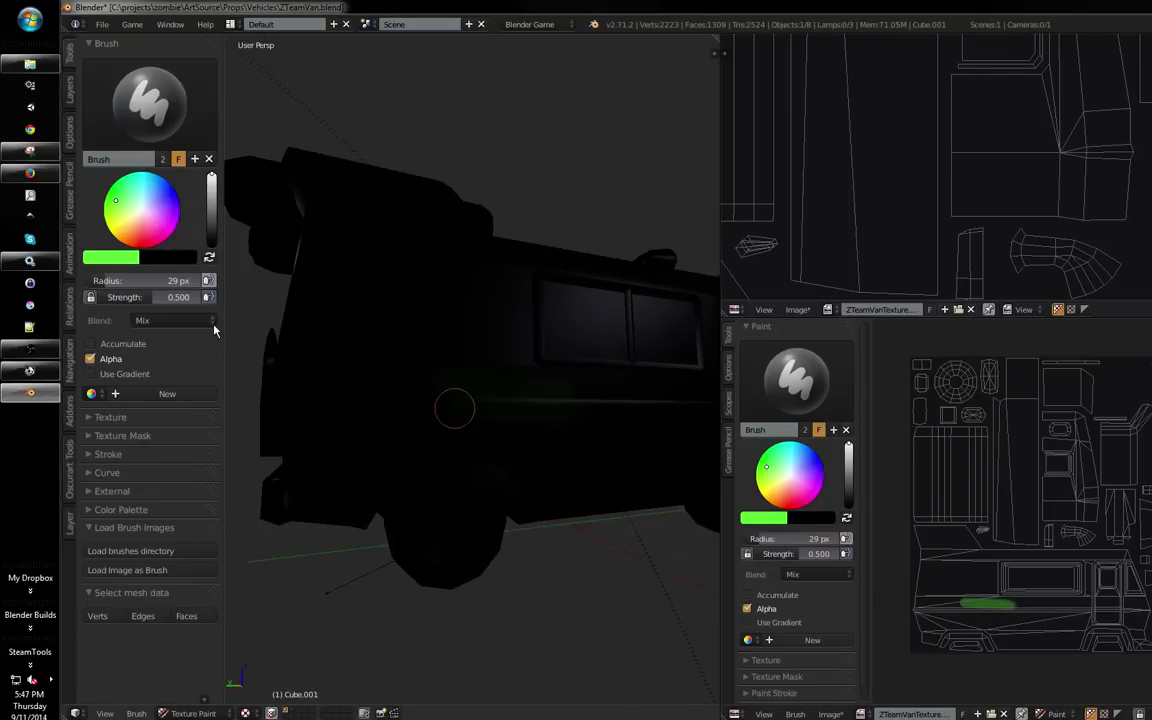
drag(475, 346, 481, 350)
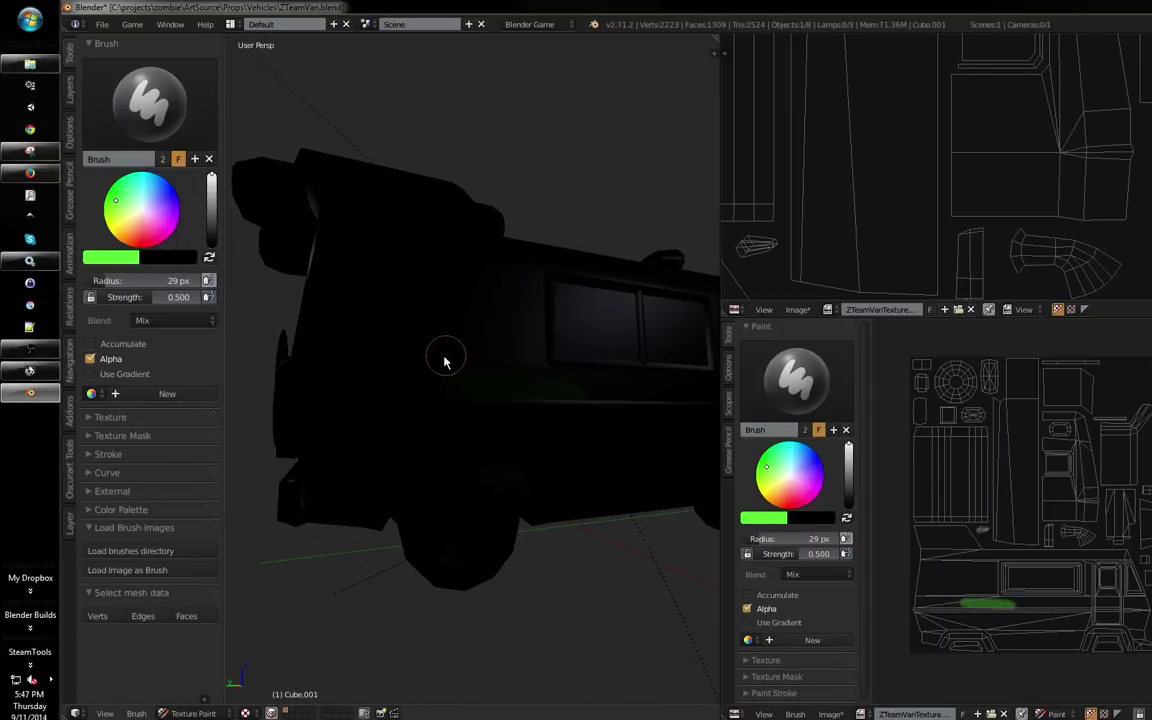
key(ctrl+z)
Show the paint slots with their filter options and add a Diffuse Color texture paint slot
mouse_move(398, 355)
mouse_down()
mouse_move(419, 380)
mouse_move(399, 419)
mouse_move(404, 375)
mouse_move(245, 258)
mouse_up()
click(74, 100)
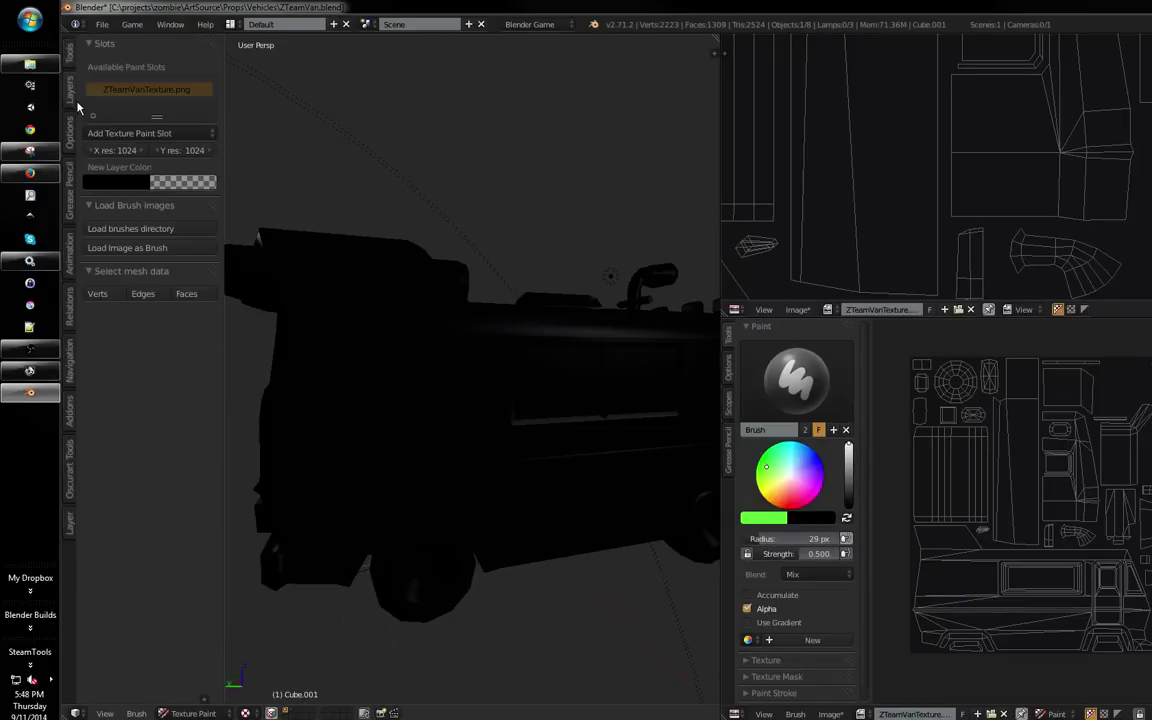
drag(250, 135, 155, 117)
click(93, 119)
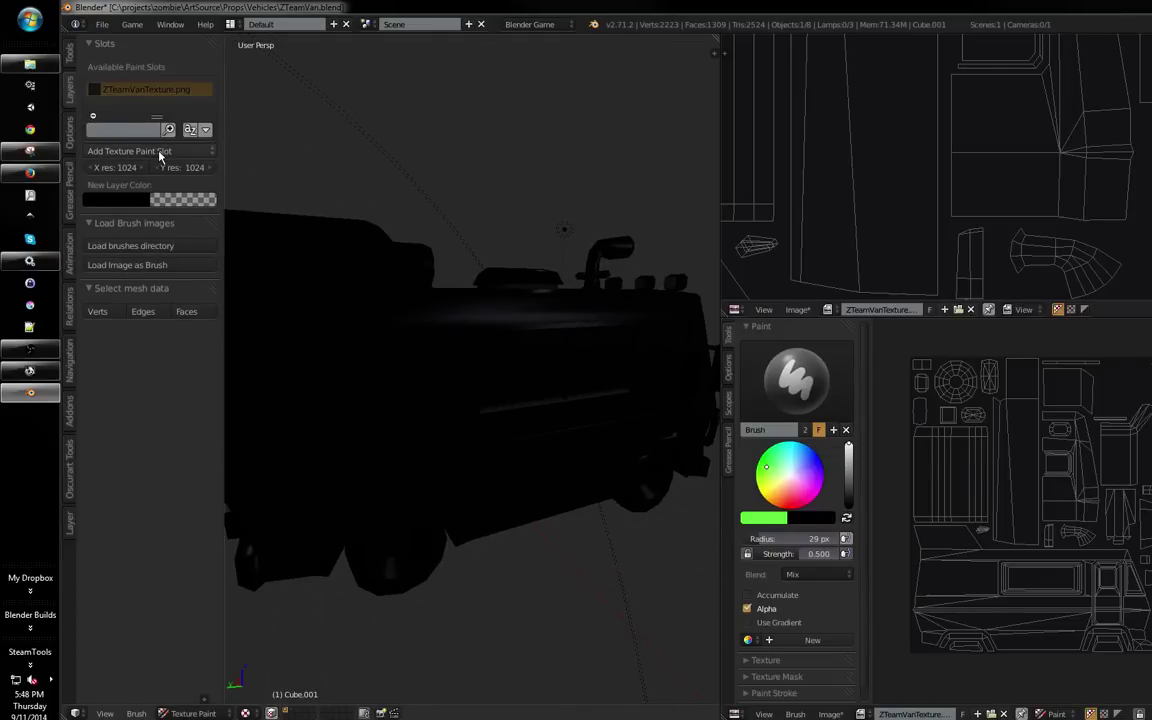
click(159, 152)
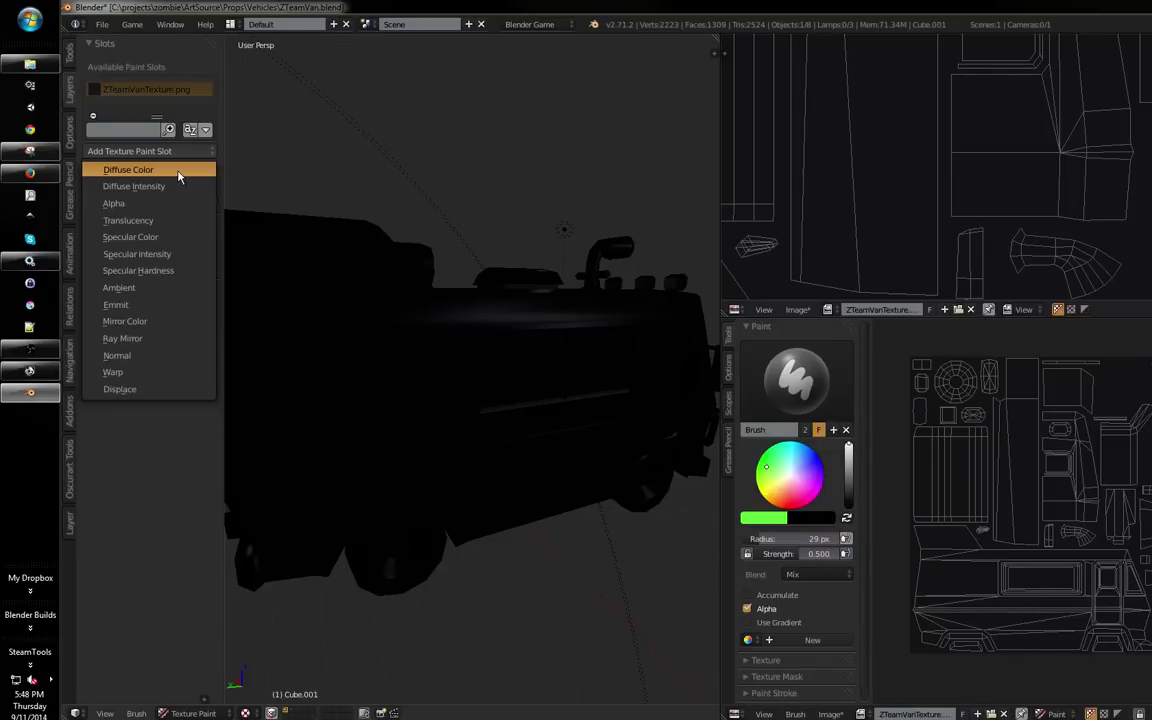
click(179, 177)
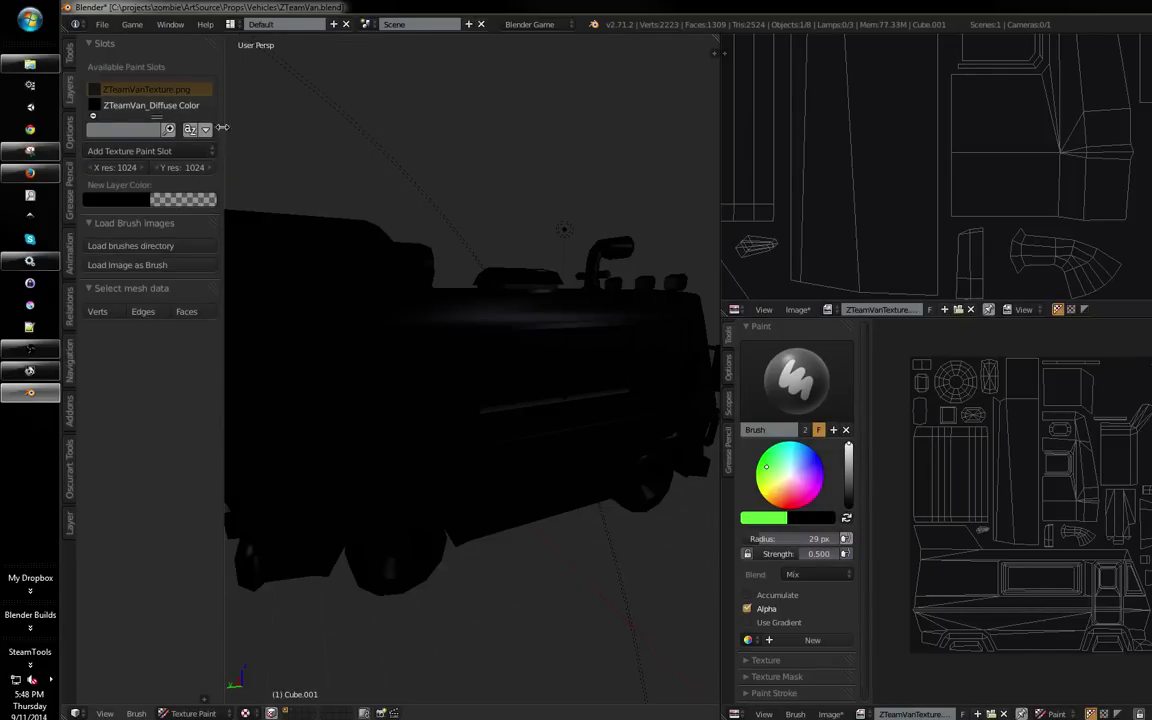
Make ZTeamVan_Diffuse Color the active paint slot and undo a test stroke on the van's side
drag(261, 195, 409, 409)
mouse_move(503, 415)
mouse_down()
mouse_move(548, 374)
mouse_move(460, 402)
mouse_move(530, 426)
mouse_up()
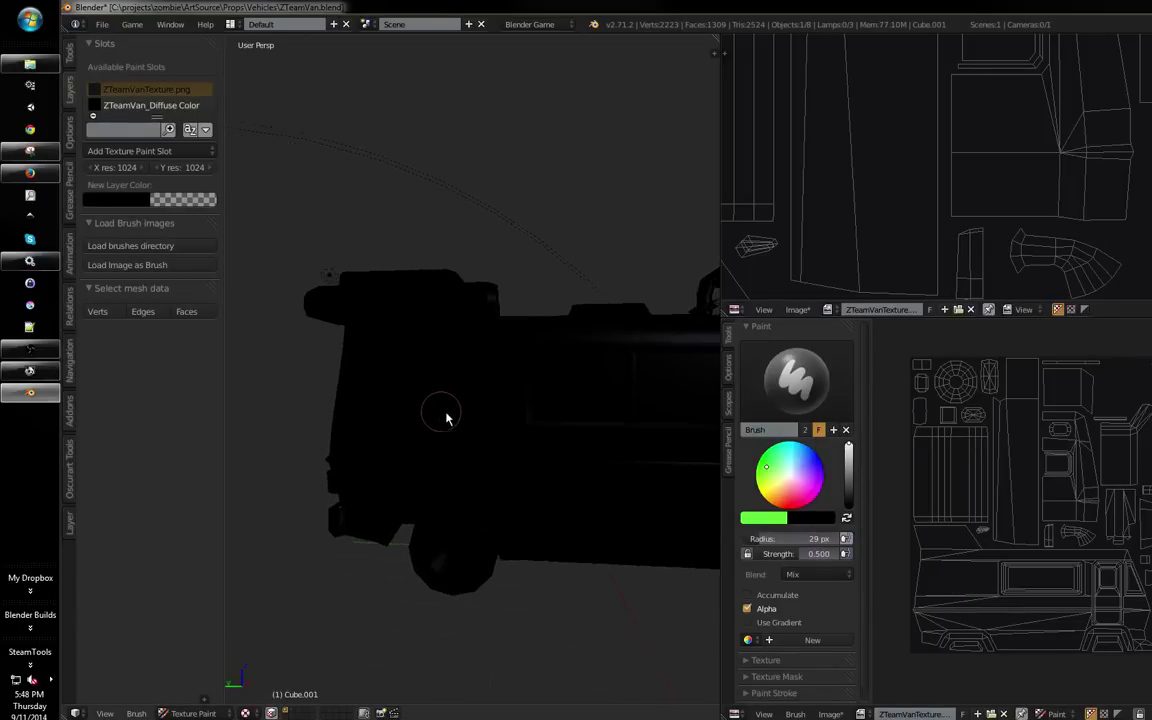
drag(445, 411, 271, 120)
click(174, 106)
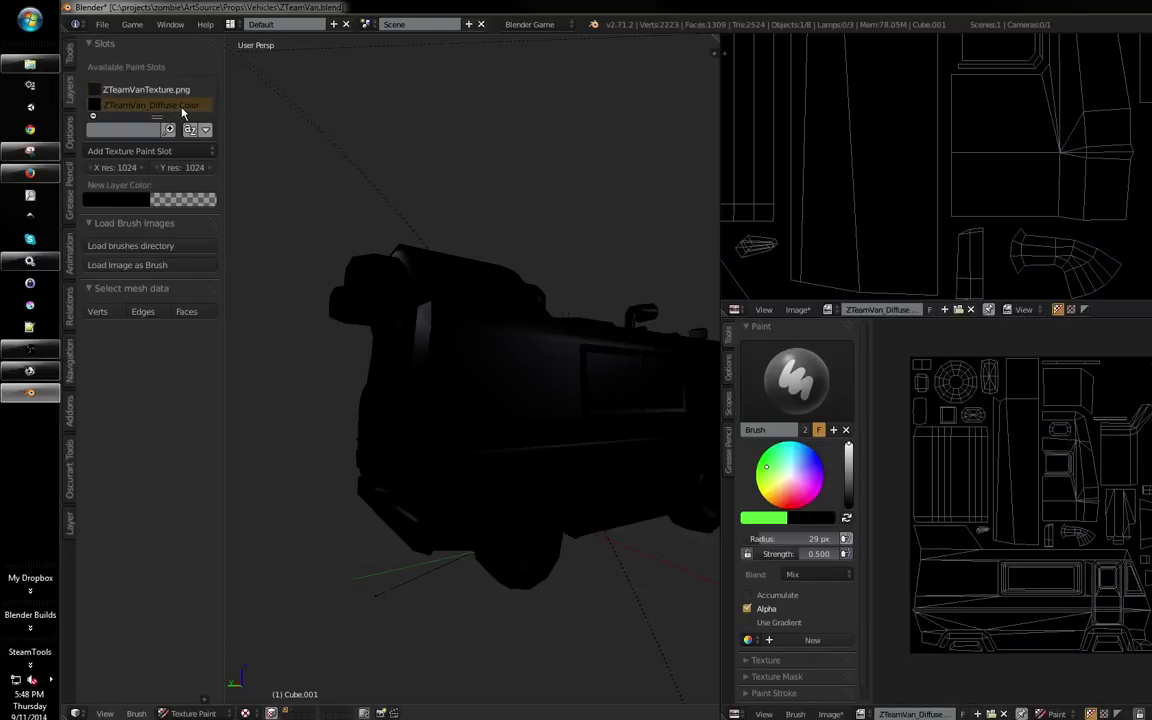
drag(419, 360, 347, 235)
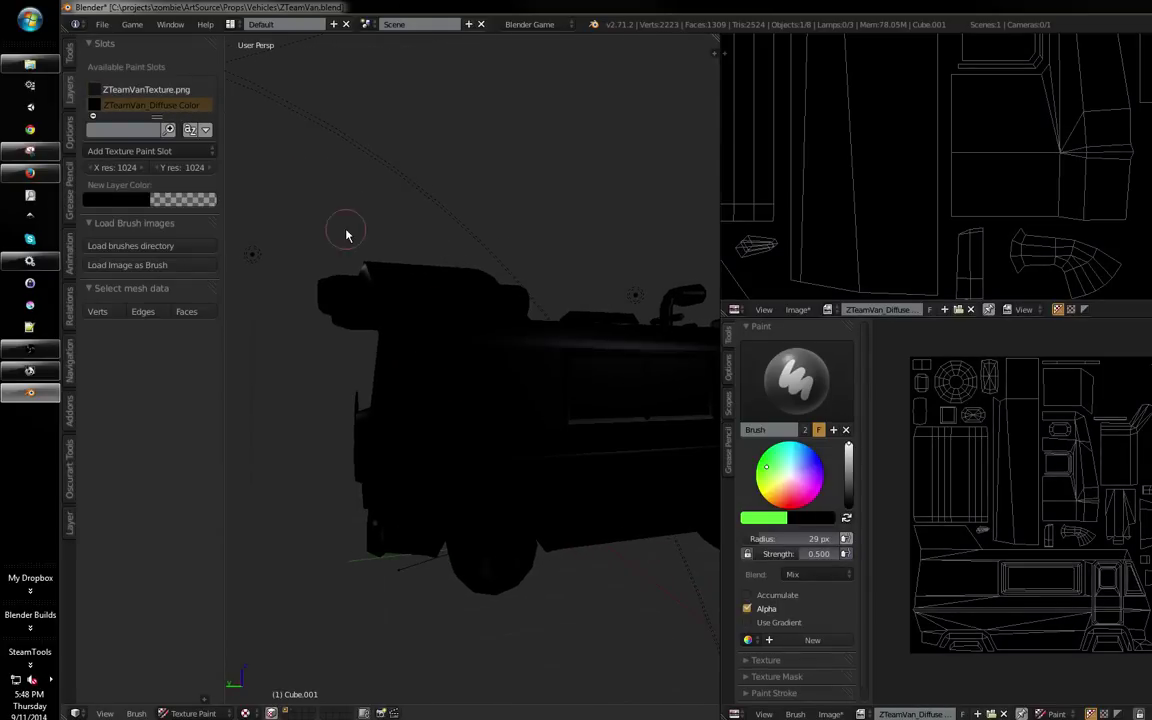
mouse_move(615, 438)
mouse_down()
mouse_move(606, 393)
mouse_move(434, 380)
mouse_move(465, 357)
mouse_move(513, 387)
mouse_move(462, 376)
mouse_move(529, 389)
mouse_move(455, 374)
mouse_move(514, 394)
mouse_move(454, 381)
mouse_move(447, 406)
mouse_move(526, 444)
mouse_move(487, 411)
mouse_move(500, 400)
mouse_move(427, 385)
mouse_move(376, 406)
mouse_move(482, 402)
mouse_move(359, 431)
mouse_move(537, 396)
mouse_move(469, 405)
mouse_move(517, 381)
mouse_move(404, 398)
mouse_move(457, 389)
mouse_move(416, 409)
mouse_up()
key(ctrl+z)
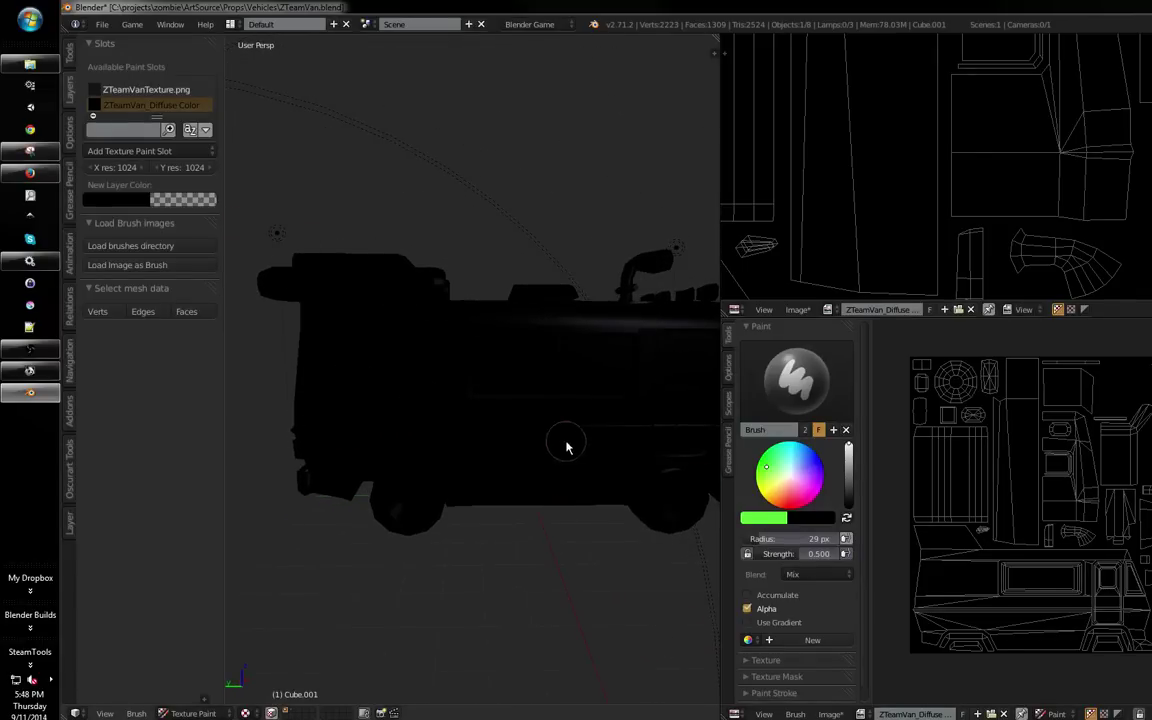
Enlarge the brush radius to 113 px and sample the image's black as the brush colour
click(530, 440)
click(608, 443)
mouse_move(608, 443)
mouse_down()
mouse_move(532, 440)
mouse_move(577, 440)
mouse_up()
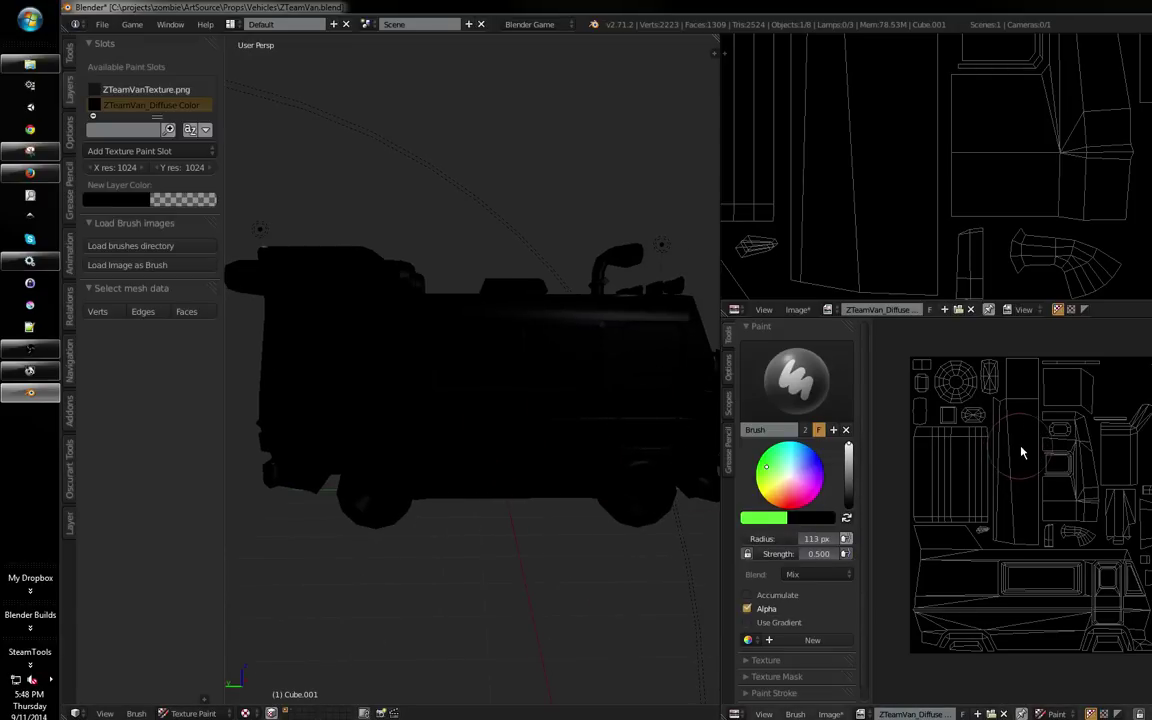
drag(848, 452, 848, 466)
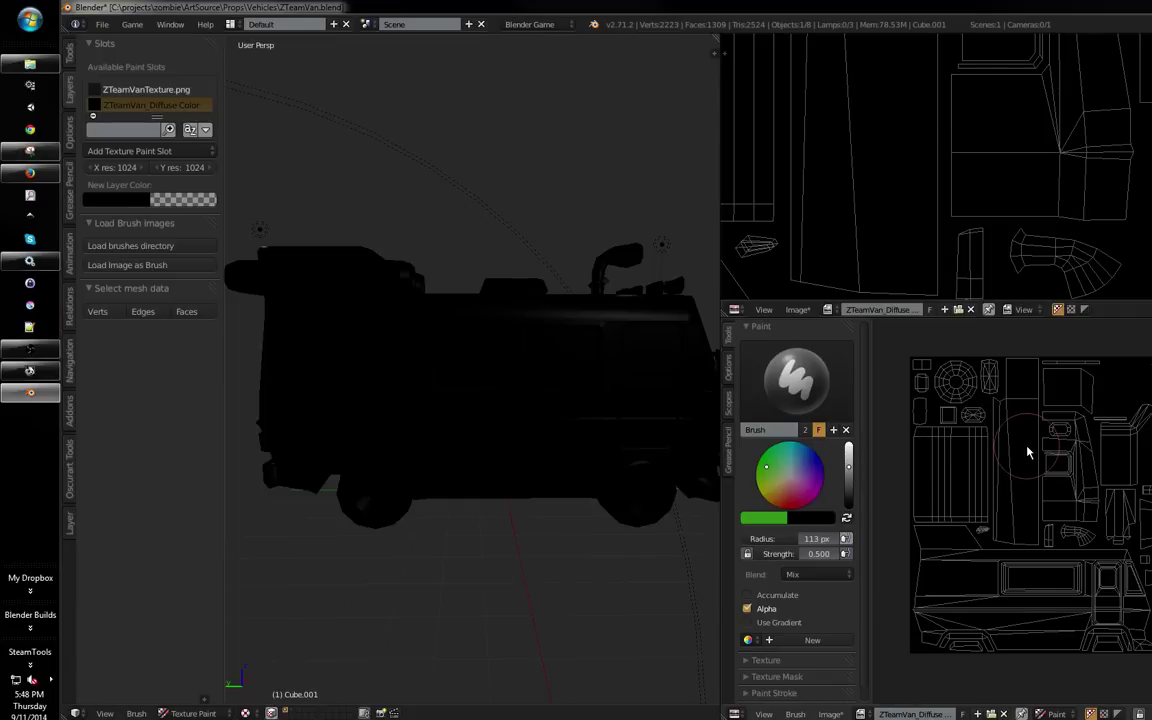
key(s)
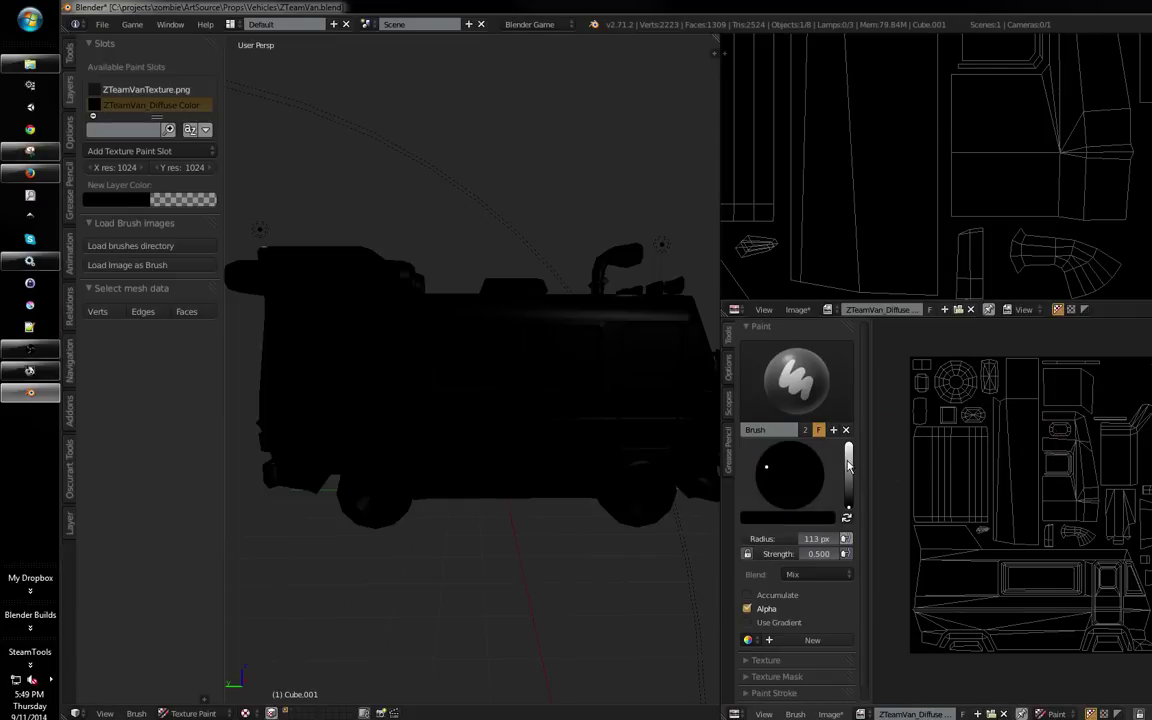
drag(848, 466, 848, 498)
key(s)
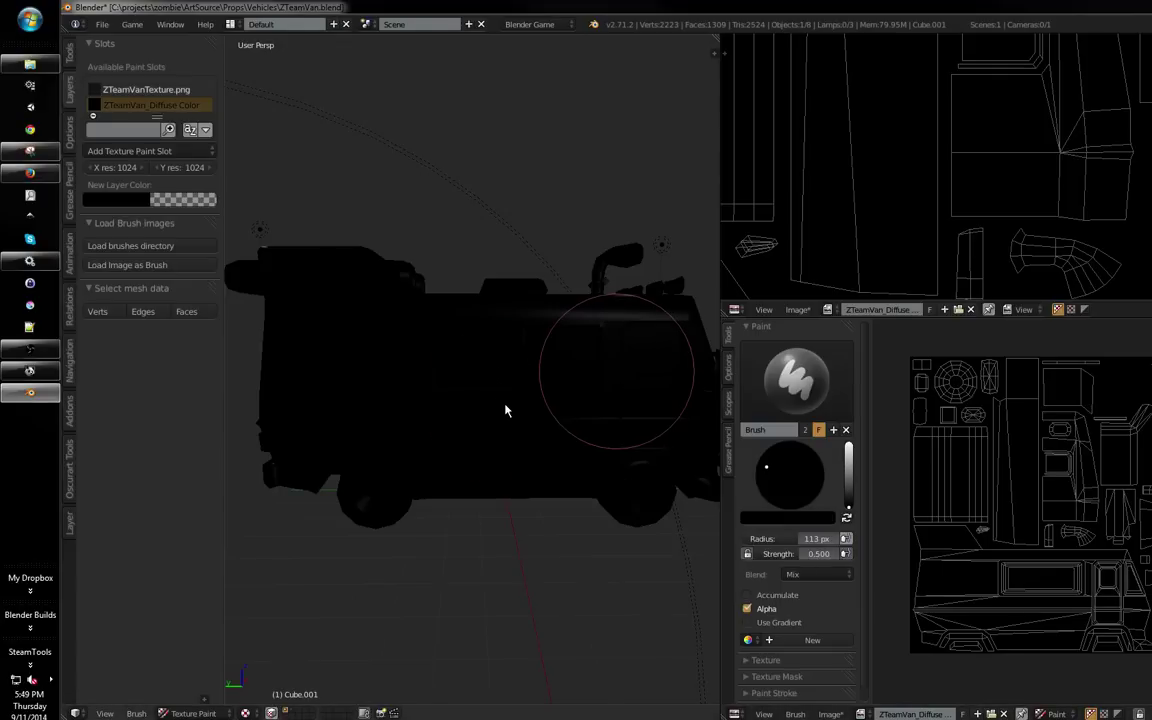
Brighten the brush colour to a very dark blue-grey
mouse_move(505, 410)
mouse_down()
mouse_move(514, 404)
mouse_move(497, 354)
mouse_up()
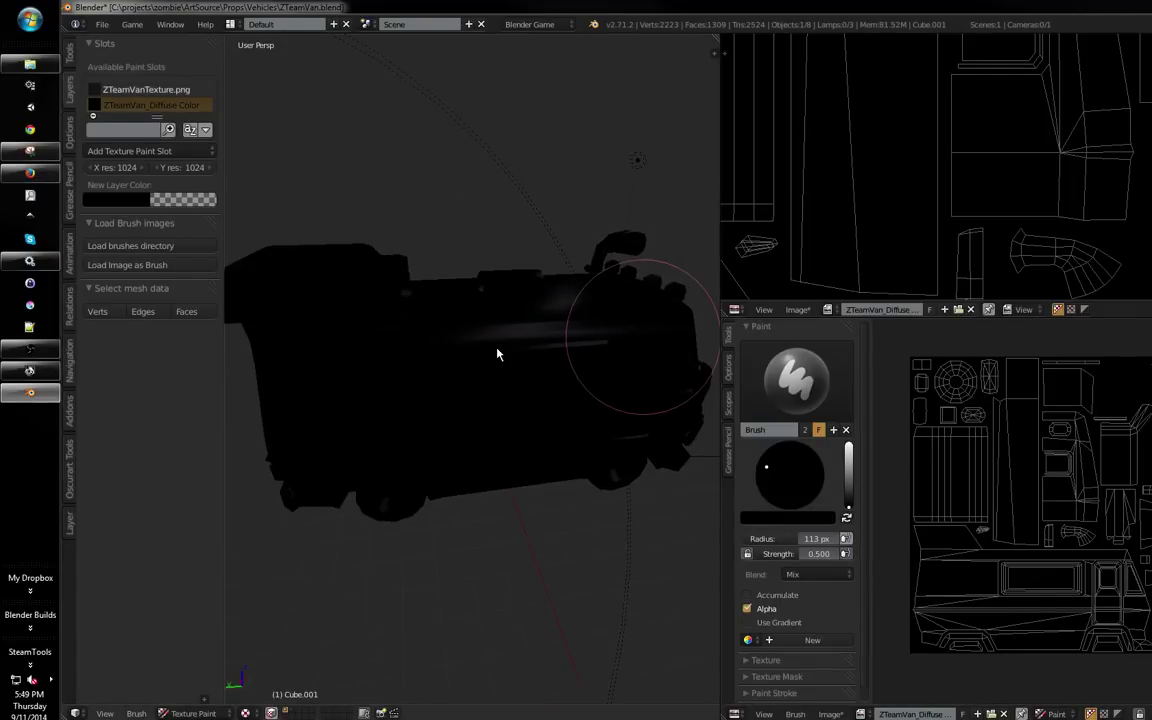
mouse_move(499, 352)
mouse_down()
mouse_move(532, 360)
mouse_move(504, 314)
mouse_up()
click(848, 494)
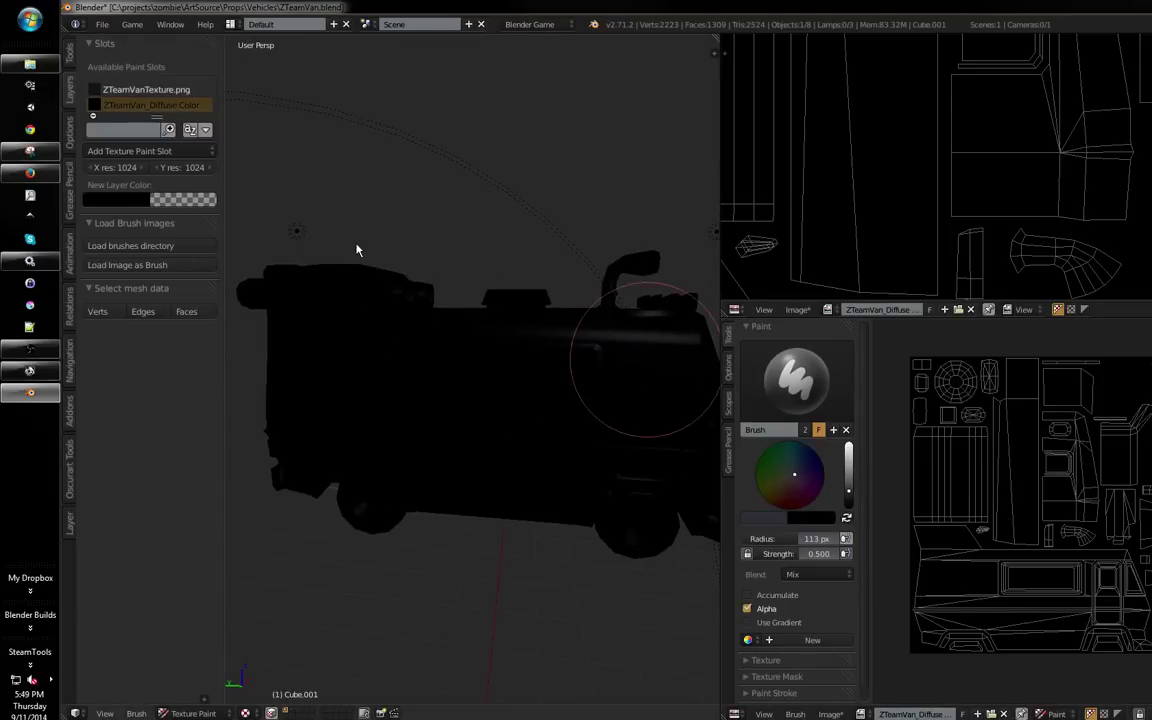
Compare the van in solid shading with its textured display and return to textured
mouse_move(375, 260)
mouse_down()
mouse_move(419, 265)
mouse_move(438, 249)
mouse_up()
key(alt+z)
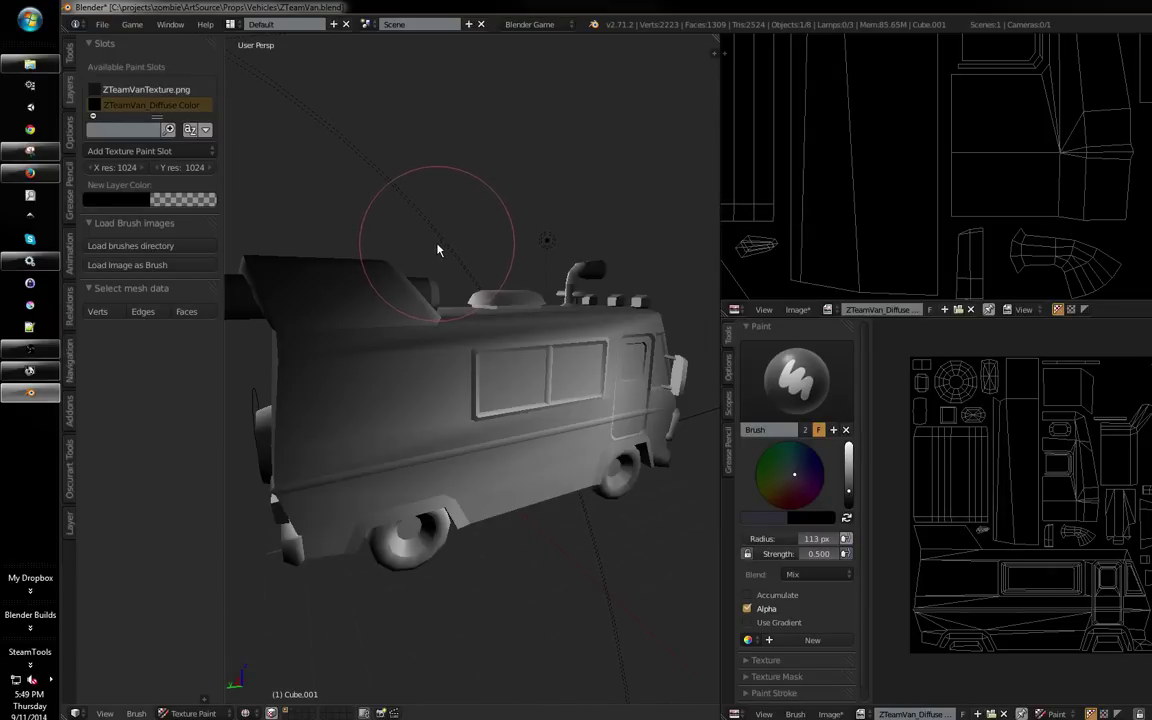
key(alt+z)
Make ZTeamVanTexture.png the active paint slot
click(146, 89)
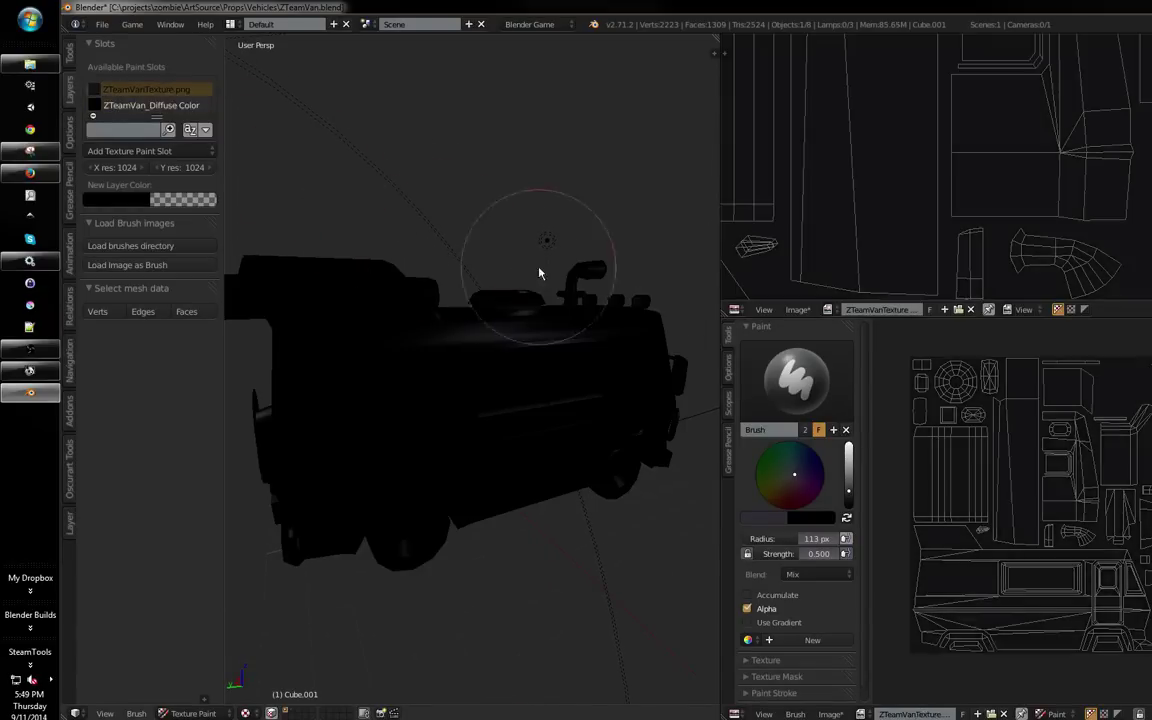
mouse_move(539, 272)
mouse_down()
mouse_move(628, 390)
mouse_move(616, 370)
mouse_up()
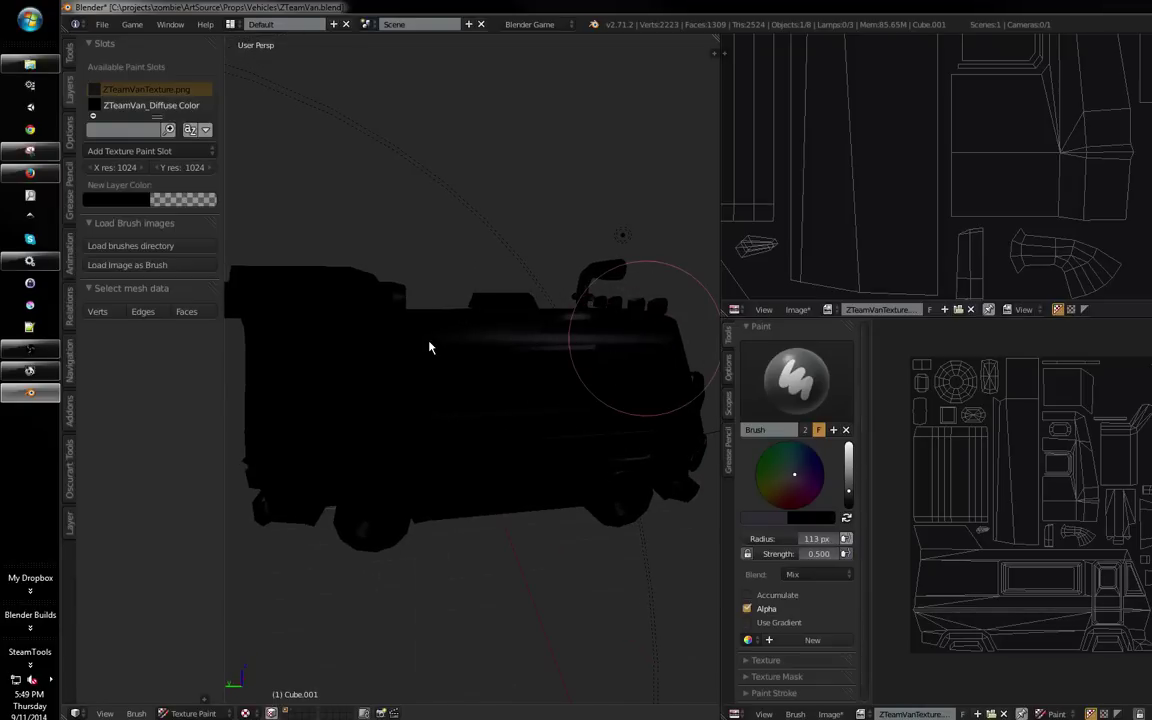
drag(468, 356, 640, 408)
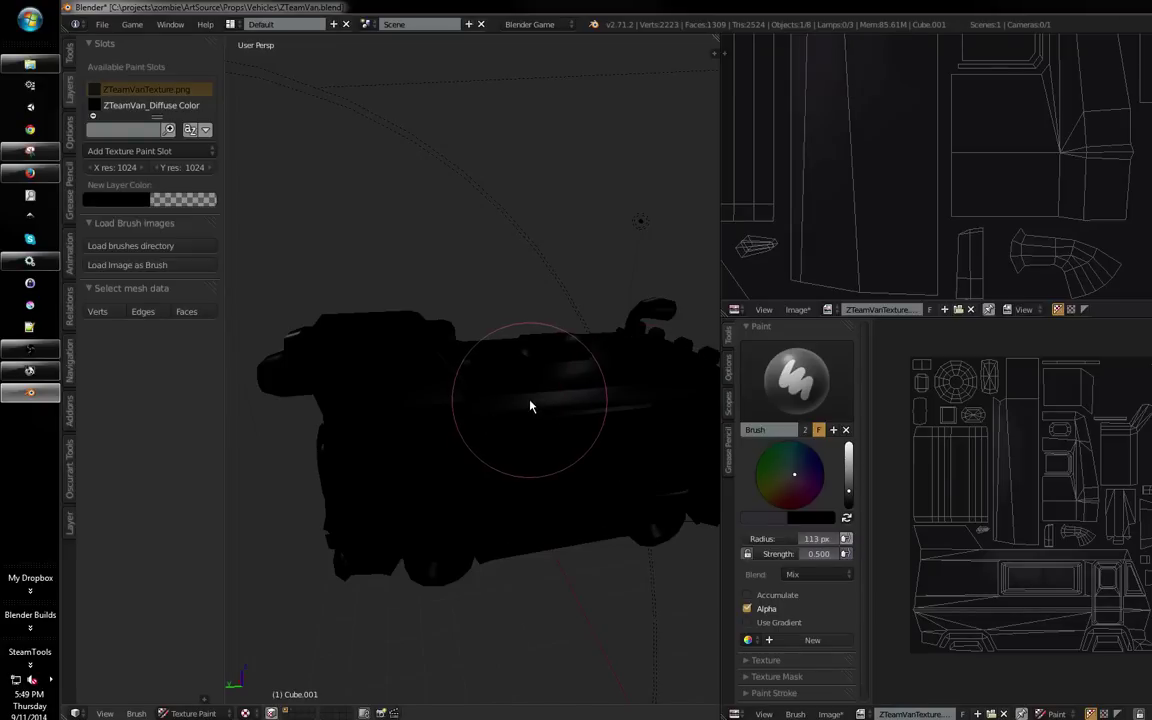
mouse_move(532, 404)
mouse_down()
mouse_move(571, 393)
mouse_move(599, 404)
mouse_move(545, 355)
mouse_up()
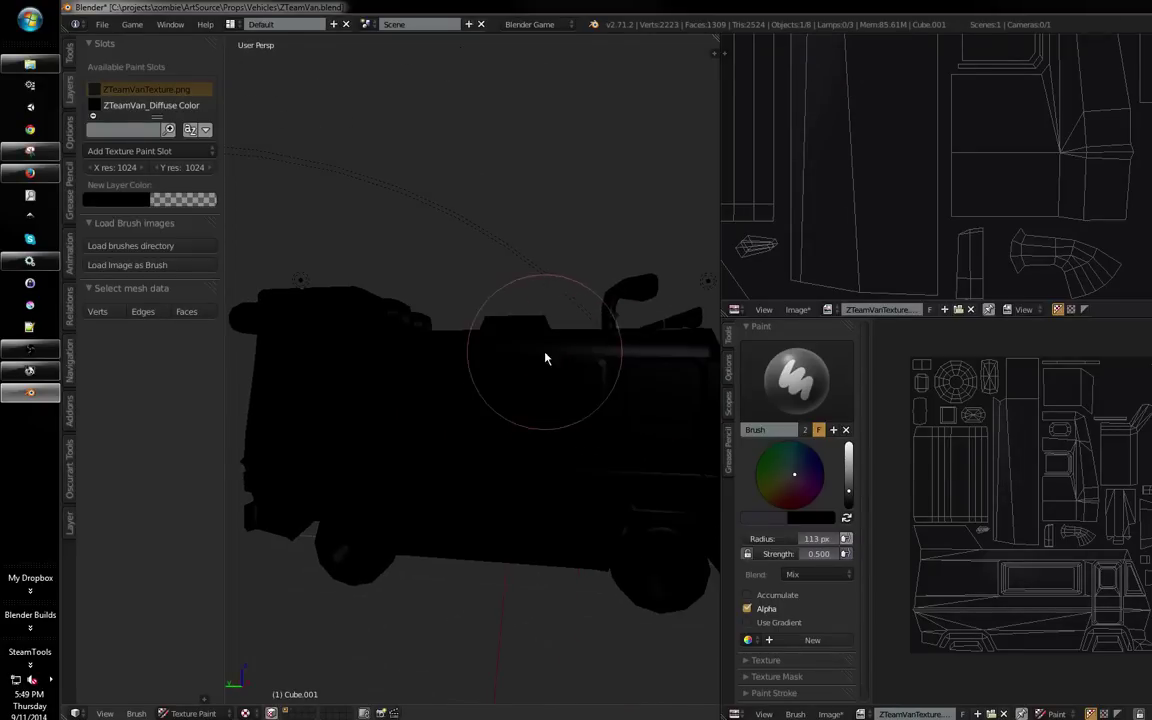
Try the Smear brush and return to the regular Brush preset
click(71, 56)
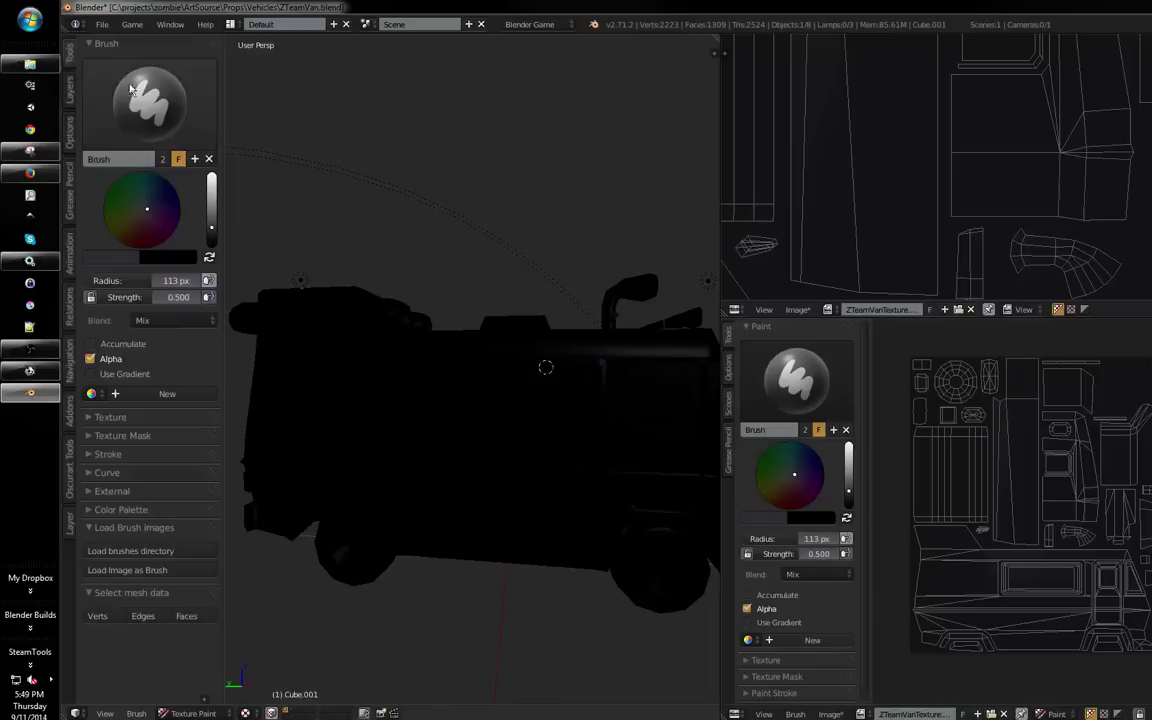
click(167, 153)
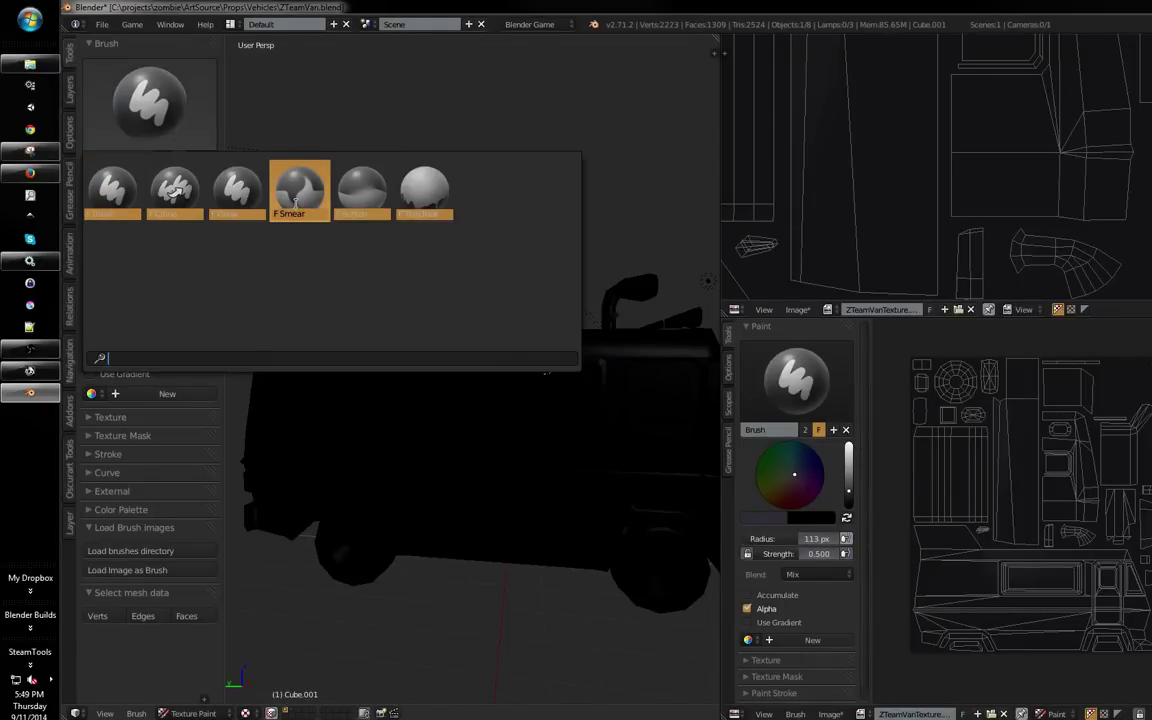
click(296, 198)
click(149, 101)
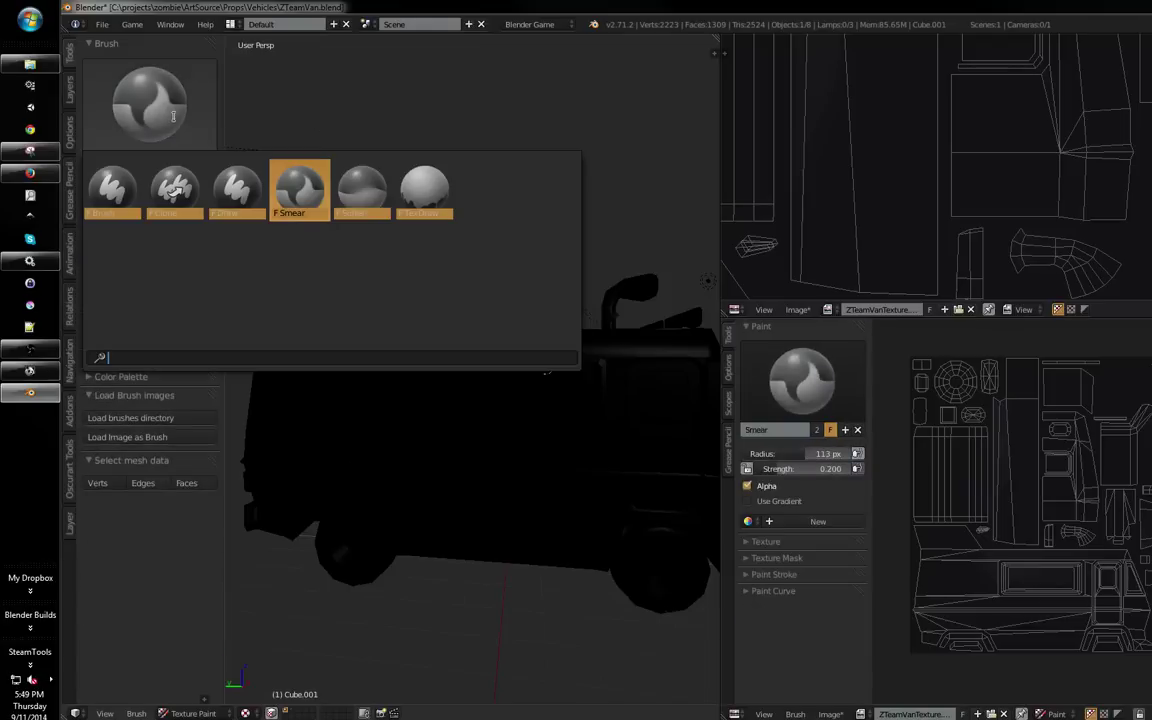
click(118, 188)
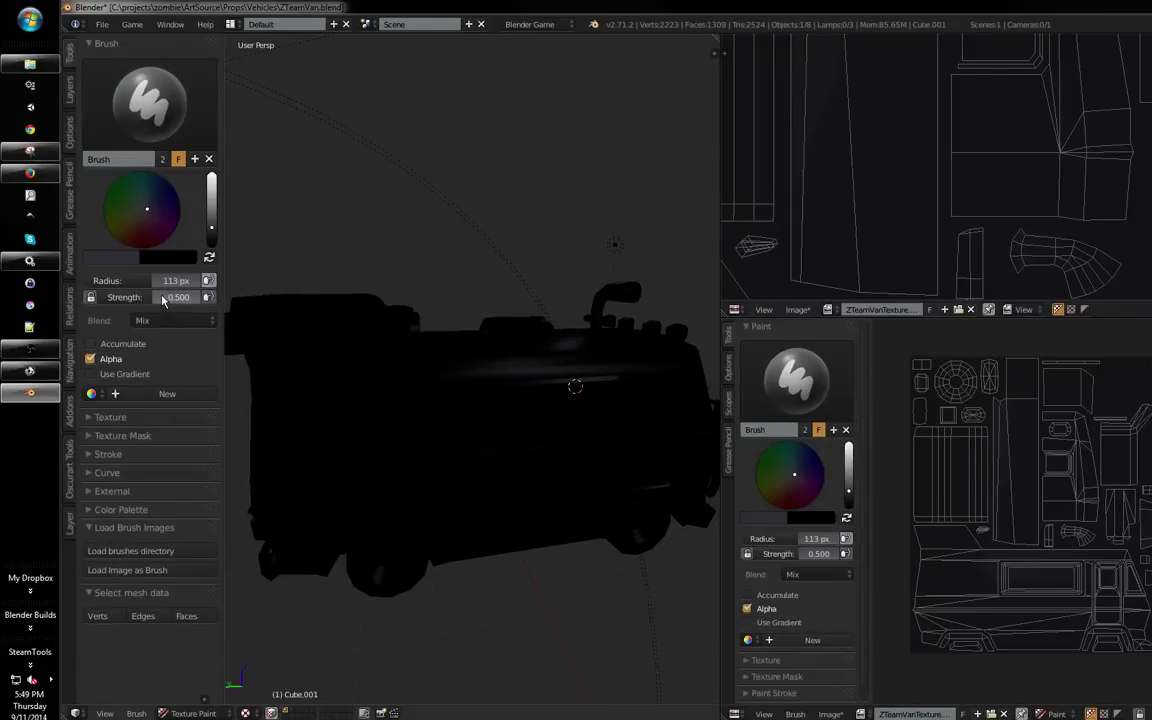
Set the brush to a 99 px radius and 0.683 strength, and stroke dark blue-grey over the van's side
mouse_move(163, 300)
mouse_down()
mouse_move(144, 298)
mouse_move(170, 299)
mouse_move(158, 281)
mouse_up()
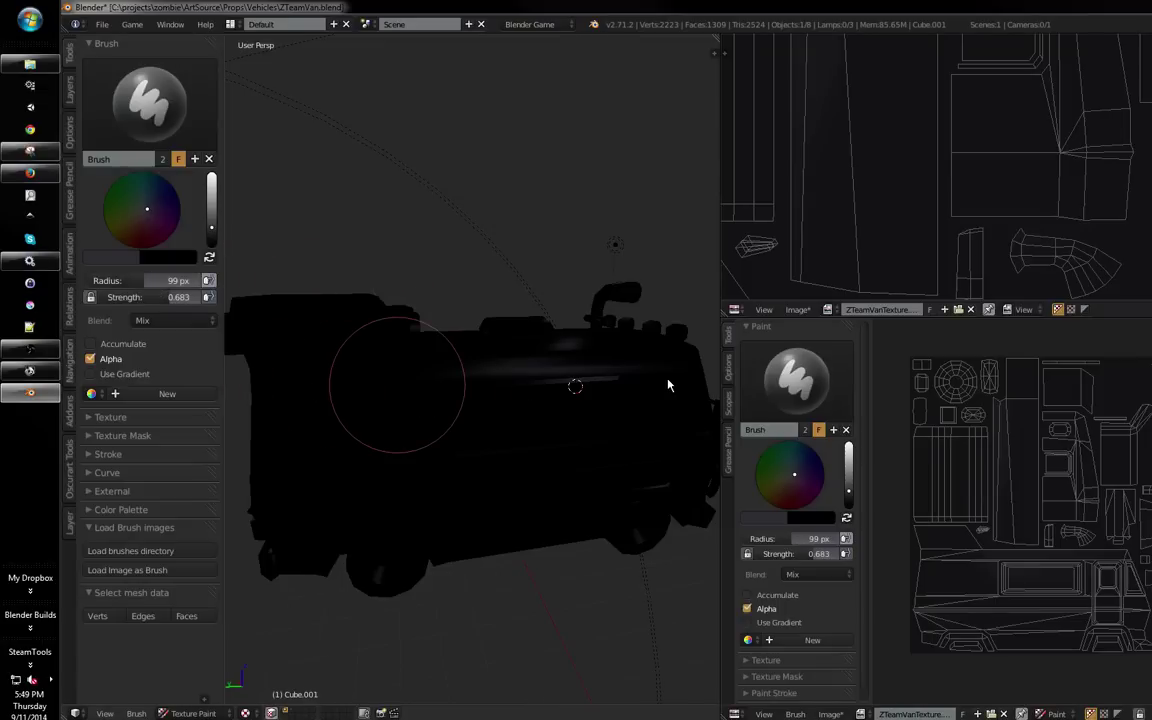
drag(673, 384, 670, 384)
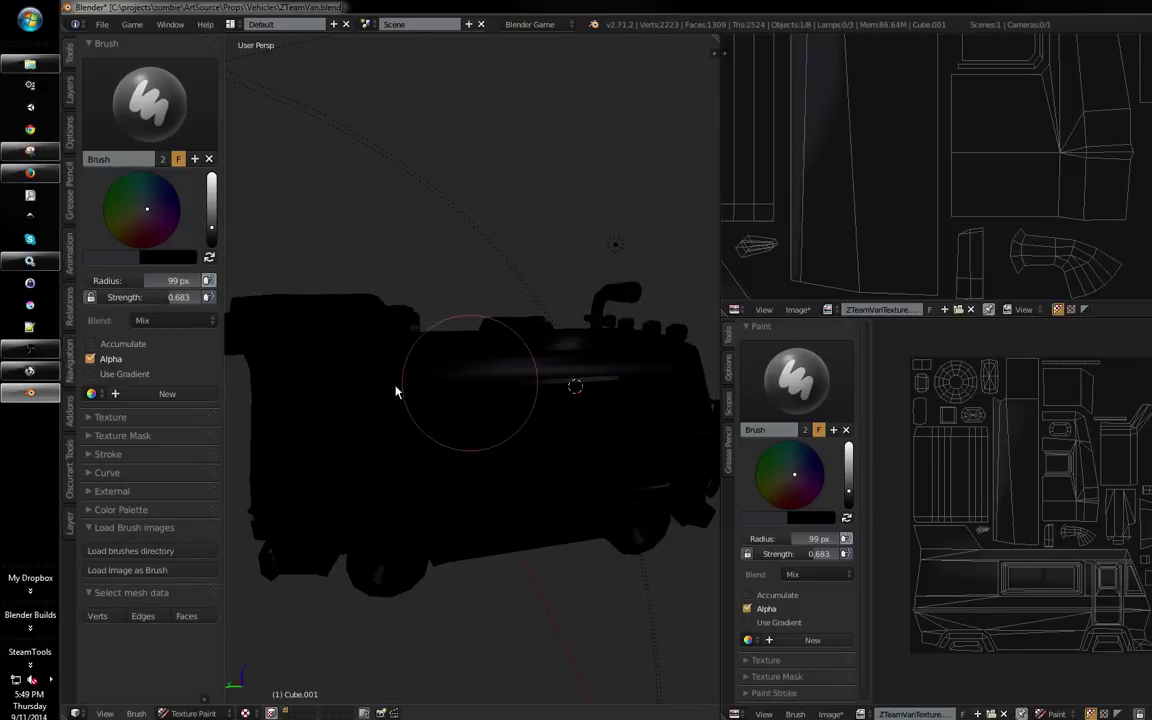
Maximise the 3D view to examine the paint on the van's side, rear and roof, and restore the layout
key(alt+F10)
drag(517, 321, 967, 389)
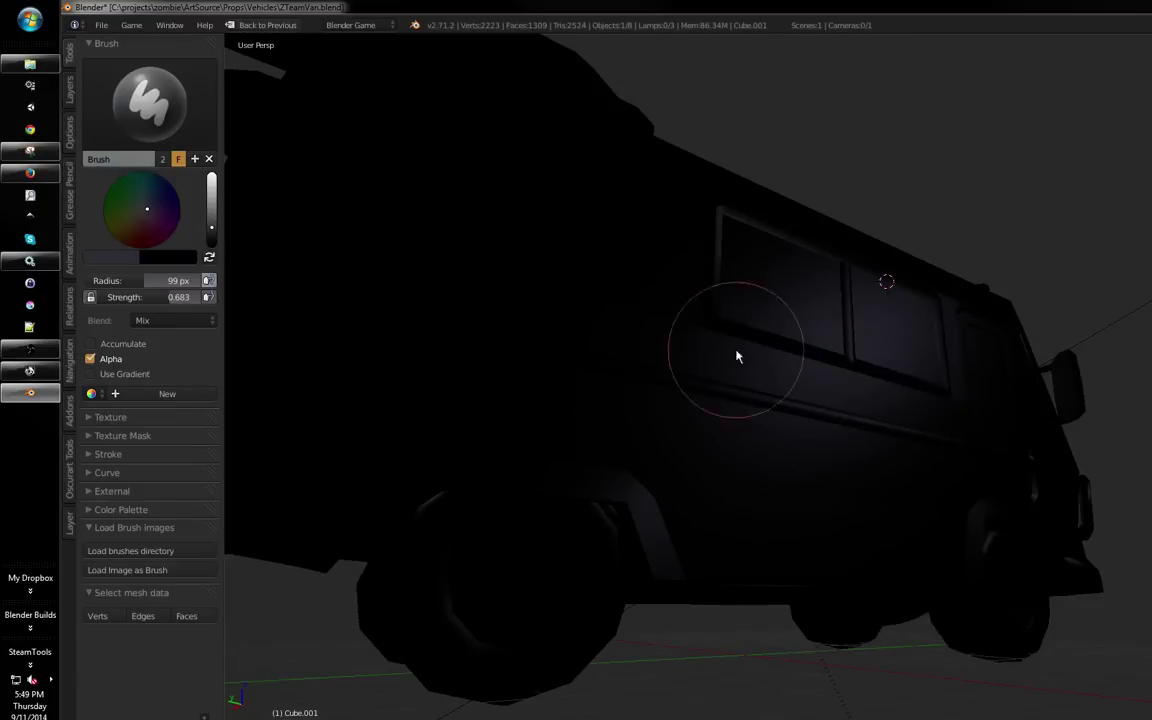
mouse_move(738, 355)
mouse_down()
mouse_move(617, 417)
mouse_move(740, 415)
mouse_move(776, 468)
mouse_move(656, 406)
mouse_move(782, 407)
mouse_move(746, 481)
mouse_move(635, 411)
mouse_move(715, 478)
mouse_move(856, 421)
mouse_up()
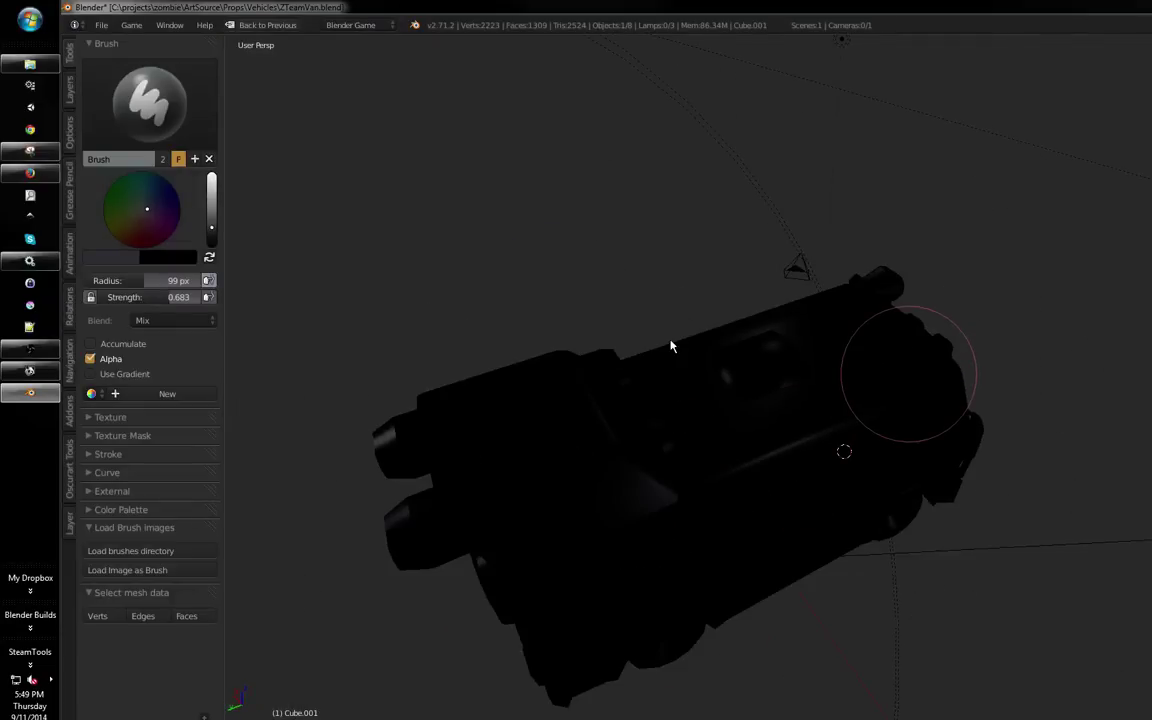
mouse_move(671, 346)
mouse_down()
mouse_move(710, 388)
mouse_move(419, 237)
mouse_up()
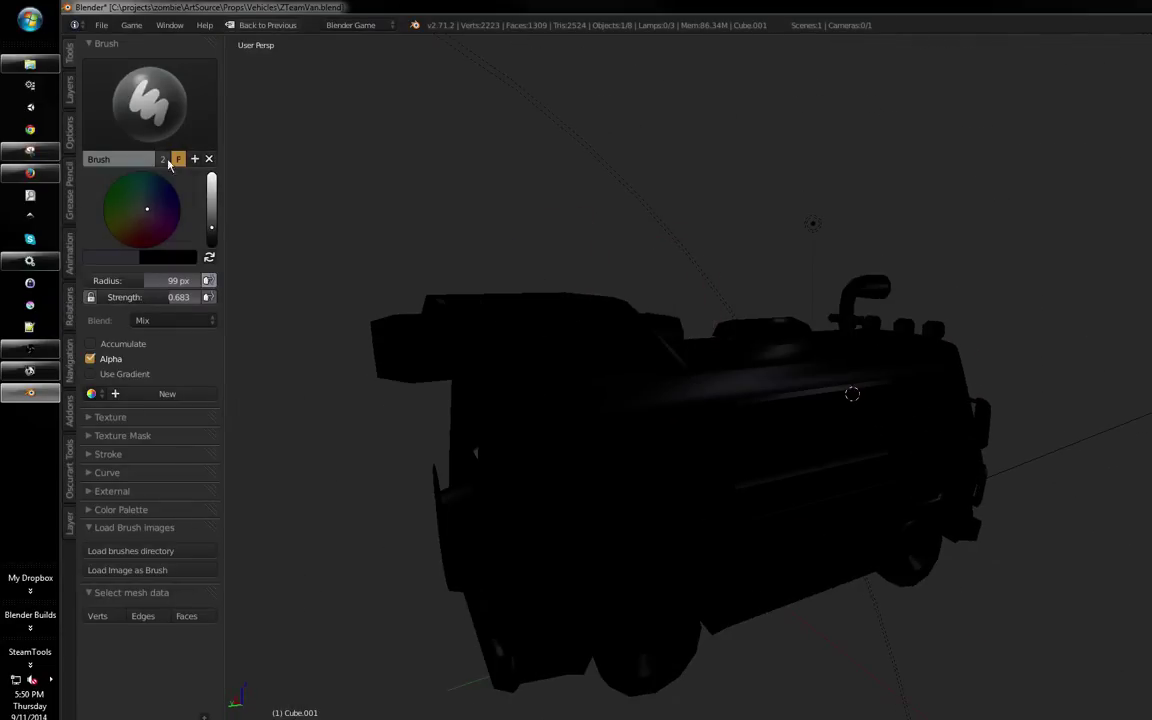
key(shift+space)
Show the paint slots again and activate ZTeamVan_Diffuse Color
click(70, 90)
click(114, 106)
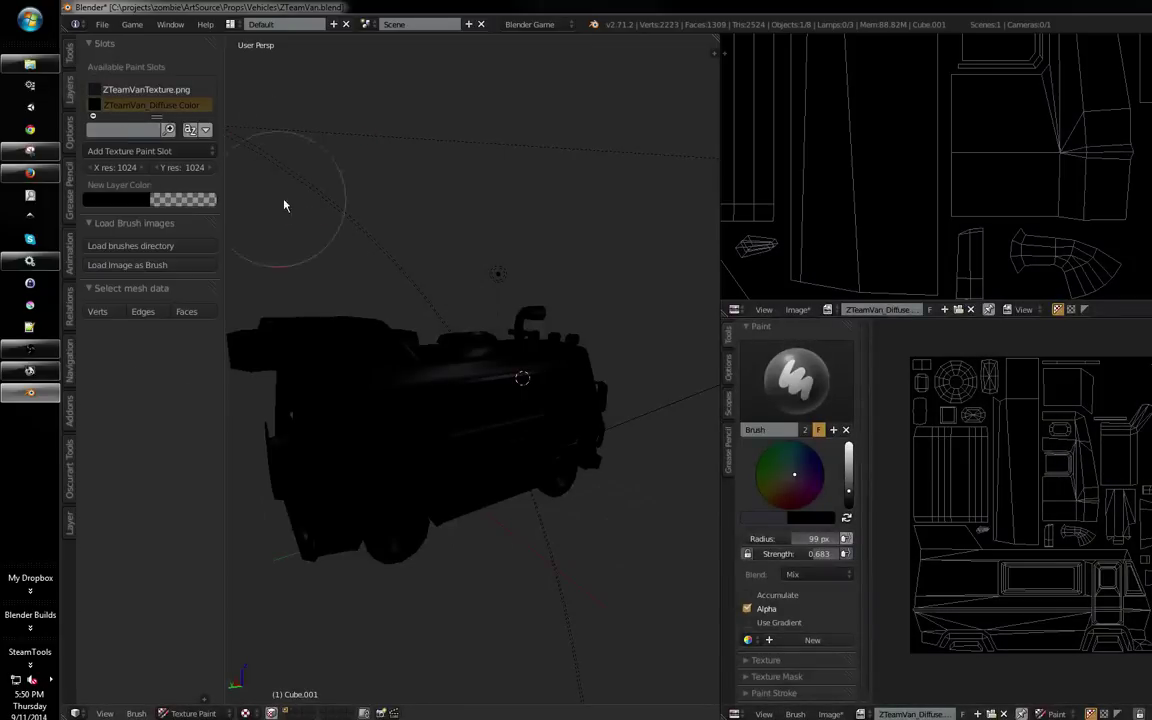
Set the brush colour to bright green with a 31 px radius and a strength of 1.000
click(850, 472)
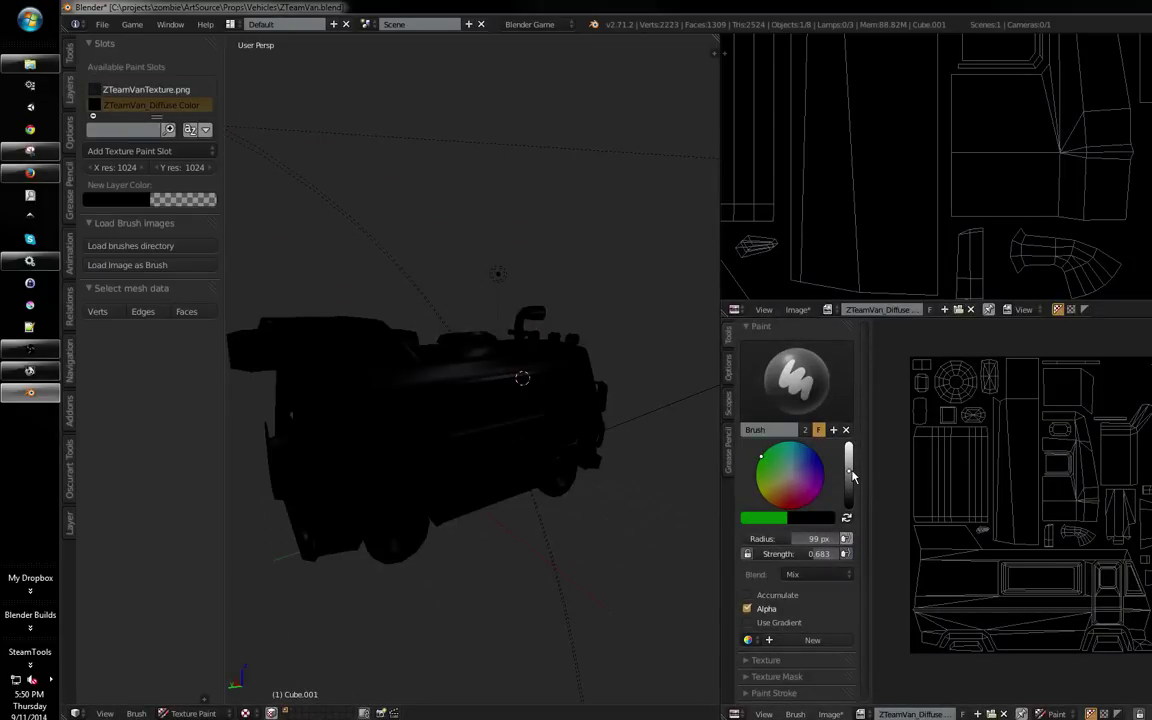
right_click(552, 439)
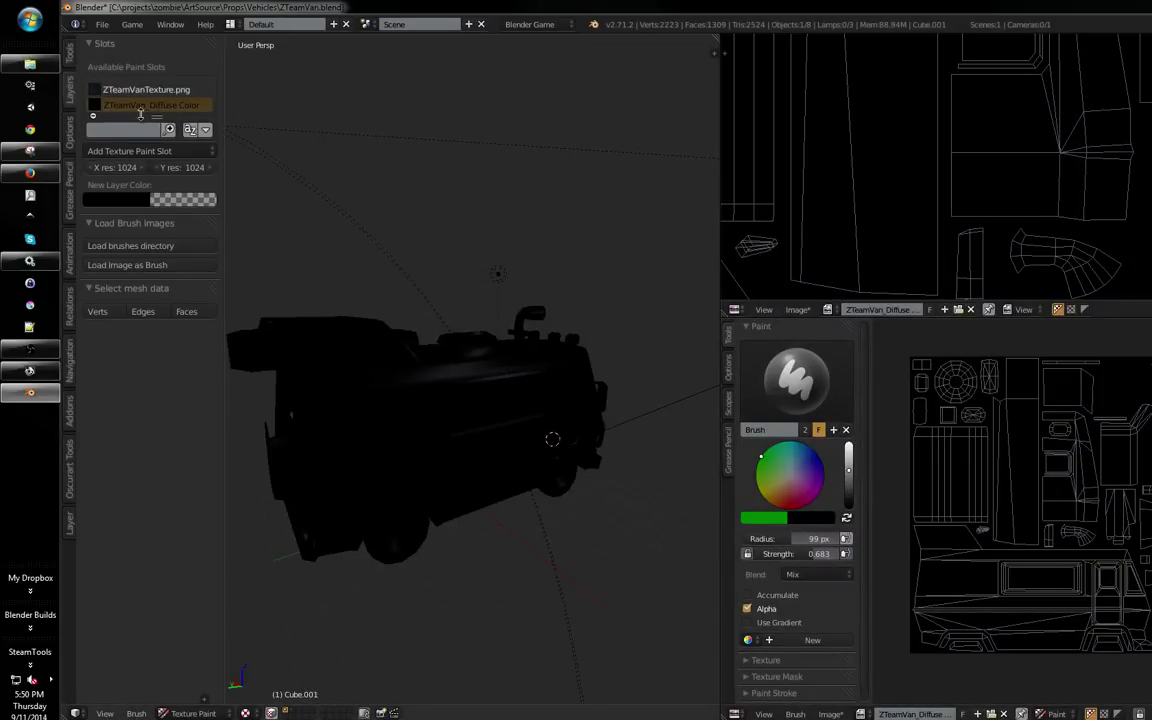
click(71, 57)
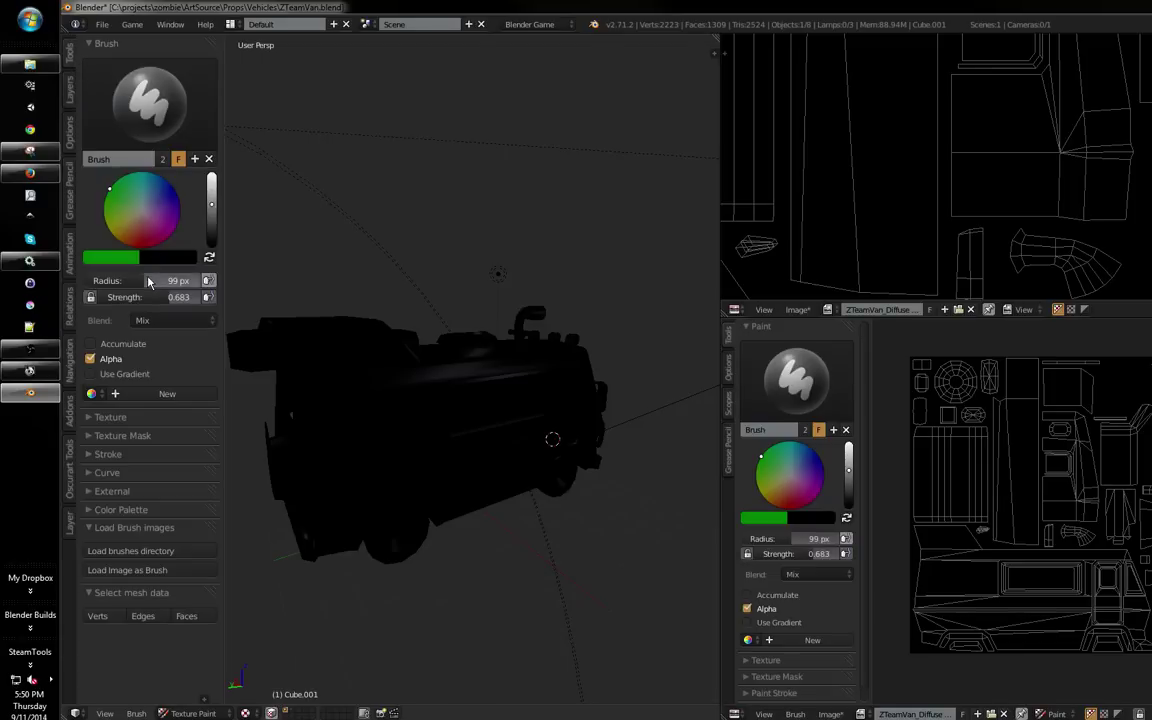
drag(155, 297, 122, 287)
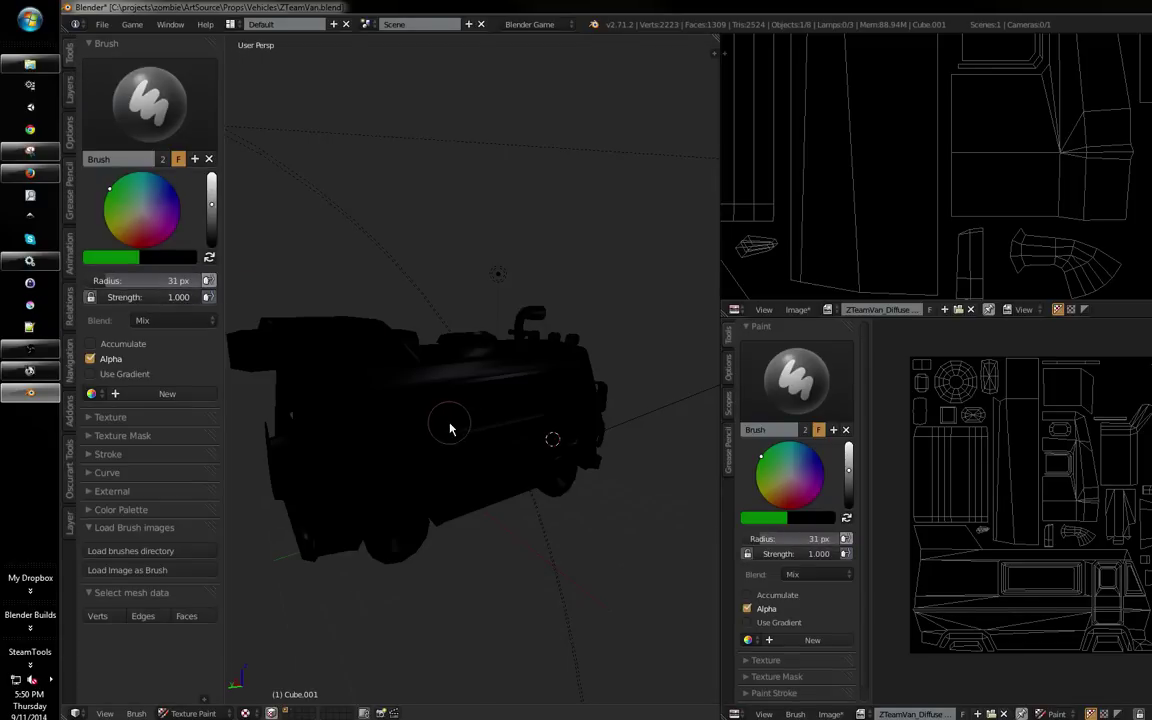
Maximise the 3D view and paint a green stripe along the van's side, continuing diagonally up towards the rear
drag(450, 427, 468, 363)
scroll(464, 362, up, 5)
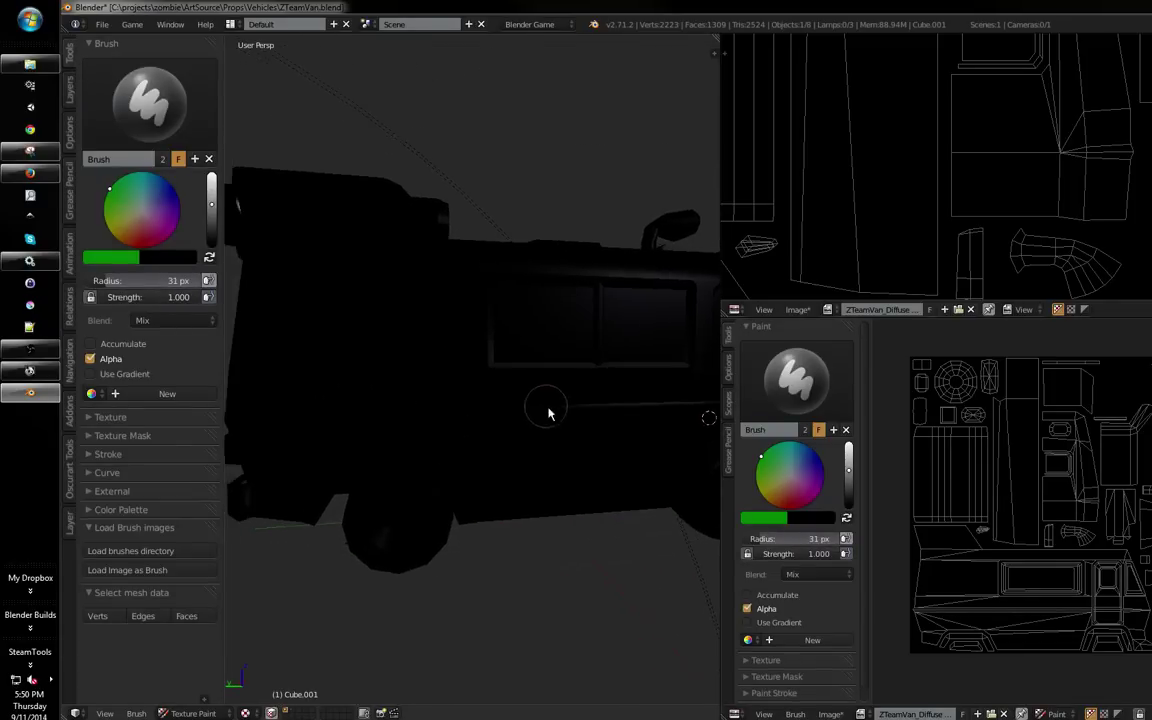
key(ctrl+Up)
mouse_move(946, 463)
mouse_down()
mouse_move(898, 443)
mouse_move(757, 436)
mouse_move(1011, 423)
mouse_move(573, 419)
mouse_up()
mouse_move(940, 441)
mouse_down()
mouse_move(1146, 446)
mouse_move(968, 458)
mouse_up()
scroll(1004, 456, down, 1)
mouse_move(1133, 434)
mouse_down()
mouse_move(699, 426)
mouse_move(803, 464)
mouse_up()
drag(738, 476, 494, 308)
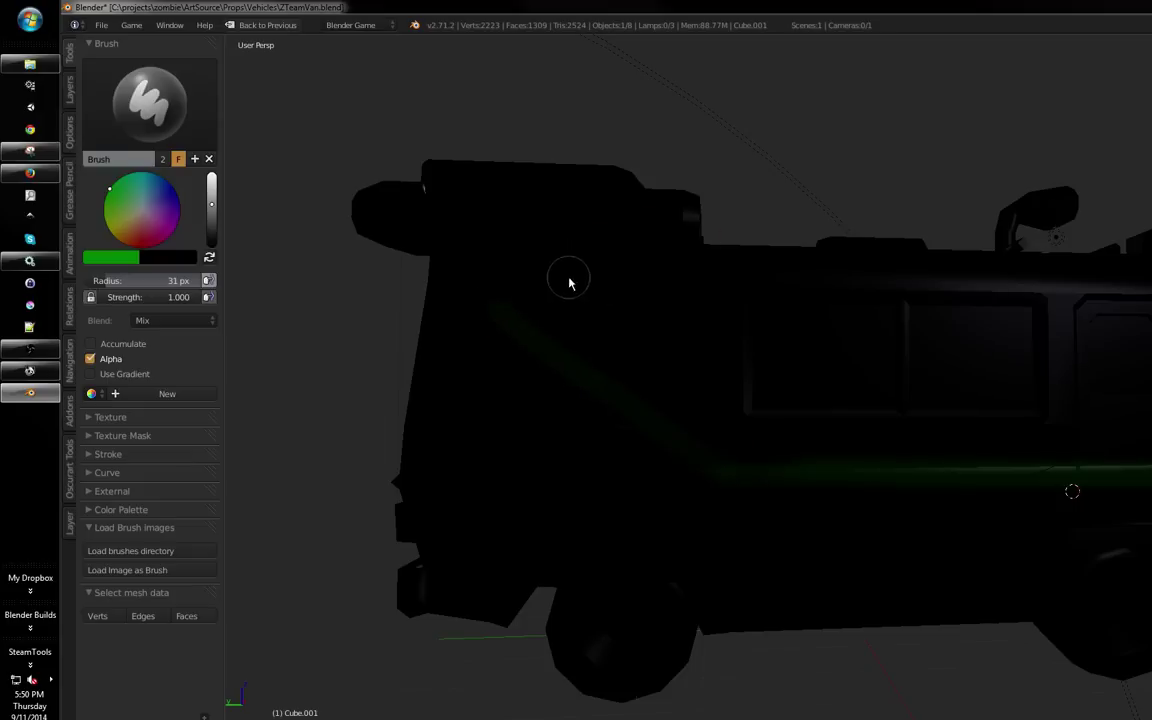
Paint the remaining strokes of the green Z on the rear part of the van's side
mouse_move(569, 278)
mouse_down()
mouse_move(602, 297)
mouse_move(681, 257)
mouse_move(483, 247)
mouse_move(648, 278)
mouse_move(677, 310)
mouse_move(658, 354)
mouse_move(468, 419)
mouse_move(590, 437)
mouse_move(582, 379)
mouse_move(674, 527)
mouse_move(561, 438)
mouse_up()
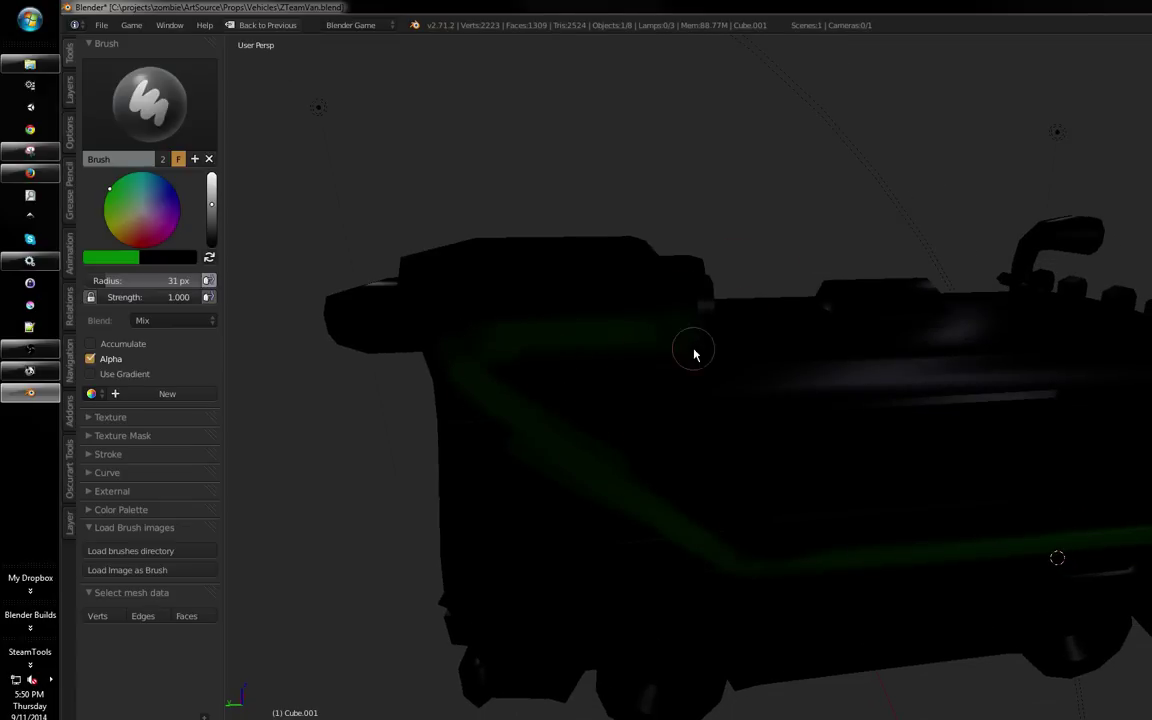
drag(694, 353, 395, 270)
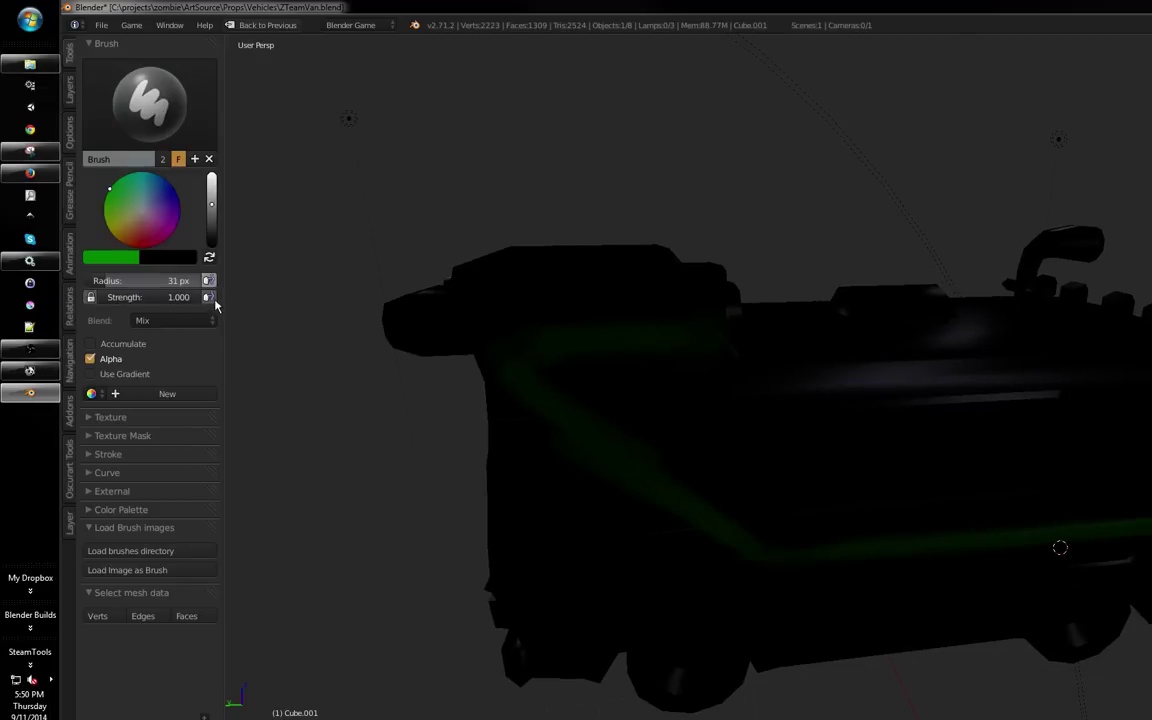
mouse_move(512, 360)
mouse_down()
mouse_move(694, 353)
mouse_move(843, 522)
mouse_move(800, 463)
mouse_move(622, 489)
mouse_move(738, 506)
mouse_move(841, 490)
mouse_move(532, 422)
mouse_move(480, 378)
mouse_up()
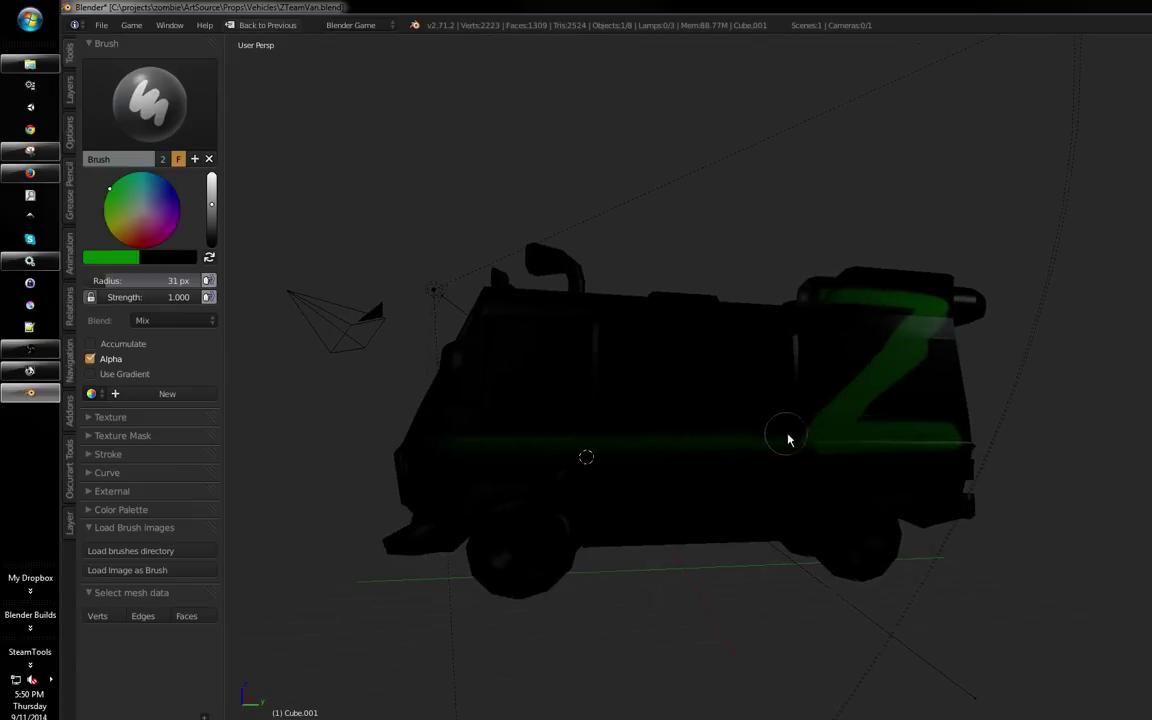
Enlarge the brush to 35 px and go over the green where the Z meets the side stripe
scroll(757, 458, down, 1)
click(758, 464)
scroll(765, 463, up, 1)
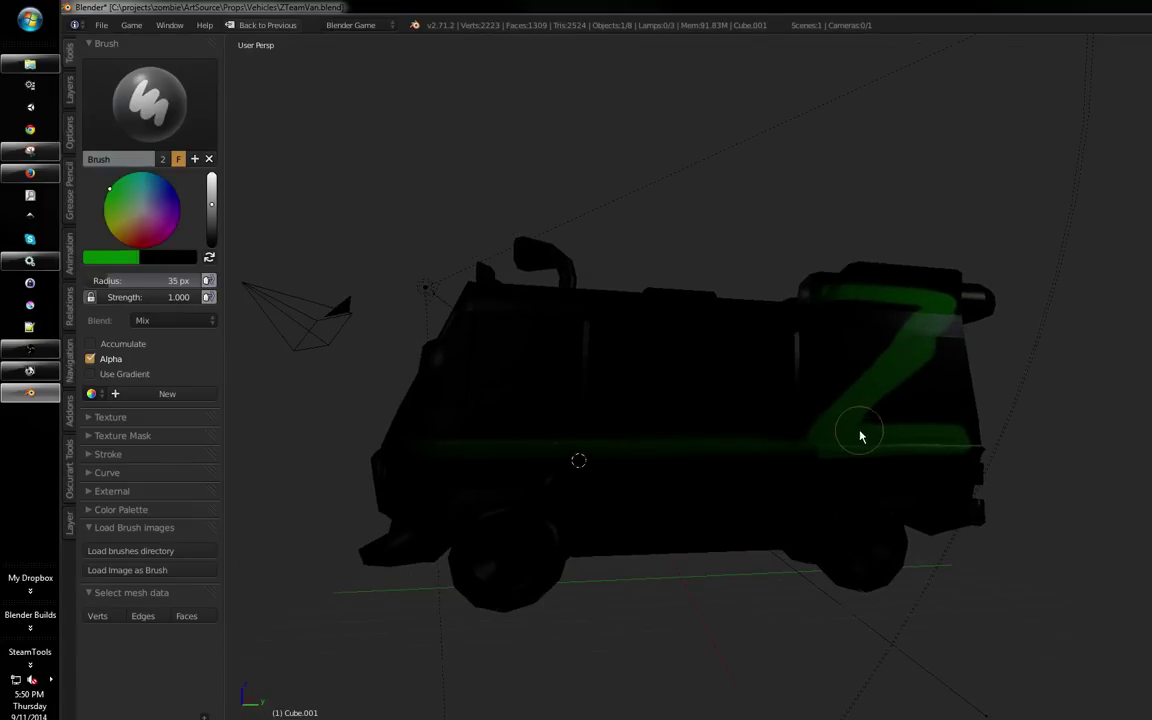
mouse_move(861, 437)
mouse_down()
mouse_move(887, 456)
mouse_move(505, 456)
mouse_move(775, 473)
mouse_up()
Reduce the brush radius to 18 px and stroke green across the van's front below the windscreen
drag(729, 511, 746, 515)
click(741, 515)
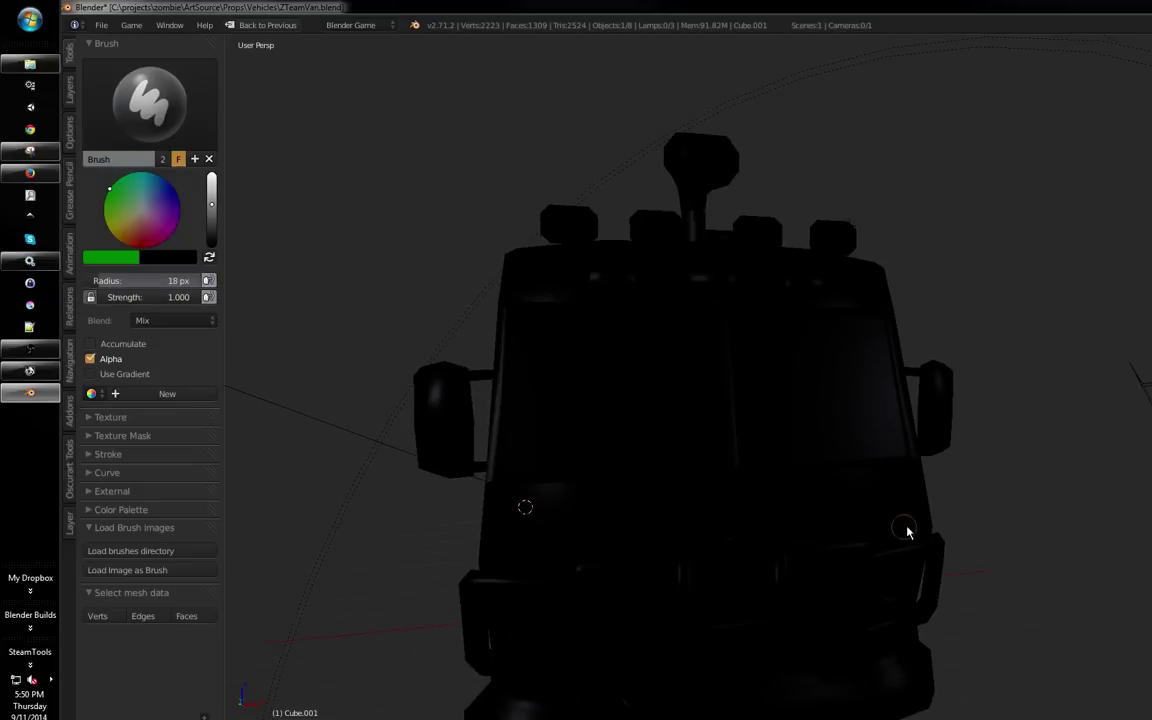
drag(926, 541, 692, 547)
Set the brush radius to 43 px and paint the van's wheels green
mouse_move(745, 508)
mouse_down()
mouse_move(694, 499)
mouse_move(702, 488)
mouse_move(631, 456)
mouse_move(633, 436)
mouse_up()
scroll(634, 455, up, 1)
key(f)
click(668, 491)
mouse_move(668, 488)
mouse_down()
mouse_move(770, 393)
mouse_move(736, 452)
mouse_up()
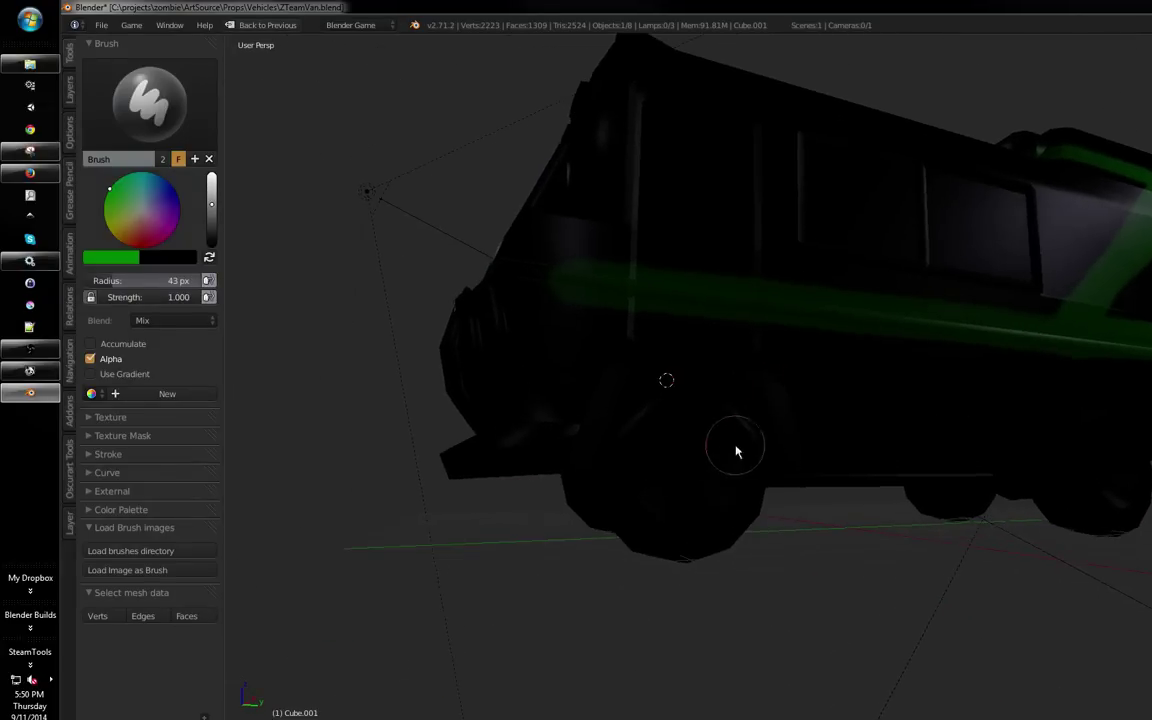
mouse_move(680, 491)
mouse_down()
mouse_move(697, 450)
mouse_move(668, 496)
mouse_move(713, 450)
mouse_move(668, 500)
mouse_move(693, 445)
mouse_move(656, 499)
mouse_move(733, 497)
mouse_move(689, 448)
mouse_up()
mouse_move(720, 499)
mouse_down()
mouse_move(613, 505)
mouse_move(704, 465)
mouse_move(753, 417)
mouse_move(823, 404)
mouse_move(373, 634)
mouse_up()
Switch the van from Texture Paint to Object Mode and restore the multi-pane layout
click(205, 716)
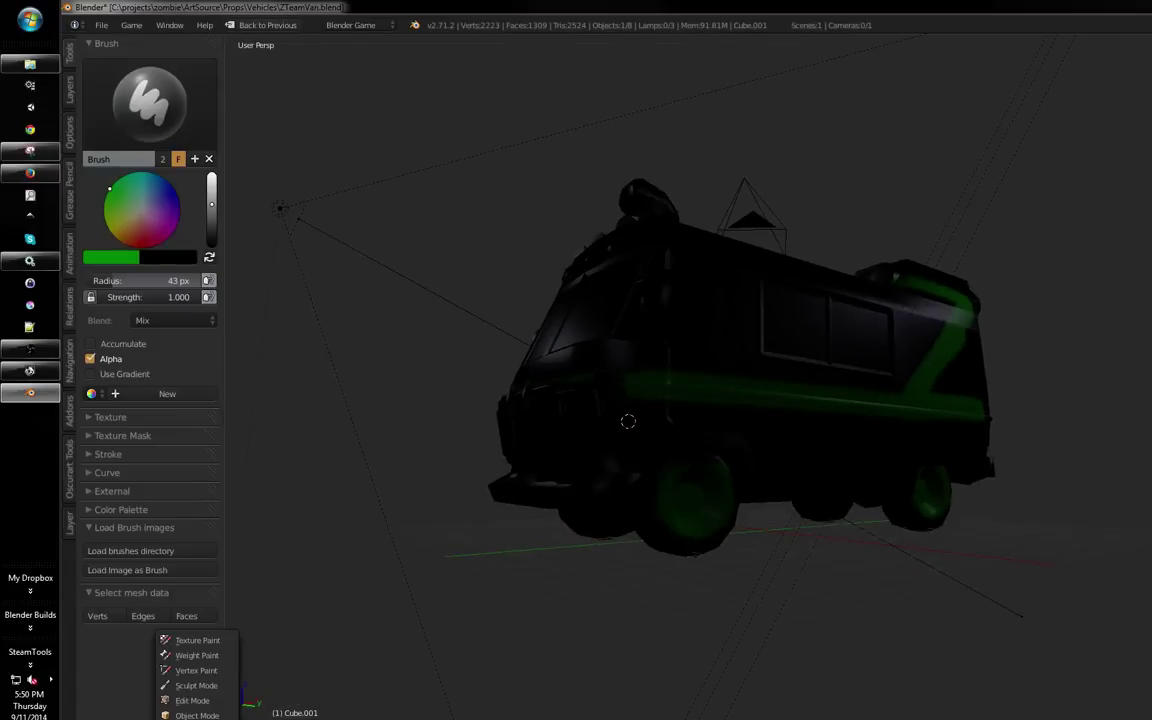
click(195, 706)
drag(460, 532, 577, 541)
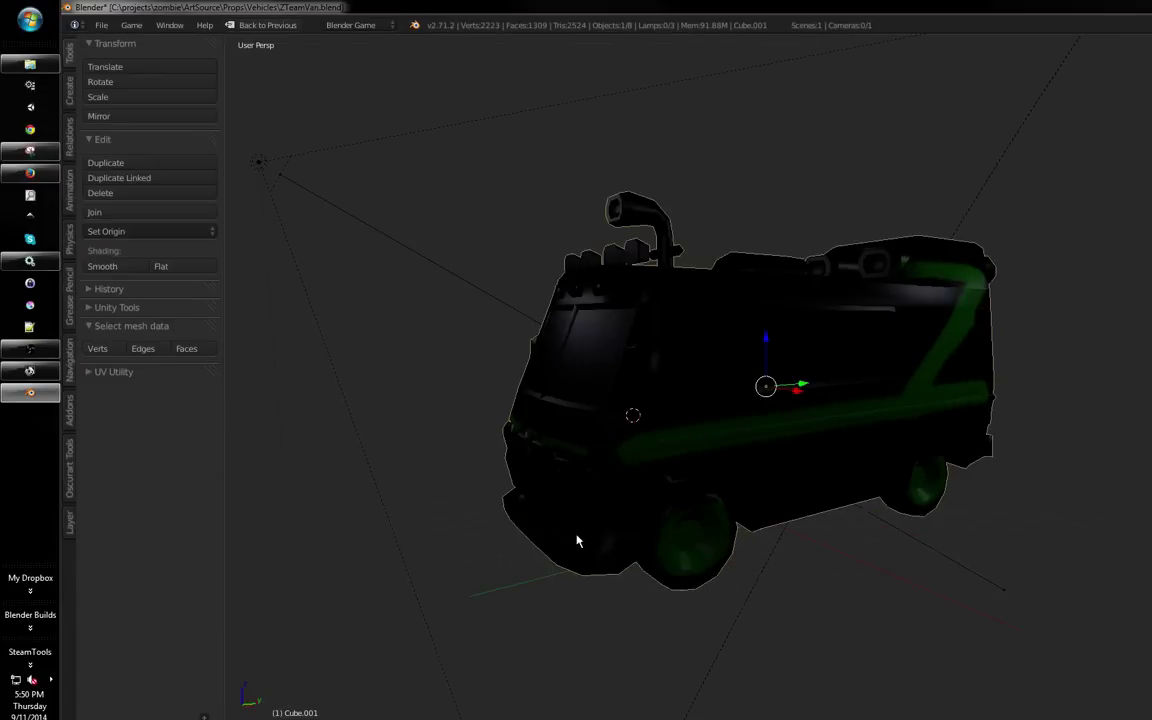
key(ctrl+Up)
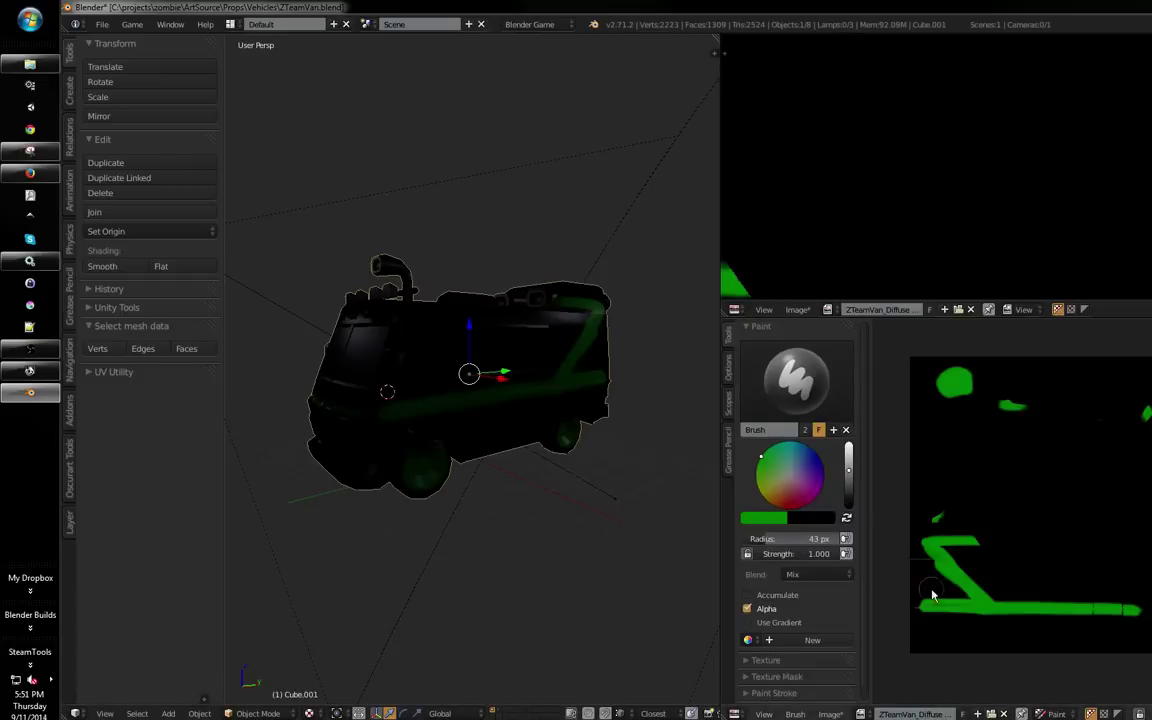
Compare the painted texture's alpha-only display with its colour display, leaving it on colour
click(831, 714)
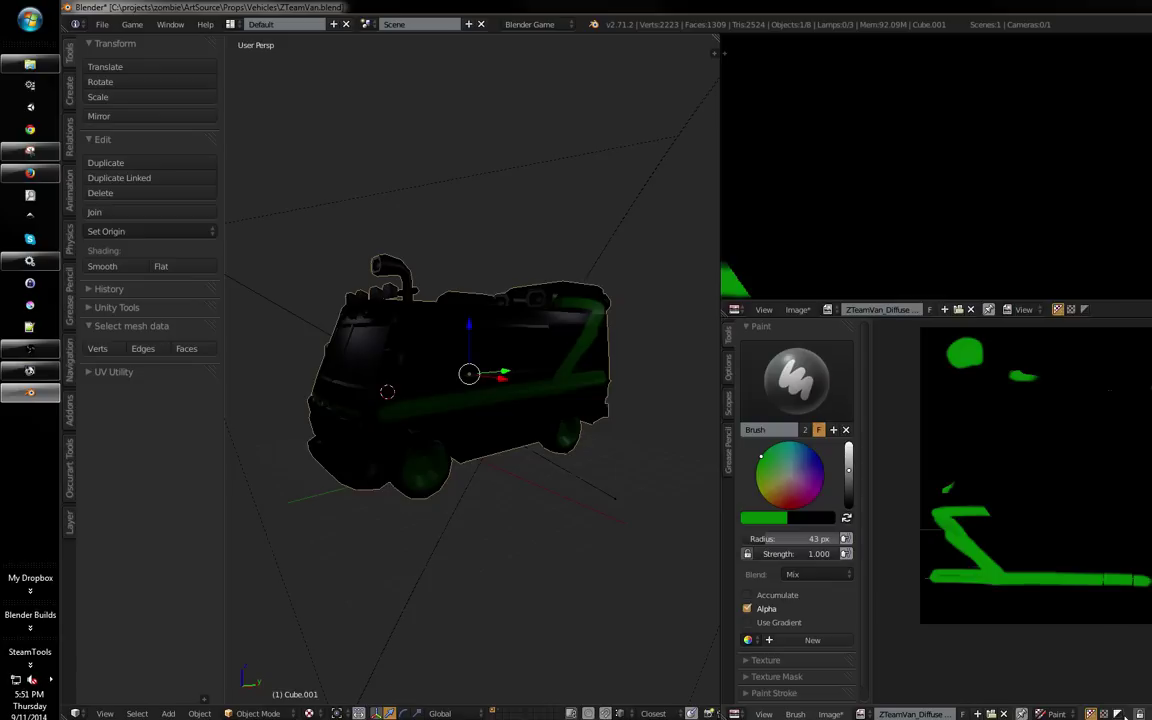
click(1119, 714)
click(1104, 714)
click(1119, 714)
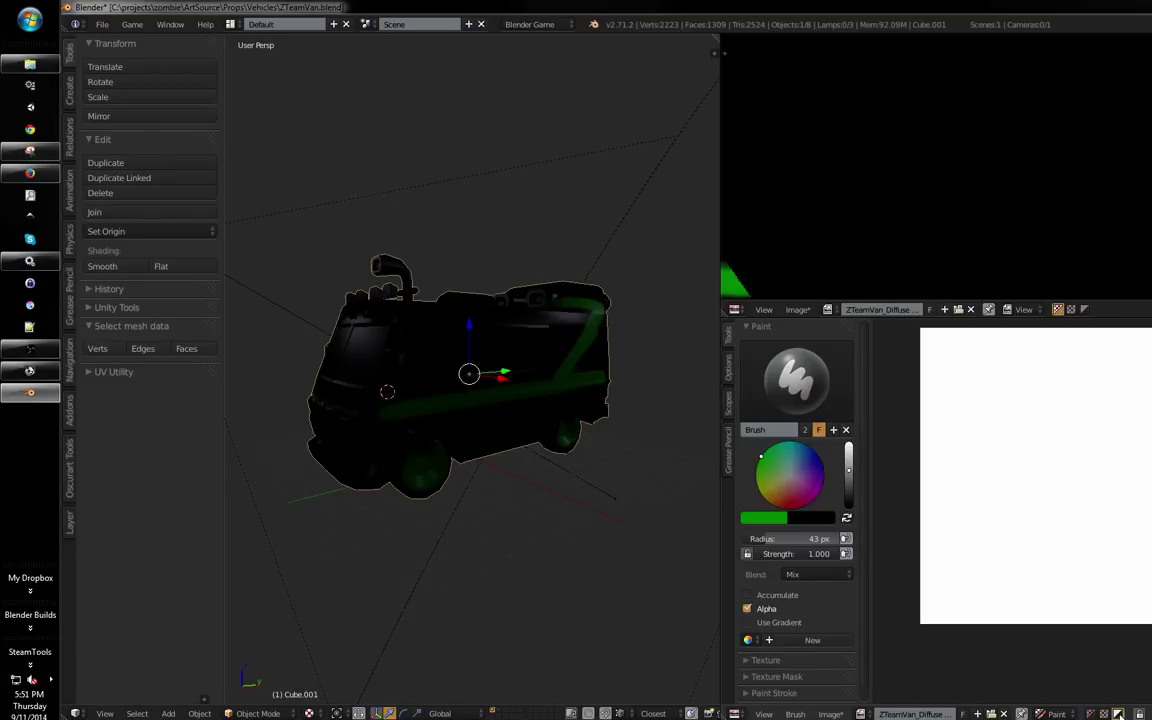
click(1104, 714)
Try to save the painted ZTeamVan_Diffuse Color image directly
drag(475, 351, 496, 368)
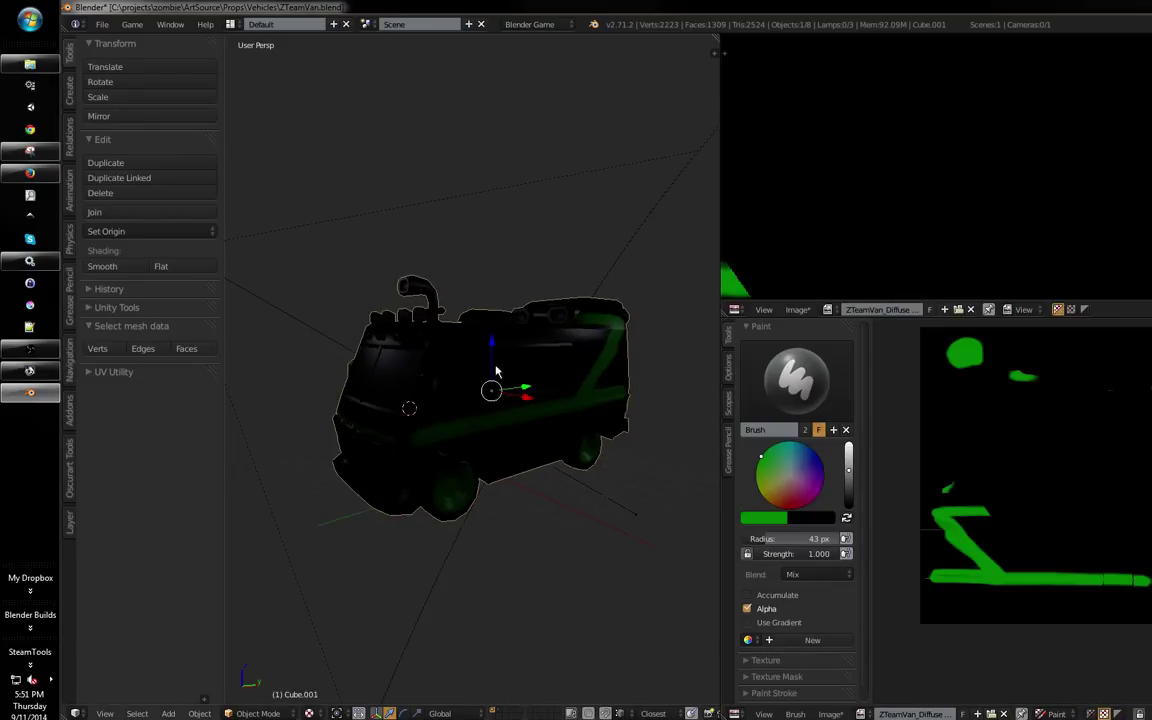
scroll(548, 311, up, 2)
drag(548, 311, 519, 316)
drag(992, 490, 962, 509)
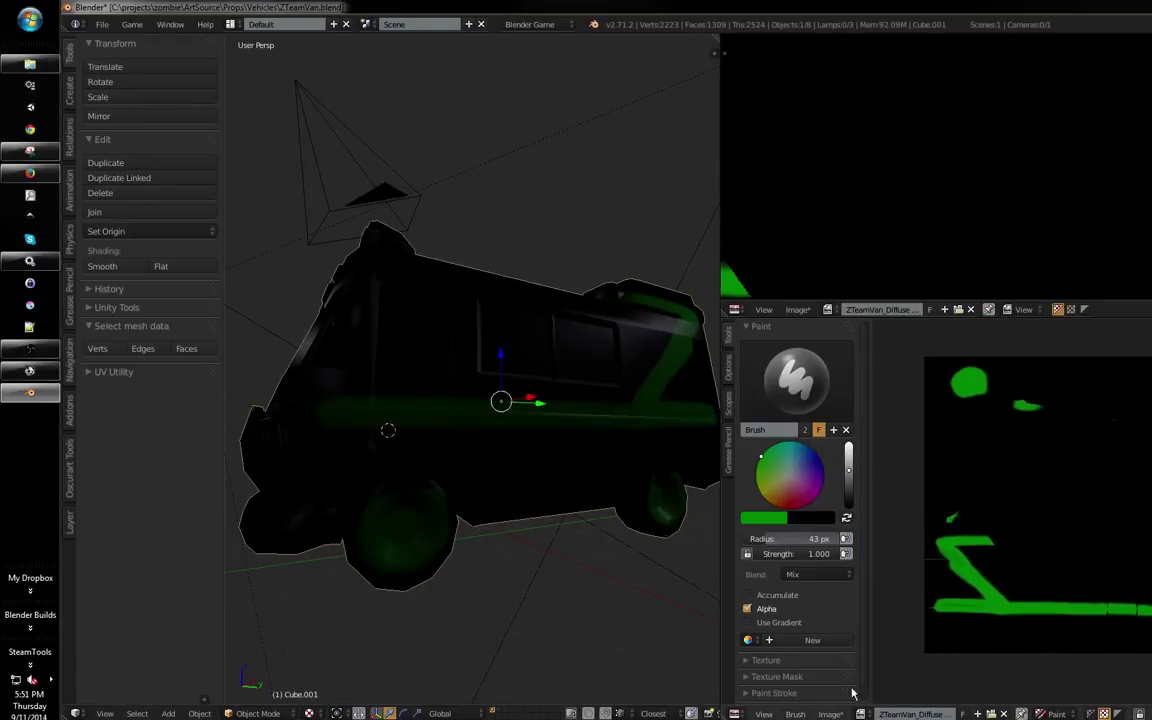
click(826, 714)
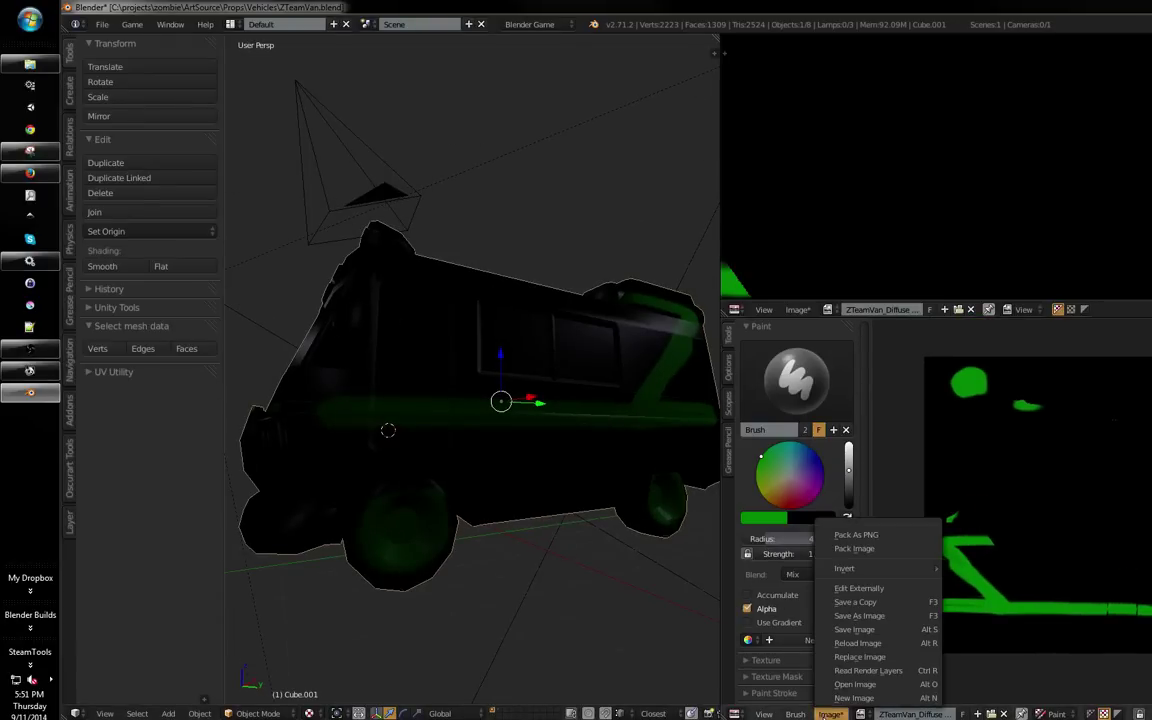
click(880, 632)
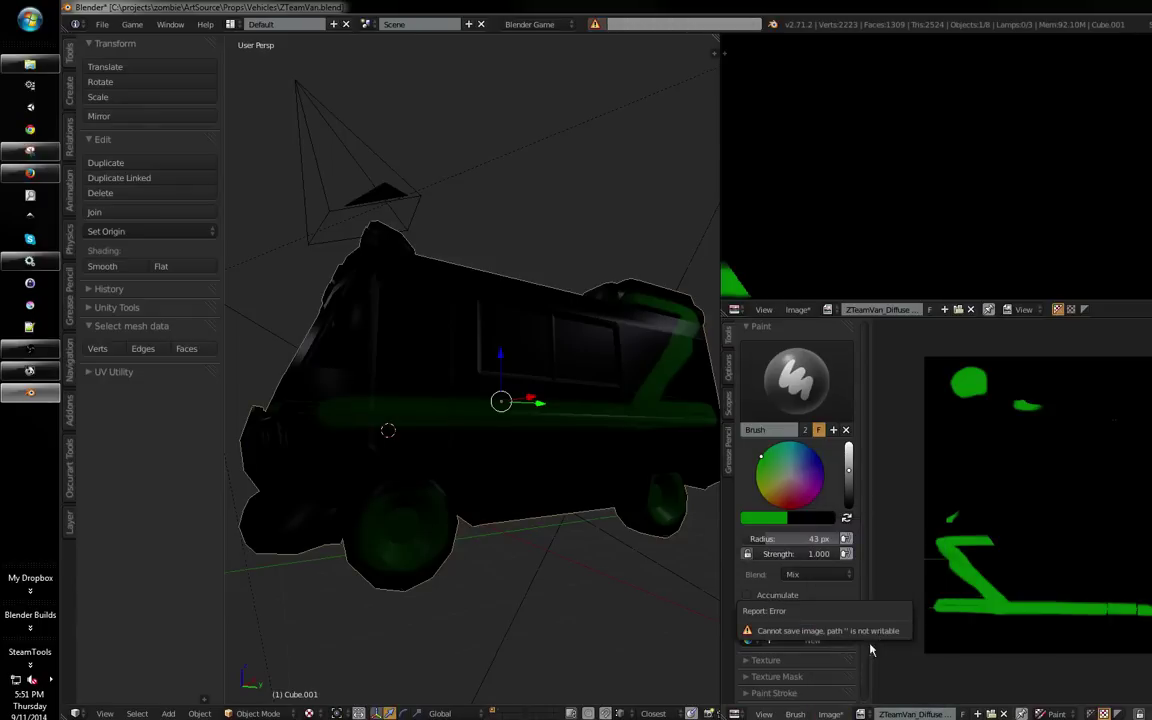
Try to switch the image editor to ZTeamVanTexture.png
click(860, 714)
click(860, 714)
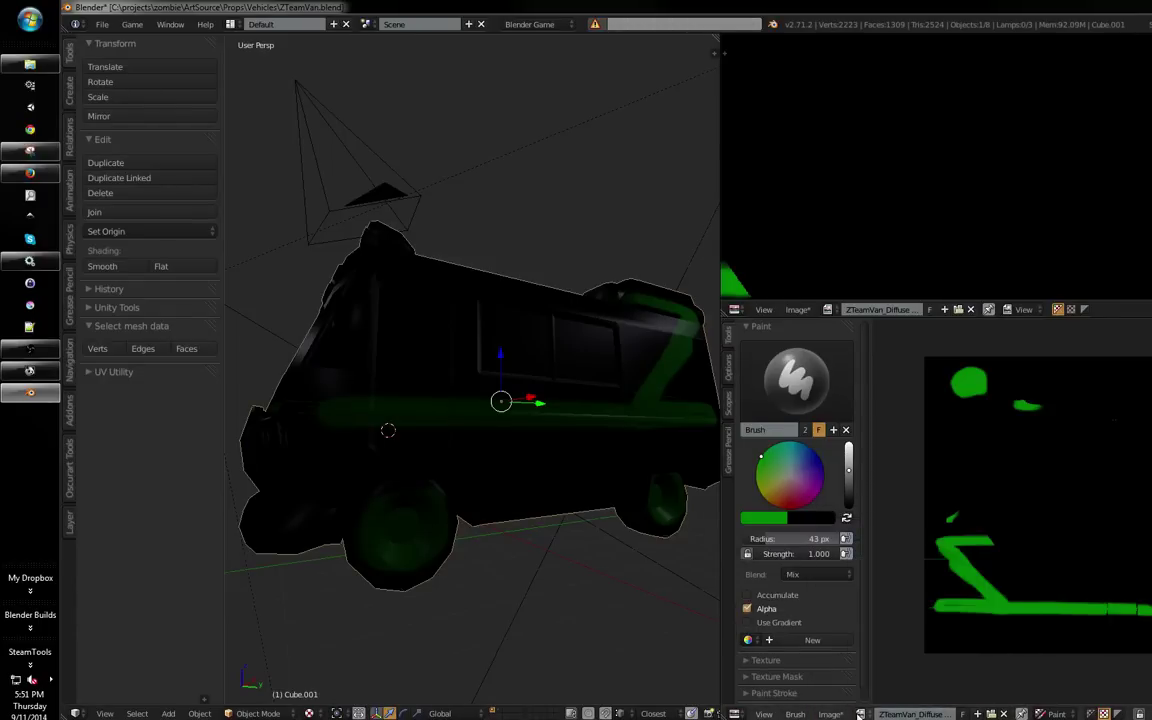
click(861, 712)
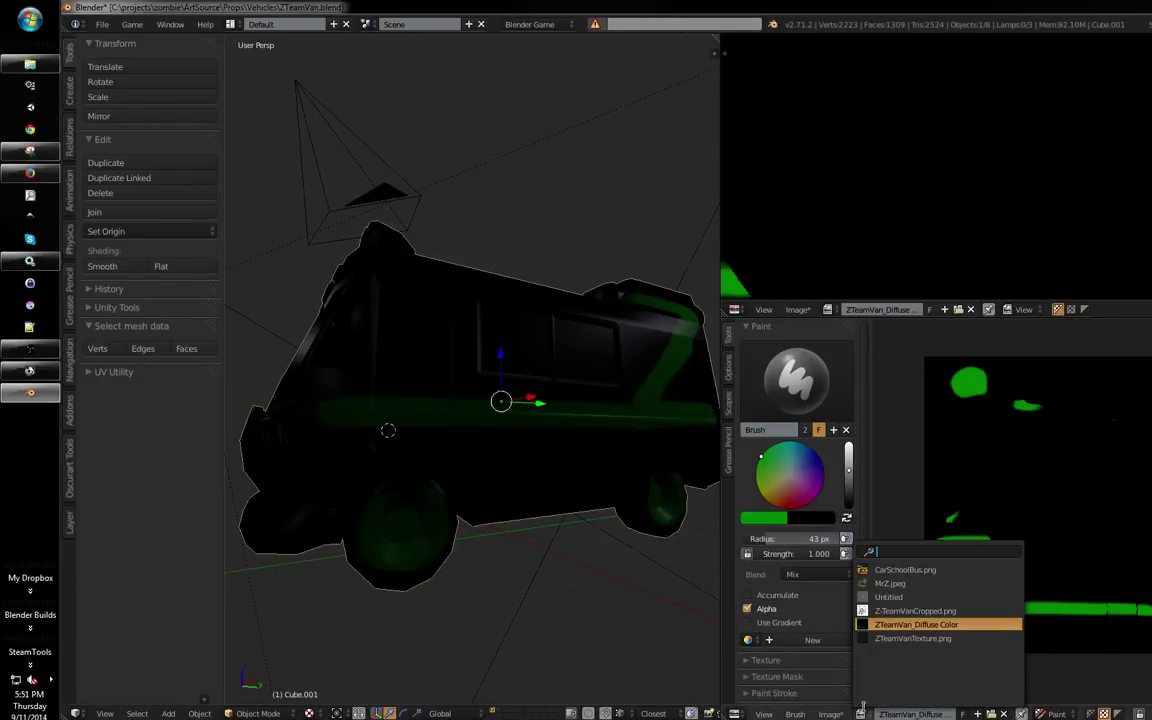
click(912, 638)
Browse the Vehicles and textures folders as save locations for the diffuse image, cancel, and retry a direct save
click(830, 714)
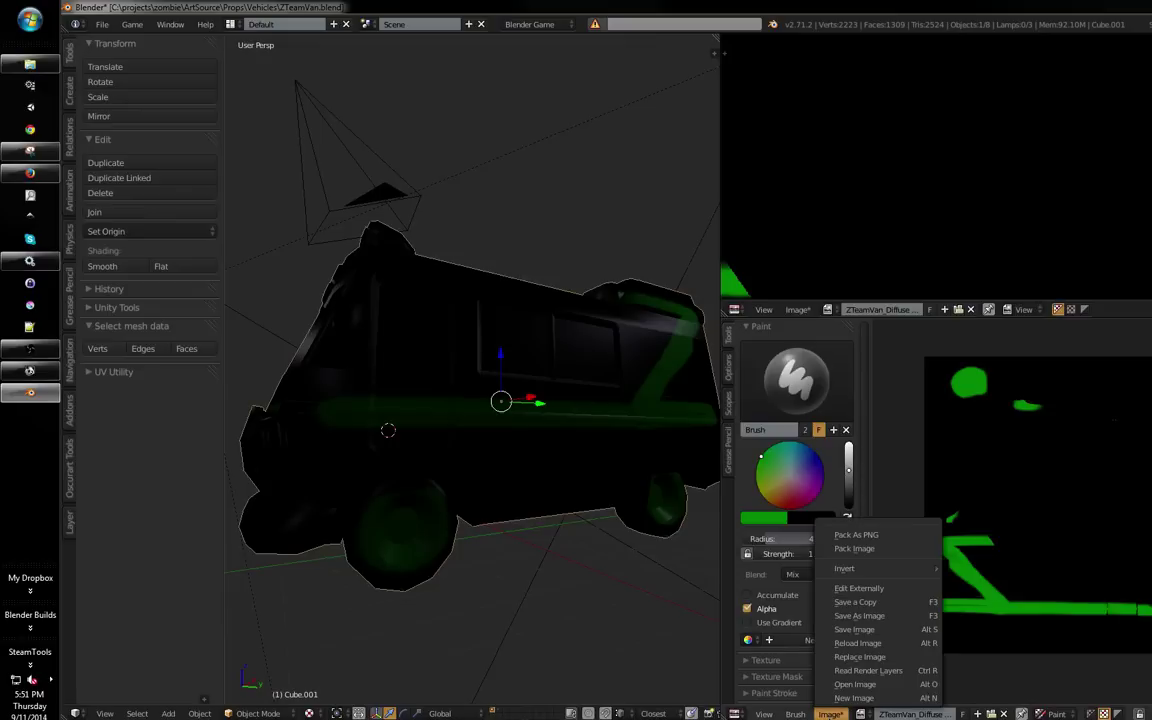
click(897, 623)
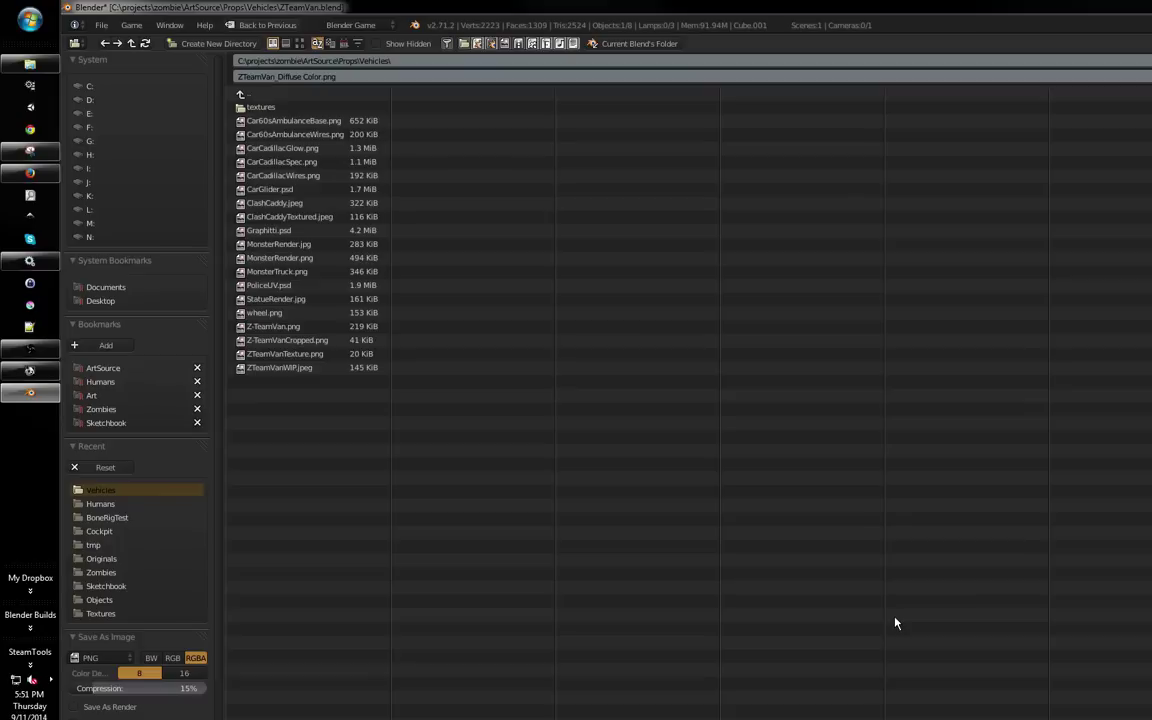
click(293, 112)
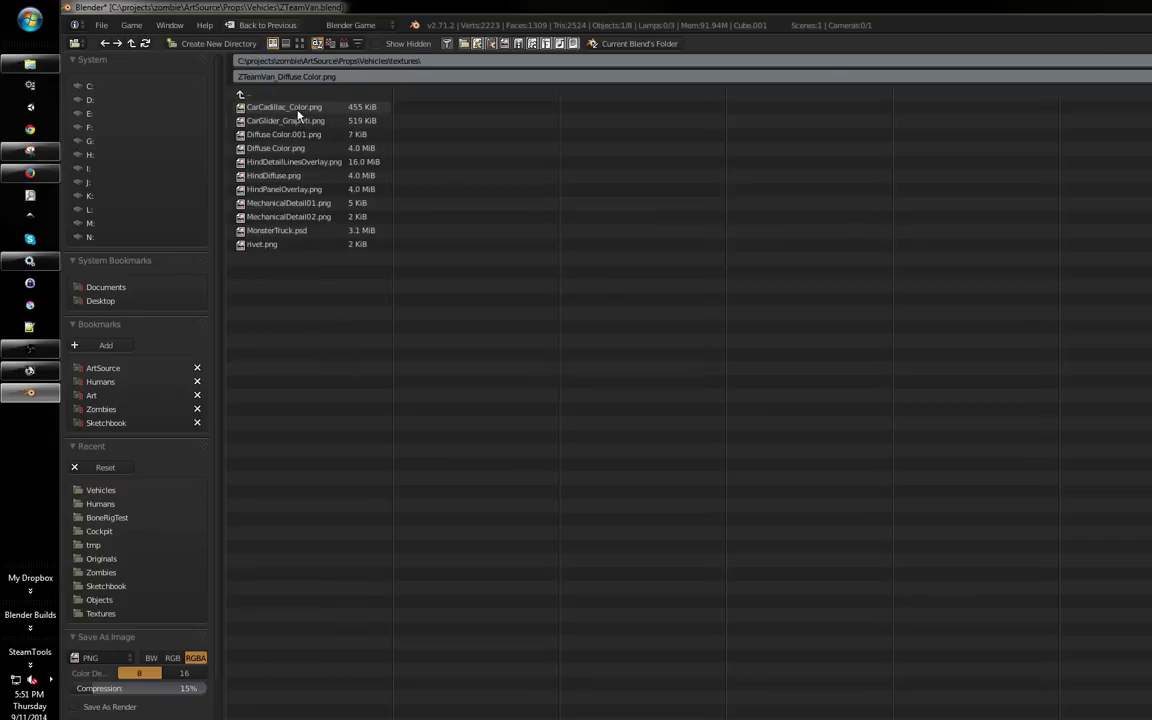
click(248, 97)
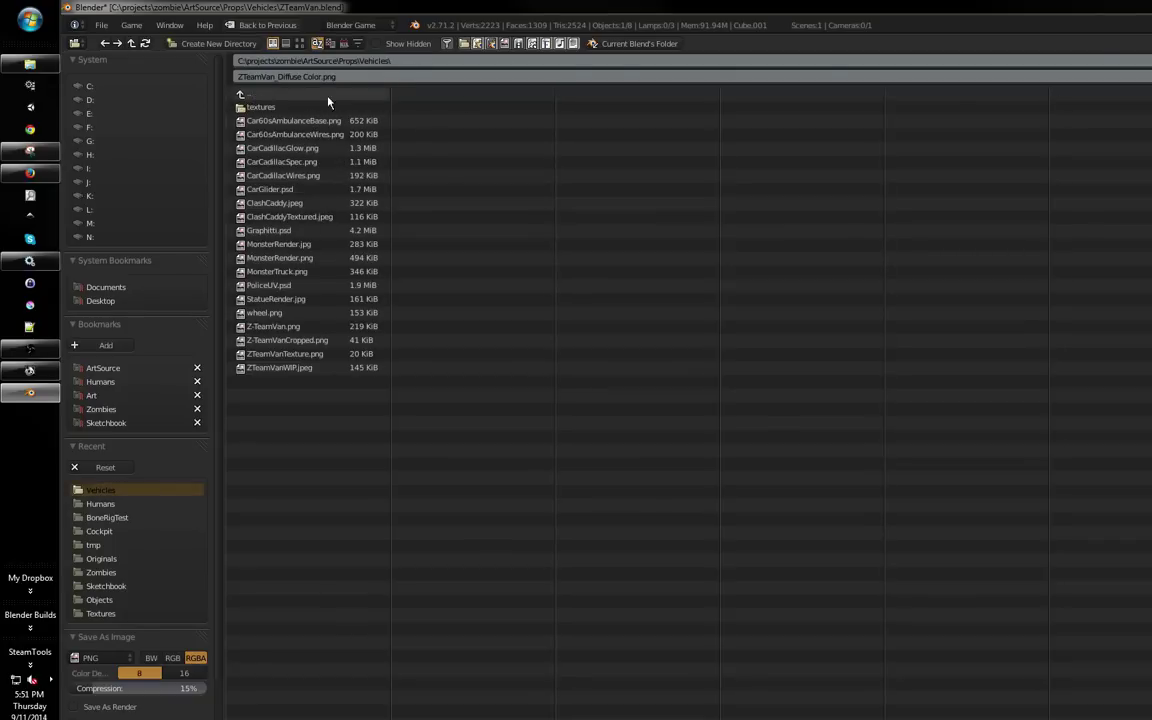
key(Escape)
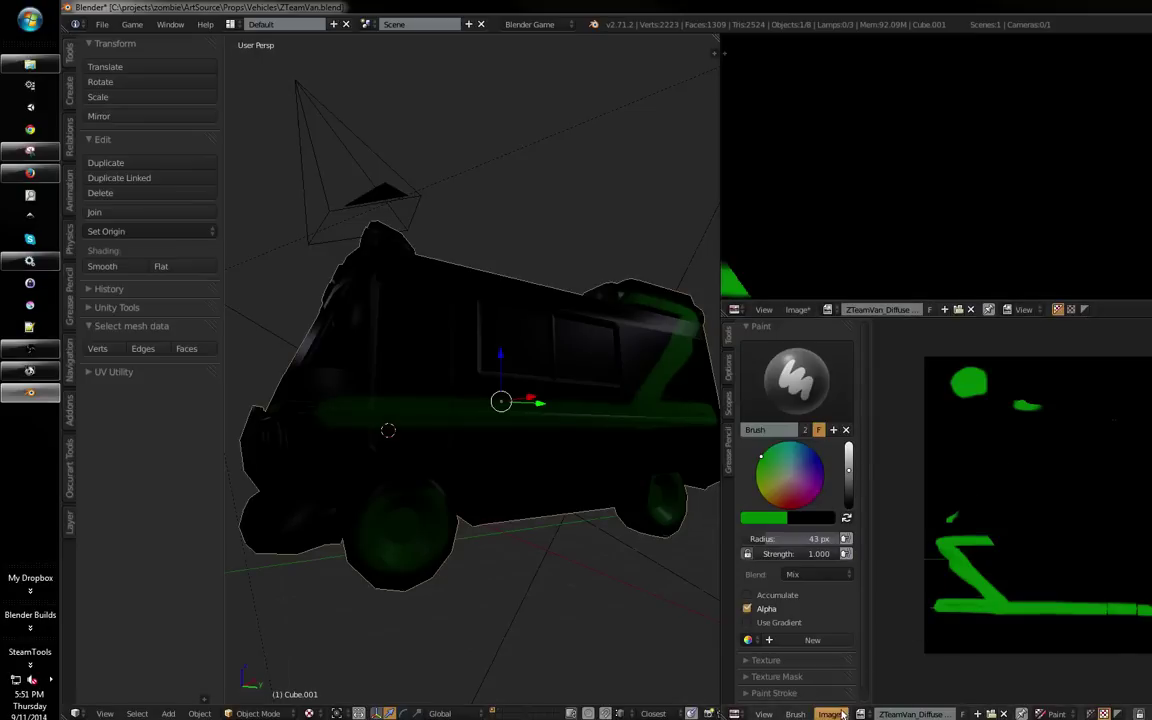
key(alt+s)
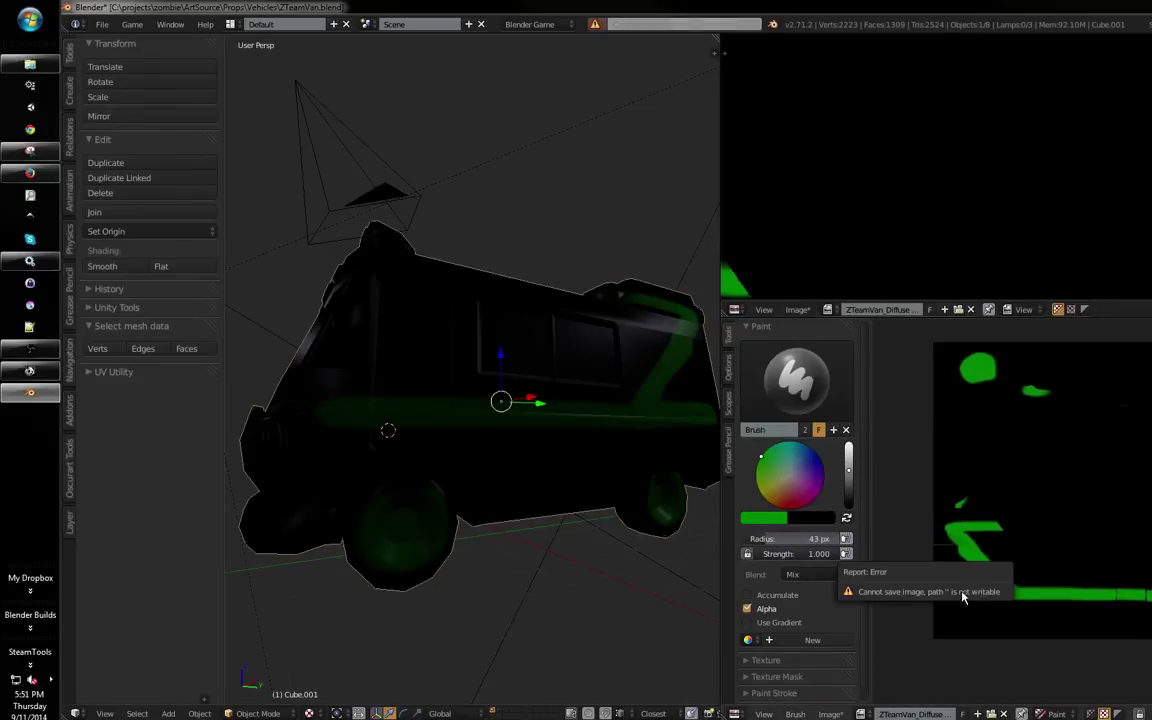
Deselect the van and examine its green stripe, Z and wheels from both sides in Object Mode
drag(457, 376, 607, 437)
drag(521, 420, 617, 410)
drag(455, 428, 282, 608)
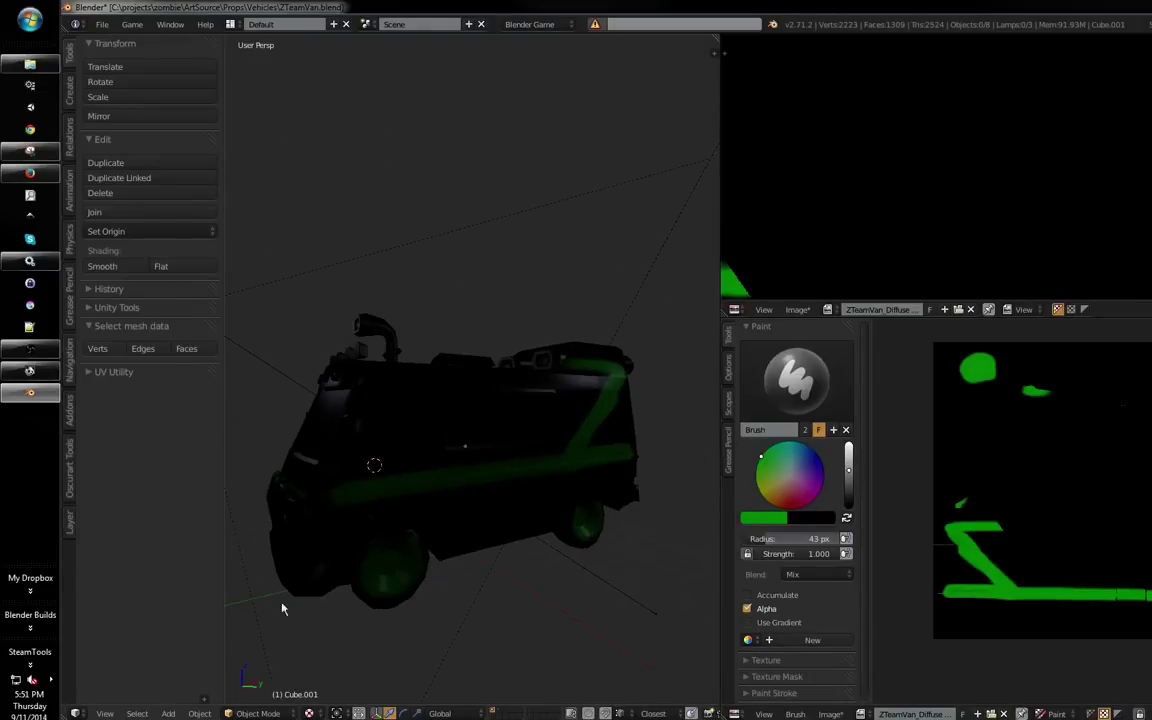
click(265, 712)
click(304, 689)
drag(420, 470, 580, 480)
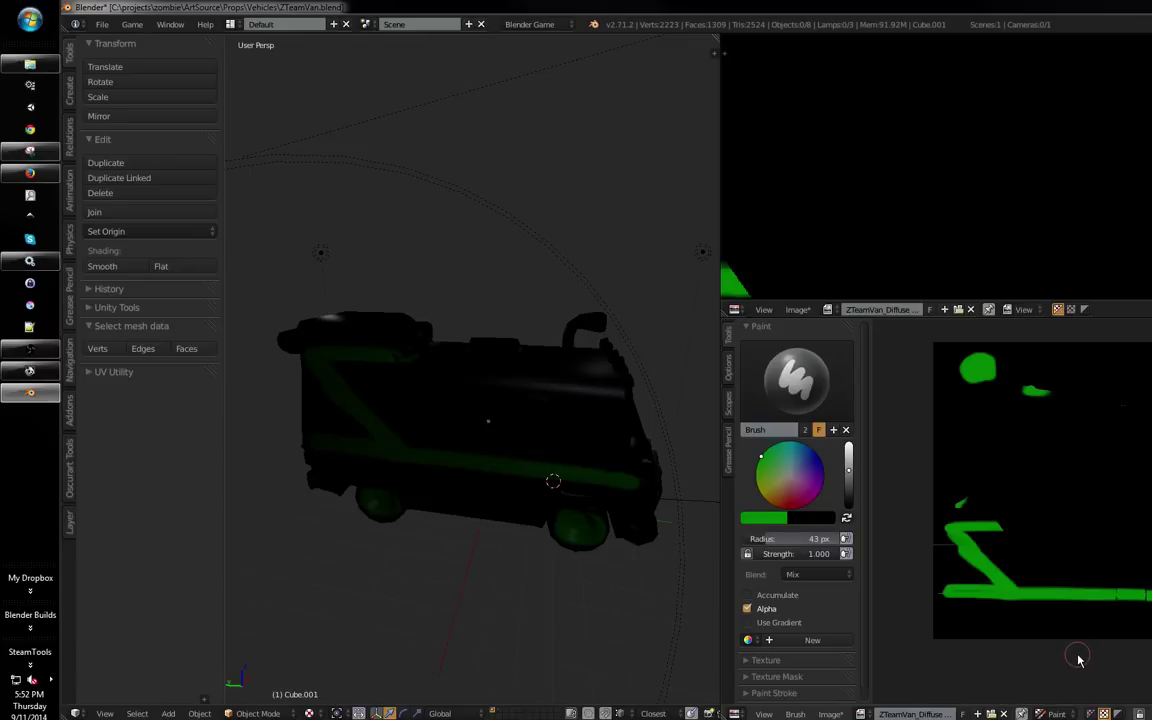
click(36, 313)
drag(402, 262, 700, 440)
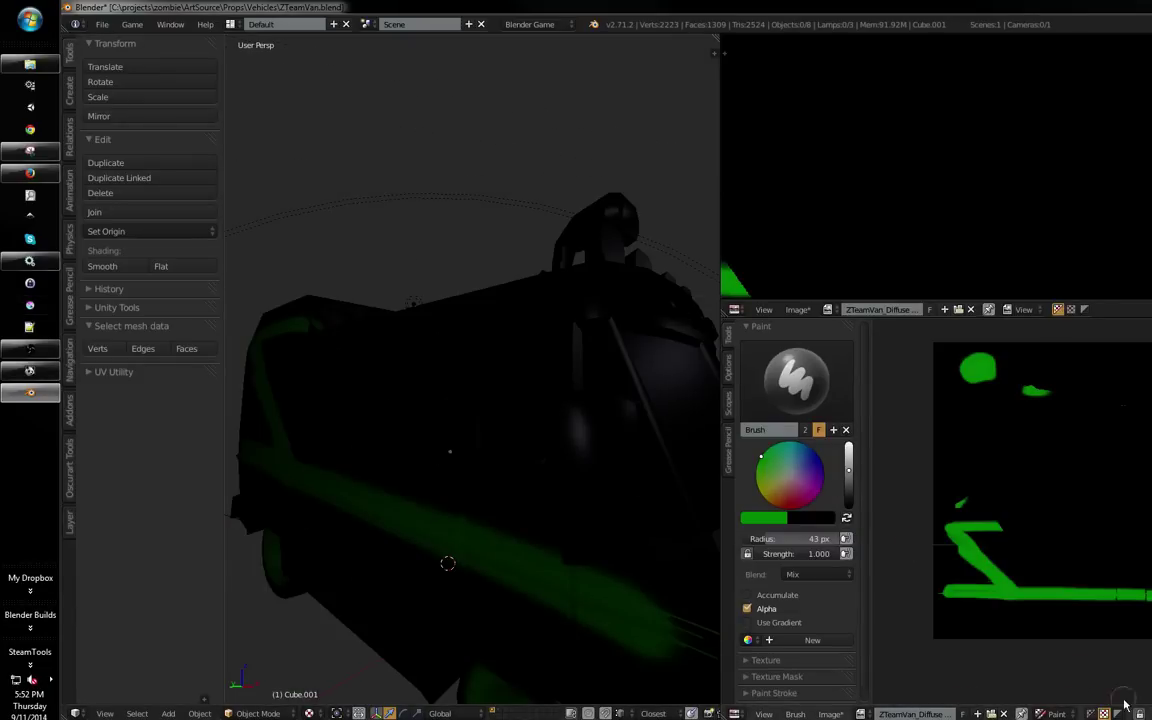
click(66, 95)
click(65, 125)
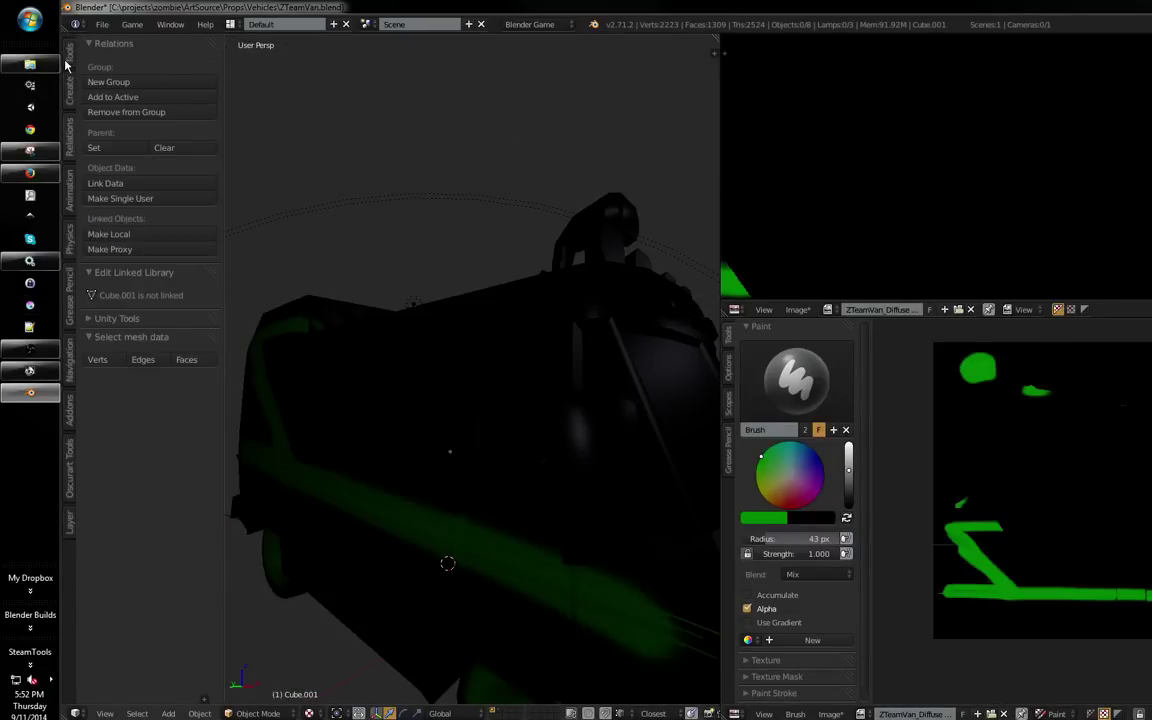
click(66, 65)
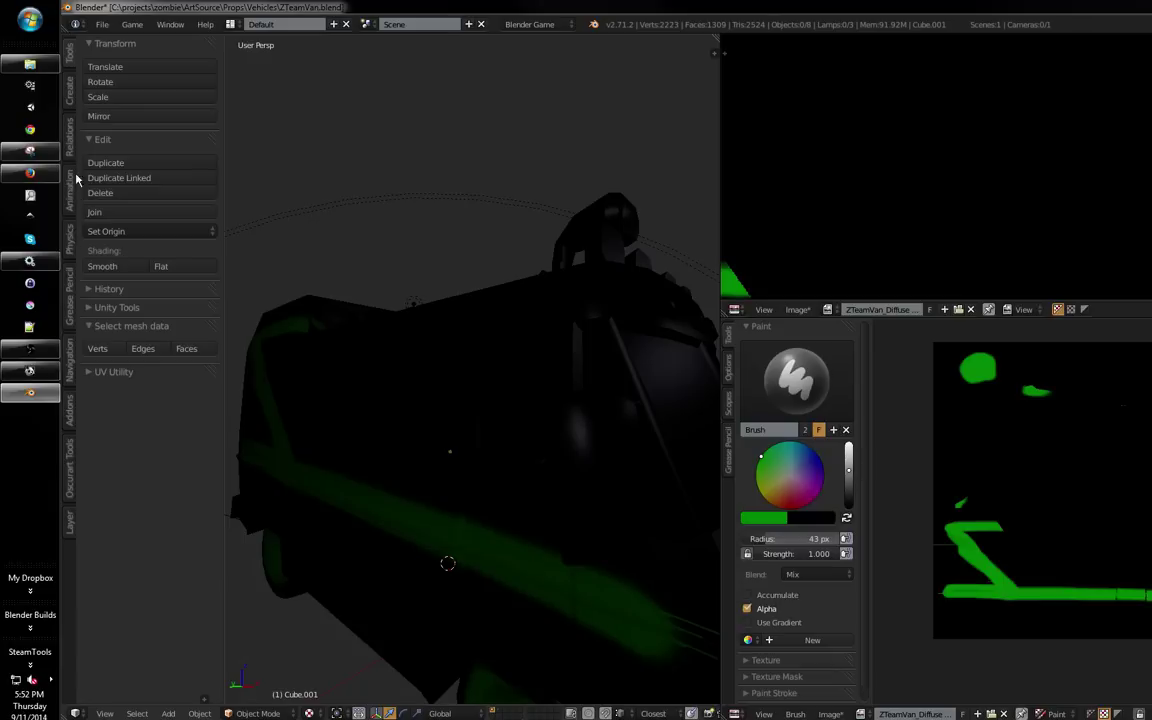
click(67, 100)
drag(250, 190, 353, 253)
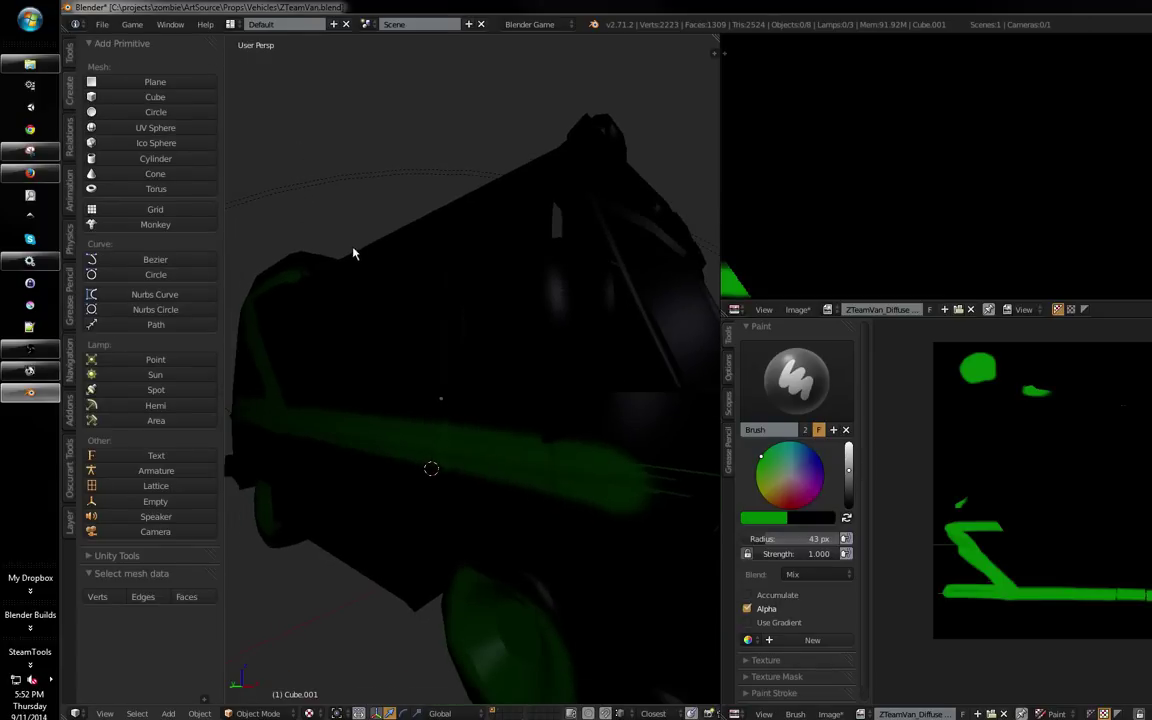
Select the van, switch it to Texture Paint mode and show its available paint slots
mouse_move(221, 614)
mouse_down()
mouse_move(252, 411)
mouse_move(215, 596)
mouse_up()
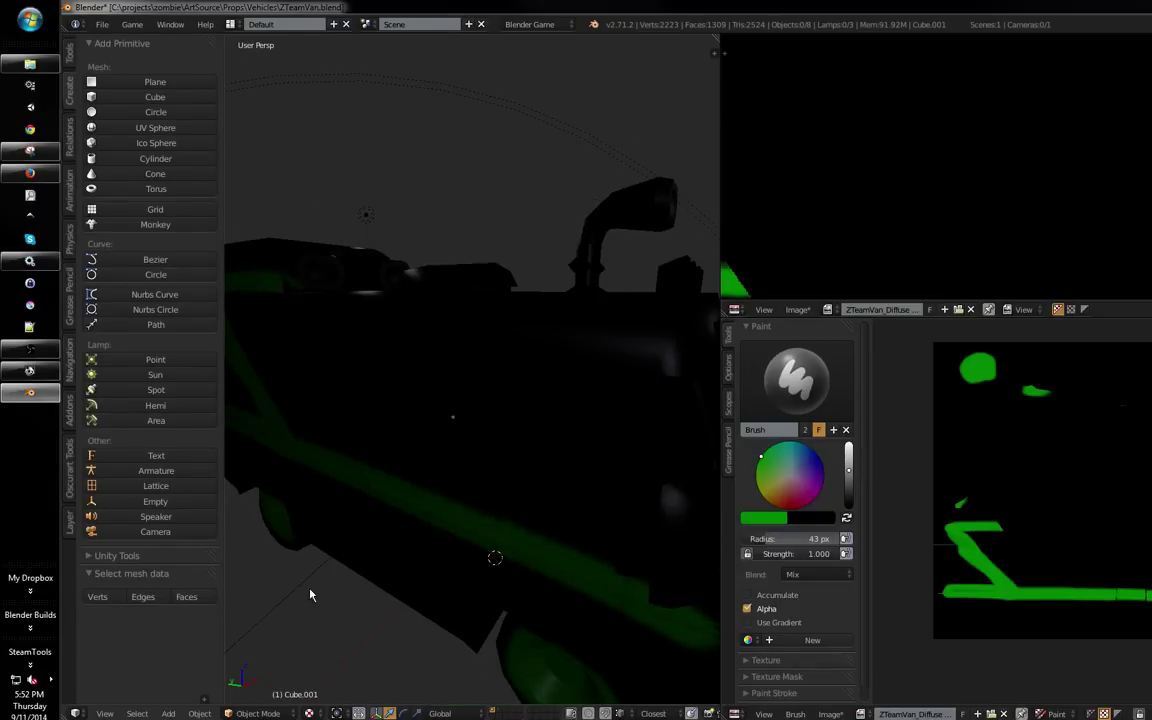
right_click(351, 548)
right_click(440, 622)
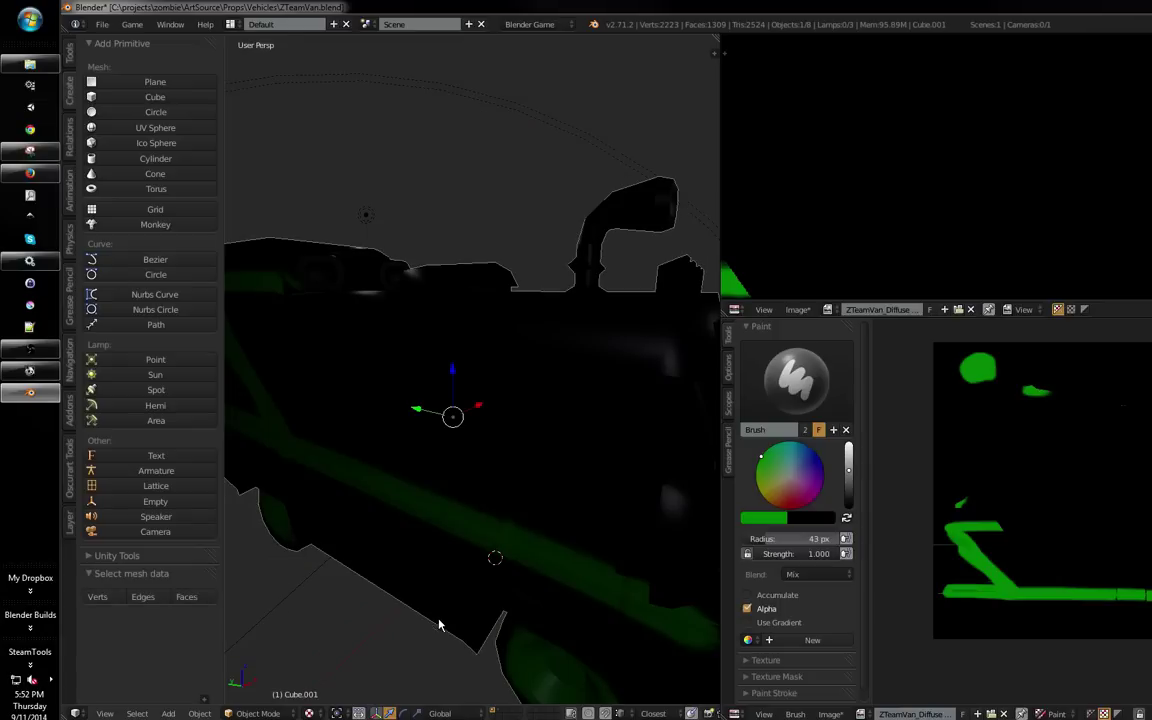
click(258, 713)
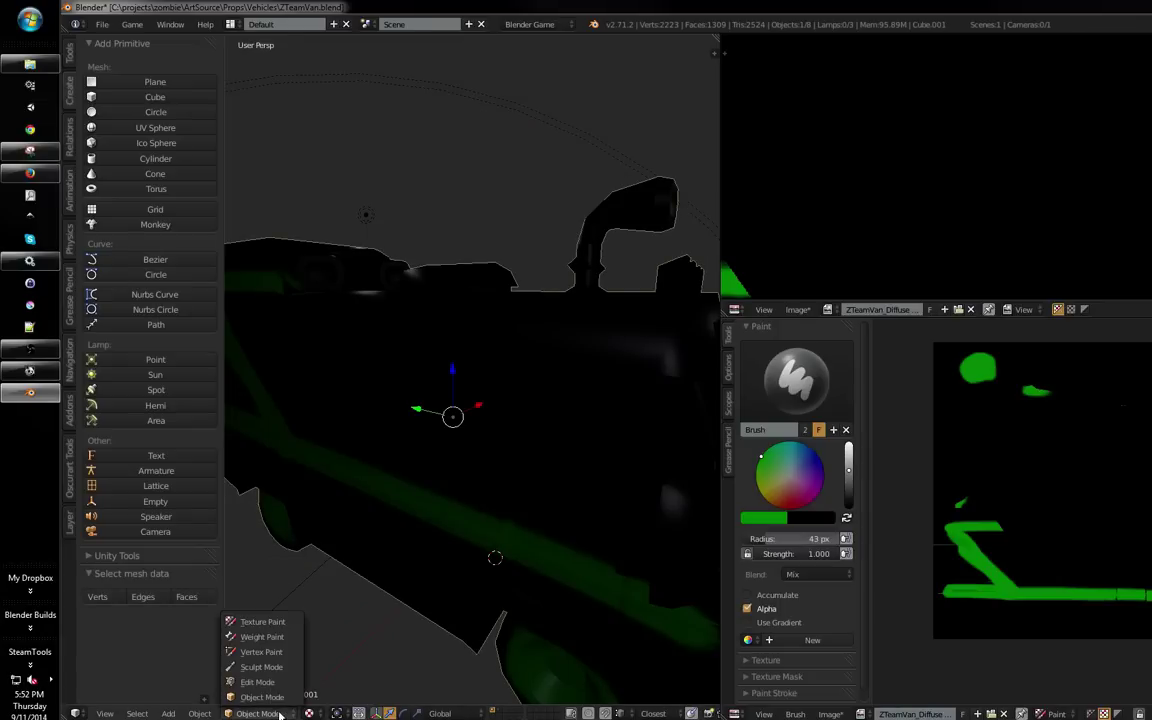
click(262, 621)
click(69, 90)
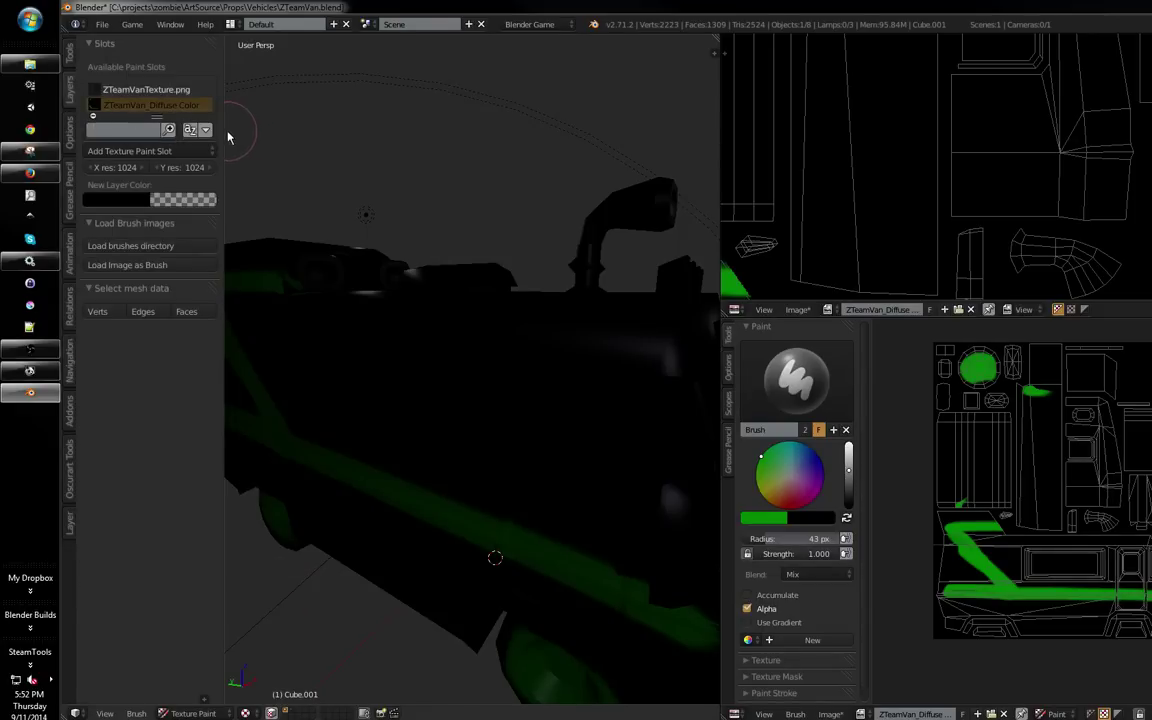
Examine the new layer colour and its alpha settings for texture paint slots, and view the van's painted front
click(152, 202)
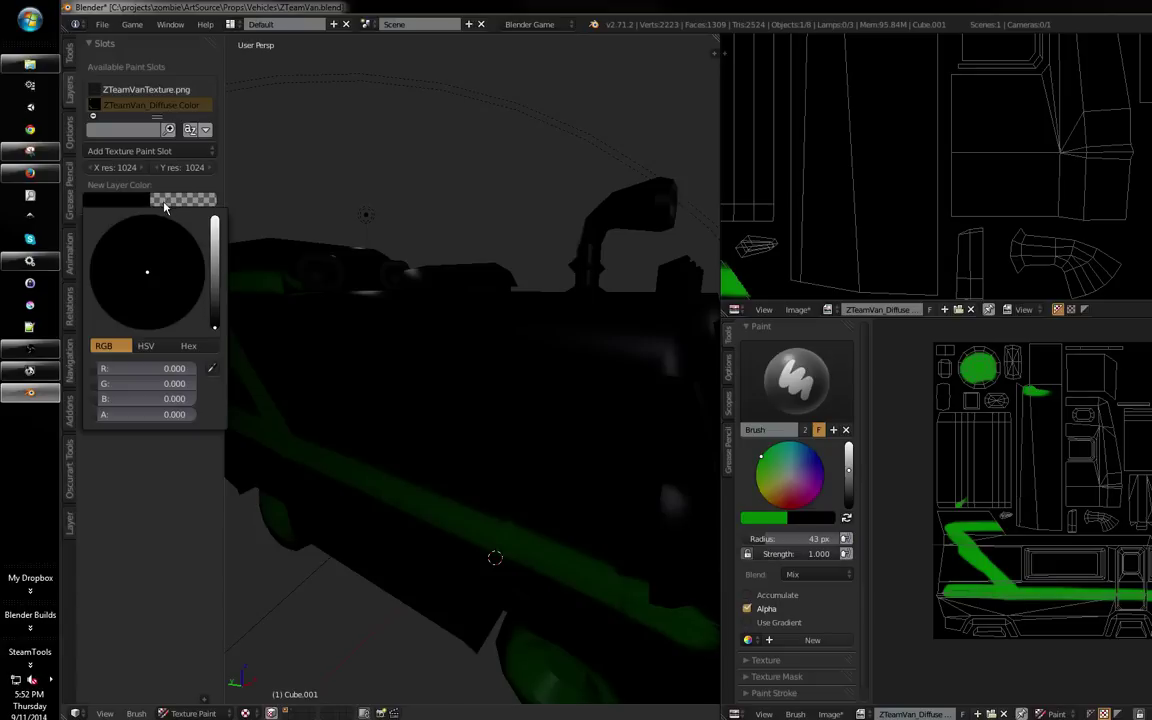
click(167, 205)
click(136, 203)
click(141, 203)
click(168, 203)
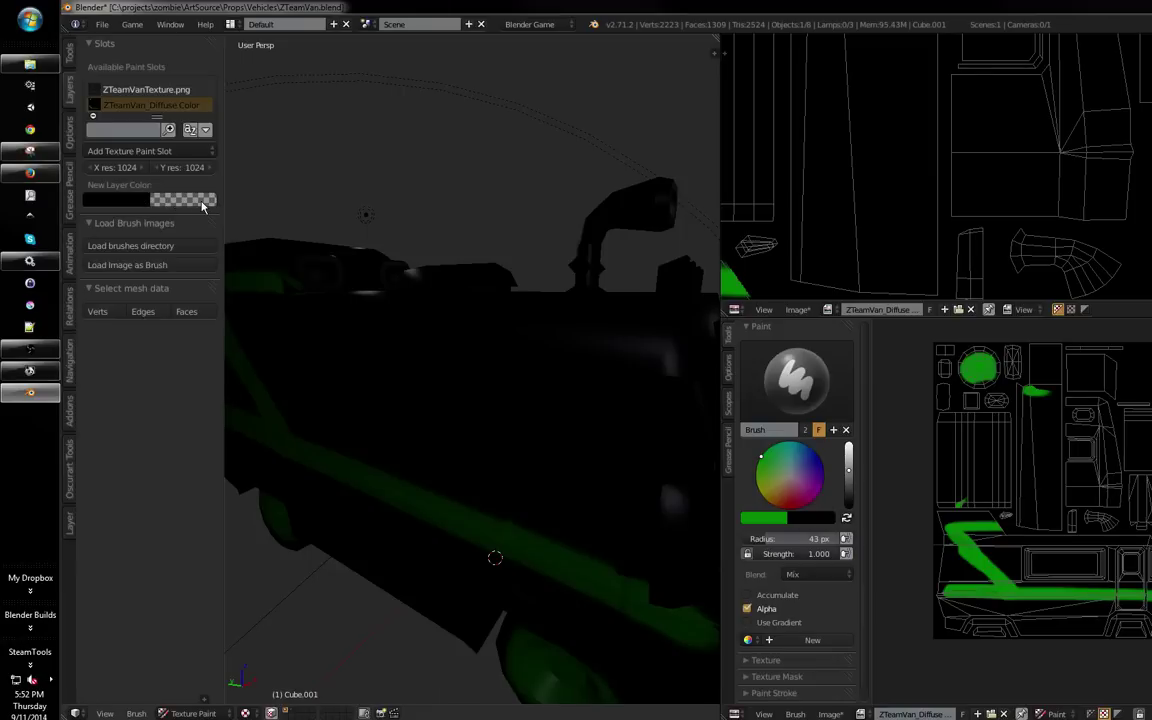
drag(371, 234, 180, 150)
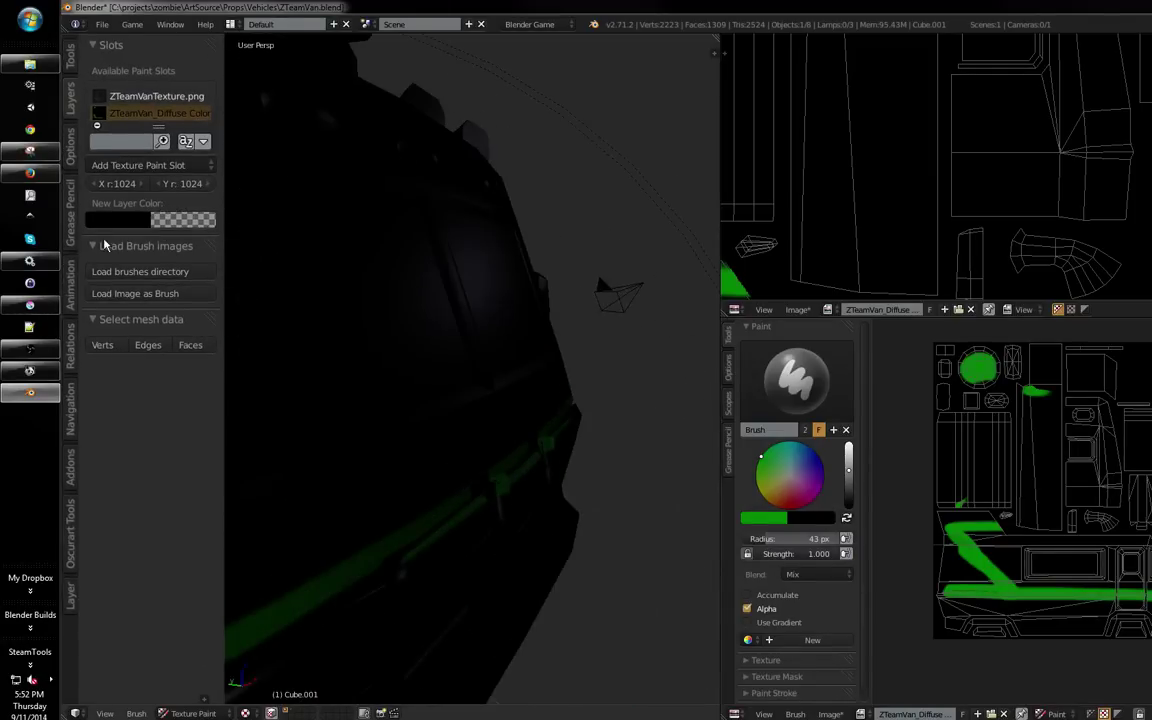
drag(338, 286, 400, 288)
Switch to Krita, check its recent documents, and bring up the Vehicles folder in Windows Explorer
click(30, 283)
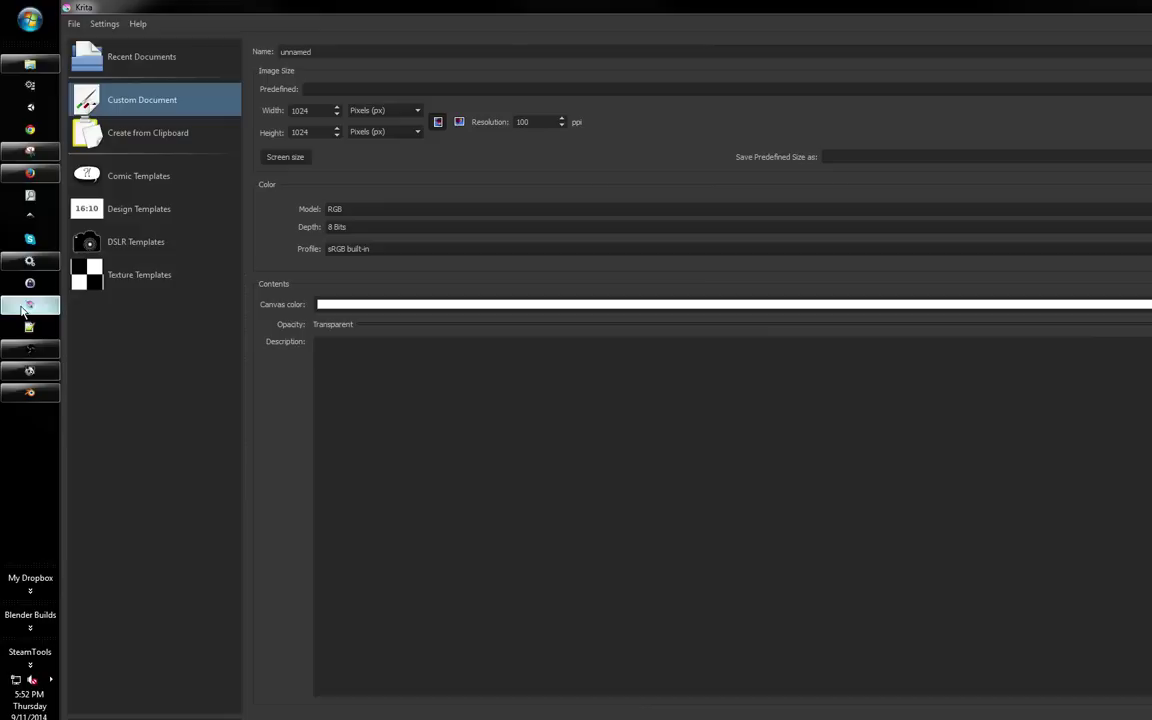
click(150, 60)
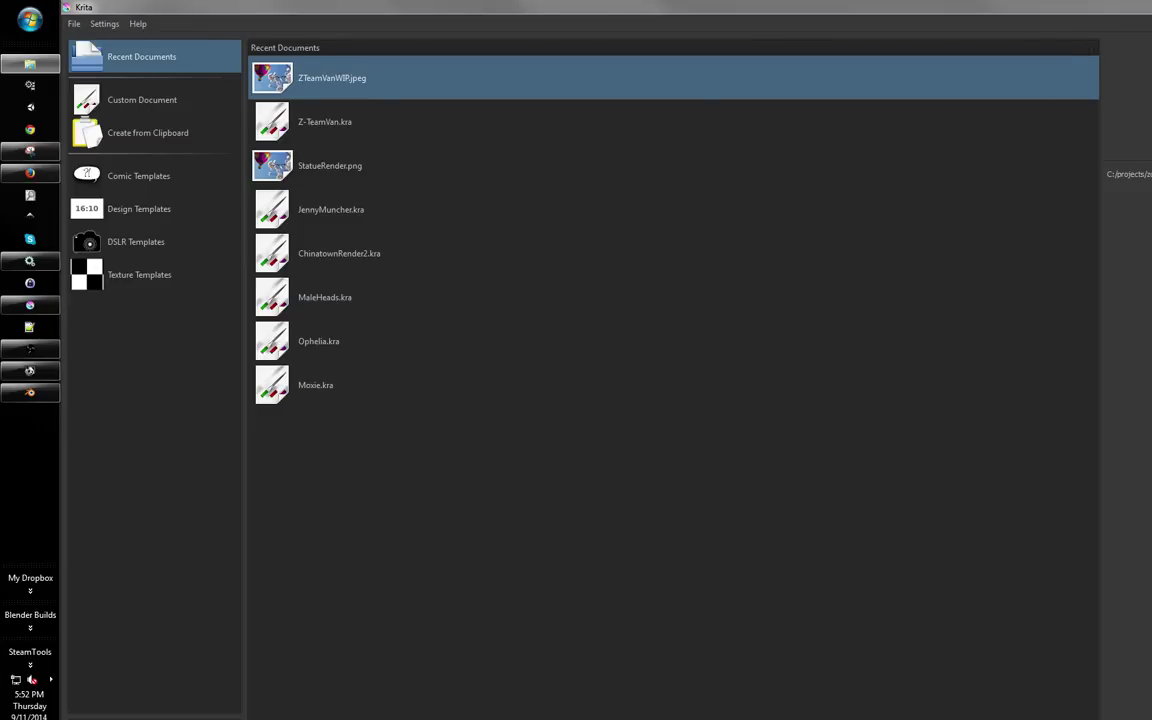
drag(1150, 76, 572, 74)
double_click(572, 74)
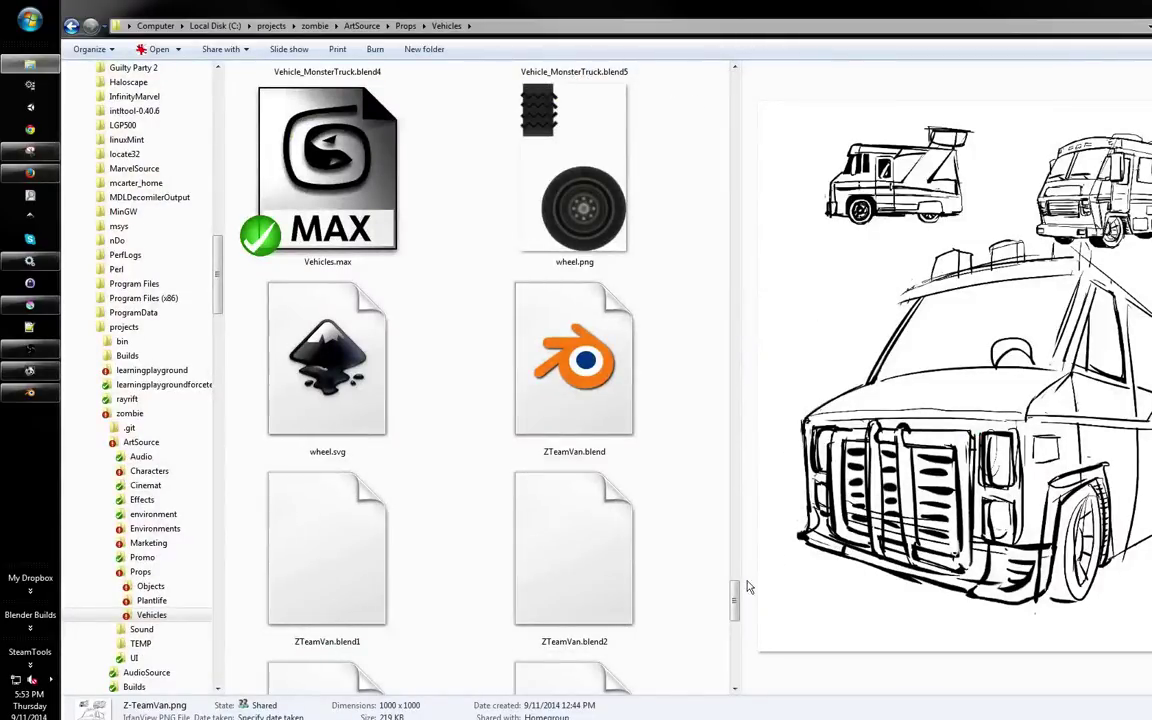
Duplicate ZTeamVanTexture.png within the Vehicles folder
scroll(680, 540, down, 10)
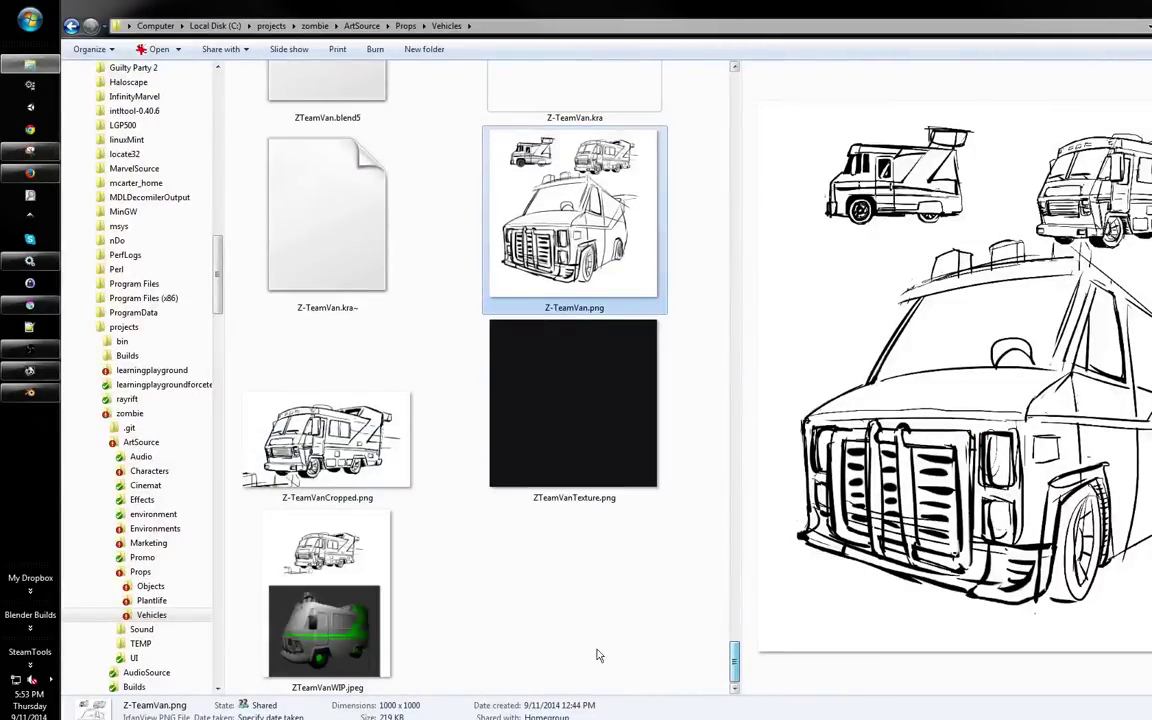
click(574, 493)
right_click(574, 493)
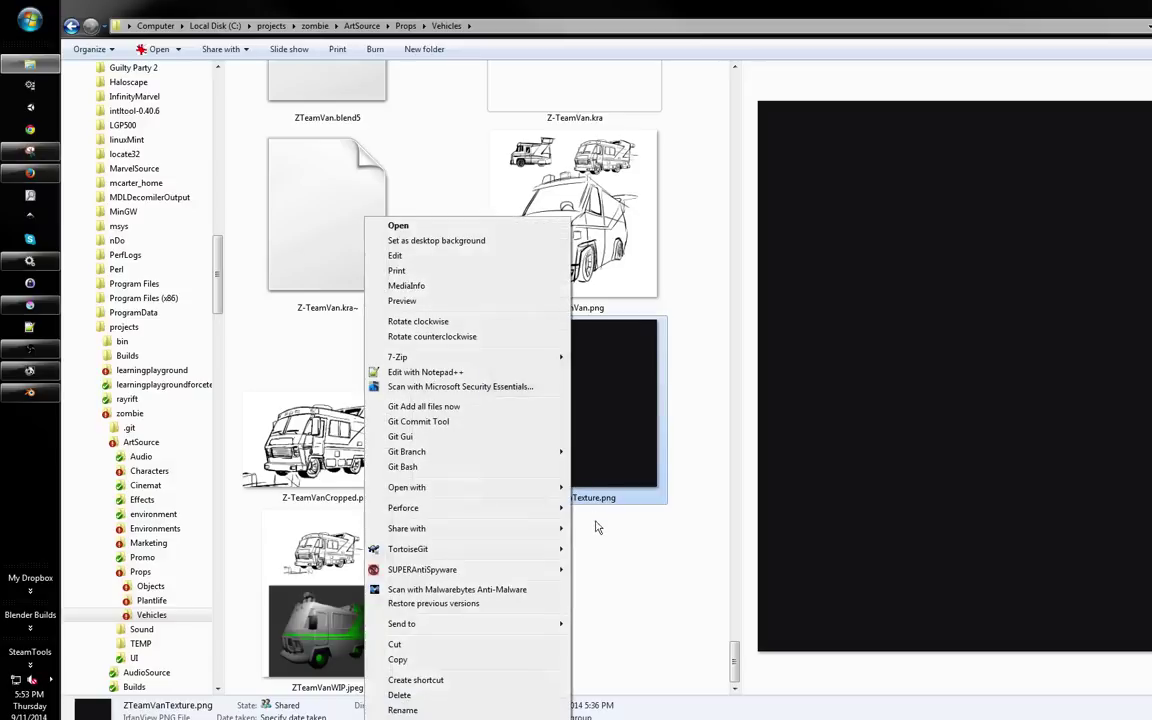
click(510, 660)
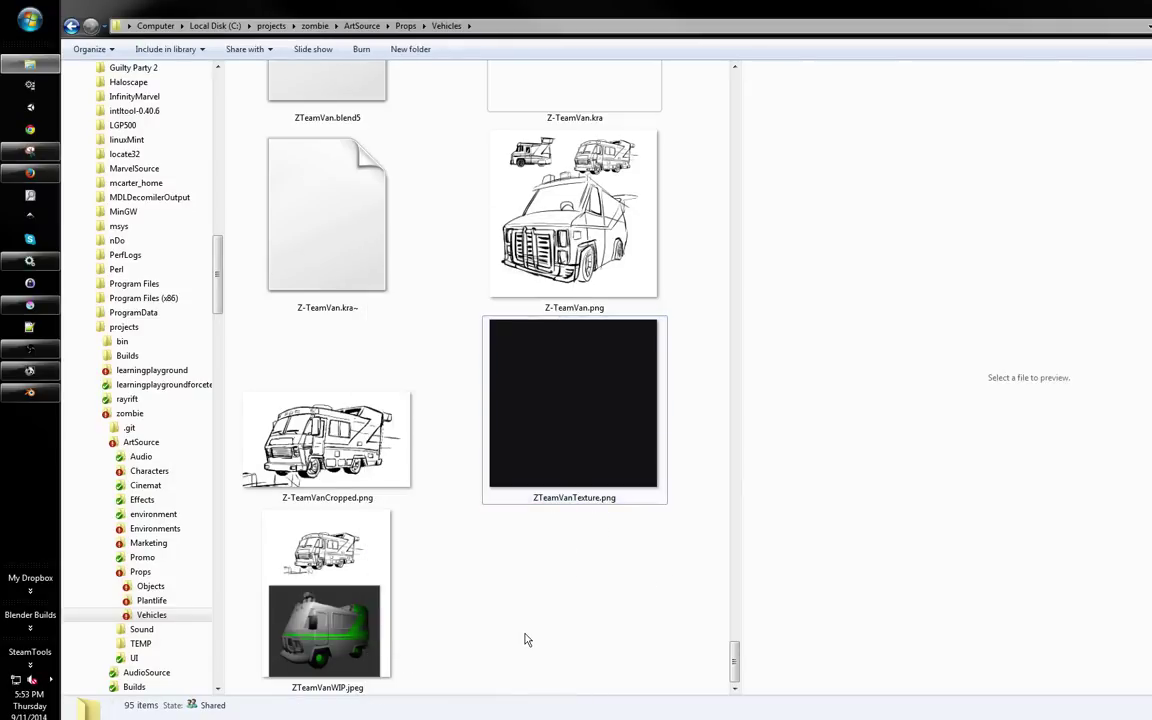
right_click(541, 560)
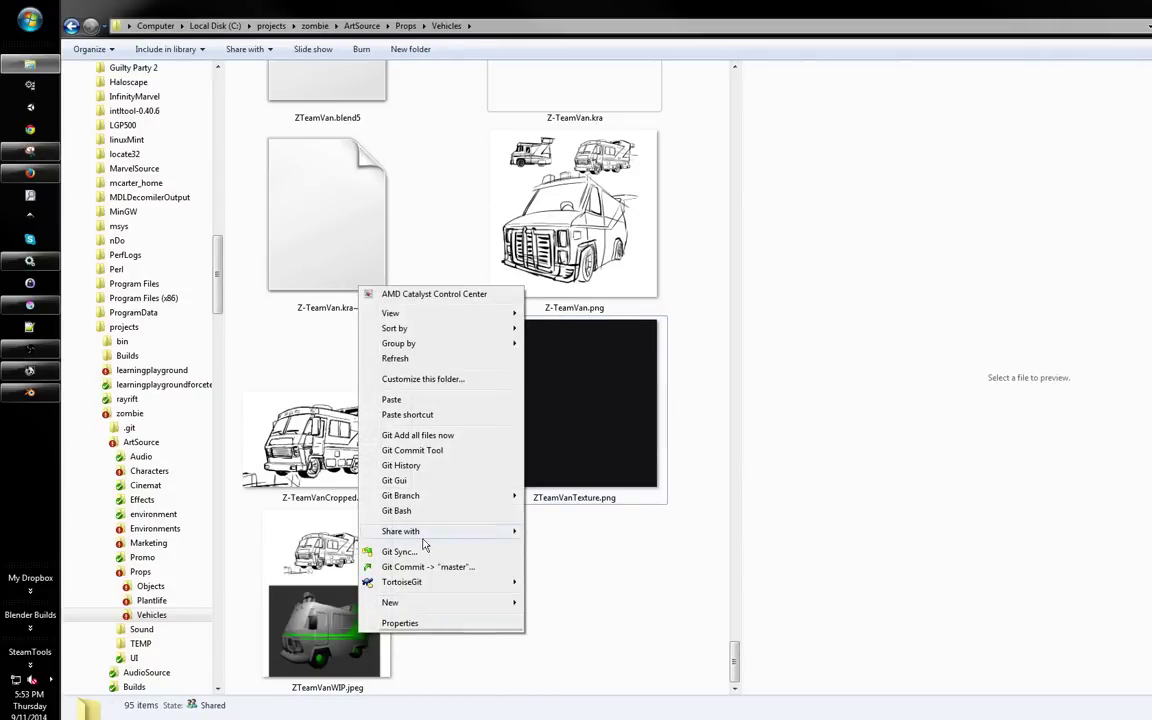
click(445, 400)
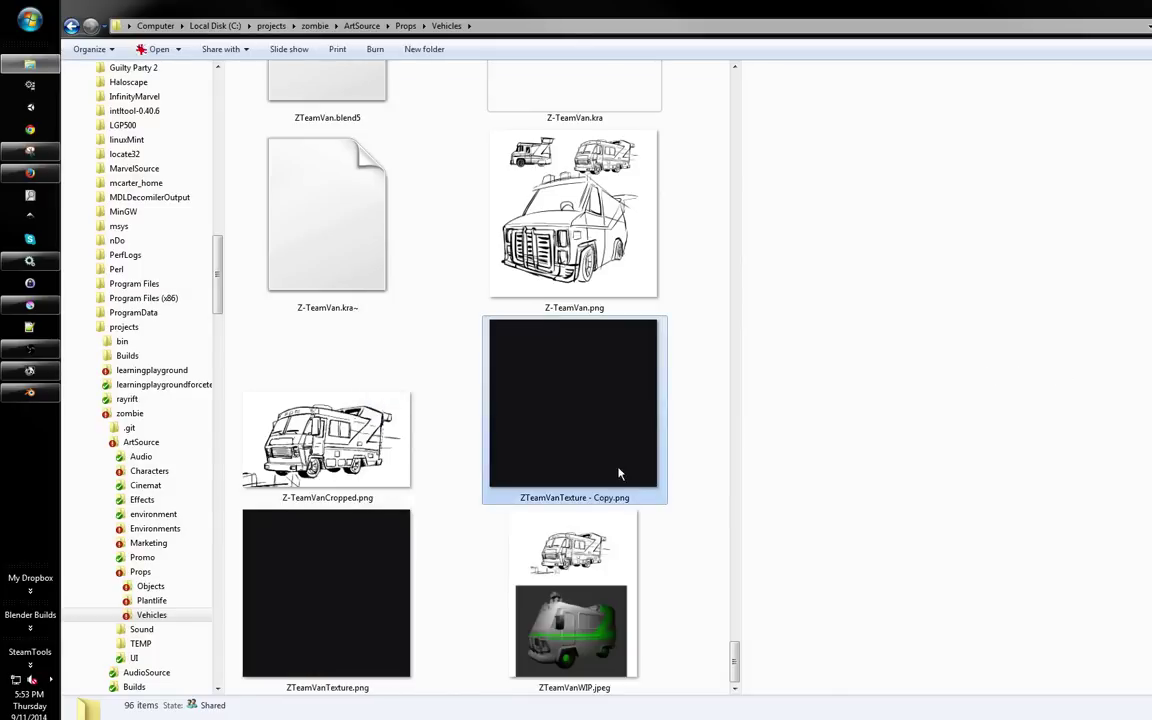
Rename the copied texture file as ZTeamStripe.png
click(552, 498)
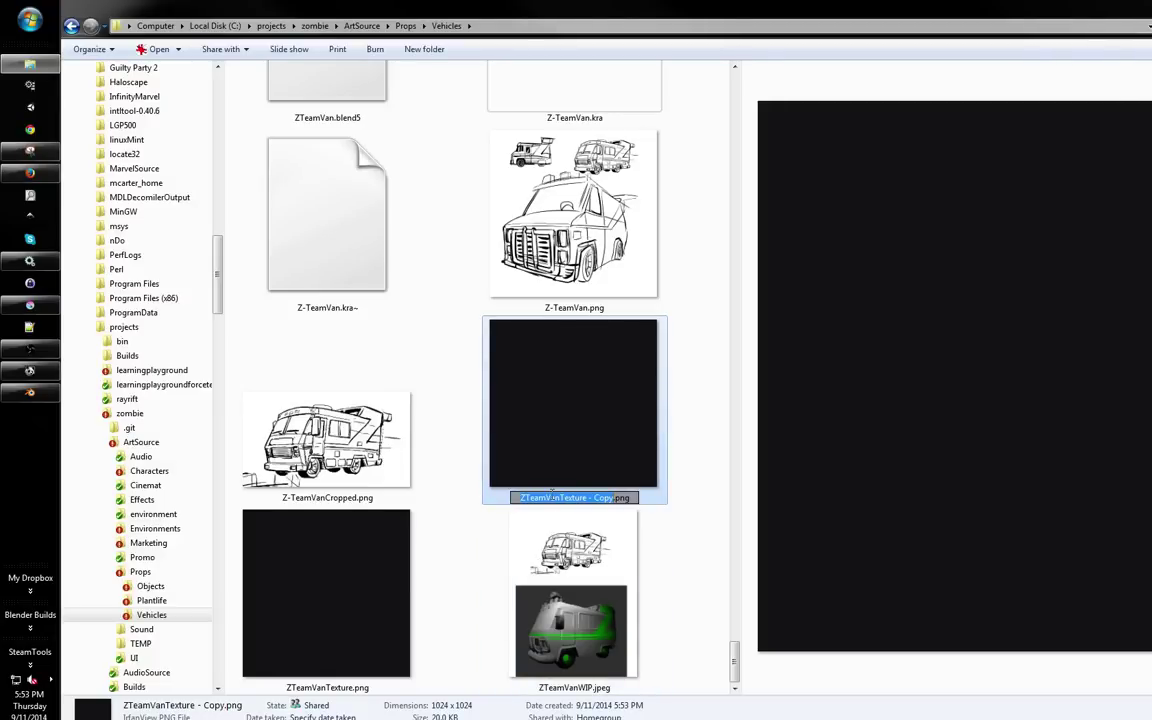
text(ZTeam)
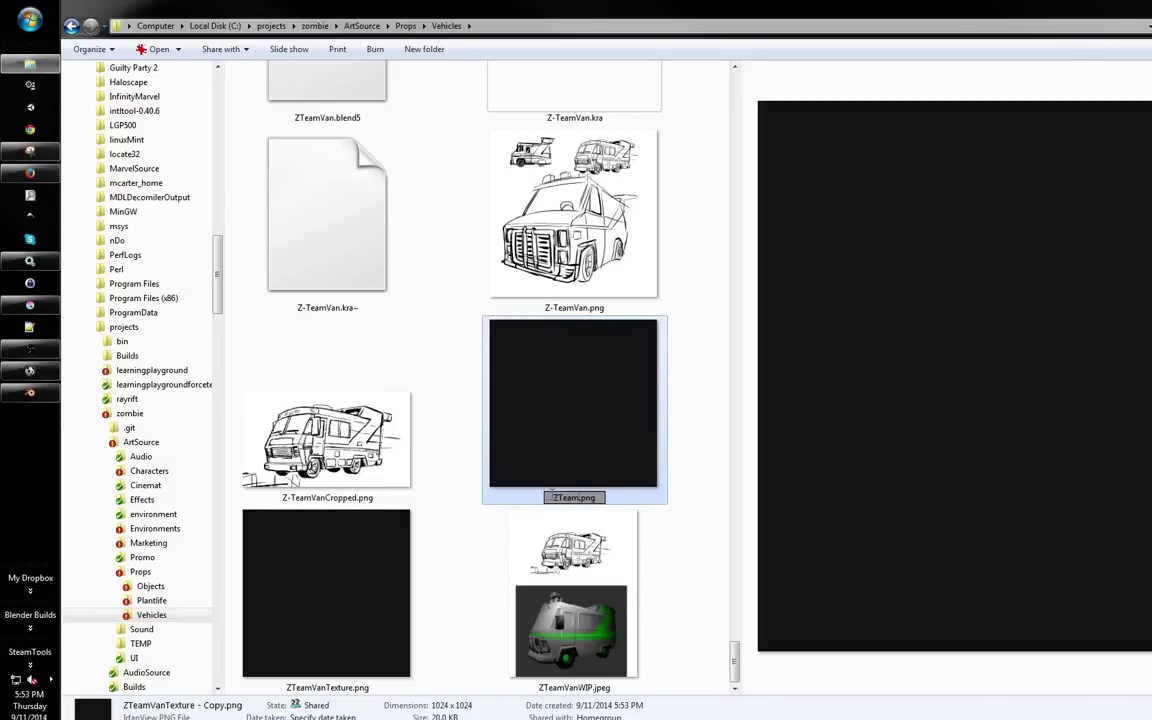
text(Stripe)
key(Return)
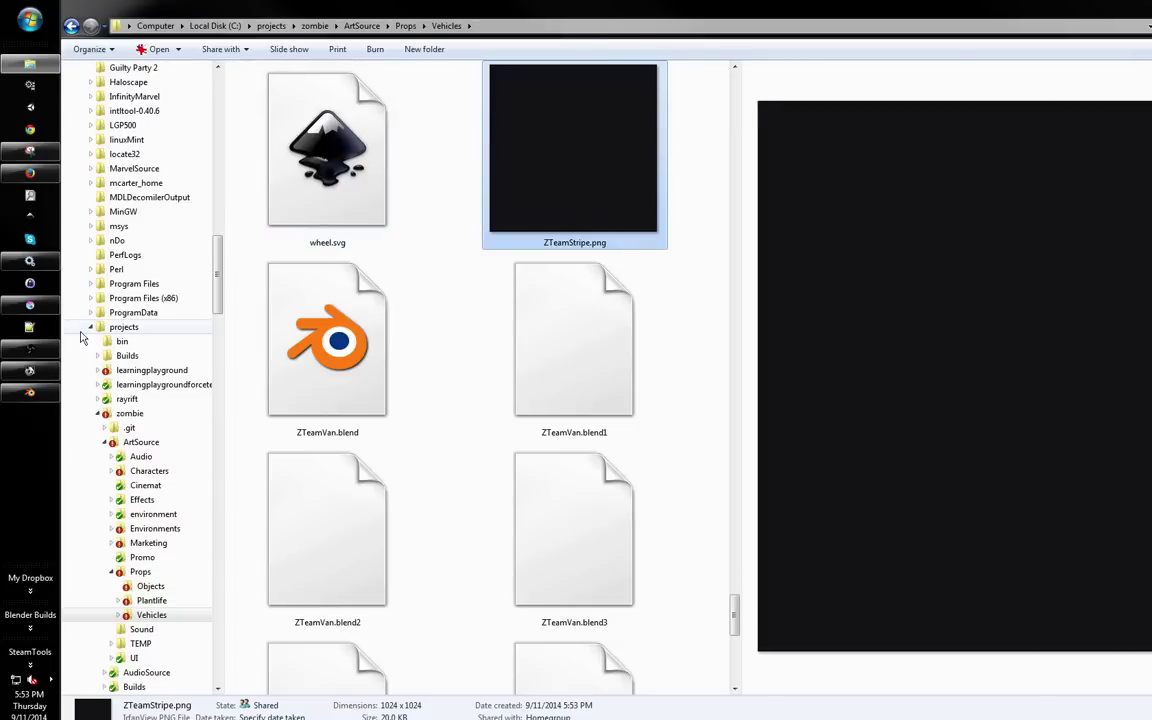
Open ZTeamStripe.png from the Vehicles folder in Krita
click(3, 400)
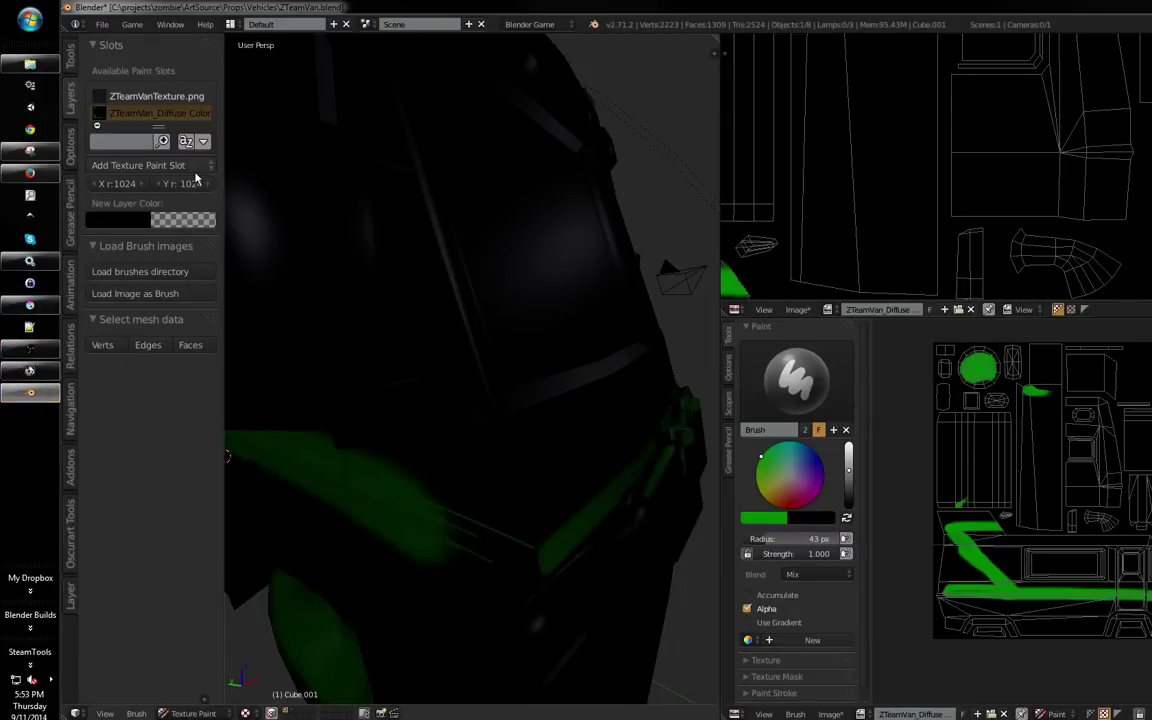
click(15, 67)
drag(565, 10, 660, 72)
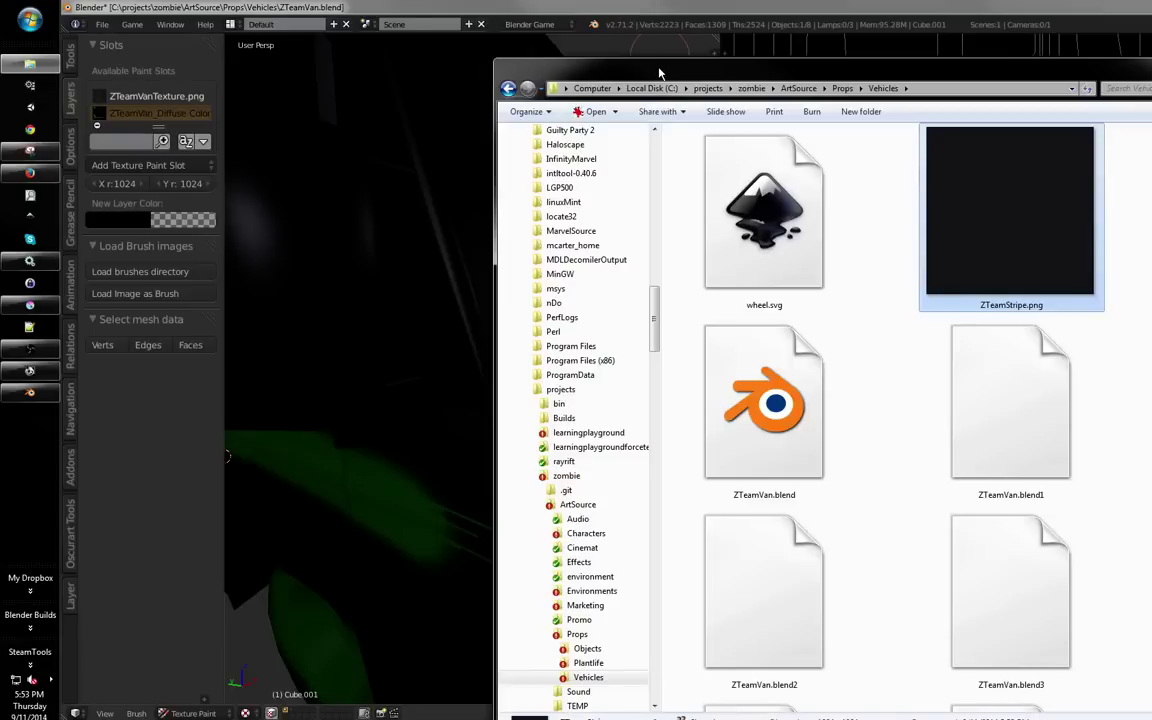
click(660, 57)
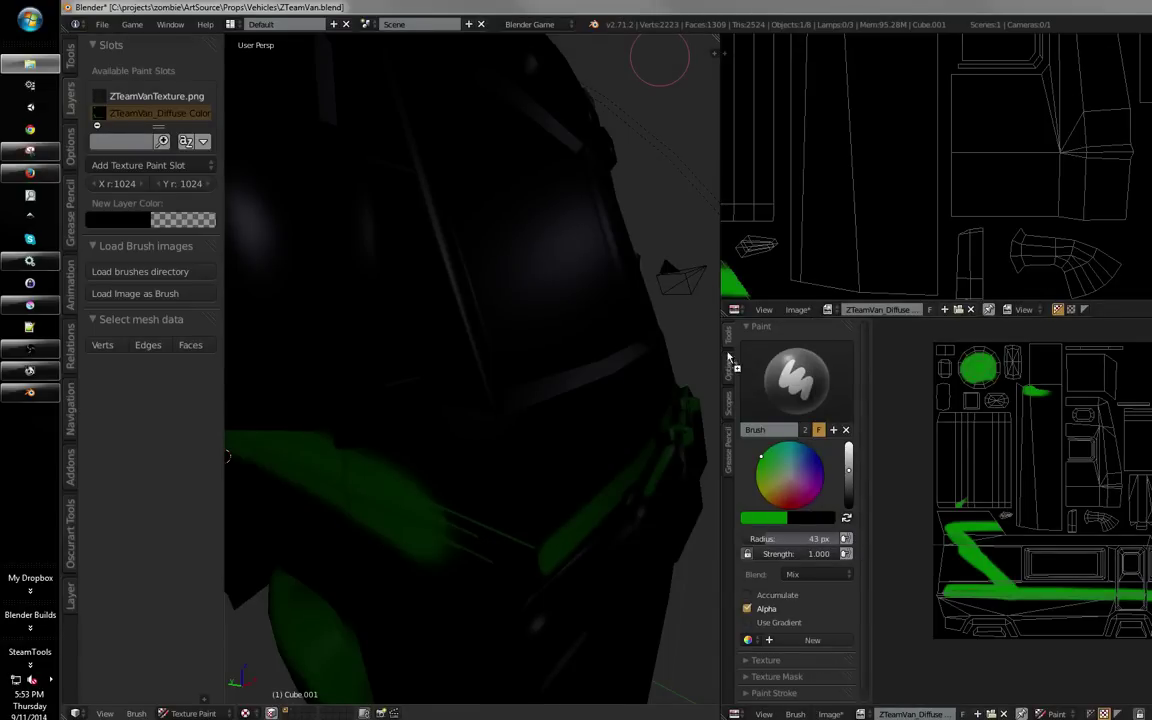
click(30, 305)
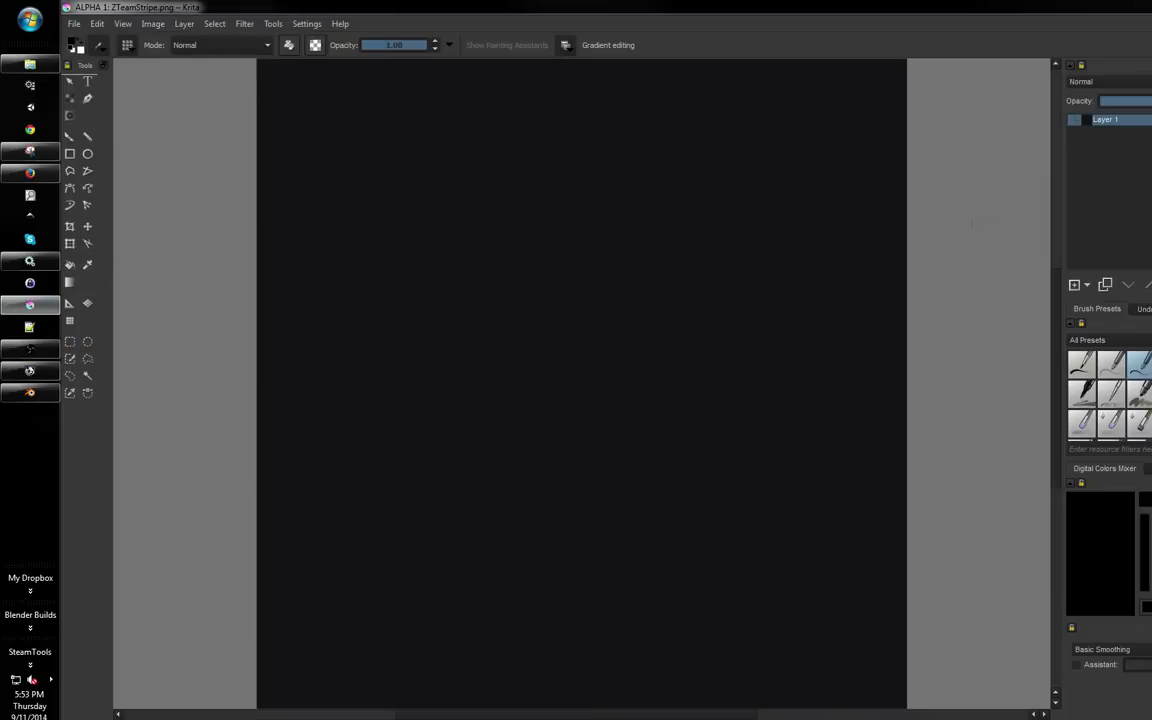
Replace the dark Layer 1 with a new empty layer and save ZTeamStripe.png with its alpha channel stored
click(1074, 285)
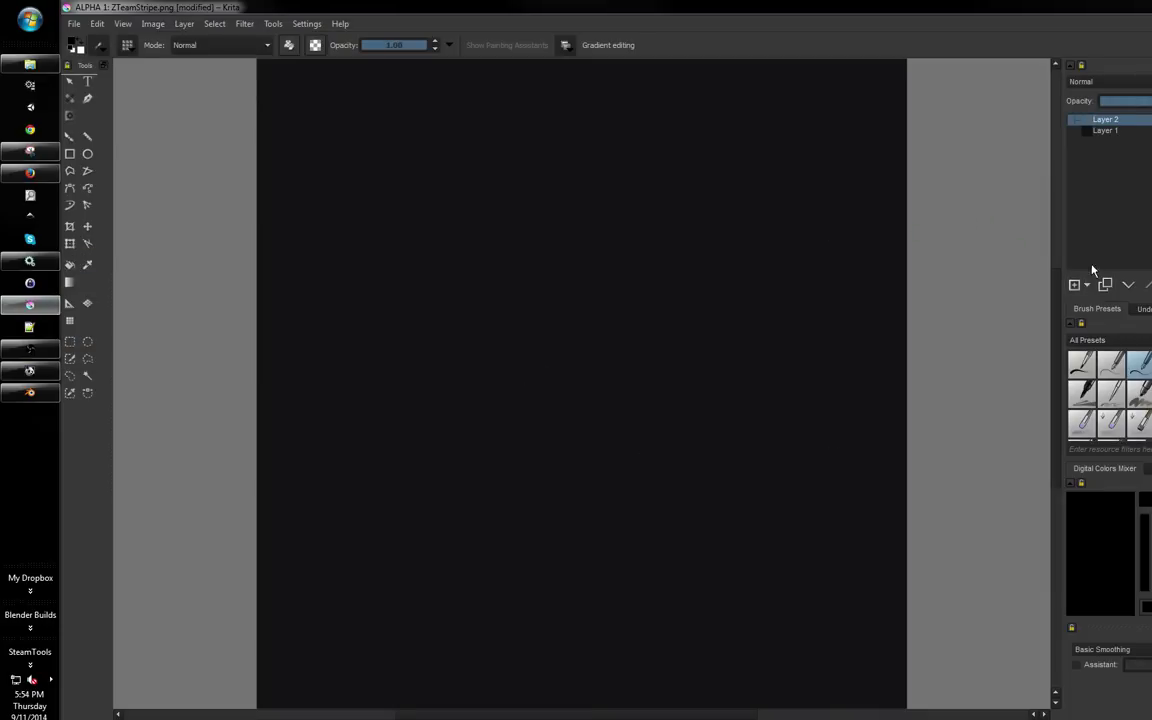
click(1108, 131)
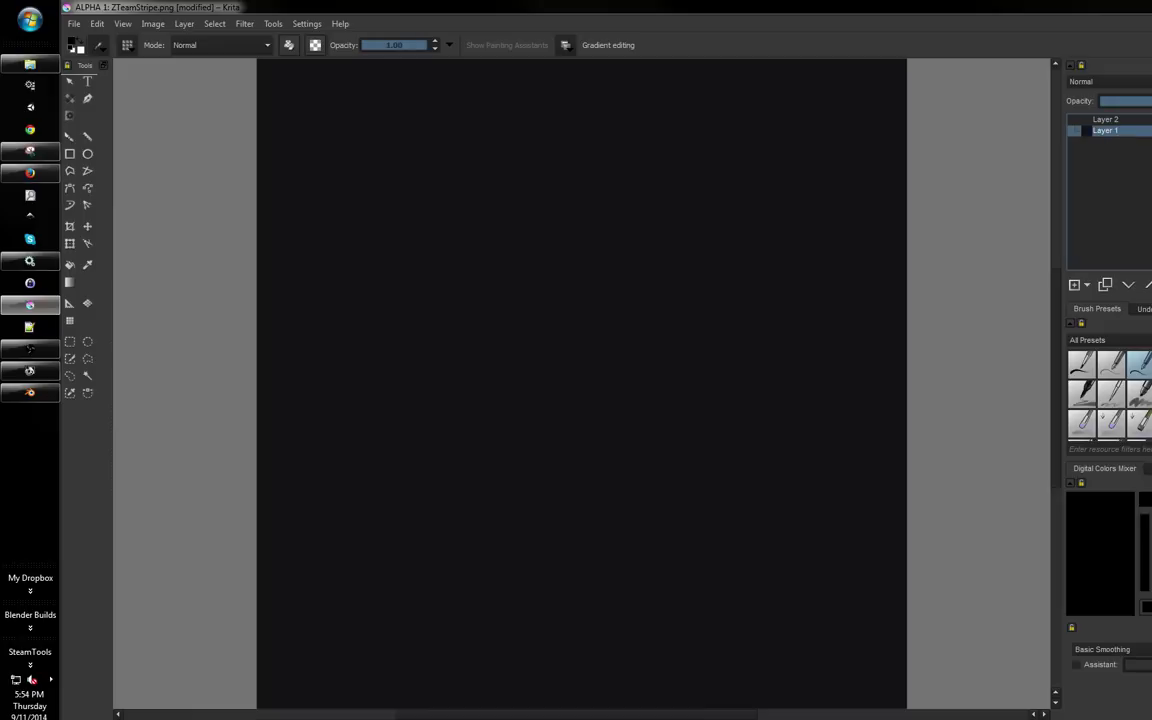
click(1150, 285)
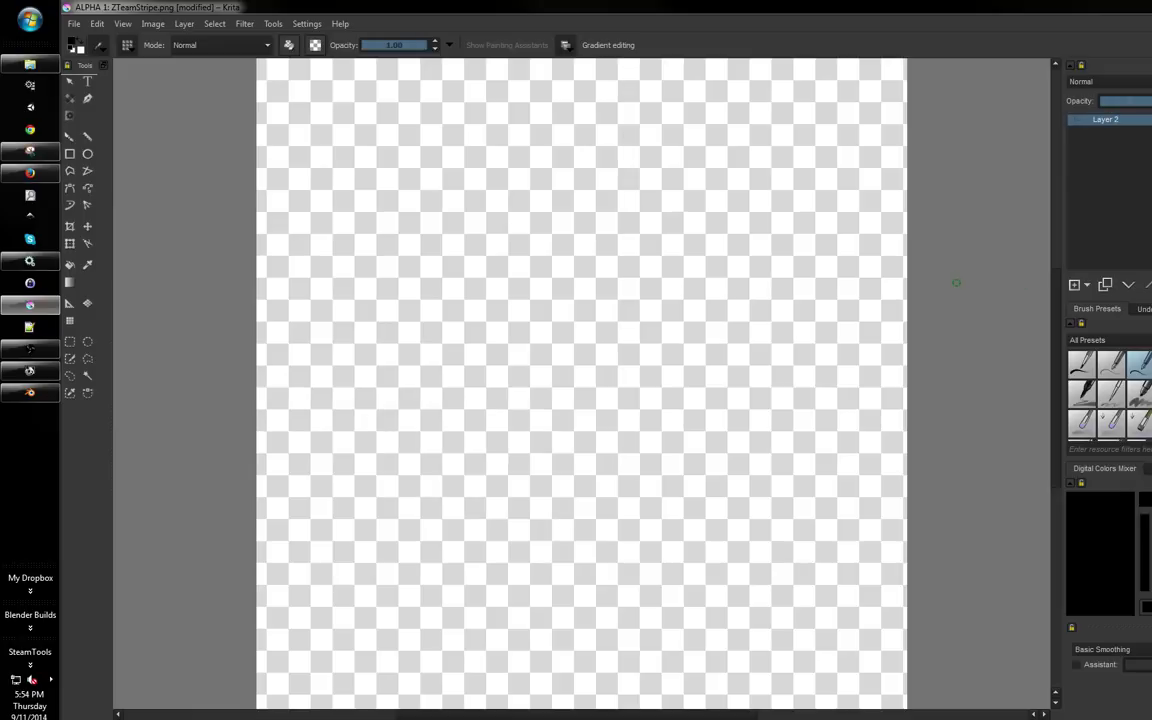
key(ctrl+s)
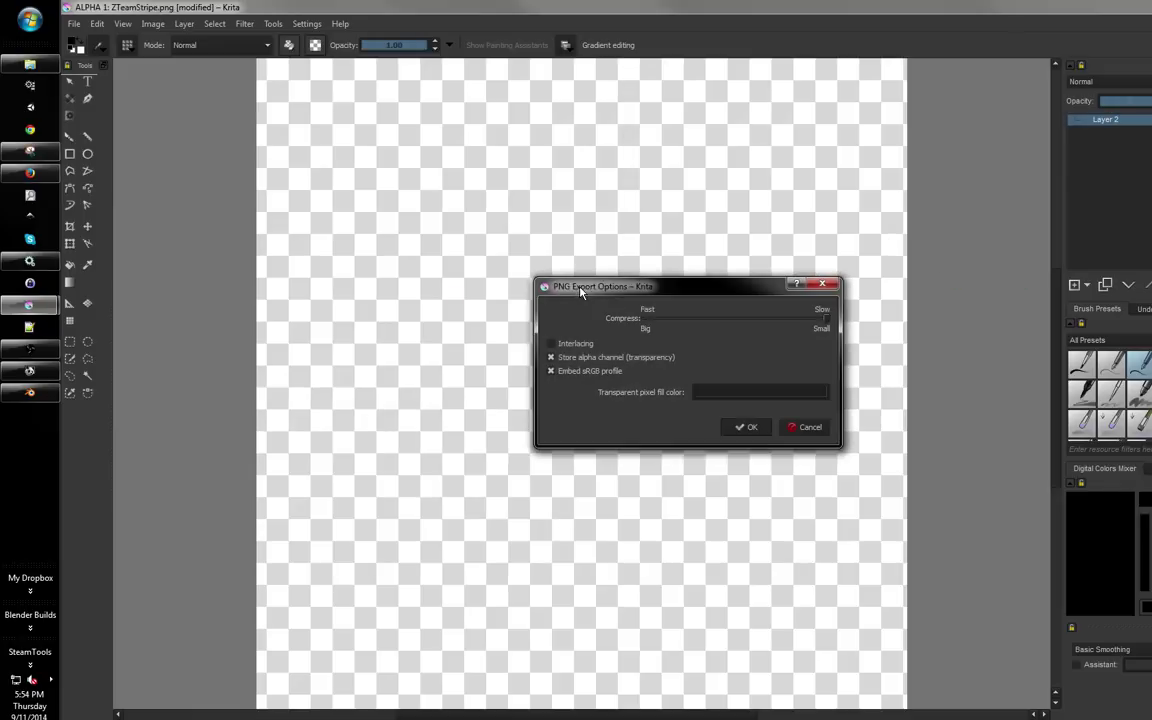
click(740, 429)
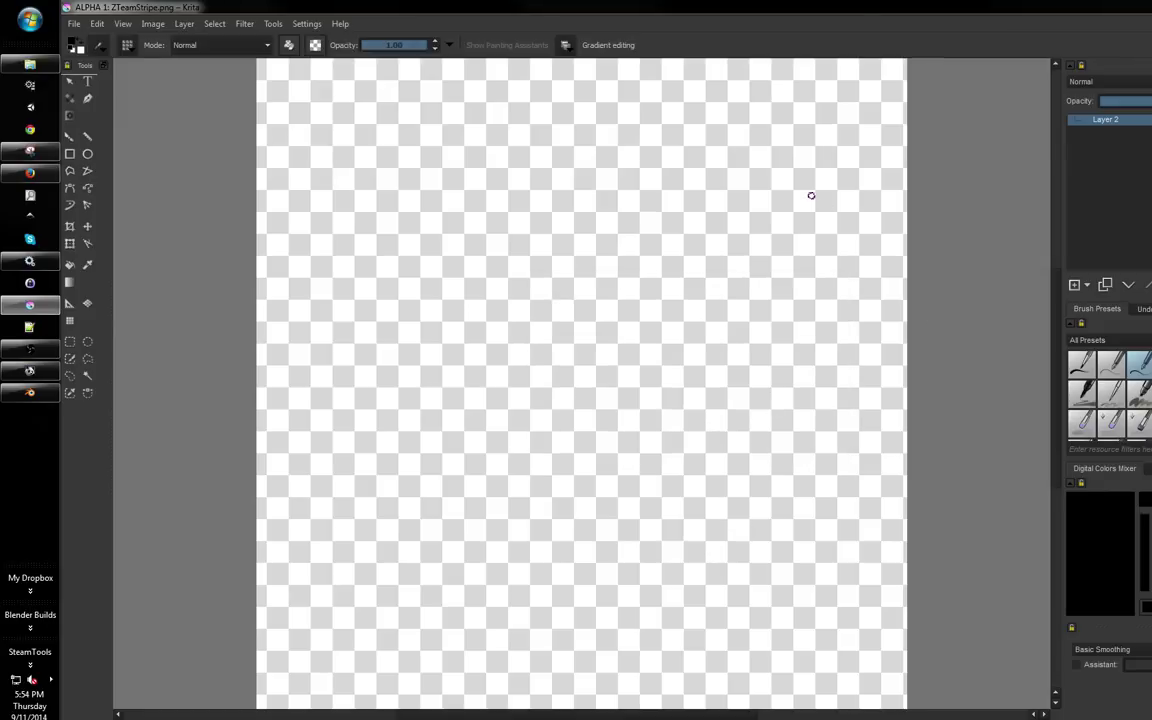
Switch back to Blender and select the Diffuse Color texture in the van's material texture properties
click(30, 392)
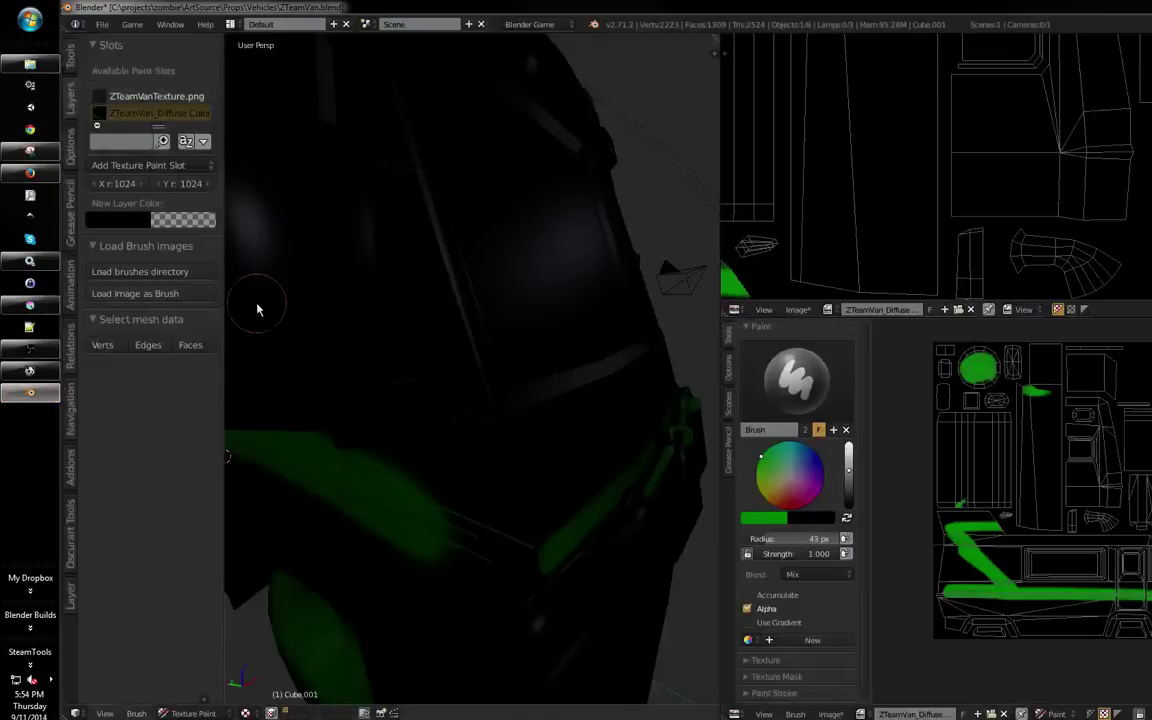
key(Home)
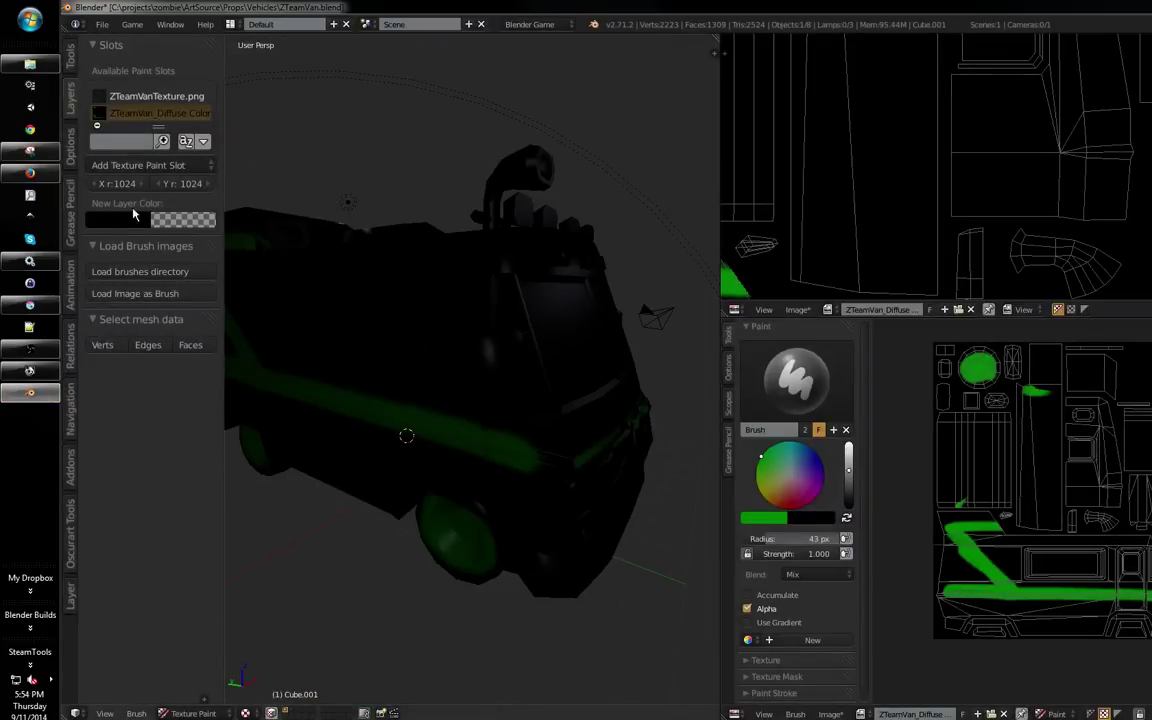
drag(240, 334, 221, 478)
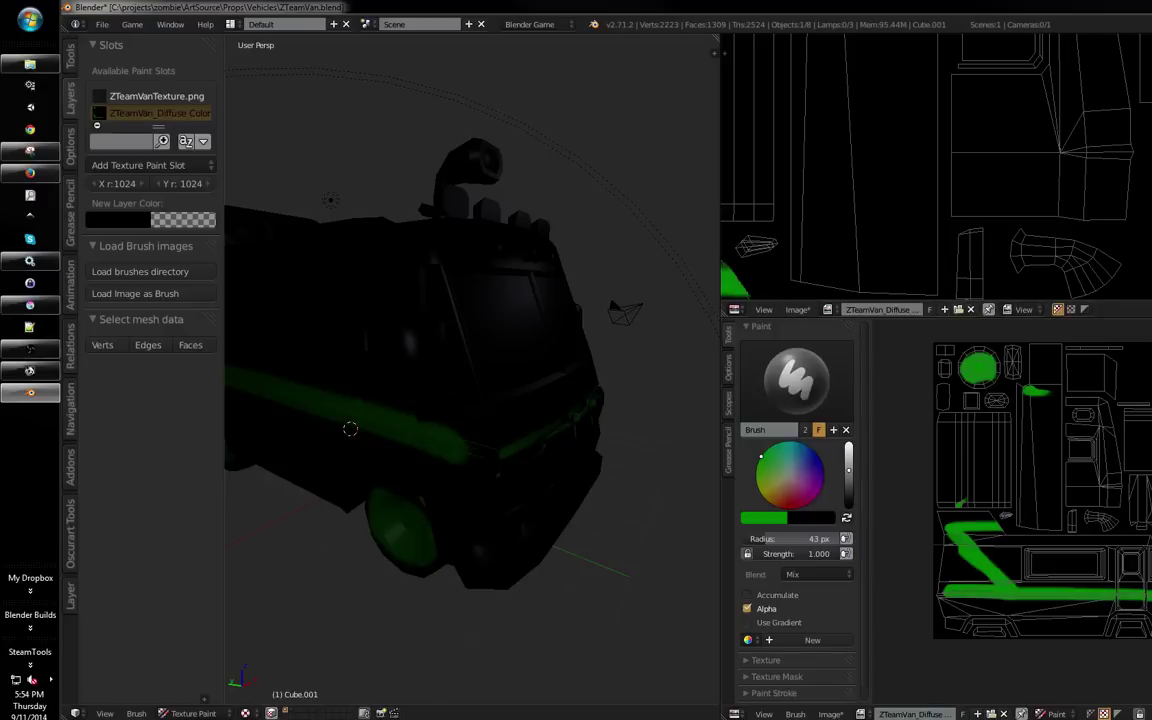
drag(1150, 187, 1040, 187)
click(1151, 43)
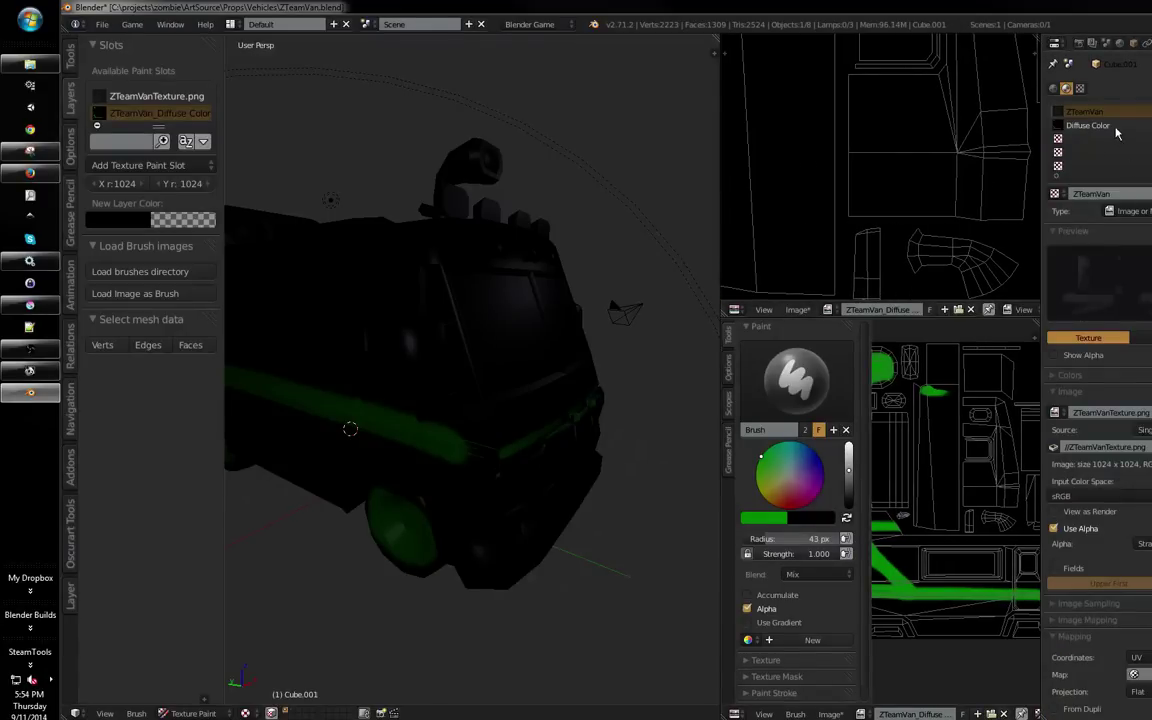
click(1115, 127)
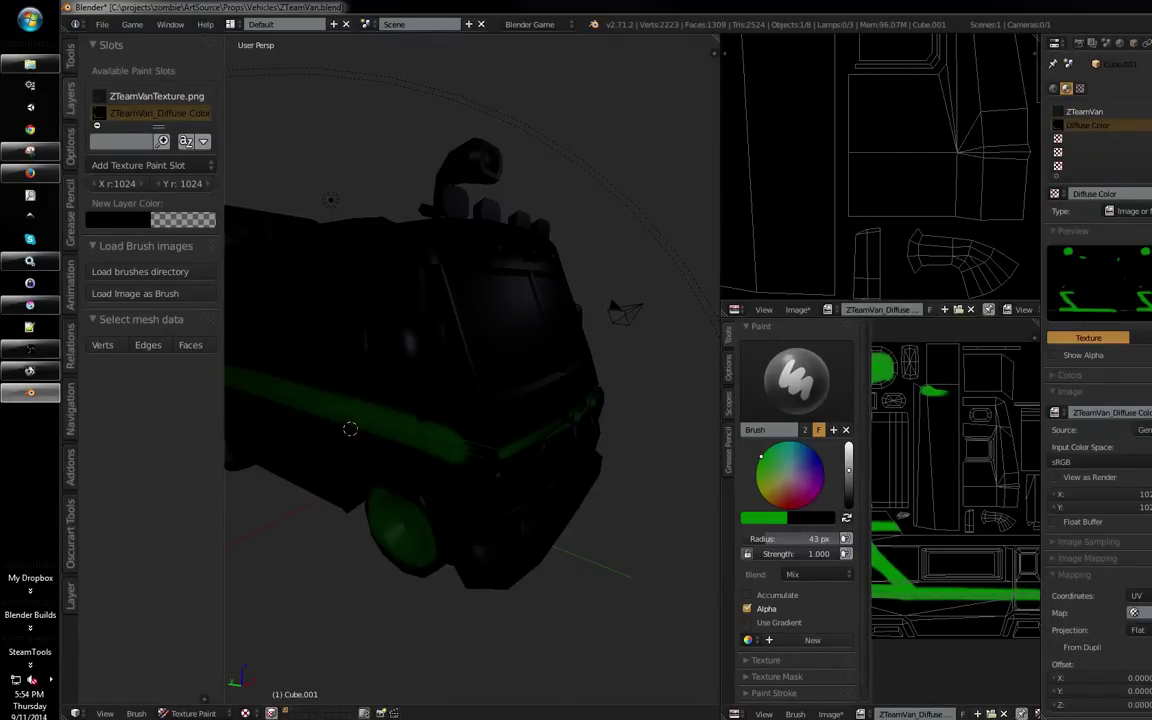
Load ZTeamStripe.png from the Vehicles folder as the image of the Diffuse Color texture
click(1055, 412)
scroll(1097, 400, down, 1)
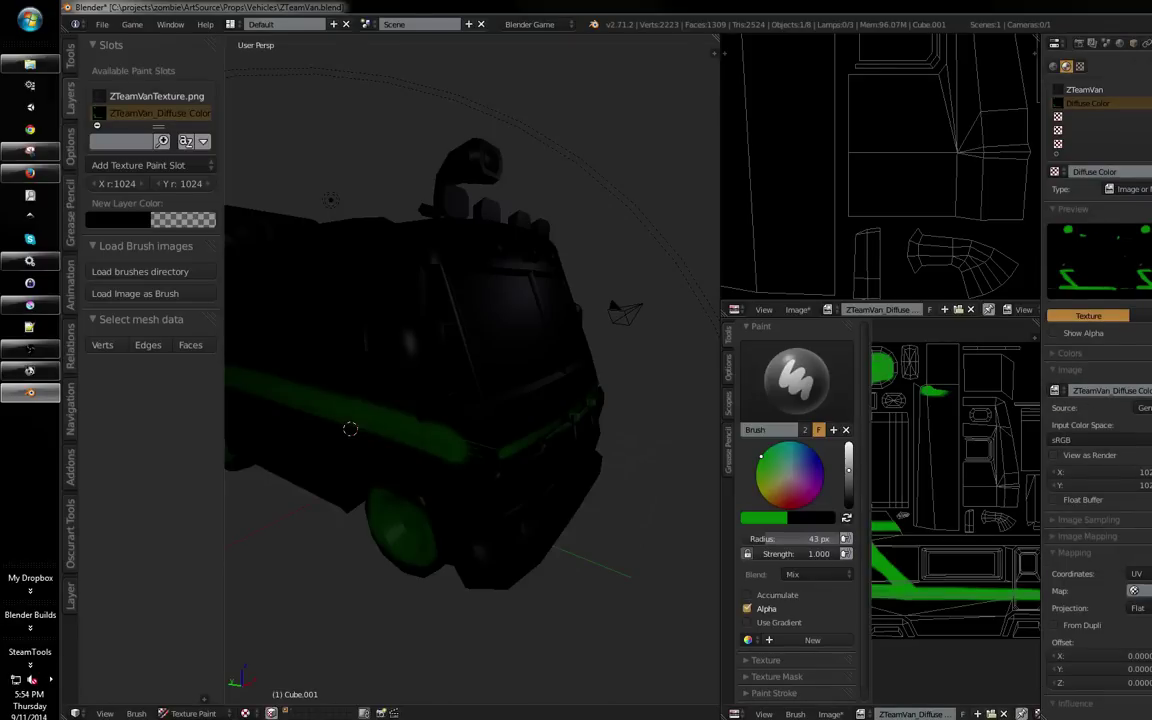
click(1148, 391)
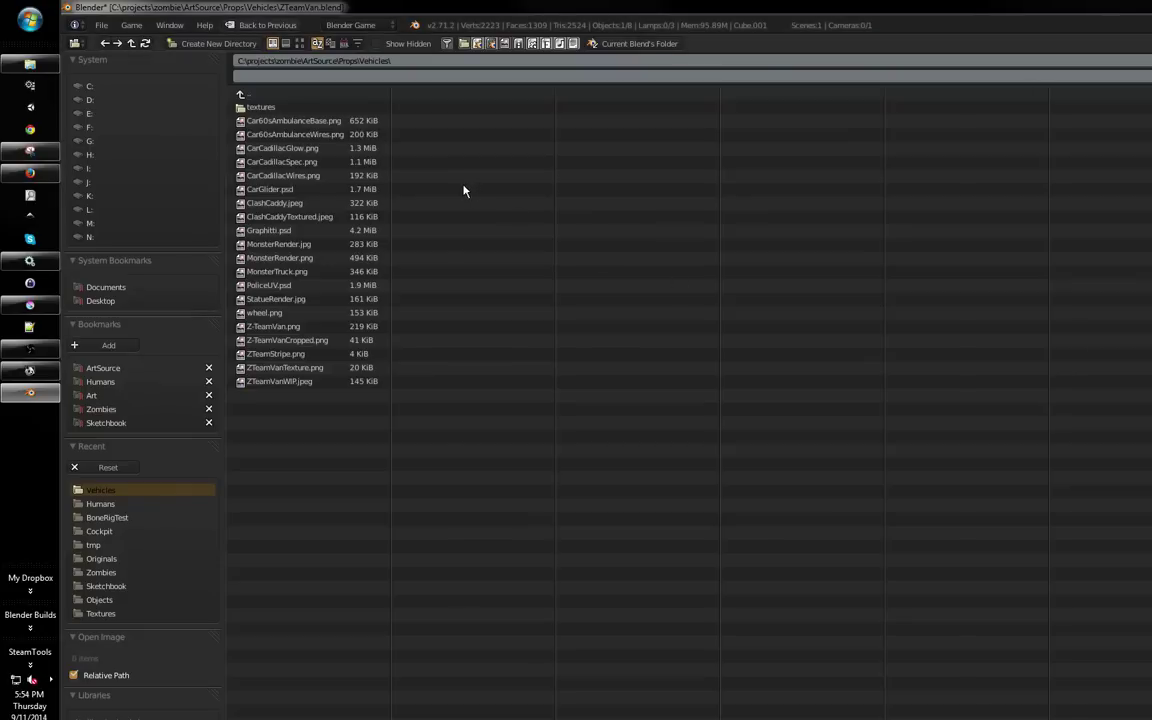
click(325, 356)
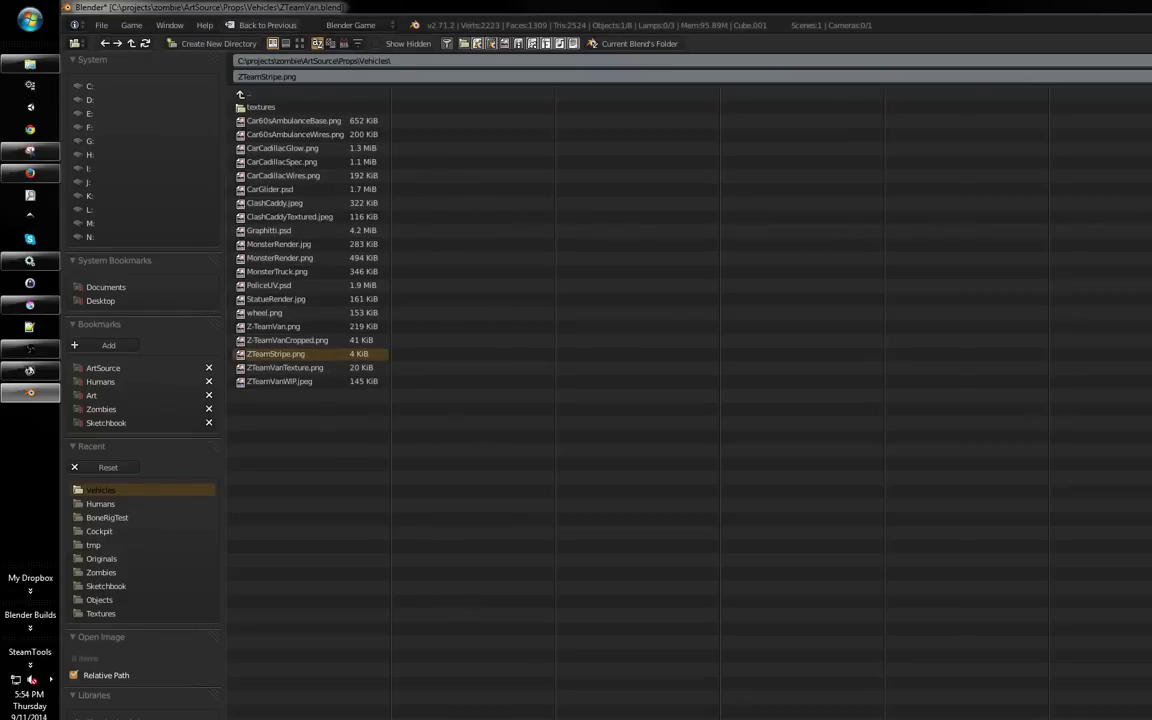
click(1148, 61)
drag(520, 345, 661, 419)
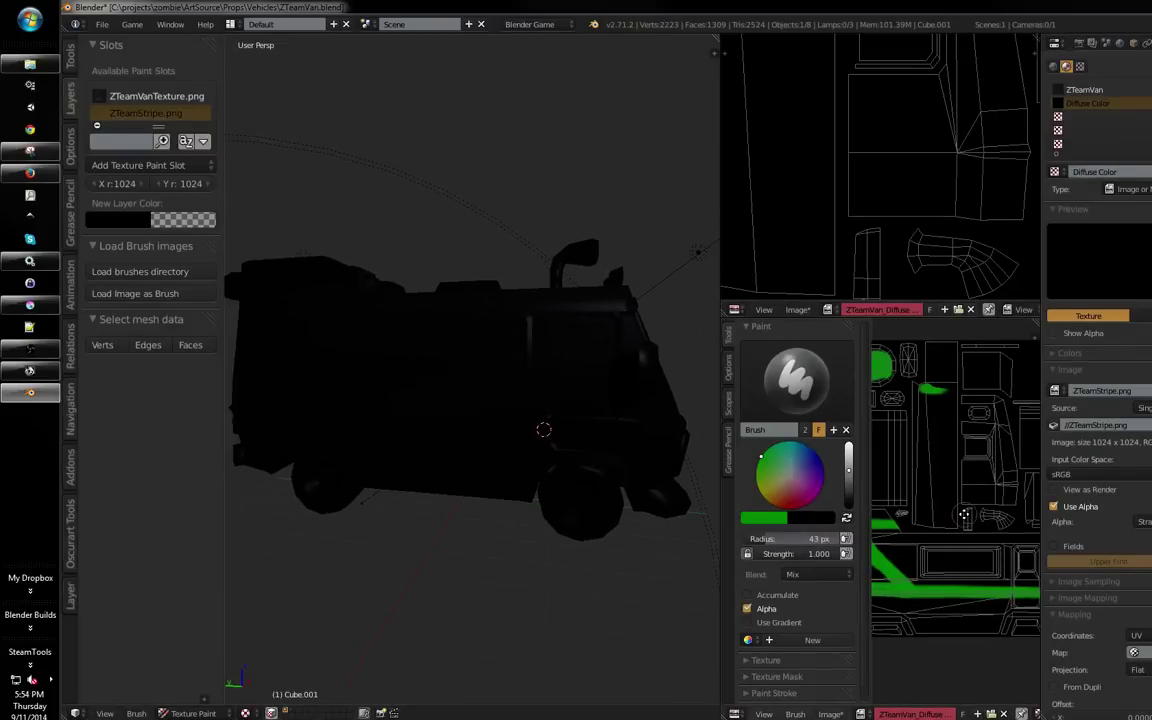
Display ZTeamStripe.png in the lower image editor that shows the van's UV layout
key(shift+space)
drag(594, 645, 764, 617)
key(shift+space)
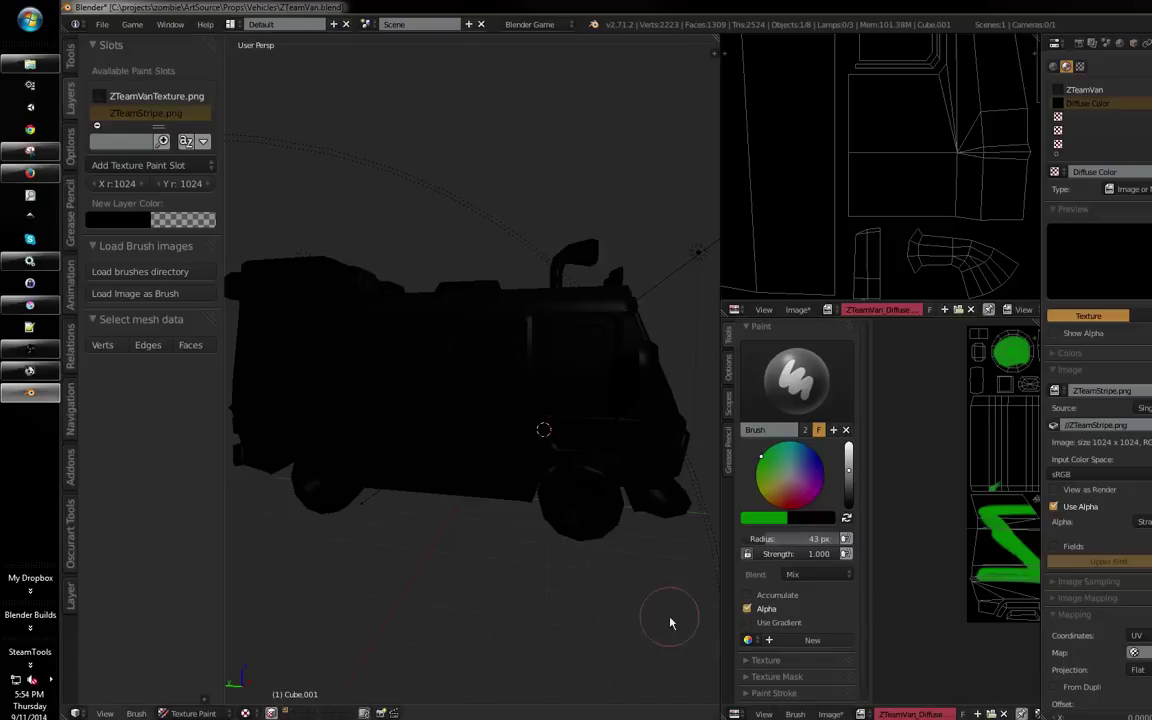
drag(712, 585, 944, 607)
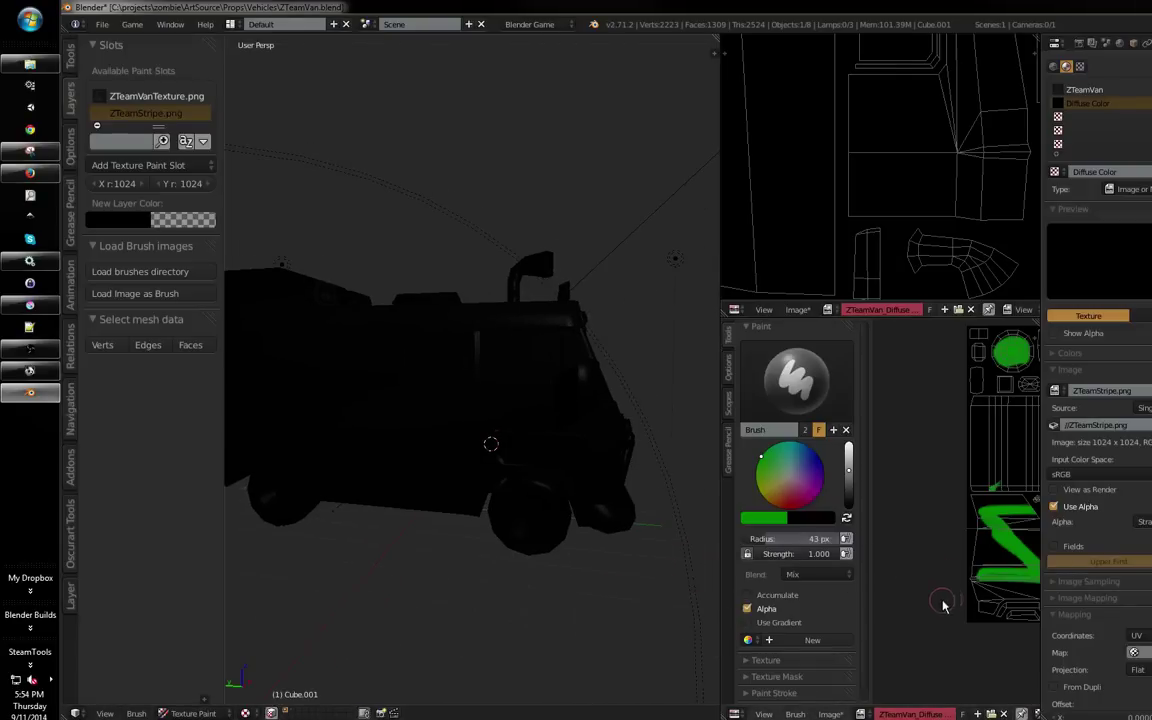
click(860, 714)
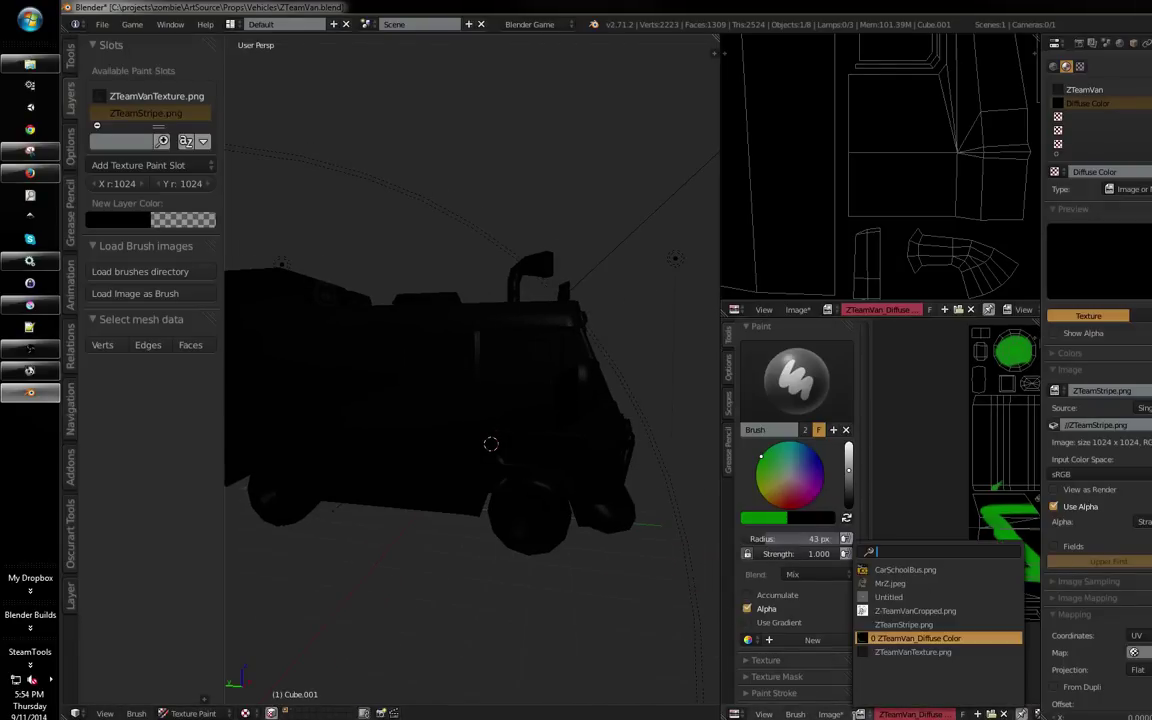
click(946, 656)
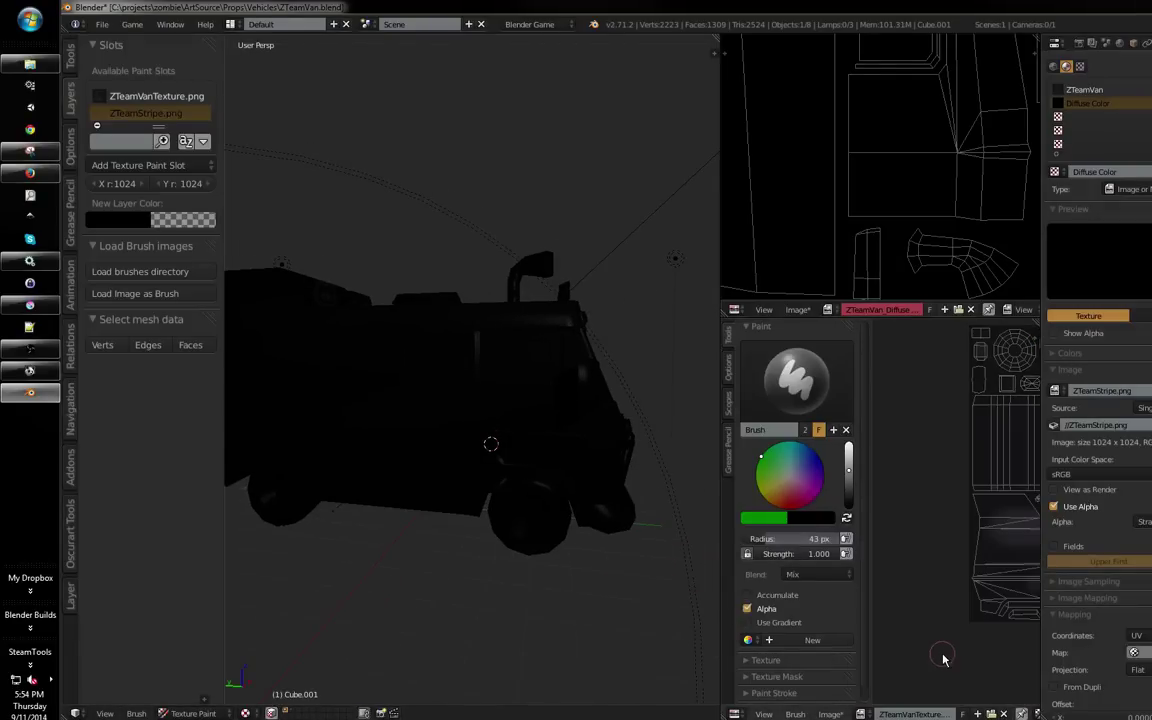
click(860, 714)
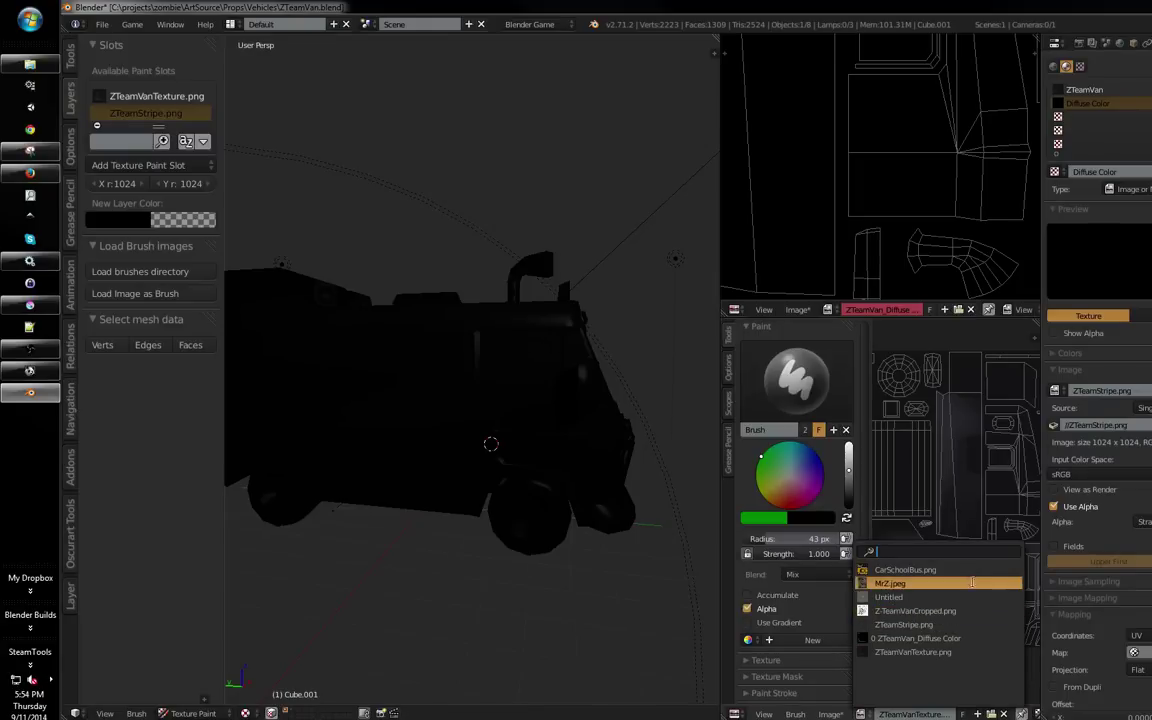
click(970, 625)
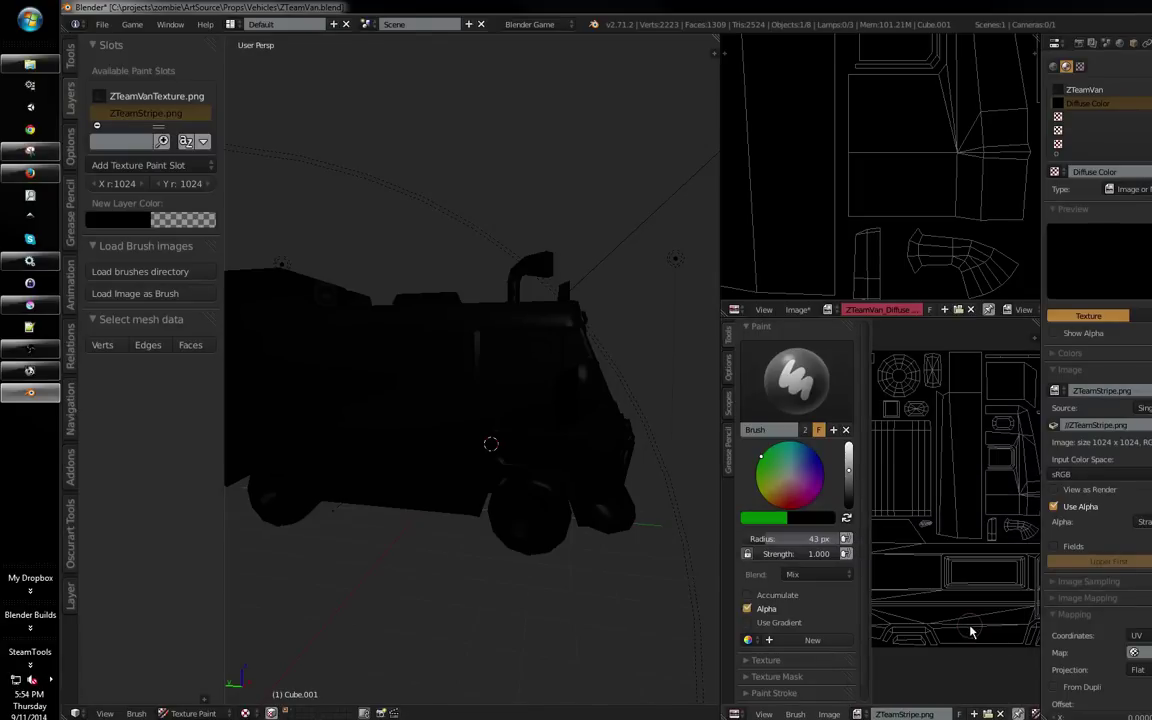
Set the image editor to draw ZTeamStripe.png with its color and alpha channels
scroll(1014, 714, down, 6)
click(959, 714)
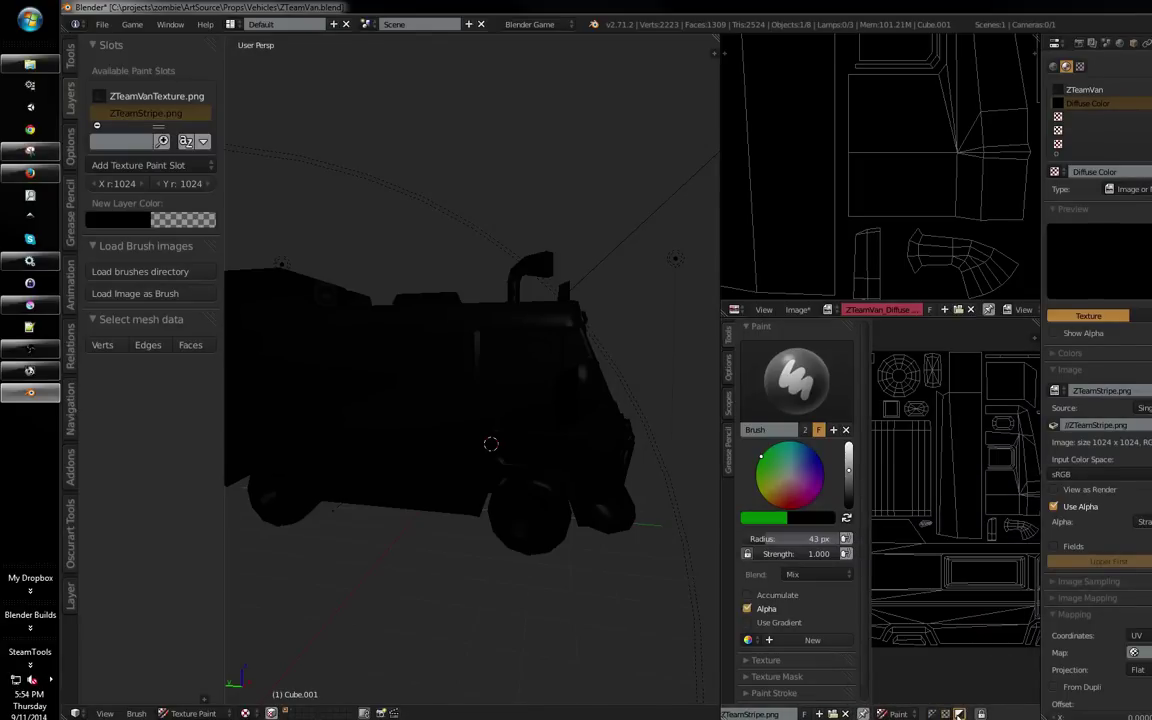
click(932, 714)
drag(913, 637, 941, 612)
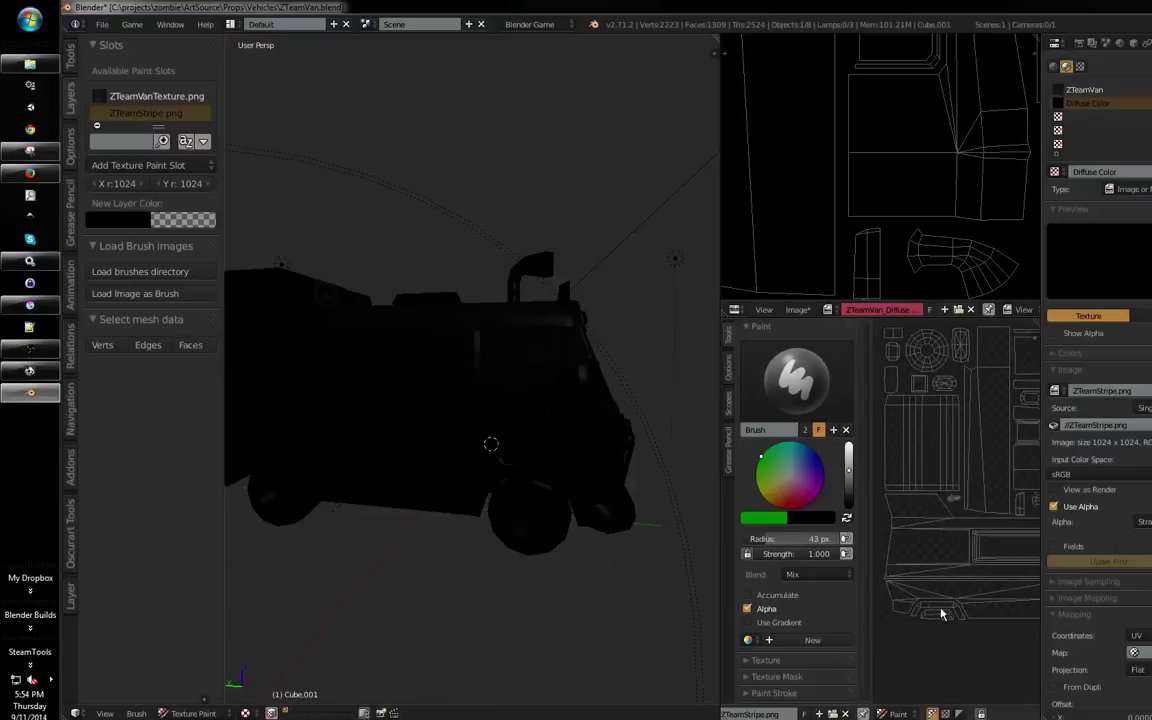
Maximize the 3D view of the van and make ZTeamVanTexture.png the active paint slot
mouse_move(472, 424)
mouse_down()
mouse_move(548, 430)
mouse_move(404, 417)
mouse_move(404, 437)
mouse_move(473, 460)
mouse_move(496, 440)
mouse_move(586, 473)
mouse_up()
scroll(470, 481, down, 2)
scroll(503, 463, up, 4)
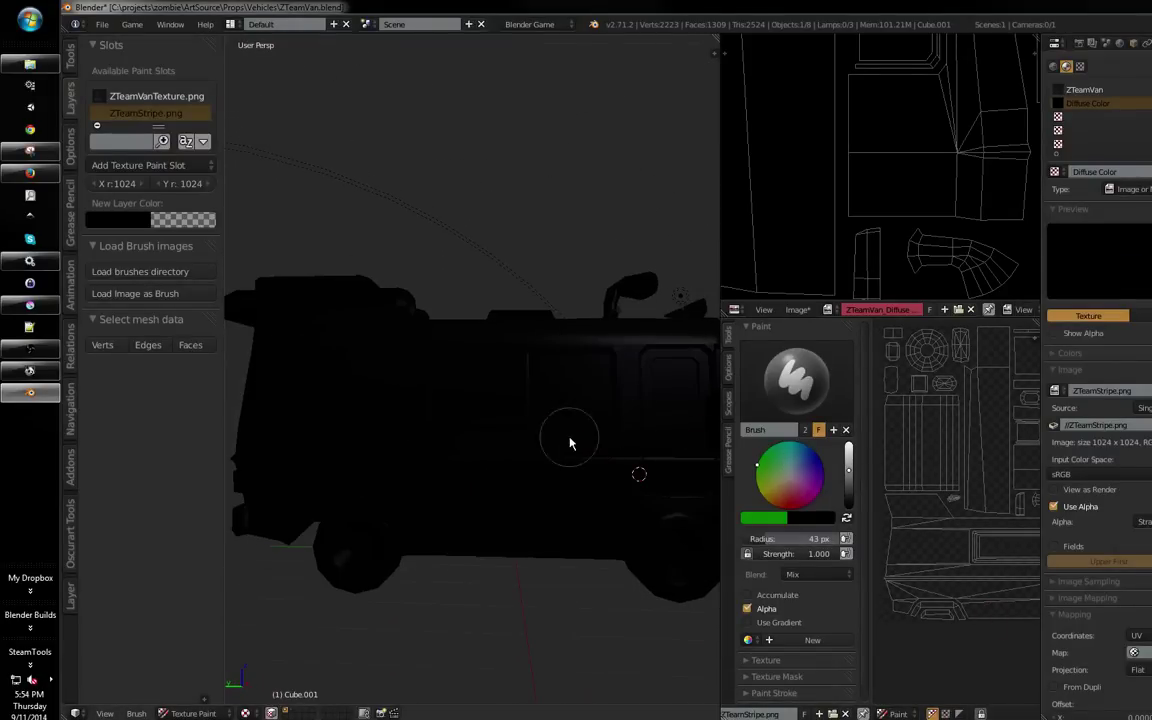
key(ctrl+Up)
scroll(676, 442, down, 2)
drag(519, 428, 633, 417)
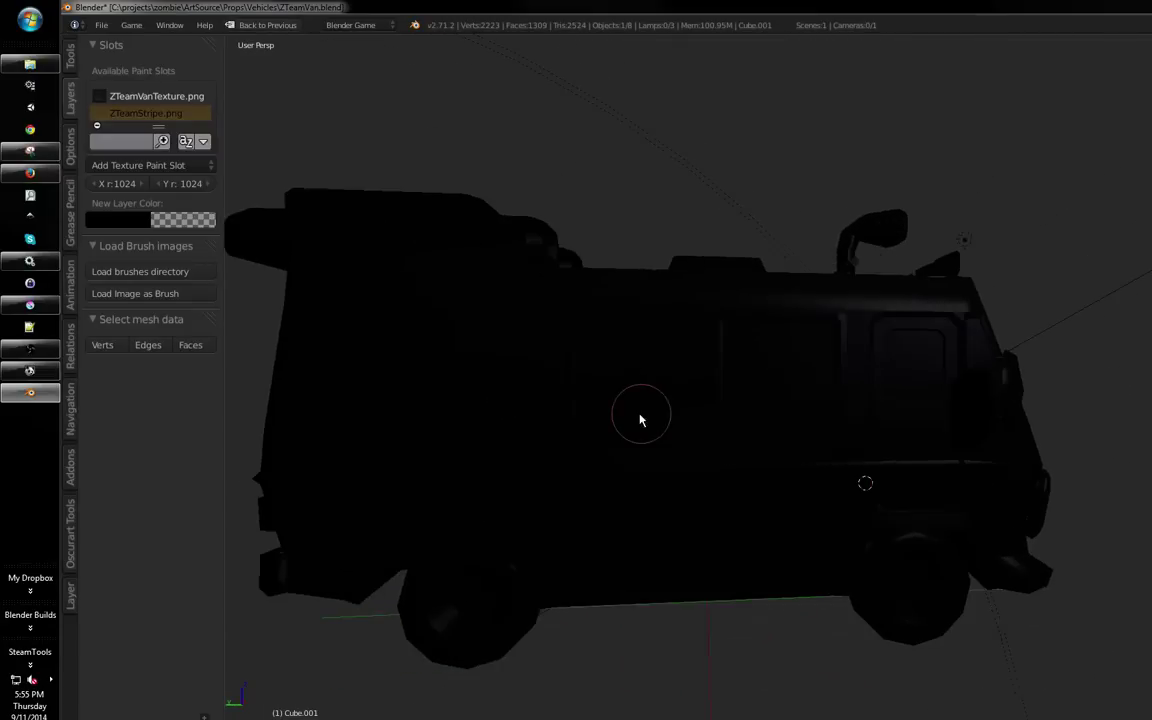
click(196, 102)
mouse_move(452, 178)
mouse_down()
mouse_move(827, 347)
mouse_move(681, 352)
mouse_up()
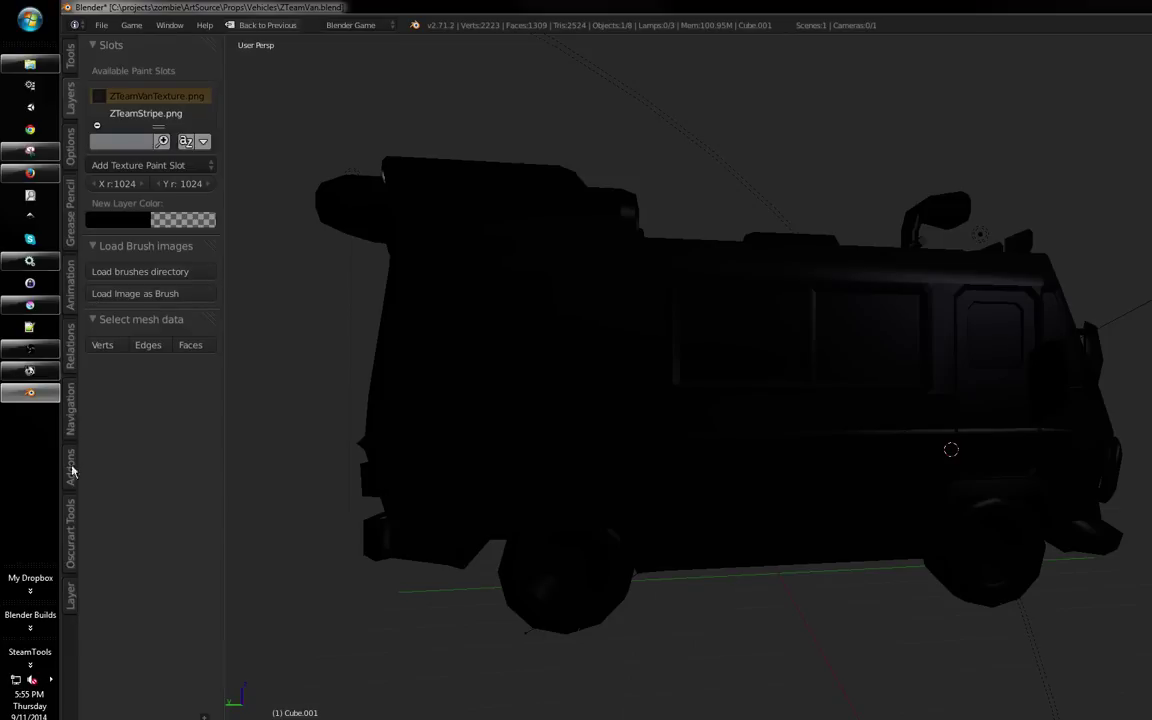
drag(430, 351, 377, 304)
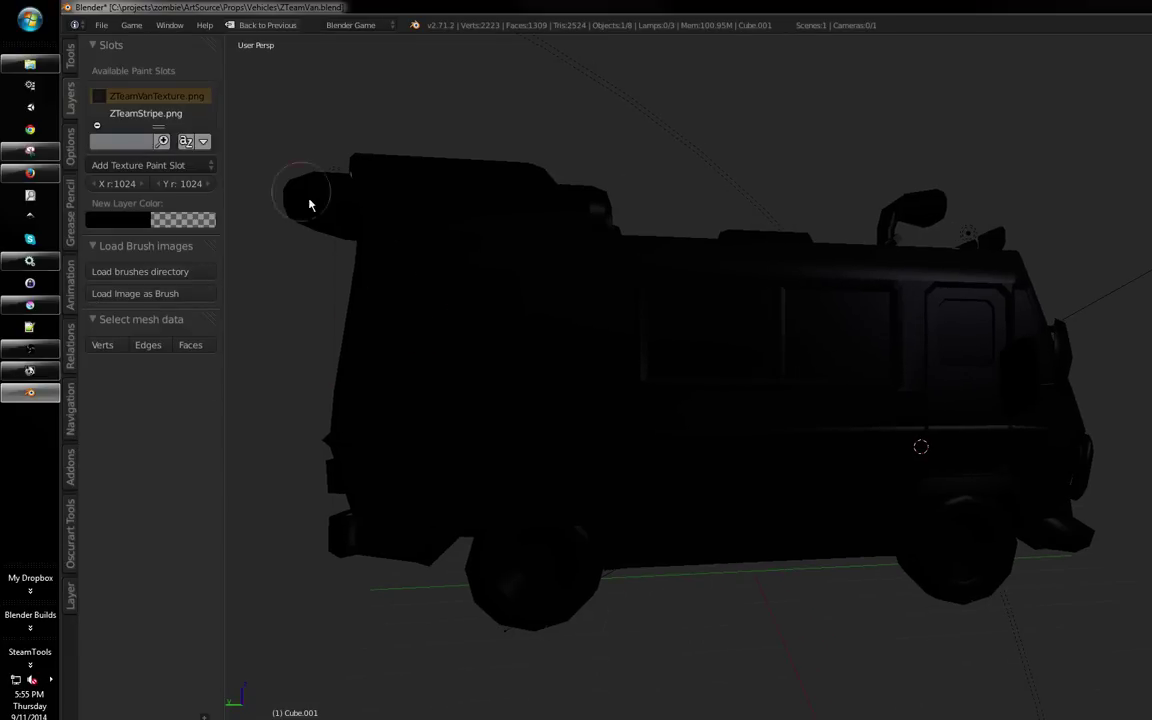
Look through the paint brush's texture, texture mask, stroke and curve settings for the external editing options
click(71, 66)
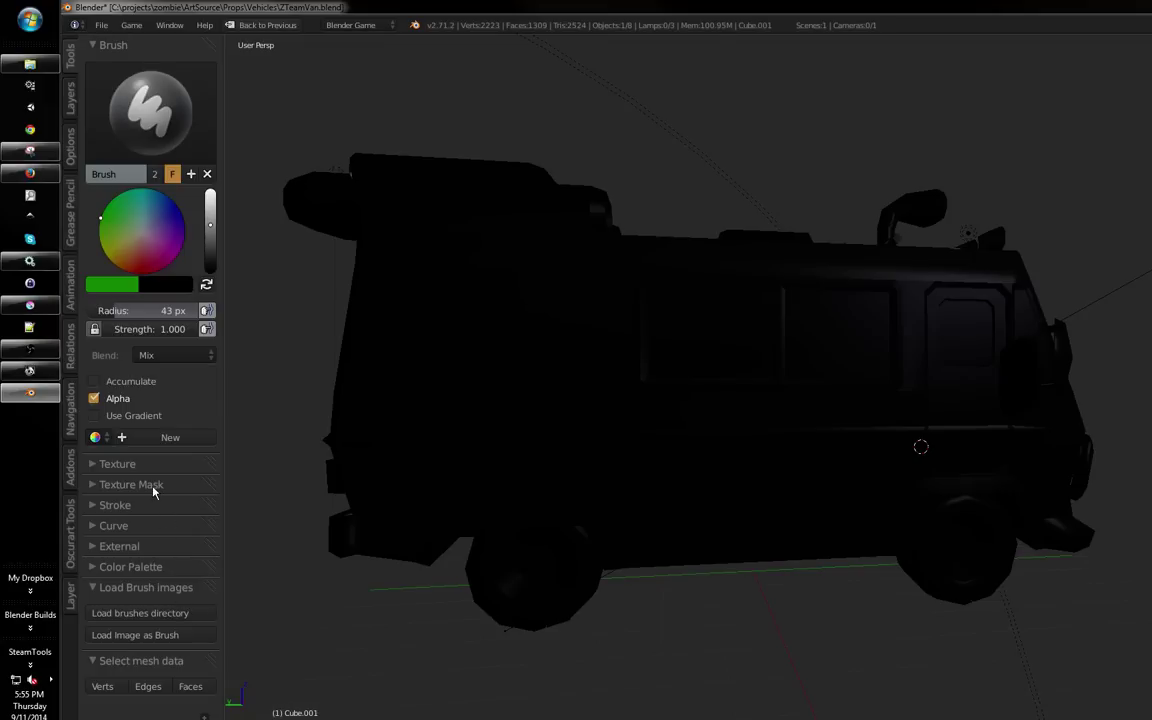
click(134, 590)
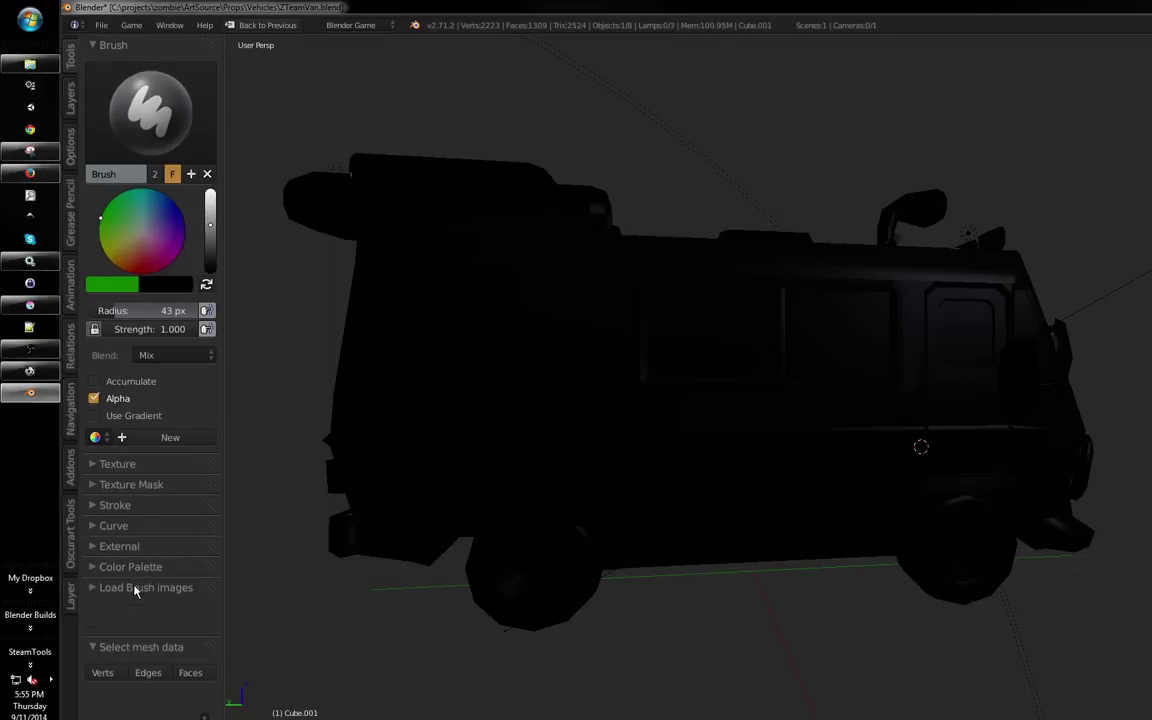
click(118, 505)
click(153, 486)
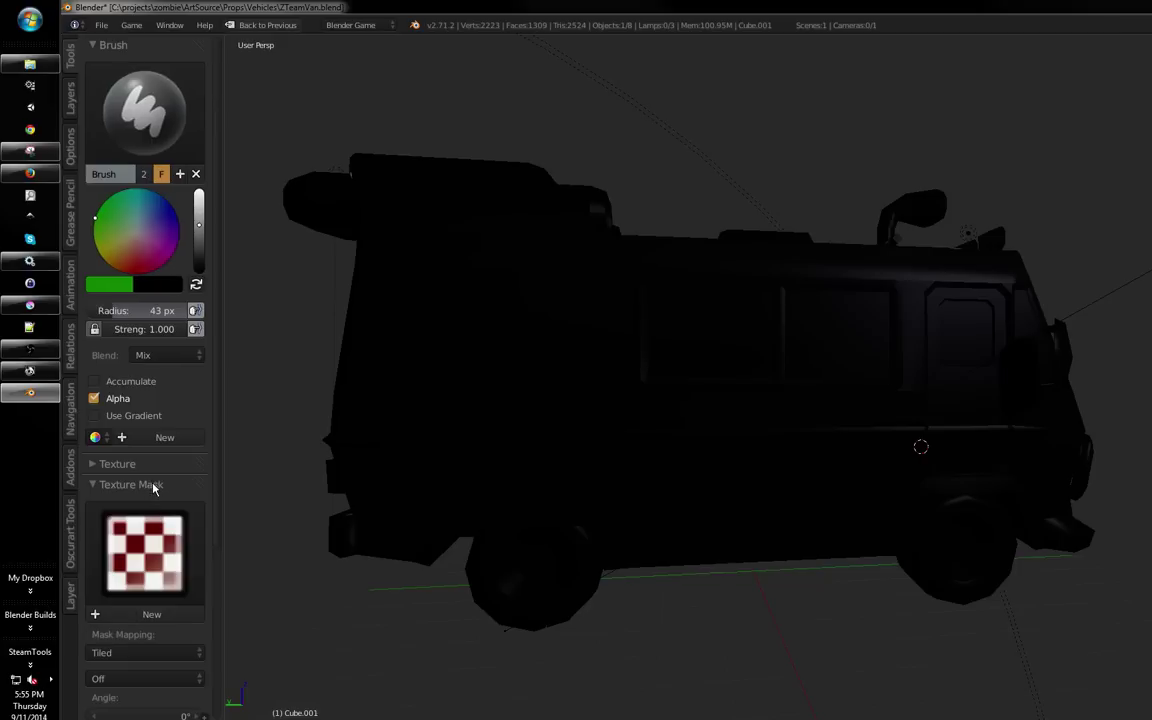
click(152, 484)
click(120, 465)
click(120, 466)
click(130, 526)
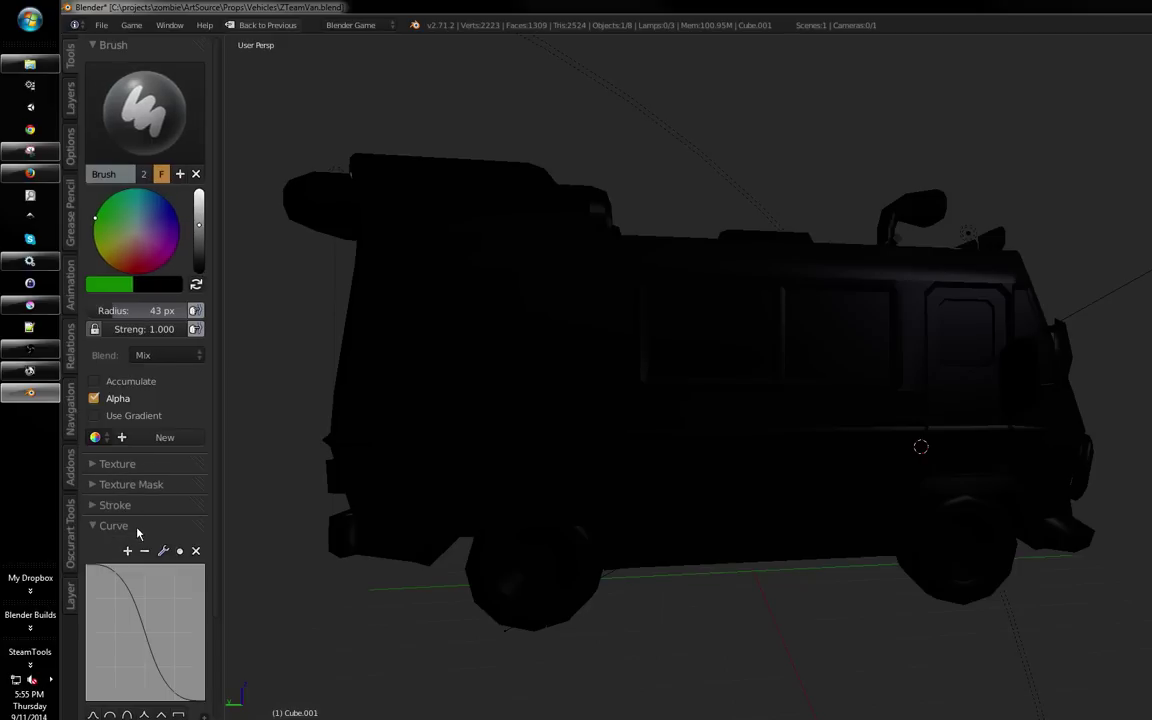
click(137, 526)
click(135, 506)
click(135, 506)
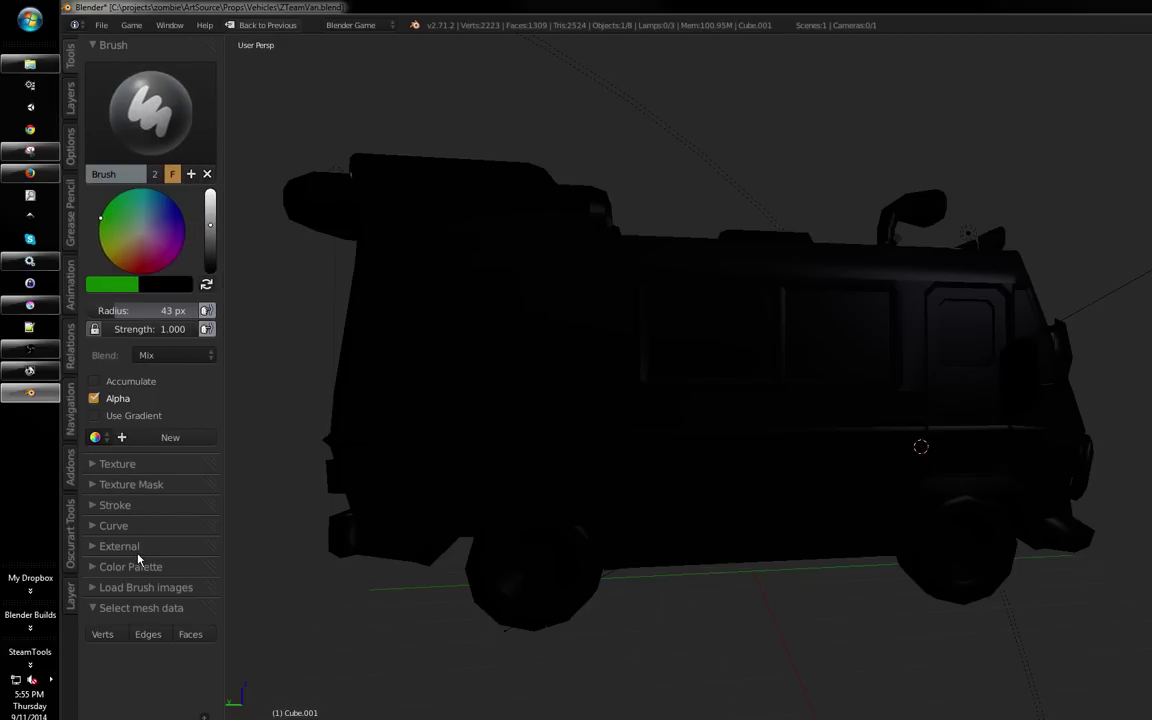
Send a 512 × 512 snapshot of the current 3D view to the external image editor with Quick Edit
click(138, 550)
scroll(157, 555, down, 1)
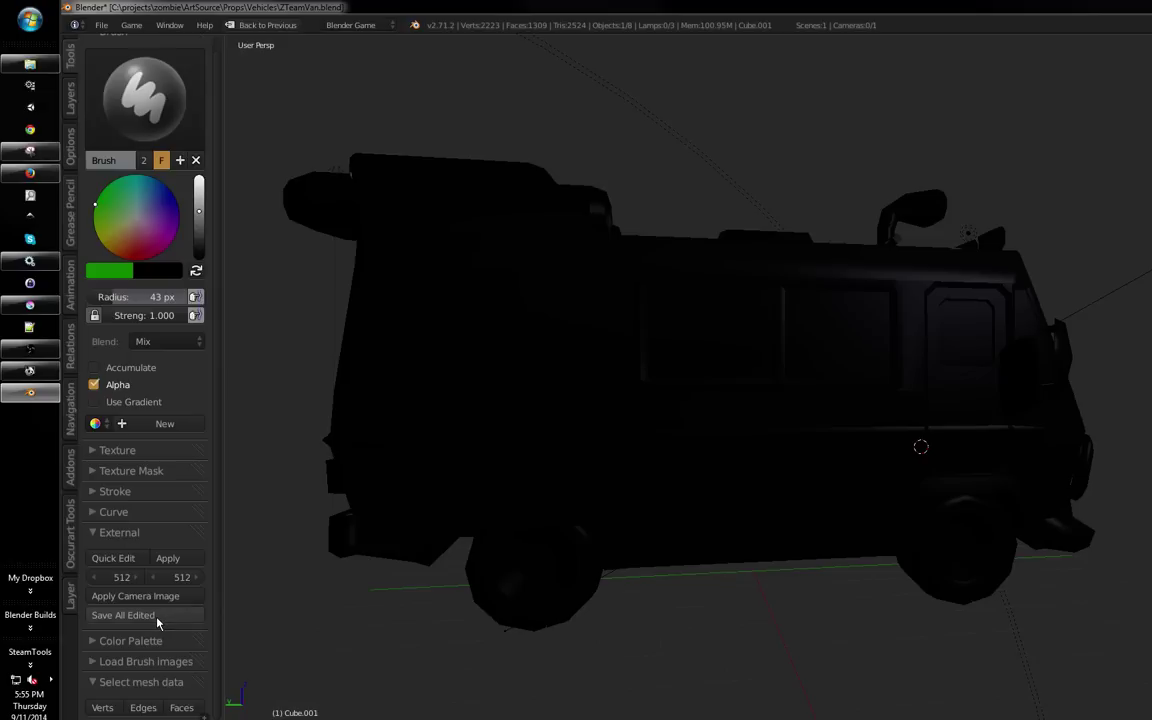
click(146, 560)
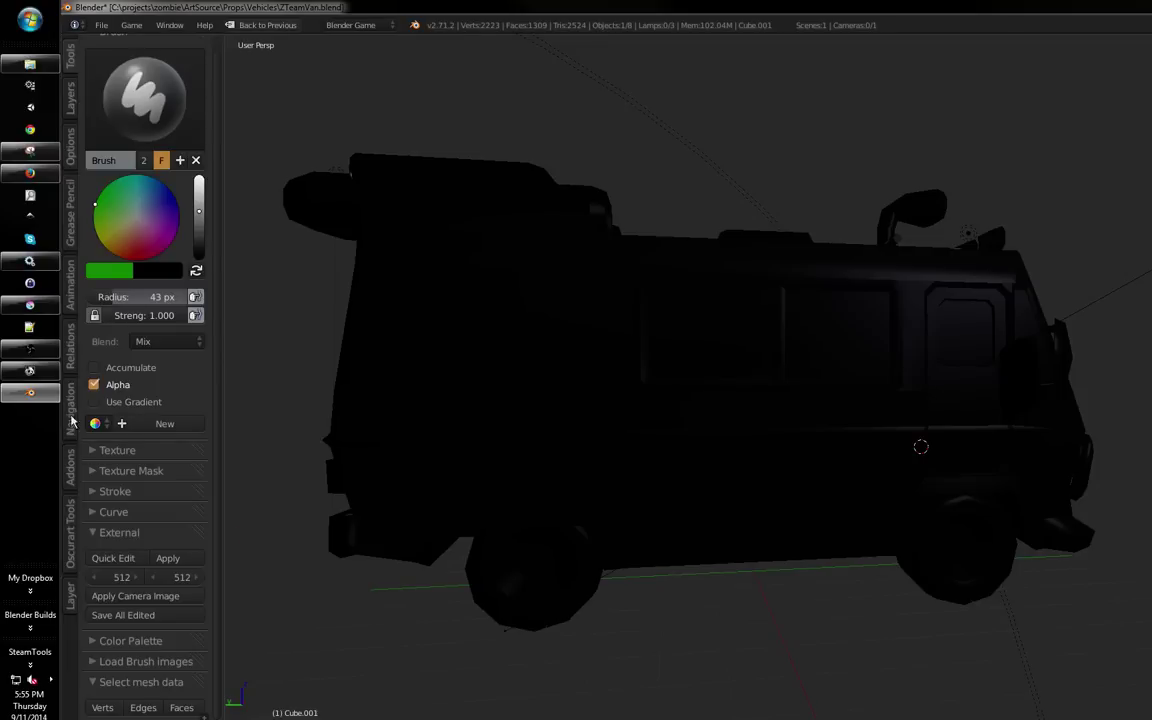
click(44, 397)
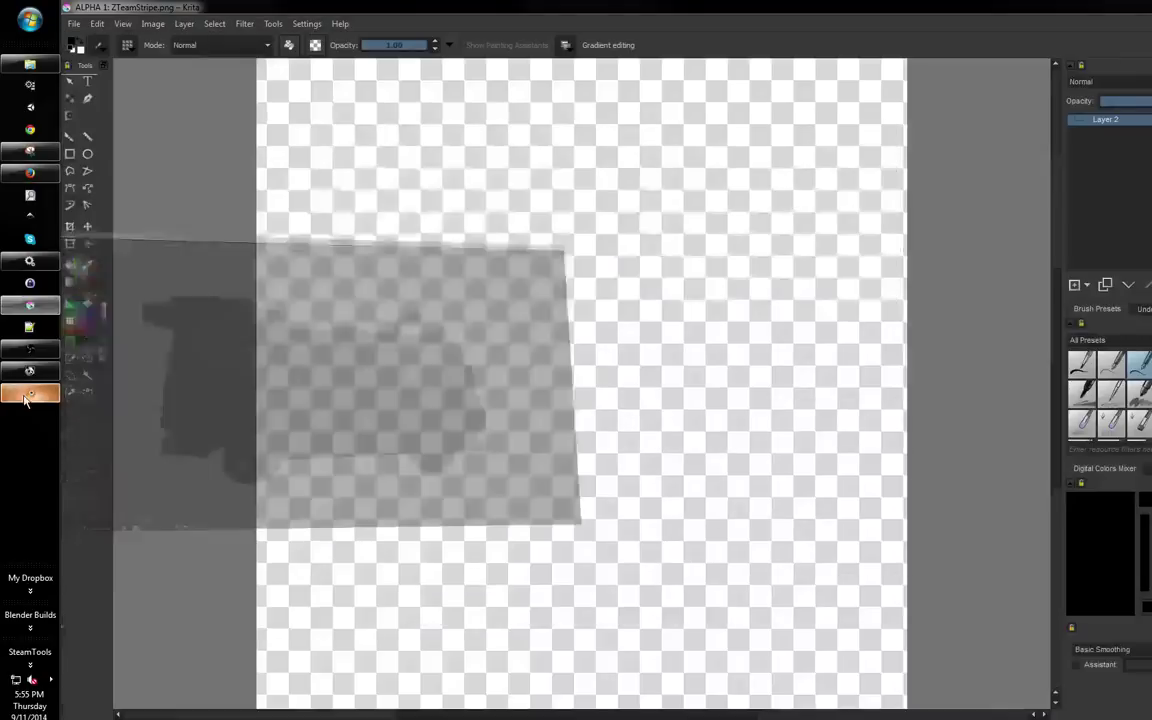
click(27, 399)
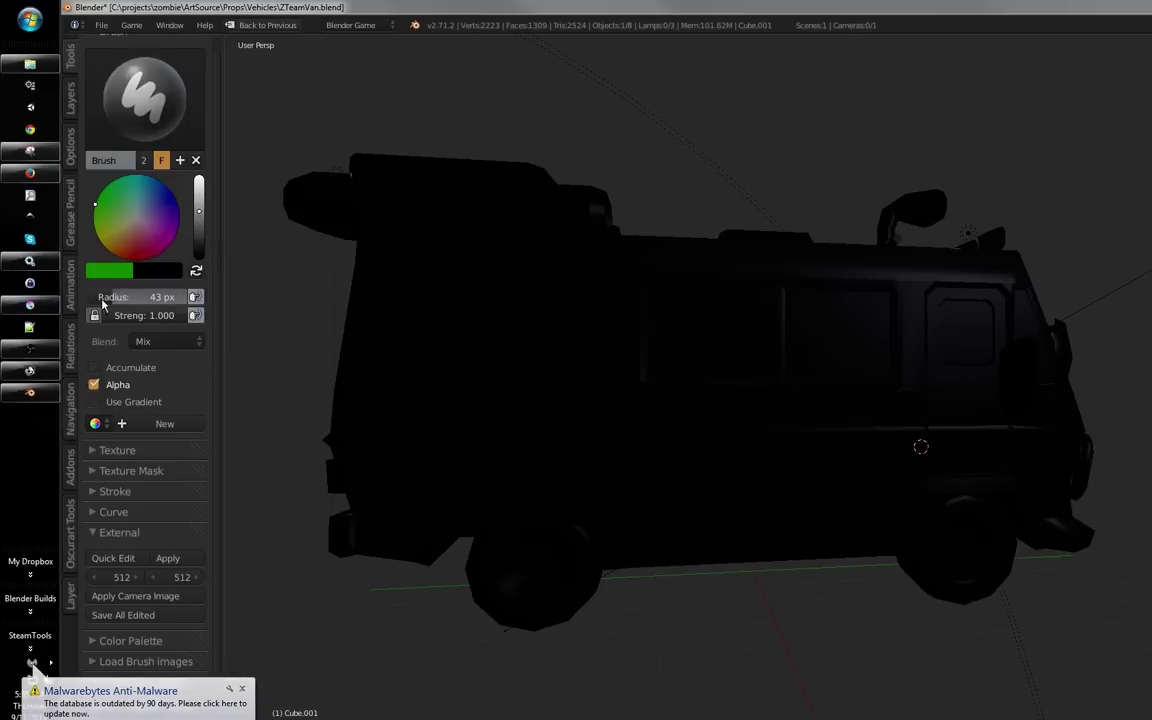
Examine the exported van snapshot ZTeamVan_Cube_001.png in Krita and return to Blender
drag(321, 337, 327, 340)
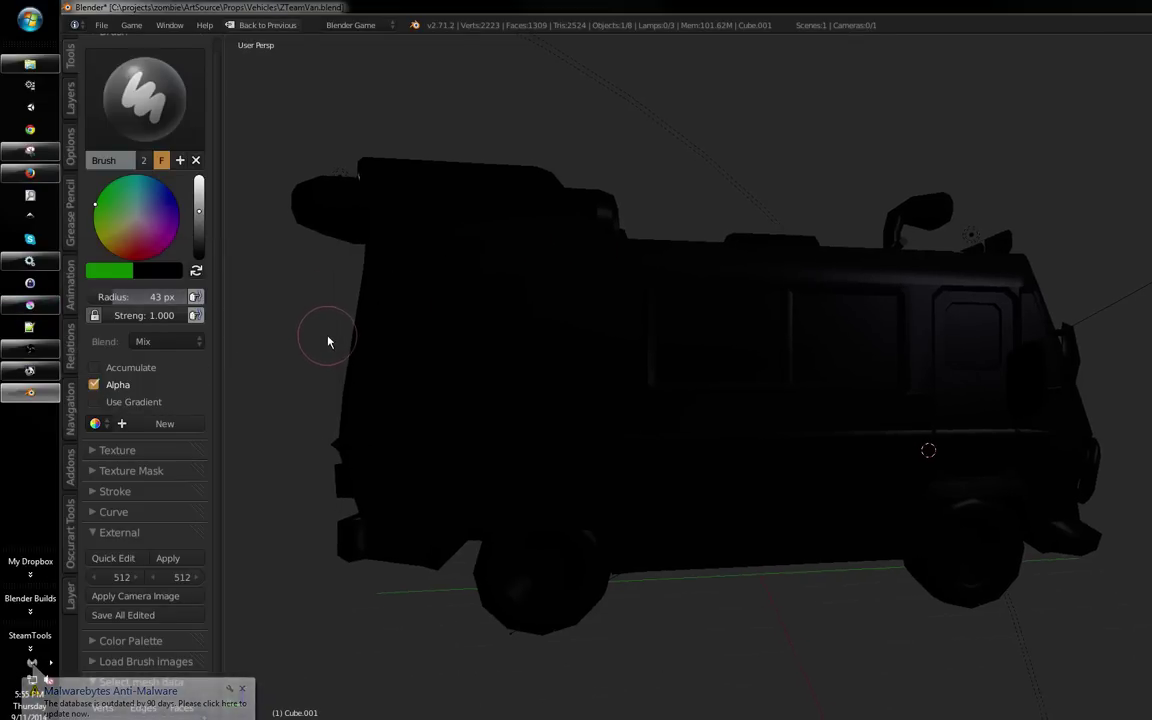
drag(422, 342, 396, 342)
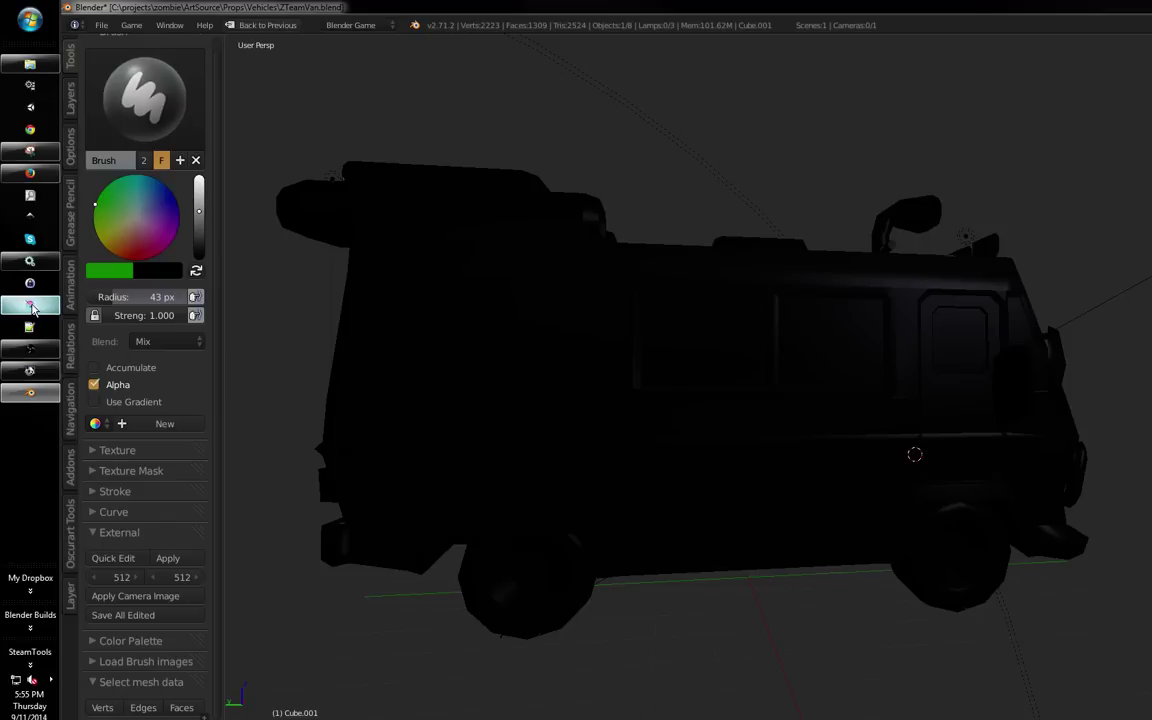
mouse_move(33, 312)
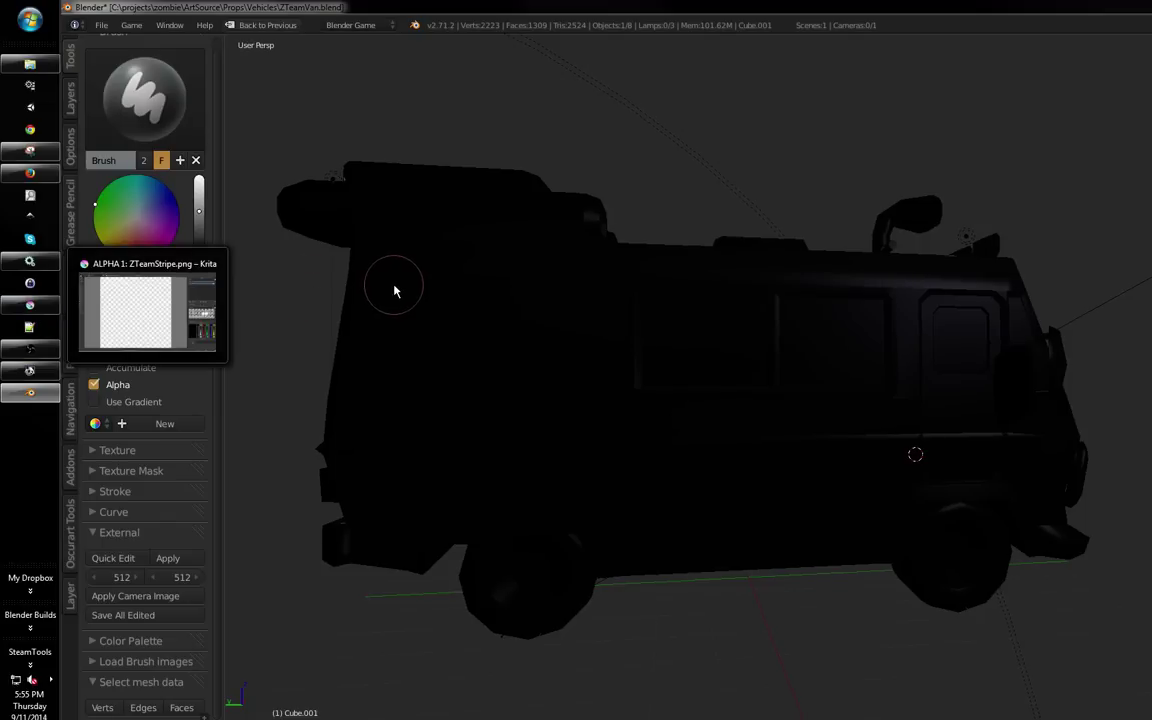
mouse_move(395, 314)
mouse_down()
mouse_move(506, 368)
mouse_move(522, 391)
mouse_move(527, 380)
mouse_move(430, 376)
mouse_move(442, 404)
mouse_move(458, 391)
mouse_move(422, 404)
mouse_move(447, 403)
mouse_up()
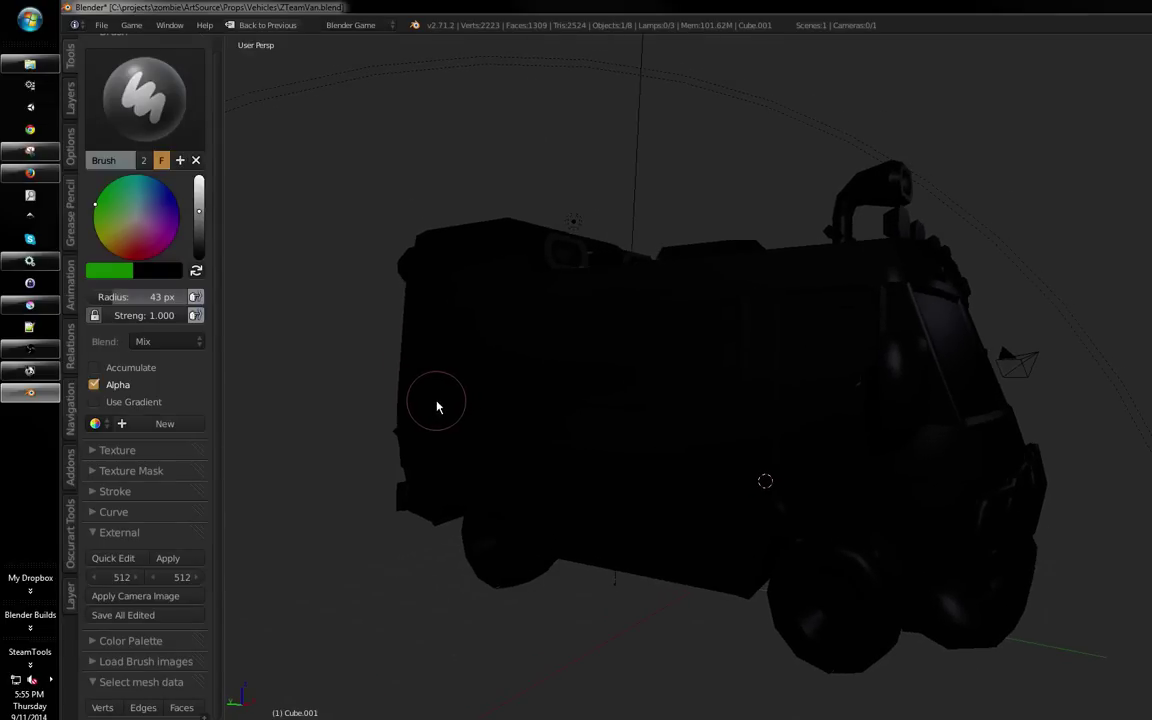
click(30, 305)
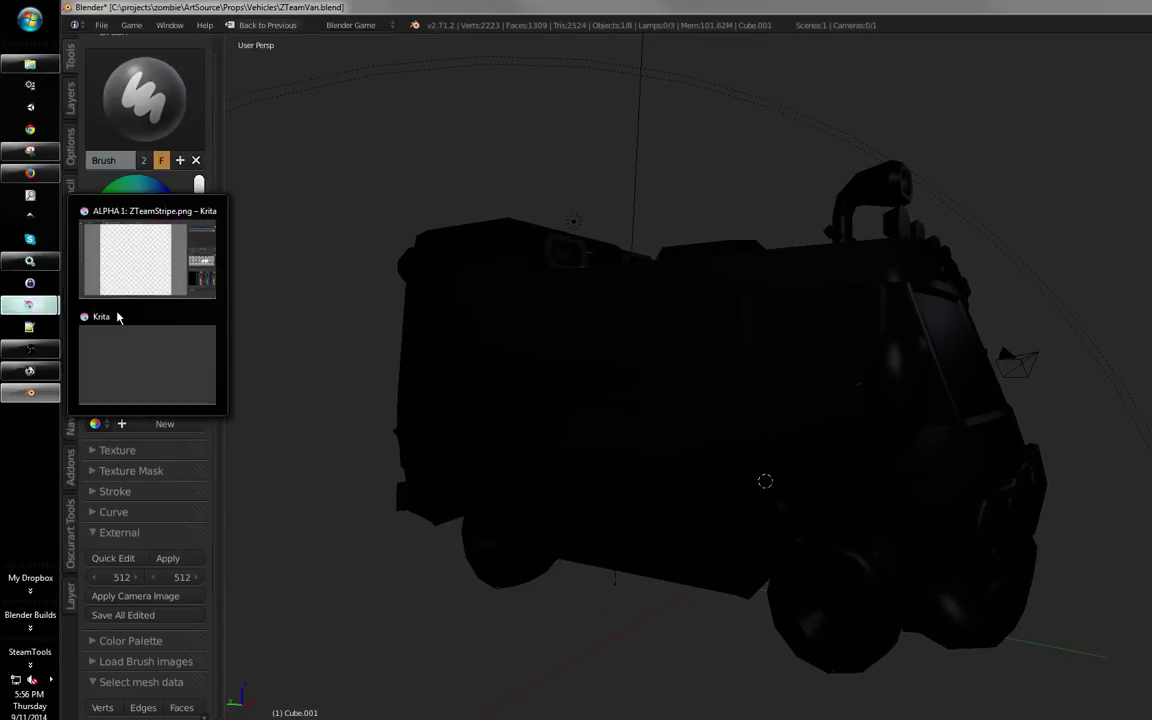
mouse_move(156, 322)
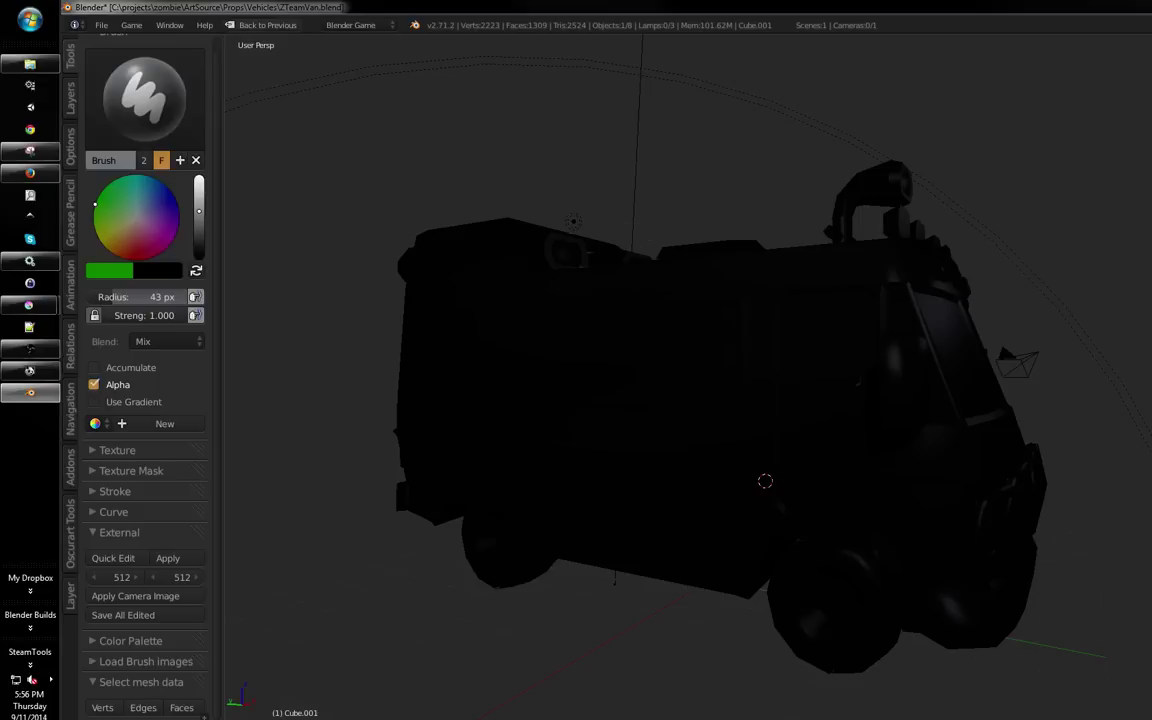
click(1151, 6)
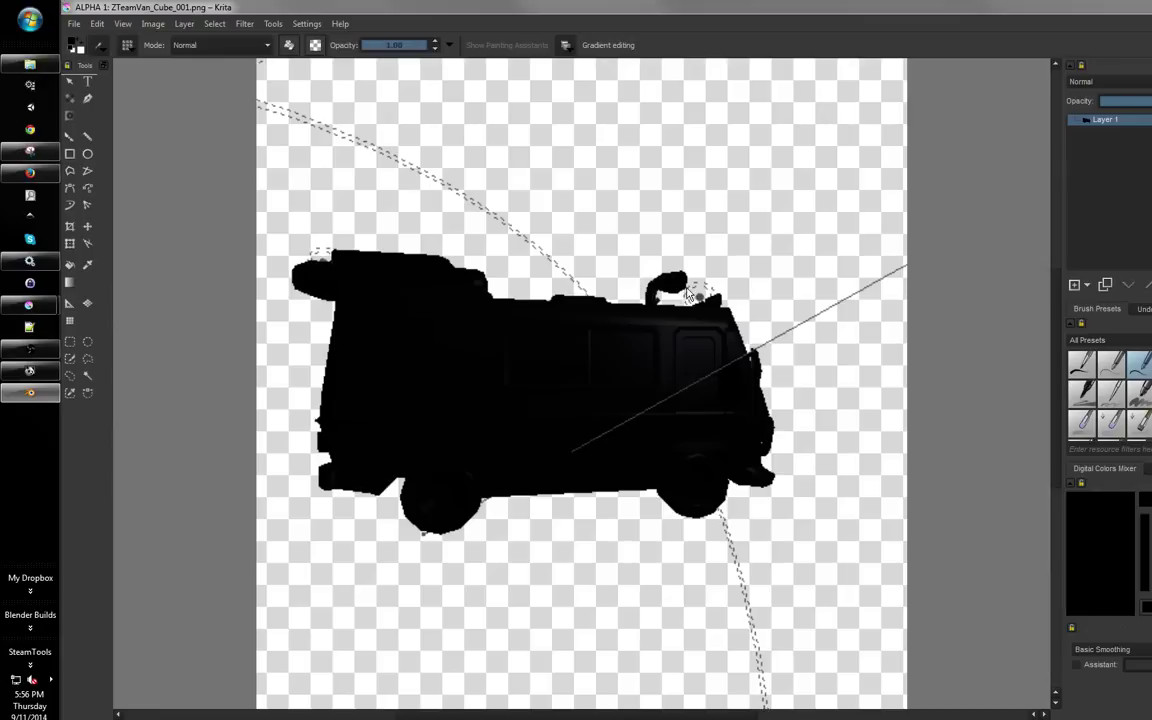
drag(637, 140, 705, 175)
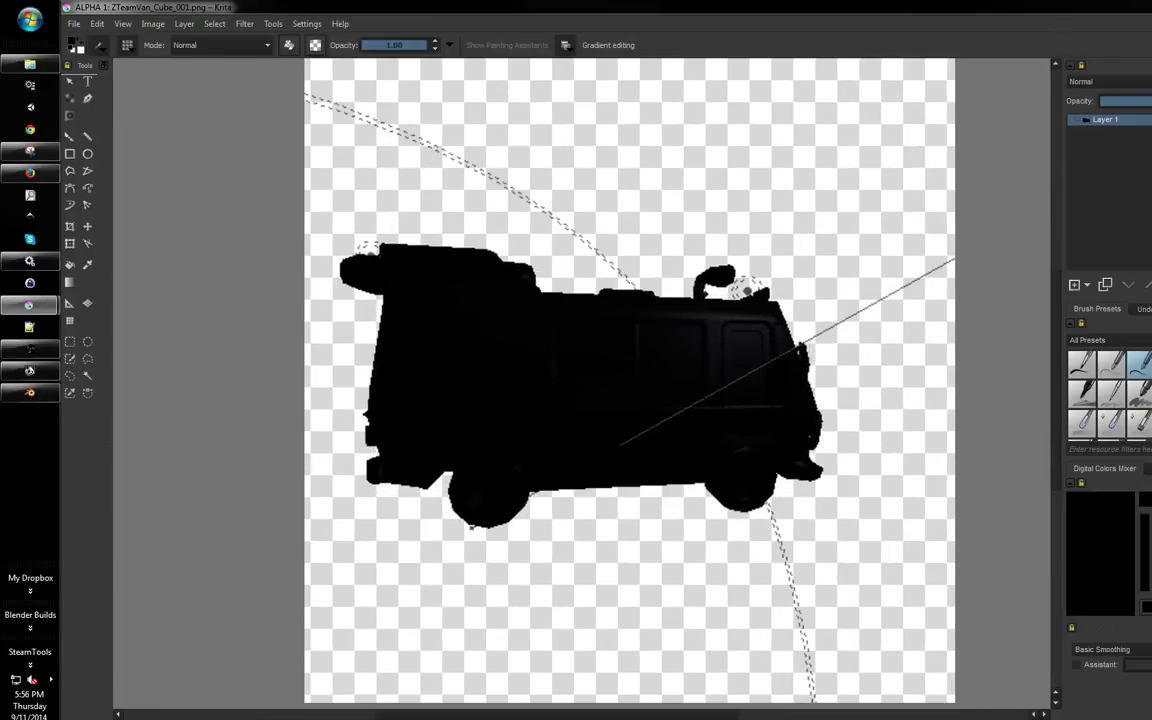
scroll(663, 249, up, 4)
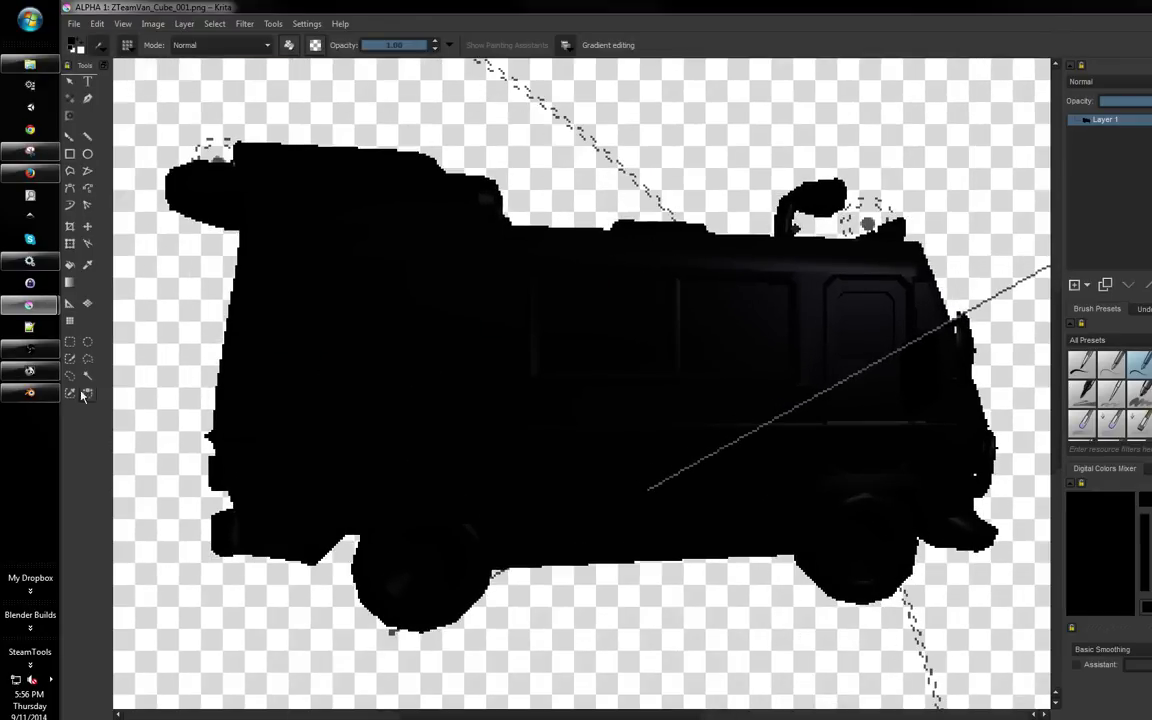
click(30, 392)
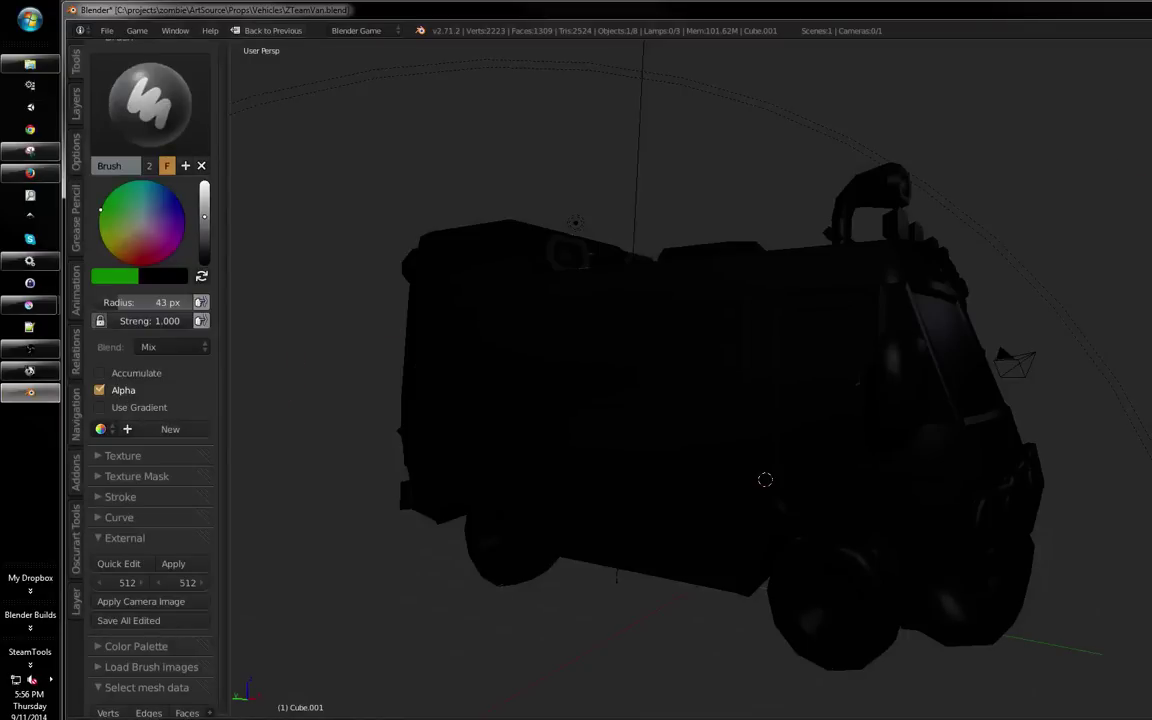
Switch to Krita, pick another brush preset group and add a new paint layer above the van snapshot
key(alt+Tab)
mouse_move(485, 342)
mouse_down()
mouse_move(536, 347)
mouse_move(496, 340)
mouse_move(550, 373)
mouse_move(572, 334)
mouse_up()
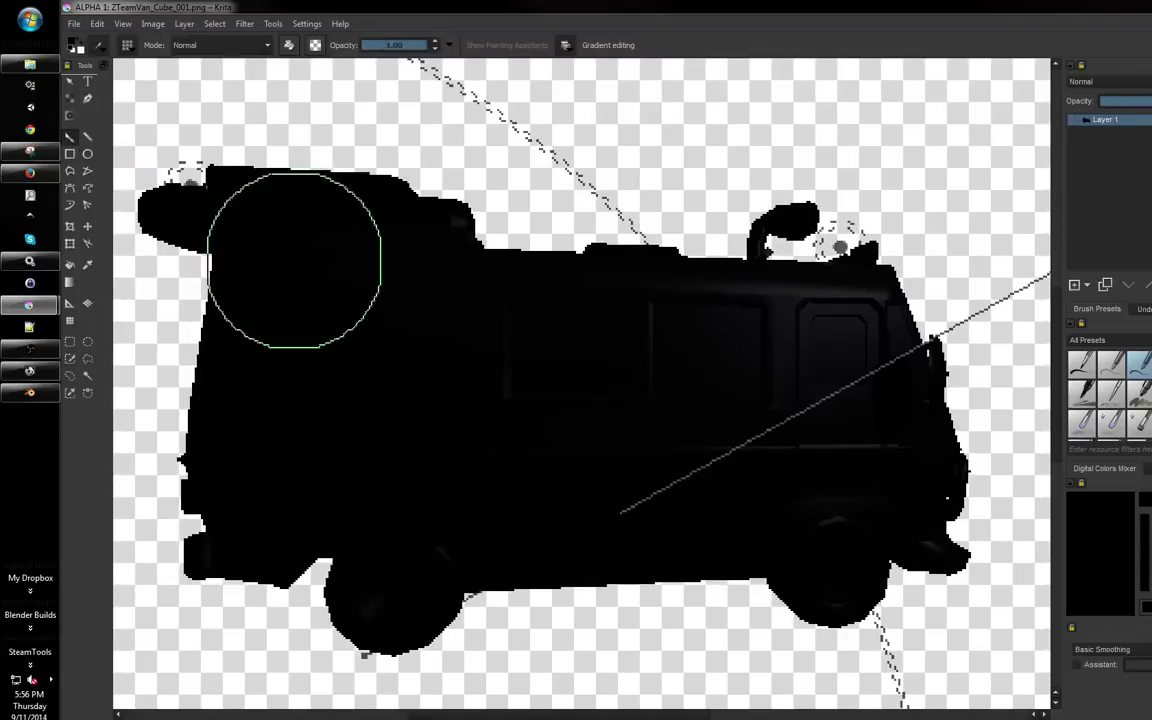
right_click(328, 268)
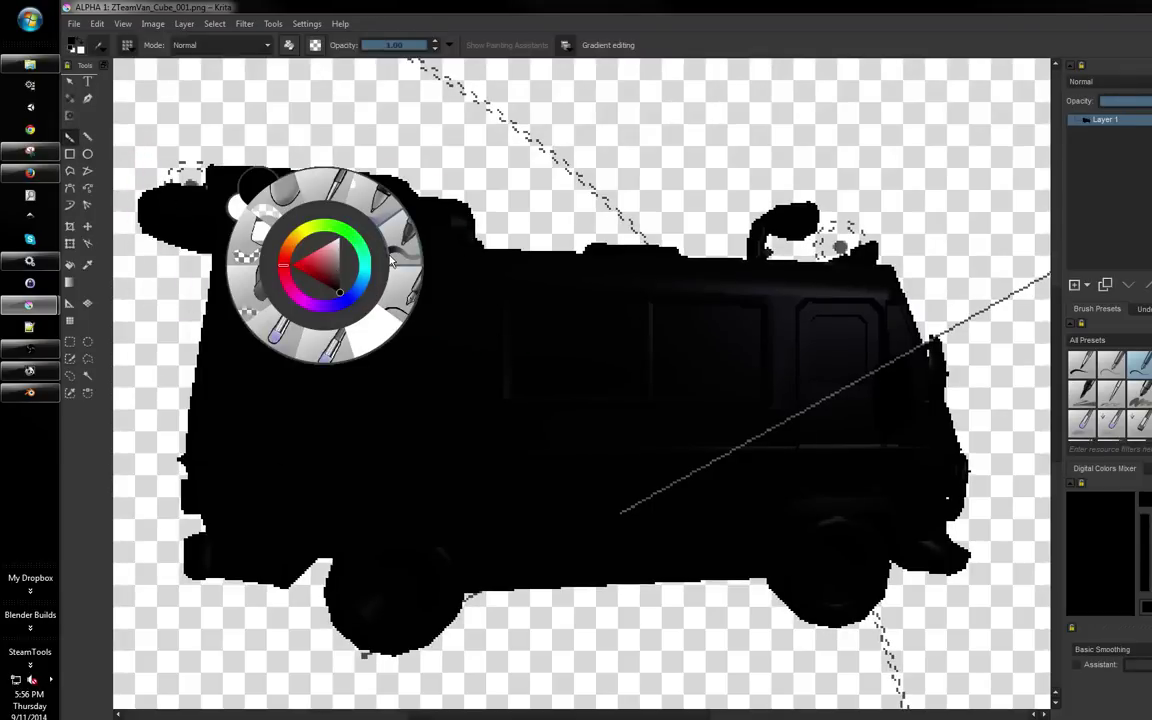
click(379, 335)
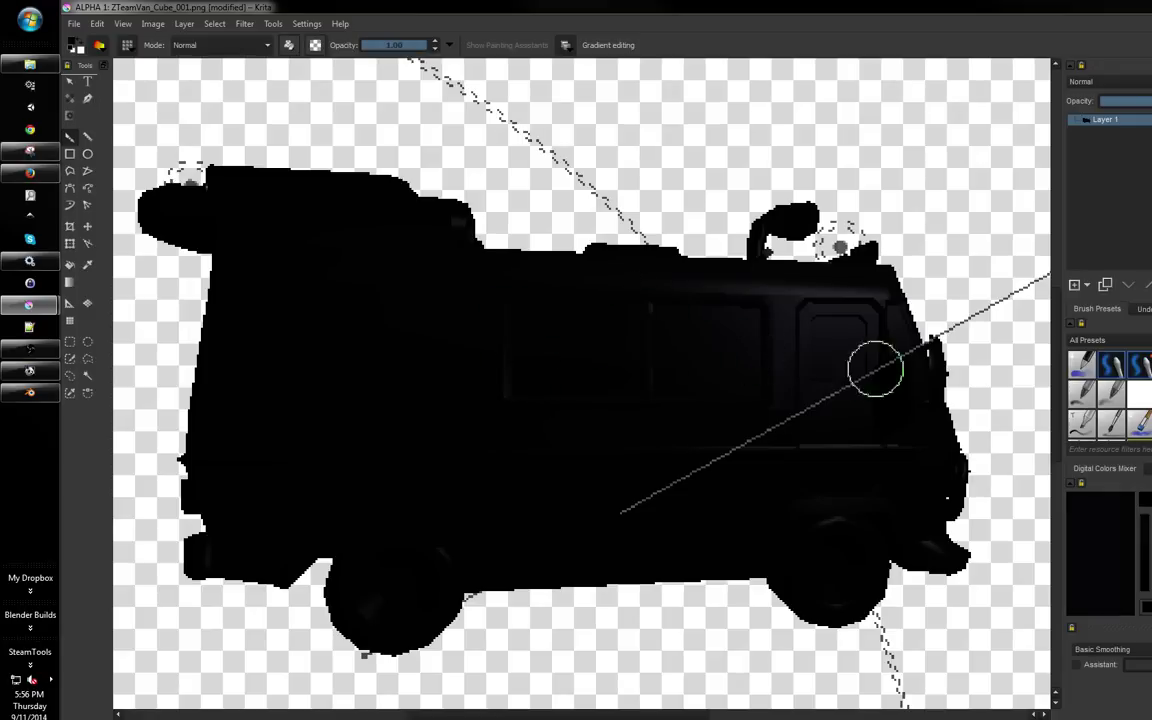
click(1075, 287)
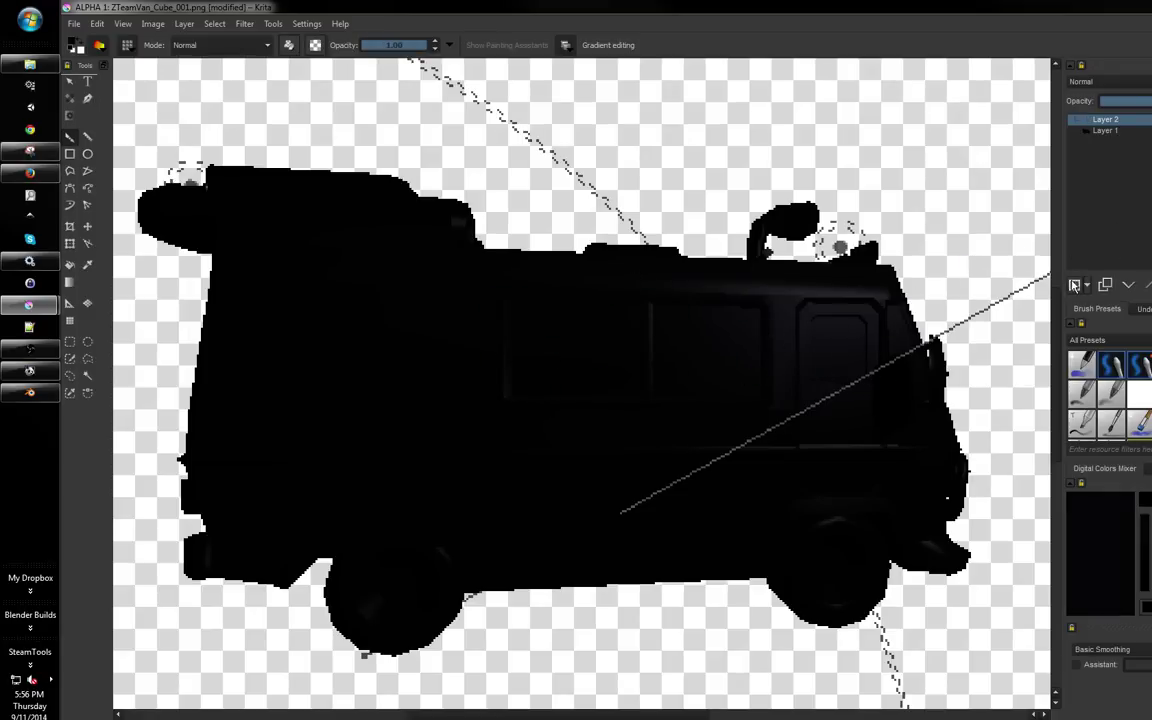
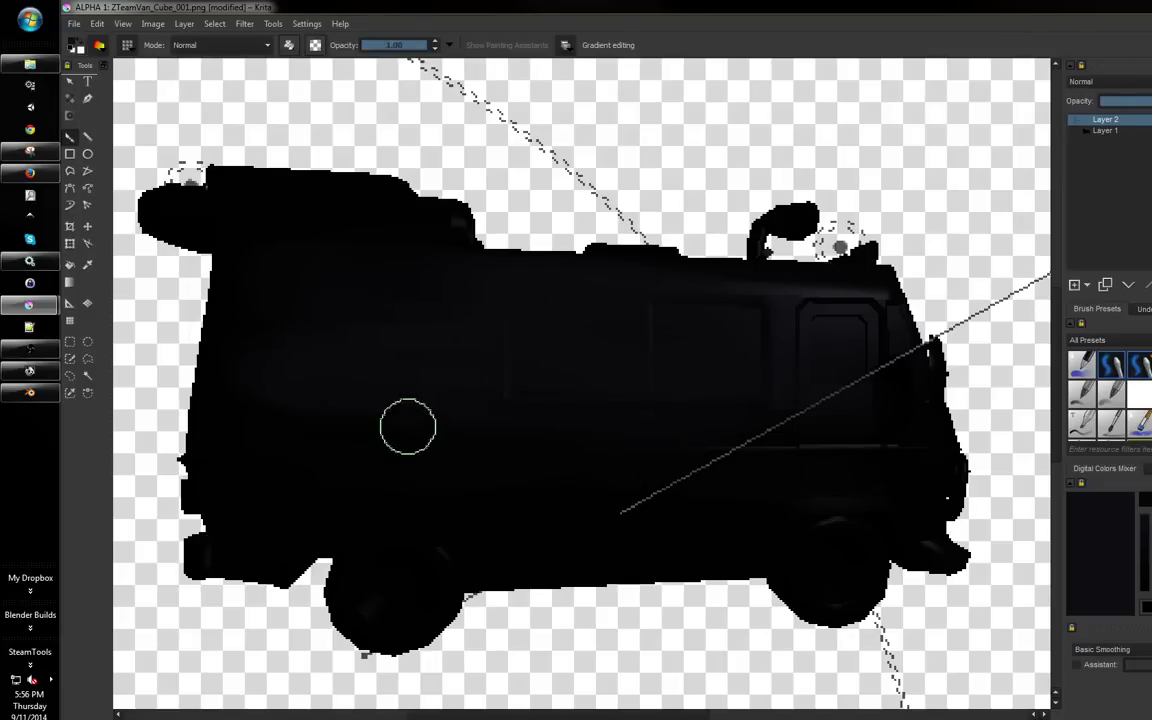
Shrink the brush and paint dark strokes along the van's raised rear roof section on Layer 2
key([)
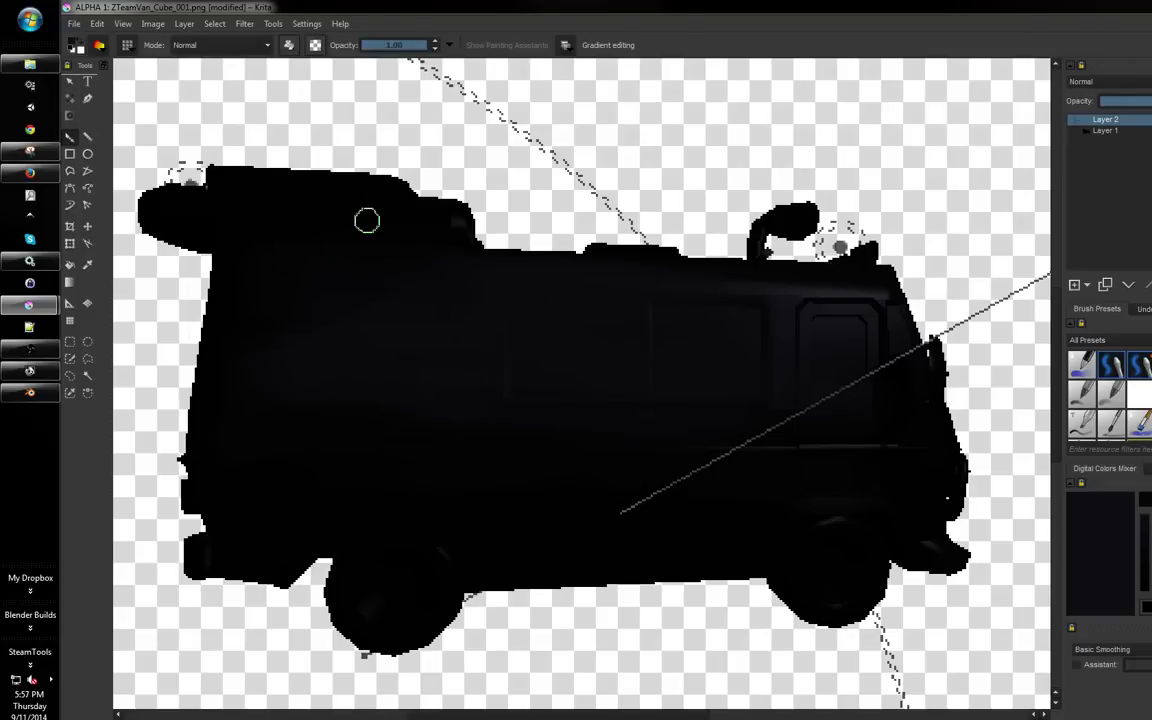
mouse_move(243, 183)
mouse_down()
mouse_move(311, 186)
mouse_move(378, 207)
mouse_move(231, 180)
mouse_move(390, 184)
mouse_up()
drag(221, 198, 436, 212)
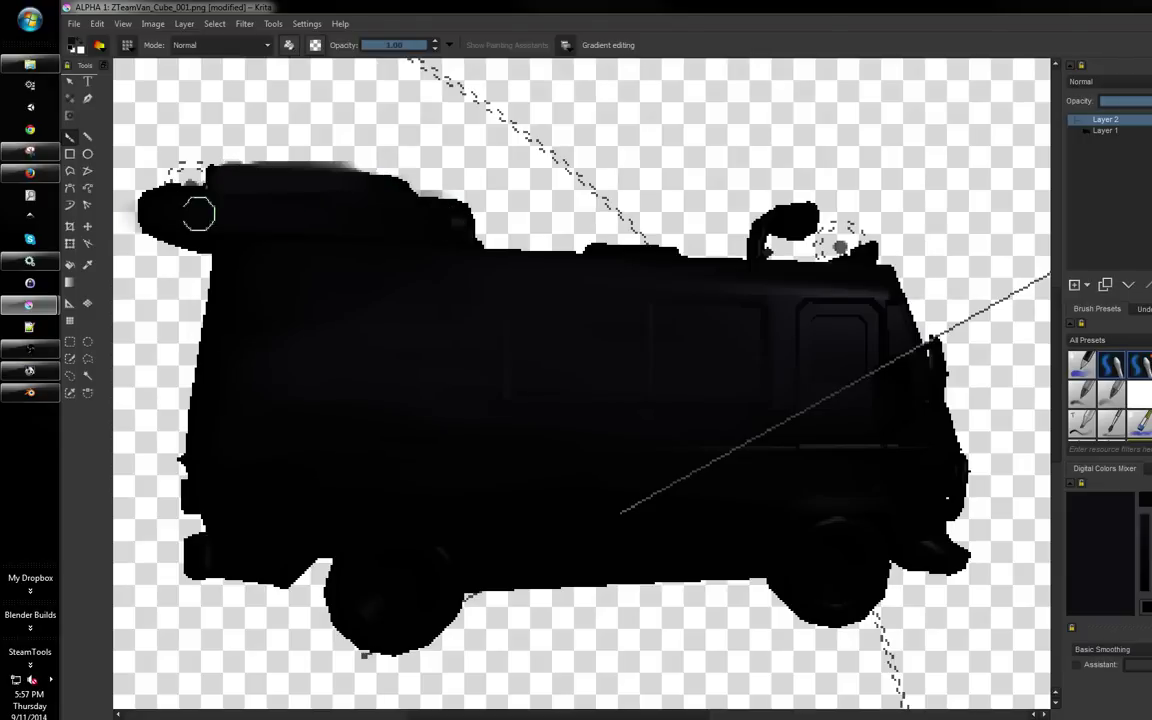
Paint the wheel hubs, side window outline and front belt line dark red on Layer 2
scroll(693, 492, down, 2)
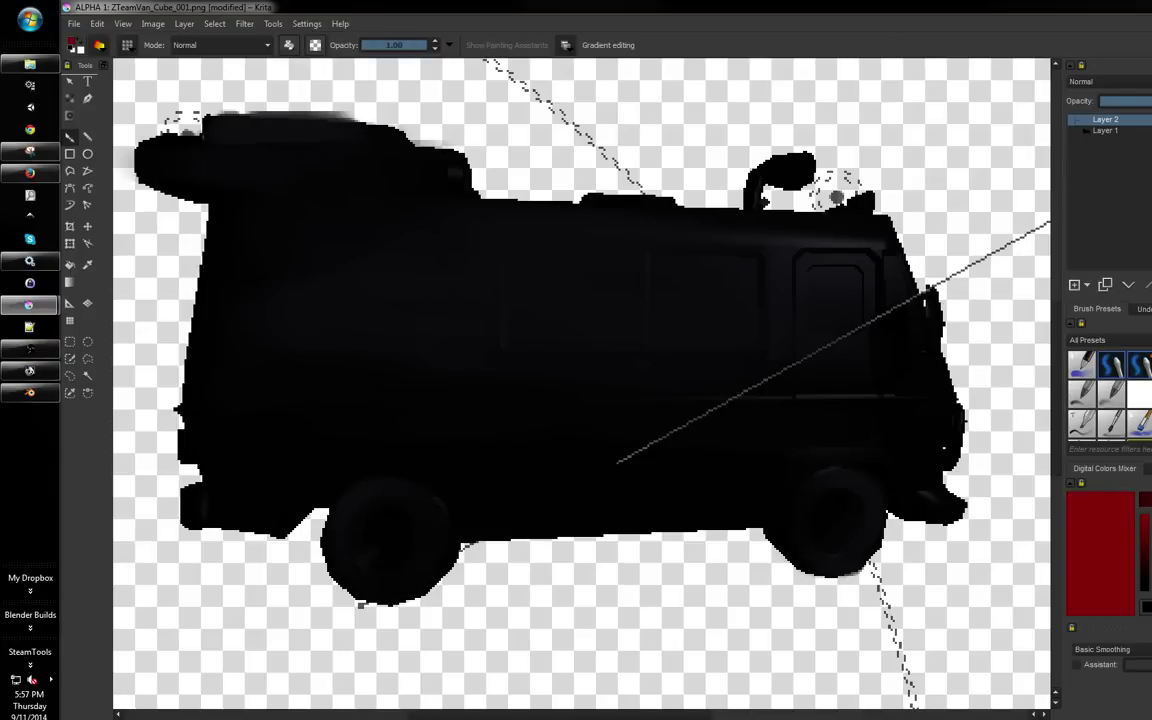
mouse_move(848, 500)
mouse_down()
mouse_move(843, 544)
mouse_move(822, 525)
mouse_move(845, 499)
mouse_up()
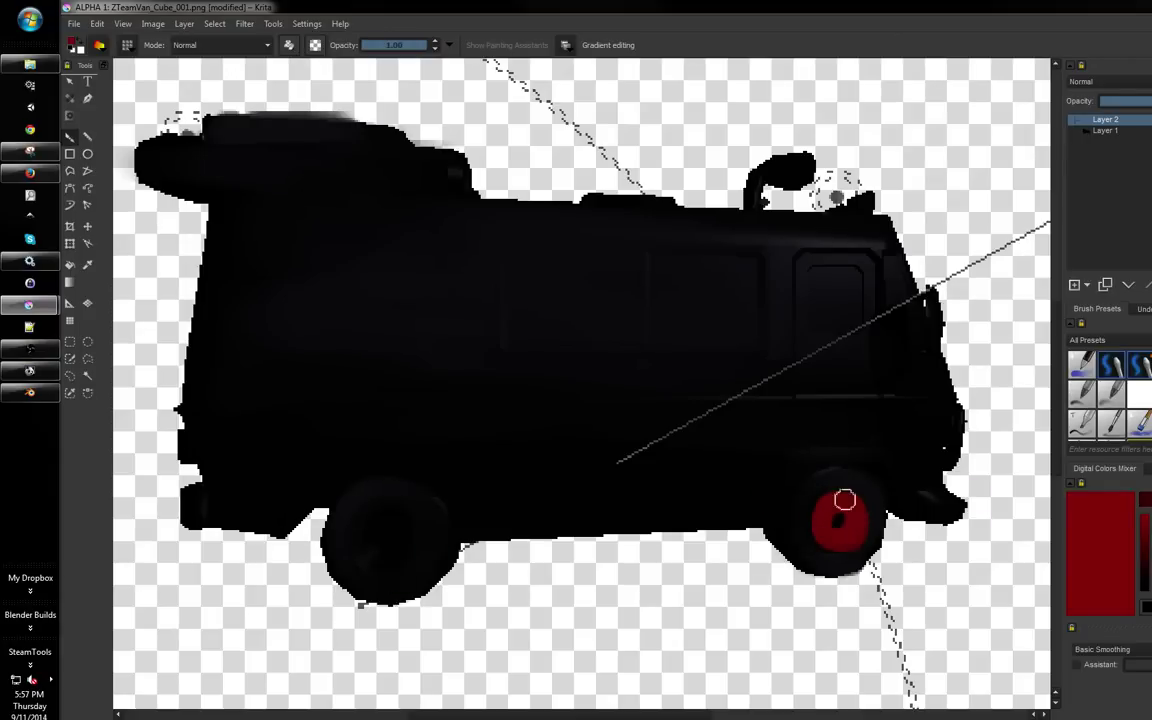
mouse_move(469, 520)
mouse_down()
mouse_move(383, 549)
mouse_move(380, 528)
mouse_move(407, 548)
mouse_up()
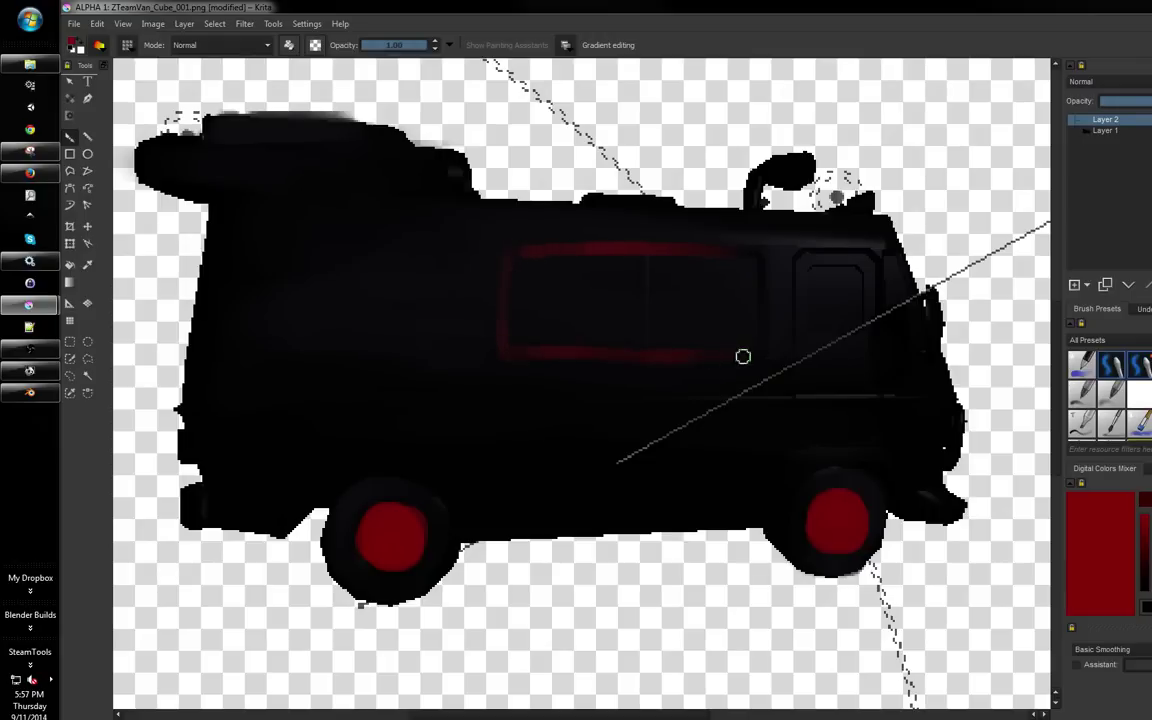
drag(861, 303, 840, 298)
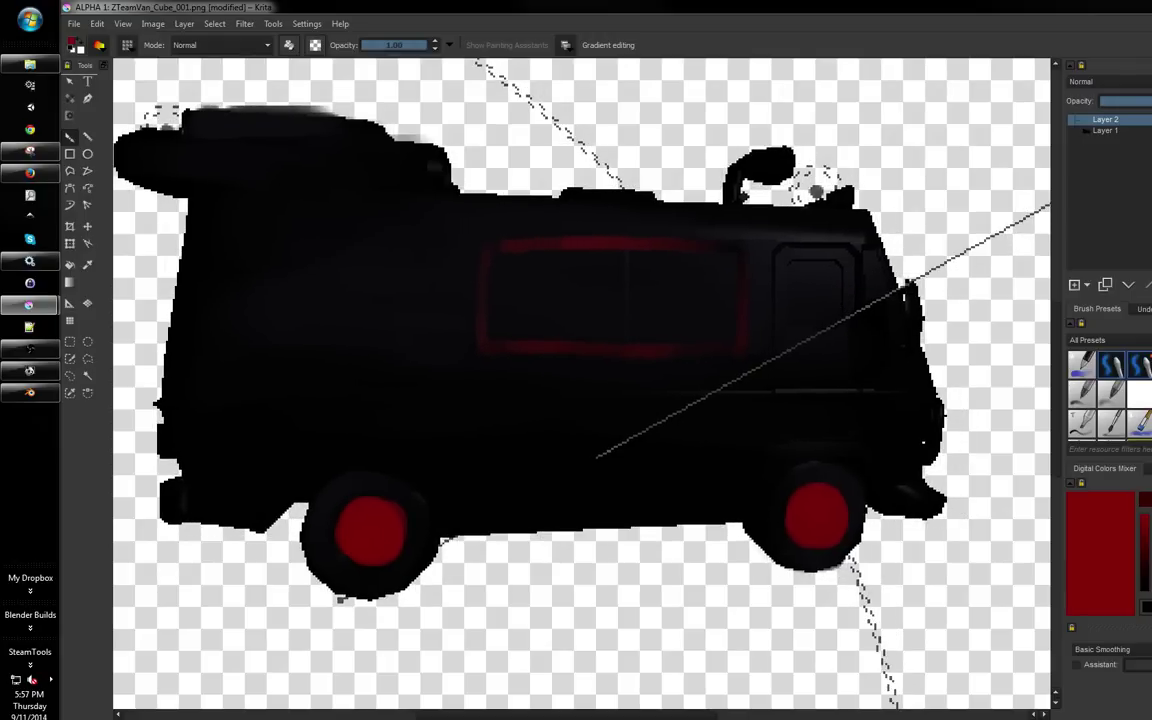
drag(833, 381, 827, 376)
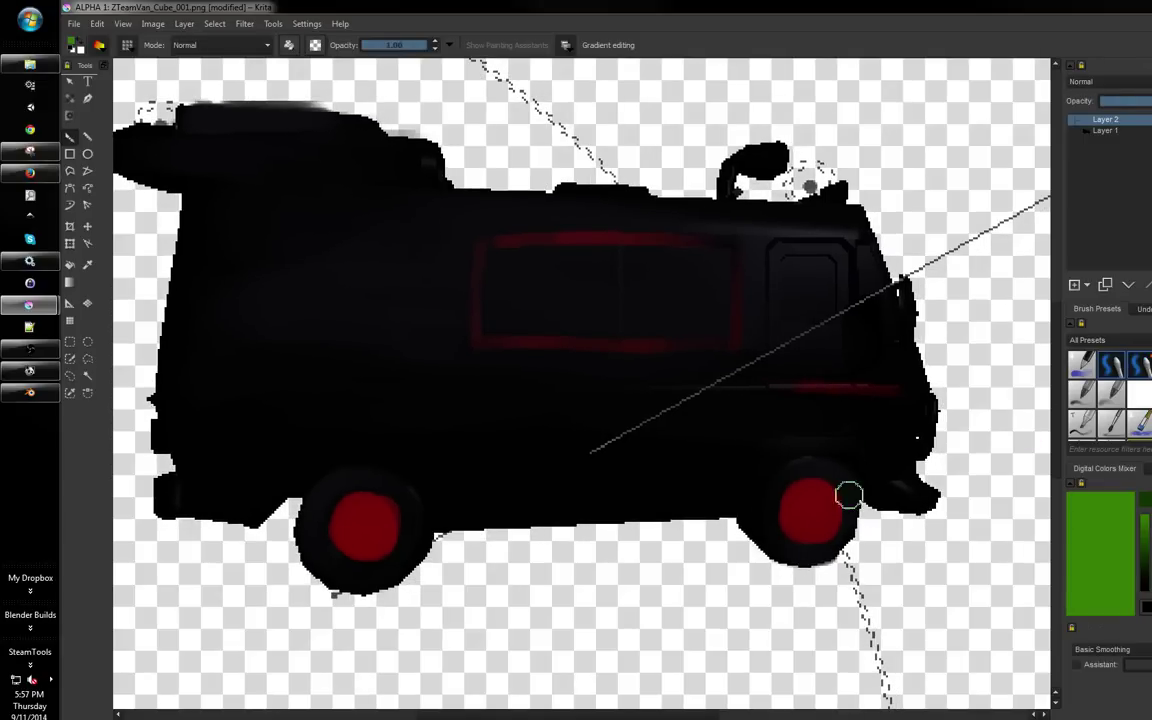
Repaint both wheel hubs green and brush a thin green stripe along the van's side
drag(823, 496, 802, 527)
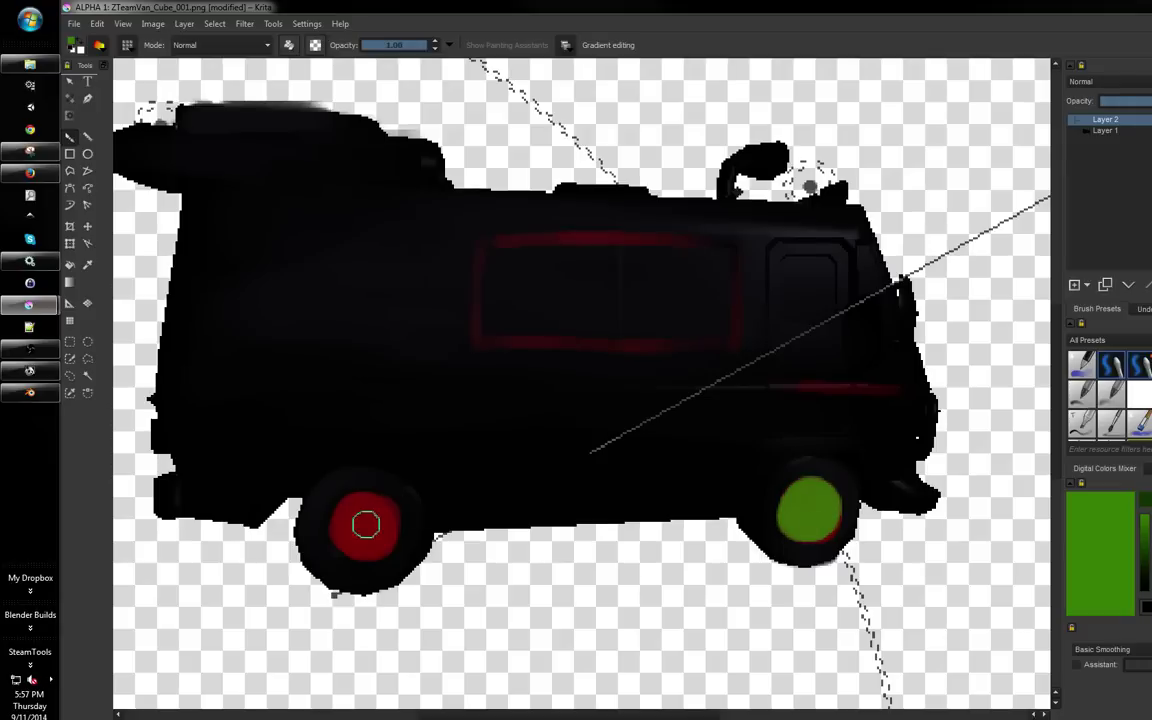
drag(366, 524, 370, 535)
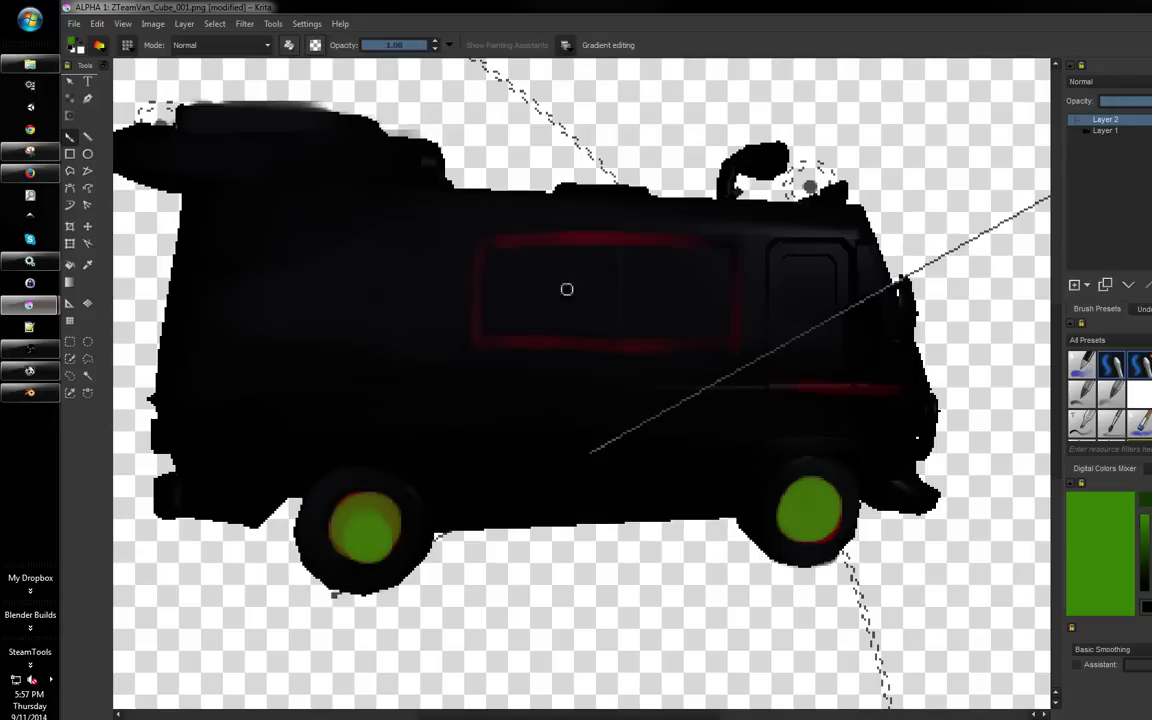
drag(700, 389, 592, 393)
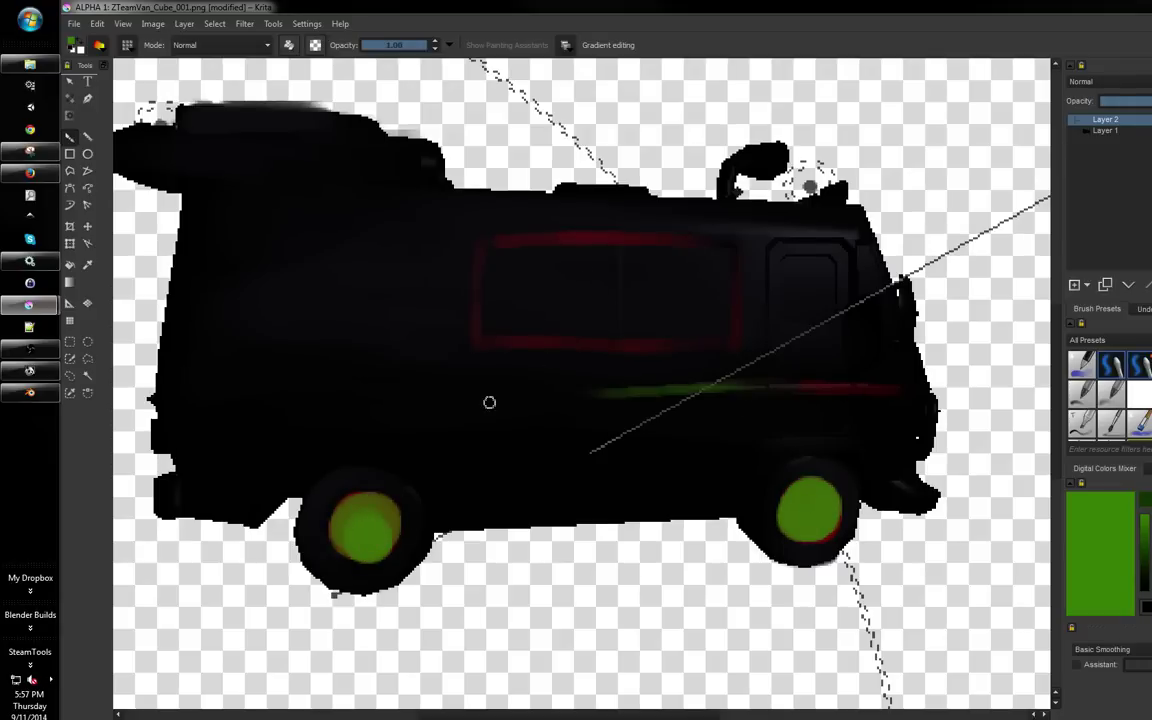
drag(462, 391, 182, 402)
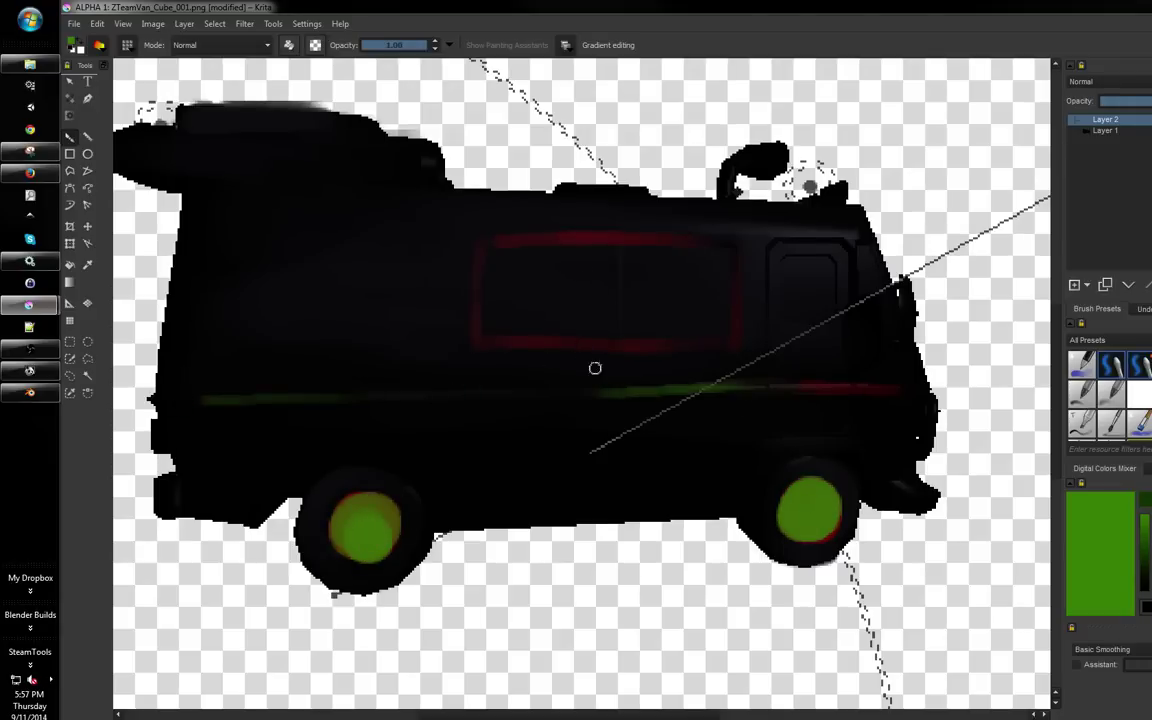
Outline the side window and its divider in green and extend the green stripe to the front of the van
drag(479, 342, 700, 343)
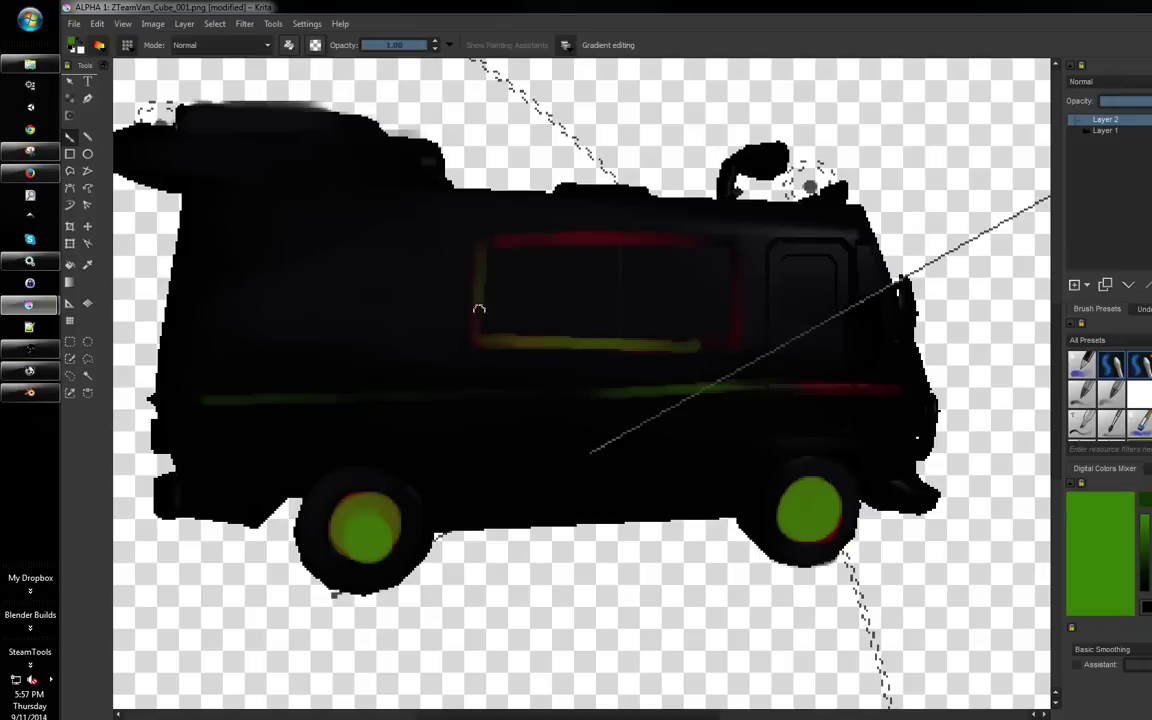
mouse_move(499, 246)
mouse_down()
mouse_move(642, 233)
mouse_move(490, 245)
mouse_move(676, 238)
mouse_move(729, 249)
mouse_move(723, 347)
mouse_move(746, 249)
mouse_up()
drag(620, 247, 623, 345)
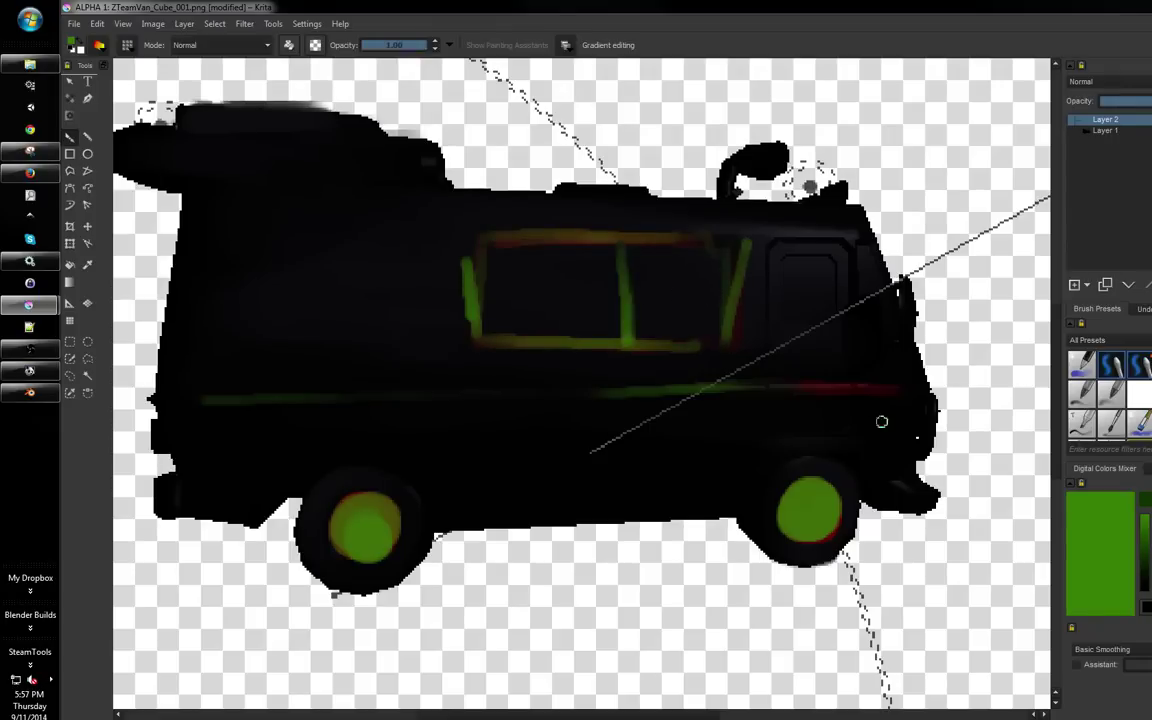
drag(737, 390, 897, 389)
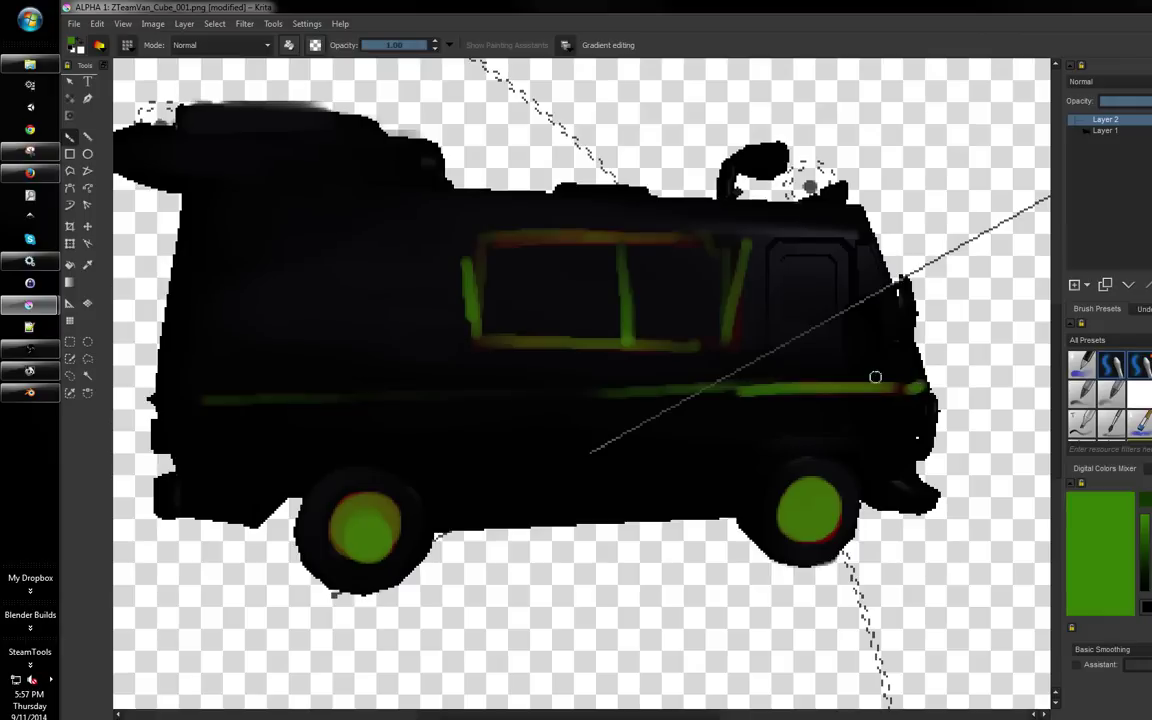
Sample a dark body tone and paint soft dark gray highlights on the side panels, roof edge and below the window
ctrl+click(454, 294)
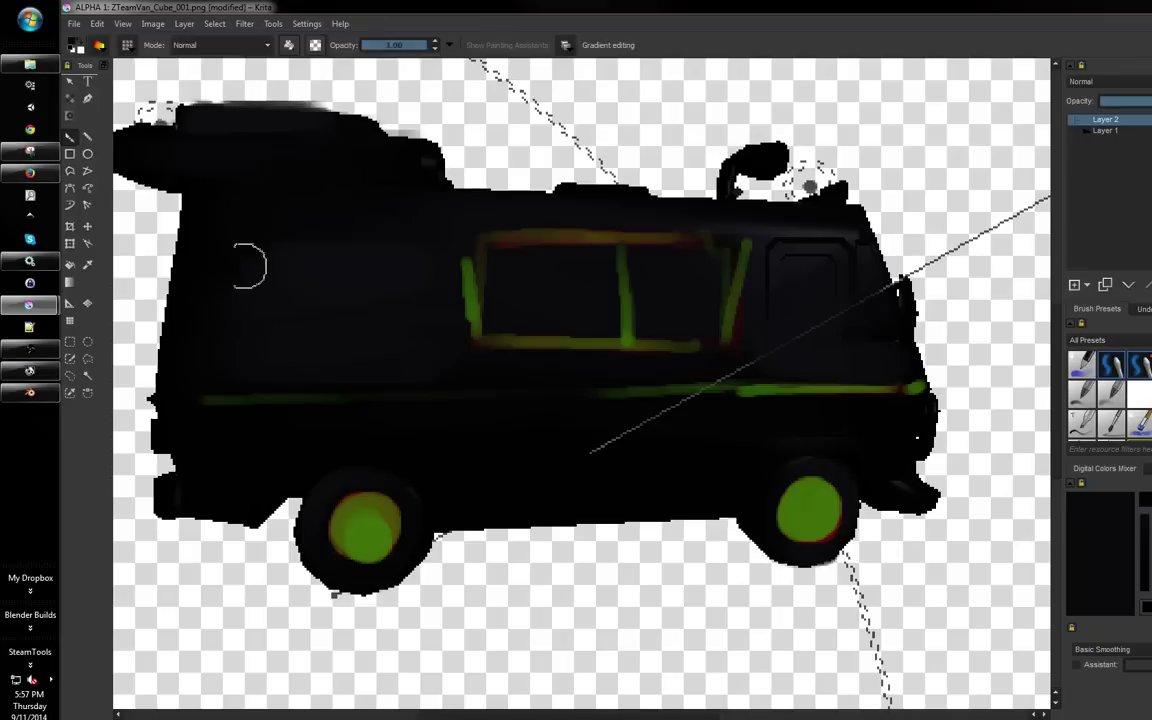
drag(293, 208, 299, 222)
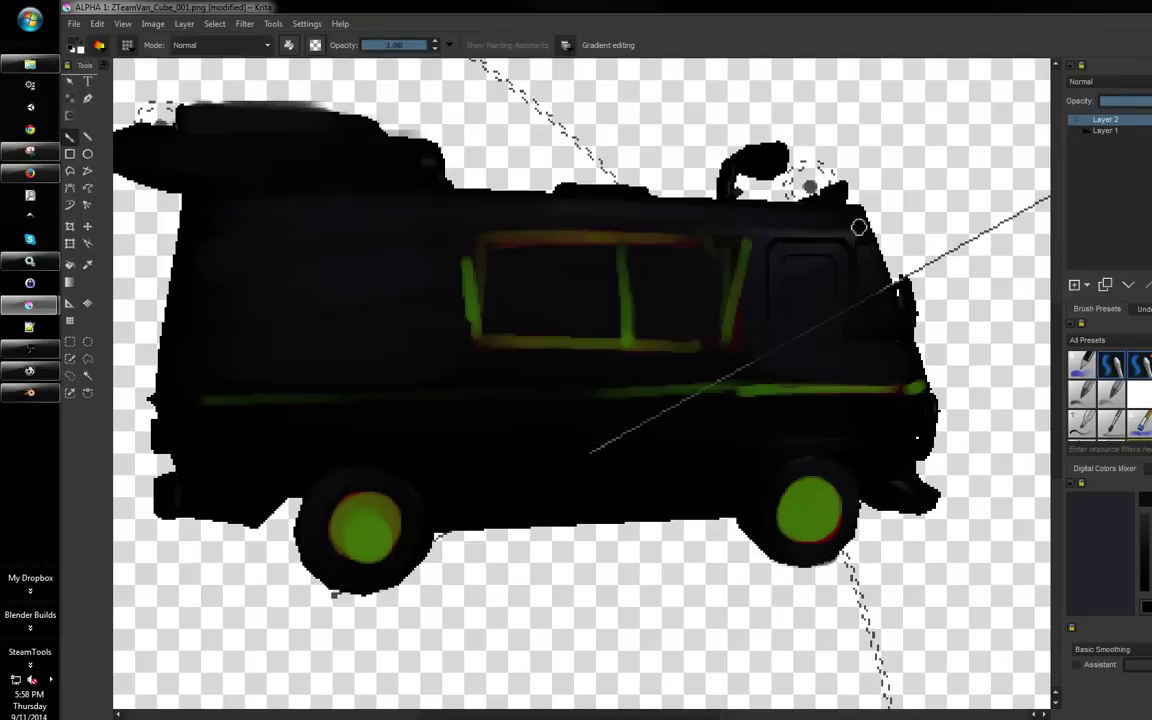
drag(453, 214, 303, 217)
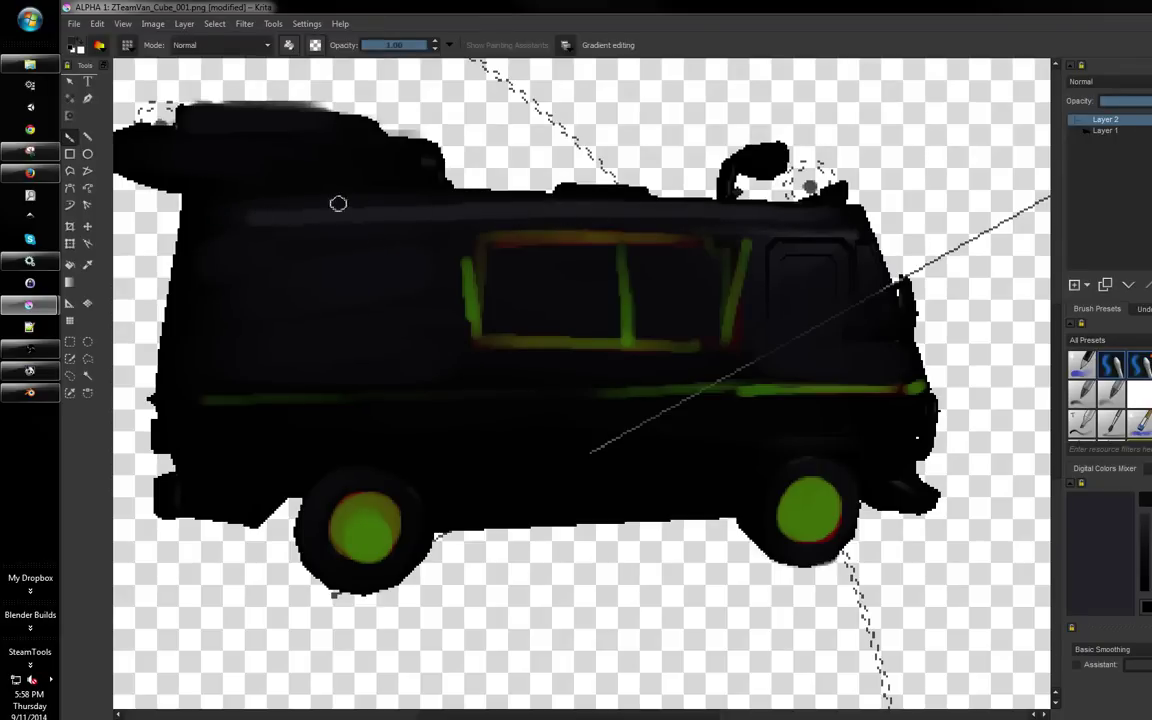
drag(296, 143, 185, 146)
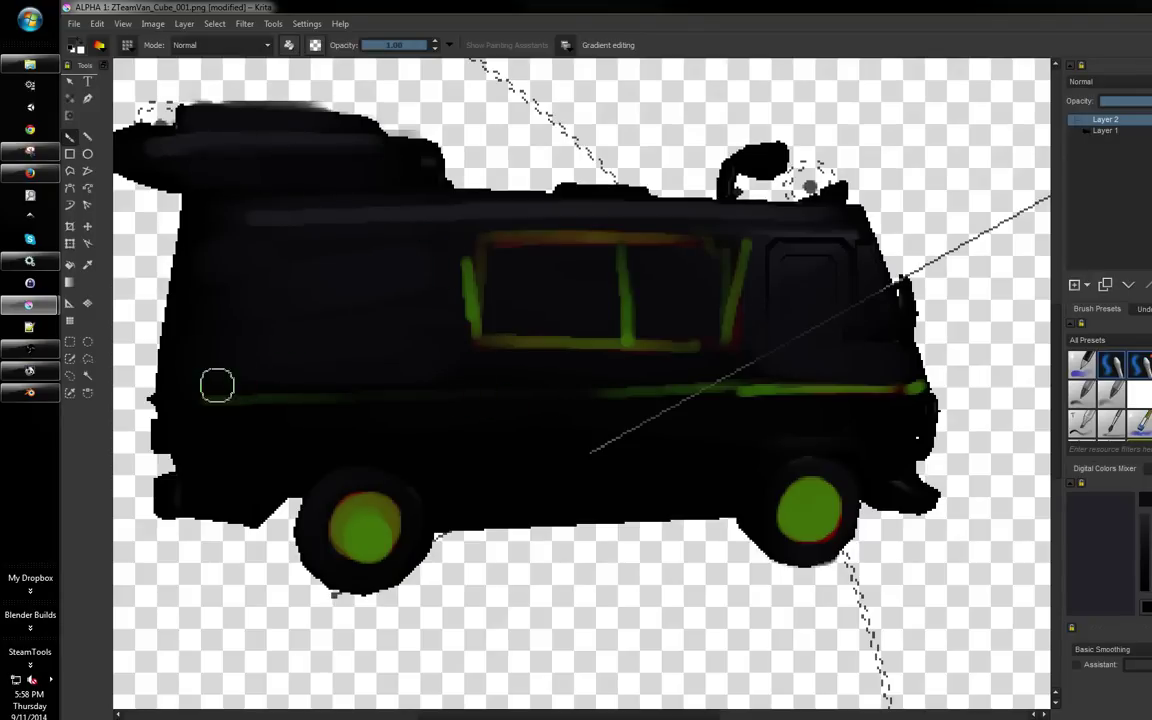
drag(599, 352, 473, 353)
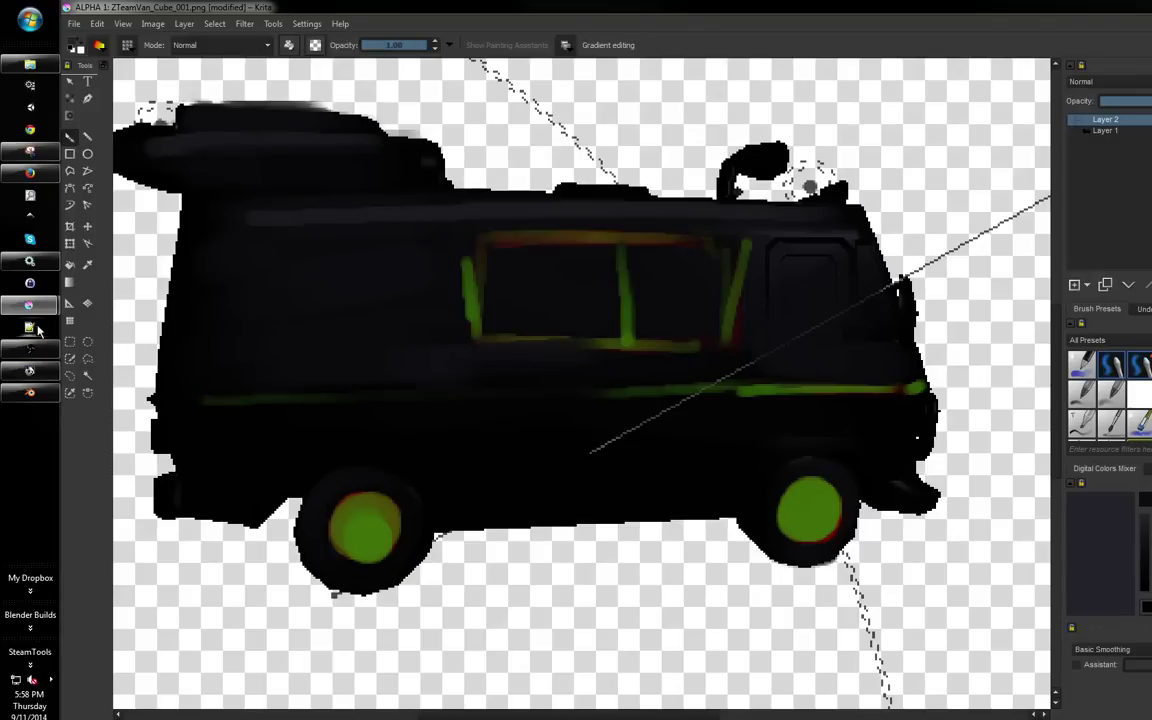
Save the painted snapshot as PNG with its alpha channel and embedded sRGB profile
mouse_move(30, 304)
mouse_move(197, 218)
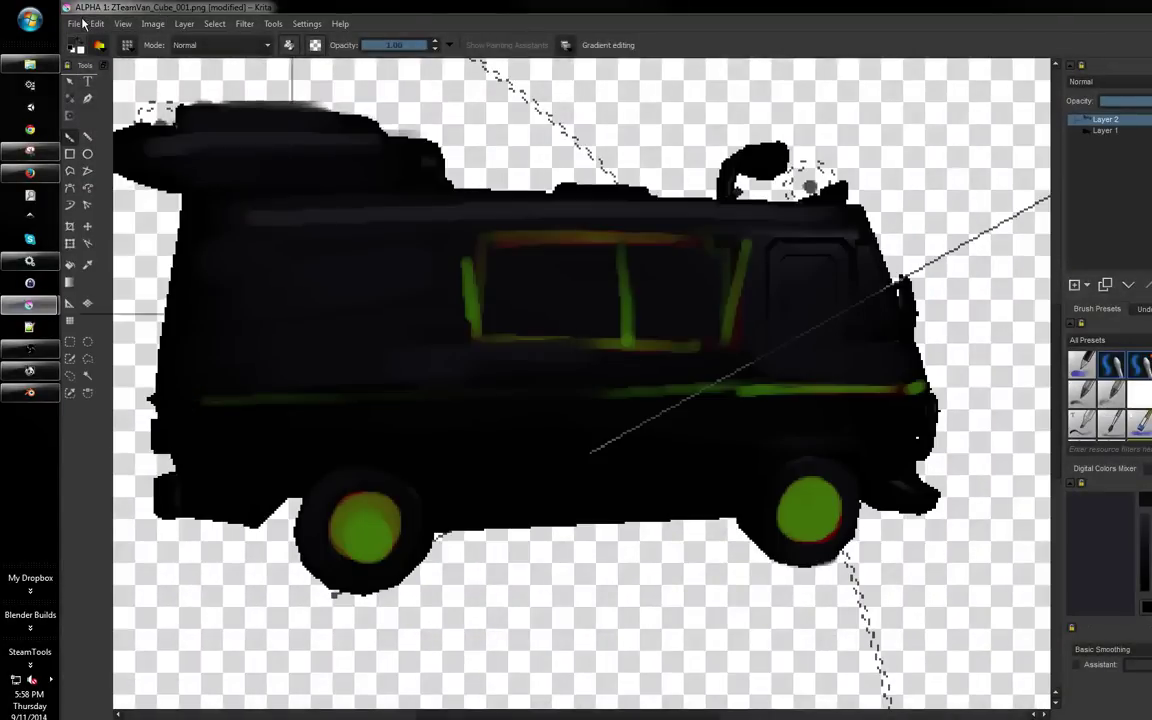
click(84, 22)
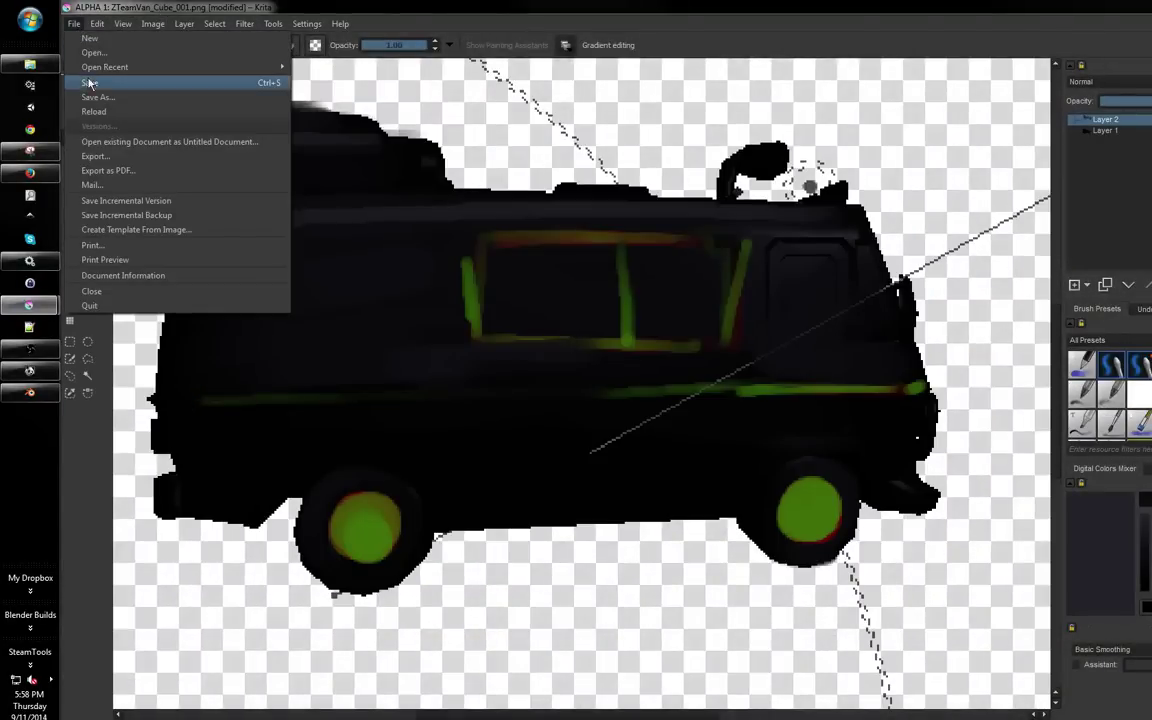
click(83, 77)
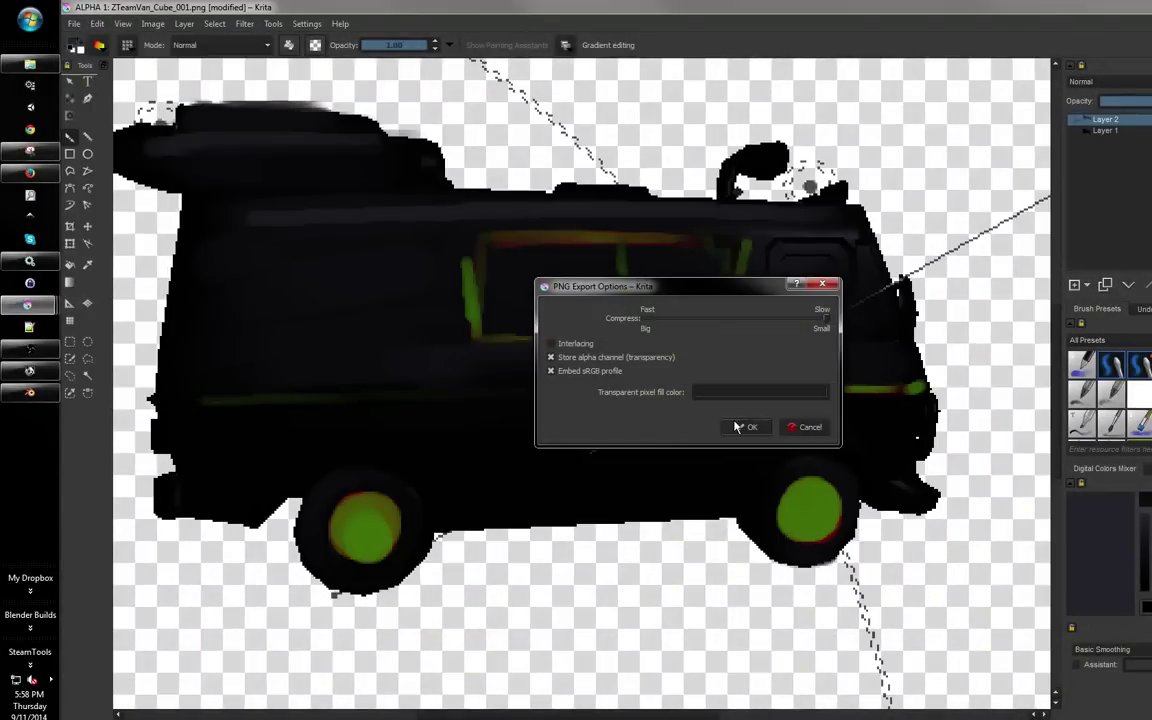
click(742, 427)
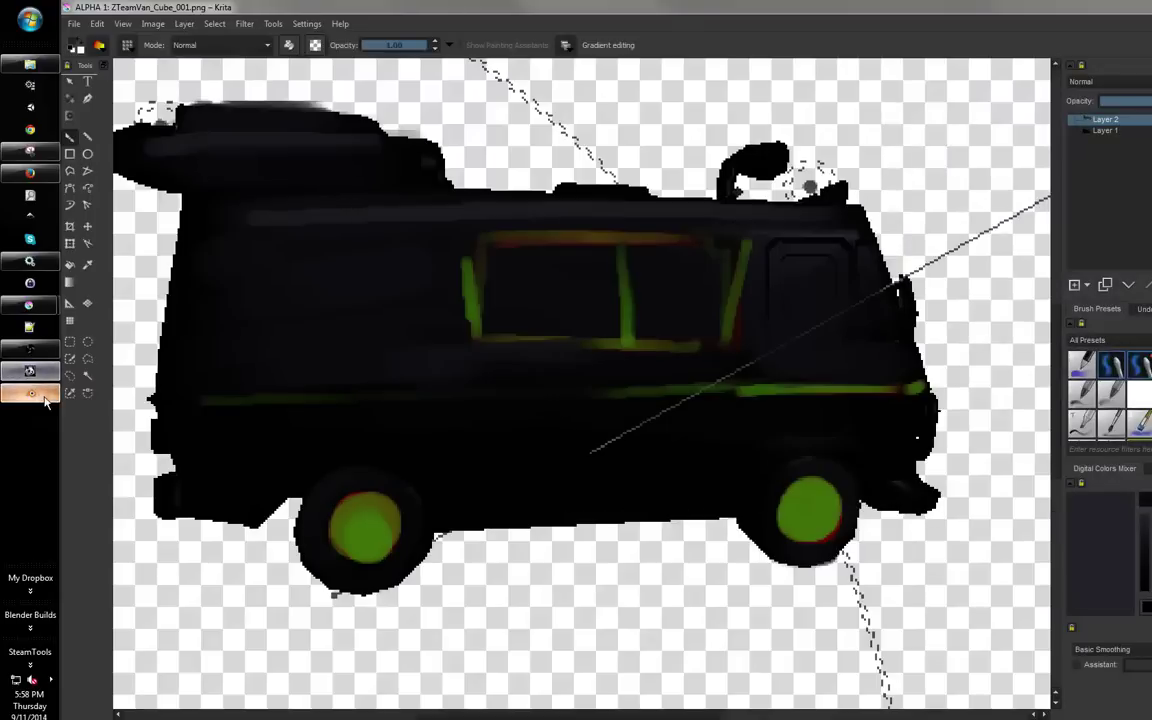
Switch back to Blender, apply the edited projection to the van and inspect its painted side
click(43, 396)
click(184, 566)
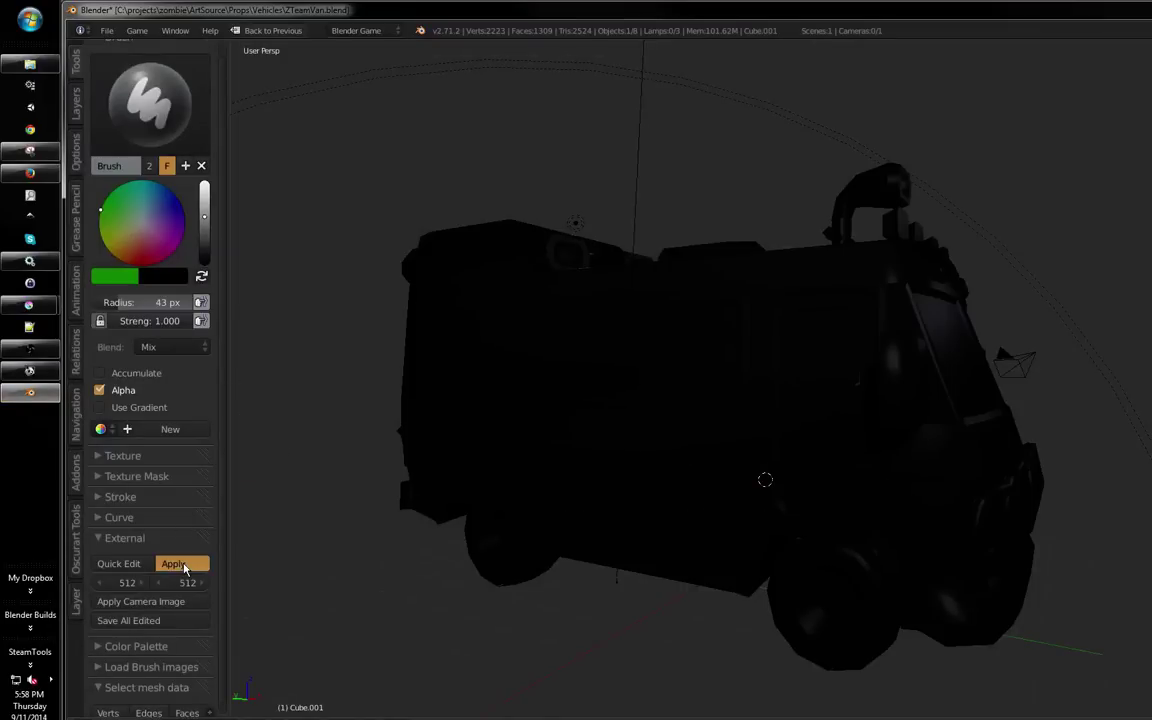
mouse_move(700, 410)
mouse_down()
mouse_move(764, 386)
mouse_move(680, 421)
mouse_move(566, 445)
mouse_move(599, 442)
mouse_move(687, 381)
mouse_move(602, 371)
mouse_move(460, 388)
mouse_move(651, 311)
mouse_move(715, 378)
mouse_move(778, 355)
mouse_move(743, 352)
mouse_move(470, 441)
mouse_move(503, 406)
mouse_move(443, 578)
mouse_up()
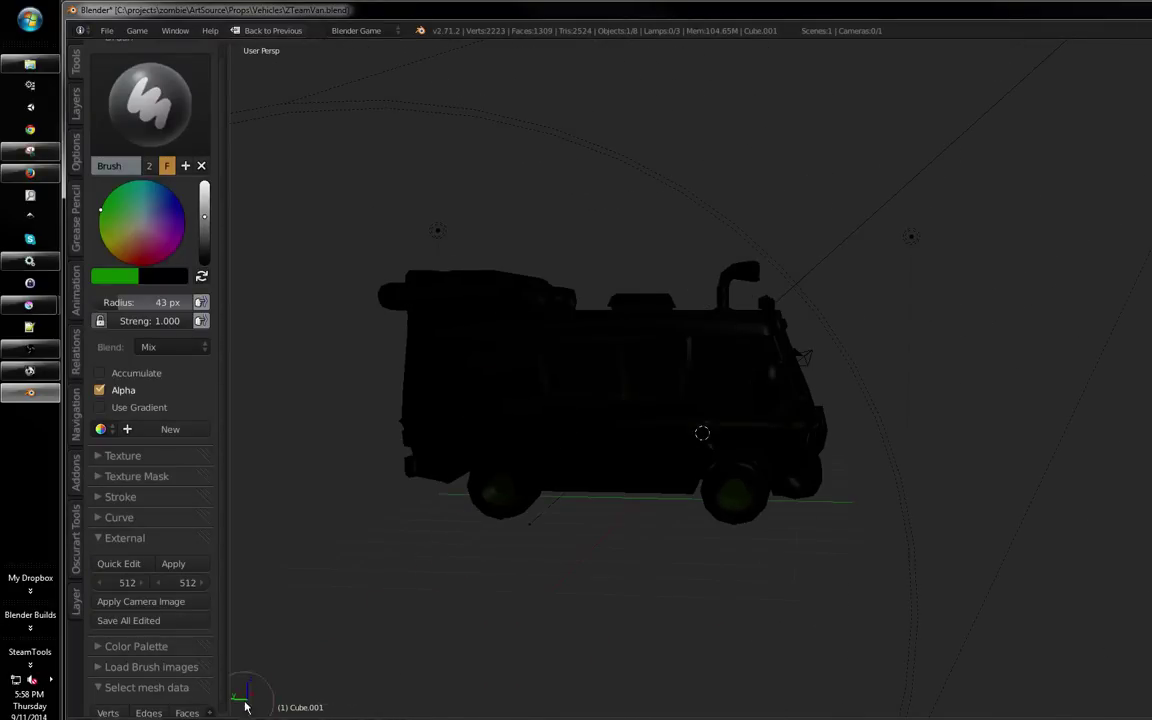
Leave texture painting for Object Mode, select the spot lamp beside the van and restore the multi-editor layout
click(206, 718)
click(200, 713)
mouse_move(742, 404)
mouse_down()
mouse_move(825, 316)
mouse_move(845, 392)
mouse_up()
right_click(845, 392)
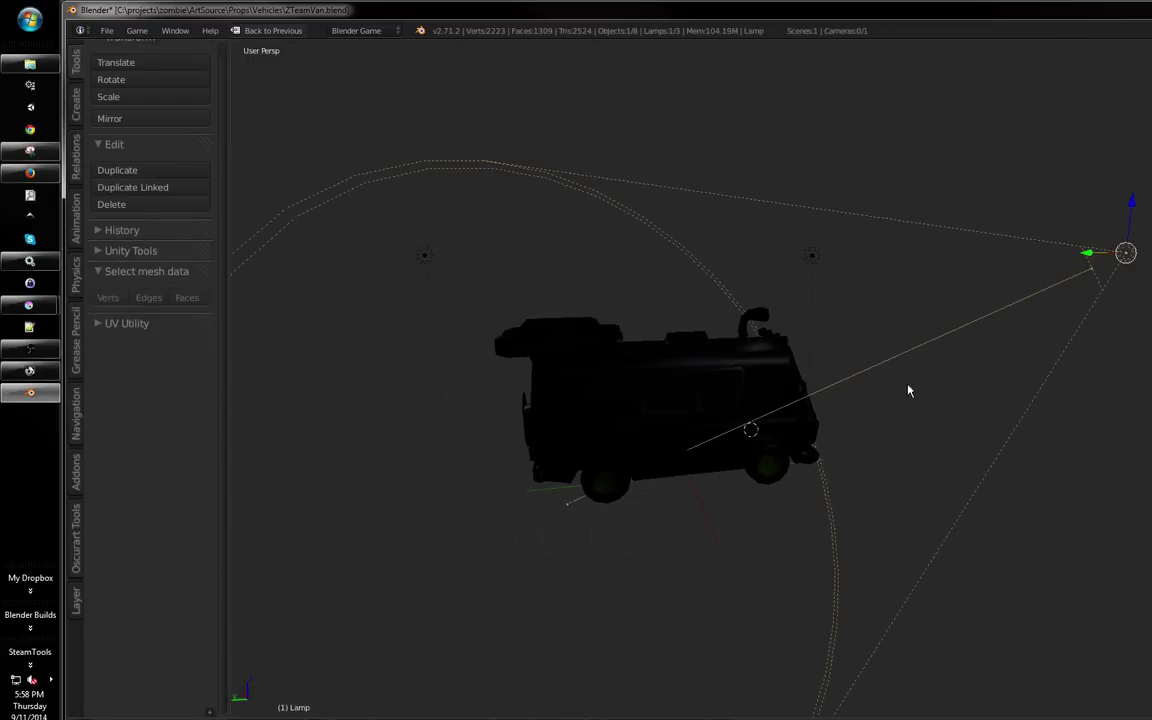
key(ctrl+Up)
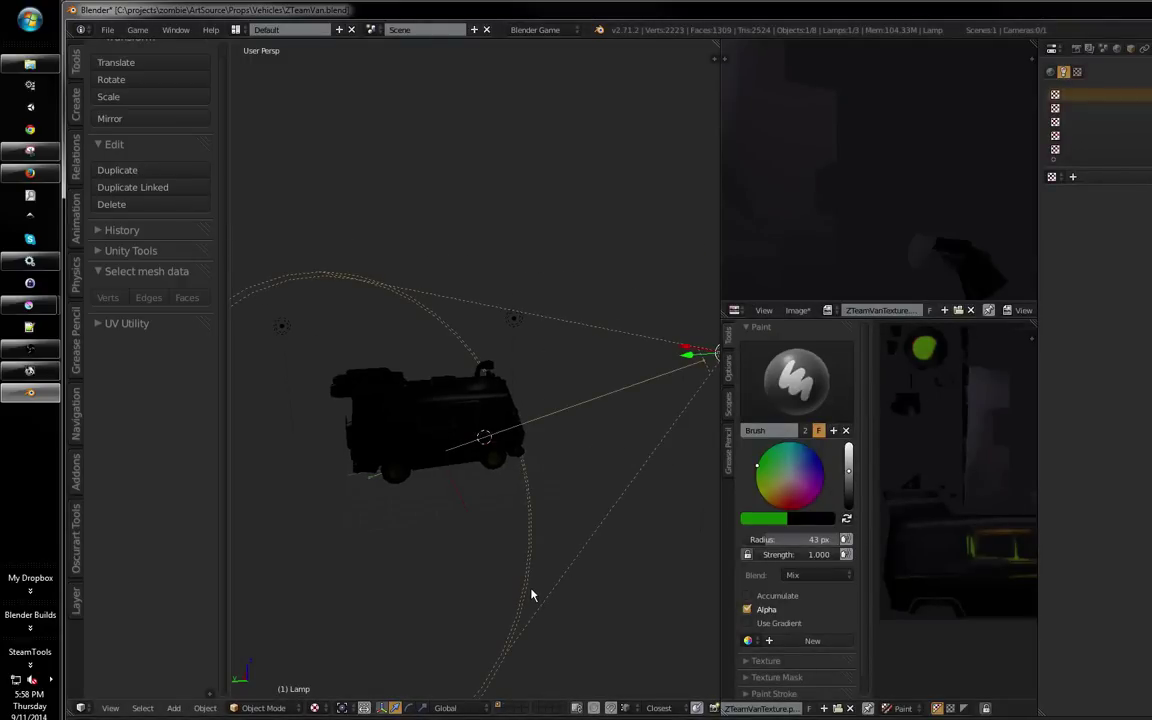
Show the spot lamp's settings and adjust its energy to about 1.1
drag(541, 456, 515, 450)
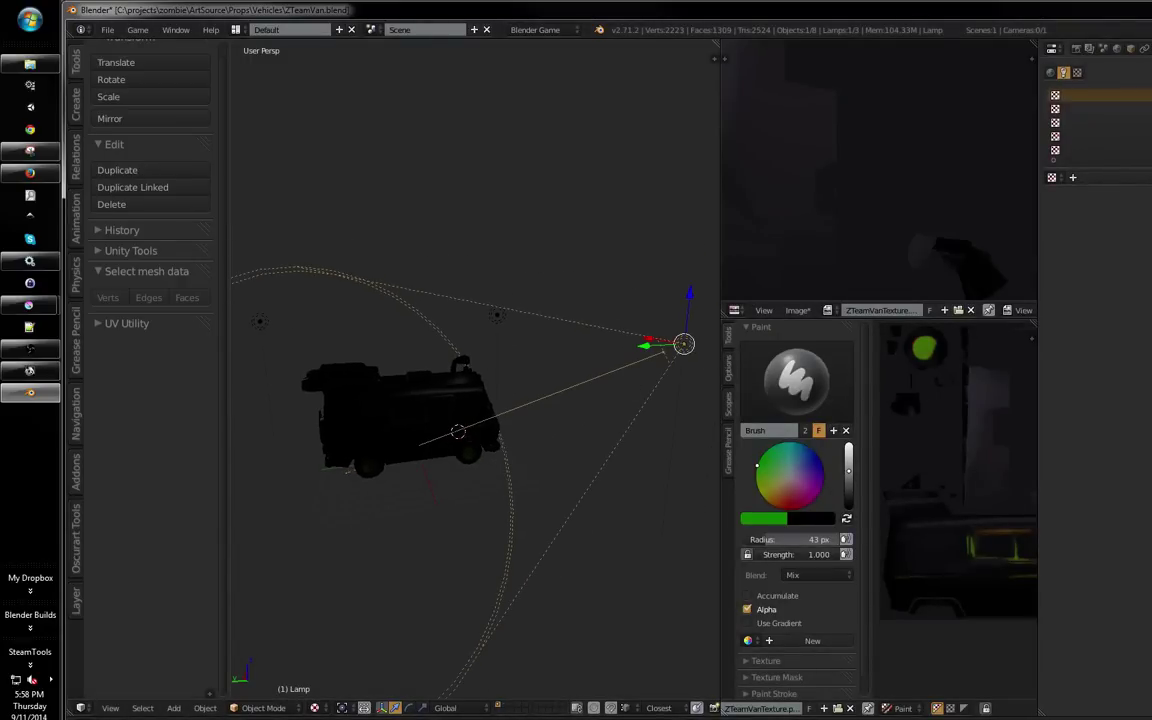
click(1151, 48)
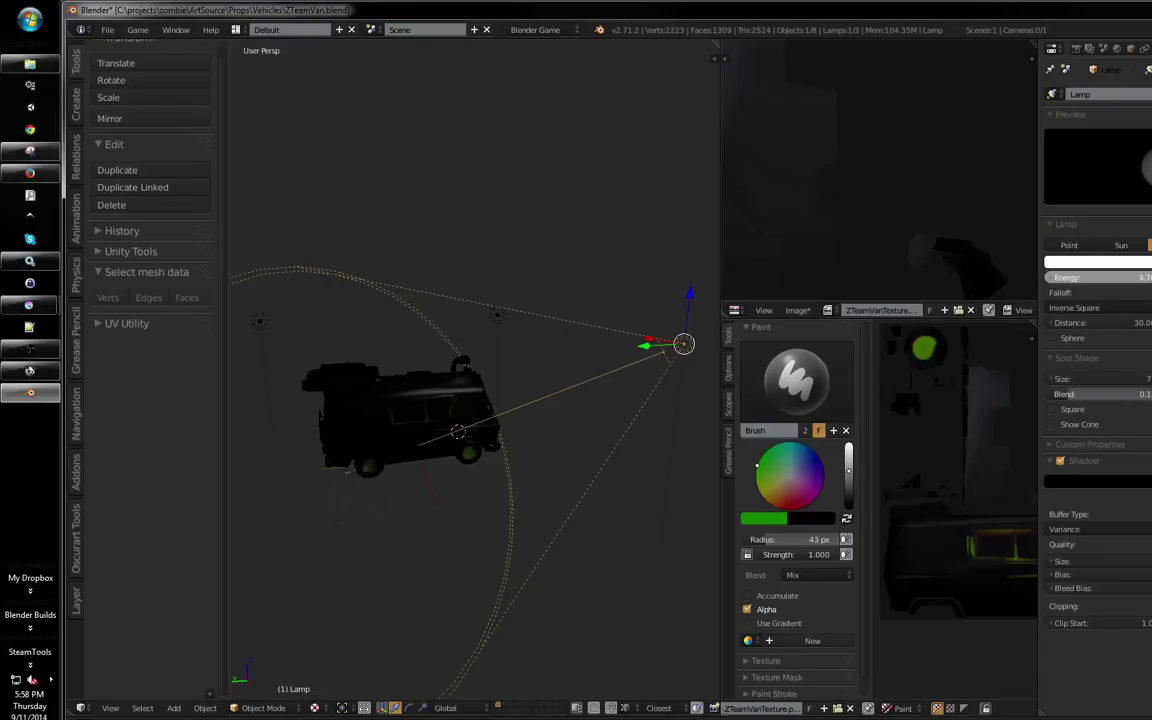
drag(1119, 276, 1065, 277)
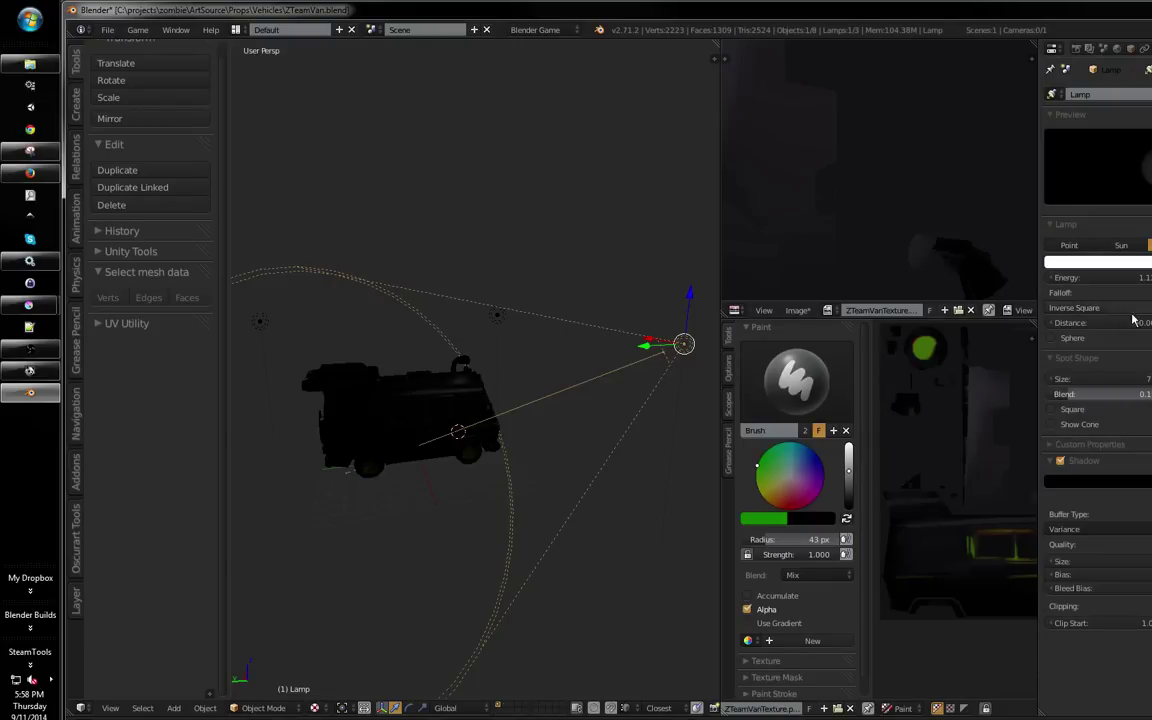
Adjust the spot lamp's distance and check its light on the van
mouse_move(1100, 323)
mouse_down()
mouse_move(1122, 323)
mouse_move(1106, 323)
mouse_up()
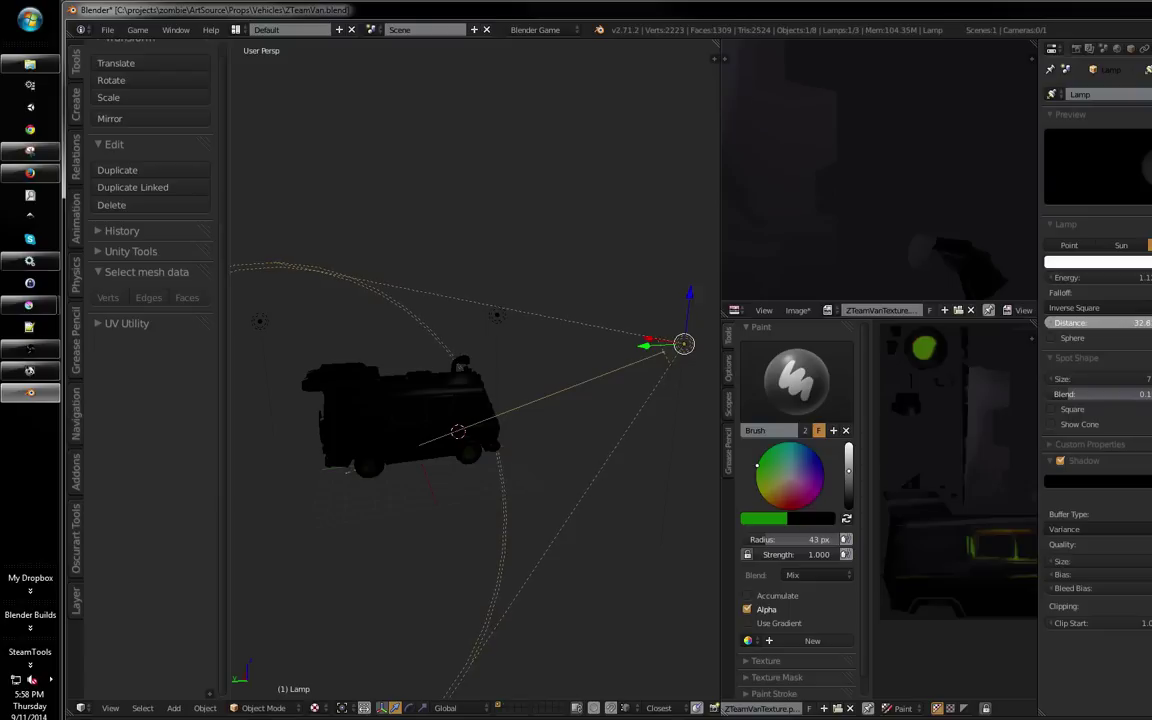
mouse_move(522, 392)
mouse_down()
mouse_move(530, 406)
mouse_move(661, 414)
mouse_move(483, 411)
mouse_move(530, 390)
mouse_up()
scroll(640, 305, up, 4)
drag(651, 300, 612, 445)
Select the van, show its material settings and view its dark surface from several sides
right_click(579, 447)
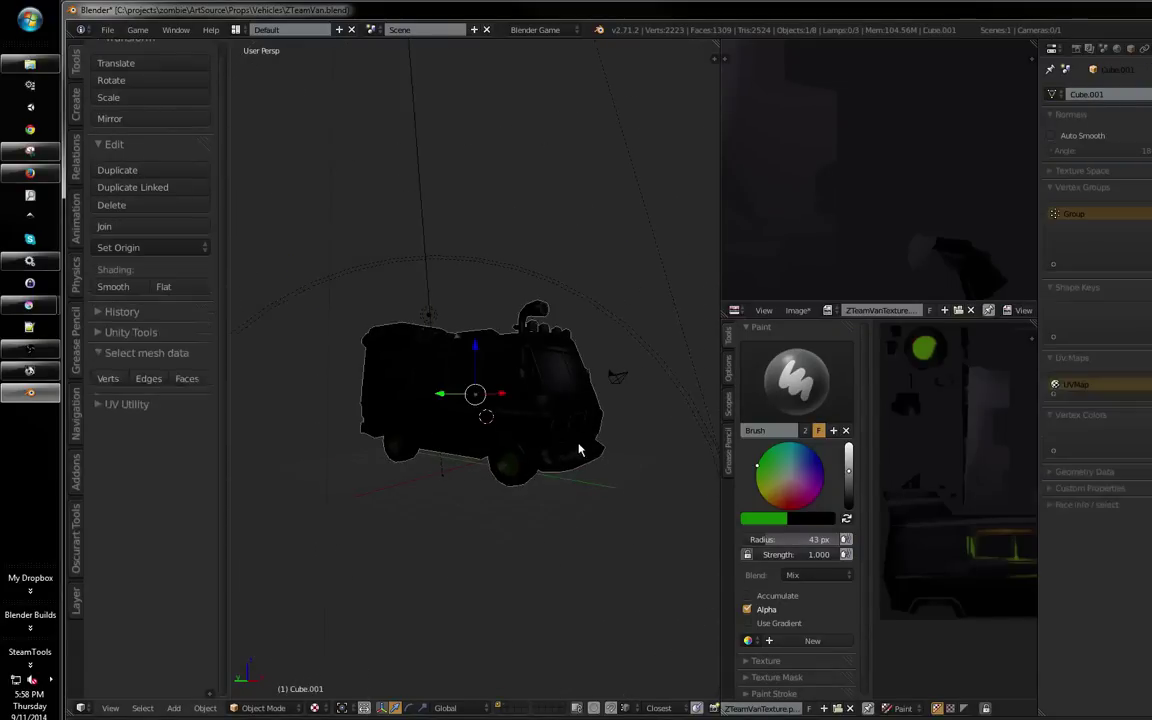
click(1151, 48)
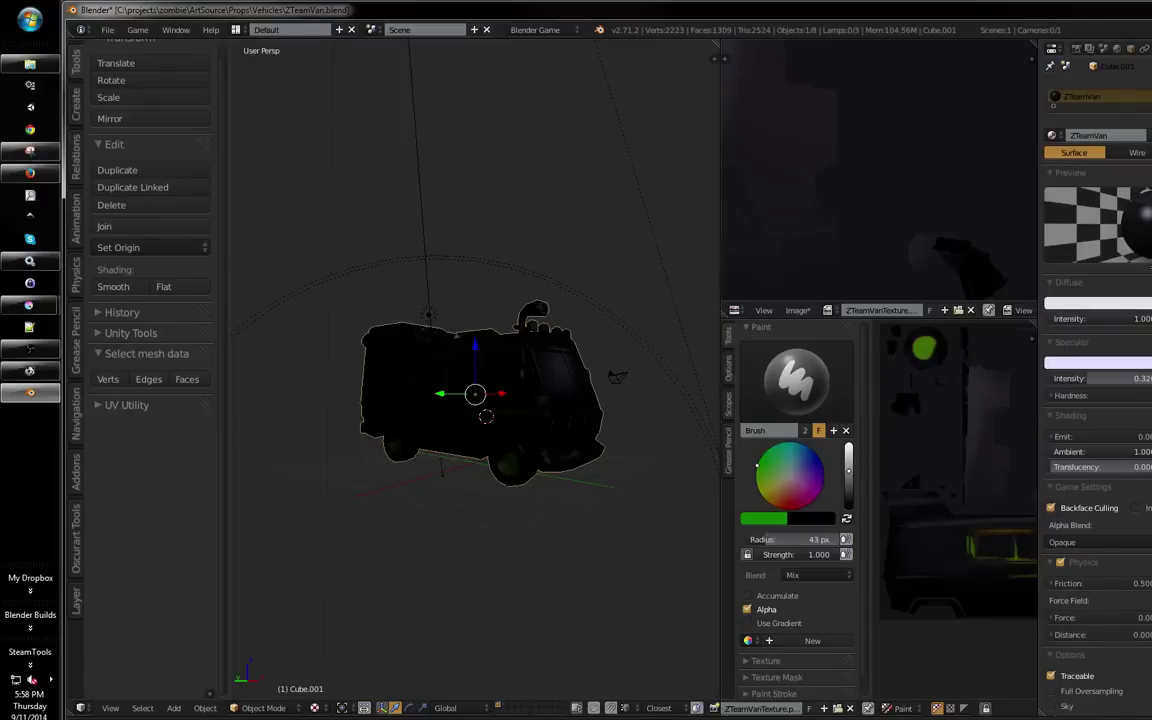
drag(612, 442, 620, 406)
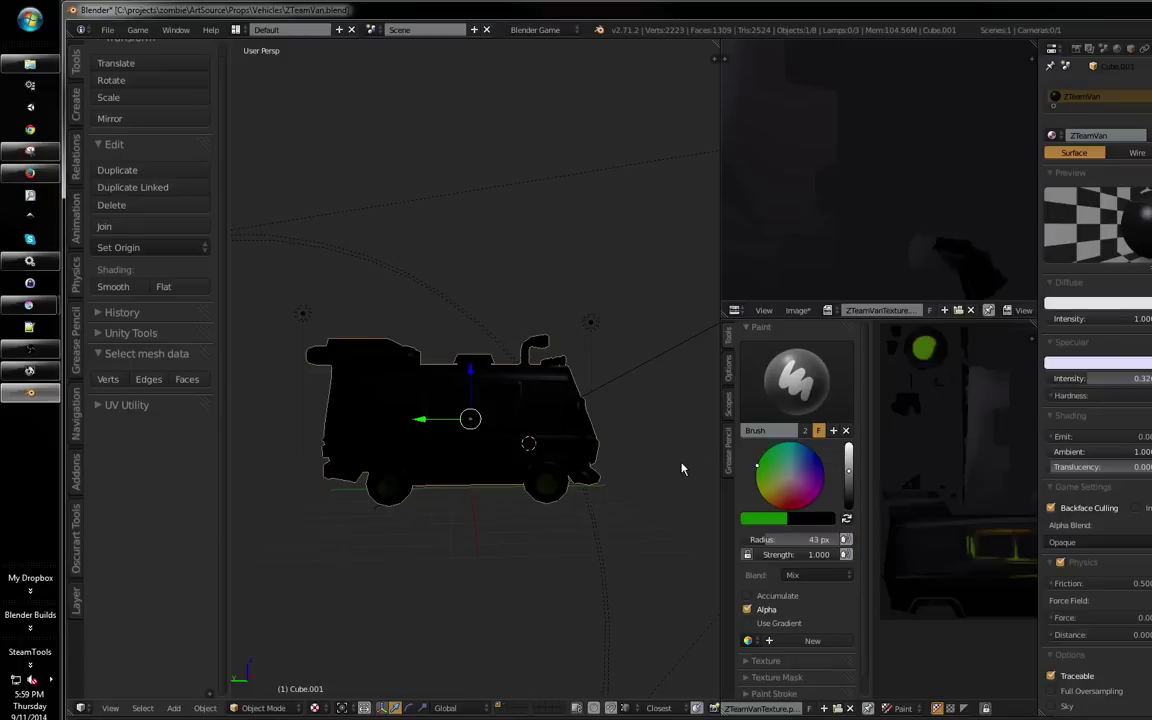
mouse_move(681, 468)
mouse_down()
mouse_move(566, 437)
mouse_move(665, 427)
mouse_up()
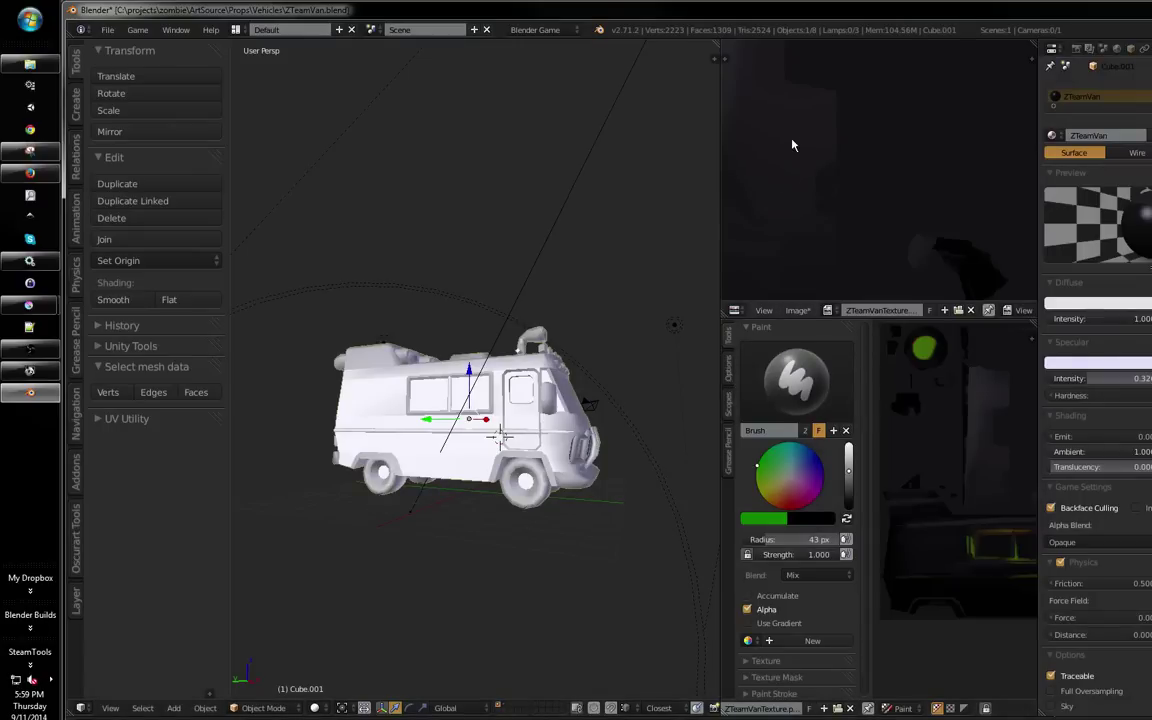
Switch the viewport to solid shading and enable Textured Solid in its display settings
click(713, 57)
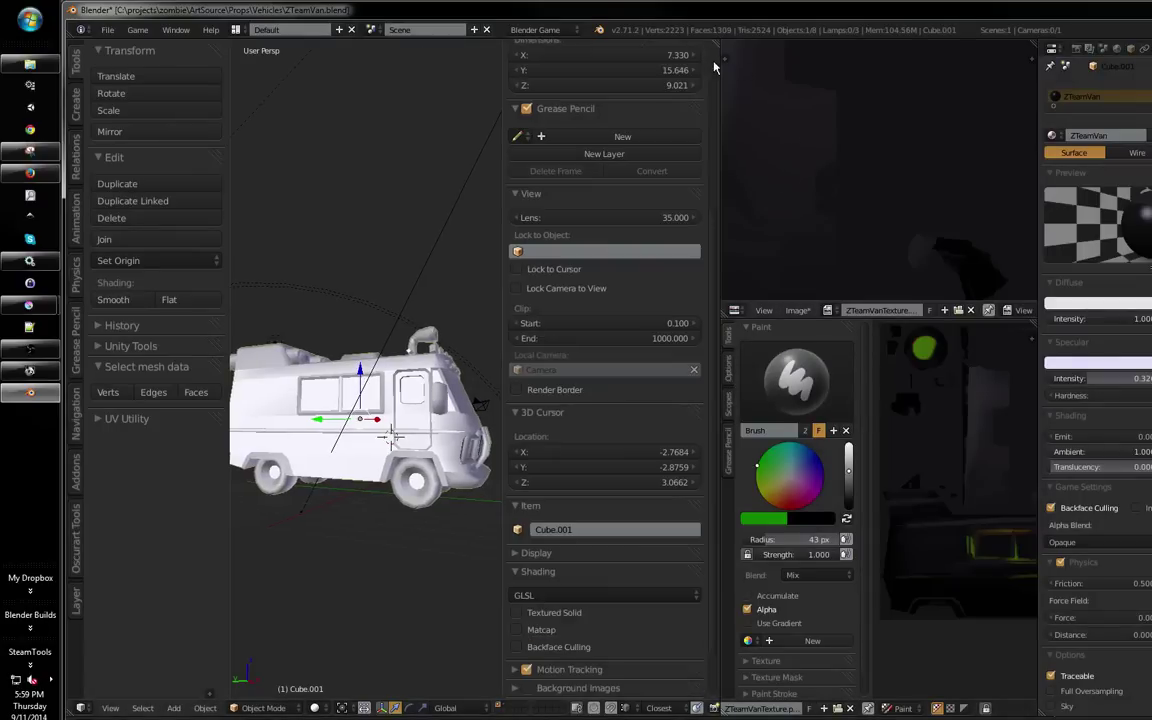
scroll(530, 490, down, 3)
click(548, 531)
click(565, 513)
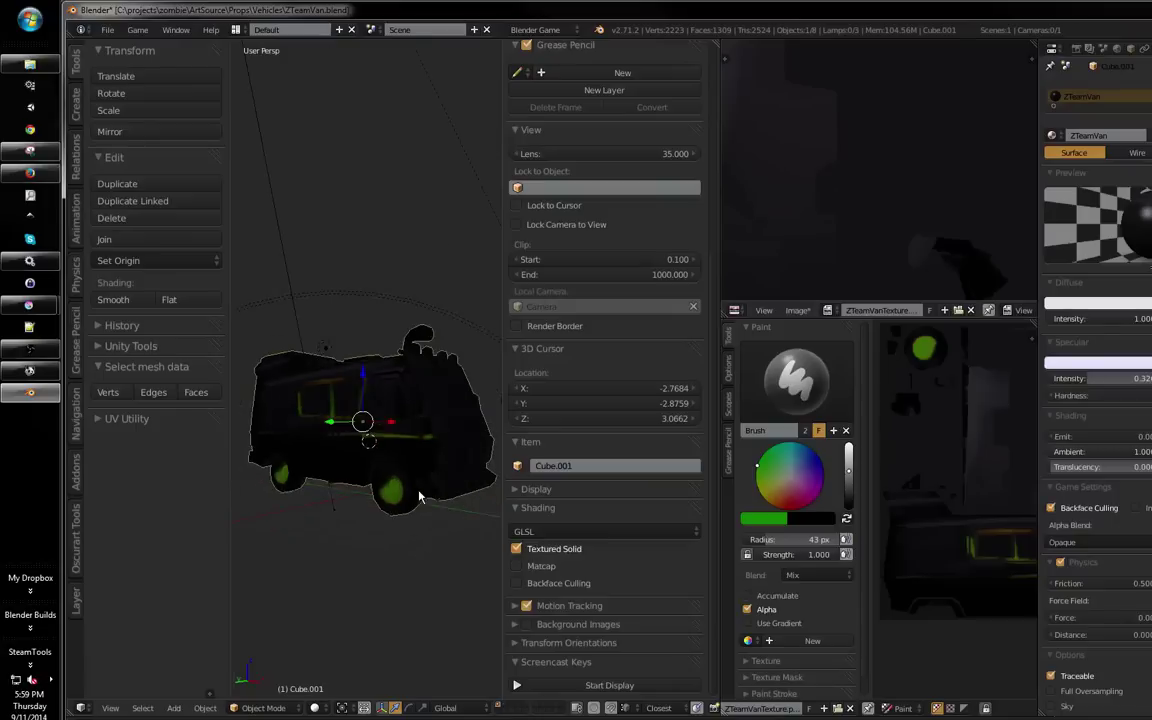
Maximize the 3D view and examine the painted window frames, side stripe and wheels on the van
key(shift+space)
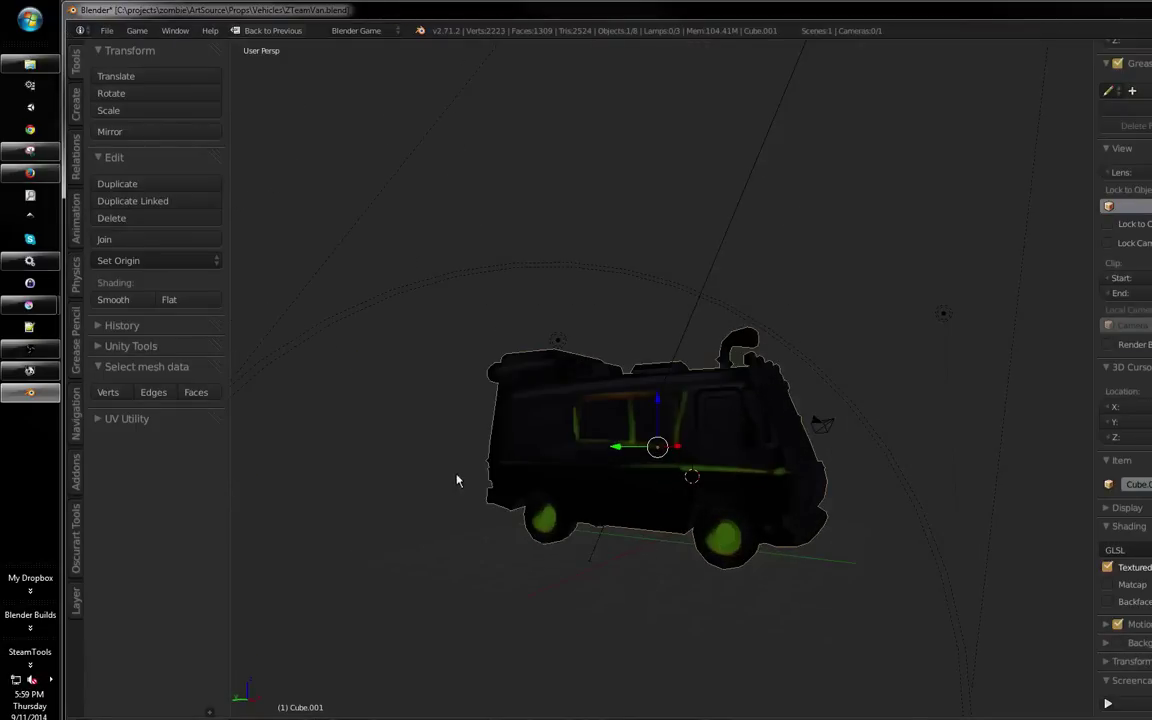
drag(458, 478, 625, 458)
scroll(571, 360, up, 4)
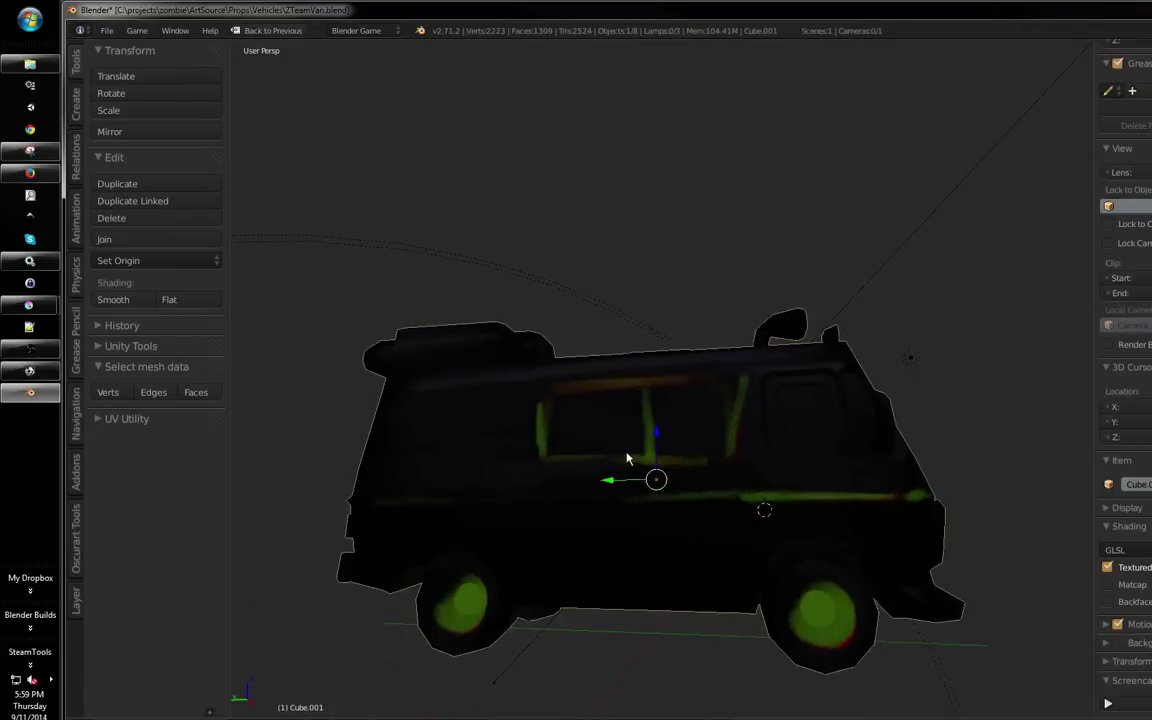
scroll(501, 470, down, 3)
drag(501, 470, 585, 476)
scroll(585, 476, up, 3)
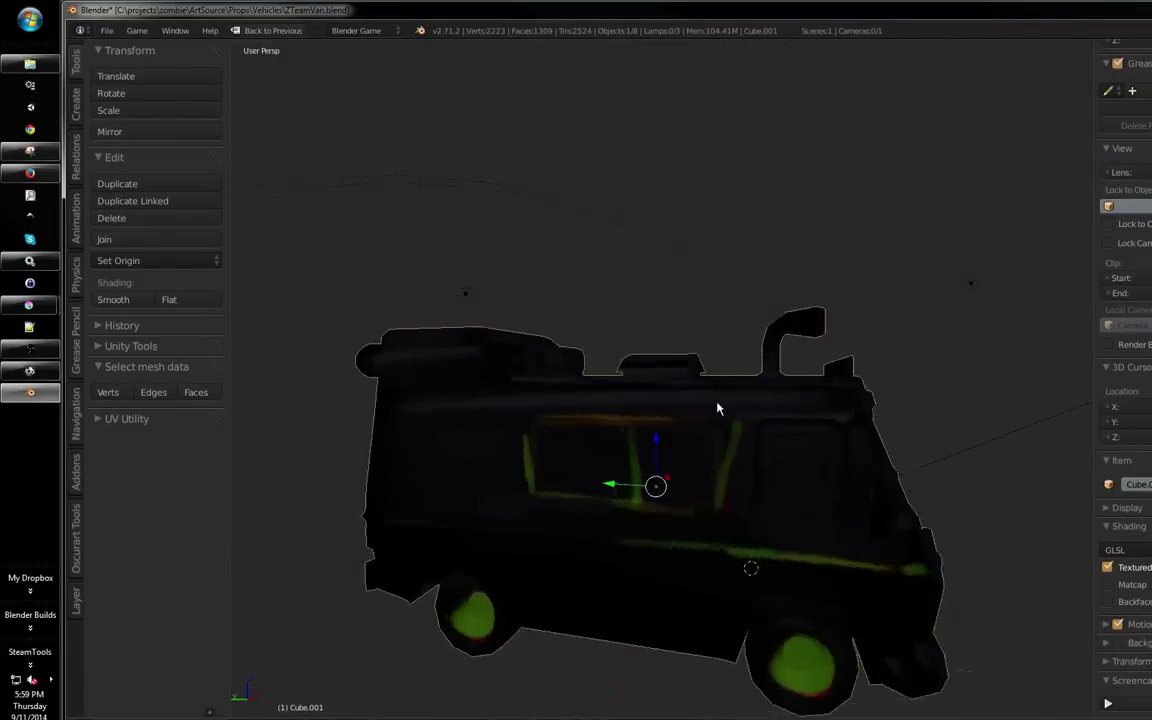
drag(645, 404, 620, 386)
scroll(450, 443, down, 3)
drag(729, 332, 709, 339)
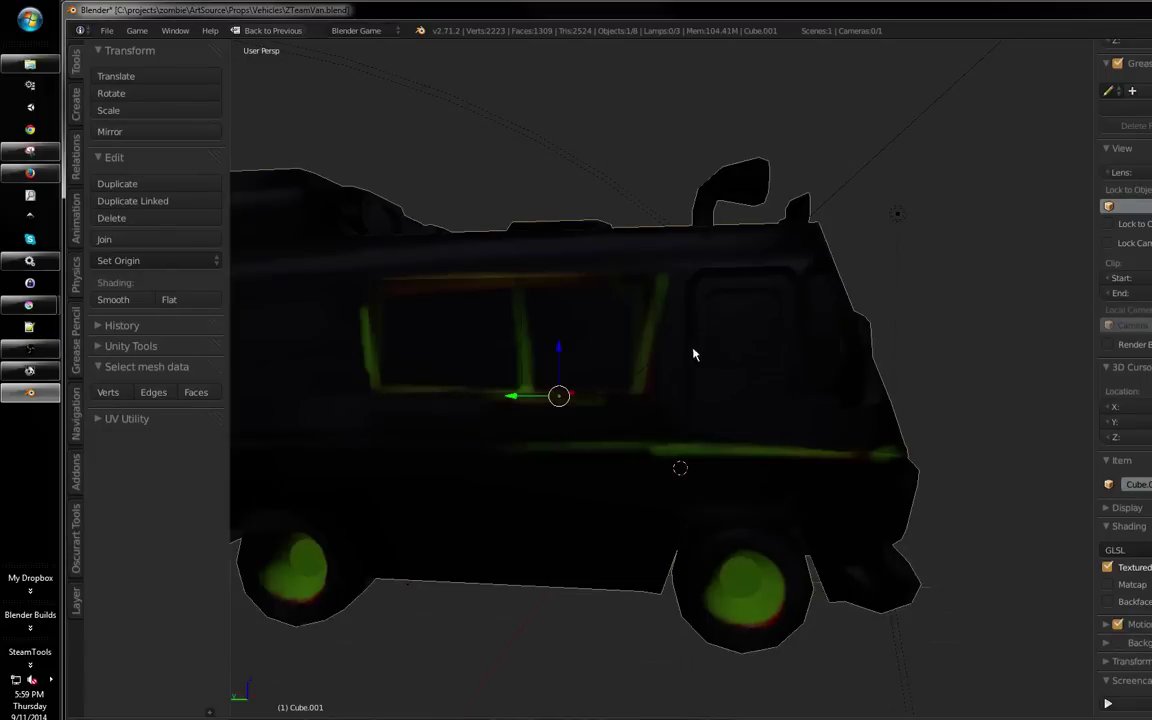
scroll(692, 355, down, 3)
drag(445, 468, 707, 319)
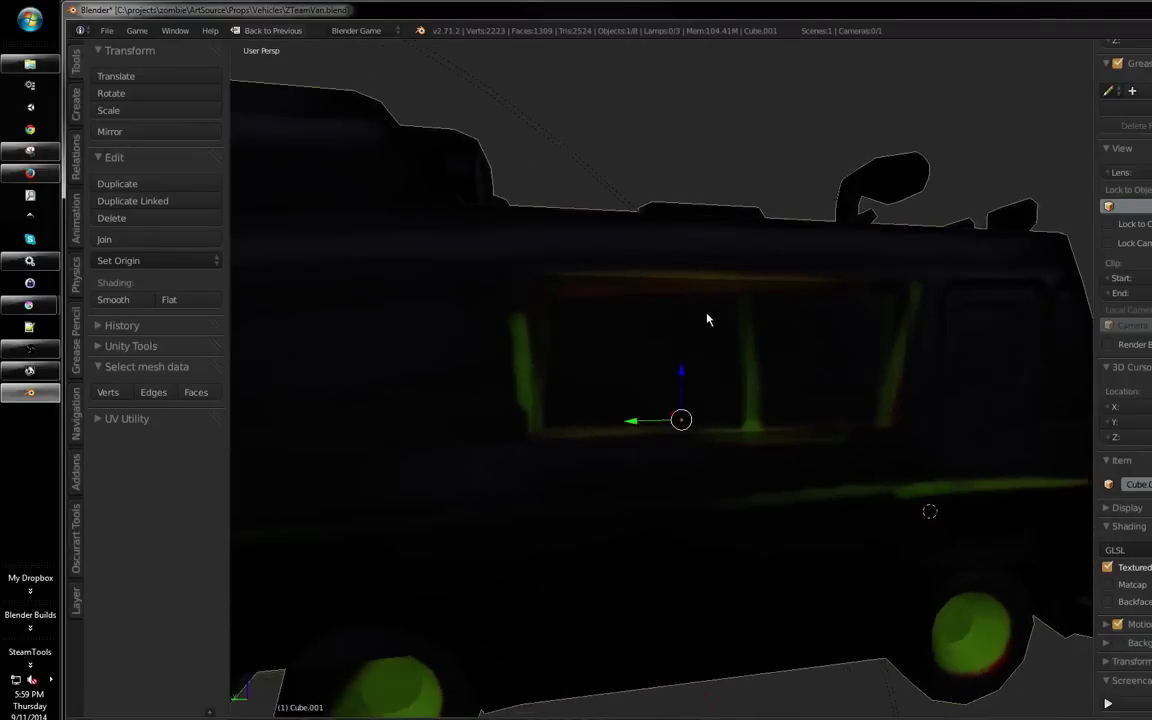
drag(467, 578, 467, 557)
Save the blend file over the existing one and put the van into Texture Paint mode
key(ctrl+s)
click(467, 557)
click(262, 718)
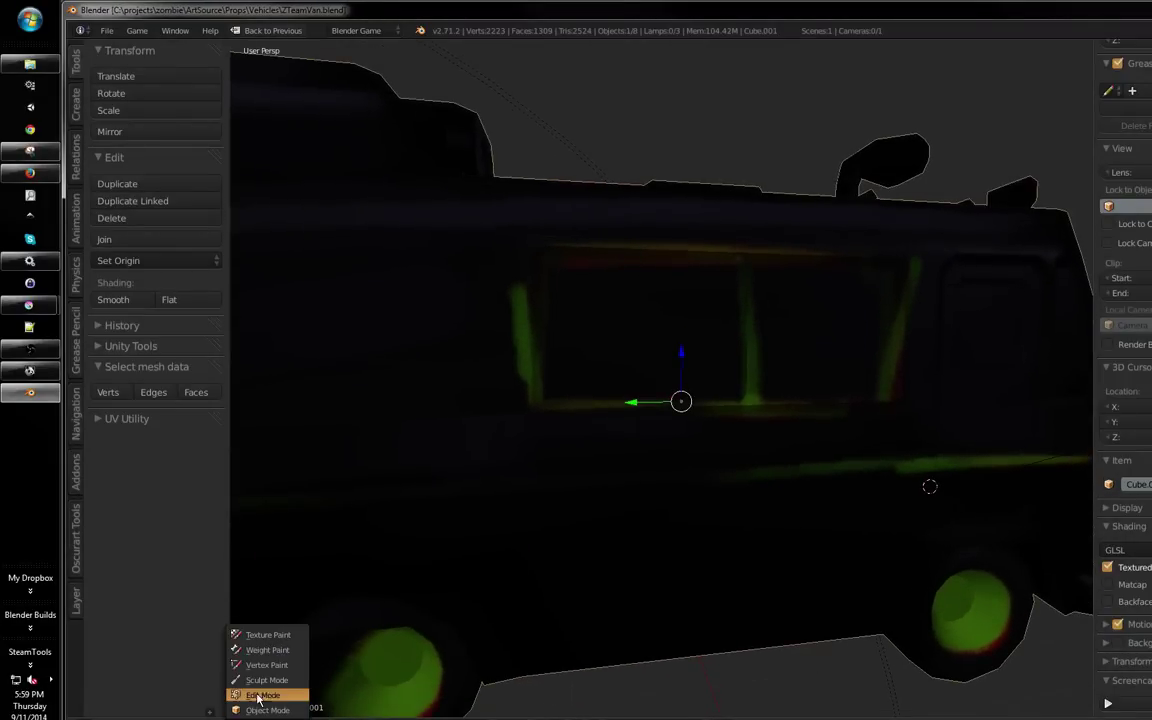
click(262, 634)
drag(880, 242, 704, 304)
scroll(944, 265, down, 1)
scroll(748, 282, down, 1)
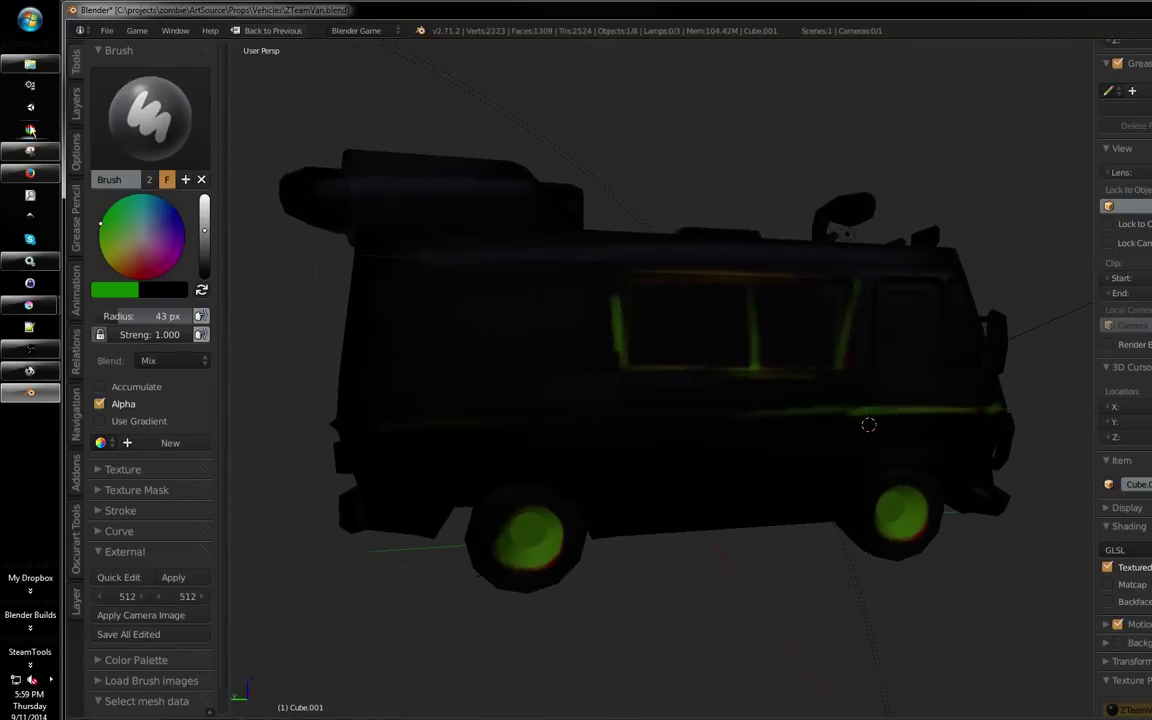
Make ZTeamStripe.png the active texture paint slot for the van
click(77, 104)
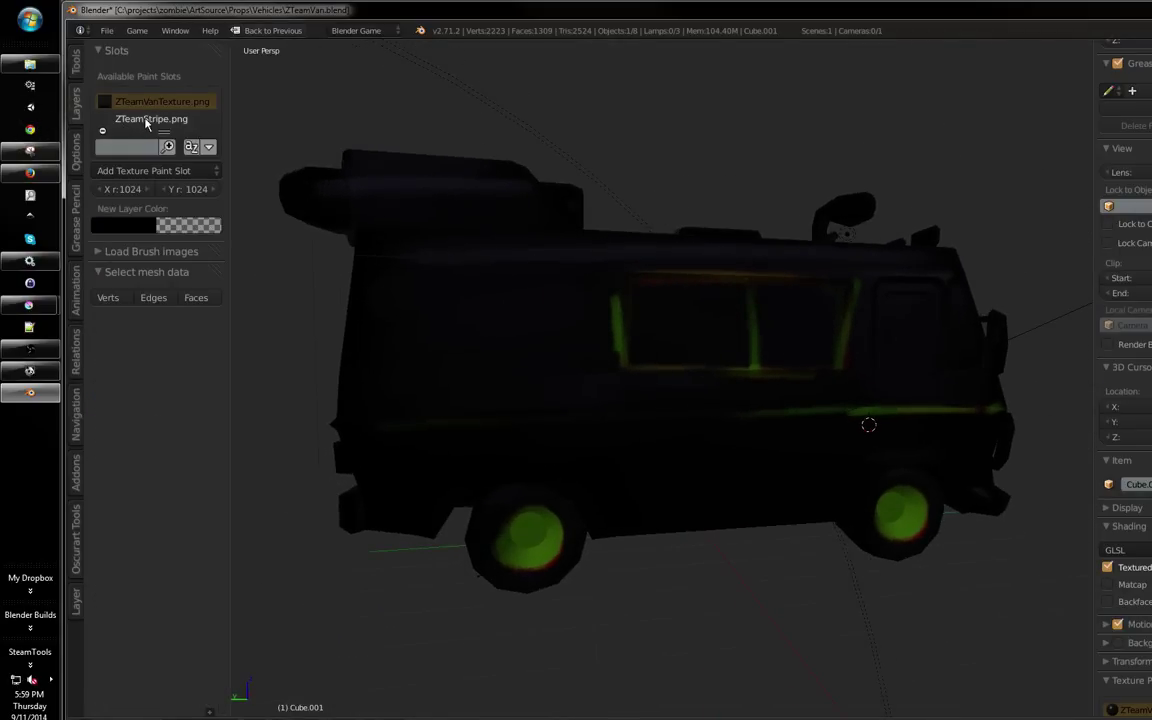
click(150, 122)
mouse_move(760, 292)
mouse_down()
mouse_move(733, 283)
mouse_move(643, 316)
mouse_move(660, 311)
mouse_up()
click(690, 326)
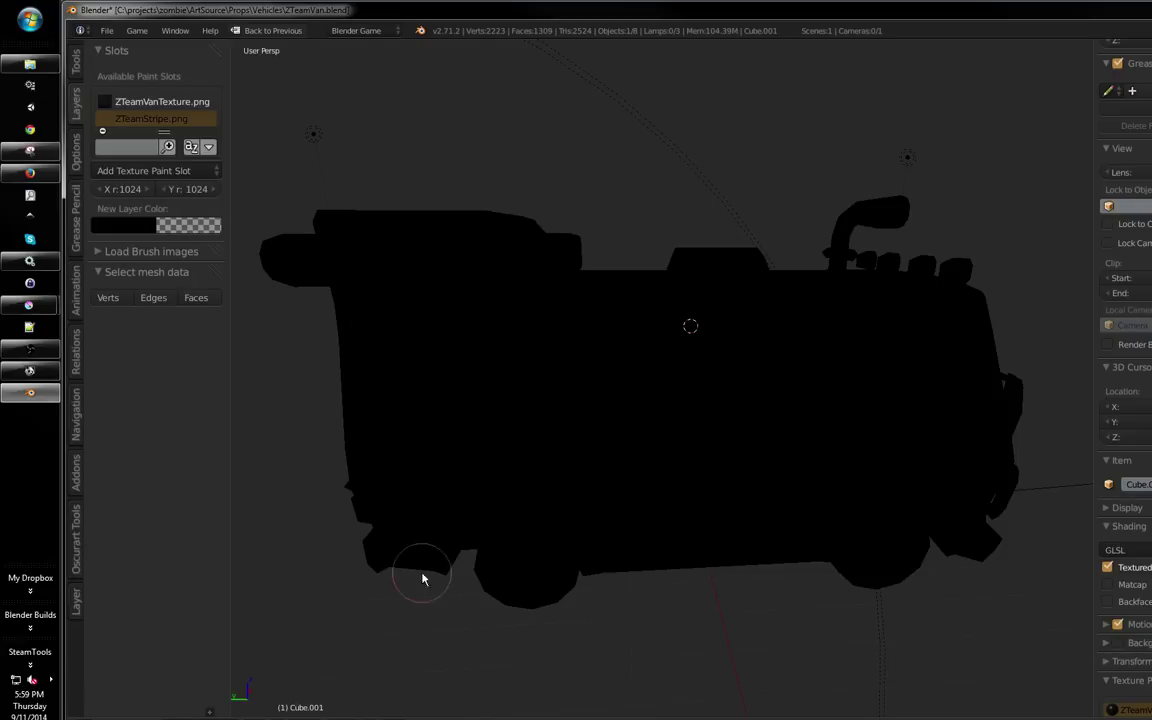
Check the van in textured shading with the stripe slot active and return to solid shading
click(74, 62)
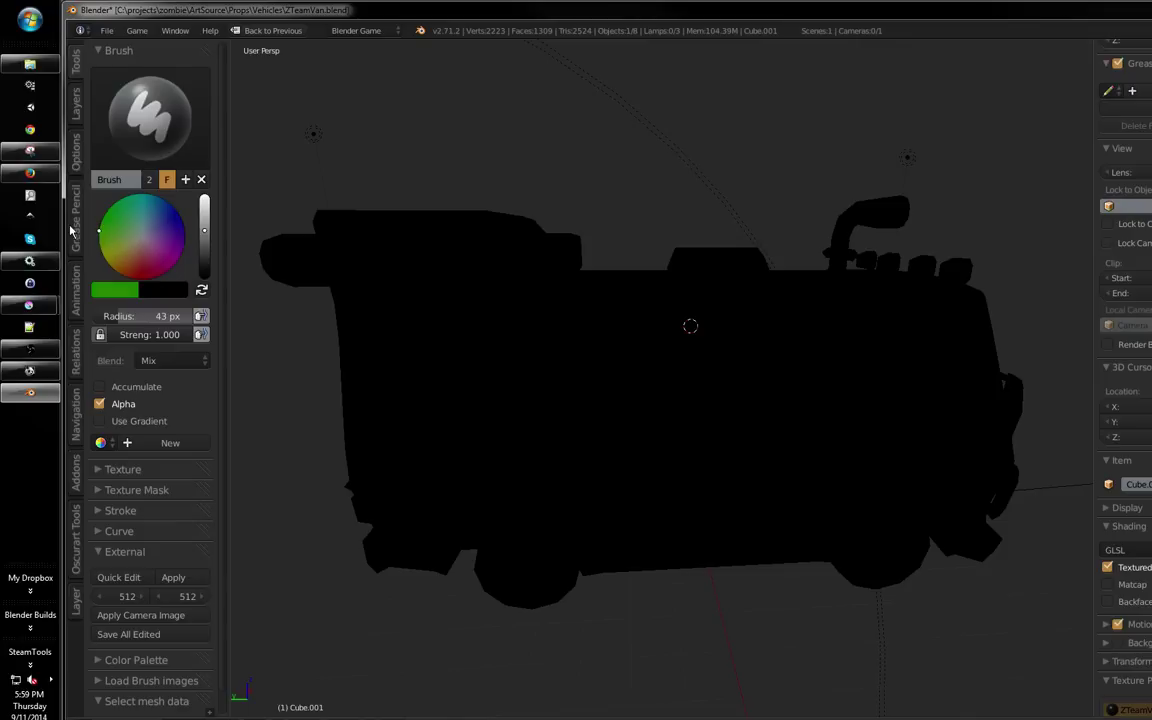
scroll(698, 304, down, 2)
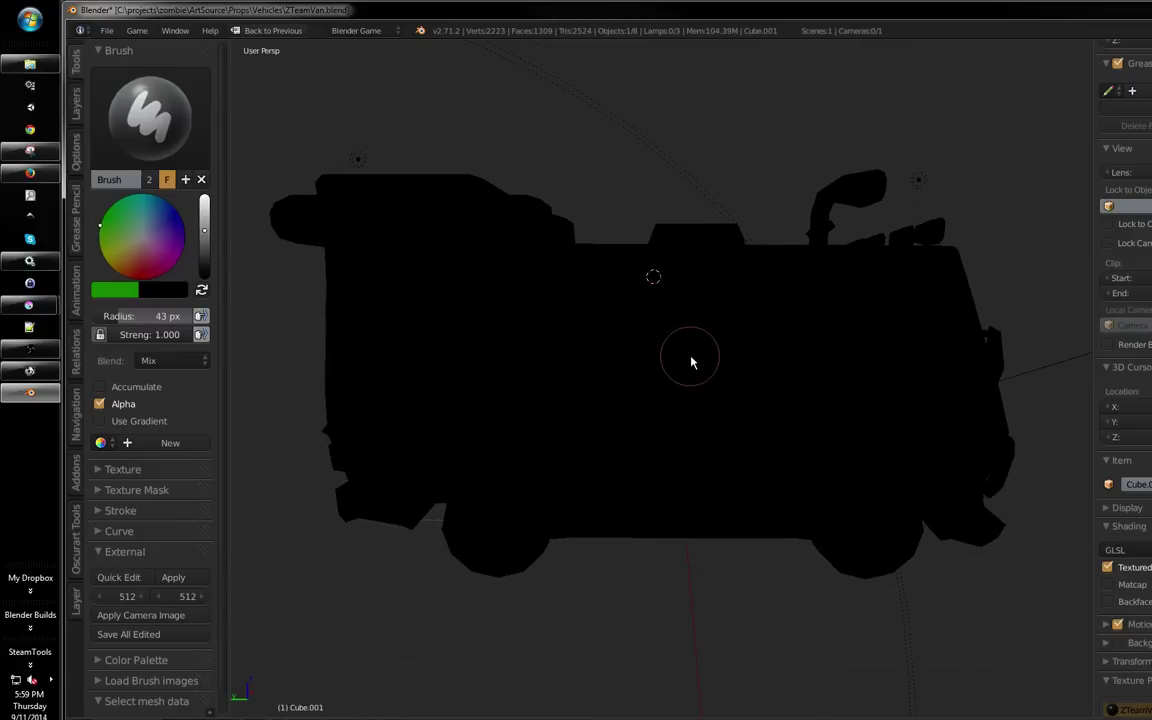
drag(690, 357, 700, 354)
key(alt+z)
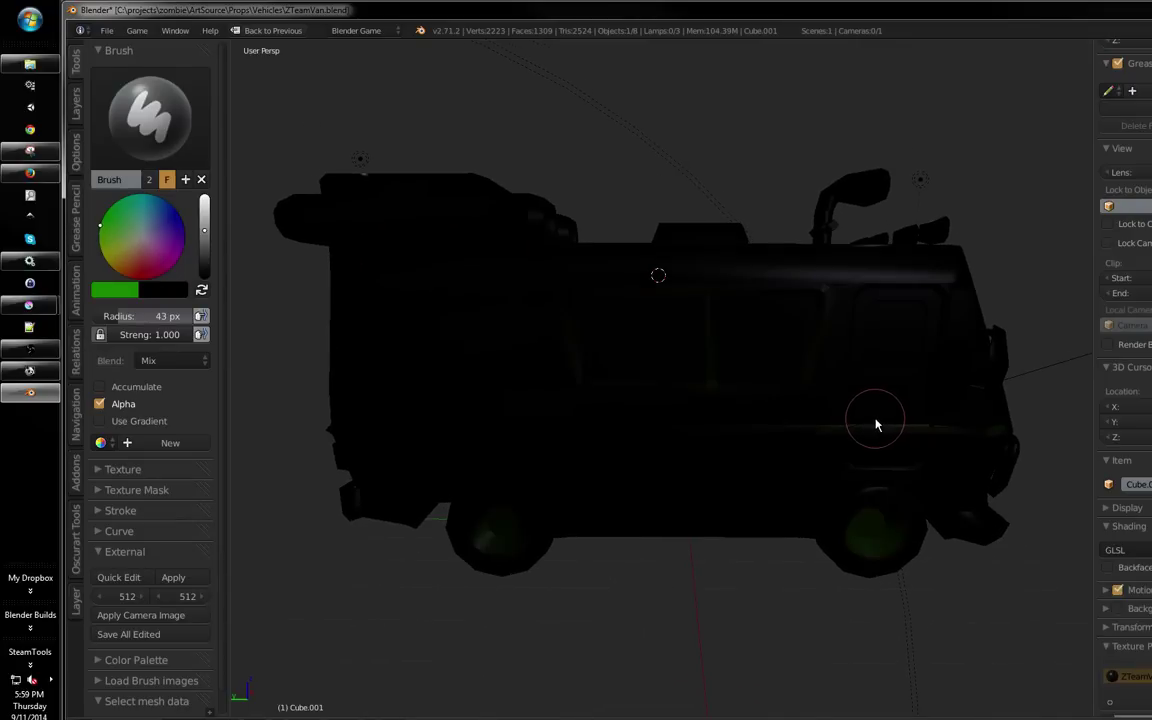
key(alt+z)
mouse_move(874, 419)
mouse_down()
mouse_move(885, 421)
mouse_move(613, 361)
mouse_up()
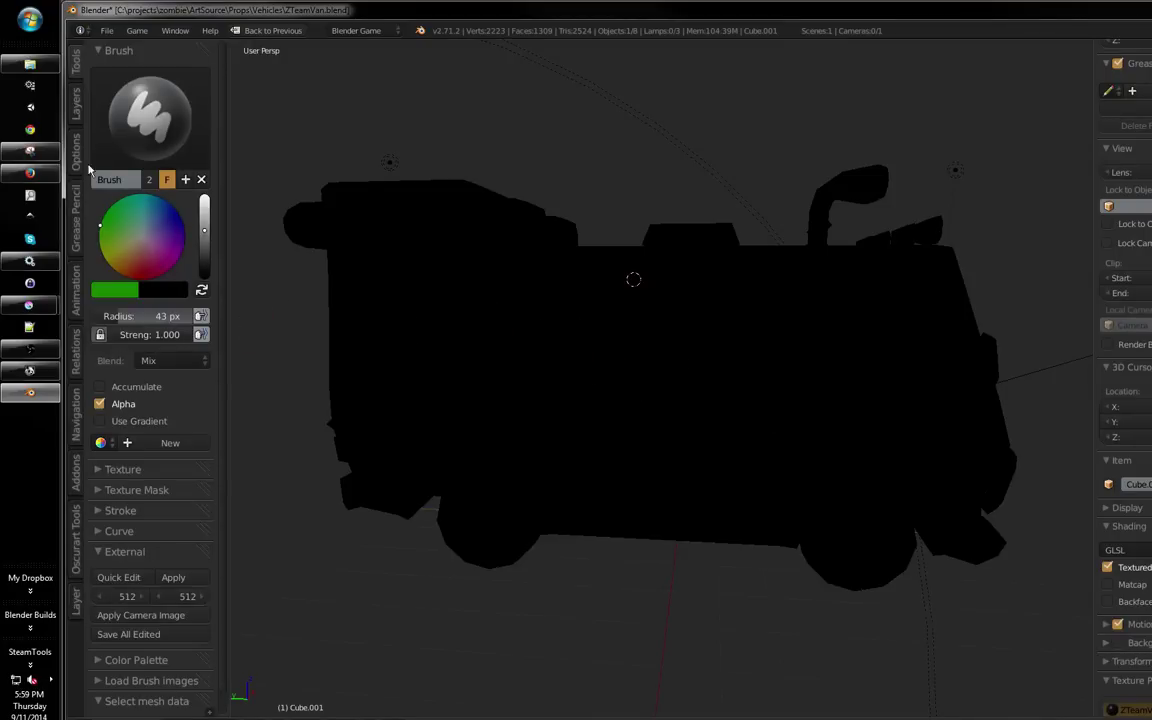
Restore the full screen layout and enable the Alpha influence and Show Alpha preview for the ZTeamStripe.png texture
click(75, 100)
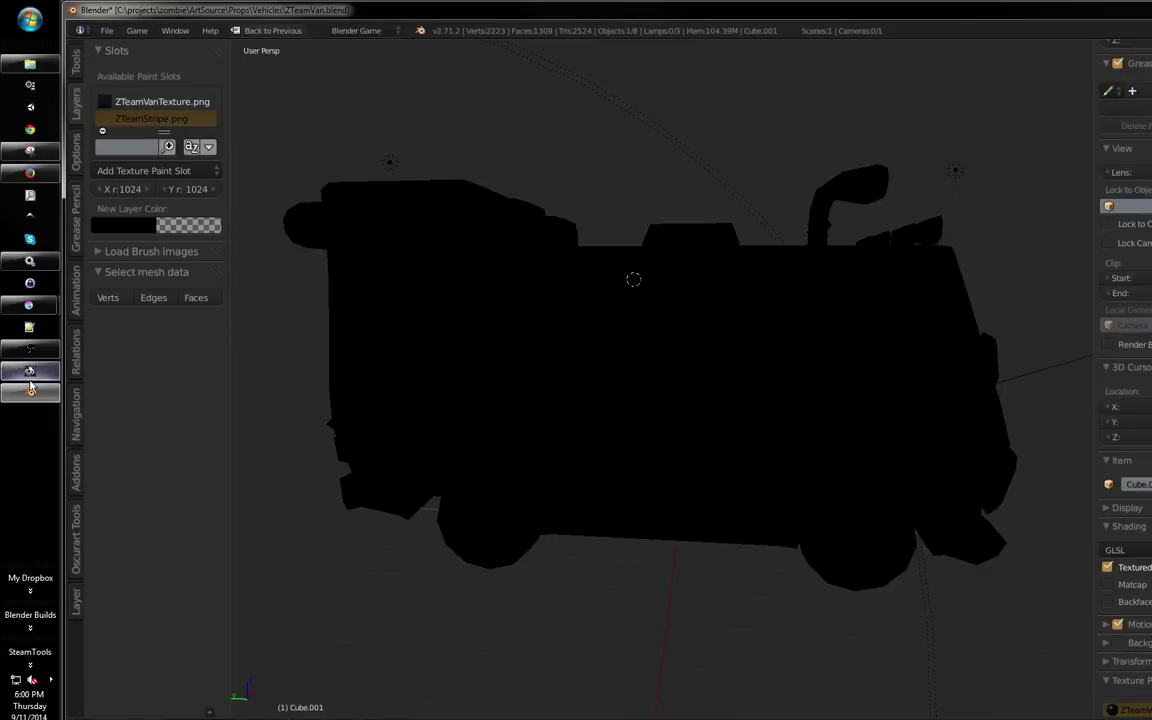
click(44, 395)
click(44, 395)
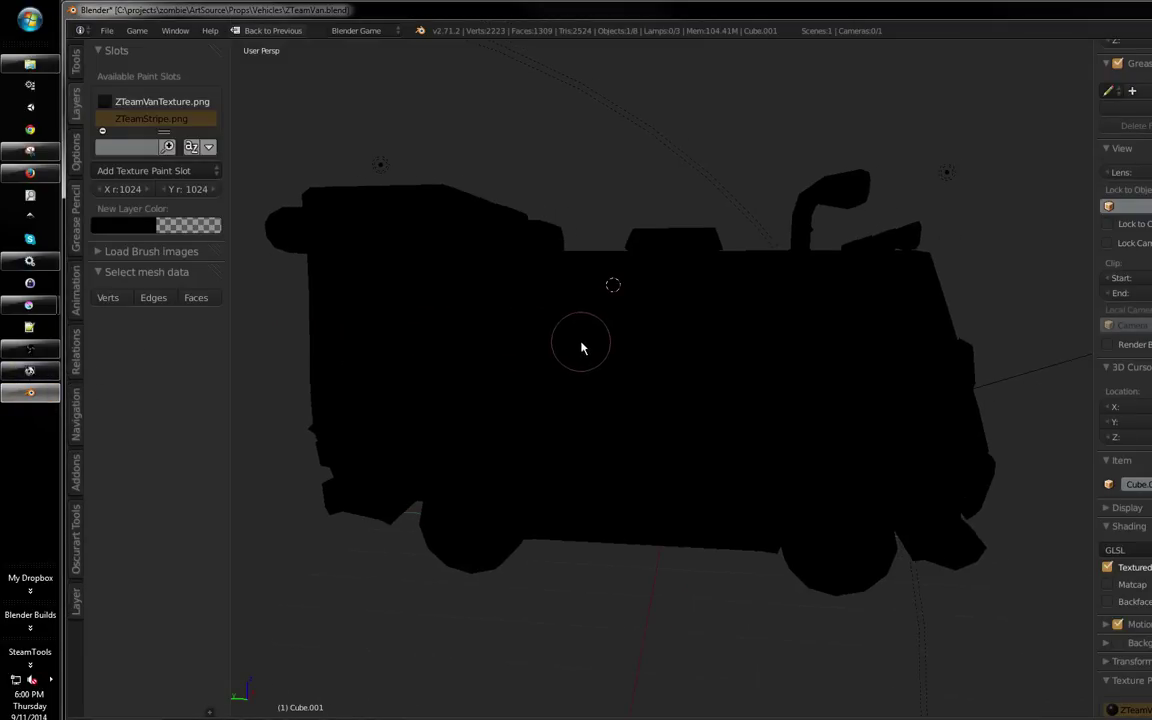
key(ctrl+Up)
click(1150, 48)
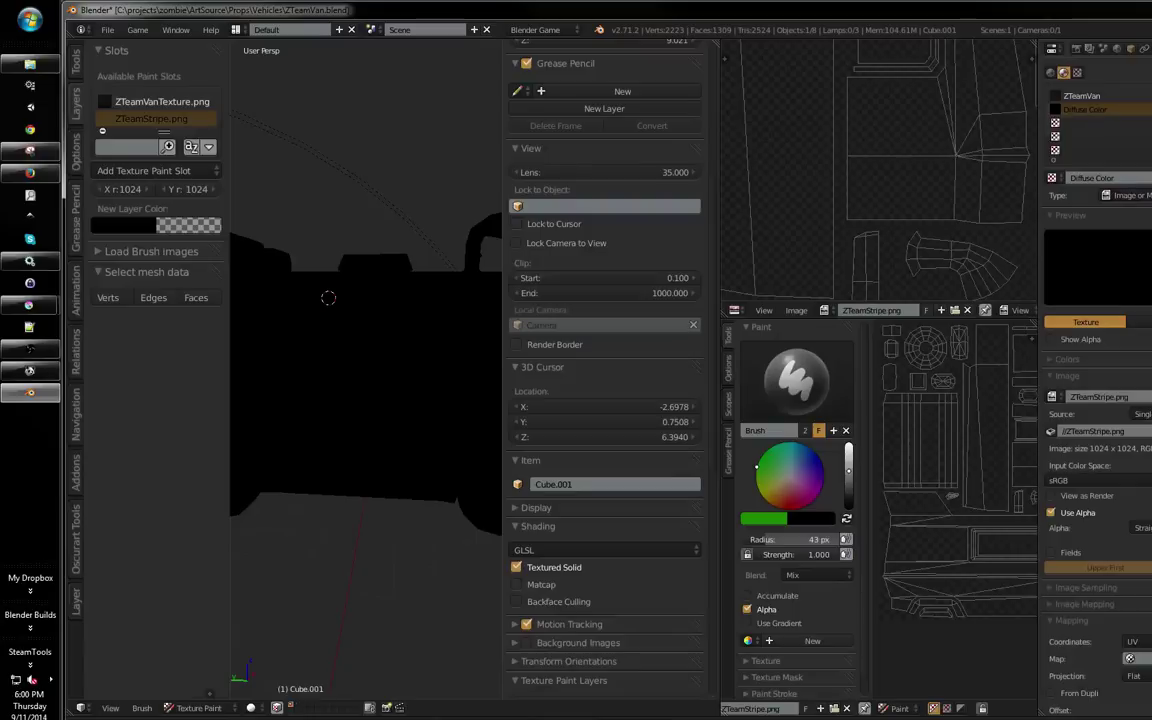
scroll(1110, 350, down, 10)
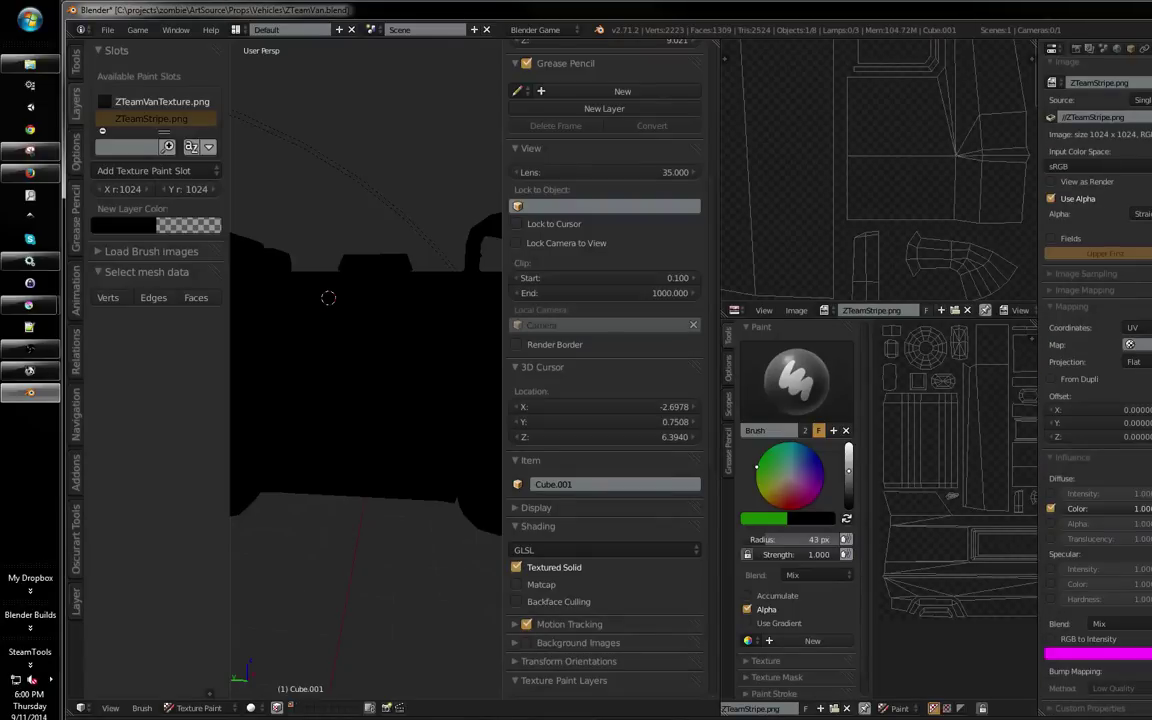
click(1052, 526)
scroll(1118, 254, up, 6)
scroll(1097, 380, up, 2)
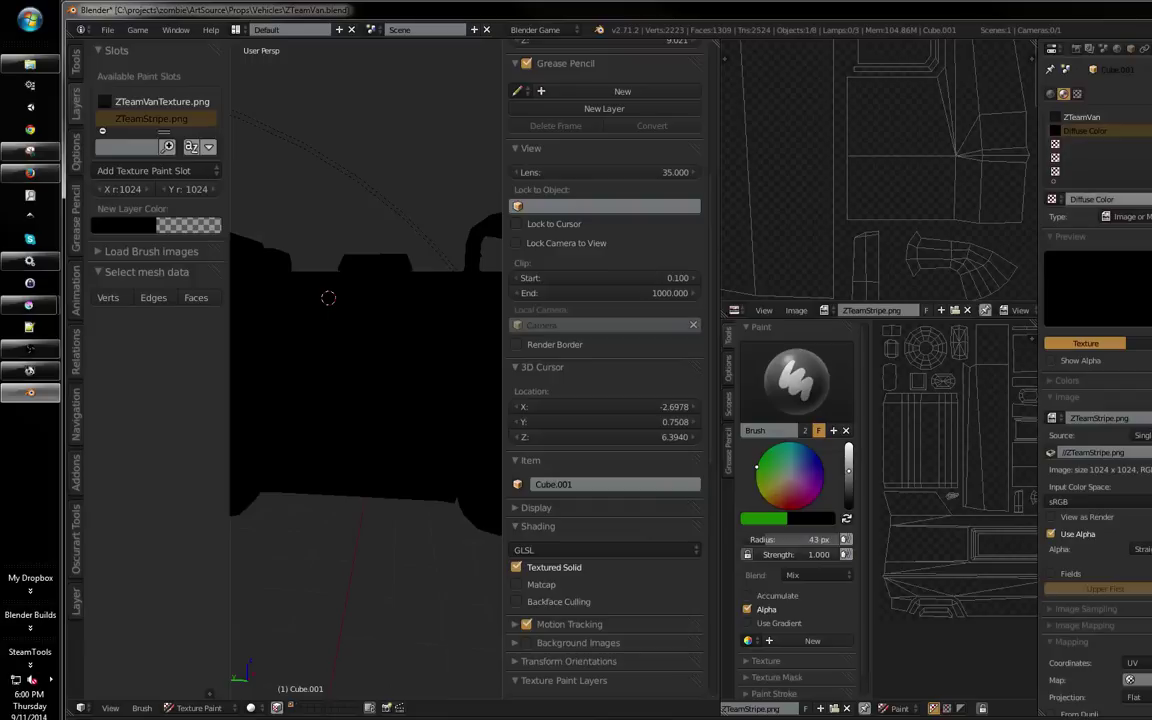
click(1079, 362)
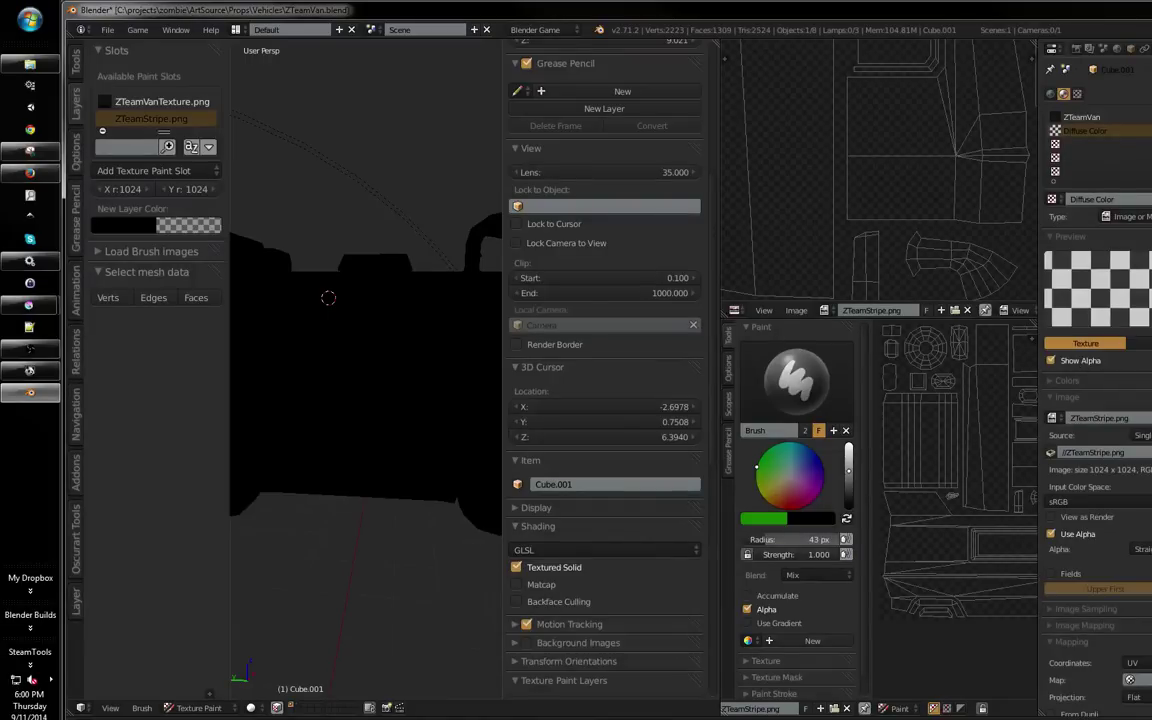
Check the van's material settings and toggle the stripe texture's Color influence off and on again
click(1150, 48)
scroll(1124, 296, down, 4)
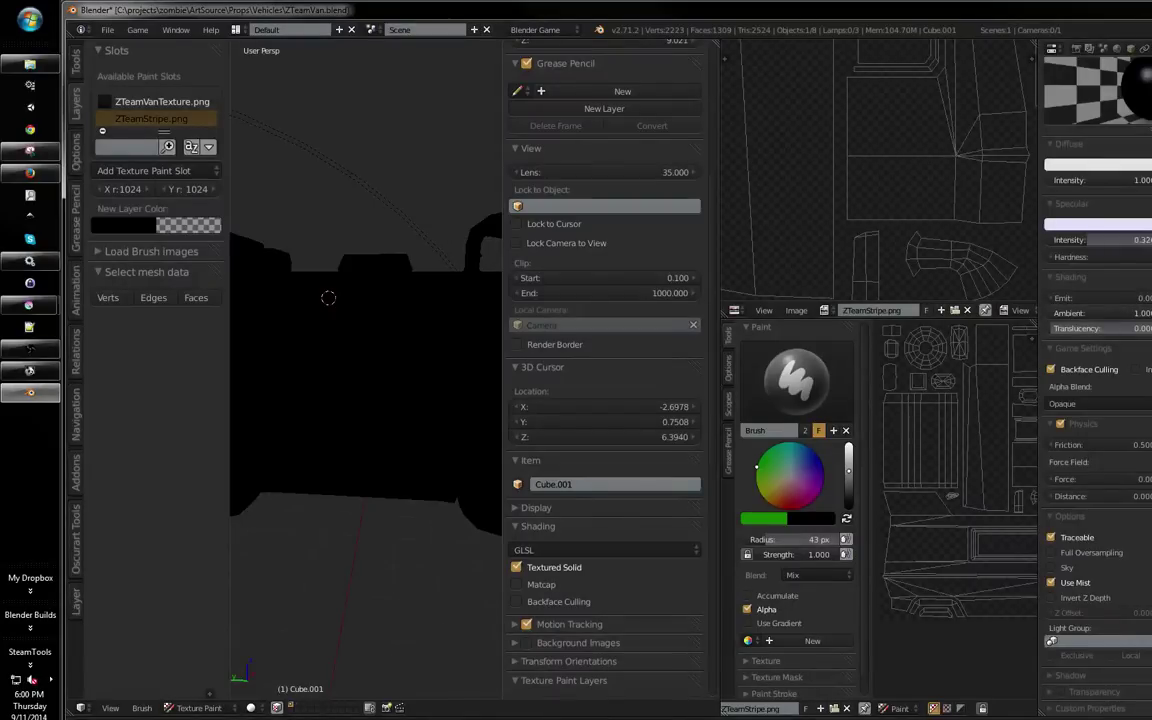
click(1150, 48)
scroll(1110, 370, down, 7)
scroll(1110, 370, up, 2)
scroll(1110, 370, down, 5)
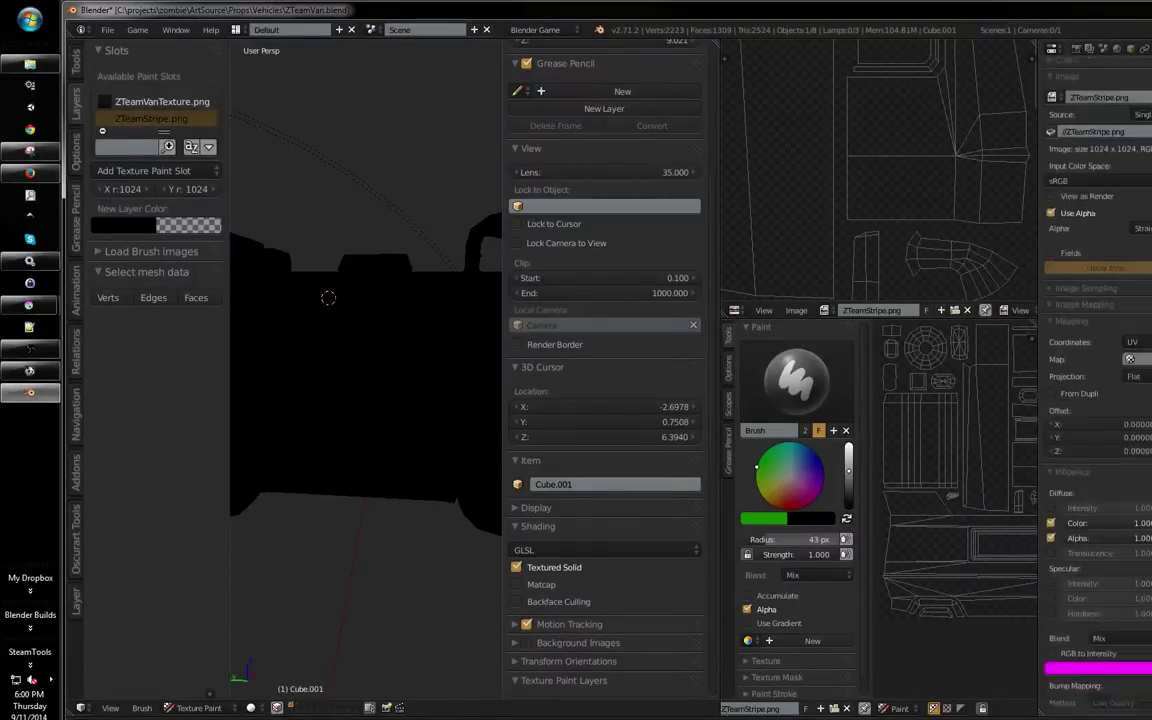
scroll(1127, 463, down, 1)
click(1051, 515)
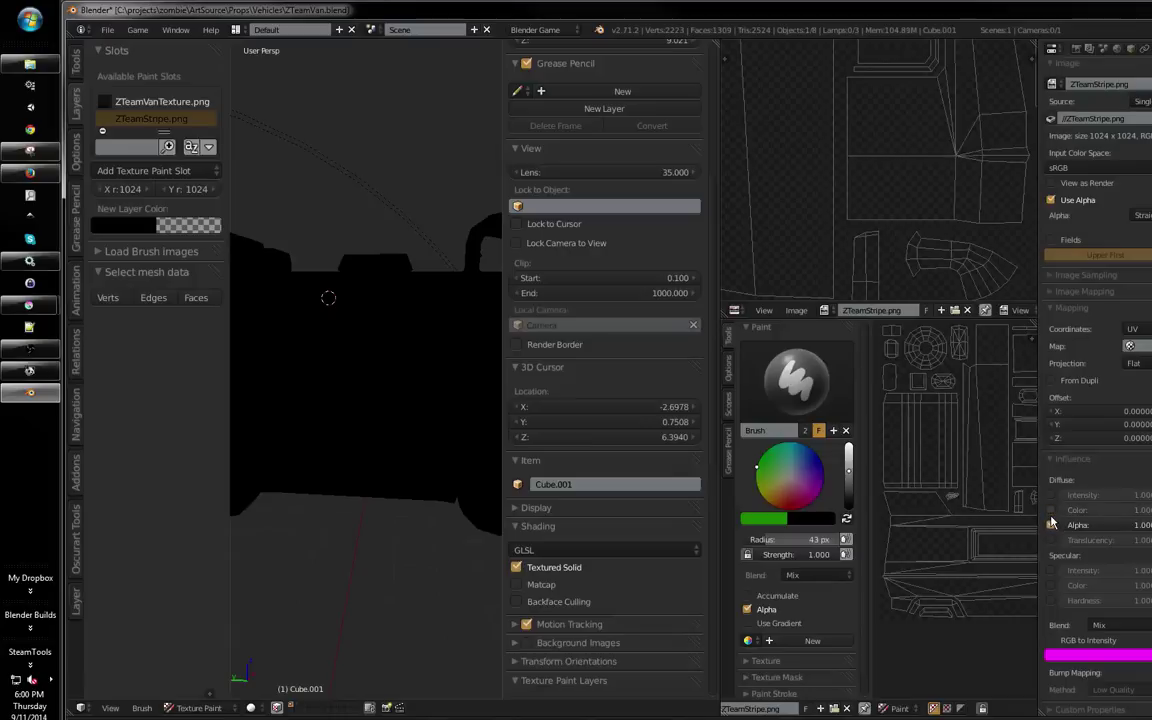
click(1050, 510)
Compare the van with the ZTeamVanTexture.png slot active and with the ZTeamStripe.png slot active
mouse_move(329, 298)
mouse_down()
mouse_move(334, 265)
mouse_move(452, 319)
mouse_move(441, 318)
mouse_up()
click(141, 104)
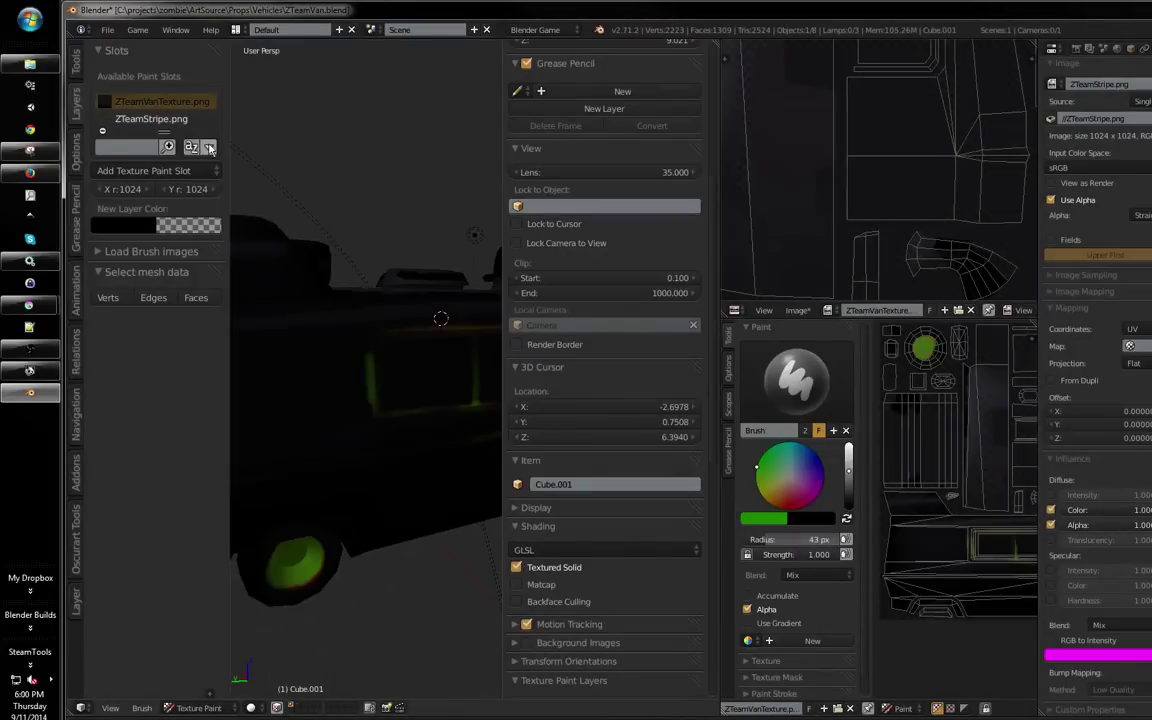
mouse_move(313, 221)
mouse_down()
mouse_move(283, 206)
mouse_move(313, 225)
mouse_up()
click(148, 118)
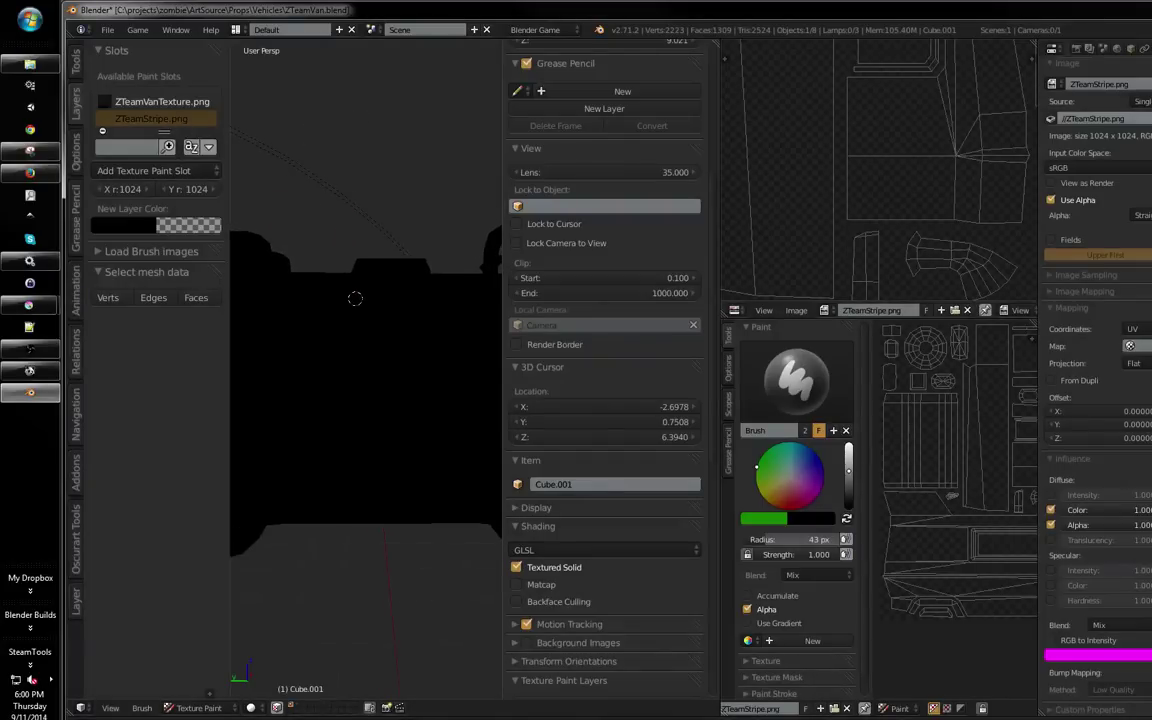
Move the Diffuse Color stripe texture above the ZTeamVan texture in the material's texture stack
click(1151, 48)
scroll(1097, 380, up, 3)
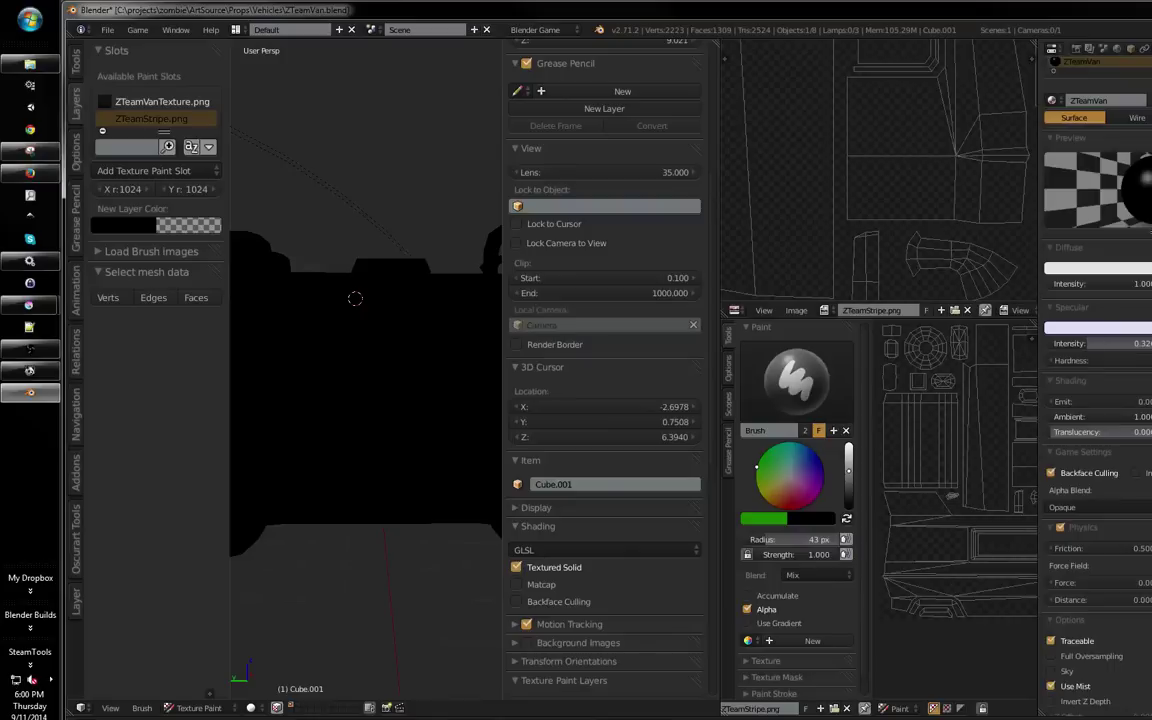
click(1151, 48)
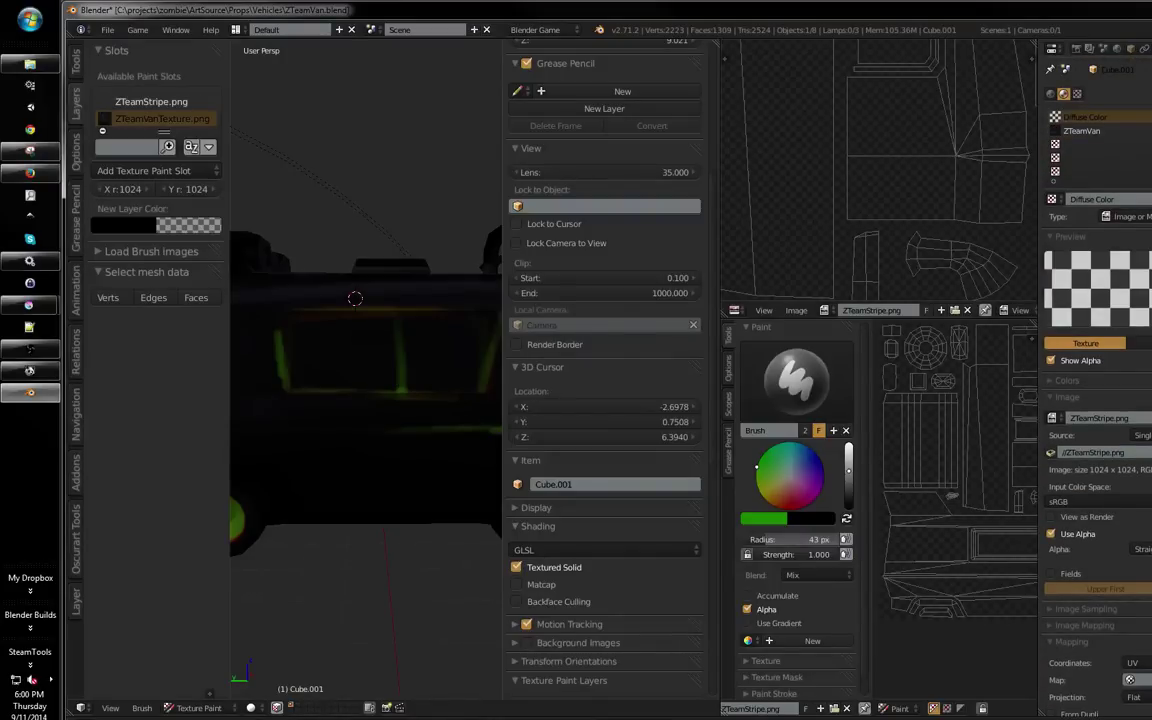
key(ctrl+Up)
key(ctrl+Up)
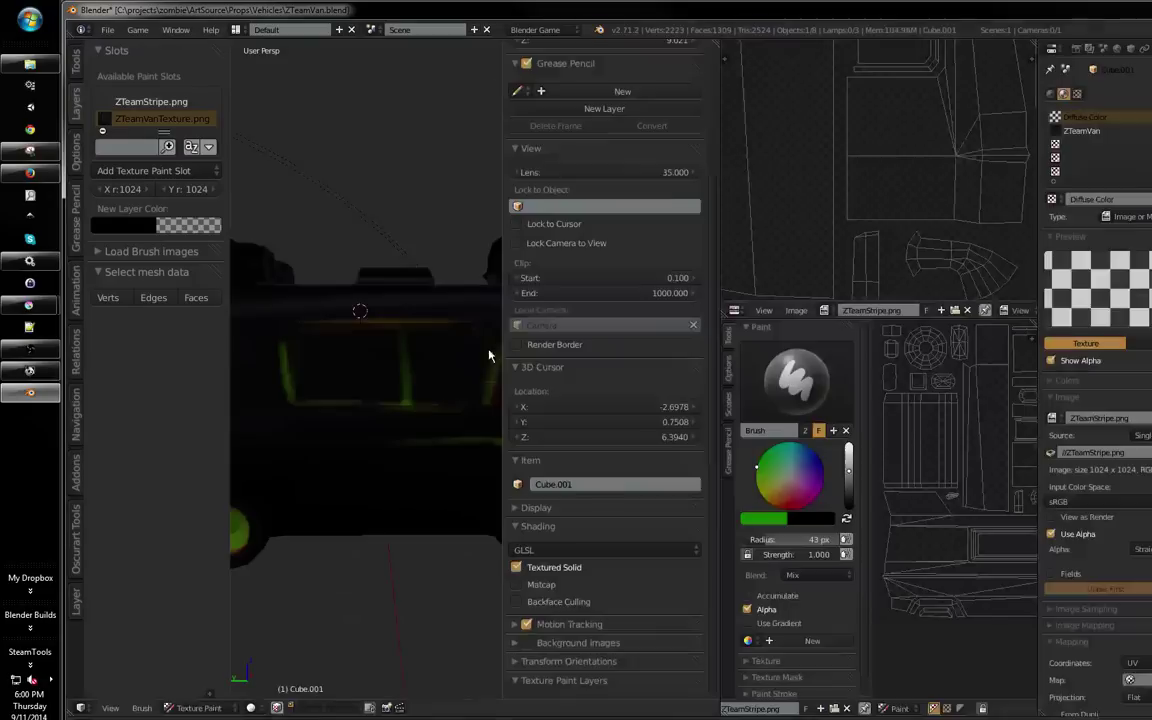
Try a green test stroke with a 20 px brush radius over the van's side window
click(430, 377)
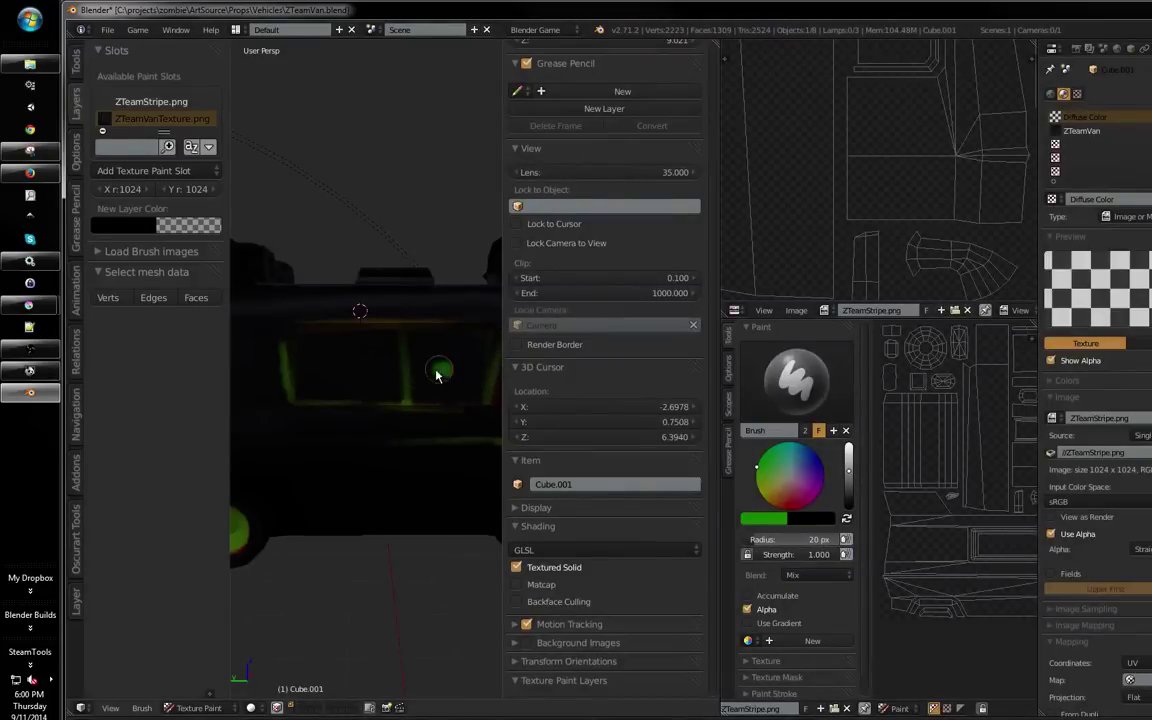
mouse_move(444, 370)
mouse_down()
mouse_move(417, 384)
mouse_move(470, 375)
mouse_move(436, 386)
mouse_move(481, 414)
mouse_up()
key(ctrl+z)
Maximize the 3D view on the van's side and reduce the paint brush radius
key(ctrl+Up)
drag(669, 391, 640, 348)
drag(482, 360, 676, 337)
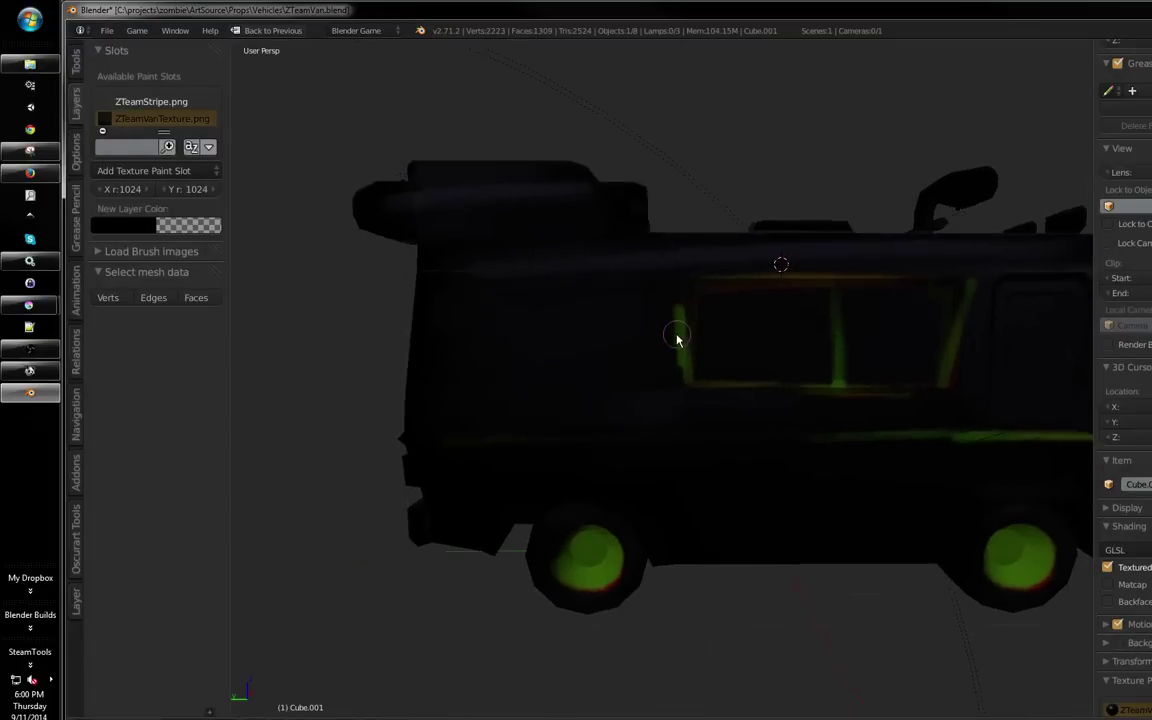
mouse_move(845, 380)
mouse_down()
mouse_move(614, 357)
mouse_move(836, 393)
mouse_move(828, 377)
mouse_up()
key(f)
click(673, 377)
mouse_move(719, 325)
mouse_down()
mouse_move(599, 278)
mouse_move(594, 249)
mouse_up()
Check the van with the ZTeamStripe.png slot active and return to the ZTeamVanTexture.png slot
click(188, 103)
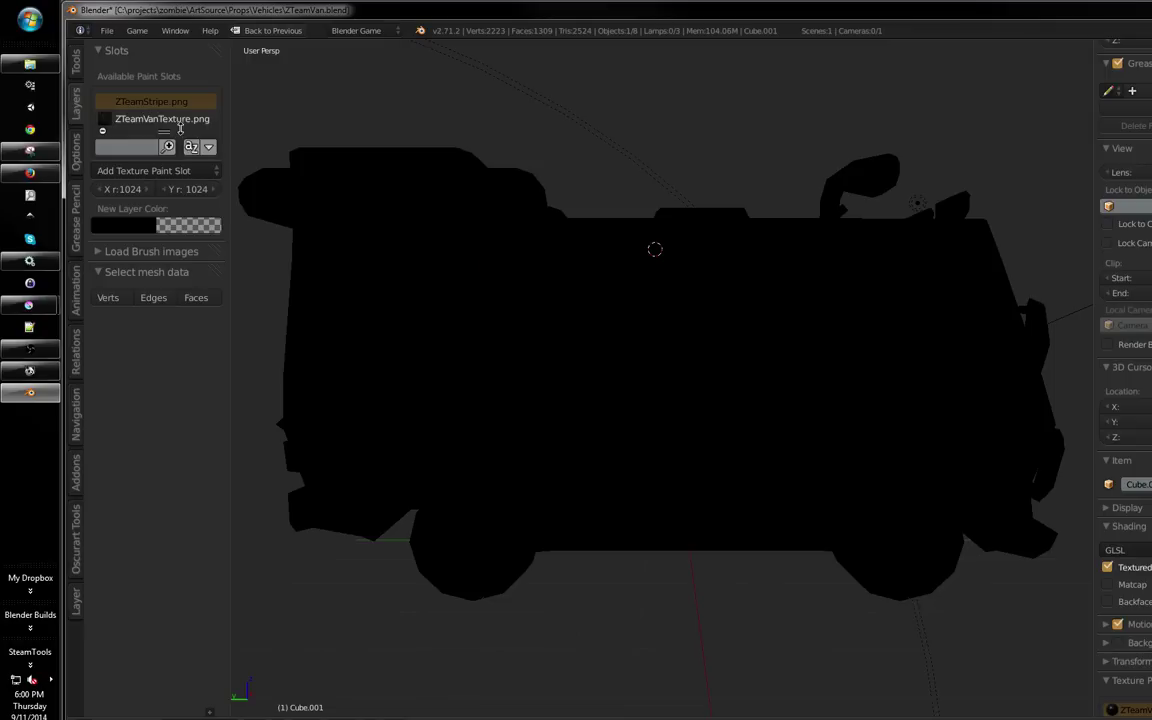
click(182, 121)
mouse_move(630, 282)
mouse_down()
mouse_move(584, 275)
mouse_move(722, 286)
mouse_up()
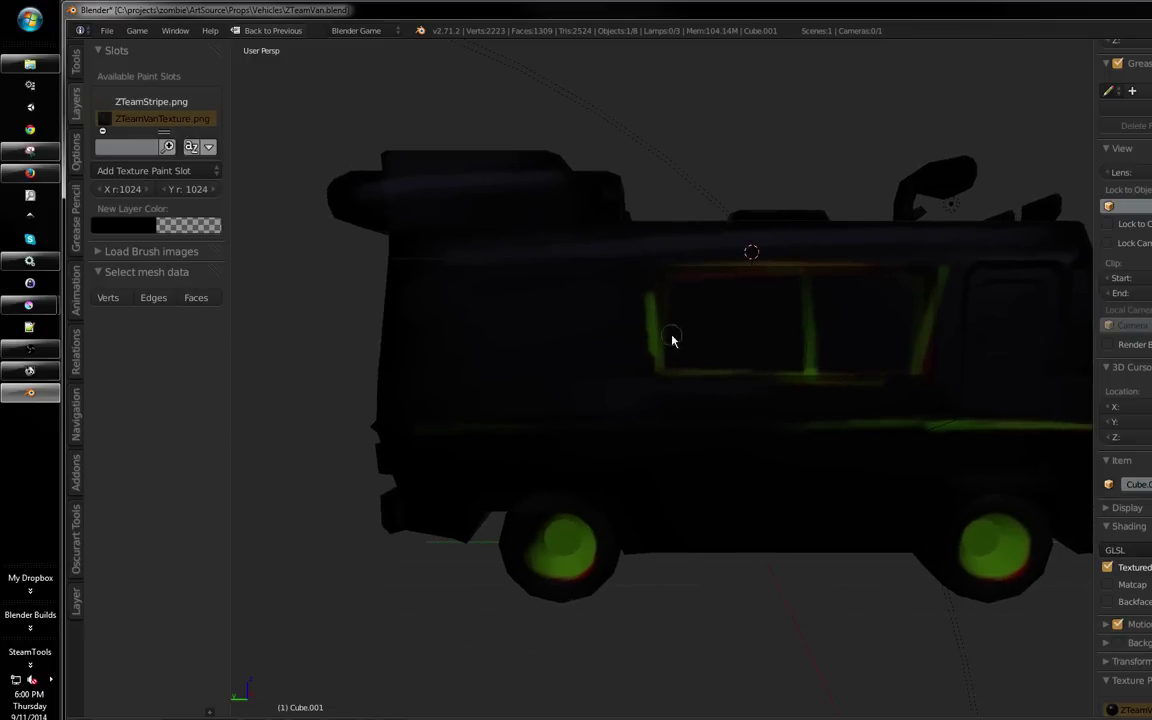
Paint a thin green stripe along the full length of the van's side below the windows
mouse_move(524, 392)
mouse_down()
mouse_move(960, 423)
mouse_move(807, 353)
mouse_move(807, 341)
mouse_up()
key(ctrl+z)
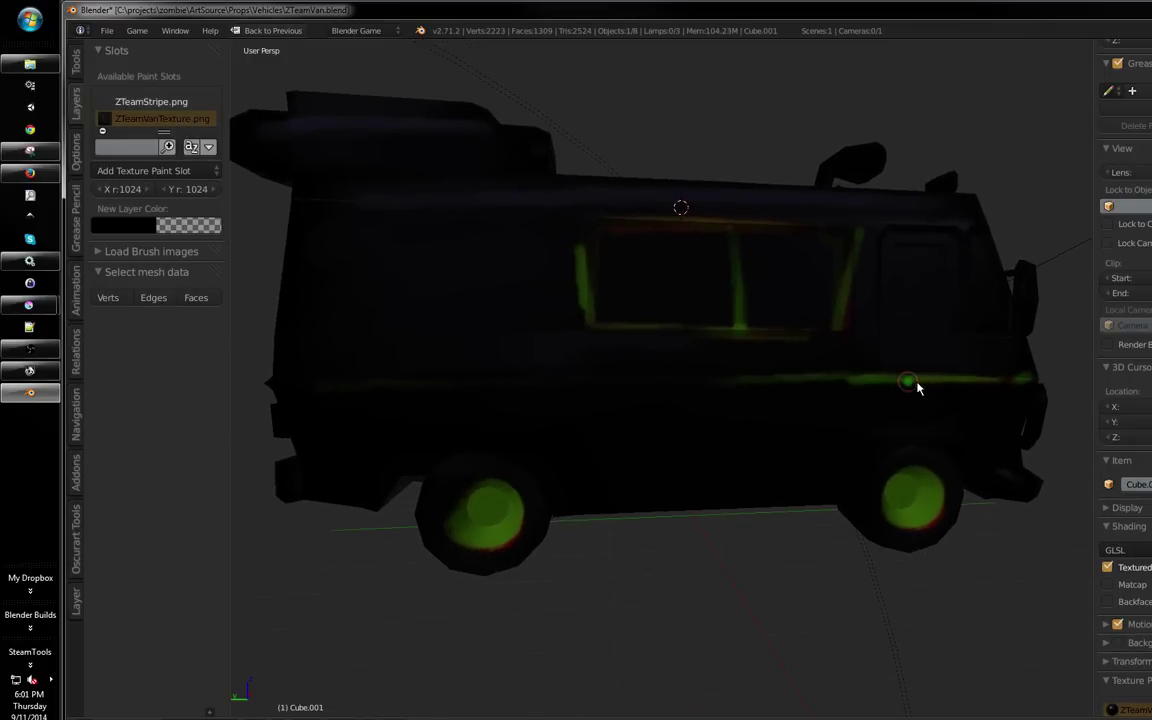
mouse_move(1032, 381)
mouse_down()
mouse_move(286, 384)
mouse_move(603, 398)
mouse_move(656, 395)
mouse_move(719, 369)
mouse_move(665, 289)
mouse_move(563, 297)
mouse_up()
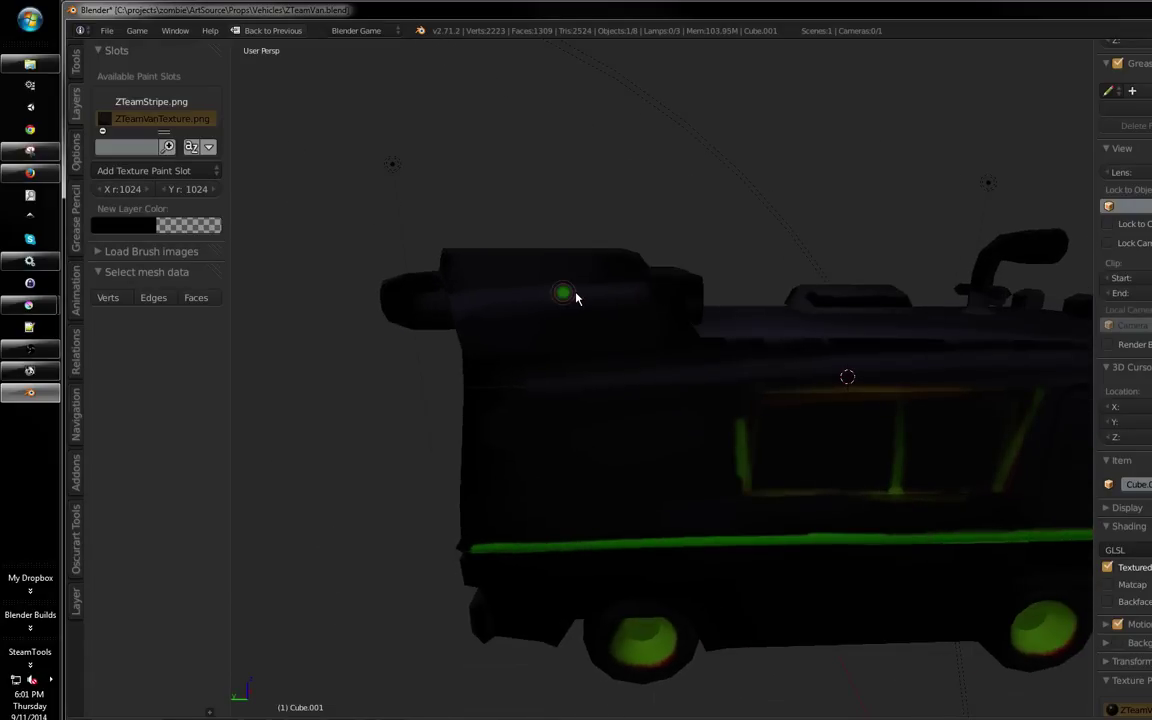
Outline and fill the side panel of the van's rear roof unit with solid green
mouse_move(466, 272)
mouse_down()
mouse_move(481, 316)
mouse_move(465, 311)
mouse_move(473, 280)
mouse_move(638, 283)
mouse_move(563, 300)
mouse_up()
mouse_move(485, 308)
mouse_down()
mouse_move(500, 340)
mouse_move(647, 337)
mouse_move(633, 280)
mouse_move(665, 341)
mouse_move(504, 324)
mouse_up()
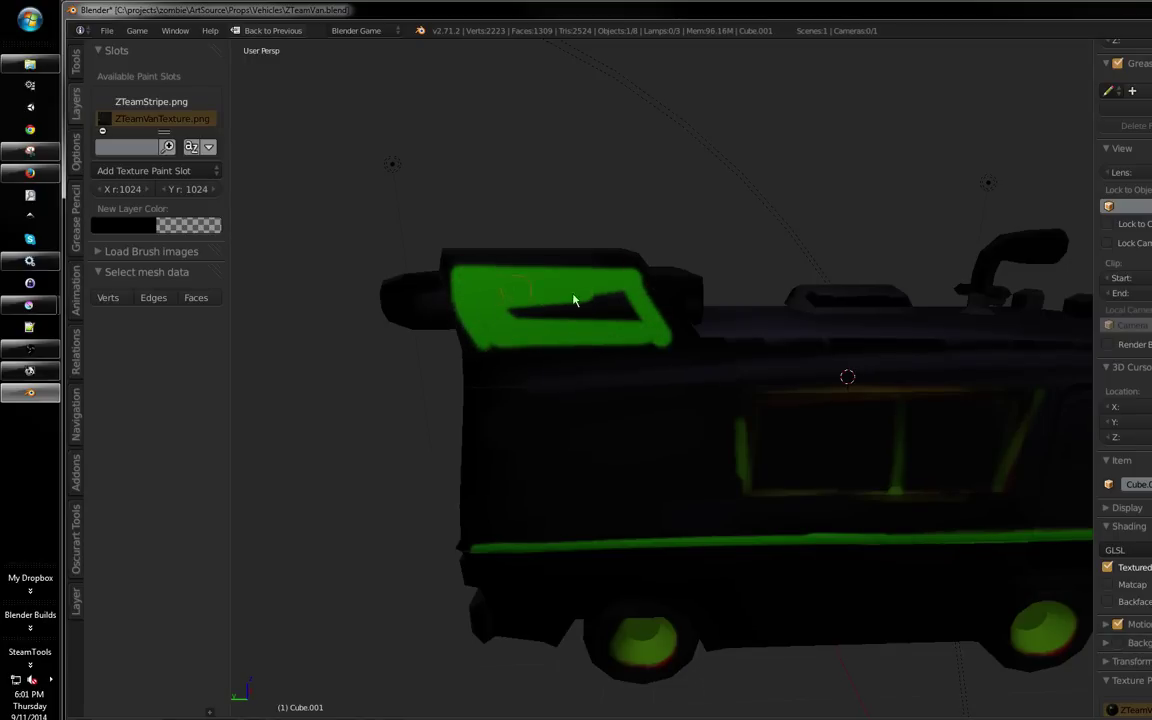
mouse_move(573, 300)
mouse_down()
mouse_move(643, 296)
mouse_move(634, 322)
mouse_move(526, 313)
mouse_move(616, 315)
mouse_up()
drag(707, 295, 655, 268)
Paint a thick green diagonal from the rear roof panel to the side stripe and a lower bar to the van's rear, forming a Z
mouse_move(467, 241)
mouse_down()
mouse_move(749, 452)
mouse_move(667, 385)
mouse_up()
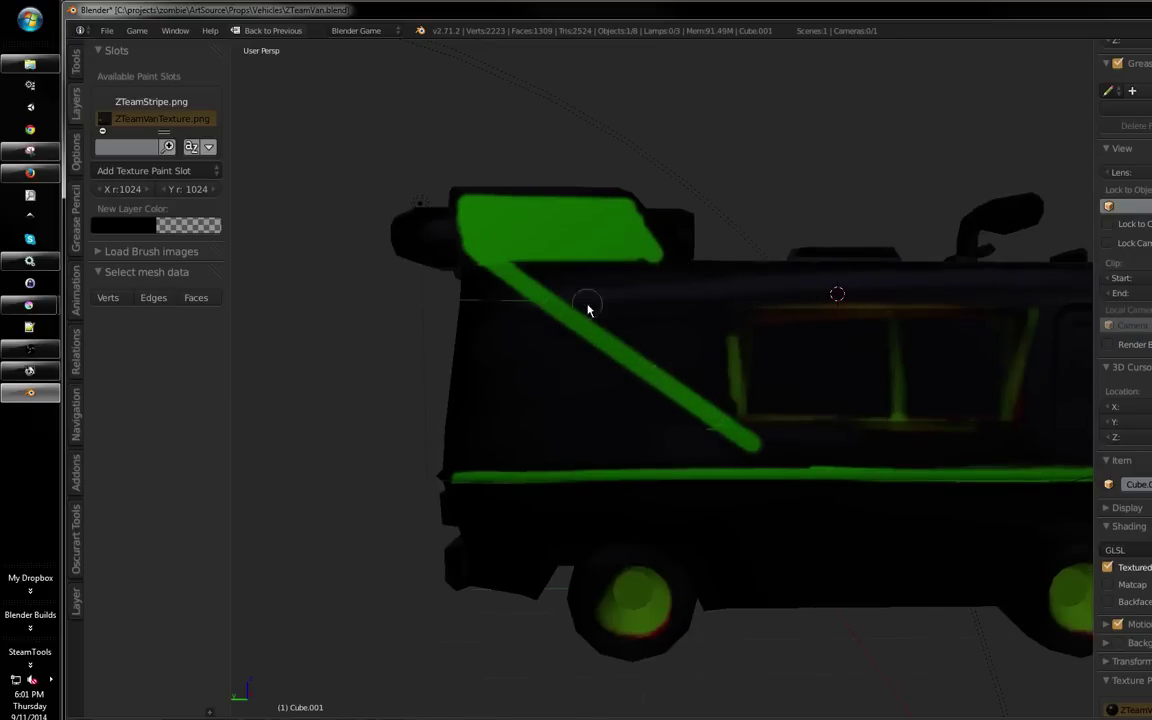
key(alt+z)
key(alt+z)
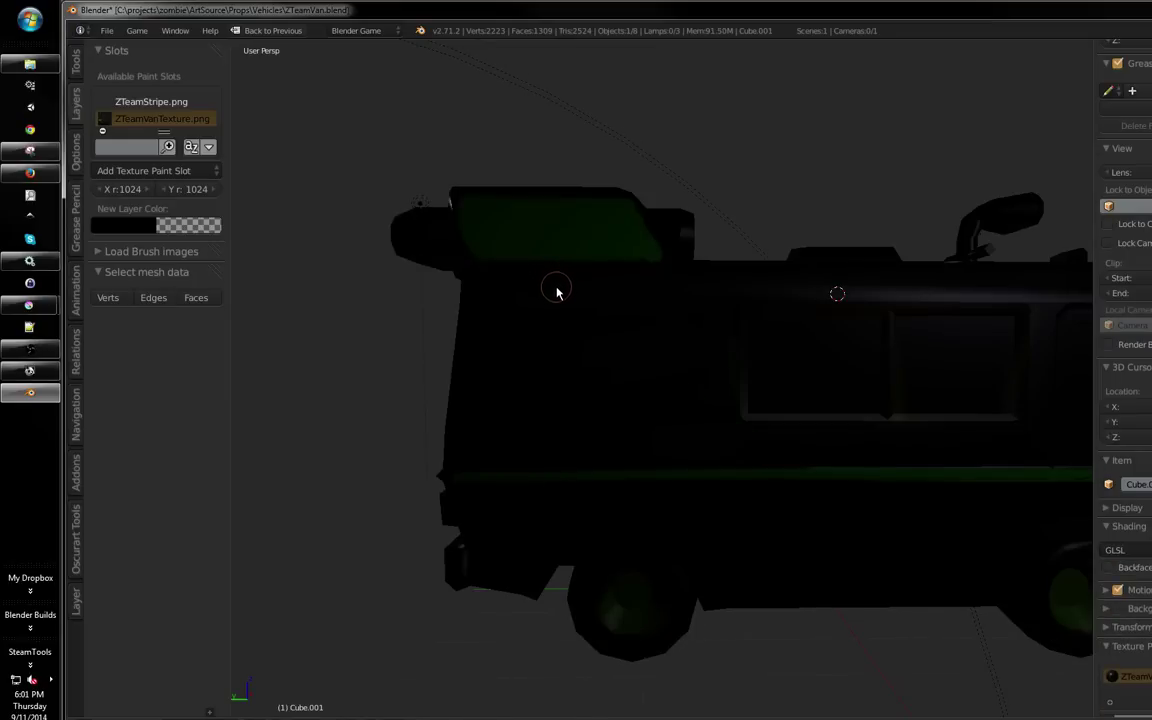
drag(497, 266, 673, 427)
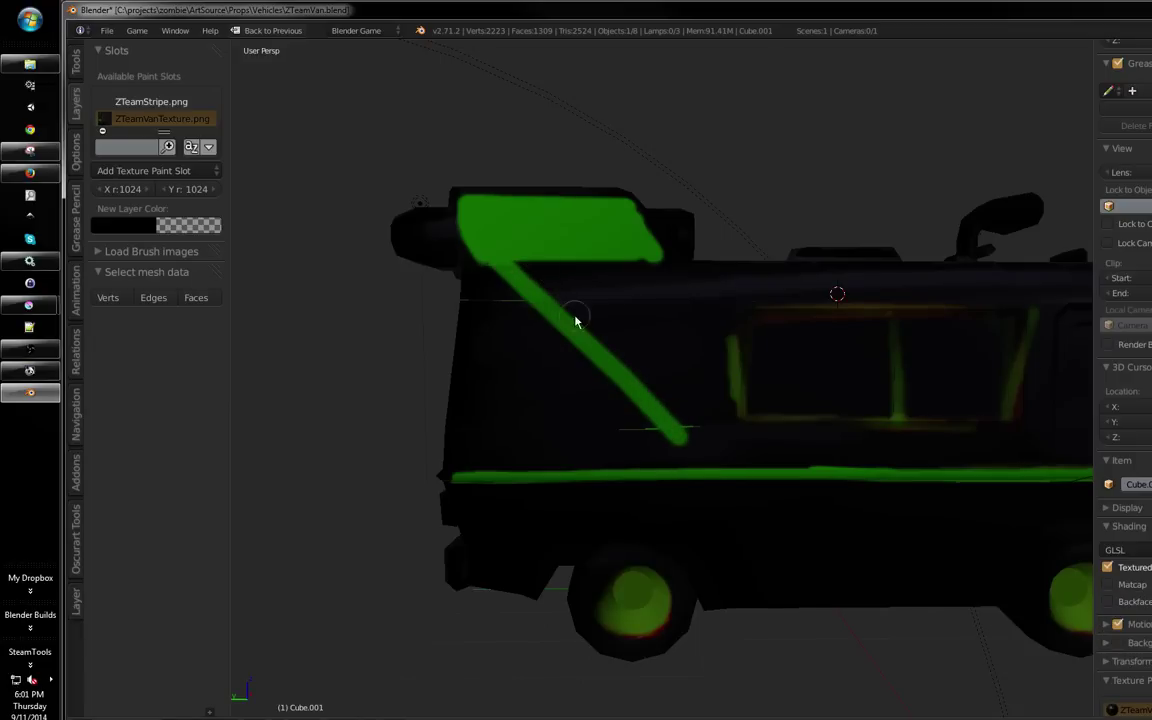
mouse_move(497, 266)
mouse_down()
mouse_move(716, 451)
mouse_move(694, 450)
mouse_move(650, 406)
mouse_move(700, 460)
mouse_move(678, 459)
mouse_move(721, 466)
mouse_move(653, 335)
mouse_move(525, 302)
mouse_up()
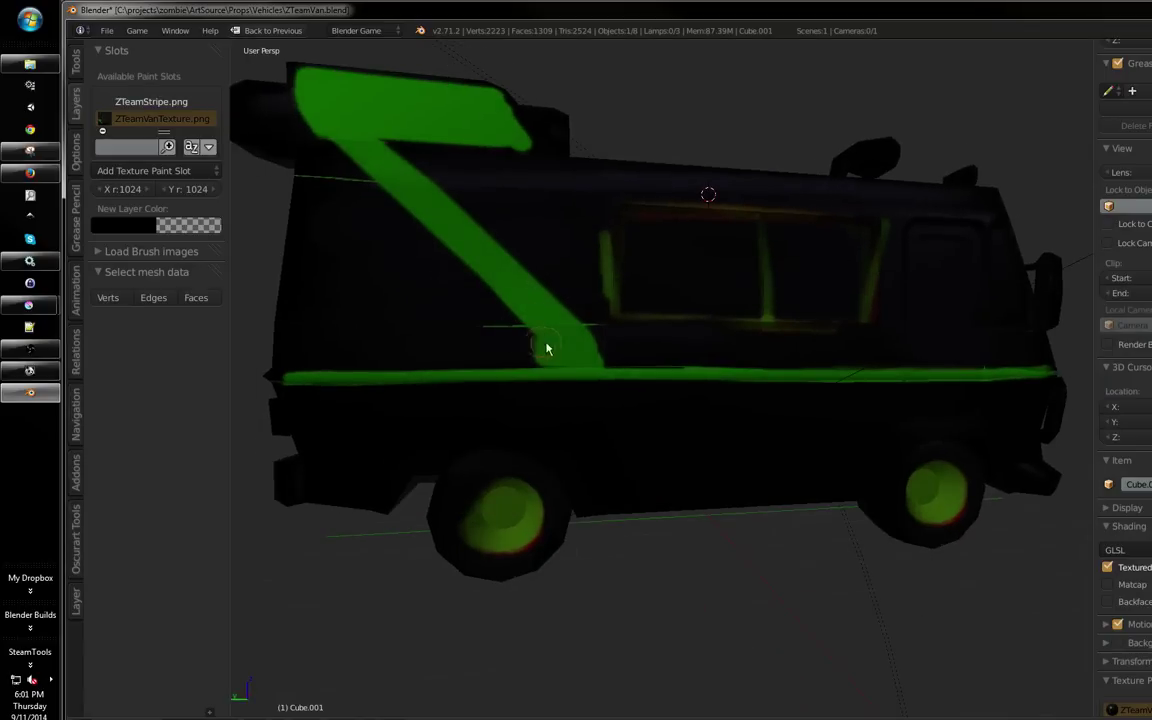
mouse_move(546, 348)
mouse_down()
mouse_move(285, 343)
mouse_move(288, 361)
mouse_move(569, 365)
mouse_up()
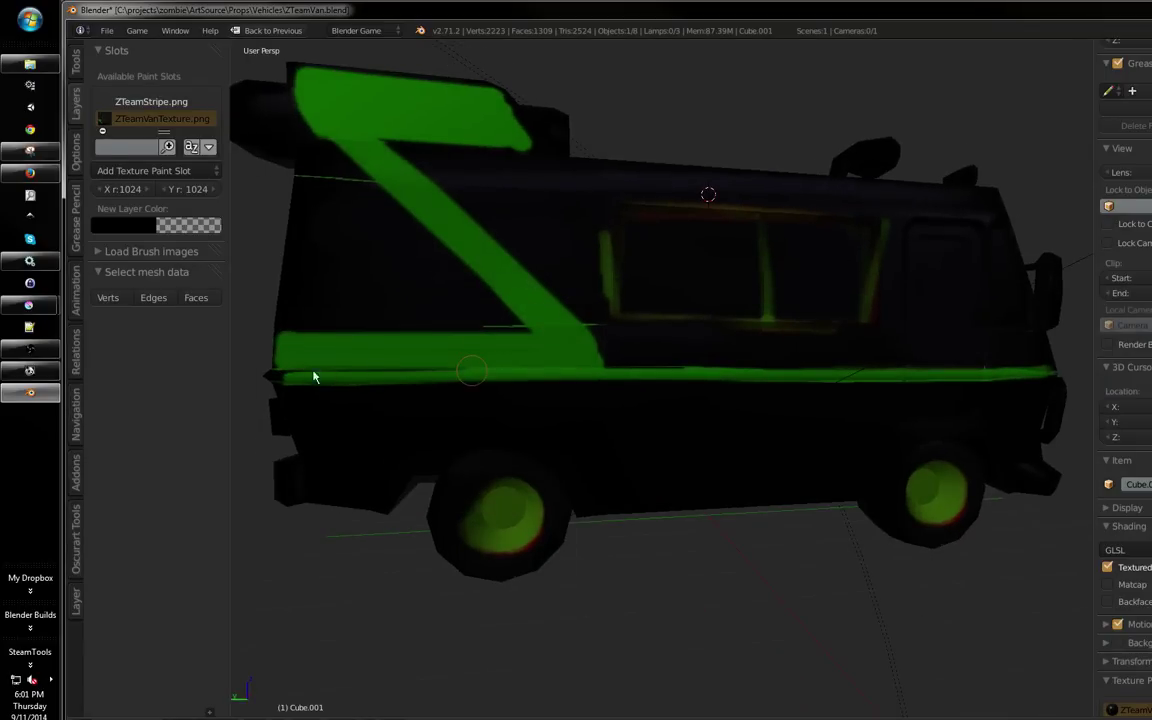
Widen the diagonal of the green Z where it meets the rear roof panel, checking the van from several angles
mouse_move(313, 377)
mouse_down()
mouse_move(520, 358)
mouse_move(509, 386)
mouse_move(674, 391)
mouse_up()
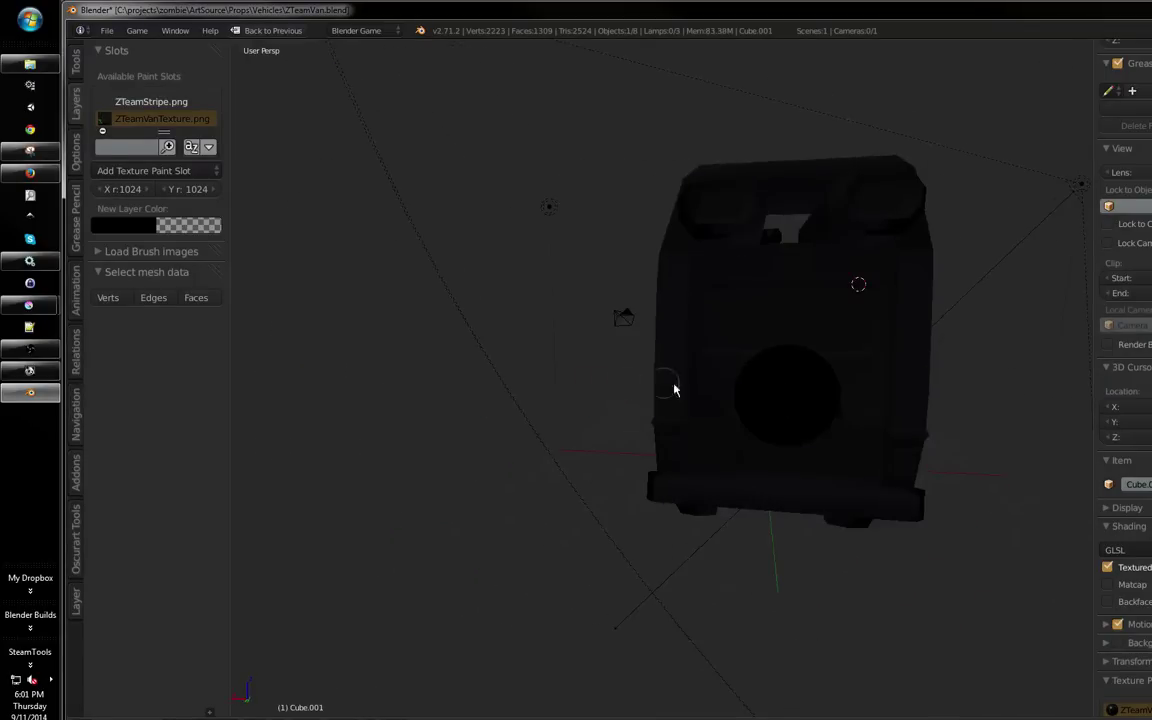
mouse_move(897, 410)
mouse_down()
mouse_move(858, 414)
mouse_move(922, 414)
mouse_move(689, 347)
mouse_move(658, 476)
mouse_move(614, 311)
mouse_up()
scroll(614, 311, up, 3)
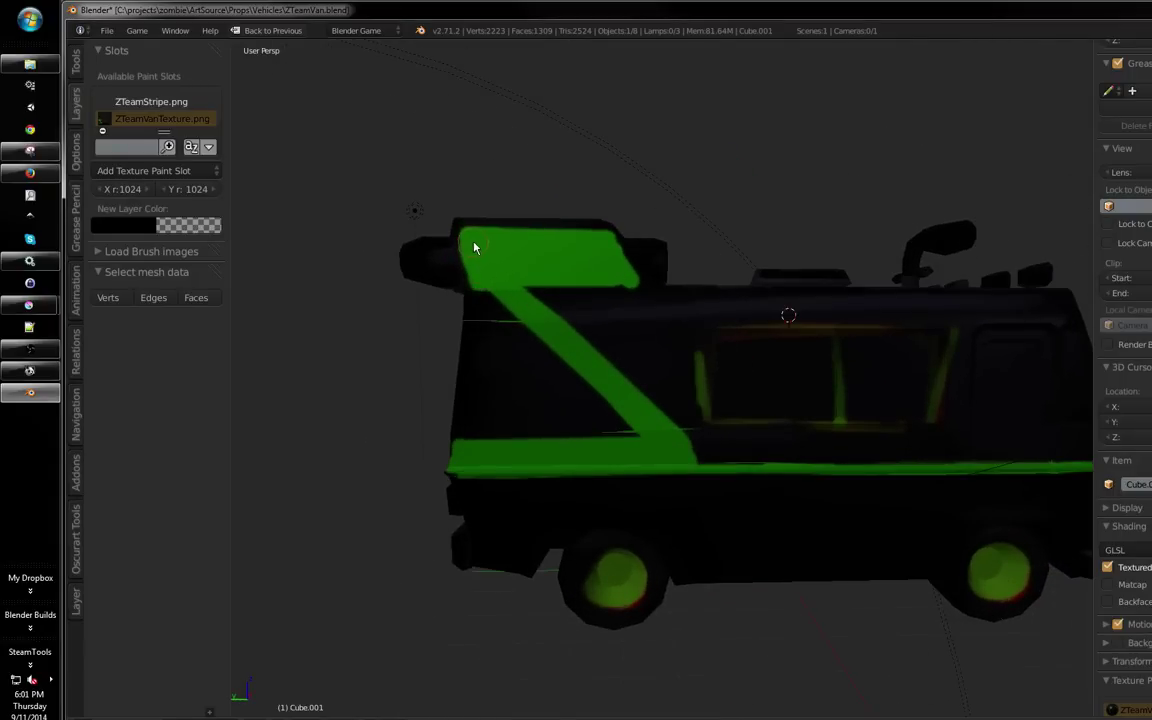
mouse_move(508, 311)
mouse_down()
mouse_move(632, 419)
mouse_move(548, 303)
mouse_move(591, 391)
mouse_move(603, 342)
mouse_move(697, 285)
mouse_up()
scroll(689, 454, down, 3)
scroll(548, 303, down, 3)
scroll(697, 277, up, 6)
drag(690, 340, 697, 418)
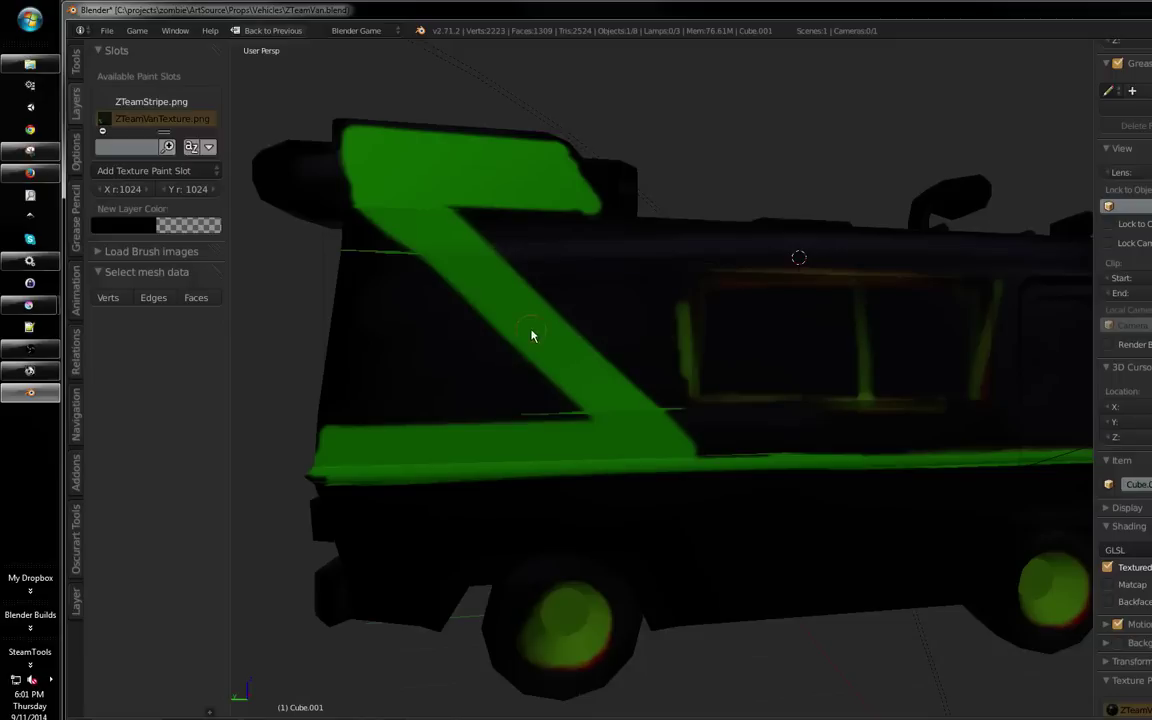
Inspect the painted green Z and side stripe from the van's side and front
scroll(531, 336, down, 3)
drag(531, 336, 555, 358)
scroll(555, 358, up, 3)
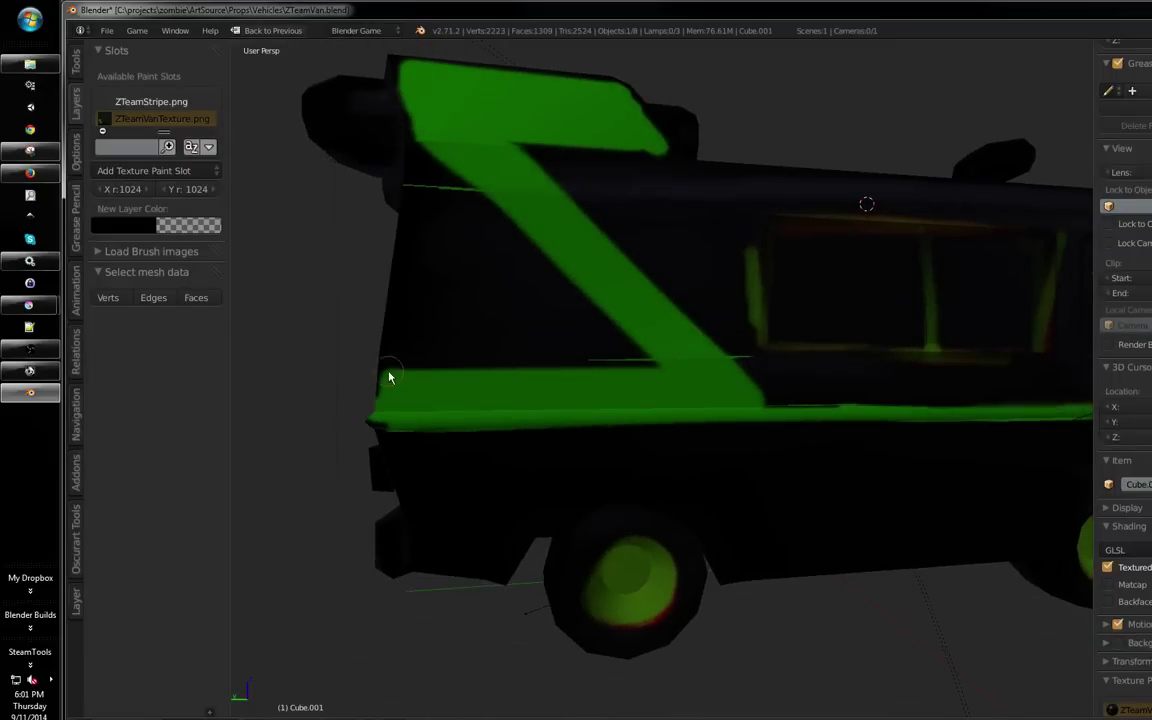
scroll(741, 383, down, 3)
drag(723, 383, 617, 378)
scroll(597, 428, up, 3)
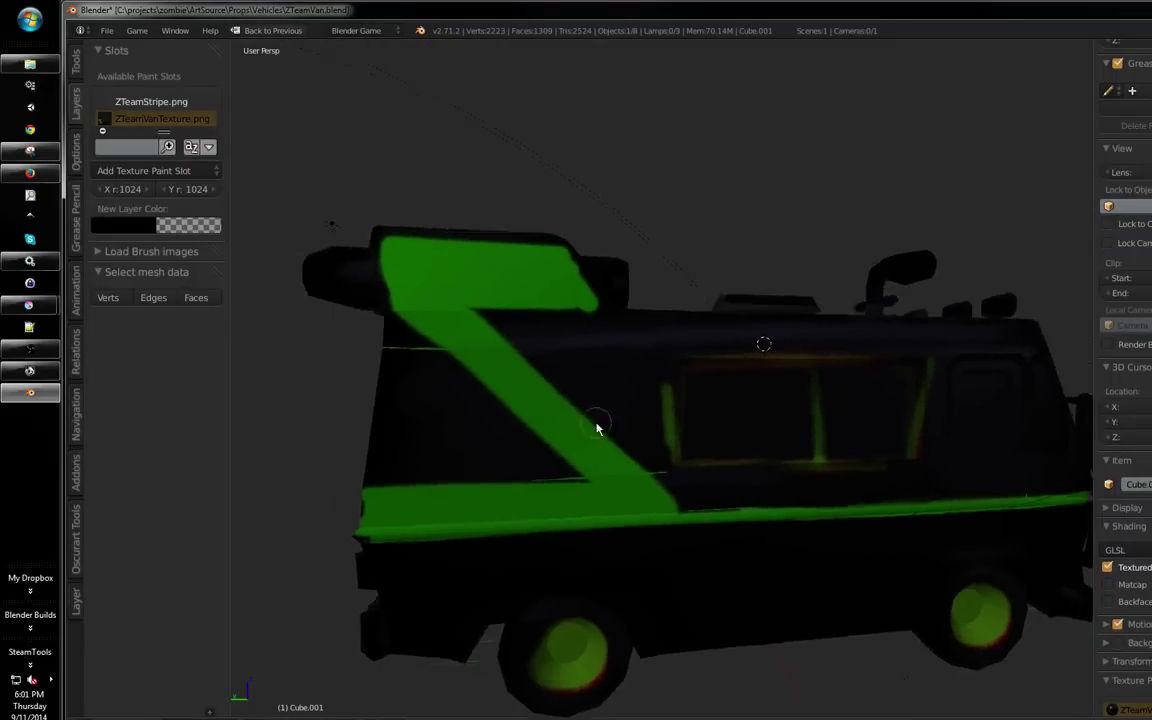
drag(597, 428, 602, 374)
drag(718, 356, 447, 350)
drag(570, 341, 707, 414)
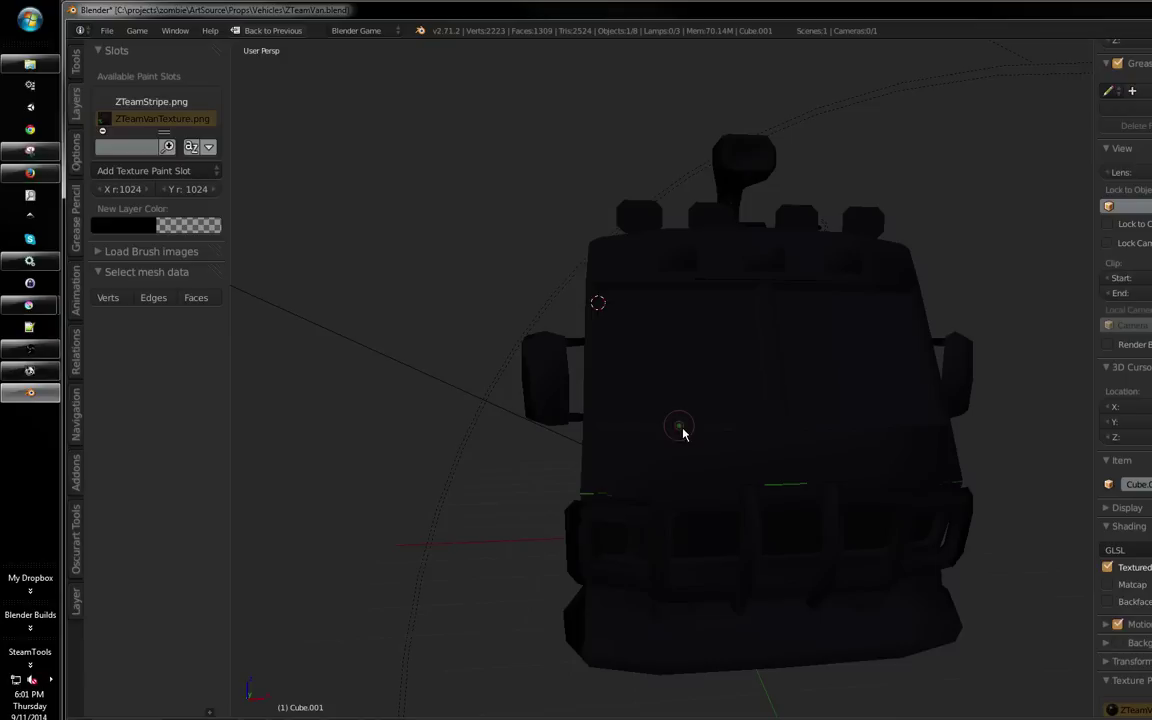
drag(630, 483, 800, 453)
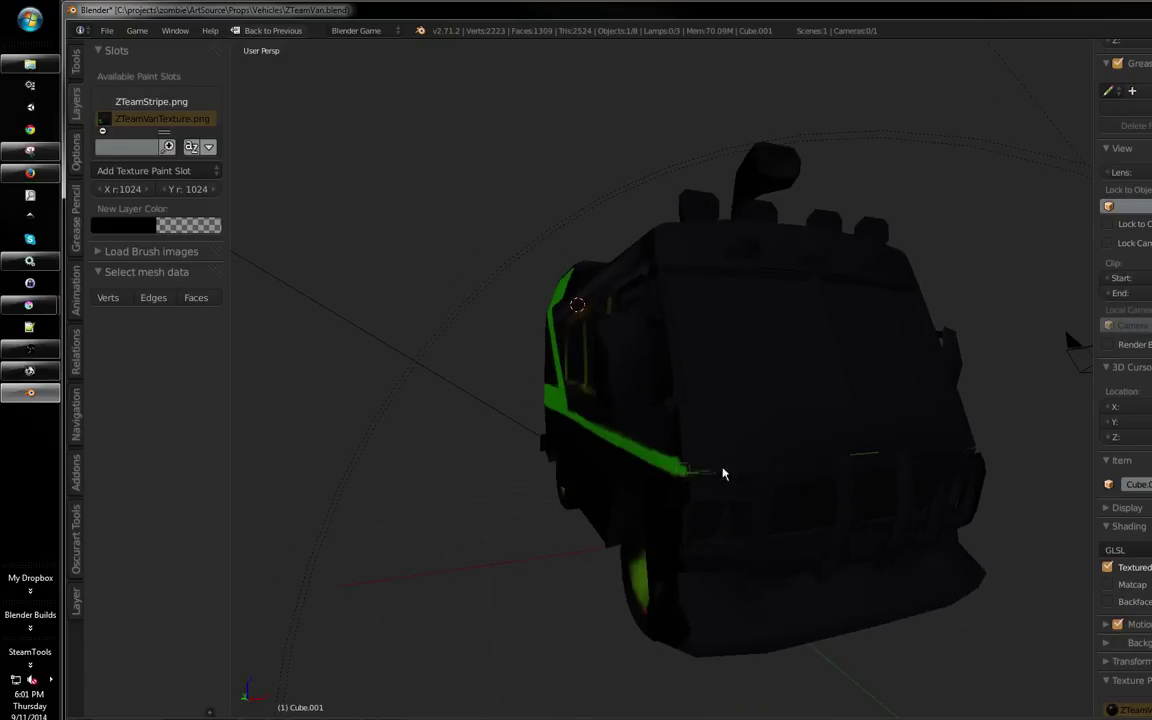
drag(723, 473, 920, 461)
mouse_move(770, 447)
mouse_down()
mouse_move(835, 434)
mouse_move(662, 425)
mouse_up()
drag(770, 400, 945, 426)
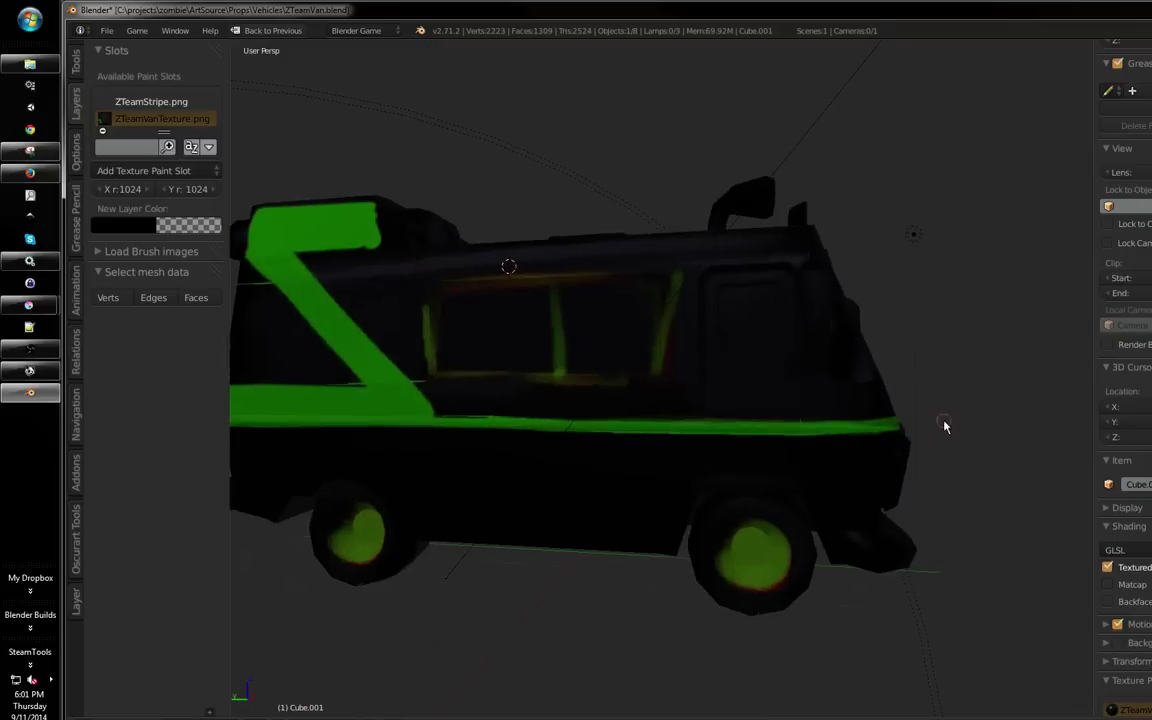
Paint a thick green diagonal stroke along the slanted rear edge of the front wheel arch
scroll(787, 470, up, 5)
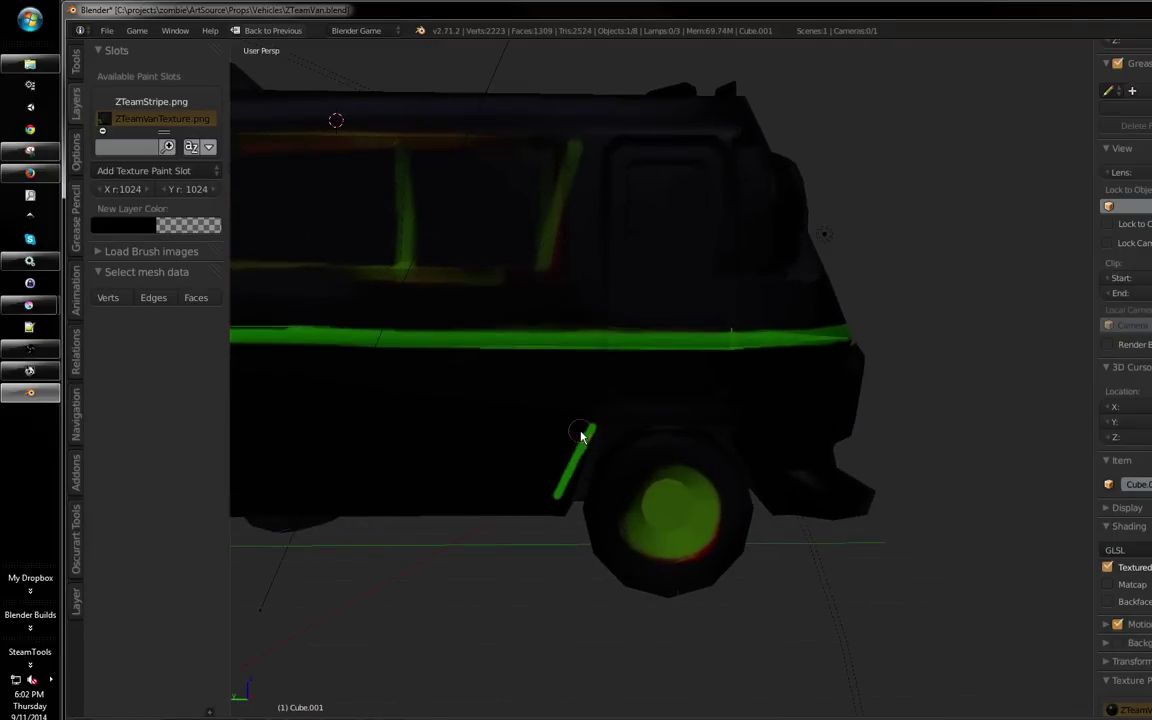
scroll(638, 375, up, 3)
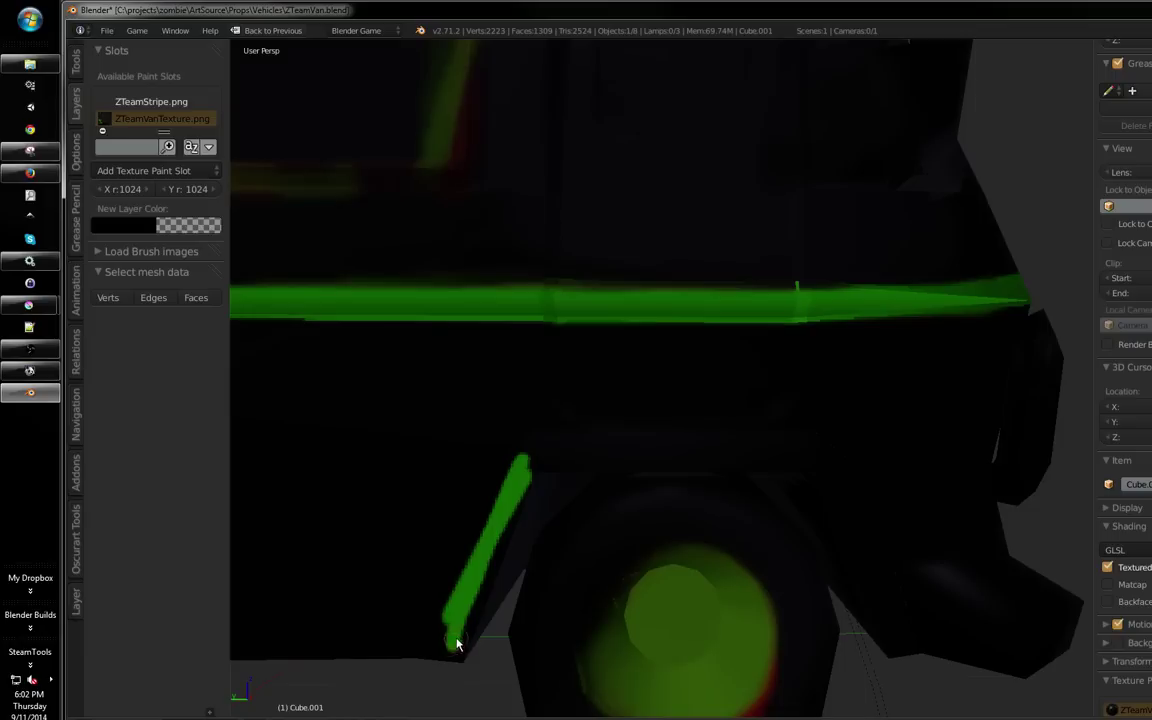
mouse_move(452, 658)
mouse_down()
mouse_move(496, 542)
mouse_move(483, 540)
mouse_move(445, 653)
mouse_up()
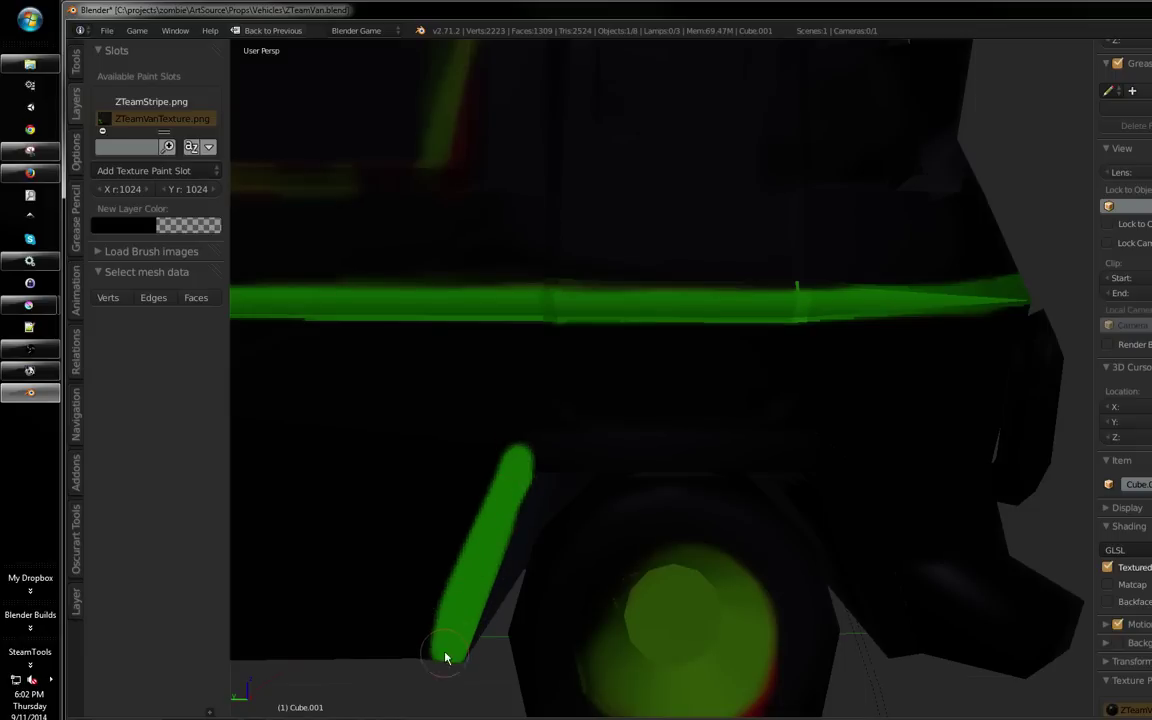
scroll(481, 544, down, 2)
key(Tab)
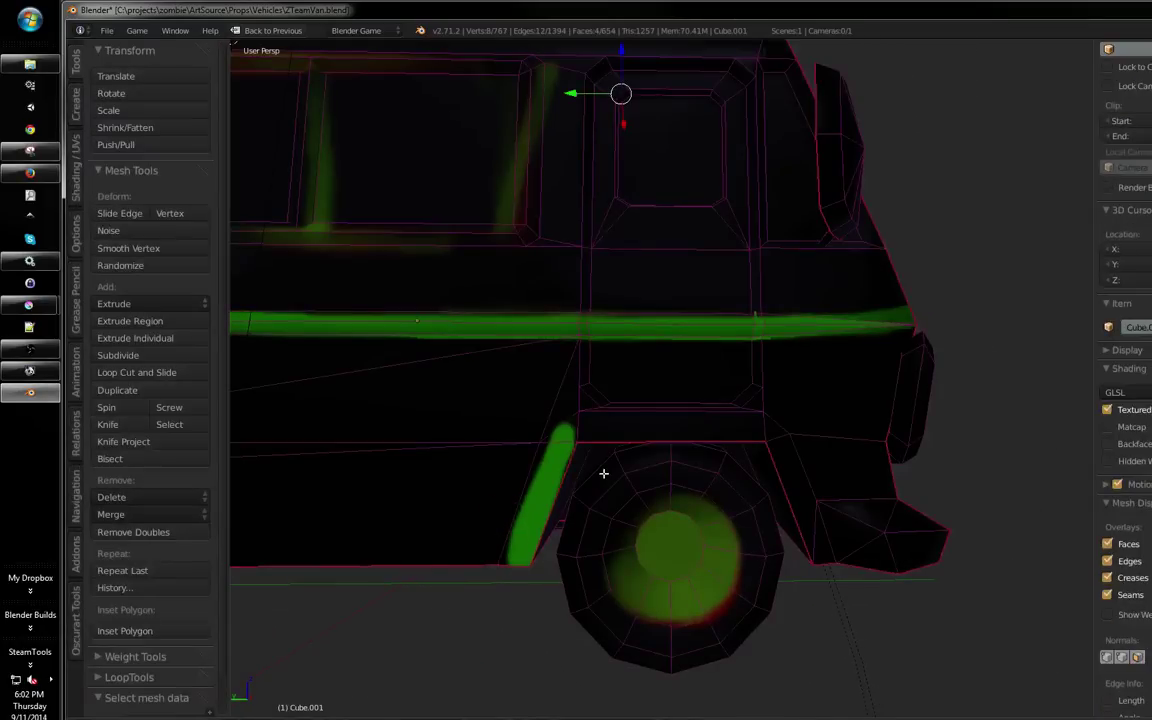
key(a)
key(ctrl+Up)
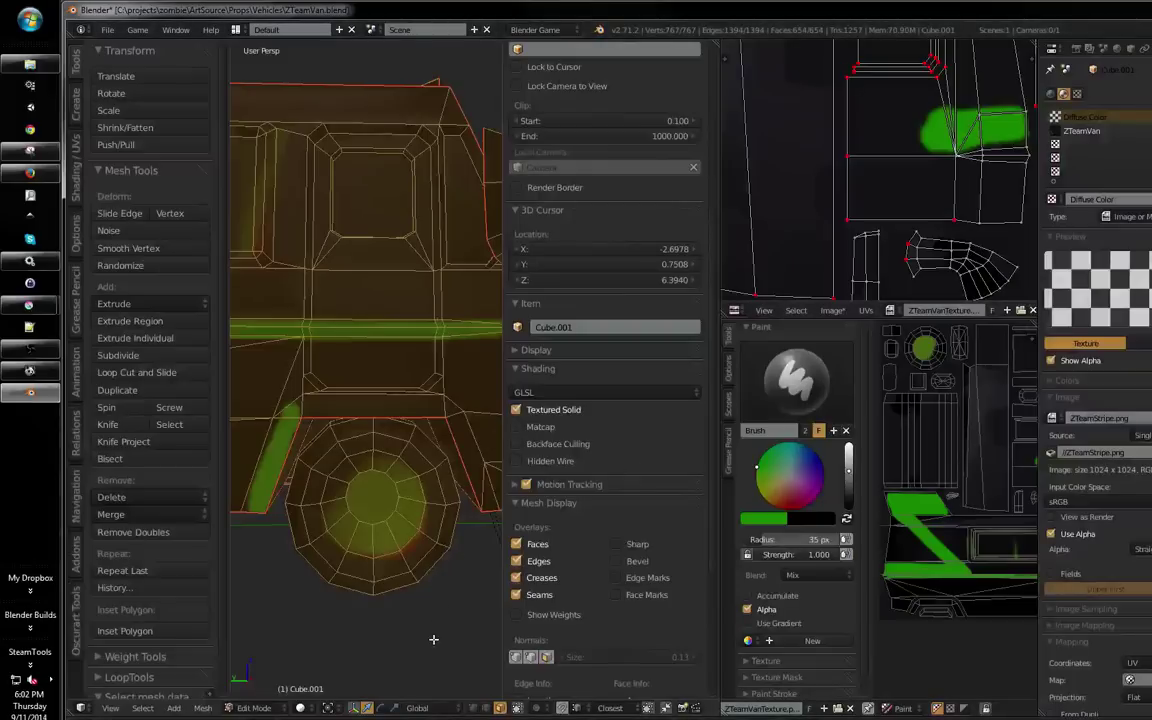
drag(387, 666, 375, 600)
drag(380, 712, 327, 693)
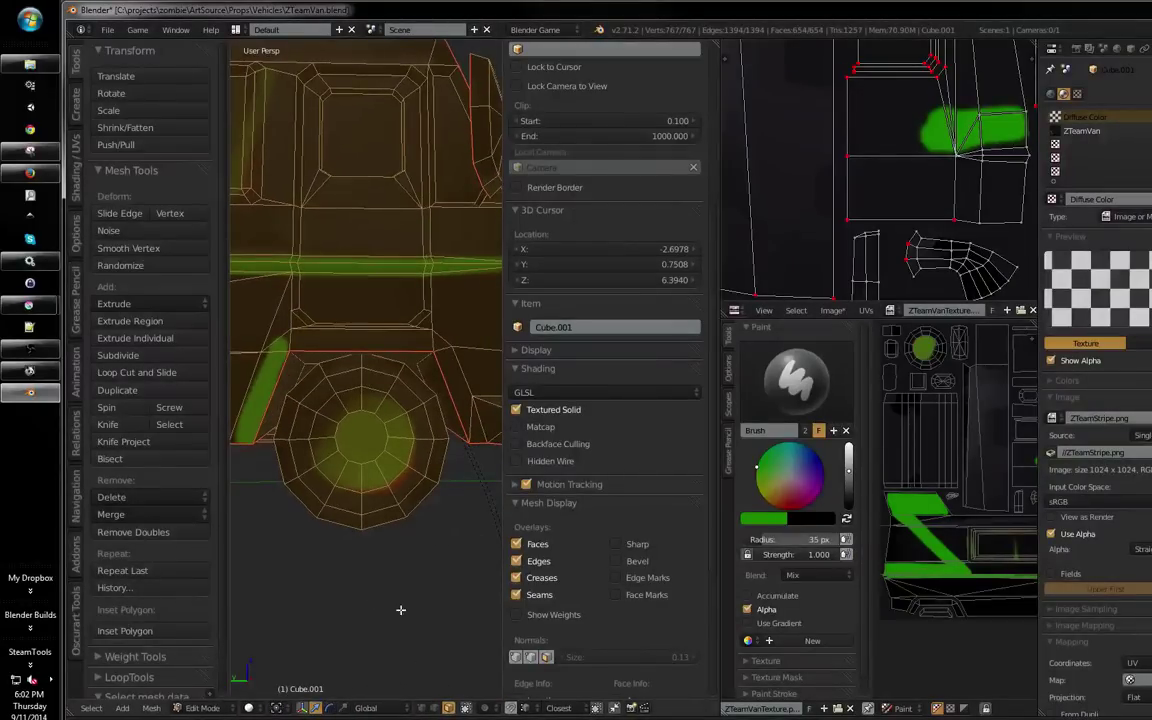
drag(401, 610, 437, 615)
key(a)
key(ctrl+Tab)
click(313, 502)
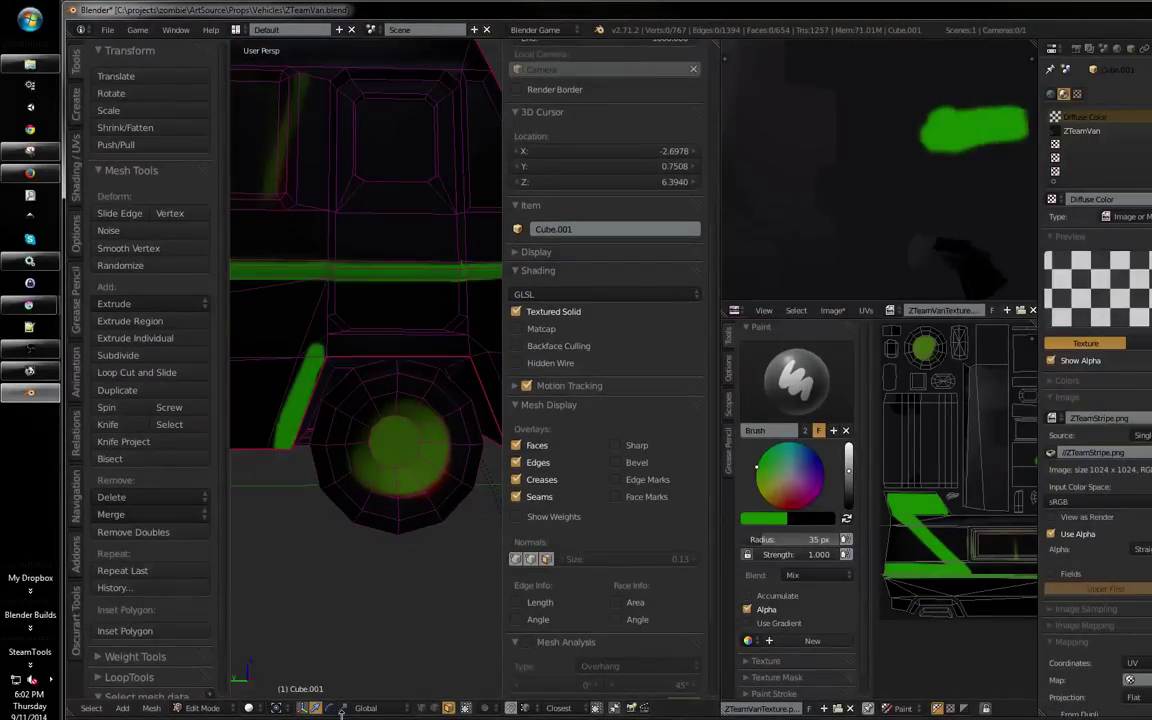
drag(290, 627, 312, 625)
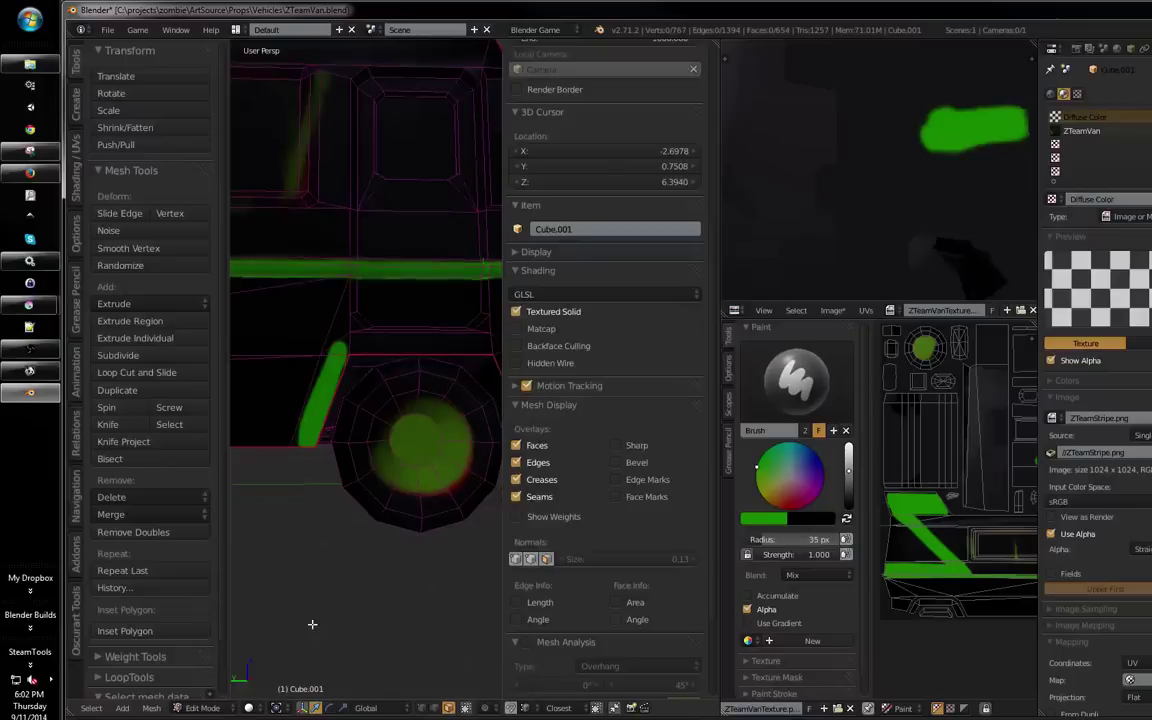
Enable face selection masking for texture painting and select the van's entire mesh
key(Tab)
click(277, 707)
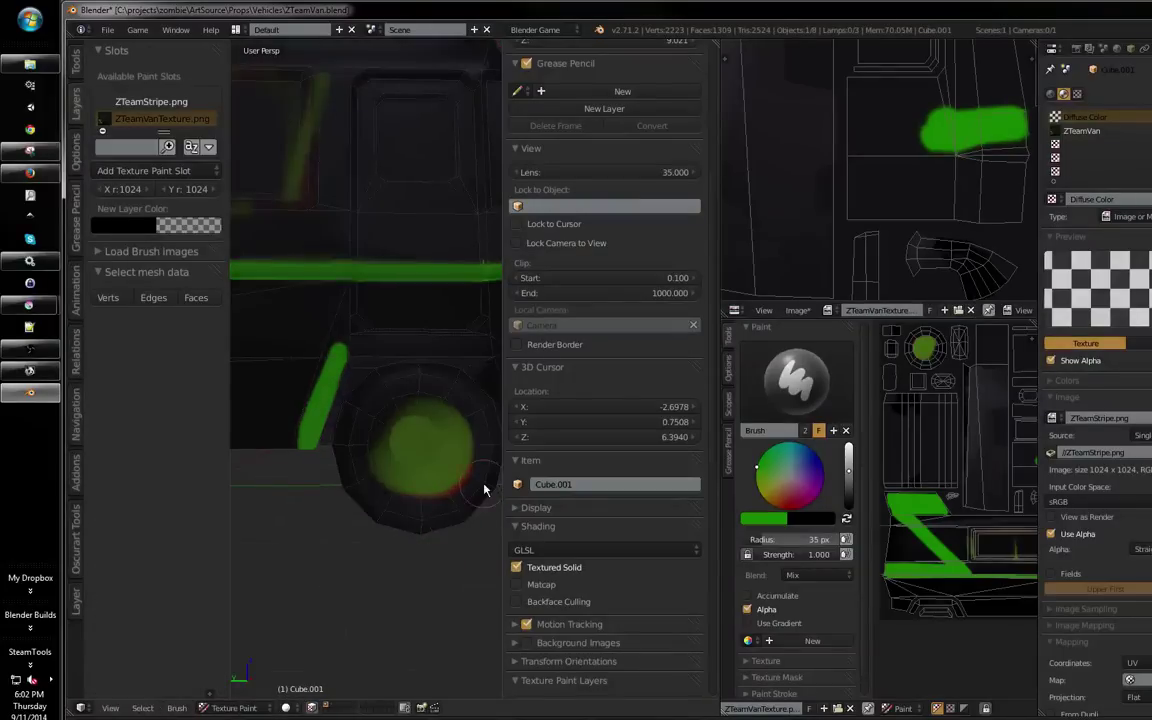
key(Tab)
key(a)
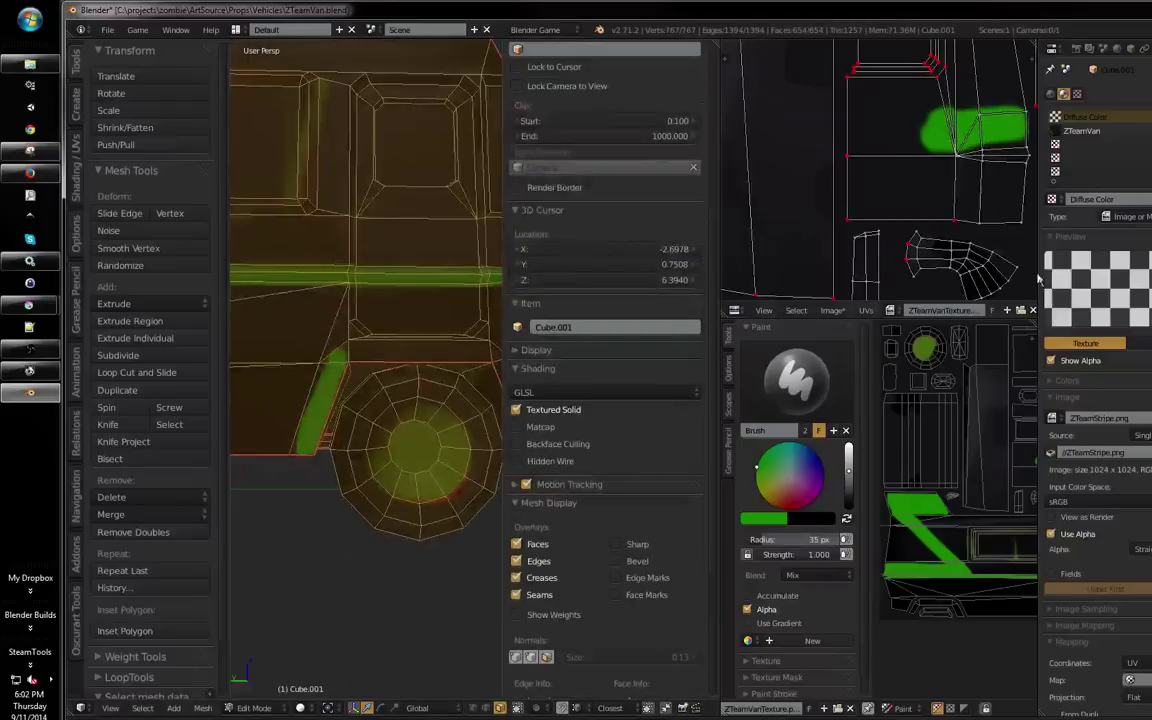
Switch the lower image editor from Paint to View mode and check the front wheel arch's area in the UV layout
scroll(1049, 260, down, 2)
drag(969, 236, 931, 227)
drag(1008, 565, 949, 514)
click(899, 708)
click(897, 693)
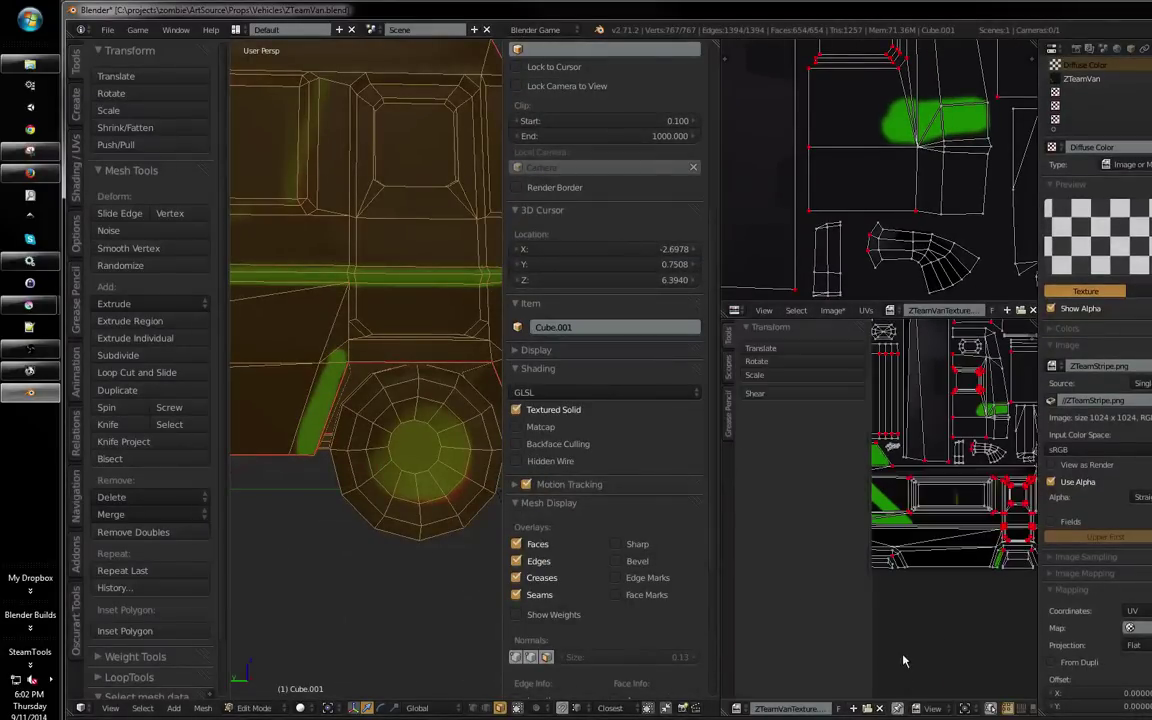
key(shift+space)
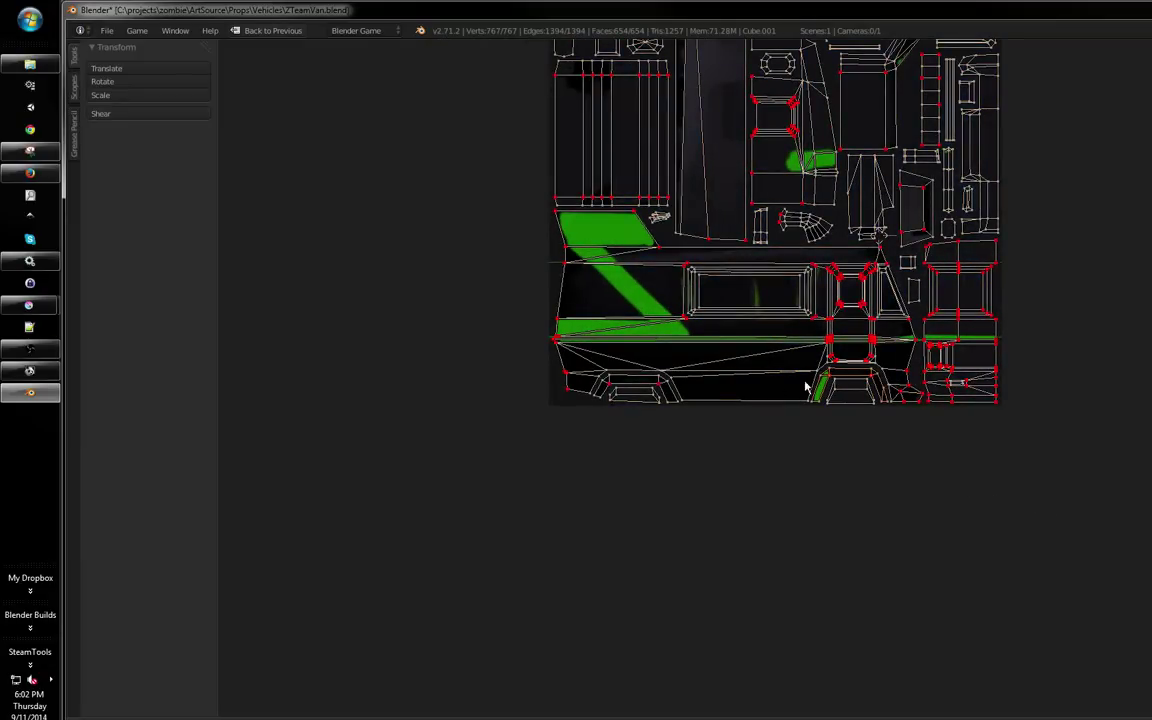
key(shift+space)
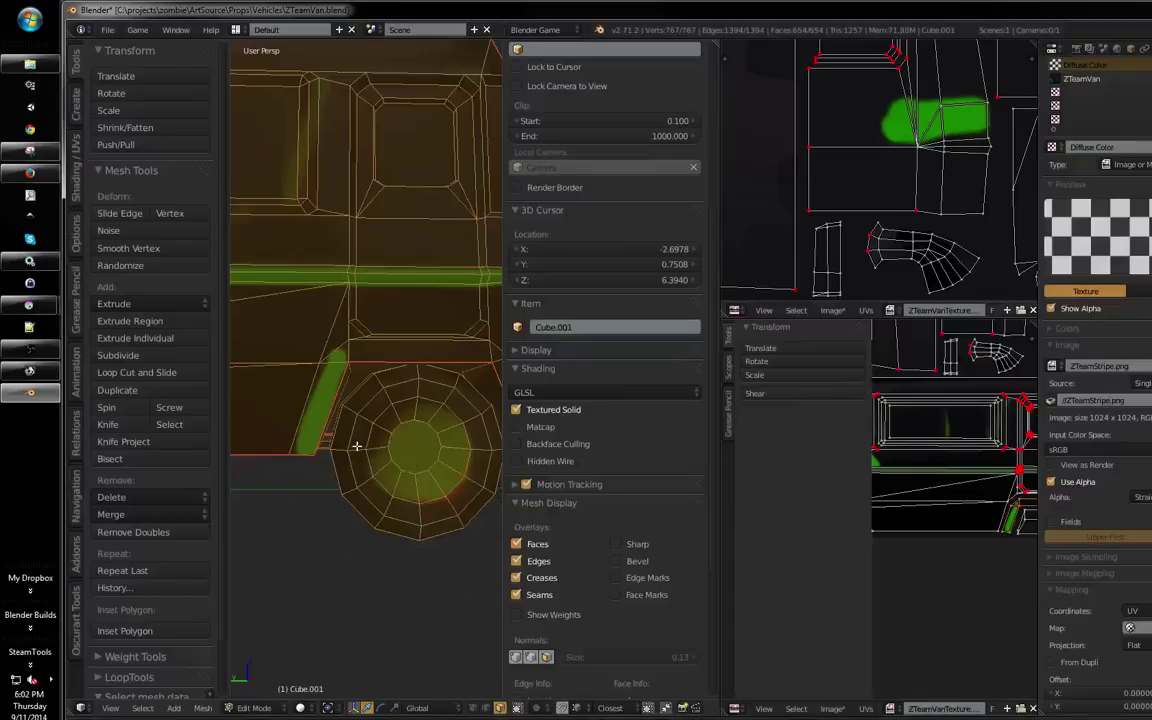
key(Tab)
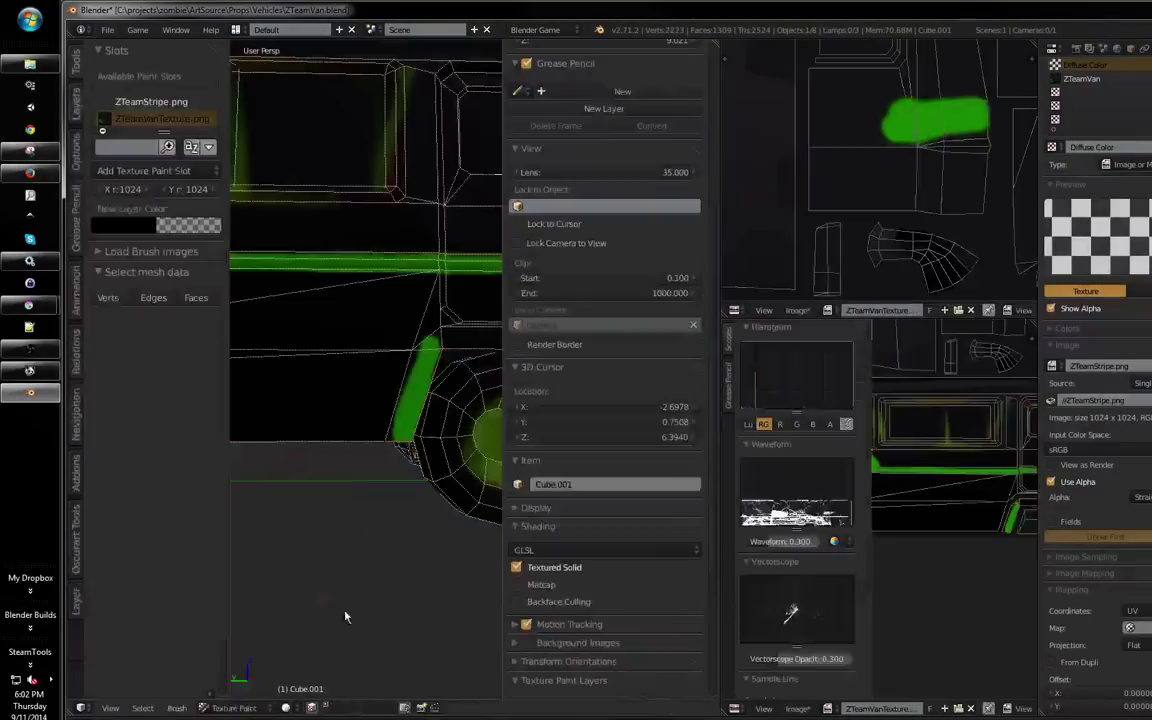
key(shift+space)
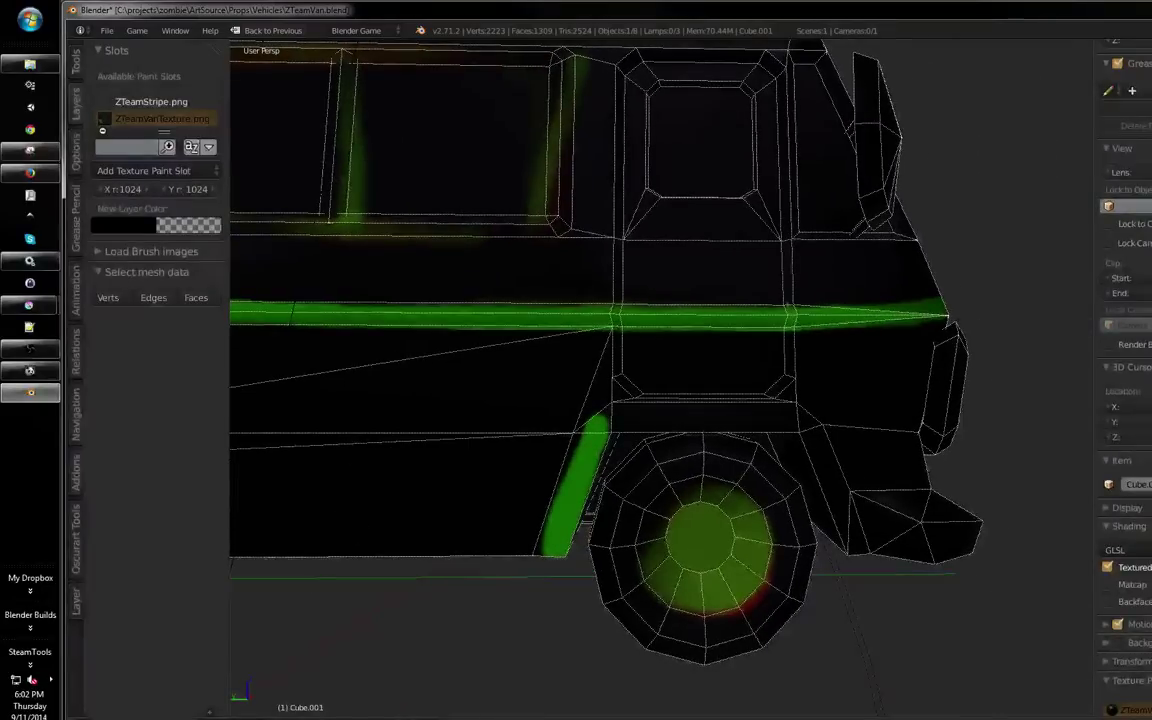
key(m)
mouse_move(591, 430)
mouse_down()
mouse_move(648, 413)
mouse_move(680, 437)
mouse_move(584, 419)
mouse_move(689, 422)
mouse_up()
key(ctrl+z)
key(m)
key(ctrl+z)
key(Tab)
key(Tab)
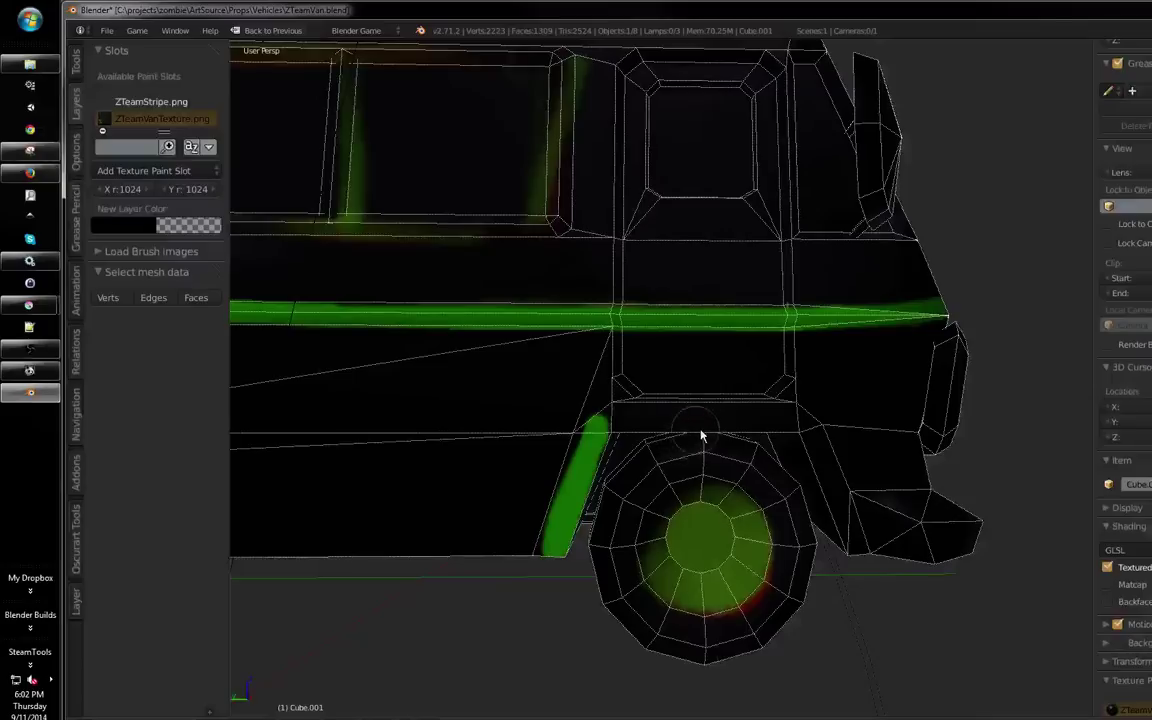
Limit the face selection to the trim around the wheel arches and return to texture painting with that mask
key(ctrl+Up)
key(ctrl+Up)
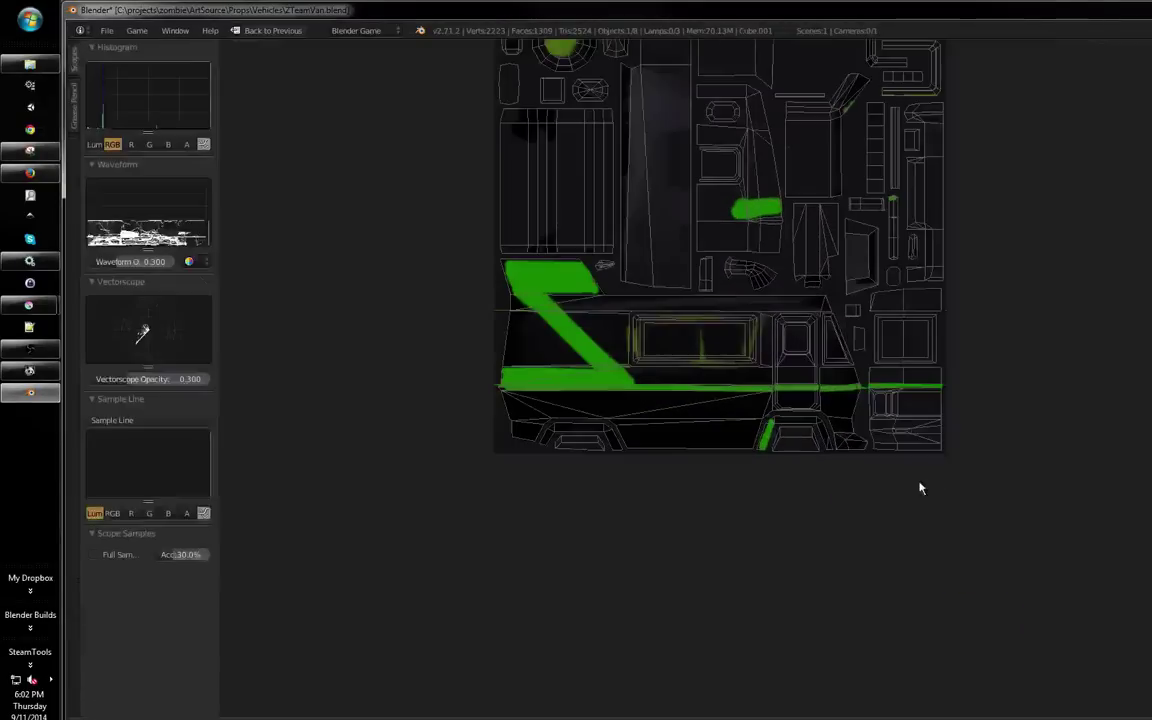
key(Tab)
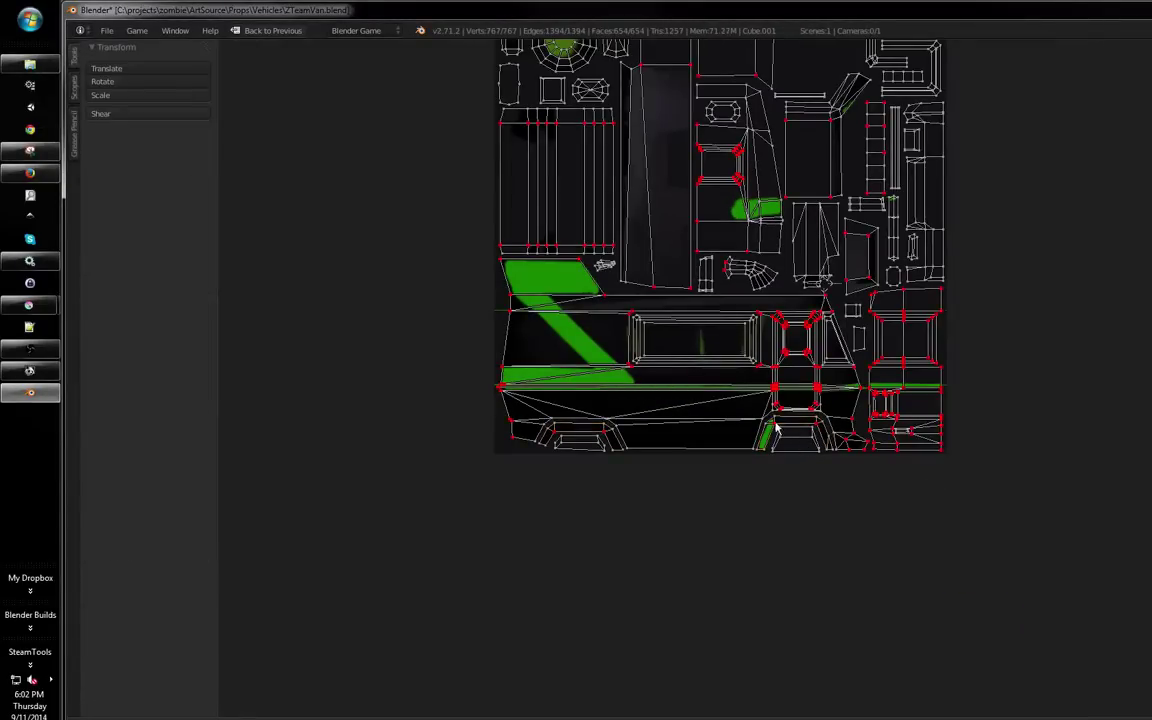
key(a)
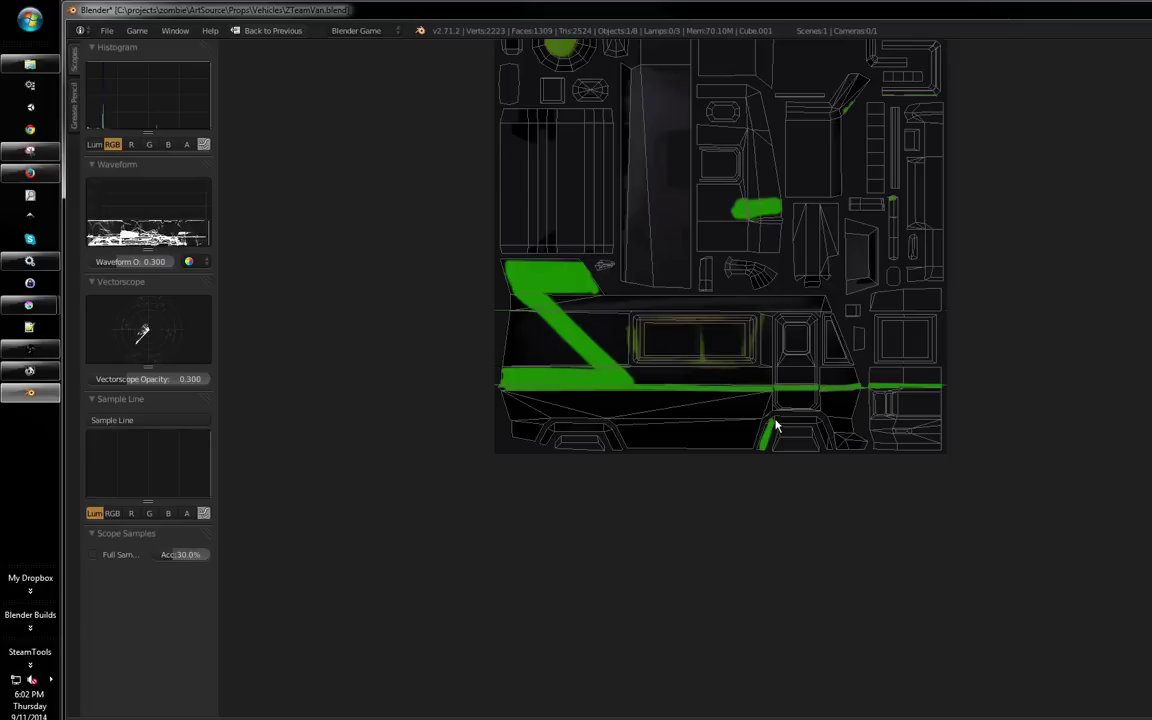
drag(790, 429, 766, 452)
key(Tab)
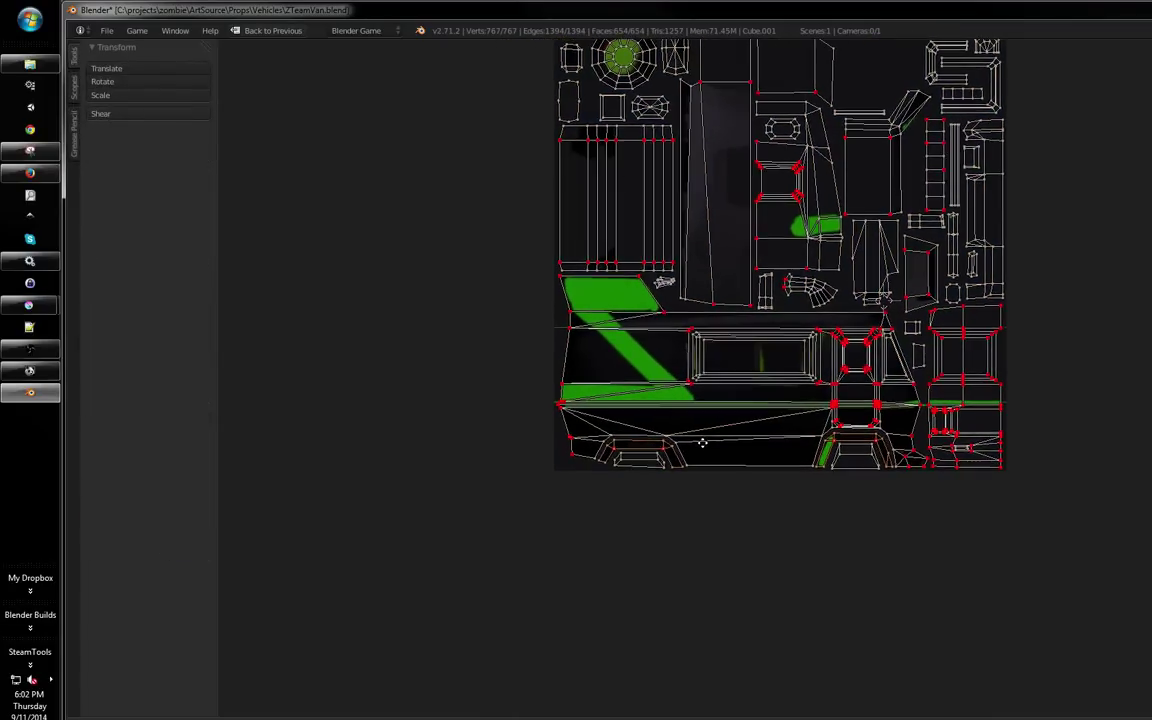
key(ctrl+Up)
key(ctrl+z)
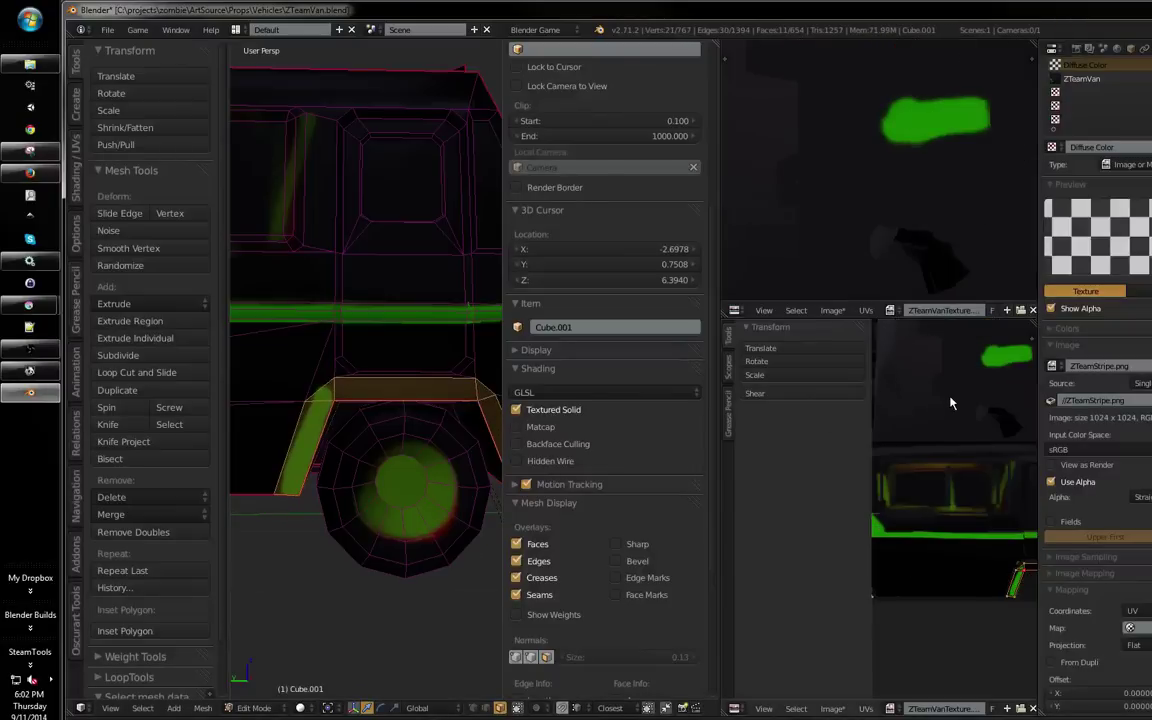
drag(388, 472, 428, 489)
key(Tab)
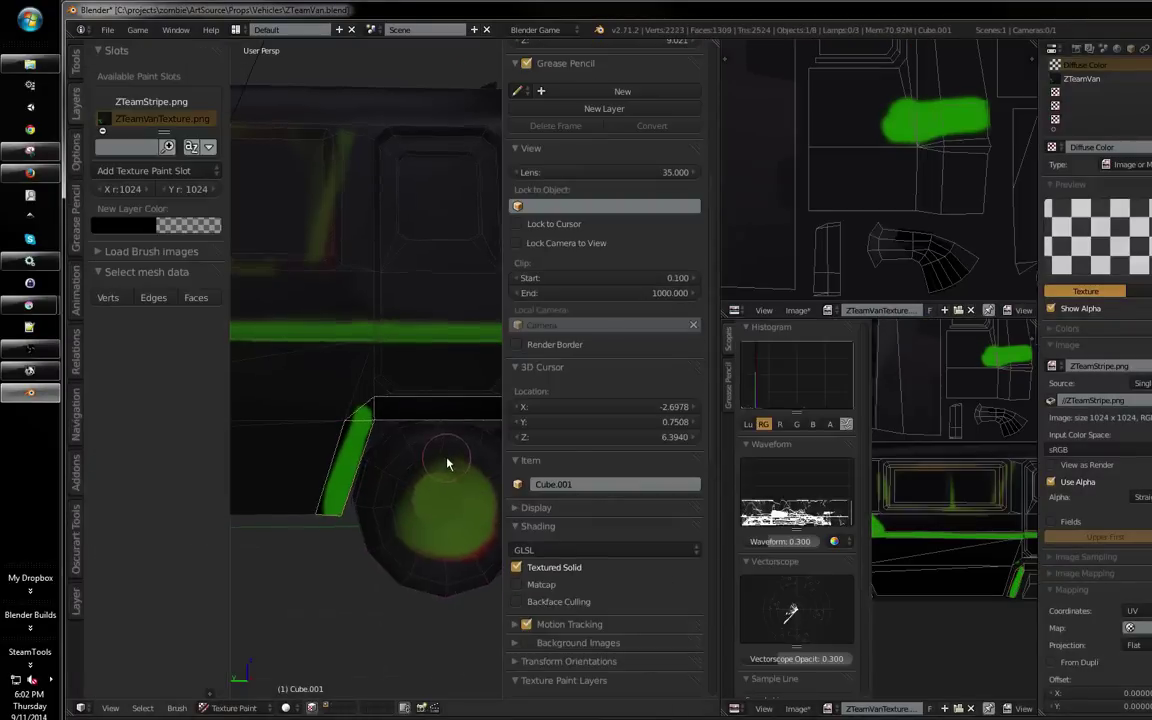
Fill the masked front and rear wheel arch trims with solid green
key(ctrl+Up)
mouse_move(681, 432)
mouse_down()
mouse_move(639, 447)
mouse_move(603, 537)
mouse_move(776, 451)
mouse_move(734, 435)
mouse_move(865, 461)
mouse_move(932, 547)
mouse_move(888, 503)
mouse_move(913, 550)
mouse_up()
key(ctrl+KP_1)
mouse_move(700, 455)
mouse_down()
mouse_move(629, 445)
mouse_move(550, 516)
mouse_move(559, 528)
mouse_move(737, 452)
mouse_move(655, 458)
mouse_move(704, 475)
mouse_move(873, 491)
mouse_move(825, 468)
mouse_move(882, 575)
mouse_move(859, 480)
mouse_move(893, 574)
mouse_up()
mouse_move(985, 435)
mouse_down()
mouse_move(692, 416)
mouse_move(756, 455)
mouse_move(725, 467)
mouse_move(756, 417)
mouse_move(733, 419)
mouse_move(748, 437)
mouse_move(602, 463)
mouse_up()
key(alt+z)
key(alt+z)
scroll(735, 432, down, 2)
Clear the wheel arch face selection and check the painted trims along the van's side
key(Tab)
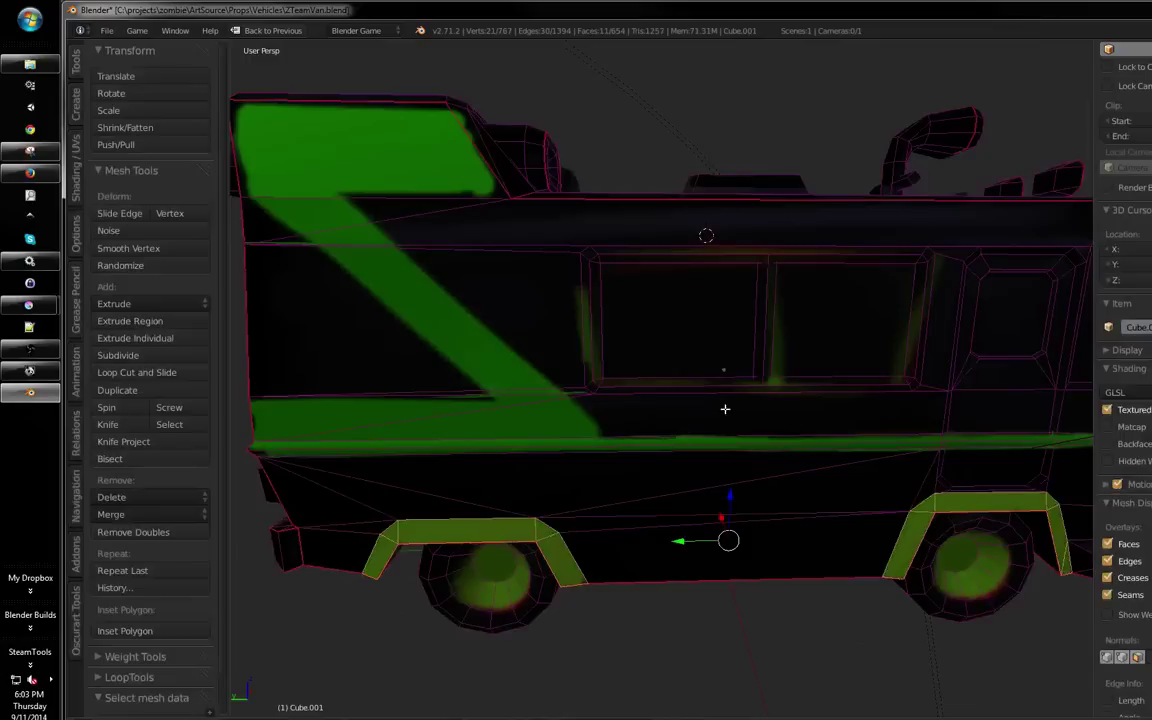
key(a)
mouse_move(725, 409)
mouse_down()
mouse_move(643, 453)
mouse_move(590, 440)
mouse_move(703, 472)
mouse_up()
key(Tab)
key(Tab)
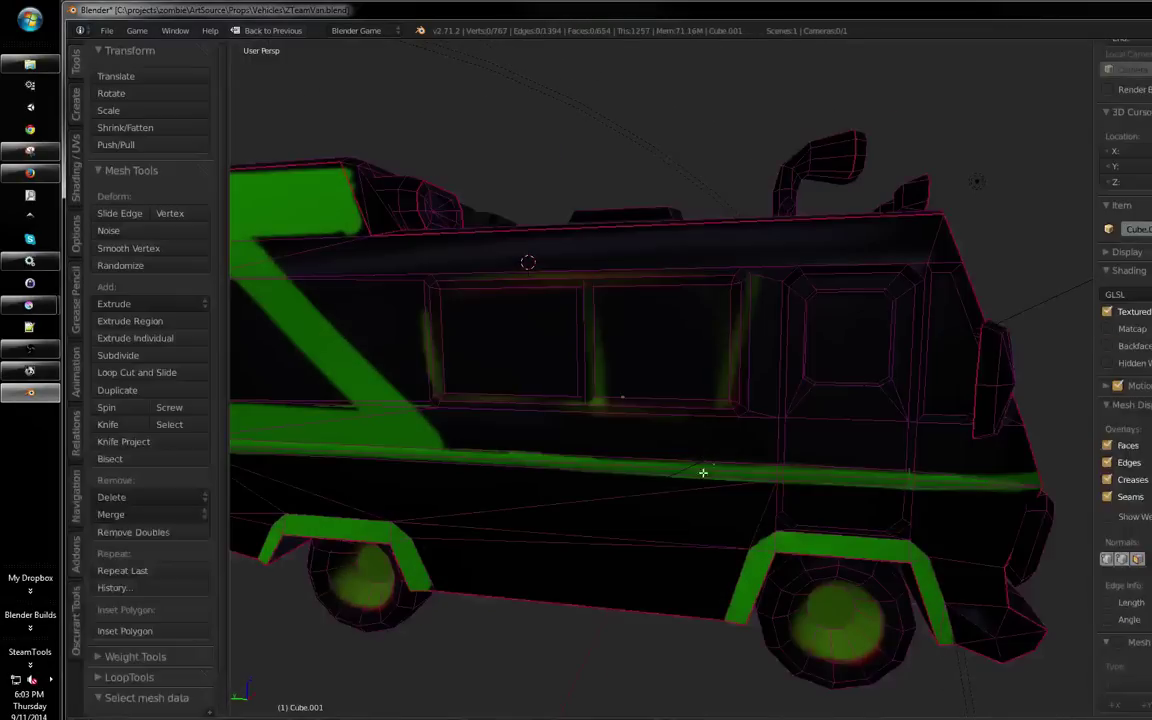
key(Tab)
drag(832, 388, 787, 401)
key(Tab)
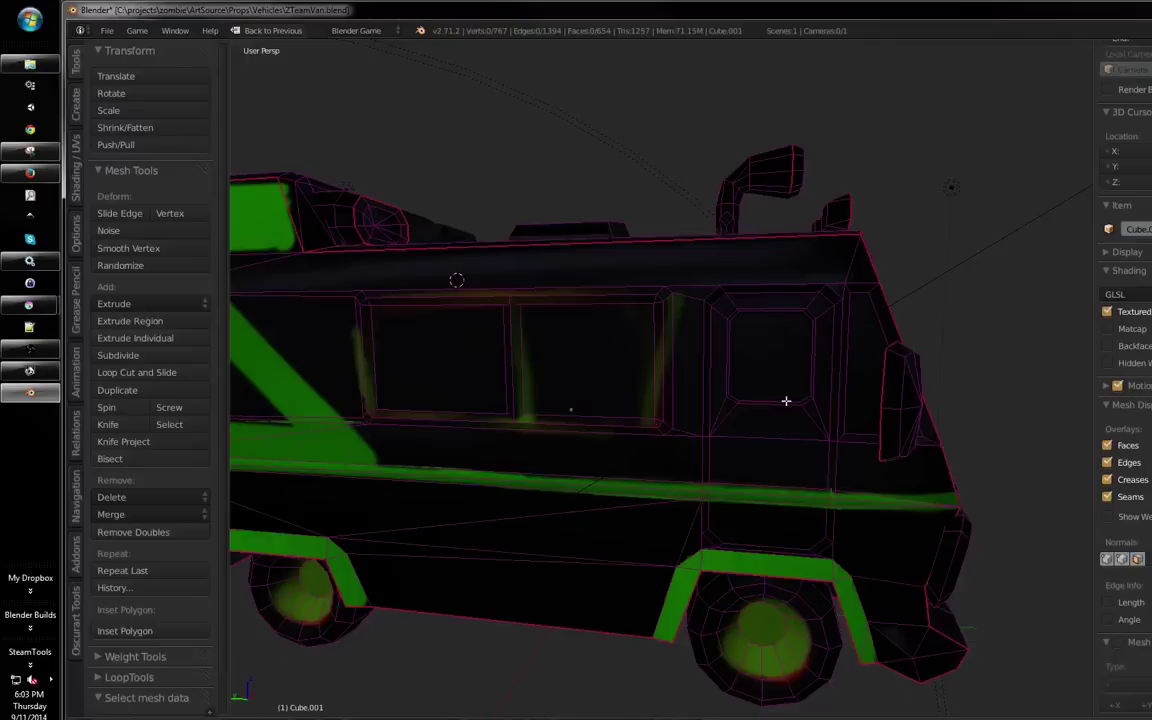
Select the face loops of the side window's outer frame and its central divider in face select mode
key(a)
key(a)
drag(686, 406, 706, 441)
key(ctrl+Tab)
click(706, 451)
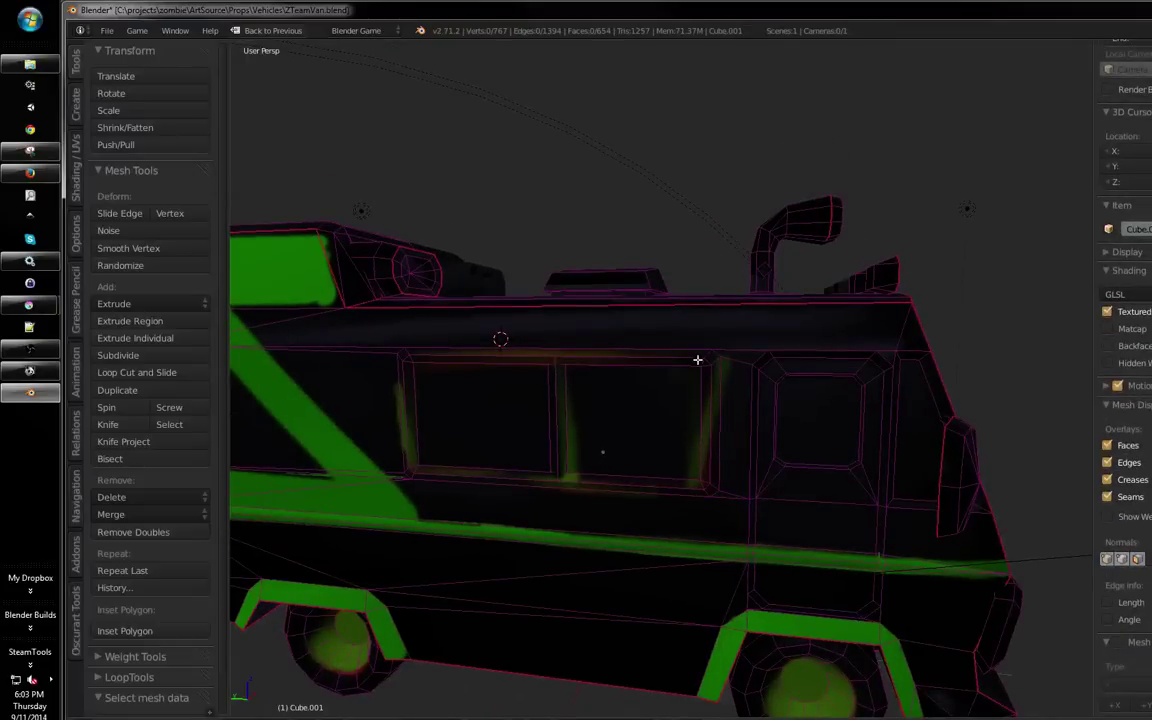
alt+right_click(699, 361)
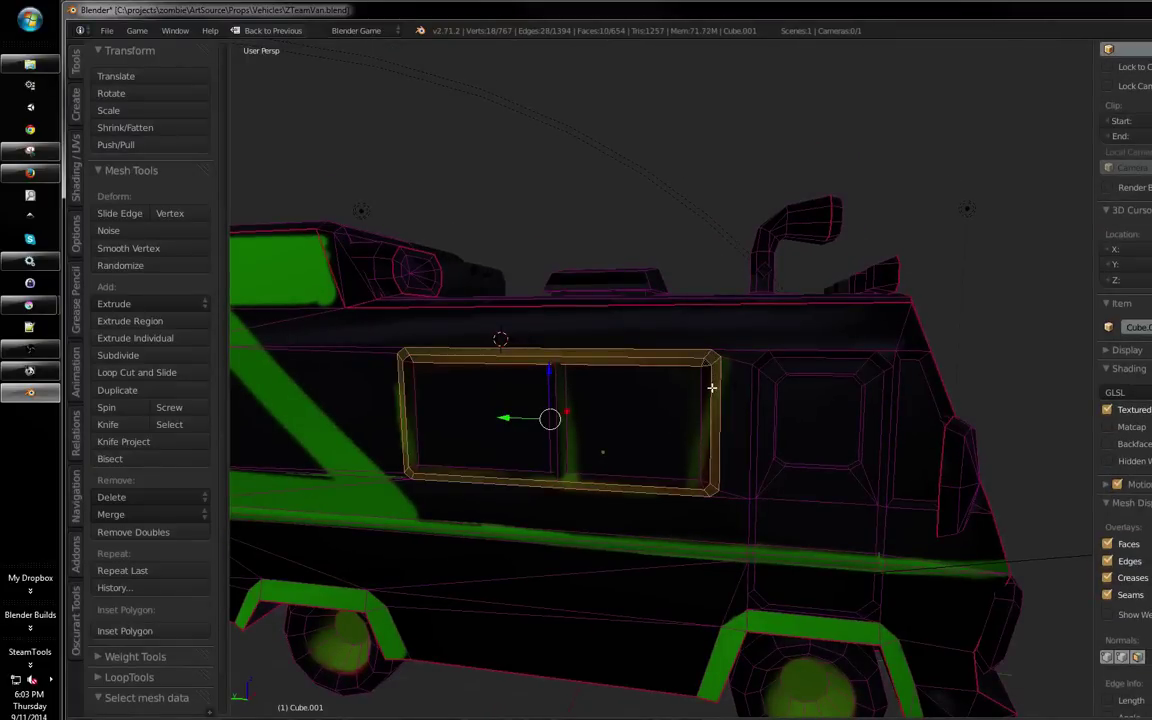
alt+shift+right_click(713, 435)
alt+shift+right_click(502, 473)
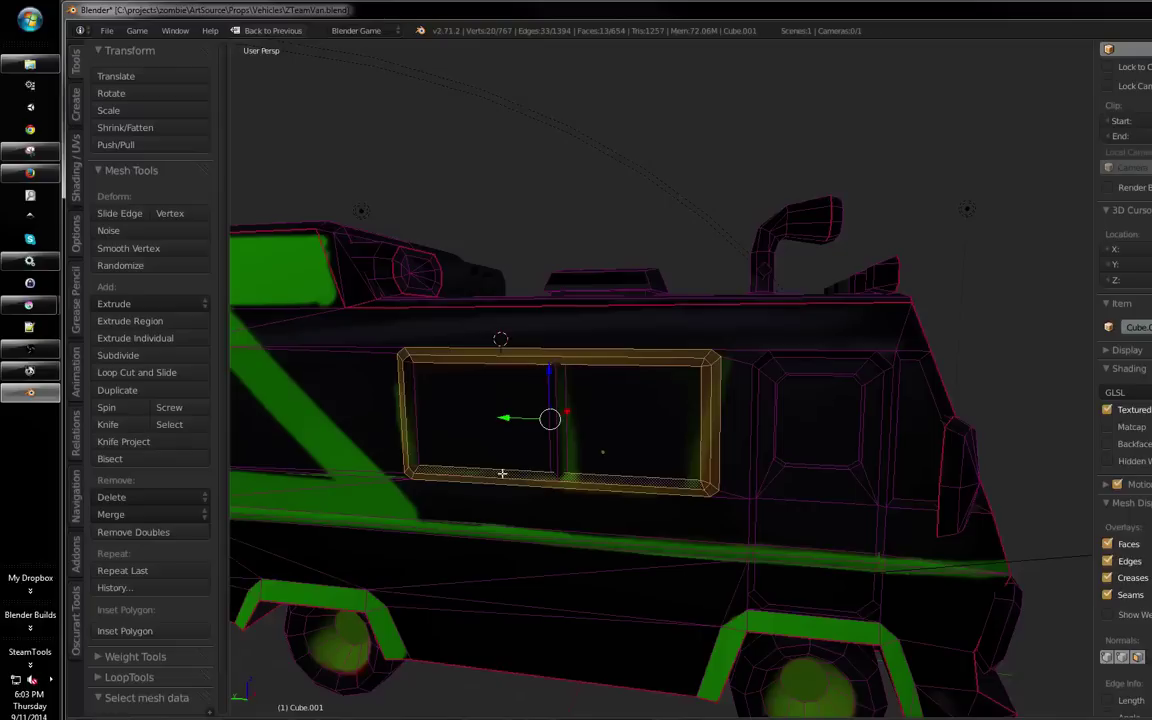
alt+shift+right_click(410, 448)
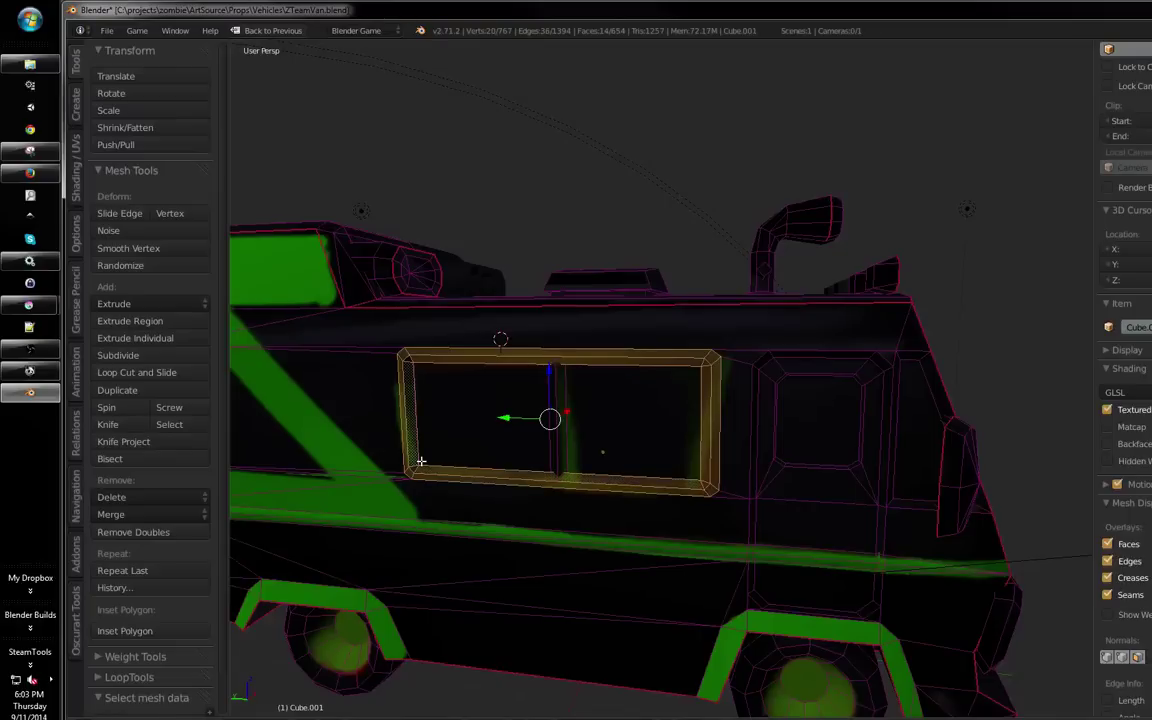
alt+shift+right_click(555, 456)
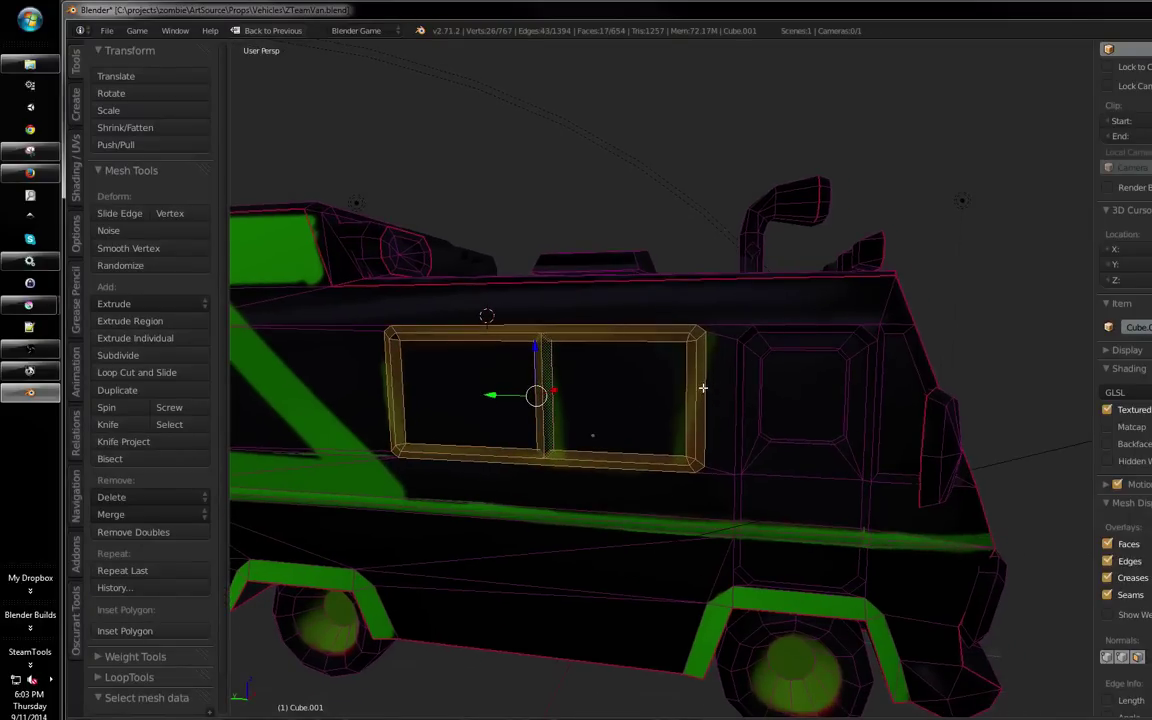
Return to texture painting and fill the masked side window frame and central divider with solid green
key(Tab)
drag(625, 396, 648, 366)
mouse_move(728, 330)
mouse_down()
mouse_move(433, 331)
mouse_move(419, 419)
mouse_move(473, 468)
mouse_move(753, 463)
mouse_move(789, 345)
mouse_up()
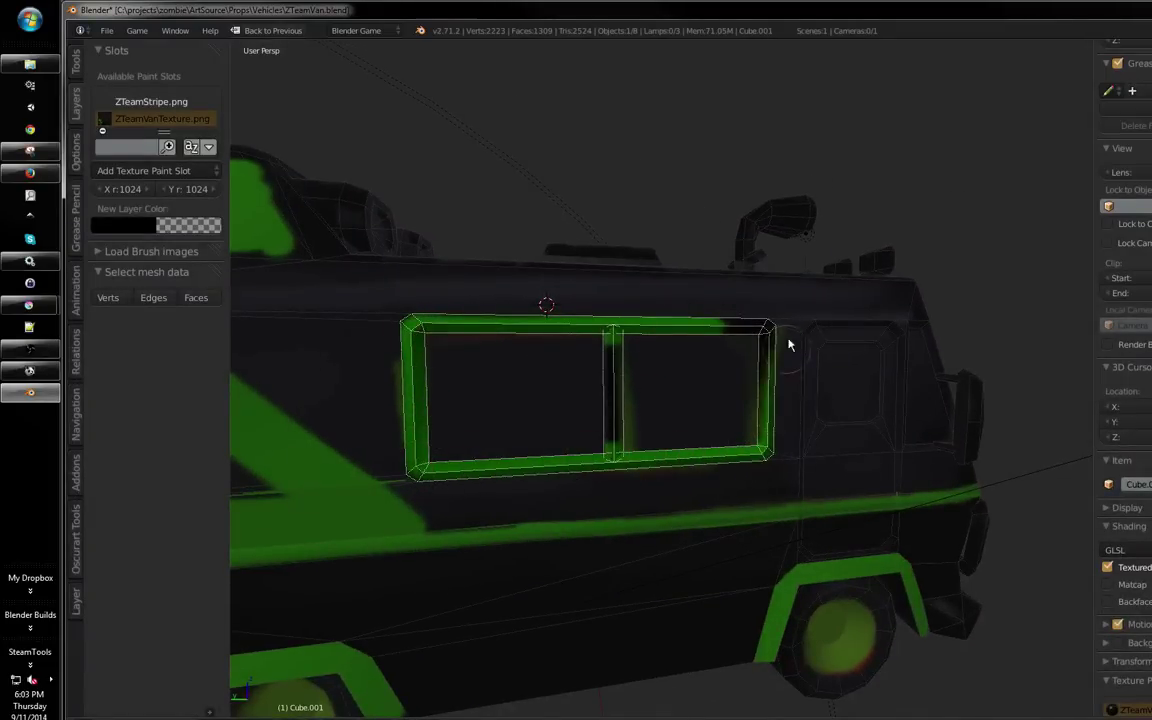
mouse_move(764, 419)
mouse_down()
mouse_move(733, 457)
mouse_move(613, 373)
mouse_move(611, 457)
mouse_move(607, 356)
mouse_up()
mouse_move(774, 385)
mouse_down()
mouse_move(720, 396)
mouse_move(664, 432)
mouse_up()
Select the two glass faces of the side window and return to texture painting with that mask
key(Tab)
right_click(655, 442)
scroll(637, 403, down, 3)
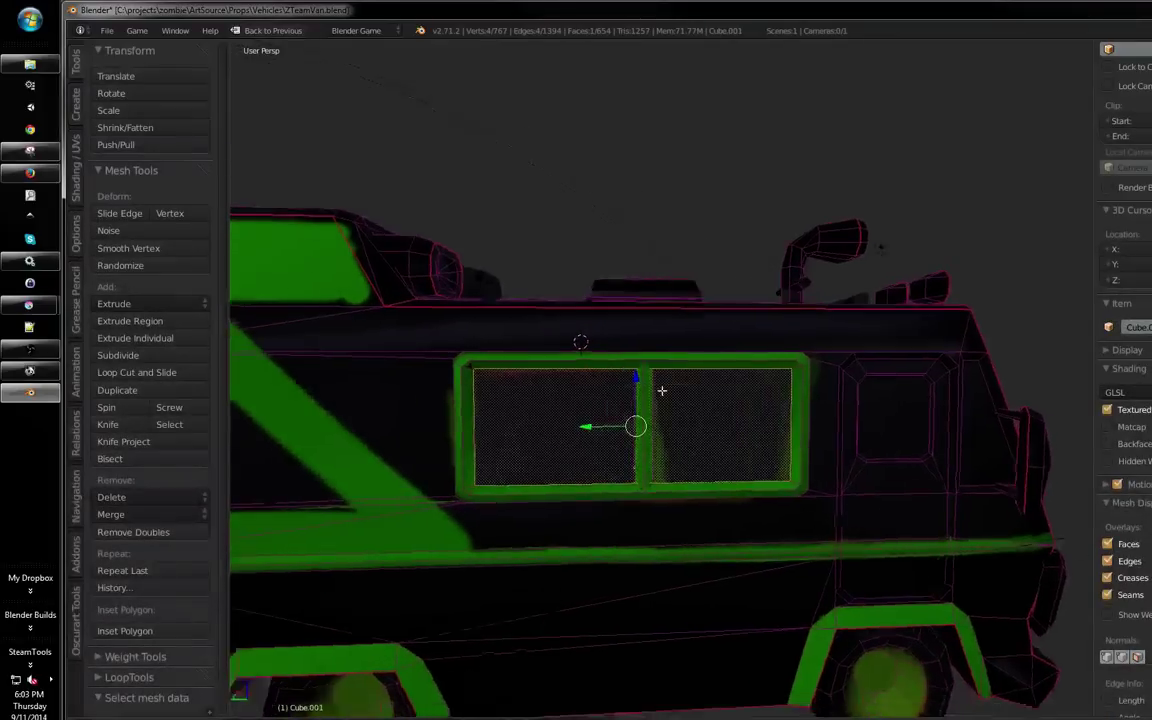
scroll(798, 309, up, 5)
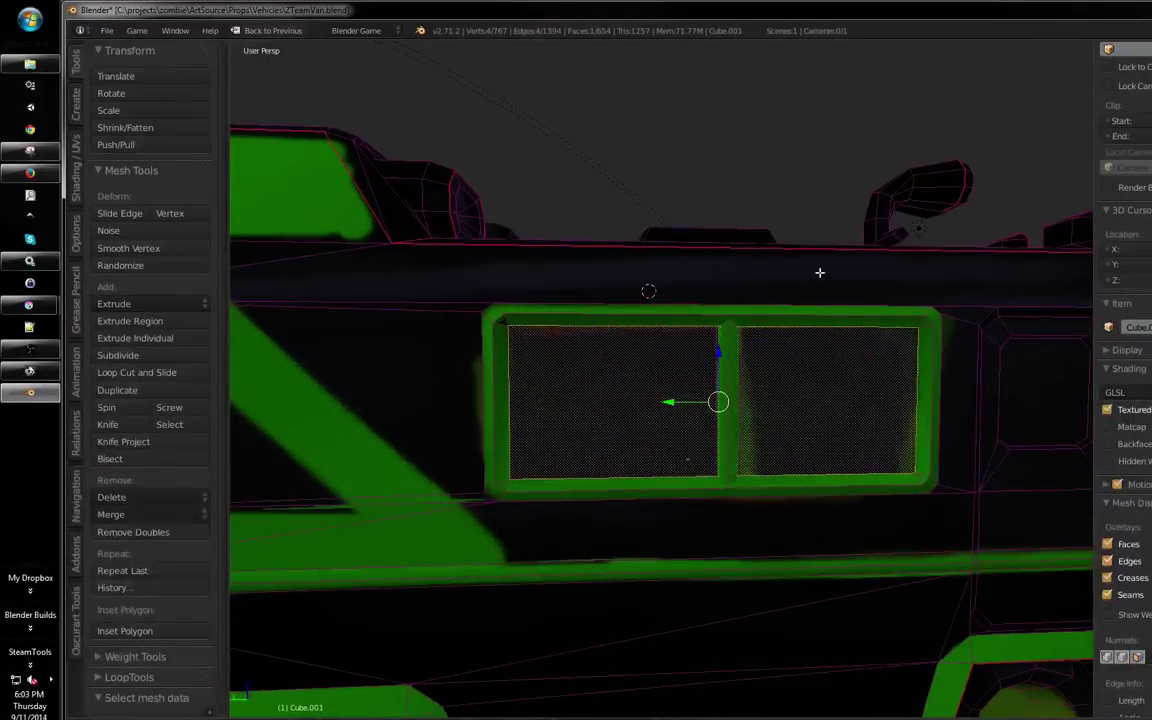
key(g)
right_click(820, 273)
key(Tab)
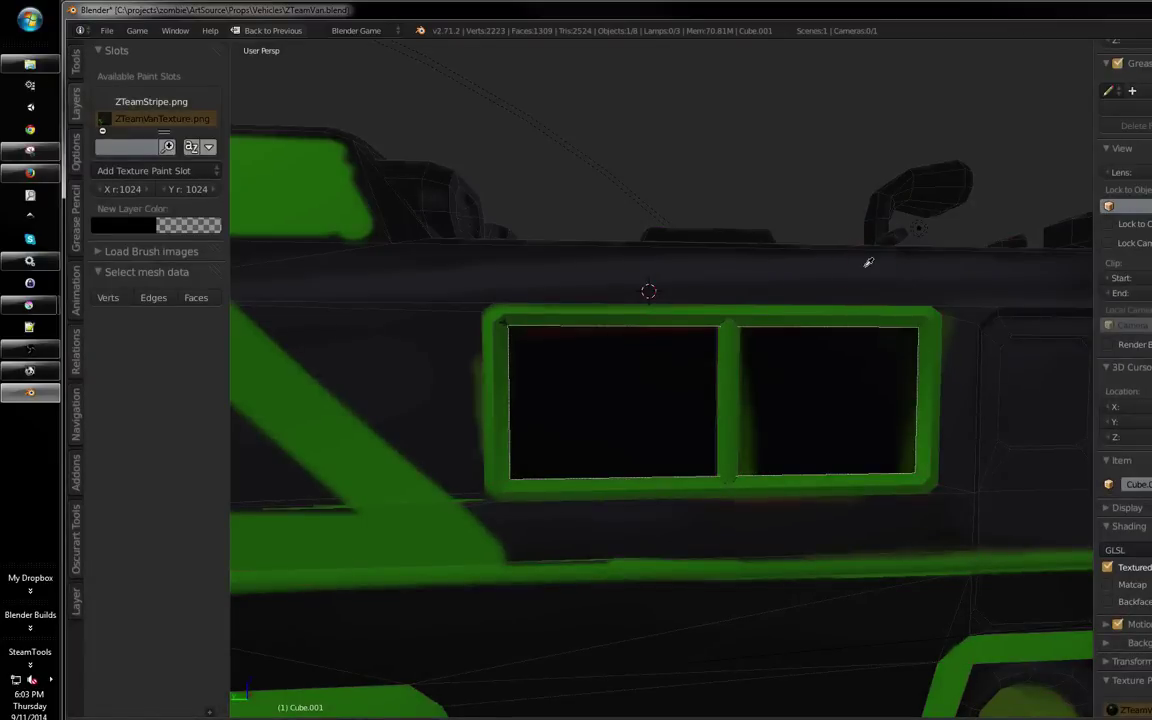
Paint both masked side window panes solid dark blue-grey, covering the stray green at their edges
drag(800, 308, 767, 302)
mouse_move(540, 386)
mouse_down()
mouse_move(487, 334)
mouse_move(645, 335)
mouse_move(473, 330)
mouse_move(480, 412)
mouse_move(517, 390)
mouse_move(467, 452)
mouse_up()
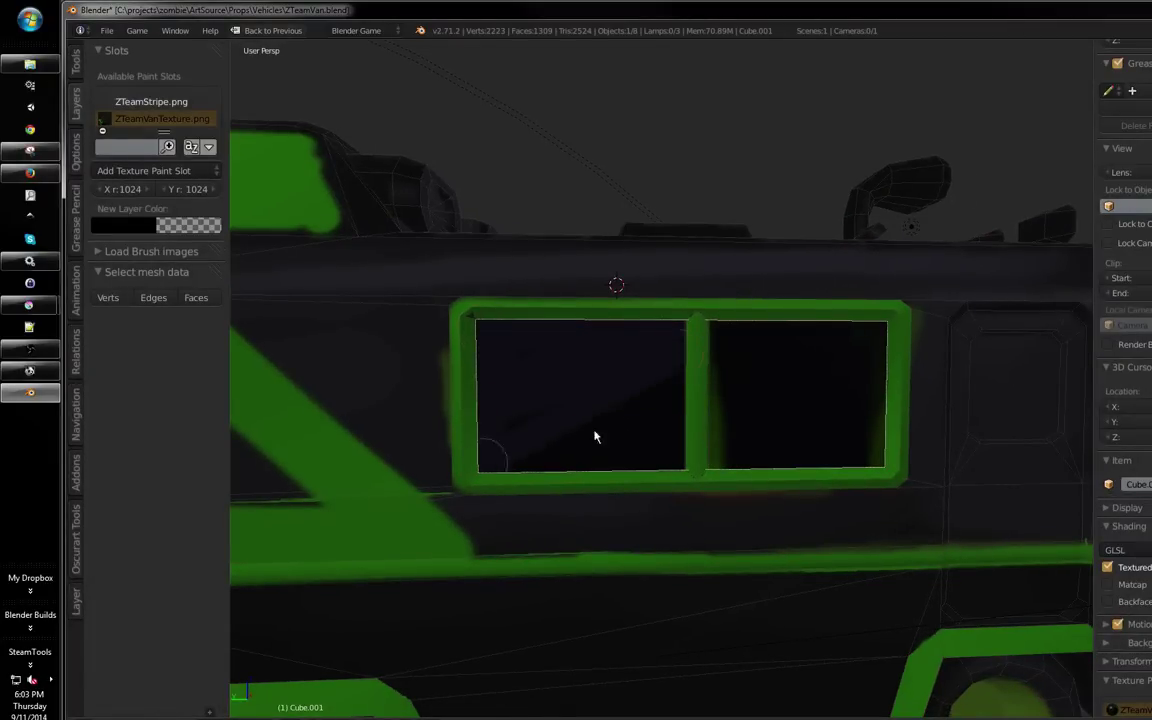
mouse_move(594, 436)
mouse_down()
mouse_move(664, 455)
mouse_move(513, 356)
mouse_move(884, 328)
mouse_move(754, 430)
mouse_move(813, 434)
mouse_move(855, 345)
mouse_move(878, 462)
mouse_move(819, 469)
mouse_move(866, 430)
mouse_move(884, 339)
mouse_move(698, 407)
mouse_move(668, 380)
mouse_move(558, 485)
mouse_up()
drag(686, 358, 665, 372)
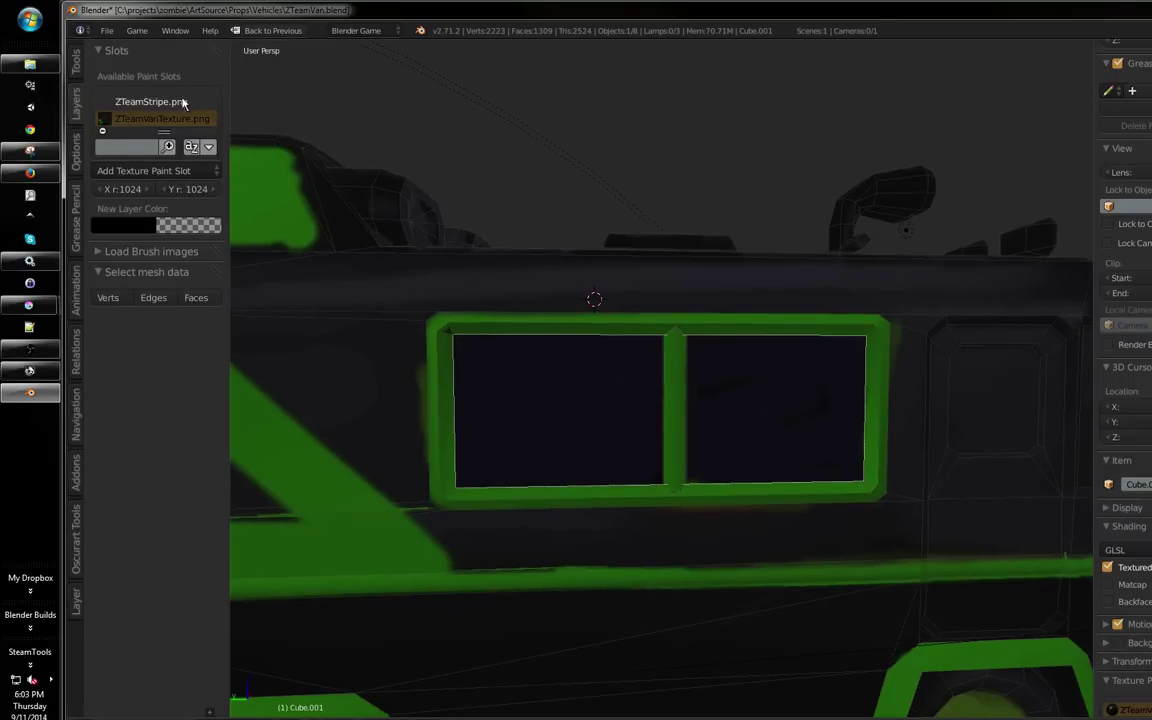
Set up a soft reflection brush with a 47 px radius, a smooth custom falloff curve and a strength of 0.400
click(76, 62)
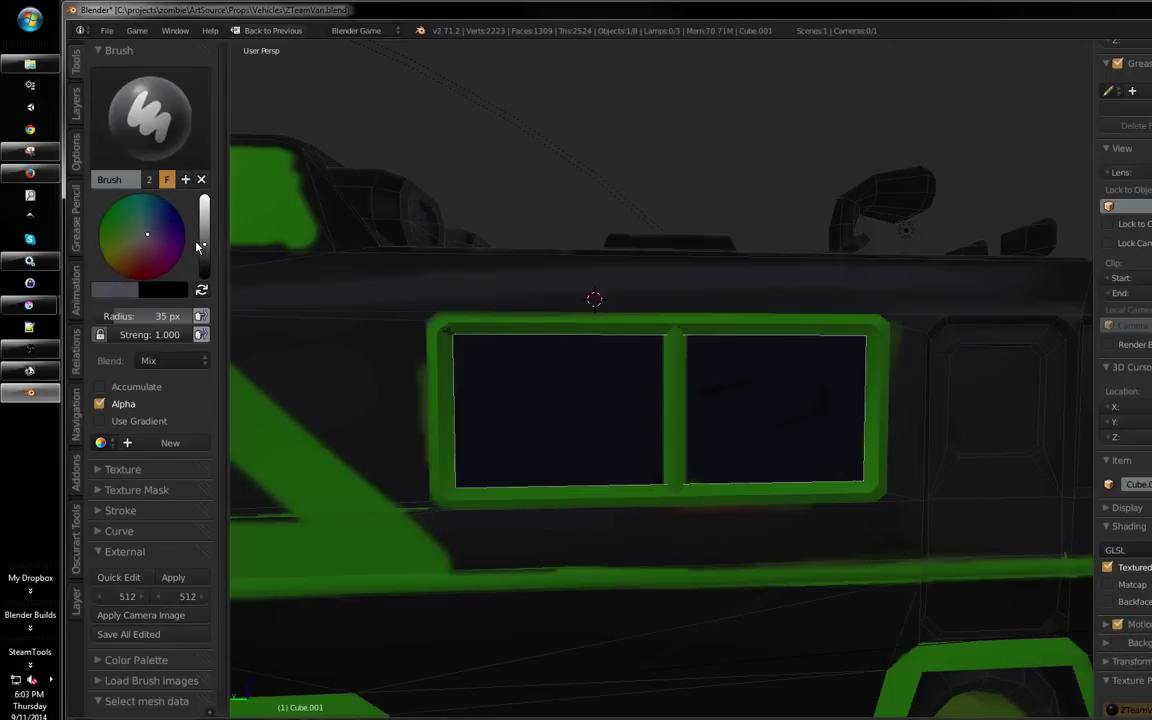
key(f)
click(585, 341)
scroll(150, 400, down, 1)
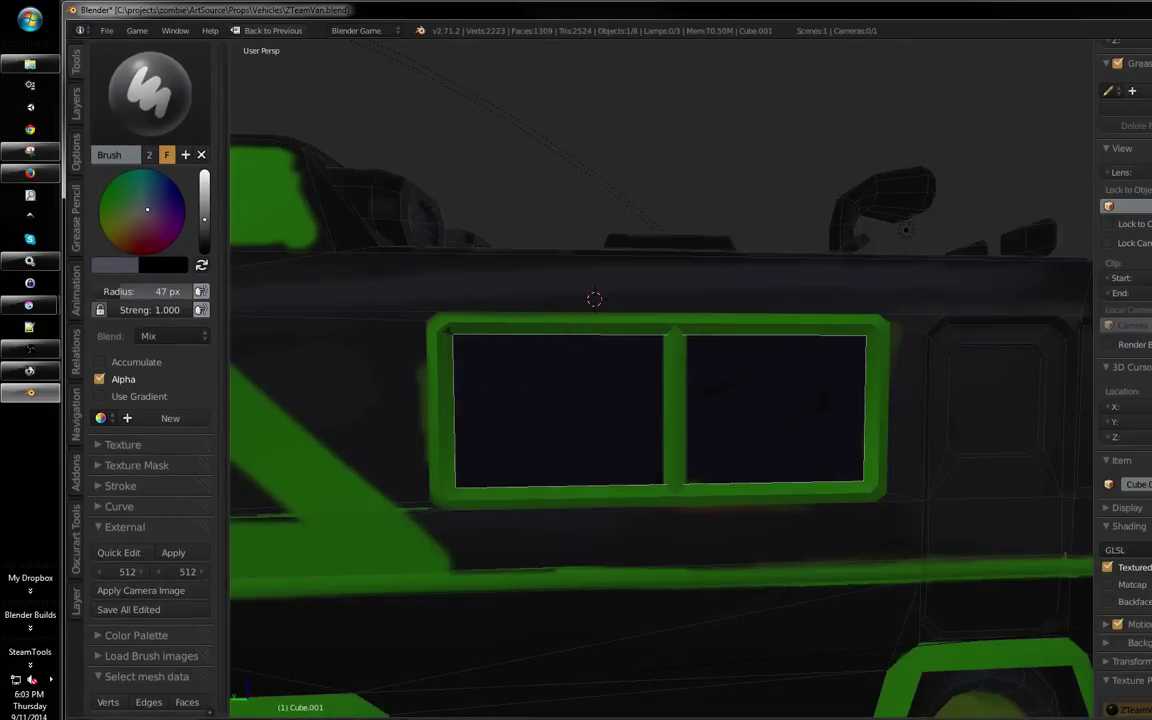
click(120, 486)
click(120, 486)
click(118, 506)
scroll(159, 430, down, 3)
drag(121, 431, 105, 431)
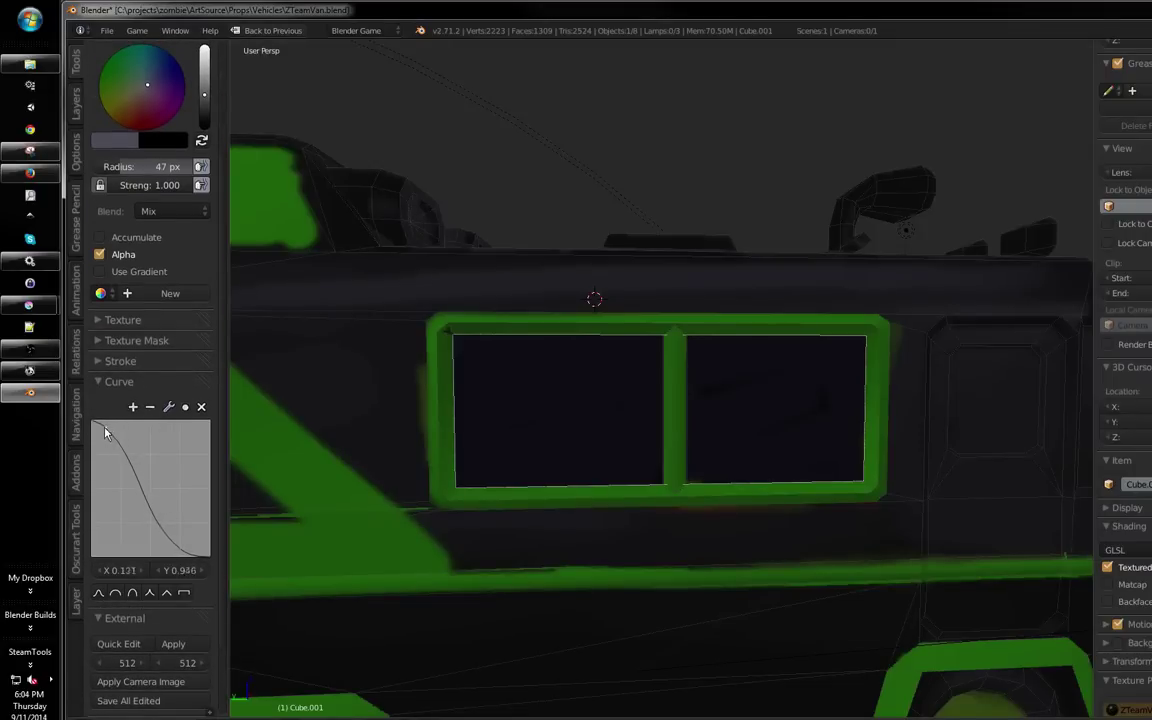
drag(168, 552, 188, 551)
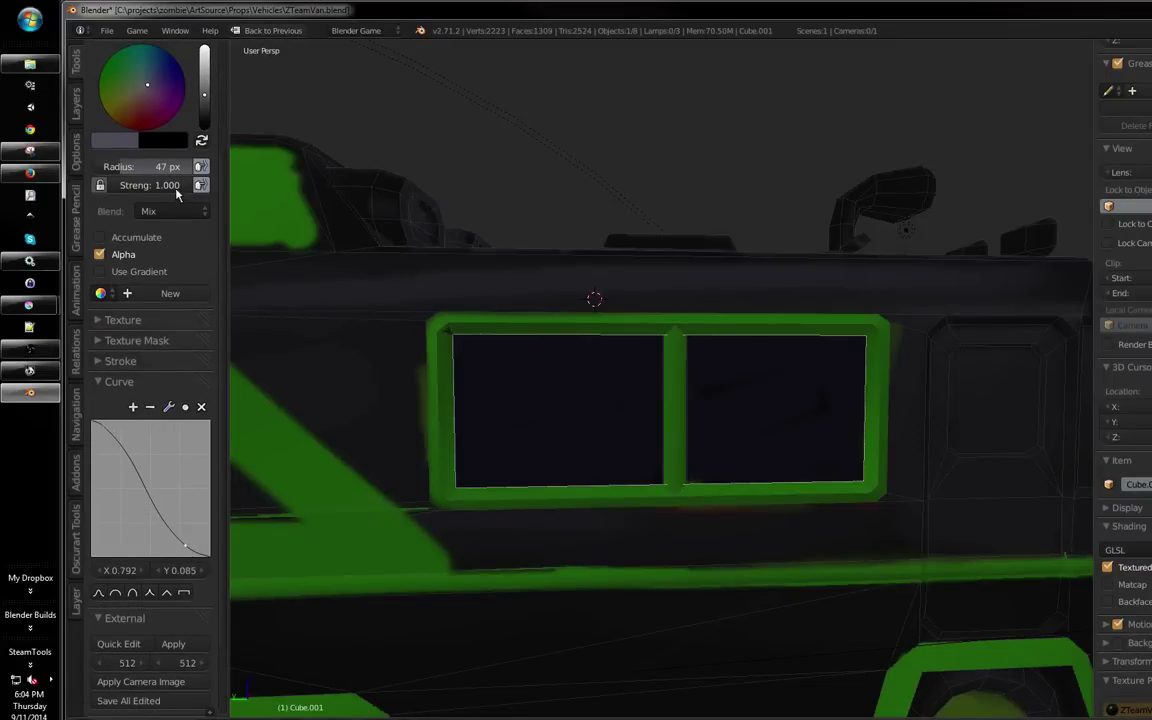
drag(176, 189, 142, 188)
Paint faint diagonal reflection streaks across both side window panes, reducing the brush radius to 25 px
drag(648, 358, 478, 468)
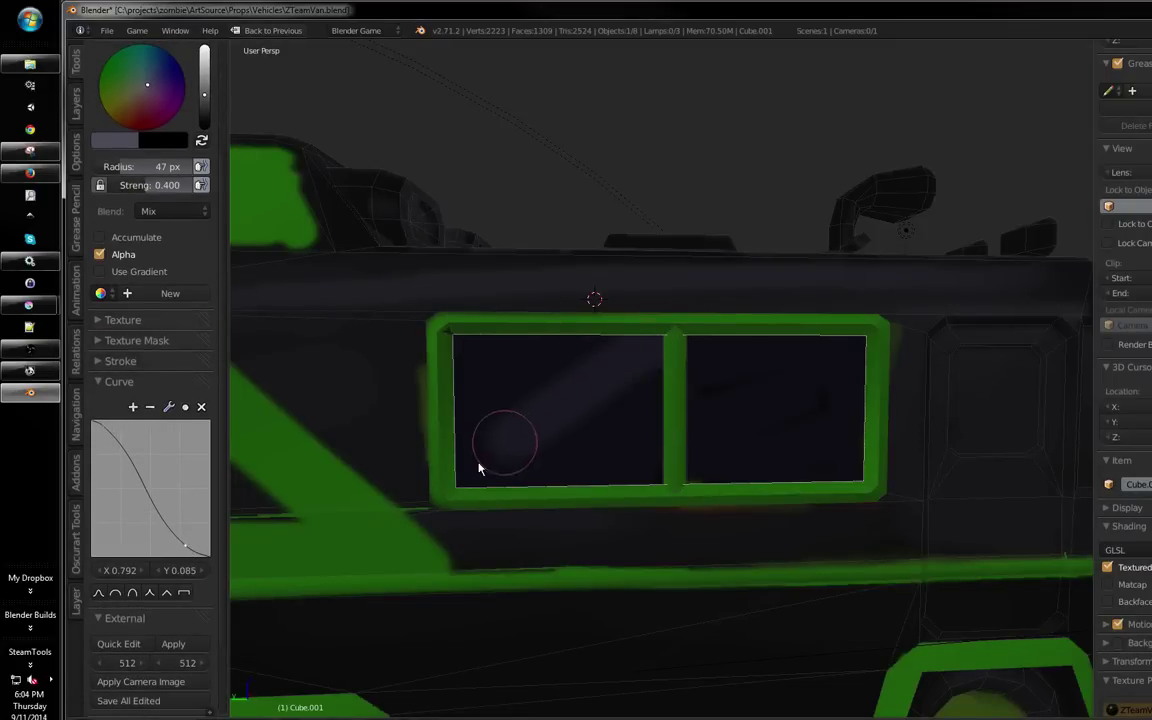
key(f)
click(555, 419)
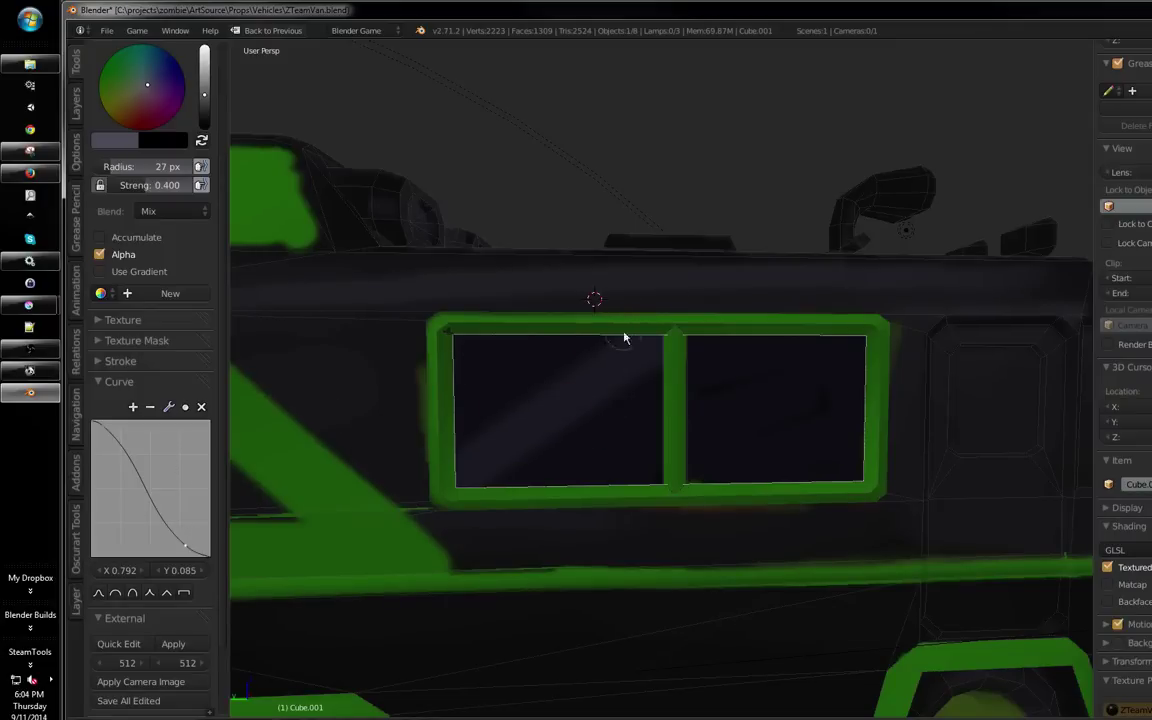
key(f)
click(643, 364)
drag(648, 352, 413, 491)
key(f)
click(467, 441)
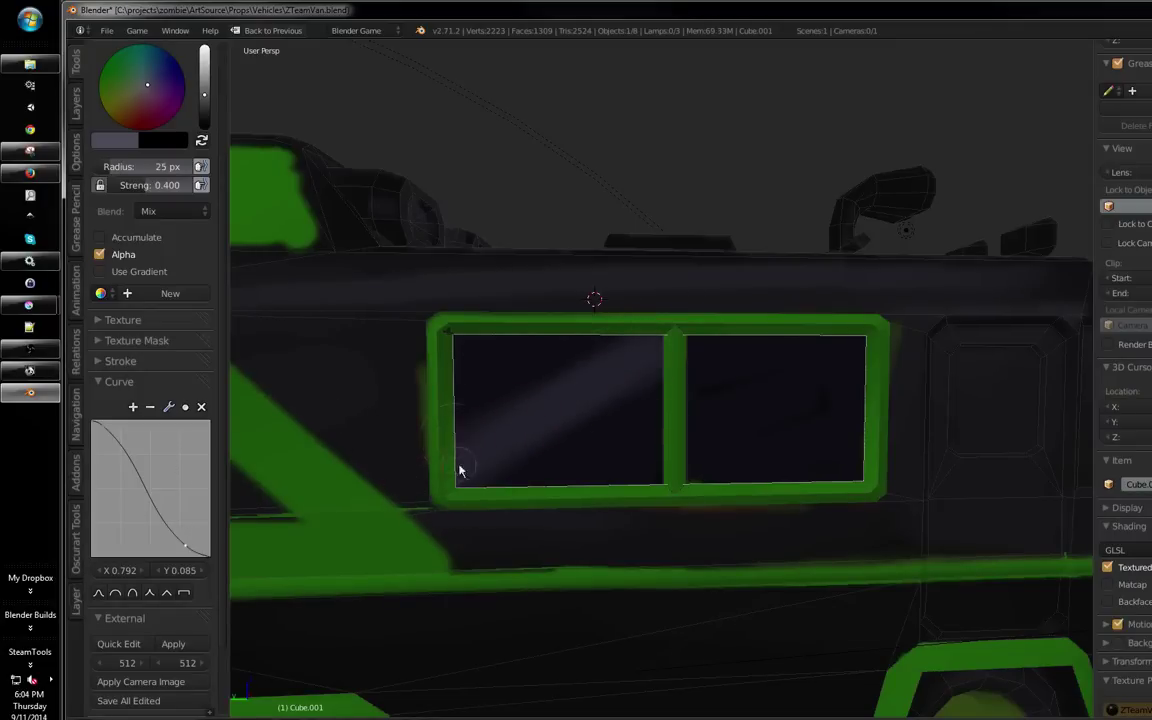
drag(732, 416, 662, 478)
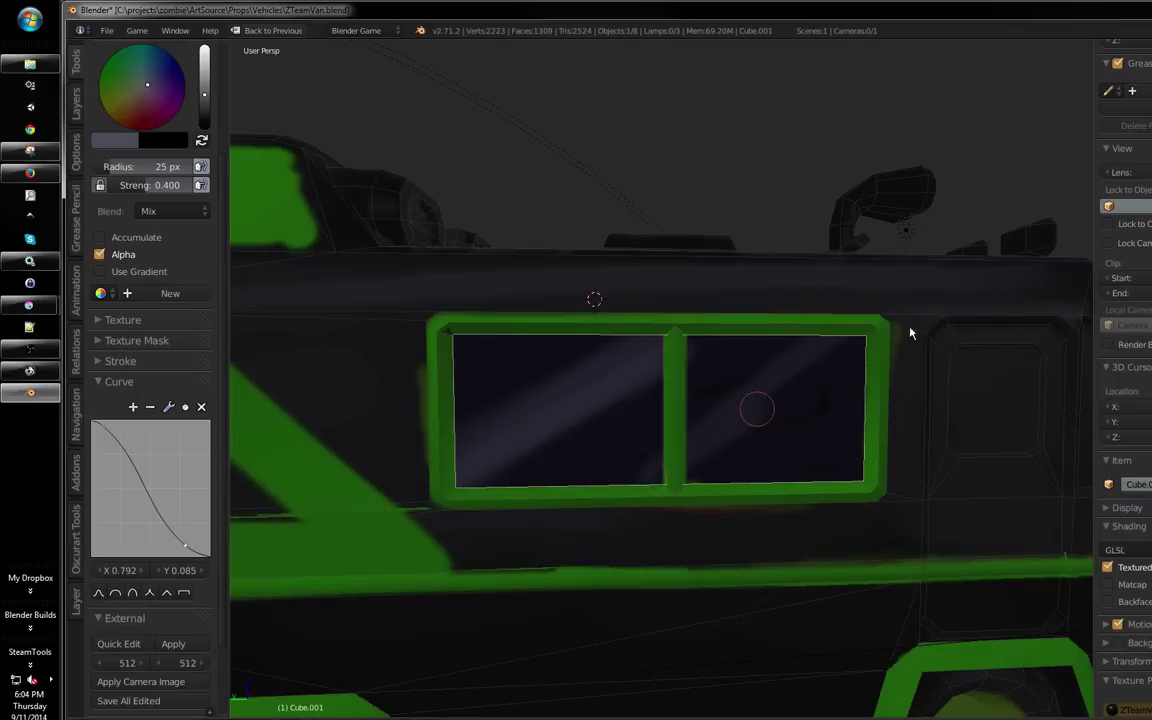
drag(910, 332, 692, 501)
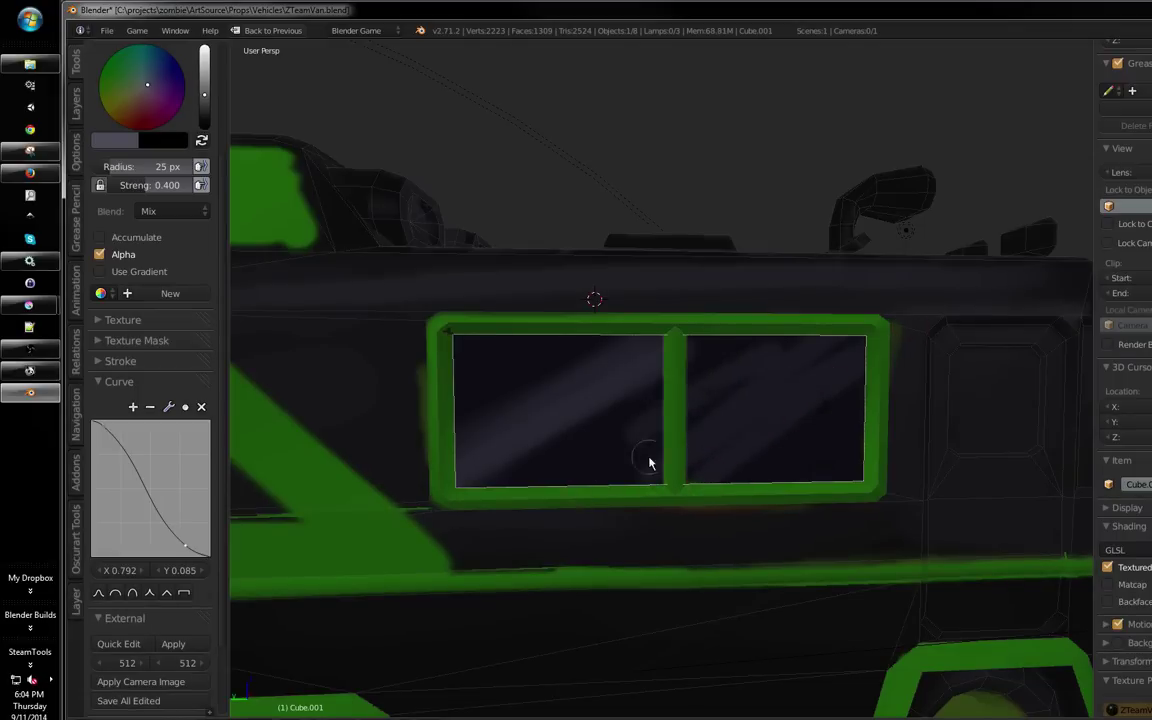
mouse_move(648, 463)
mouse_down()
mouse_move(753, 411)
mouse_move(684, 404)
mouse_up()
Mask the door's window face and paint faint diagonal reflection streaks on it, reducing the brush radius to 14 px
key(Tab)
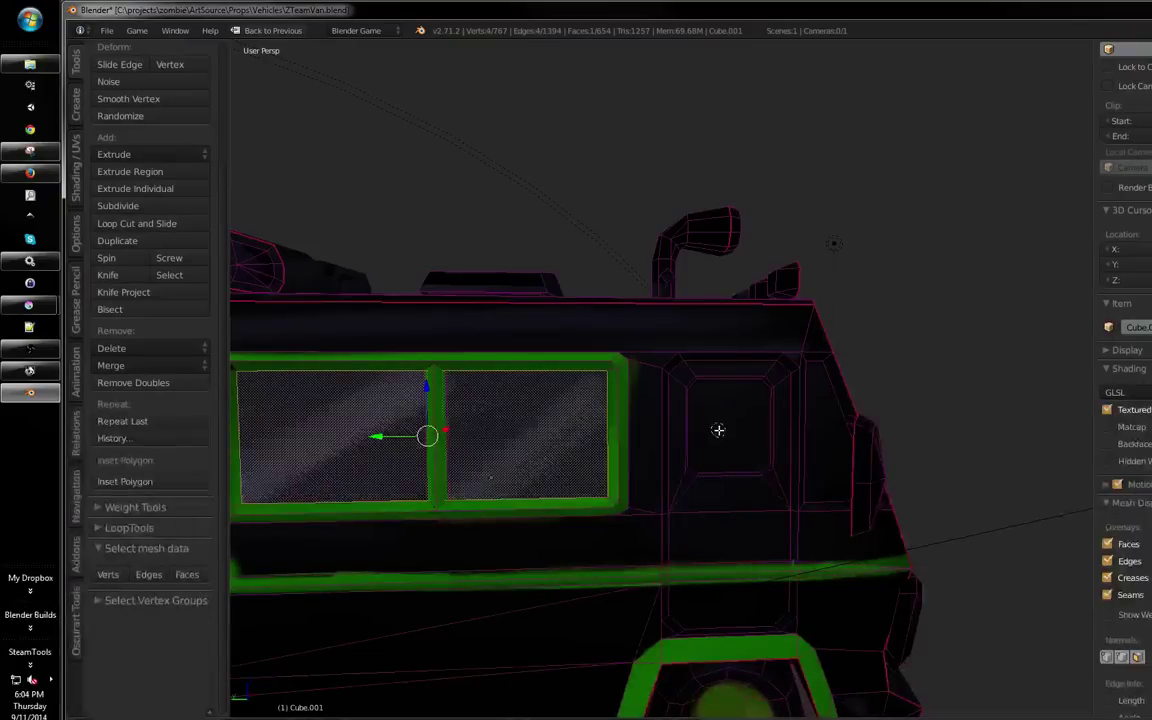
key(Tab)
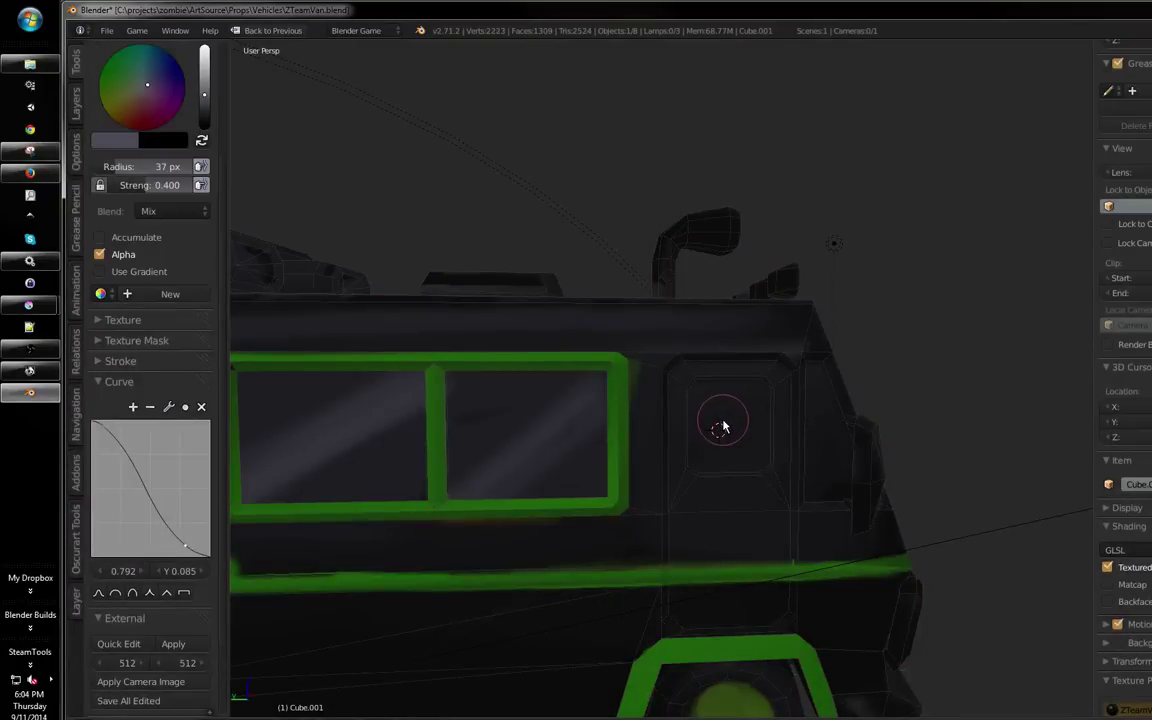
key(Tab)
right_click(724, 425)
key(Tab)
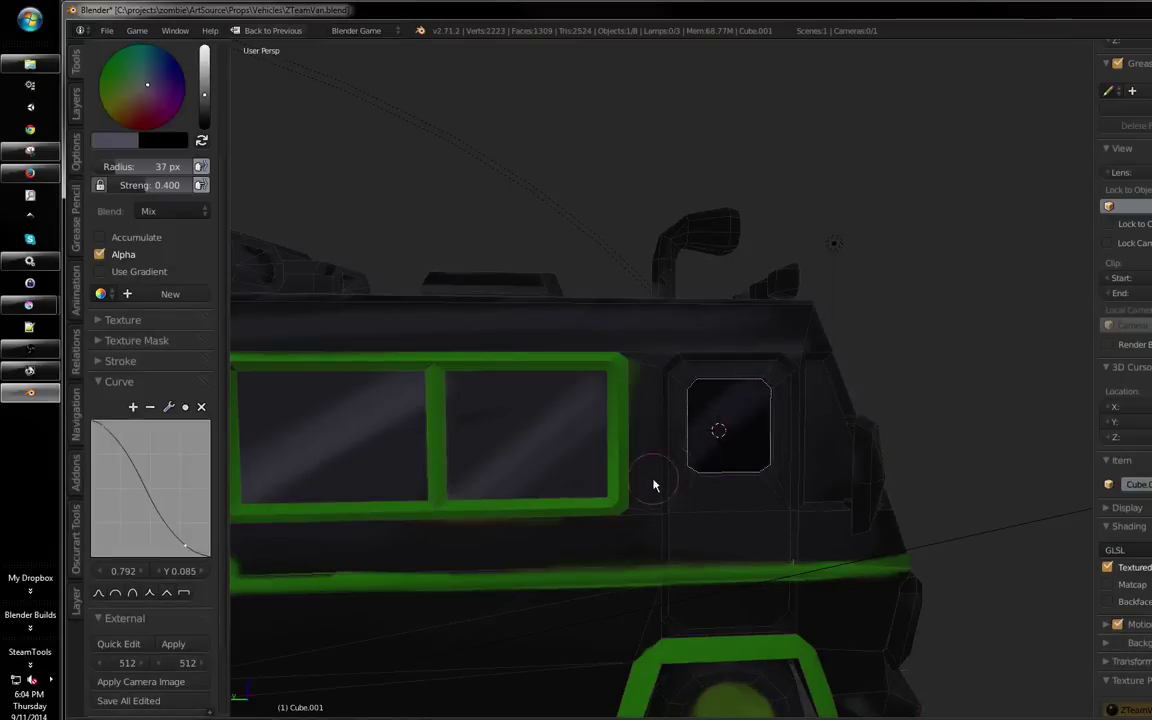
click(717, 453)
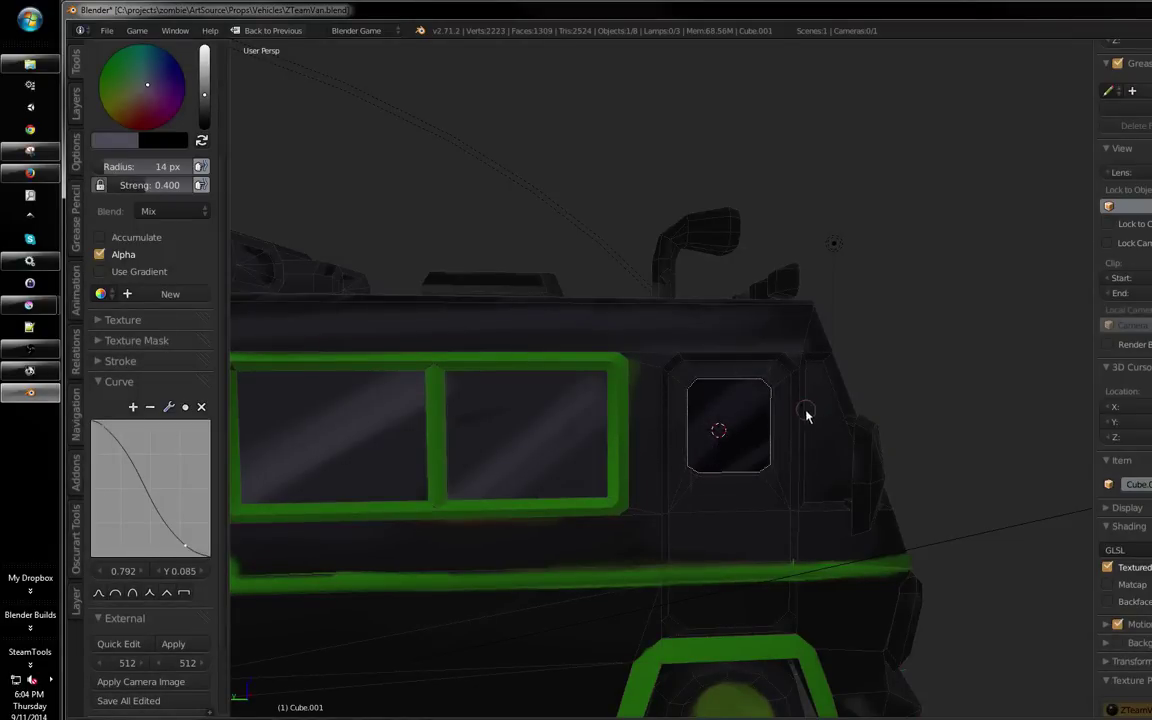
mouse_move(808, 415)
mouse_down()
mouse_move(702, 417)
mouse_move(648, 458)
mouse_up()
Select the two adjoining glass faces of one windshield half in edit mode
key(Tab)
right_click(652, 460)
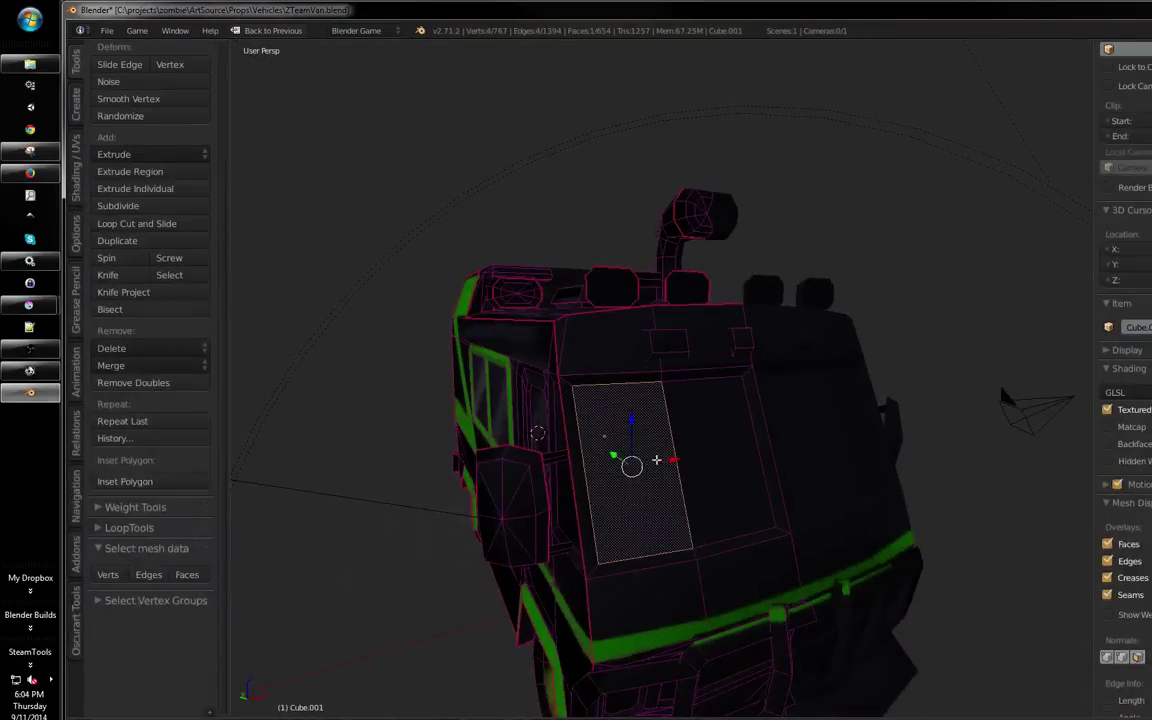
right_click(660, 420)
shift+right_click(615, 440)
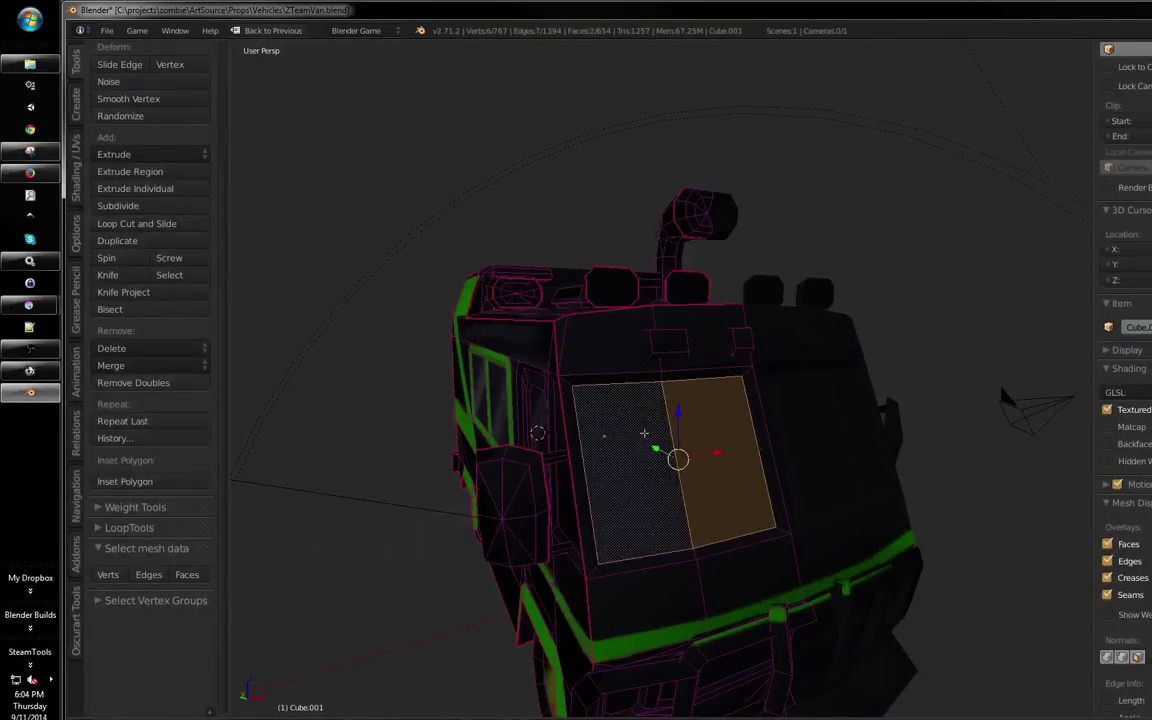
Try painting diagonal reflection streaks over the masked windshield glass with a 28 px brush, and undo the strokes
key(Tab)
click(691, 418)
drag(680, 365, 550, 504)
drag(752, 378, 573, 563)
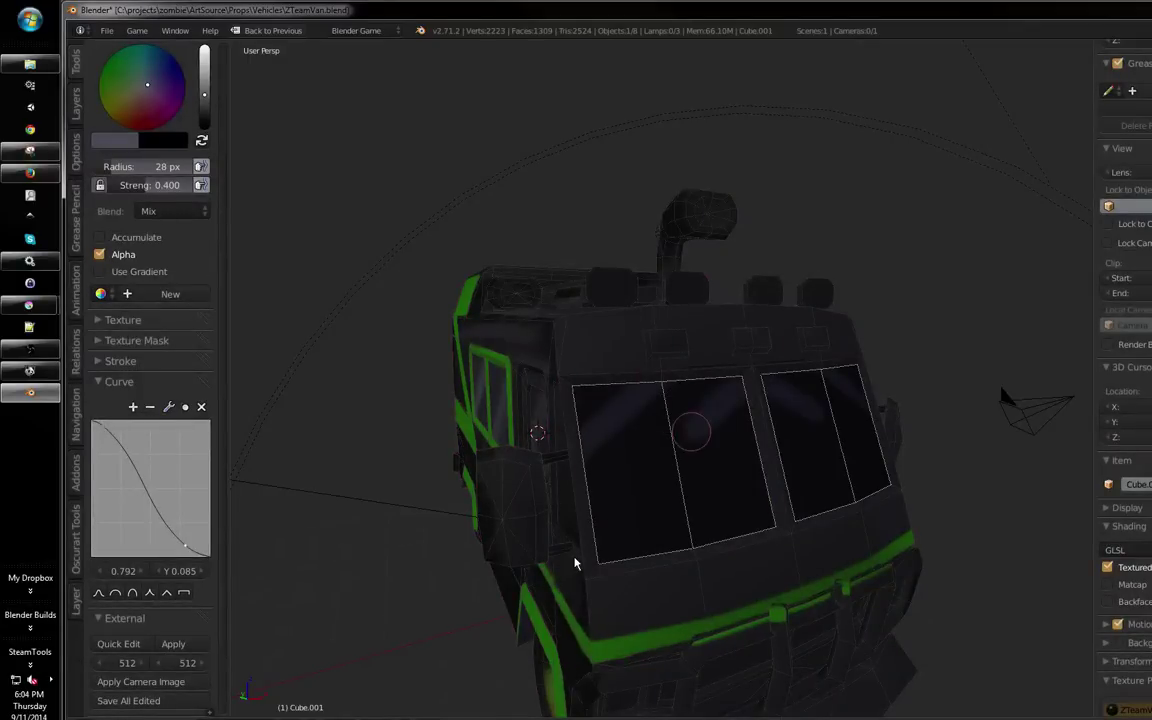
mouse_move(702, 442)
mouse_down()
mouse_move(605, 500)
mouse_move(735, 432)
mouse_move(607, 545)
mouse_up()
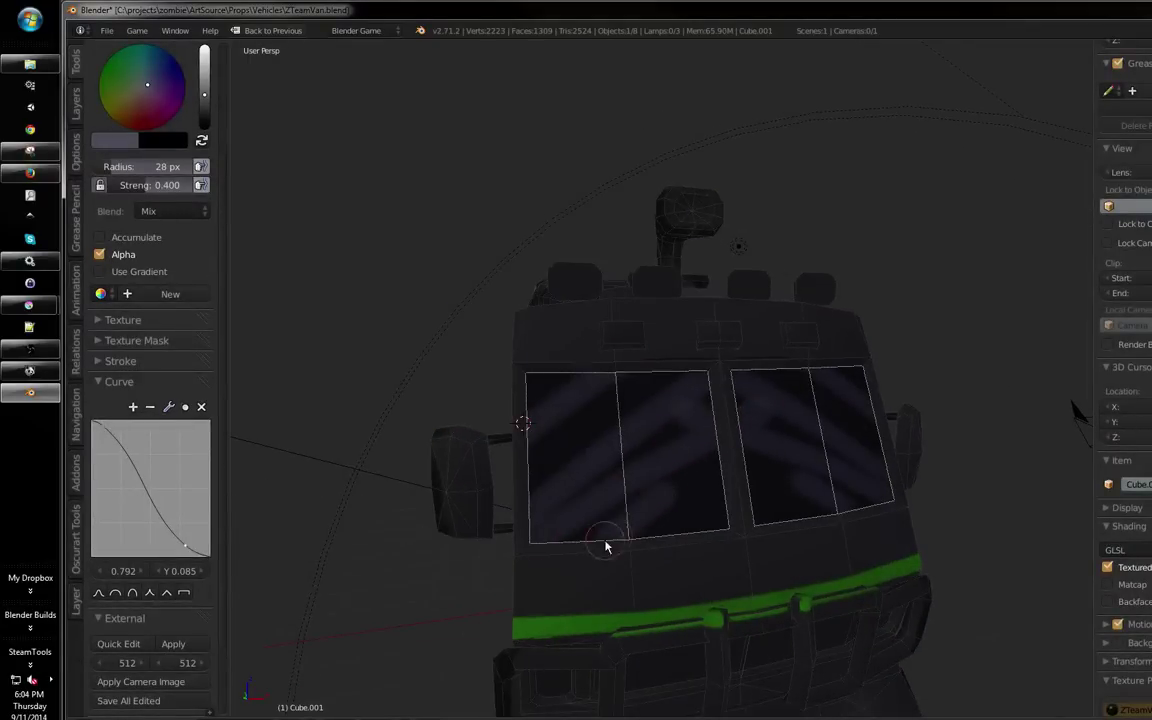
key(ctrl+z)
mouse_move(701, 418)
mouse_down()
mouse_move(535, 538)
mouse_move(699, 471)
mouse_move(678, 515)
mouse_move(639, 505)
mouse_move(656, 493)
mouse_move(592, 512)
mouse_move(562, 539)
mouse_move(640, 542)
mouse_up()
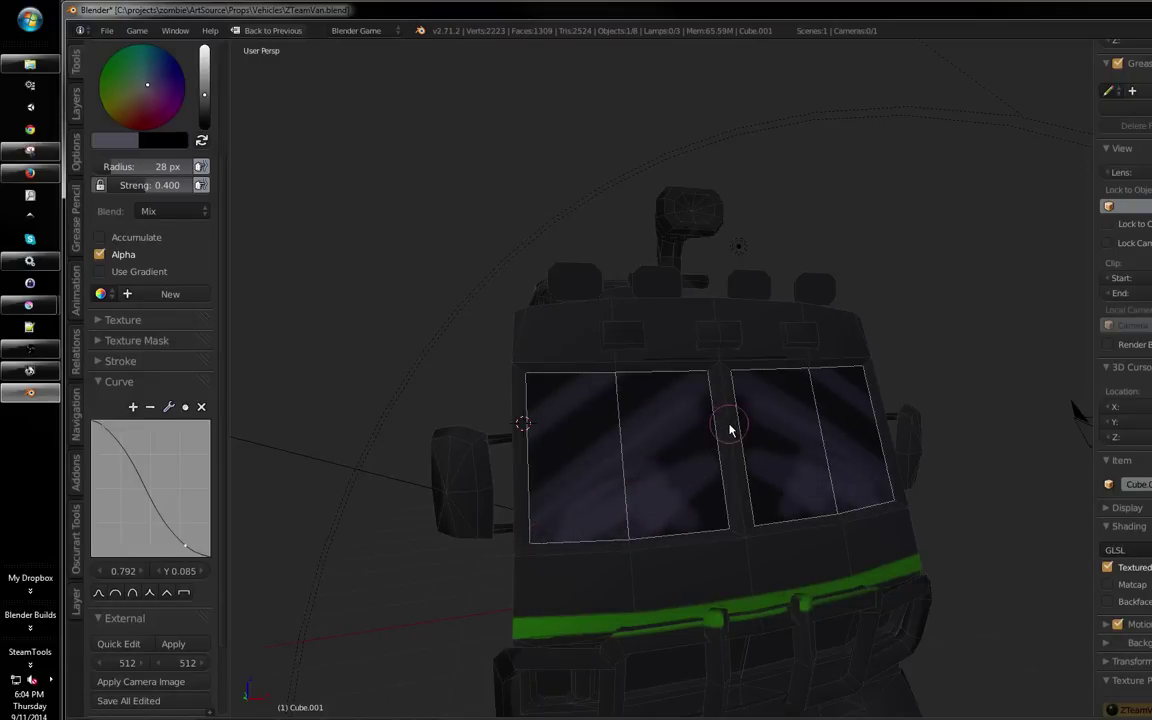
key(ctrl+z)
key(ctrl+z)
key(ctrl+z)
key(ctrl+z)
Enlarge the brush radius to 53 px for the masked windshield glass
key(f)
click(690, 445)
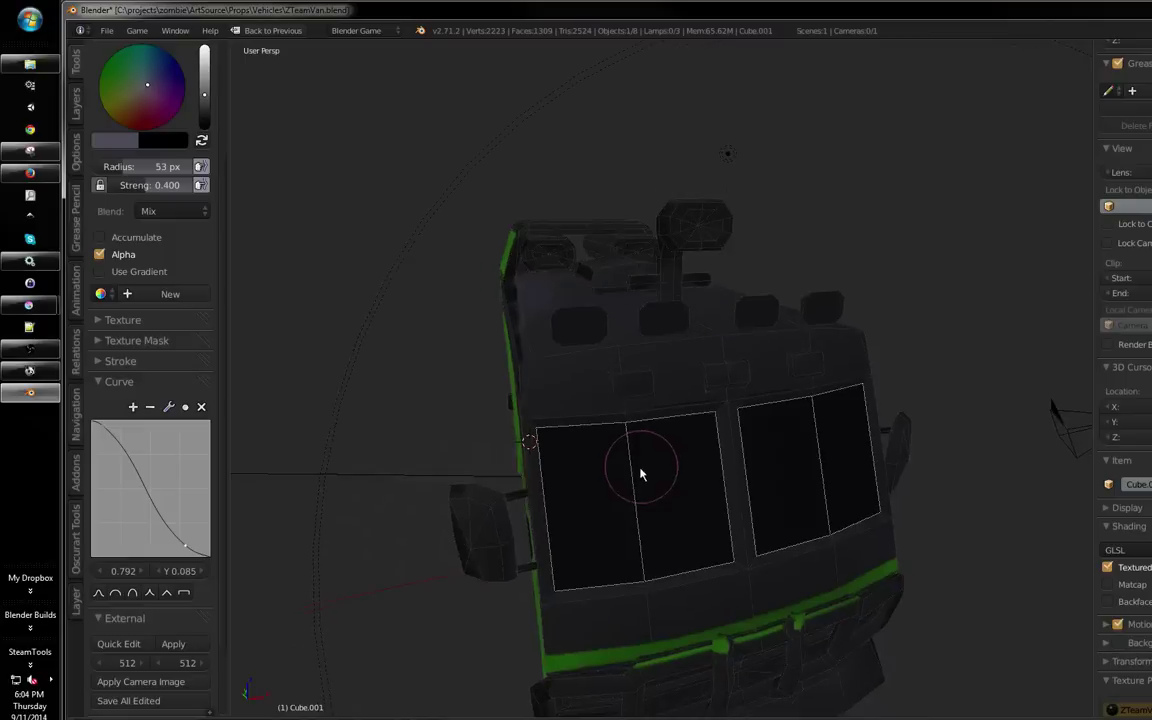
mouse_move(698, 513)
mouse_down()
mouse_move(695, 492)
mouse_move(571, 485)
mouse_move(586, 555)
mouse_move(687, 561)
mouse_move(576, 563)
mouse_move(699, 401)
mouse_move(733, 419)
mouse_move(787, 392)
mouse_move(725, 432)
mouse_up()
Clear the windshield face selection and inspect the painted markings and windows along the van's side
key(Tab)
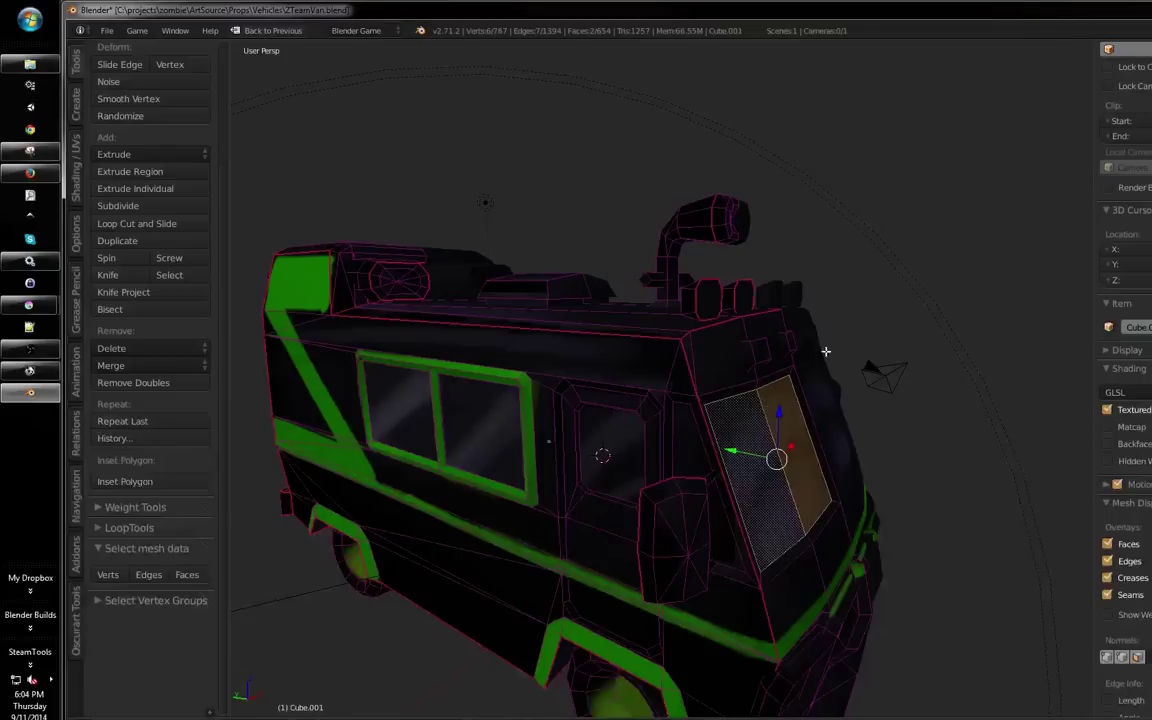
key(a)
mouse_move(825, 352)
mouse_down()
mouse_move(694, 352)
mouse_move(729, 397)
mouse_move(548, 437)
mouse_move(670, 425)
mouse_up()
scroll(729, 397, down, 2)
key(a)
key(a)
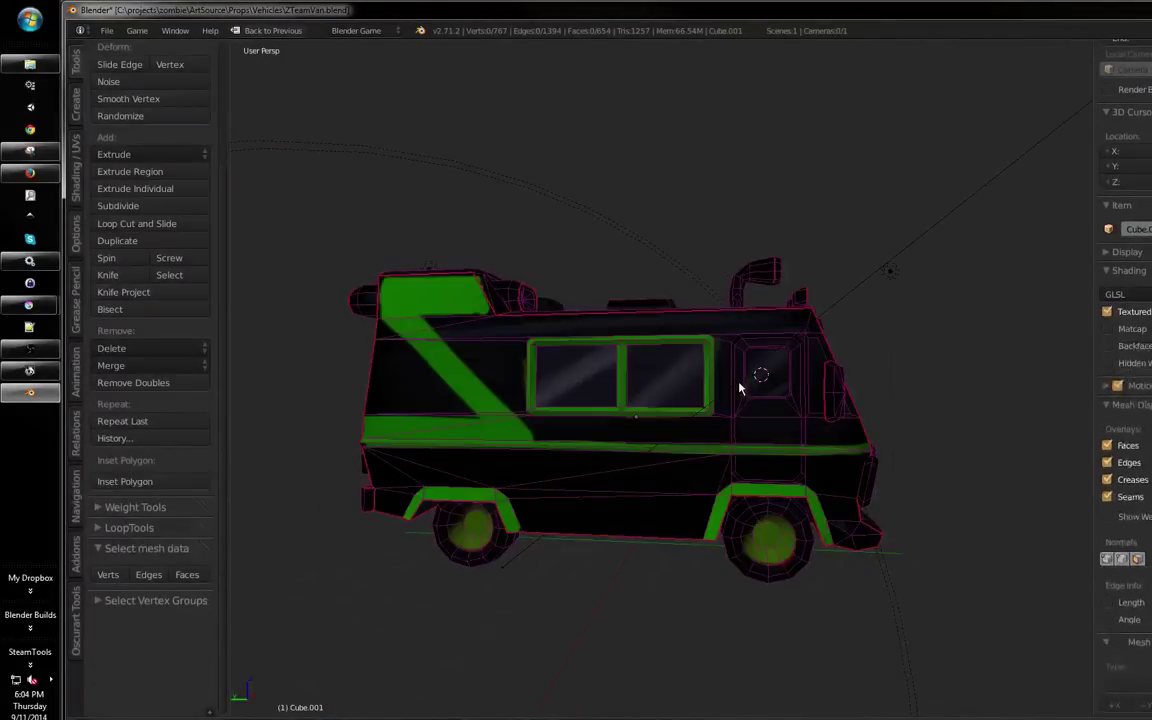
key(Tab)
key(Tab)
drag(667, 374, 712, 357)
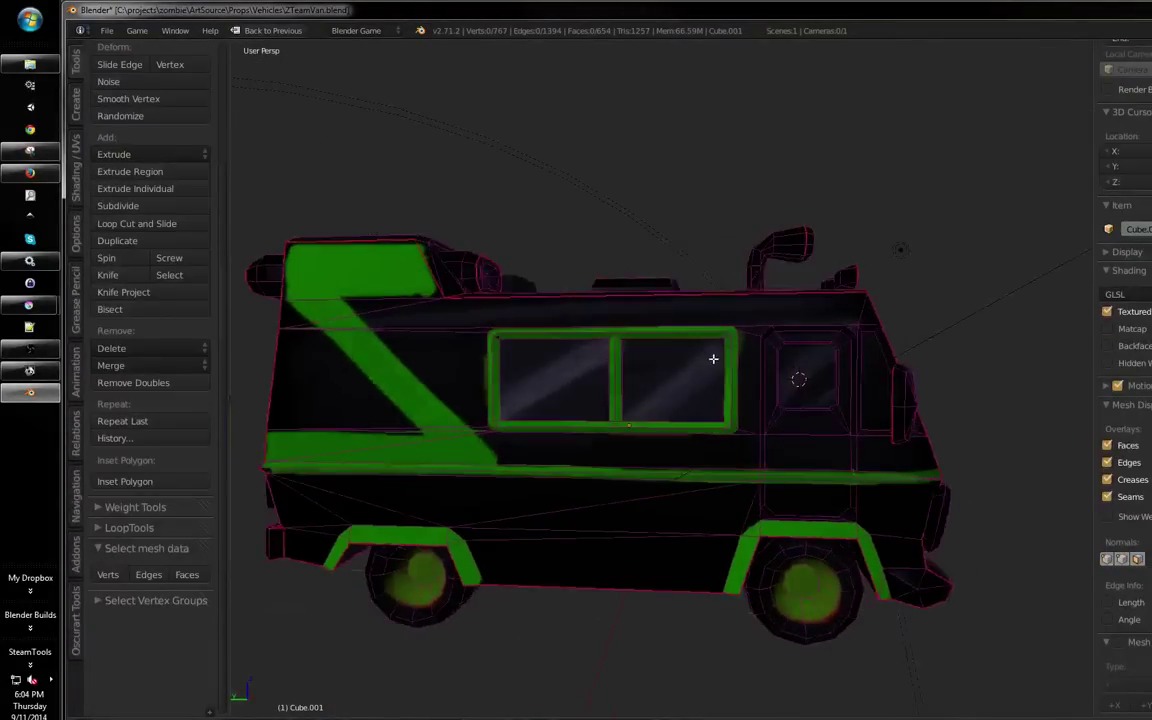
scroll(758, 342, up, 3)
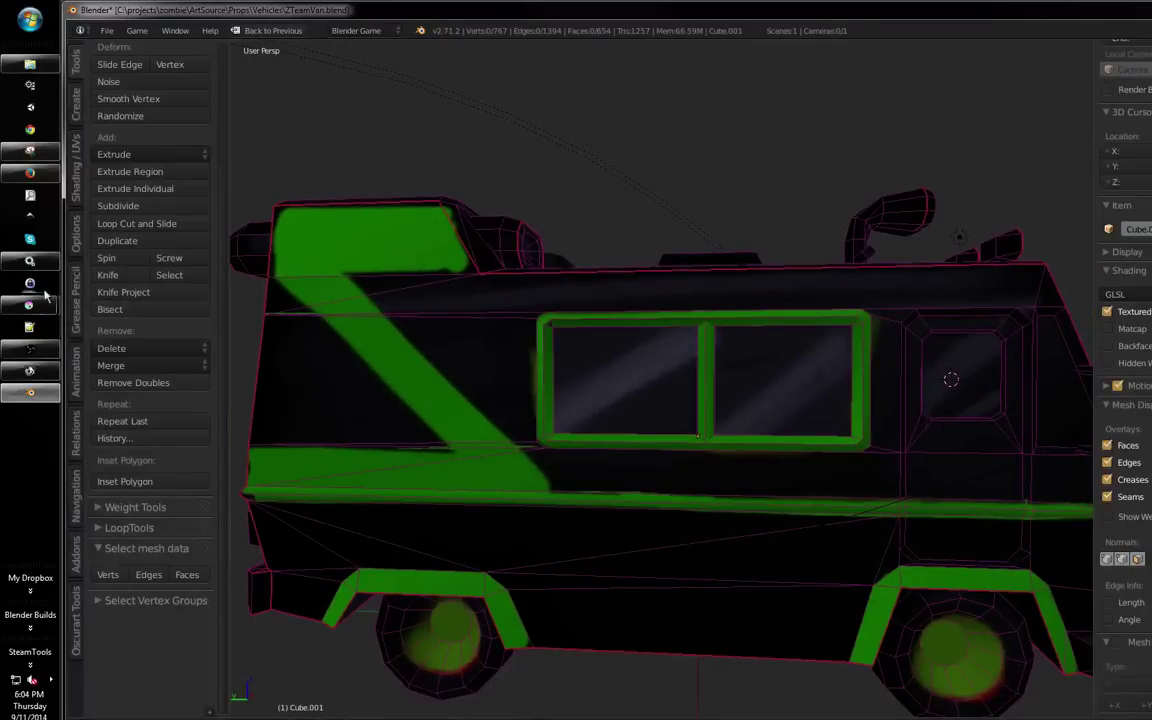
click(54, 180)
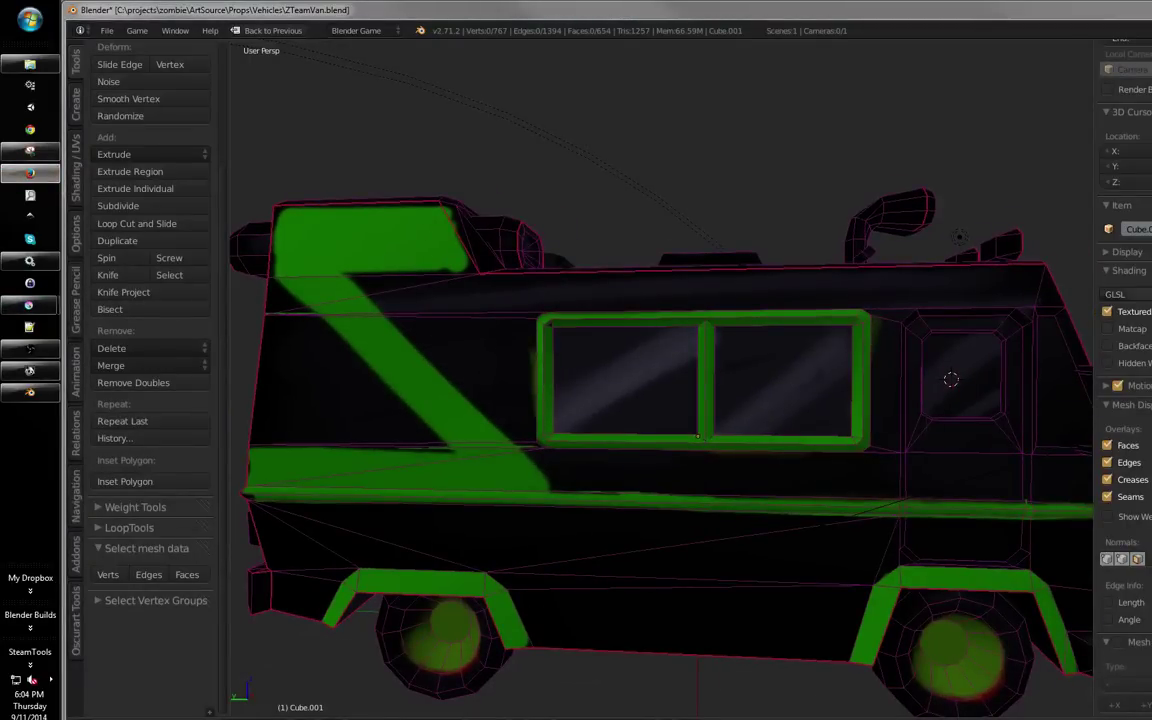
drag(600, 374, 641, 381)
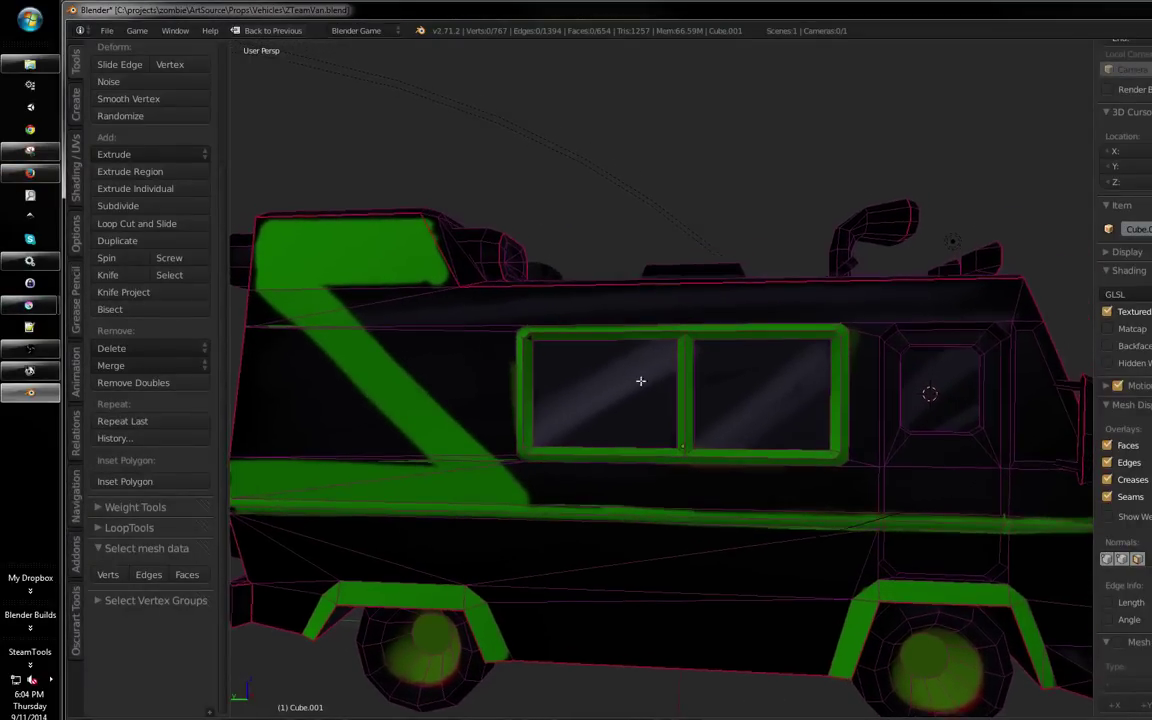
scroll(640, 381, up, 3)
key(ctrl+Tab)
click(691, 351)
key(a)
key(a)
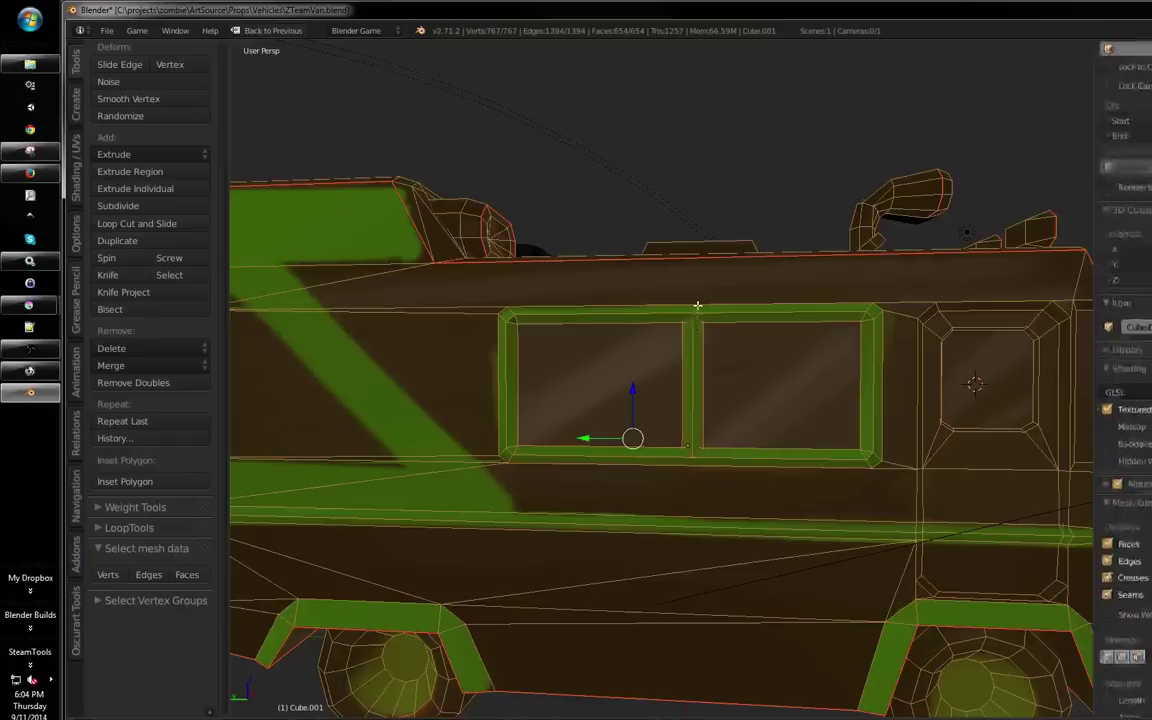
alt+right_click(674, 307)
key(a)
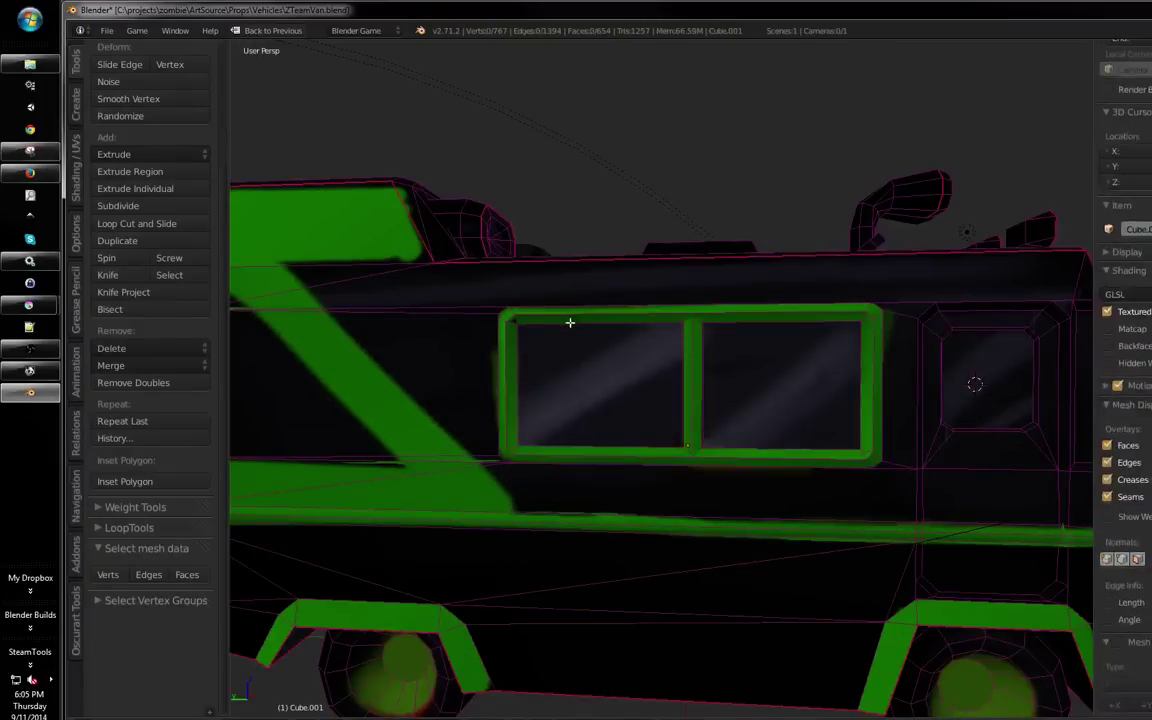
Select all frame and divider faces of the large side window in edit mode, and return to texture painting
drag(569, 322, 581, 330)
alt+right_click(520, 320)
shift+right_click(531, 326)
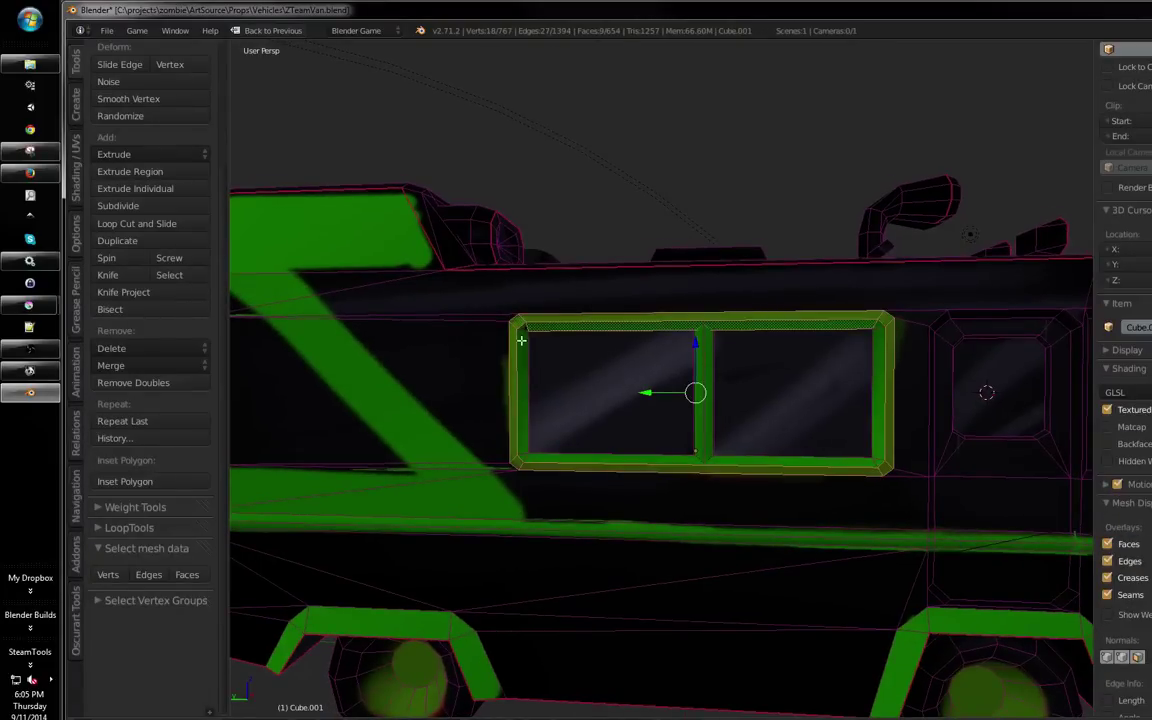
shift+right_click(515, 401)
shift+right_click(544, 459)
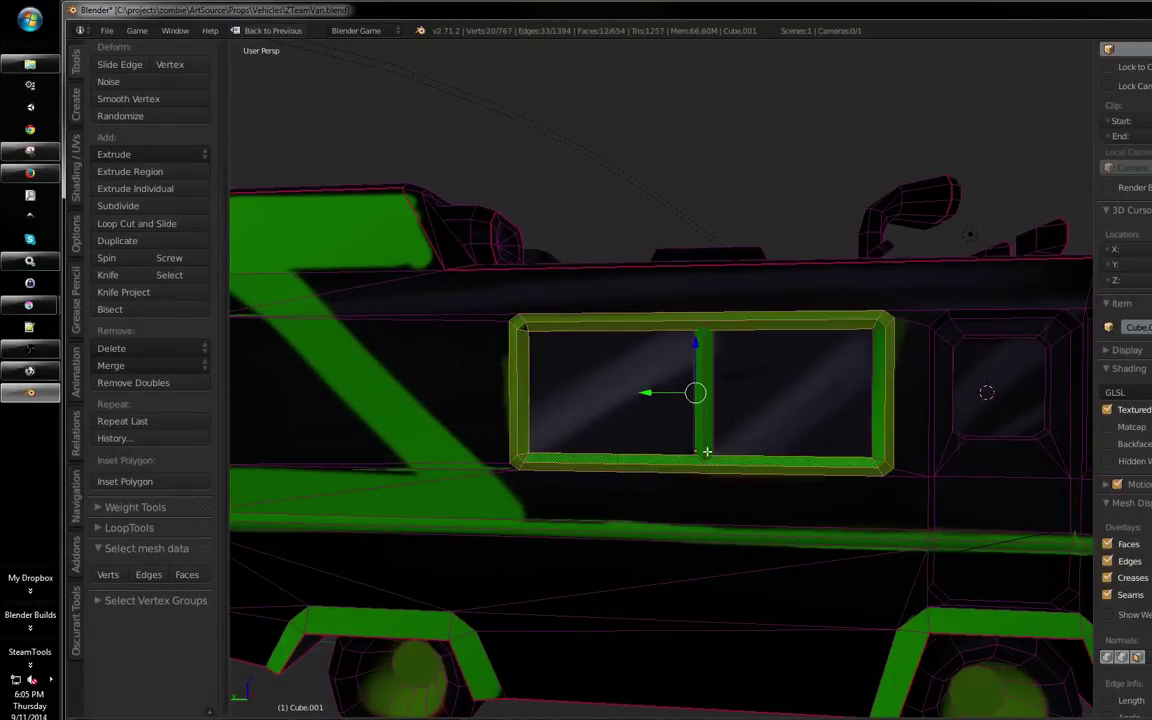
shift+right_click(709, 451)
shift+right_click(701, 449)
shift+right_click(890, 413)
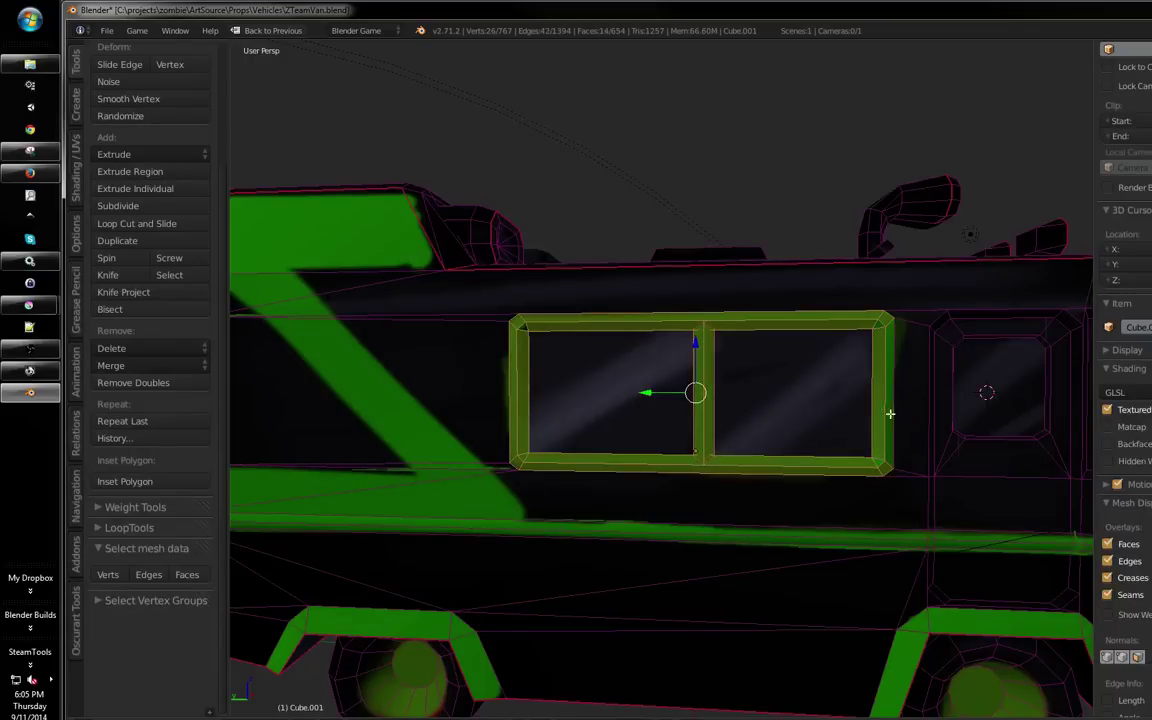
shift+right_click(884, 339)
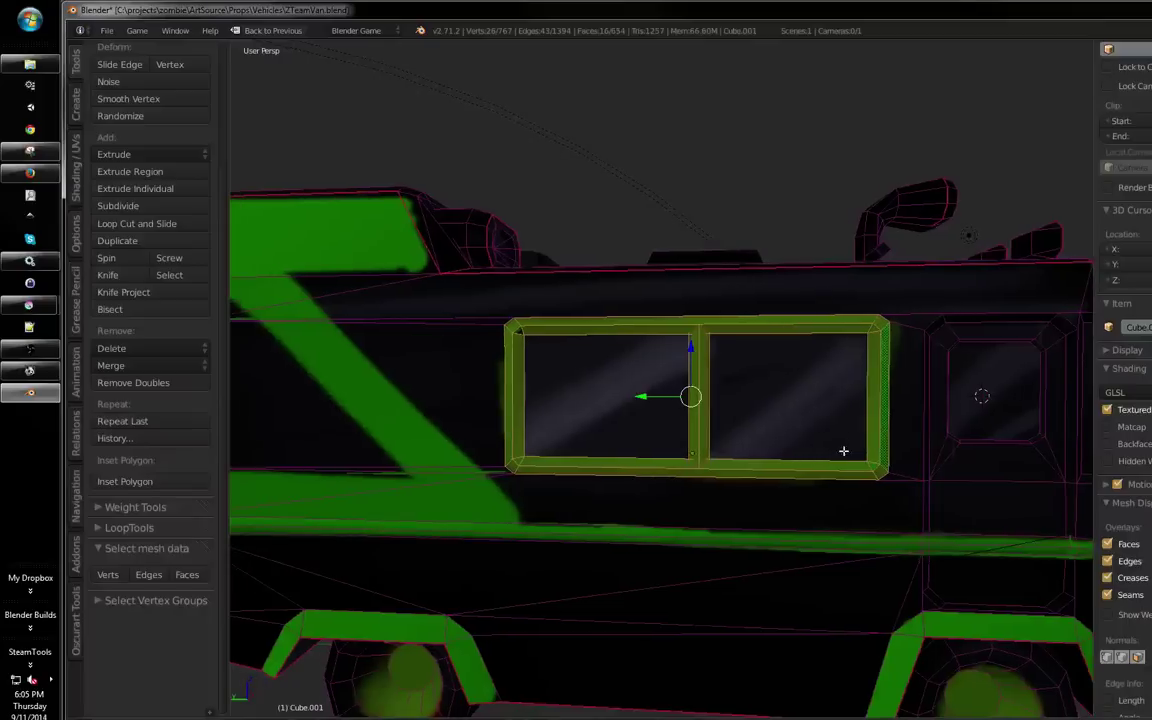
scroll(700, 385, up, 1)
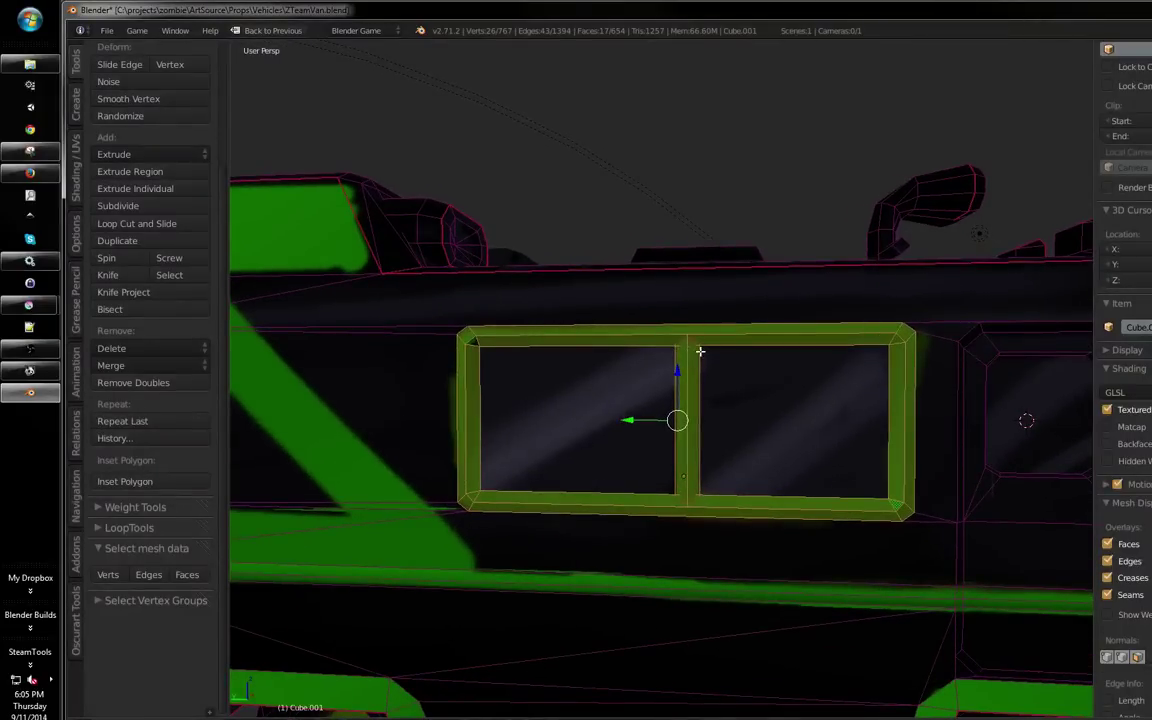
key(Tab)
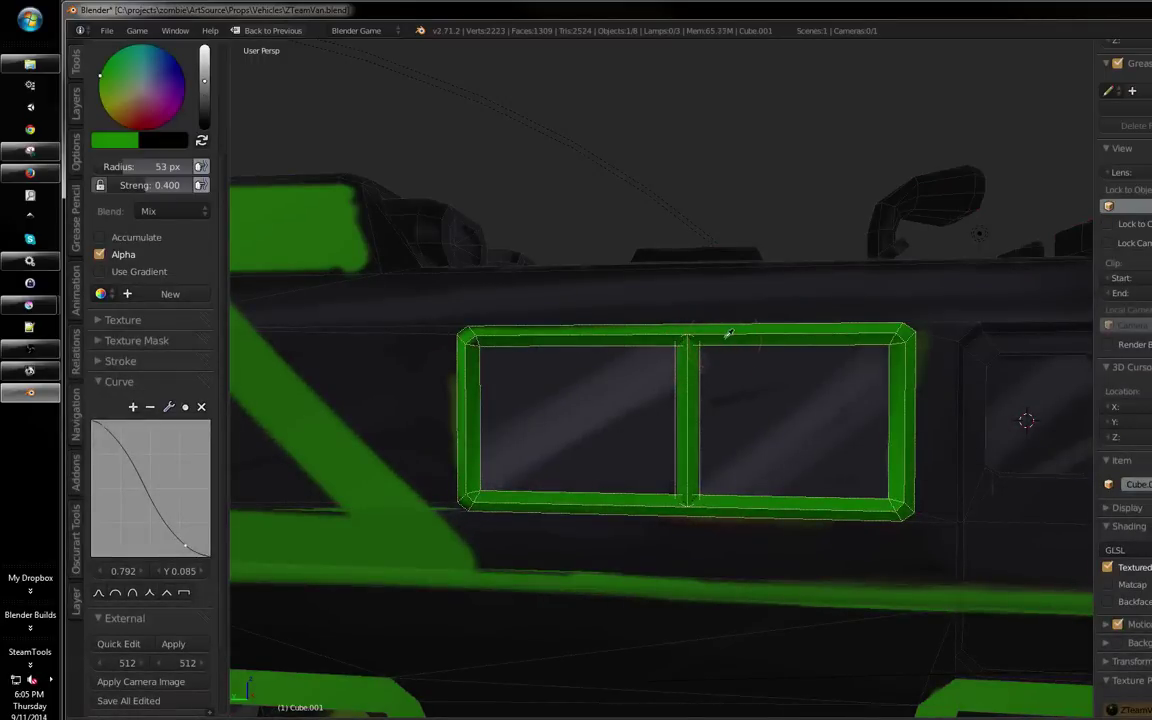
Darken the green paint colour and shade the masked side window frame with the 53 px brush
click(206, 104)
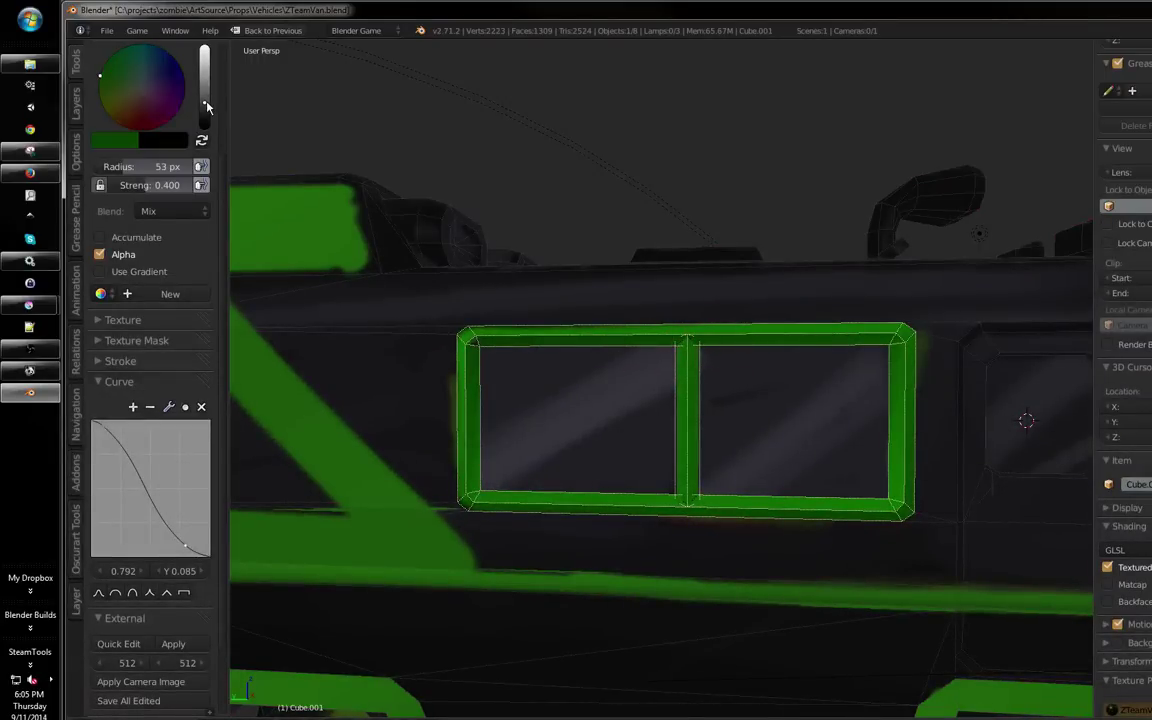
key(Tab)
key(Tab)
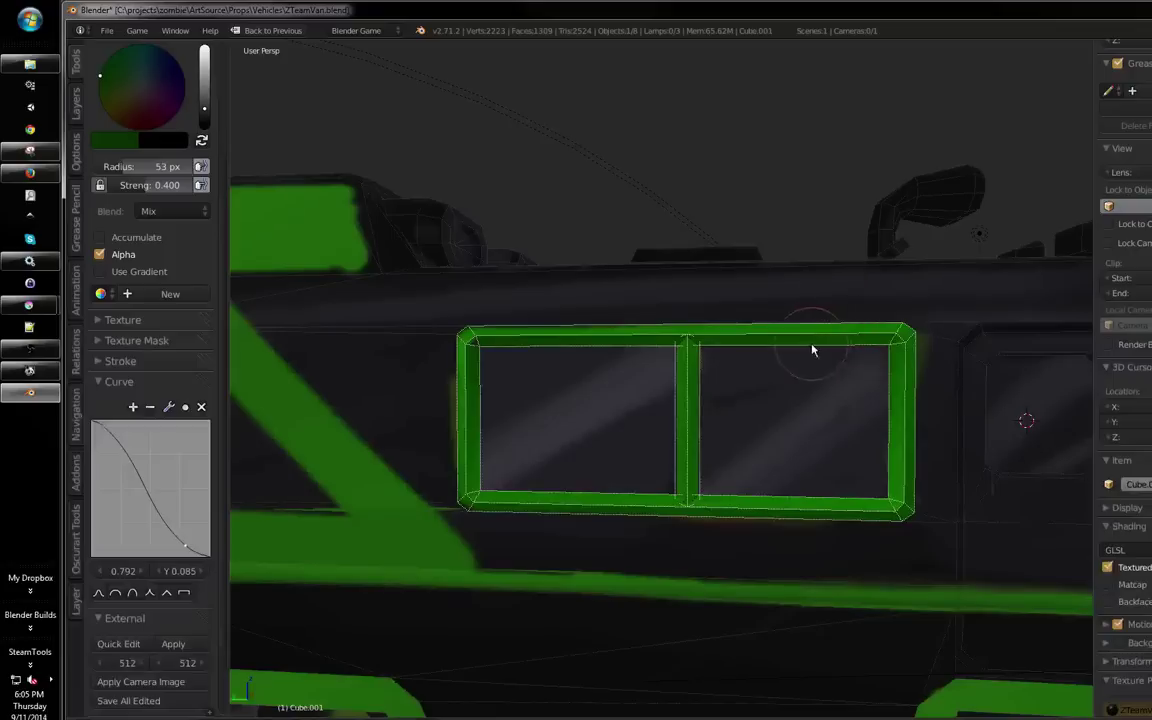
key(Tab)
key(Tab)
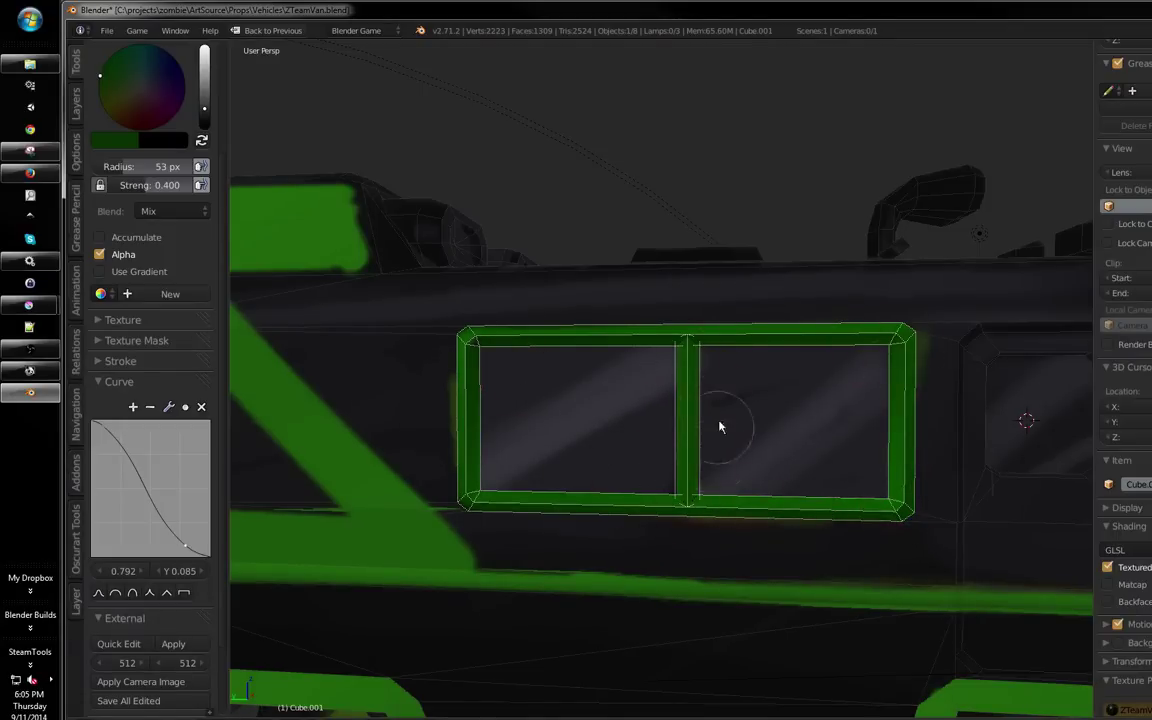
Invert the face selection to mask out the window frame, and sample the body's black to paint around it
scroll(720, 427, down, 1)
drag(720, 427, 671, 384)
key(Tab)
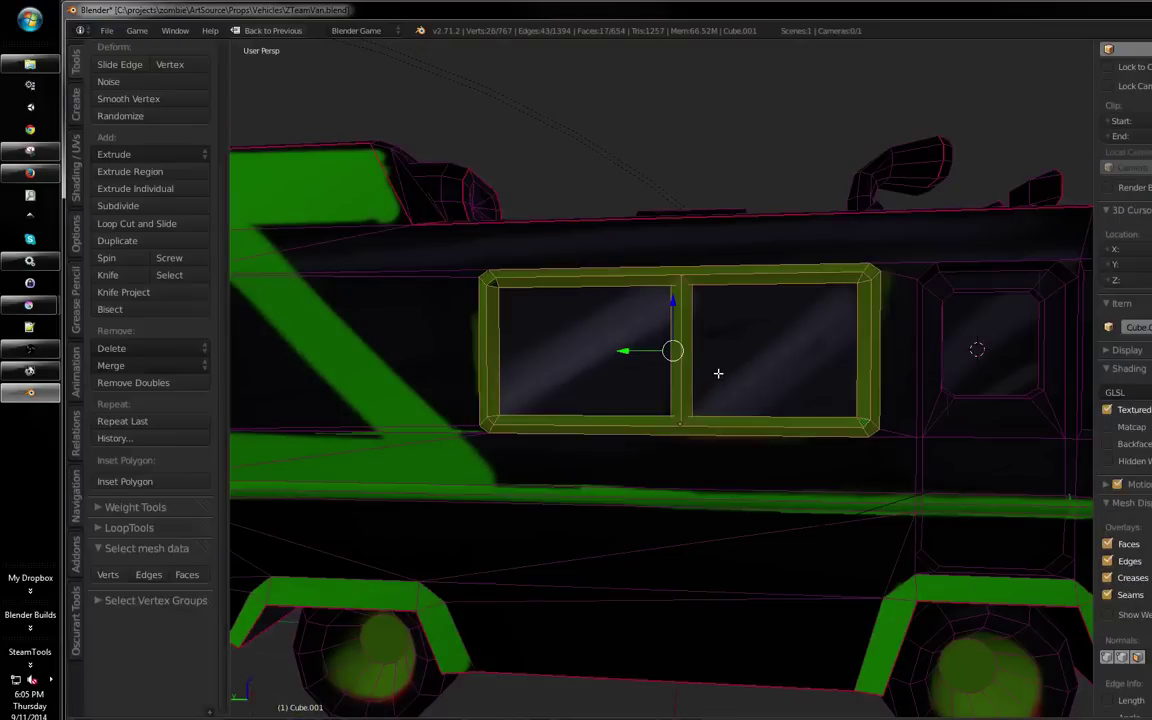
key(ctrl+i)
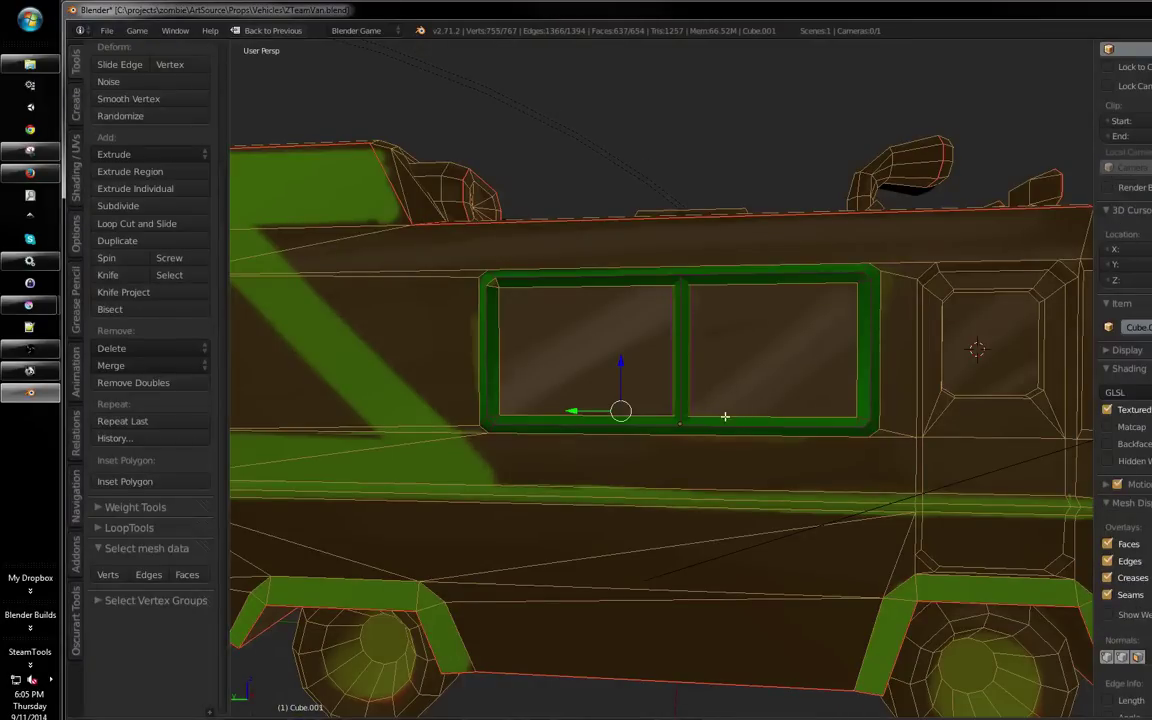
key(Tab)
key(s)
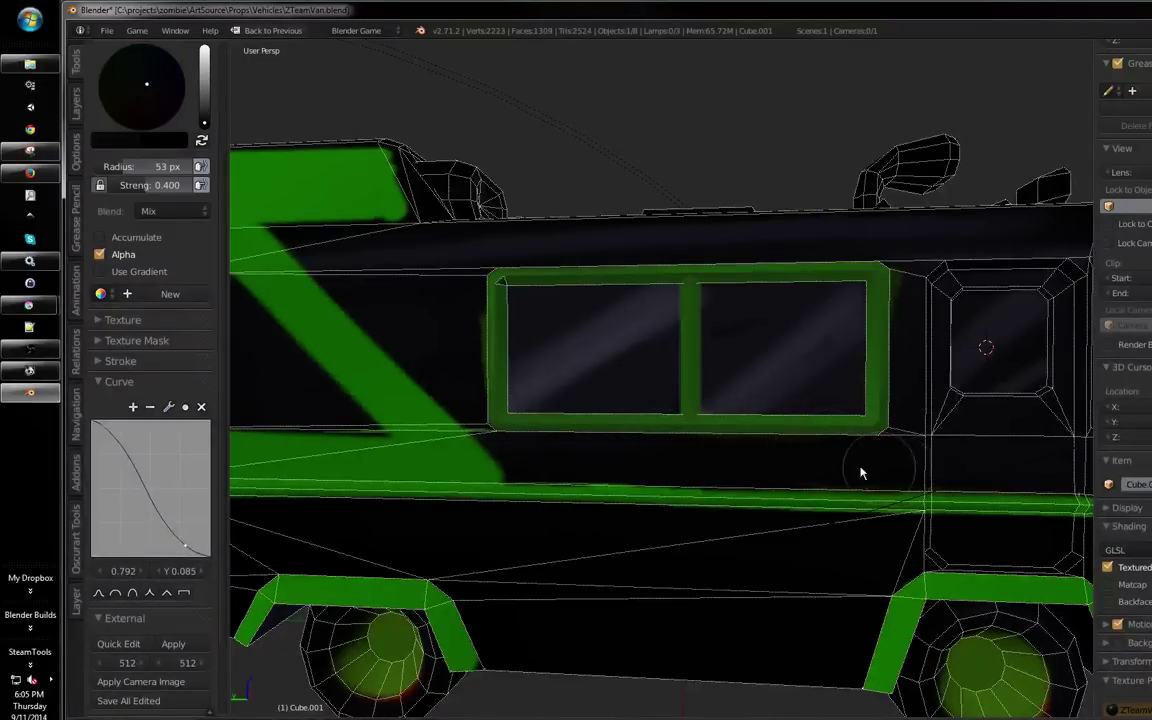
drag(783, 447, 605, 498)
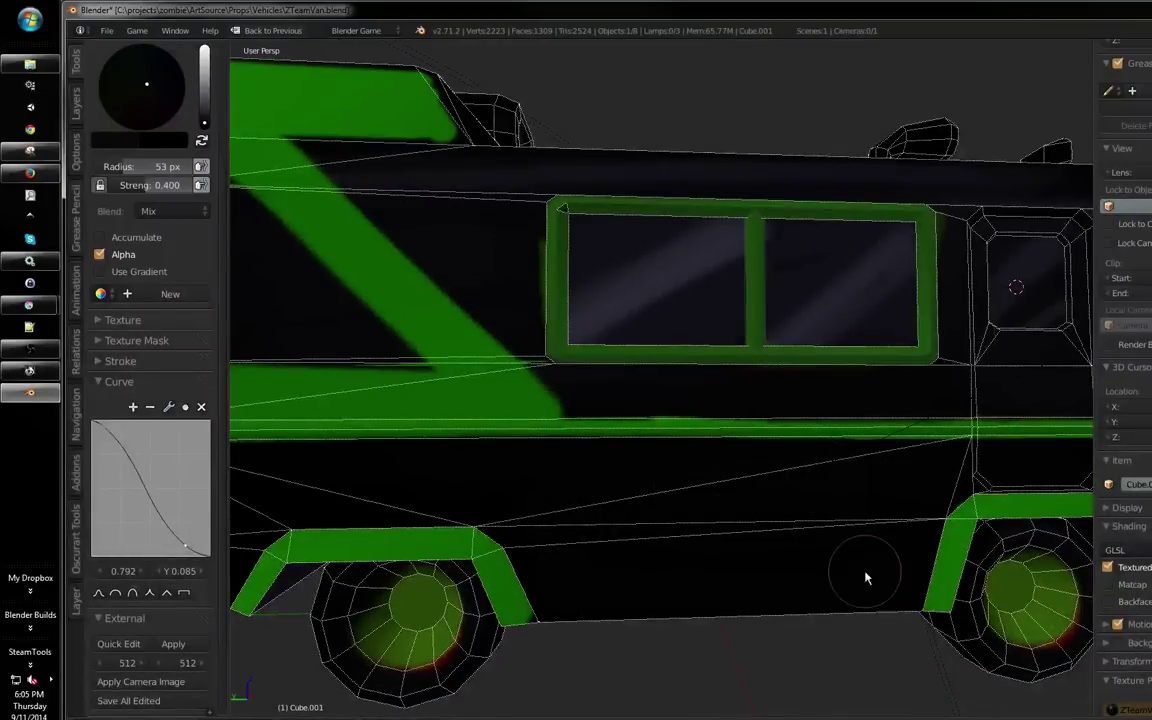
mouse_move(866, 573)
mouse_down()
mouse_move(818, 488)
mouse_move(668, 488)
mouse_up()
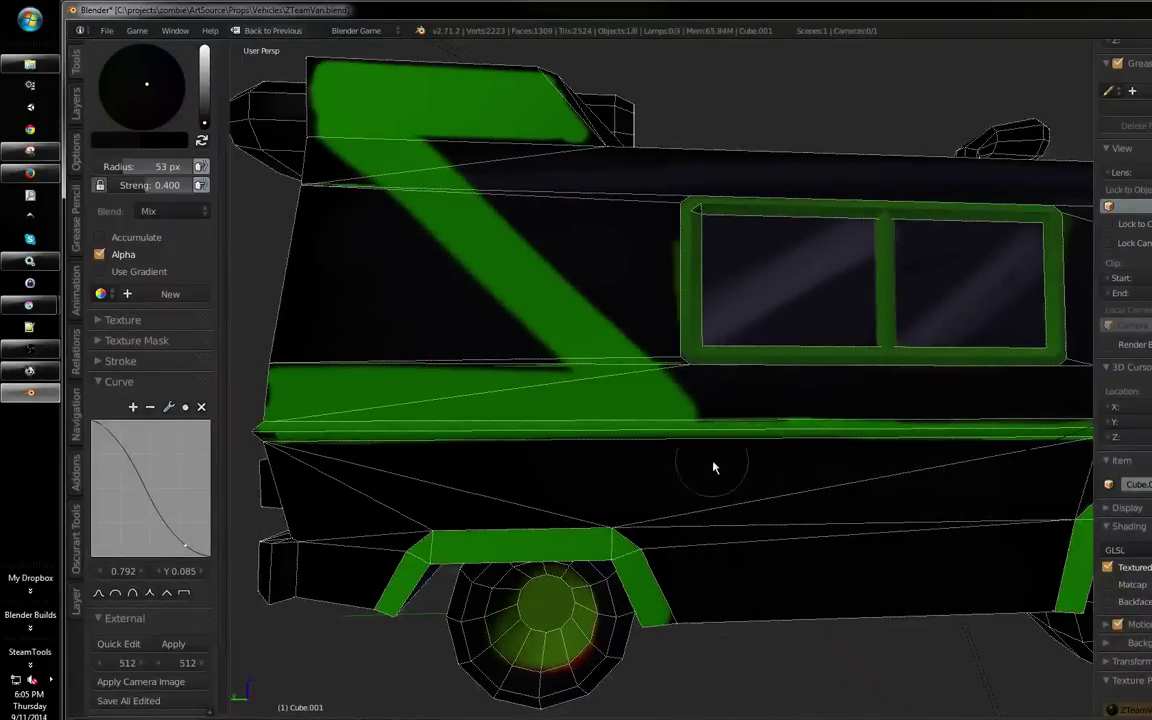
mouse_move(591, 497)
mouse_down()
mouse_move(651, 468)
mouse_move(633, 471)
mouse_move(670, 497)
mouse_move(728, 504)
mouse_move(697, 483)
mouse_move(681, 501)
mouse_up()
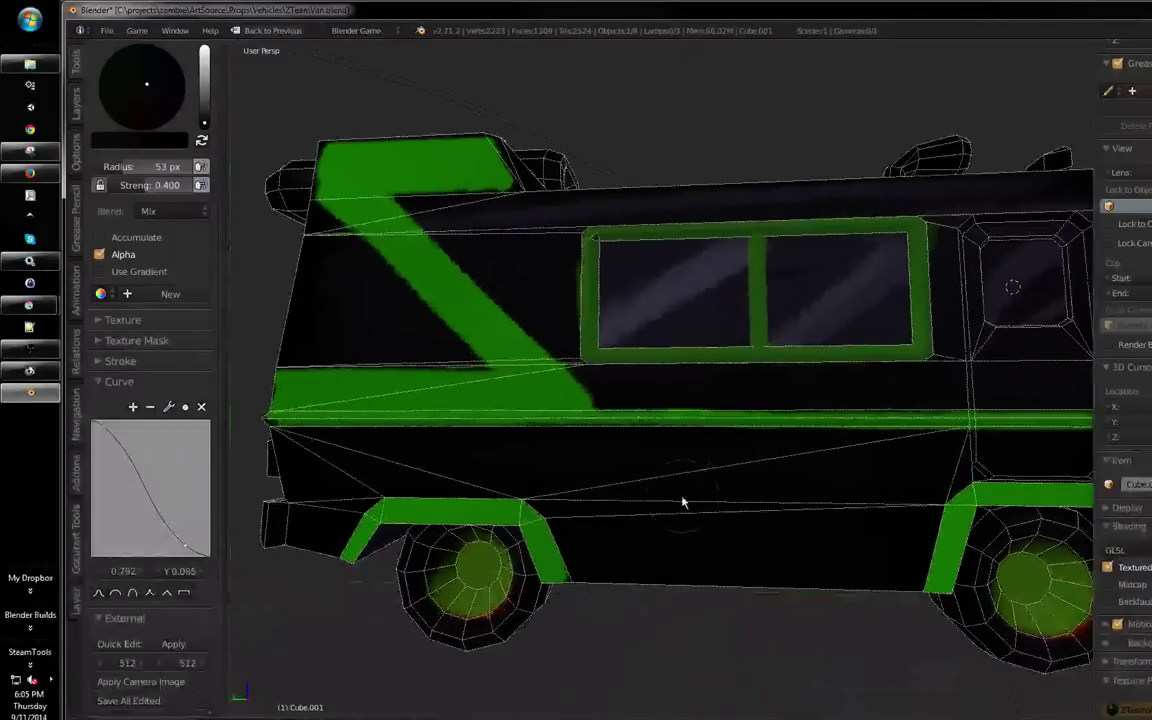
Set the paint to a dark blue-grey and reduce the brush radius to 7 px for the lower side detail
mouse_move(205, 115)
mouse_down()
mouse_move(190, 88)
mouse_move(204, 94)
mouse_up()
click(207, 107)
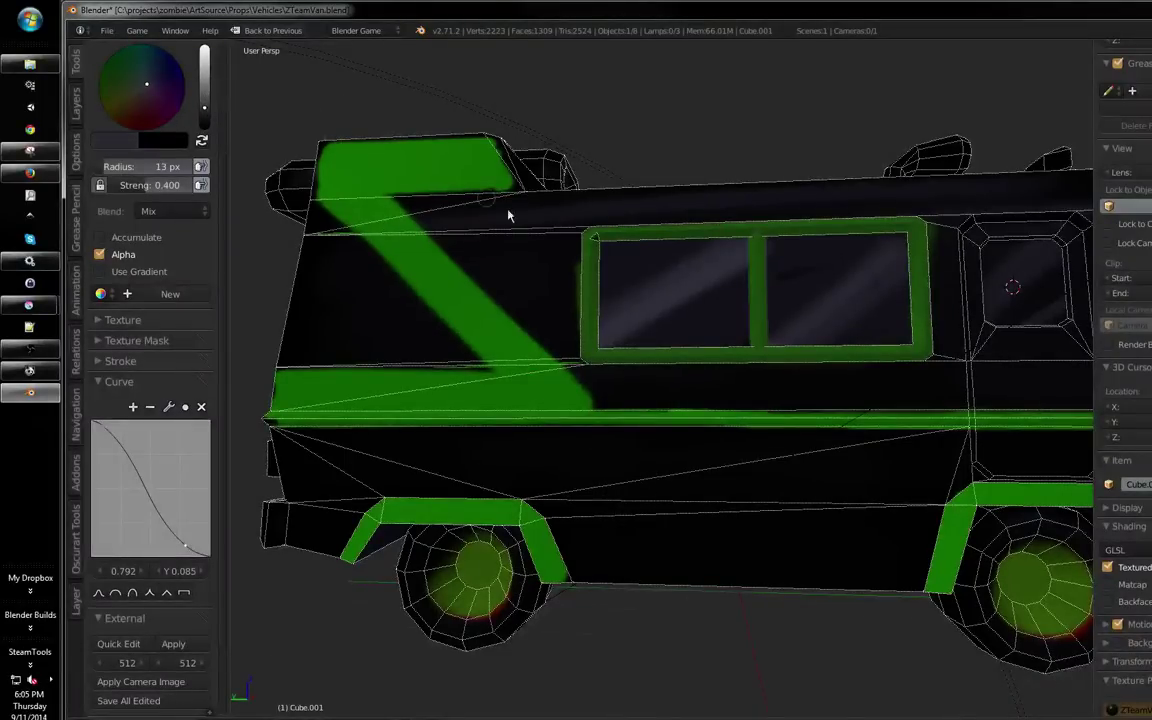
drag(722, 382, 729, 347)
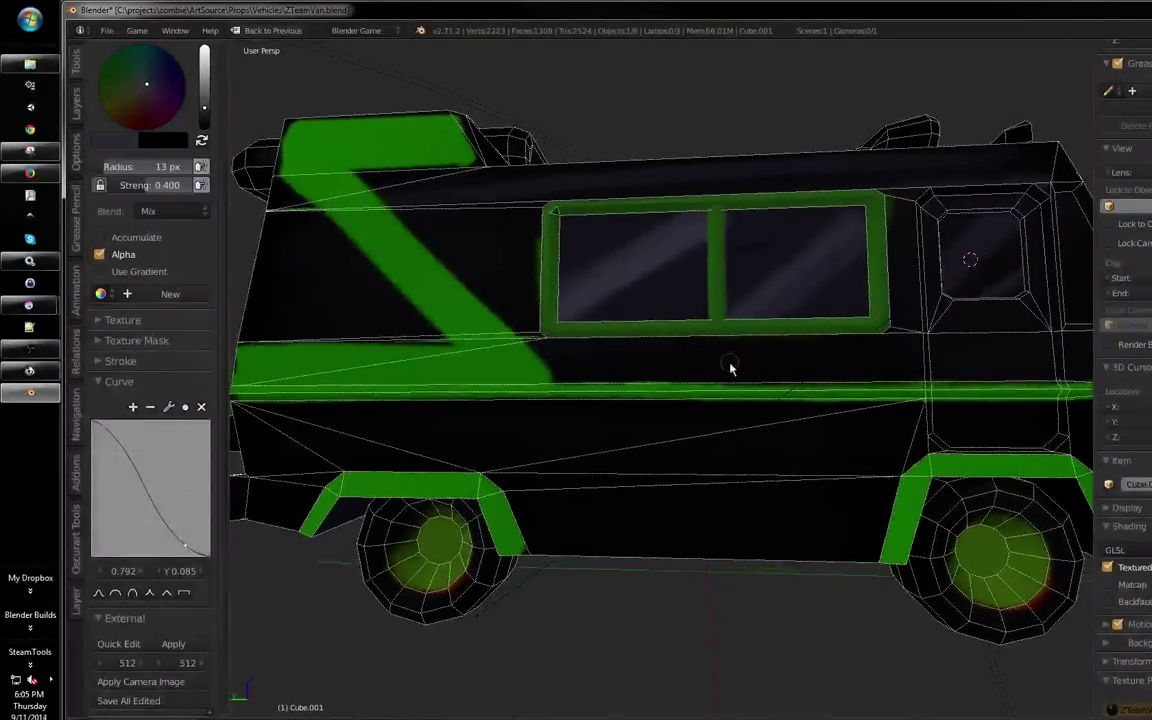
scroll(751, 375, up, 4)
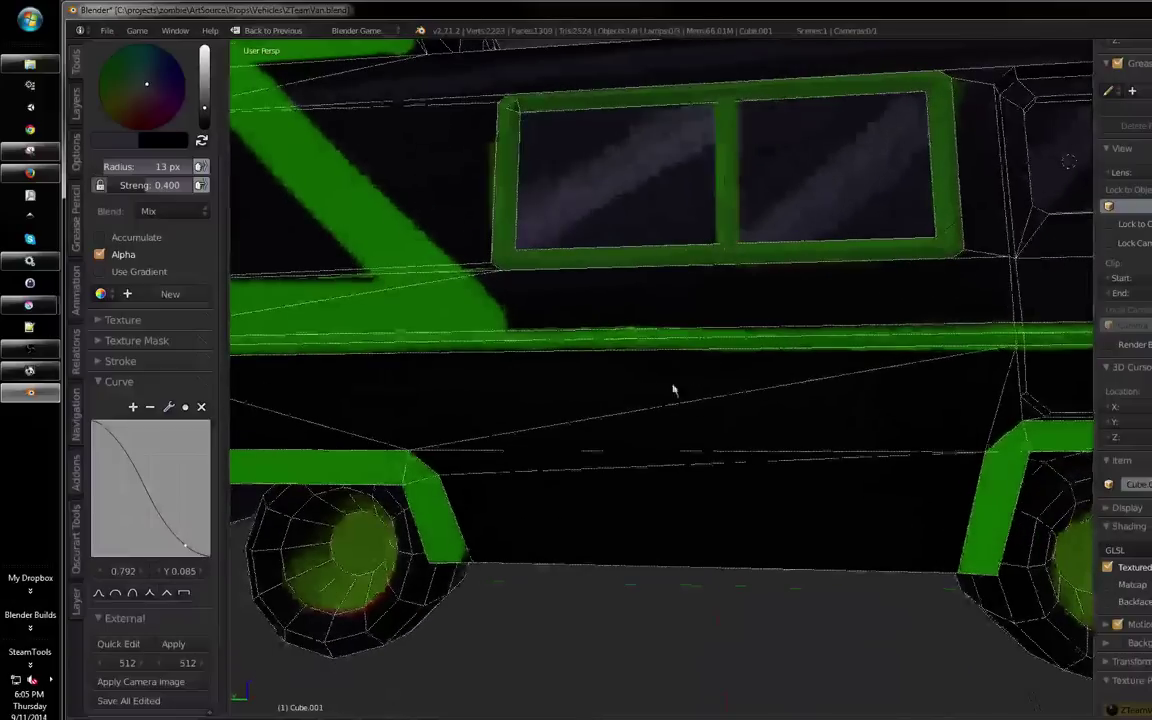
key(bracketleft)
key(bracketleft)
key(bracketleft)
key(bracketleft)
Paint three faint rectangular panel outlines on the van's lower side between the wheel arches, ending with a 10 px brush
mouse_move(660, 388)
mouse_down()
mouse_move(733, 326)
mouse_move(648, 394)
mouse_up()
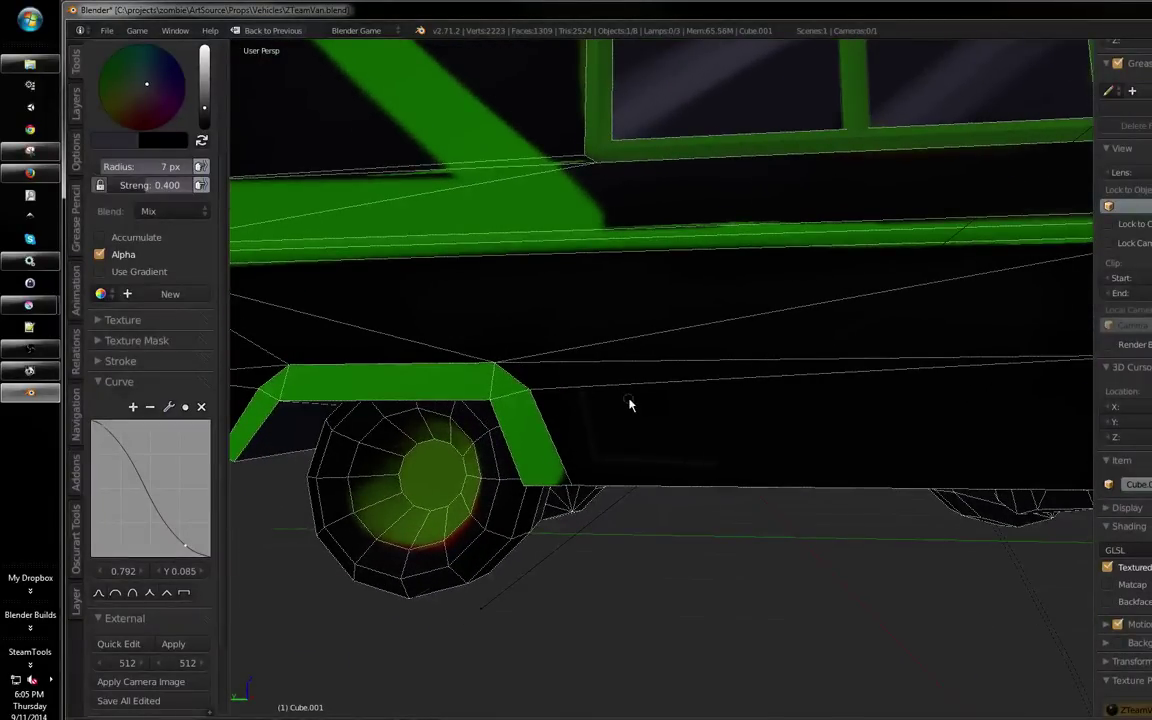
drag(733, 469, 636, 407)
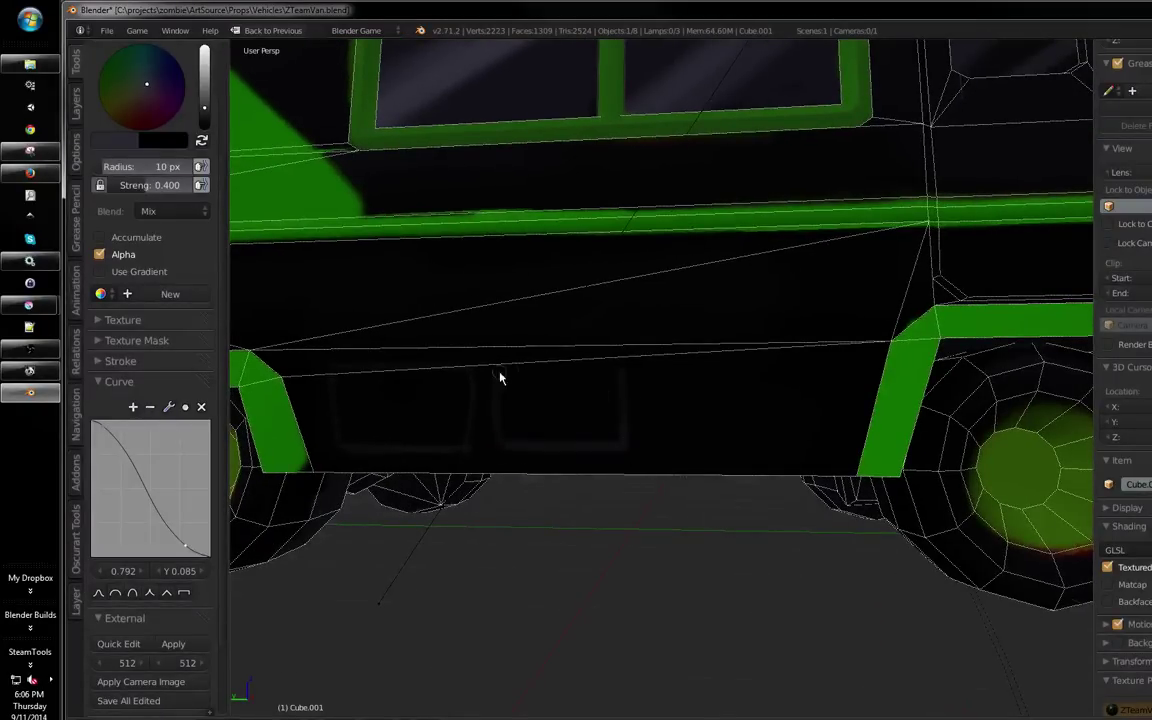
drag(647, 373, 647, 439)
drag(625, 441, 632, 371)
mouse_move(682, 378)
mouse_down()
mouse_move(681, 445)
mouse_move(826, 436)
mouse_up()
drag(821, 366, 817, 447)
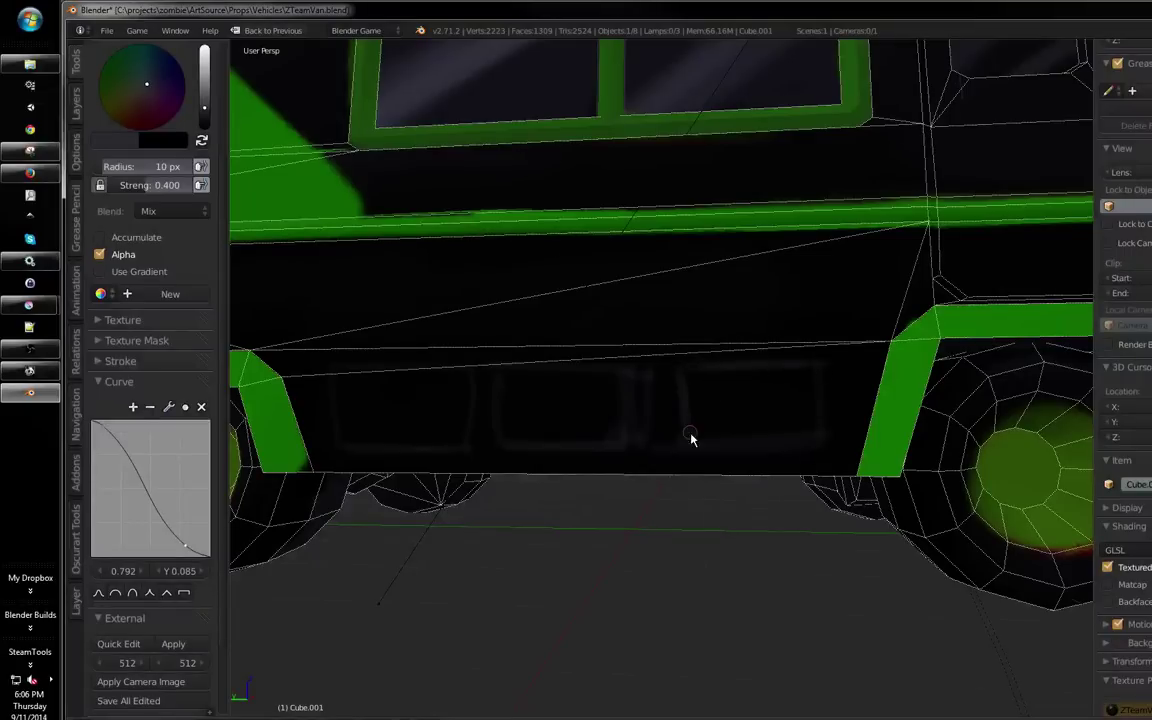
Sample the body's black and clean up the stray strokes between the panel outlines with a 22 px brush
key(s)
click(674, 406)
mouse_move(652, 376)
mouse_down()
mouse_move(651, 455)
mouse_move(705, 432)
mouse_move(765, 442)
mouse_up()
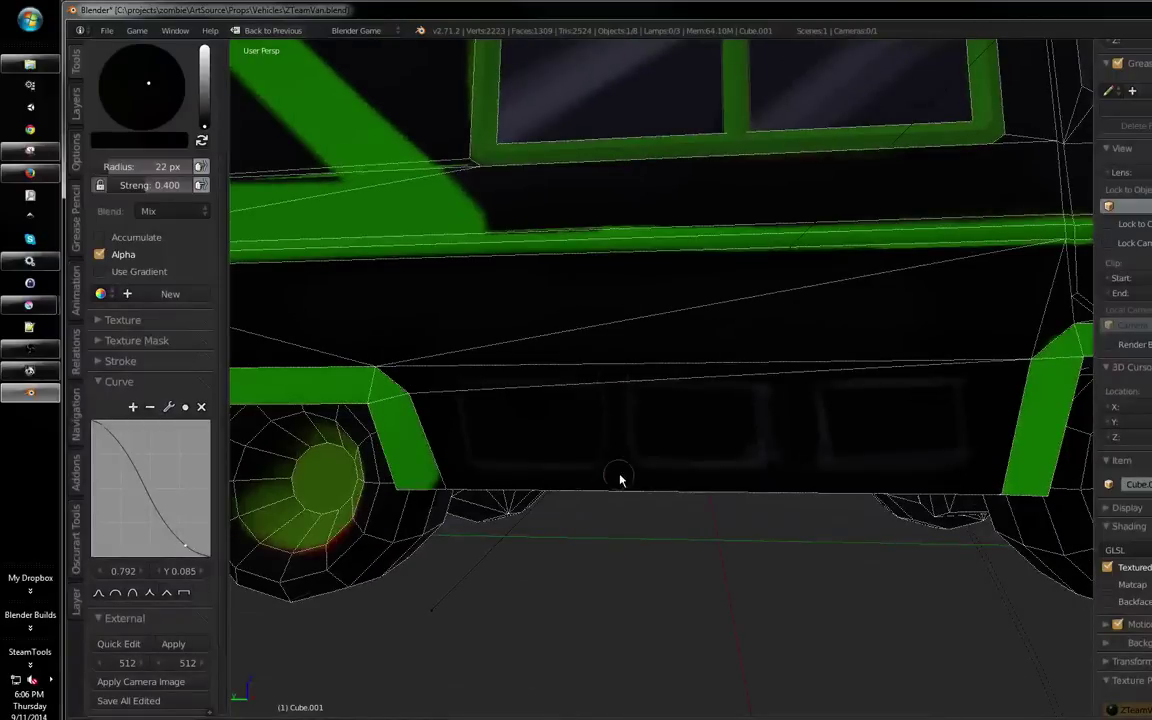
scroll(634, 388, down, 1)
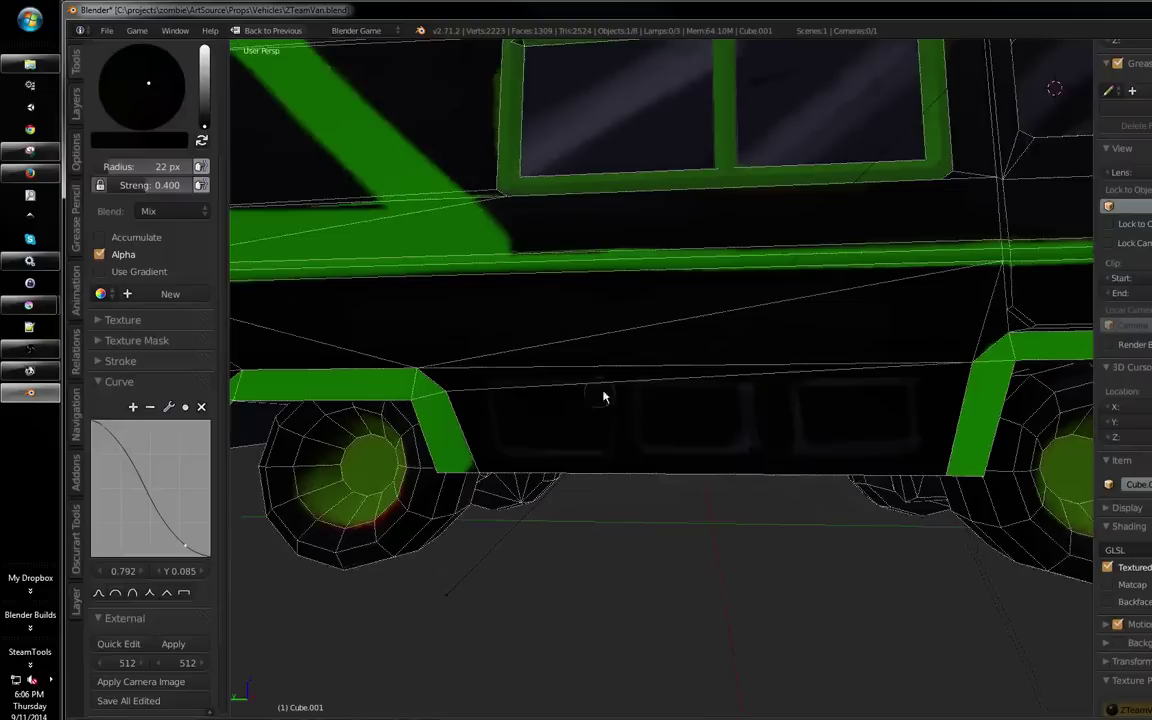
Enlarge the brush radius to 36 px and add soft dark grey shading inside the lower side panels
key(f)
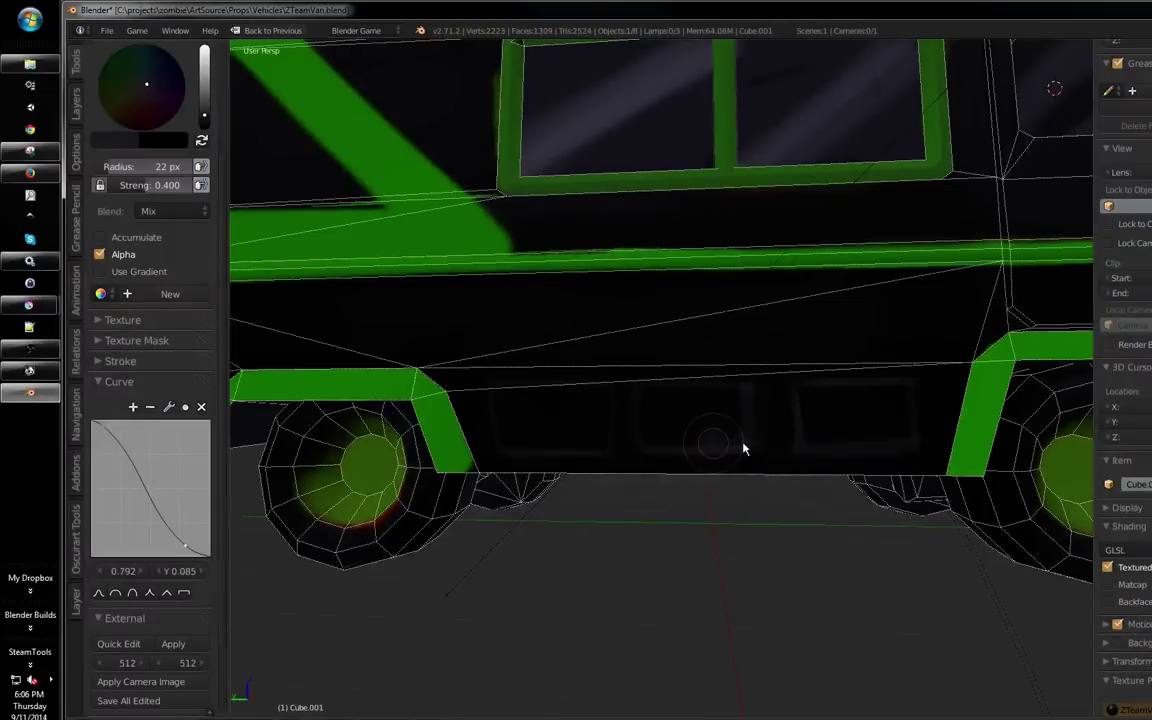
click(663, 416)
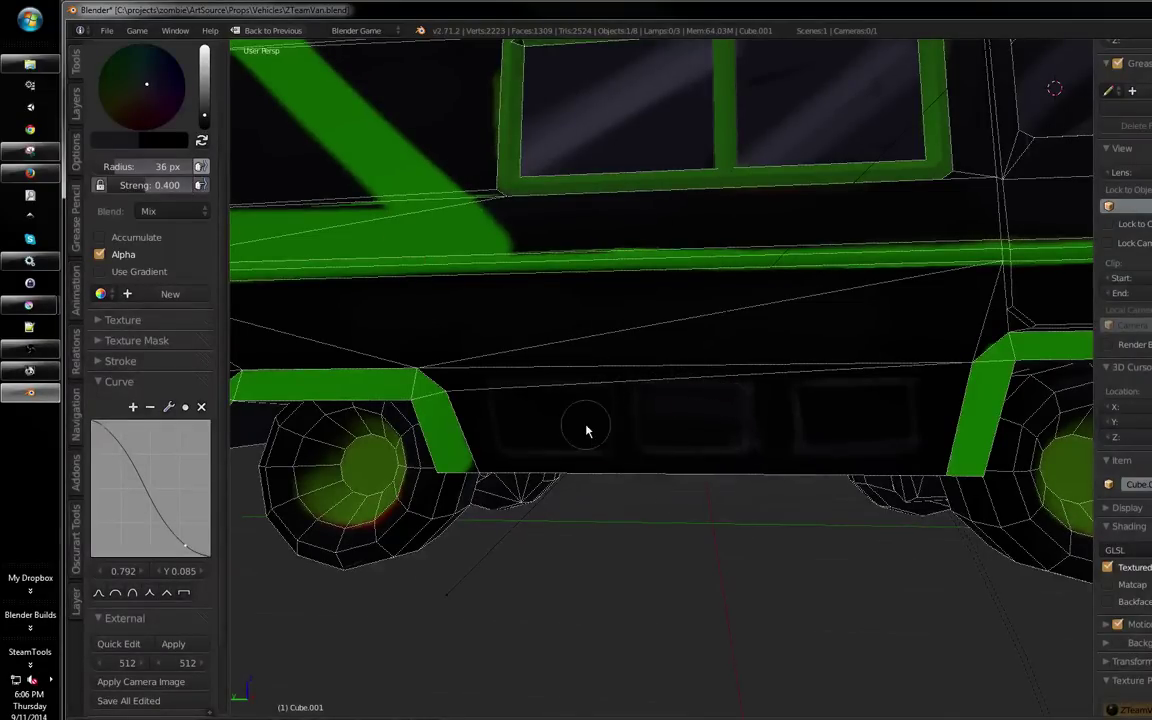
key(s)
Clear the face selection, select only the rear wheel's linked faces, and return to texture painting
scroll(705, 370, down, 1)
scroll(705, 368, down, 2)
drag(705, 368, 563, 478)
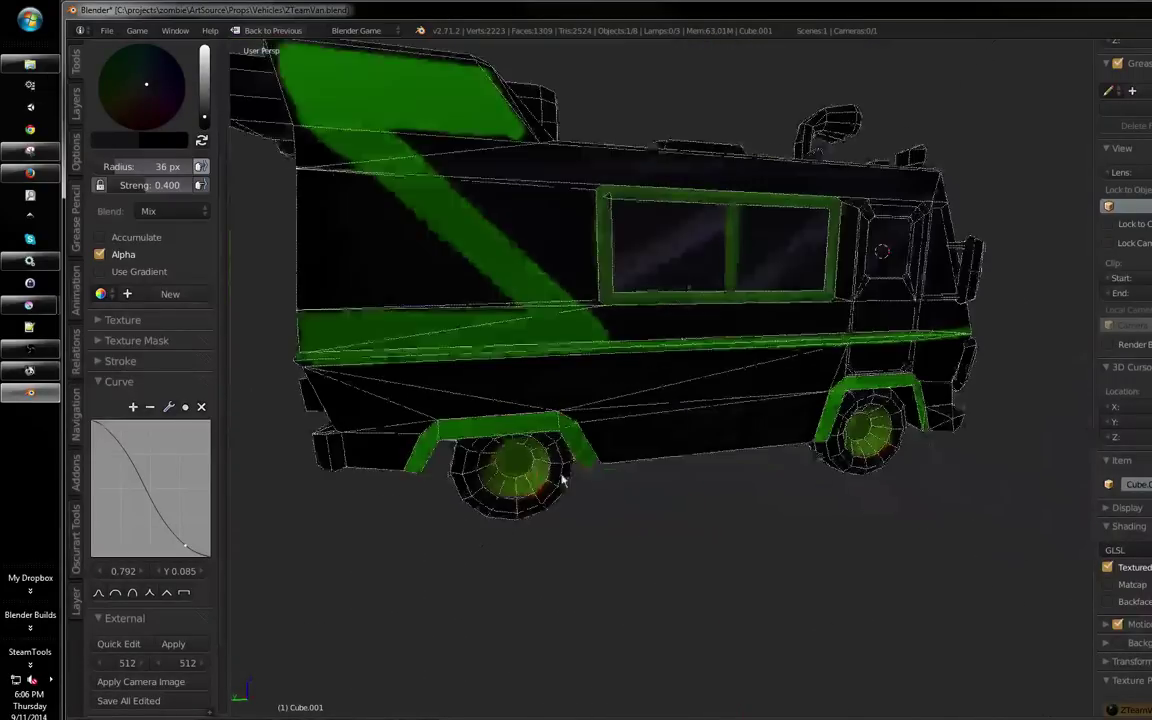
scroll(692, 396, up, 2)
mouse_move(692, 396)
mouse_down()
mouse_move(599, 393)
mouse_move(615, 398)
mouse_move(687, 362)
mouse_move(508, 407)
mouse_move(643, 365)
mouse_move(674, 373)
mouse_move(625, 465)
mouse_up()
scroll(615, 398, up, 3)
scroll(674, 373, up, 4)
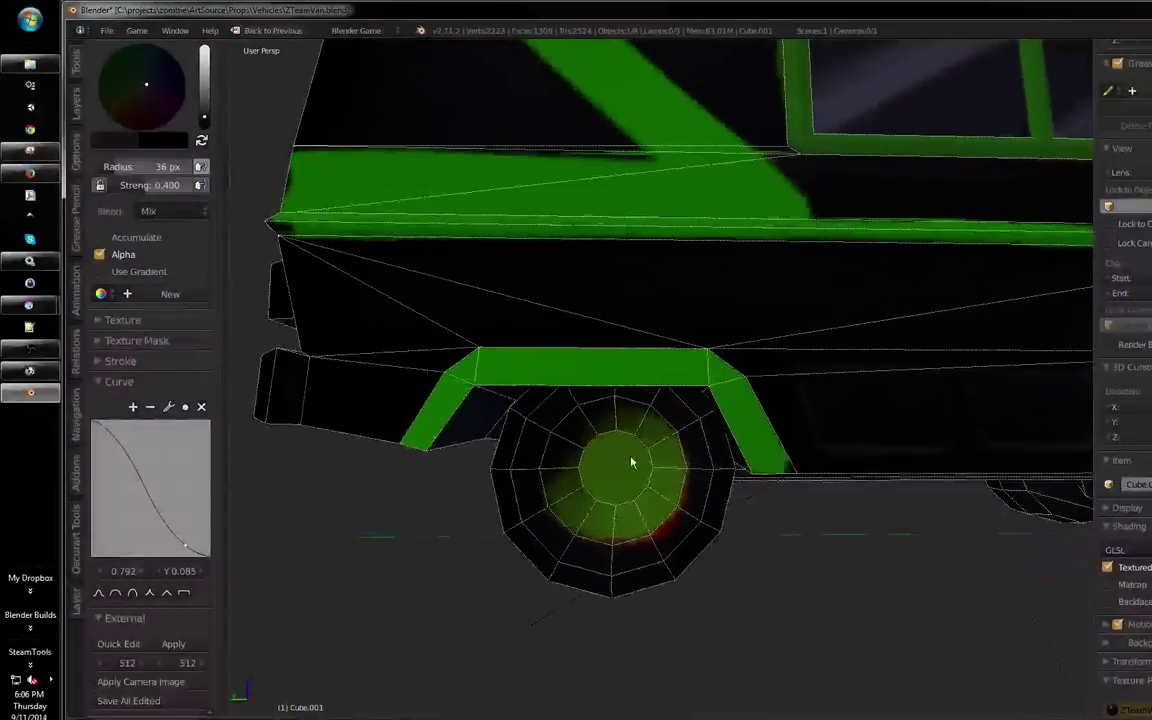
key(Tab)
key(Tab)
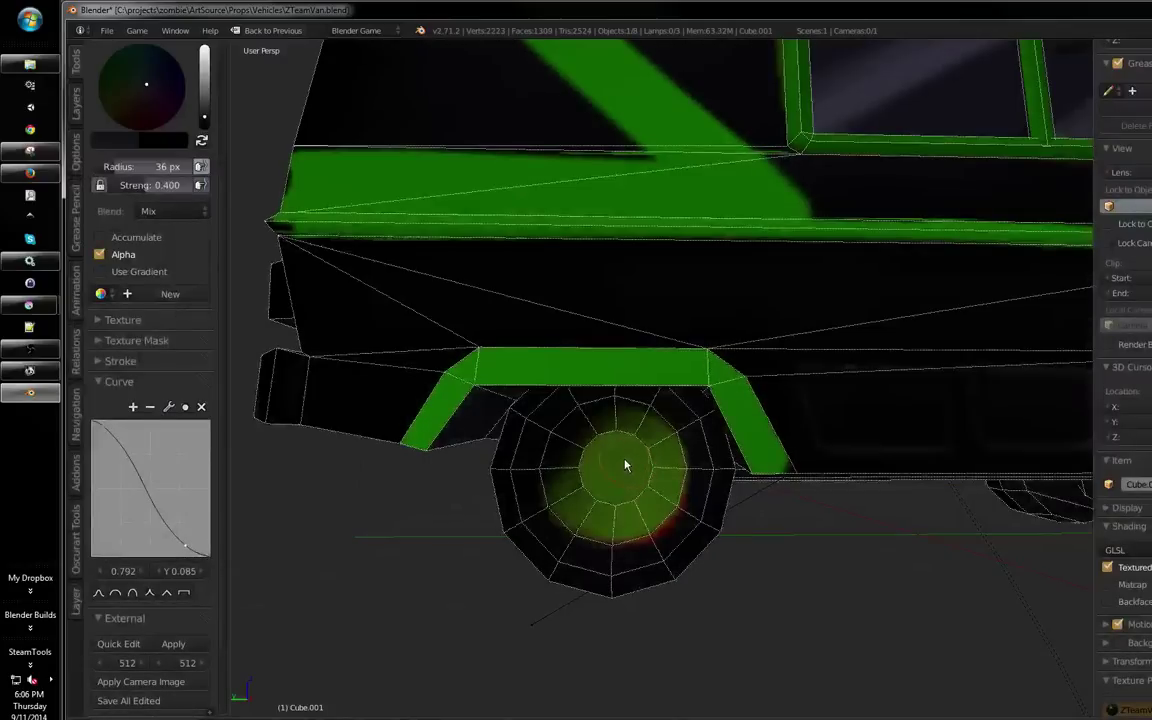
key(Tab)
key(a)
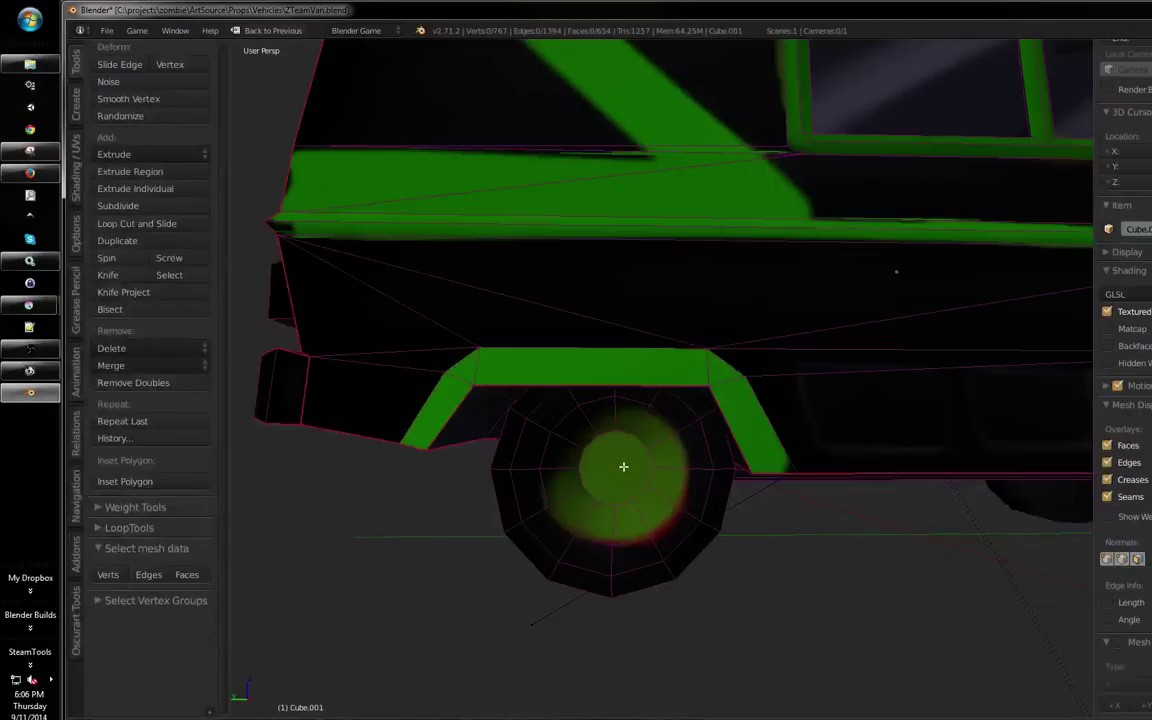
key(l)
key(Tab)
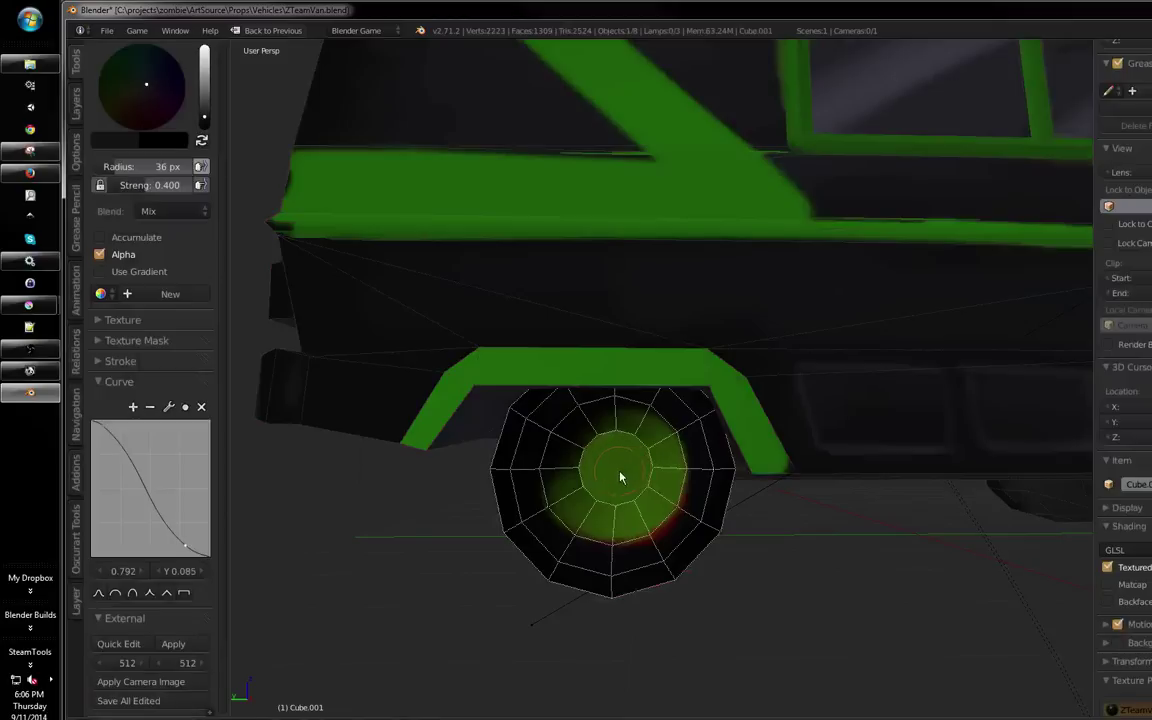
Sample the hub's green, set strength to 1.000 and radius to 20 px, and paint an even ring around the rear wheel's hub
key(s)
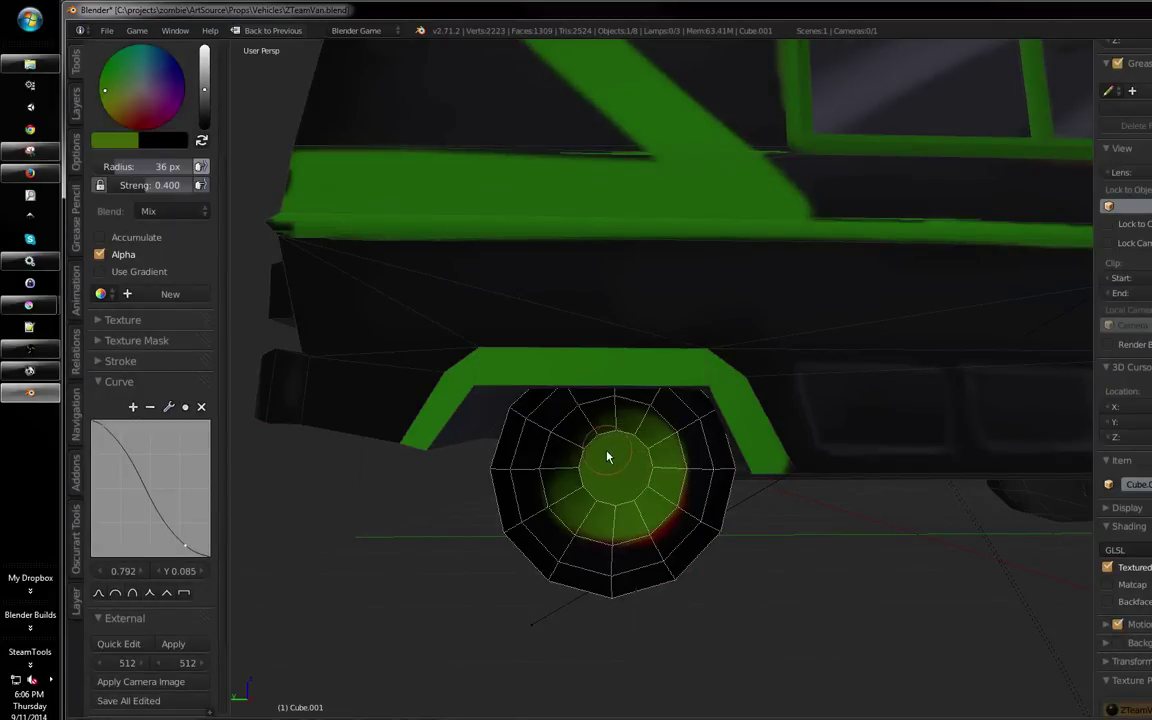
drag(175, 185, 262, 180)
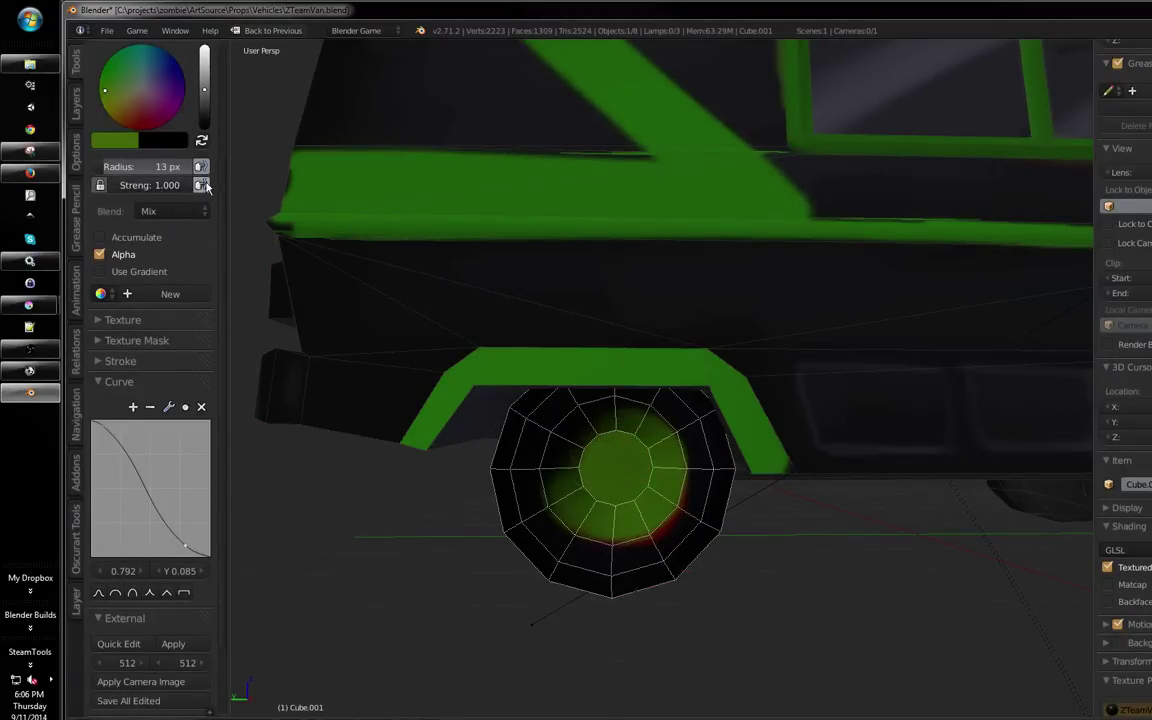
key(f)
click(596, 423)
mouse_move(572, 421)
mouse_down()
mouse_move(546, 488)
mouse_move(588, 528)
mouse_move(562, 514)
mouse_move(576, 530)
mouse_move(633, 539)
mouse_move(672, 519)
mouse_move(690, 476)
mouse_move(675, 427)
mouse_move(641, 408)
mouse_move(568, 422)
mouse_move(598, 412)
mouse_up()
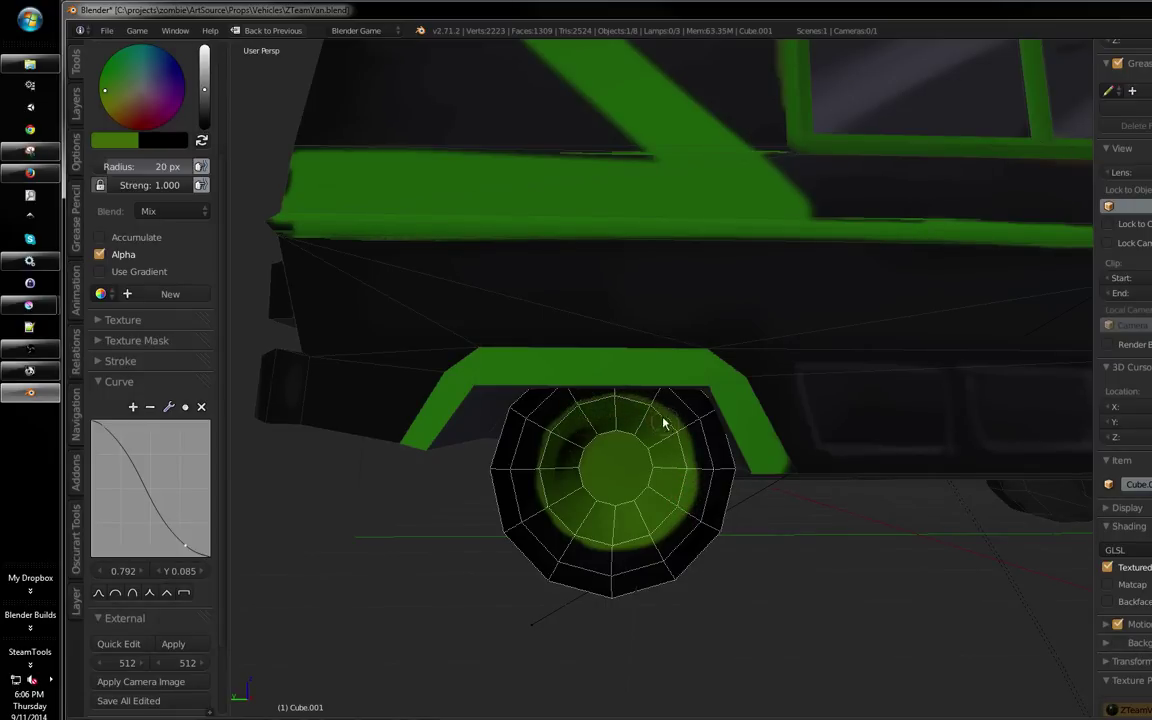
Inspect the painted hub up close and switch to the left orthographic view of the rear wheel
scroll(710, 404, up, 4)
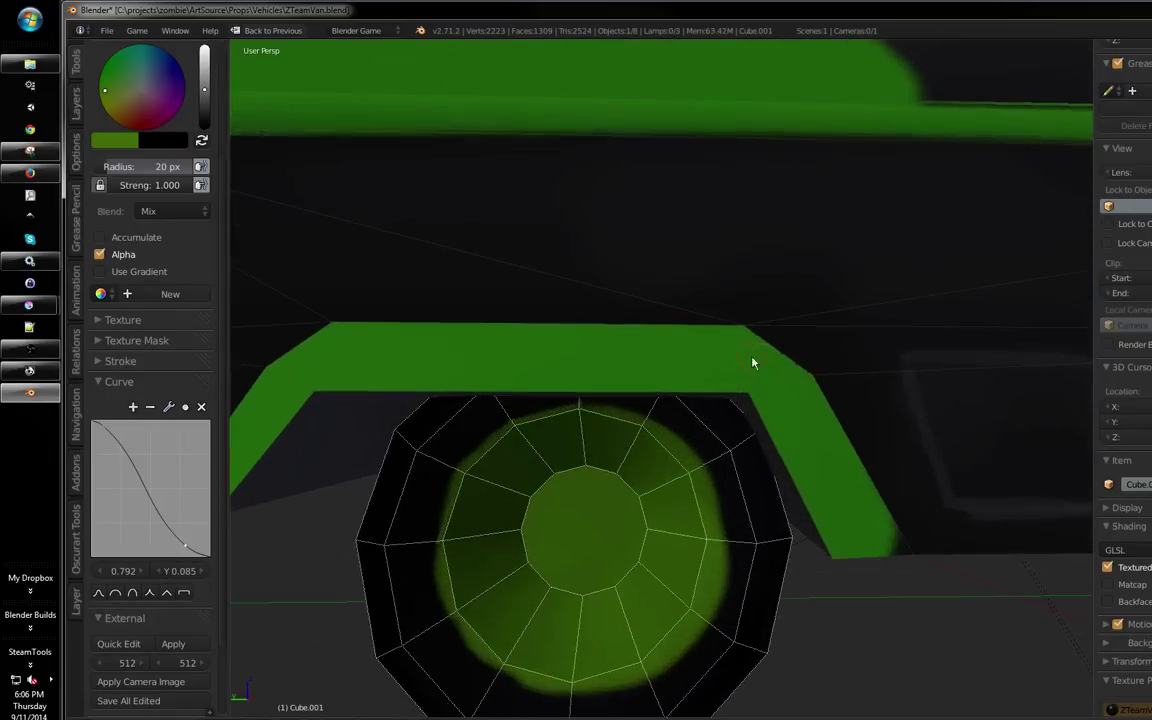
drag(753, 363, 694, 368)
key(ctrl+KP_3)
scroll(671, 393, up, 6)
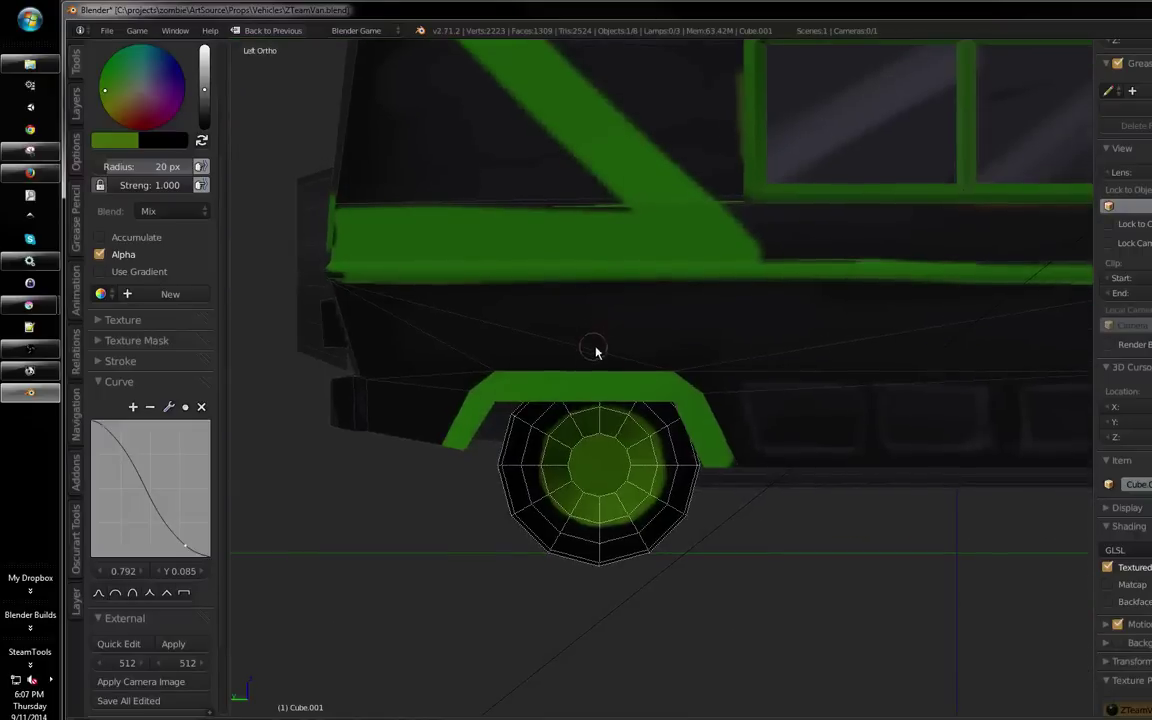
Even out the green hub's upper outline on the rear wheel, trimming the side facing the lower panels with sampled black
scroll(580, 347, down, 4)
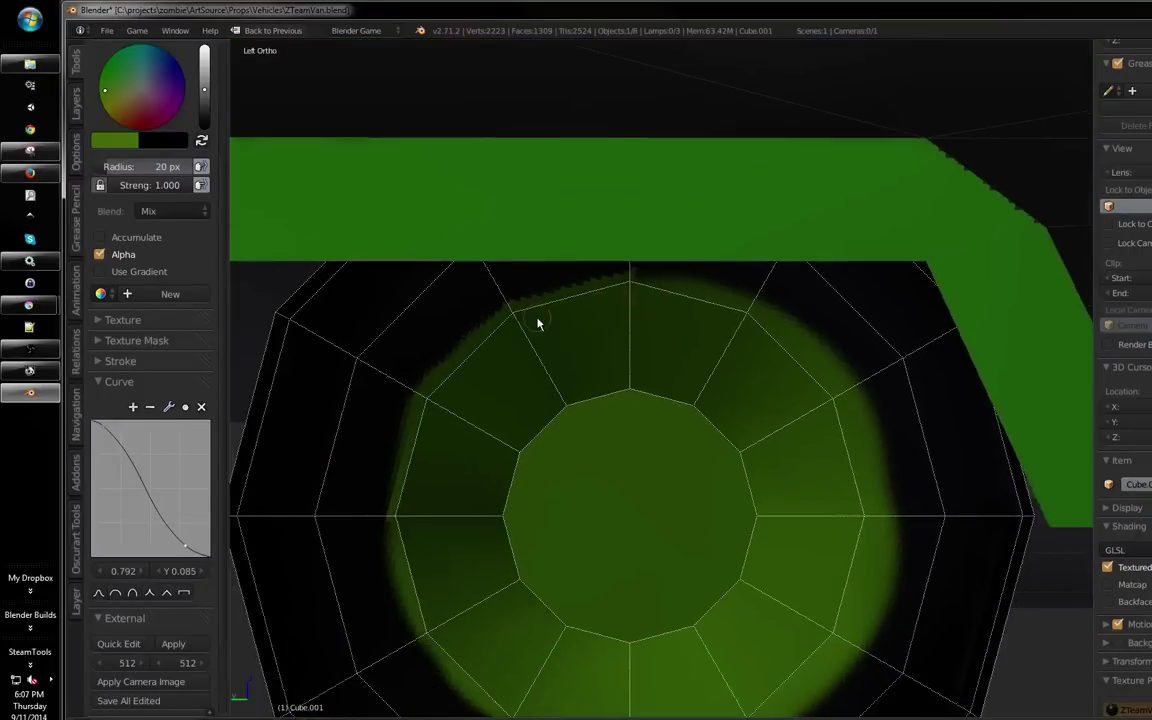
mouse_move(447, 368)
mouse_down()
mouse_move(532, 300)
mouse_move(520, 308)
mouse_move(588, 283)
mouse_move(680, 281)
mouse_up()
mouse_move(775, 317)
mouse_down()
mouse_move(735, 228)
mouse_move(915, 293)
mouse_move(873, 337)
mouse_move(795, 261)
mouse_move(817, 285)
mouse_up()
key(s)
mouse_move(858, 335)
mouse_down()
mouse_move(789, 261)
mouse_move(828, 311)
mouse_move(855, 399)
mouse_move(816, 307)
mouse_up()
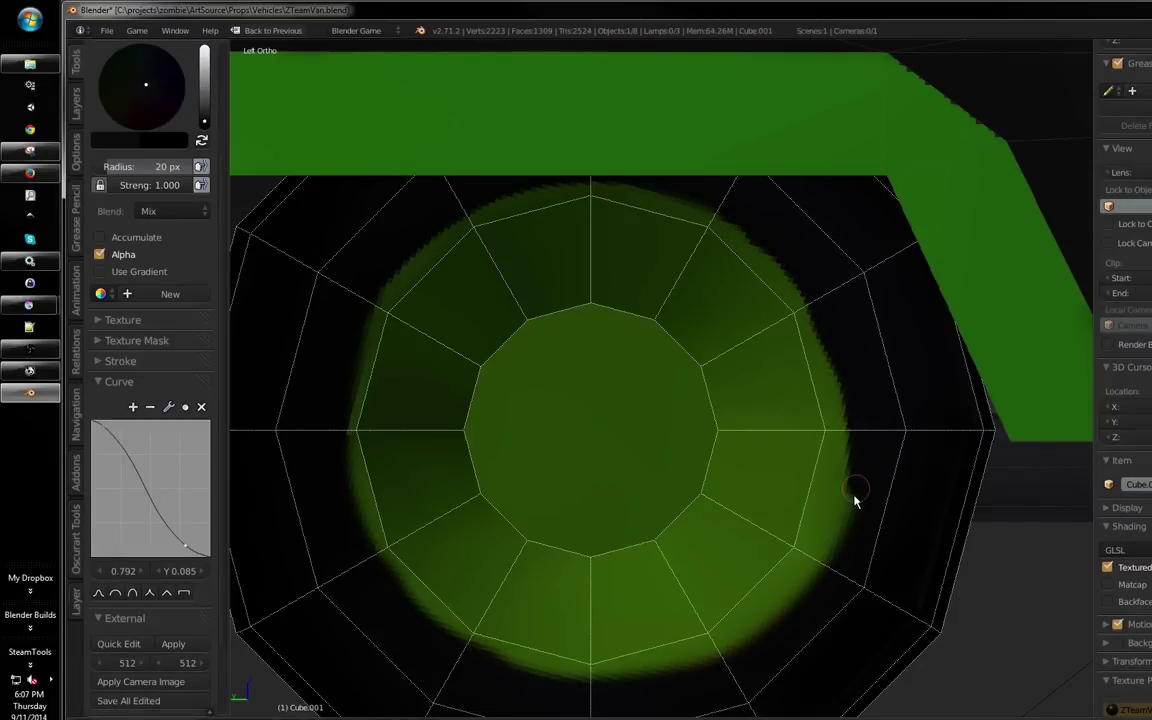
drag(854, 496, 840, 533)
mouse_move(886, 425)
mouse_down()
mouse_move(913, 373)
mouse_move(869, 406)
mouse_up()
mouse_move(862, 338)
mouse_down()
mouse_move(845, 447)
mouse_move(849, 278)
mouse_move(870, 382)
mouse_up()
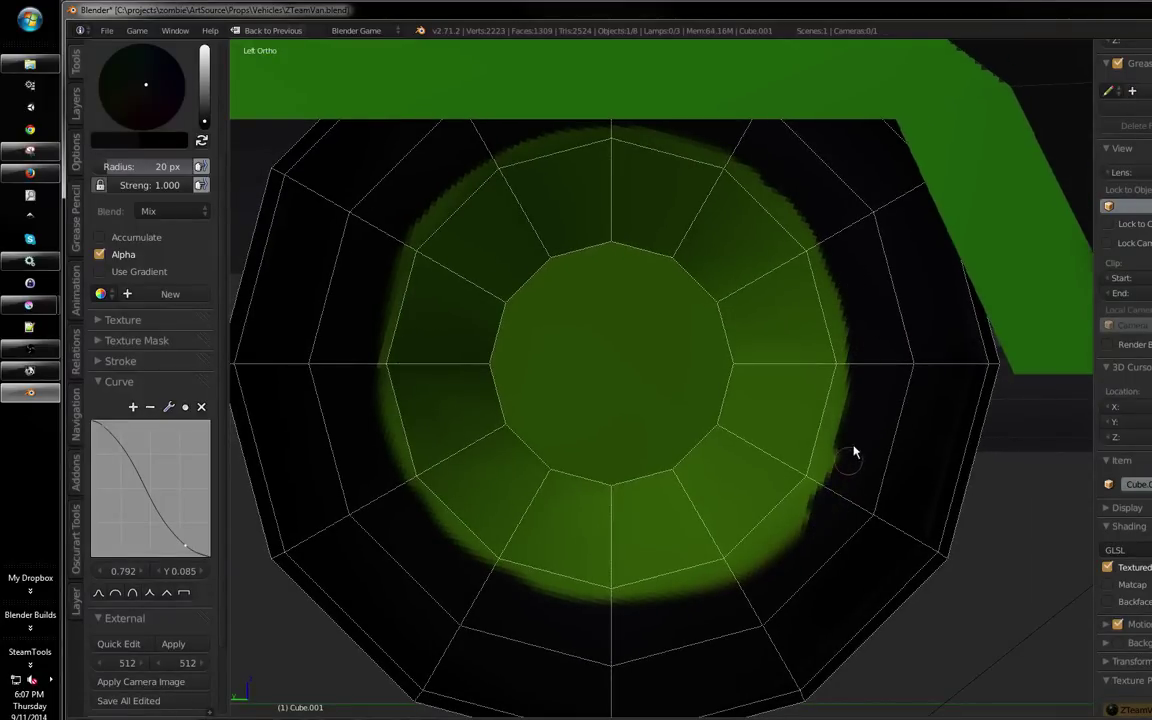
Trim the hub's lower outline in black and touch it up with the sampled green
mouse_move(853, 452)
mouse_down()
mouse_move(837, 490)
mouse_move(786, 546)
mouse_move(719, 580)
mouse_move(830, 465)
mouse_up()
scroll(893, 360, down, 1)
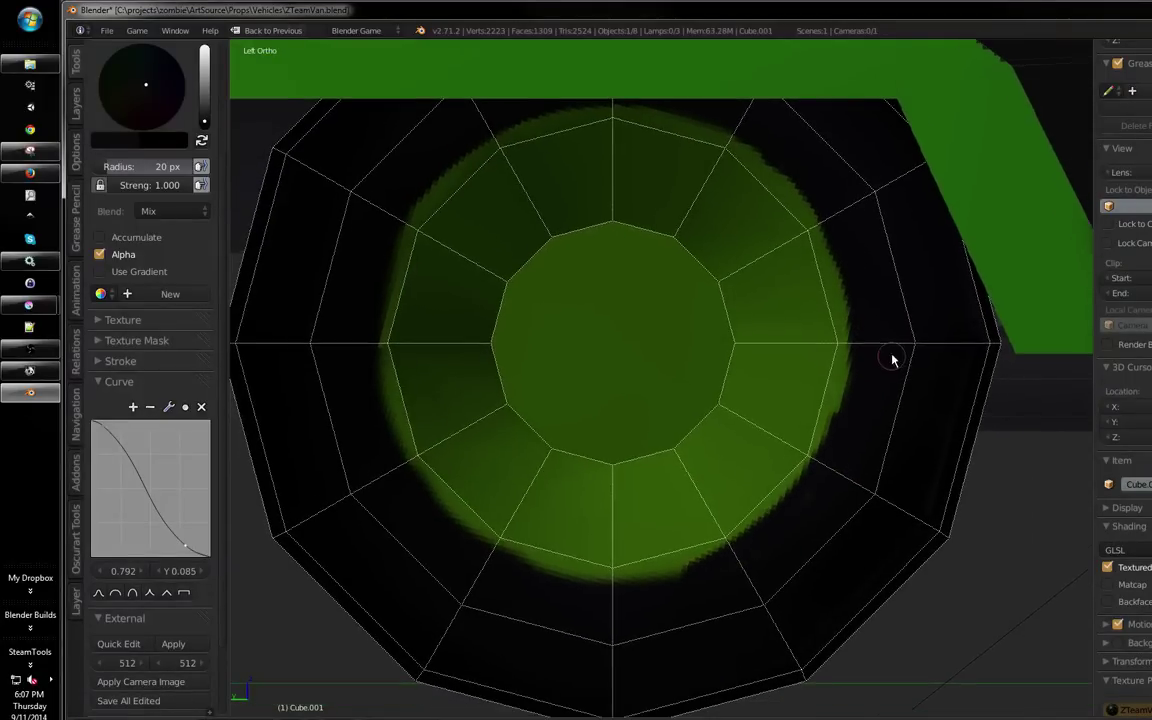
drag(893, 360, 872, 355)
key(s)
drag(797, 456, 731, 529)
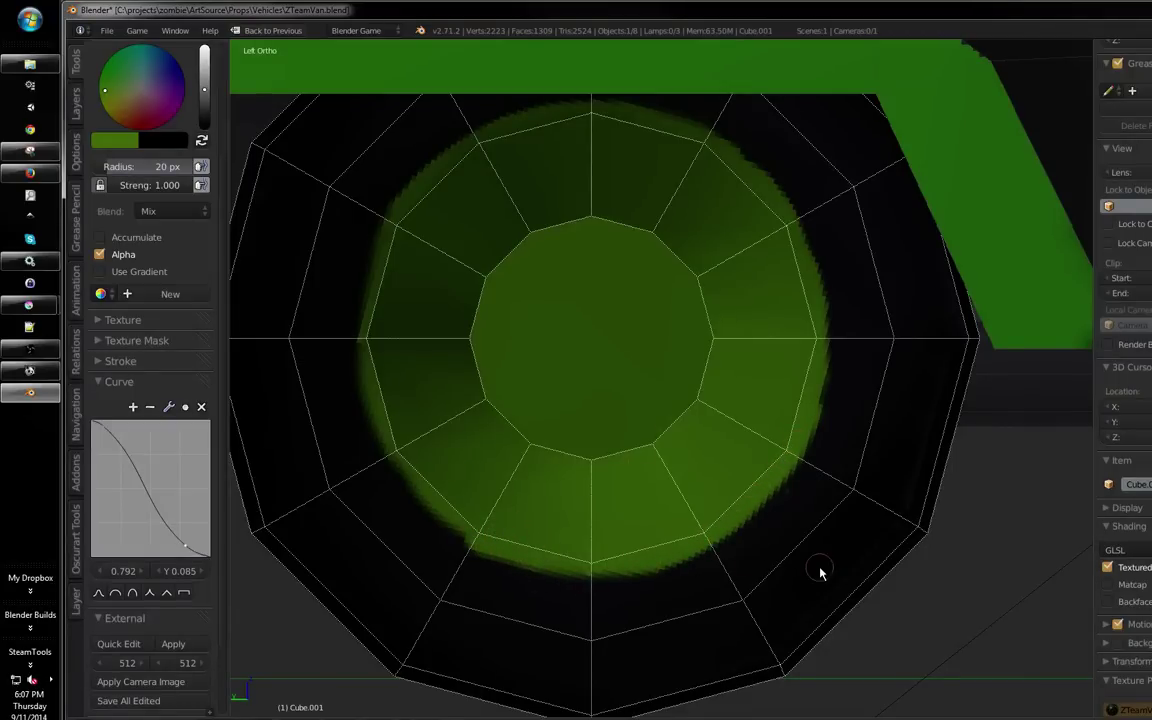
Sample black, set the brush radius to 16 px, and paint two narrow radial slots at the top of the green hub
key(s)
click(551, 327)
click(572, 328)
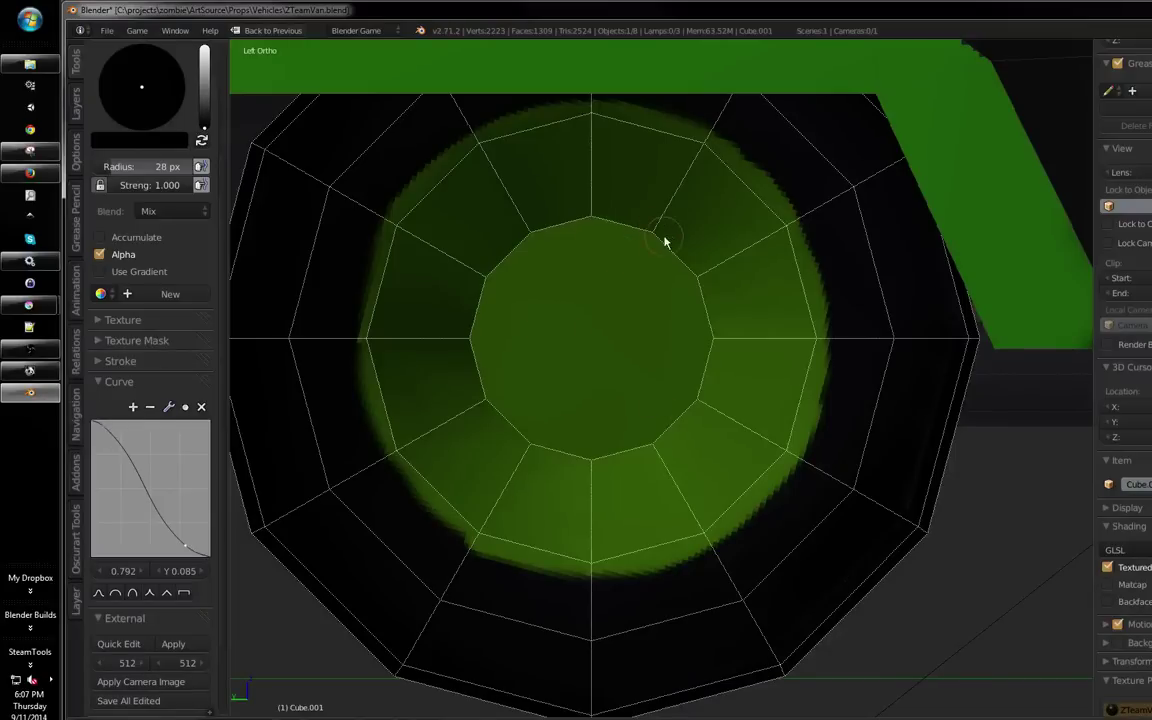
drag(580, 263, 614, 281)
key(f)
click(522, 249)
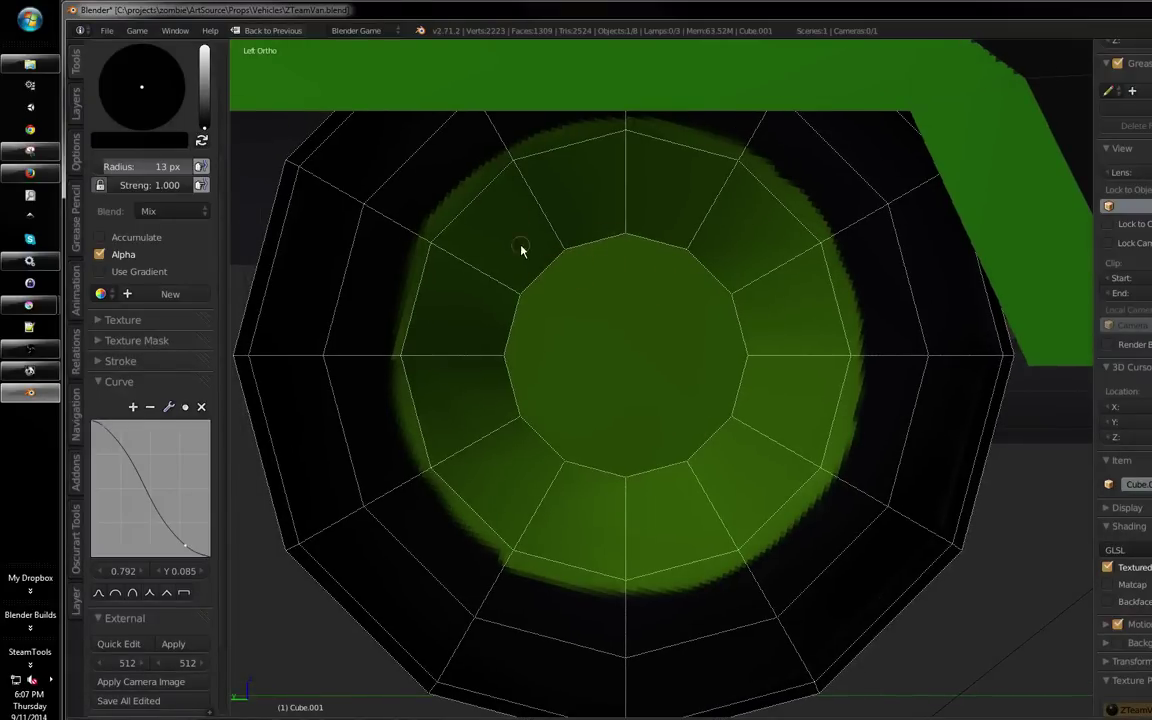
drag(571, 158, 594, 231)
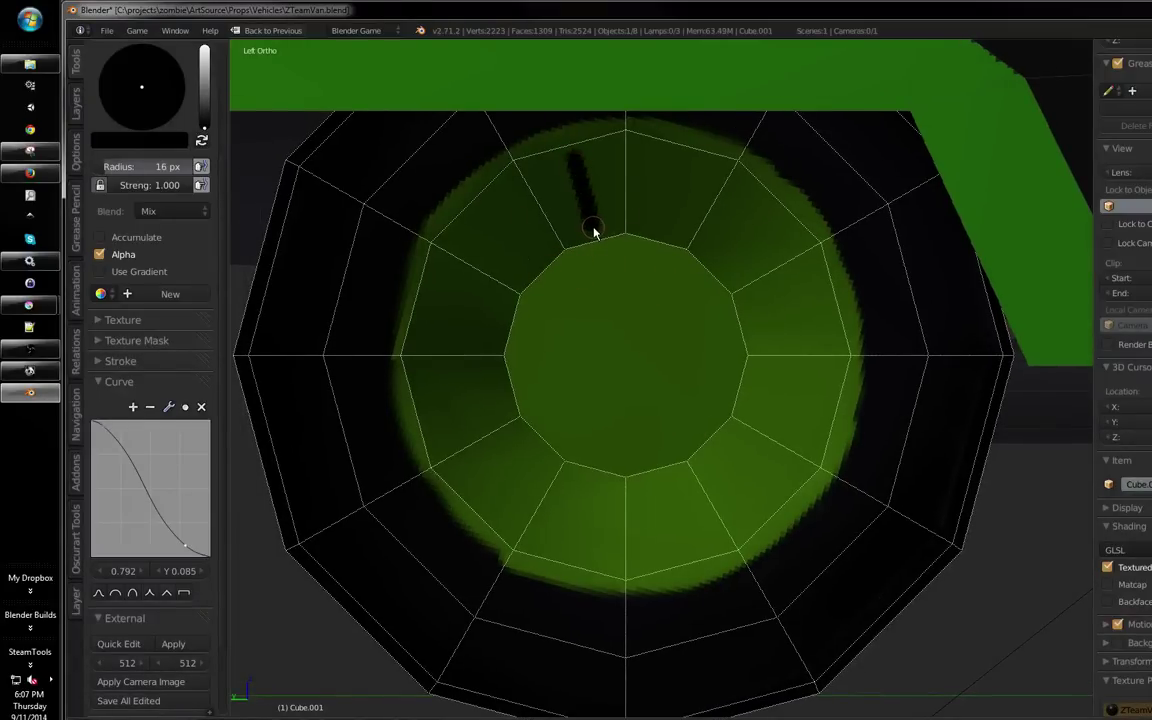
drag(655, 152, 646, 230)
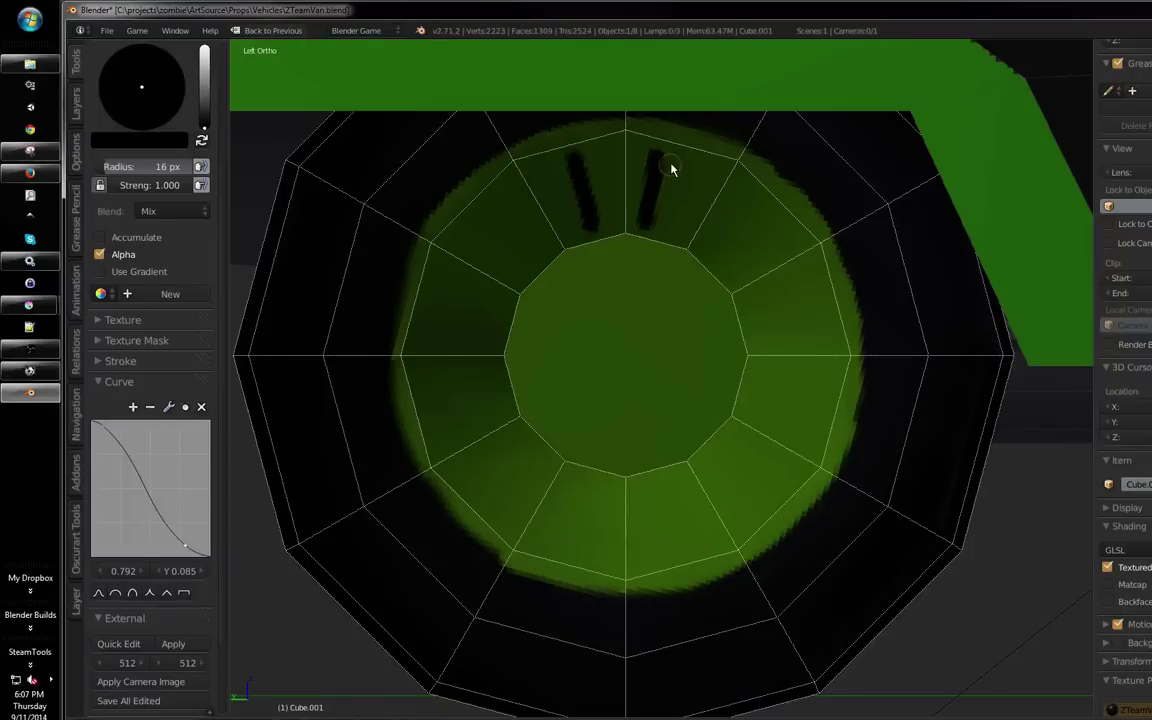
Widen the two slots and paint further black radial slots counterclockwise around the hub to its bottom
mouse_move(560, 185)
mouse_down()
mouse_move(583, 156)
mouse_move(604, 225)
mouse_move(560, 170)
mouse_up()
mouse_move(512, 216)
mouse_down()
mouse_move(541, 256)
mouse_move(497, 208)
mouse_move(477, 214)
mouse_move(531, 262)
mouse_move(504, 226)
mouse_up()
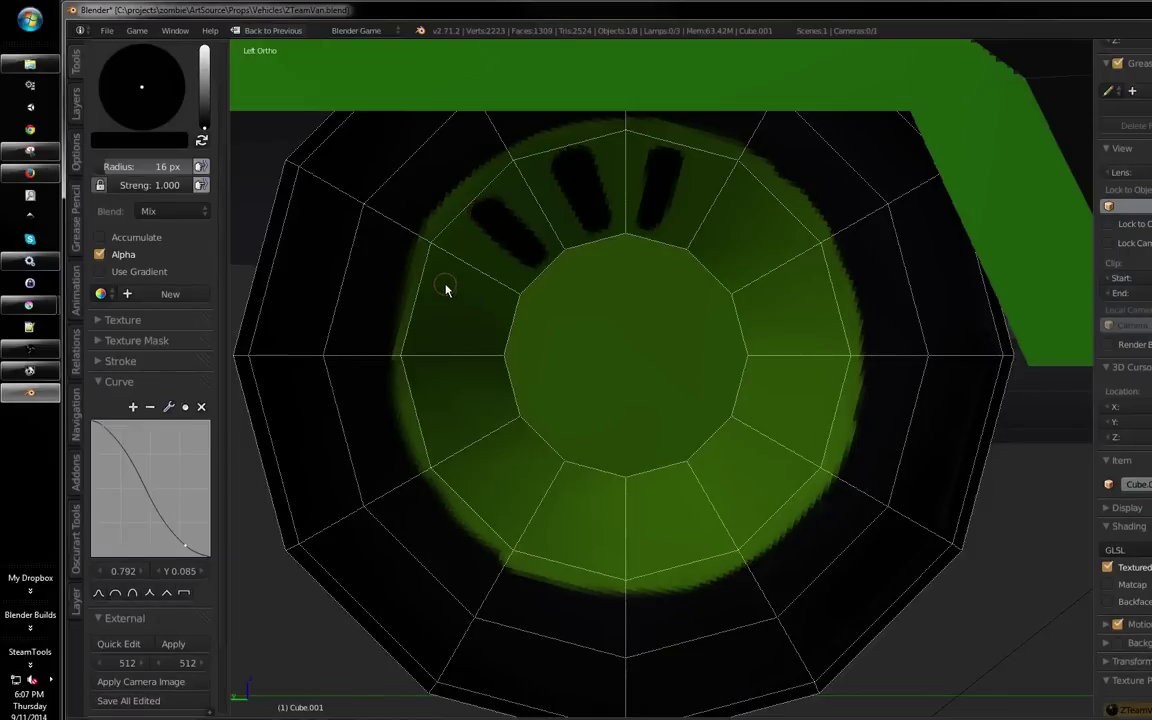
mouse_move(445, 288)
mouse_down()
mouse_move(510, 314)
mouse_move(437, 267)
mouse_move(445, 288)
mouse_move(460, 285)
mouse_up()
mouse_move(425, 378)
mouse_down()
mouse_move(496, 380)
mouse_move(452, 404)
mouse_up()
mouse_move(455, 464)
mouse_down()
mouse_move(511, 433)
mouse_move(538, 452)
mouse_move(505, 485)
mouse_move(518, 498)
mouse_move(559, 439)
mouse_up()
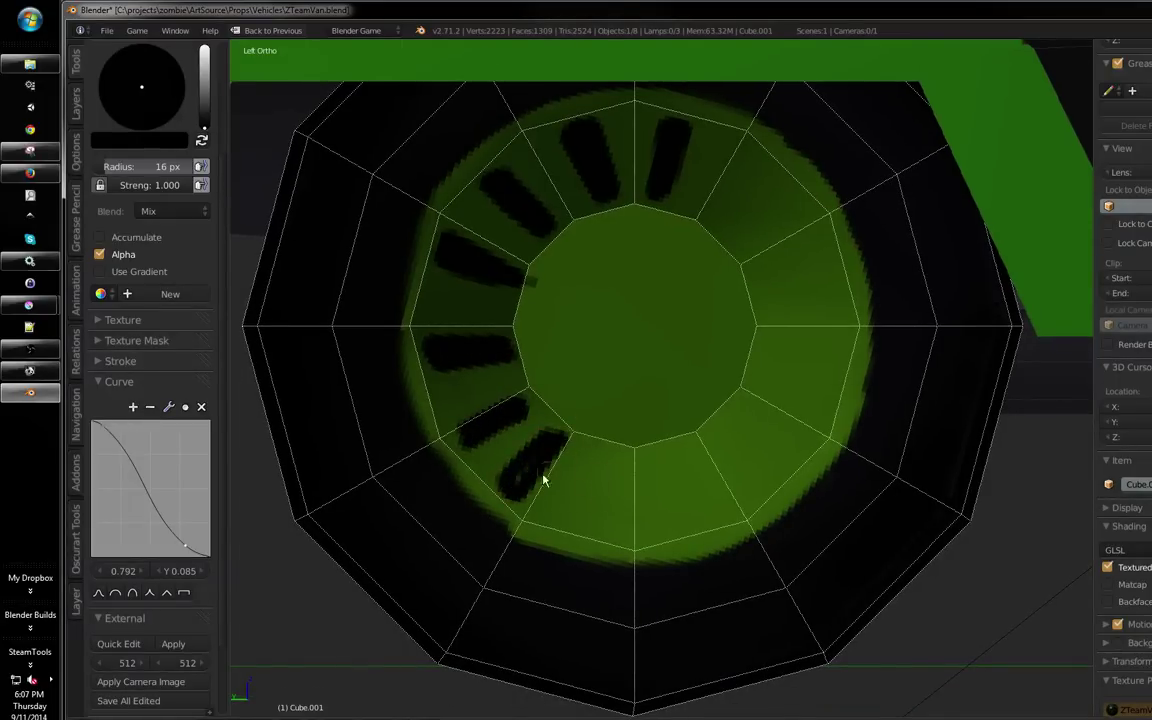
drag(620, 466, 636, 507)
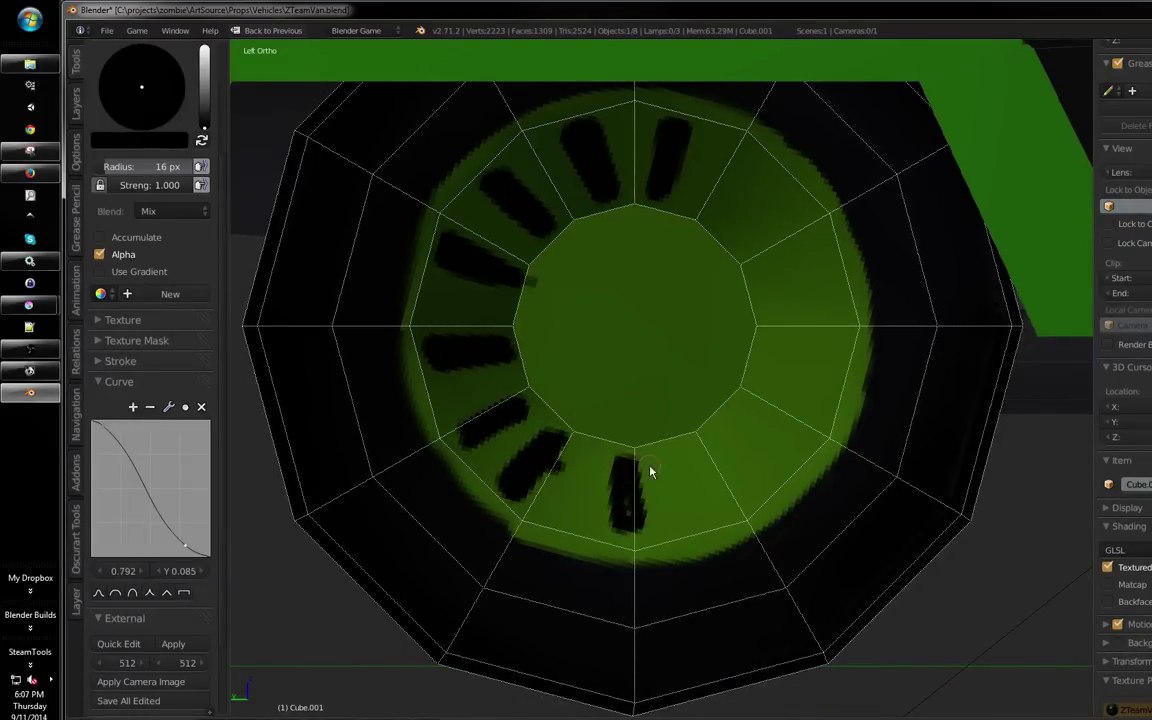
Leave texture painting for Object Mode and turn on Only Render for the viewport display
key(Tab)
key(Tab)
click(249, 717)
click(252, 712)
scroll(689, 388, down, 1)
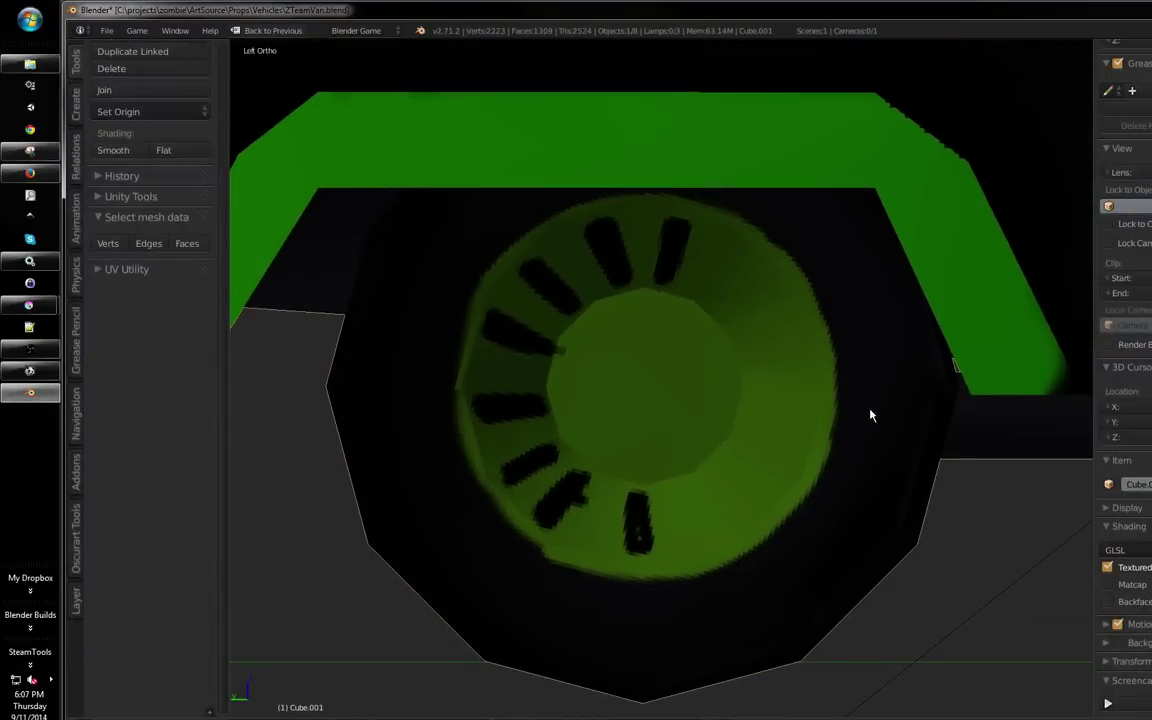
click(1140, 509)
click(1131, 529)
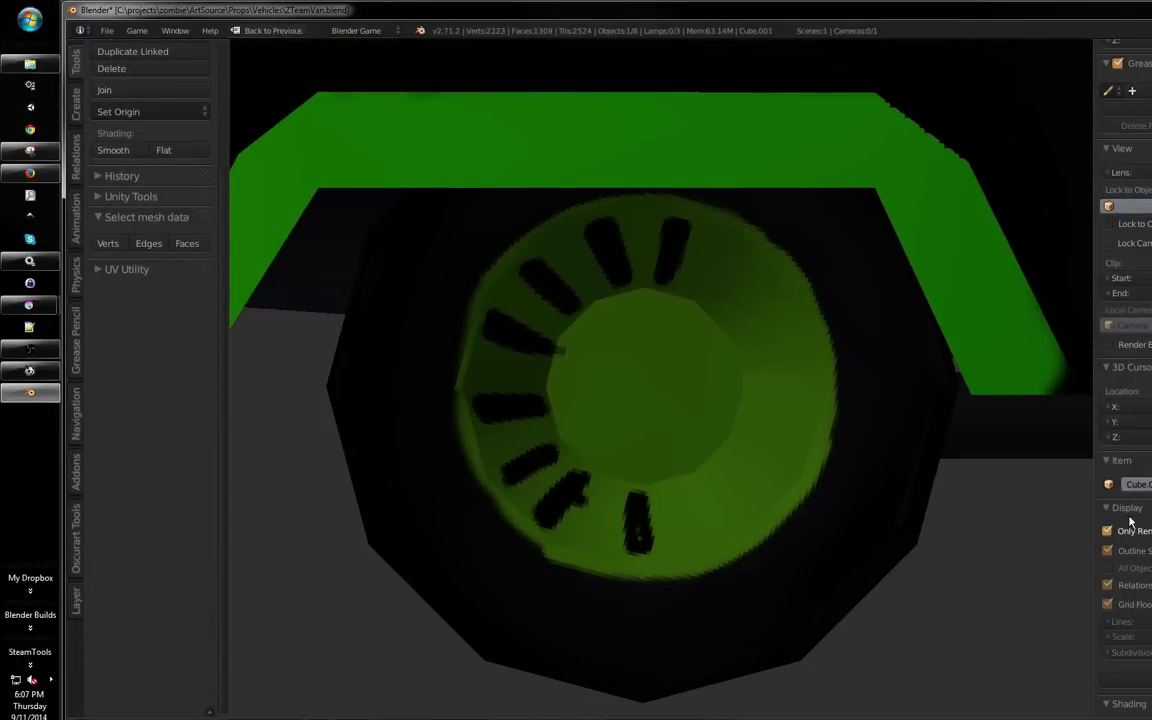
scroll(1130, 530, down, 3)
click(1130, 528)
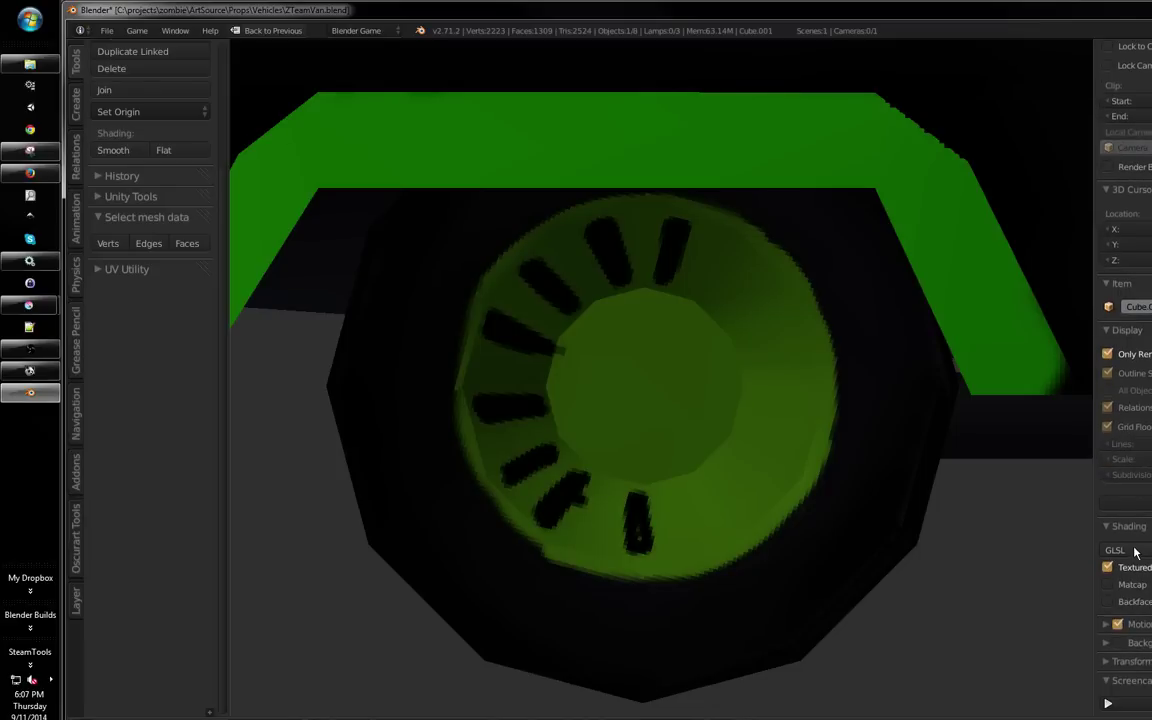
Try Multitexture shading with the textured display off and on, and return the viewport to GLSL
click(1134, 549)
click(1134, 531)
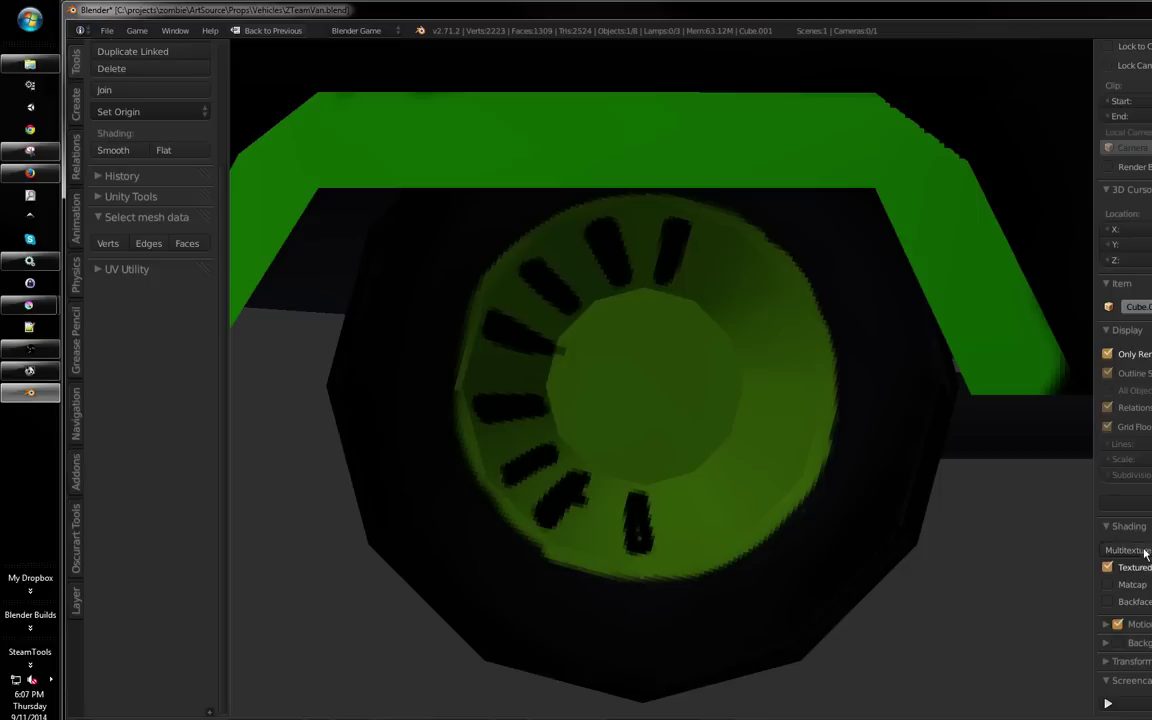
click(1146, 553)
click(1109, 569)
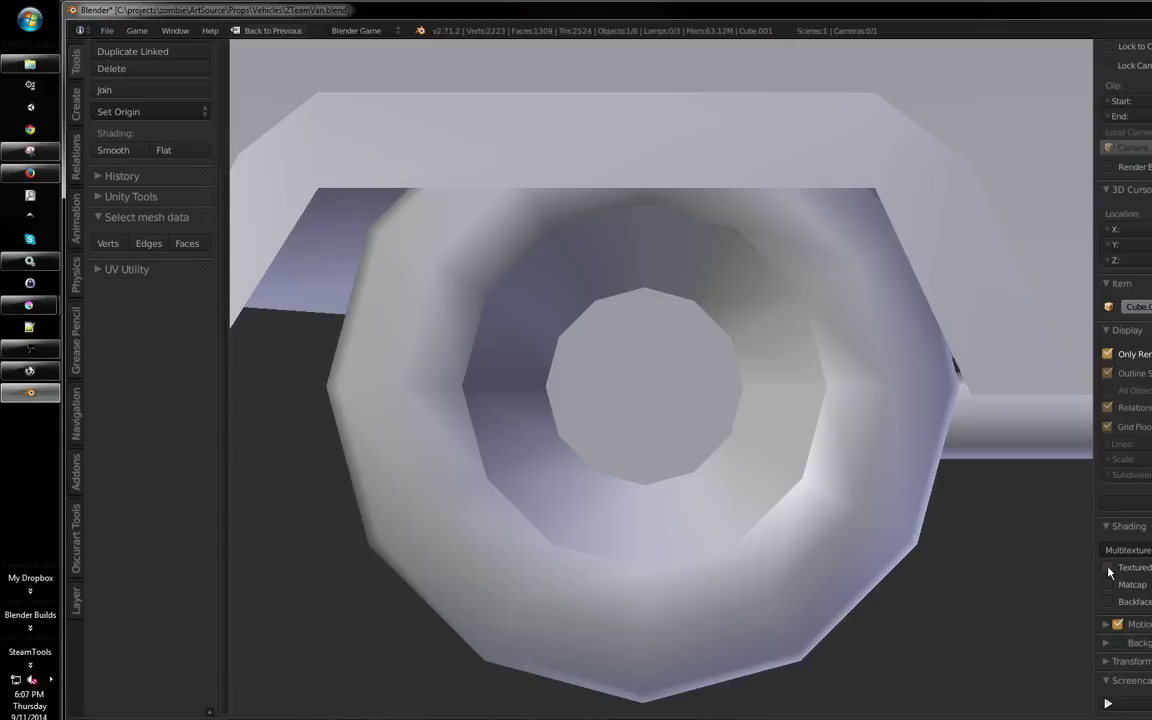
click(1110, 570)
click(1128, 550)
click(1143, 522)
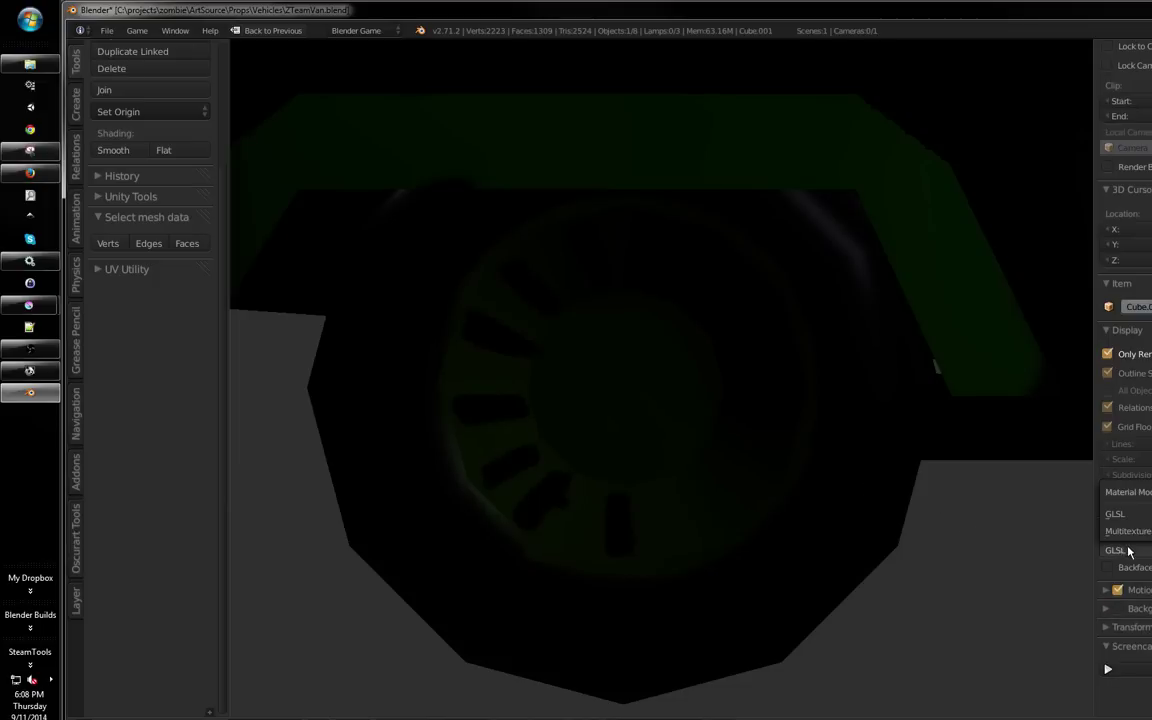
Set the viewport's material mode to Multitexture with Shadeless enabled, and save the blend file over the existing one
click(1124, 550)
click(1128, 535)
click(1108, 568)
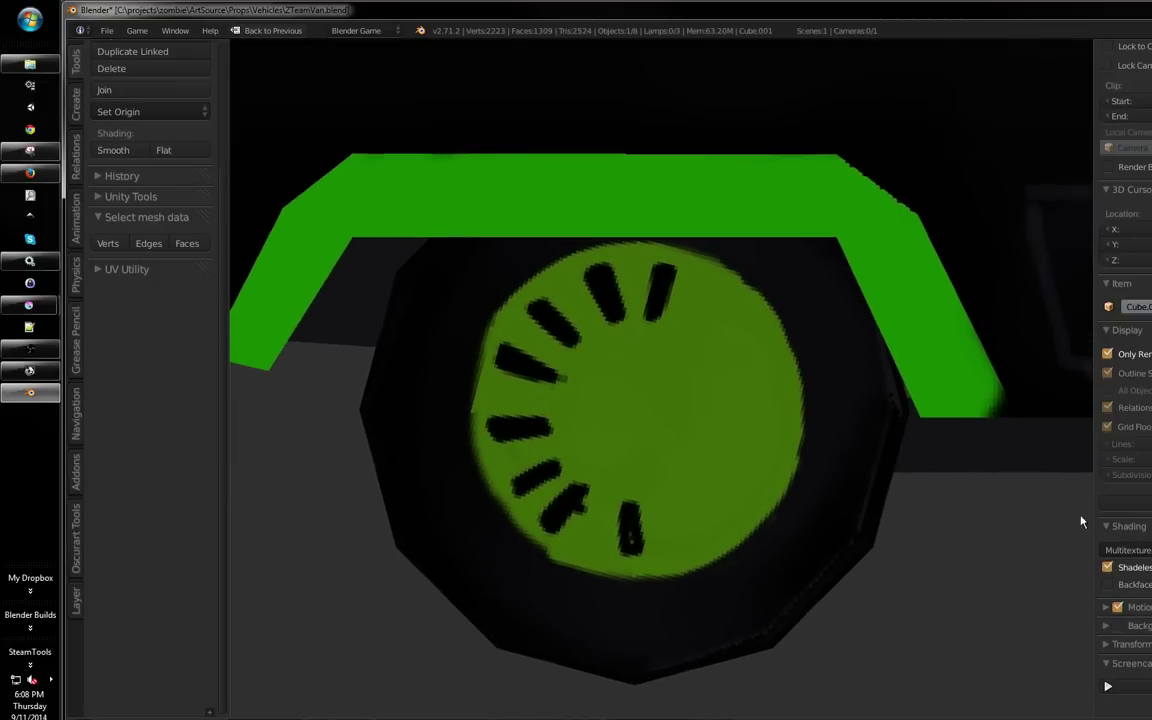
drag(975, 508, 980, 513)
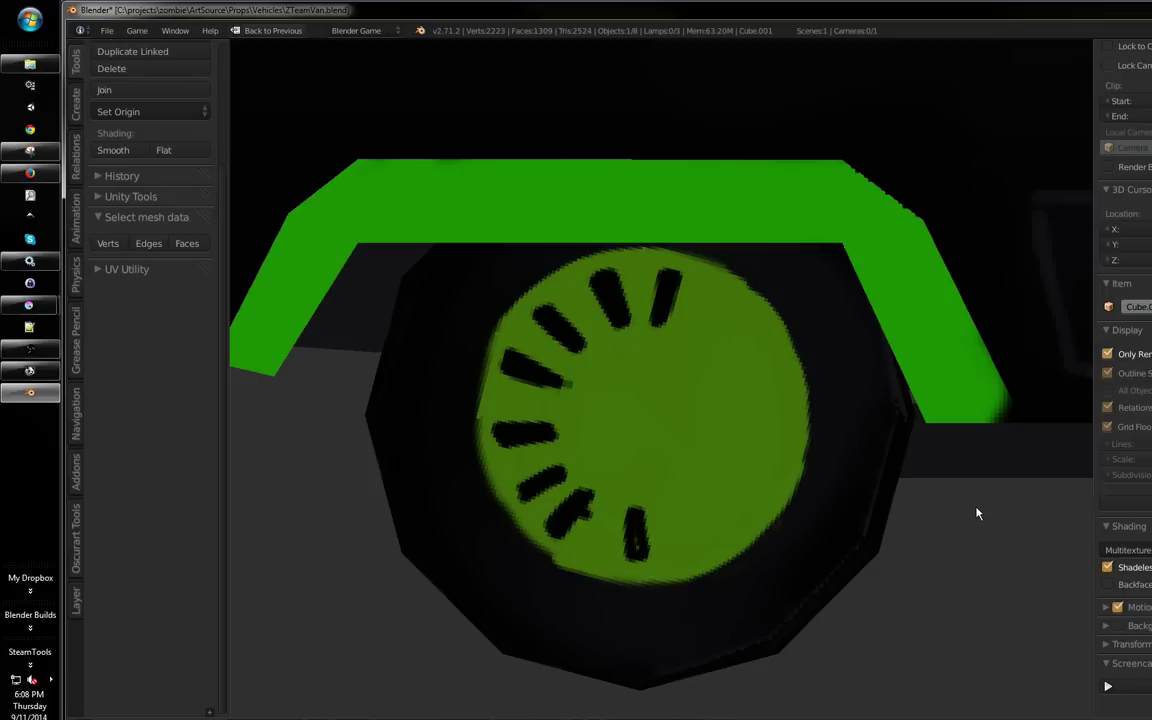
drag(849, 418, 855, 412)
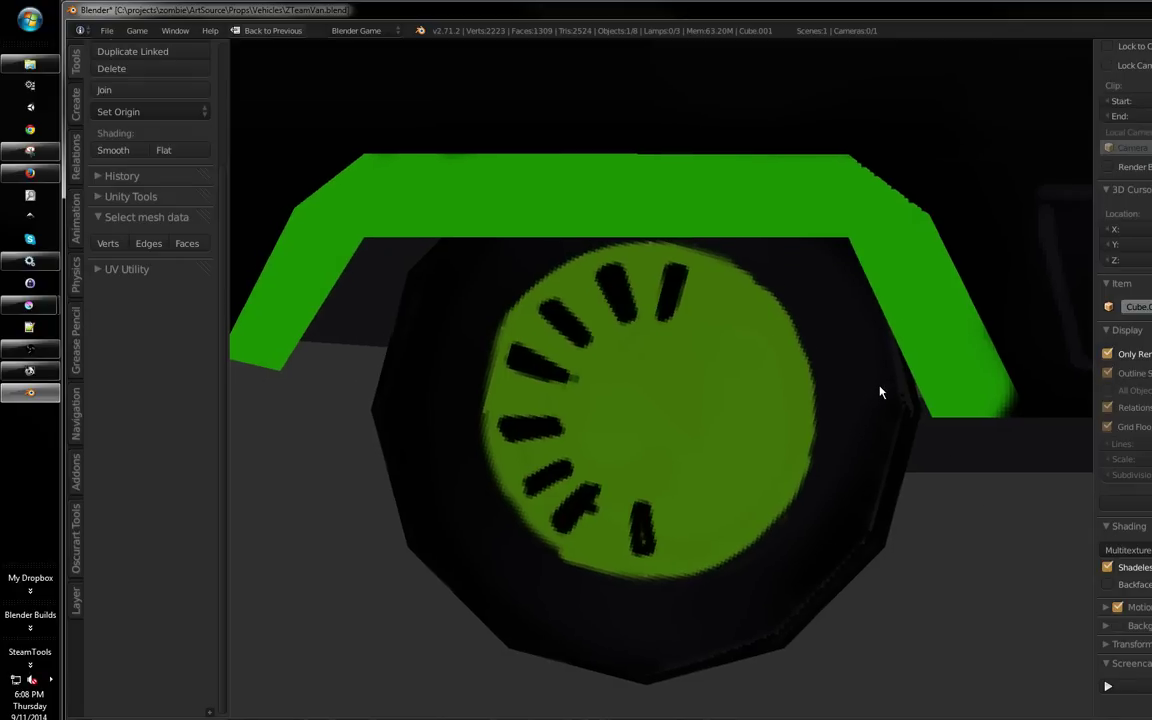
key(ctrl+s)
click(873, 389)
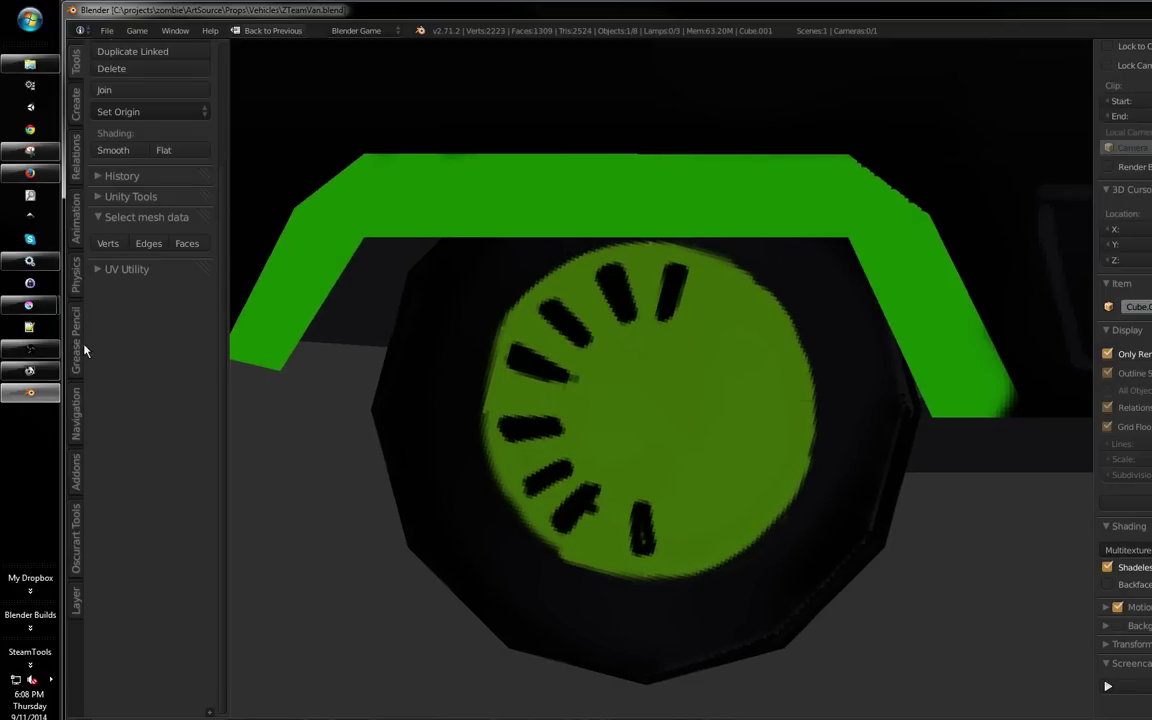
Return to texture painting, collapse the brush curve settings, and send the wheel view to Krita with Quick Edit at 512 by 512
scroll(112, 110, up, 4)
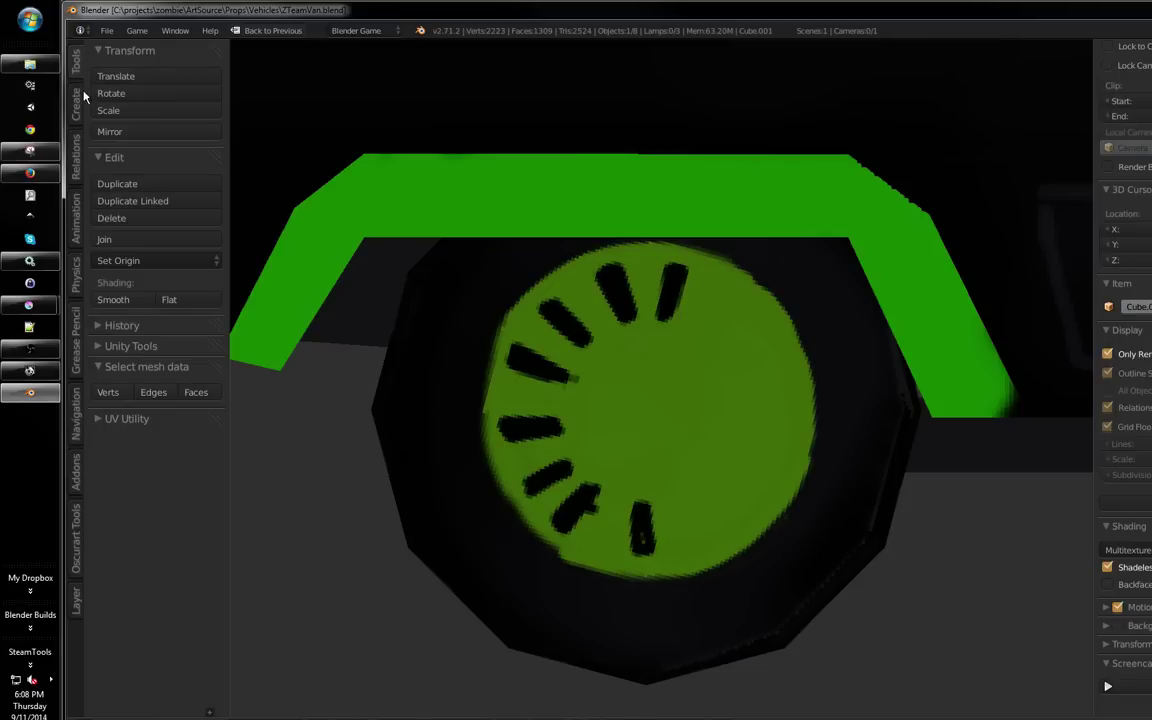
scroll(228, 179, down, 1)
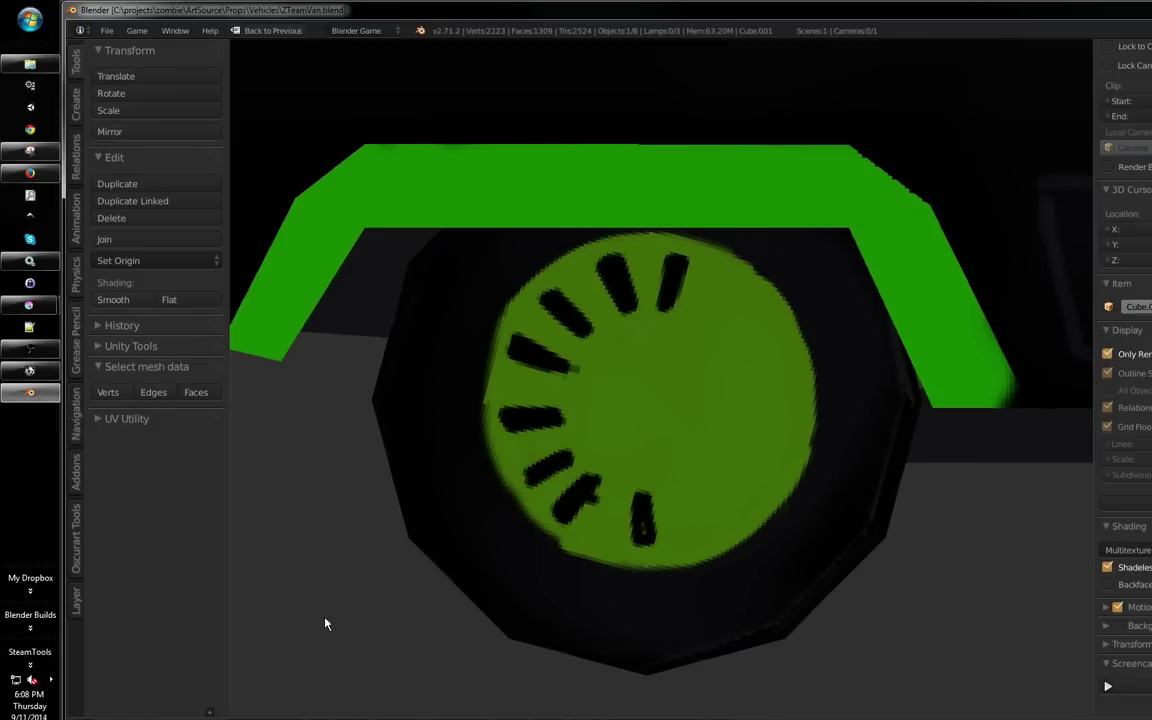
click(265, 711)
click(266, 634)
scroll(150, 400, down, 10)
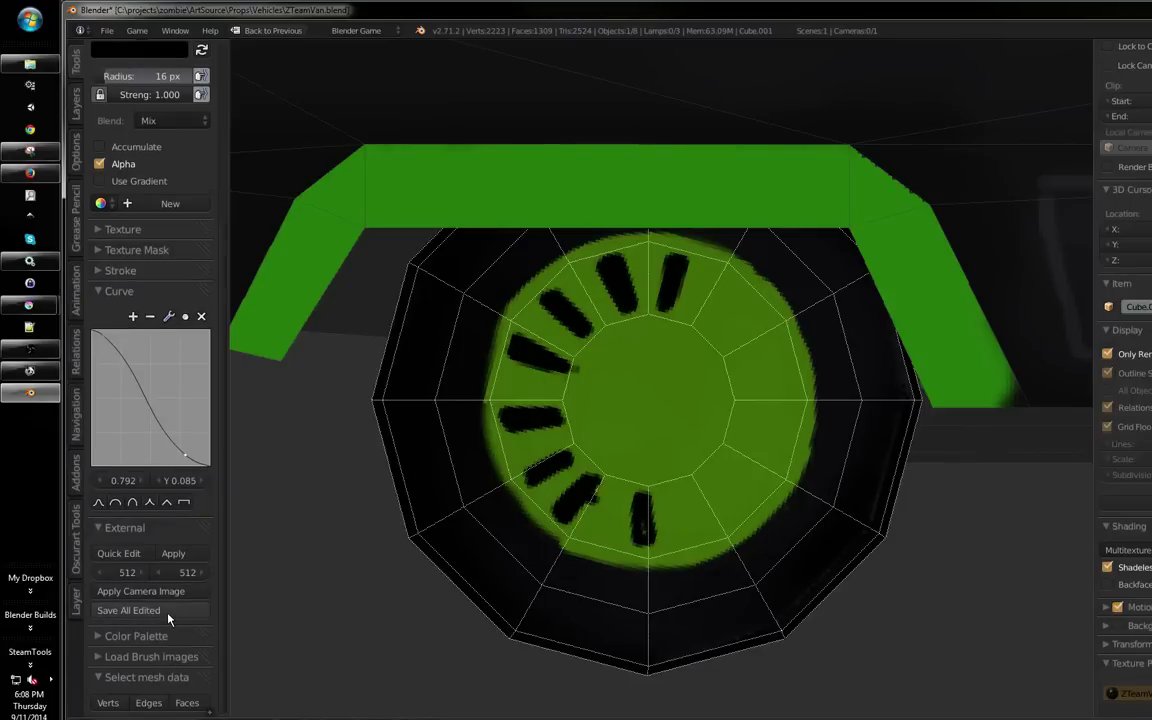
click(113, 291)
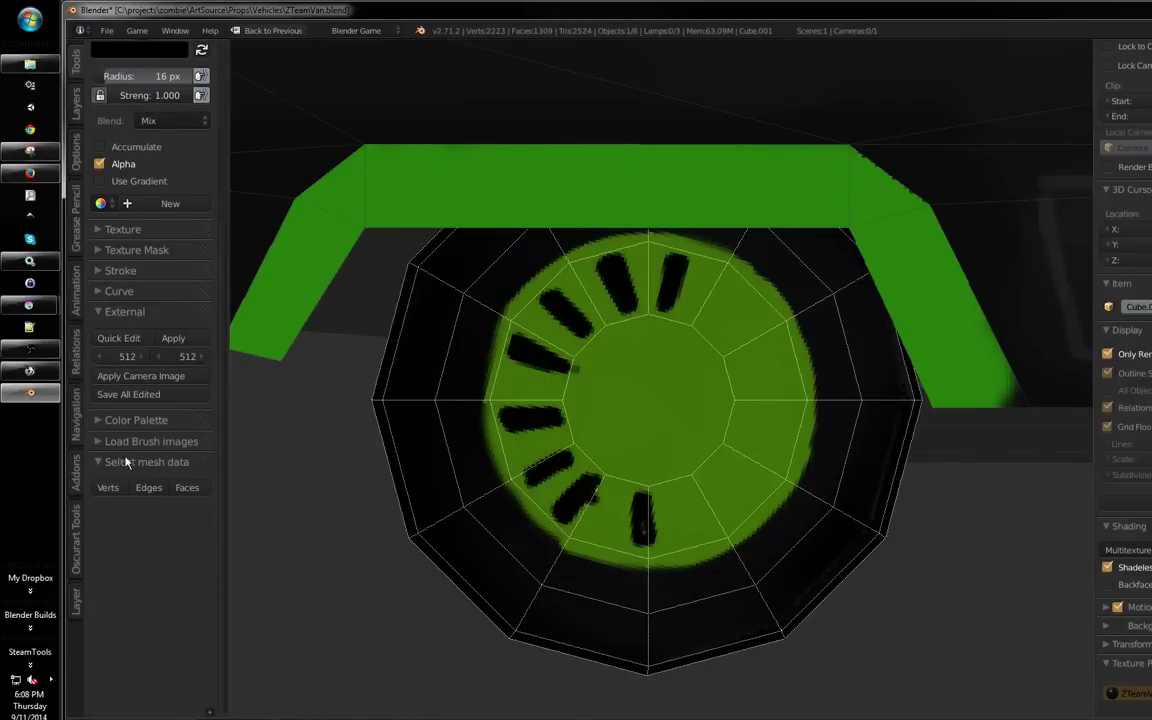
click(146, 342)
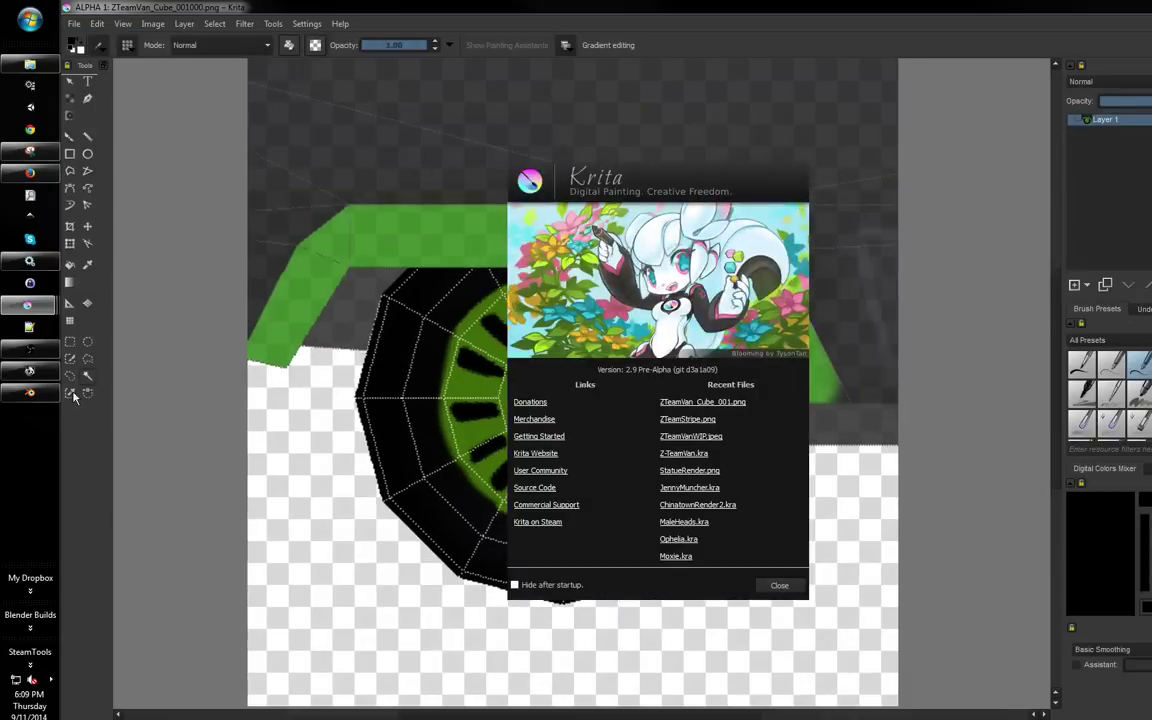
click(57, 395)
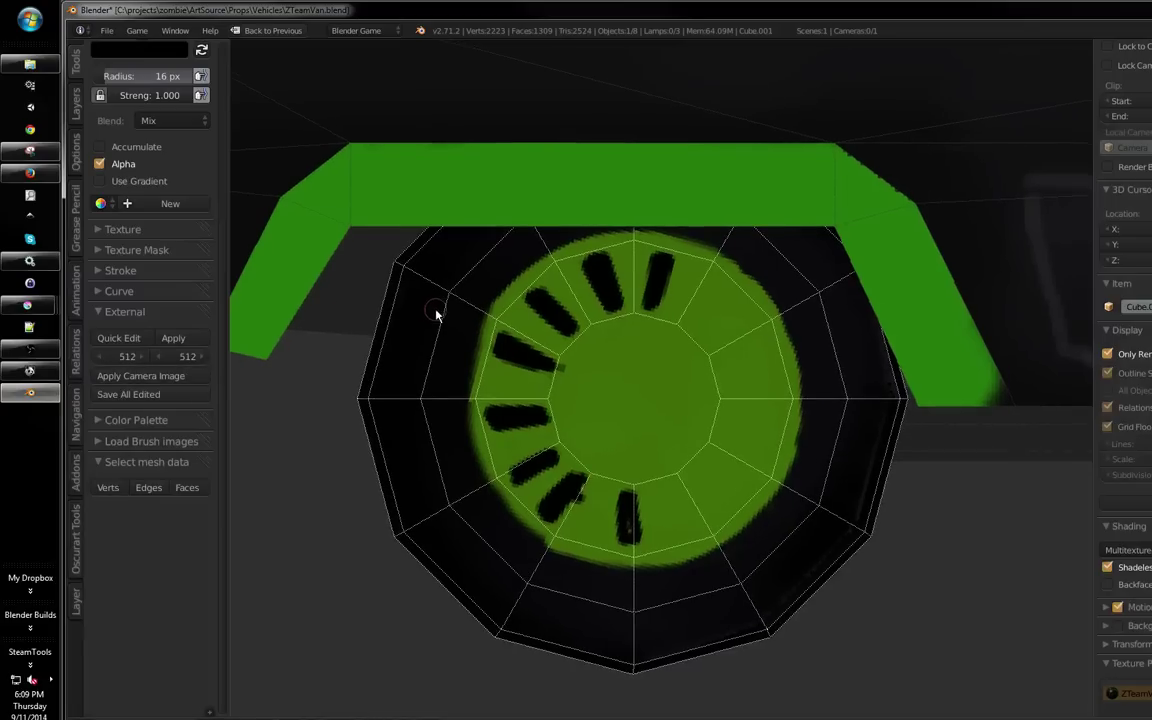
key(Tab)
key(Tab)
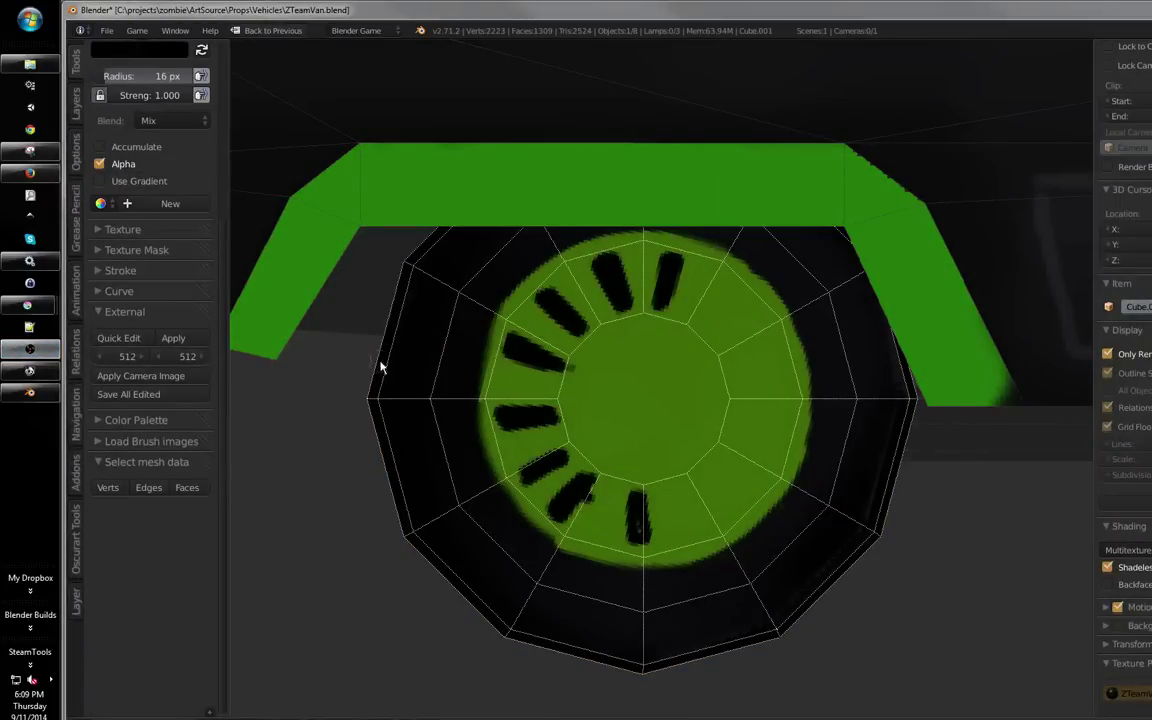
Switch to the wheel image ZTeamVan_Cube_001000.png in Krita and frame the wheel for painting
mouse_move(48, 305)
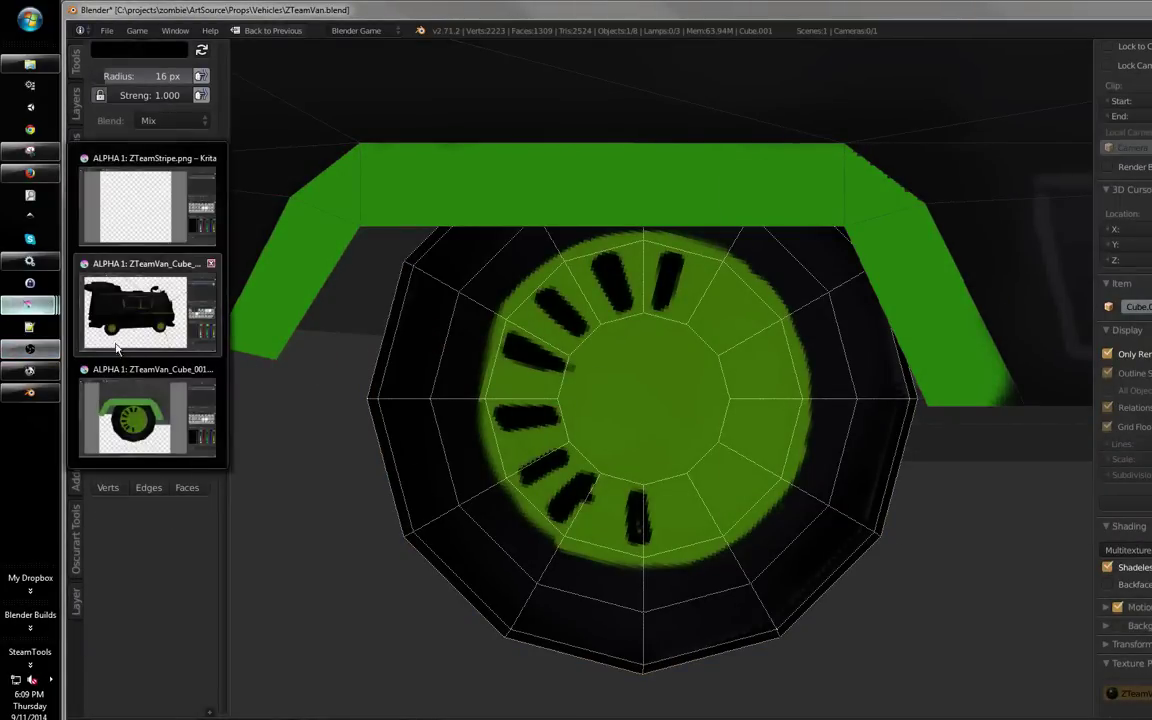
click(140, 405)
scroll(430, 328, up, 1)
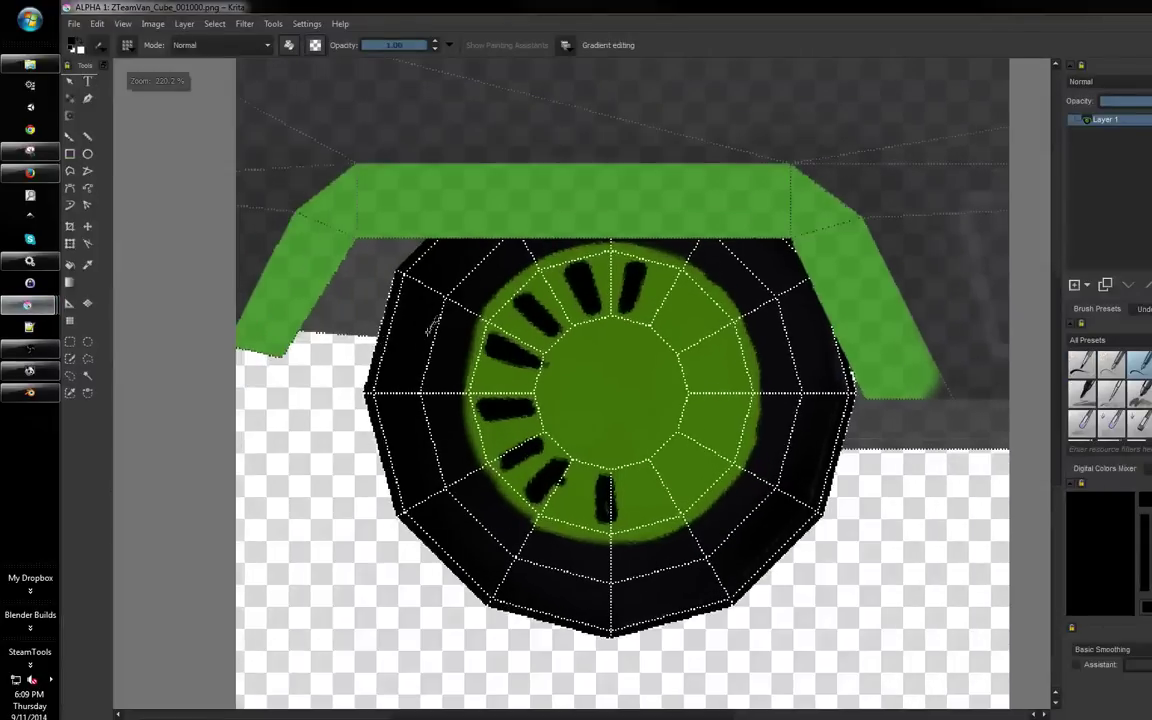
drag(434, 330, 437, 350)
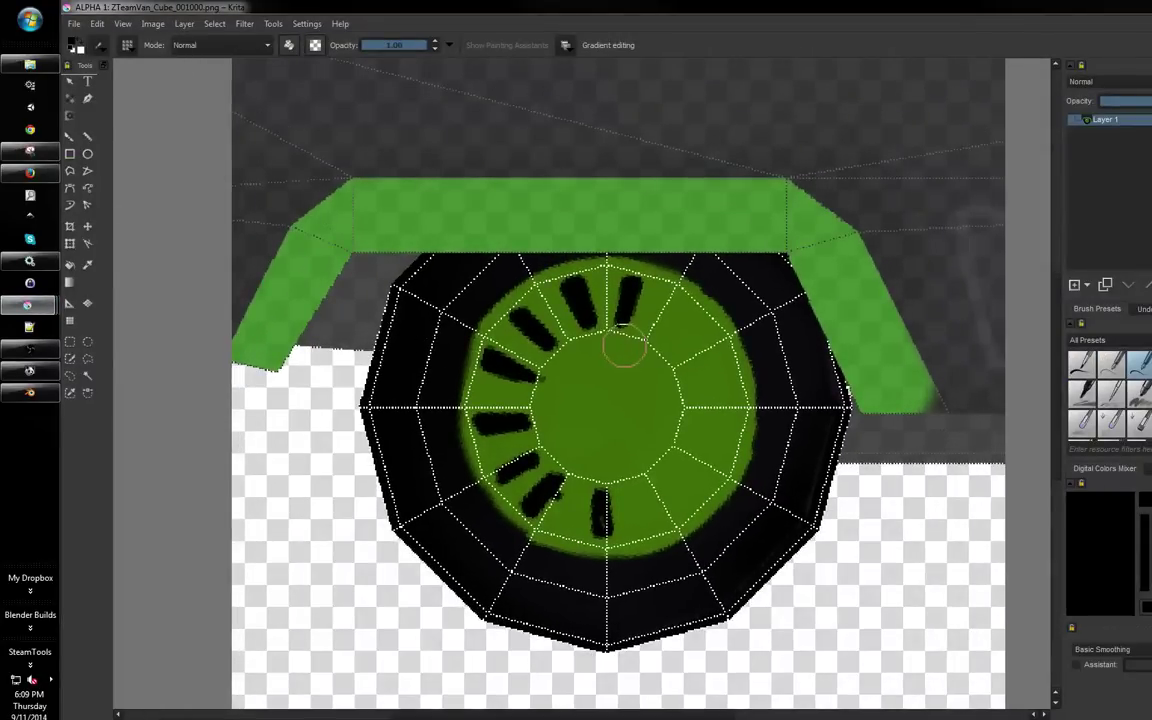
click(156, 24)
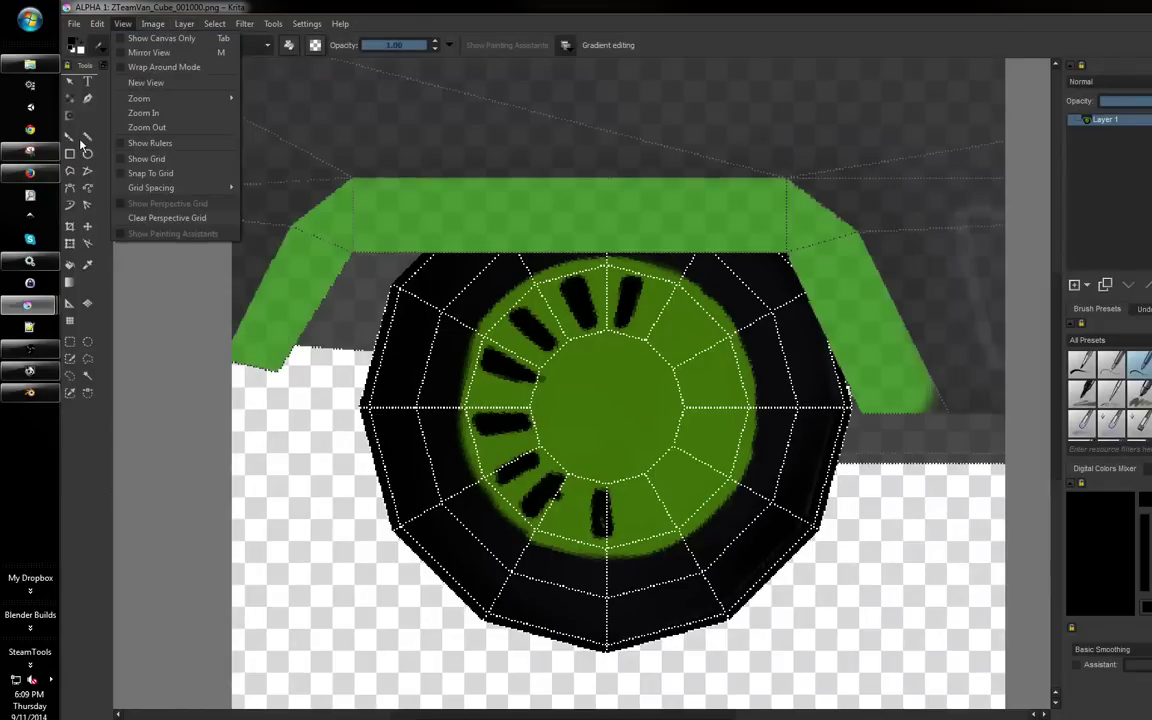
click(73, 143)
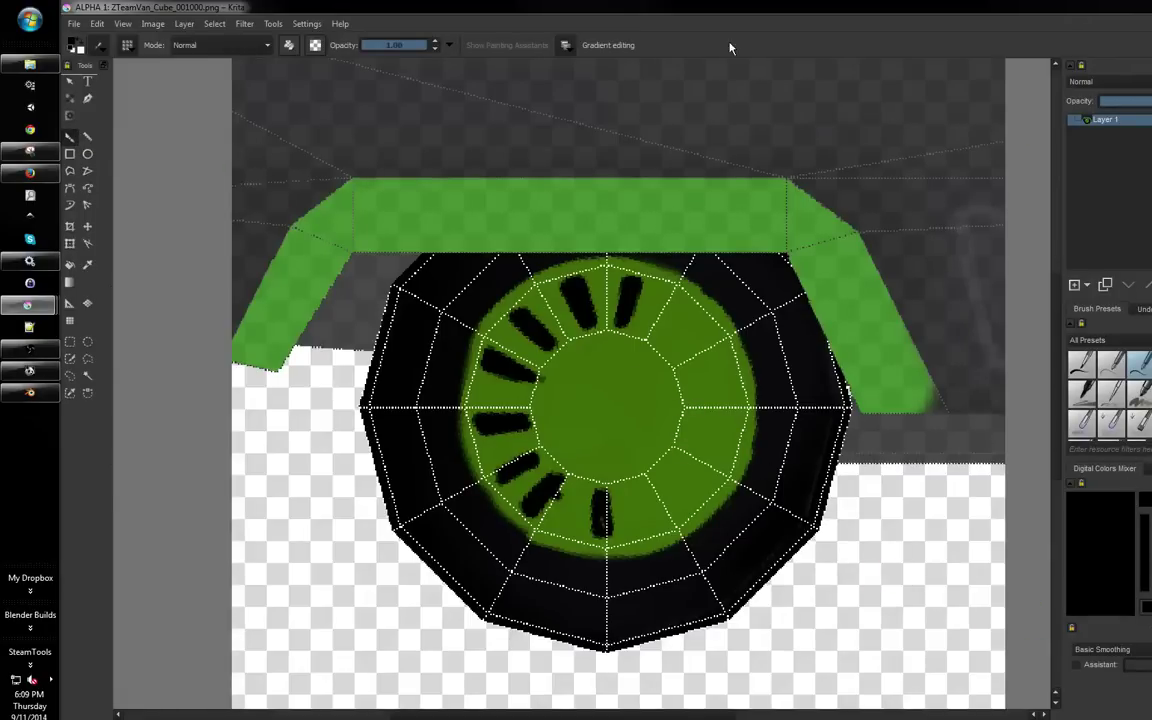
click(279, 27)
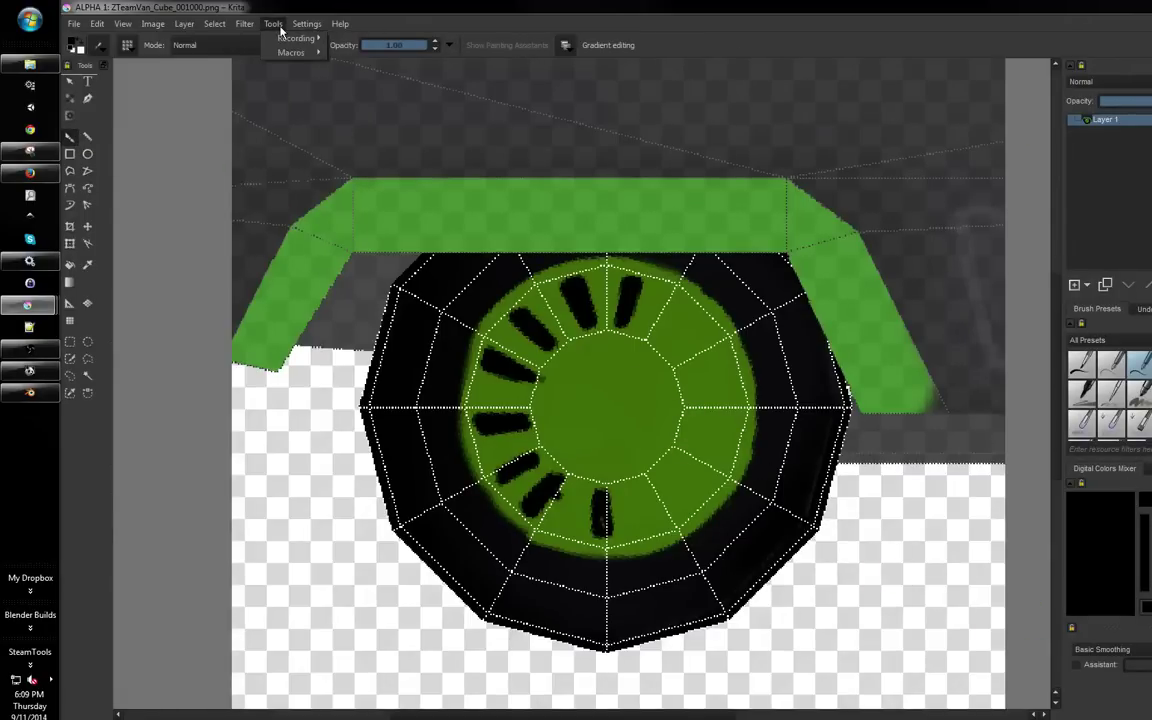
mouse_move(307, 24)
mouse_move(311, 68)
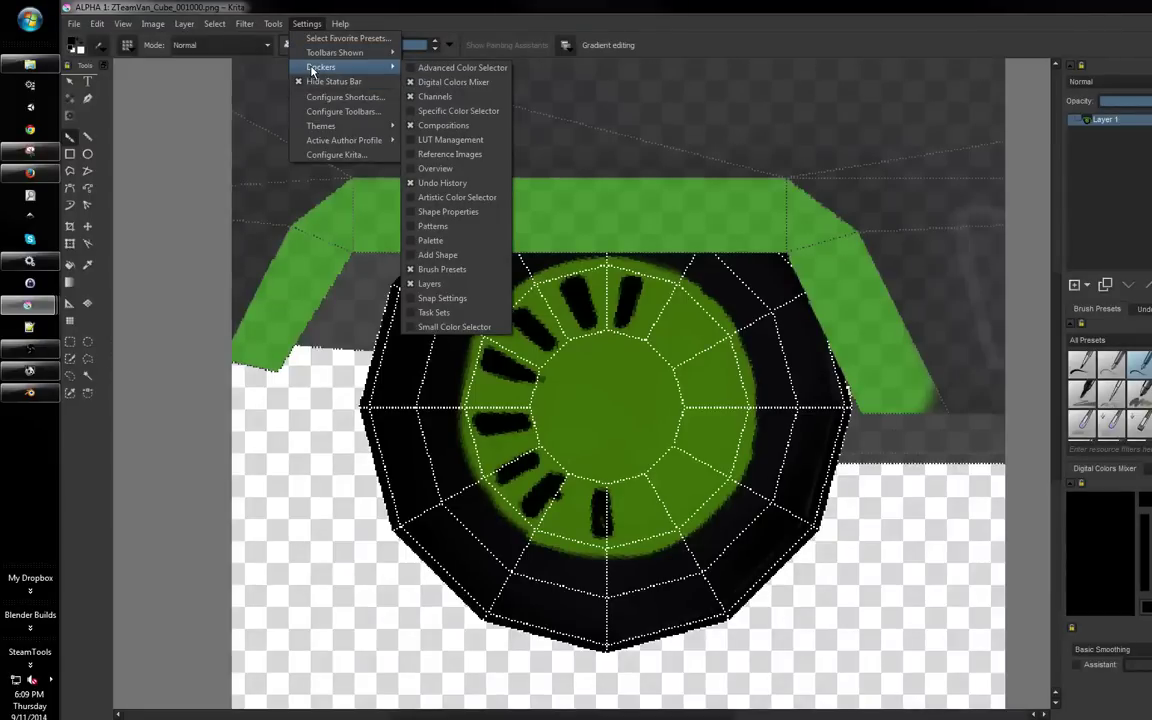
click(450, 34)
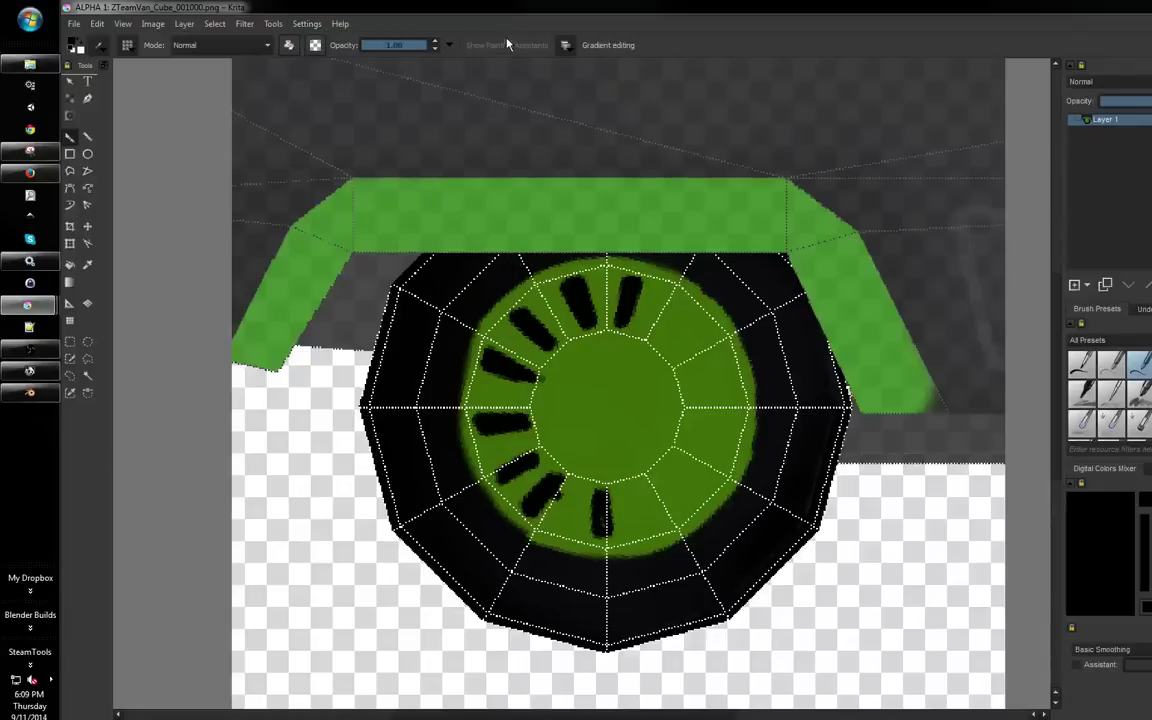
Load the Landscape workspace and move the floating Tool Options away from the wheel
click(566, 45)
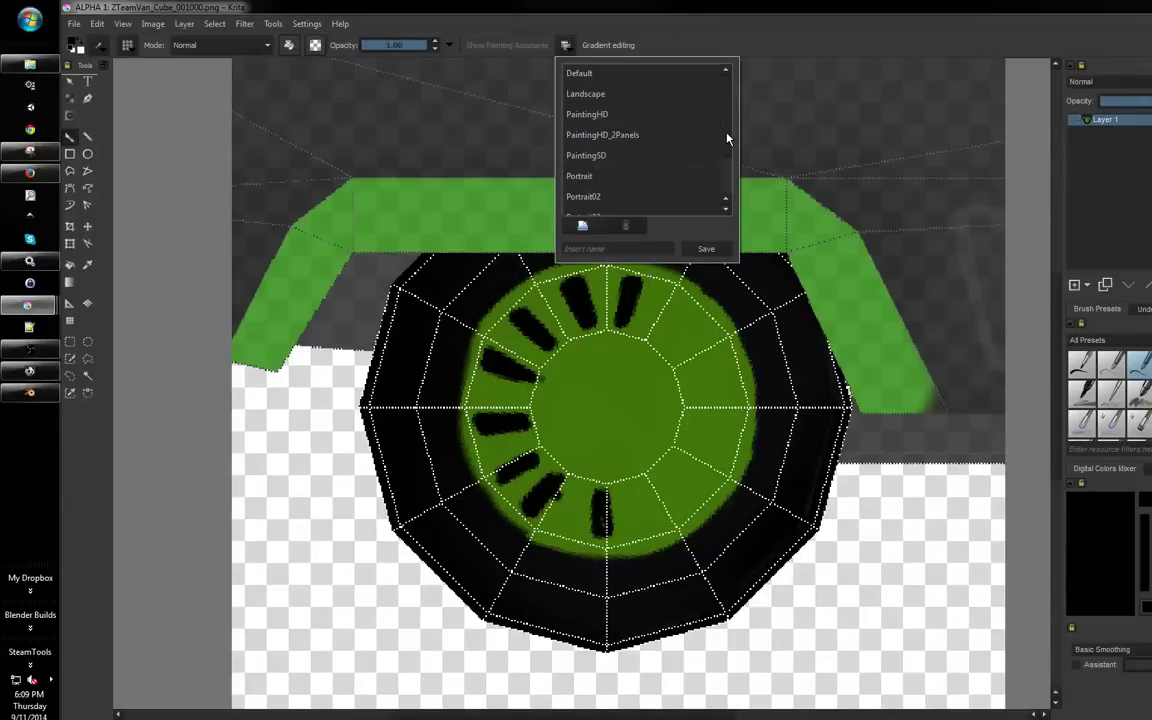
click(603, 95)
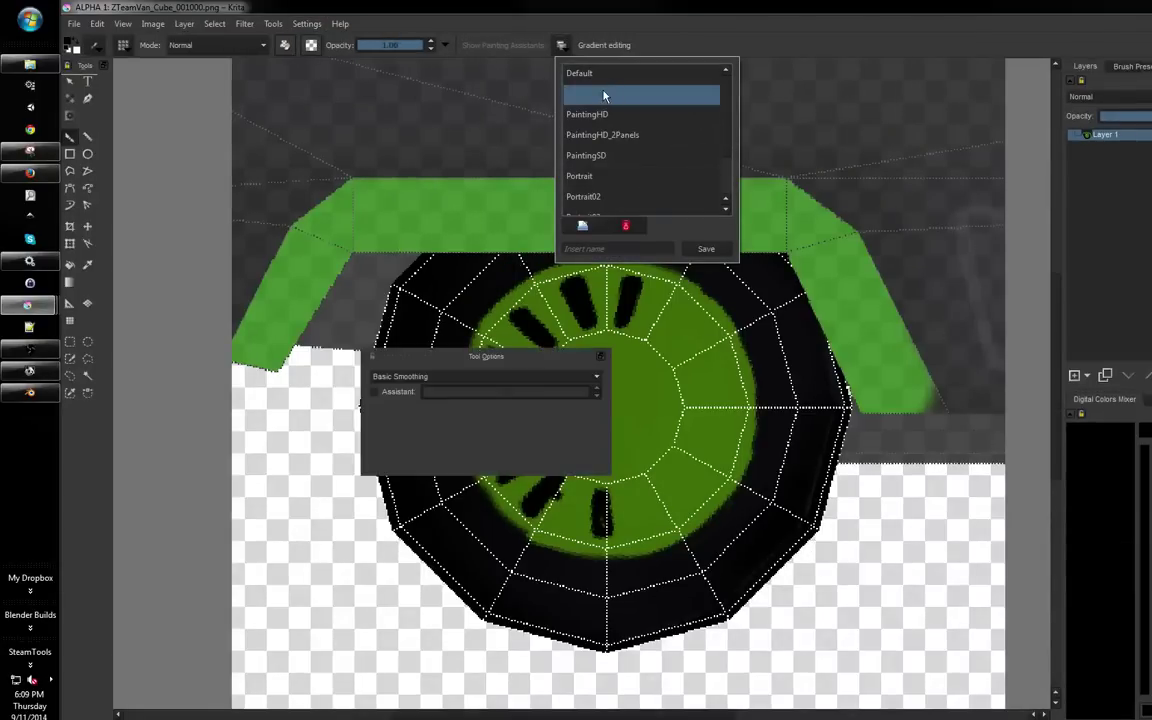
click(527, 360)
drag(527, 360, 938, 409)
drag(644, 318, 580, 279)
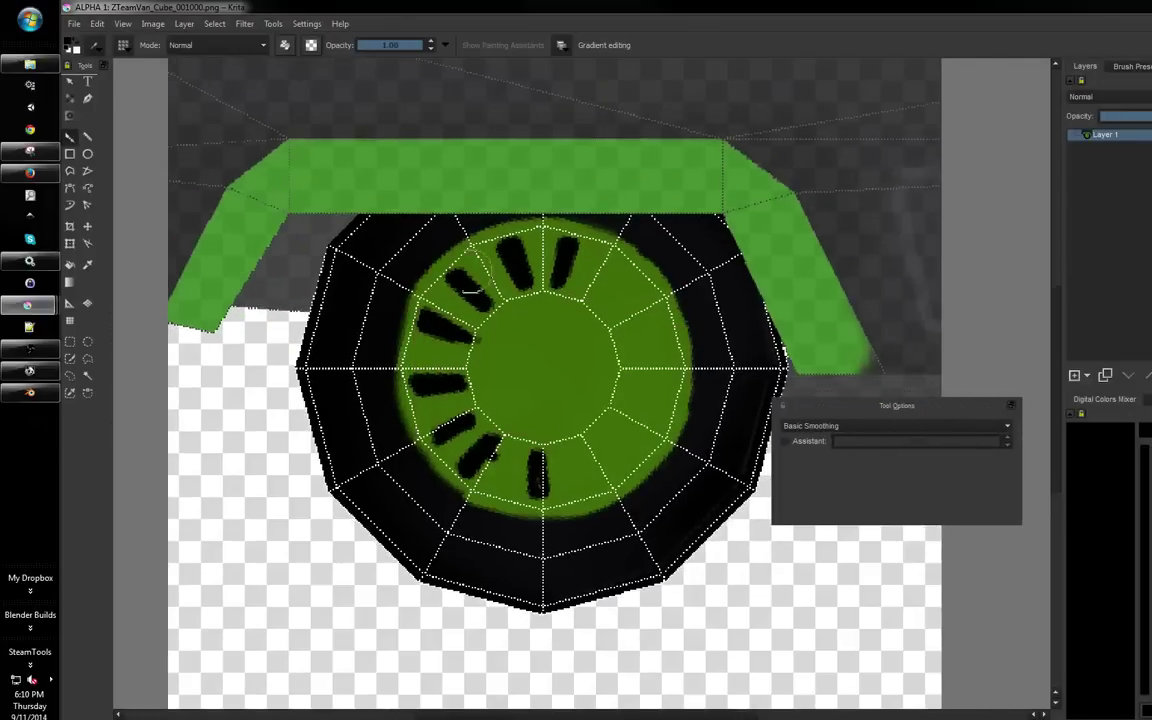
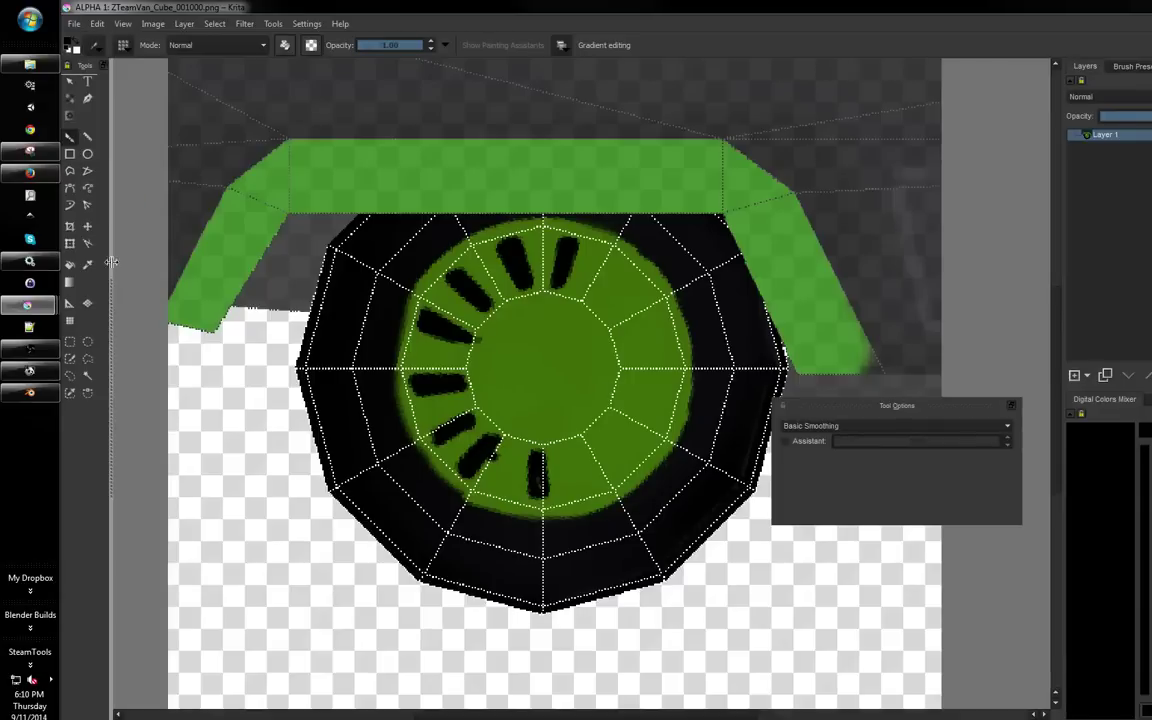
Find and activate the Multibrush tool for symmetrical painting on the wheel
click(88, 154)
click(70, 137)
click(118, 23)
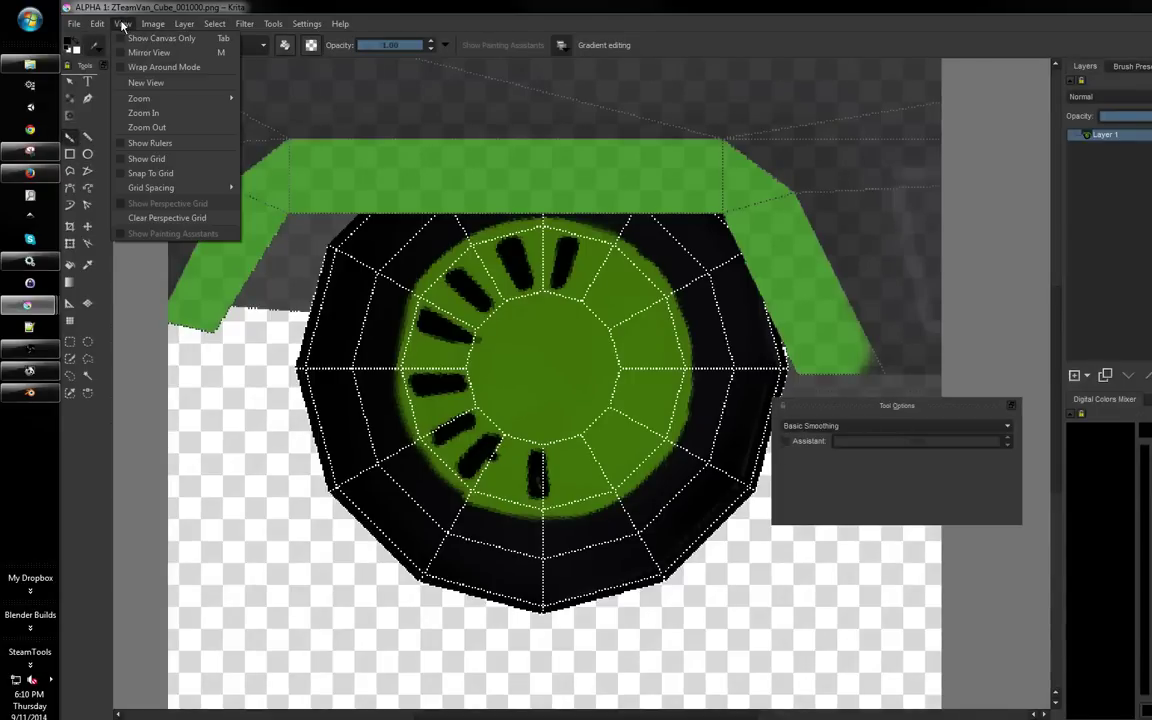
mouse_move(103, 28)
mouse_move(138, 28)
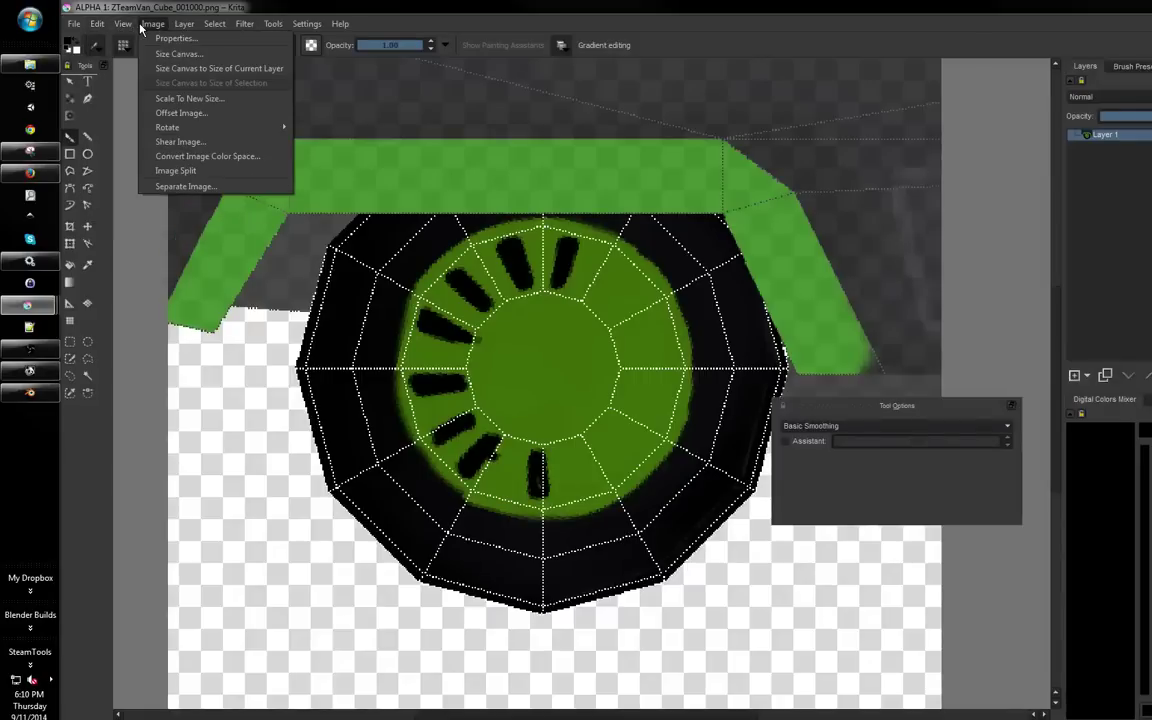
click(126, 25)
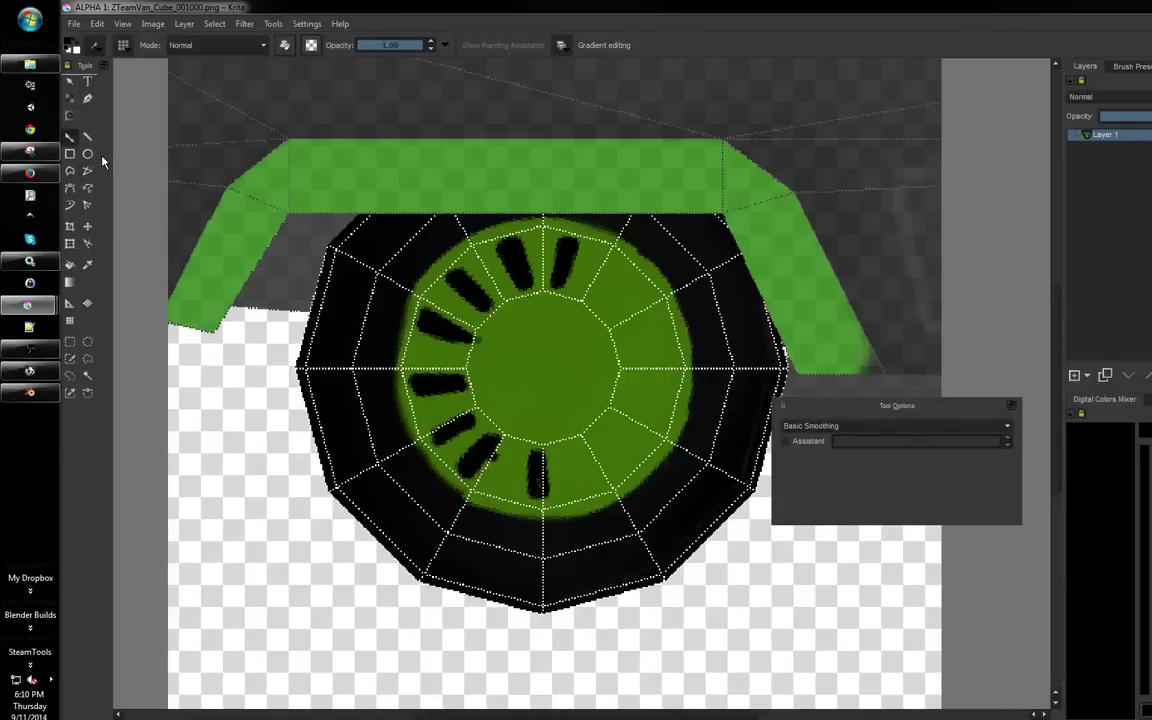
click(87, 205)
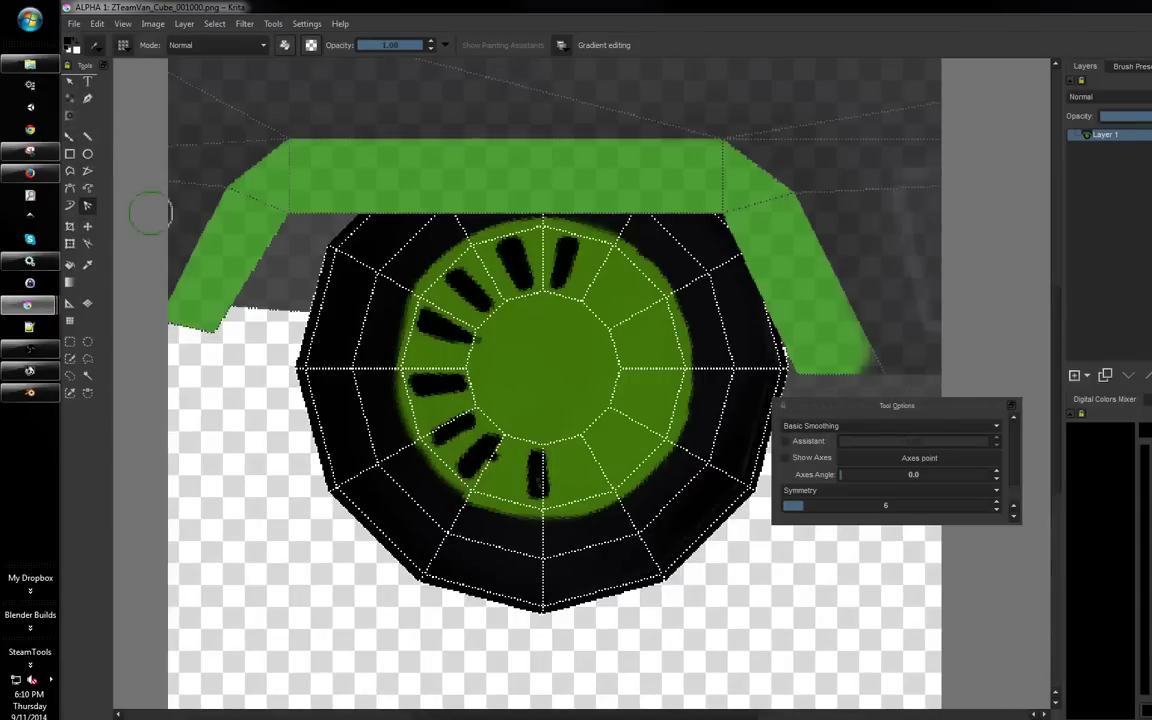
mouse_move(484, 374)
mouse_down()
mouse_move(500, 388)
mouse_move(440, 330)
mouse_move(470, 380)
mouse_move(420, 340)
mouse_move(447, 474)
mouse_up()
key(ctrl+z)
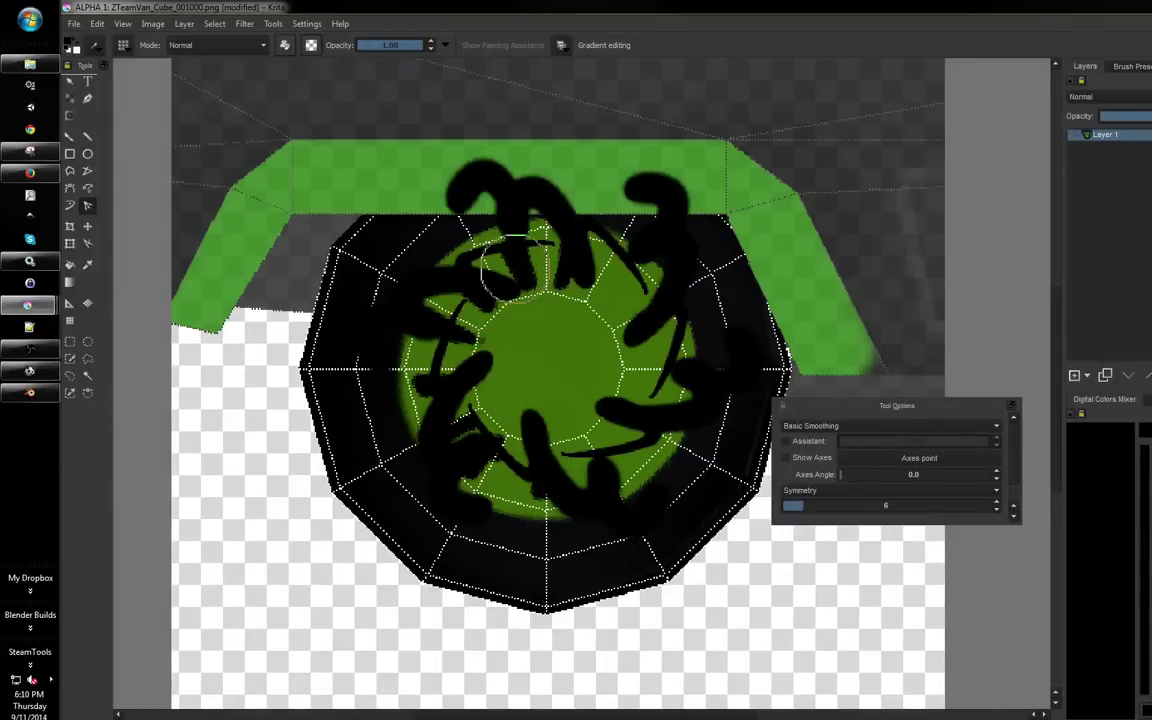
key(ctrl+z)
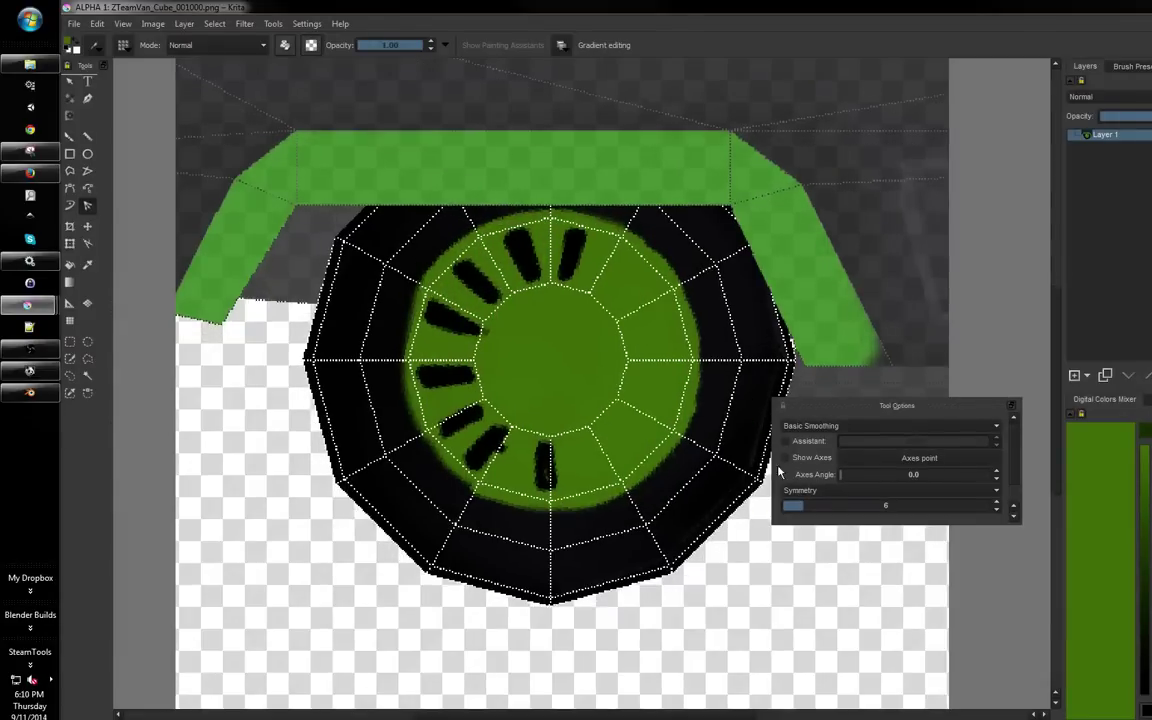
Show the Multibrush symmetry axes, place the axes point on the centre of the wheel hub, and hide the axes
click(786, 458)
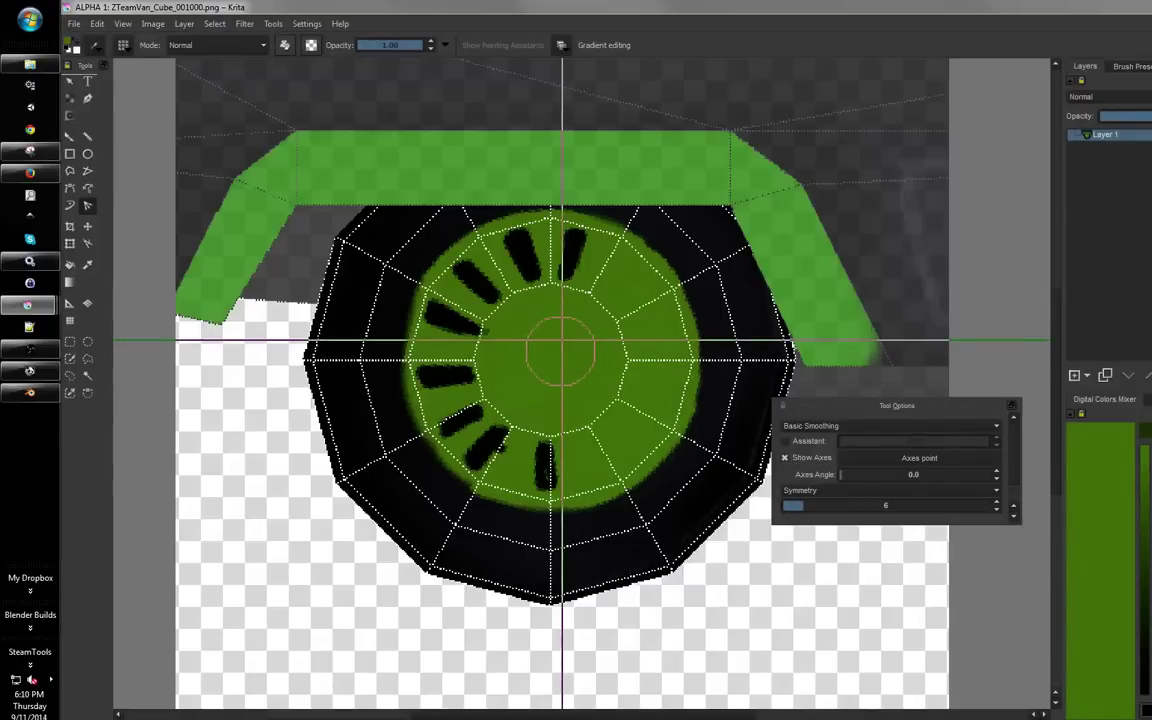
right_click(498, 329)
right_click(605, 330)
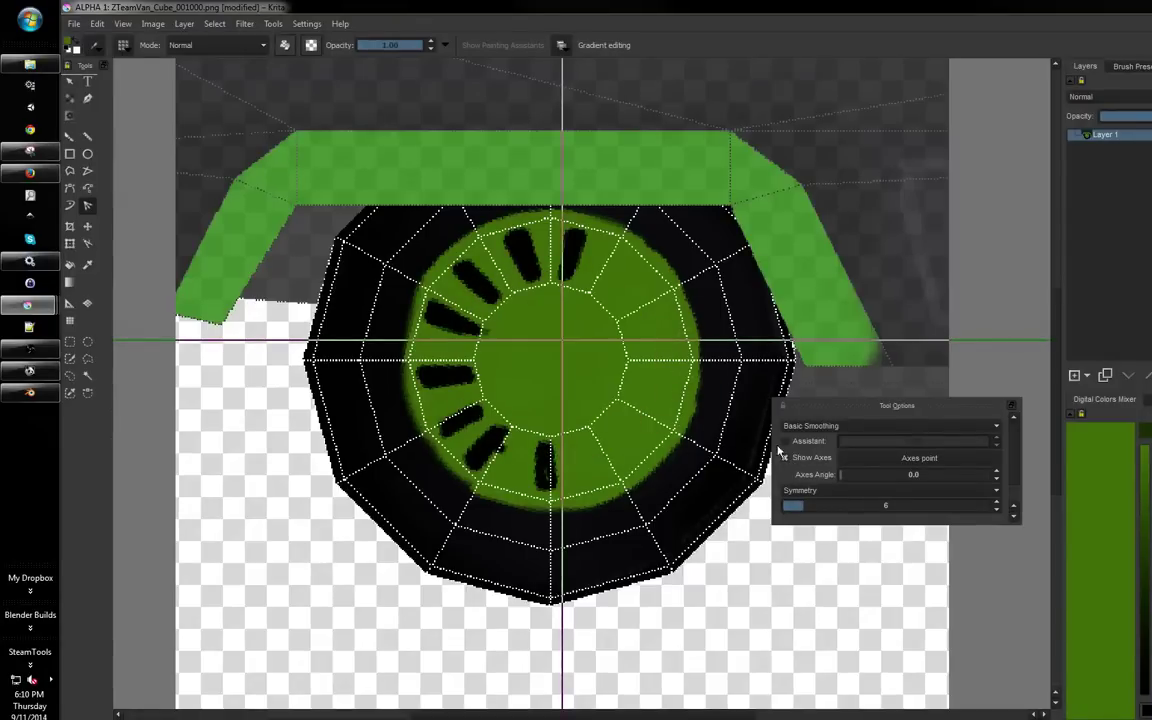
drag(605, 365, 548, 364)
click(809, 459)
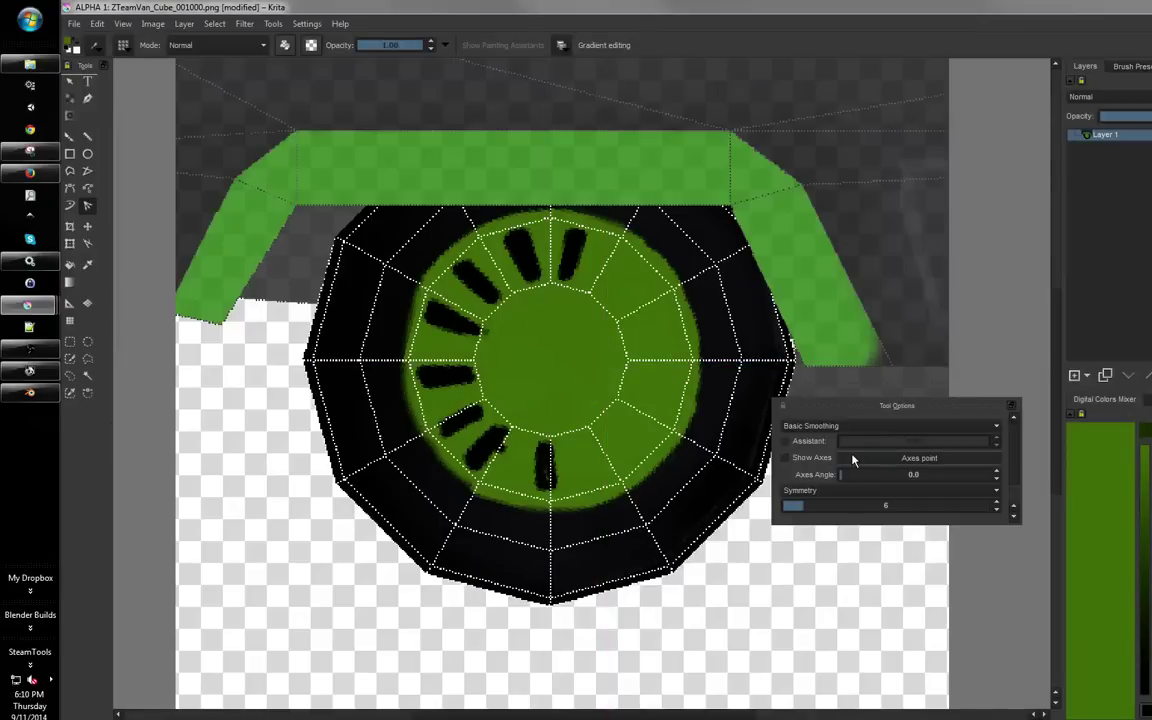
click(788, 460)
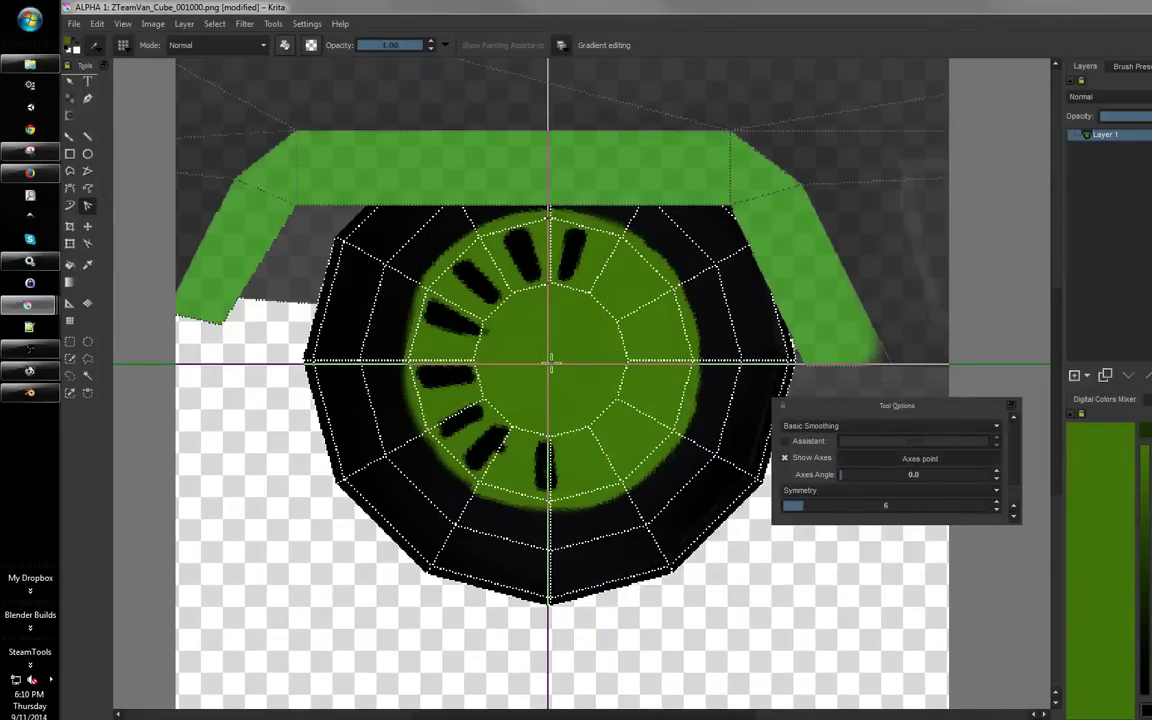
drag(550, 363, 551, 360)
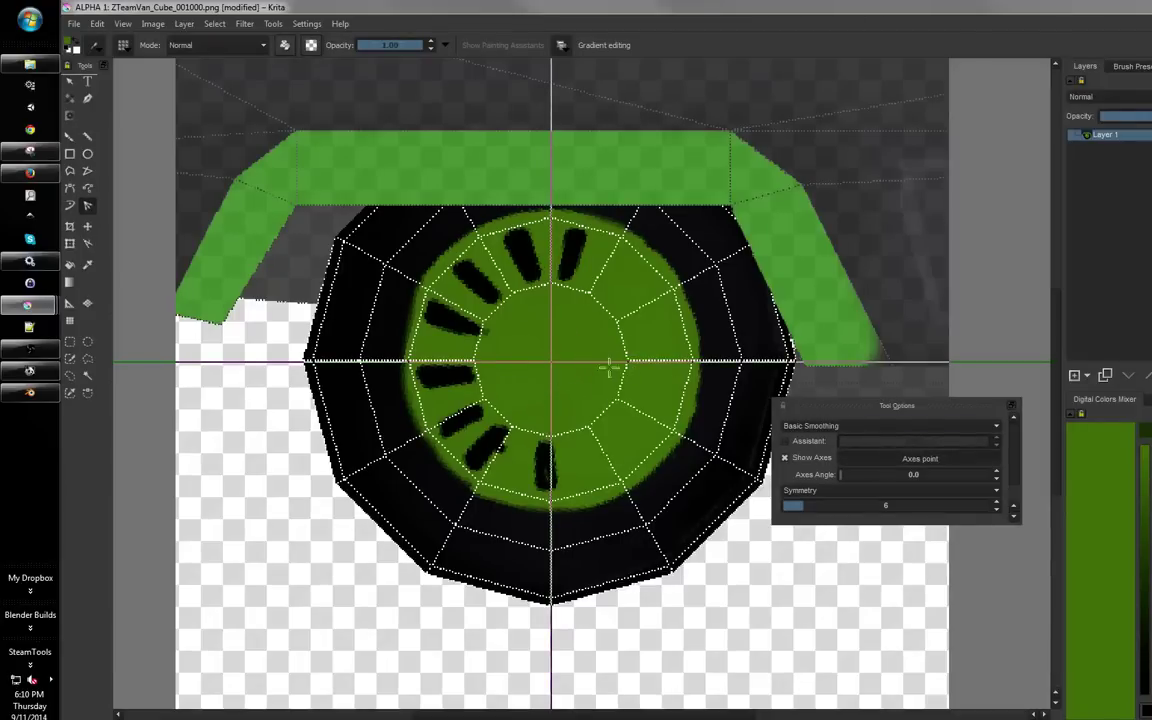
click(549, 359)
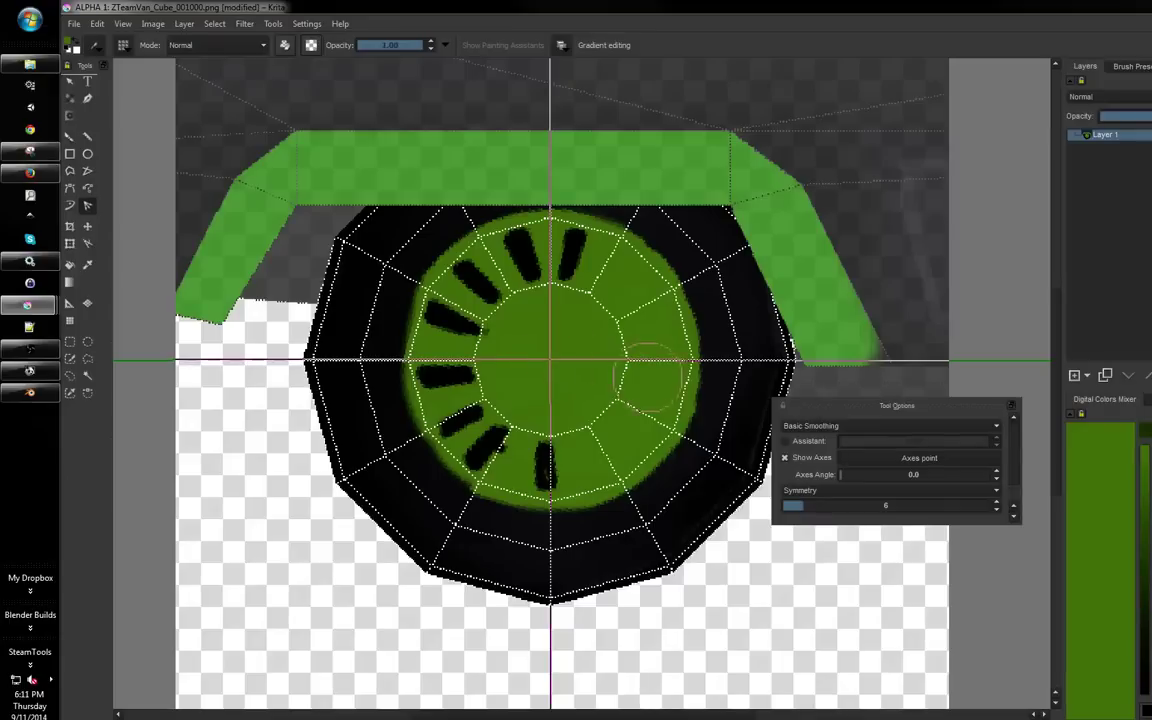
drag(648, 379, 624, 382)
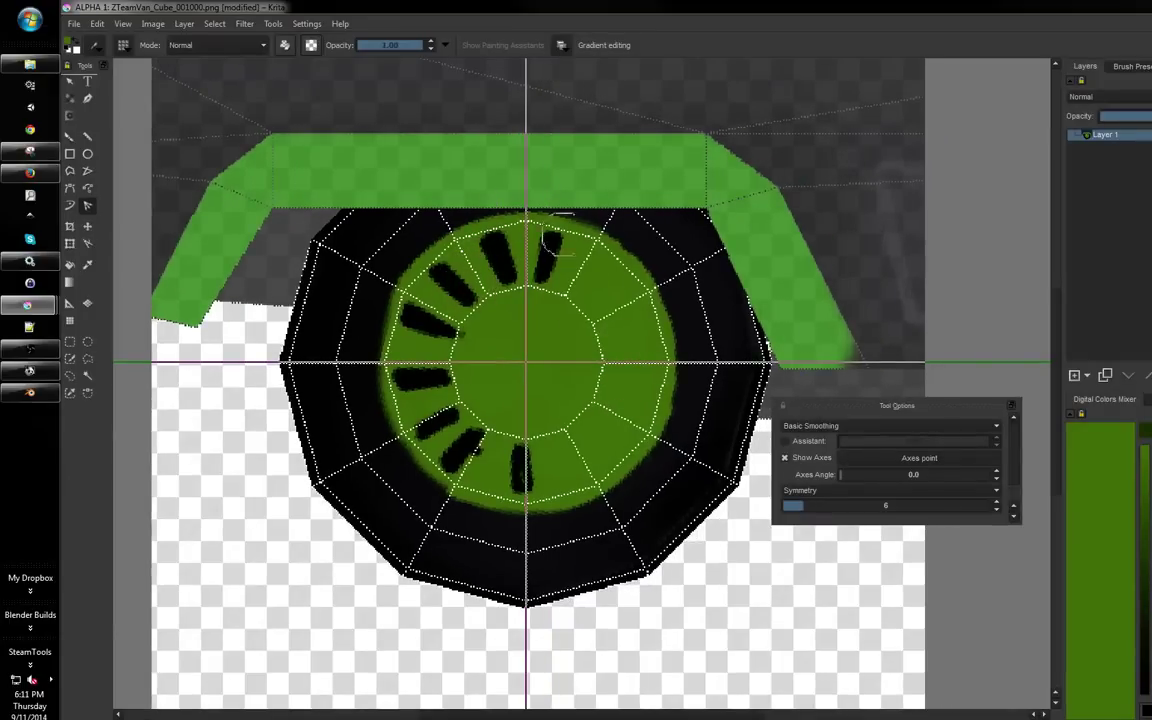
click(784, 457)
Reset the paint colour to black and paint the tyre around the green hub's rim with the Multibrush at symmetry 6
mouse_move(498, 272)
mouse_down()
mouse_move(458, 281)
mouse_move(478, 290)
mouse_up()
key(ctrl+z)
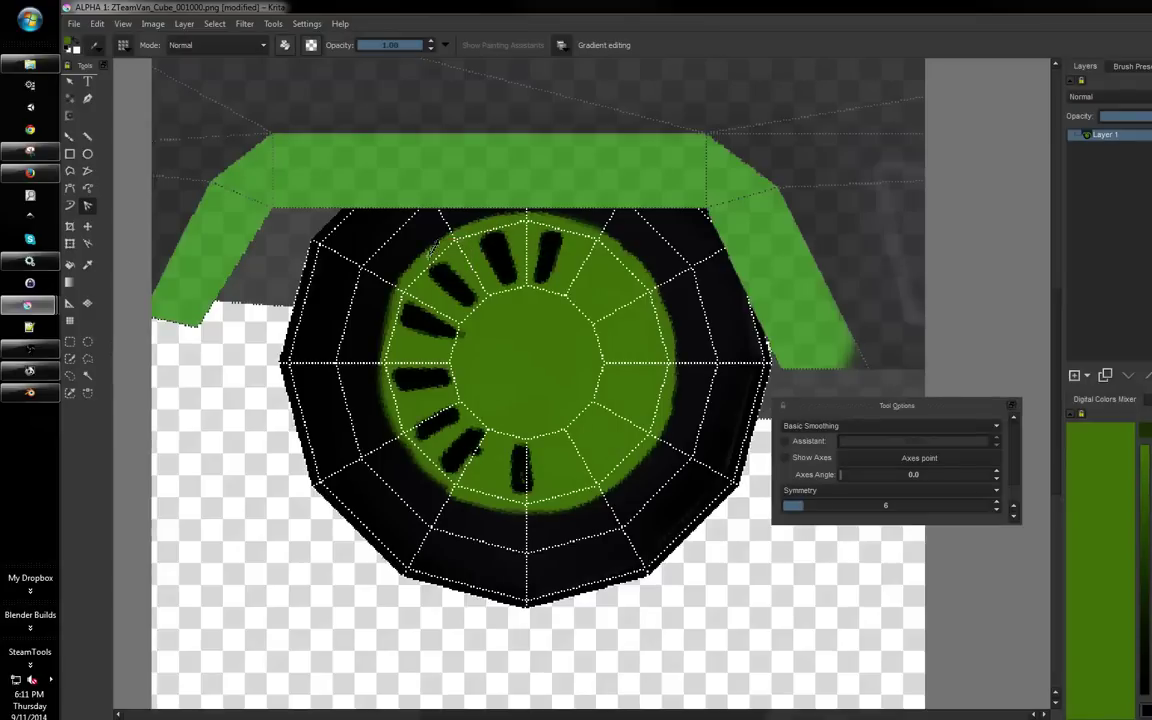
key(d)
mouse_move(385, 298)
mouse_down()
mouse_move(409, 258)
mouse_move(380, 319)
mouse_move(390, 292)
mouse_move(369, 390)
mouse_move(380, 422)
mouse_move(364, 357)
mouse_up()
drag(380, 282, 381, 291)
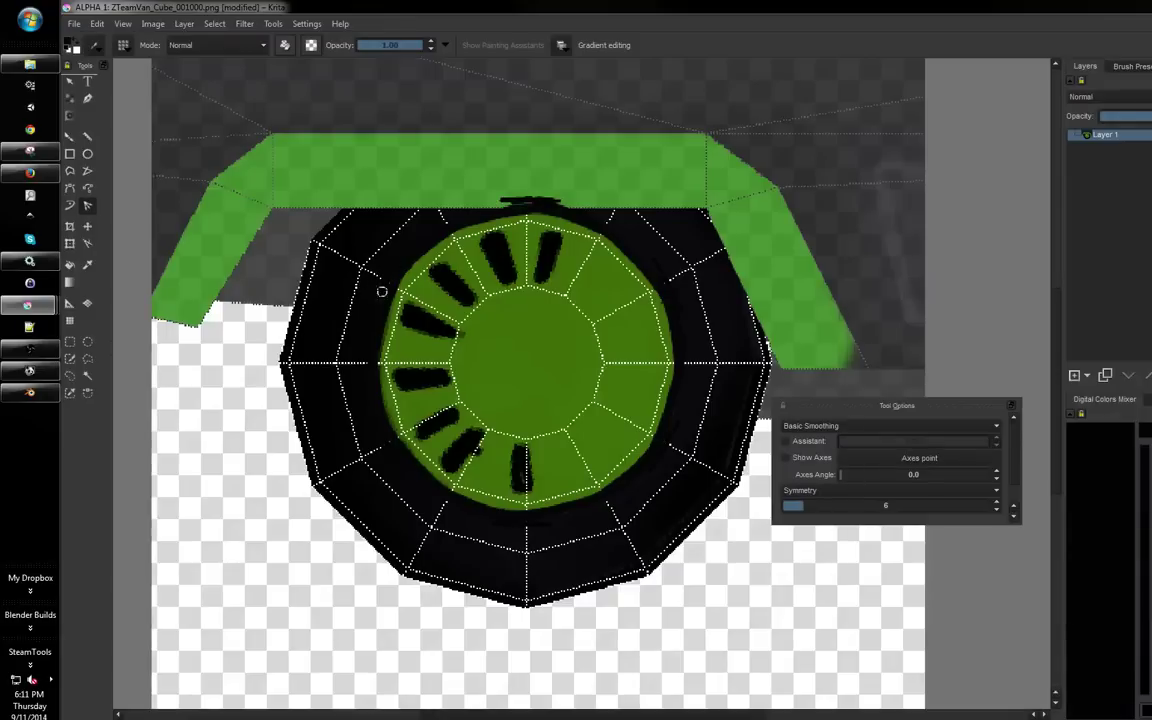
mouse_move(505, 212)
mouse_down()
mouse_move(385, 225)
mouse_move(380, 288)
mouse_move(345, 275)
mouse_up()
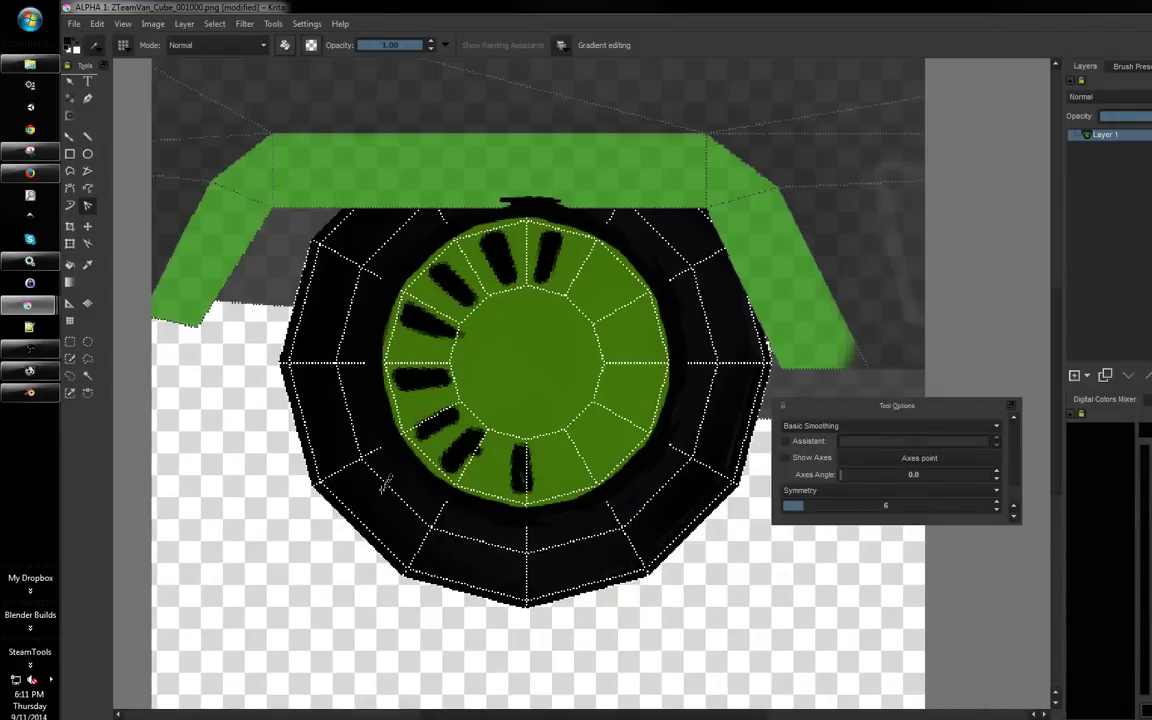
mouse_move(340, 210)
mouse_down()
mouse_move(395, 195)
mouse_move(416, 220)
mouse_move(490, 163)
mouse_move(494, 186)
mouse_move(553, 193)
mouse_move(445, 186)
mouse_up()
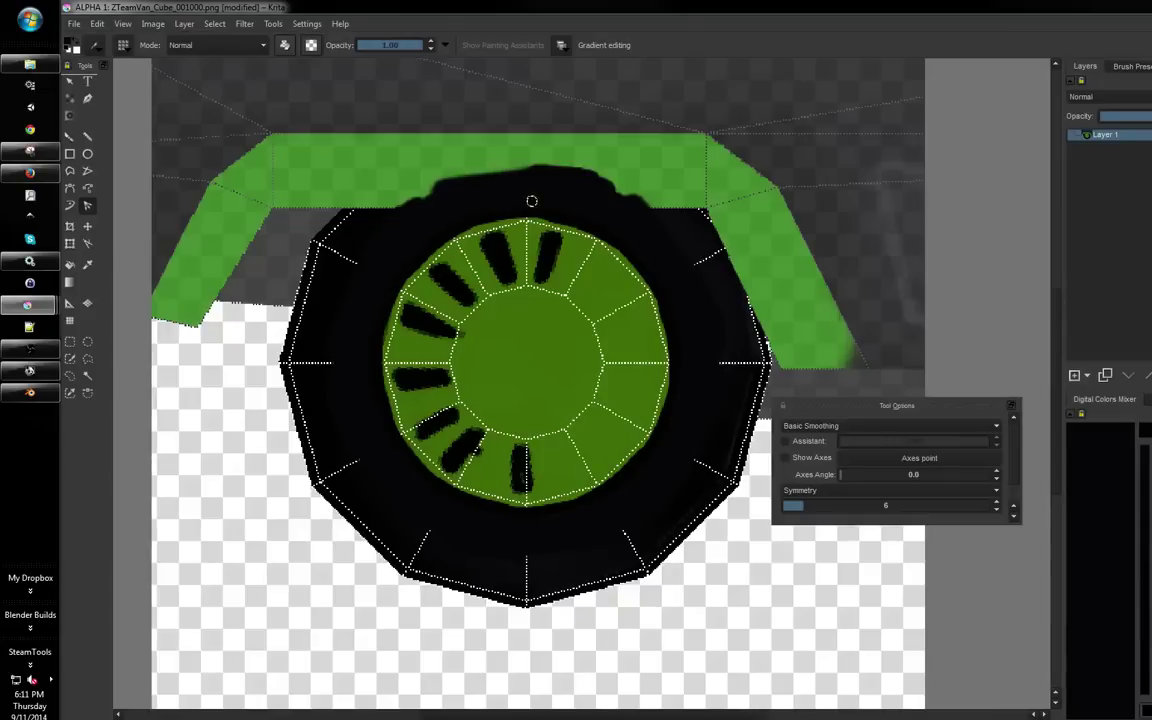
mouse_move(355, 430)
mouse_down()
mouse_move(355, 476)
mouse_move(454, 547)
mouse_move(540, 548)
mouse_move(546, 456)
mouse_up()
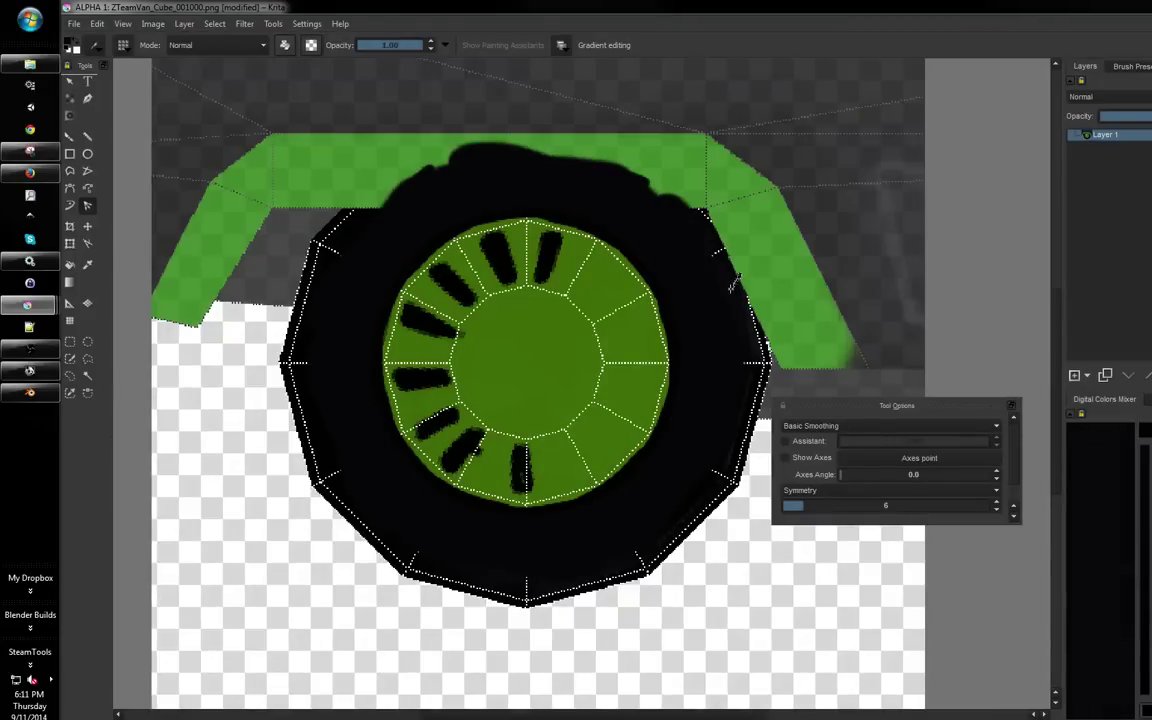
Choose another brush preset and paint the tyre as a softly shaded black ring out to a rounded outer edge
right_click(380, 190)
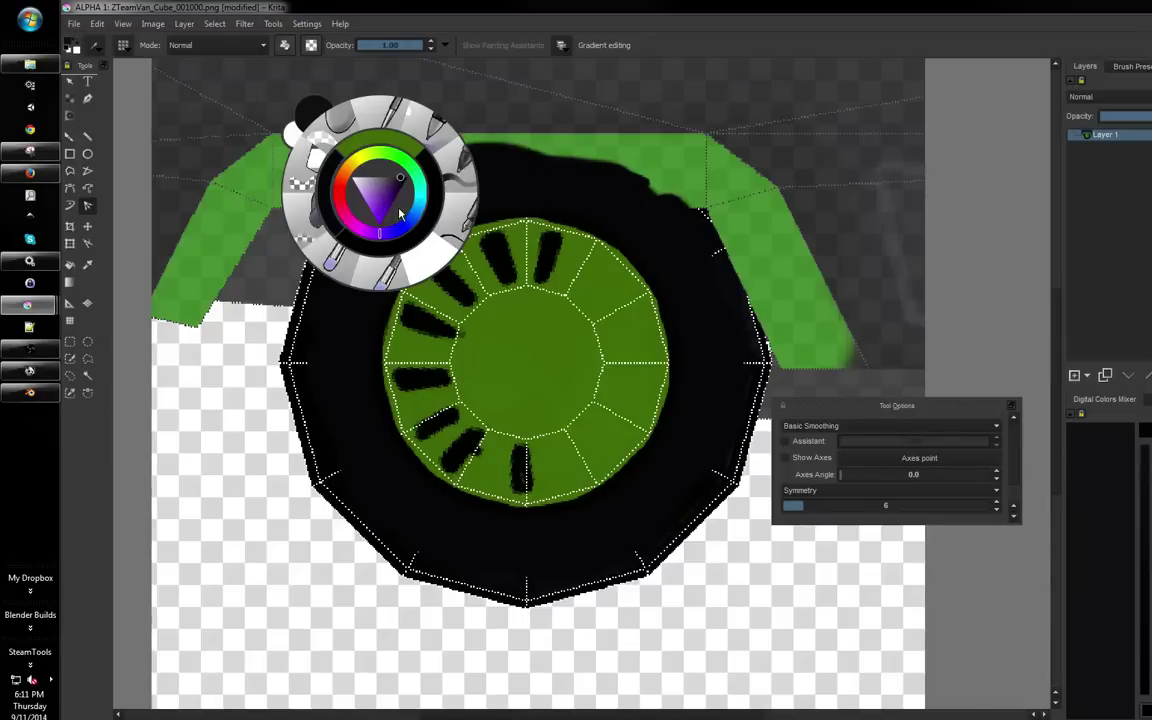
click(393, 240)
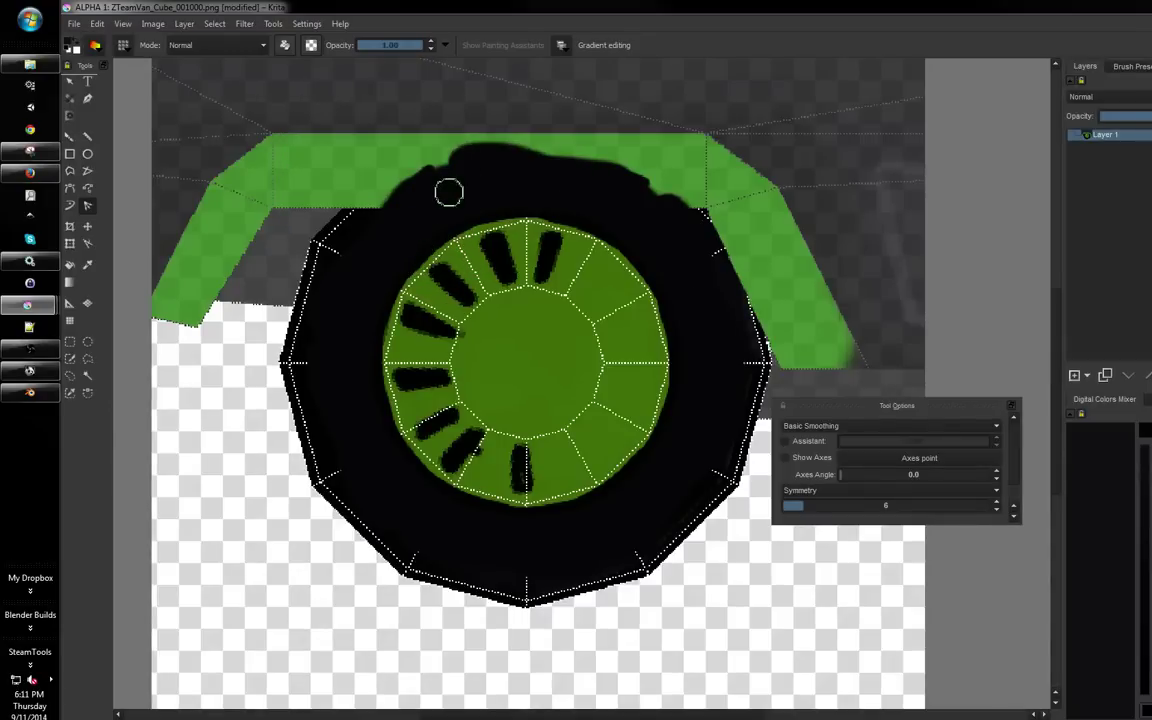
mouse_move(449, 192)
mouse_down()
mouse_move(386, 262)
mouse_move(443, 195)
mouse_move(340, 371)
mouse_move(371, 269)
mouse_move(344, 396)
mouse_move(377, 480)
mouse_move(357, 340)
mouse_move(367, 454)
mouse_up()
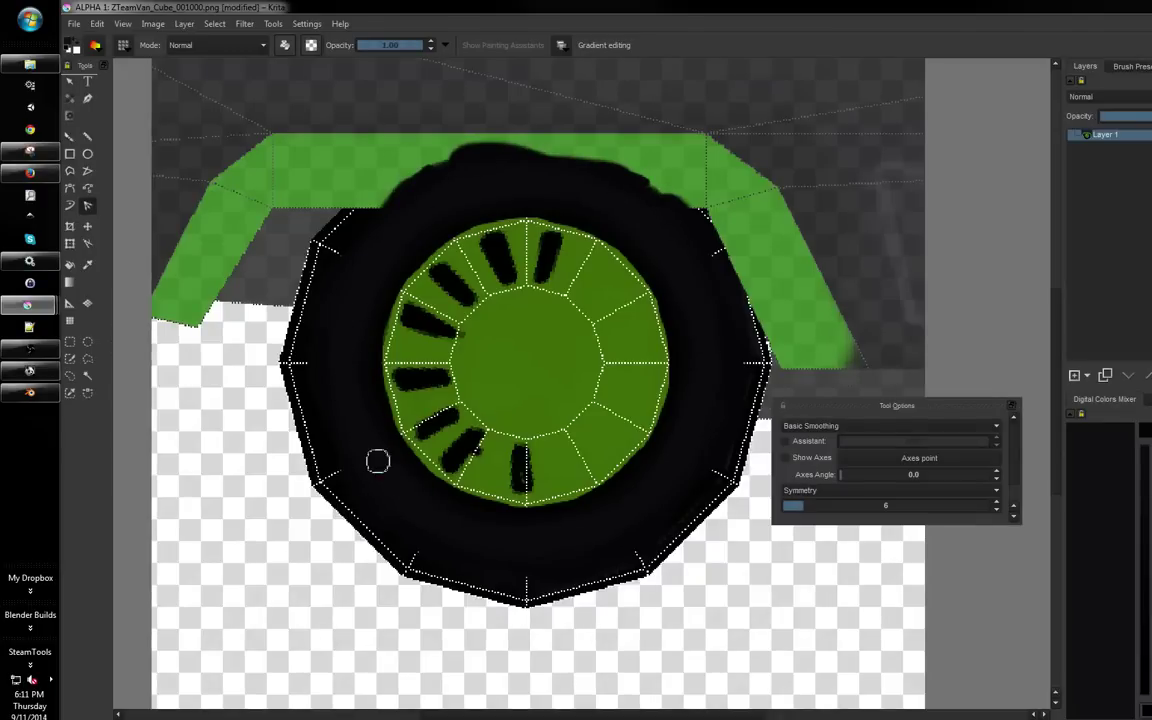
mouse_move(452, 538)
mouse_down()
mouse_move(568, 567)
mouse_move(663, 458)
mouse_up()
mouse_move(653, 527)
mouse_down()
mouse_move(563, 591)
mouse_move(626, 579)
mouse_move(650, 561)
mouse_move(589, 583)
mouse_move(660, 529)
mouse_move(556, 580)
mouse_move(453, 577)
mouse_up()
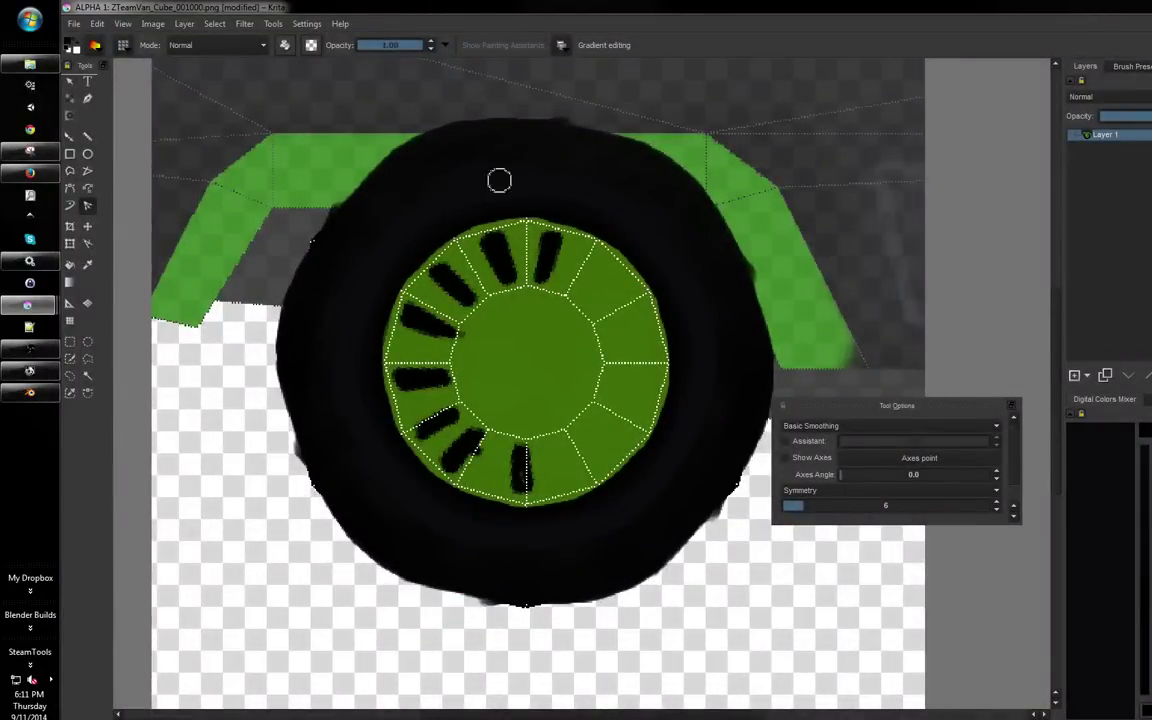
mouse_move(458, 190)
mouse_down()
mouse_move(445, 198)
mouse_move(477, 191)
mouse_up()
key(alt+Tab)
key(alt+Tab)
key(alt+Tab)
key(alt+Tab)
key(alt+Tab)
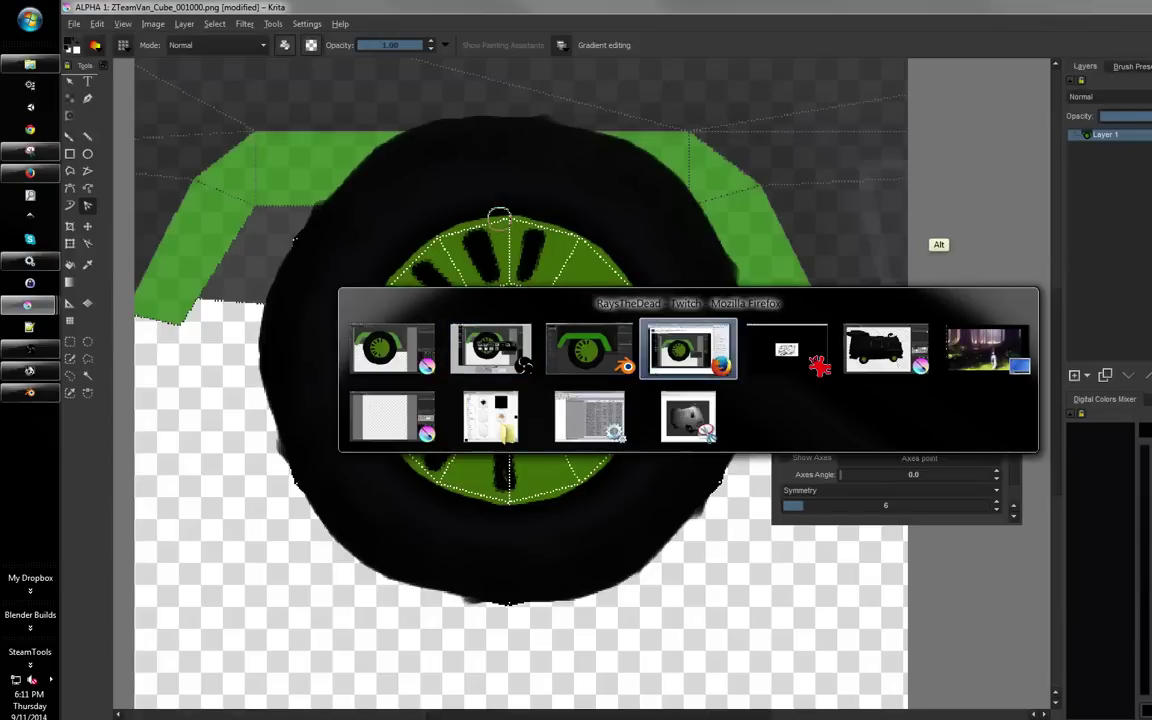
key(alt+Tab)
key(alt+Tab)
key(alt+Tab)
key(alt+Tab)
key(alt+Tab)
key(alt+Tab)
key(alt+Tab)
key(alt+Tab)
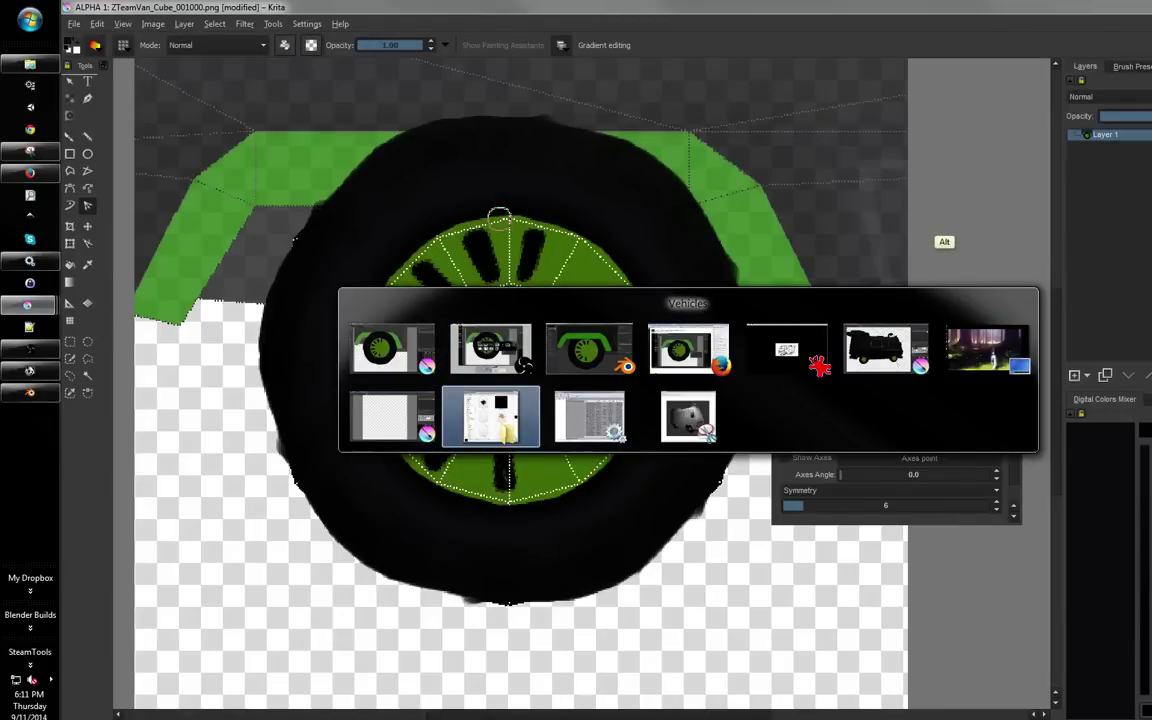
key(alt+Tab)
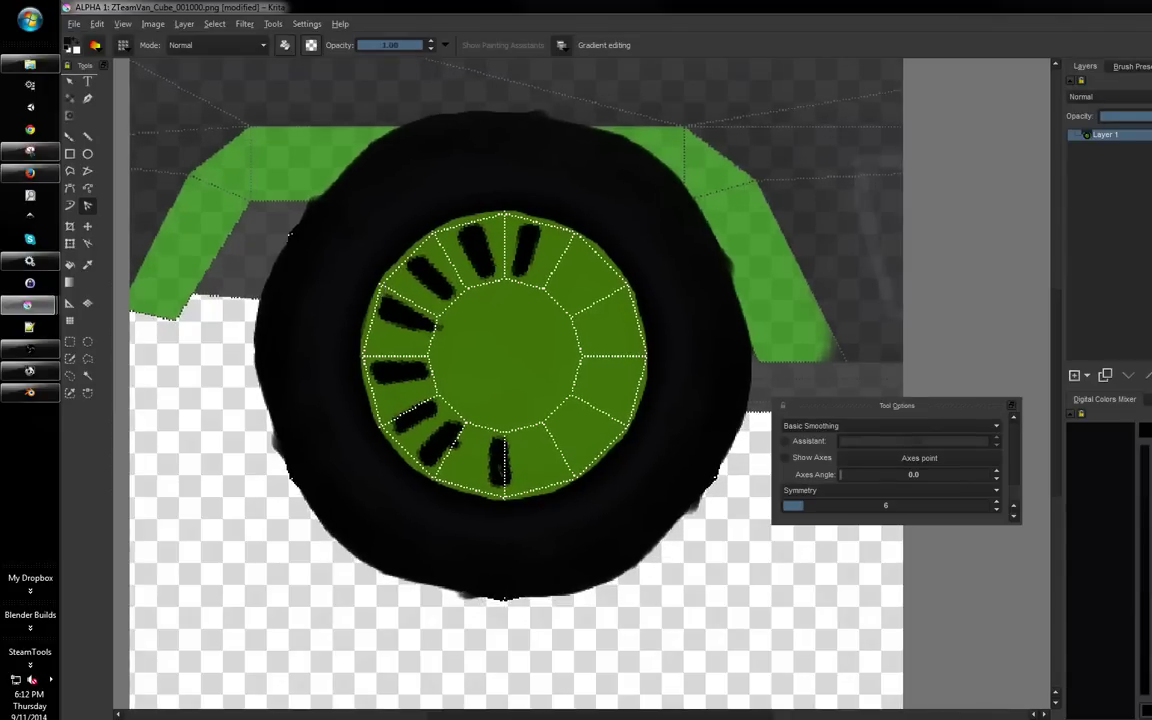
Choose a dark green paint colour and paint a ring just inside the green hub's rim with the Multibrush
scroll(450, 289, up, 1)
drag(450, 289, 411, 244)
right_click(480, 265)
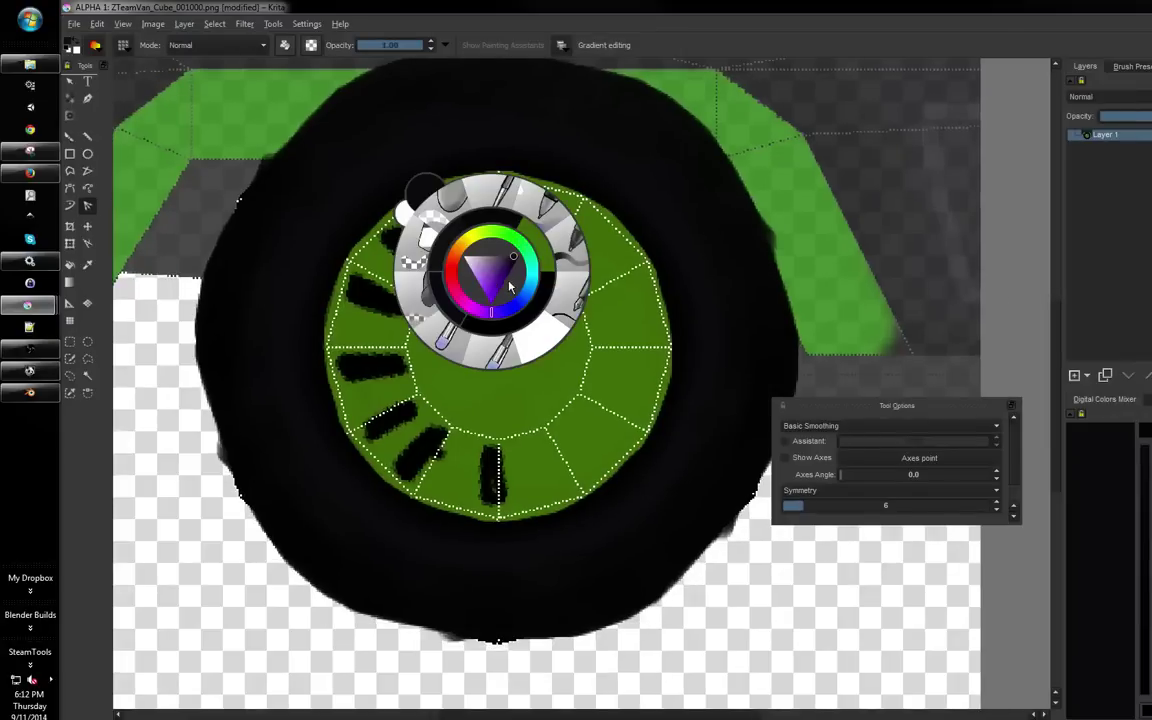
click(545, 312)
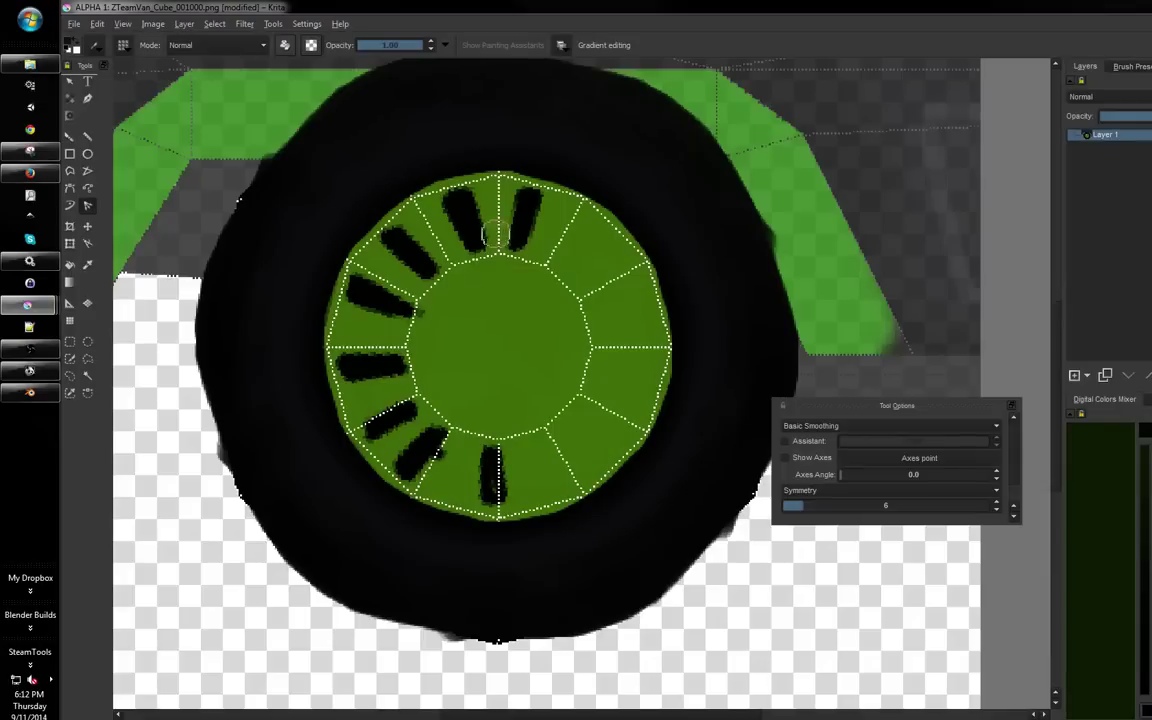
mouse_move(369, 237)
mouse_down()
mouse_move(340, 212)
mouse_move(372, 185)
mouse_move(405, 178)
mouse_move(443, 200)
mouse_move(365, 215)
mouse_move(343, 318)
mouse_up()
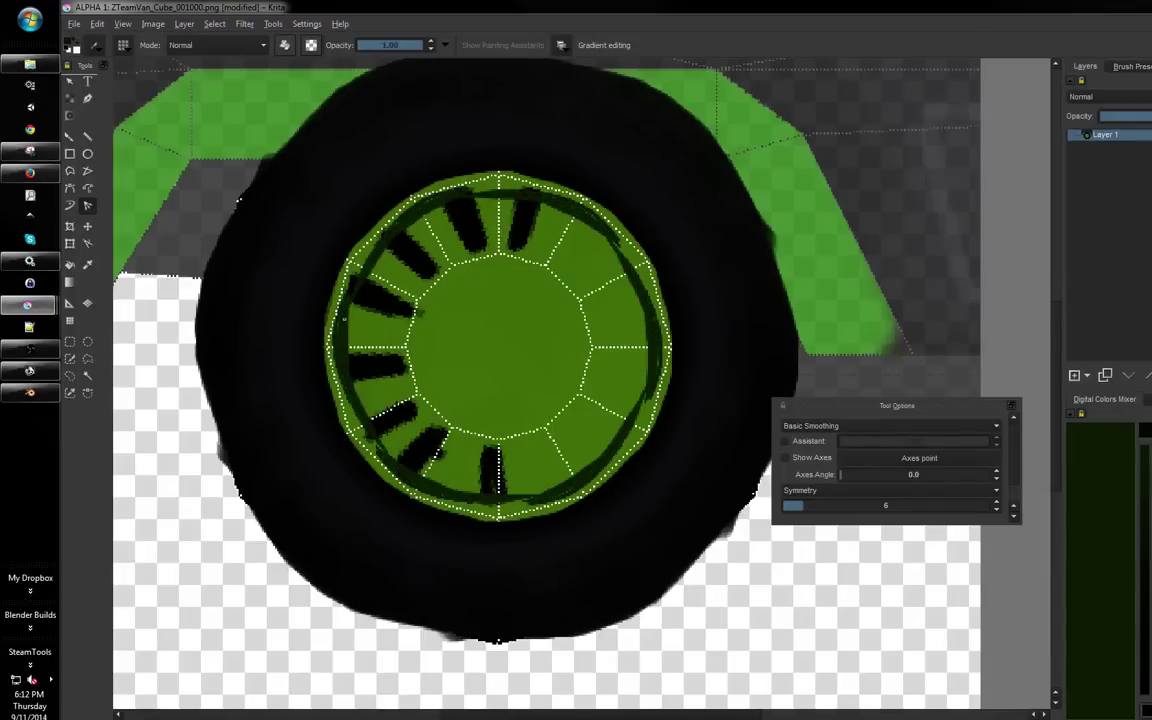
Clean up the dark ring's edges, alternating dark green and hub green until it is an even, narrow band
key(x)
mouse_move(390, 235)
mouse_down()
mouse_move(350, 215)
mouse_move(420, 180)
mouse_move(506, 197)
mouse_move(403, 245)
mouse_move(354, 284)
mouse_move(391, 226)
mouse_up()
ctrl+click(421, 205)
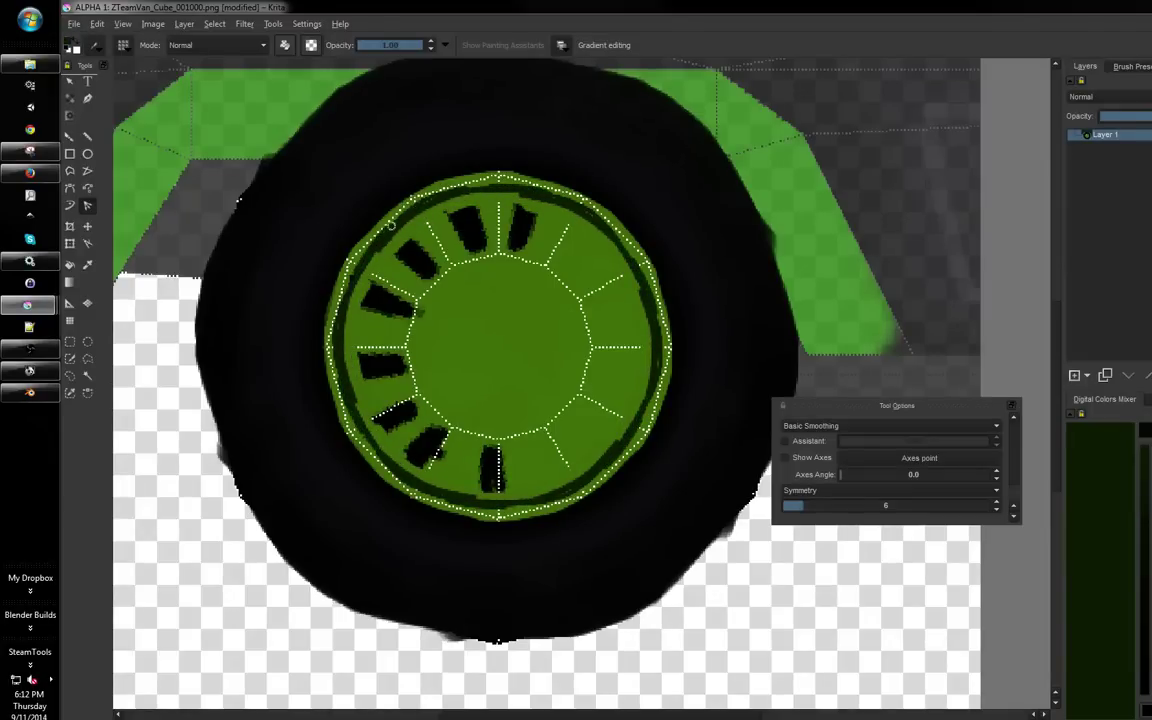
drag(490, 188, 390, 184)
key(x)
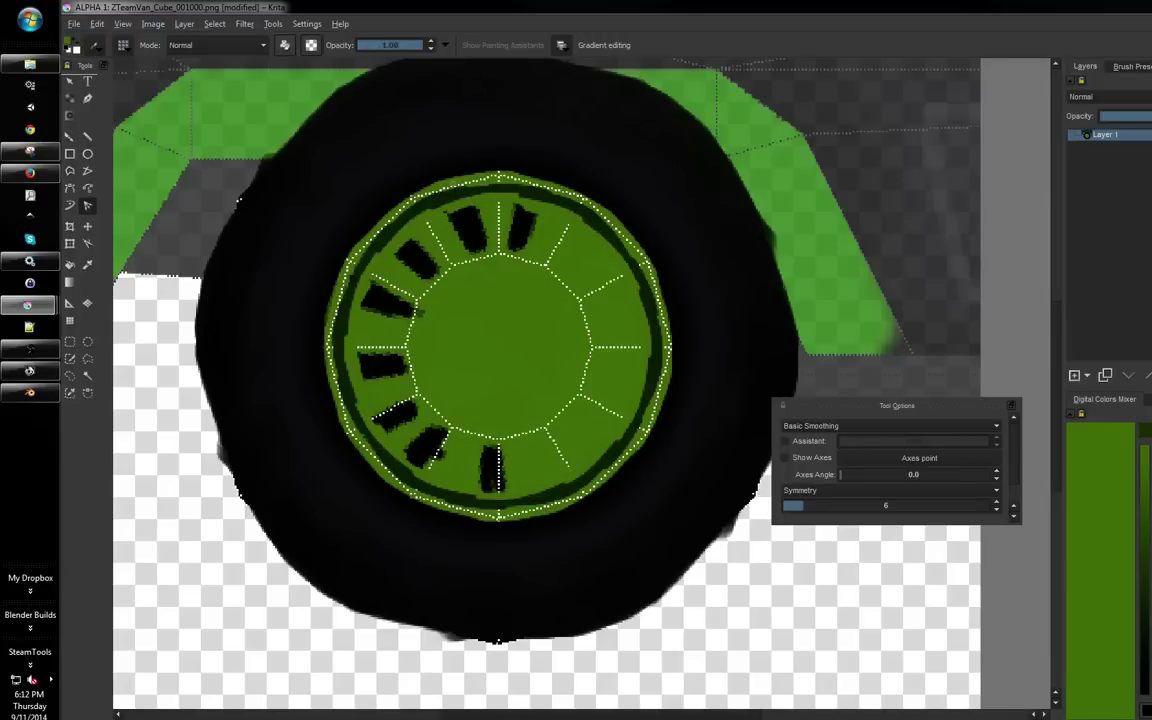
mouse_move(455, 160)
mouse_down()
mouse_move(425, 182)
mouse_move(395, 180)
mouse_move(460, 186)
mouse_move(432, 193)
mouse_up()
drag(481, 227, 494, 230)
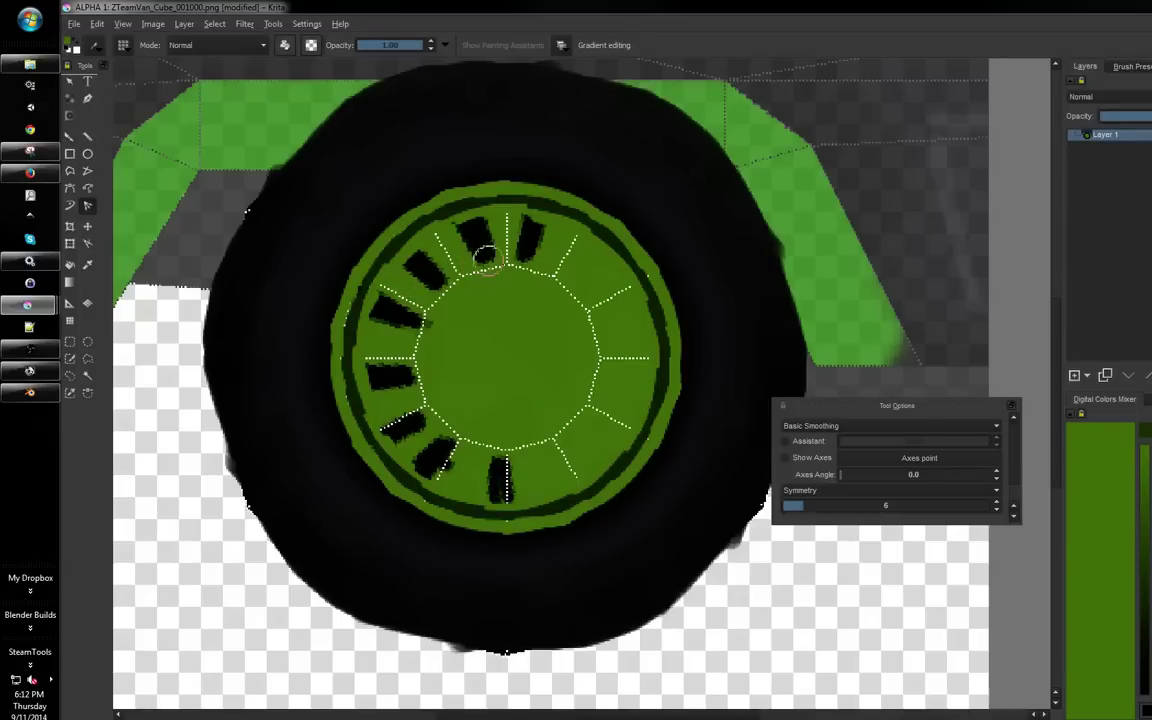
Try painting the hub's black slots with the Multibrush symmetry set to 12, and undo the strokes
drag(584, 356, 544, 412)
click(996, 503)
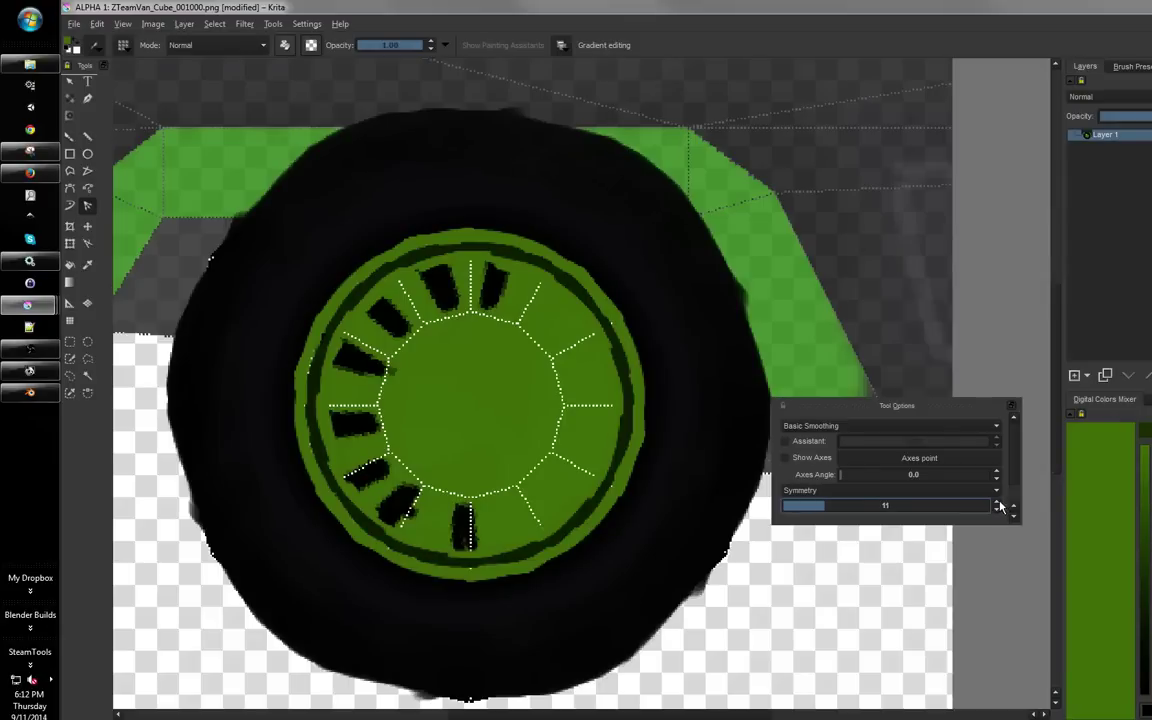
click(997, 503)
mouse_move(497, 268)
mouse_down()
mouse_move(481, 260)
mouse_move(472, 276)
mouse_move(485, 289)
mouse_up()
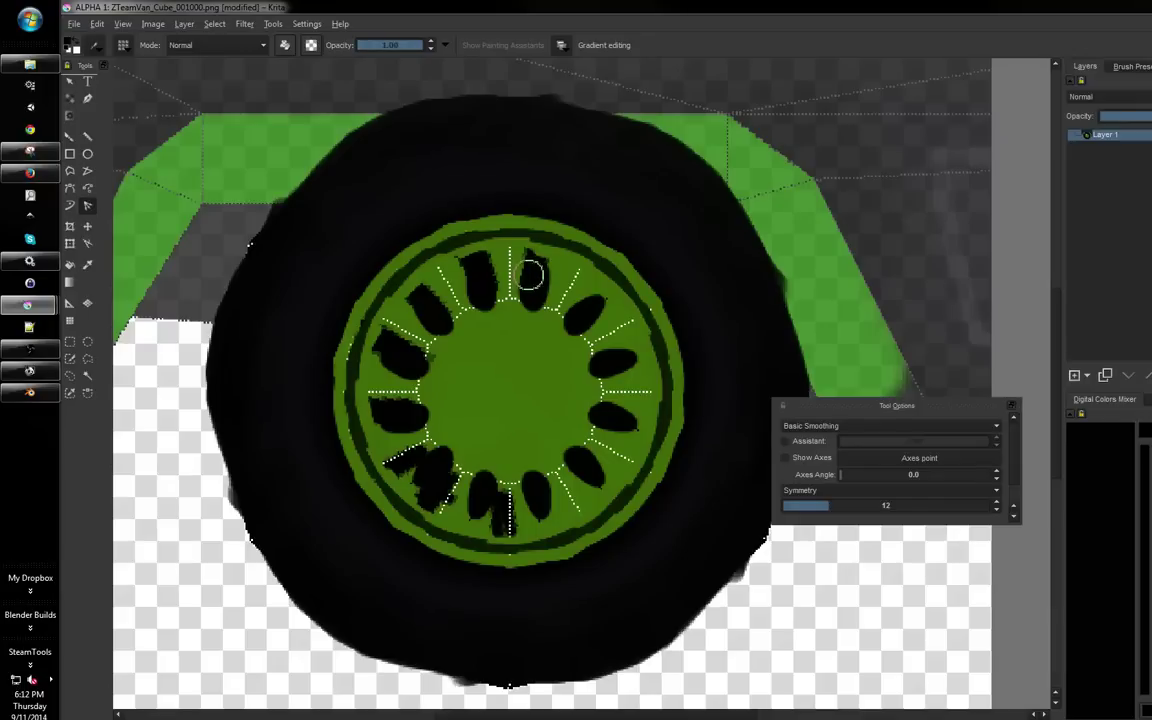
key(ctrl+z)
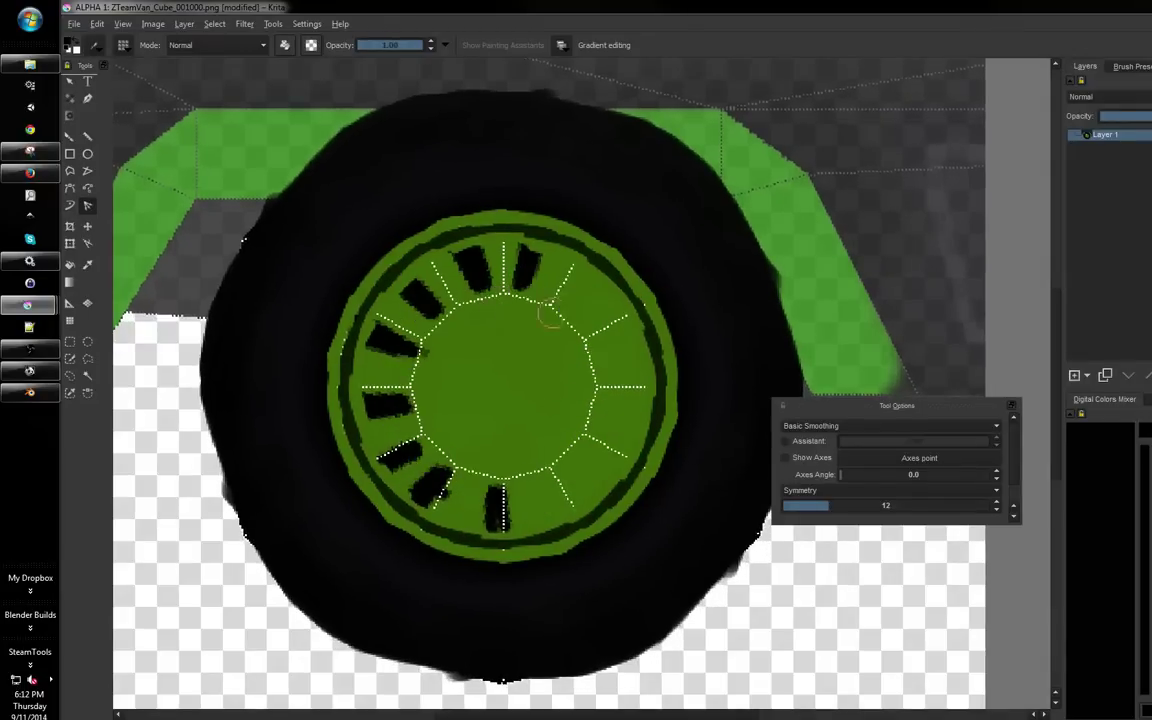
Set the Multibrush symmetry to 16 and paint black slots all around the green hub
click(997, 503)
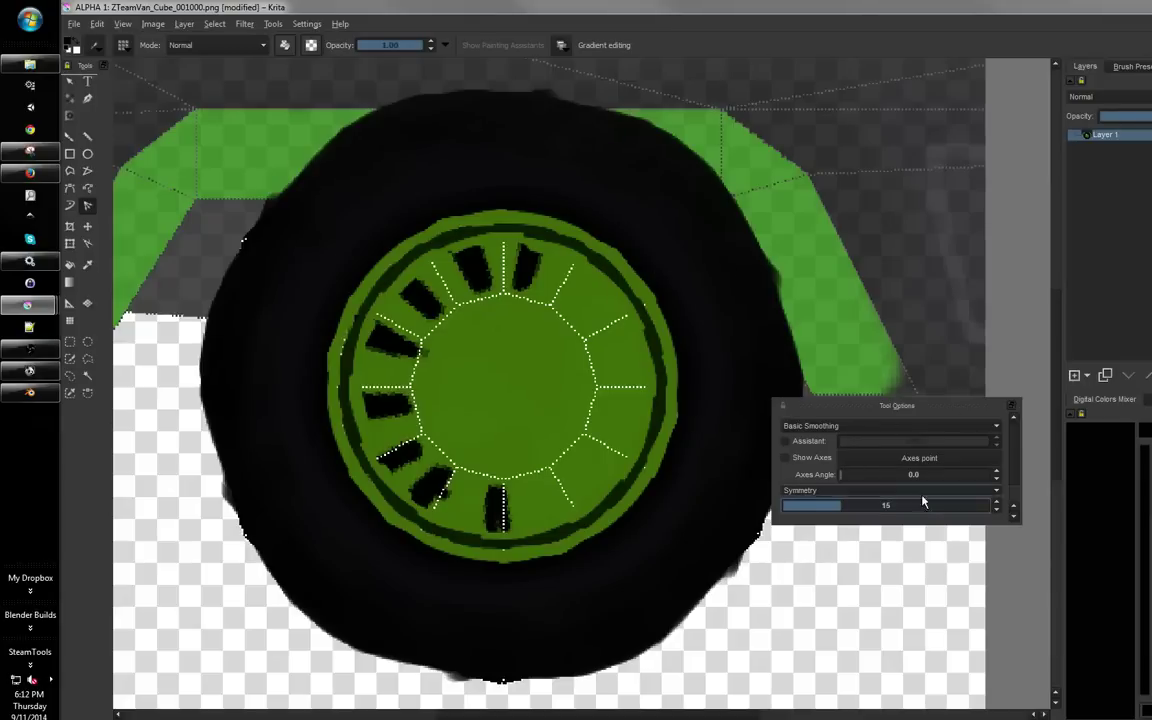
drag(505, 289, 506, 301)
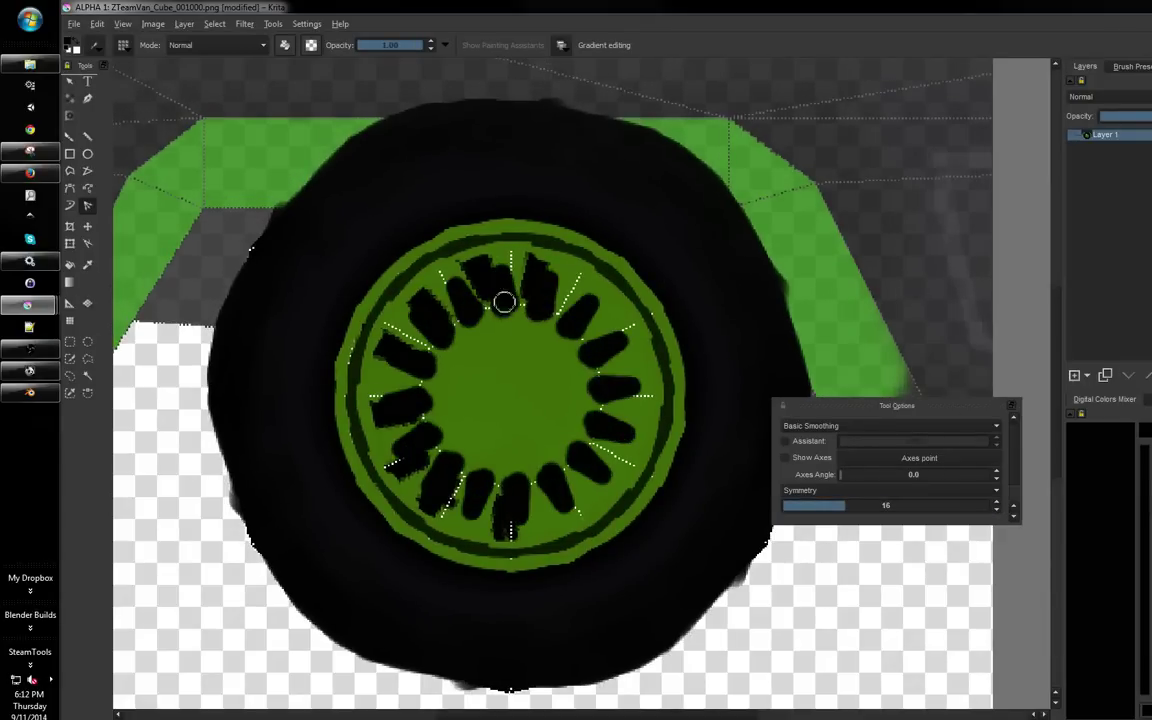
key(ctrl+z)
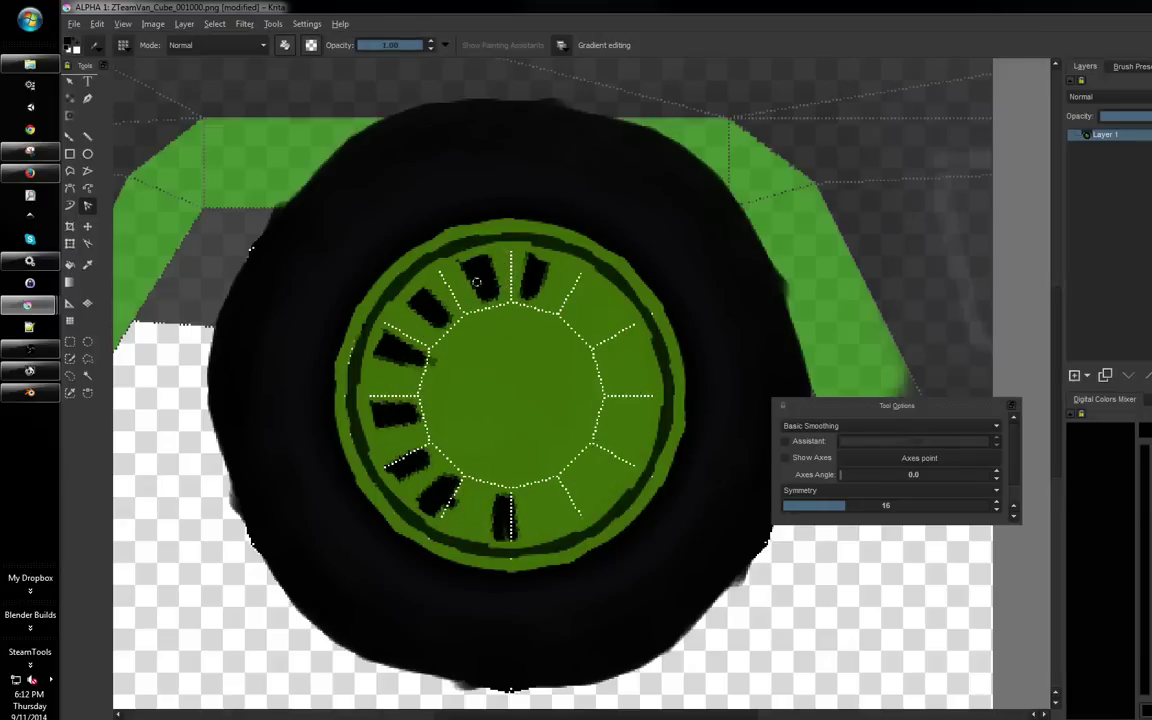
mouse_move(485, 259)
mouse_down()
mouse_move(484, 297)
mouse_move(485, 260)
mouse_move(501, 293)
mouse_move(493, 246)
mouse_move(459, 263)
mouse_move(493, 250)
mouse_move(483, 268)
mouse_move(463, 262)
mouse_move(480, 257)
mouse_move(490, 315)
mouse_move(461, 228)
mouse_move(485, 313)
mouse_move(465, 268)
mouse_move(479, 256)
mouse_move(464, 265)
mouse_move(485, 316)
mouse_move(491, 256)
mouse_move(503, 322)
mouse_move(516, 248)
mouse_up()
ctrl+click(501, 262)
ctrl+click(480, 258)
ctrl+click(496, 286)
Refine the 16 black slots into straight-edged, tapered openings using black and the sampled hub green
scroll(516, 248, down, 5)
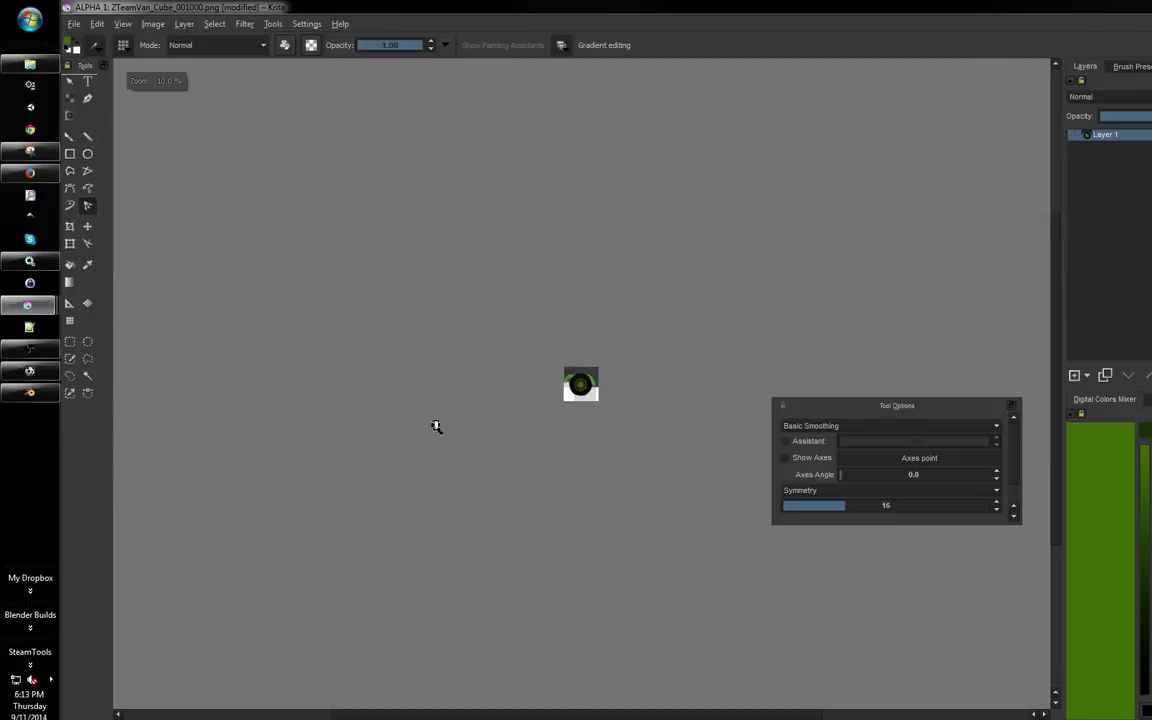
scroll(527, 260, up, 2)
scroll(473, 375, up, 2)
scroll(517, 291, up, 5)
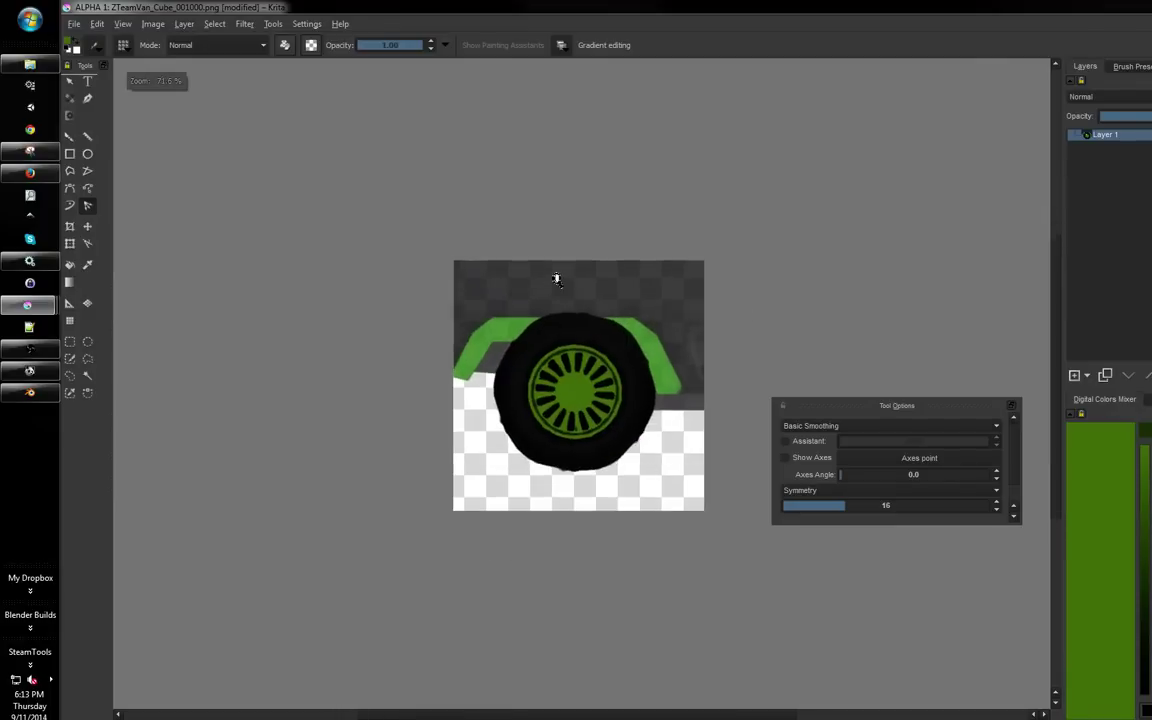
scroll(497, 256, up, 2)
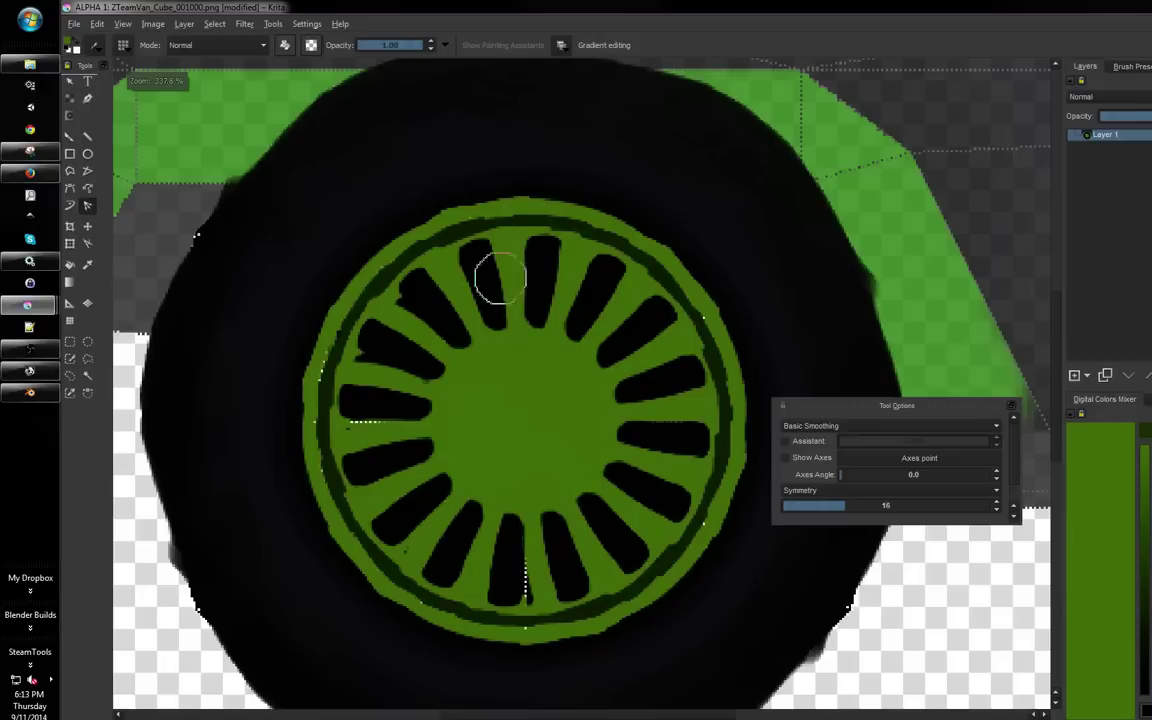
drag(469, 285, 486, 320)
ctrl+click(483, 262)
mouse_move(481, 258)
mouse_down()
mouse_move(492, 315)
mouse_move(470, 280)
mouse_move(494, 321)
mouse_move(442, 300)
mouse_move(503, 331)
mouse_up()
ctrl+click(494, 321)
drag(538, 293, 535, 244)
Sample the dark ring colour and outline the hub's centre cap with a thin dark circle, trimming it with hub green
ctrl+click(650, 220)
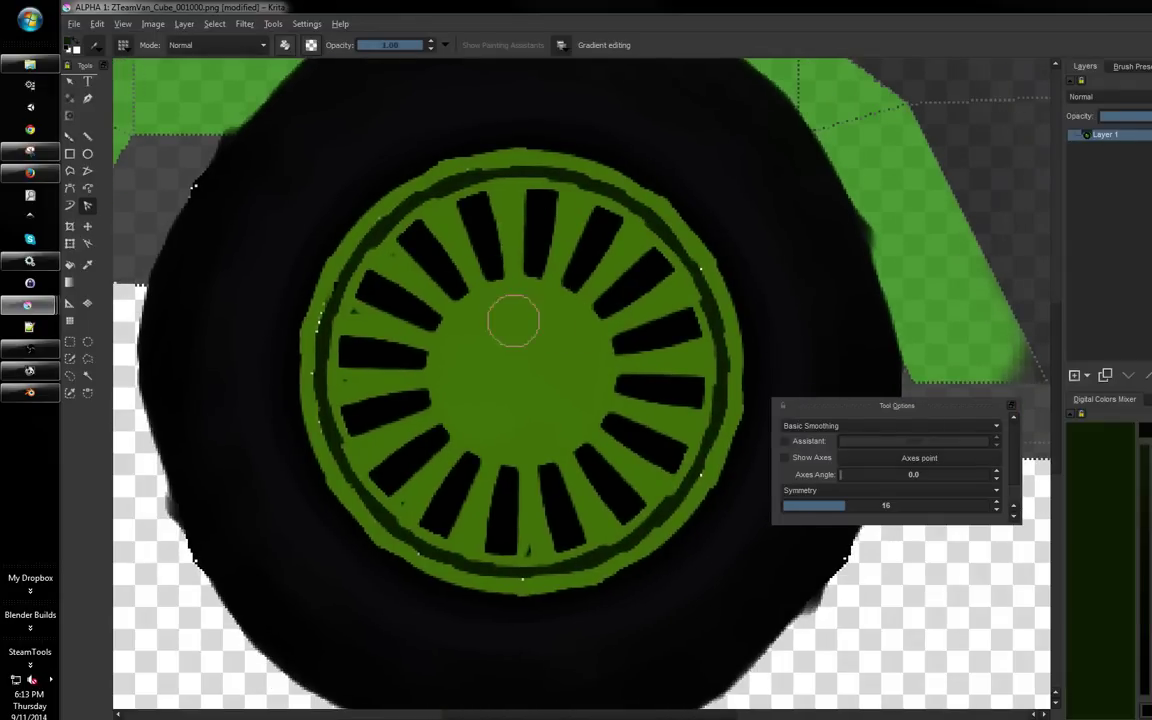
mouse_move(481, 329)
mouse_down()
mouse_move(516, 310)
mouse_move(531, 320)
mouse_move(543, 268)
mouse_move(619, 224)
mouse_move(540, 291)
mouse_up()
key(ctrl+z)
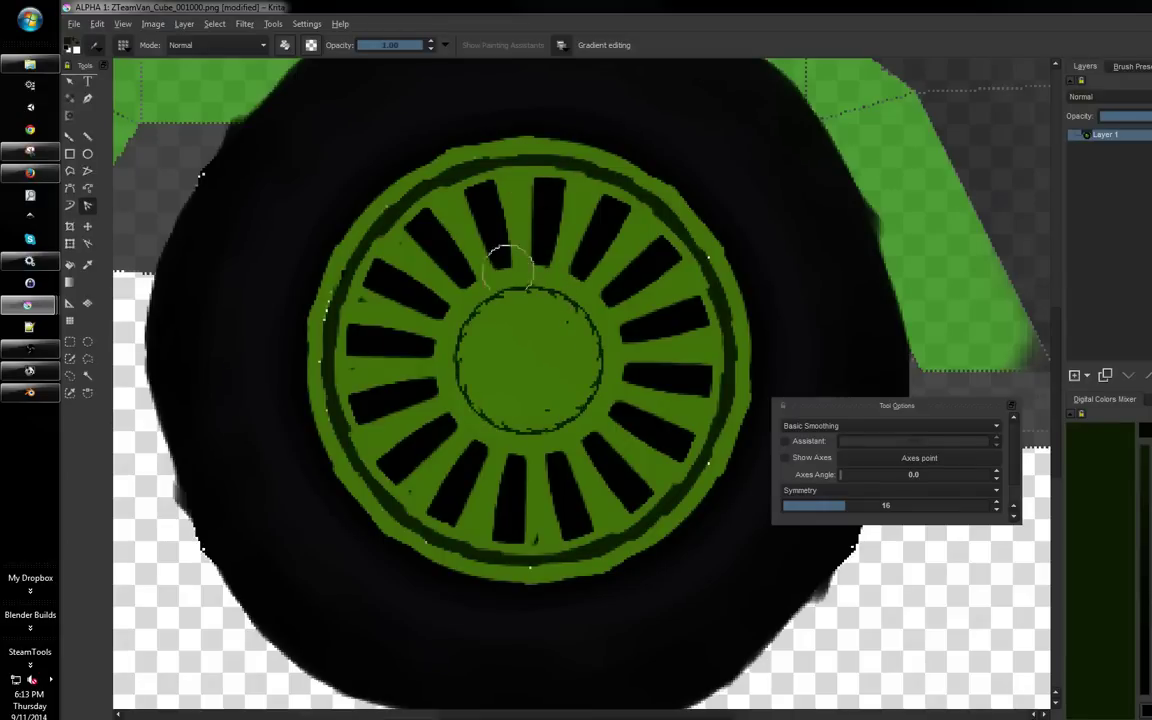
ctrl+click(490, 325)
drag(468, 336, 495, 304)
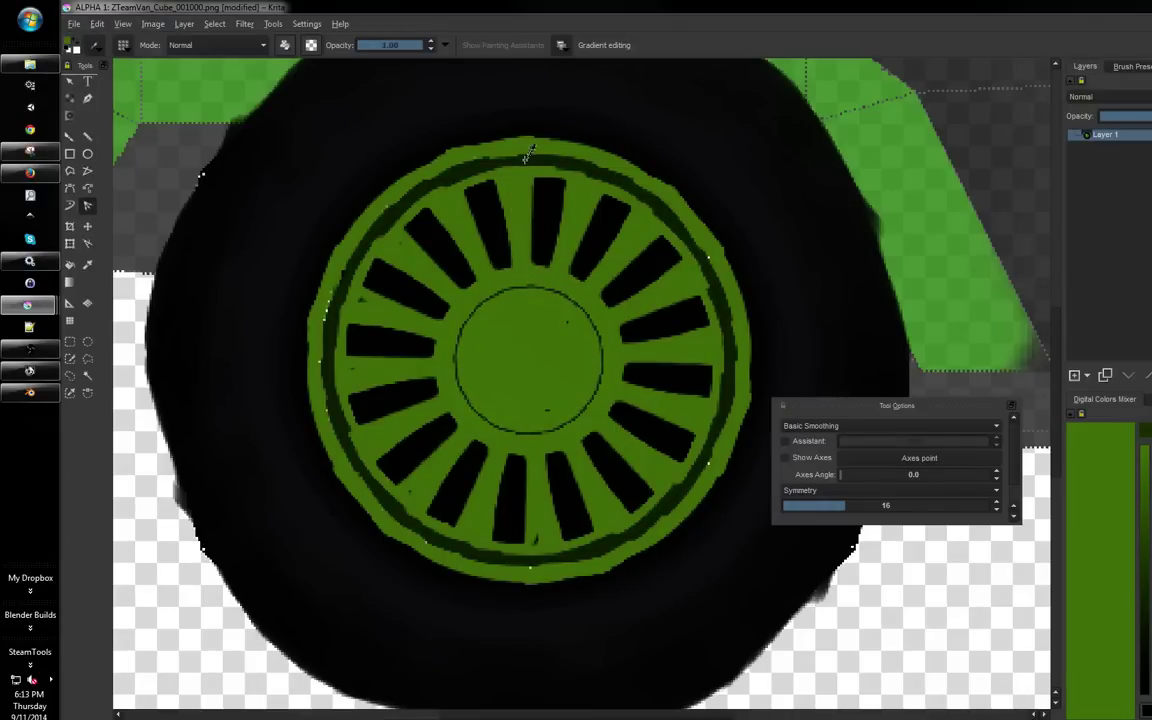
Shade a darker green band just inside the centre cap's outline
right_click(487, 310)
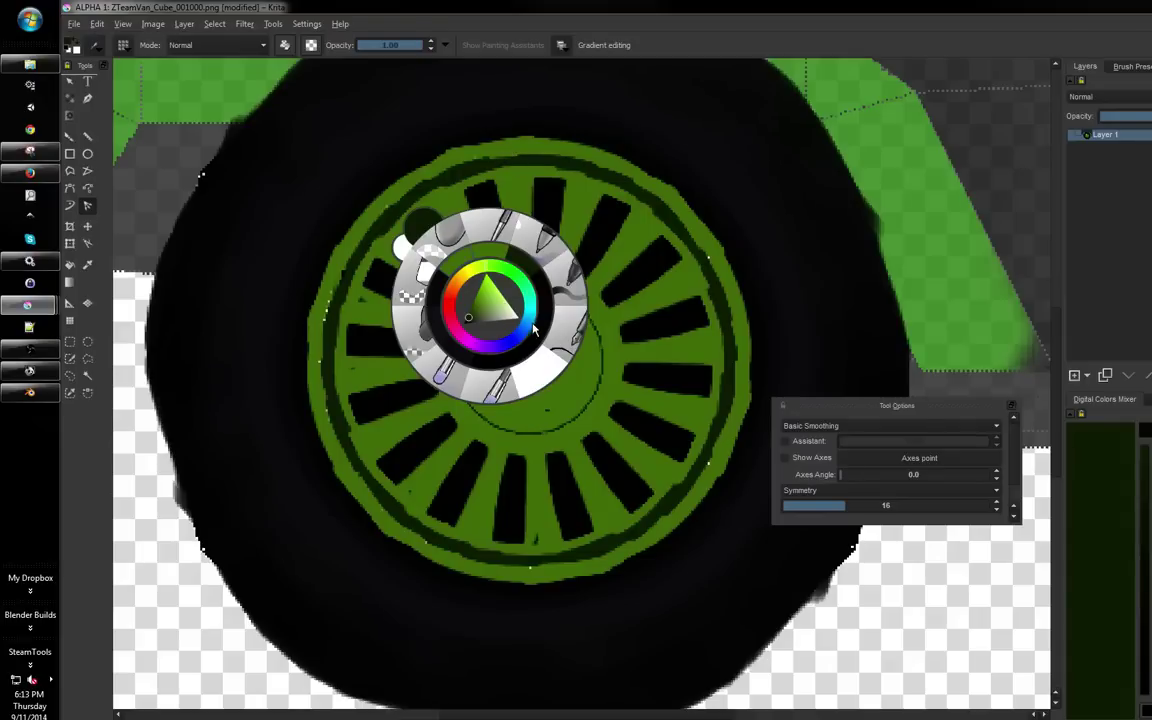
right_click(514, 312)
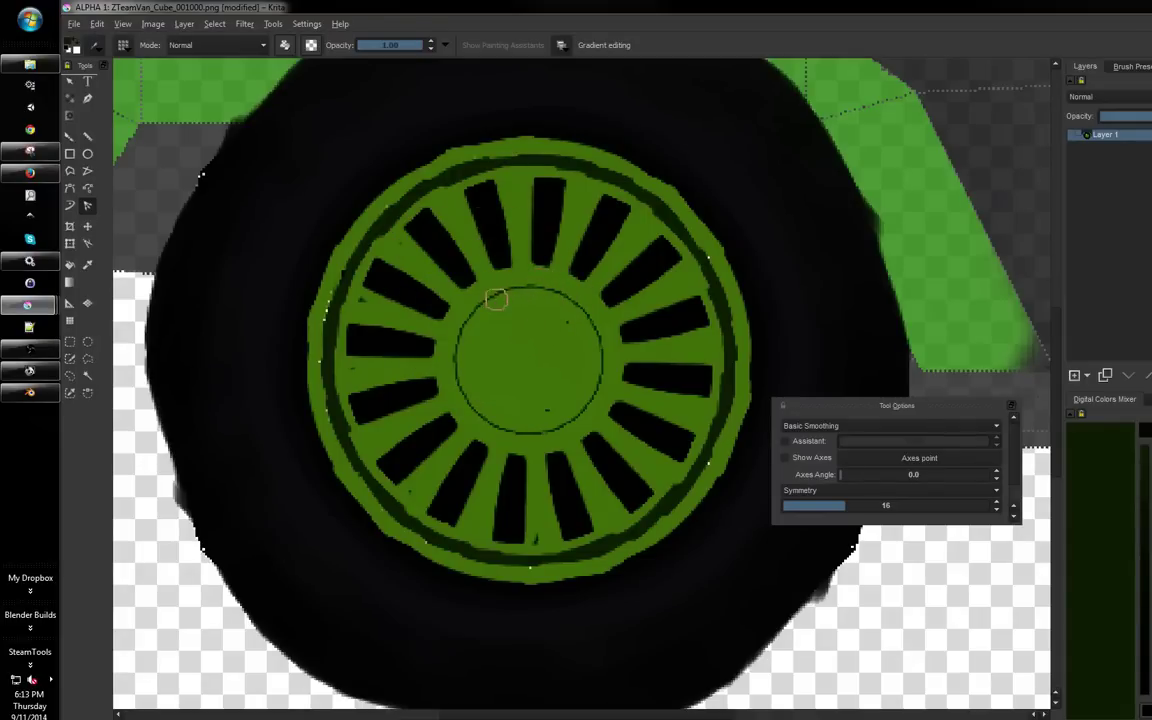
mouse_move(508, 296)
mouse_down()
mouse_move(470, 327)
mouse_move(495, 300)
mouse_up()
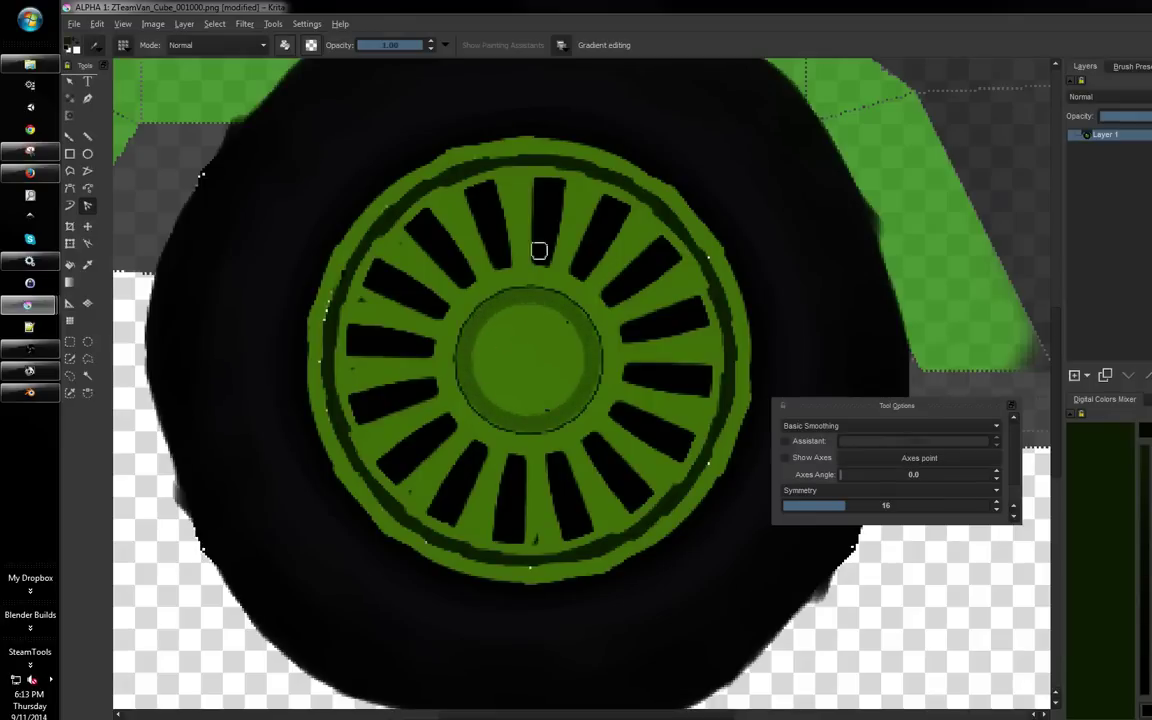
Sample greens from the hub and shade the spokes and the outer edge around the slots darker green
ctrl+click(453, 188)
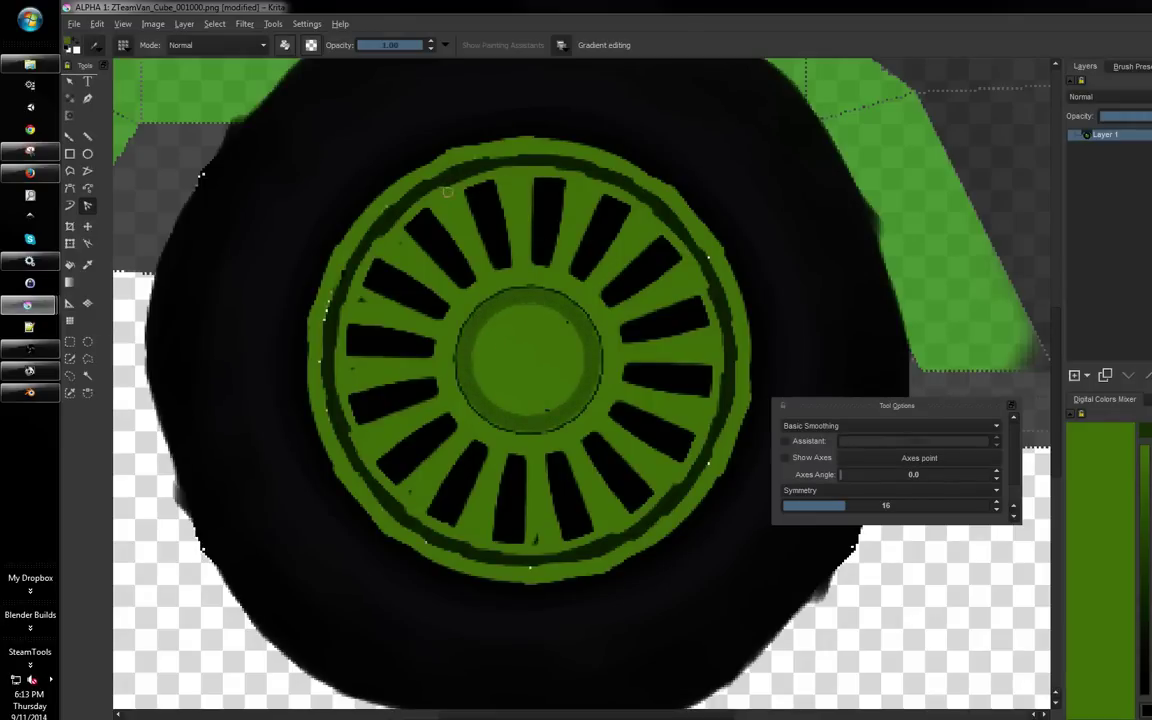
ctrl+click(470, 276)
mouse_move(440, 188)
mouse_down()
mouse_move(484, 169)
mouse_move(452, 190)
mouse_move(500, 176)
mouse_move(441, 199)
mouse_move(477, 260)
mouse_move(458, 203)
mouse_move(470, 240)
mouse_up()
drag(346, 67, 371, 73)
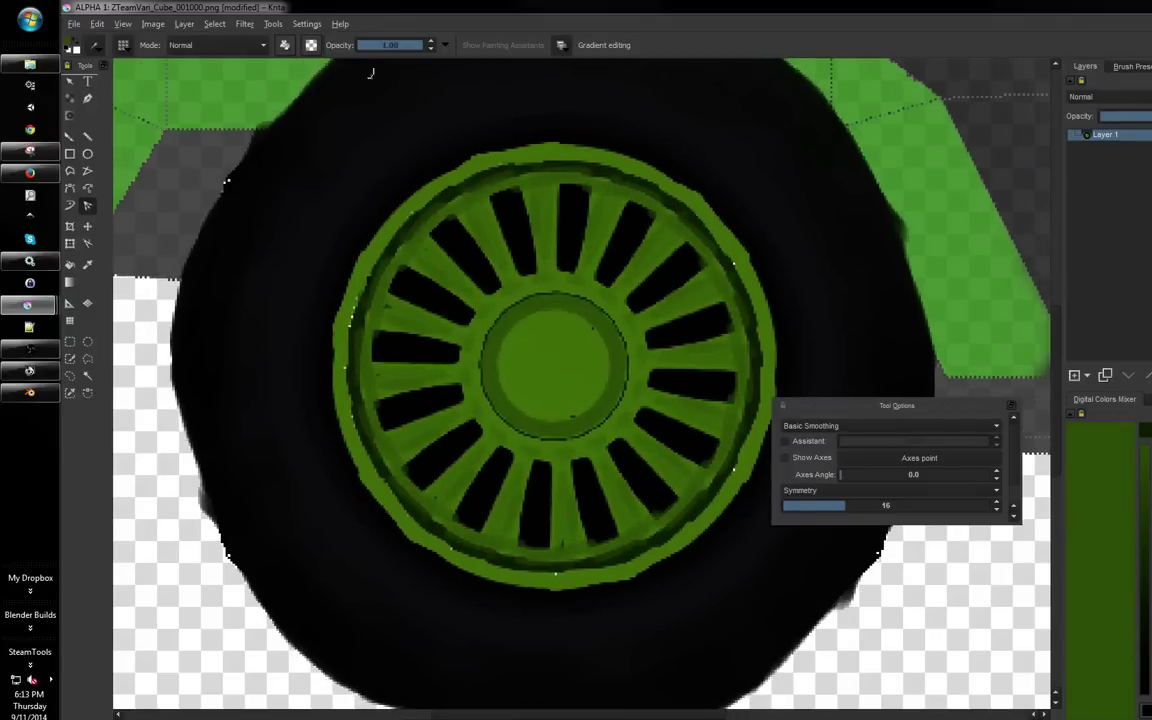
Try white highlight dabs at the inner ends of the slots, and undo them
click(80, 44)
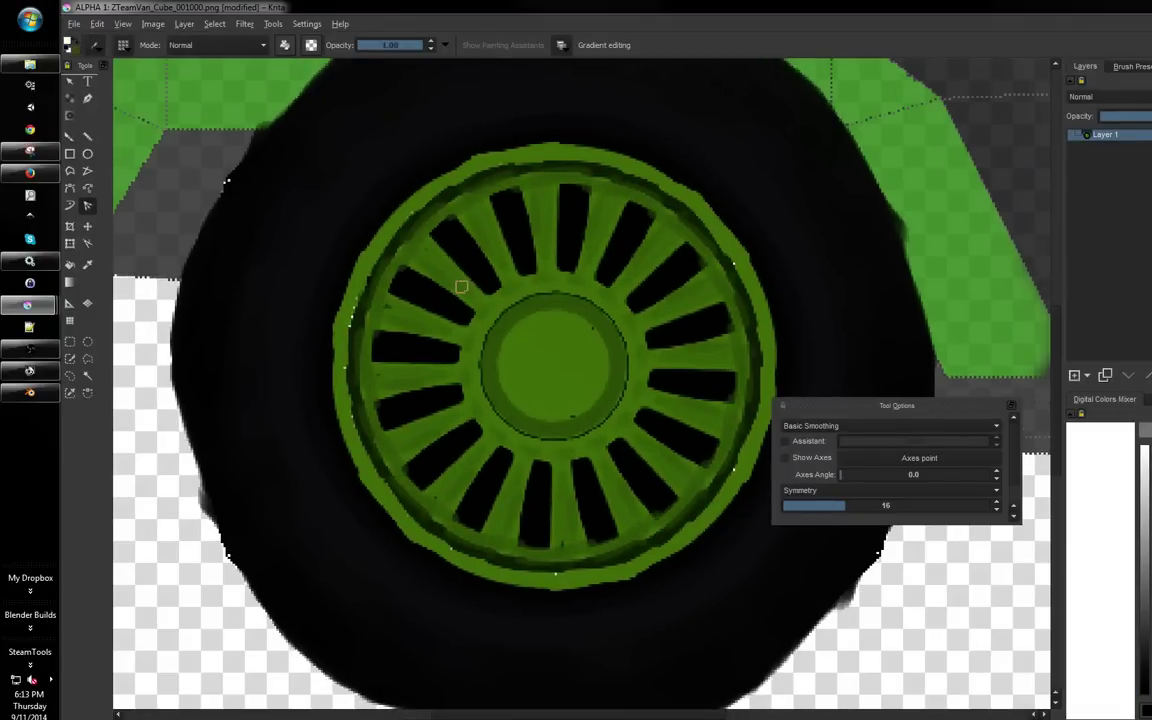
click(496, 294)
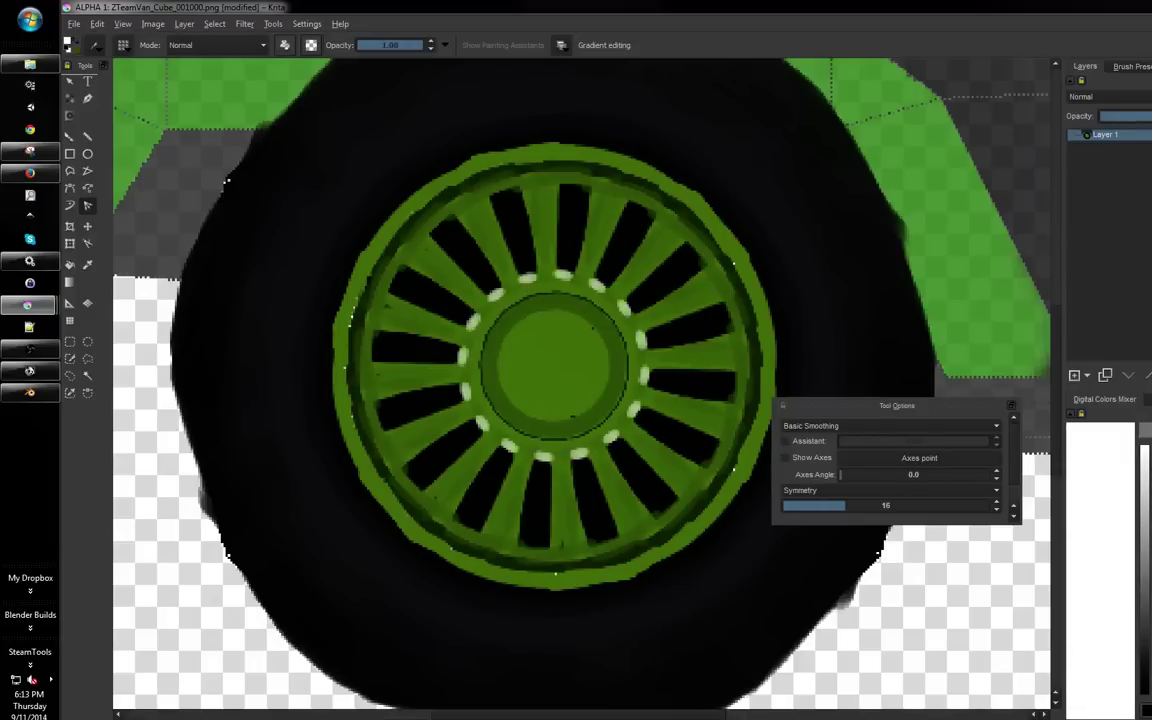
key(ctrl+z)
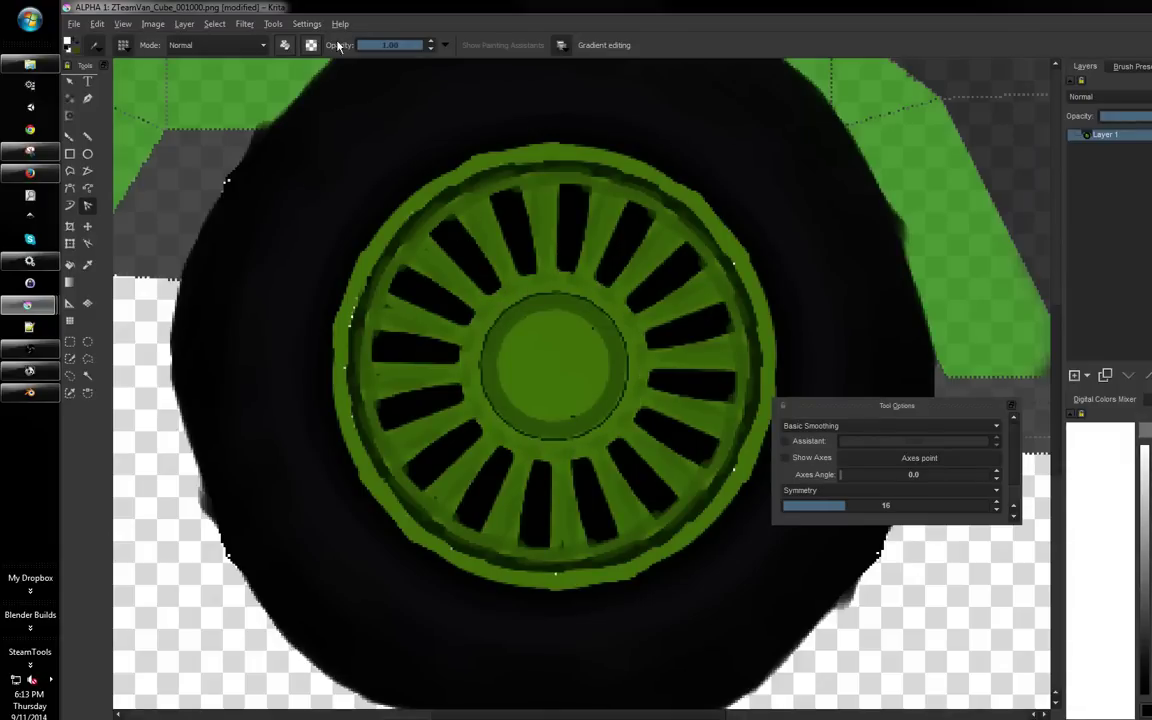
Sample the hub green and set the brush to Addition blending mode with opacity at about 0.52
ctrl+click(492, 230)
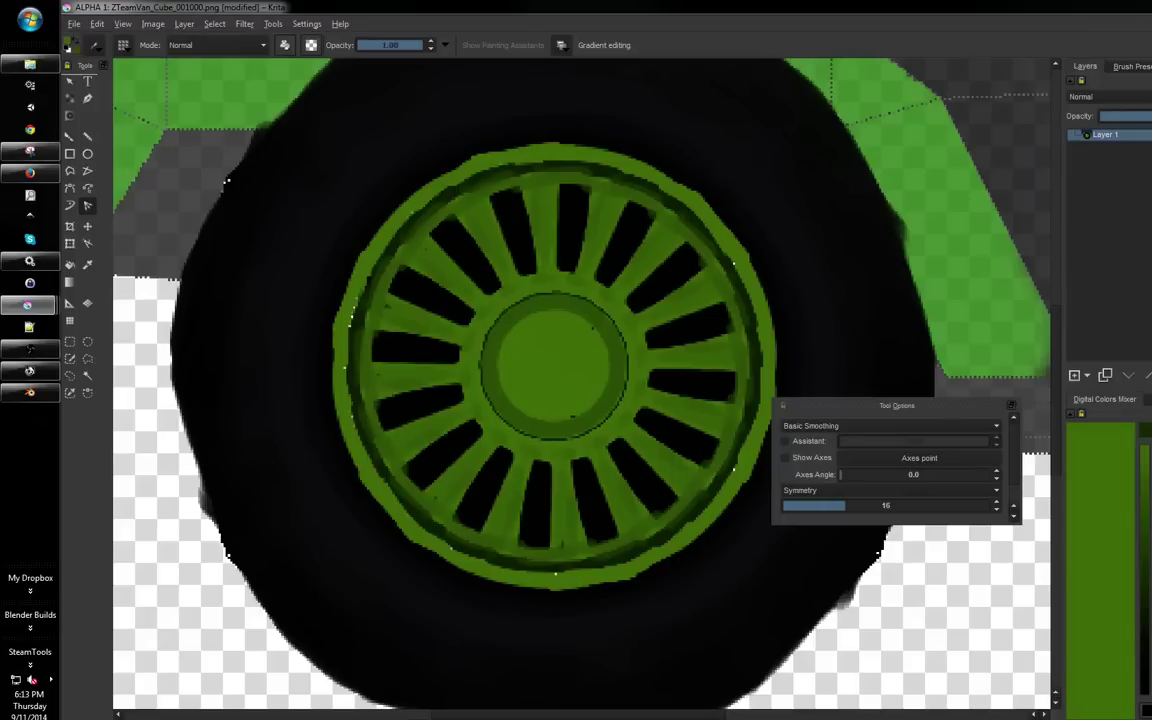
click(265, 44)
click(217, 67)
mouse_move(434, 278)
mouse_down()
mouse_move(462, 304)
mouse_move(493, 233)
mouse_up()
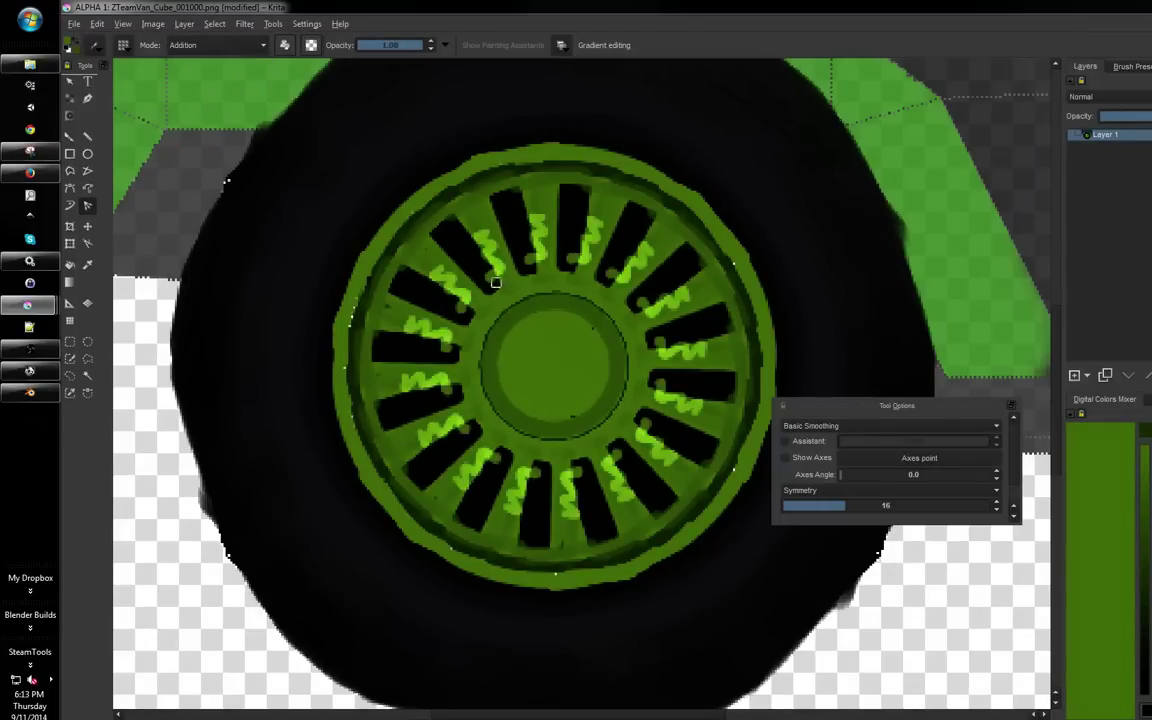
key(ctrl+z)
drag(404, 48, 396, 48)
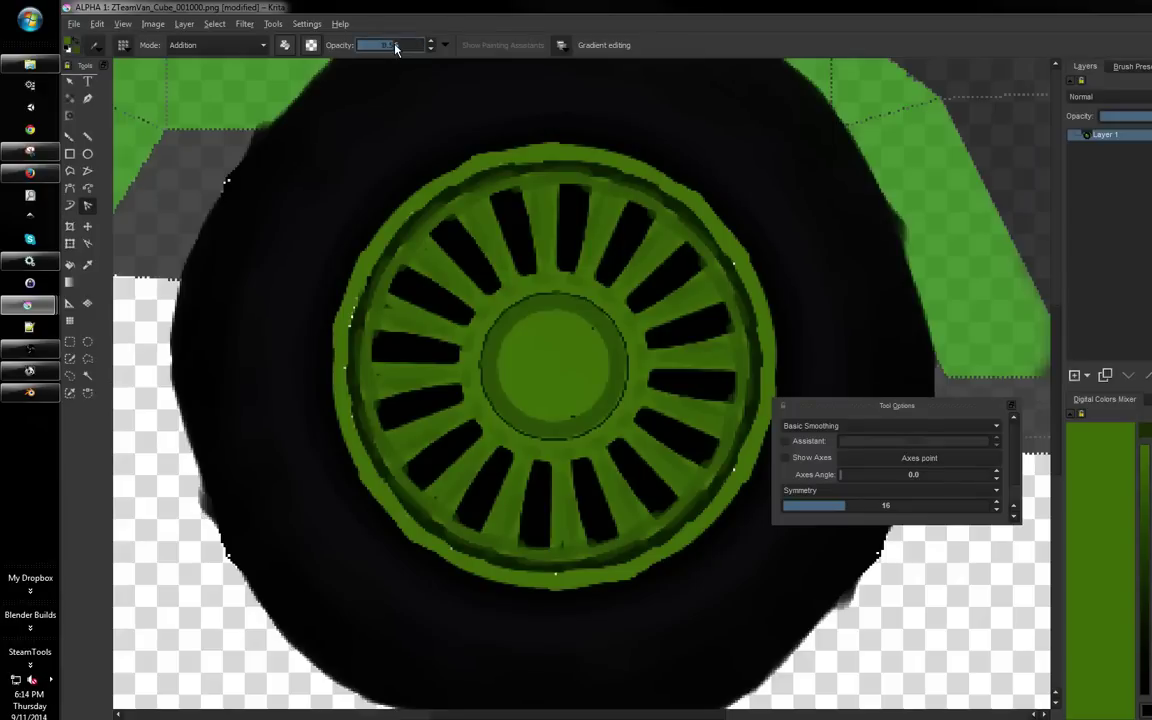
Paint bright green highlights on the slots' inner ends, along the spoke edges and around the centre cap
drag(502, 290, 495, 296)
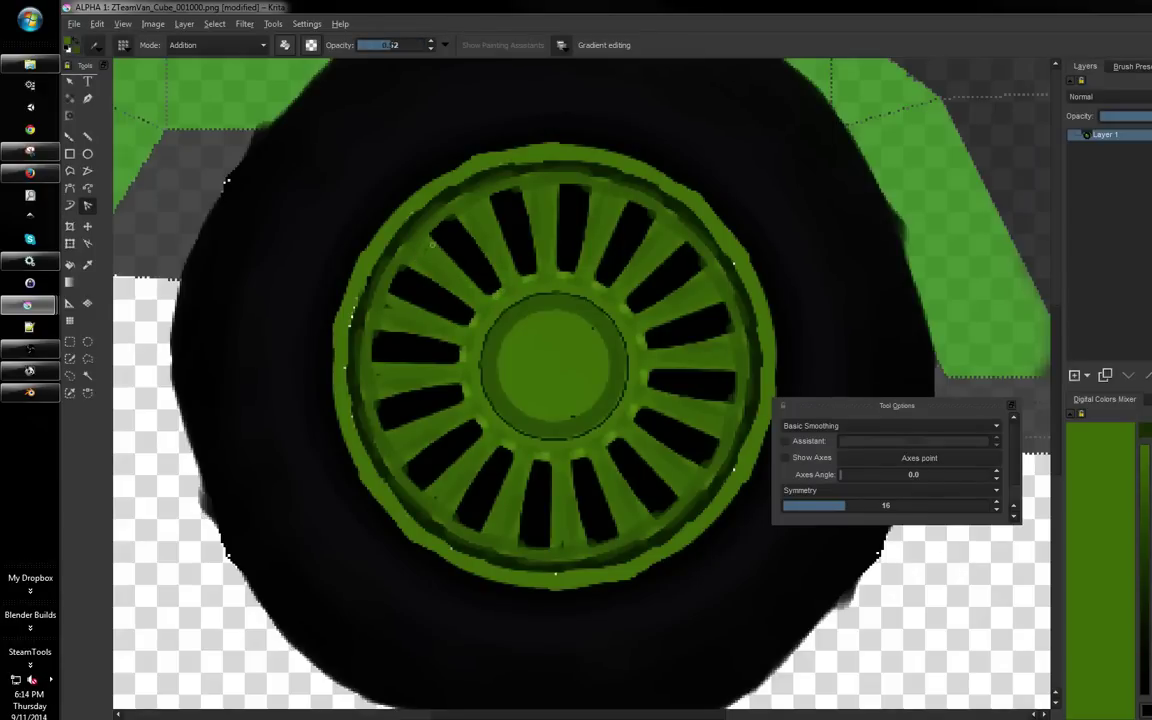
mouse_move(390, 220)
mouse_down()
mouse_move(441, 243)
mouse_move(478, 283)
mouse_move(508, 403)
mouse_up()
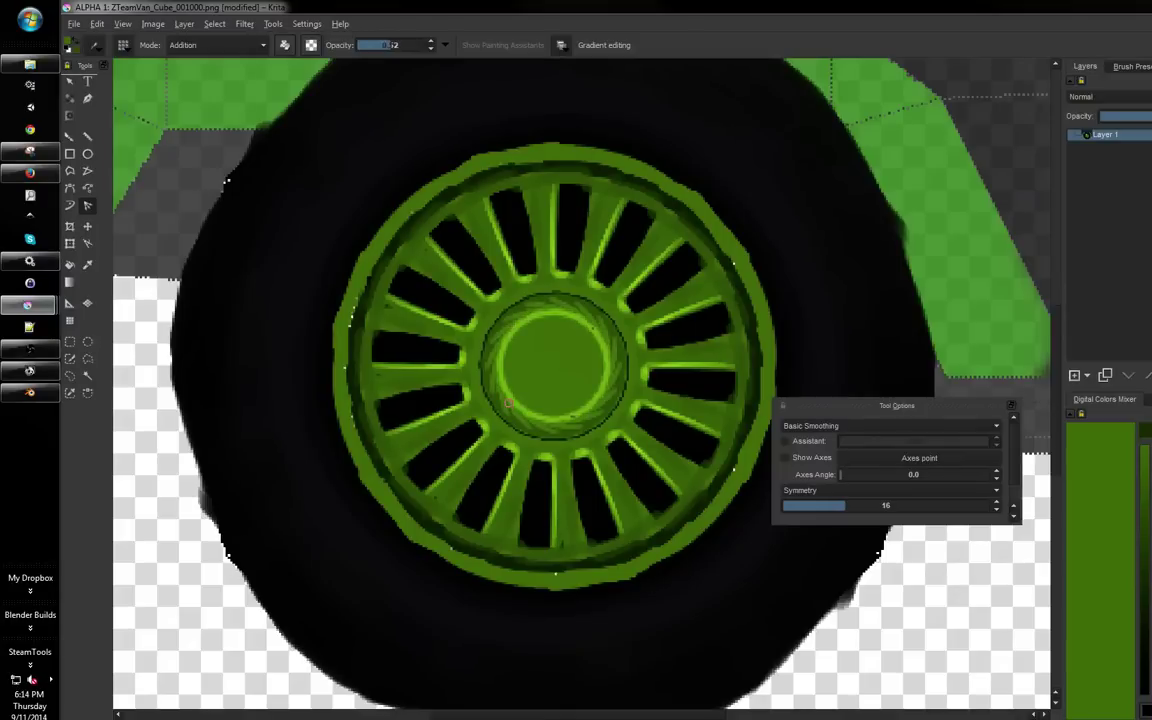
key(ctrl+z)
key(ctrl+shift+z)
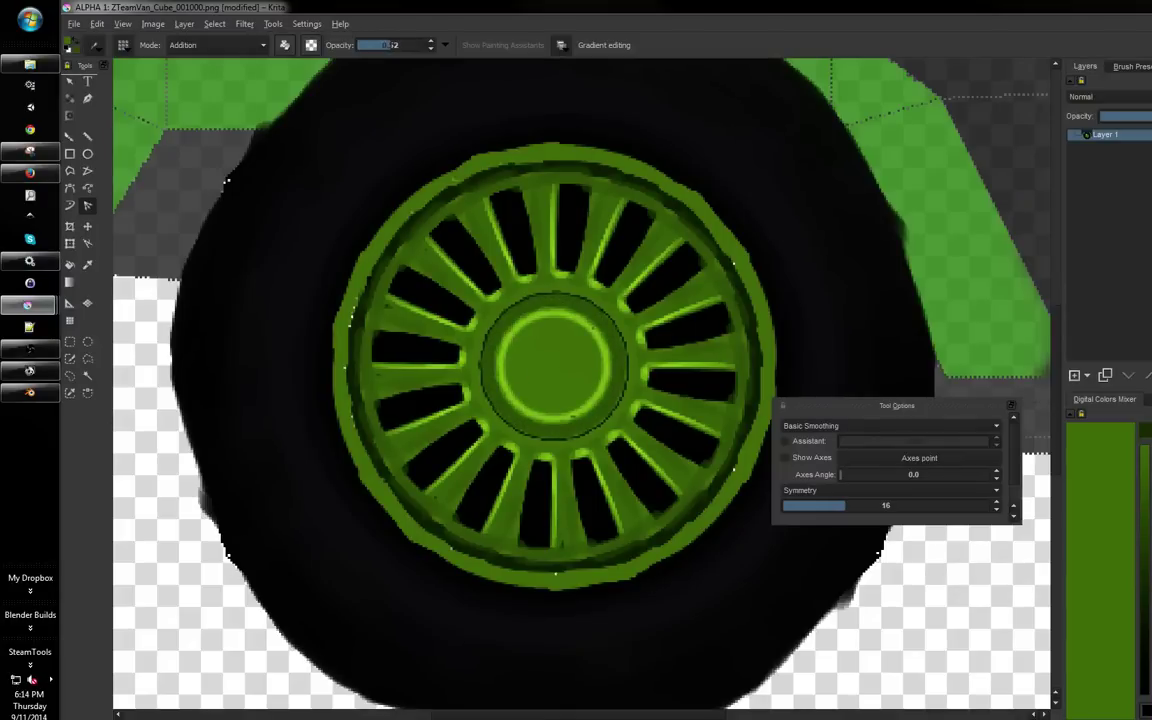
Paint a bright green highlight around the hub's outer rim and compare it by undoing and redoing the stroke
mouse_move(443, 185)
mouse_down()
mouse_move(477, 160)
mouse_move(584, 163)
mouse_move(514, 170)
mouse_up()
key(ctrl+z)
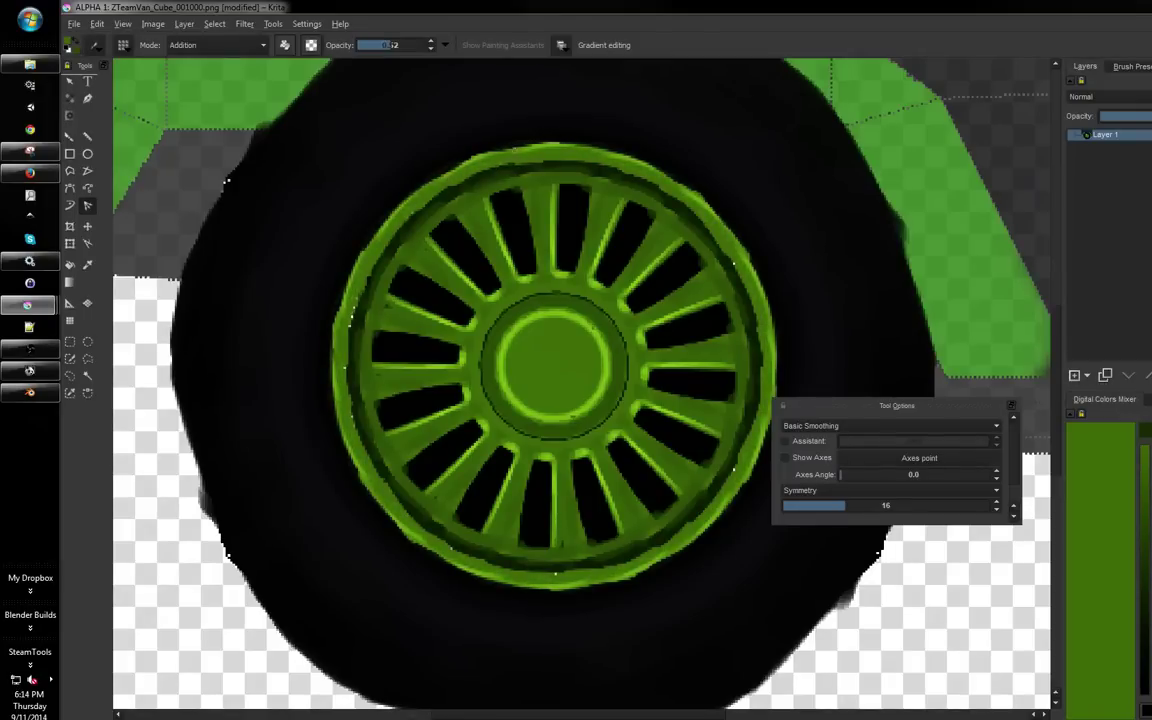
key(ctrl+shift+z)
key(ctrl+[)
scroll(580, 385, down, 10)
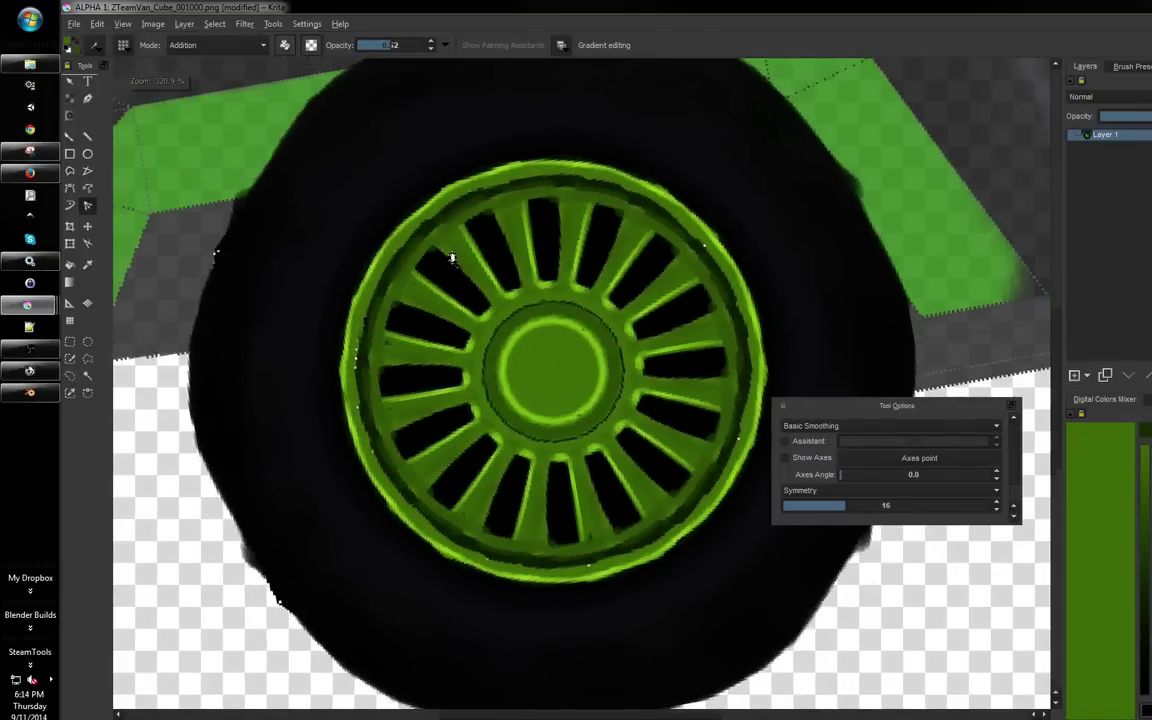
scroll(612, 147, up, 6)
scroll(590, 116, up, 2)
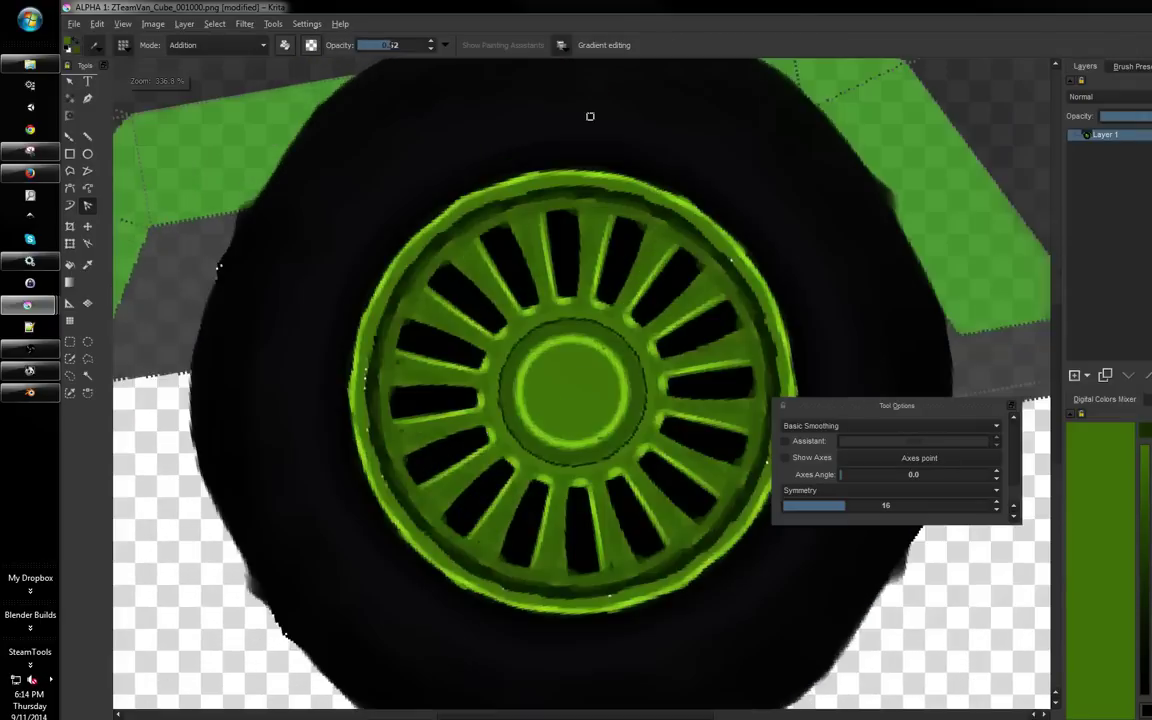
scroll(360, 218, down, 2)
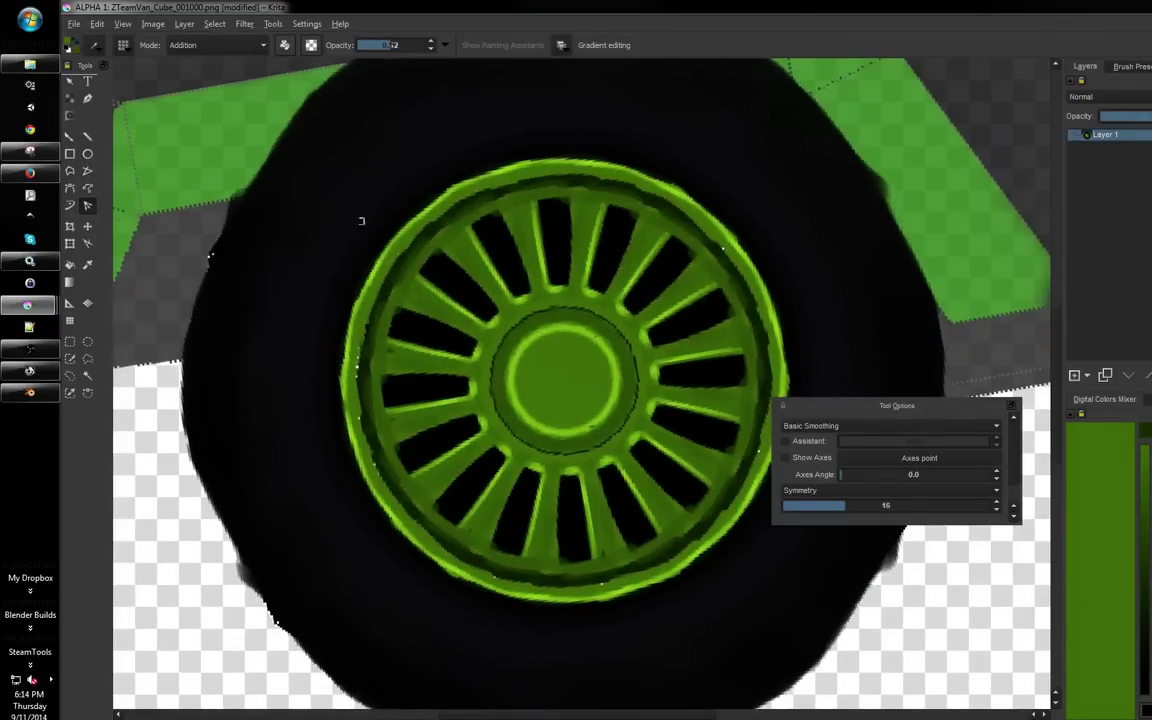
Save ZTeamVan_Cube_001000.png with the alpha channel stored and the sRGB profile embedded
click(76, 24)
click(88, 80)
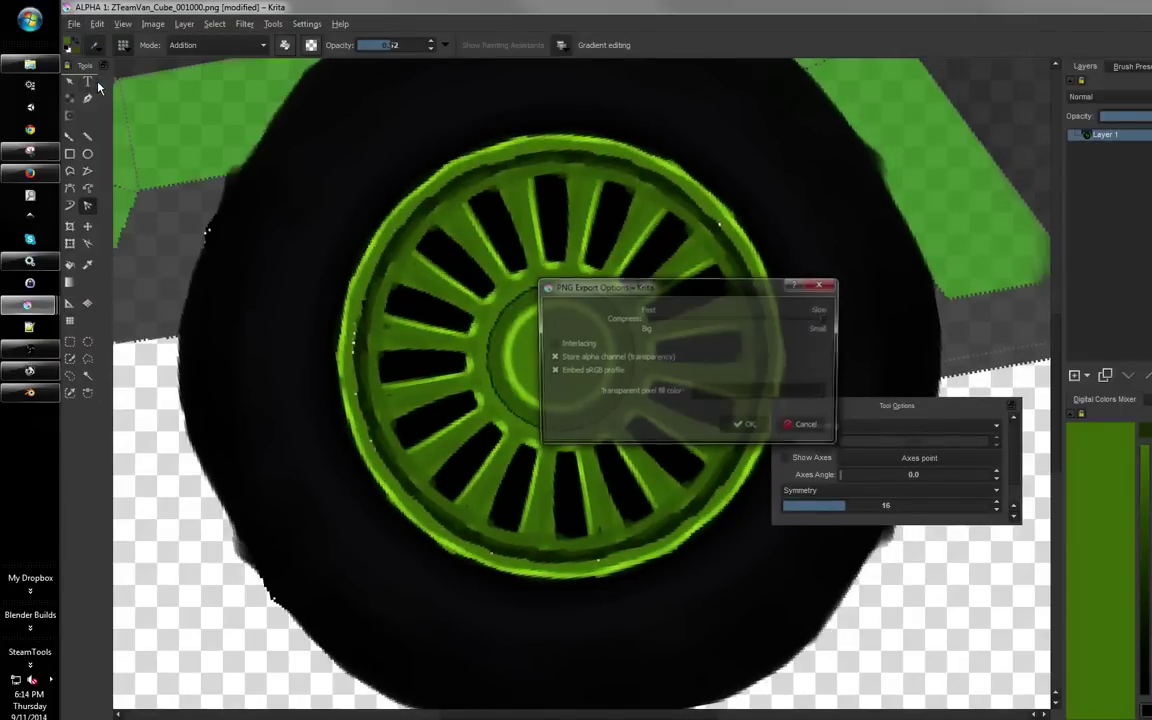
click(745, 428)
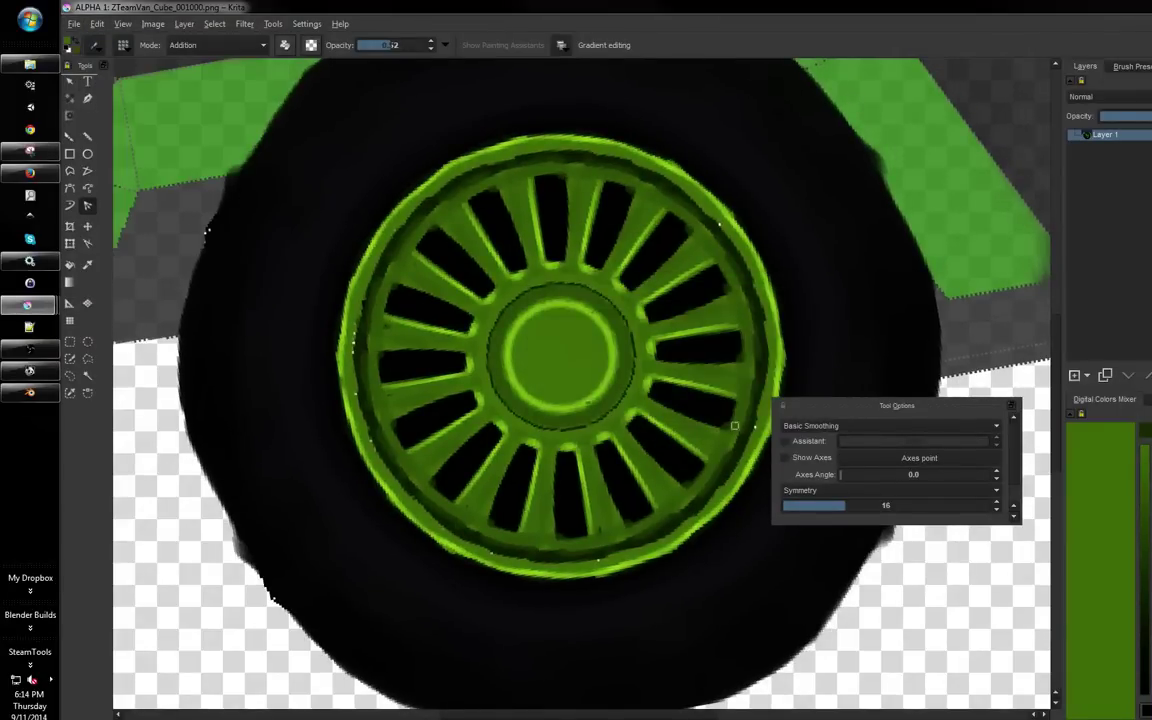
Switch to Blender and apply the edited image back onto the van's wheel
click(30, 392)
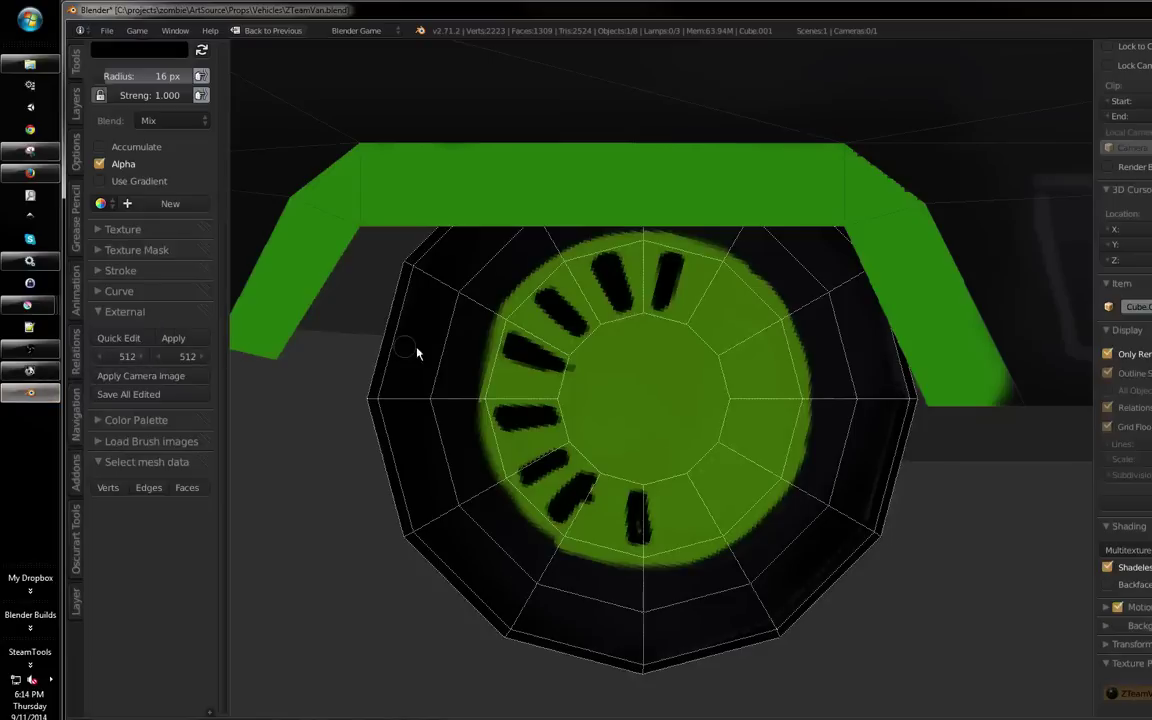
drag(633, 427, 581, 419)
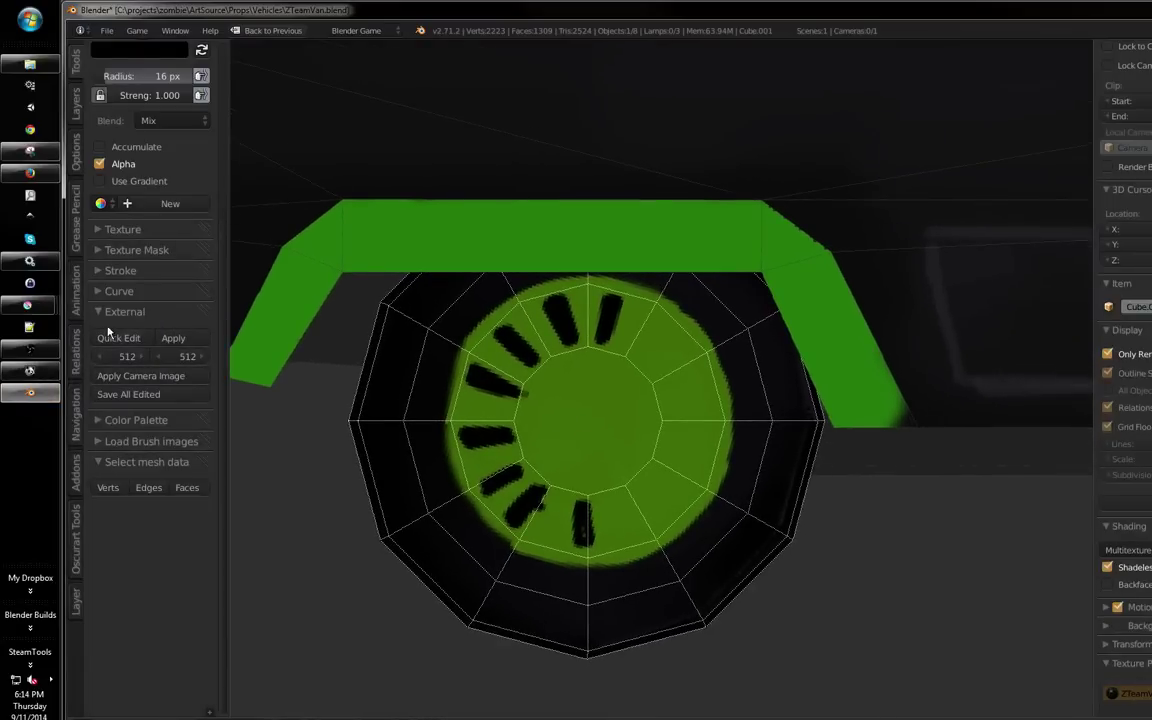
click(174, 339)
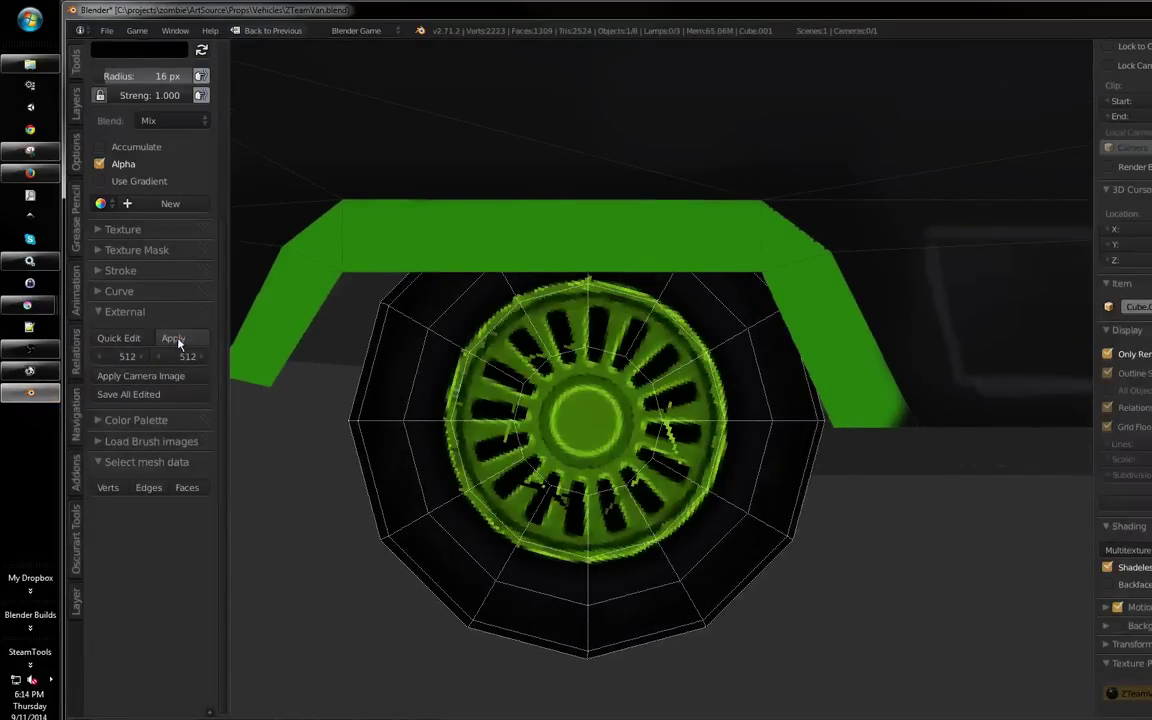
Examine the projected wheel detail on the van's side and on the wheel's UV island in the texture
scroll(805, 340, down, 6)
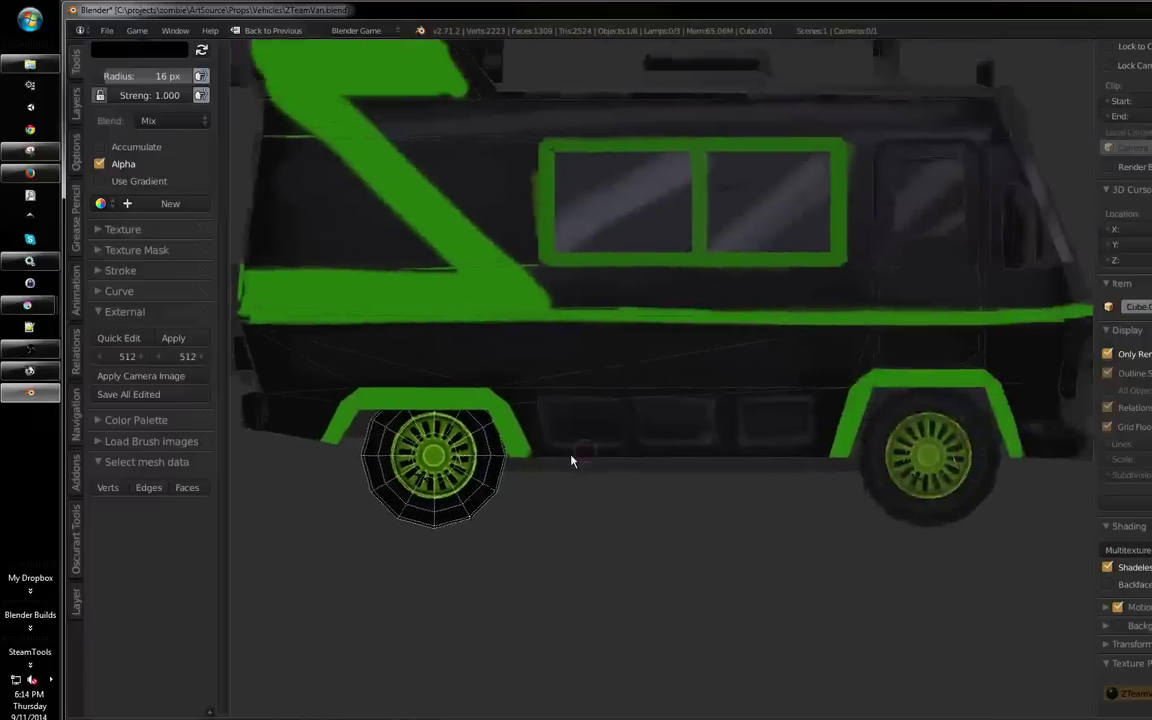
scroll(571, 461, down, 2)
scroll(591, 455, up, 1)
key(ctrl+Up)
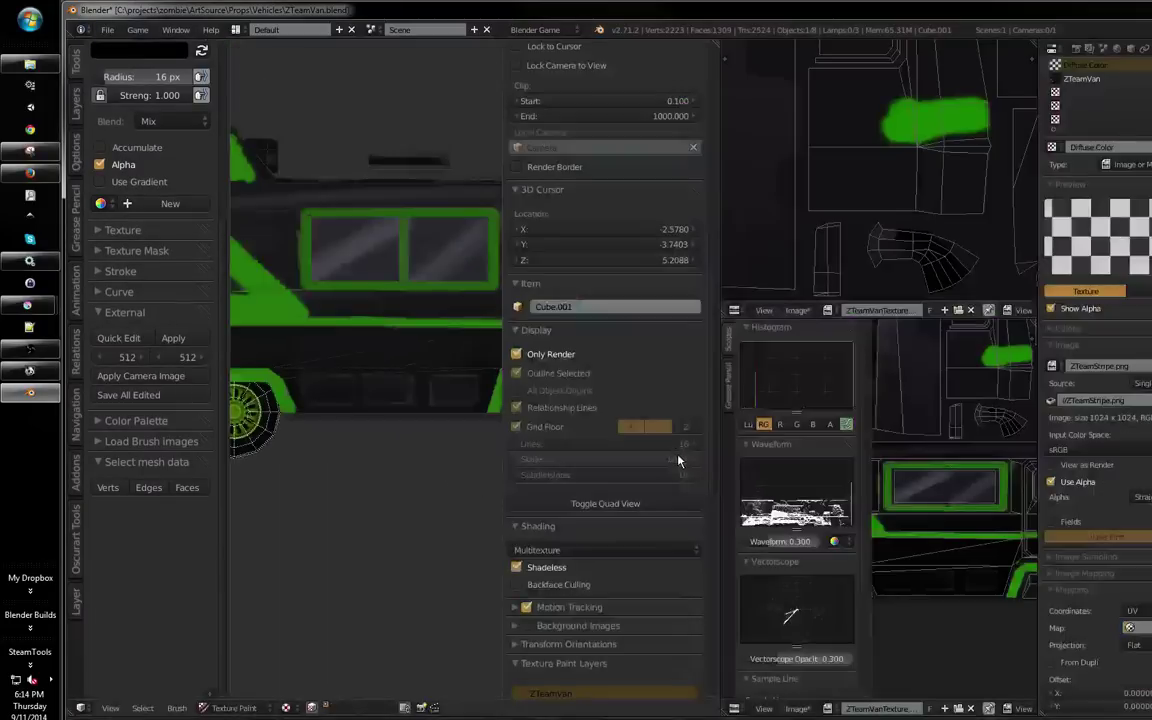
key(ctrl+Up)
key(Tab)
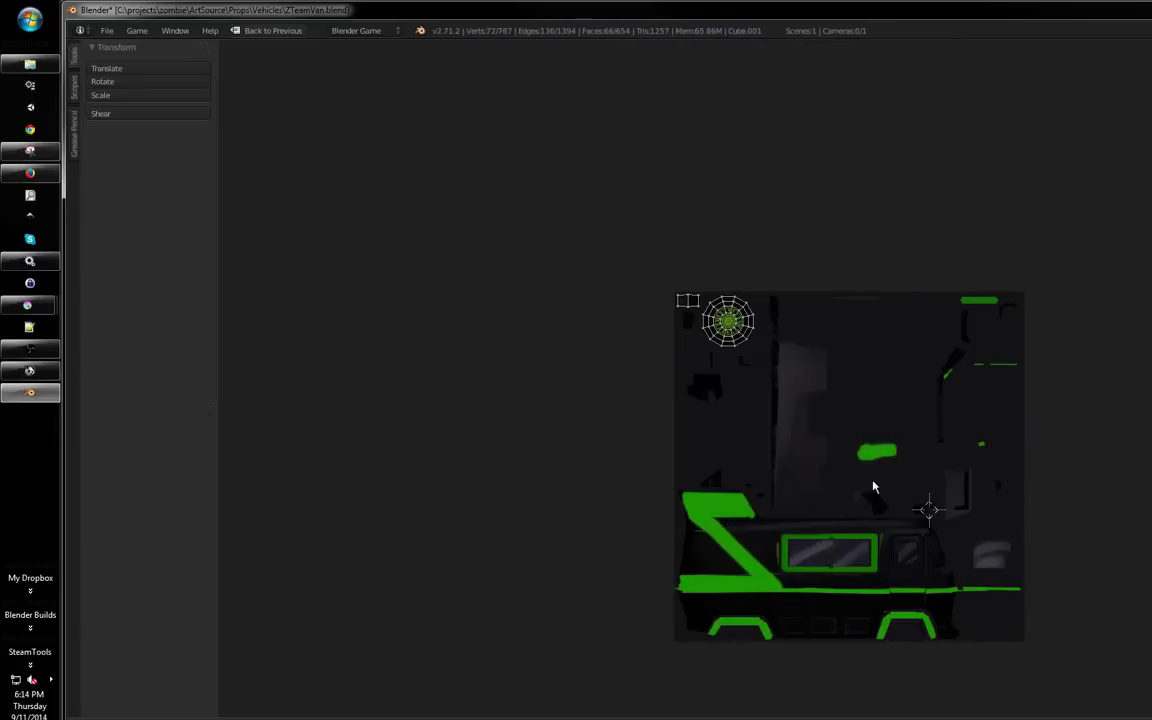
scroll(776, 357, up, 3)
key(Tab)
scroll(807, 357, up, 3)
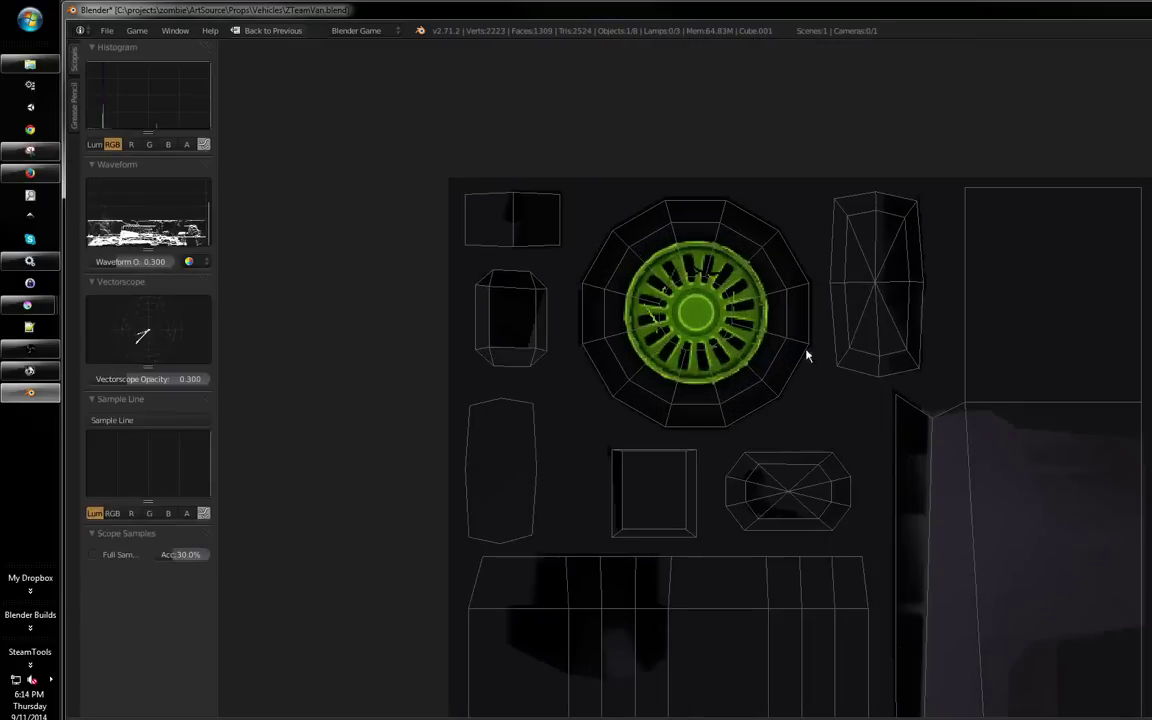
scroll(818, 347, down, 1)
scroll(902, 419, up, 3)
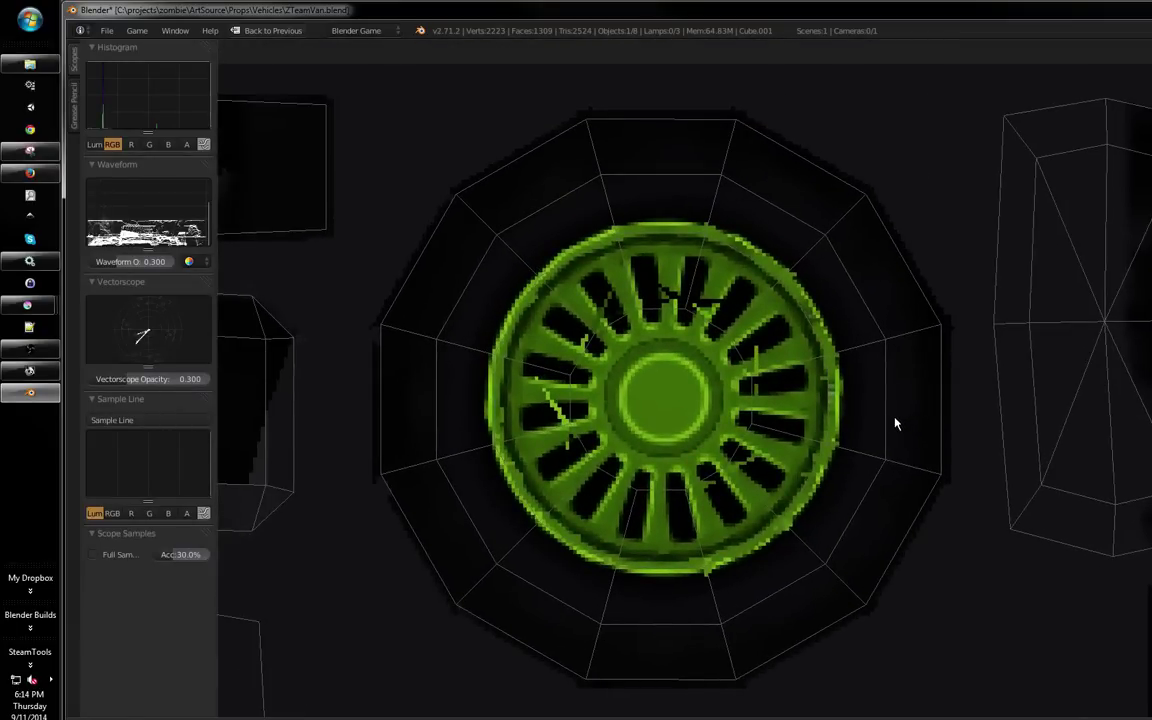
Inspect the textured van and its wheels from the side and front, including in Object Mode
key(shift+space)
scroll(366, 408, up, 5)
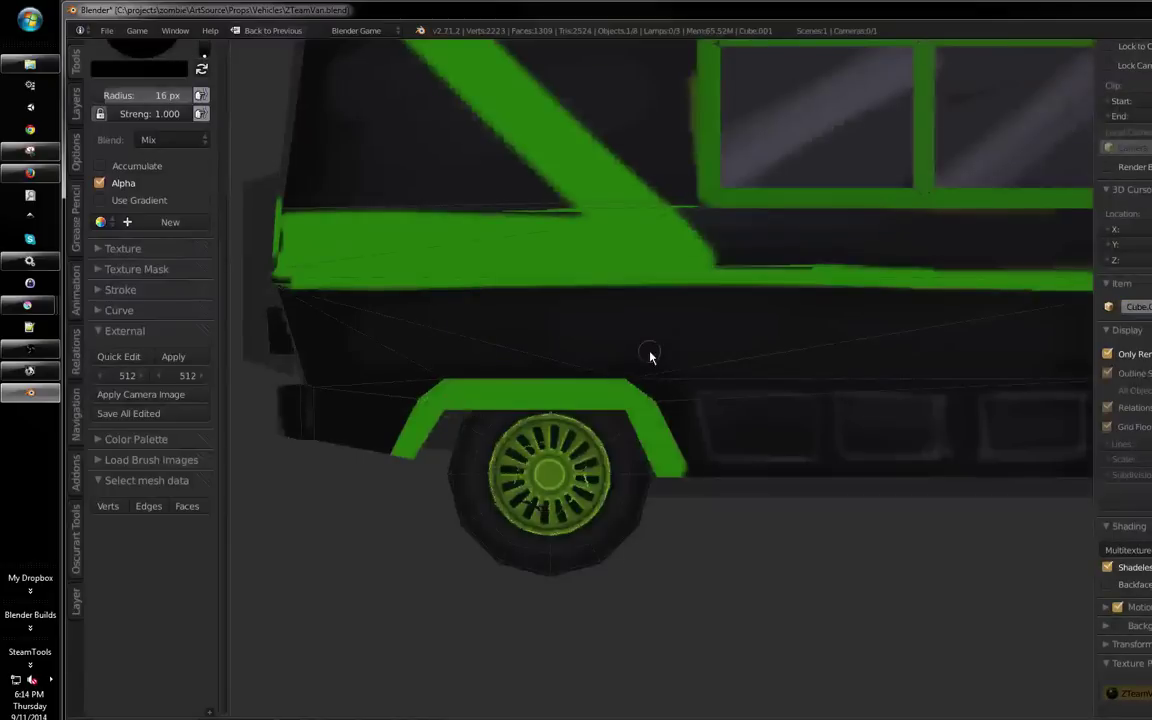
scroll(649, 357, down, 4)
mouse_move(640, 381)
mouse_down()
mouse_move(483, 445)
mouse_move(545, 438)
mouse_up()
drag(684, 380, 644, 396)
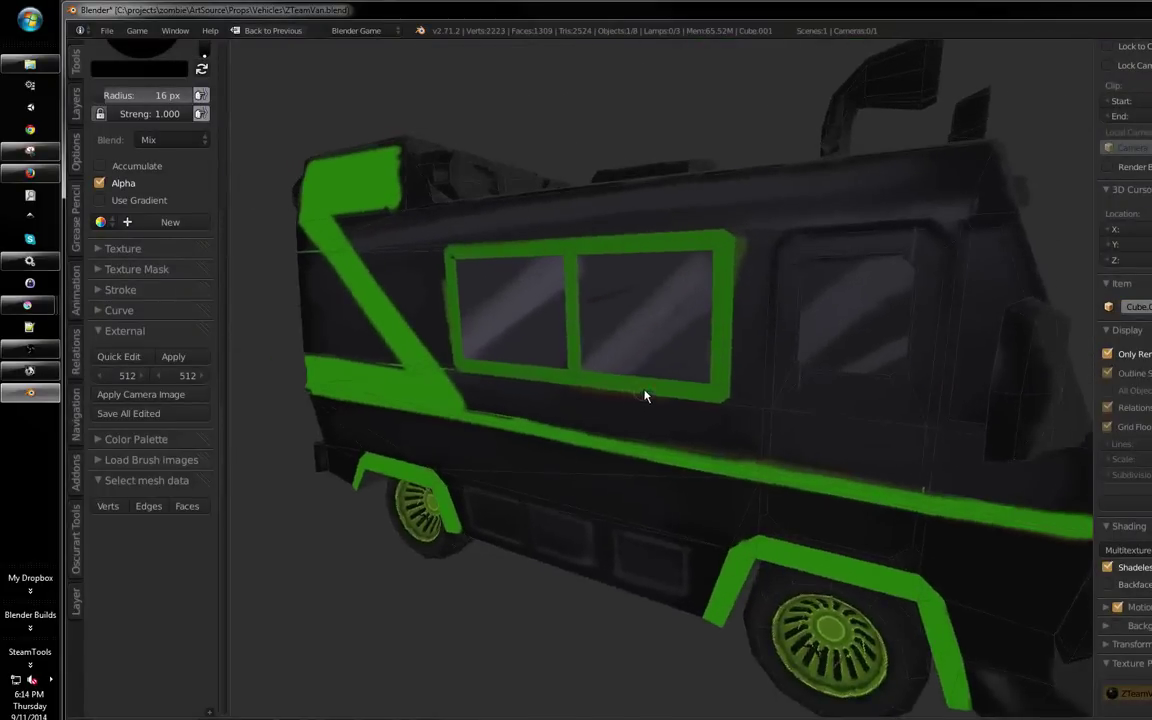
scroll(644, 396, down, 3)
drag(537, 380, 612, 380)
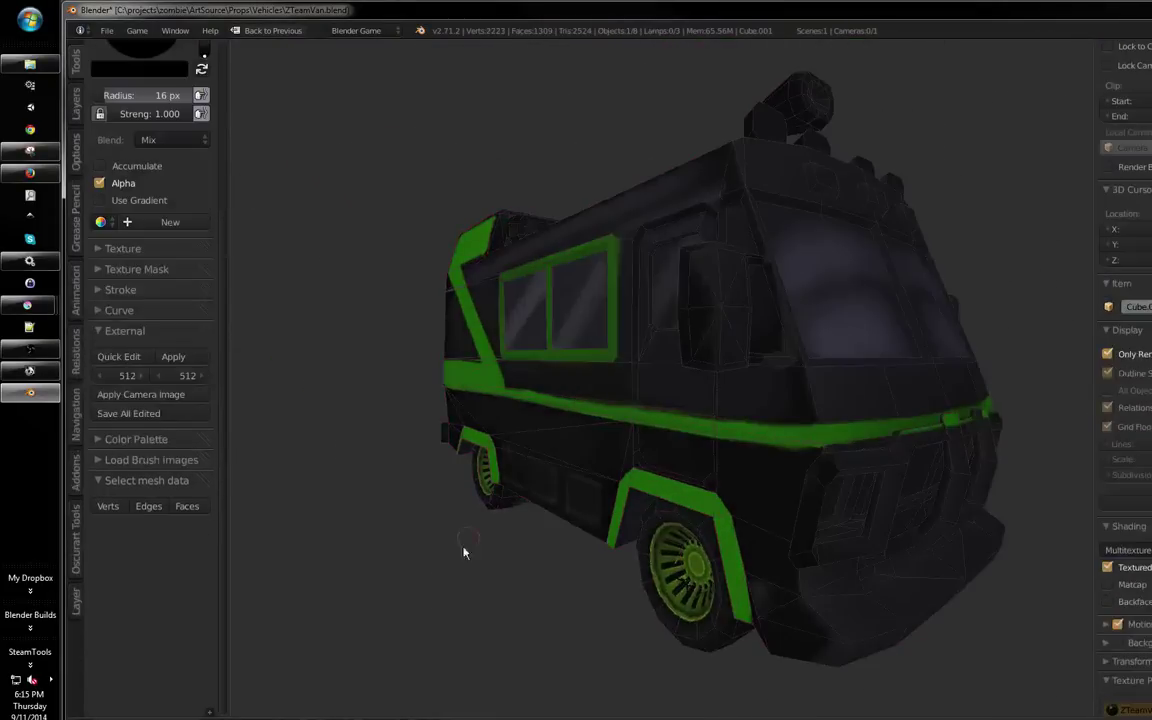
click(228, 711)
click(230, 703)
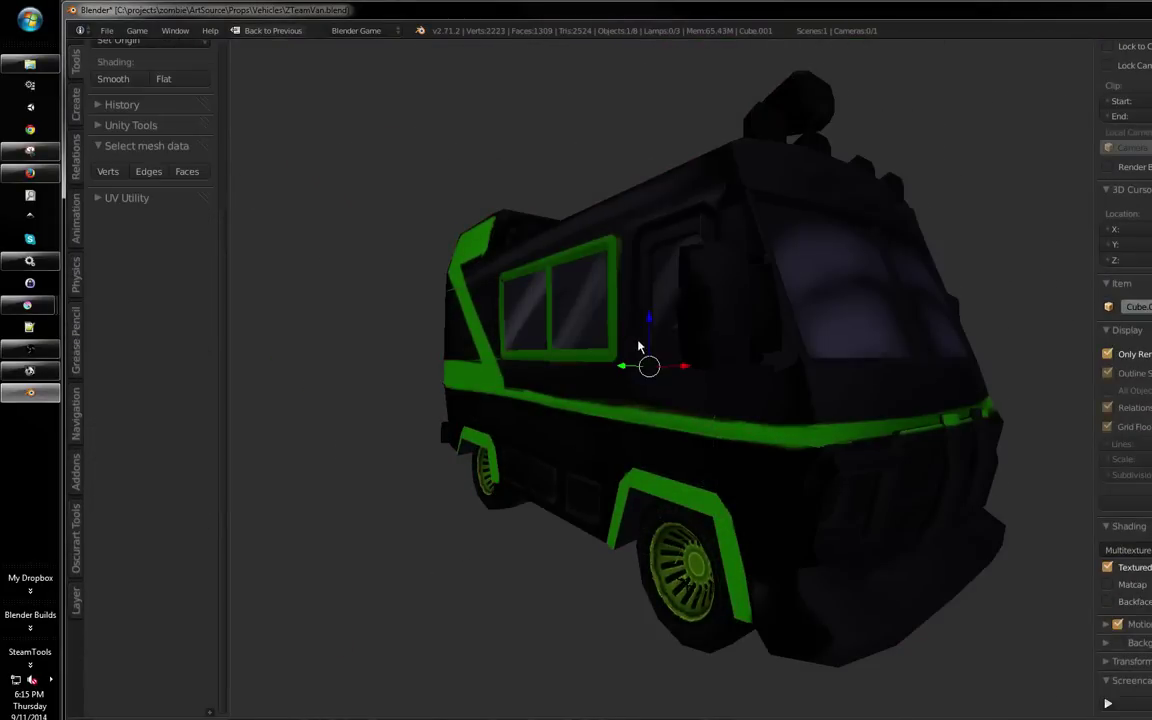
drag(640, 347, 572, 376)
scroll(651, 312, down, 2)
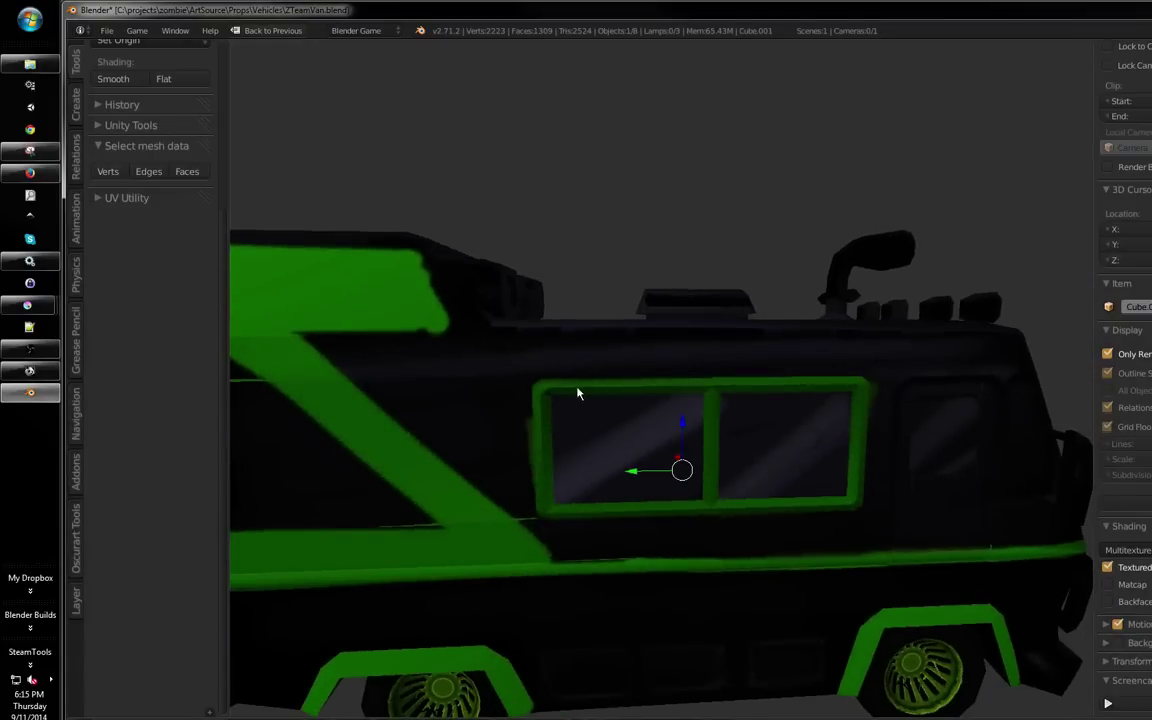
key(ctrl+Up)
drag(393, 403, 453, 401)
key(ctrl+Up)
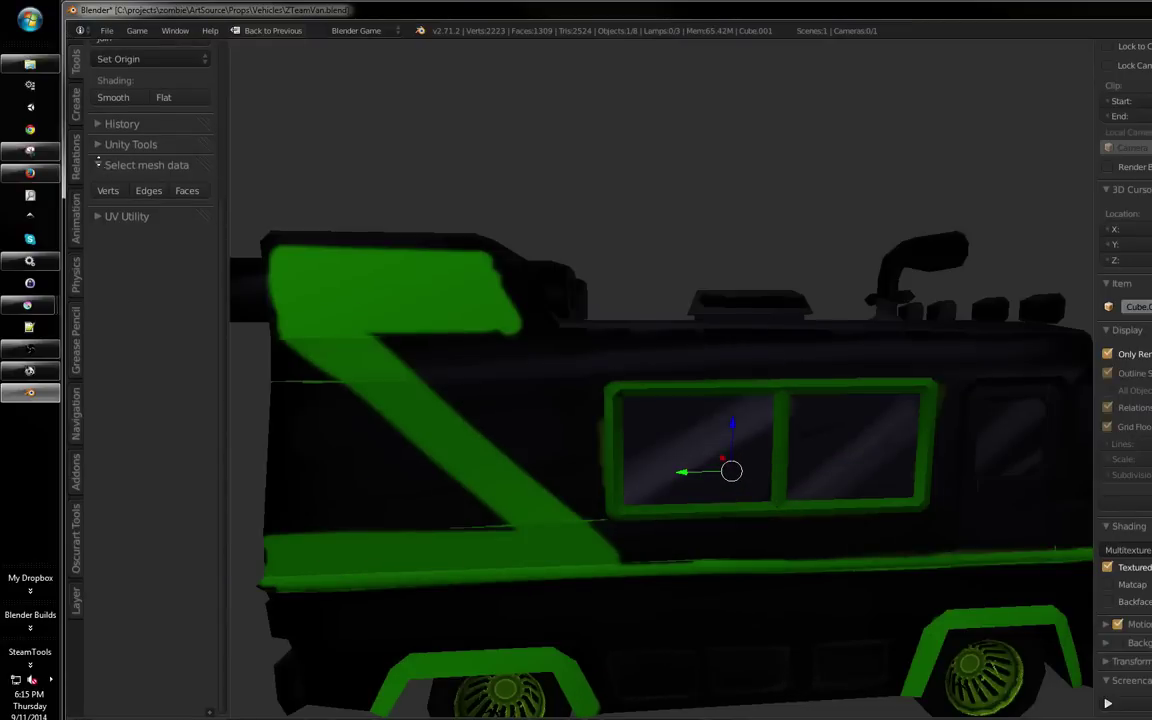
scroll(98, 163, up, 5)
click(76, 105)
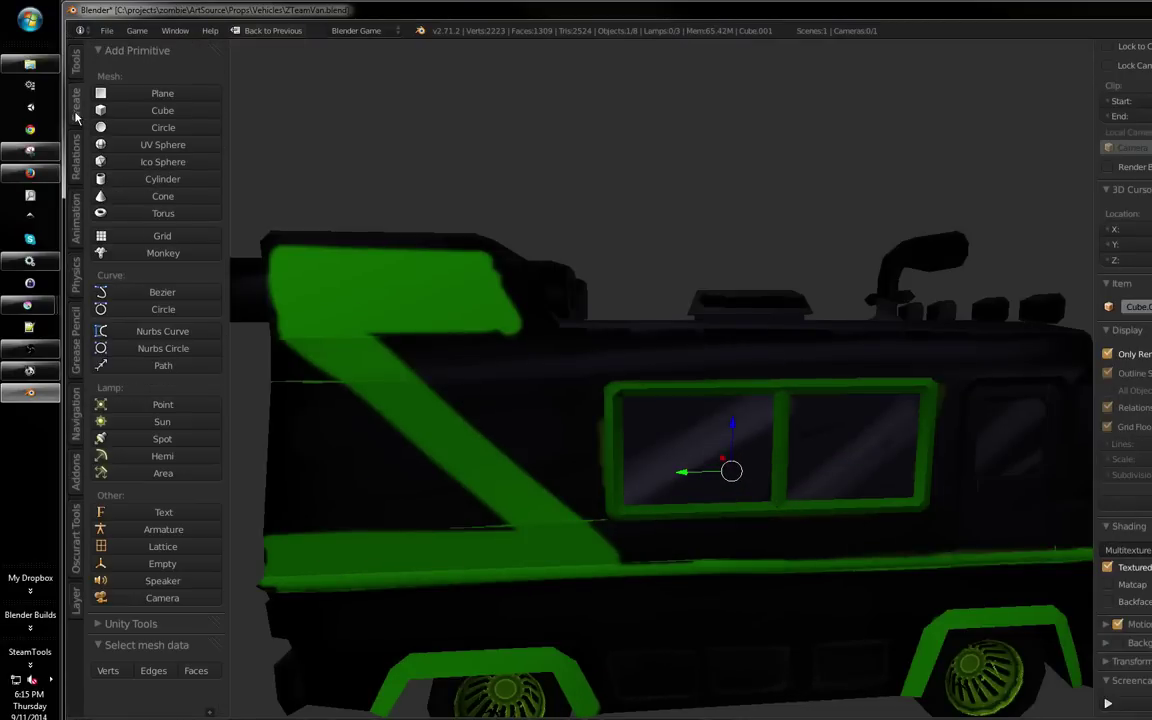
click(77, 66)
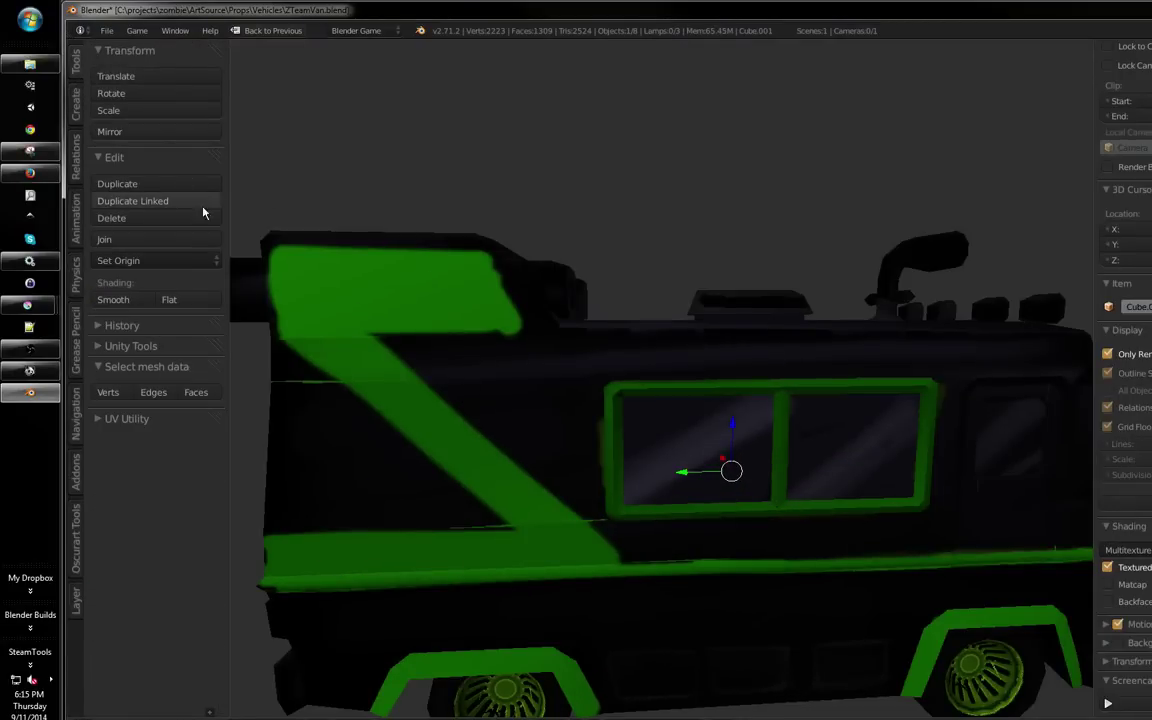
click(262, 712)
click(268, 636)
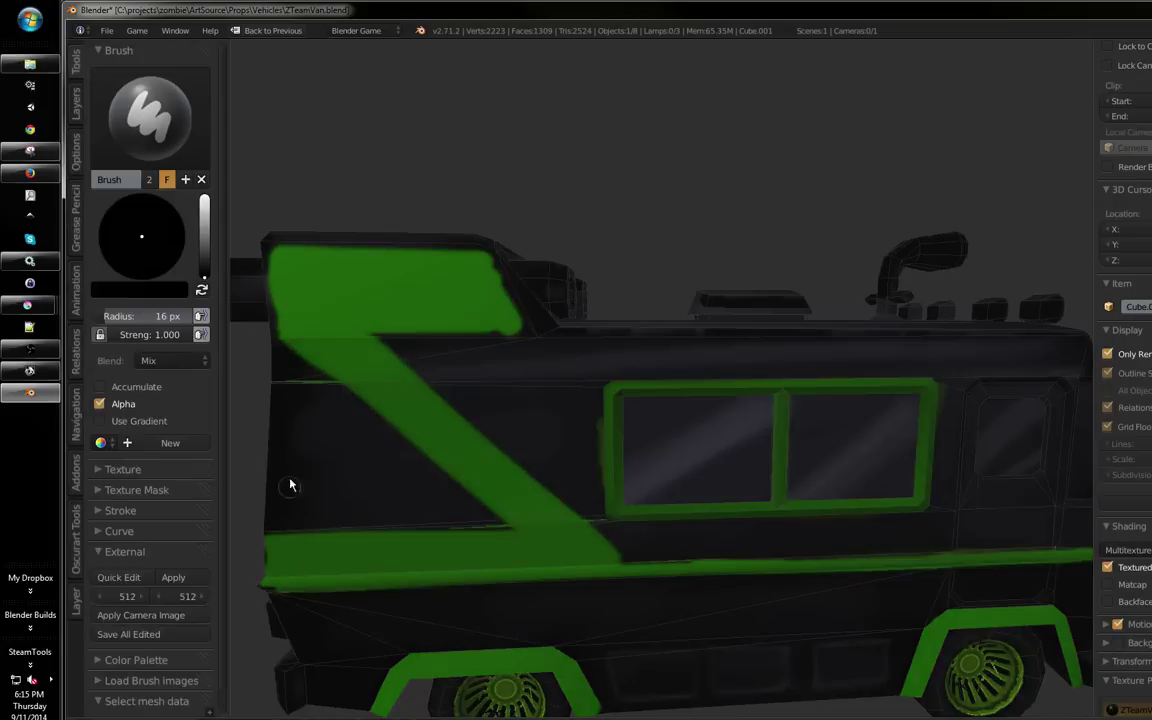
mouse_move(331, 189)
mouse_down()
mouse_move(586, 334)
mouse_move(601, 406)
mouse_up()
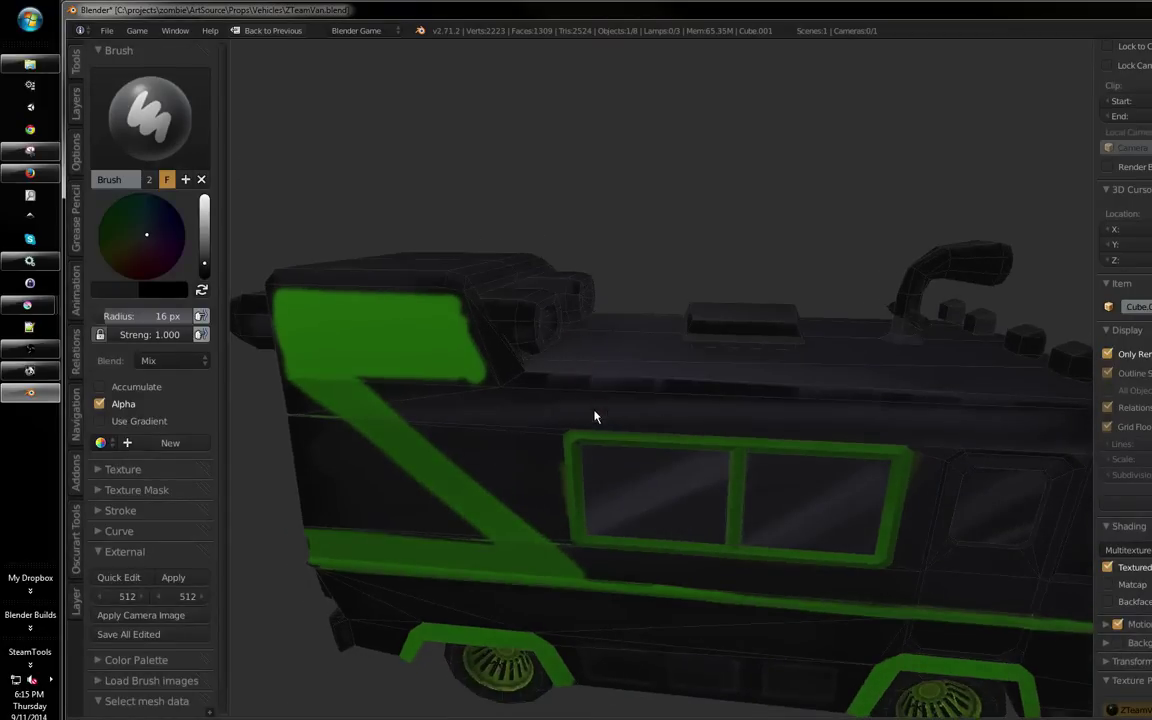
click(262, 712)
click(245, 705)
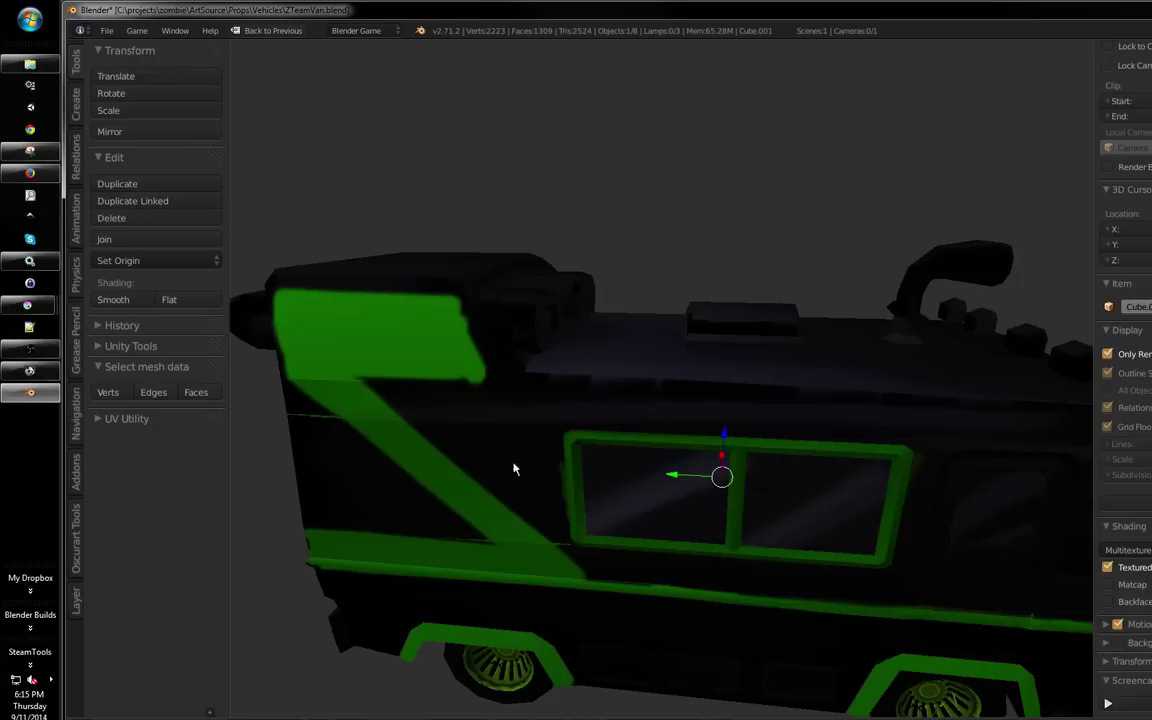
drag(514, 470, 653, 400)
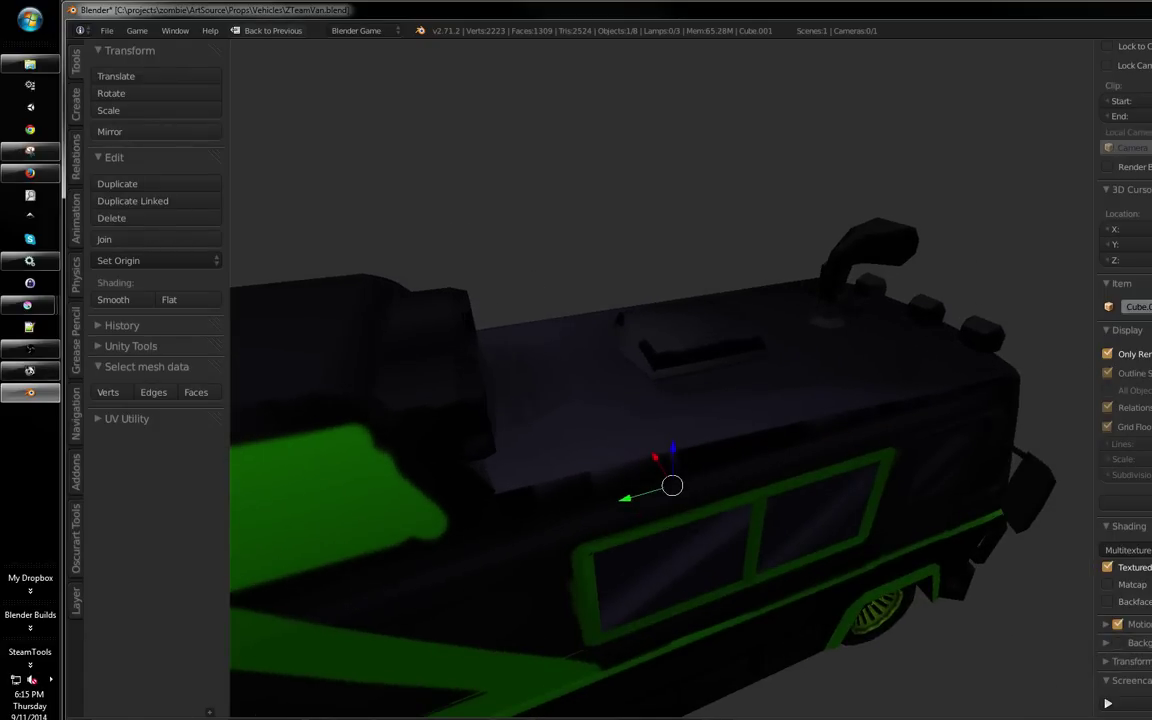
In Texture Paint mode, sample the roof's dark purple-grey and paint over the roof's side edge with an enlarged brush
click(262, 712)
click(255, 632)
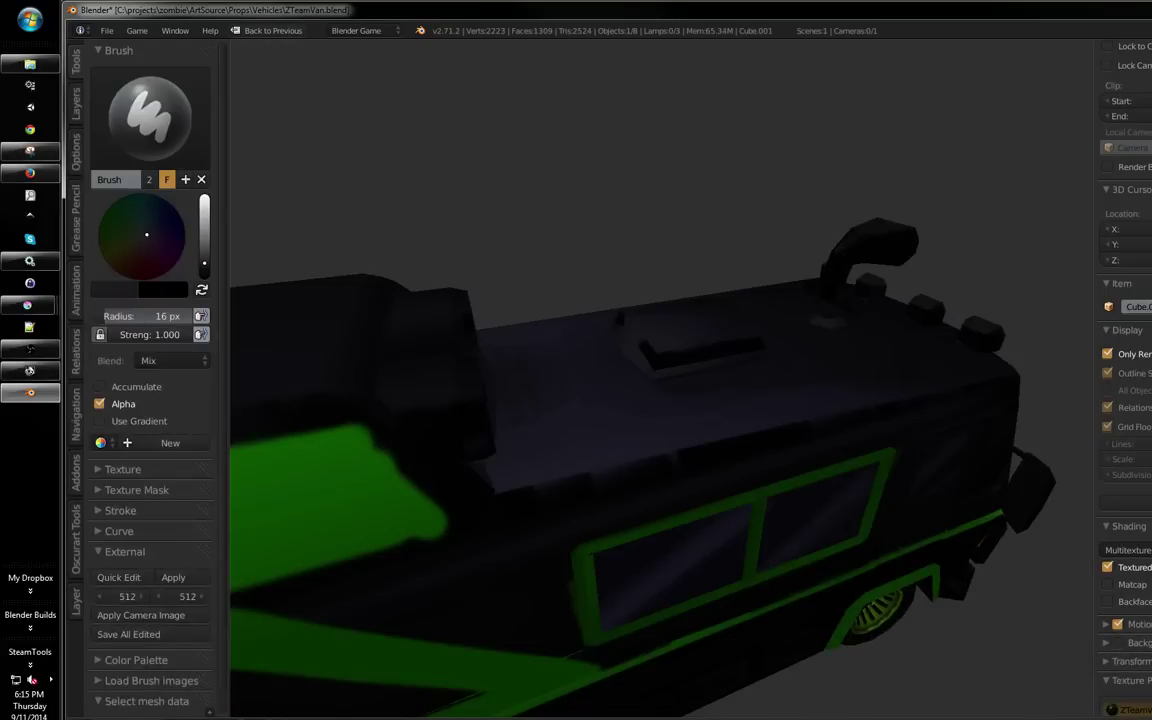
drag(590, 425, 525, 461)
key(s)
key(f)
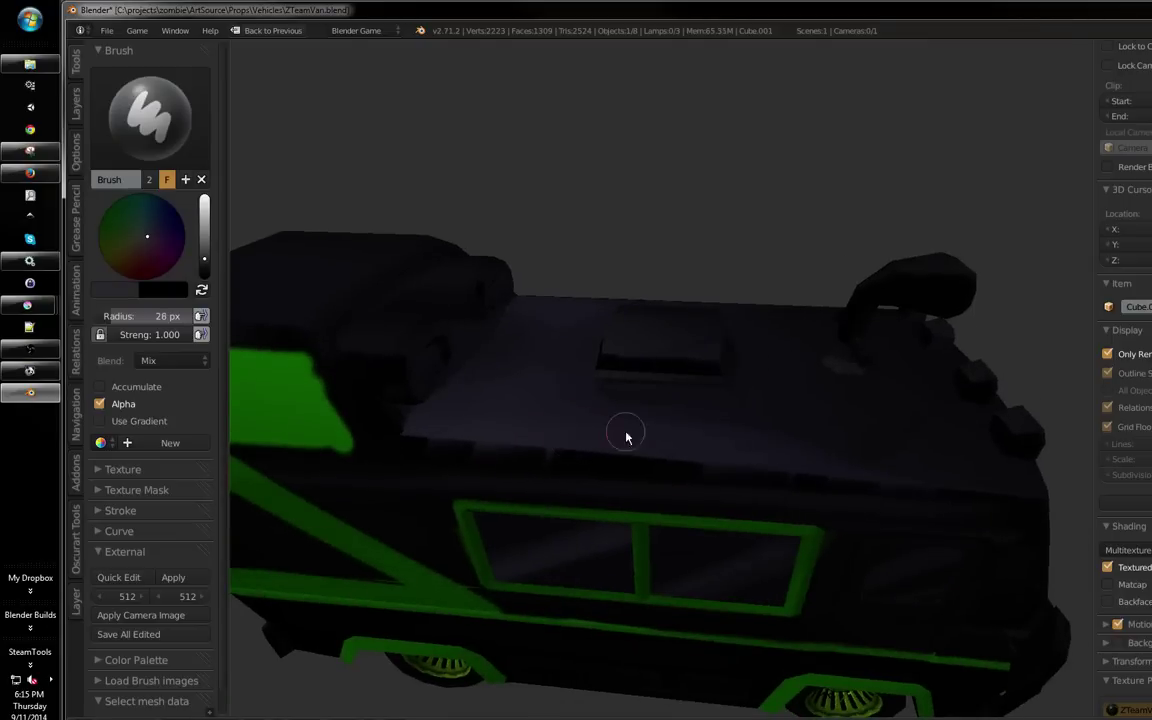
mouse_move(626, 437)
mouse_down()
mouse_move(660, 416)
mouse_move(573, 427)
mouse_move(800, 411)
mouse_move(769, 383)
mouse_up()
click(673, 415)
click(771, 381)
drag(928, 354, 765, 362)
mouse_move(765, 362)
mouse_down()
mouse_move(805, 365)
mouse_move(776, 368)
mouse_up()
click(565, 387)
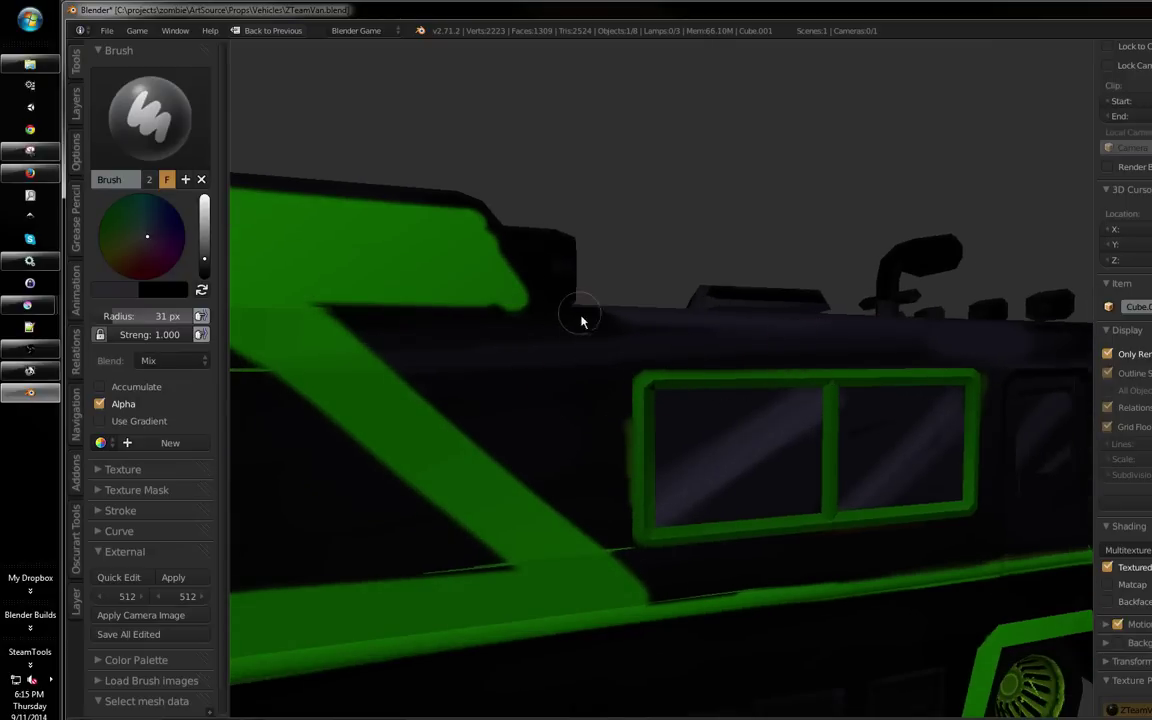
Paint a dark purple-grey patch beside the side window with a 23 px brush and undo the last stroke
drag(588, 356, 537, 350)
mouse_move(517, 413)
mouse_down()
mouse_move(524, 344)
mouse_move(513, 384)
mouse_move(488, 365)
mouse_move(527, 370)
mouse_move(535, 348)
mouse_move(528, 428)
mouse_up()
key(ctrl+z)
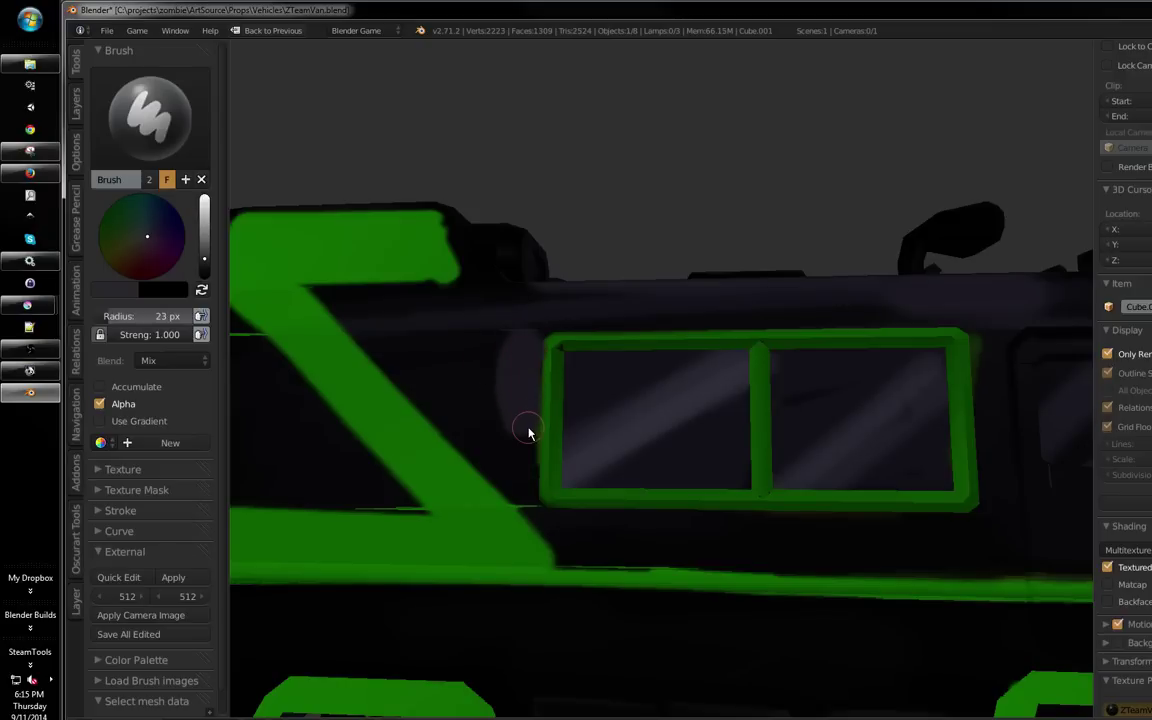
Deselect the whole van mesh in Edit Mode, check the area around the side window, and return to Texture Paint mode
key(Tab)
key(a)
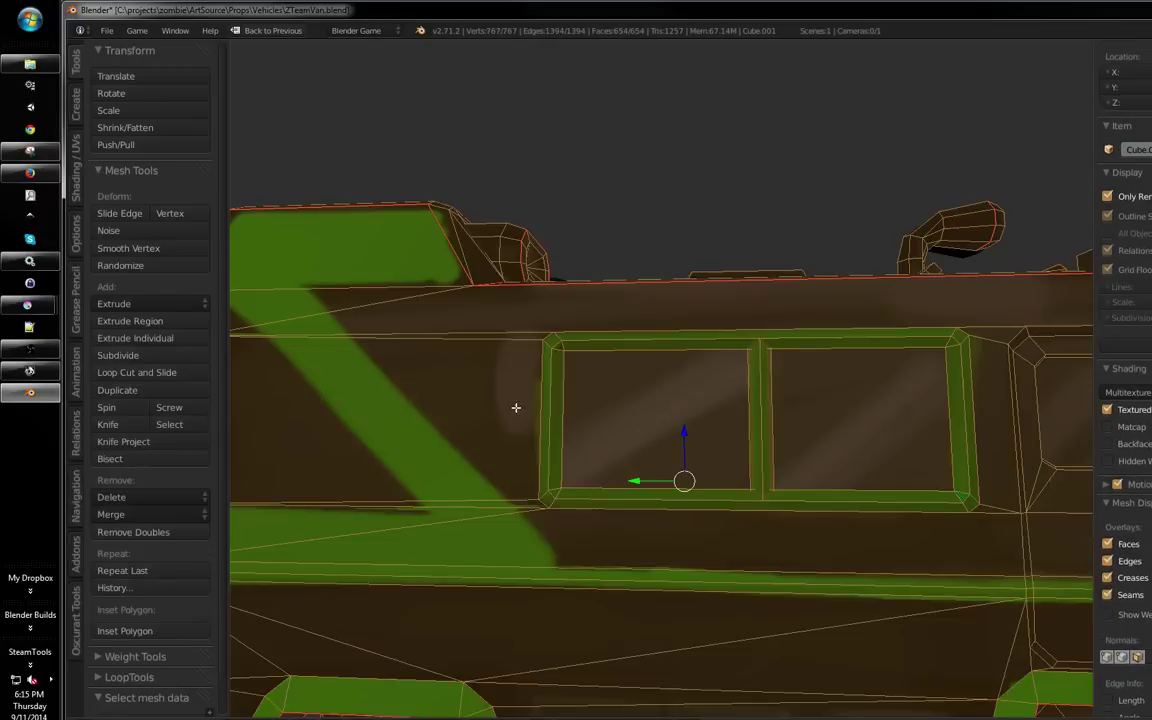
key(a)
key(ctrl+Tab)
click(499, 440)
scroll(496, 483, down, 3)
mouse_move(496, 483)
mouse_down()
mouse_move(568, 468)
mouse_move(585, 397)
mouse_move(609, 399)
mouse_up()
scroll(568, 468, up, 3)
key(Tab)
In Texture Paint mode, paint dark purple-grey around the rear green panel's front and lower edges and along the roof's side with a 23 px brush
drag(789, 386, 540, 419)
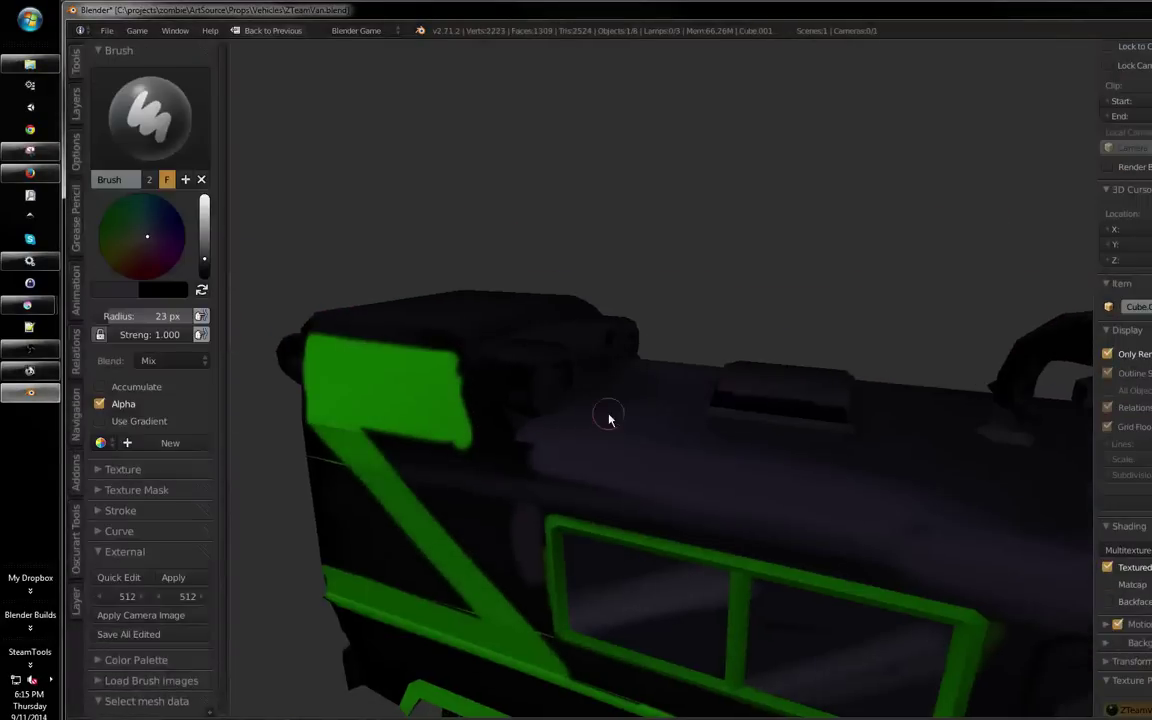
scroll(699, 406, up, 2)
scroll(699, 406, up, 2)
key(Tab)
scroll(517, 414, down, 3)
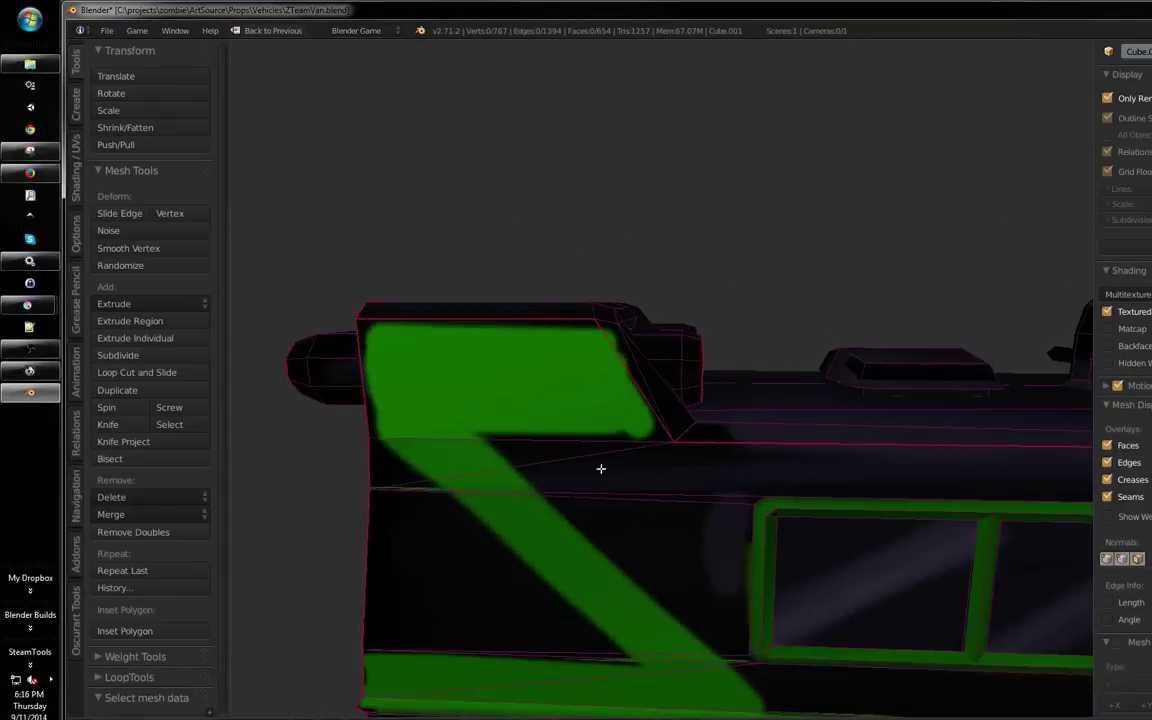
key(Tab)
mouse_move(599, 458)
mouse_down()
mouse_move(616, 403)
mouse_move(586, 386)
mouse_move(556, 393)
mouse_move(543, 377)
mouse_move(582, 451)
mouse_move(539, 382)
mouse_move(570, 457)
mouse_up()
mouse_move(515, 355)
mouse_down()
mouse_move(563, 448)
mouse_move(667, 436)
mouse_up()
mouse_move(514, 507)
mouse_down()
mouse_move(629, 443)
mouse_move(825, 438)
mouse_up()
drag(655, 436, 586, 470)
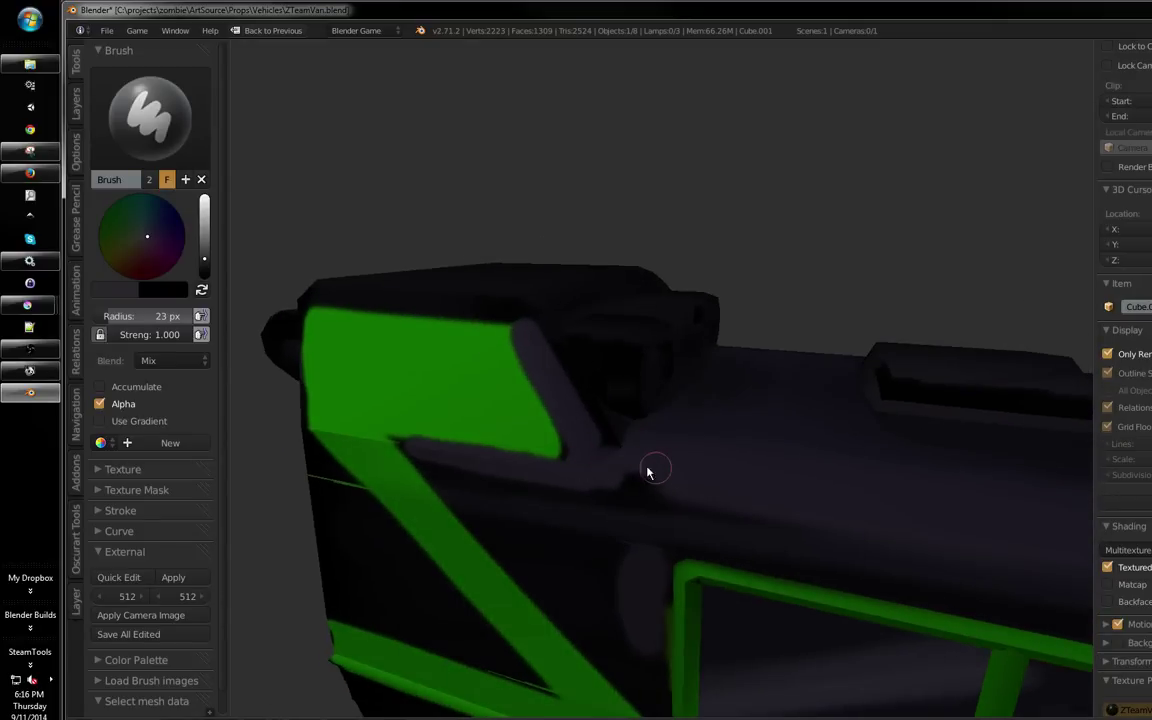
drag(692, 478, 594, 453)
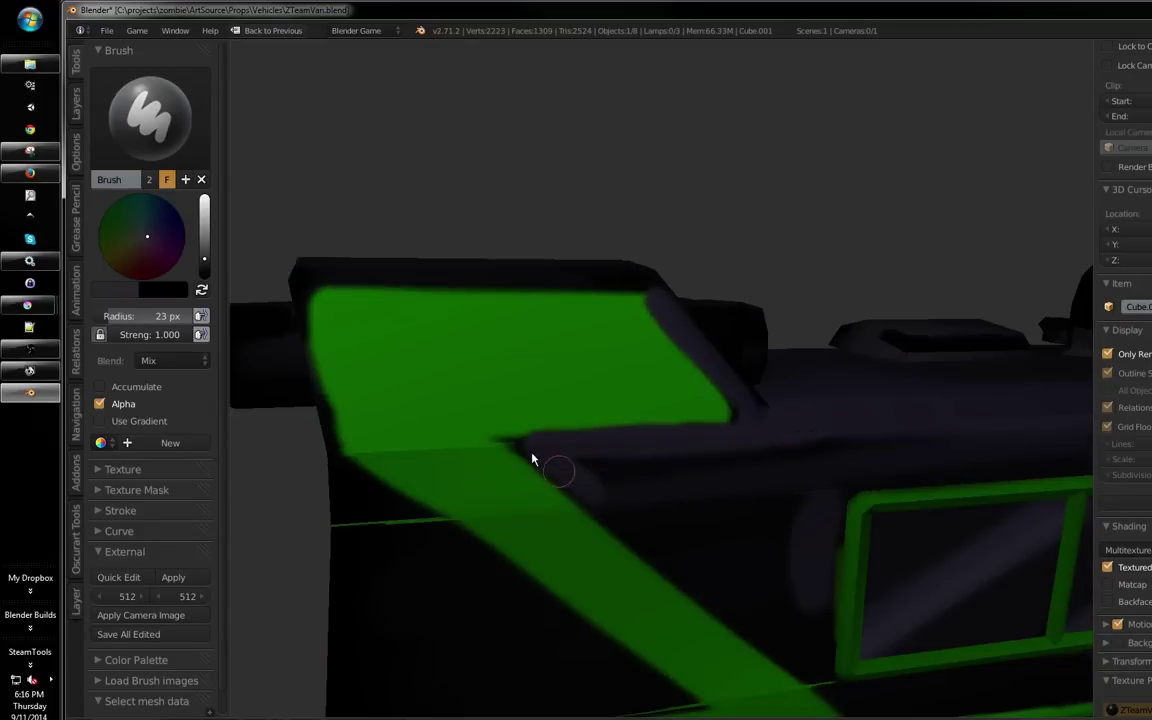
drag(864, 458, 731, 440)
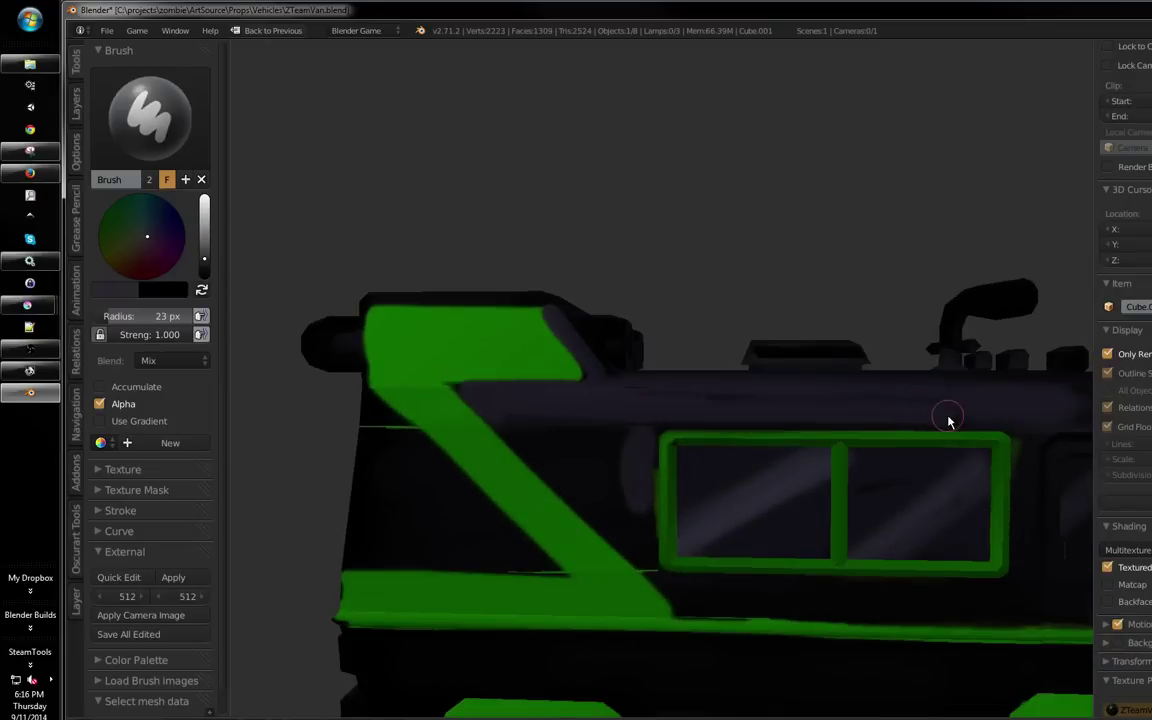
In Edit Mode, select the outer border edges of the green side window frame and mark them as a seam
key(Tab)
key(a)
key(ctrl+Tab)
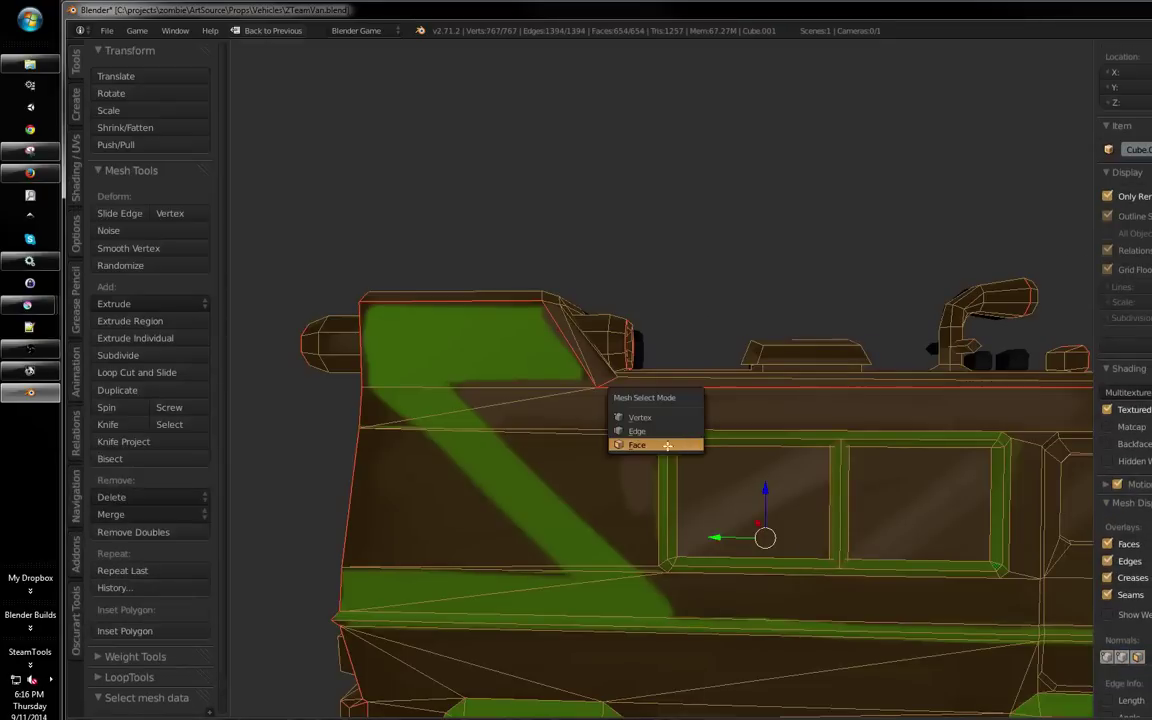
click(679, 431)
key(a)
scroll(664, 414, up, 2)
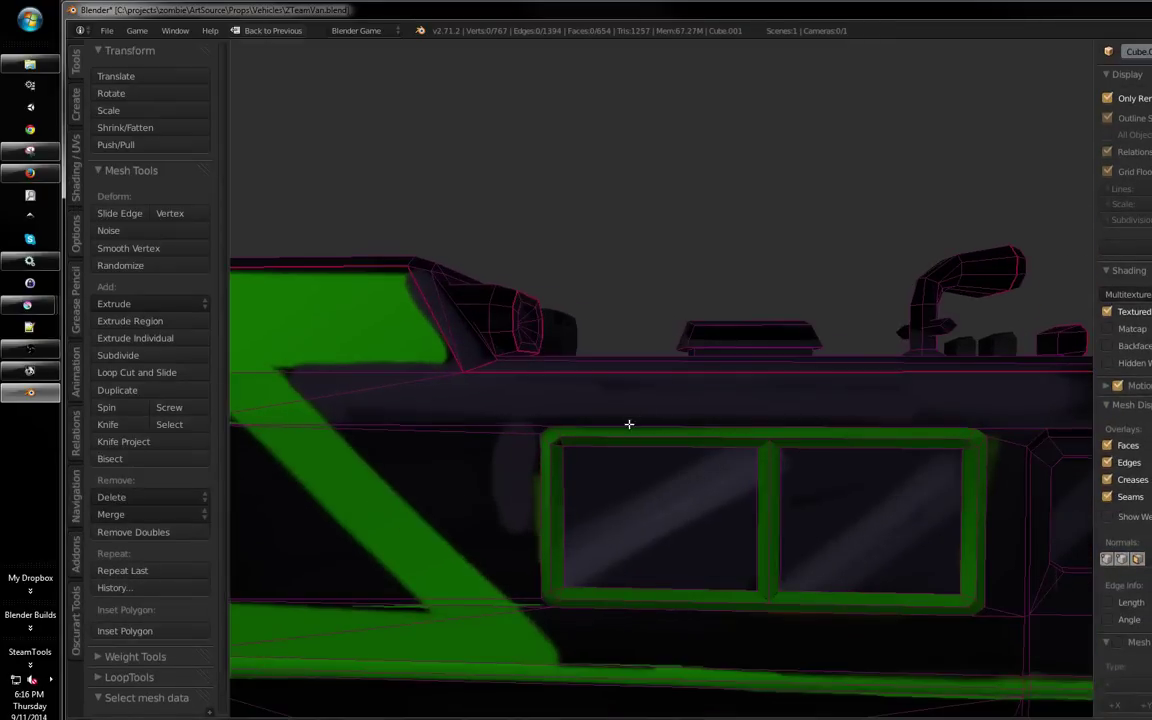
right_click(629, 424)
shift+right_click(573, 509)
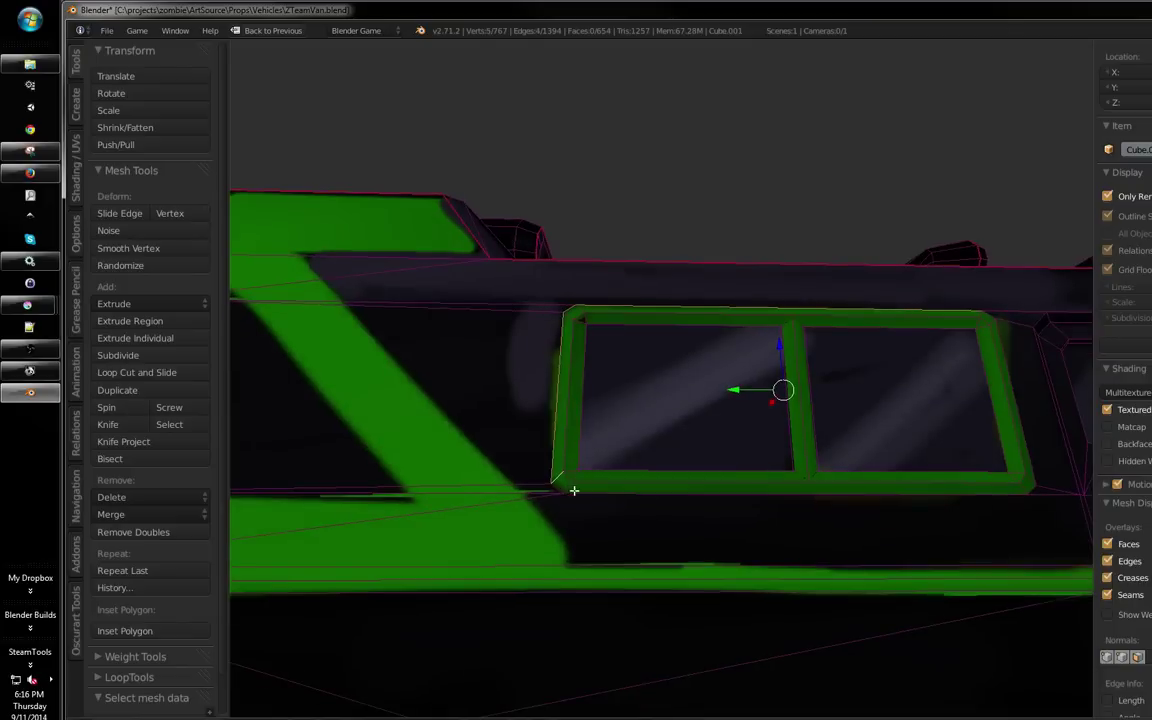
shift+right_click(588, 482)
drag(555, 484, 578, 432)
shift+right_click(573, 434)
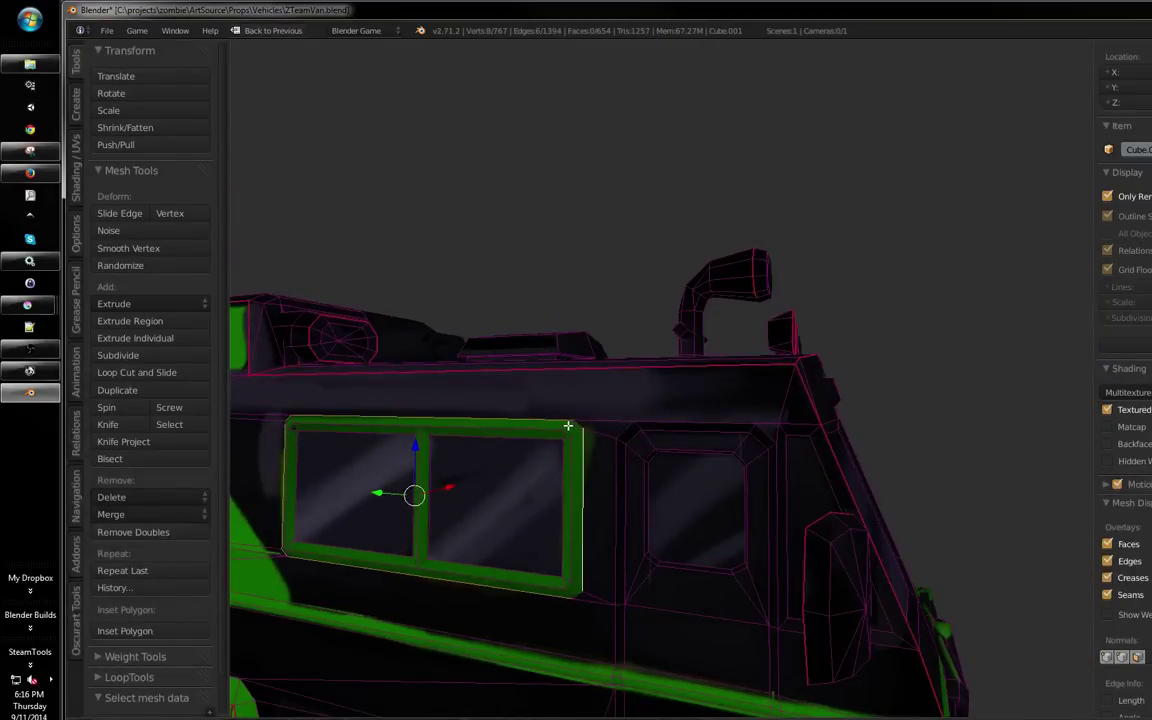
key(ctrl+e)
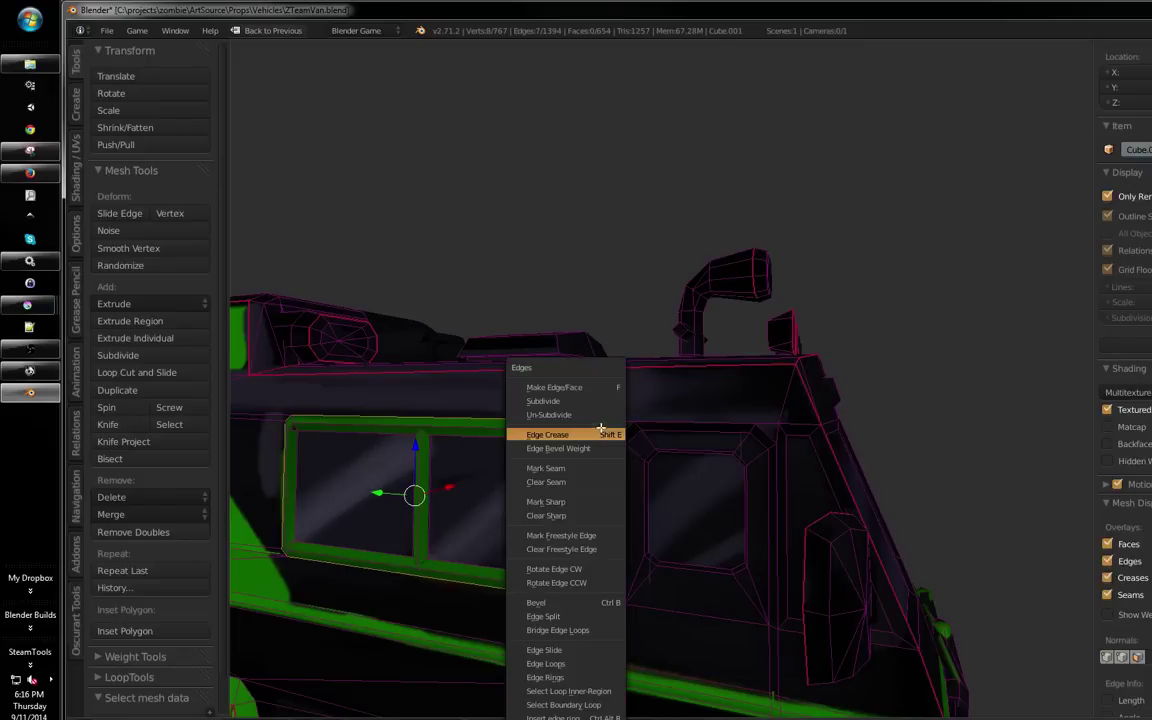
click(576, 469)
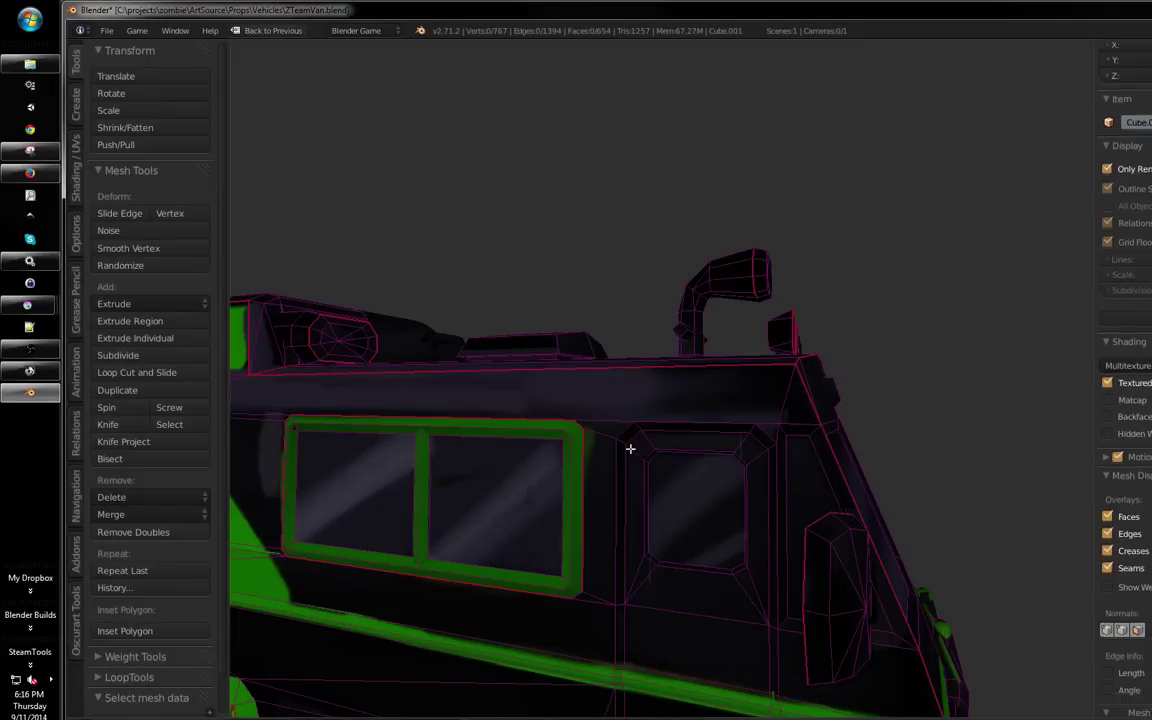
Select the upper and lower edges of the green stripe along the van's side and mark them as seams
scroll(635, 416, up, 3)
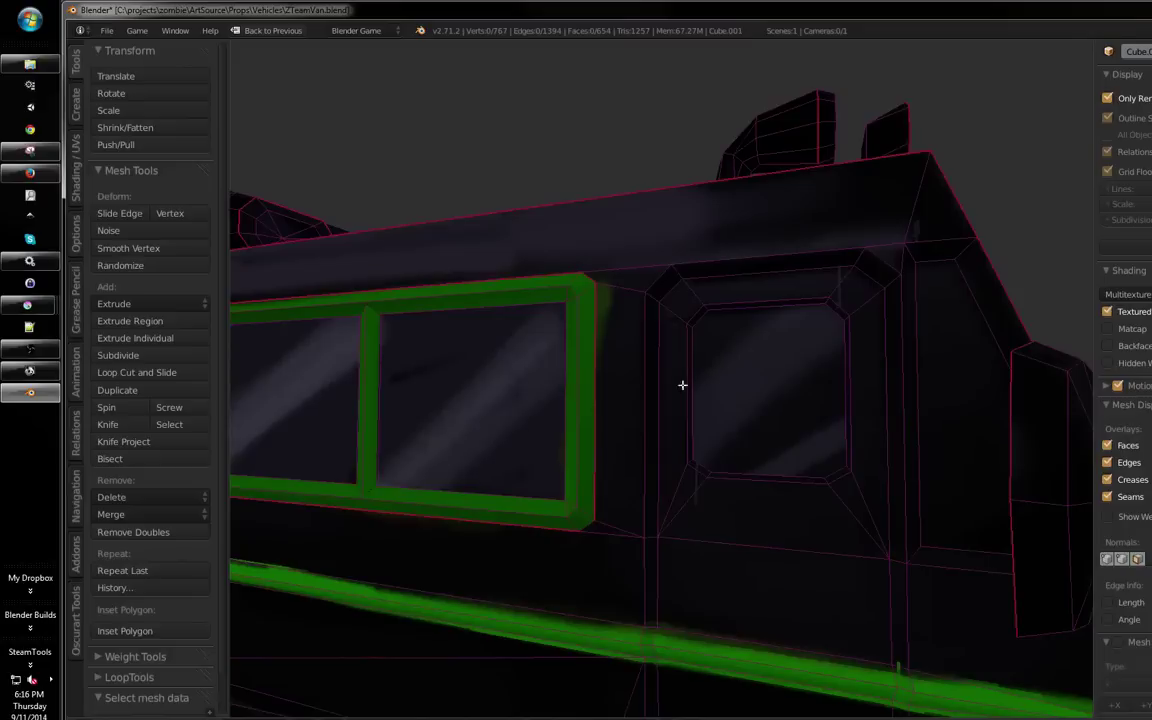
scroll(683, 385, down, 3)
drag(683, 385, 707, 459)
alt+right_click(652, 527)
alt+shift+right_click(871, 464)
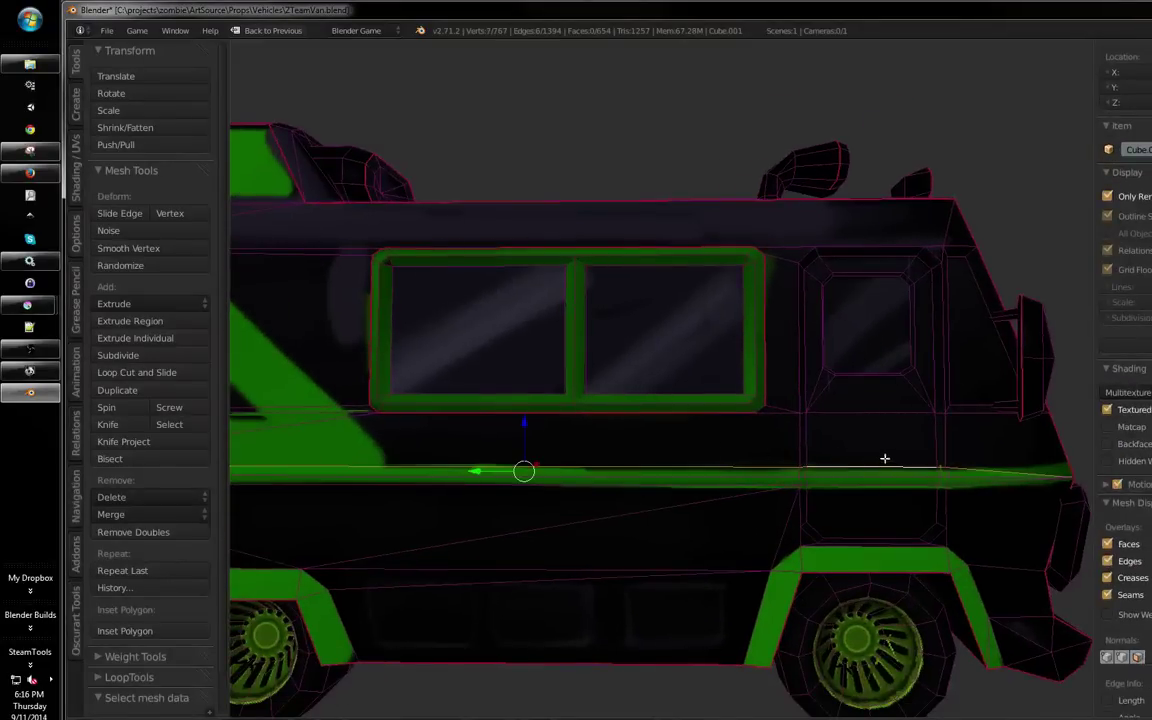
drag(885, 458, 851, 483)
alt+shift+right_click(834, 486)
shift+right_click(617, 481)
drag(617, 481, 726, 469)
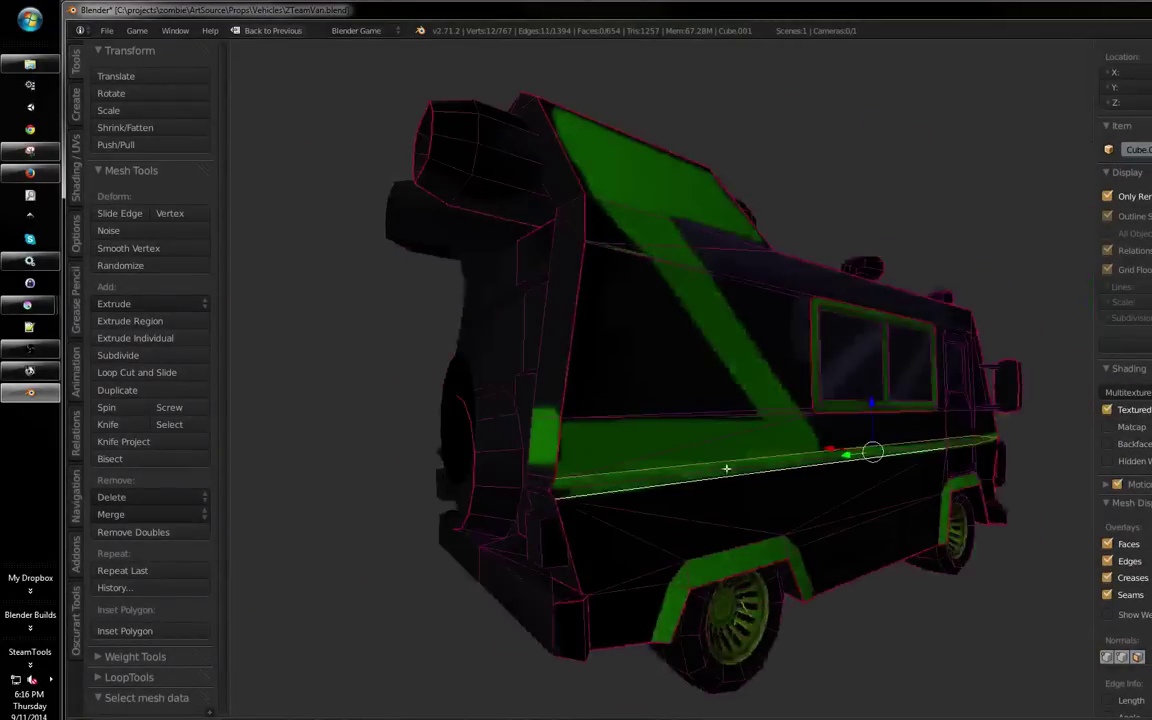
key(ctrl+e)
click(582, 481)
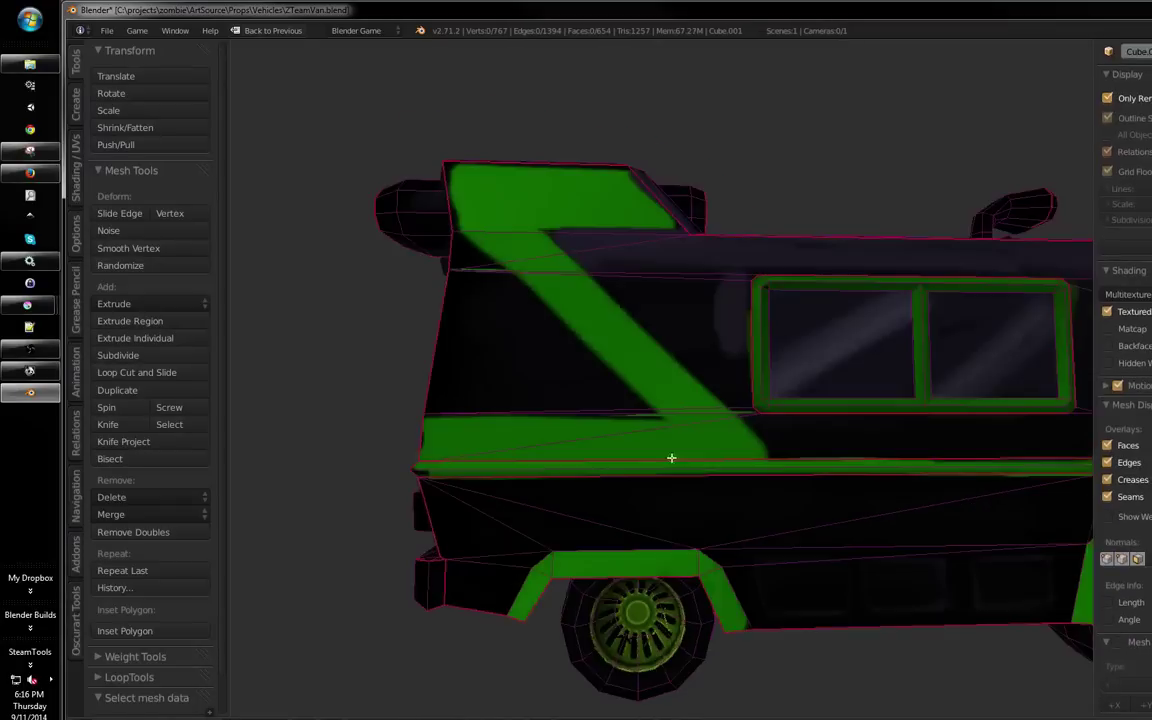
Select the outer edges of the green rear wheel arch and mark them as sharp
right_click(519, 583)
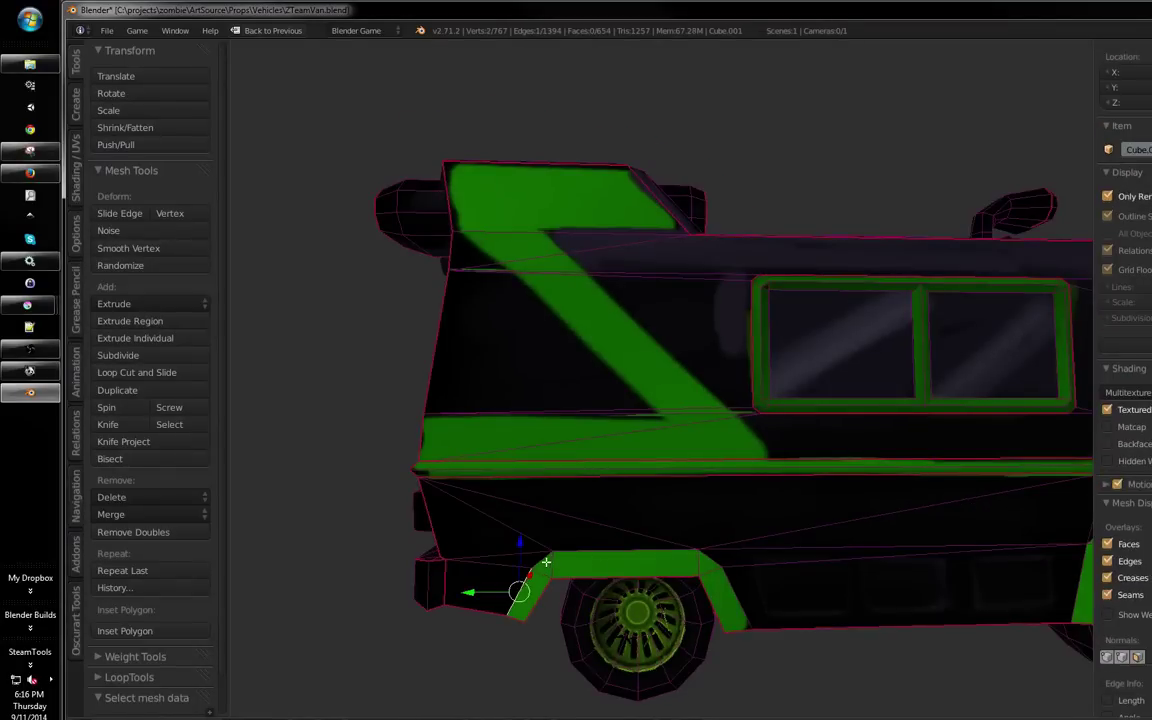
shift+right_click(547, 561)
key(ctrl+z)
shift+right_click(588, 550)
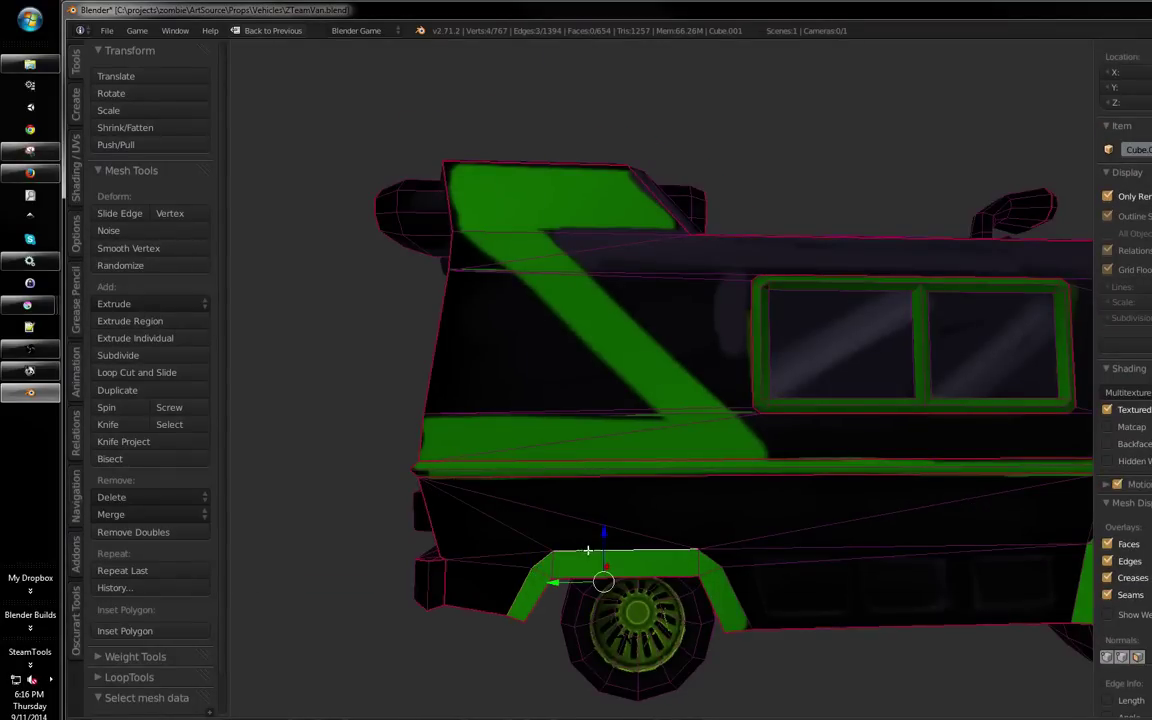
right_click(728, 578)
ctrl+right_click(541, 561)
ctrl+right_click(520, 592)
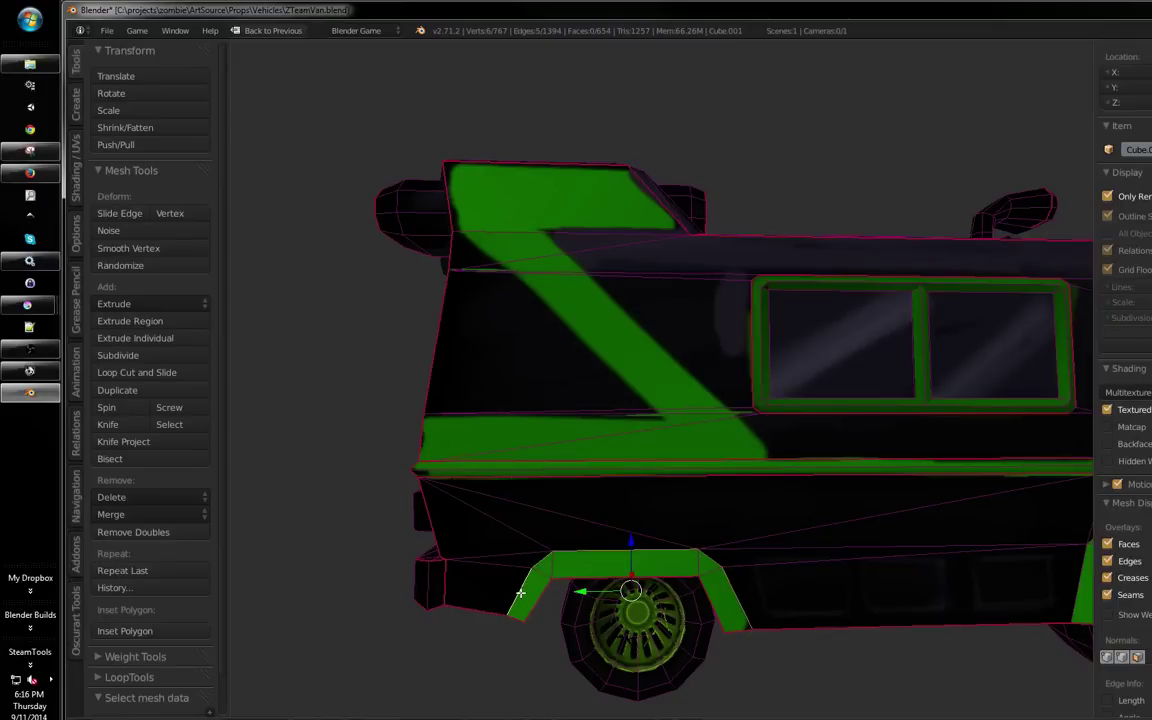
key(ctrl+e)
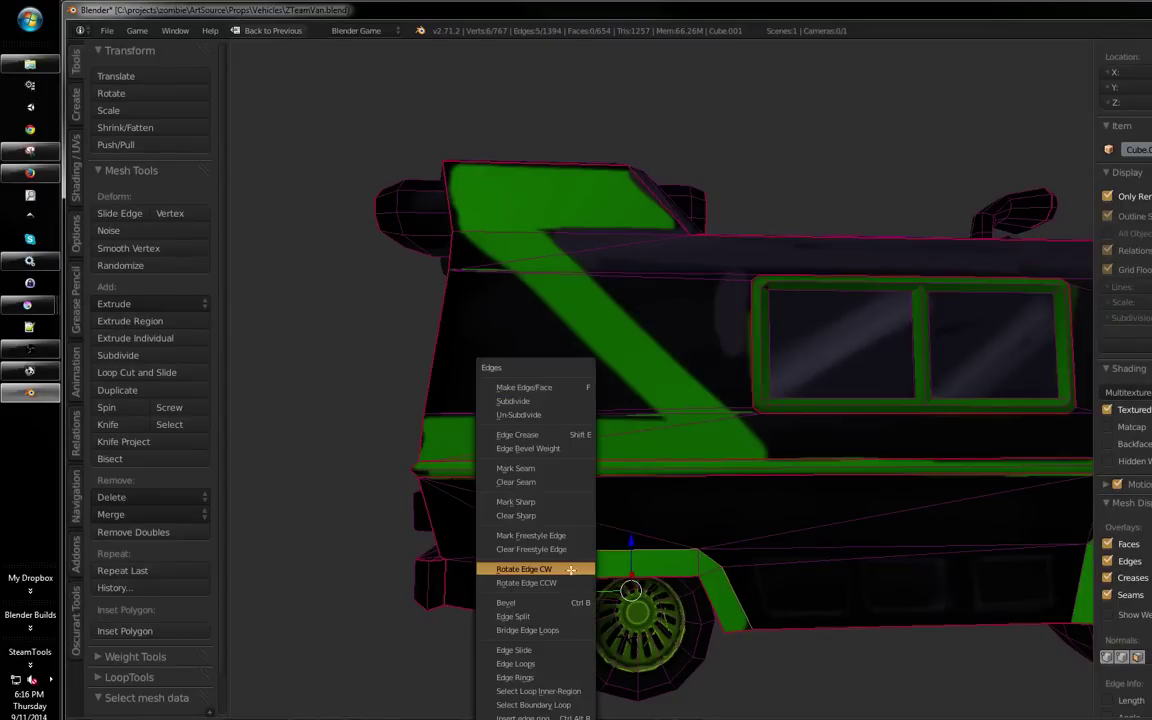
click(566, 501)
Reselect the rear wheel arch's outer edges and mark them as a seam
shift+right_click(575, 500)
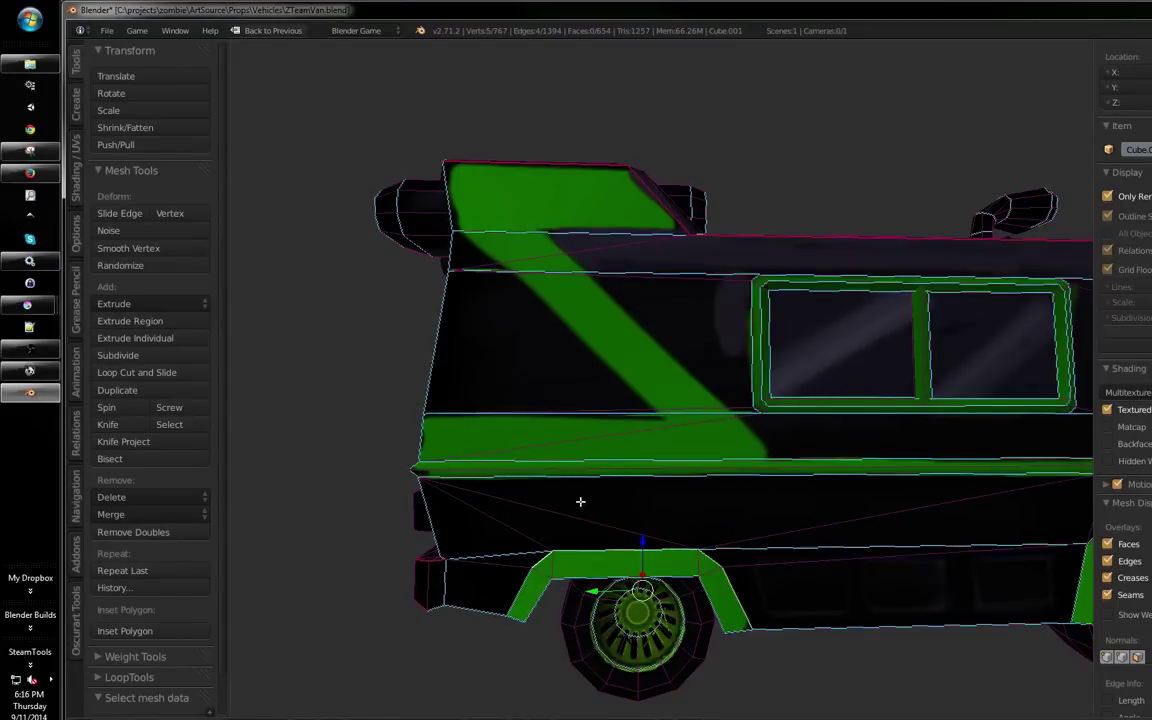
right_click(571, 549)
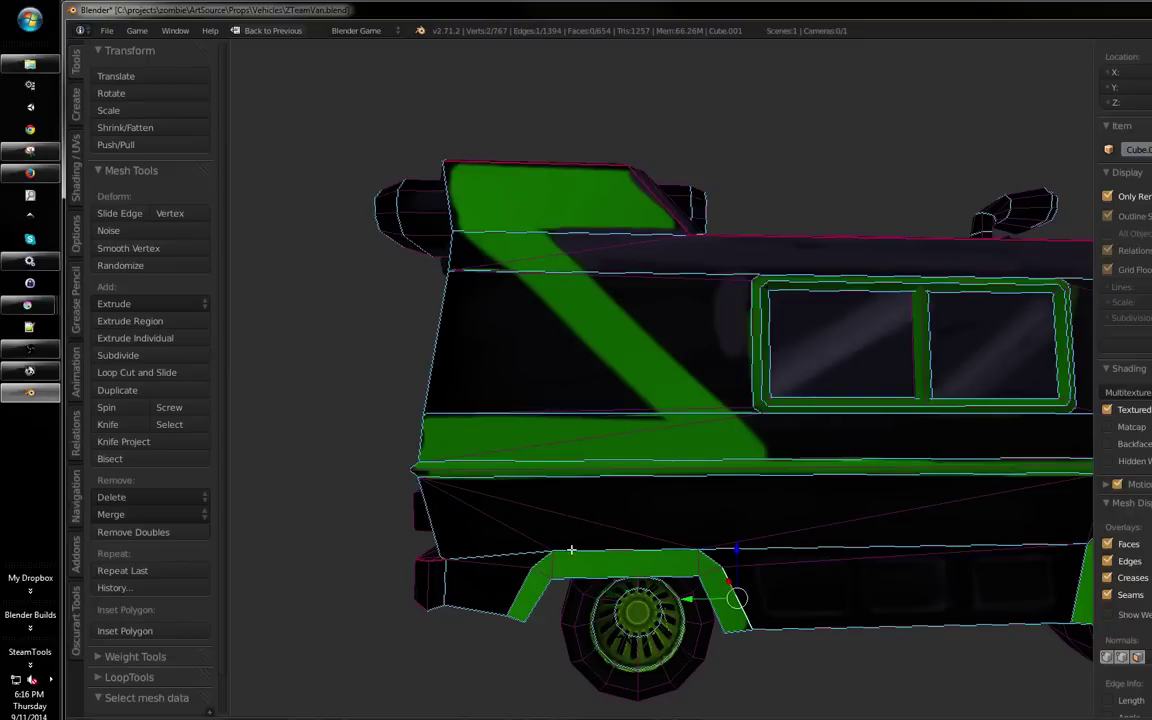
shift+right_click(524, 585)
key(ctrl+e)
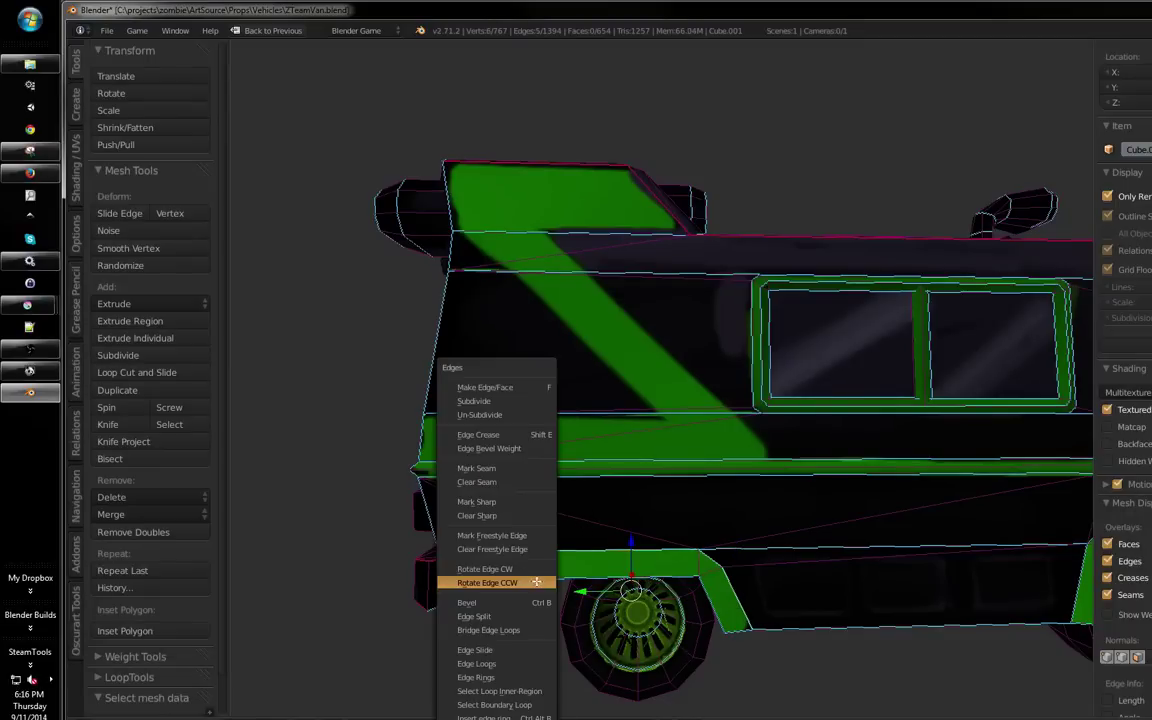
click(510, 468)
Select the outer edges of the green front wheel arch and mark them as a seam
drag(810, 463, 707, 507)
shift+right_click(707, 507)
shift+right_click(811, 500)
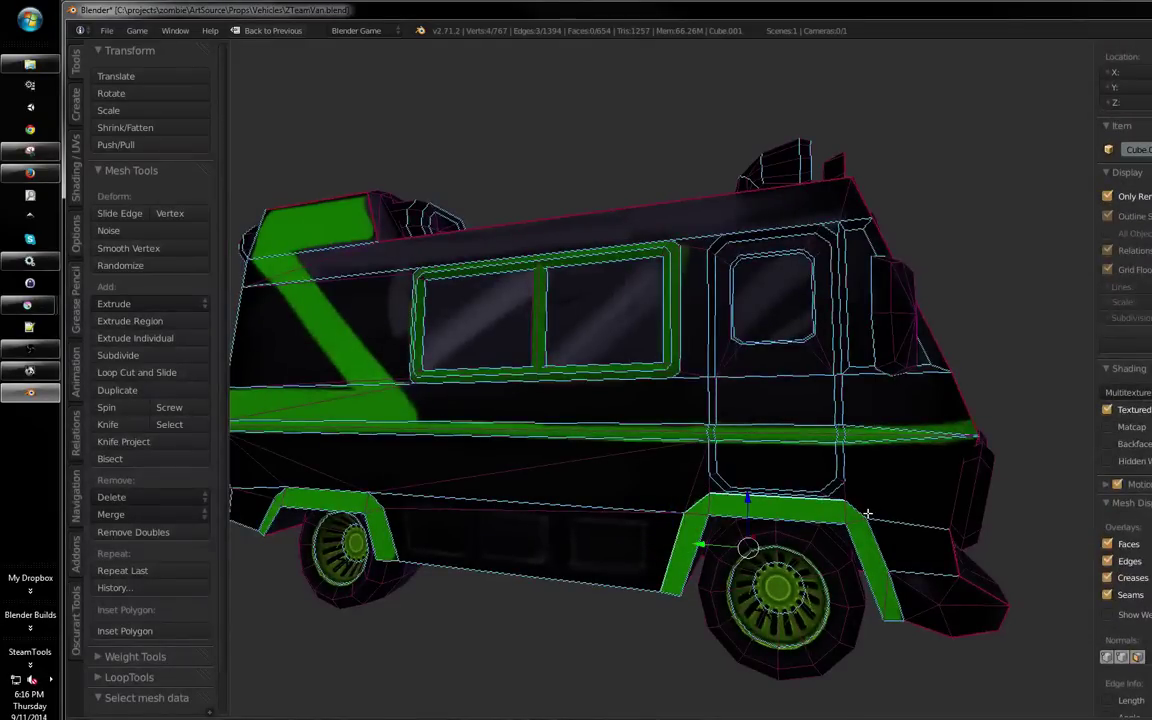
shift+right_click(883, 538)
shift+right_click(897, 590)
key(ctrl+e)
drag(738, 506, 794, 505)
Select the seam-bounded lower and upper side body faces in face select mode, and turn on face masking in Texture Paint mode
key(a)
key(ctrl+Tab)
click(634, 480)
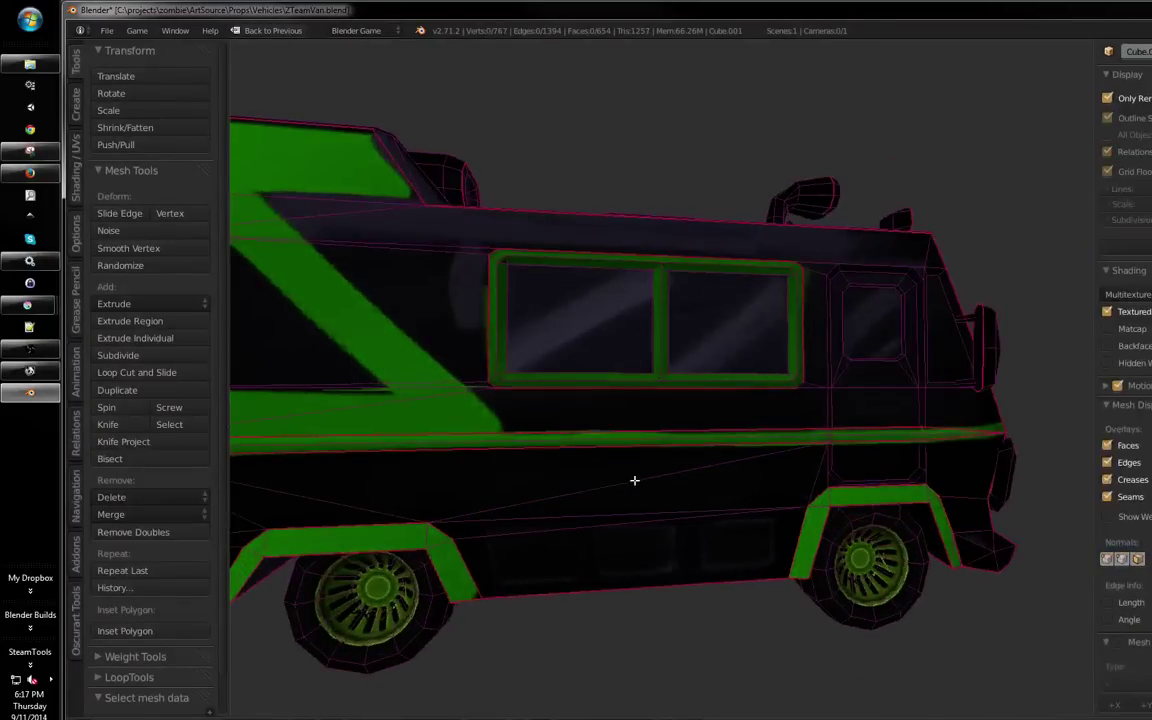
key(l)
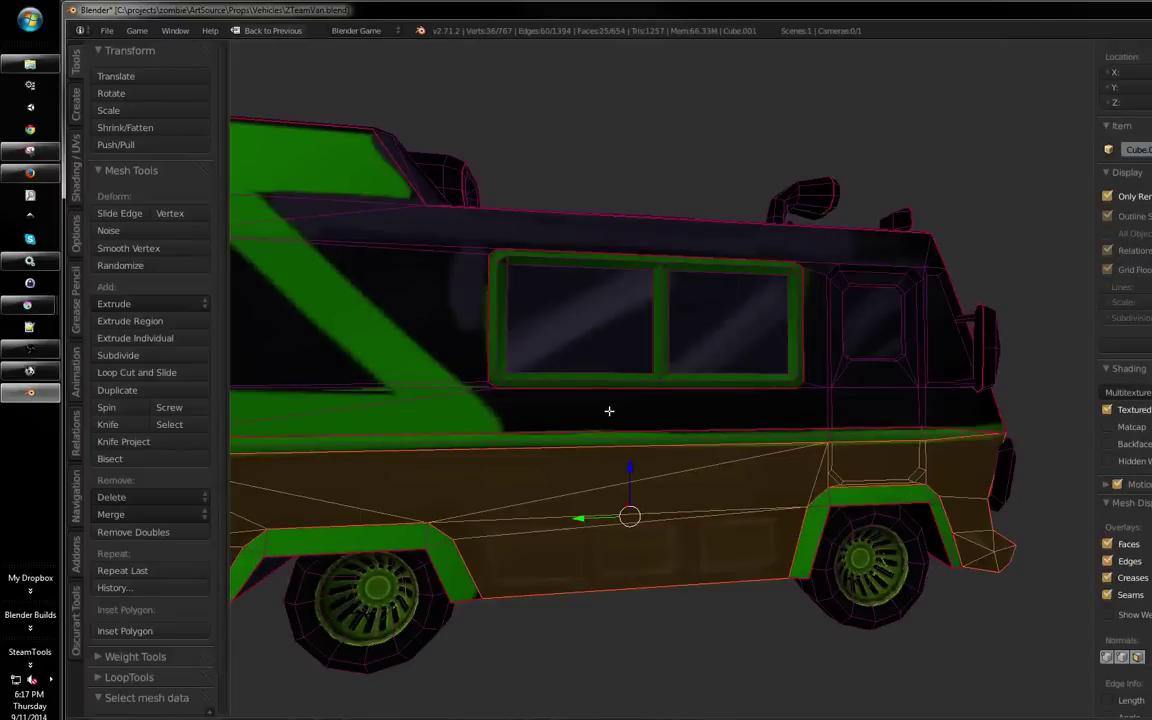
key(l)
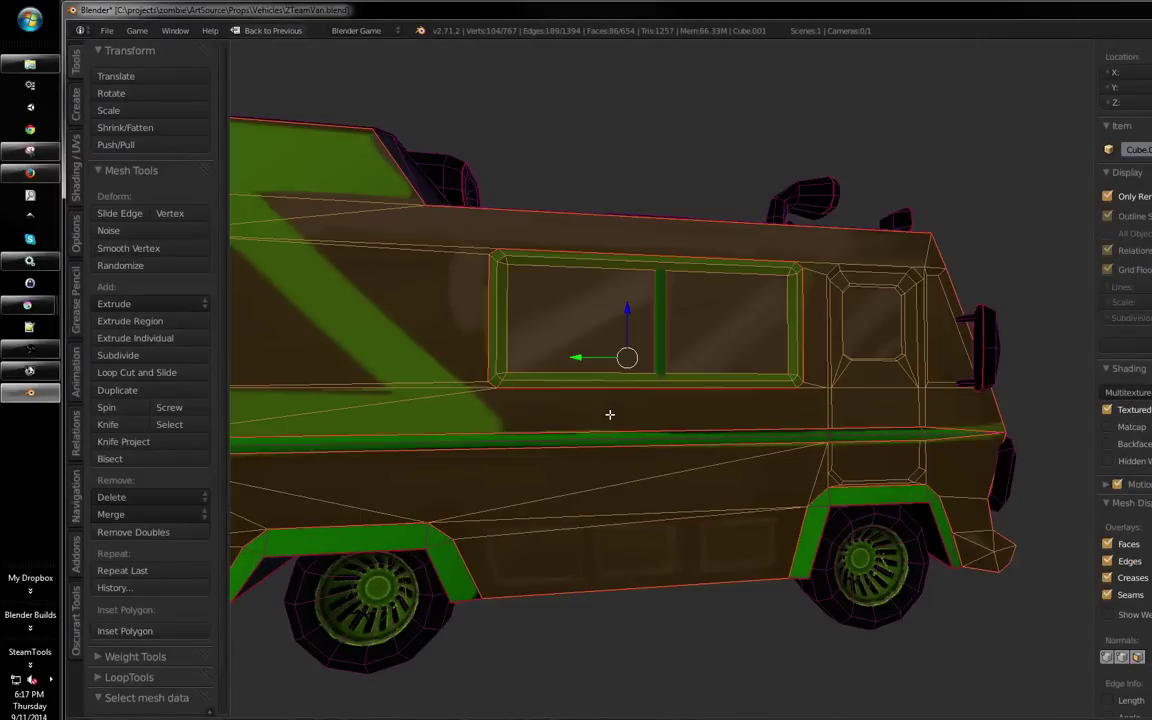
mouse_move(612, 414)
mouse_down()
mouse_move(643, 451)
mouse_move(625, 445)
mouse_move(612, 465)
mouse_move(613, 440)
mouse_move(640, 450)
mouse_up()
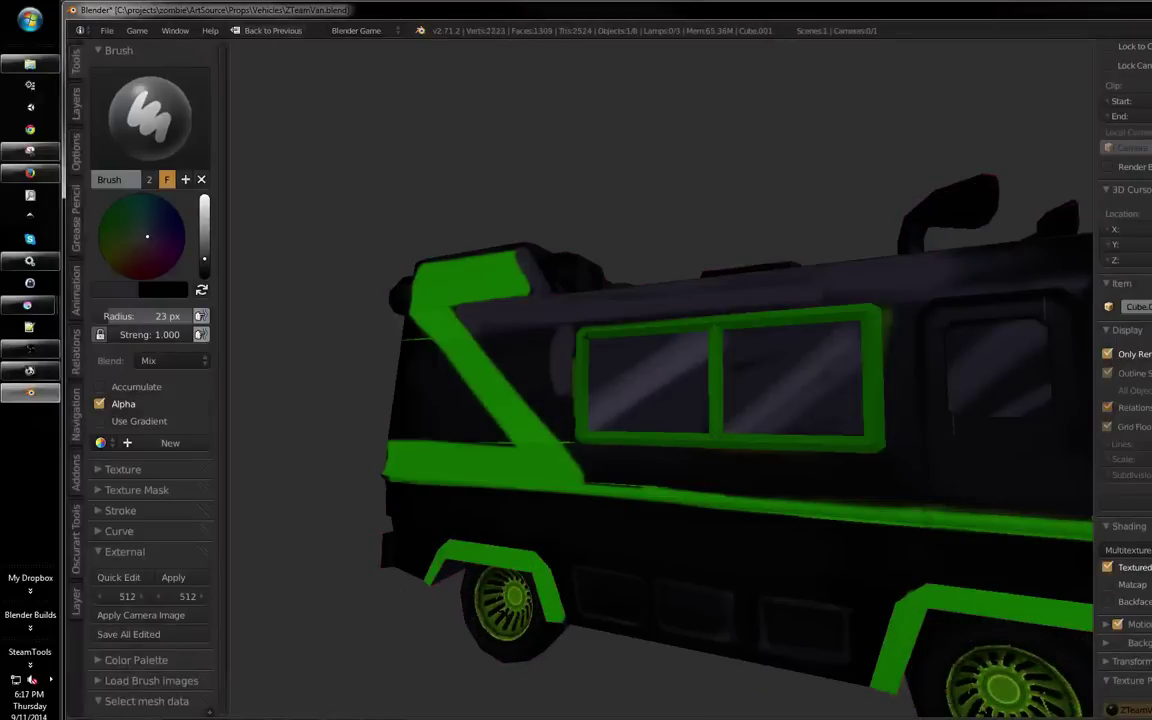
key(m)
Try to paint dark purple-grey over the roof's side and down across the window frame's upper edge with a 42 px masked brush
drag(500, 480, 607, 501)
drag(677, 338, 606, 388)
scroll(636, 355, up, 2)
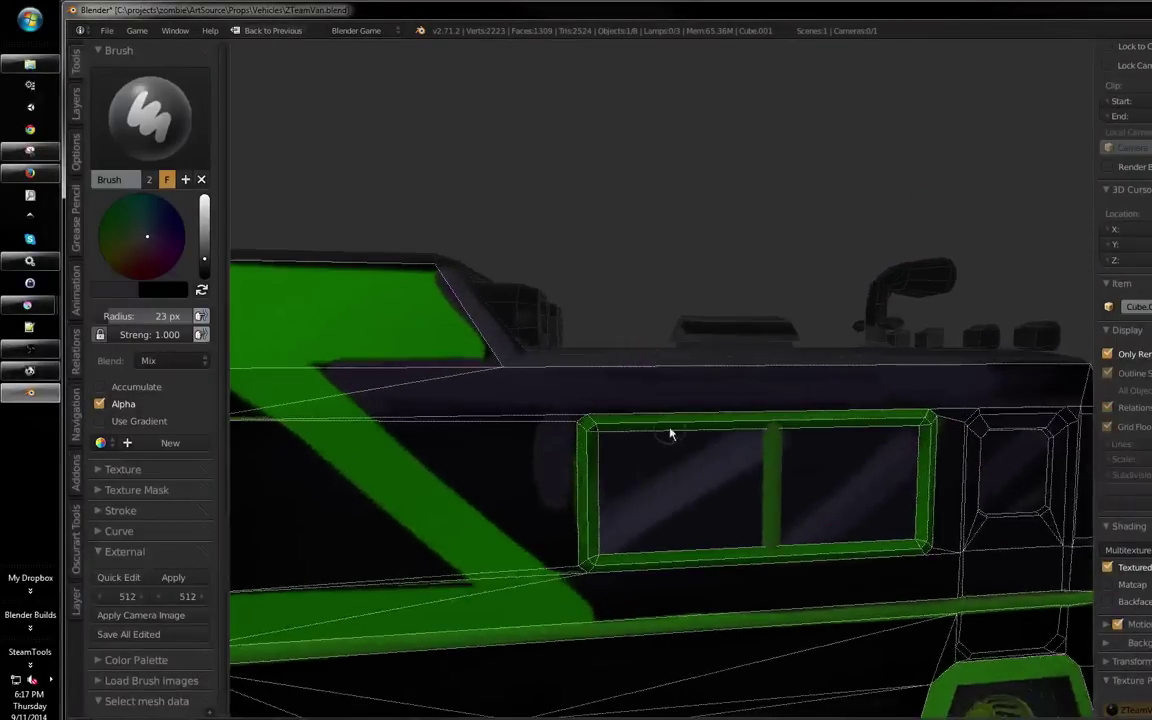
key(f)
click(811, 416)
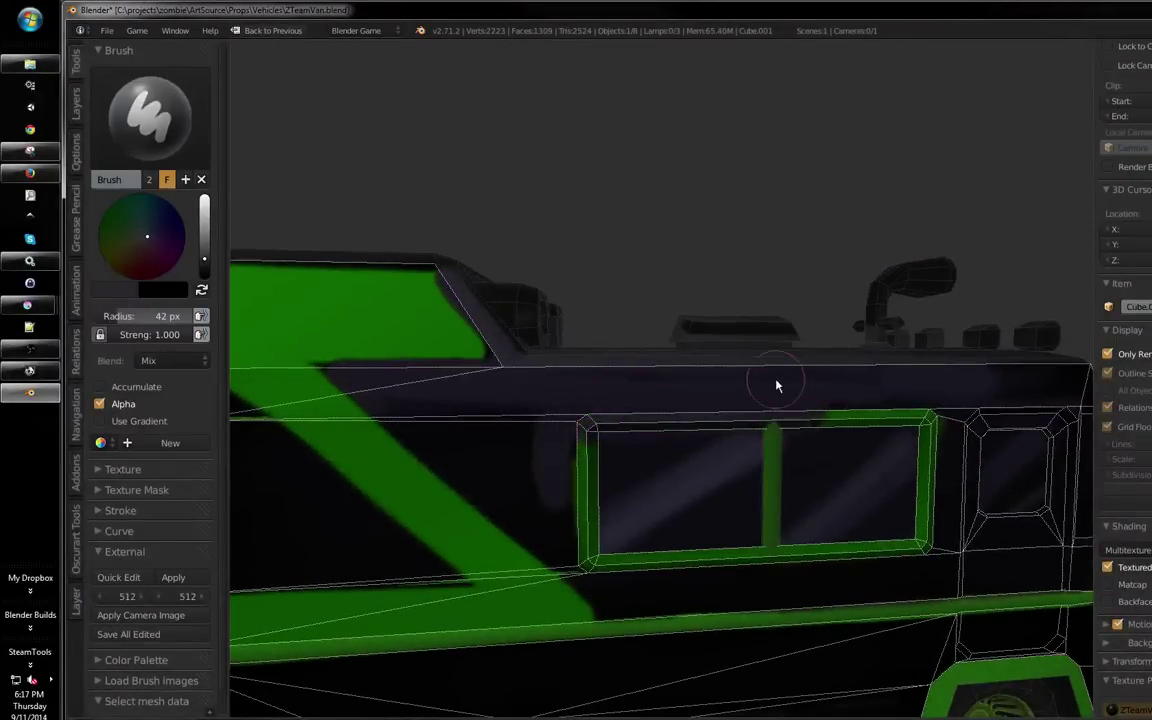
mouse_move(777, 385)
mouse_down()
mouse_move(741, 371)
mouse_move(735, 399)
mouse_move(663, 427)
mouse_up()
Return the van to Edit Mode and clear the mesh selection
key(Tab)
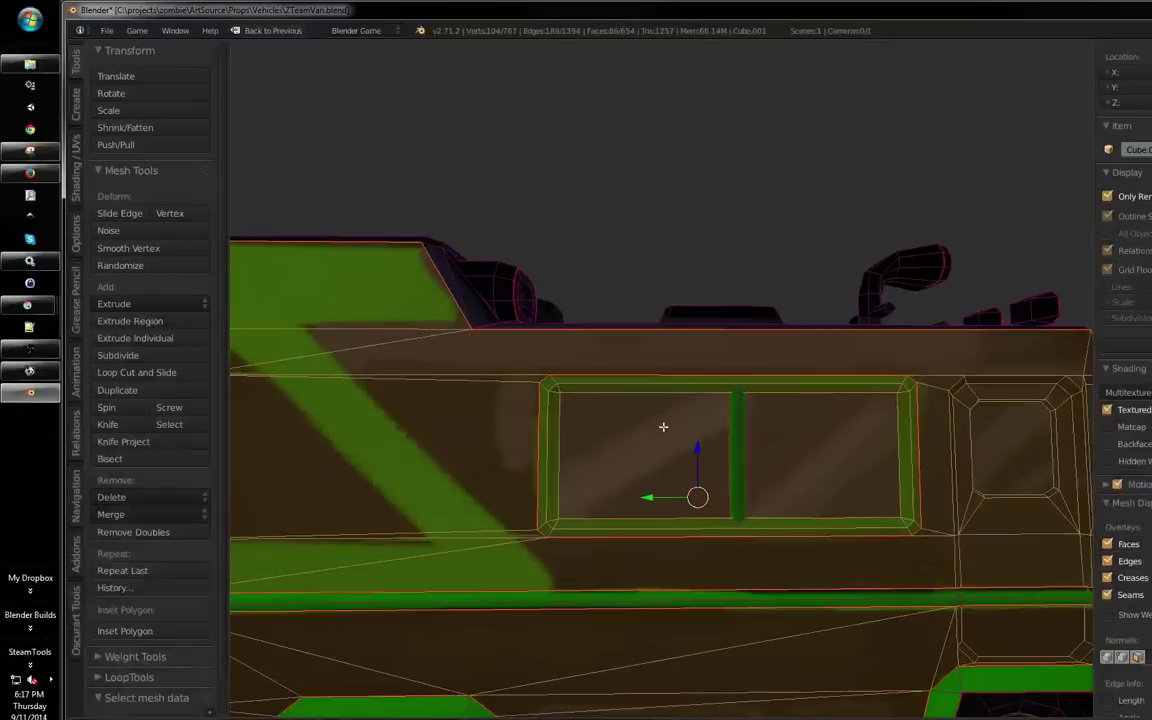
key(ctrl+Tab)
click(615, 410)
key(Tab)
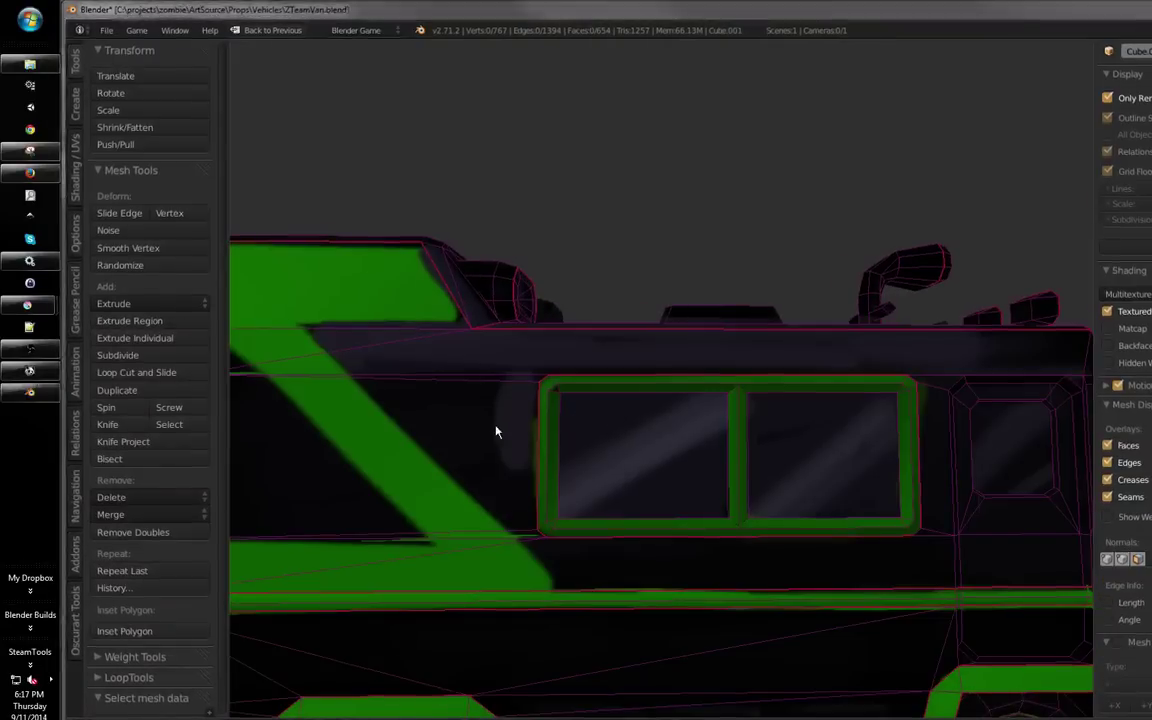
key(super+Tab)
key(super+Tab)
key(super+Tab)
key(super+Tab)
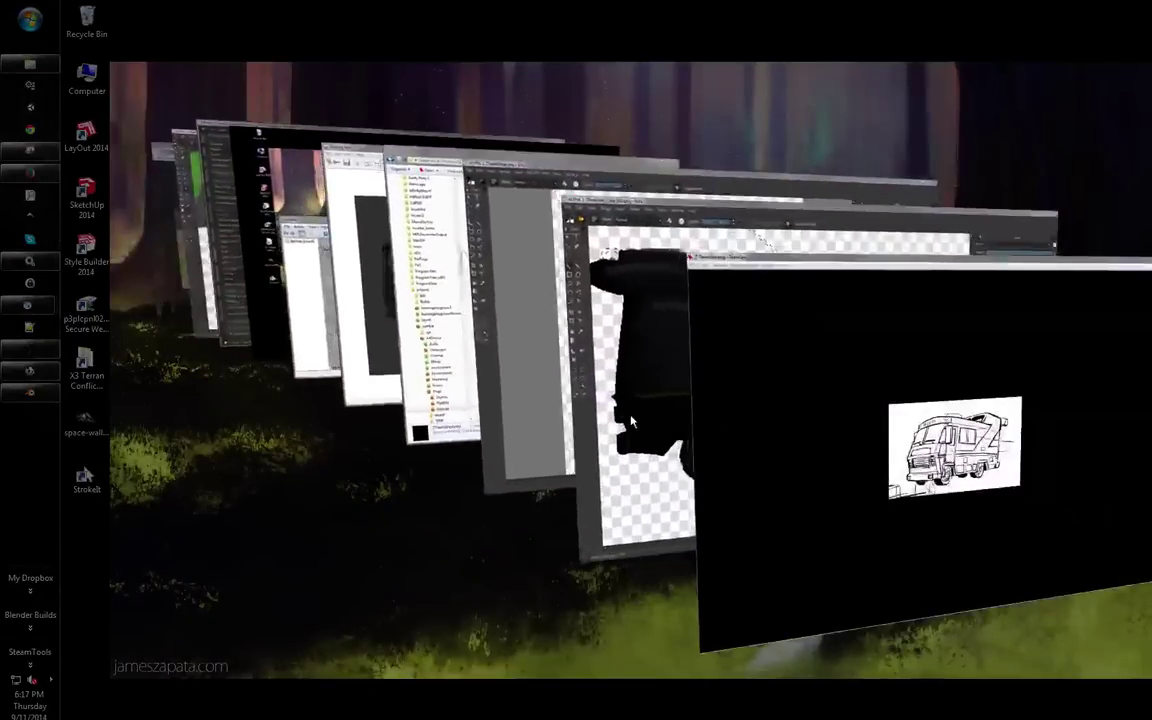
Set the mesh select mode and select the linked, seam-bounded faces of the van's upper side around the window
key(ctrl+Tab)
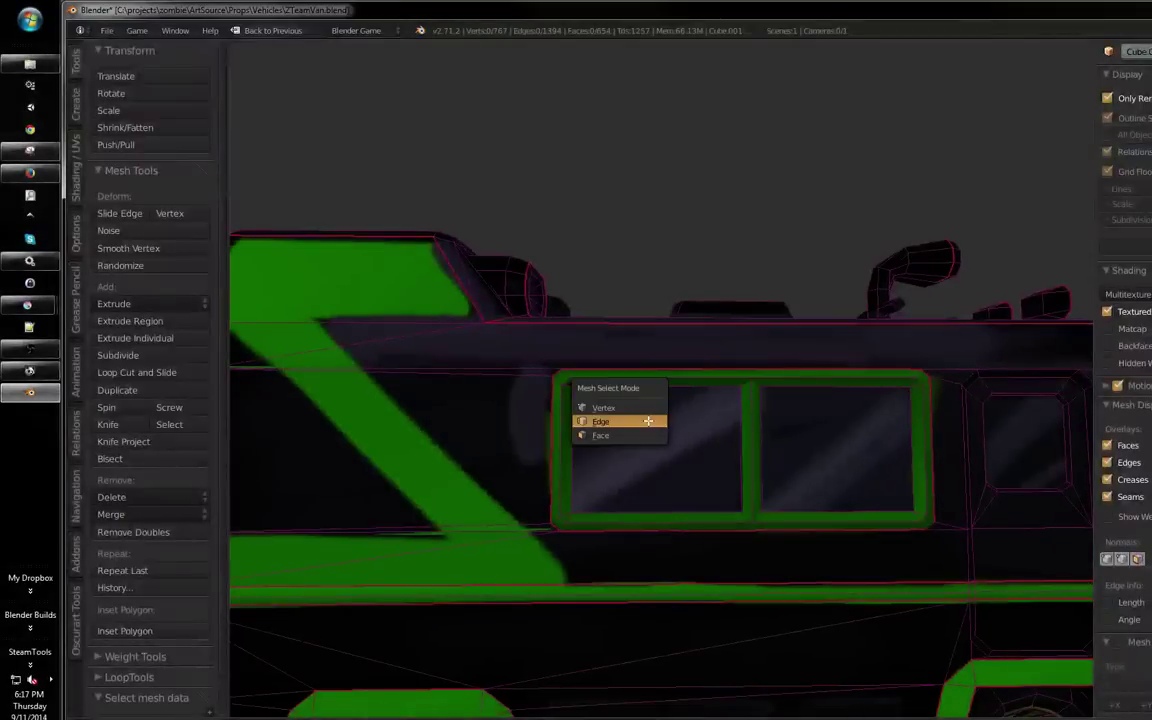
click(566, 393)
key(a)
key(a)
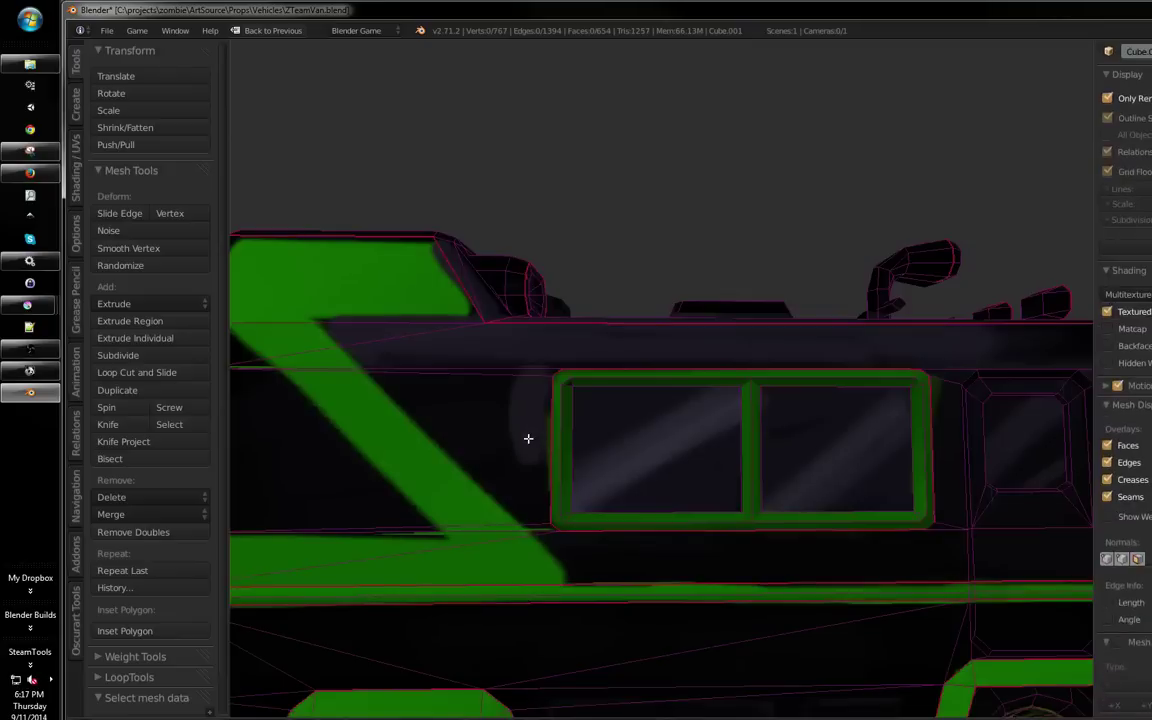
key(l)
scroll(500, 395, up, 3)
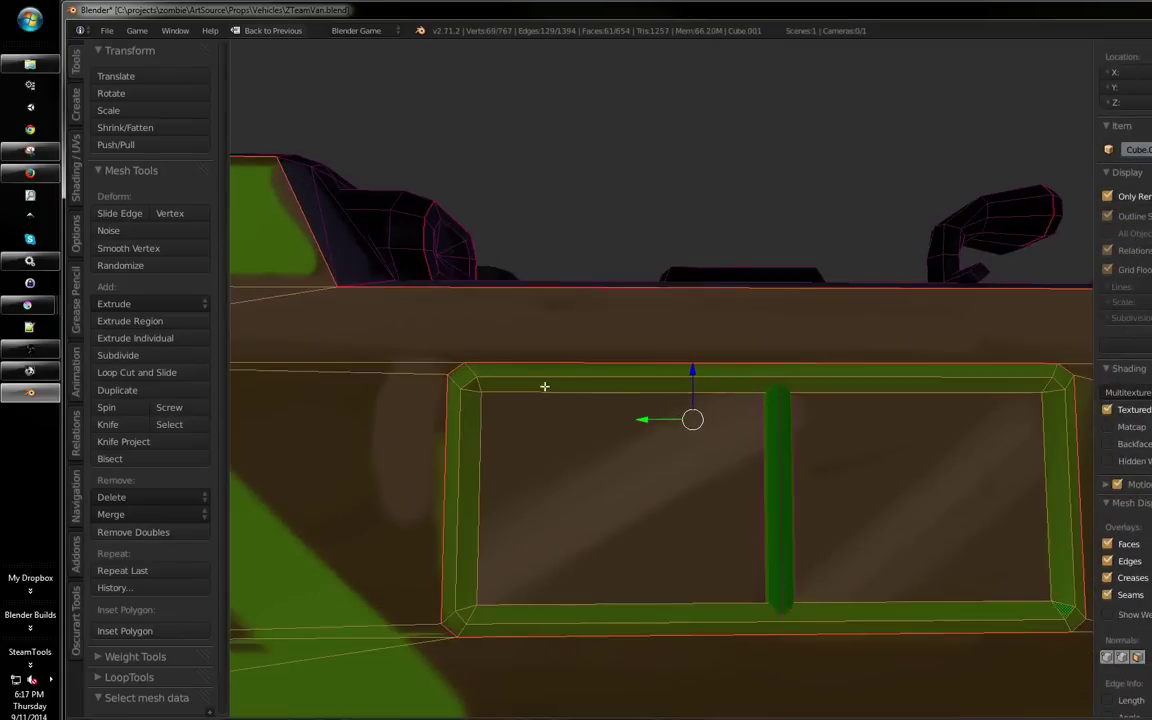
Mark a seam on the short edge at the side window frame's lower front corner, using edge select mode
key(ctrl+Tab)
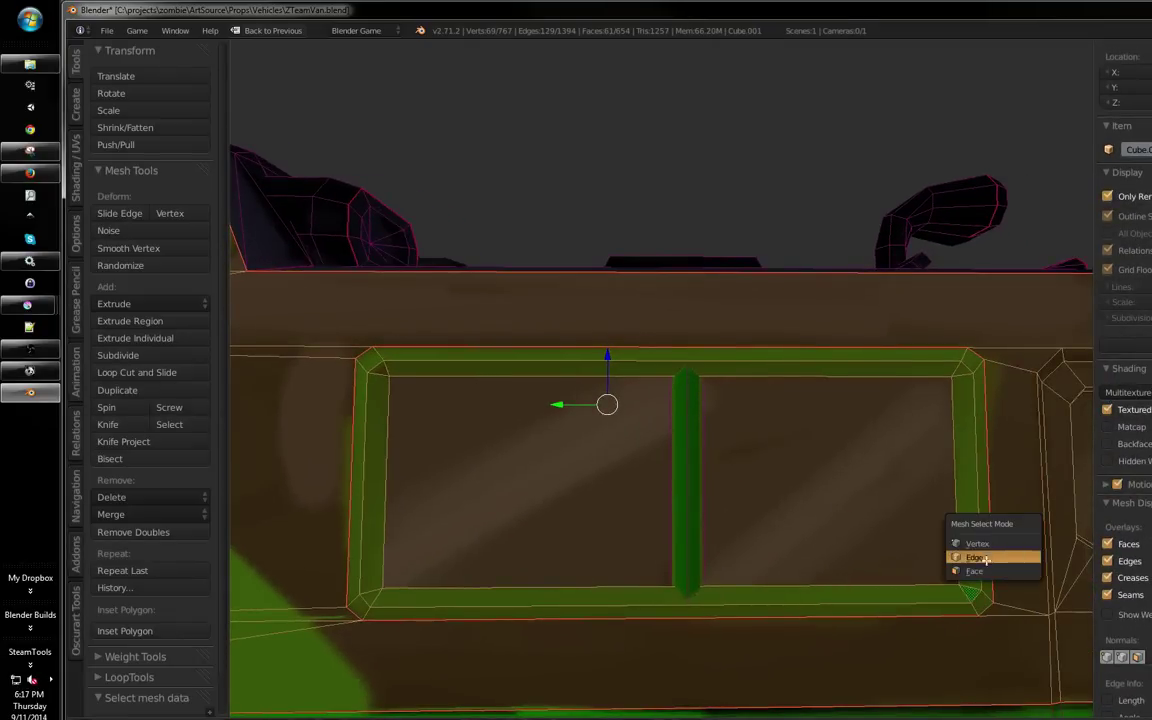
click(982, 470)
right_click(992, 607)
key(ctrl+e)
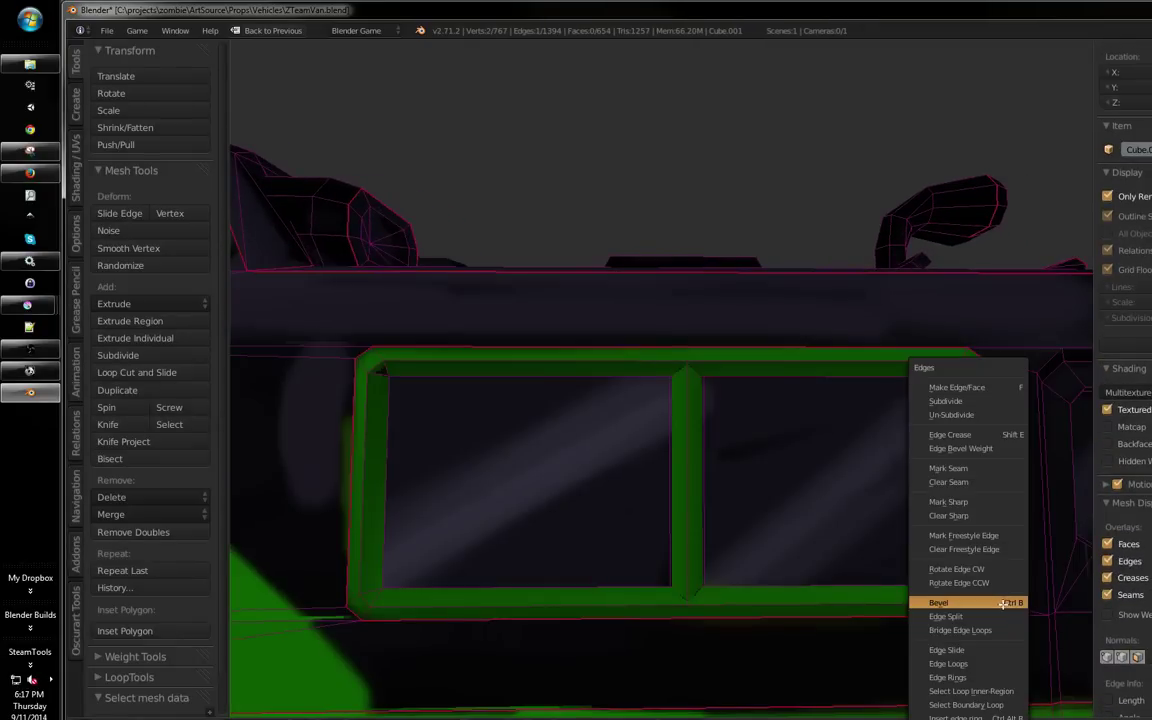
click(910, 480)
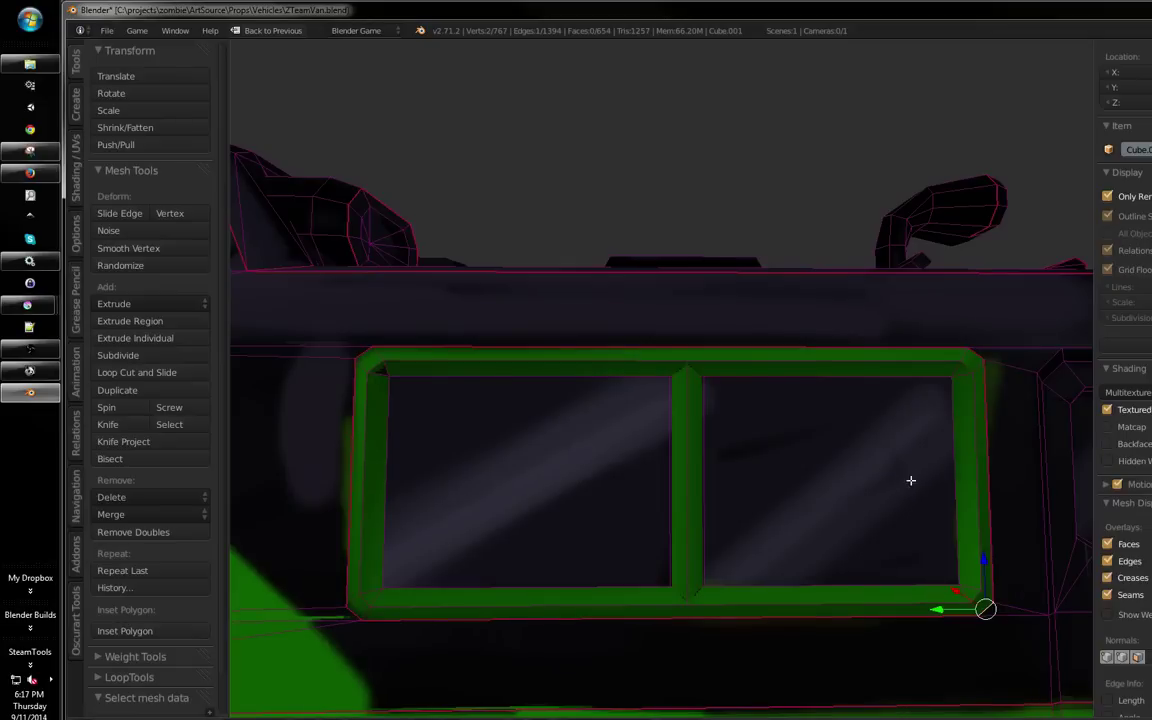
Clear the selection in face select mode and select the linked upper side faces around the green window frame
key(ctrl+Tab)
click(665, 407)
key(a)
key(a)
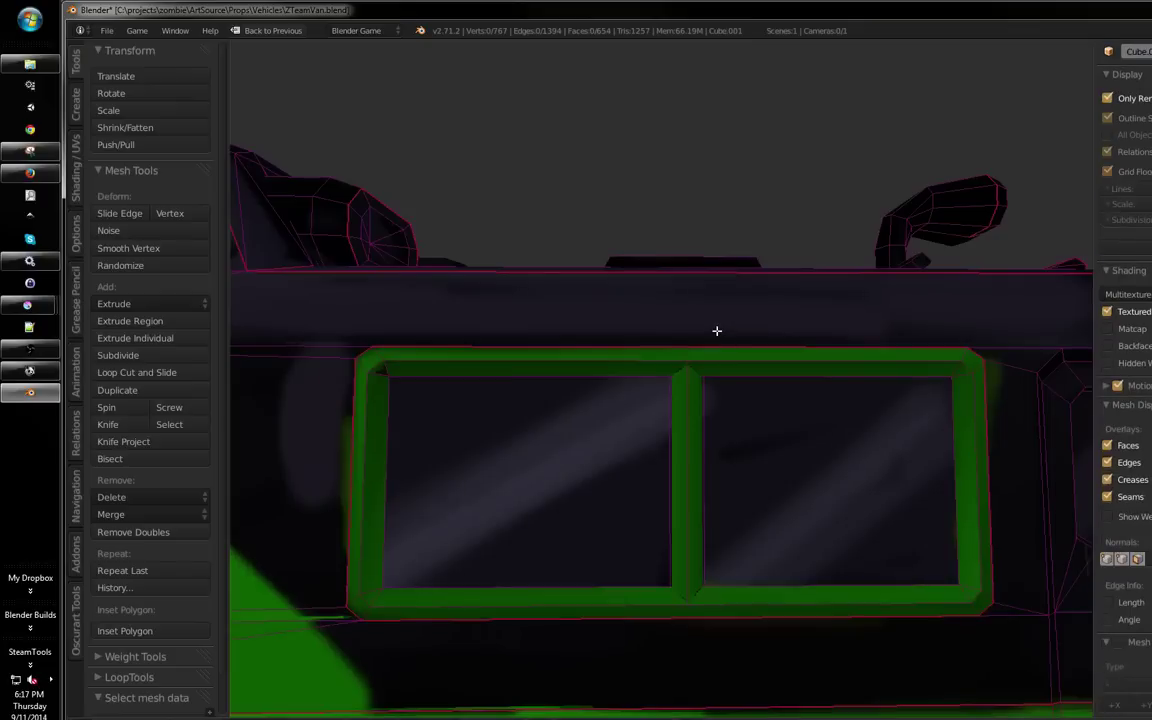
key(l)
scroll(716, 330, down, 4)
scroll(657, 416, up, 2)
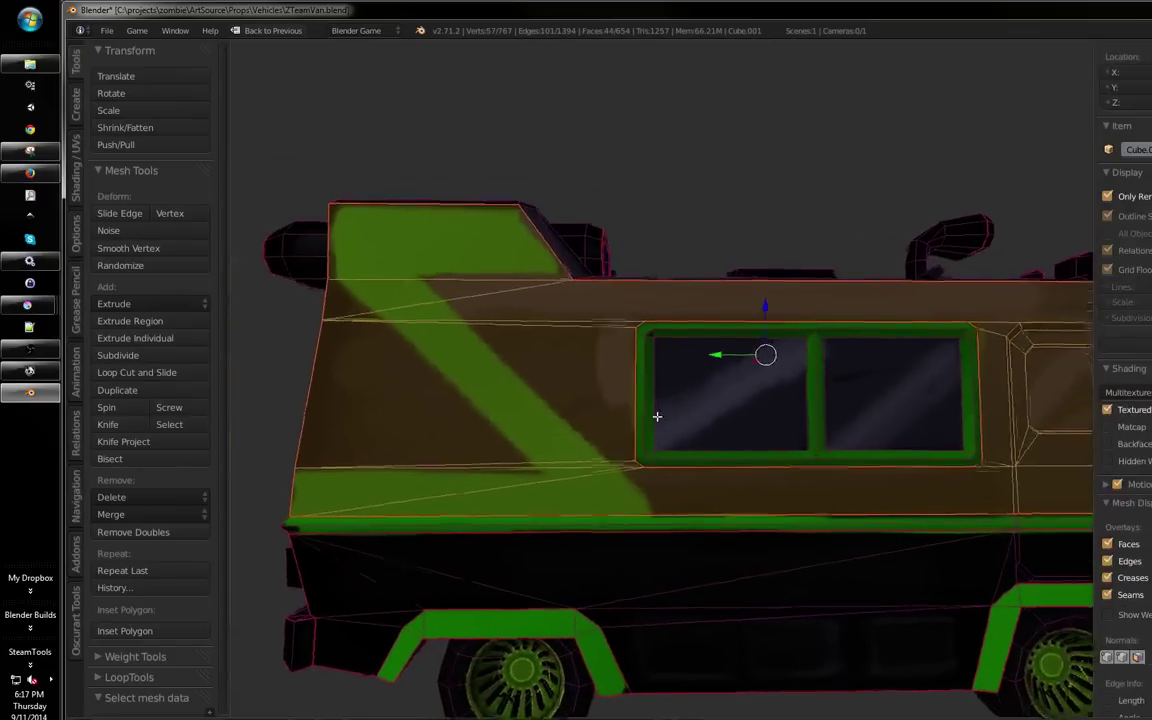
In Texture Paint mode, paint masked dark purple-grey between the green stripe and window and along the strip below, using a 20 px brush
key(Tab)
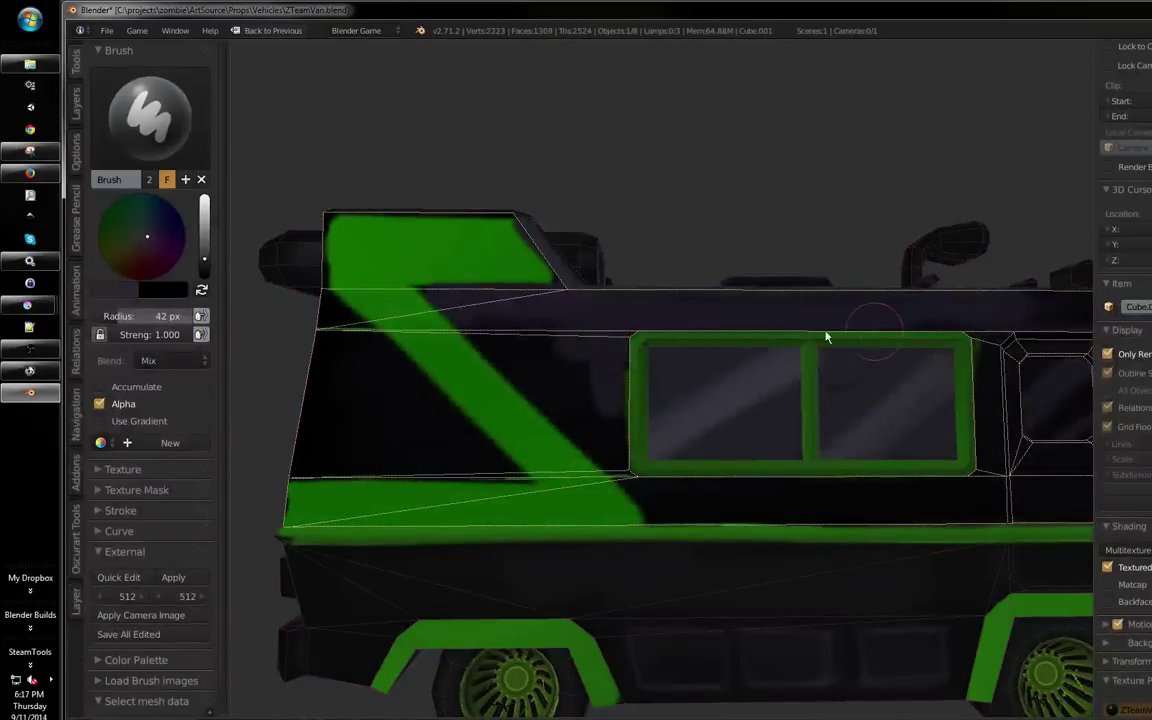
drag(480, 322, 446, 337)
drag(398, 429, 455, 393)
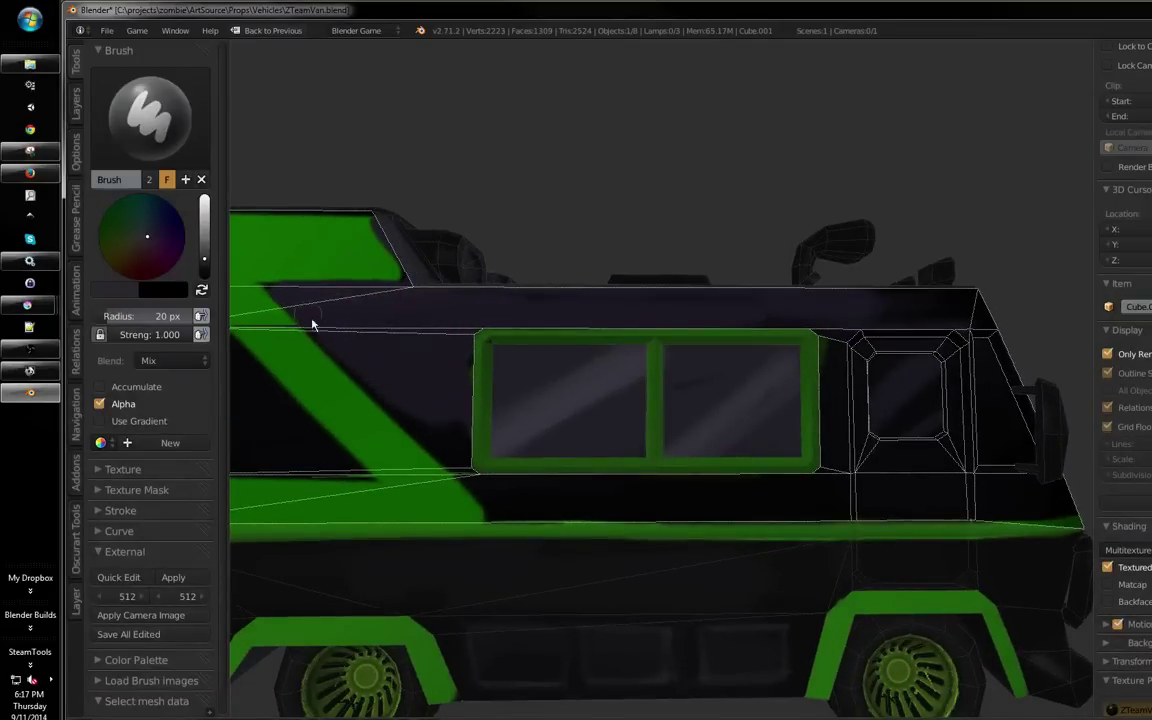
drag(471, 479, 501, 509)
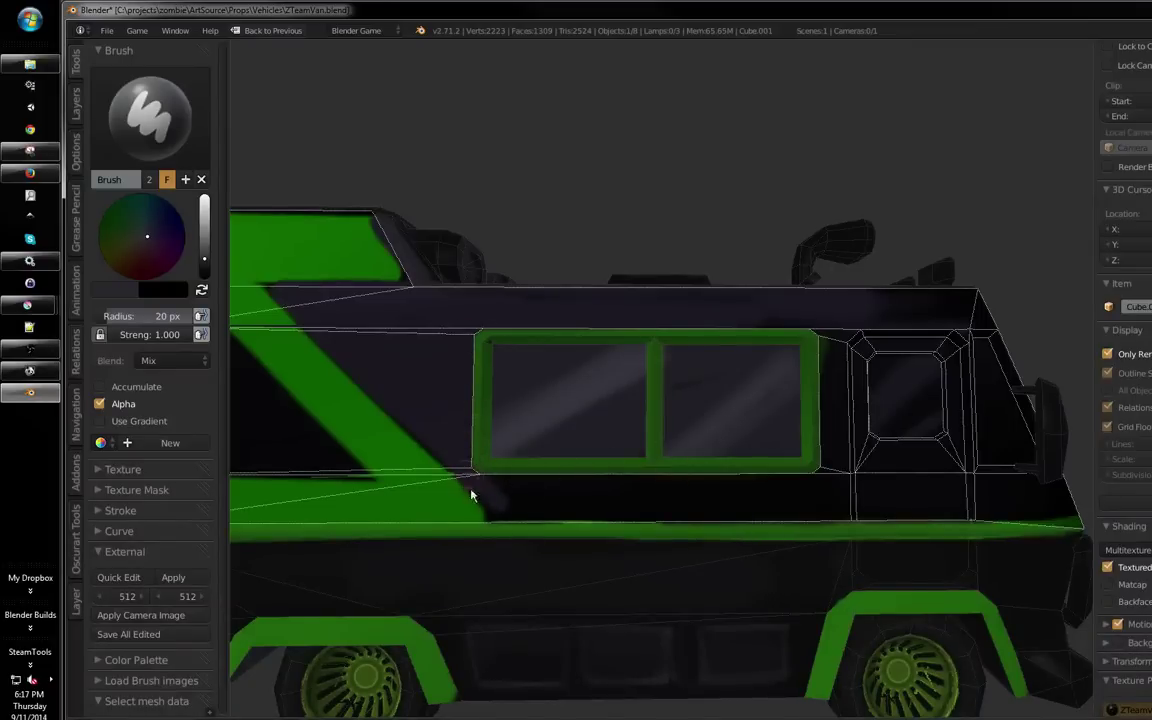
mouse_move(495, 513)
mouse_down()
mouse_move(673, 513)
mouse_move(501, 486)
mouse_move(818, 493)
mouse_move(566, 491)
mouse_move(740, 515)
mouse_up()
Set the brush radius to 36 px and paint dark purple-grey between the window and door and up along the roof side
scroll(663, 476, up, 4)
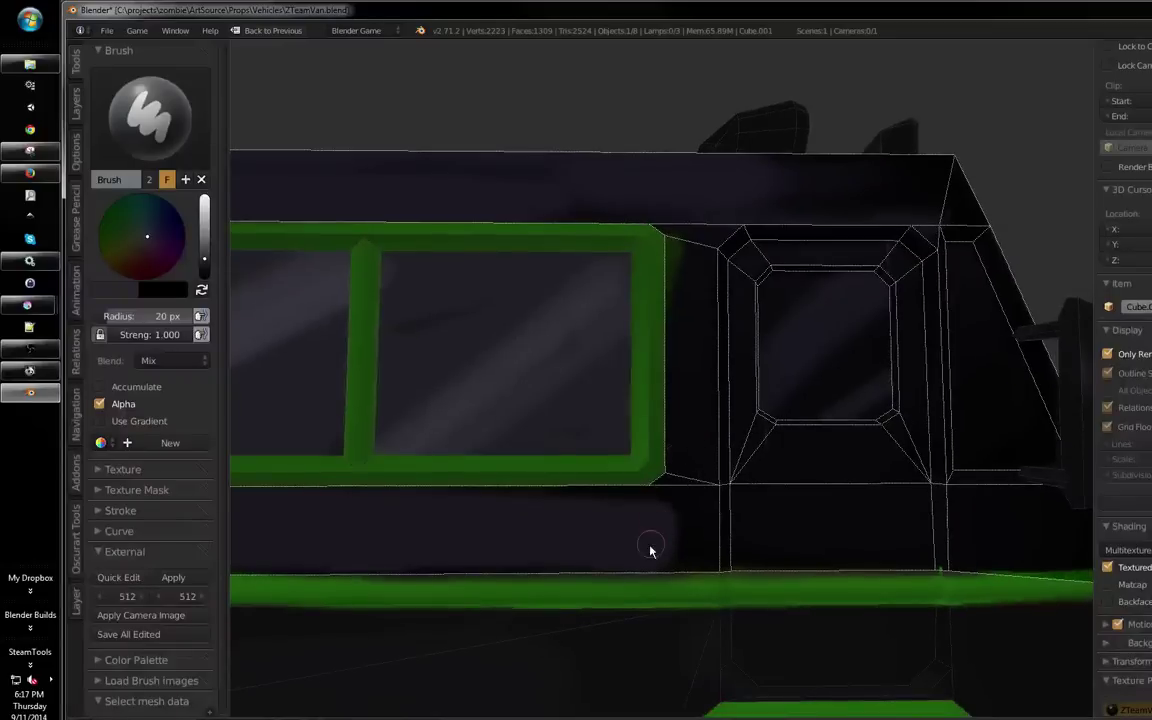
key(f)
click(661, 547)
mouse_move(673, 548)
mouse_down()
mouse_move(713, 508)
mouse_move(708, 547)
mouse_move(700, 394)
mouse_up()
mouse_move(695, 507)
mouse_down()
mouse_move(684, 445)
mouse_move(689, 257)
mouse_move(728, 257)
mouse_move(766, 204)
mouse_move(735, 180)
mouse_up()
mouse_move(641, 222)
mouse_down()
mouse_move(990, 267)
mouse_move(929, 244)
mouse_move(744, 244)
mouse_move(568, 272)
mouse_up()
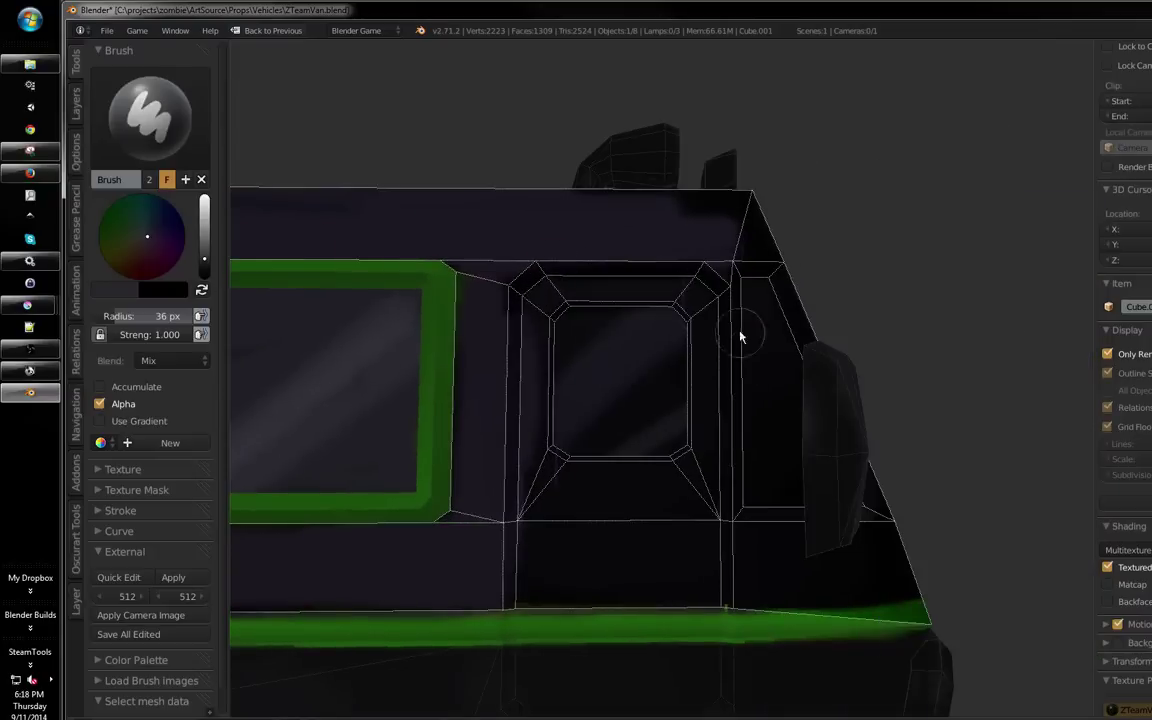
Enlarge the brush to 50 px, clear the mesh selection in Edit Mode, and return to Texture Paint with face masking turned off
scroll(720, 305, down, 4)
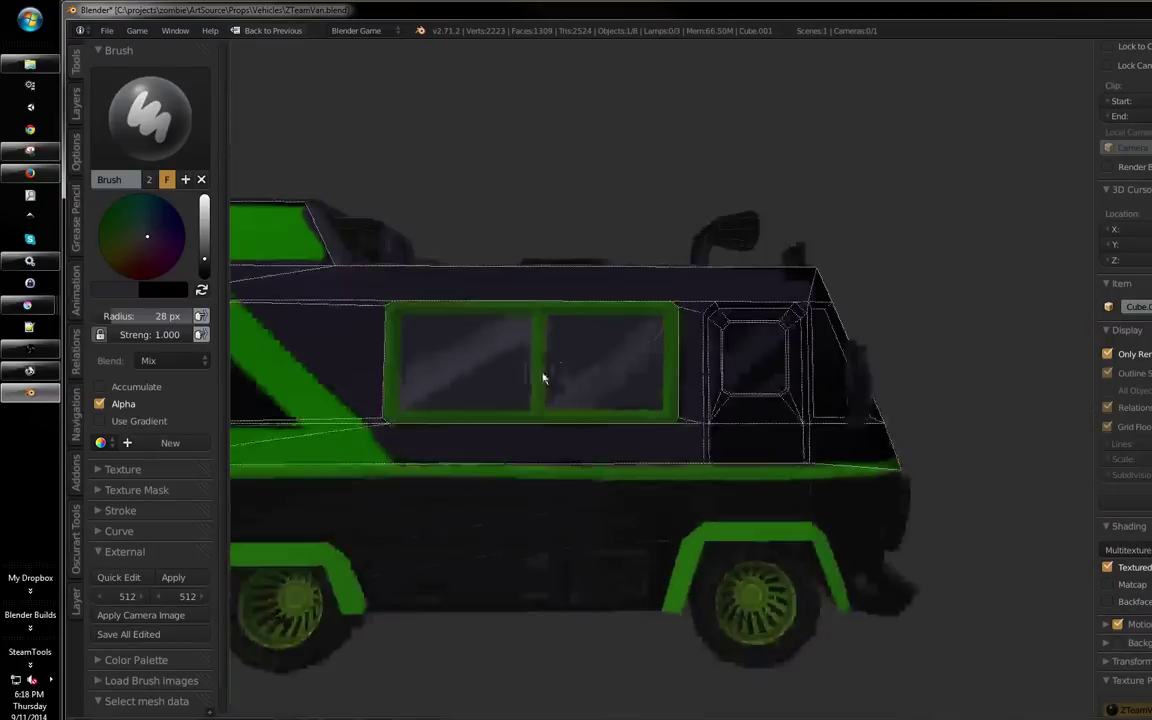
mouse_move(542, 378)
mouse_down()
mouse_move(579, 429)
mouse_move(573, 393)
mouse_up()
key(f)
click(624, 386)
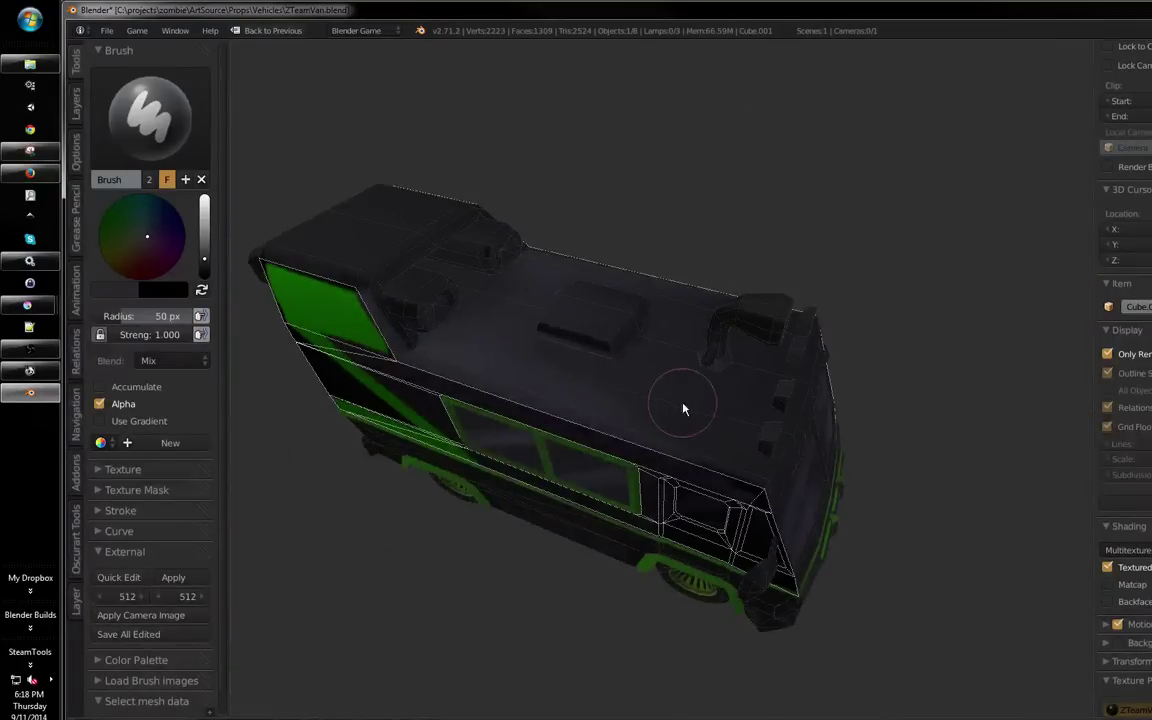
mouse_move(715, 411)
mouse_down()
mouse_move(535, 347)
mouse_move(738, 352)
mouse_move(648, 380)
mouse_move(639, 425)
mouse_up()
scroll(617, 373, up, 4)
key(Tab)
key(a)
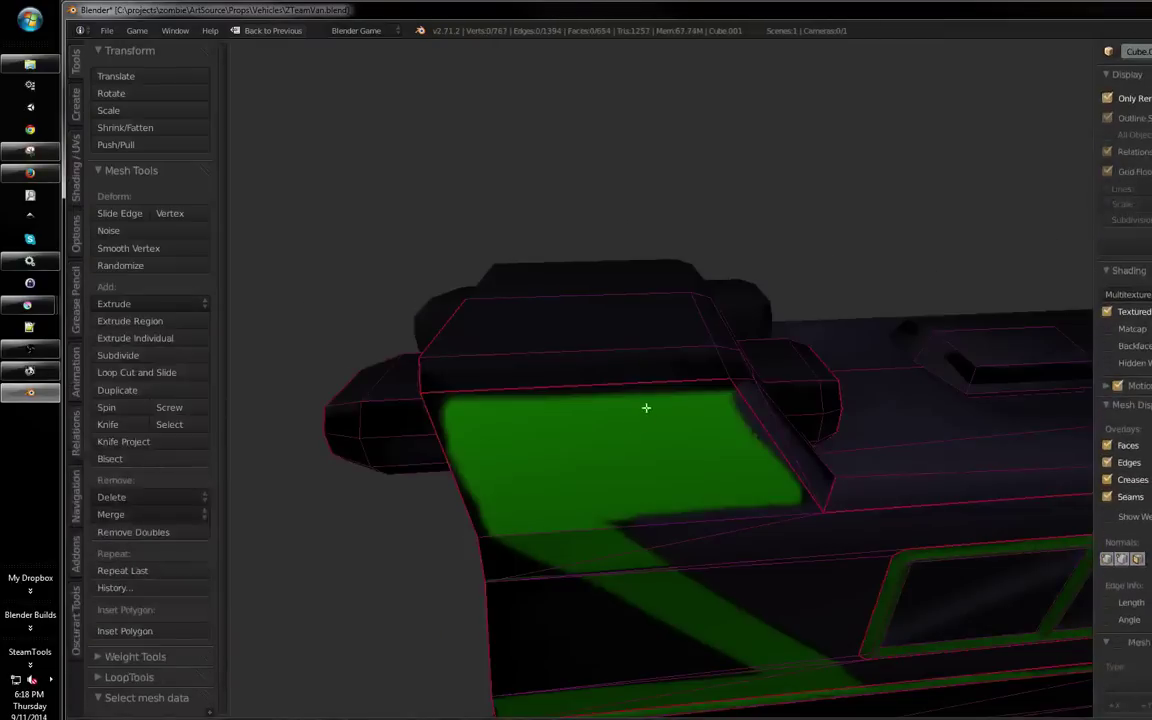
ctrl+click(626, 437)
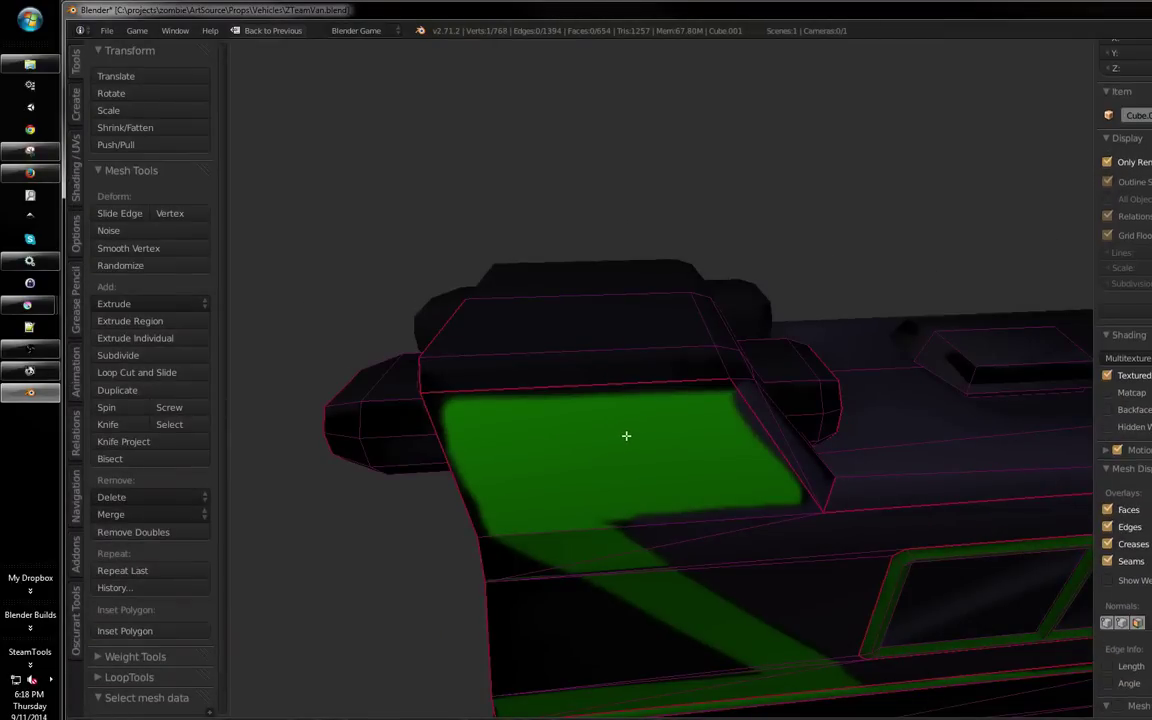
key(Tab)
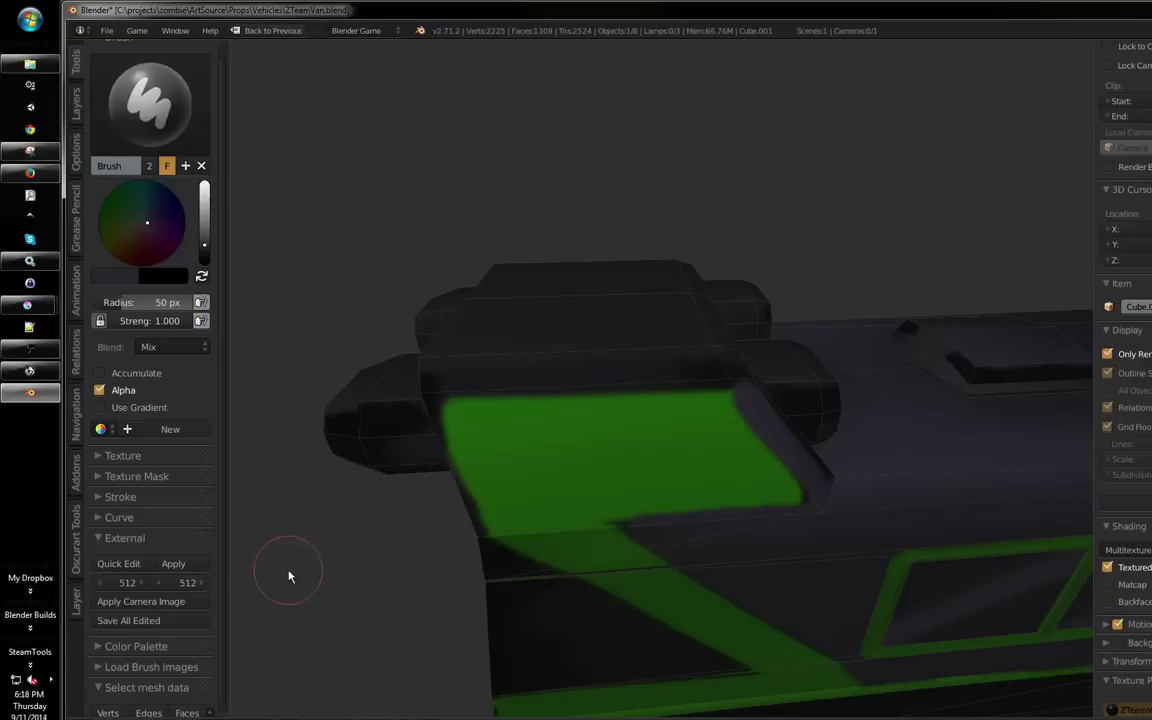
Sample the green from the rear side panel and paint it across the raised rear roof section's top, filling gaps with a 31 px brush
key(s)
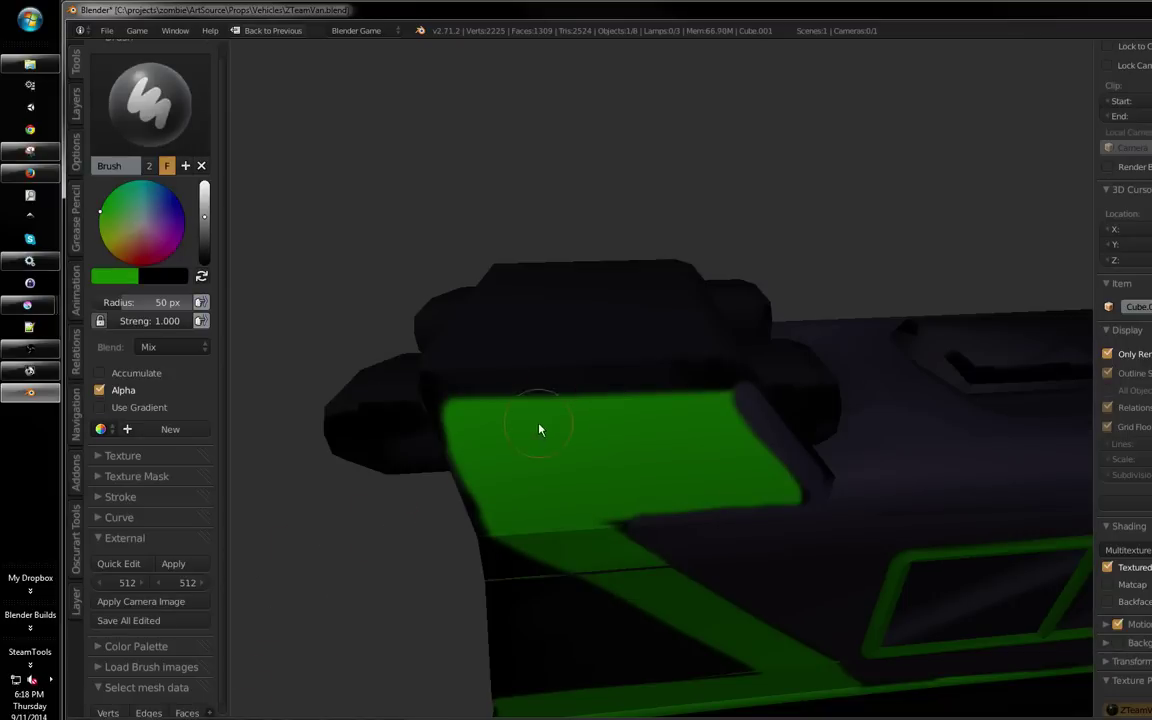
click(567, 358)
mouse_move(567, 358)
mouse_down()
mouse_move(643, 391)
mouse_move(645, 260)
mouse_move(547, 391)
mouse_move(530, 391)
mouse_move(560, 240)
mouse_up()
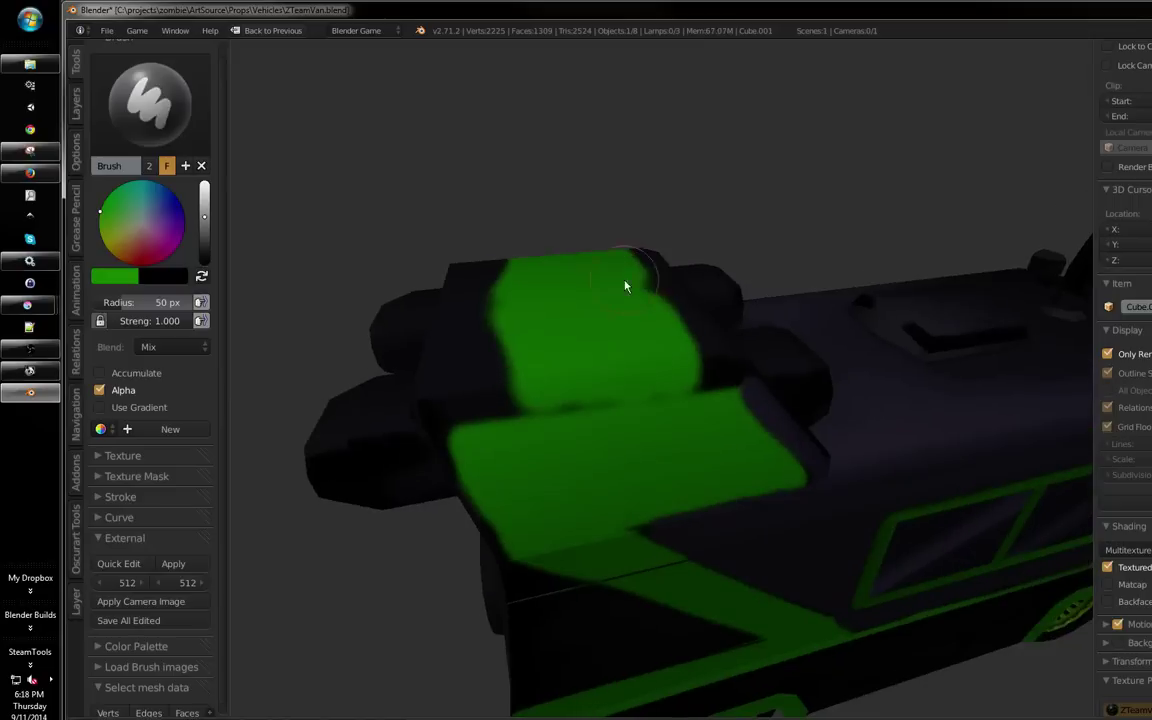
mouse_move(476, 278)
mouse_down()
mouse_move(445, 369)
mouse_move(470, 417)
mouse_move(465, 432)
mouse_move(440, 390)
mouse_up()
key(ctrl+z)
mouse_move(417, 322)
mouse_down()
mouse_move(450, 385)
mouse_move(488, 411)
mouse_move(461, 371)
mouse_up()
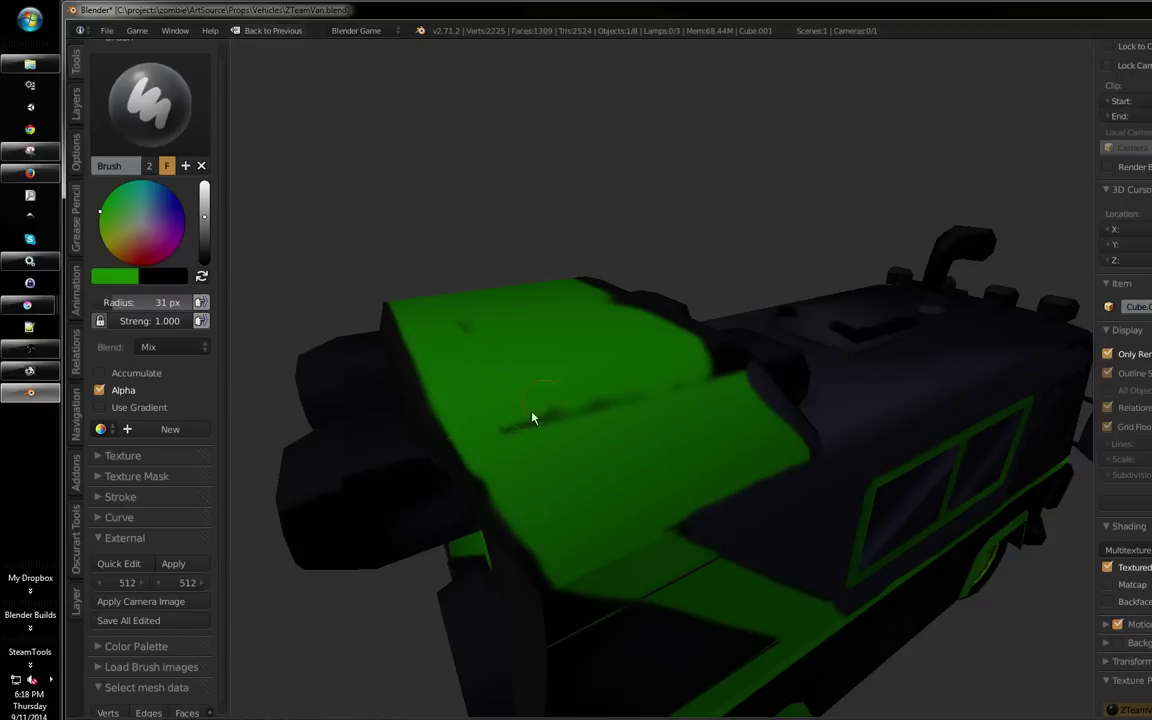
drag(628, 373, 491, 336)
mouse_move(675, 362)
mouse_down()
mouse_move(694, 329)
mouse_move(709, 355)
mouse_up()
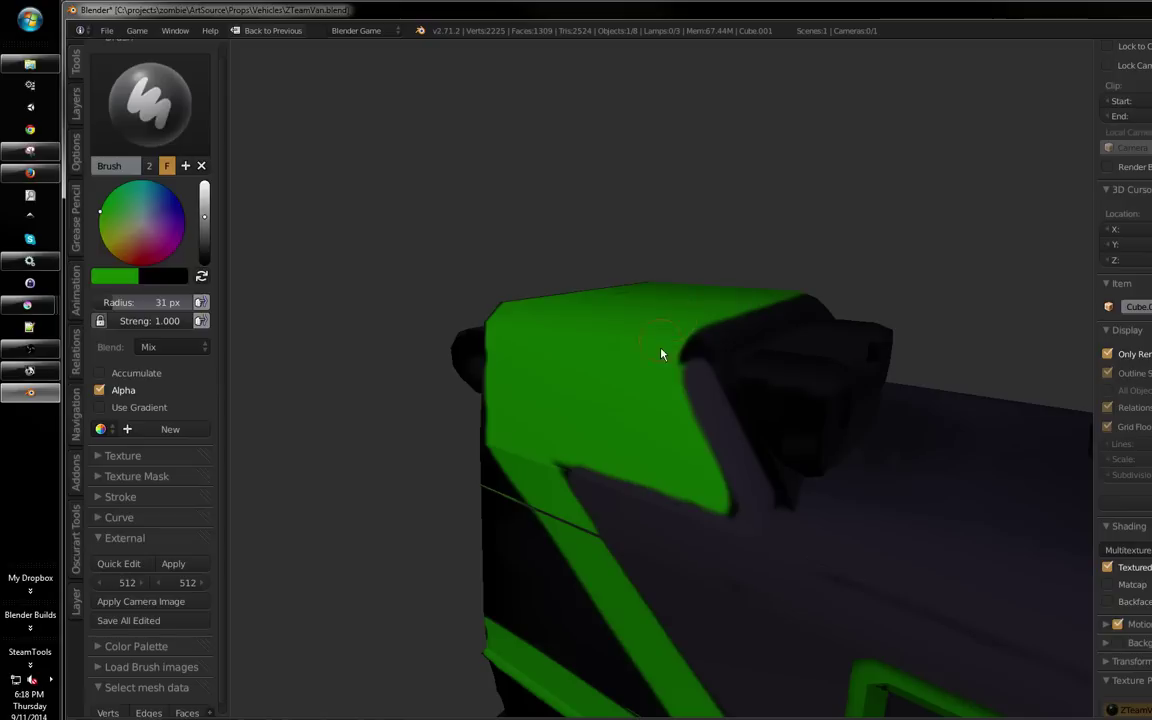
Reduce the brush to 17 px and paint green out to the edges of the raised rear roof section's side panel
key(bracketleft)
key(bracketleft)
key(bracketleft)
key(bracketleft)
key(bracketleft)
mouse_move(658, 388)
mouse_down()
mouse_move(701, 411)
mouse_move(681, 301)
mouse_move(658, 327)
mouse_up()
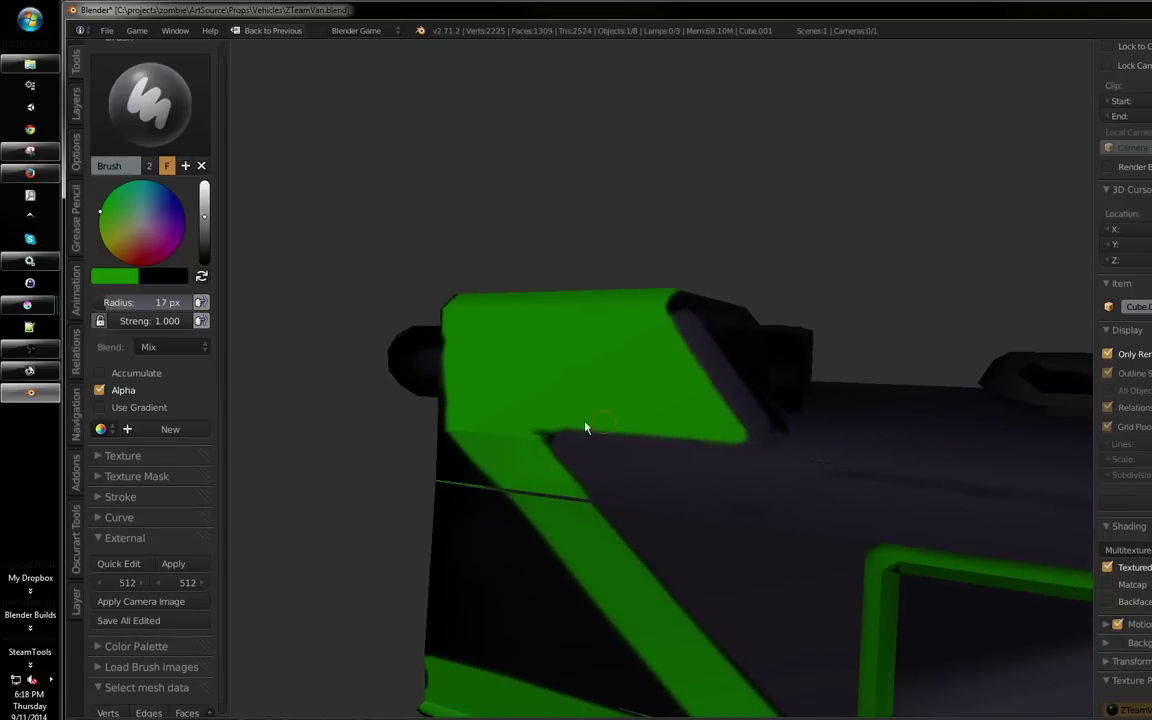
Sample the dark purple-grey and paint it over the front side door around its window with a 25 px brush
scroll(602, 405, down, 5)
mouse_move(650, 463)
mouse_down()
mouse_move(689, 324)
mouse_move(596, 386)
mouse_move(551, 352)
mouse_move(645, 378)
mouse_move(620, 419)
mouse_move(720, 398)
mouse_move(712, 452)
mouse_move(810, 453)
mouse_move(746, 417)
mouse_move(713, 375)
mouse_up()
scroll(694, 419, up, 2)
key(s)
scroll(720, 398, up, 2)
key(f)
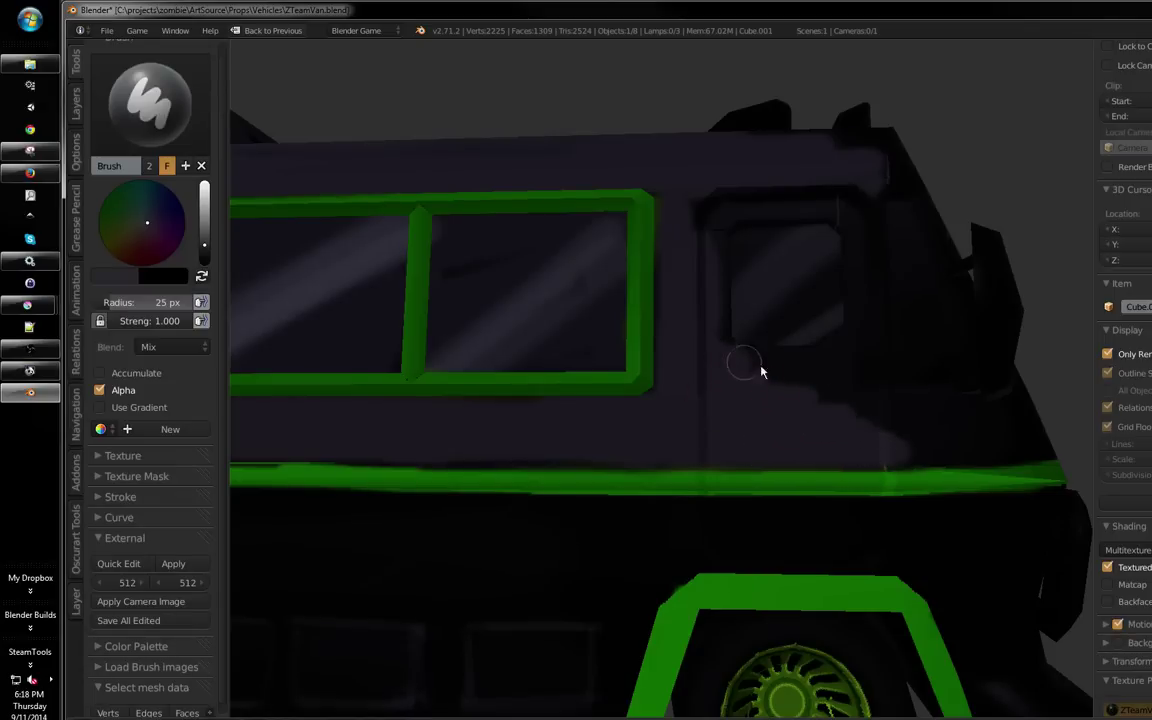
mouse_move(848, 373)
mouse_down()
mouse_move(835, 411)
mouse_move(838, 375)
mouse_move(647, 407)
mouse_move(602, 483)
mouse_up()
drag(652, 433, 628, 460)
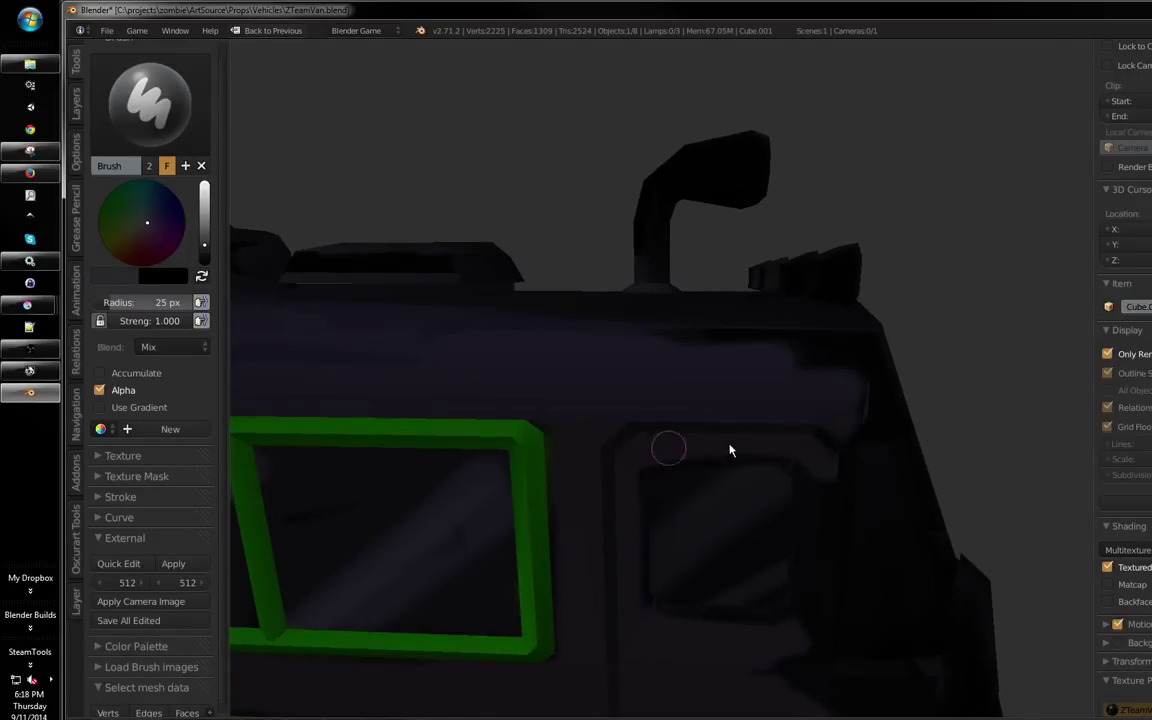
drag(797, 633, 779, 365)
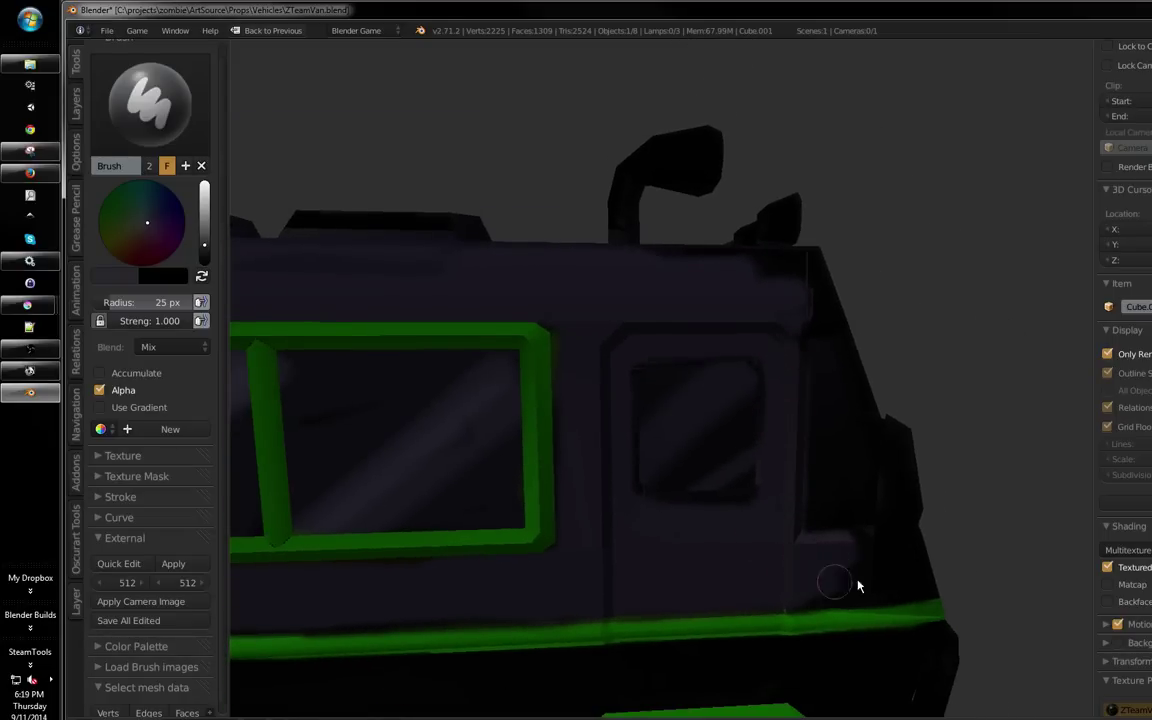
Paint dark purple-grey over the front side corner, the band below the windshield and the area above it
mouse_move(770, 512)
mouse_down()
mouse_move(715, 443)
mouse_move(669, 468)
mouse_move(612, 419)
mouse_move(618, 485)
mouse_up()
drag(689, 483, 458, 478)
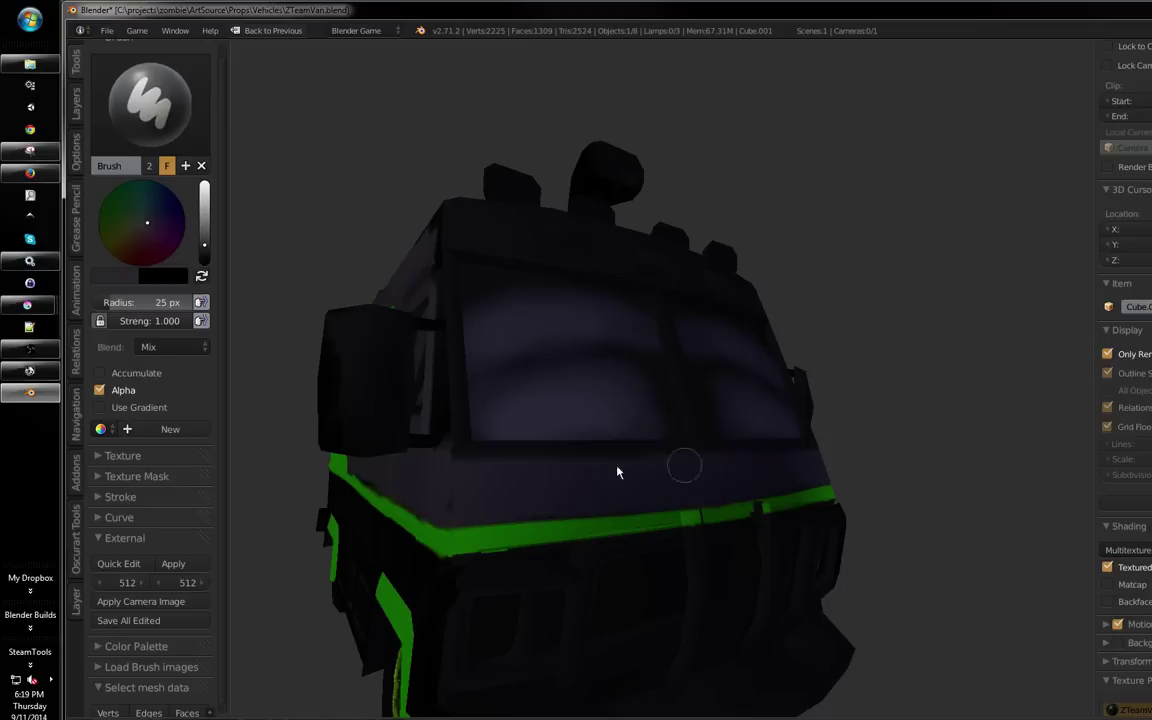
drag(721, 470, 363, 509)
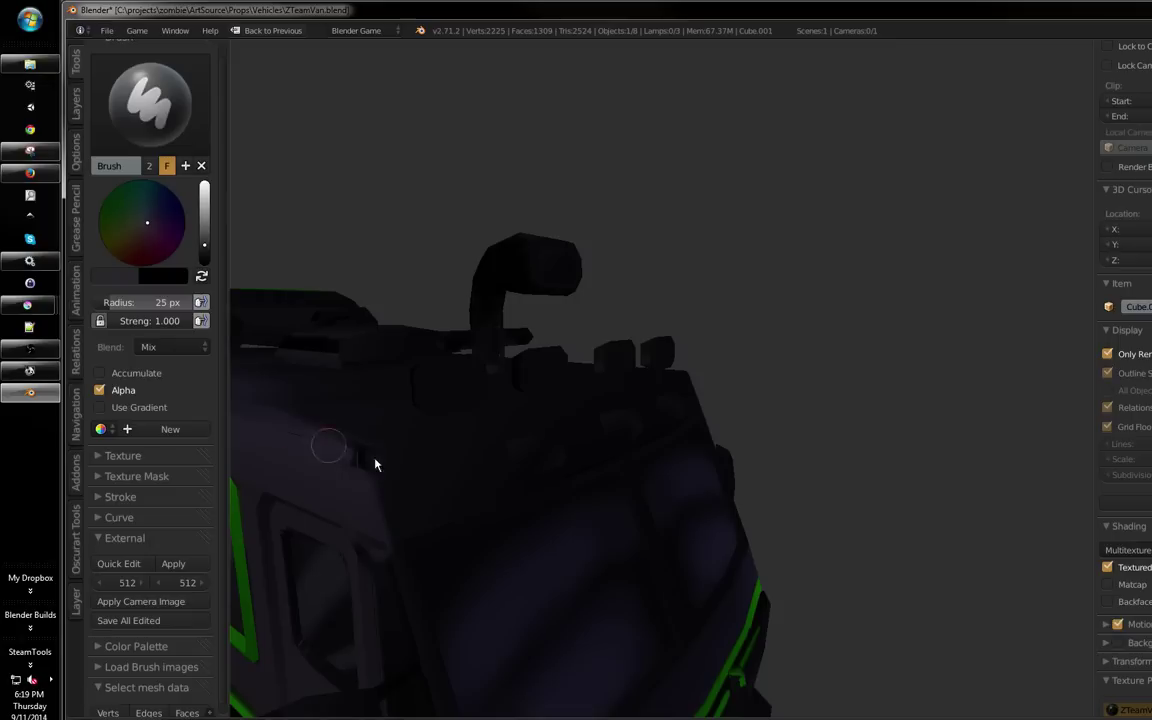
drag(368, 514, 324, 468)
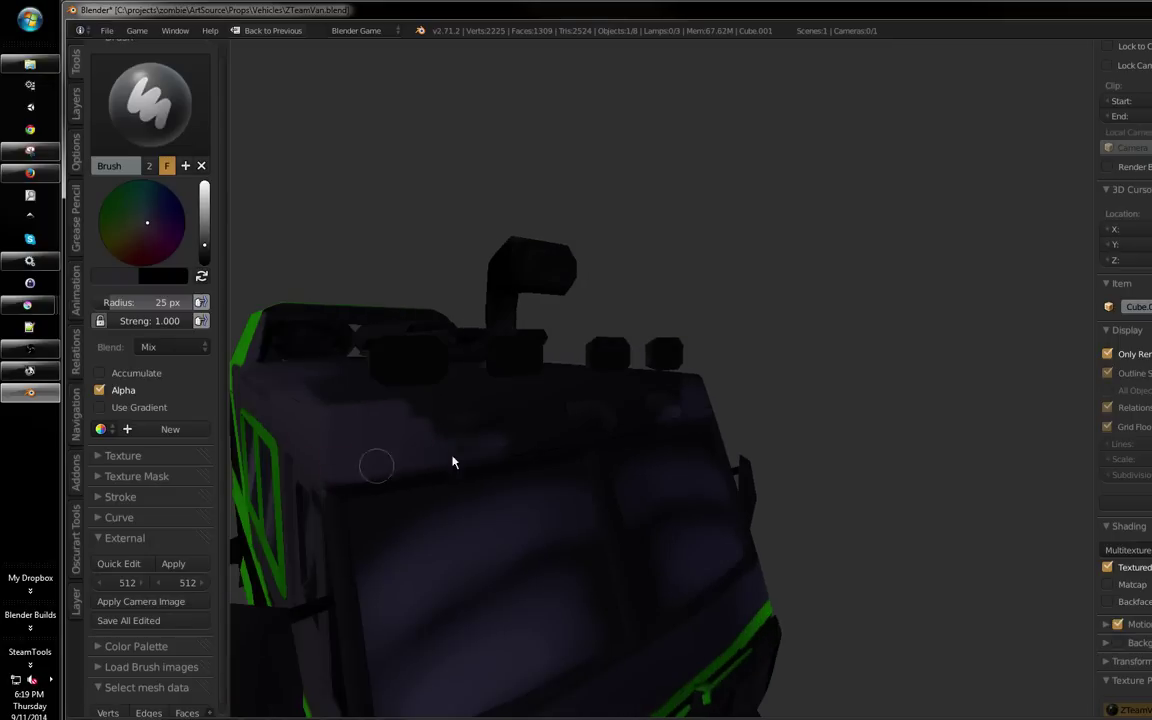
mouse_move(507, 441)
mouse_down()
mouse_move(566, 406)
mouse_move(548, 458)
mouse_up()
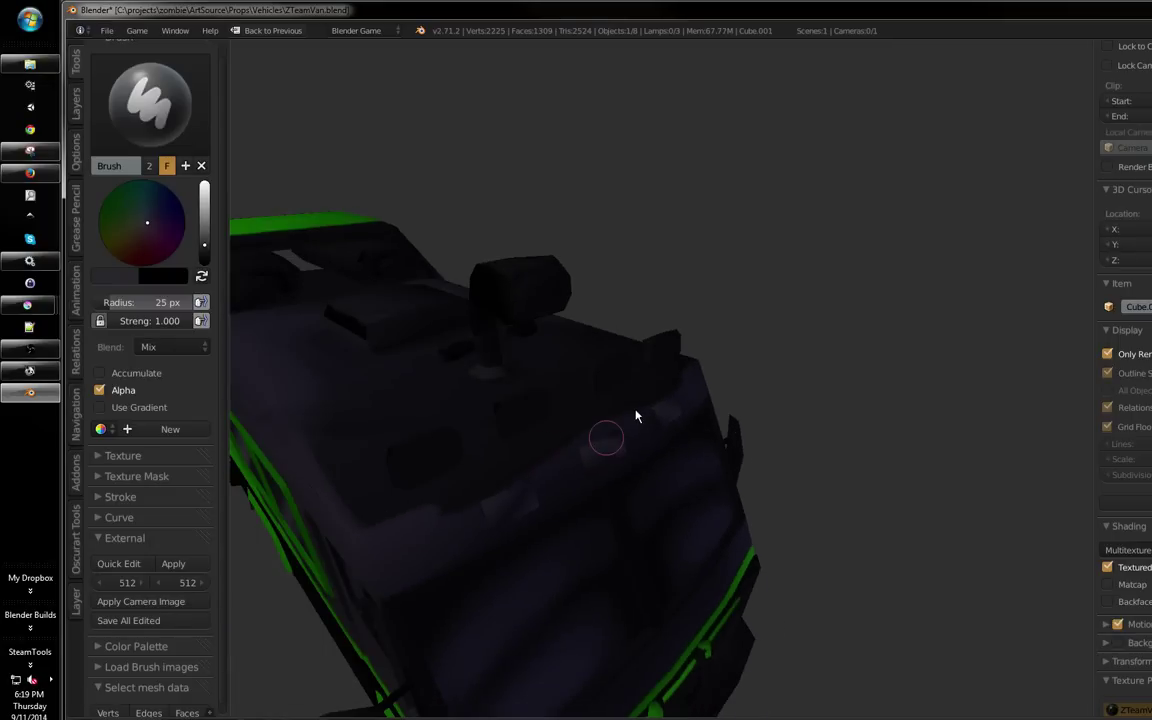
Enlarge the brush to 76 px and paint dark purple-grey across the roof around the hatch and pipe
mouse_move(636, 416)
mouse_down()
mouse_move(582, 423)
mouse_move(620, 458)
mouse_move(486, 511)
mouse_move(614, 480)
mouse_move(624, 450)
mouse_move(553, 507)
mouse_move(530, 506)
mouse_move(604, 503)
mouse_move(533, 530)
mouse_up()
key(f)
click(591, 509)
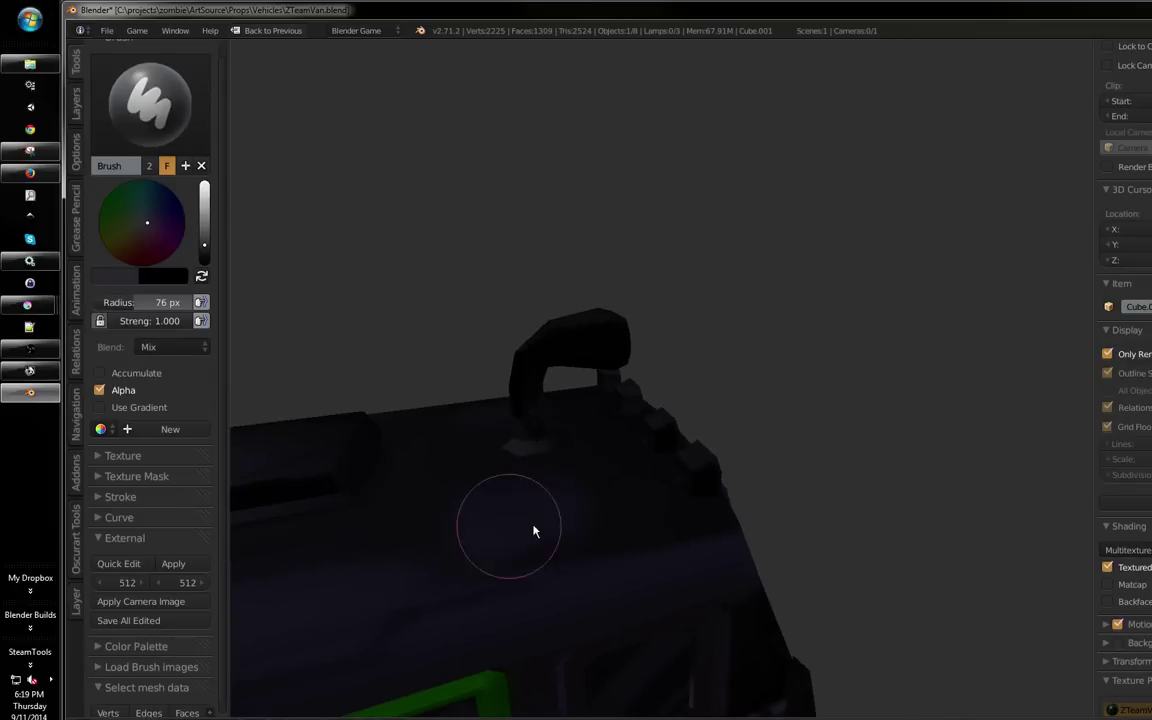
drag(375, 527, 569, 476)
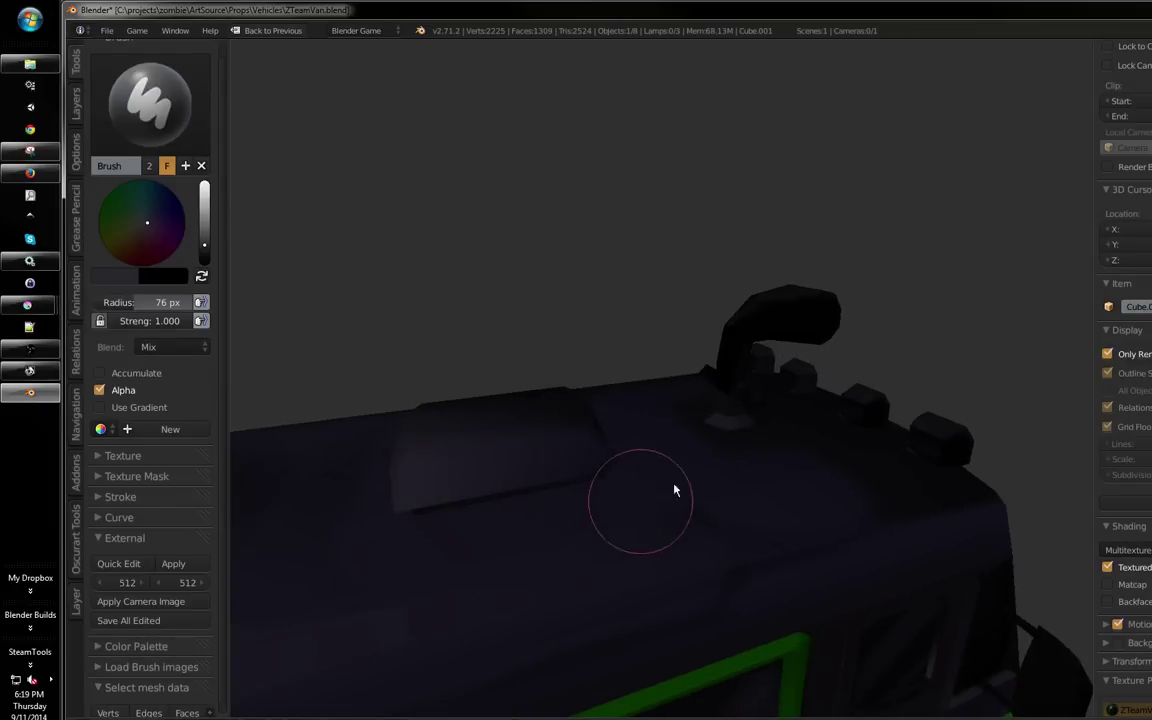
drag(674, 489, 548, 489)
mouse_move(645, 427)
mouse_down()
mouse_move(689, 483)
mouse_move(670, 604)
mouse_move(751, 466)
mouse_move(728, 451)
mouse_move(593, 605)
mouse_move(699, 476)
mouse_move(651, 478)
mouse_up()
Select the linked faces of the front roof lights in Edit Mode, shade them smooth, and return to Texture Paint
key(Tab)
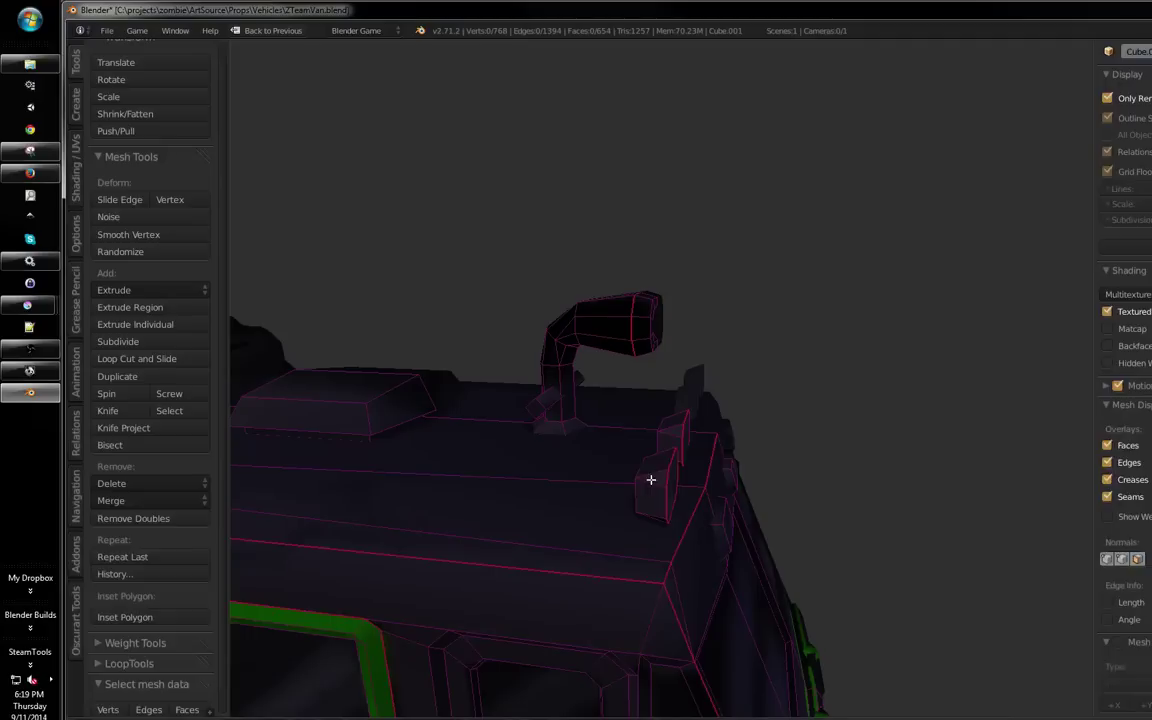
key(l)
key(w)
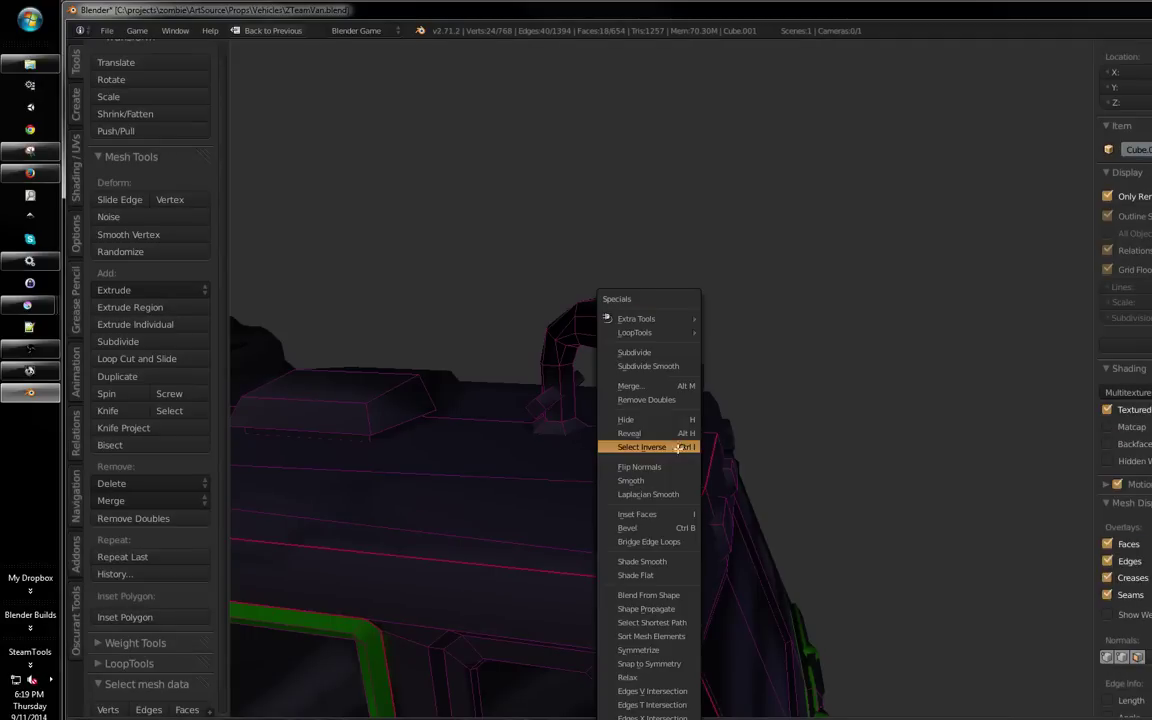
click(670, 567)
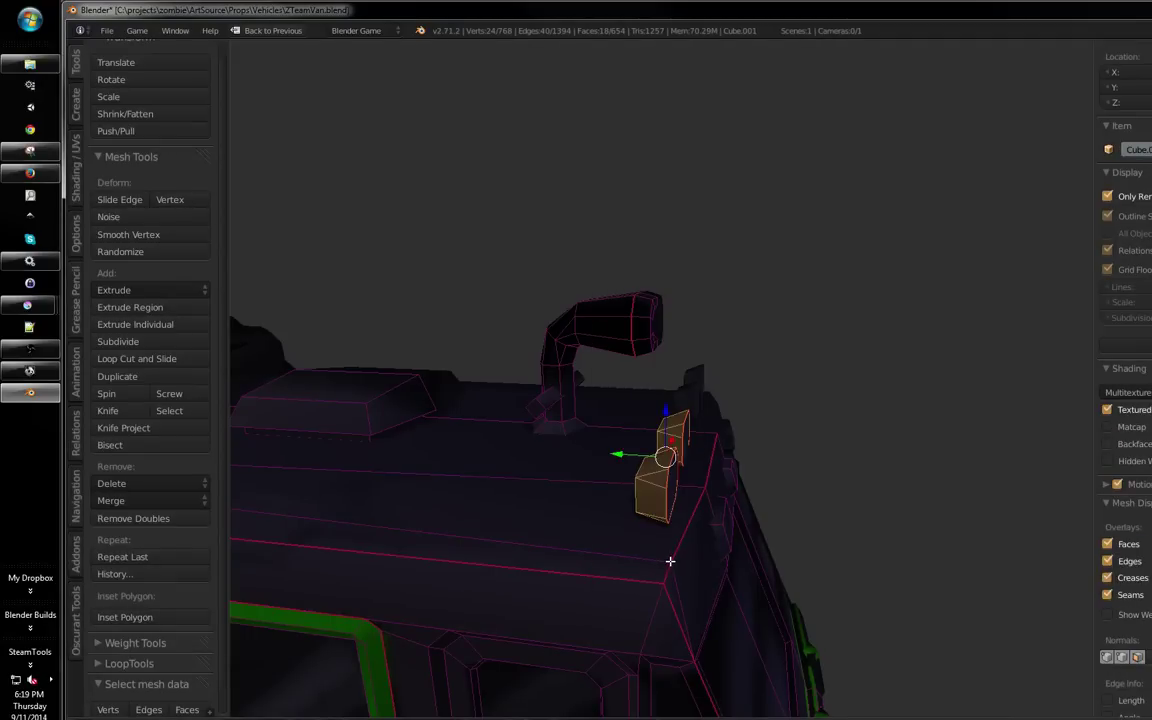
key(Tab)
Paint dark purple-grey over the light housing and inner edge beside the green rear roof section, reducing the brush to 30 px
mouse_move(663, 545)
mouse_down()
mouse_move(527, 501)
mouse_move(588, 491)
mouse_move(416, 566)
mouse_move(512, 509)
mouse_move(674, 524)
mouse_move(681, 541)
mouse_move(597, 507)
mouse_move(622, 471)
mouse_move(787, 401)
mouse_up()
key(Tab)
drag(593, 549, 614, 511)
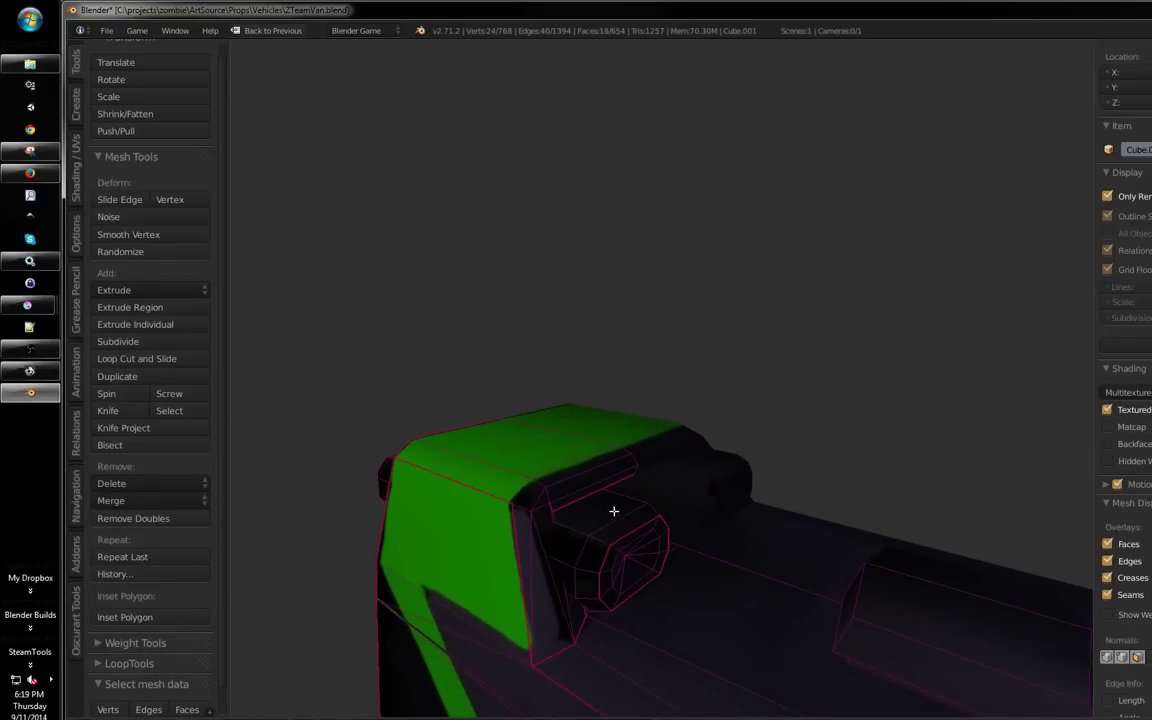
key(Tab)
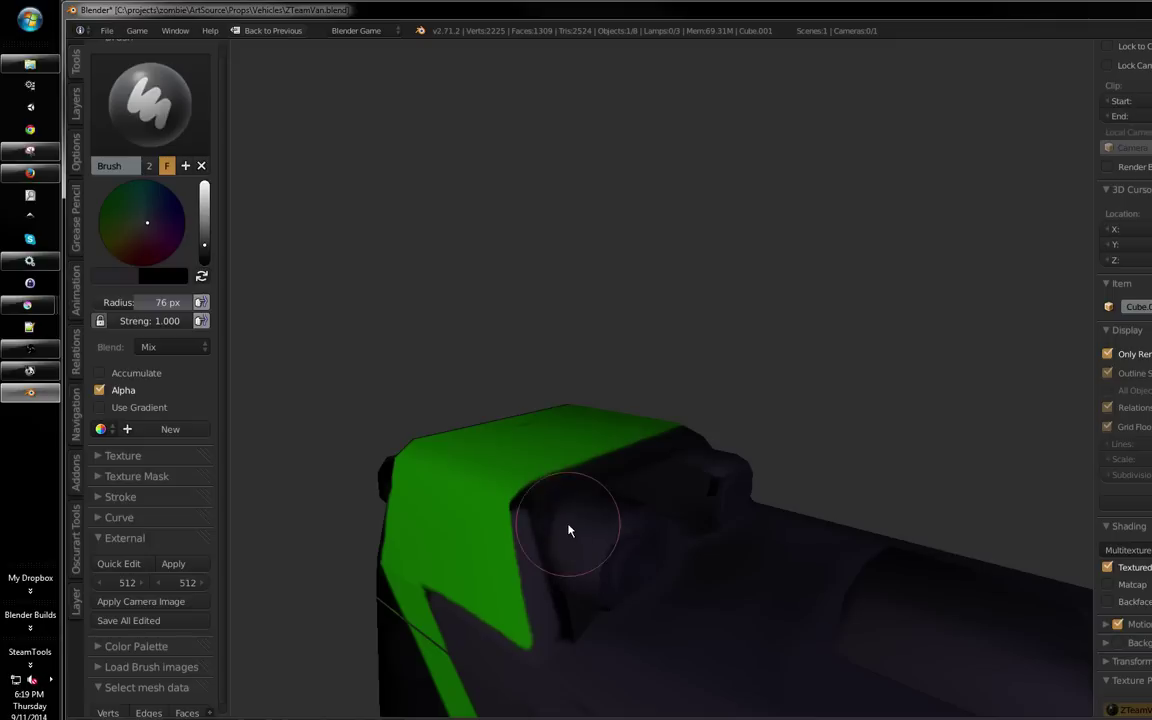
drag(594, 590, 544, 591)
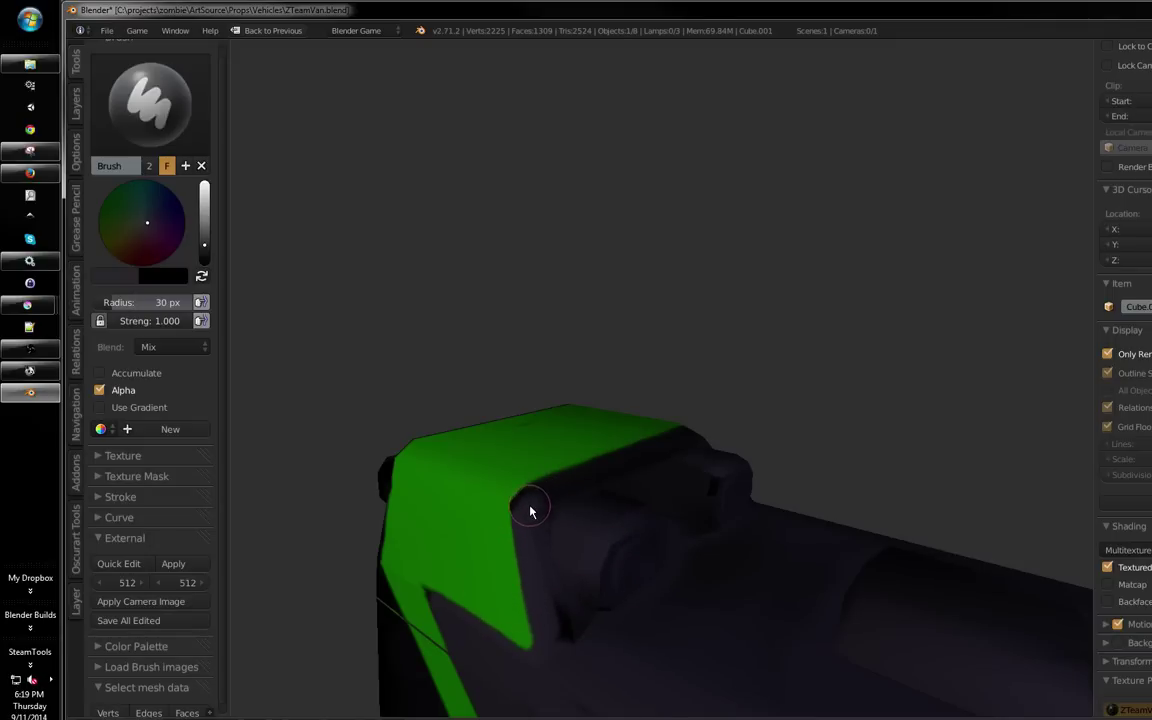
drag(617, 458, 650, 360)
Save the painted van texture image
scroll(702, 474, down, 2)
scroll(640, 370, down, 2)
drag(424, 507, 643, 466)
key(ctrl+Up)
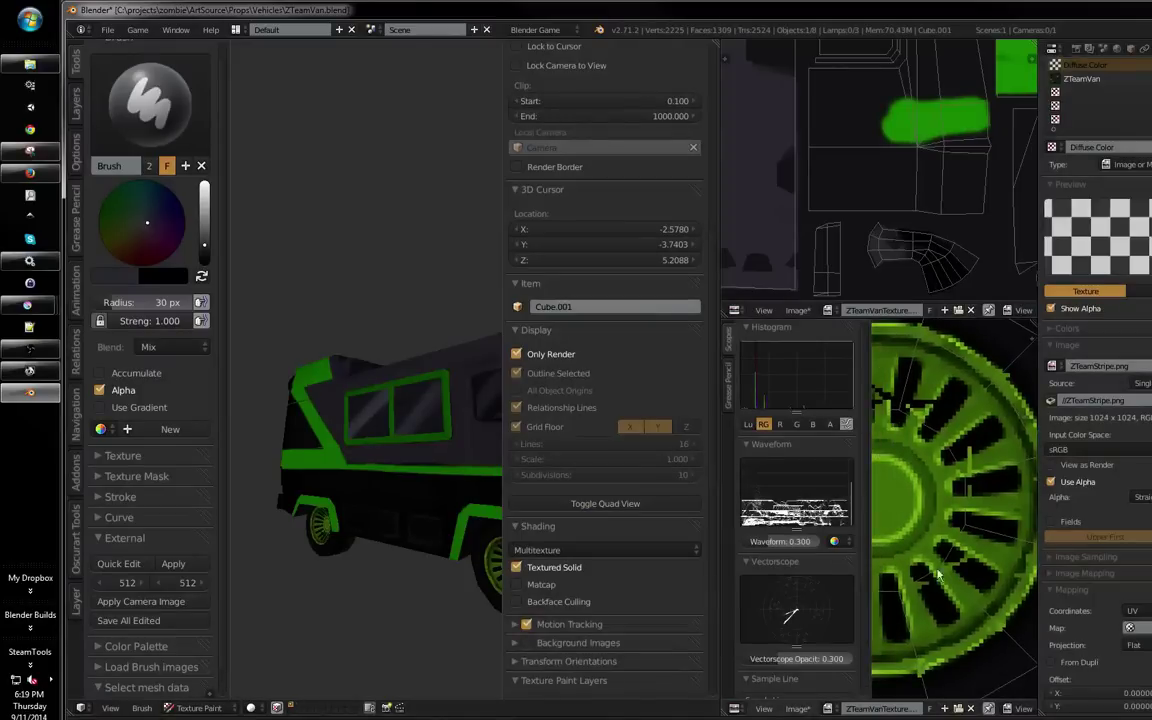
click(800, 709)
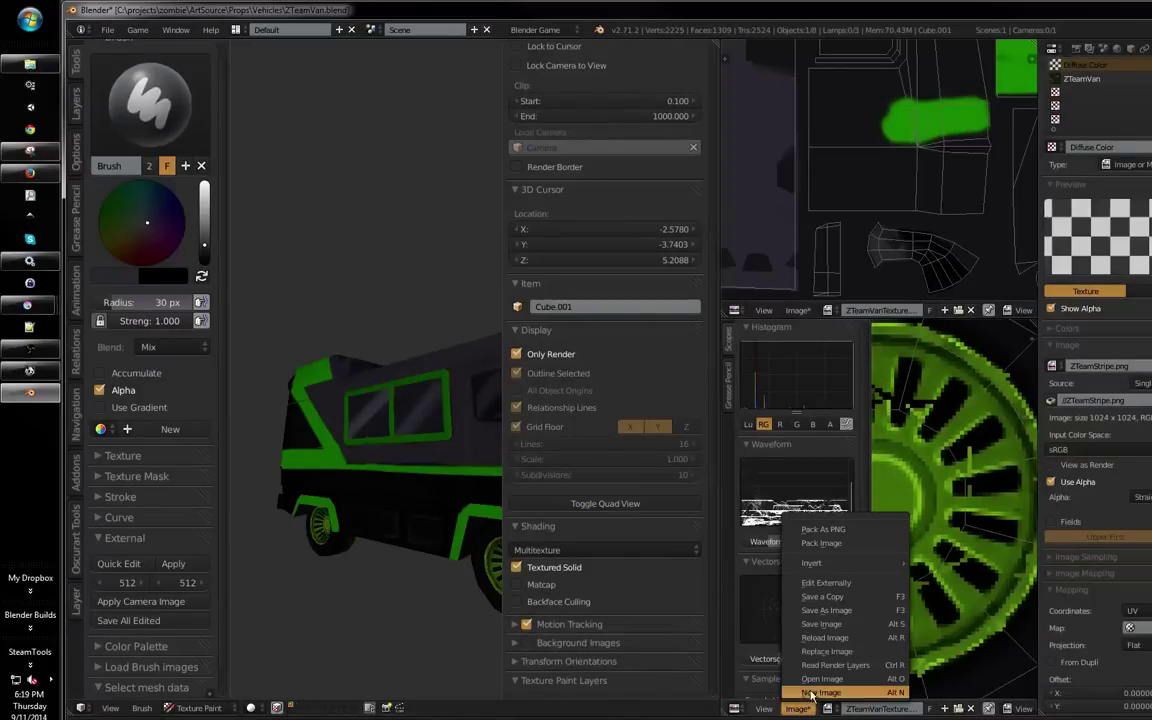
click(825, 624)
drag(340, 490, 399, 489)
key(ctrl+Up)
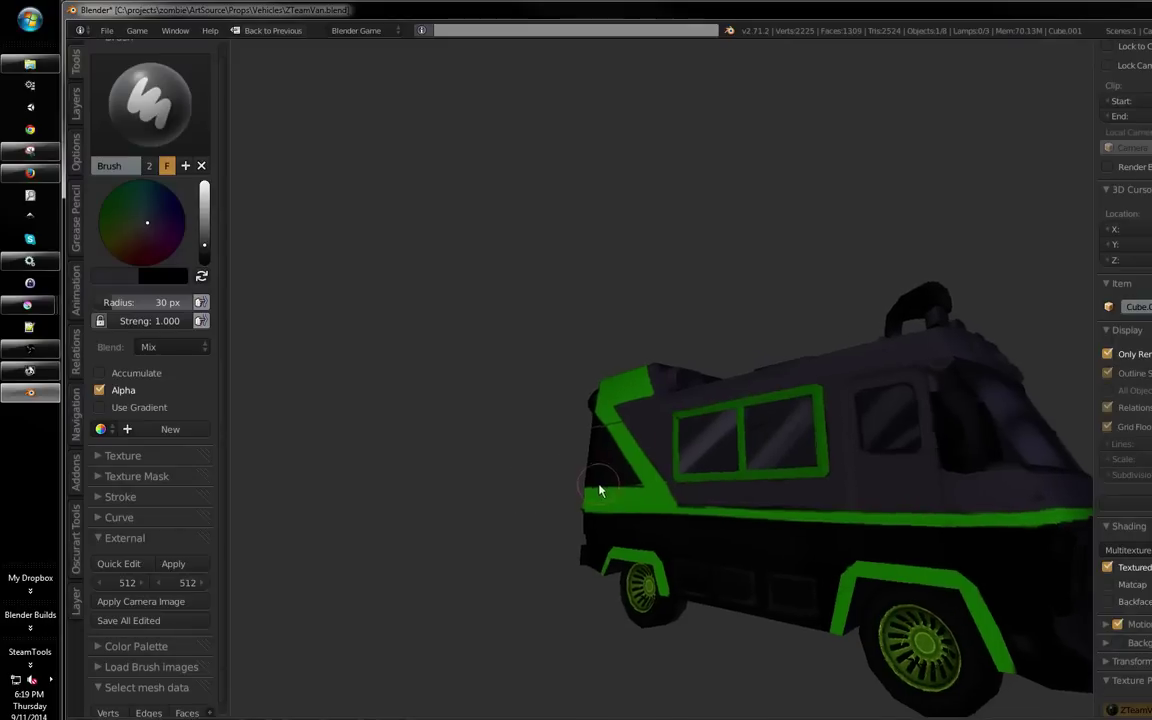
Brighten the brush colour to a light lavender for painting the van's front
drag(597, 489, 748, 429)
scroll(760, 445, up, 3)
drag(800, 491, 895, 518)
scroll(496, 663, down, 3)
drag(496, 663, 634, 503)
scroll(838, 442, up, 2)
drag(838, 442, 670, 463)
scroll(756, 445, up, 3)
scroll(689, 483, down, 2)
scroll(627, 496, up, 3)
drag(206, 219, 206, 190)
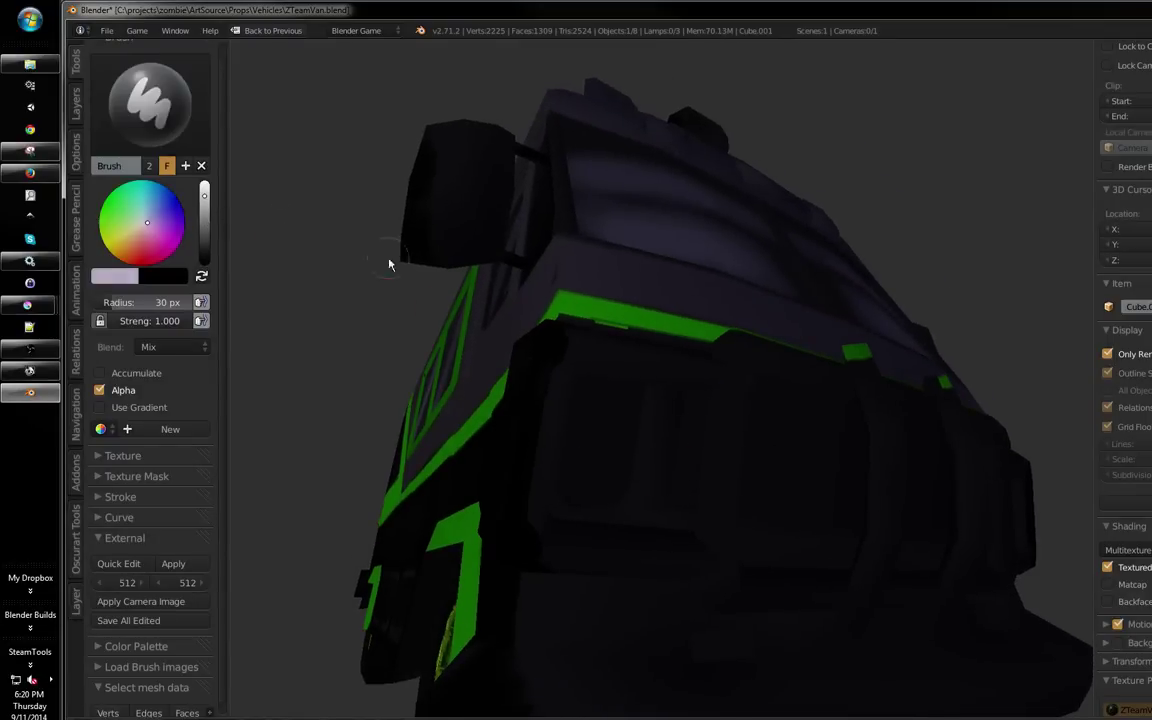
Isolate the van front's linked faces in Edit Mode and enable face masking in Texture Paint
key(Tab)
drag(658, 473, 725, 519)
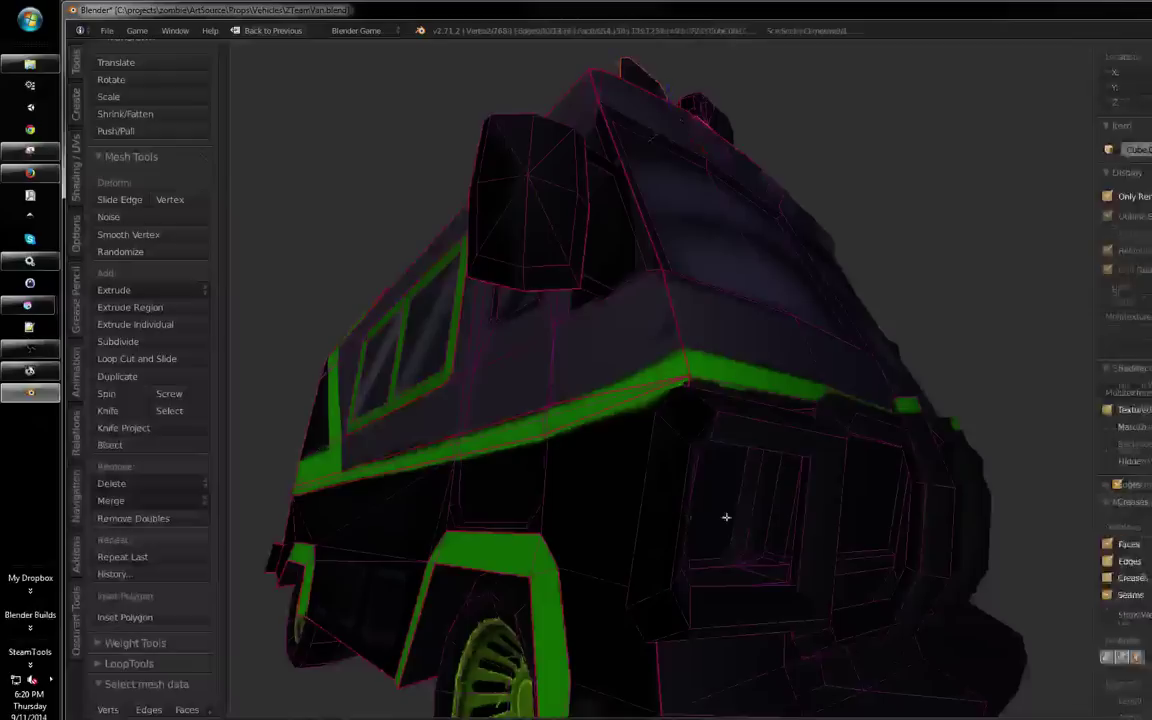
key(a)
key(a)
key(ctrl+Tab)
click(702, 523)
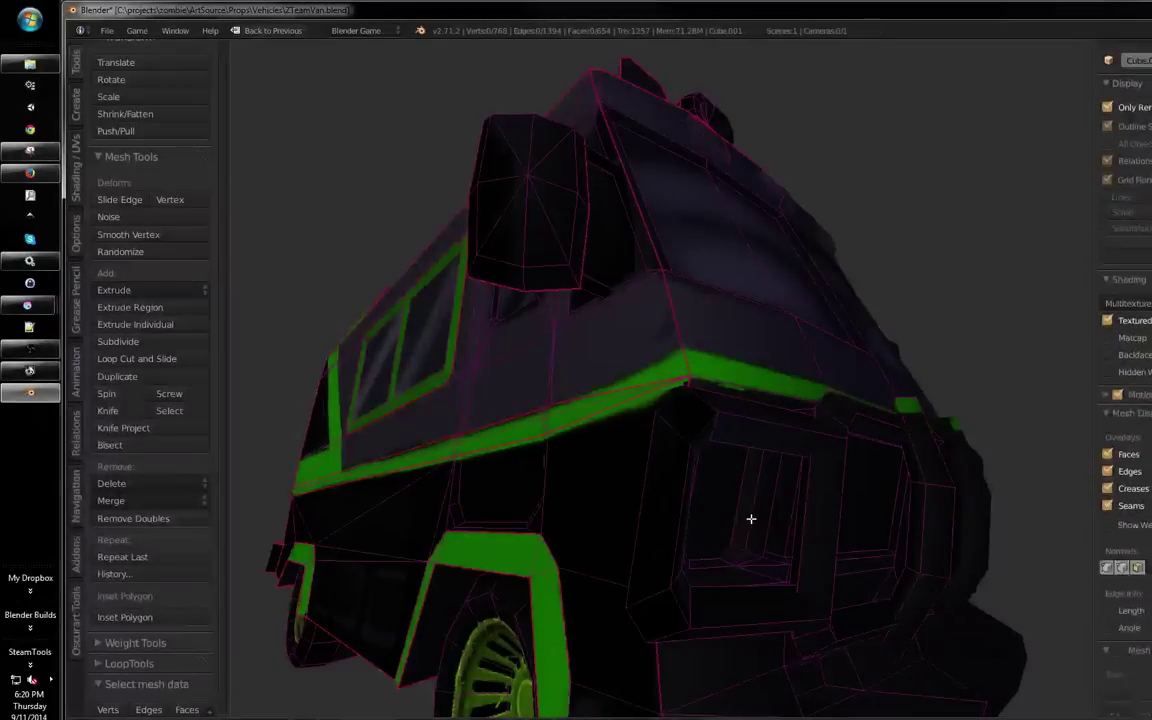
key(l)
key(shift+h)
key(KP_Decimal)
key(Tab)
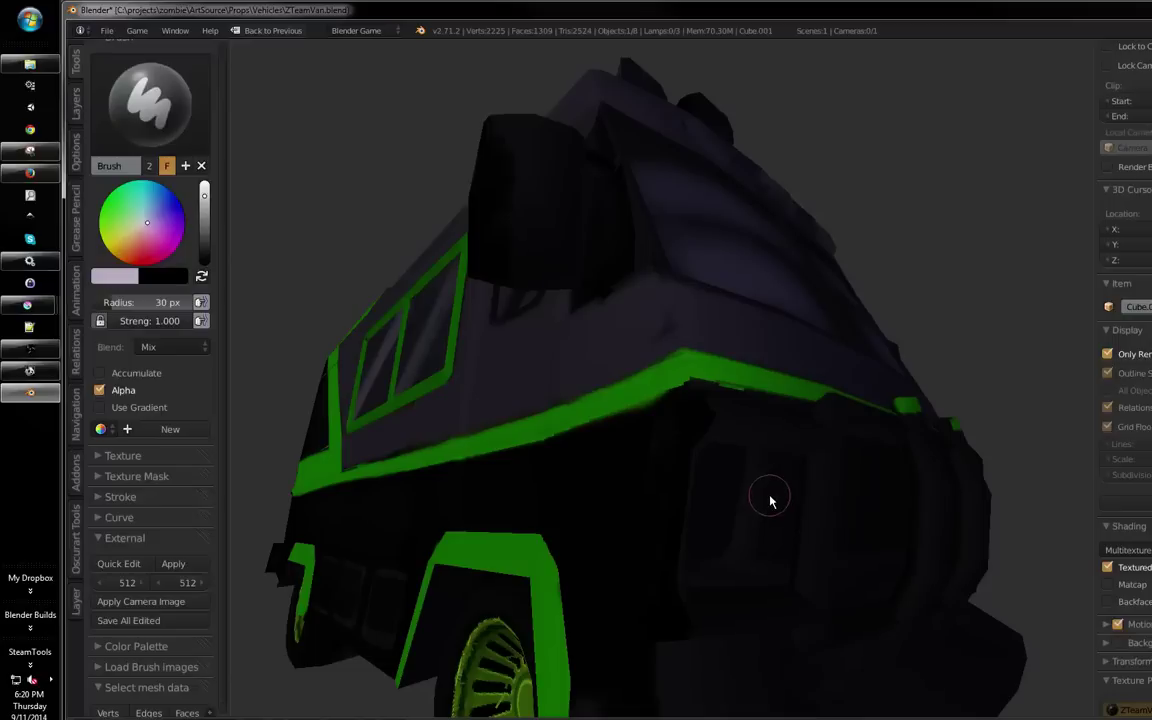
drag(771, 501, 660, 473)
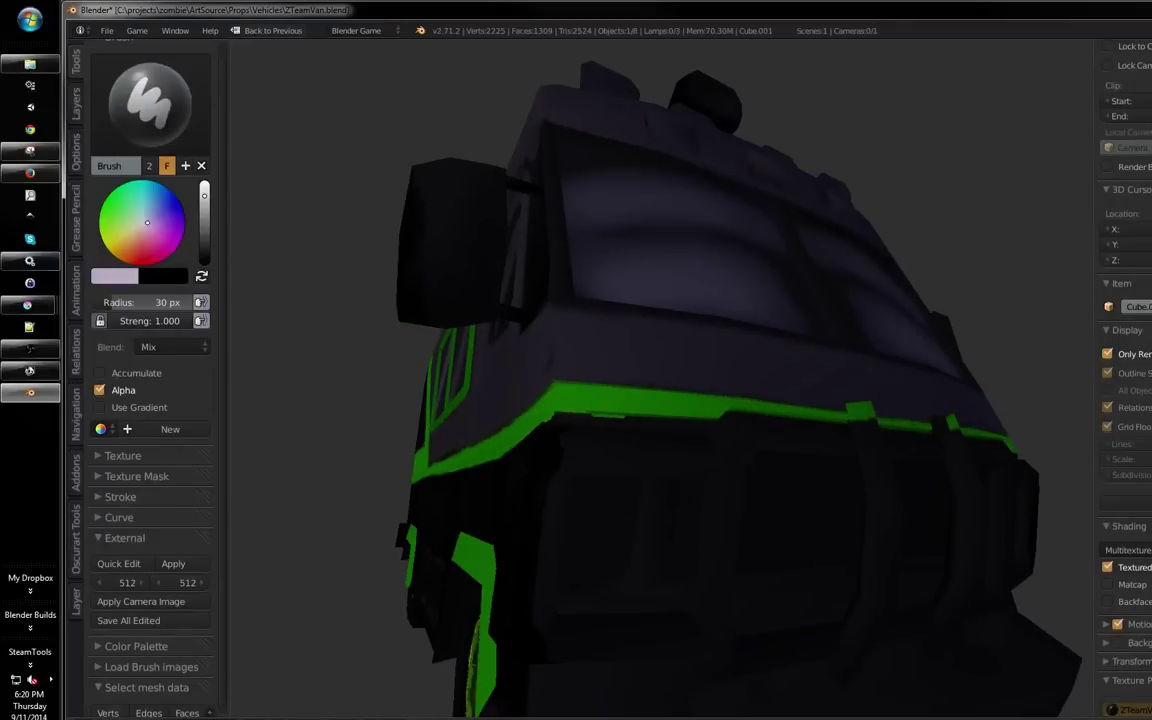
key(m)
mouse_move(628, 515)
mouse_down()
mouse_move(667, 455)
mouse_move(638, 442)
mouse_up()
mouse_move(483, 478)
mouse_down()
mouse_move(476, 470)
mouse_move(457, 496)
mouse_move(420, 505)
mouse_move(591, 463)
mouse_move(468, 473)
mouse_move(440, 504)
mouse_move(530, 500)
mouse_move(525, 522)
mouse_move(545, 398)
mouse_move(514, 386)
mouse_move(511, 467)
mouse_up()
key(ctrl+z)
key(ctrl+z)
key(ctrl+z)
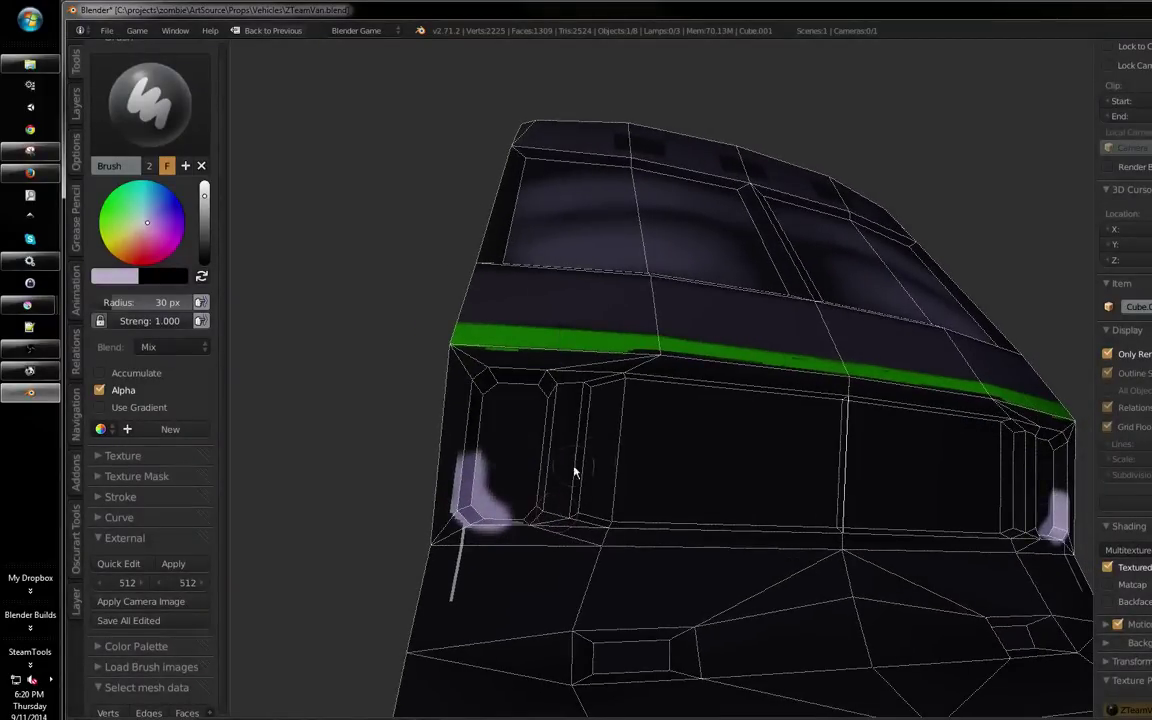
key(ctrl+z)
key(Tab)
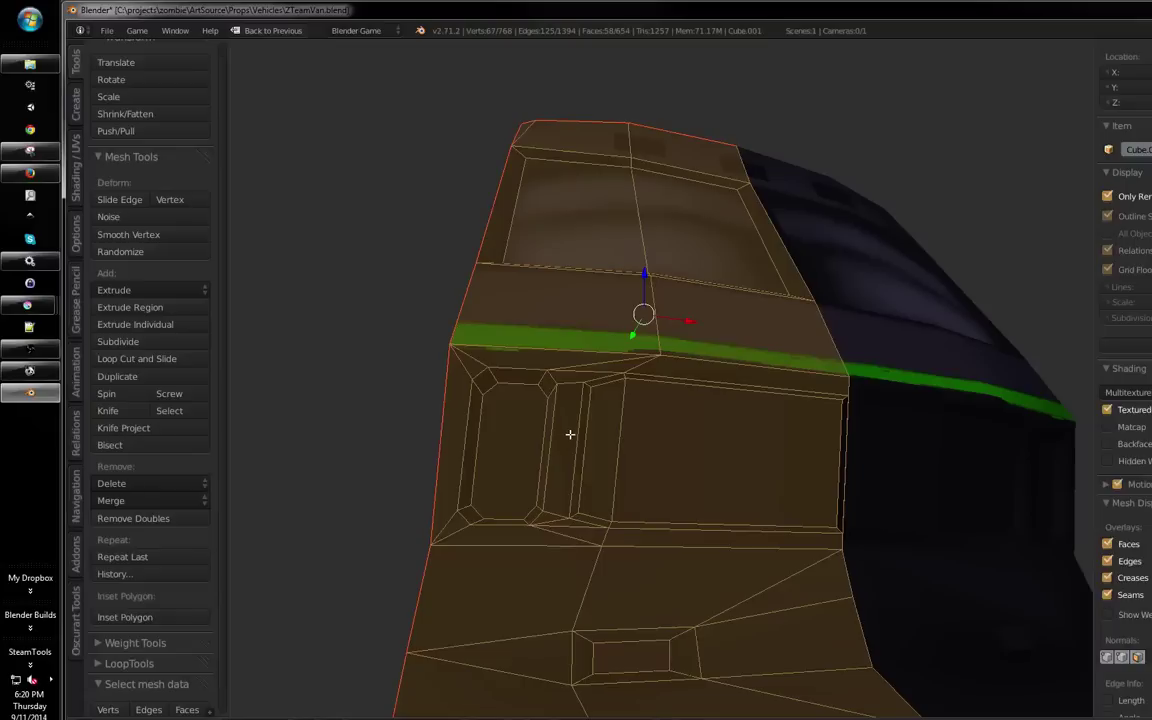
key(Tab)
click(32, 393)
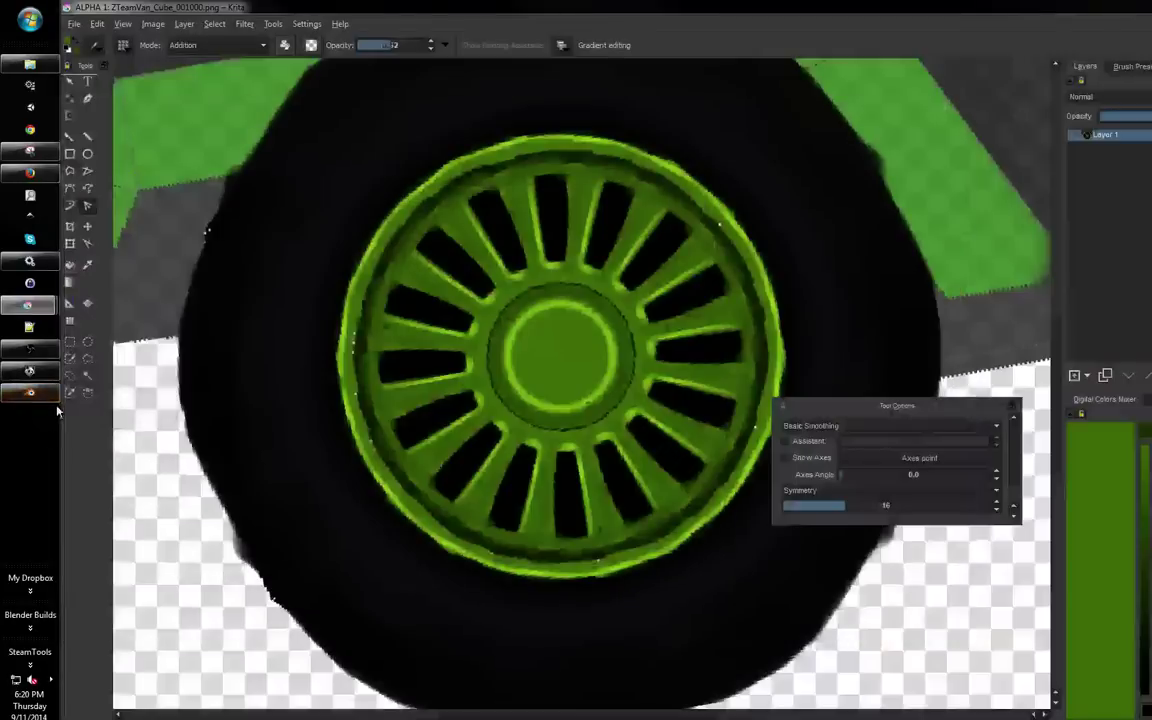
click(37, 396)
Maximize the image editor on the front headlight area of the van texture and switch it to Paint mode
key(ctrl+Up)
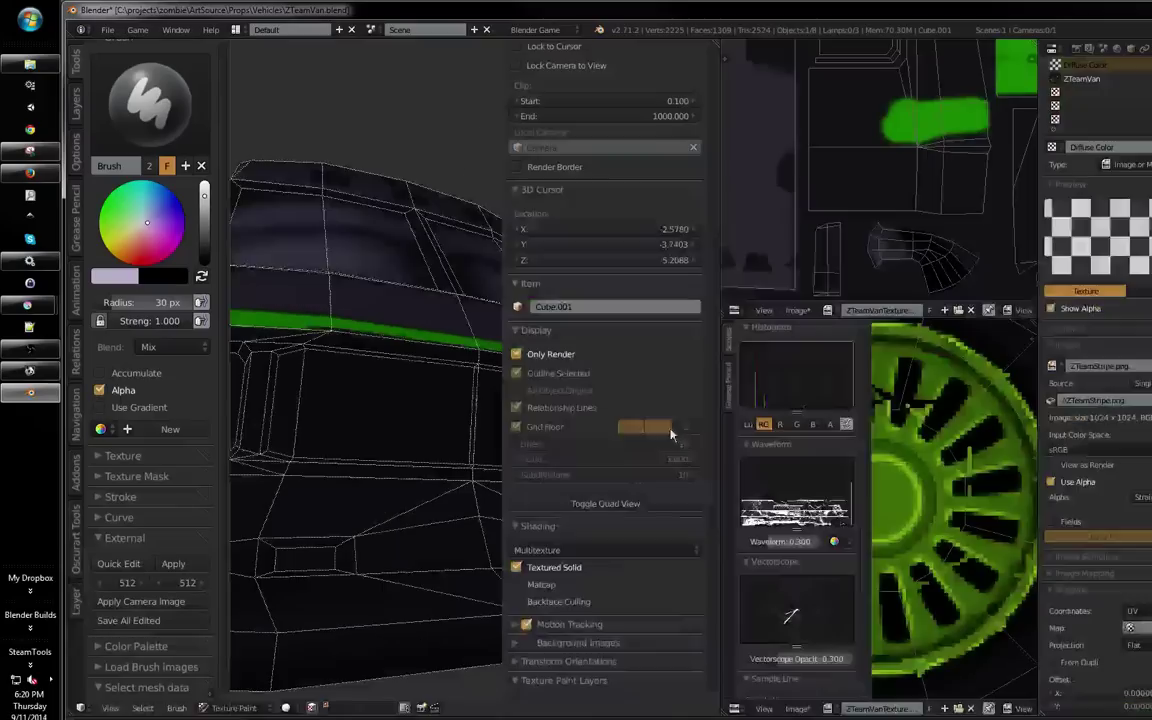
scroll(1029, 487, down, 5)
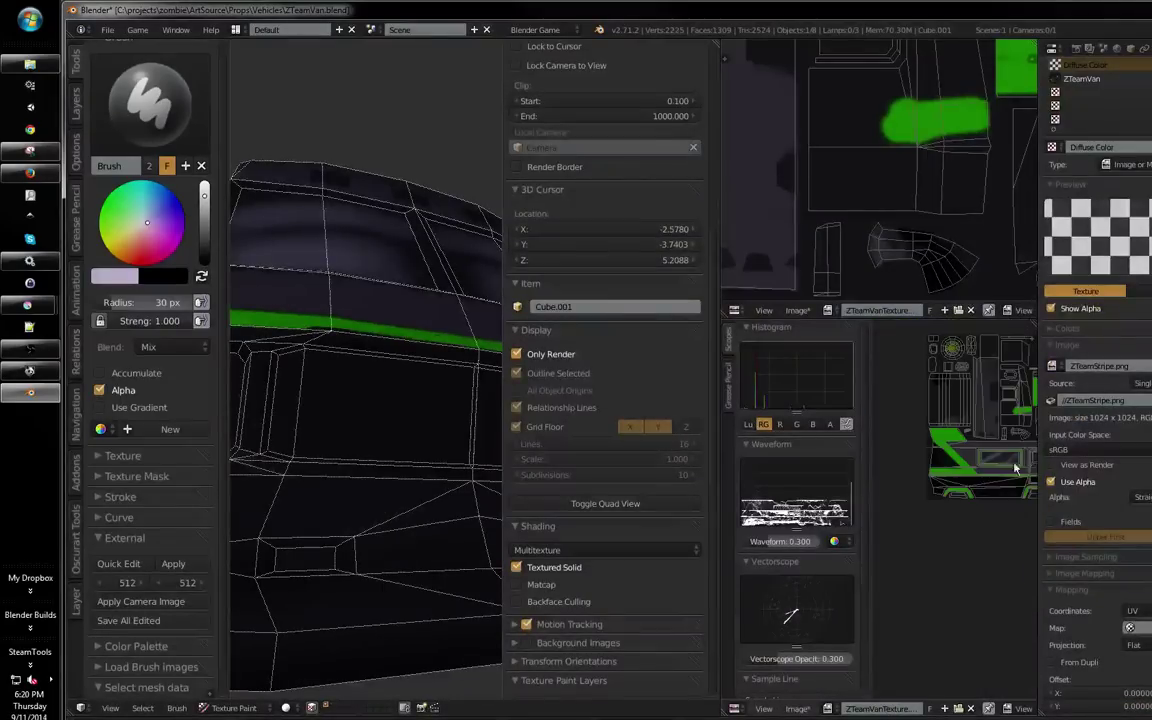
key(ctrl+Up)
scroll(792, 465, up, 8)
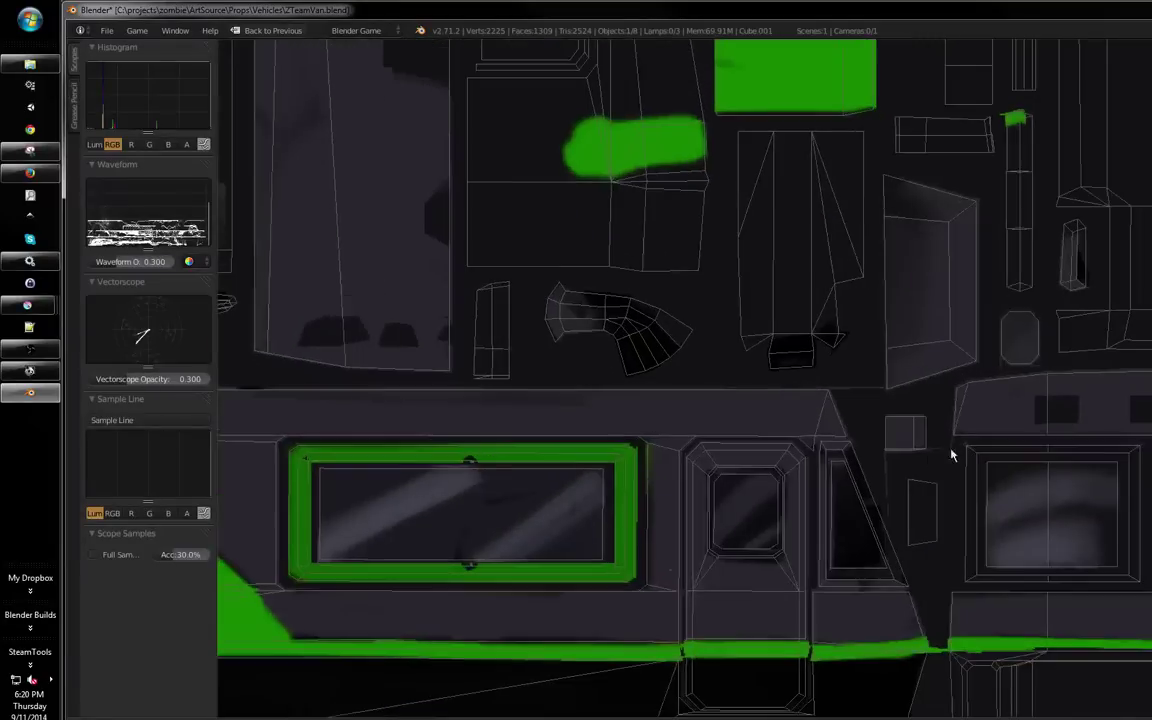
scroll(885, 447, down, 3)
scroll(856, 470, up, 7)
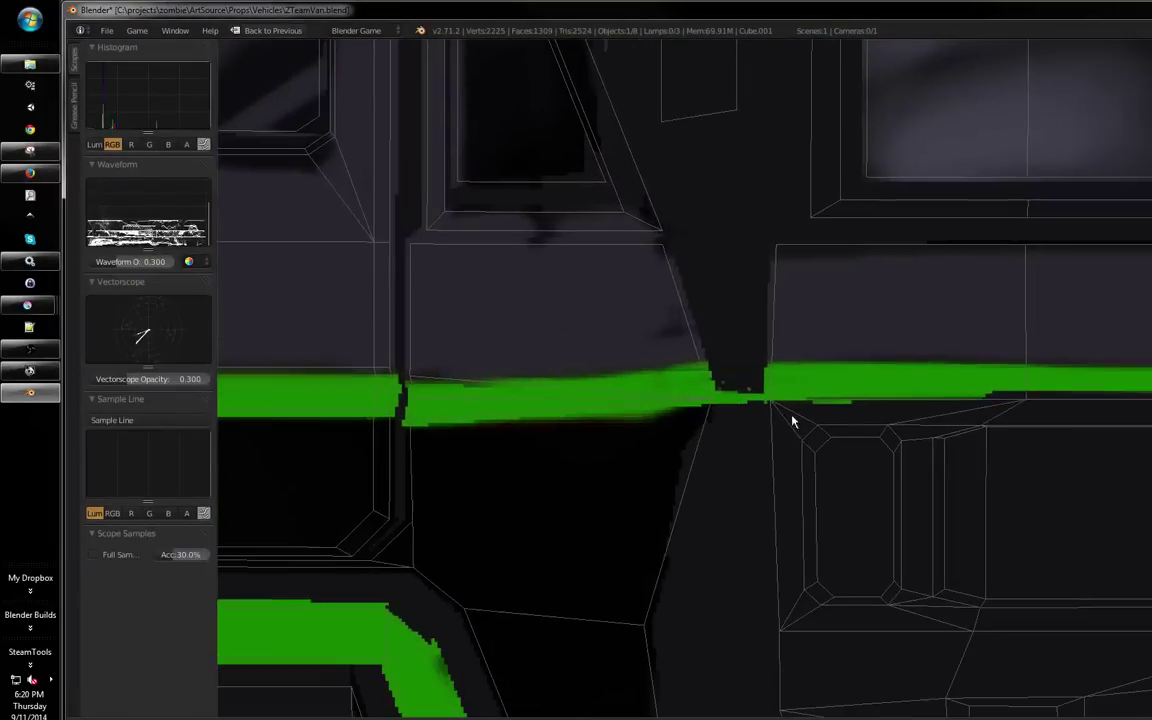
drag(851, 476, 857, 469)
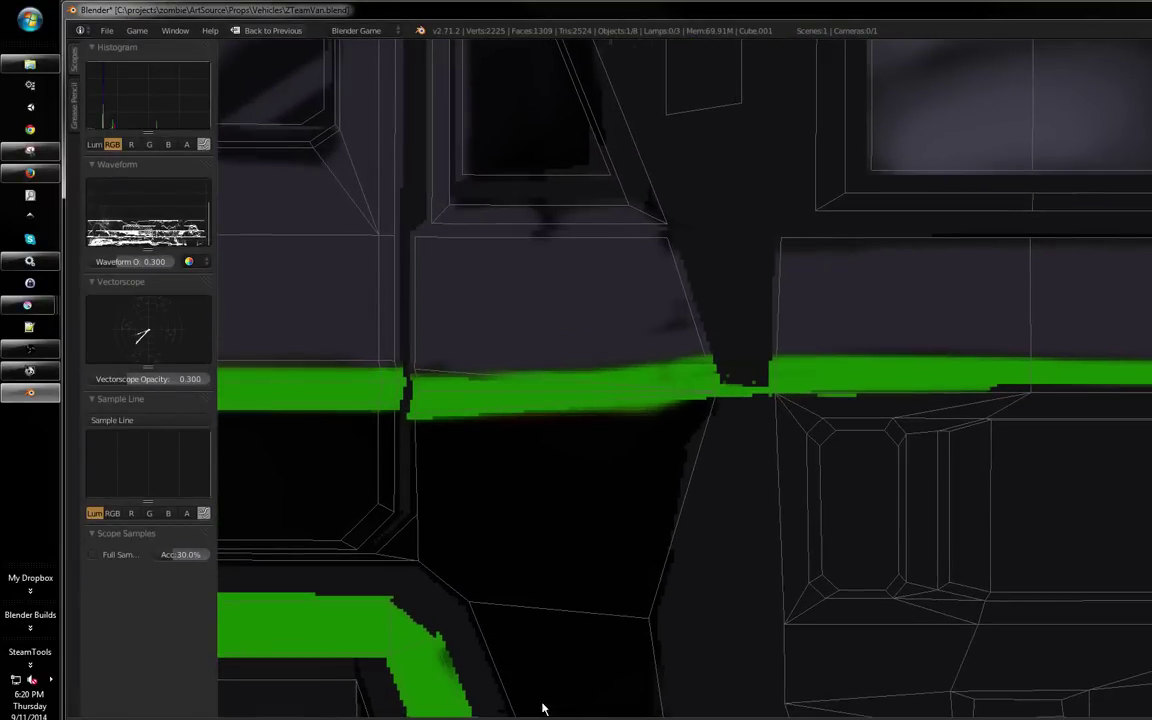
click(372, 710)
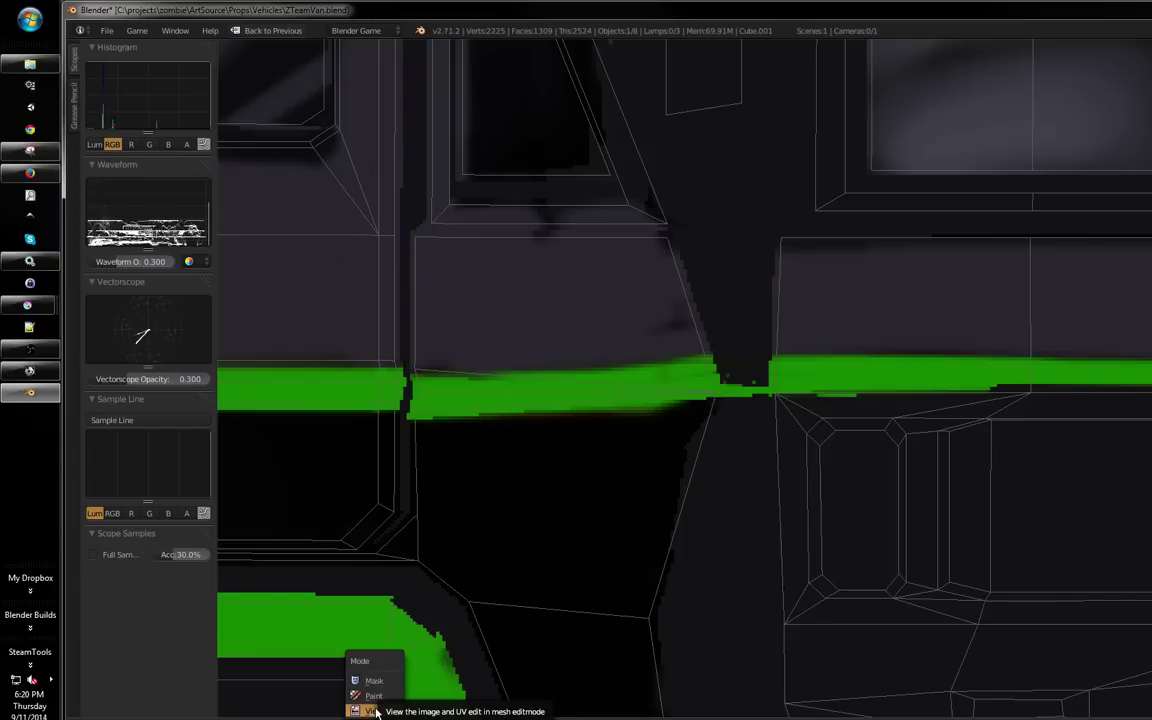
click(373, 695)
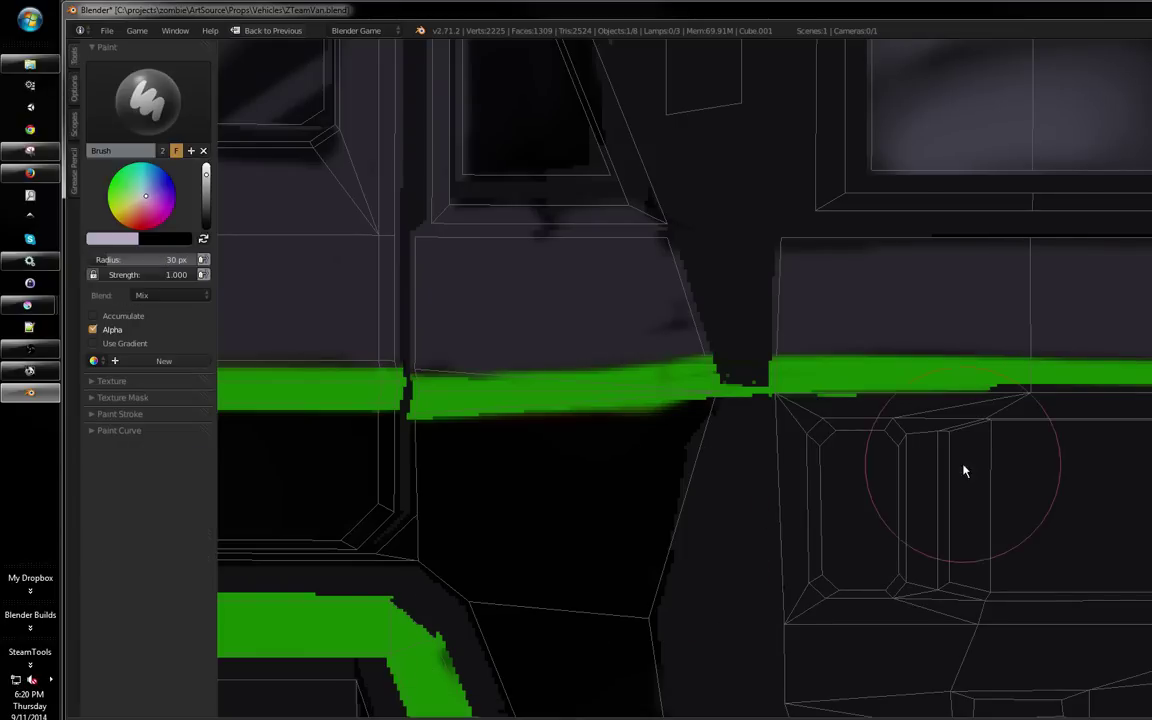
Fill the headlight panel in the texture with light lavender, using a brush reduced to 3 px
click(858, 477)
mouse_move(884, 436)
mouse_down()
mouse_move(834, 439)
mouse_move(893, 438)
mouse_move(813, 389)
mouse_up()
scroll(800, 462, up, 2)
key(ctrl+z)
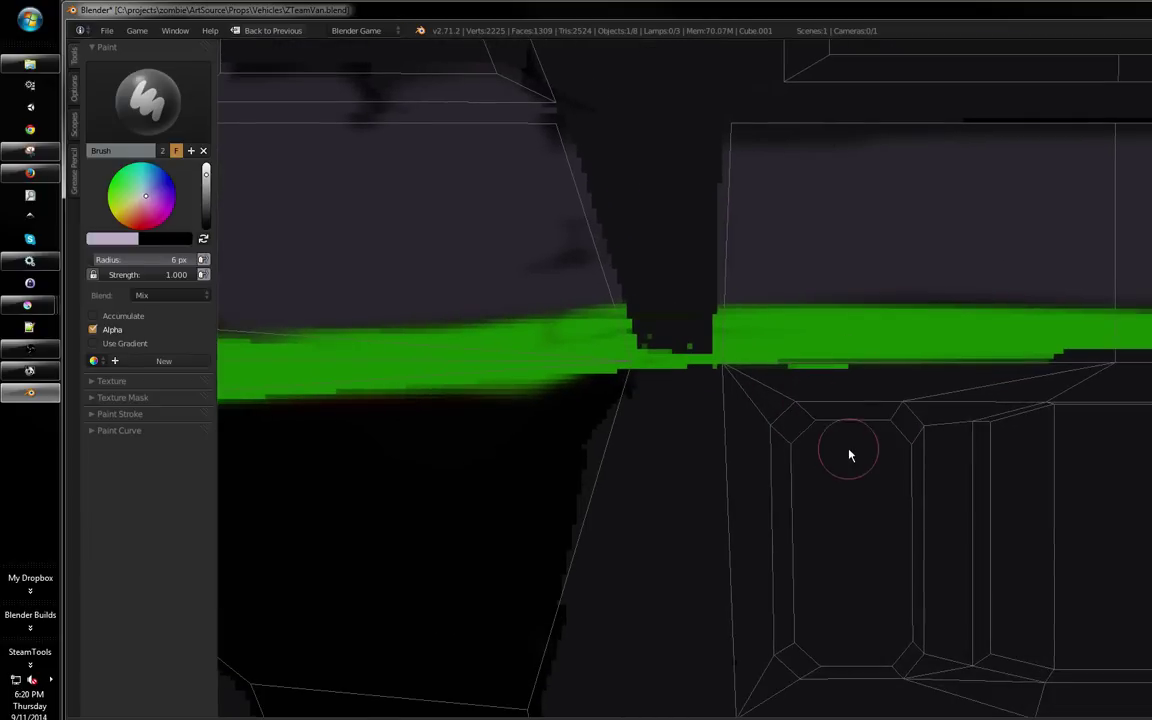
drag(823, 432, 826, 620)
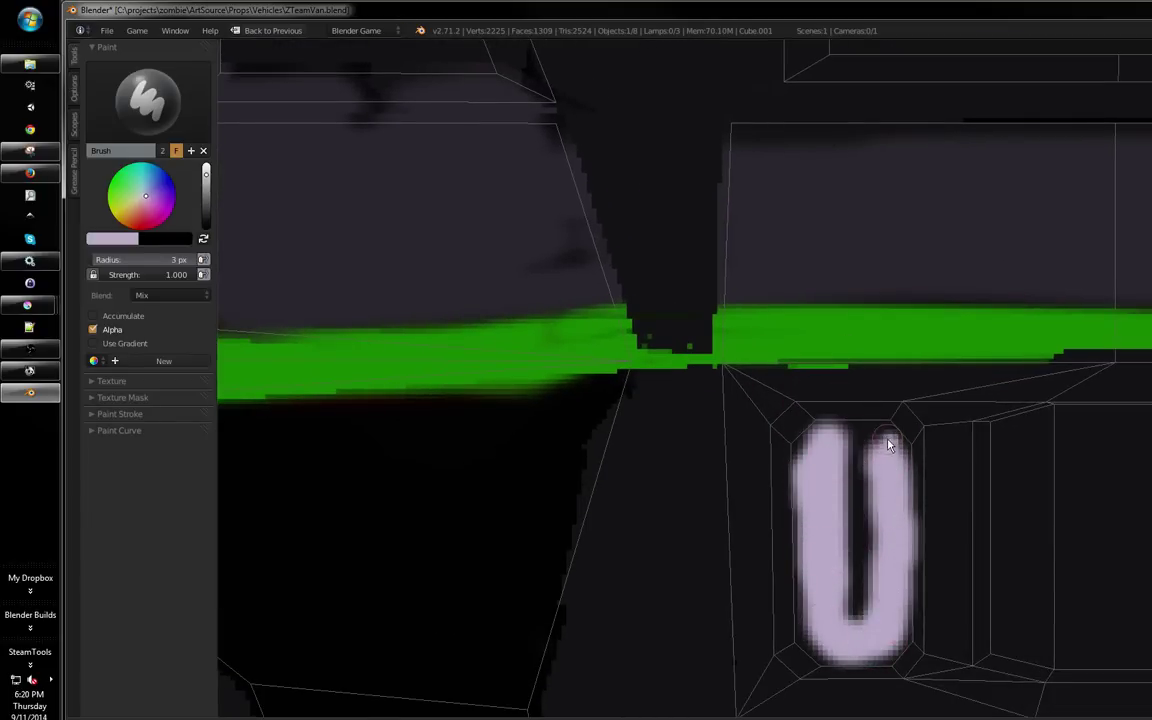
mouse_move(816, 562)
mouse_down()
mouse_move(807, 641)
mouse_move(834, 657)
mouse_move(895, 657)
mouse_up()
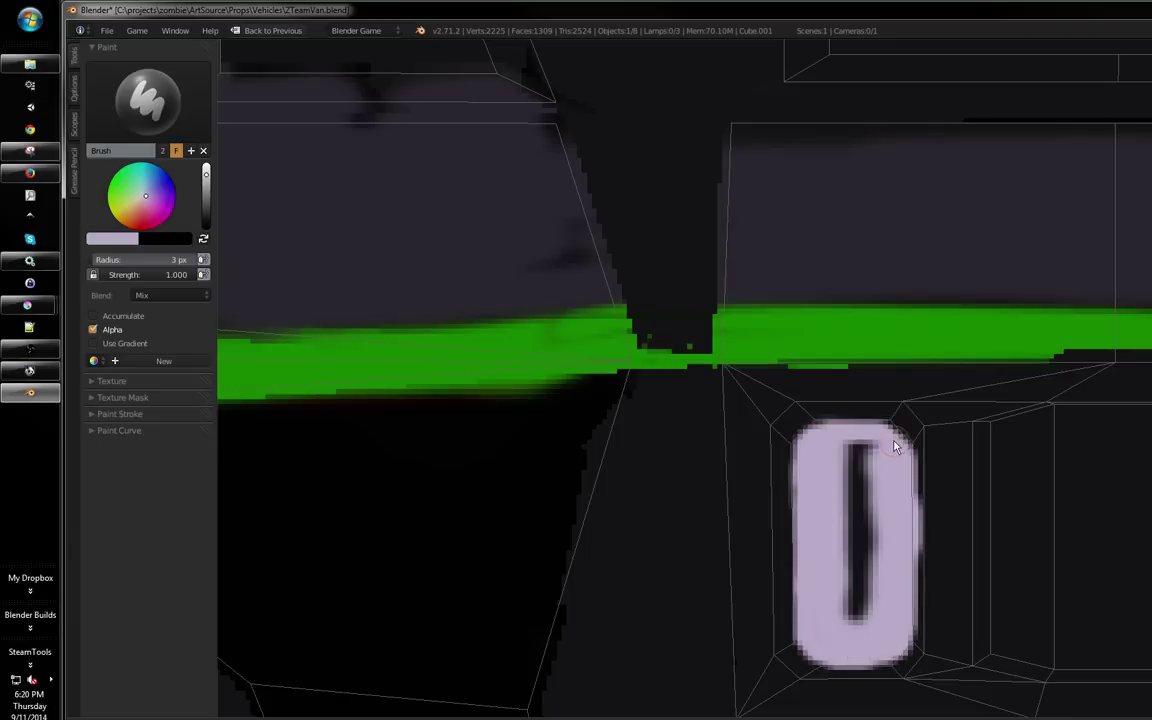
mouse_move(896, 447)
mouse_down()
mouse_move(847, 559)
mouse_move(849, 459)
mouse_move(869, 553)
mouse_up()
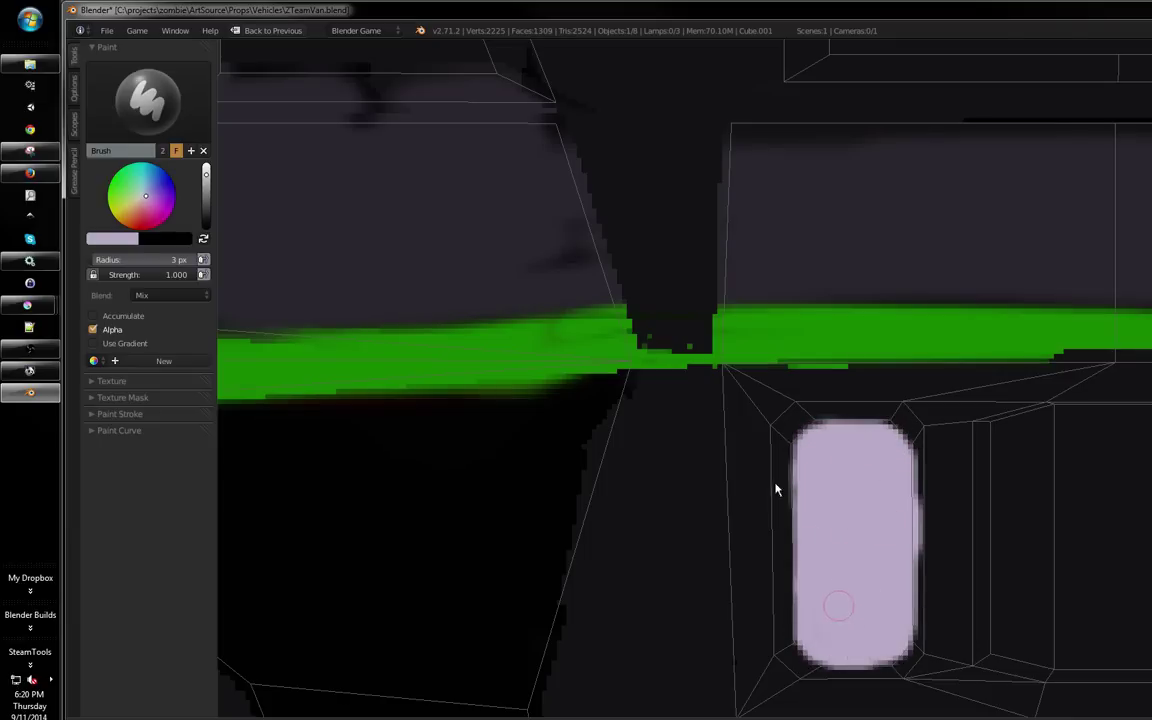
Paint near-white over the headlight's lower half and a darker greyed lavender over its upper half with a 7 px brush
drag(197, 176, 215, 160)
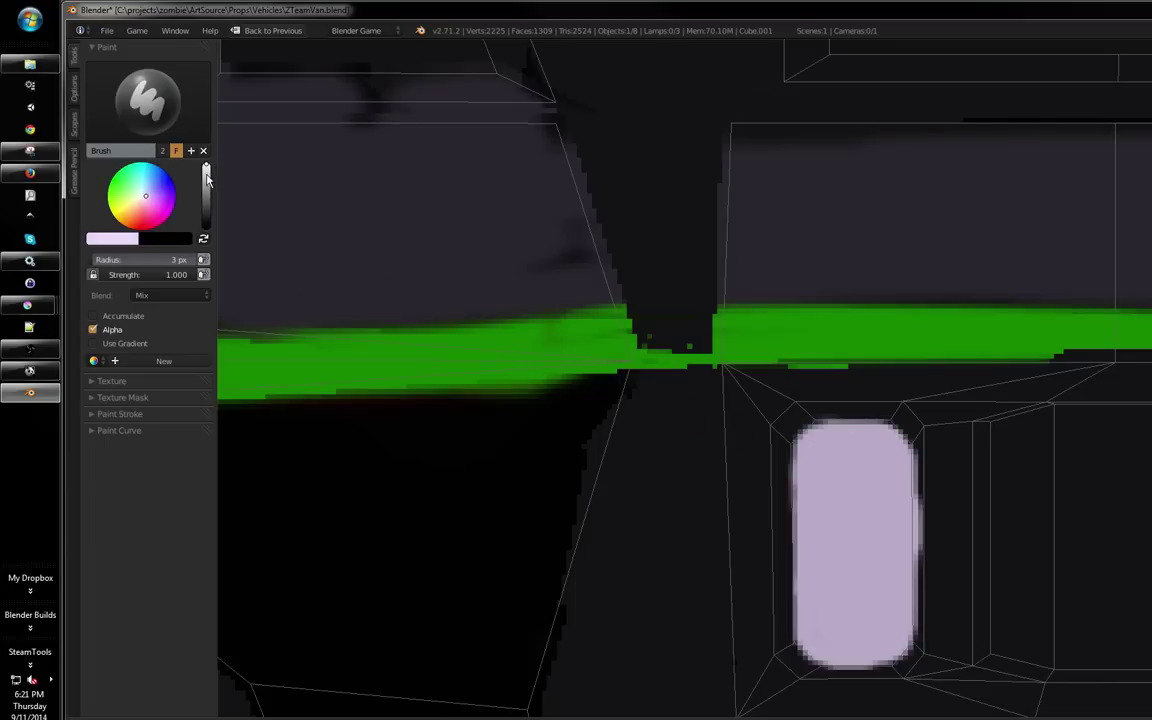
click(883, 450)
mouse_move(836, 570)
mouse_down()
mouse_move(879, 622)
mouse_move(870, 545)
mouse_up()
key(s)
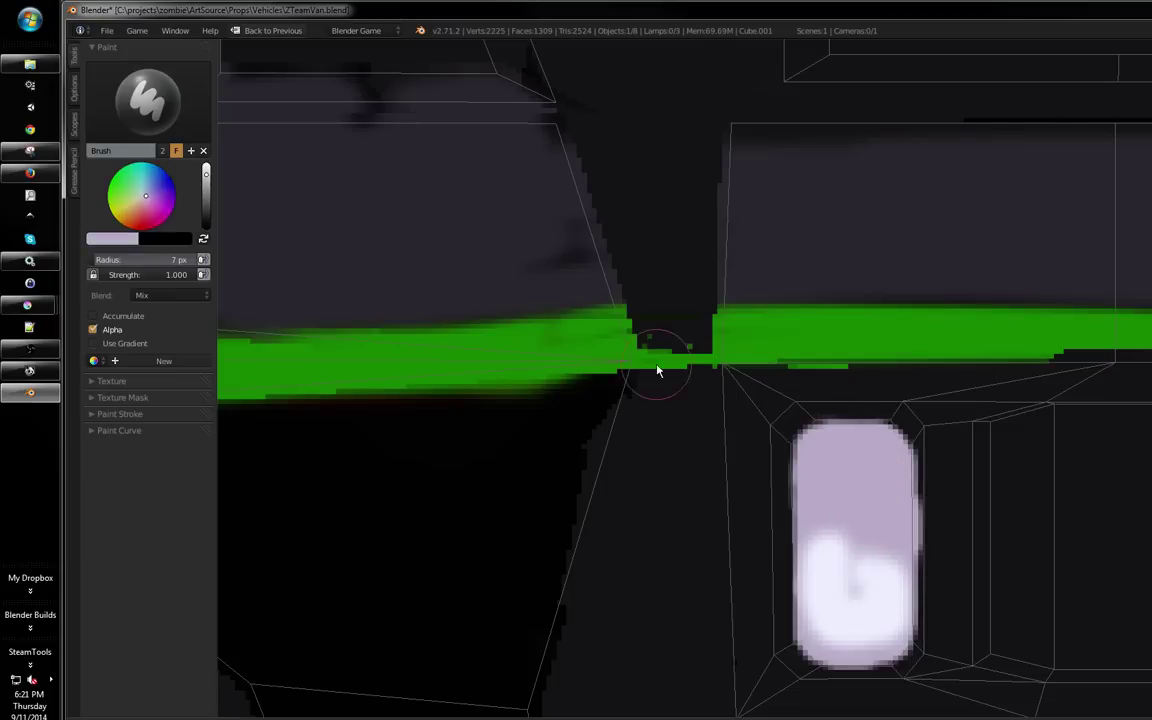
drag(207, 188, 208, 194)
drag(876, 498, 878, 462)
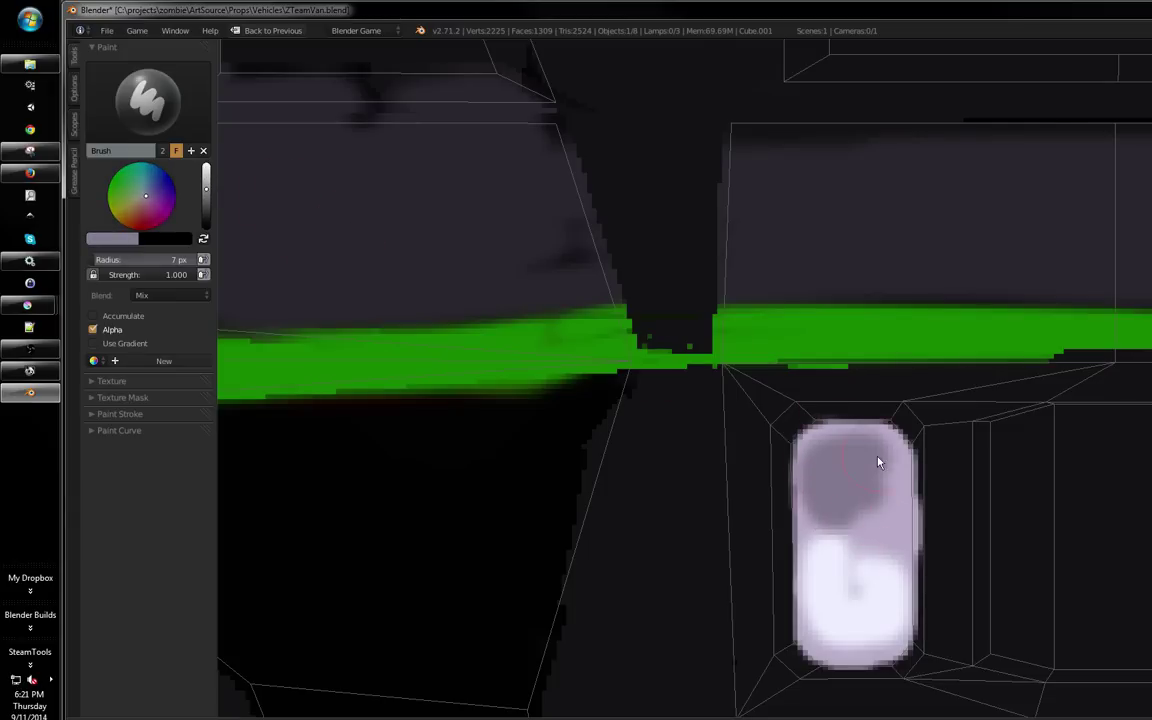
Check the headlight on the van's front in the 3D view and save the texture image
scroll(879, 501, down, 6)
key(shift+space)
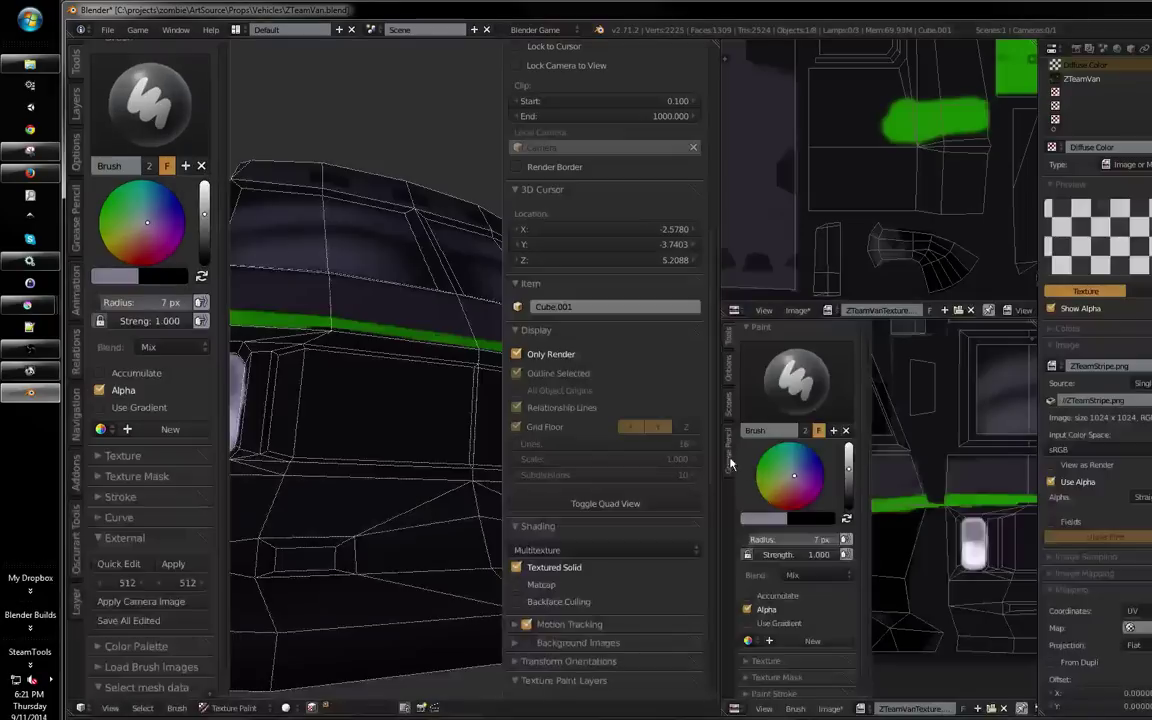
key(shift+space)
drag(553, 447, 658, 403)
key(shift+space)
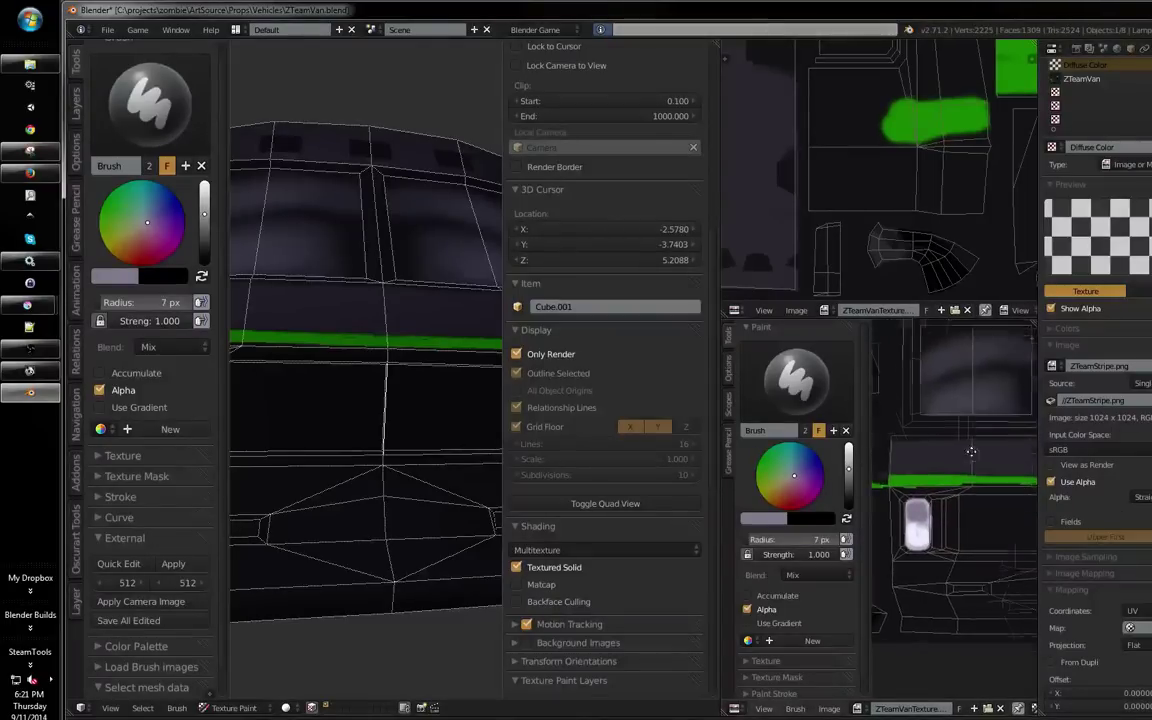
Maximize the image editor and paint a black horizontal grille line across the top of the panel beside the headlight with a 4 px brush
key(shift+space)
scroll(851, 464, up, 5)
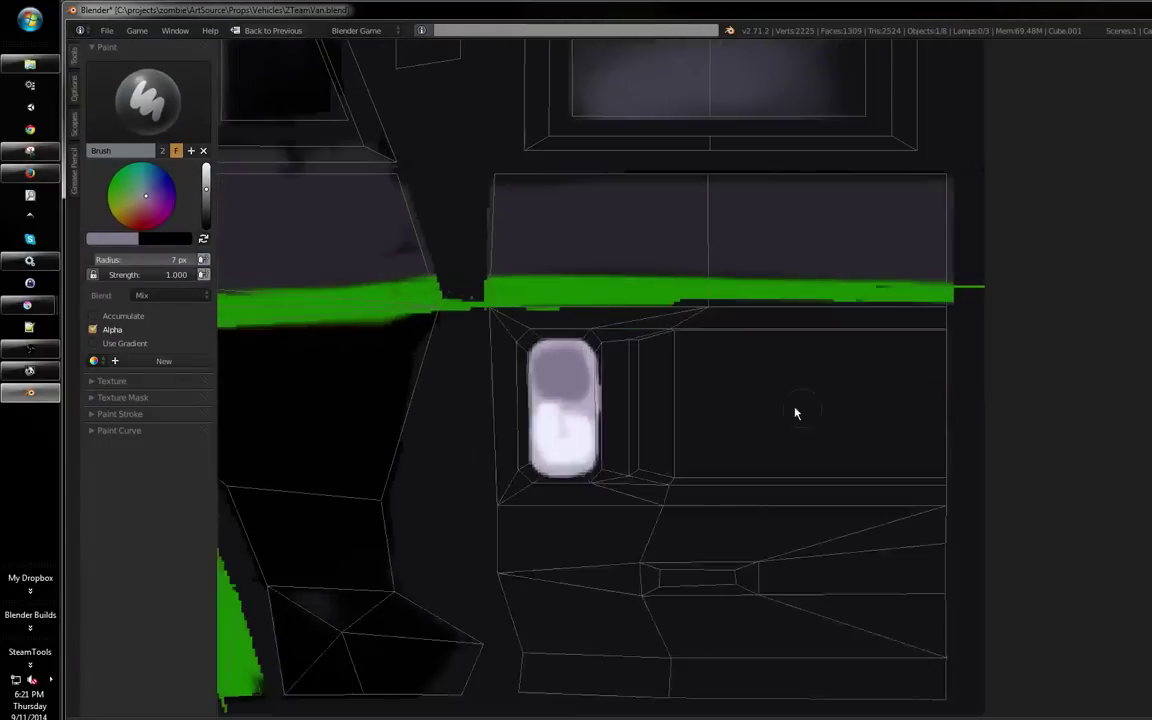
key(s)
scroll(760, 423, up, 2)
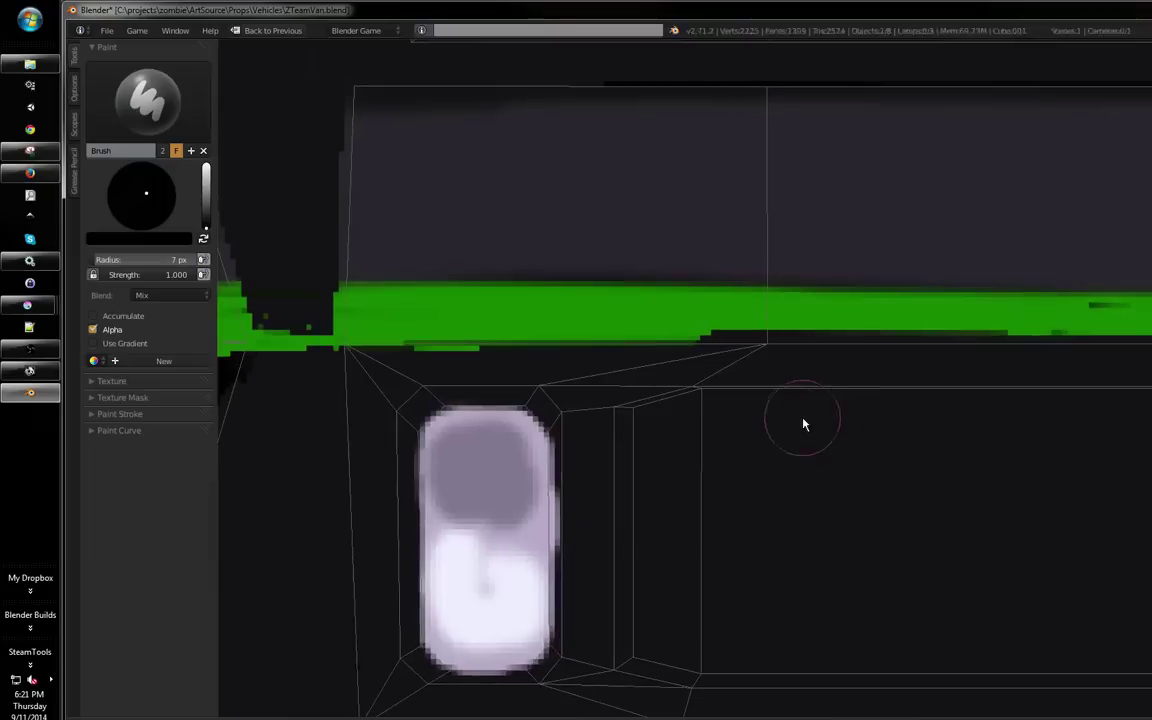
drag(728, 433, 765, 440)
drag(934, 410, 928, 423)
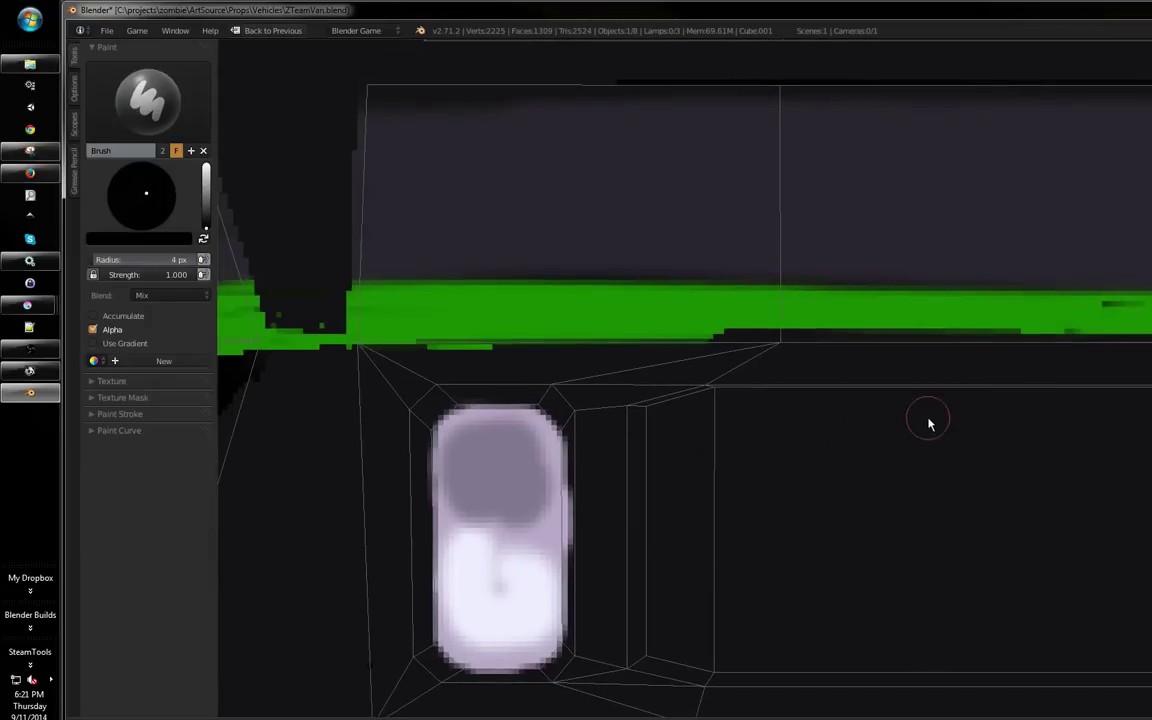
drag(688, 433, 1145, 433)
drag(995, 436, 966, 414)
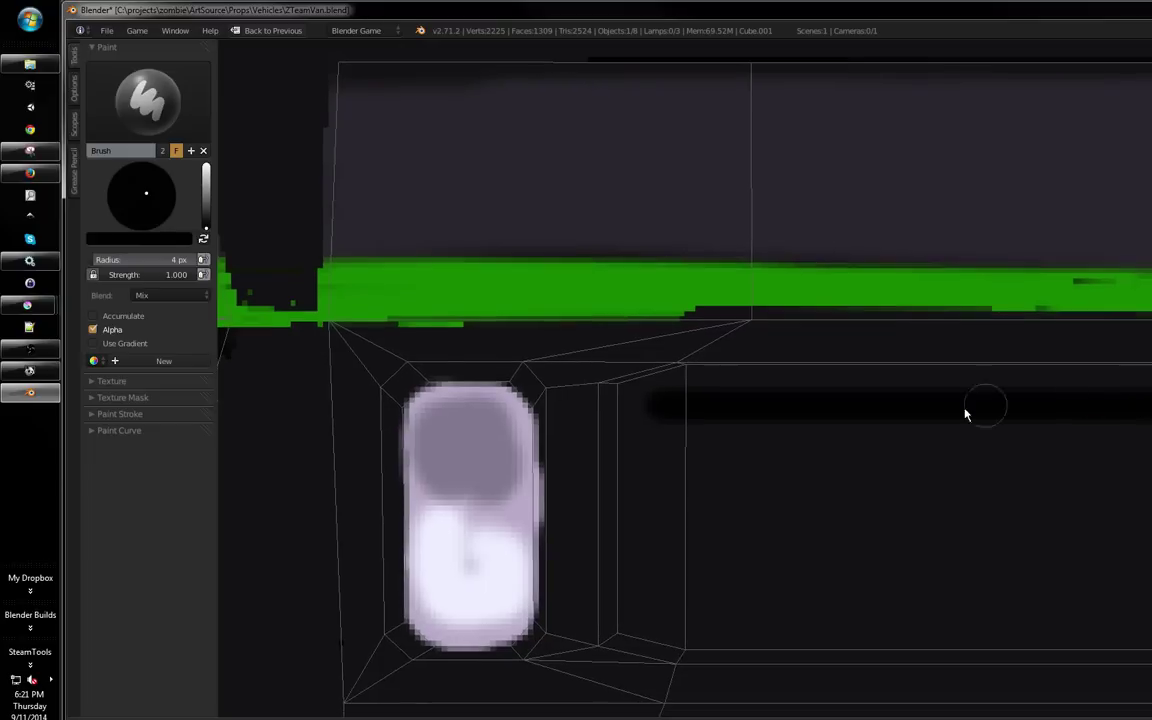
Paint three more parallel black grille lines below the first one, evenly spaced down the front panel
drag(652, 471, 1150, 462)
drag(1062, 455, 1069, 417)
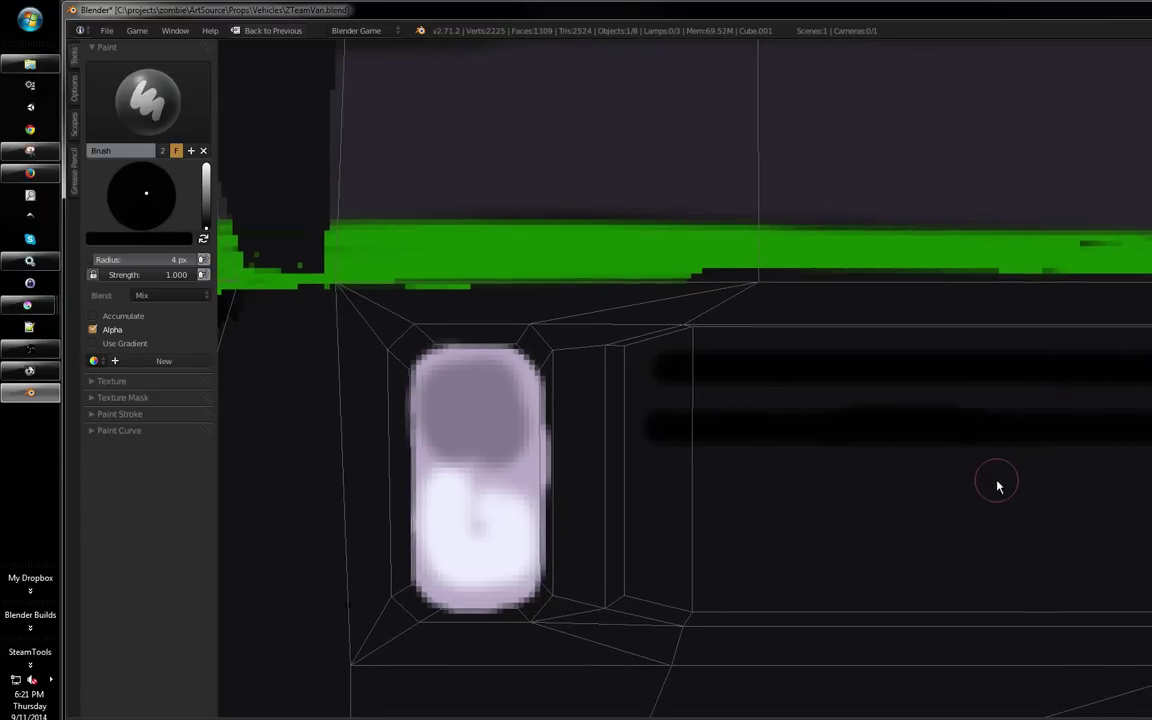
drag(977, 471, 957, 468)
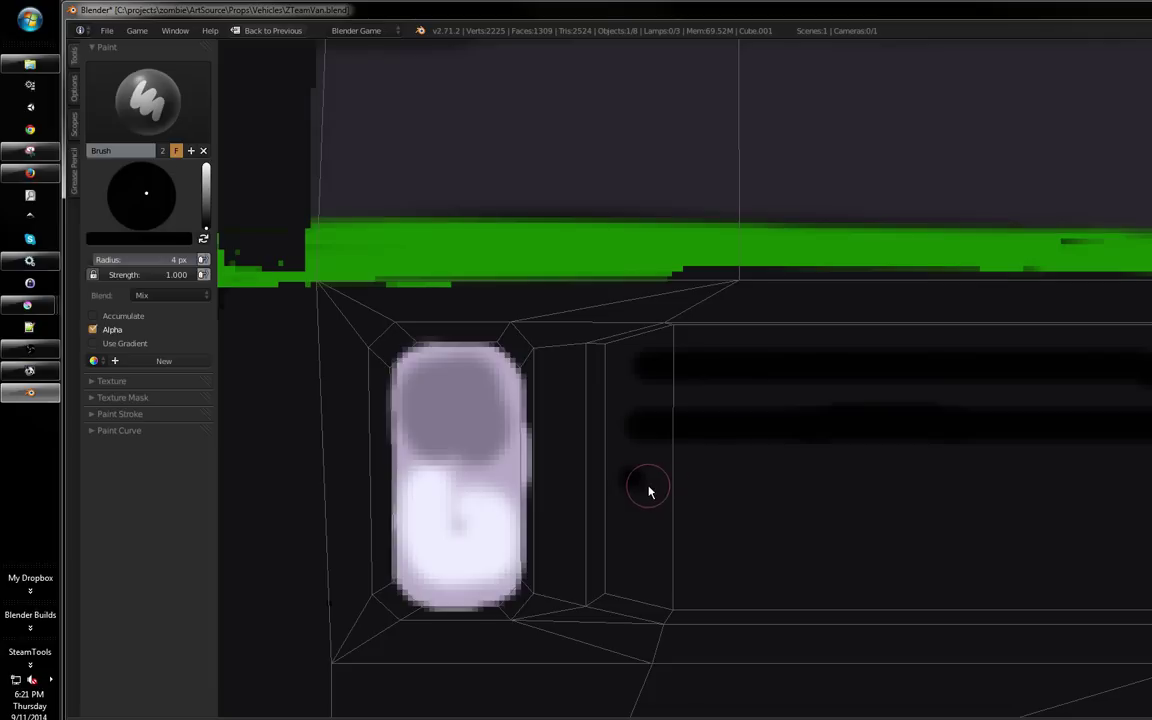
mouse_move(648, 491)
mouse_down()
mouse_move(635, 487)
mouse_move(1000, 492)
mouse_up()
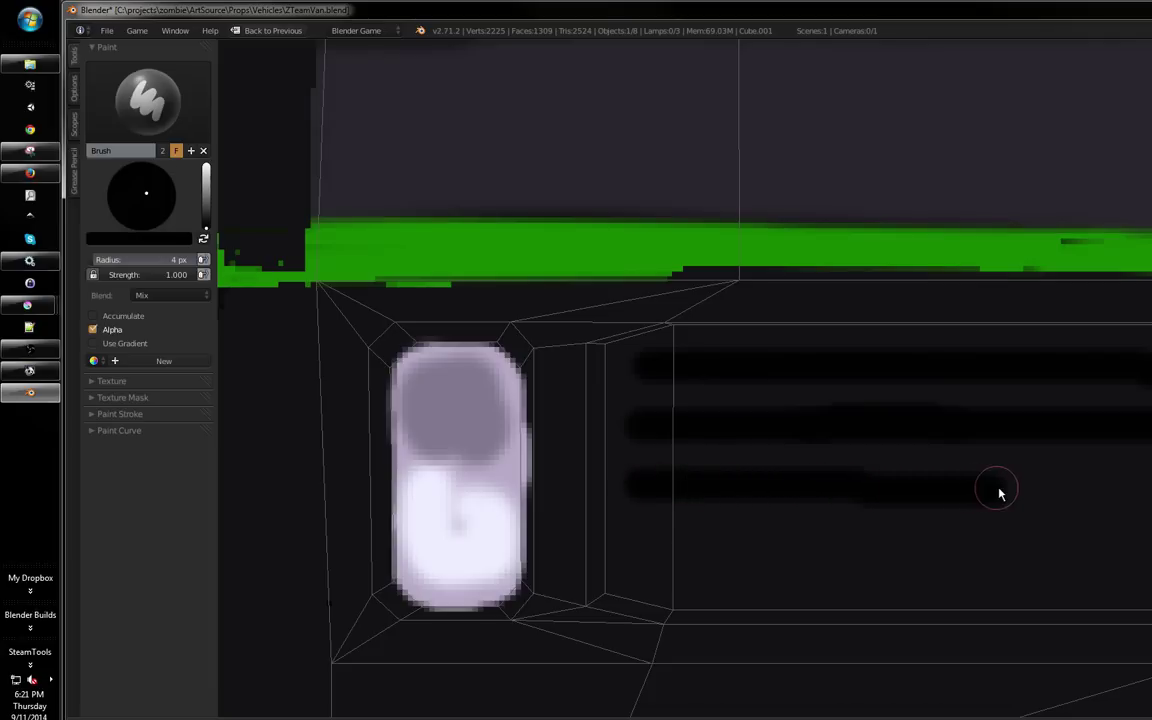
drag(852, 486, 1150, 486)
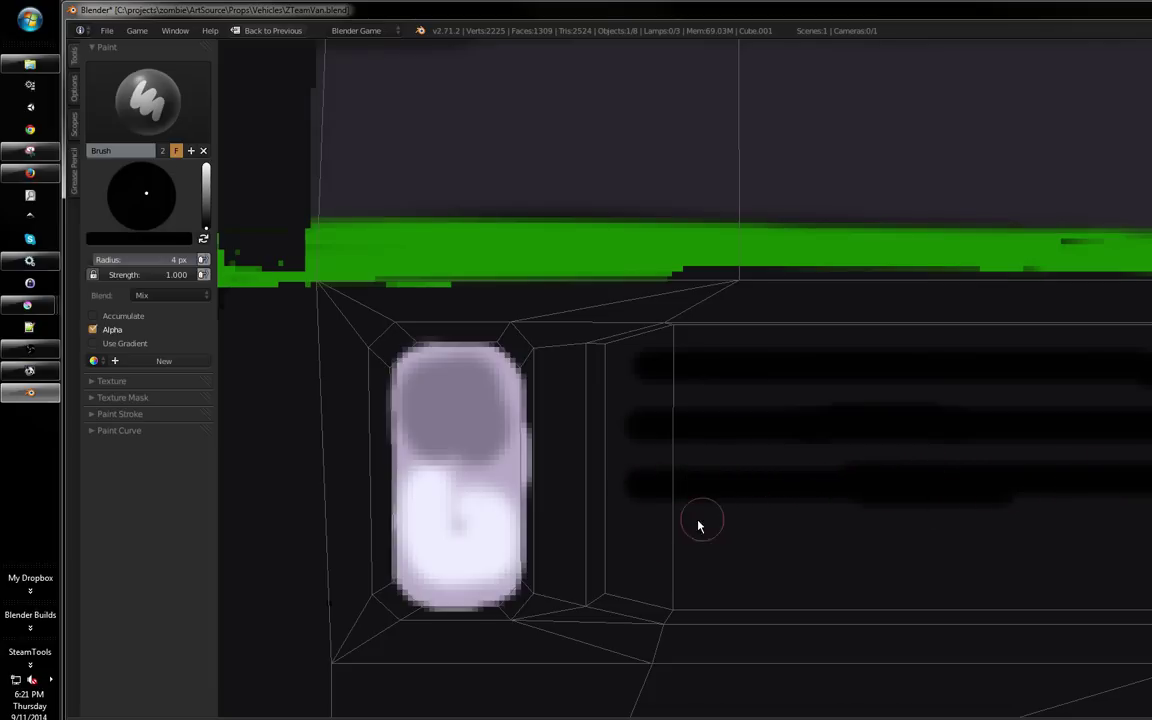
drag(640, 548, 1008, 545)
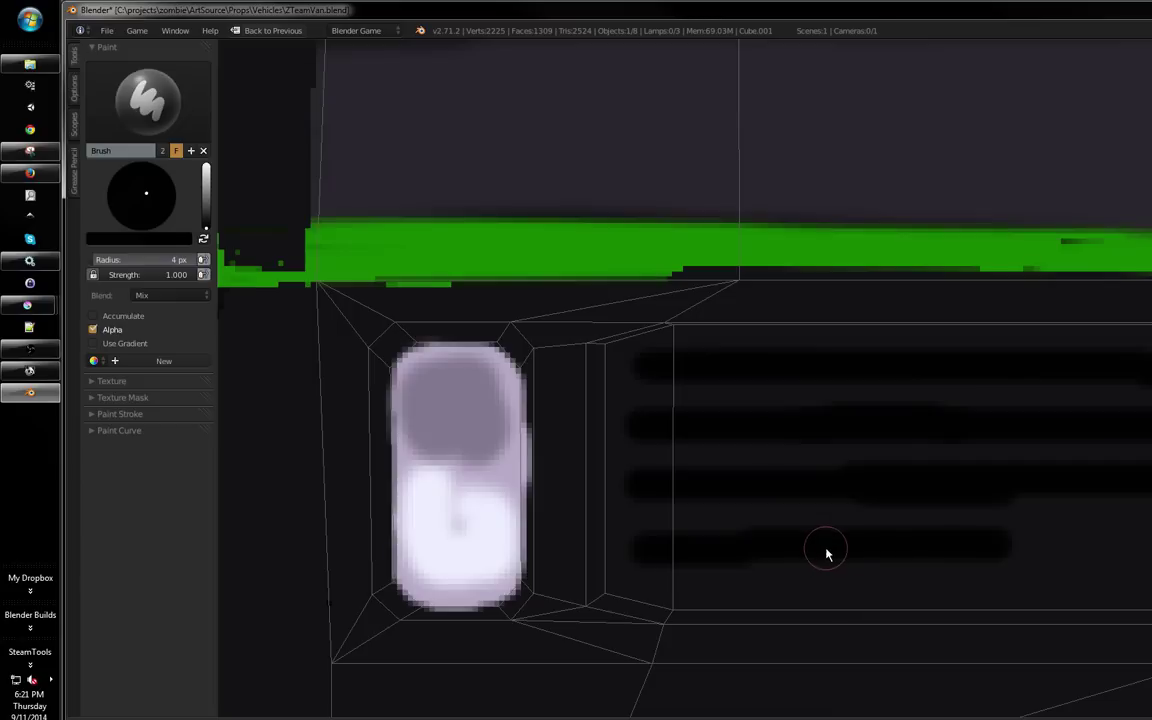
key(ctrl+z)
mouse_move(643, 550)
mouse_down()
mouse_move(1118, 548)
mouse_move(1015, 521)
mouse_up()
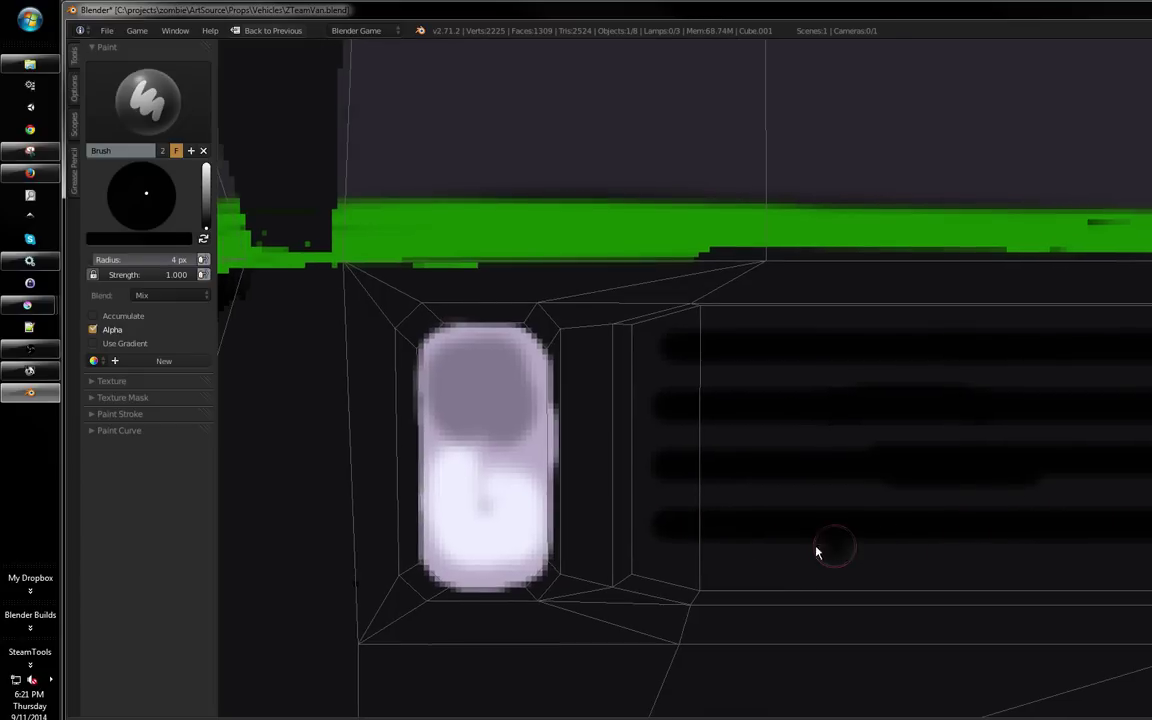
Thicken the four black grille lines along their lower edges with a 3 px brush
drag(666, 546, 1021, 540)
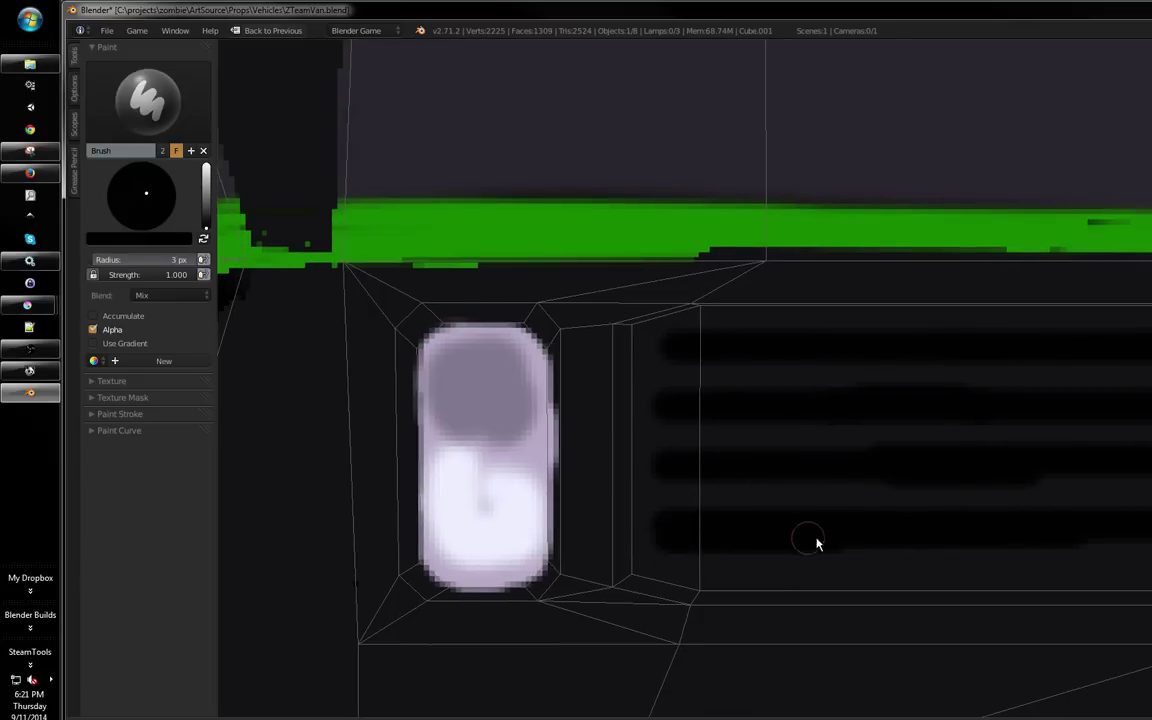
drag(700, 547, 1042, 542)
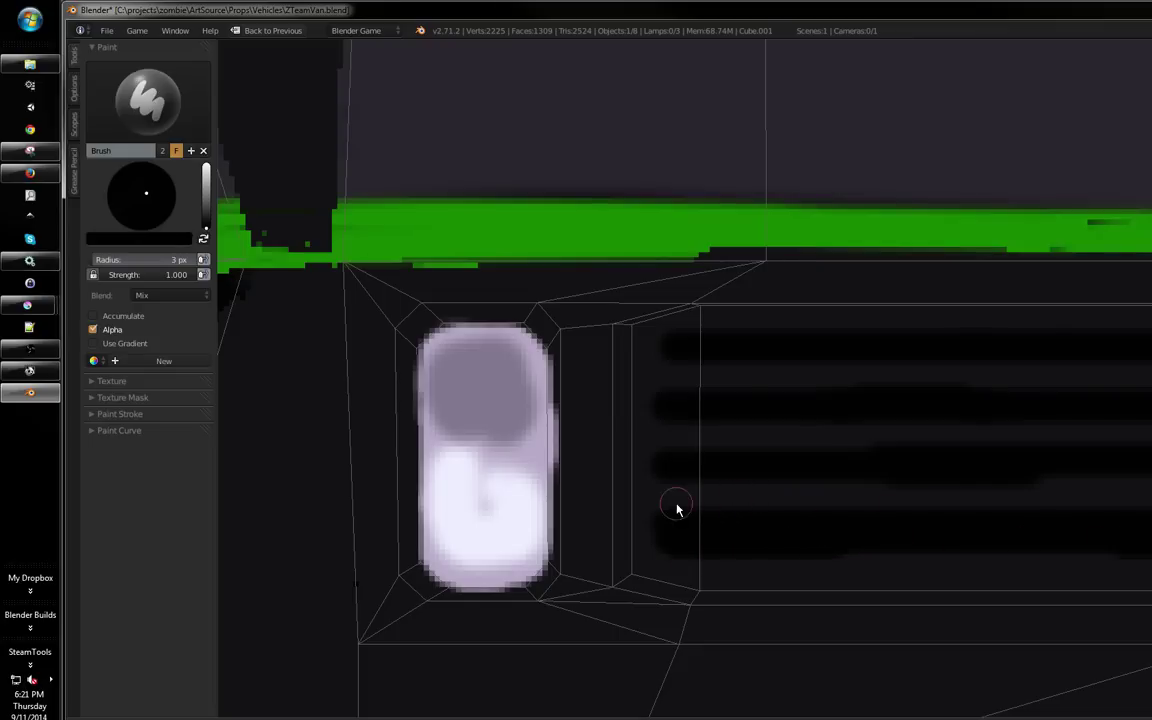
drag(668, 486, 1045, 476)
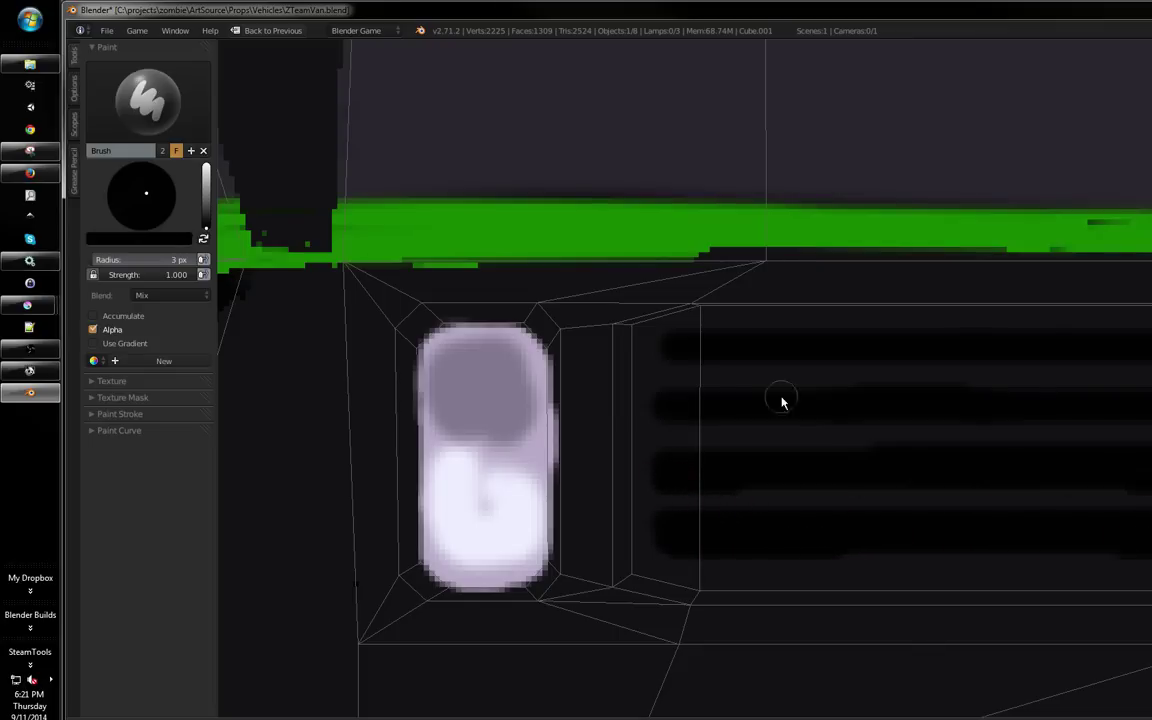
drag(661, 424, 1147, 427)
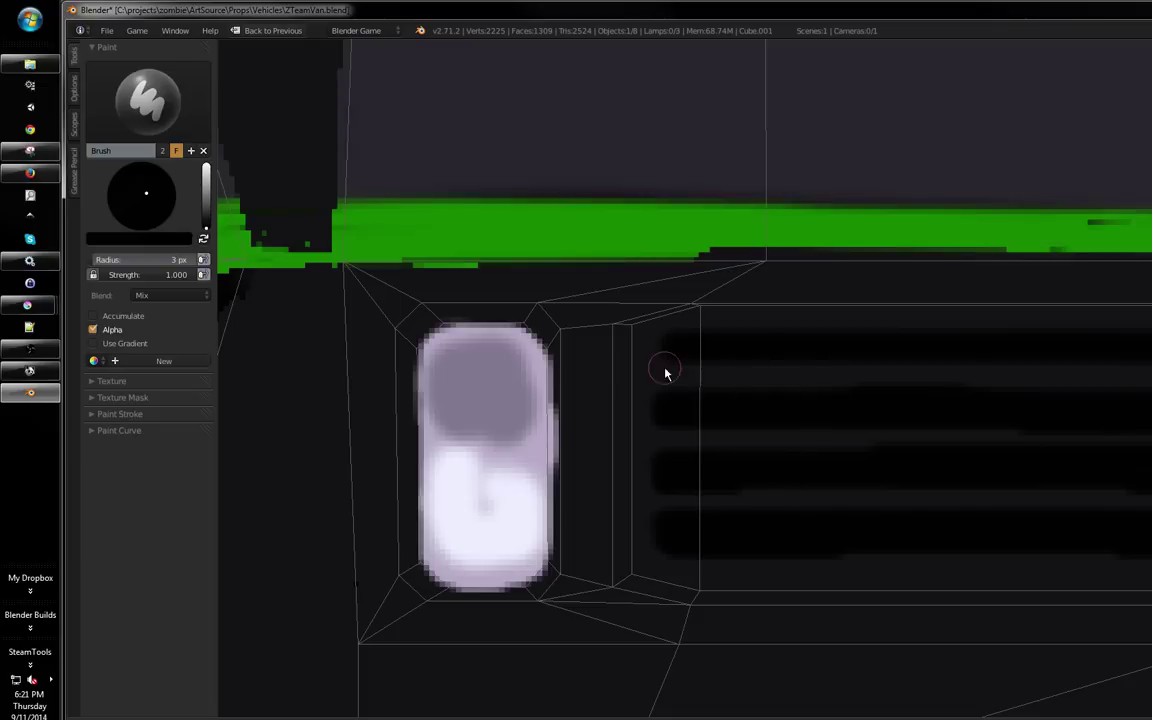
drag(665, 372, 1045, 367)
Clean up the edges of the grille lines and the gaps between them, alternating dark grey and black
click(206, 221)
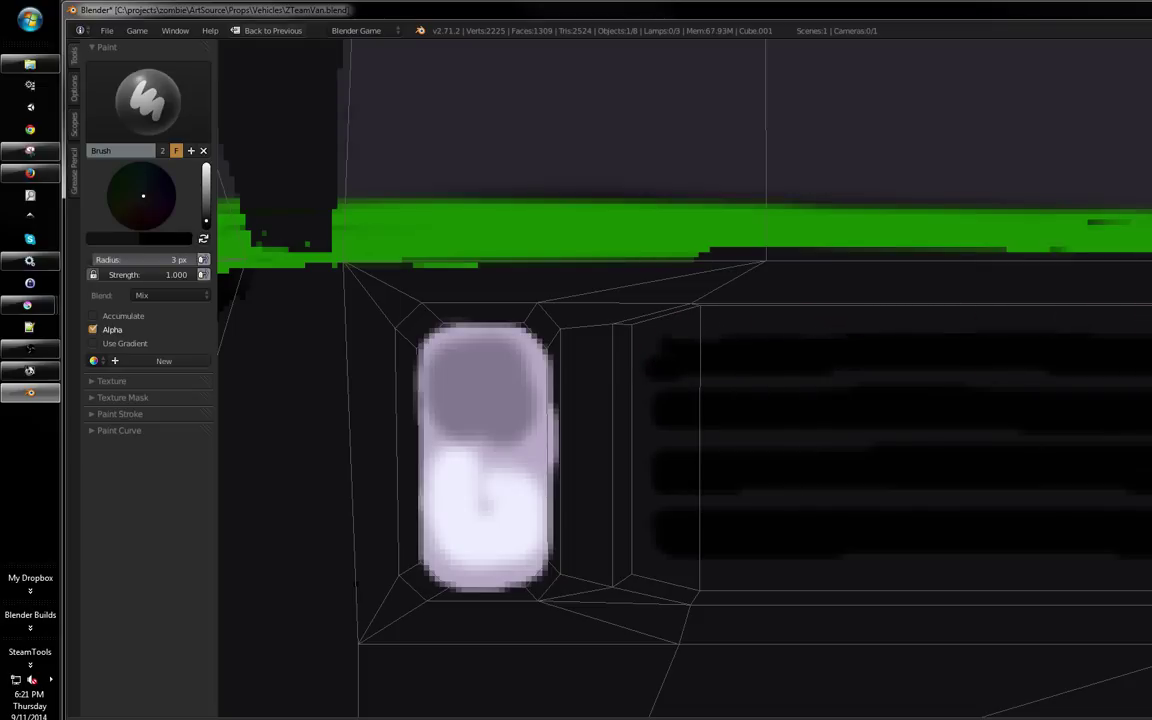
drag(659, 387, 1120, 358)
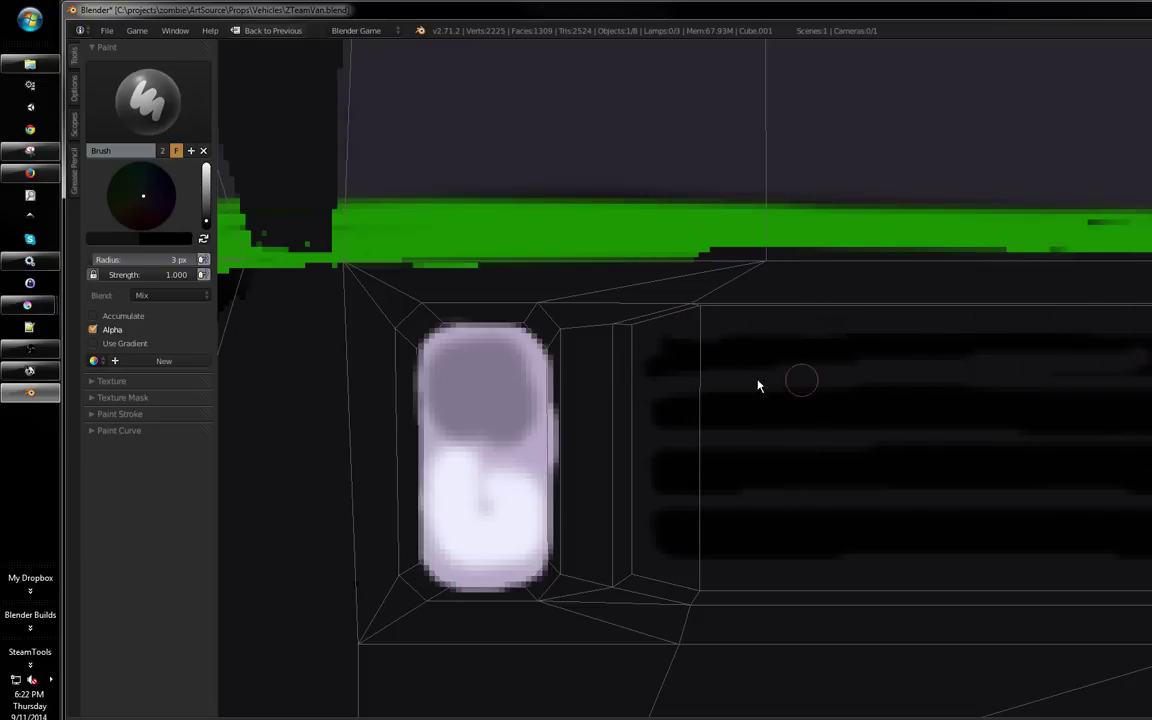
key(ctrl+z)
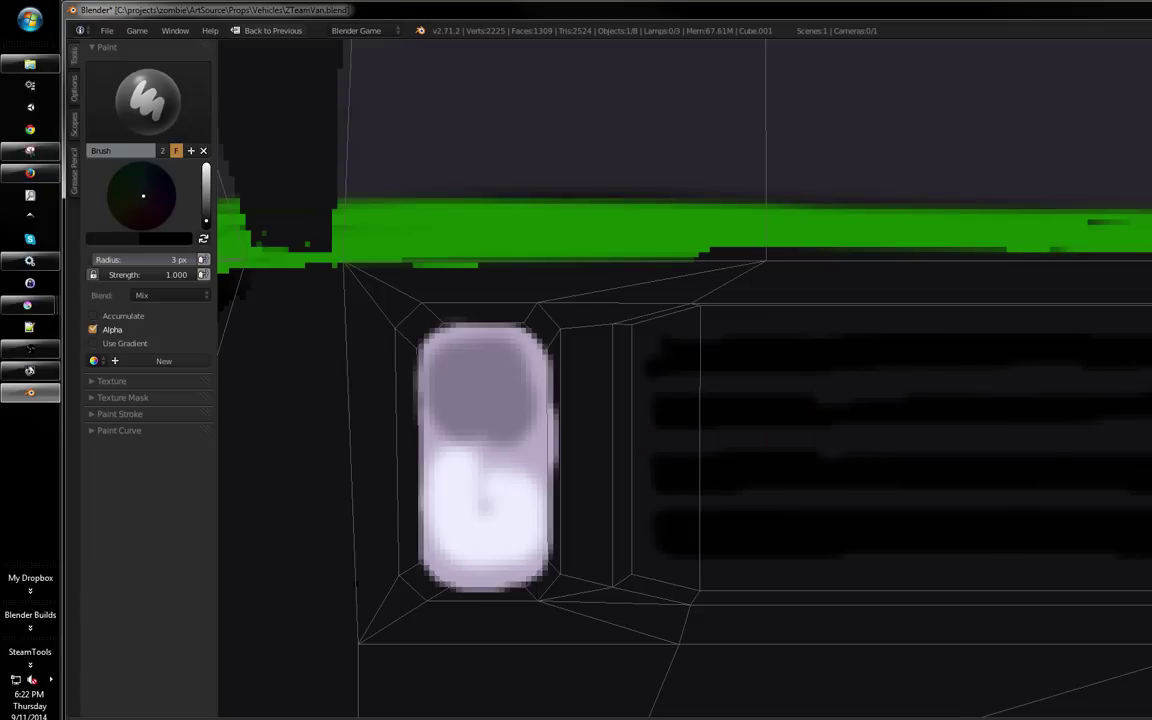
key(s)
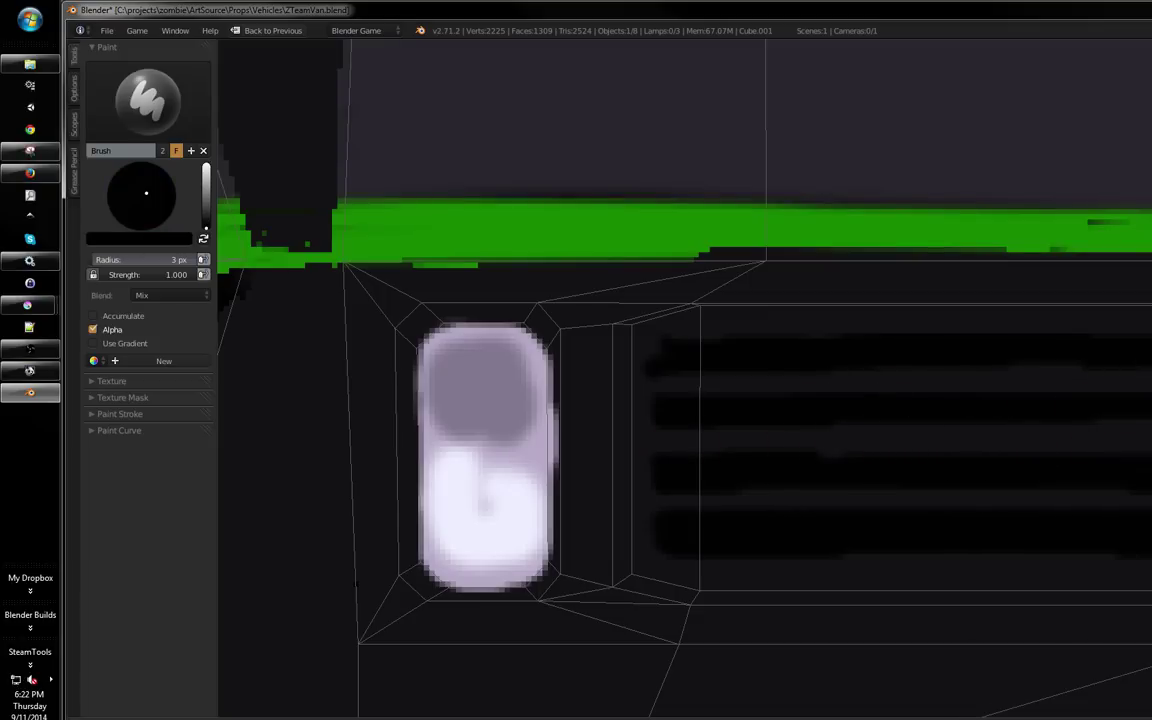
drag(1048, 416, 734, 419)
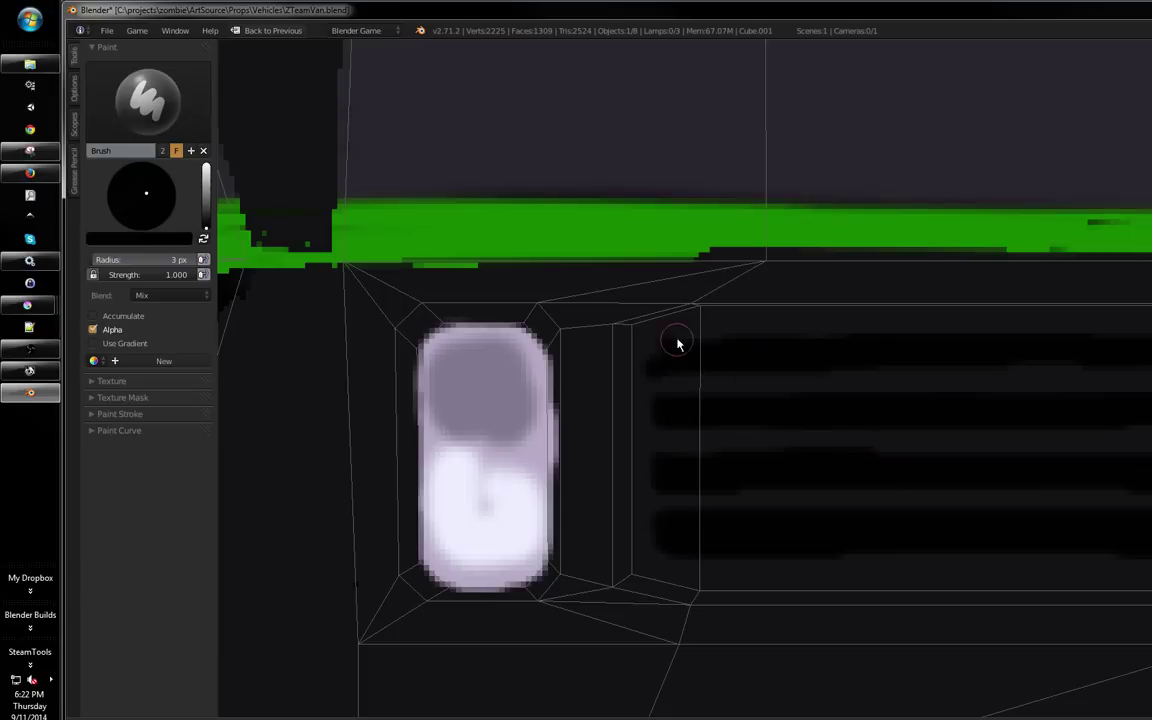
key(s)
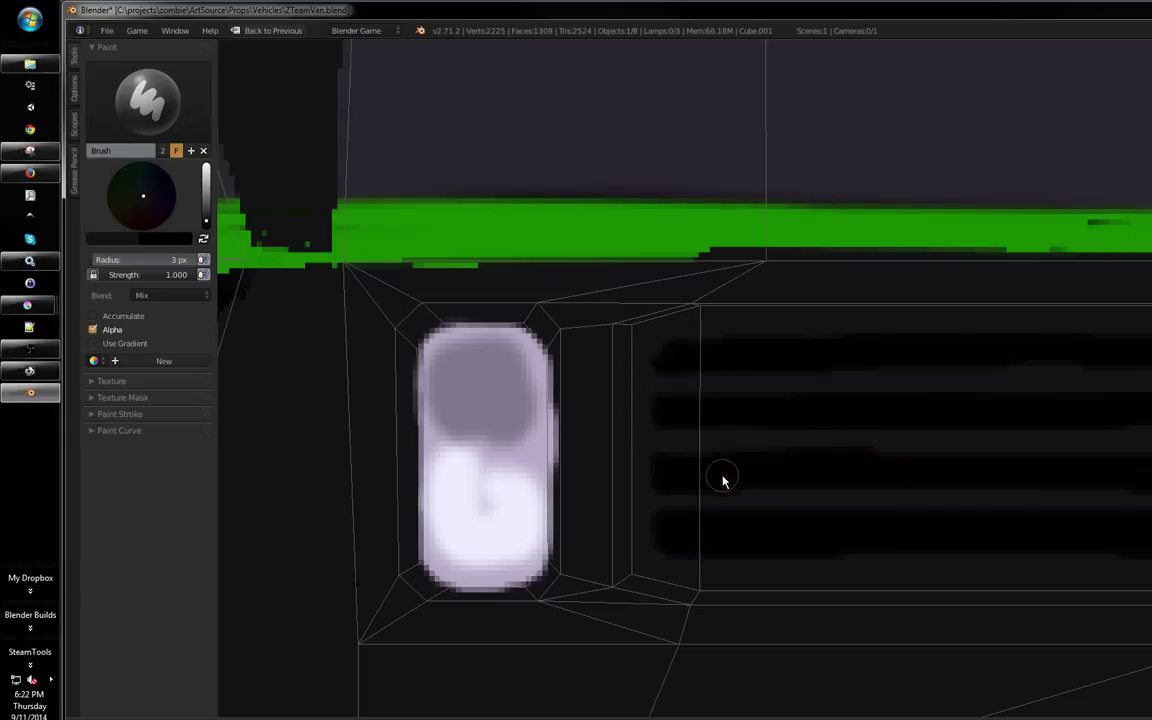
Trace the frame of the grille recess in black with the 3 px brush
key(s)
key(s)
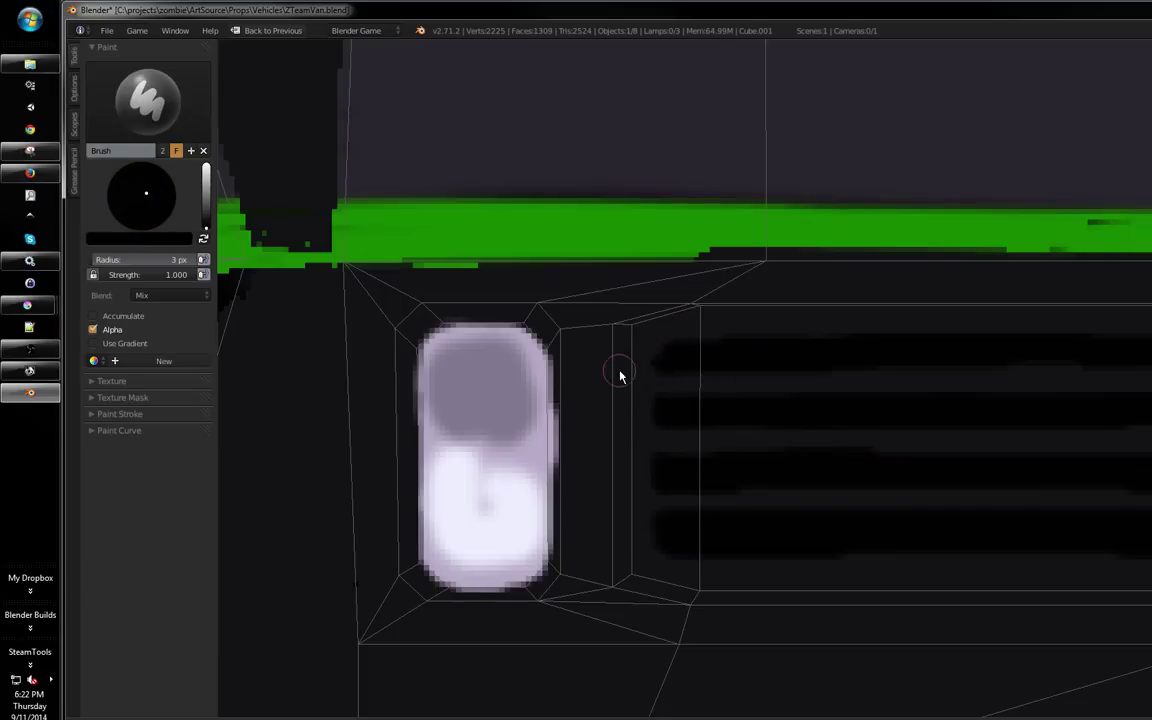
drag(620, 376, 623, 568)
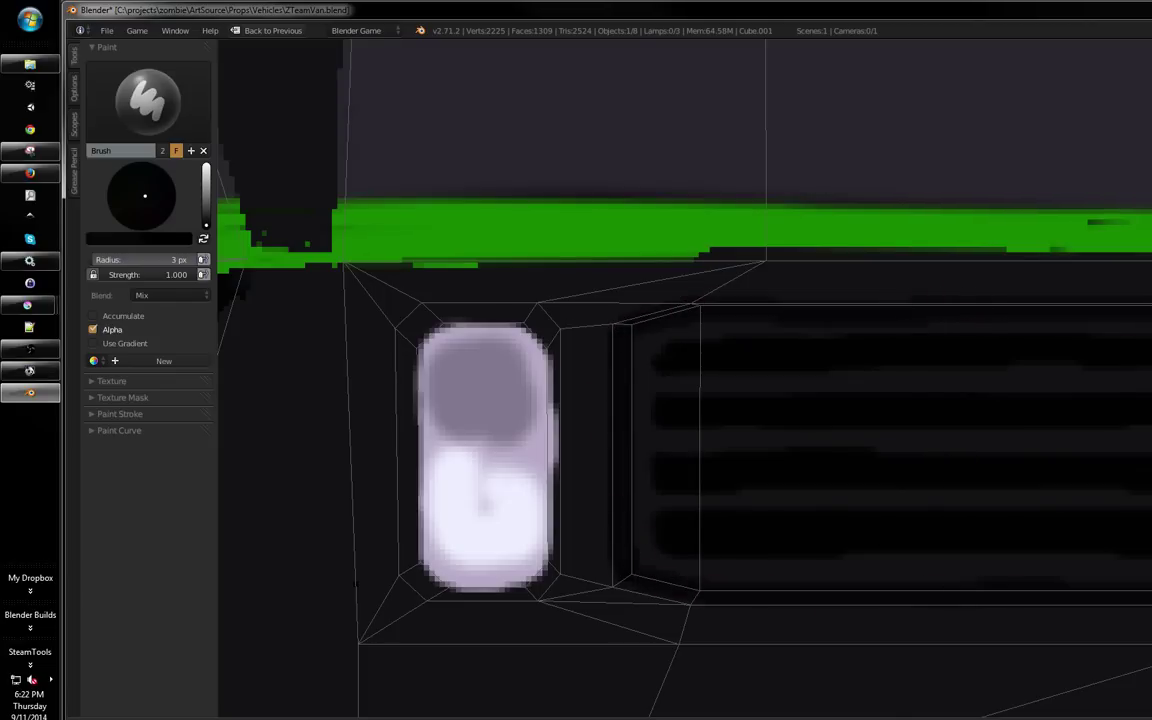
Darken the bumper area beneath the headlight and grille with soft black strokes, using a 21 px then 16 px brush at strength 0.421
scroll(1029, 586, down, 4)
scroll(944, 614, down, 2)
scroll(875, 433, up, 4)
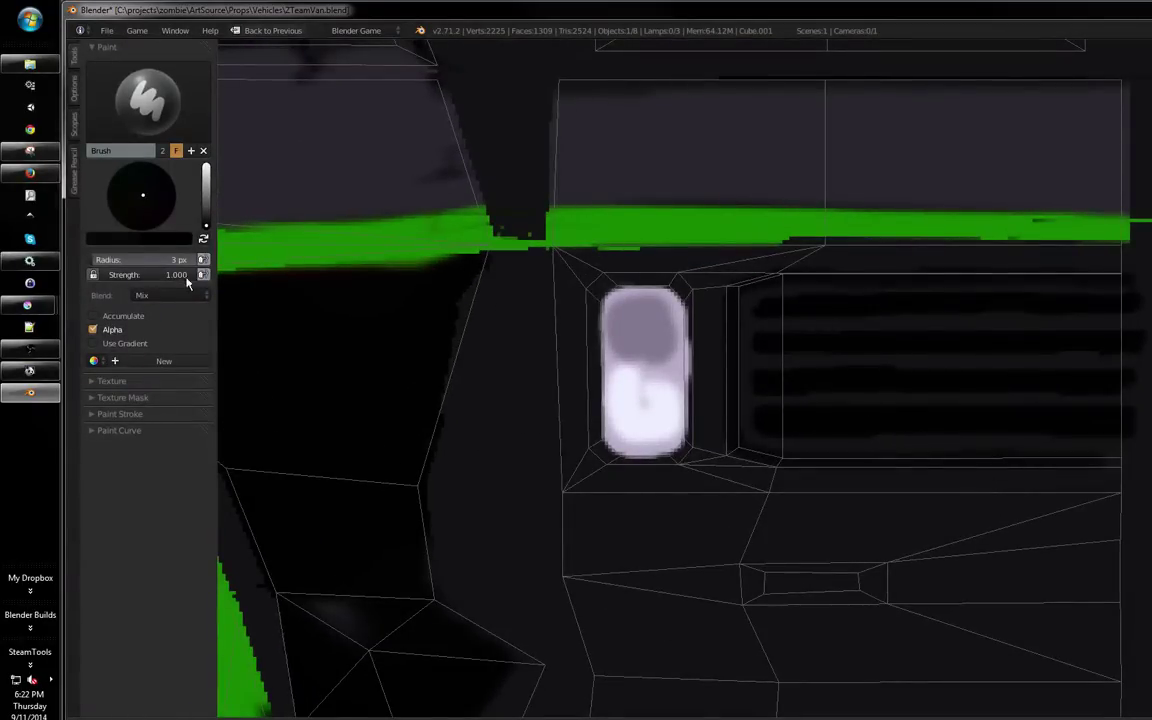
mouse_move(184, 284)
mouse_down()
mouse_move(128, 276)
mouse_move(141, 276)
mouse_up()
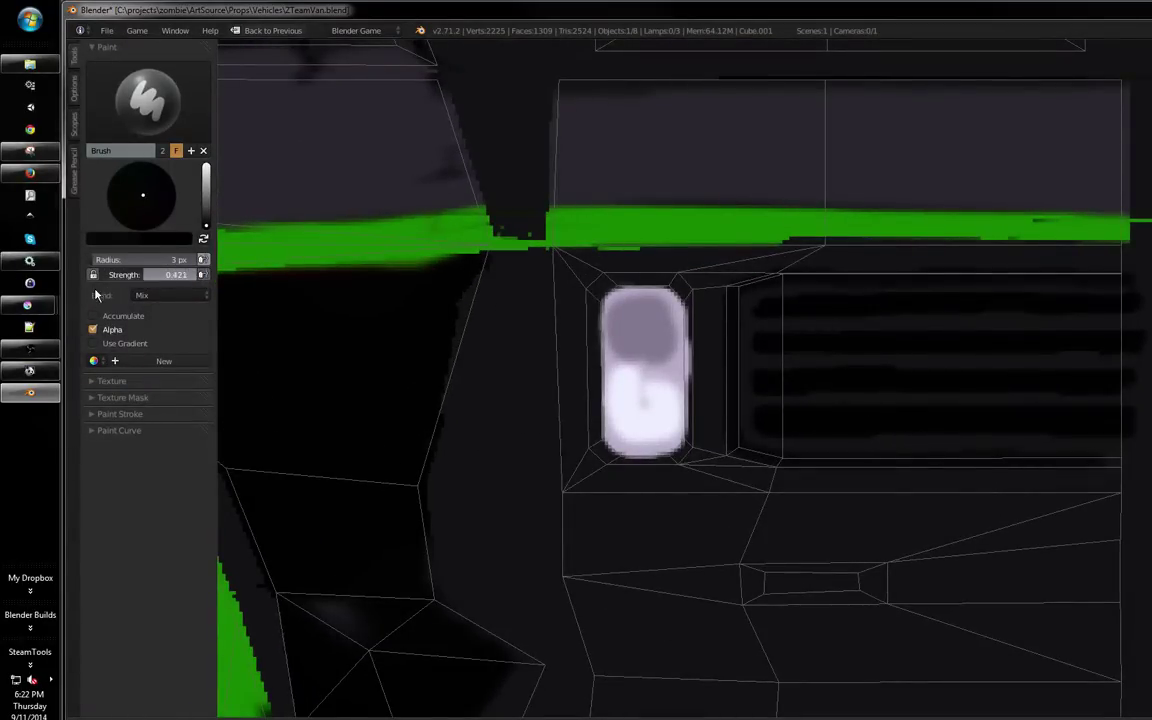
scroll(692, 487, up, 1)
click(1138, 582)
mouse_move(1148, 584)
mouse_down()
mouse_move(648, 566)
mouse_move(1047, 558)
mouse_up()
scroll(866, 514, down, 2)
scroll(813, 553, up, 1)
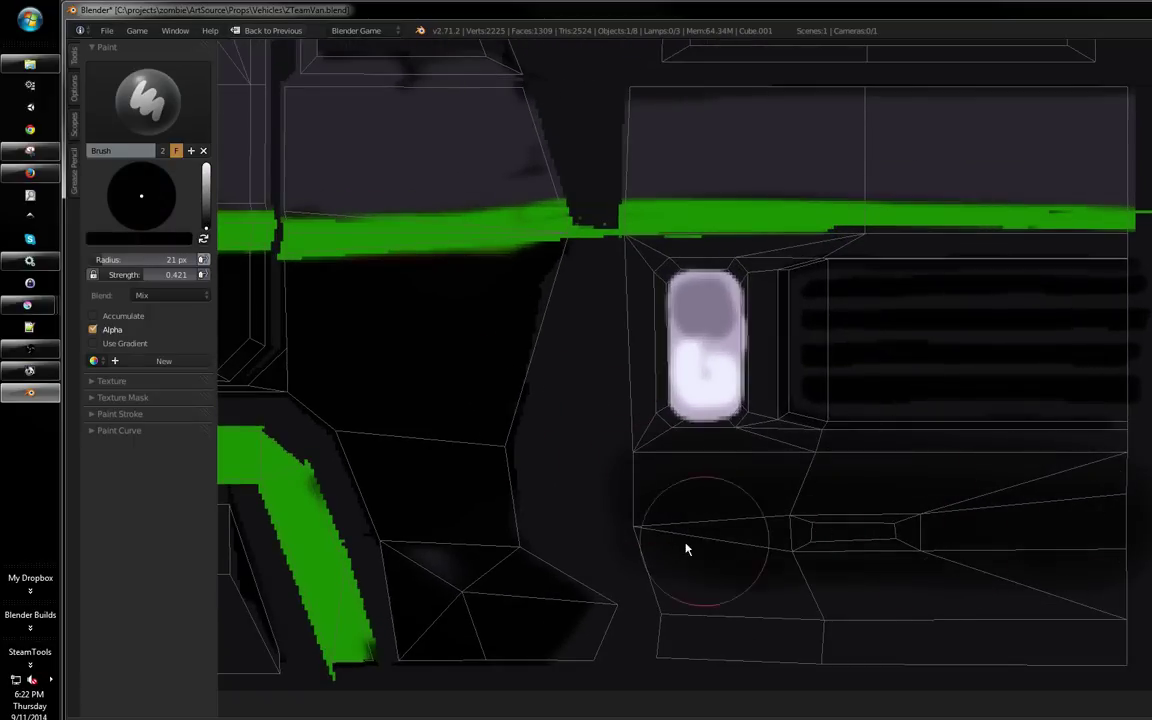
click(805, 518)
mouse_move(811, 504)
mouse_down()
mouse_move(1075, 502)
mouse_move(659, 471)
mouse_move(1025, 506)
mouse_move(968, 477)
mouse_up()
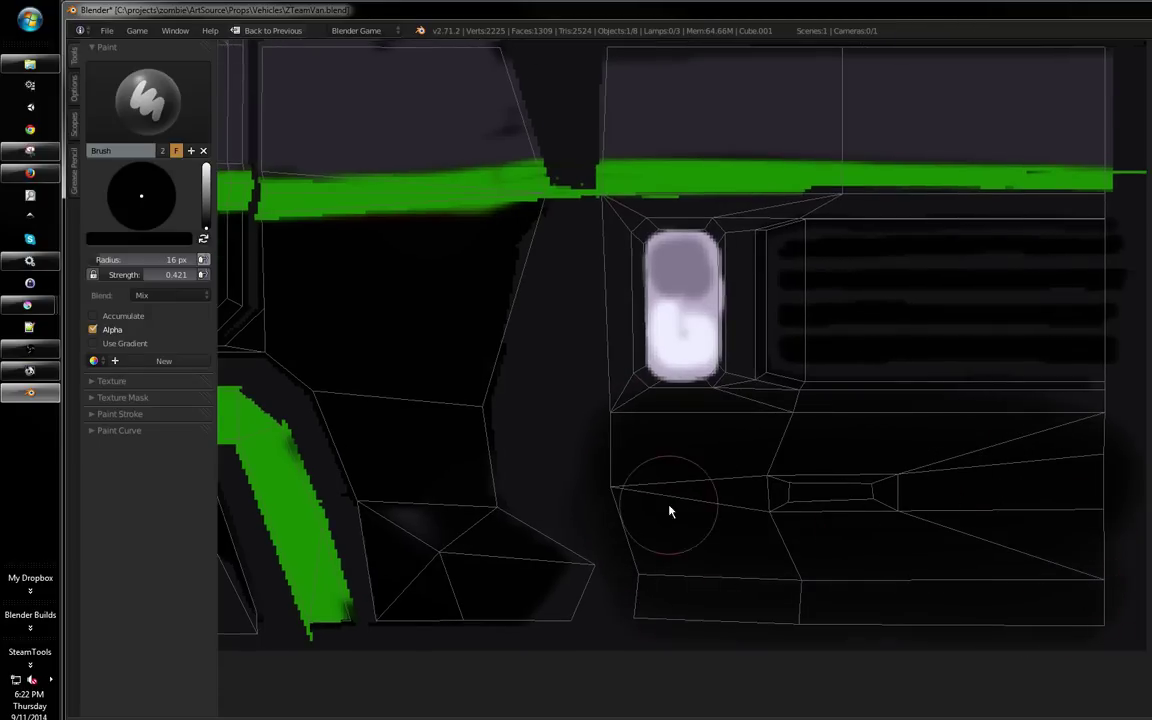
Sample the headlight's light lavender and paint a faint highlight band along the bumper's lower edge
key(s)
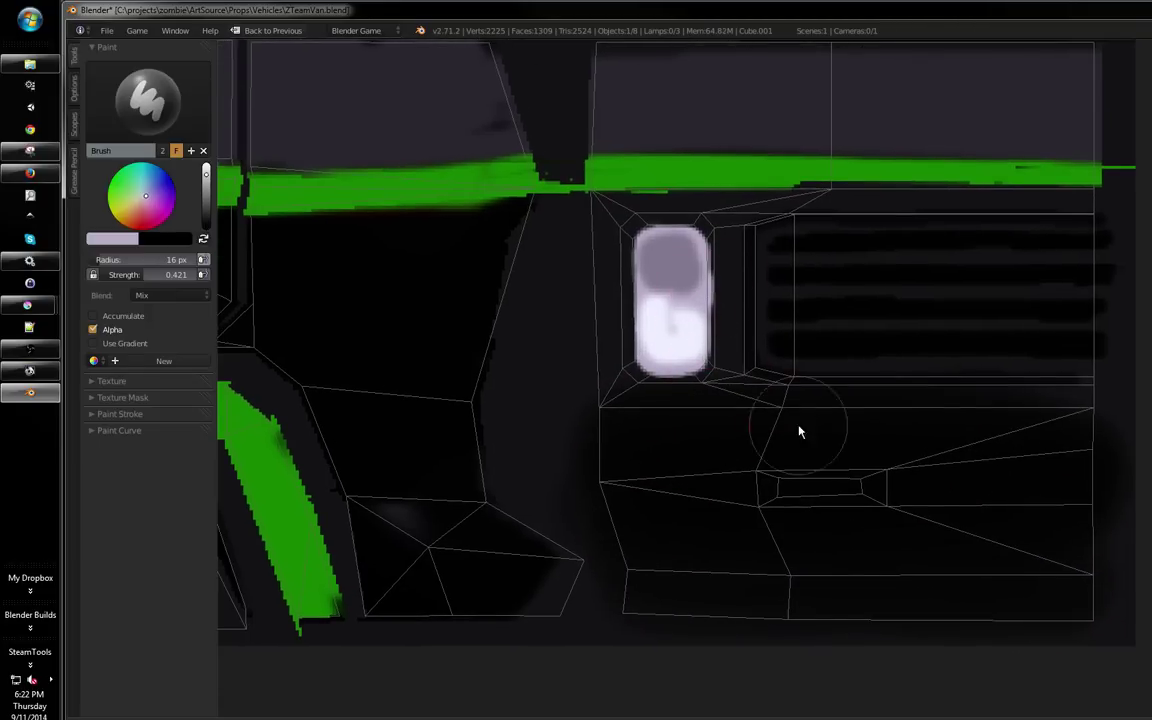
key(f)
click(823, 558)
drag(647, 574, 1082, 581)
Narrow the bumper's highlight band by painting black along its edge with a smaller brush, raising the strength to 0.579
key(bracketleft)
key(bracketleft)
key(s)
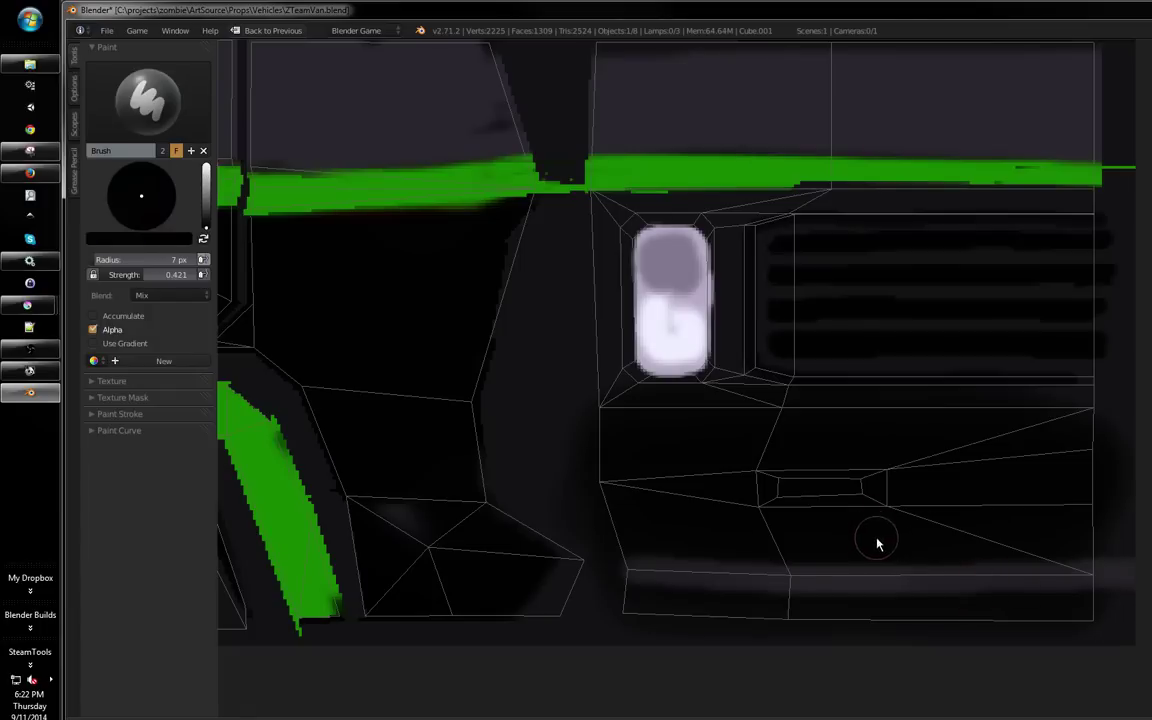
key(bracketleft)
key(bracketleft)
key(bracketleft)
key(bracketleft)
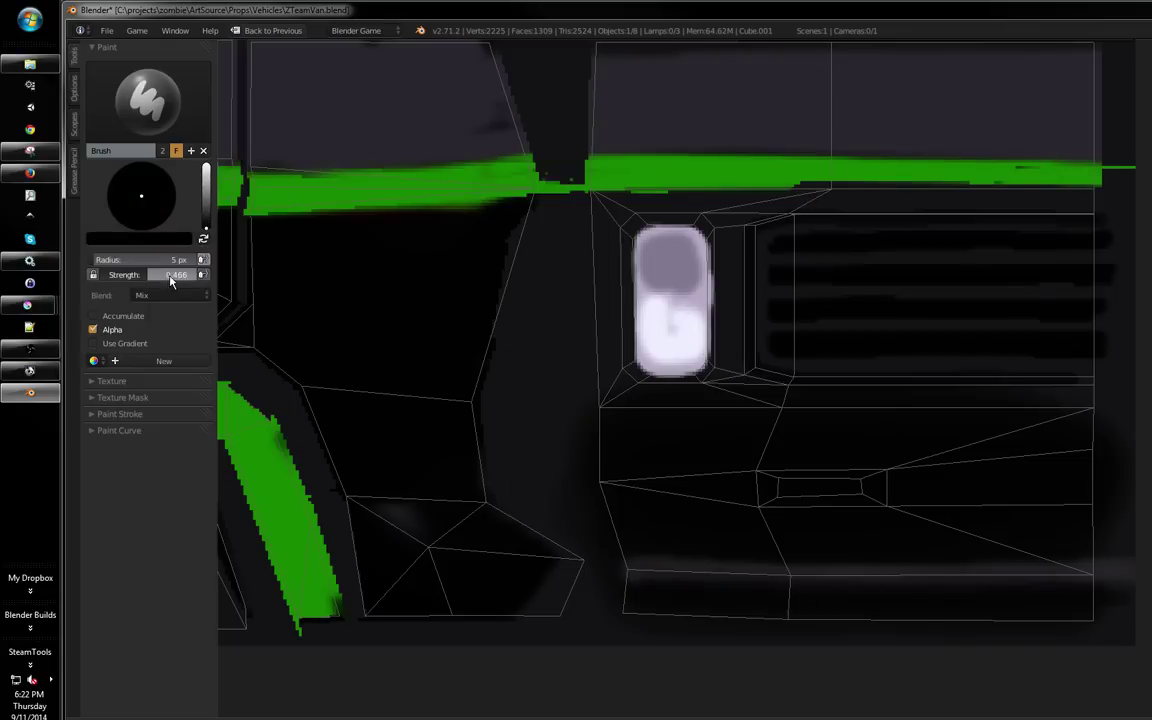
drag(160, 274, 177, 274)
key(bracketleft)
click(1080, 604)
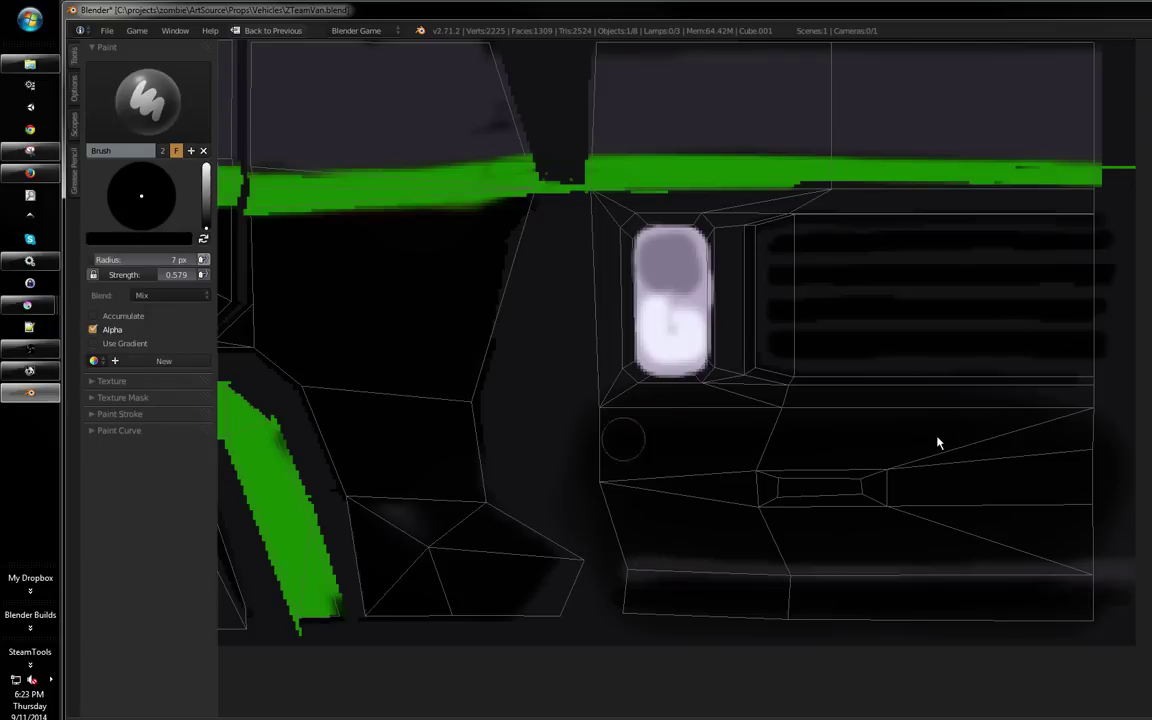
scroll(797, 378, up, 3)
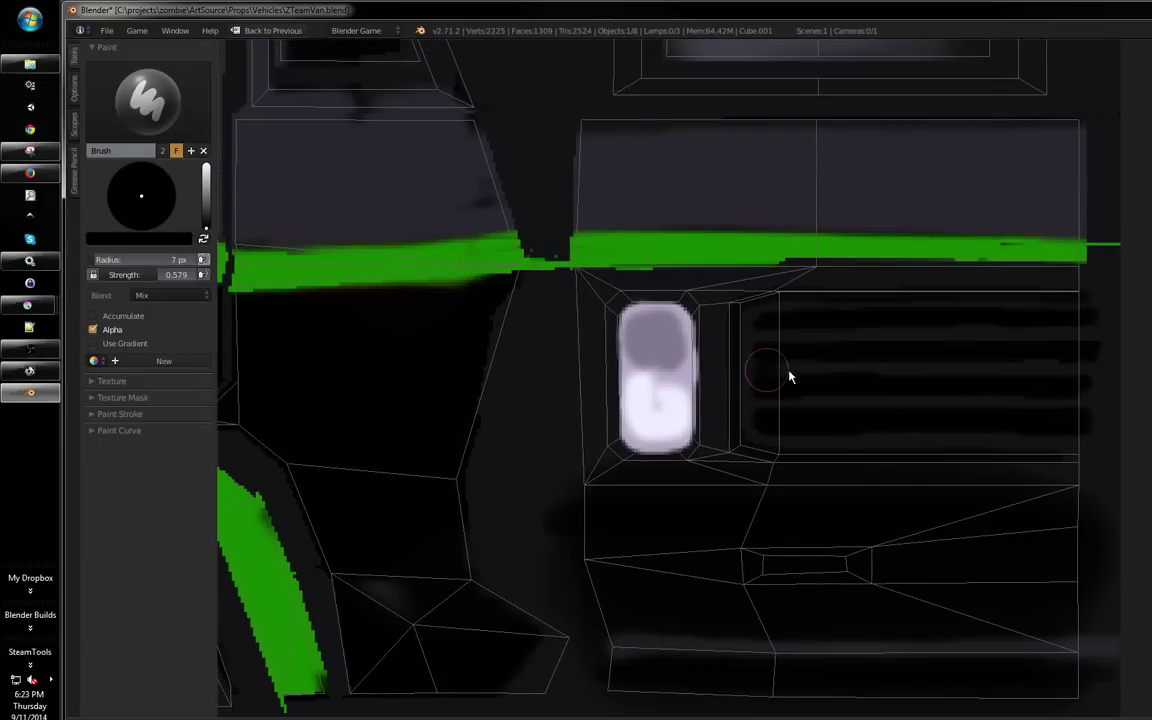
Paint black strokes along the strip between the green stripe and the headlight and grille on the van's front texture
click(784, 375)
drag(602, 292, 862, 280)
drag(653, 286, 1092, 282)
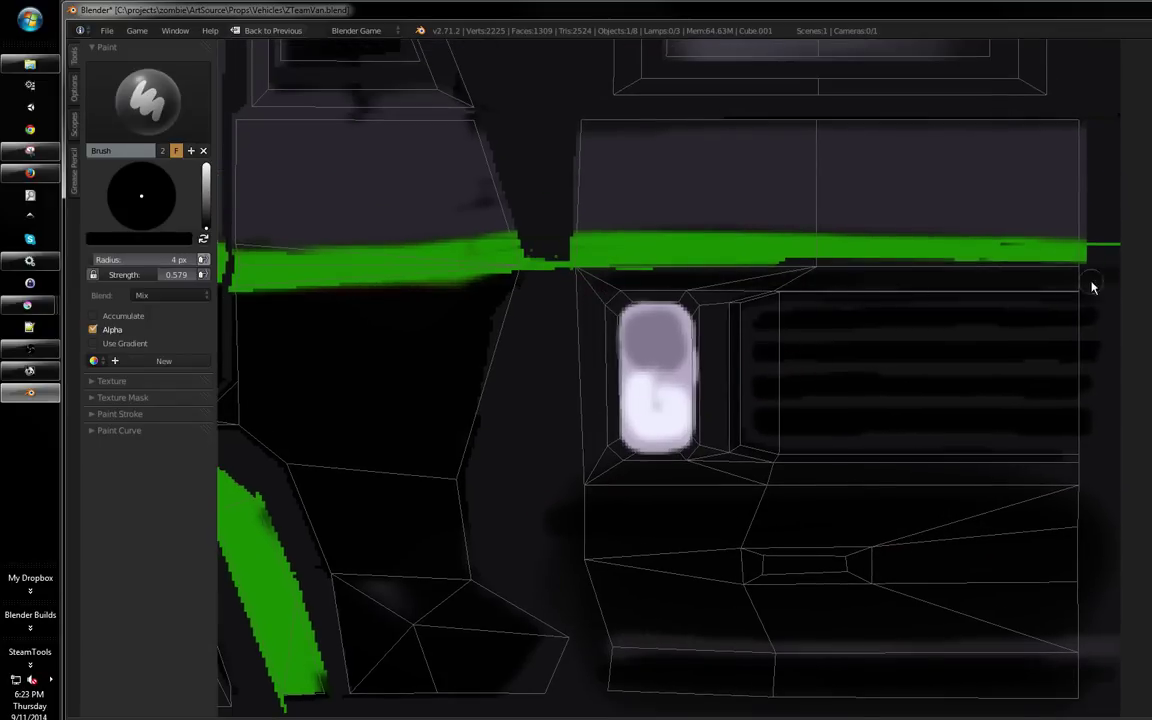
click(597, 309)
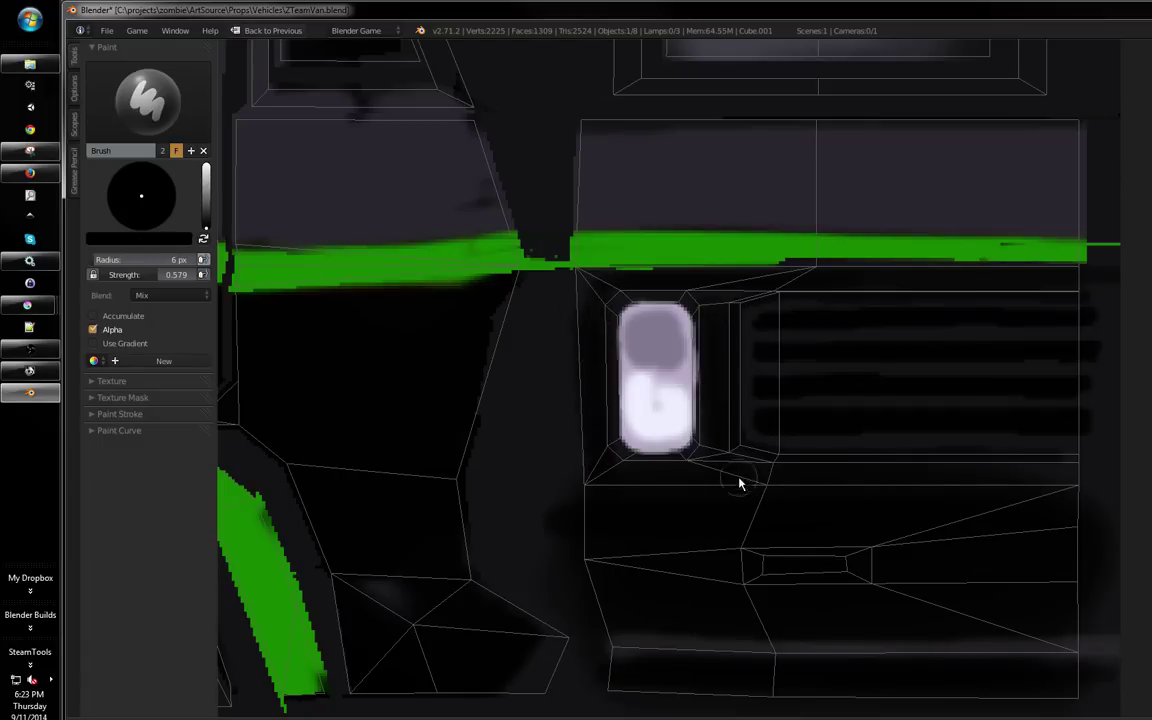
Sample the light lavender from the headlight as the brush colour
key(s)
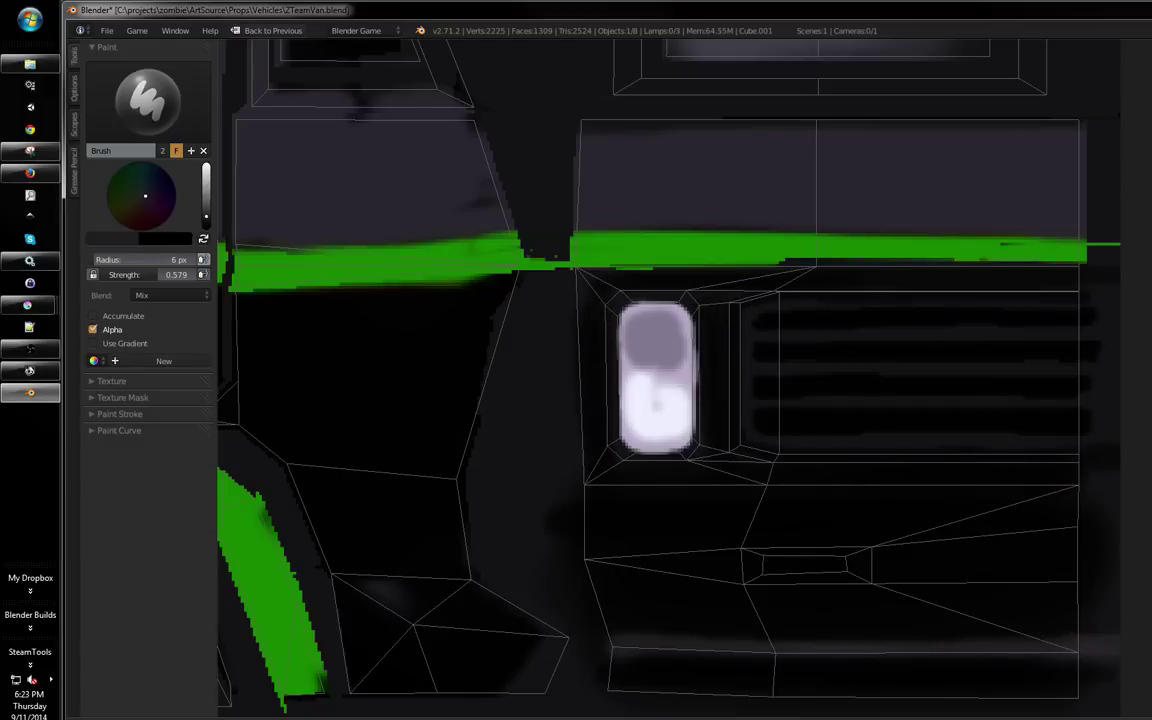
key(s)
key(f)
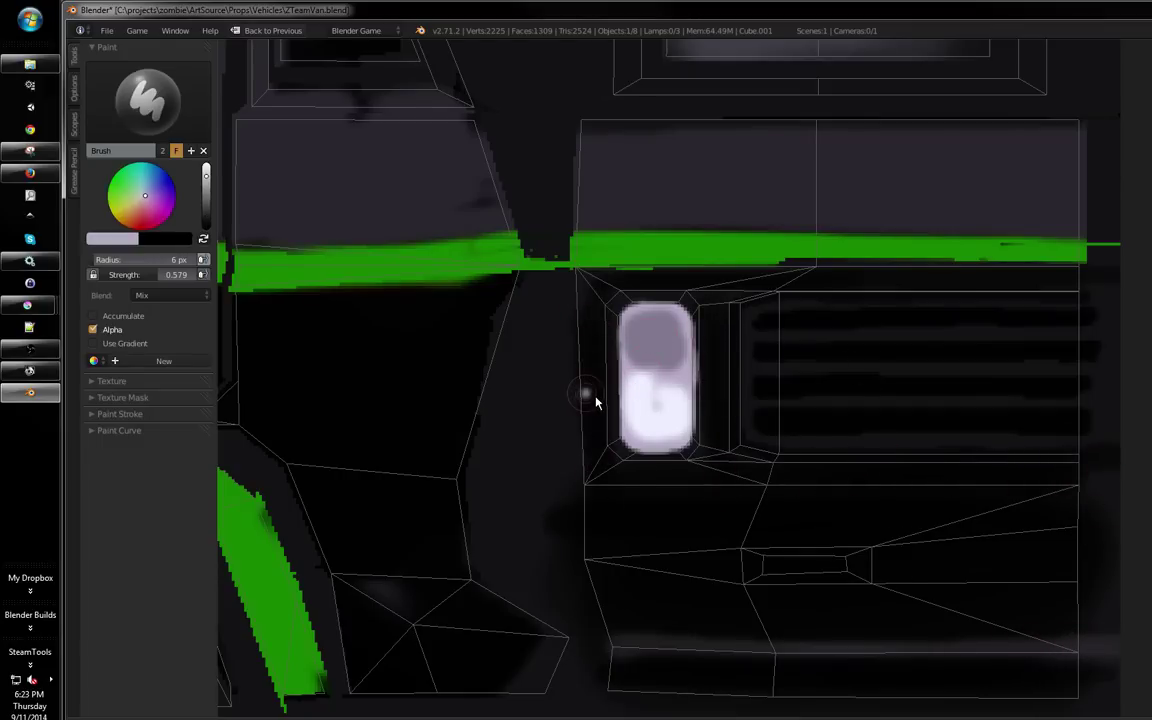
click(575, 321)
drag(575, 321, 572, 462)
key(ctrl+z)
Lower the brush strength to 0.203 and expand the Paint Stroke and Paint Curve settings
drag(123, 281, 118, 284)
click(140, 413)
click(100, 587)
scroll(207, 280, down, 2)
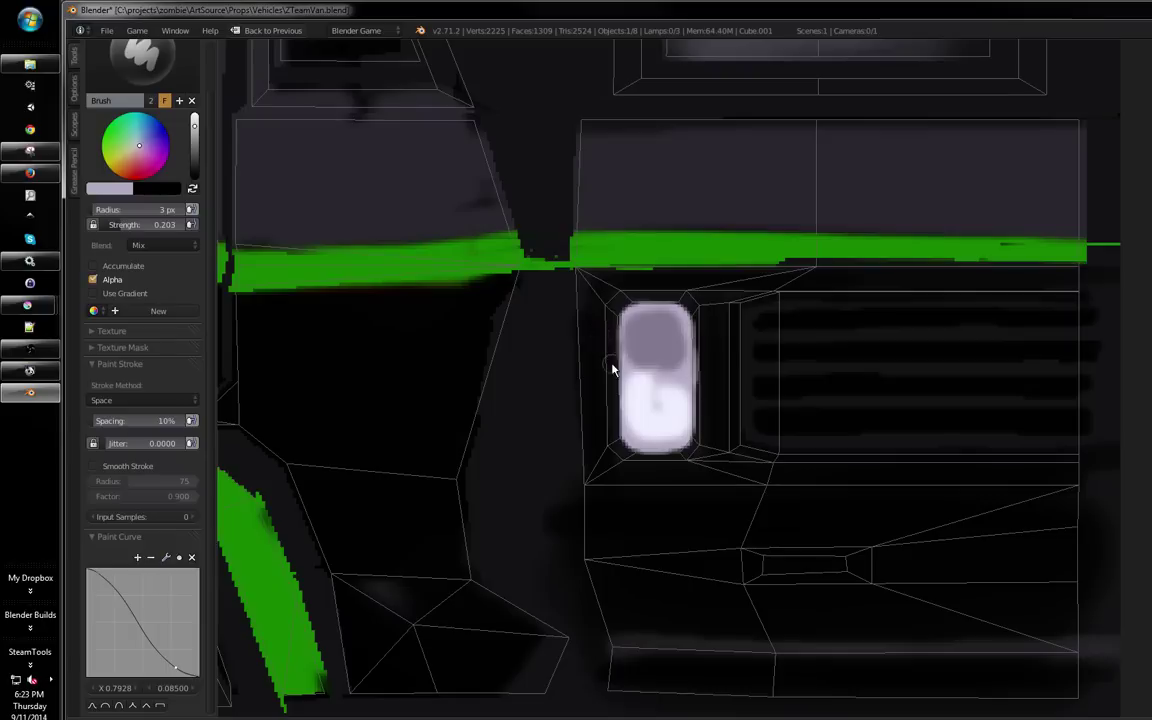
Try faint lavender highlight strokes along the outer side of the headlight and below the grille
drag(577, 325, 591, 457)
drag(590, 322, 587, 470)
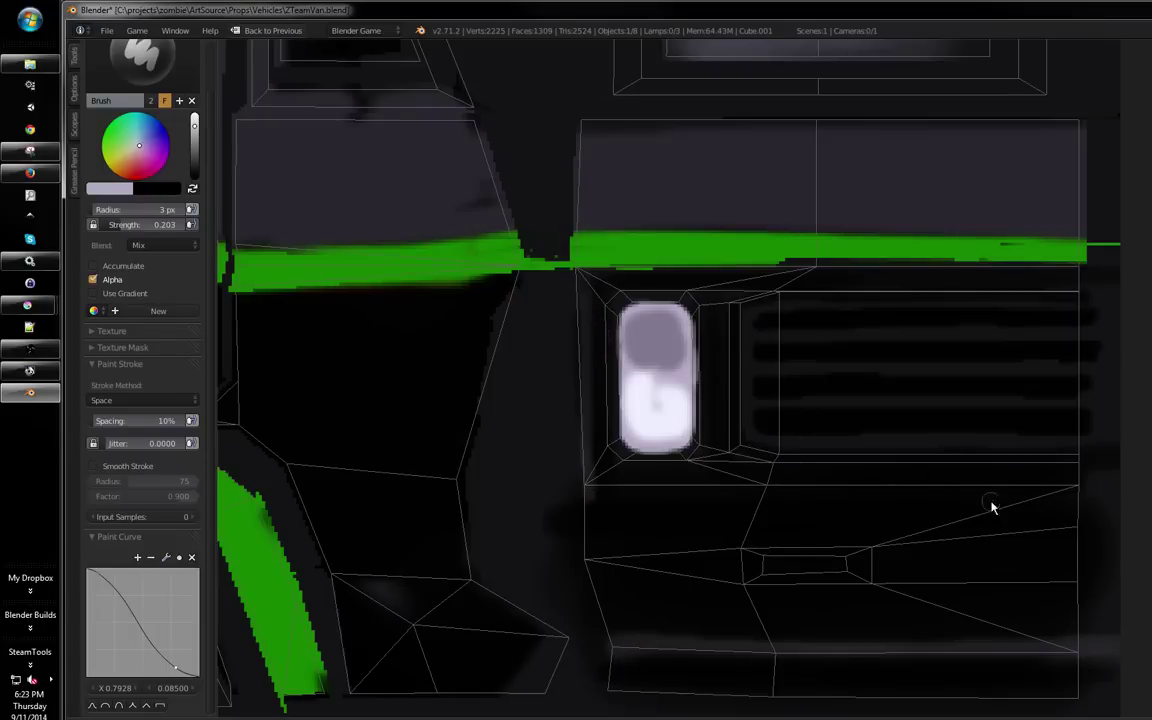
scroll(1083, 430, down, 3)
scroll(828, 489, up, 5)
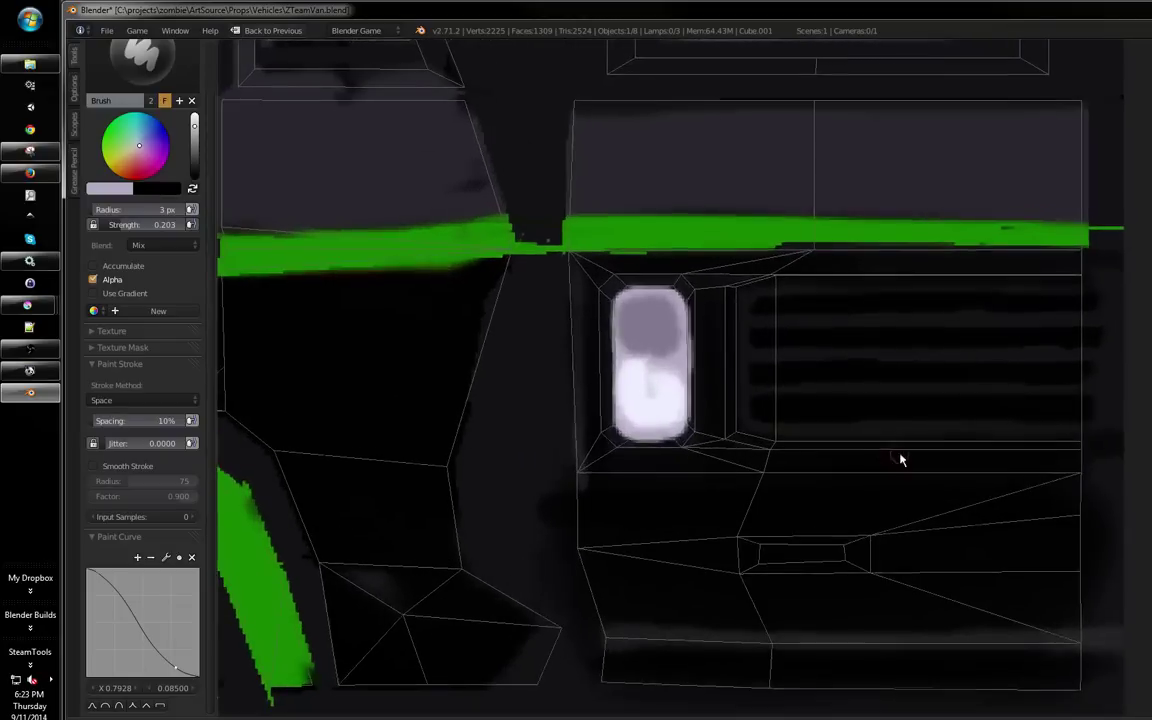
drag(753, 486, 880, 507)
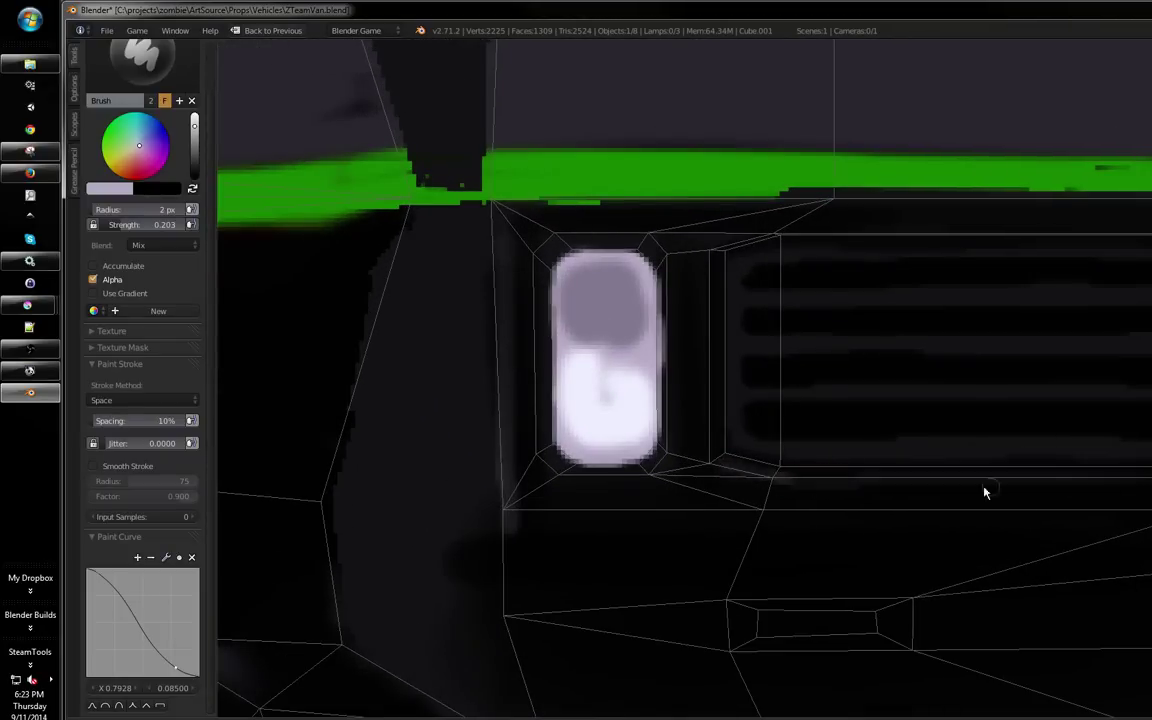
Try a 2 px lavender highlight along the upper edge of the front panel below the windshield
key(shift+F10)
scroll(872, 452, up, 7)
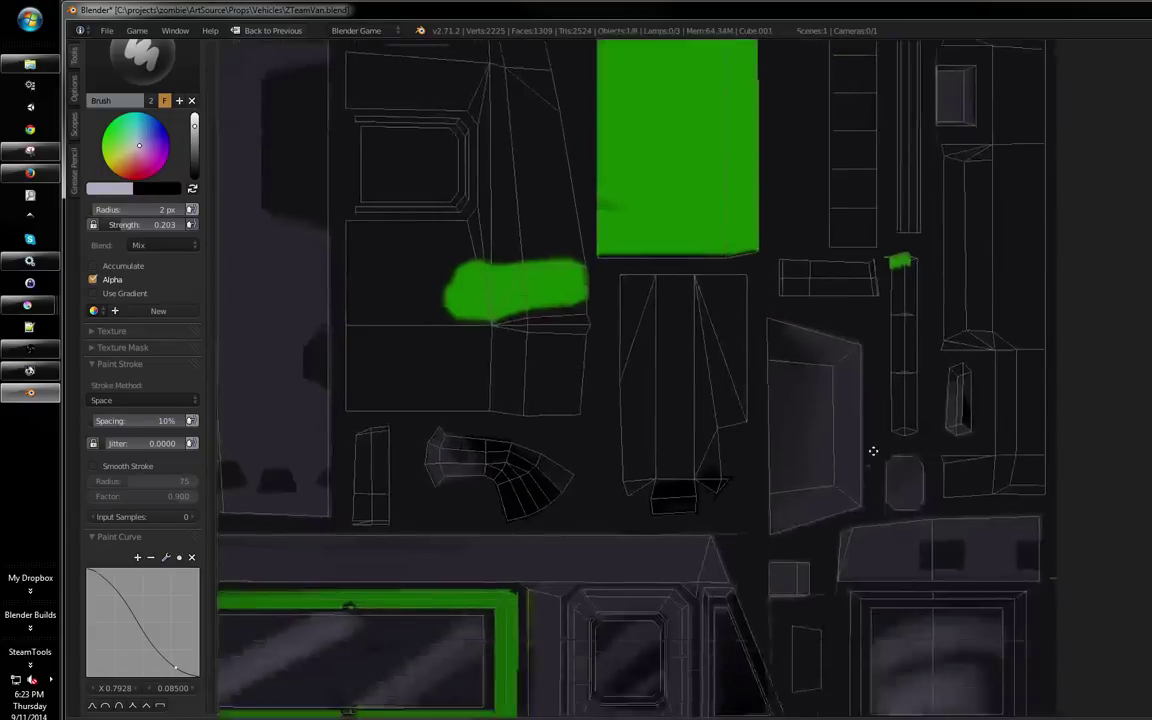
scroll(733, 390, up, 4)
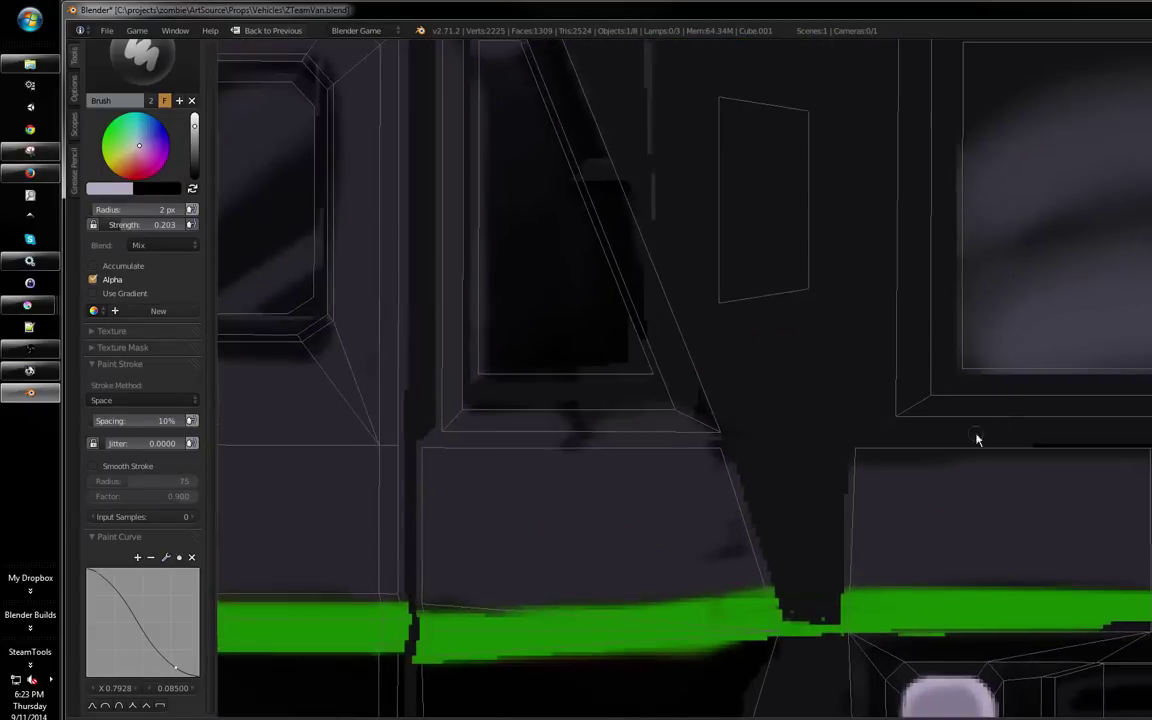
drag(684, 430, 740, 430)
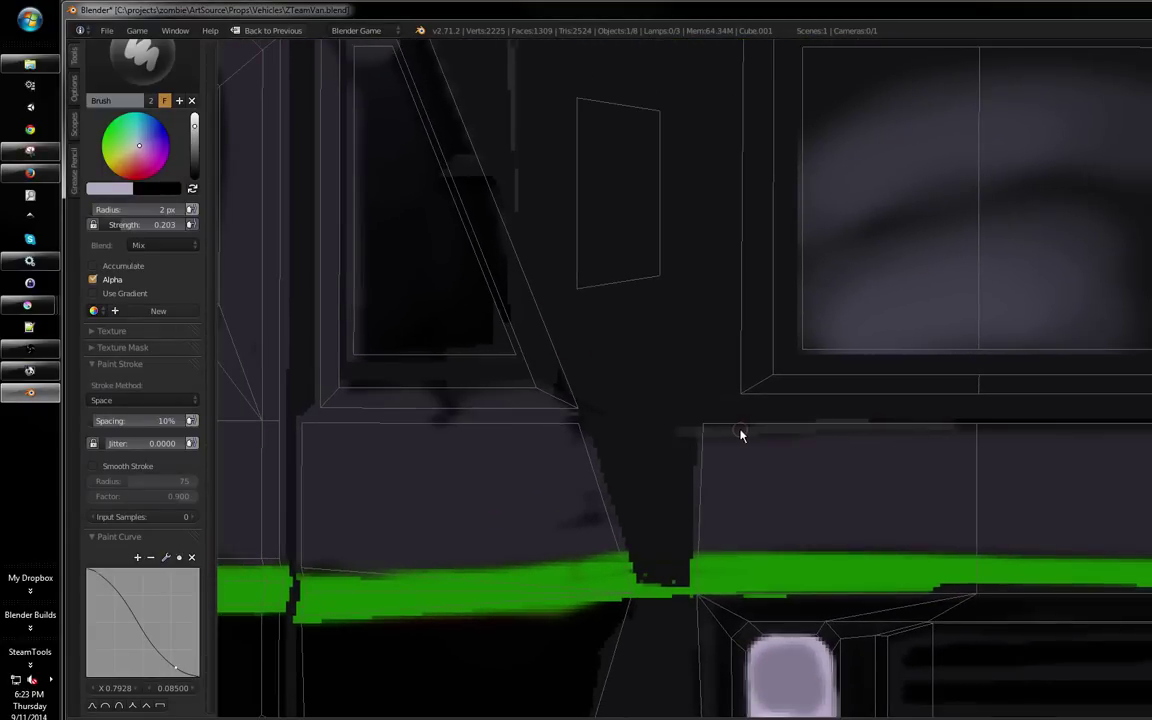
scroll(548, 212, down, 1)
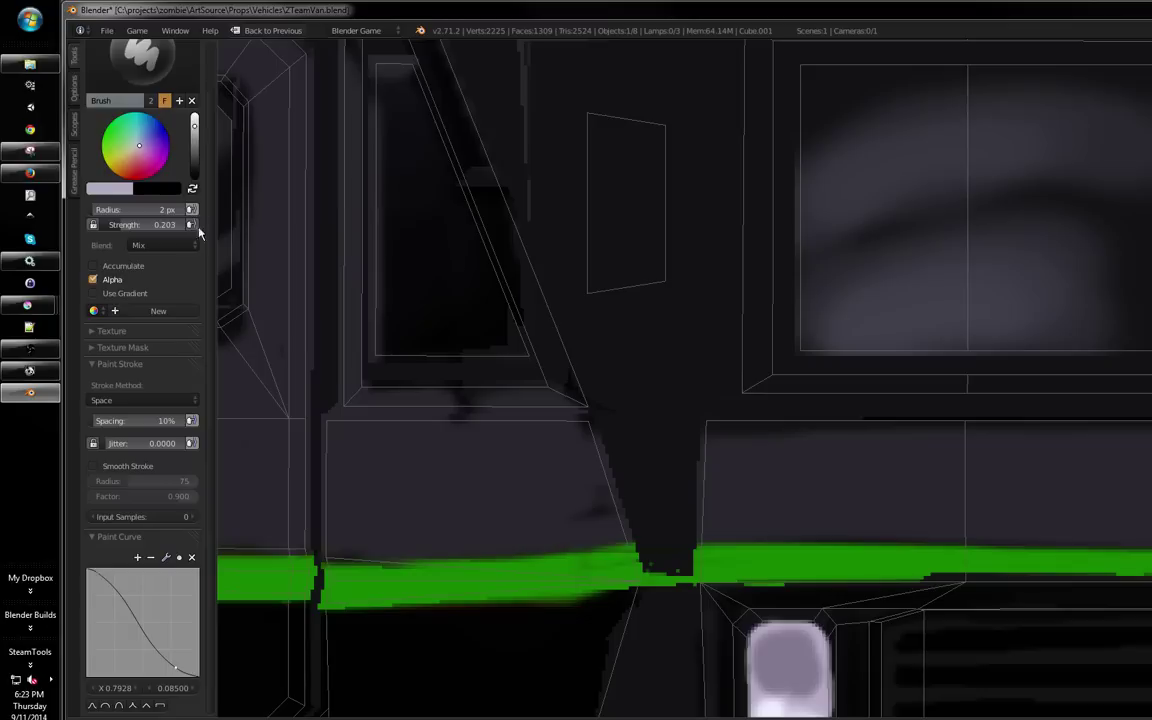
Using Add blending, paint lavender highlights along the upper edges of the front panel and the panel below the slanted side window
click(152, 245)
click(155, 194)
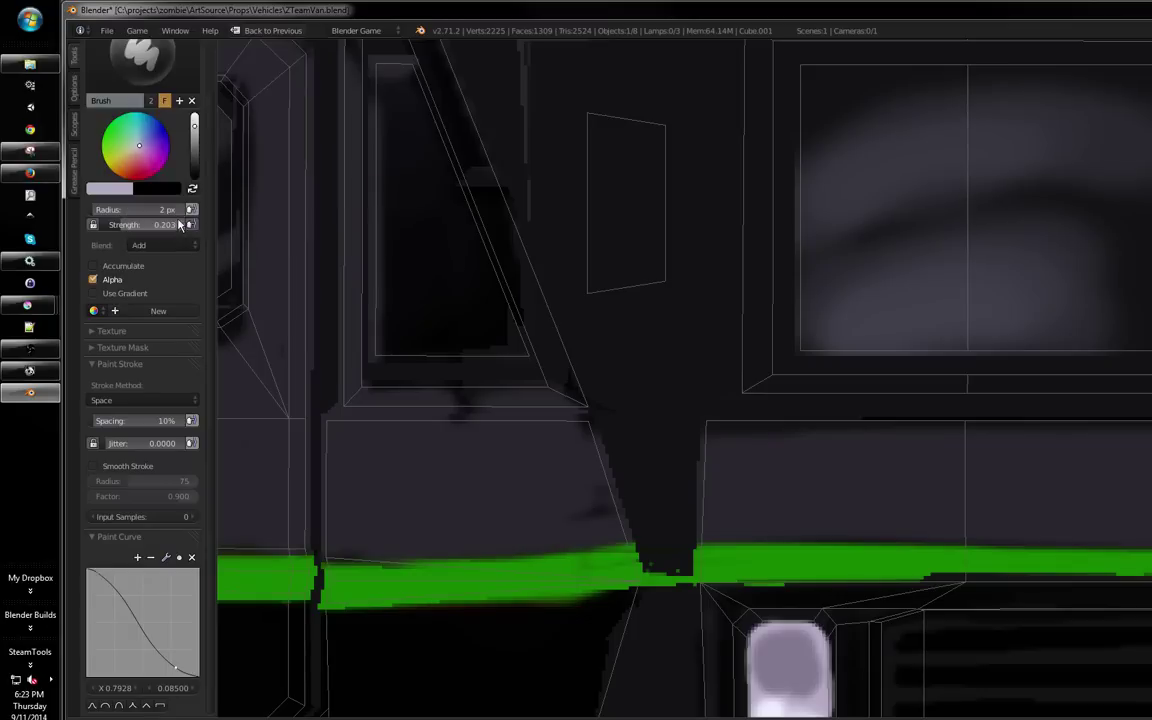
drag(697, 430, 807, 433)
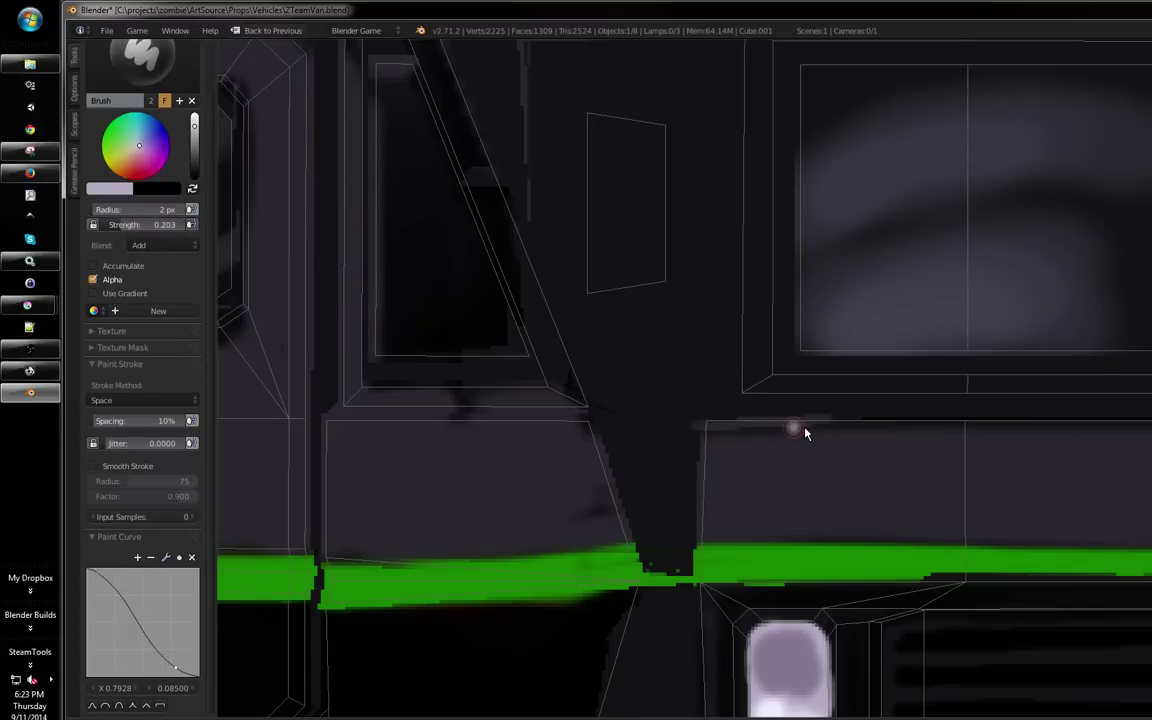
click(884, 428)
mouse_move(704, 425)
mouse_down()
mouse_move(1004, 429)
mouse_move(903, 439)
mouse_move(726, 426)
mouse_move(1021, 420)
mouse_move(1097, 443)
mouse_move(933, 437)
mouse_move(1145, 421)
mouse_up()
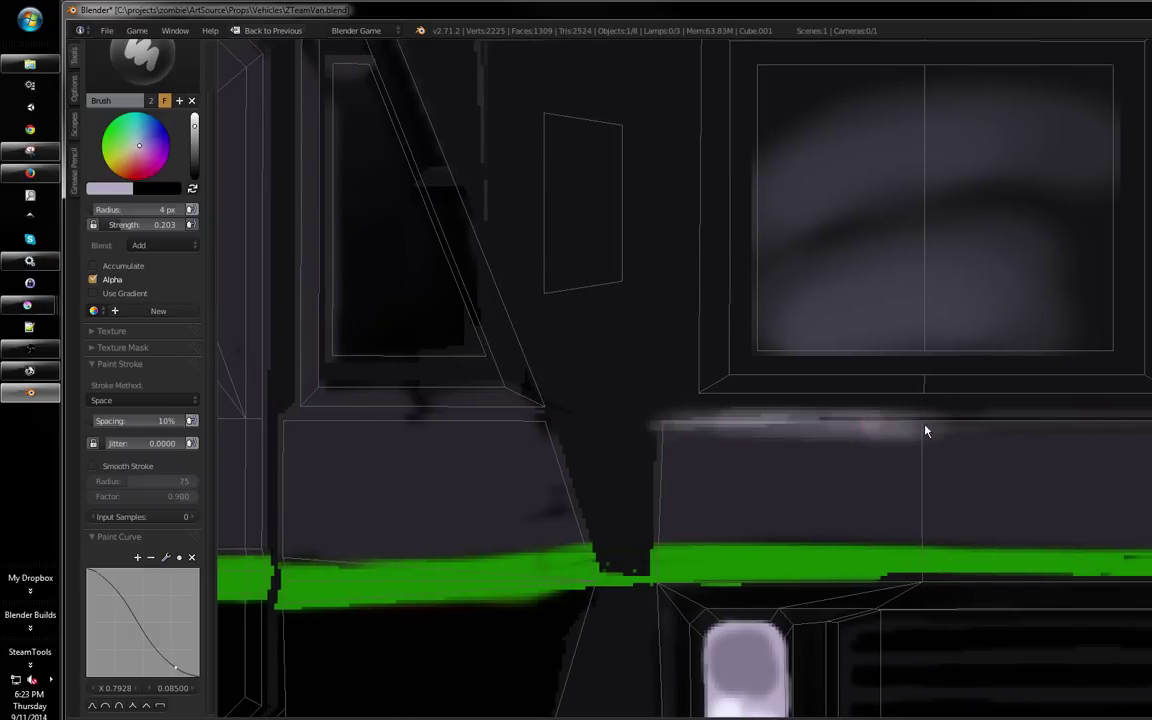
drag(926, 431, 1150, 442)
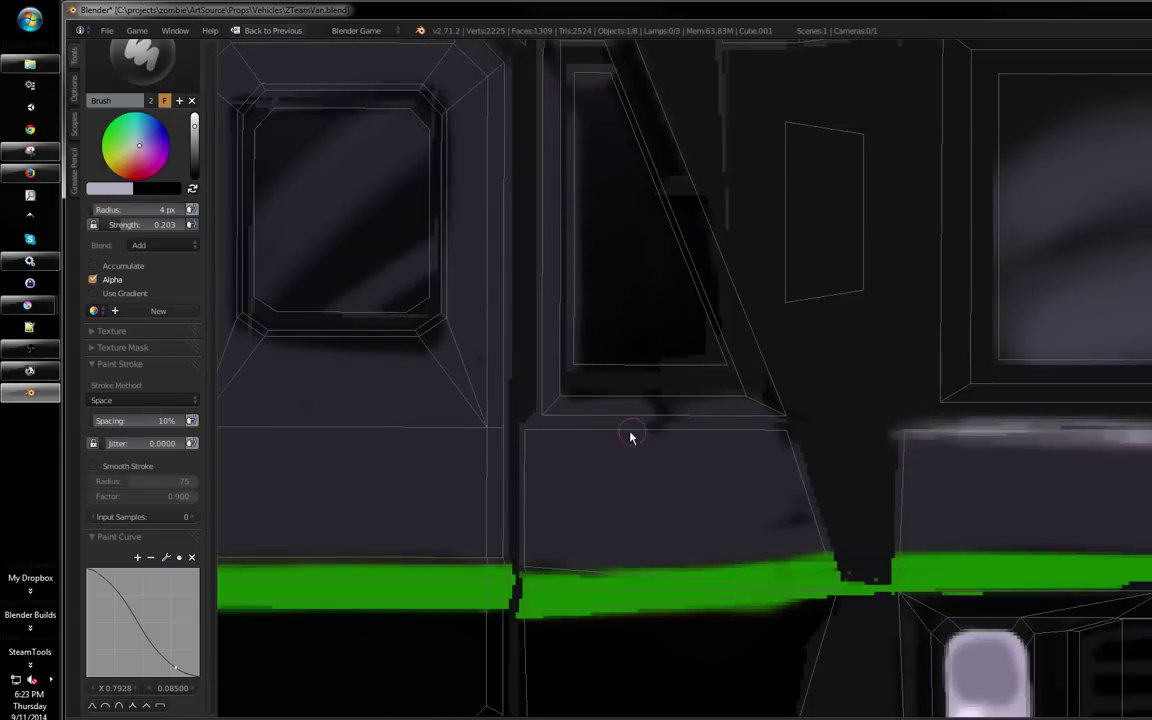
mouse_move(630, 437)
mouse_down()
mouse_move(538, 432)
mouse_move(755, 431)
mouse_move(566, 437)
mouse_move(776, 398)
mouse_up()
Paint a lavender highlight along the roof edge of the van's side with a 7 px brush
scroll(776, 398, down, 5)
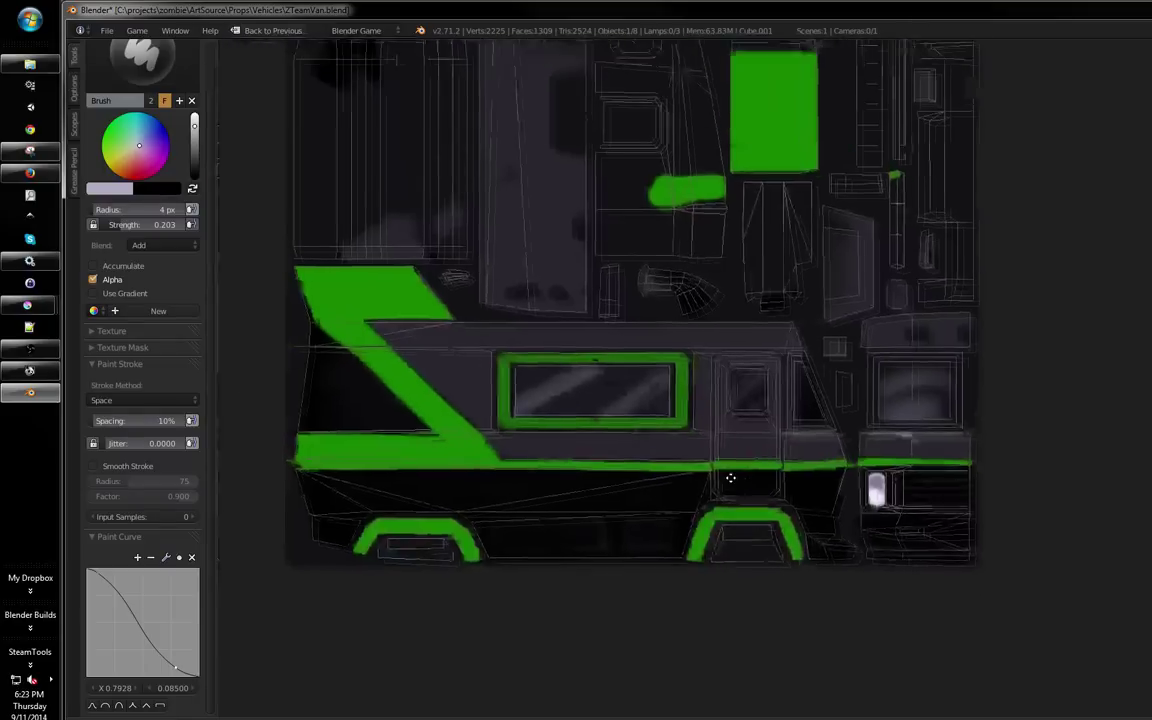
scroll(779, 411, up, 4)
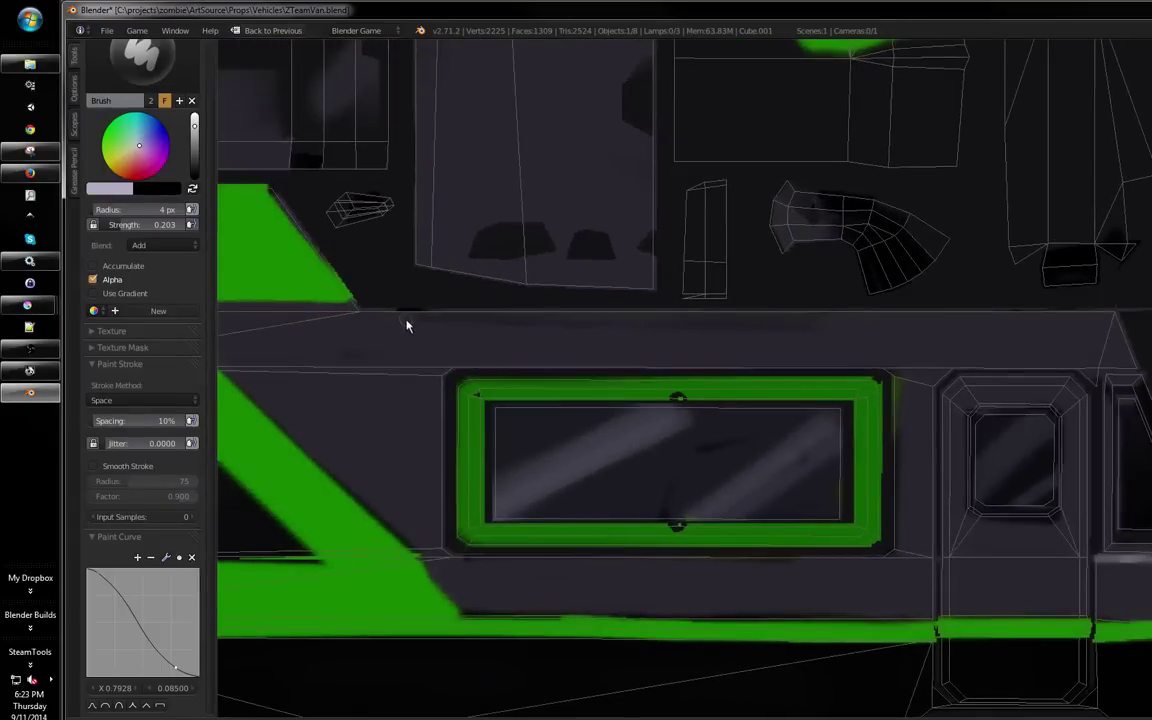
key(f)
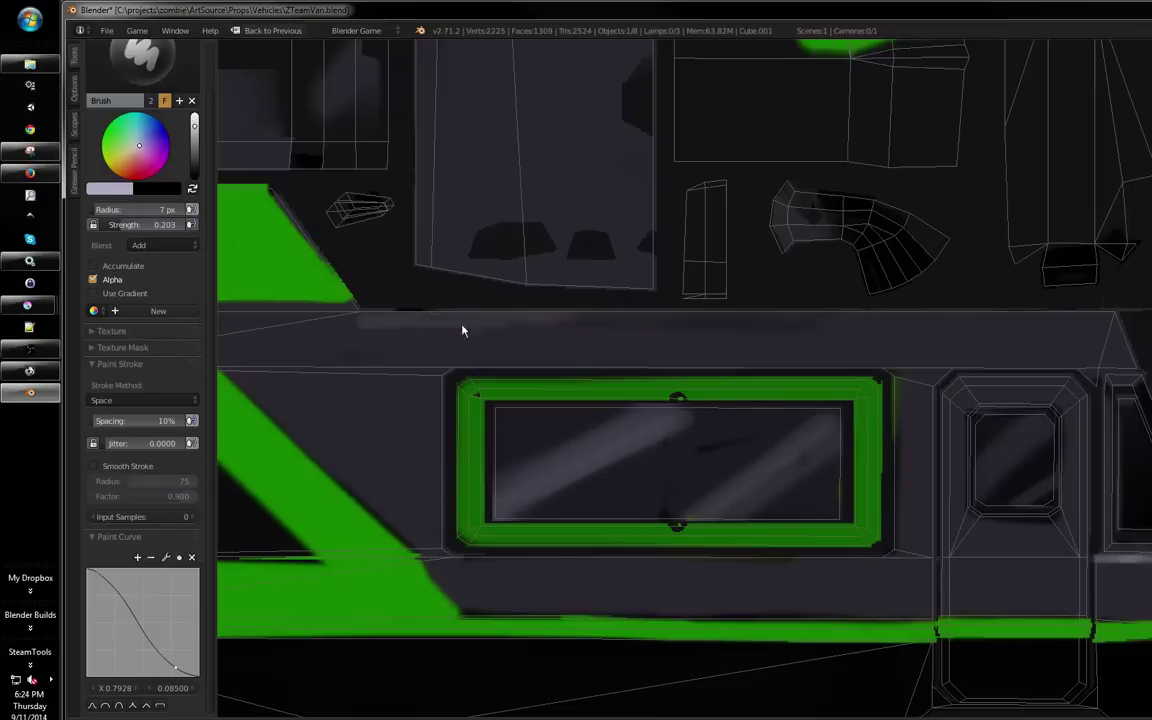
click(371, 318)
drag(371, 318, 980, 318)
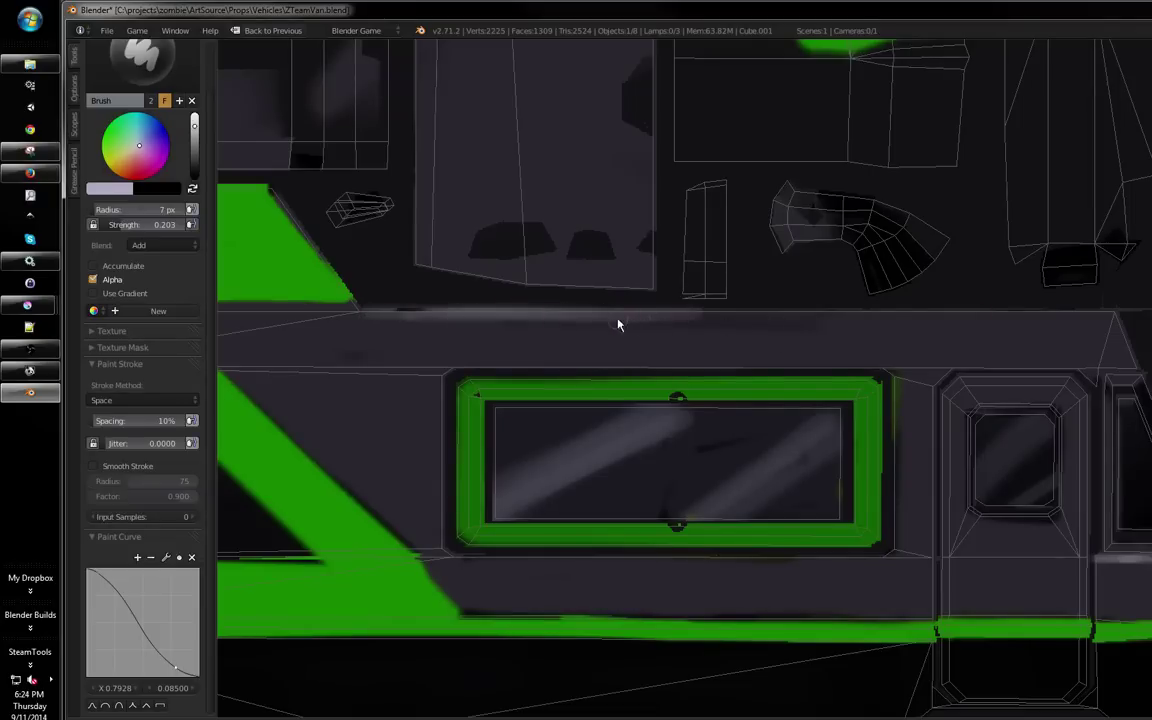
drag(618, 325, 1111, 319)
scroll(1121, 329, right, 2)
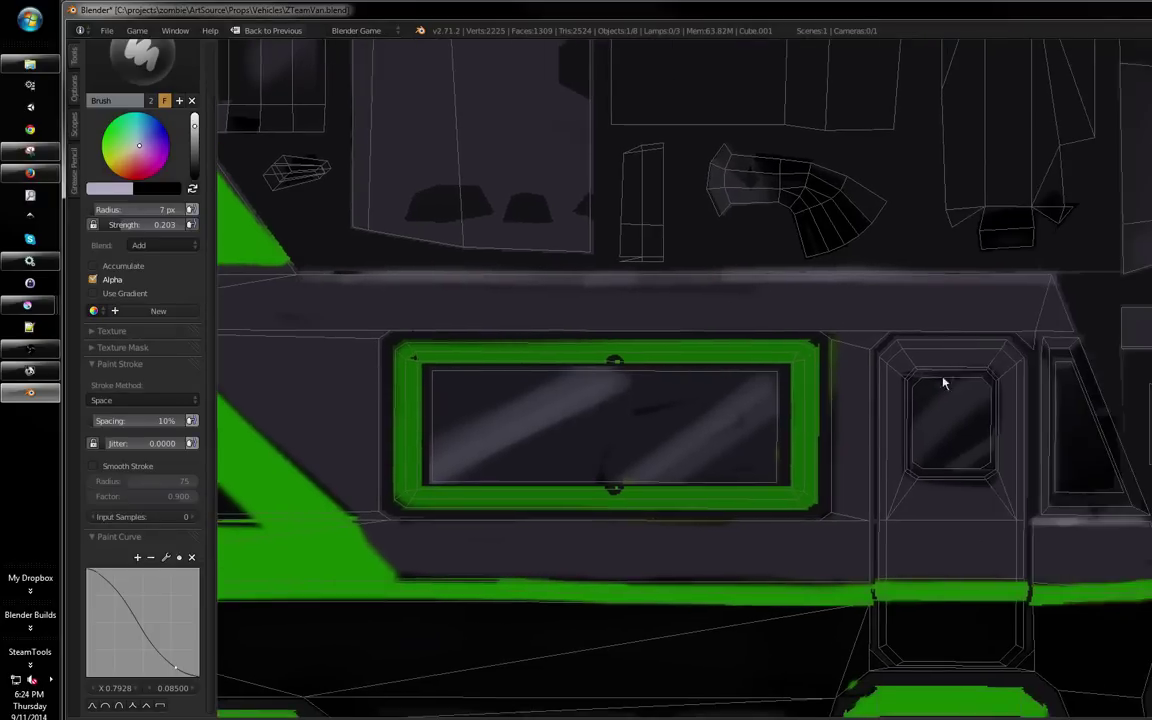
Sample the green of the large side window's frame and brighten the middle of the frame's lower bar
scroll(802, 419, up, 2)
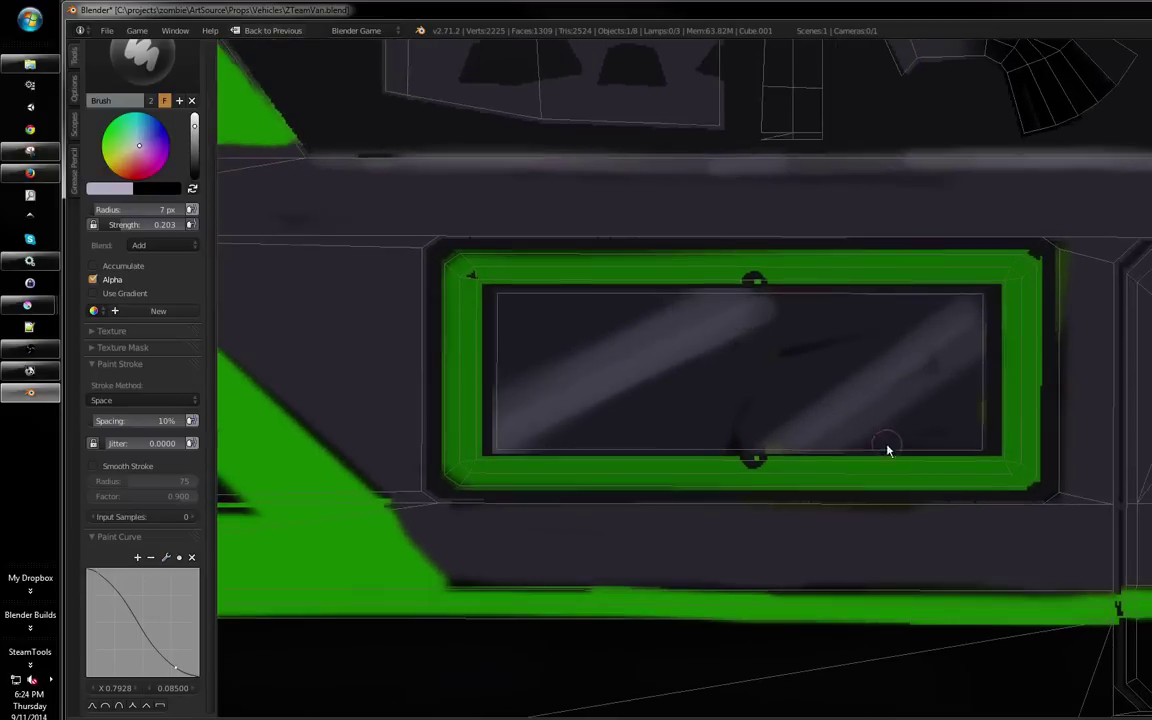
scroll(887, 450, down, 4)
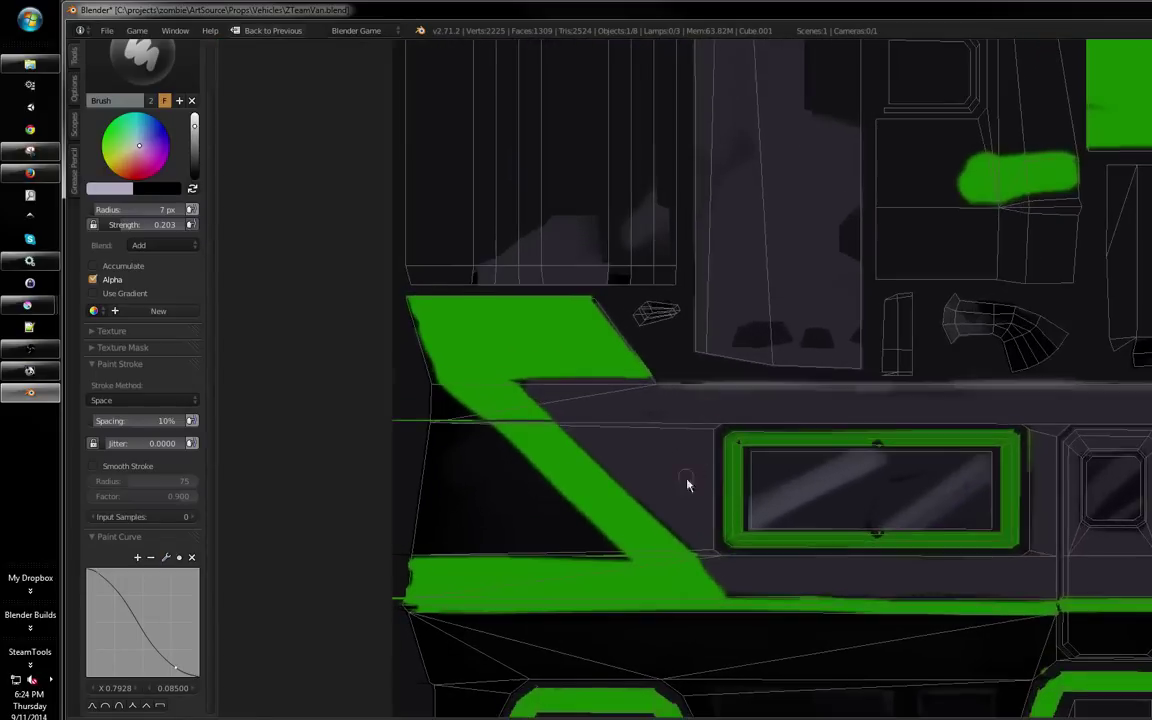
scroll(688, 485, up, 5)
key(s)
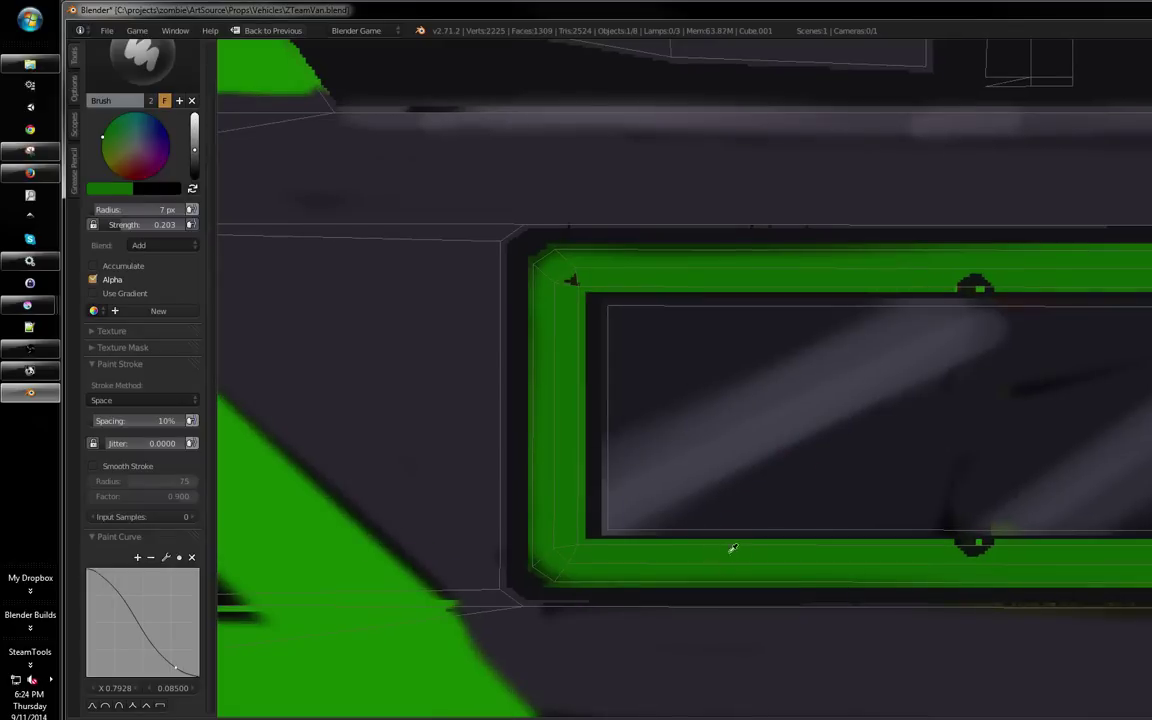
drag(561, 557, 815, 552)
drag(821, 542, 670, 515)
drag(424, 532, 815, 532)
mouse_move(695, 532)
mouse_down()
mouse_move(1103, 532)
mouse_move(772, 543)
mouse_up()
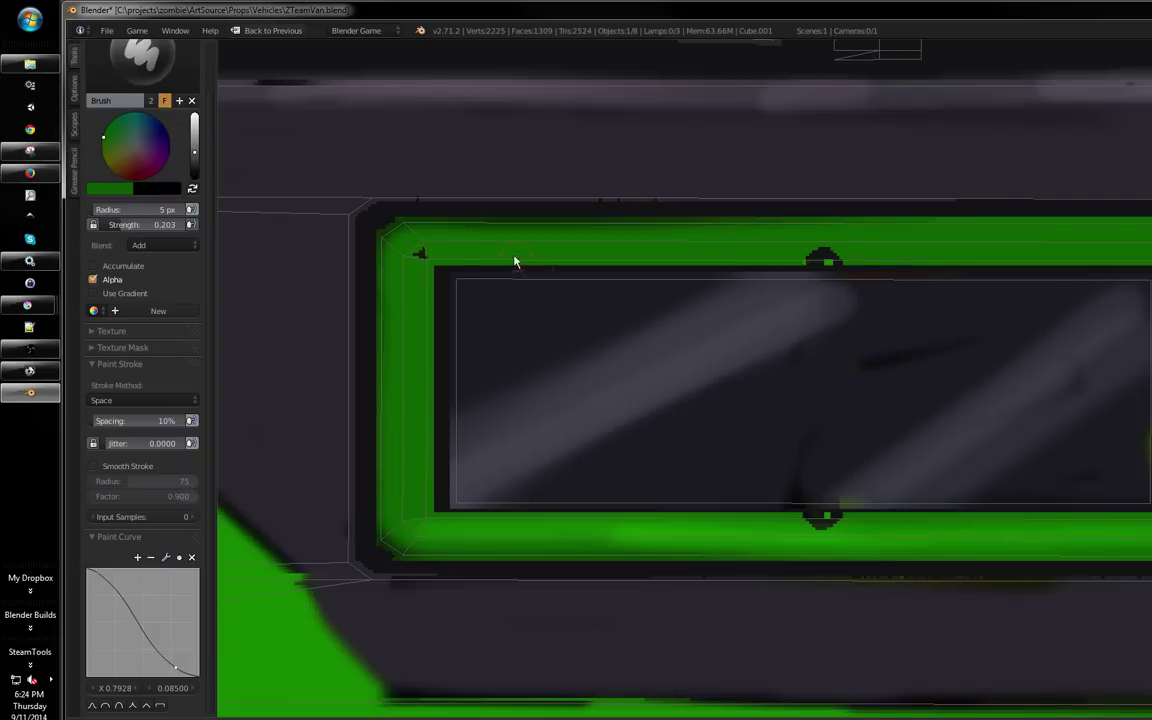
Resample the frame's green and paint a brighter highlight along the window frame's upper bar with a 5 px brush
key(s)
drag(434, 246, 768, 246)
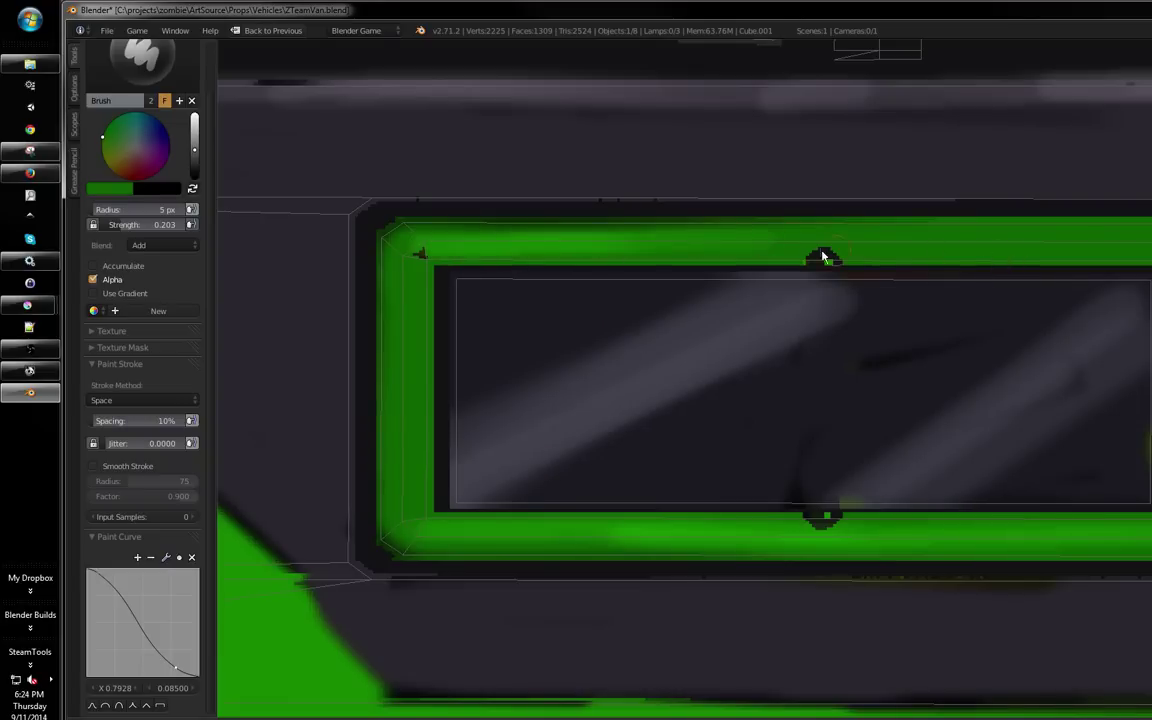
drag(696, 243, 1148, 243)
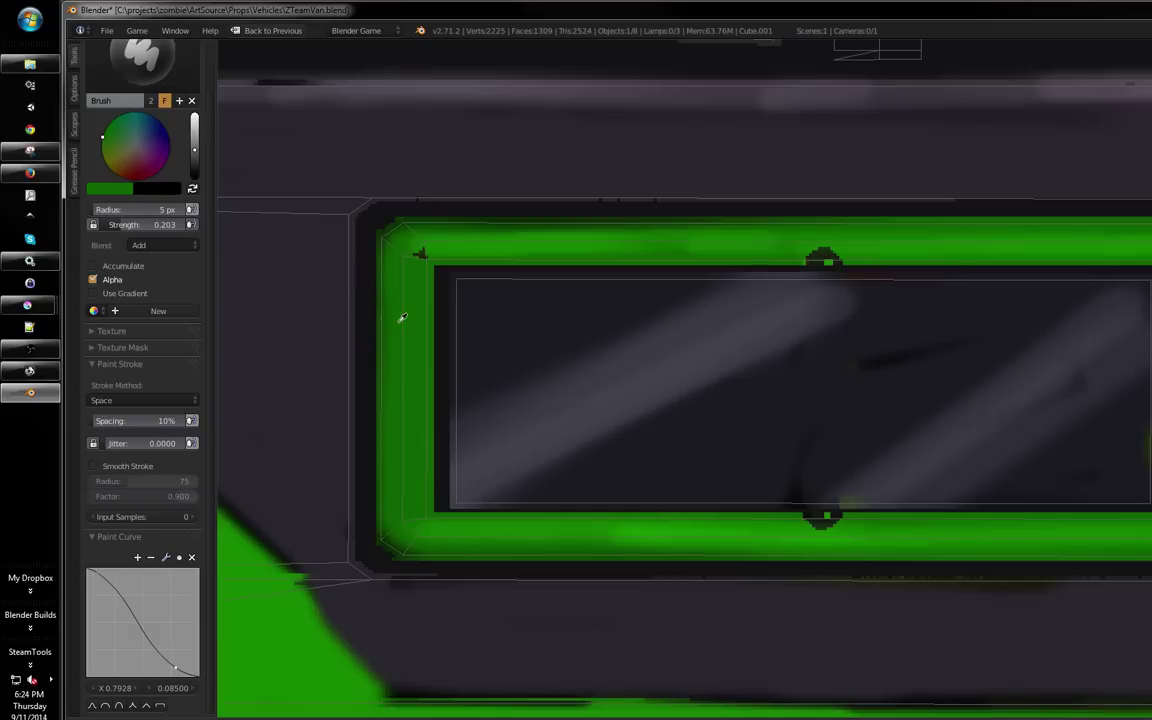
Set the brush blending to Subtract with the sampled frame green and darken the upper inner edge of the window frame
key(s)
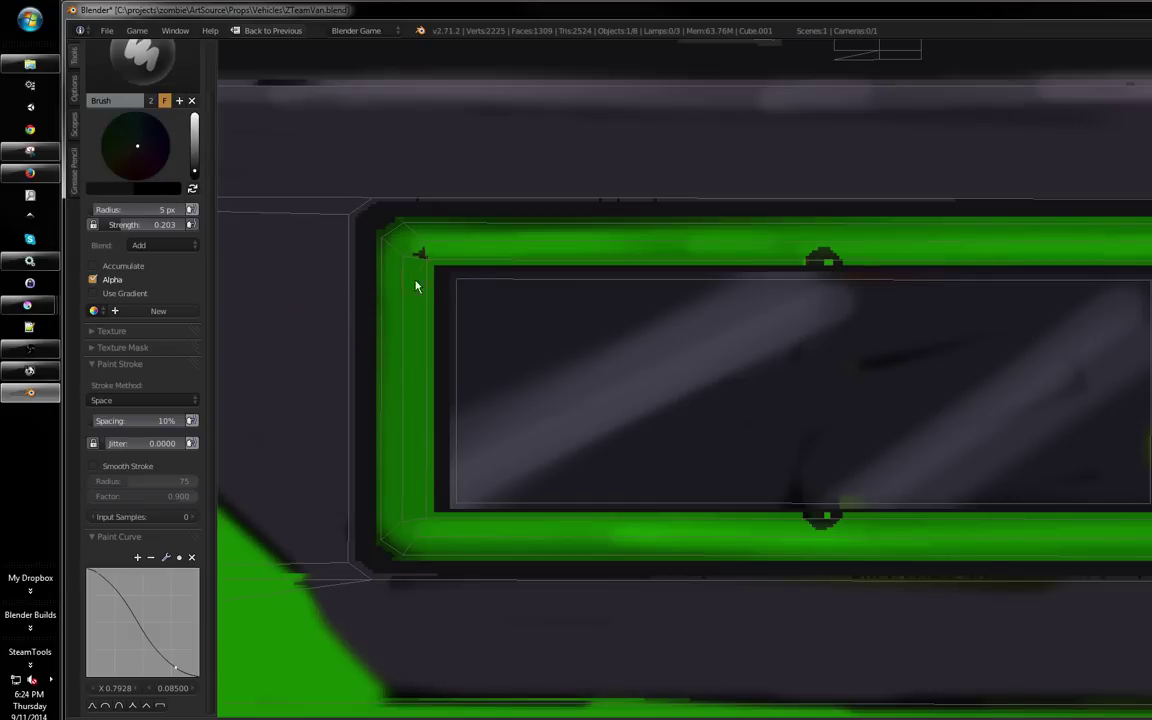
key(s)
click(140, 245)
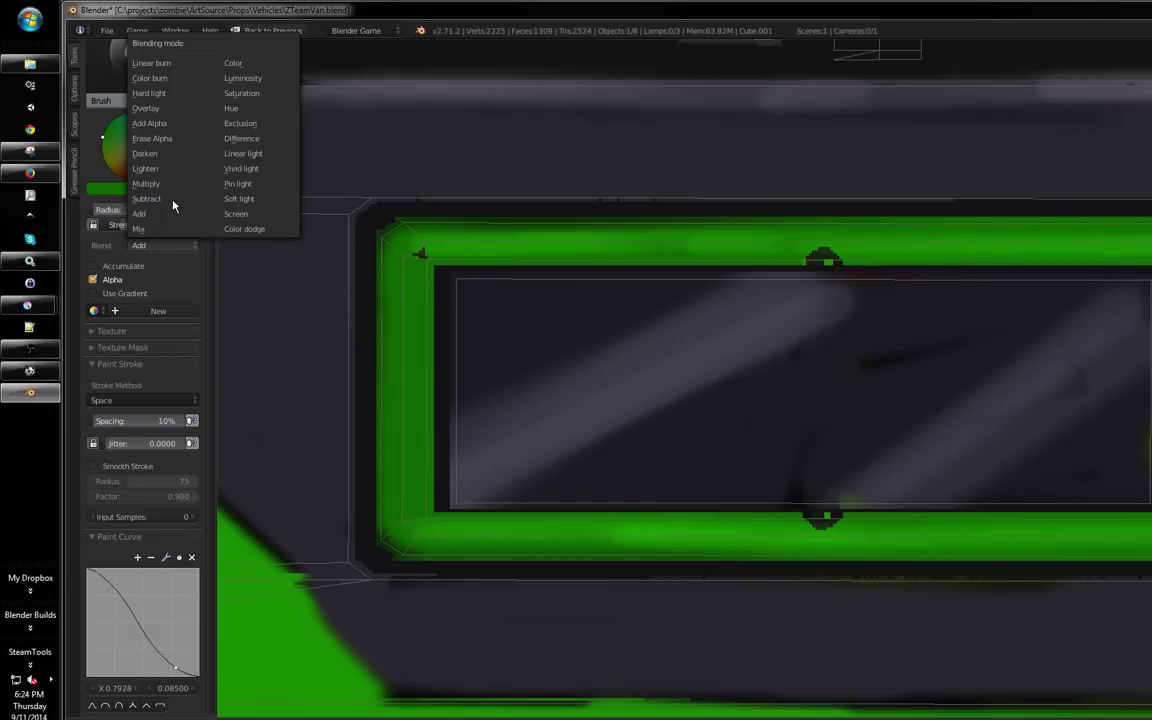
click(158, 199)
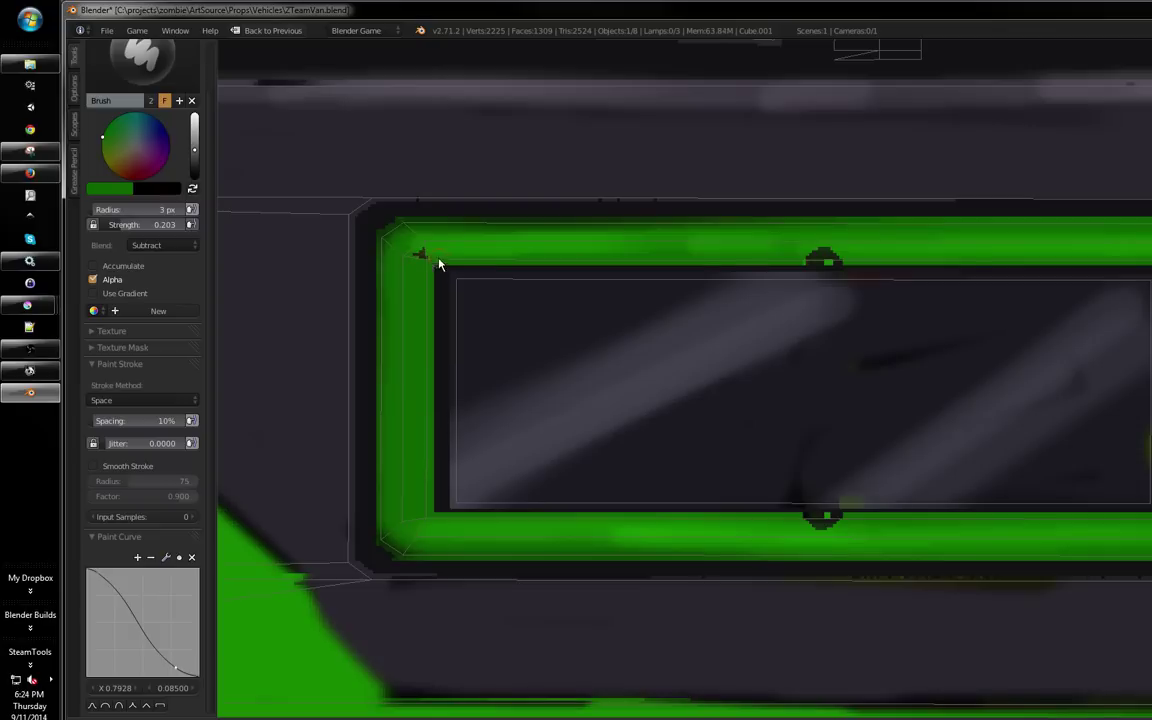
mouse_move(439, 264)
mouse_down()
mouse_move(689, 253)
mouse_move(425, 254)
mouse_move(865, 246)
mouse_move(699, 257)
mouse_move(1140, 256)
mouse_move(623, 281)
mouse_up()
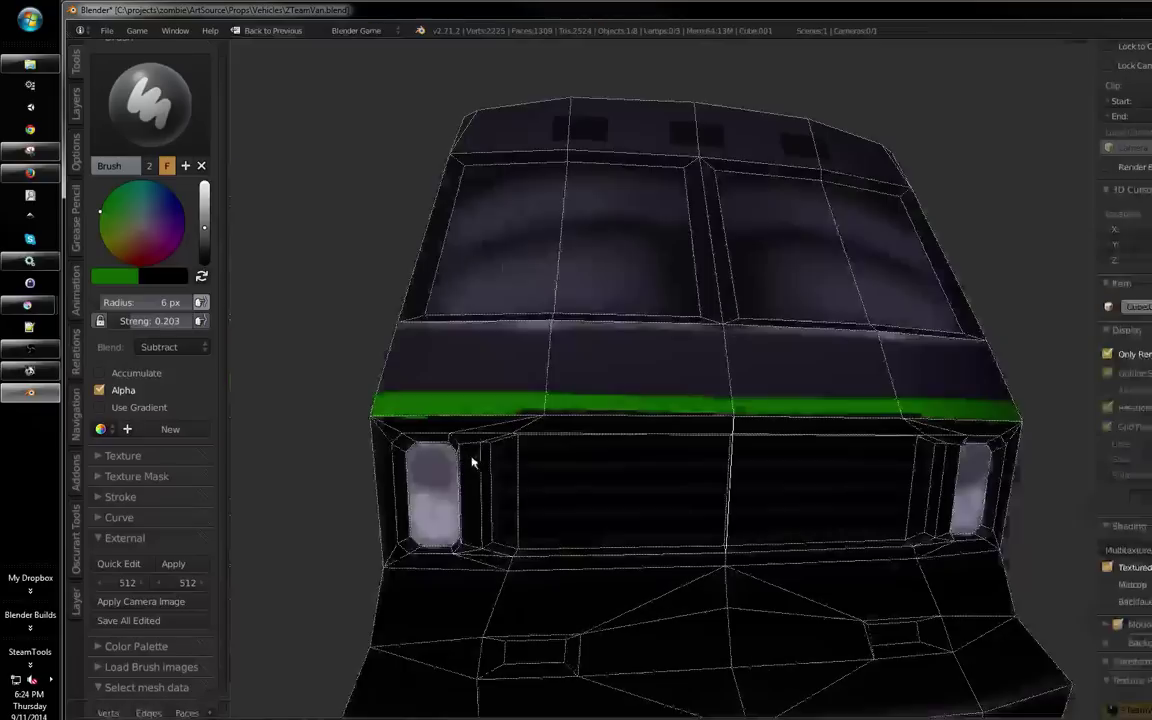
Inspect the painted van from the front and rear, enter Edit Mode and toggle the selection of its geometry
mouse_move(472, 462)
mouse_down()
mouse_move(548, 489)
mouse_move(655, 451)
mouse_up()
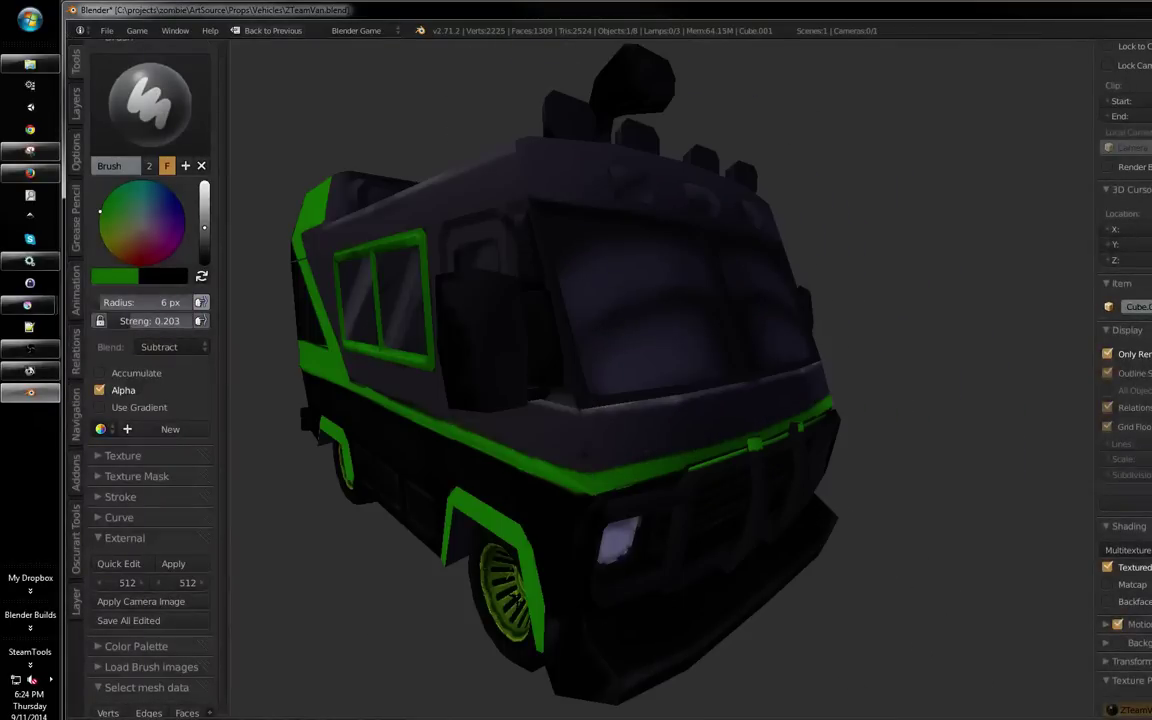
mouse_move(620, 455)
mouse_down()
mouse_move(413, 472)
mouse_move(555, 571)
mouse_move(617, 571)
mouse_move(674, 545)
mouse_move(608, 550)
mouse_move(725, 530)
mouse_move(684, 486)
mouse_move(558, 490)
mouse_move(512, 465)
mouse_move(508, 432)
mouse_move(575, 481)
mouse_move(576, 465)
mouse_move(571, 517)
mouse_move(653, 517)
mouse_move(663, 463)
mouse_move(440, 563)
mouse_move(562, 530)
mouse_move(661, 478)
mouse_move(507, 555)
mouse_move(661, 514)
mouse_move(687, 544)
mouse_move(633, 504)
mouse_move(676, 468)
mouse_move(617, 453)
mouse_move(687, 449)
mouse_move(527, 465)
mouse_move(557, 480)
mouse_move(563, 468)
mouse_move(715, 463)
mouse_move(468, 528)
mouse_move(653, 478)
mouse_move(535, 522)
mouse_move(617, 532)
mouse_move(437, 535)
mouse_move(522, 507)
mouse_move(600, 520)
mouse_move(688, 487)
mouse_move(625, 489)
mouse_move(710, 429)
mouse_move(676, 571)
mouse_up()
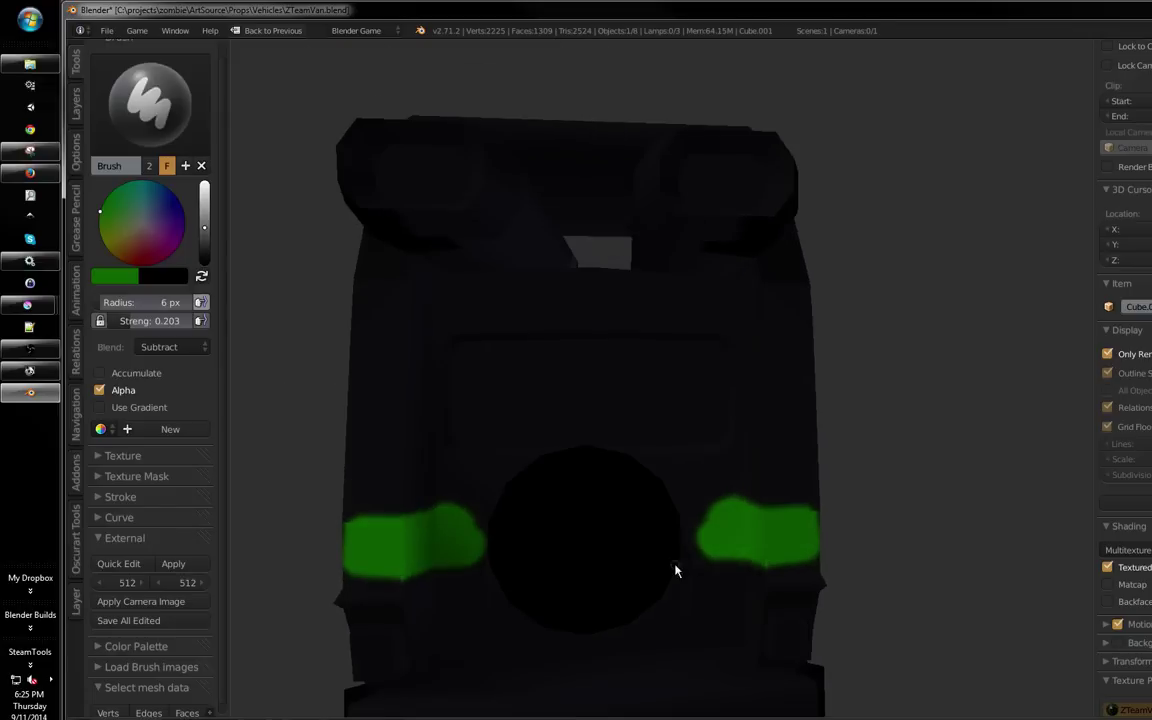
key(Tab)
drag(676, 503, 681, 485)
key(a)
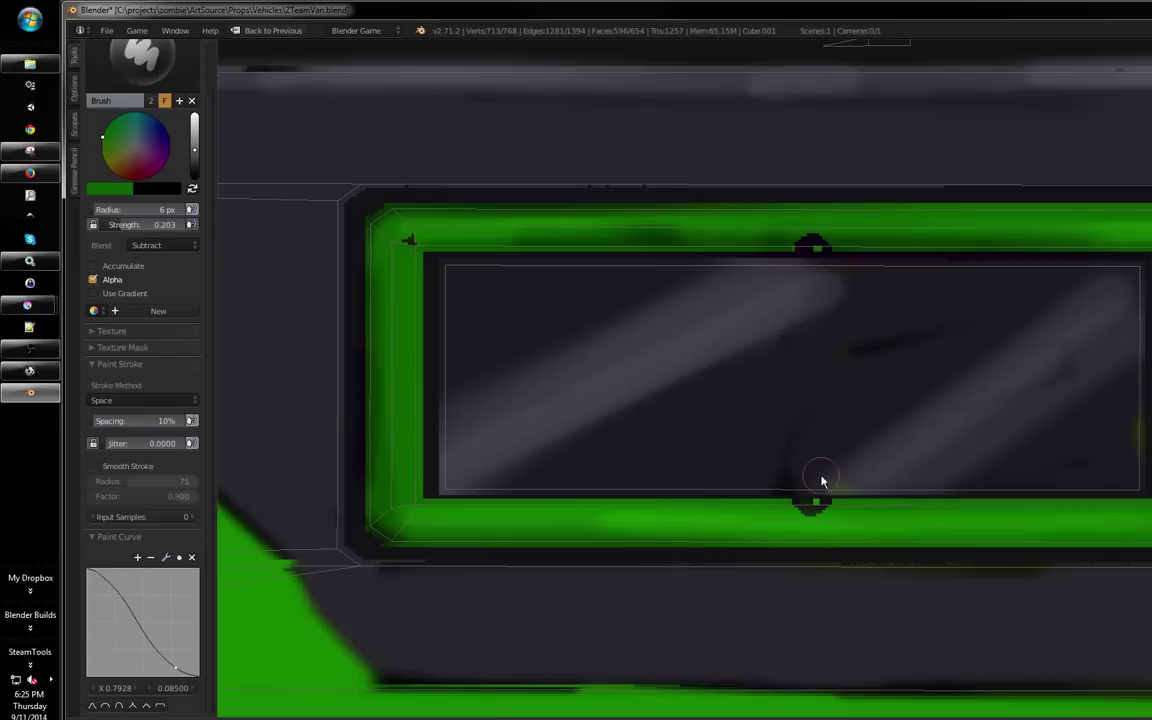
scroll(821, 482, down, 8)
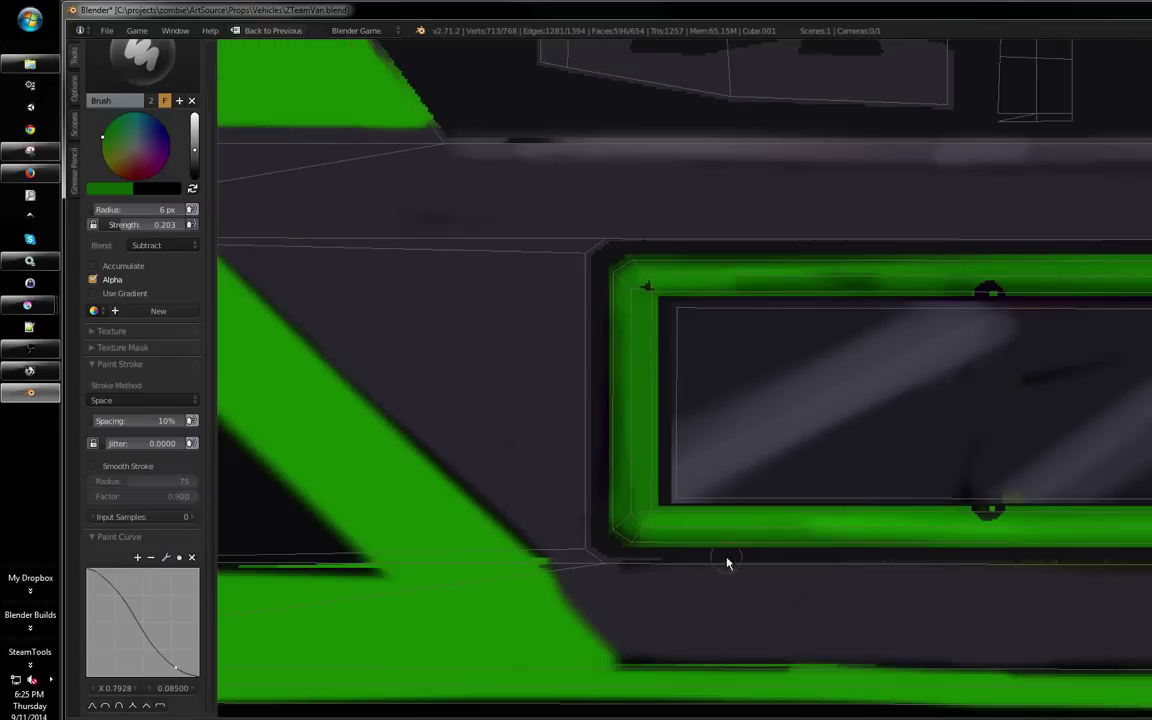
Save the van's Blender project file
scroll(773, 419, up, 3)
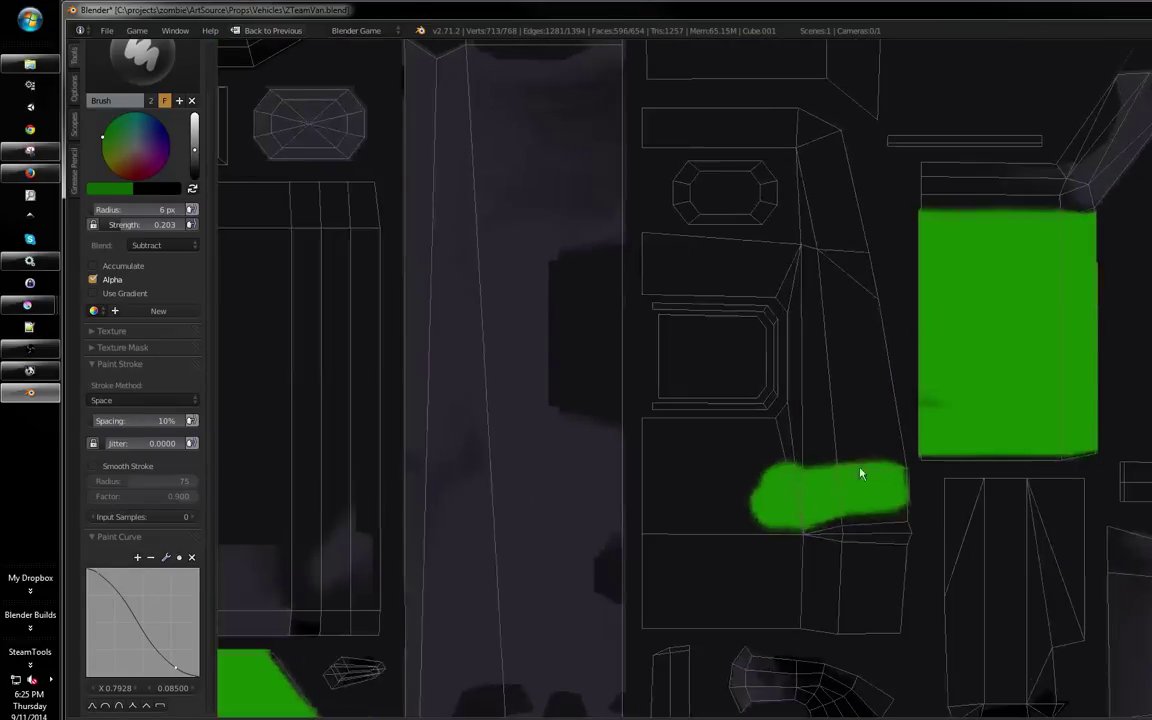
drag(792, 493, 802, 337)
right_click(797, 491)
right_click(839, 513)
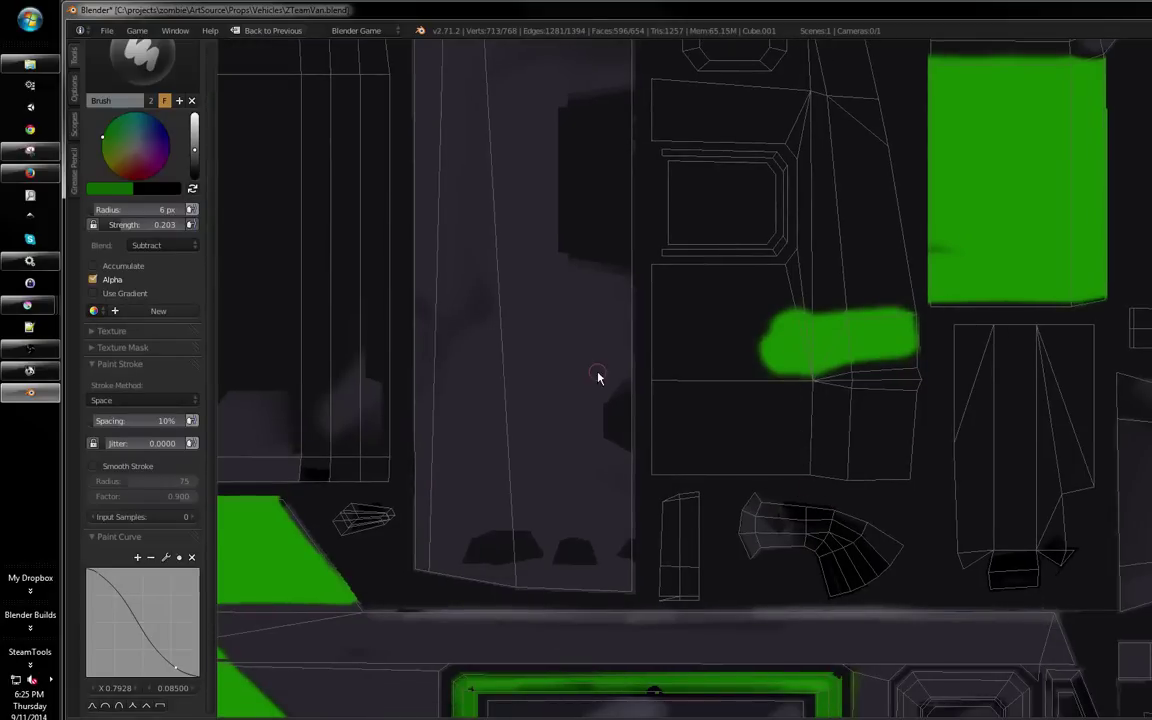
click(107, 30)
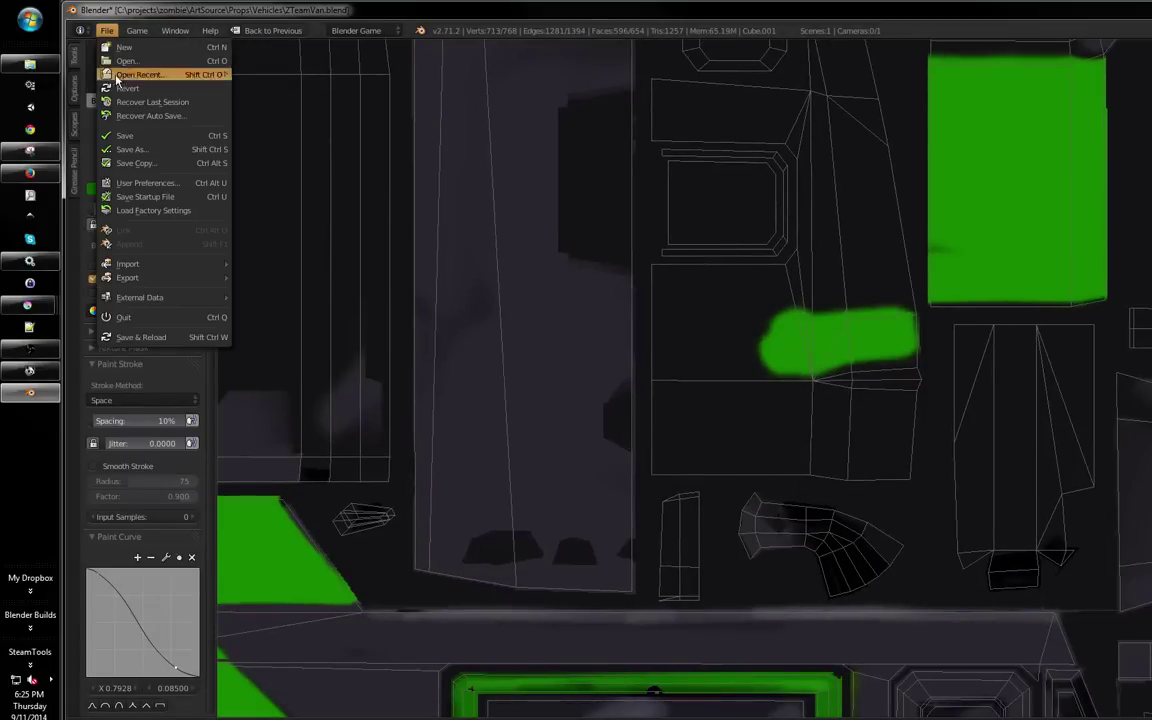
click(182, 135)
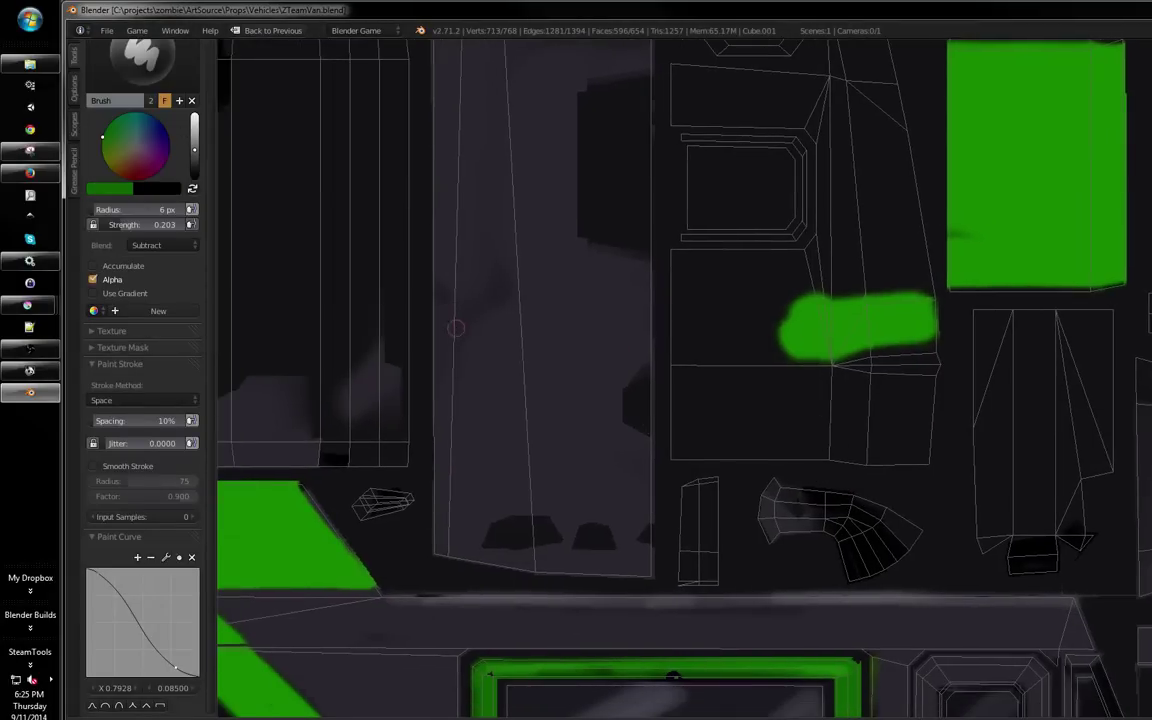
Save the painted texture image from the image editor
drag(538, 315, 509, 352)
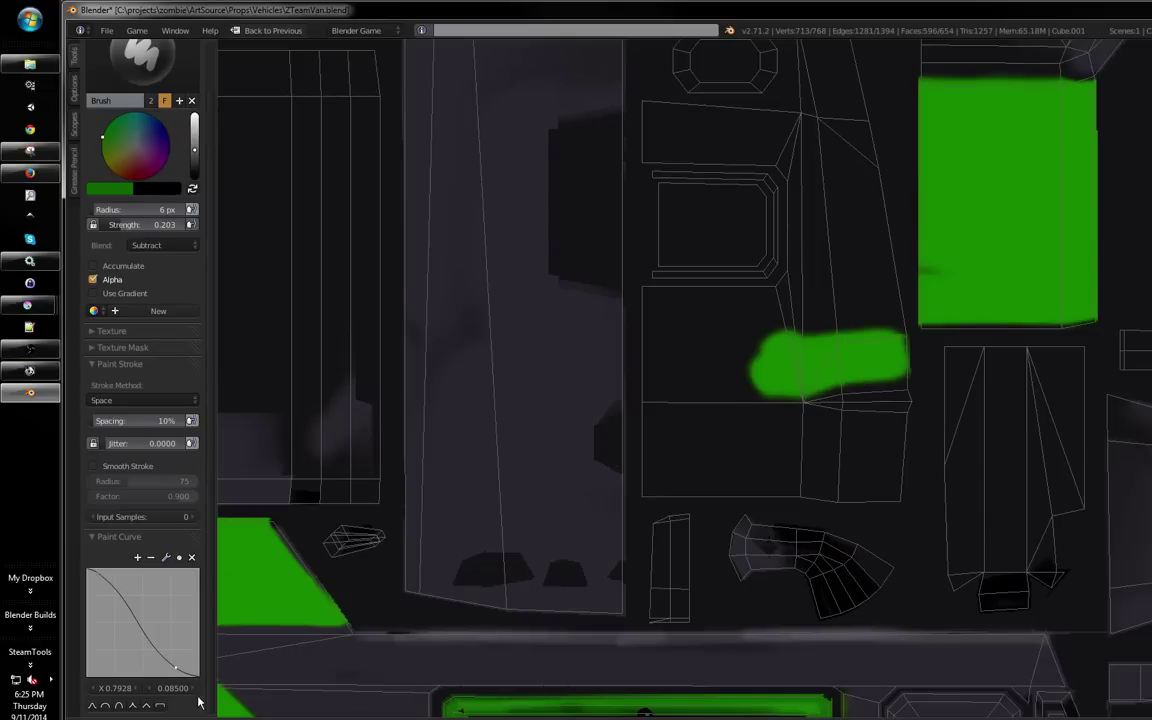
click(192, 717)
click(240, 646)
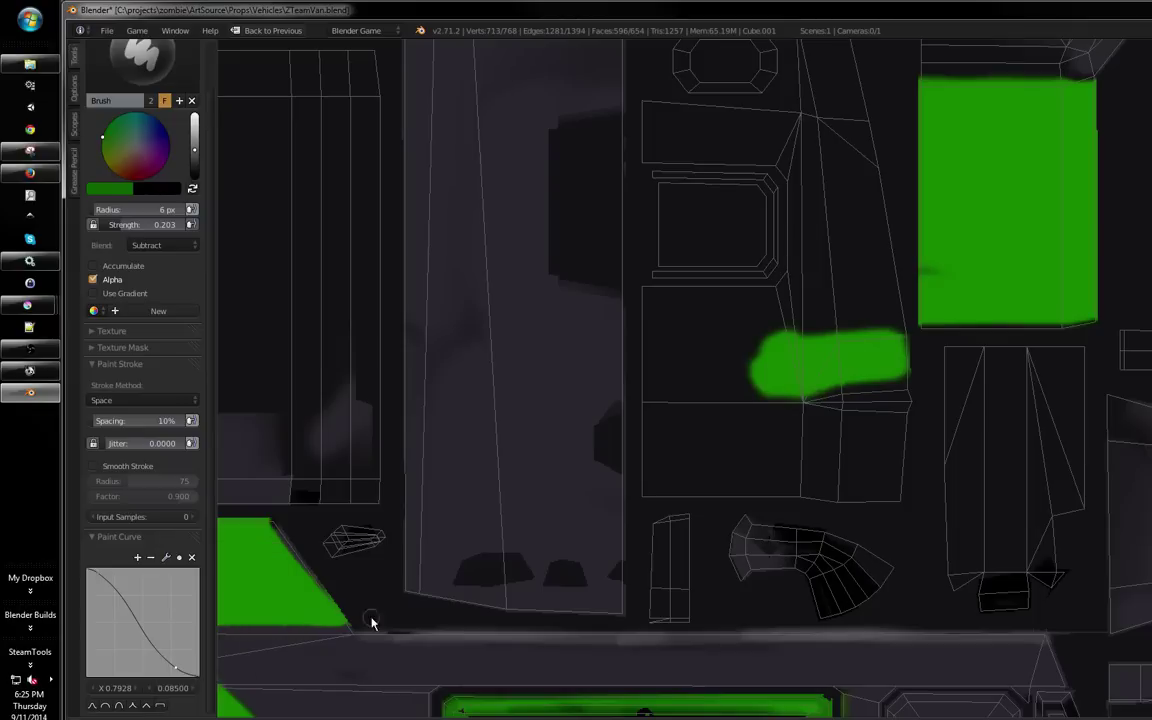
Switch the image editor out of painting mode and export all UVs as the 1024 x 1024 PNG layout ZTeamVanWires.png
drag(457, 664, 447, 671)
click(417, 715)
click(391, 711)
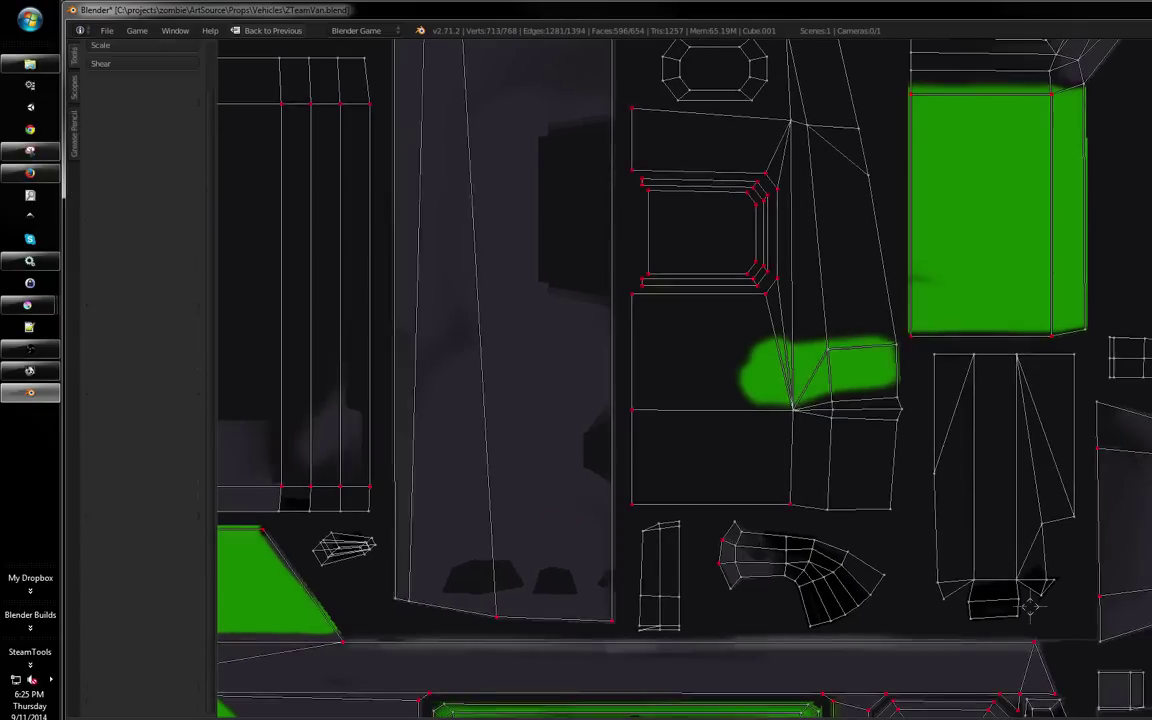
click(228, 716)
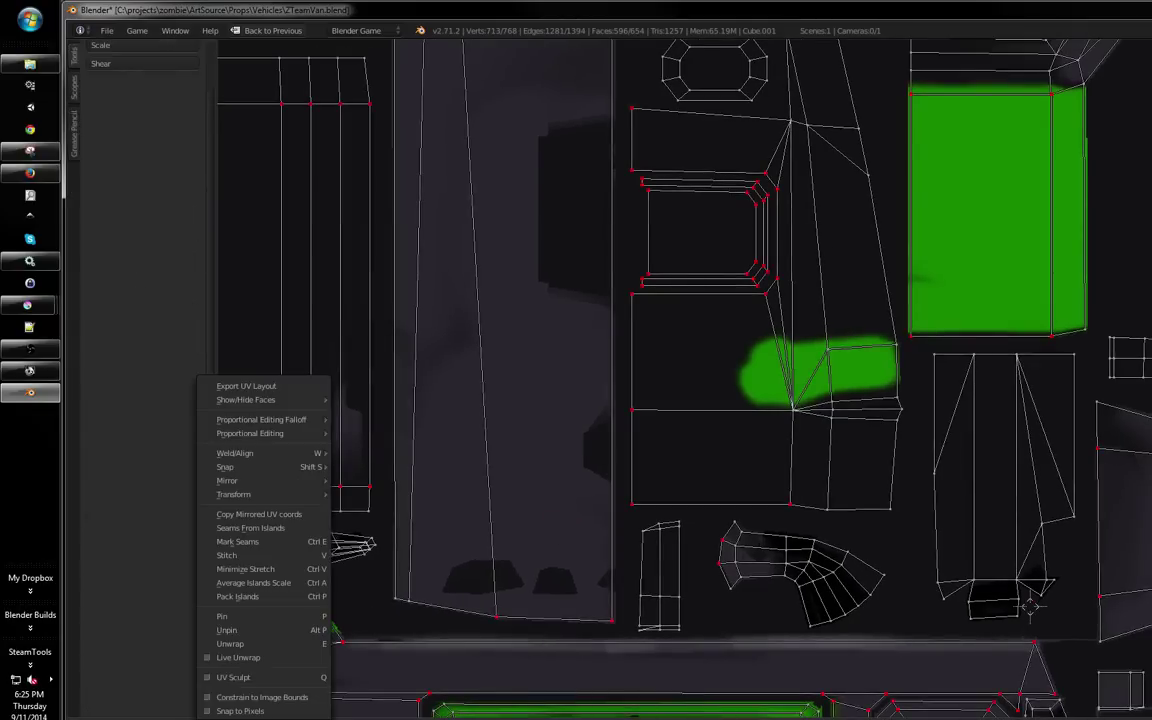
click(297, 389)
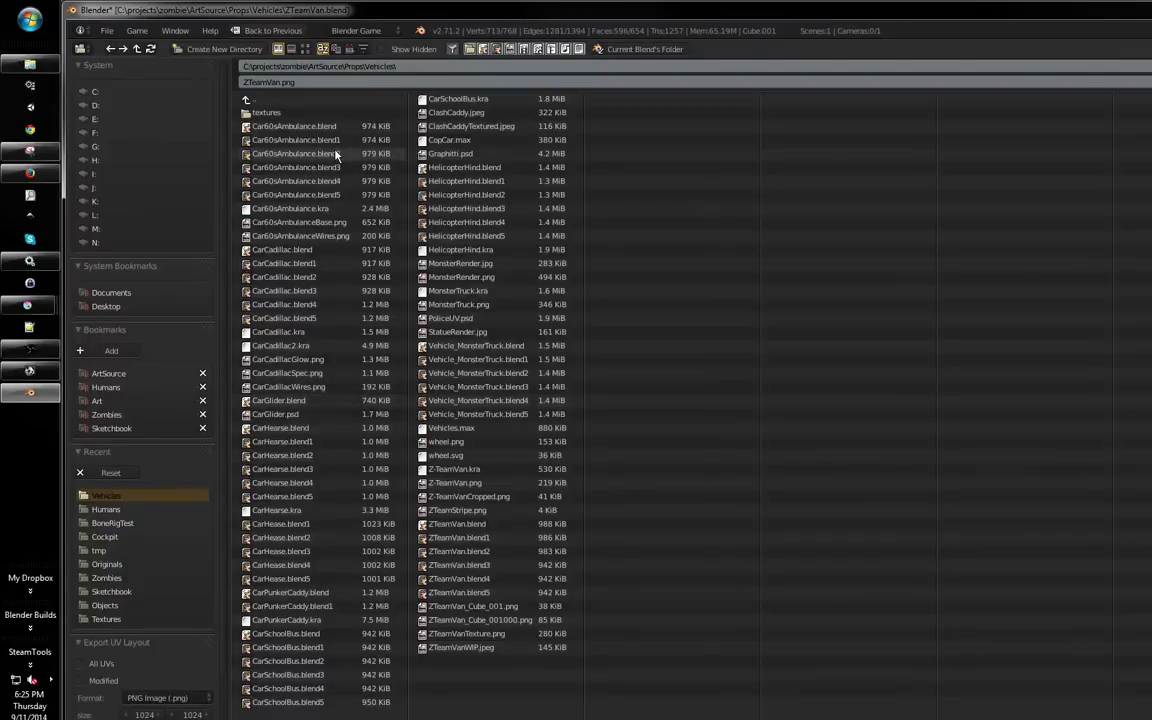
double_click(280, 84)
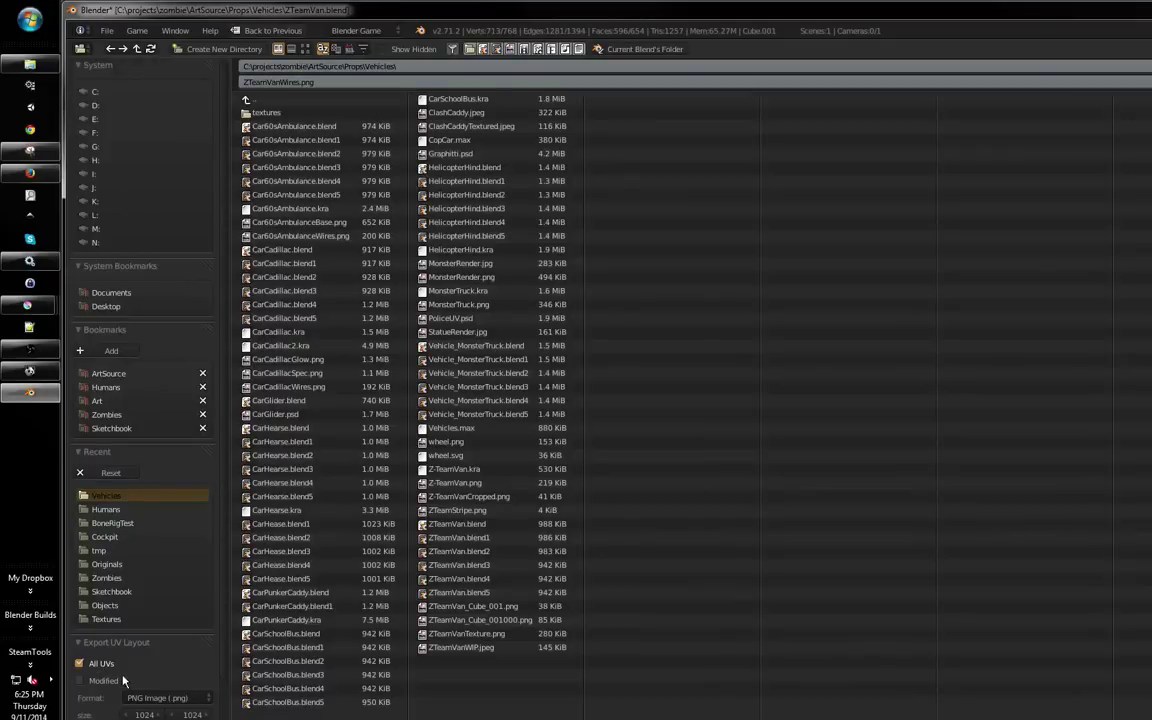
scroll(155, 659, down, 3)
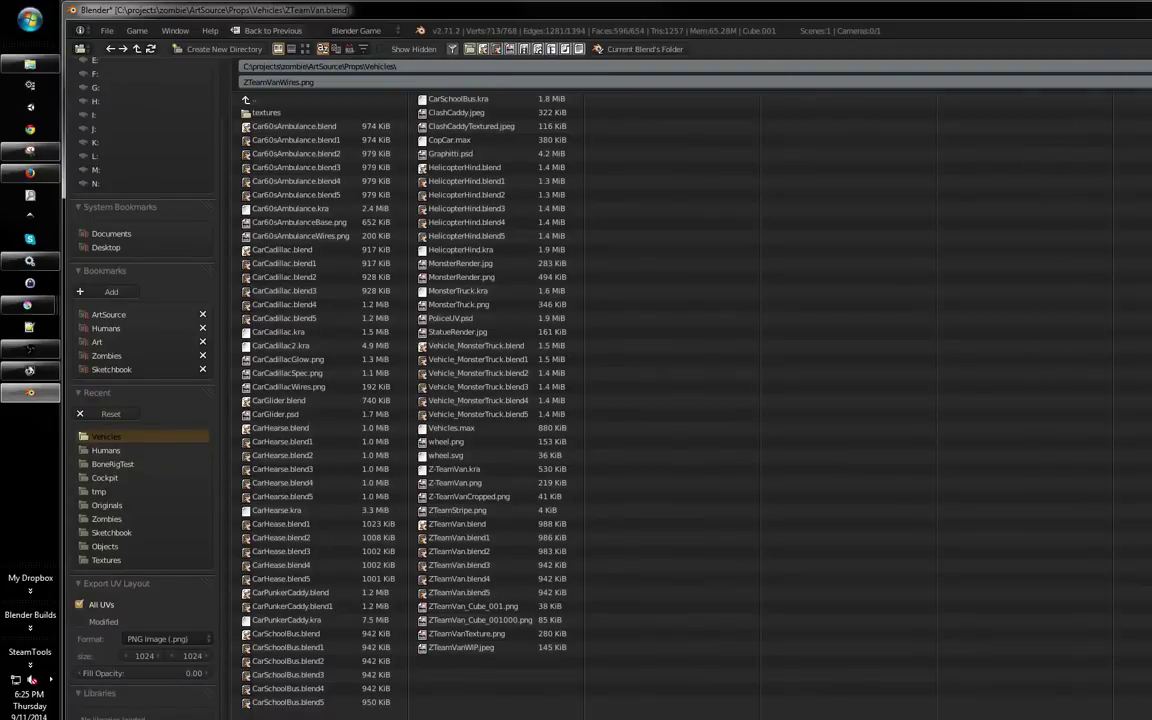
key(Return)
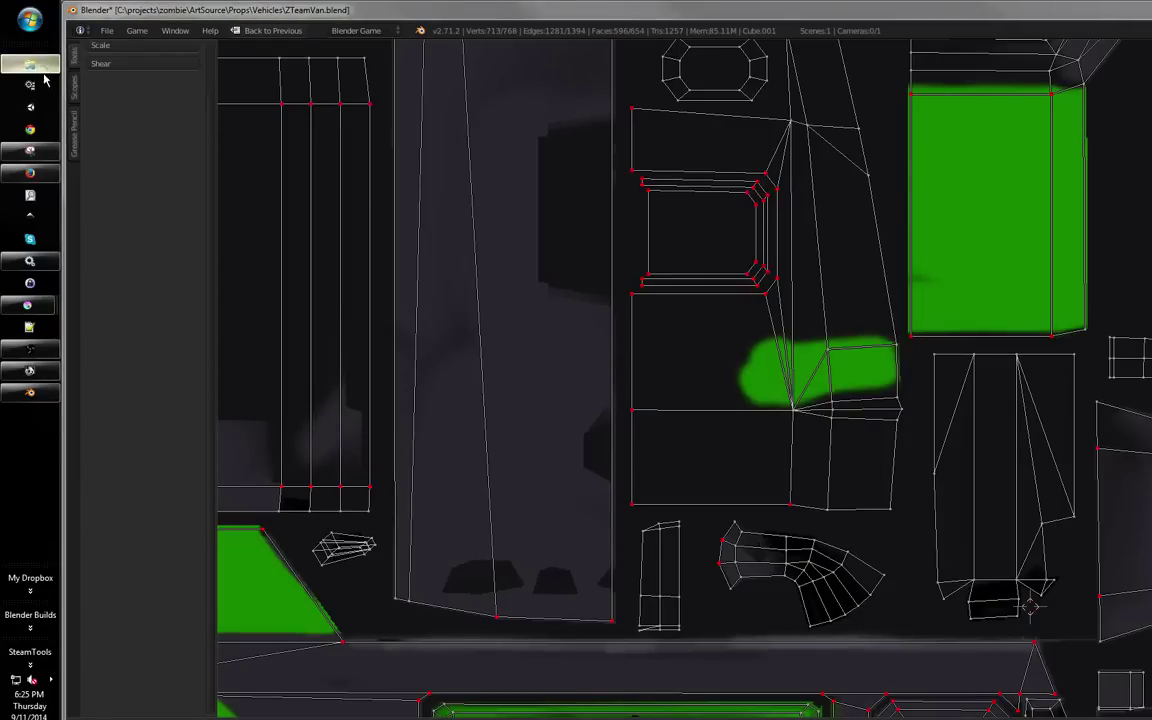
Switch to Krita and open the exported ZTeamVanWires.png as a new document
mouse_move(30, 304)
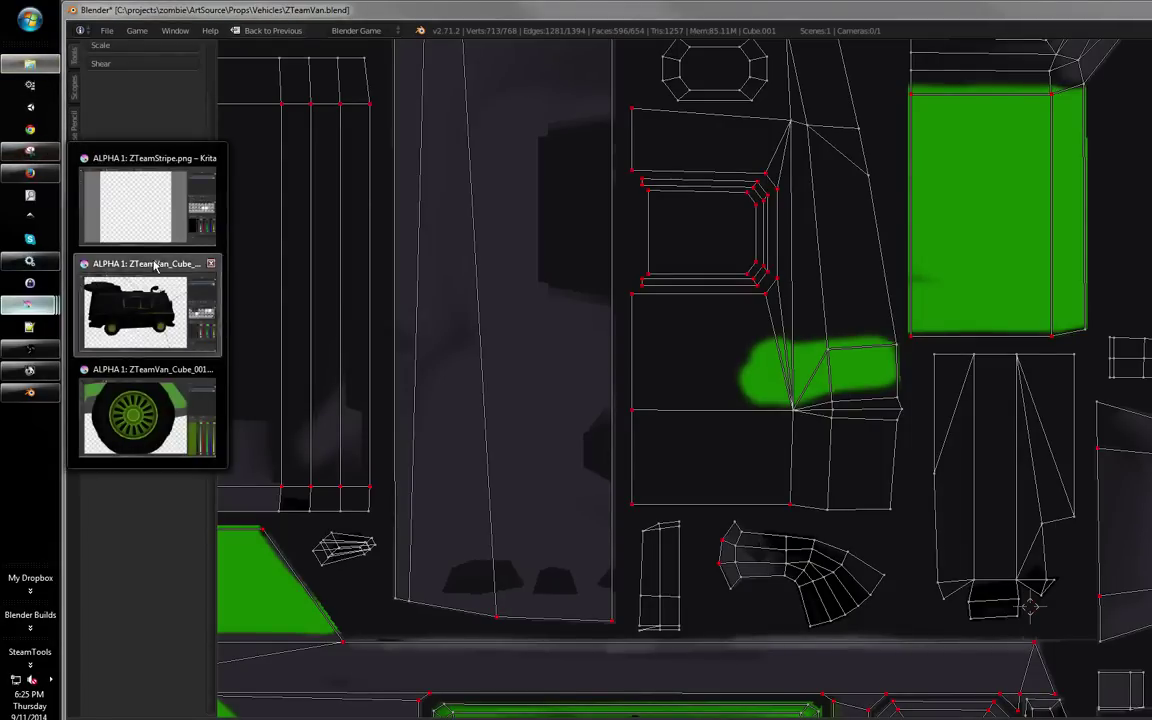
click(140, 265)
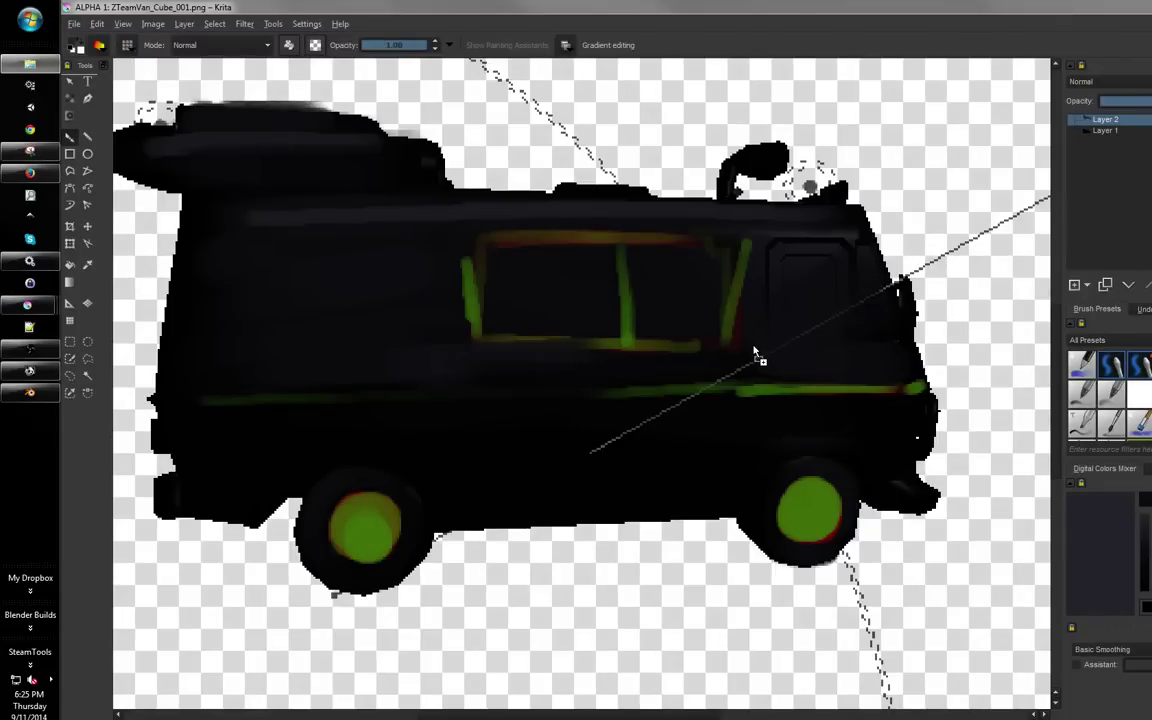
drag(404, 346, 404, 346)
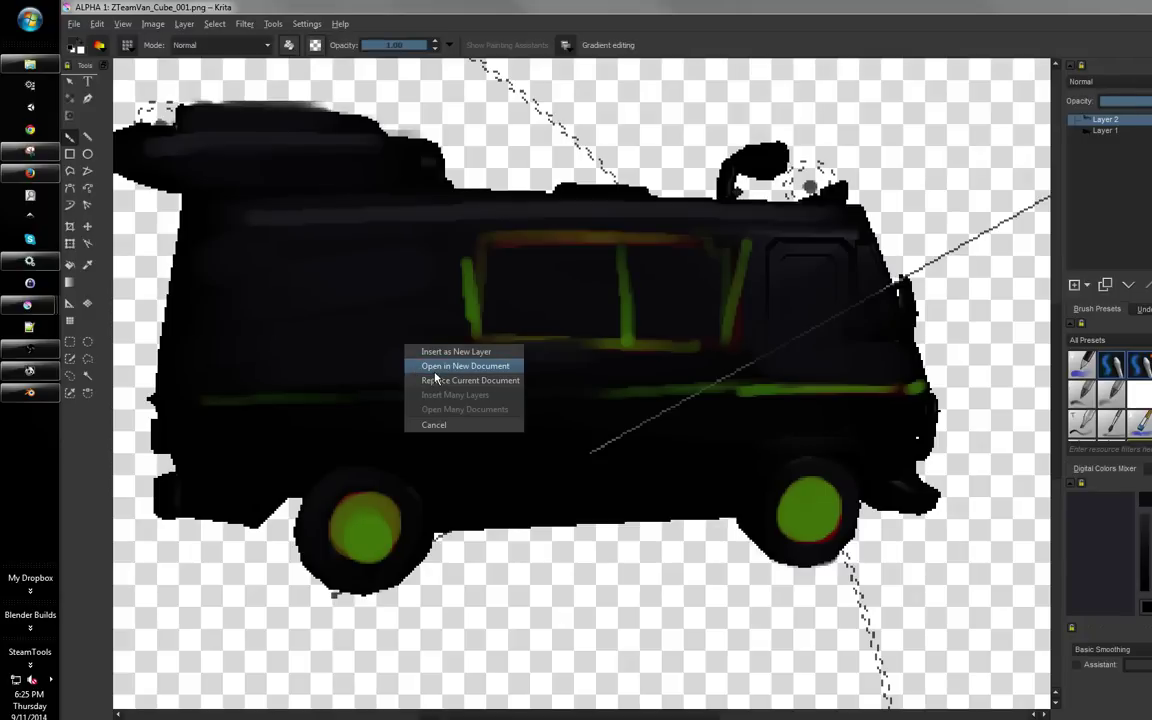
click(434, 371)
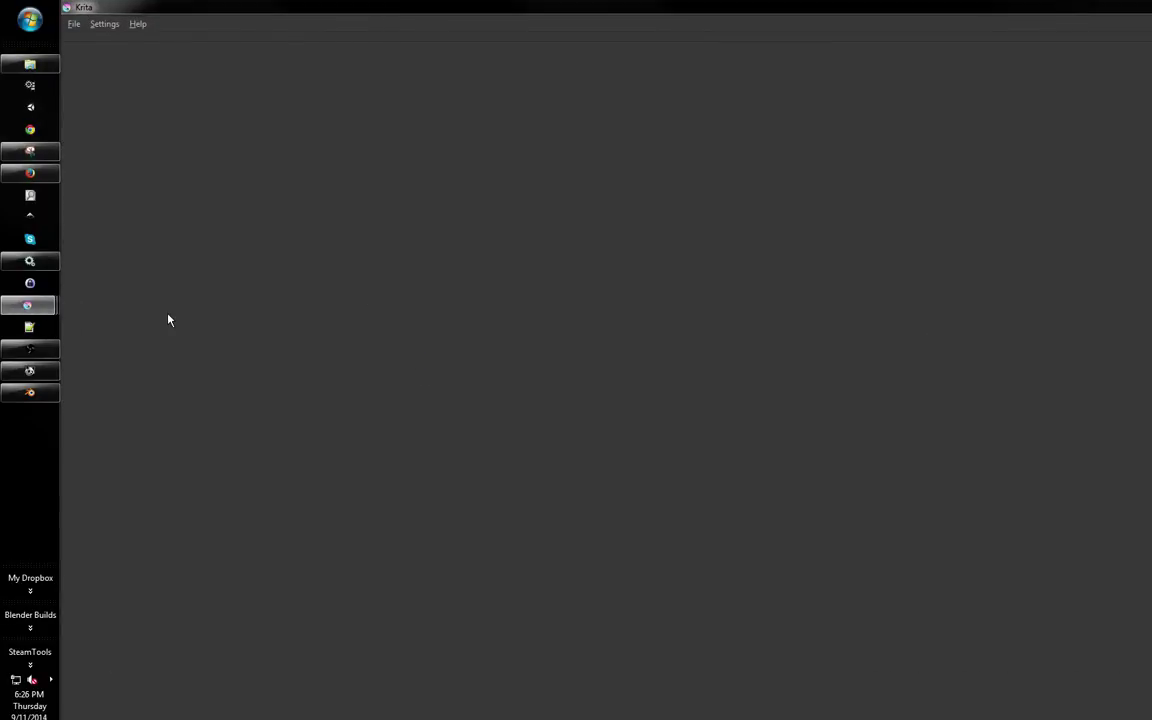
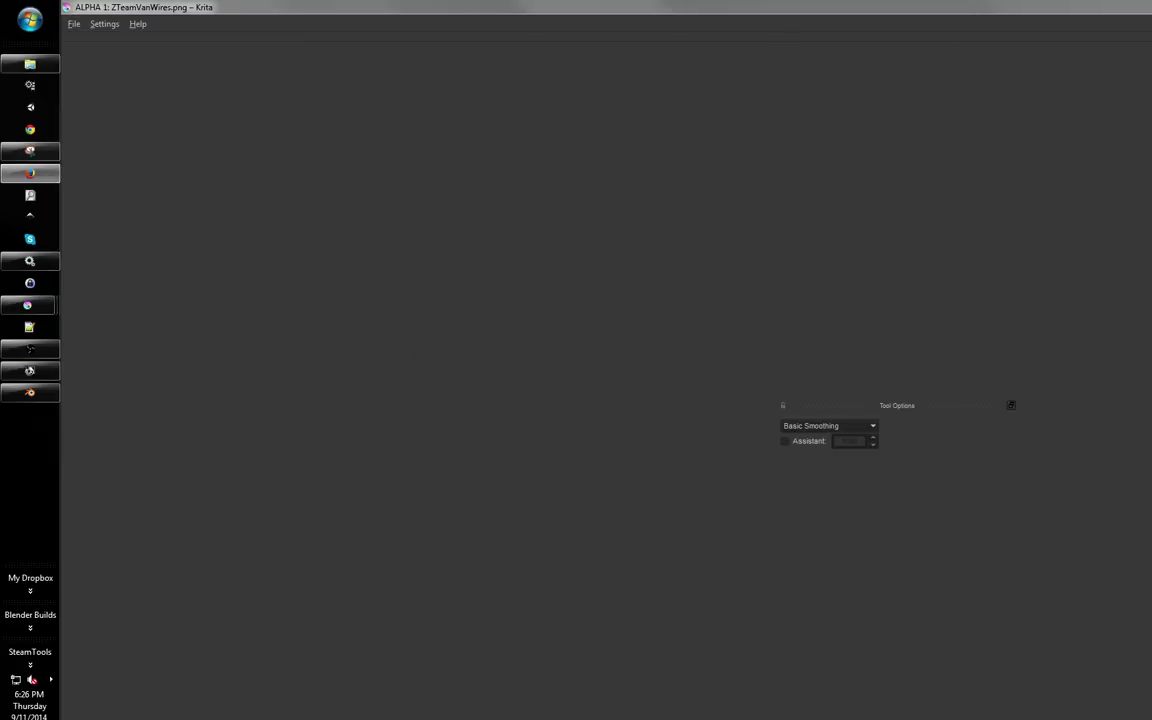
key(alt+Tab)
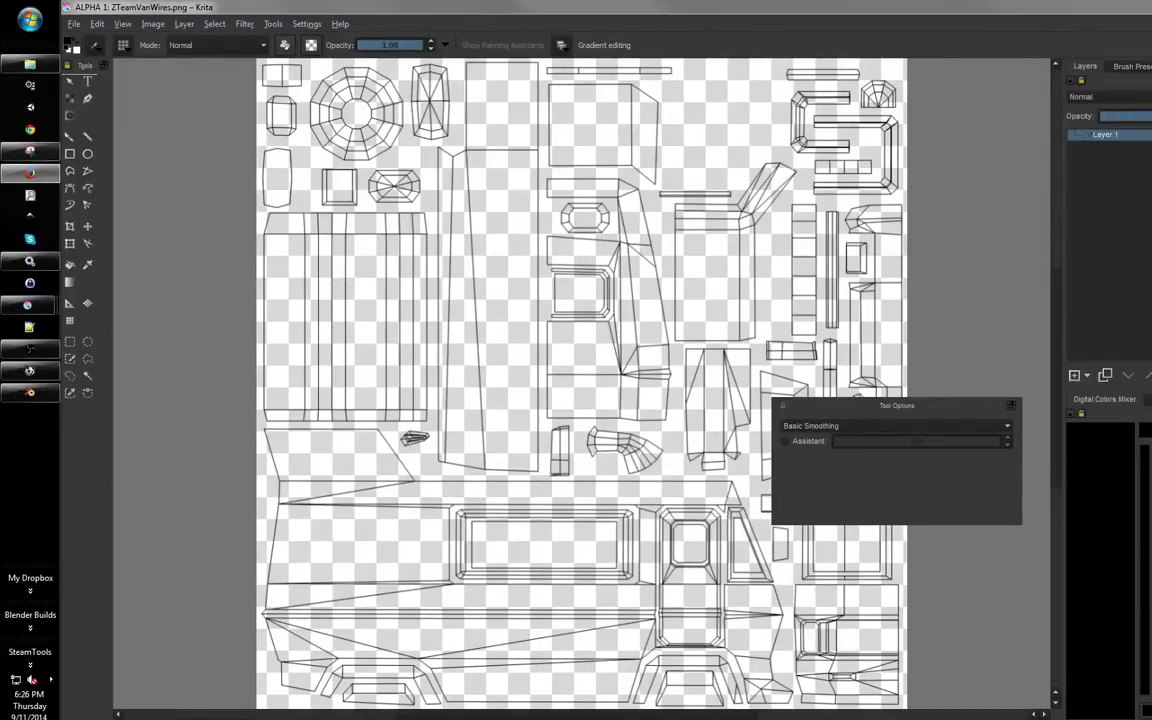
drag(337, 204, 342, 197)
Shrink the ZTeamVanWires.png window, close the ZTeamVan_Cube_001.png document, and move the wires window slightly higher
double_click(428, 10)
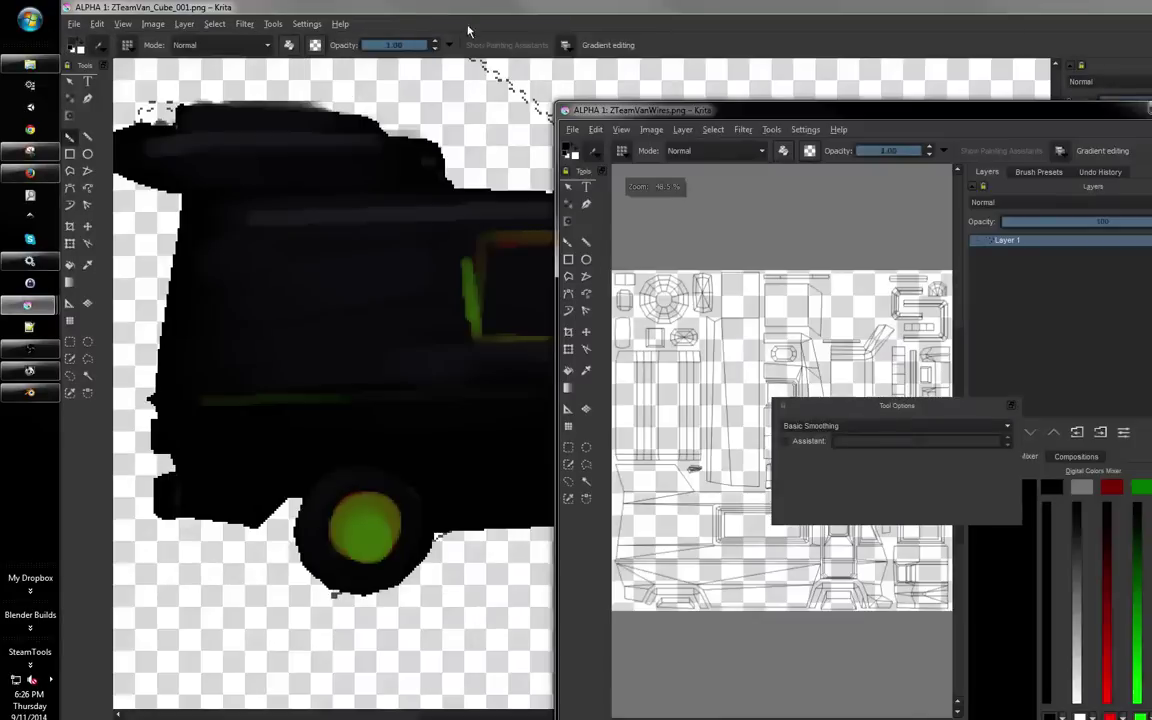
click(647, 22)
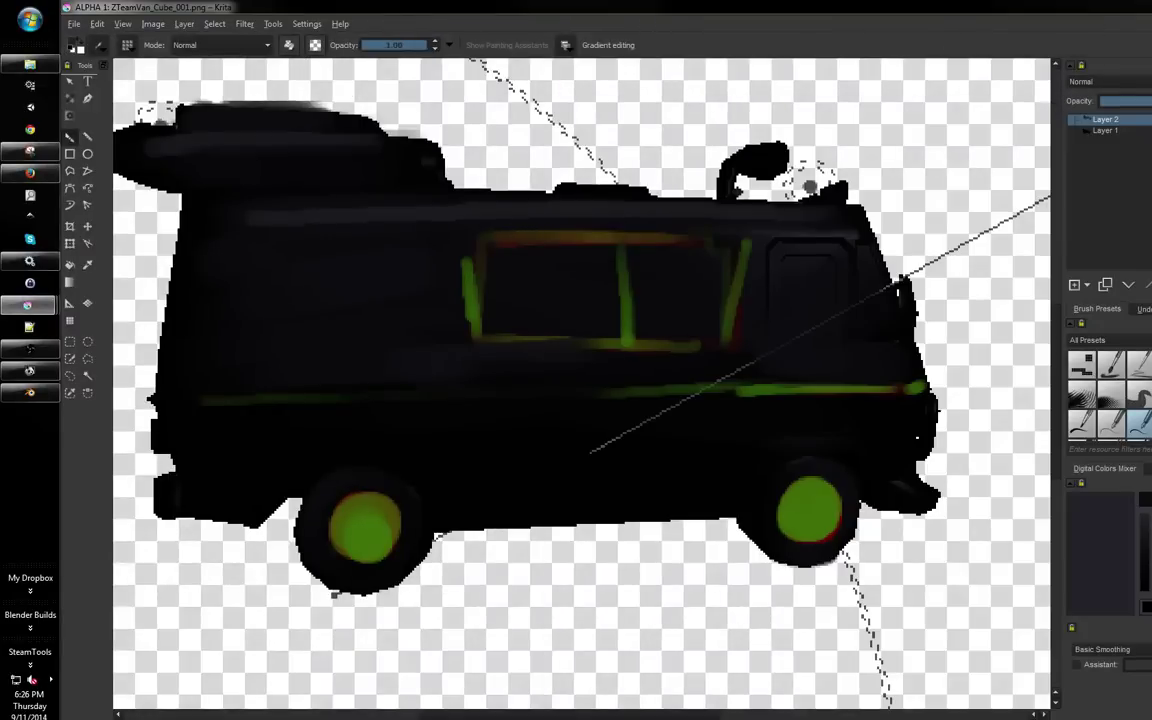
key(alt+F4)
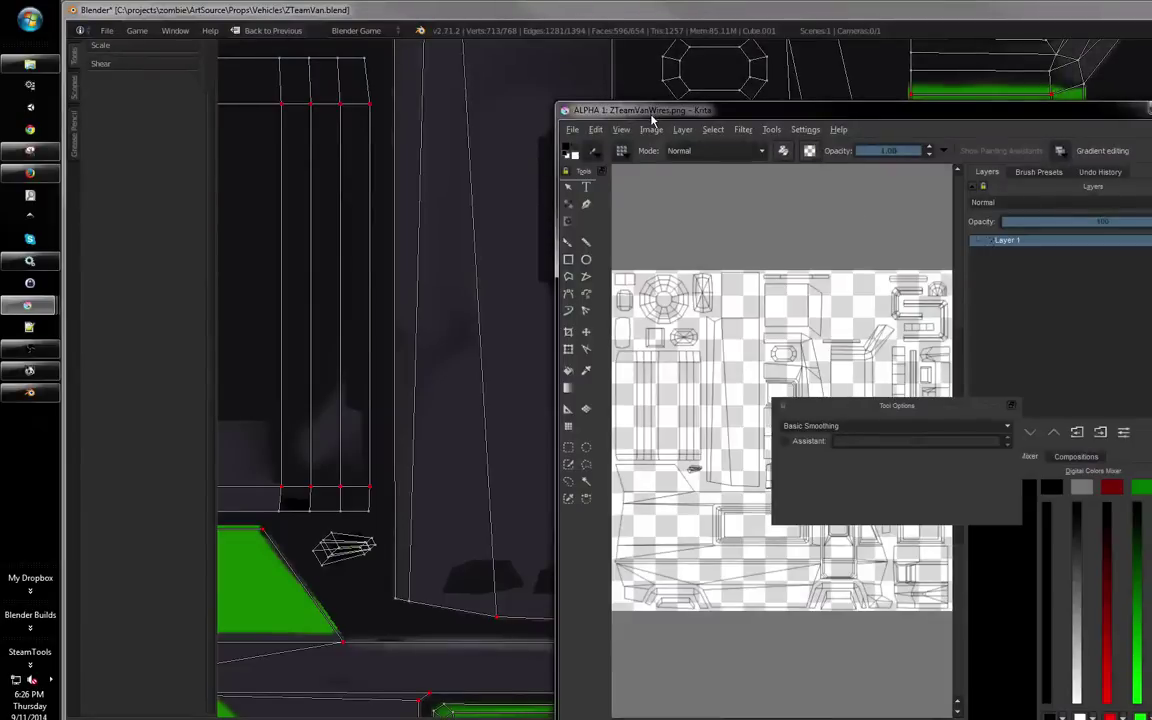
drag(650, 116, 722, 96)
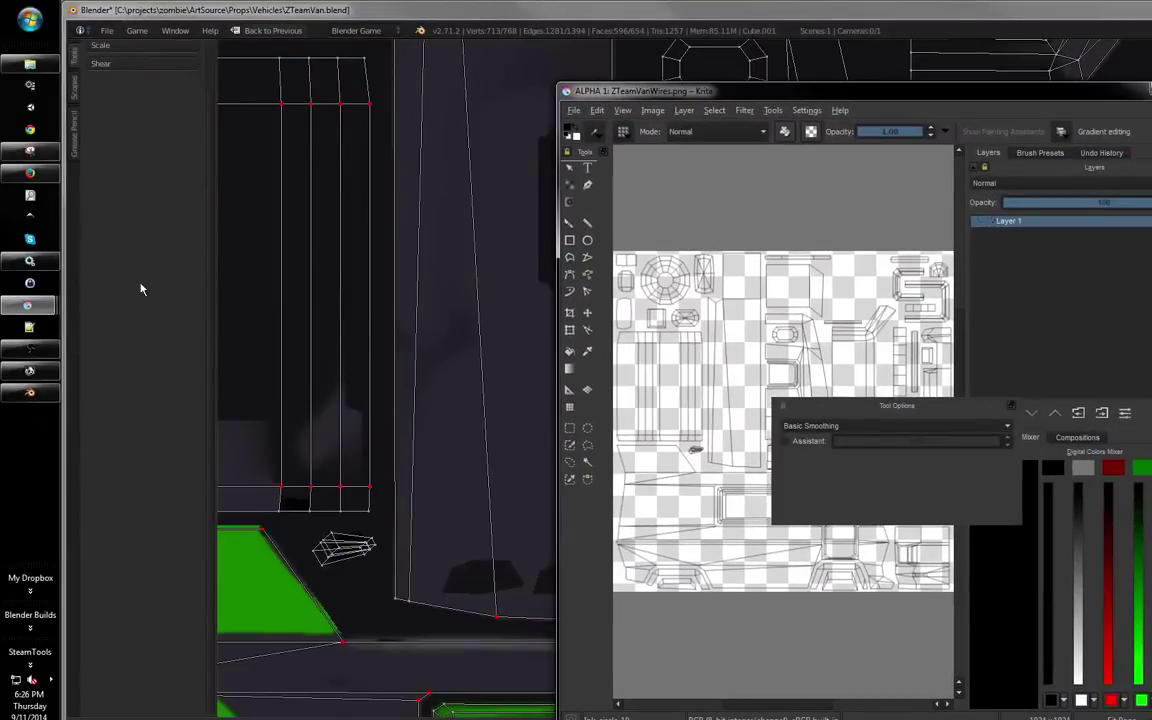
Bring the ZTeamVan_Cube_001000.png wheel document to the front
mouse_move(30, 300)
click(165, 245)
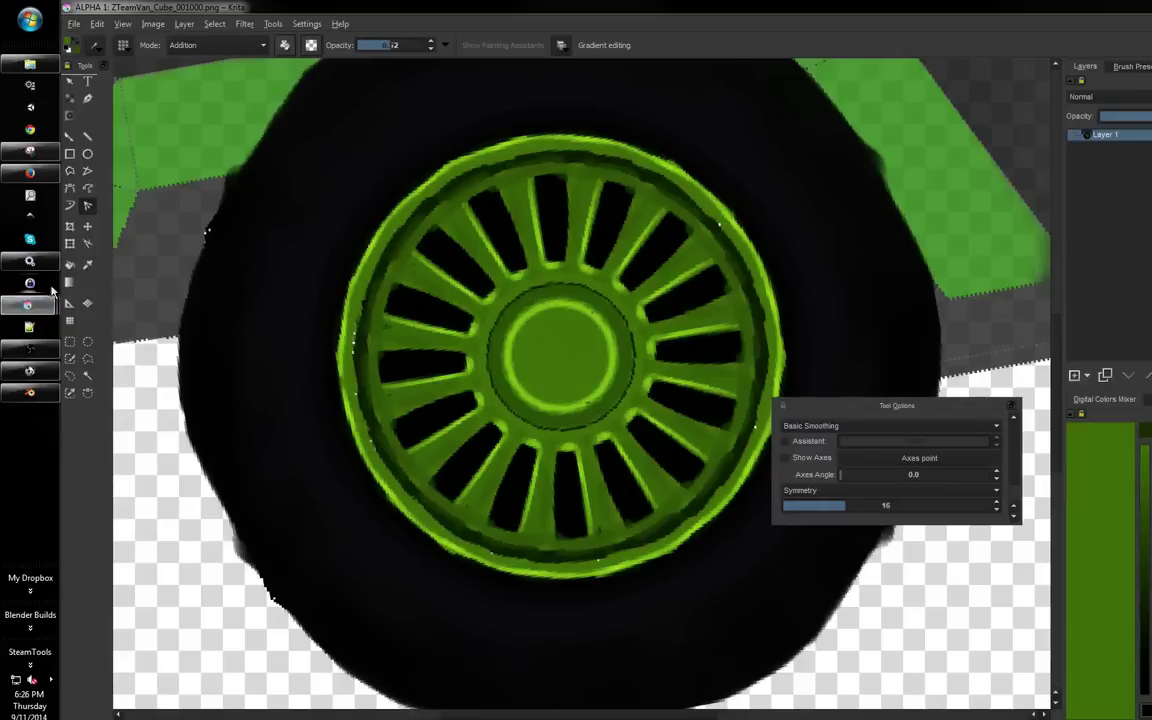
click(180, 175)
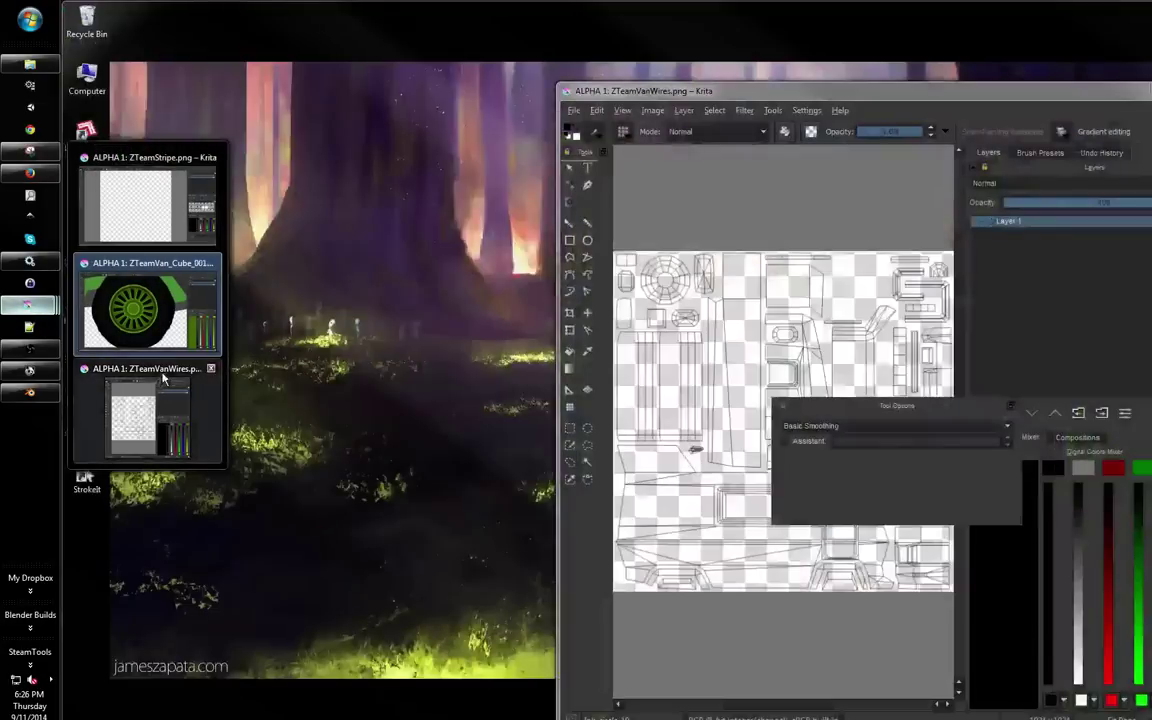
click(147, 338)
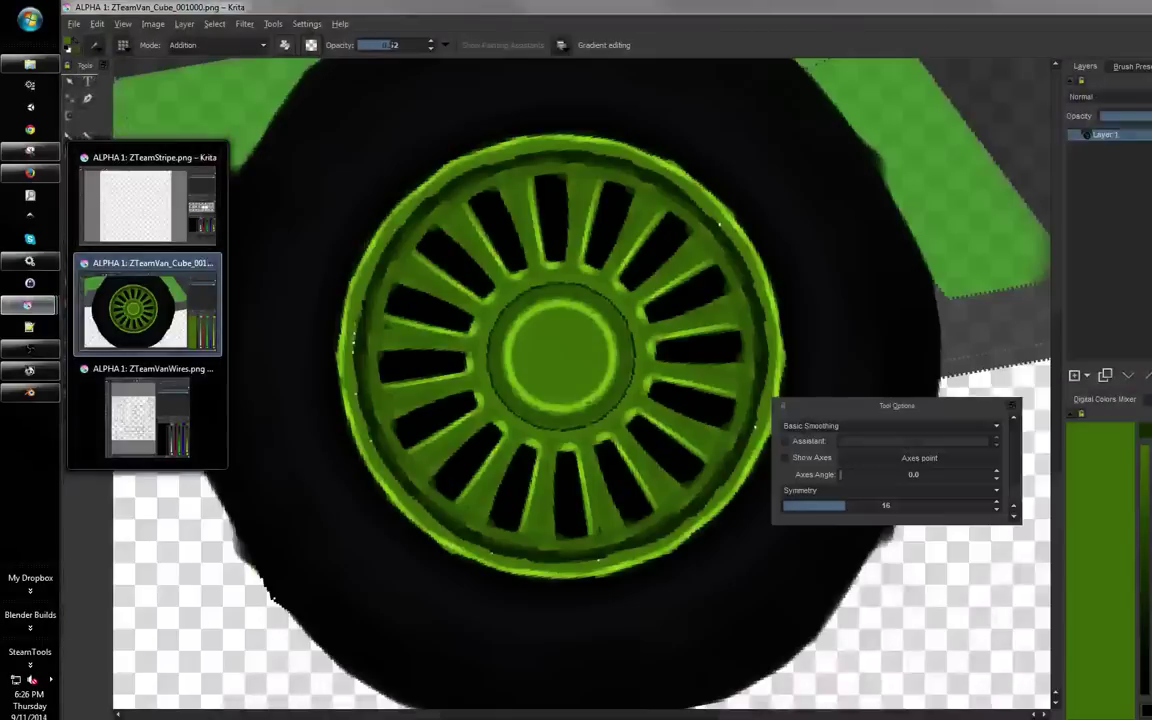
click(73, 23)
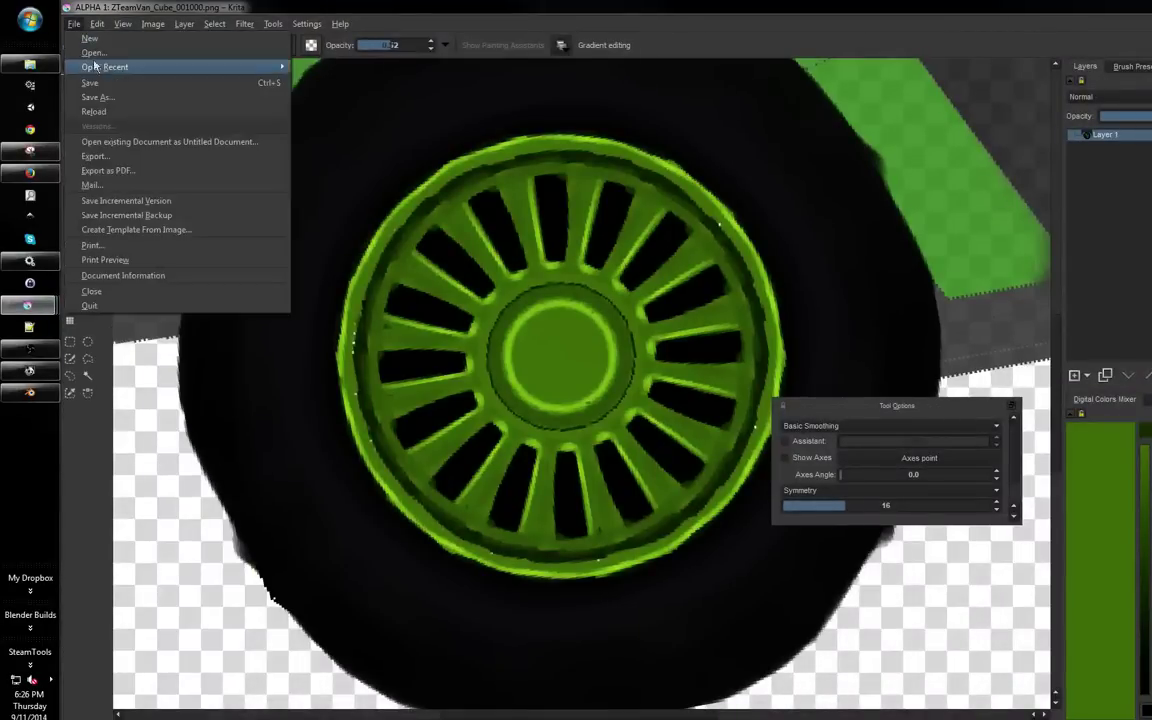
mouse_move(262, 67)
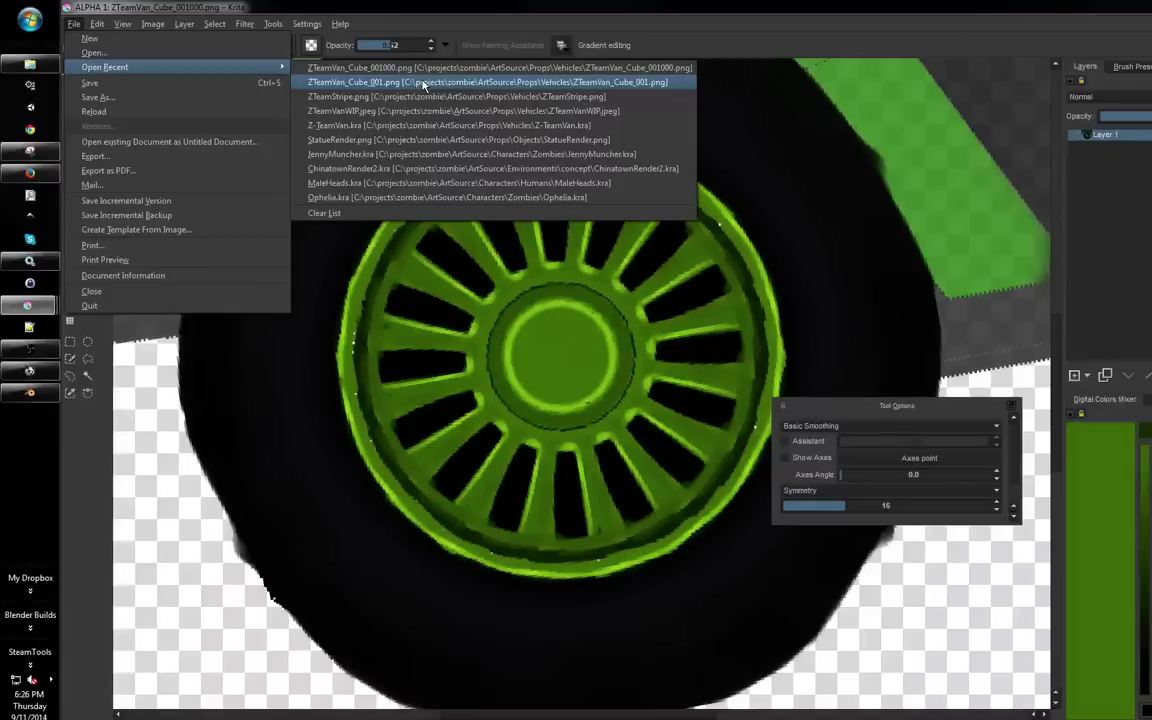
click(401, 23)
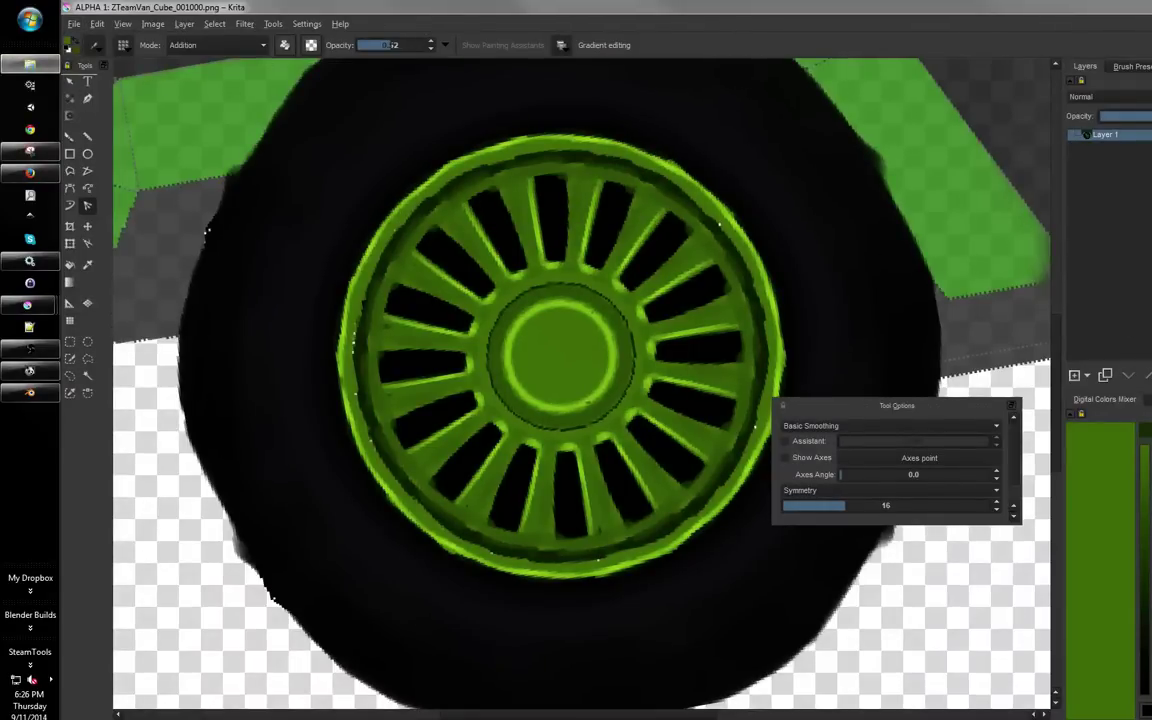
Open ZTeamVanTexture.png from the file explorer as a new Krita document
key(alt+Tab)
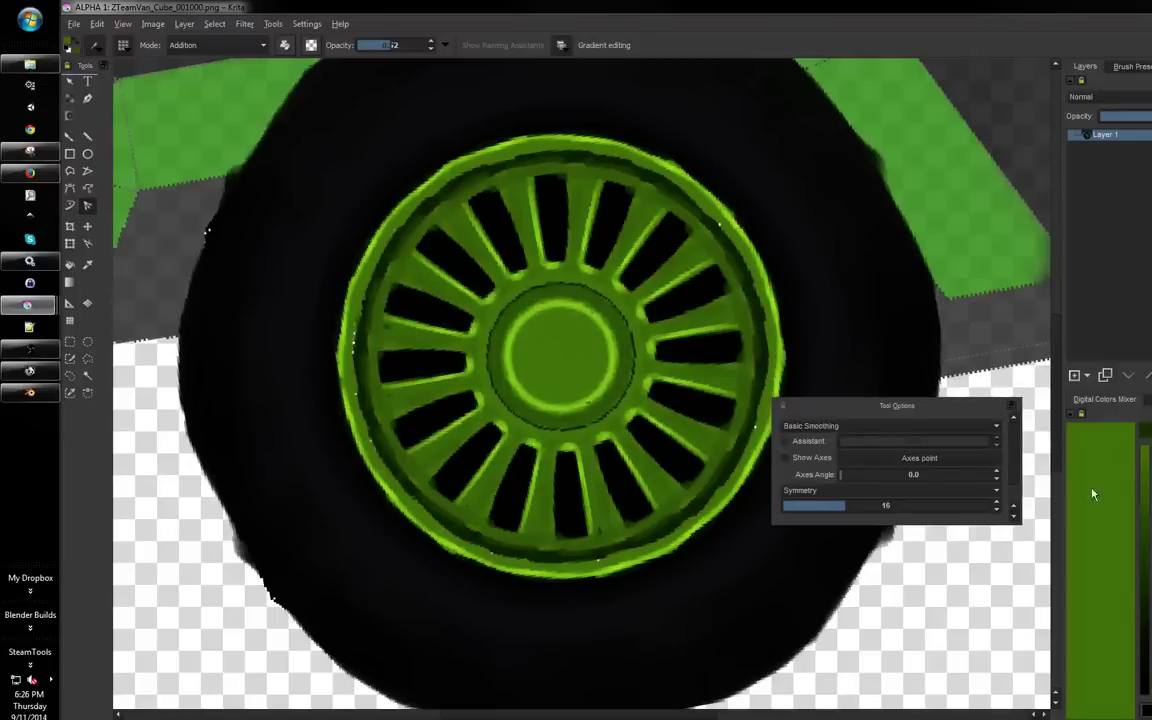
key(alt+Tab)
key(alt+Tab)
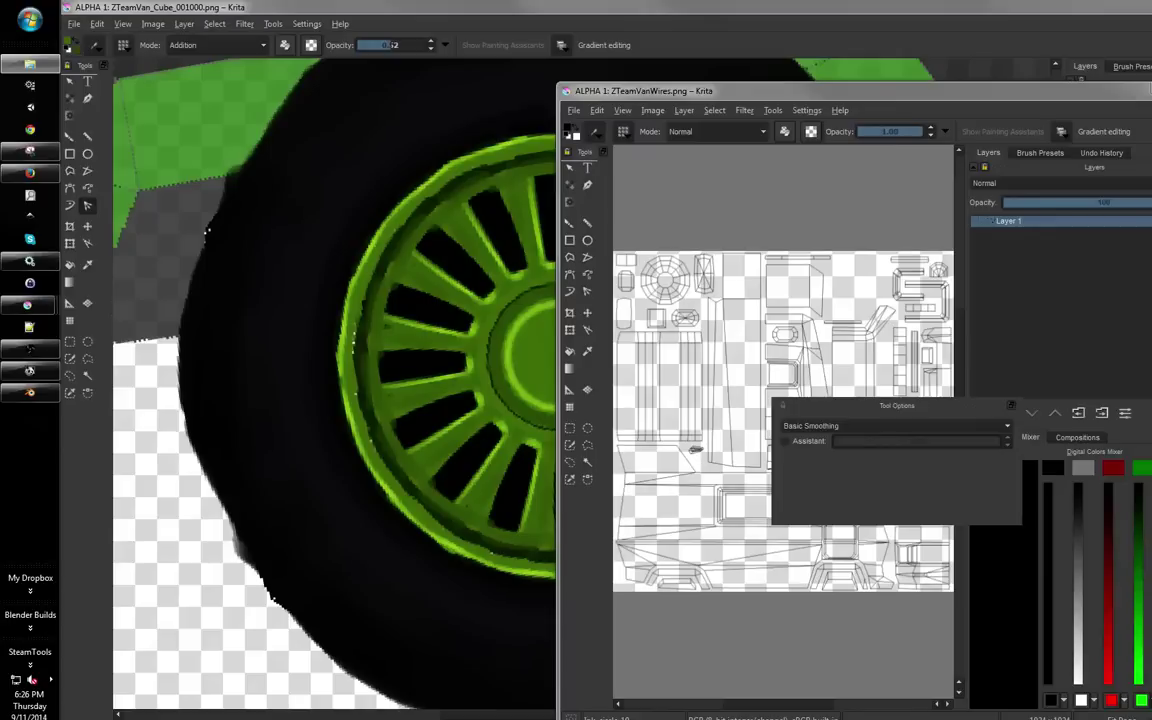
drag(498, 254, 180, 287)
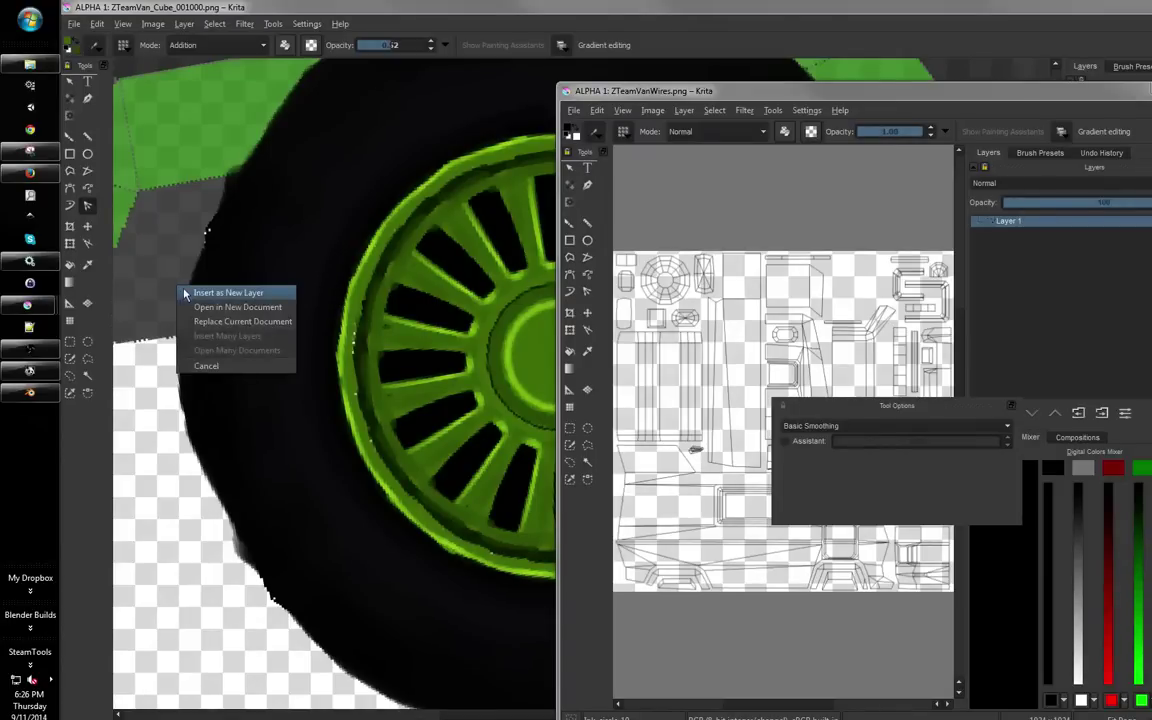
click(237, 307)
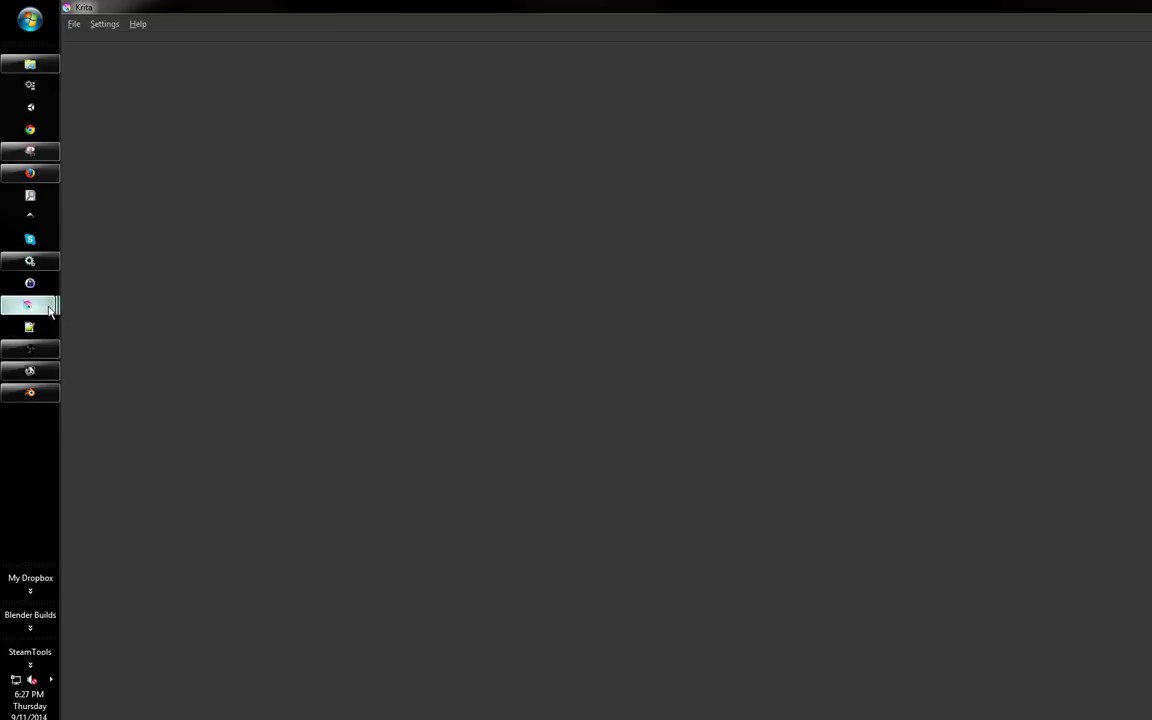
Bring ZTeamVanTexture.png to the front, move the wires window out of the way, and paste the UV wireframe as a new layer
mouse_move(50, 310)
click(115, 345)
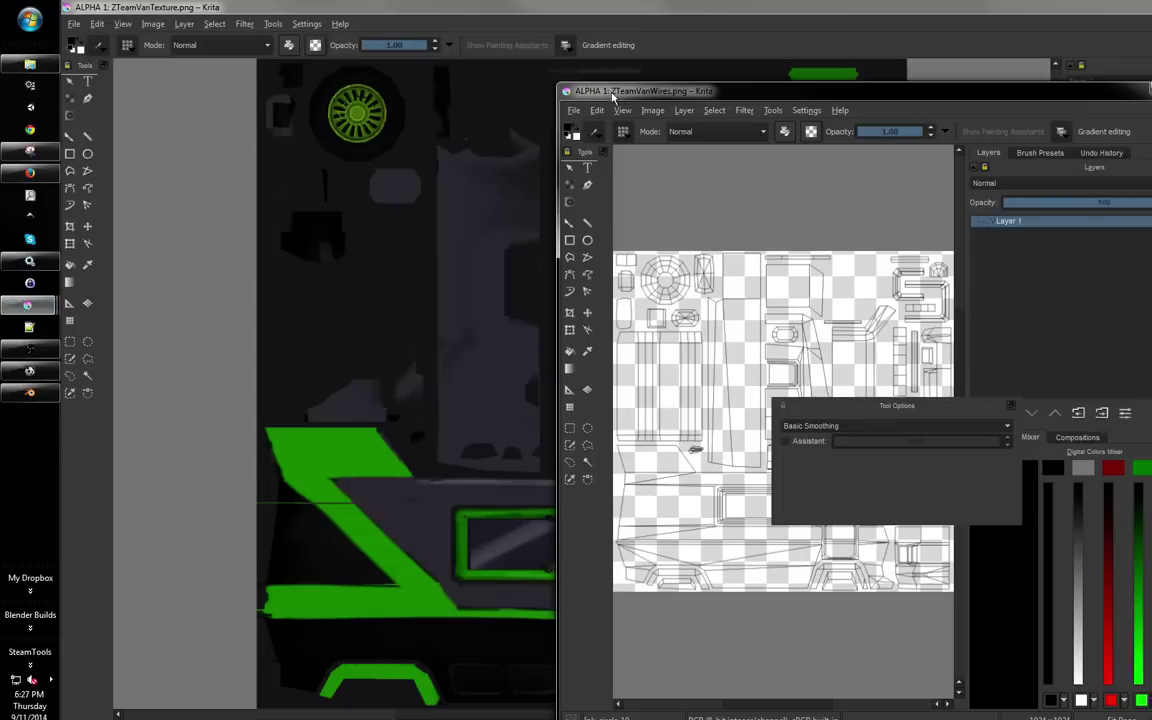
drag(613, 93, 1150, 110)
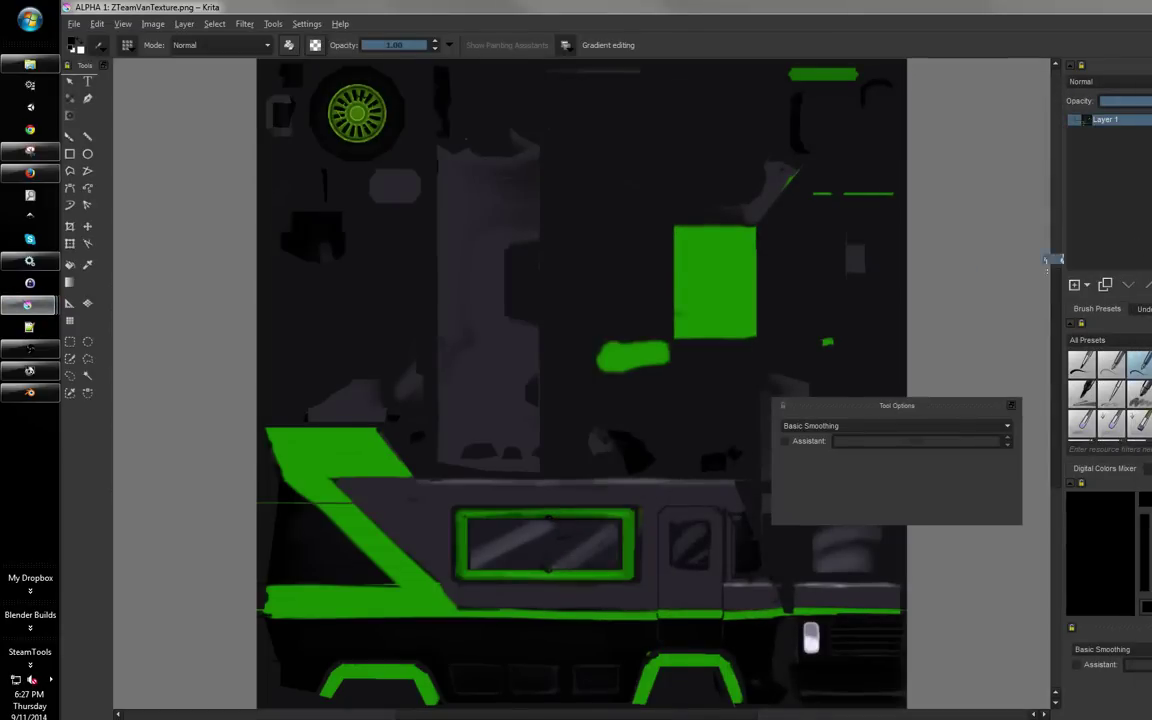
key(ctrl+v)
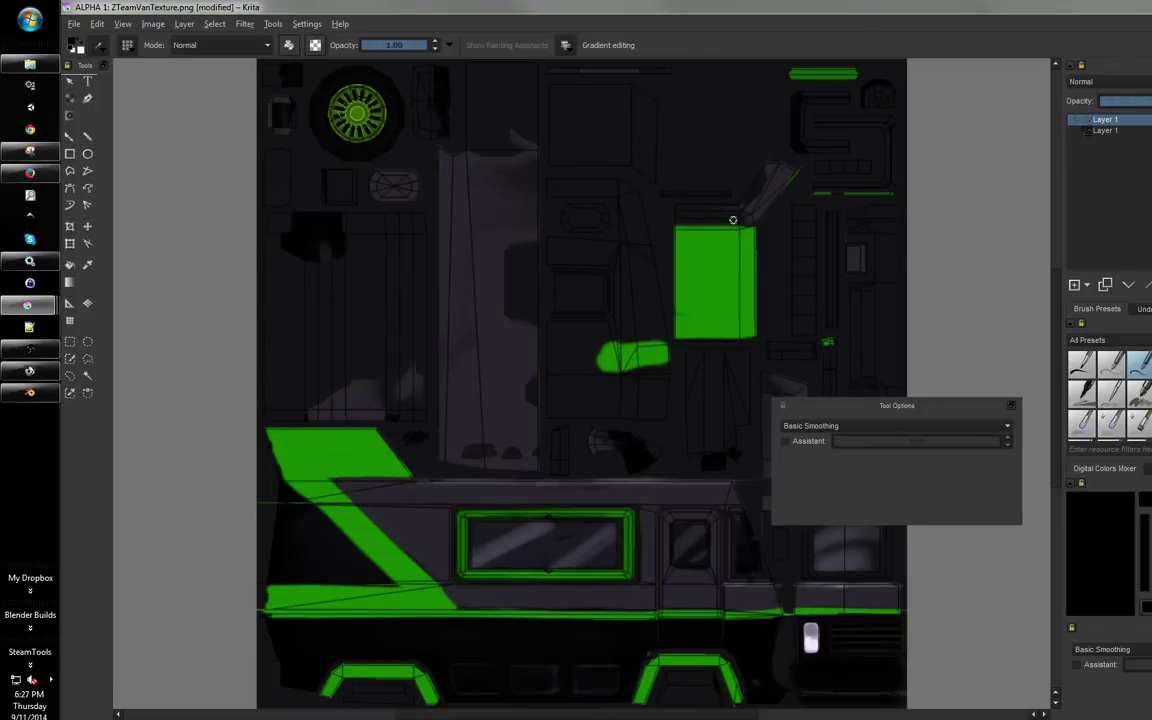
Hide the UV wireframe layer and make the painted texture layer active for retouching the van's long side window
scroll(633, 293, down, 3)
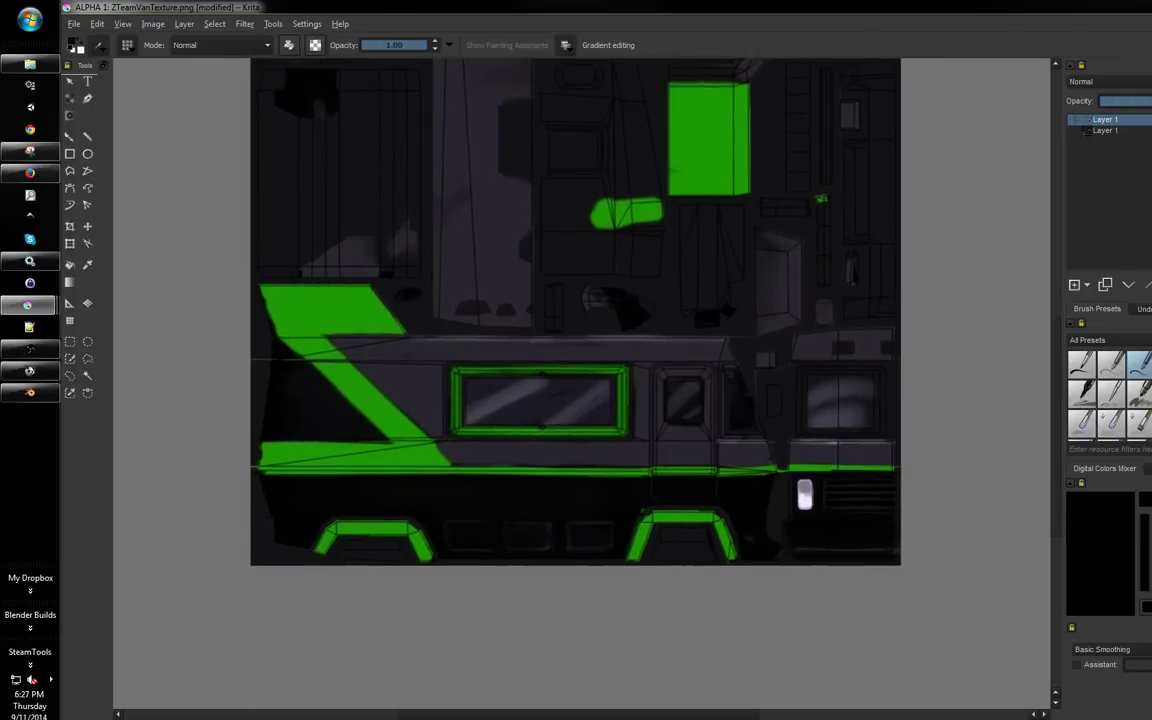
scroll(640, 280, up, 2)
scroll(656, 260, up, 4)
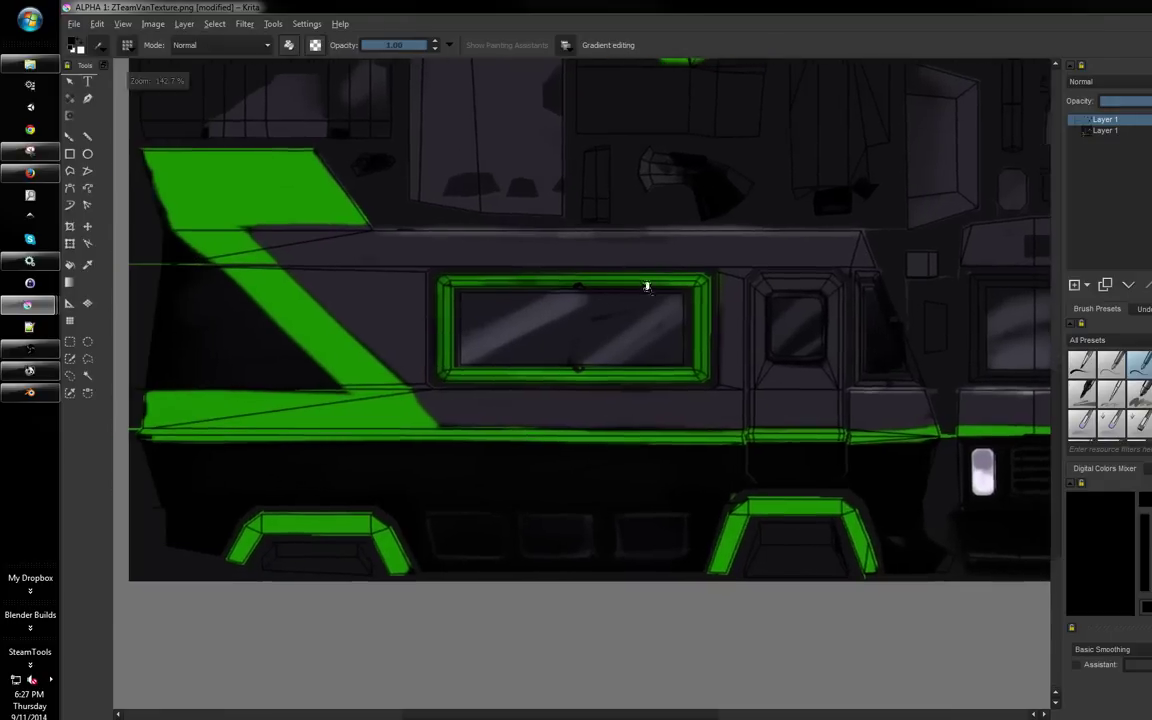
scroll(664, 270, up, 3)
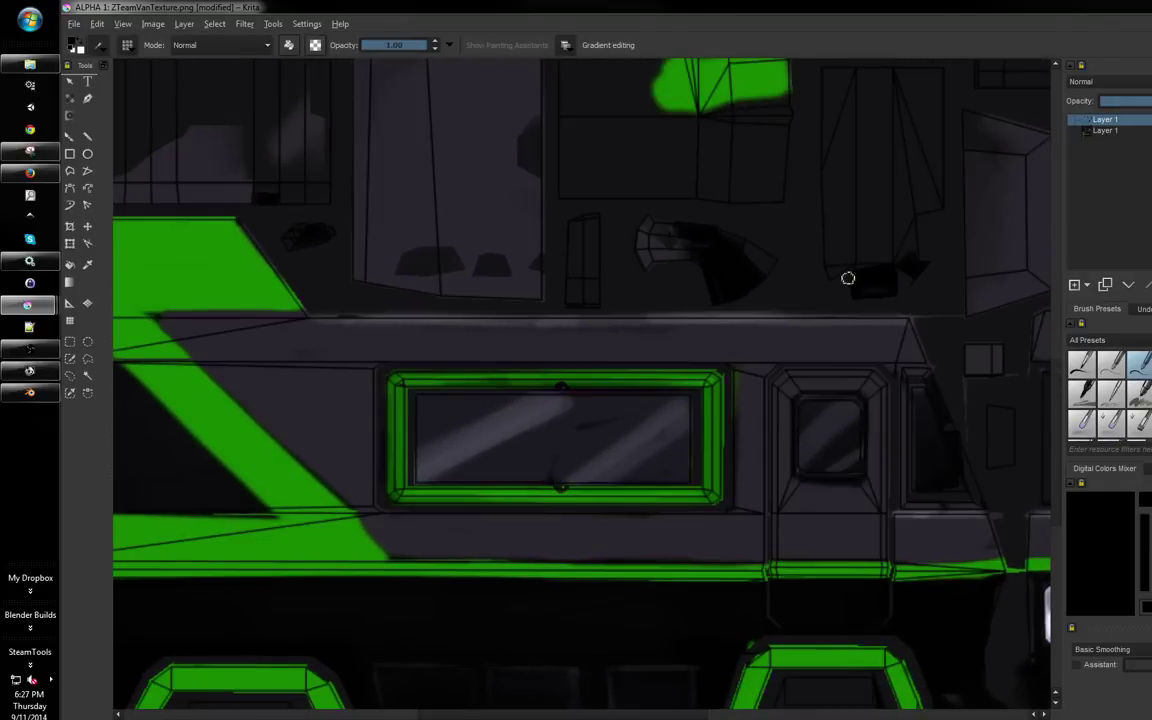
scroll(846, 275, up, 4)
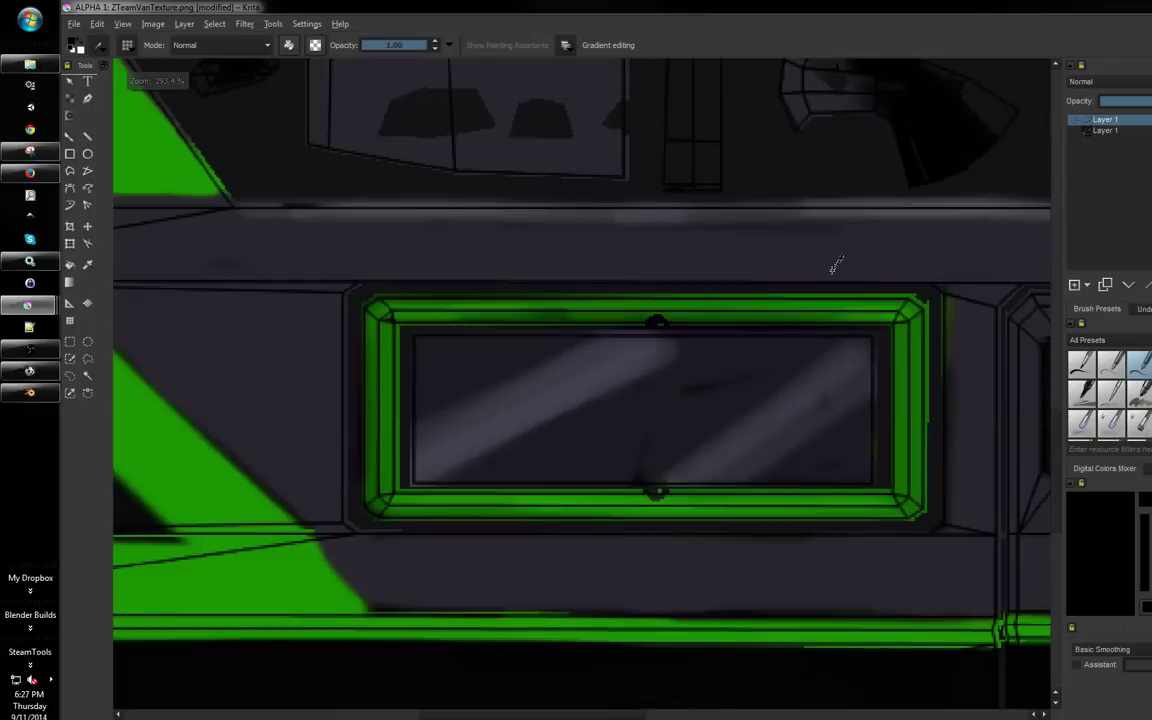
scroll(812, 265, up, 2)
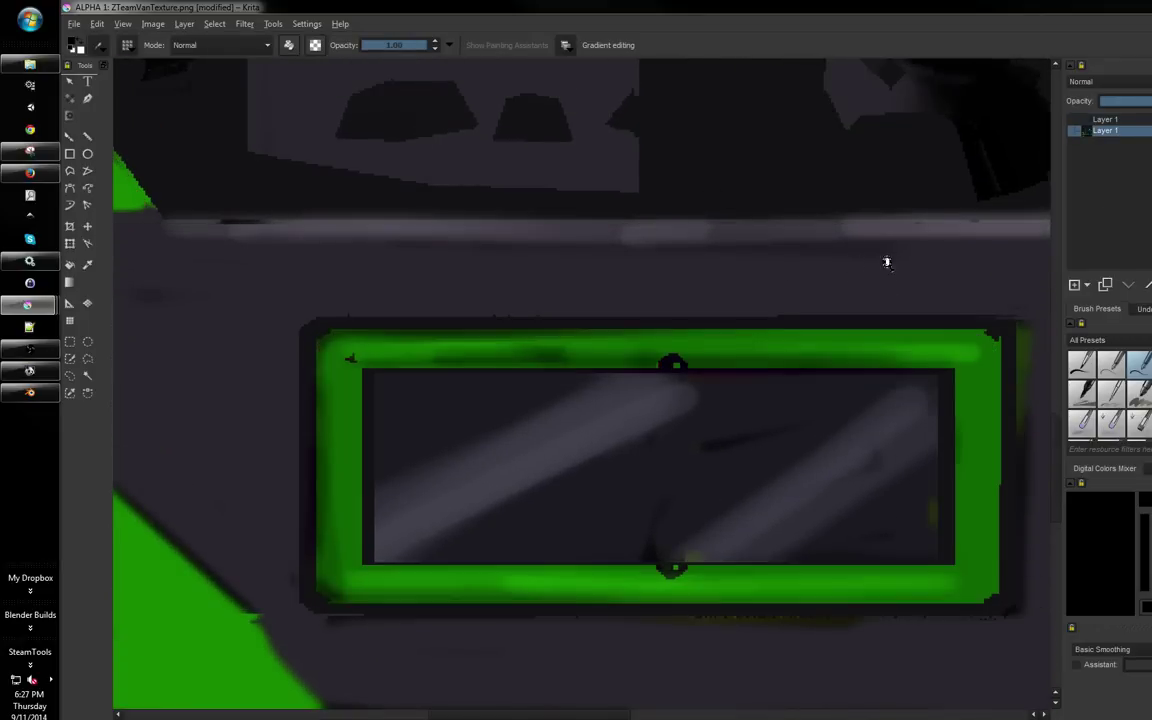
scroll(617, 260, up, 2)
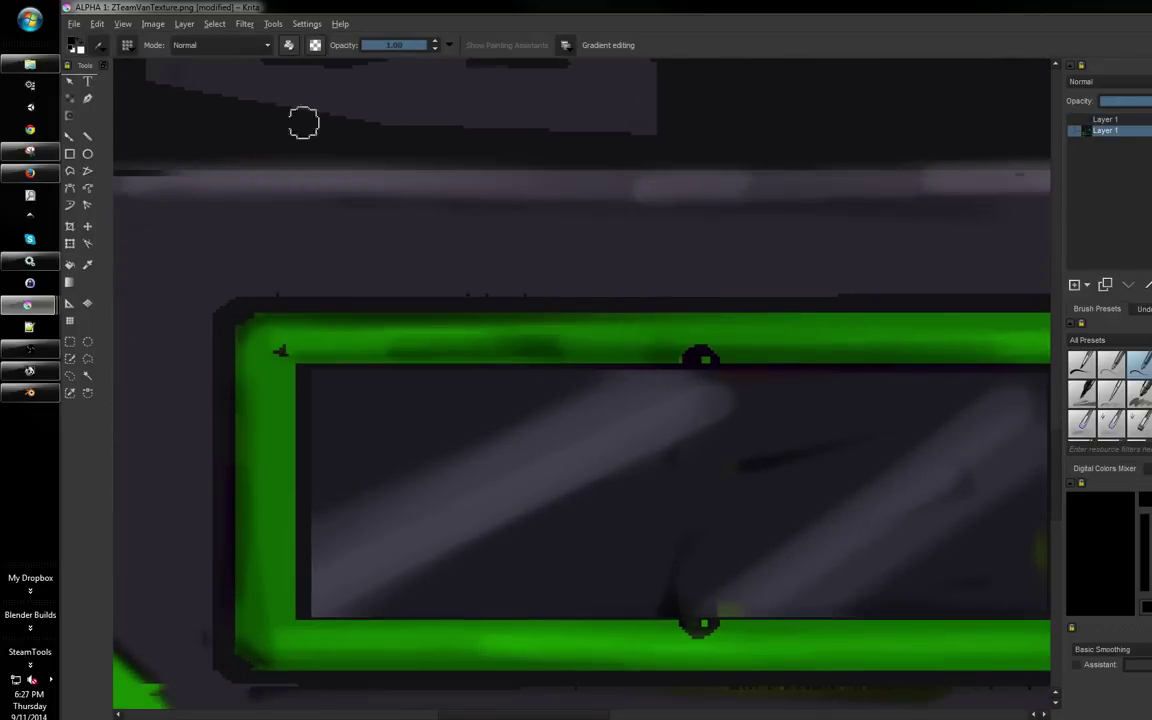
Paint over the black blotches at the middle of the window frame's upper and lower edges with green sampled from the frame
ctrl+click(665, 348)
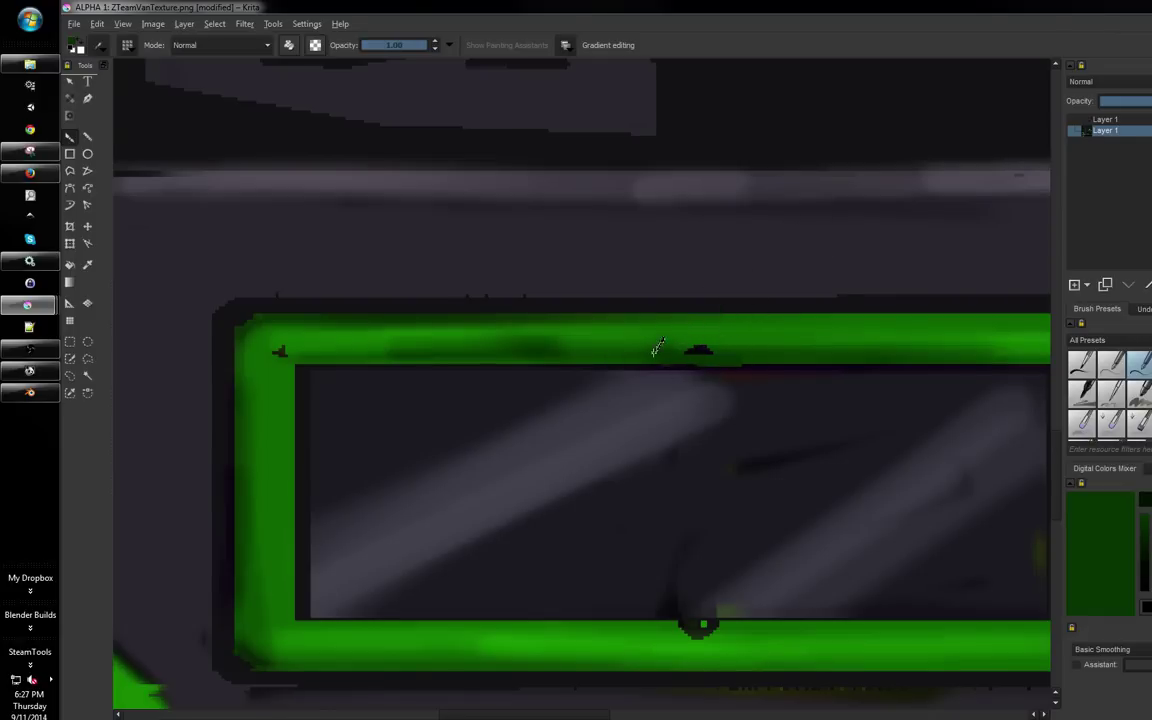
ctrl+click(621, 359)
drag(668, 350, 704, 349)
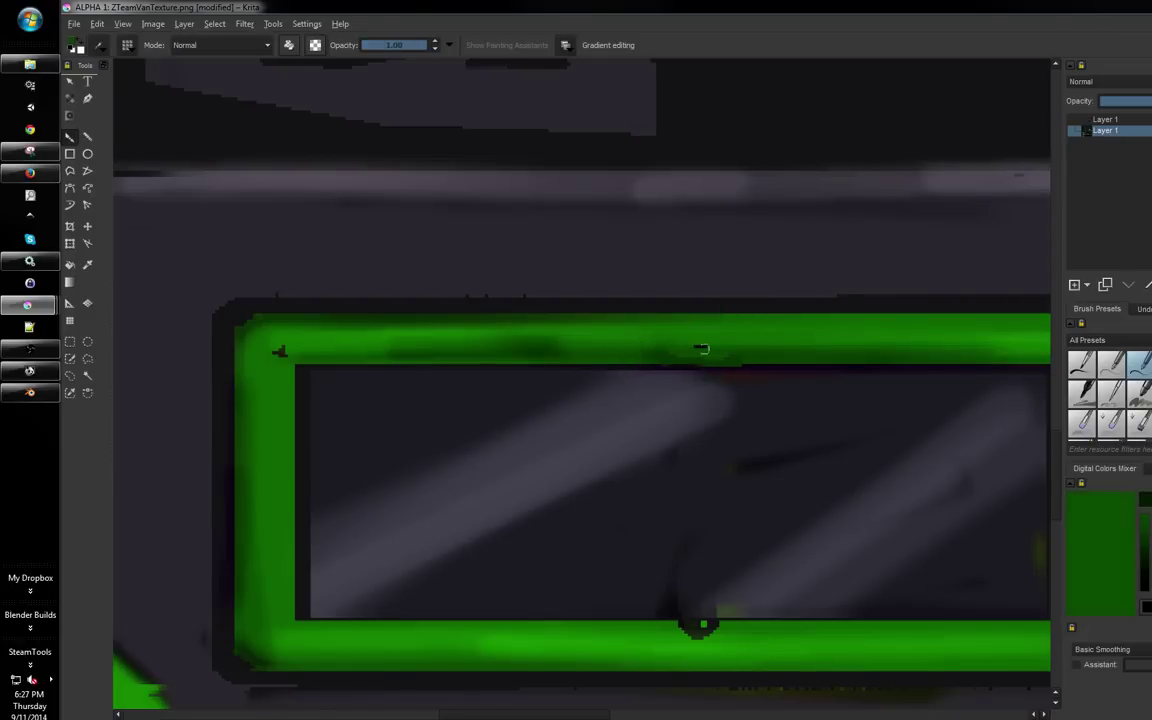
scroll(703, 349, down, 2)
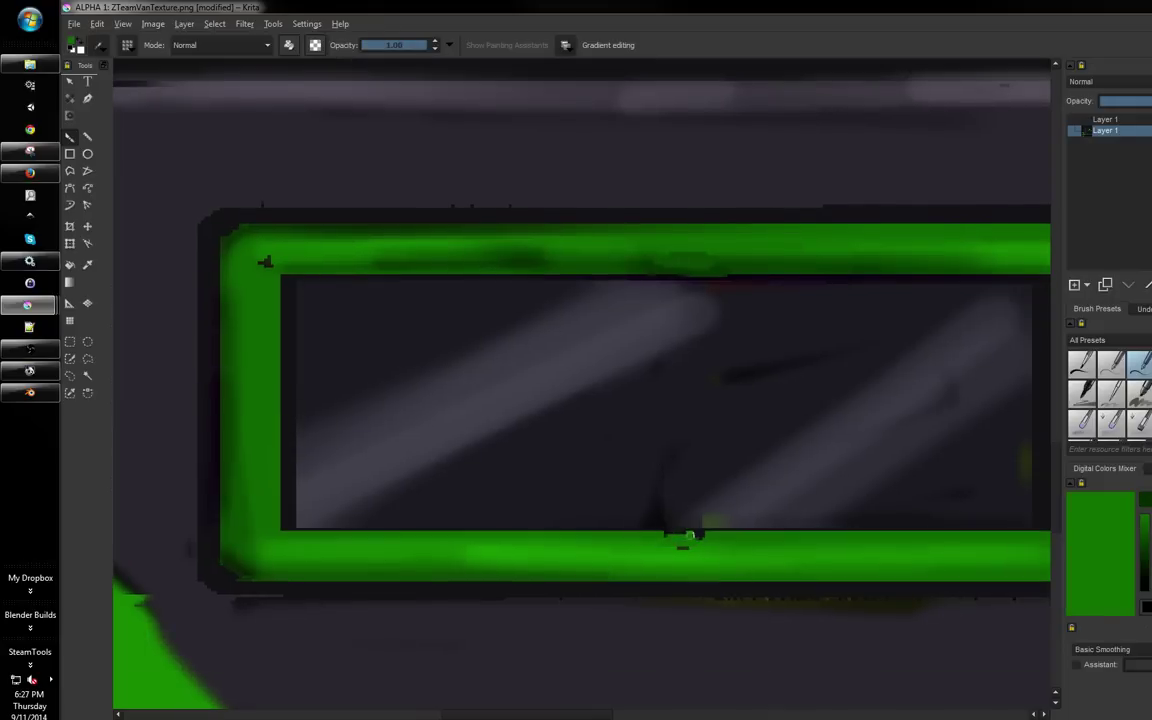
scroll(589, 442, down, 1)
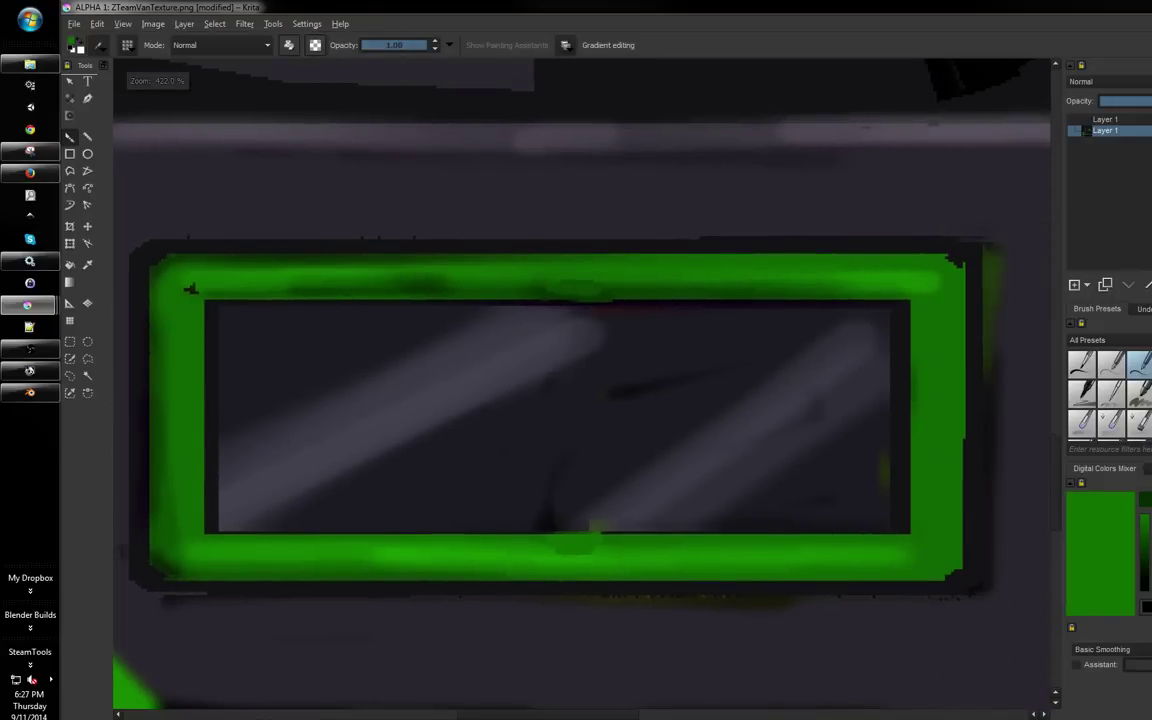
scroll(592, 411, down, 5)
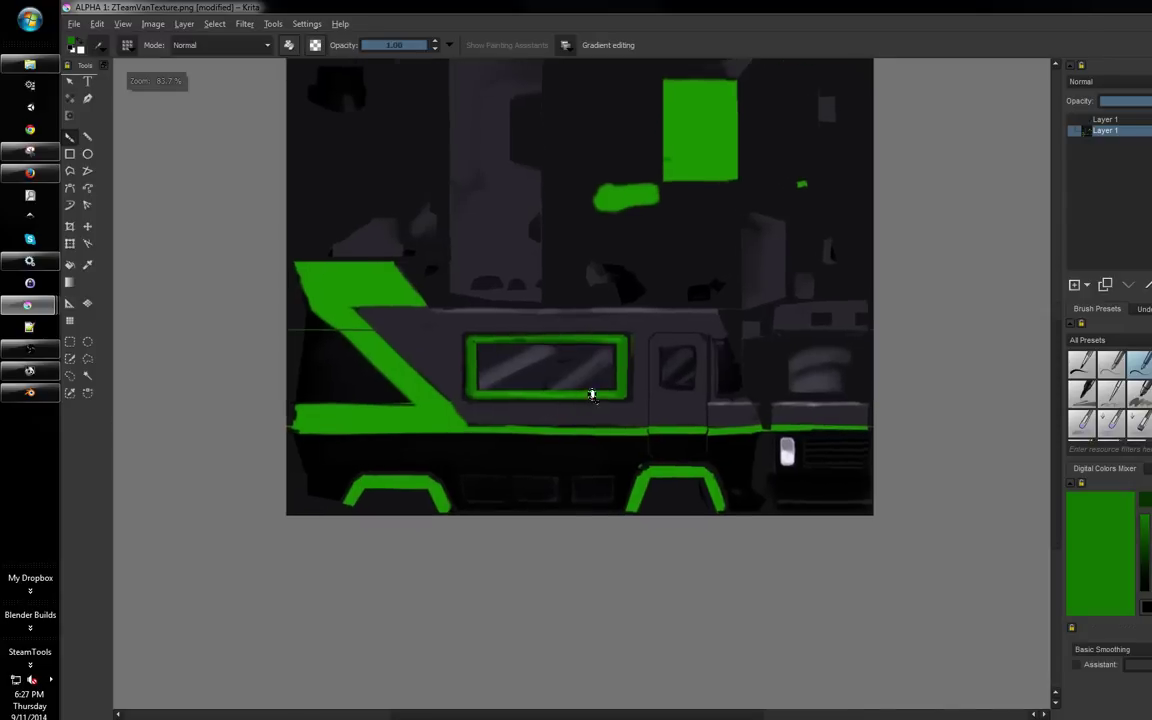
Choose another brush preset and set its blending mode to Addition for the dark panels between the wheel arches
scroll(592, 394, up, 5)
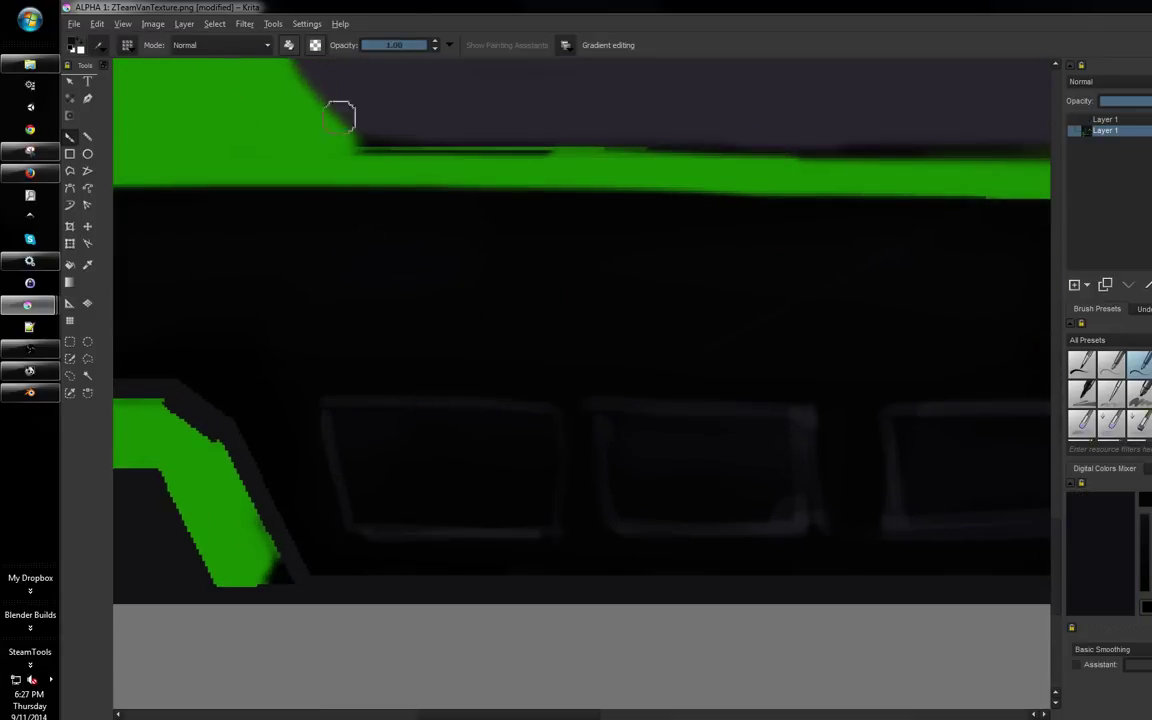
click(218, 45)
click(224, 61)
right_click(405, 380)
click(470, 366)
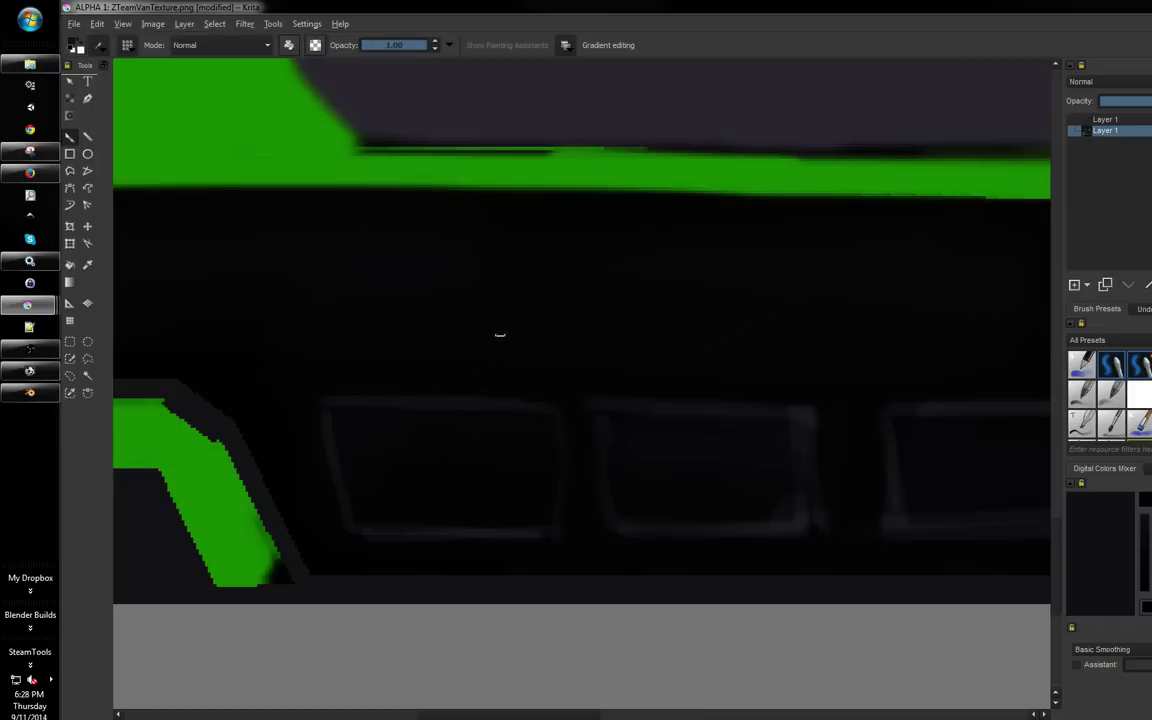
click(225, 45)
click(185, 62)
Brush highlights along the upper and lower edges of the three panels on the van's lower side
drag(511, 407, 531, 404)
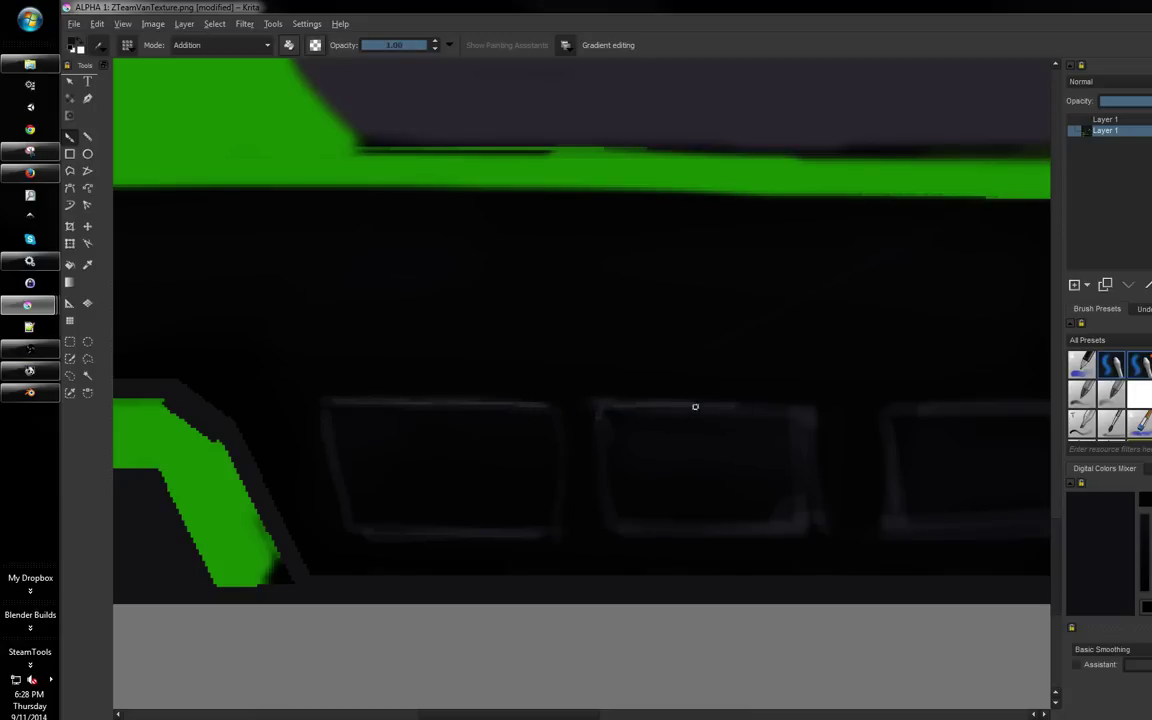
drag(695, 406, 779, 406)
mouse_move(942, 405)
mouse_down()
mouse_move(730, 393)
mouse_move(887, 395)
mouse_up()
mouse_move(814, 391)
mouse_down()
mouse_move(928, 399)
mouse_move(918, 360)
mouse_move(928, 354)
mouse_up()
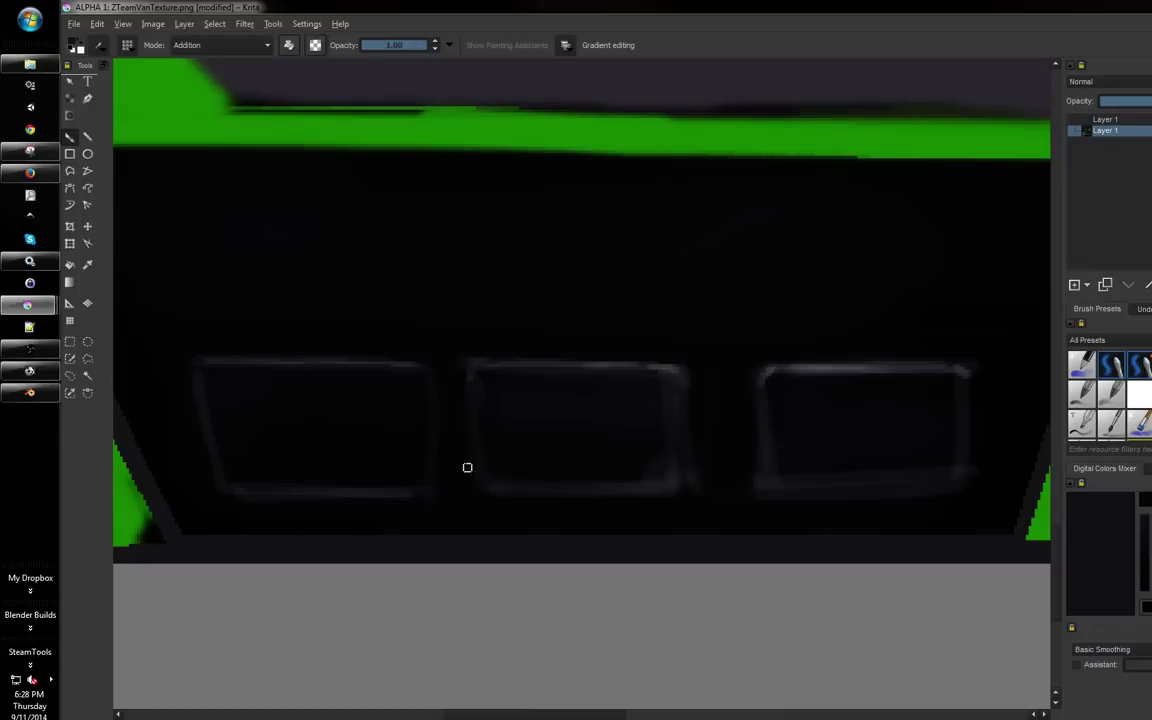
drag(487, 497, 668, 501)
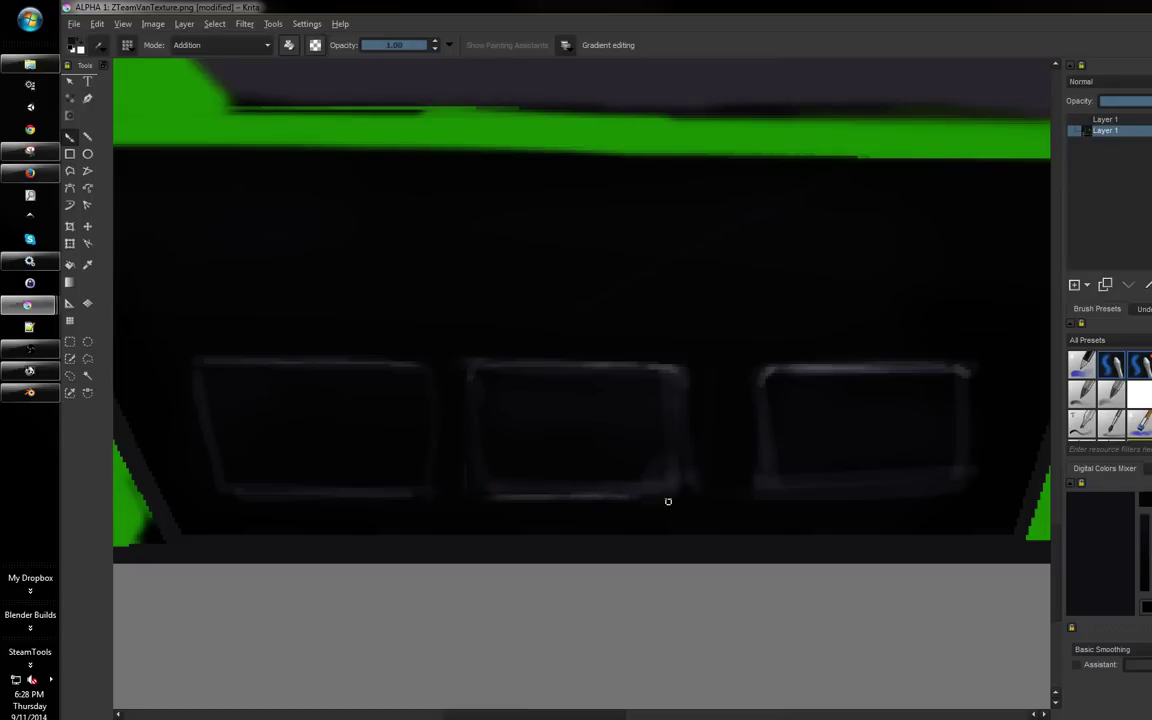
mouse_move(823, 478)
mouse_down()
mouse_move(746, 494)
mouse_move(911, 487)
mouse_up()
drag(799, 466, 895, 457)
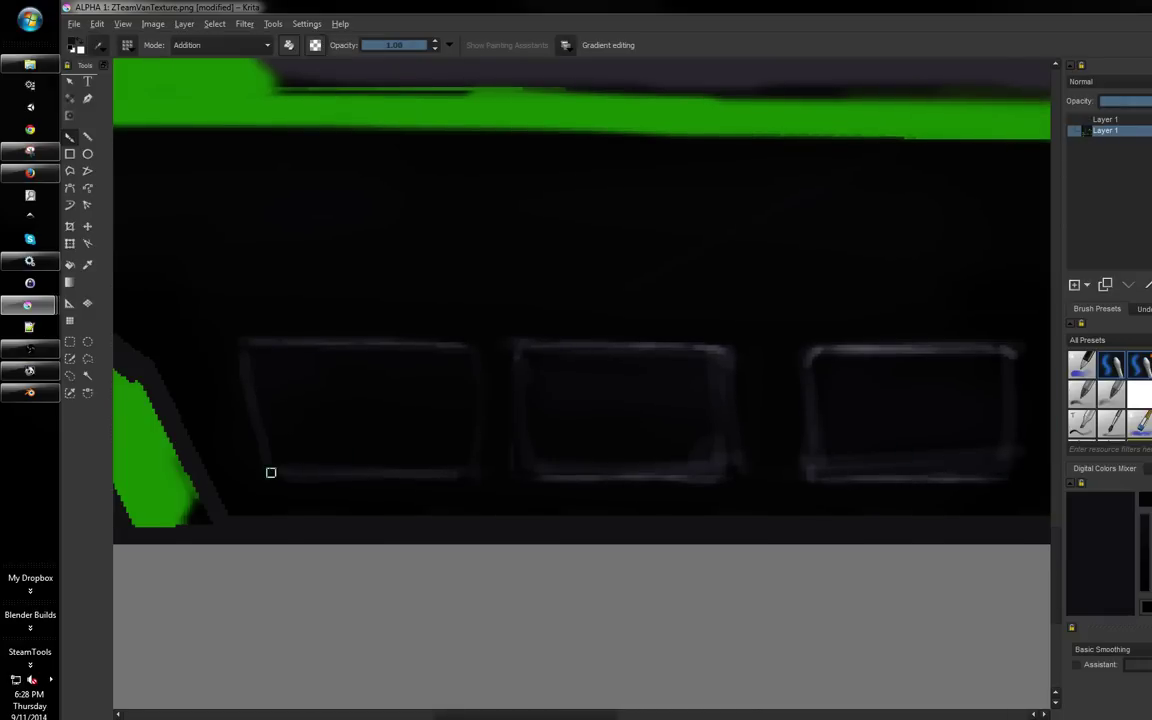
drag(290, 482, 434, 481)
Try a brush stroke over the first lower panel in the Additive Subtractive blending mode and undo it
click(219, 45)
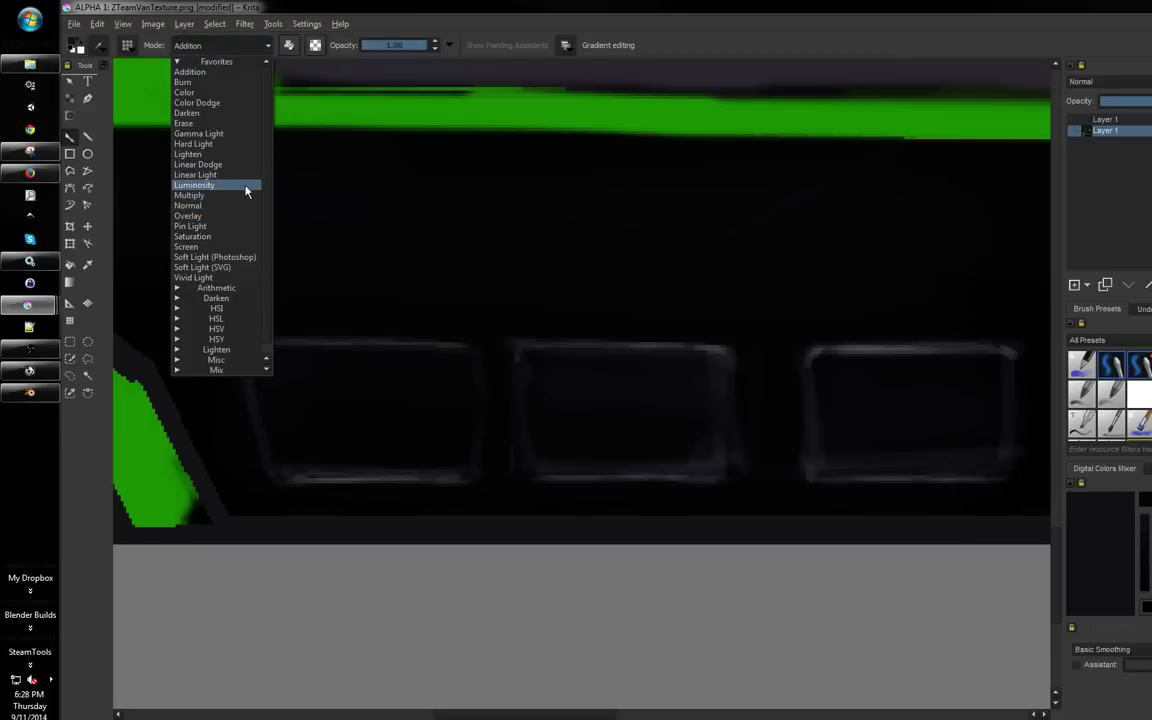
drag(266, 126, 258, 211)
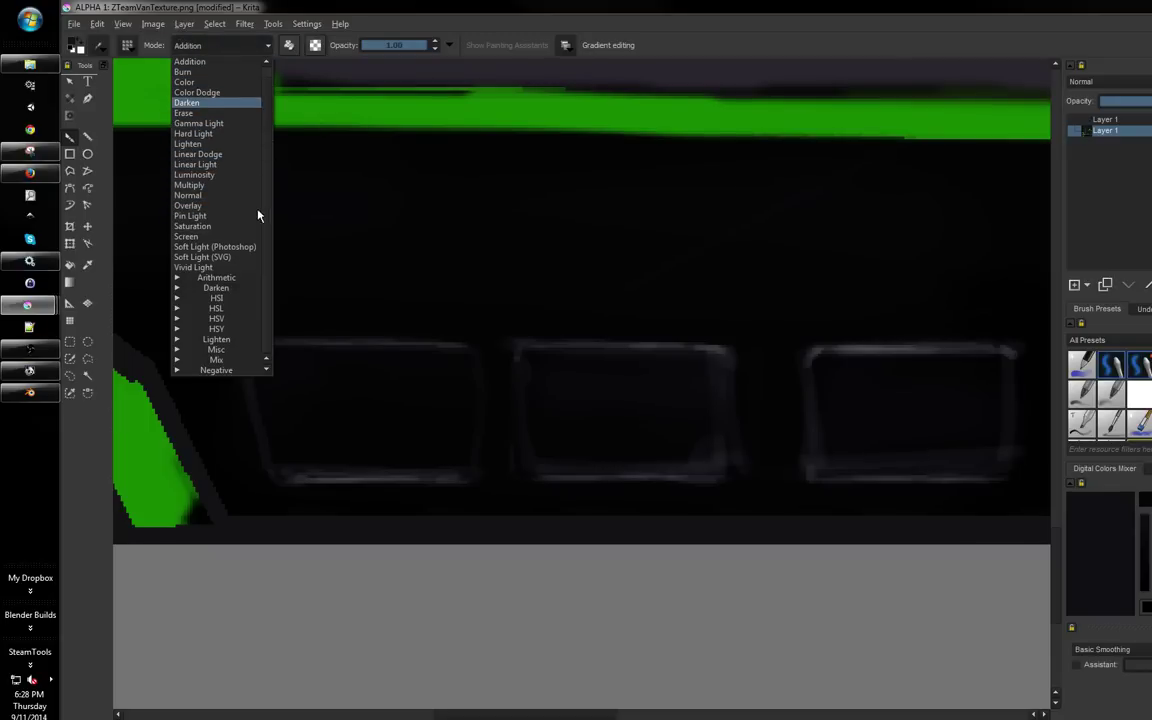
click(178, 371)
scroll(220, 330, down, 2)
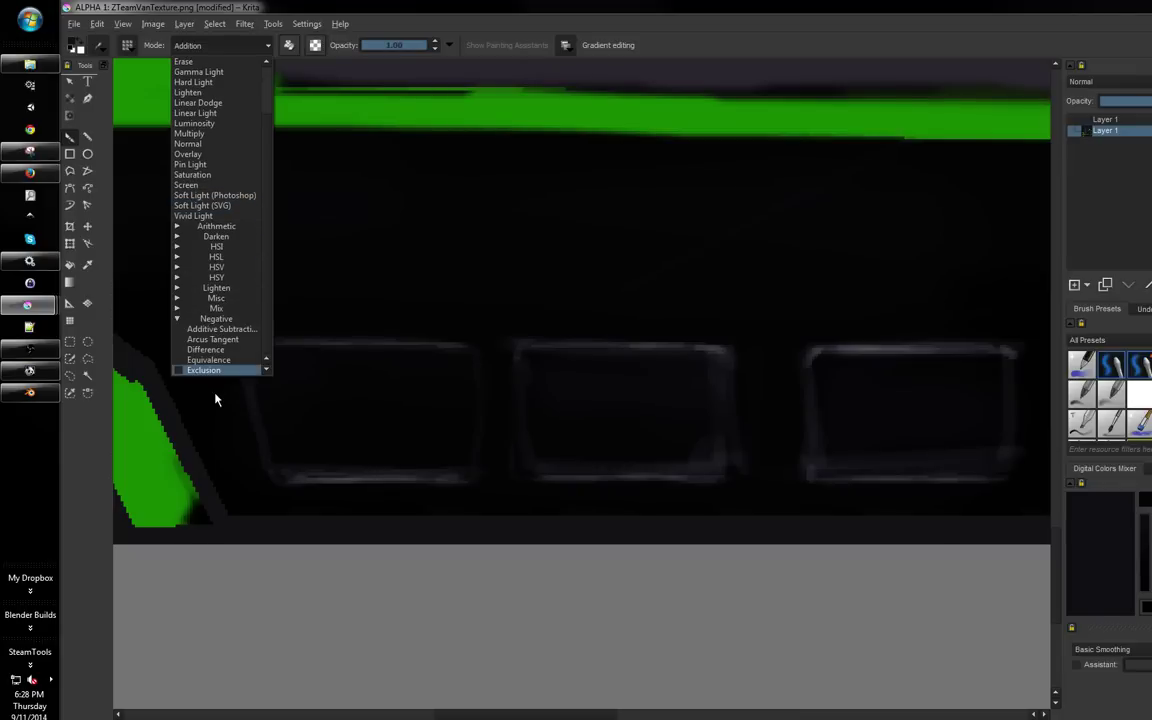
click(215, 329)
mouse_move(389, 309)
mouse_down()
mouse_move(422, 388)
mouse_move(430, 381)
mouse_up()
key(ctrl+z)
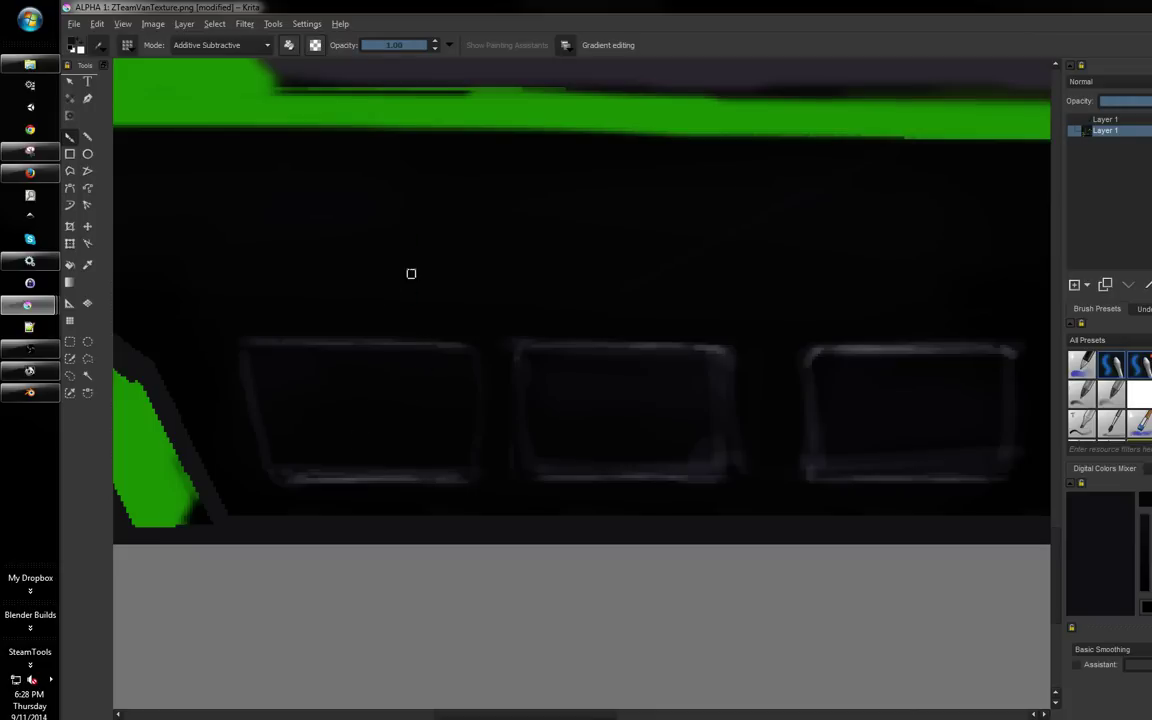
Set the brush blending mode to Darken and keep black as the foreground colour
click(210, 44)
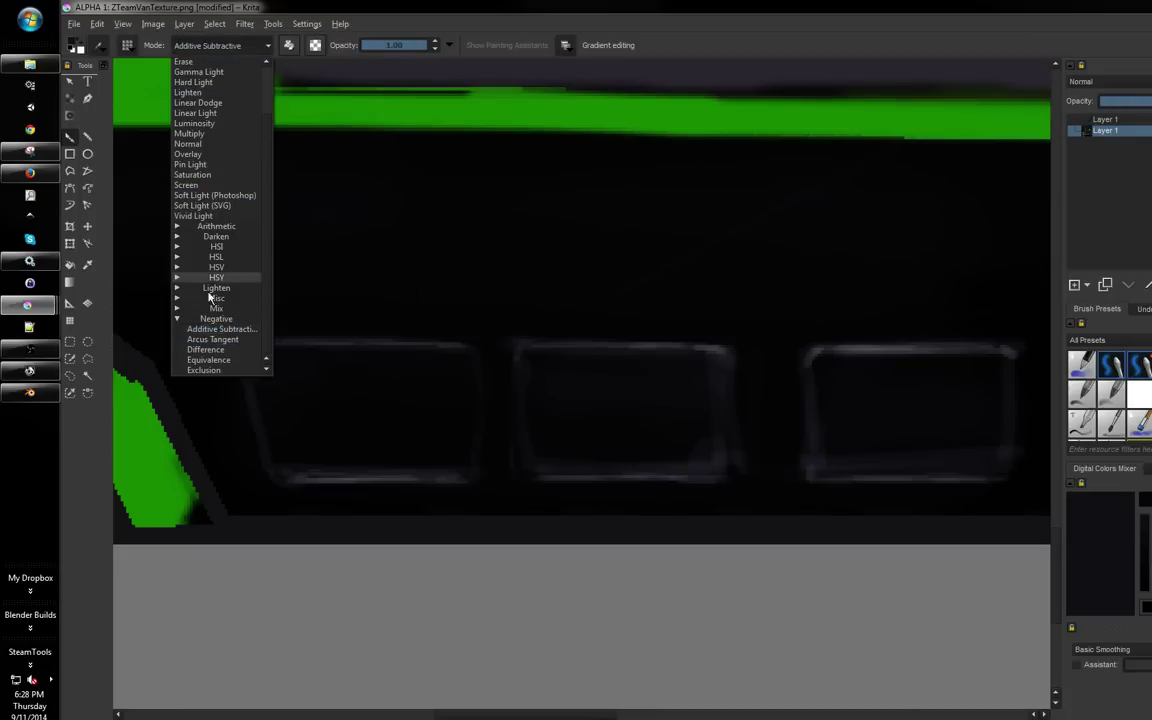
click(182, 238)
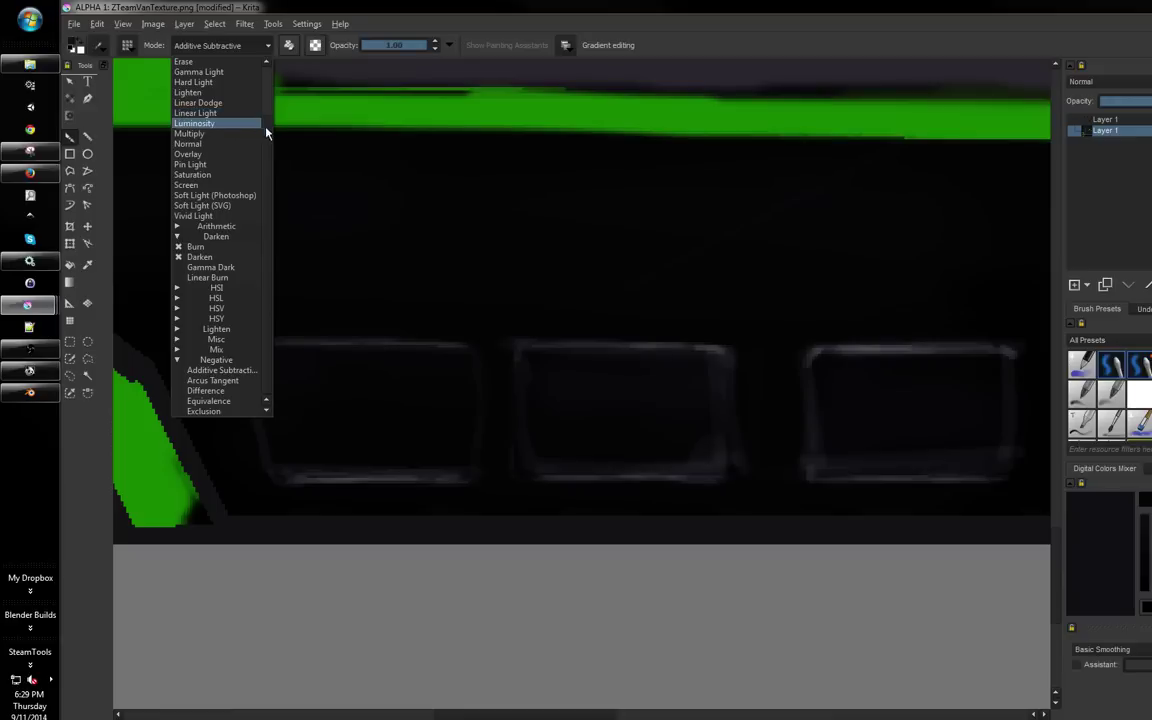
scroll(238, 113, up, 2)
click(237, 114)
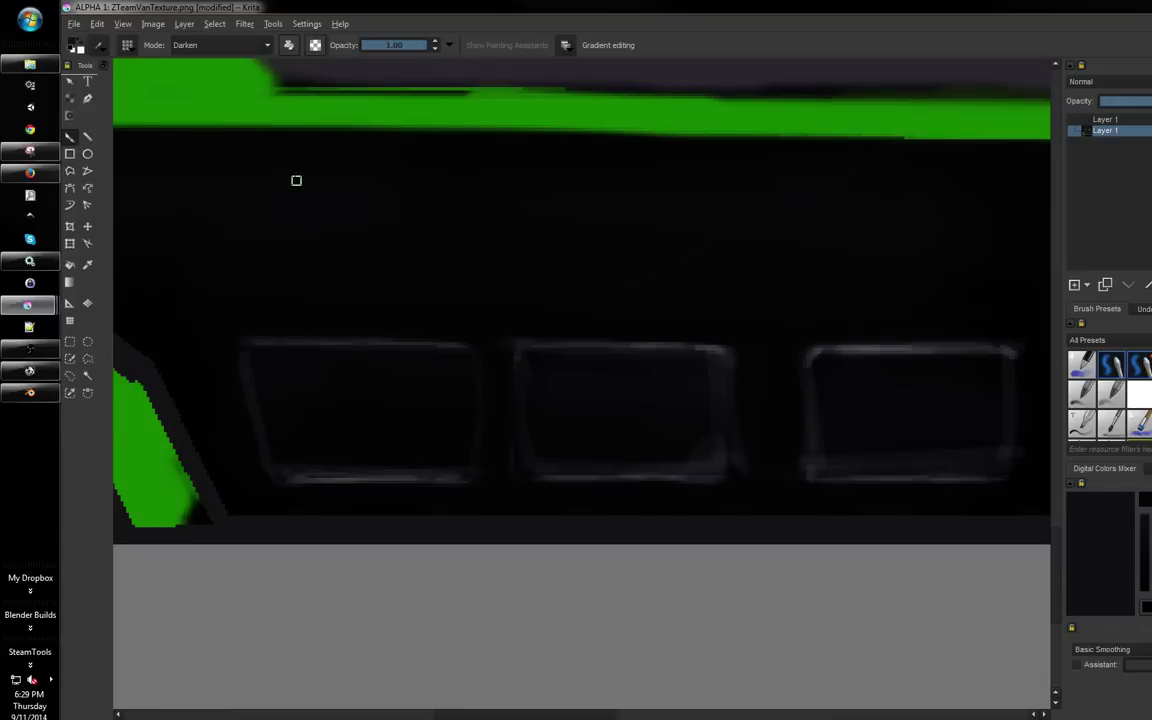
click(235, 45)
click(222, 112)
click(82, 41)
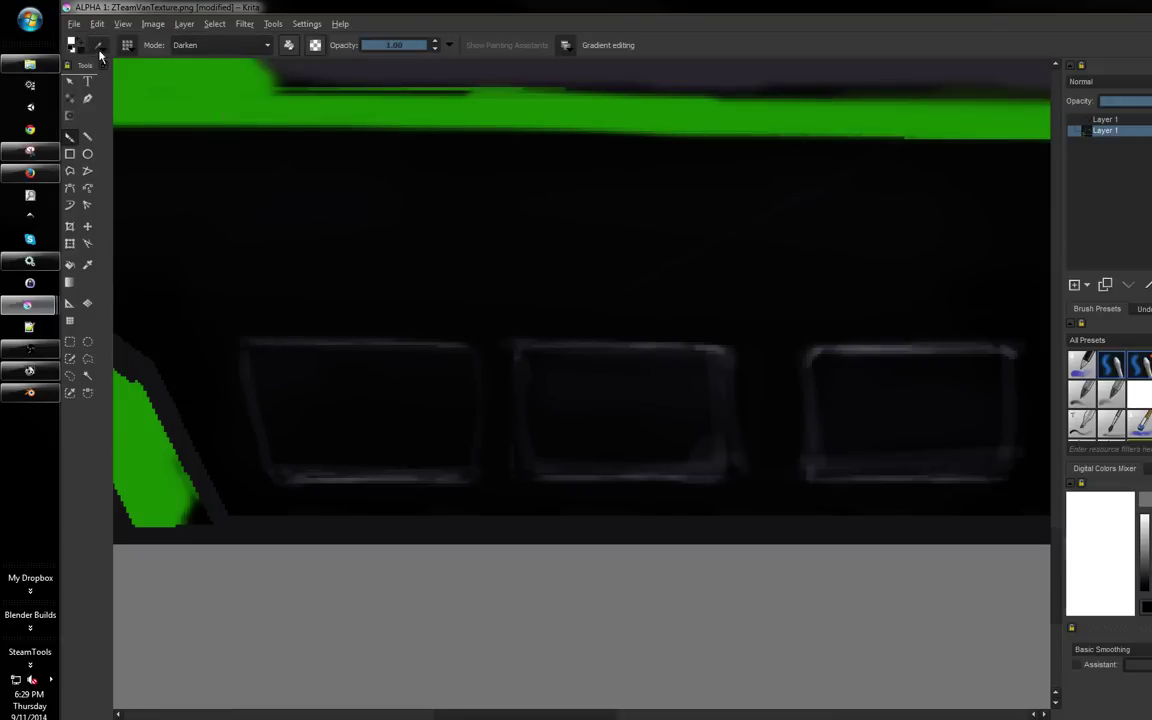
click(82, 45)
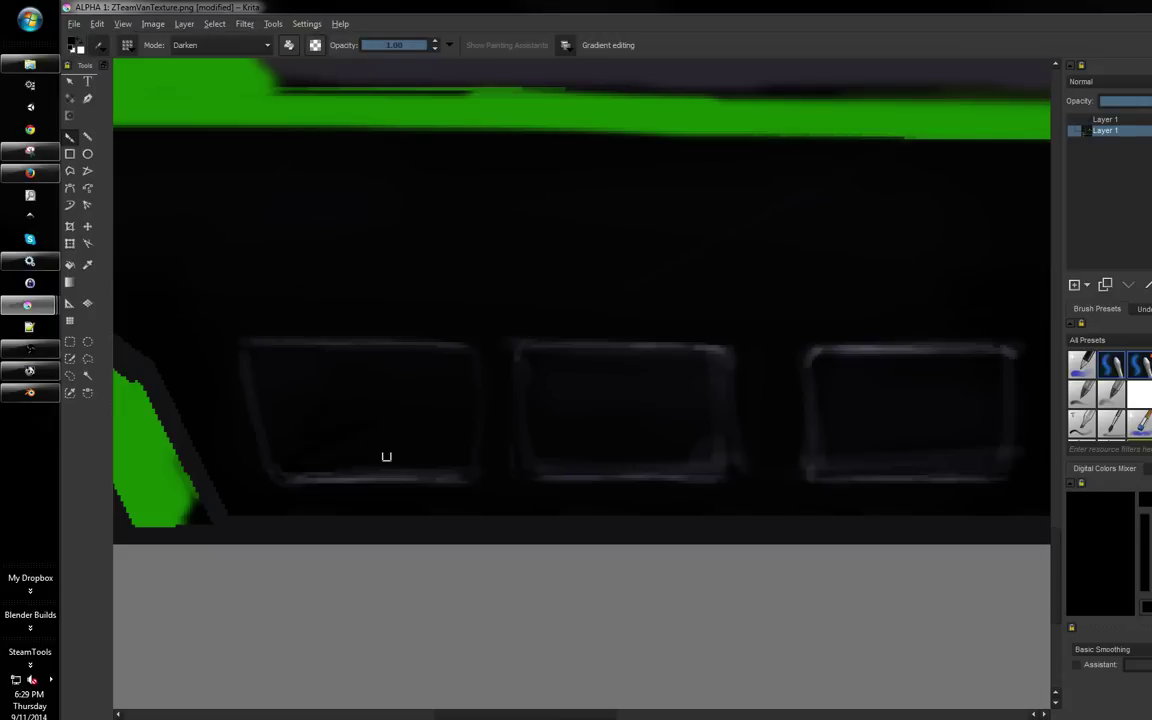
Lower the brush opacity to 0.42 and darken along the lower edges of the first two side panels to thin their highlights
click(390, 48)
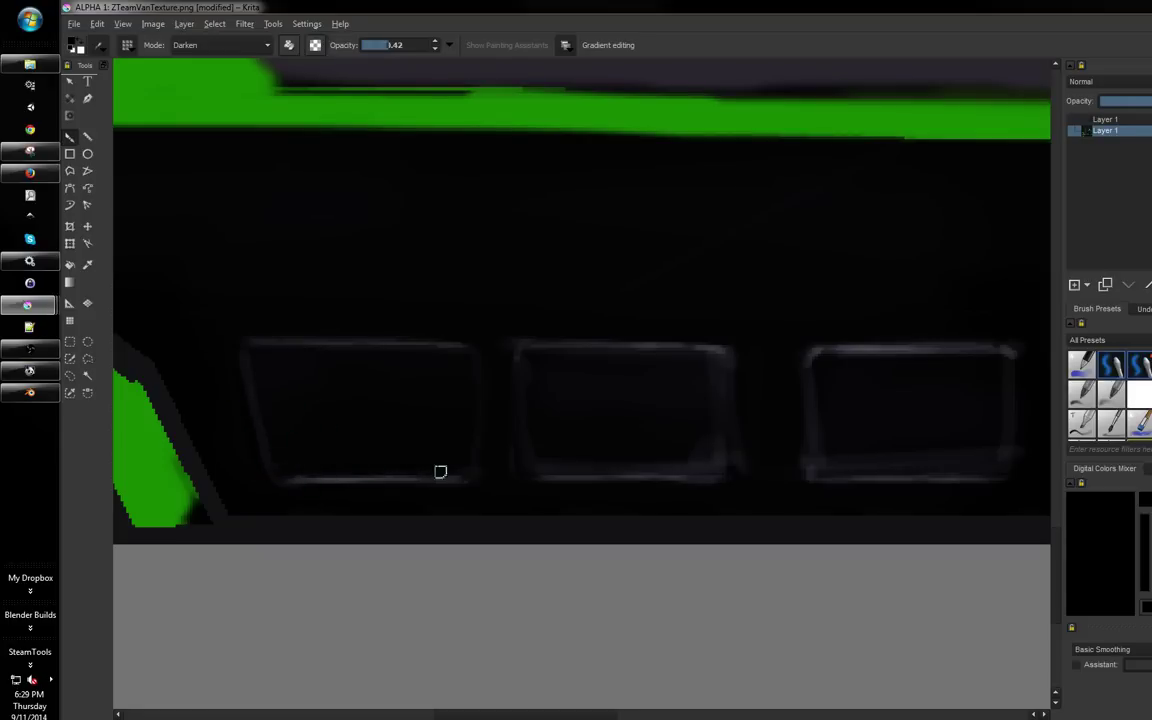
drag(306, 468, 463, 476)
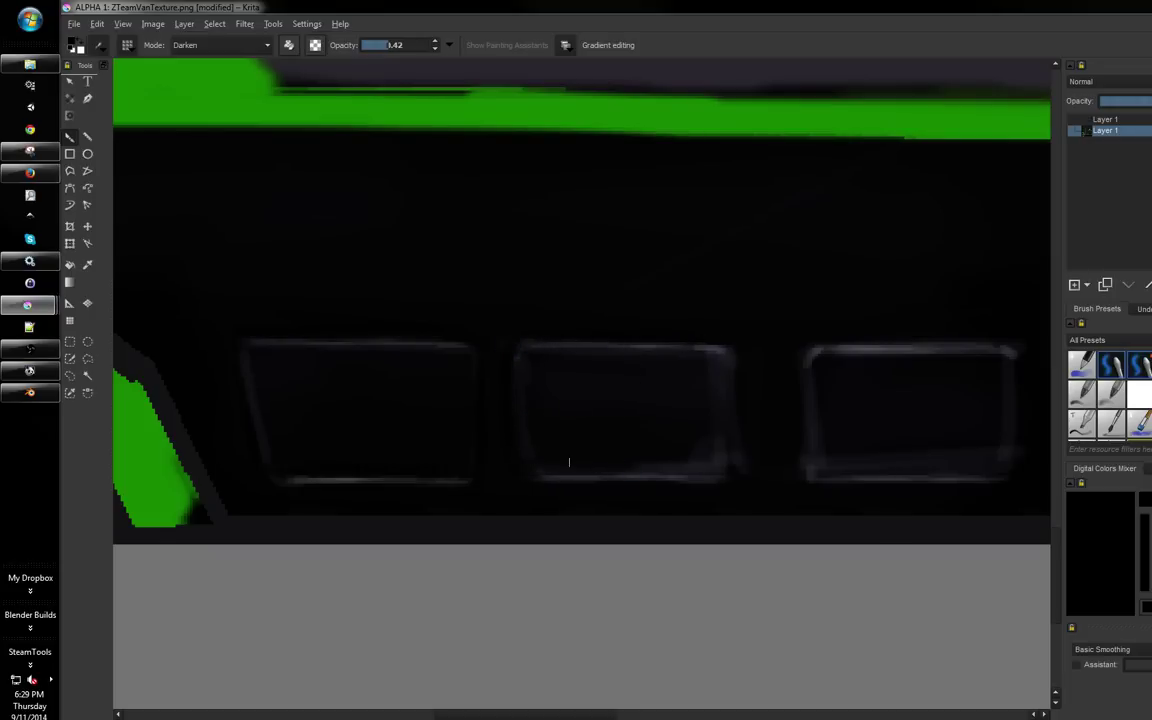
mouse_move(555, 469)
mouse_down()
mouse_move(630, 471)
mouse_move(554, 471)
mouse_up()
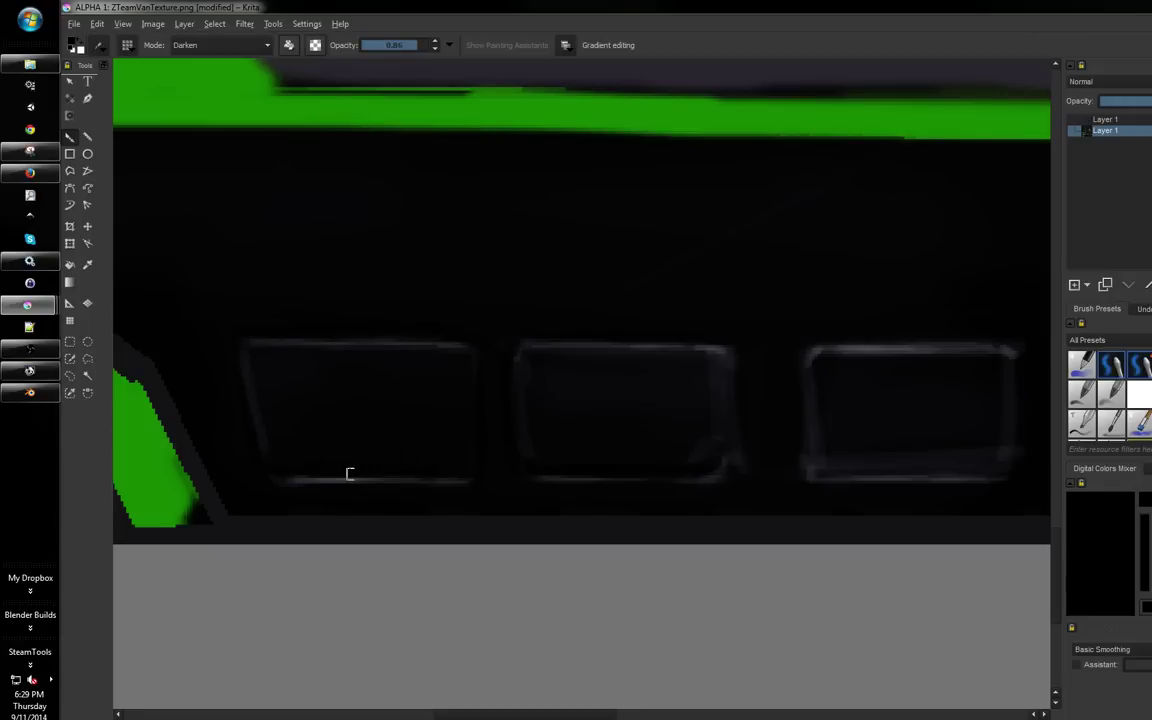
Trim the third lower panel's outer edge and corners with black in Darken mode at 0.86 opacity
drag(647, 408, 457, 403)
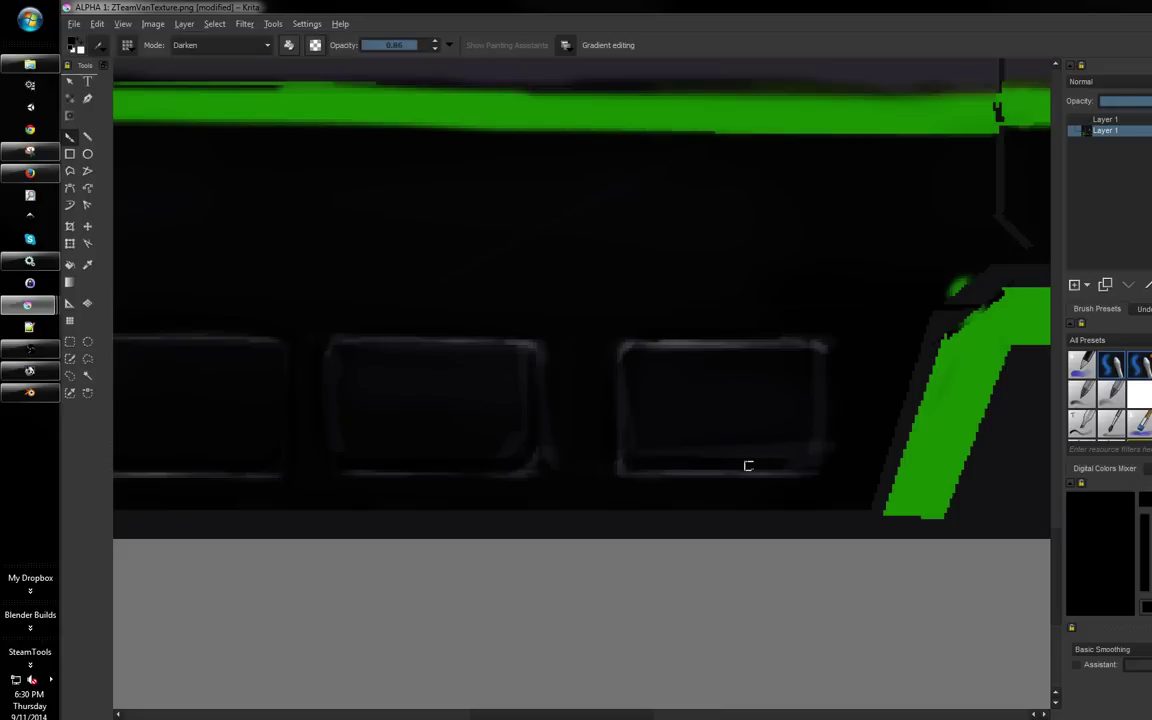
drag(815, 342, 803, 338)
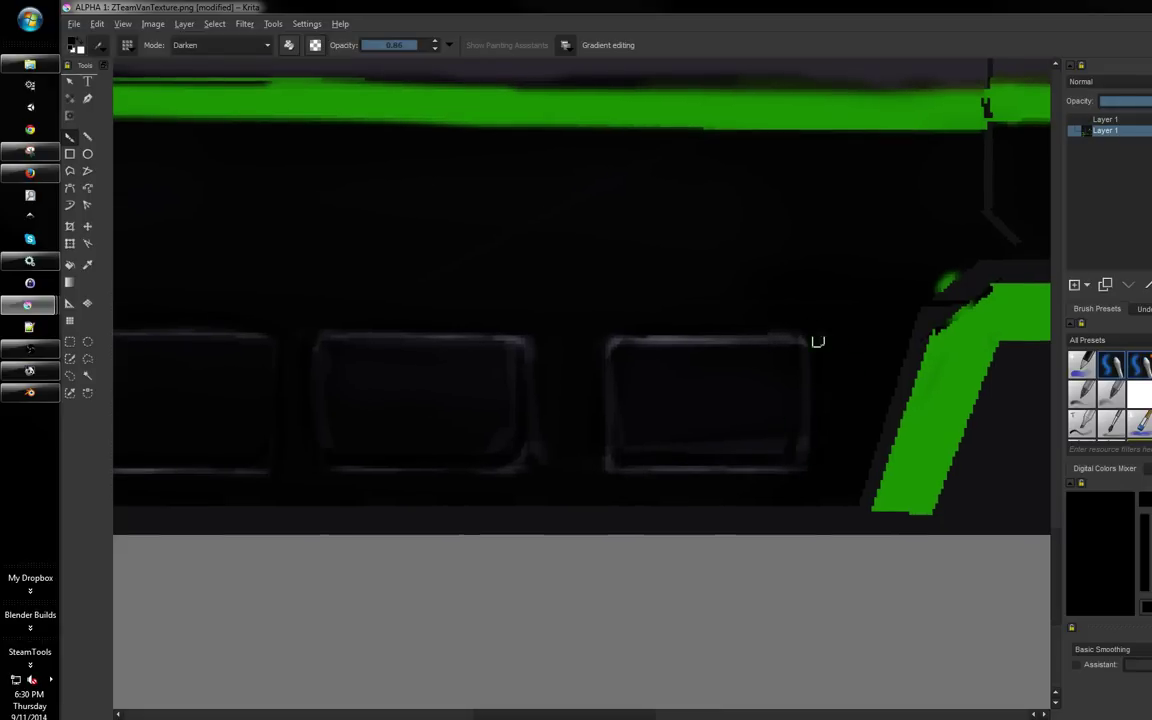
scroll(617, 411, down, 5)
scroll(597, 373, up, 5)
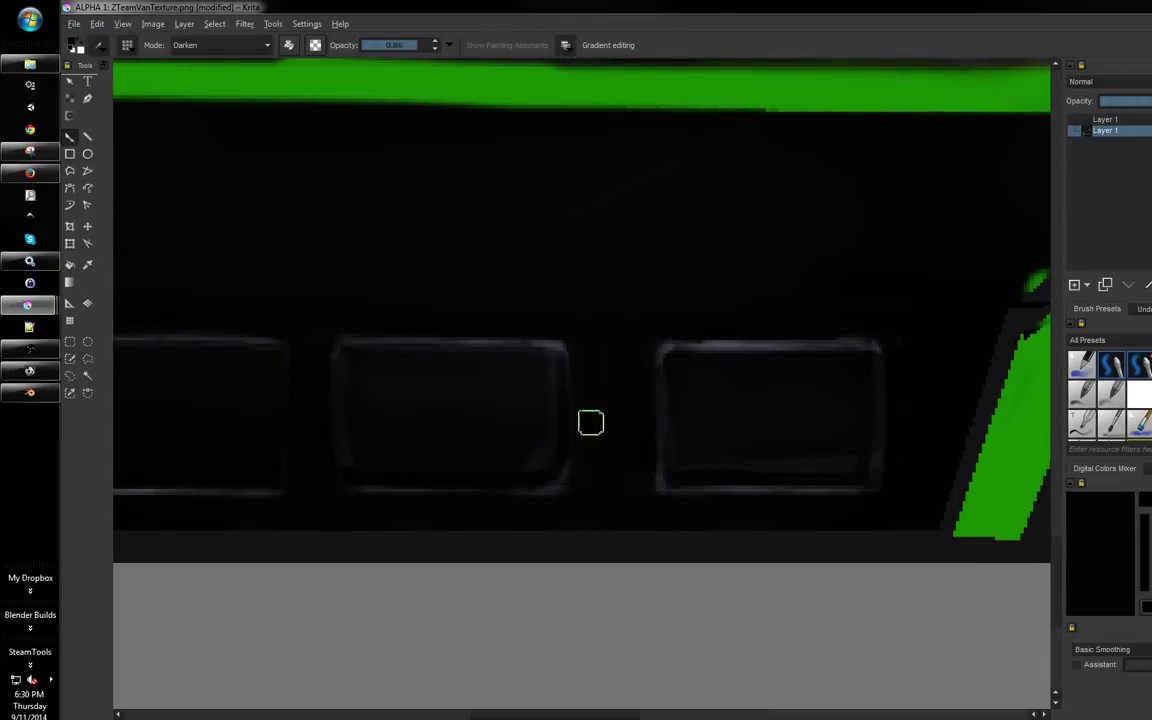
Darken the inside left edge of the middle lower panel to tidy its outline
mouse_move(368, 370)
mouse_down()
mouse_move(432, 368)
mouse_move(422, 451)
mouse_up()
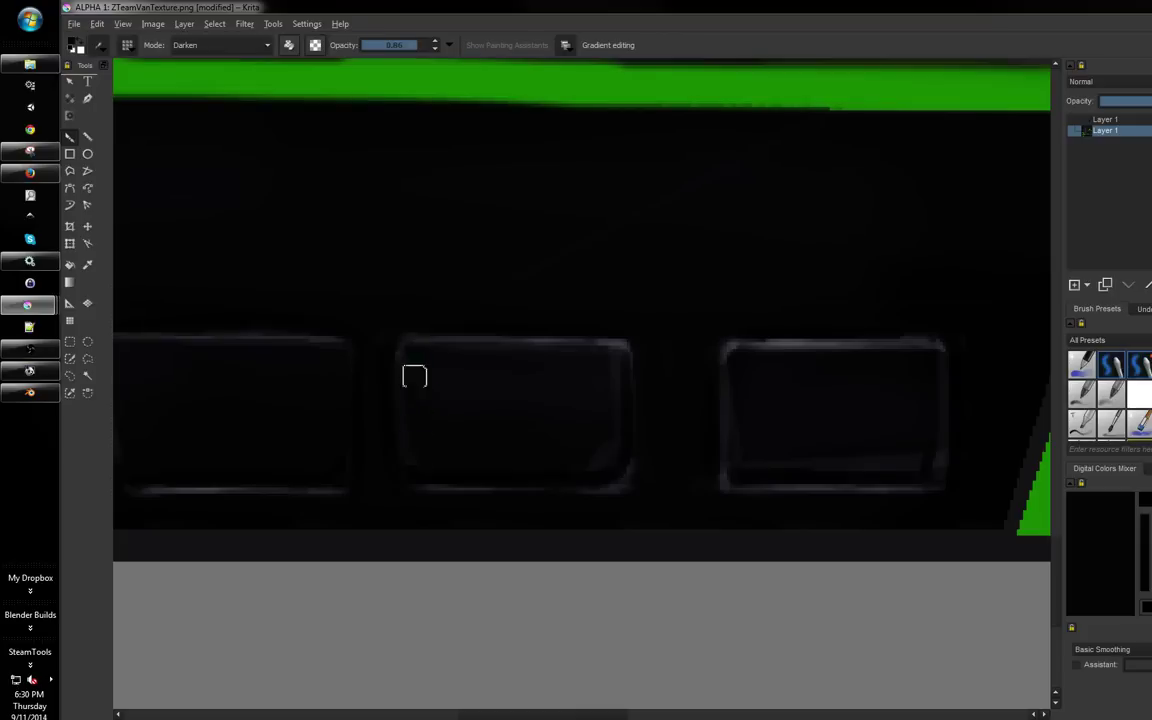
drag(414, 377, 418, 468)
drag(553, 419, 567, 398)
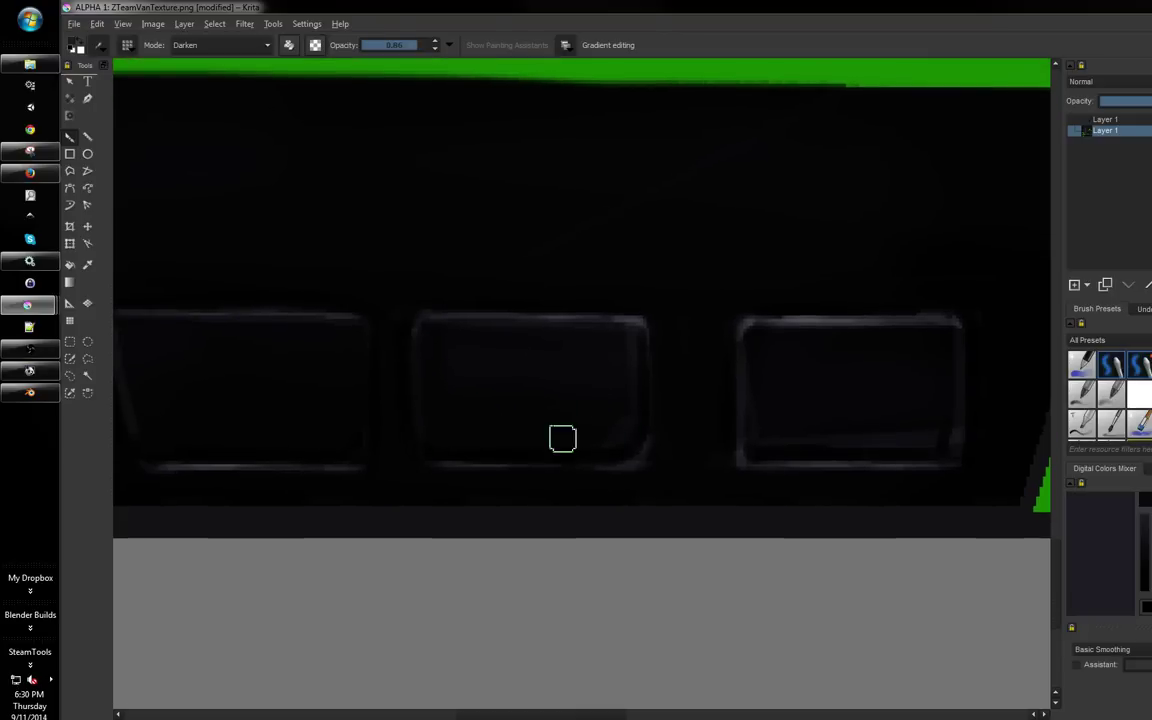
drag(626, 429, 670, 427)
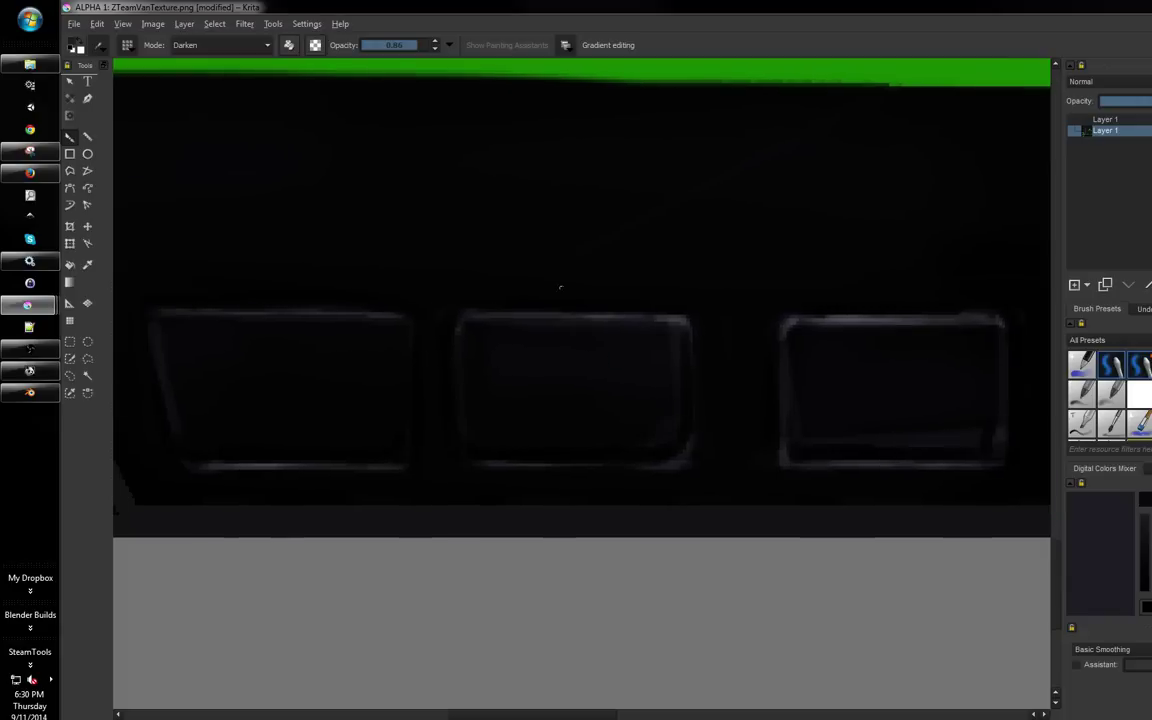
Set the brush to Normal mode, sample black from the middle lower panel, and smooth the interior shading of the lower side panels
click(234, 46)
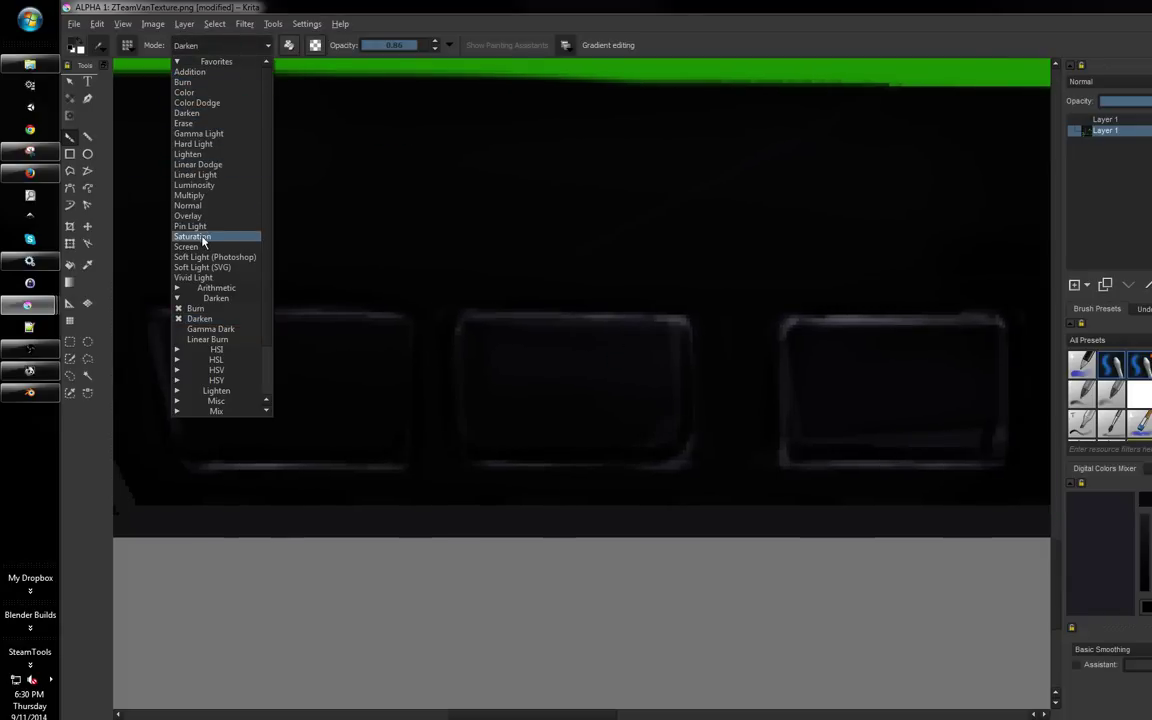
click(188, 205)
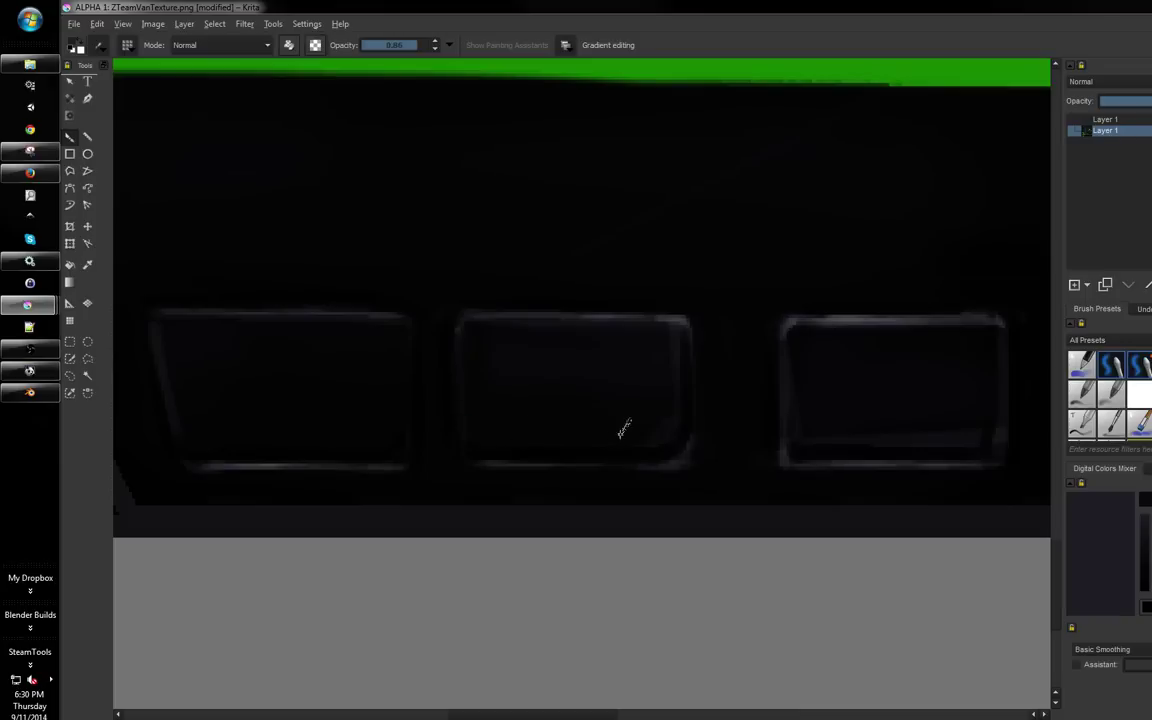
ctrl+click(654, 435)
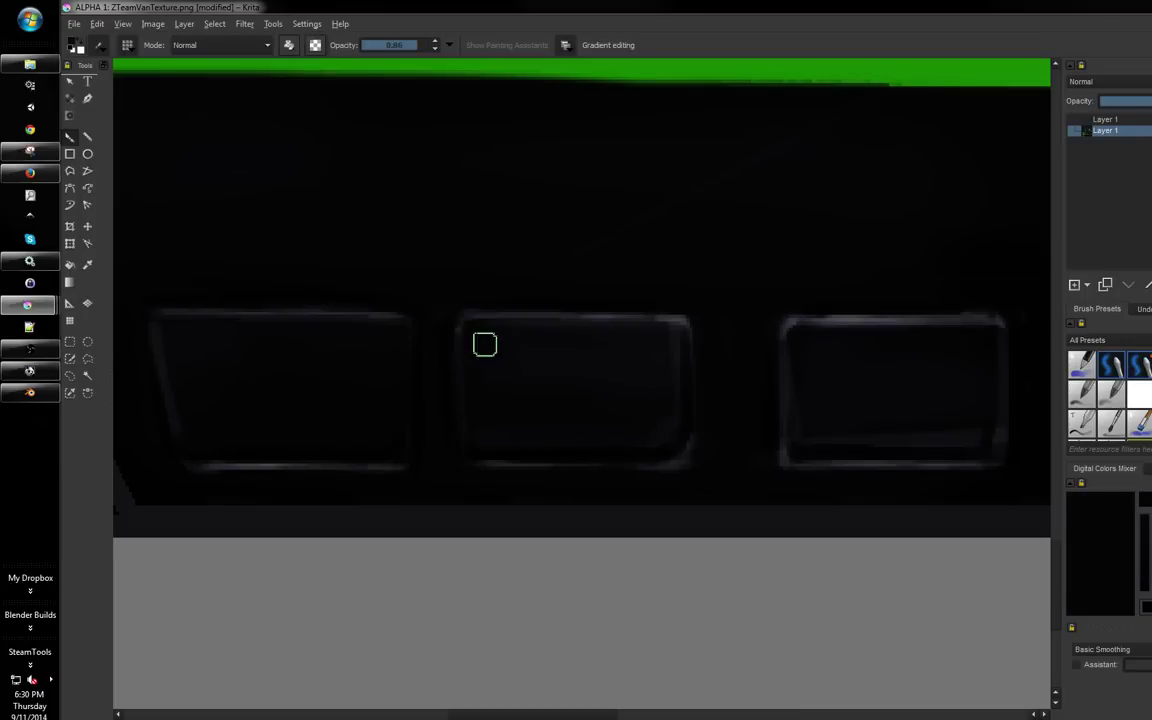
drag(483, 385, 614, 372)
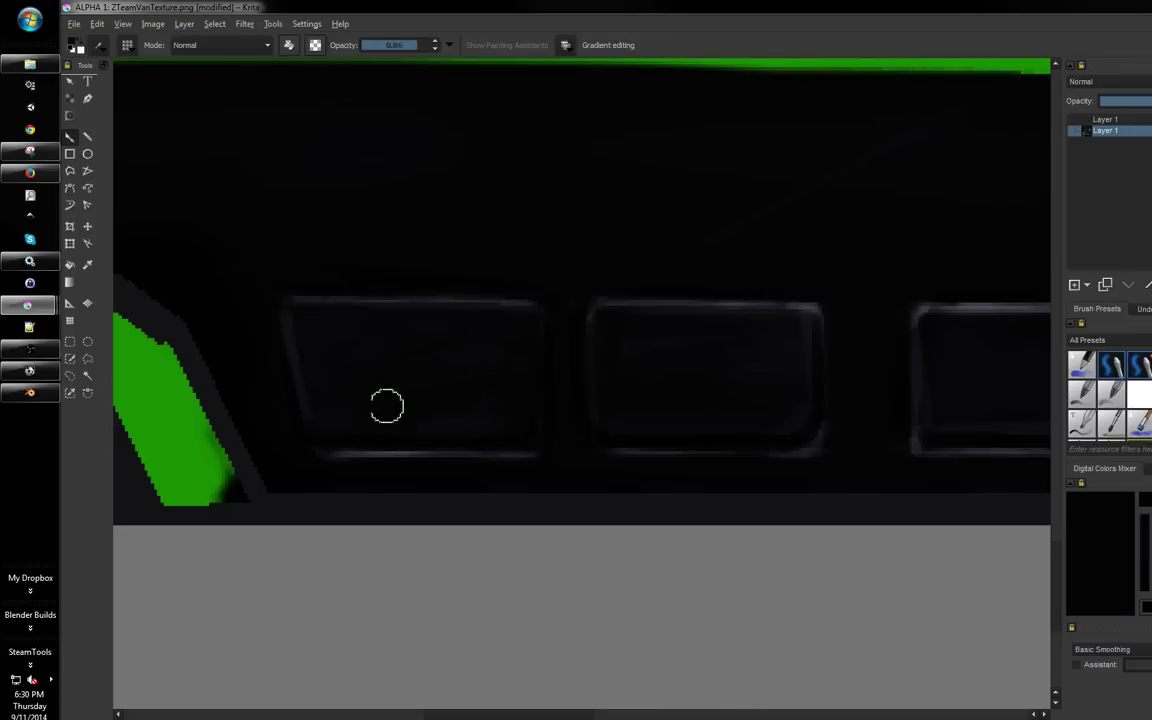
drag(675, 377, 535, 358)
drag(640, 363, 518, 394)
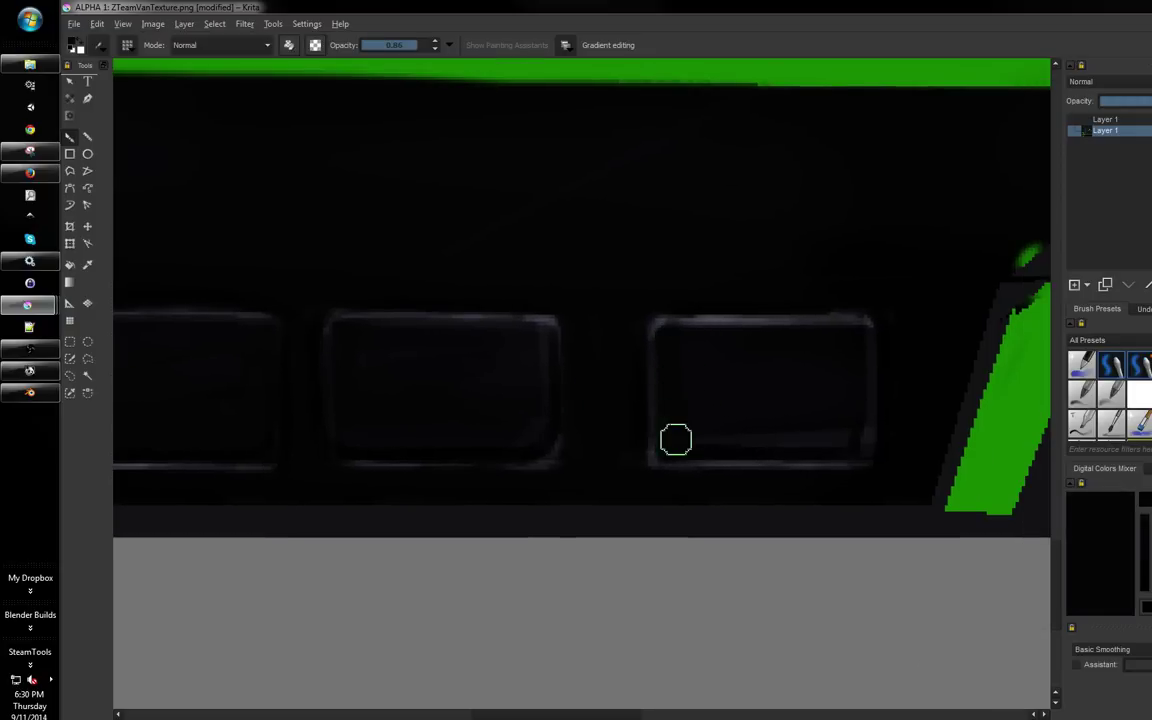
mouse_move(674, 440)
mouse_down()
mouse_move(836, 428)
mouse_move(724, 408)
mouse_move(757, 350)
mouse_up()
Check the shading of the lower side panels against the rest of the van's side
scroll(818, 430, down, 5)
scroll(676, 391, up, 3)
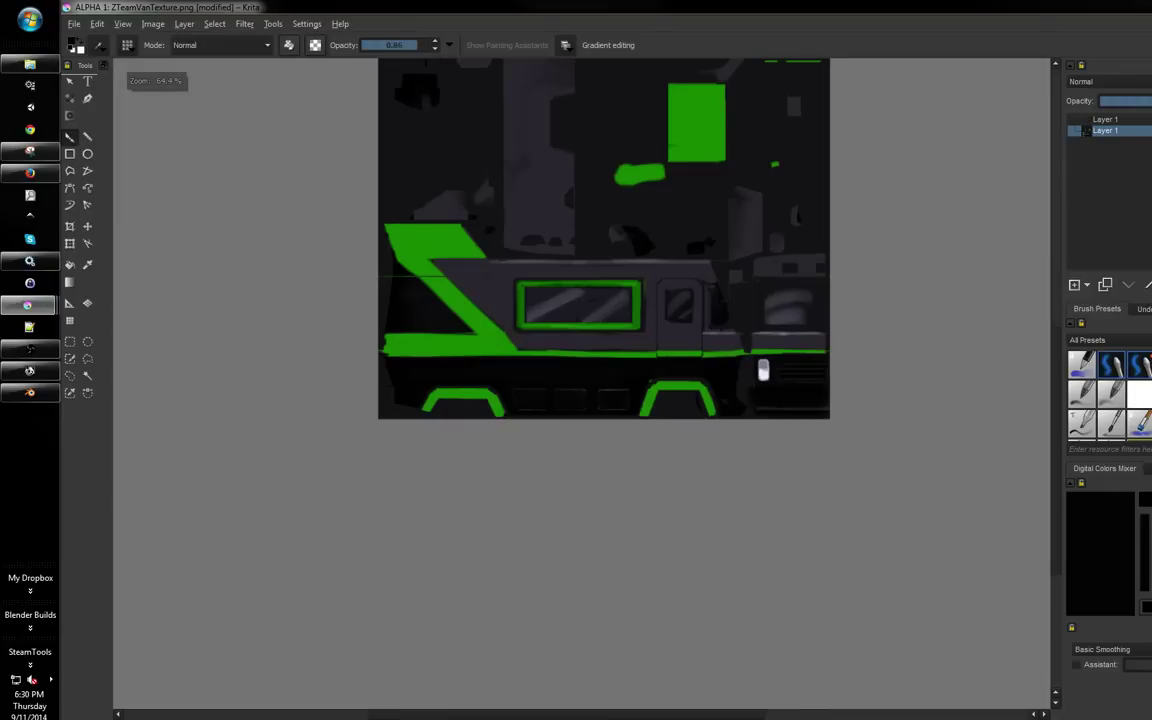
scroll(763, 370, up, 4)
scroll(682, 305, up, 3)
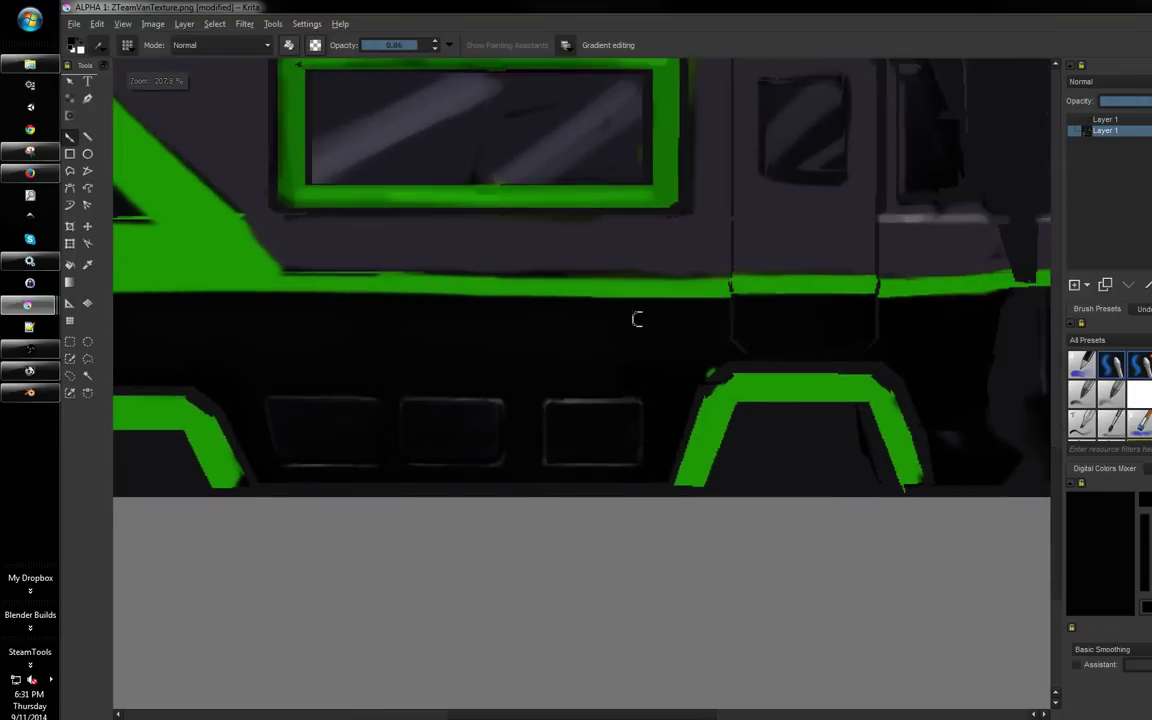
scroll(622, 347, up, 1)
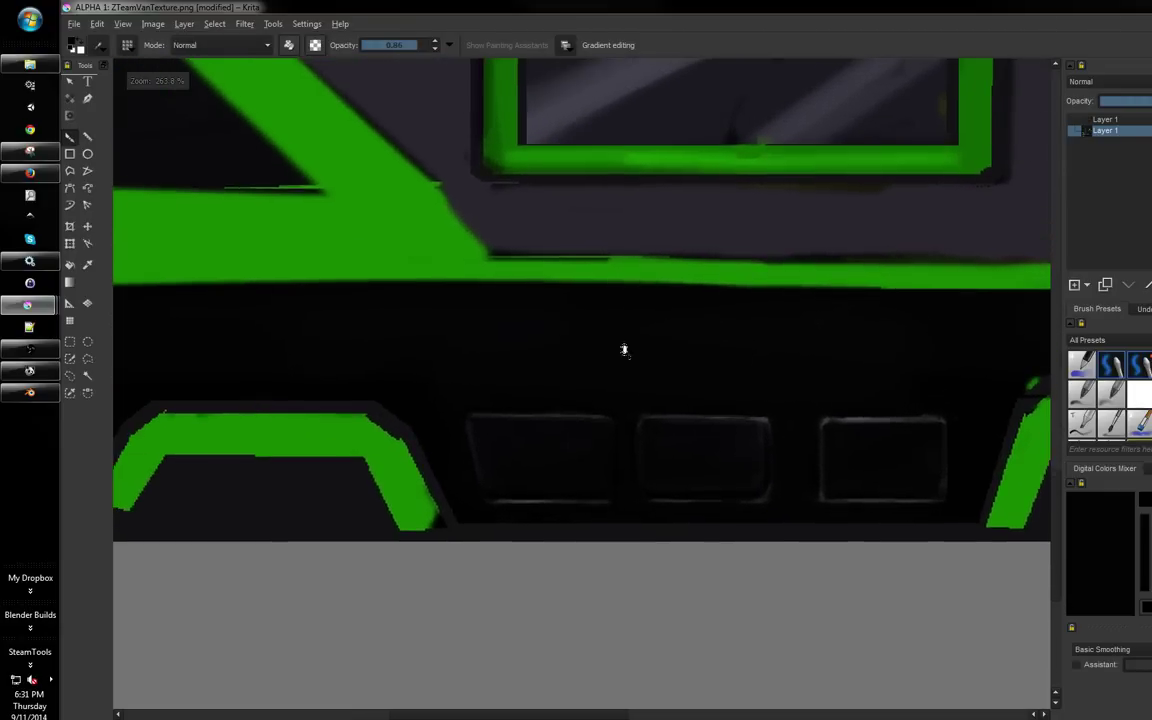
scroll(622, 347, down, 2)
drag(612, 357, 530, 393)
drag(843, 222, 698, 269)
drag(519, 374, 652, 262)
scroll(597, 311, up, 2)
Change the brush preset and, at 1.00 opacity, redefine the middle panel's inner right edge and the first panel's lower-right corner with dark strokes
right_click(663, 271)
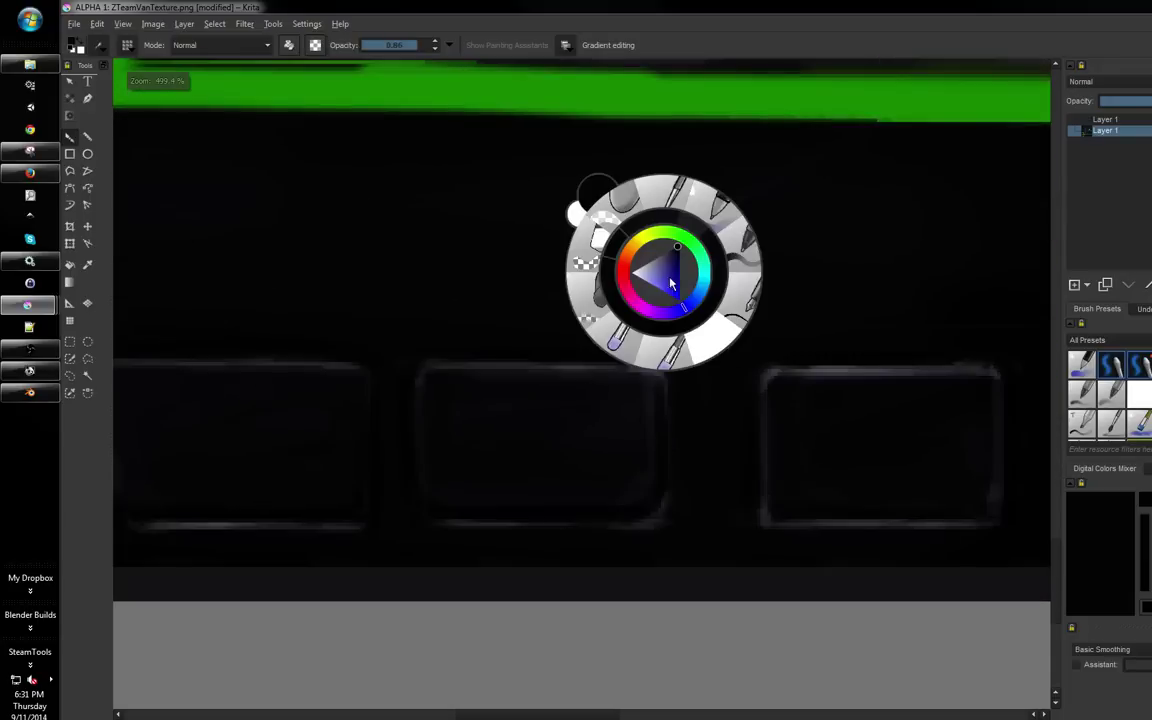
click(729, 303)
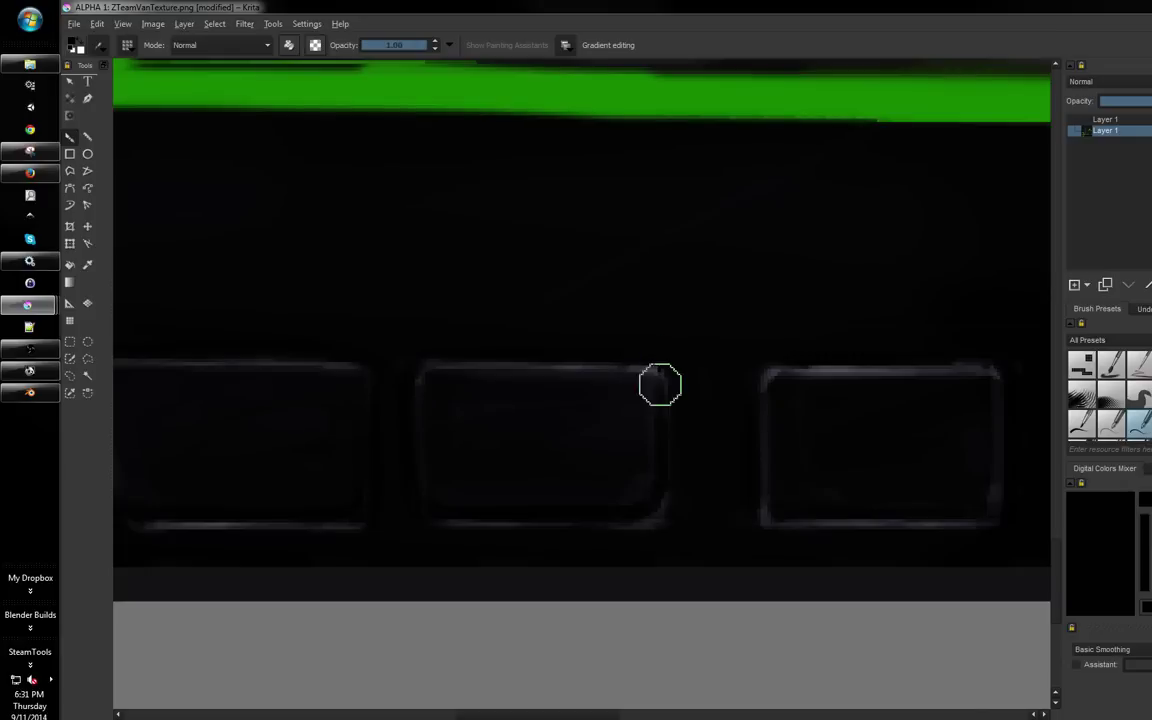
drag(659, 368, 659, 491)
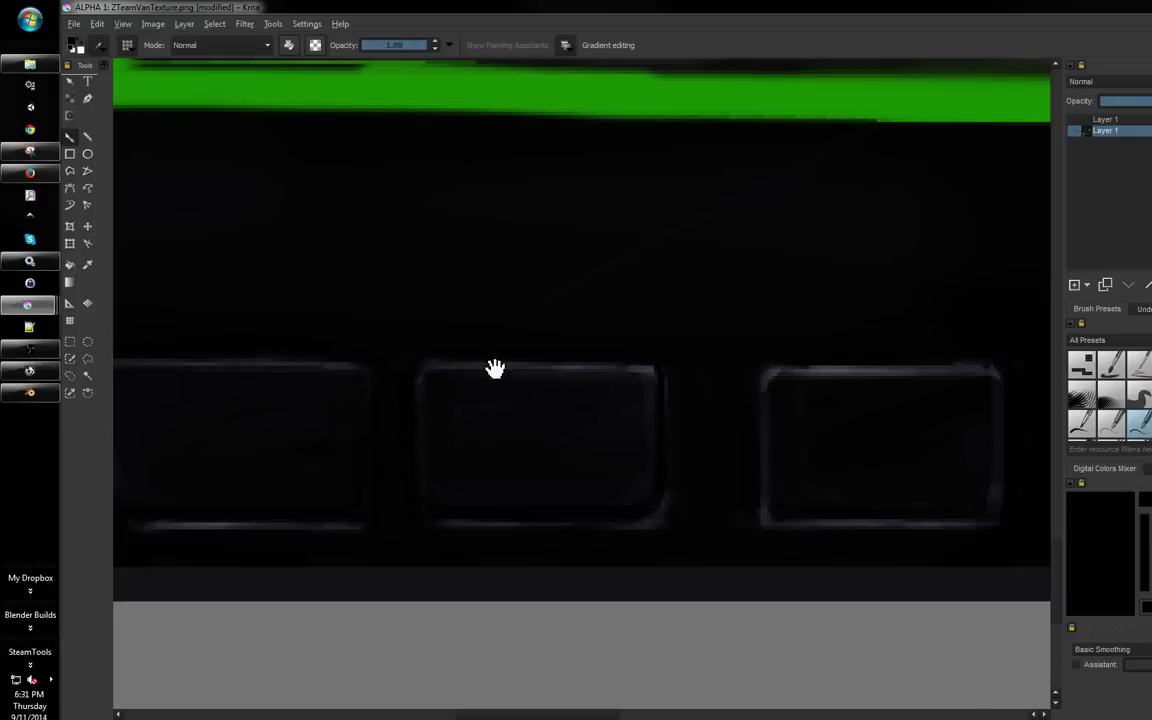
drag(494, 368, 617, 325)
mouse_move(566, 483)
mouse_down()
mouse_move(548, 466)
mouse_move(602, 463)
mouse_up()
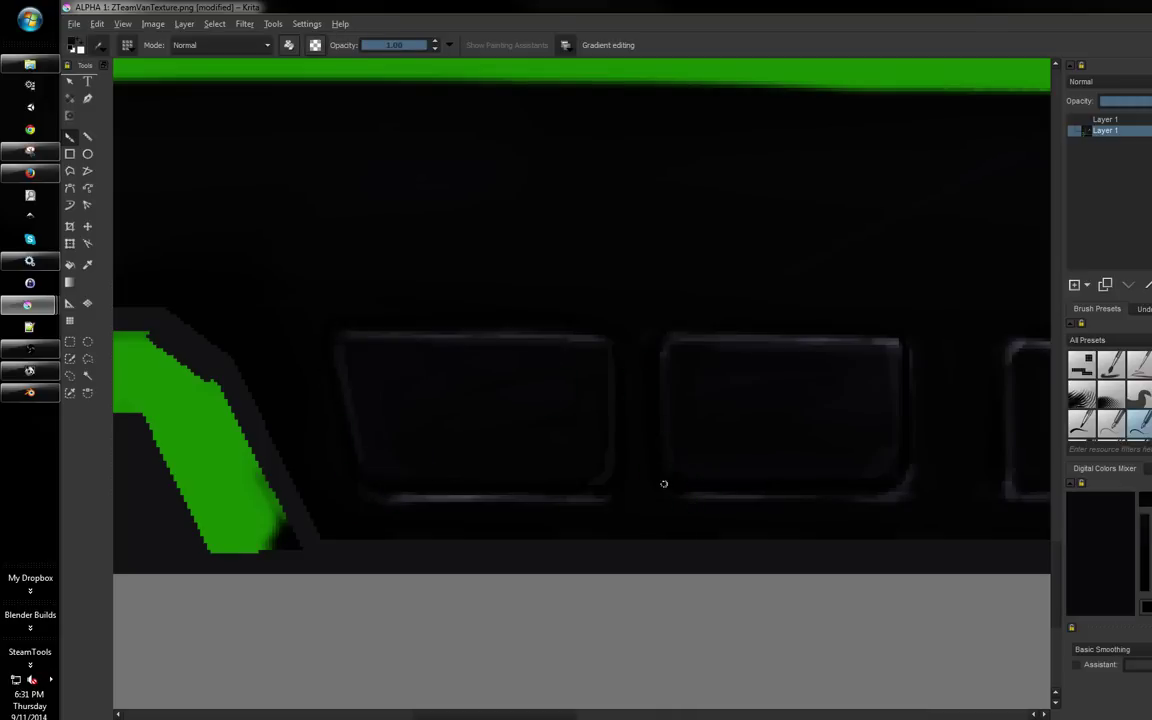
mouse_move(744, 403)
mouse_down()
mouse_move(687, 404)
mouse_move(664, 444)
mouse_up()
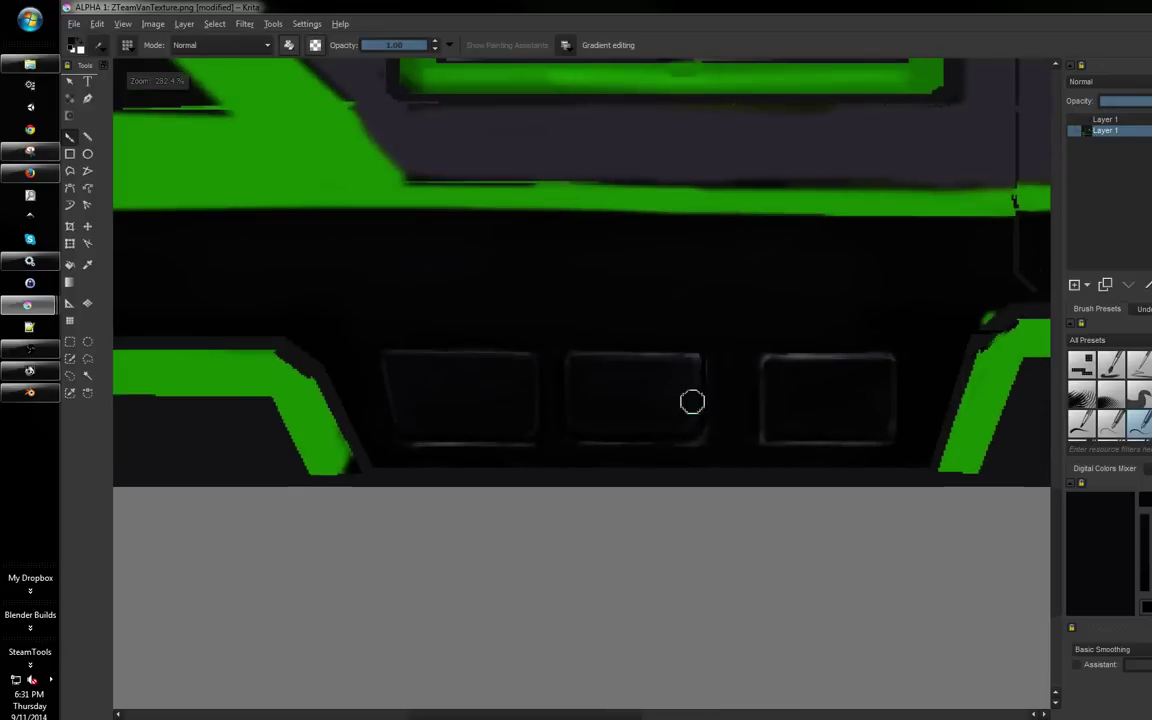
Sample dark and medium greens from the window frame's top bar and blend a short stroke into its dark patch
drag(706, 324, 611, 422)
drag(611, 422, 517, 447)
drag(715, 355, 790, 382)
drag(661, 350, 737, 397)
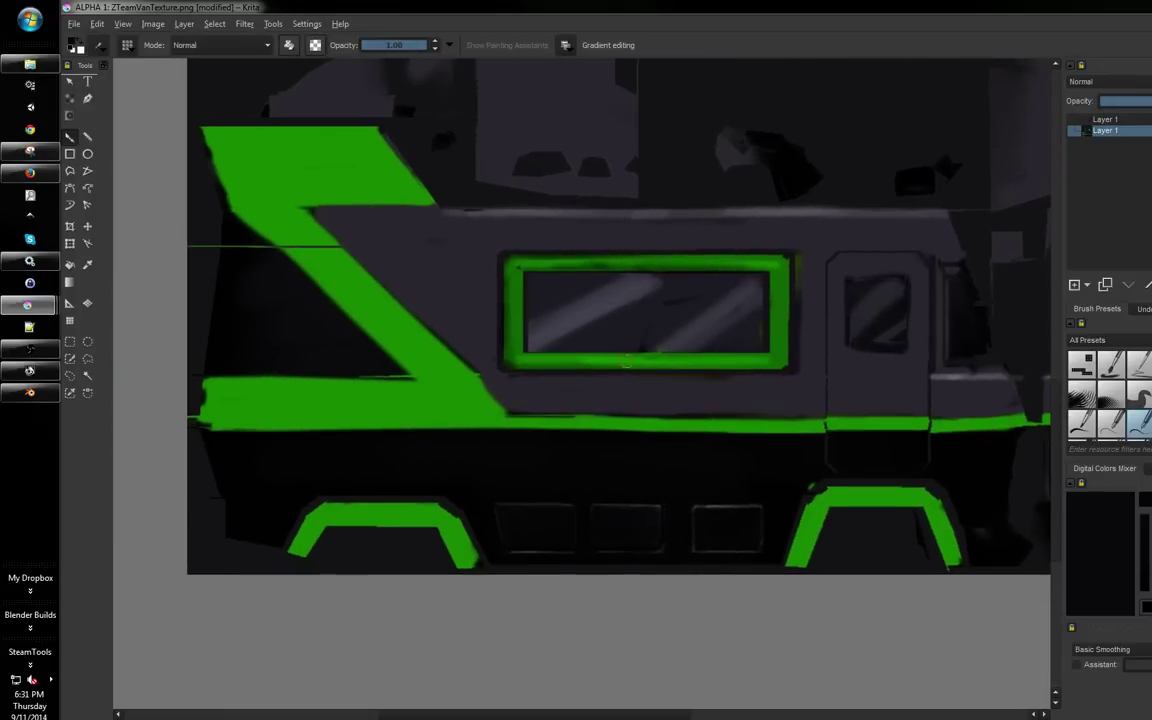
mouse_move(626, 341)
mouse_down()
mouse_move(650, 365)
mouse_move(622, 352)
mouse_move(694, 327)
mouse_move(605, 318)
mouse_up()
ctrl+click(556, 324)
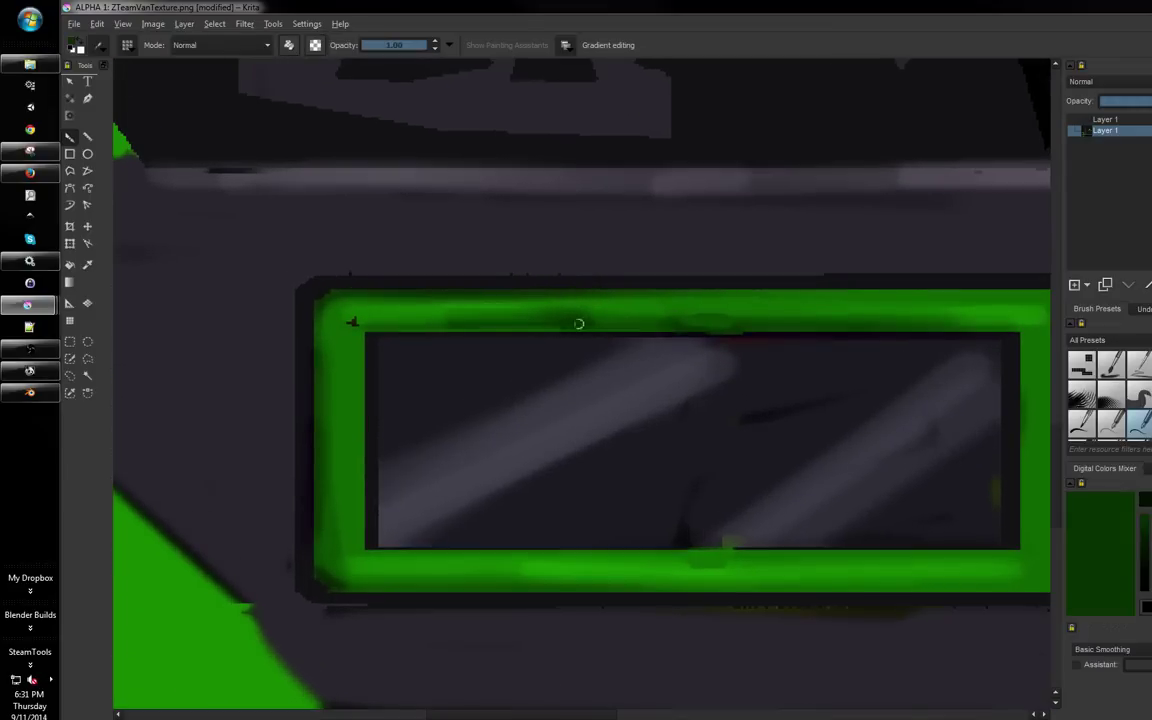
ctrl+click(575, 299)
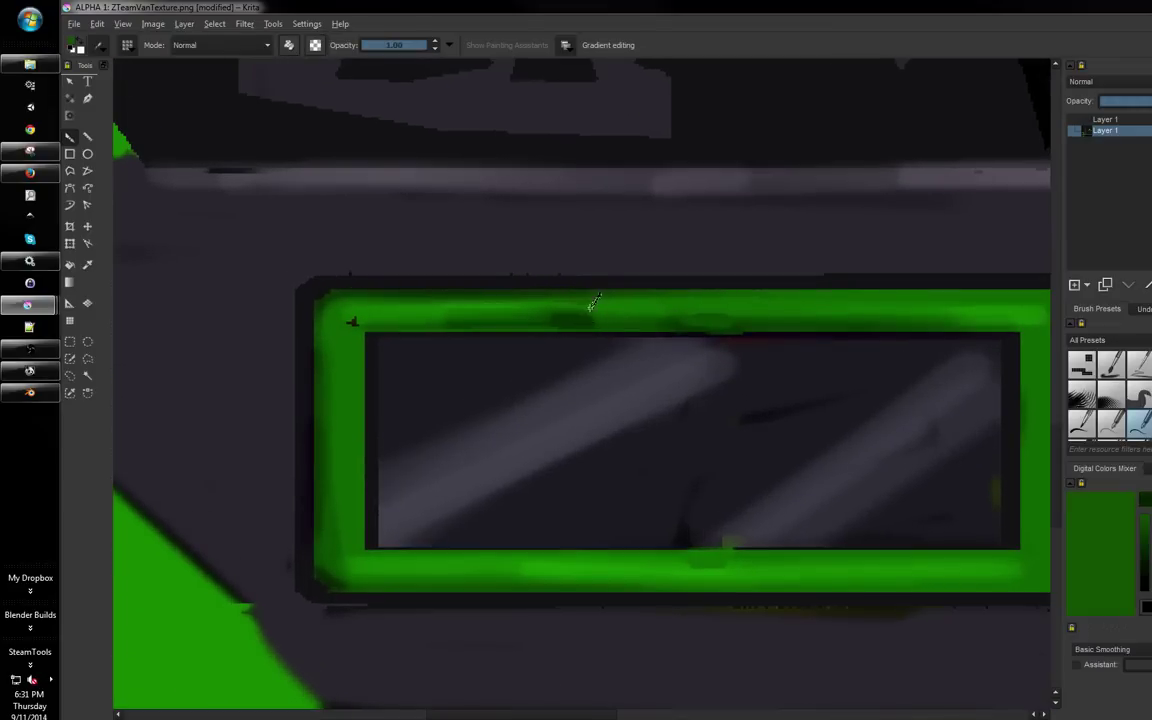
ctrl+click(590, 308)
drag(588, 305, 553, 310)
Switch to a different brush preset, shrink the brush, and paint a short medium green stroke on the window frame's top bar
right_click(624, 310)
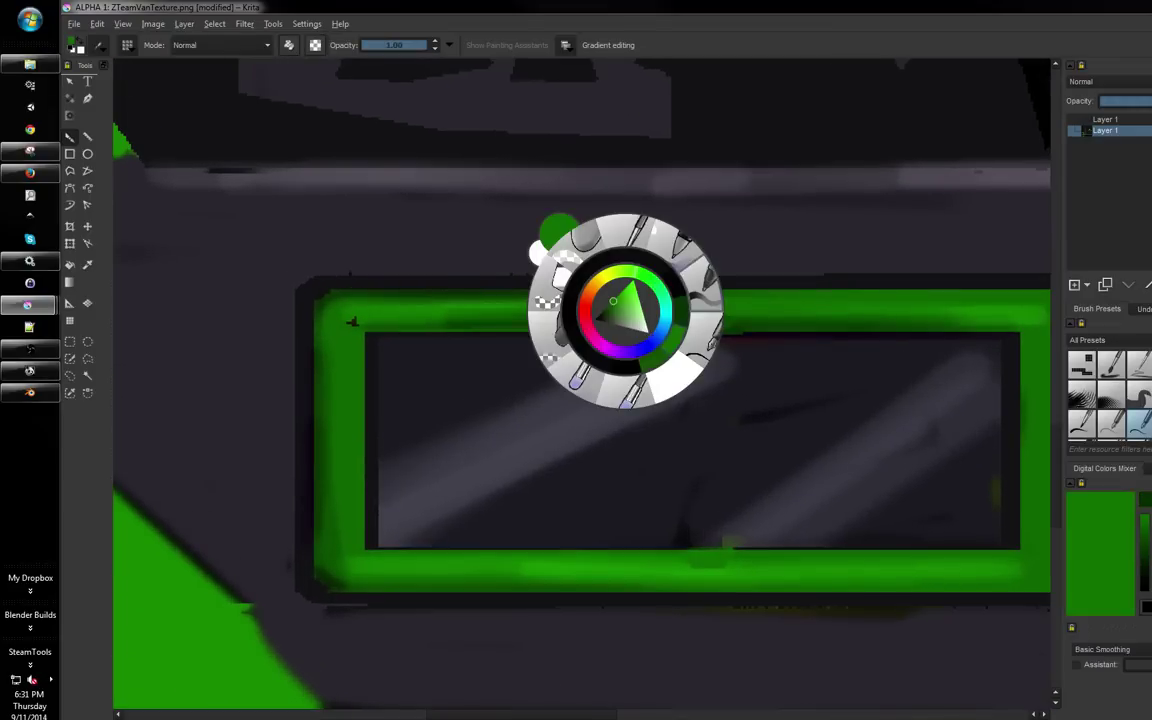
click(704, 280)
key(bracketleft)
key(bracketleft)
key(bracketleft)
key(bracketleft)
key(bracketleft)
key(bracketleft)
key(bracketleft)
key(bracketleft)
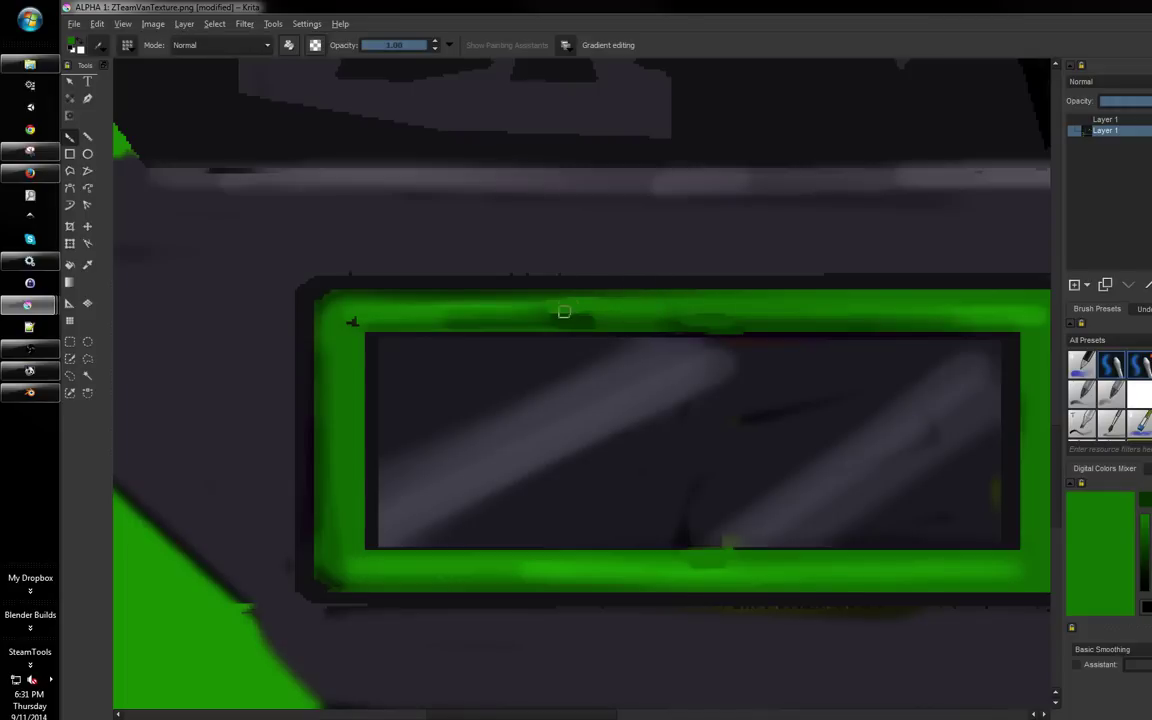
drag(557, 311, 592, 311)
Resample the frame's greens, lighten the colour to a pale green, and paint a short bright highlight on the top bar
ctrl+click(582, 322)
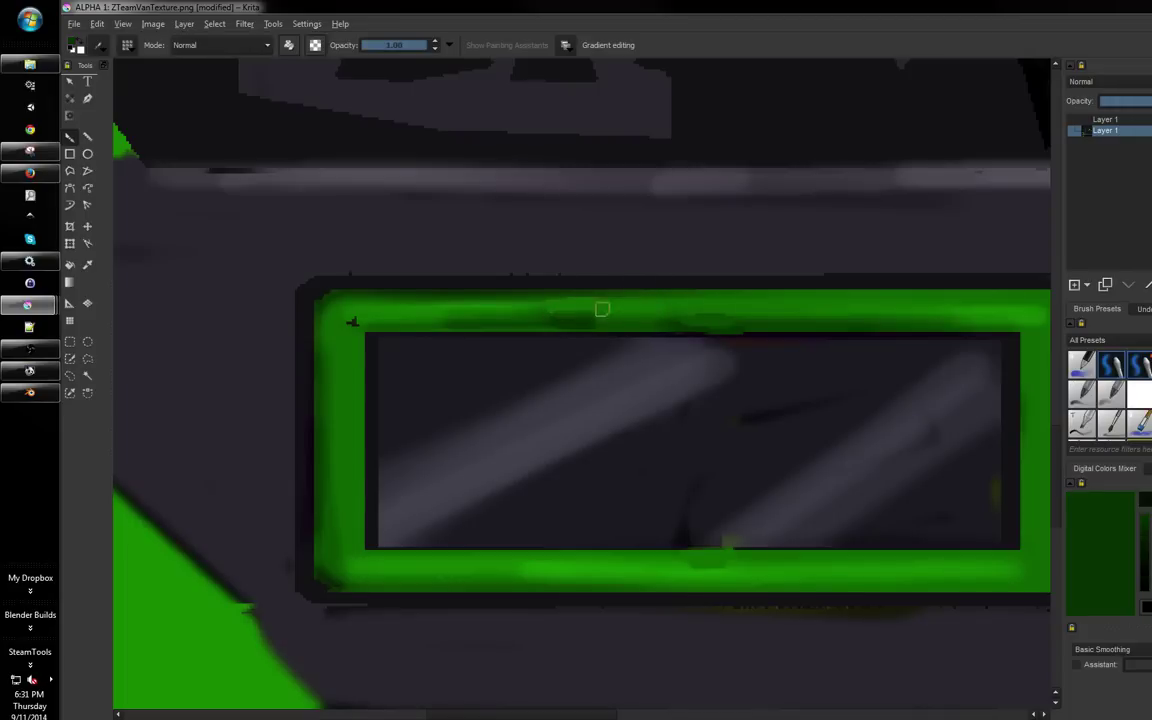
ctrl+click(602, 309)
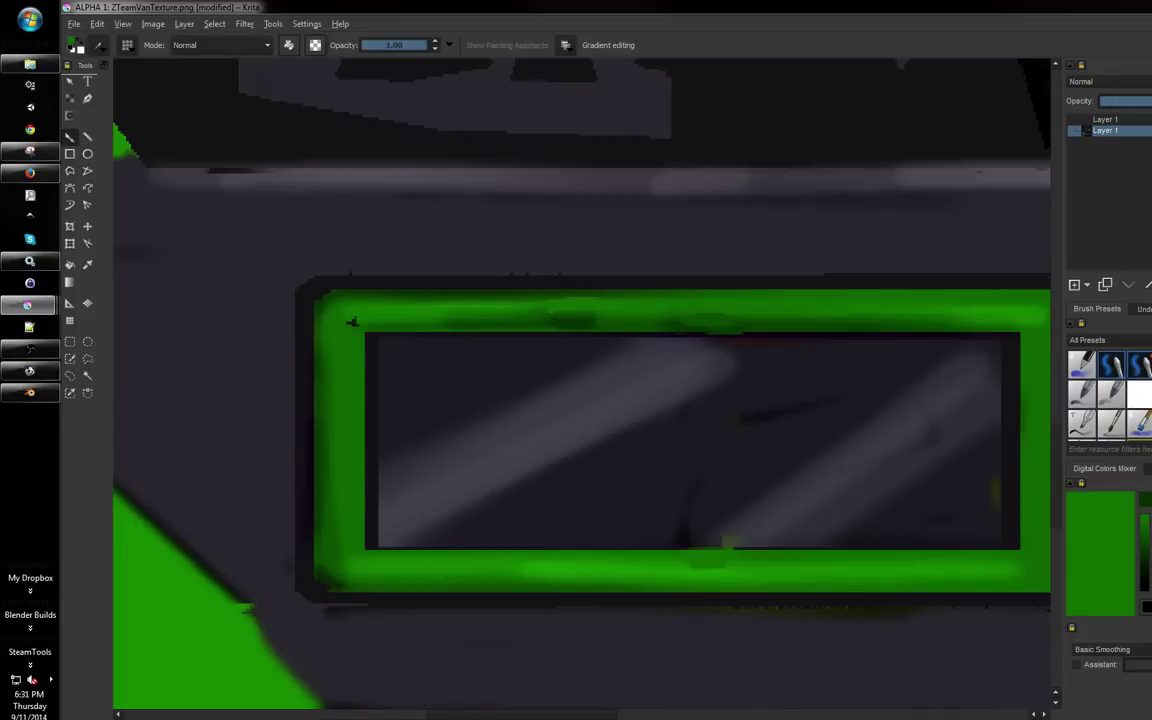
ctrl+click(585, 315)
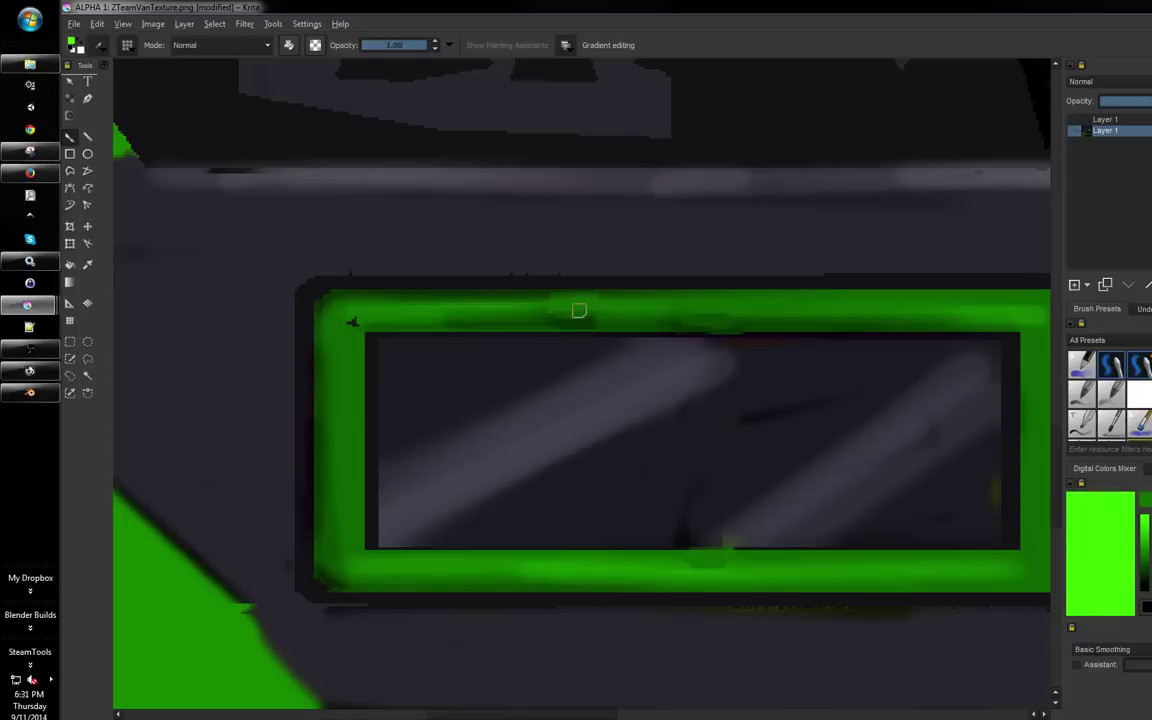
key(l)
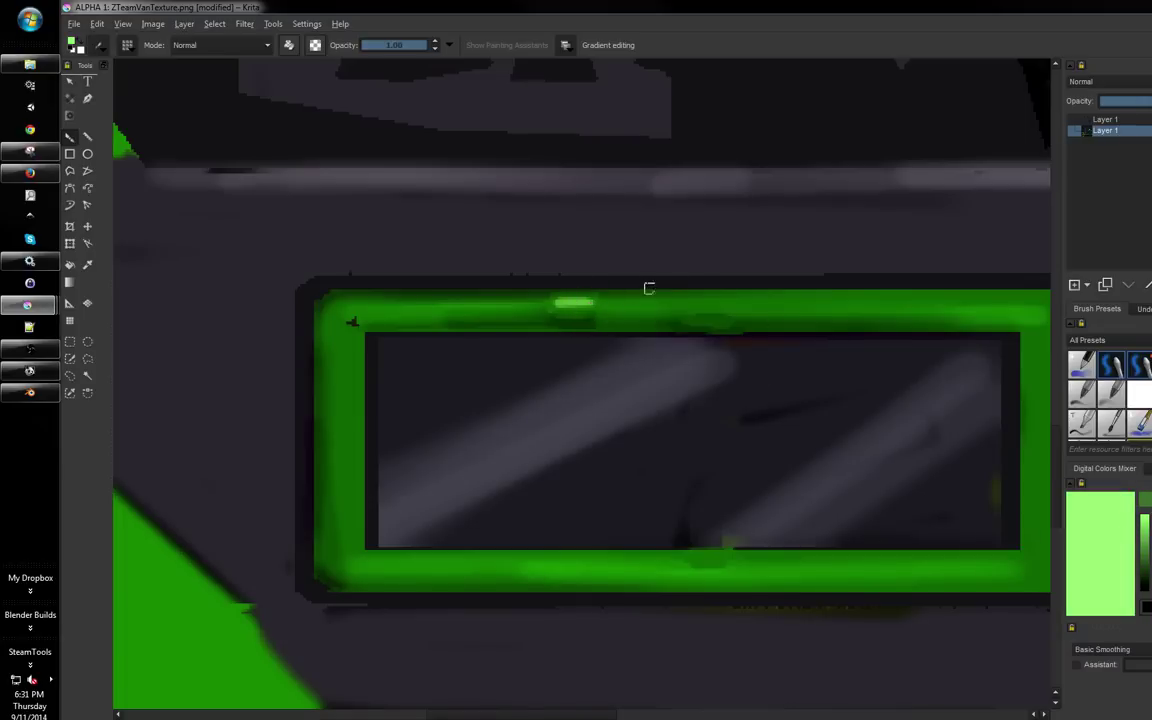
Make a narrow rectangular selection across the top bar's new highlight and shadow, and activate the Transform tool
key(m)
drag(635, 309, 730, 325)
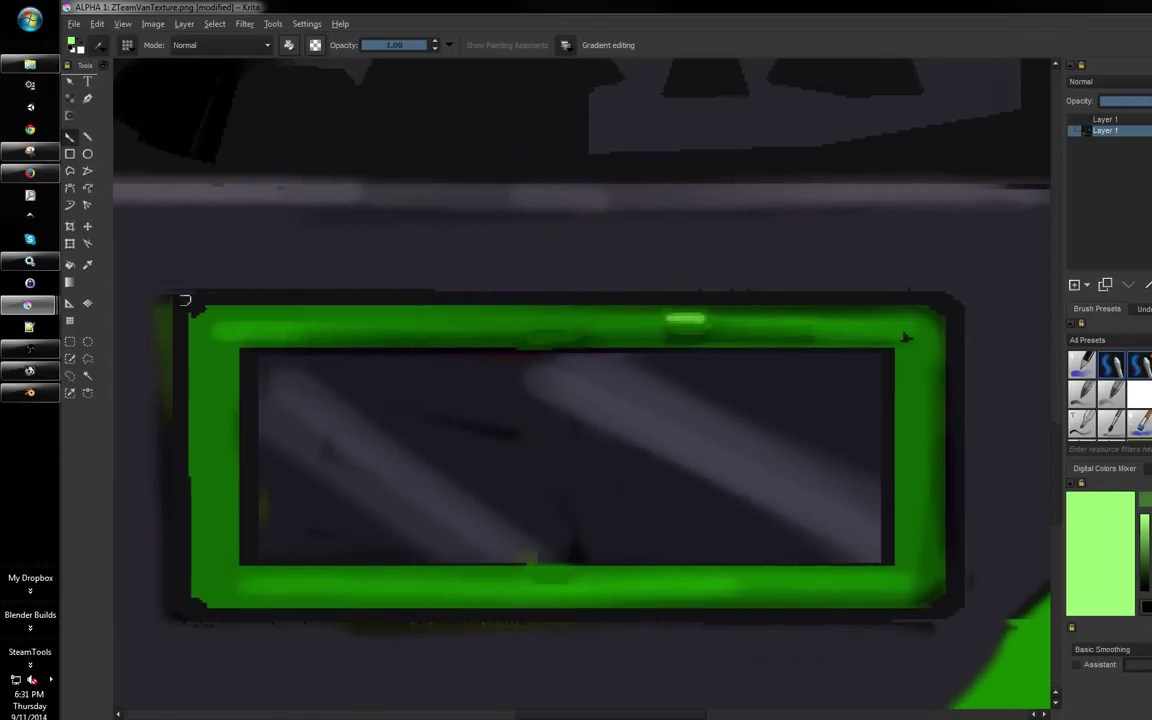
key(m)
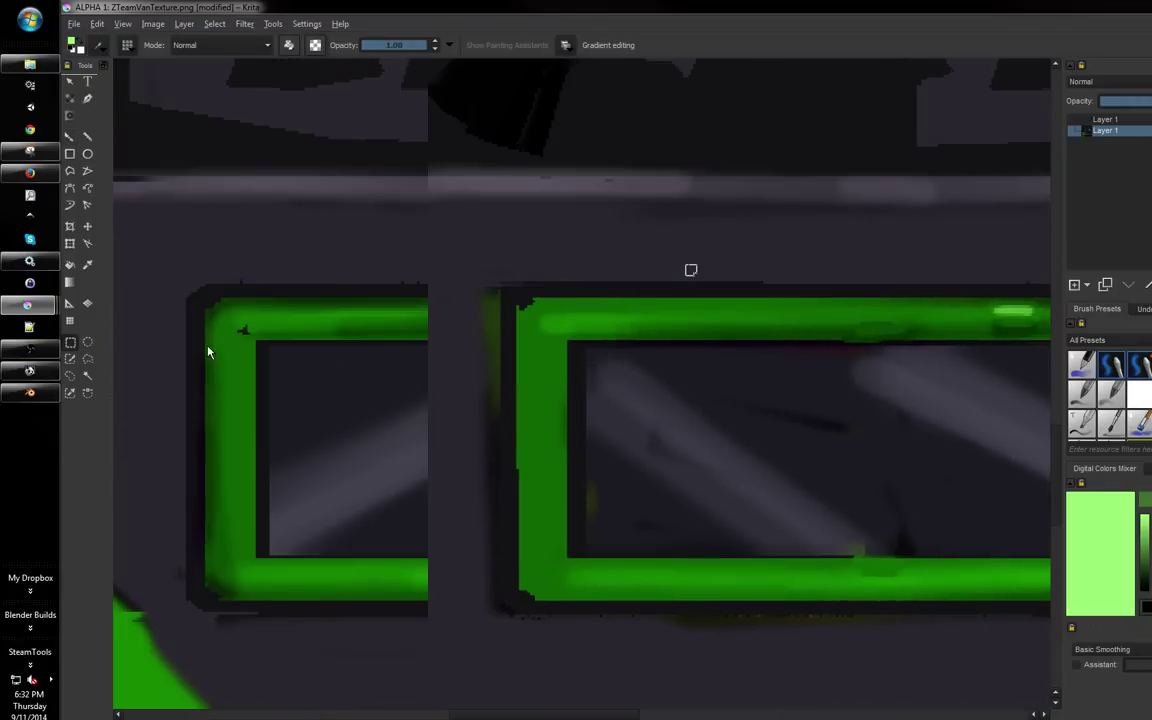
click(70, 341)
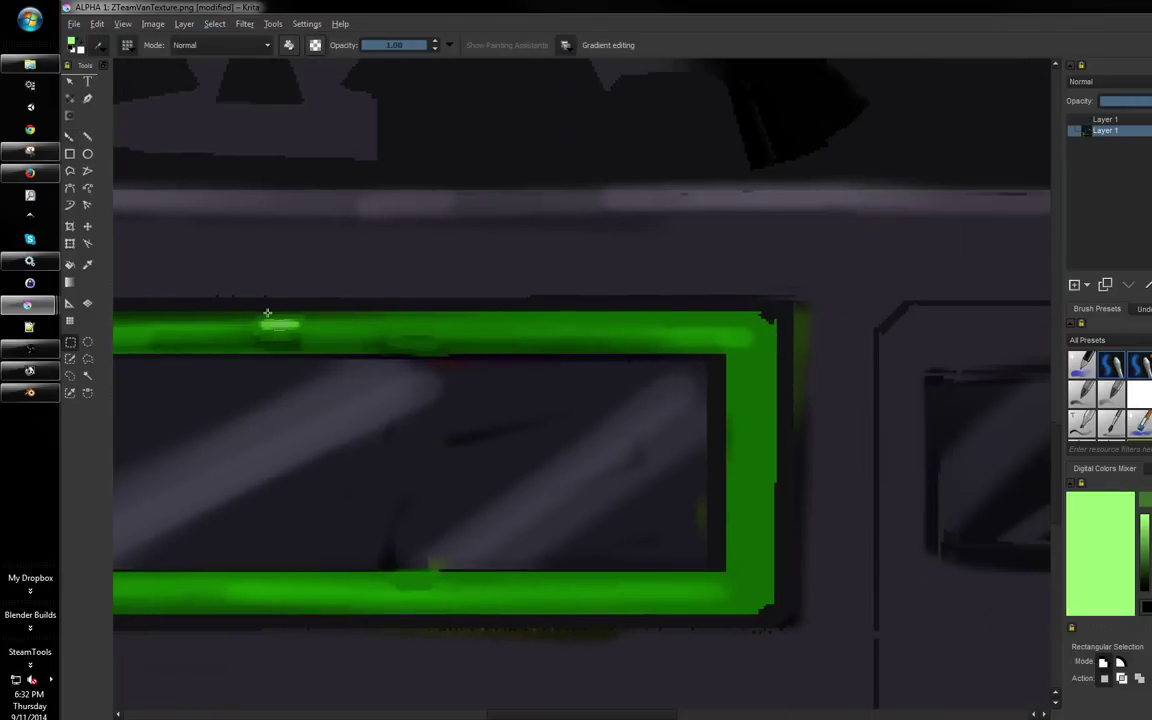
drag(276, 332, 289, 350)
drag(463, 355, 588, 355)
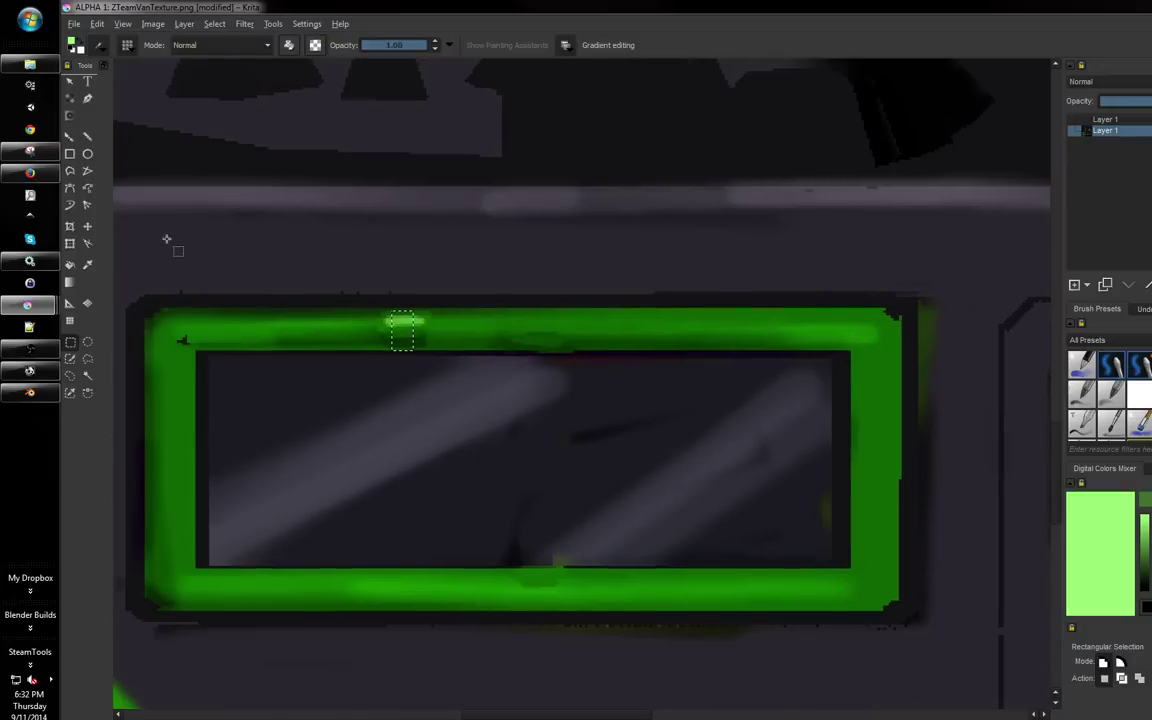
click(86, 243)
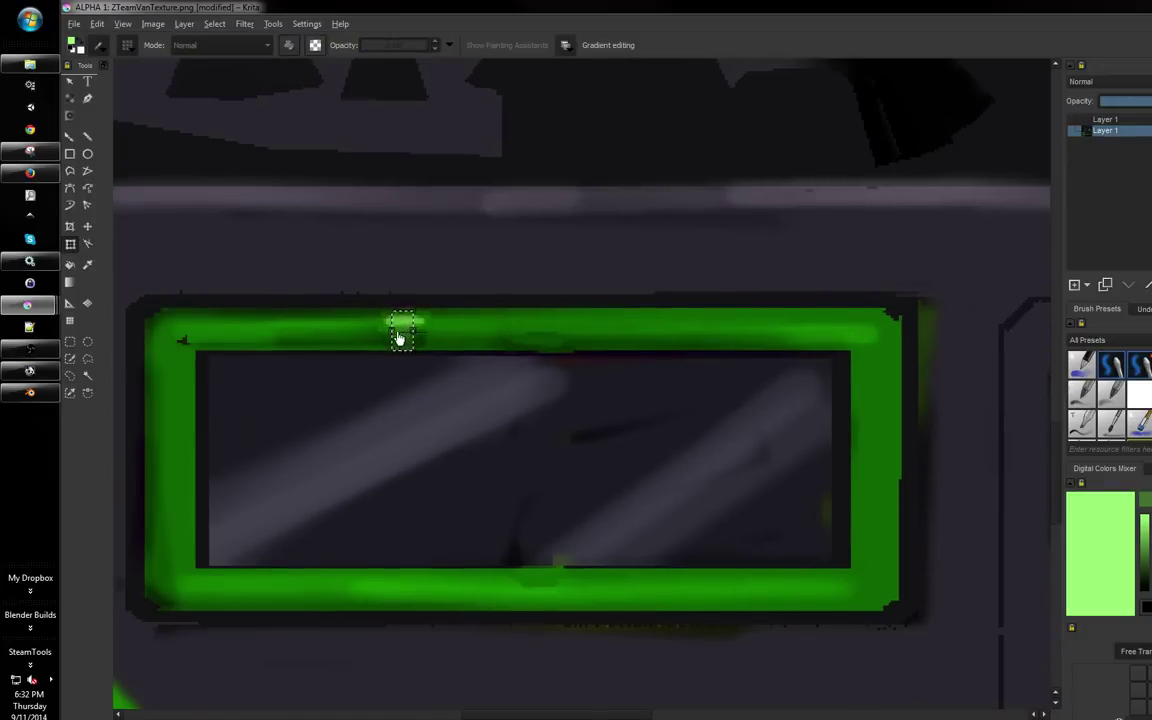
Try to stretch the selected highlight strip to the left end of the window frame's top bar, and undo the stretch
drag(394, 331, 200, 331)
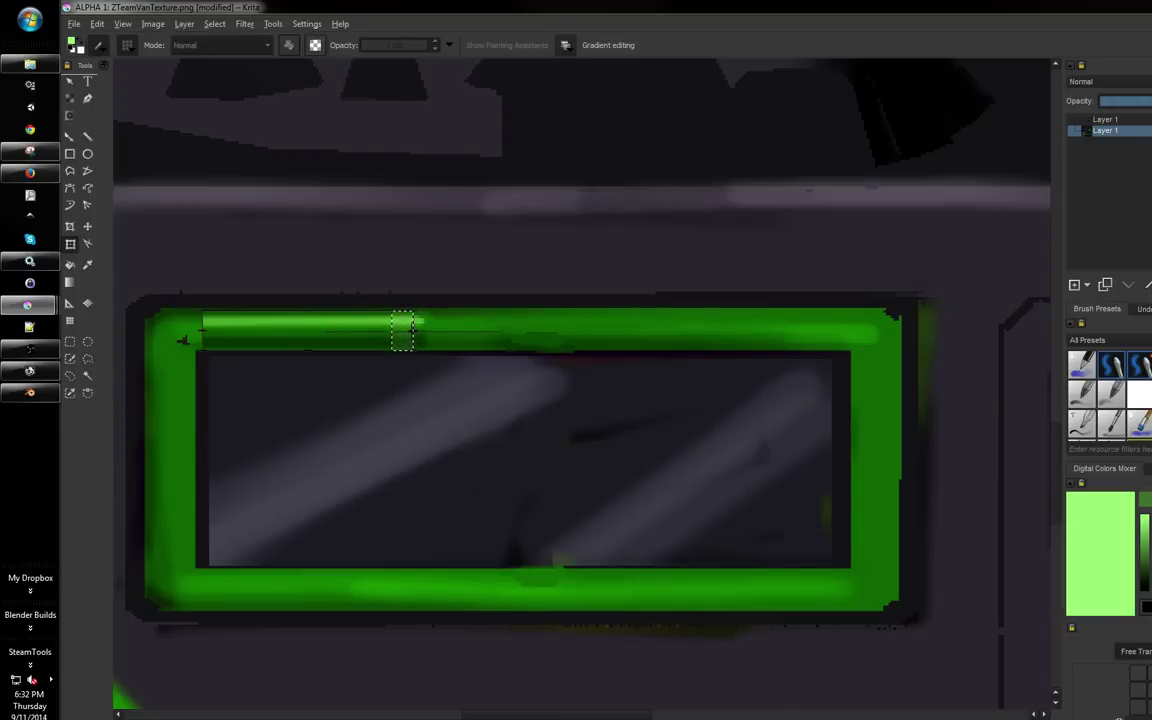
drag(405, 332, 470, 332)
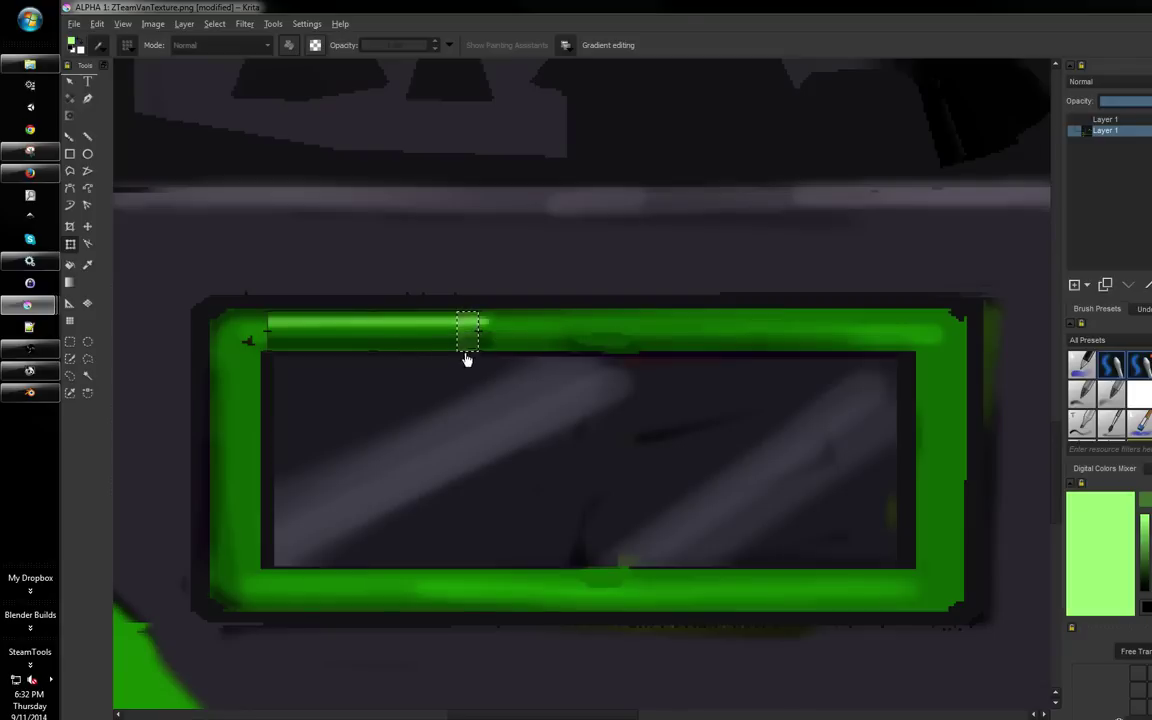
drag(335, 340, 457, 347)
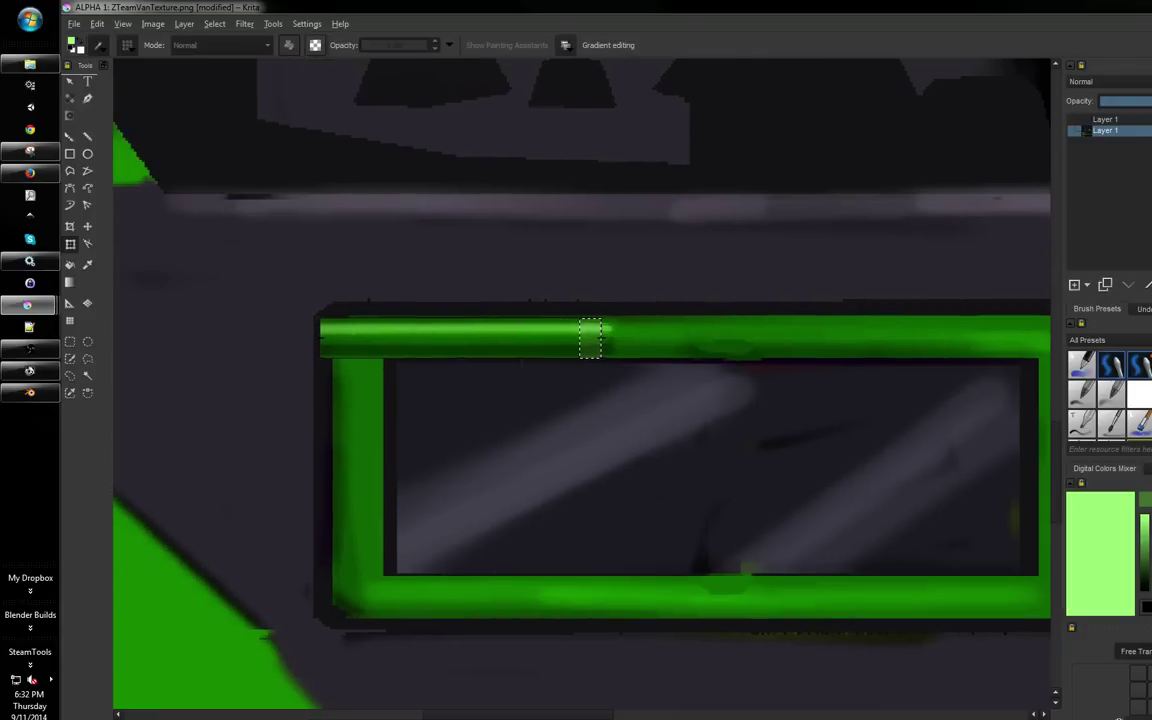
key(ctrl+z)
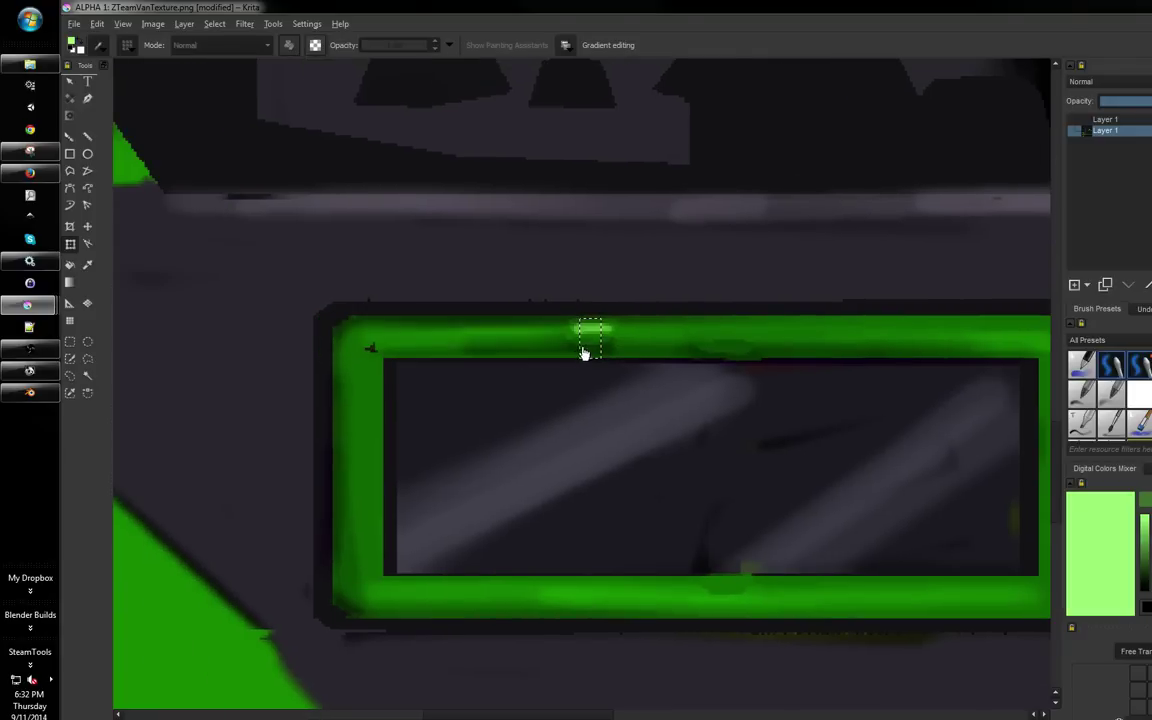
Stretch the selected highlight strip in both directions along the window frame's top bar and apply the transform
scroll(569, 335, up, 3)
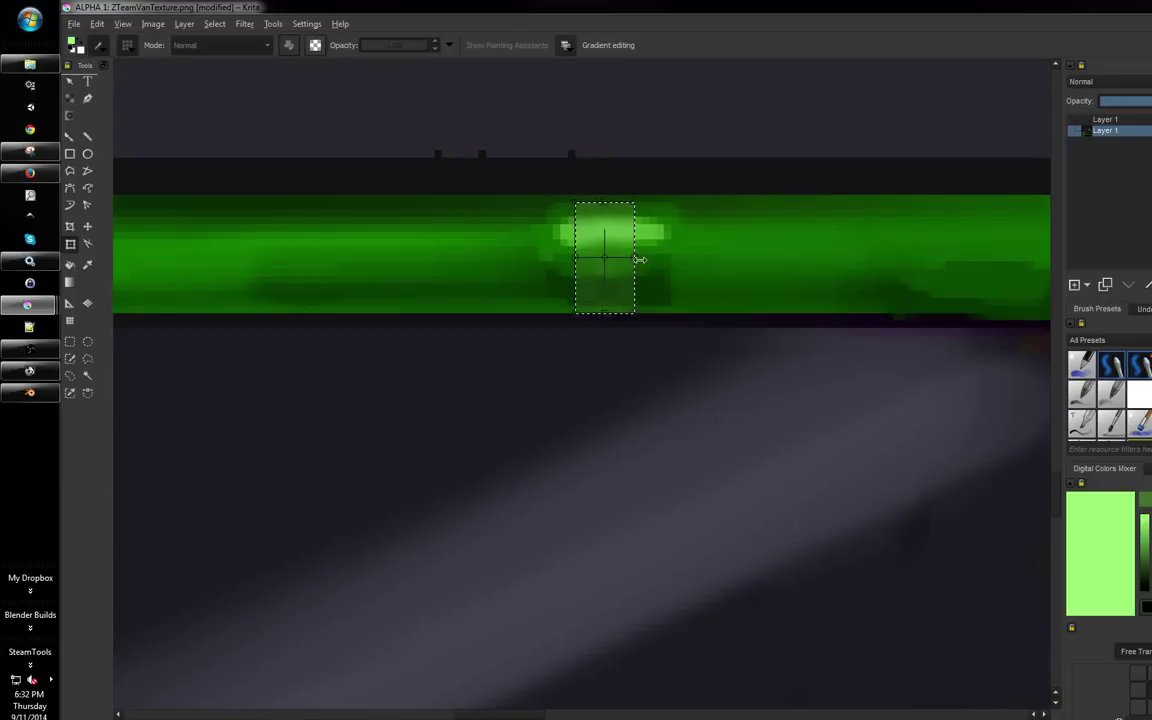
drag(656, 261, 808, 259)
drag(576, 258, 414, 258)
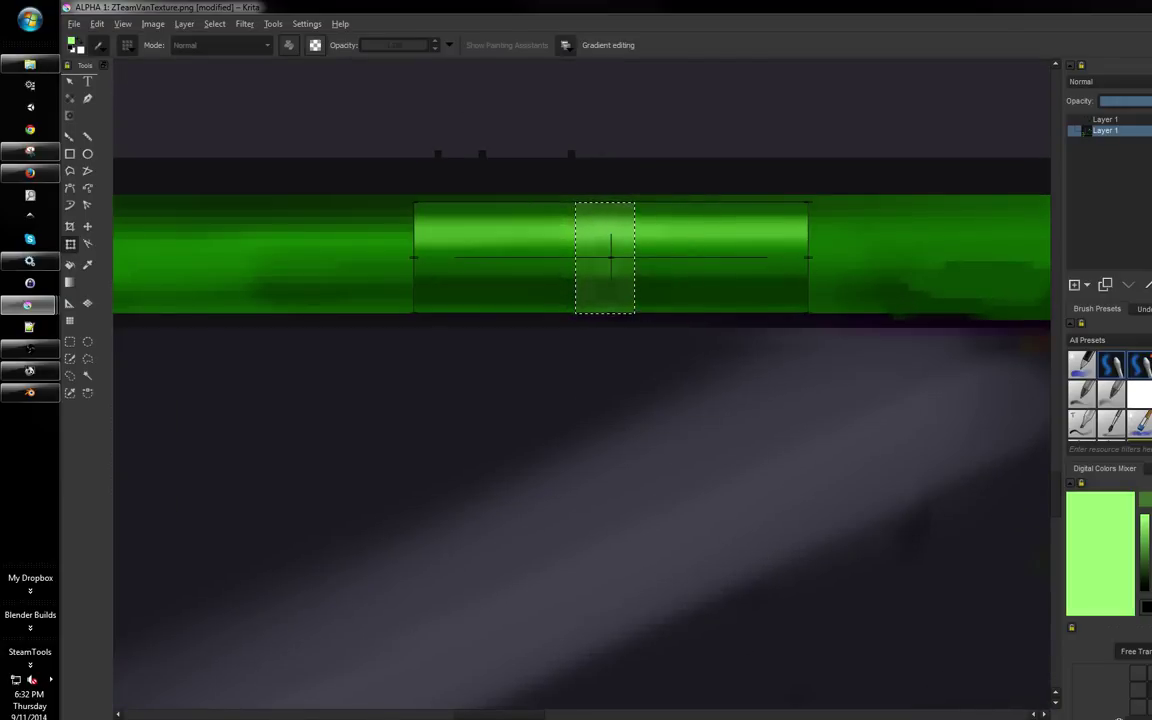
scroll(613, 396, down, 10)
scroll(612, 396, up, 10)
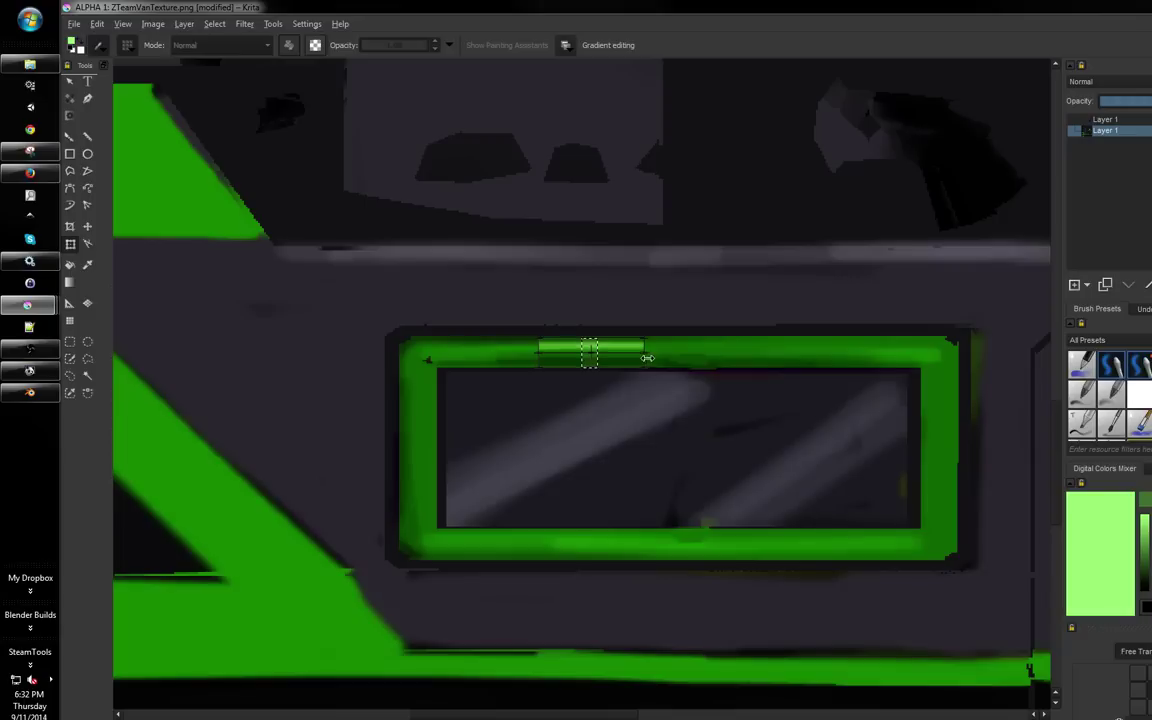
drag(647, 358, 917, 368)
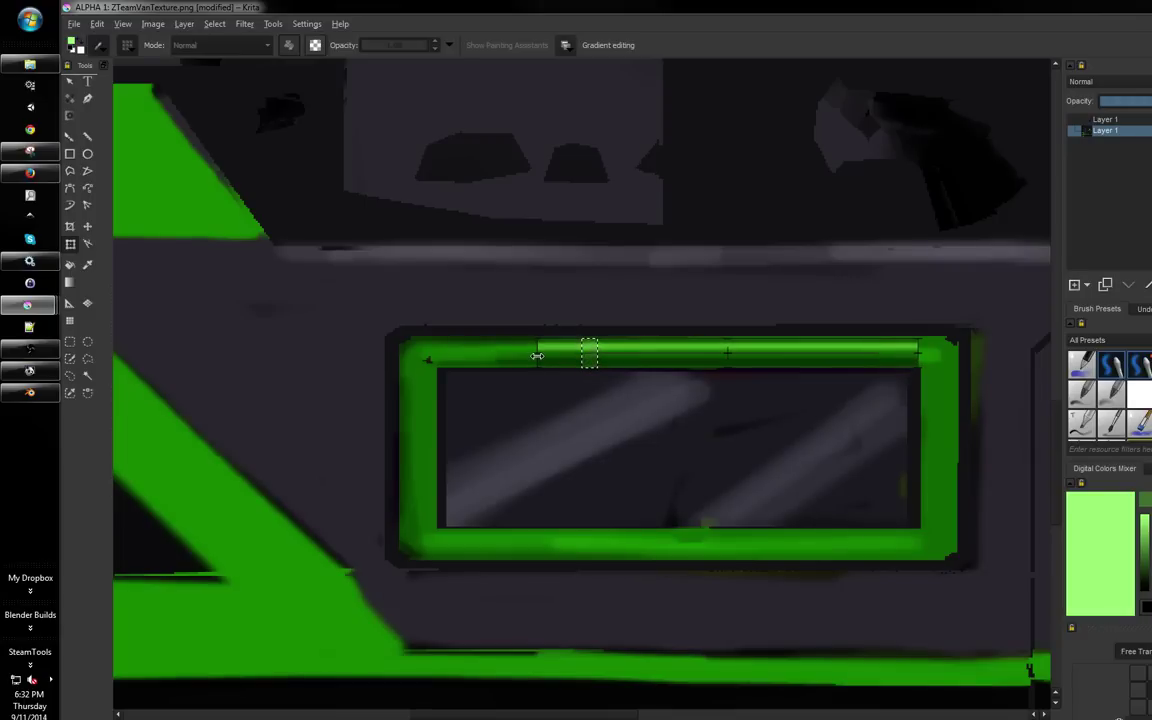
drag(537, 356, 446, 360)
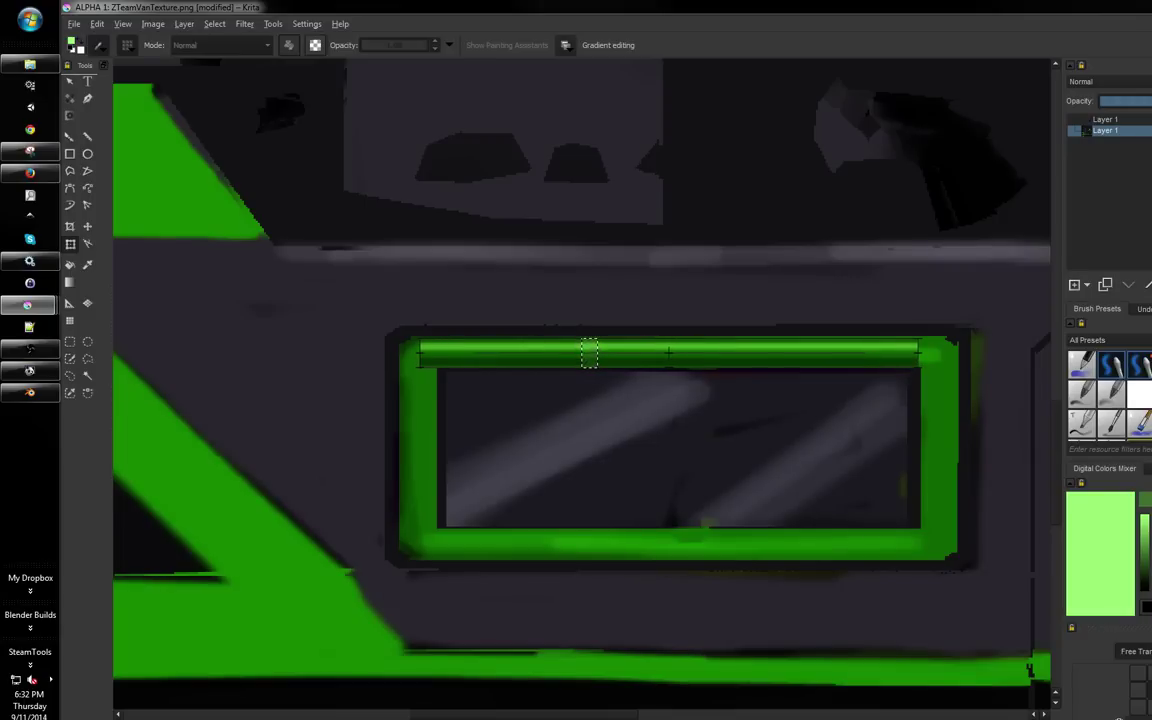
drag(909, 354, 944, 355)
key(Return)
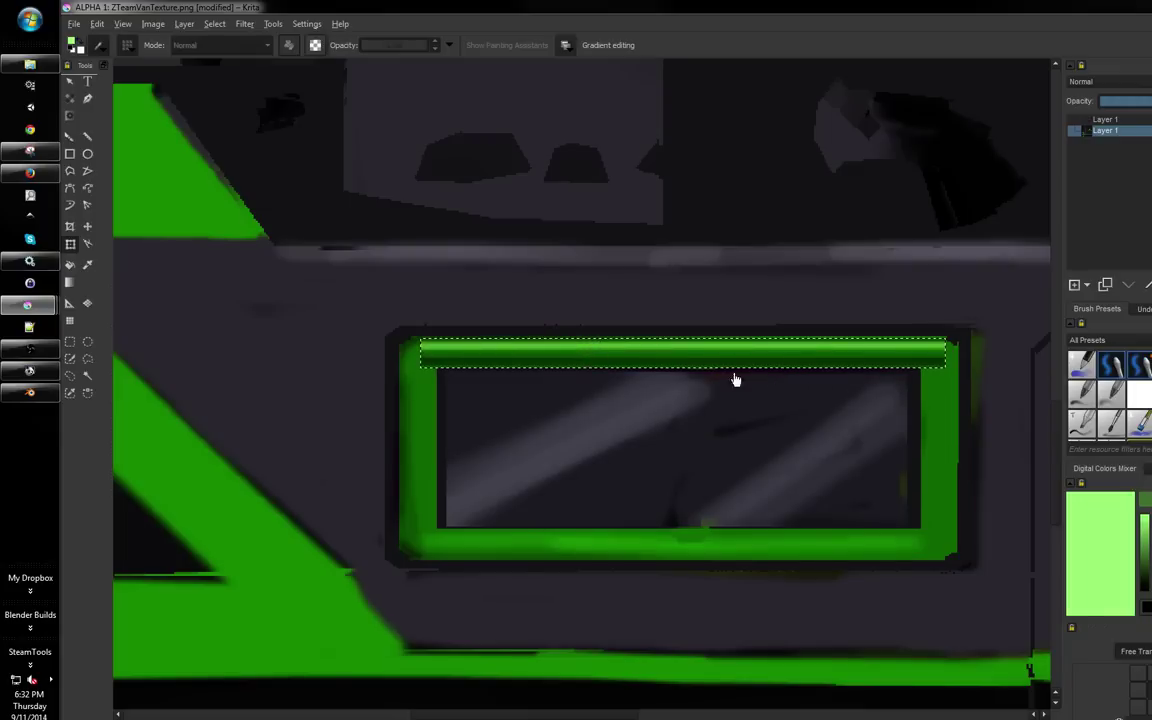
Select the finished top bar with a rectangular selection, copy and paste it, and move the copy onto the window frame's bottom bar
click(69, 341)
scroll(567, 316, down, 1)
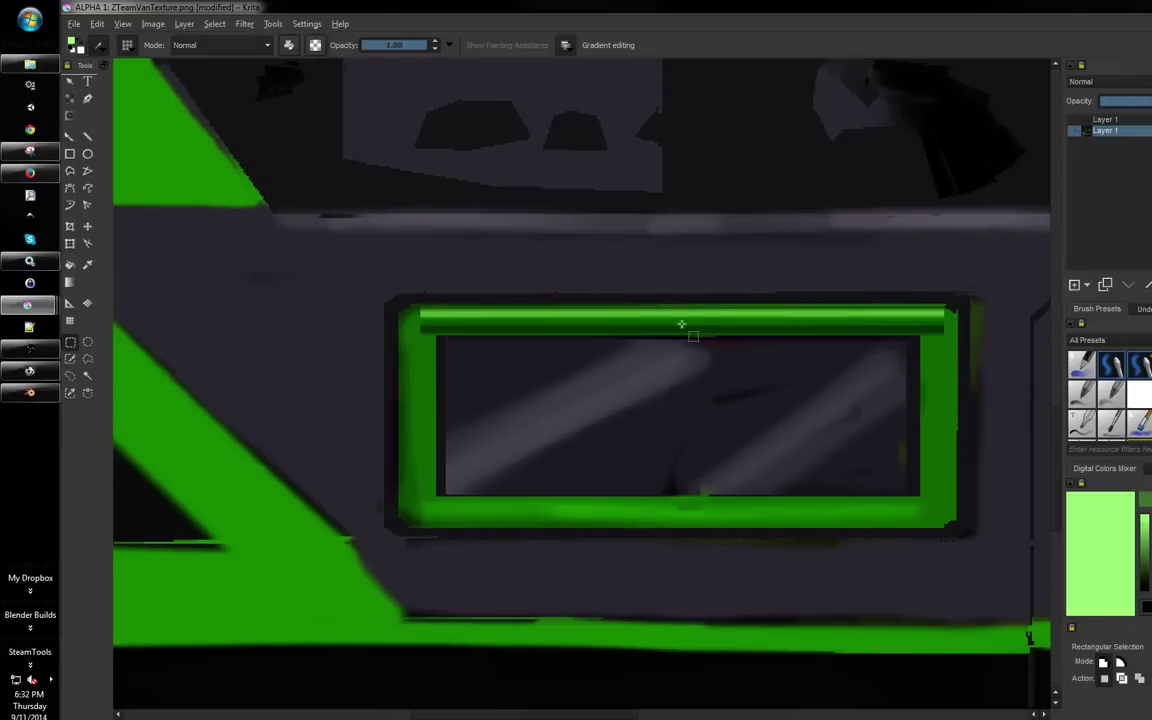
scroll(594, 303, down, 5)
scroll(552, 357, up, 5)
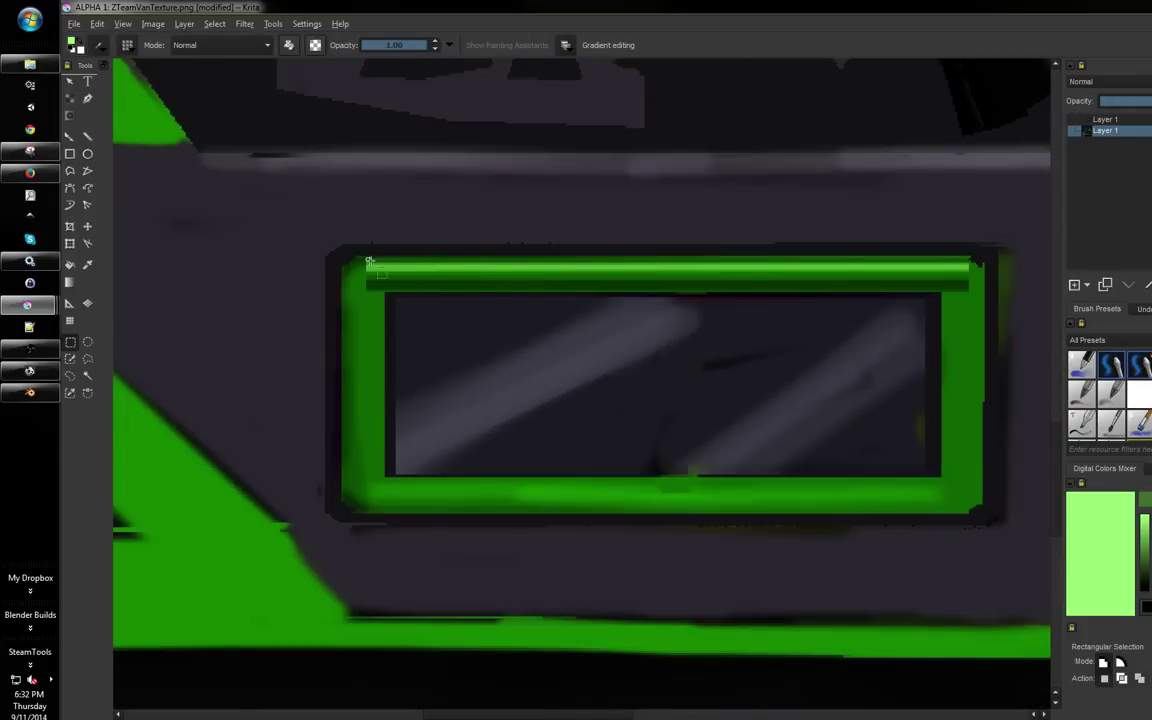
drag(368, 261, 969, 292)
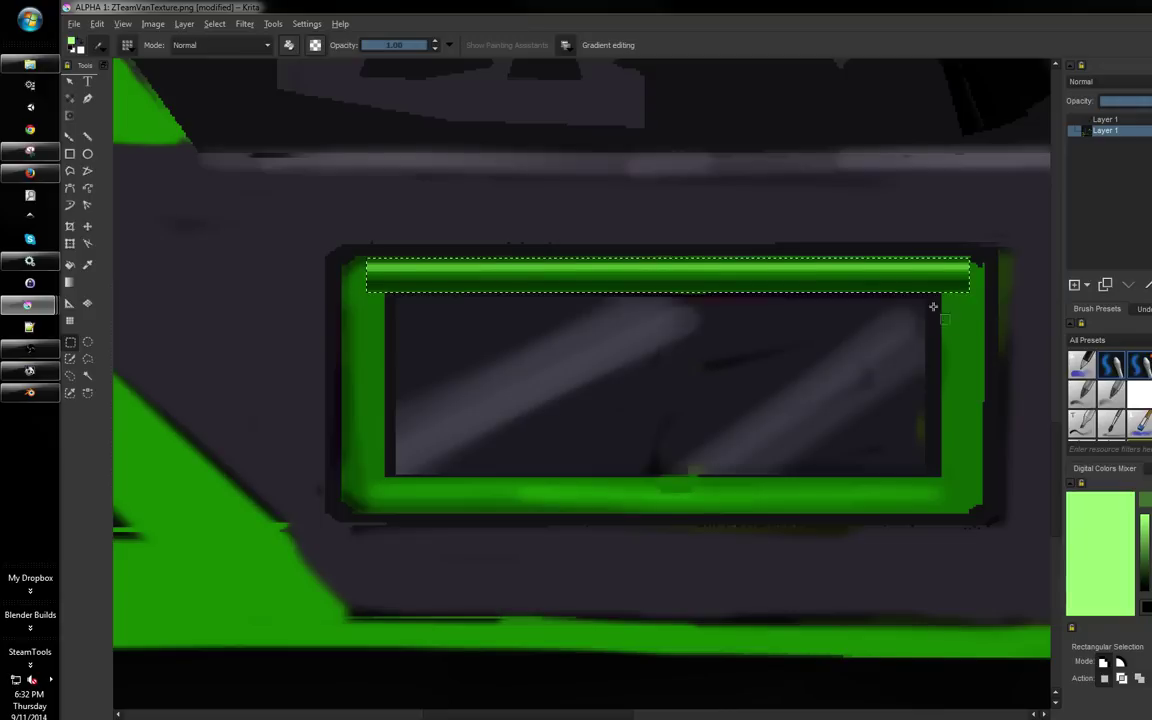
key(ctrl+c)
key(ctrl+v)
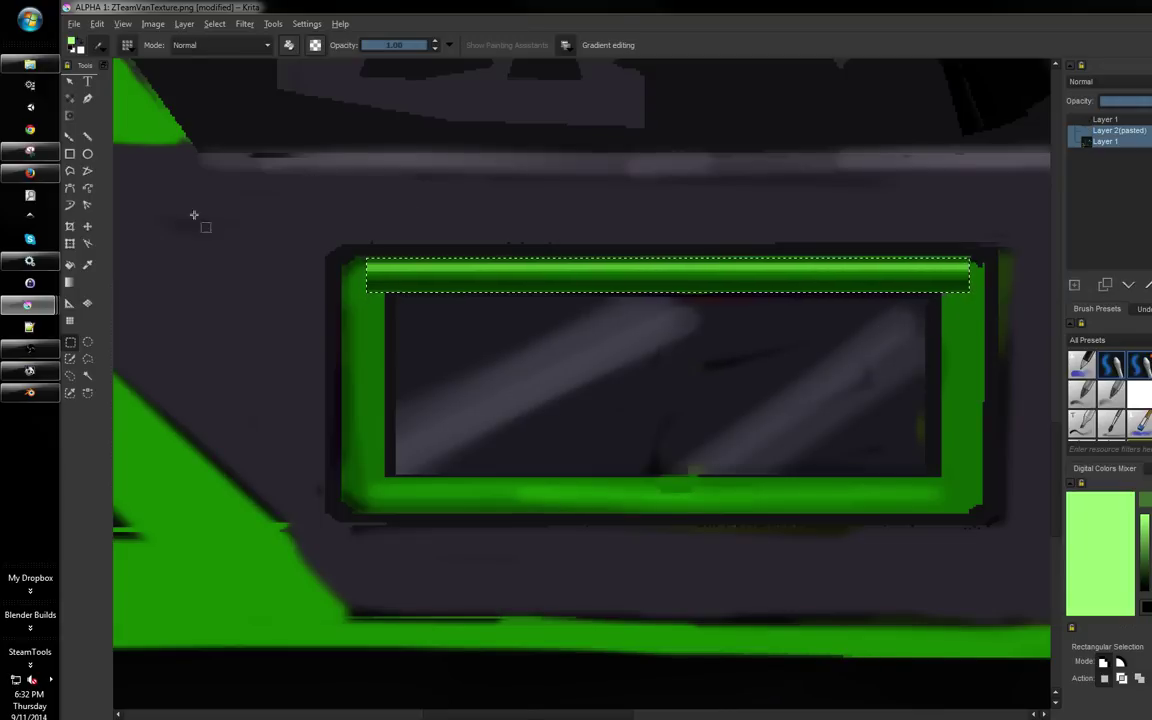
key(t)
drag(517, 326, 518, 546)
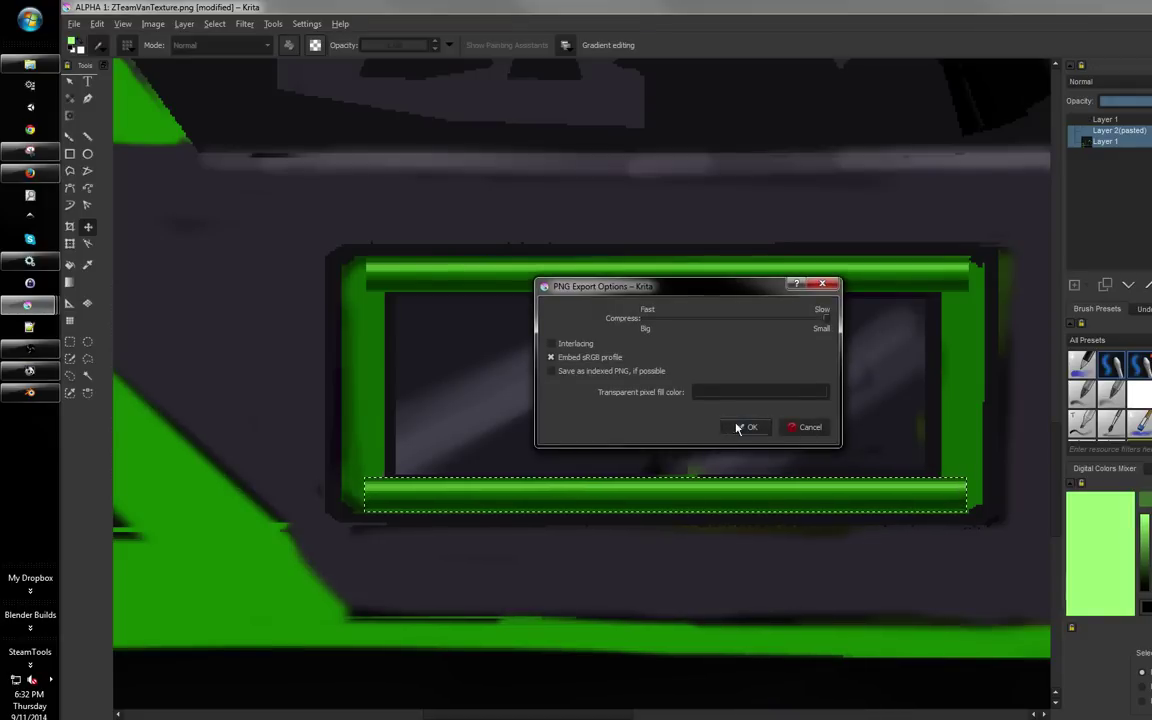
Save the texture as PNG with an embedded sRGB profile, switch to Blender, and reload the image in the UV editor
click(743, 426)
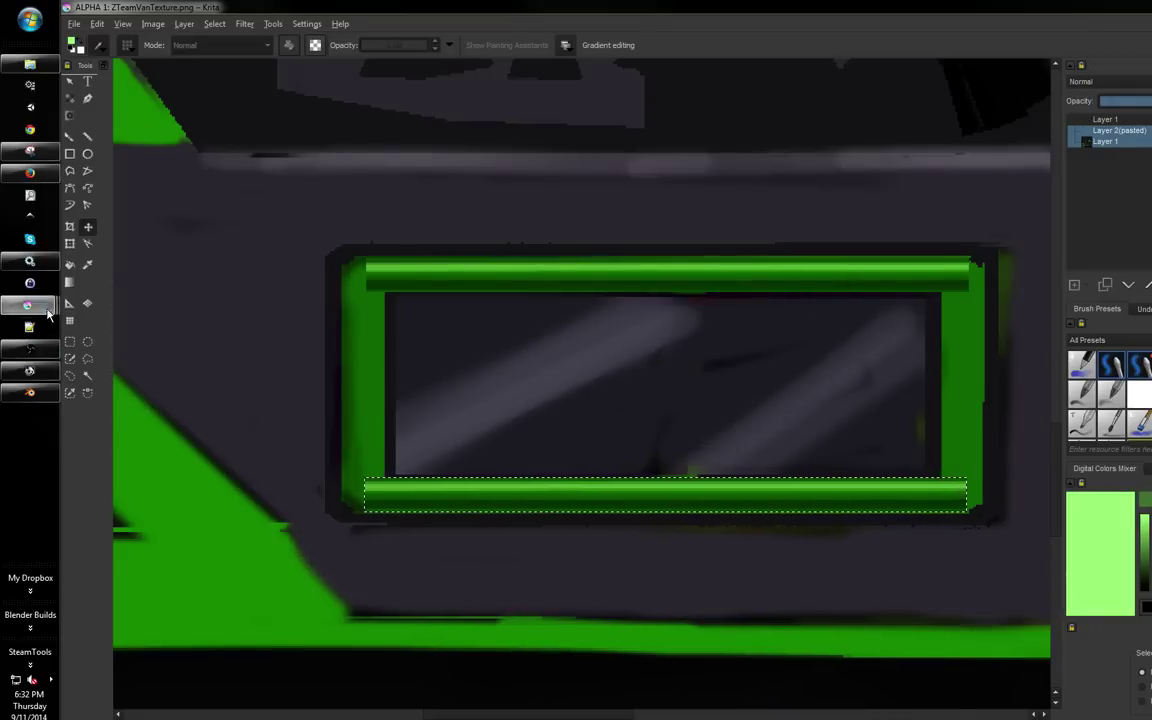
click(22, 393)
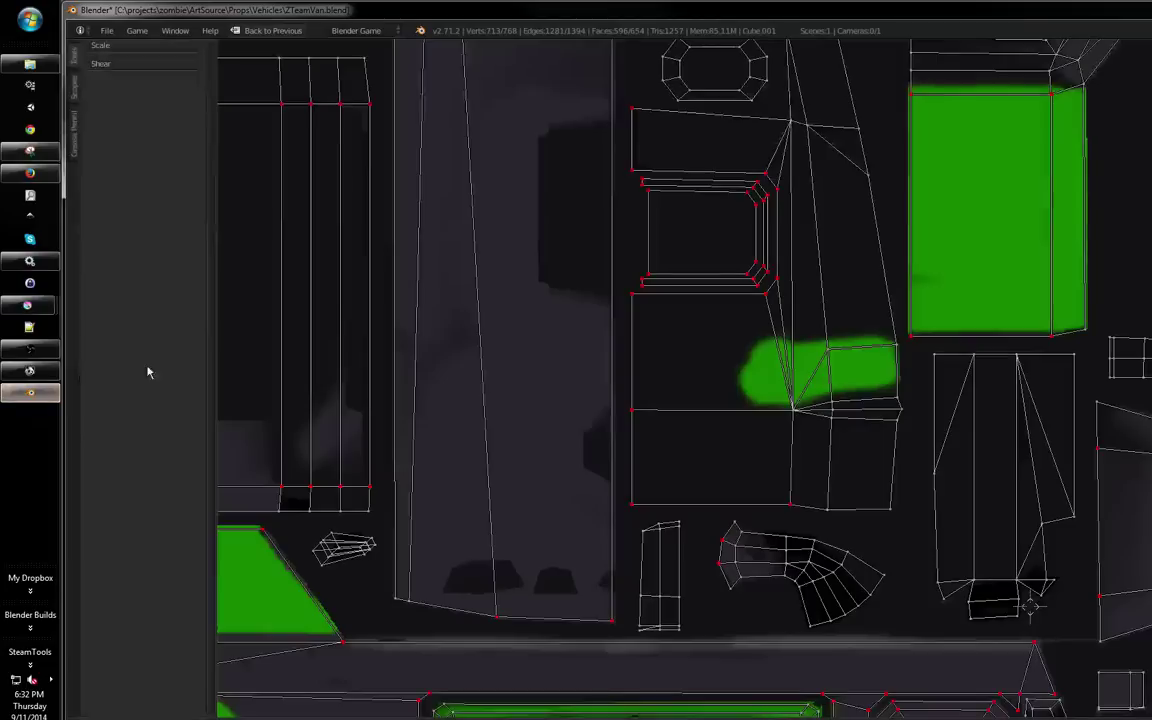
scroll(527, 630, up, 3)
key(g)
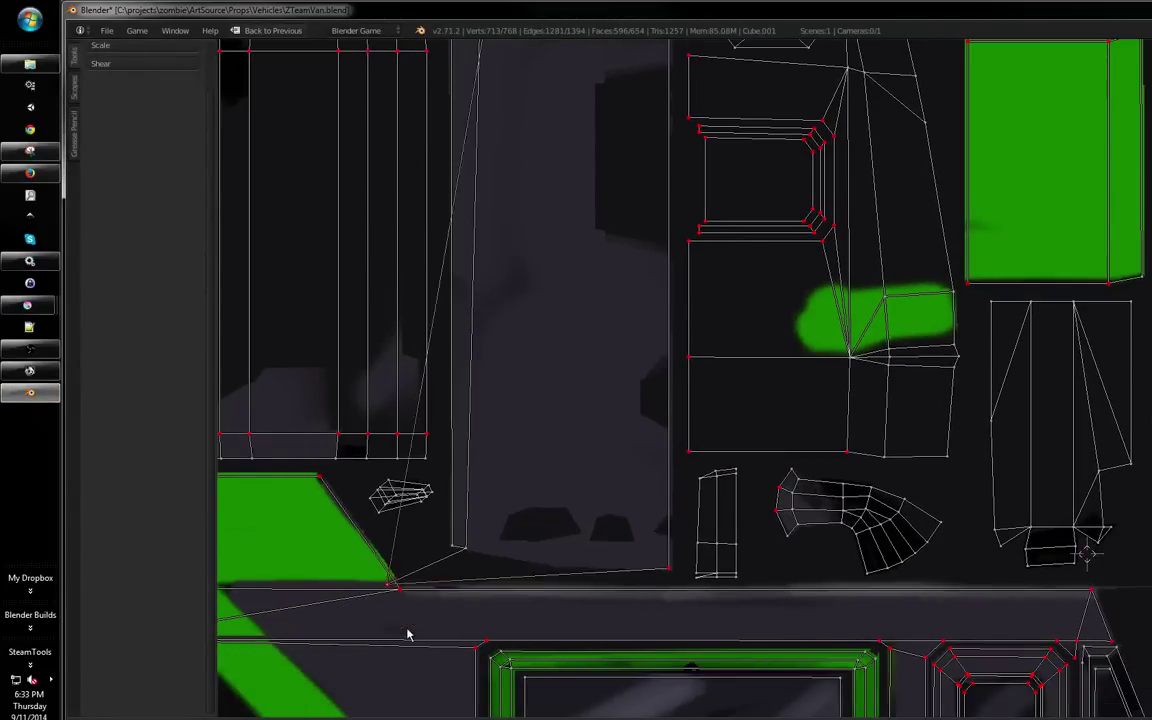
click(368, 679)
click(176, 716)
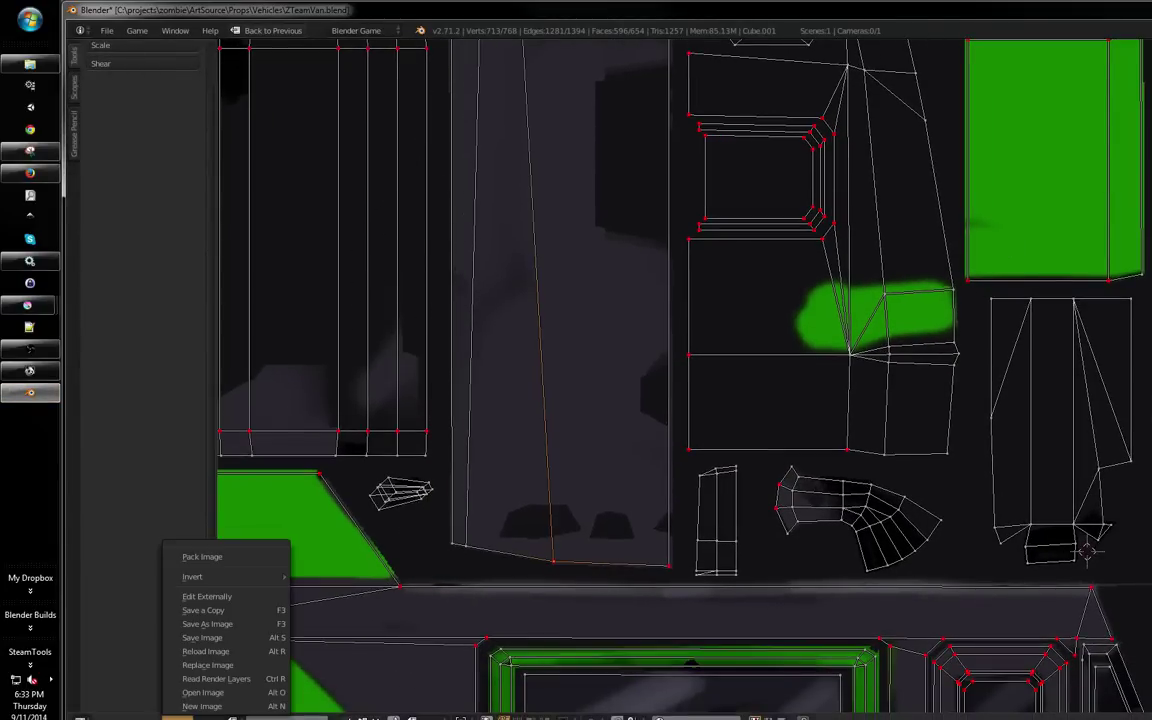
click(236, 654)
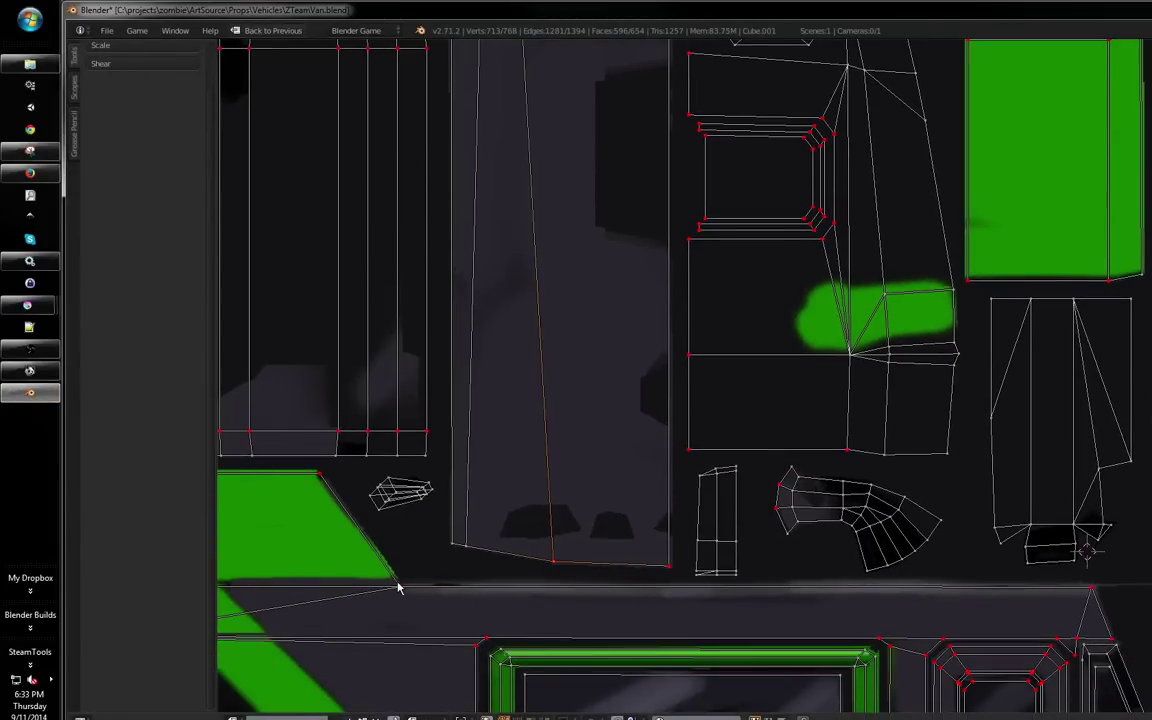
Return to the 3D view in Object Mode, maximise it, and examine the van's window frame and side from several angles
key(shift+space)
drag(485, 408, 351, 424)
key(Tab)
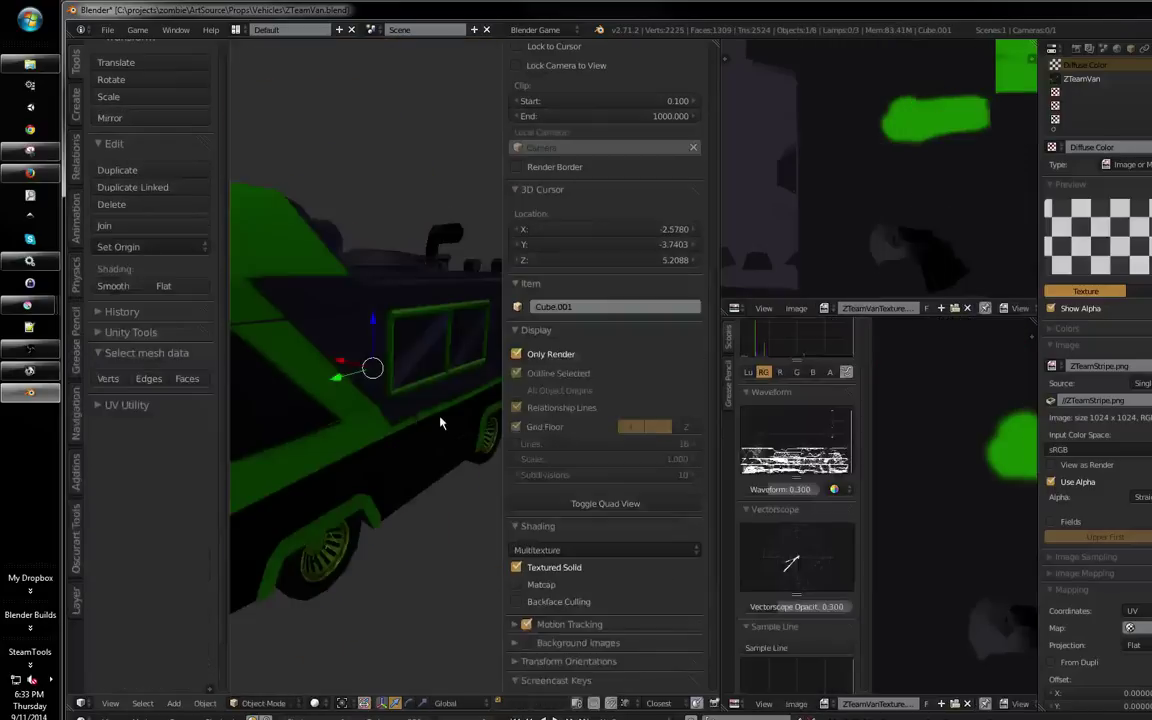
key(shift+space)
drag(419, 399, 723, 427)
scroll(555, 481, down, 4)
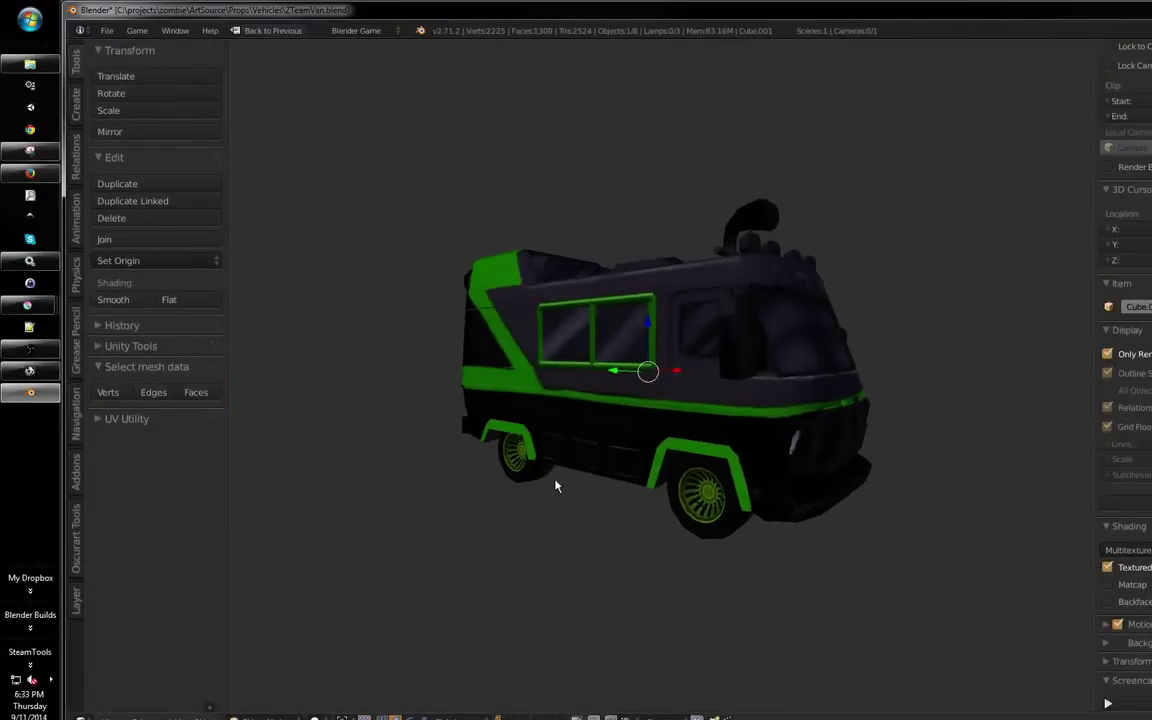
scroll(741, 419, up, 6)
scroll(626, 432, down, 1)
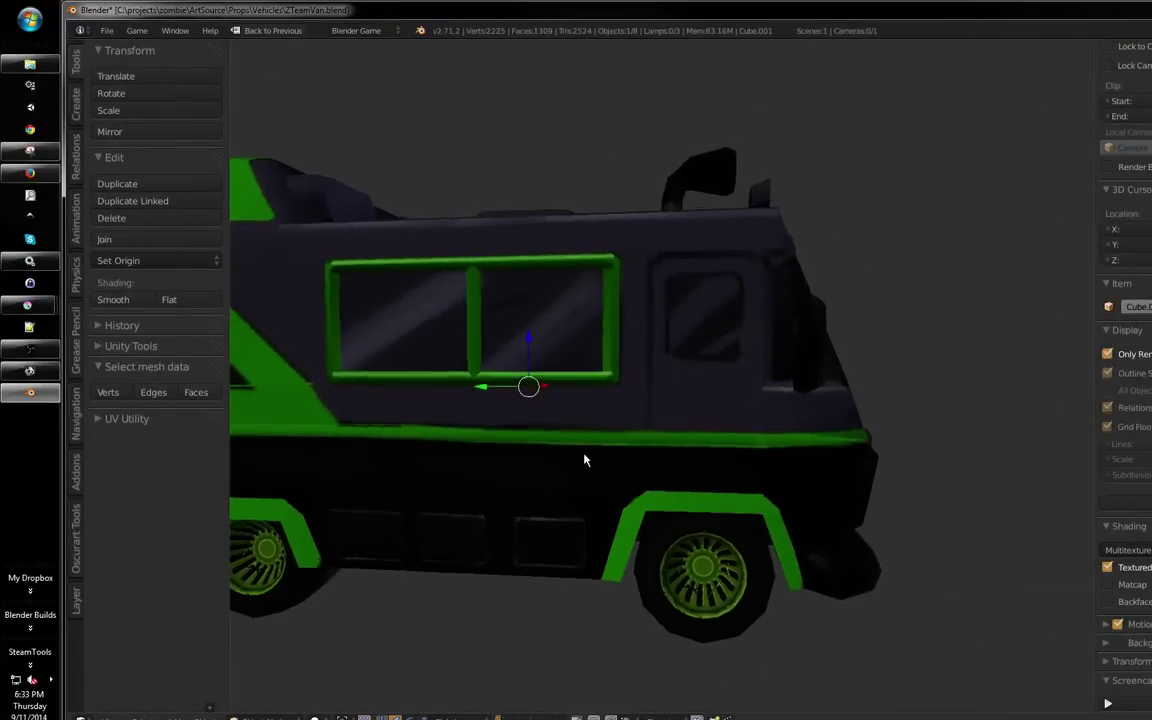
drag(584, 460, 716, 424)
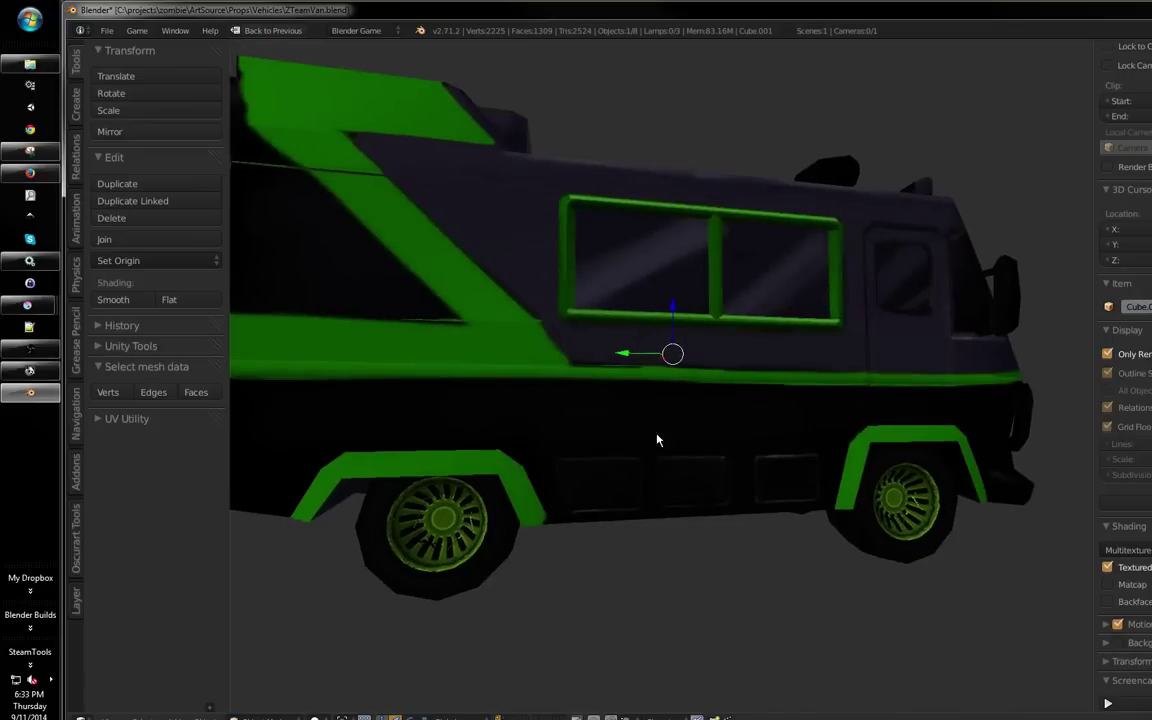
drag(527, 357, 594, 363)
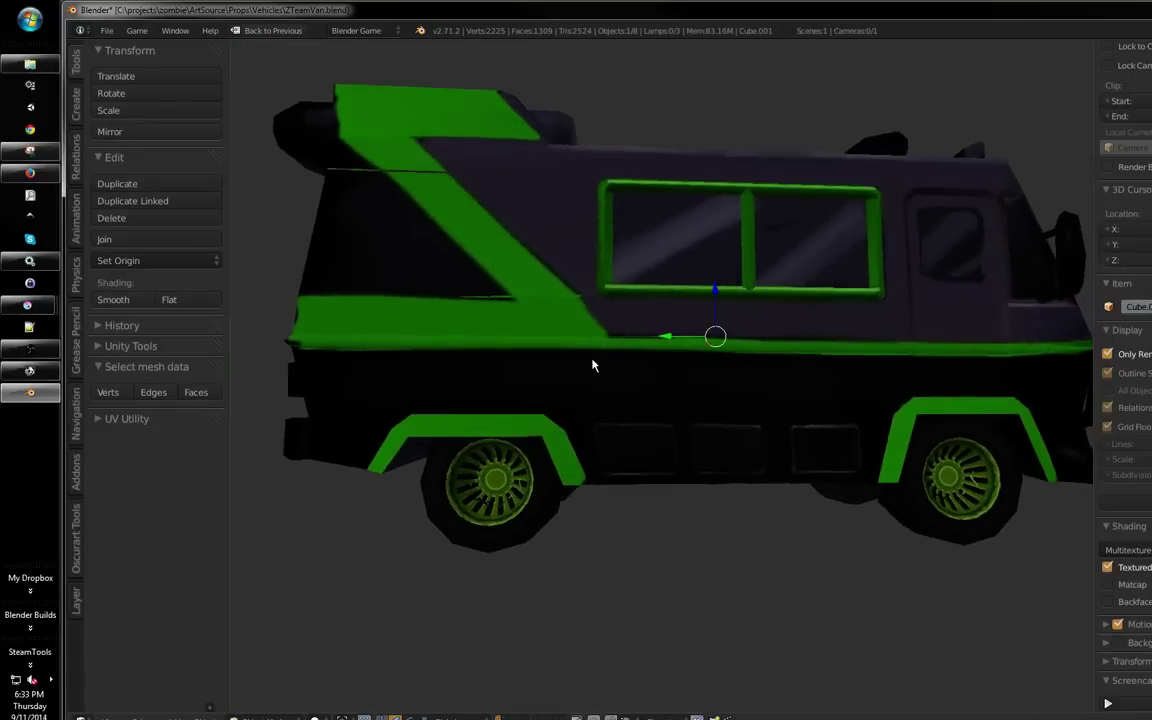
scroll(507, 438, down, 3)
drag(507, 438, 537, 437)
scroll(540, 435, up, 2)
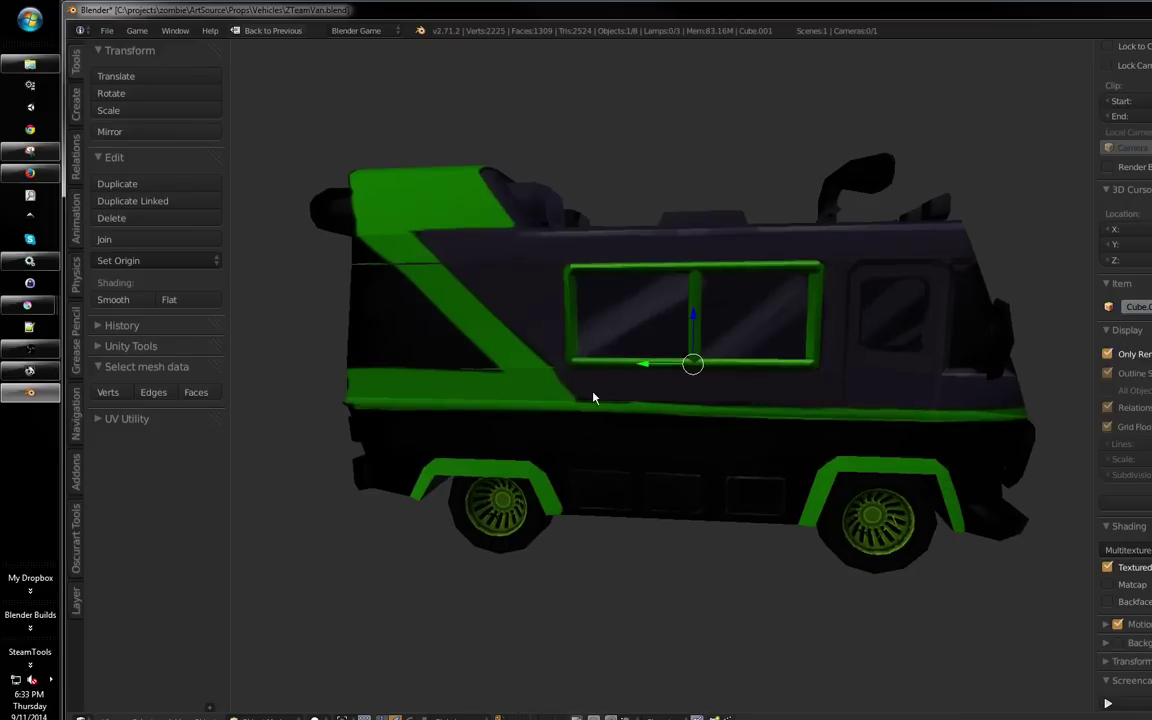
drag(594, 396, 468, 427)
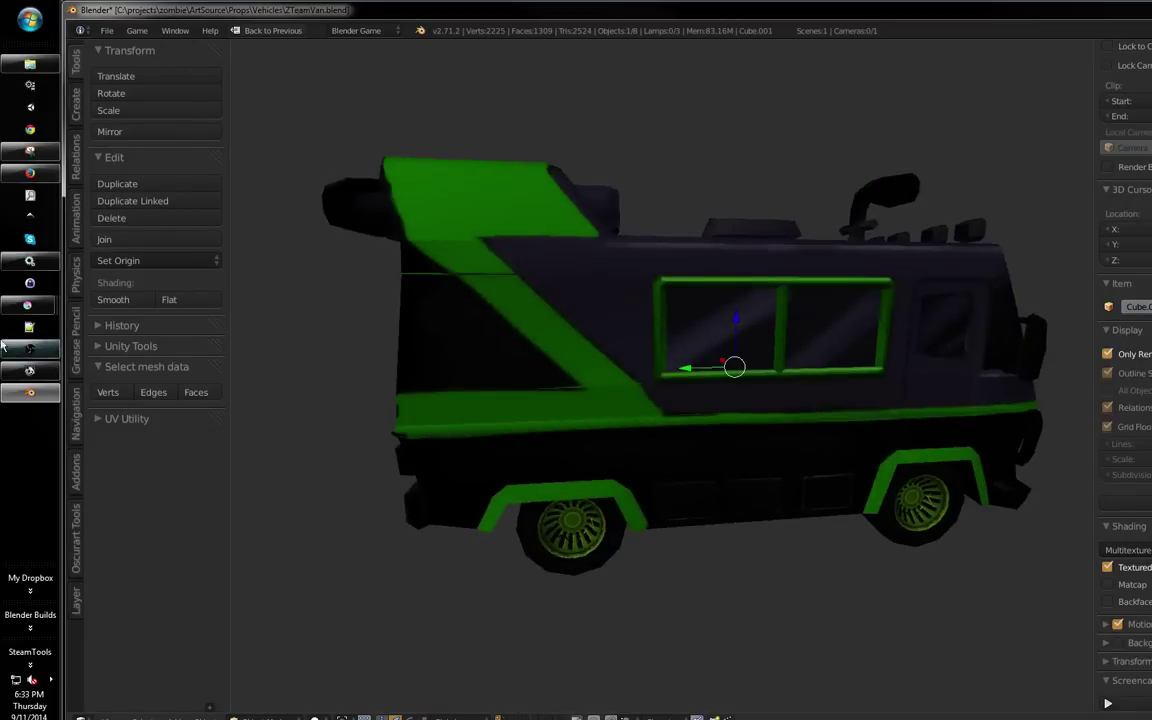
Switch back to Krita, reset the canvas rotation, and clear the selection around the window frame's bottom bar
mouse_move(27, 303)
click(133, 330)
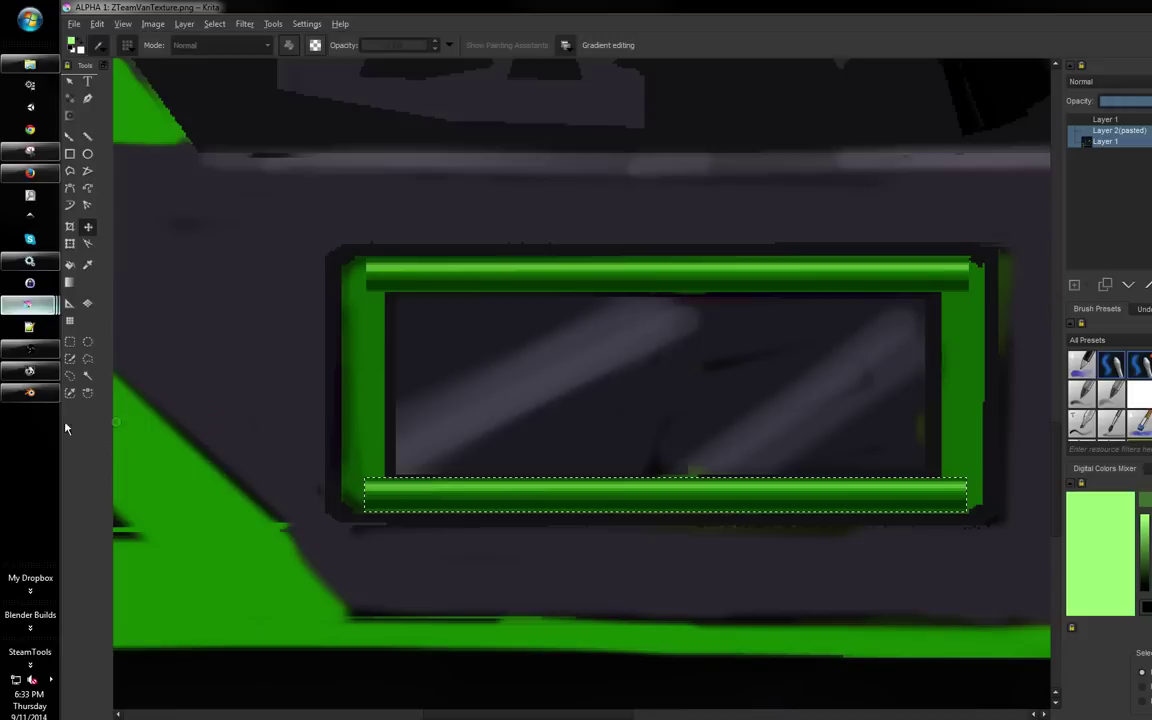
drag(445, 351, 445, 383)
drag(565, 429, 585, 328)
scroll(585, 328, up, 1)
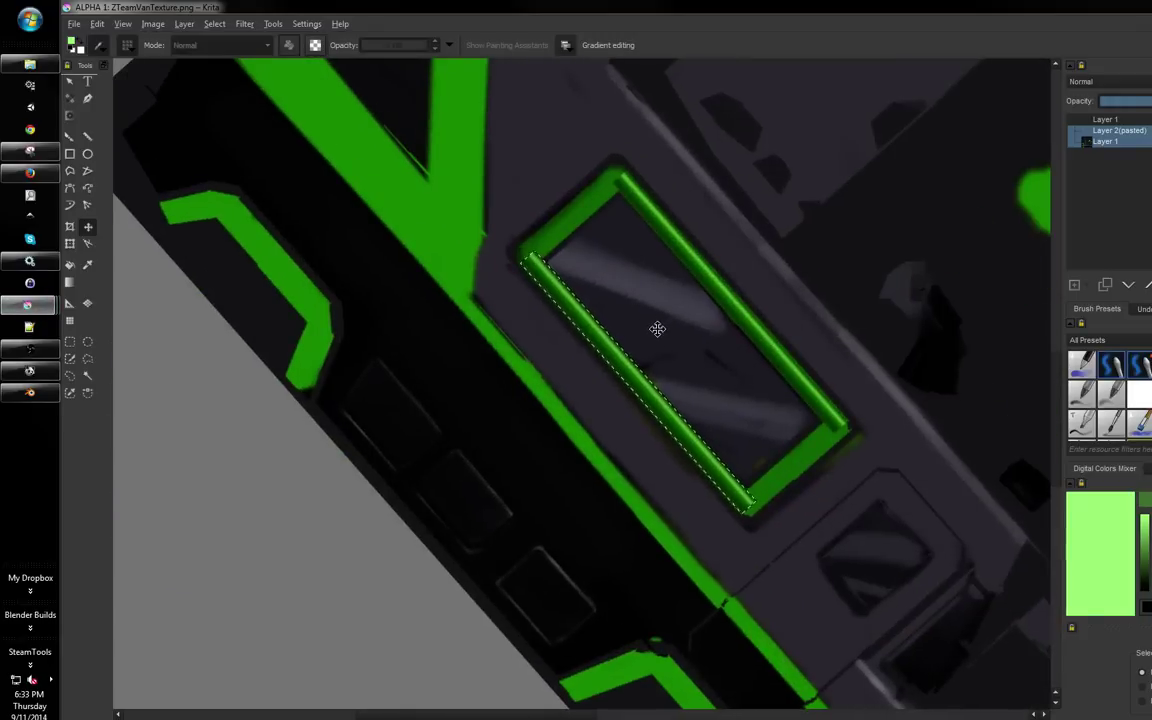
key(5)
key(ctrl+shift+a)
drag(657, 310, 573, 318)
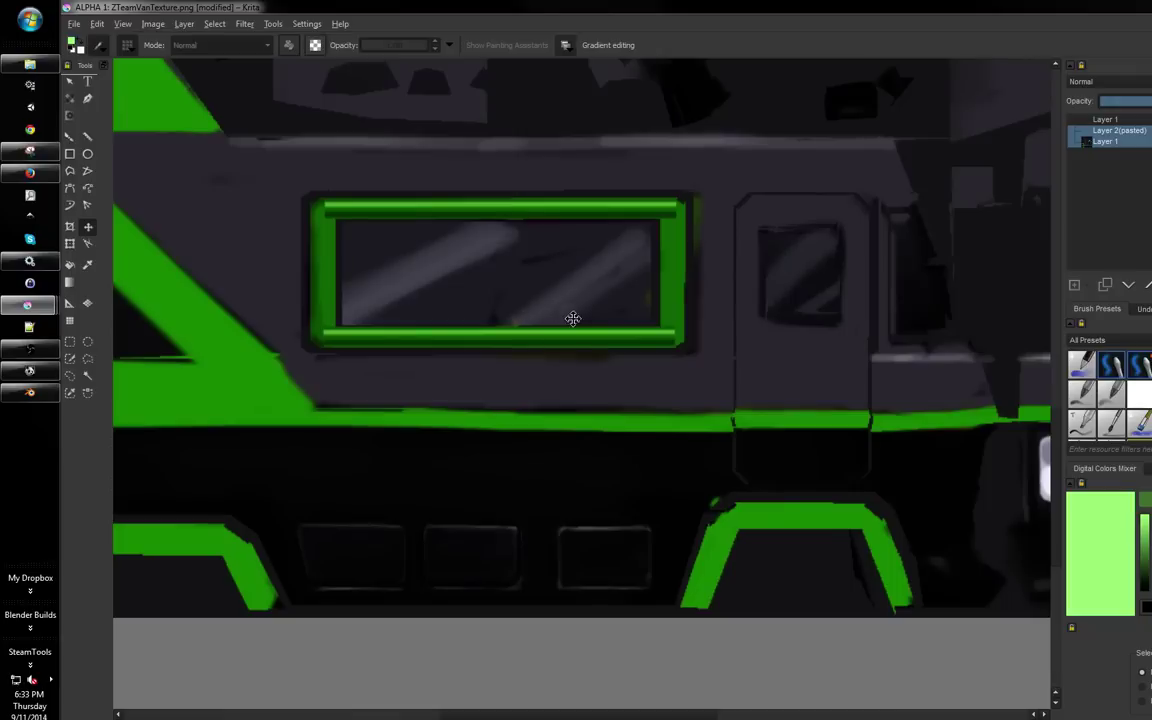
Show the UV wireframe layer and make a long, thin rectangular selection along the green stripe from the door to the van's rear
click(72, 340)
drag(594, 365, 679, 346)
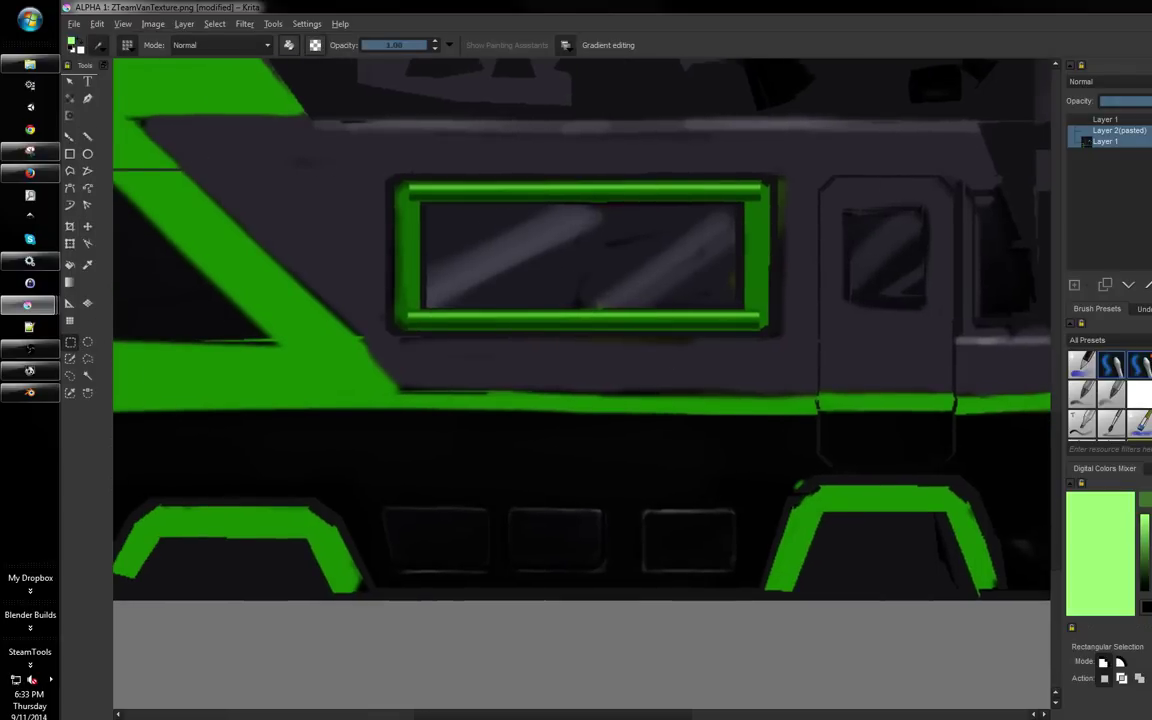
click(1147, 119)
mouse_move(822, 350)
mouse_down()
mouse_move(738, 311)
mouse_move(817, 316)
mouse_up()
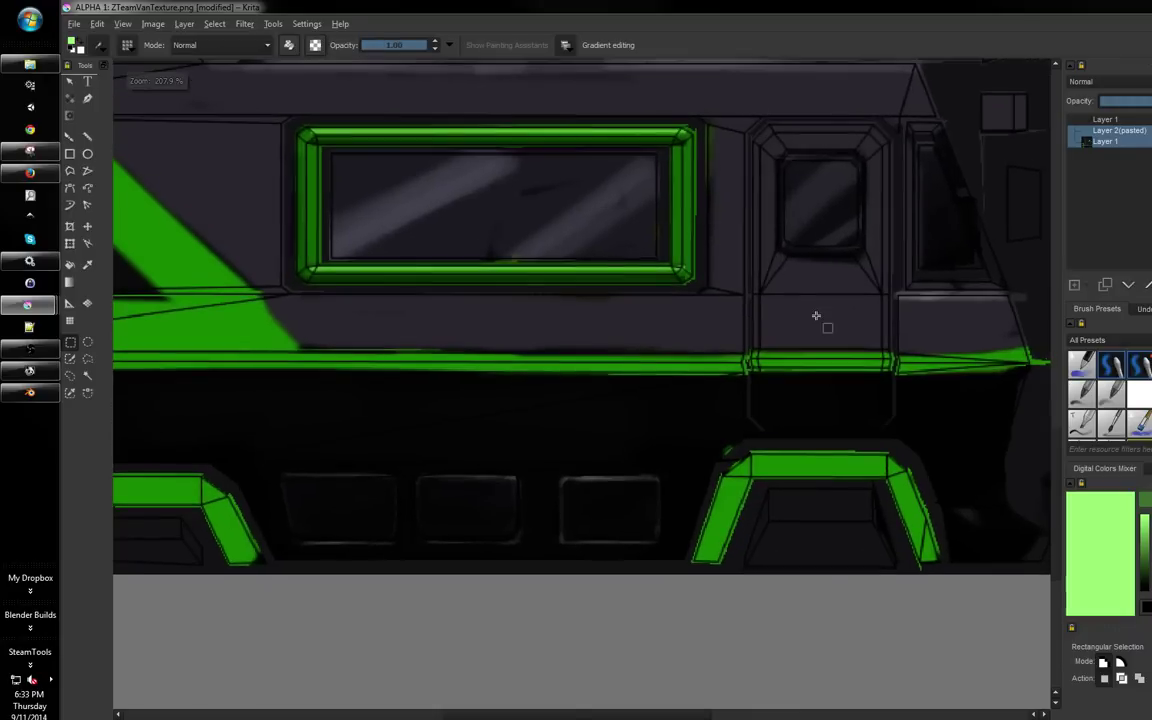
drag(953, 345, 870, 330)
drag(796, 330, 843, 334)
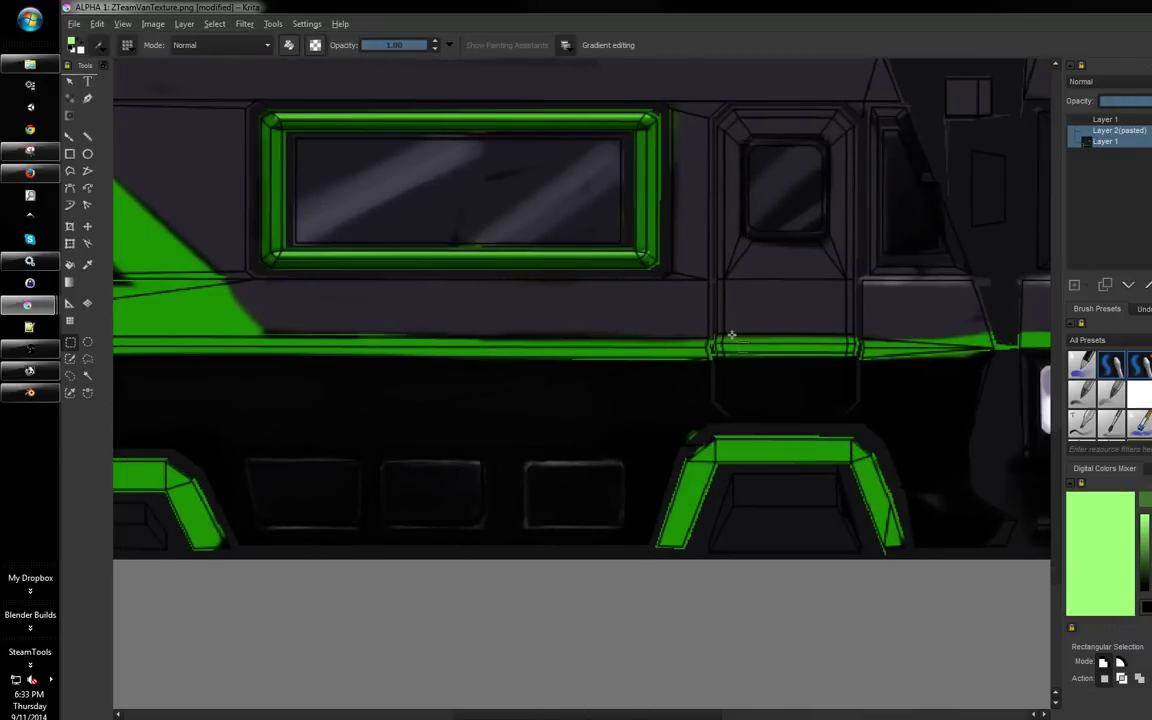
drag(174, 344, 141, 355)
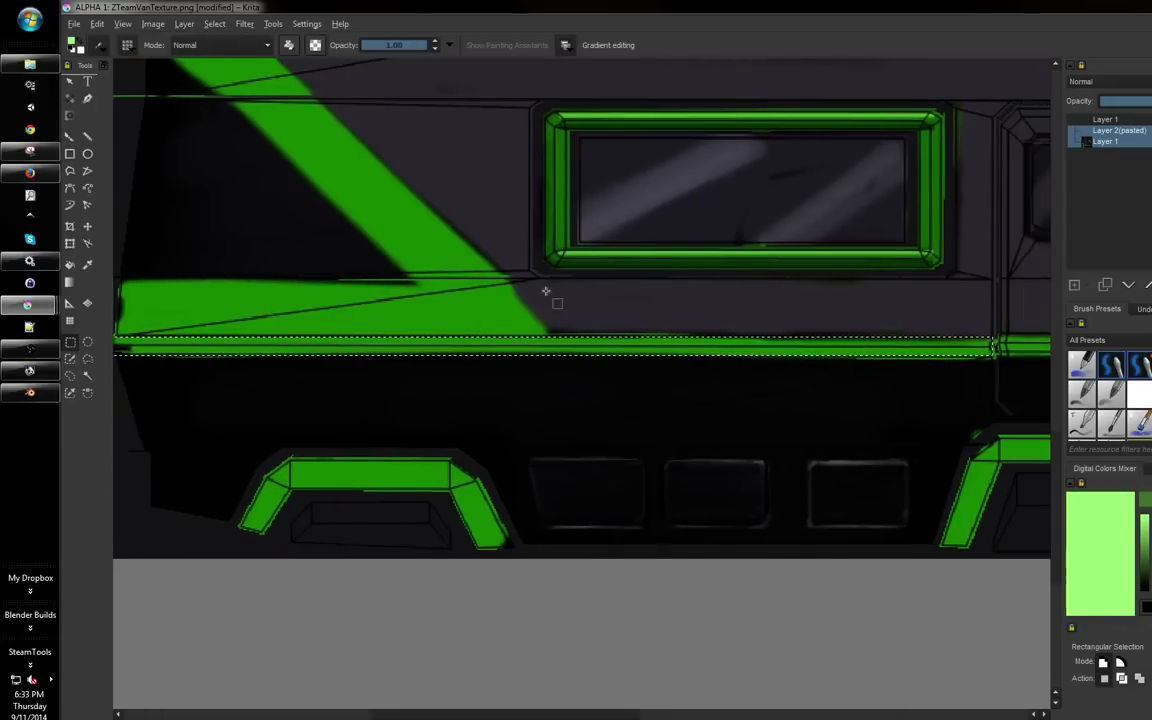
Add a new paint layer, sample the green of the rear panel, and fill the stripe selection with the foreground color
click(1077, 289)
drag(712, 292, 769, 310)
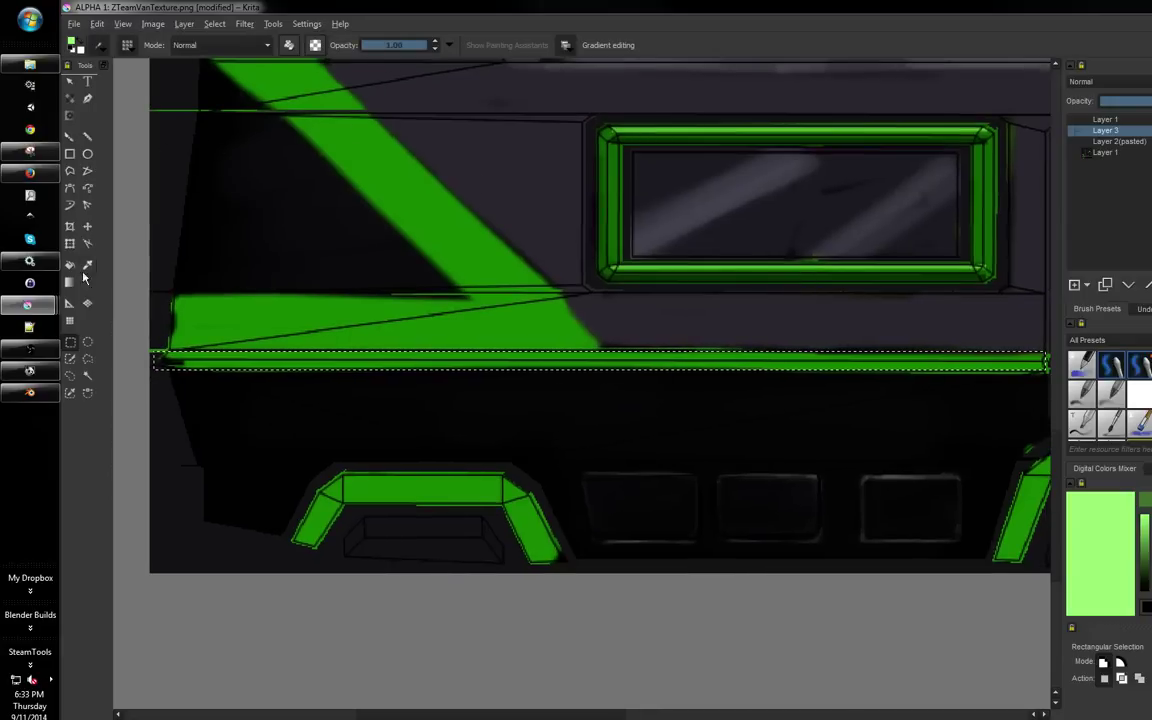
click(69, 136)
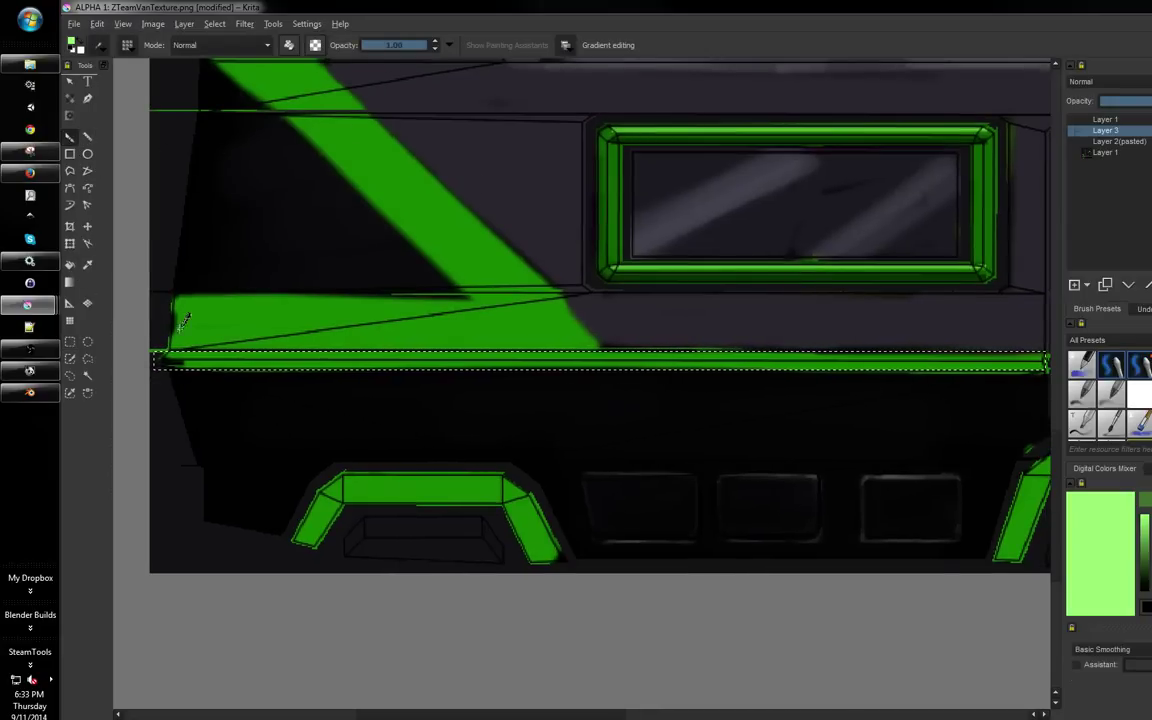
ctrl+click(183, 312)
click(97, 23)
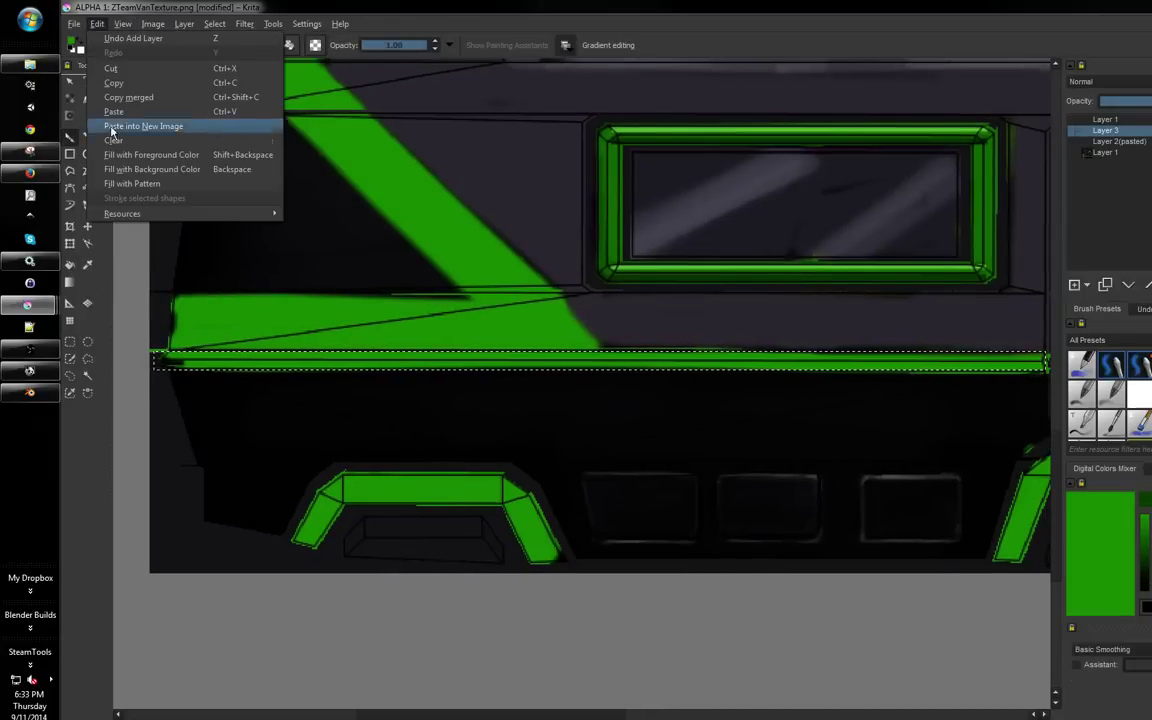
click(151, 154)
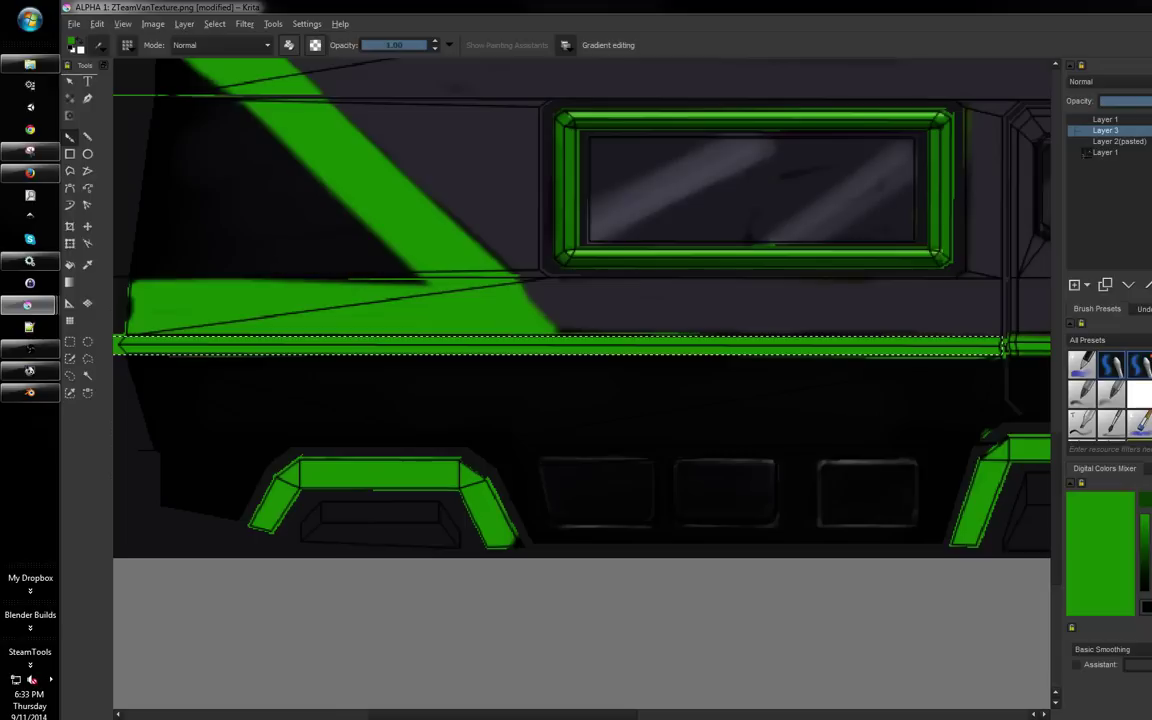
Clear the stripe selection, choose another brush preset, hide the UV wireframe, and make the base Layer 1 active
drag(638, 296, 621, 300)
right_click(609, 302)
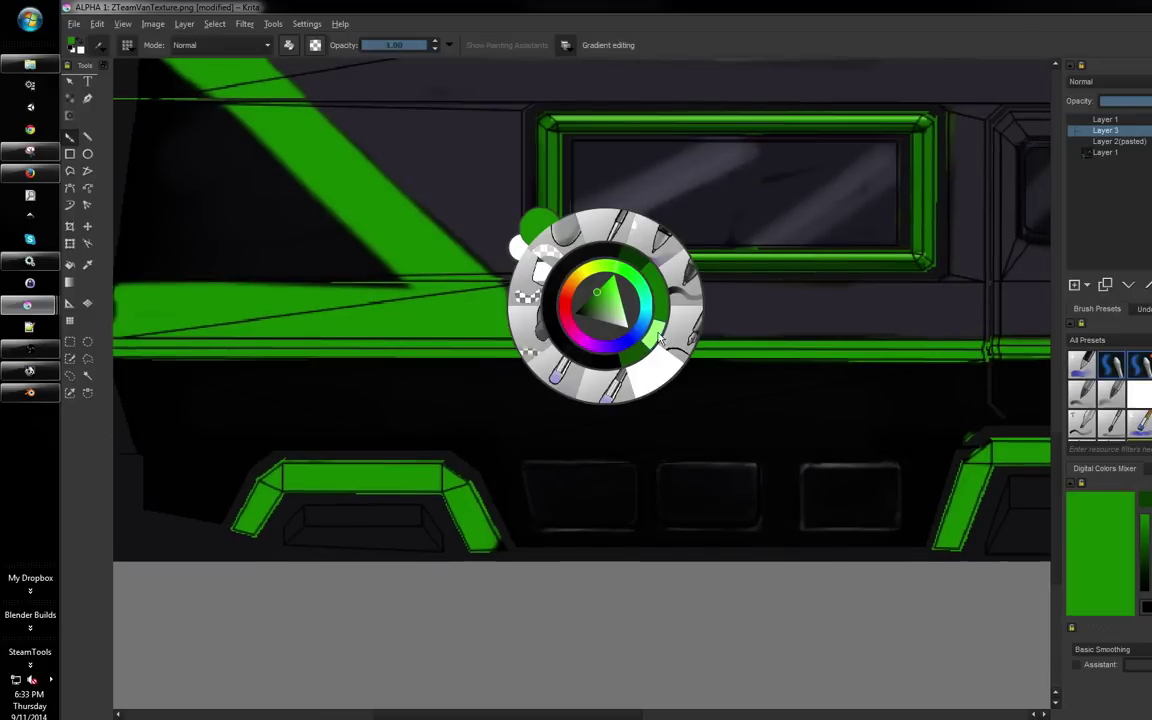
click(688, 314)
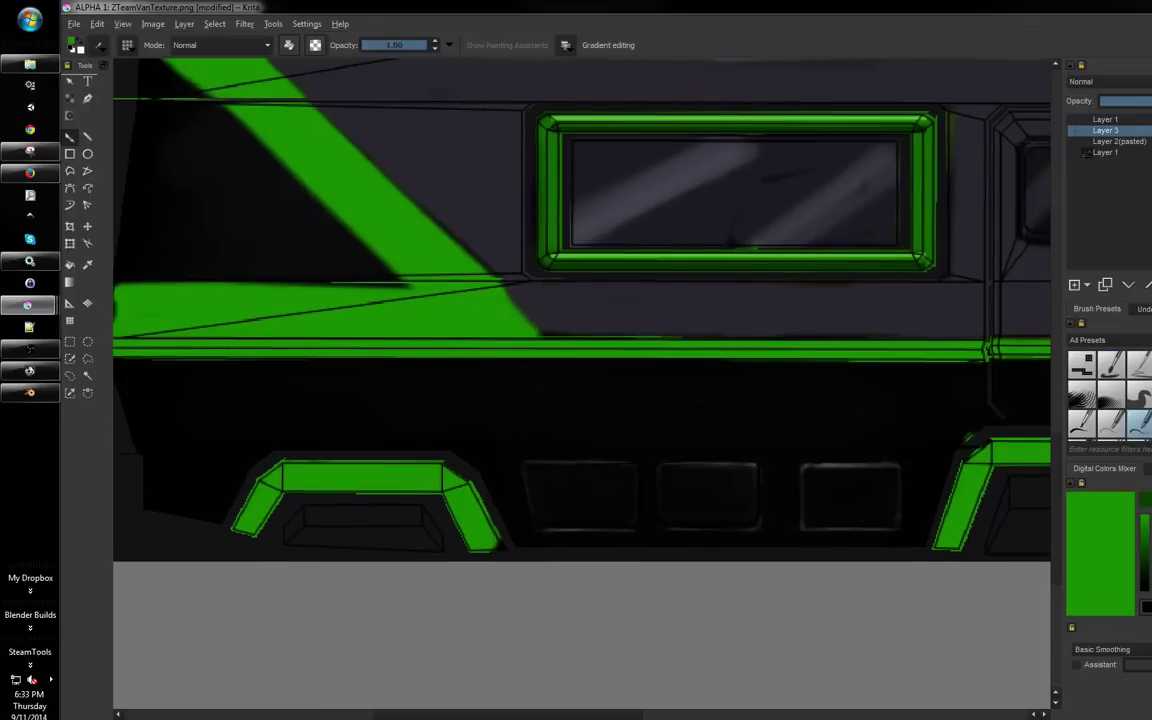
click(1104, 152)
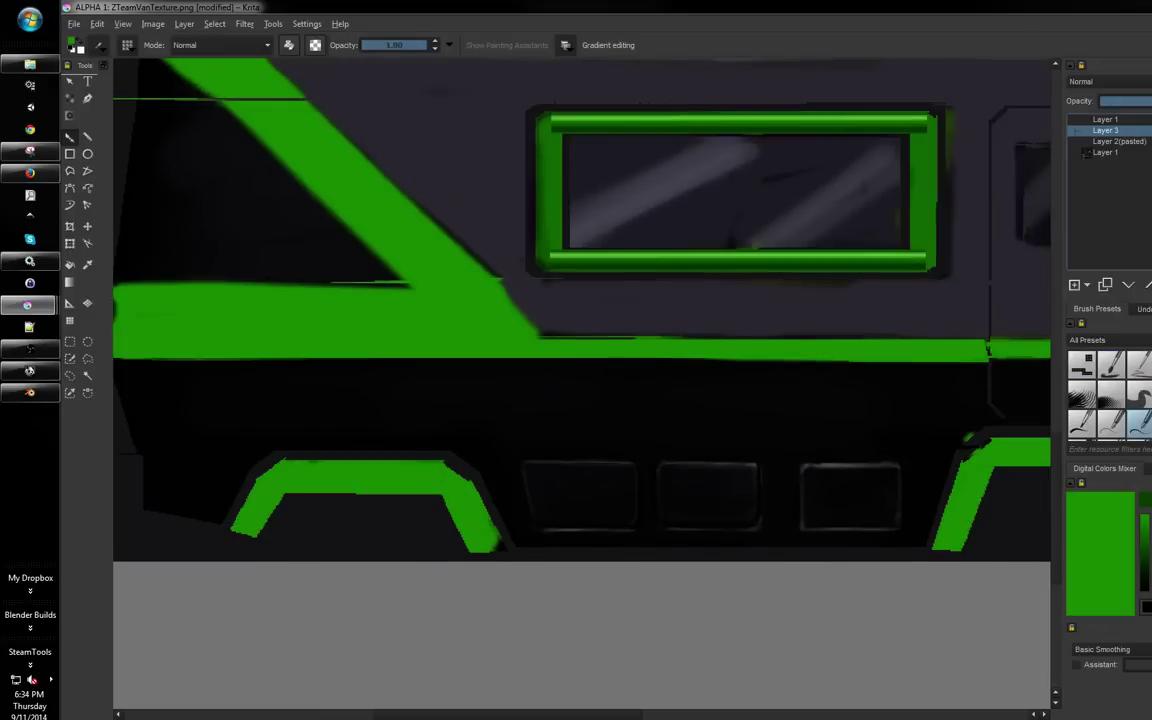
Paint over the stripe's ragged upper and lower edges on the base layer with sampled wall purple and lower-body black
ctrl+click(636, 310)
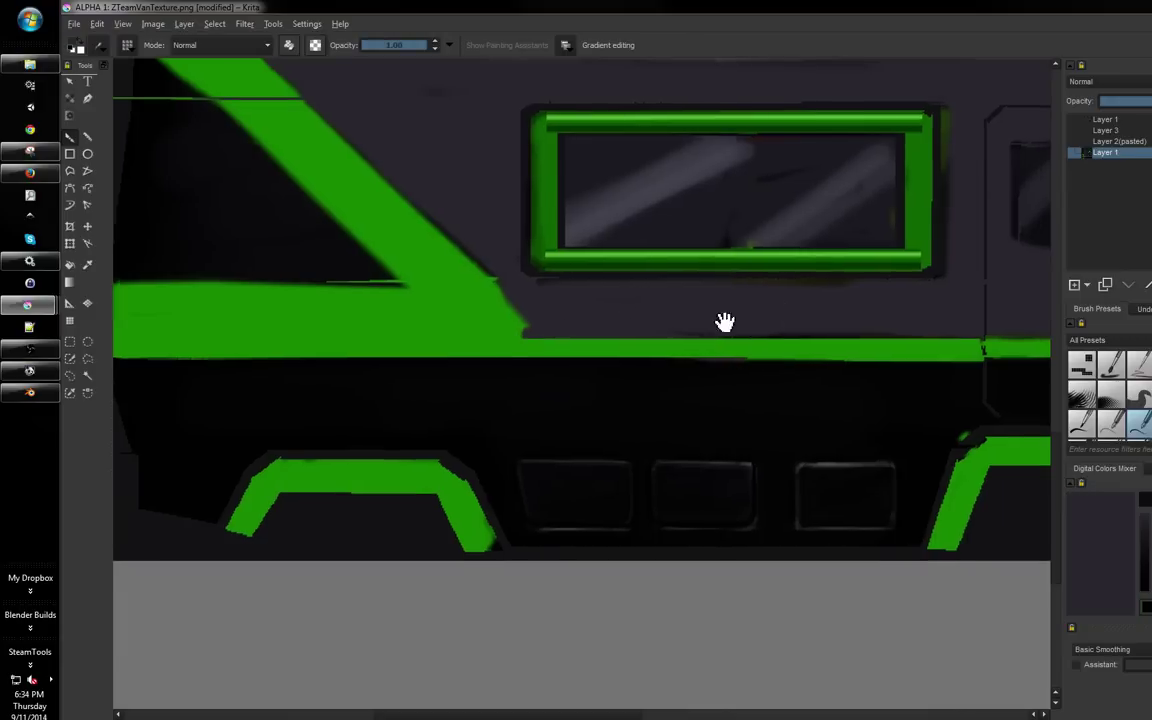
drag(722, 321, 645, 318)
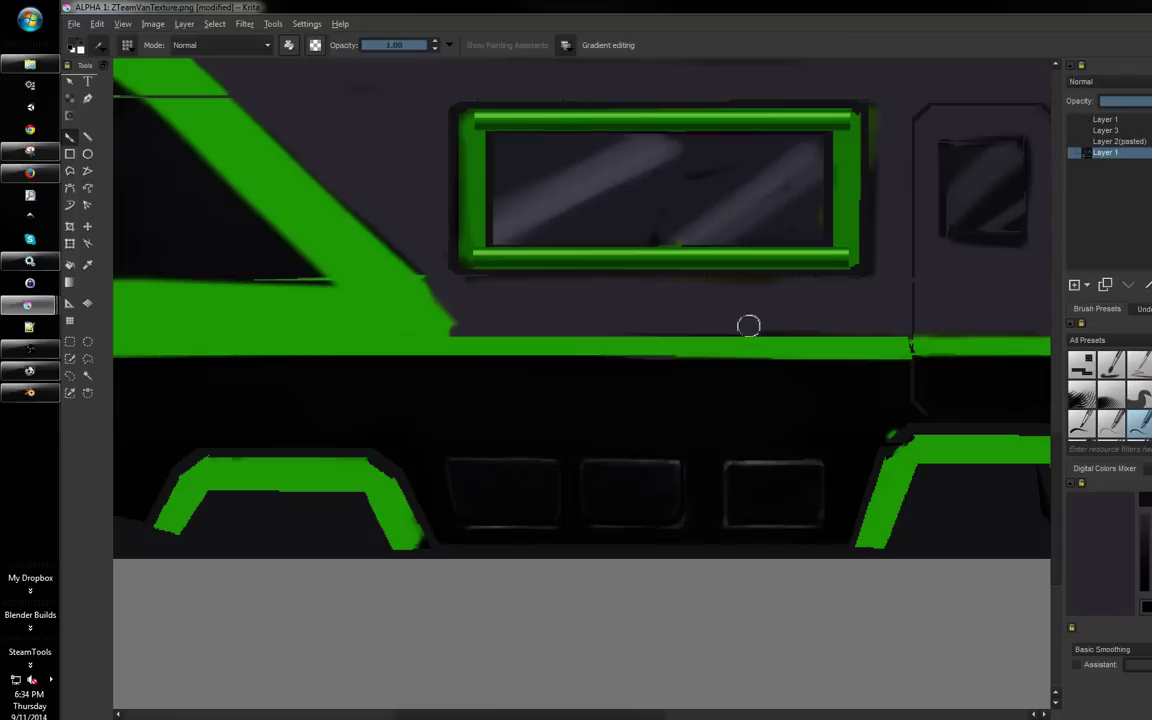
ctrl+click(681, 370)
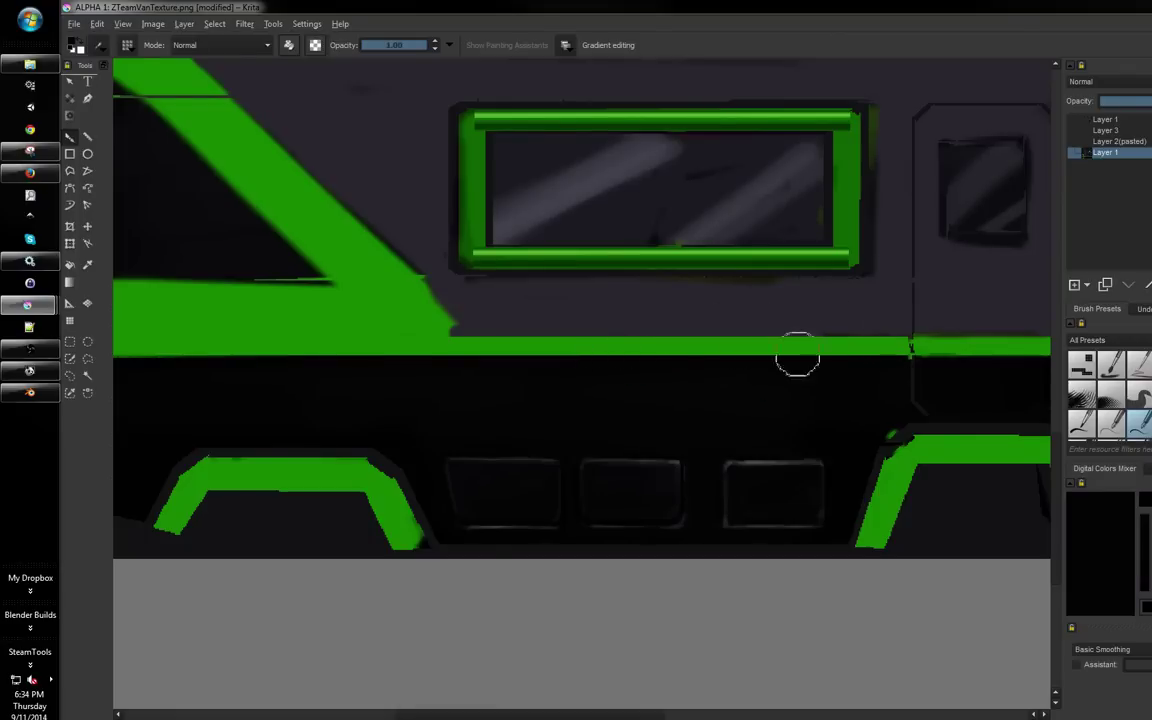
drag(790, 350, 937, 349)
ctrl+click(637, 341)
drag(462, 347, 571, 346)
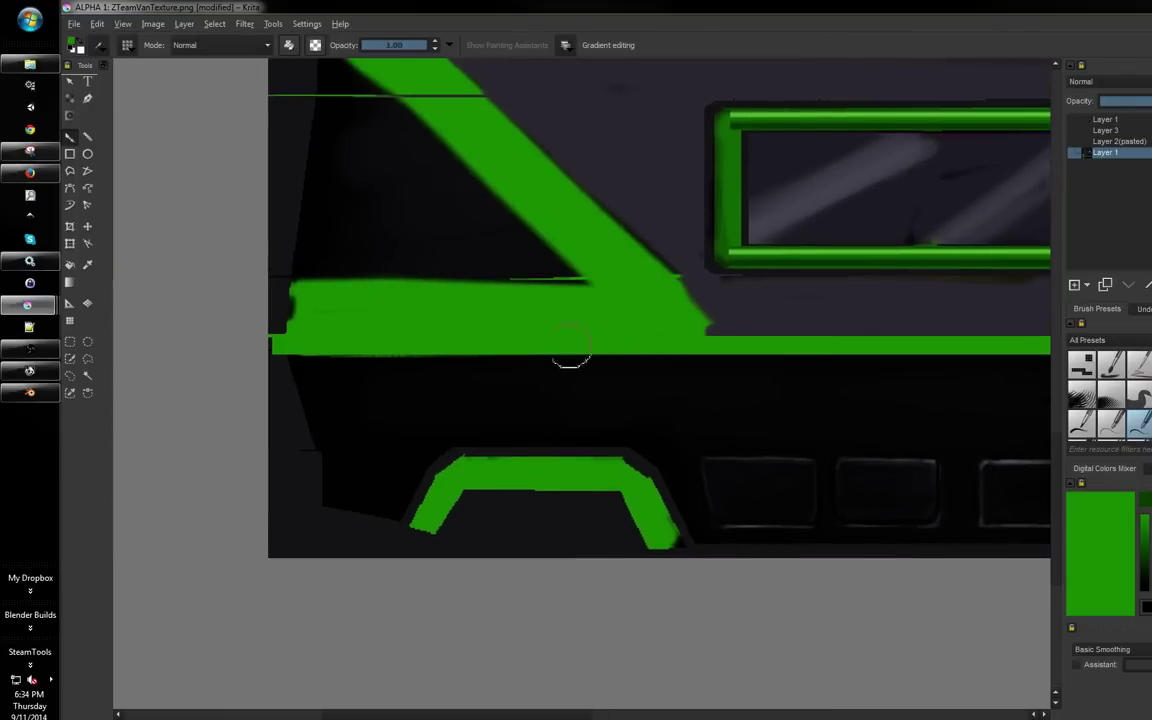
ctrl+click(355, 365)
scroll(540, 352, down, 4)
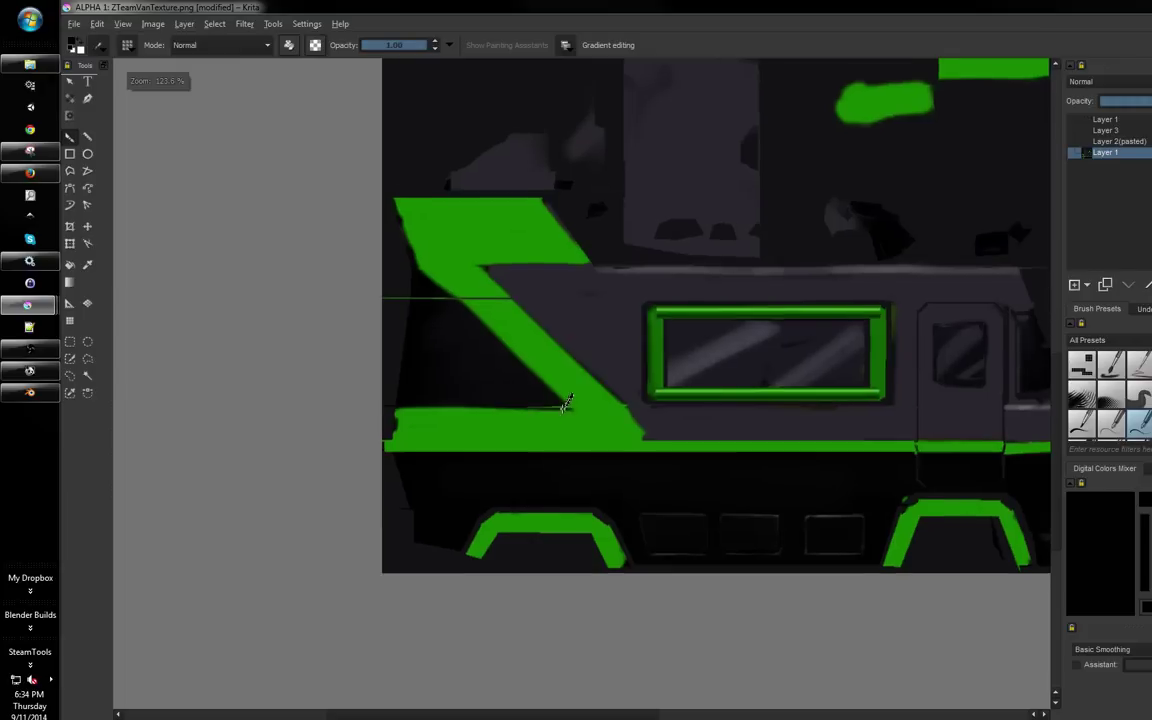
Show the UV wireframe layer again, toggle the base layer off and back on, and lower the wireframe layer's opacity
drag(565, 403, 567, 396)
drag(664, 353, 538, 343)
drag(627, 324, 671, 329)
drag(631, 291, 511, 272)
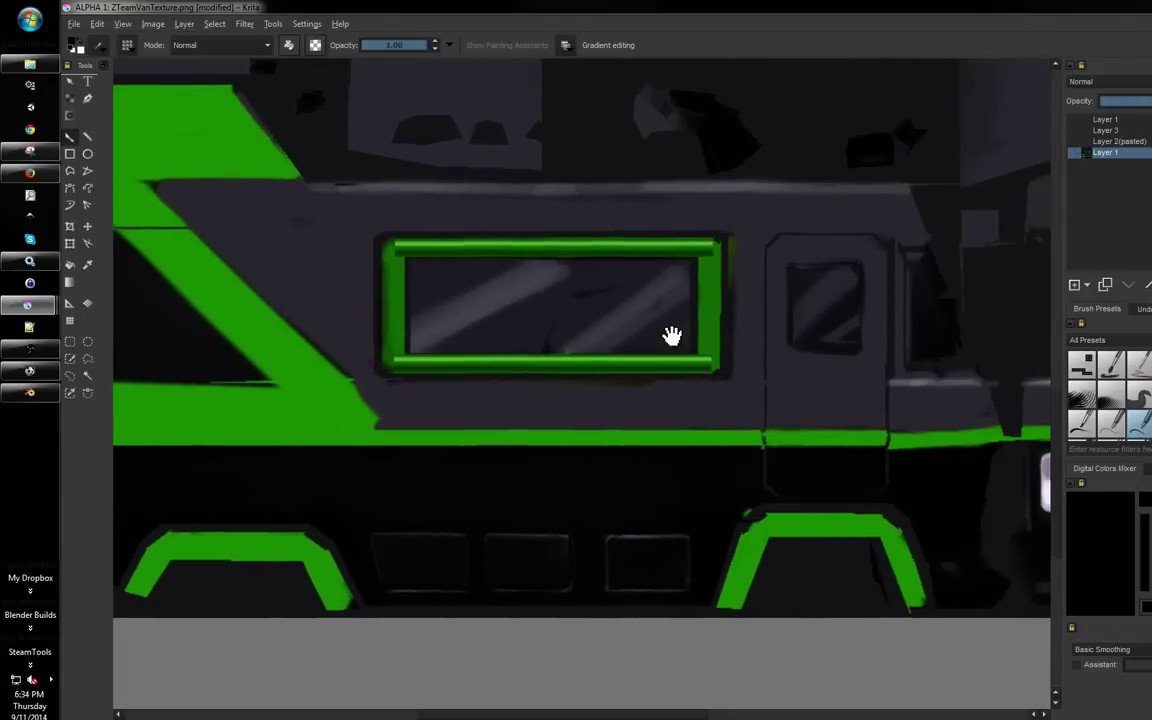
drag(730, 370, 734, 355)
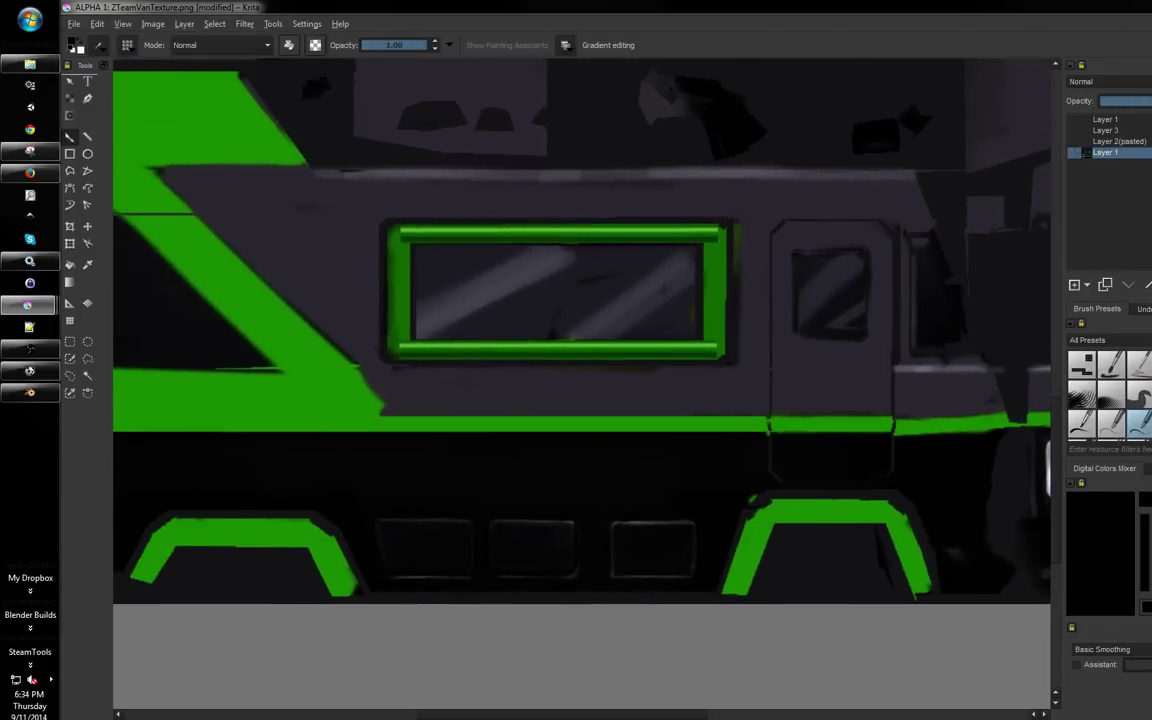
click(1150, 141)
drag(805, 252, 929, 265)
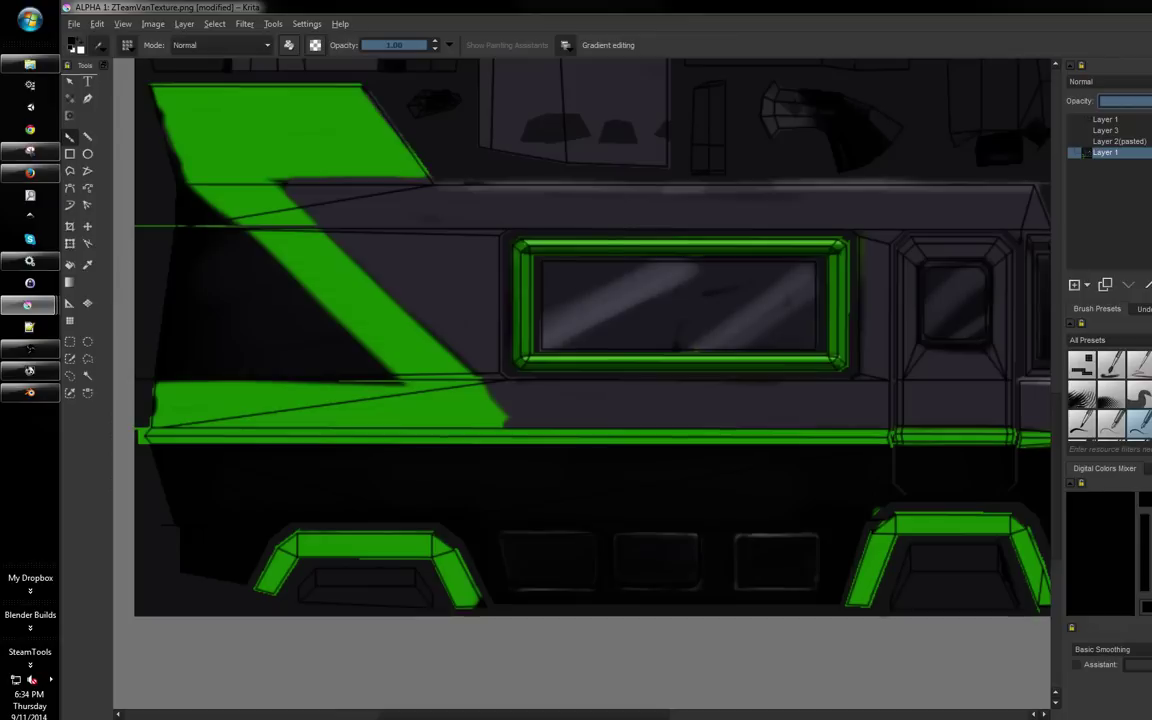
click(1136, 131)
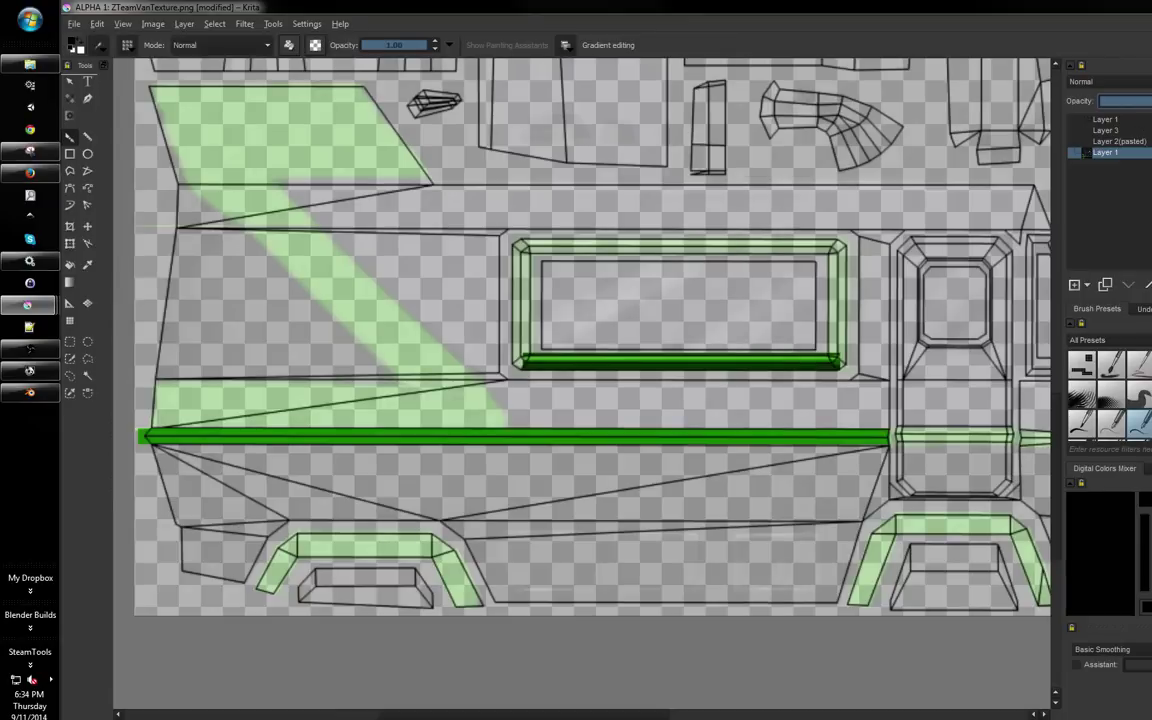
click(1150, 152)
click(1150, 131)
click(1140, 119)
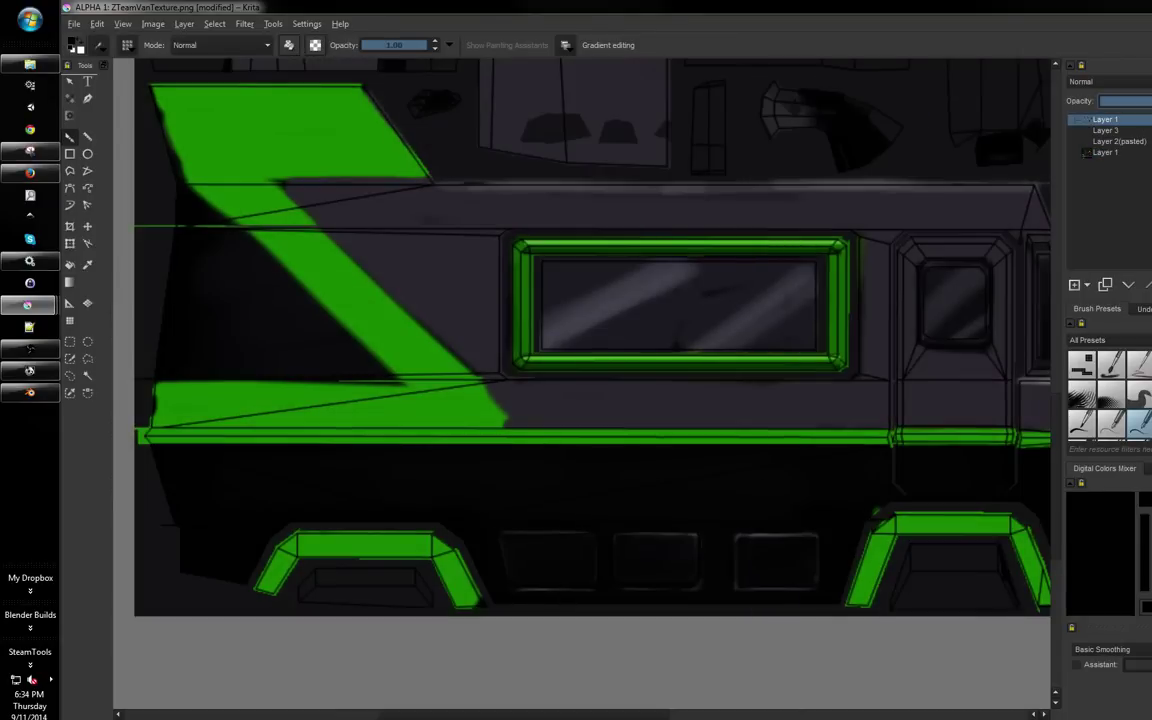
key(alt+Tab)
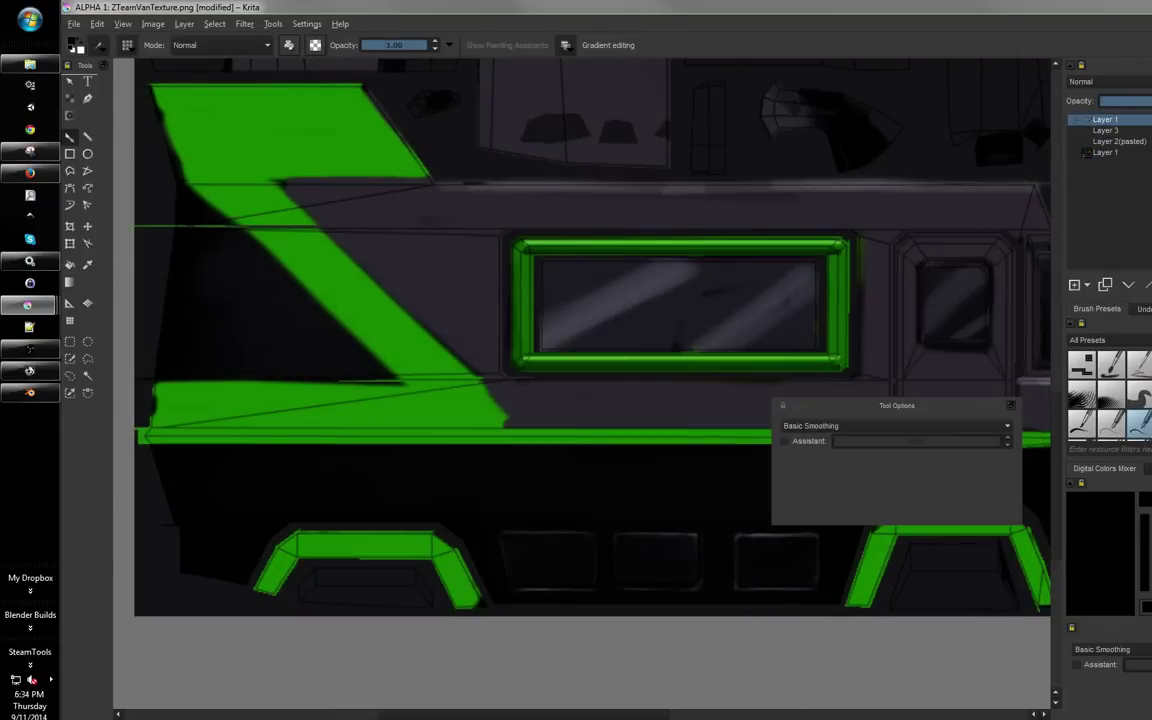
key(alt+Tab)
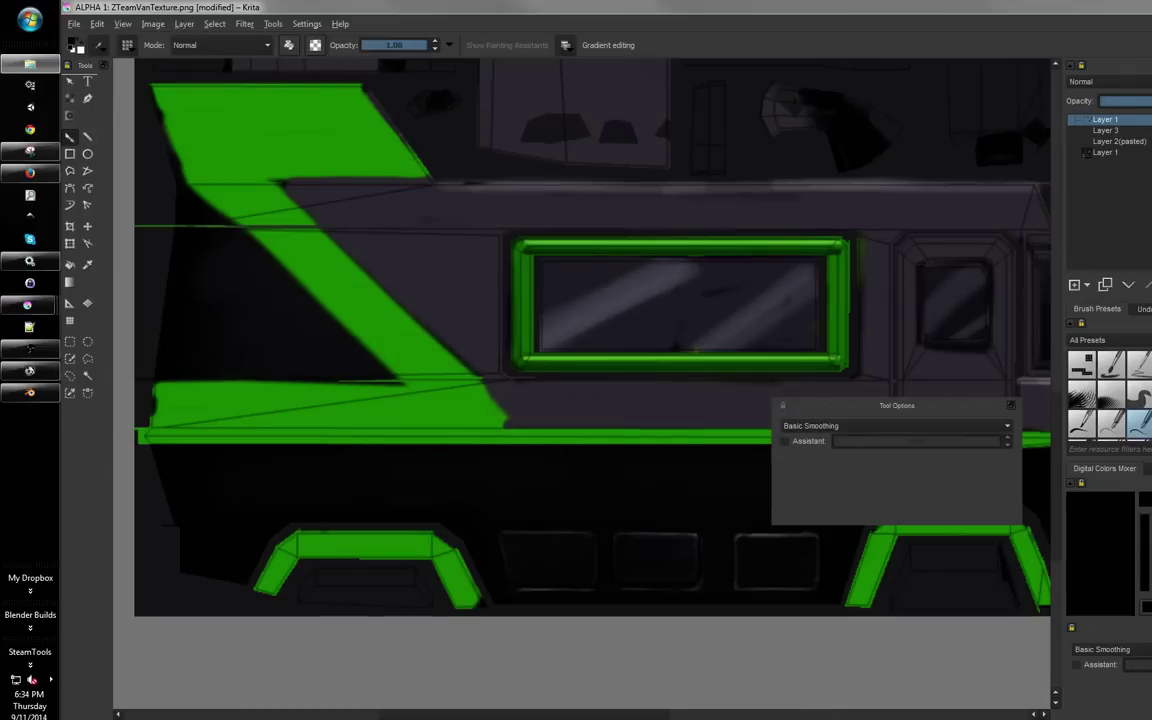
key(alt+Tab)
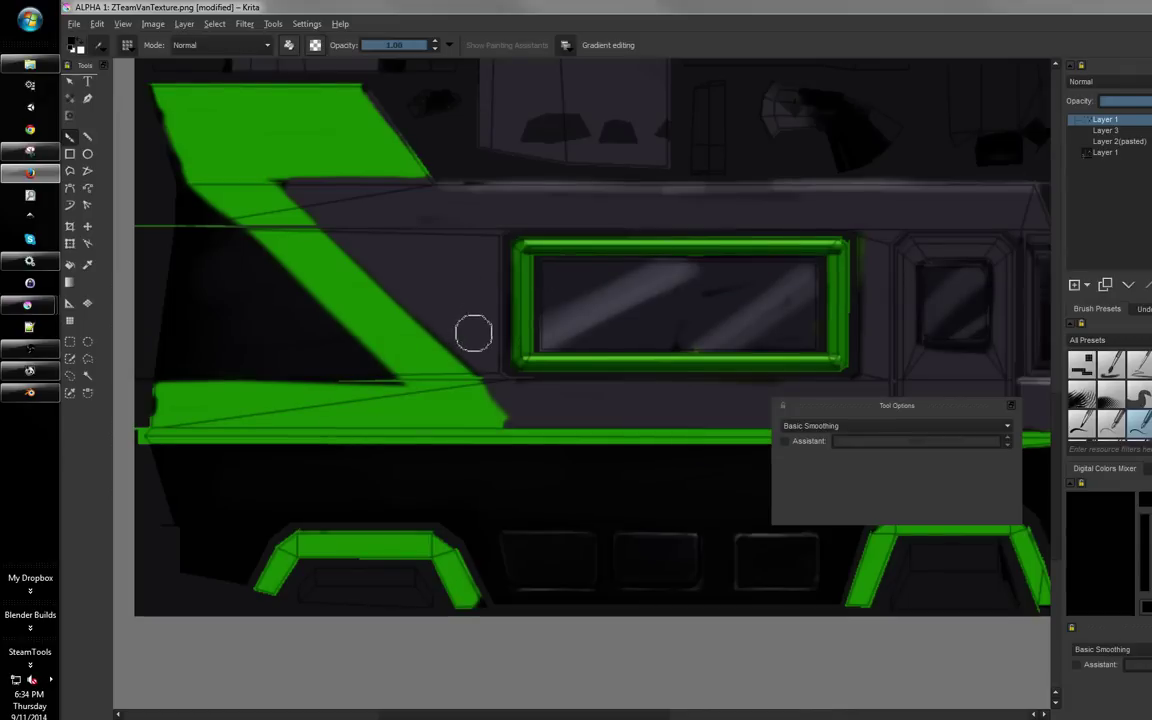
Outline the Z-shaped green marking at the van's rear with a closed polygonal selection that straightens its rough edges
drag(488, 355, 545, 393)
key(ctrl+plus)
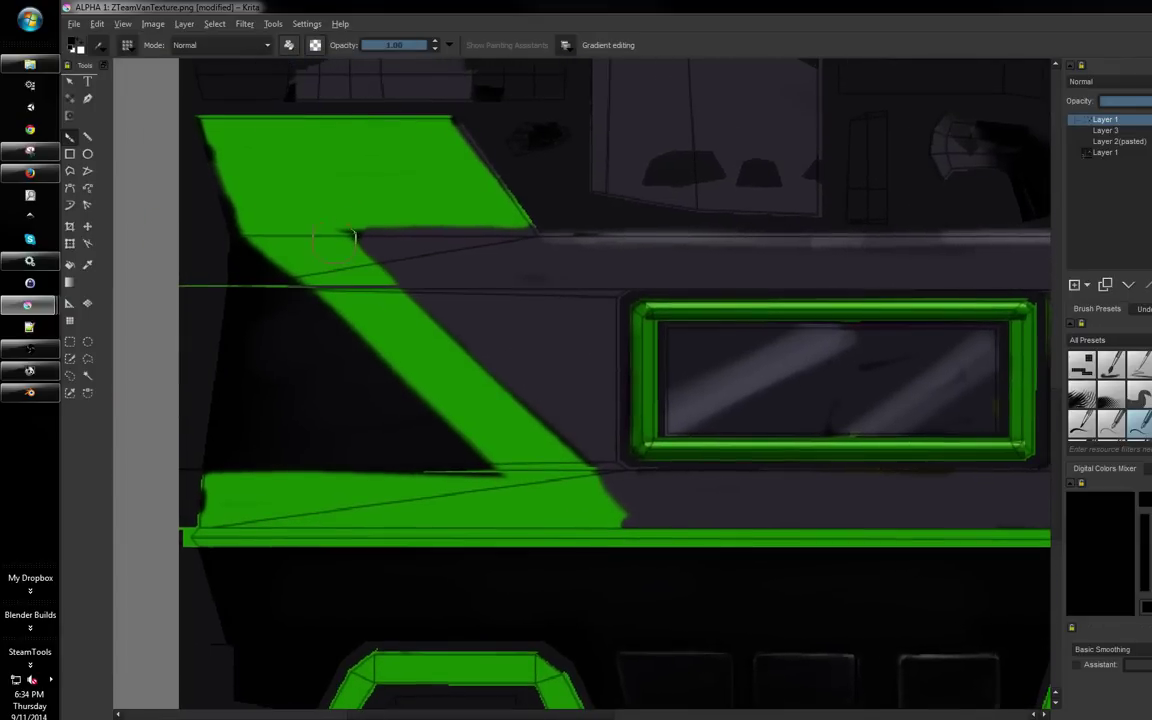
drag(310, 215, 348, 271)
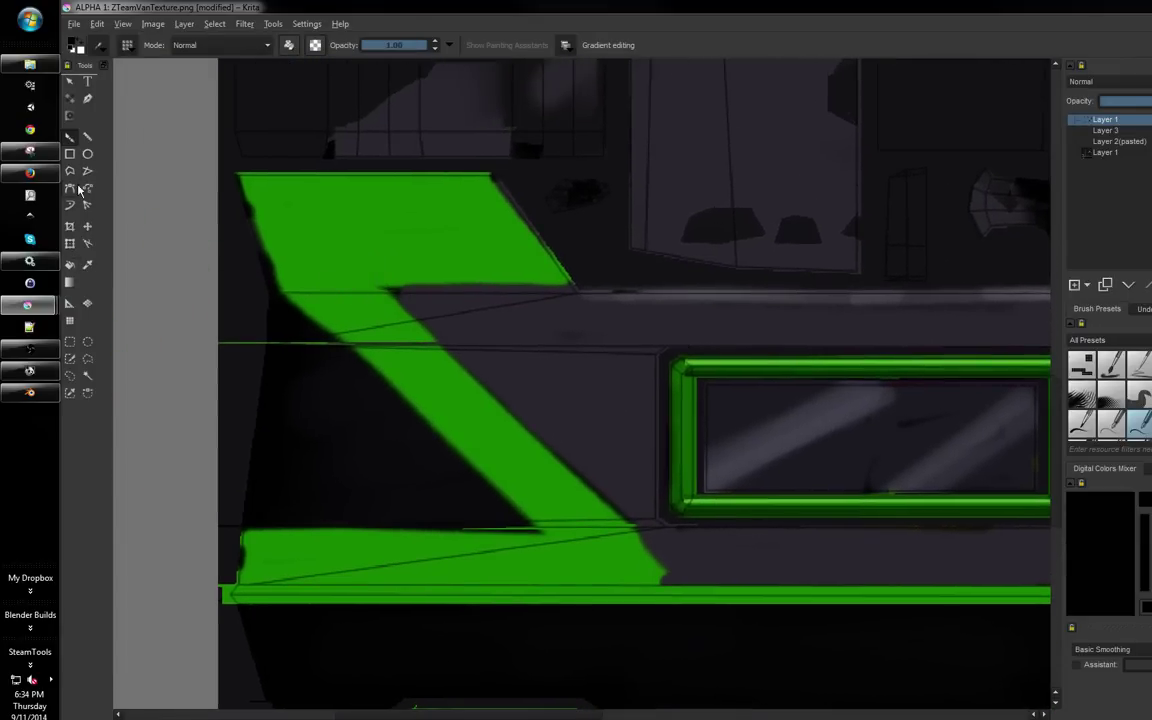
click(87, 358)
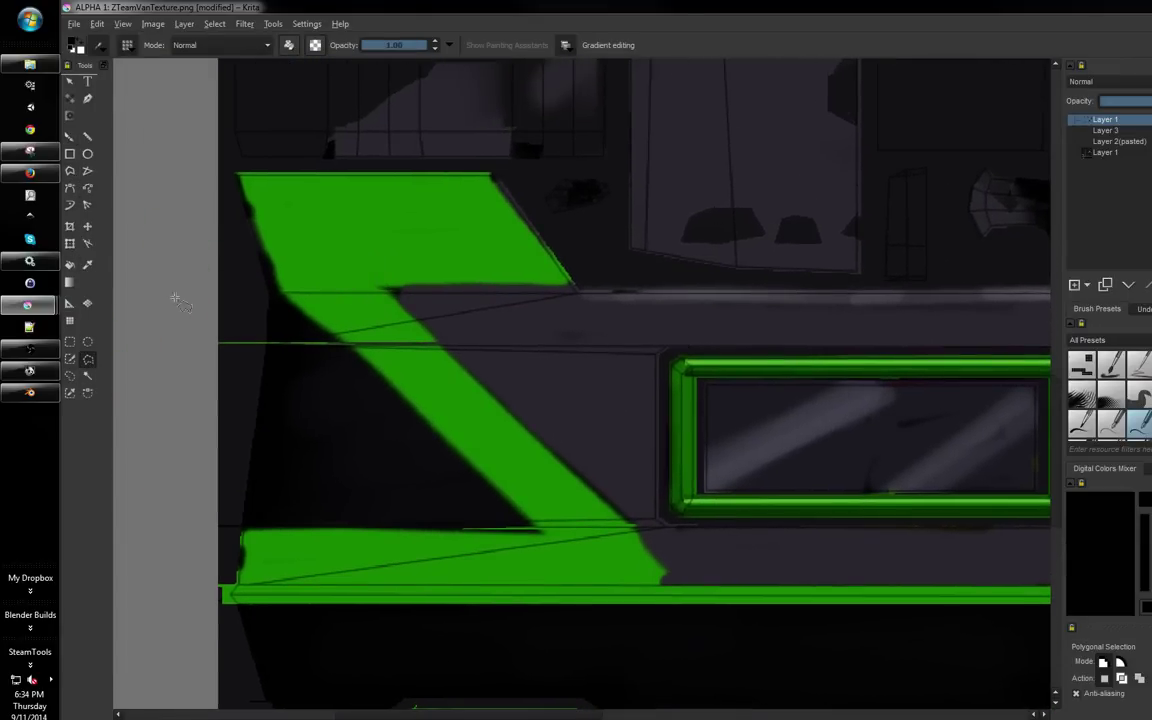
drag(397, 185, 449, 193)
click(541, 180)
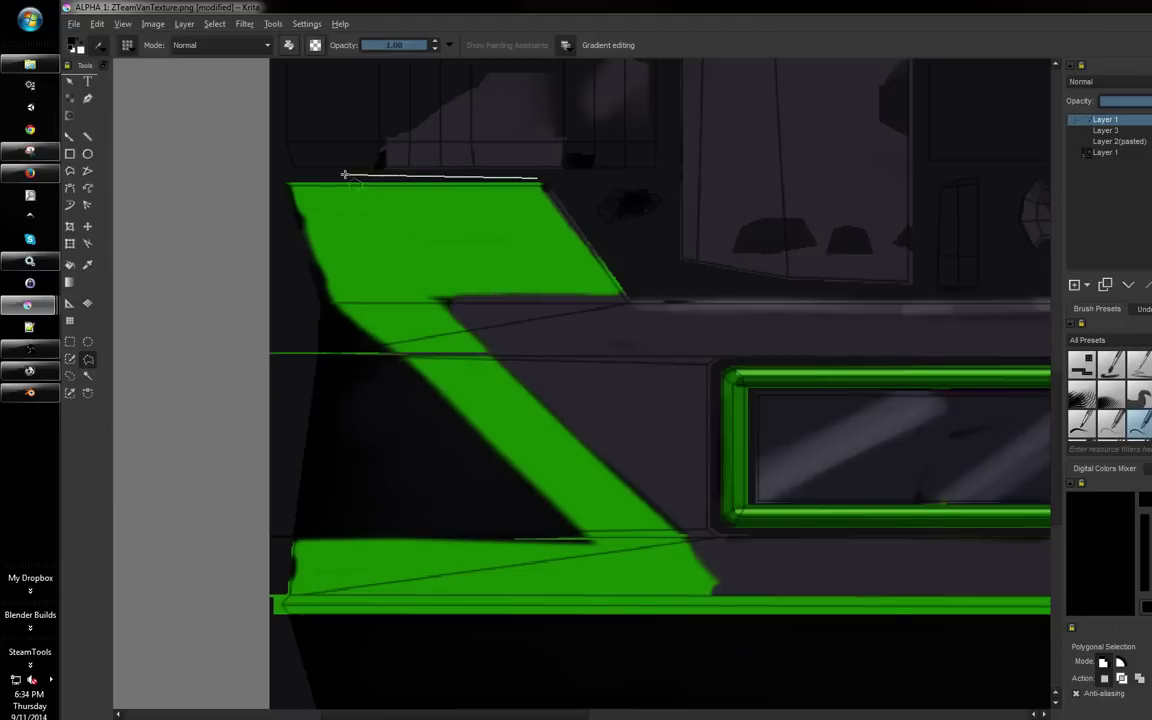
click(281, 181)
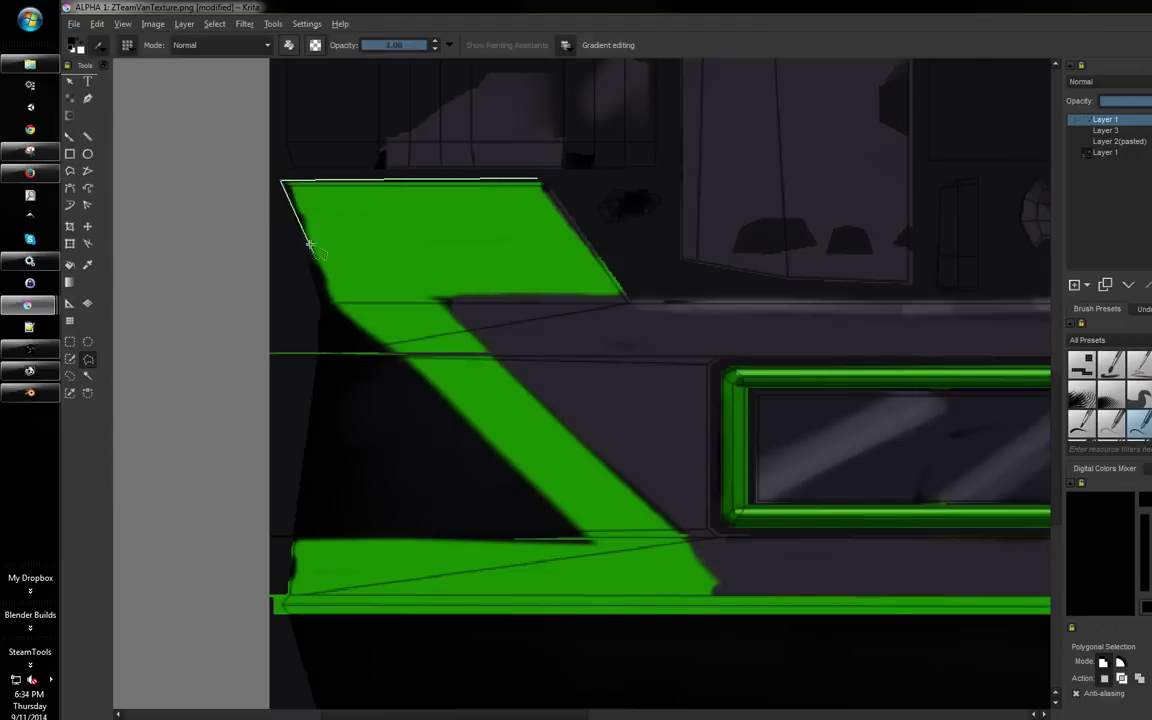
click(316, 309)
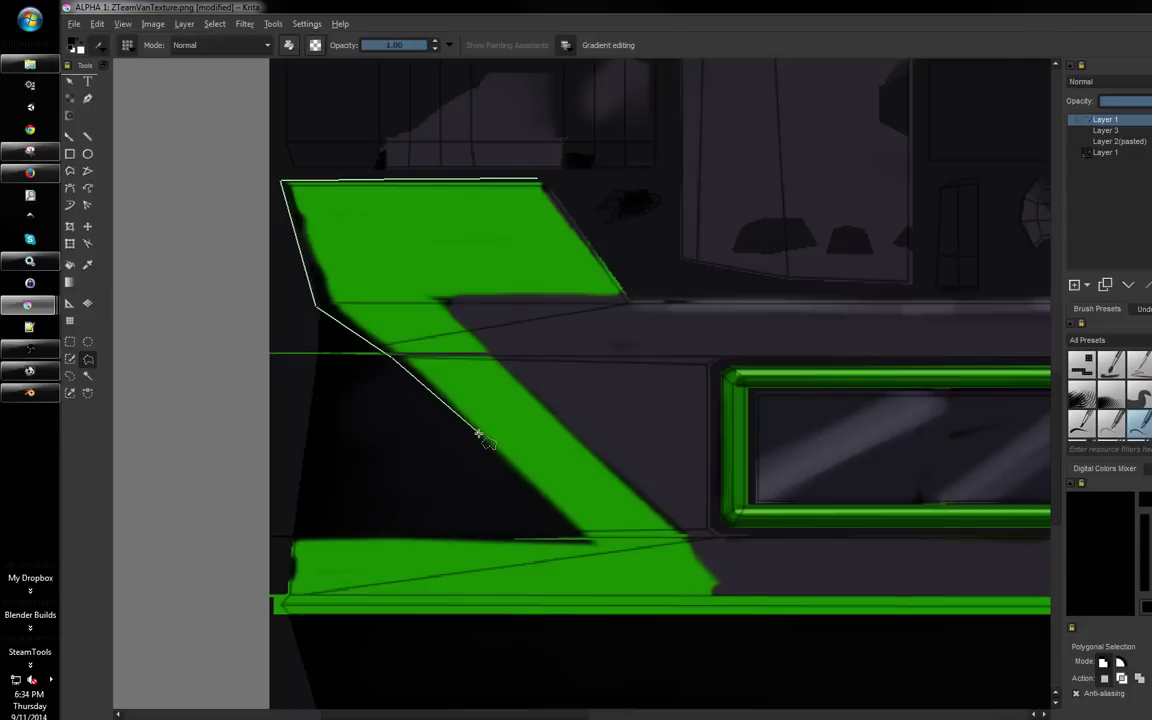
click(563, 531)
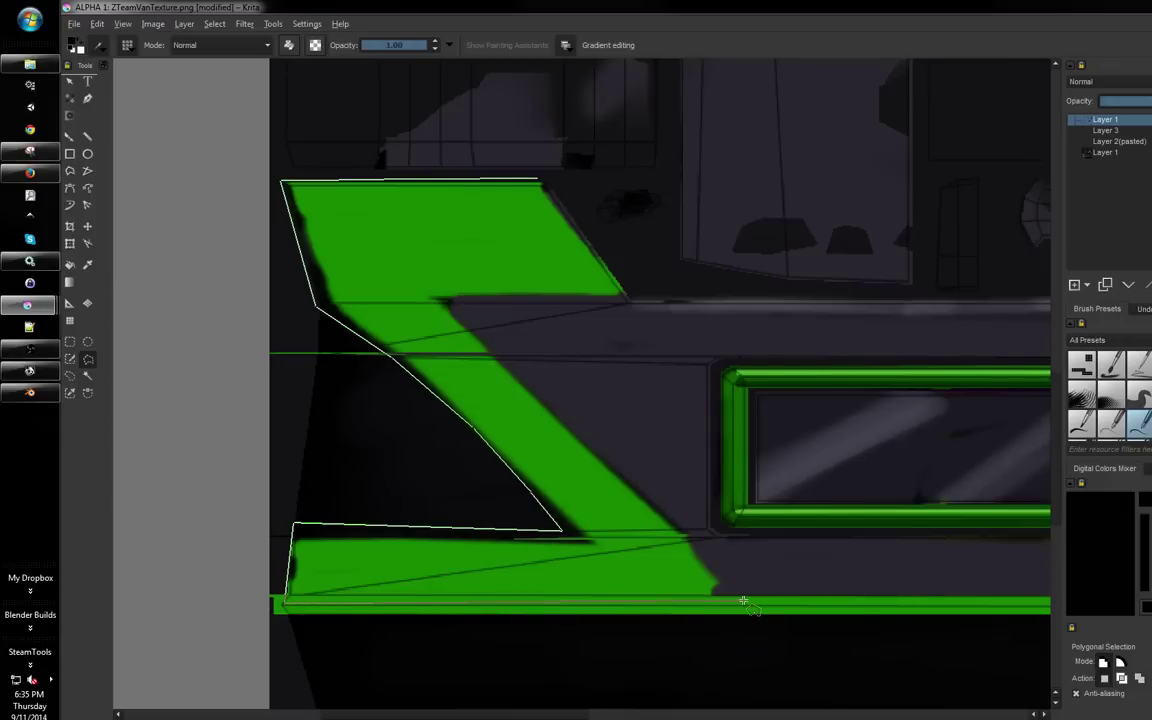
click(681, 530)
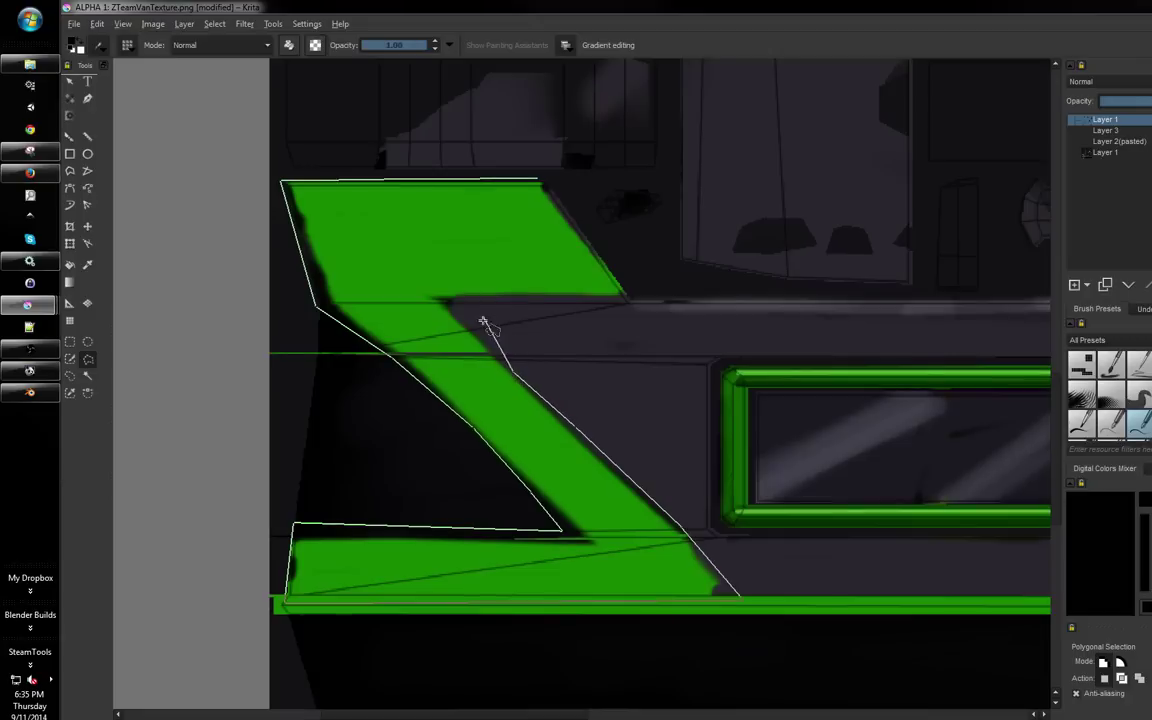
click(427, 295)
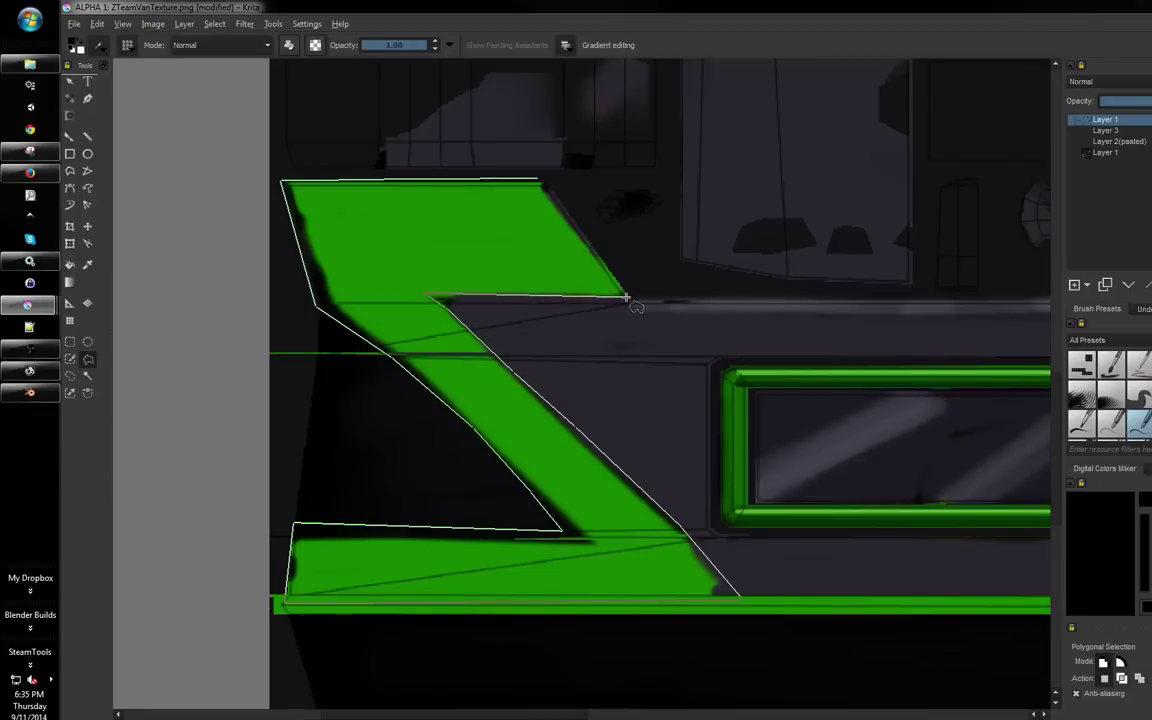
click(625, 296)
double_click(539, 180)
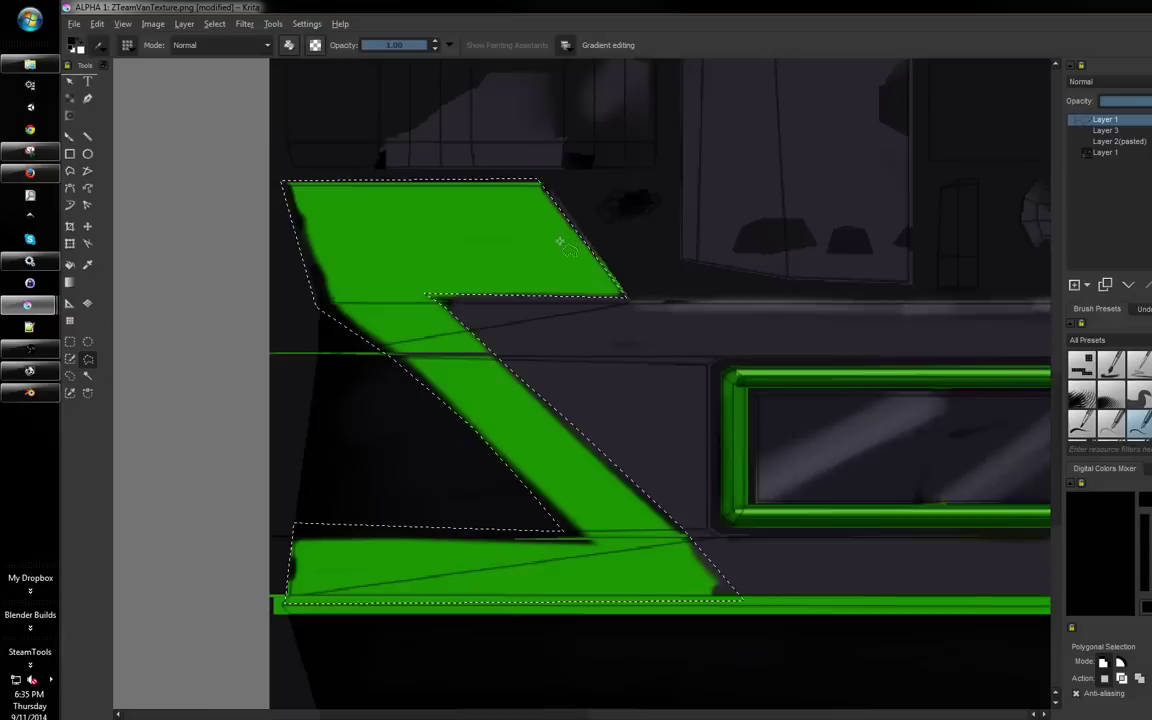
Switch to the brush and make Layer 3, which holds the green stripe, the active layer
drag(560, 241, 537, 244)
drag(502, 284, 538, 264)
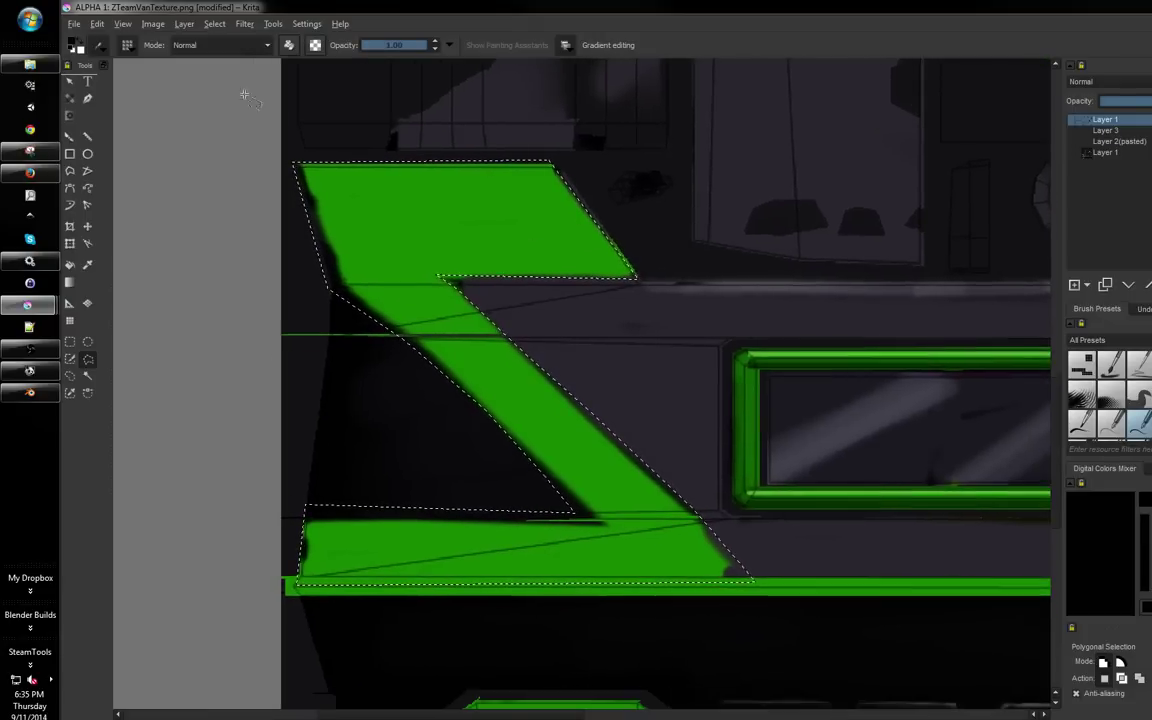
key(b)
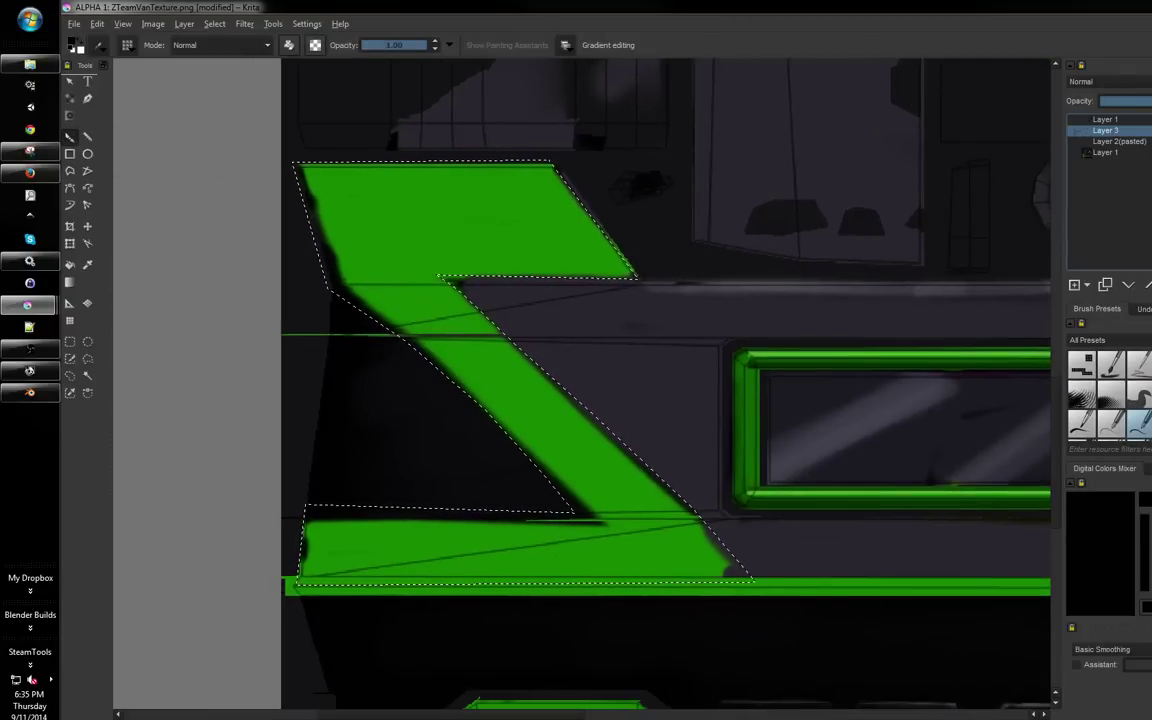
click(1105, 130)
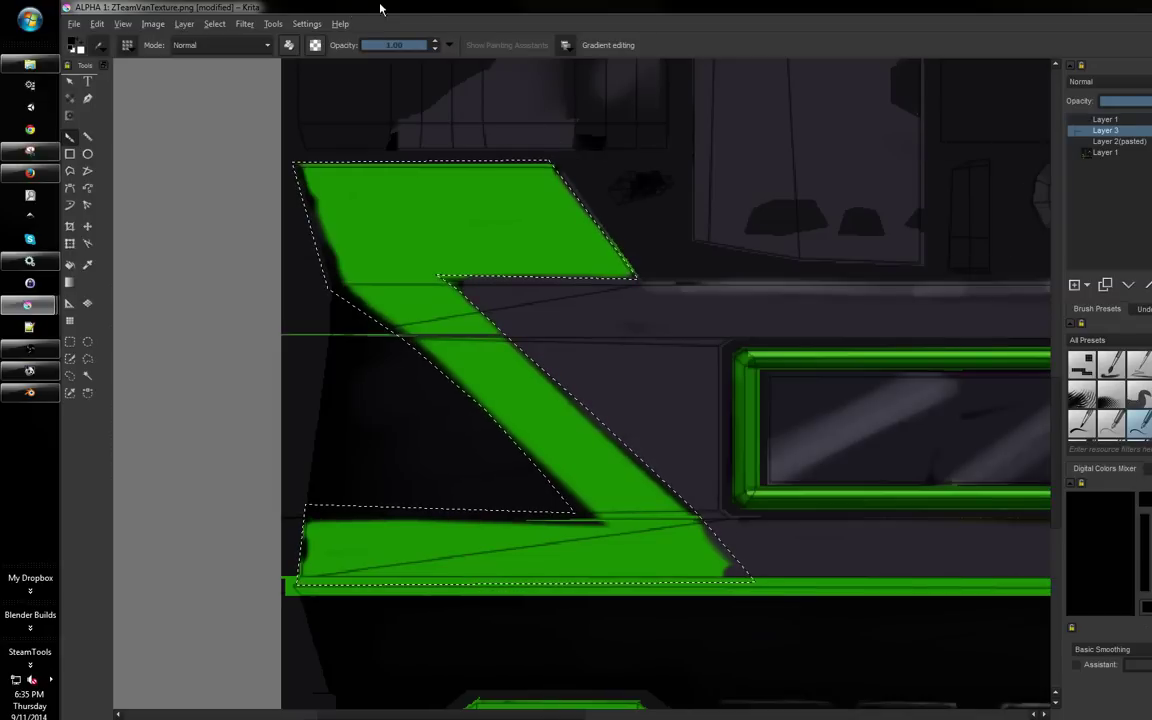
Try filling the Z-shaped selection with the black foreground color, and undo that fill
click(97, 23)
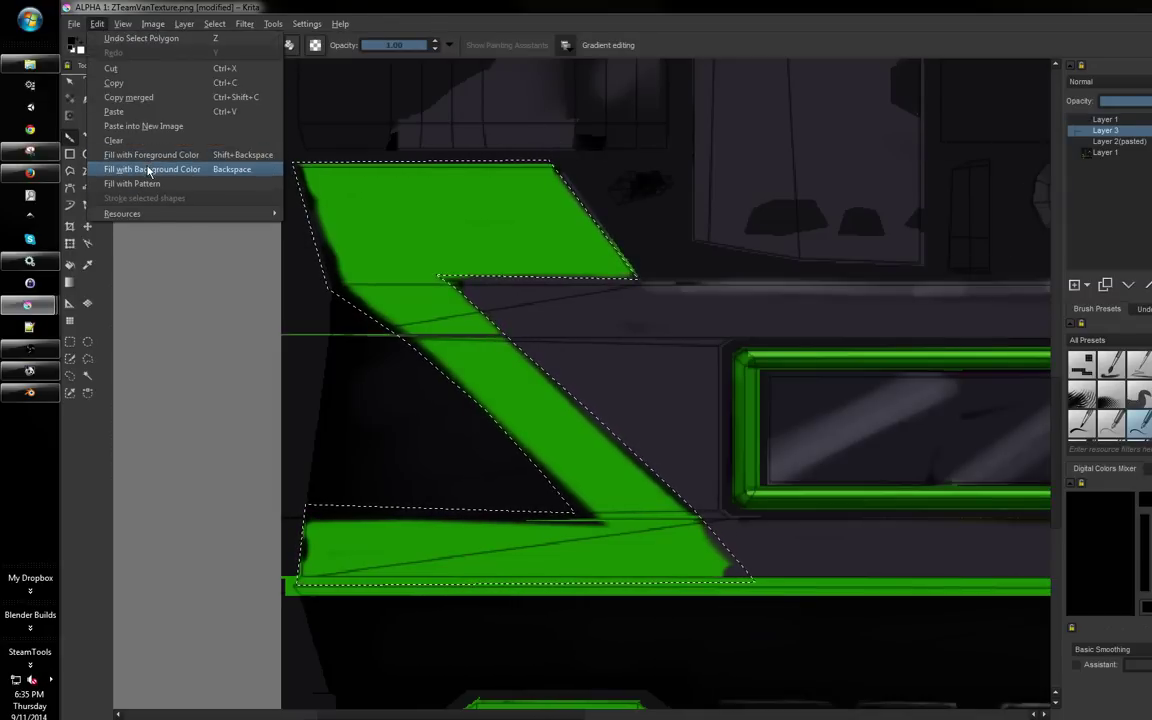
click(140, 169)
scroll(587, 296, down, 1)
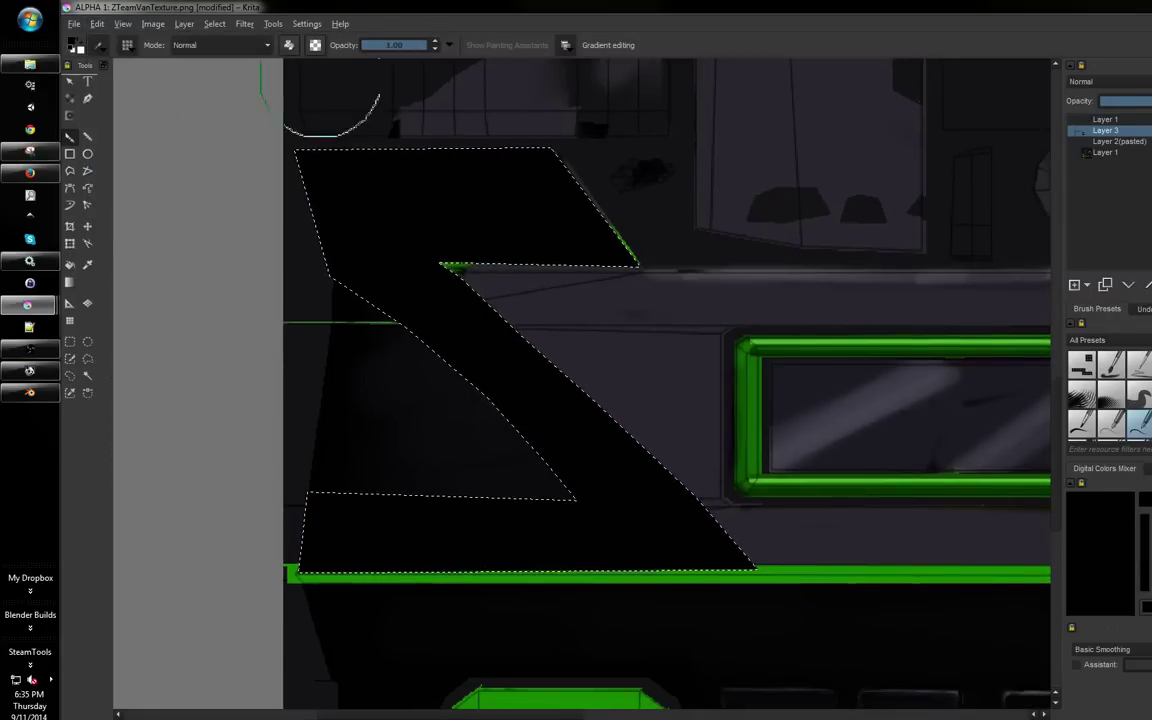
key(ctrl+z)
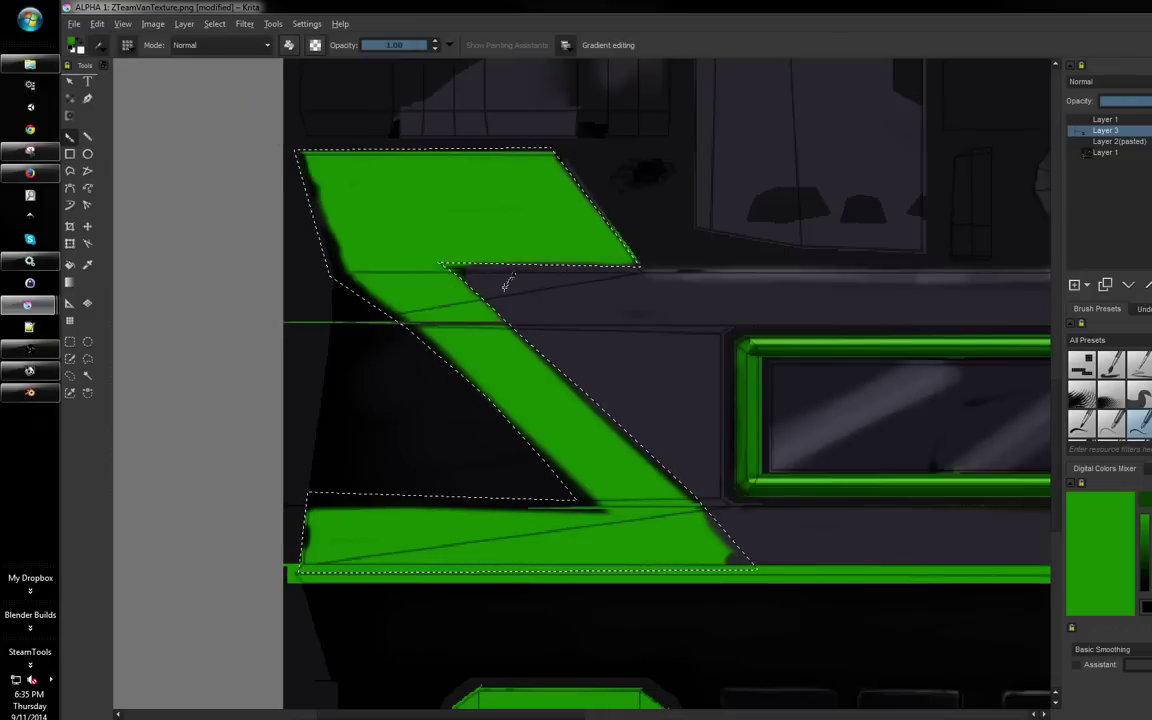
Fill the Z-shaped selection on Layer 3 with the sampled green as foreground color, and clear the selection
key(BackSpace)
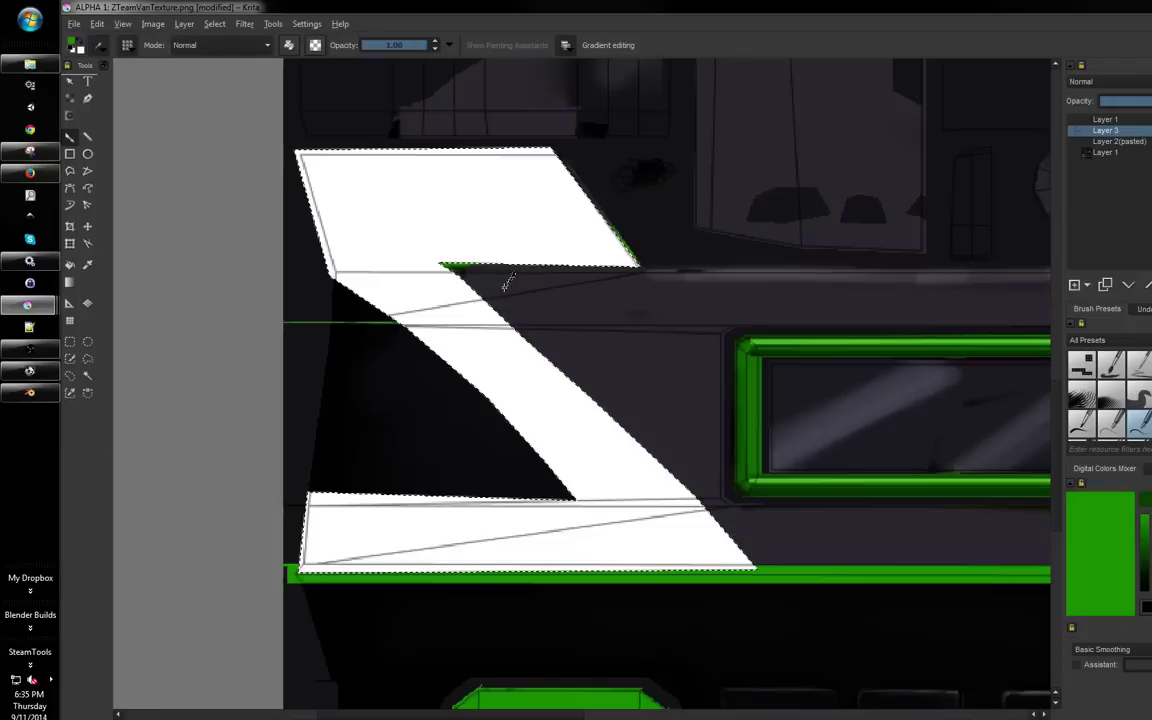
click(97, 23)
click(150, 155)
scroll(587, 260, down, 3)
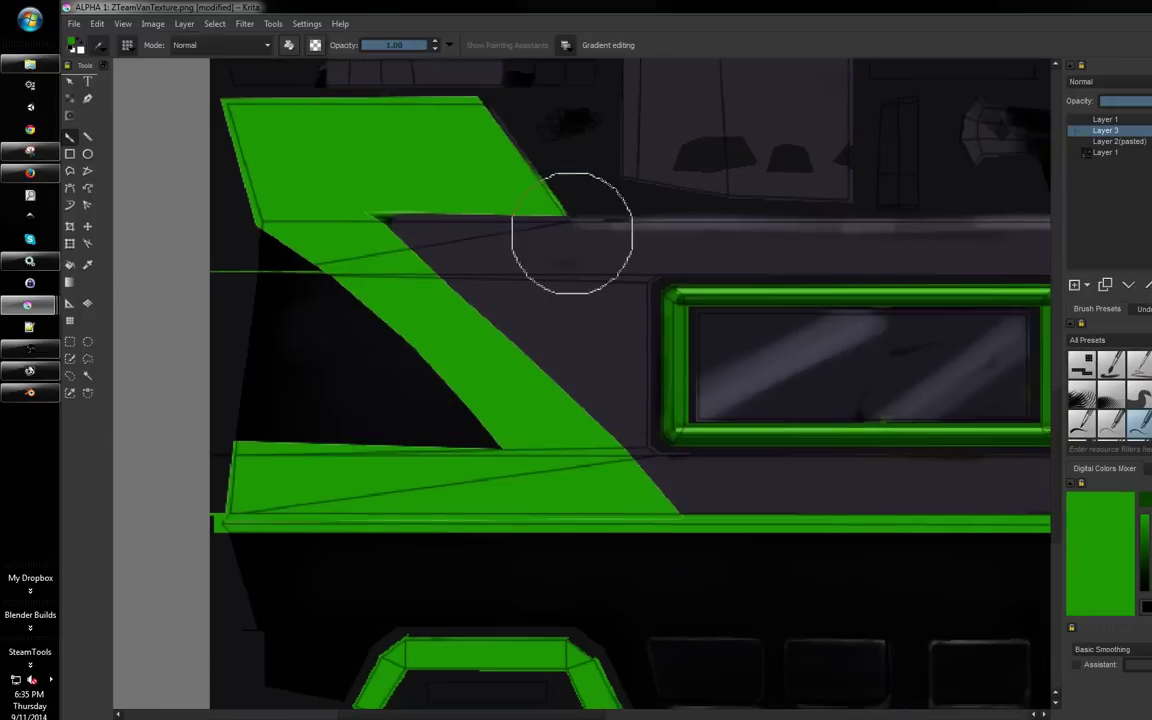
scroll(553, 303, up, 5)
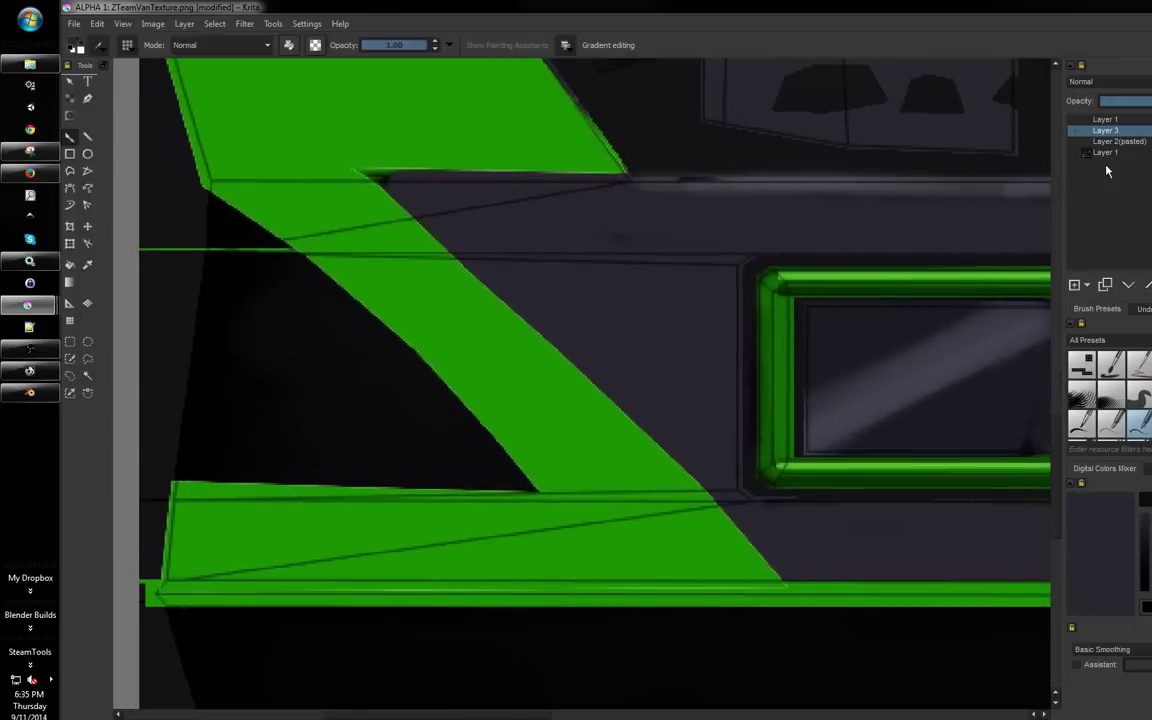
Try painting the dark body grey over the black smudge in the Z marking's upper notch on the bottom Layer 1
click(1105, 153)
shift+drag(587, 262, 490, 262)
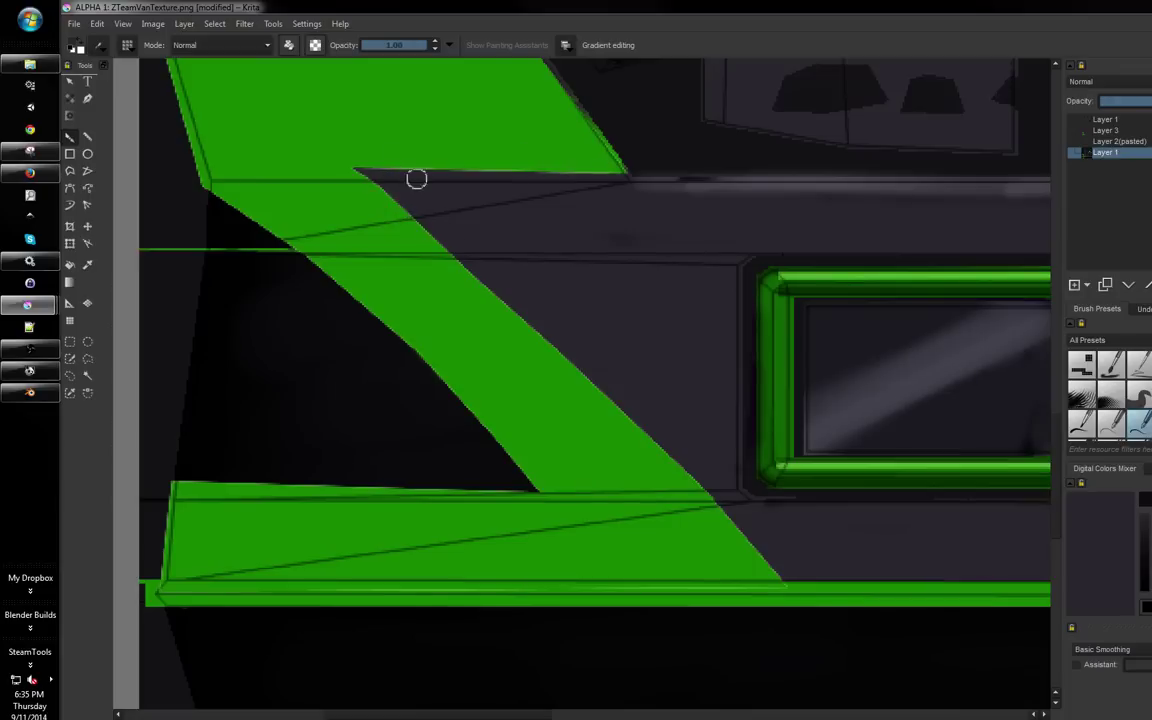
key(ctrl+z)
drag(516, 273, 529, 271)
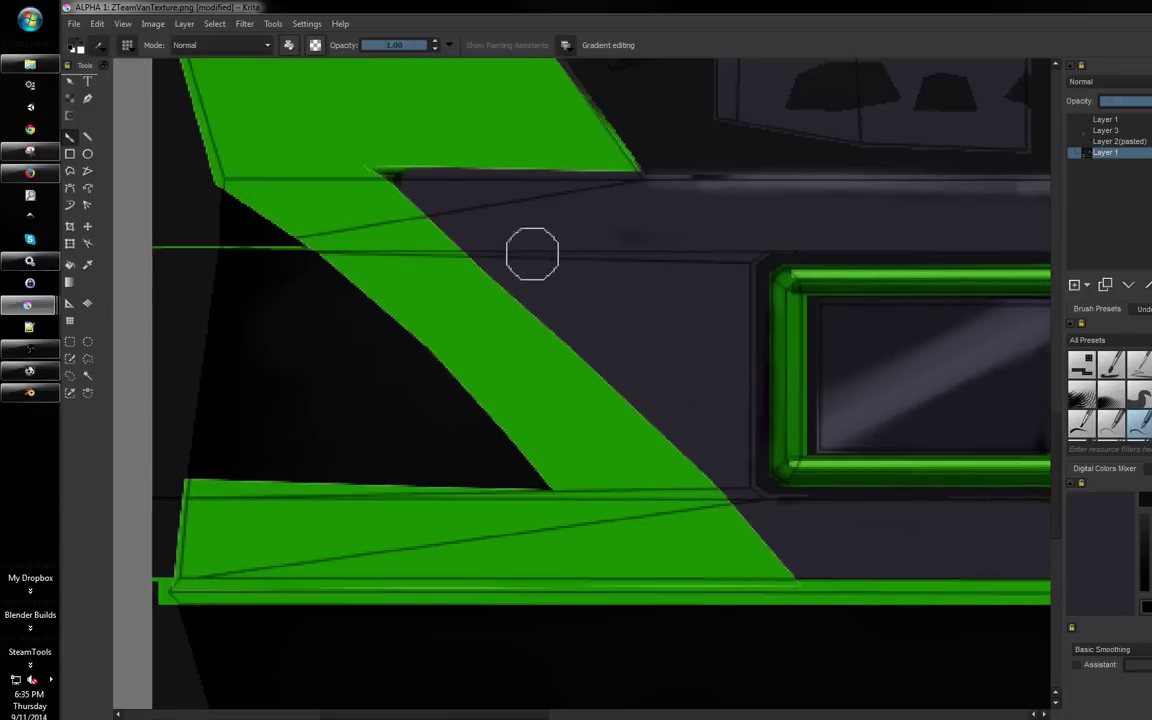
Undo back to the Z-shaped selection before its green fill, and try filling it with the body grey instead
key(ctrl+z)
key(ctrl+z)
key(ctrl+z)
key(ctrl+z)
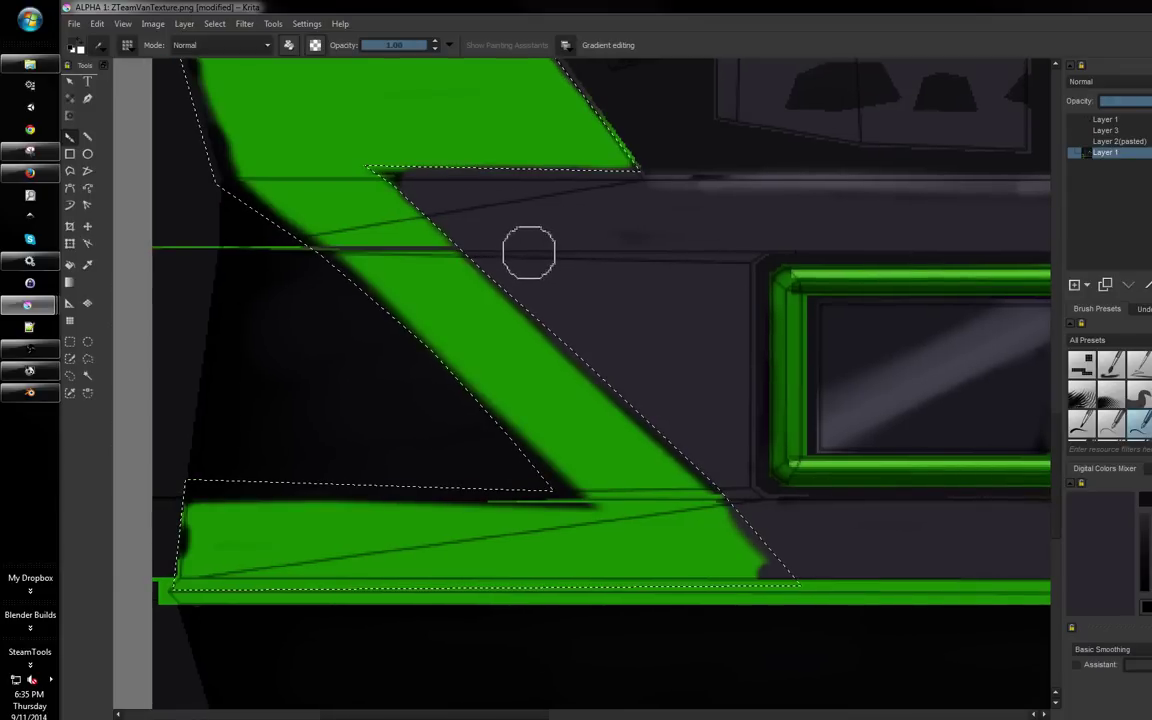
key(ctrl+z)
key(ctrl+z)
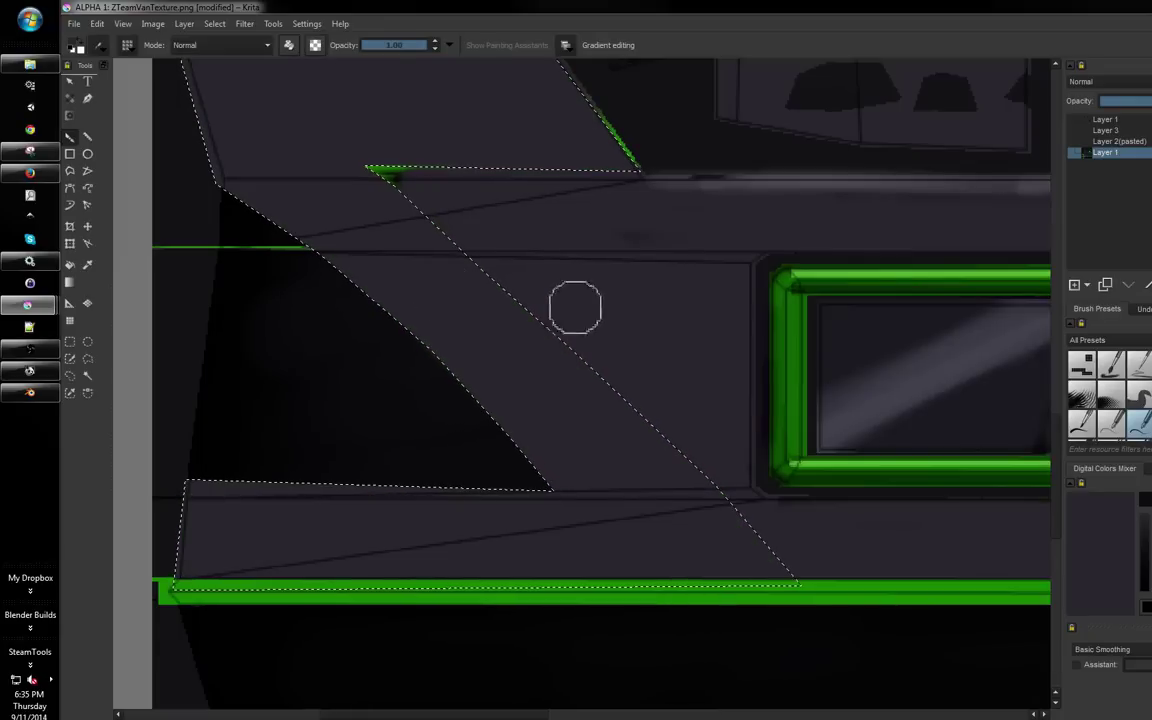
Try filling the Z-shaped selection with the sampled green on the bottom Layer 1, touch up its notch, and undo these edits
key(f)
click(477, 318)
ctrl+click(474, 326)
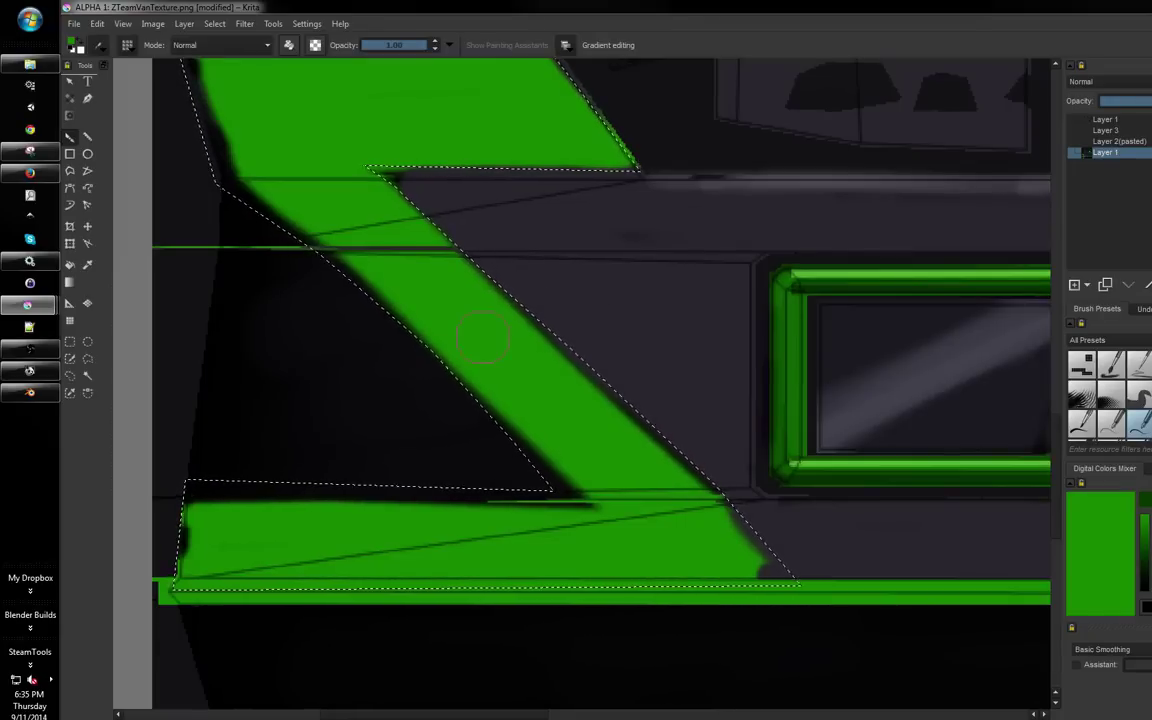
key(shift+BackSpace)
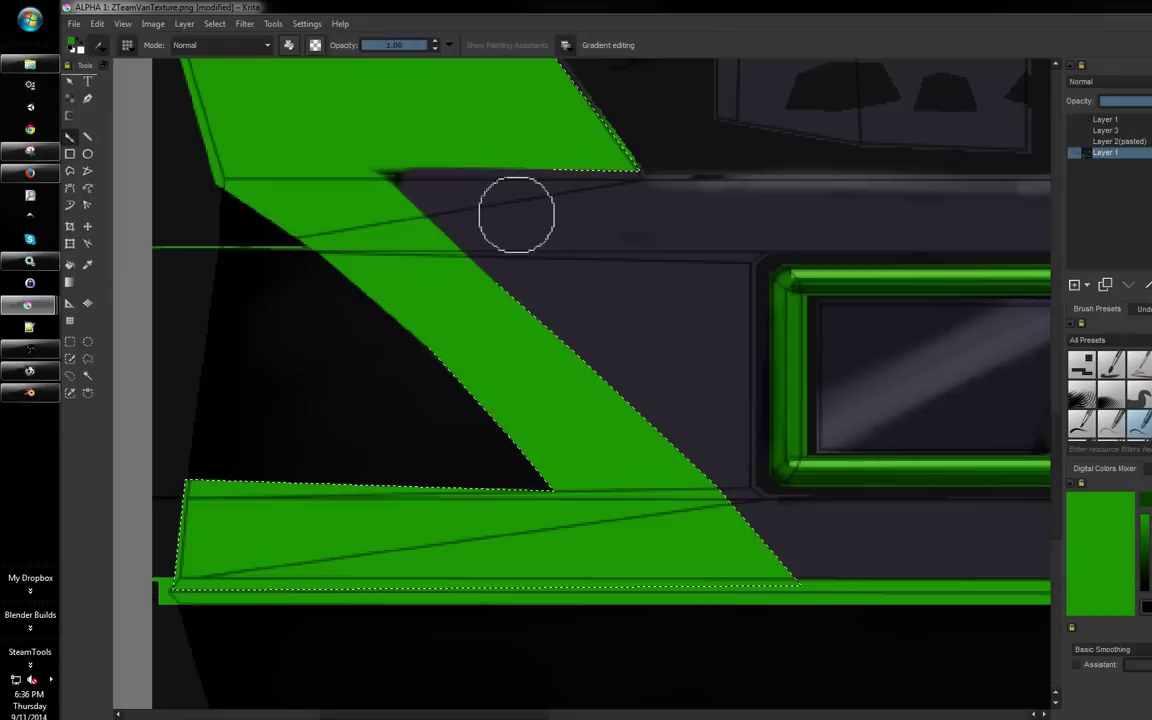
drag(592, 151, 409, 164)
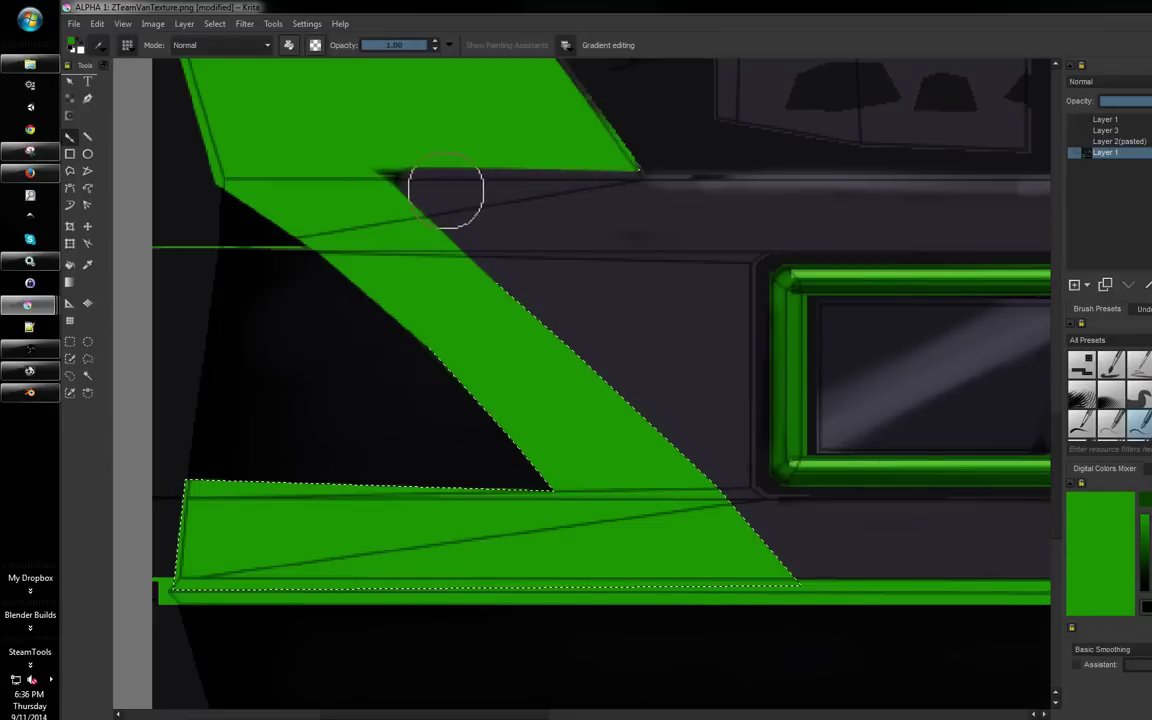
ctrl+click(440, 193)
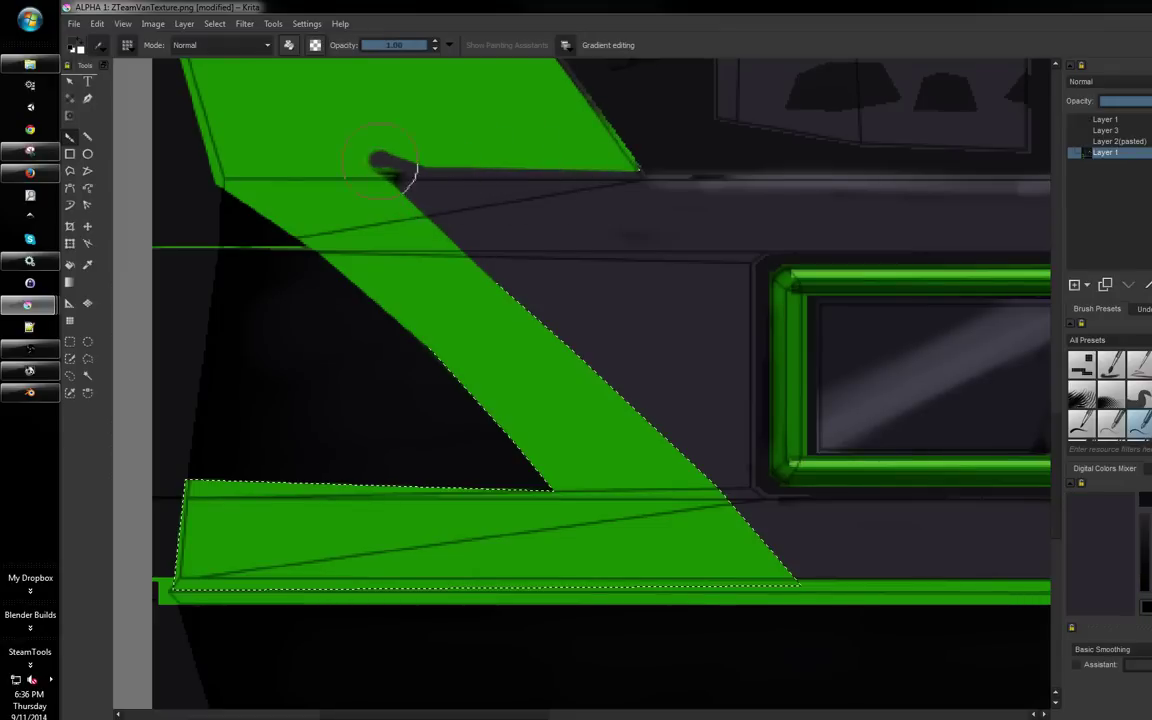
key(ctrl+z)
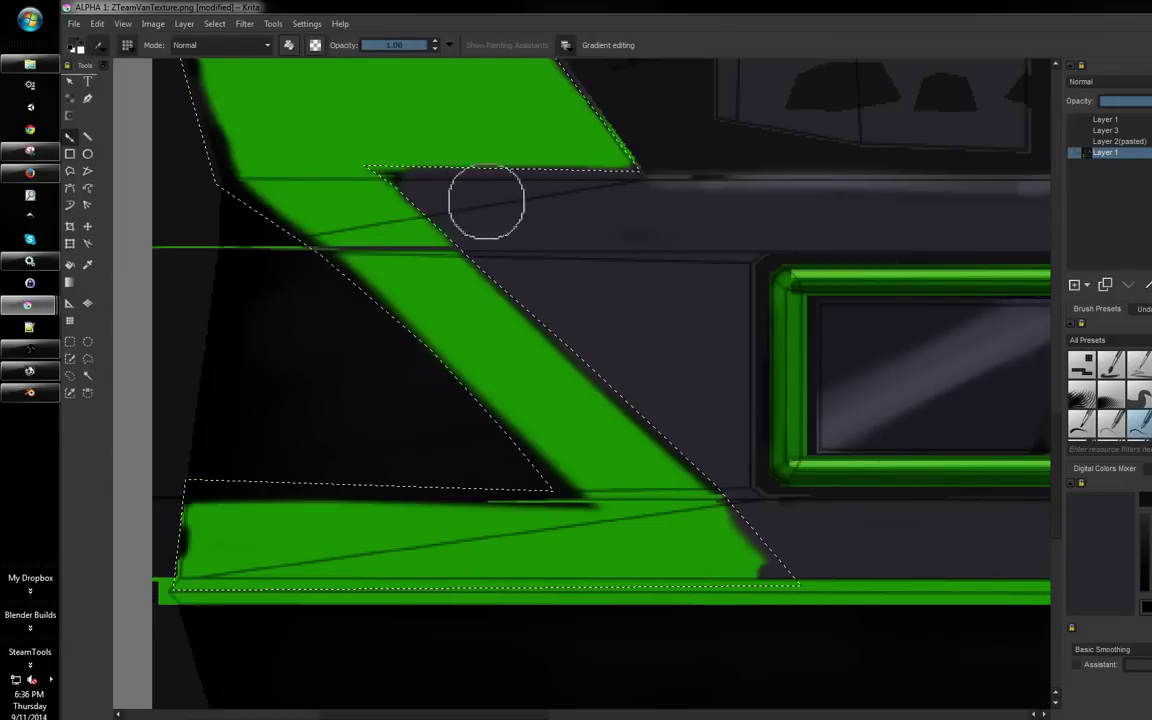
Fill the Z-shaped selection with the green sampled from the marking on Layer 3, and clear the selection
click(1106, 130)
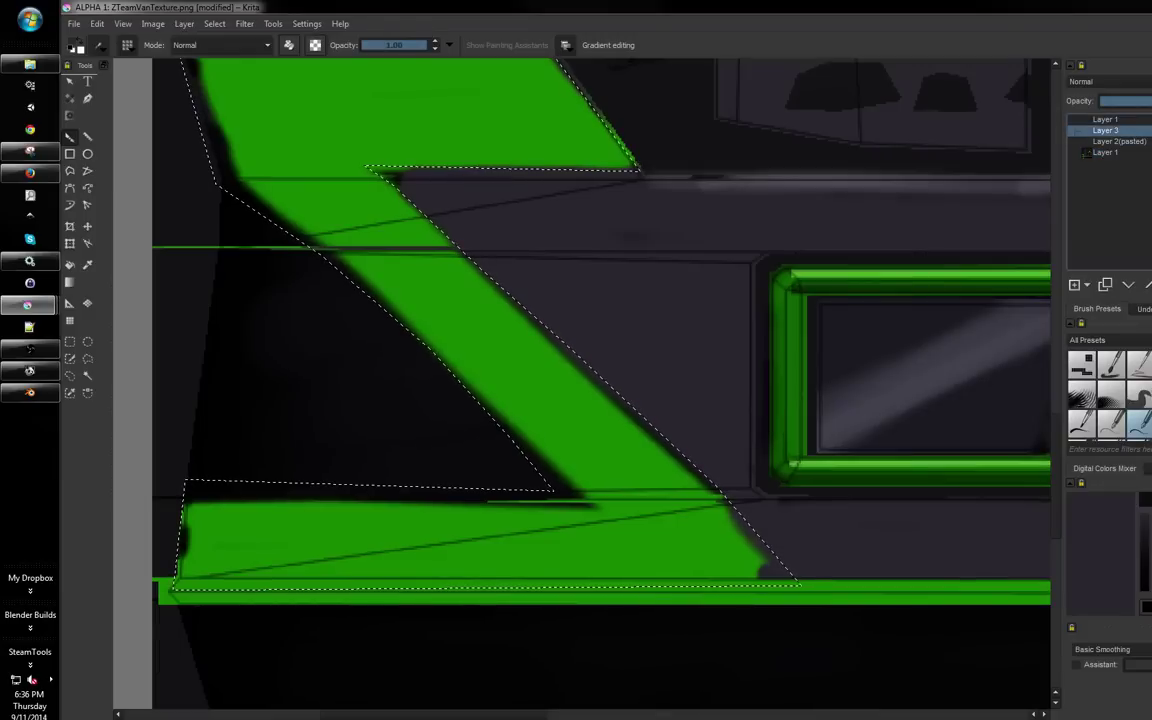
click(1146, 130)
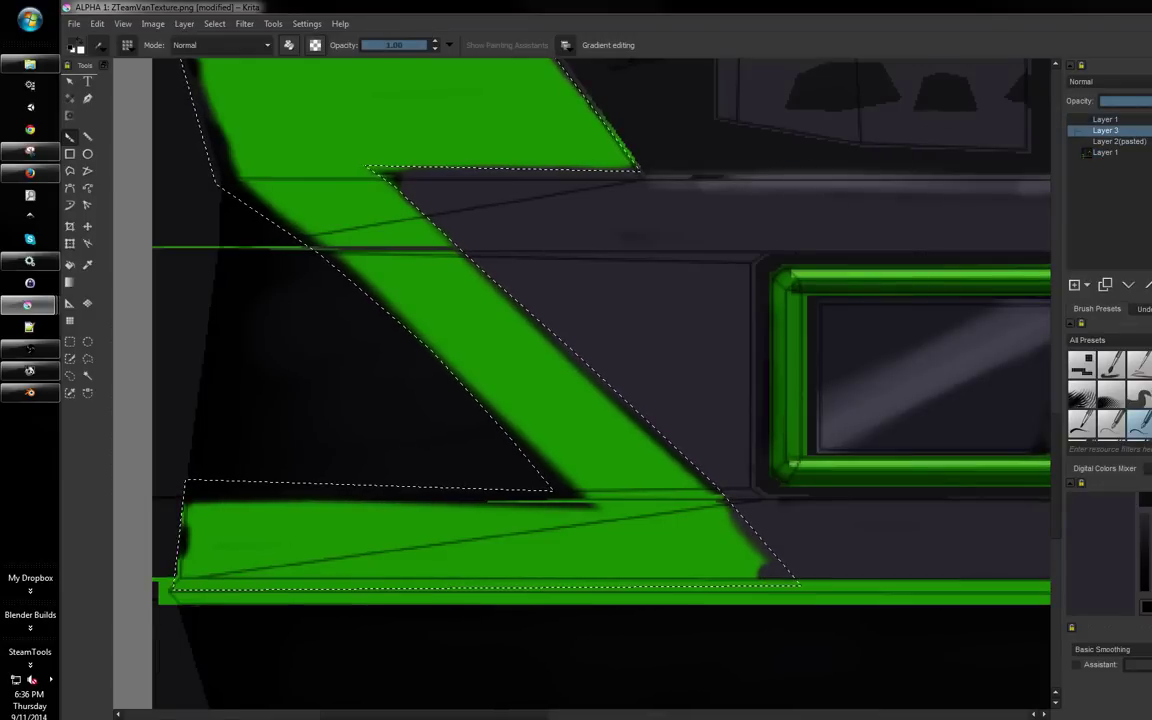
drag(724, 207, 740, 198)
ctrl+click(383, 198)
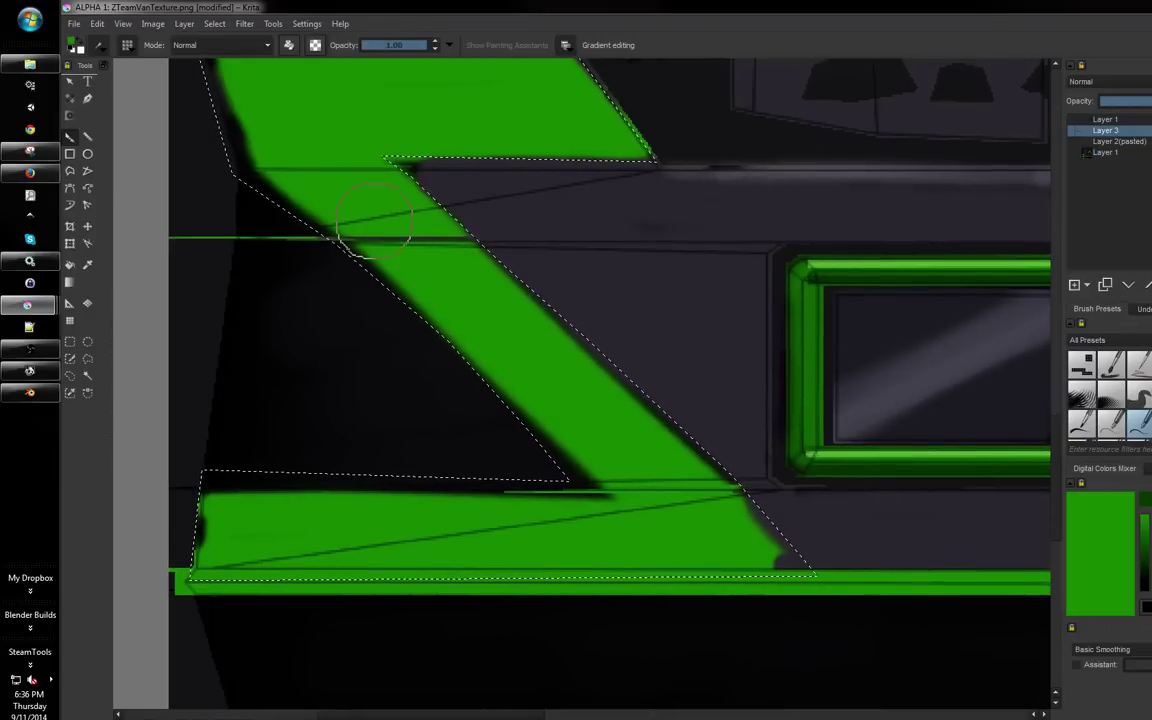
key(shift+BackSpace)
key(ctrl+shift+a)
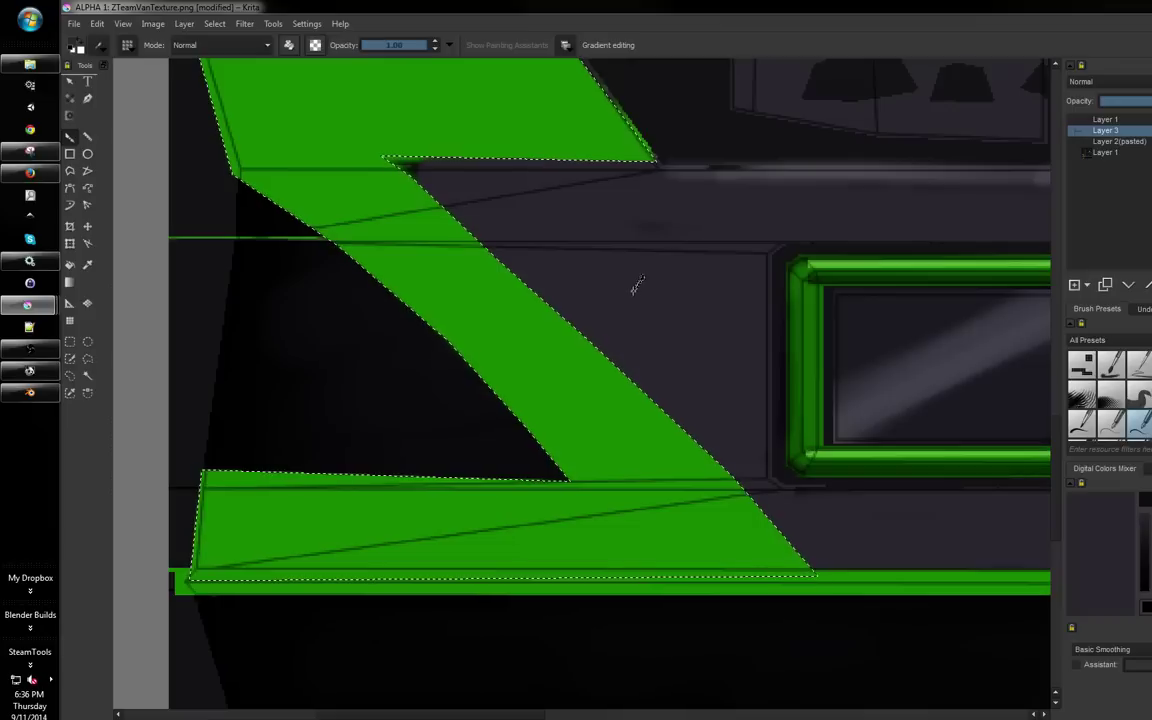
On the bottom Layer 1, paint the Z's upper notch body grey and the dark triangle inside the Z solid black
click(1106, 153)
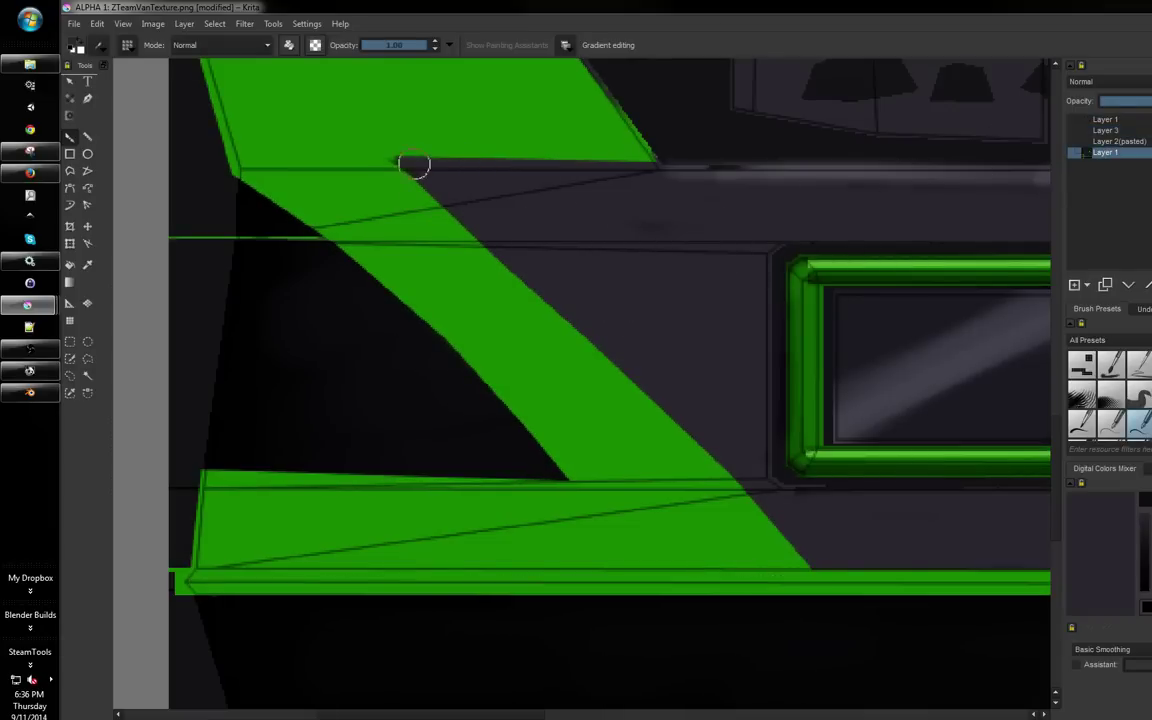
drag(609, 169, 660, 159)
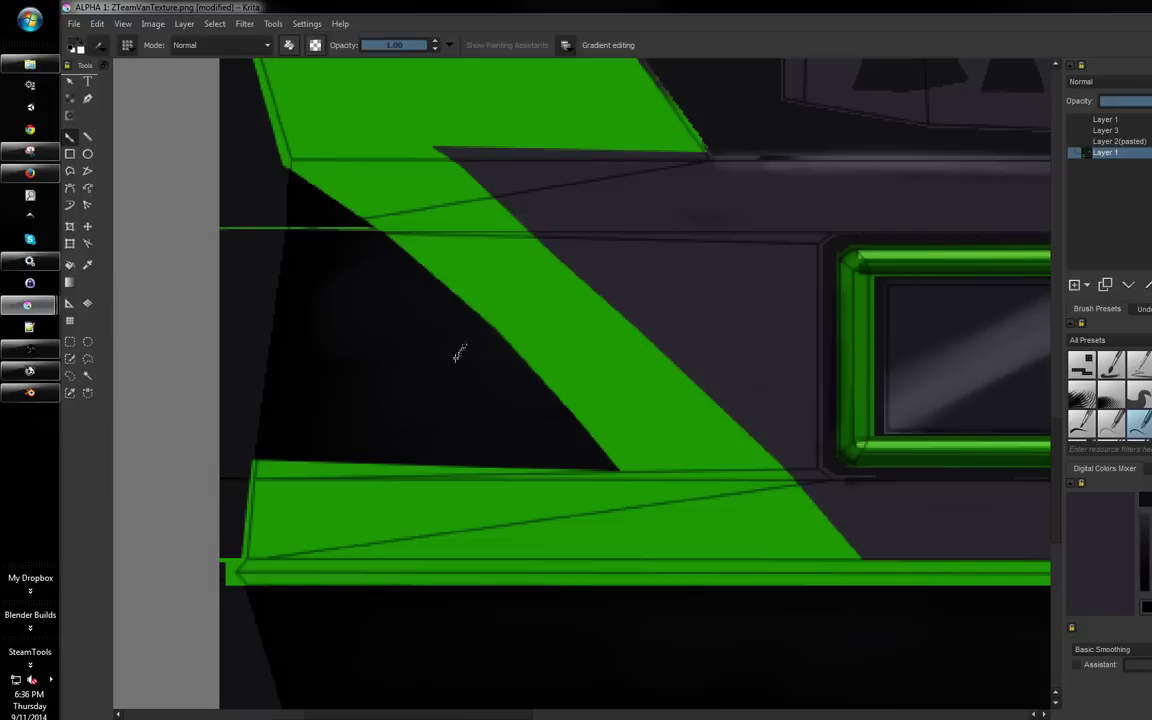
ctrl+click(474, 351)
mouse_move(333, 197)
mouse_down()
mouse_move(307, 180)
mouse_move(324, 276)
mouse_move(342, 269)
mouse_move(354, 321)
mouse_move(316, 393)
mouse_move(323, 329)
mouse_move(347, 400)
mouse_up()
scroll(467, 428, down, 2)
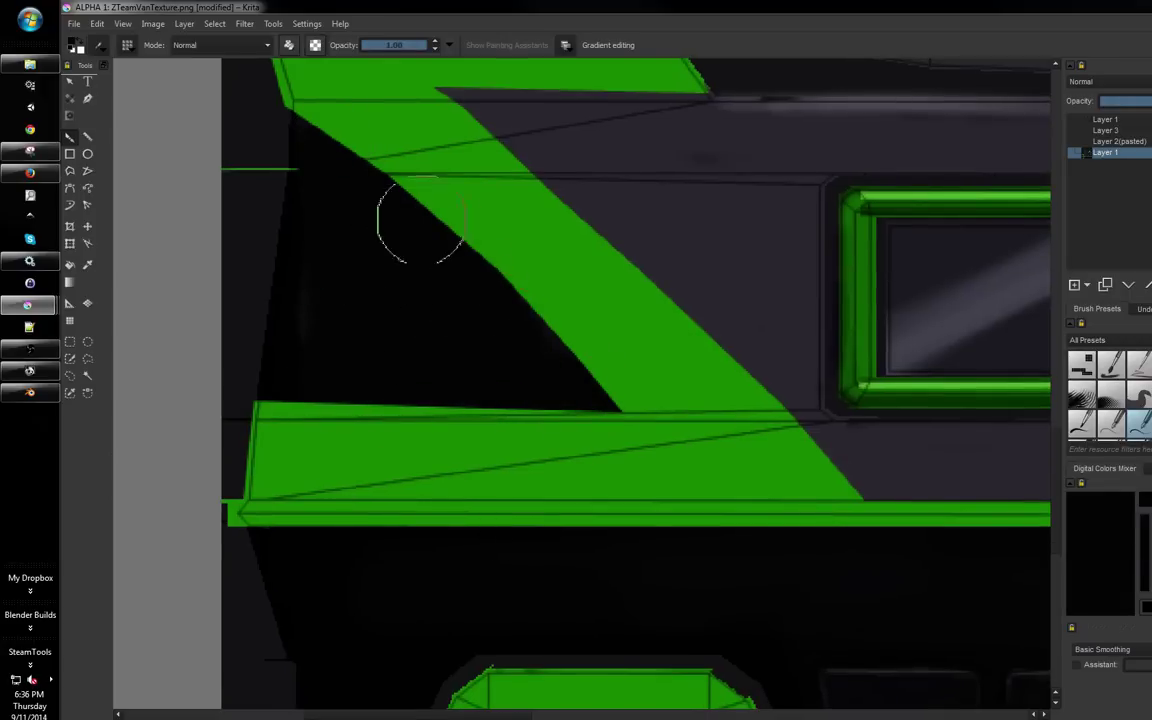
Paint the whole ribbed rectangular panel above the Z marking with the sampled dark body grey
scroll(561, 275, down, 3)
drag(561, 275, 501, 250)
drag(698, 334, 346, 505)
scroll(614, 337, down, 1)
drag(557, 384, 586, 496)
drag(566, 310, 566, 400)
drag(595, 260, 563, 396)
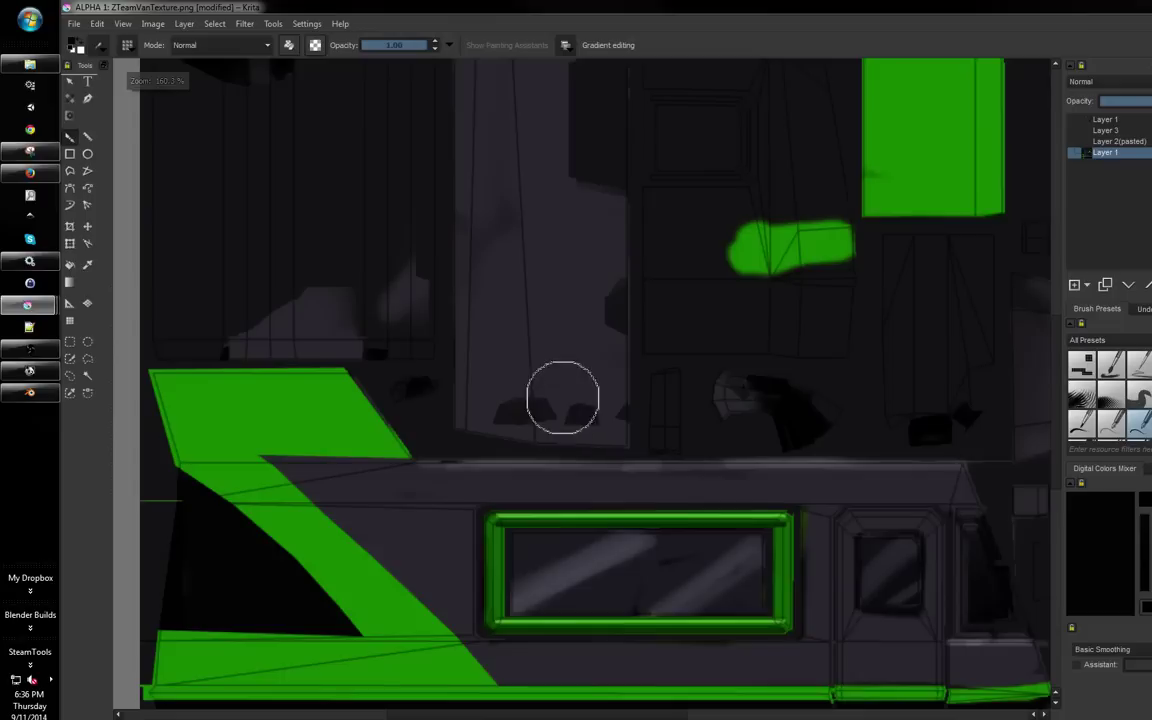
mouse_move(562, 290)
mouse_down()
mouse_move(535, 399)
mouse_move(586, 410)
mouse_up()
ctrl+click(480, 400)
mouse_move(480, 514)
mouse_down()
mouse_move(473, 530)
mouse_move(565, 517)
mouse_up()
drag(548, 290, 573, 547)
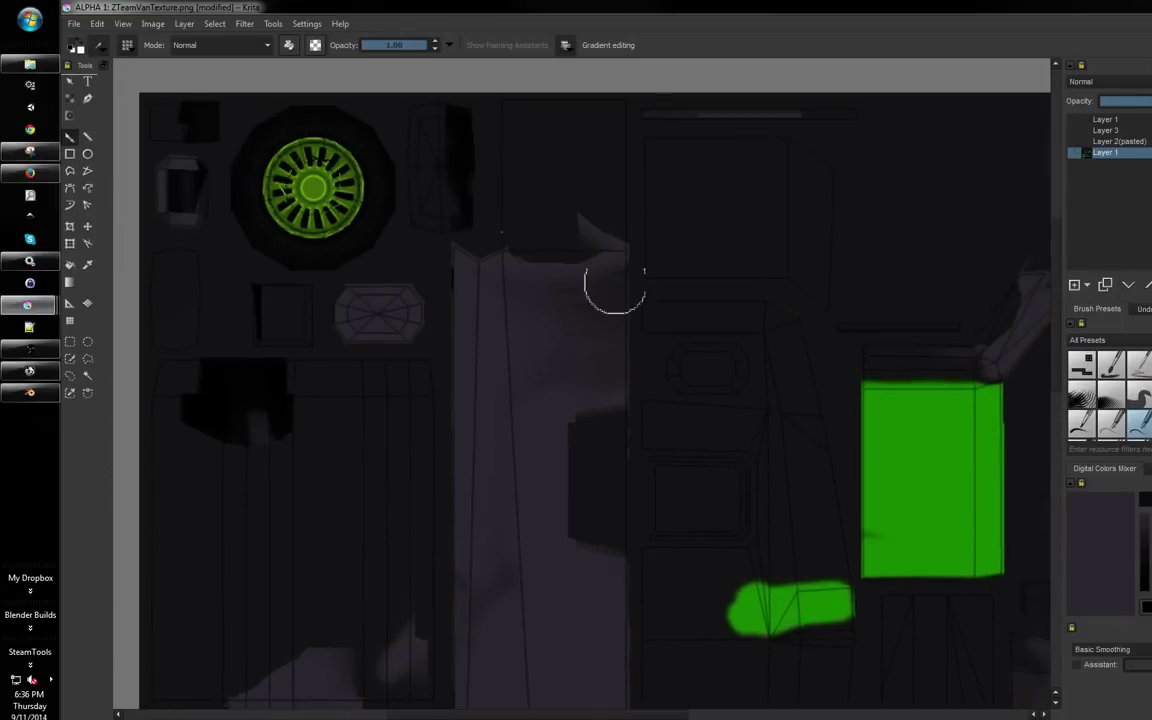
drag(485, 283, 600, 205)
drag(527, 333, 567, 291)
drag(489, 355, 490, 277)
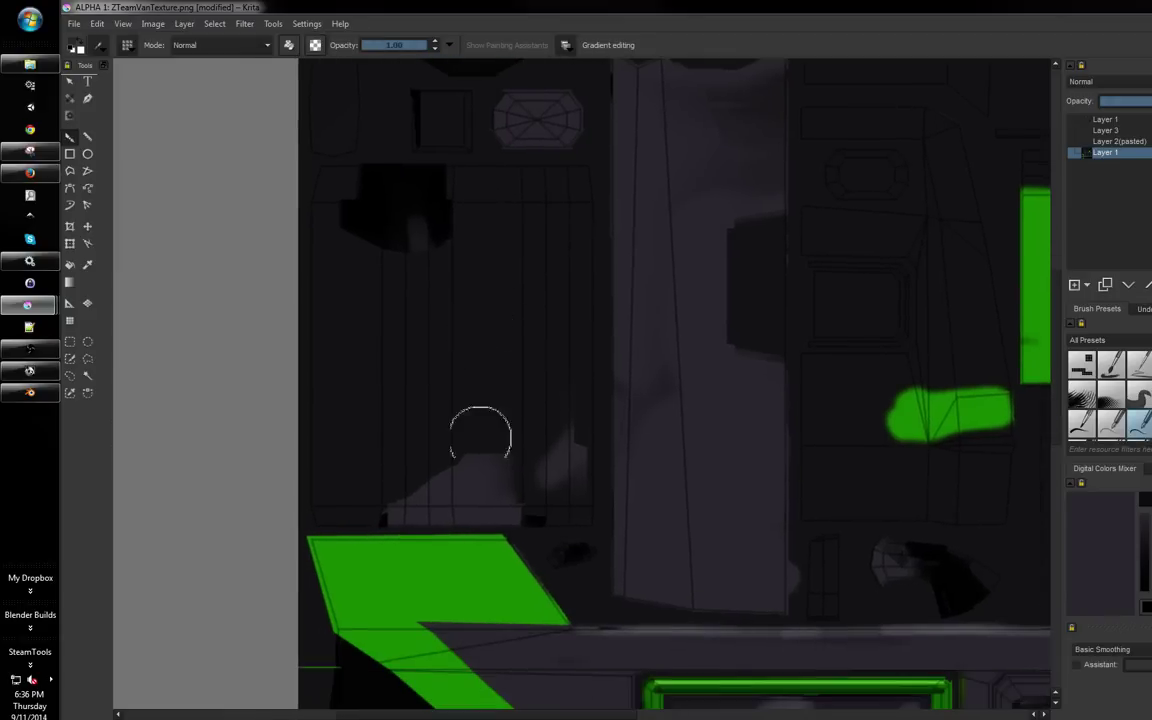
drag(412, 515, 397, 517)
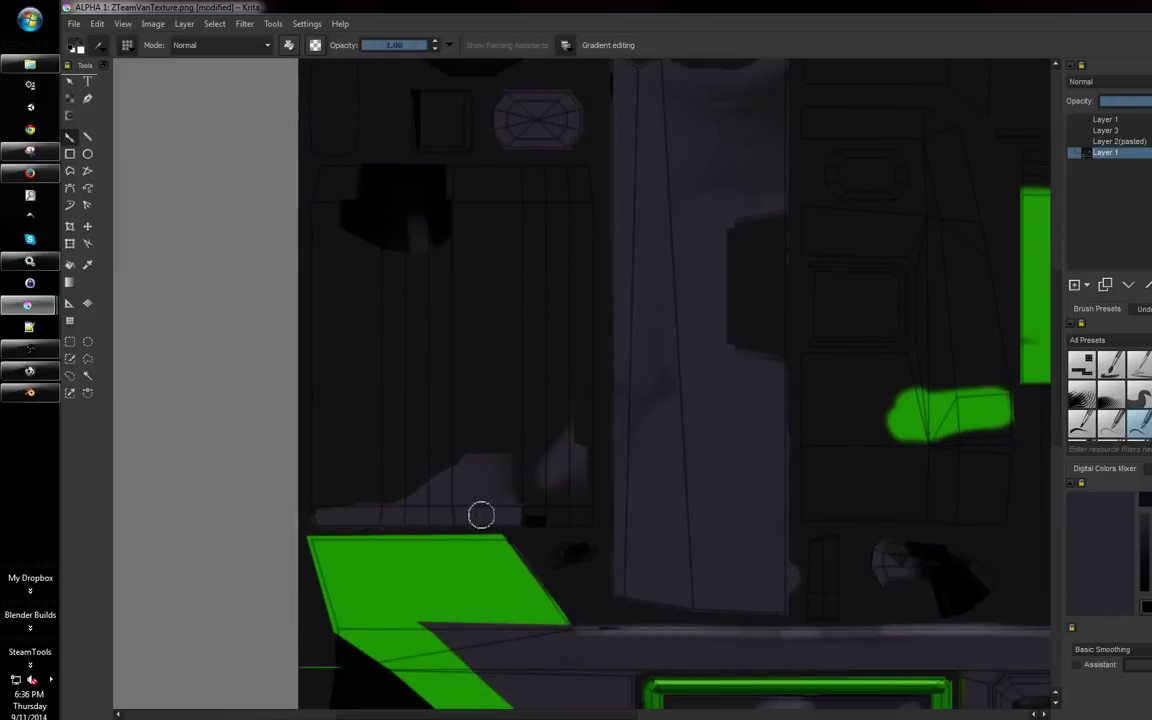
mouse_move(481, 515)
mouse_down()
mouse_move(583, 516)
mouse_move(586, 503)
mouse_move(423, 475)
mouse_move(316, 508)
mouse_move(423, 436)
mouse_move(330, 488)
mouse_move(436, 501)
mouse_move(364, 425)
mouse_move(342, 374)
mouse_move(326, 389)
mouse_move(325, 450)
mouse_move(321, 173)
mouse_move(585, 173)
mouse_move(563, 191)
mouse_move(351, 194)
mouse_move(336, 209)
mouse_move(409, 241)
mouse_move(341, 382)
mouse_move(348, 233)
mouse_move(367, 376)
mouse_move(376, 218)
mouse_move(413, 300)
mouse_move(429, 430)
mouse_move(449, 453)
mouse_move(464, 333)
mouse_move(374, 246)
mouse_move(568, 203)
mouse_move(570, 322)
mouse_move(578, 240)
mouse_move(589, 274)
mouse_move(584, 201)
mouse_move(574, 498)
mouse_move(580, 448)
mouse_move(552, 201)
mouse_move(506, 283)
mouse_move(477, 397)
mouse_move(482, 432)
mouse_move(527, 455)
mouse_up()
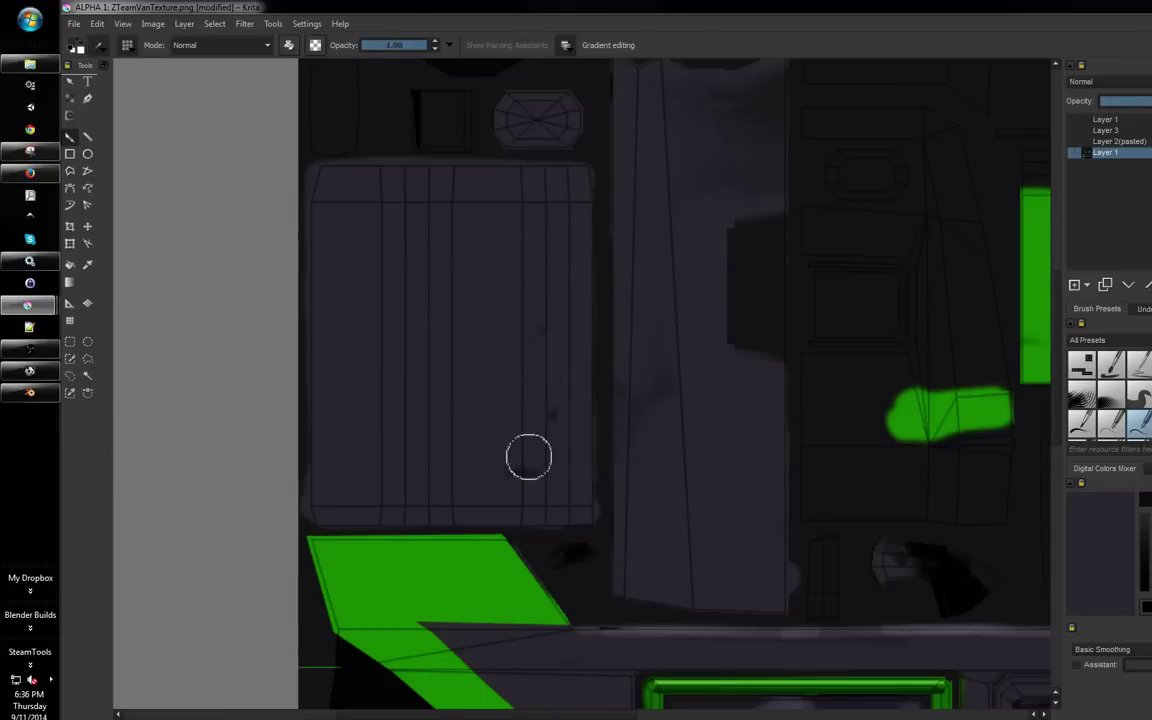
Select a rectangular strip across the upper end of the grey ribbed panel and fill it with black
drag(481, 260, 449, 538)
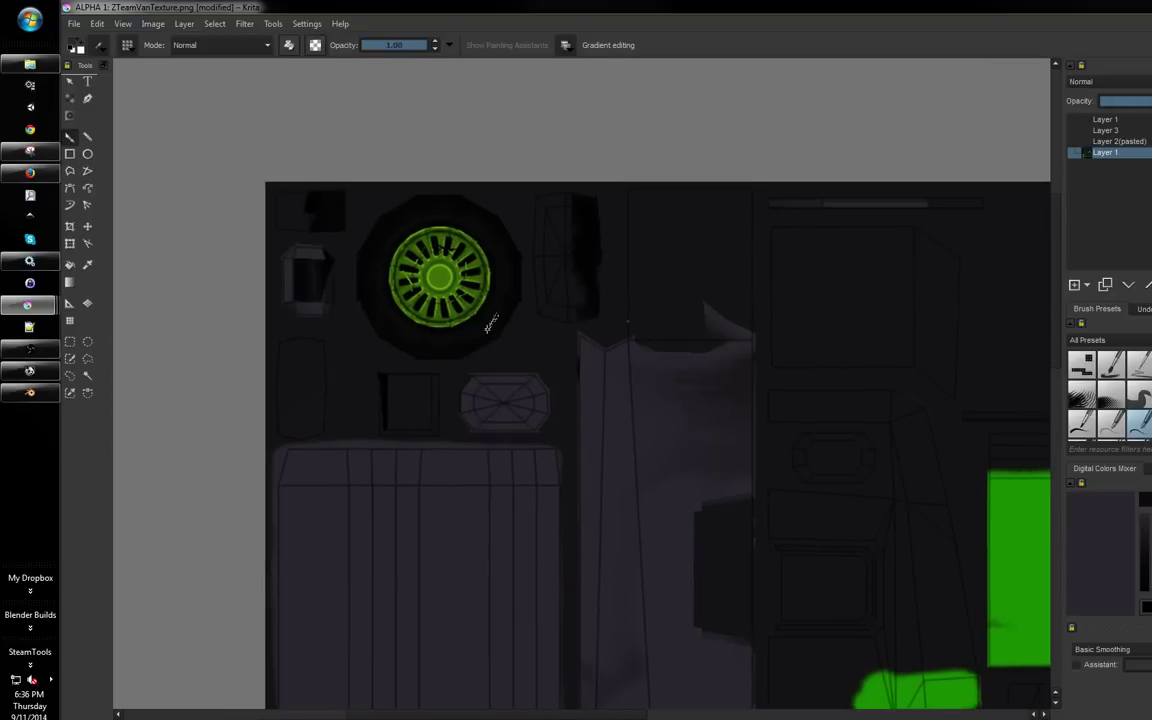
mouse_move(278, 470)
mouse_down()
mouse_move(525, 470)
mouse_move(268, 487)
mouse_up()
click(72, 343)
key(shift+BackSpace)
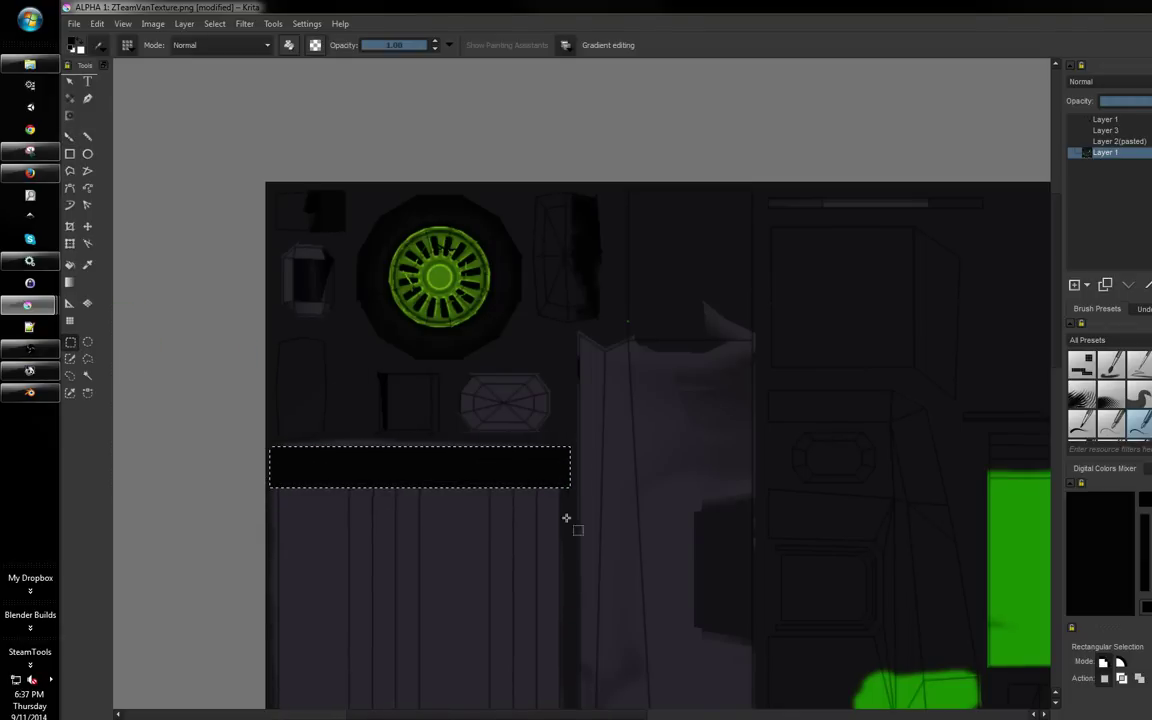
Select a narrow rectangular strip across the lower end of the ribbed panel and fill it with black
scroll(507, 458, down, 6)
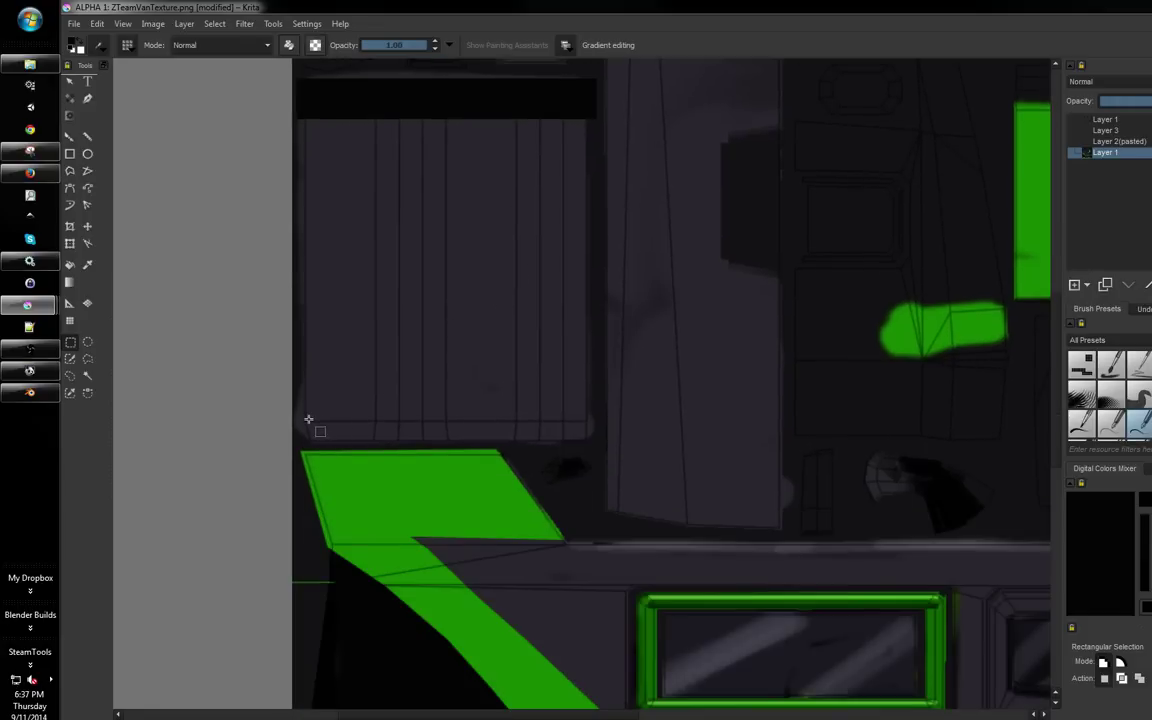
drag(304, 420, 592, 443)
key(shift+BackSpace)
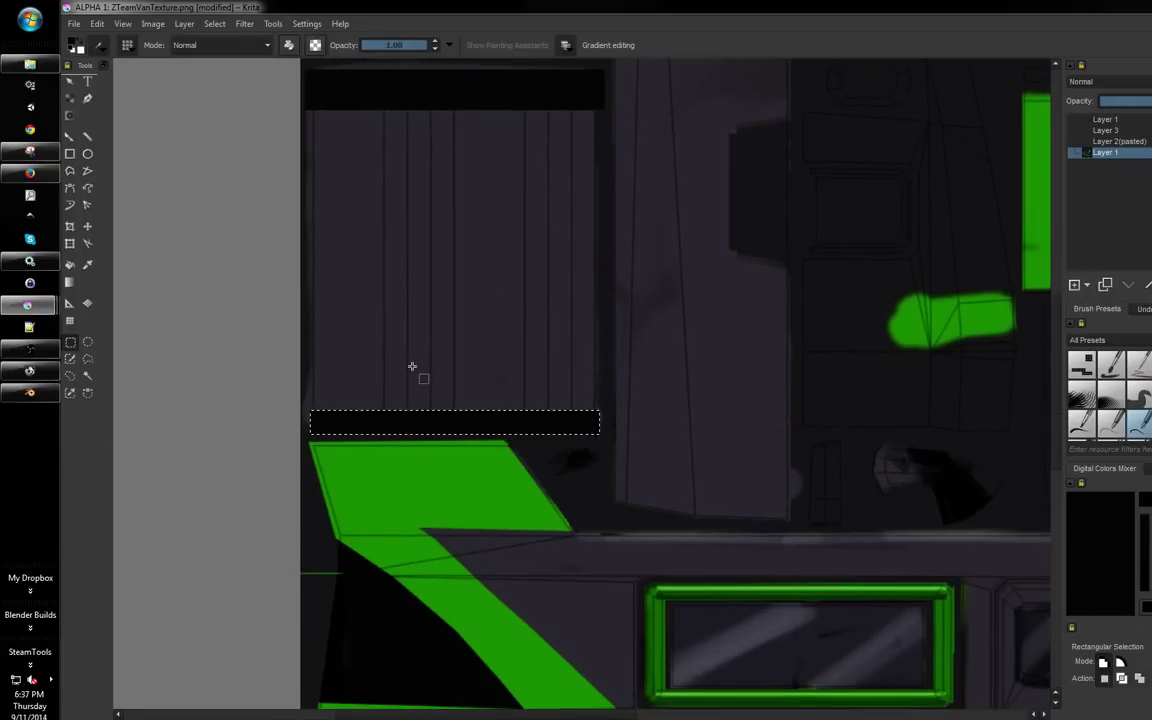
key(plus)
scroll(805, 257, up, 4)
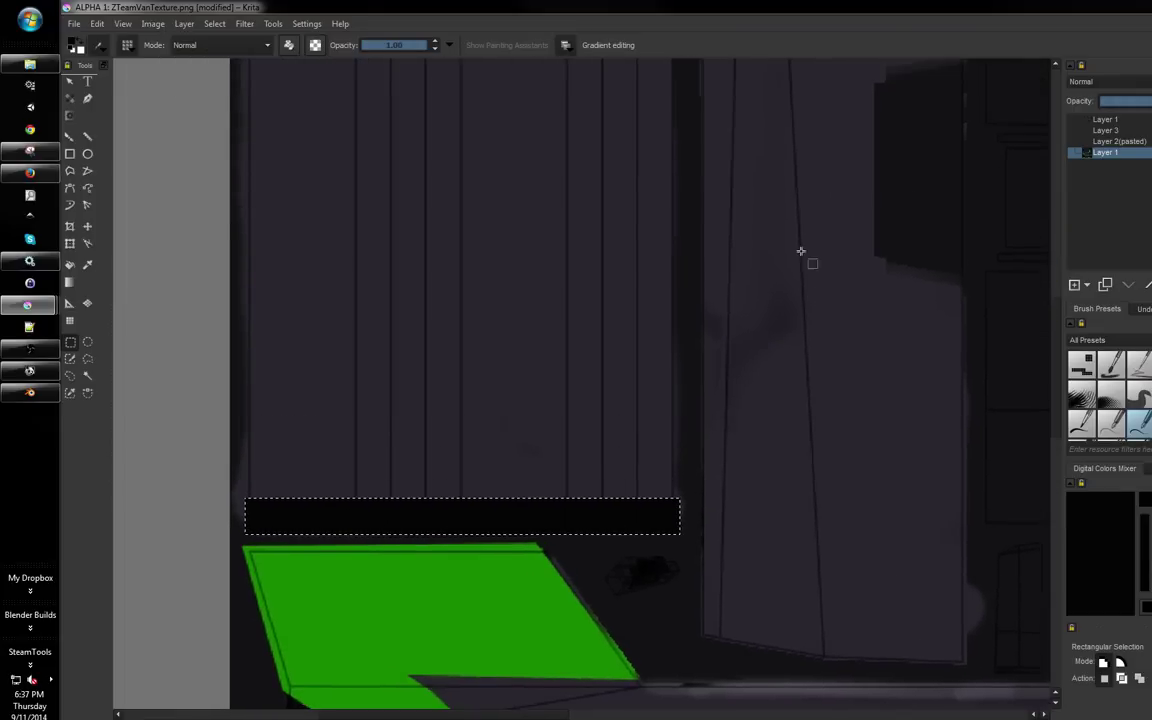
scroll(729, 290, down, 2)
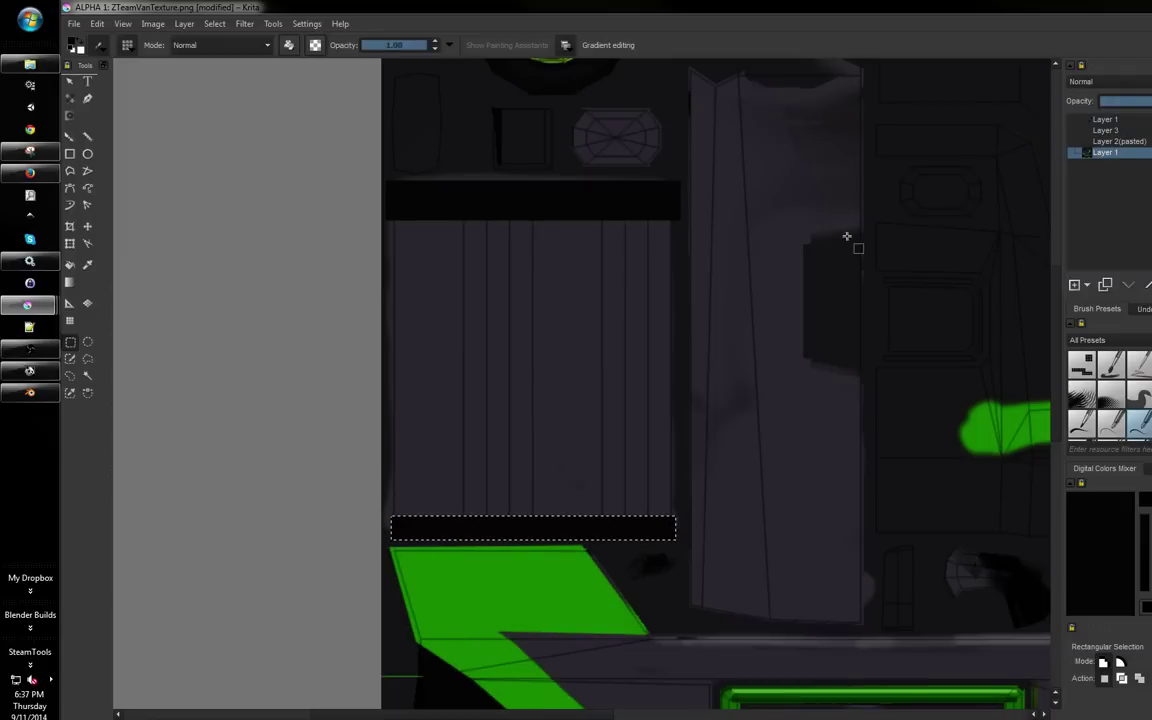
Save the van texture to ZTeamVanTexture.png, accepting the existing PNG export options
drag(672, 328, 706, 177)
drag(694, 258, 717, 231)
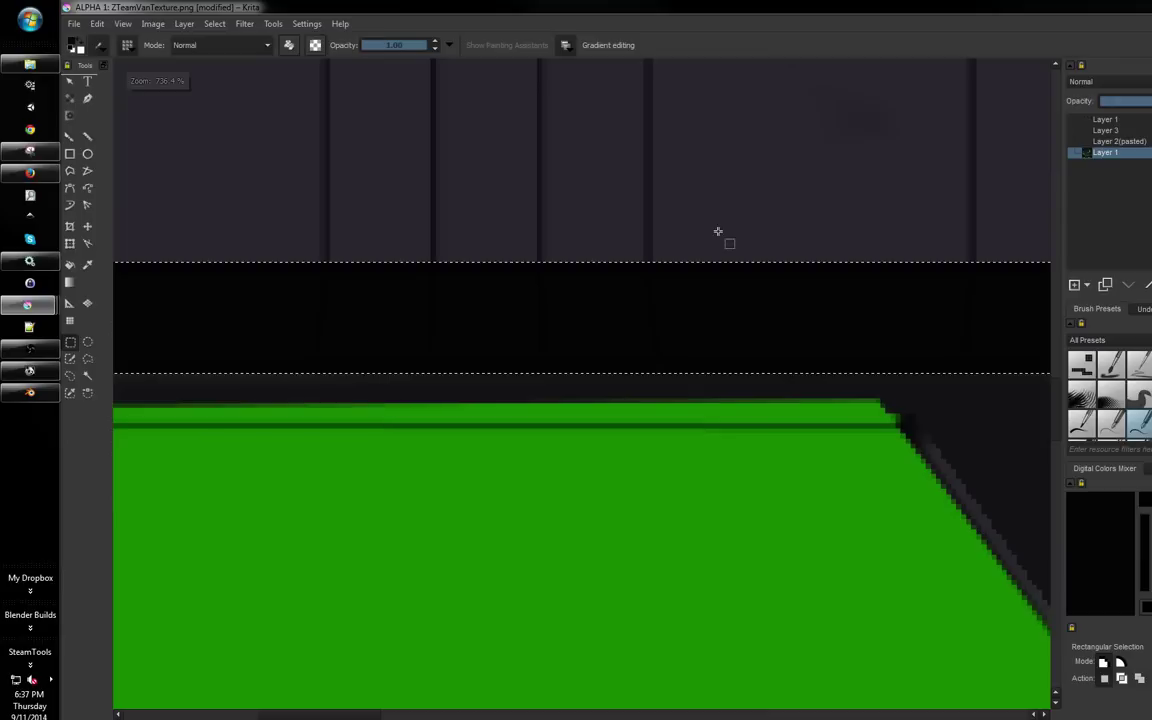
drag(599, 341, 632, 406)
drag(546, 318, 584, 284)
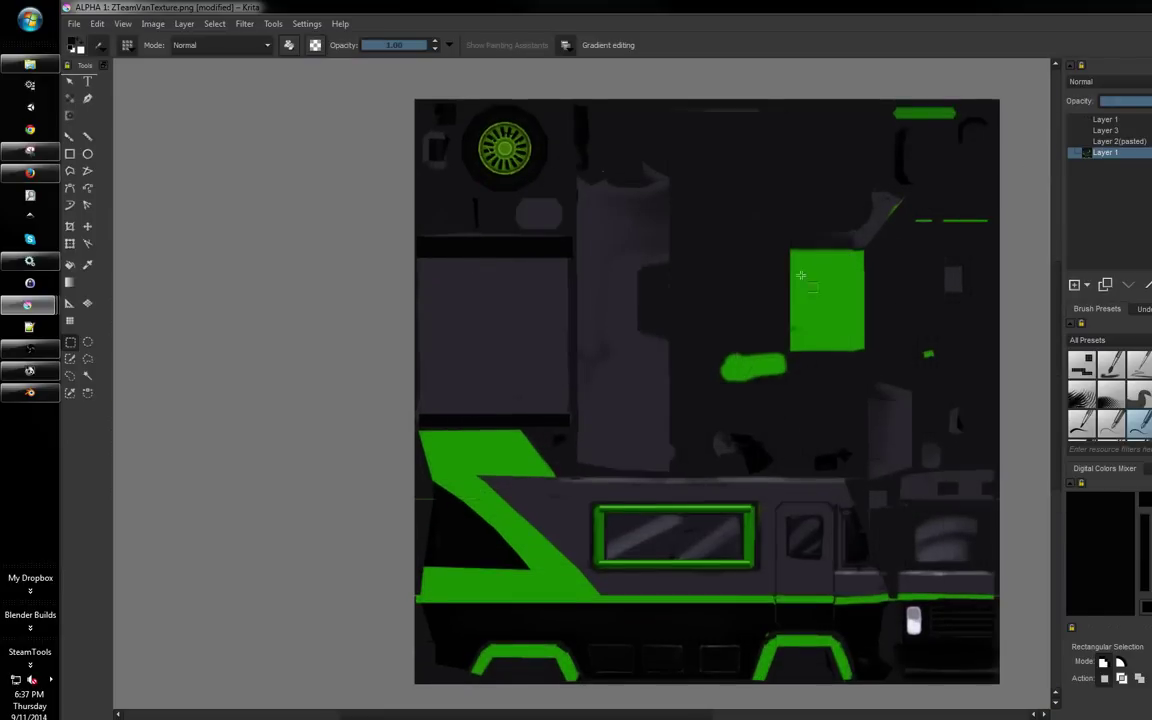
drag(749, 293, 690, 270)
key(ctrl+v)
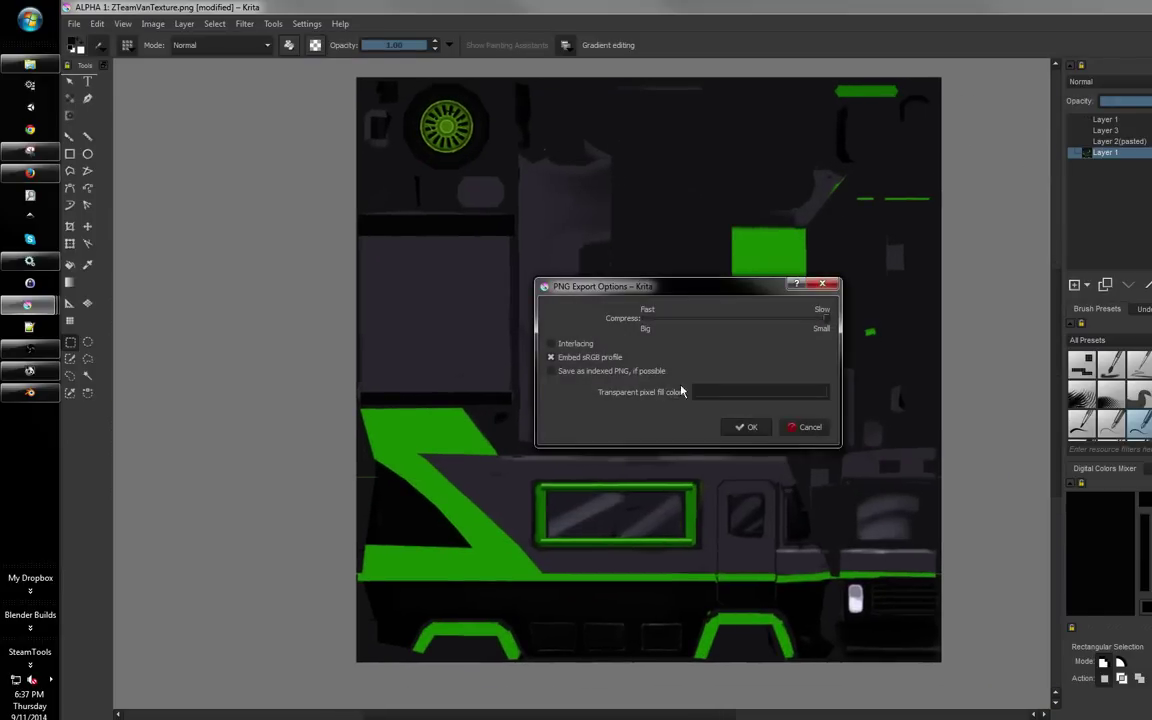
click(733, 426)
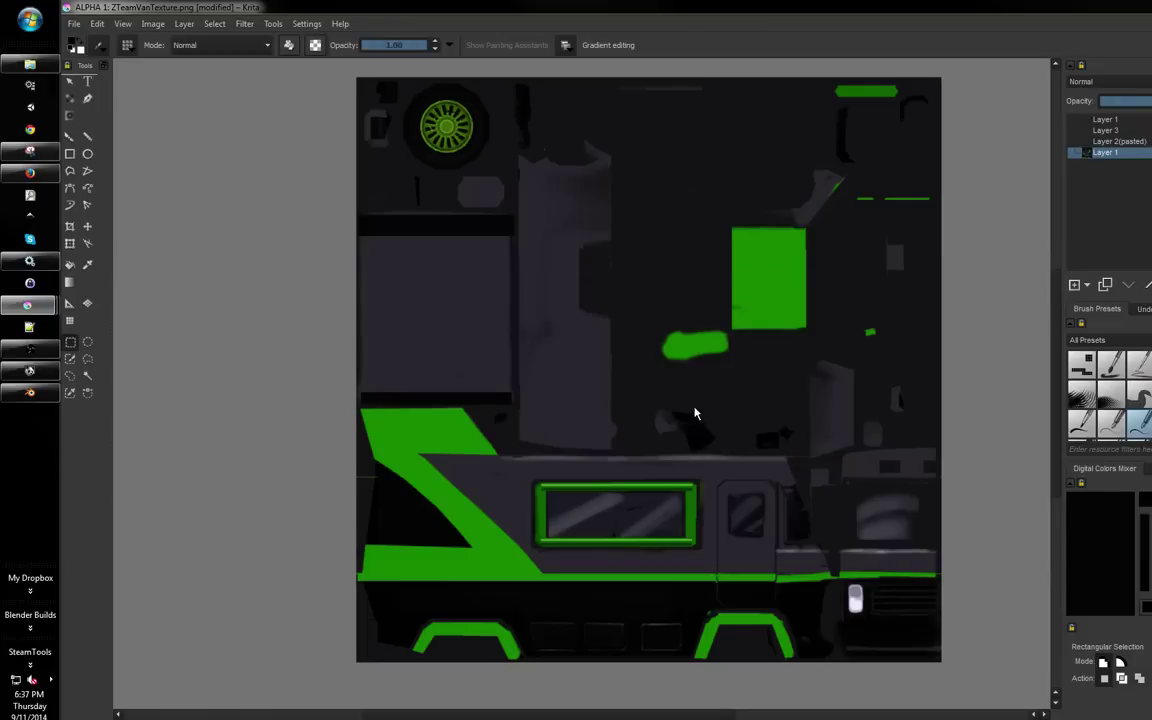
Examine the van's side in the saved texture, from the Z marking and window frame to the wheel arches
drag(736, 403, 644, 338)
drag(606, 405, 681, 342)
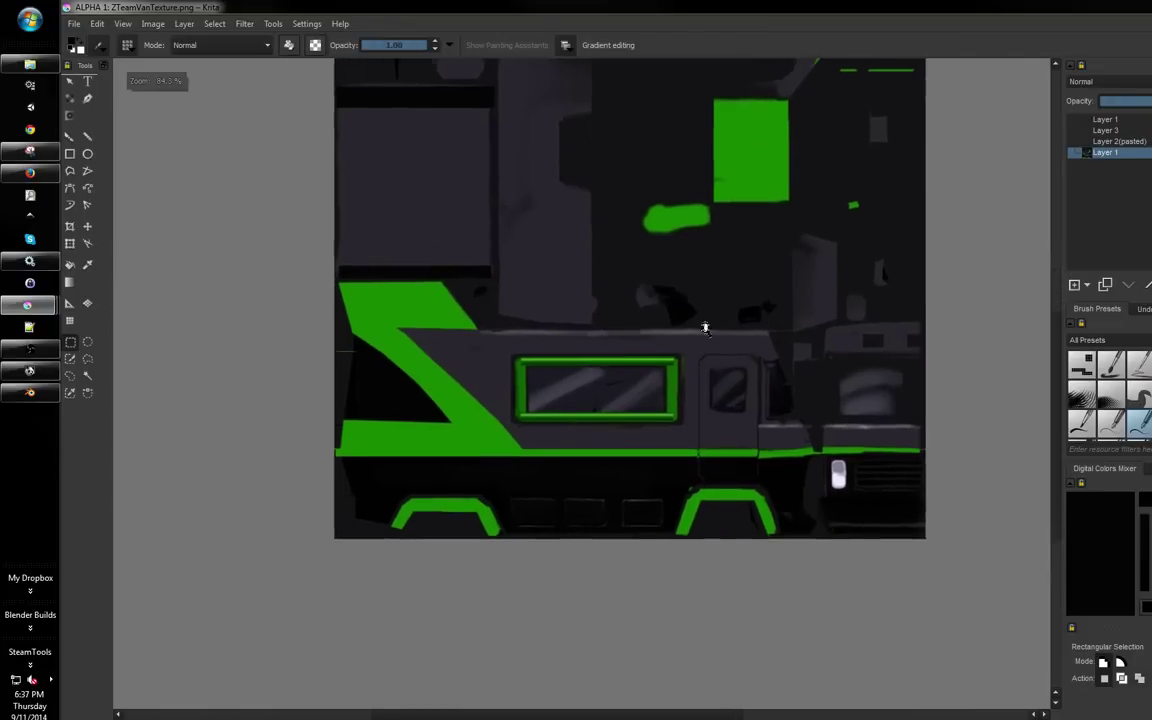
scroll(705, 324, up, 1)
scroll(660, 338, up, 1)
drag(668, 401, 717, 321)
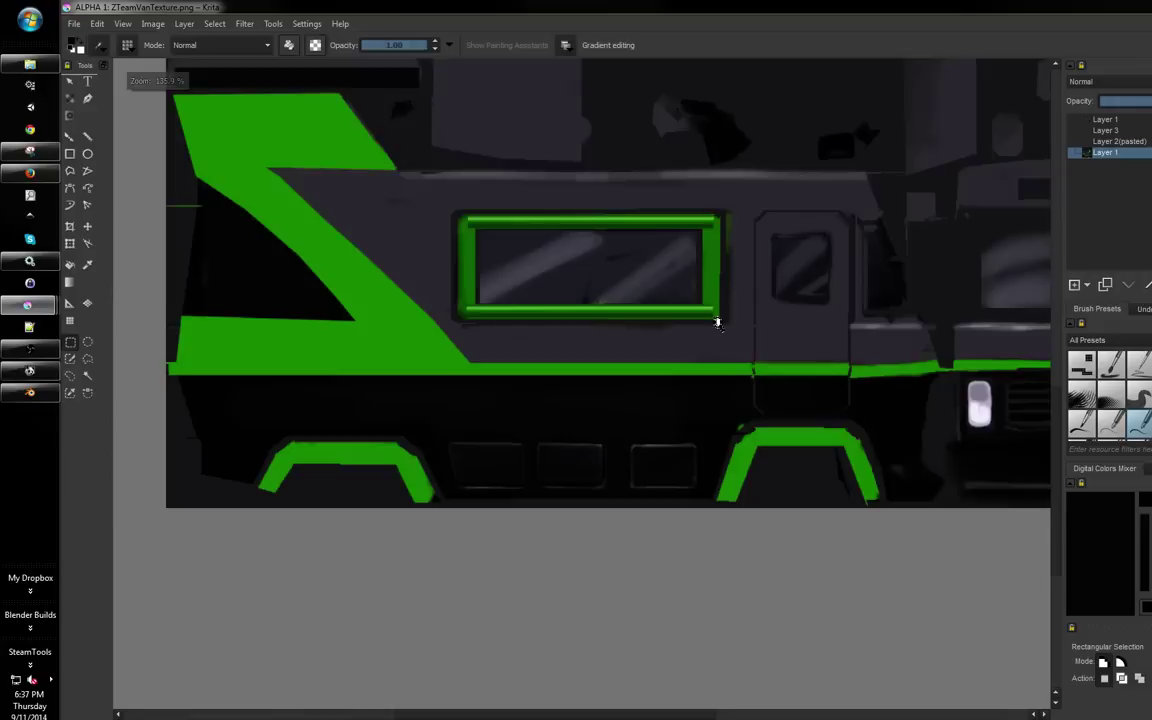
scroll(717, 321, up, 1)
drag(790, 351, 708, 418)
scroll(617, 368, down, 1)
scroll(617, 368, down, 1)
Switch to a painting brush preset and show the uppermost Layer 1 with the UV wireframe over the van's side
scroll(691, 373, up, 1)
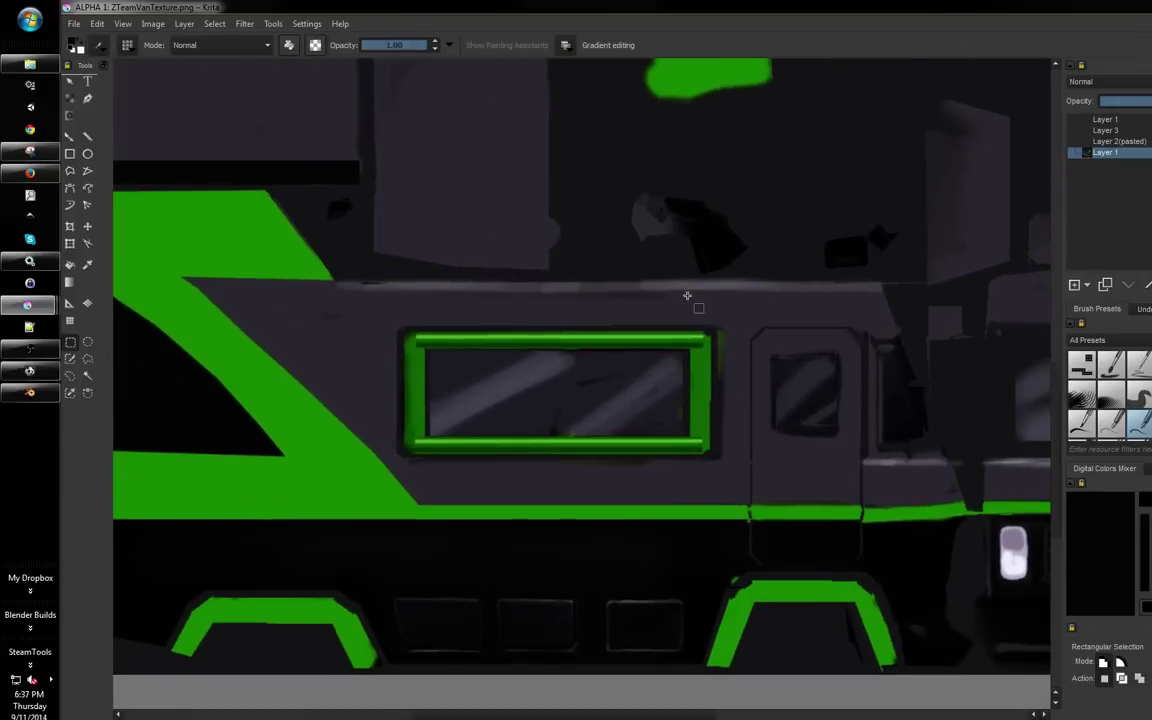
drag(687, 296, 714, 342)
right_click(707, 364)
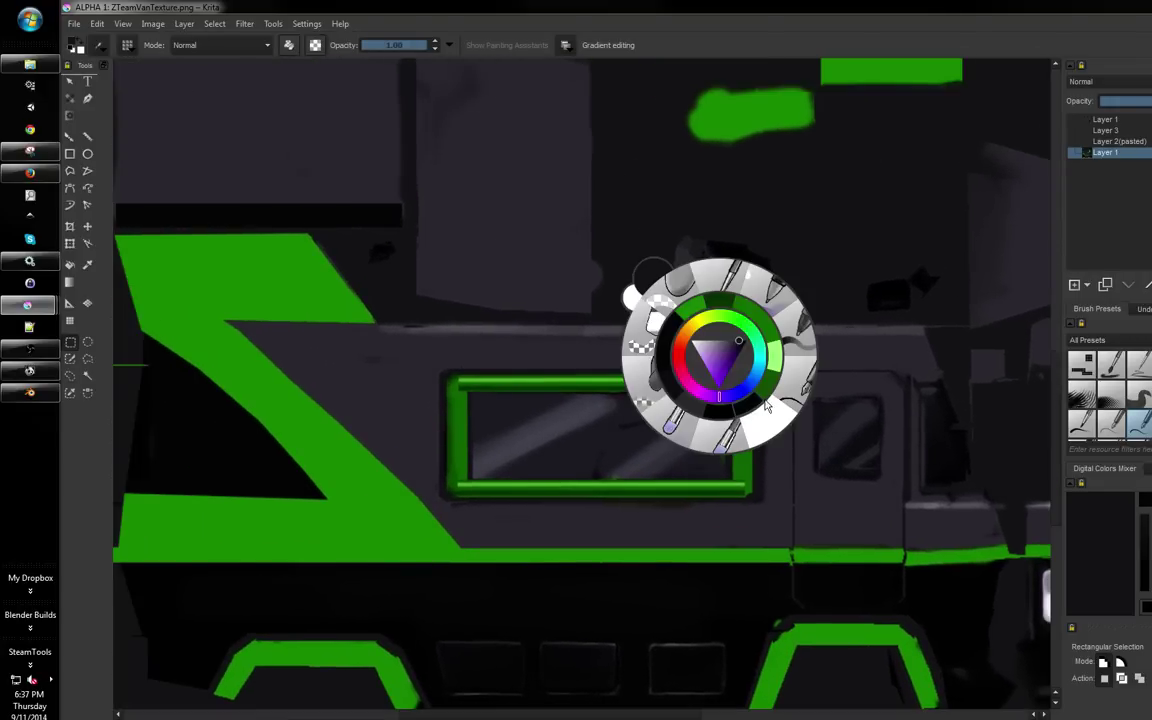
click(730, 418)
right_click(741, 347)
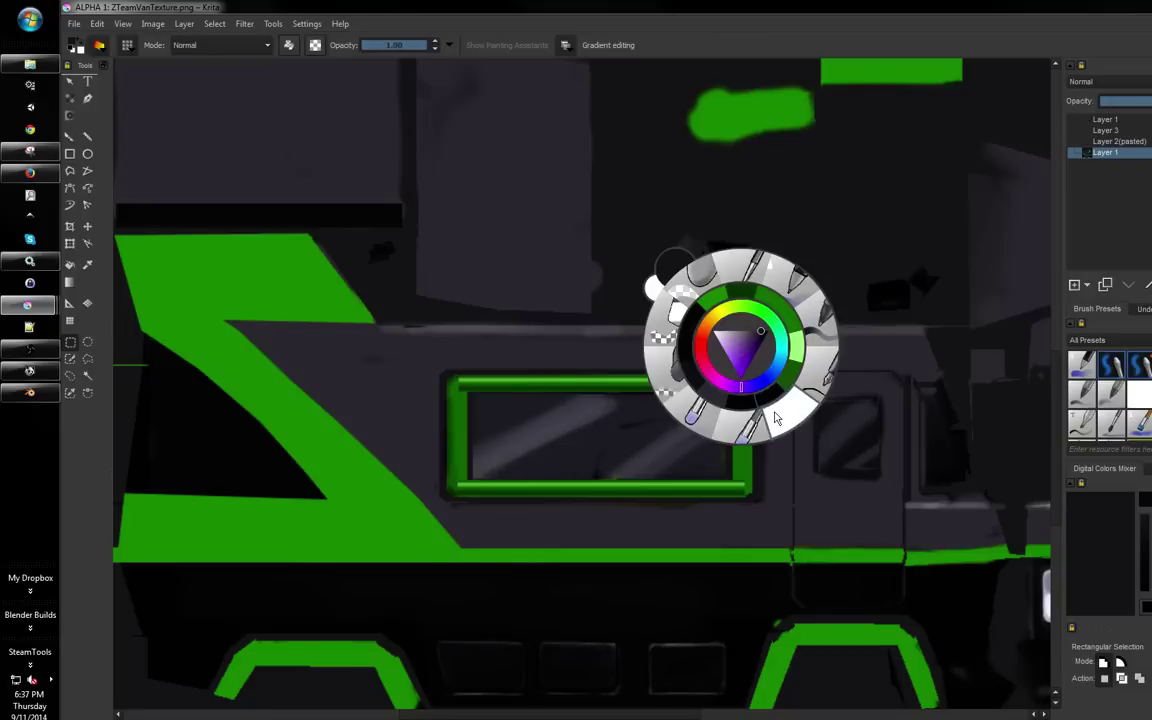
click(770, 399)
key(b)
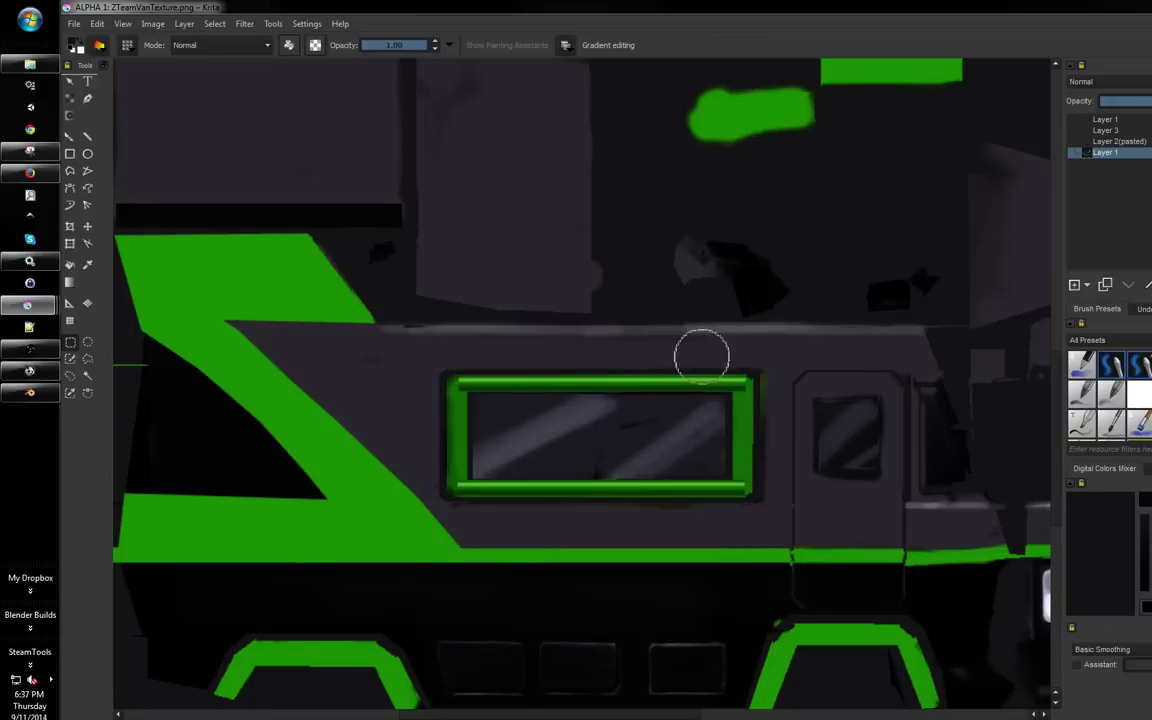
click(1075, 119)
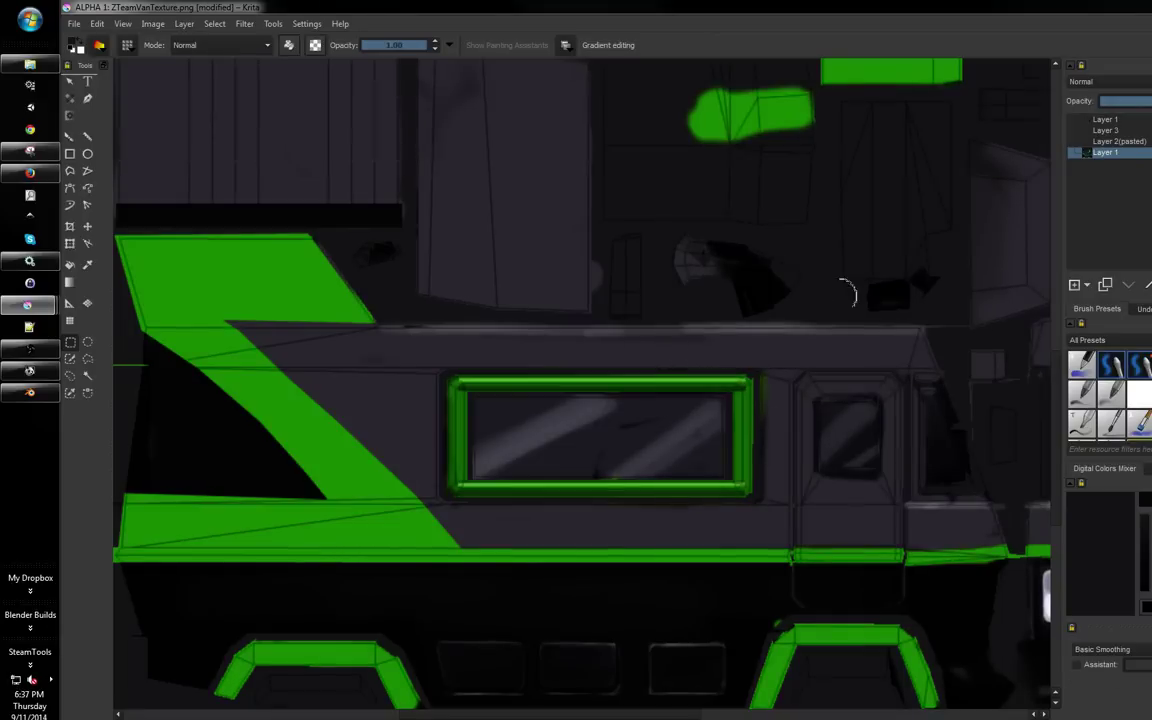
Paint dark grey shading over the body panel above the large window and between the Z marking and the window frame
key(plus)
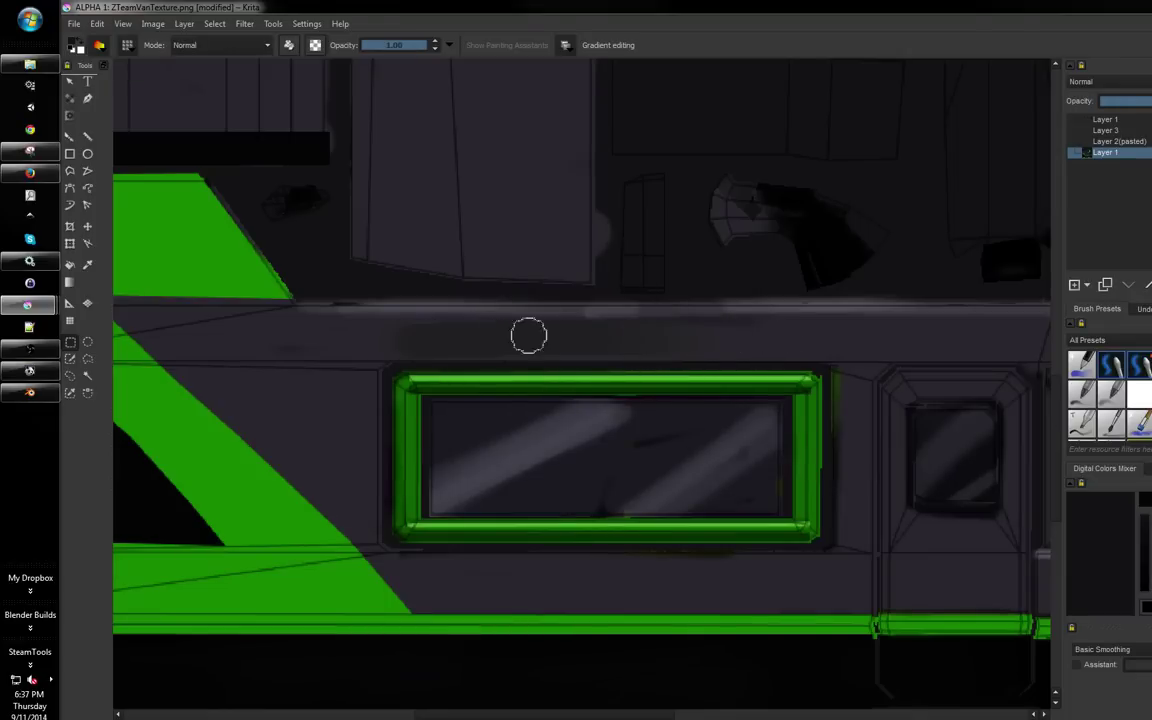
drag(594, 340, 787, 342)
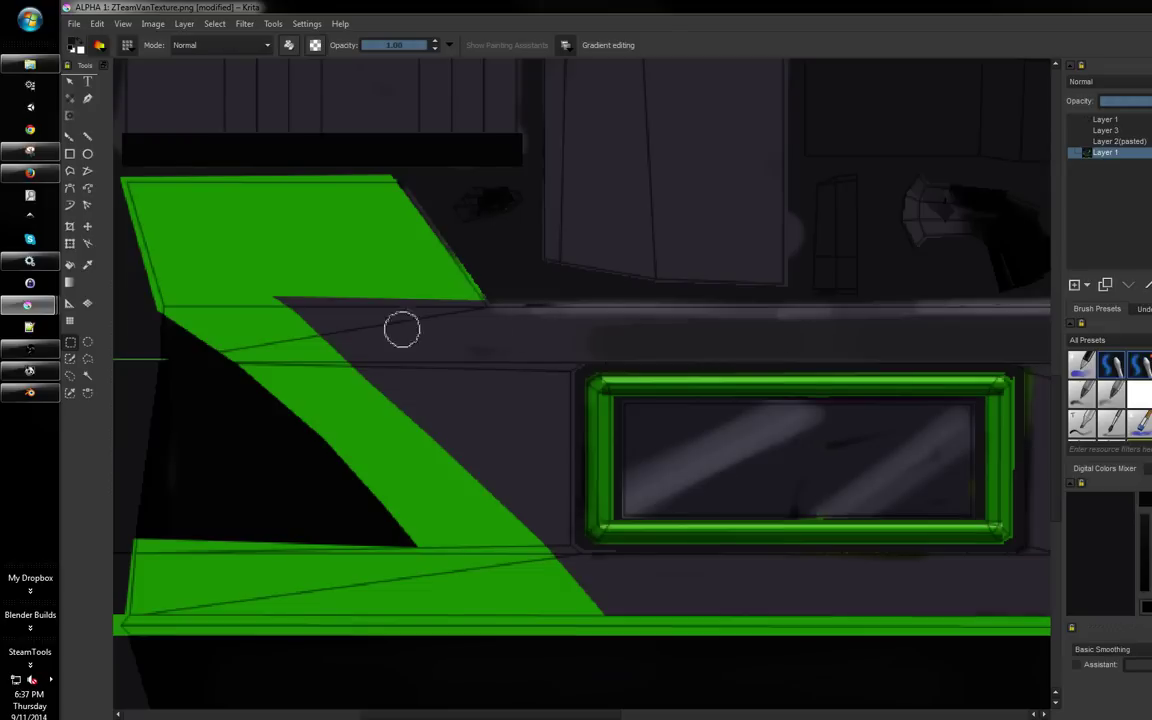
mouse_move(467, 333)
mouse_down()
mouse_move(458, 399)
mouse_move(548, 359)
mouse_move(540, 504)
mouse_move(393, 385)
mouse_up()
mouse_move(474, 335)
mouse_down()
mouse_move(660, 339)
mouse_move(534, 352)
mouse_move(524, 493)
mouse_up()
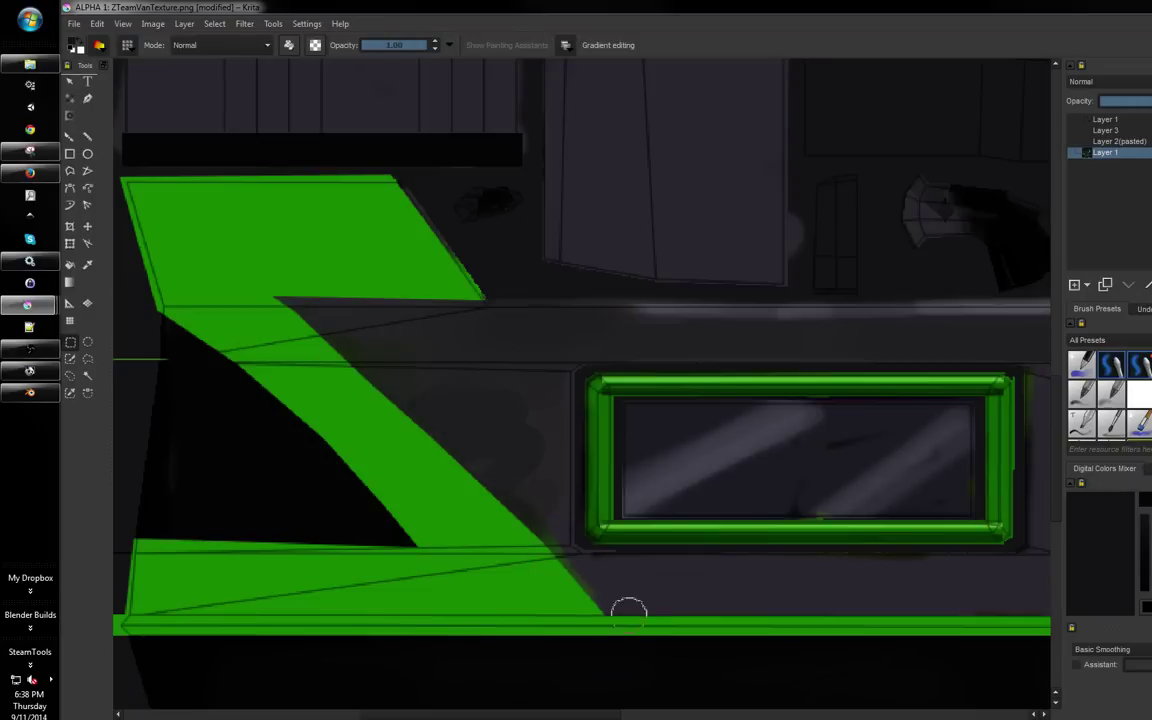
Paint dark grey shading along the body panel between the large window frame and the lower green stripe
drag(887, 573, 720, 520)
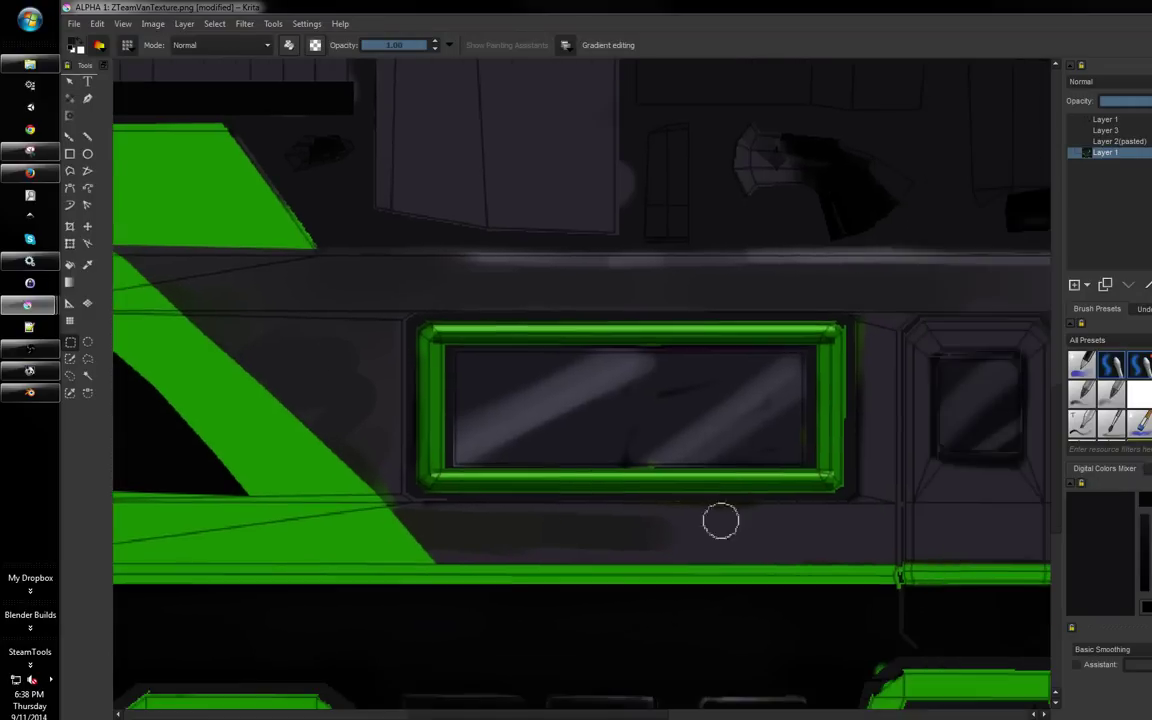
drag(522, 526, 573, 543)
drag(754, 538, 821, 527)
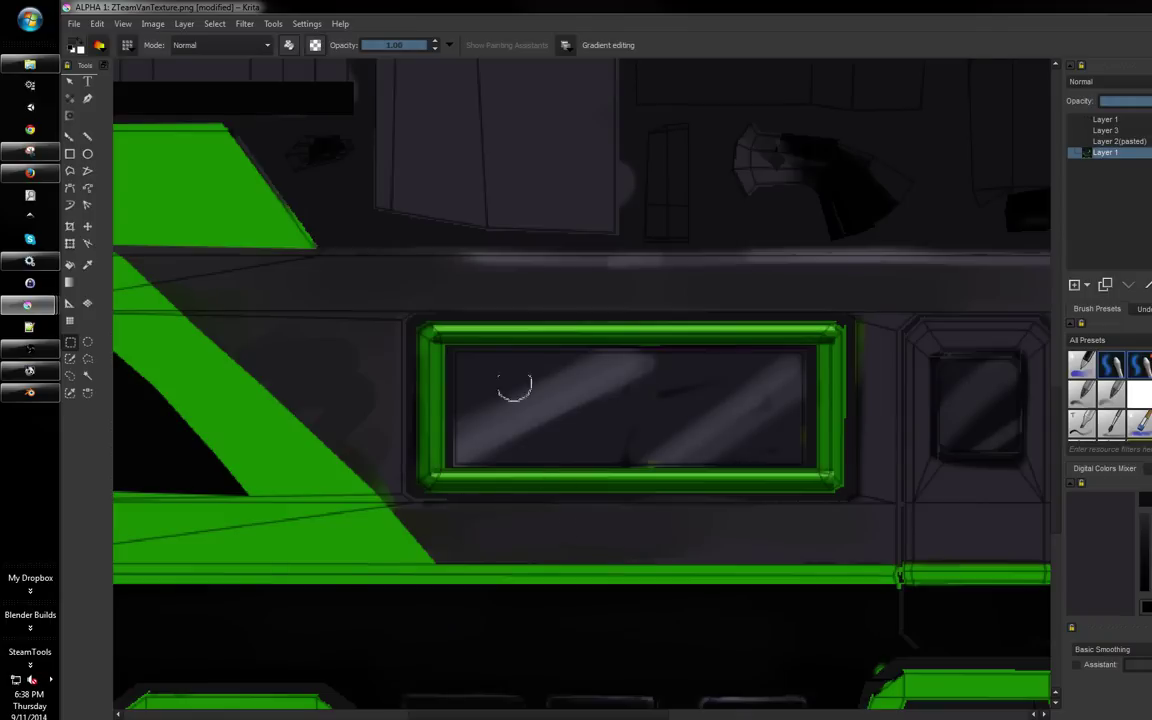
Sample the purple-grey of the roof edge and blend long highlight strokes along the upper body panel above the window
ctrl+click(512, 250)
drag(199, 261, 666, 270)
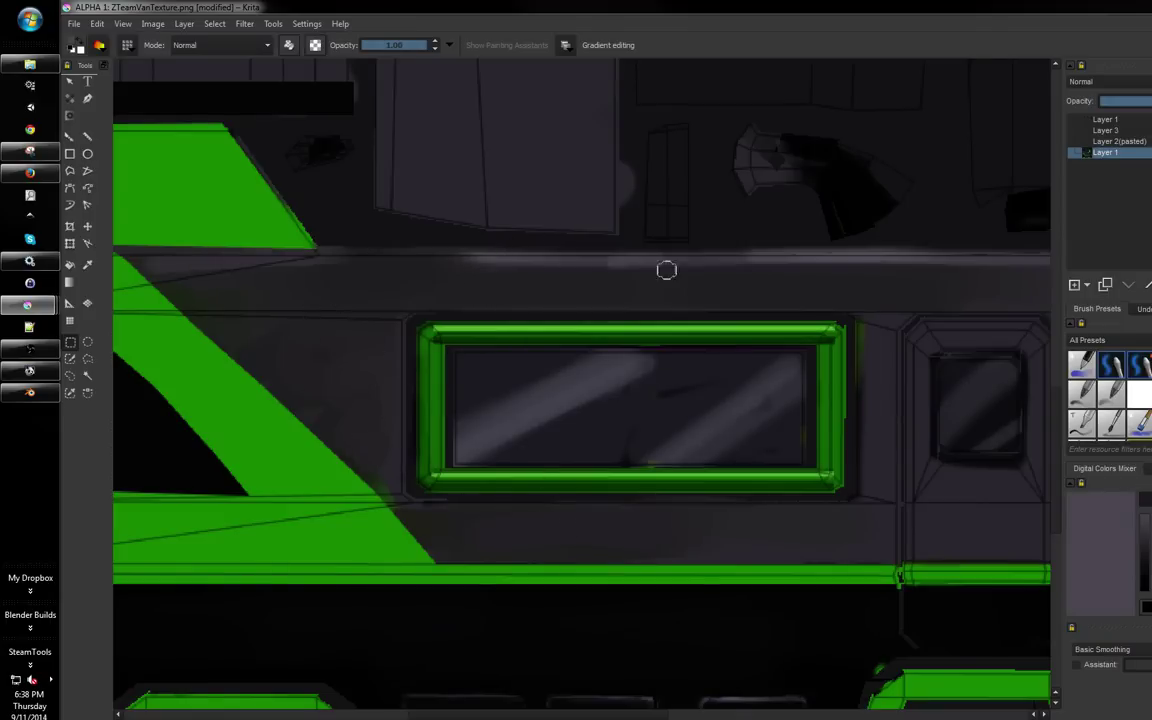
drag(295, 261, 618, 264)
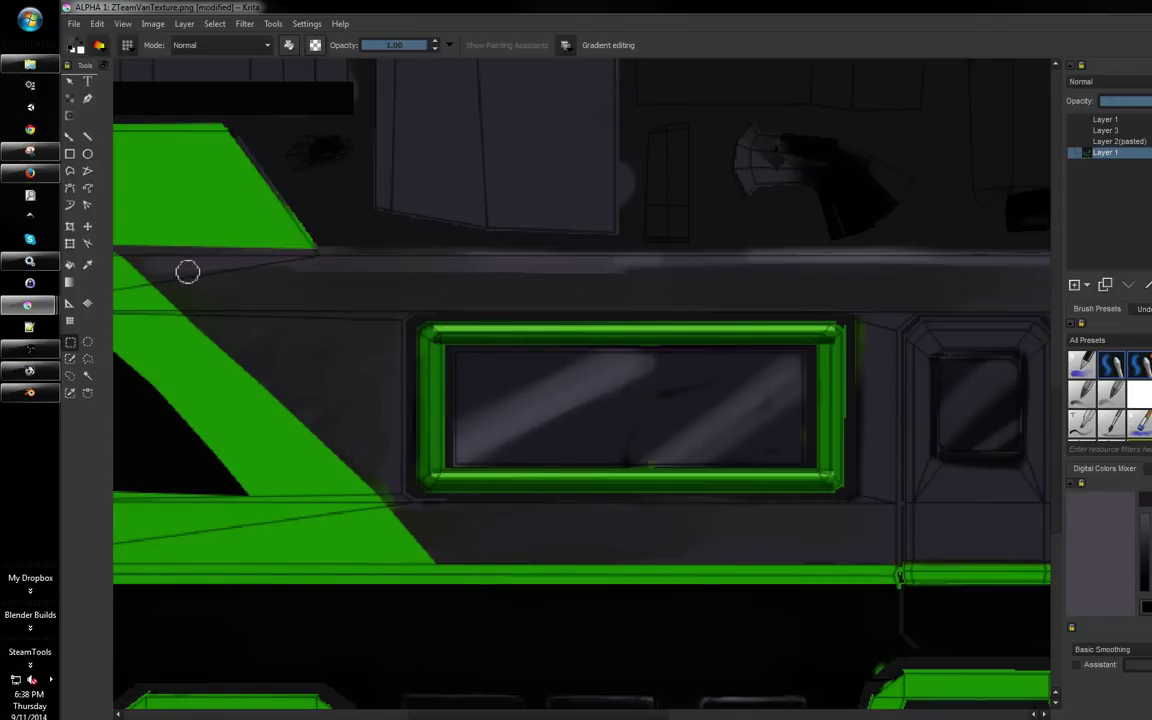
drag(188, 271, 721, 268)
drag(268, 269, 534, 276)
drag(222, 277, 750, 278)
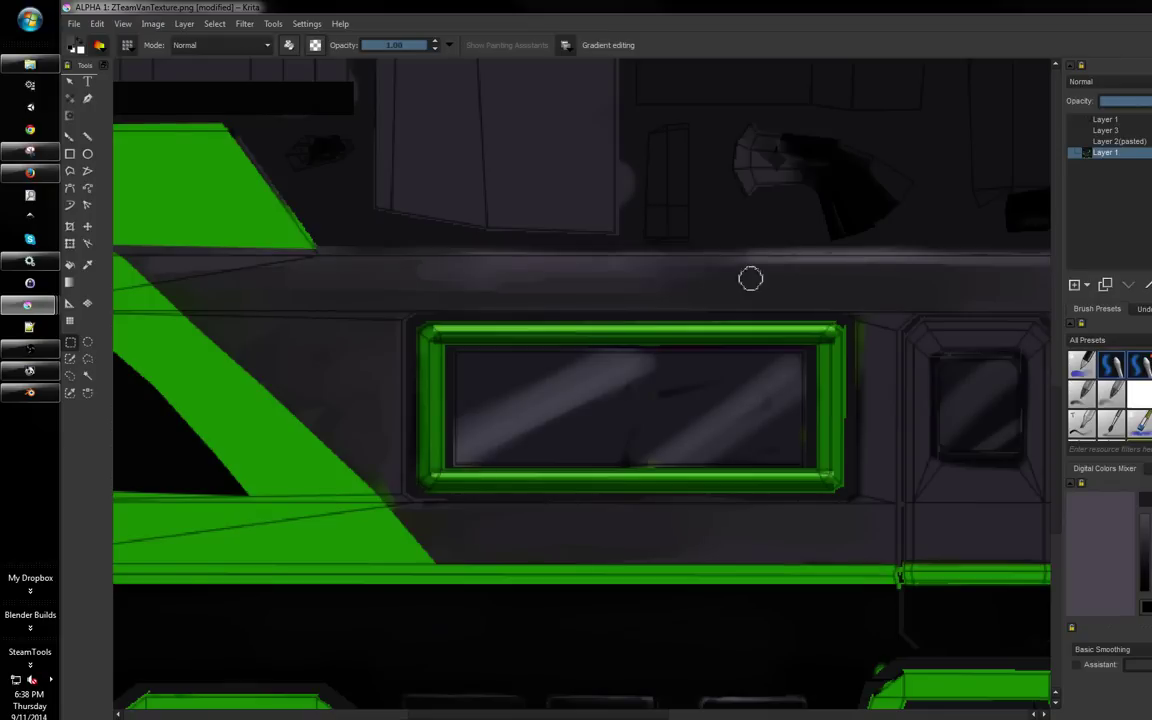
Tone down the upper panel's highlight with sampled dark grey and repaint a thin lighter edge along the roof line
ctrl+click(645, 297)
mouse_move(447, 268)
mouse_down()
mouse_move(795, 283)
mouse_move(343, 264)
mouse_up()
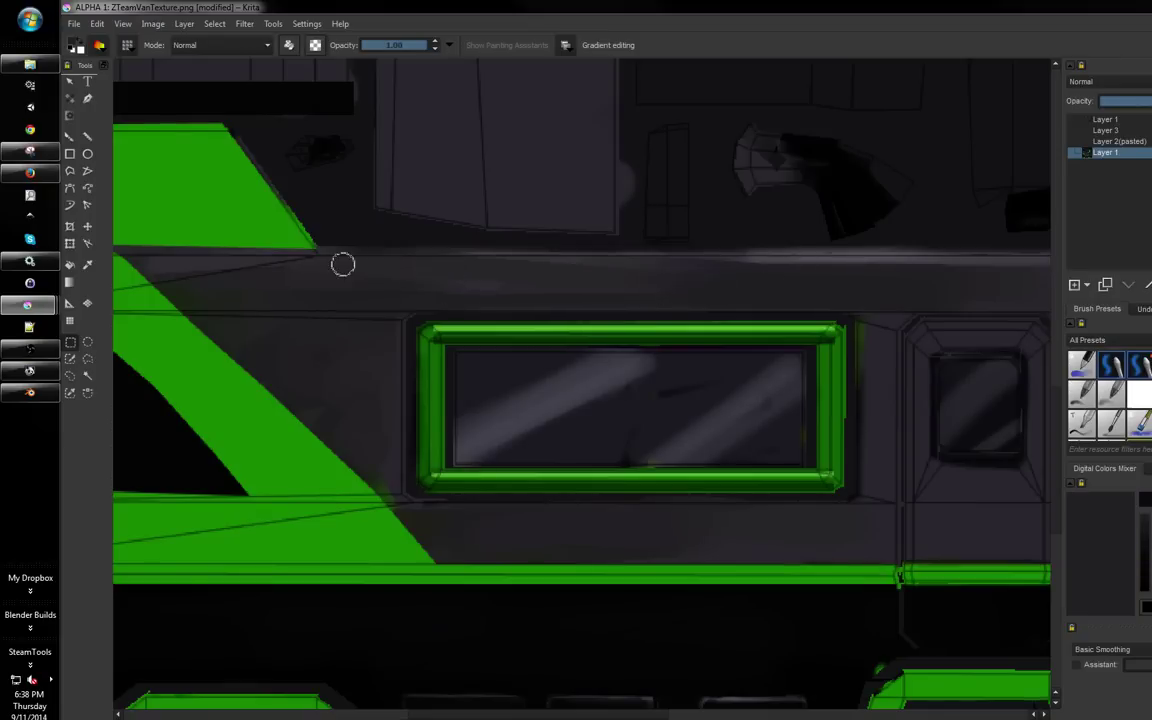
ctrl+click(770, 253)
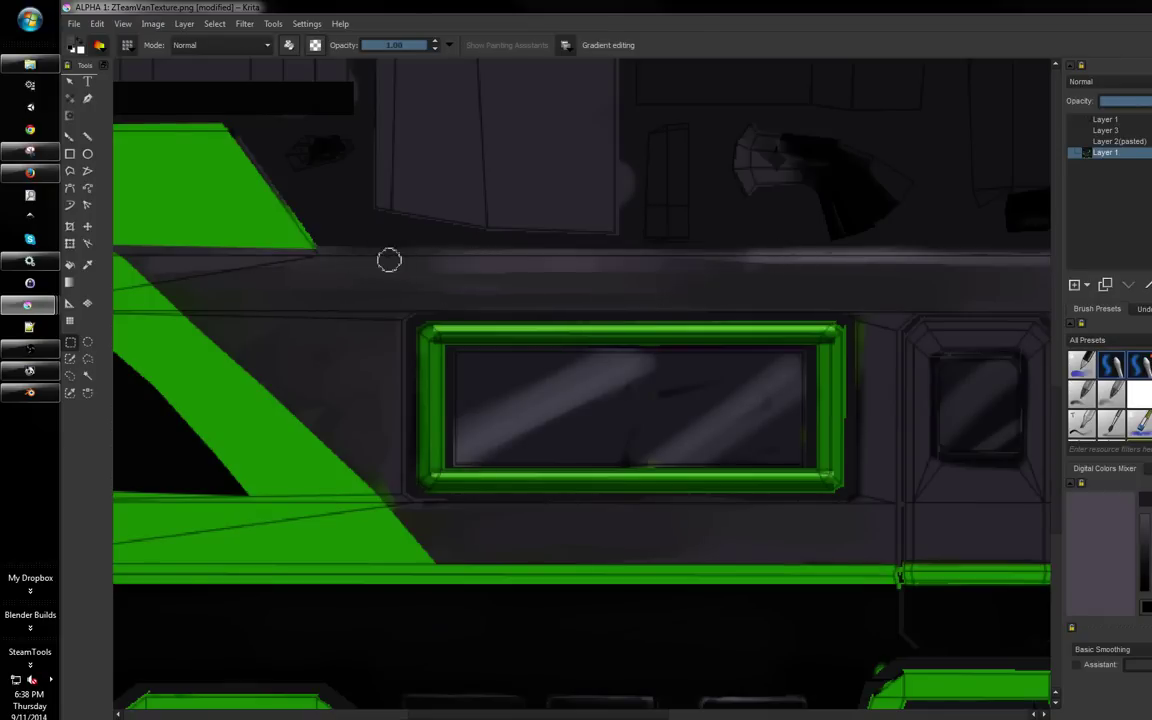
mouse_move(470, 250)
mouse_down()
mouse_move(842, 253)
mouse_move(578, 277)
mouse_up()
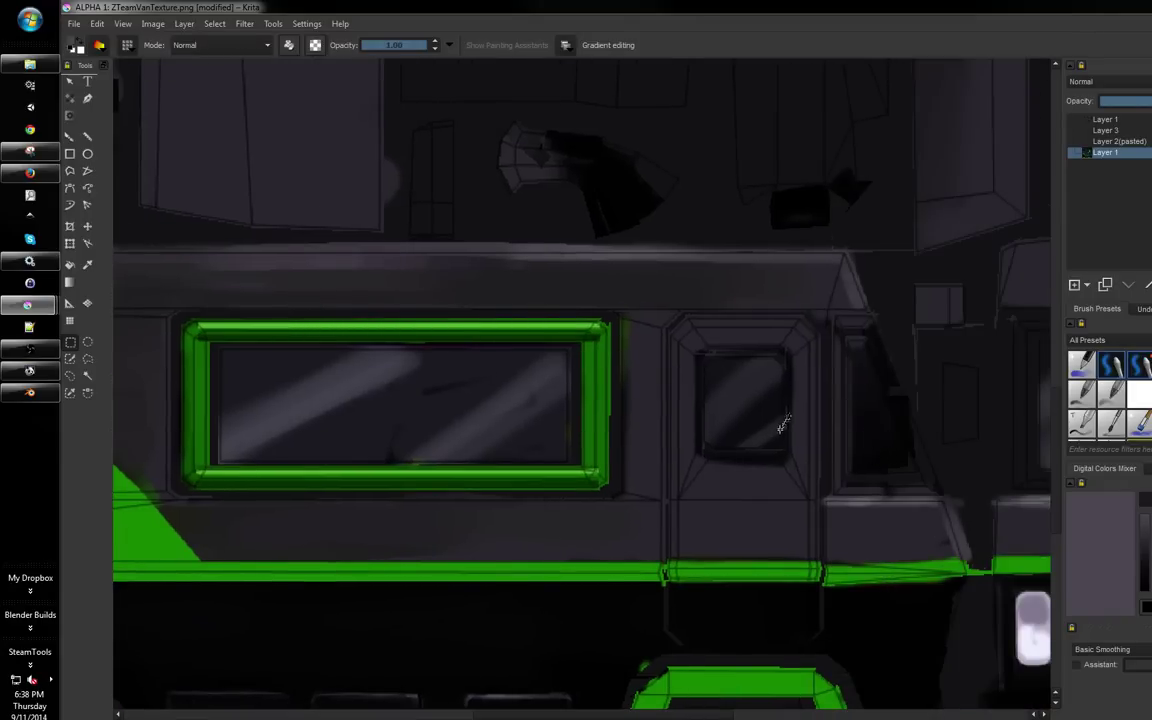
Shade the panel below the cab side window with dark tones and touch up its edges with sampled lighter purple-grey
ctrl+click(888, 488)
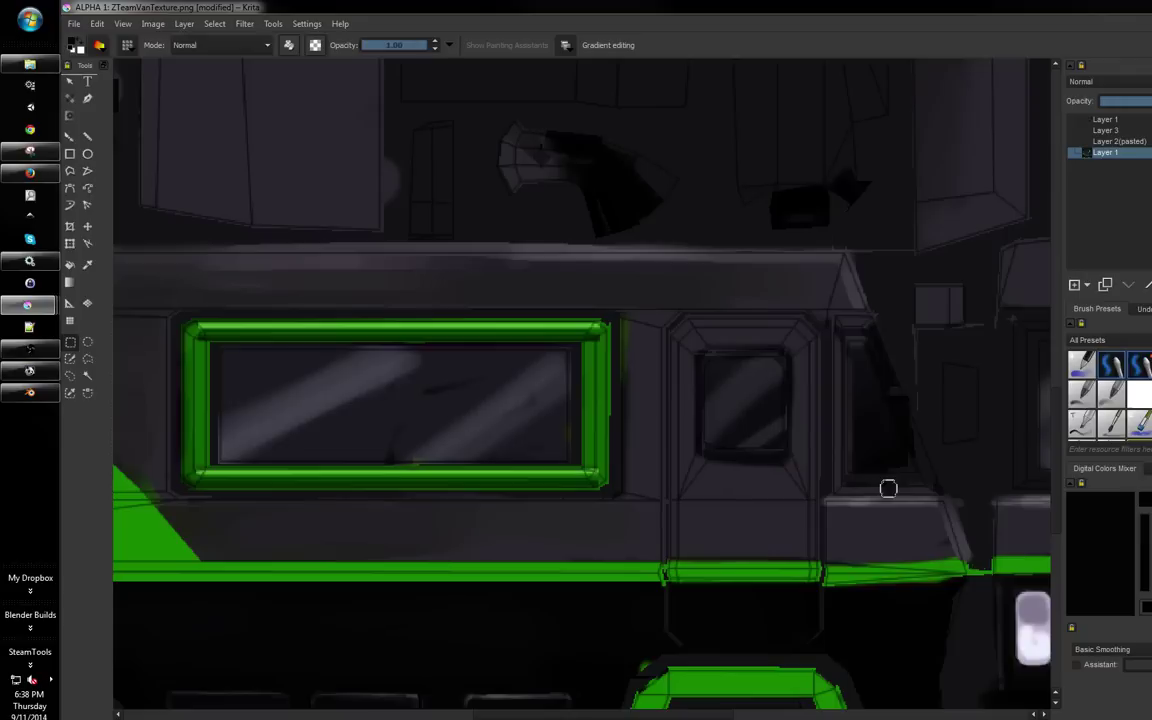
drag(830, 518, 933, 531)
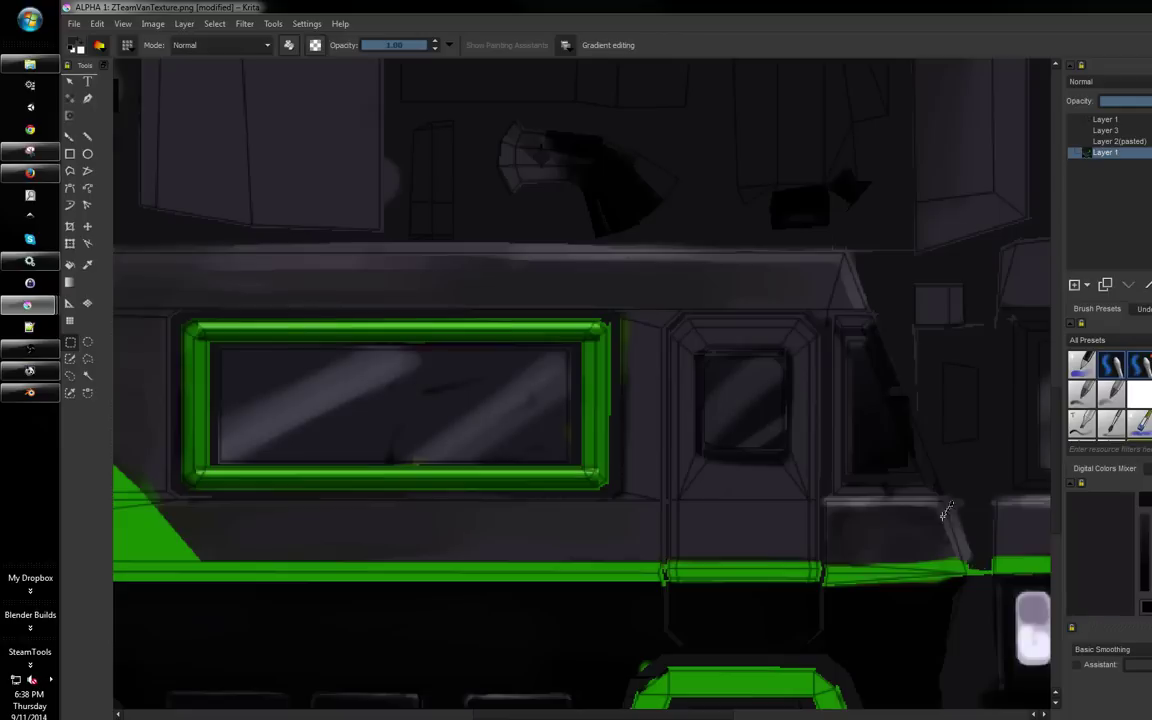
ctrl+click(946, 512)
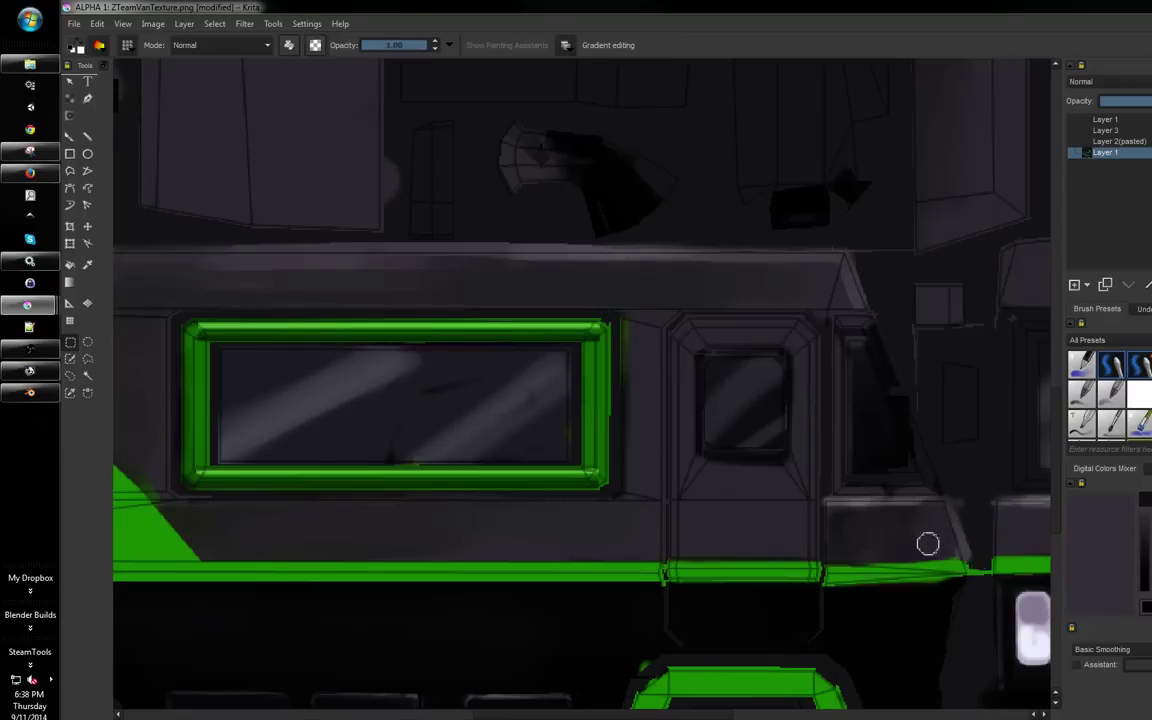
ctrl+click(868, 500)
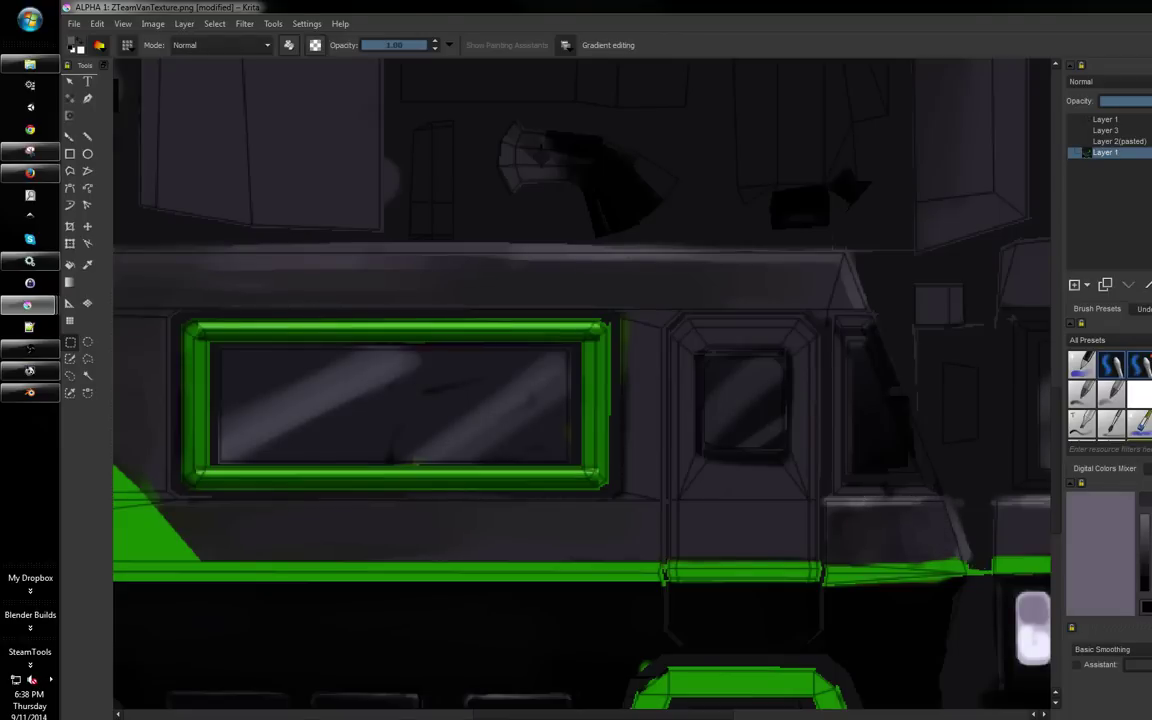
Sample black and paint dark shading along the upper and rear inner edges of the van's door
scroll(690, 318, up, 2)
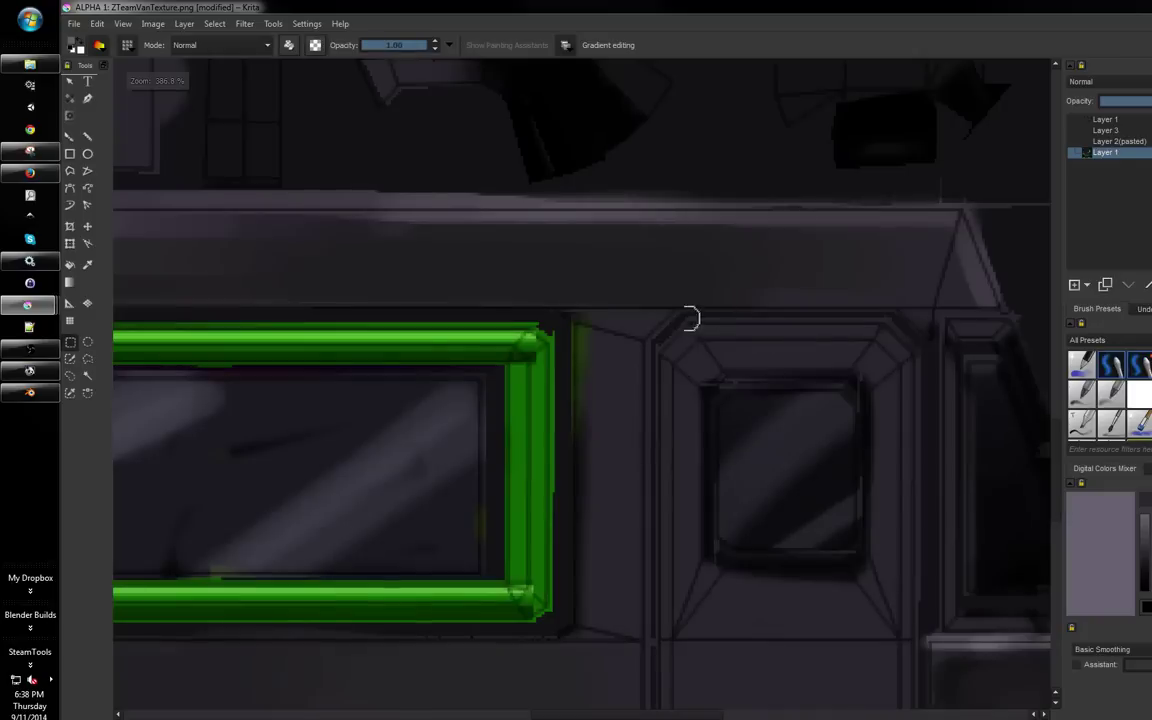
ctrl+click(1018, 358)
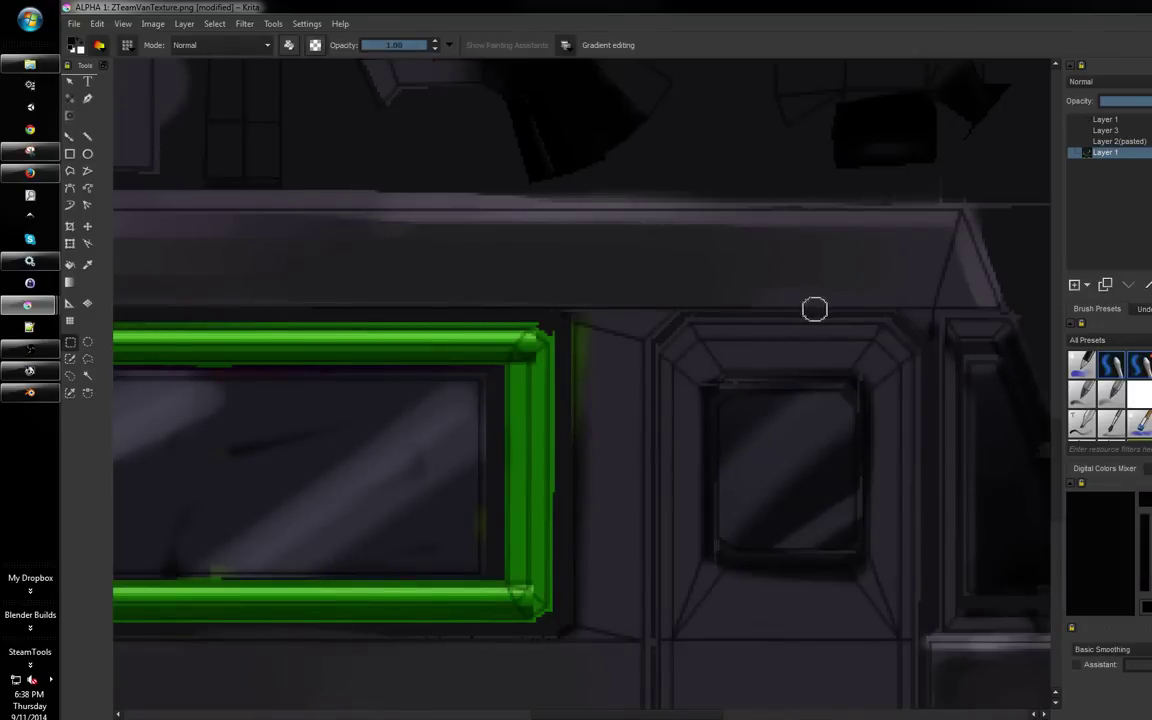
mouse_move(685, 327)
mouse_down()
mouse_move(892, 327)
mouse_move(885, 334)
mouse_up()
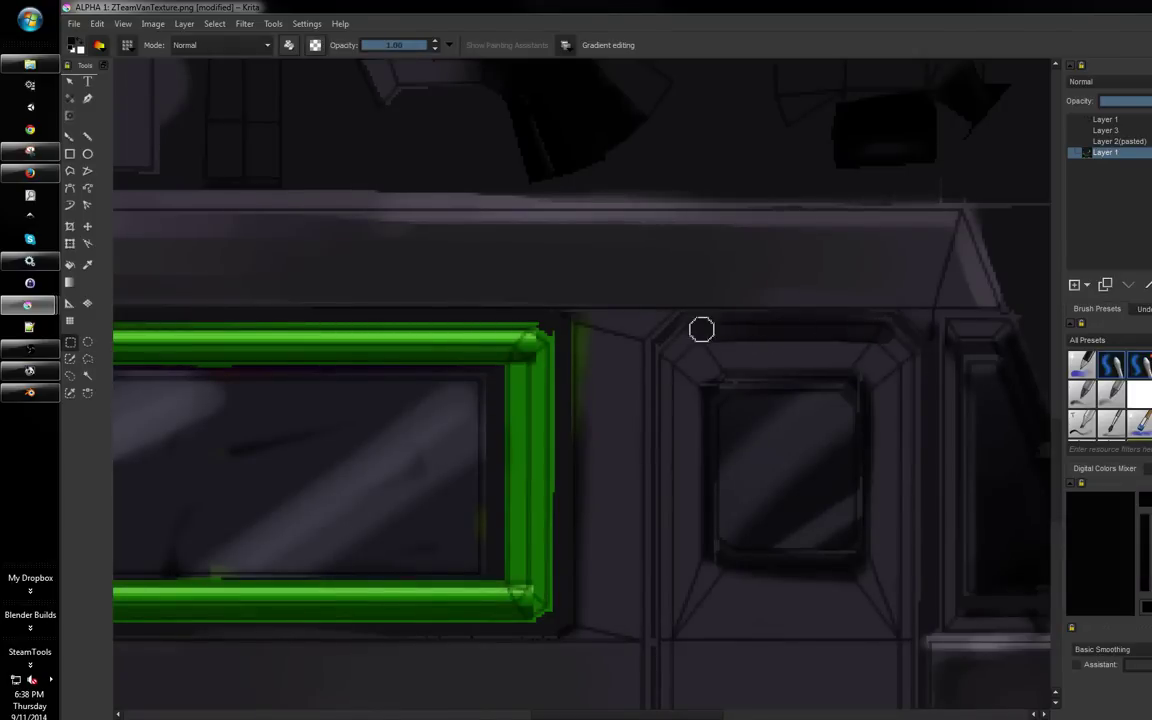
mouse_move(701, 329)
mouse_down()
mouse_move(668, 363)
mouse_move(671, 390)
mouse_up()
mouse_move(684, 463)
mouse_down()
mouse_move(643, 327)
mouse_move(631, 341)
mouse_up()
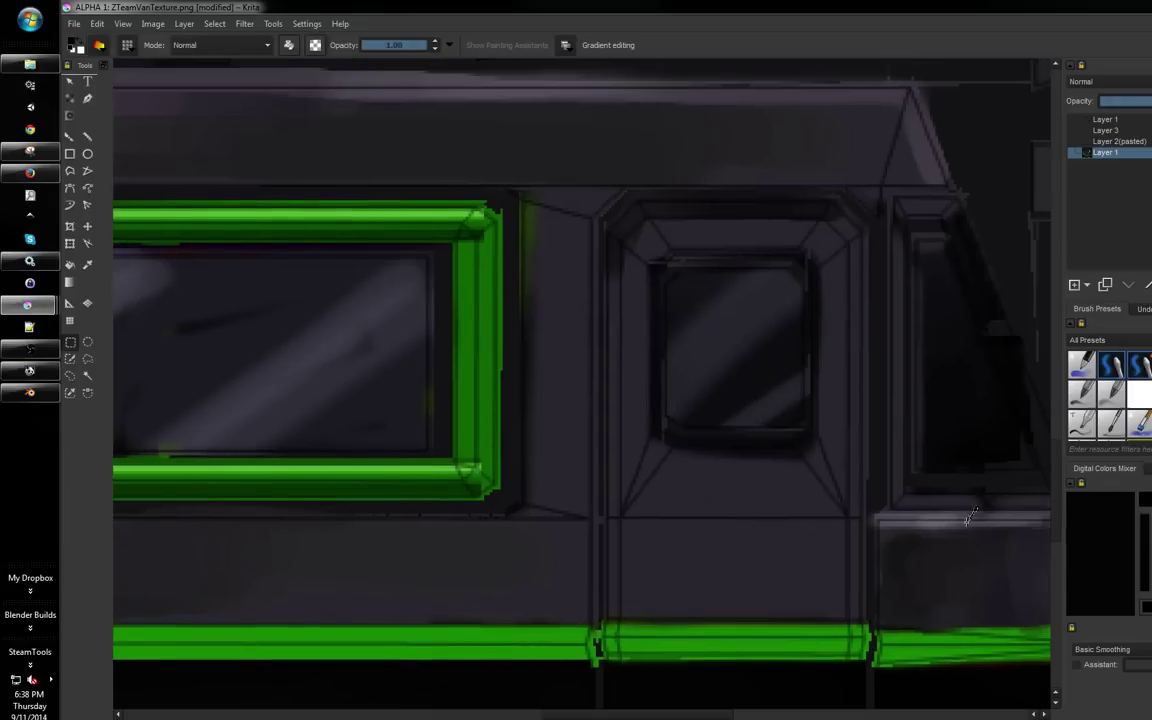
Sample the light purple-grey and outline the door down to the green stripe with a polygonal selection
ctrl+click(937, 522)
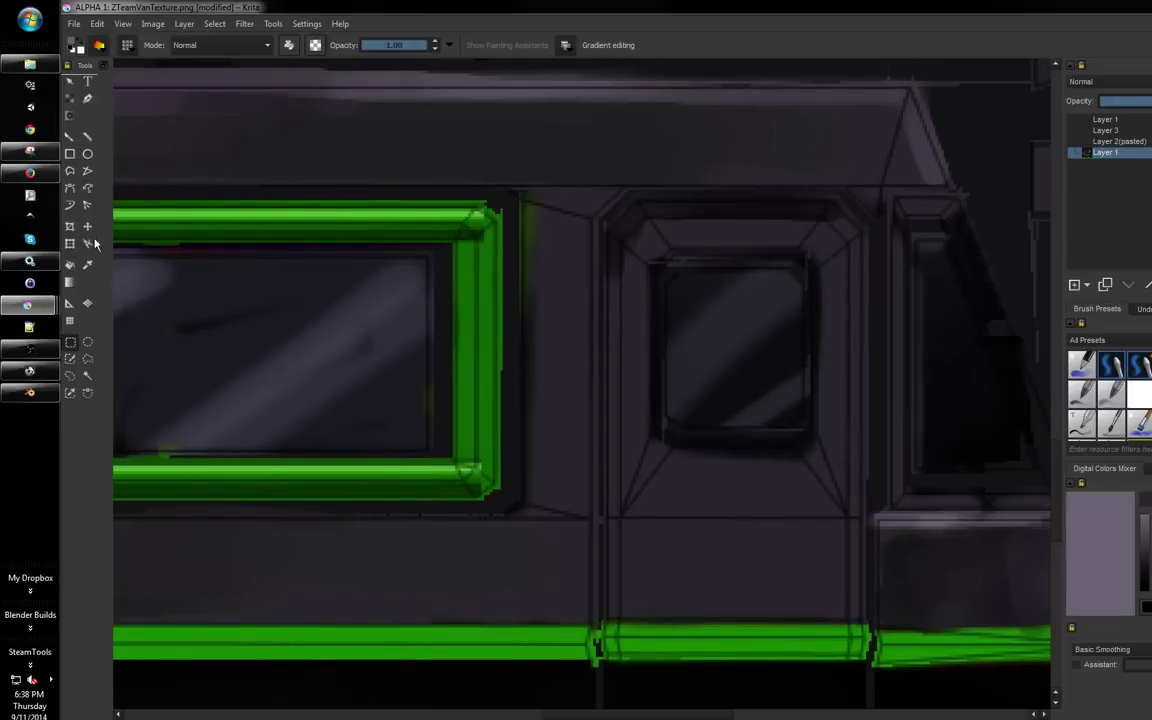
click(86, 361)
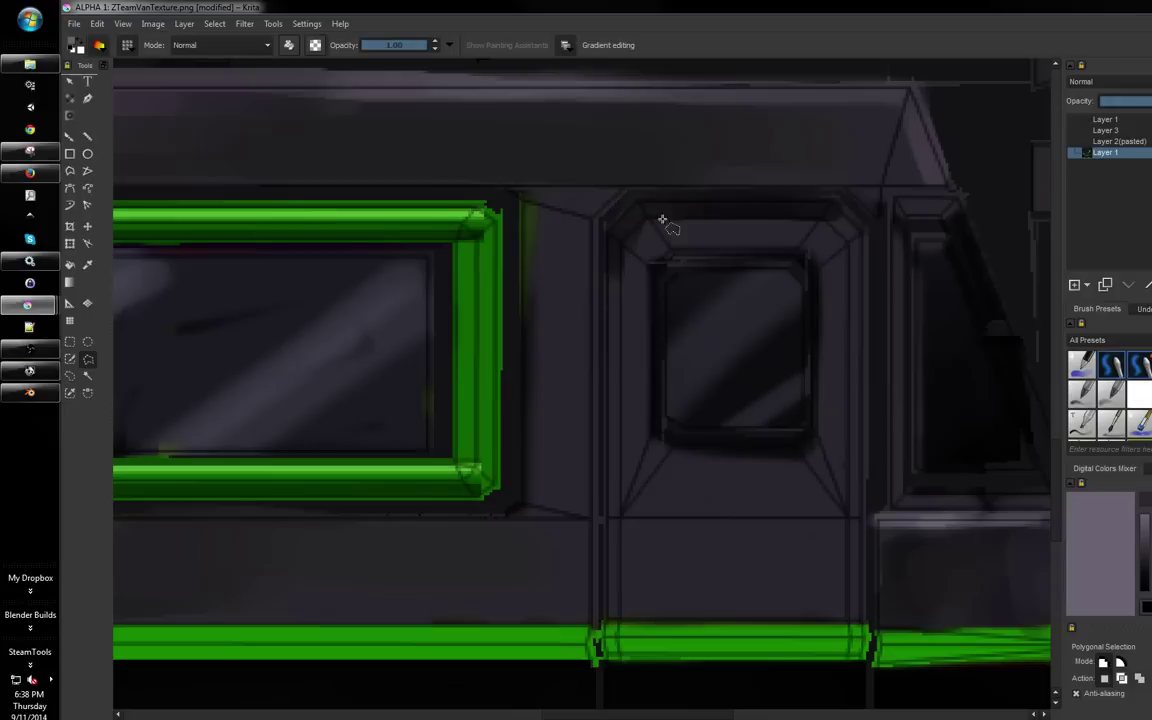
click(638, 195)
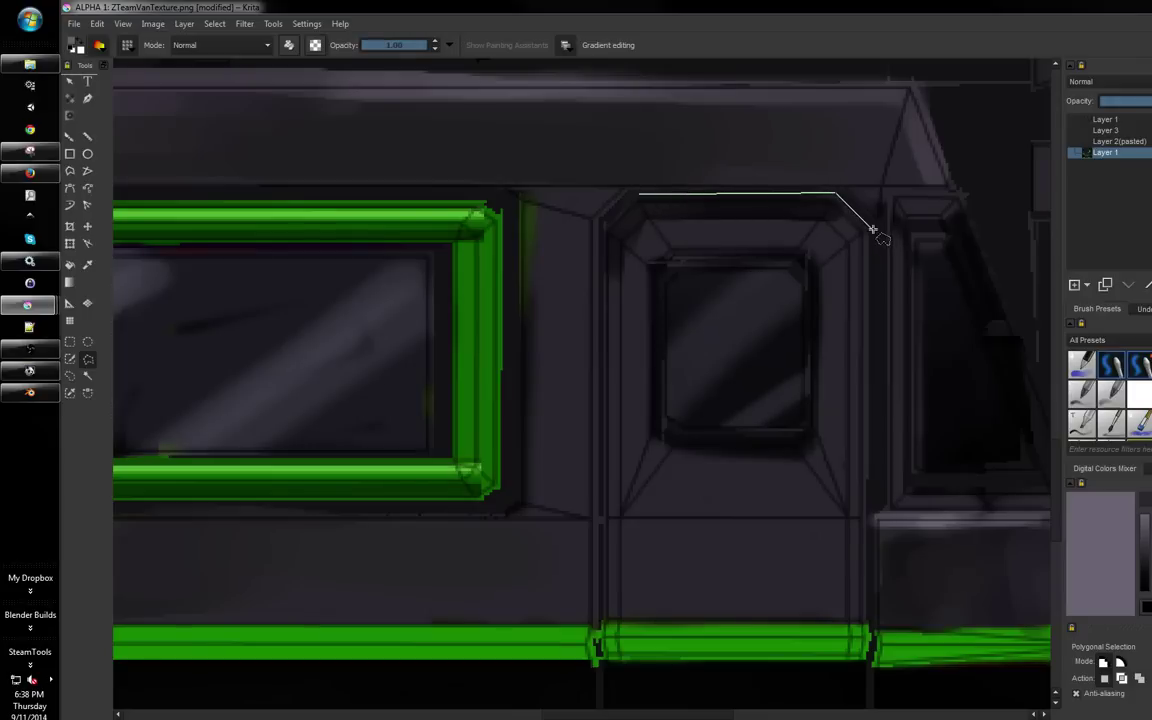
click(872, 230)
click(870, 620)
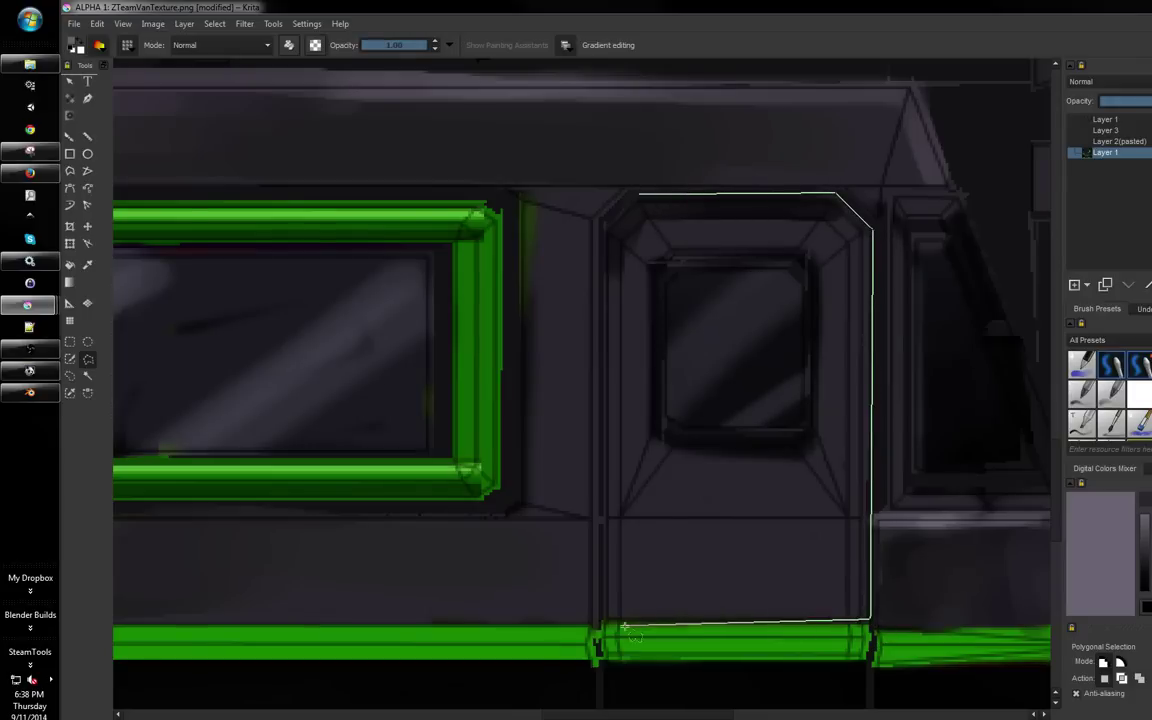
click(600, 621)
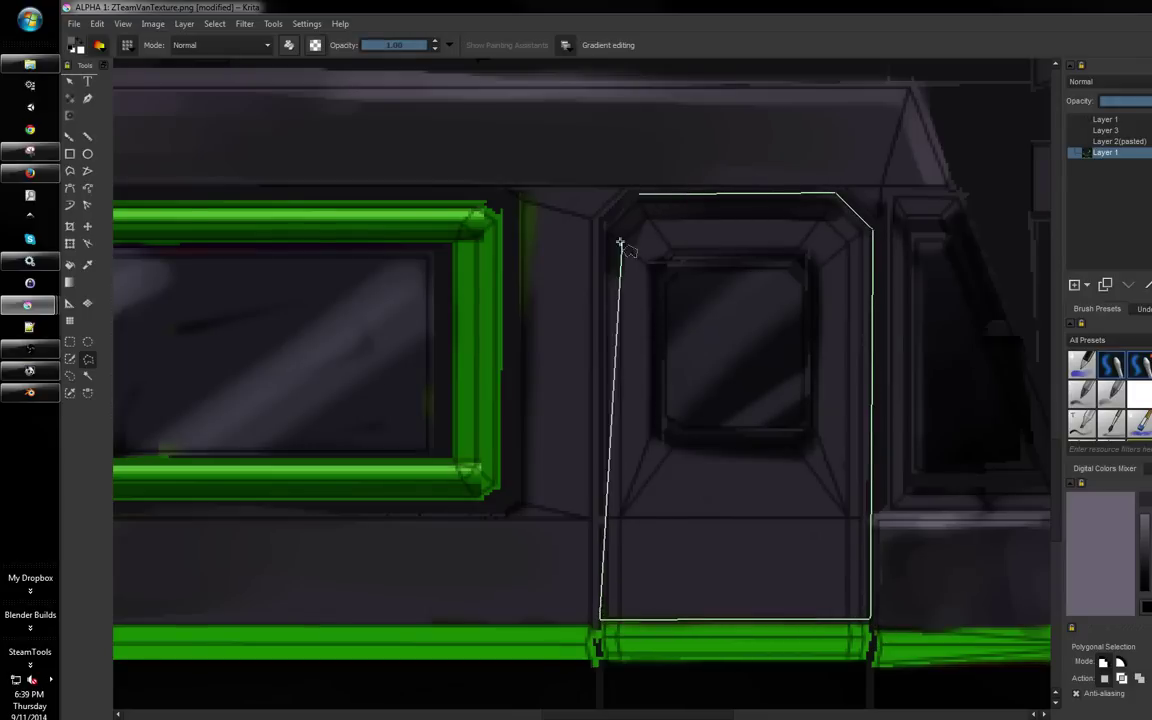
click(636, 196)
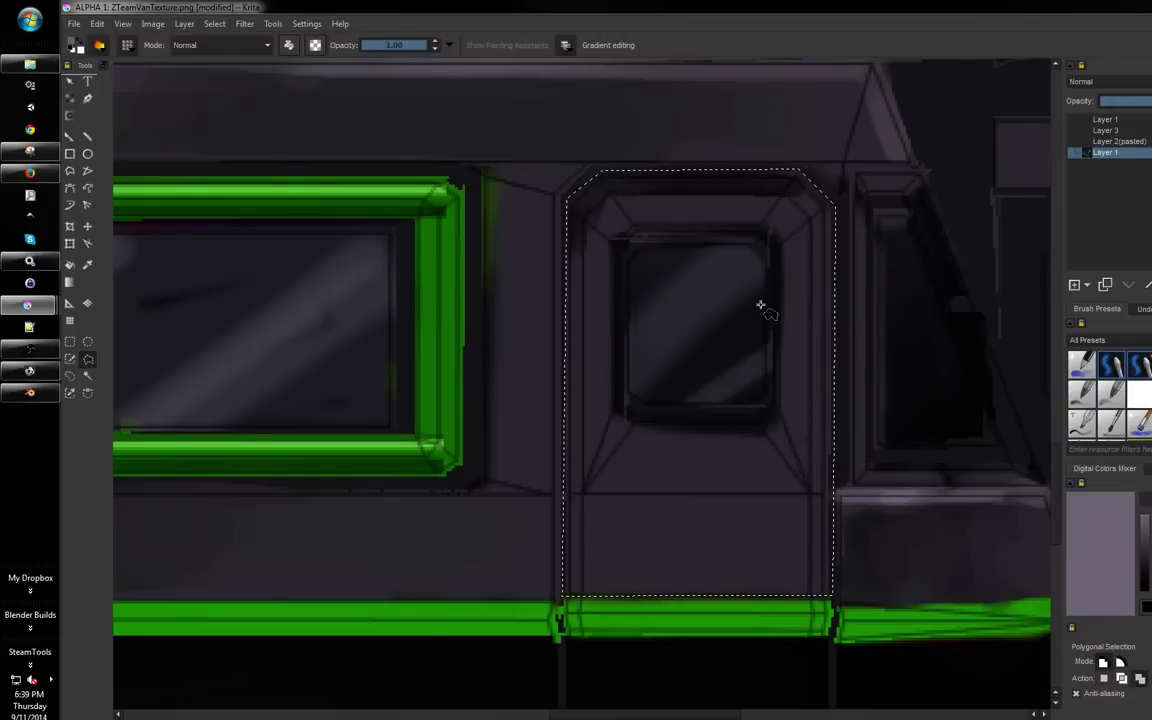
Subtract the door window's chamfered outline from the polygonal door selection and switch to the freehand brush
click(652, 240)
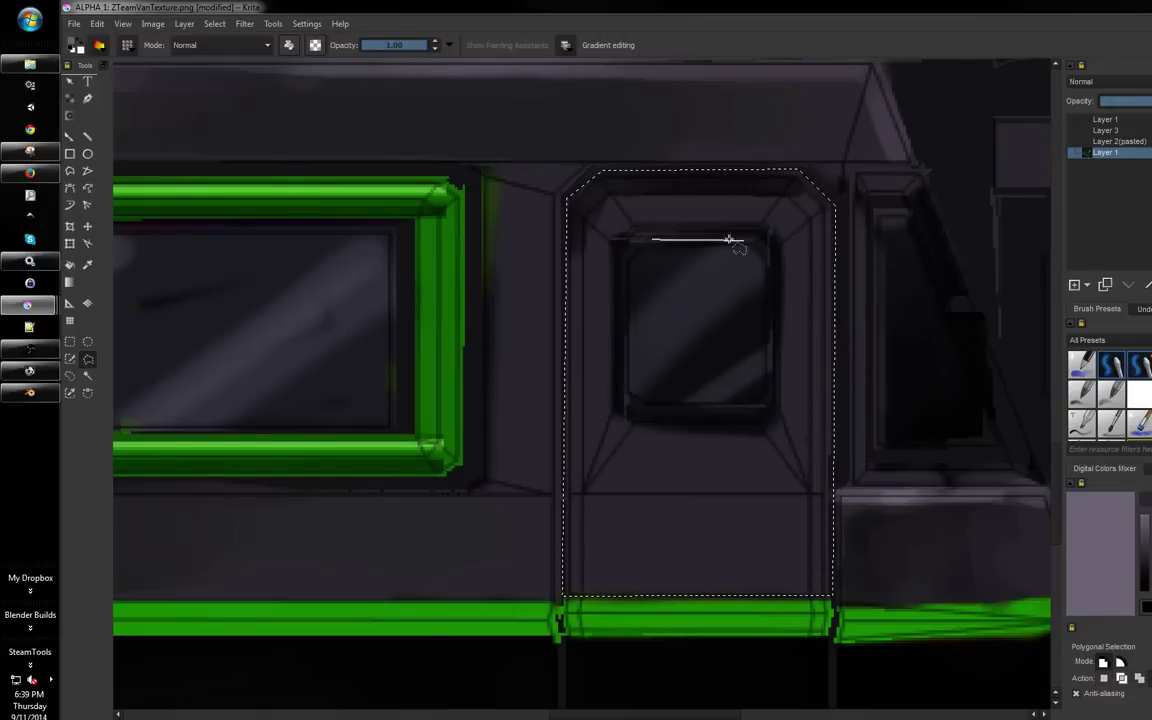
click(769, 258)
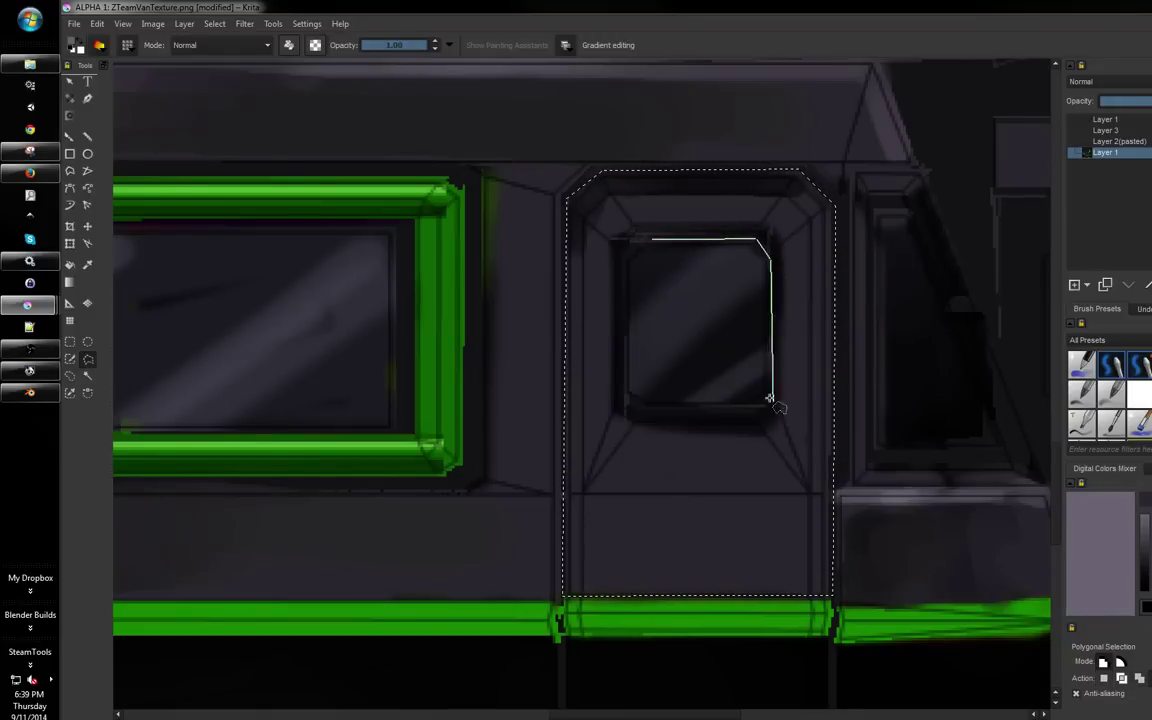
click(638, 411)
click(625, 399)
click(625, 250)
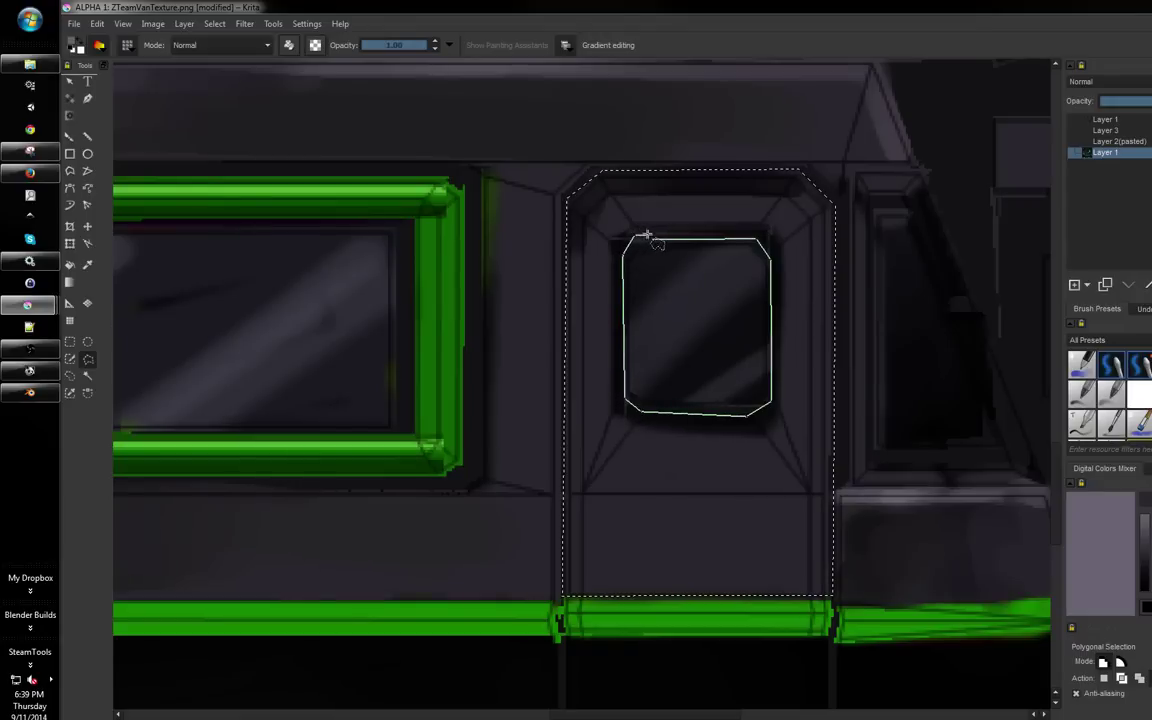
click(655, 240)
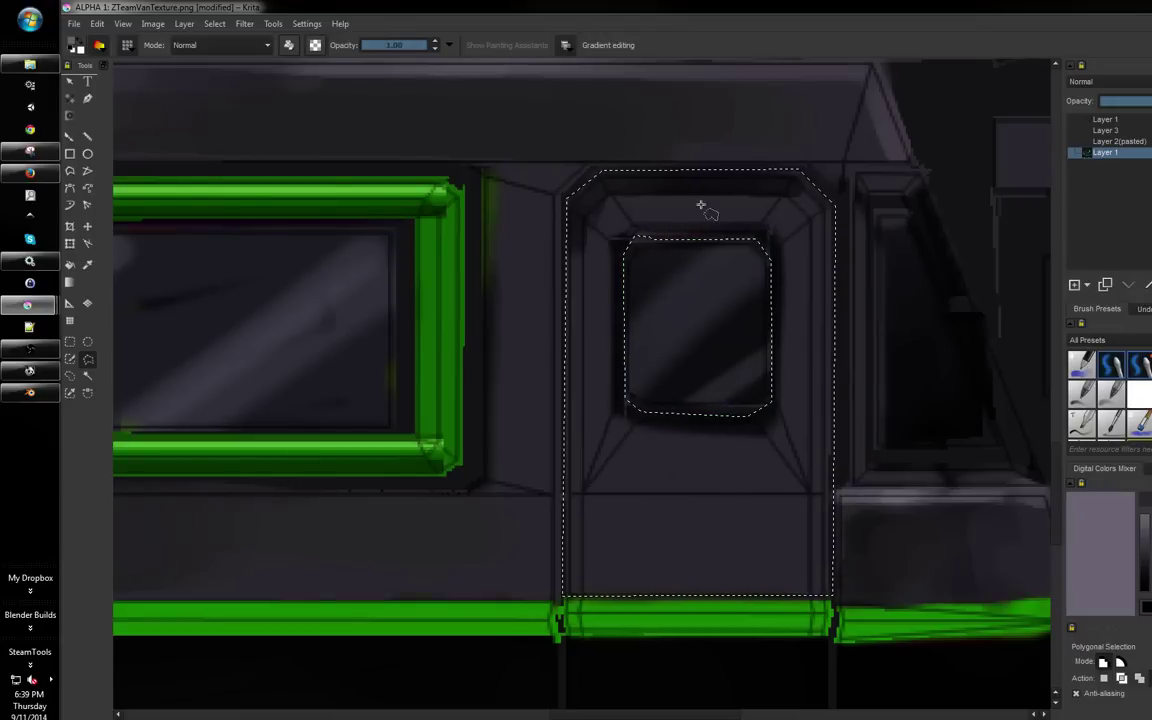
click(68, 138)
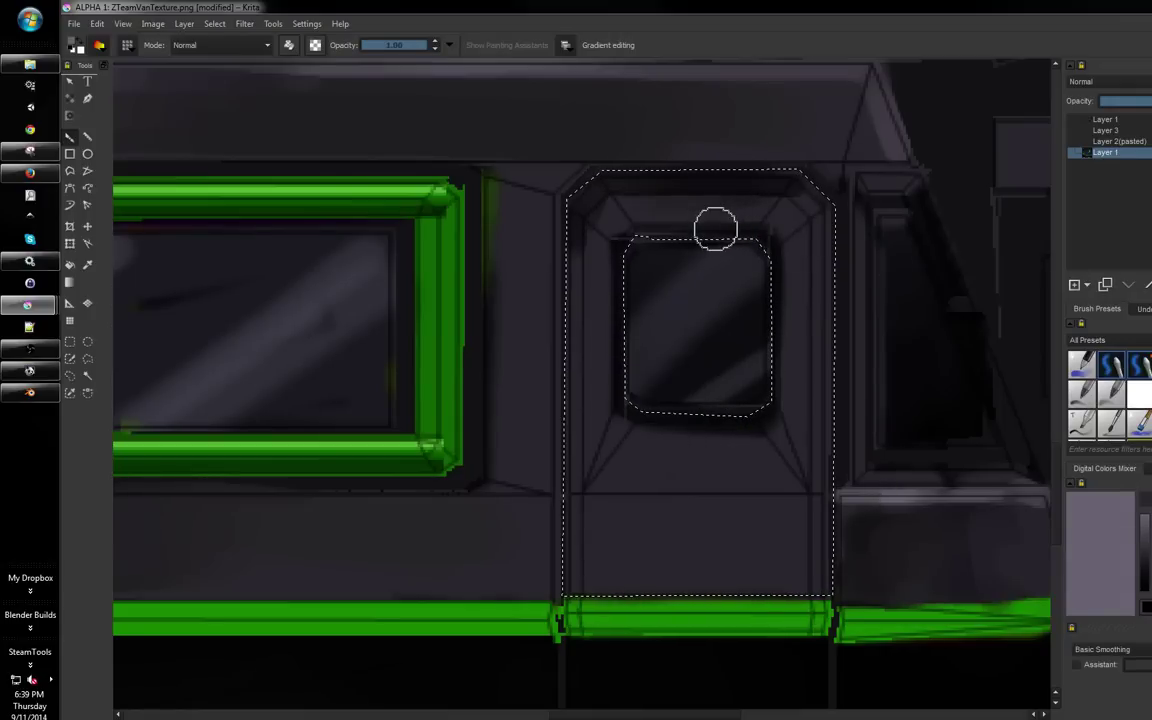
Paint light purple-grey over the door's bevel around the window and across its lower panel
mouse_move(637, 207)
mouse_down()
mouse_move(710, 203)
mouse_move(625, 208)
mouse_up()
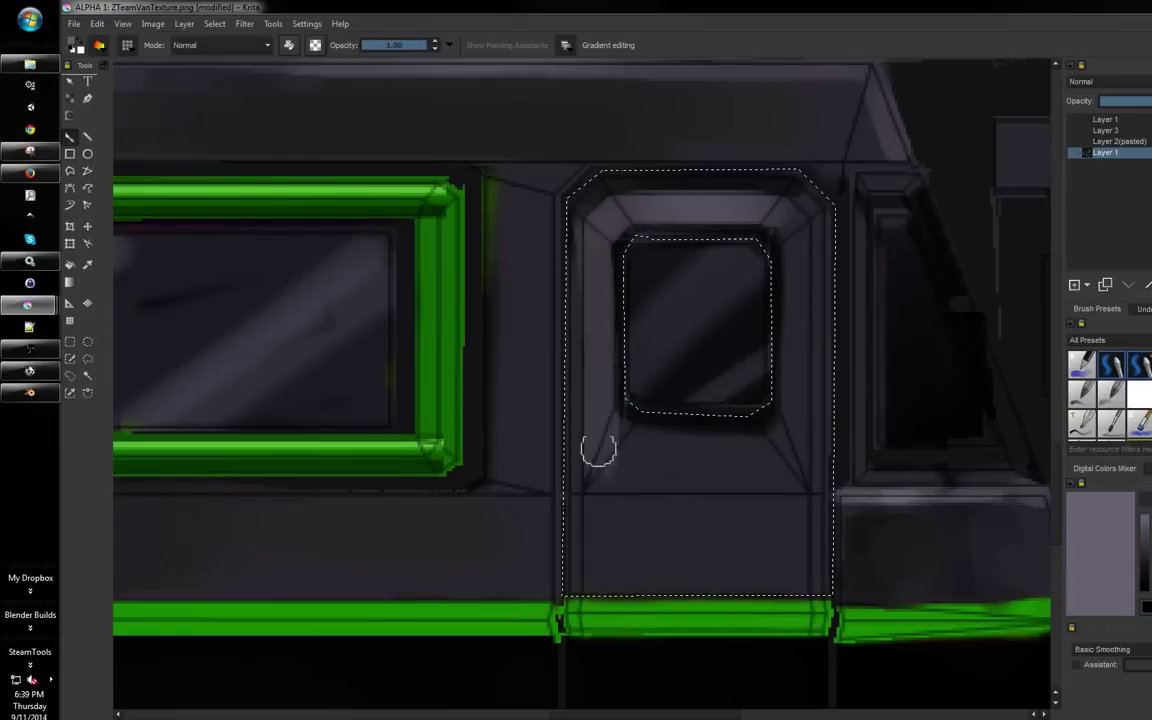
drag(566, 445, 714, 443)
mouse_move(727, 450)
mouse_down()
mouse_move(661, 462)
mouse_move(621, 487)
mouse_move(632, 499)
mouse_move(615, 500)
mouse_move(607, 574)
mouse_move(682, 559)
mouse_move(765, 463)
mouse_move(801, 238)
mouse_move(785, 207)
mouse_move(802, 398)
mouse_move(804, 378)
mouse_move(790, 596)
mouse_move(764, 513)
mouse_move(681, 478)
mouse_move(775, 479)
mouse_move(653, 492)
mouse_move(734, 469)
mouse_move(613, 515)
mouse_move(764, 535)
mouse_move(784, 557)
mouse_move(739, 568)
mouse_move(671, 453)
mouse_up()
Sample near-black from below the door window and shade the lower panel and the window's surrounding edge
ctrl+click(681, 420)
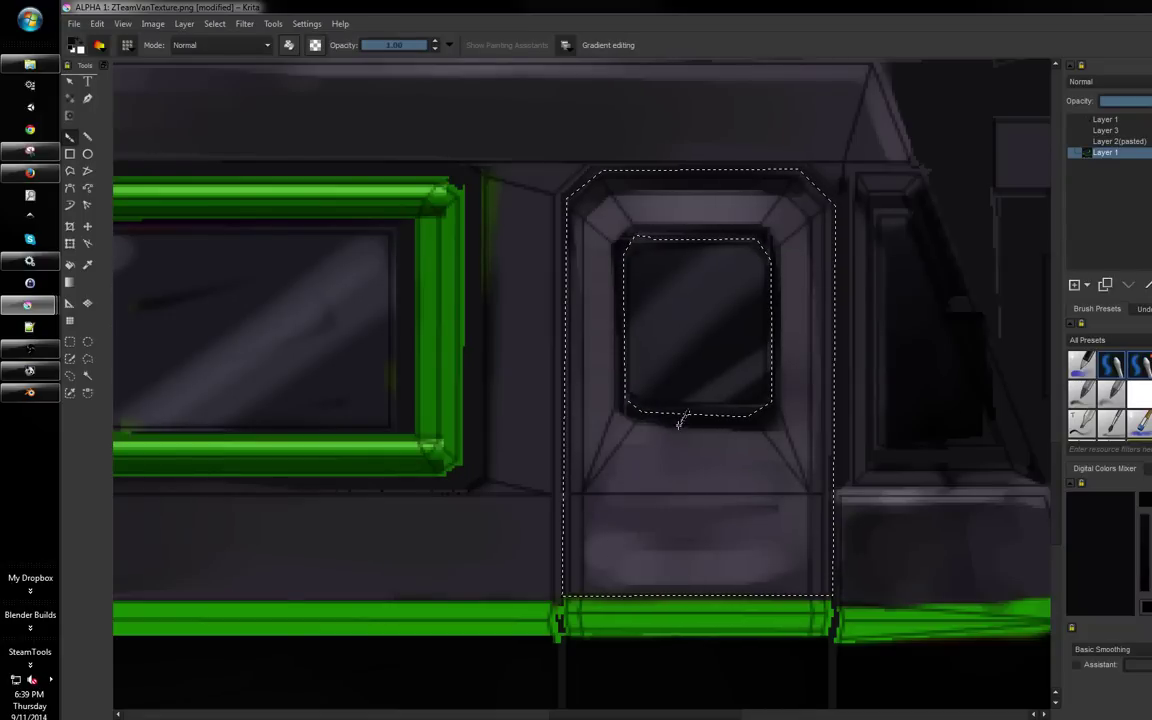
mouse_move(606, 512)
mouse_down()
mouse_move(789, 519)
mouse_move(624, 511)
mouse_move(607, 532)
mouse_move(532, 550)
mouse_move(612, 555)
mouse_move(765, 480)
mouse_move(522, 481)
mouse_move(697, 468)
mouse_up()
drag(773, 366, 766, 337)
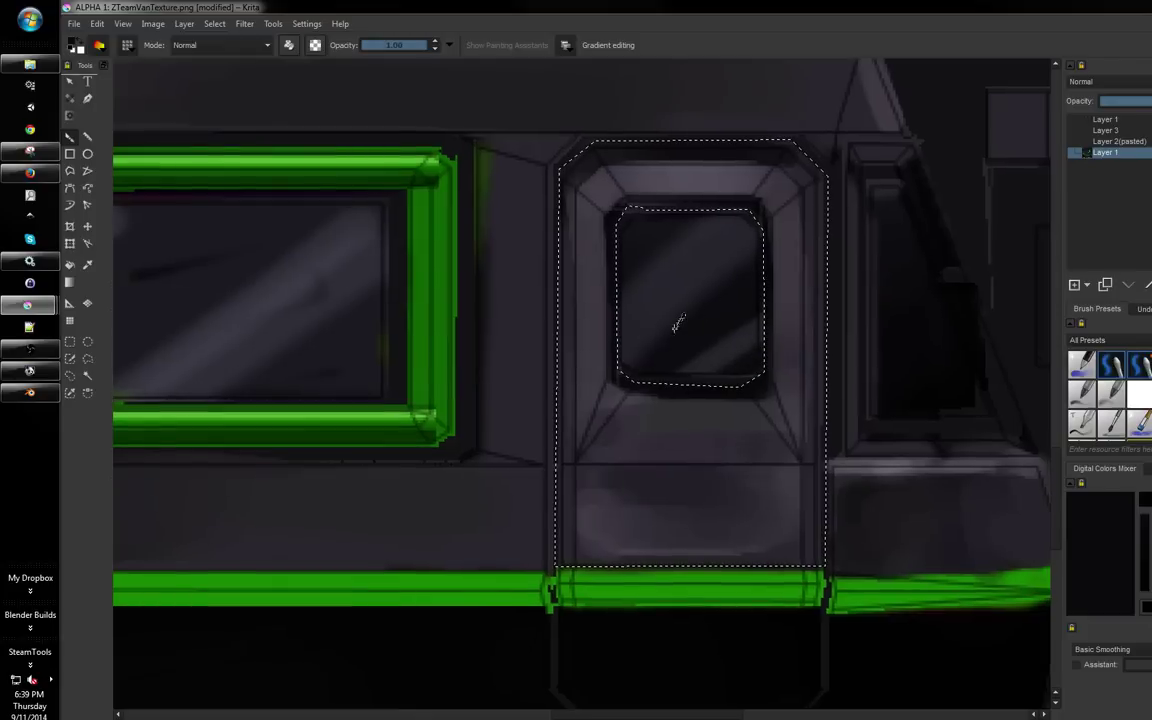
mouse_move(673, 284)
mouse_down()
mouse_move(671, 267)
mouse_move(664, 289)
mouse_up()
scroll(673, 291, down, 8)
scroll(656, 400, up, 10)
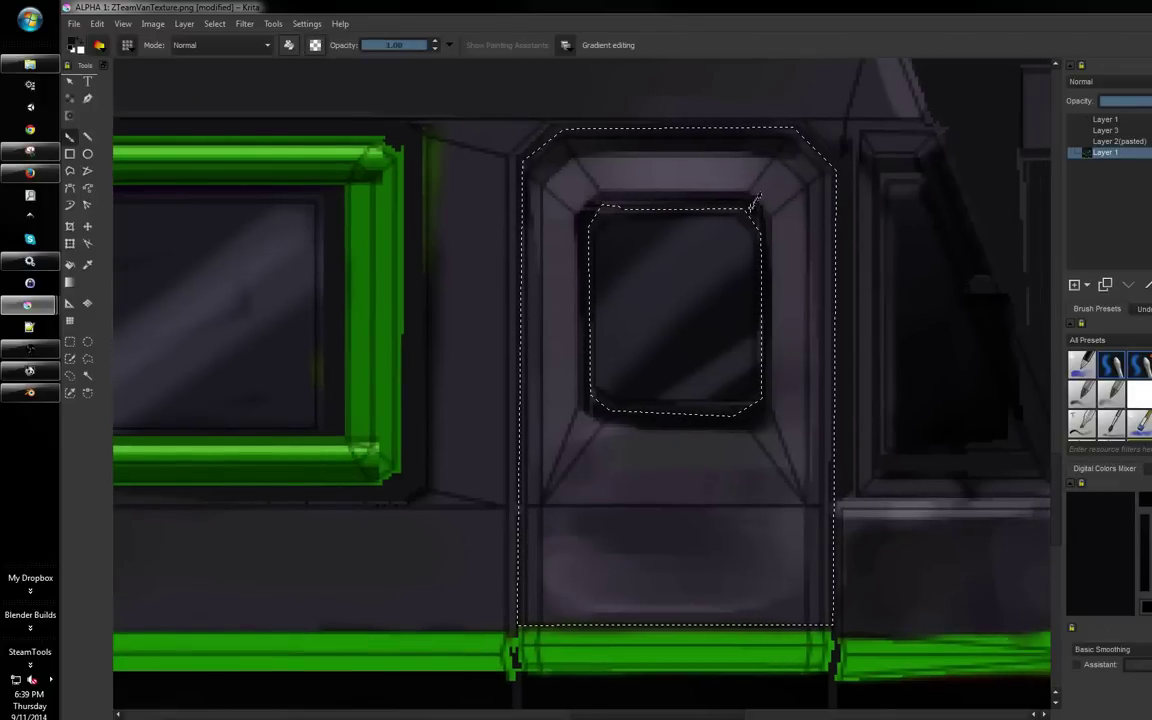
Sample purple-grey from the door bevel, lighten it in steps and paint a highlight along the window's lower lip and corners
ctrl+click(743, 184)
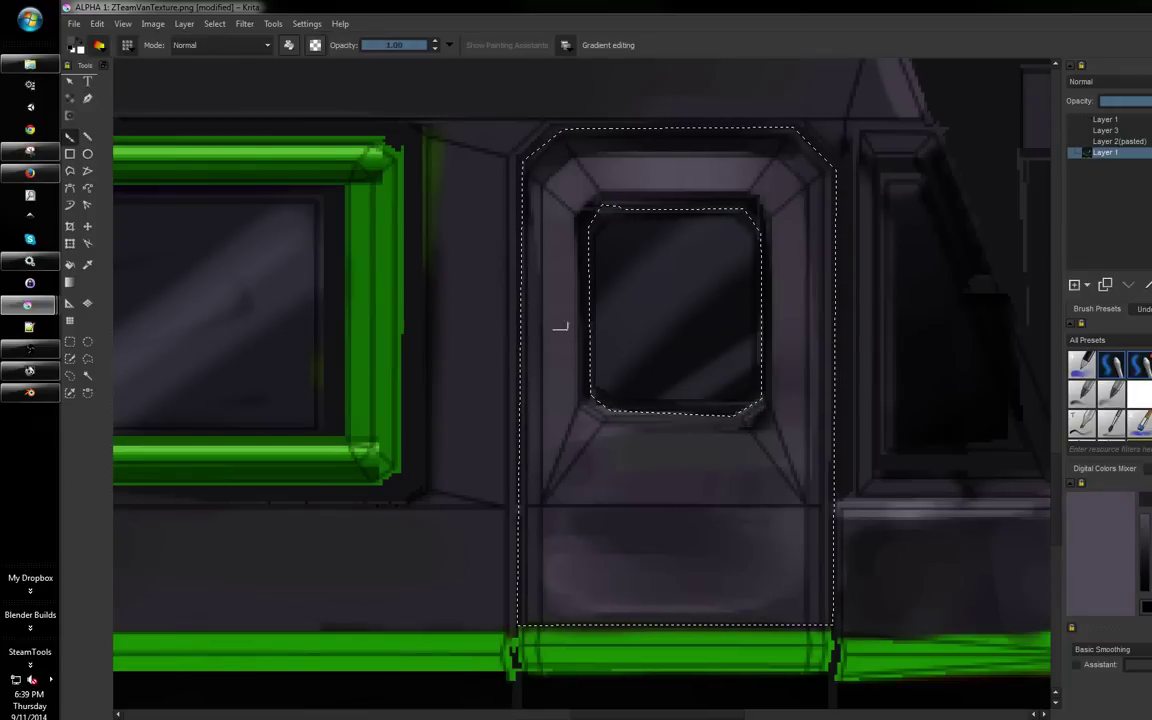
drag(680, 372, 684, 382)
key(l)
key(l)
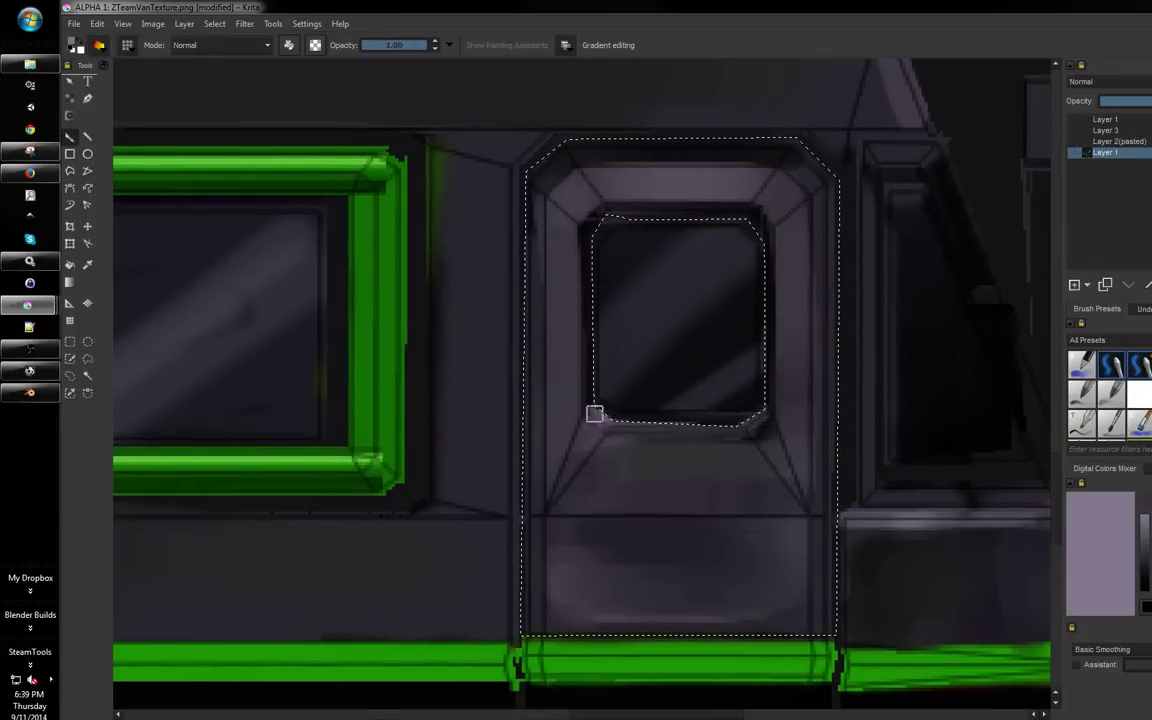
key(l)
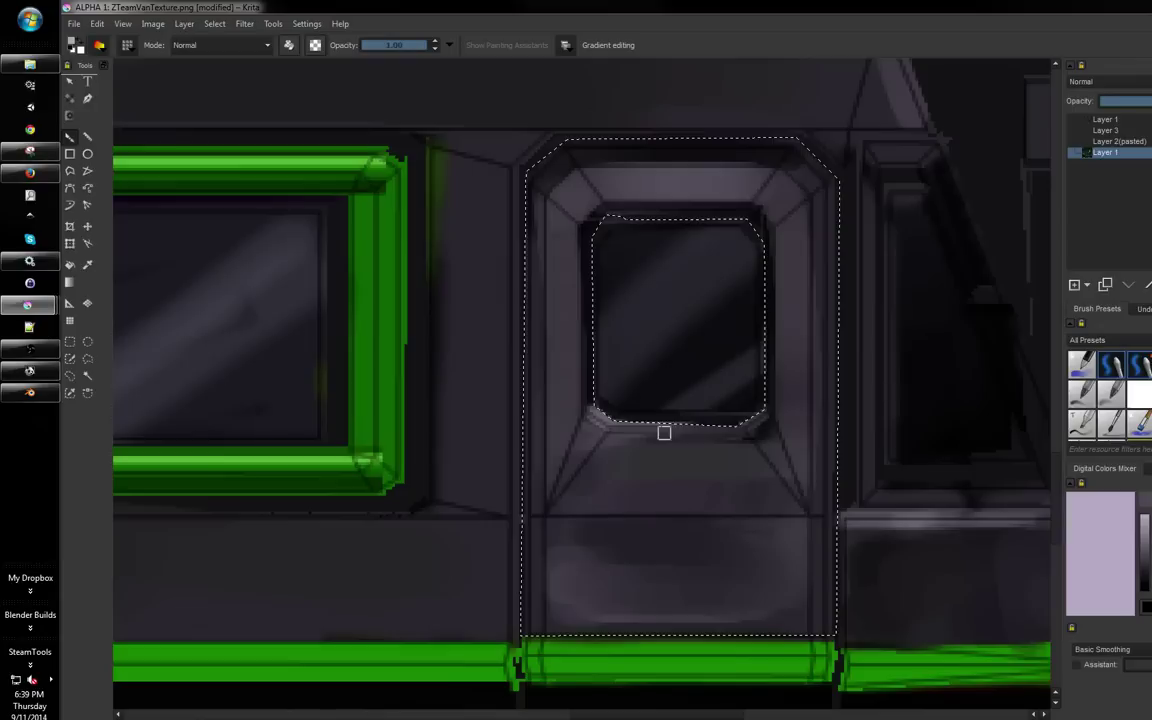
drag(605, 432, 735, 432)
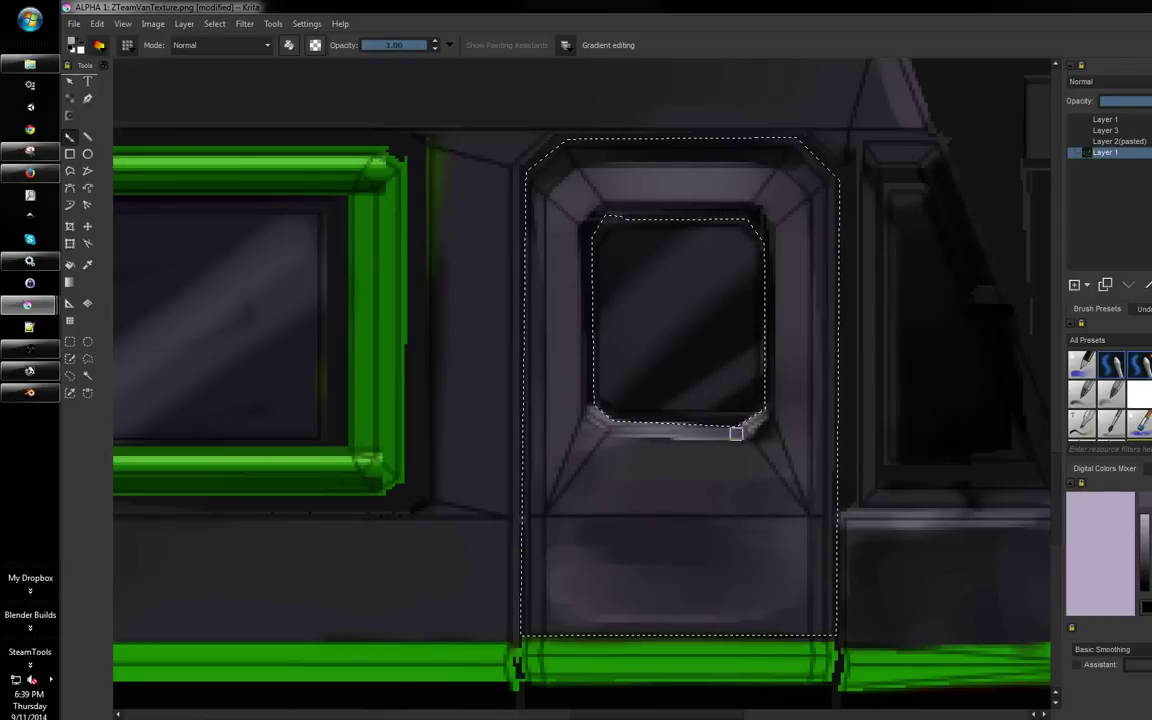
Reset the colour to black and darken the rim along the door window's upper corners, sides and lower lip
key(d)
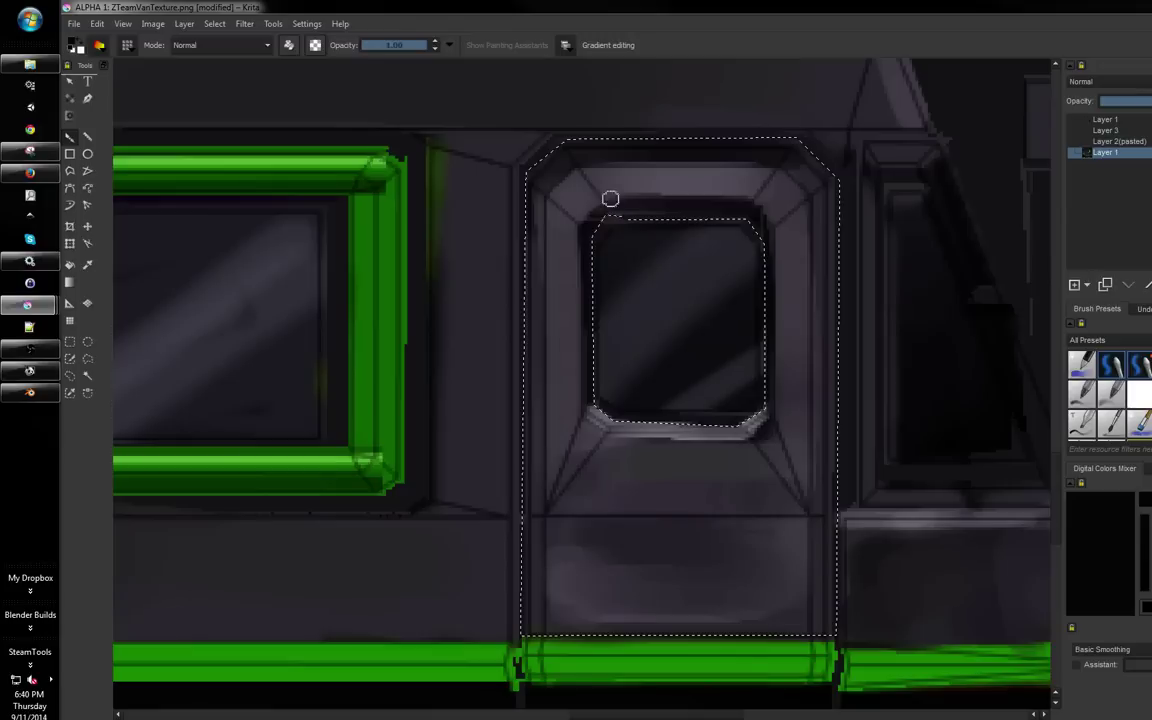
mouse_move(612, 198)
mouse_down()
mouse_move(589, 216)
mouse_move(577, 392)
mouse_up()
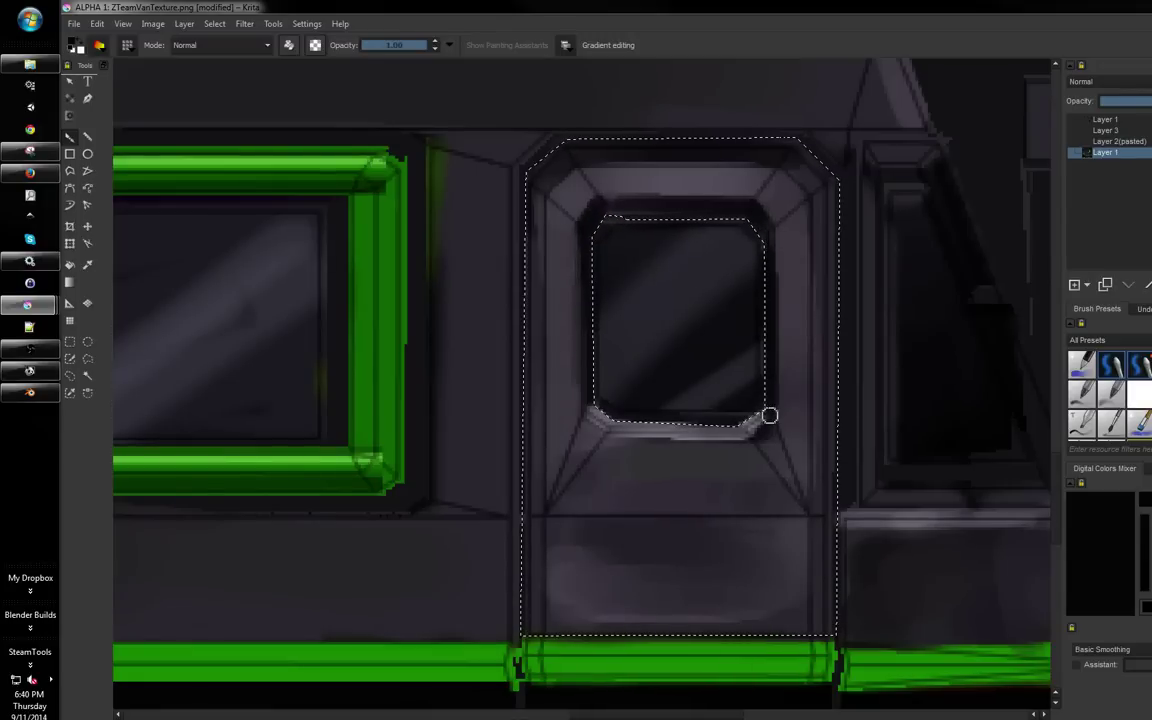
drag(764, 419, 596, 411)
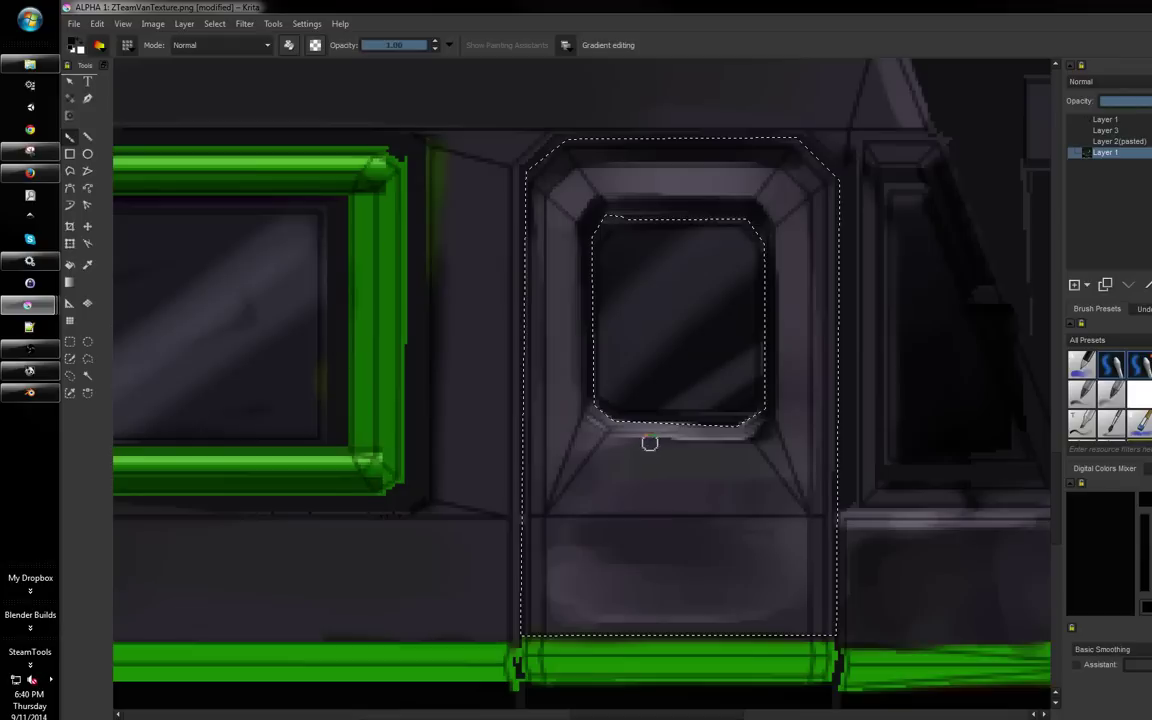
drag(709, 273, 719, 276)
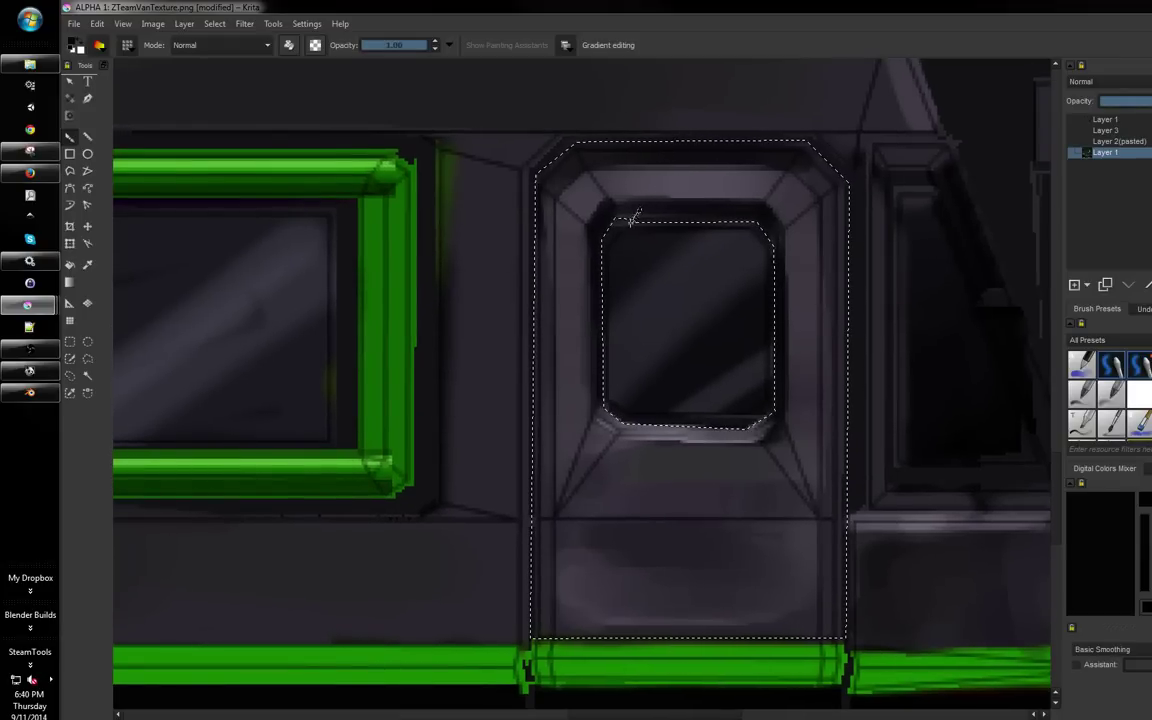
Paint black shading down both sides of the door's outer border to the green stripe
mouse_move(645, 163)
mouse_down()
mouse_move(674, 244)
mouse_move(558, 244)
mouse_up()
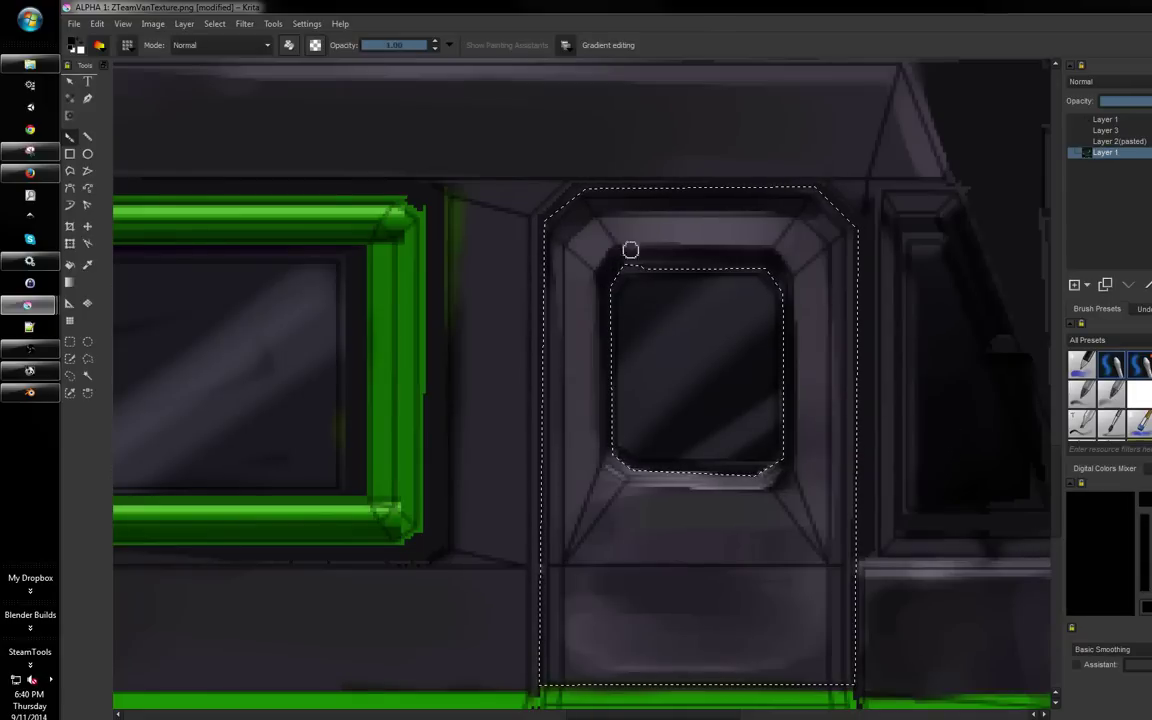
drag(572, 212, 551, 505)
scroll(546, 580, down, 2)
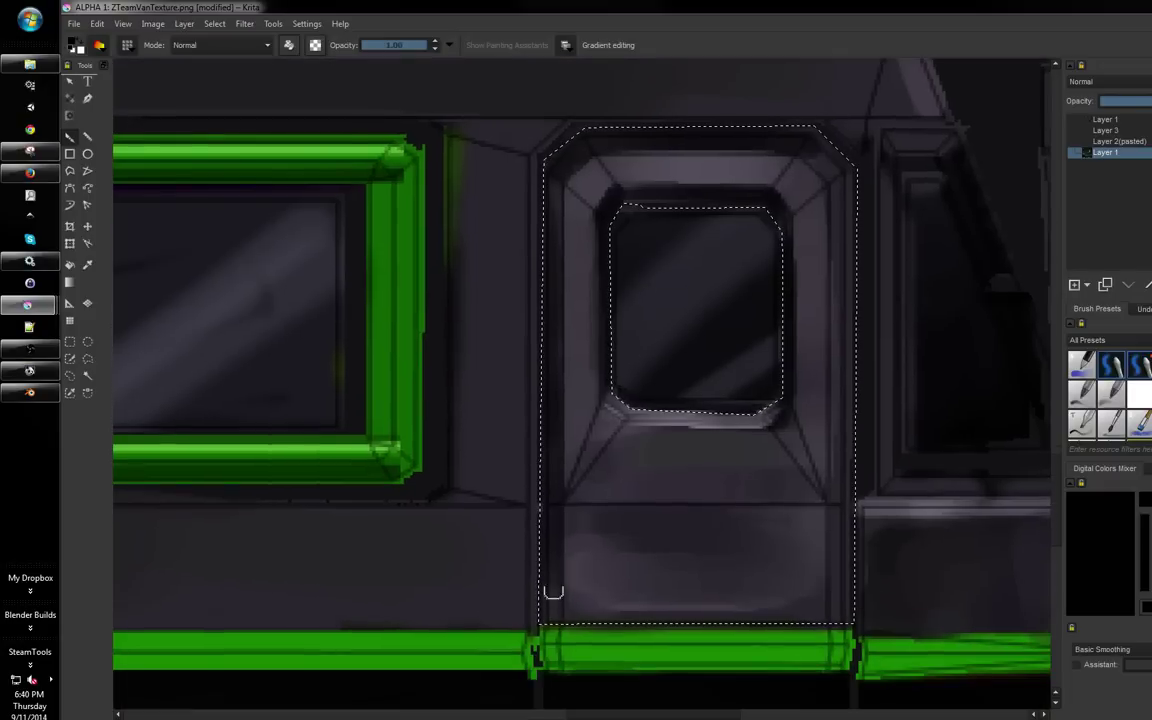
mouse_move(831, 591)
mouse_down()
mouse_move(833, 624)
mouse_move(839, 346)
mouse_move(851, 299)
mouse_move(828, 270)
mouse_move(836, 188)
mouse_up()
drag(836, 290, 832, 500)
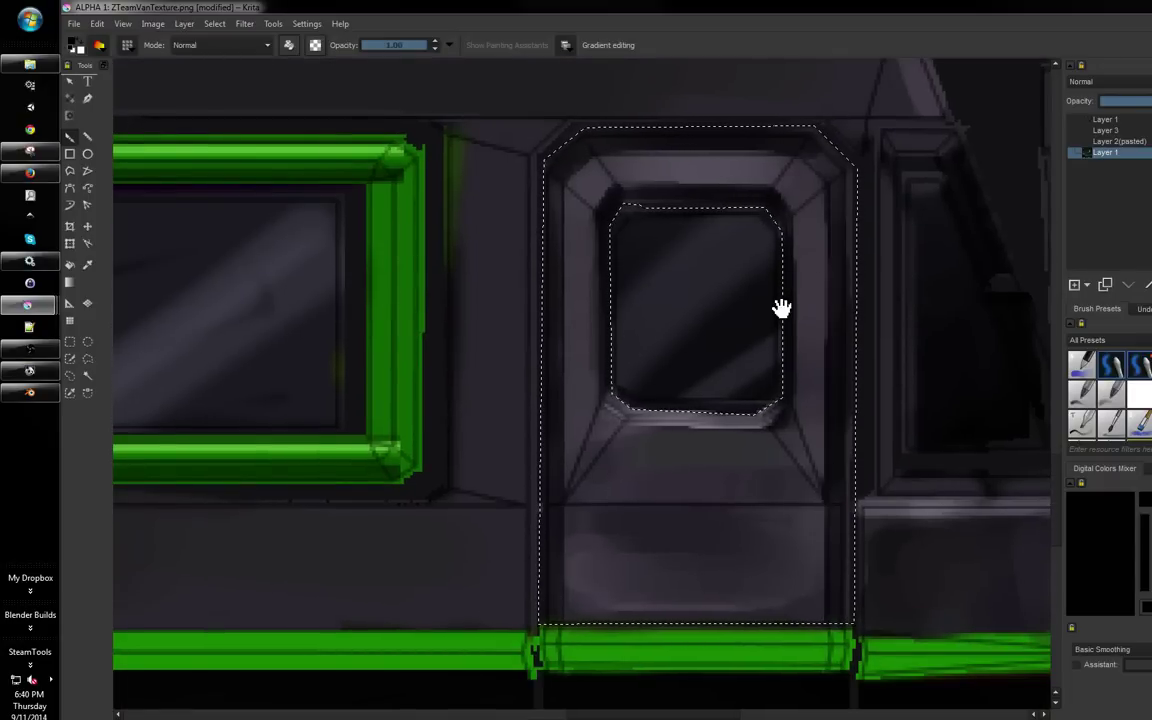
mouse_move(782, 306)
mouse_down()
mouse_move(746, 286)
mouse_move(757, 274)
mouse_move(675, 301)
mouse_move(684, 339)
mouse_up()
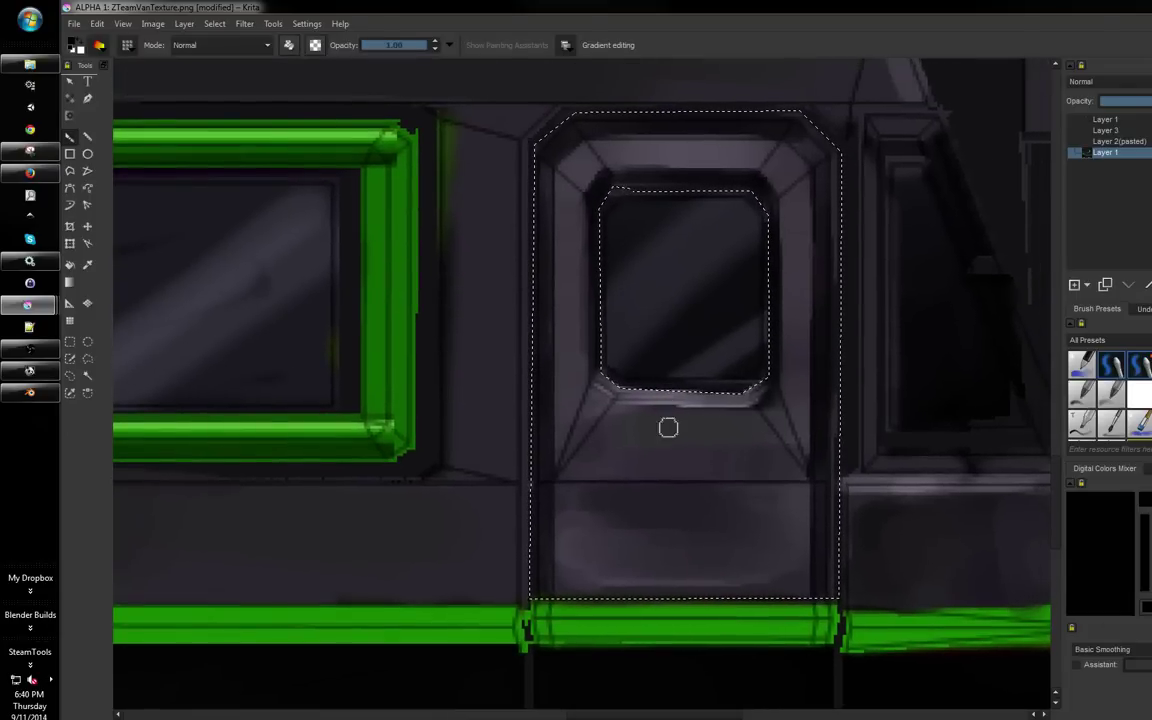
Sample purple-grey and dab soft reflections onto the door's lower panel and bevel, then touch up with sampled dark tone
ctrl+click(675, 402)
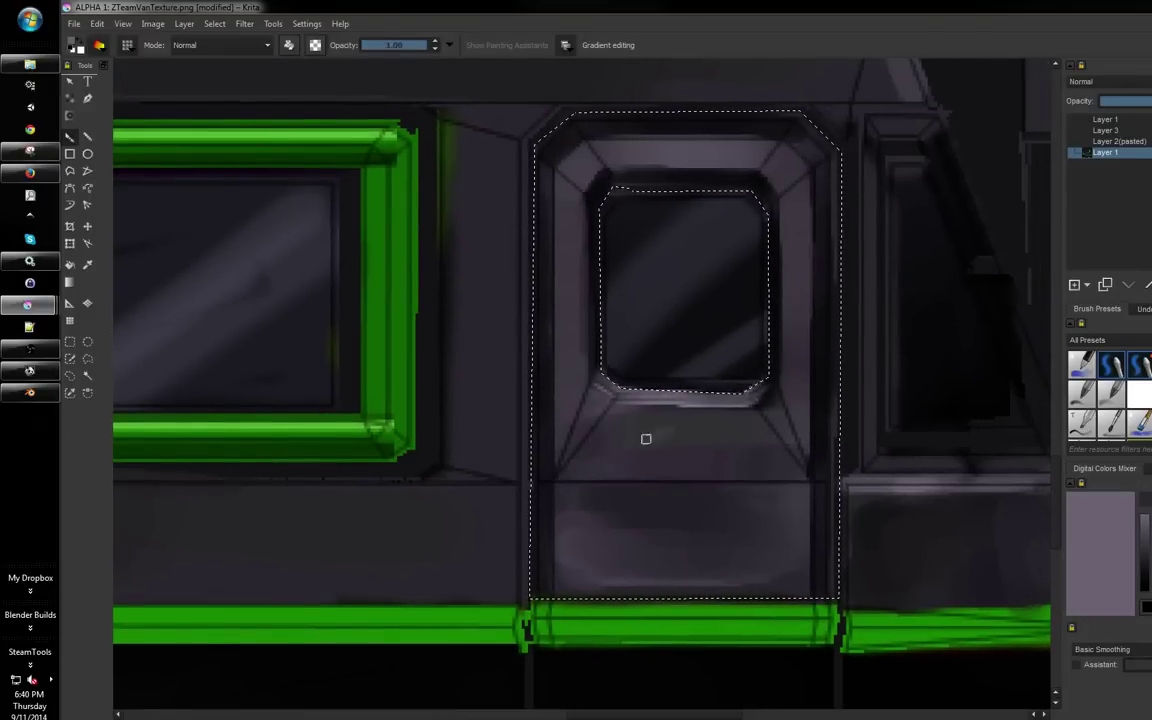
drag(702, 450, 697, 459)
mouse_move(684, 504)
mouse_down()
mouse_move(650, 564)
mouse_move(681, 551)
mouse_move(596, 524)
mouse_up()
click(680, 551)
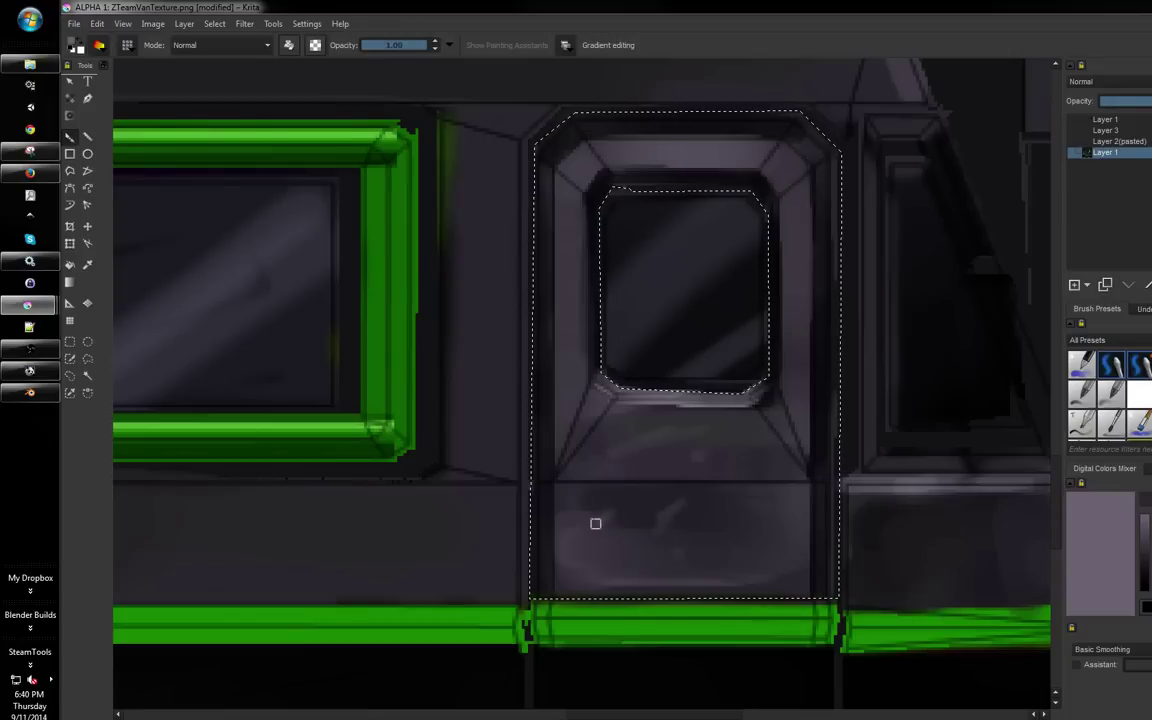
click(577, 380)
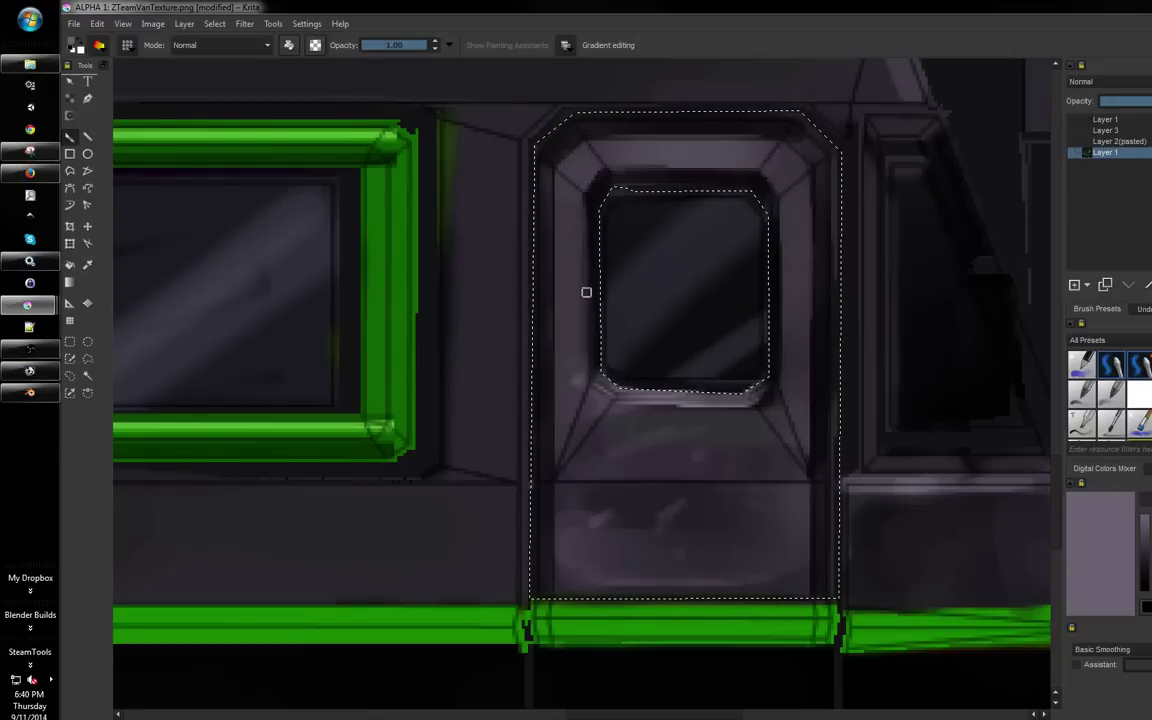
ctrl+click(748, 177)
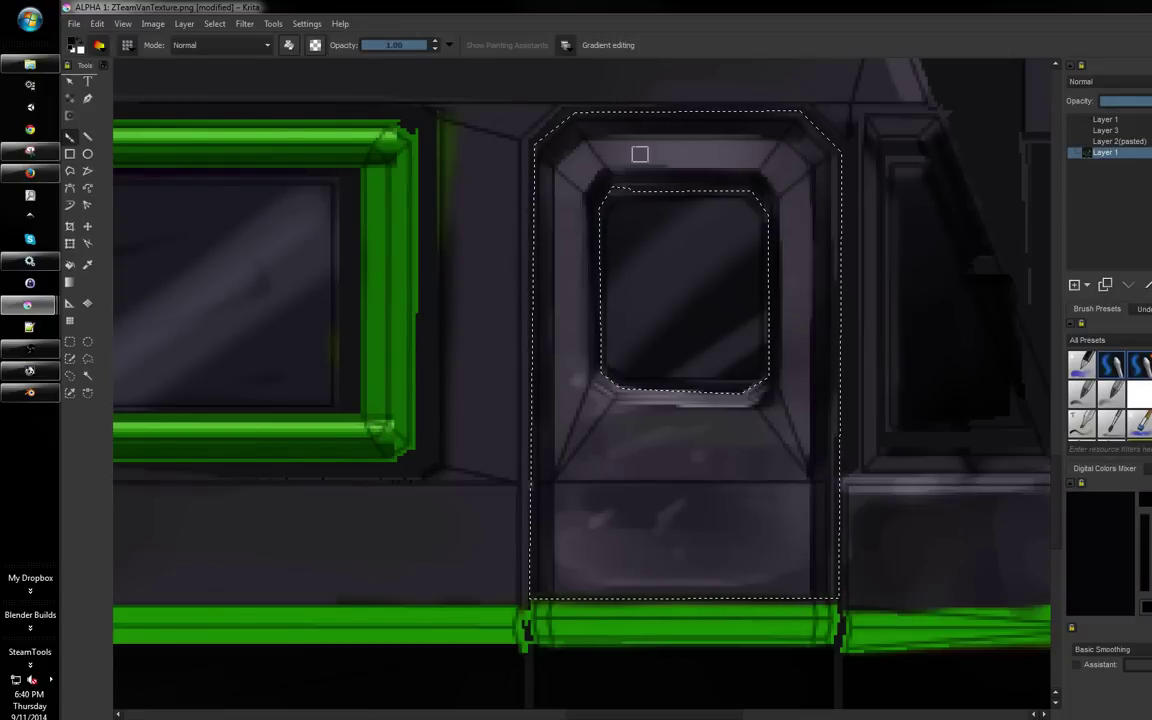
scroll(707, 391, down, 2)
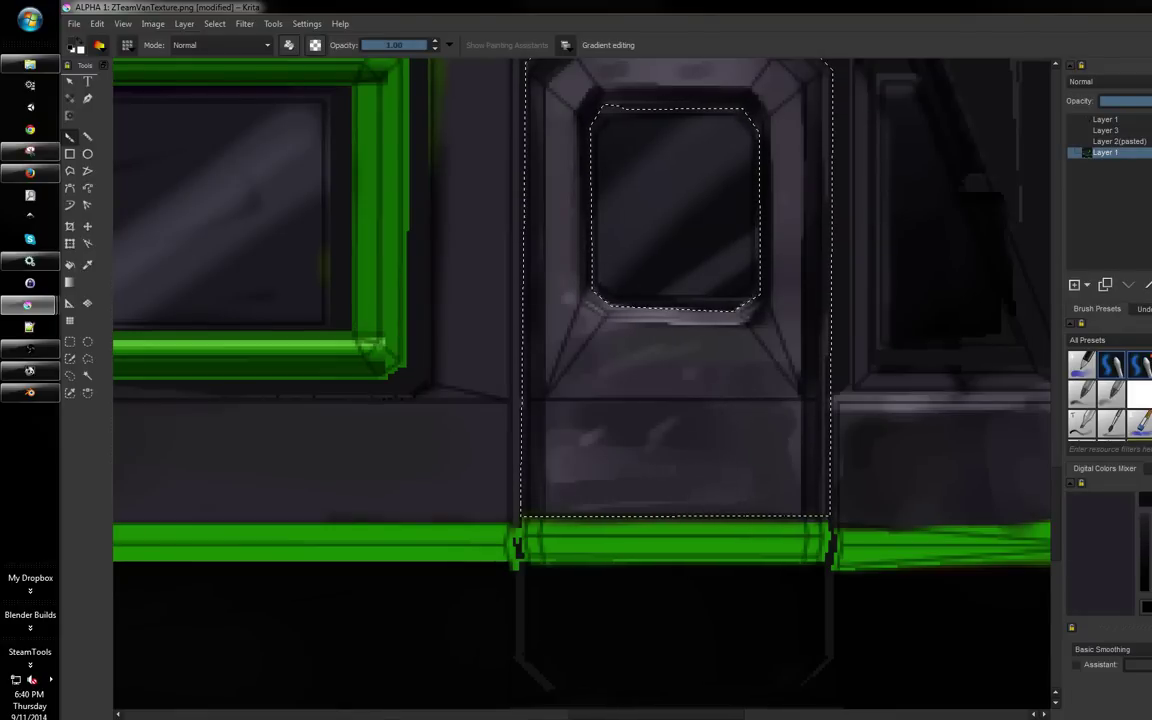
Paint thin light-purple highlights along the raised door panel's sides, upper chamfer and top edge, rotating the canvas and restoring it
key(minus)
key(plus)
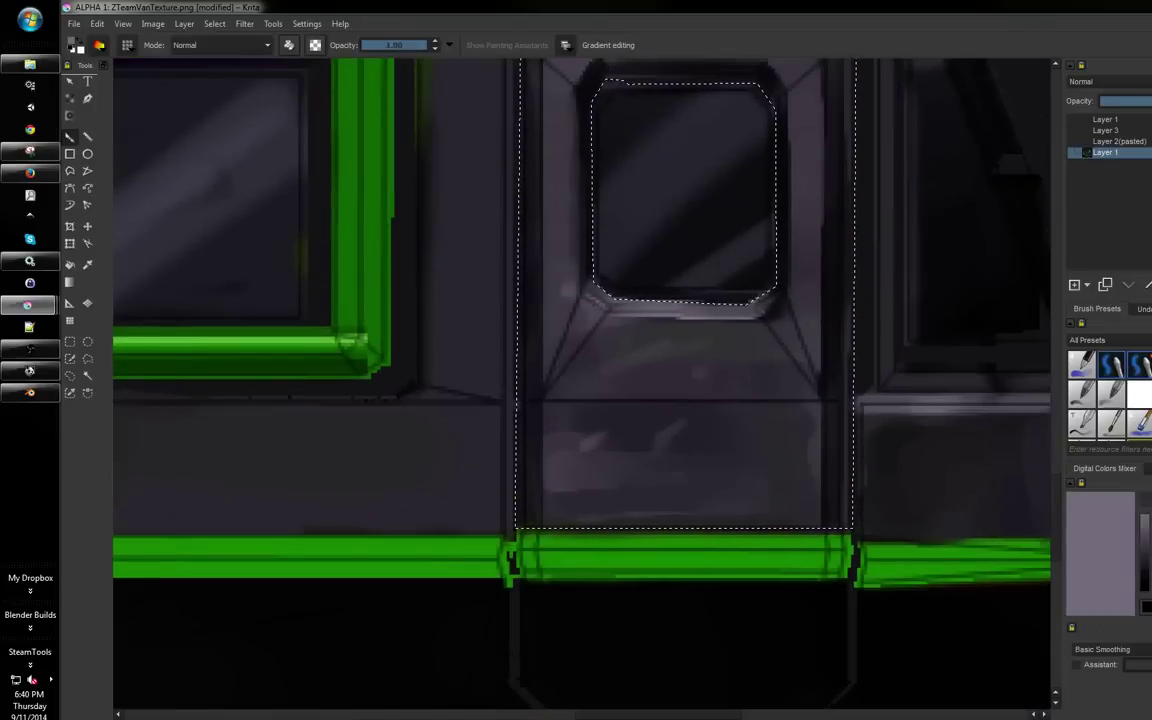
drag(550, 334, 555, 468)
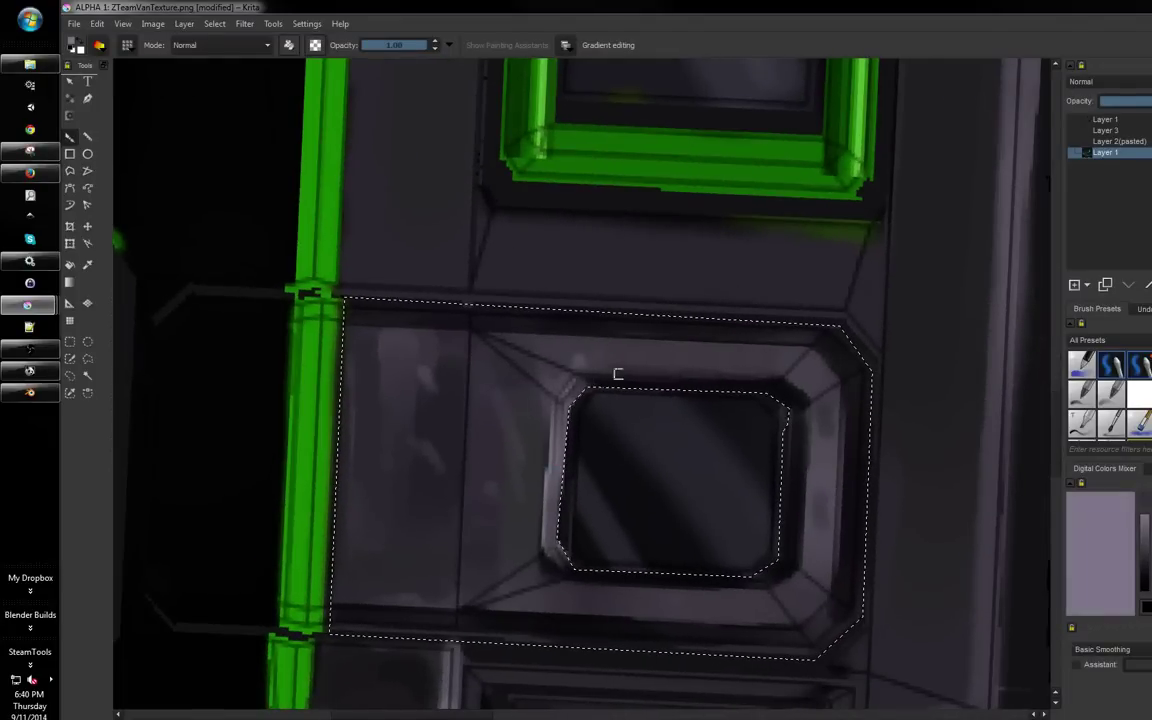
ctrl+click(617, 374)
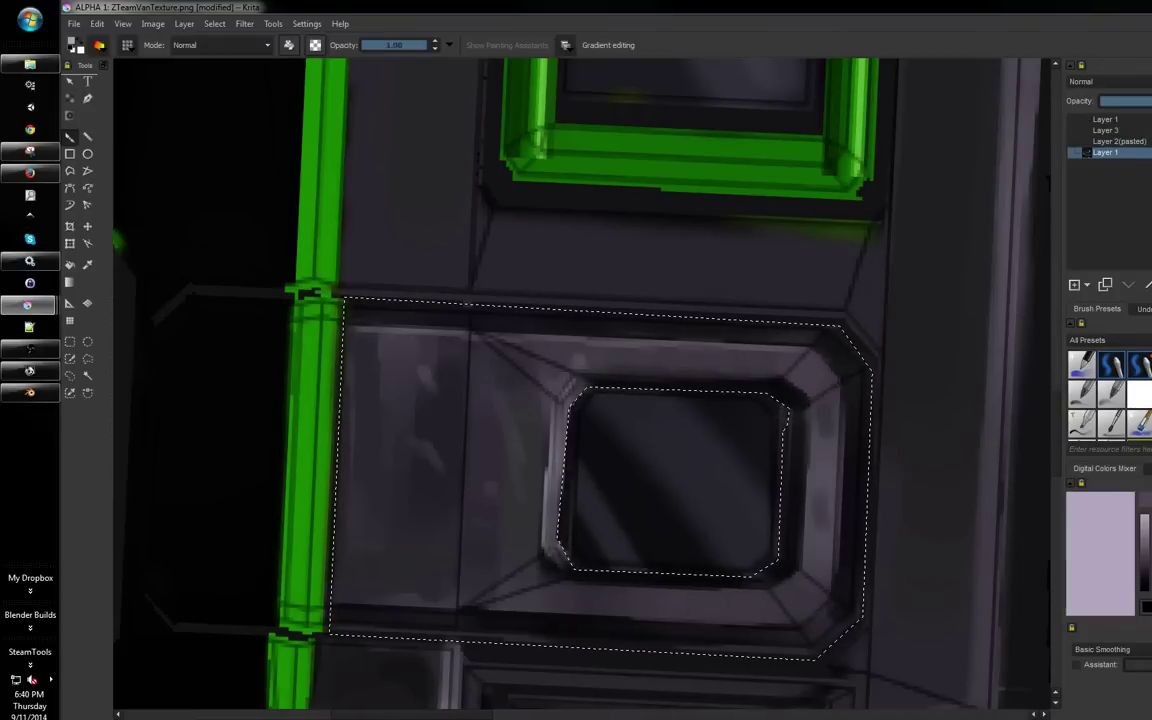
drag(433, 607, 481, 527)
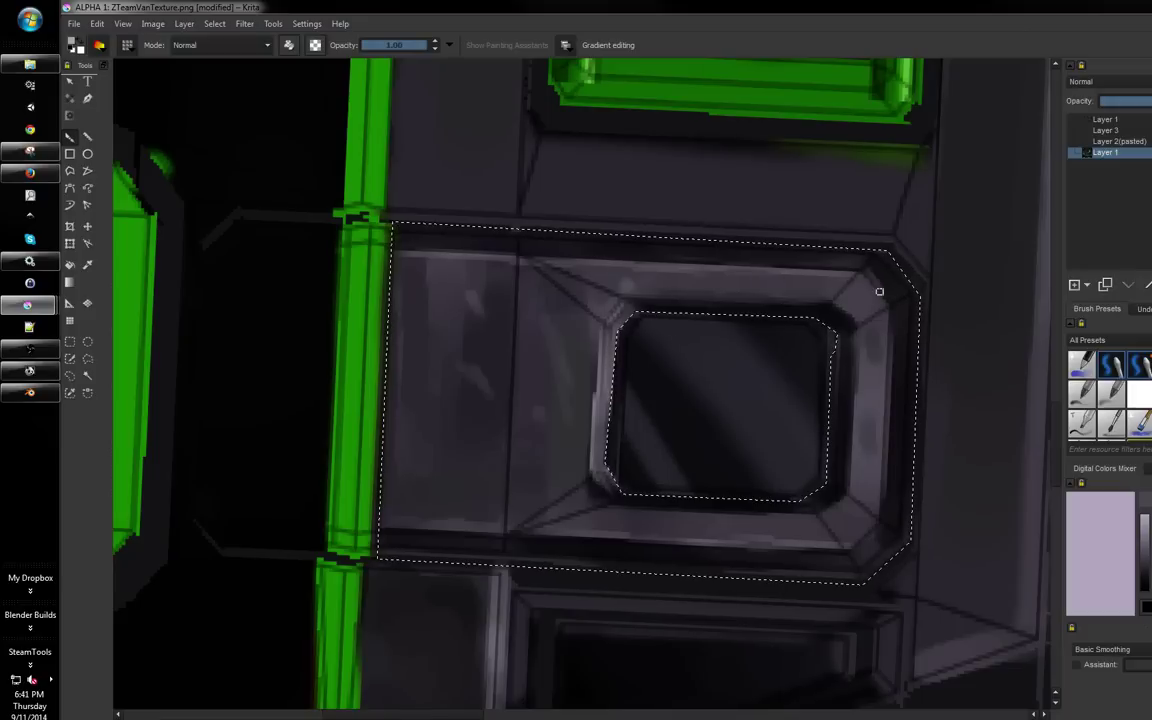
drag(868, 284, 884, 300)
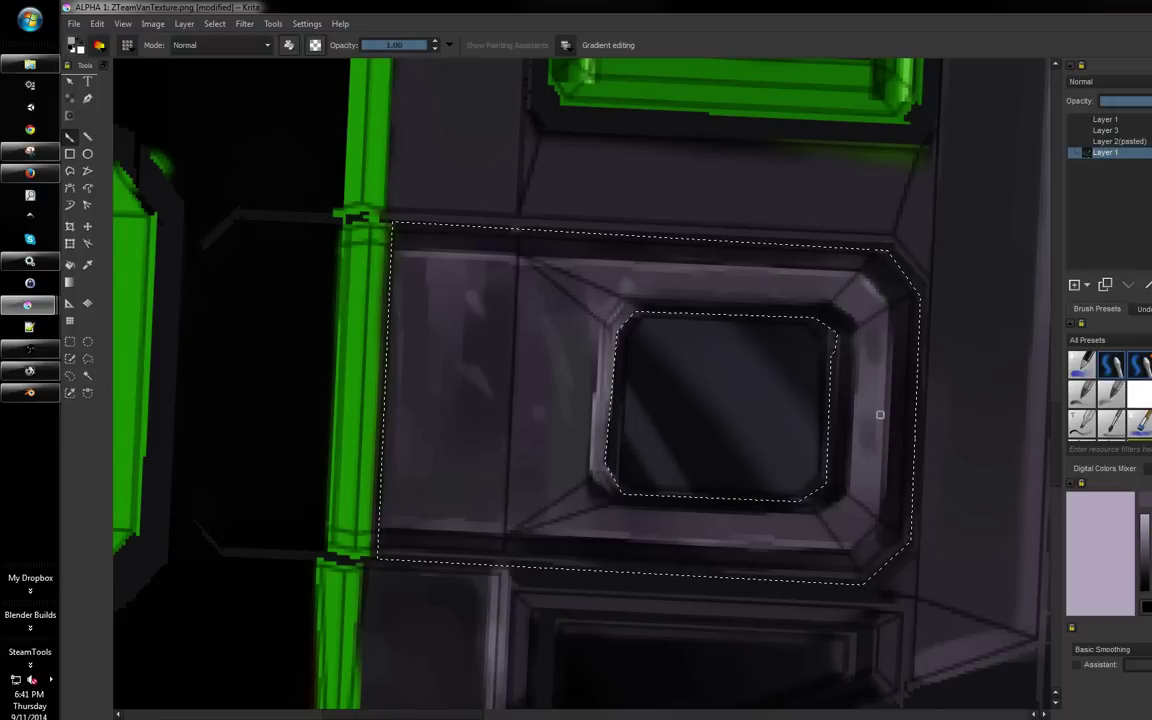
mouse_move(864, 450)
mouse_down()
mouse_move(866, 258)
mouse_move(833, 252)
mouse_move(859, 275)
mouse_up()
key(5)
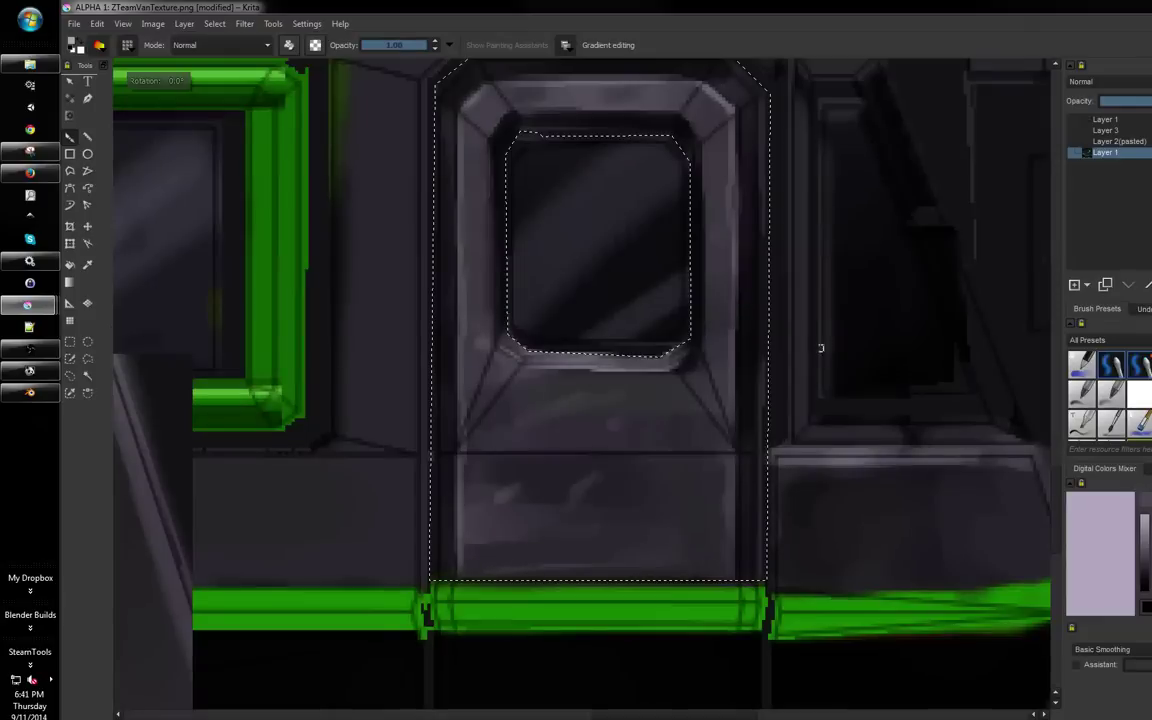
Save the texture as PNG, keeping the export options unchanged
drag(753, 331, 766, 288)
scroll(732, 322, down, 3)
scroll(727, 328, up, 1)
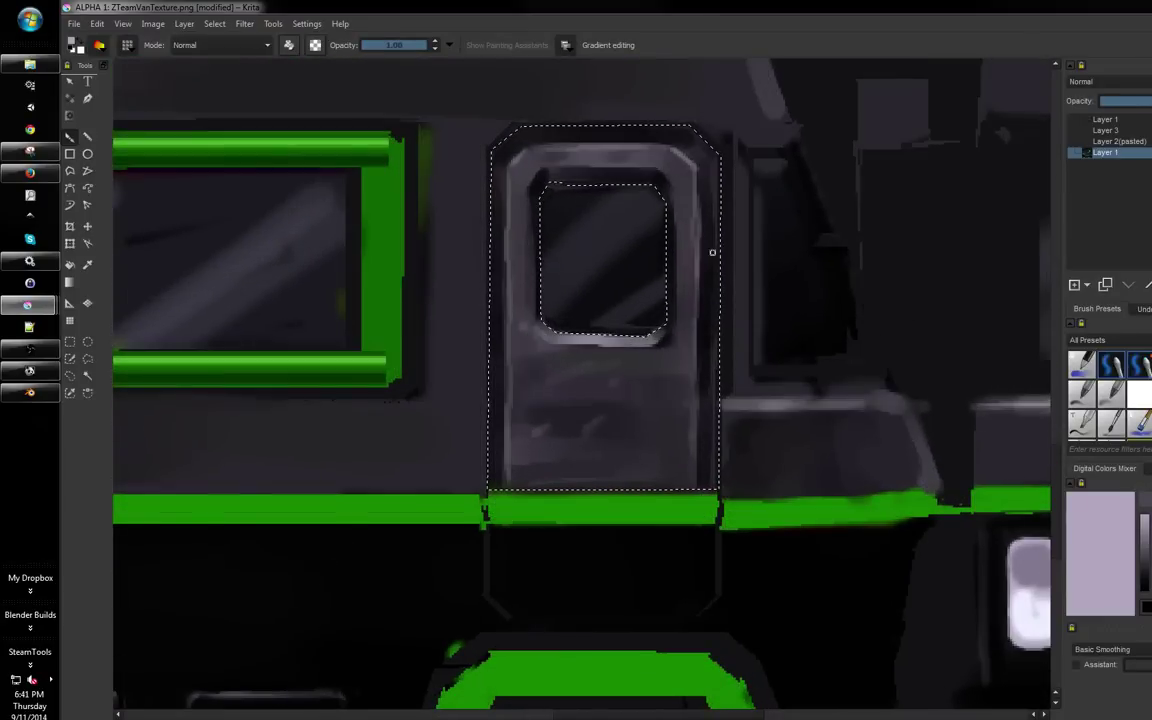
drag(712, 252, 728, 238)
key(ctrl+s)
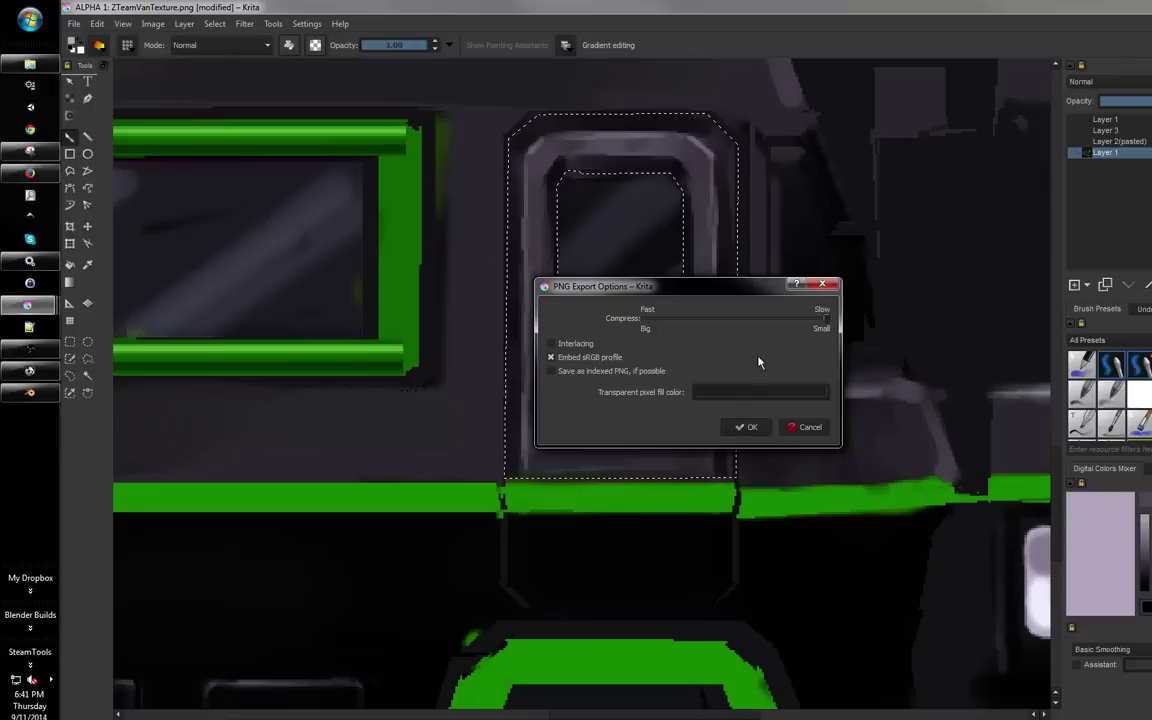
click(738, 427)
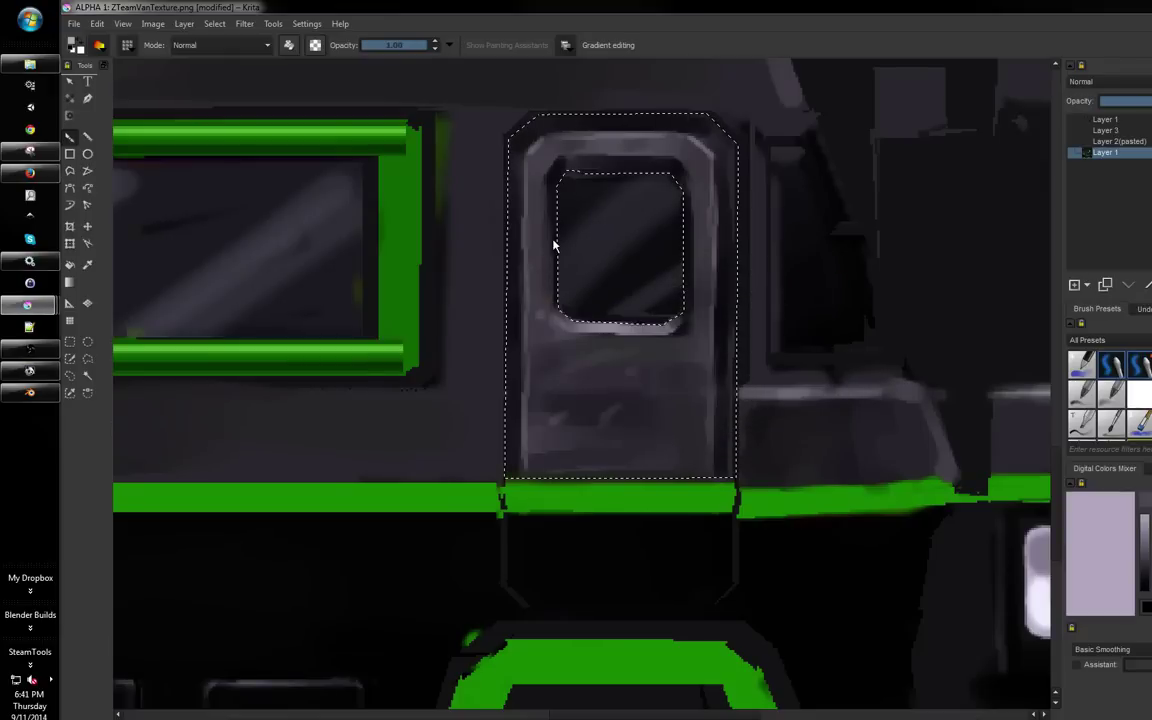
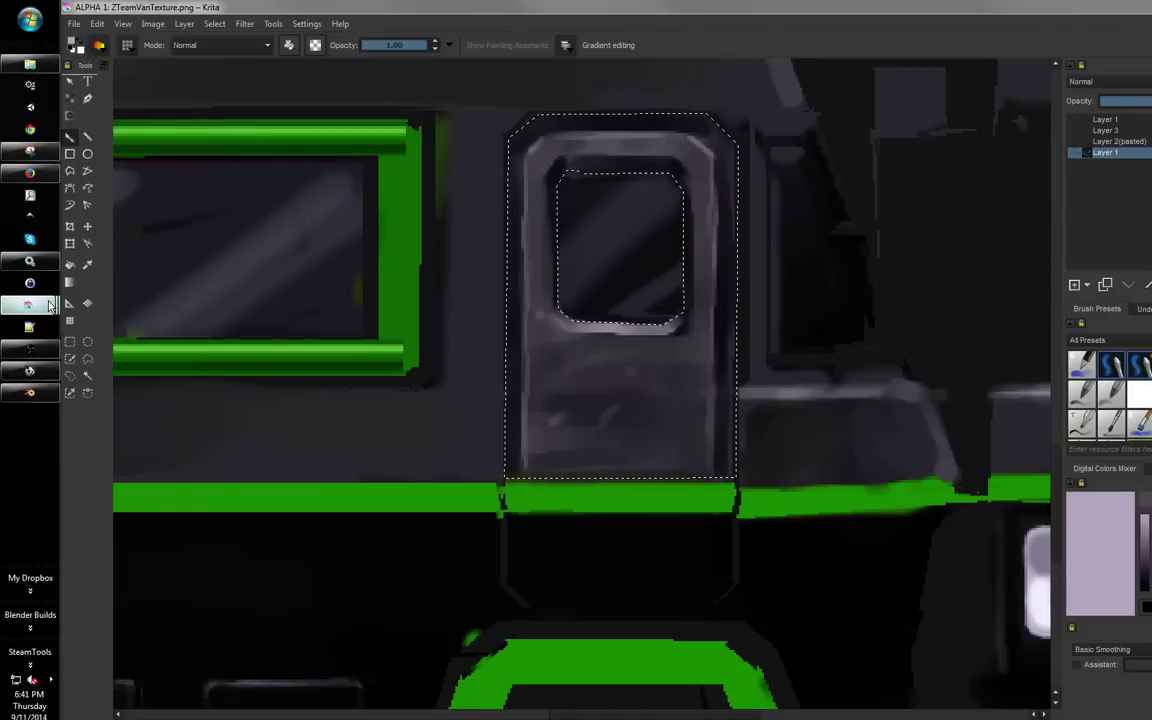
Switch to Blender, reload the van texture image and inspect the repainted door on the 3D model
mouse_move(30, 304)
click(29, 395)
drag(885, 280, 783, 265)
key(ctrl+Up)
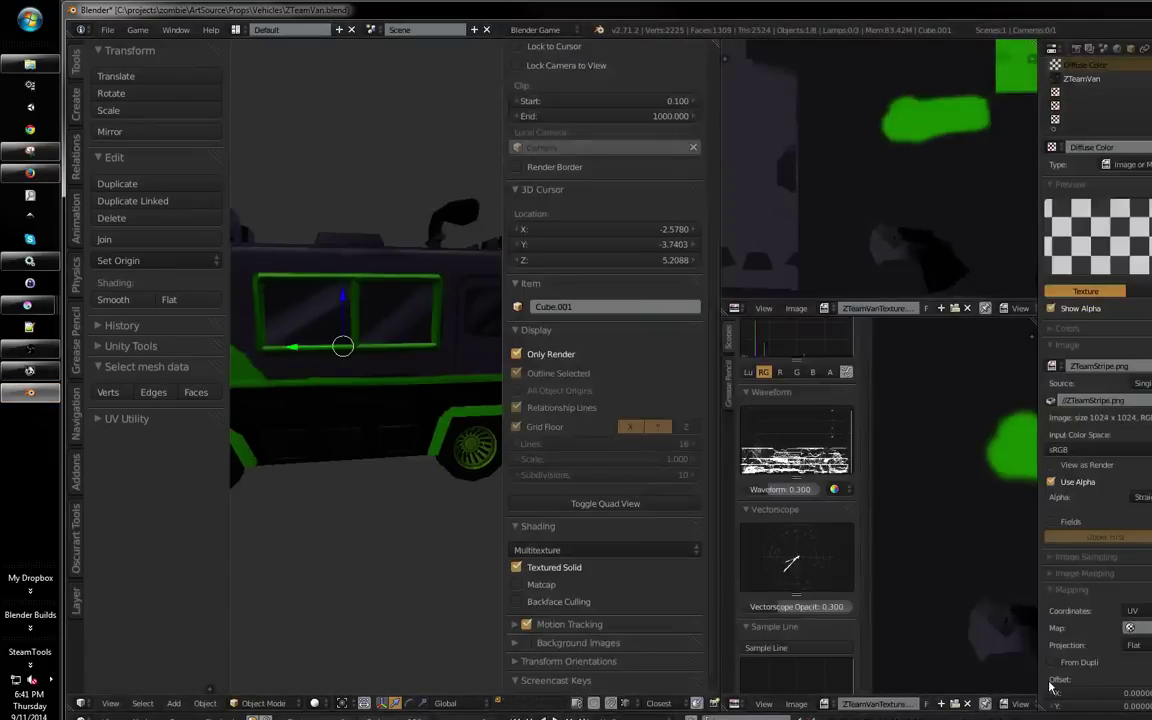
click(796, 704)
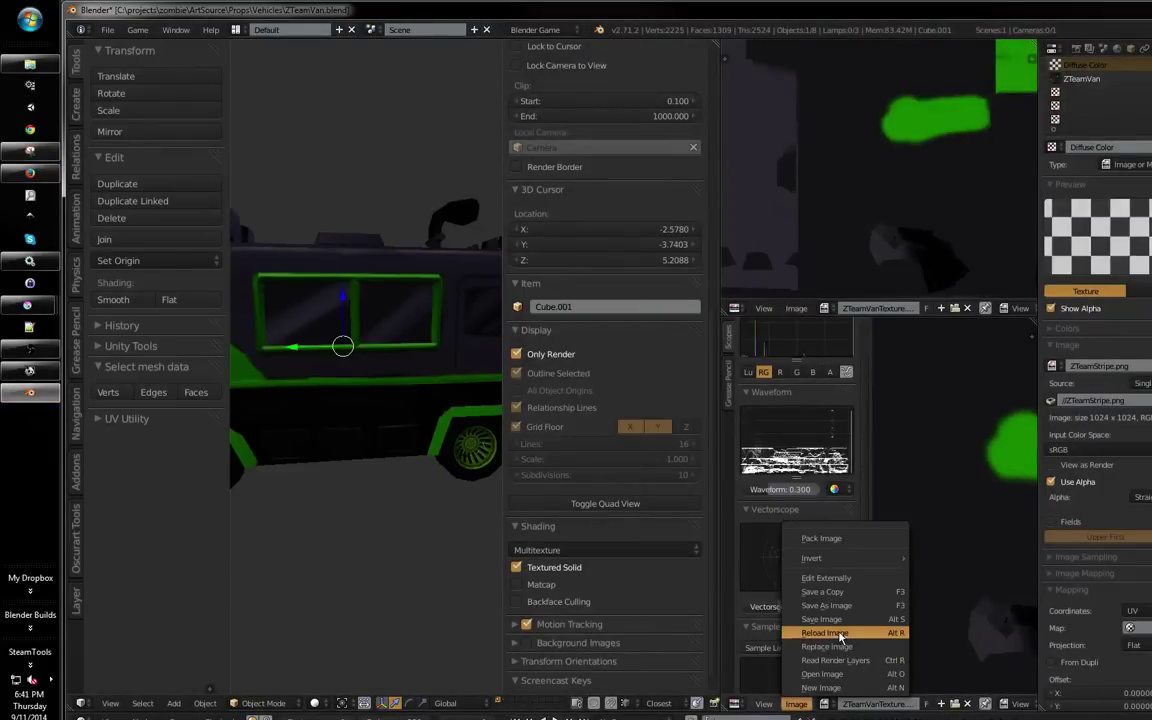
click(838, 633)
key(ctrl+Up)
scroll(442, 386, up, 4)
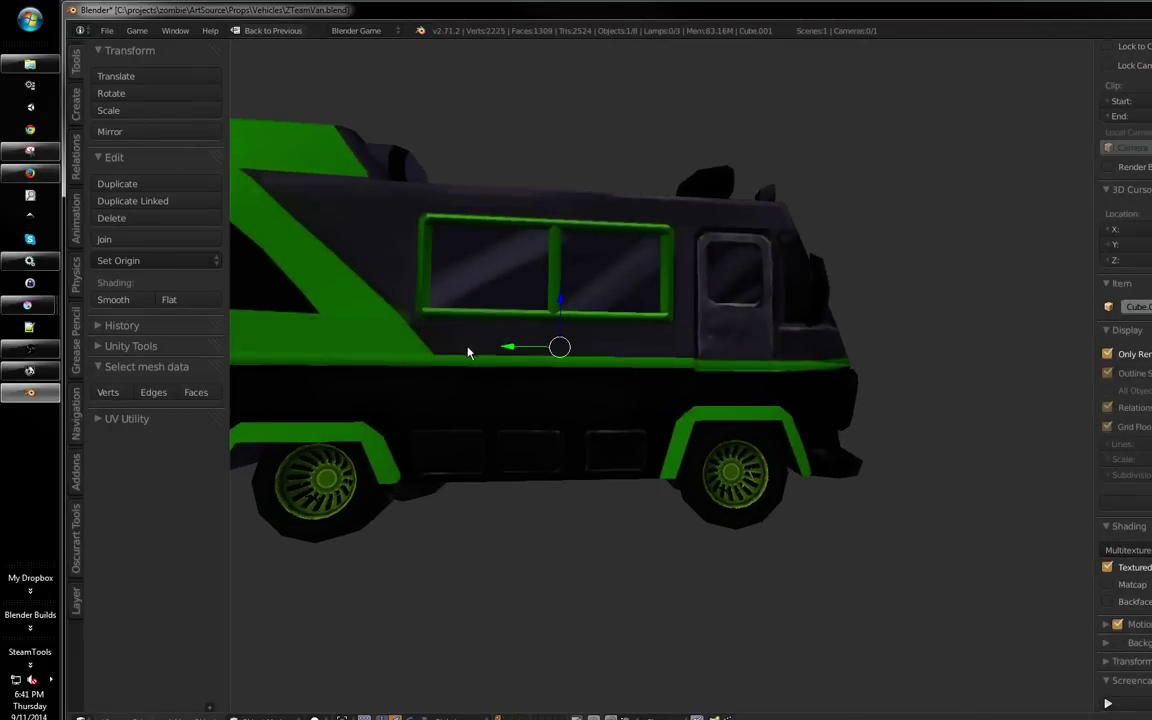
drag(736, 343, 761, 373)
key(ctrl+Up)
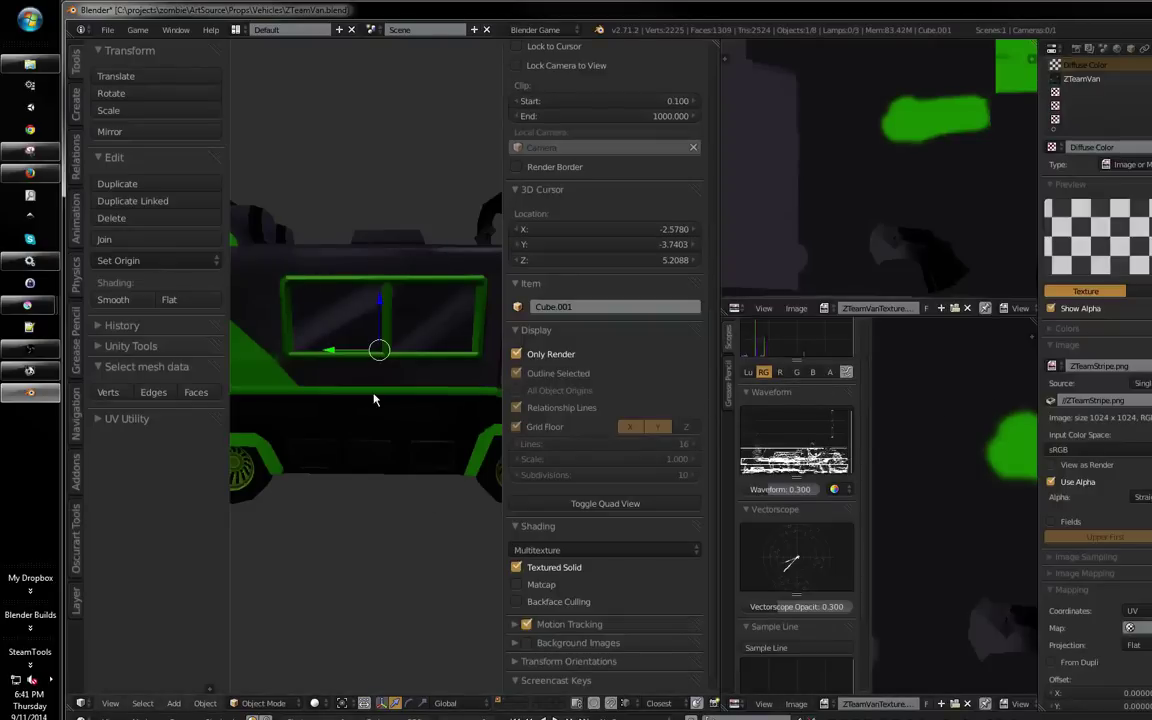
Switch to ZTeamVanTexture in Krita, sample the window frame's dark green and shade the inner edges of the wheel arch below the door
mouse_move(30, 305)
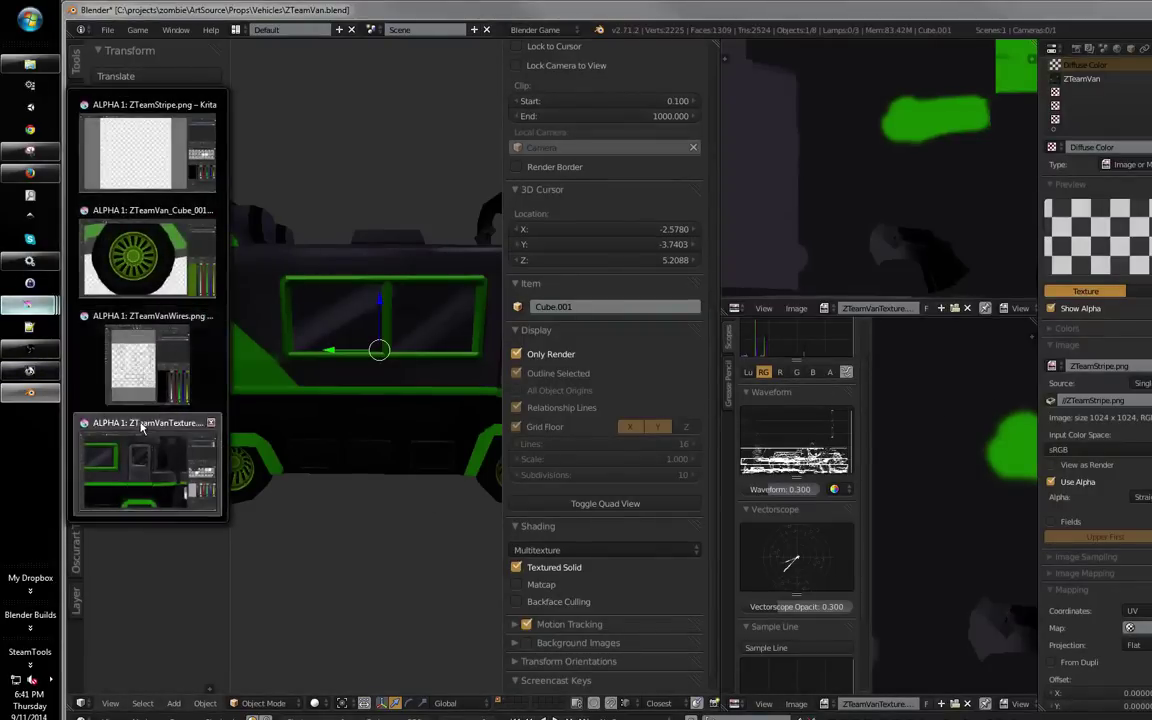
click(145, 465)
scroll(527, 455, down, 2)
key(ctrl+shift+a)
drag(579, 440, 655, 263)
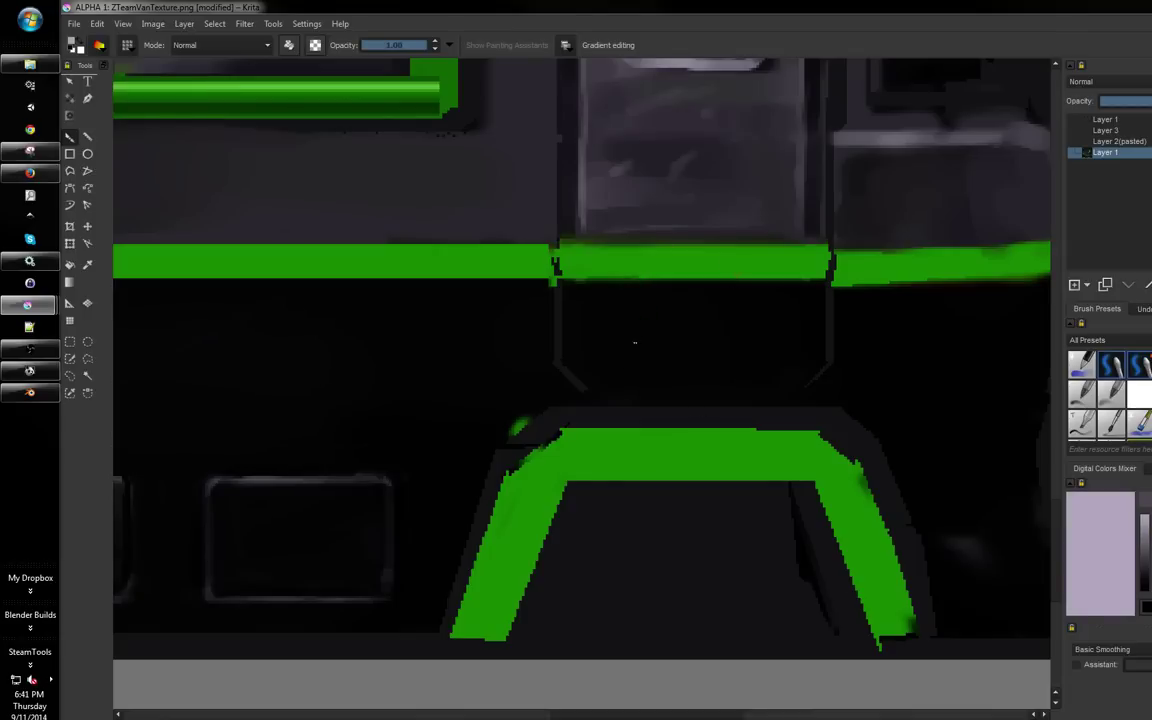
ctrl+click(428, 101)
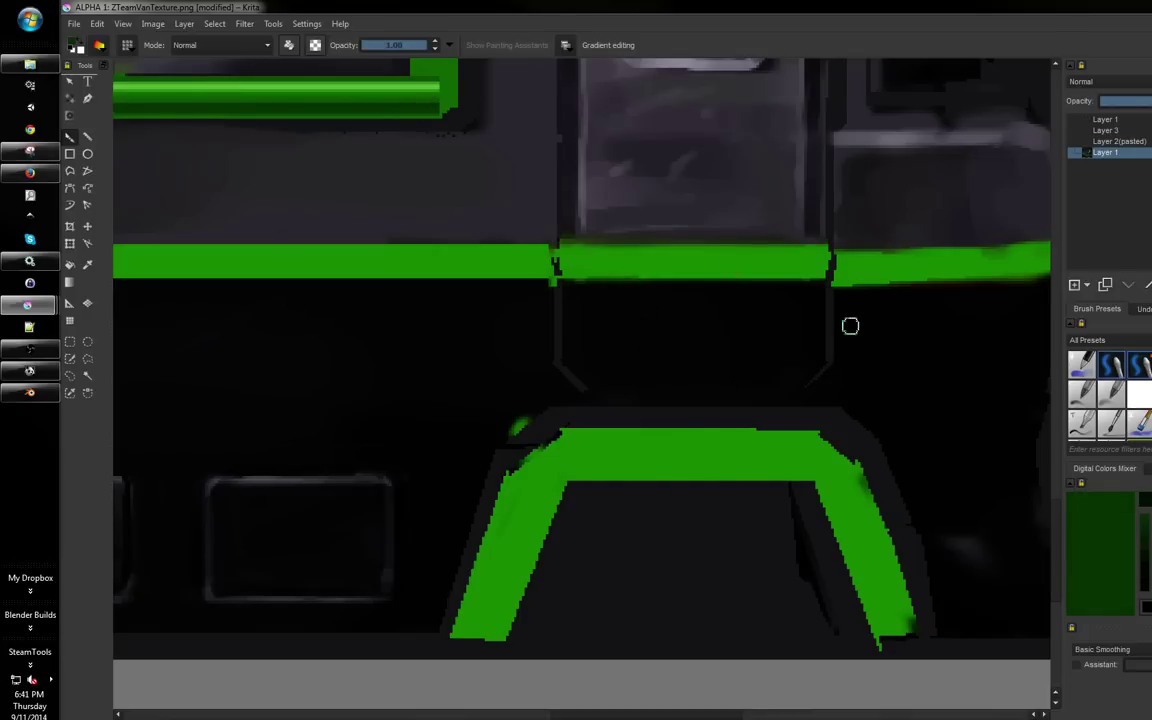
drag(751, 391, 761, 361)
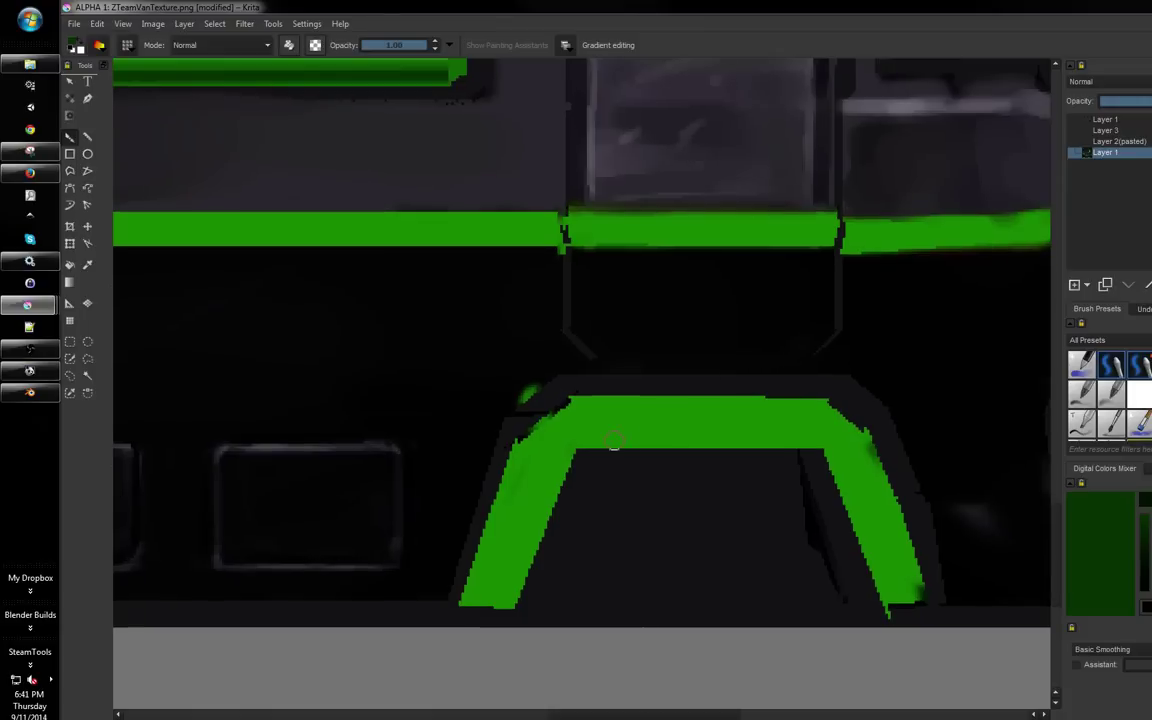
drag(593, 438, 817, 444)
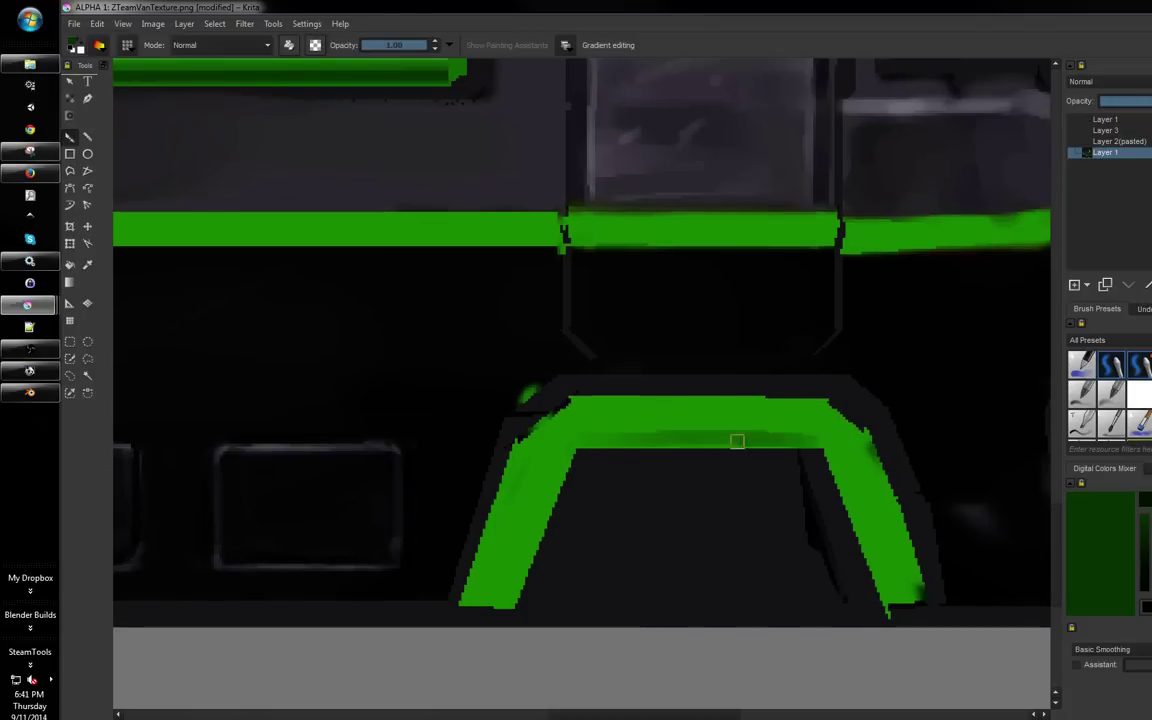
mouse_move(563, 432)
mouse_down()
mouse_move(562, 482)
mouse_move(504, 608)
mouse_up()
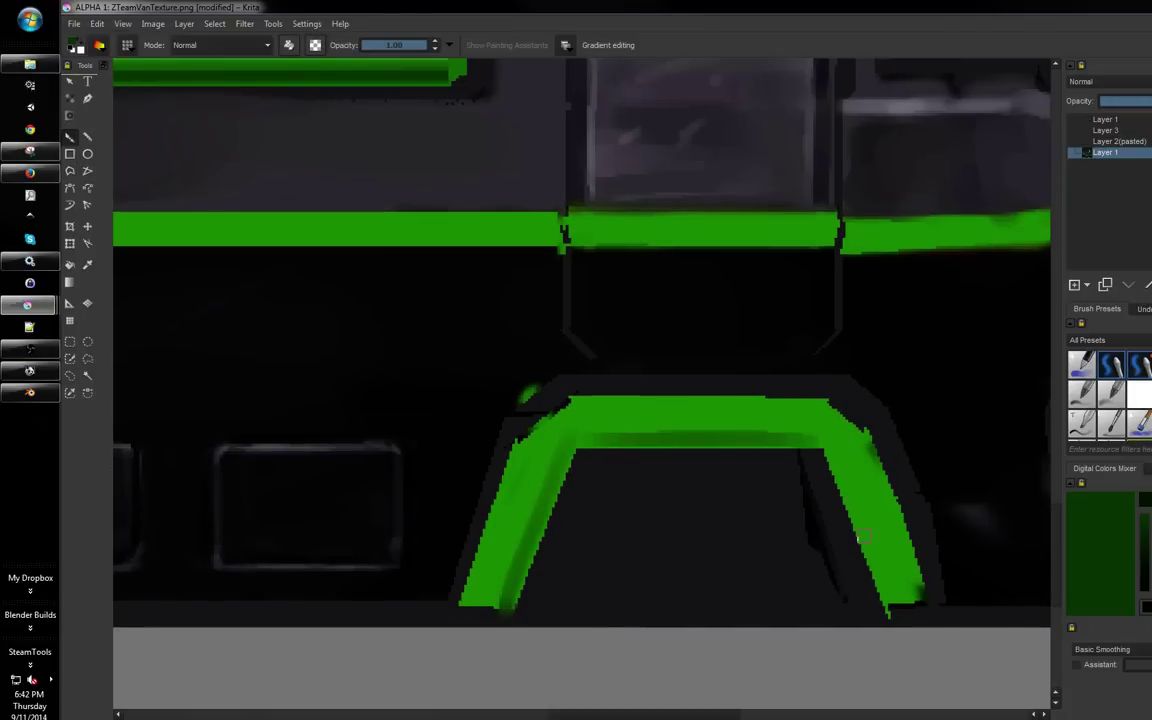
mouse_move(840, 462)
mouse_down()
mouse_move(896, 609)
mouse_move(839, 453)
mouse_up()
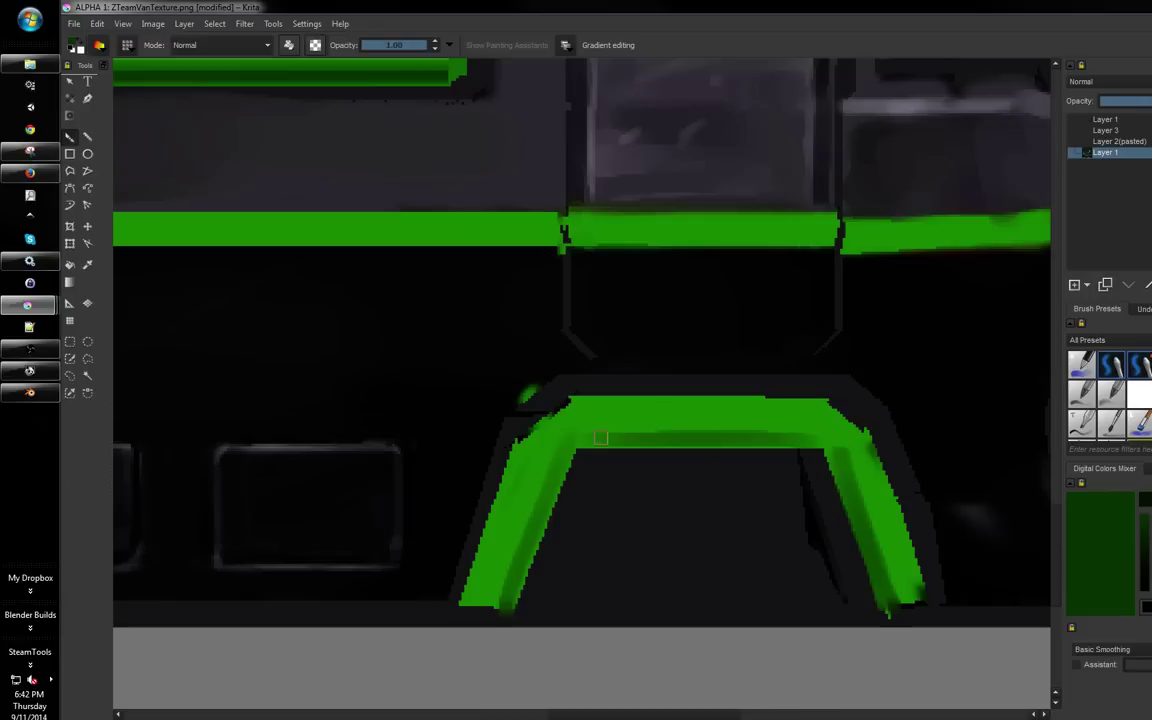
Sample the arch's base green, lighten it to bright green and paint highlights along the arch's top bar and both legs
ctrl+click(648, 406)
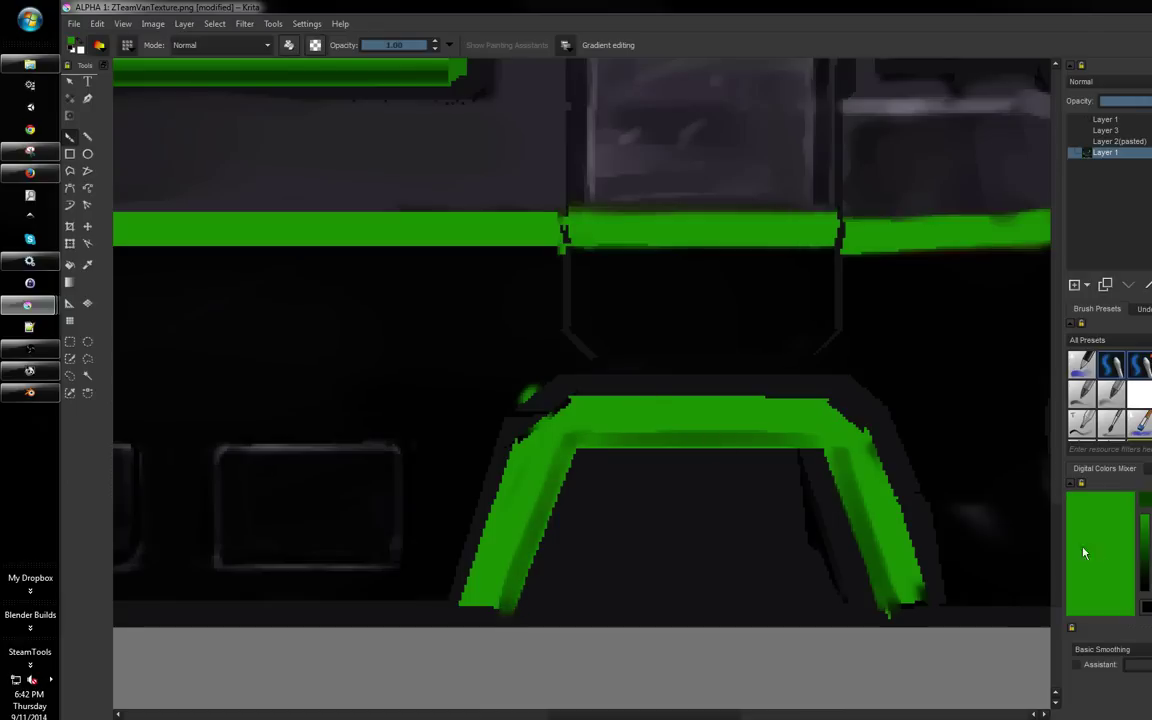
key(l)
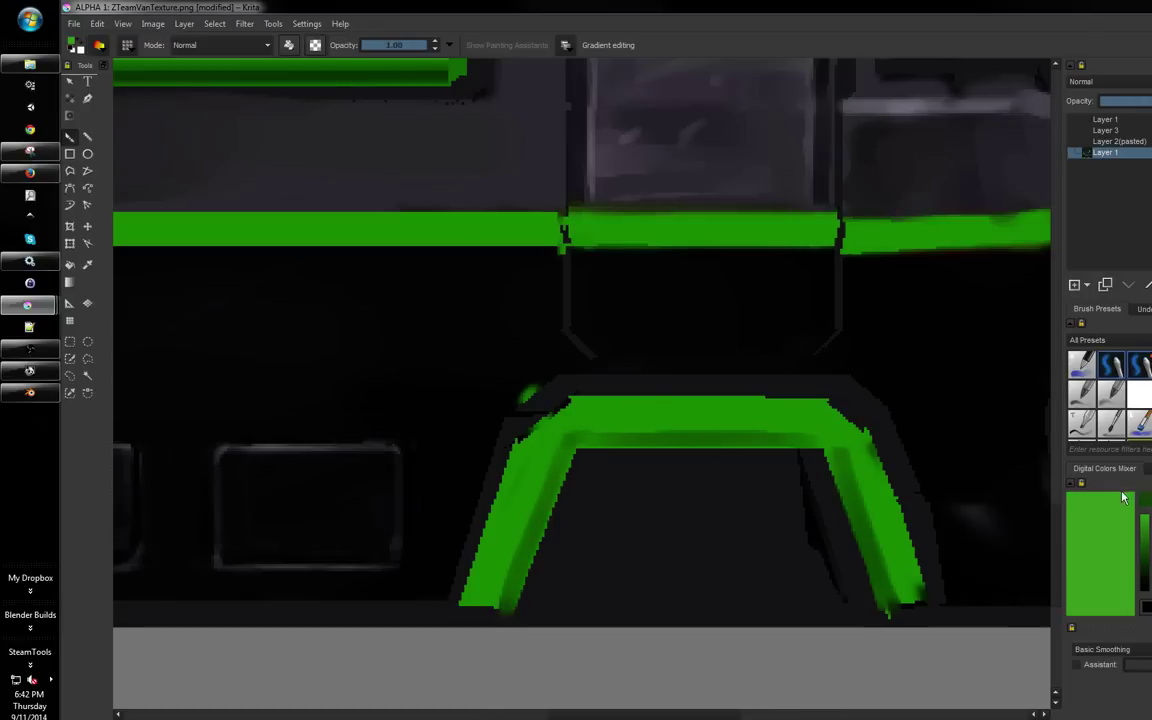
key(l)
key(l)
key(l)
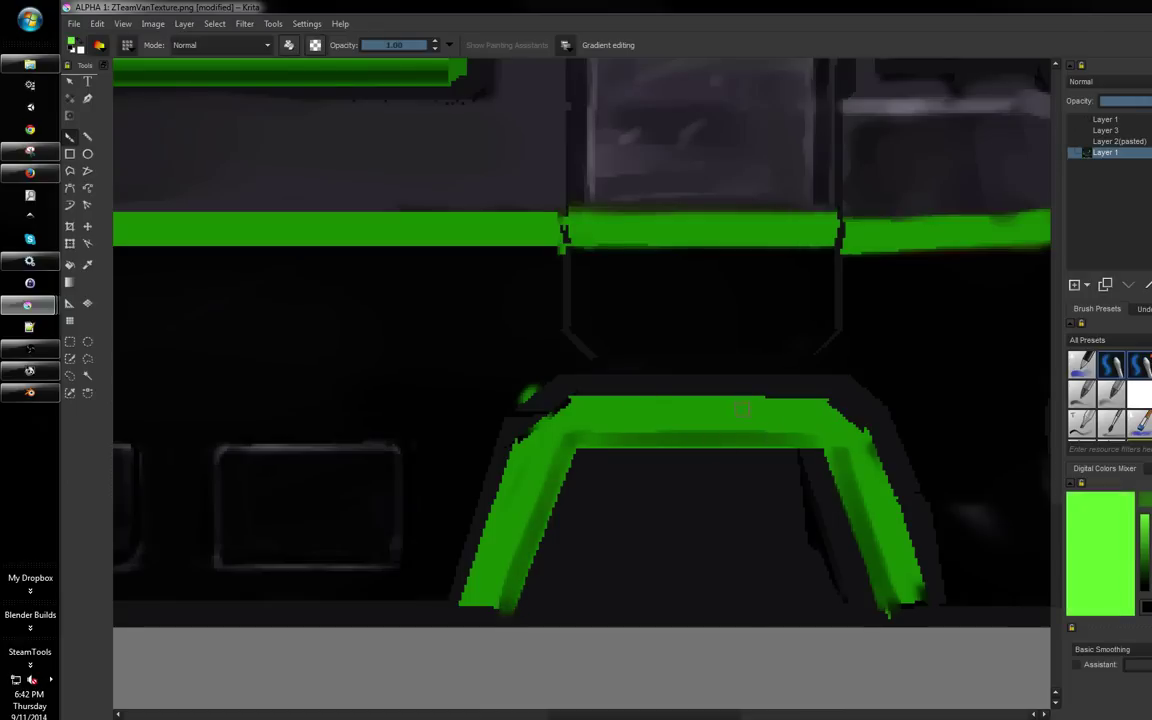
mouse_move(656, 411)
mouse_down()
mouse_move(740, 416)
mouse_move(618, 412)
mouse_move(764, 418)
mouse_up()
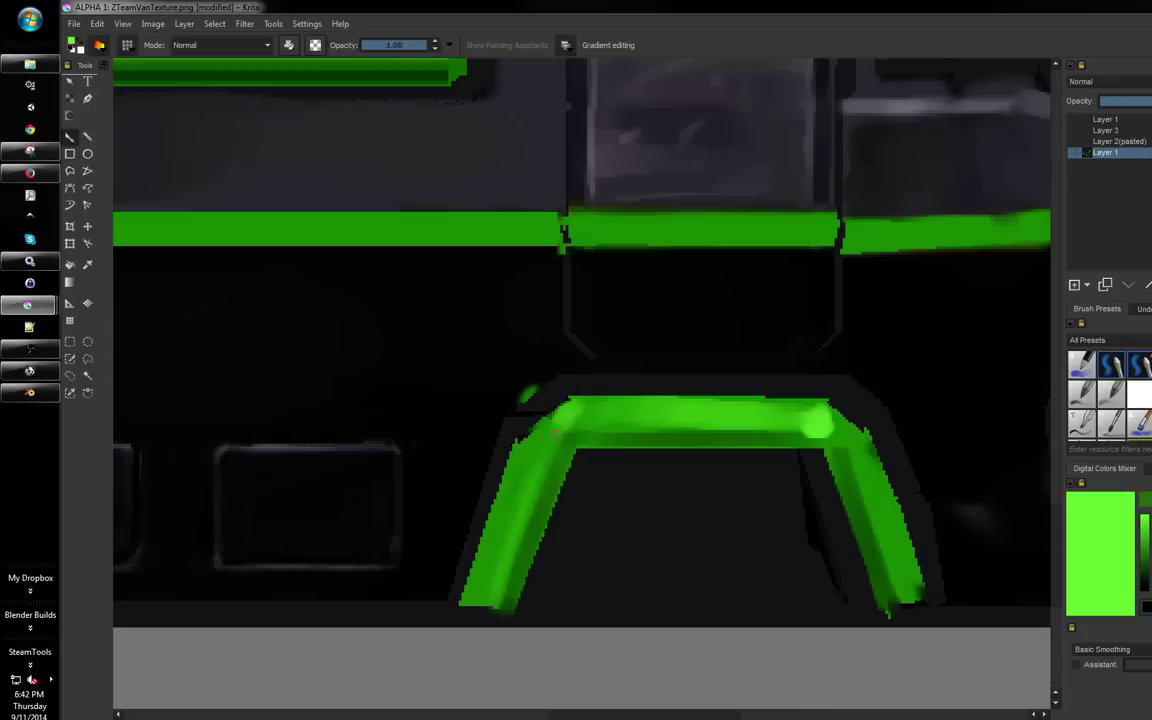
drag(553, 432, 490, 603)
drag(852, 455, 905, 600)
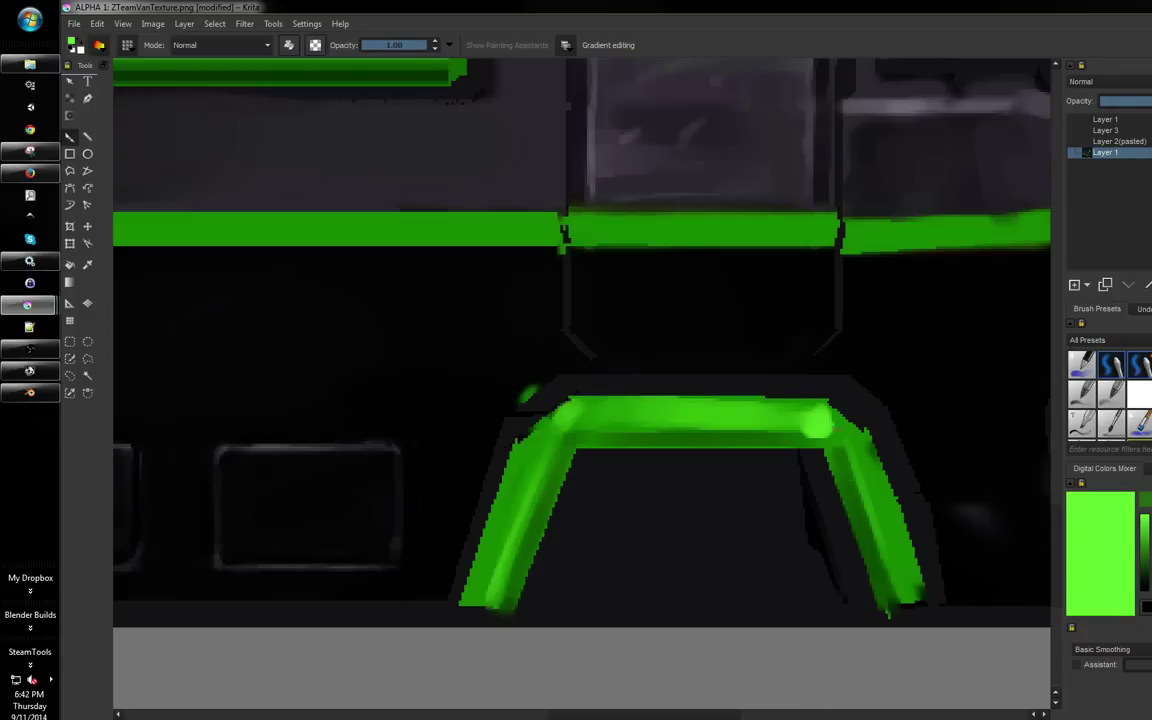
Show the pasted wireframe layer, reset the colour to black and darken the arch's outer edges along the guide lines
click(1075, 141)
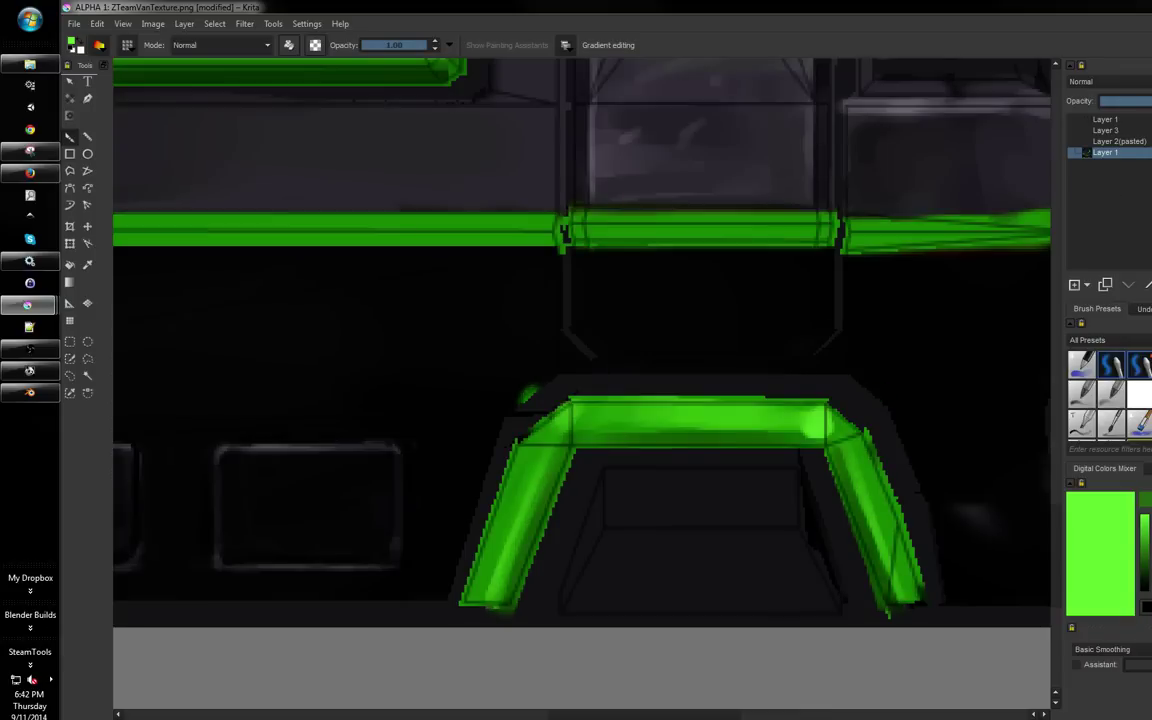
key(d)
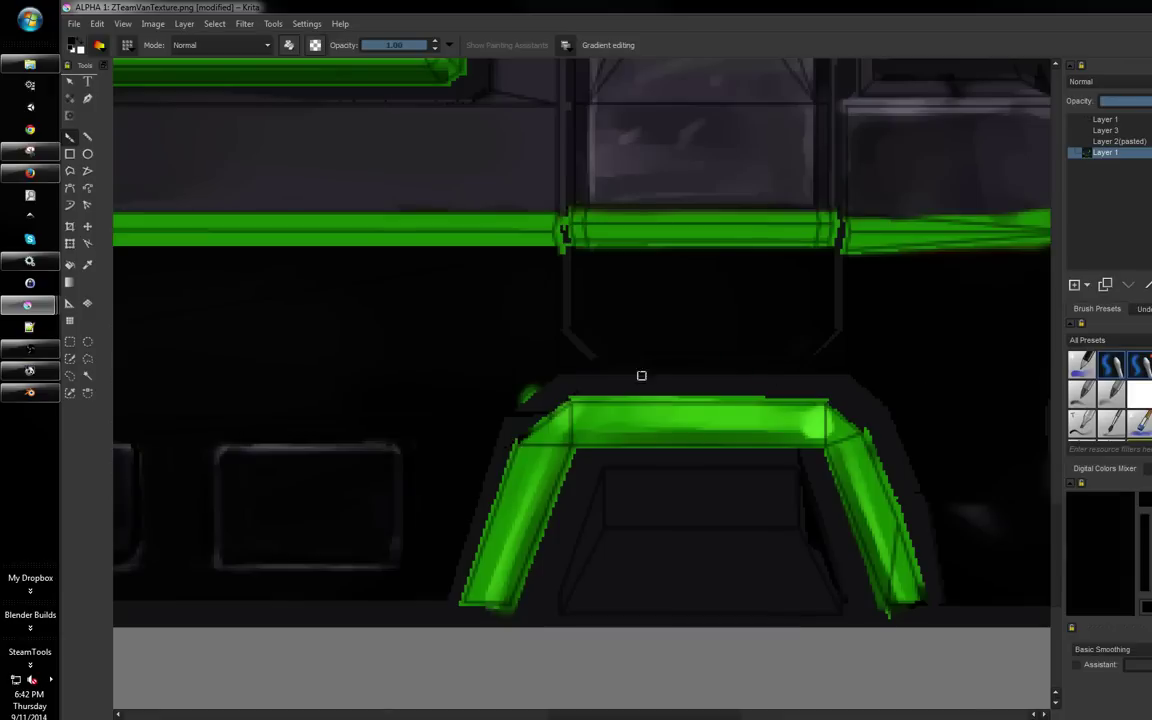
mouse_move(582, 396)
mouse_down()
mouse_move(673, 394)
mouse_move(575, 396)
mouse_move(760, 399)
mouse_up()
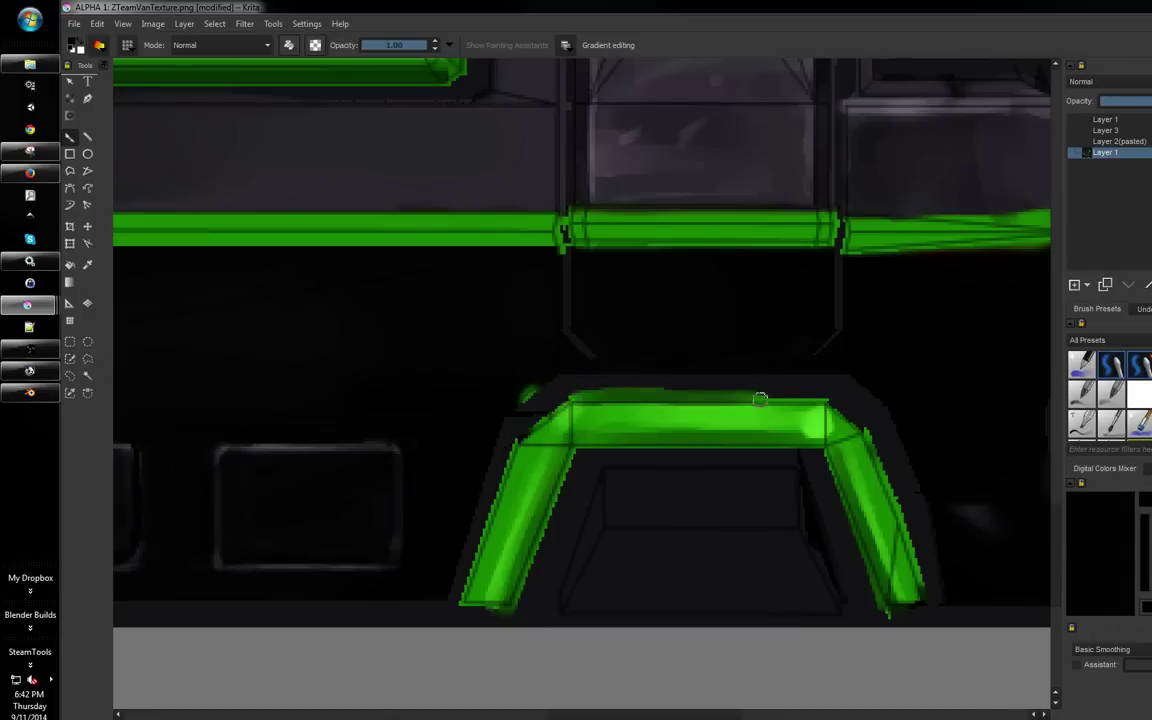
mouse_move(563, 398)
mouse_down()
mouse_move(814, 396)
mouse_move(649, 399)
mouse_move(744, 392)
mouse_up()
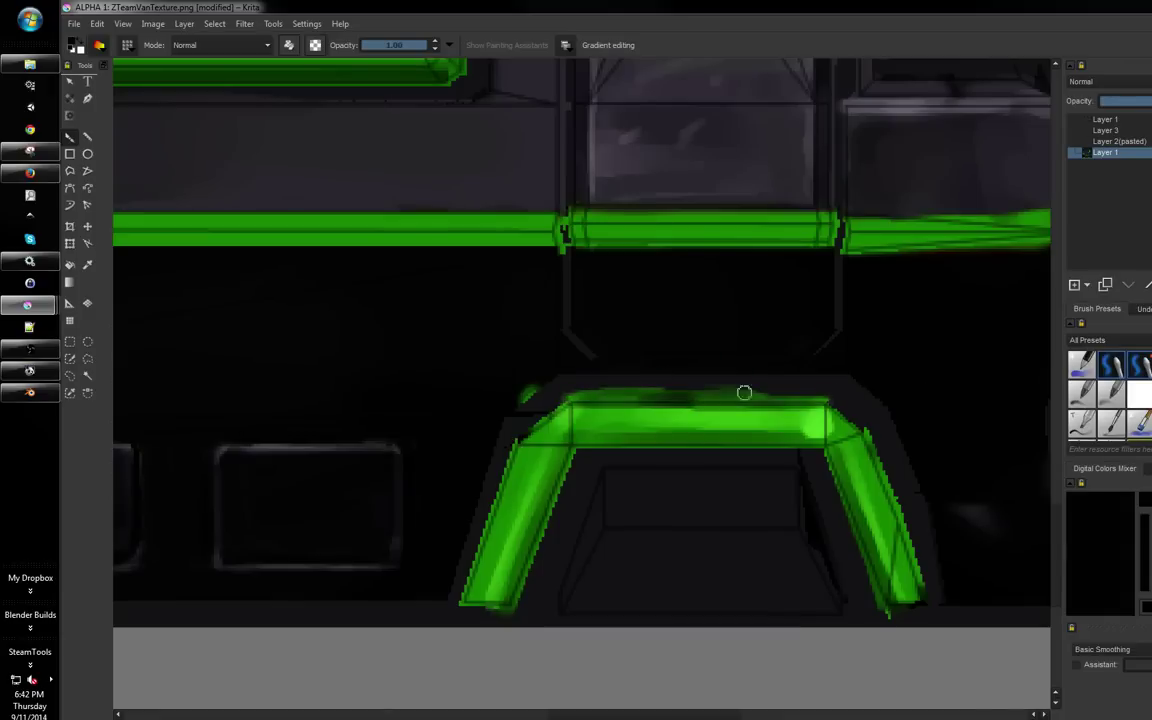
mouse_move(521, 430)
mouse_down()
mouse_move(552, 417)
mouse_move(520, 430)
mouse_move(465, 617)
mouse_up()
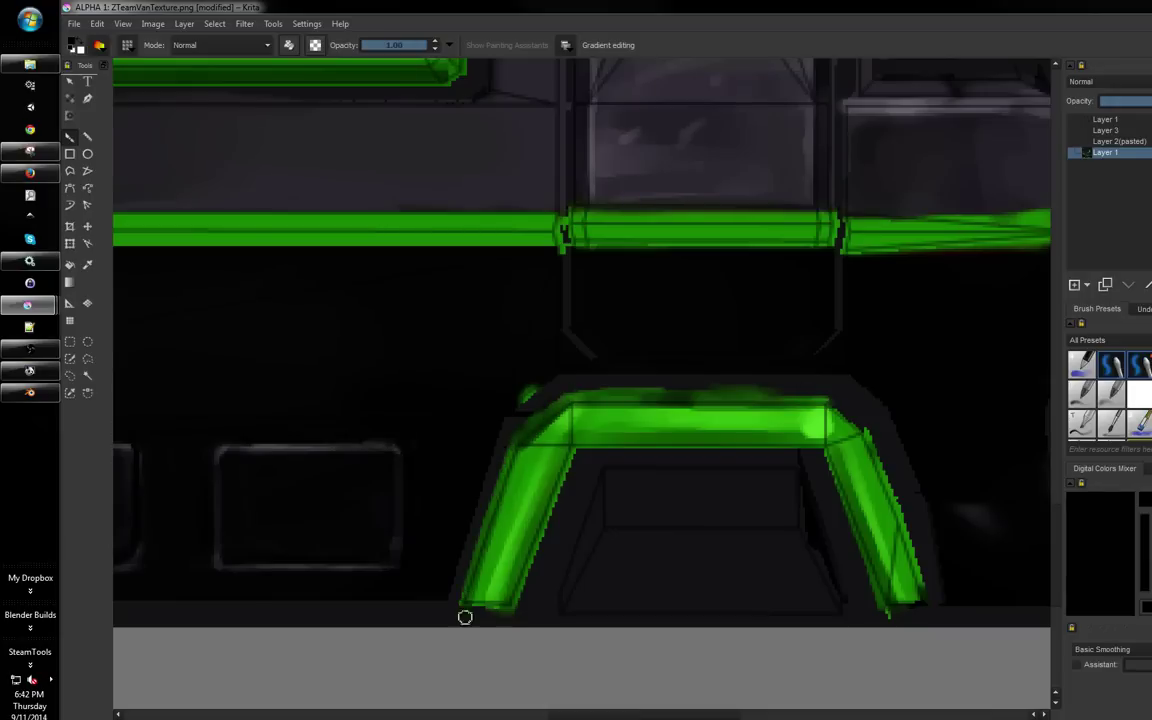
drag(849, 424, 915, 600)
Reuse the recent bright green to paint highlights on the top bar and both legs of the other wheel arch, beneath the diagonal stripe
scroll(892, 354, down, 4)
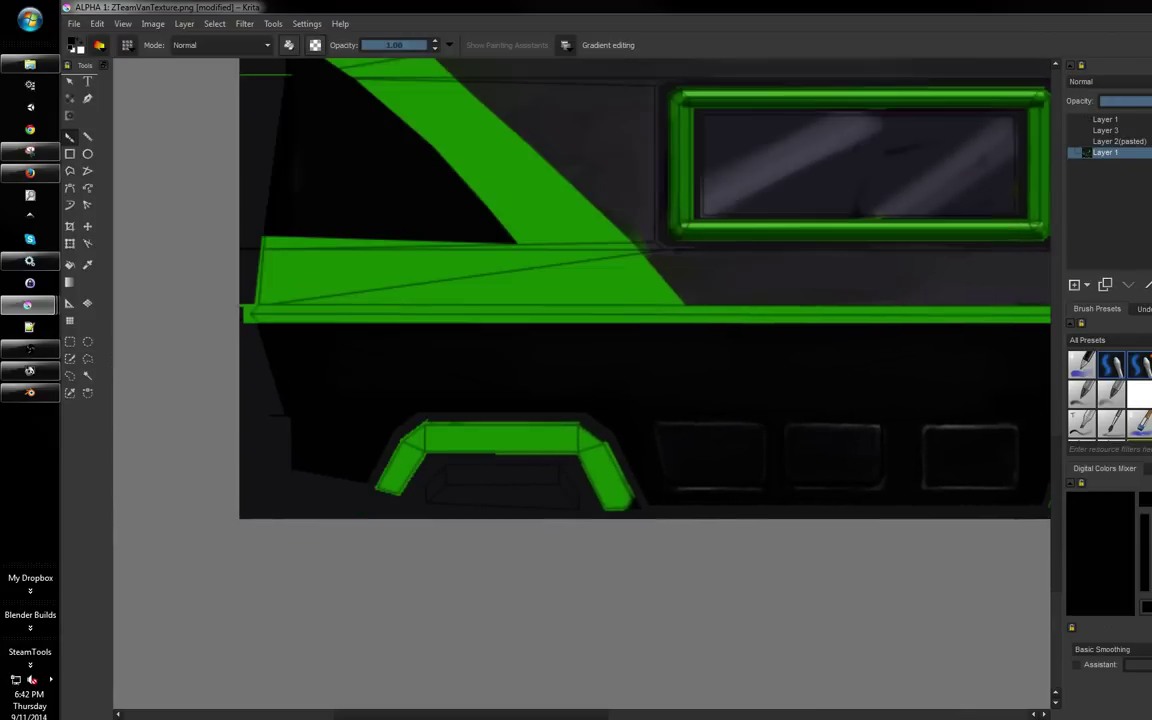
scroll(647, 389, up, 2)
drag(650, 389, 763, 367)
key(h)
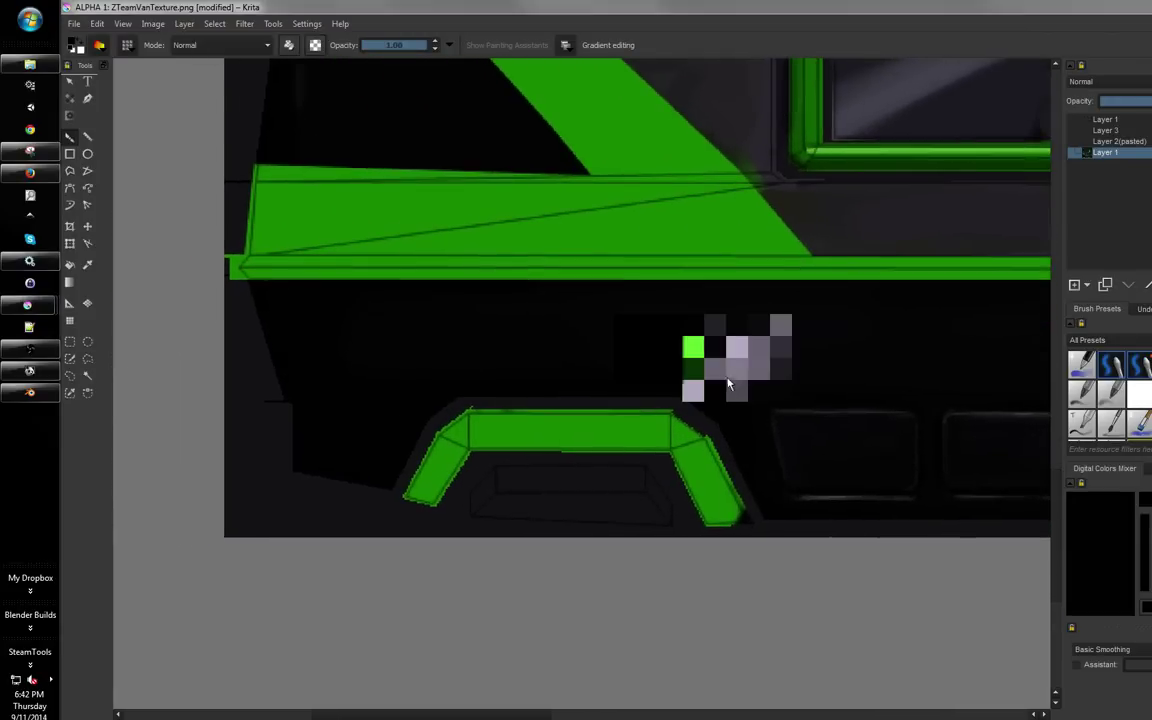
click(698, 347)
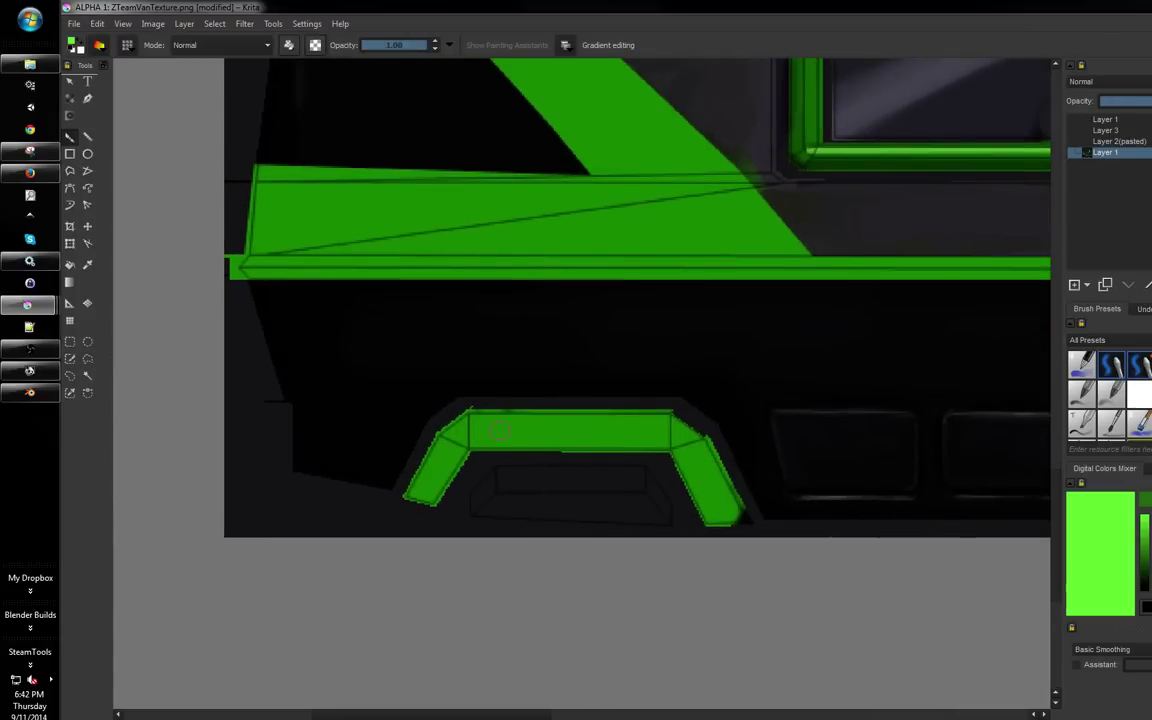
drag(482, 432, 690, 440)
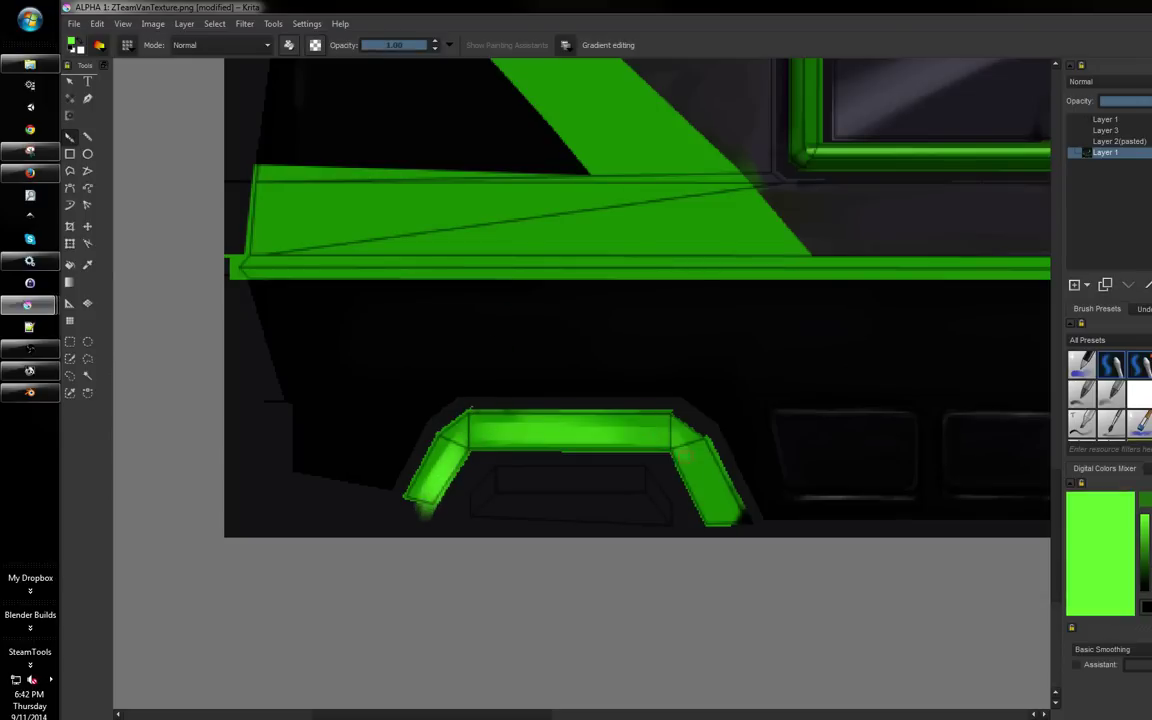
drag(686, 453, 712, 517)
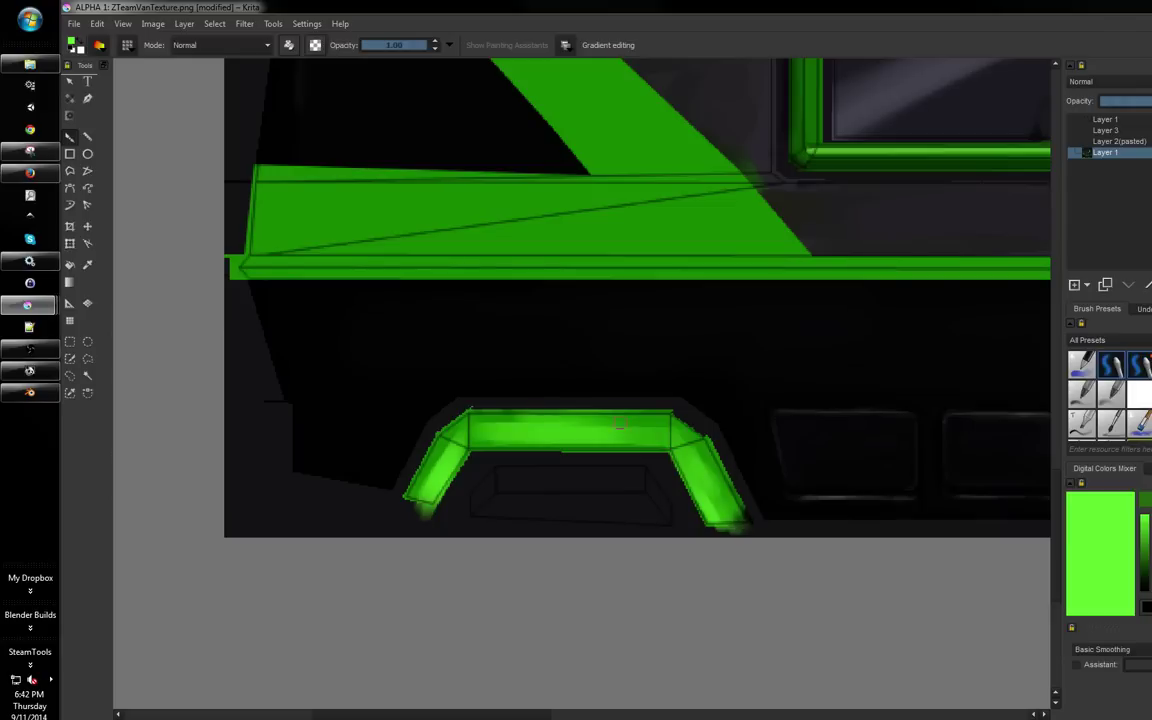
Shade the lower inner edges of the arch beneath the stripe with sampled base green and the window frame's dark green
ctrl+click(686, 203)
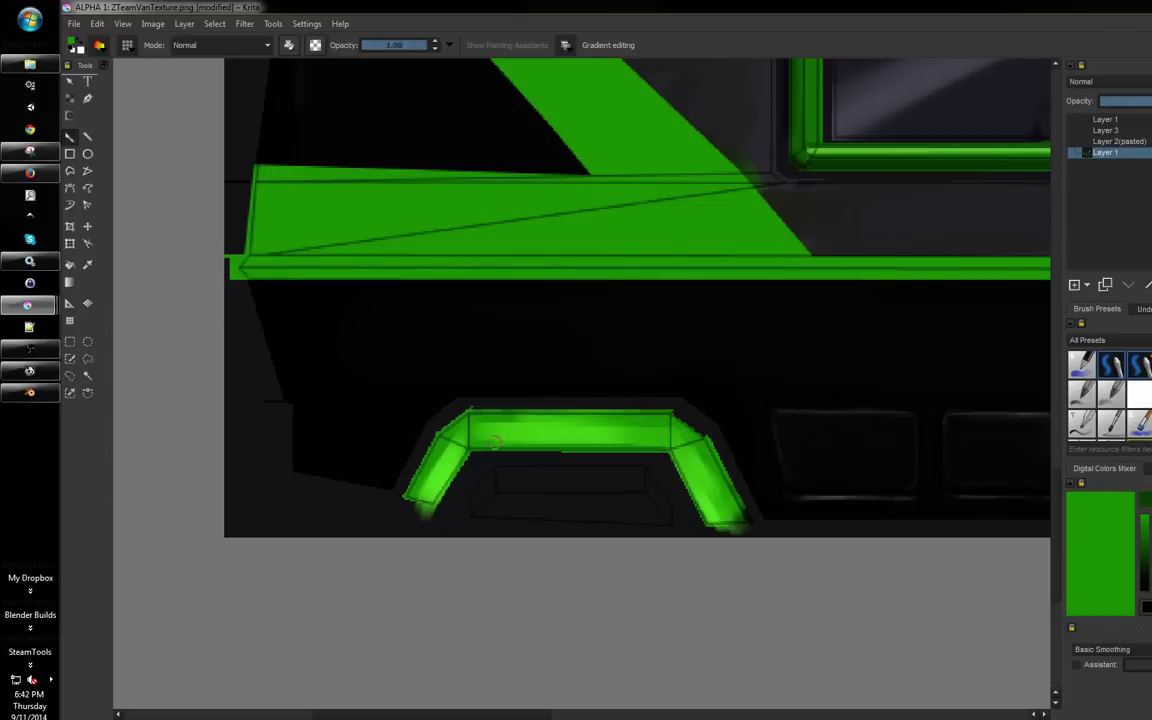
drag(495, 442, 635, 452)
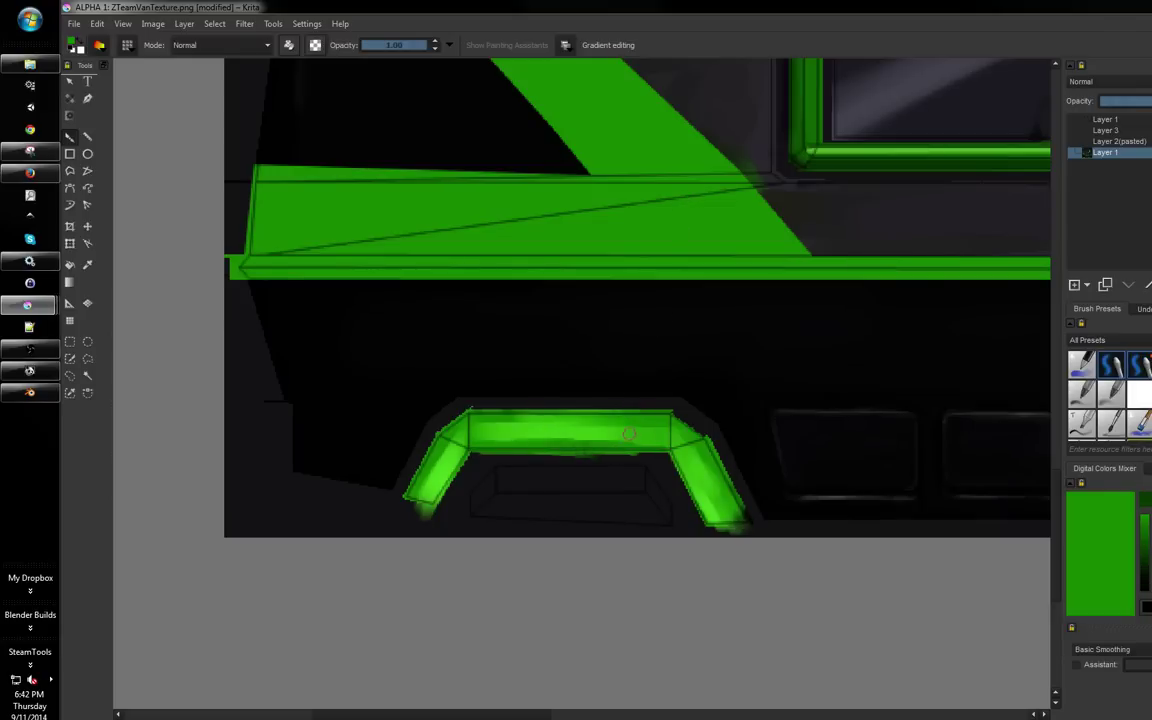
ctrl+click(822, 157)
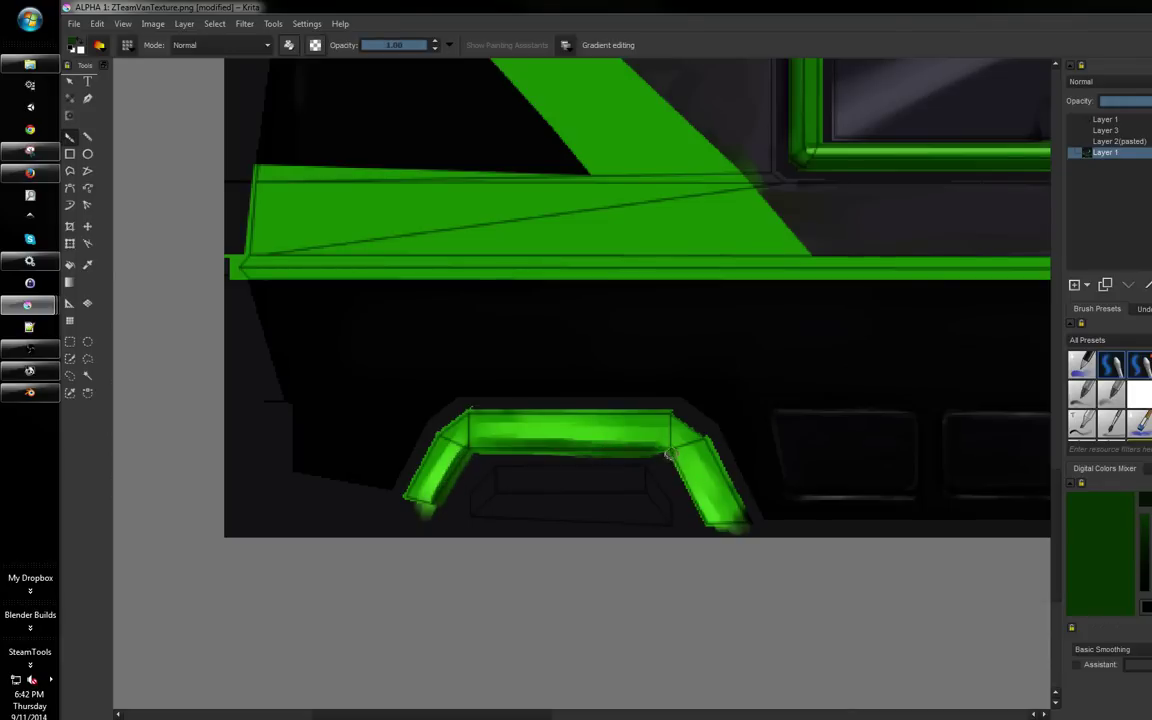
drag(600, 385, 600, 490)
drag(625, 300, 587, 404)
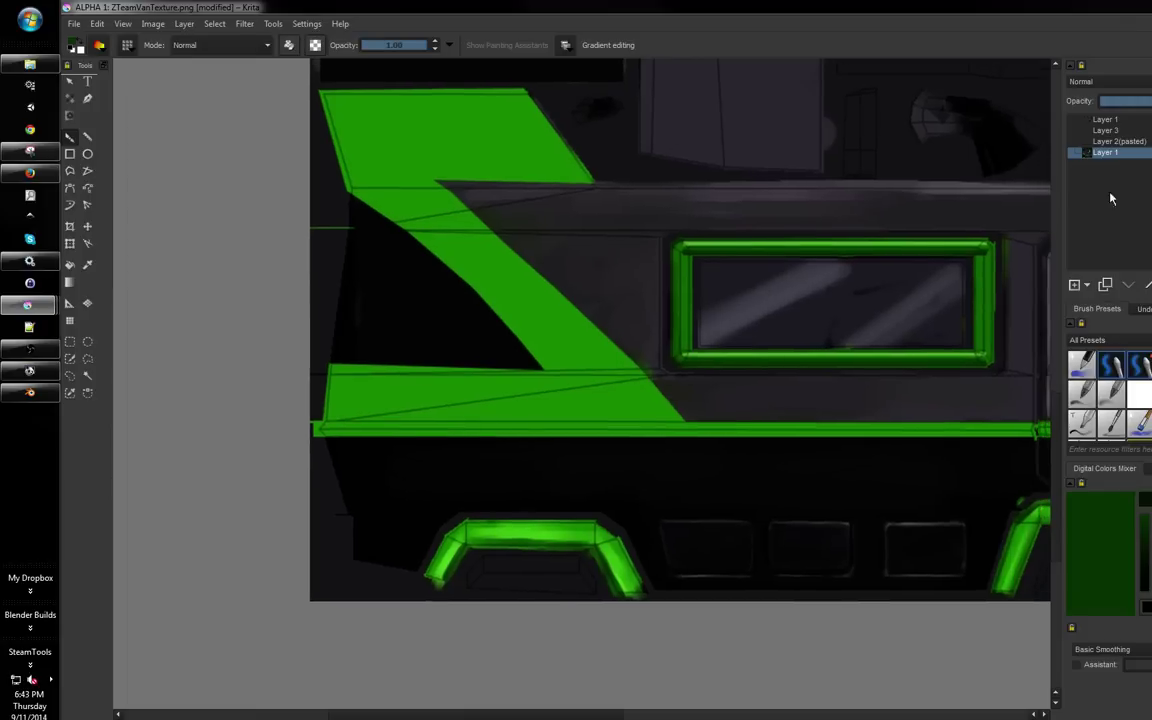
Select Layer 3, lock its alpha and paint bright green highlight bands across the upper block of the wide green stripe
click(1075, 141)
click(1075, 141)
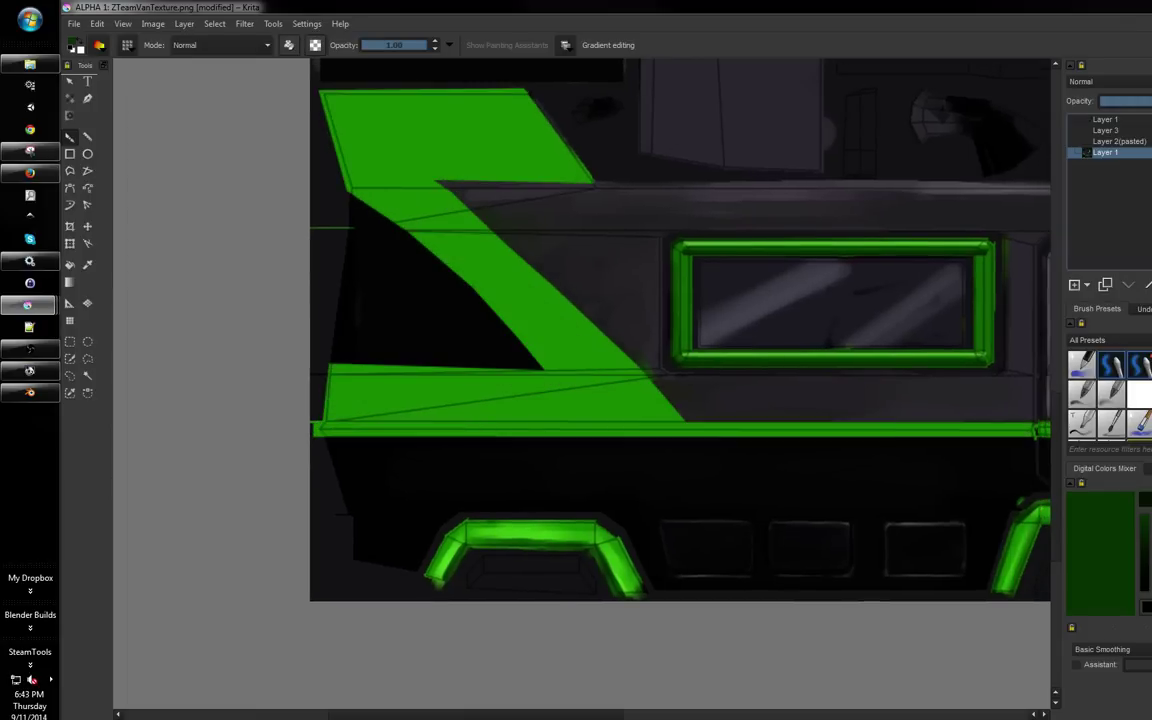
click(1105, 130)
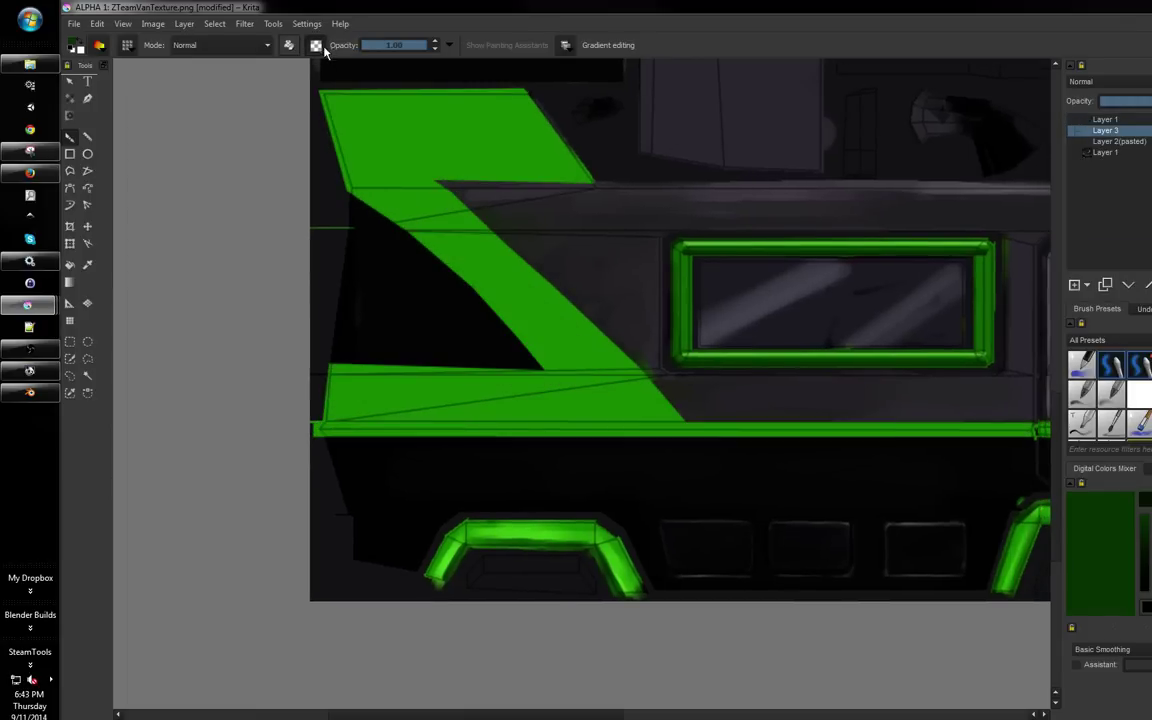
drag(548, 260, 560, 337)
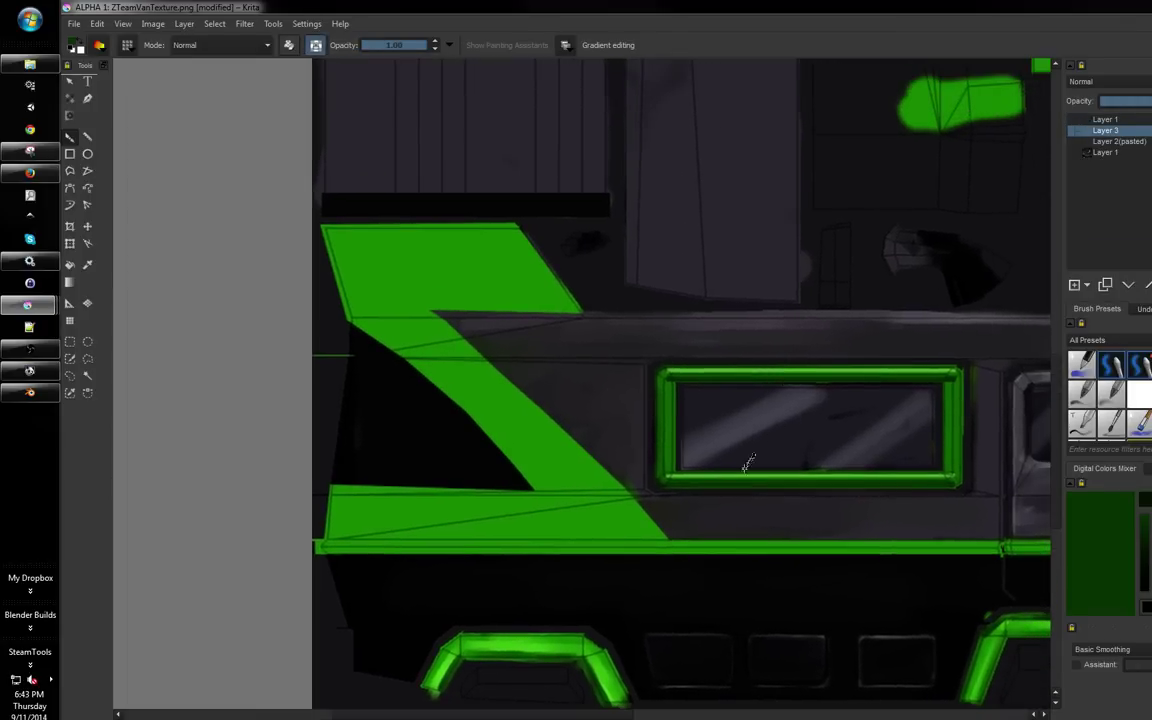
ctrl+click(618, 481)
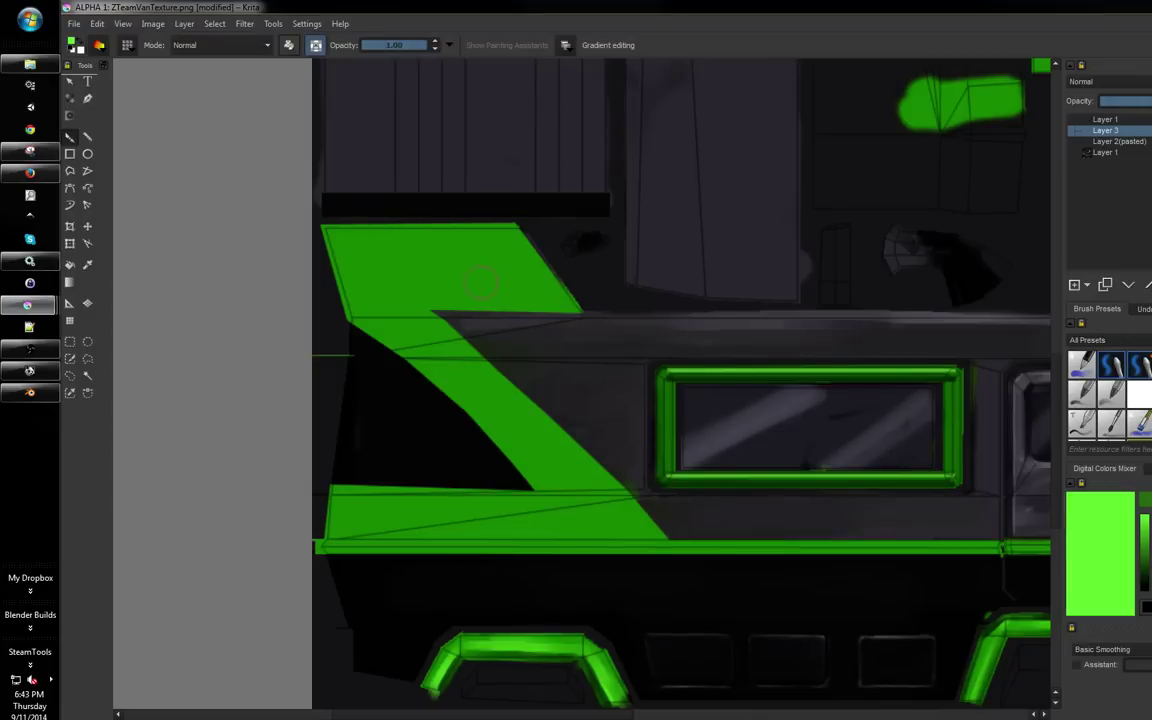
drag(345, 242, 540, 240)
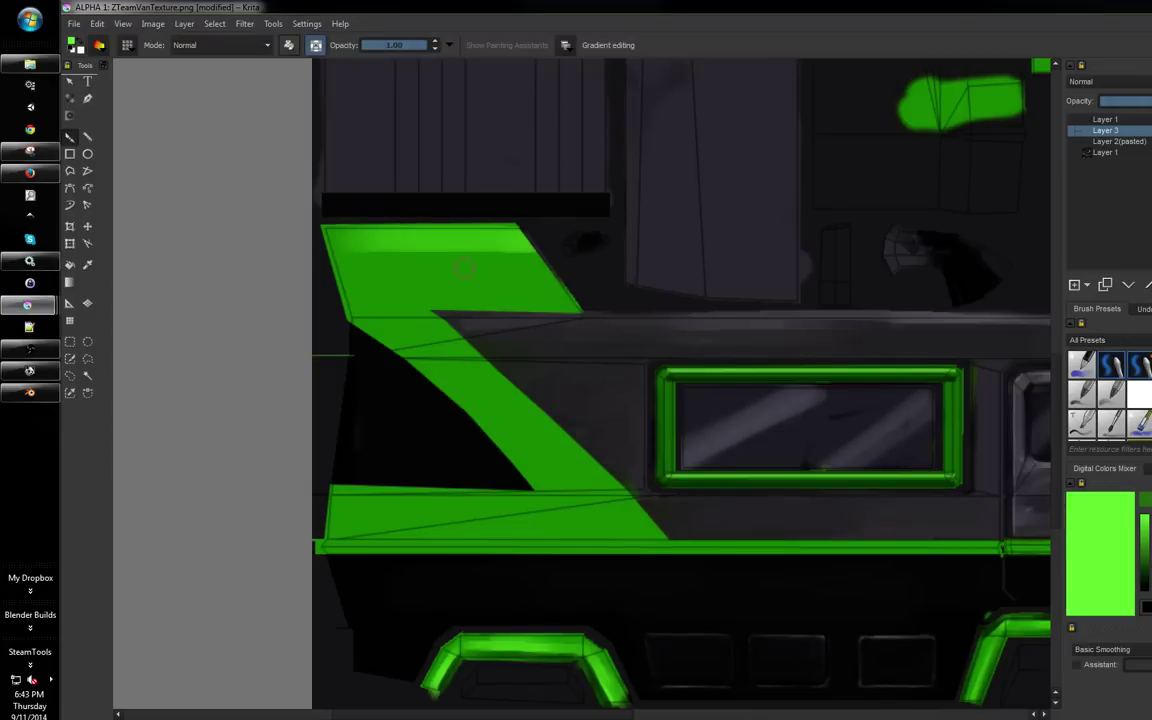
drag(326, 239, 564, 239)
mouse_move(335, 250)
mouse_down()
mouse_move(575, 259)
mouse_move(541, 263)
mouse_up()
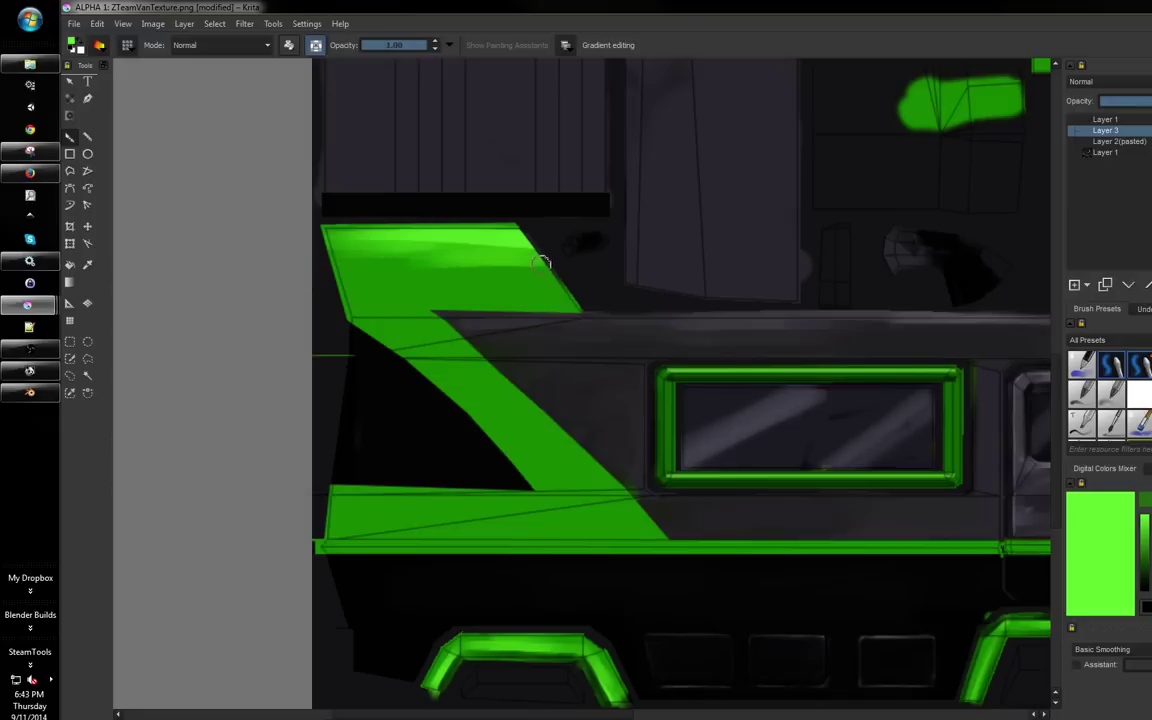
drag(266, 273, 556, 276)
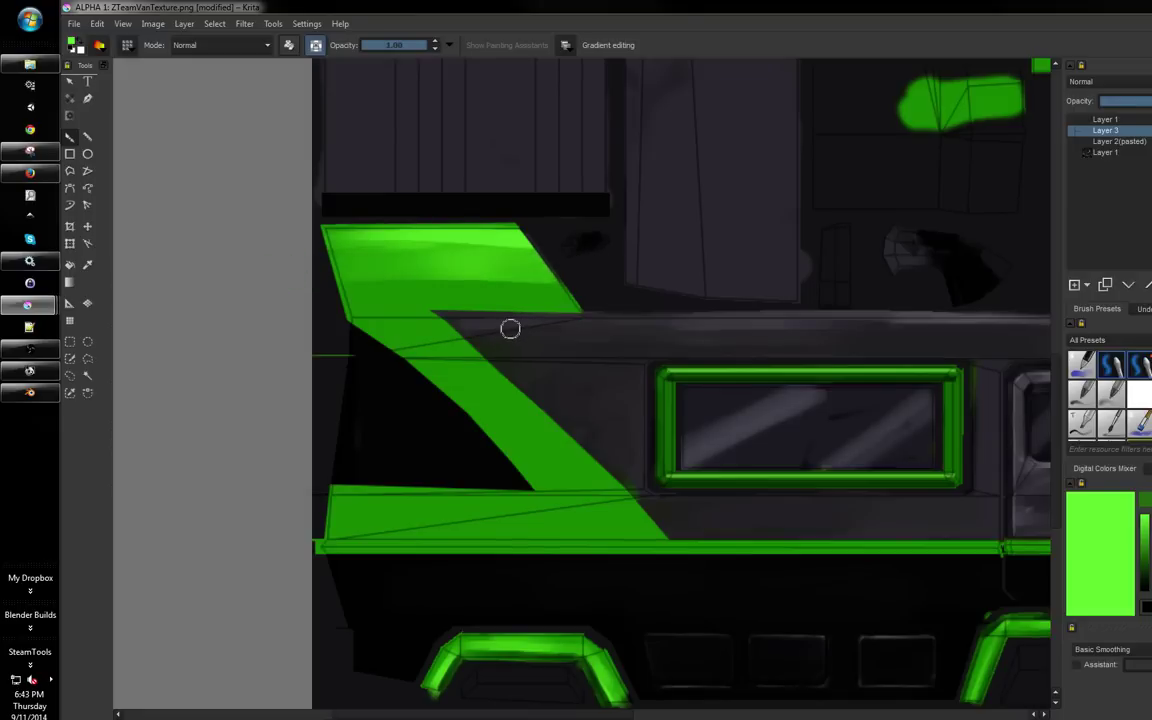
Paint bright green highlights across the start of the diagonal stripe, just below the roof fold line
drag(335, 310, 567, 328)
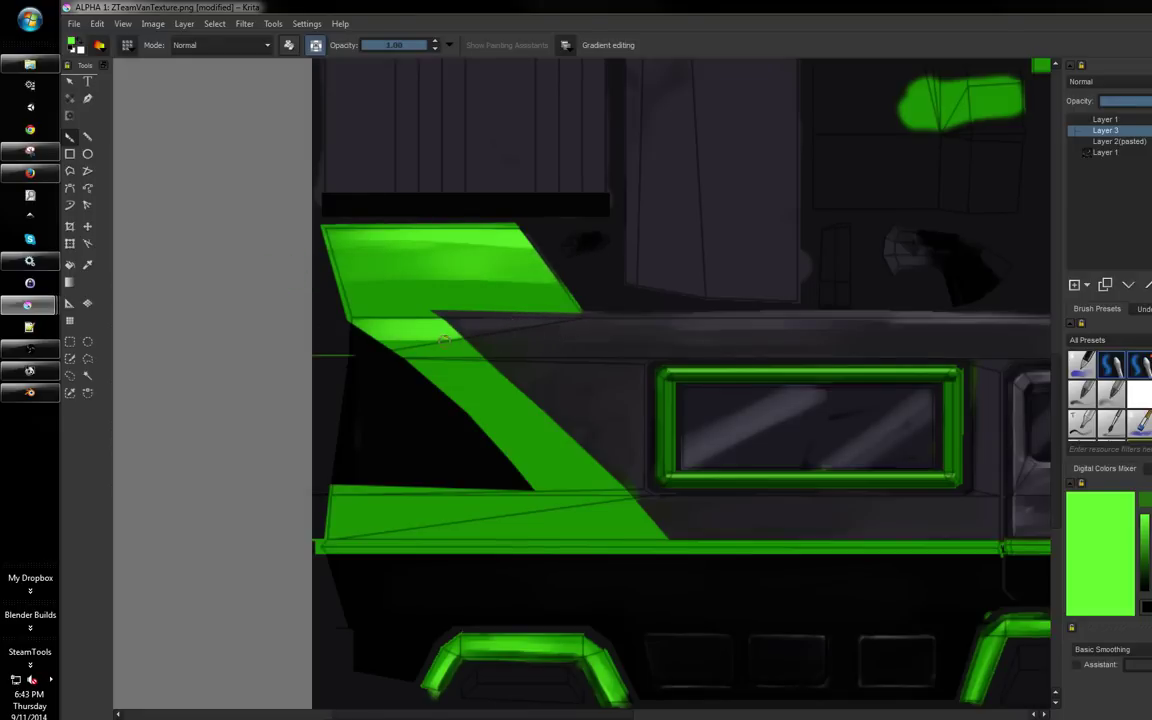
drag(327, 344, 570, 344)
drag(326, 316, 567, 318)
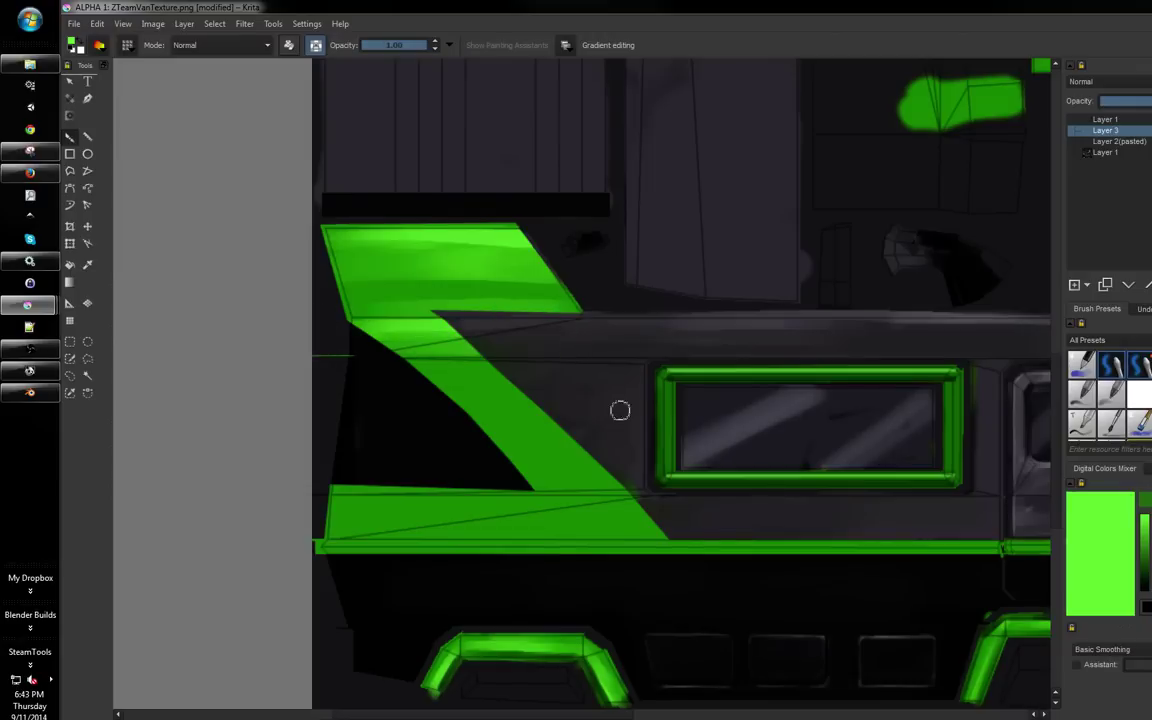
Shade the wide green block at the lower end of the diagonal stripe with dark green sampled from the window frame
ctrl+click(734, 479)
drag(318, 522, 843, 545)
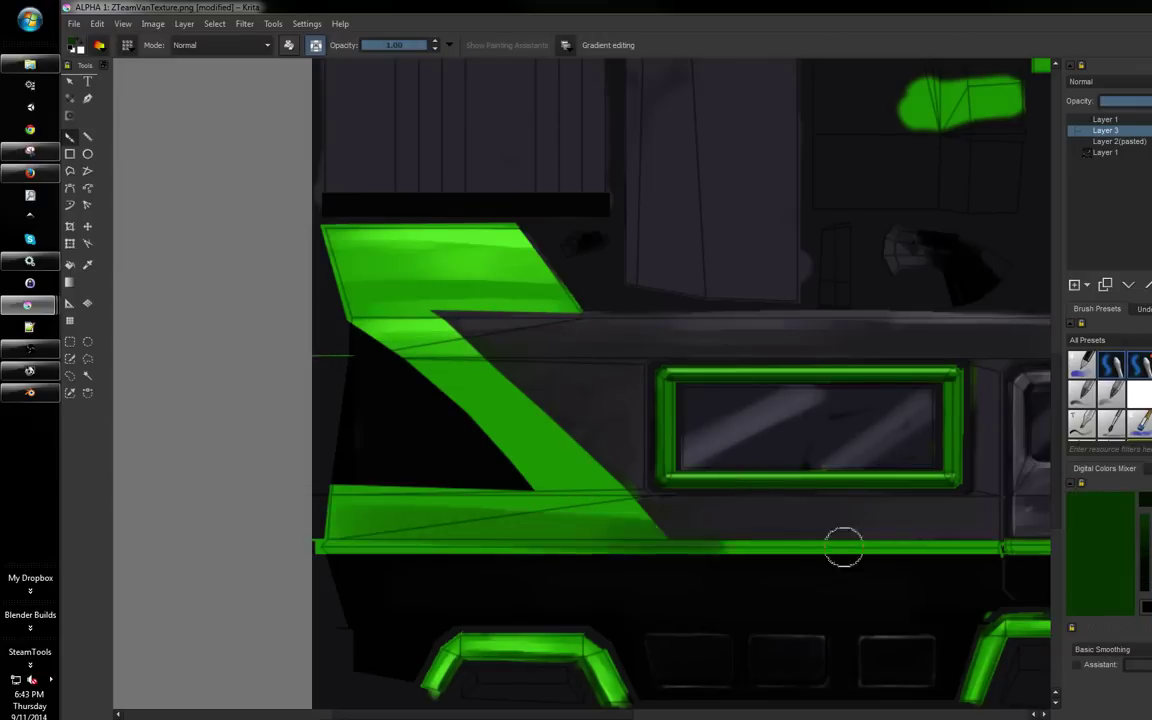
mouse_move(642, 525)
mouse_down()
mouse_move(249, 522)
mouse_move(628, 505)
mouse_up()
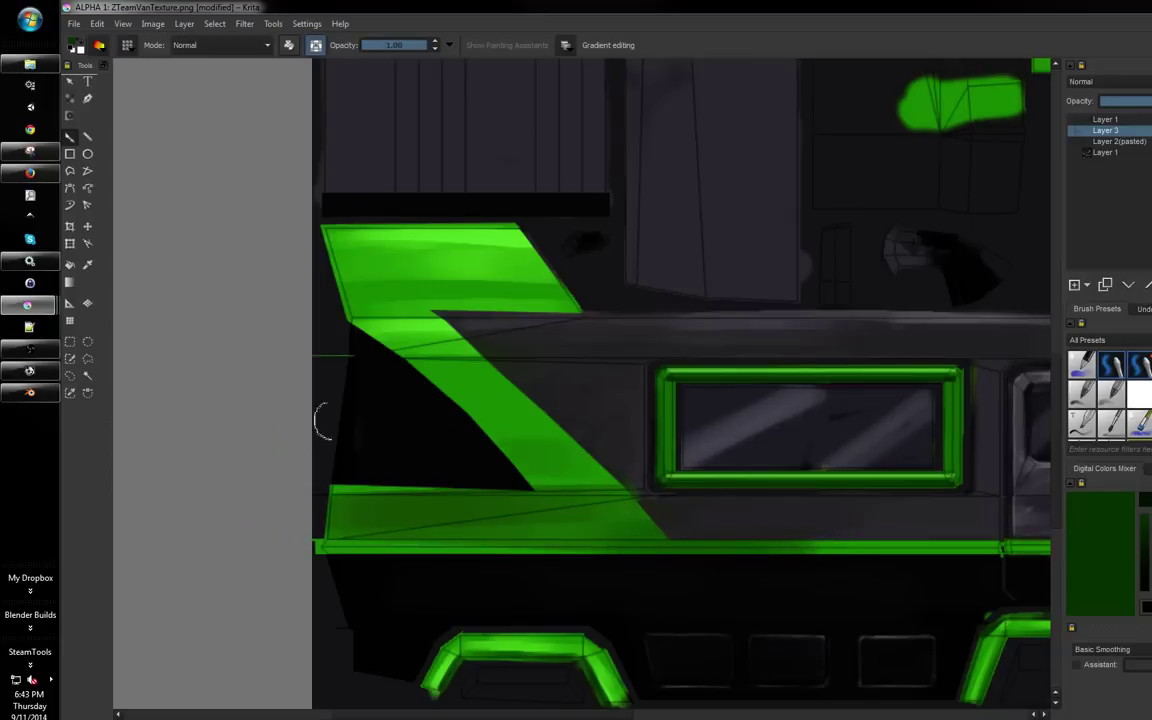
Sample the bright green at the start of the diagonal stripe and paint highlight bands down its length
ctrl+click(430, 328)
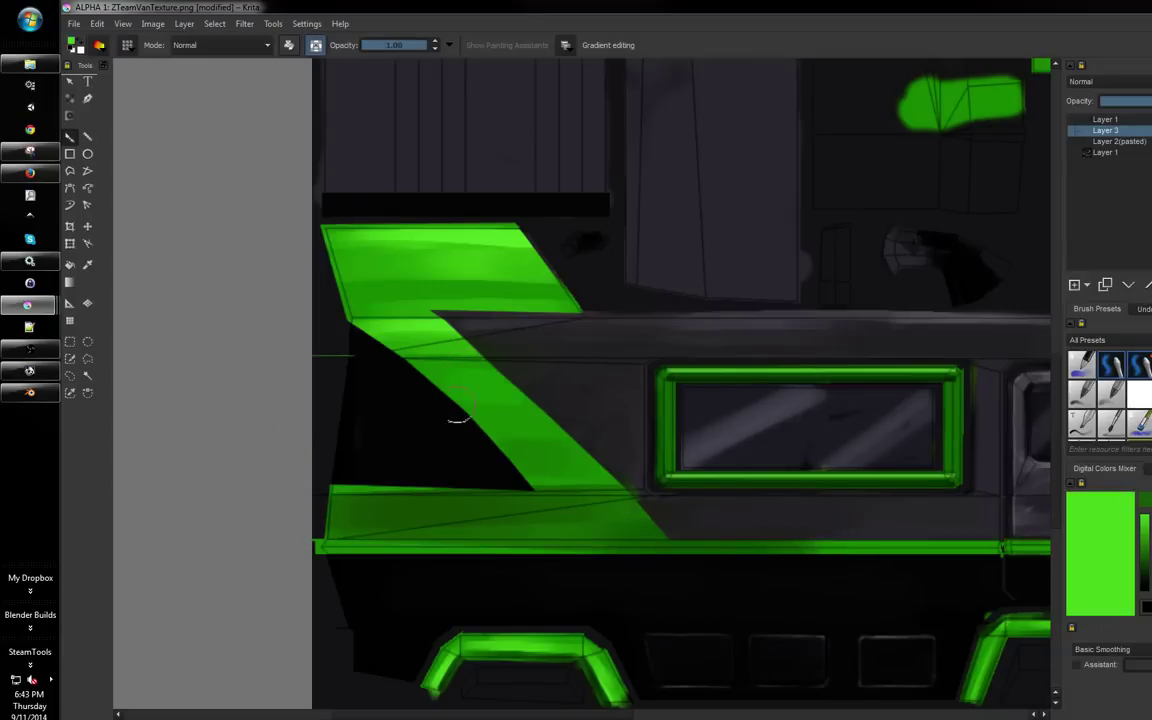
scroll(638, 560, down, 3)
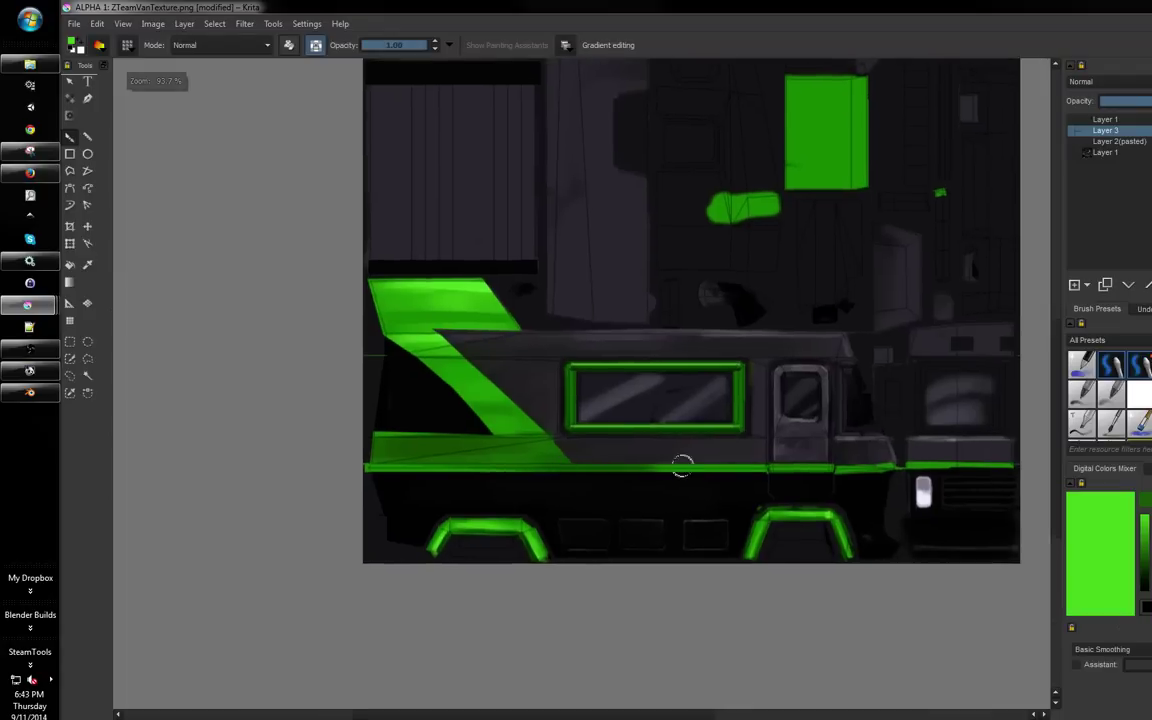
scroll(680, 465, up, 2)
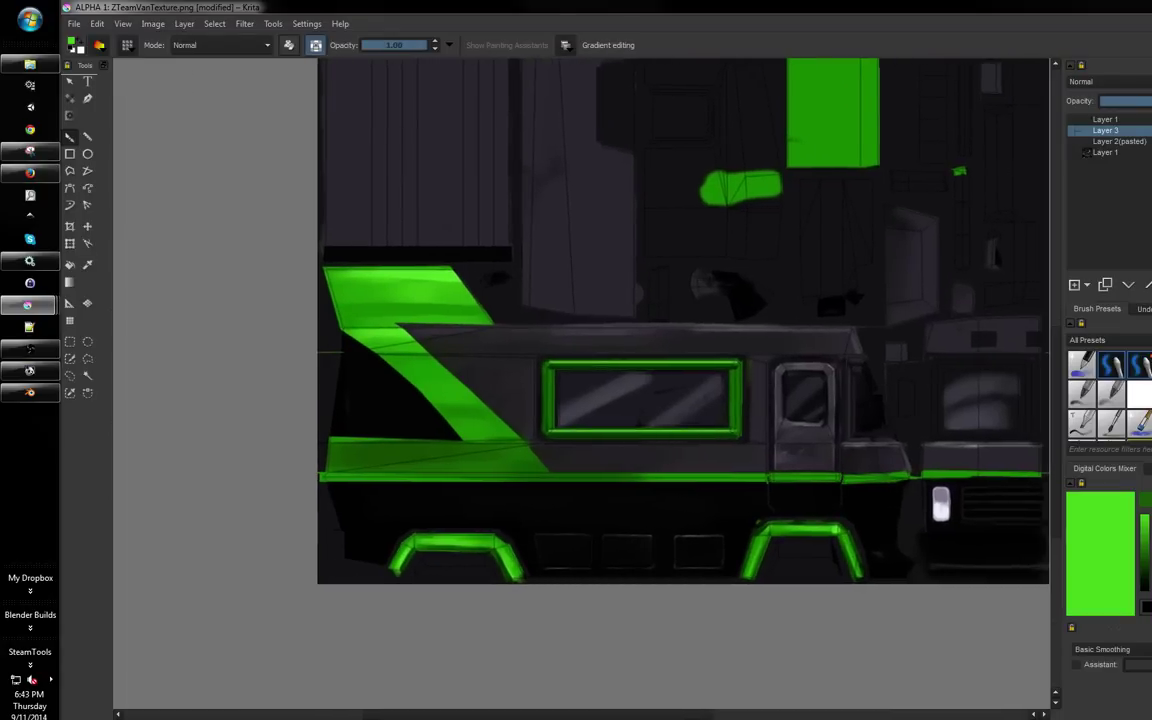
Save the van texture without the wireframe overlay, then switch to Blender and reload the image
drag(818, 253, 772, 396)
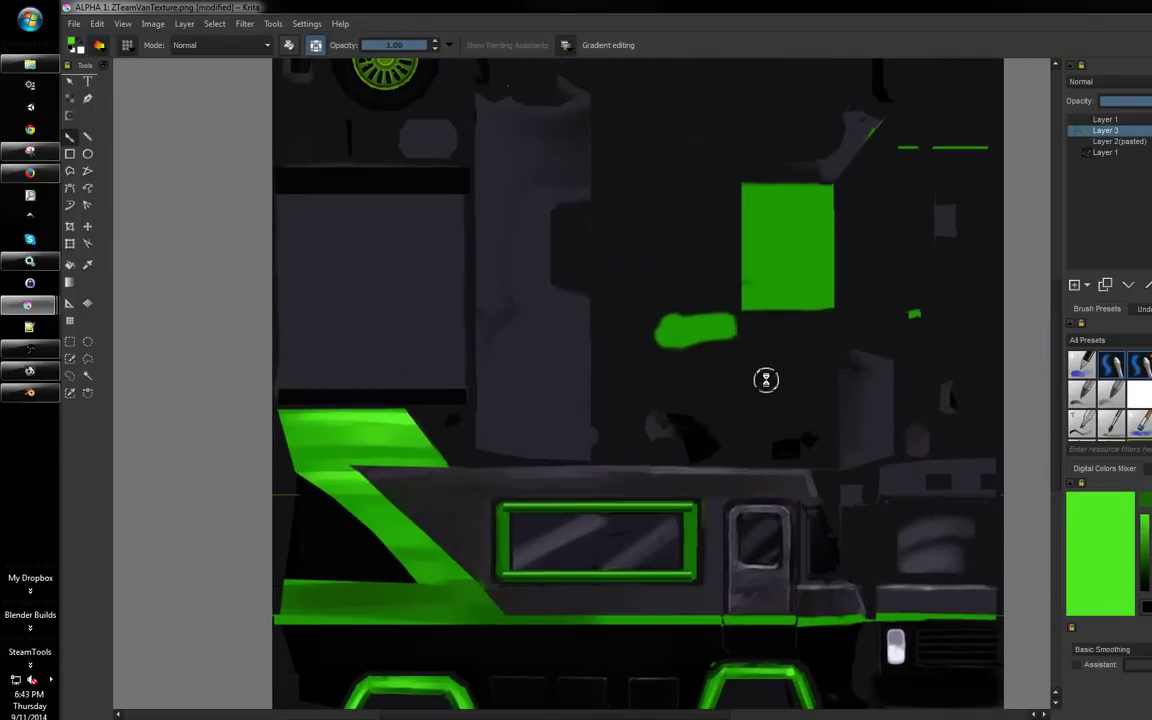
key(Return)
key(alt+Tab)
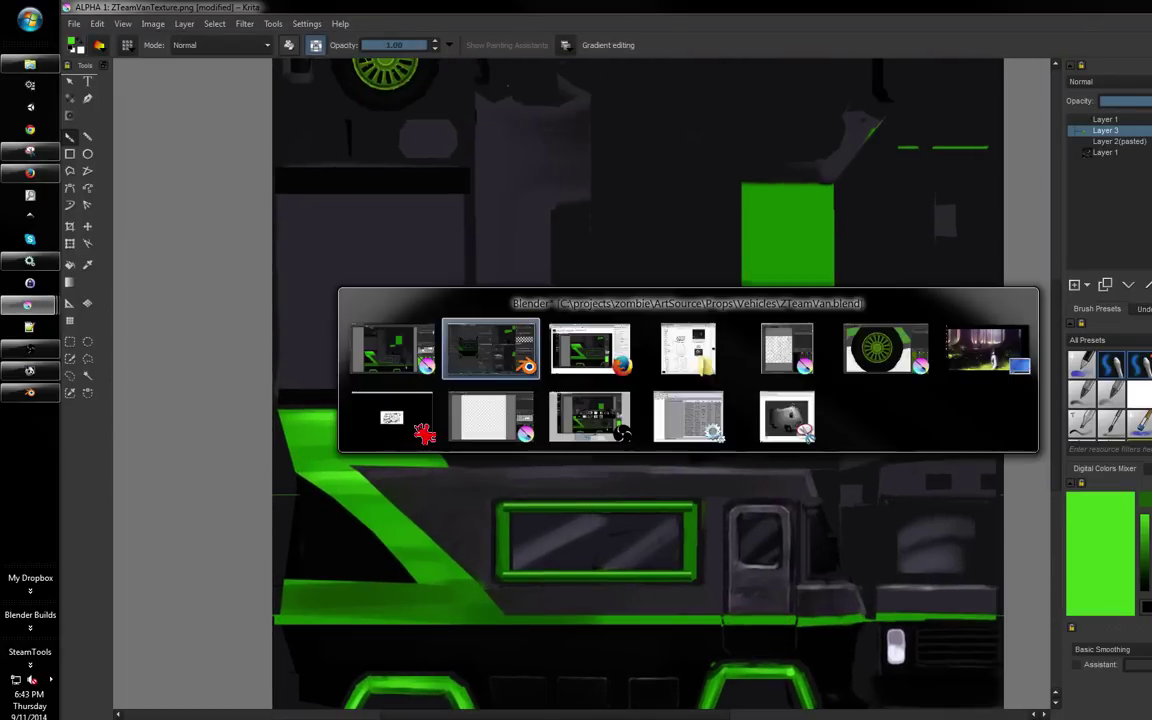
key(alt+Tab)
key(alt+Tab)
key(alt+Tab)
key(alt+Tab)
key(alt+Tab)
key(alt+Tab)
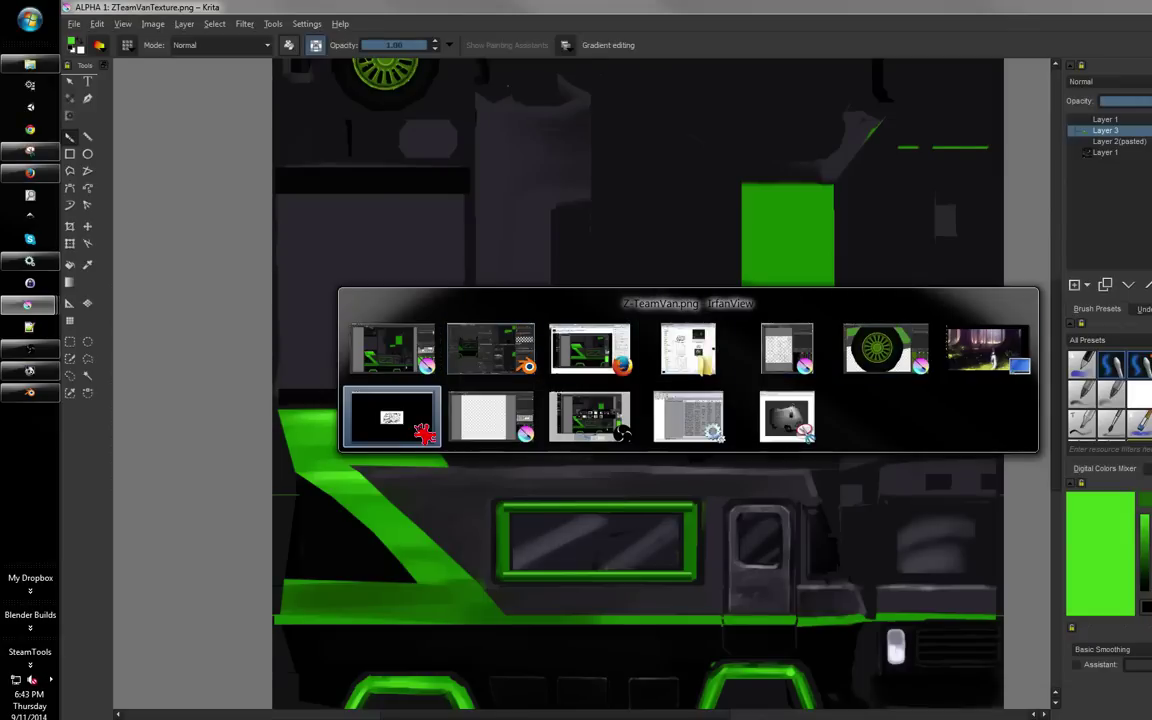
key(Escape)
click(30, 392)
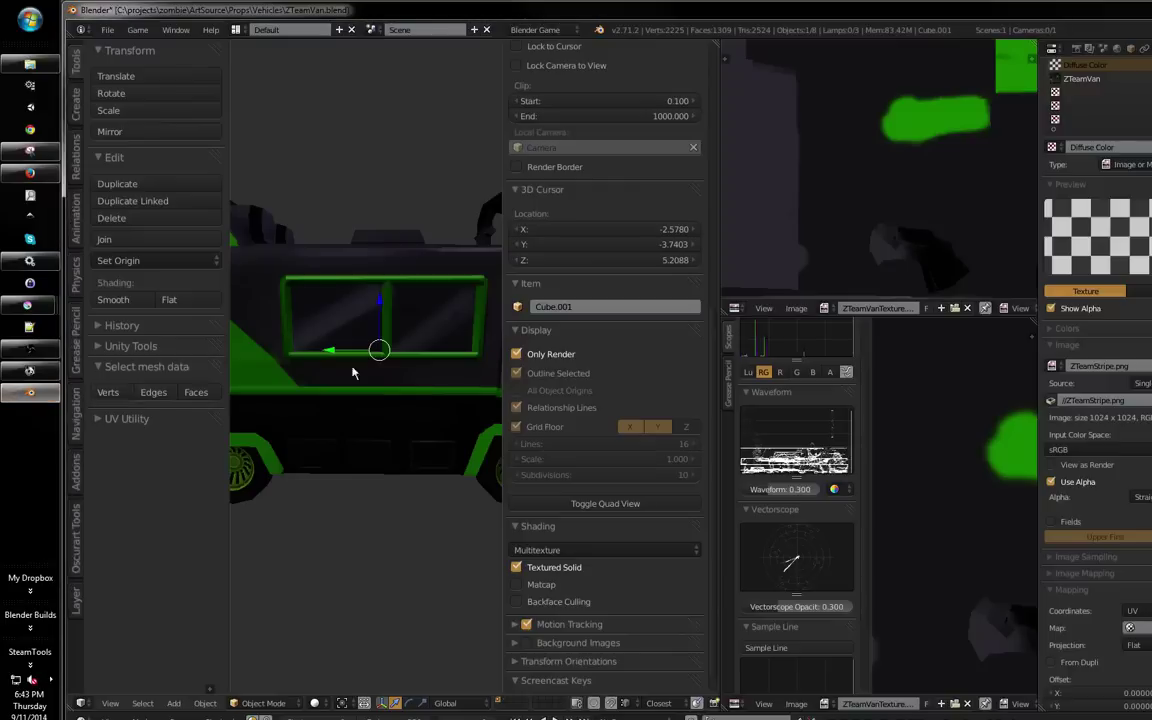
click(797, 704)
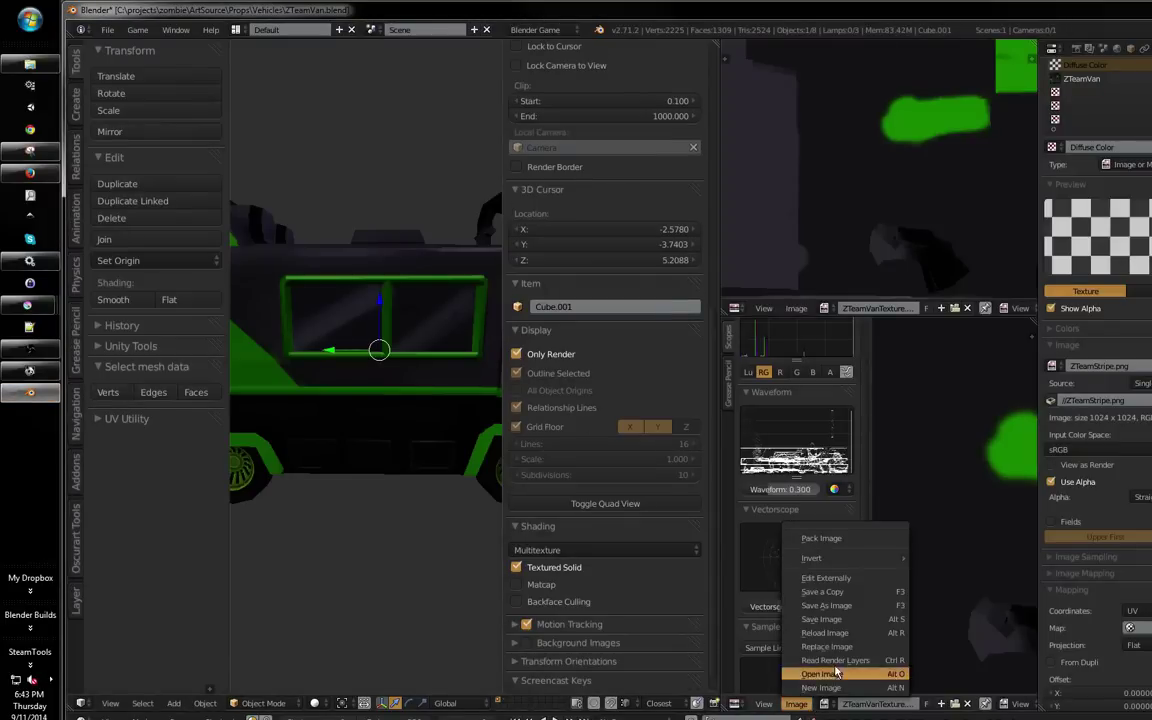
Maximize the 3D view and examine the repainted stripe, window, door and wheel arches on the van model
key(shift+space)
drag(562, 424, 532, 434)
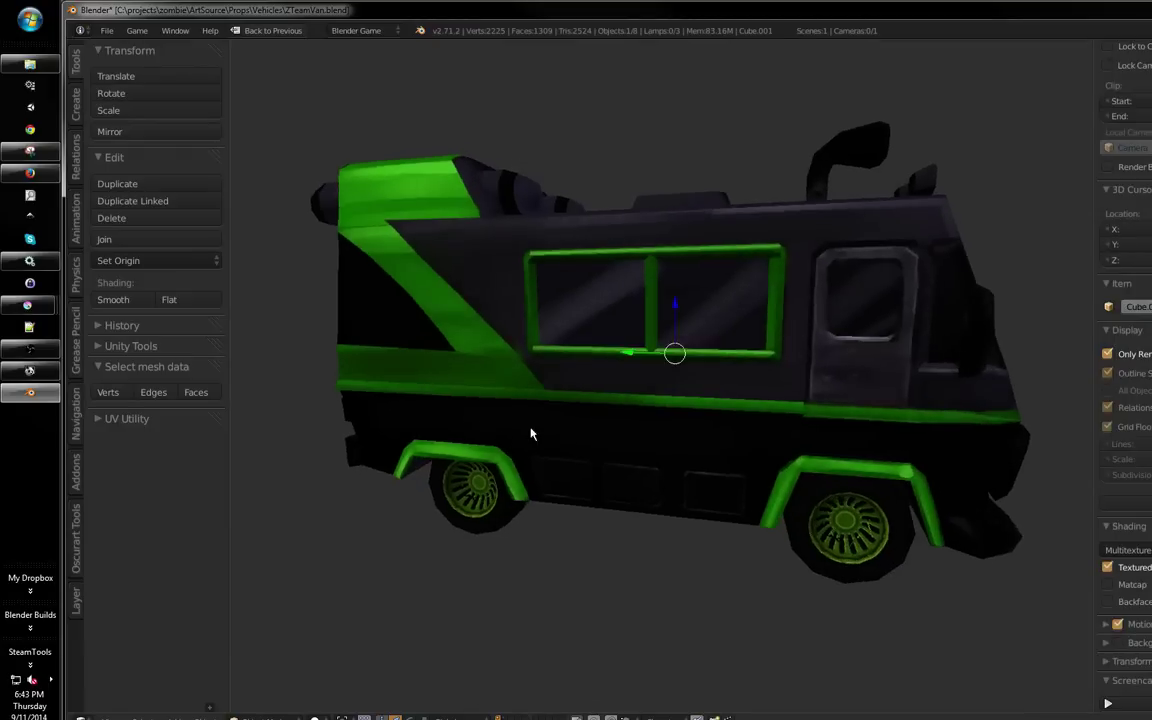
scroll(480, 447, down, 2)
drag(429, 460, 689, 396)
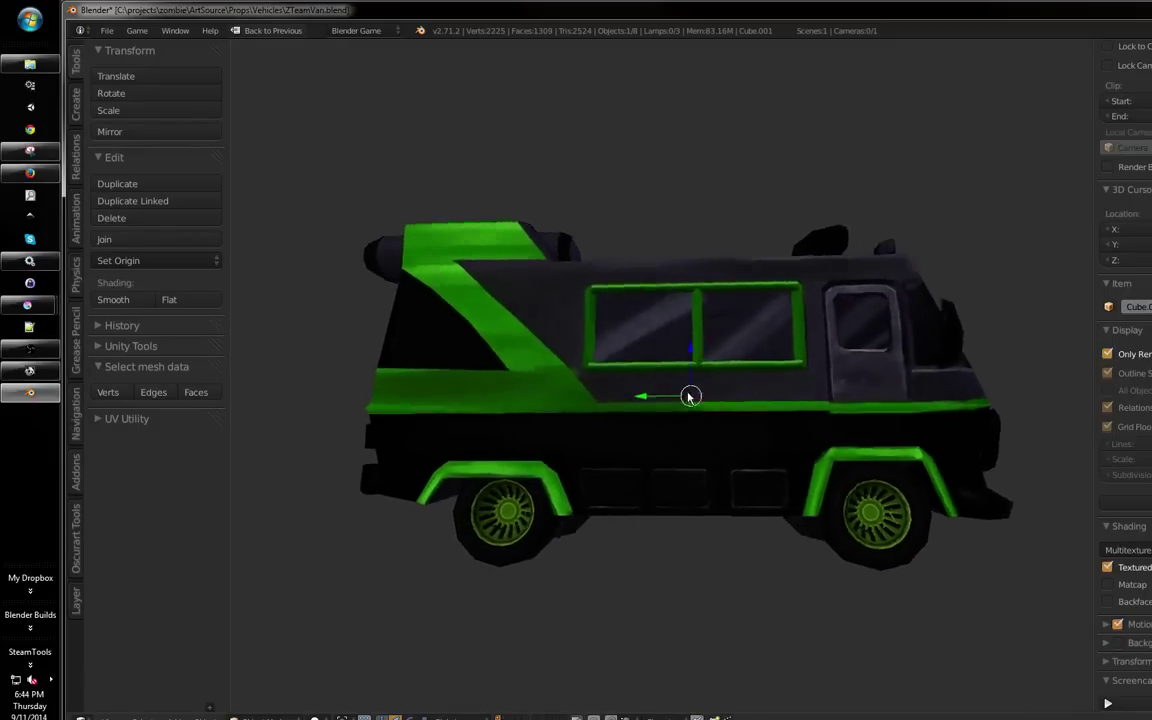
scroll(676, 400, down, 2)
drag(602, 427, 563, 432)
scroll(472, 476, down, 2)
scroll(613, 390, up, 5)
drag(613, 390, 716, 395)
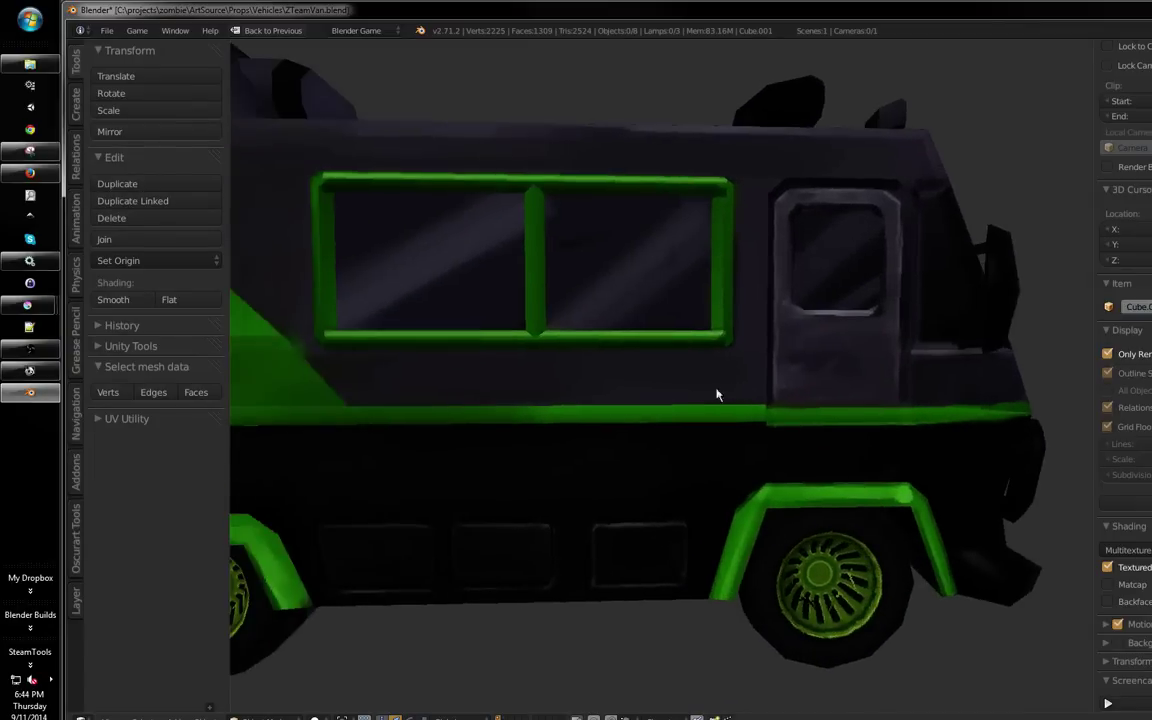
drag(464, 371, 697, 376)
scroll(697, 376, down, 2)
drag(517, 414, 589, 393)
drag(696, 367, 850, 358)
scroll(690, 392, down, 2)
drag(689, 393, 646, 366)
scroll(646, 366, down, 2)
scroll(658, 360, down, 2)
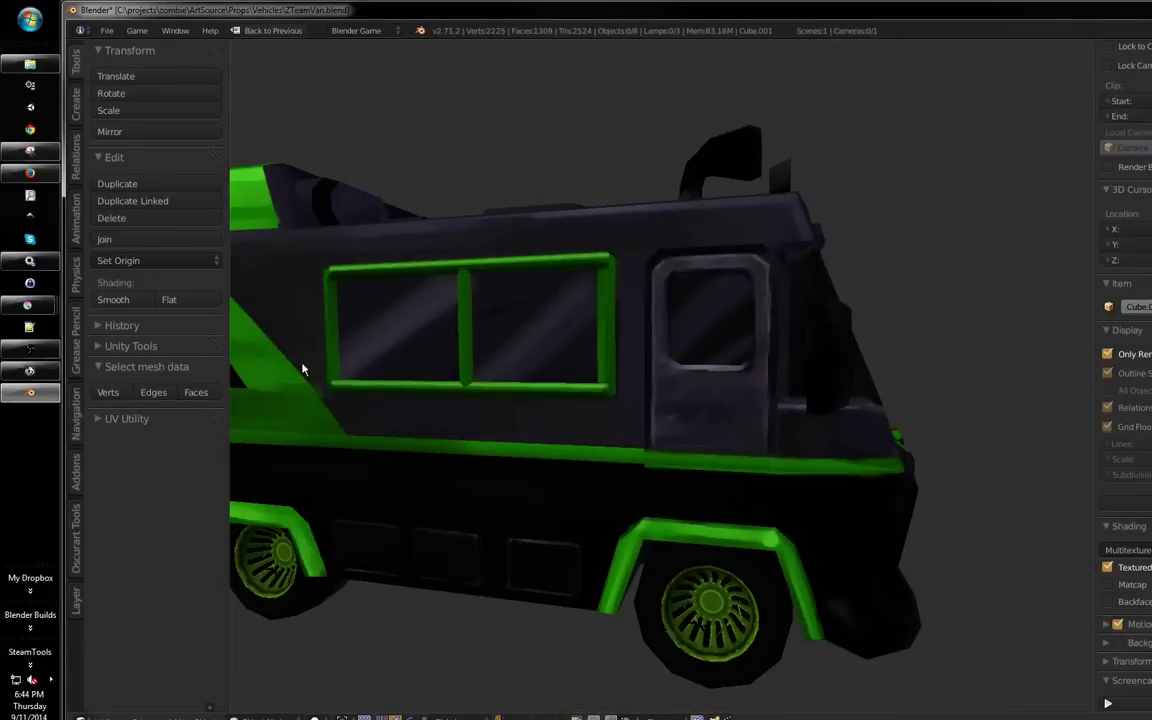
Switch back to ZTeamVanTexture.png in Krita and show the wireframe layer over the green stripe beneath the door
mouse_move(30, 304)
click(150, 470)
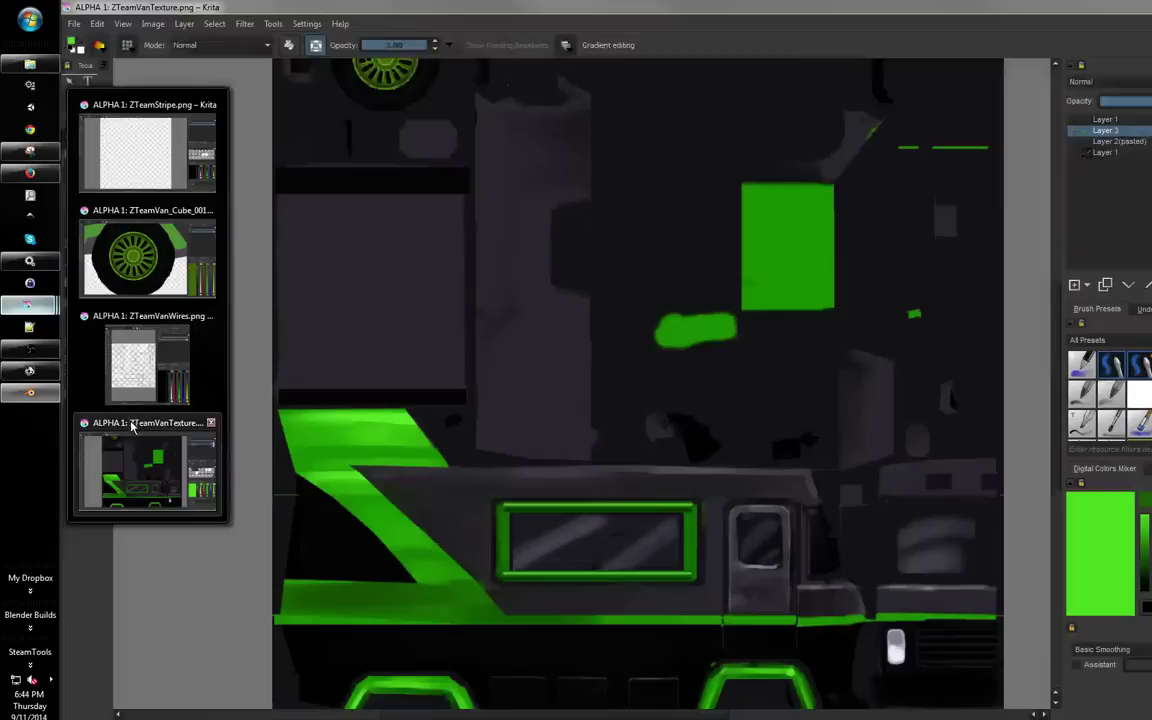
scroll(597, 324, up, 8)
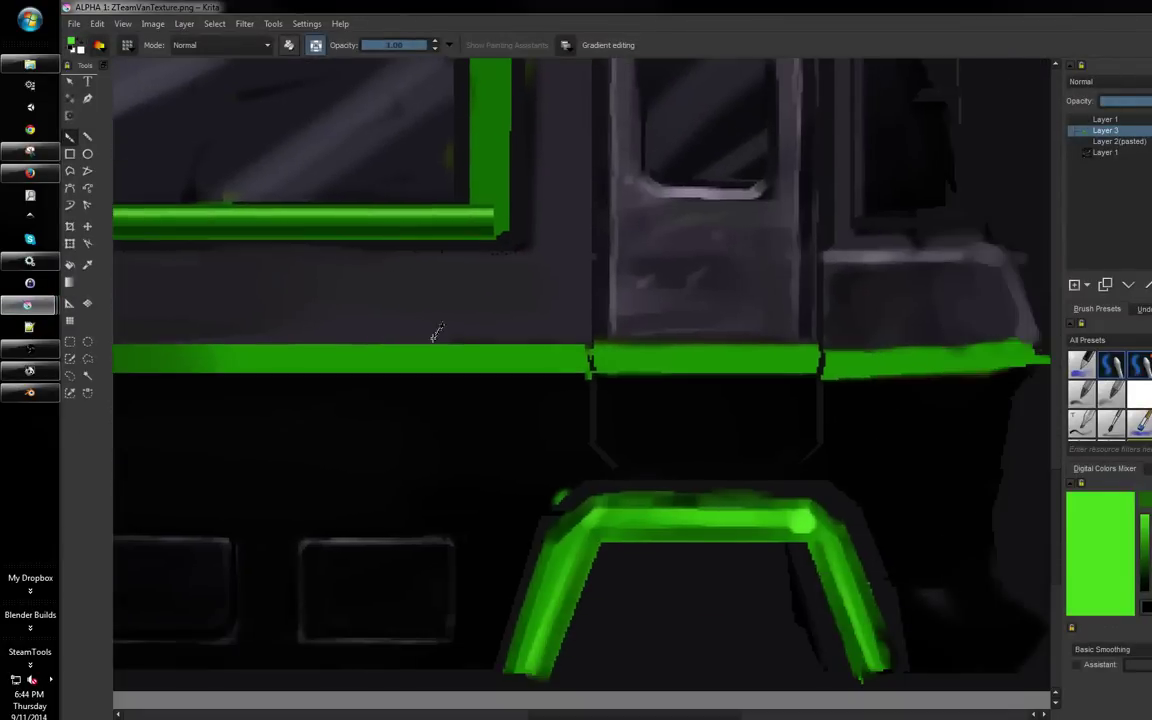
scroll(577, 392, up, 2)
drag(577, 394, 509, 516)
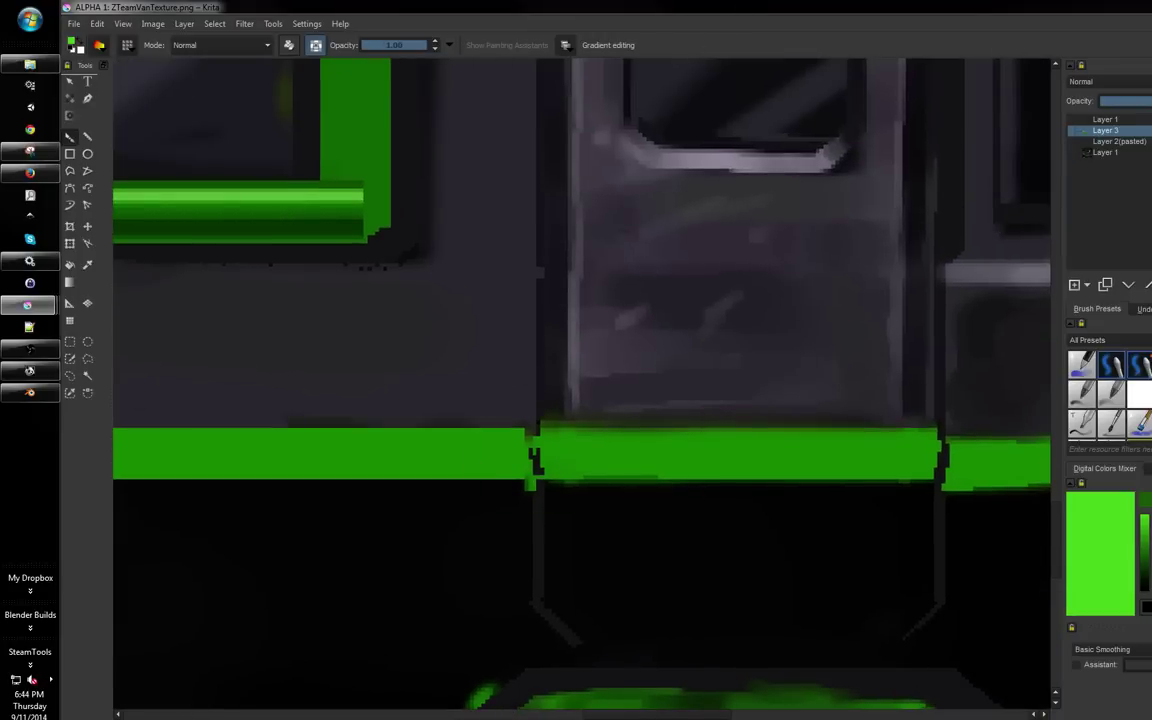
click(1074, 119)
drag(683, 378, 690, 301)
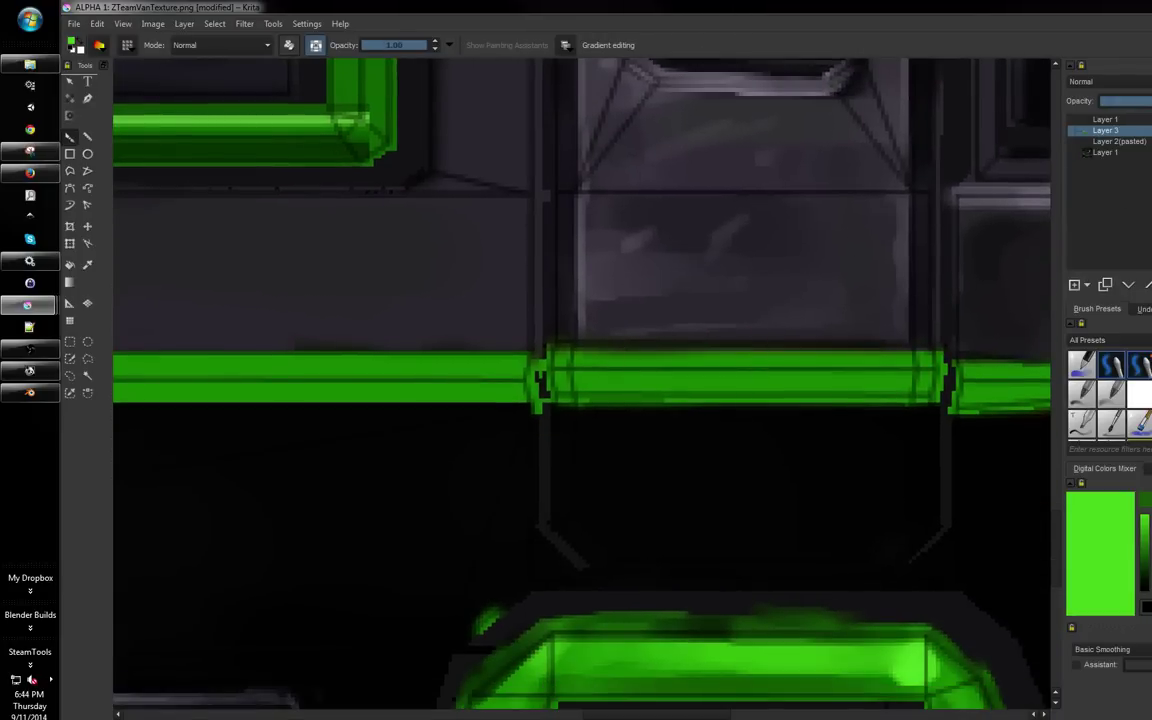
On the bottom Layer 1, paint black over the grey seam line and its angled corner beneath the door's rear edge
click(1105, 153)
right_click(663, 284)
click(711, 341)
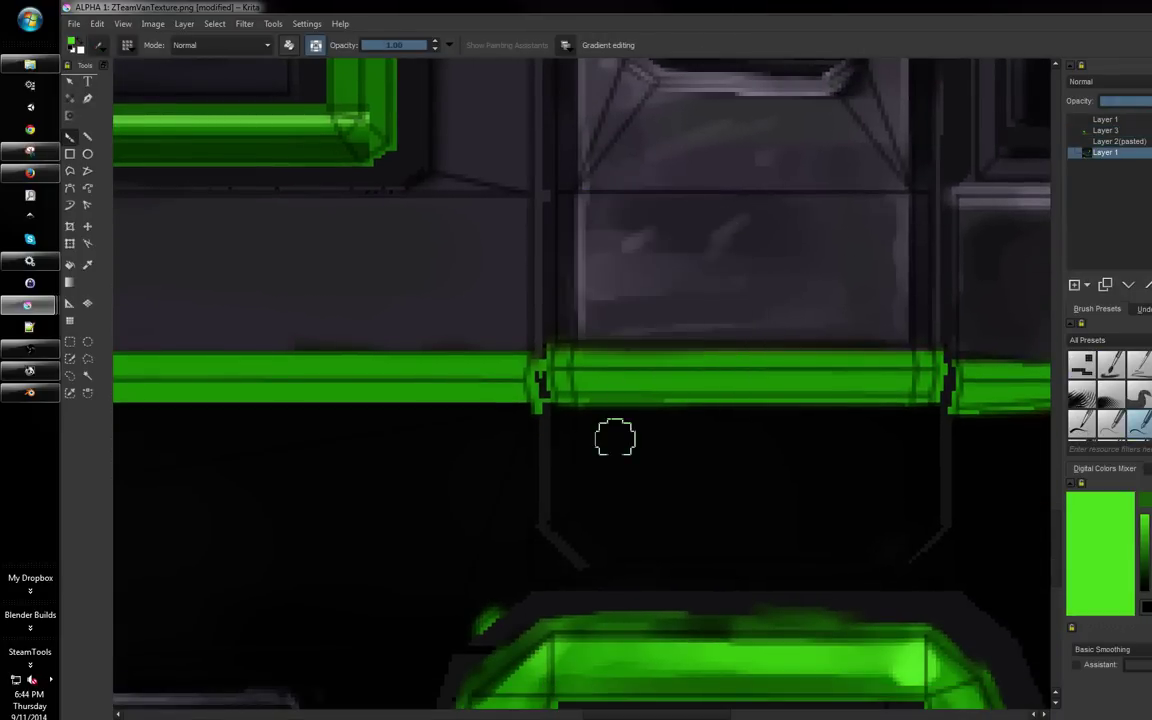
right_click(626, 466)
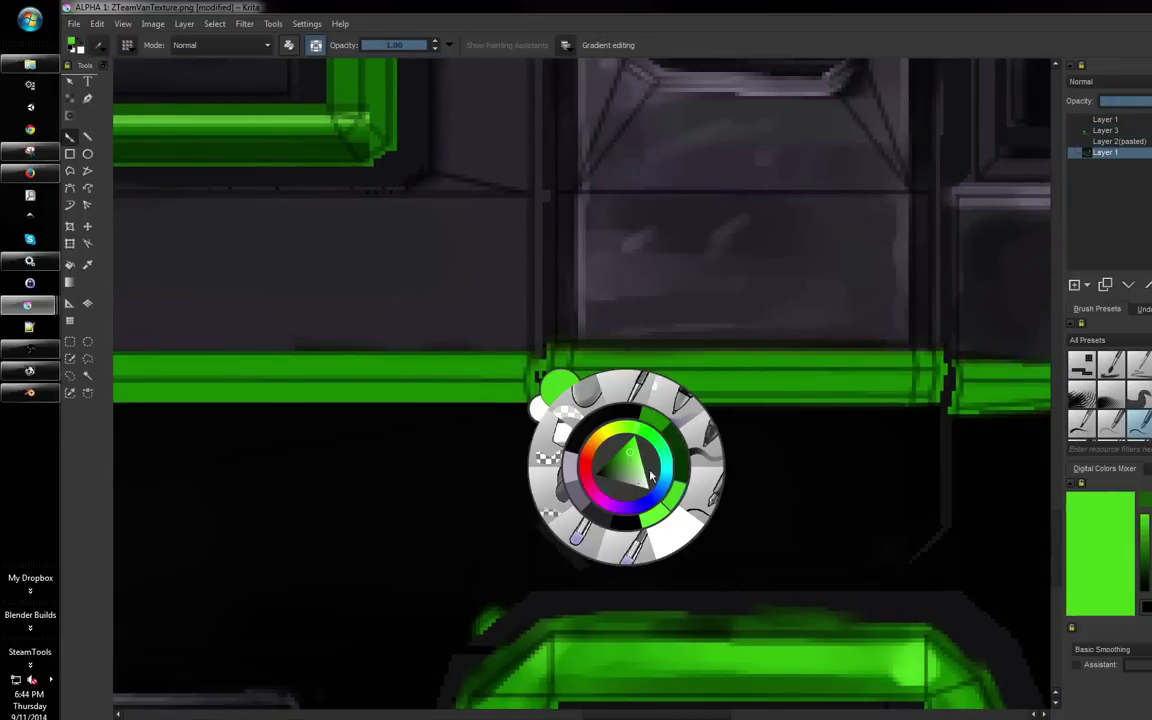
click(672, 528)
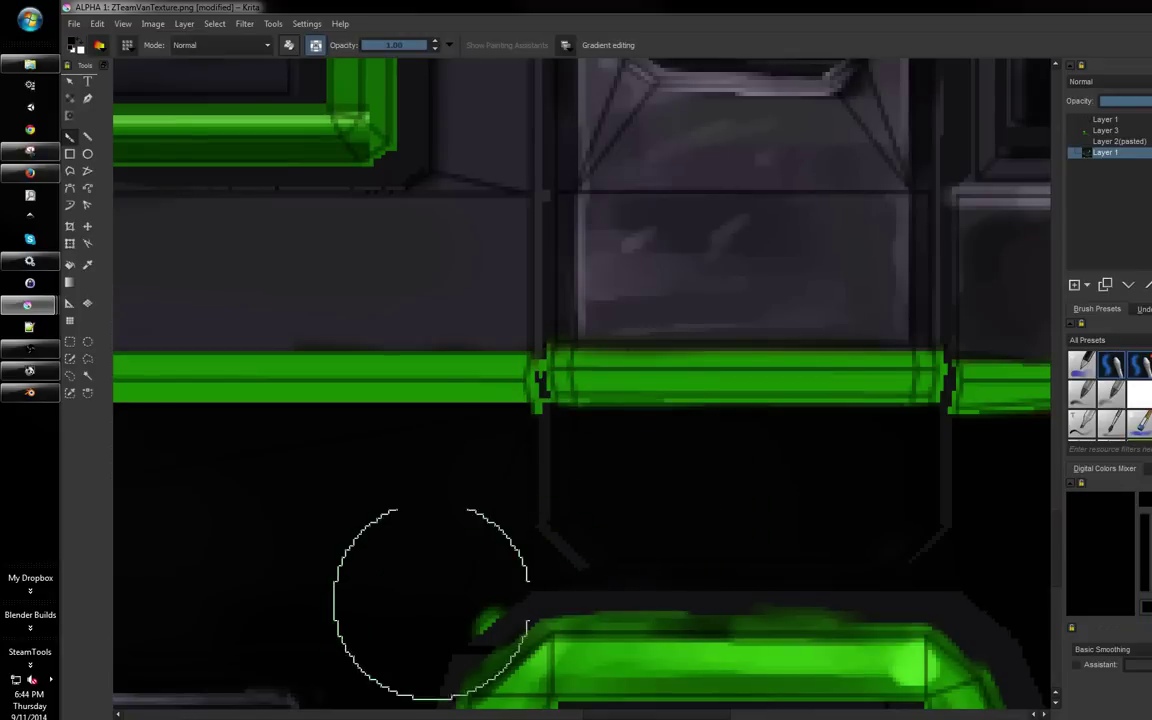
shift+drag(589, 461, 368, 487)
drag(555, 418, 576, 540)
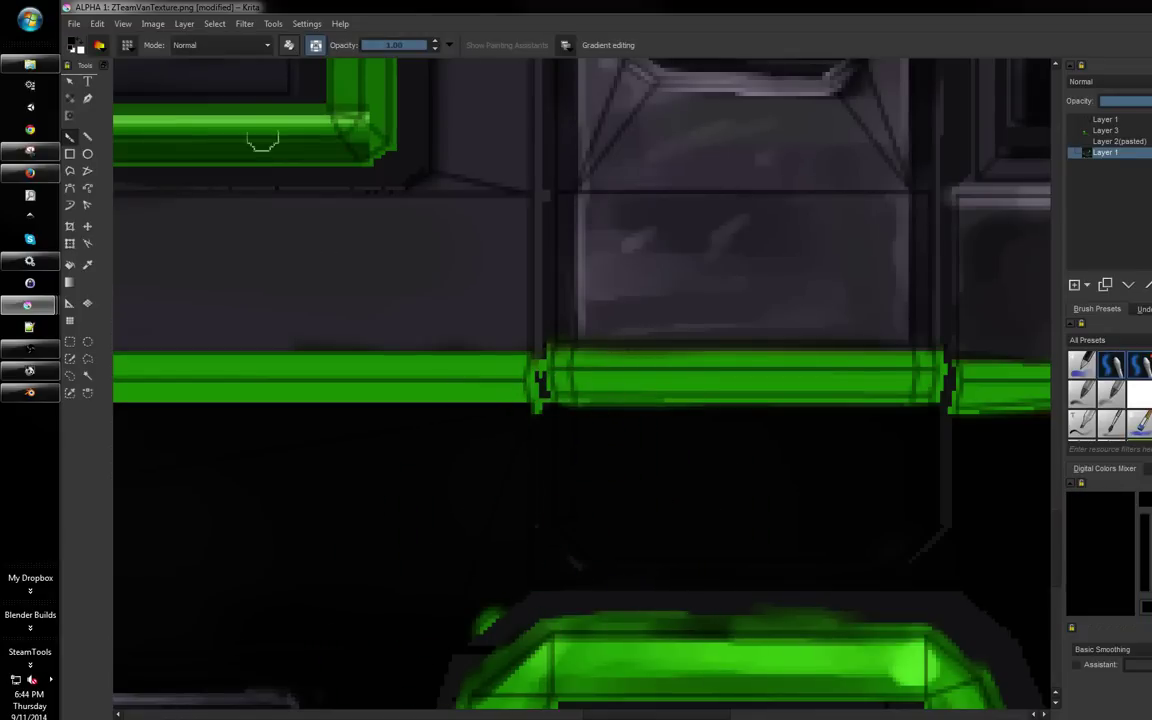
click(95, 45)
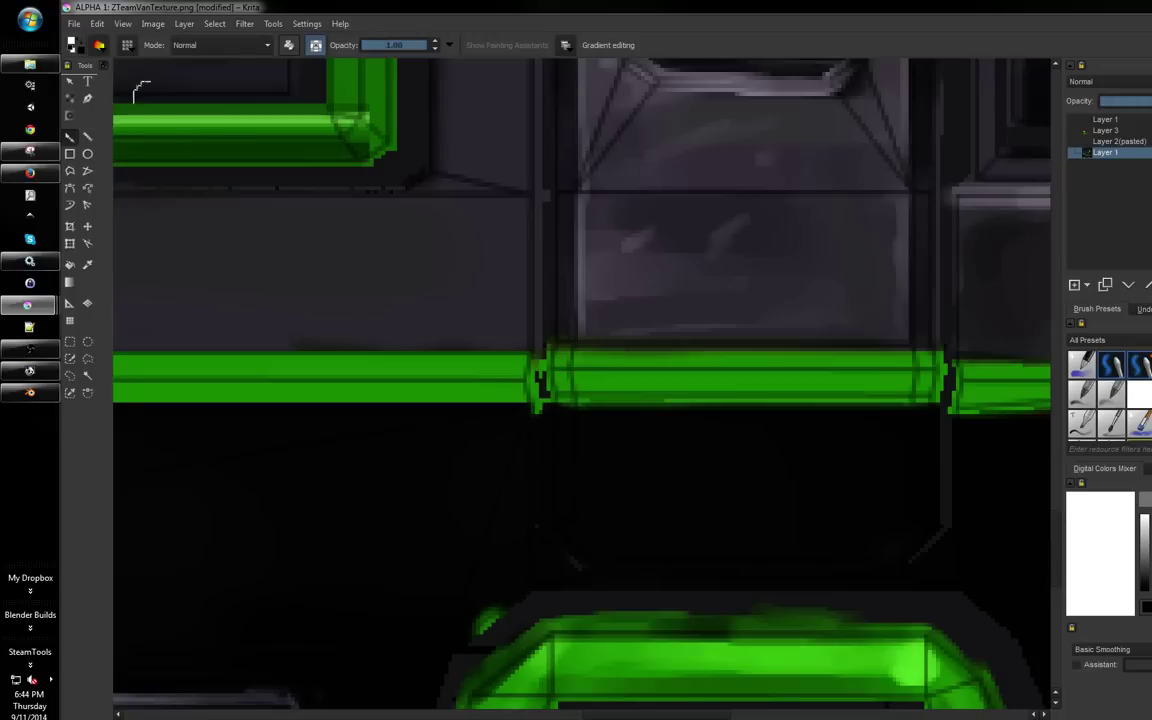
click(98, 46)
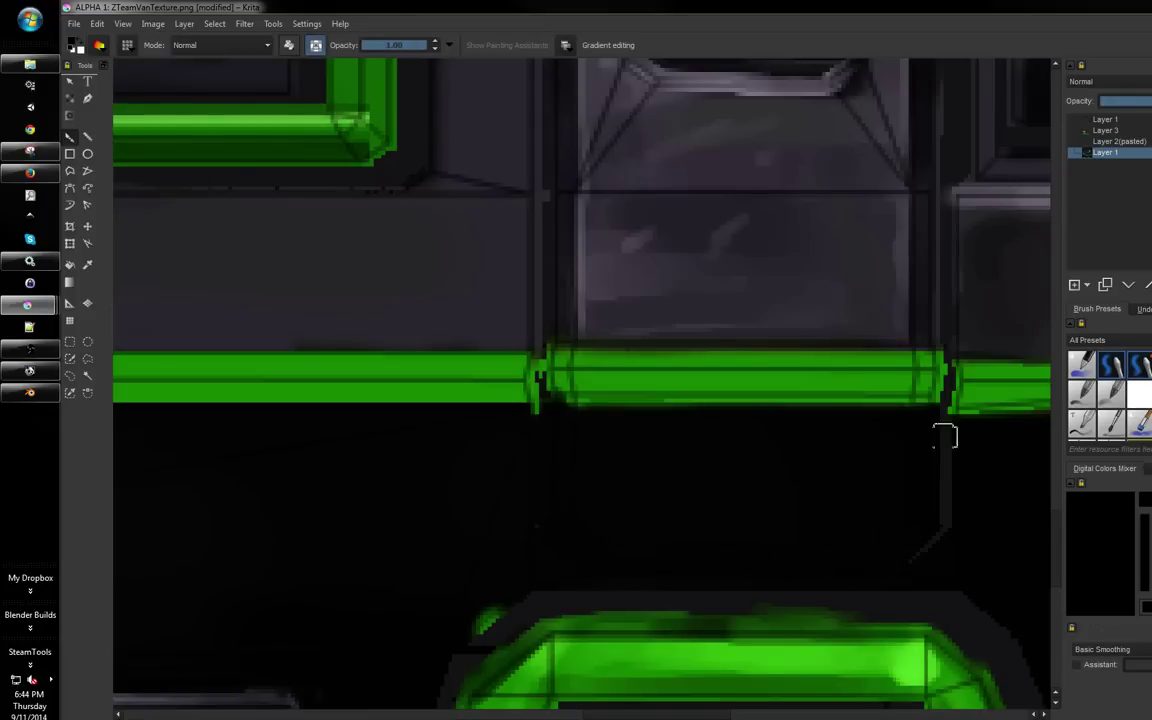
Softly shade the black panel beneath the door with purple-grey sampled from the door and the panel's own dark tone
ctrl+click(624, 265)
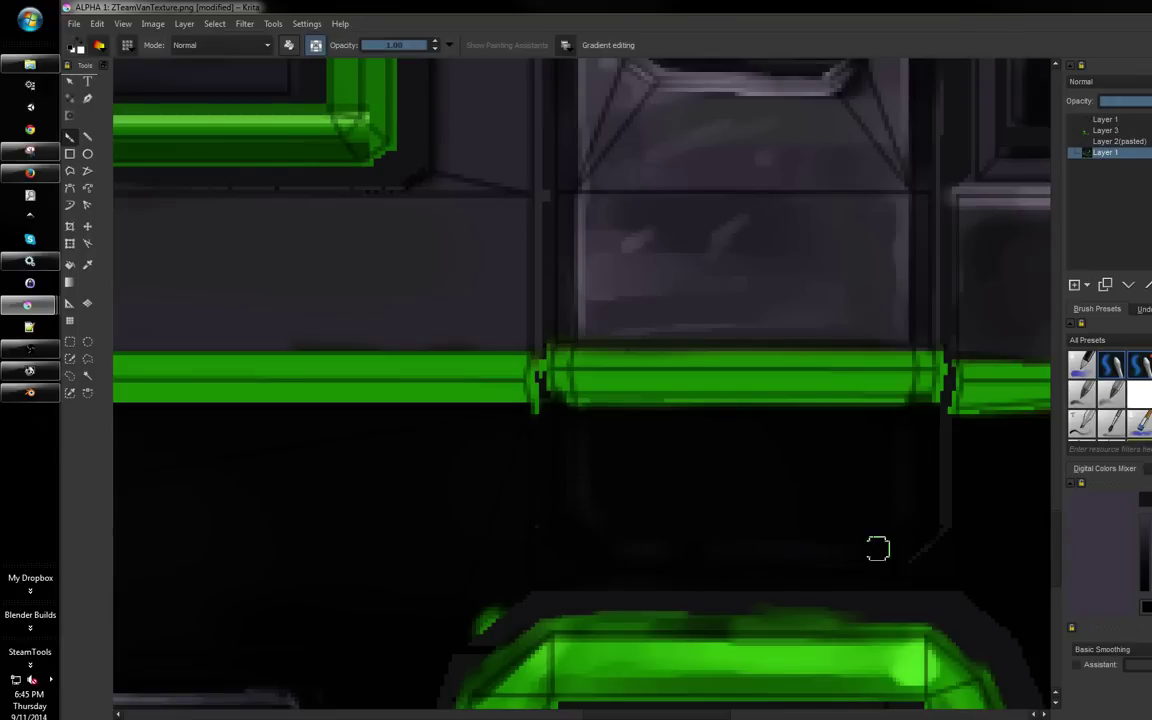
ctrl+click(597, 463)
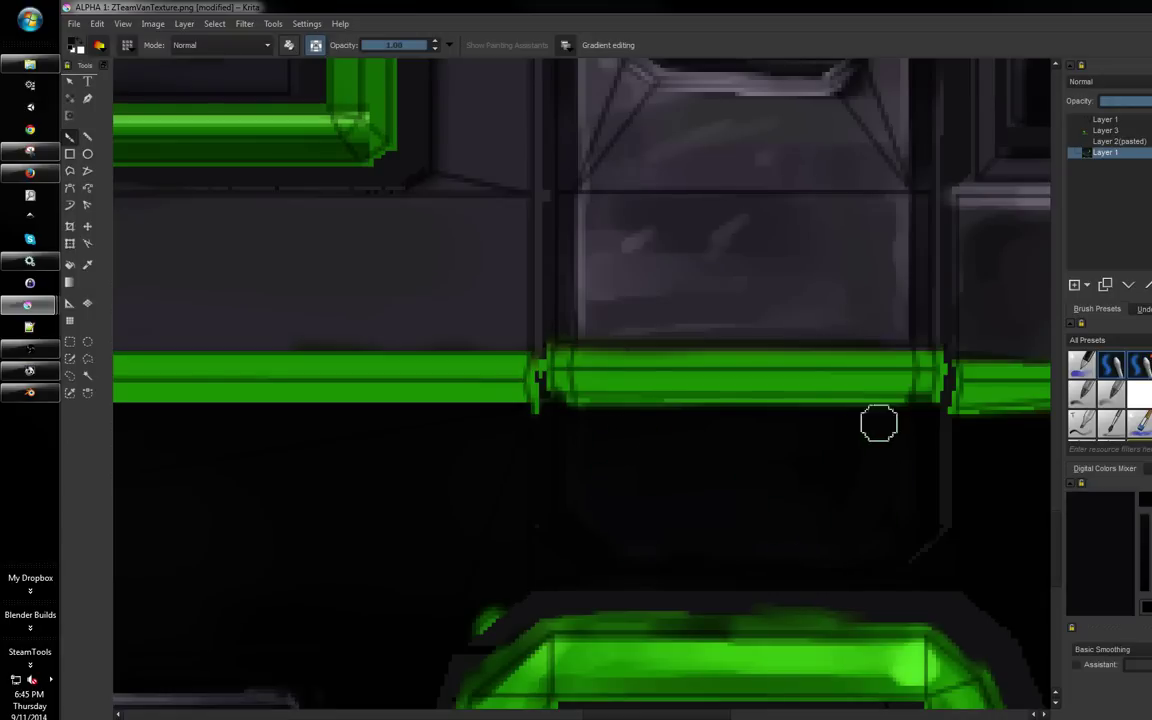
scroll(773, 499, down, 4)
scroll(827, 449, up, 4)
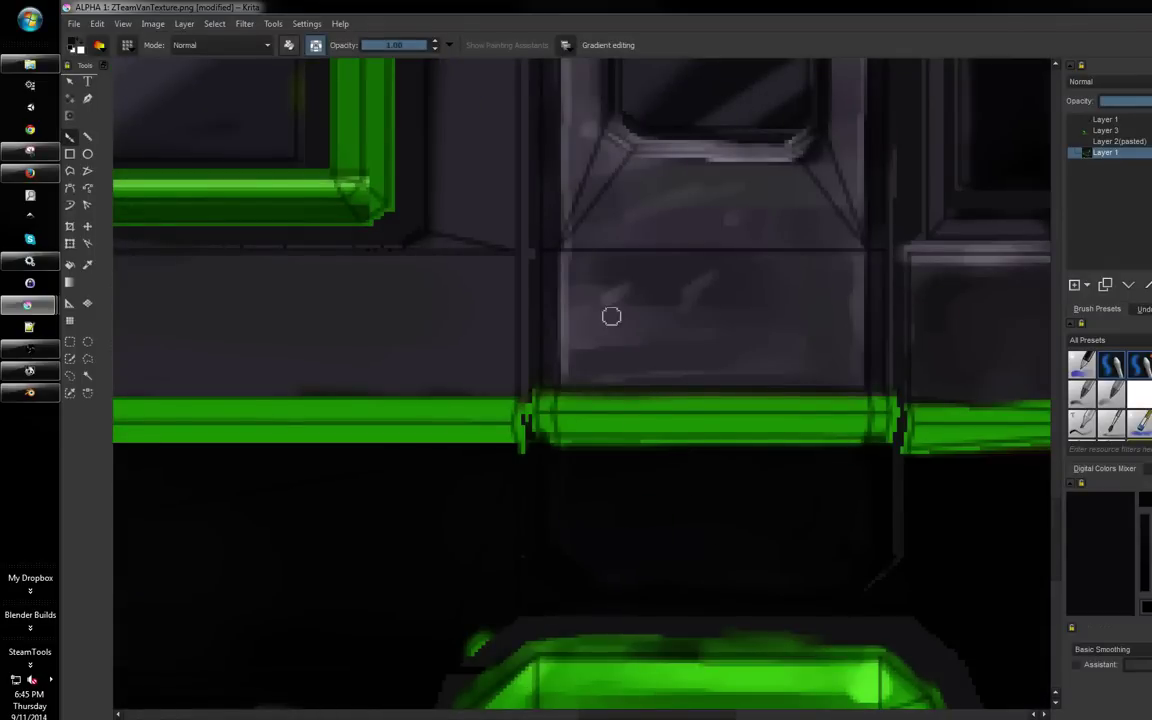
Sample the light purple-grey of the door's edge and paint thin edge highlights around the black panel beneath the door
ctrl+click(571, 313)
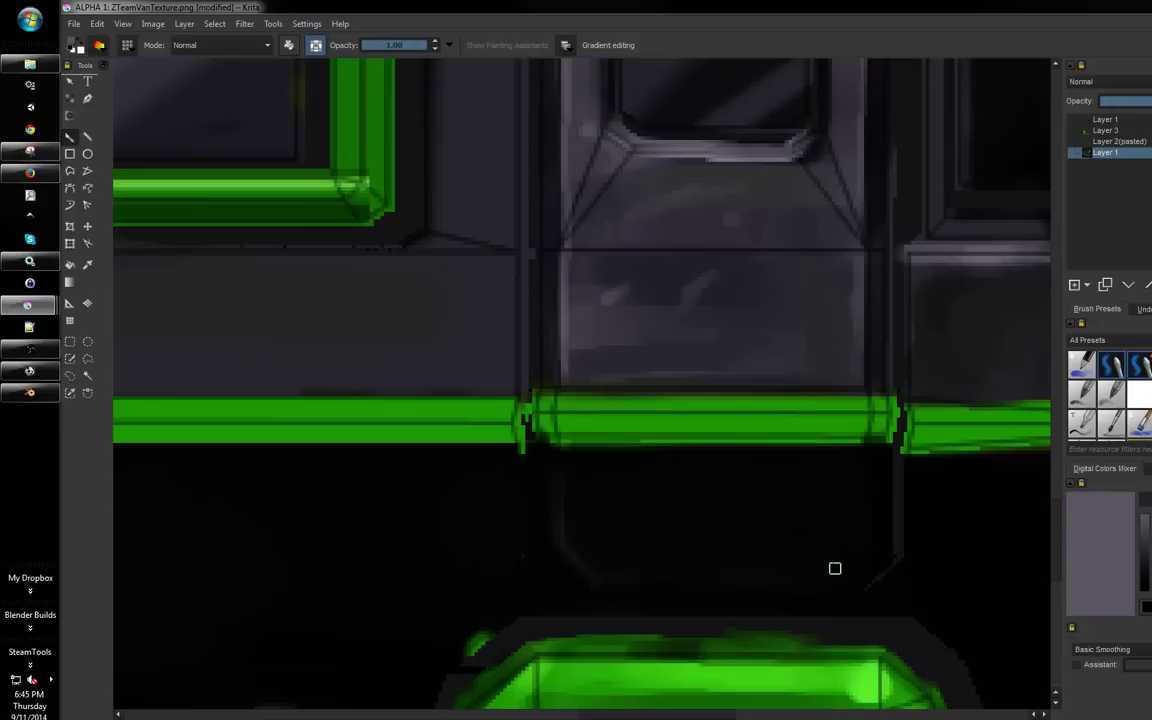
scroll(772, 417, up, 1)
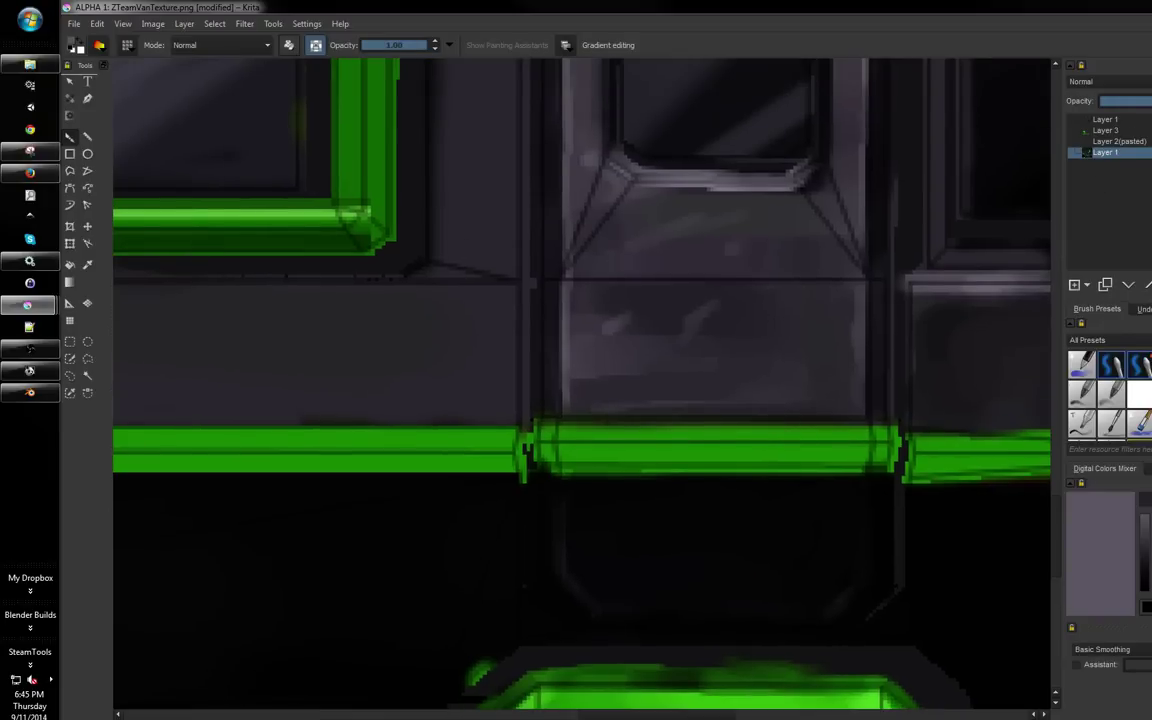
drag(115, 446, 500, 452)
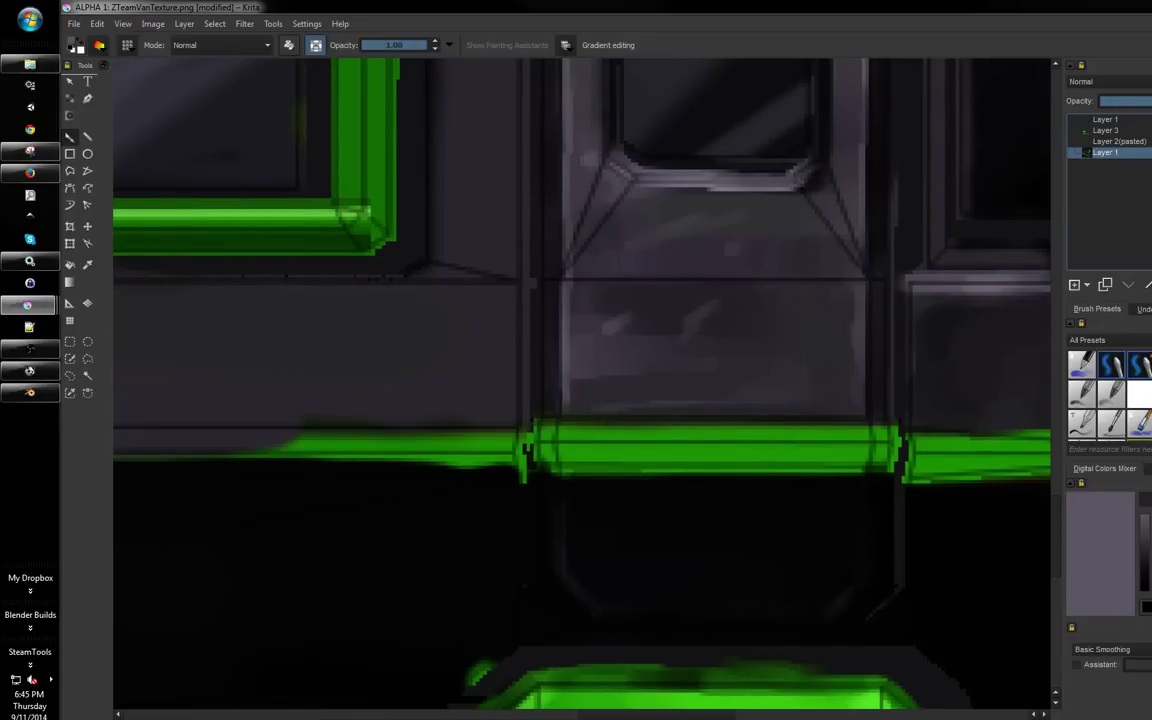
key(ctrl+z)
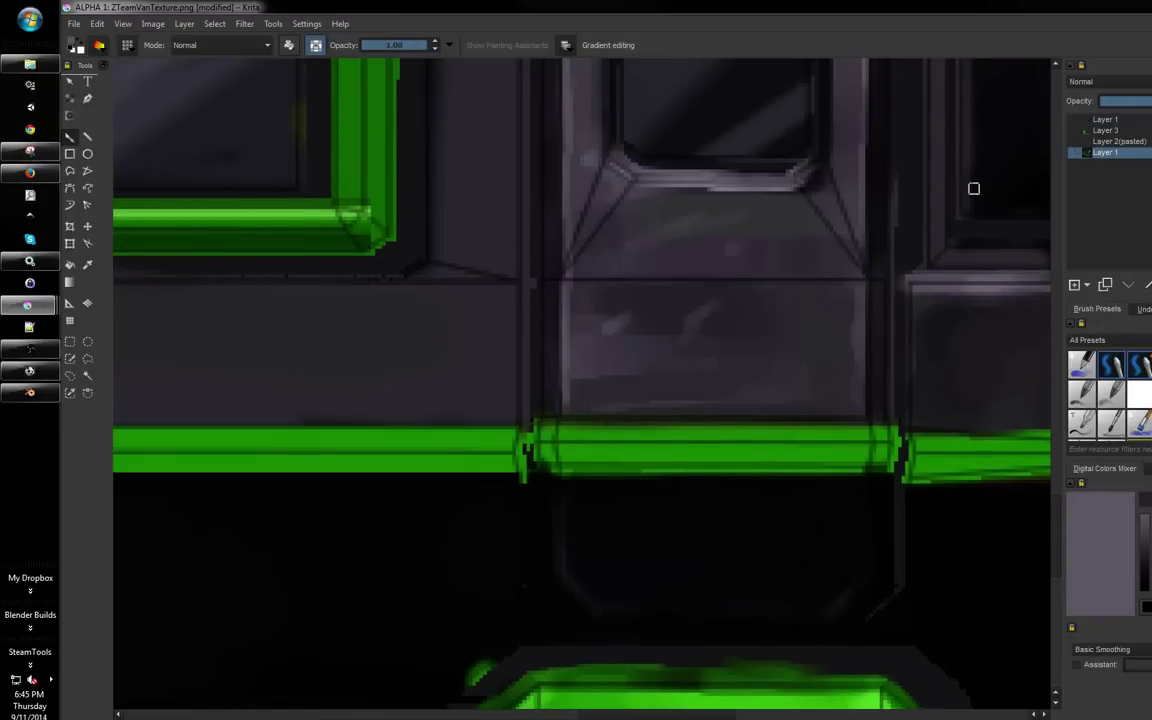
On Layer 3 with alpha lock turned off, box-select the green stripe section beneath the door and switch to polygonal selection
click(71, 342)
click(1106, 131)
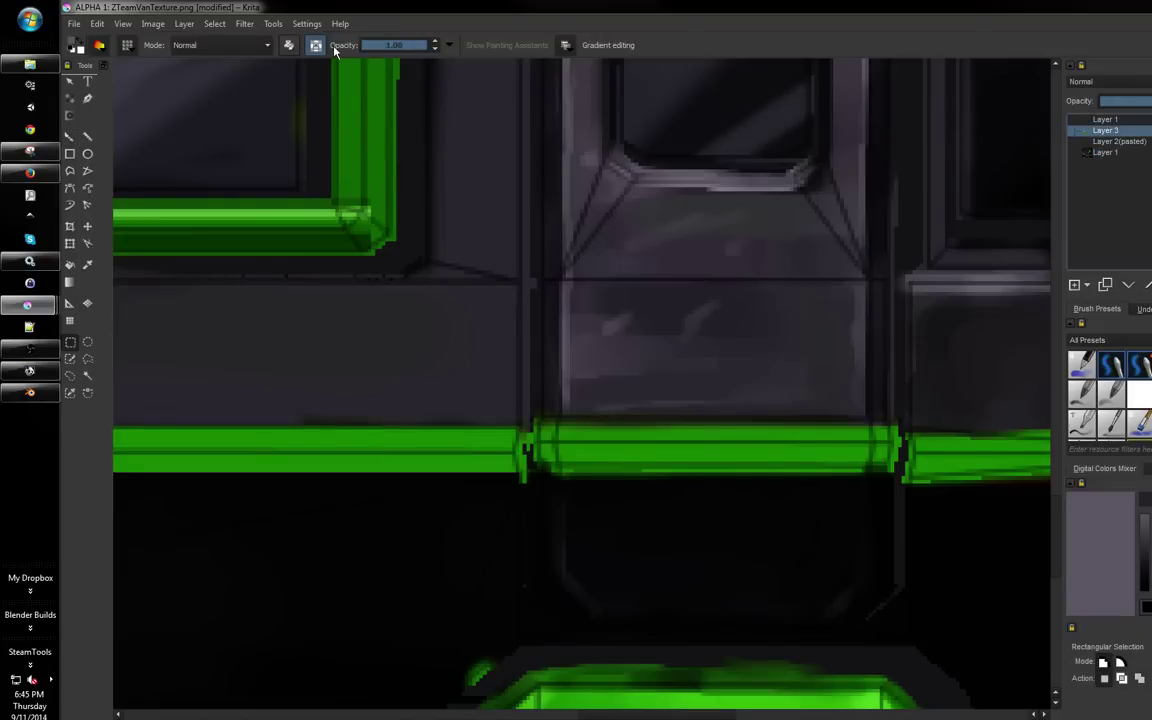
click(316, 46)
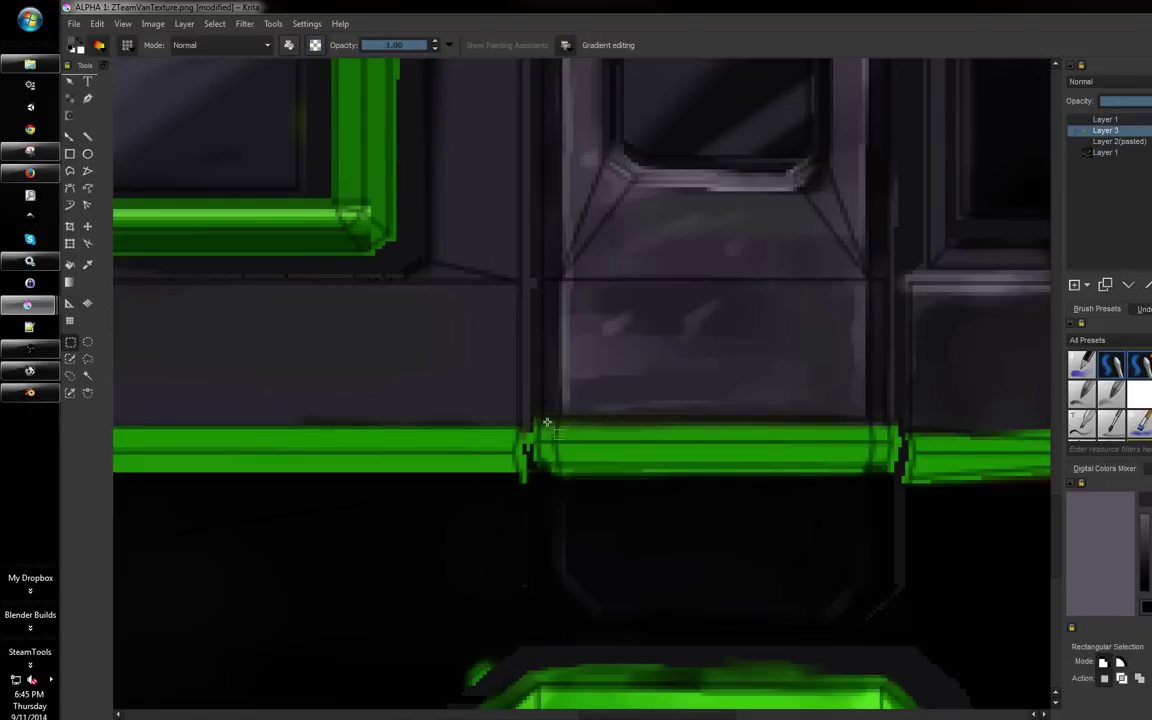
drag(537, 414, 712, 436)
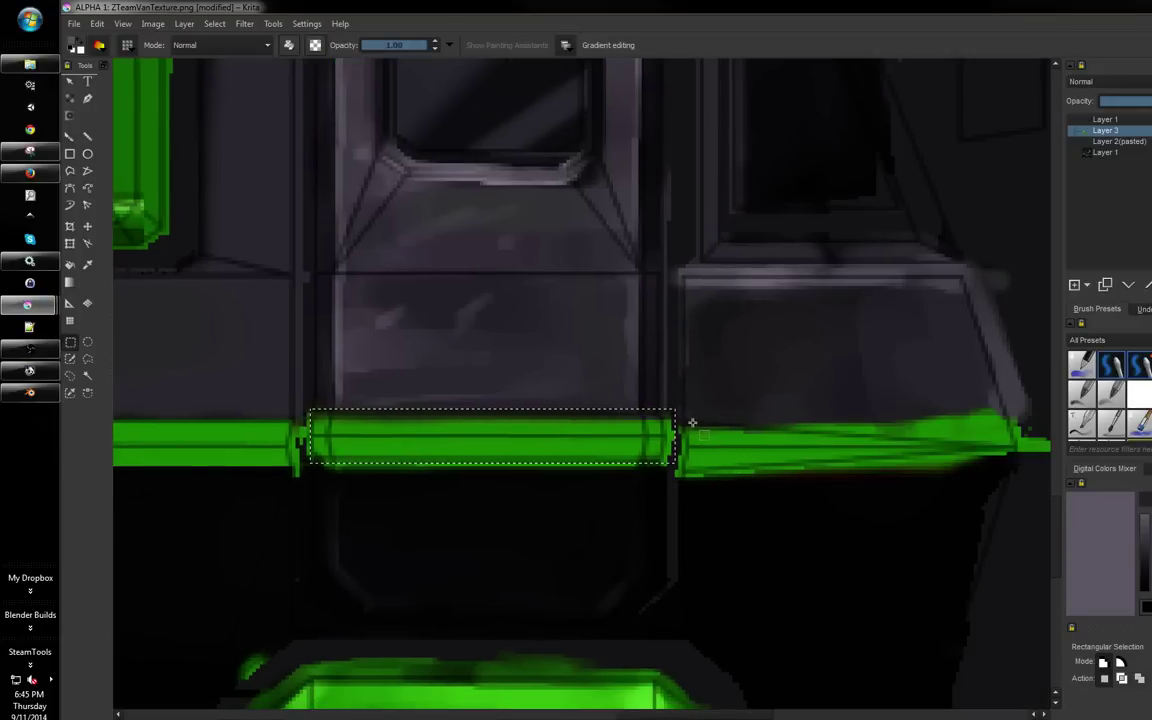
click(87, 359)
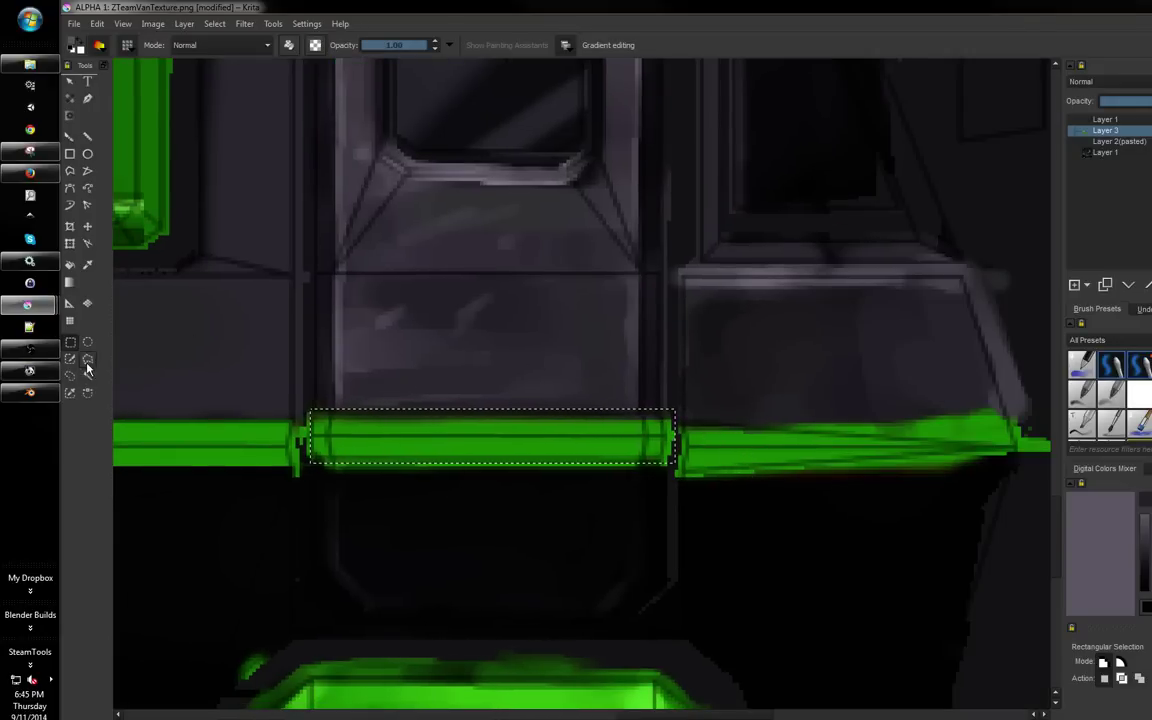
click(214, 23)
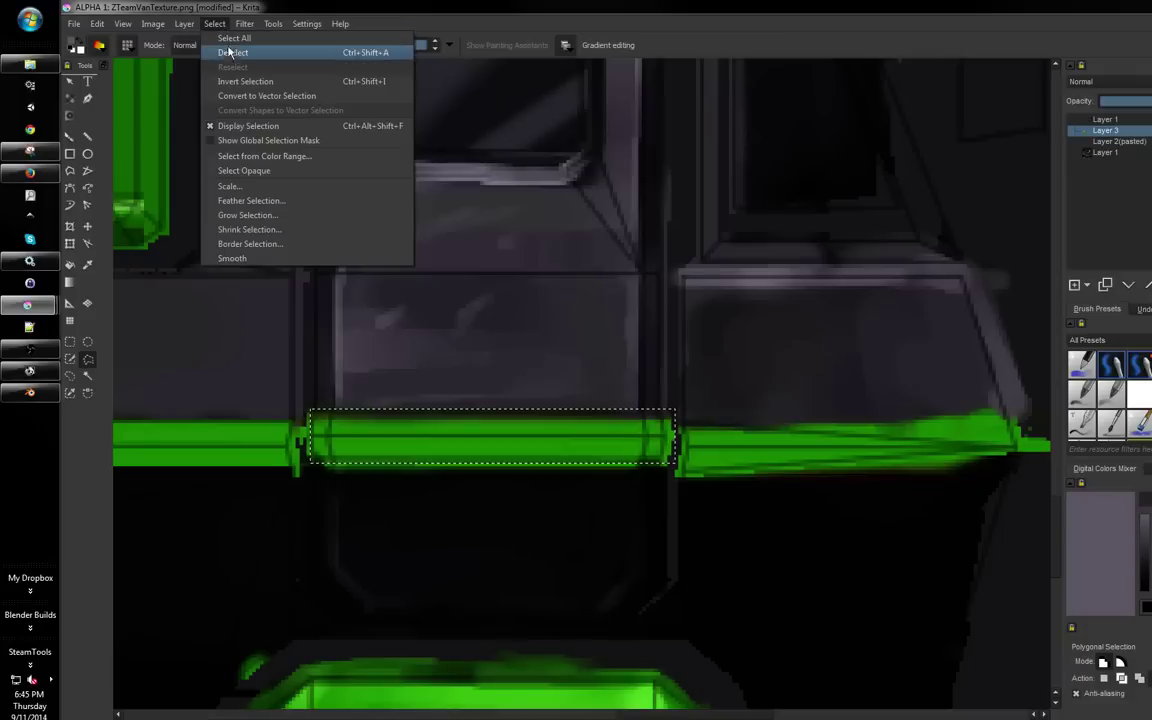
click(219, 79)
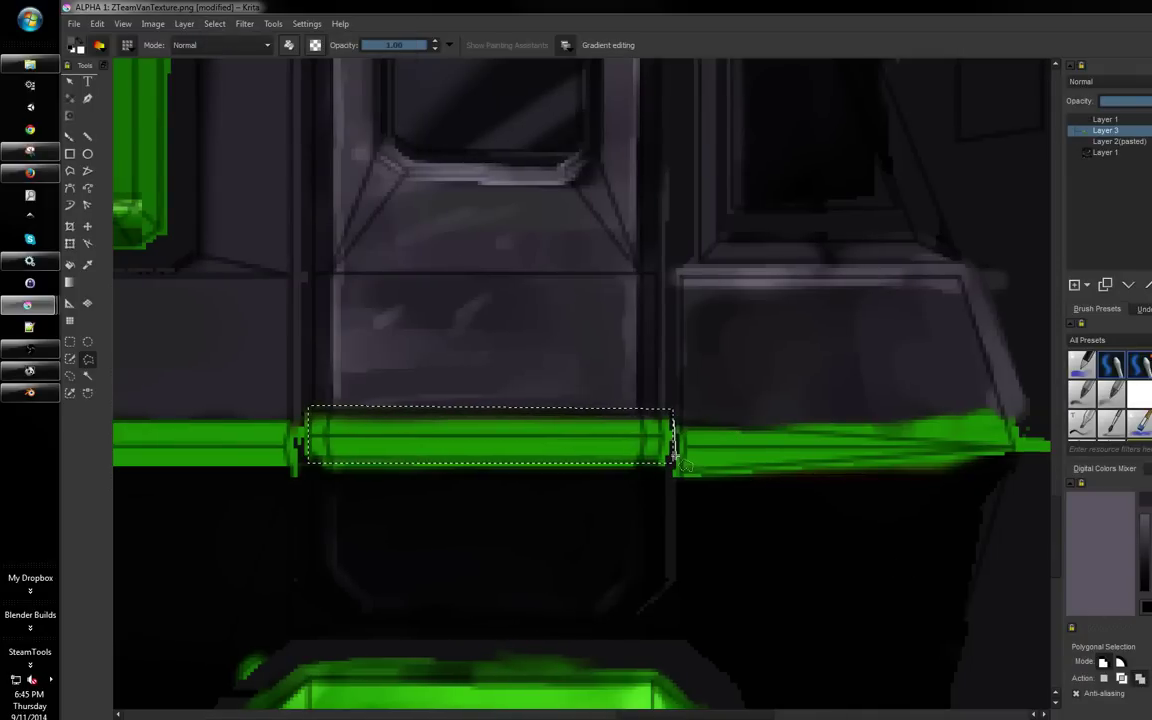
click(1015, 449)
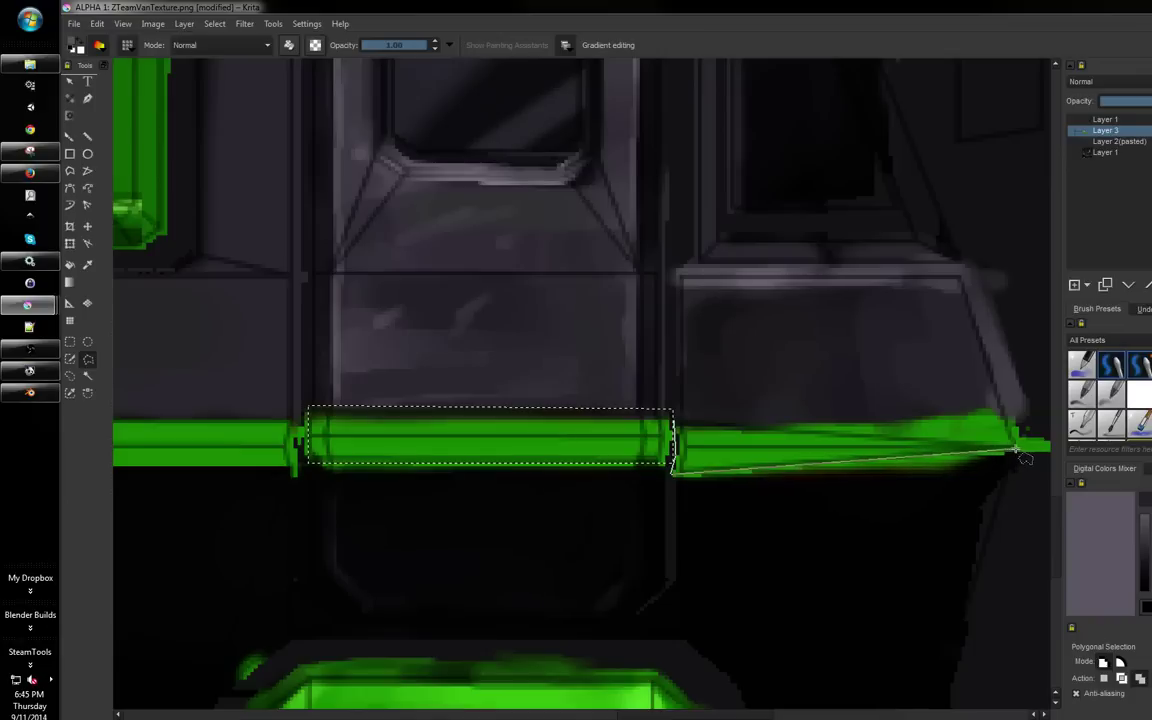
click(678, 421)
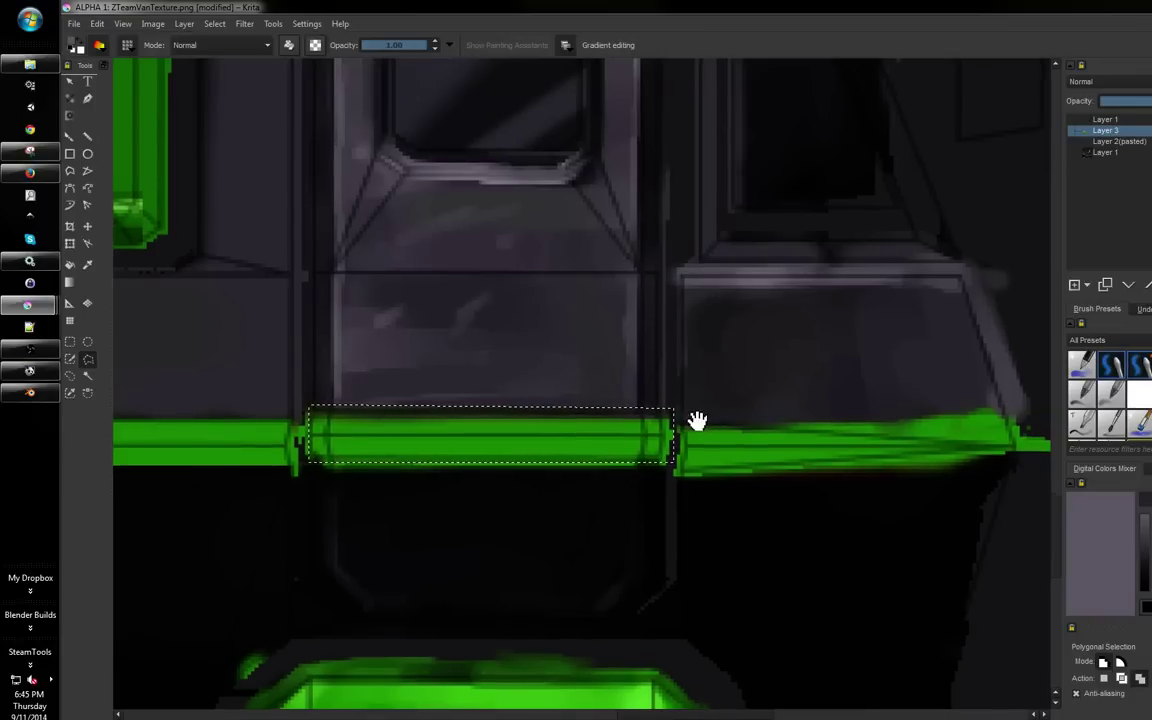
ctrl+scroll(581, 458, down, 6)
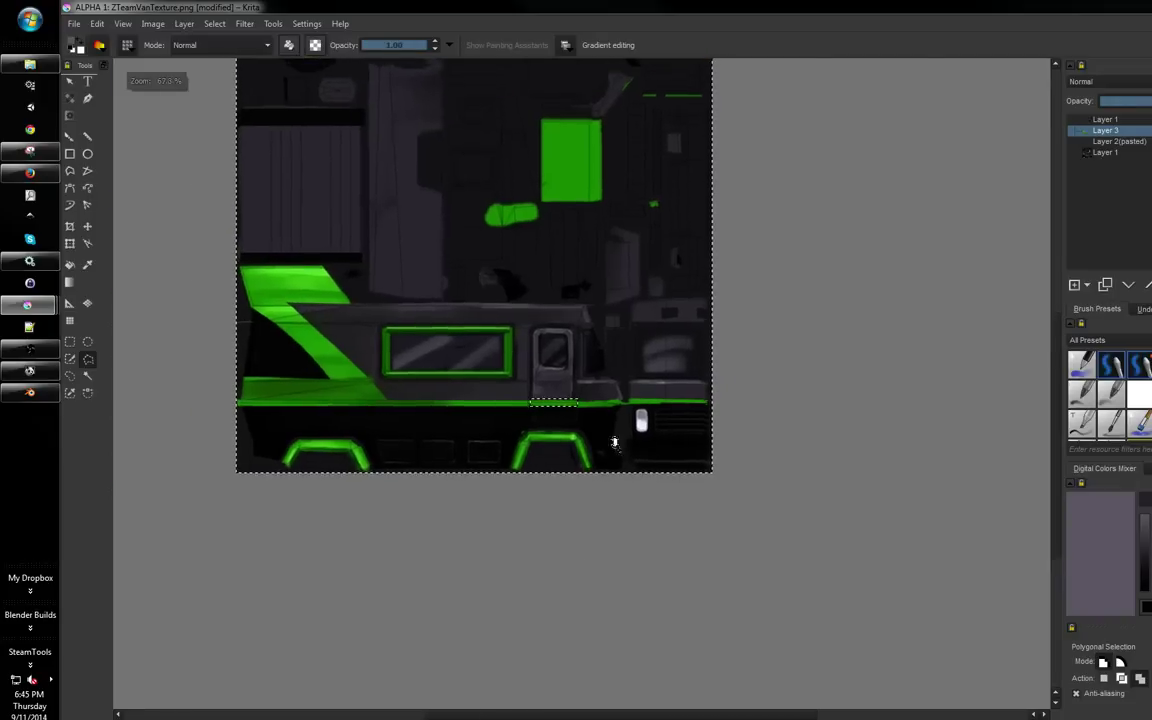
ctrl+scroll(612, 445, up, 5)
click(220, 25)
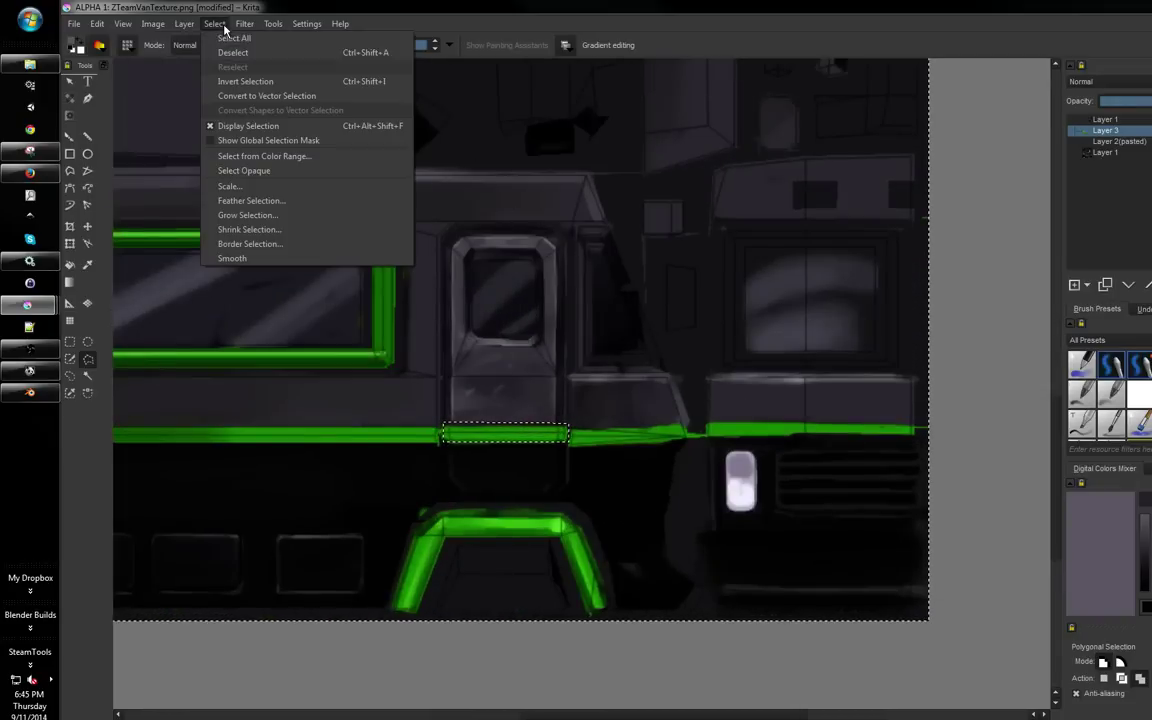
click(242, 82)
Add a tapered triangular polygon over the green stripe section ahead of the door to the existing selection
drag(605, 458, 658, 372)
ctrl+scroll(596, 456, up, 1)
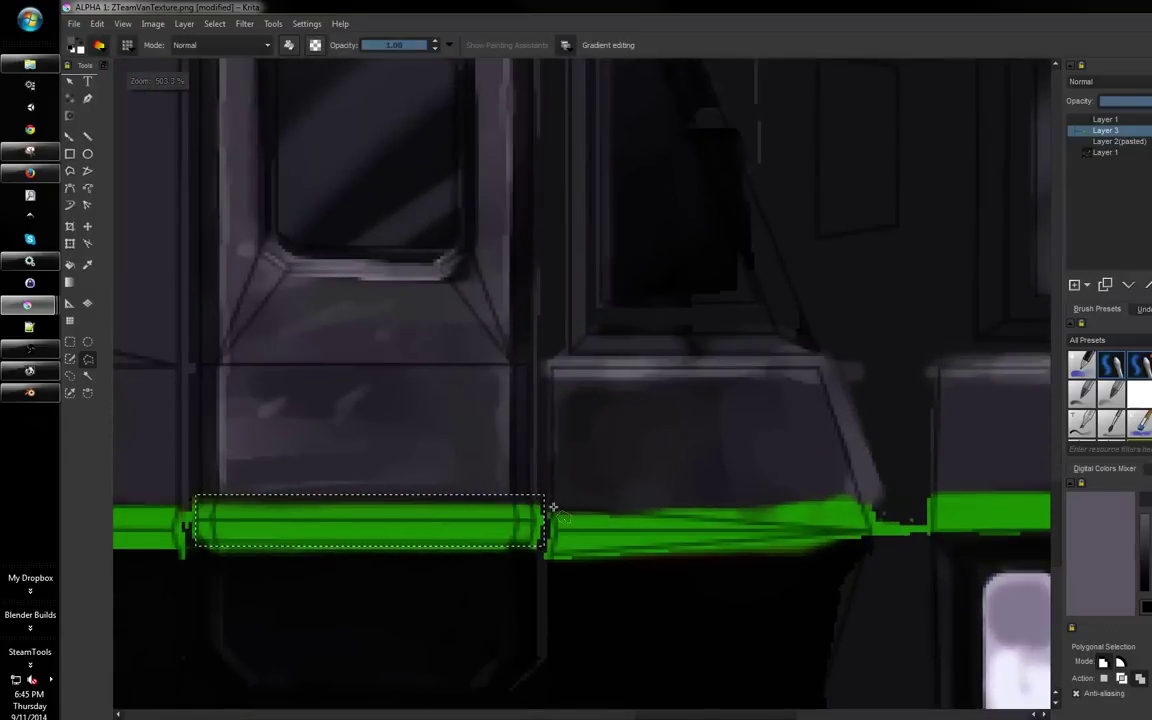
click(555, 509)
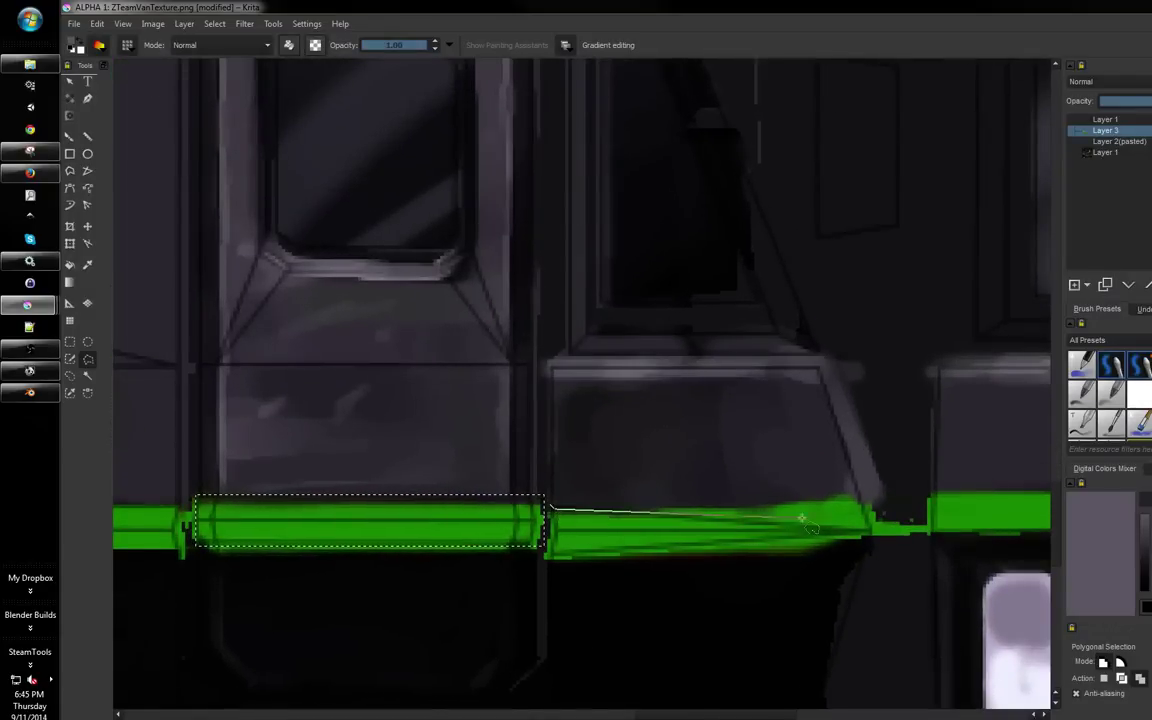
click(870, 529)
double_click(551, 562)
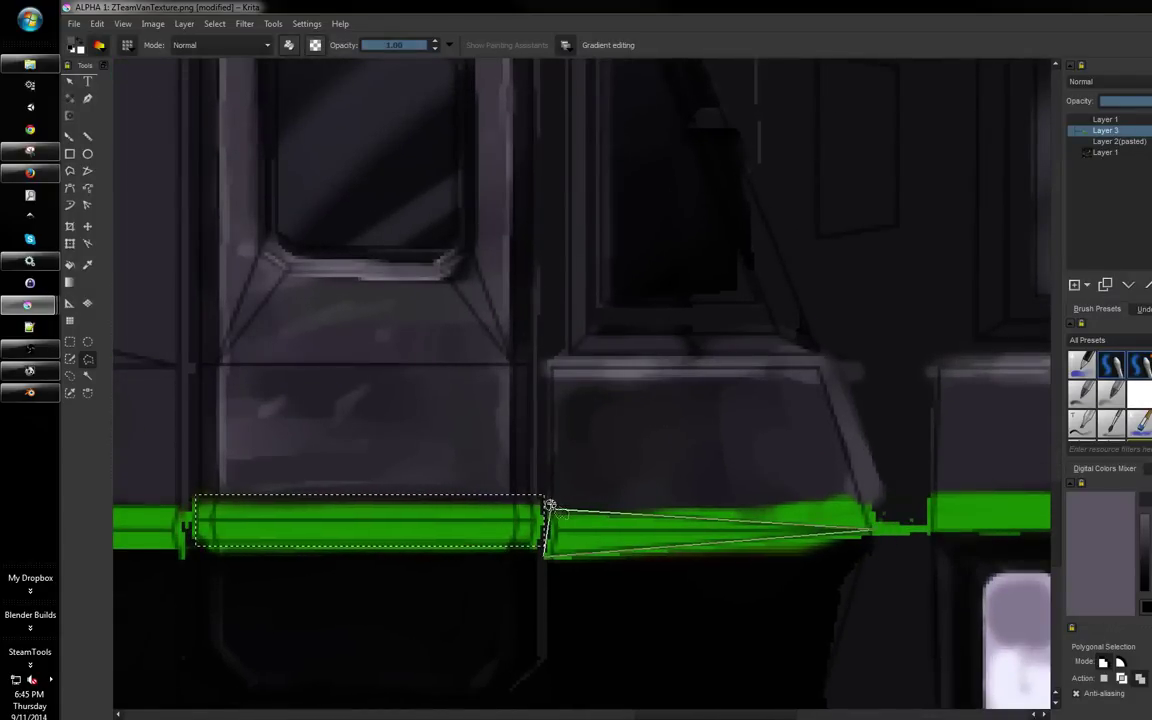
drag(557, 331, 588, 313)
Fill the selected stripe sections with the stripe's sampled green as foreground color, and clear the selection
click(104, 25)
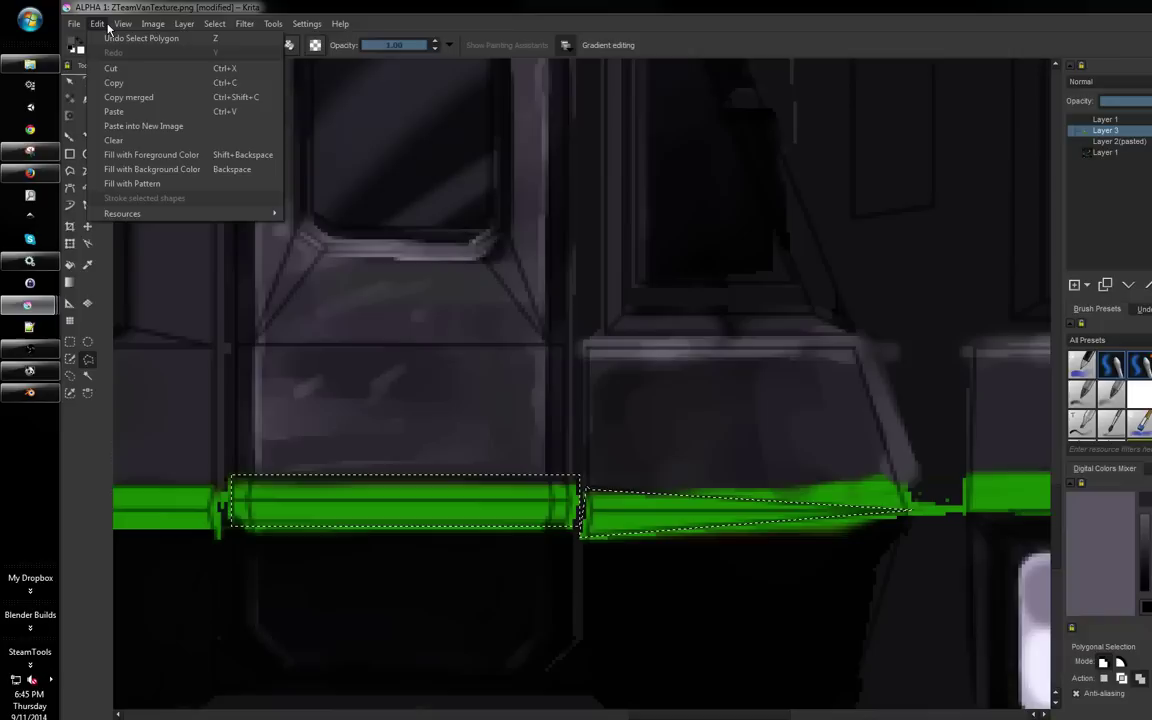
click(108, 22)
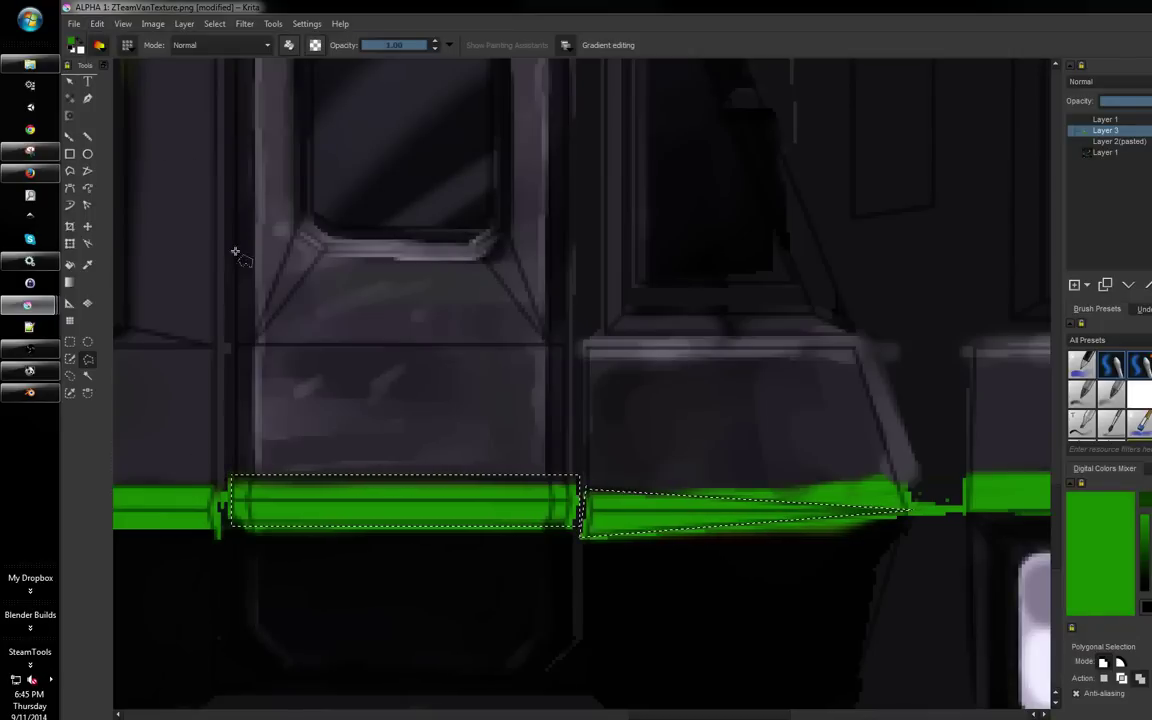
click(98, 24)
click(135, 159)
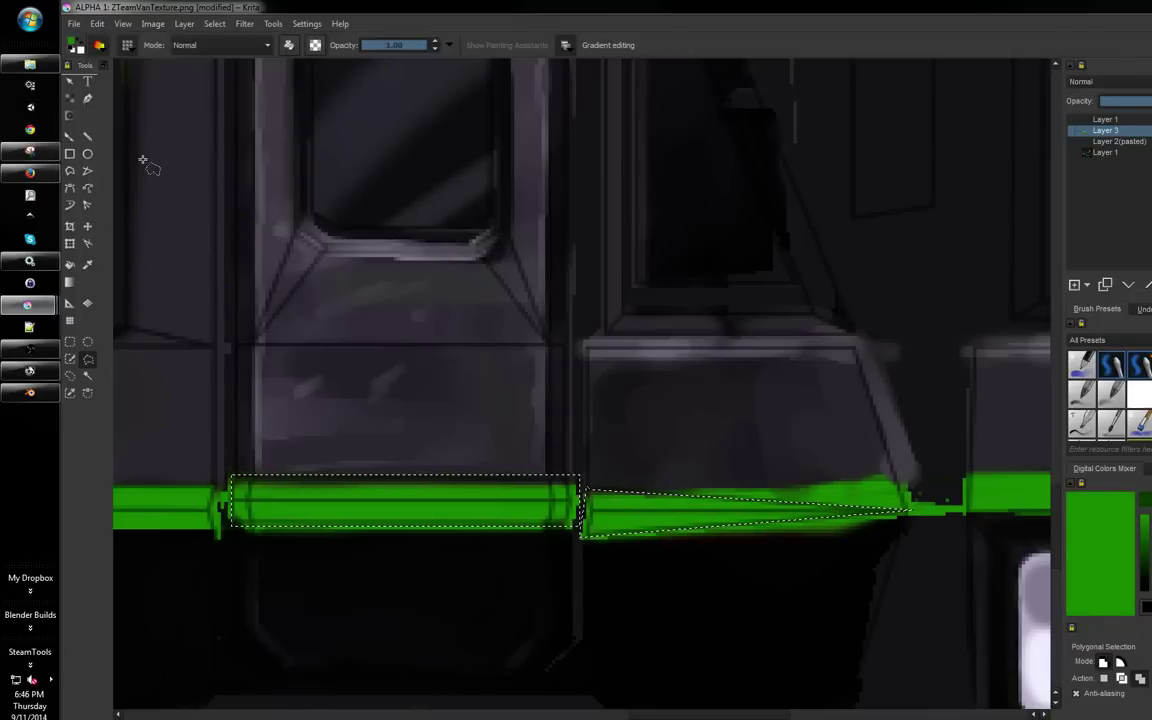
drag(909, 263, 935, 238)
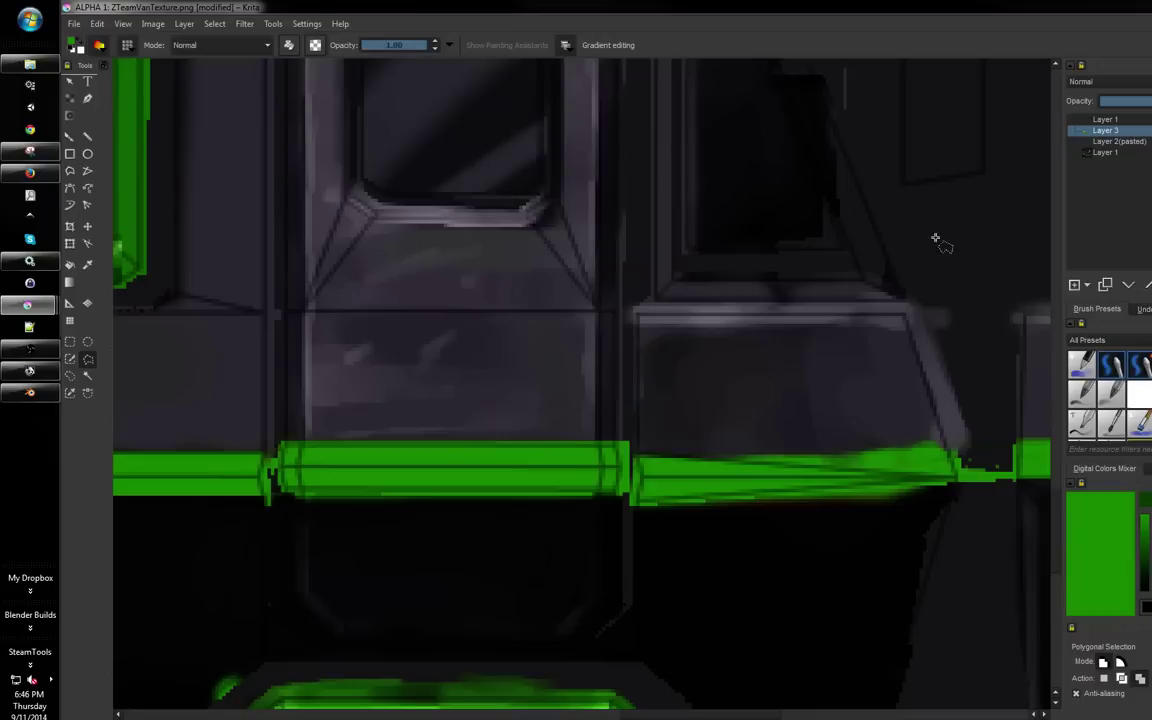
Make the bottom Layer 1 active and choose a different brush preset for freehand painting around the green stripe
drag(793, 303, 796, 299)
right_click(760, 360)
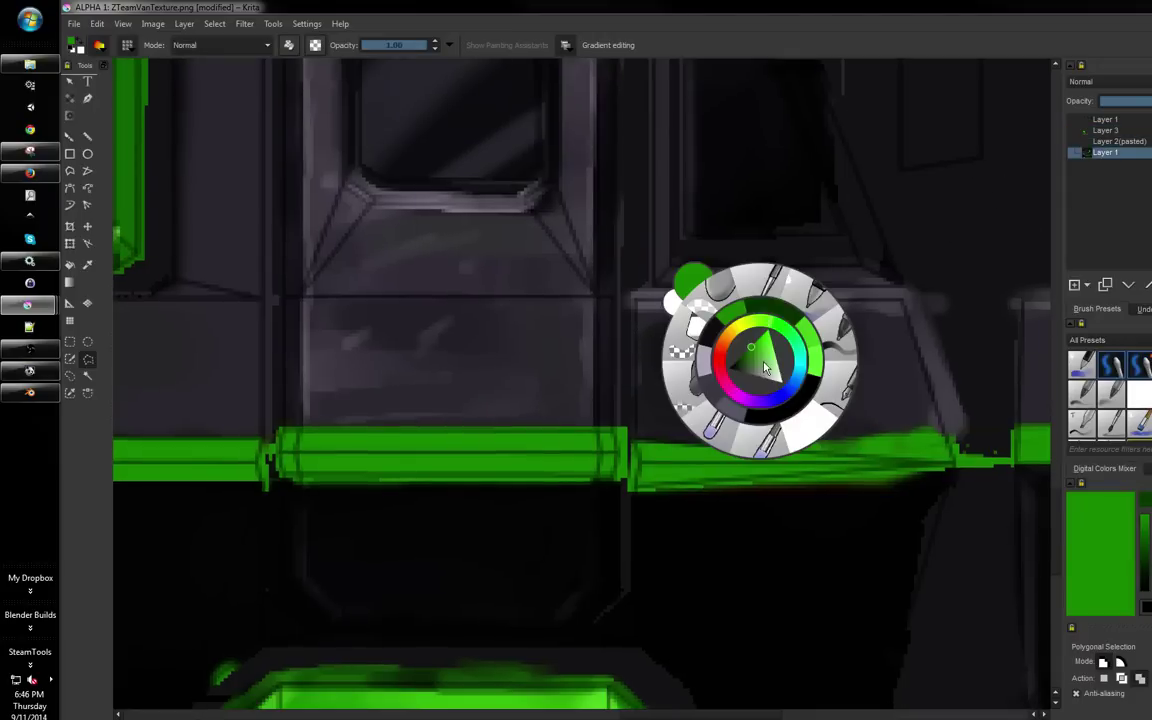
click(842, 386)
drag(555, 494, 663, 459)
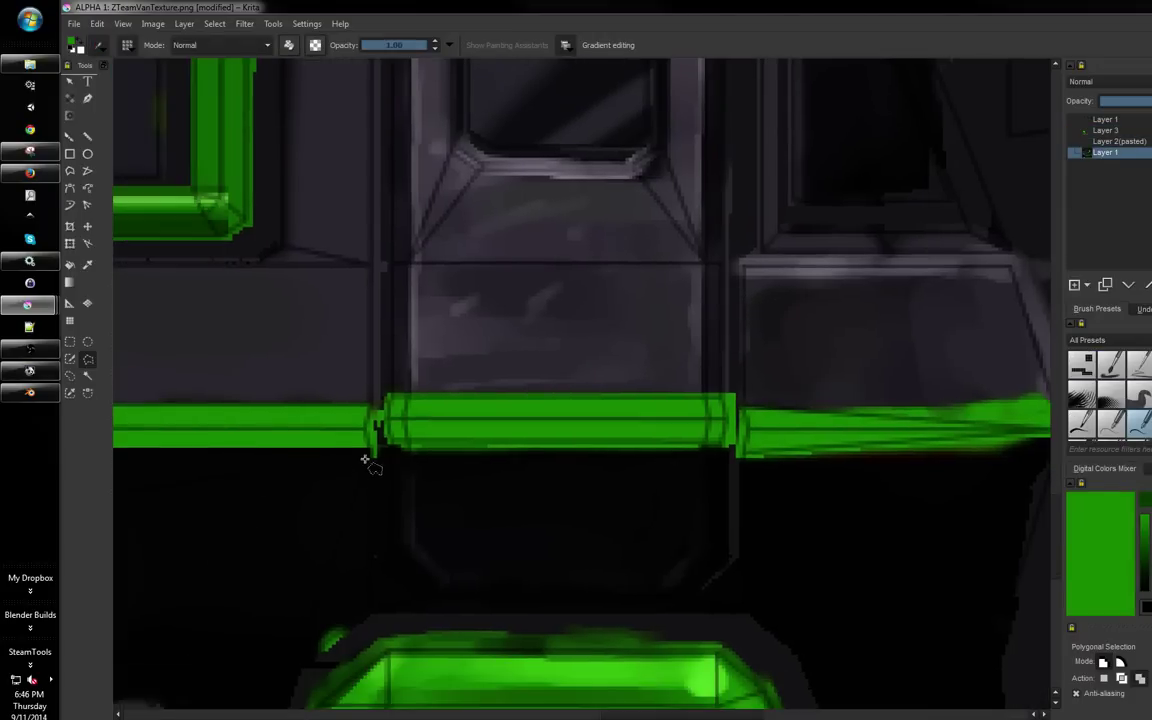
click(71, 141)
right_click(196, 252)
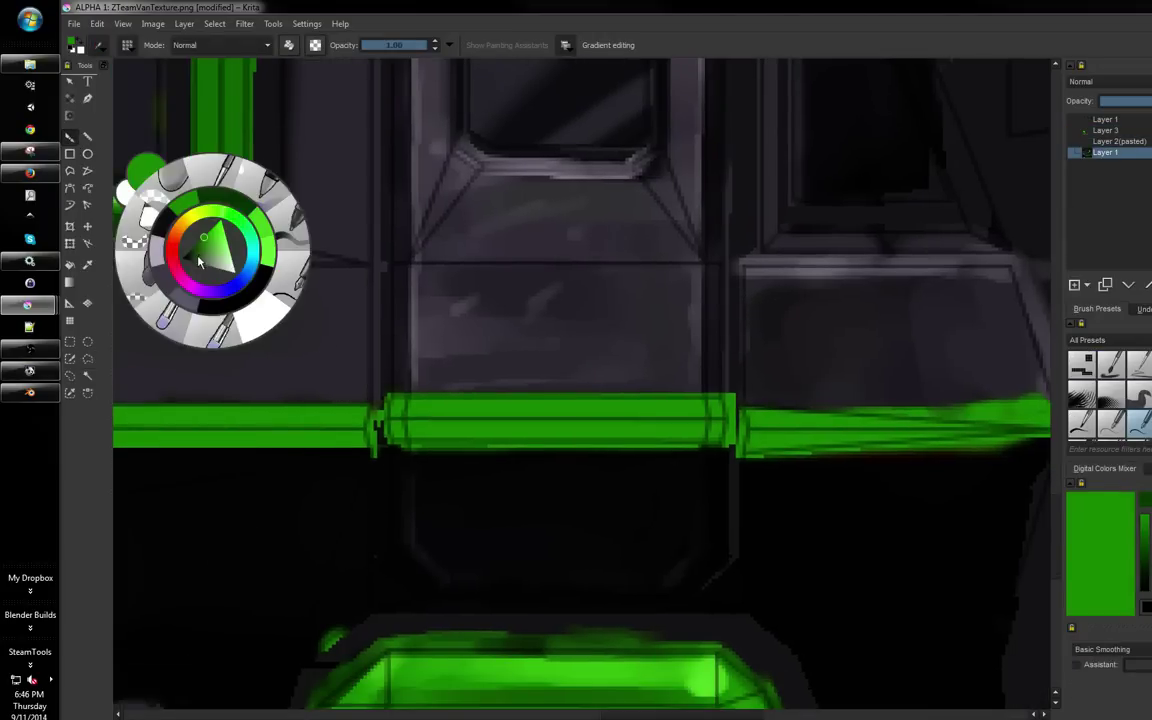
Paint sampled black from the lower body along the underside of the green stripe on both sides of the door
click(250, 317)
ctrl+click(261, 502)
drag(280, 488, 161, 488)
mouse_move(764, 474)
mouse_down()
mouse_move(982, 448)
mouse_move(892, 464)
mouse_move(1011, 462)
mouse_up()
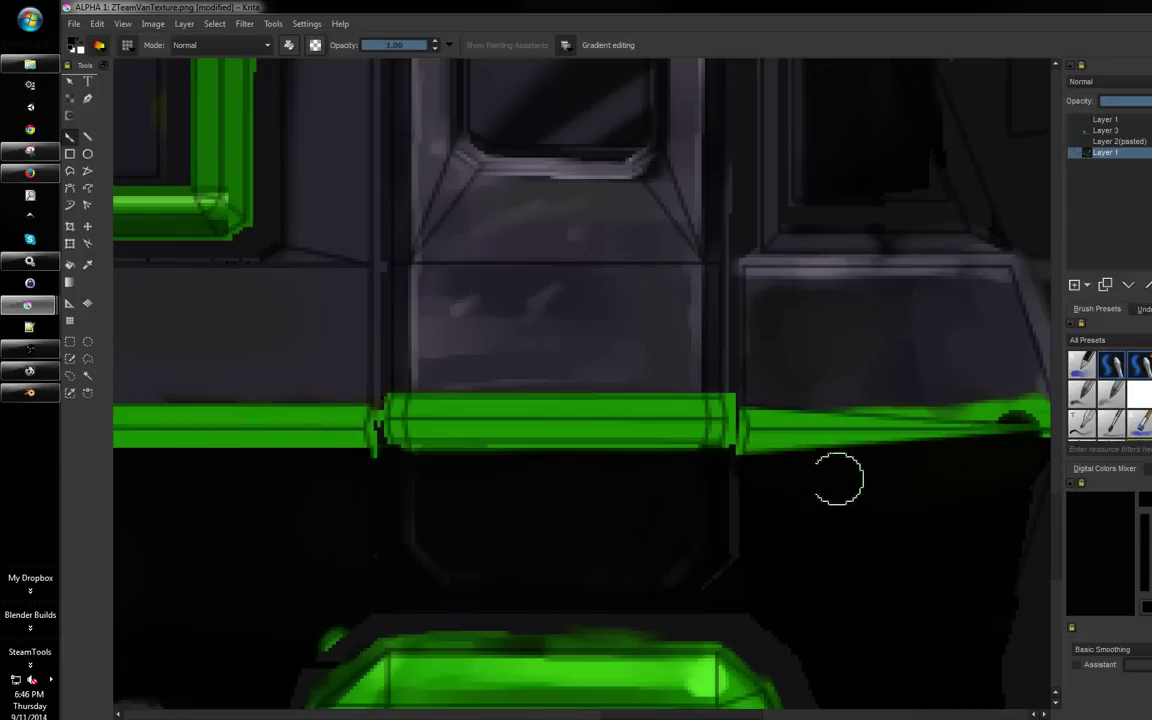
Examine the green stripe and the black lower body around the door and front wheel arch
key(space)
drag(905, 458, 812, 378)
key(space)
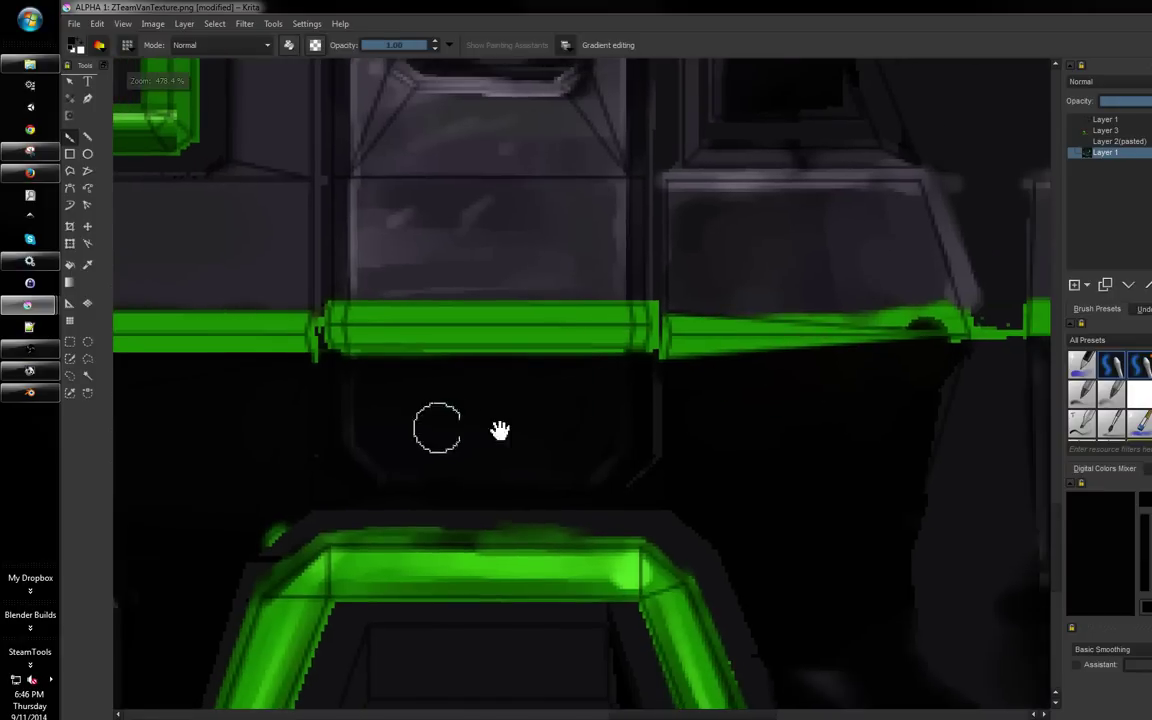
drag(499, 429, 635, 433)
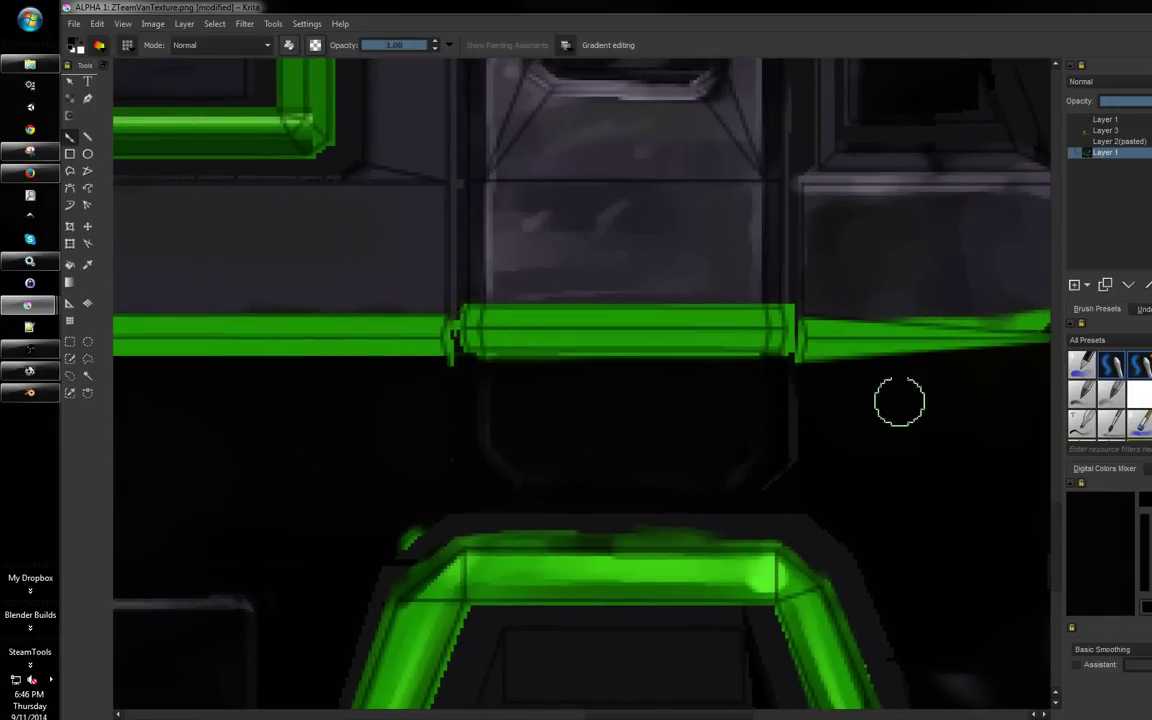
key(space)
drag(897, 399, 761, 399)
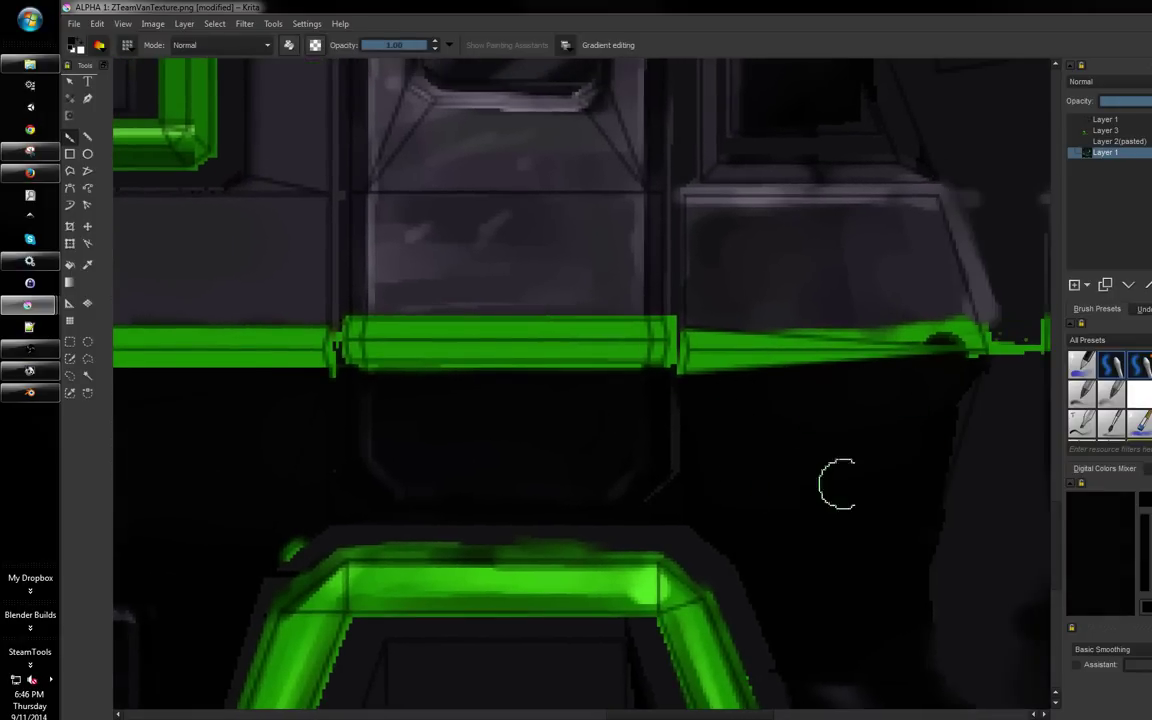
drag(886, 446, 913, 456)
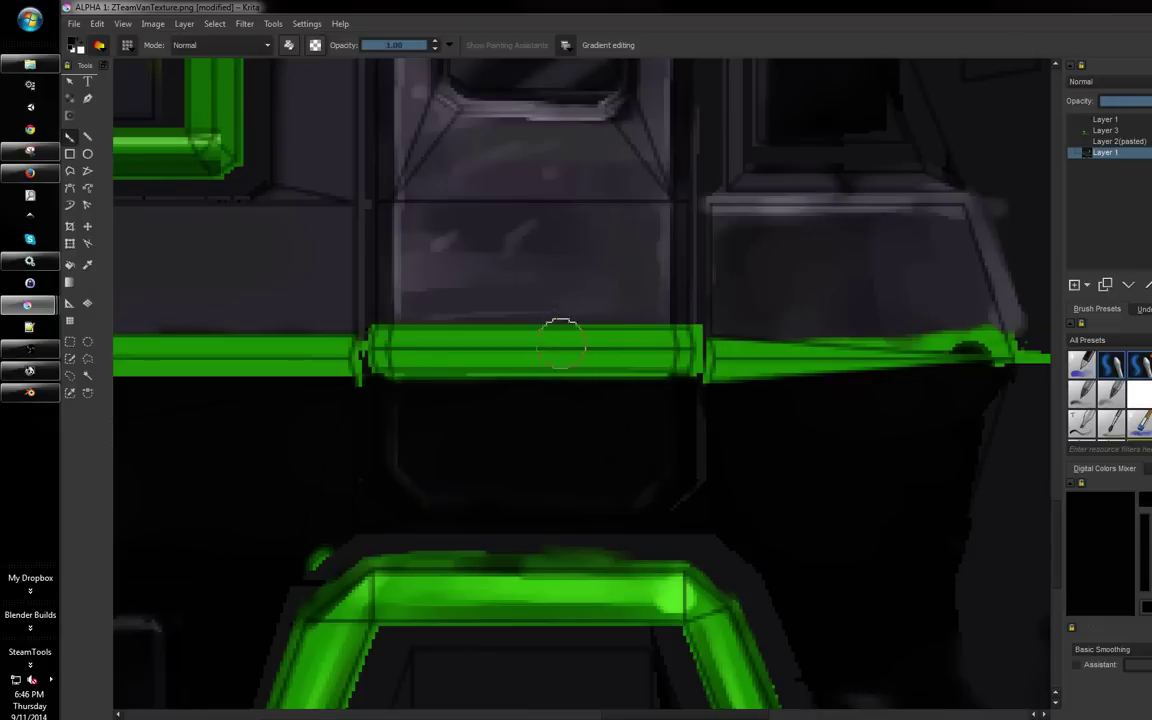
drag(626, 308, 640, 283)
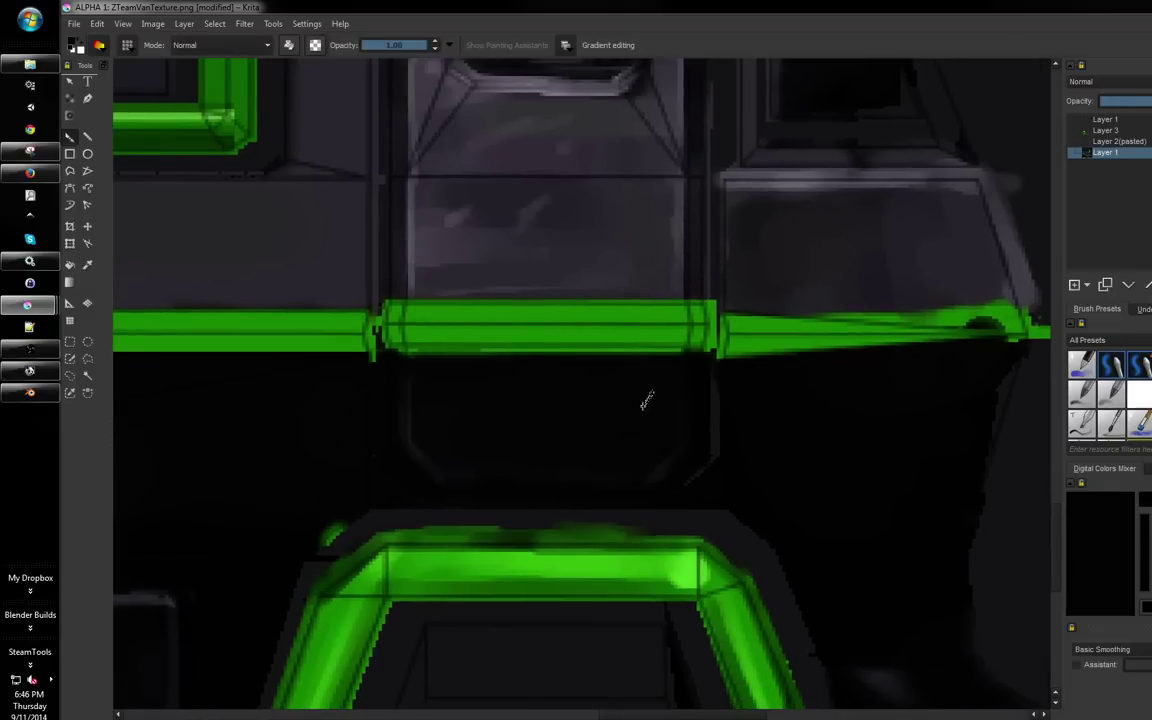
mouse_move(668, 427)
mouse_down()
mouse_move(697, 445)
mouse_move(875, 476)
mouse_move(715, 411)
mouse_move(757, 478)
mouse_move(741, 450)
mouse_move(858, 371)
mouse_up()
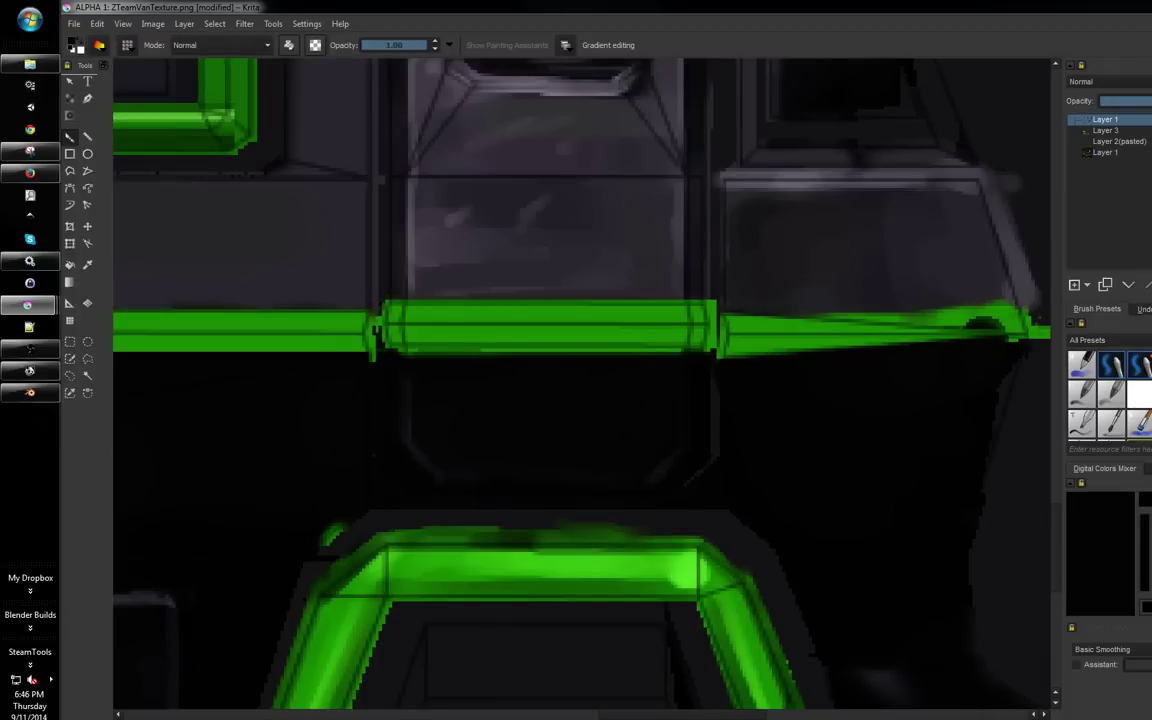
scroll(705, 404, down, 5)
scroll(665, 434, up, 6)
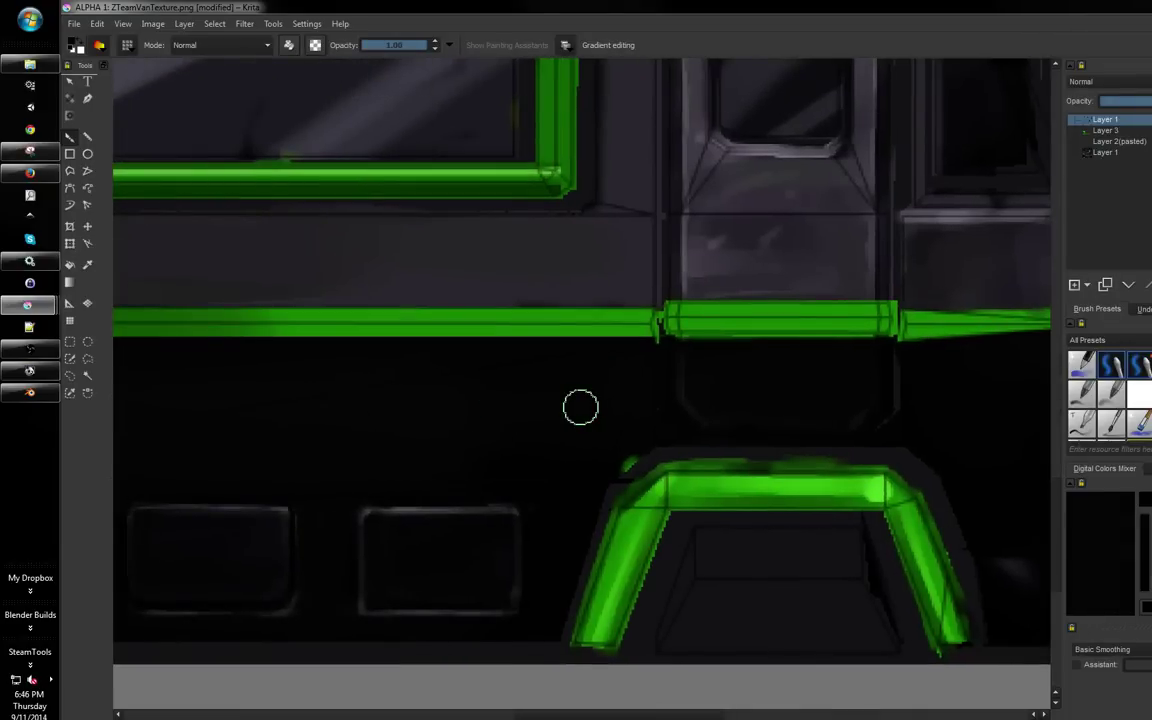
Make the bottommost Layer 1 the active layer
click(1105, 153)
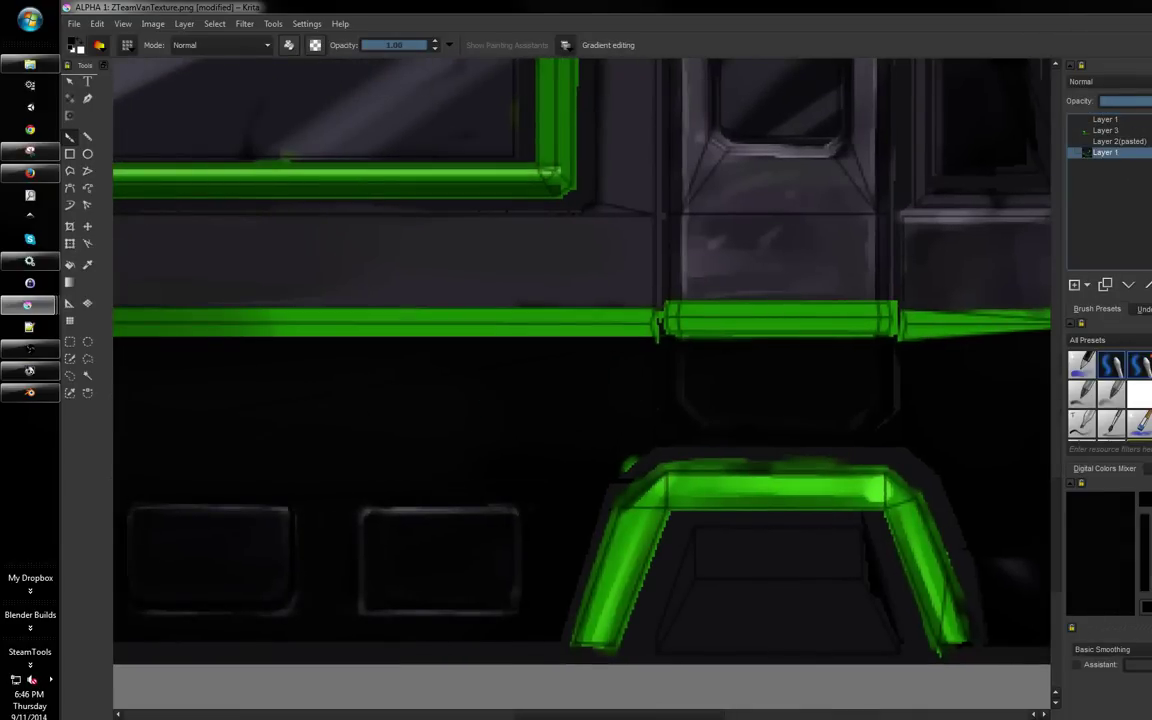
click(1105, 120)
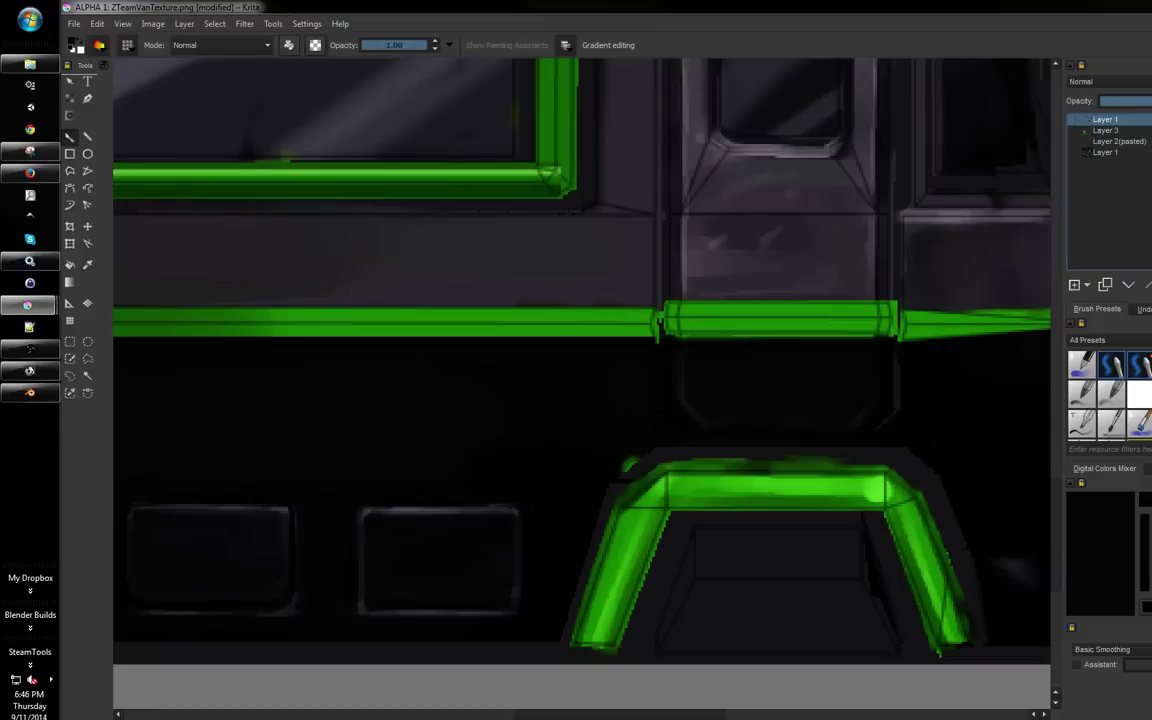
click(1105, 153)
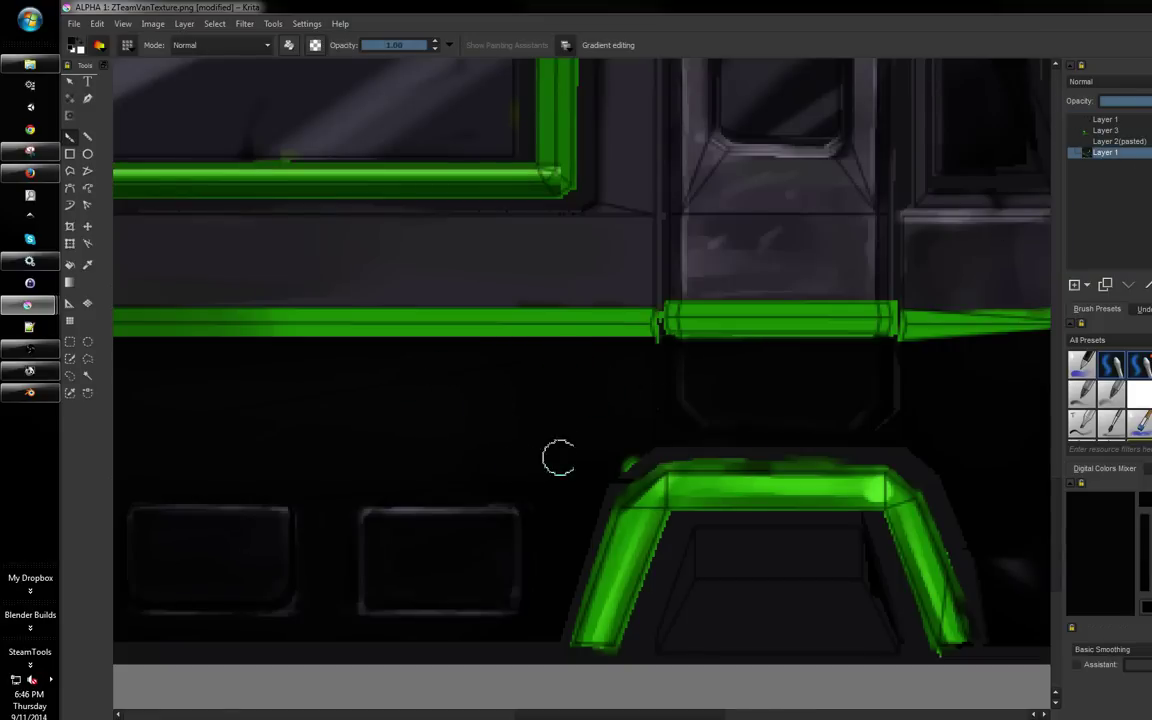
Paint the bumper corner in front of the front wheel arch with dark grey tones
drag(510, 470, 668, 401)
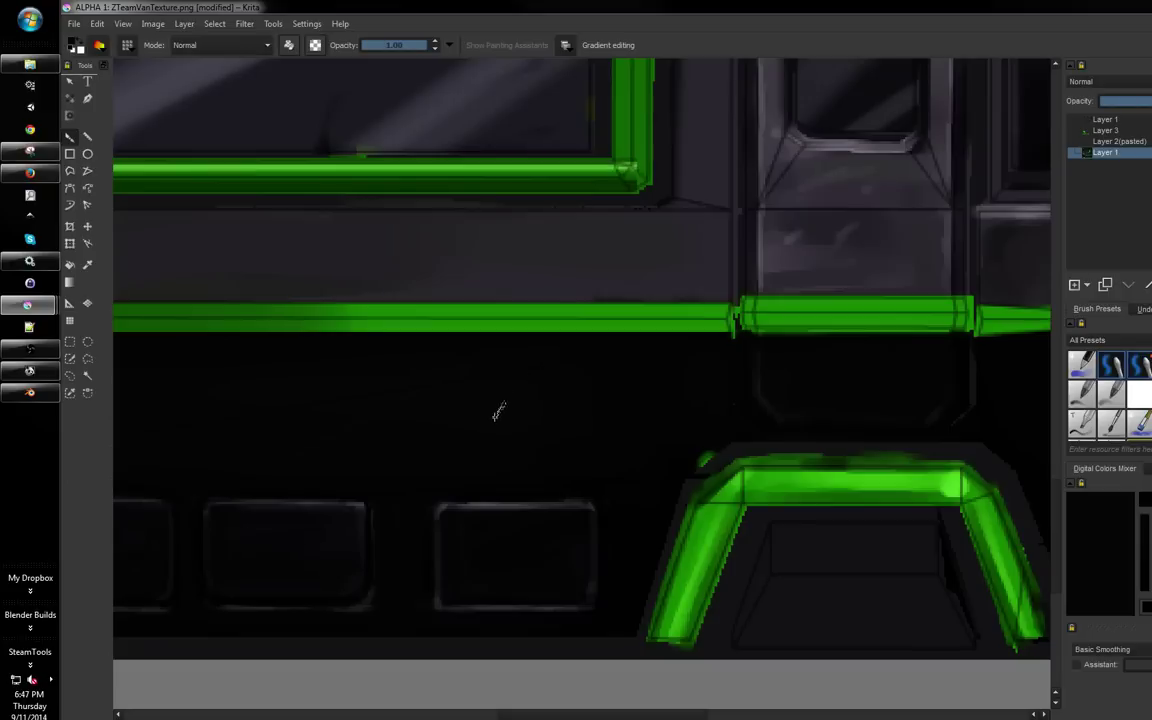
drag(990, 390, 802, 381)
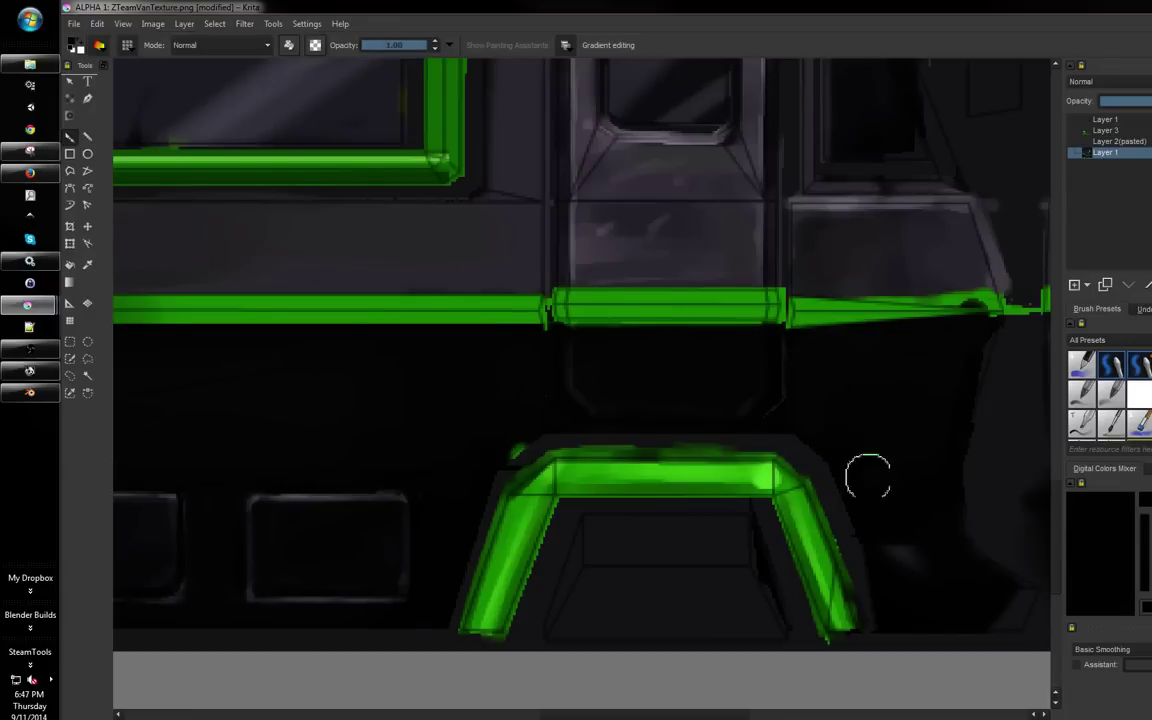
mouse_move(941, 571)
mouse_down()
mouse_move(913, 510)
mouse_move(864, 501)
mouse_up()
drag(938, 496, 913, 489)
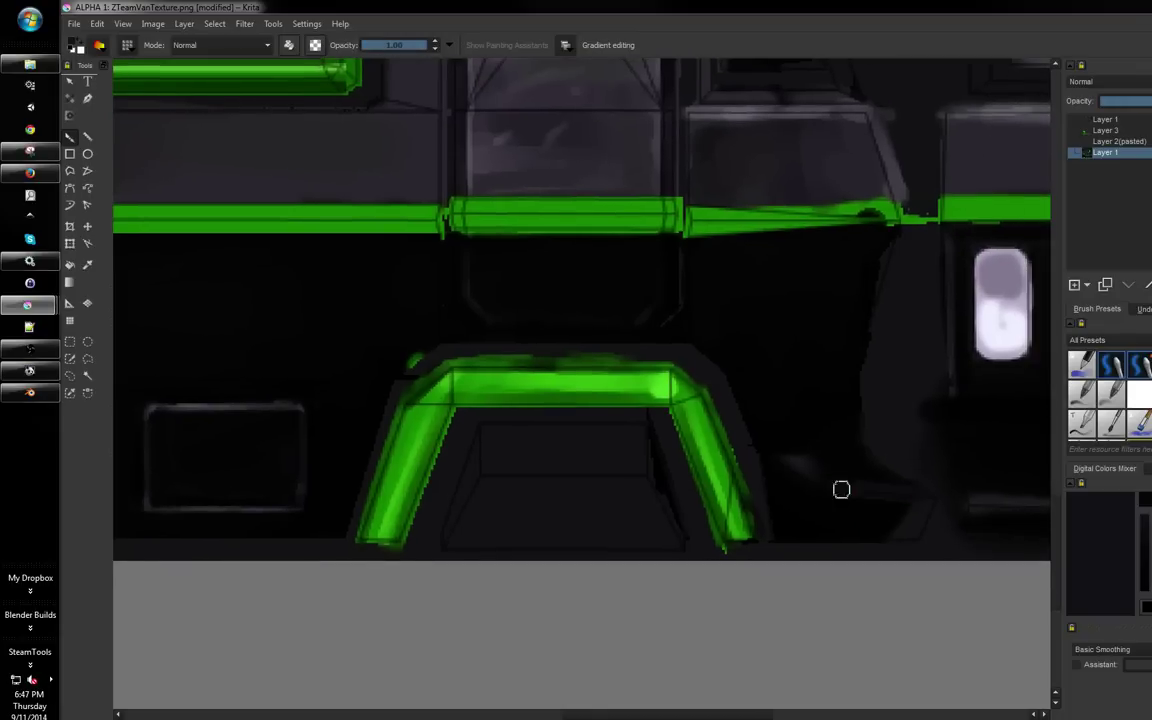
mouse_move(841, 489)
mouse_down()
mouse_move(836, 458)
mouse_move(822, 456)
mouse_up()
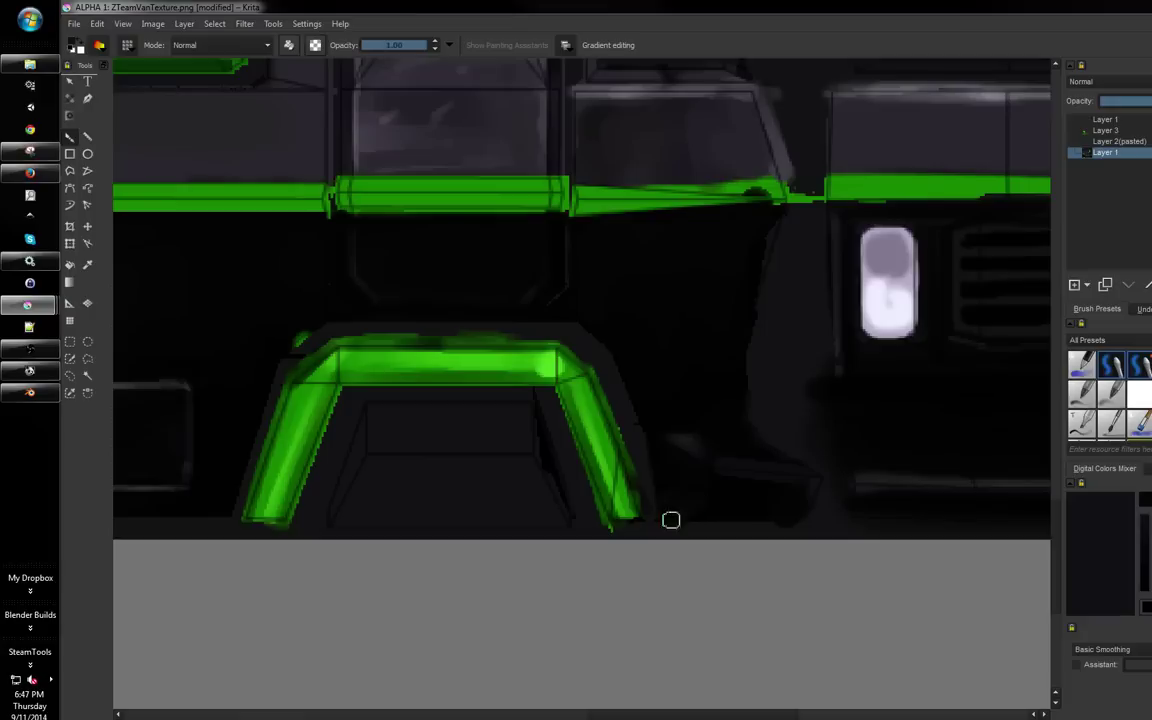
Paint dark body colour over the upper edge of the green stripe between the door and the van's front
mouse_move(714, 449)
mouse_down()
mouse_move(753, 501)
mouse_move(712, 319)
mouse_up()
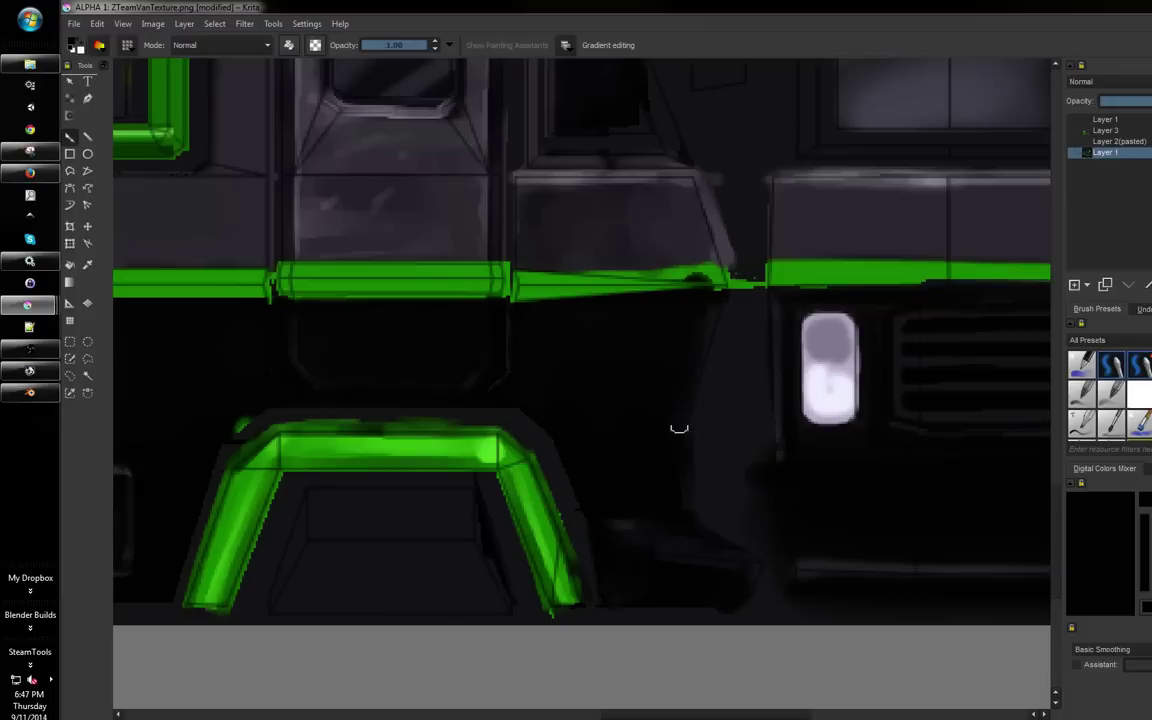
mouse_move(690, 340)
mouse_down()
mouse_move(694, 352)
mouse_move(710, 329)
mouse_up()
drag(550, 336, 705, 336)
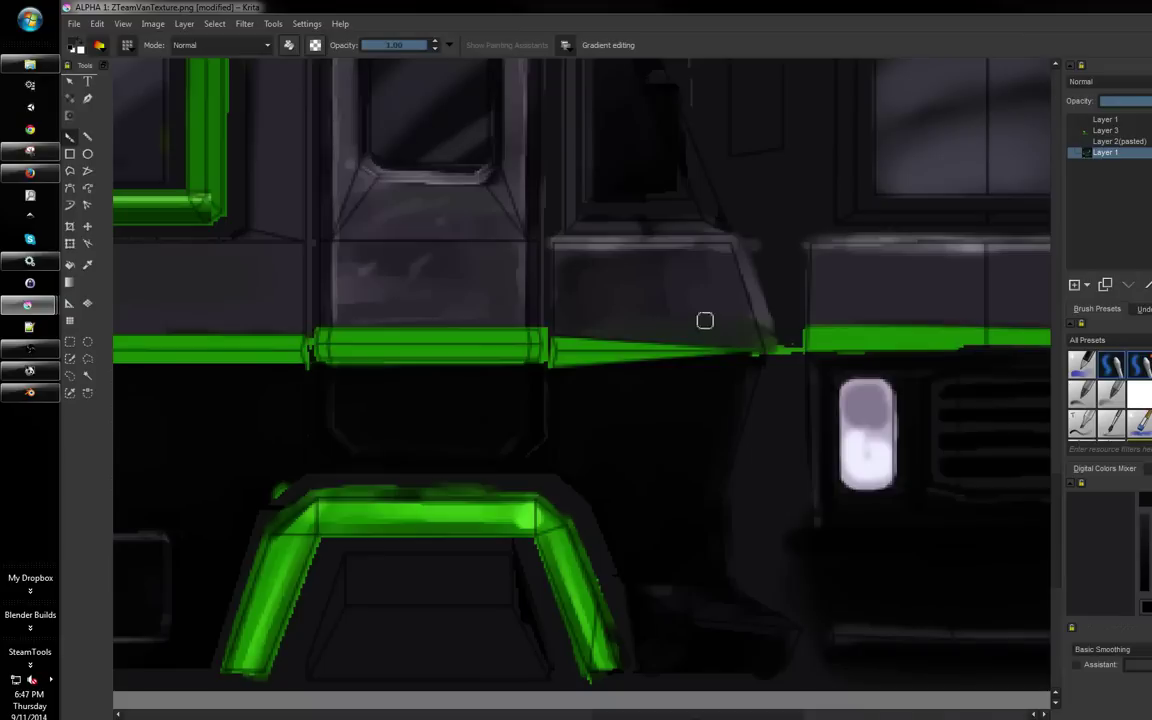
Paint muted purple over the light streaks on the door's lower panel
drag(415, 302, 545, 329)
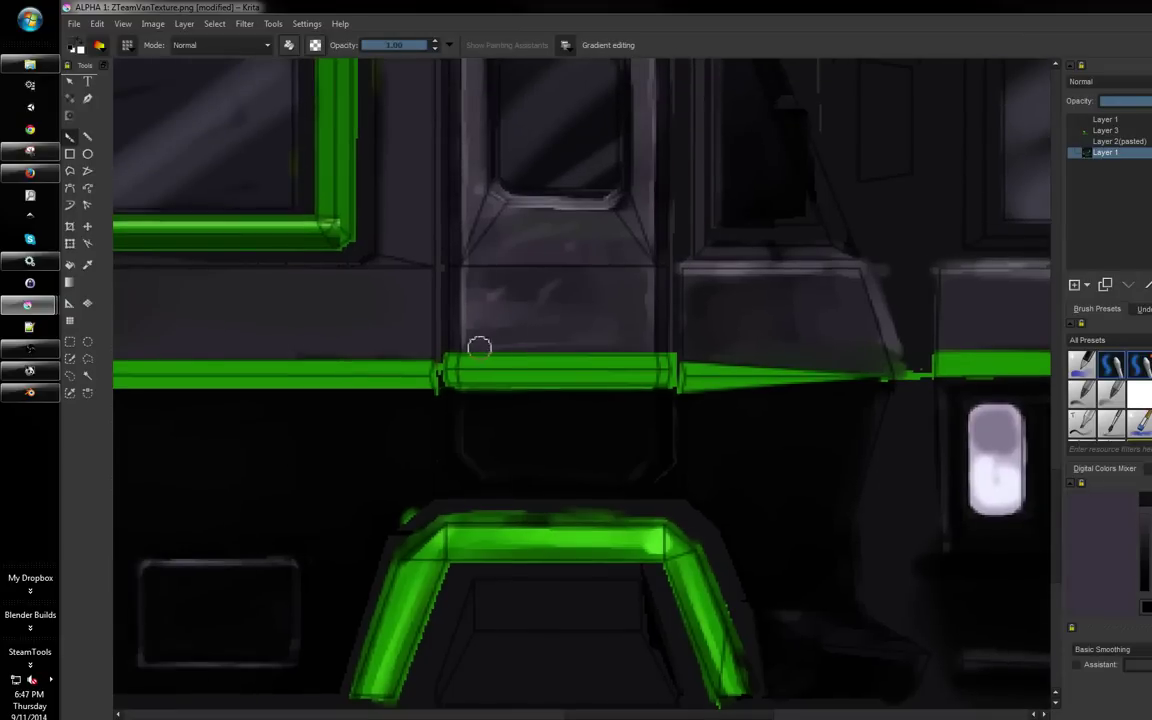
mouse_move(632, 319)
mouse_down()
mouse_move(577, 300)
mouse_move(502, 299)
mouse_move(499, 271)
mouse_move(499, 294)
mouse_move(615, 319)
mouse_up()
drag(521, 251, 572, 348)
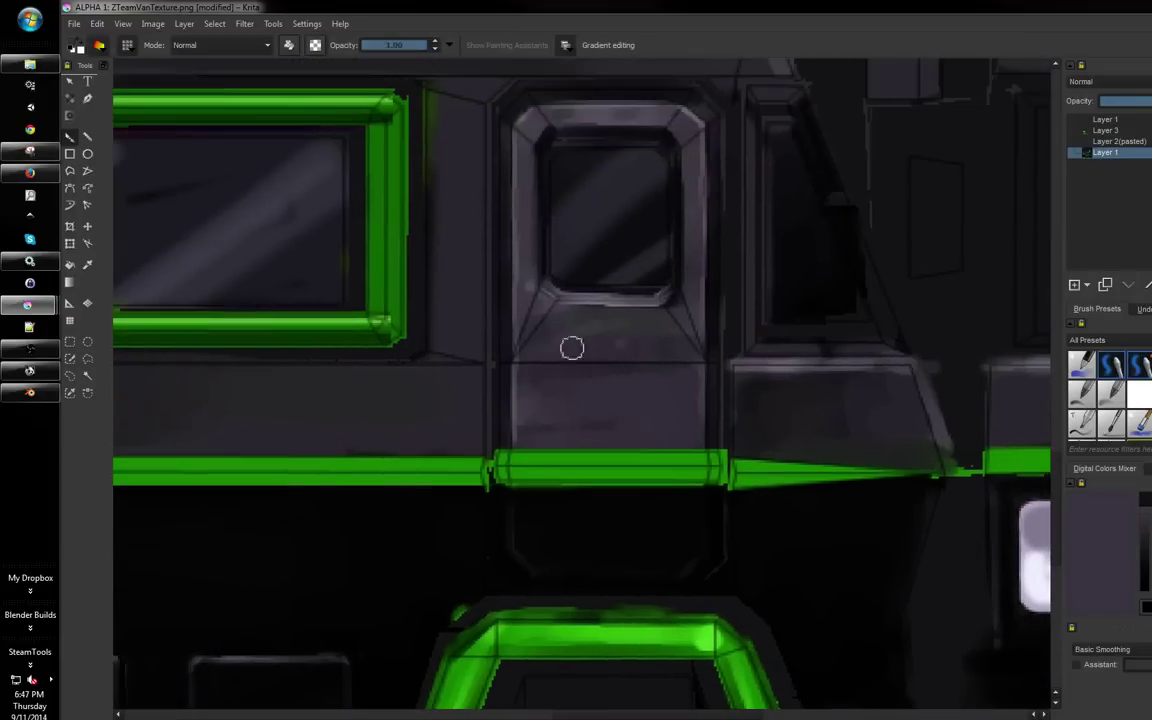
Highlight the door's horizontal crease with light purple sampled from the window frame and shade the panel below with darker sampled tones
ctrl+click(598, 298)
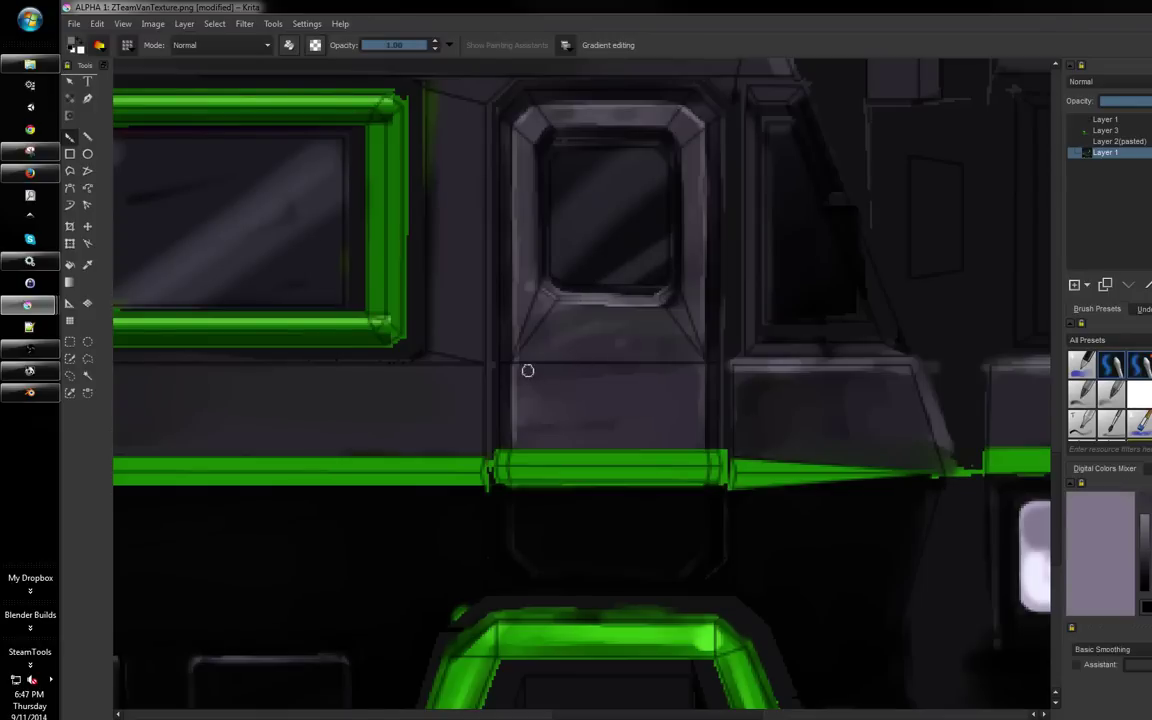
drag(528, 371, 681, 370)
ctrl+click(681, 372)
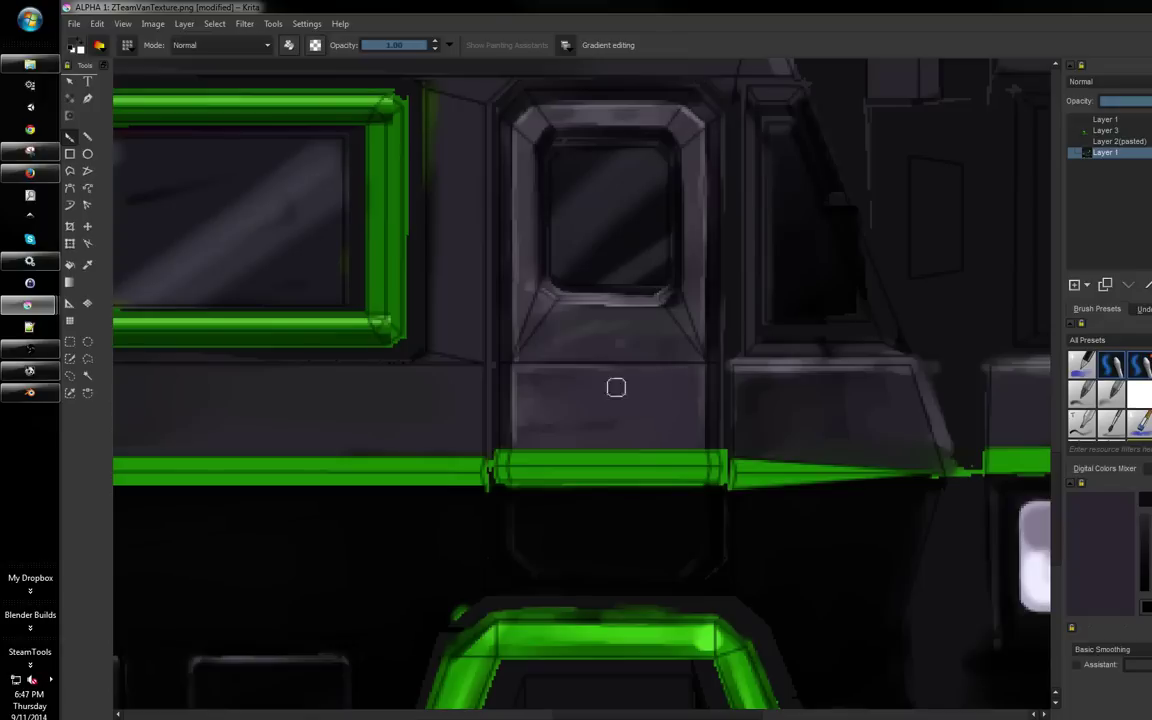
ctrl+click(745, 385)
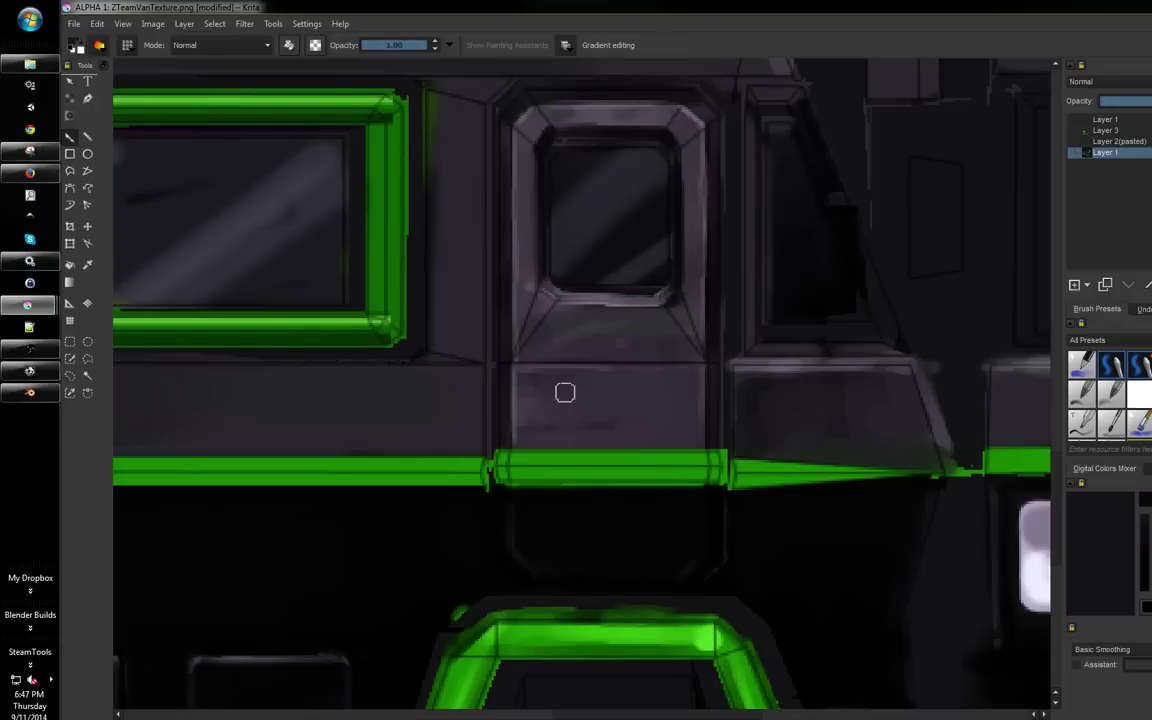
mouse_move(544, 386)
mouse_down()
mouse_move(671, 385)
mouse_move(598, 408)
mouse_move(645, 437)
mouse_move(634, 393)
mouse_up()
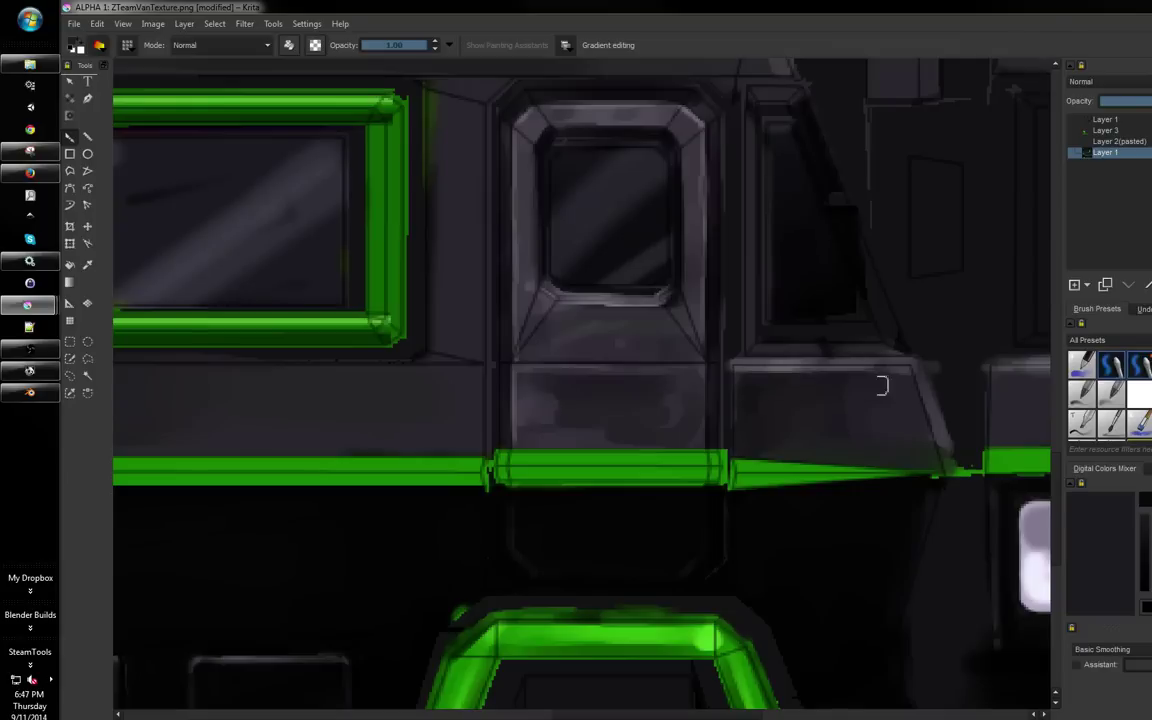
Undo the last stroke and blend a sampled dark grey tone into the door's lower panel
scroll(785, 404, left, 3)
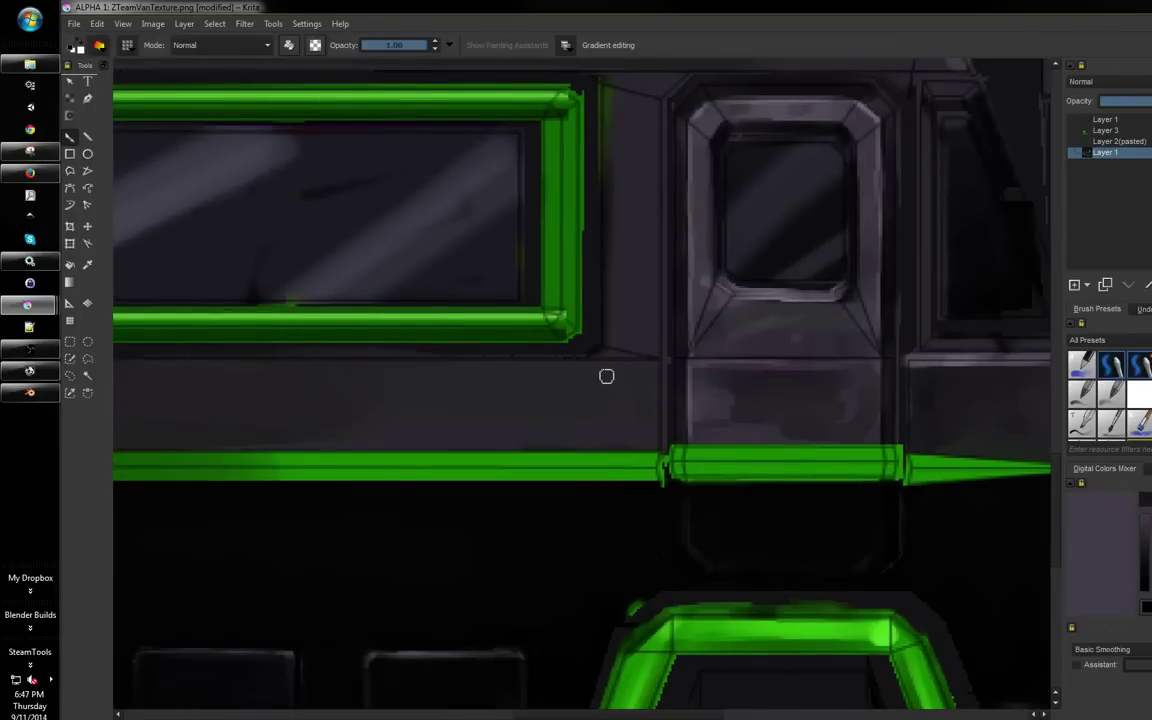
drag(551, 361, 670, 365)
key(ctrl+z)
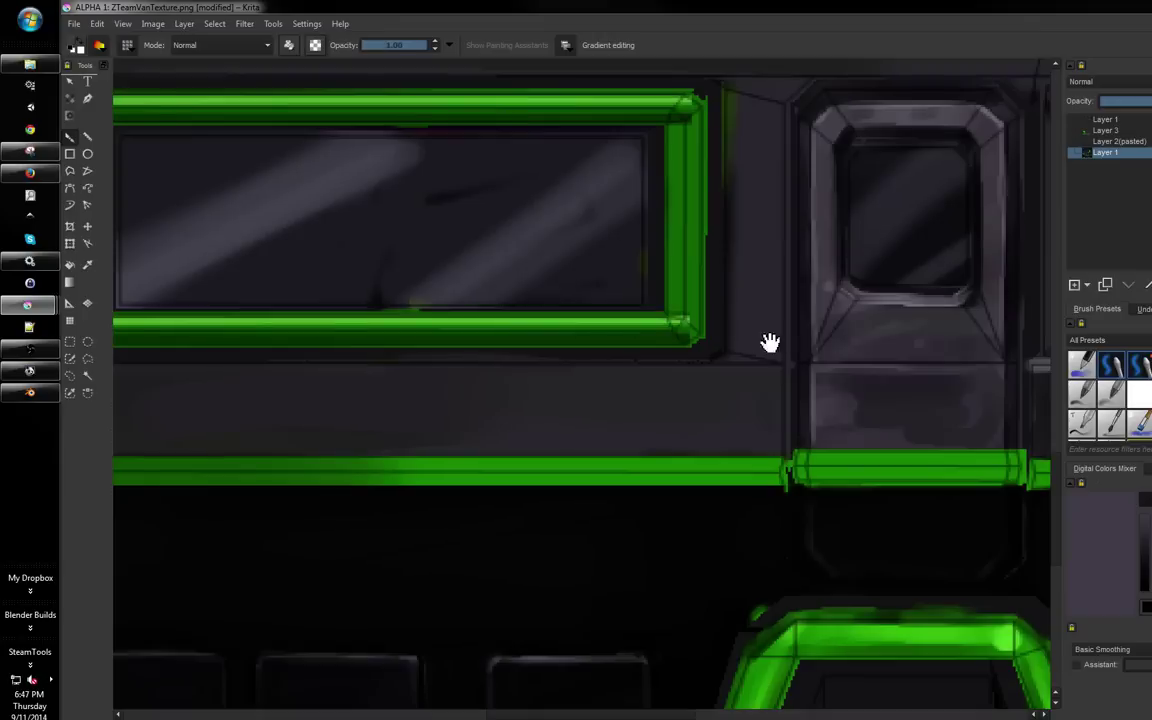
drag(769, 342, 689, 399)
ctrl+click(806, 441)
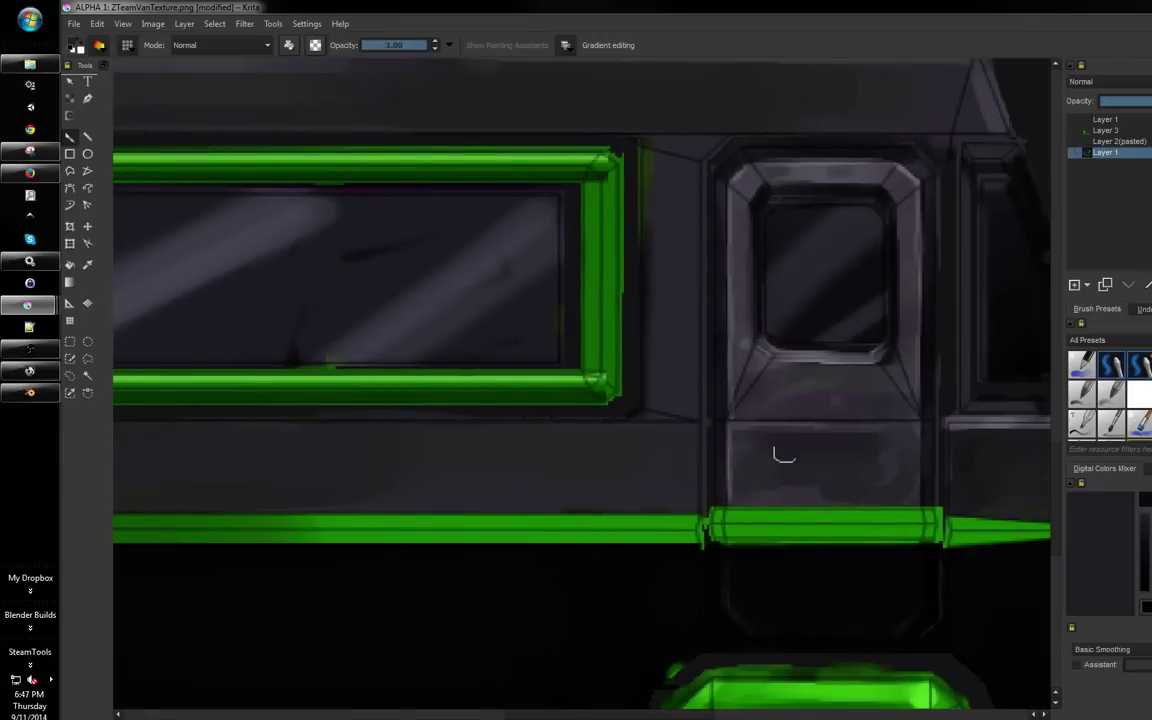
drag(784, 455, 732, 513)
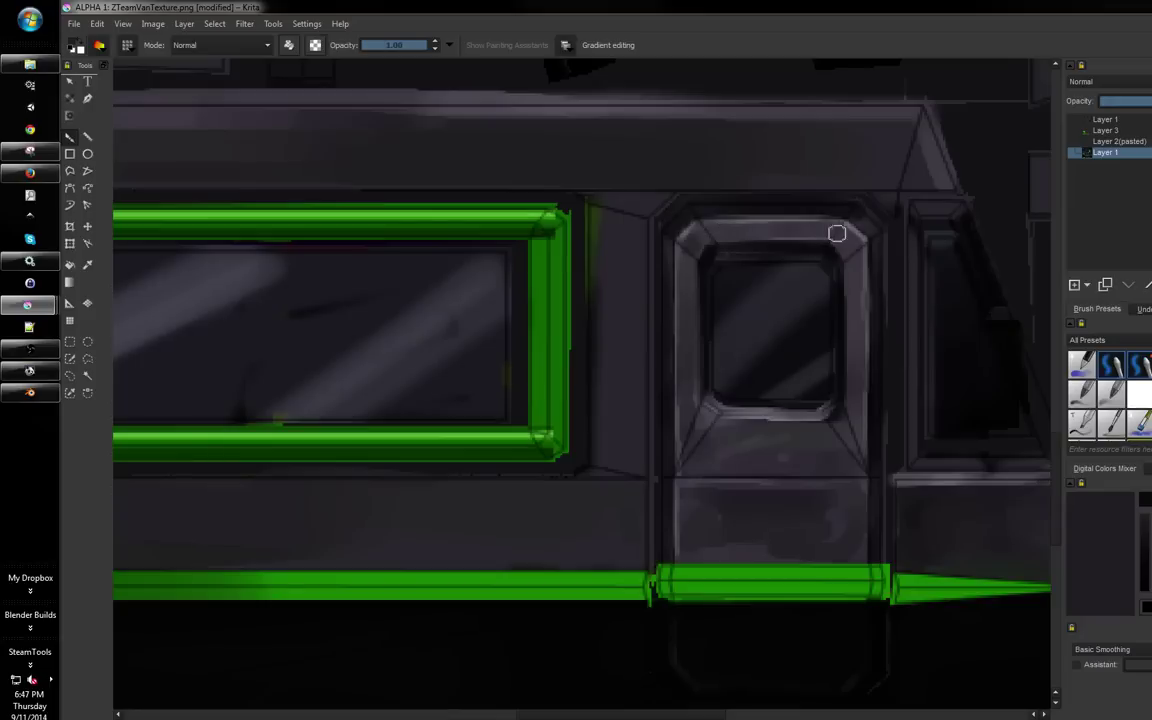
Paint a sampled purple base tone over the roof panel above the front windshield
scroll(585, 384, down, 4)
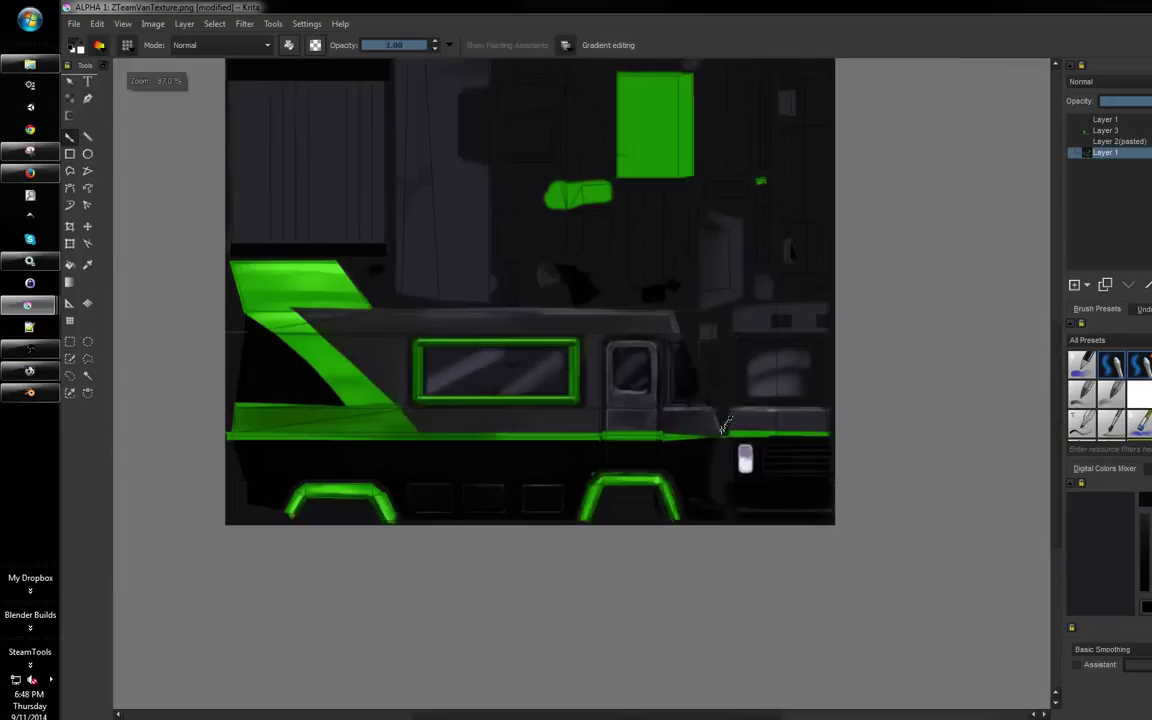
scroll(585, 384, up, 1)
drag(732, 360, 643, 389)
scroll(776, 333, up, 2)
drag(648, 337, 556, 325)
scroll(687, 303, up, 3)
ctrl+click(687, 303)
mouse_move(728, 272)
mouse_down()
mouse_move(708, 257)
mouse_move(830, 283)
mouse_move(921, 281)
mouse_up()
drag(557, 279, 676, 288)
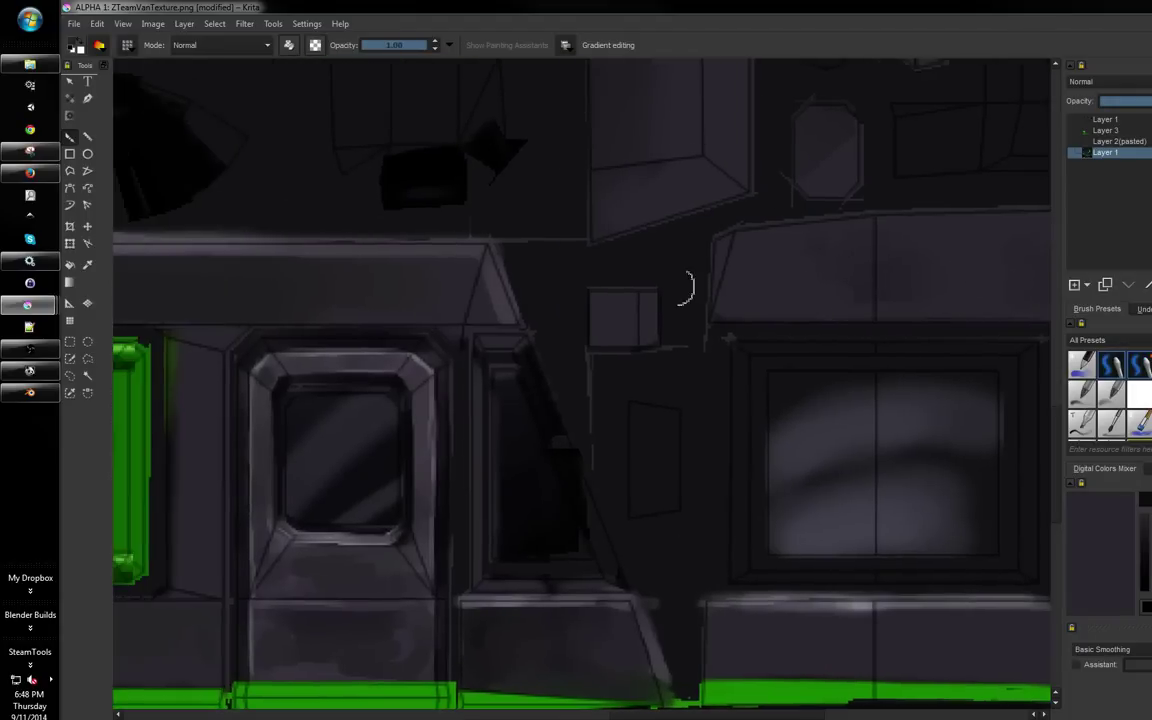
Paint the upper part of the front roof panel with lighter purple sampled from the side roof edge
ctrl+click(470, 247)
drag(827, 243, 734, 267)
drag(648, 270, 942, 252)
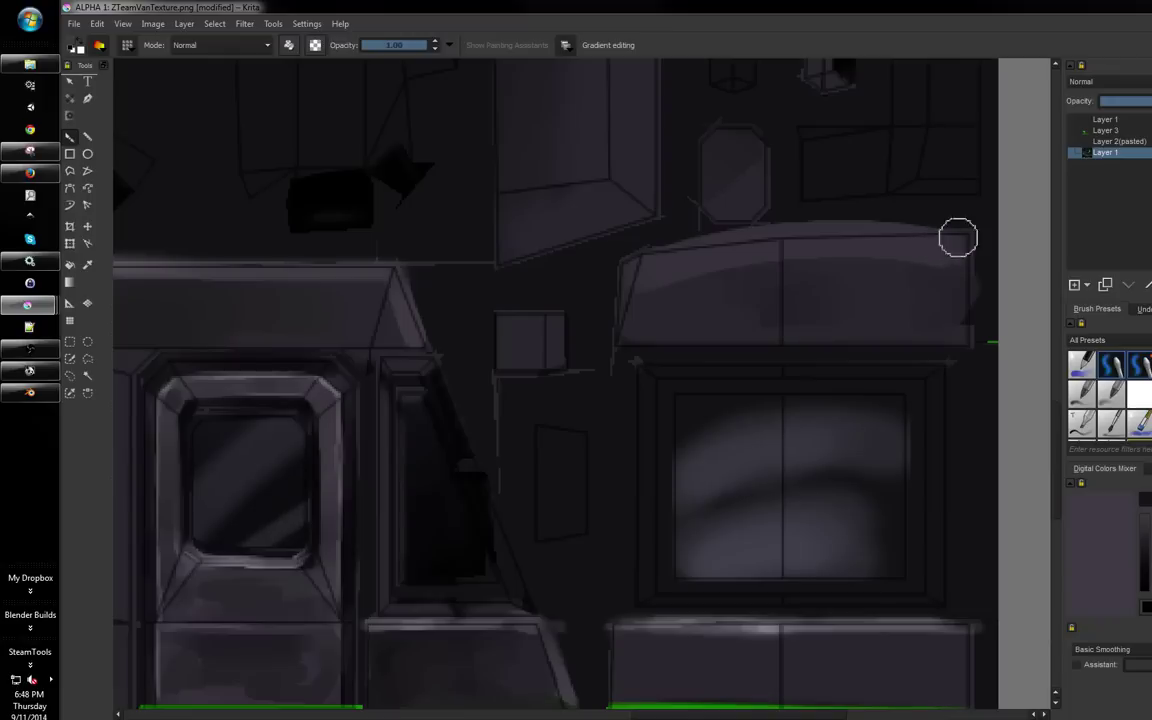
drag(679, 255, 636, 286)
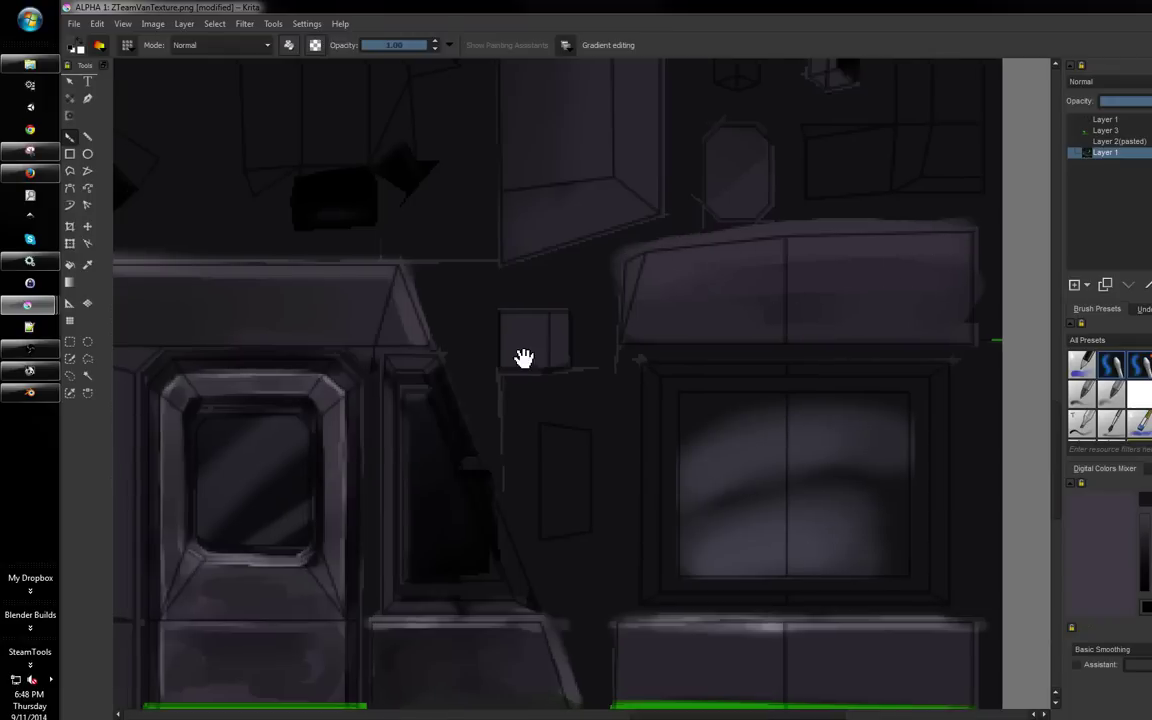
Darken the lower band of the front roof panel with near-black and blend it upward into the purple
drag(522, 355, 655, 364)
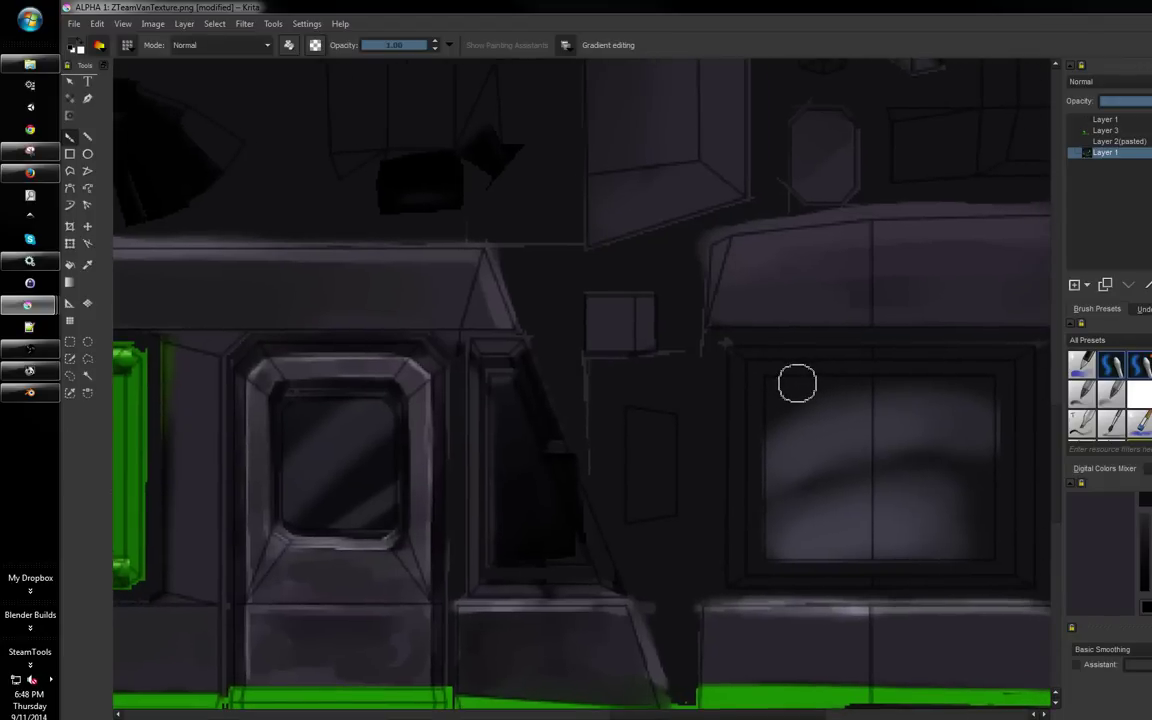
drag(815, 296, 754, 298)
drag(650, 314, 956, 314)
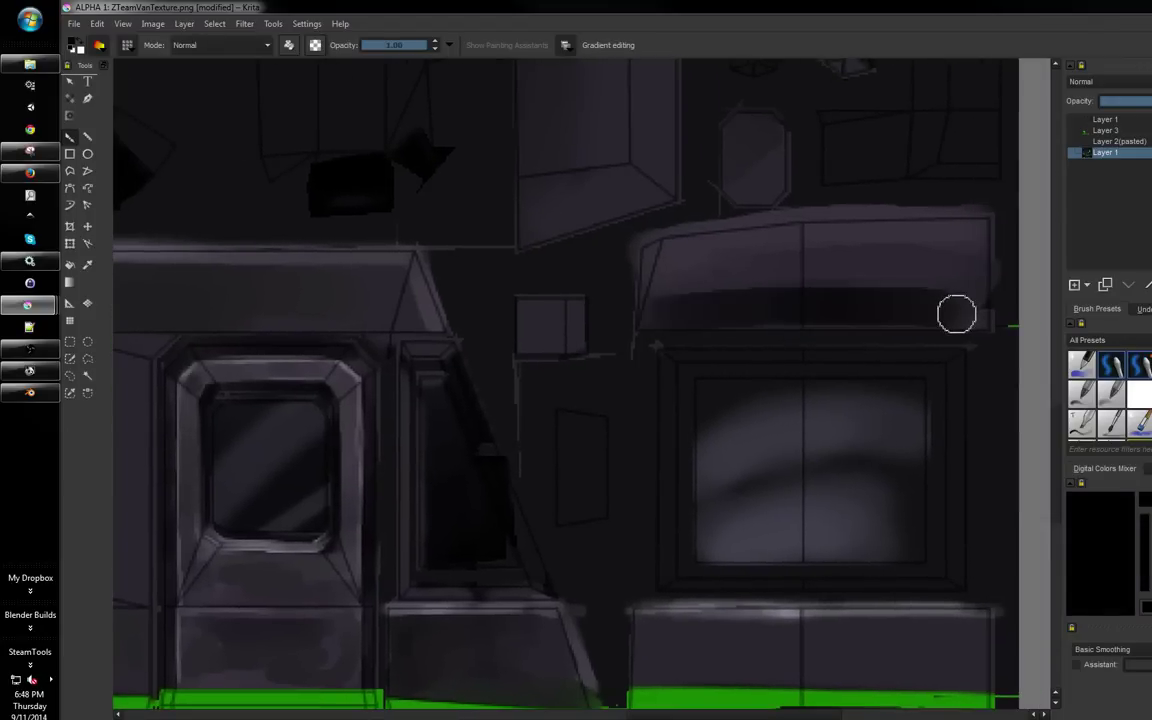
mouse_move(906, 280)
mouse_down()
mouse_move(802, 283)
mouse_move(980, 306)
mouse_move(674, 311)
mouse_move(723, 306)
mouse_move(679, 262)
mouse_move(703, 290)
mouse_move(946, 239)
mouse_move(671, 260)
mouse_move(948, 253)
mouse_move(658, 288)
mouse_move(779, 298)
mouse_move(806, 280)
mouse_up()
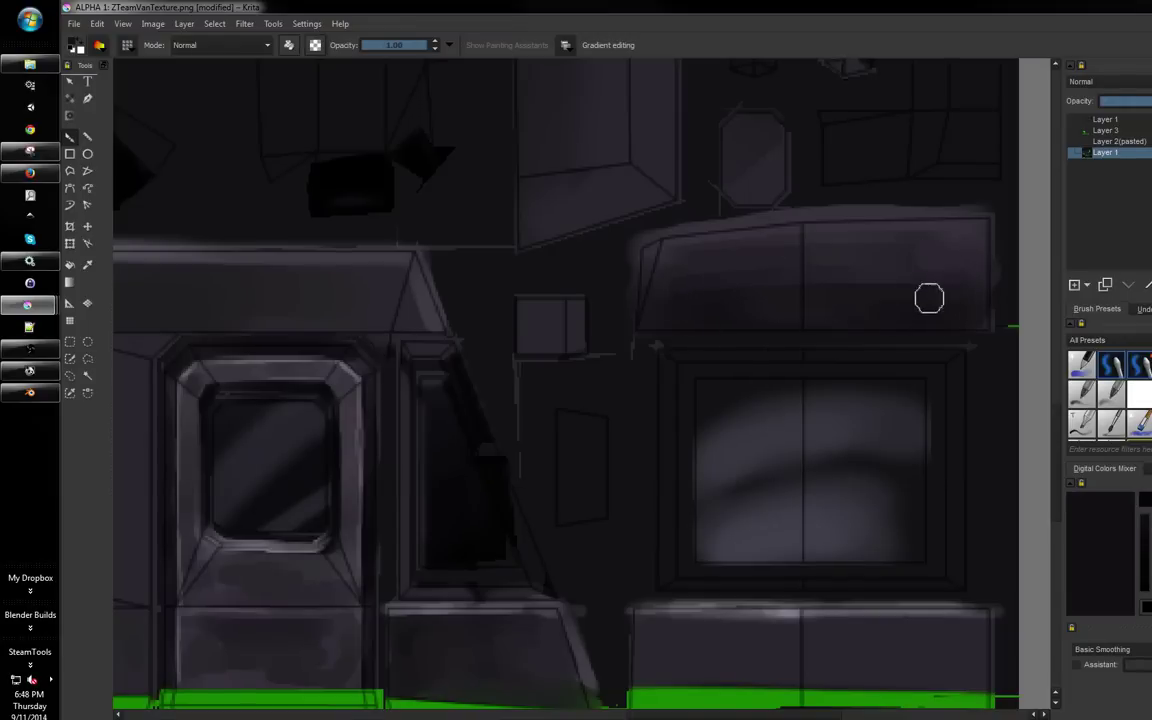
drag(886, 281, 874, 280)
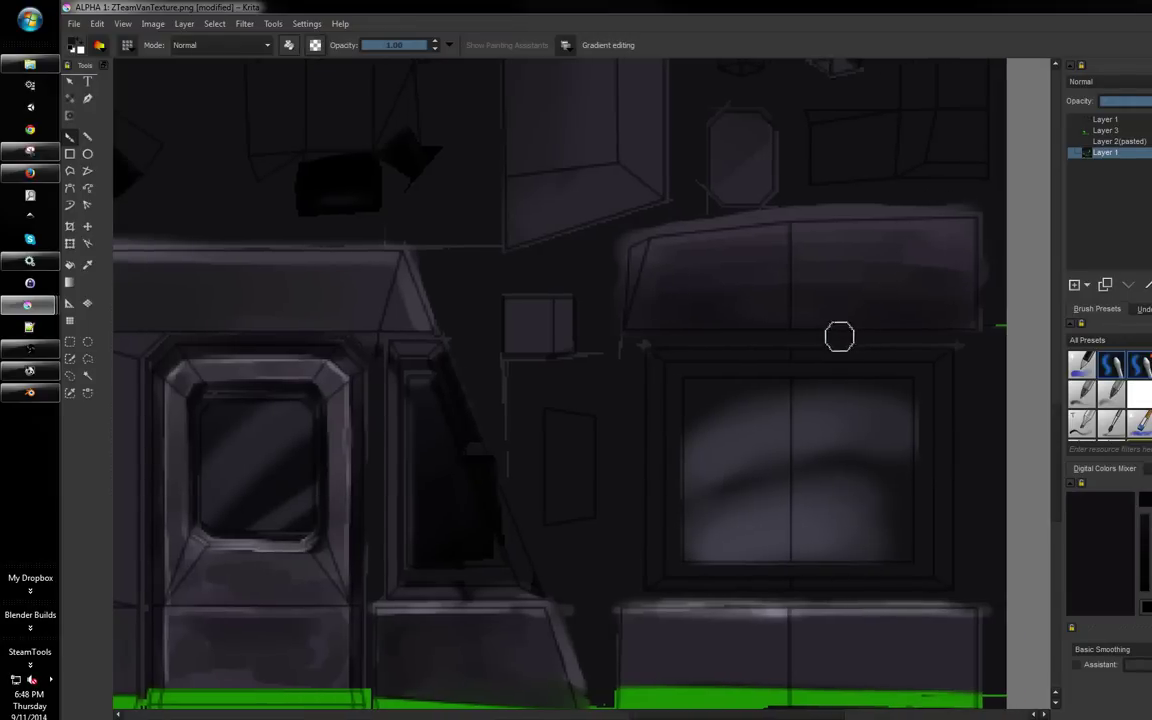
Darken the lower edge of the front roof panel above the windshield with sampled black
drag(839, 336, 854, 334)
ctrl+click(435, 305)
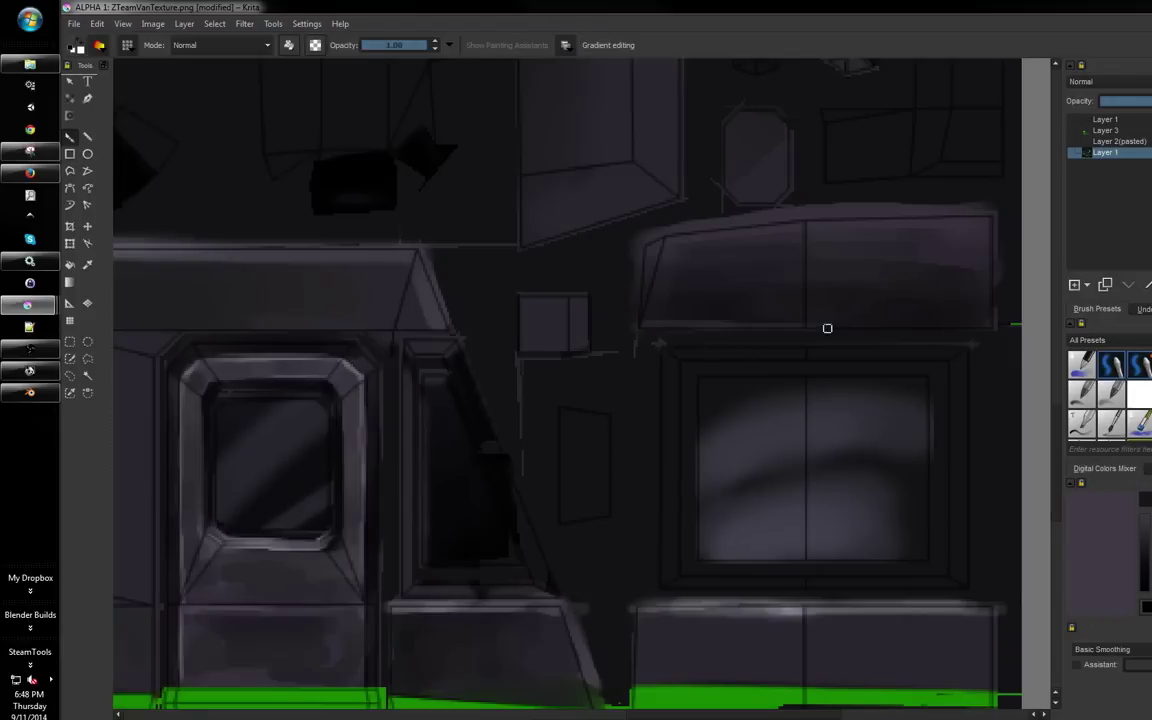
drag(825, 327, 707, 305)
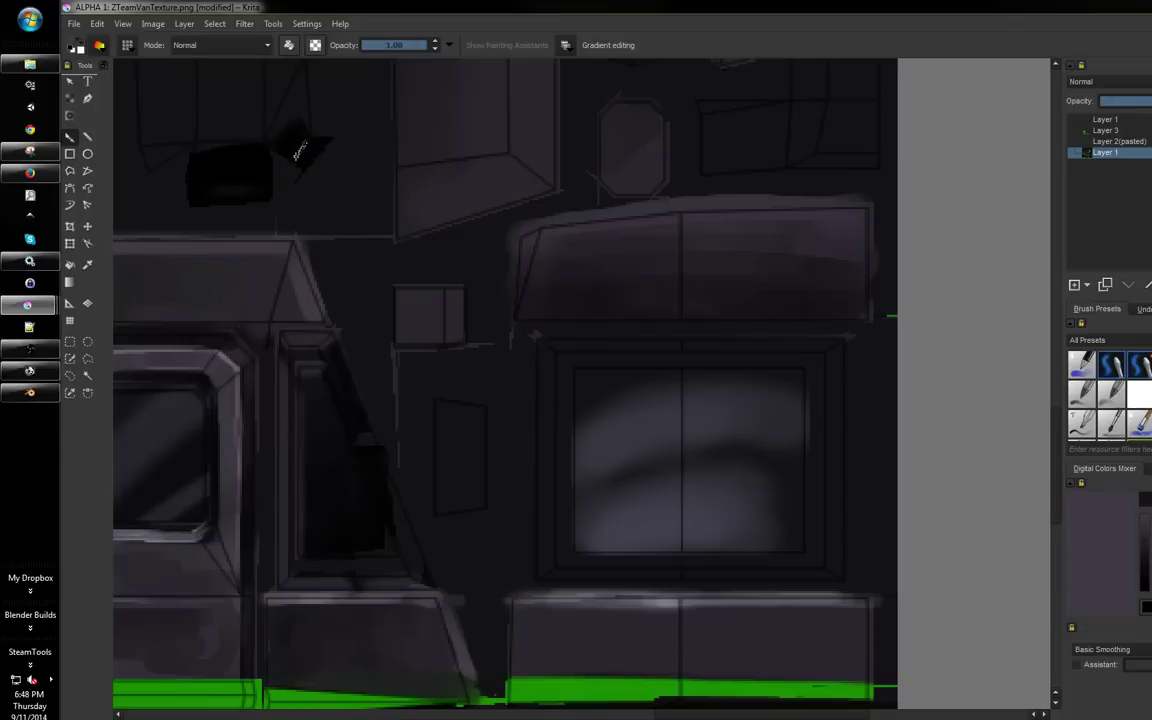
ctrl+click(298, 150)
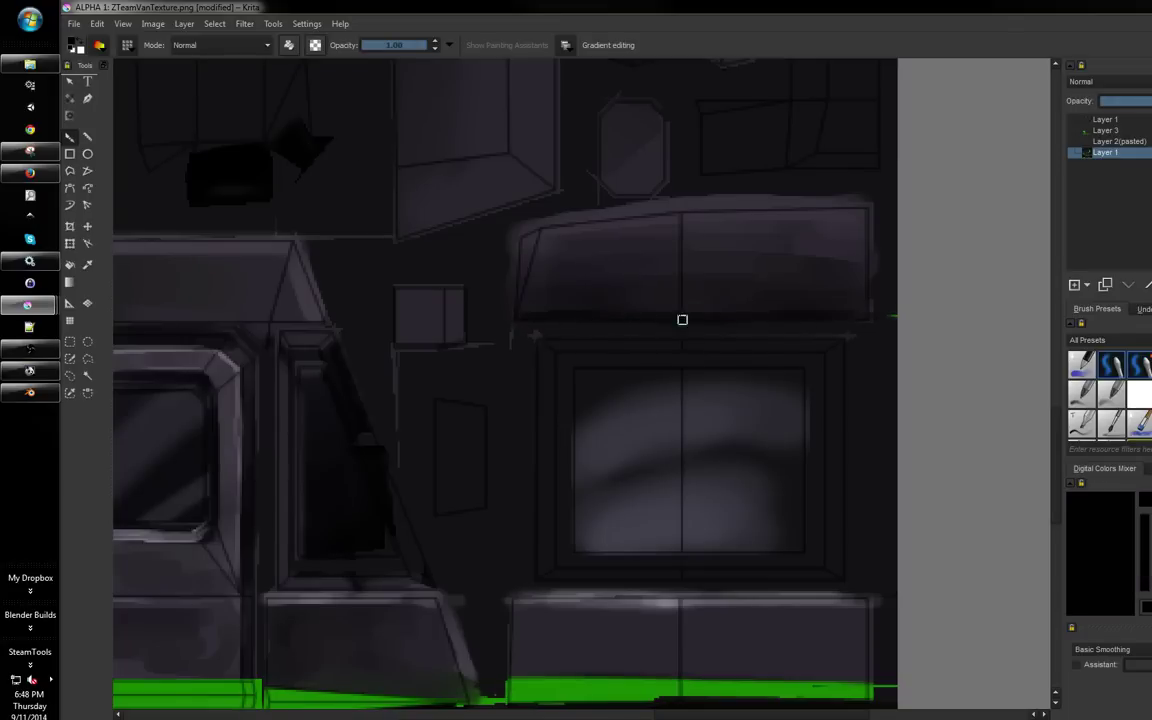
Paint the front panel below the windshield with sampled dark grey and blend sampled purple into its outer end
scroll(682, 319, down, 5)
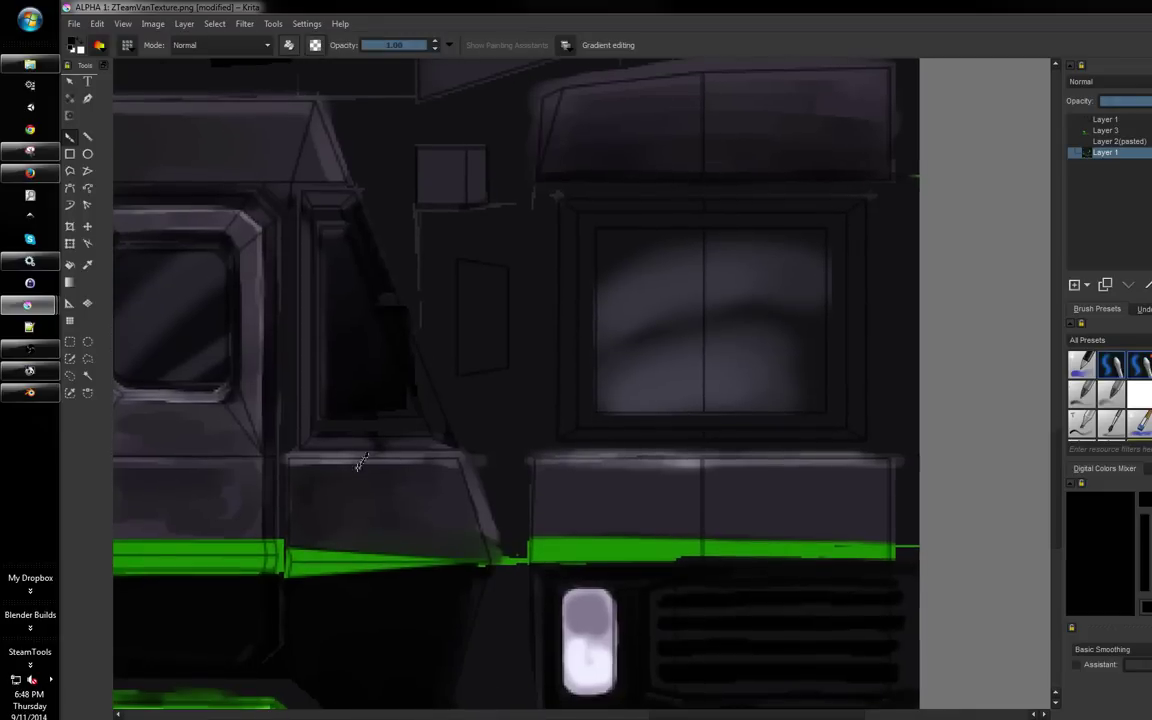
ctrl+click(312, 480)
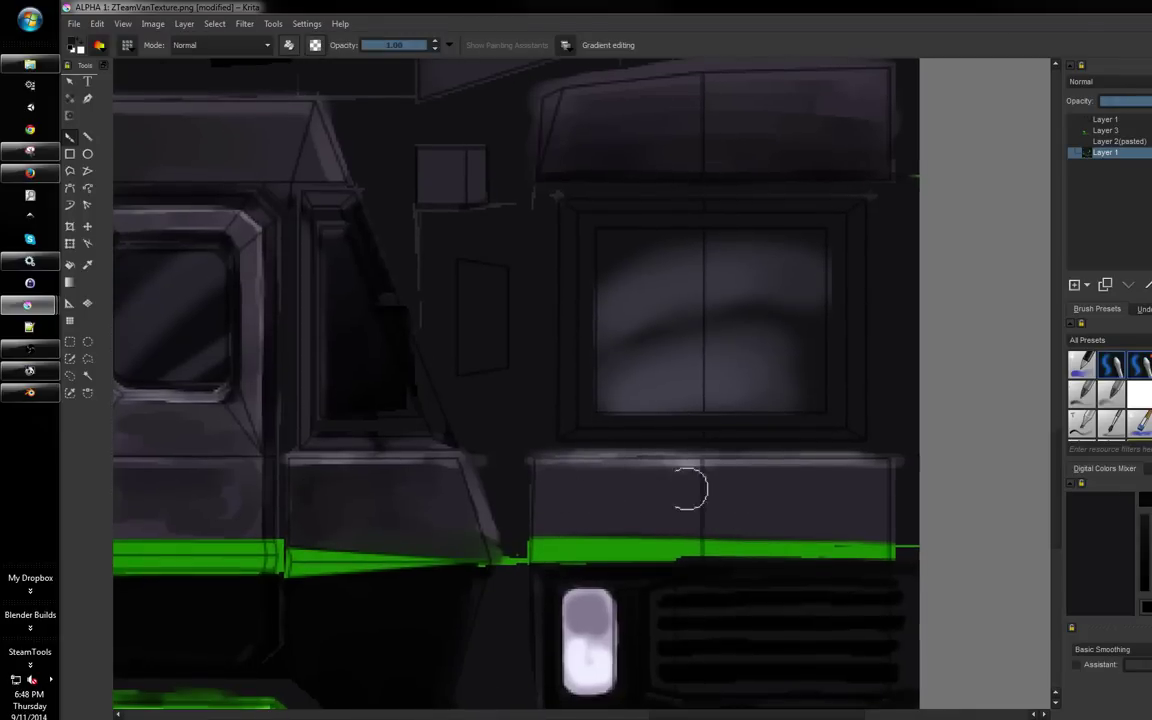
drag(549, 485, 818, 480)
drag(555, 509, 900, 514)
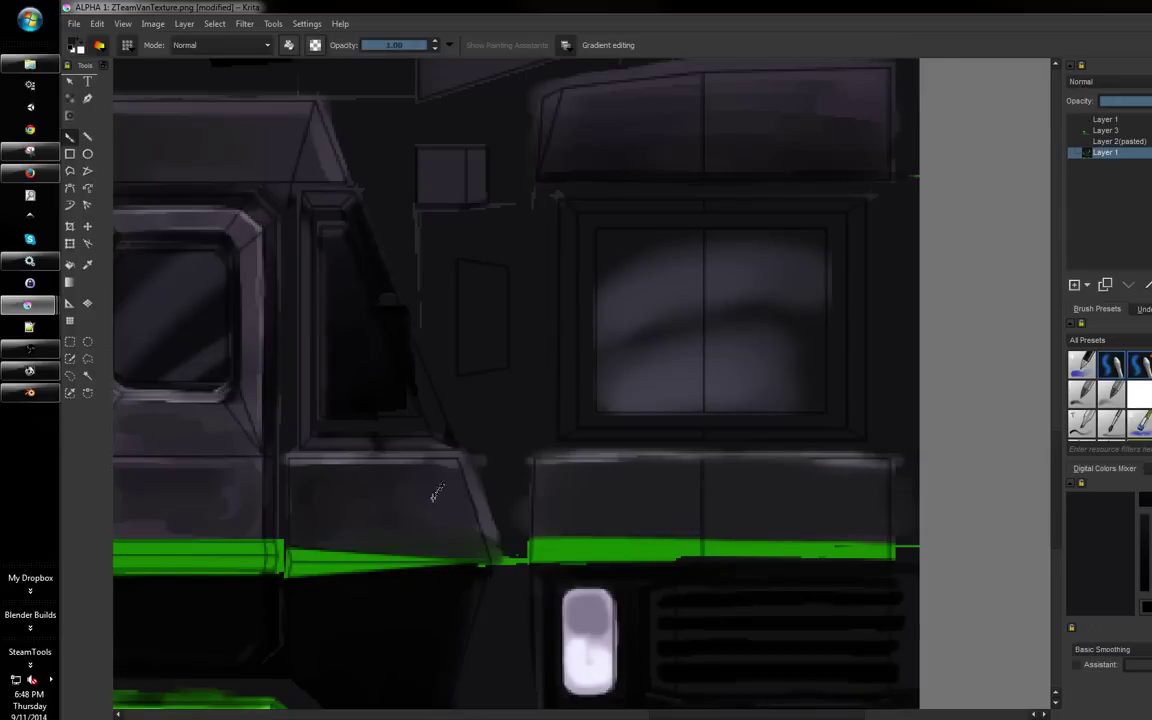
ctrl+click(487, 515)
mouse_move(689, 501)
mouse_down()
mouse_move(900, 499)
mouse_move(707, 480)
mouse_move(898, 489)
mouse_move(705, 503)
mouse_move(864, 496)
mouse_up()
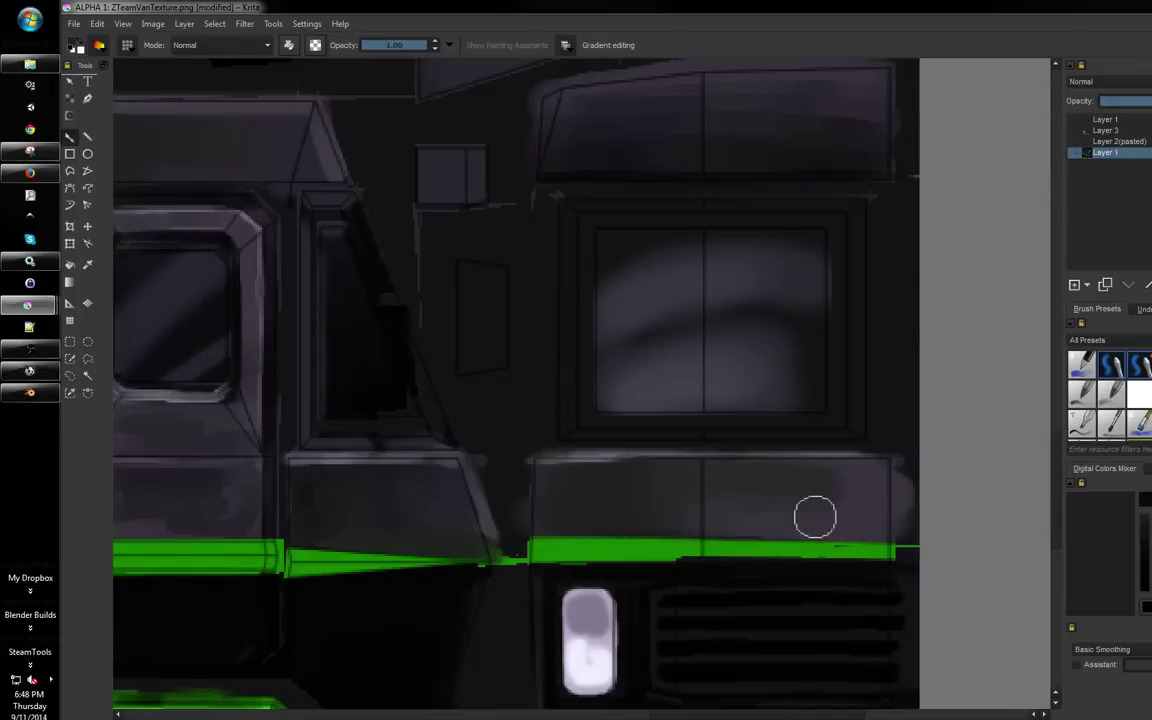
Switch to a sharper ink-style brush preset for line work on the front panel below the windshield
drag(846, 476, 835, 405)
right_click(789, 399)
click(877, 452)
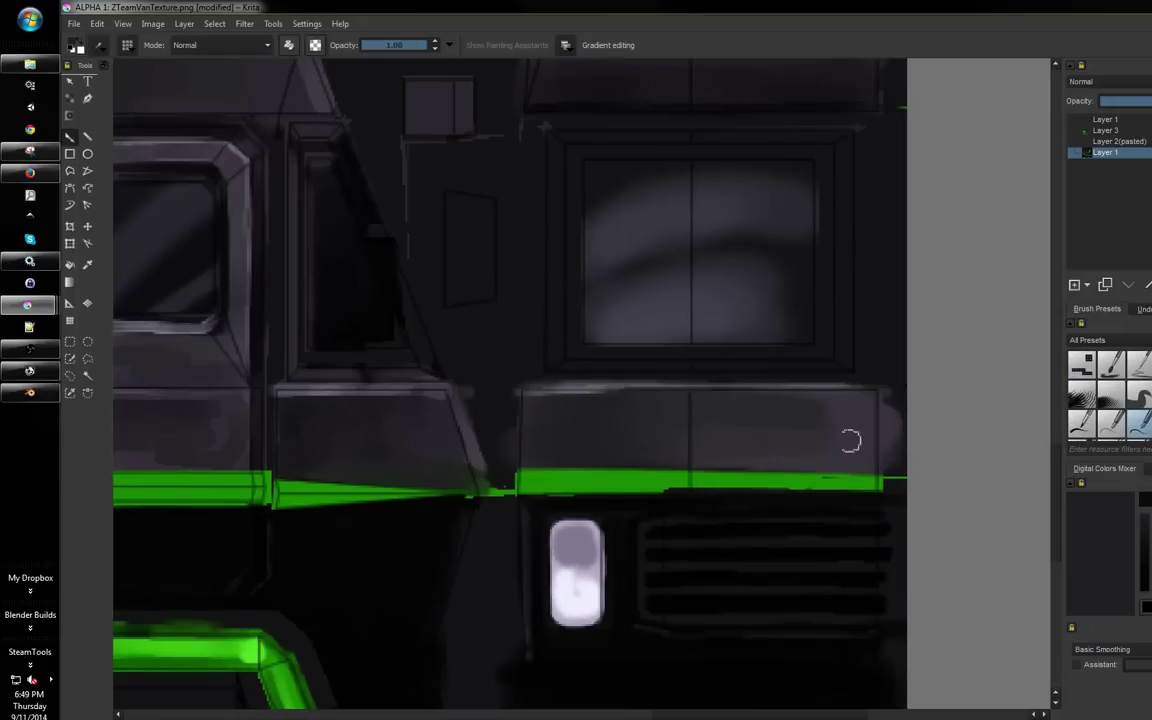
key(space)
drag(748, 362, 766, 281)
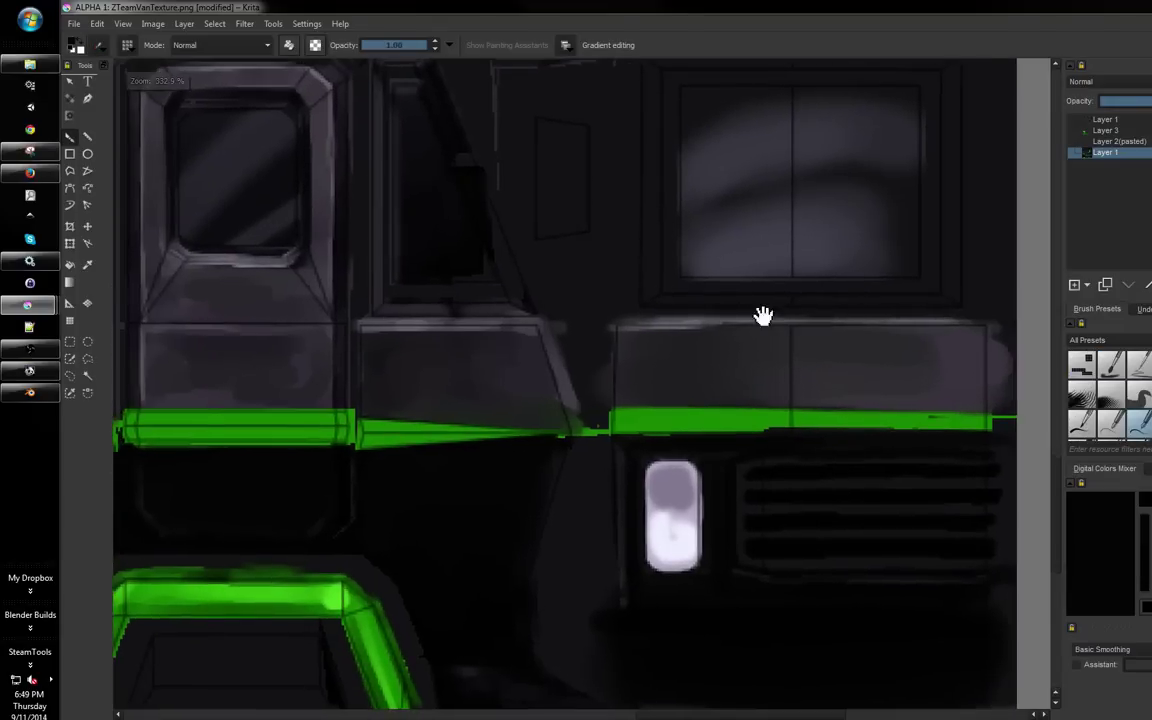
key(ctrl+plus)
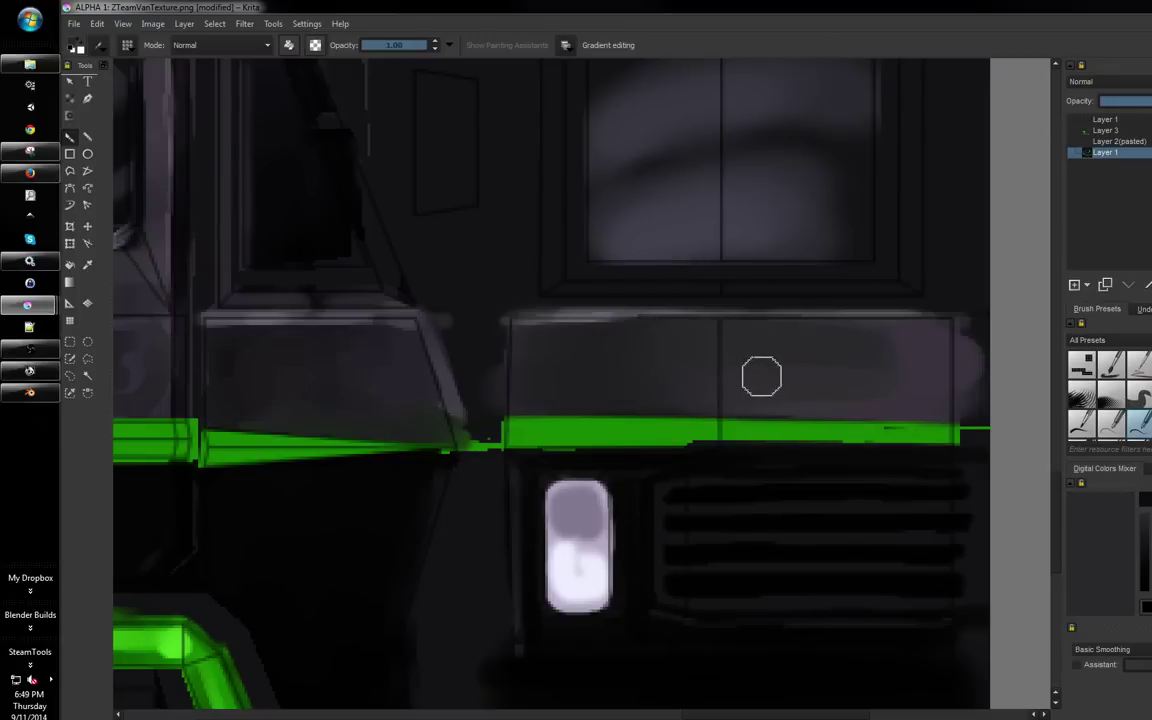
Try to draw a freehand dark seam line across the upper part of the front panel below the windshield
drag(663, 340, 931, 342)
key(ctrl+z)
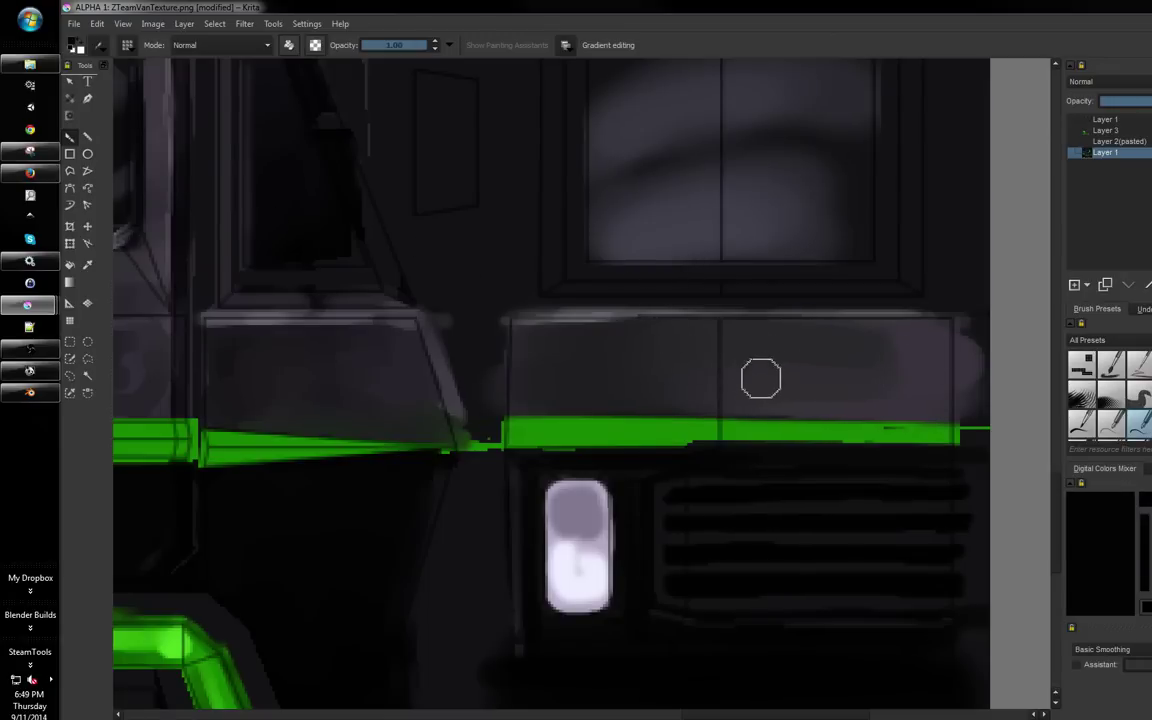
mouse_move(663, 342)
mouse_down()
mouse_move(938, 342)
mouse_move(818, 334)
mouse_up()
key(ctrl+z)
key(ctrl+z)
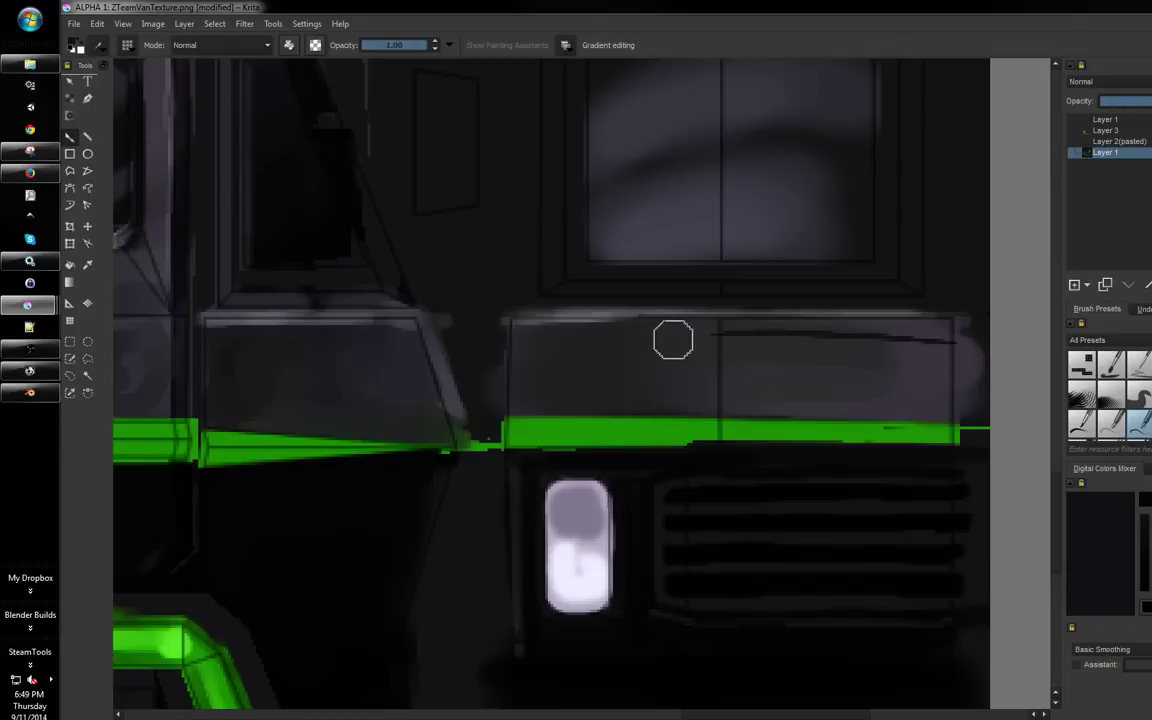
key(ctrl+z)
drag(673, 340, 957, 342)
key(ctrl+z)
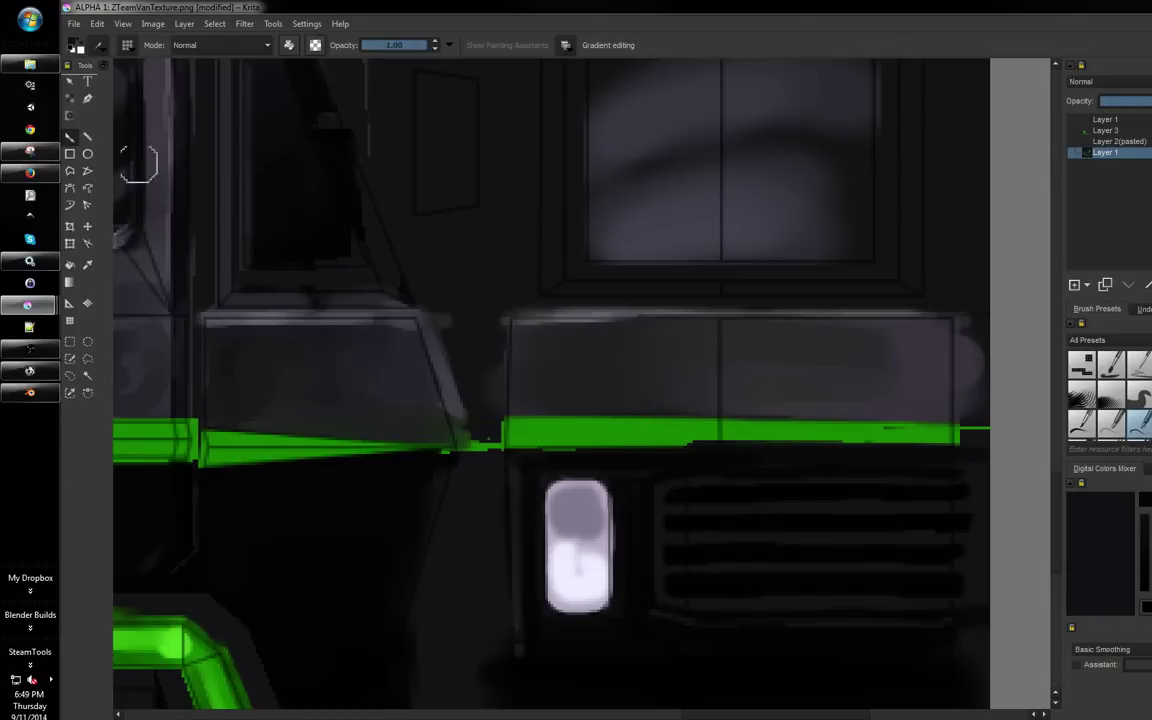
Try to draw a closed polygon across the gap between the side fender and the front panel
click(71, 172)
click(462, 325)
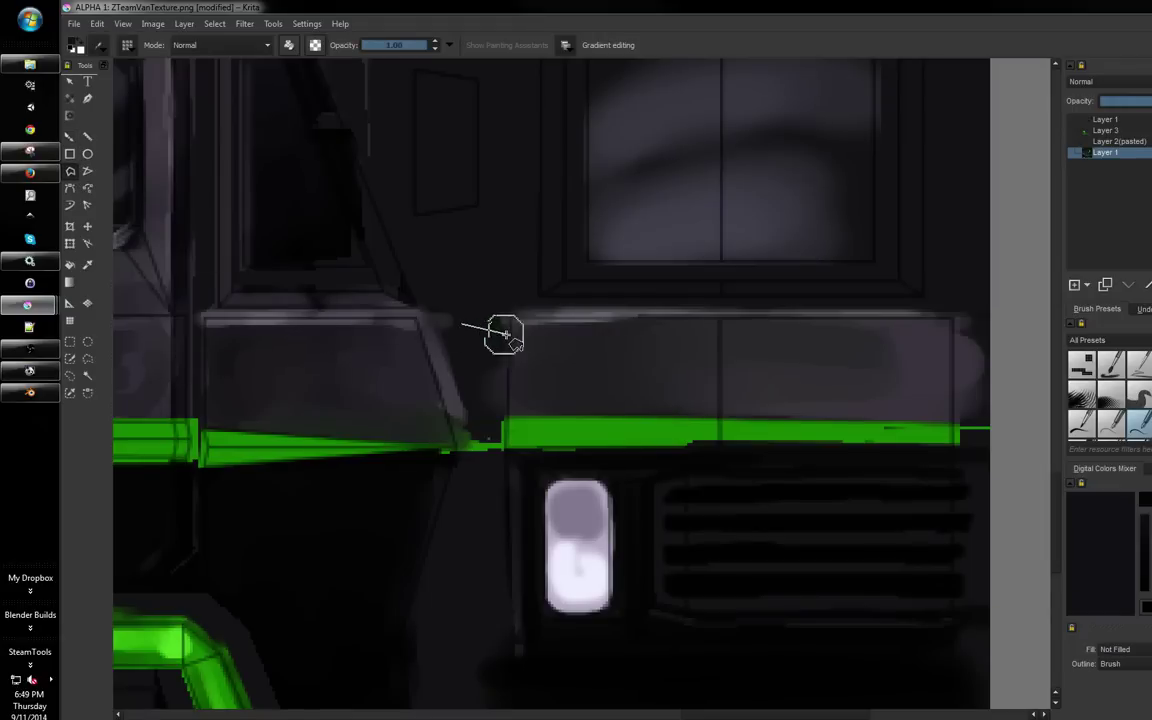
click(517, 341)
click(522, 404)
click(452, 452)
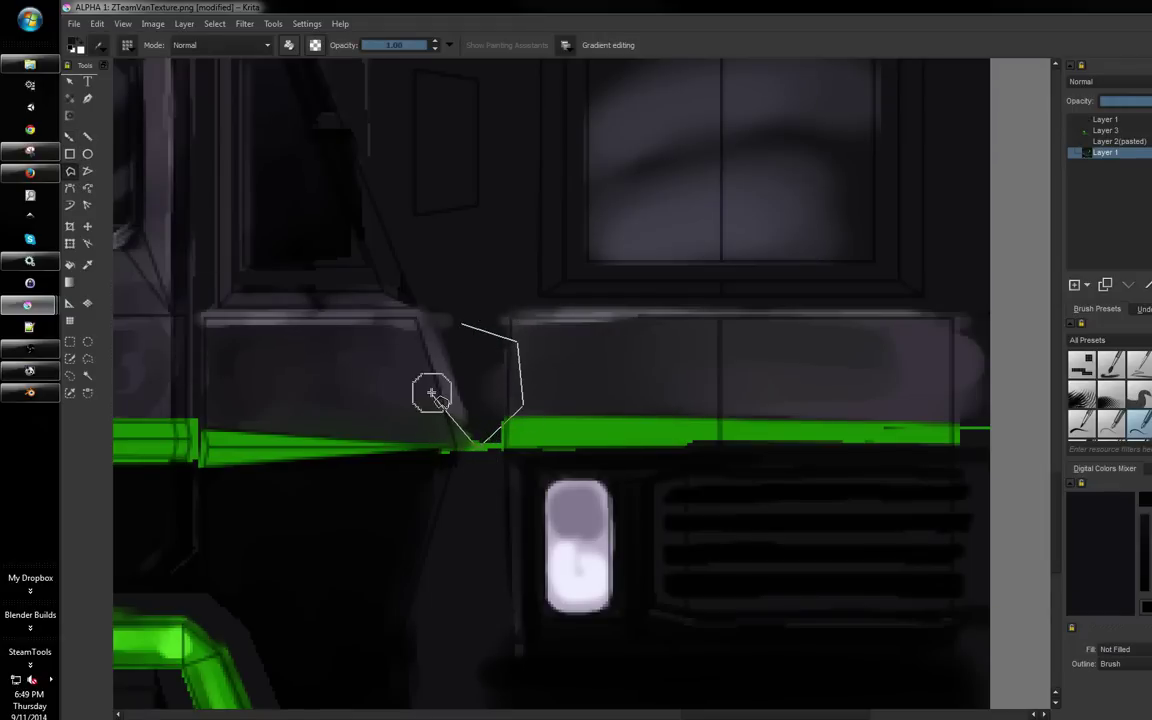
double_click(429, 391)
key(ctrl+z)
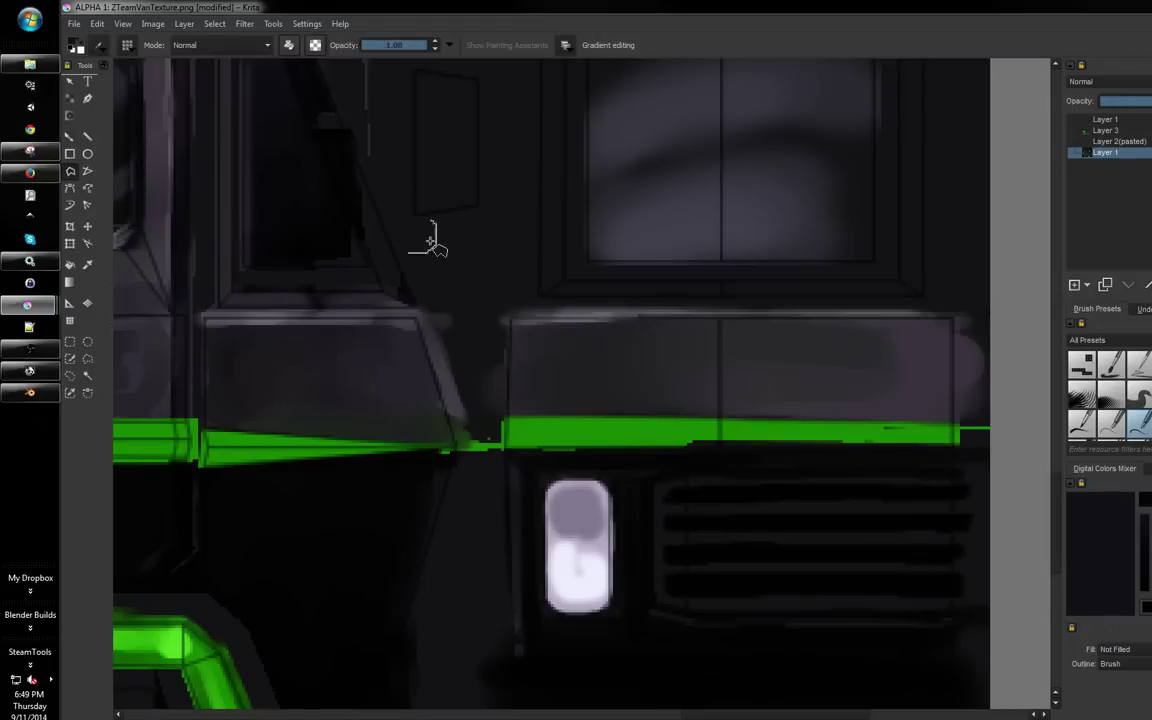
Try a short brush stroke across the headlight-side half of the front panel
click(87, 140)
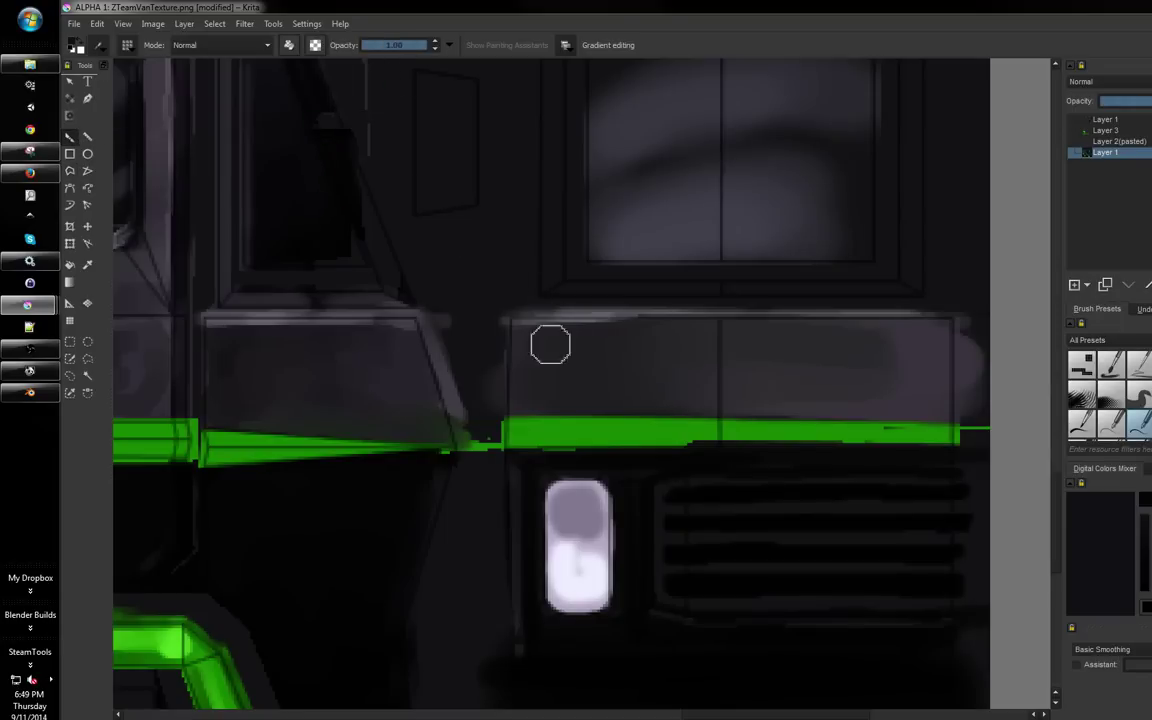
drag(552, 357, 690, 374)
key(ctrl+z)
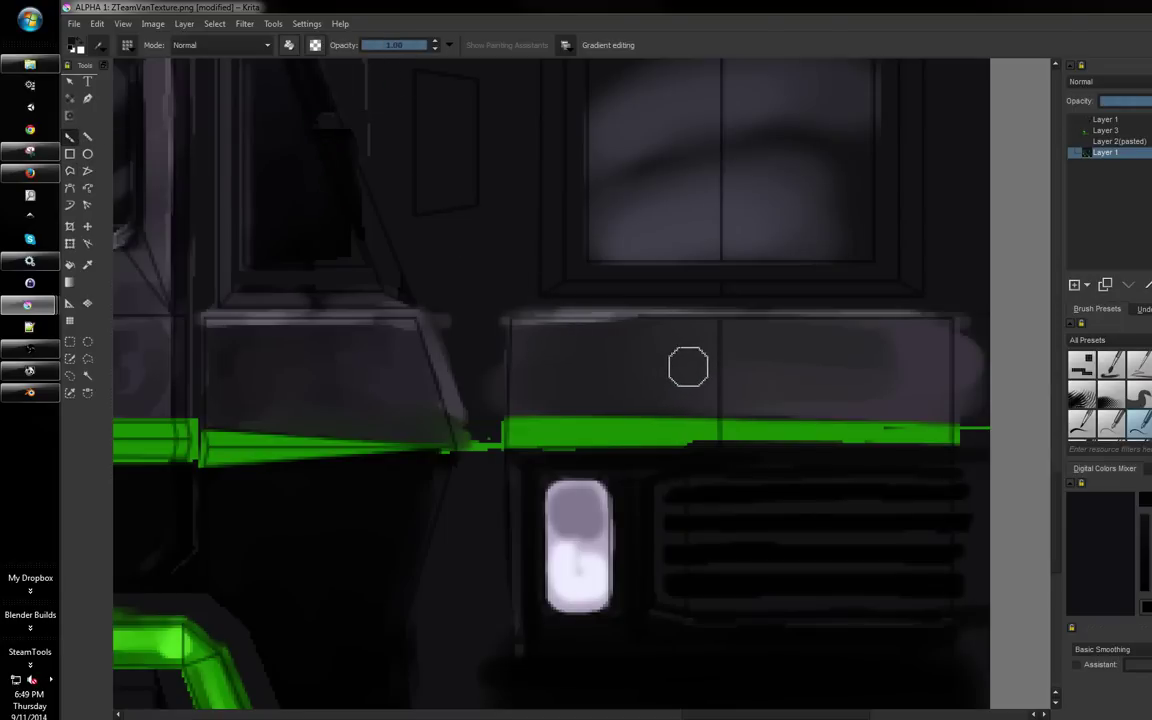
Try to outline the hood seam on the front panel with a closed polygon
click(71, 174)
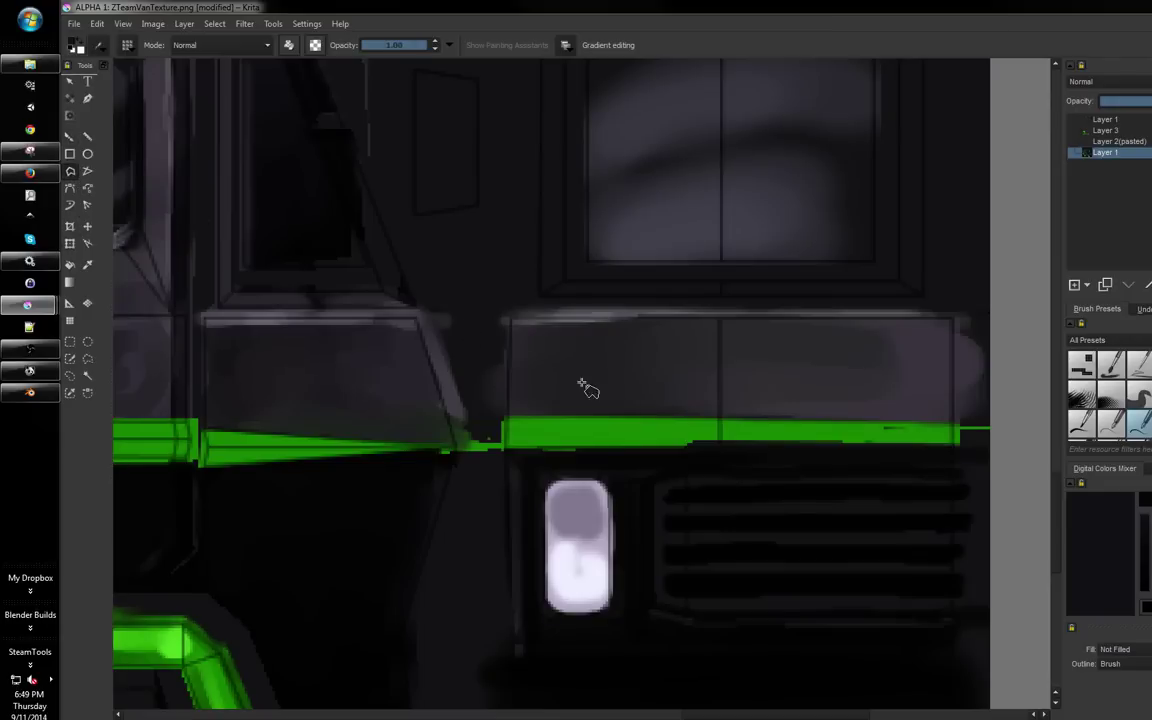
click(643, 353)
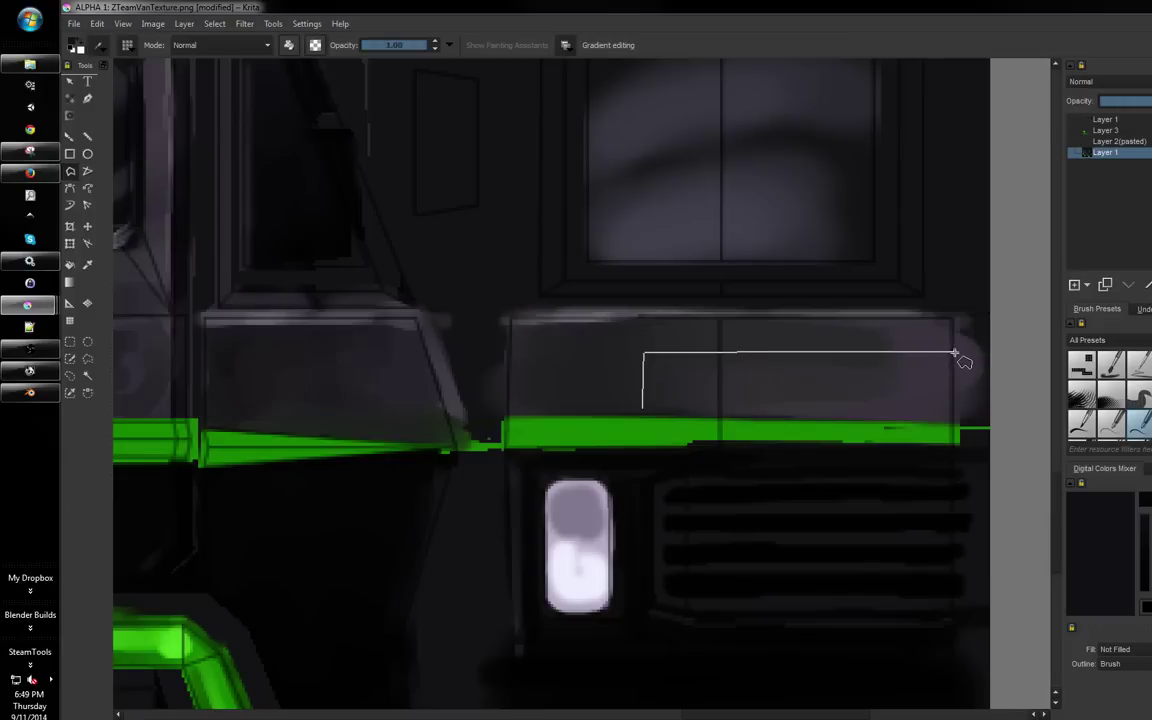
double_click(953, 352)
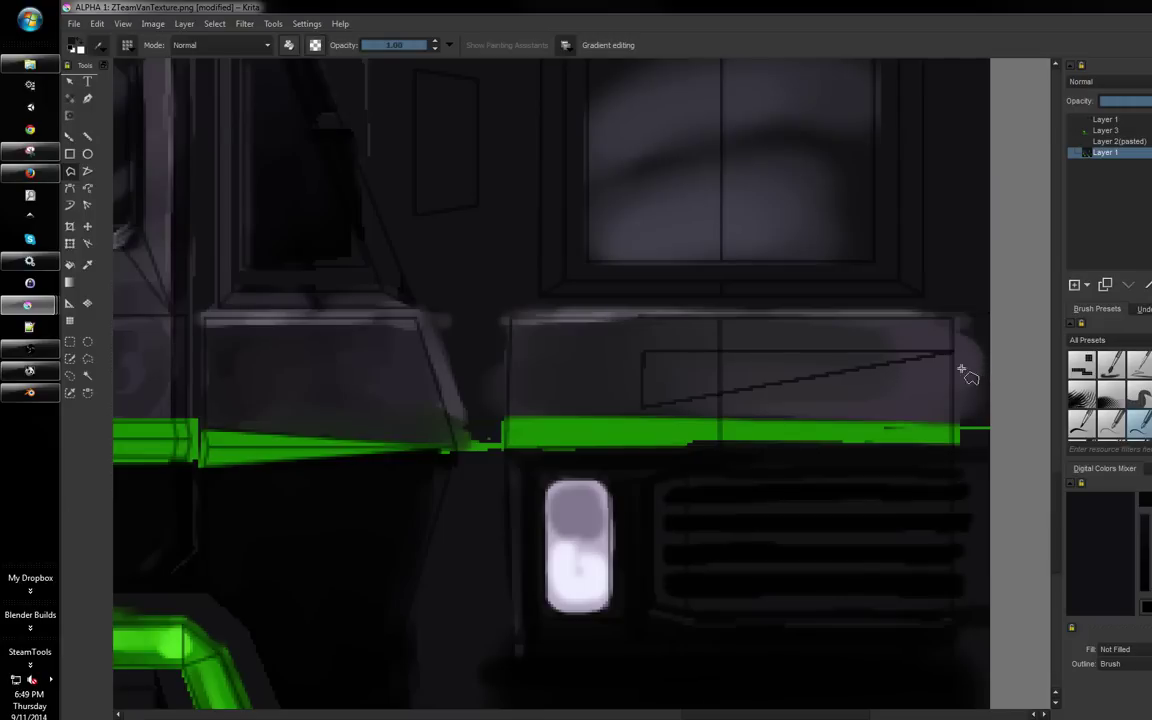
key(ctrl+z)
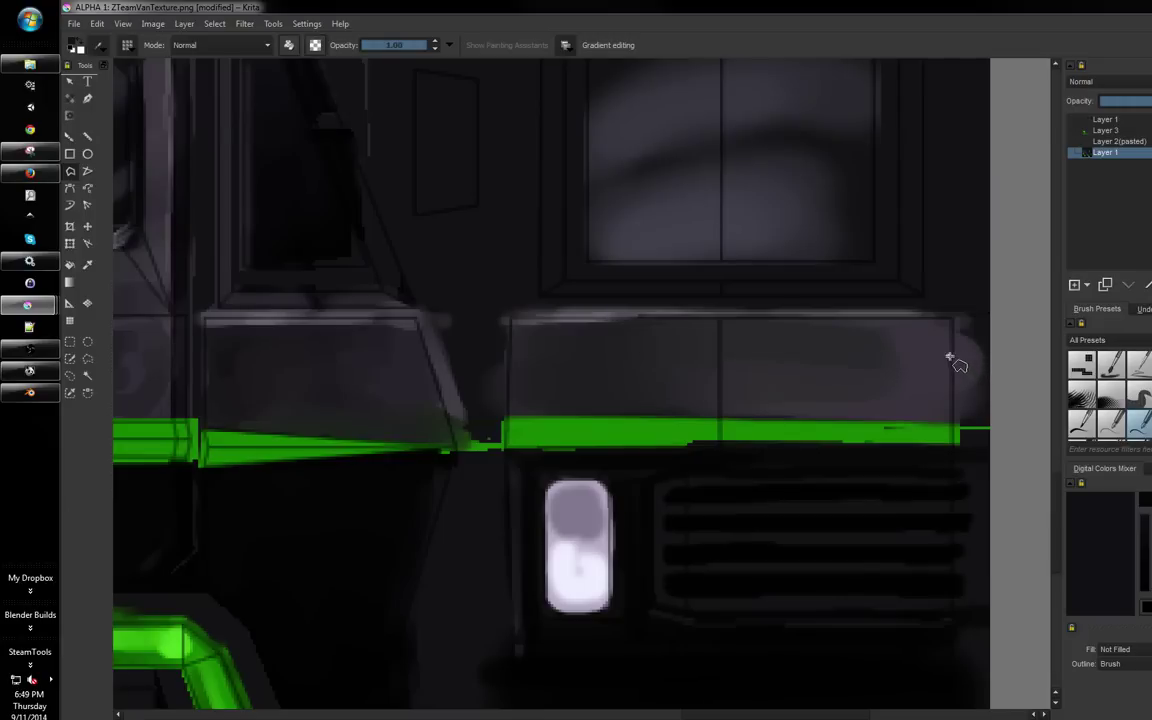
Draw a dark L-shaped polyline seam on the front panel, rising from the green stripe and running to the panel's outer edge
click(87, 173)
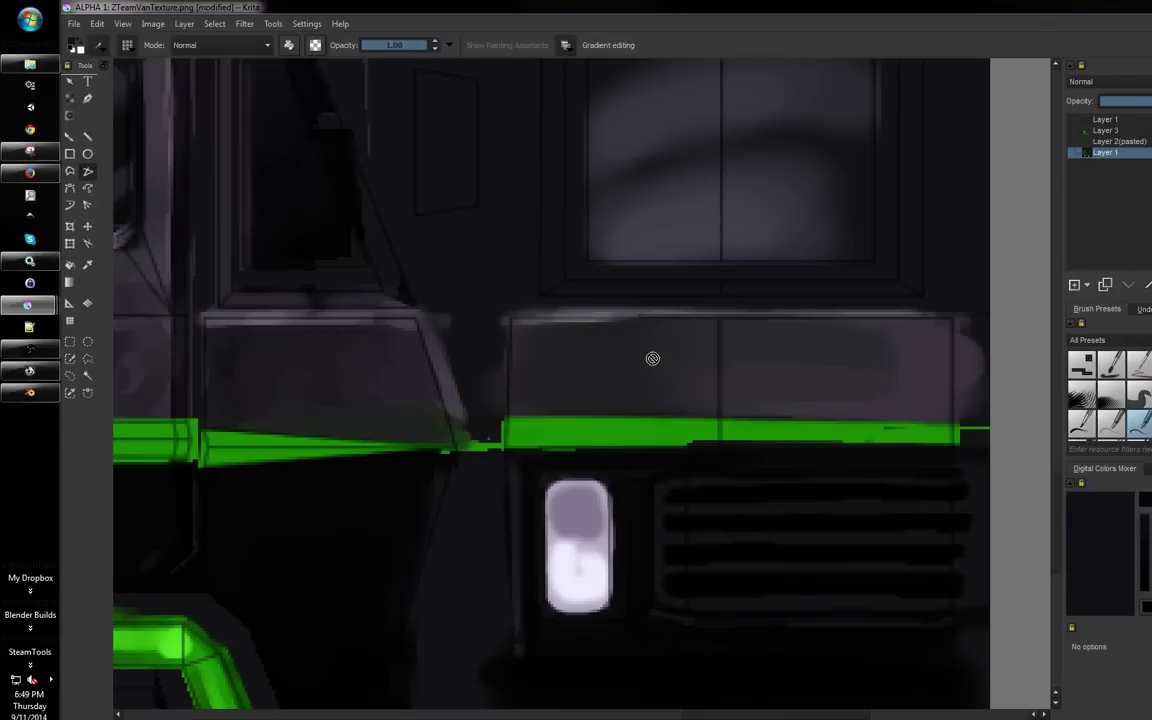
key(b)
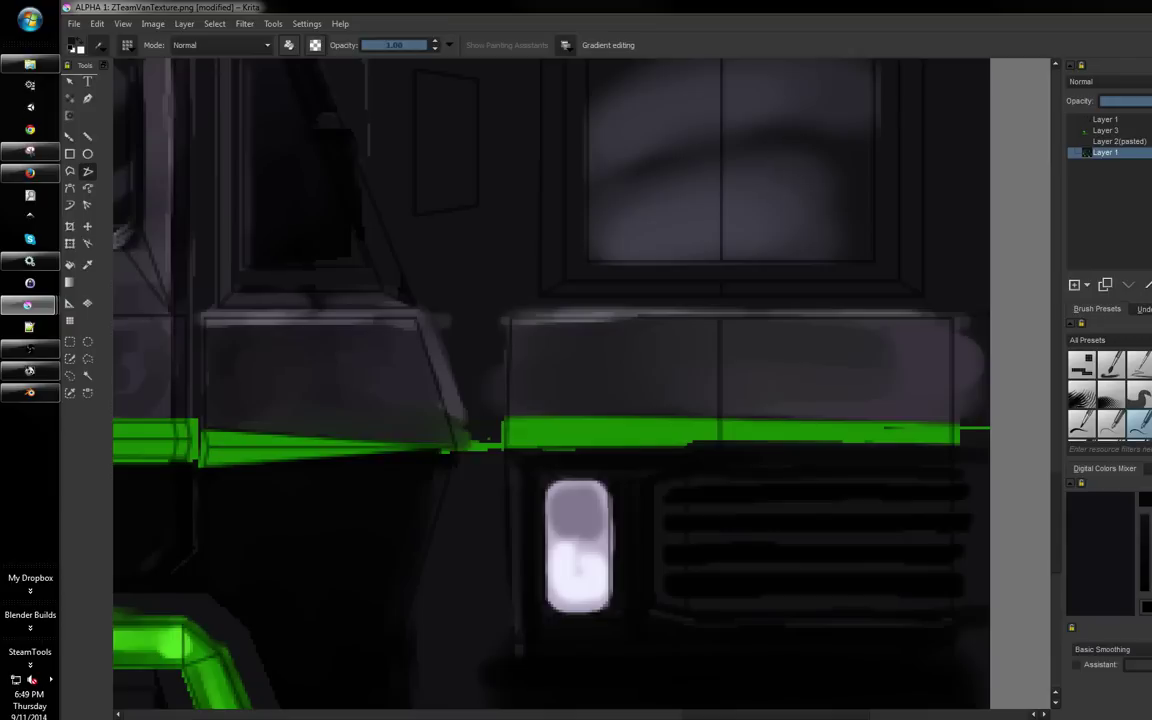
click(87, 172)
click(648, 411)
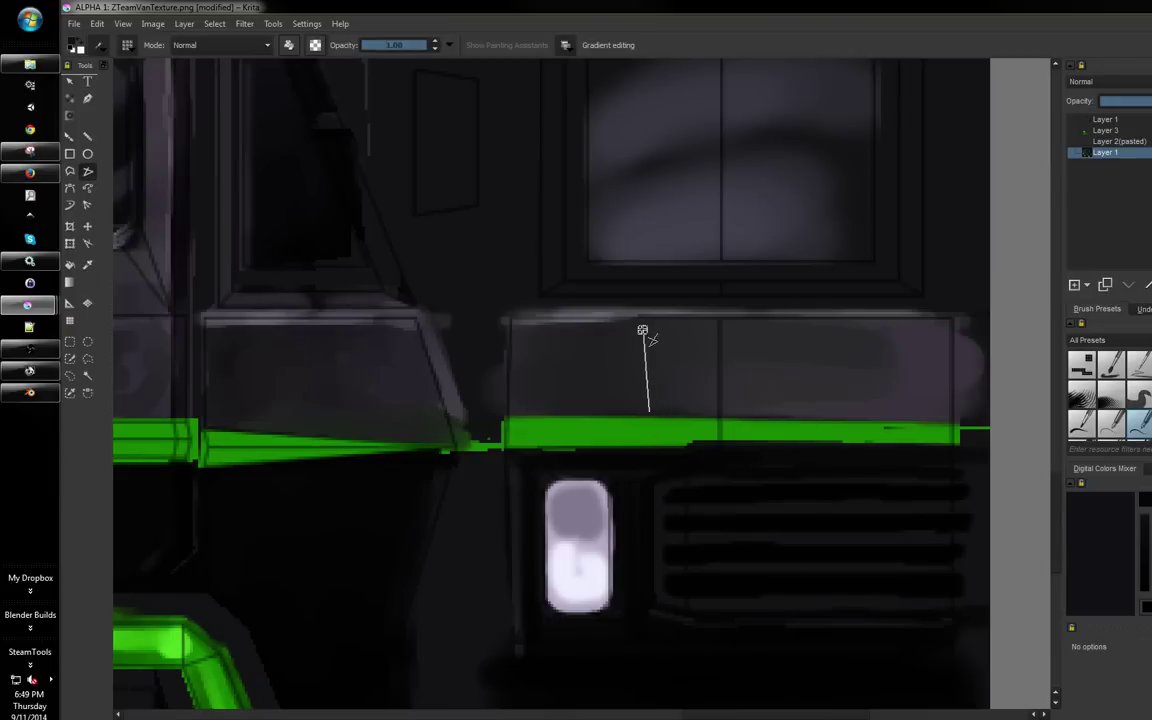
click(649, 349)
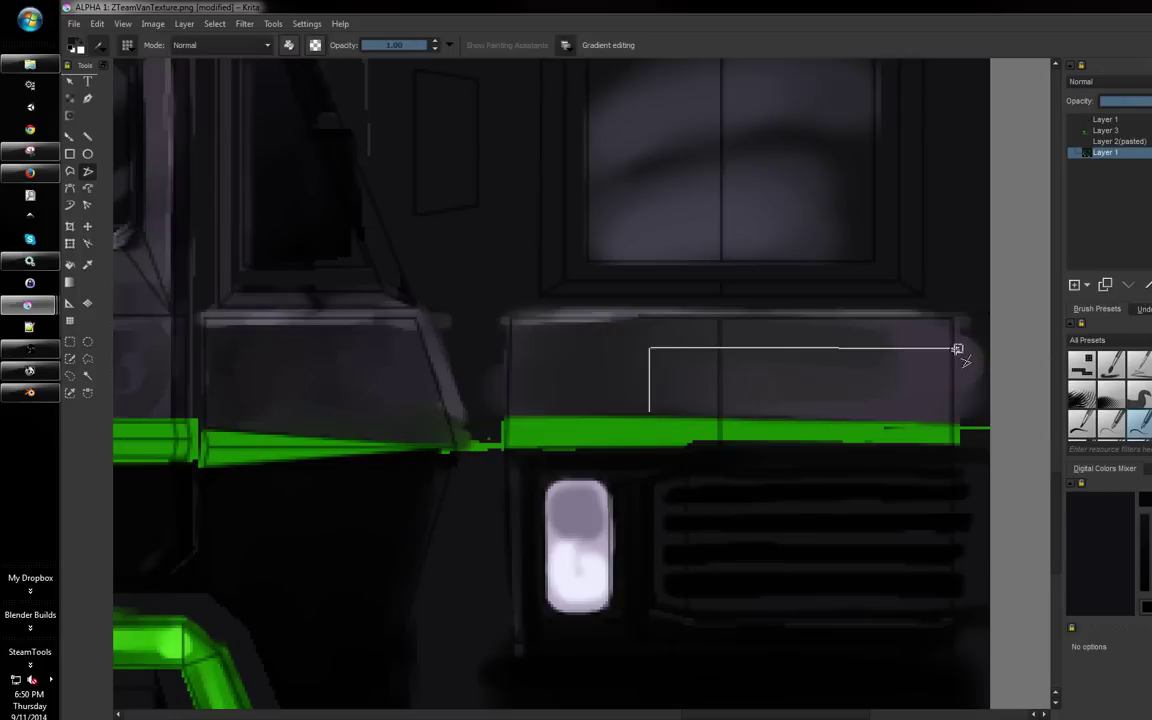
double_click(957, 349)
Draw a straight highlight polyline just beneath the dark horizontal seam in light grey-purple sampled from the panel's upper edge
drag(764, 327, 722, 338)
scroll(710, 336, up, 1)
drag(602, 324, 565, 315)
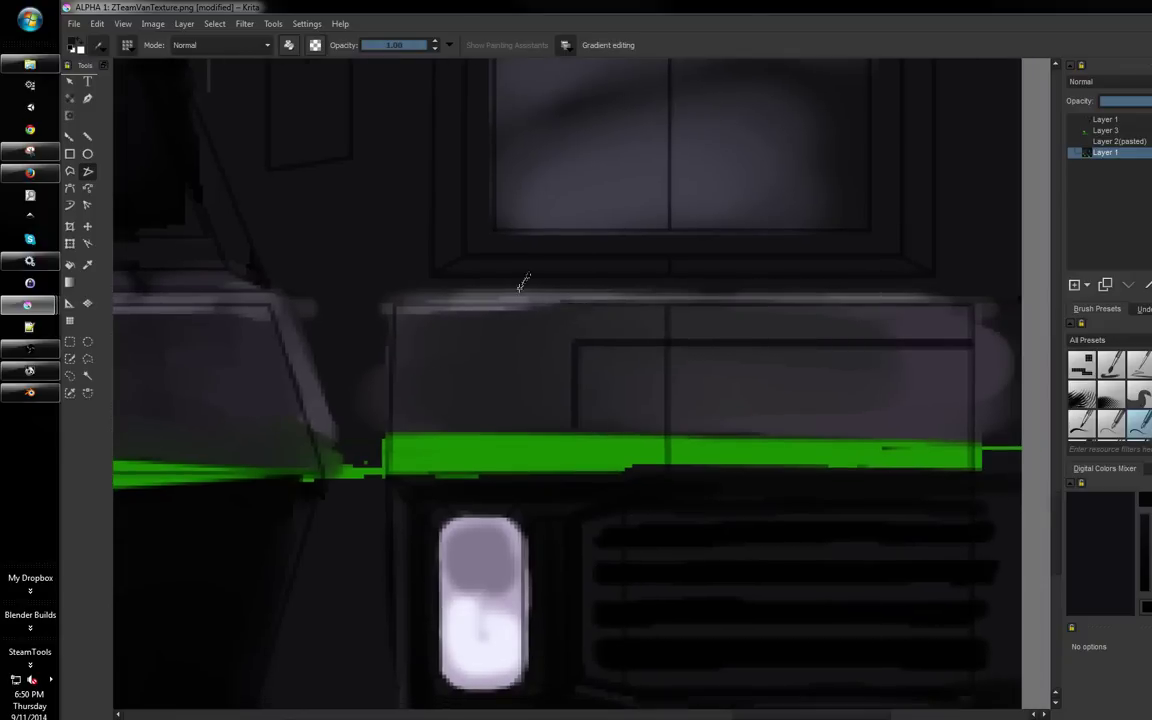
ctrl+click(511, 301)
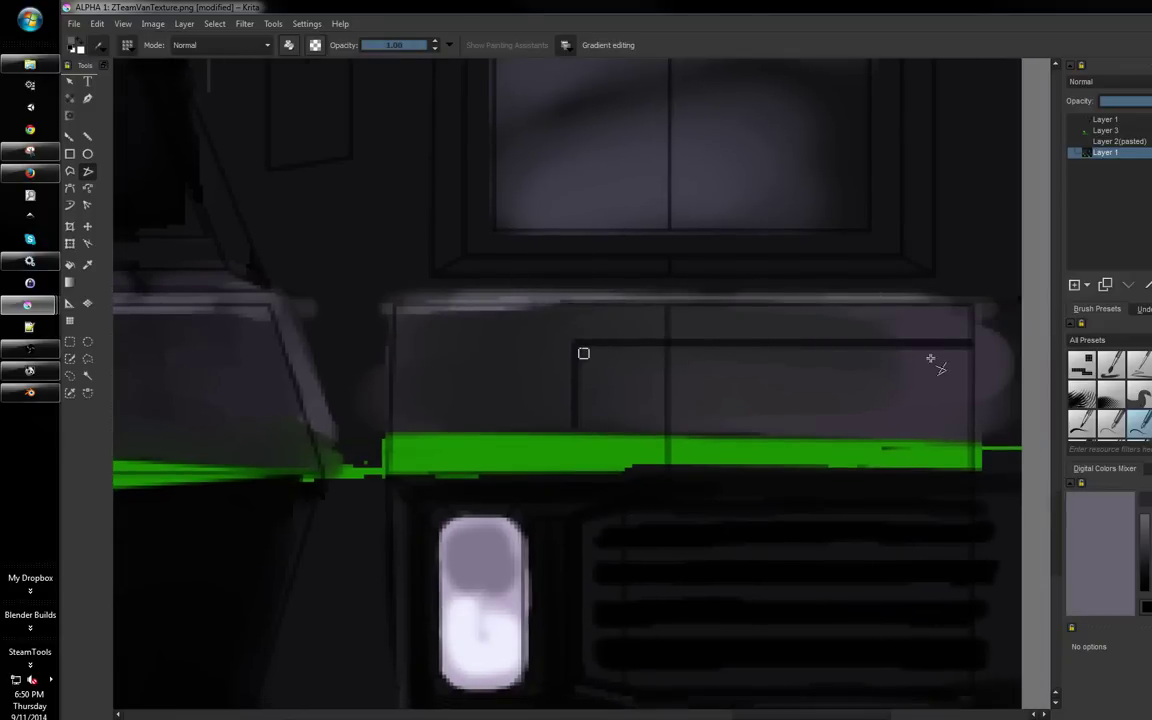
click(975, 352)
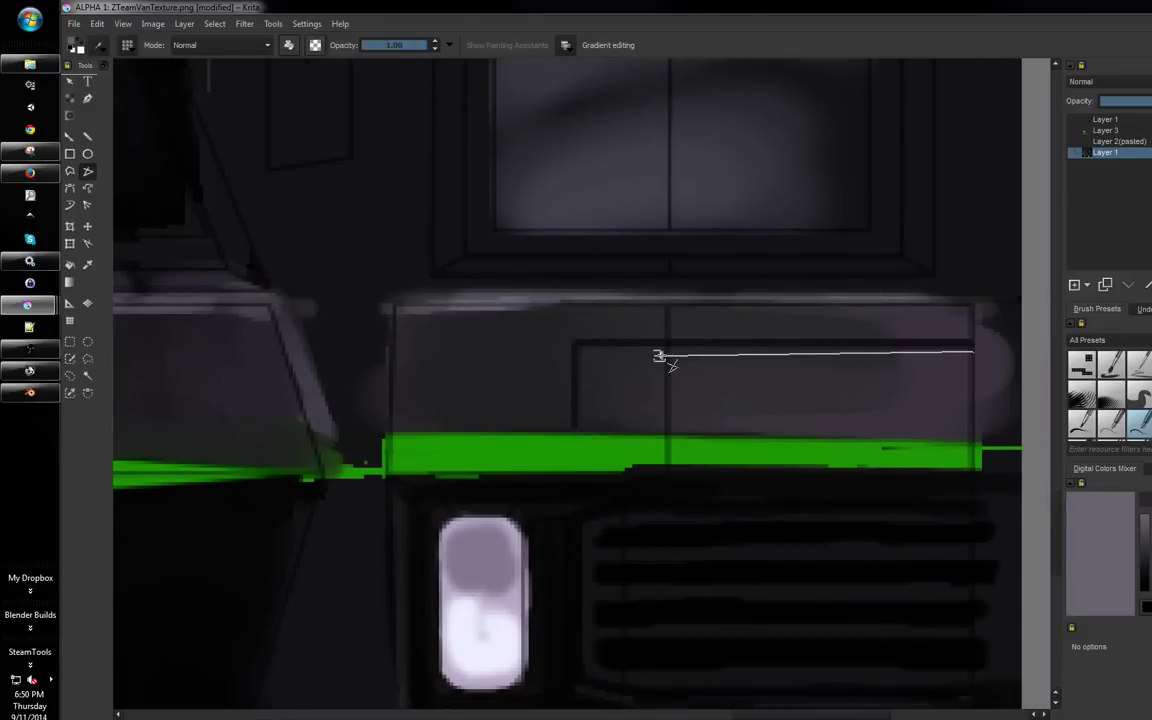
double_click(590, 350)
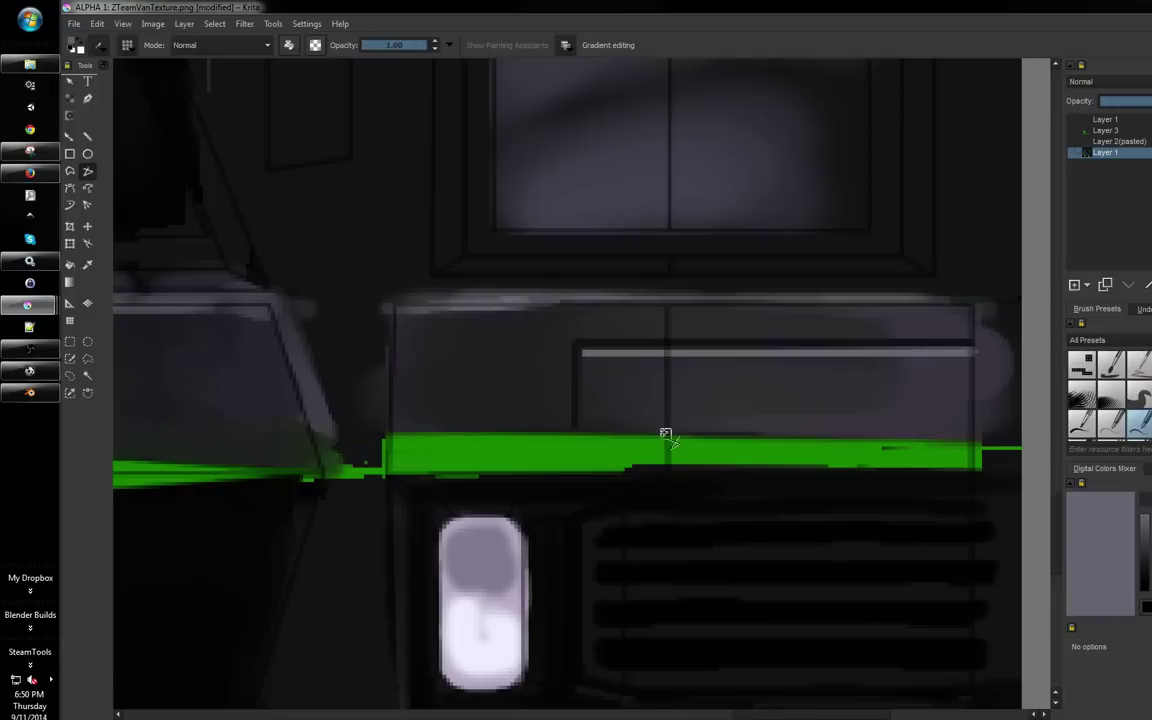
scroll(560, 465, down, 3)
scroll(610, 400, up, 3)
drag(619, 390, 614, 512)
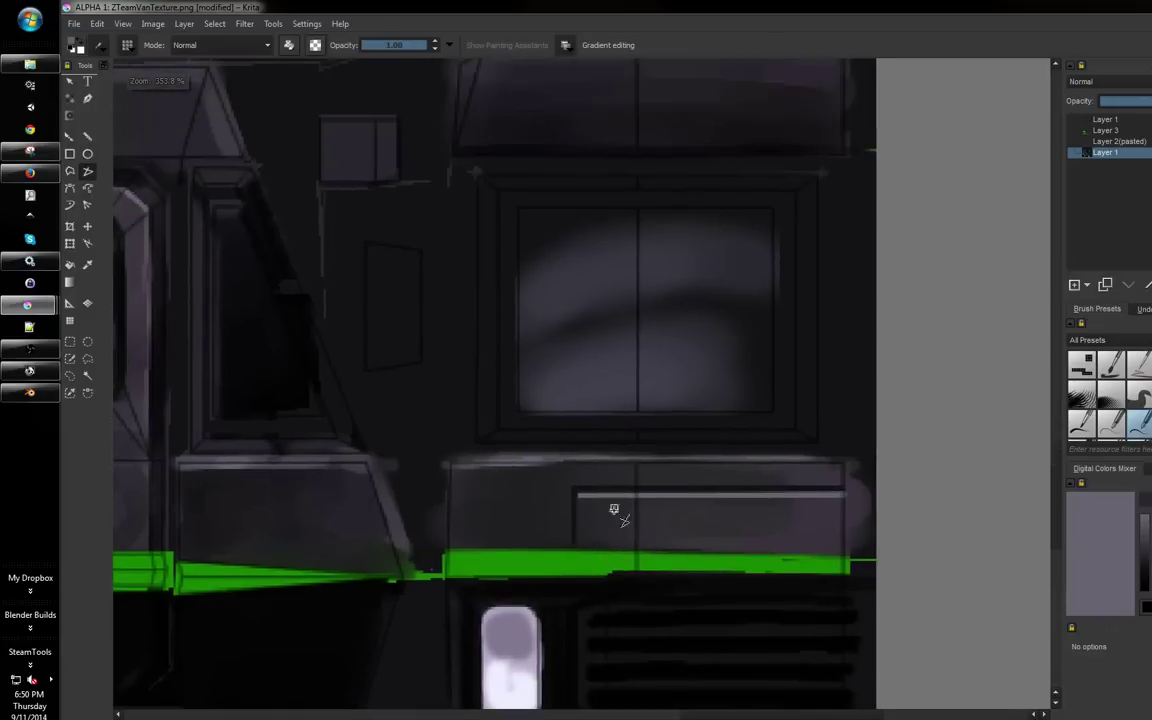
scroll(625, 470, down, 2)
scroll(598, 450, up, 4)
drag(604, 428, 640, 174)
scroll(620, 240, down, 3)
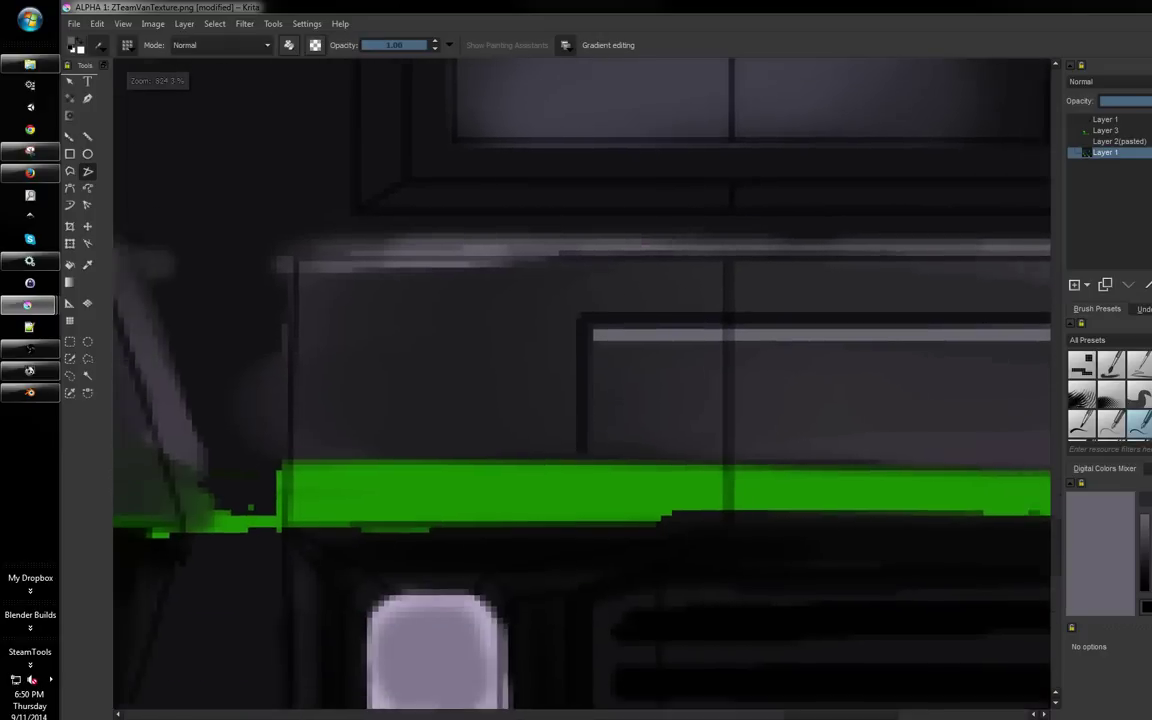
Try to draw a light grey-purple polyline between the upper two slats of the front grille
right_click(606, 308)
click(672, 345)
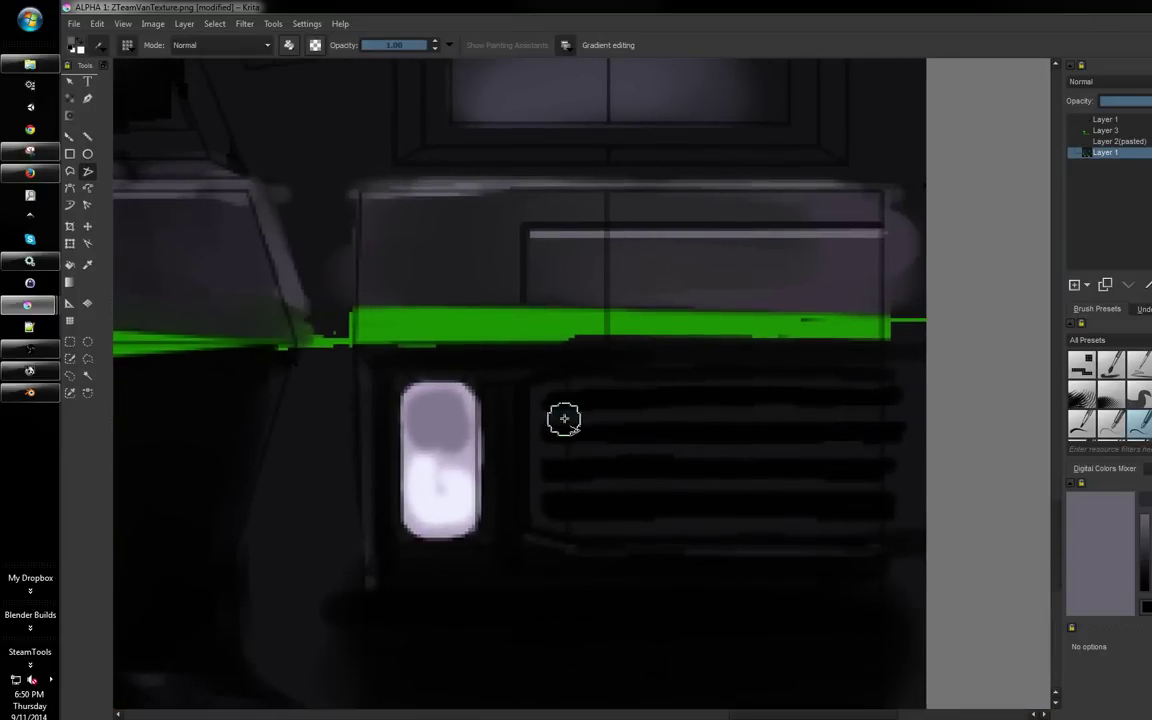
click(873, 408)
click(566, 412)
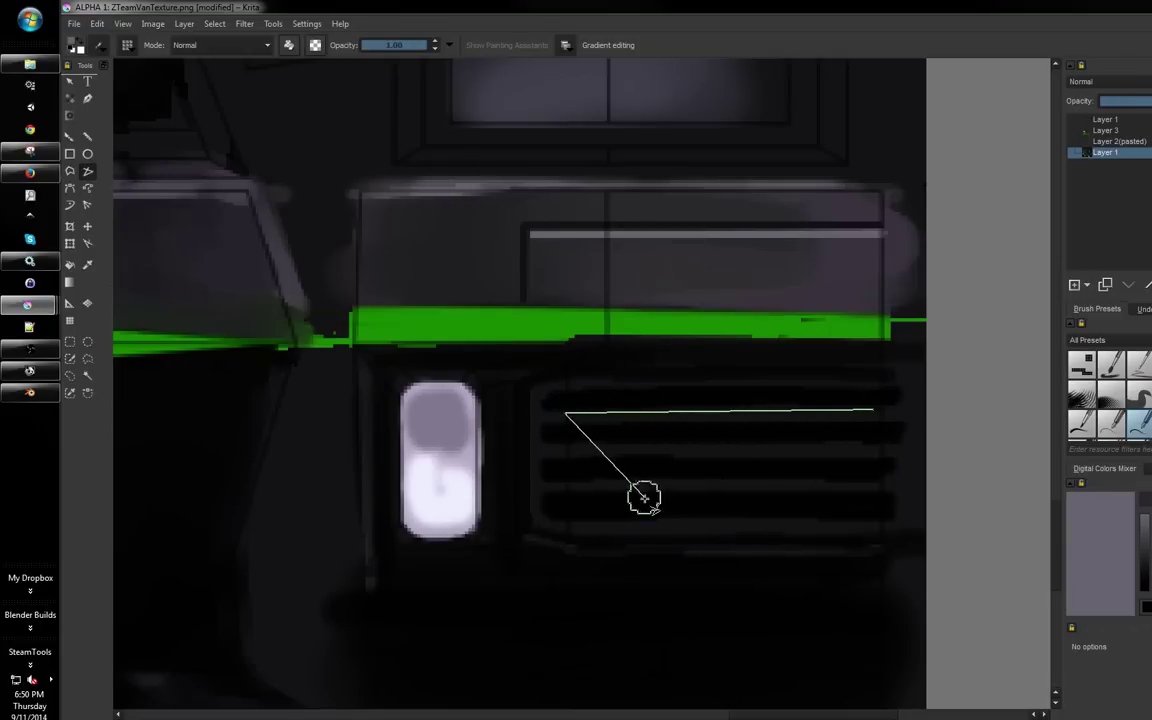
key(Return)
key(ctrl+z)
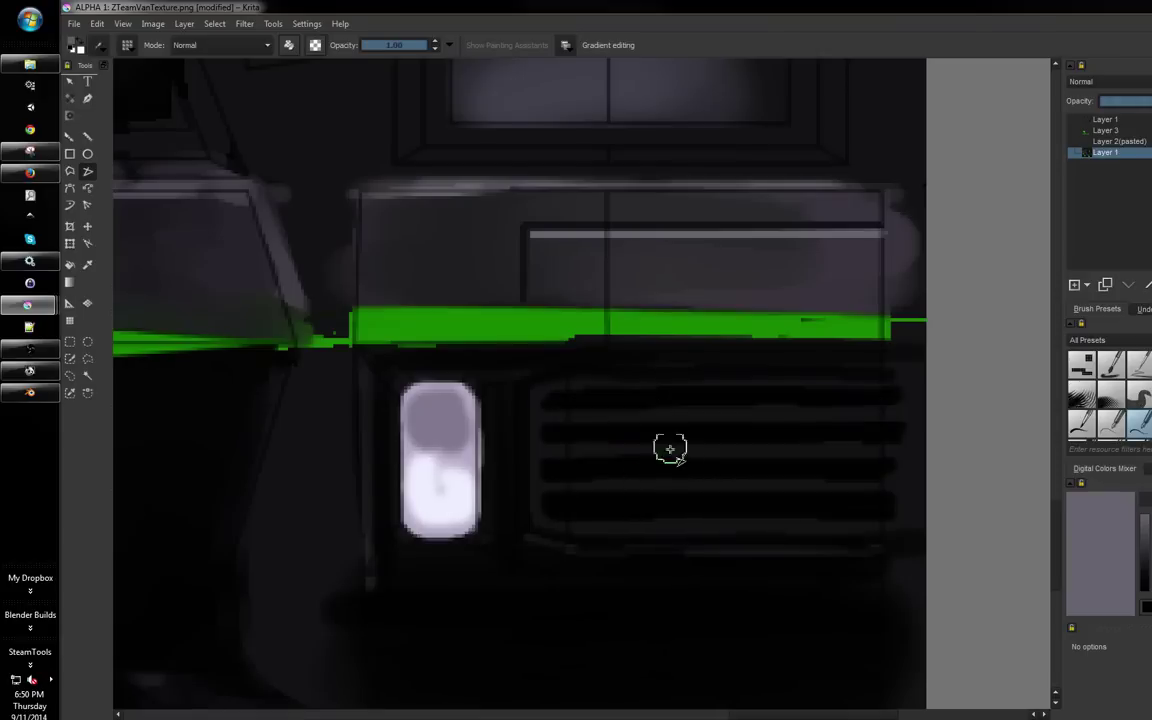
Brush thin, streaky dark-grey highlights beneath the upper three slats of the front grille, using a colour sampled on the texture
click(70, 136)
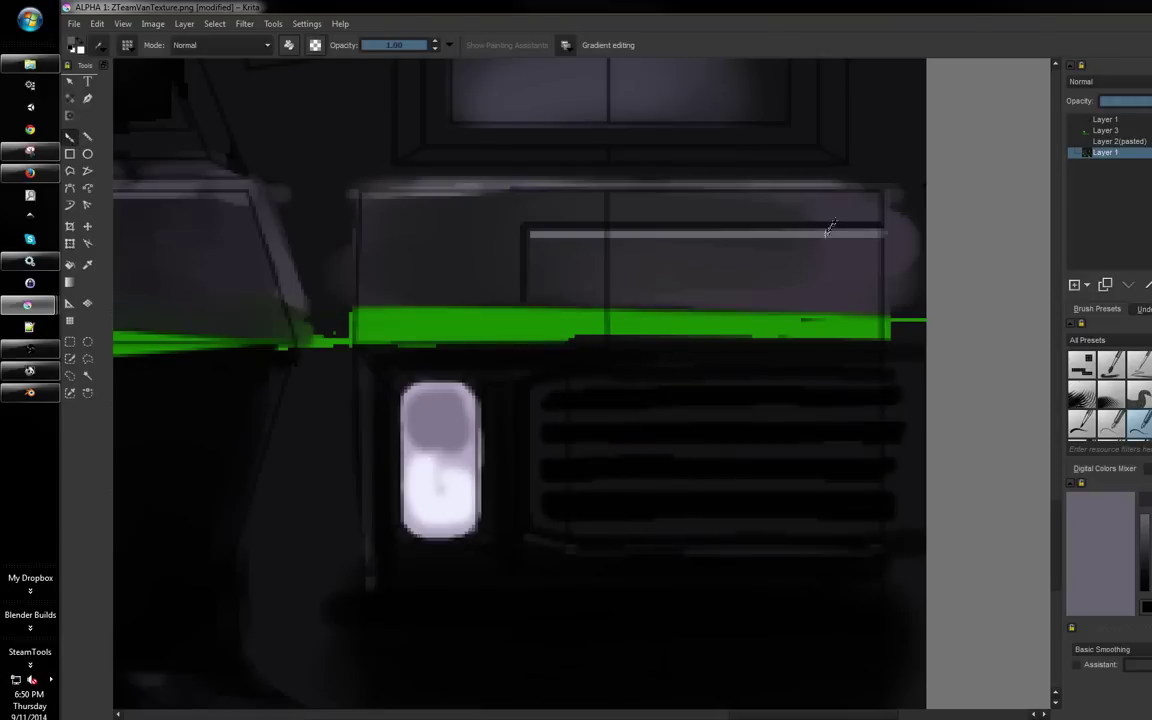
ctrl+click(835, 257)
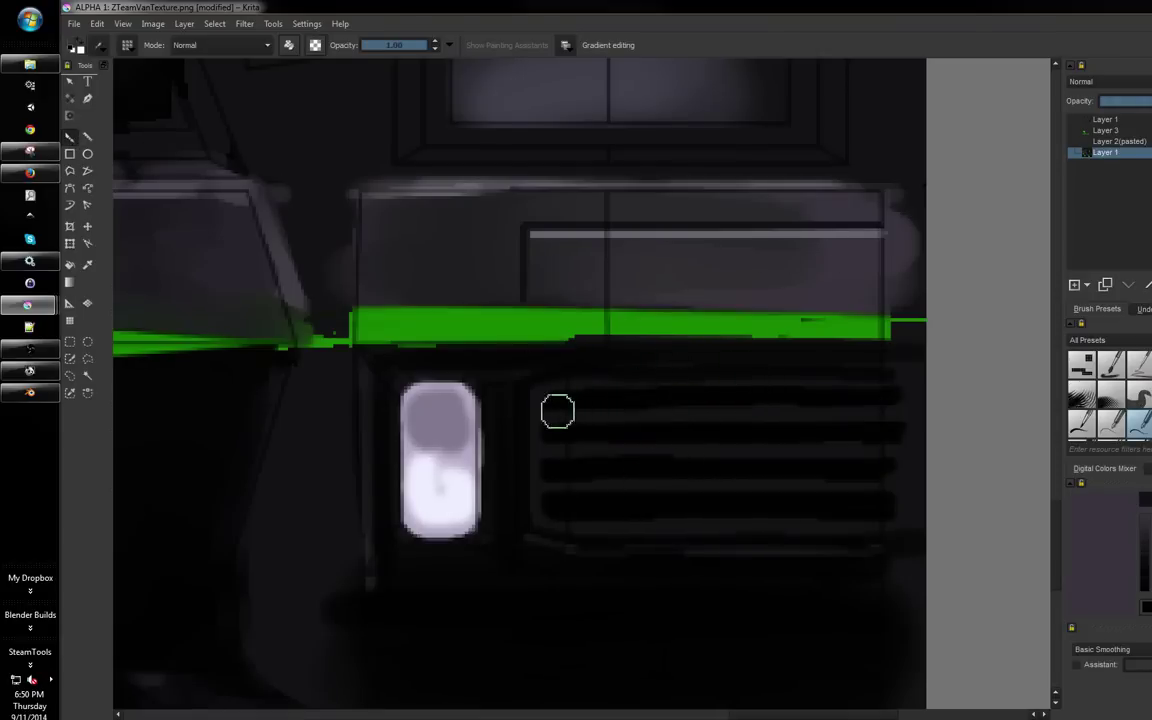
drag(587, 409, 668, 410)
key(ctrl+z)
ctrl+click(720, 418)
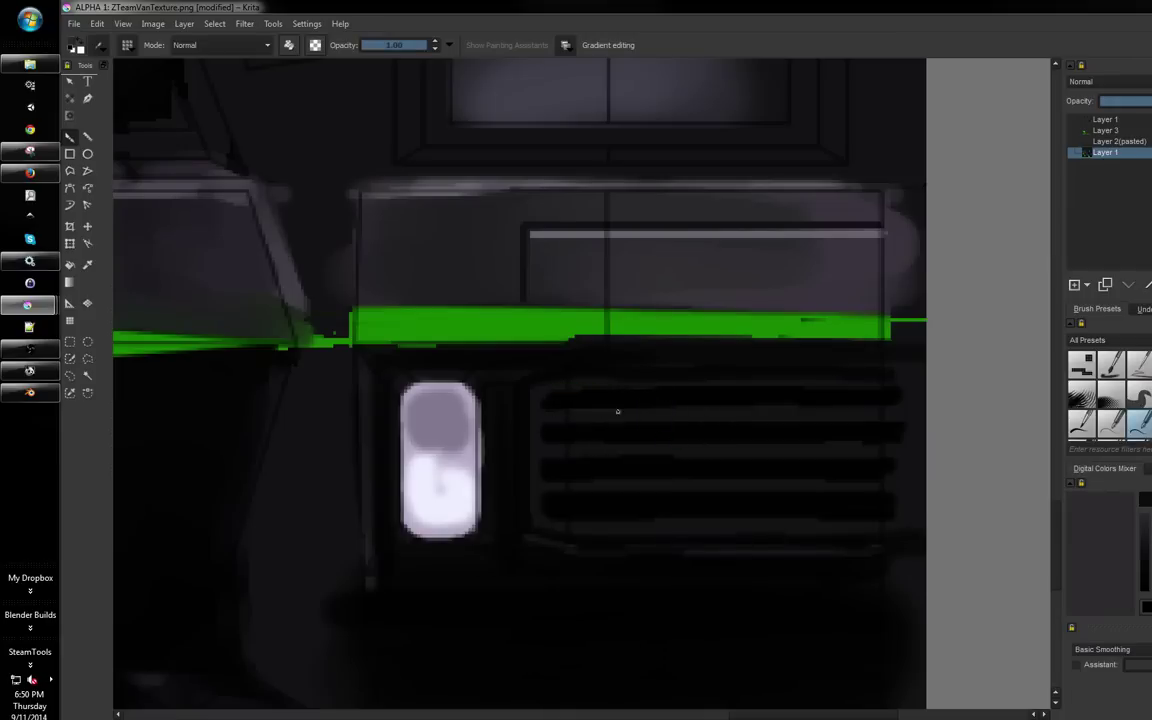
drag(712, 412, 873, 411)
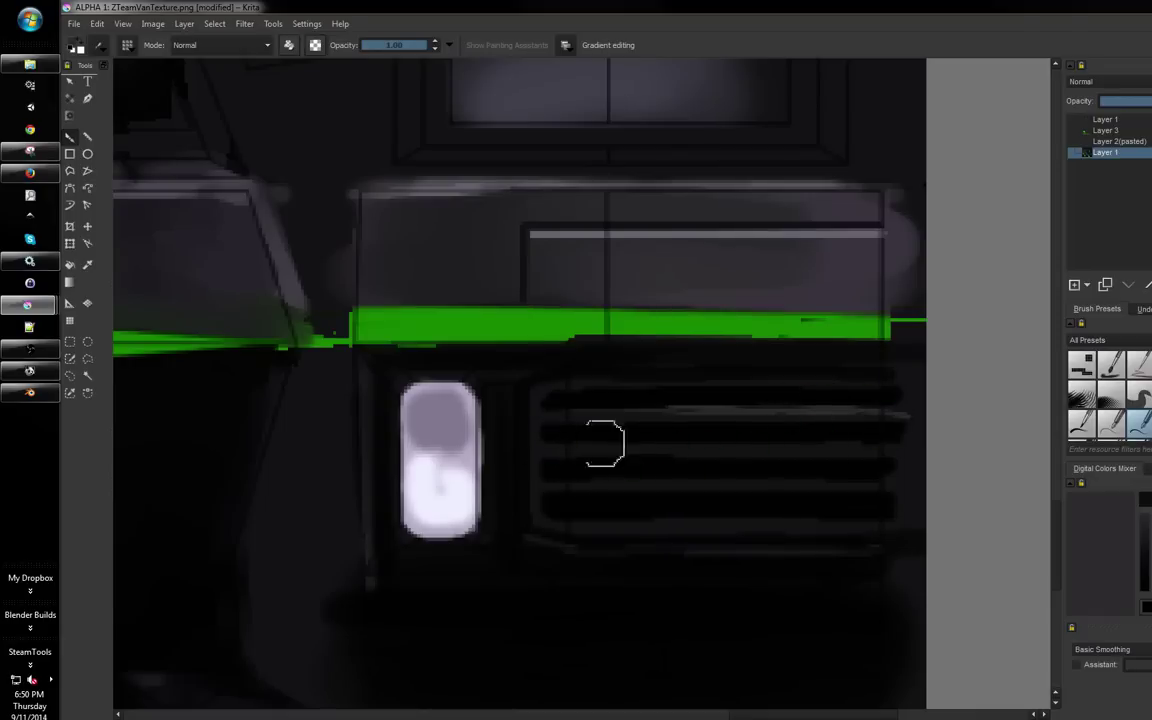
drag(640, 446, 778, 456)
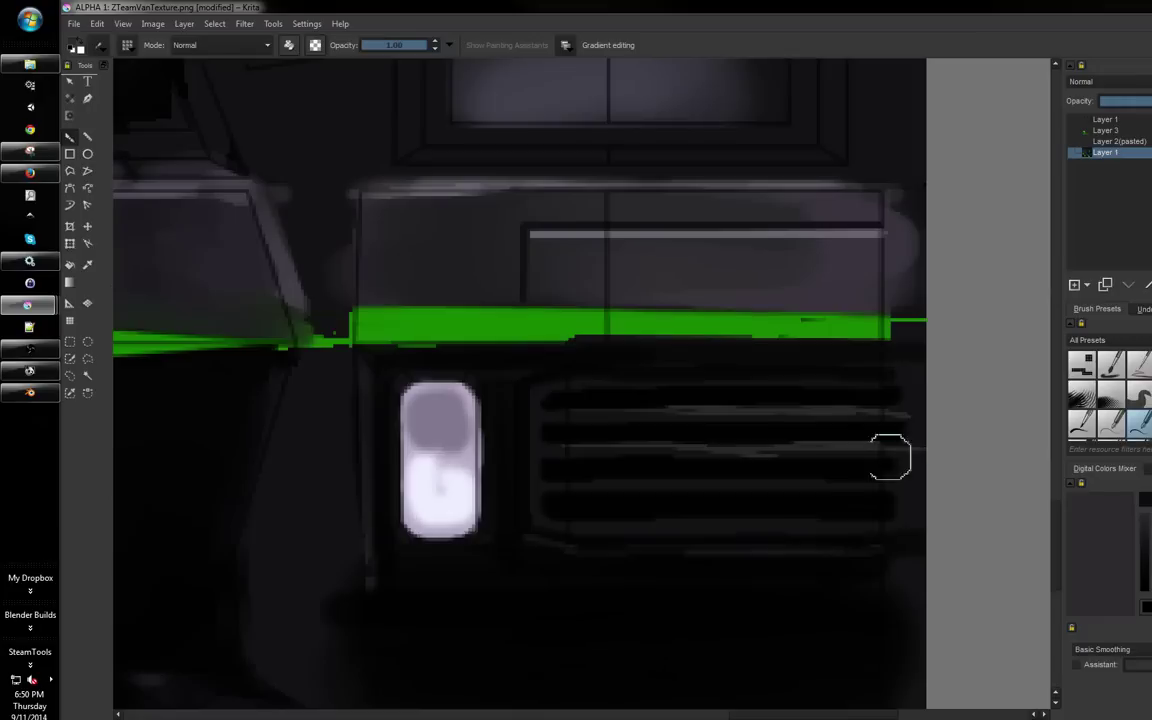
drag(550, 478, 662, 478)
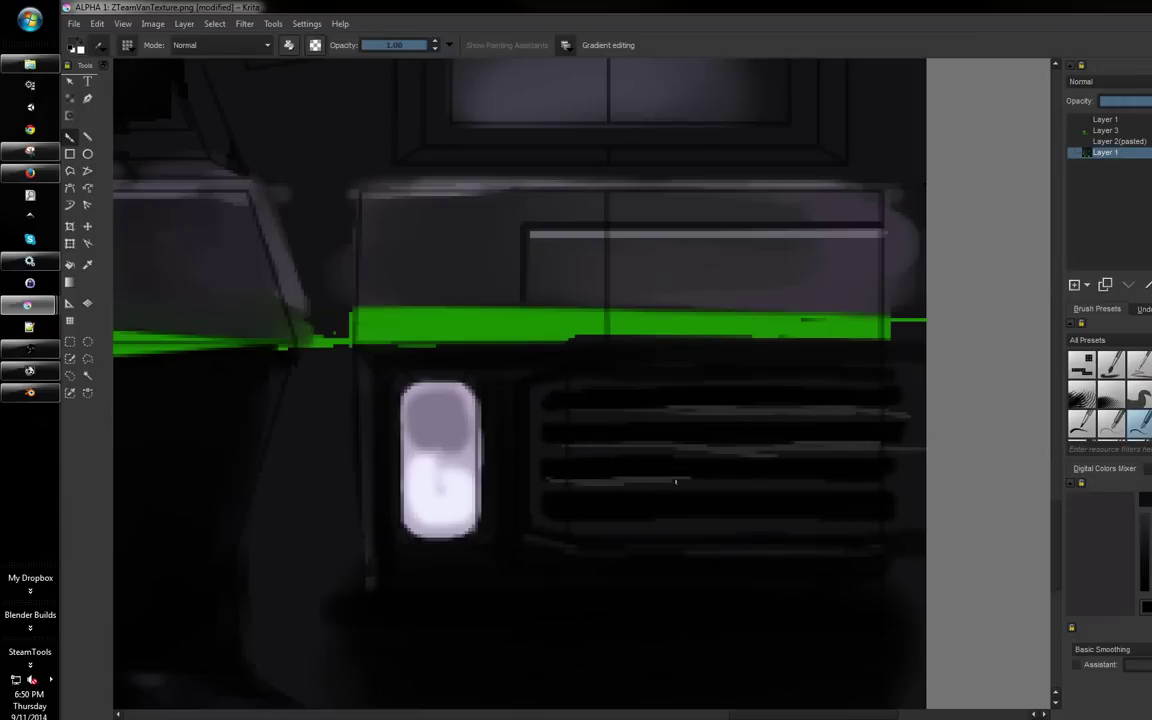
mouse_move(604, 434)
mouse_down()
mouse_move(709, 440)
mouse_move(768, 478)
mouse_move(808, 480)
mouse_up()
key(ctrl+z)
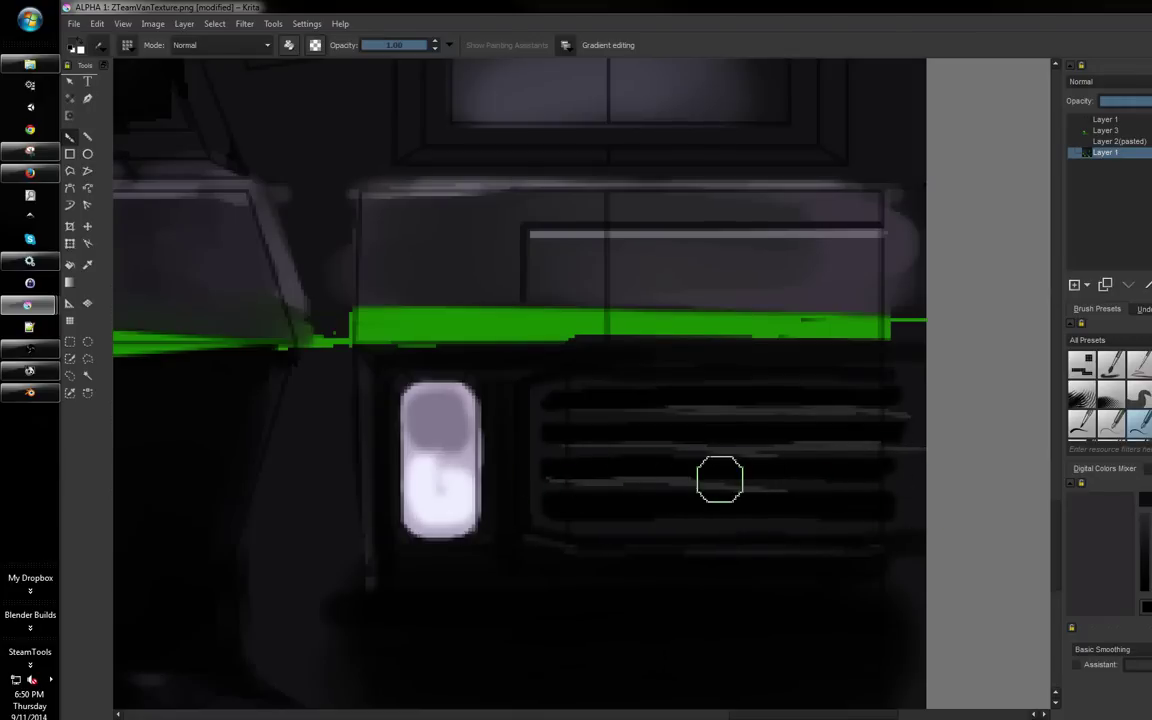
mouse_move(700, 480)
mouse_down()
mouse_move(759, 484)
mouse_move(779, 378)
mouse_up()
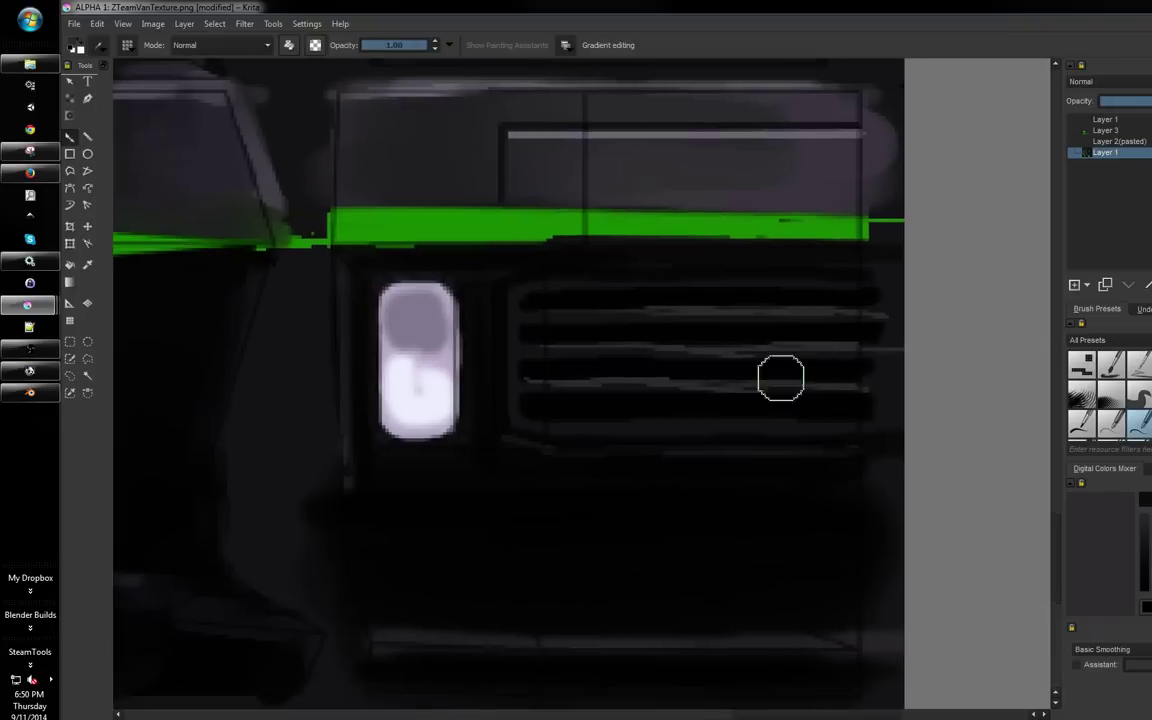
Add a grey highlight beneath the lowest grille slat and trim the highlight edges with near-black sampled from the grille
mouse_move(578, 418)
mouse_down()
mouse_move(848, 419)
mouse_move(849, 446)
mouse_move(668, 545)
mouse_move(789, 617)
mouse_move(668, 609)
mouse_move(649, 392)
mouse_move(746, 437)
mouse_move(543, 334)
mouse_up()
ctrl+click(674, 422)
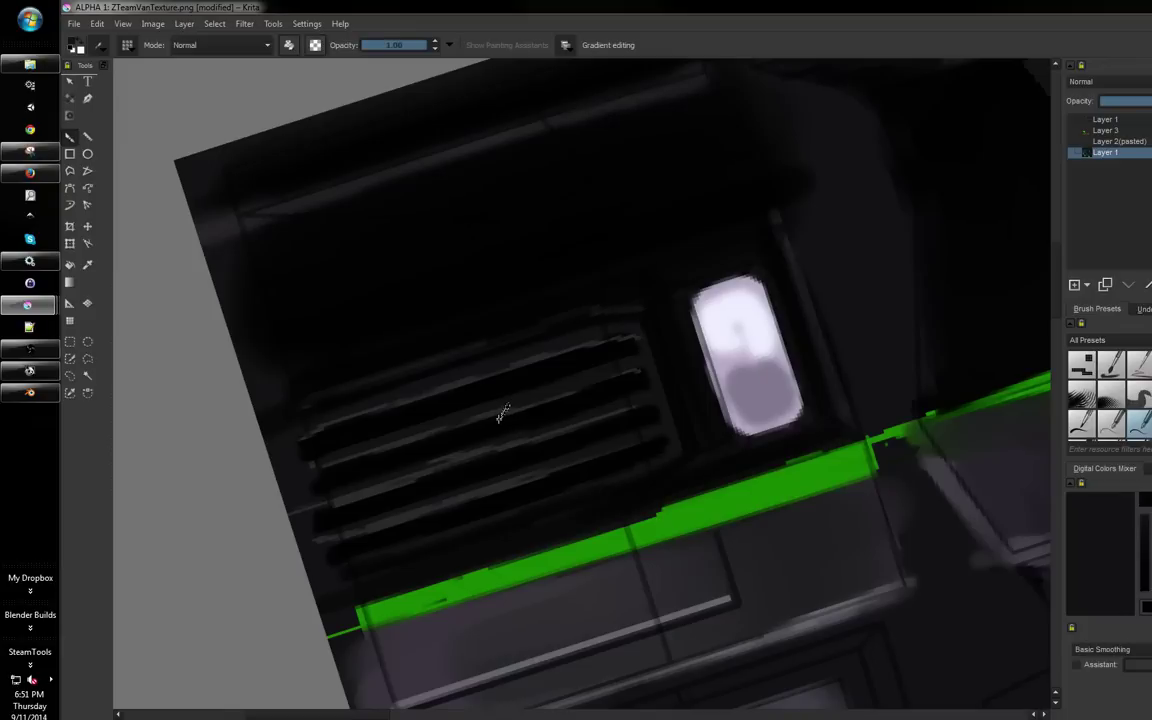
drag(323, 468, 350, 457)
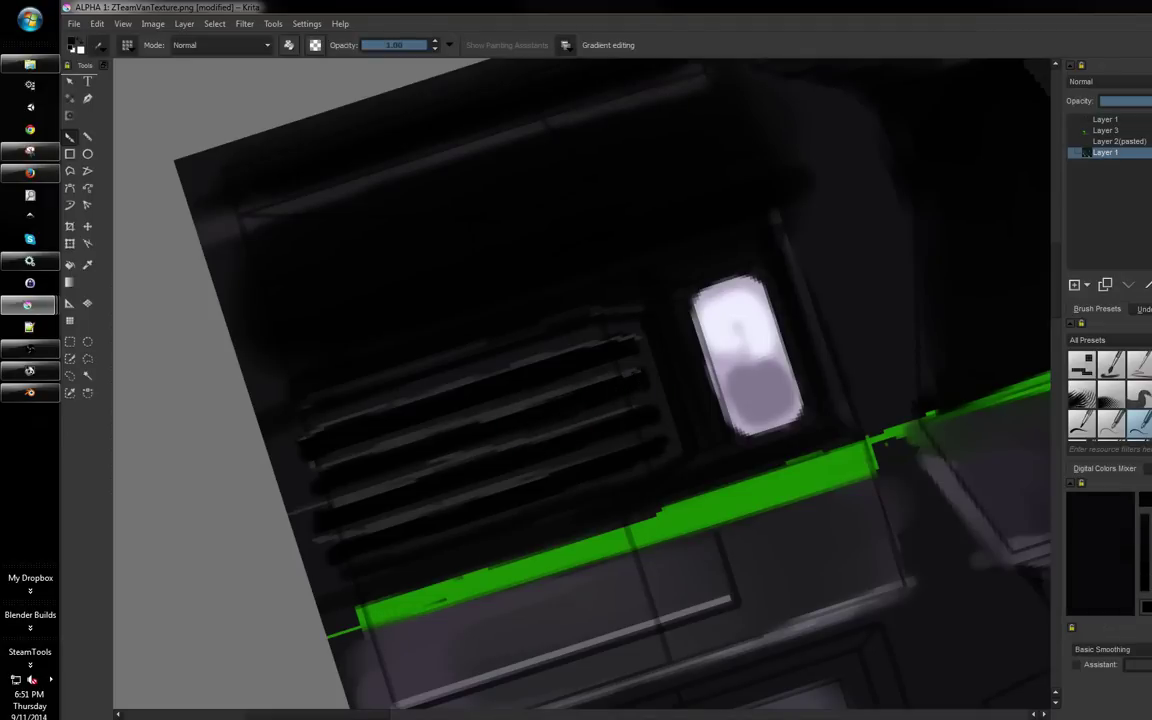
key(bracketright)
key(bracketright)
key(bracketright)
key(bracketleft)
key(bracketleft)
key(bracketleft)
mouse_move(632, 385)
mouse_down()
mouse_move(650, 365)
mouse_move(617, 378)
mouse_move(729, 369)
mouse_move(685, 447)
mouse_up()
mouse_move(790, 308)
mouse_down()
mouse_move(779, 324)
mouse_move(808, 262)
mouse_up()
drag(641, 378, 711, 343)
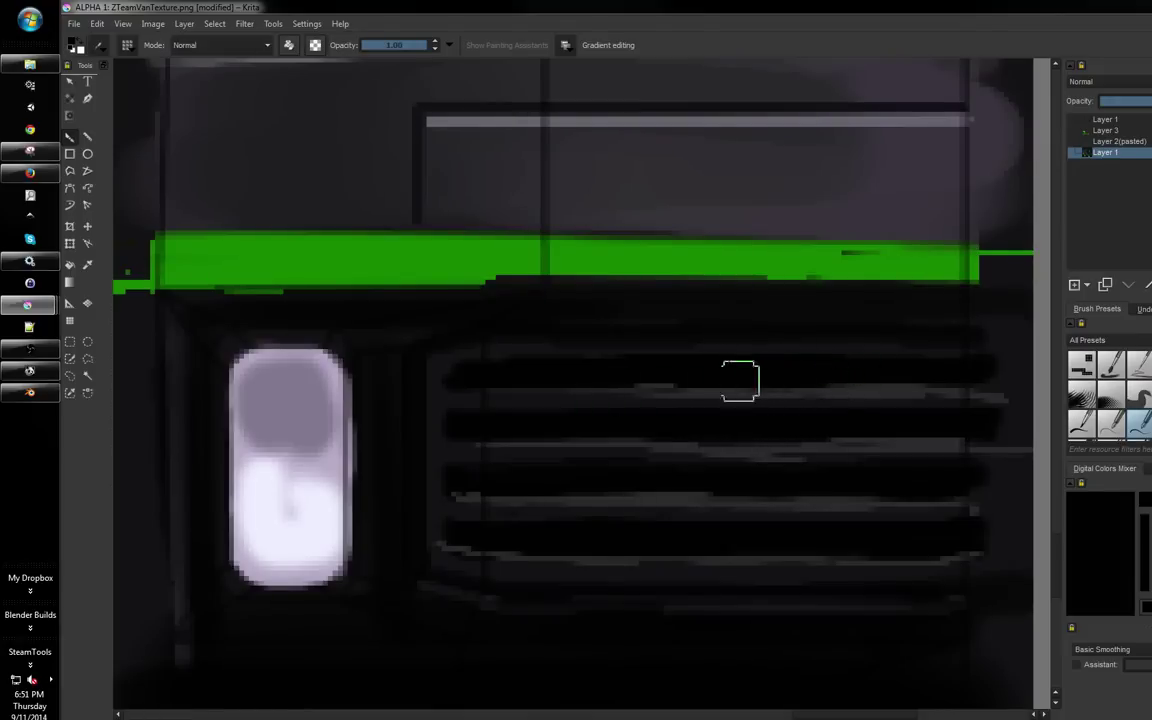
Extend the grey highlight beneath the top grille slat towards the headlight and tidy its edges with sampled near-black
ctrl+click(685, 395)
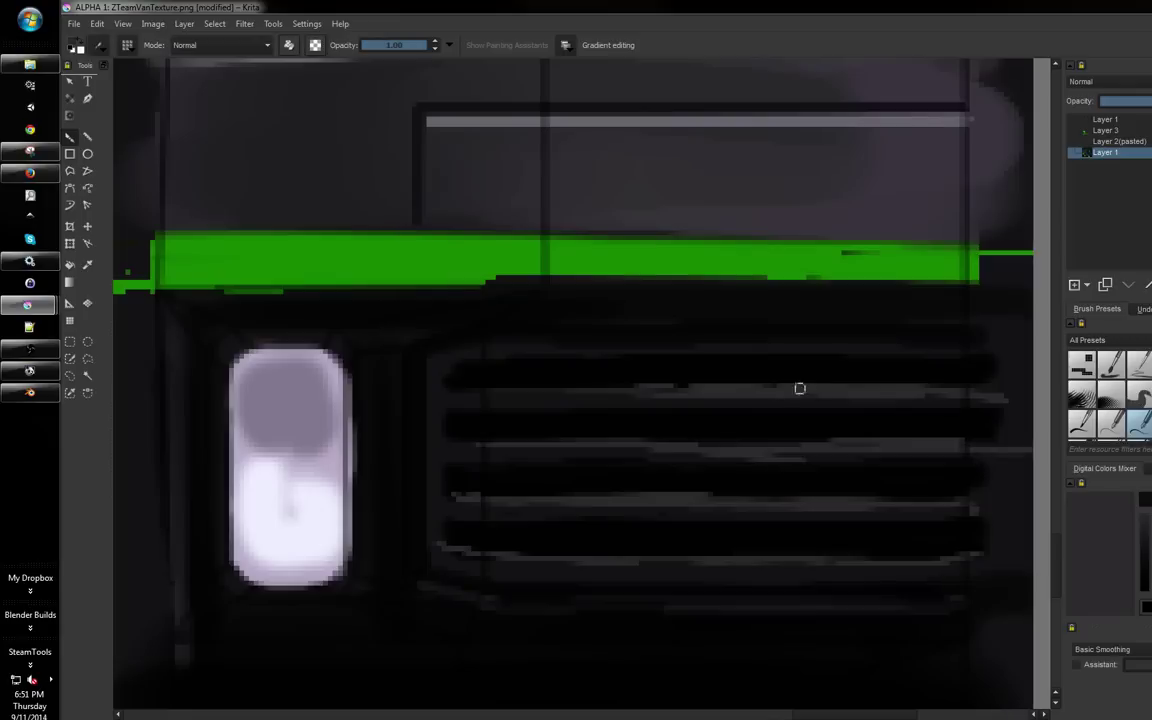
drag(455, 385, 512, 385)
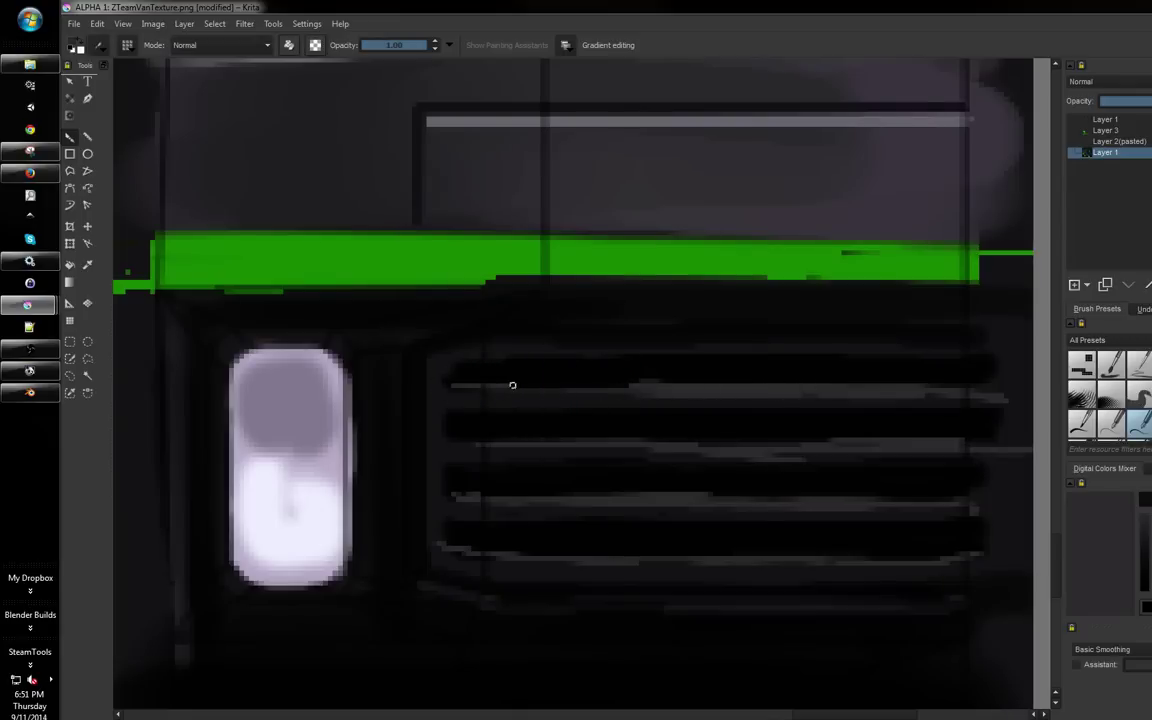
ctrl+click(624, 374)
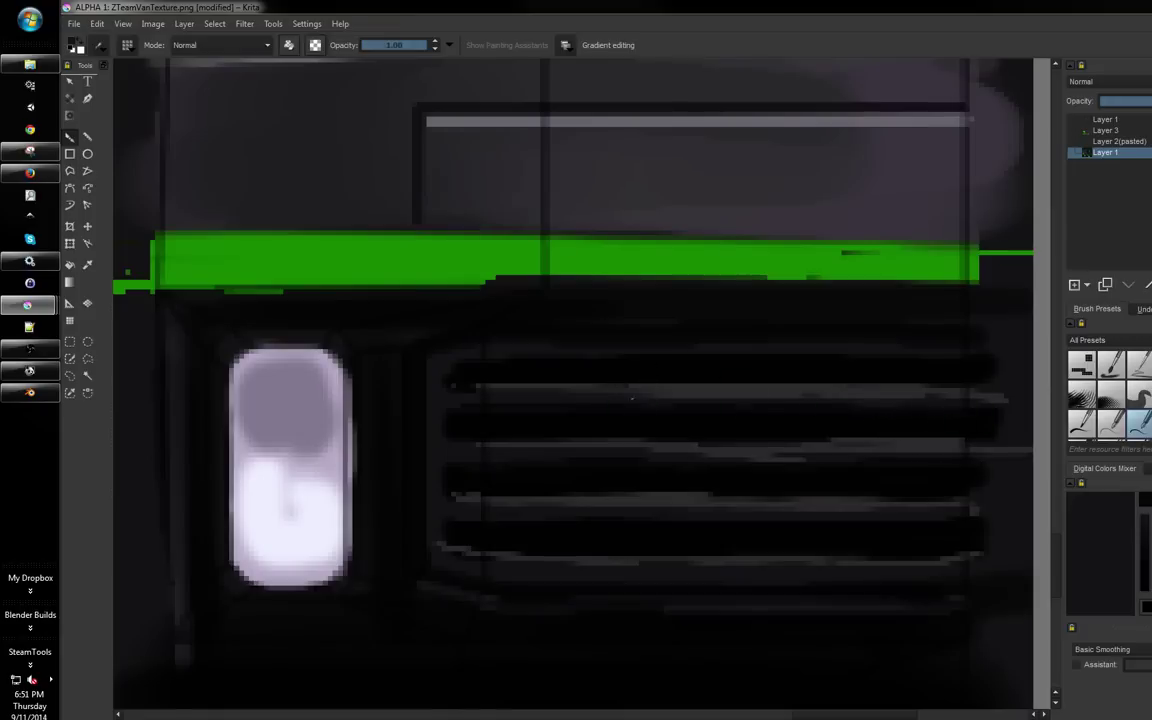
key(])
key(])
key(])
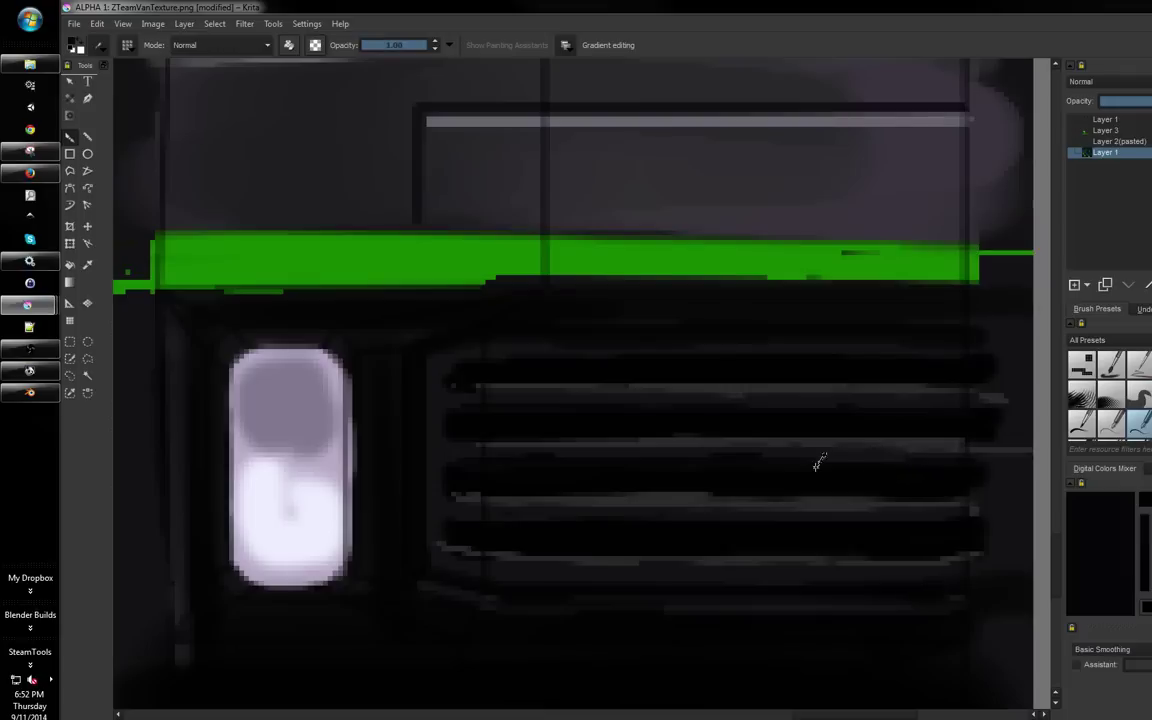
Touch up the headlight-side ends of the grille slats with dark tones sampled from the surrounding grille
scroll(755, 450, down, 3)
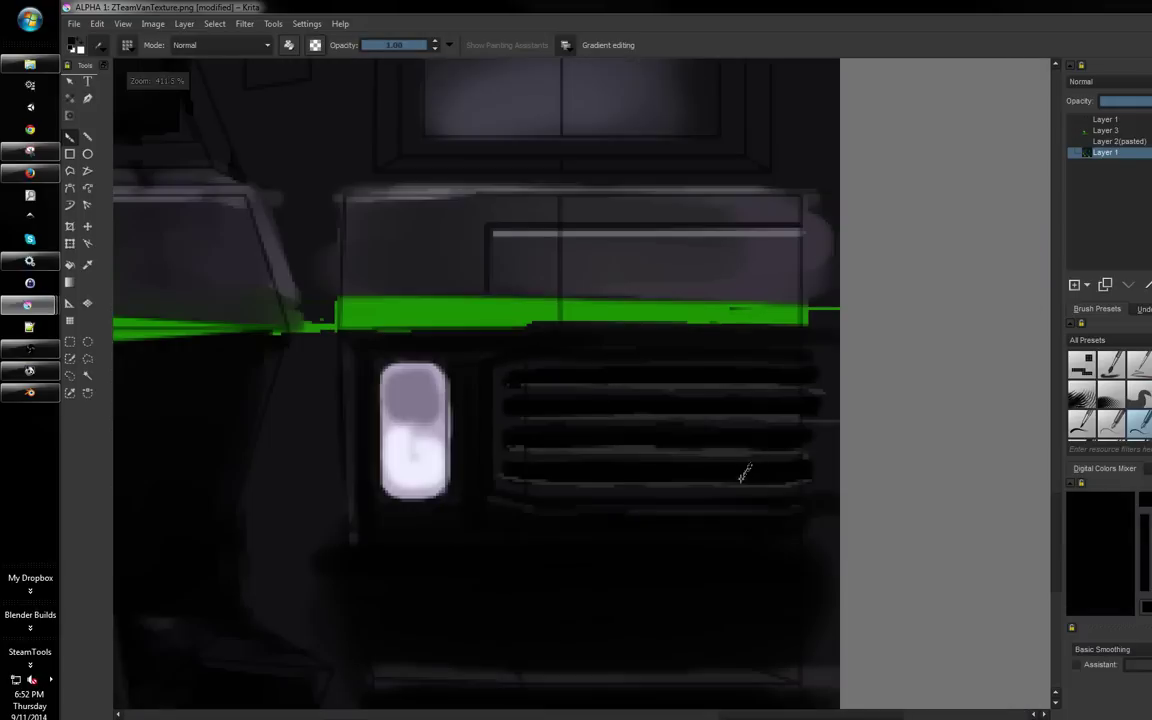
scroll(600, 548, down, 3)
scroll(586, 553, up, 6)
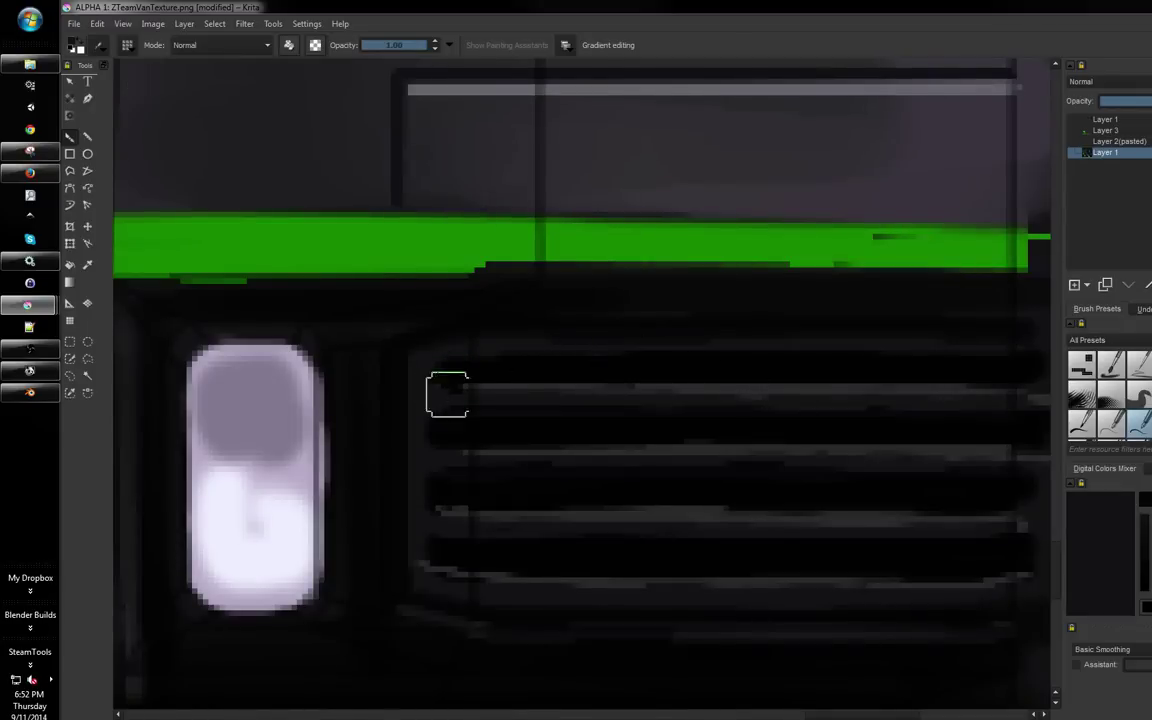
drag(443, 390, 452, 396)
drag(449, 490, 478, 430)
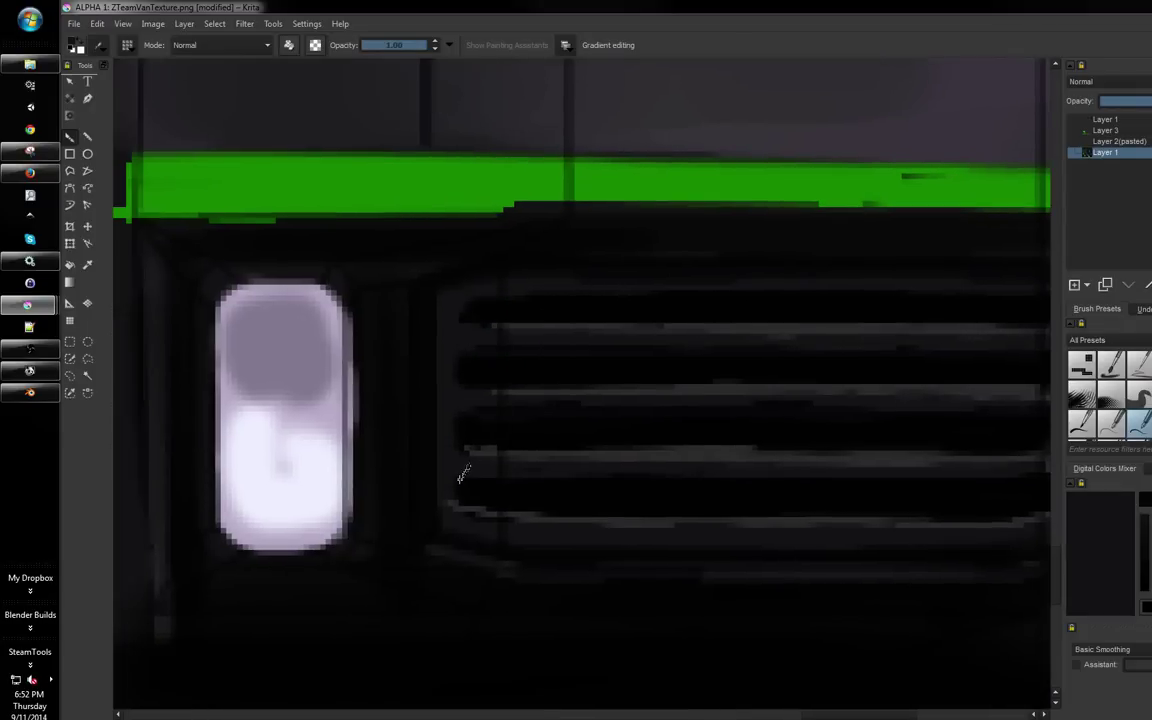
ctrl+click(463, 477)
drag(462, 477, 454, 489)
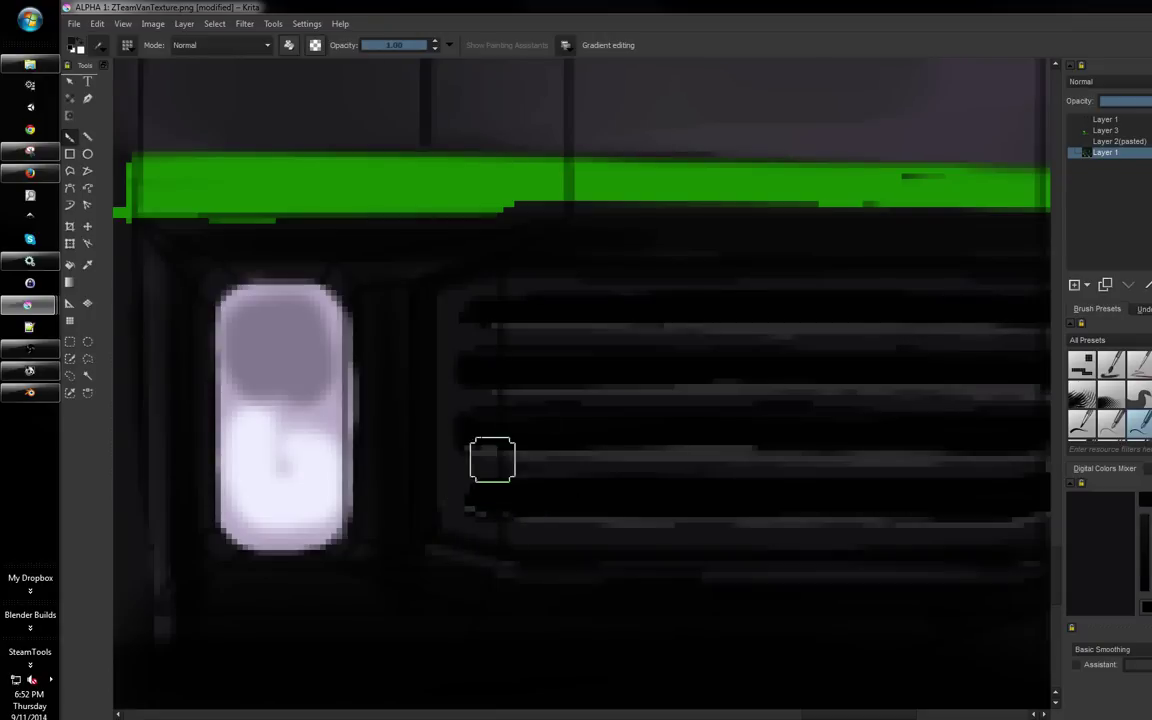
Save the van texture as a PNG with the sRGB profile embedded, then save it again with the wireframe overlay hidden
key(minus)
key(minus)
key(minus)
drag(508, 460, 587, 438)
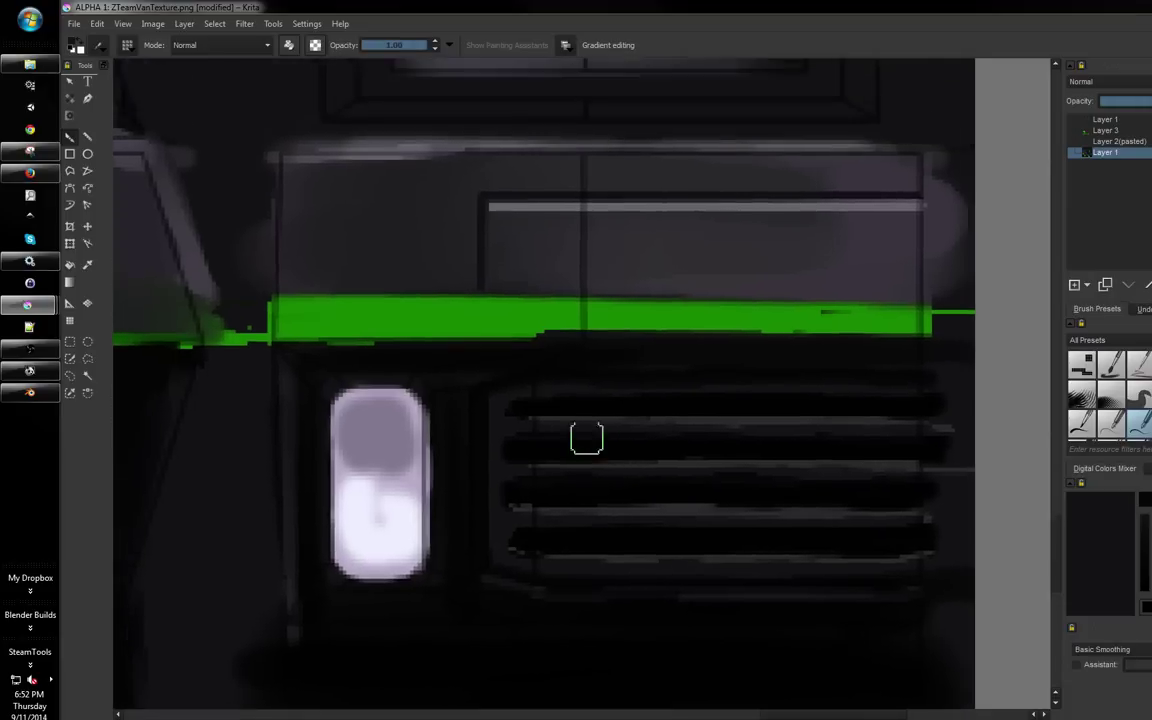
drag(592, 313, 566, 356)
drag(529, 397, 540, 310)
drag(446, 429, 589, 296)
drag(530, 380, 560, 362)
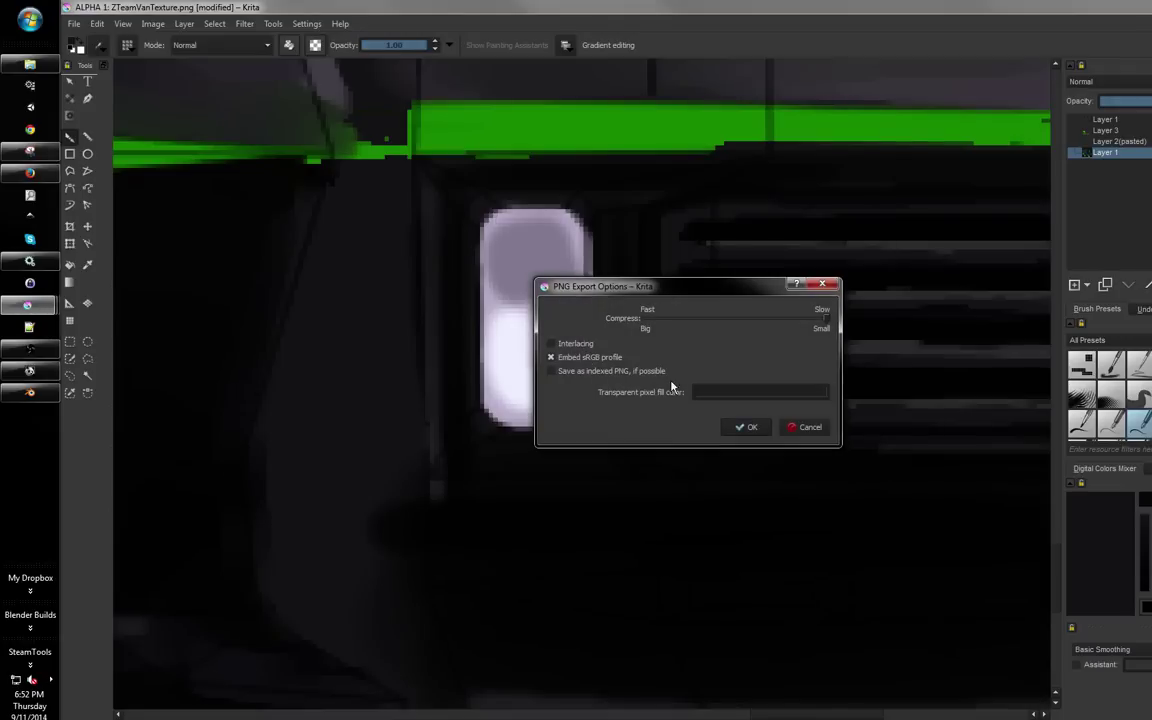
click(745, 427)
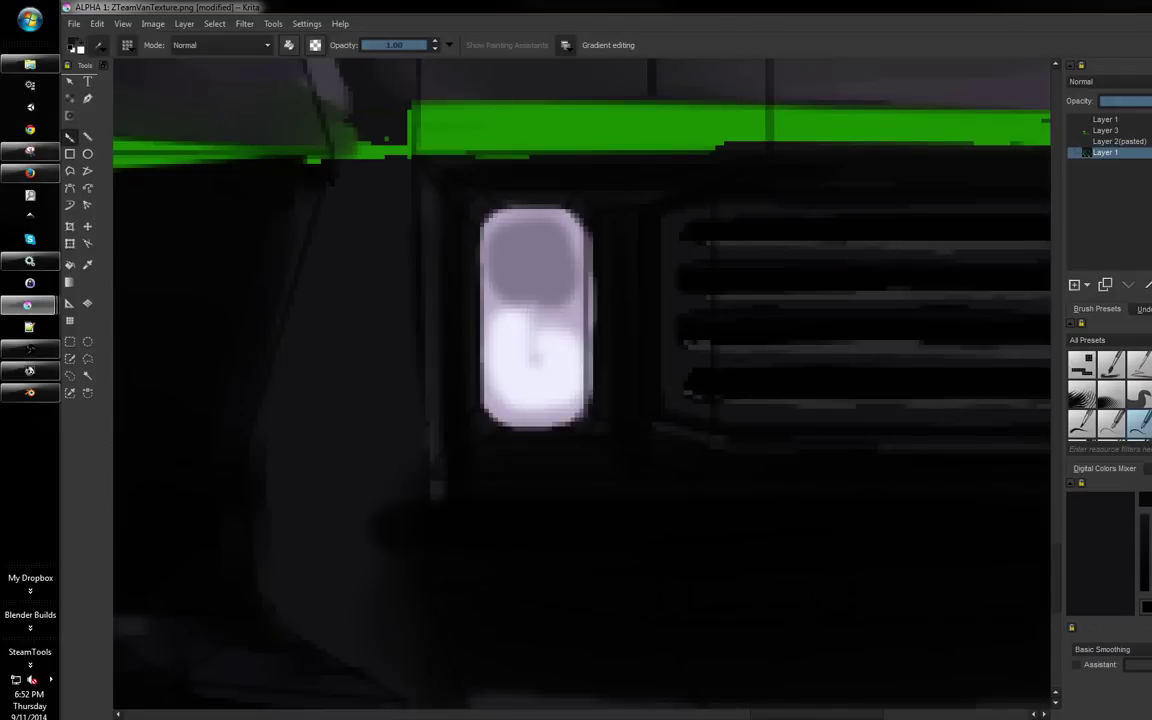
drag(776, 245, 771, 262)
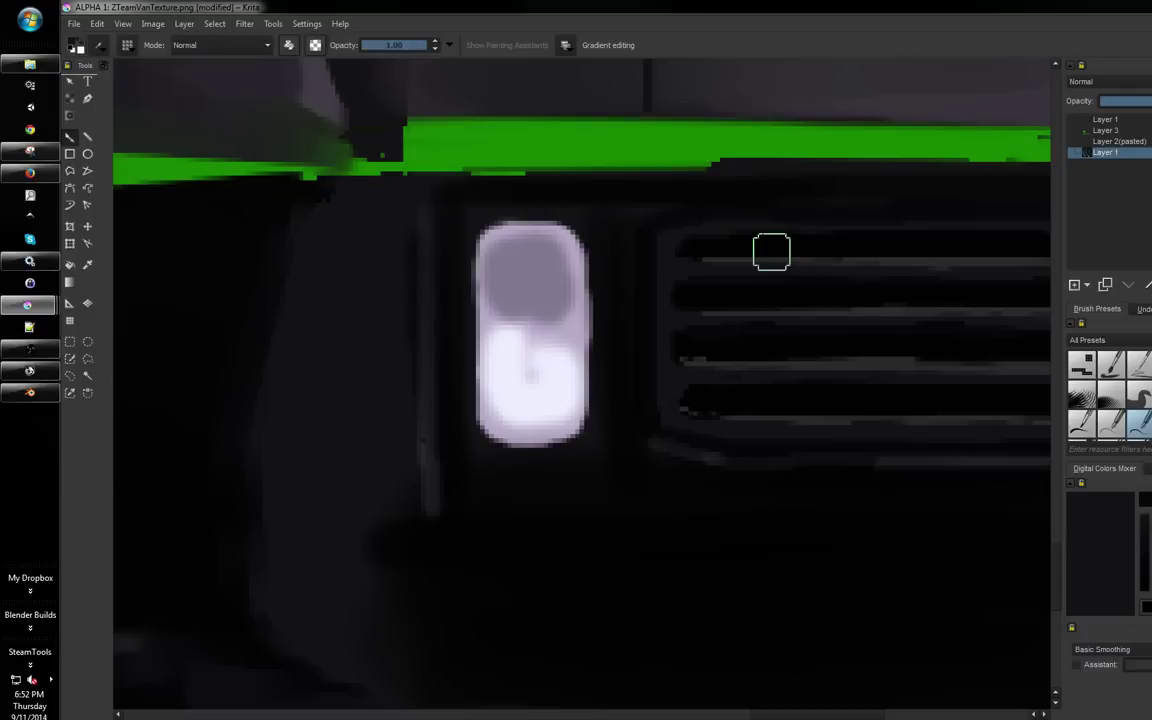
key(ctrl+s)
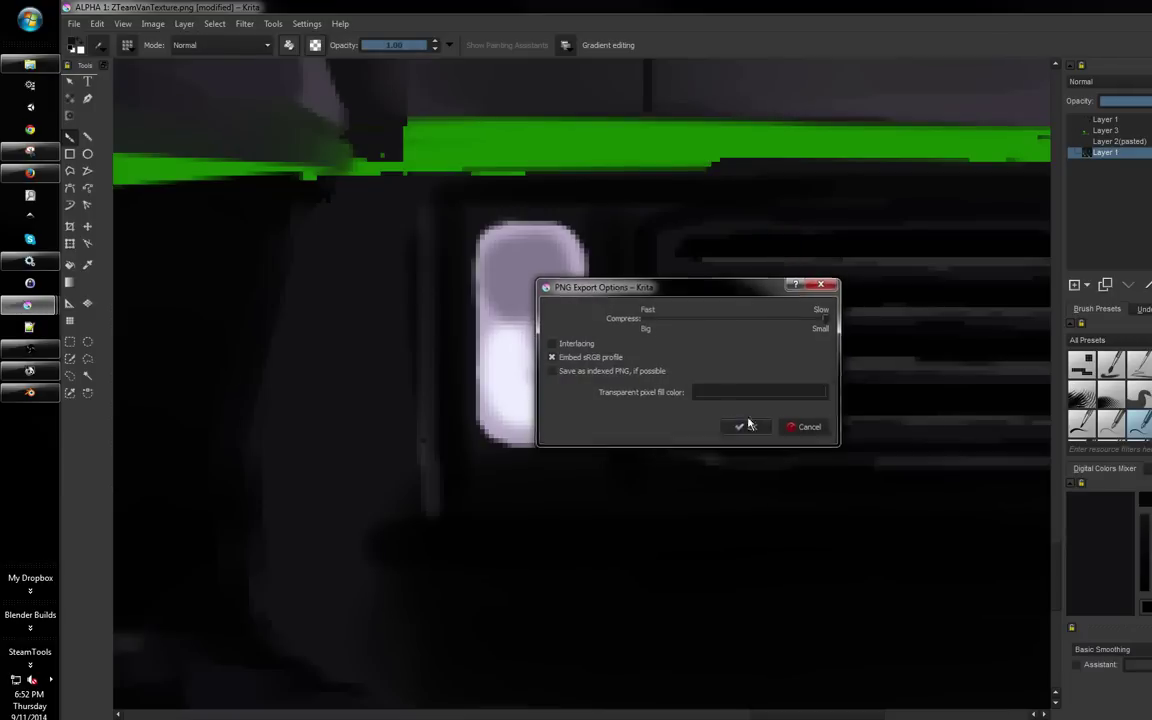
click(745, 427)
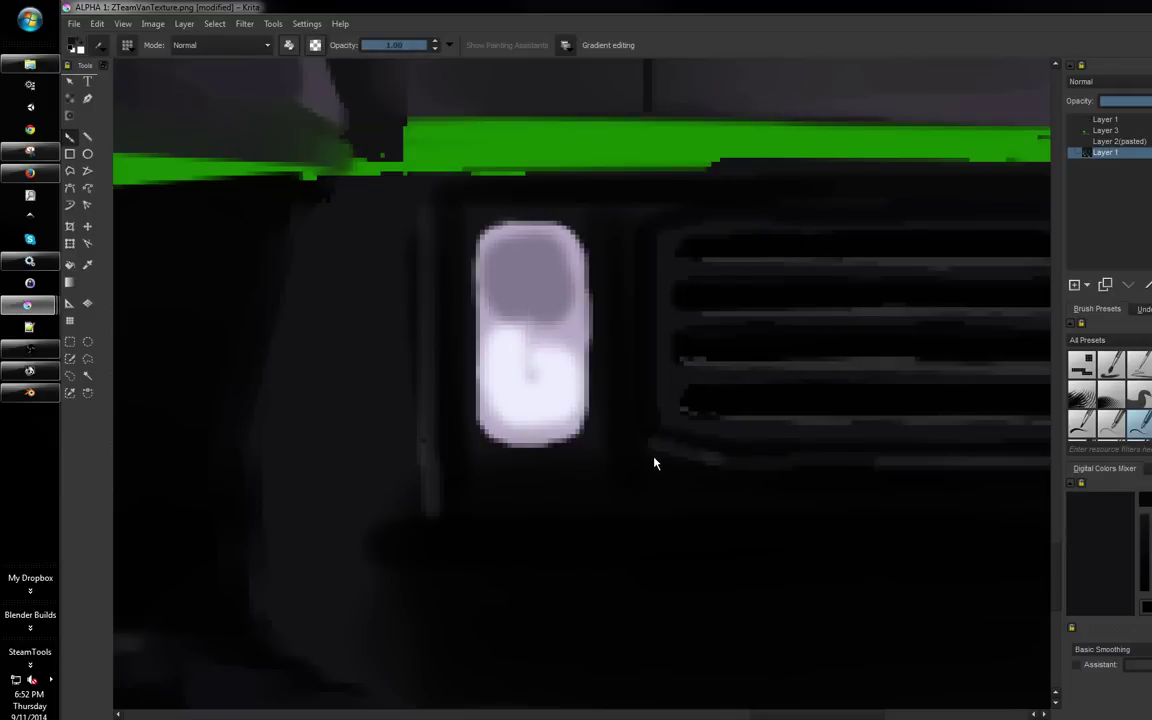
Fill the bent trim panel above the large green rectangle with dark purple-grey, covering its horizontal strips and slanted arm
drag(654, 463, 750, 293)
scroll(710, 341, up, 1)
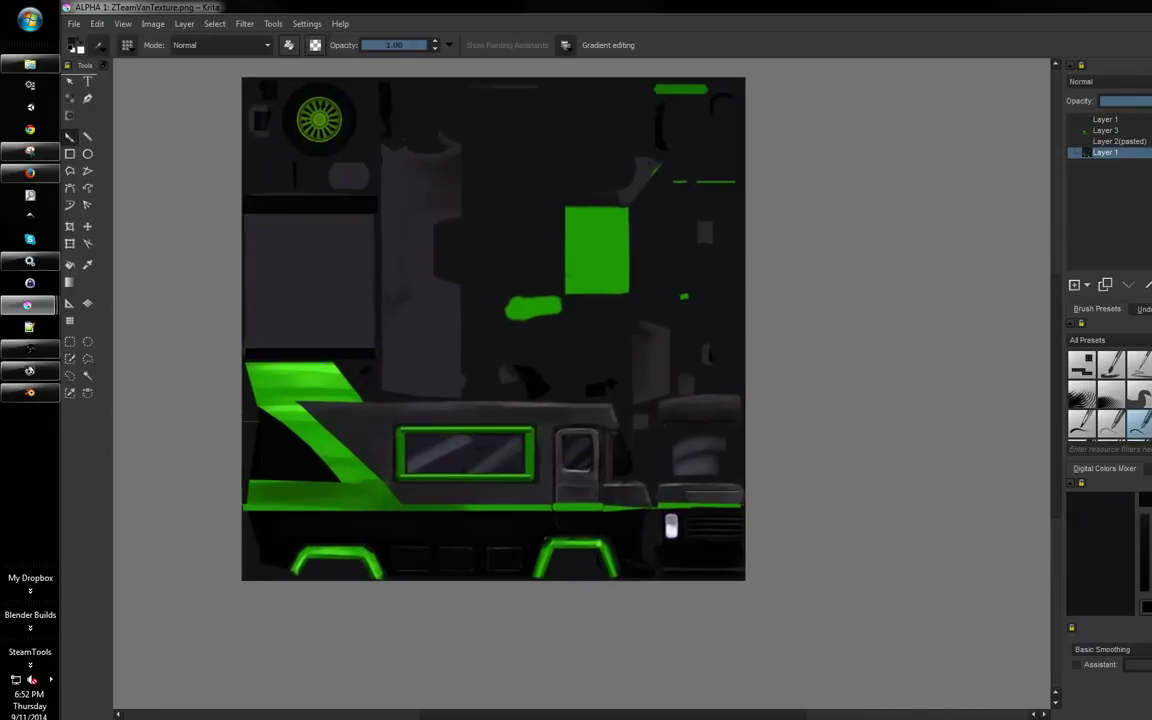
drag(769, 401, 835, 499)
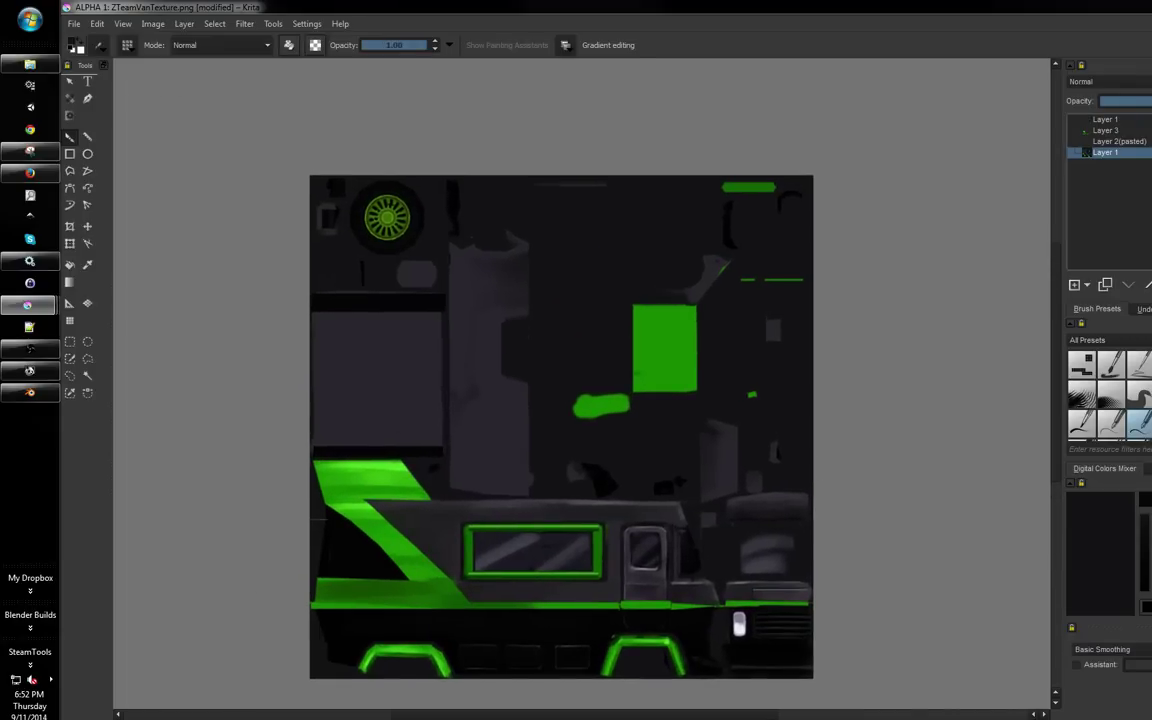
scroll(828, 378, up, 3)
drag(789, 349, 734, 341)
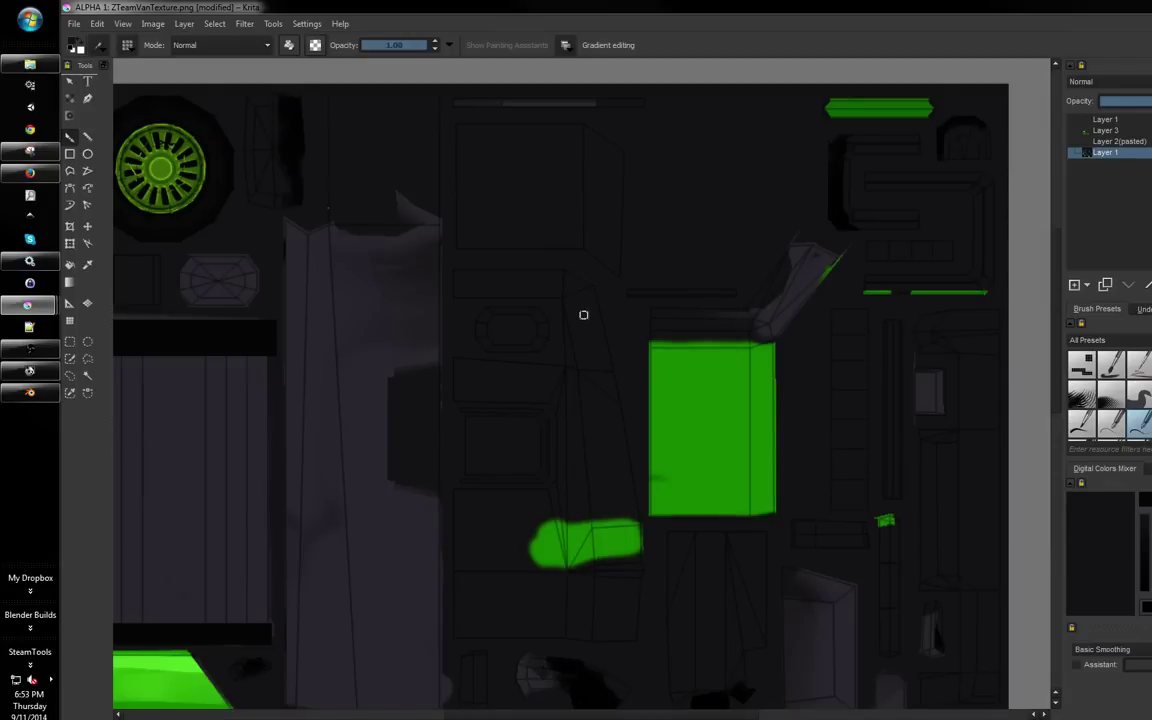
drag(680, 321, 765, 315)
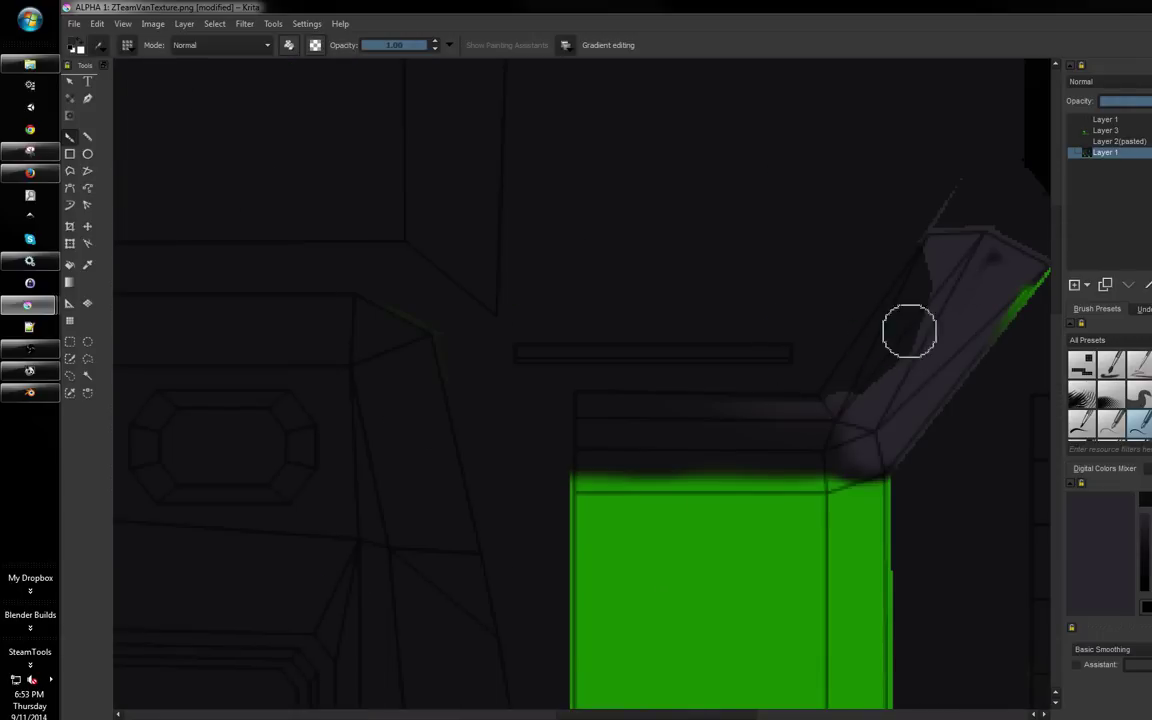
mouse_move(909, 330)
mouse_down()
mouse_move(893, 366)
mouse_move(880, 354)
mouse_move(910, 262)
mouse_up()
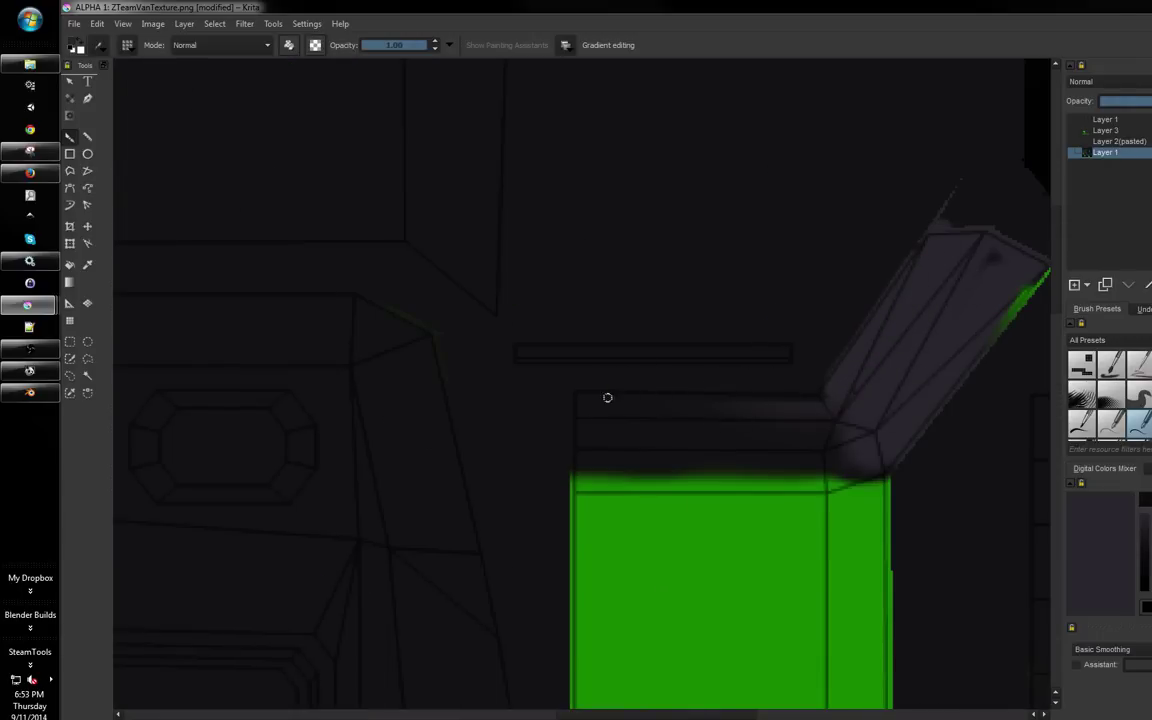
mouse_move(607, 397)
mouse_down()
mouse_move(584, 393)
mouse_move(805, 391)
mouse_move(587, 406)
mouse_move(576, 470)
mouse_move(635, 437)
mouse_move(581, 445)
mouse_move(827, 441)
mouse_move(882, 419)
mouse_move(836, 442)
mouse_move(905, 419)
mouse_move(535, 432)
mouse_up()
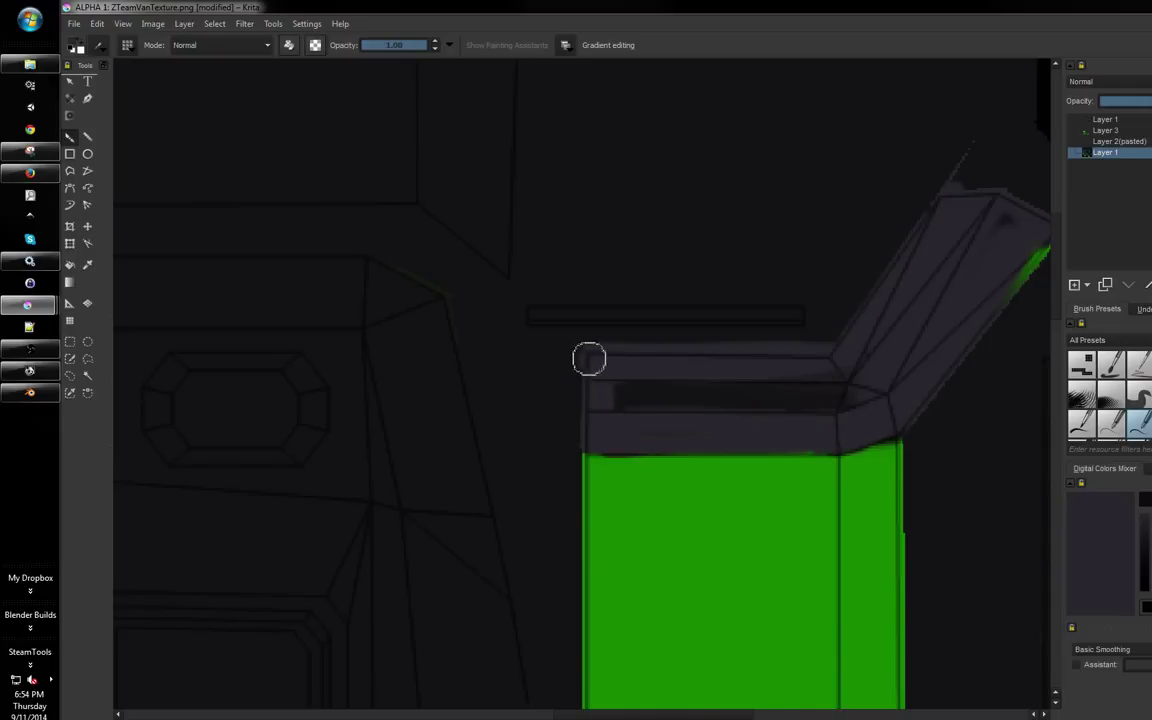
mouse_move(589, 360)
mouse_down()
mouse_move(748, 374)
mouse_move(605, 400)
mouse_move(652, 410)
mouse_move(649, 433)
mouse_move(860, 397)
mouse_move(783, 380)
mouse_move(874, 334)
mouse_up()
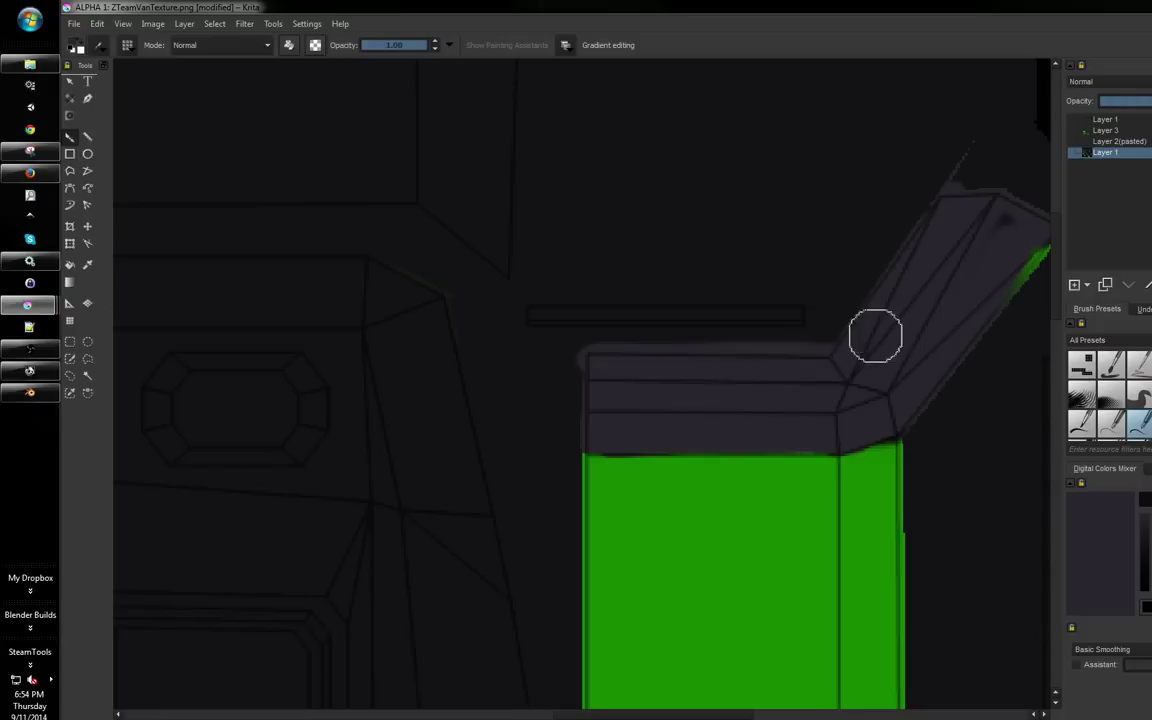
mouse_move(964, 227)
mouse_down()
mouse_move(829, 314)
mouse_move(810, 417)
mouse_move(861, 339)
mouse_move(902, 303)
mouse_move(798, 268)
mouse_up()
Fill the rectangular panel at the upper end of the long purple-grey strip beside the wheel with matching dark purple-grey
scroll(787, 259, down, 3)
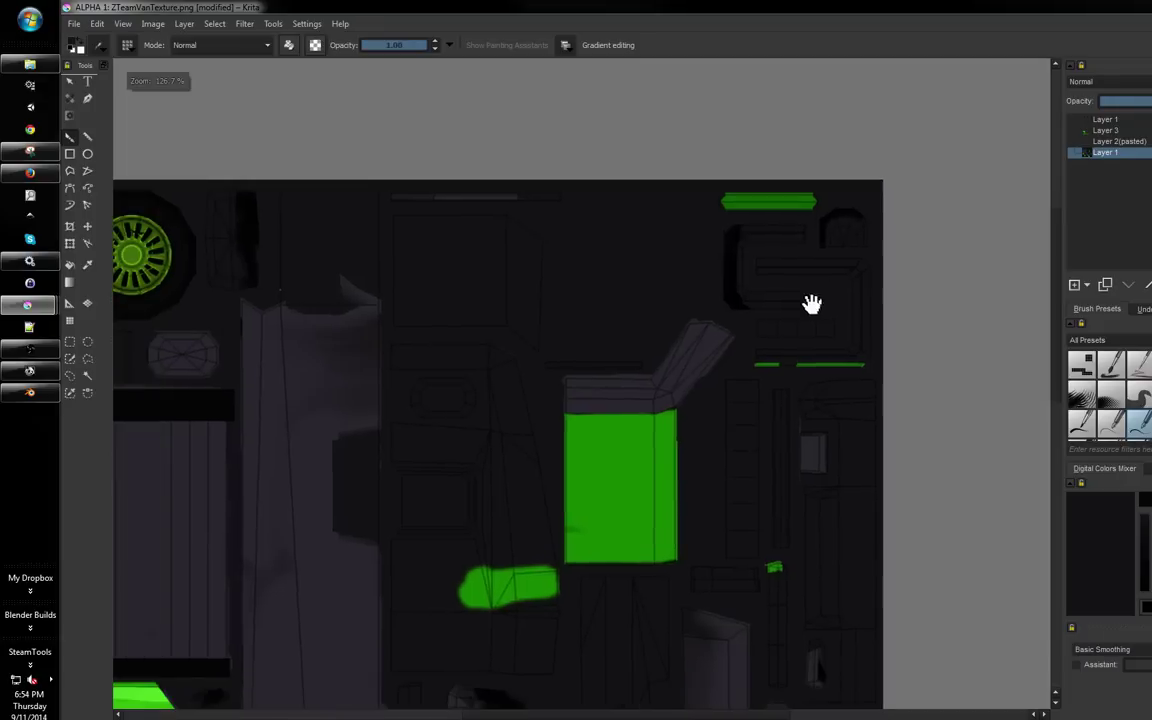
scroll(771, 303, up, 1)
drag(820, 316, 1085, 311)
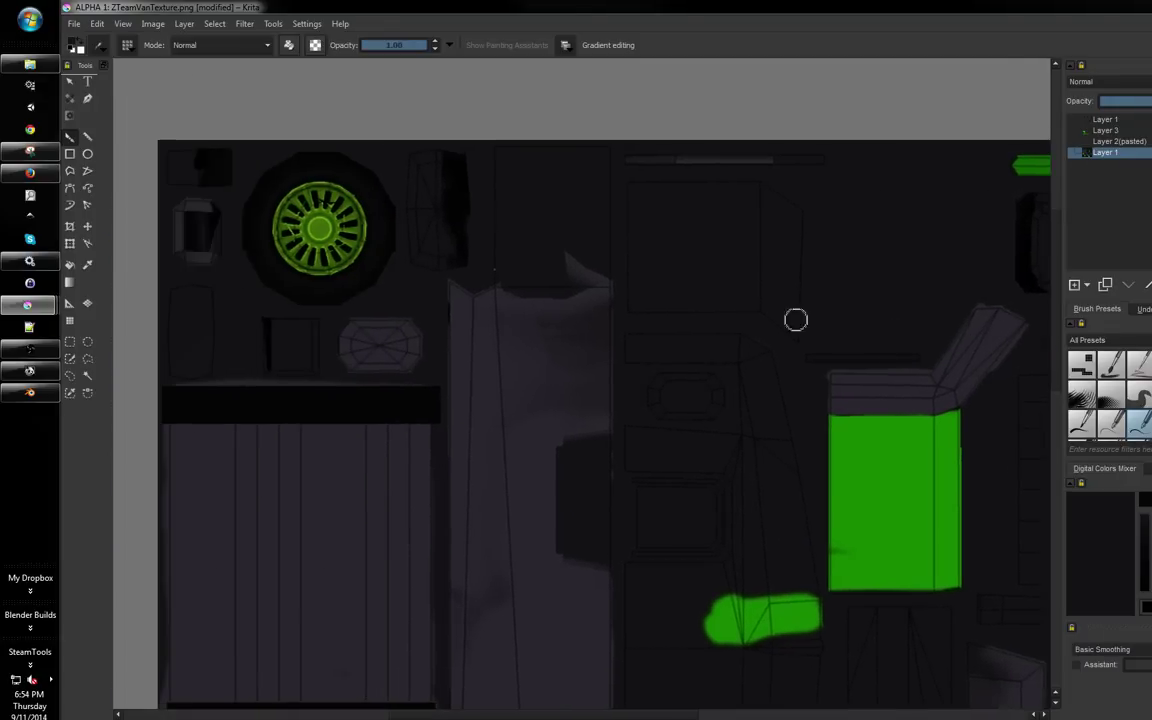
drag(653, 302, 718, 294)
scroll(718, 294, up, 2)
mouse_move(580, 305)
mouse_down()
mouse_move(617, 355)
mouse_move(585, 241)
mouse_move(571, 285)
mouse_move(576, 162)
mouse_move(575, 264)
mouse_move(625, 159)
mouse_move(681, 157)
mouse_move(698, 318)
mouse_move(612, 319)
mouse_move(687, 167)
mouse_move(677, 292)
mouse_move(627, 188)
mouse_move(620, 314)
mouse_move(676, 334)
mouse_move(691, 412)
mouse_up()
drag(651, 309, 771, 275)
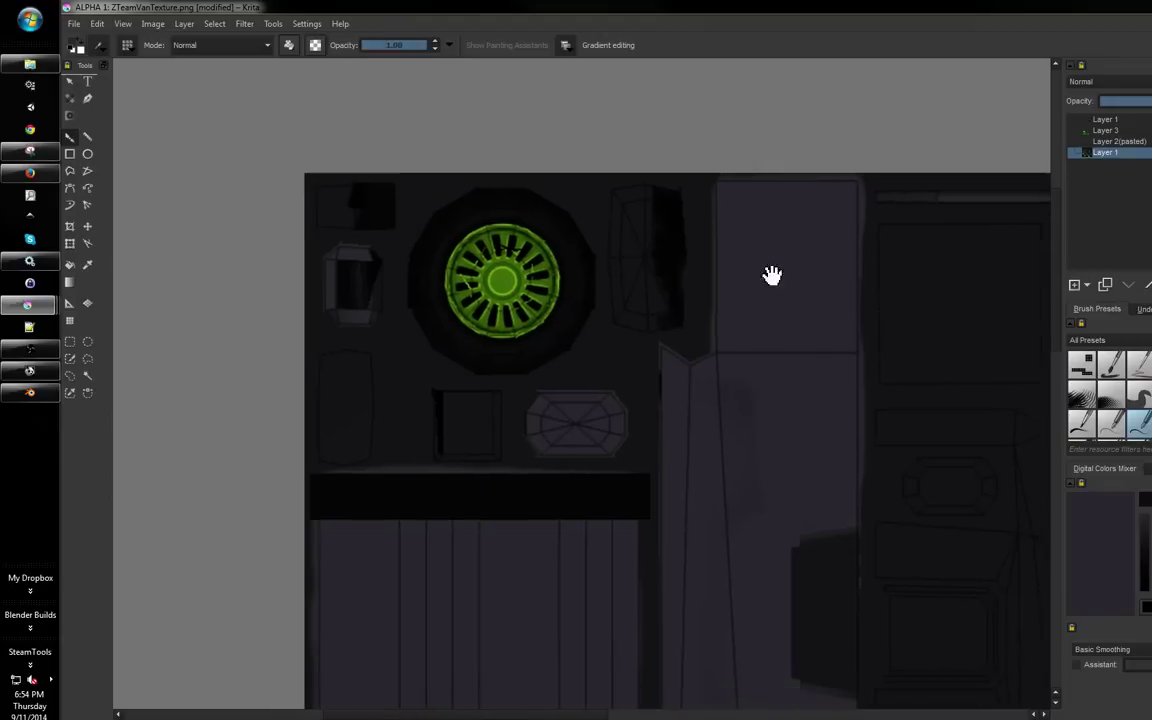
Save the van texture as a Krita document named Z-TeamVanTexture.kra in the Vehicles folder
key(ctrl+s)
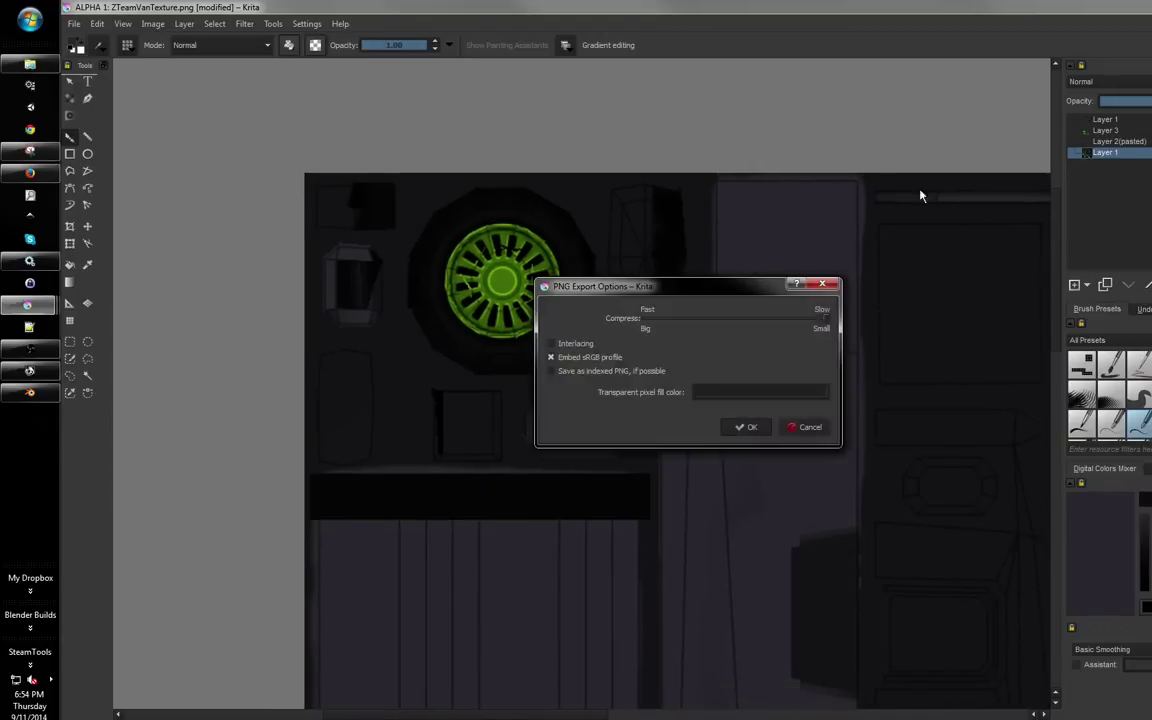
click(808, 428)
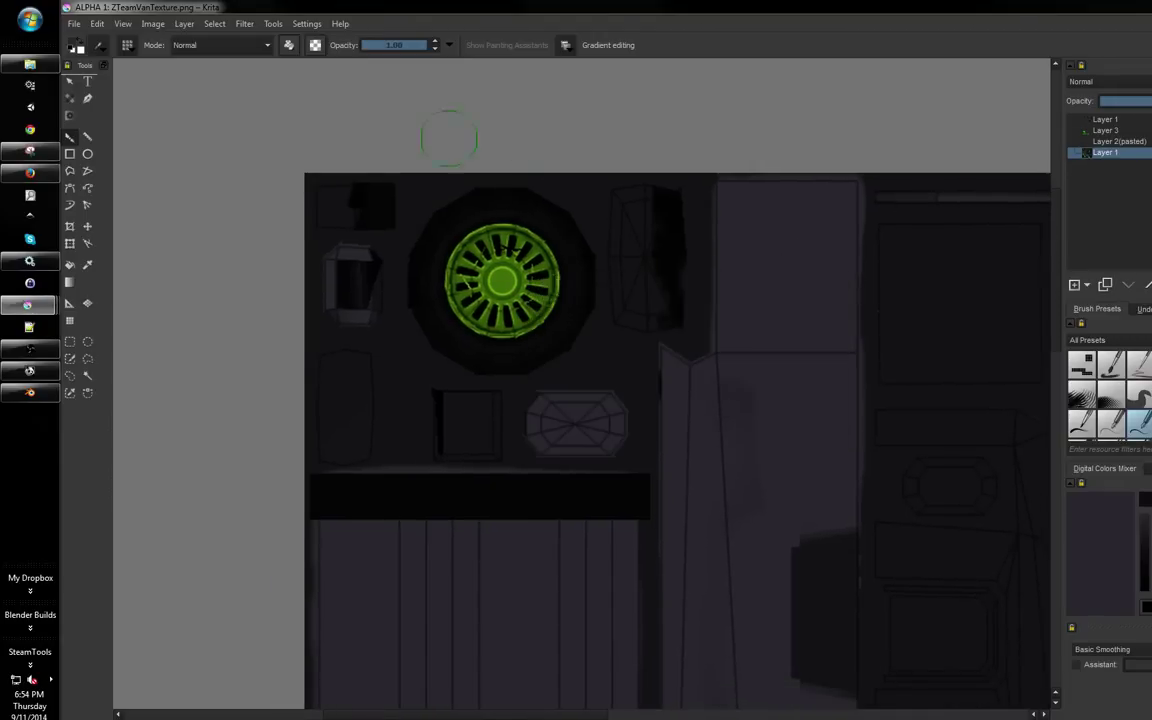
click(74, 23)
click(97, 97)
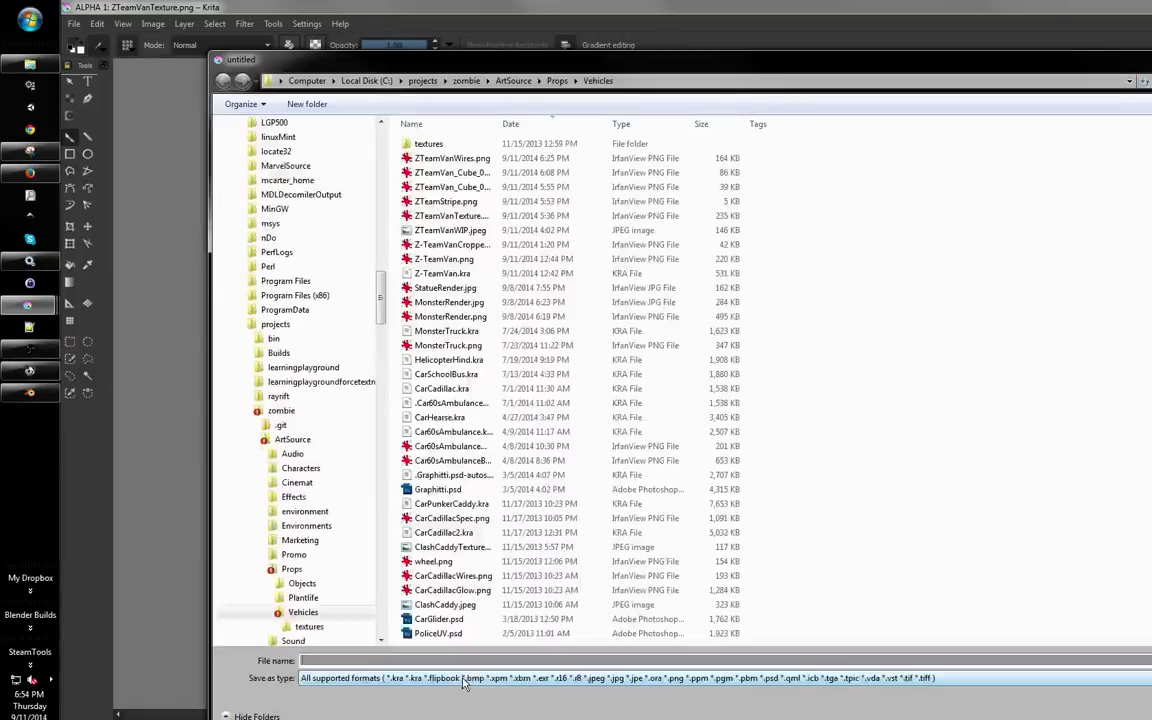
click(463, 680)
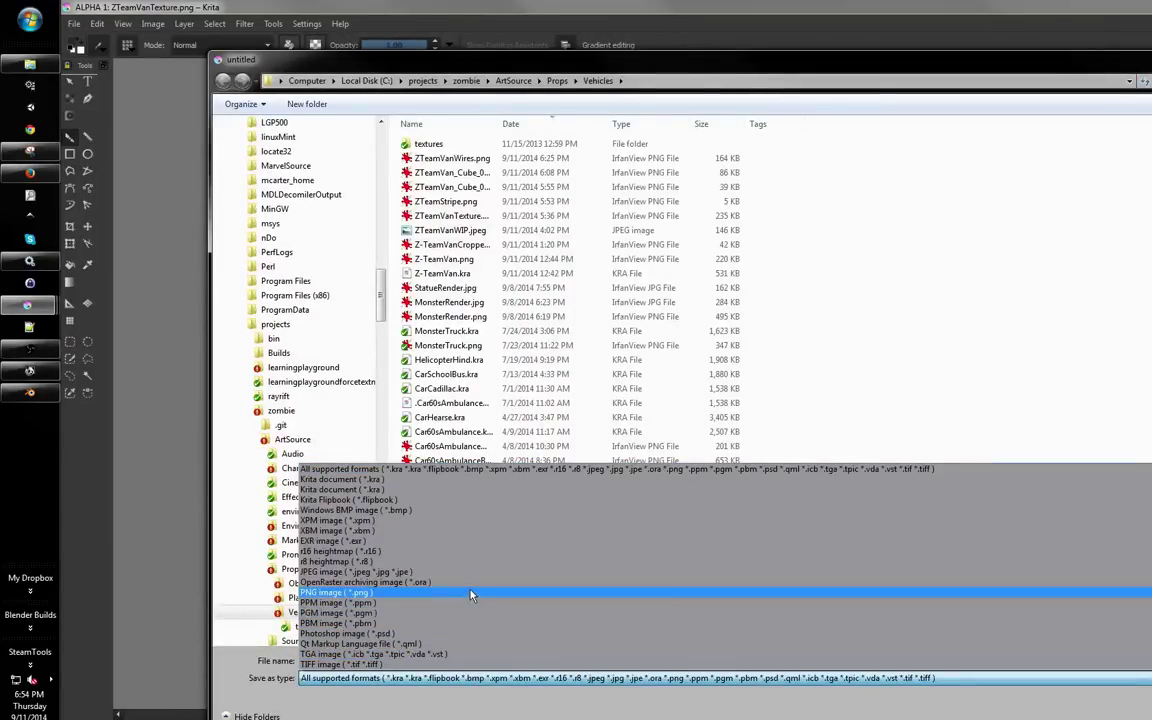
click(483, 491)
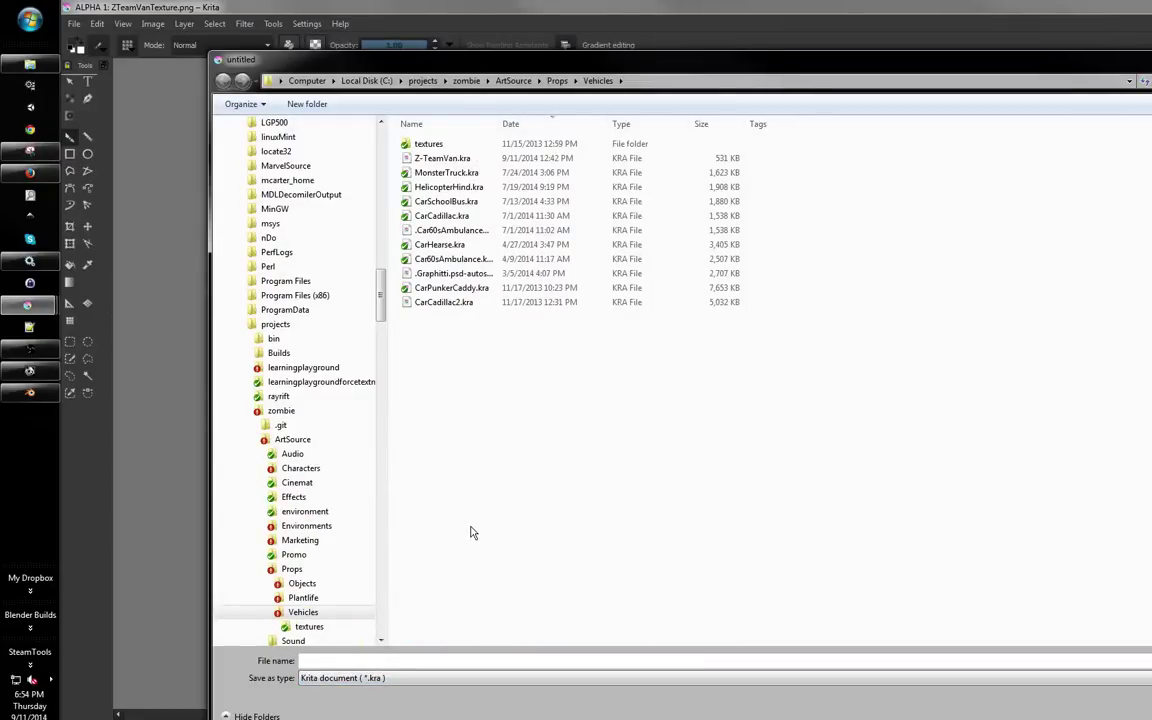
click(438, 158)
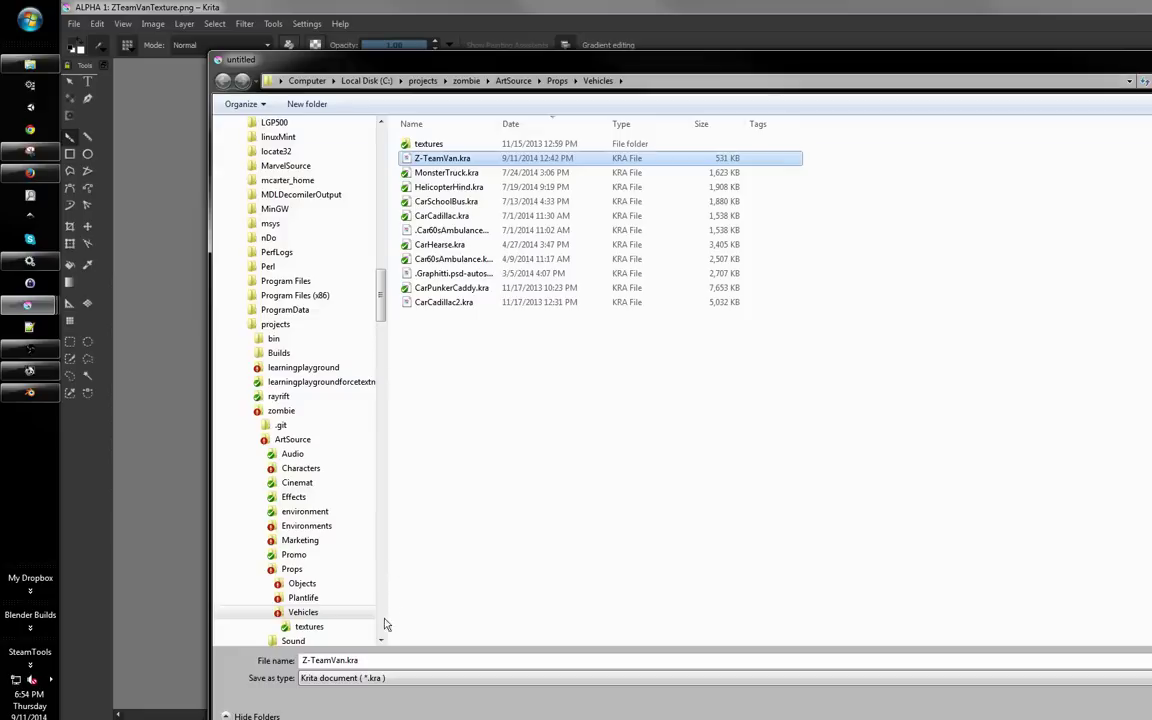
click(349, 662)
click(346, 661)
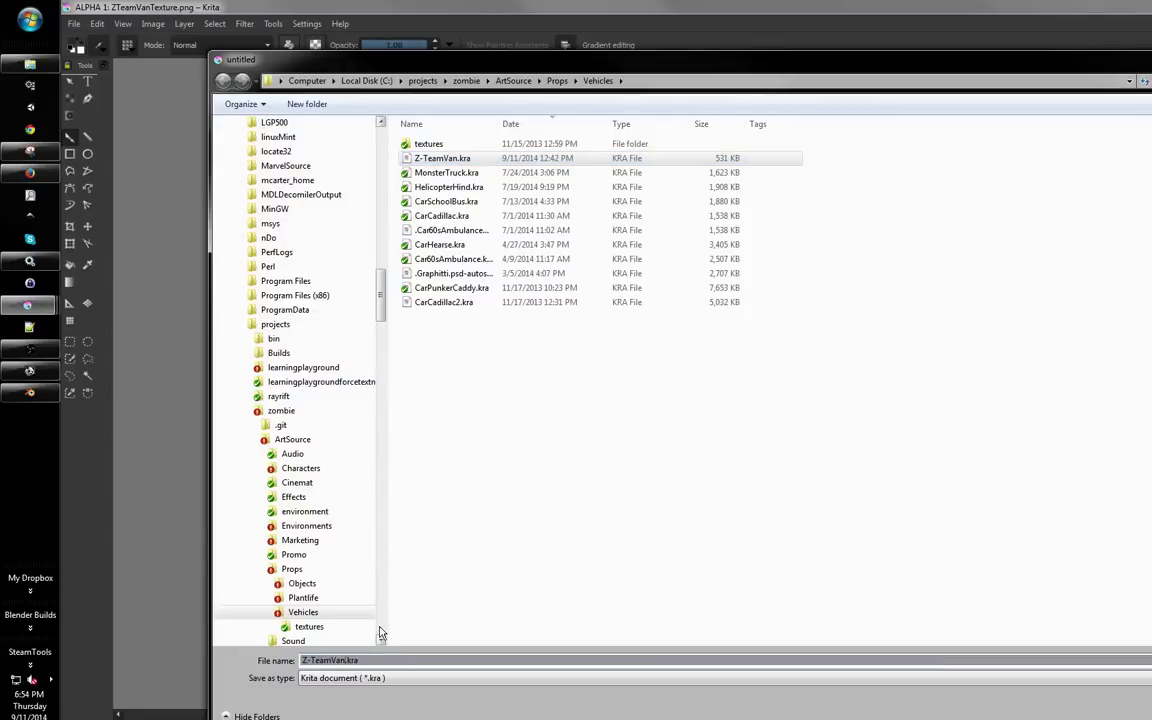
text(Texture)
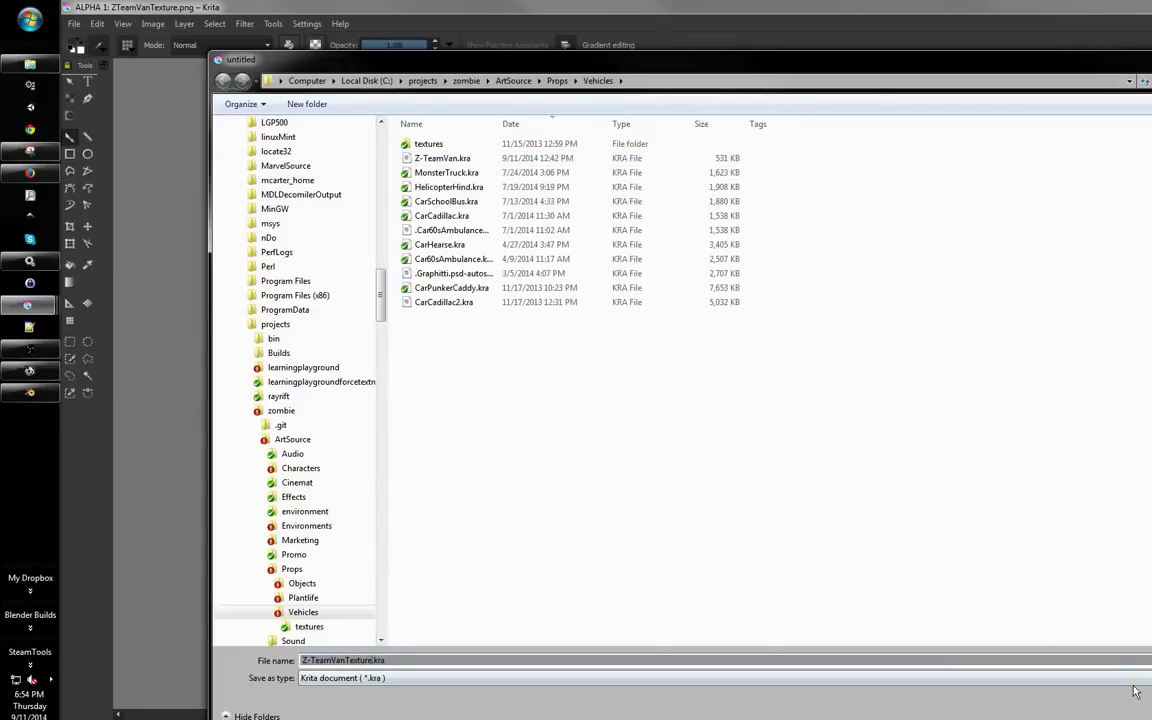
click(1135, 692)
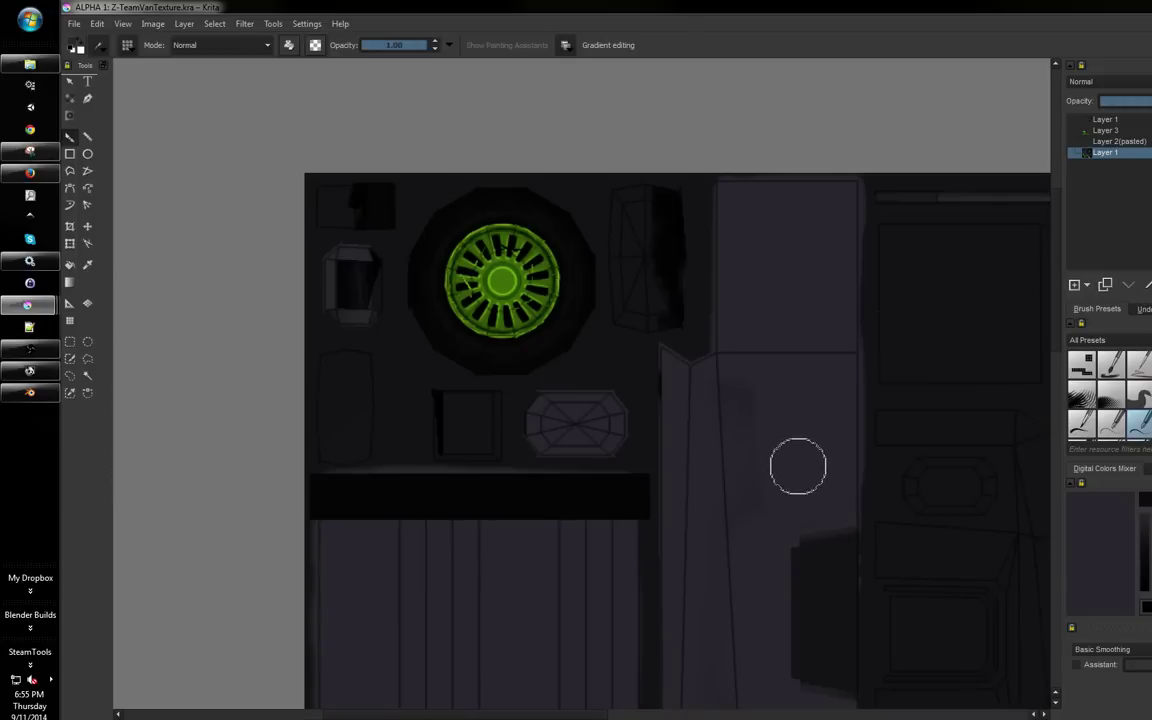
Switch to Blender and inspect the textured van model along its whole side
click(3, 392)
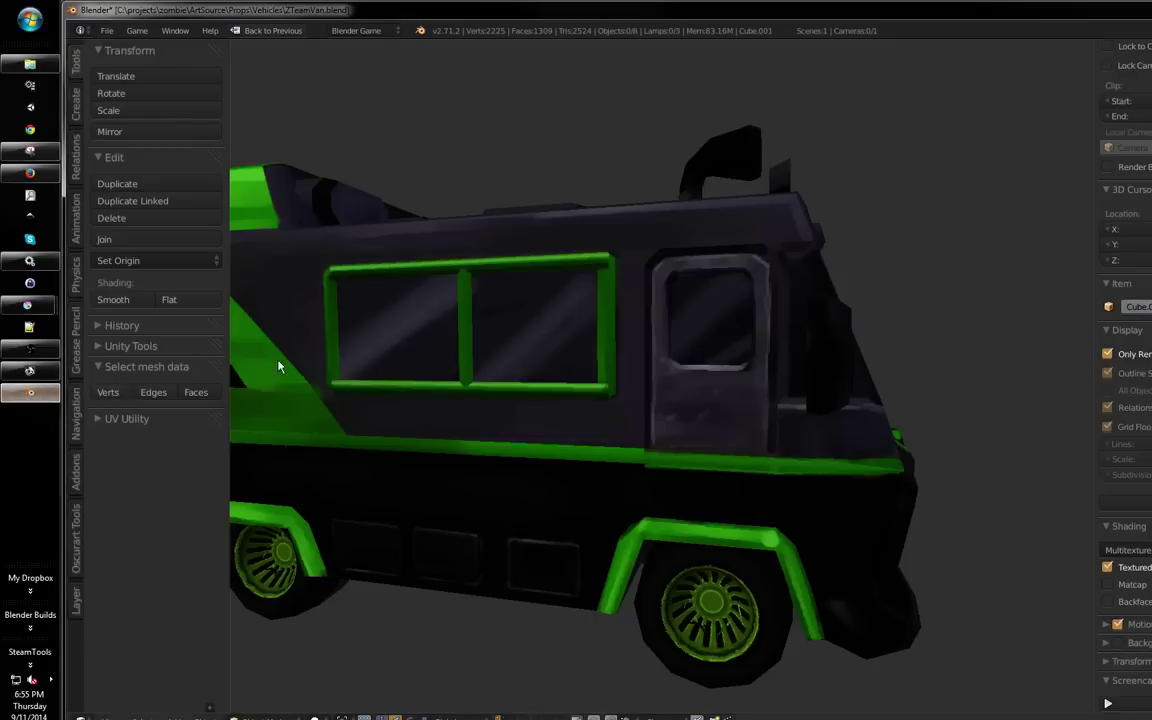
drag(773, 355, 864, 319)
scroll(864, 319, down, 4)
drag(797, 266, 968, 353)
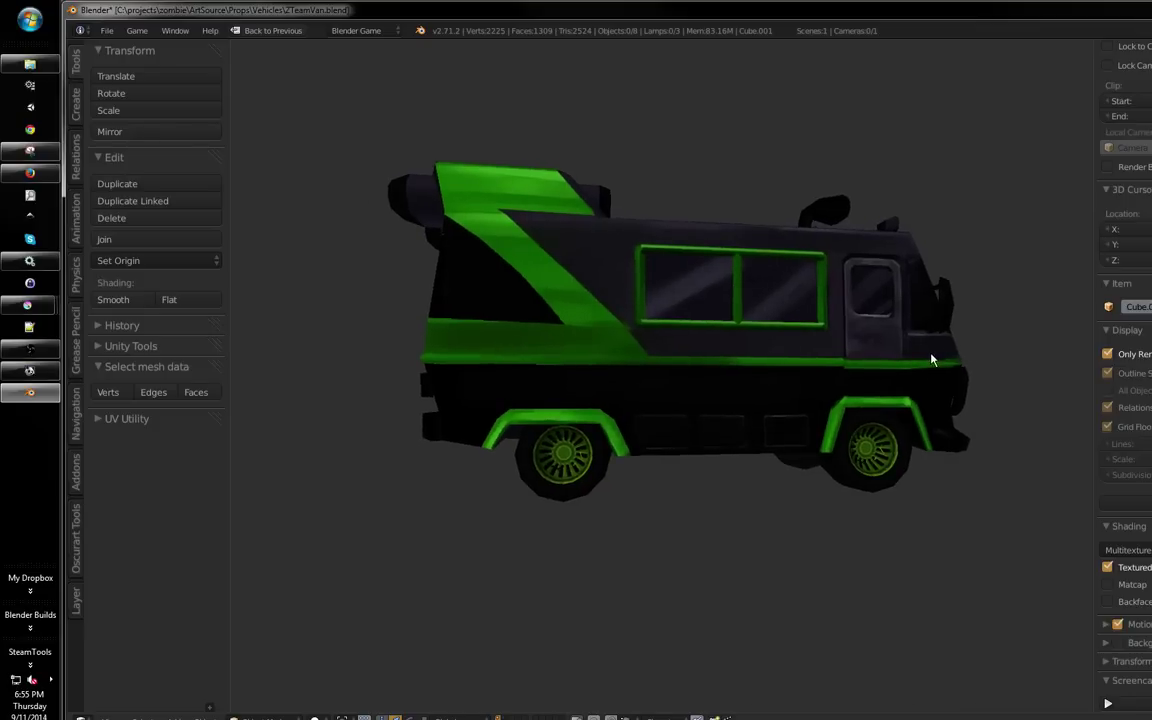
Switch back to Krita, choose a blending brush preset, and softly shade the black lower body around the rear wheel arch
key(alt+Tab)
drag(432, 375, 493, 224)
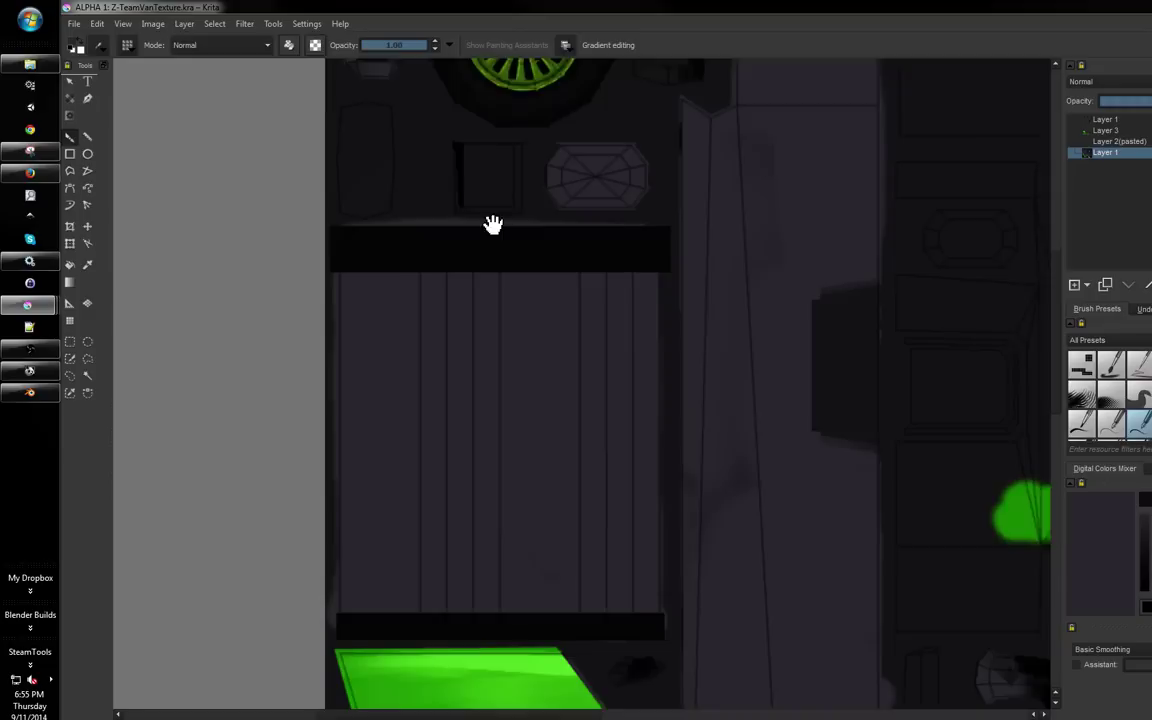
drag(440, 620, 432, 429)
drag(425, 550, 419, 121)
right_click(463, 388)
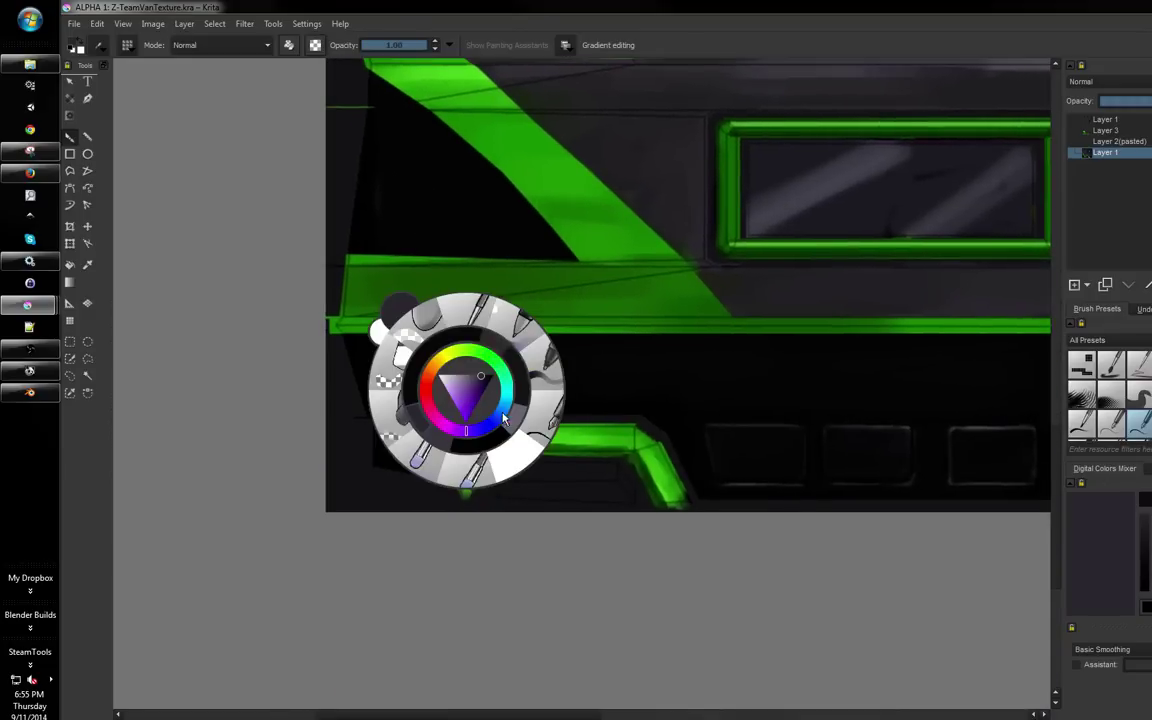
click(532, 422)
right_click(524, 414)
click(553, 470)
scroll(535, 388, up, 1)
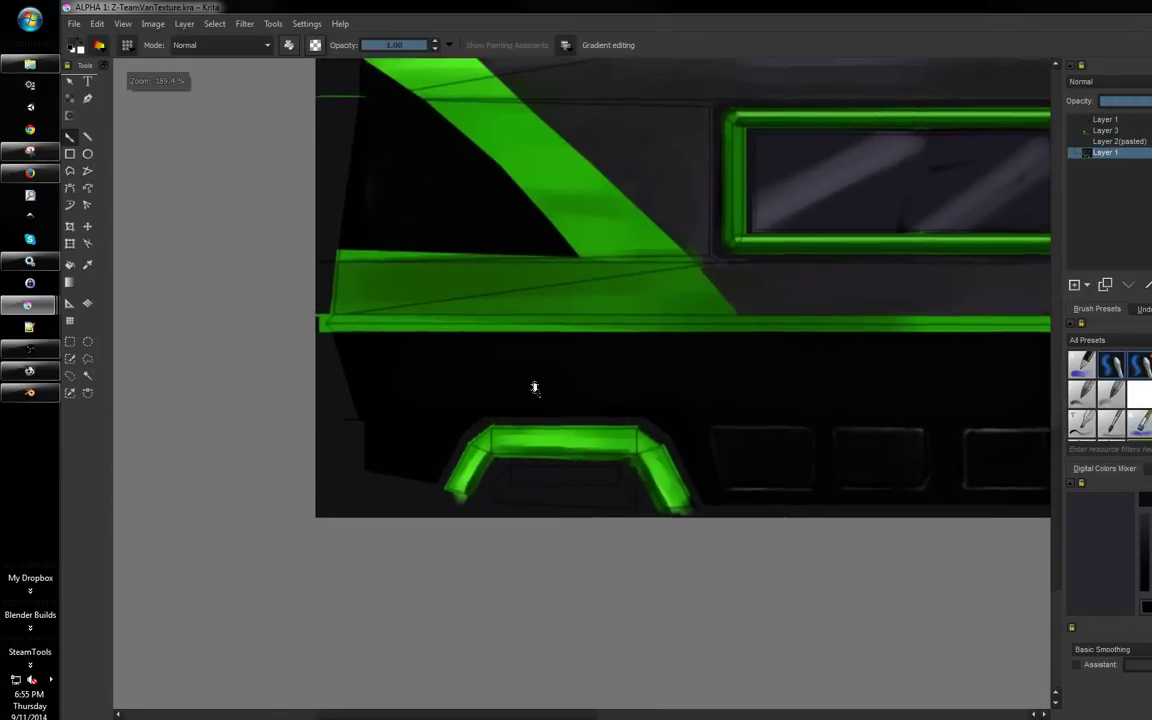
scroll(535, 388, up, 2)
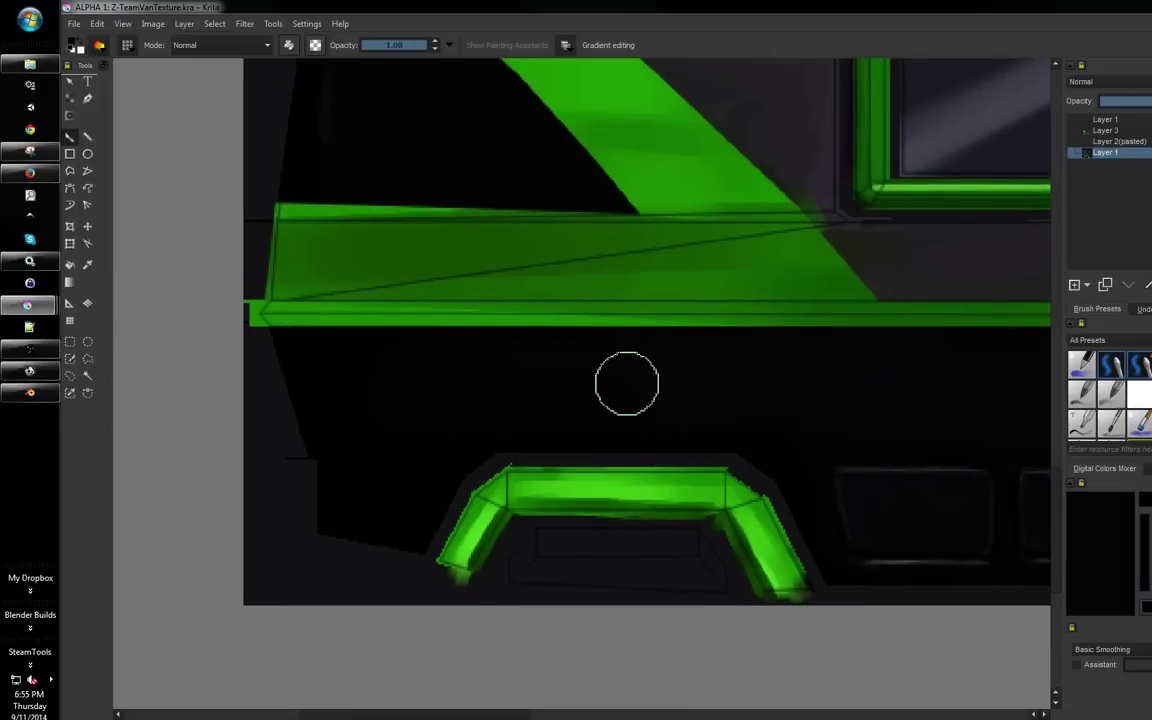
mouse_move(340, 369)
mouse_down()
mouse_move(357, 476)
mouse_move(374, 414)
mouse_up()
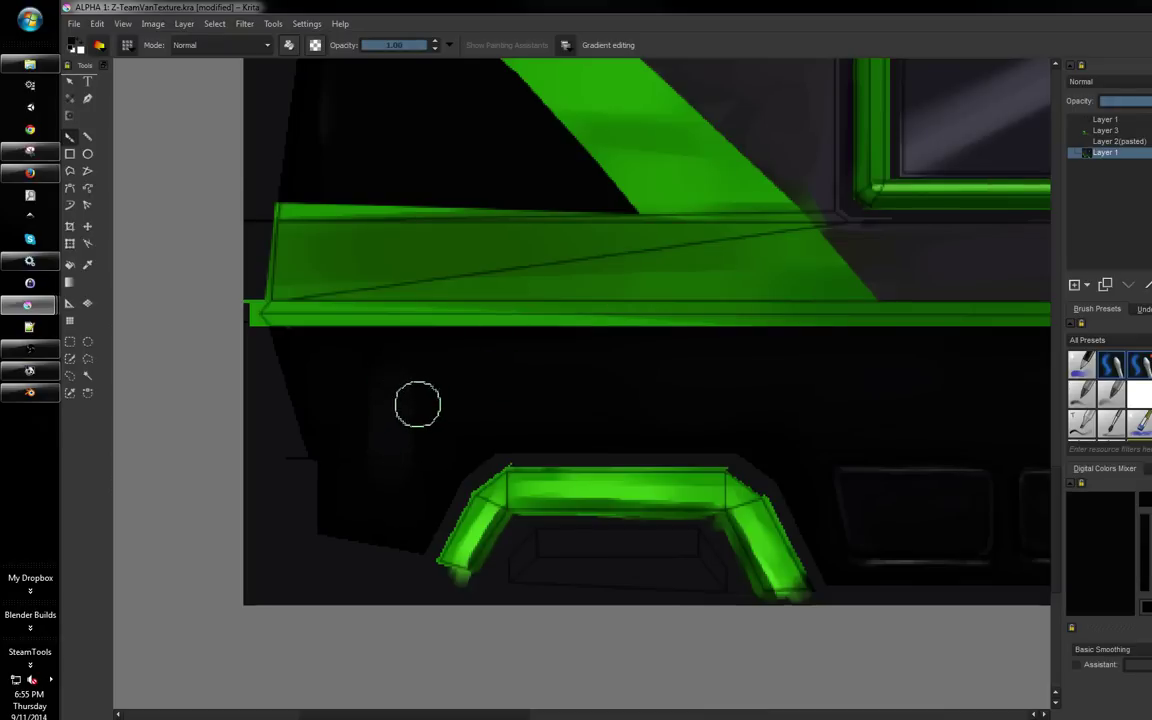
mouse_move(387, 399)
mouse_down()
mouse_move(319, 347)
mouse_move(323, 385)
mouse_up()
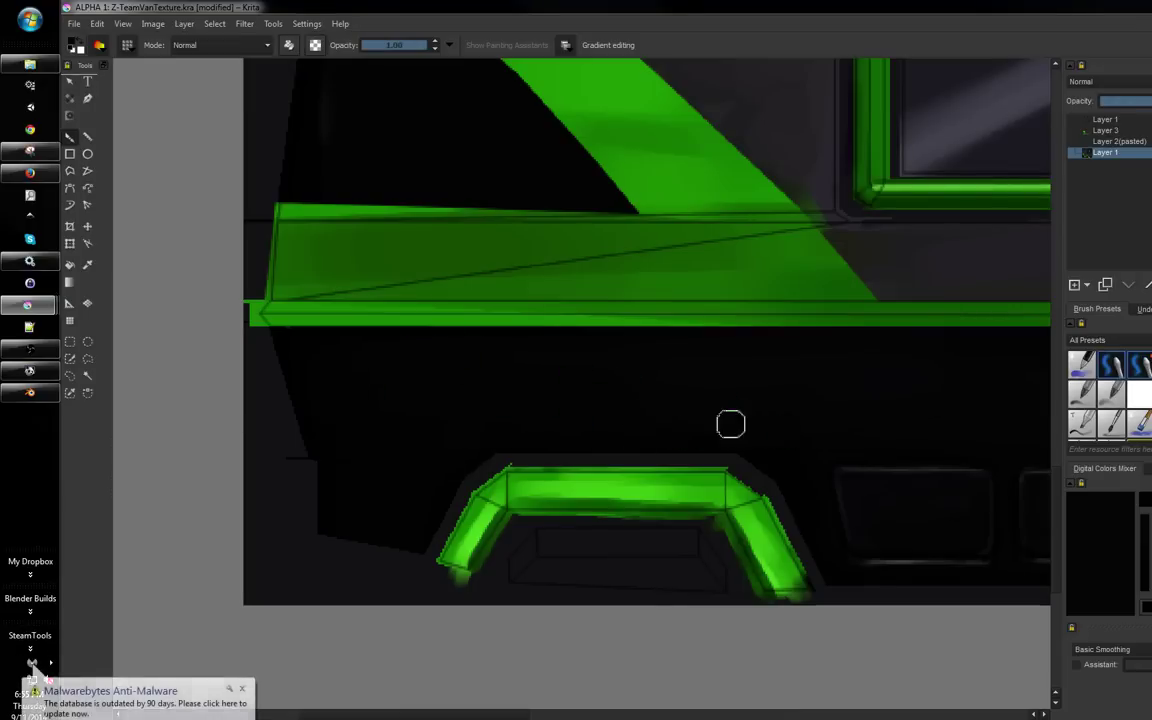
Blend subtle near-black tones along the lower body above the three compartments and over the rear wheel arch
drag(679, 373, 478, 392)
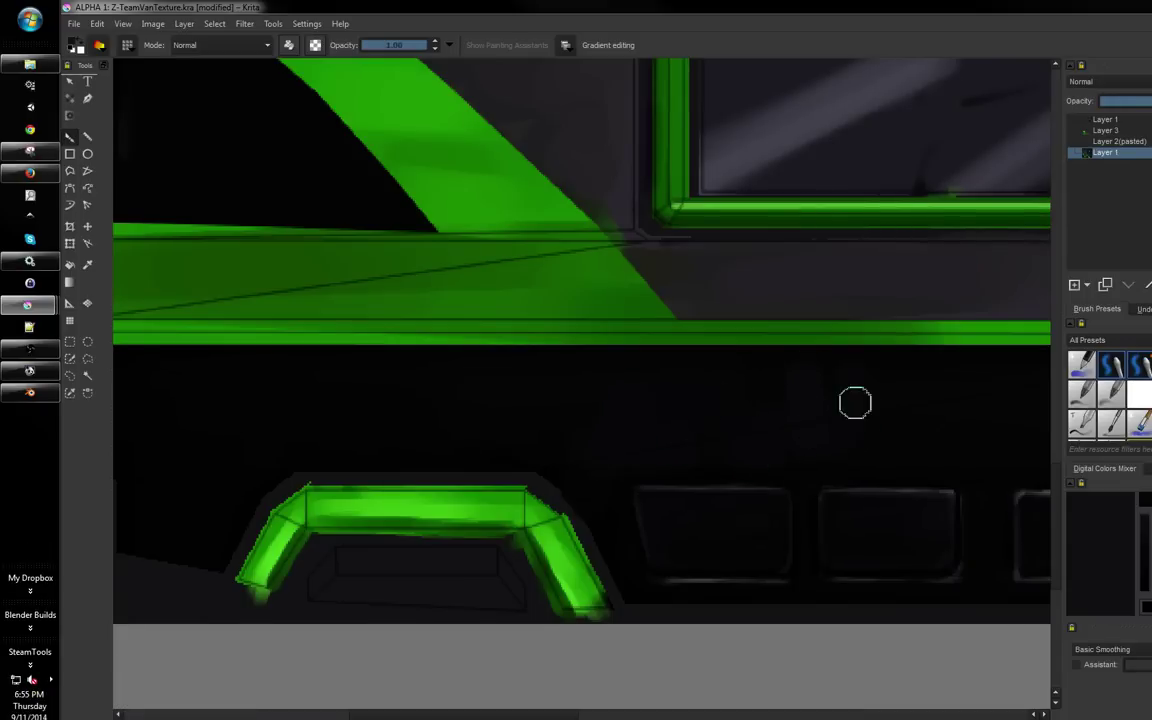
scroll(840, 400, up, 1)
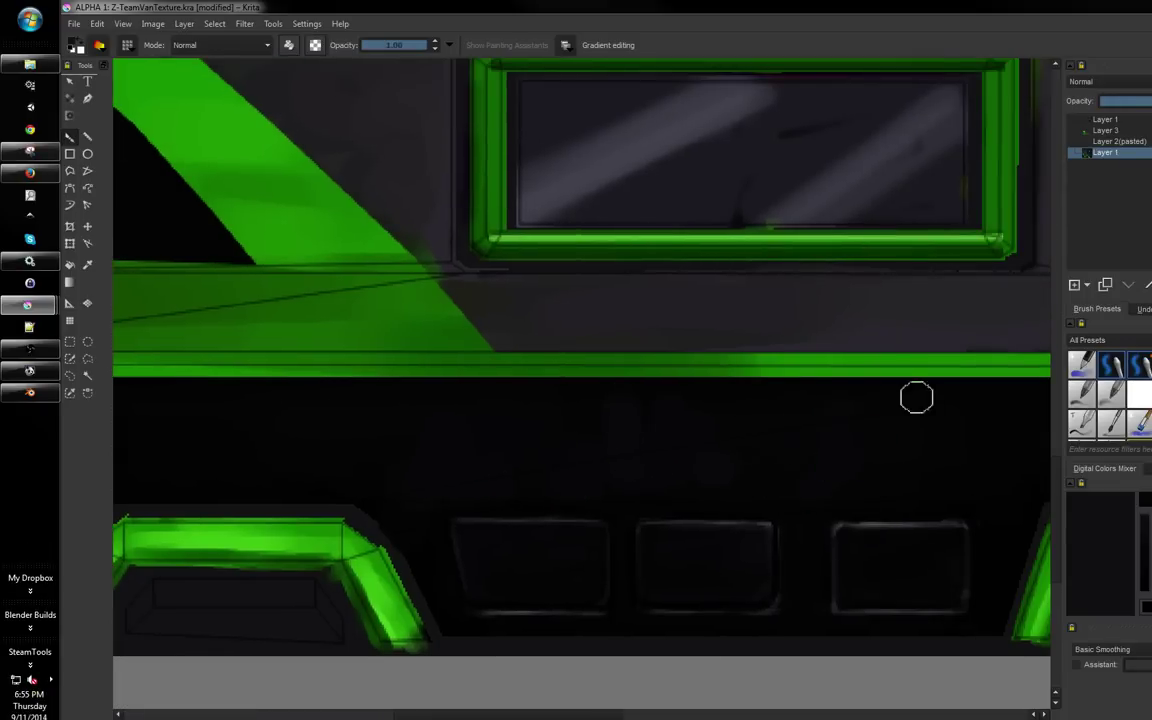
drag(908, 424, 790, 375)
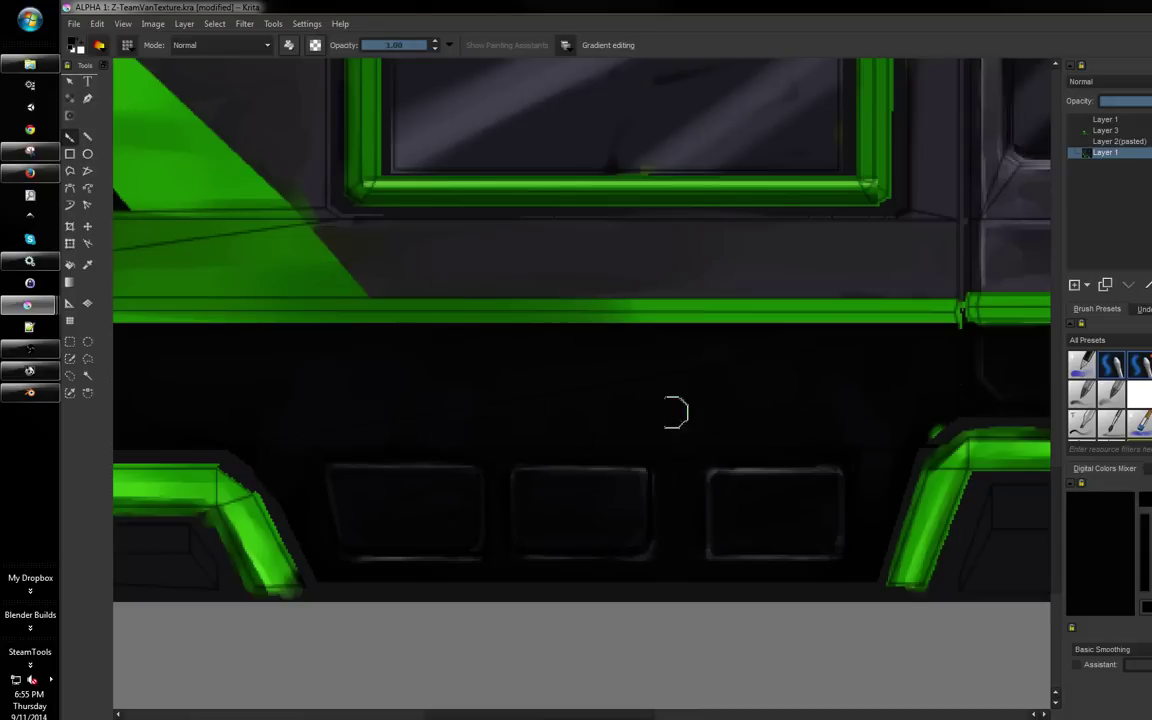
drag(493, 400, 627, 379)
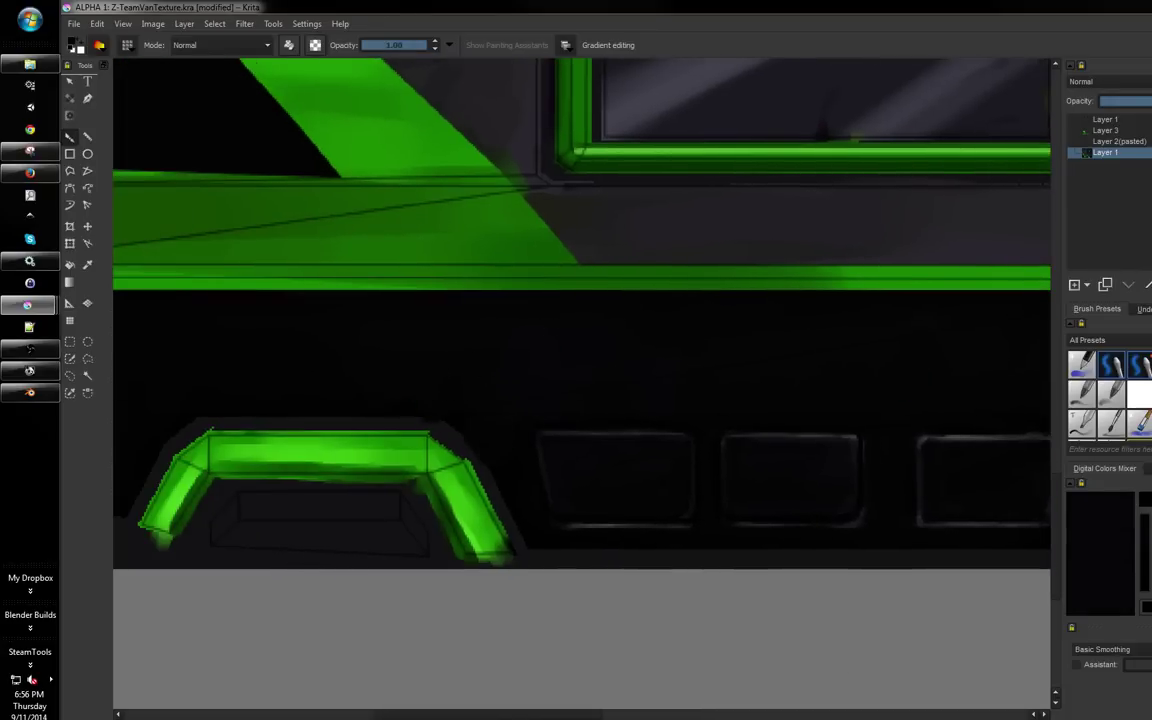
drag(436, 338, 669, 347)
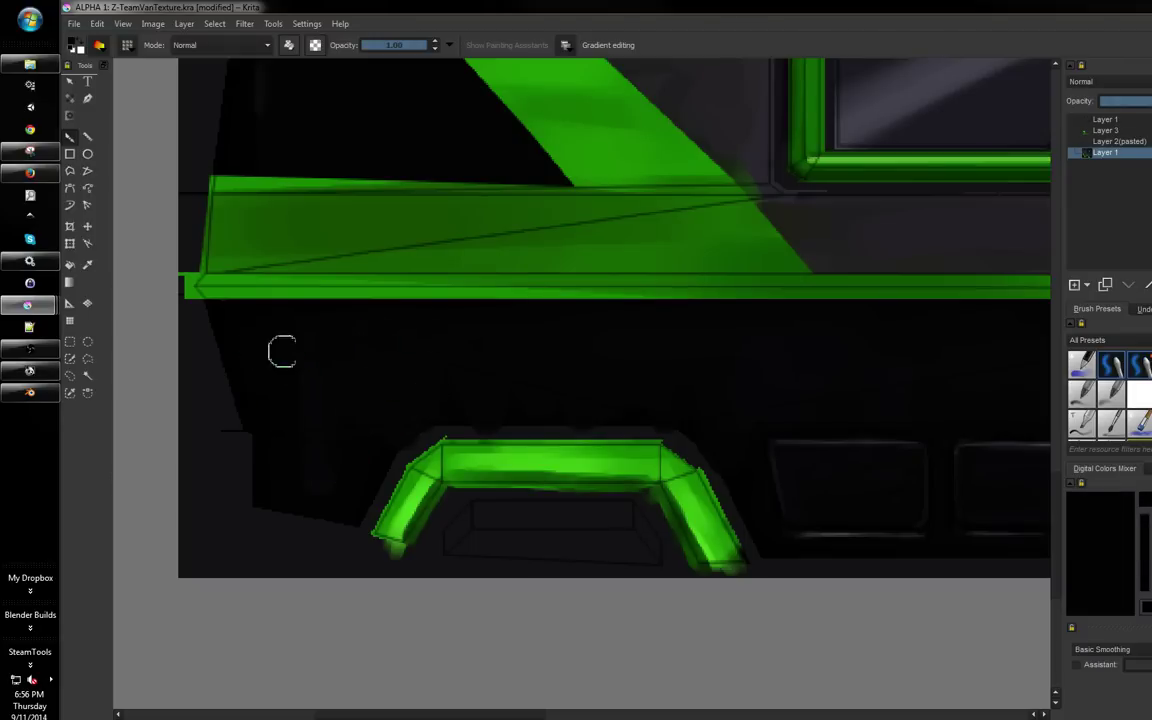
Shade the black rear panel enclosed by the slanted green stripe with subtle near-black tones
key(minus)
key(minus)
drag(649, 249, 586, 313)
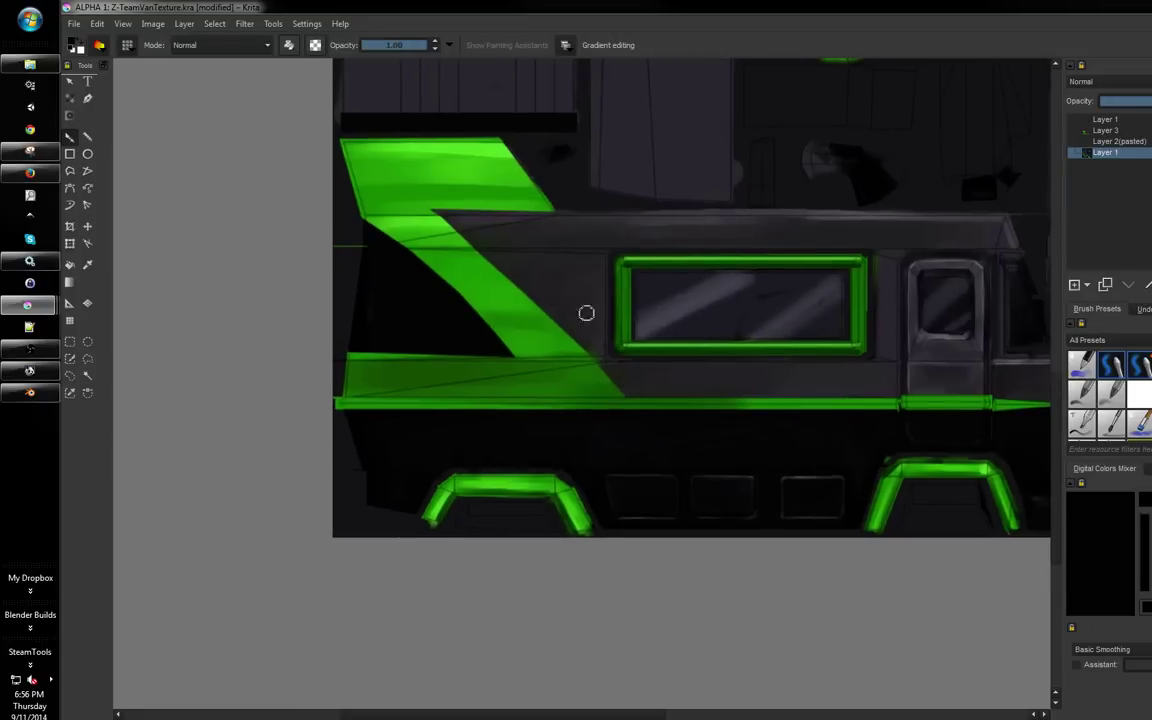
drag(646, 366, 678, 412)
key(plus)
key(plus)
drag(602, 371, 627, 368)
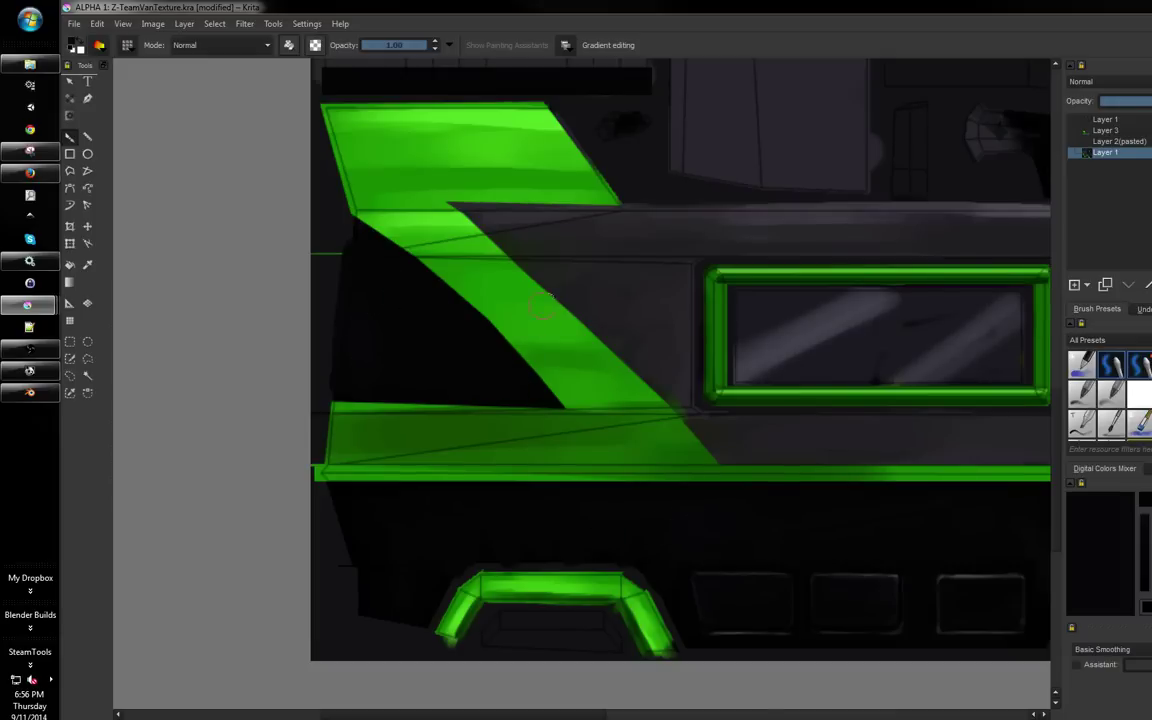
mouse_move(458, 310)
mouse_down()
mouse_move(389, 331)
mouse_move(475, 363)
mouse_up()
scroll(558, 393, down, 2)
scroll(600, 360, up, 3)
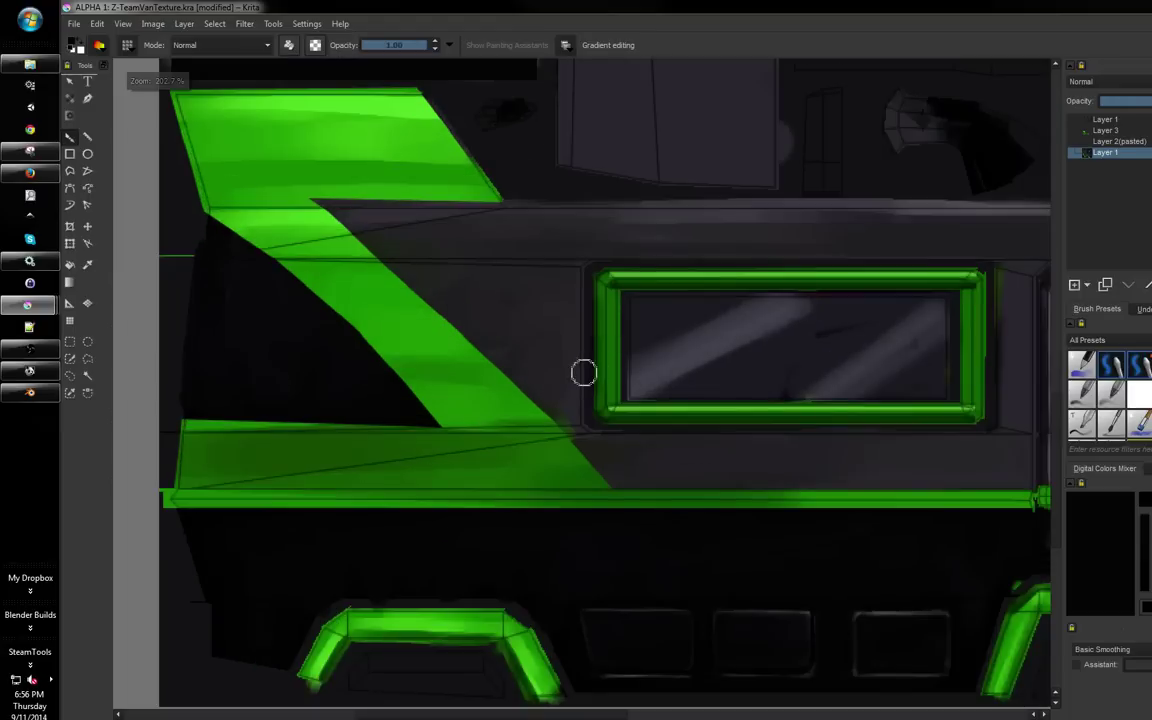
Sample the dark purple-grey from the body beside the side window and save the Krita document
ctrl+click(570, 390)
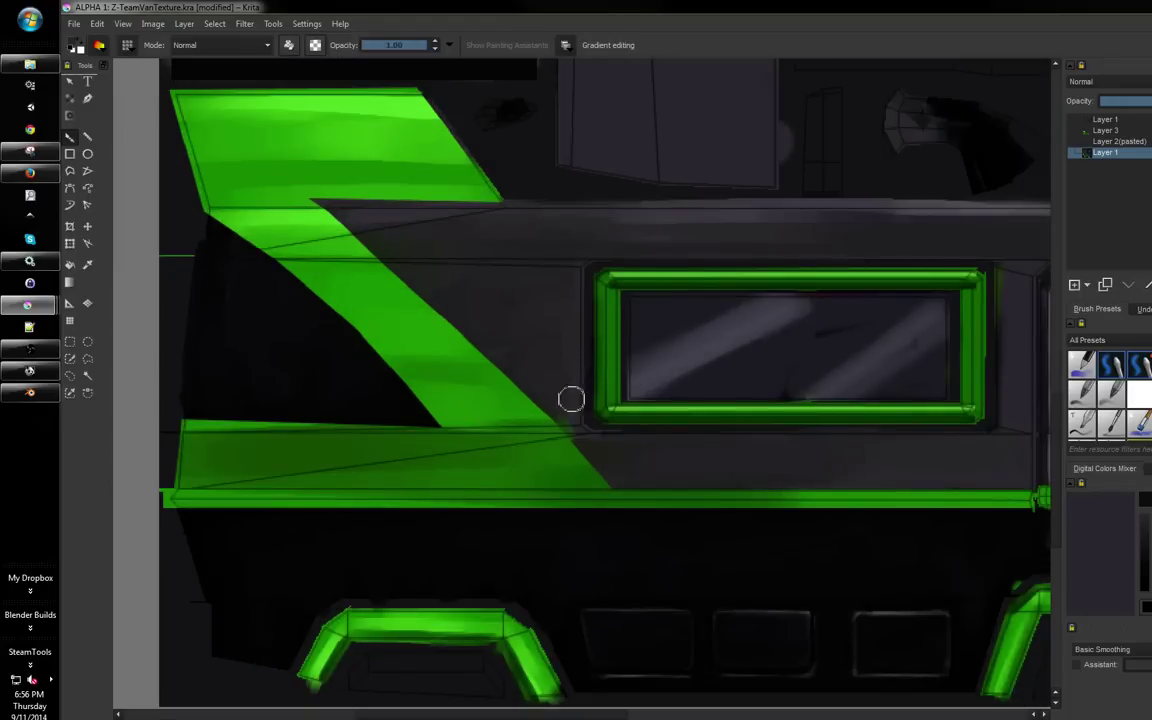
scroll(611, 490, down, 3)
drag(722, 368, 640, 362)
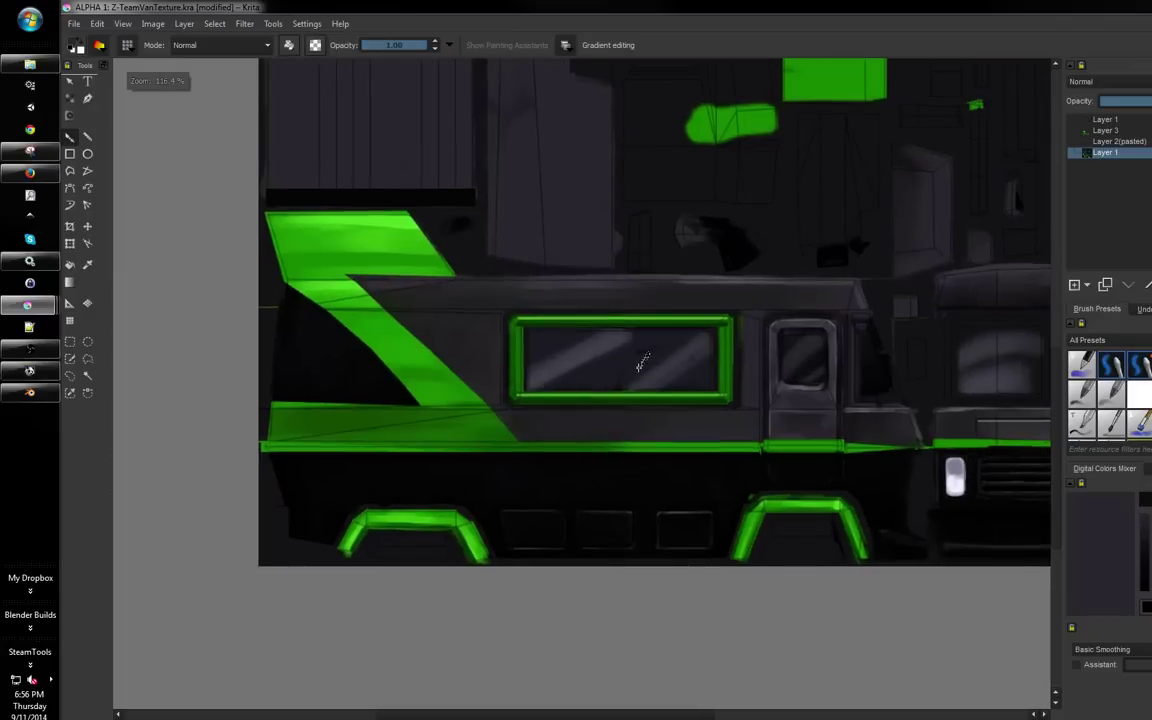
scroll(642, 360, up, 2)
drag(751, 314, 604, 336)
scroll(657, 317, down, 2)
drag(699, 427, 650, 440)
scroll(640, 418, down, 2)
scroll(697, 319, up, 3)
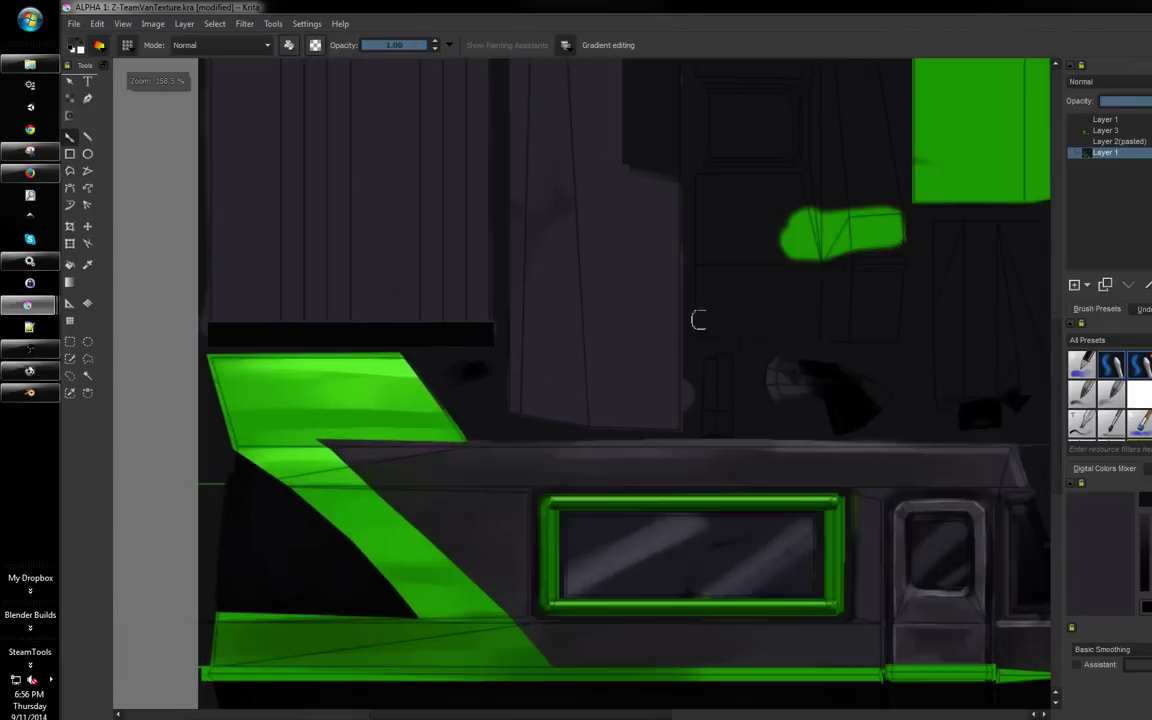
mouse_move(697, 319)
mouse_down()
mouse_move(586, 496)
mouse_move(720, 346)
mouse_move(792, 519)
mouse_move(774, 429)
mouse_move(594, 369)
mouse_up()
key(ctrl+s)
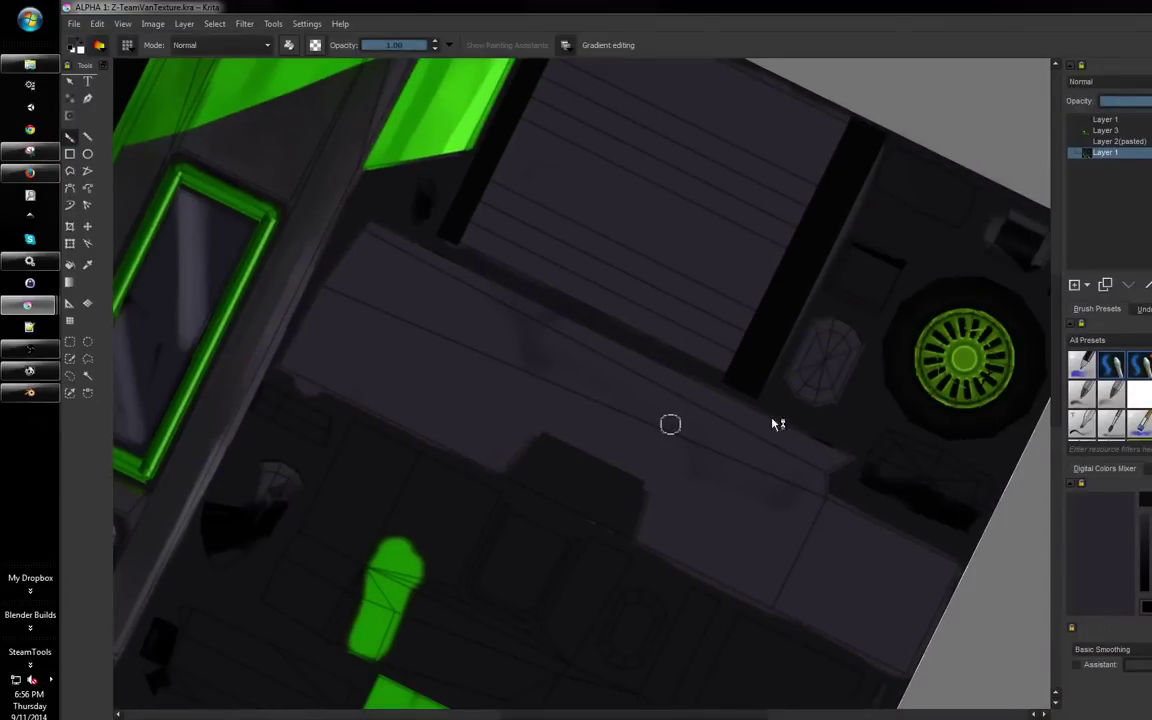
Paint over the dark notch in the long strip beside the ribbed panel with the sampled purple-grey
drag(791, 394, 734, 410)
mouse_move(617, 429)
mouse_down()
mouse_move(648, 452)
mouse_move(565, 448)
mouse_move(523, 470)
mouse_up()
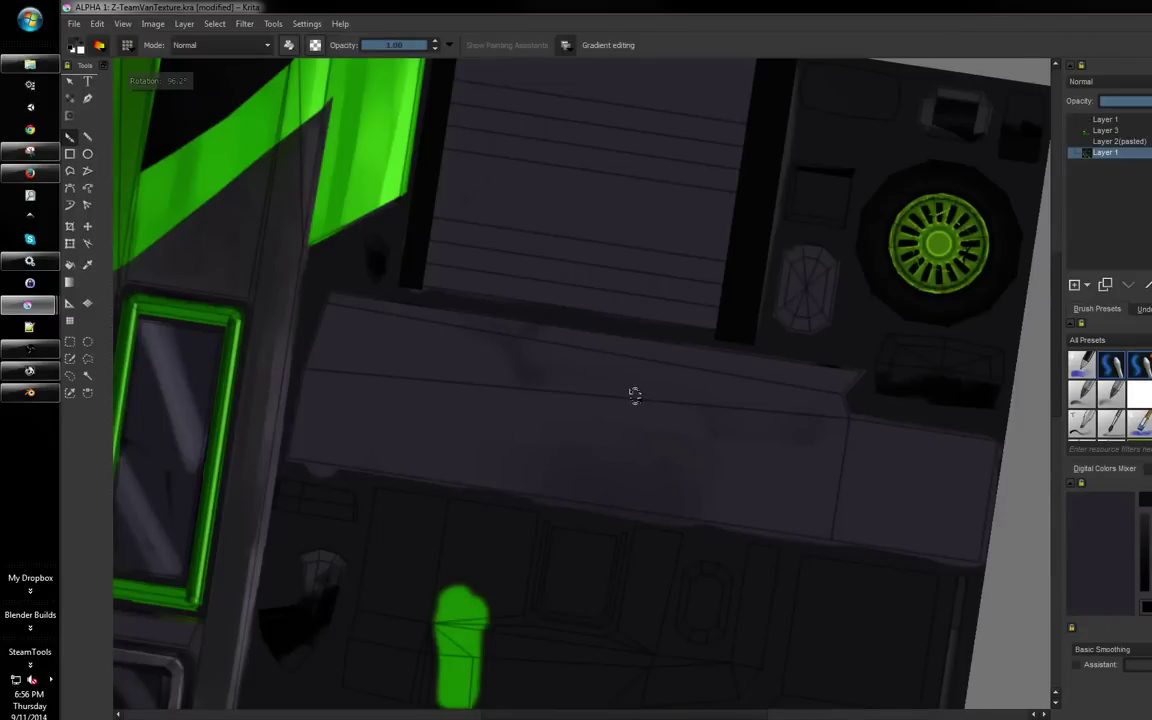
mouse_move(633, 393)
mouse_down()
mouse_move(640, 380)
mouse_move(745, 387)
mouse_move(738, 429)
mouse_move(742, 395)
mouse_up()
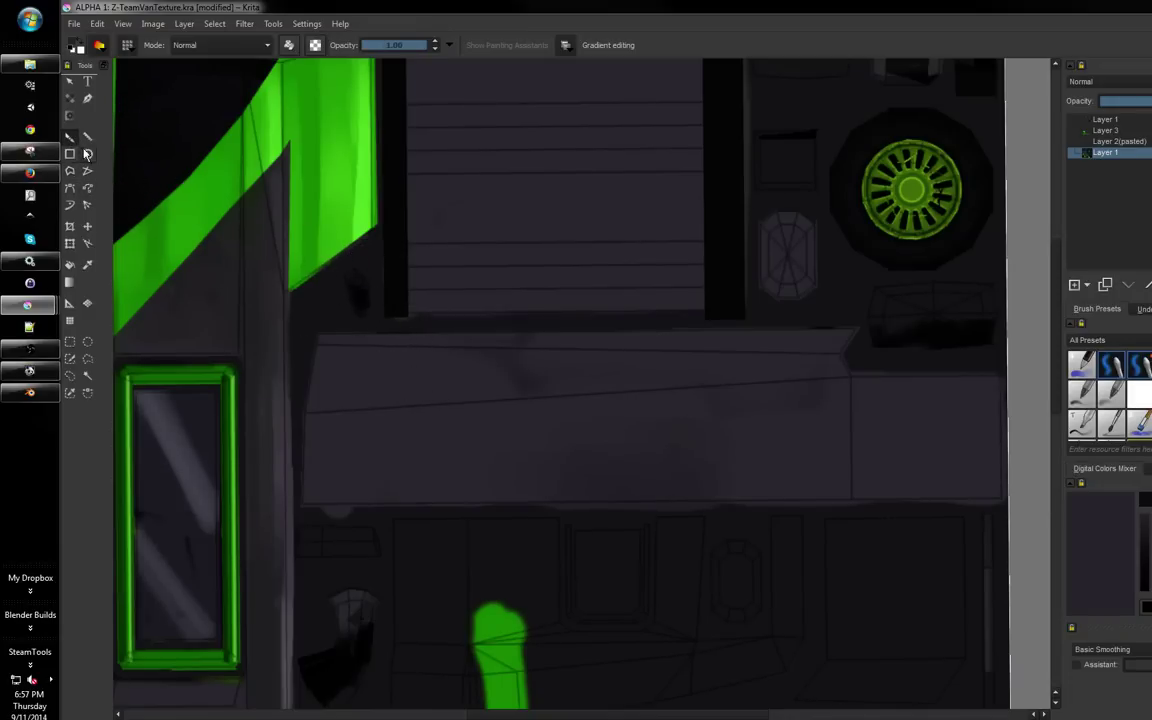
Lighten the paint colour and draw a straight brush-outlined highlight along the full length of the long purple-grey strip with the Polygon tool
key(bracketleft)
key(bracketleft)
click(69, 173)
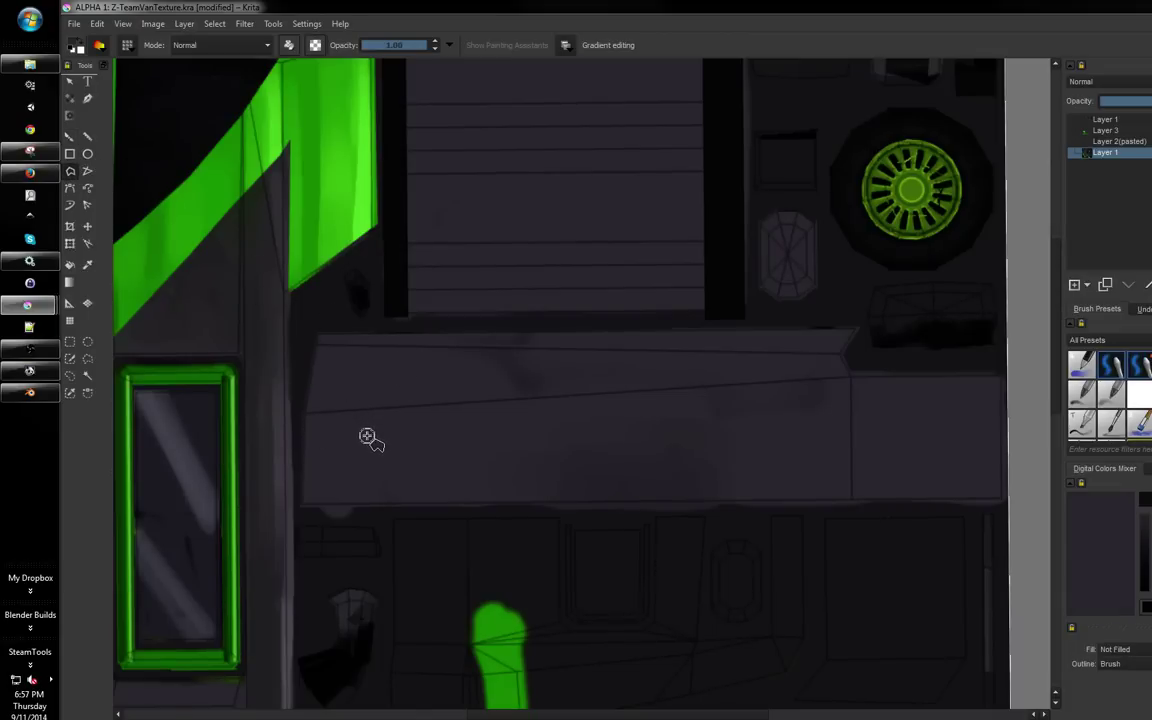
key(l)
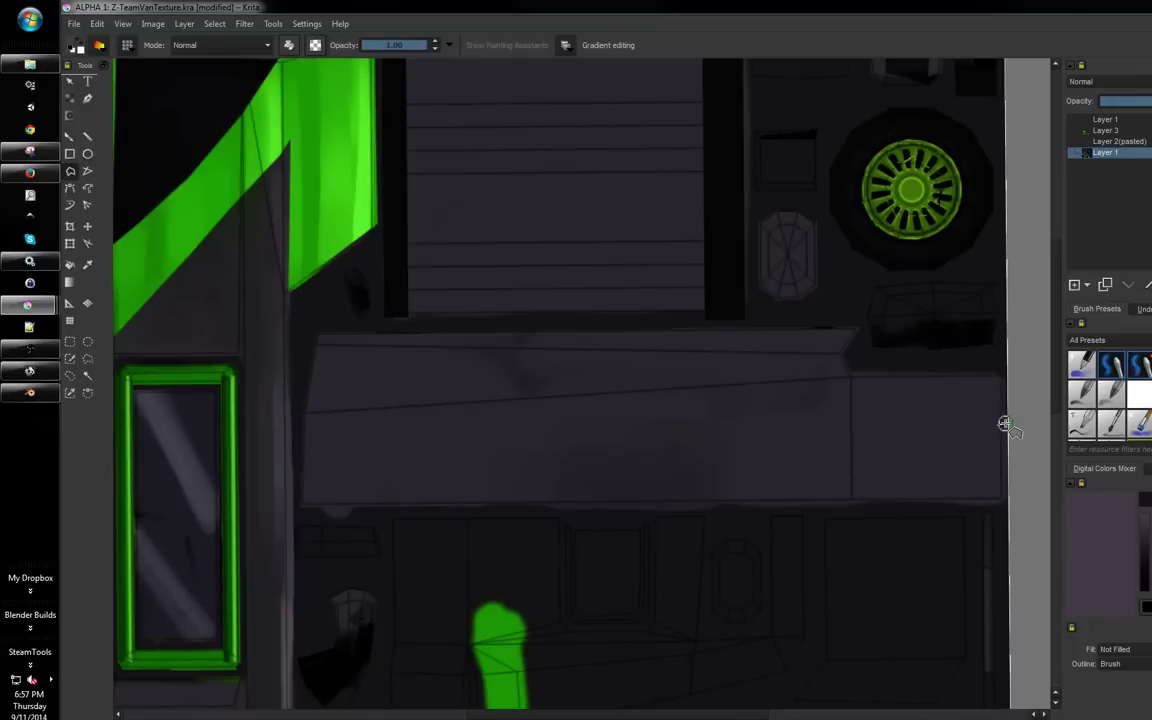
drag(1005, 424, 301, 427)
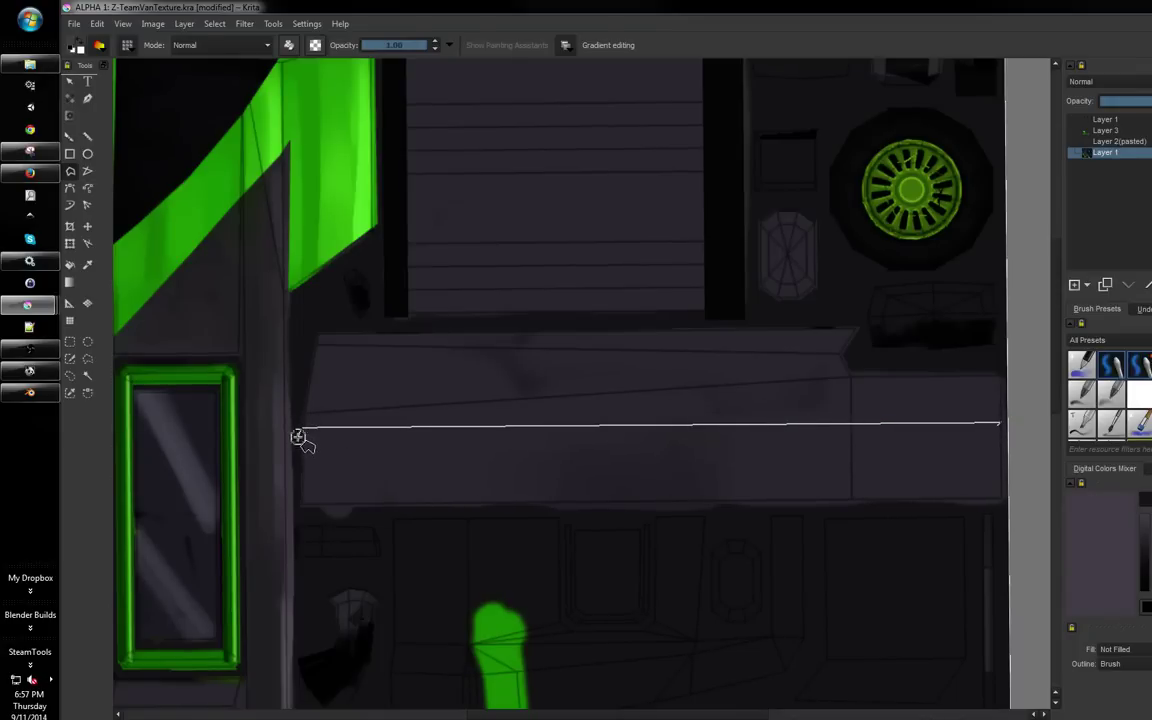
drag(297, 434, 298, 434)
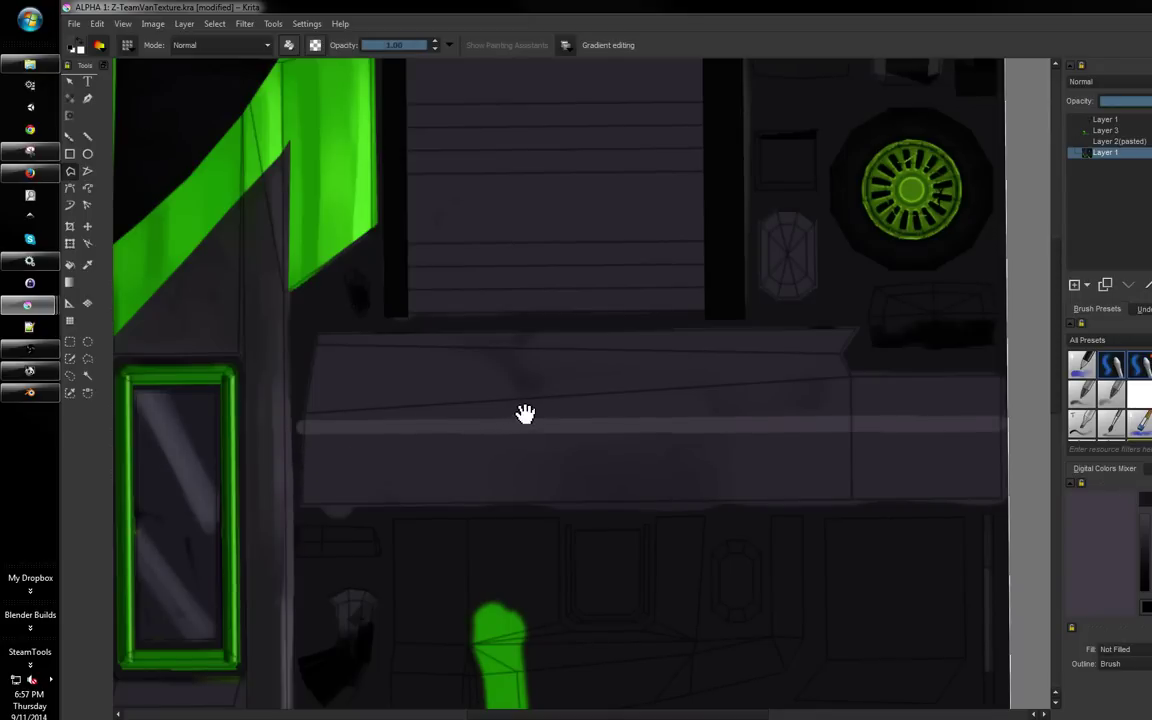
Sample the purple-grey beneath the long strip's highlight and draw a straight line along the highlight's lower edge to sharpen it
drag(526, 414, 547, 392)
ctrl+click(475, 445)
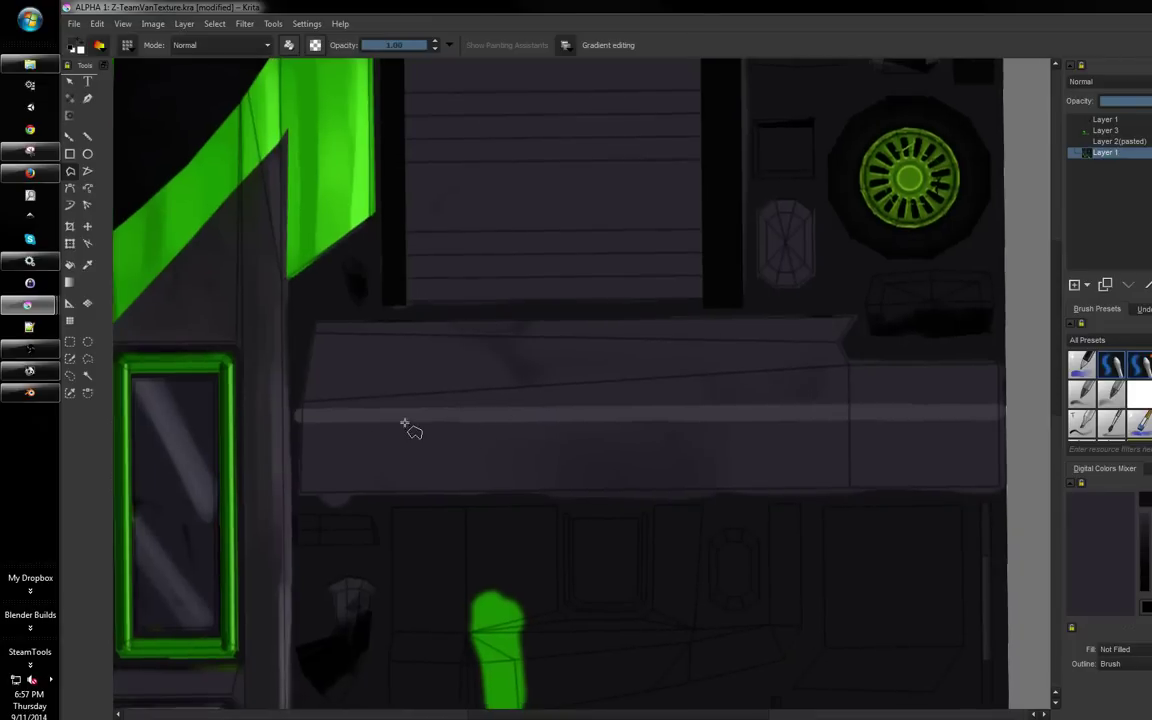
click(298, 426)
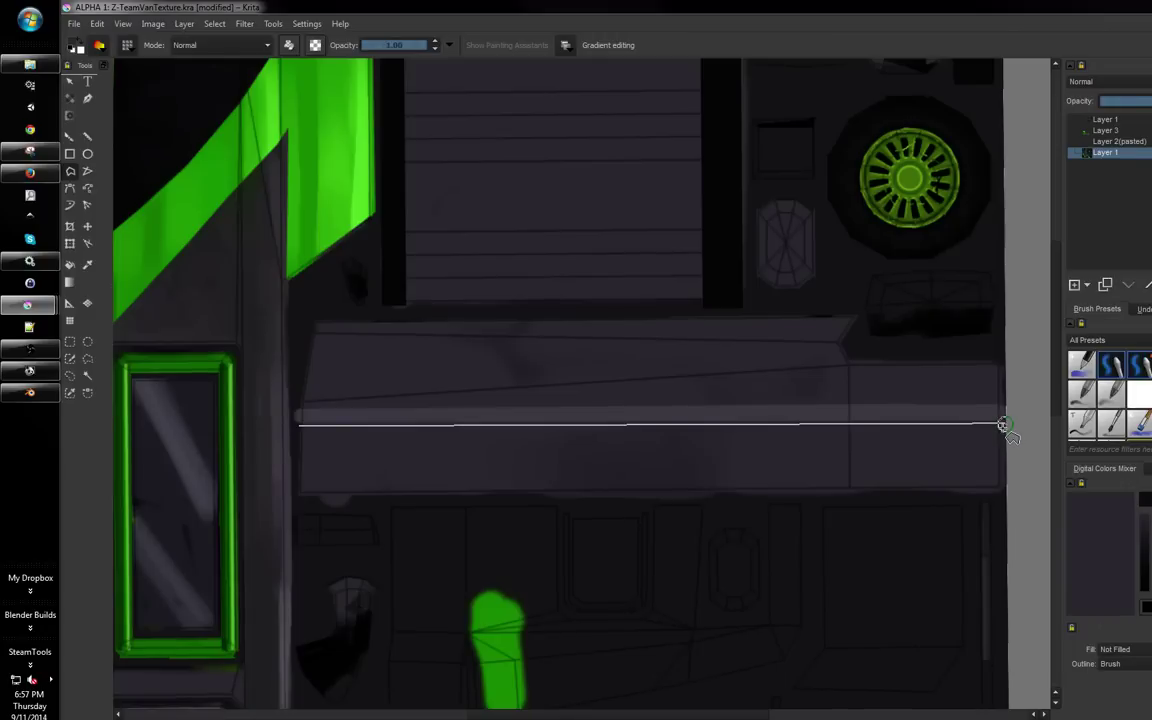
double_click(1002, 425)
Switch to the freehand brush and shade the area of the long strip between its highlight and the ribbed panel with a near-black tone
drag(956, 430, 970, 362)
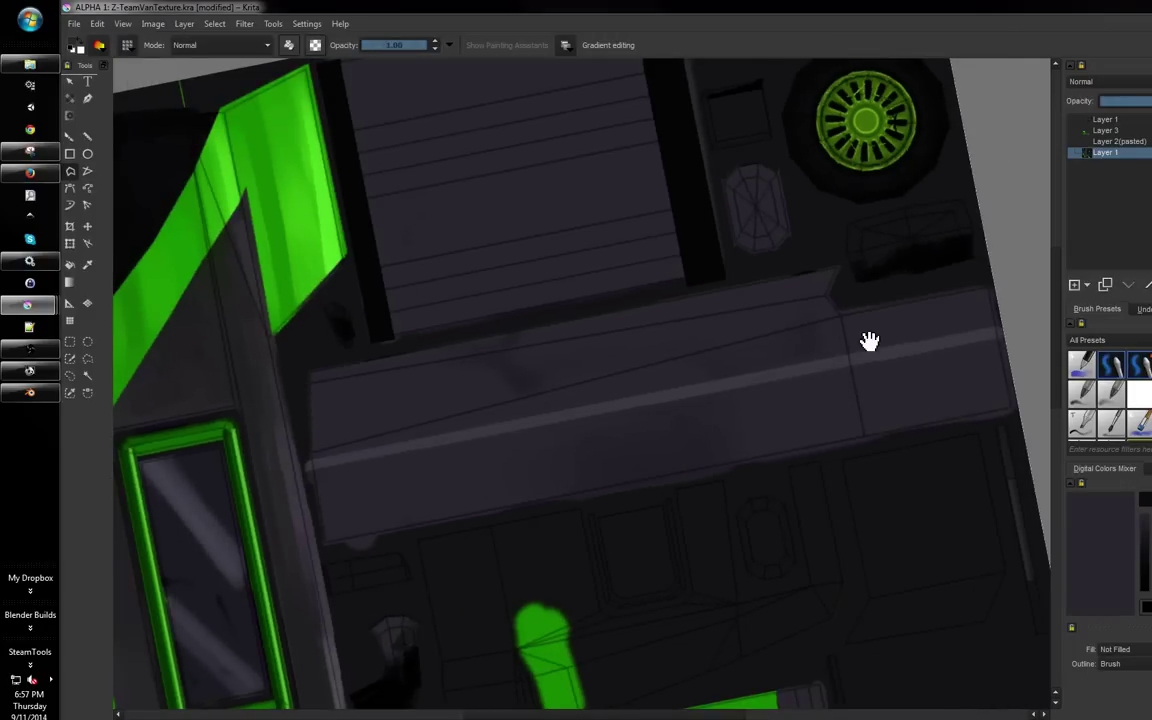
drag(877, 337, 917, 322)
right_click(506, 283)
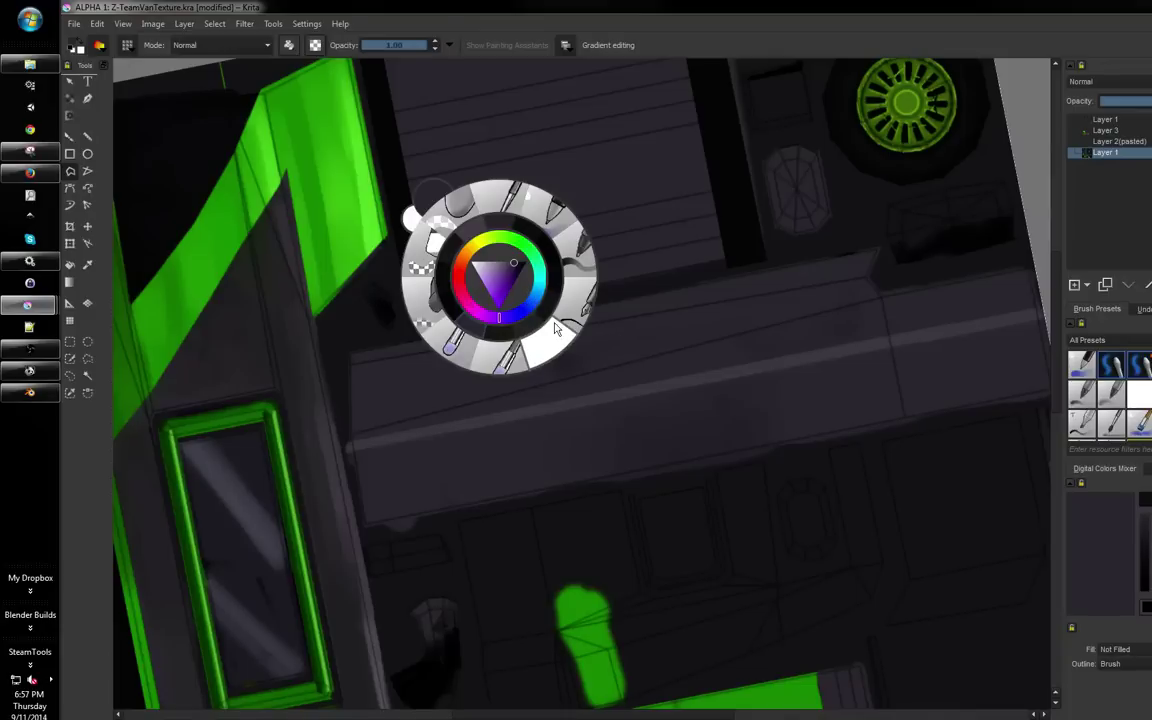
click(560, 334)
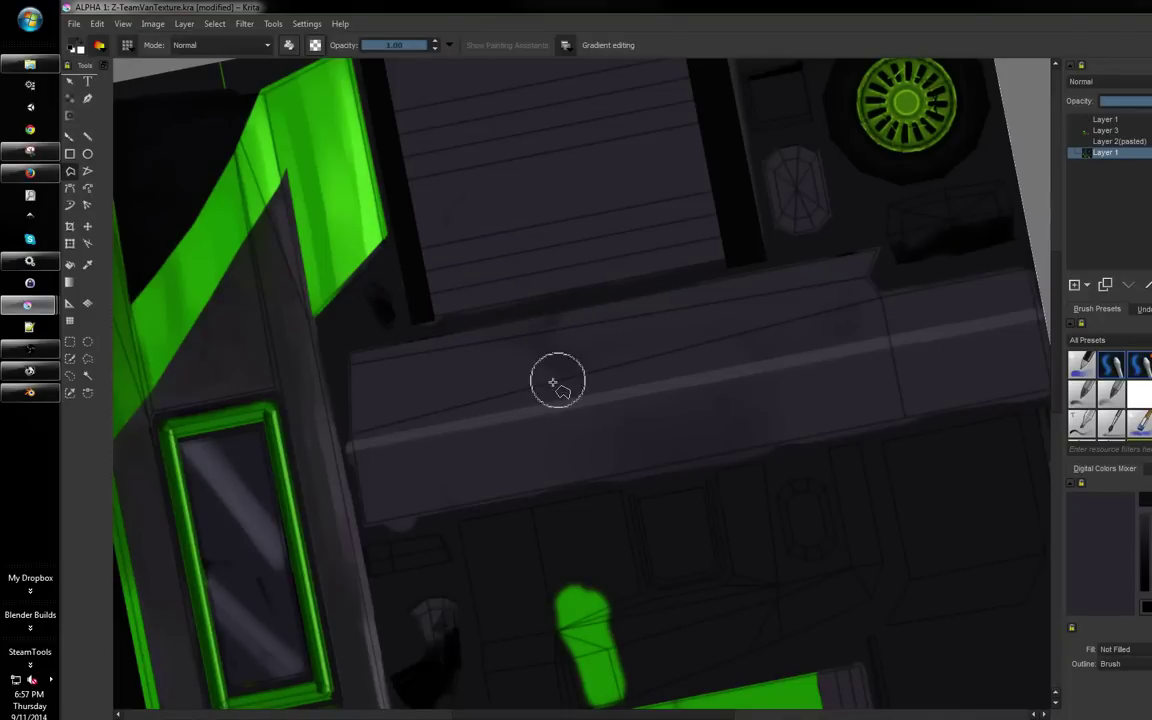
drag(507, 337, 510, 330)
key(b)
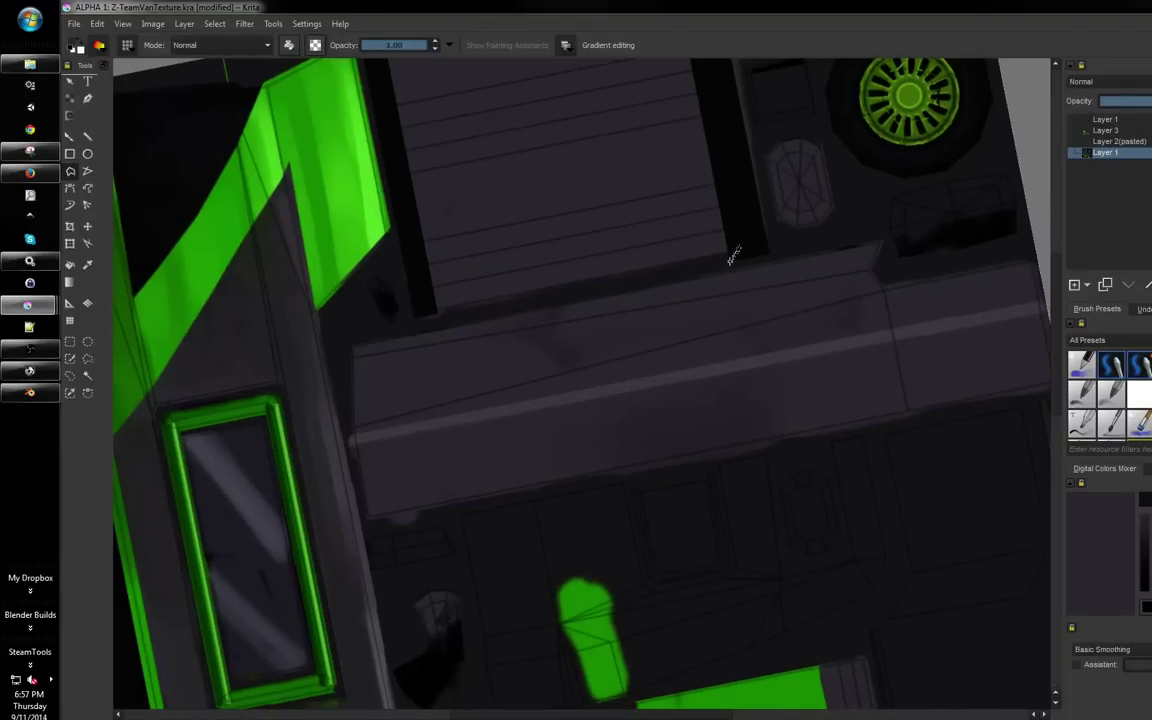
mouse_move(635, 386)
mouse_down()
mouse_move(652, 407)
mouse_move(699, 404)
mouse_up()
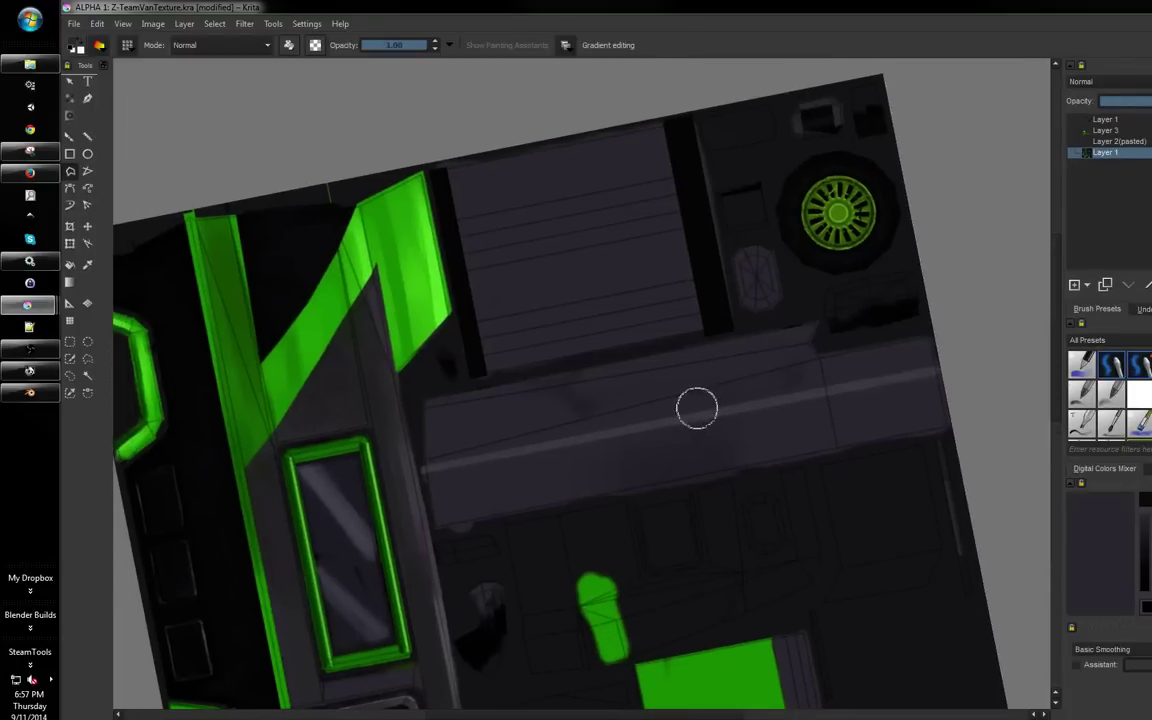
key(ctrl+plus)
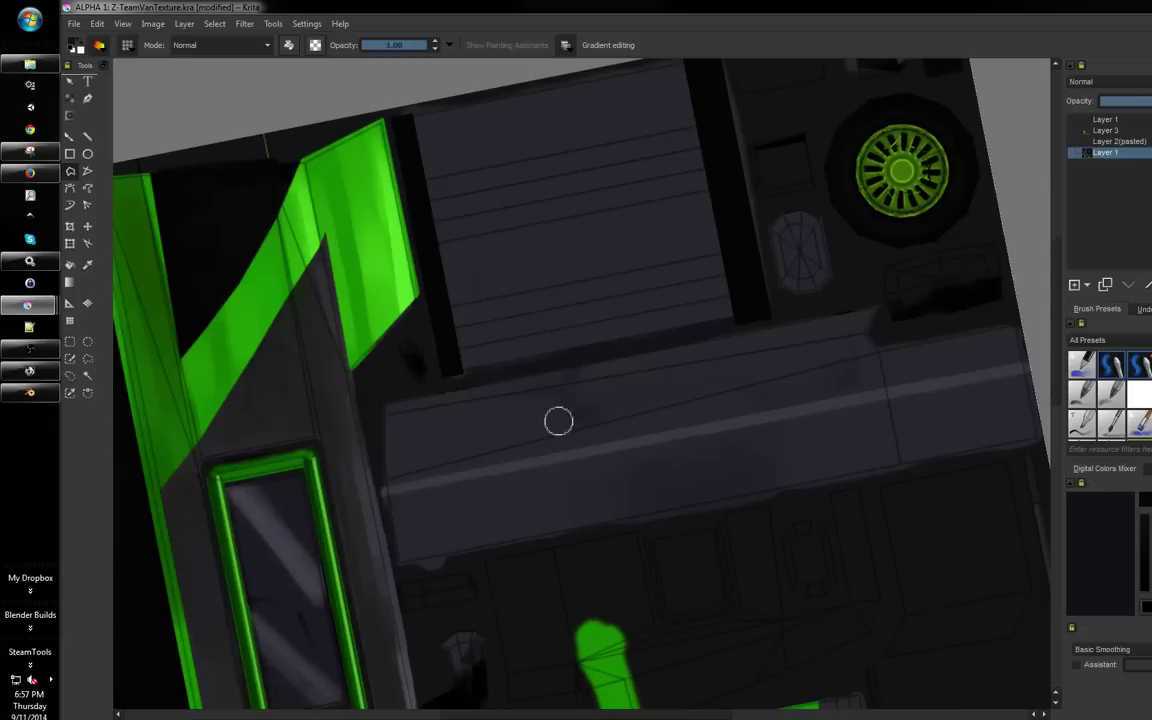
drag(400, 465, 554, 436)
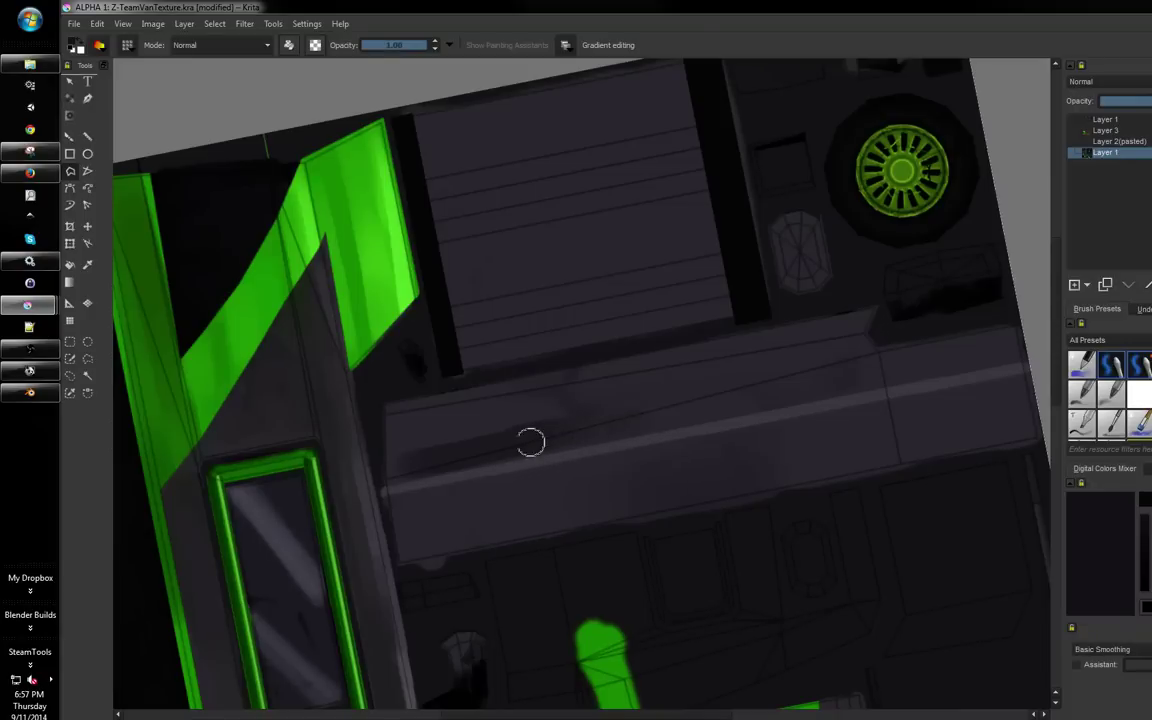
drag(783, 382, 668, 408)
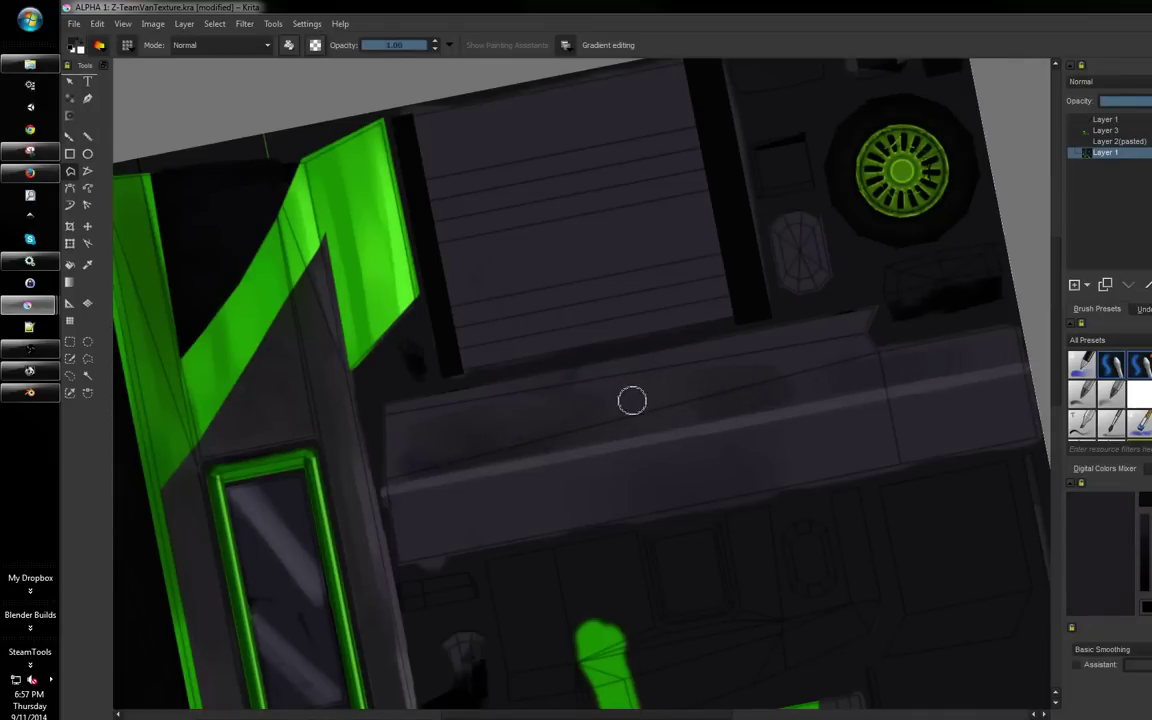
Sample a lighter purple-grey from the van body and paint light edges along the long strip's ribbed-panel side and the end nearest the van
drag(597, 438, 669, 211)
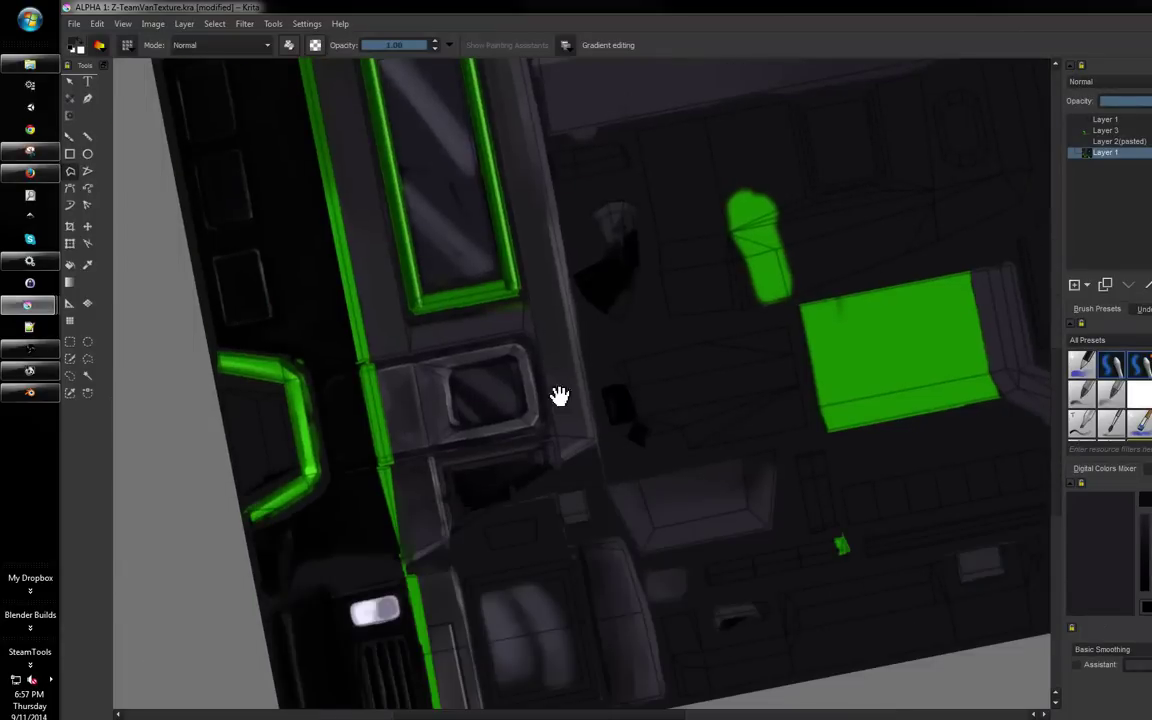
drag(559, 396, 526, 516)
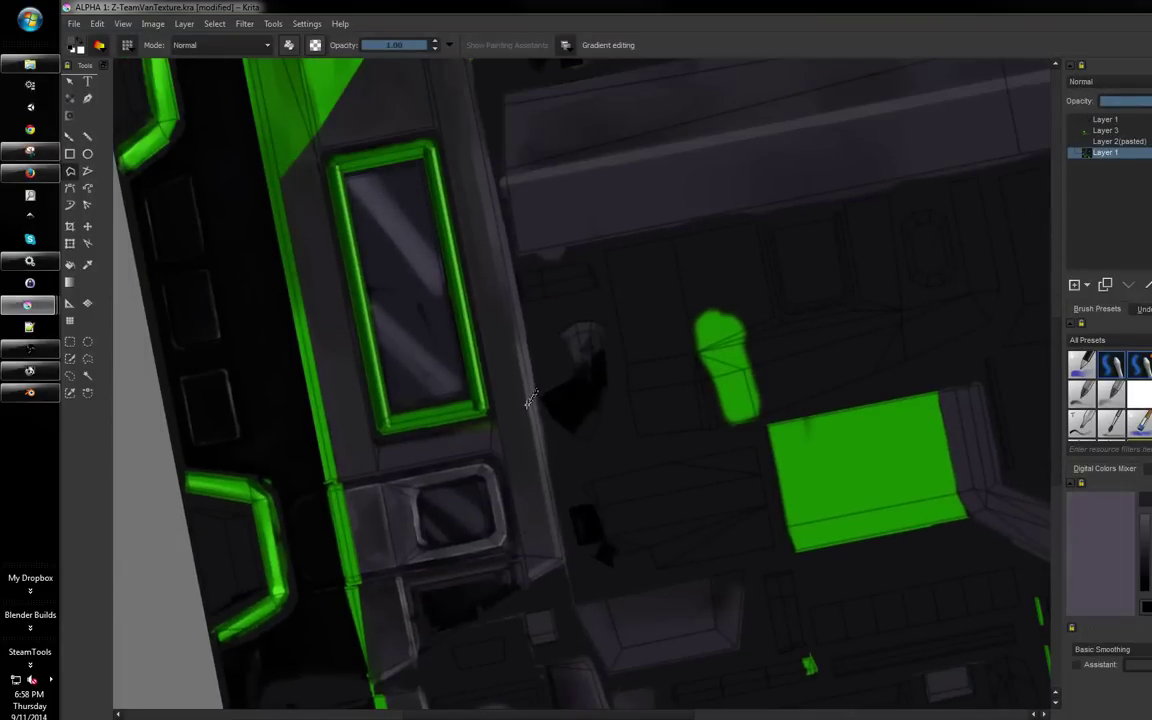
drag(597, 370, 468, 573)
drag(576, 333, 568, 364)
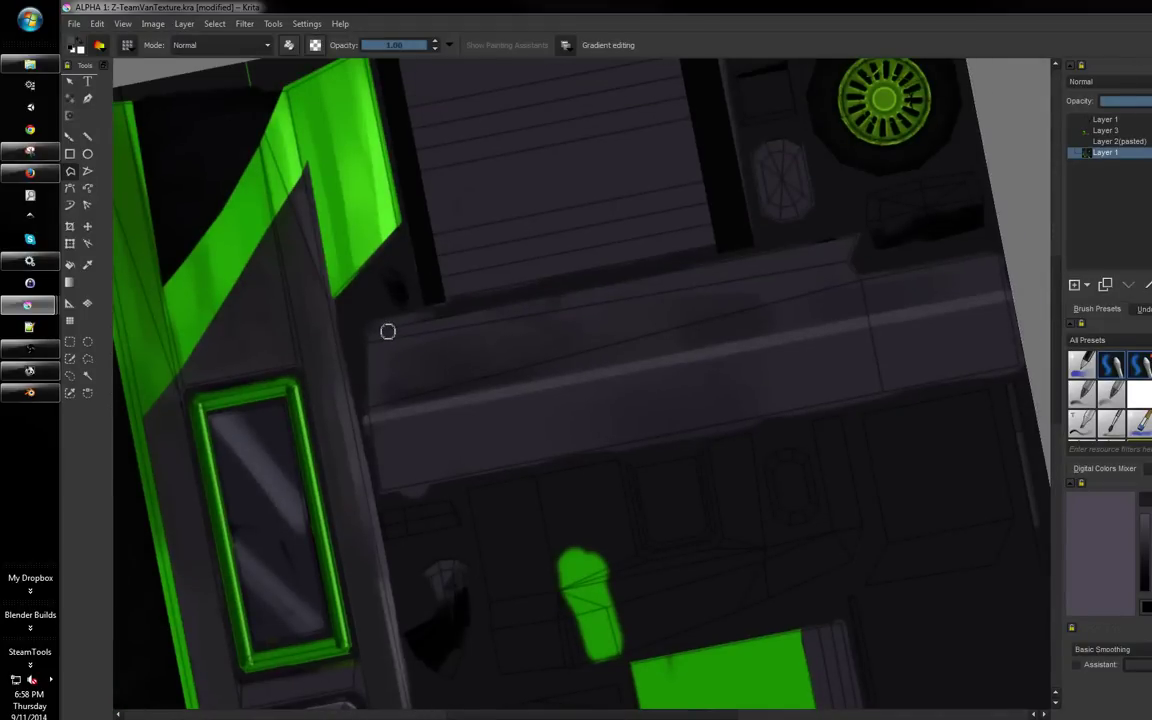
mouse_move(388, 331)
mouse_down()
mouse_move(447, 315)
mouse_move(371, 333)
mouse_move(563, 286)
mouse_up()
mouse_move(477, 311)
mouse_down()
mouse_move(695, 258)
mouse_move(459, 314)
mouse_move(817, 241)
mouse_move(846, 238)
mouse_move(878, 264)
mouse_move(715, 201)
mouse_move(527, 303)
mouse_move(539, 438)
mouse_move(534, 304)
mouse_move(539, 313)
mouse_move(546, 459)
mouse_up()
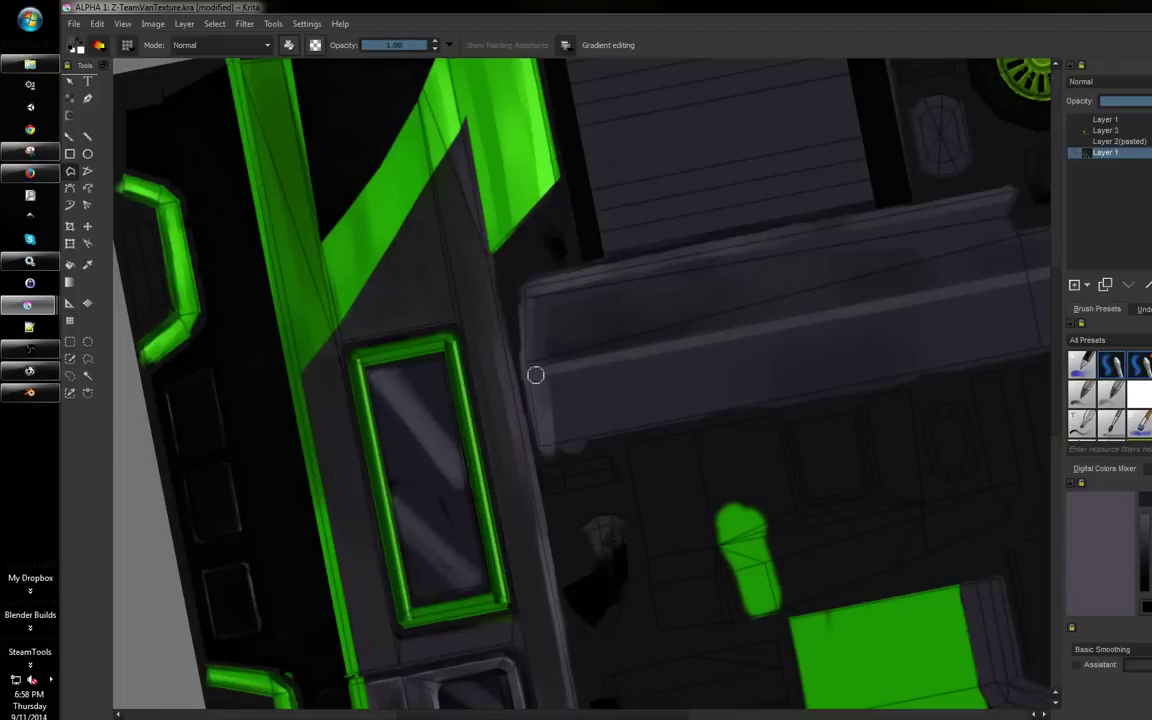
Shade the other half of the long strip with a near-black tone, sample its purple-grey highlight, and save the document
drag(568, 352, 567, 330)
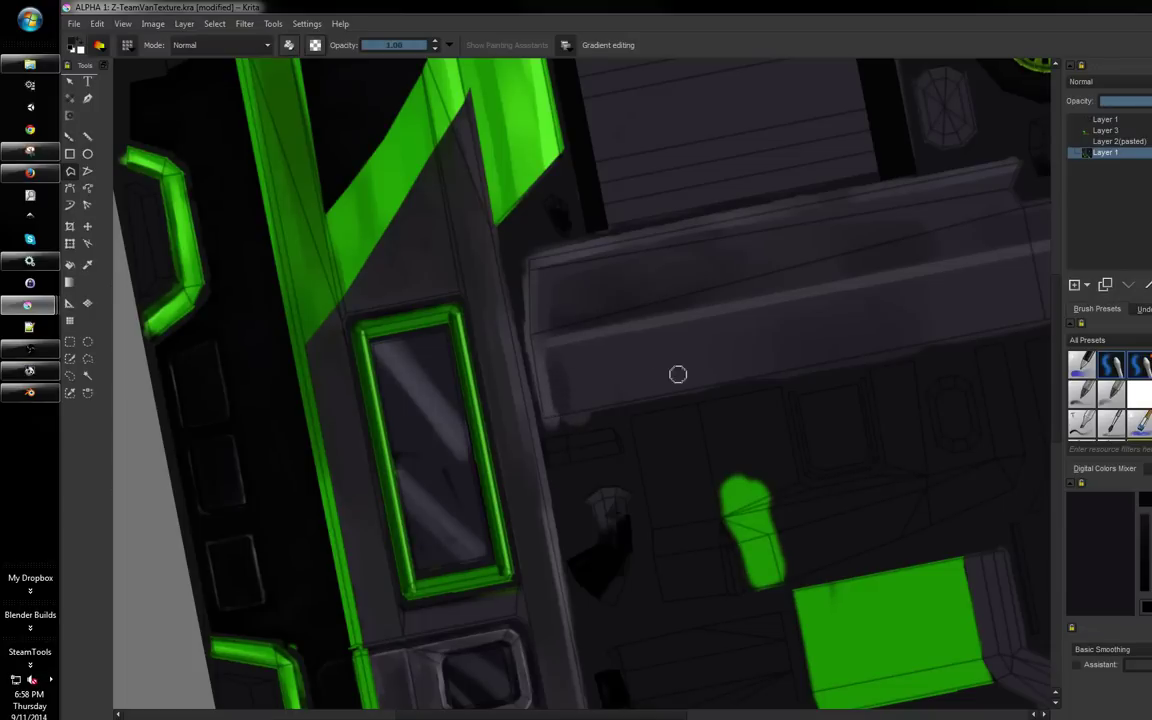
mouse_move(607, 391)
mouse_down()
mouse_move(567, 383)
mouse_move(571, 411)
mouse_move(718, 366)
mouse_up()
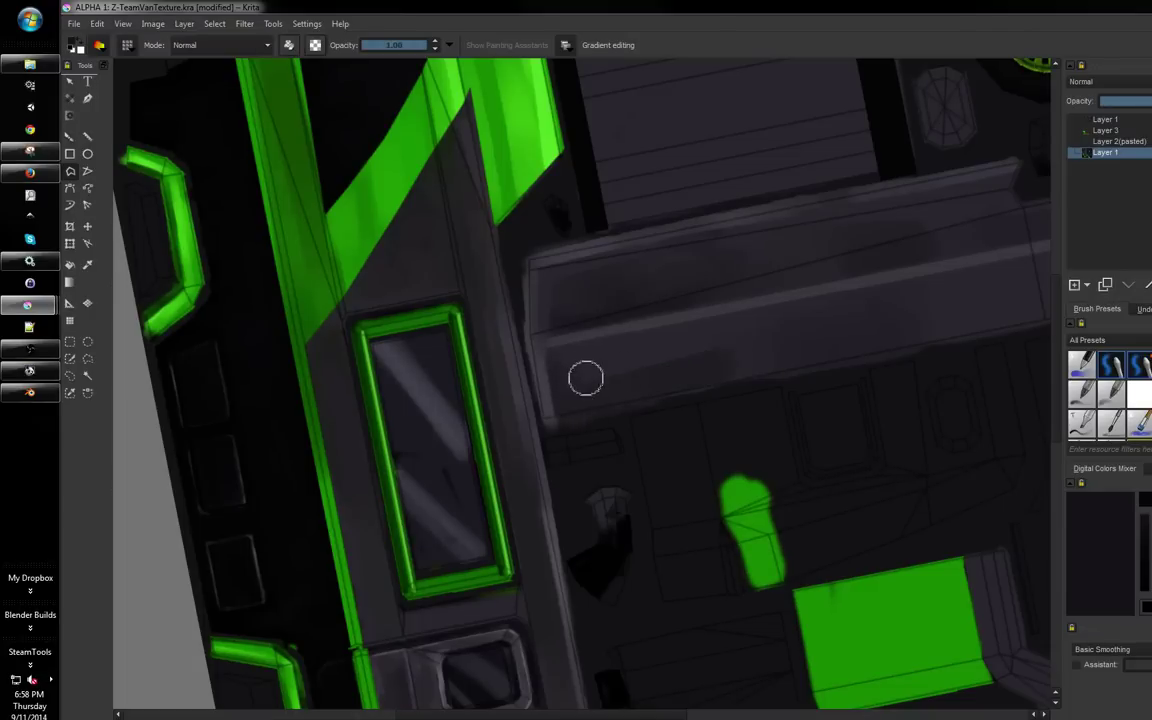
drag(617, 355, 422, 395)
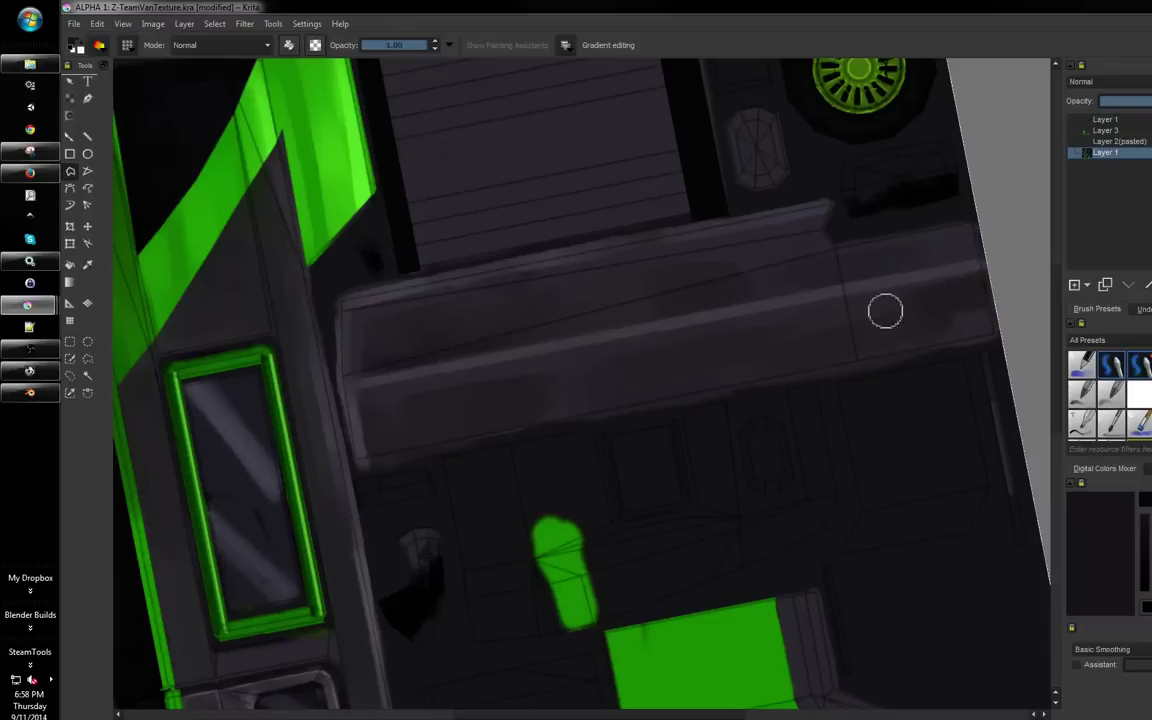
ctrl+click(939, 270)
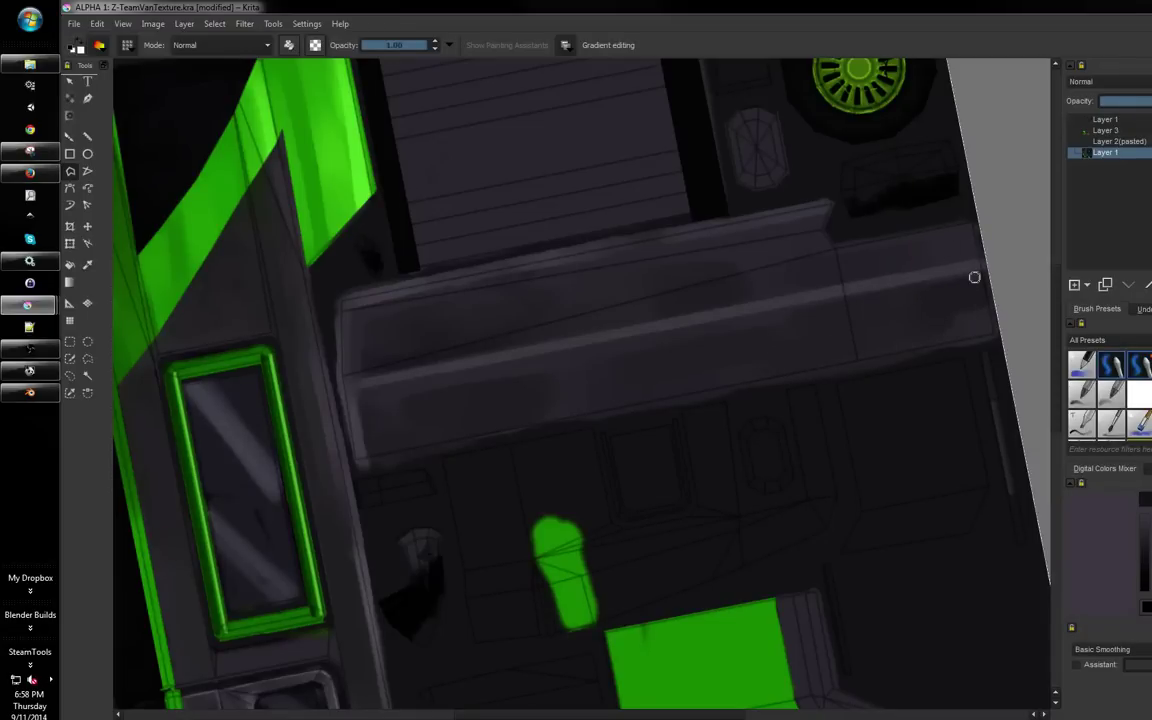
scroll(940, 252, down, 6)
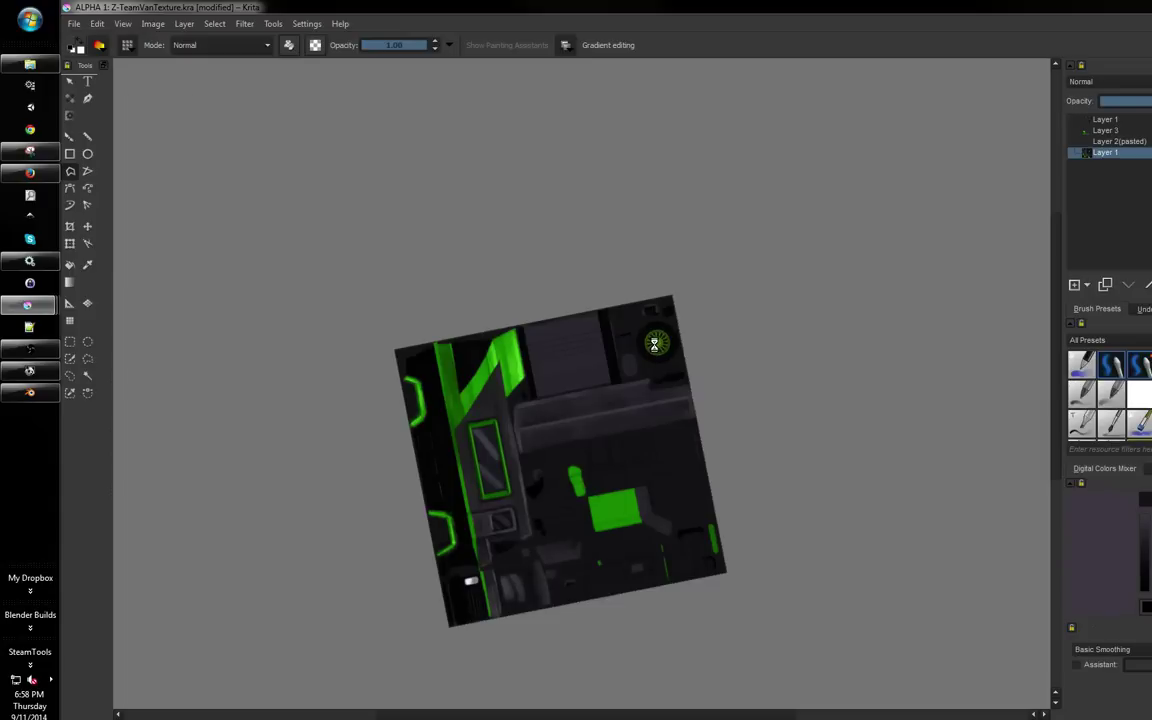
key(ctrl+s)
Shade the dark square panel beside the long strip with a larger brush, using black edges and a subtle purple-grey centre
drag(677, 359, 731, 342)
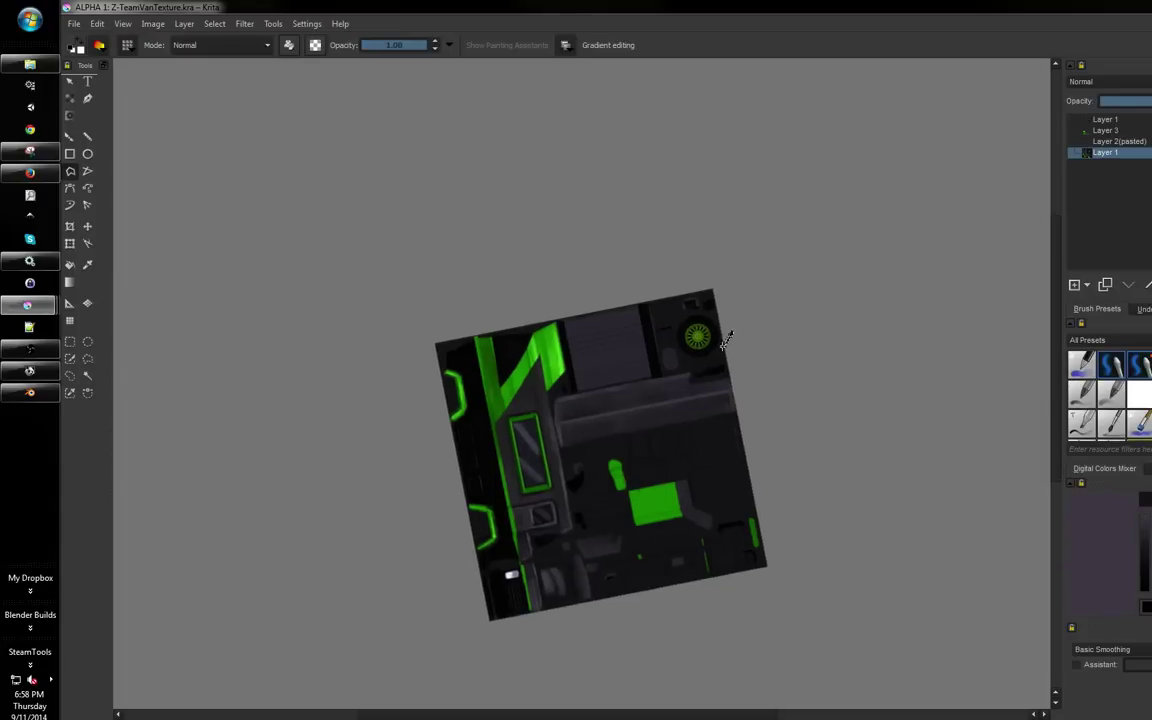
key(5)
scroll(737, 354, up, 3)
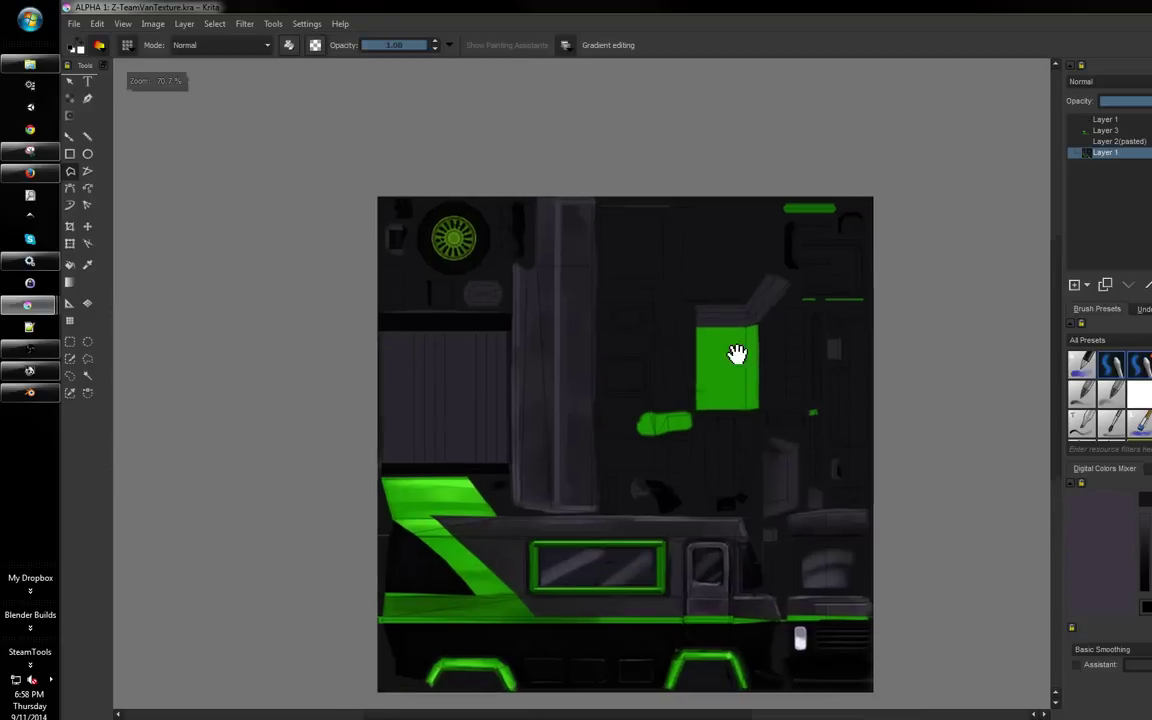
scroll(737, 354, up, 4)
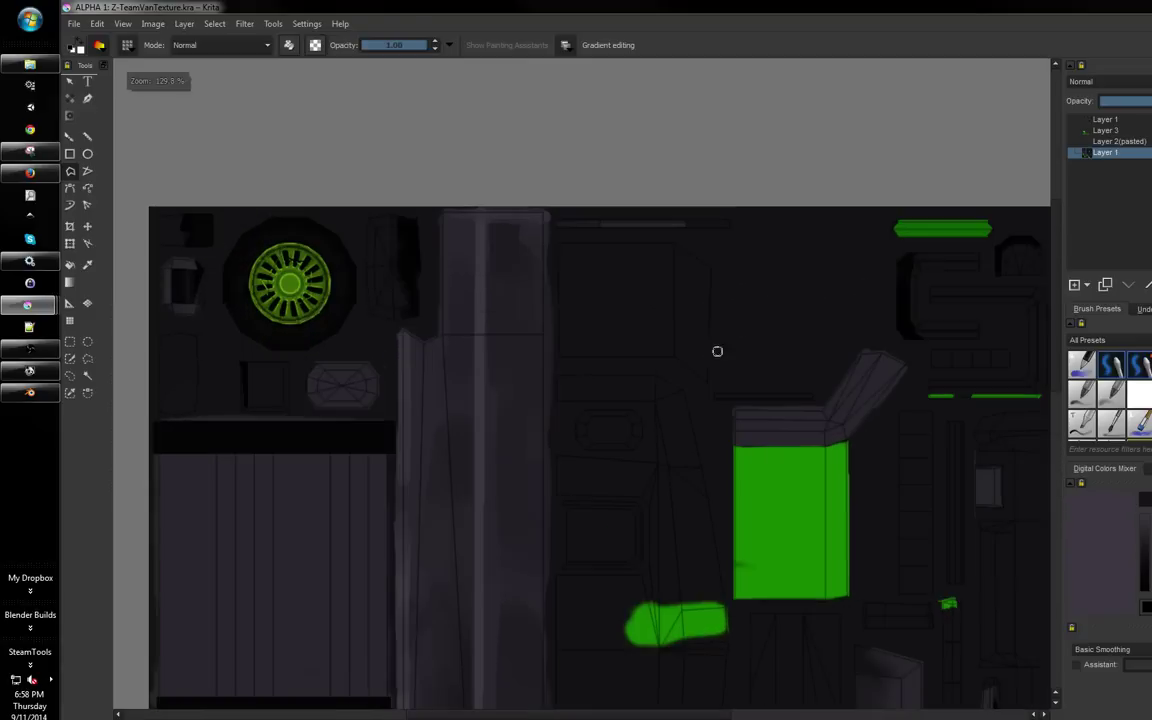
drag(706, 350, 713, 401)
scroll(713, 401, up, 2)
drag(500, 440, 688, 336)
ctrl+click(420, 430)
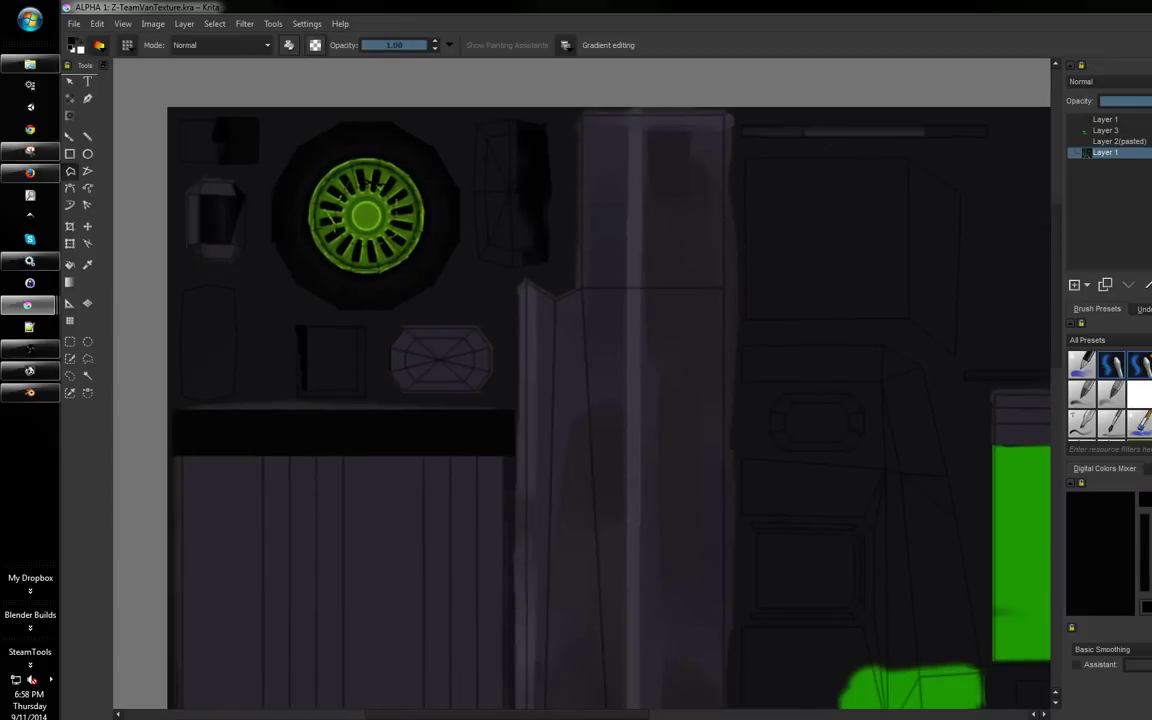
drag(688, 234, 628, 314)
ctrl+click(497, 295)
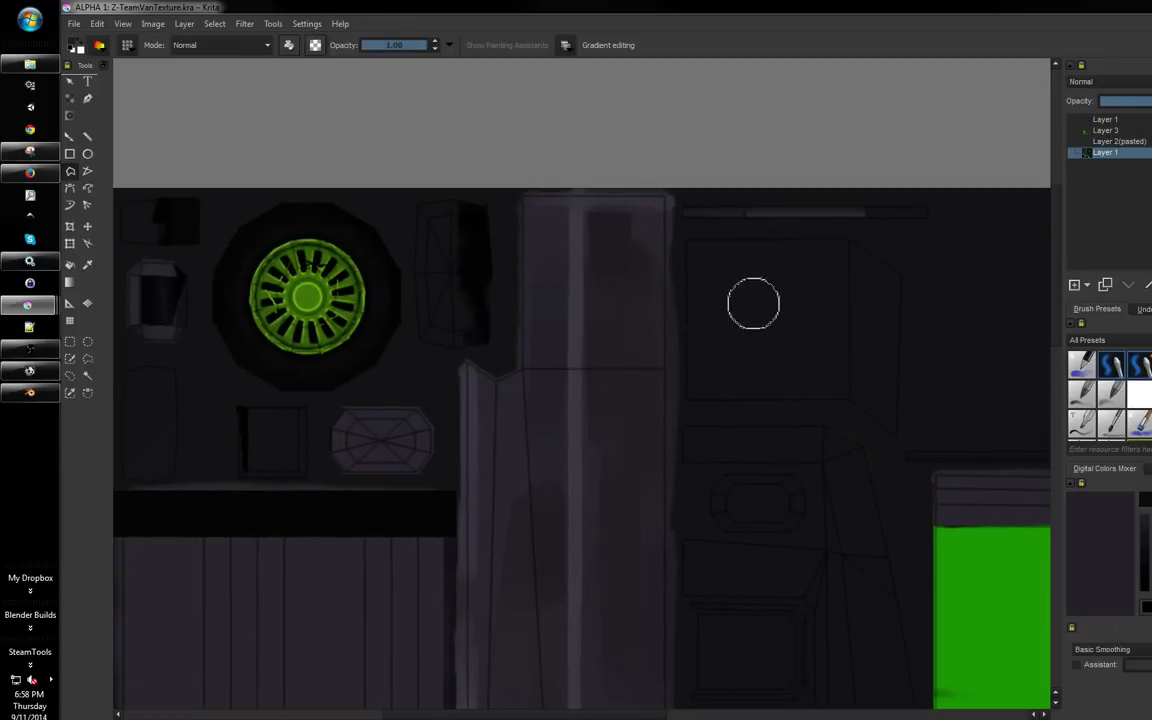
key(bracketright)
mouse_move(826, 299)
mouse_down()
mouse_move(724, 354)
mouse_move(735, 322)
mouse_move(637, 305)
mouse_move(717, 356)
mouse_move(712, 338)
mouse_move(710, 360)
mouse_move(686, 376)
mouse_move(693, 385)
mouse_move(687, 241)
mouse_move(820, 218)
mouse_move(843, 227)
mouse_move(877, 276)
mouse_move(890, 387)
mouse_move(847, 362)
mouse_move(714, 377)
mouse_move(842, 363)
mouse_move(894, 388)
mouse_move(859, 293)
mouse_move(850, 348)
mouse_move(821, 355)
mouse_move(732, 258)
mouse_move(731, 345)
mouse_move(718, 336)
mouse_move(742, 254)
mouse_move(808, 244)
mouse_move(760, 286)
mouse_move(782, 361)
mouse_move(863, 355)
mouse_move(868, 247)
mouse_move(728, 243)
mouse_up()
ctrl+click(502, 286)
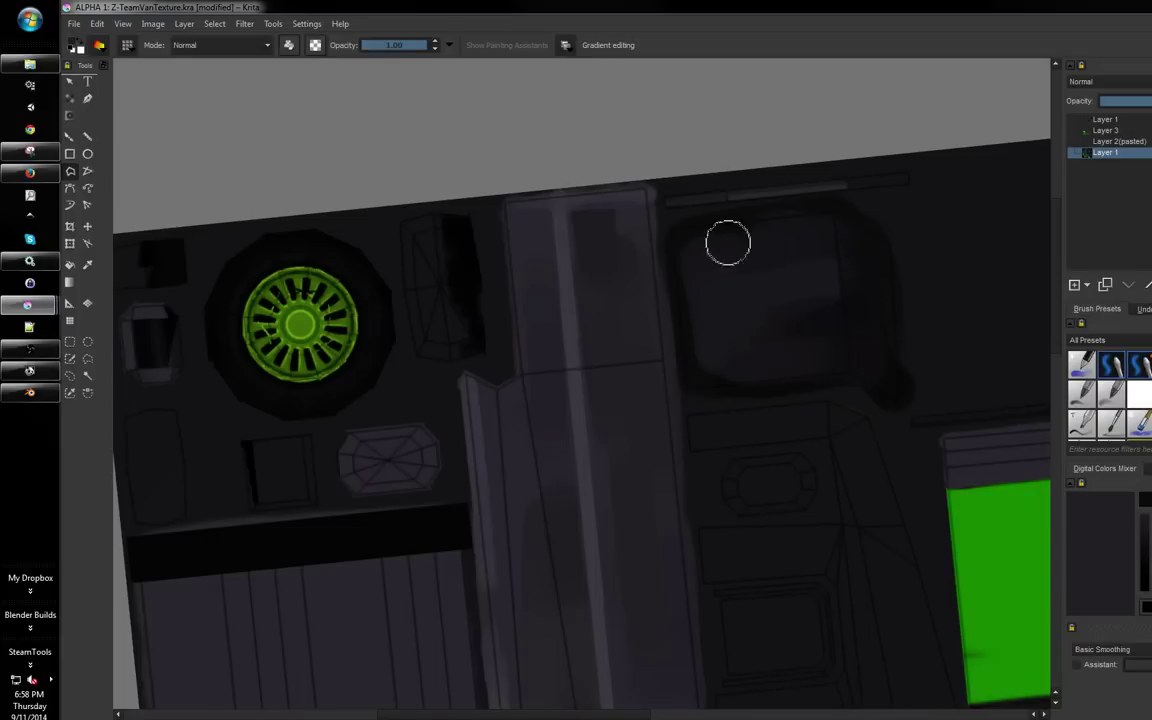
Sample the bright green from the wide end of the slanted stripe as the paint colour
drag(749, 115, 652, 10)
drag(762, 272, 757, 316)
drag(791, 259, 793, 240)
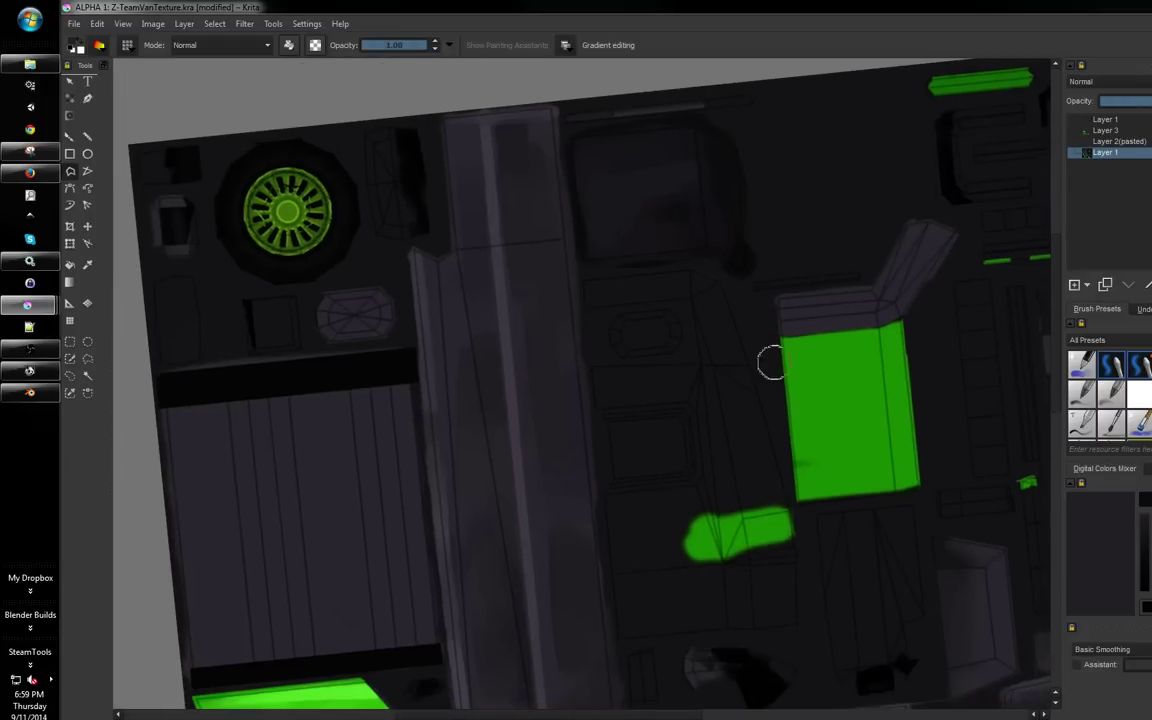
drag(752, 360, 745, 252)
key(5)
drag(740, 270, 700, 327)
scroll(718, 334, down, 3)
ctrl+click(410, 447)
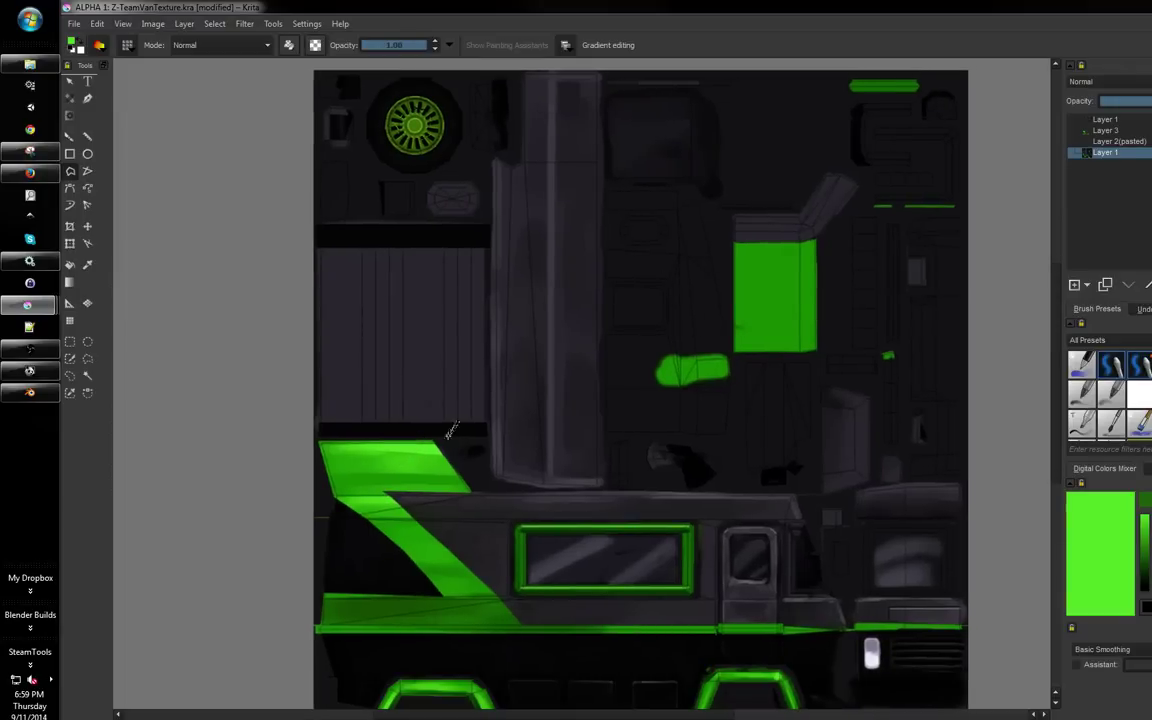
Try to paint a bright green highlight along the fold line of the flat green panel on the bottom layer
drag(801, 246, 801, 353)
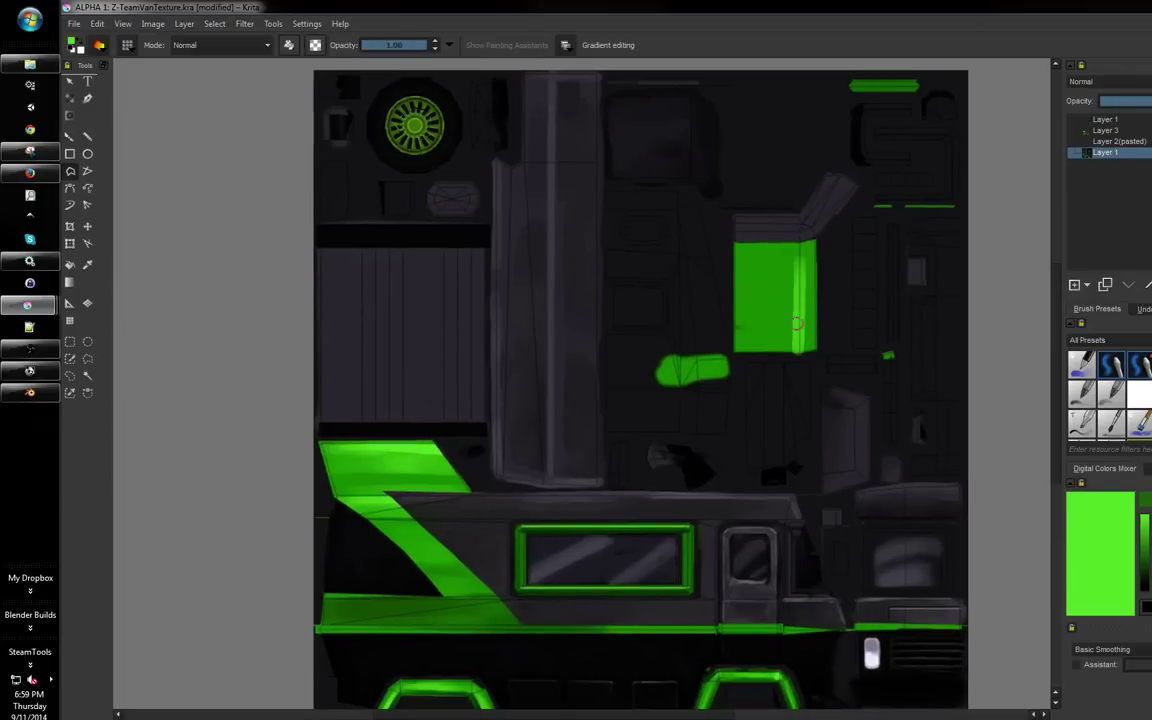
drag(809, 249, 808, 213)
drag(794, 262, 719, 318)
key(ctrl+z)
On Layer 3, outline the green panel with a polygonal selection running along its upper edge and slightly beyond its other edges
drag(874, 190, 764, 242)
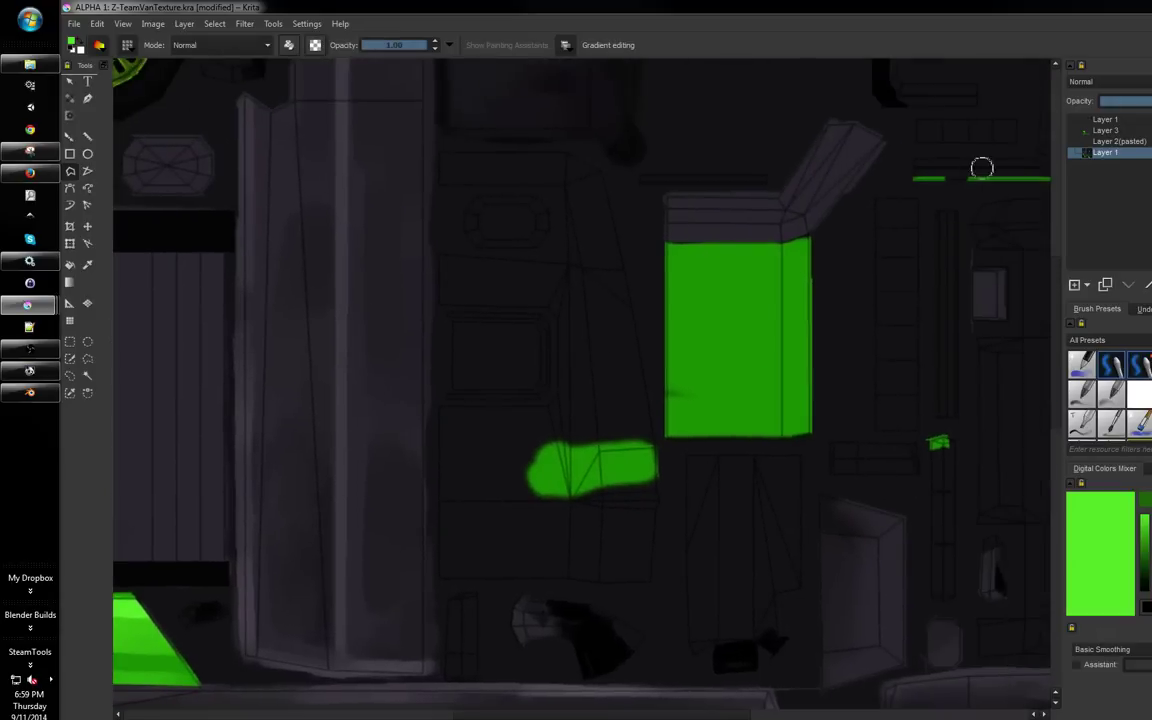
click(1106, 131)
drag(894, 228, 813, 243)
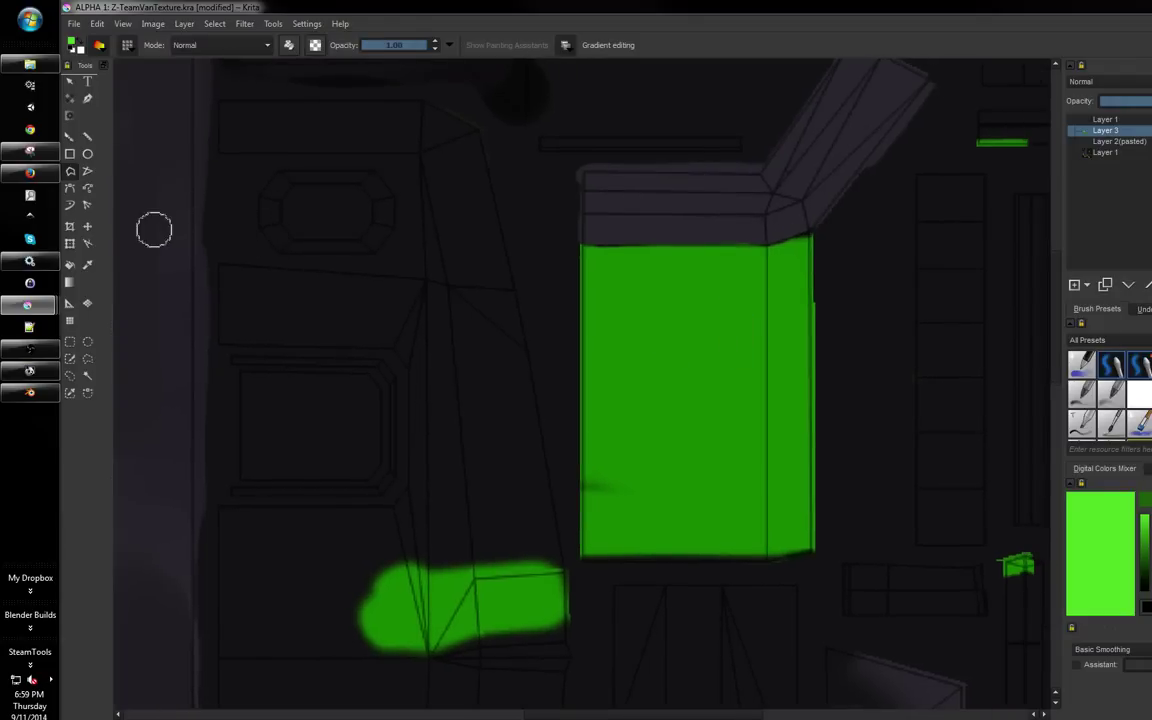
click(87, 371)
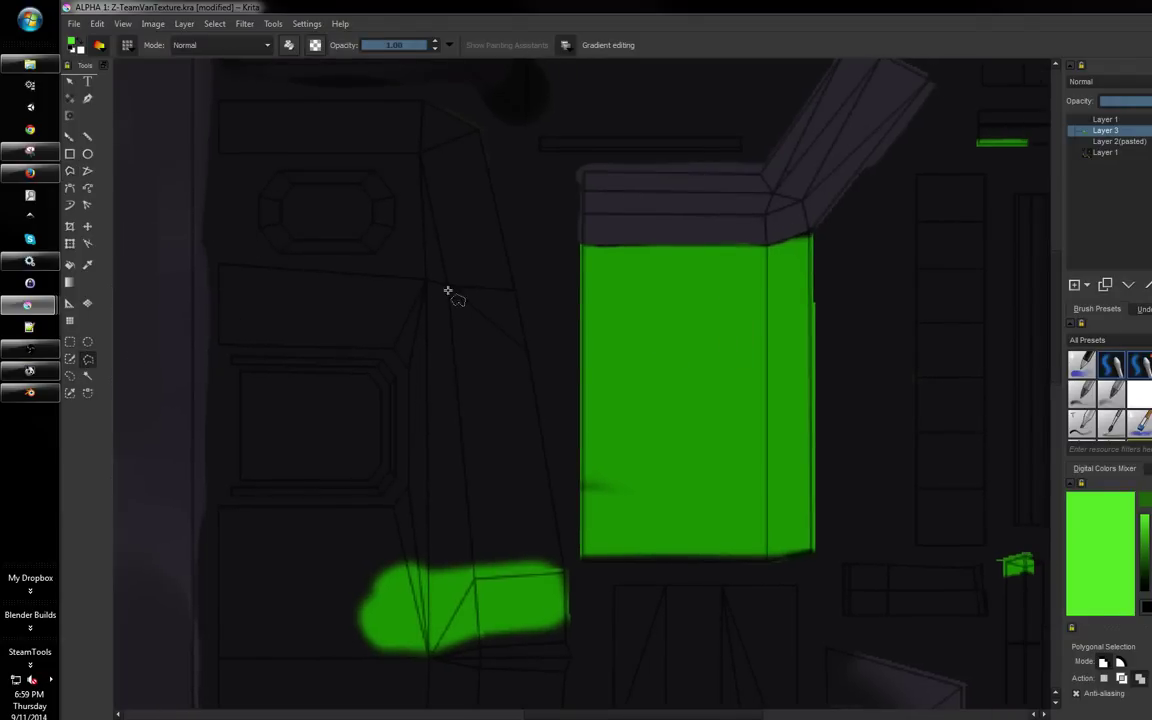
drag(450, 296, 520, 255)
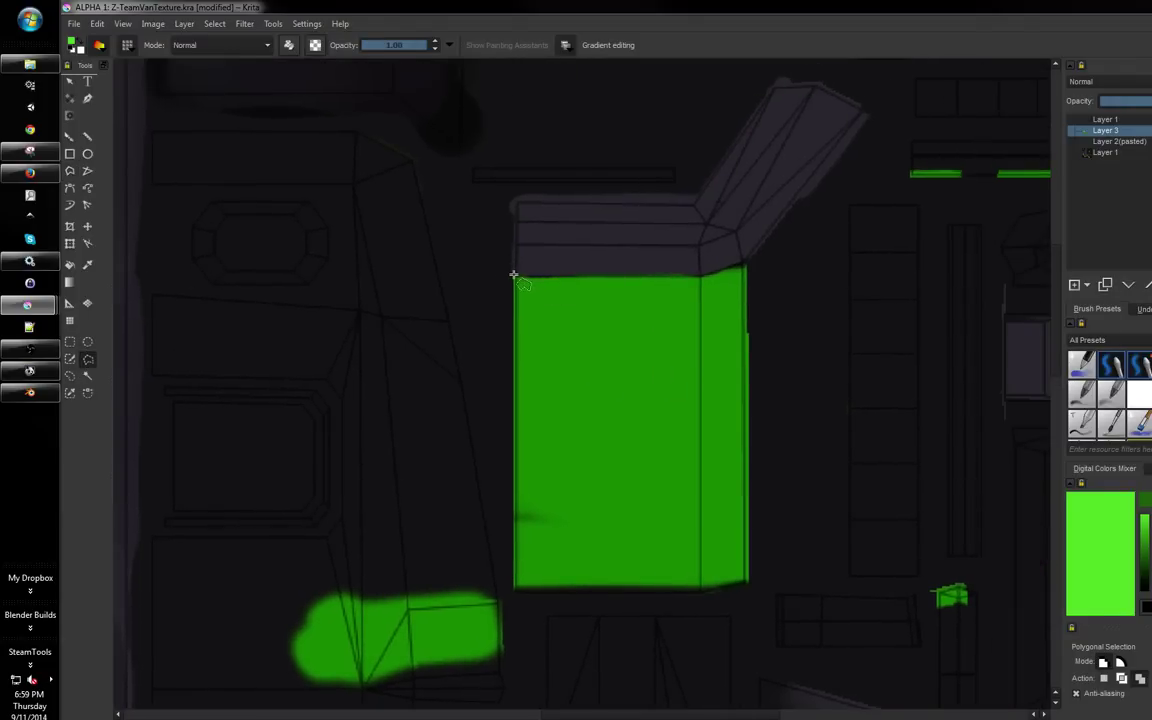
click(513, 275)
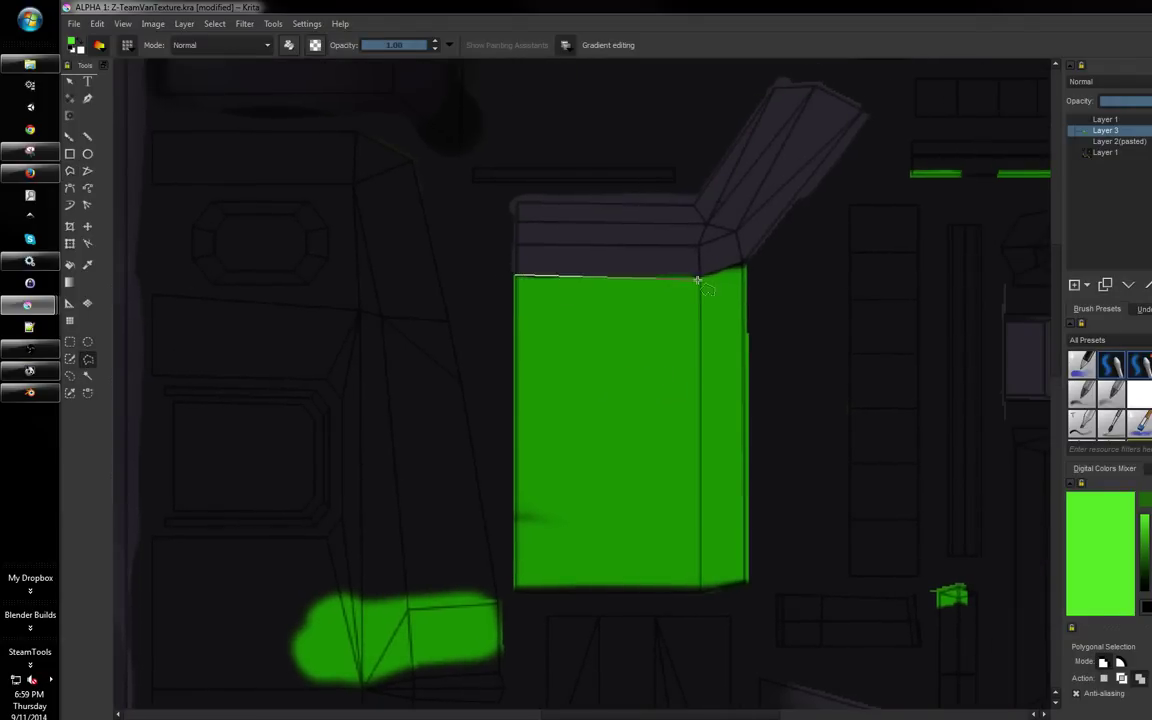
click(748, 262)
click(768, 355)
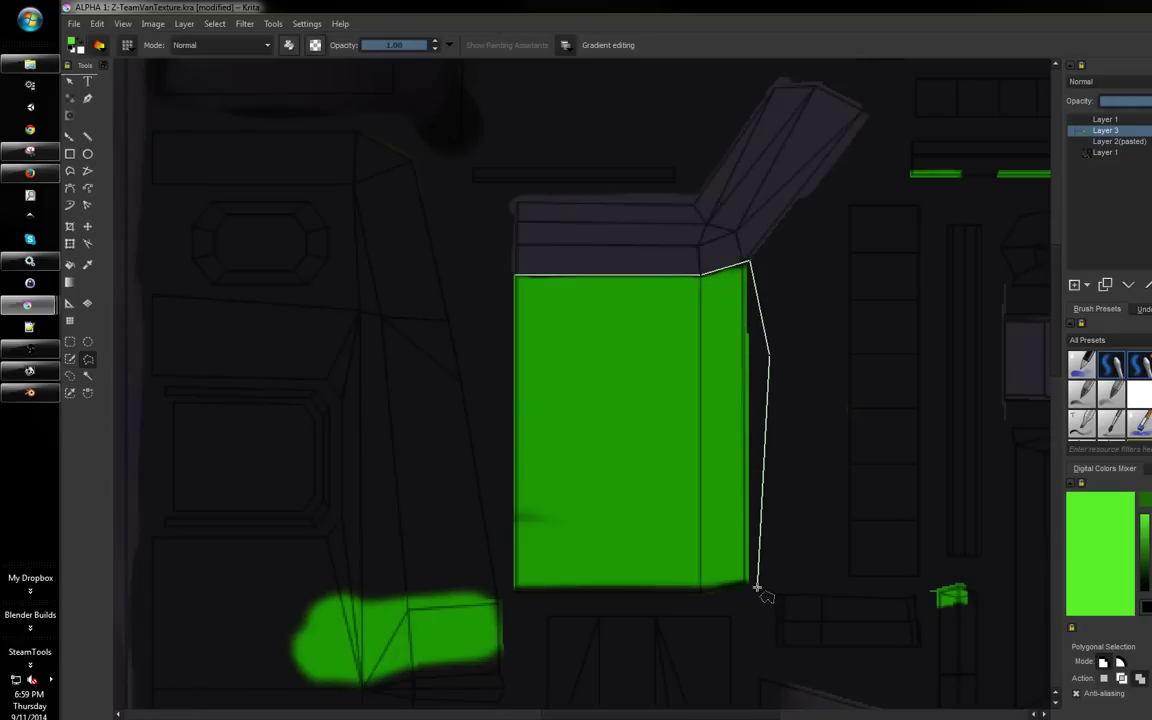
click(757, 590)
click(700, 605)
click(507, 605)
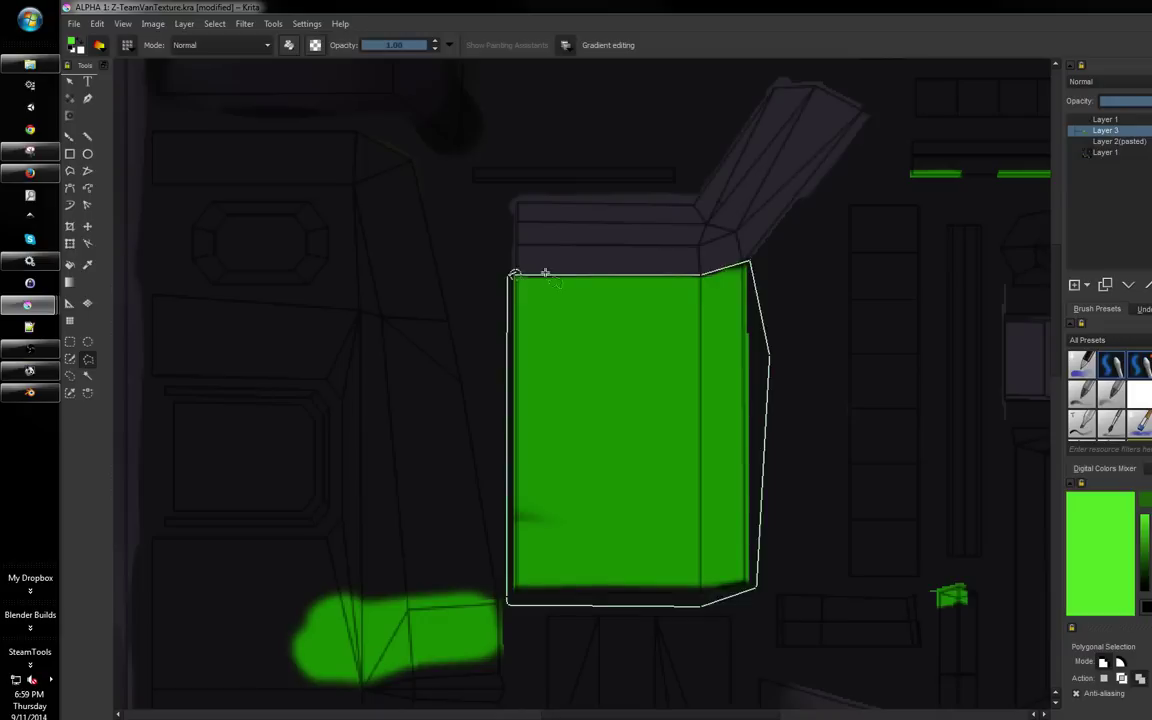
click(514, 274)
Fill the selected area with the flat green sampled from the panel and clear the selection
click(69, 136)
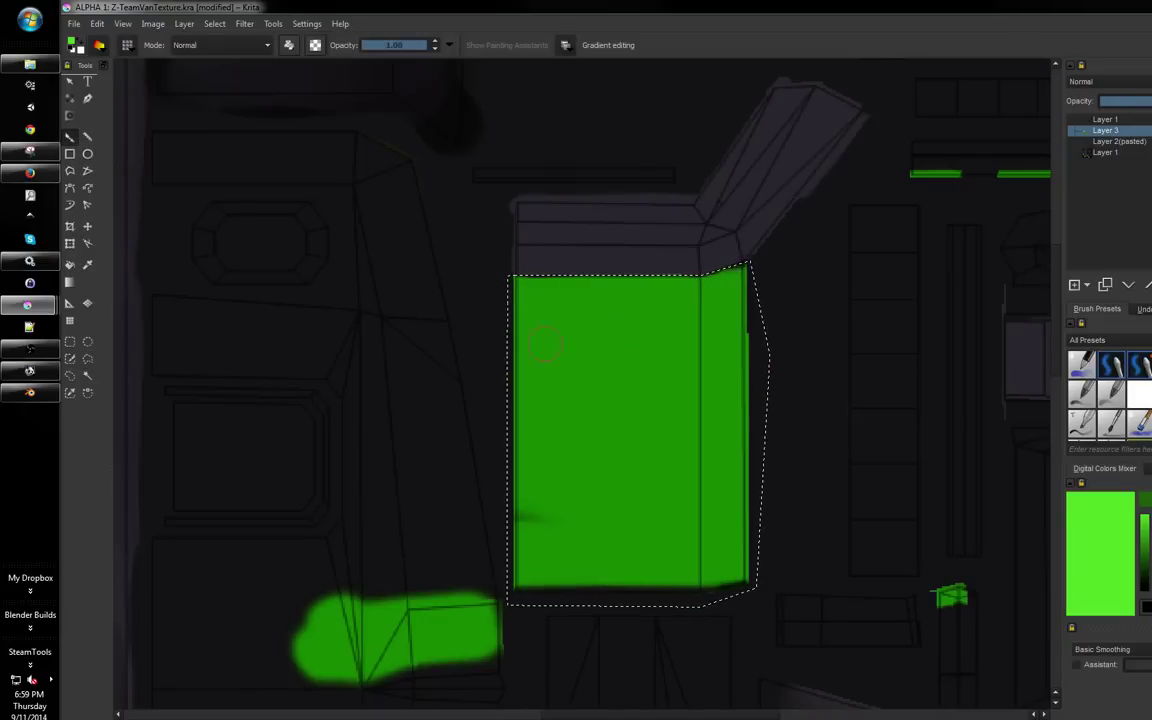
ctrl+click(584, 358)
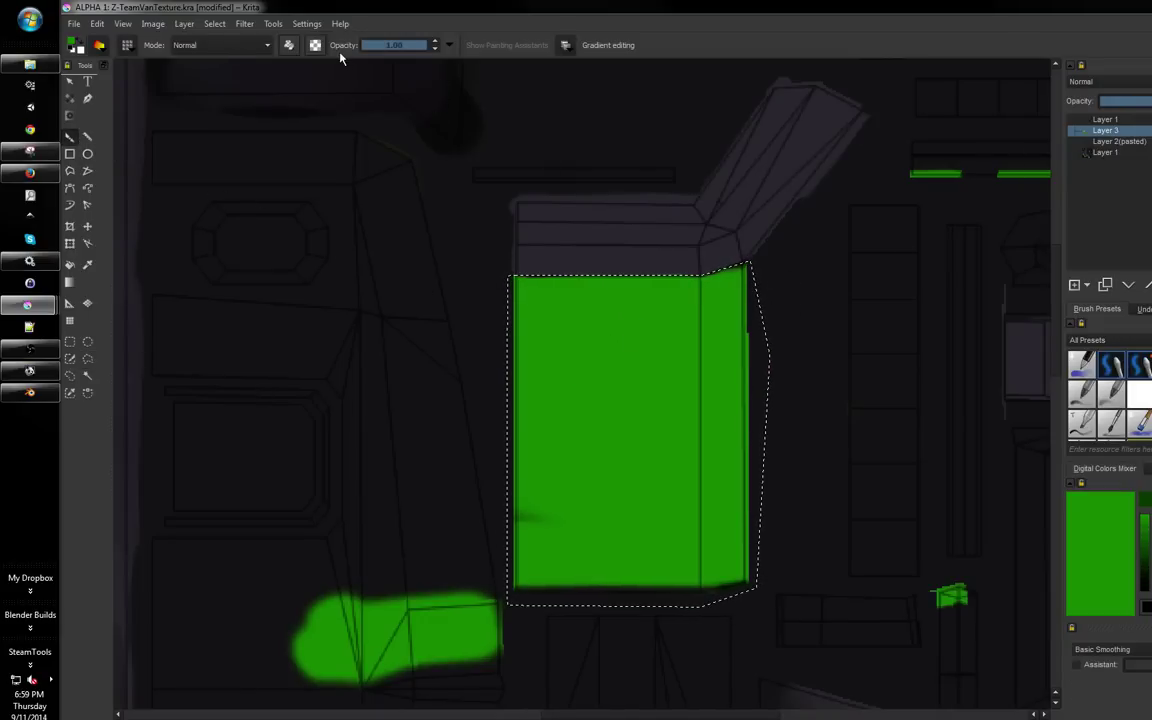
click(97, 24)
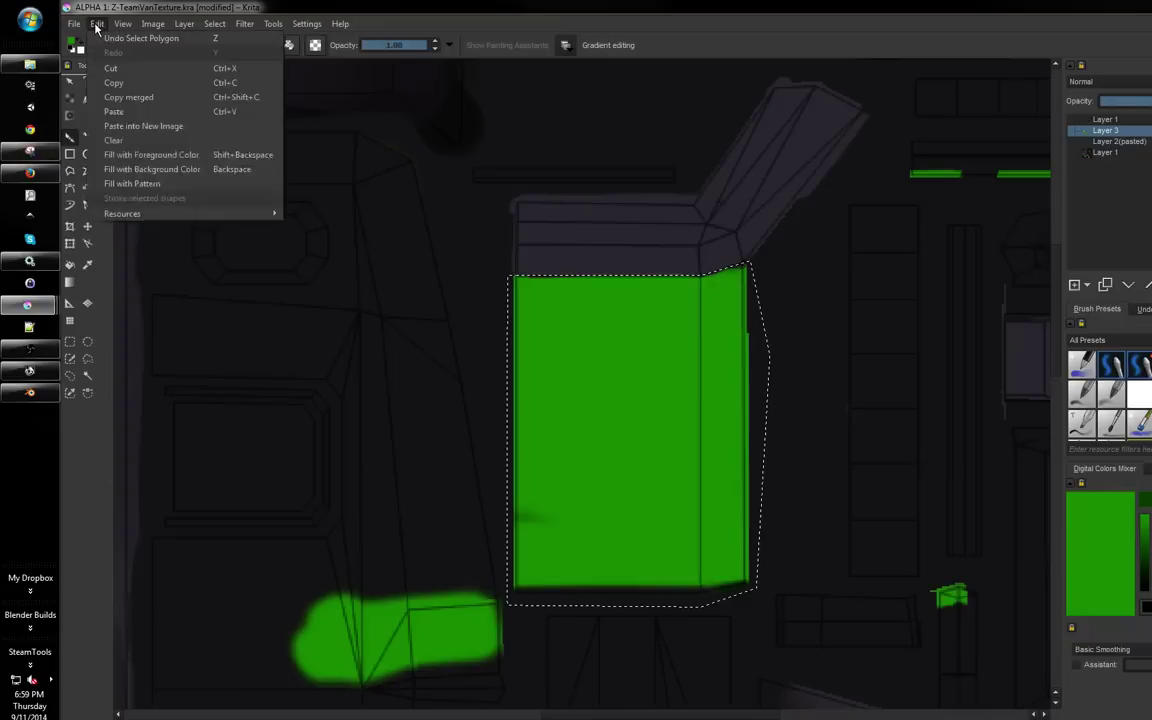
click(140, 154)
drag(627, 345, 650, 318)
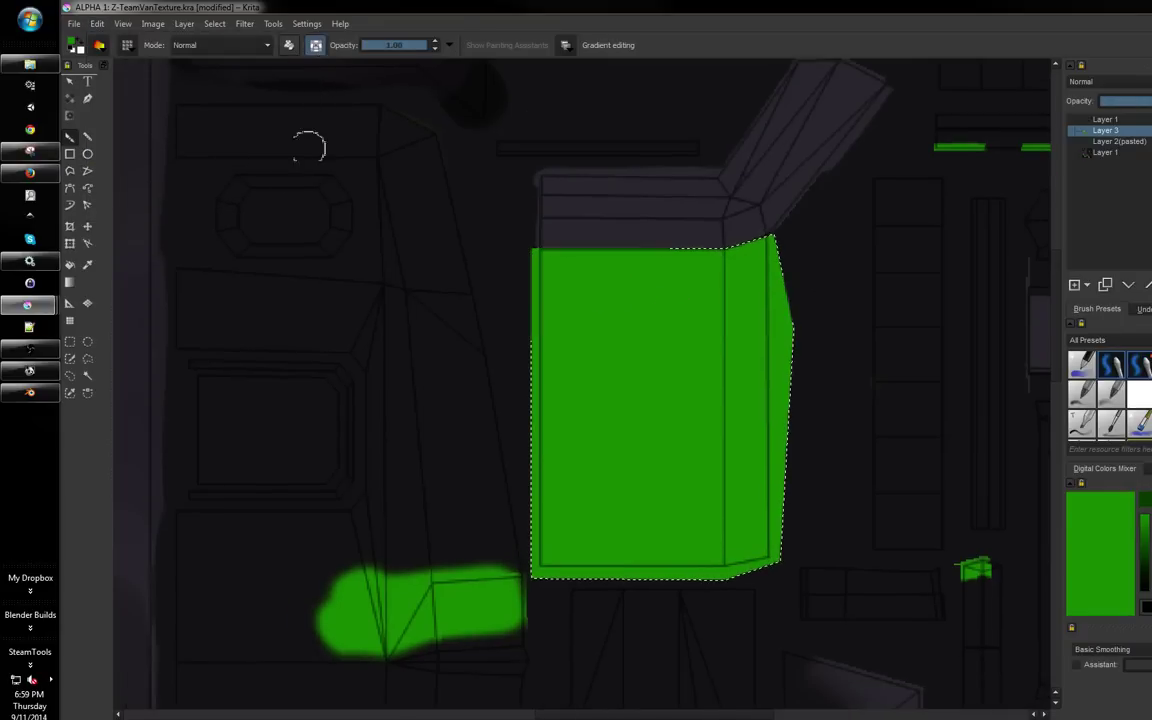
right_click(386, 206)
key(ctrl+shift+a)
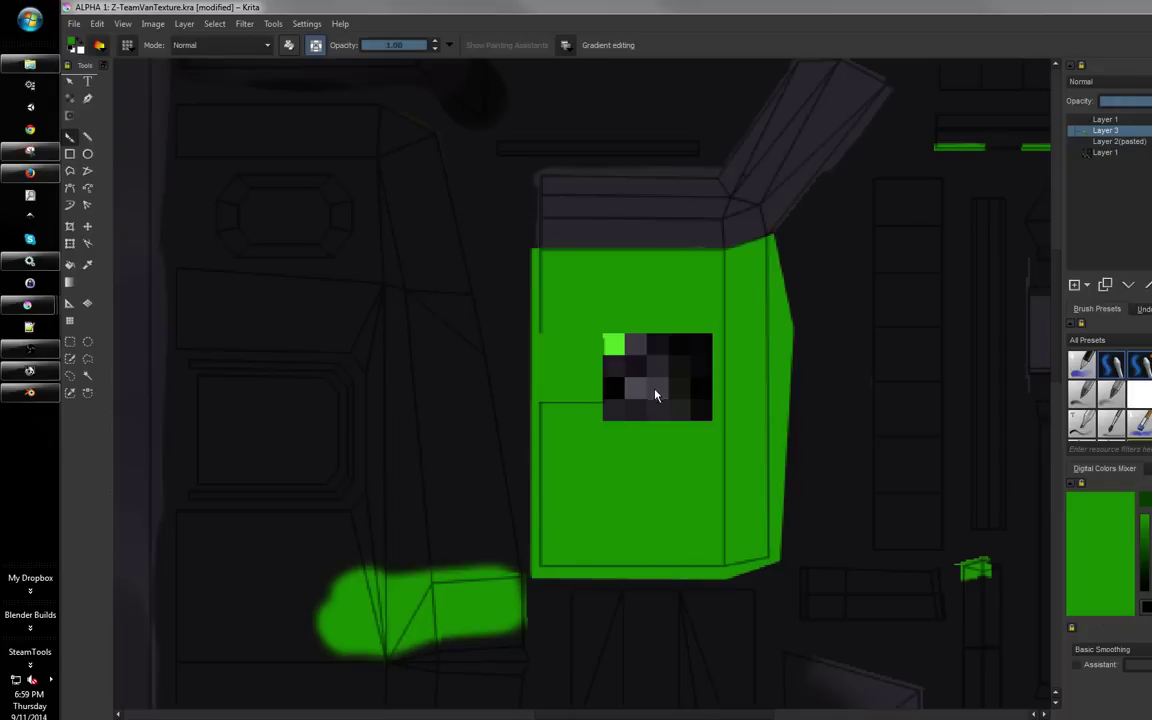
Paint bright green highlights along the panel's narrow side face and blend lighter green streaks across its main face
ctrl+click(636, 362)
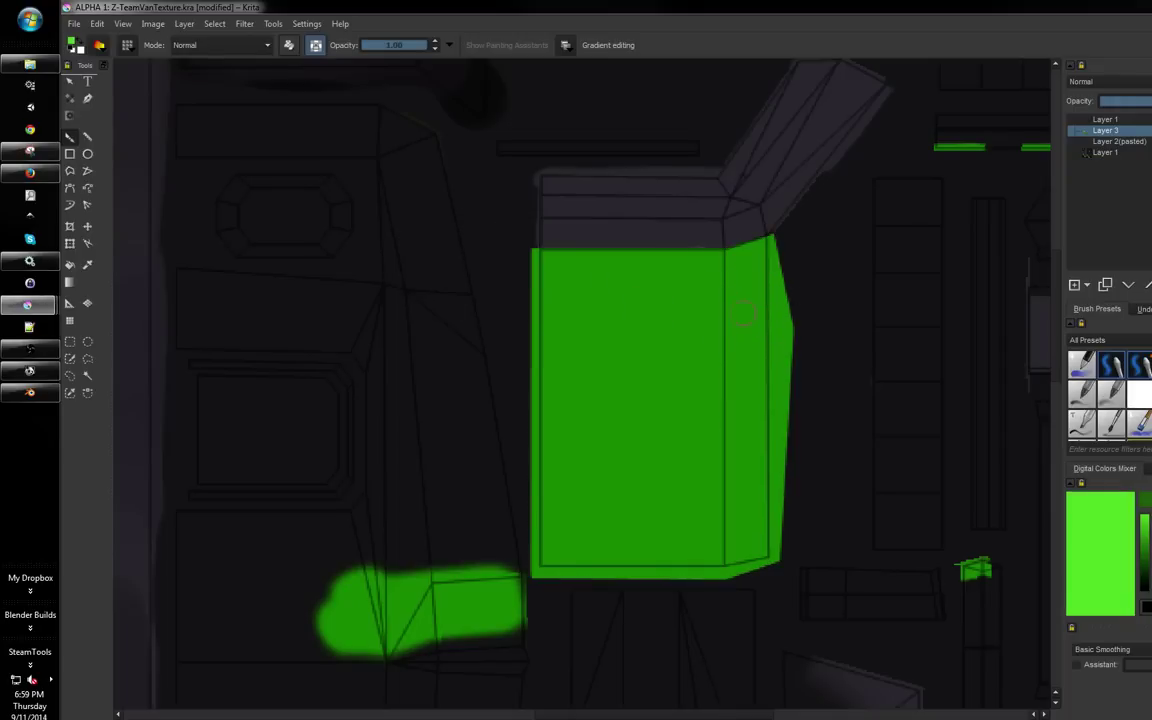
drag(754, 349, 743, 361)
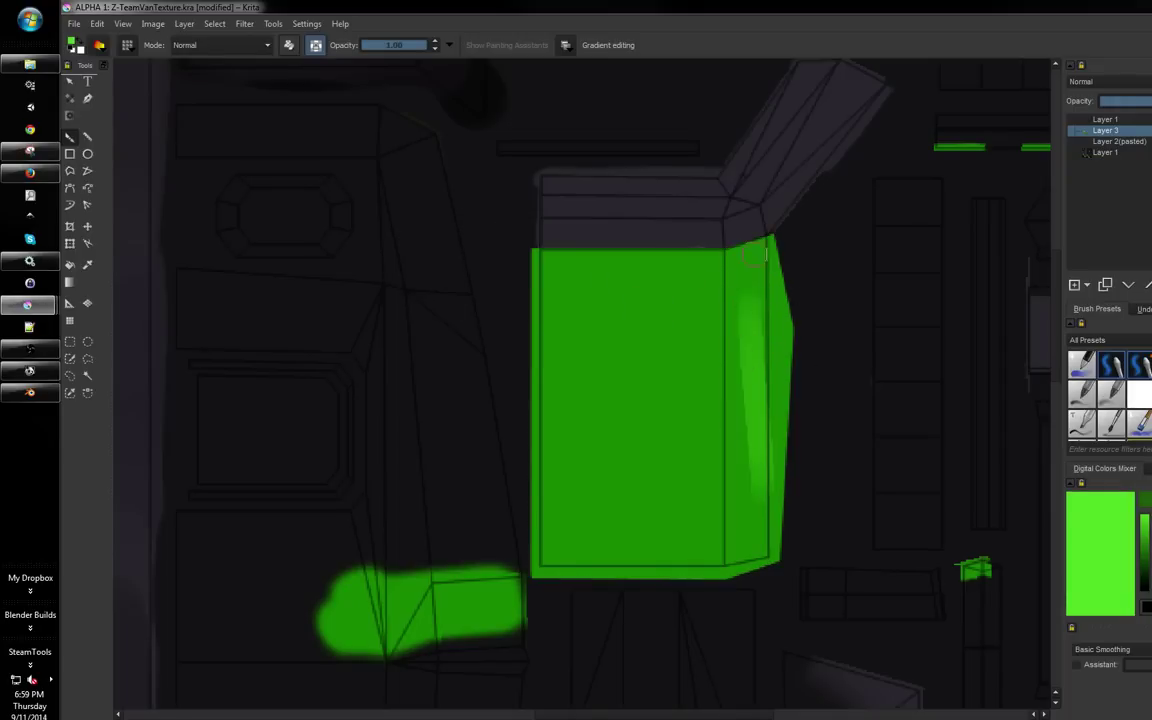
scroll(836, 429, down, 1)
mouse_move(836, 429)
mouse_down()
mouse_move(777, 548)
mouse_move(727, 598)
mouse_move(562, 638)
mouse_up()
mouse_move(681, 402)
mouse_down()
mouse_move(725, 358)
mouse_move(748, 307)
mouse_up()
drag(501, 466, 724, 441)
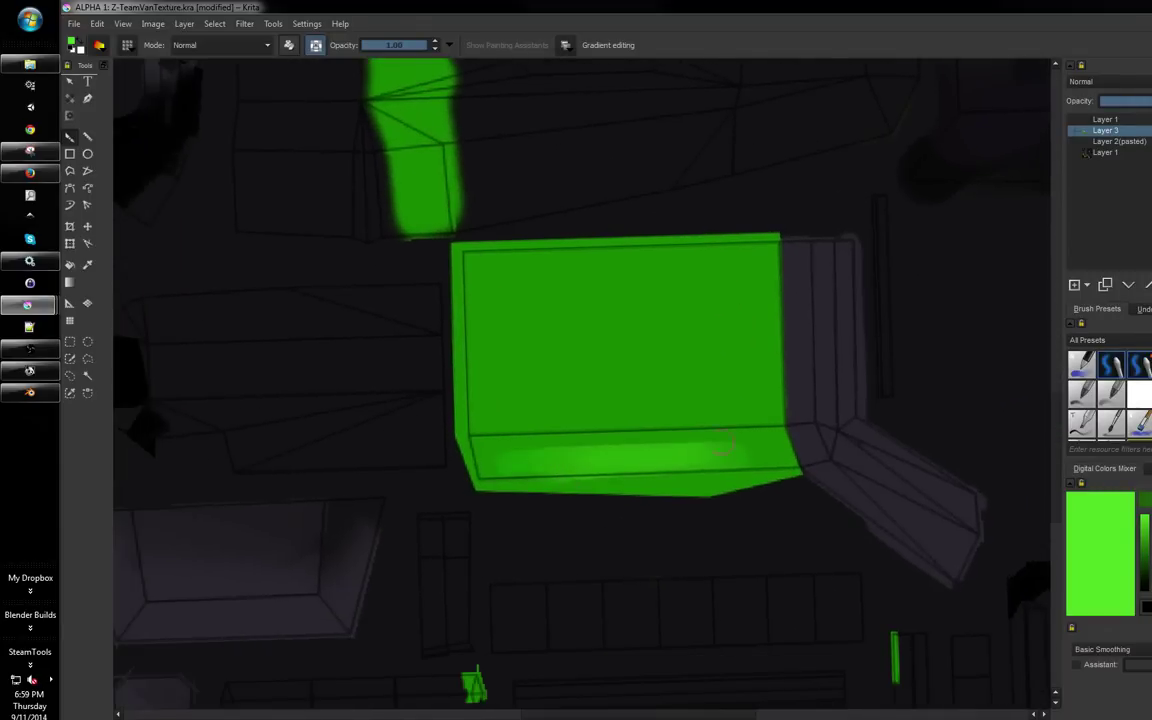
mouse_move(802, 458)
mouse_down()
mouse_move(442, 468)
mouse_move(850, 464)
mouse_move(480, 446)
mouse_up()
mouse_move(805, 262)
mouse_down()
mouse_move(395, 277)
mouse_move(804, 252)
mouse_move(791, 273)
mouse_move(811, 309)
mouse_move(848, 323)
mouse_move(391, 362)
mouse_move(857, 378)
mouse_move(871, 355)
mouse_move(655, 383)
mouse_up()
mouse_move(564, 323)
mouse_down()
mouse_move(440, 258)
mouse_move(679, 262)
mouse_move(381, 316)
mouse_move(810, 340)
mouse_move(694, 388)
mouse_move(442, 406)
mouse_move(884, 424)
mouse_move(352, 413)
mouse_up()
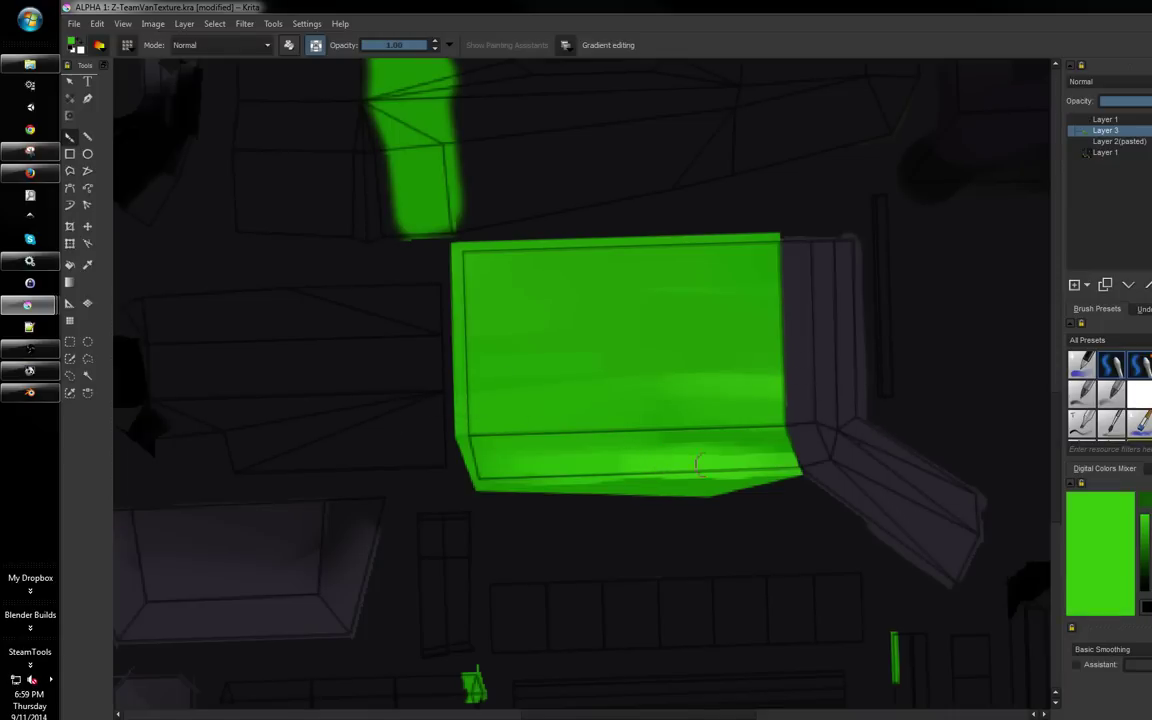
Shade the panel's main face with a darker green, soften it with a sampled mid green, and save the document
ctrl+click(760, 367)
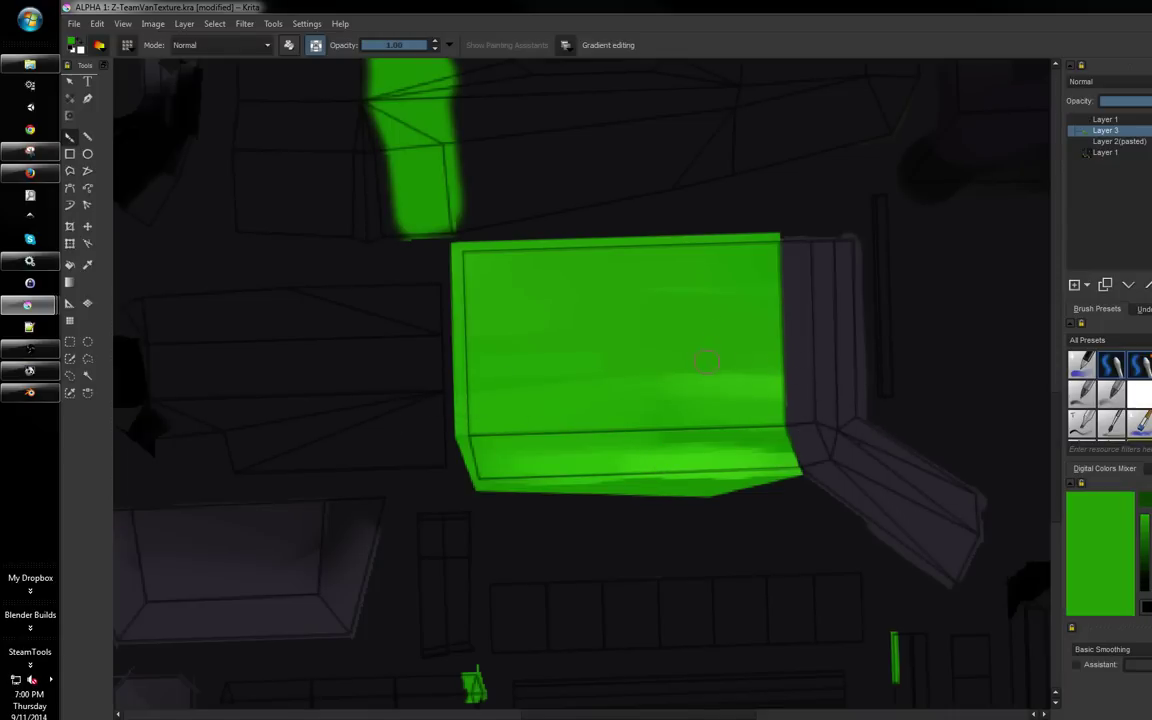
key(k)
key(k)
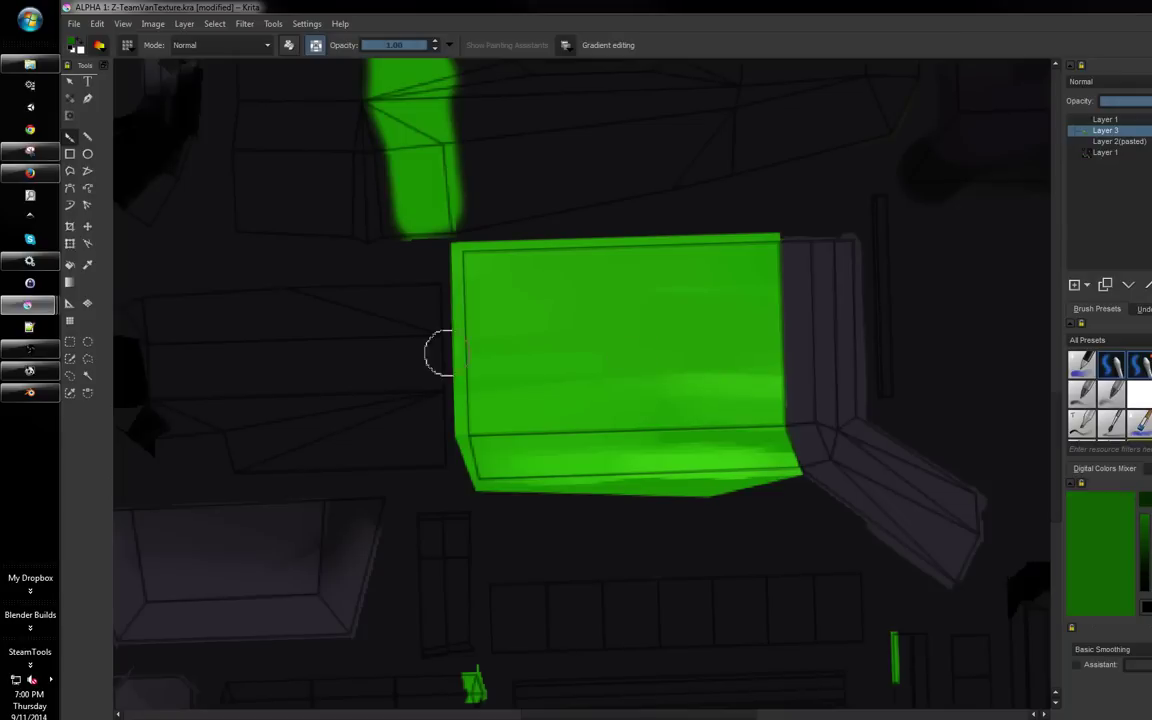
mouse_move(438, 352)
mouse_down()
mouse_move(832, 352)
mouse_move(407, 356)
mouse_move(559, 334)
mouse_move(893, 318)
mouse_move(399, 298)
mouse_up()
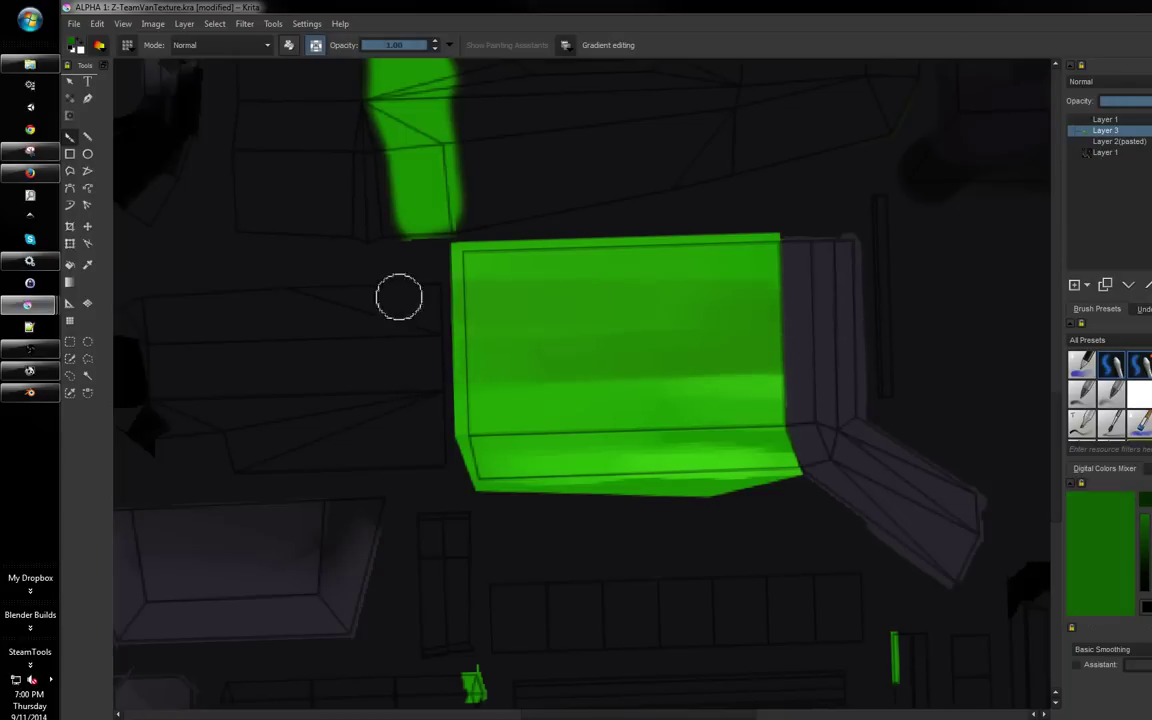
ctrl+click(780, 365)
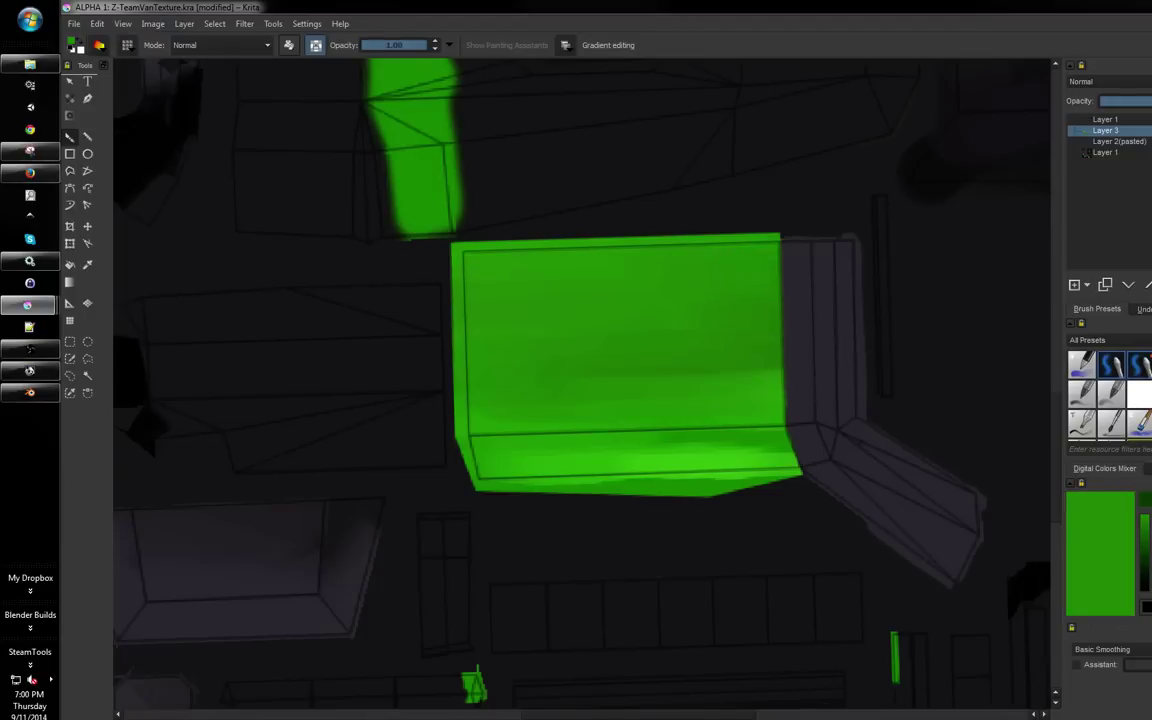
scroll(722, 404, down, 4)
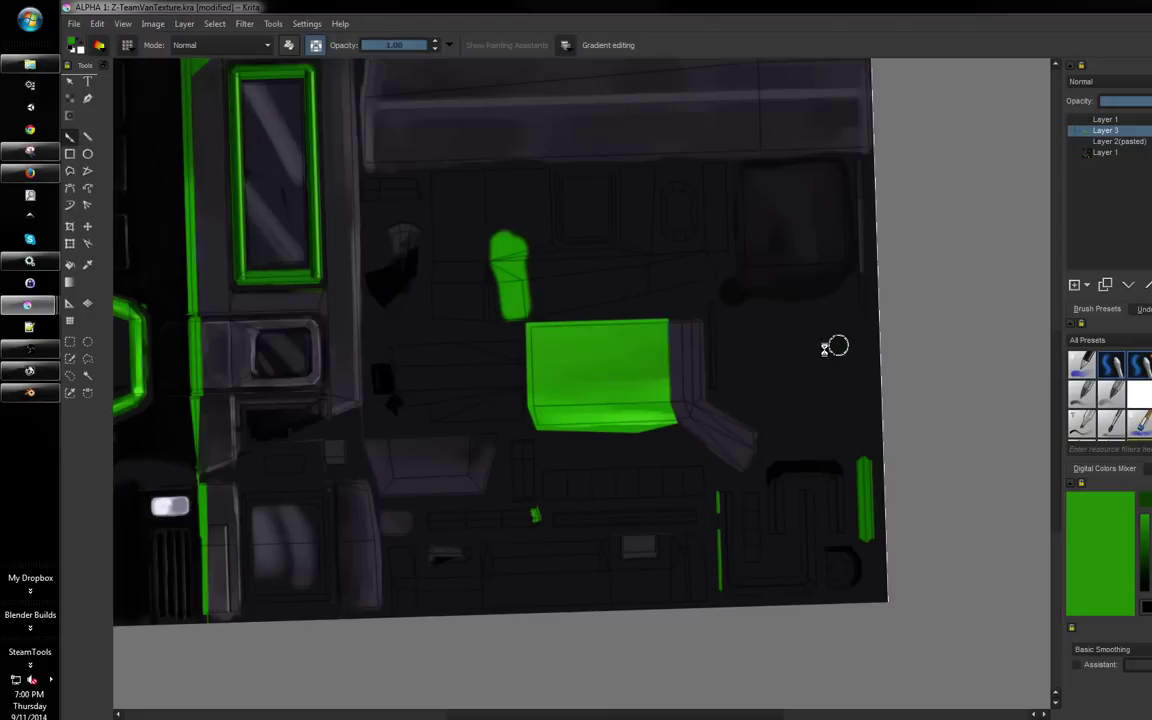
key(5)
drag(545, 420, 648, 384)
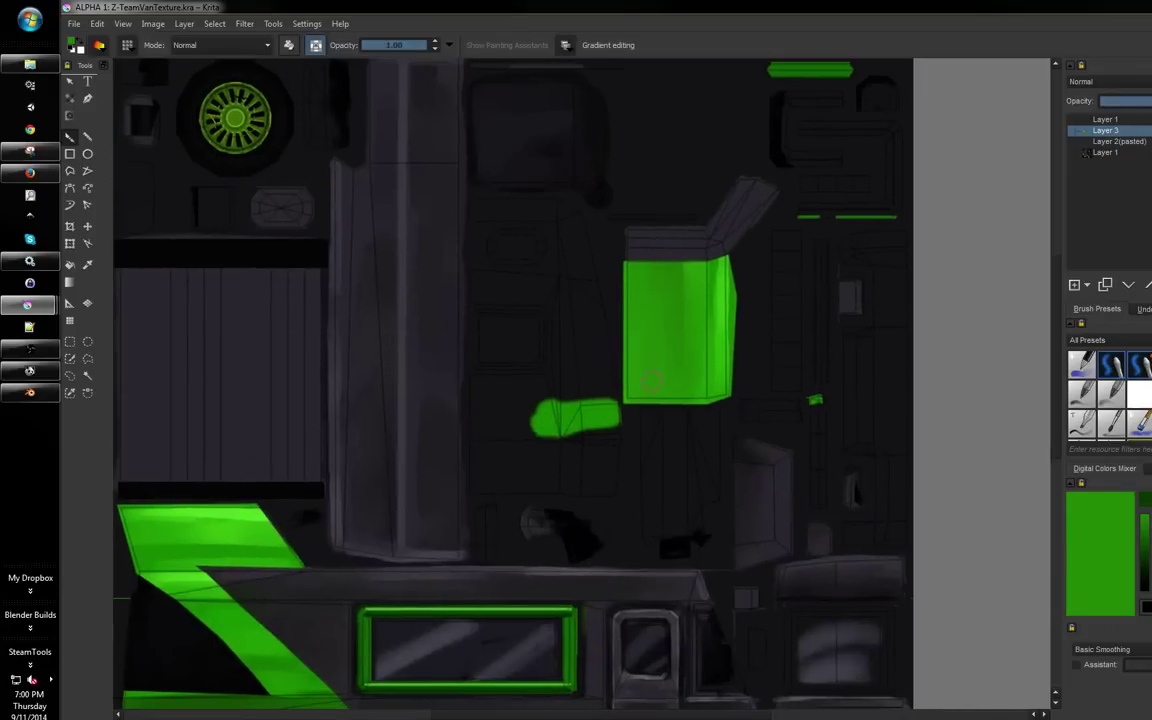
scroll(648, 386, down, 3)
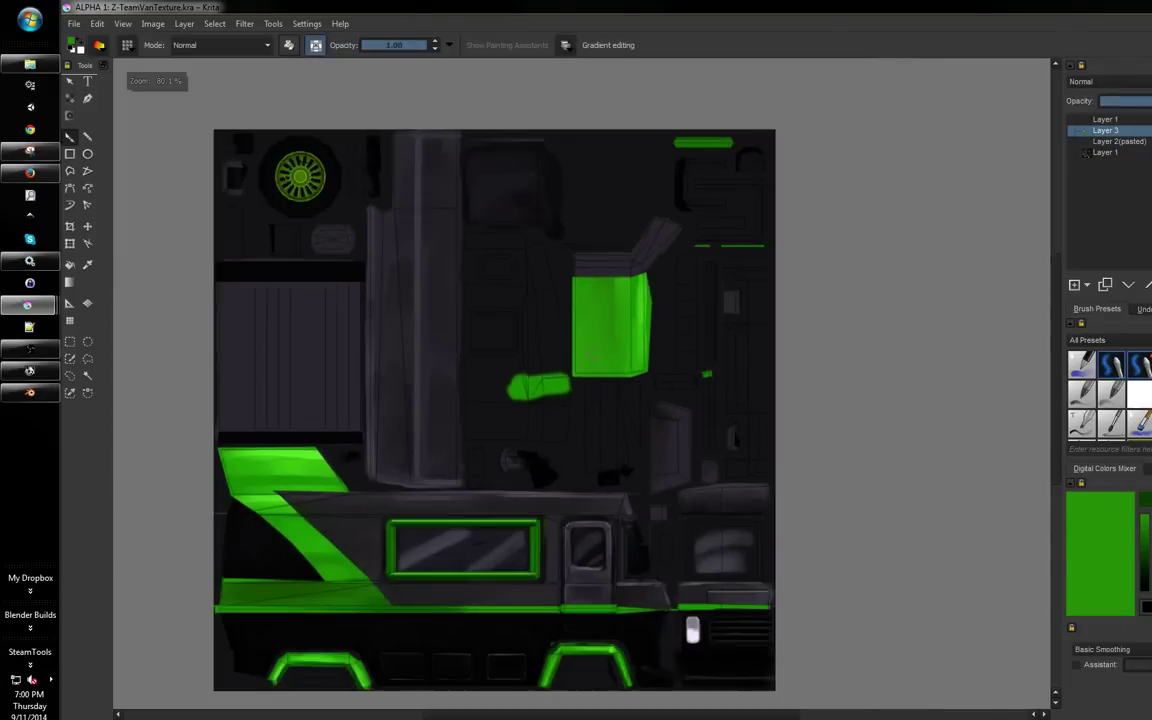
On the bottom layer, paint the C-shaped piece and the long bracket-shaped strip below the small green bar solid black
drag(592, 354, 633, 354)
drag(633, 354, 486, 573)
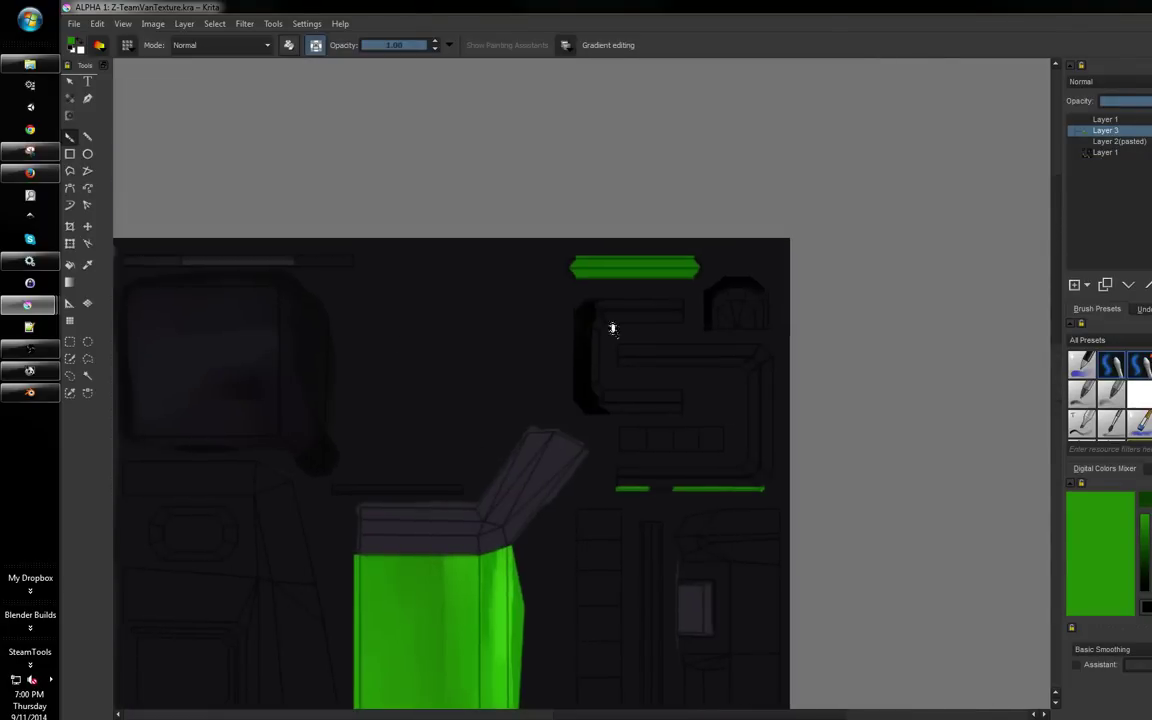
drag(612, 327, 614, 275)
drag(614, 275, 510, 362)
click(1115, 156)
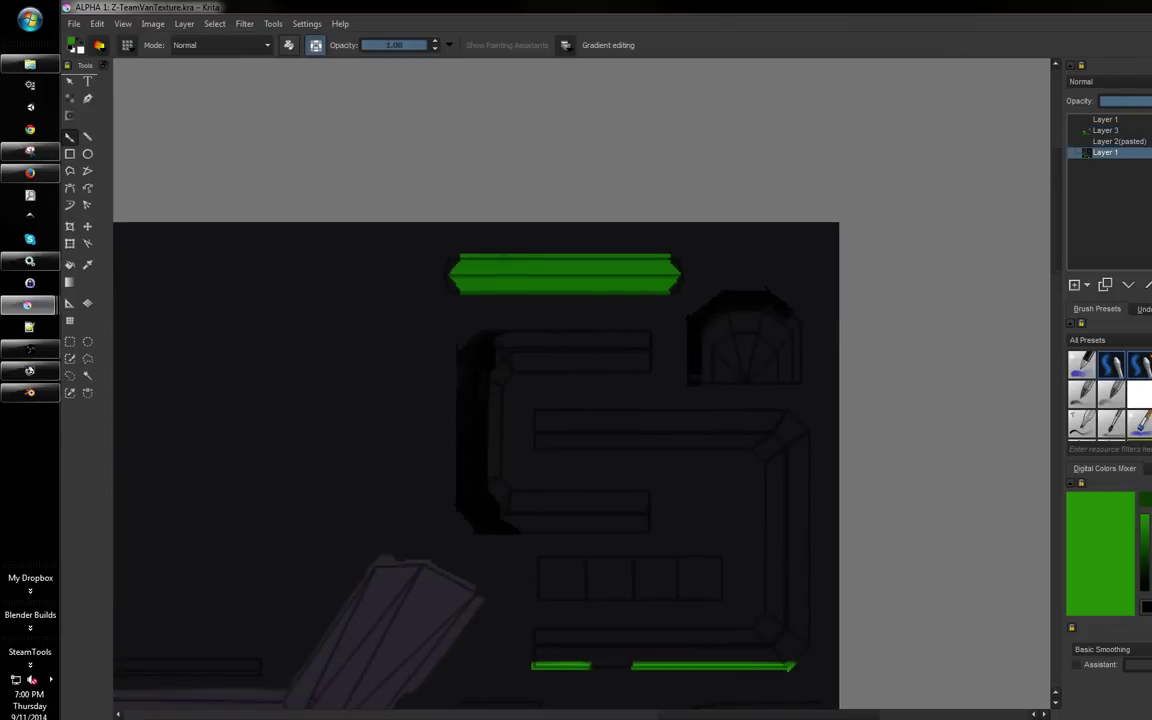
drag(688, 296, 733, 228)
key(d)
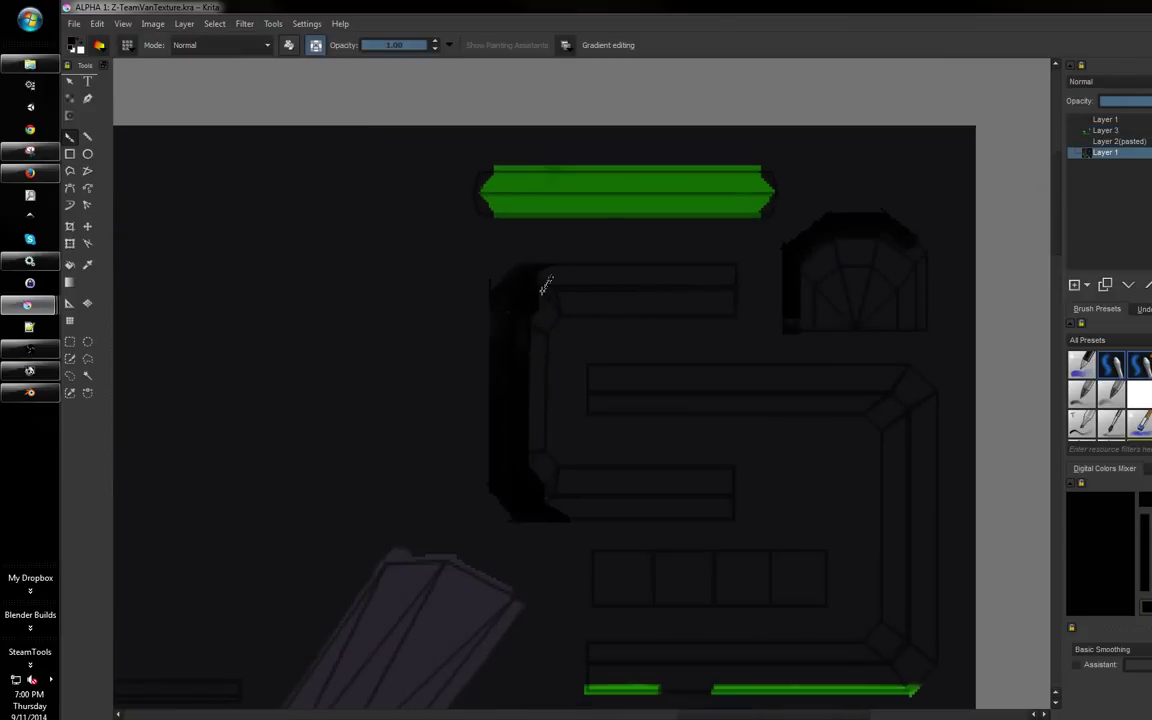
drag(500, 288, 740, 288)
mouse_move(567, 287)
mouse_down()
mouse_move(547, 312)
mouse_move(523, 459)
mouse_move(550, 493)
mouse_move(722, 488)
mouse_up()
mouse_move(600, 400)
mouse_down()
mouse_move(586, 381)
mouse_move(775, 376)
mouse_up()
drag(824, 364, 759, 350)
mouse_move(590, 376)
mouse_down()
mouse_move(775, 361)
mouse_move(724, 367)
mouse_move(874, 455)
mouse_move(629, 387)
mouse_move(848, 381)
mouse_move(730, 366)
mouse_move(543, 370)
mouse_move(530, 385)
mouse_move(839, 408)
mouse_move(827, 391)
mouse_move(835, 436)
mouse_move(836, 375)
mouse_move(850, 562)
mouse_up()
drag(850, 420, 884, 335)
mouse_move(573, 570)
mouse_down()
mouse_move(831, 566)
mouse_move(887, 491)
mouse_move(860, 557)
mouse_up()
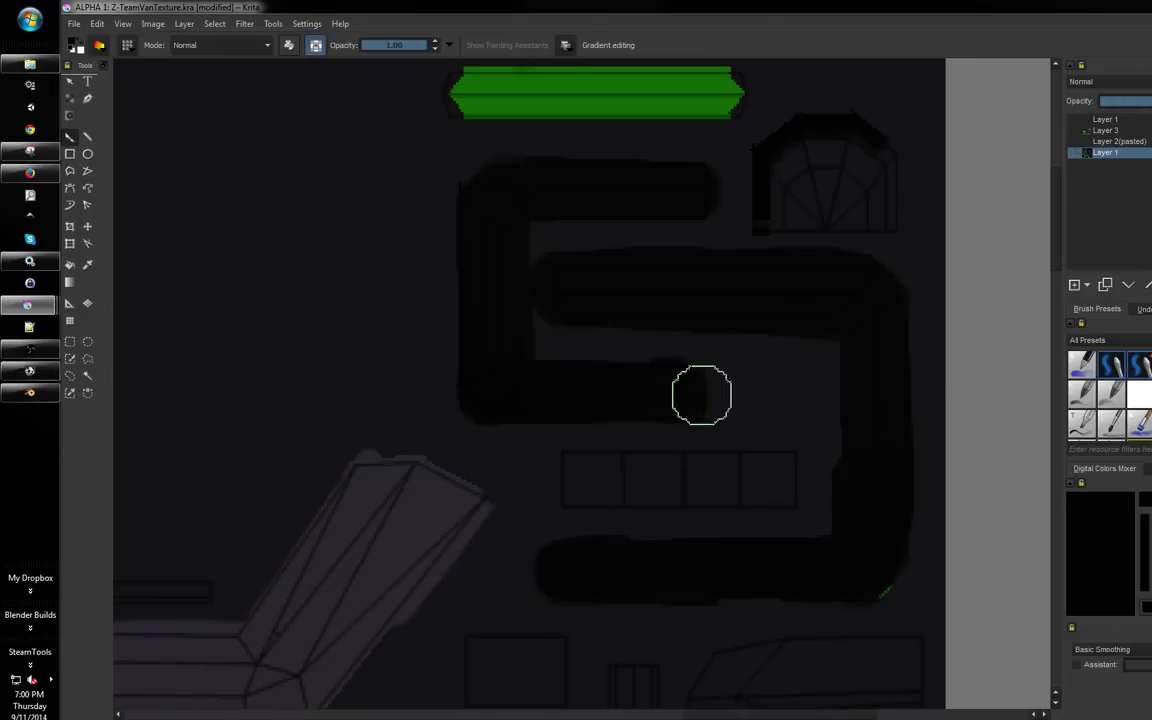
Add faint dark grey highlights along the middle of both black bracket shapes with a smaller brush
key(bracketleft)
key(bracketleft)
key(bracketleft)
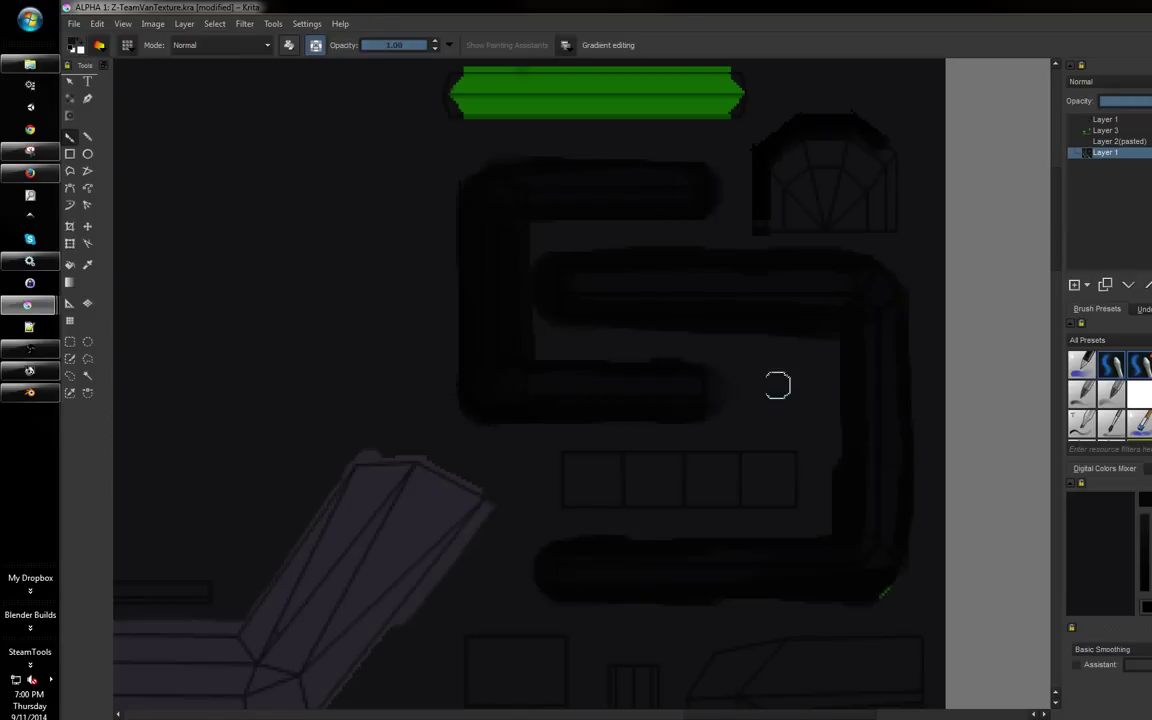
Cover the leftover green at the lower corner of the long bracket shape with black and save the document
scroll(772, 337, down, 5)
scroll(722, 406, up, 6)
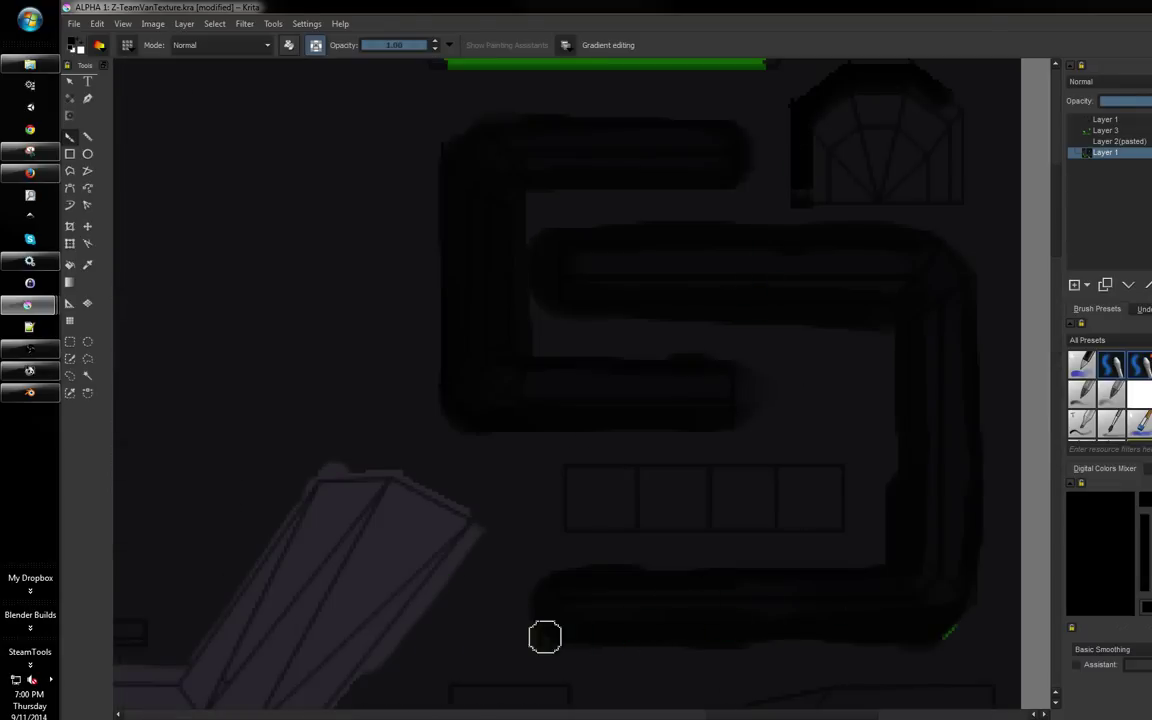
scroll(811, 549, down, 1)
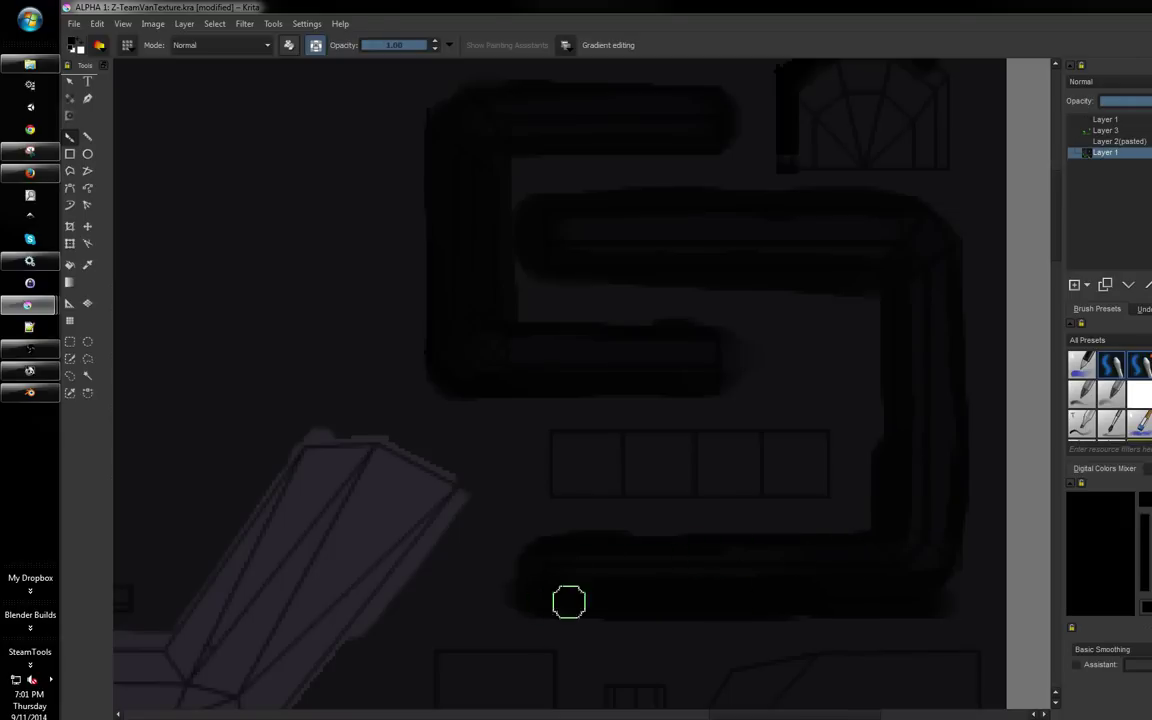
mouse_move(694, 607)
mouse_down()
mouse_move(978, 607)
mouse_move(927, 598)
mouse_move(945, 586)
mouse_move(964, 509)
mouse_up()
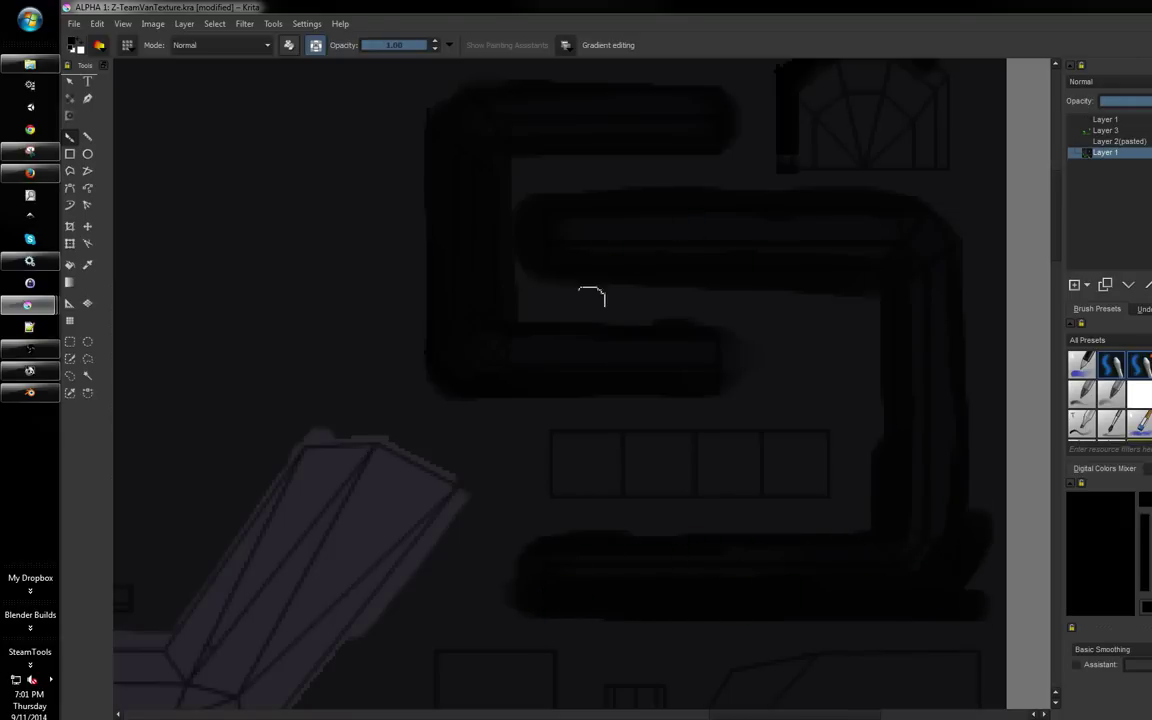
scroll(602, 404, down, 4)
scroll(714, 292, up, 1)
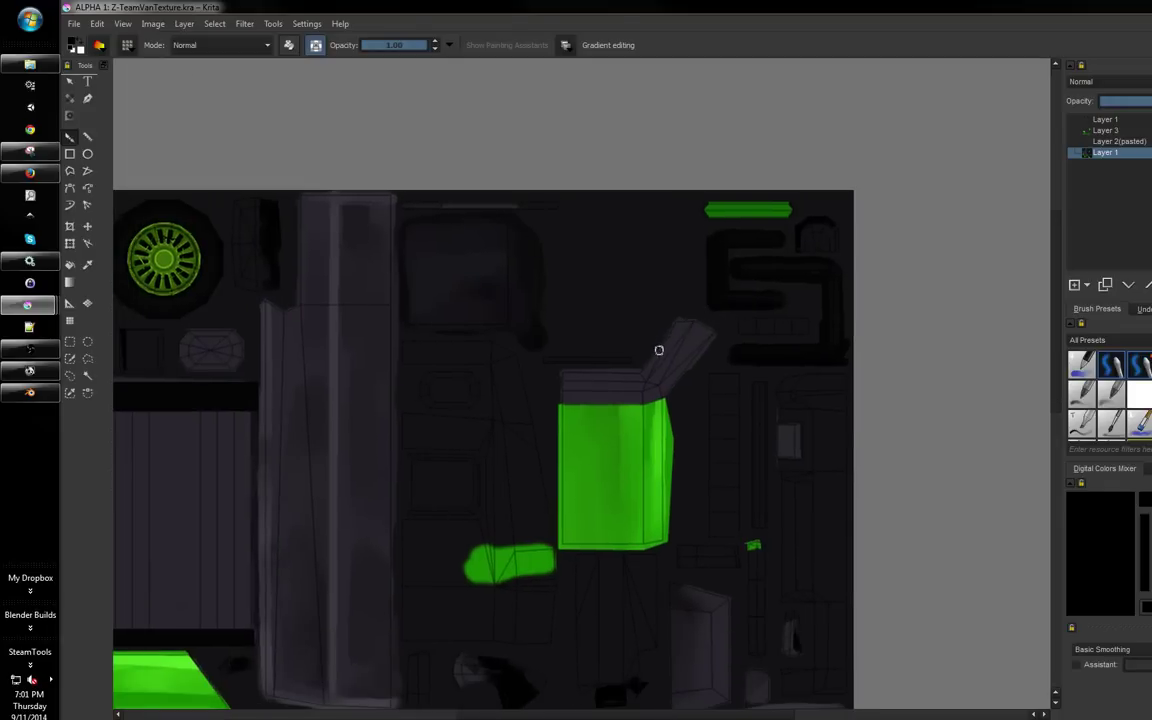
scroll(620, 357, up, 5)
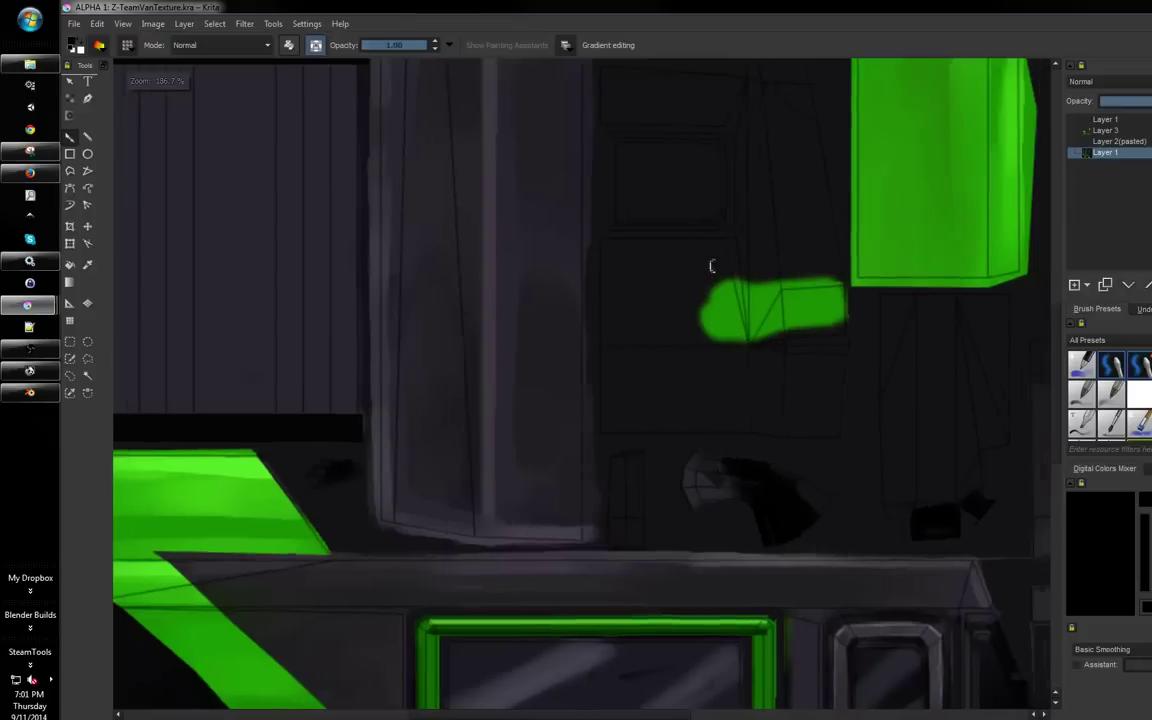
drag(725, 316, 700, 320)
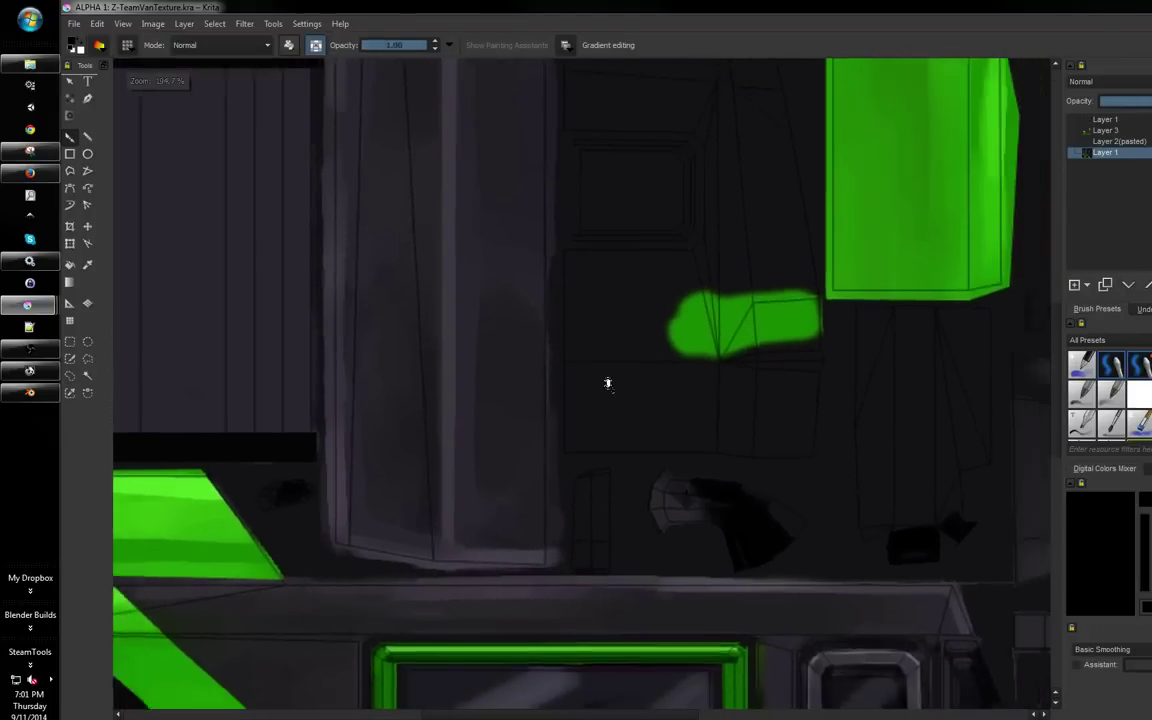
scroll(640, 360, down, 5)
scroll(658, 320, up, 5)
drag(694, 278, 656, 334)
scroll(655, 345, up, 5)
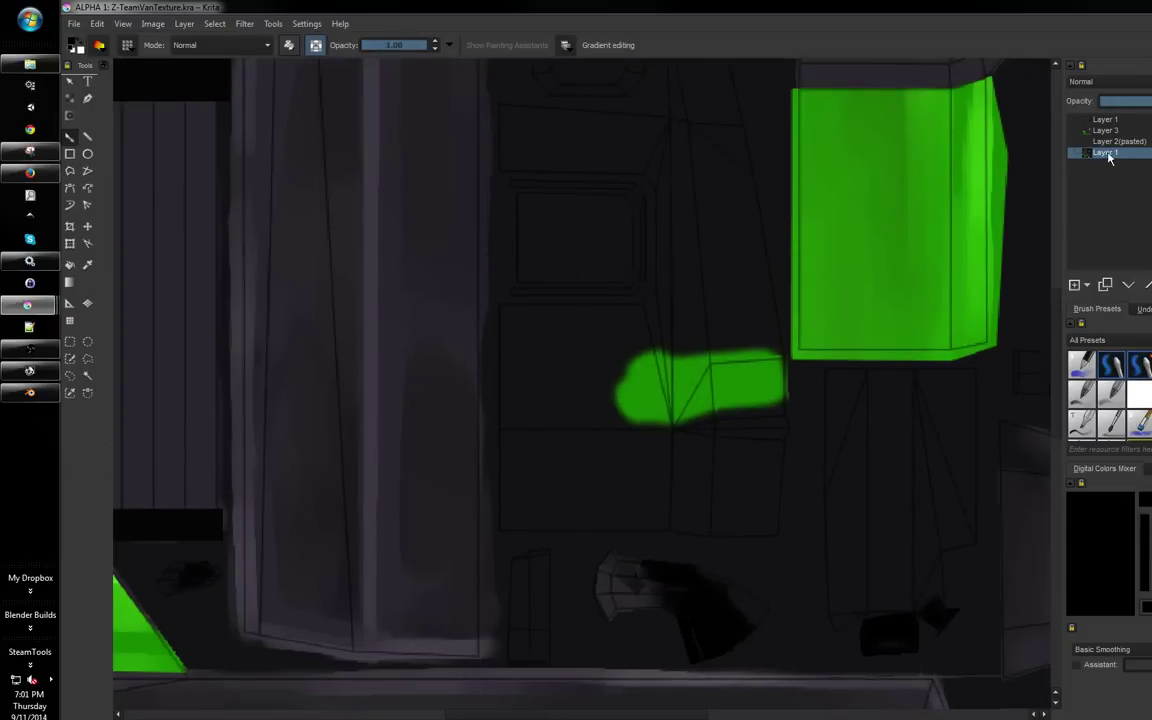
On Layer 3, polygon-select the wedge-shaped piece below and beside the large green panel, fill it with green, and deselect
click(1105, 130)
scroll(800, 340, up, 3)
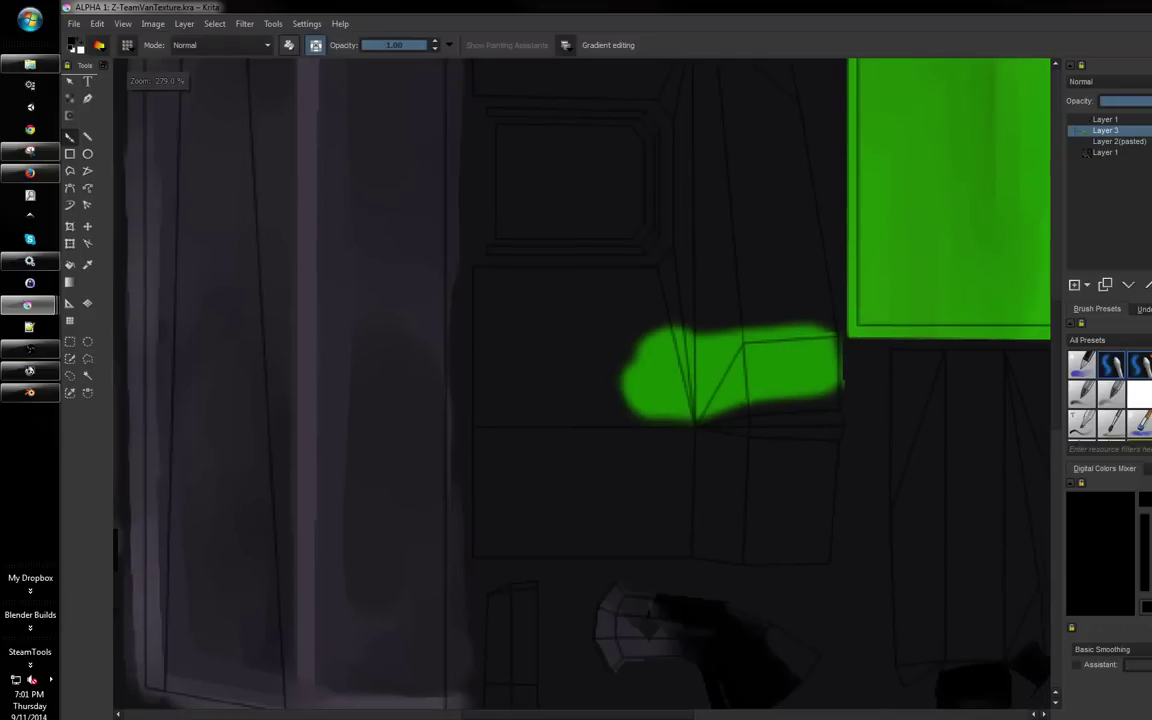
drag(667, 325, 646, 320)
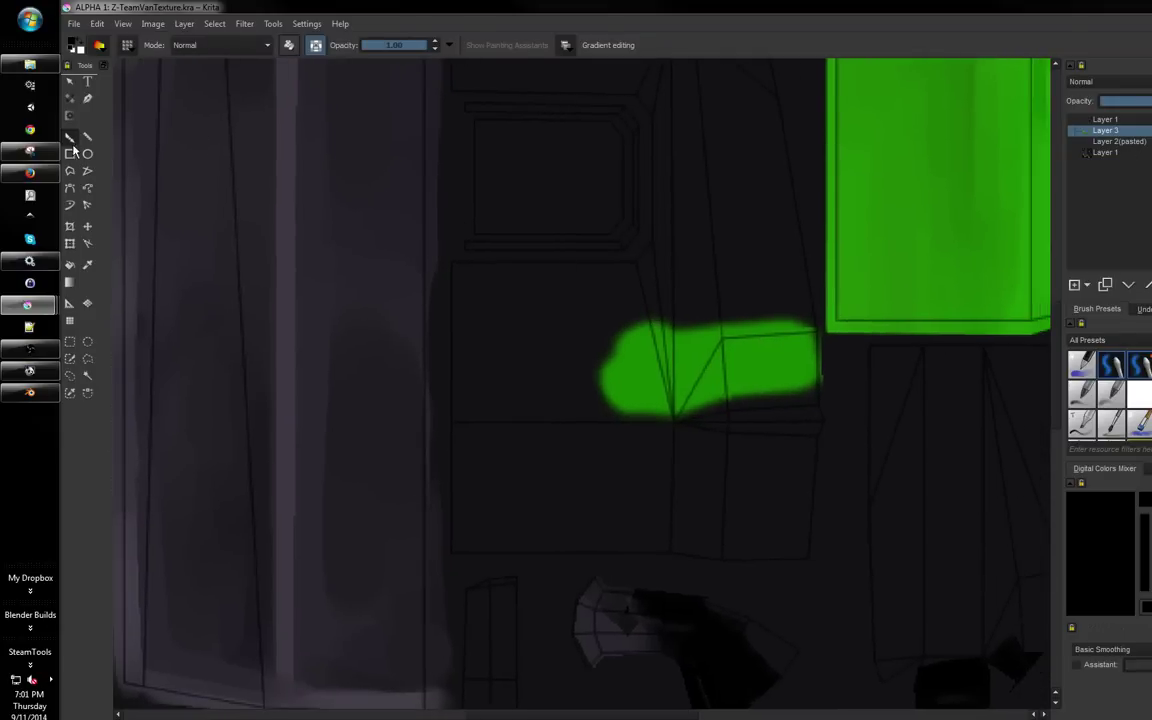
click(86, 360)
drag(689, 329, 657, 341)
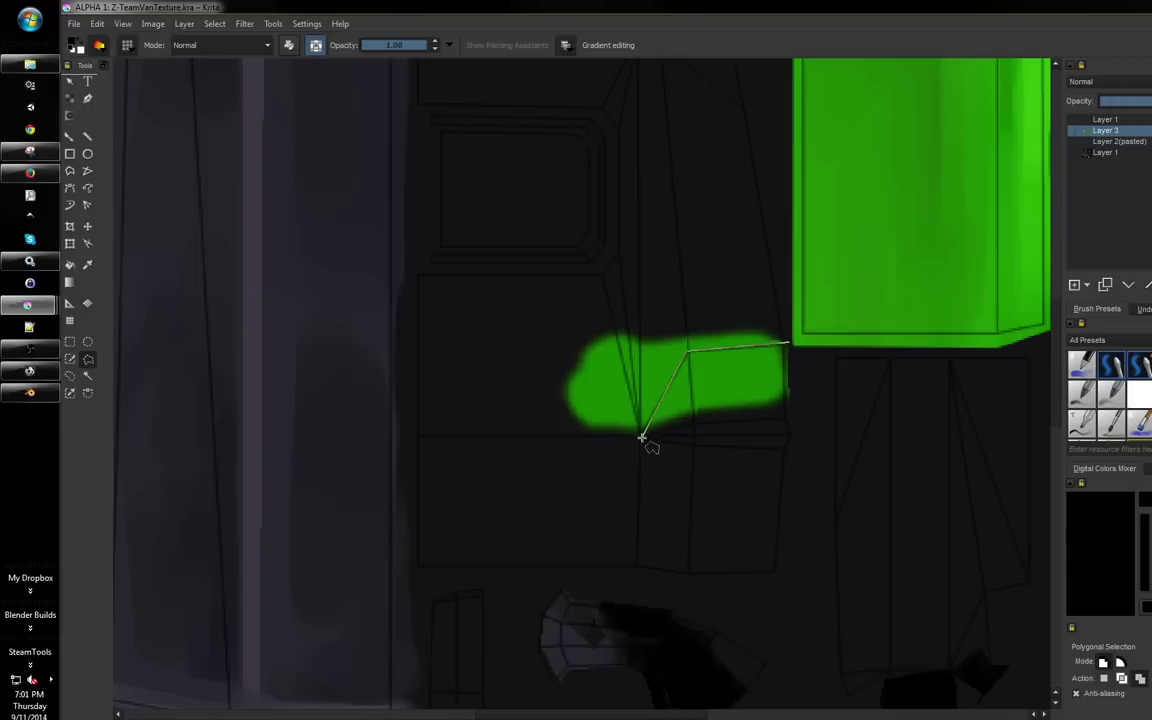
click(802, 443)
double_click(788, 343)
drag(836, 321, 828, 321)
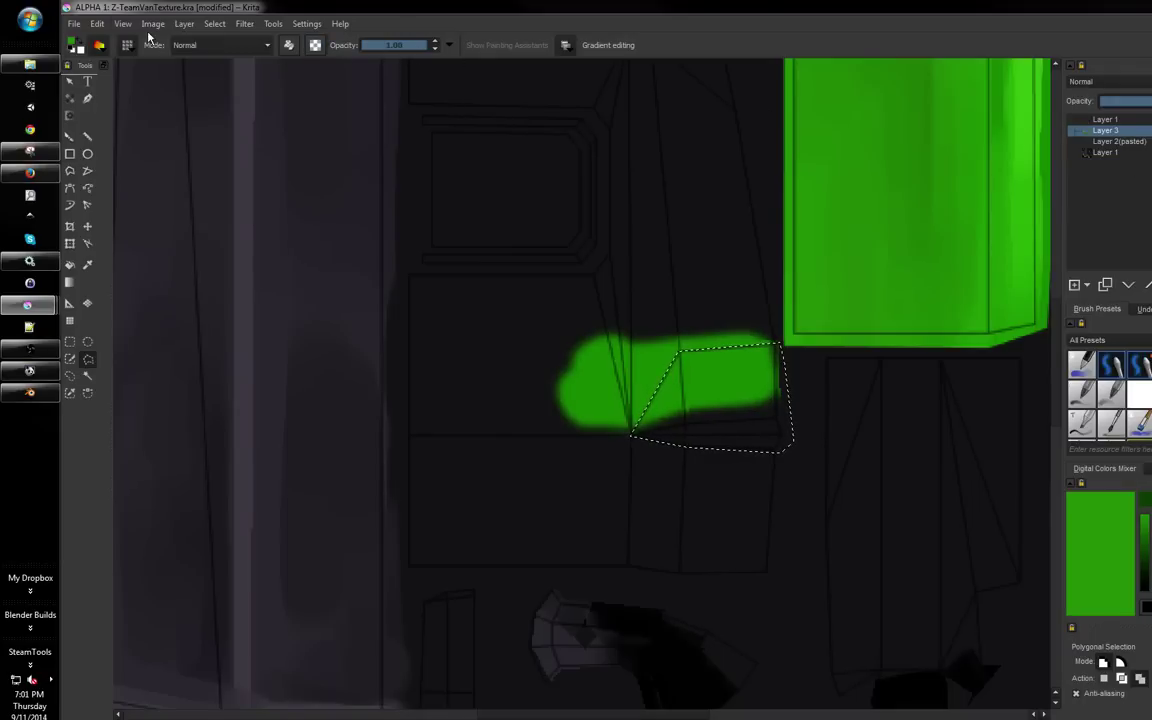
click(74, 23)
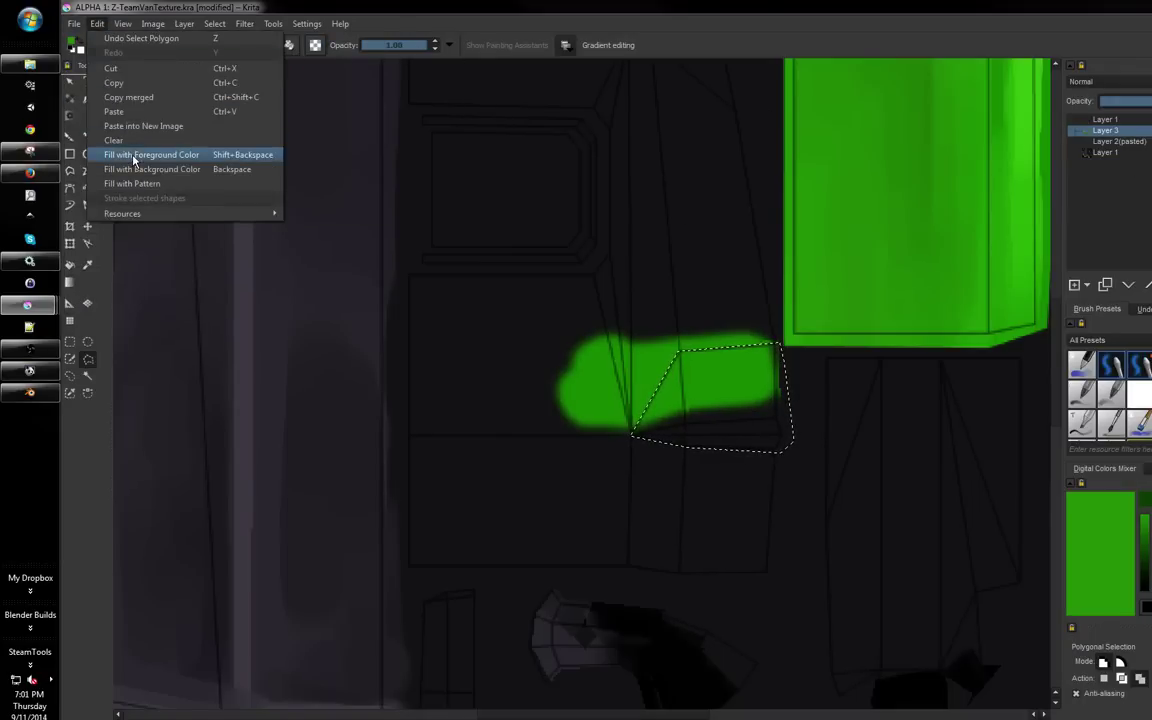
click(125, 153)
scroll(740, 327, up, 1)
key(ctrl+shift+a)
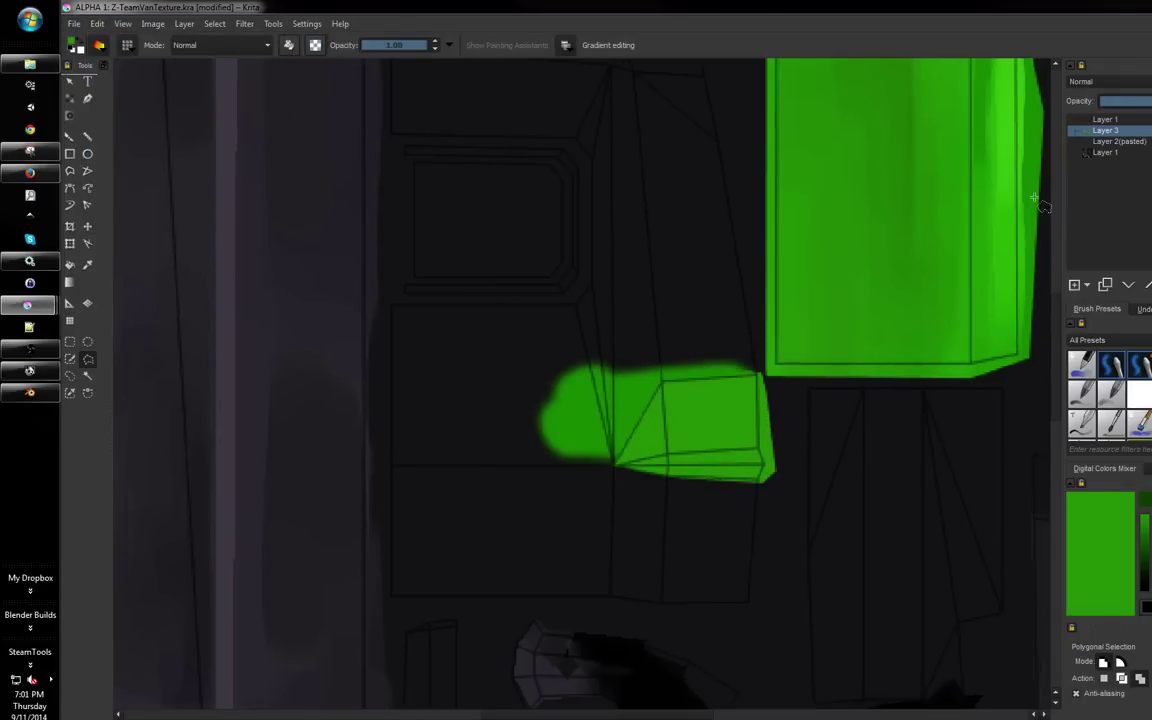
On the bottom layer, cover the leftover green around the wedge-shaped piece with near-black
click(1110, 154)
scroll(786, 385, up, 1)
scroll(700, 397, down, 1)
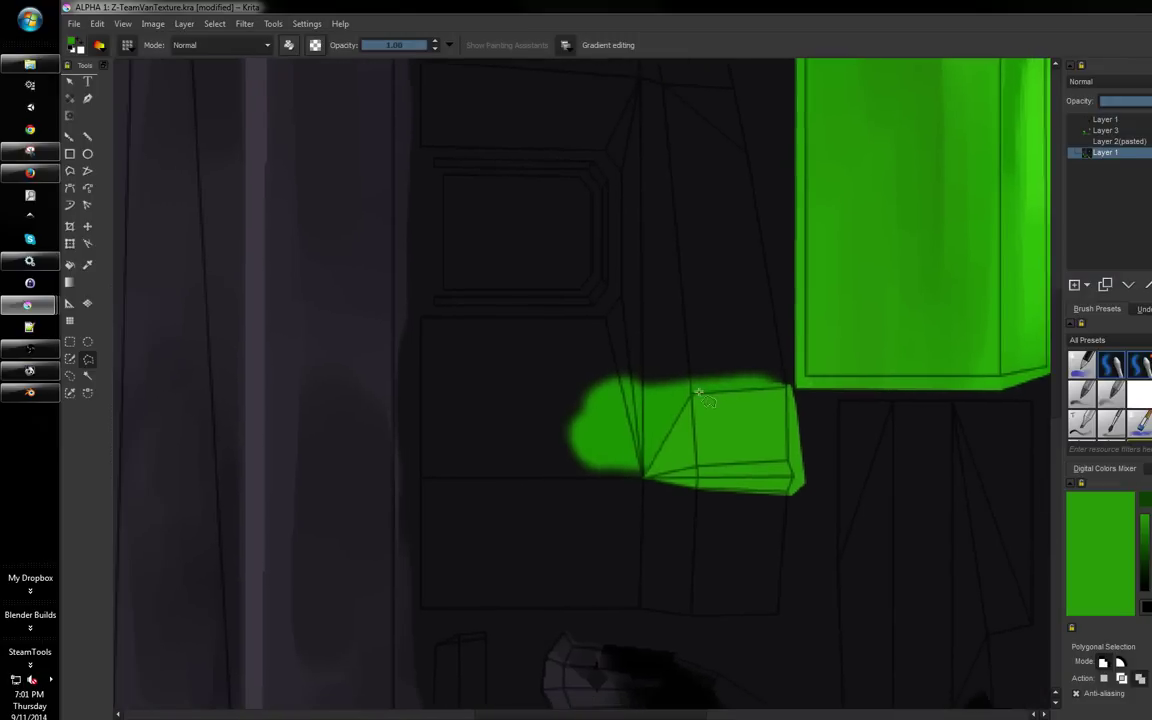
right_click(592, 388)
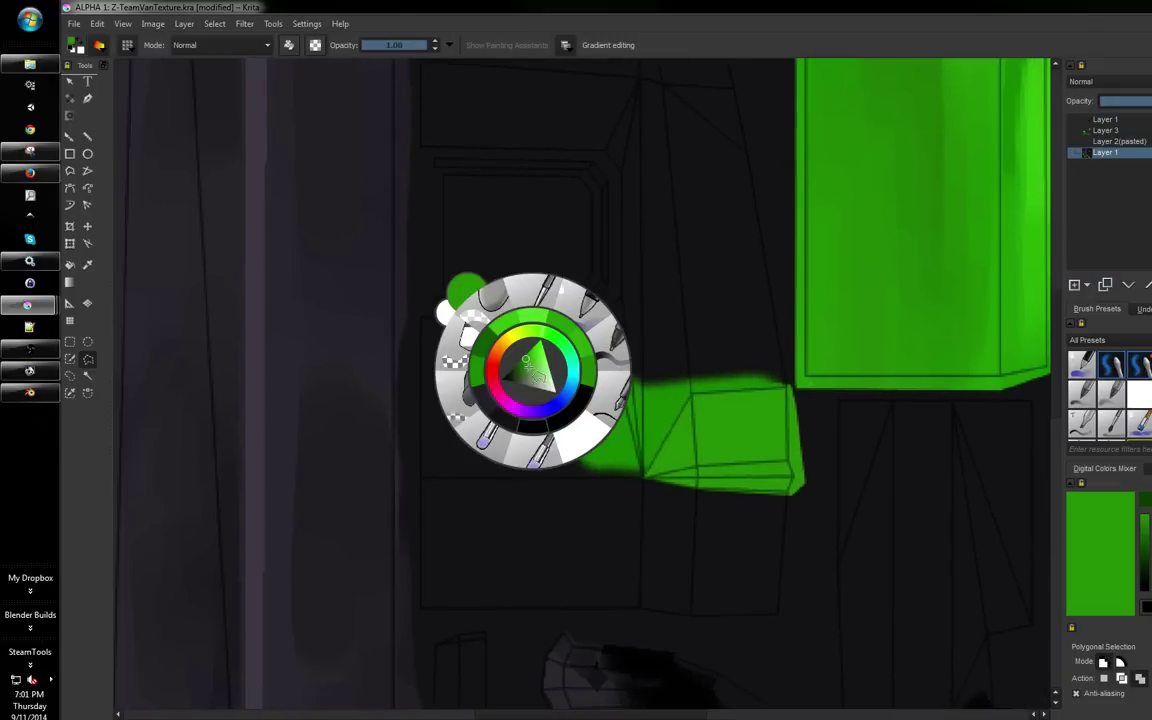
key(d)
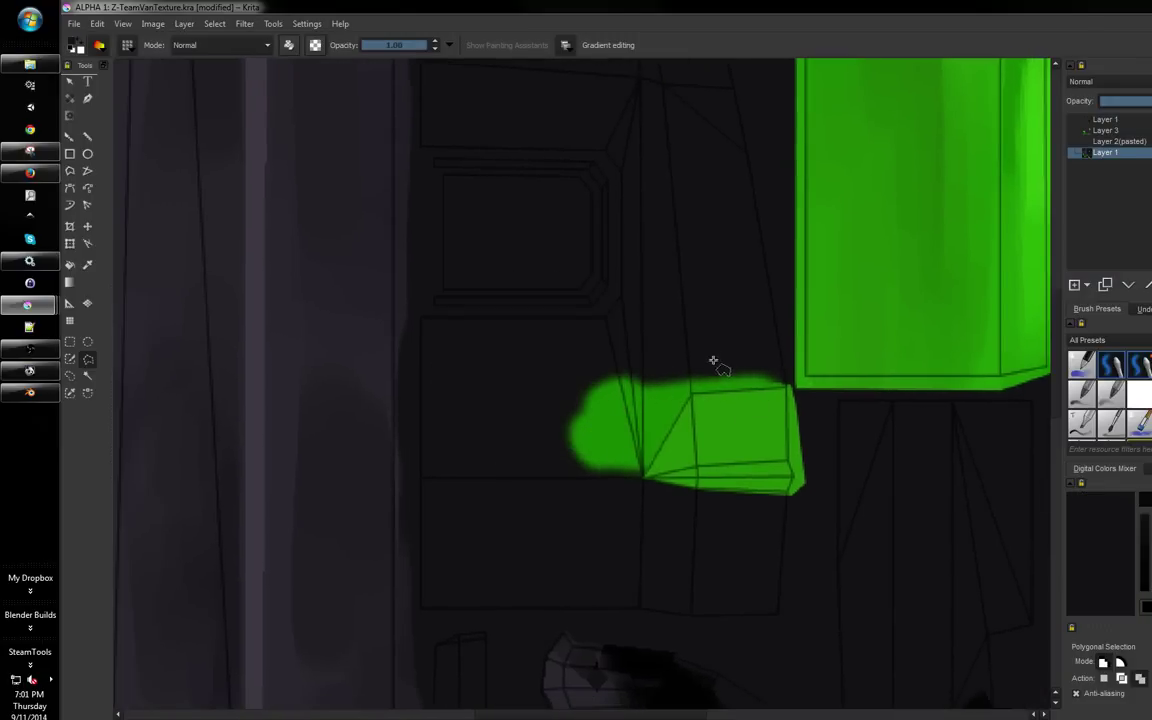
key(b)
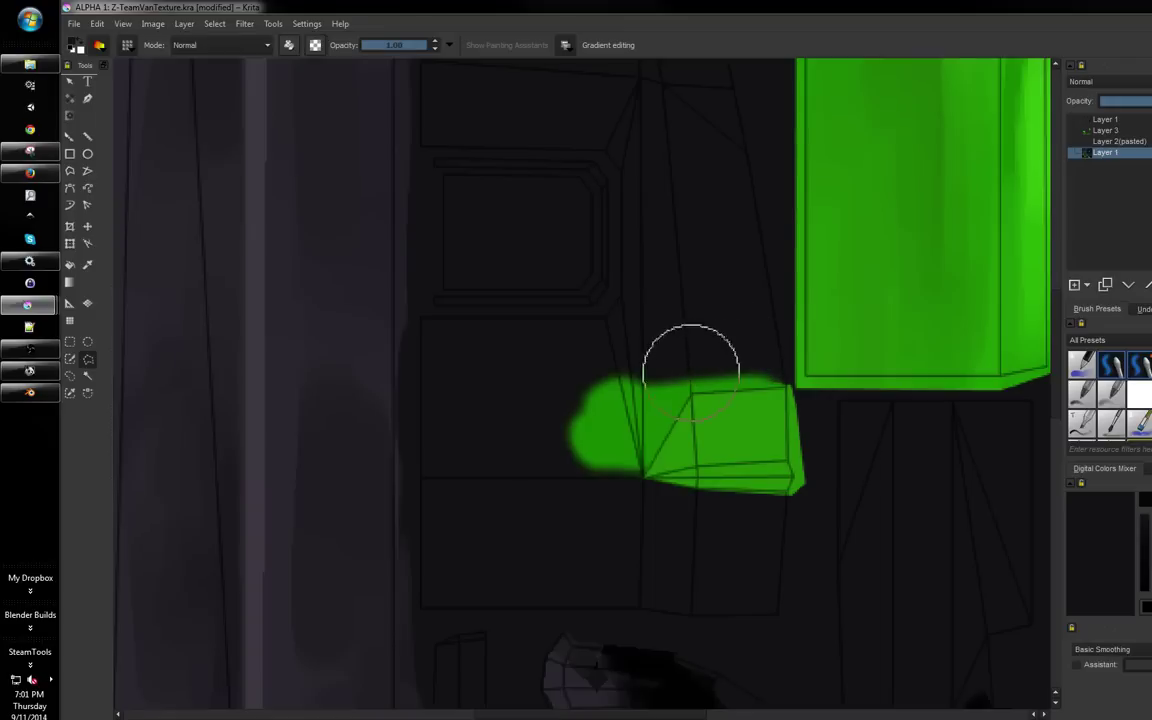
mouse_move(707, 334)
mouse_down()
mouse_move(619, 466)
mouse_move(628, 403)
mouse_move(568, 433)
mouse_move(666, 388)
mouse_move(715, 347)
mouse_up()
scroll(674, 458, down, 2)
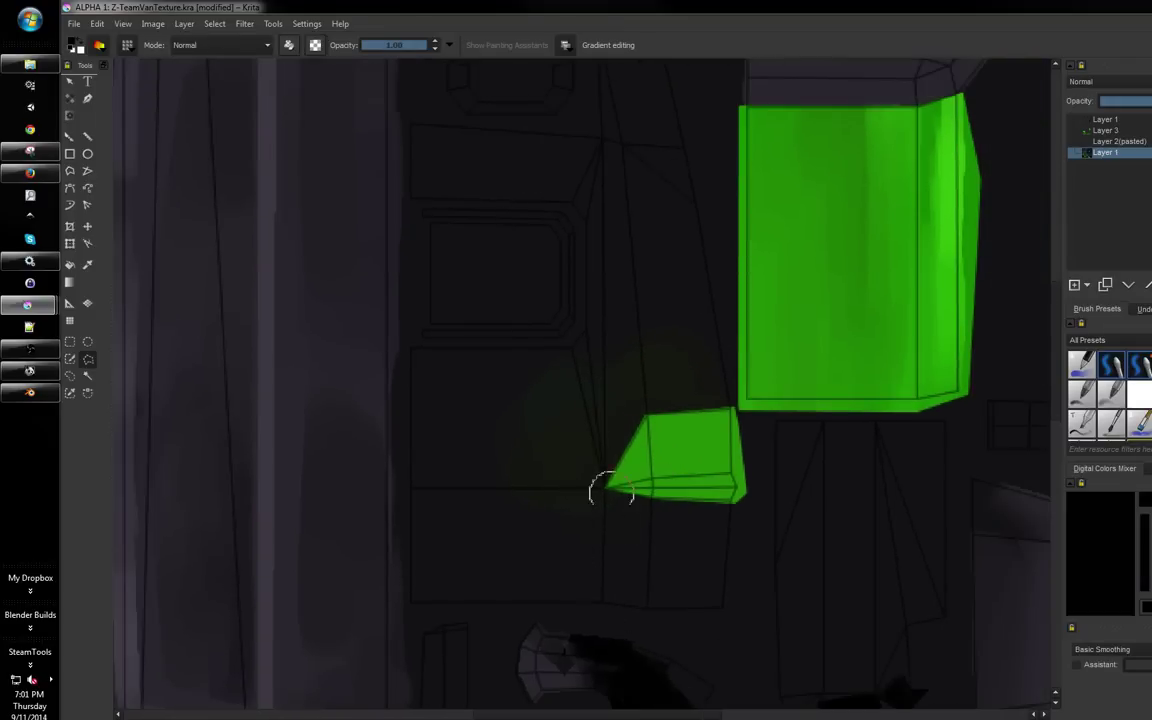
Paint the panel beneath the green wedge black, with soft dark purple-grey highlights along its middle and outer edge
mouse_move(612, 597)
mouse_down()
mouse_move(618, 461)
mouse_move(630, 479)
mouse_move(630, 591)
mouse_move(625, 524)
mouse_move(689, 515)
mouse_move(673, 517)
mouse_move(666, 600)
mouse_move(707, 529)
mouse_move(704, 594)
mouse_move(715, 538)
mouse_move(642, 517)
mouse_move(651, 592)
mouse_move(674, 565)
mouse_move(548, 660)
mouse_up()
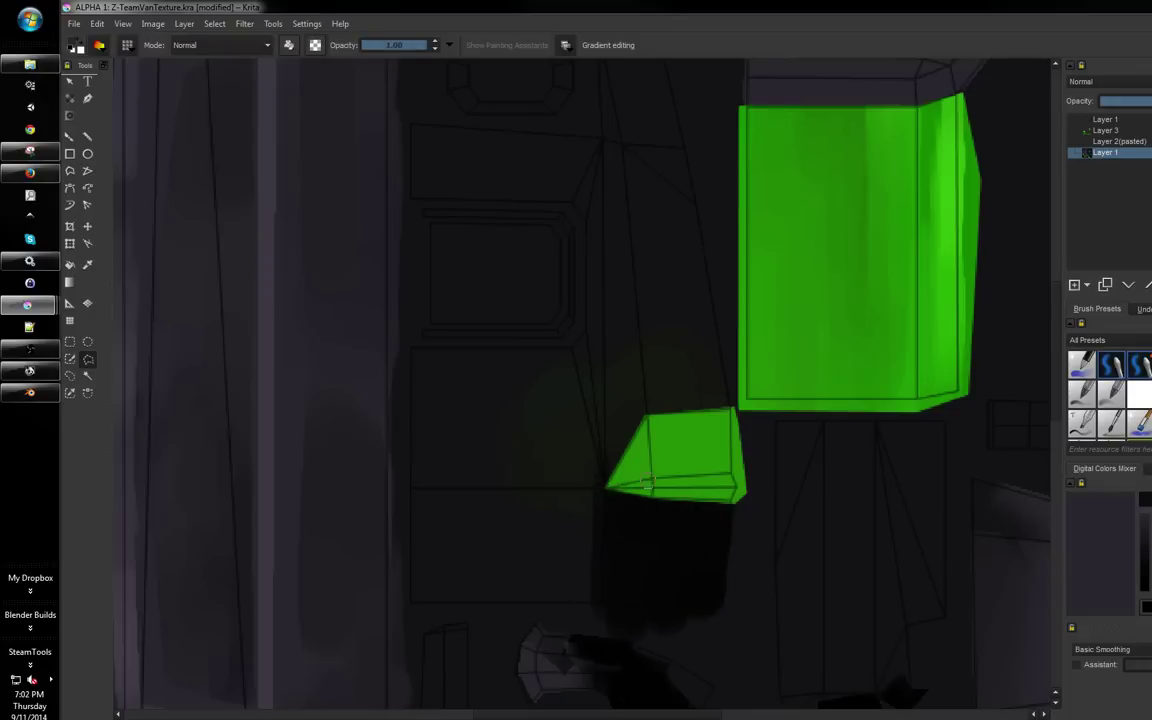
drag(645, 522, 645, 585)
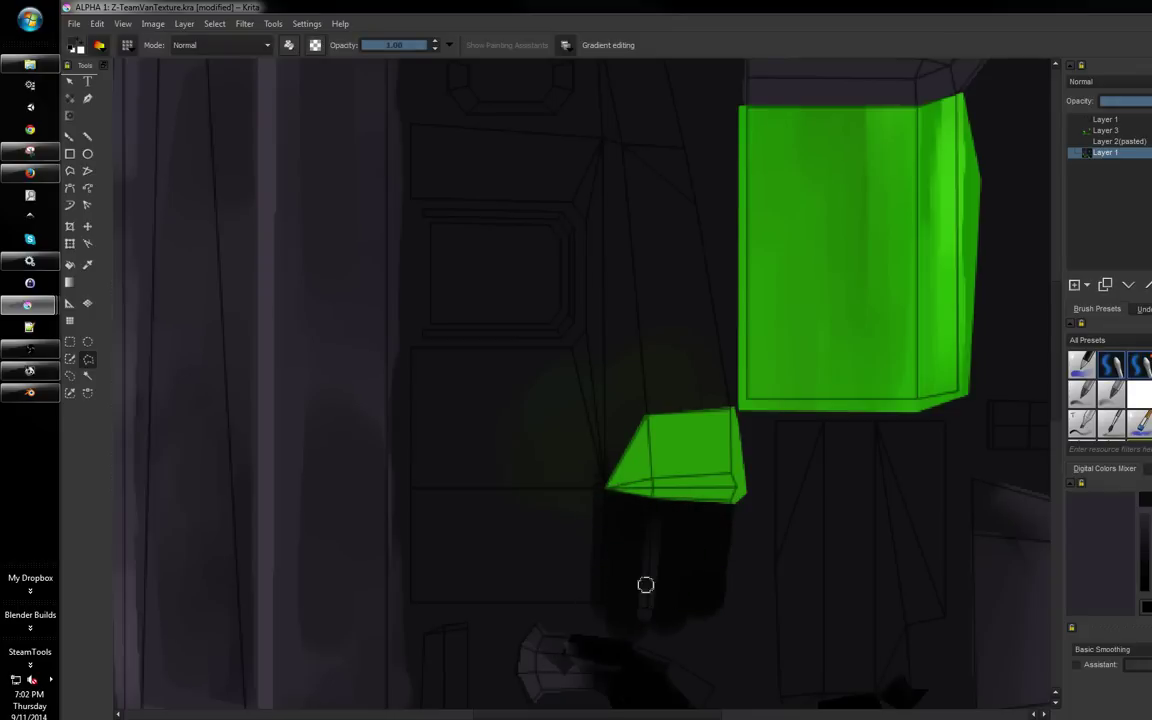
drag(728, 515, 724, 613)
ctrl+click(714, 526)
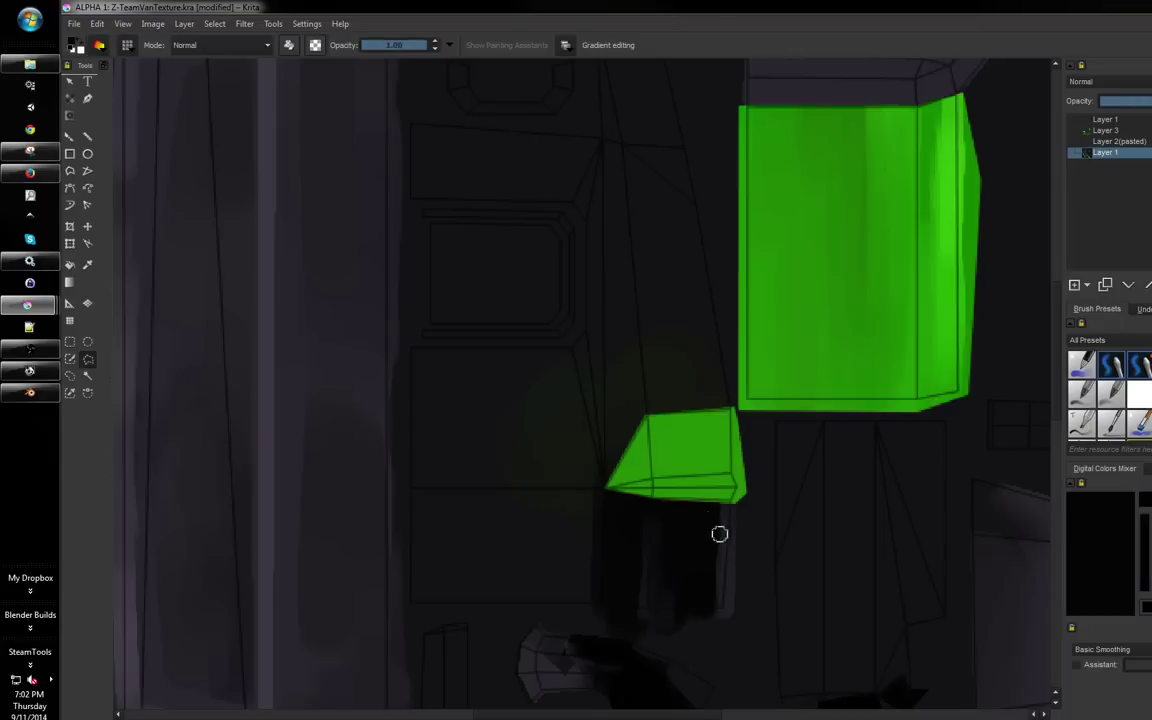
ctrl+click(720, 527)
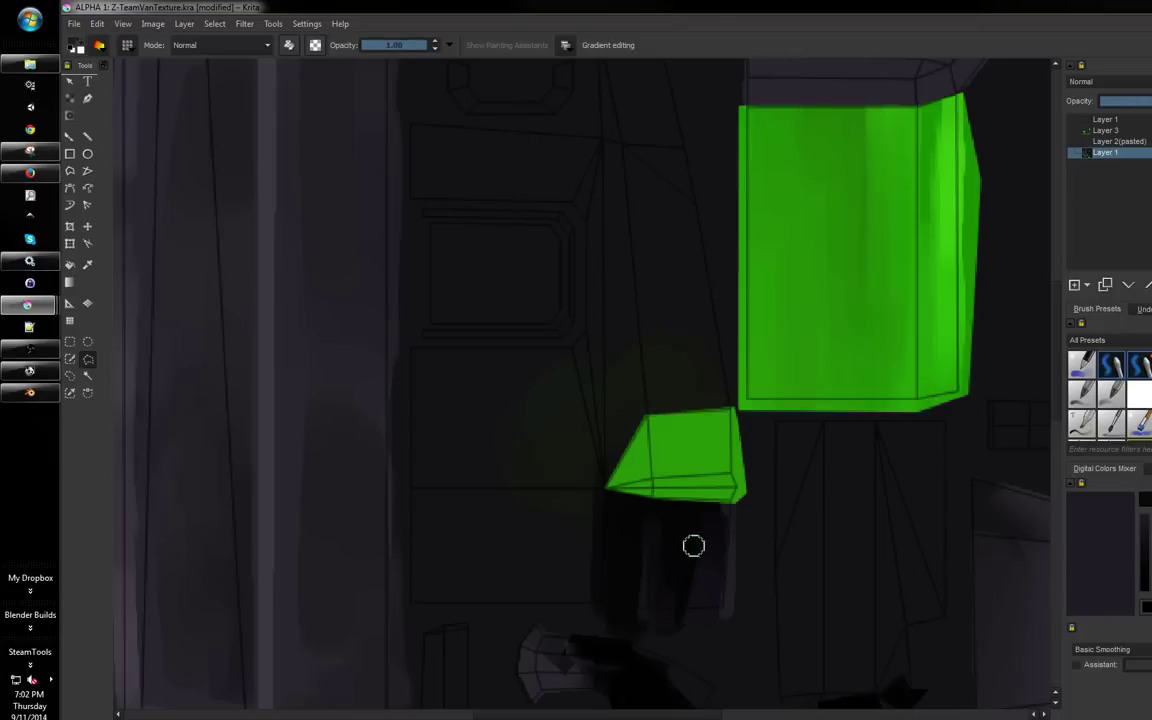
ctrl+click(694, 550)
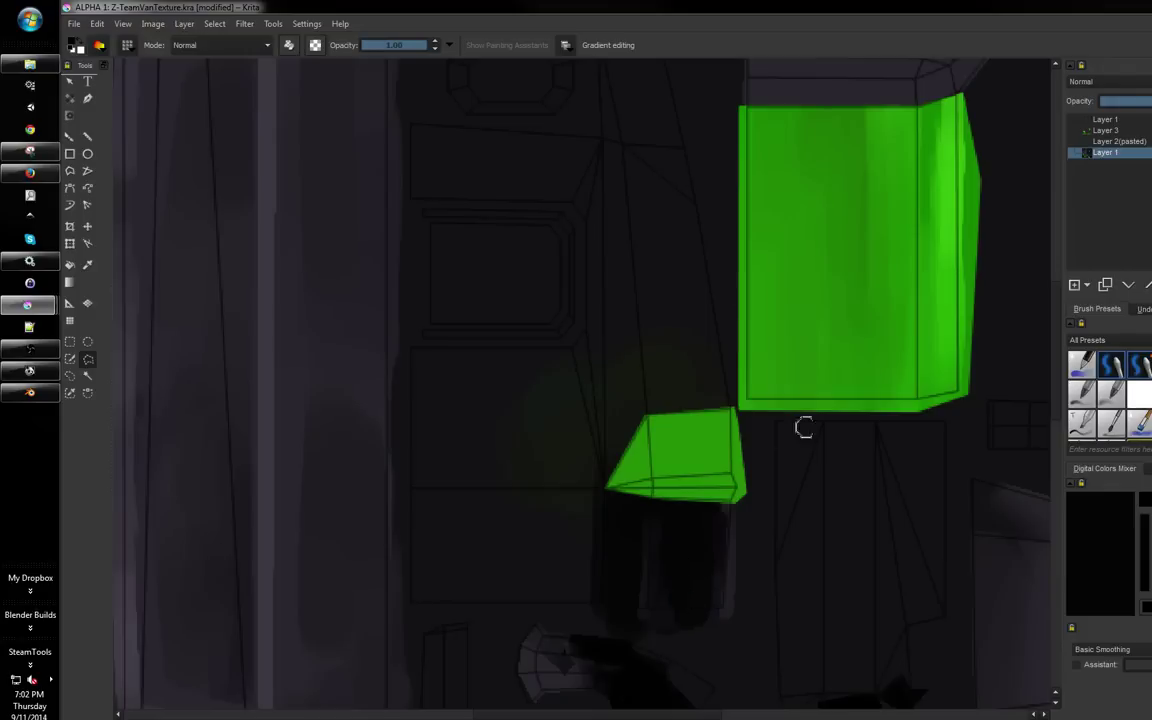
Paint the long slanted strip above the wedge and its adjoining horizontal bars purple-grey, with lighter highlights along their edges
ctrl+click(342, 354)
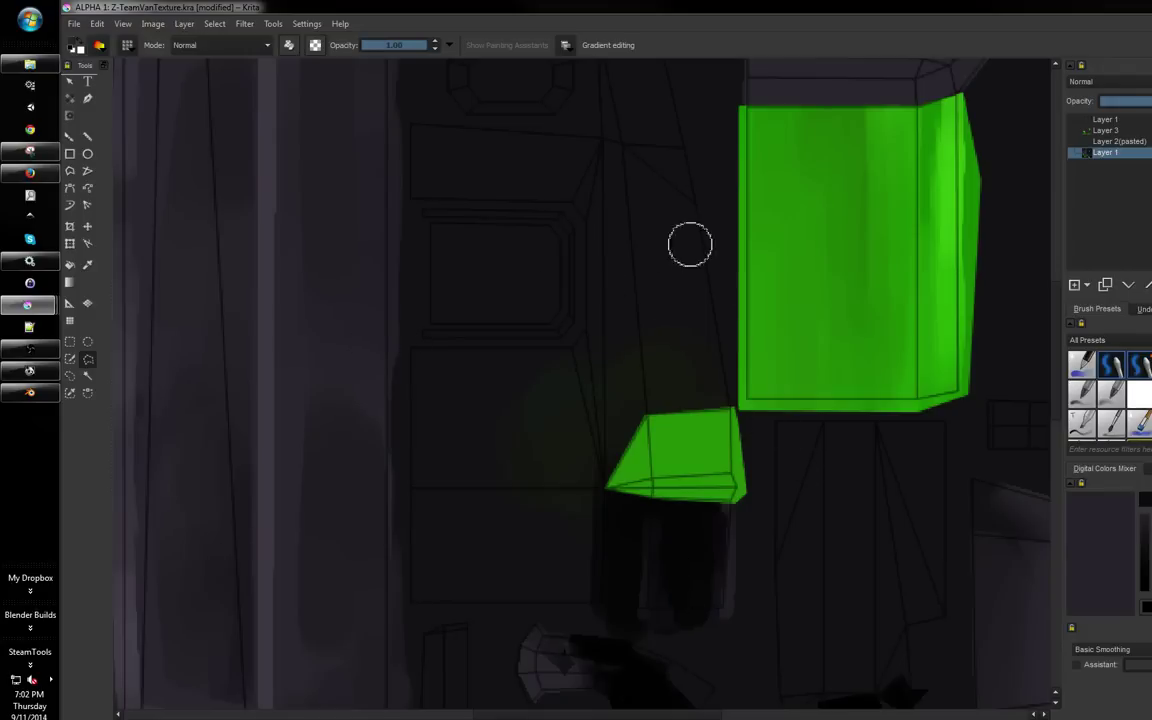
mouse_move(690, 245)
mouse_down()
mouse_move(679, 352)
mouse_move(663, 375)
mouse_move(689, 381)
mouse_move(704, 371)
mouse_move(657, 182)
mouse_move(673, 431)
mouse_up()
mouse_move(664, 338)
mouse_down()
mouse_move(637, 204)
mouse_move(638, 218)
mouse_move(486, 236)
mouse_move(500, 221)
mouse_move(442, 208)
mouse_up()
mouse_move(540, 399)
mouse_down()
mouse_move(445, 391)
mouse_move(570, 388)
mouse_move(615, 403)
mouse_move(466, 372)
mouse_move(500, 366)
mouse_move(425, 350)
mouse_move(620, 365)
mouse_up()
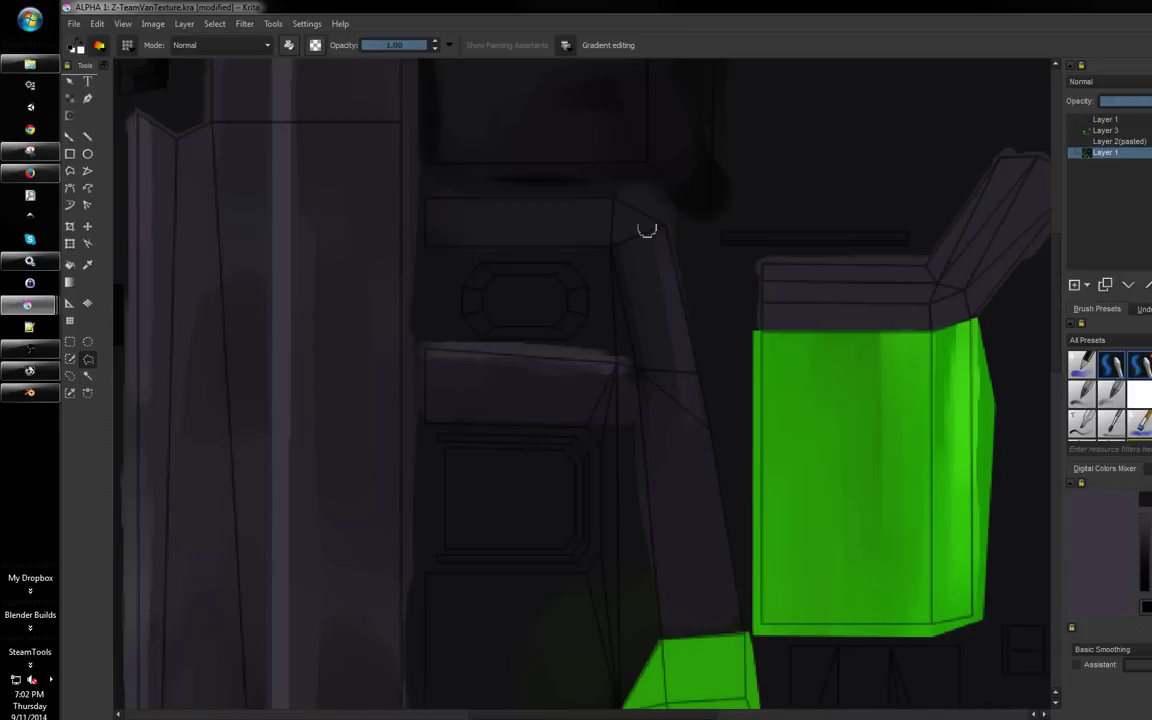
drag(647, 230, 738, 622)
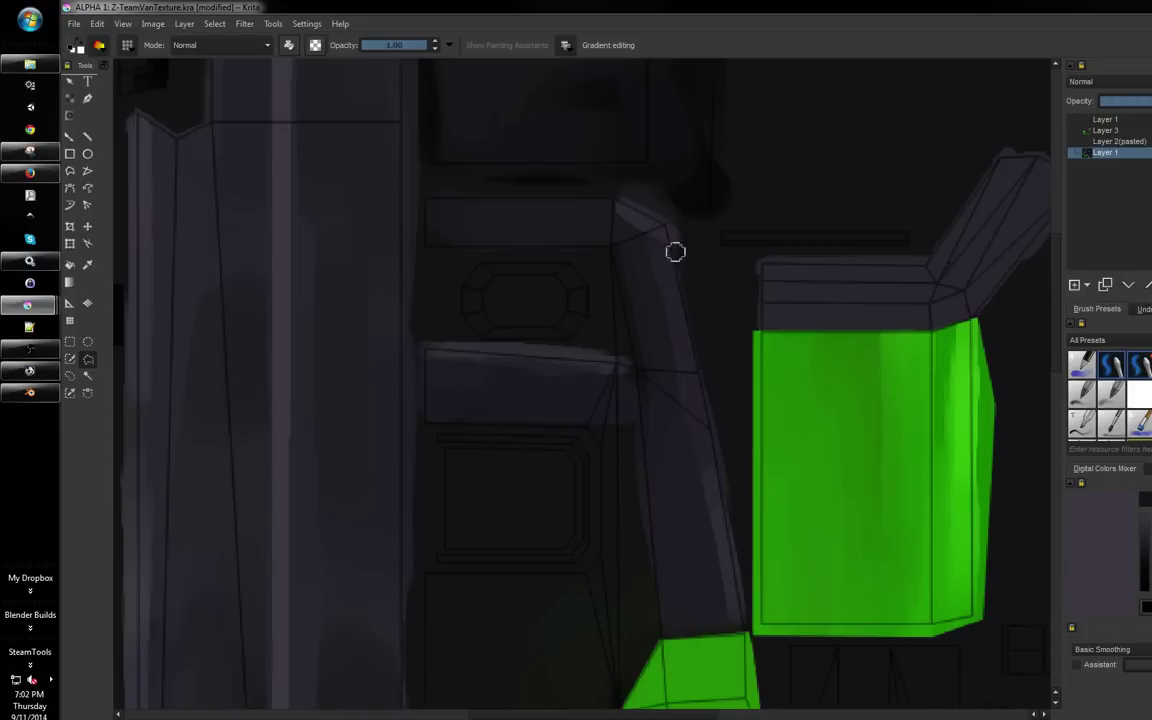
drag(662, 532, 696, 420)
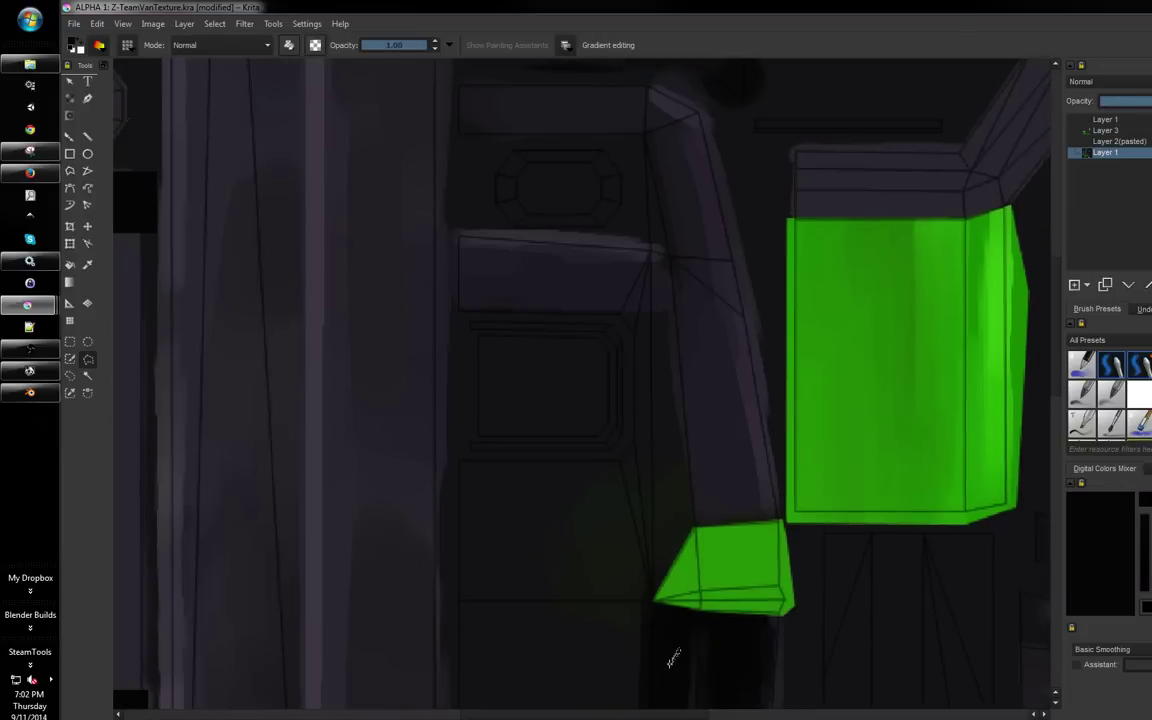
Examine the whole van texture and the shading around the tall purple-grey panel
scroll(679, 421, down, 2)
drag(470, 630, 659, 353)
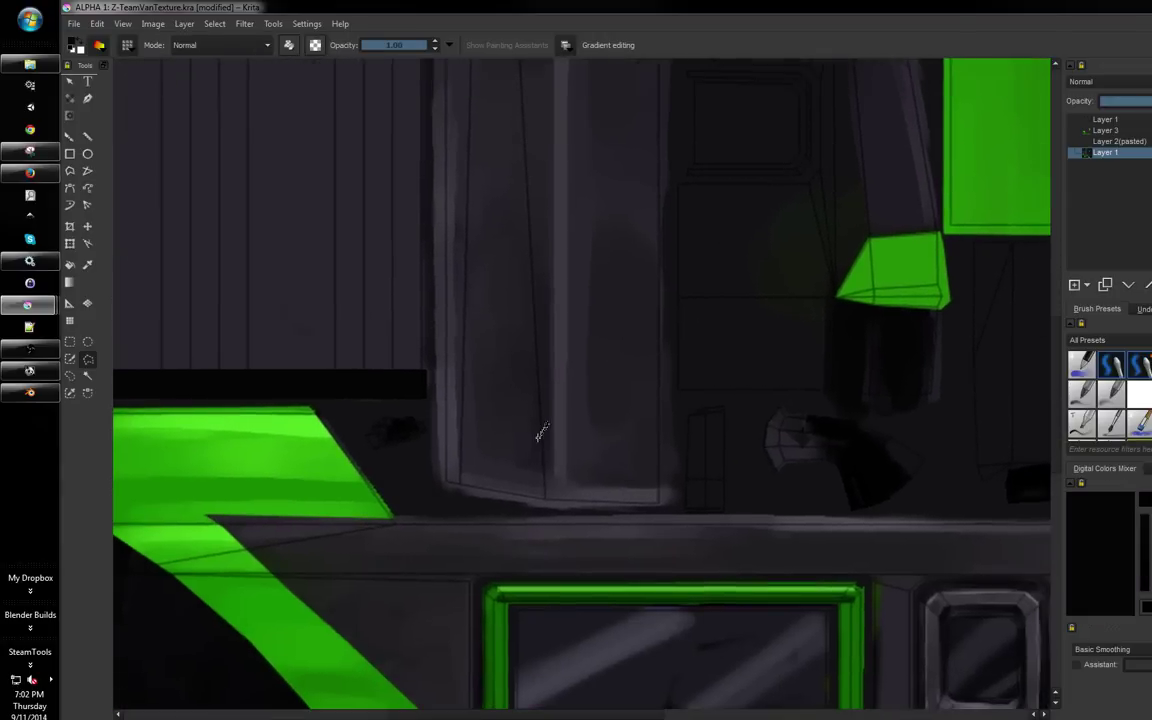
scroll(418, 352, down, 3)
scroll(577, 378, up, 4)
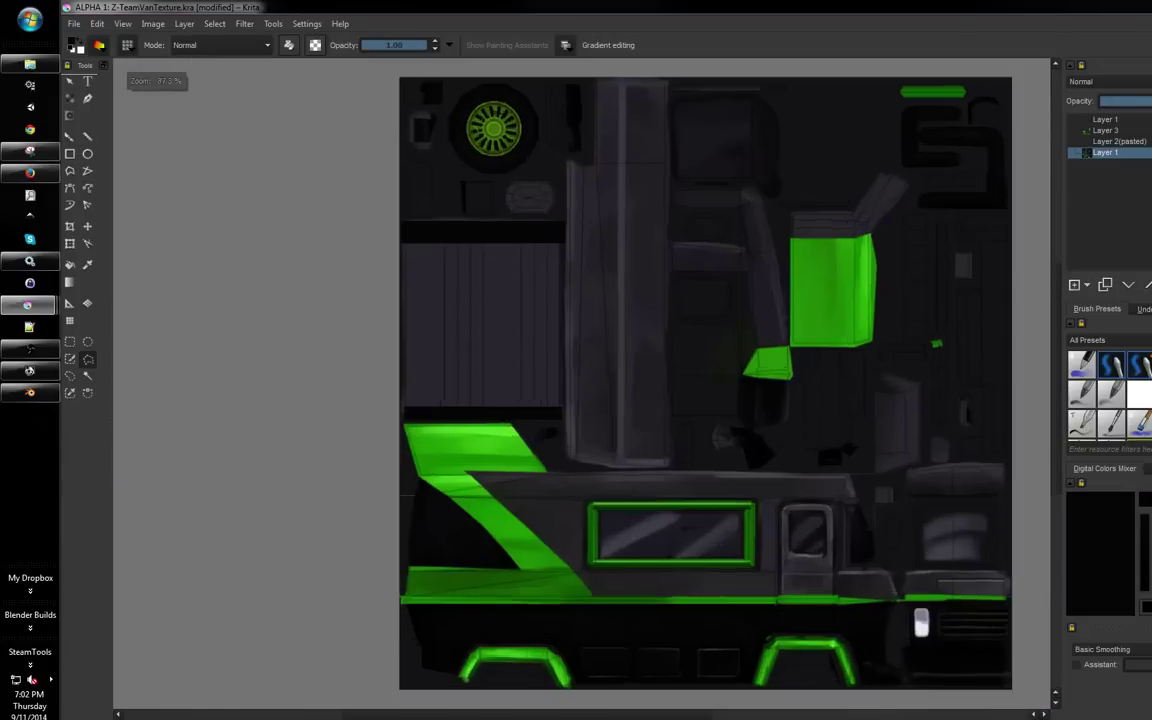
drag(633, 437, 647, 477)
ctrl+click(648, 572)
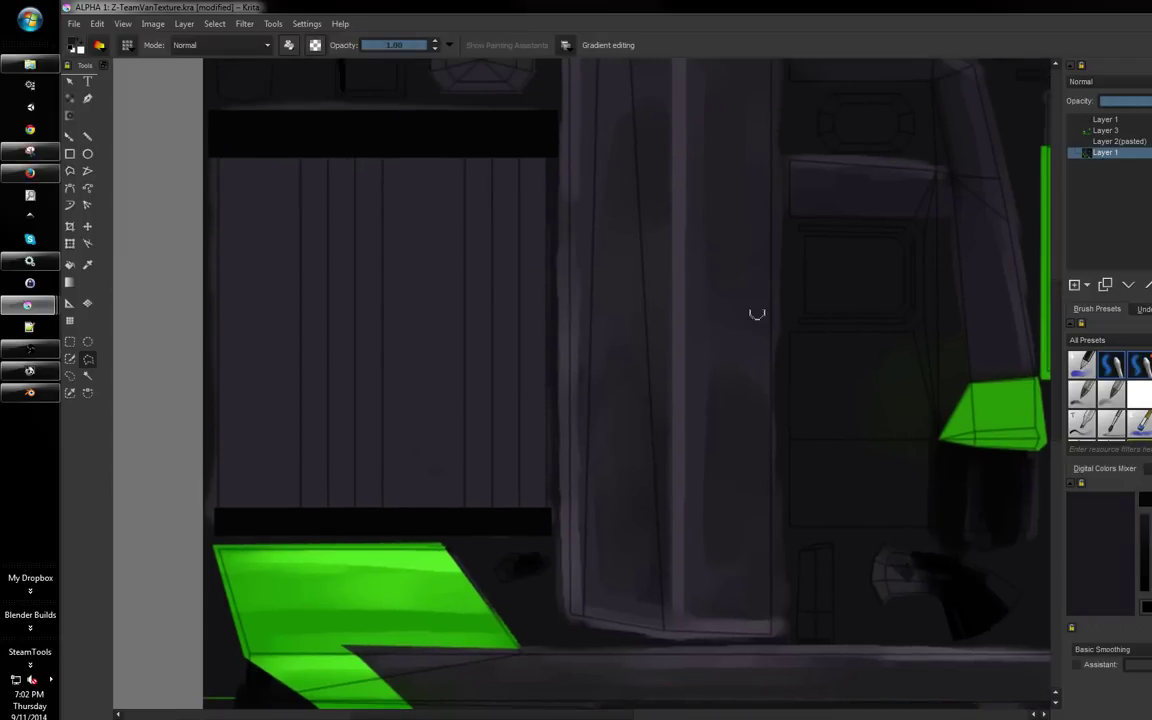
drag(756, 314, 601, 589)
drag(825, 277, 710, 257)
Paint the narrow gap beside the slanted strip black, from the horizontal bar down to the tip of the green wedge
ctrl+click(733, 253)
scroll(683, 272, down, 2)
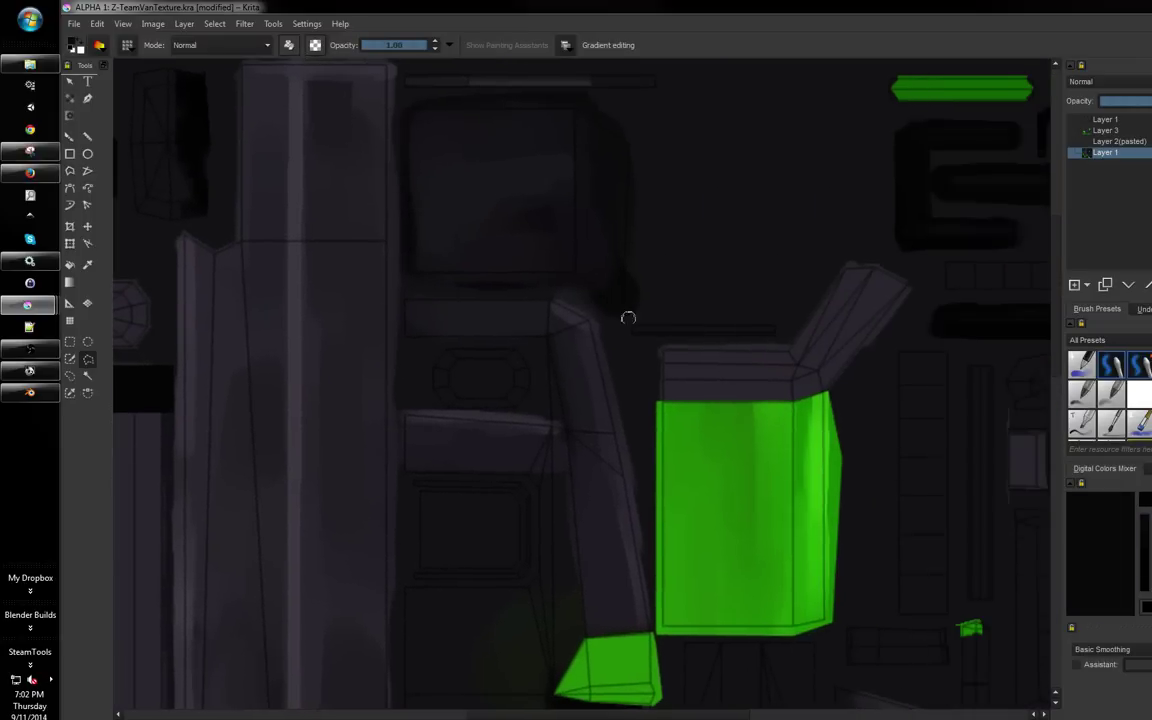
scroll(676, 339, up, 4)
scroll(648, 378, up, 2)
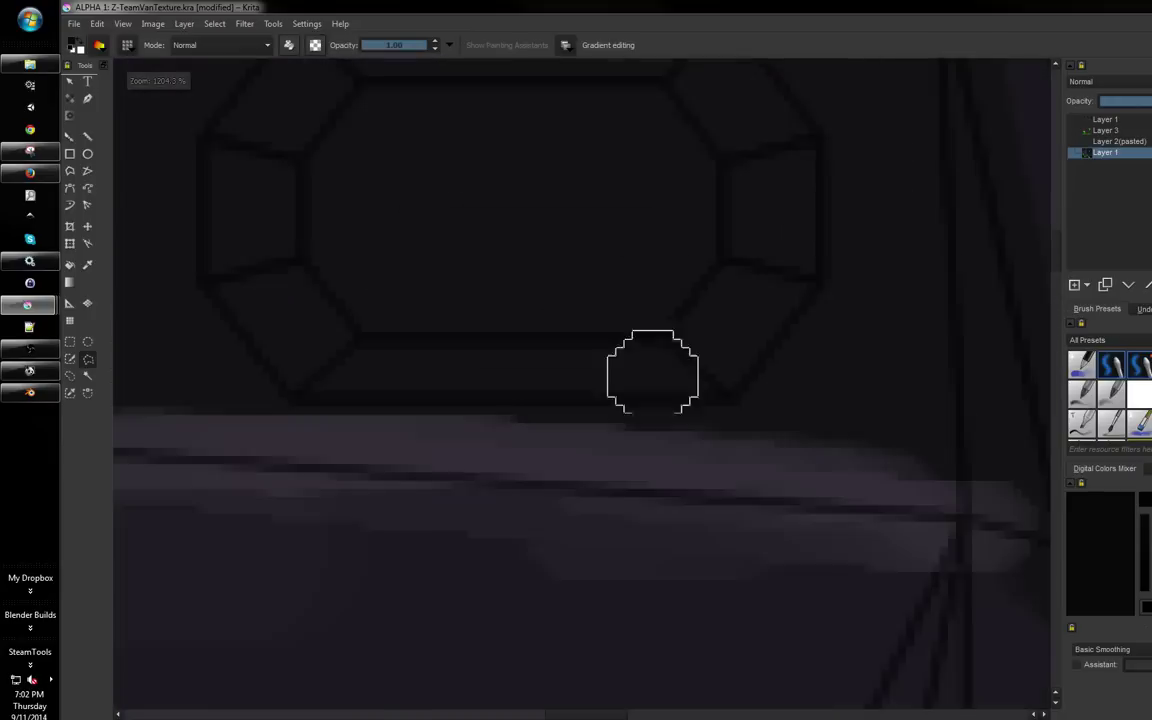
scroll(648, 370, down, 10)
scroll(695, 290, up, 3)
scroll(695, 290, up, 8)
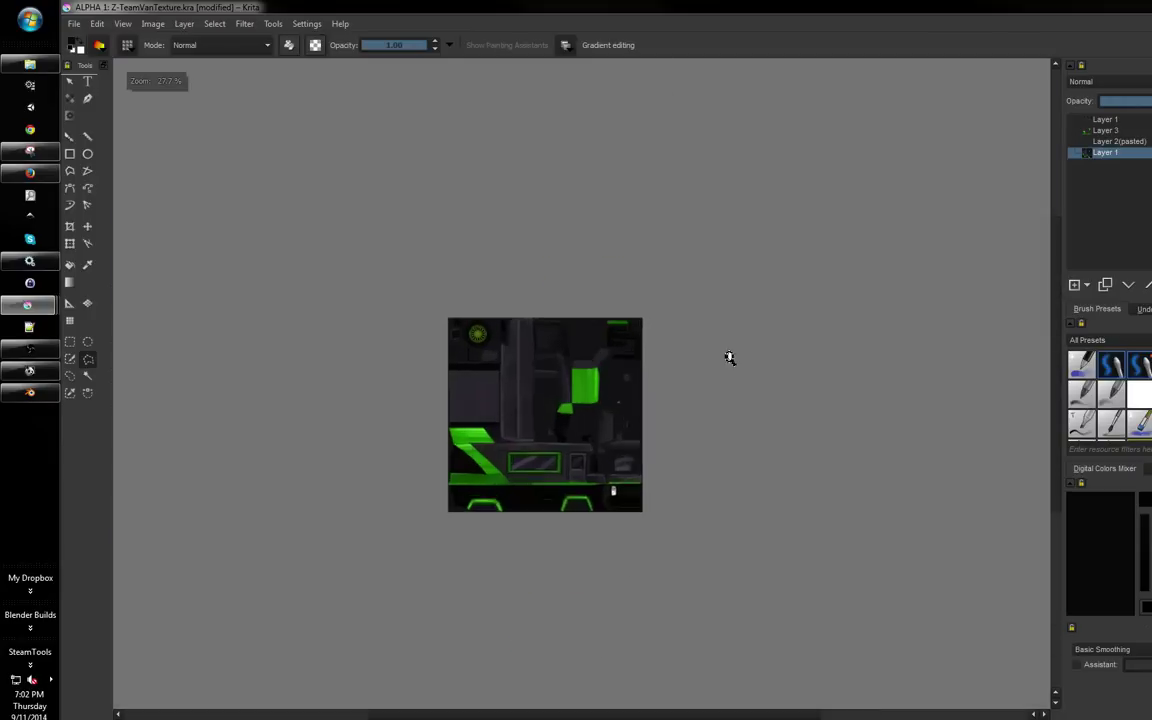
scroll(607, 375, up, 2)
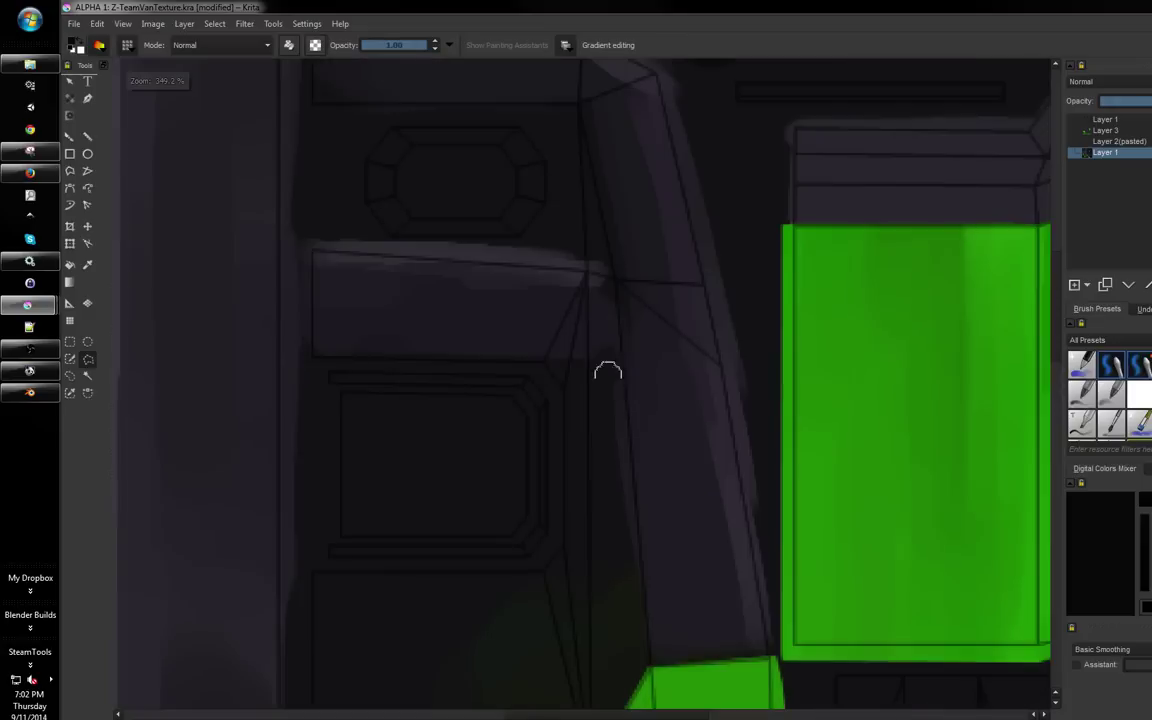
scroll(618, 386, up, 1)
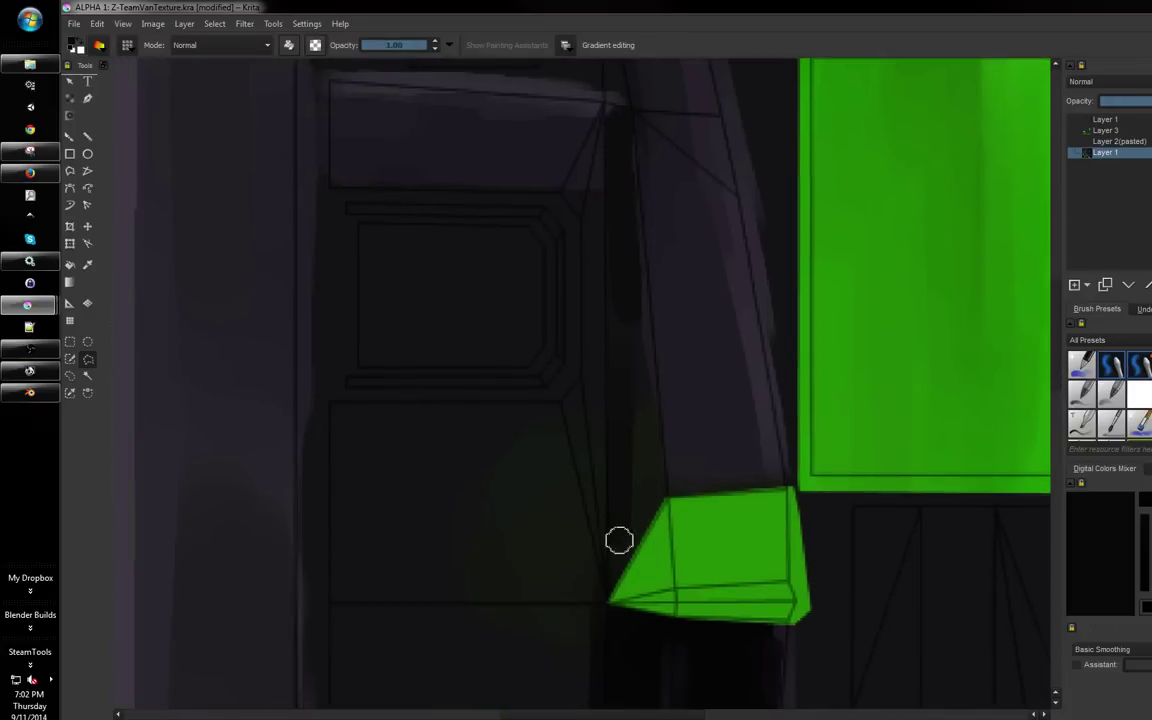
drag(645, 421, 643, 601)
drag(628, 386, 641, 530)
drag(630, 442, 628, 366)
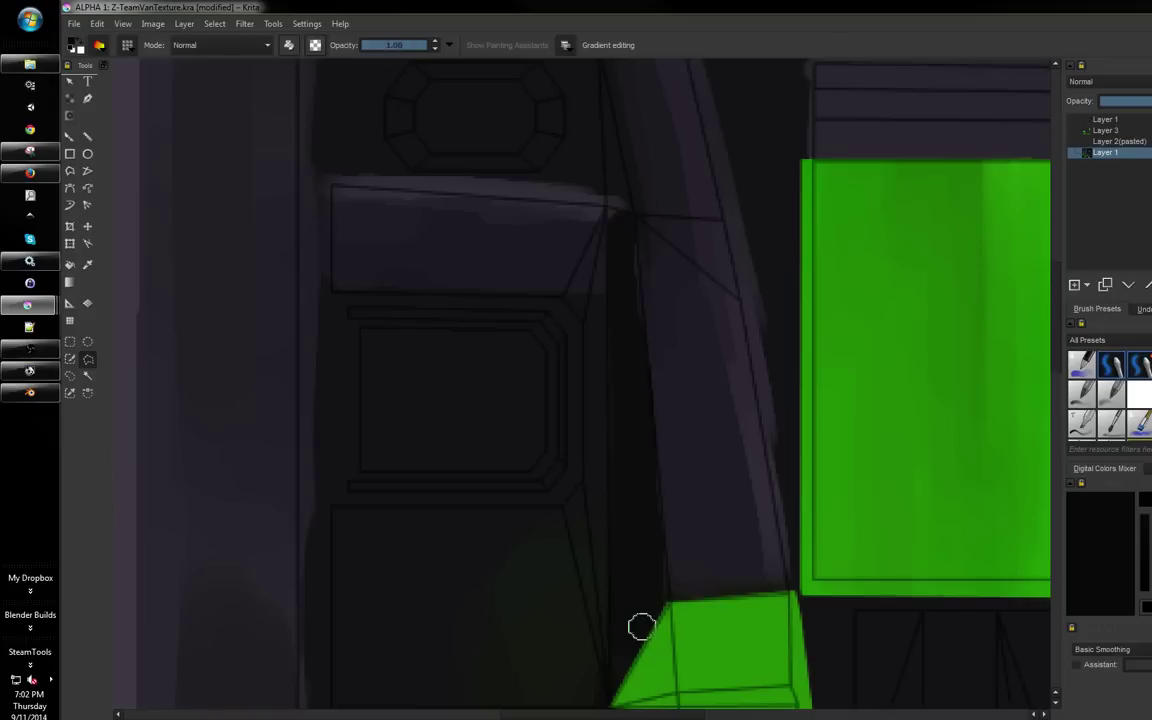
Extend the black shading up past the end of the horizontal bar and darken the slanted strip's inner edge
scroll(649, 371, up, 3)
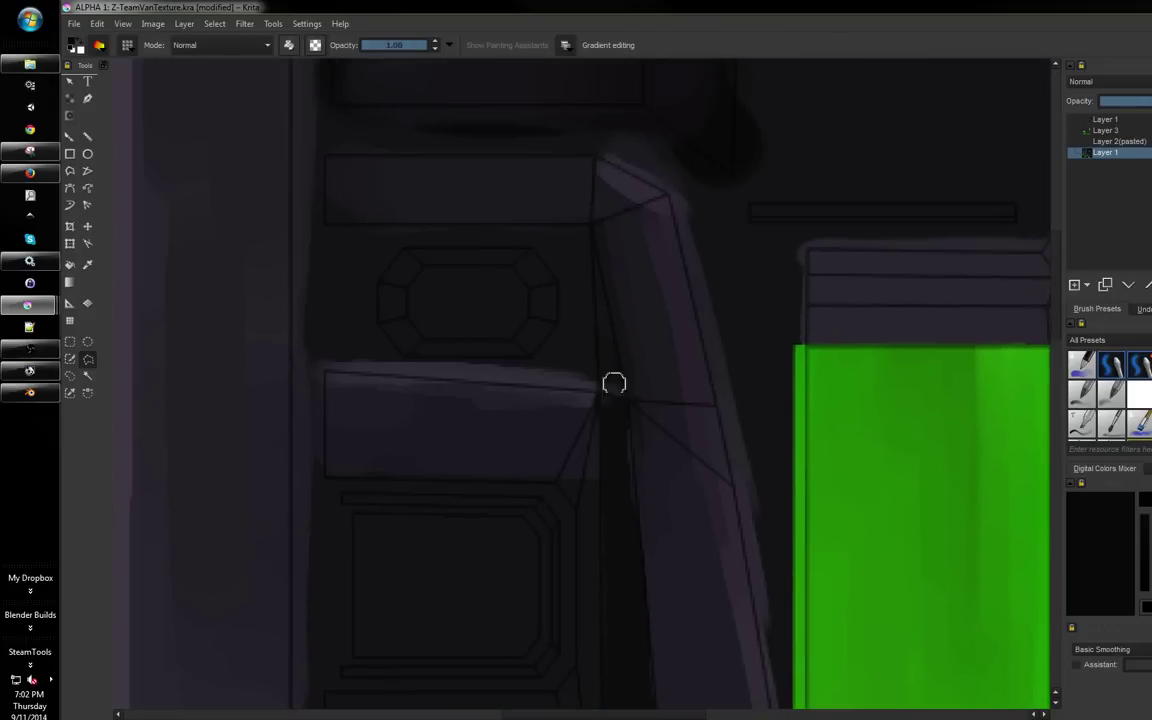
scroll(644, 454, down, 3)
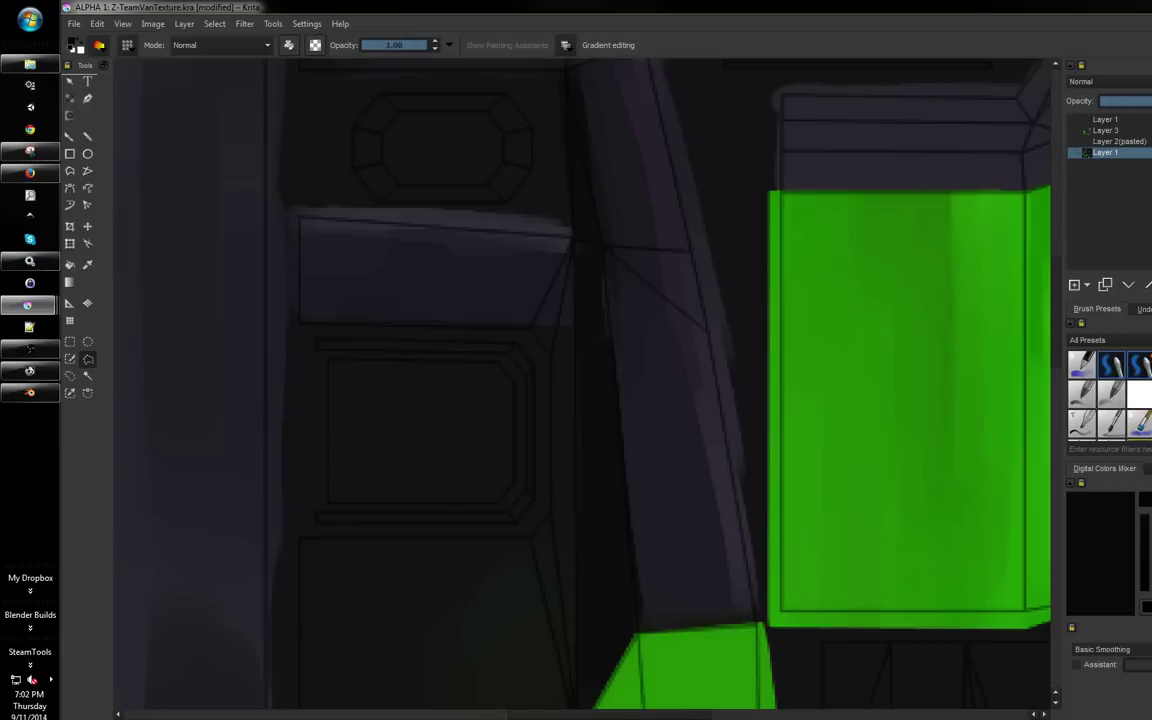
drag(602, 271, 645, 628)
scroll(612, 391, down, 3)
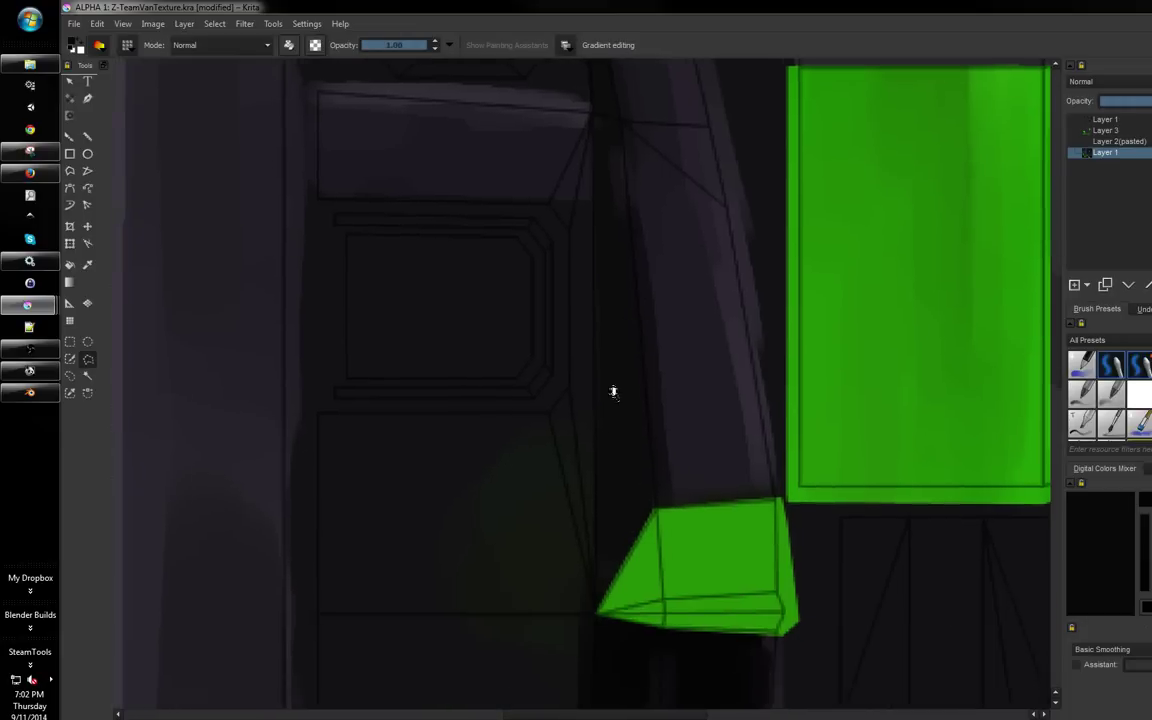
Paint the two stacked rectangular panels beside the green wedge black, darker on the lower one, covering the faint green tint
scroll(669, 375, up, 4)
scroll(676, 482, down, 3)
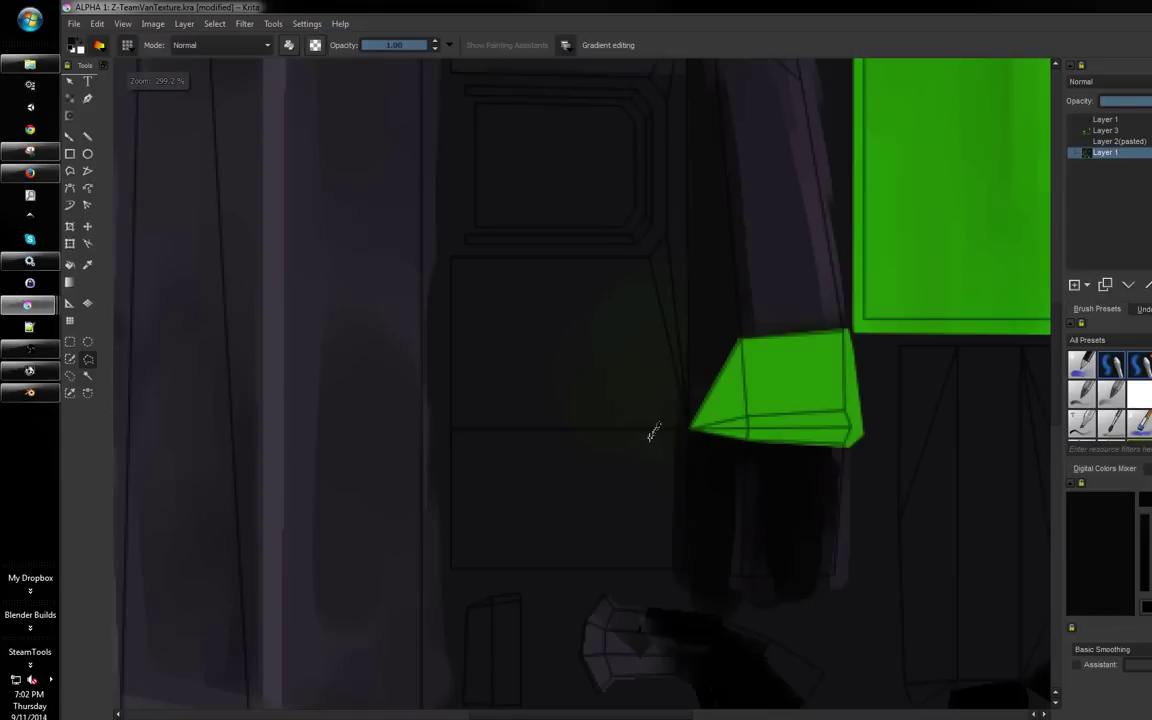
scroll(590, 395, down, 2)
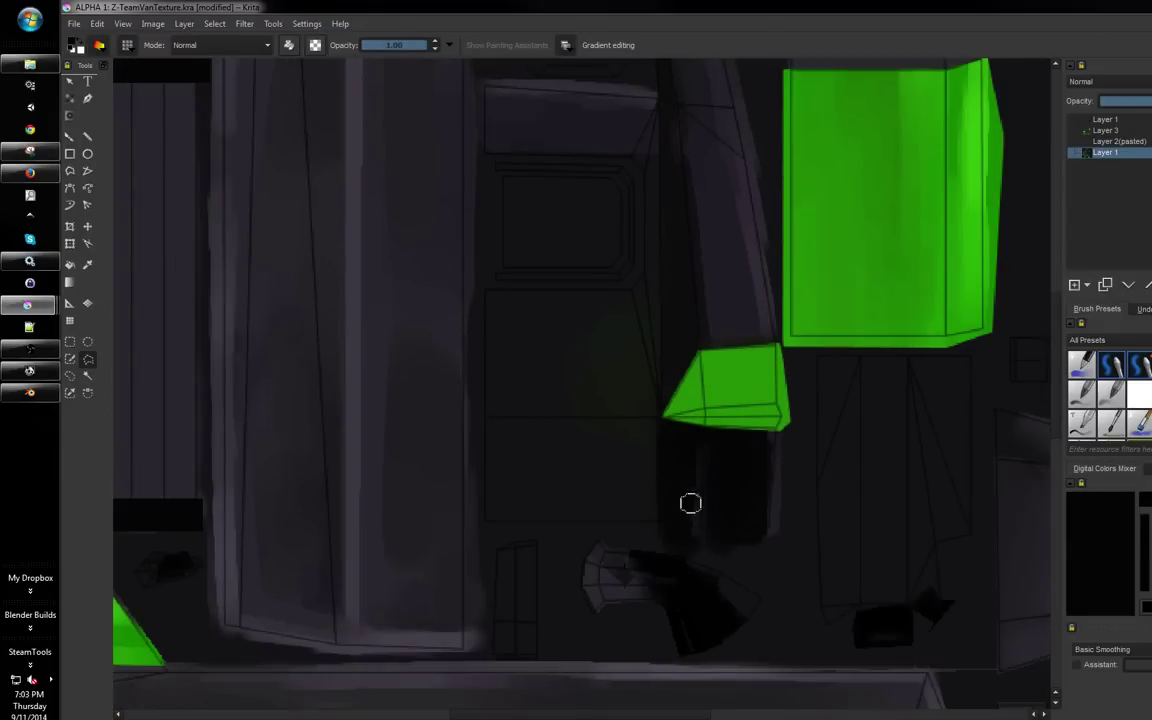
mouse_move(602, 444)
mouse_down()
mouse_move(519, 441)
mouse_move(499, 520)
mouse_move(501, 426)
mouse_move(497, 449)
mouse_move(613, 436)
mouse_move(634, 451)
mouse_move(498, 479)
mouse_move(549, 495)
mouse_move(560, 515)
mouse_move(568, 339)
mouse_move(528, 324)
mouse_move(622, 319)
mouse_move(605, 357)
mouse_up()
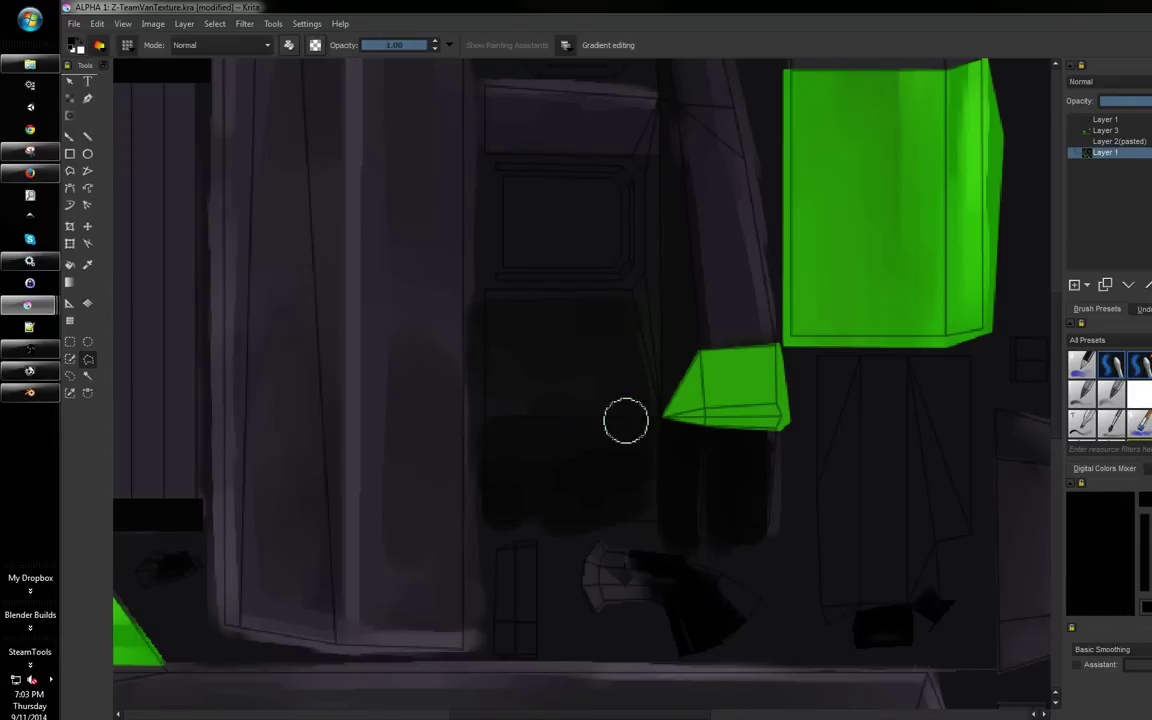
Paint a green frame along the three-sided window outline below the purple-grey bar and clean its edges with near-black
scroll(620, 390, up, 3)
ctrl+scroll(610, 337, up, 2)
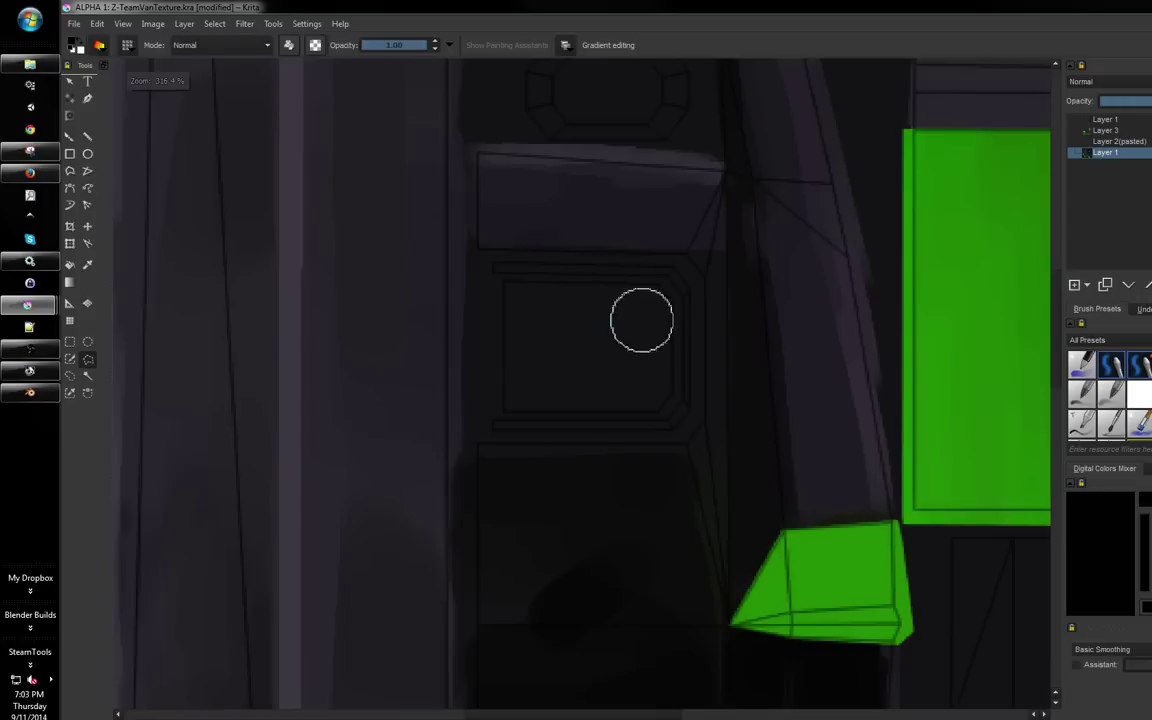
key(bracketleft)
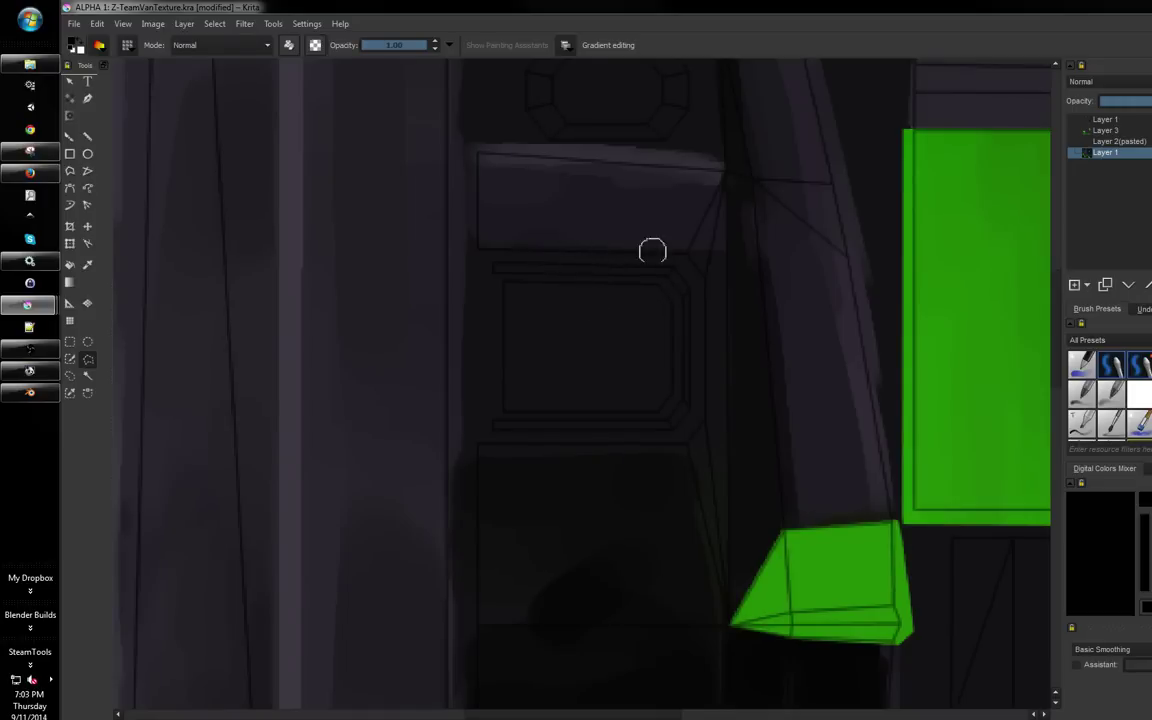
ctrl+click(798, 538)
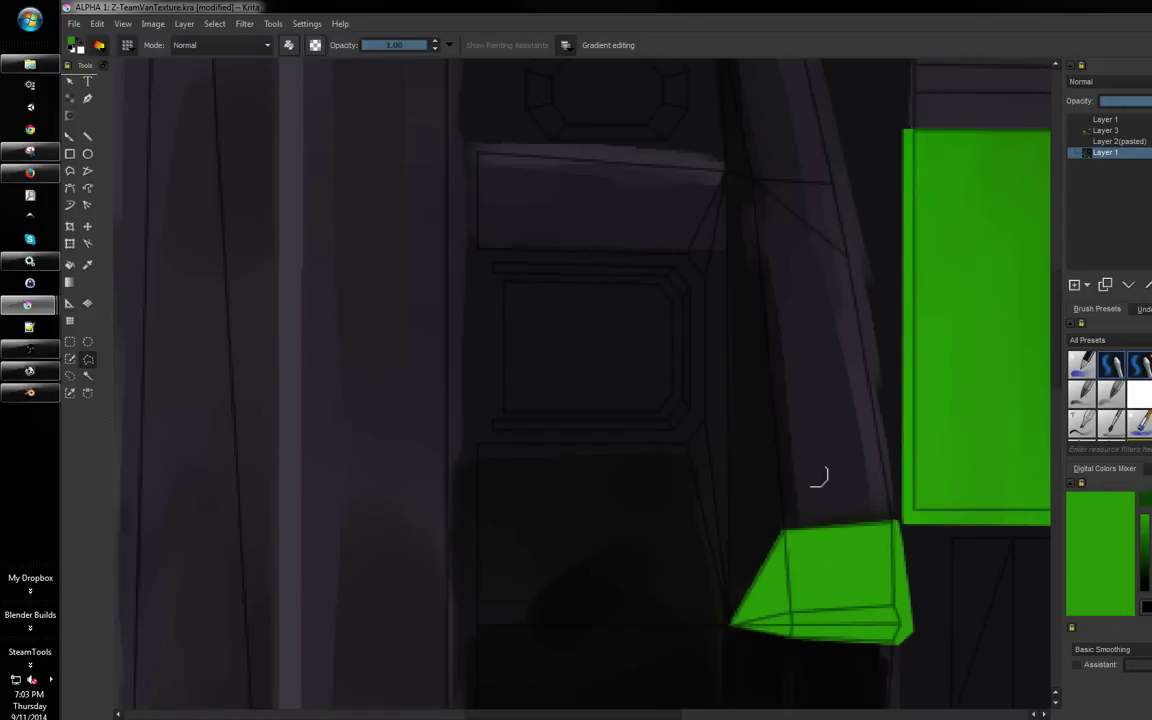
mouse_move(500, 268)
mouse_down()
mouse_move(681, 267)
mouse_move(652, 272)
mouse_move(684, 337)
mouse_move(689, 399)
mouse_move(600, 424)
mouse_move(463, 431)
mouse_move(674, 454)
mouse_up()
ctrl+click(570, 455)
mouse_move(537, 446)
mouse_down()
mouse_move(677, 447)
mouse_move(679, 367)
mouse_up()
drag(640, 315, 668, 400)
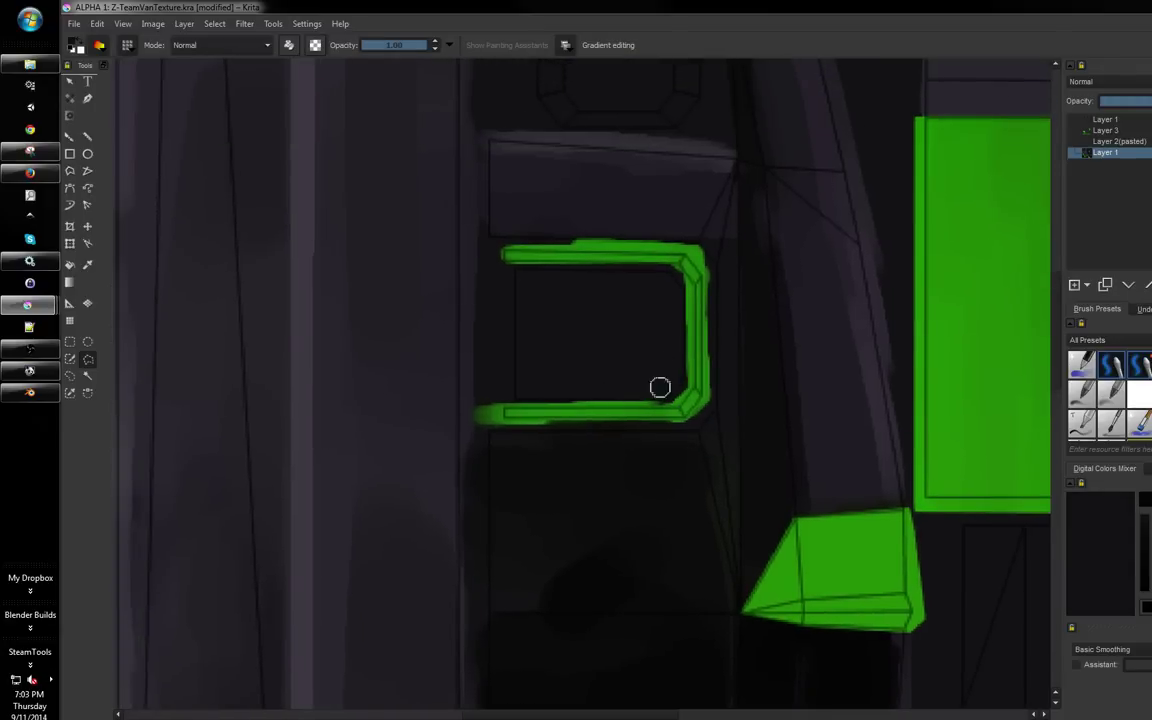
Paint purple-grey glass reflections separated by dark streaks inside the green-framed window
ctrl+click(628, 133)
mouse_move(597, 303)
mouse_down()
mouse_move(538, 324)
mouse_move(619, 299)
mouse_move(543, 365)
mouse_move(622, 349)
mouse_move(591, 382)
mouse_move(603, 376)
mouse_move(557, 368)
mouse_move(585, 363)
mouse_move(552, 377)
mouse_move(499, 334)
mouse_up()
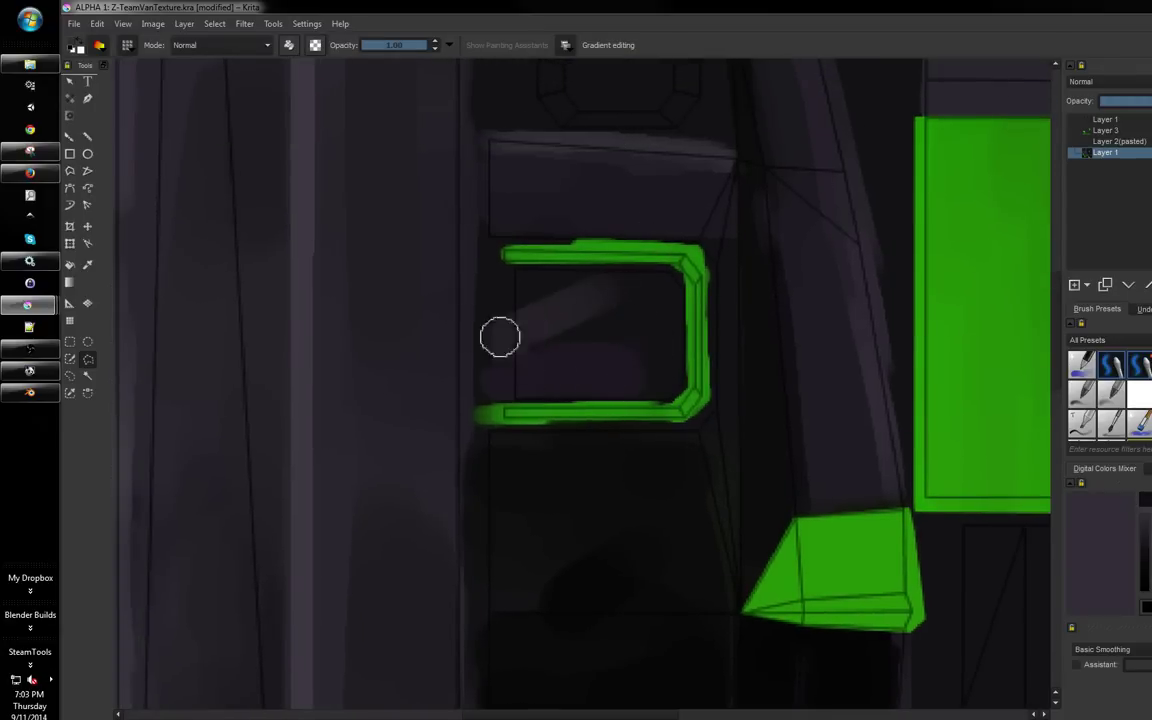
ctrl+click(835, 652)
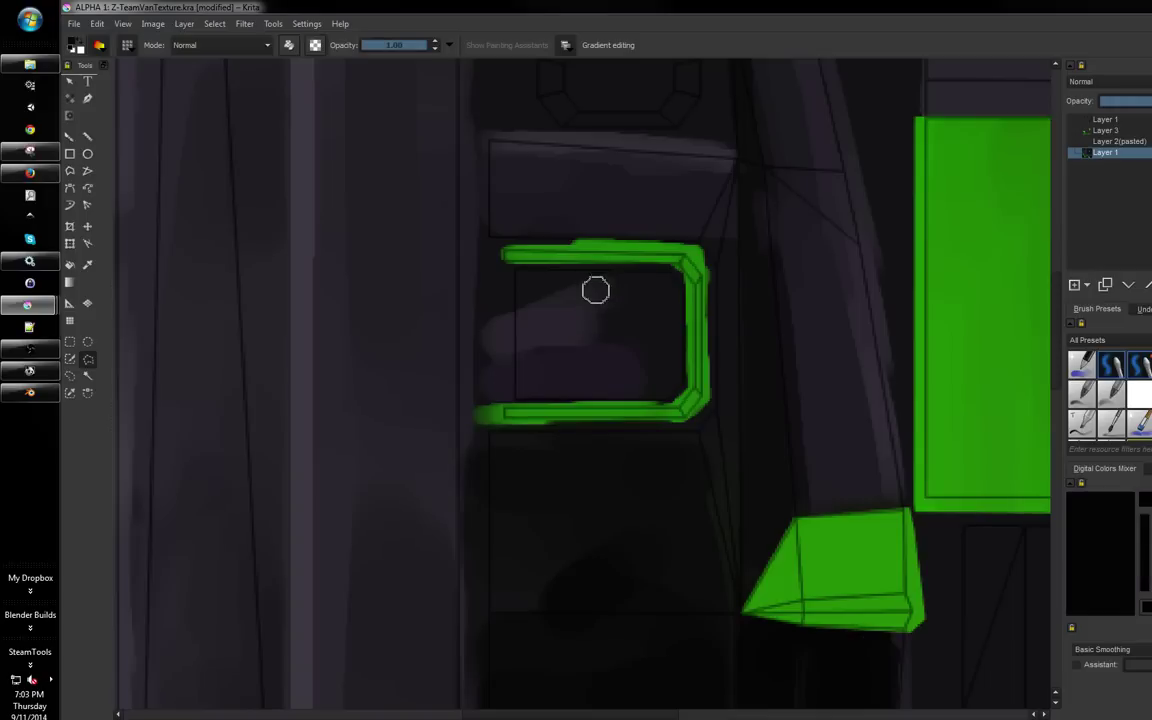
mouse_move(595, 289)
mouse_down()
mouse_move(640, 313)
mouse_move(596, 309)
mouse_move(648, 339)
mouse_move(628, 296)
mouse_move(615, 342)
mouse_move(653, 387)
mouse_move(585, 320)
mouse_move(582, 333)
mouse_move(654, 374)
mouse_move(579, 302)
mouse_move(668, 295)
mouse_up()
ctrl+click(580, 325)
mouse_move(624, 360)
mouse_down()
mouse_move(670, 290)
mouse_move(769, 198)
mouse_move(775, 150)
mouse_up()
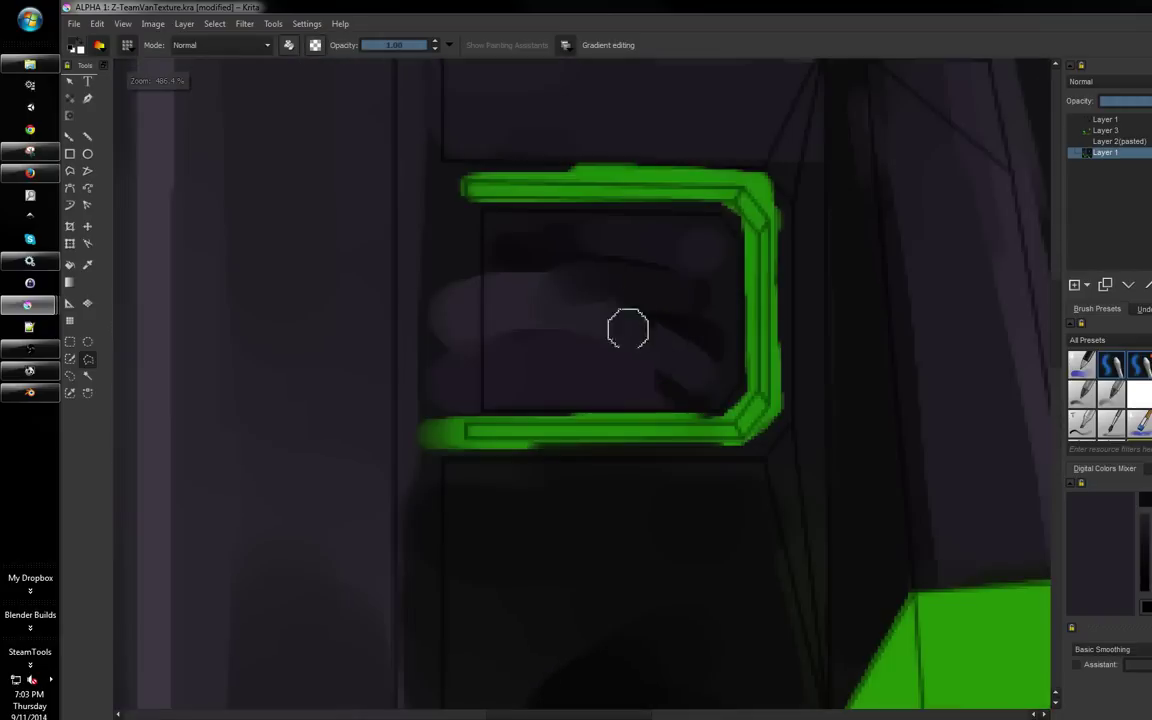
drag(634, 467, 622, 337)
drag(622, 337, 650, 412)
Darken the window glass with black between the reflections and around the closed end of the green frame
ctrl+click(801, 586)
drag(800, 582, 770, 440)
drag(607, 204, 581, 365)
drag(505, 395, 567, 431)
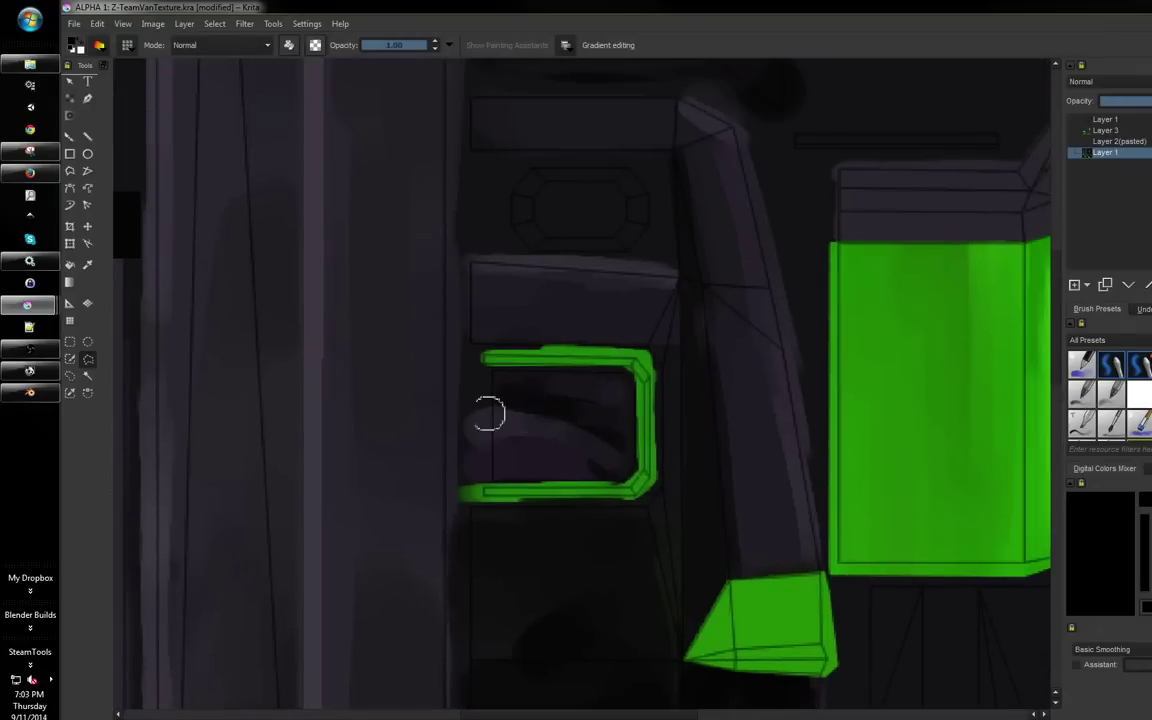
mouse_move(489, 413)
mouse_down()
mouse_move(596, 428)
mouse_move(593, 471)
mouse_up()
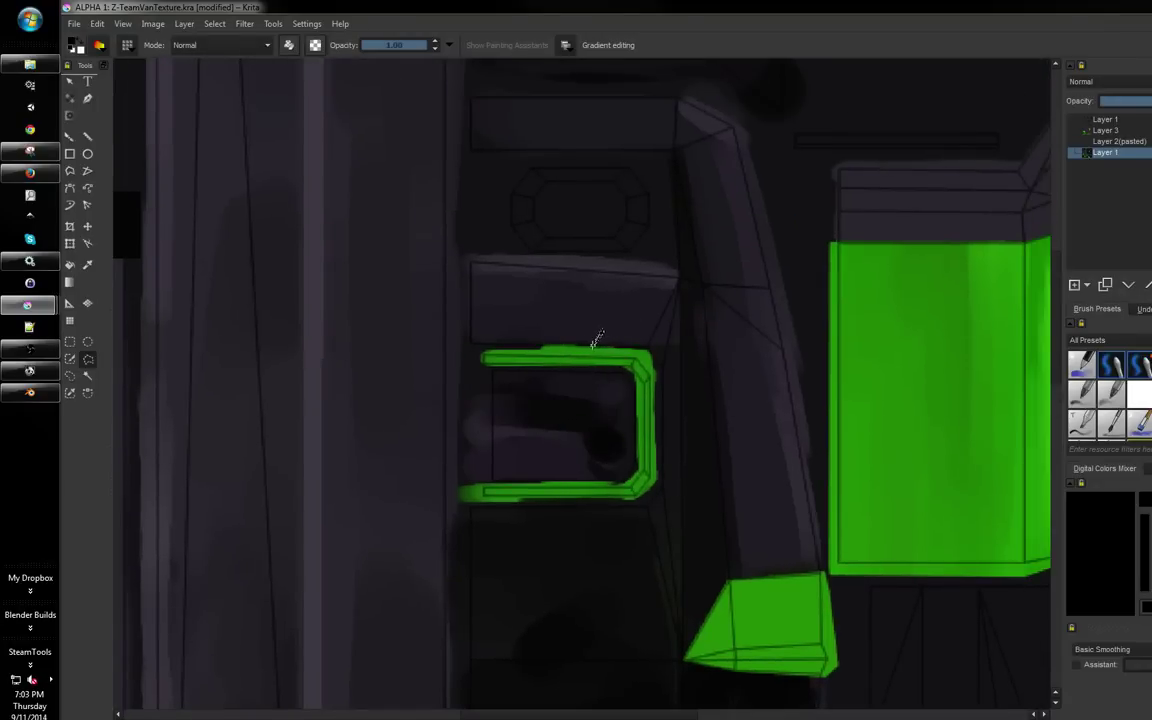
Hide the wireframe overlay layer above the texture and save the document
scroll(612, 345, down, 2)
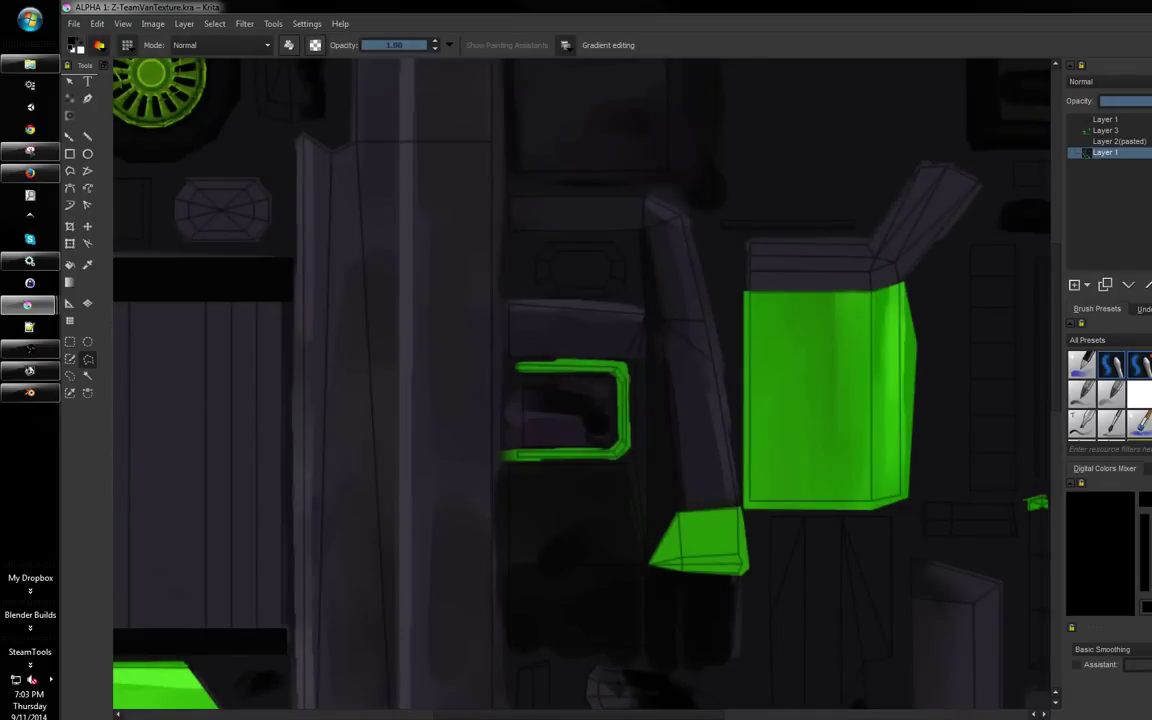
click(1148, 119)
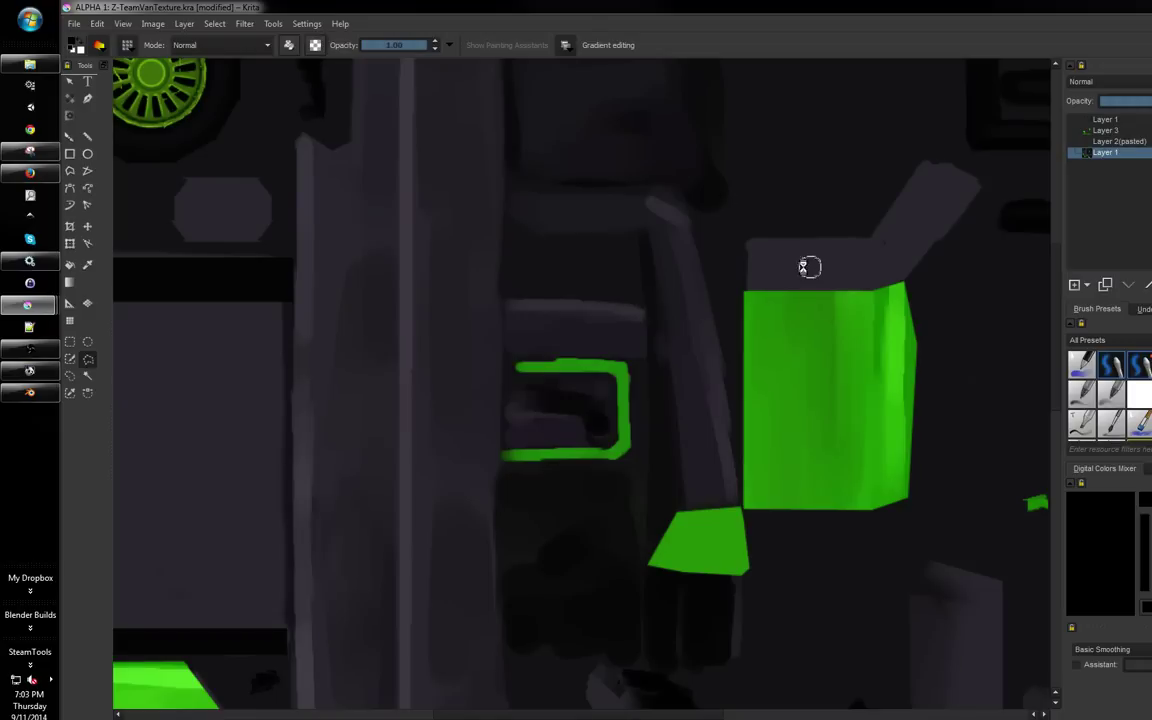
Switch to Blender, reload the van texture image and check it on the side of the model
click(30, 392)
drag(756, 285, 740, 328)
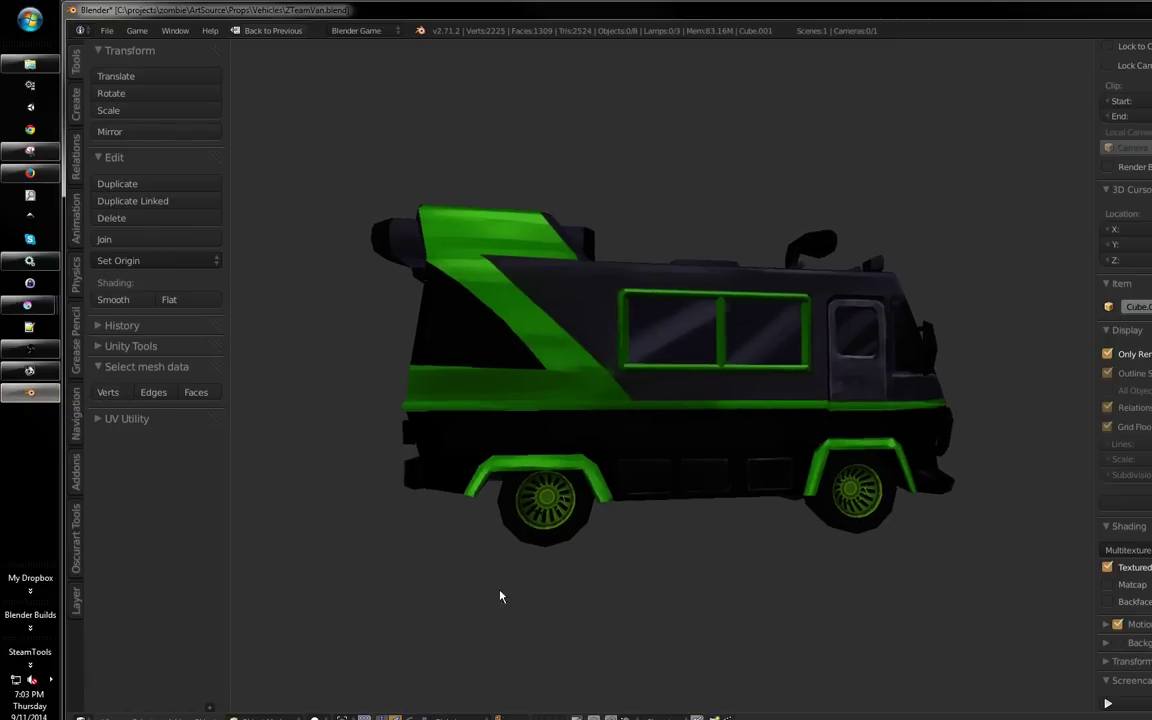
key(ctrl+Up)
click(800, 704)
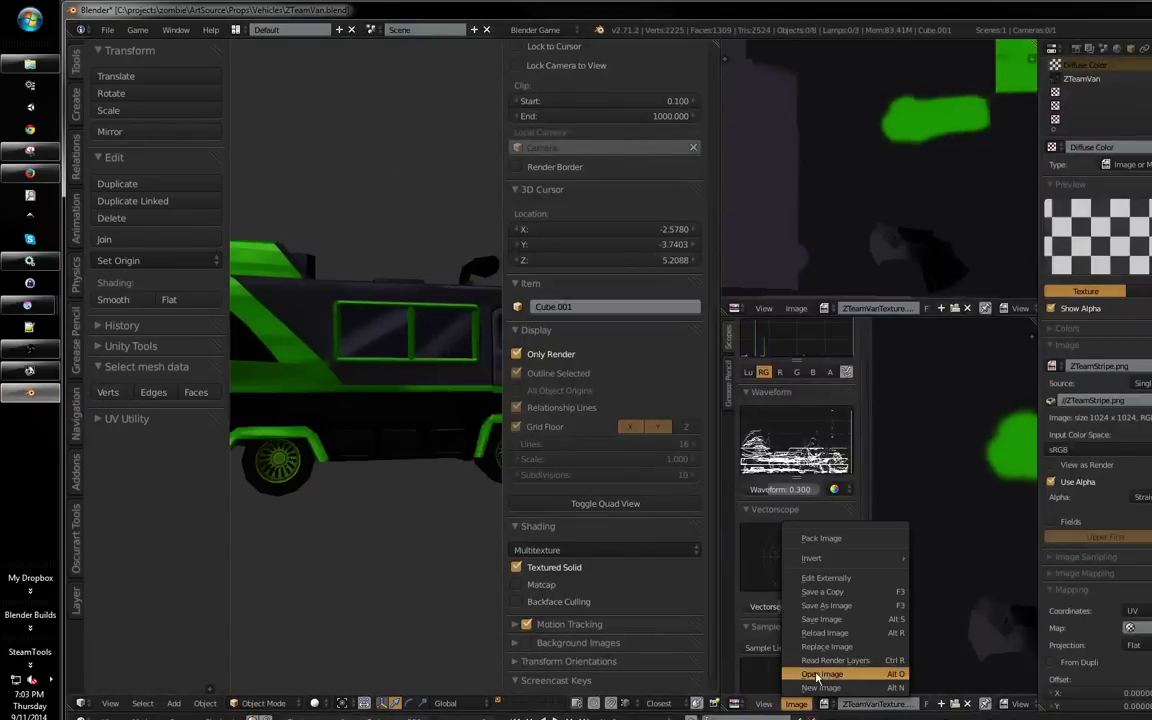
click(829, 636)
key(ctrl+Up)
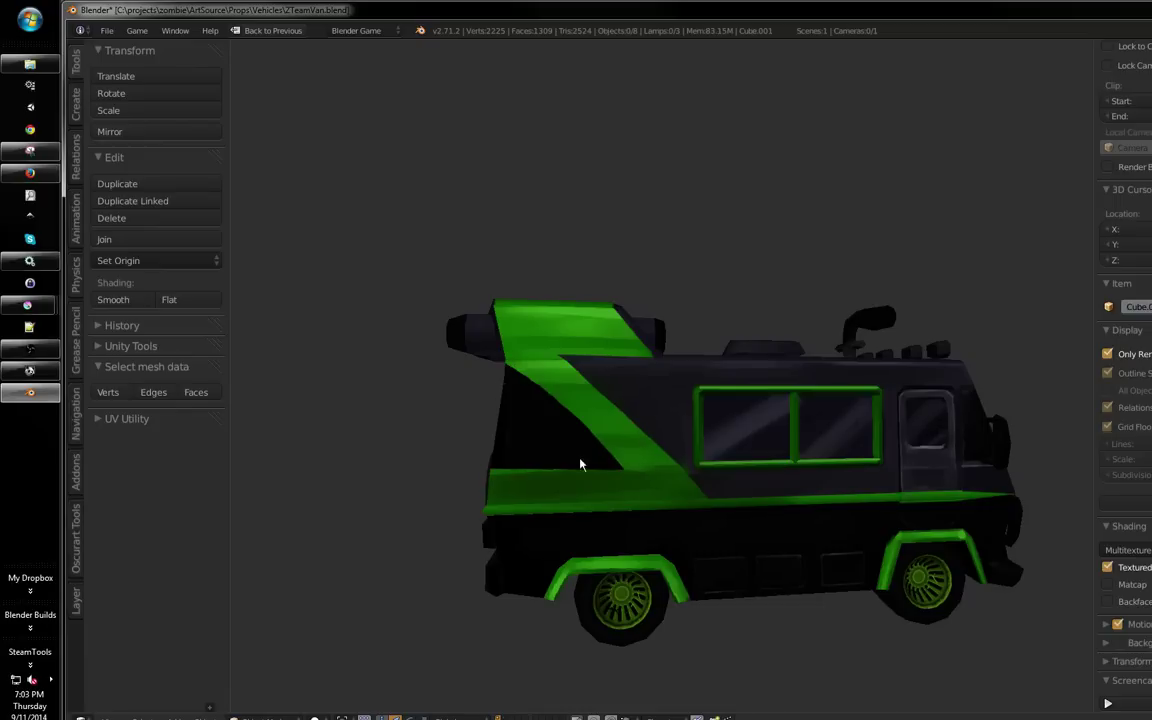
scroll(521, 411, up, 2)
scroll(545, 477, down, 3)
mouse_move(545, 477)
mouse_down()
mouse_move(452, 486)
mouse_move(692, 492)
mouse_move(561, 476)
mouse_up()
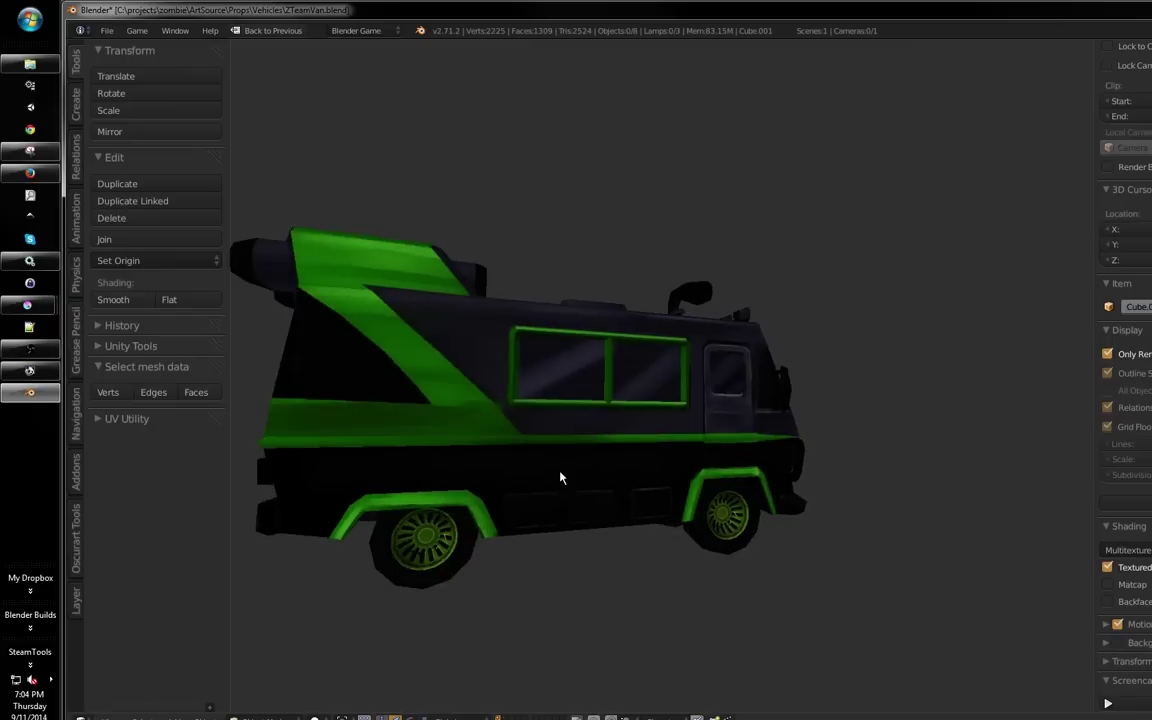
key(ctrl+Up)
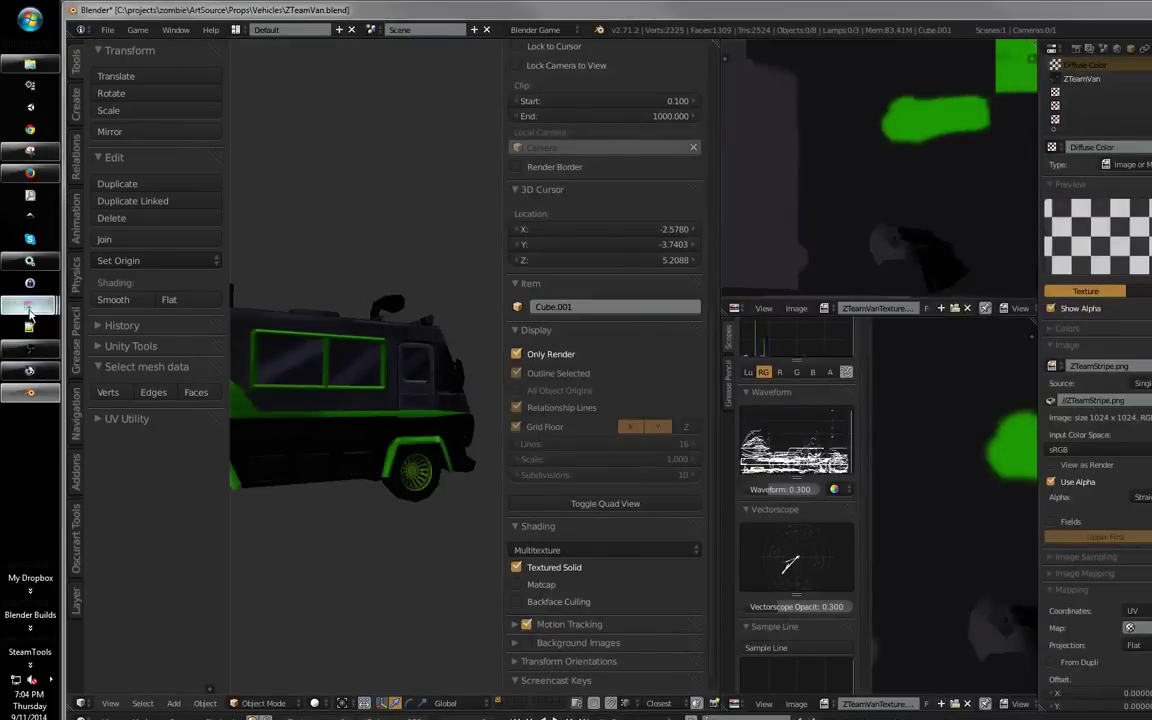
Switch to the Z-TeamVanTexture.kra document in Krita and bring the whole texture into view
mouse_move(29, 306)
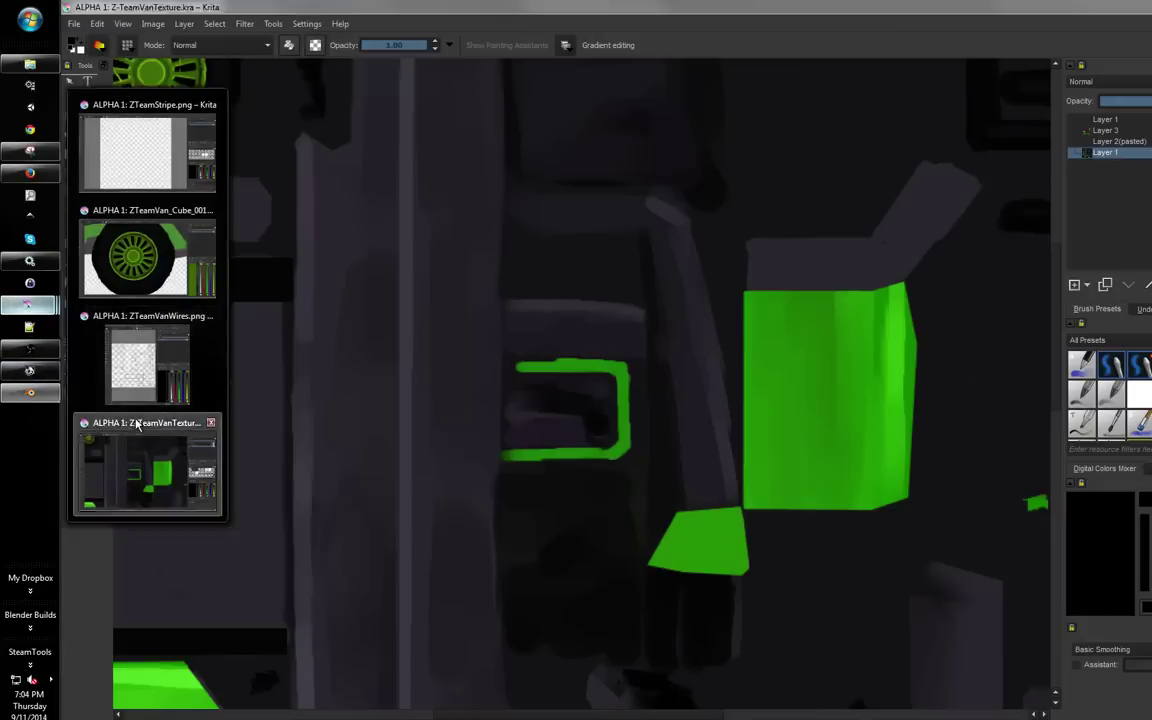
click(134, 470)
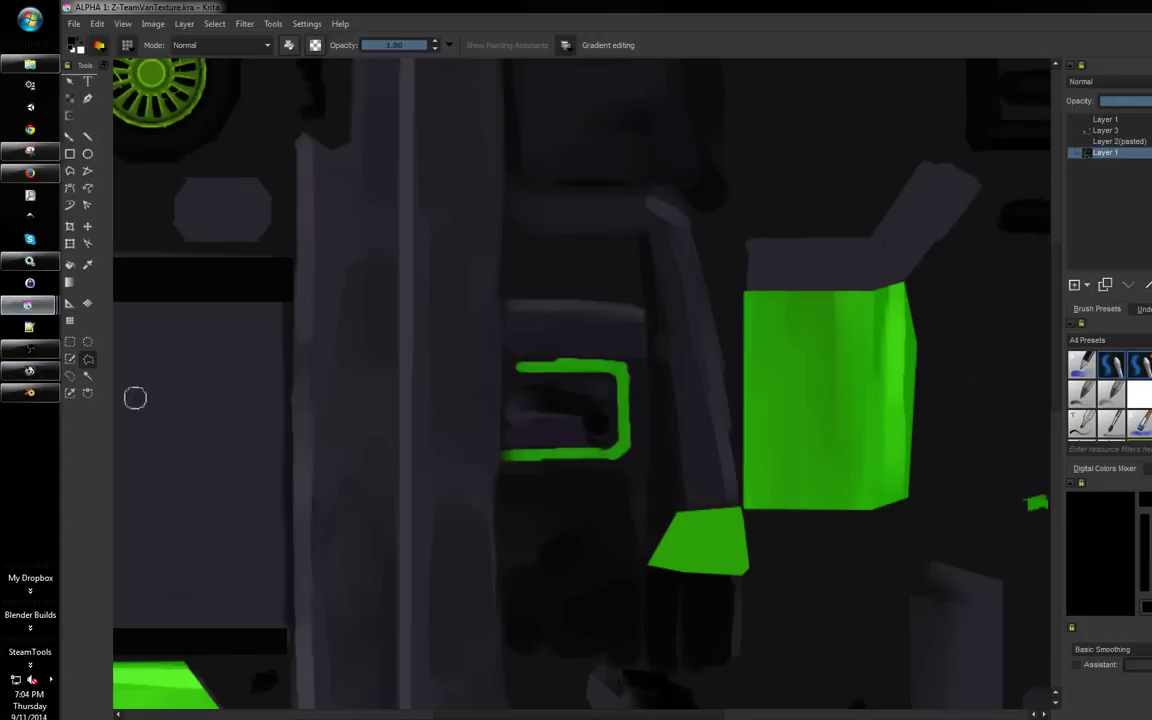
scroll(442, 390, down, 5)
scroll(439, 397, up, 4)
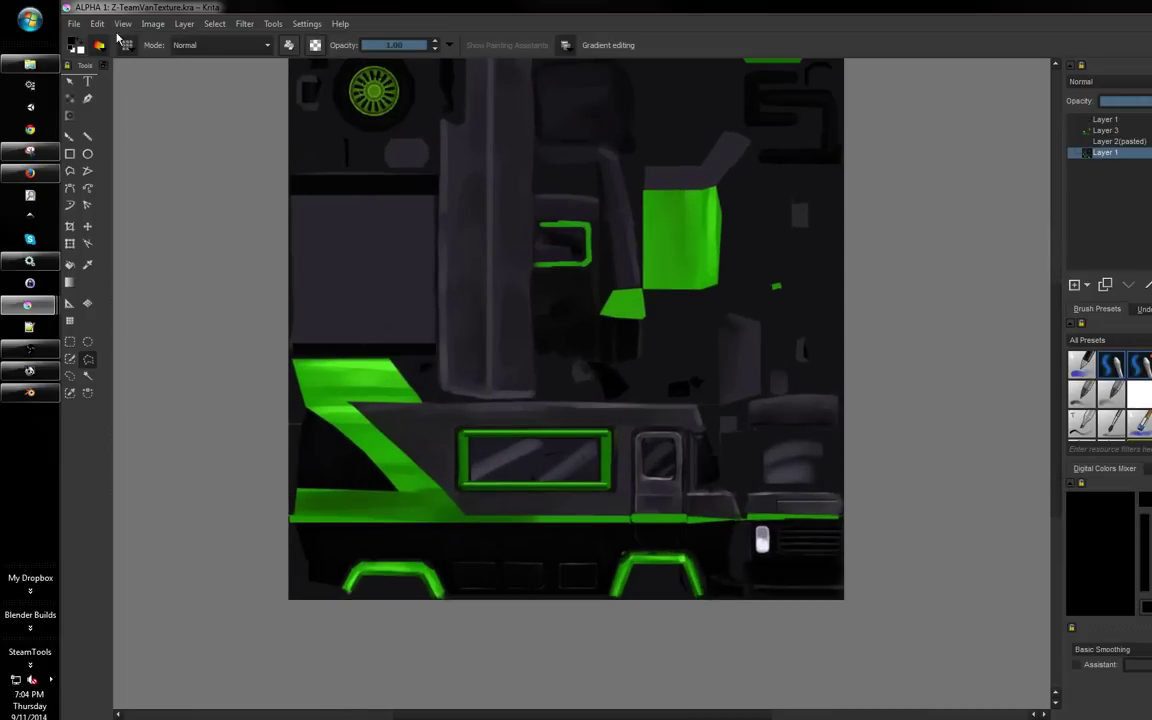
click(75, 23)
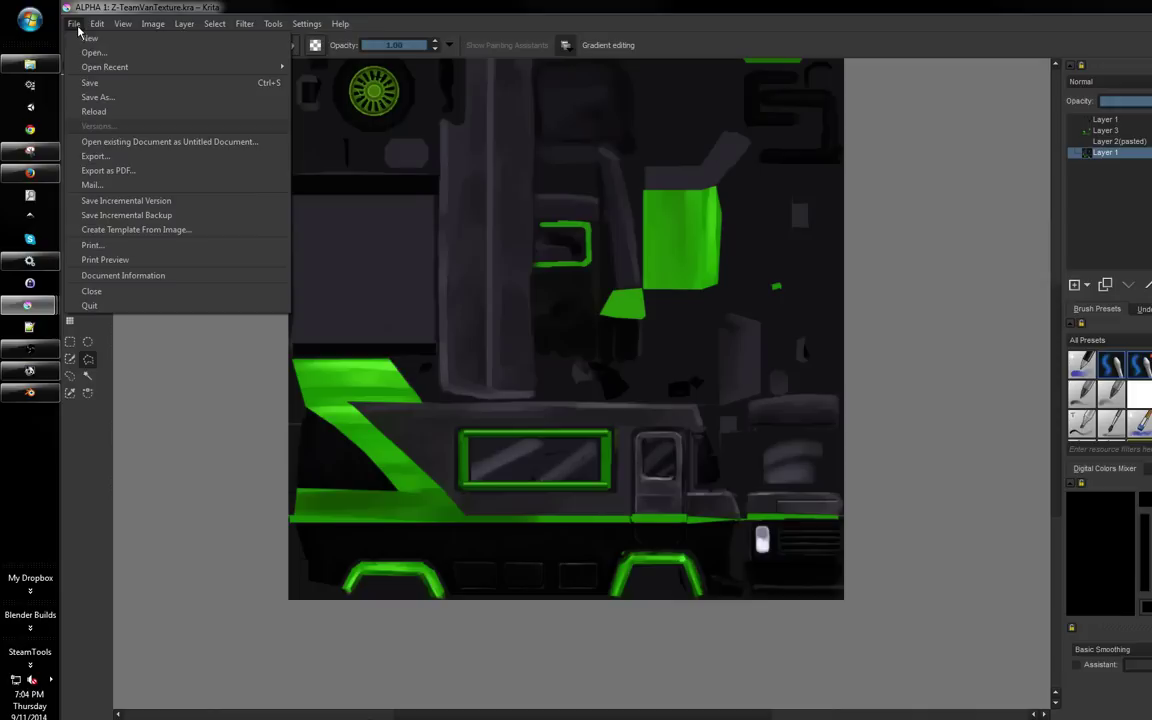
click(111, 98)
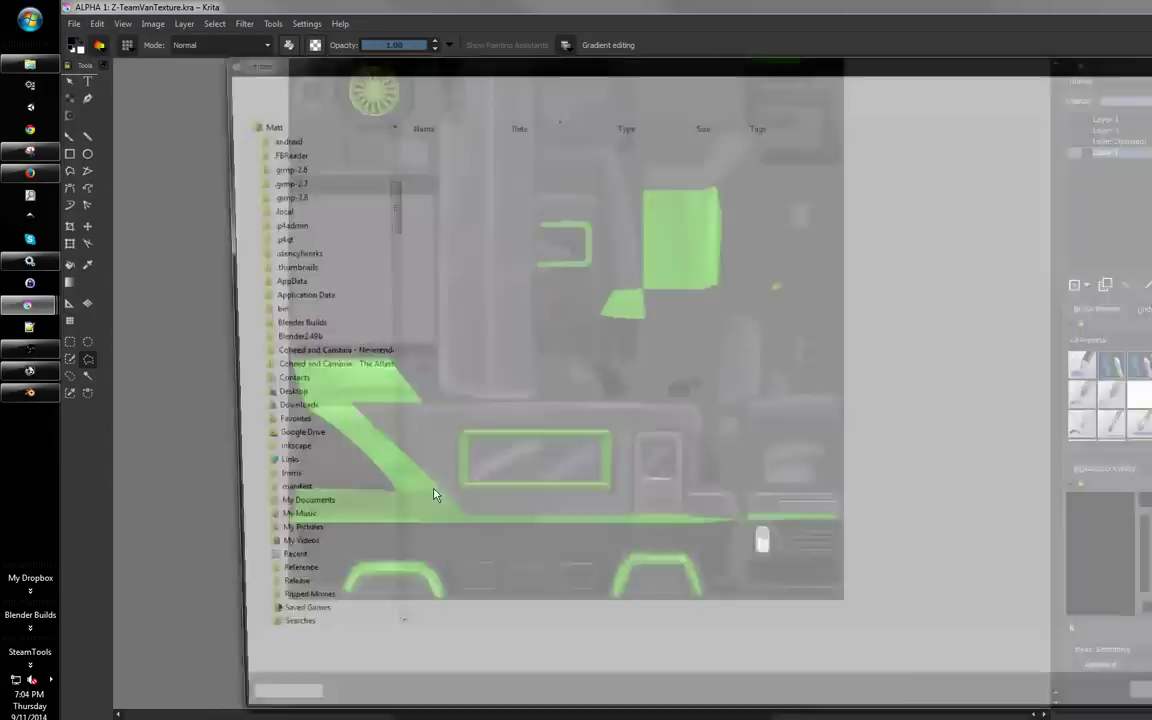
key(Escape)
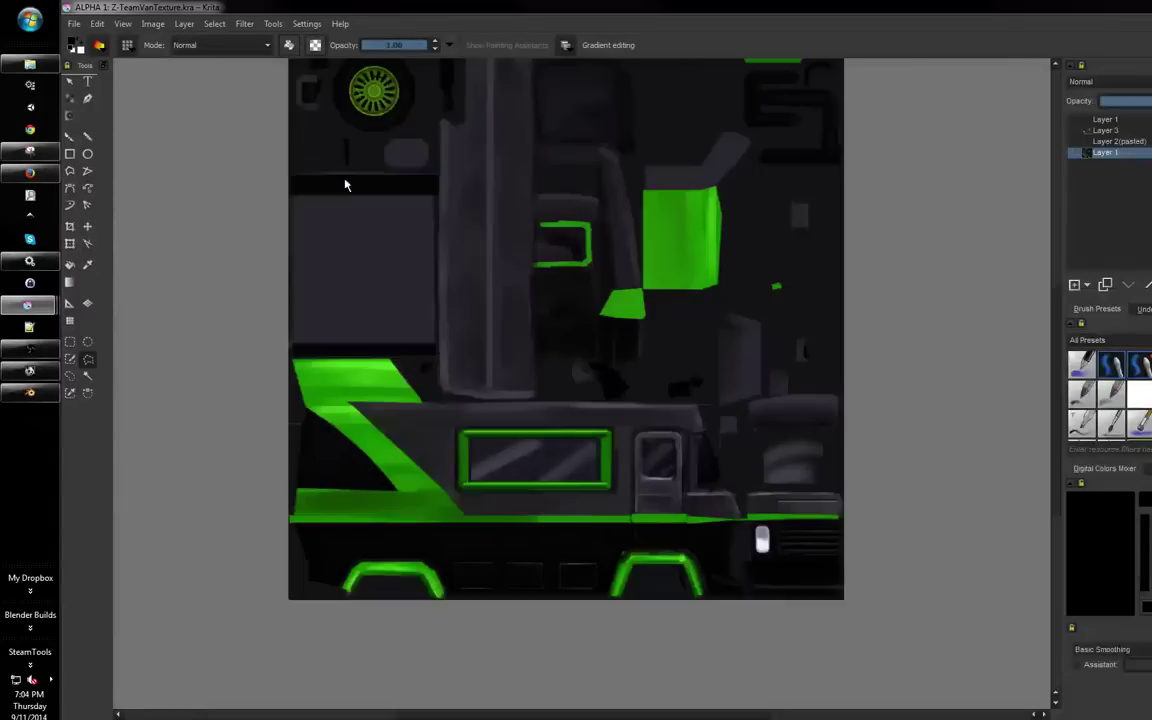
Export the texture as a PNG image over the existing ZTeamVanTexture.png in the Vehicles folder
click(73, 24)
click(113, 163)
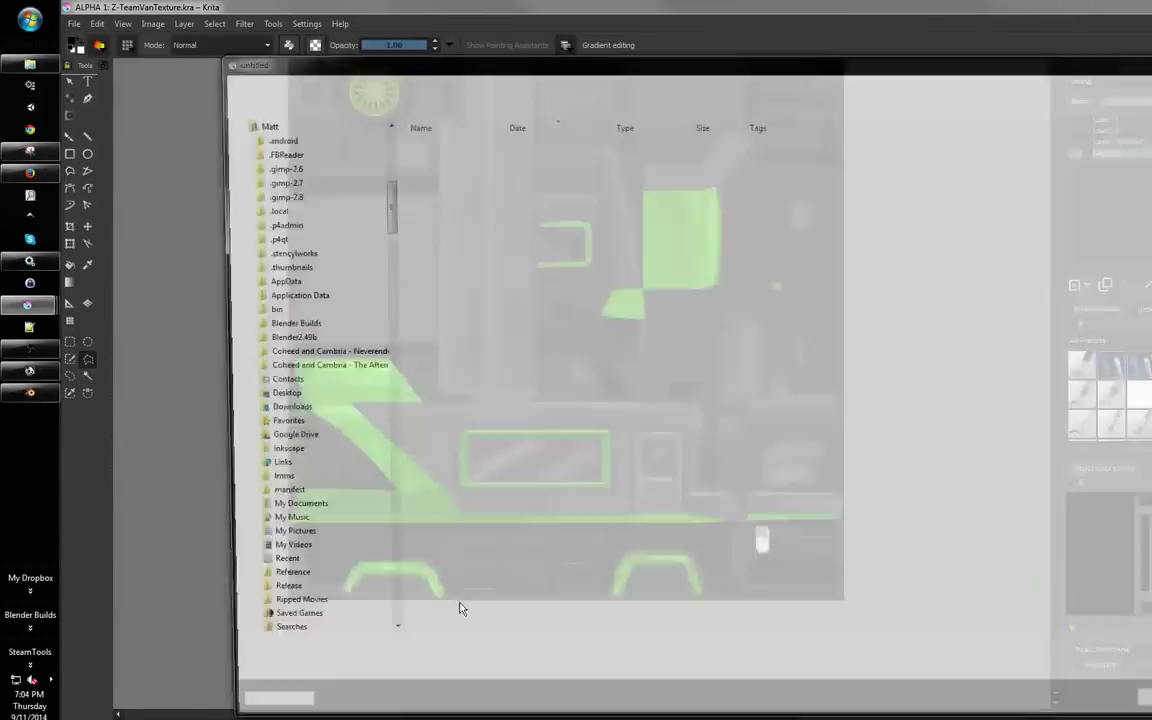
click(390, 679)
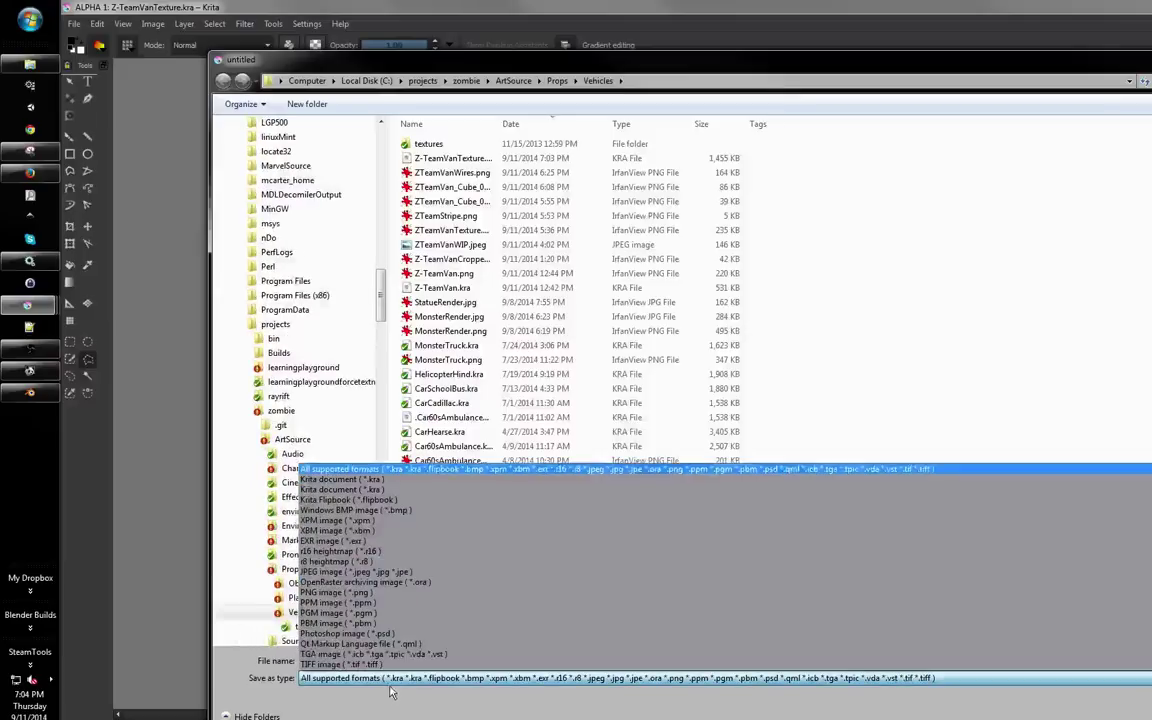
click(345, 590)
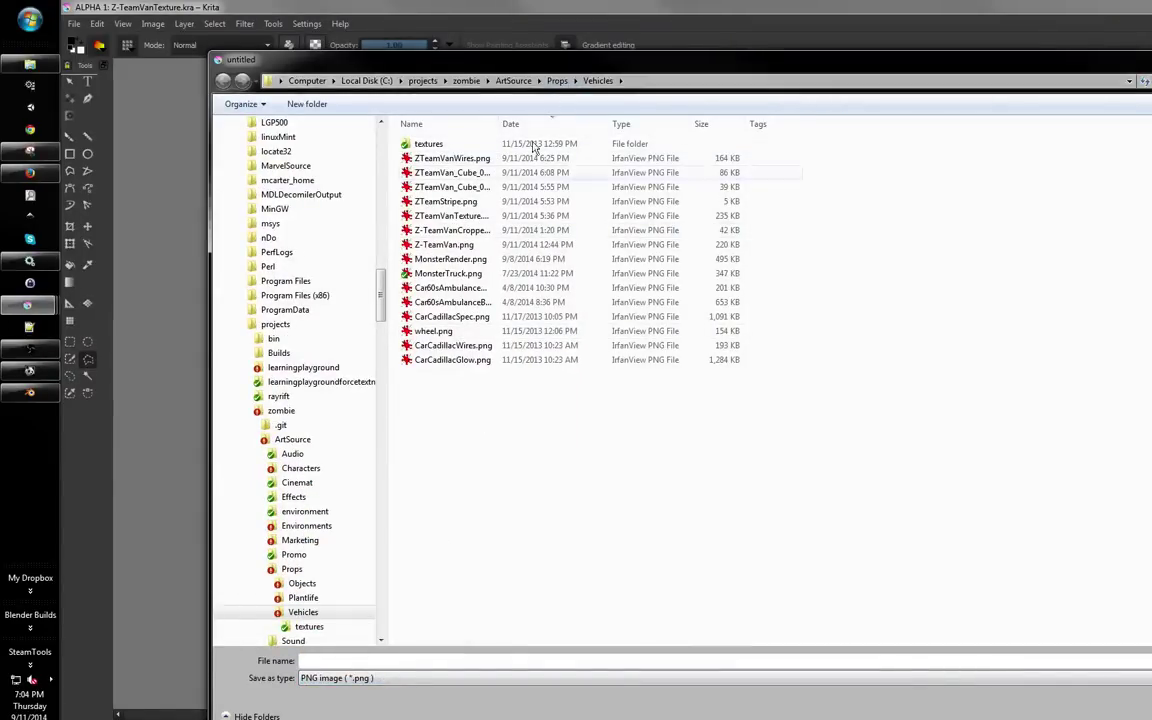
click(481, 175)
click(455, 216)
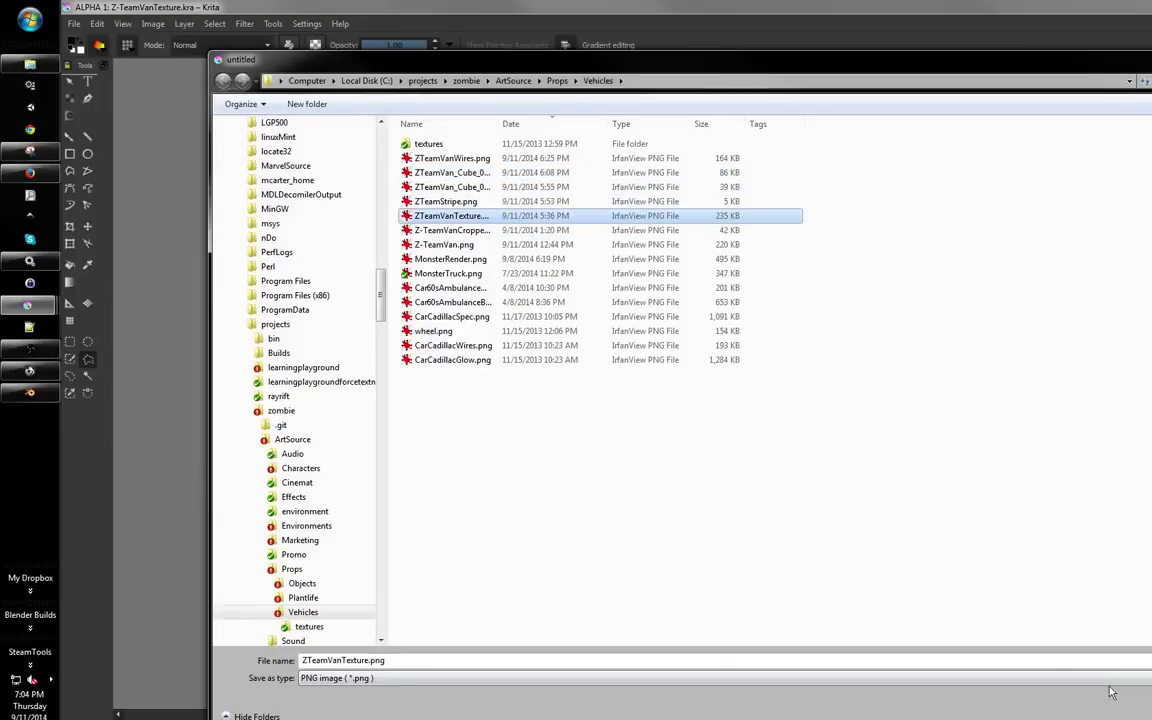
click(1110, 692)
click(721, 378)
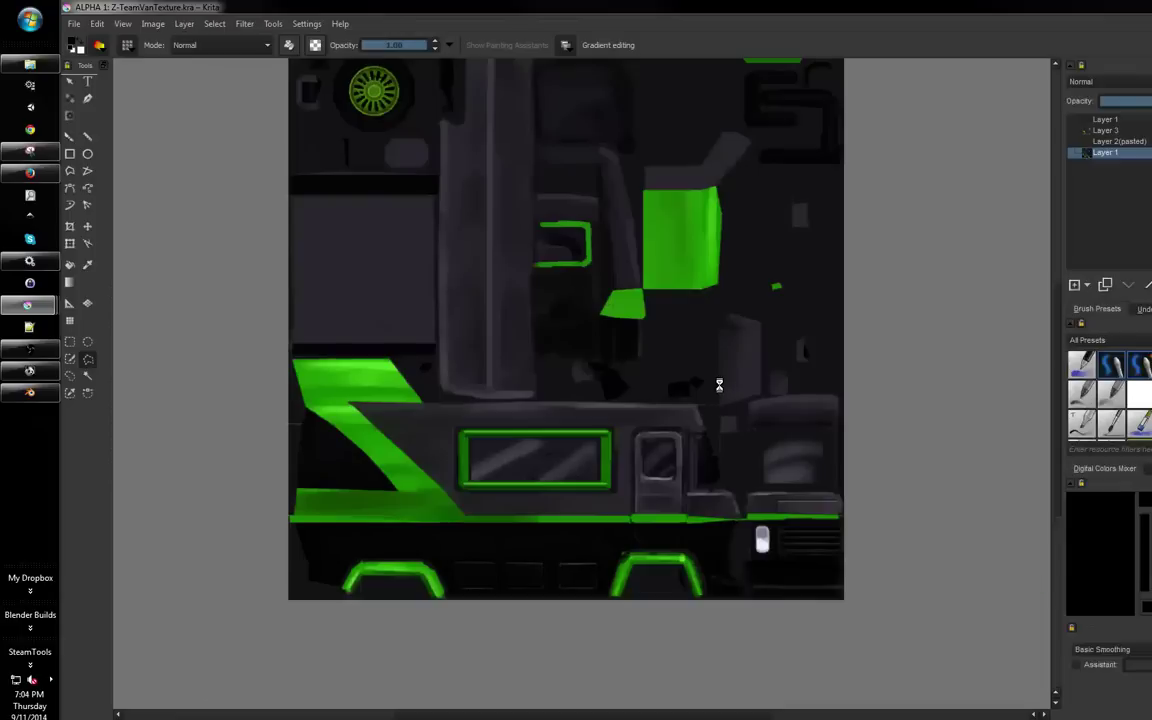
click(739, 427)
Switch to Blender and reload the van texture image from the exported PNG
click(30, 392)
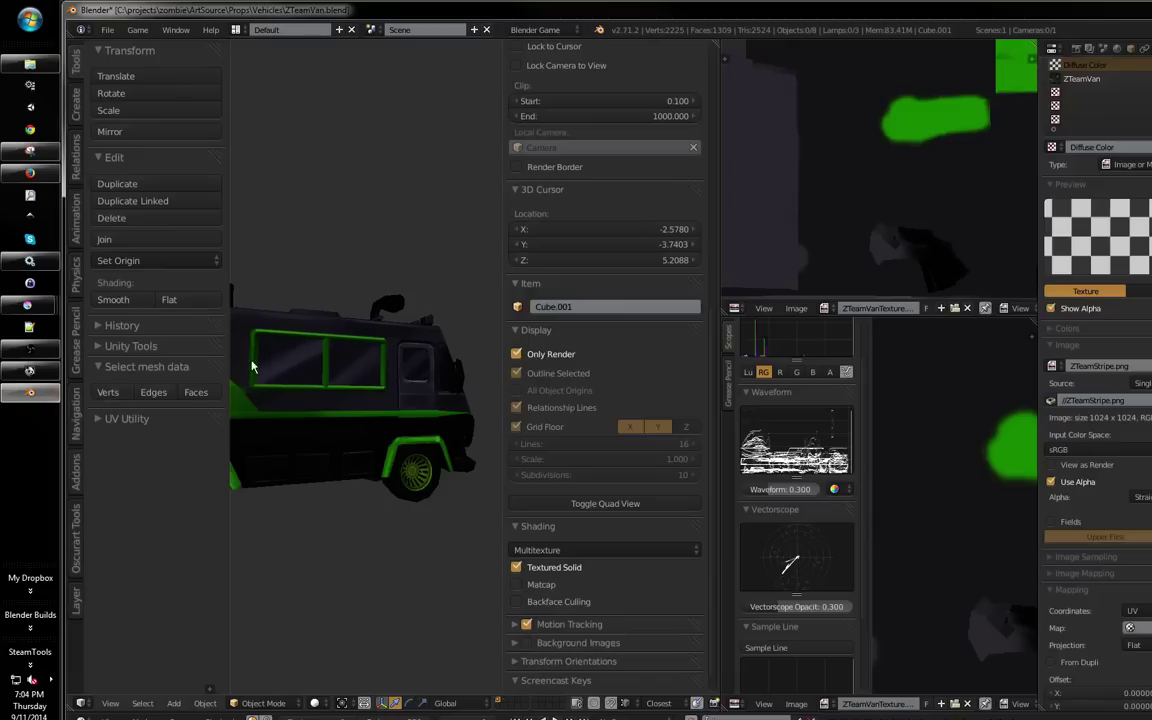
click(805, 705)
click(781, 630)
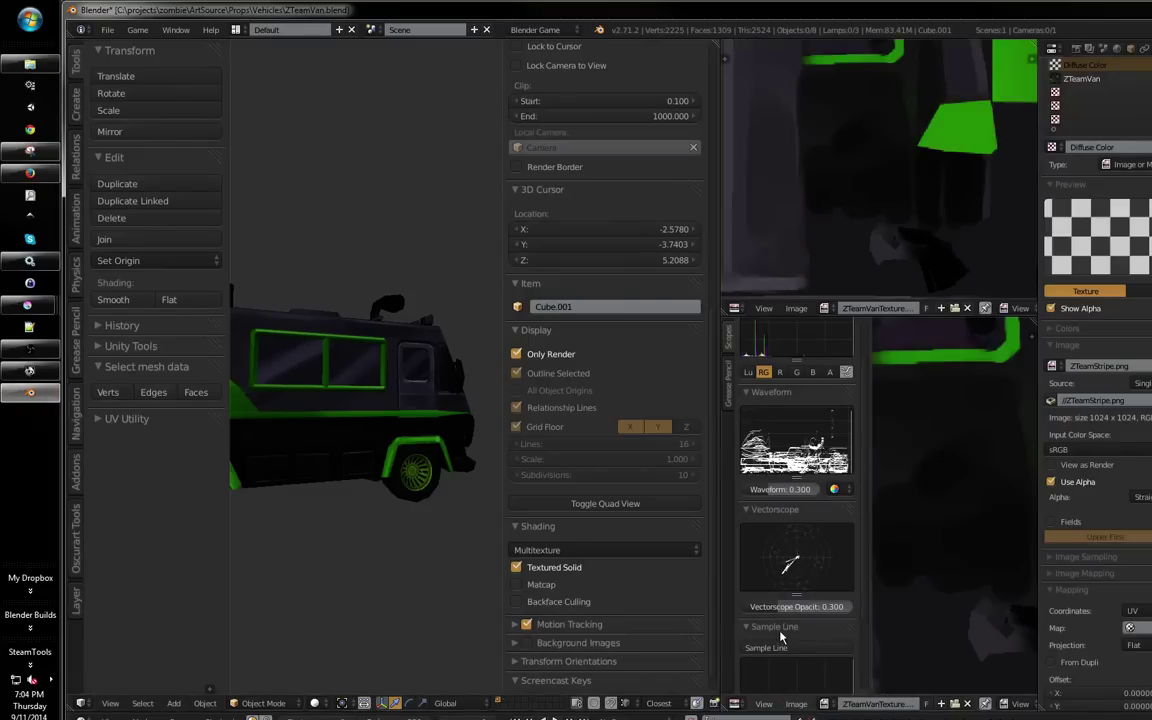
Examine the textured van in an enlarged 3D view from the front, the window side and the rear
key(shift+space)
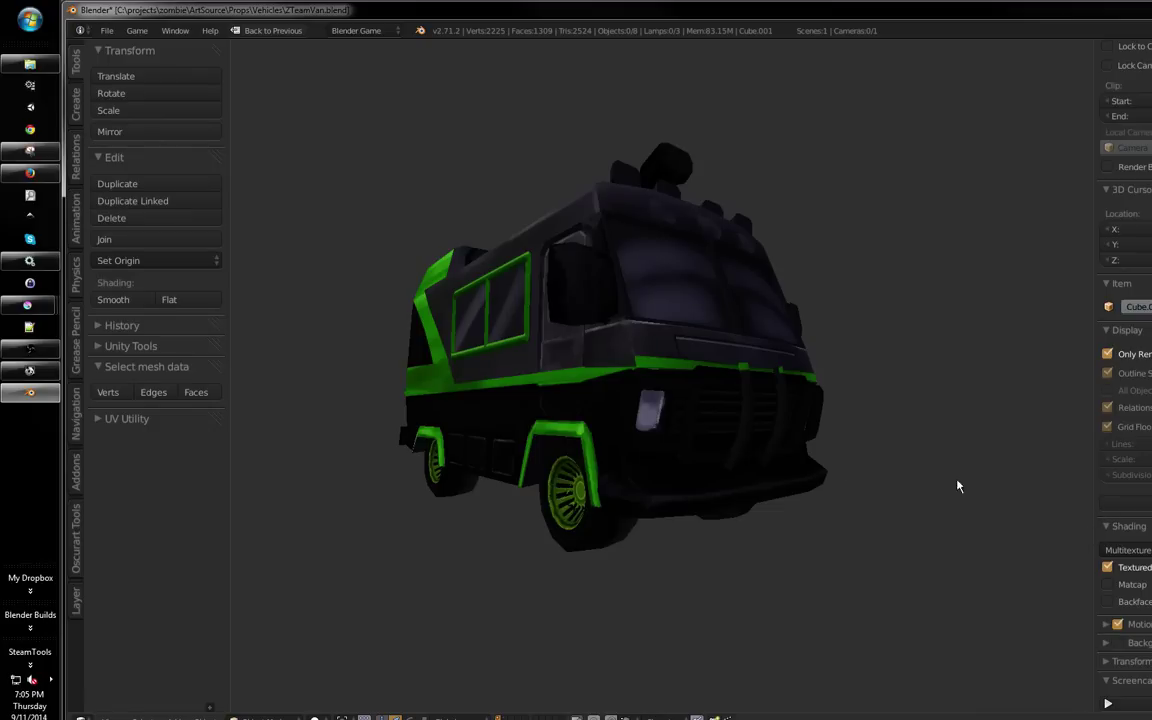
drag(957, 486, 733, 386)
scroll(782, 334, up, 5)
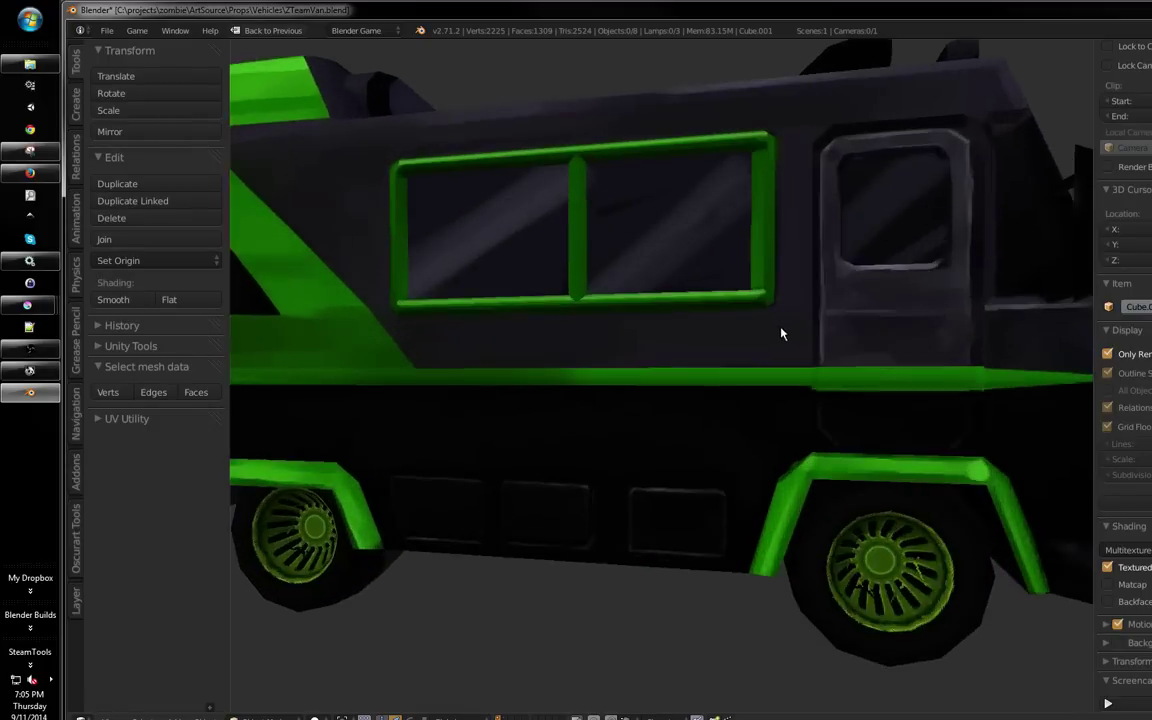
drag(783, 334, 553, 327)
key(Tab)
key(Tab)
drag(870, 368, 704, 438)
scroll(757, 383, down, 2)
scroll(846, 427, down, 2)
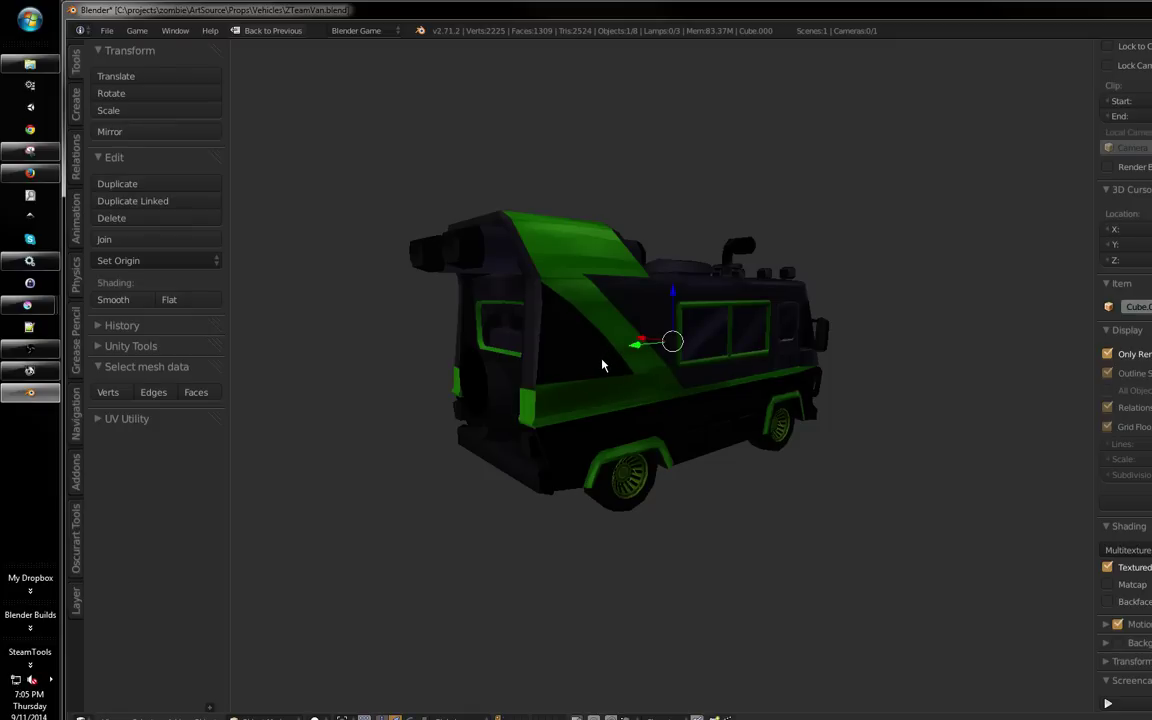
Open the van body mesh in Edit Mode with nothing selected and show the UV layout beside it
key(ctrl+c)
click(673, 414)
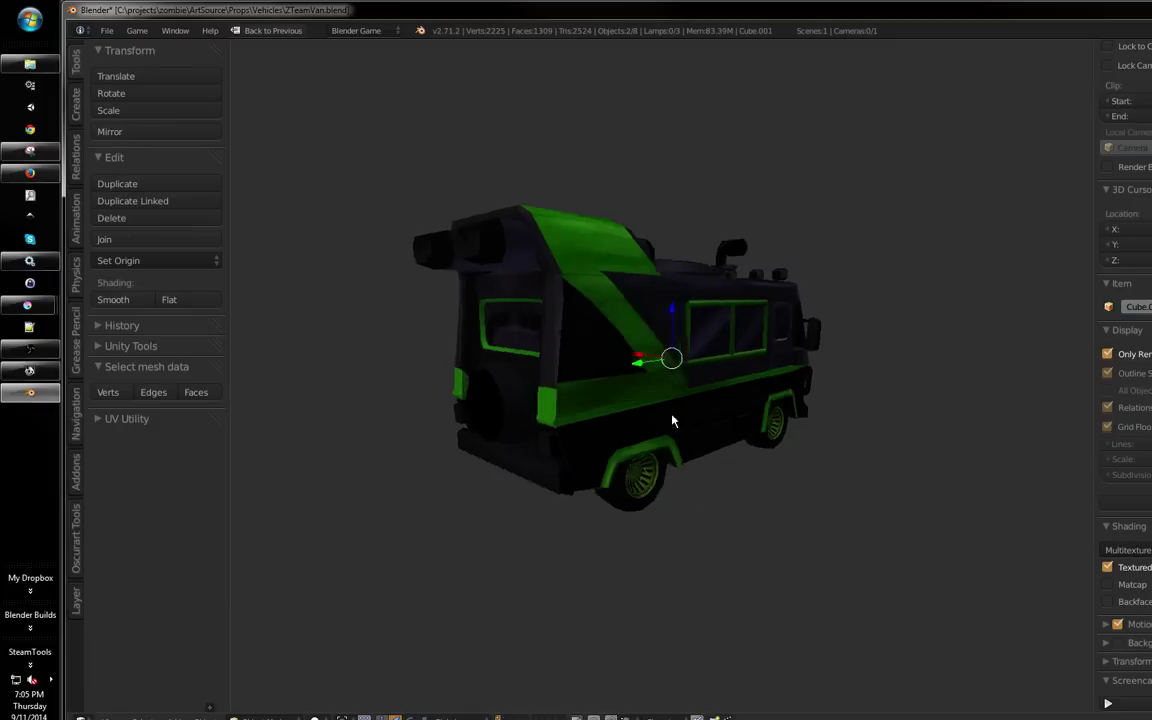
drag(672, 415, 690, 455)
key(Tab)
key(a)
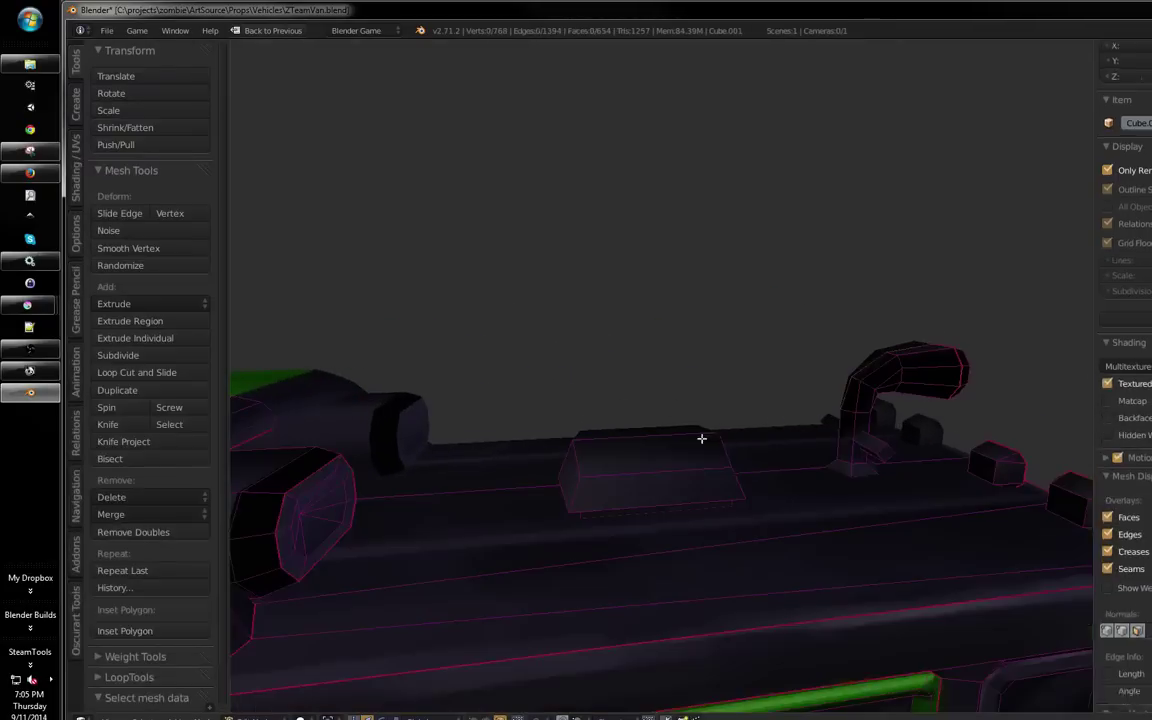
key(ctrl+Up)
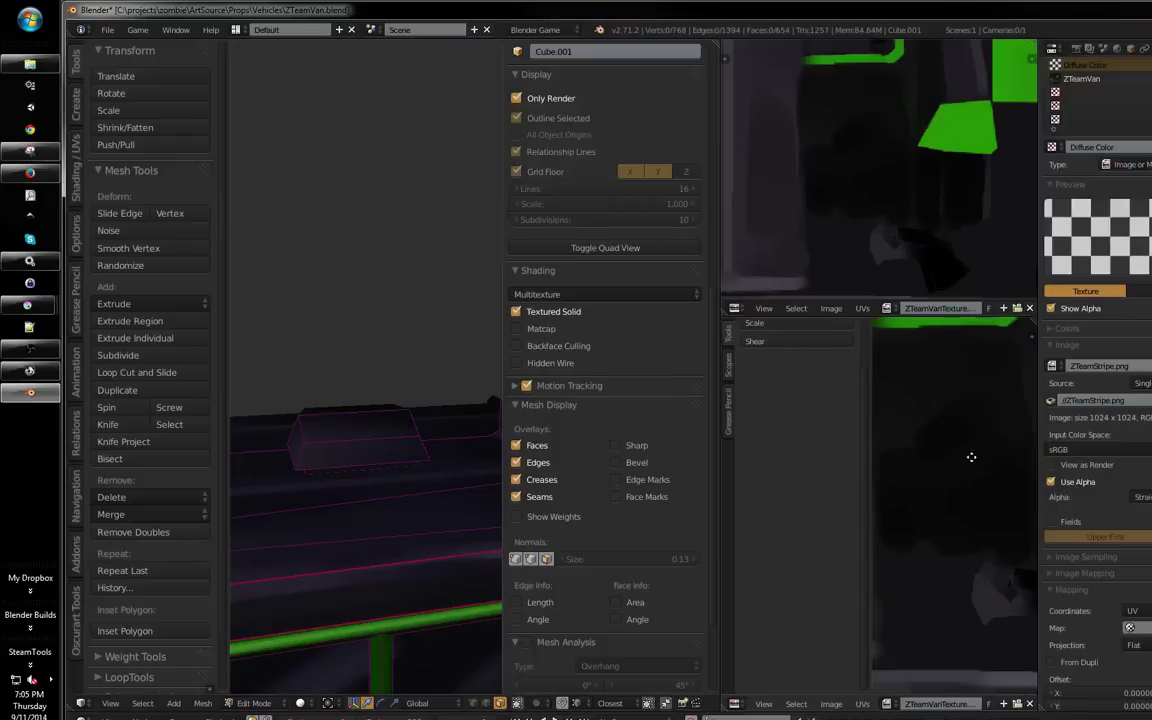
Put the van body in Texture Paint mode and set up a 70 px brush with a pale olive colour
key(Tab)
click(260, 703)
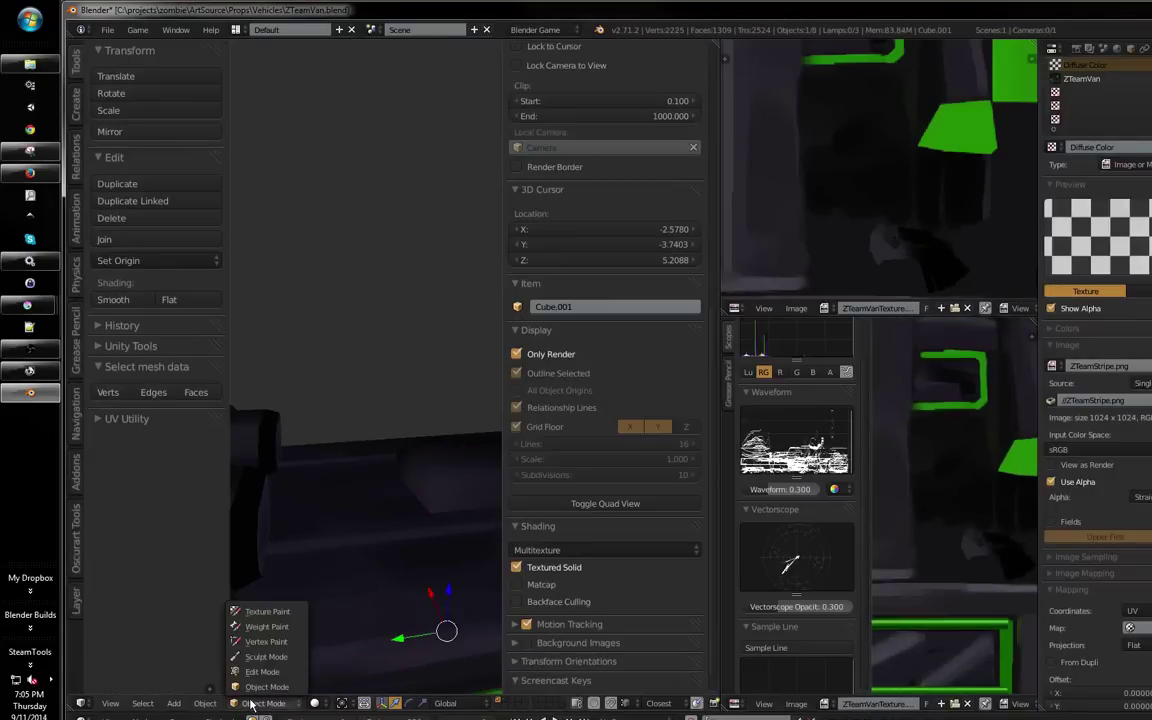
click(303, 612)
scroll(400, 500, up, 3)
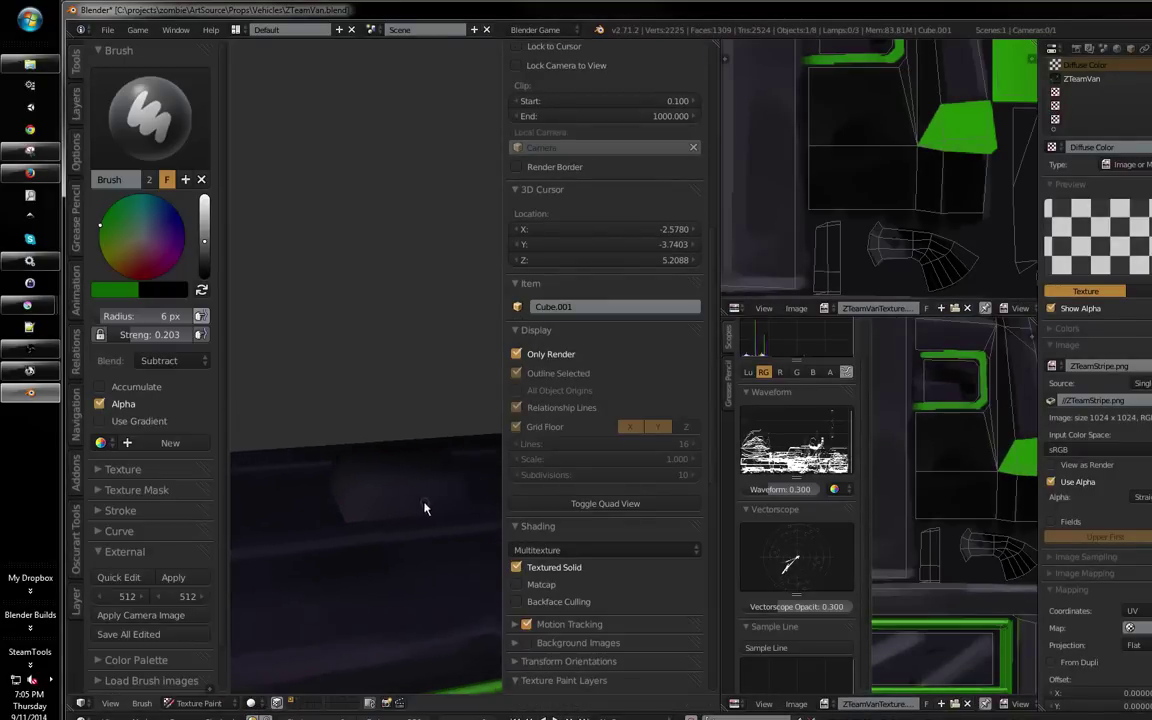
click(437, 512)
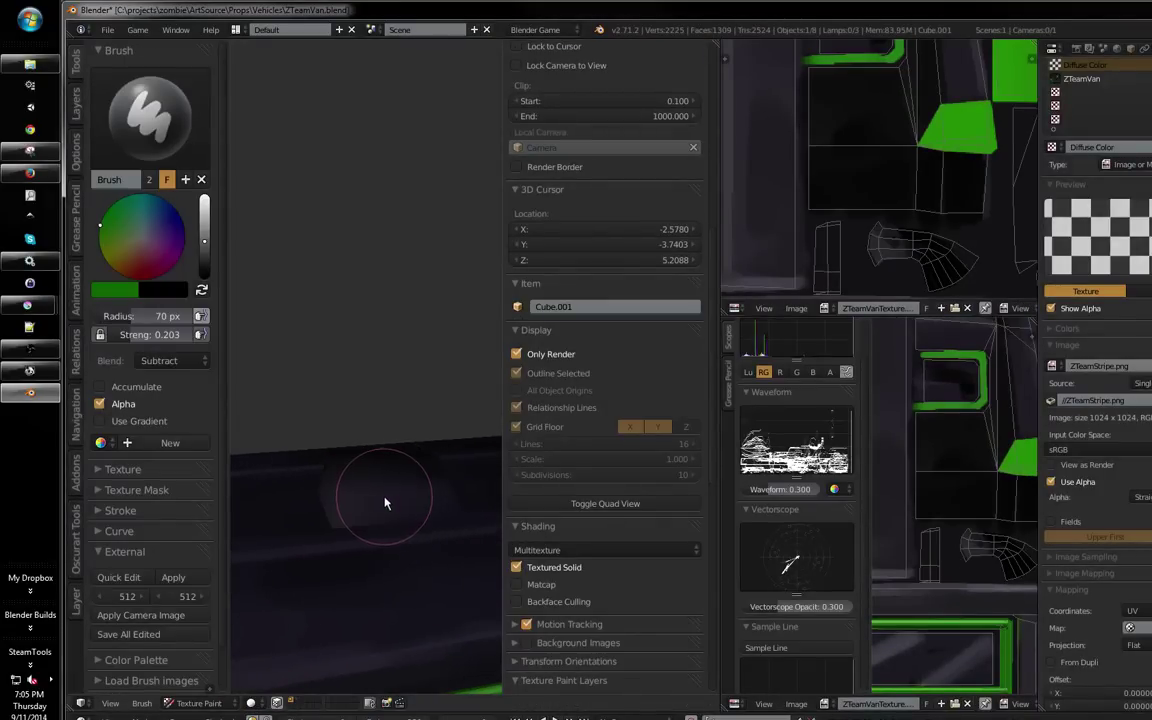
key(s)
drag(204, 248, 204, 228)
click(136, 240)
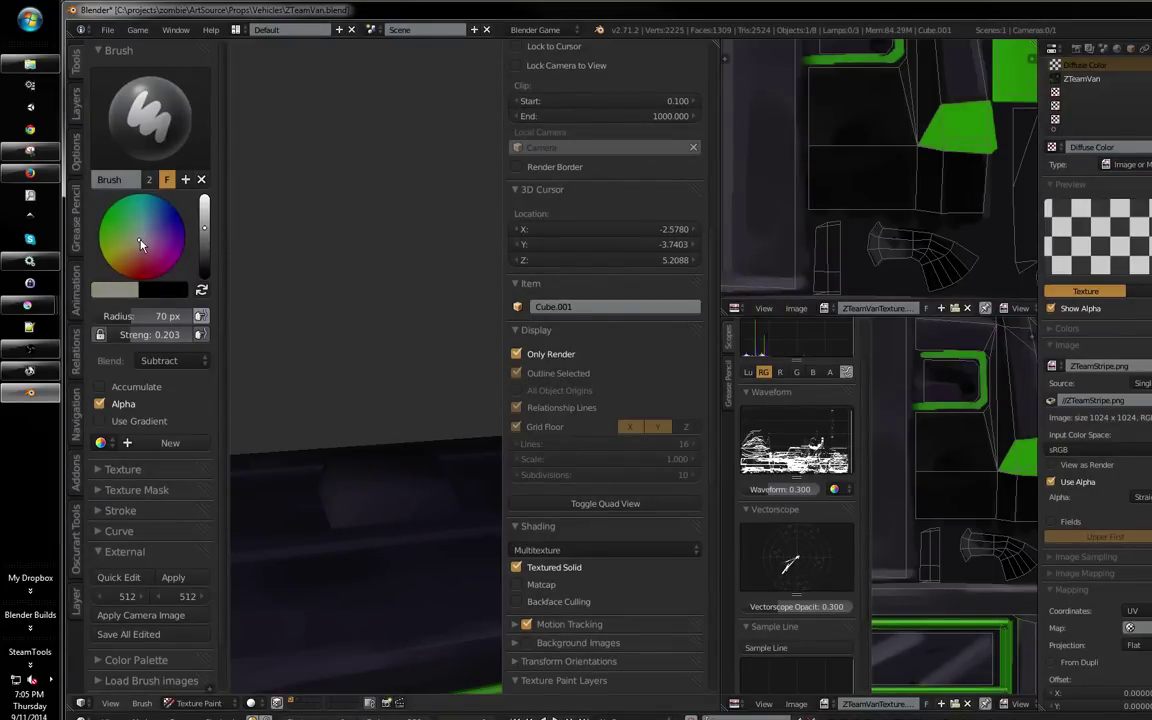
Select only the linked faces of the roof box in Edit Mode and return to Texture Paint with painting limited to them
key(Tab)
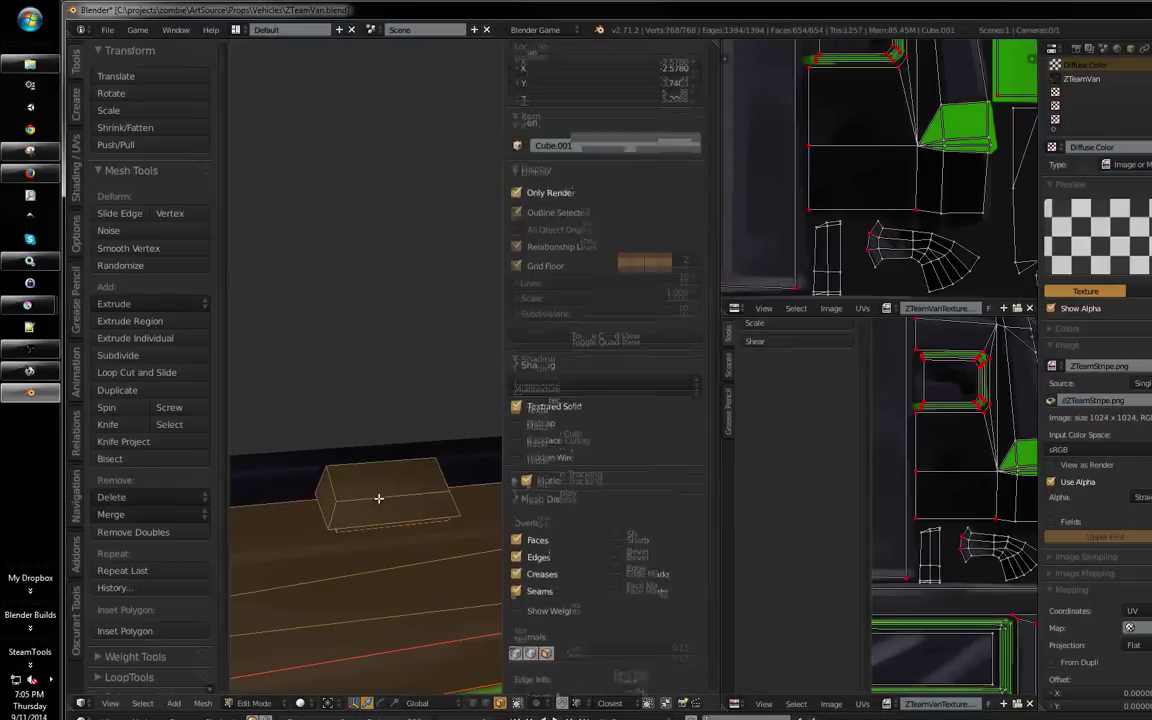
key(a)
key(a)
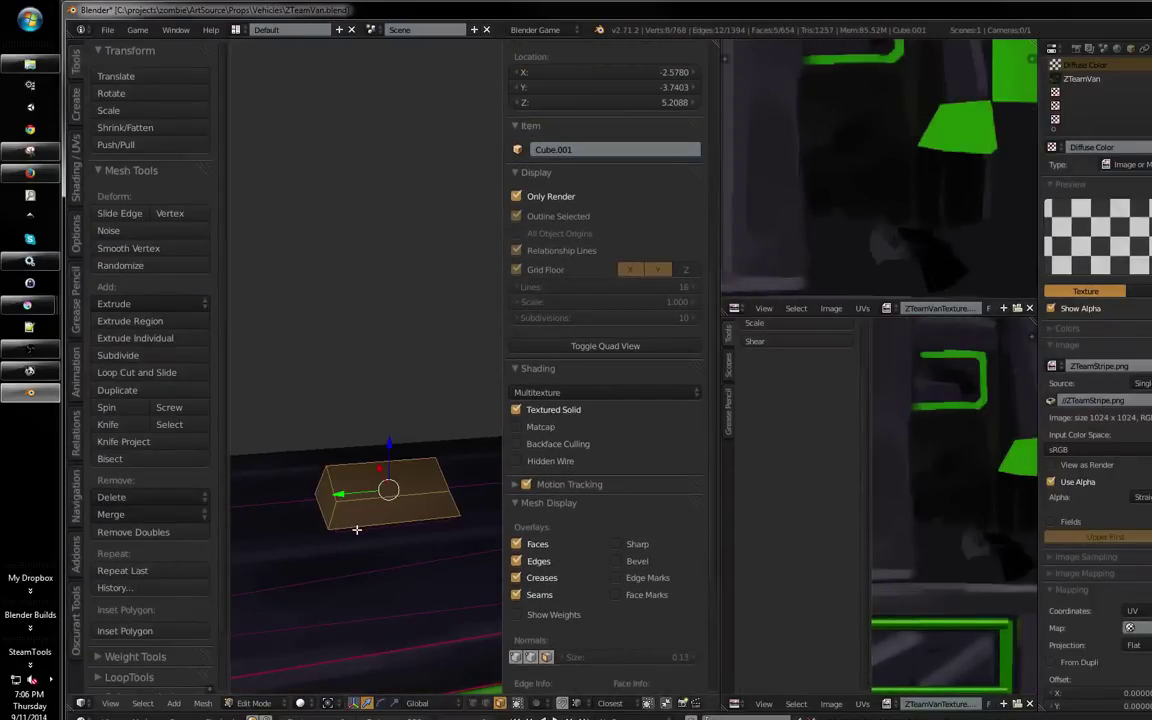
key(l)
key(Tab)
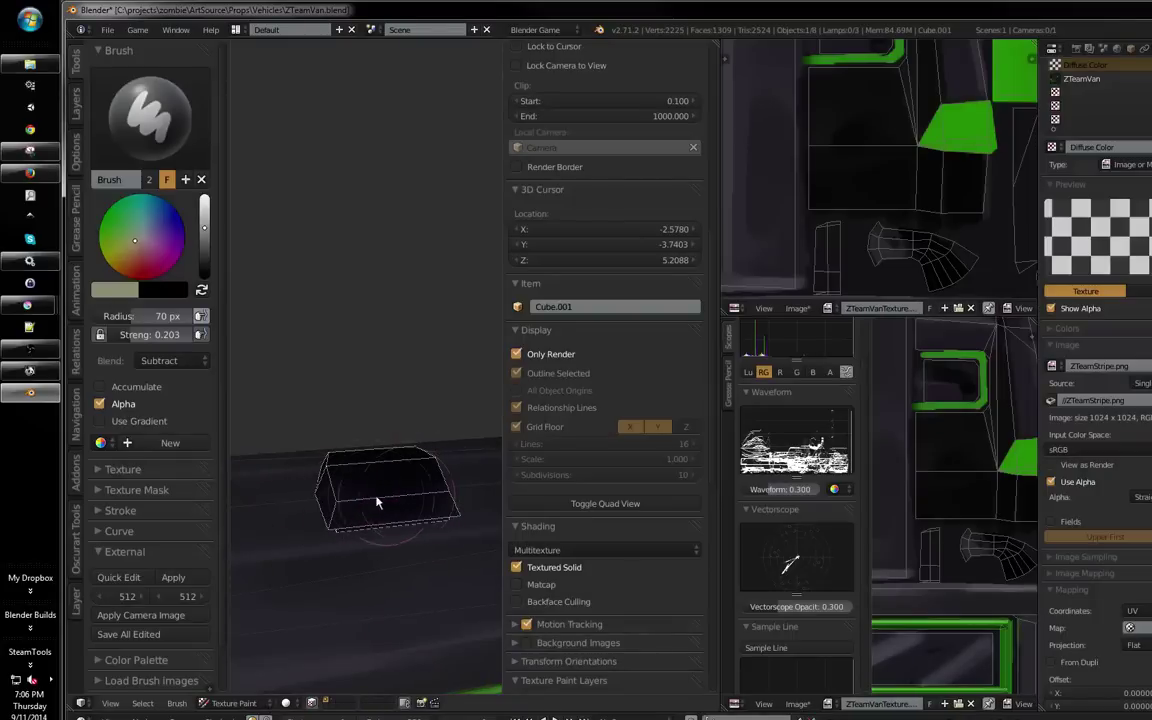
Enlarge the 3D view around the roof box and set the brush to a 124 px radius with Mix blending
click(117, 289)
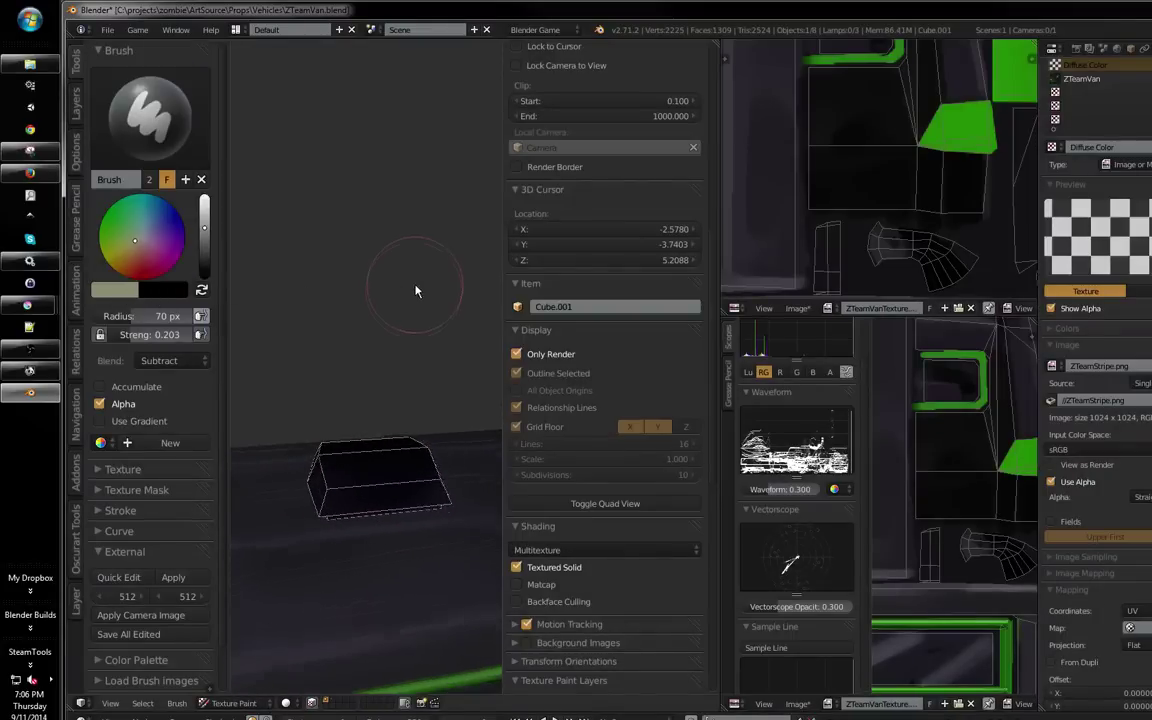
drag(417, 290, 375, 288)
click(204, 290)
drag(382, 472, 378, 430)
key(ctrl+Up)
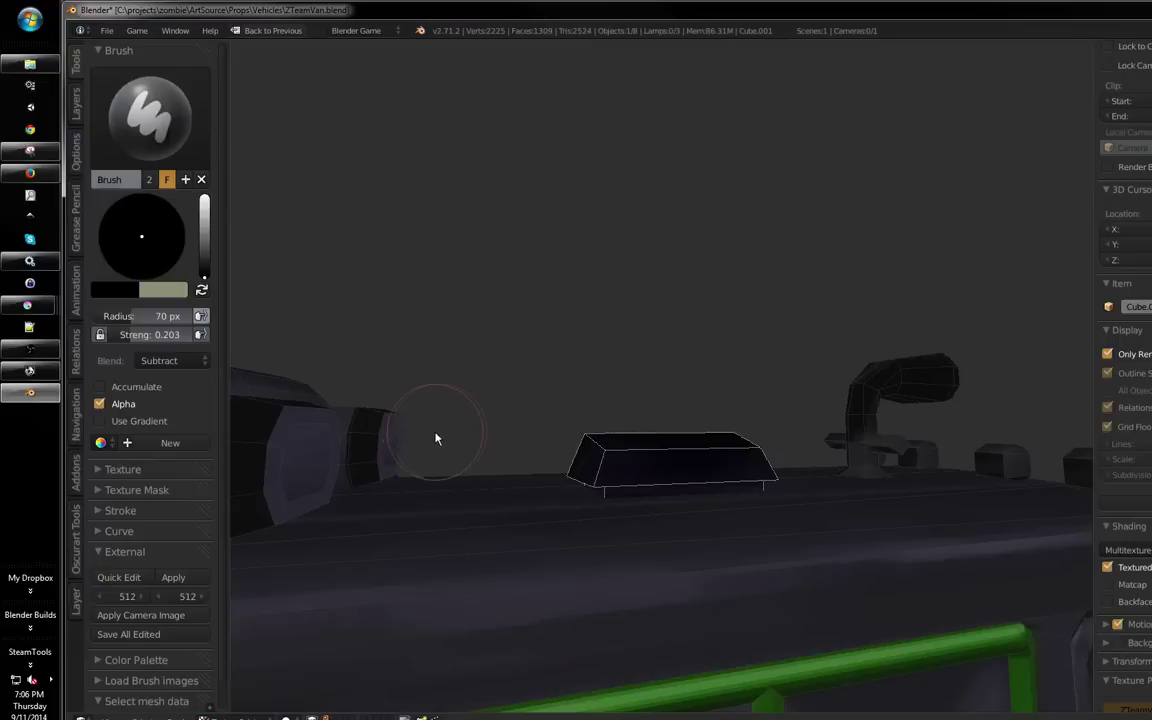
scroll(437, 437, up, 2)
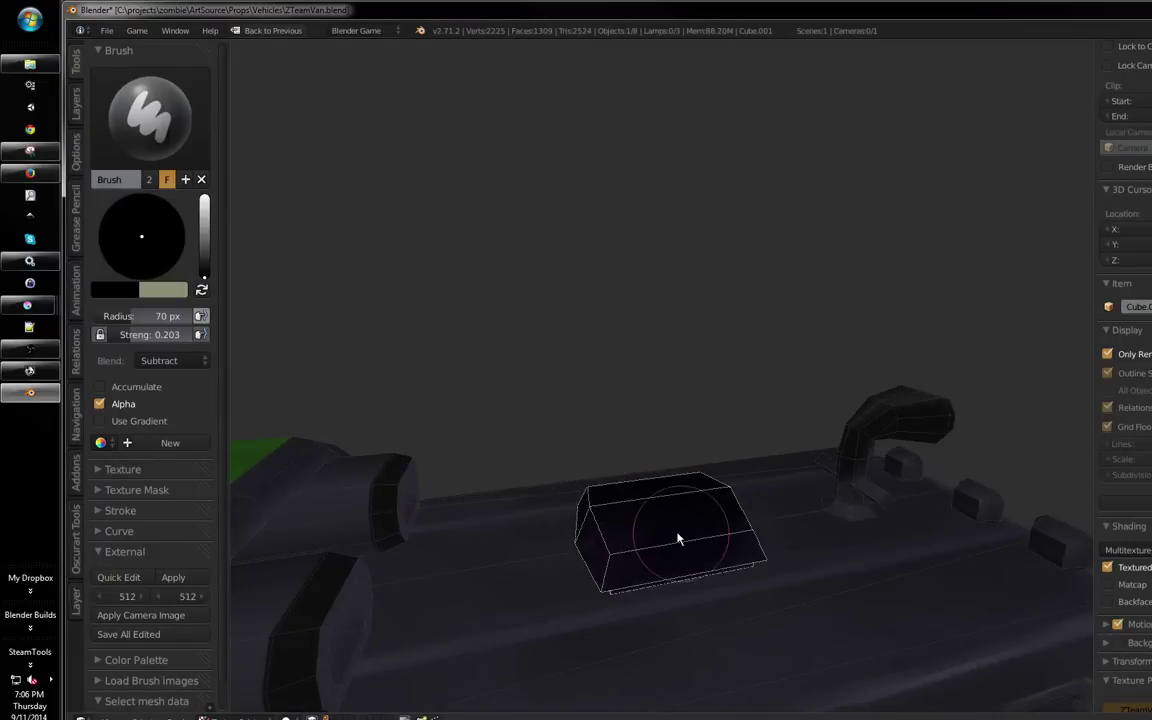
drag(679, 538, 682, 473)
key(f)
click(754, 478)
click(160, 360)
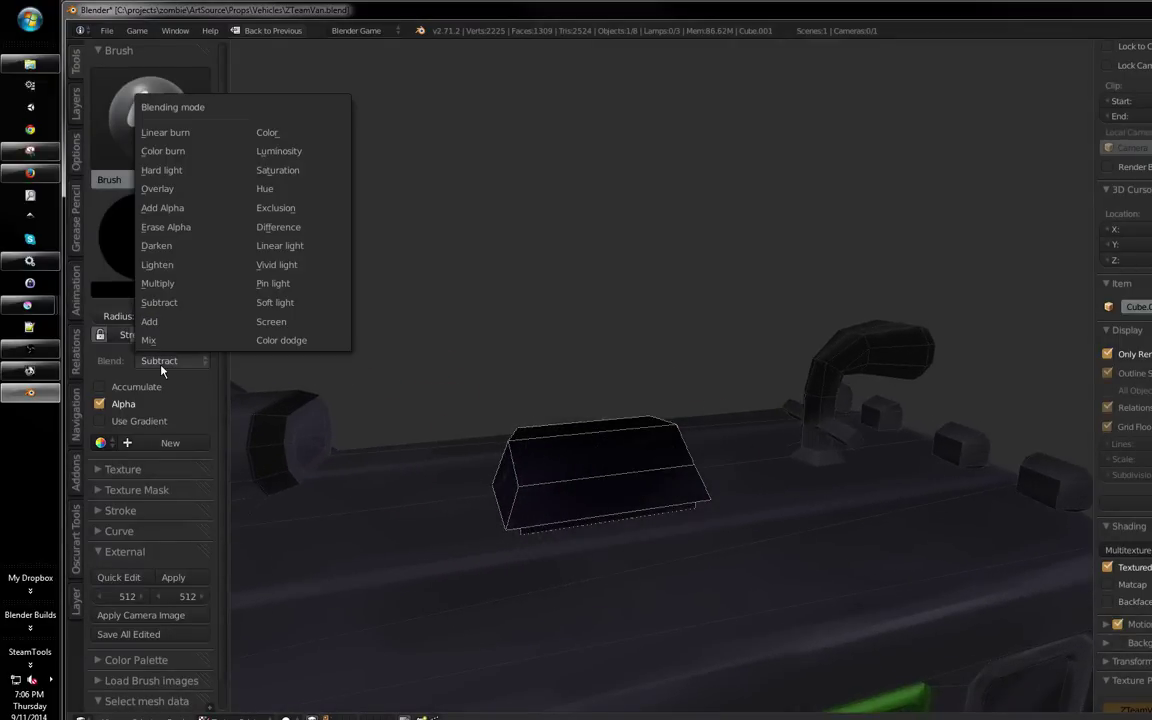
click(146, 333)
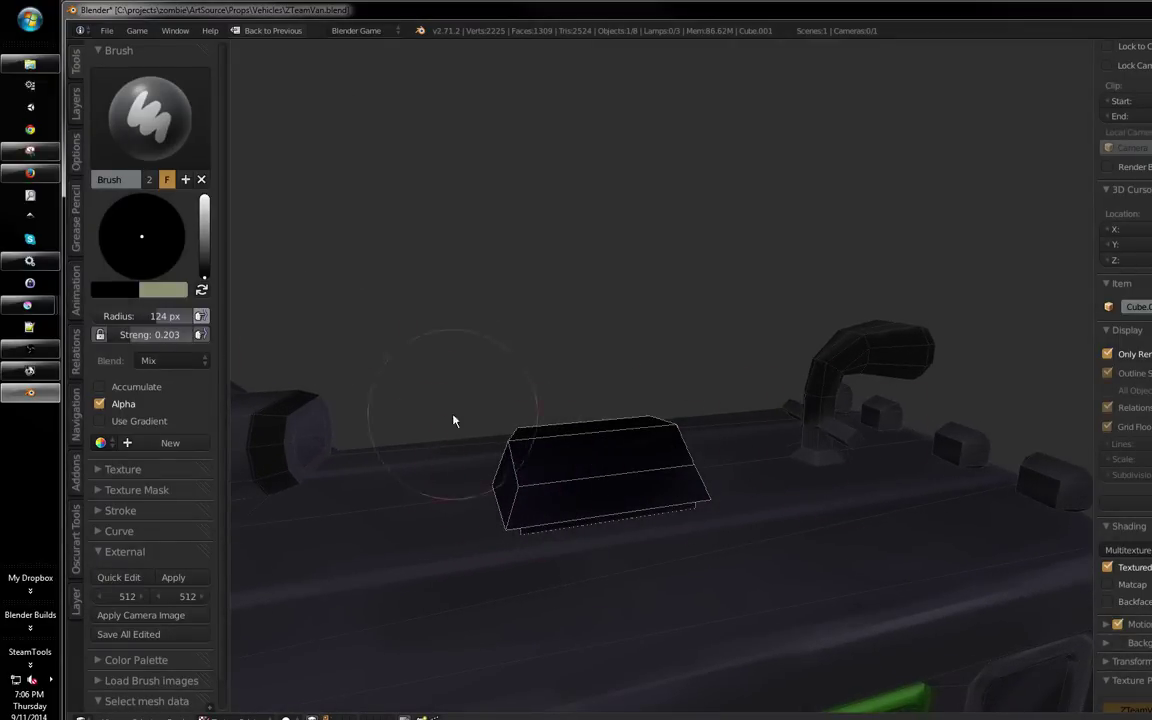
Cover all faces of the roof box with pale olive at brush strength 1.000, finishing with a 46 px brush
click(208, 293)
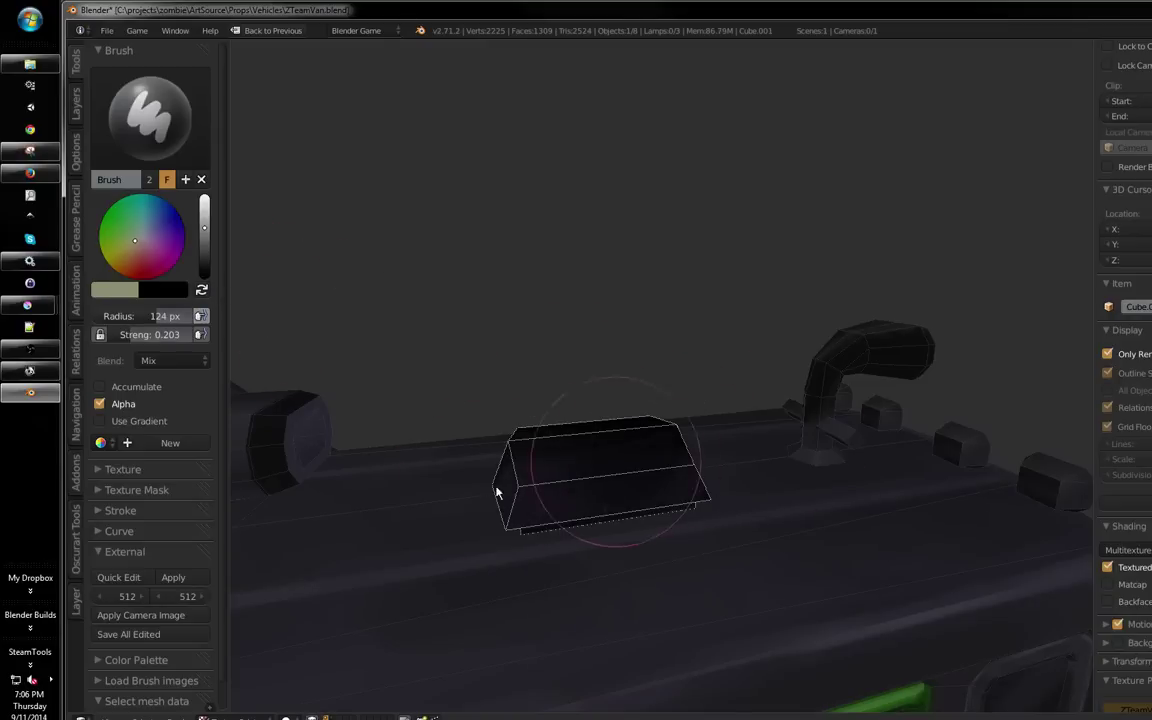
mouse_move(499, 489)
mouse_down()
mouse_move(604, 517)
mouse_move(321, 415)
mouse_up()
drag(172, 336, 445, 338)
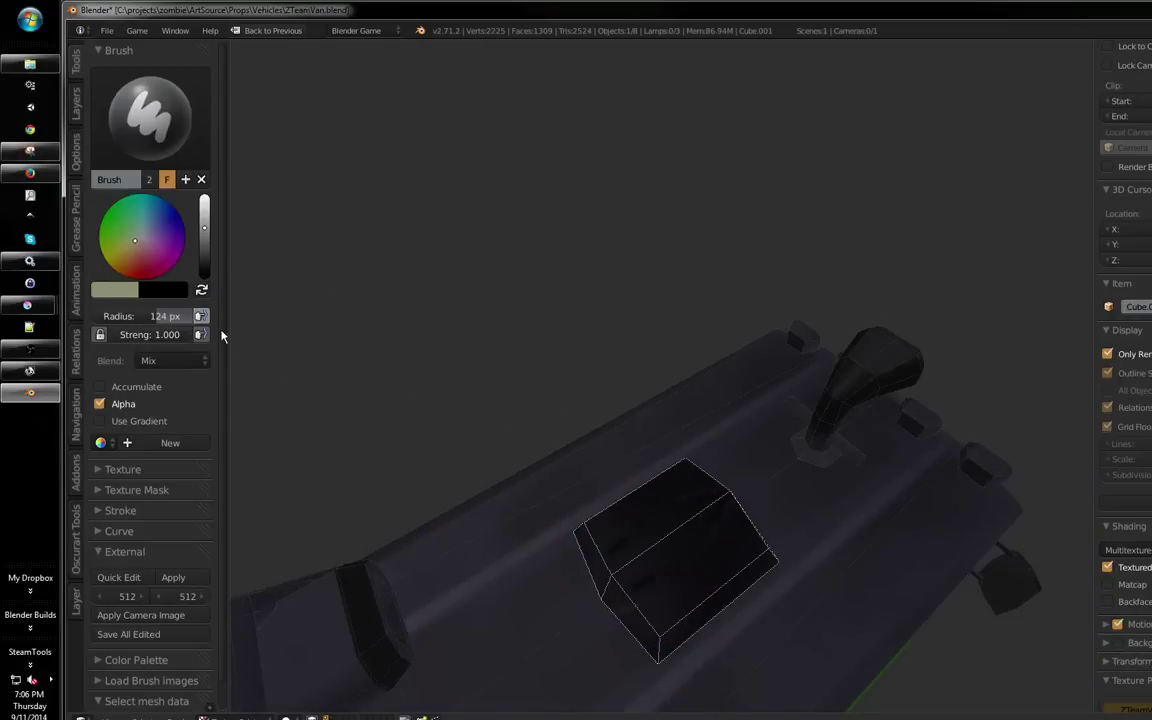
click(203, 336)
mouse_move(780, 525)
mouse_down()
mouse_move(720, 618)
mouse_move(685, 630)
mouse_up()
mouse_move(685, 625)
mouse_down()
mouse_move(627, 445)
mouse_move(663, 438)
mouse_move(460, 446)
mouse_up()
key(f)
mouse_move(552, 401)
mouse_down()
mouse_move(537, 467)
mouse_move(494, 430)
mouse_move(501, 415)
mouse_move(518, 420)
mouse_up()
click(484, 467)
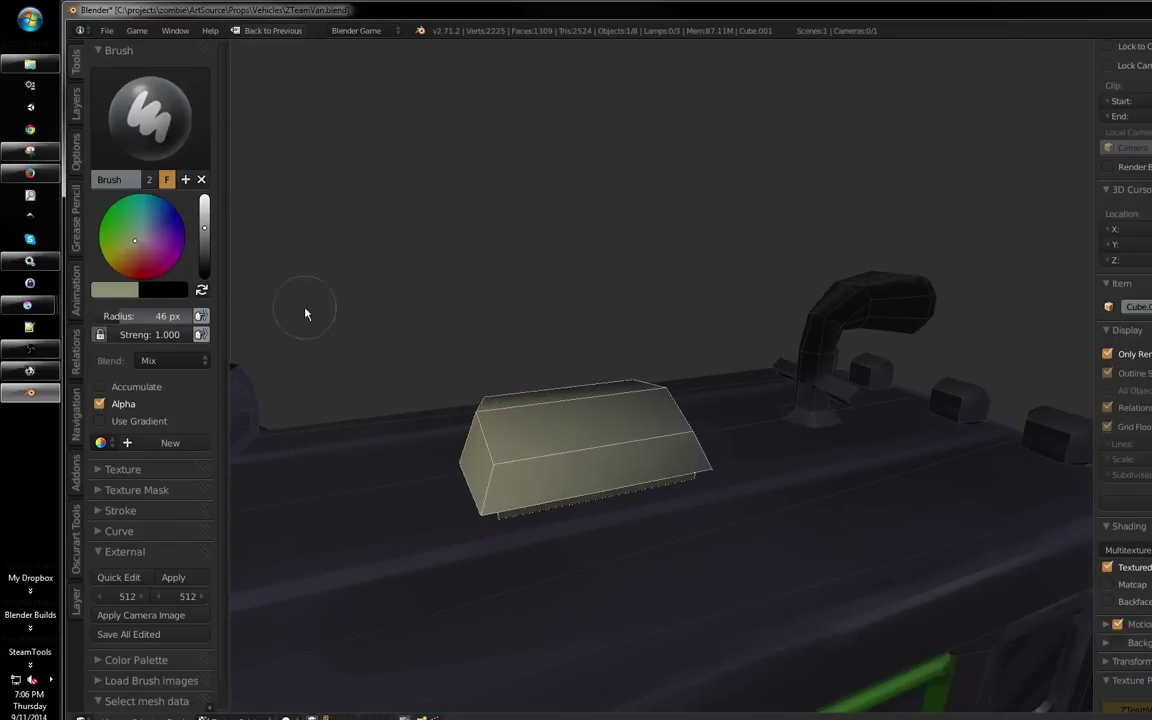
Switch the view to textured shading and paint darker olive shading on the roof box's lower side faces with a 36 px brush
drag(205, 237, 205, 247)
click(617, 472)
drag(482, 496, 747, 455)
scroll(722, 446, up, 1)
key(z)
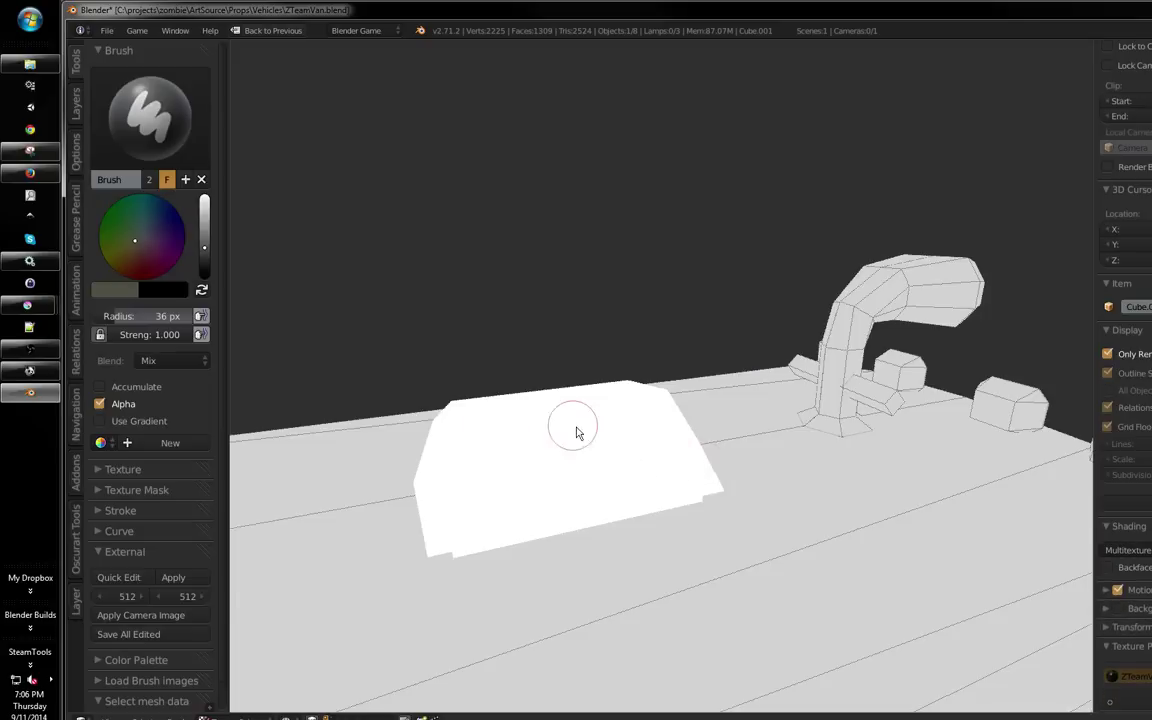
key(alt+z)
key(ctrl+z)
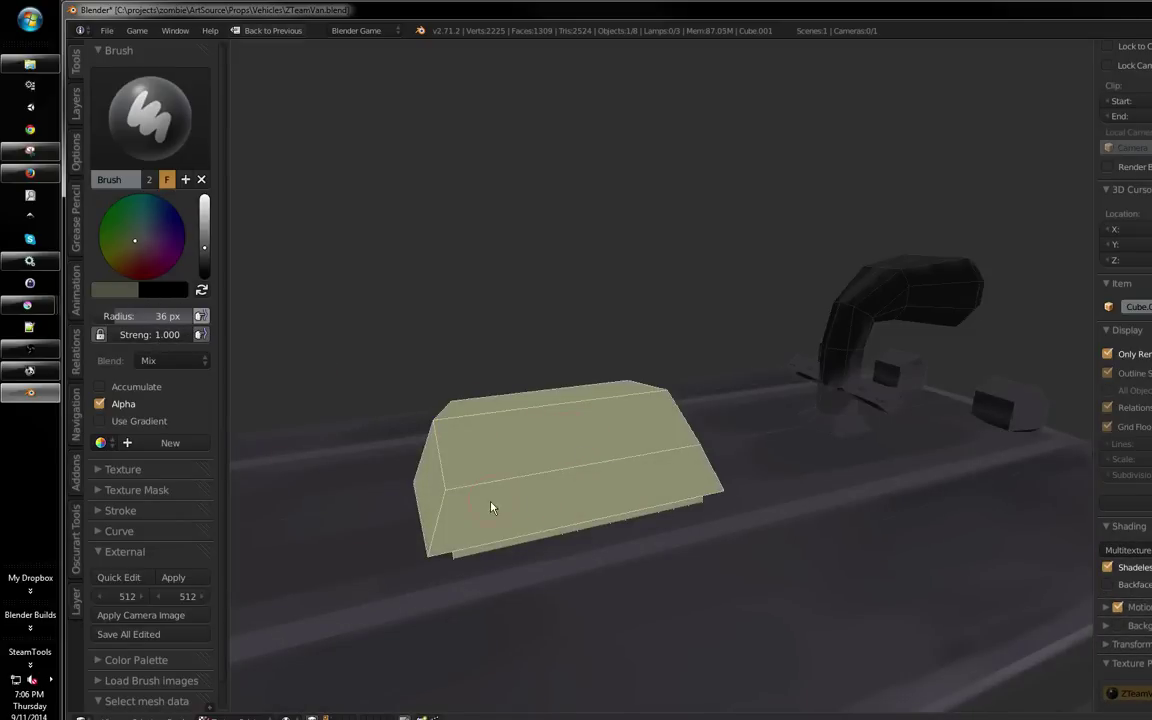
mouse_move(491, 508)
mouse_down()
mouse_move(687, 480)
mouse_move(664, 473)
mouse_move(452, 524)
mouse_move(795, 463)
mouse_move(875, 479)
mouse_move(886, 498)
mouse_move(602, 503)
mouse_up()
mouse_move(457, 470)
mouse_down()
mouse_move(519, 442)
mouse_move(514, 476)
mouse_move(604, 432)
mouse_move(643, 465)
mouse_up()
Brush a lighter olive highlight along the edge between the roof box's top and its side face
key(s)
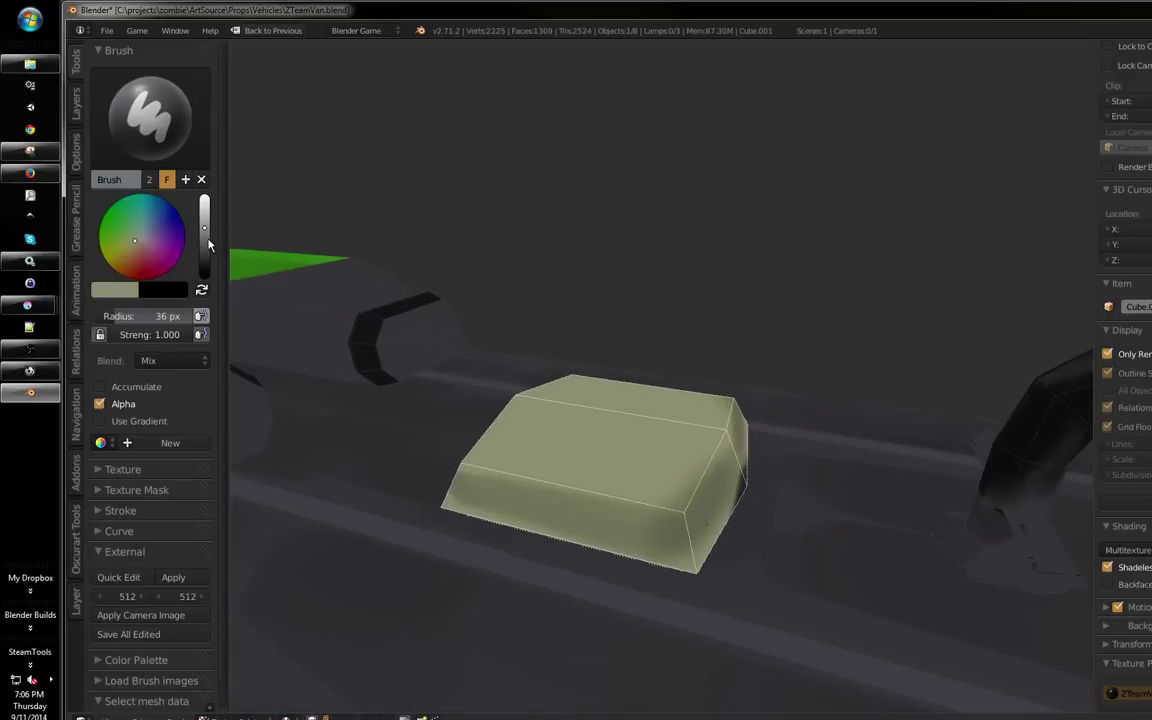
mouse_move(208, 239)
mouse_down()
mouse_move(206, 202)
mouse_move(206, 218)
mouse_up()
drag(612, 494, 682, 502)
drag(634, 504, 646, 507)
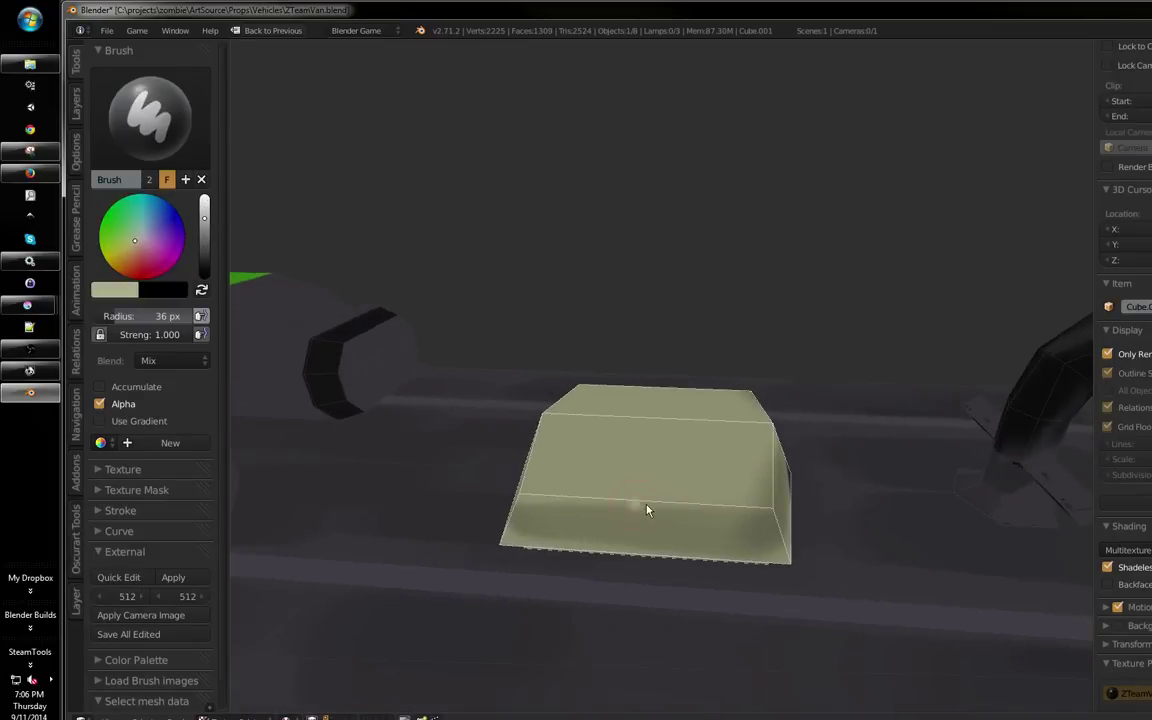
click(646, 508)
mouse_move(550, 500)
mouse_down()
mouse_move(747, 511)
mouse_move(562, 498)
mouse_up()
mouse_move(477, 491)
mouse_down()
mouse_move(602, 439)
mouse_move(472, 500)
mouse_up()
Shade the roof box's end faces with darker olive tones sampled from the model, using a 19 px brush
key(s)
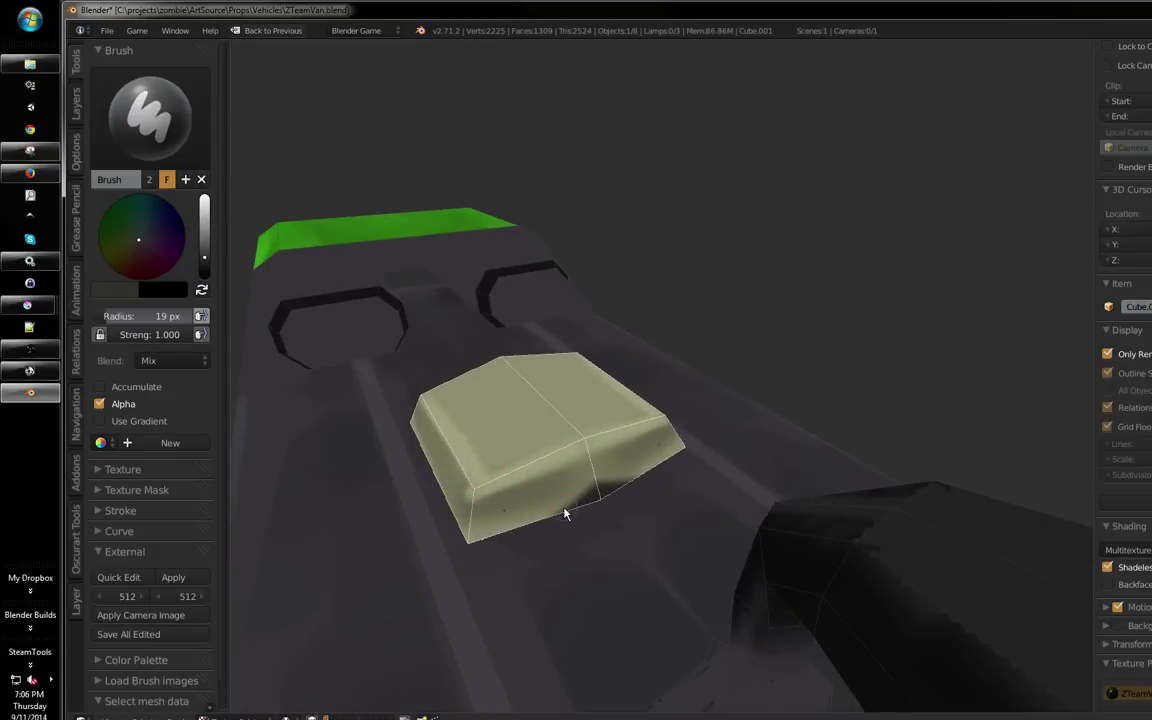
key(s)
drag(563, 496, 472, 532)
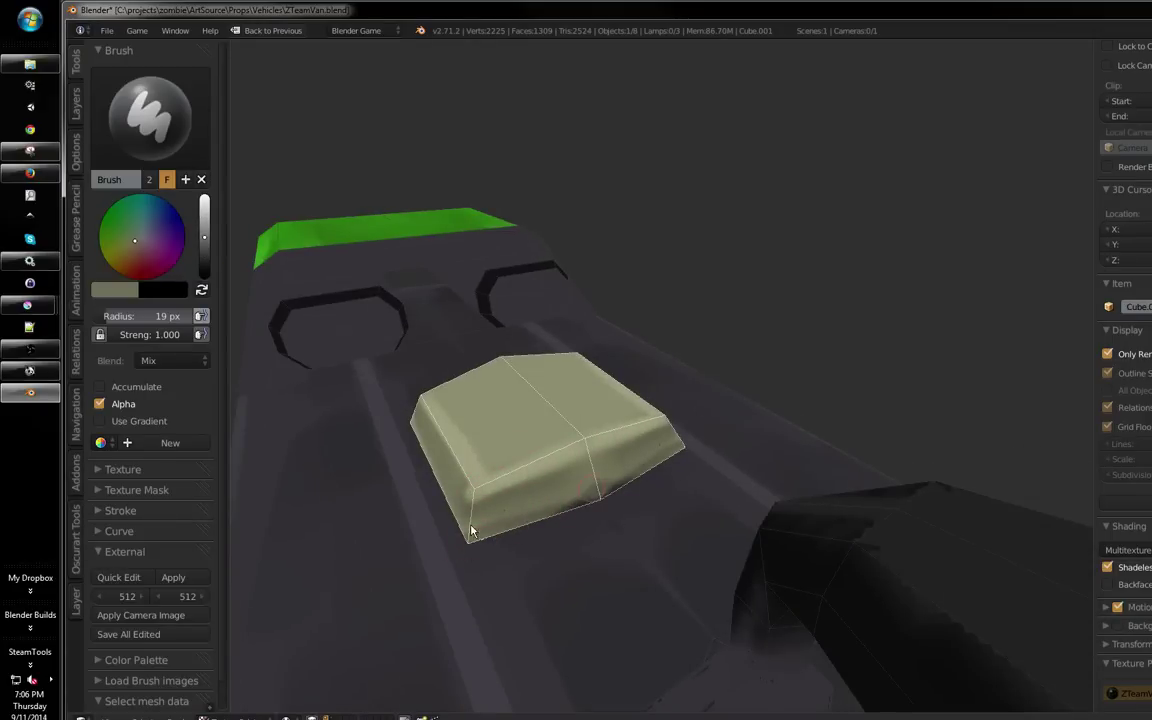
mouse_move(609, 485)
mouse_down()
mouse_move(678, 475)
mouse_move(648, 482)
mouse_move(661, 510)
mouse_move(740, 504)
mouse_move(593, 537)
mouse_move(878, 519)
mouse_up()
key(s)
drag(545, 527, 797, 519)
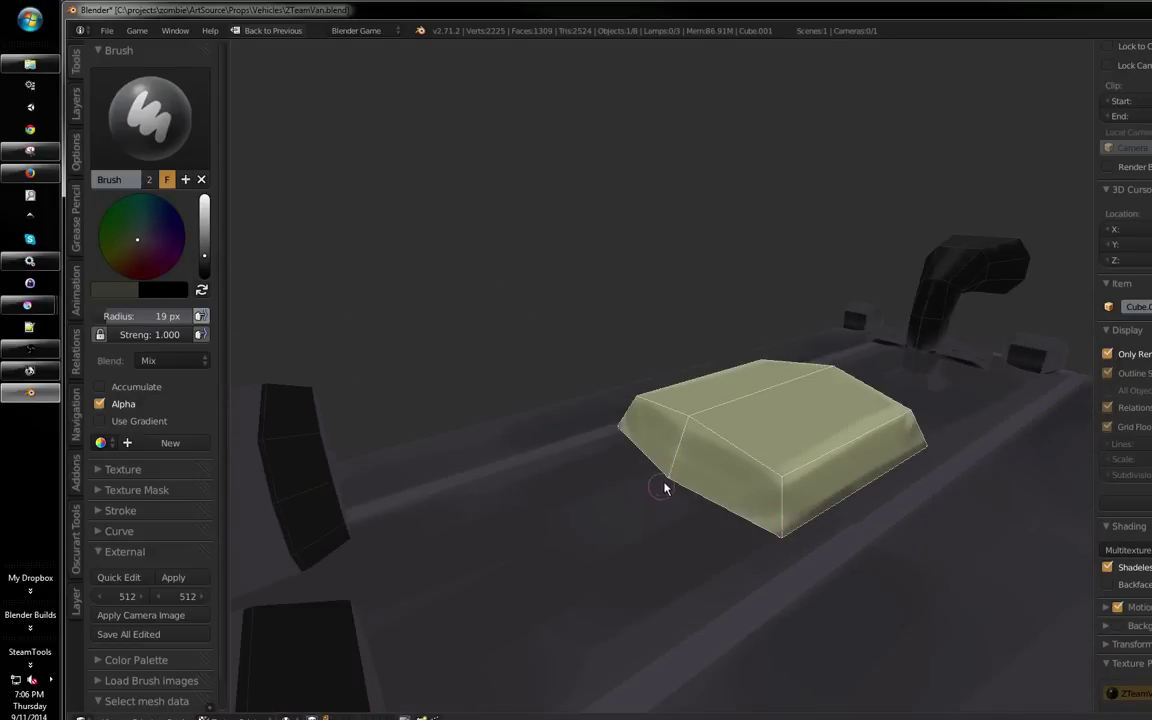
key(s)
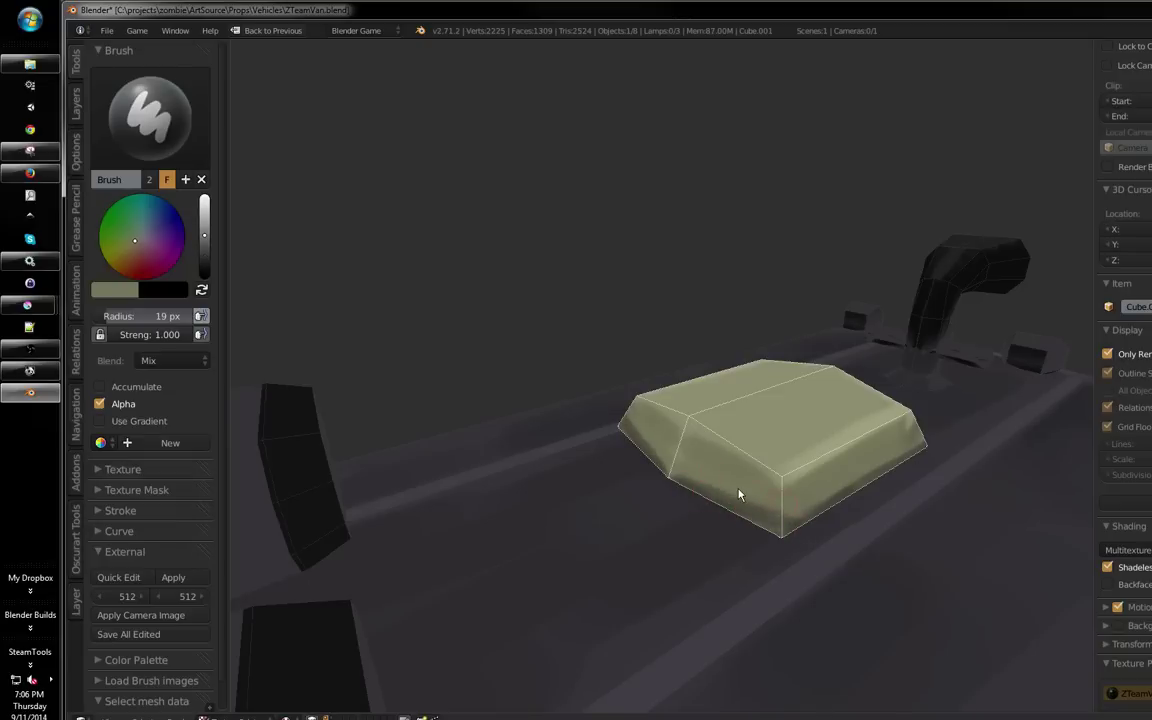
drag(593, 436, 538, 454)
Highlight the rim of the roof box's top faces with a lighter olive and a 15 px brush
key(s)
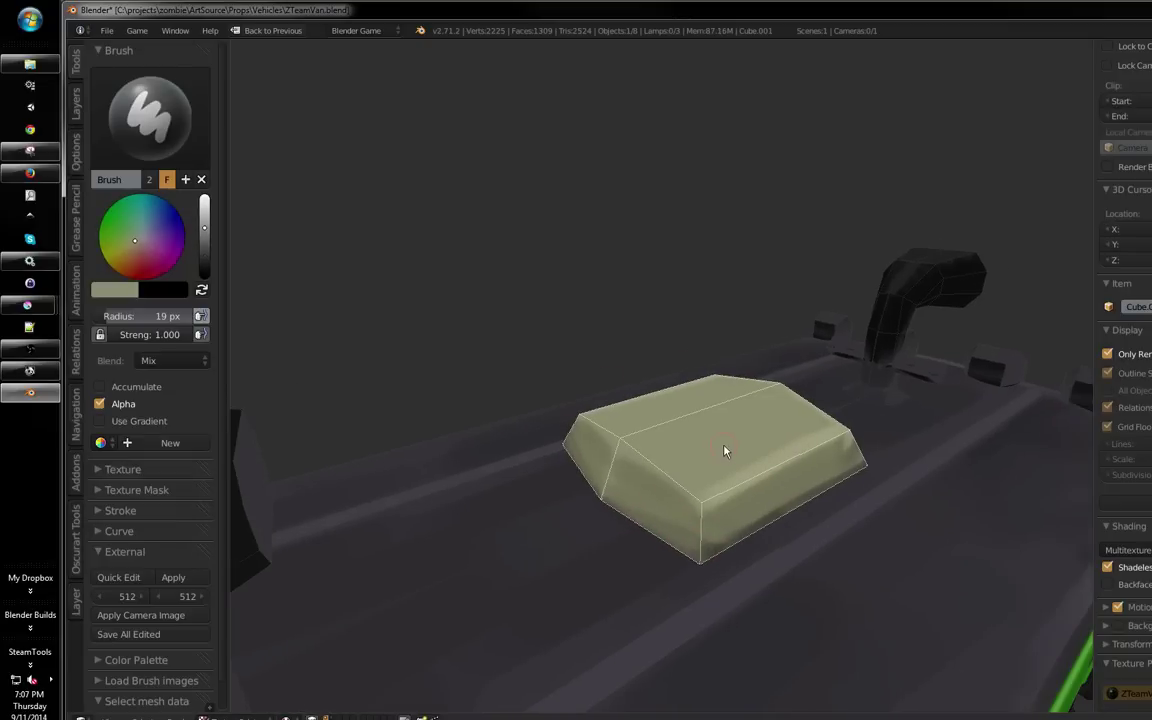
drag(203, 228, 205, 219)
key(bracketleft)
key(bracketleft)
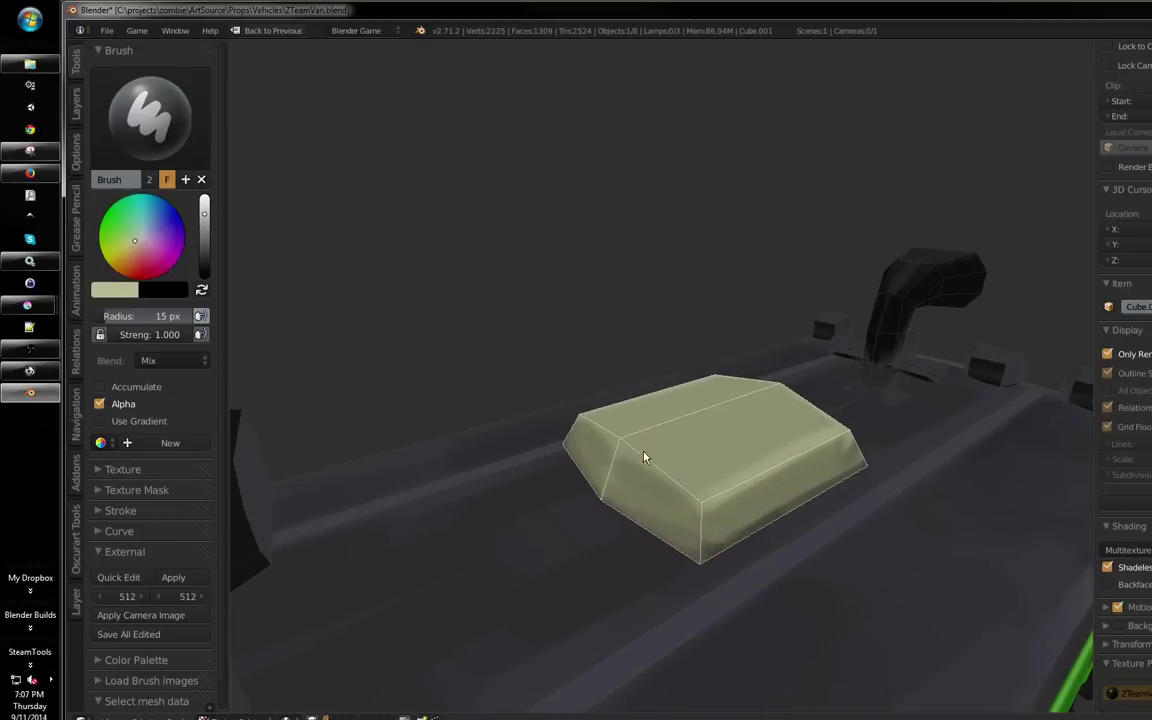
mouse_move(674, 475)
mouse_down()
mouse_move(620, 443)
mouse_move(665, 463)
mouse_move(627, 450)
mouse_move(652, 452)
mouse_move(626, 453)
mouse_move(686, 492)
mouse_up()
click(750, 475)
drag(752, 476, 660, 510)
Blend the roof box's sloped top face with sampled olive tones using a 56 px brush
key(s)
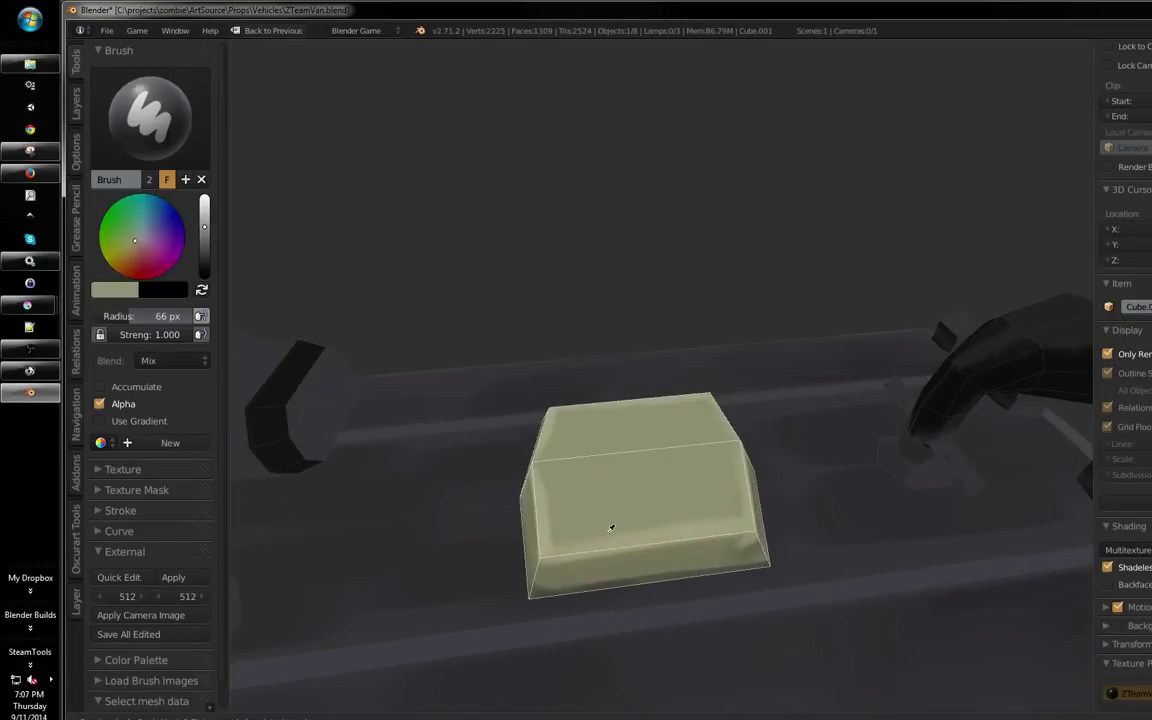
key(s)
key(f)
click(568, 483)
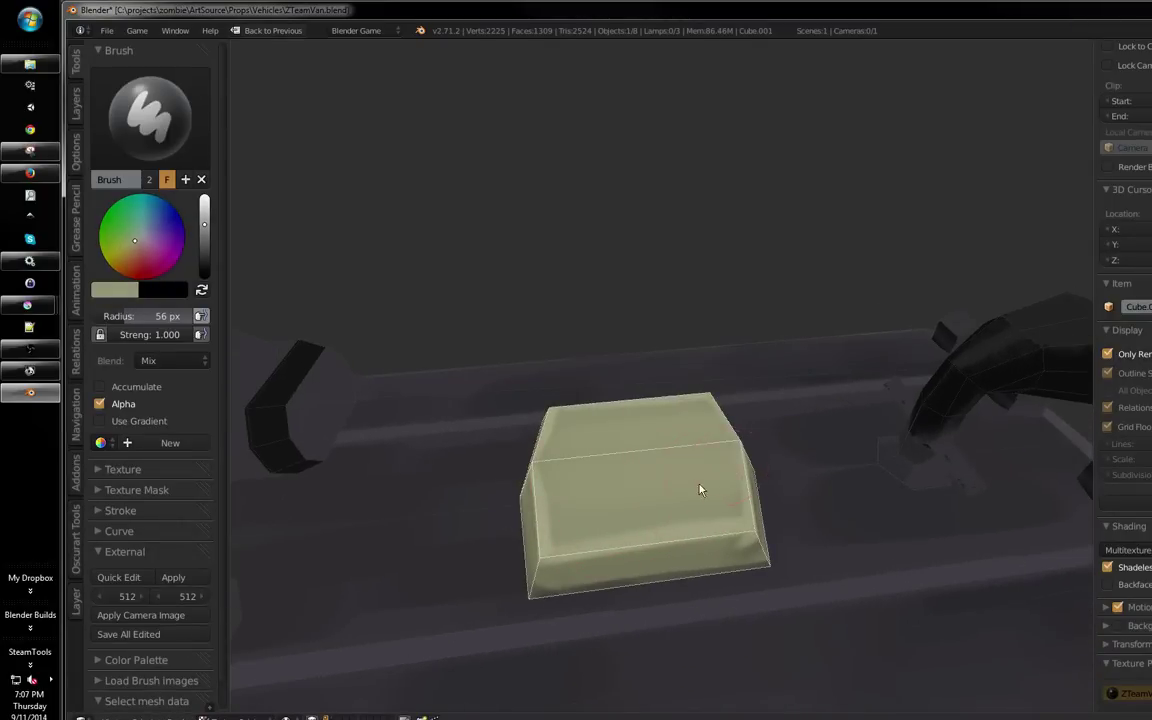
drag(562, 487, 632, 504)
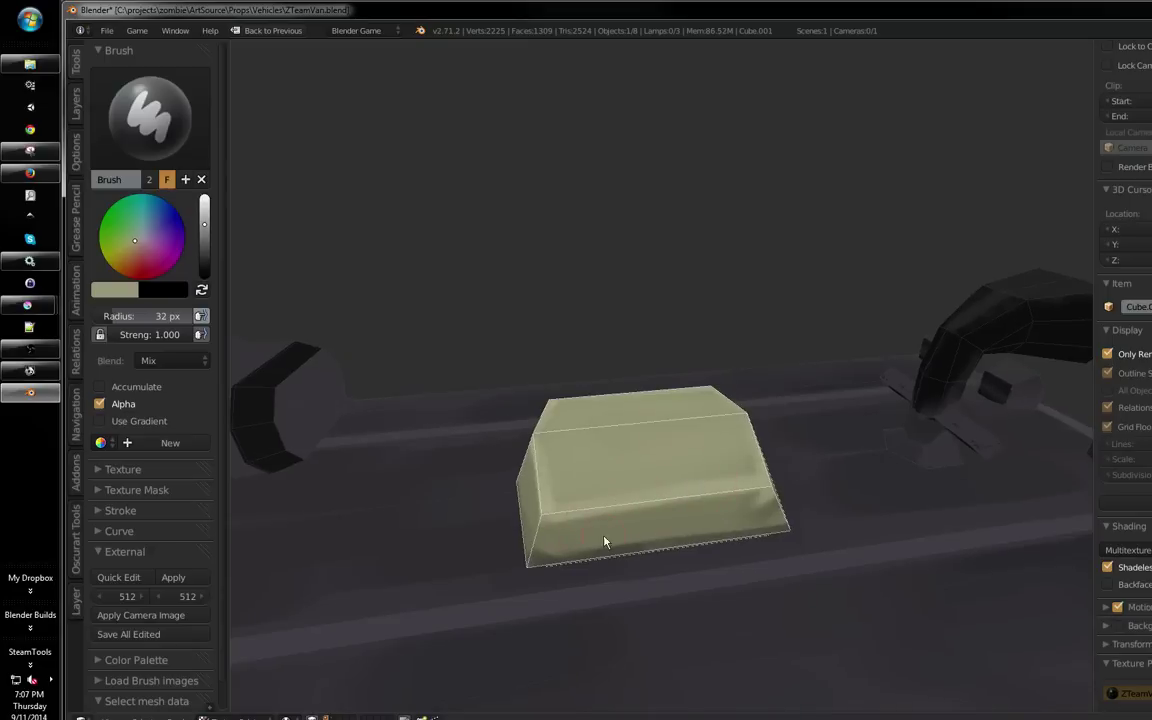
Deepen the shading along the base of the roof box's side and end faces with sampled darker olive and a 21 px brush
key(s)
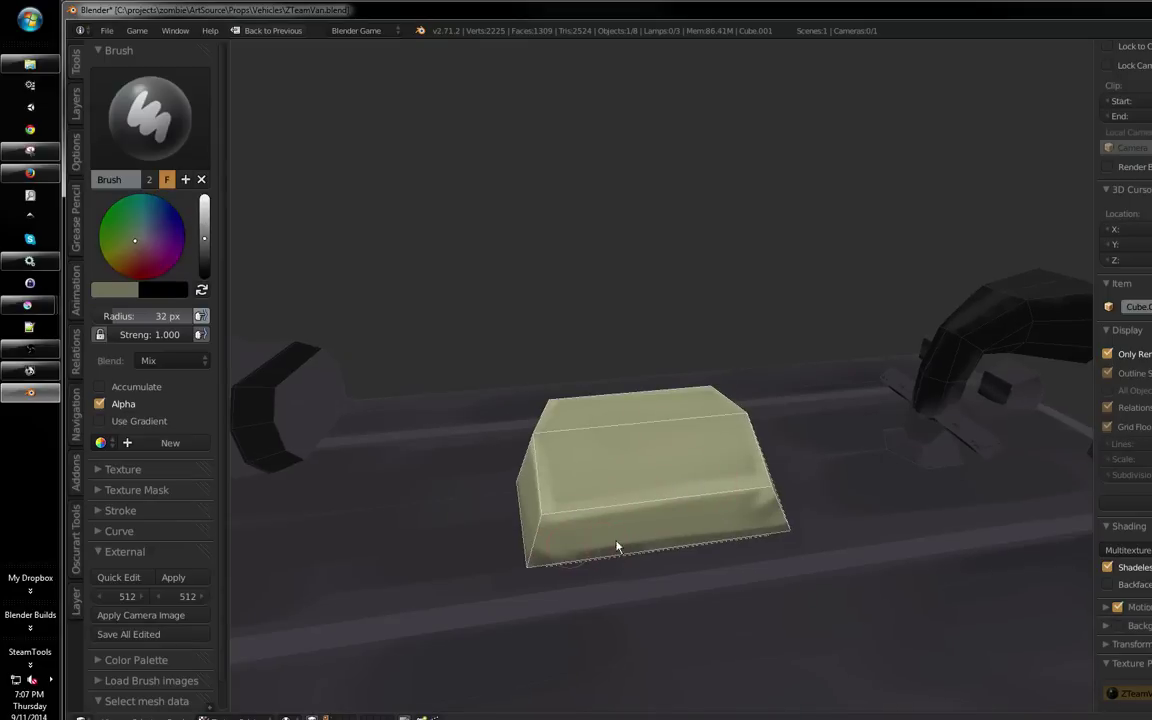
key(s)
click(542, 563)
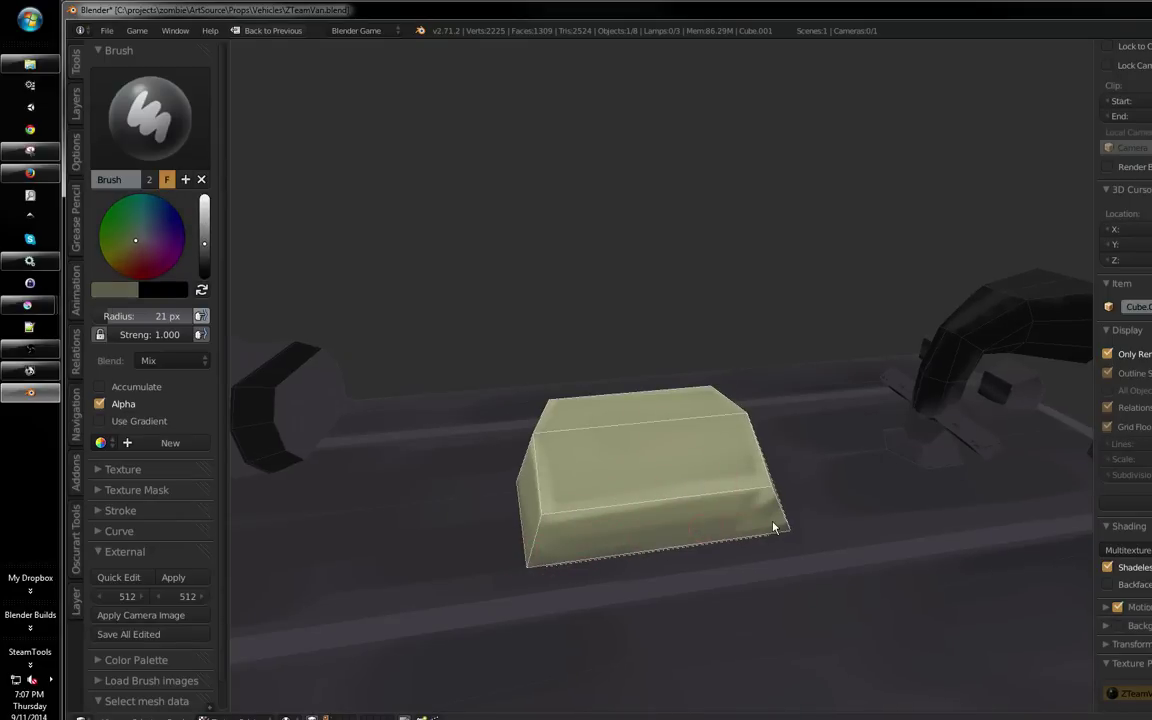
drag(765, 518, 531, 504)
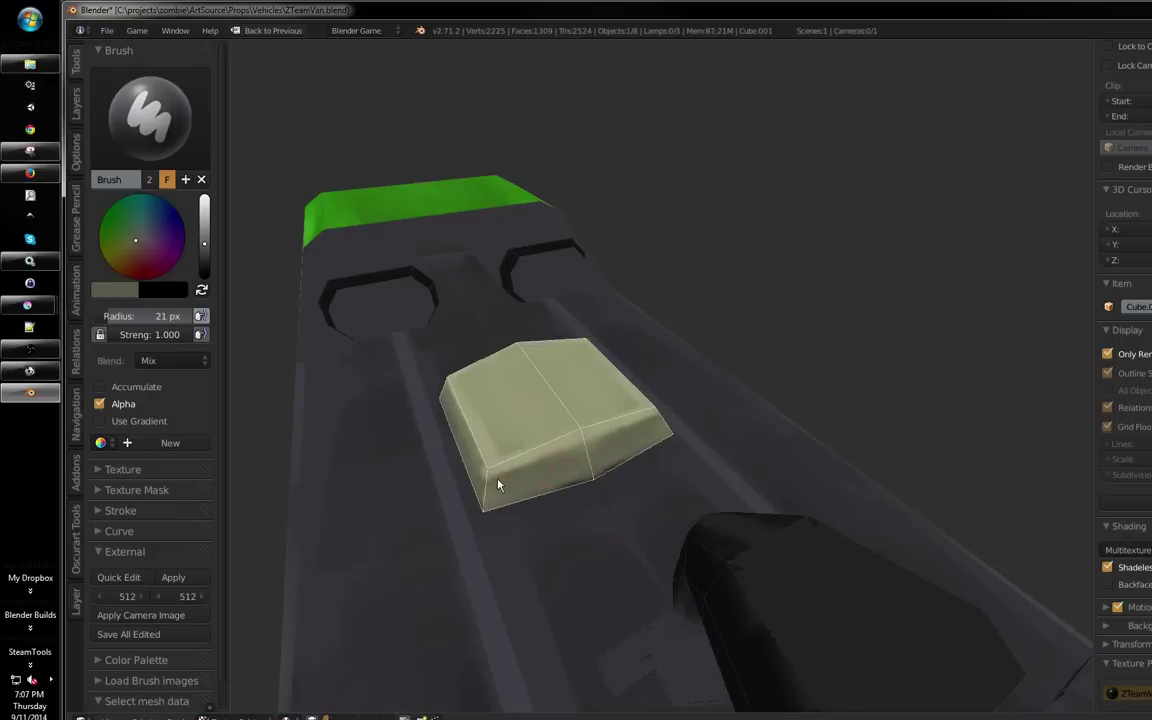
drag(638, 445, 846, 440)
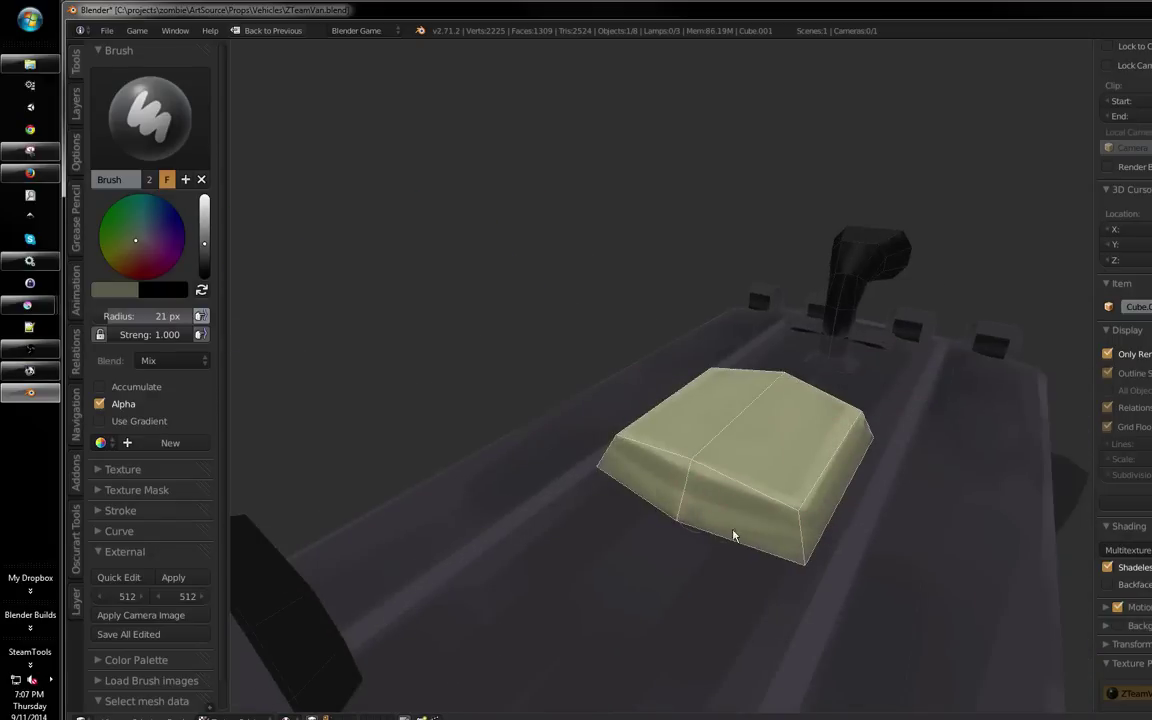
mouse_move(756, 514)
mouse_down()
mouse_move(722, 470)
mouse_move(697, 461)
mouse_move(651, 481)
mouse_move(723, 512)
mouse_move(723, 471)
mouse_move(561, 494)
mouse_move(599, 388)
mouse_move(317, 204)
mouse_up()
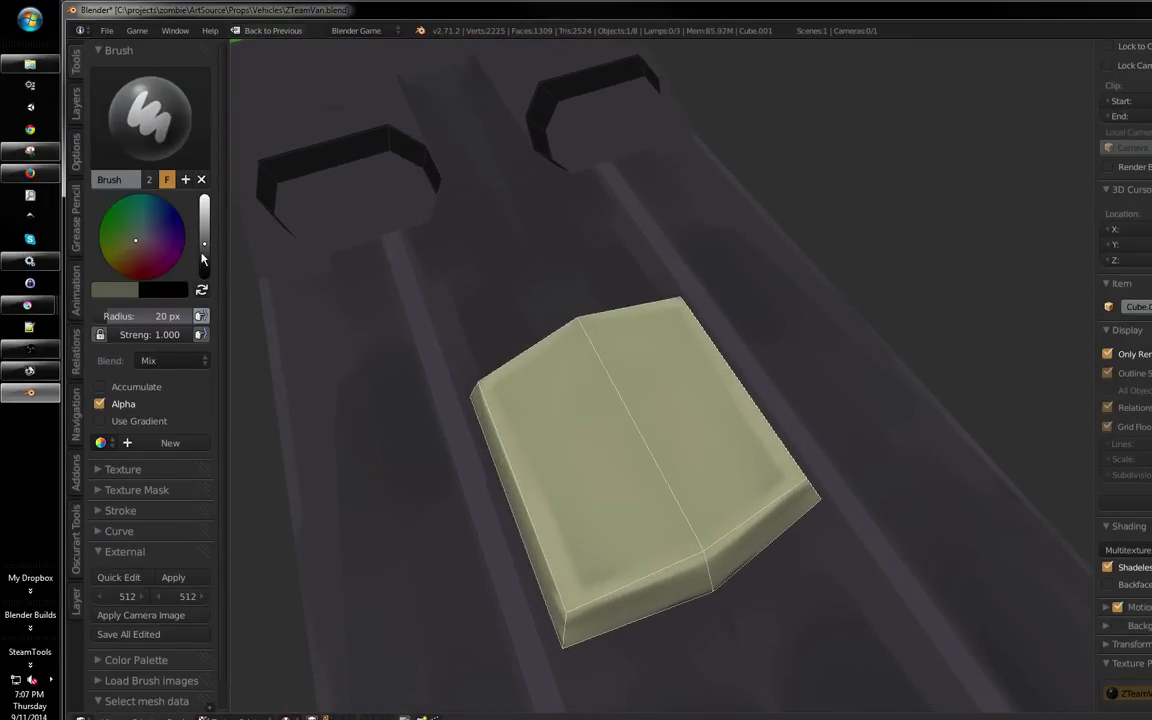
Darken the brush colour to a deep olive and paint two vent slots across the roof box's top with a 13 px brush
drag(203, 260, 204, 270)
mouse_move(519, 414)
mouse_down()
mouse_move(649, 377)
mouse_move(618, 368)
mouse_up()
key(v)
key(v)
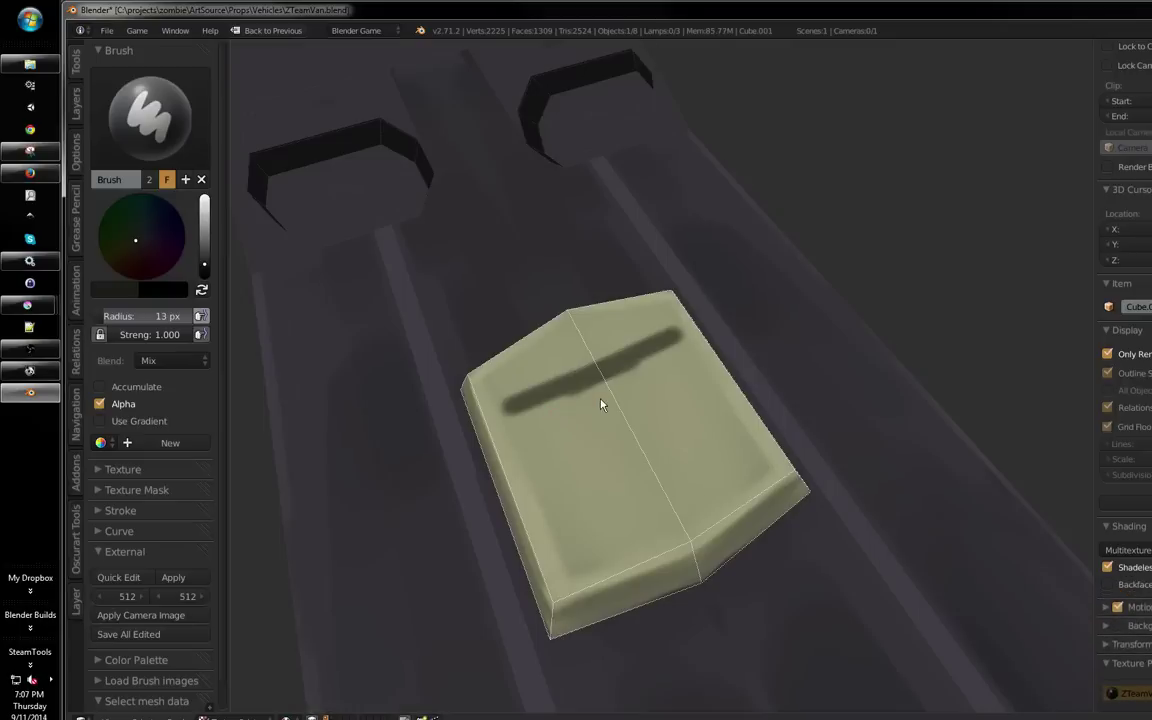
key(ctrl+z)
drag(515, 411, 652, 355)
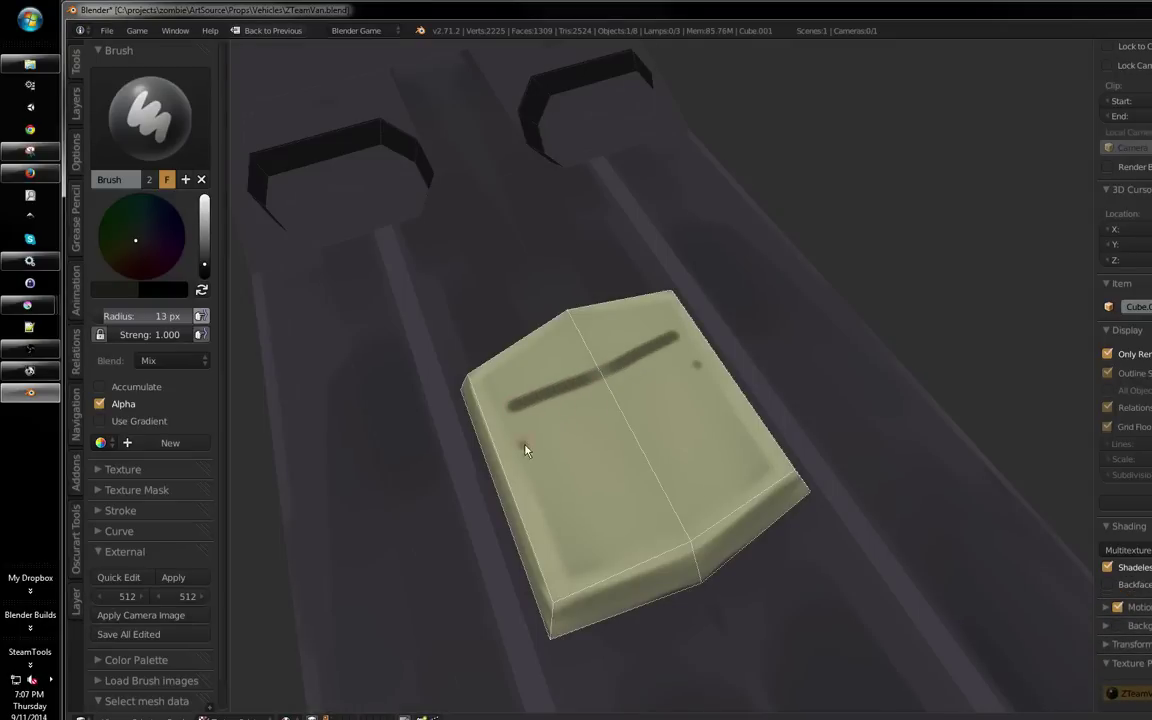
drag(527, 451, 698, 368)
Paint a third and fourth dark vent slot parallel to the first two, redoing the third for cleaner spacing
drag(548, 477, 710, 403)
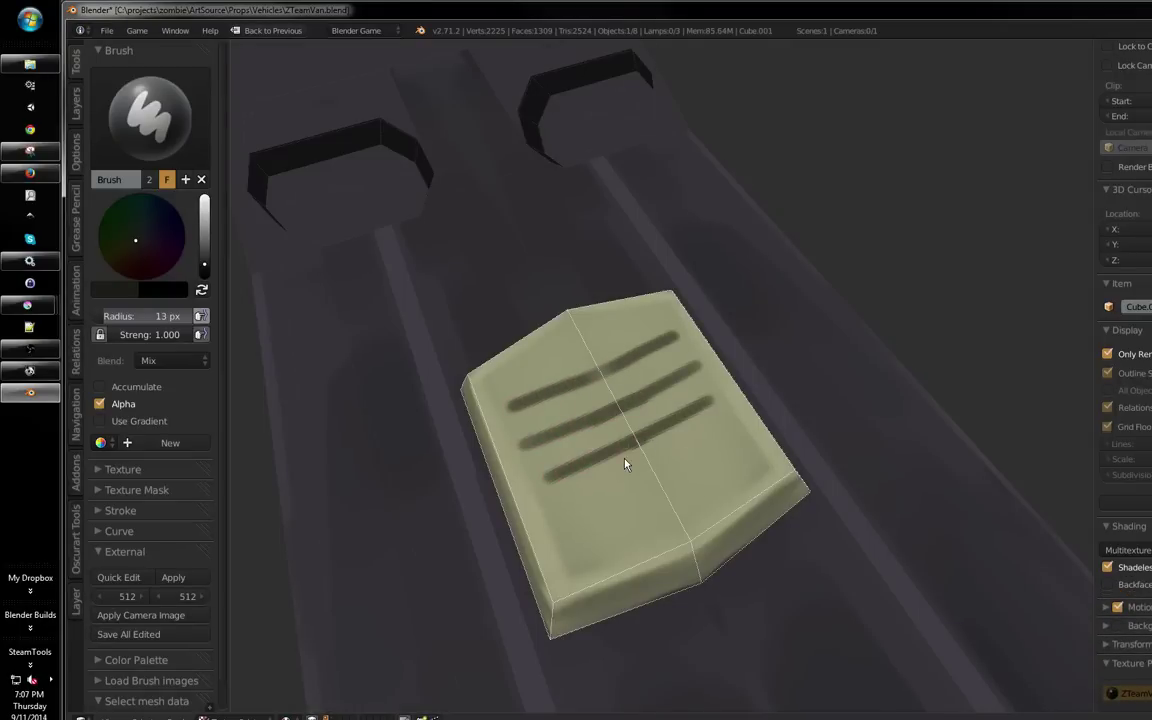
key(v)
key(v)
key(ctrl+z)
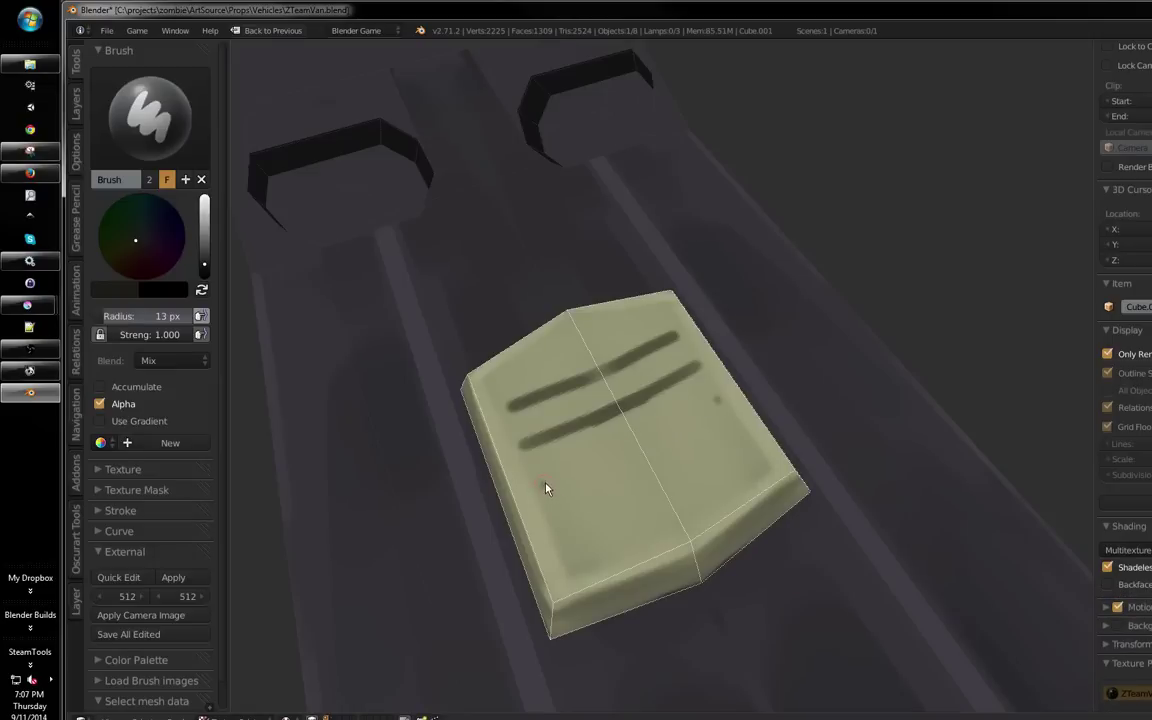
drag(544, 487, 716, 402)
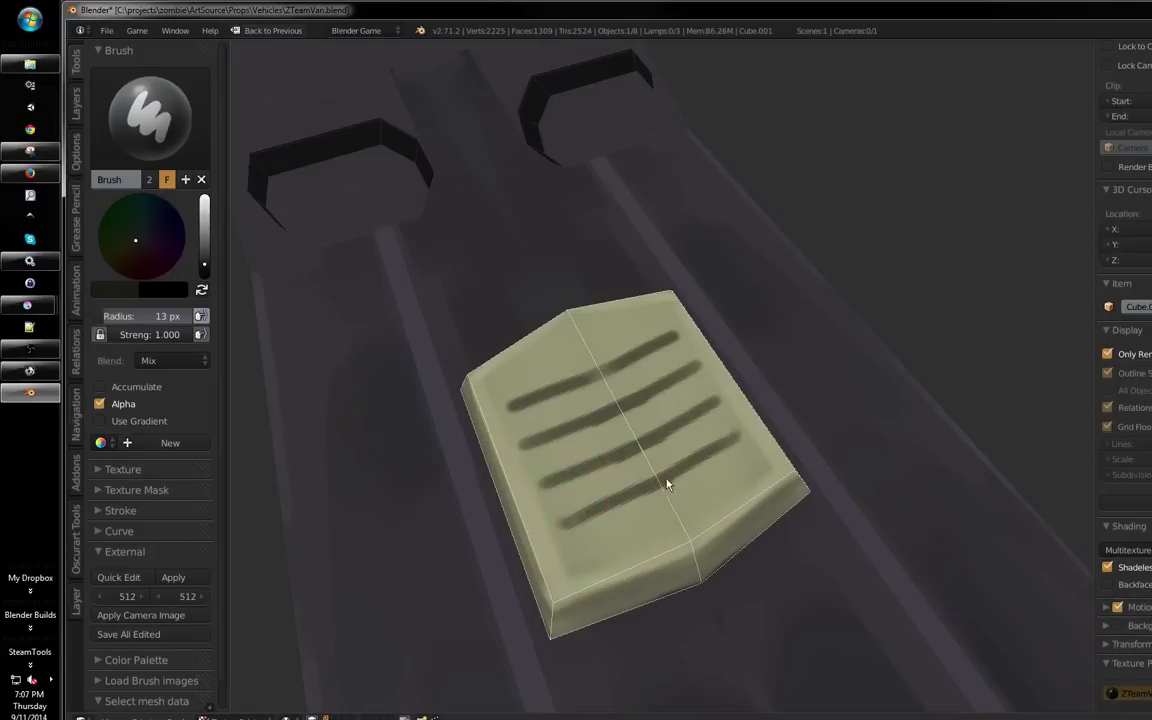
mouse_move(559, 526)
mouse_down()
mouse_move(813, 437)
mouse_move(761, 444)
mouse_move(545, 539)
mouse_move(649, 523)
mouse_move(740, 463)
mouse_up()
Try an extra dark vent slot at the end of the roof box's top nearest the rear lights
key(ctrl+z)
drag(508, 442, 583, 381)
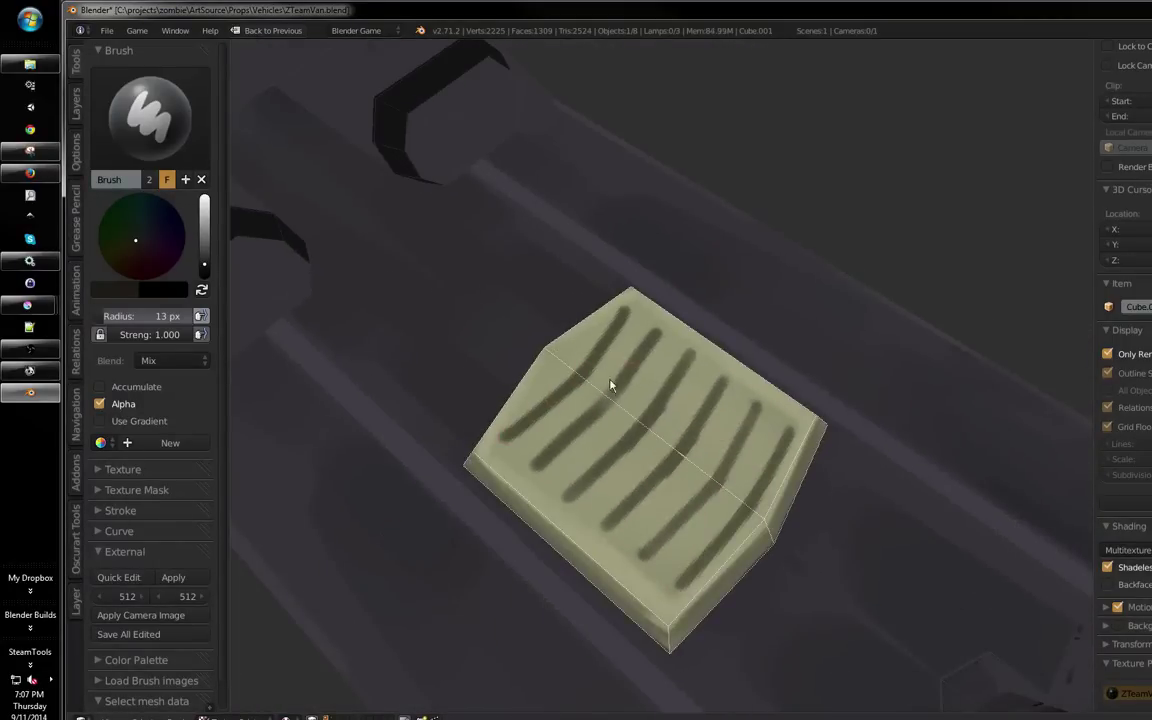
key(ctrl+z)
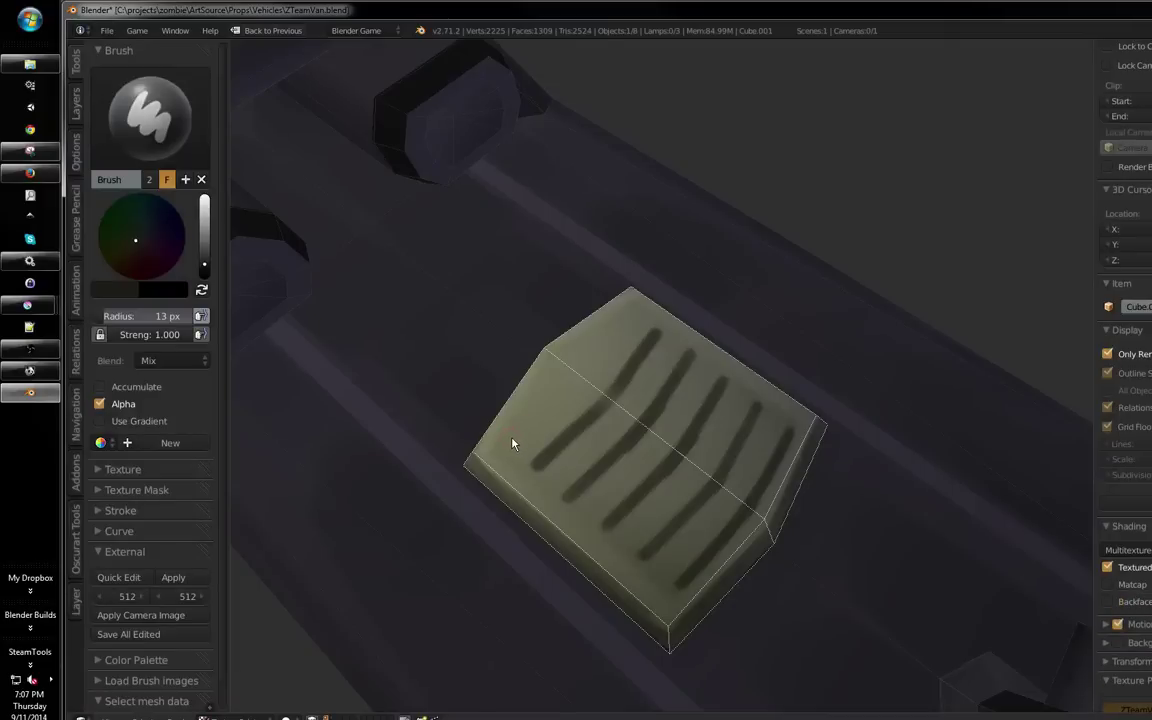
drag(511, 443, 571, 393)
key(ctrl+z)
mouse_move(510, 440)
mouse_down()
mouse_move(643, 352)
mouse_move(612, 309)
mouse_move(628, 301)
mouse_move(713, 352)
mouse_move(607, 386)
mouse_move(578, 365)
mouse_move(590, 384)
mouse_move(597, 371)
mouse_move(648, 392)
mouse_move(519, 420)
mouse_move(522, 363)
mouse_up()
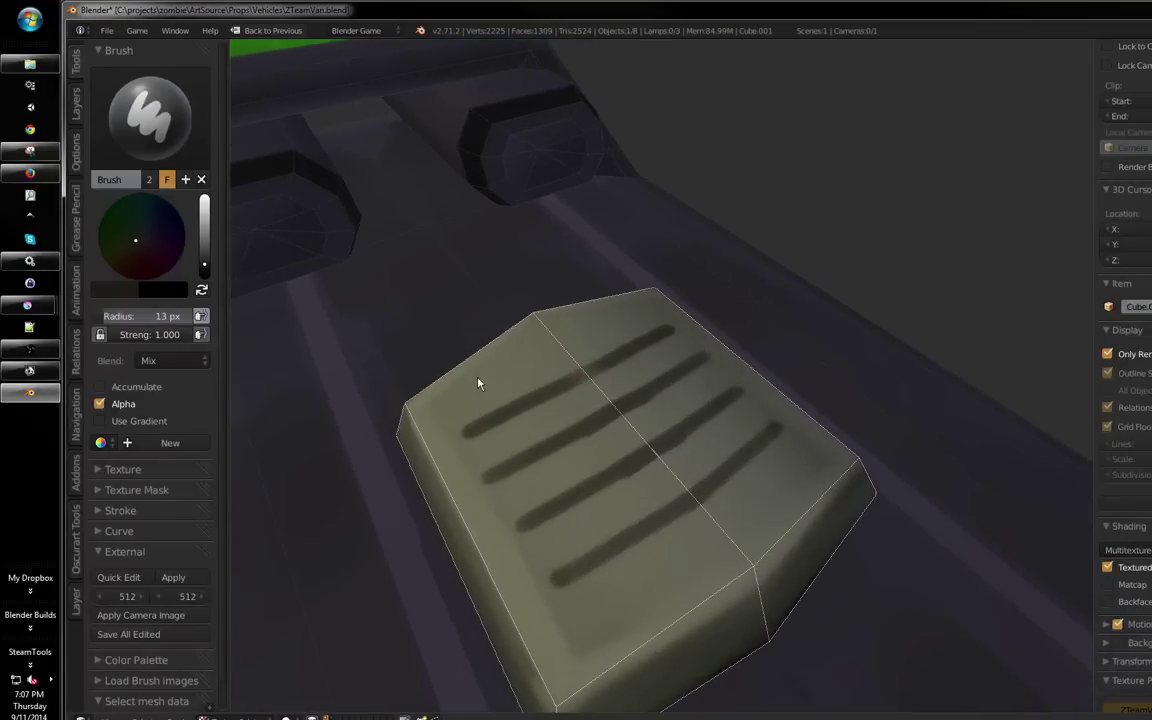
Highlight the lower edge of each vent slot with a brightened sampled olive and an 18 px brush
key(s)
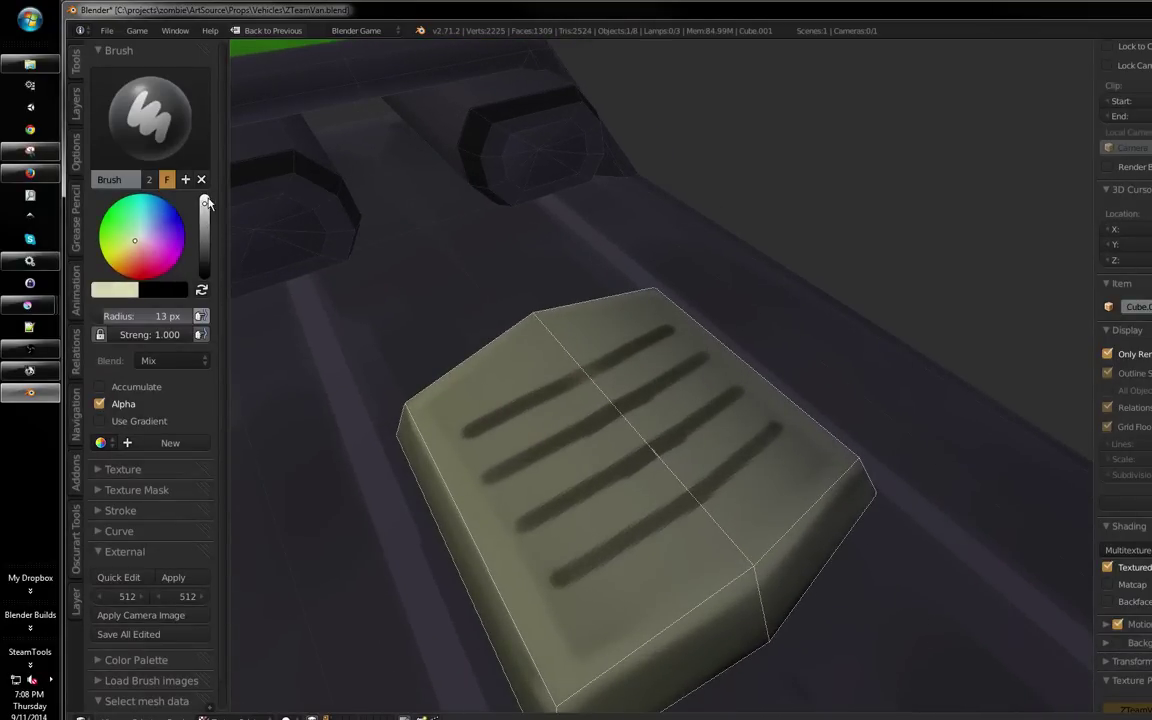
drag(207, 202, 207, 199)
drag(757, 446, 725, 451)
mouse_move(547, 557)
mouse_down()
mouse_move(515, 596)
mouse_move(571, 581)
mouse_move(679, 514)
mouse_up()
drag(571, 578, 700, 497)
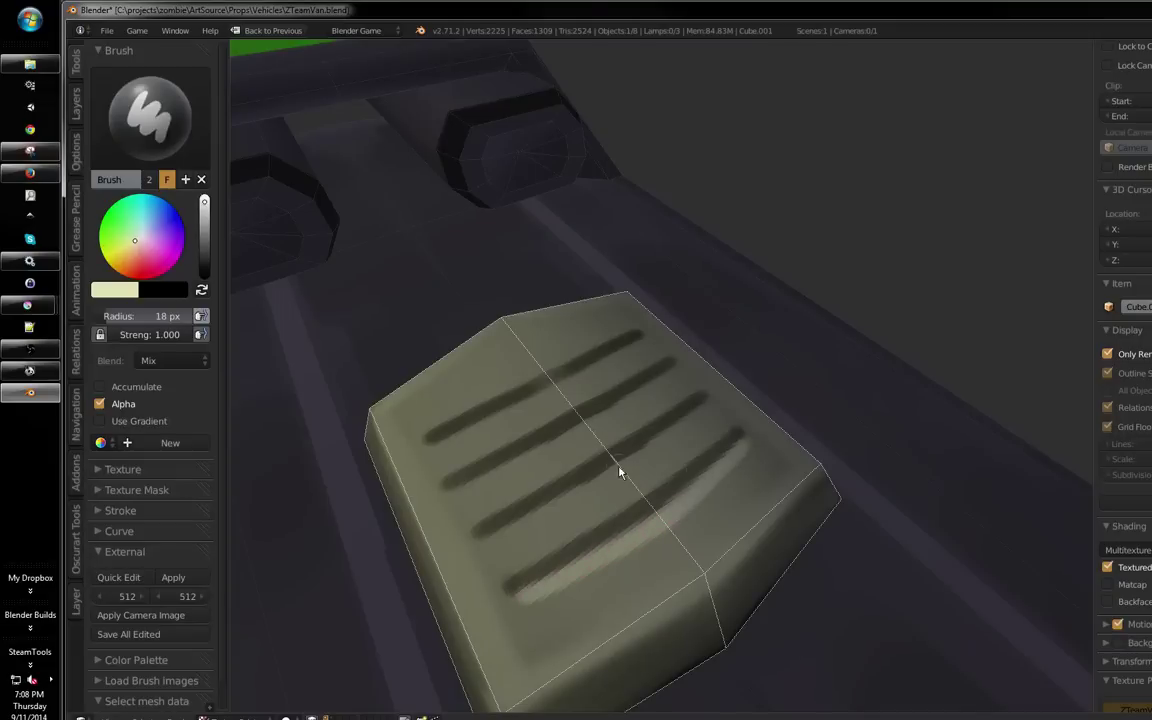
mouse_move(490, 549)
mouse_down()
mouse_move(575, 510)
mouse_move(641, 450)
mouse_move(690, 378)
mouse_move(464, 502)
mouse_move(618, 421)
mouse_up()
mouse_move(438, 449)
mouse_down()
mouse_move(563, 396)
mouse_move(615, 394)
mouse_up()
Sample the vent slots' dark olive, darken it to near-black and try it on the slots with an 18 px brush
key(s)
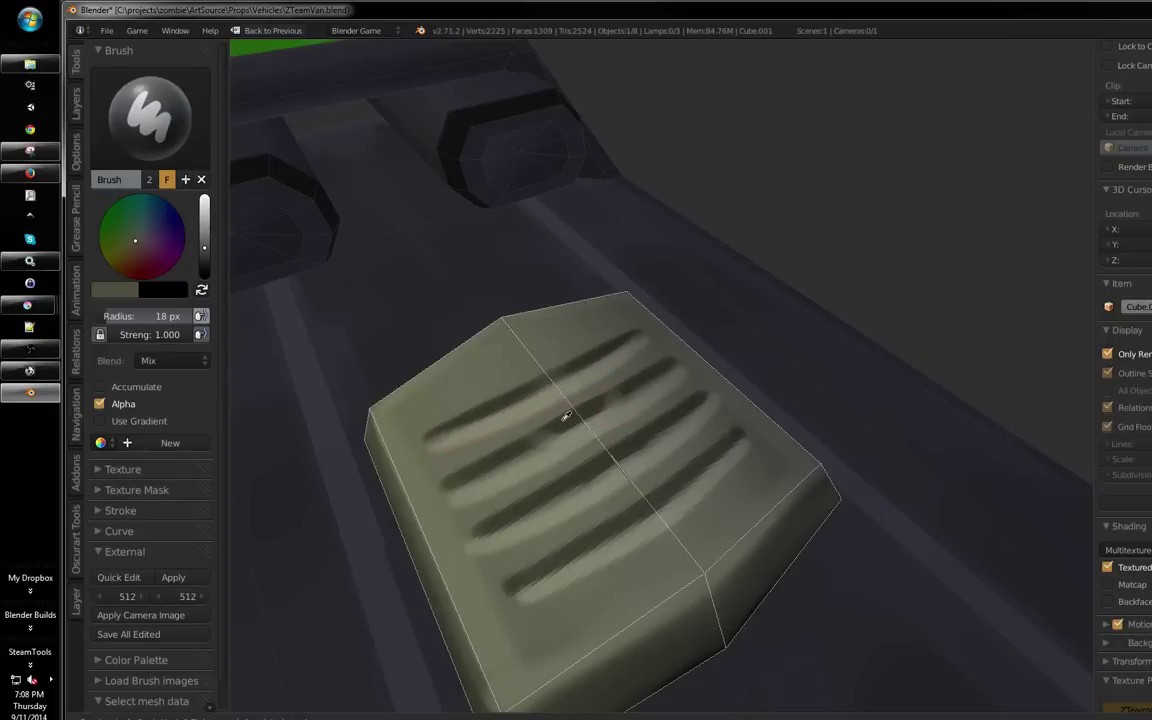
click(206, 270)
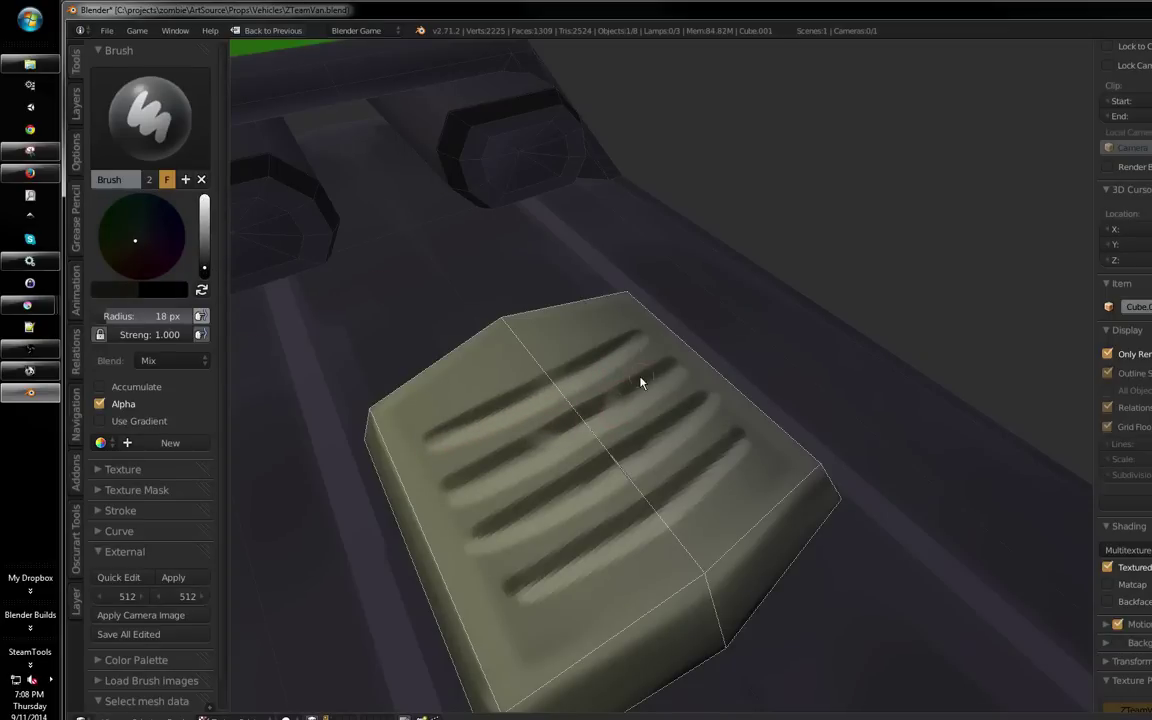
drag(640, 382, 579, 418)
drag(443, 439, 592, 369)
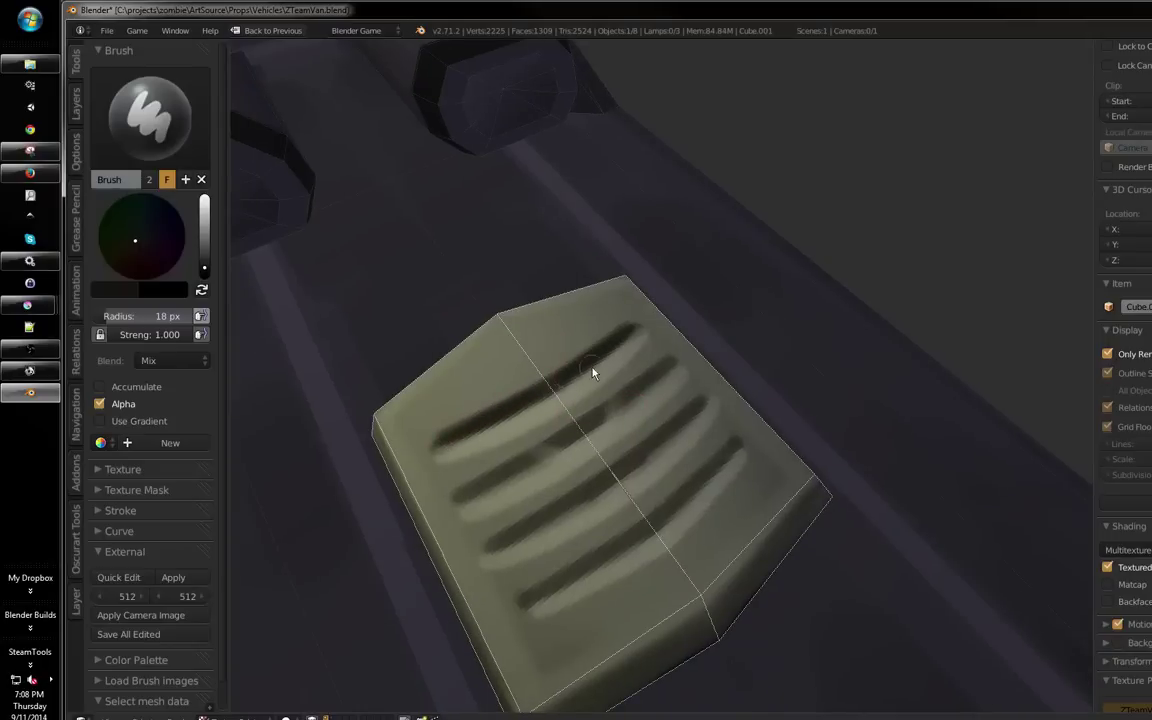
key(ctrl+z)
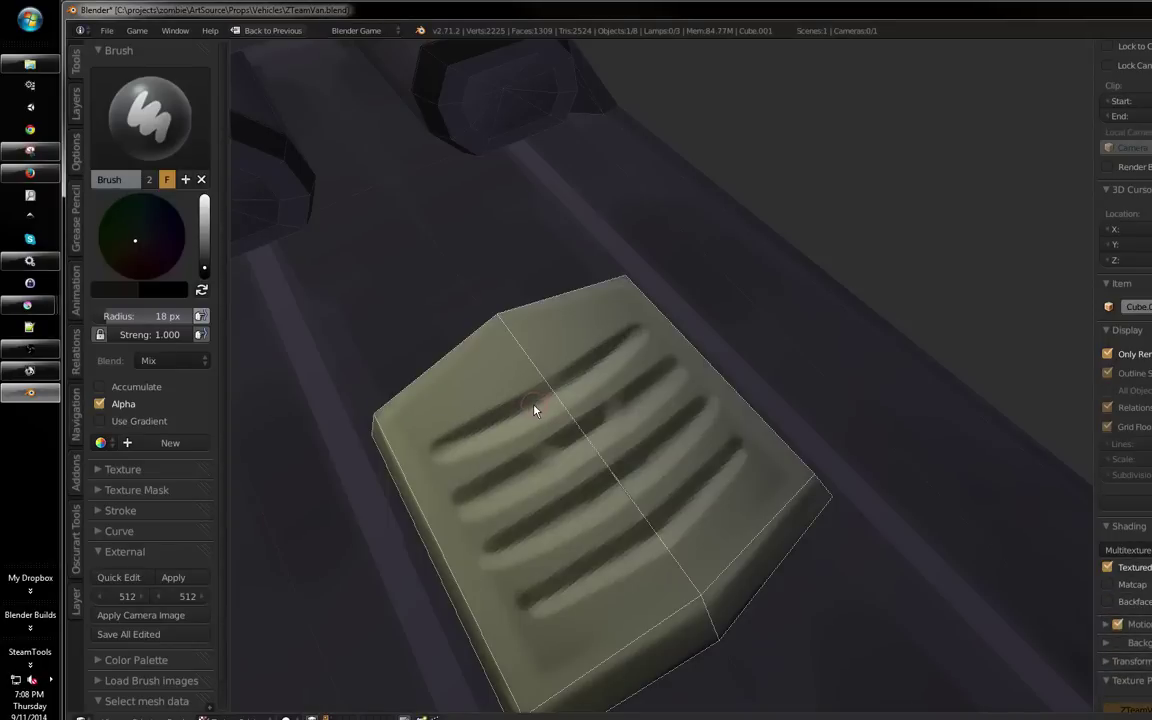
Deepen the centres of the four vent slots with near-black using a 14 px brush
key(f)
click(524, 404)
mouse_move(455, 440)
mouse_down()
mouse_move(563, 386)
mouse_move(467, 434)
mouse_move(547, 403)
mouse_up()
key(f)
click(584, 382)
key(ctrl+z)
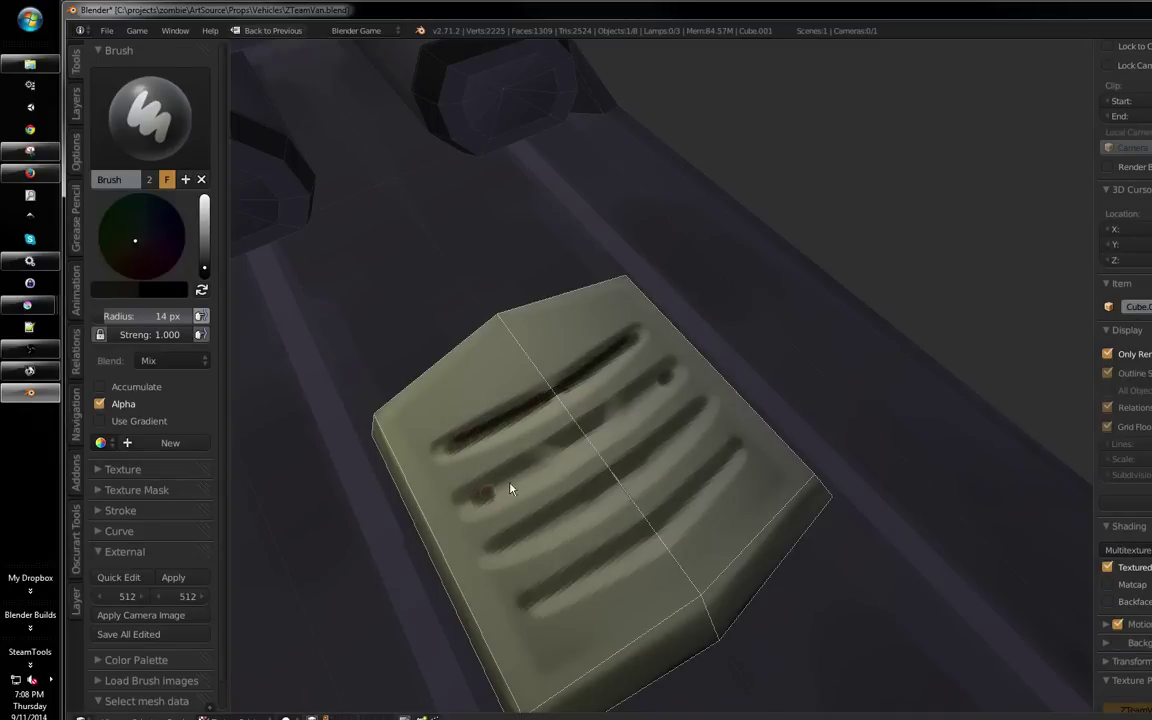
mouse_move(510, 488)
mouse_down()
mouse_move(532, 470)
mouse_move(509, 488)
mouse_move(641, 485)
mouse_up()
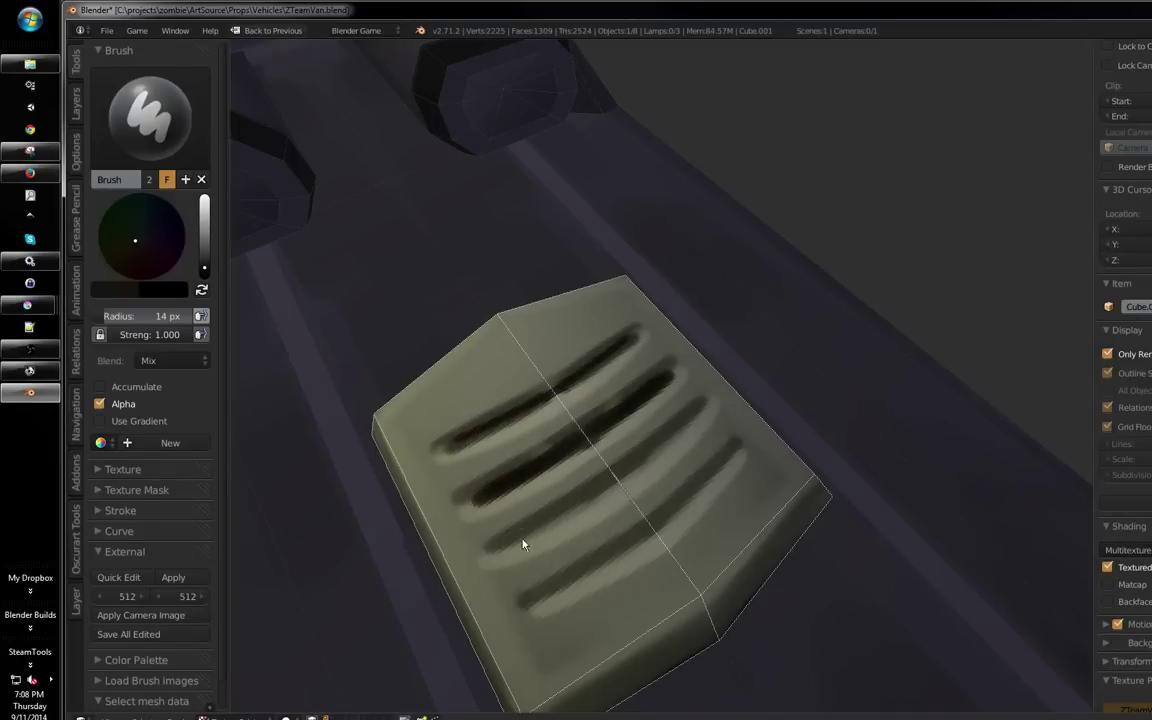
mouse_move(522, 544)
mouse_down()
mouse_move(560, 425)
mouse_move(505, 551)
mouse_up()
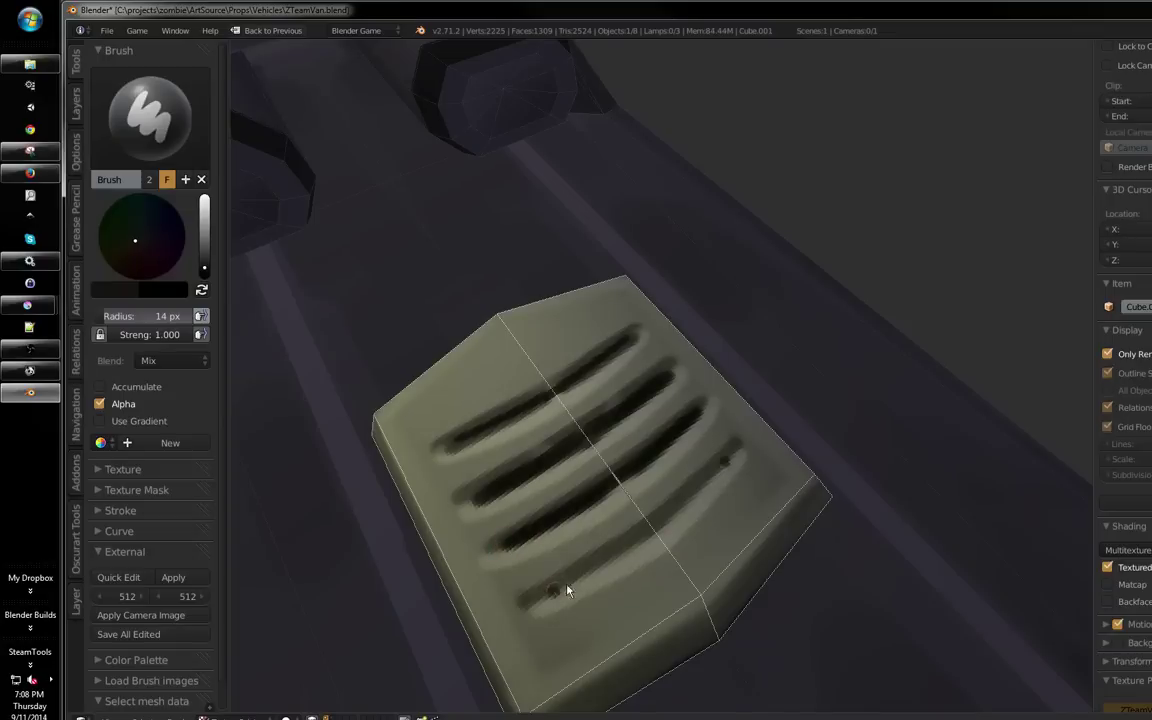
drag(567, 591, 548, 604)
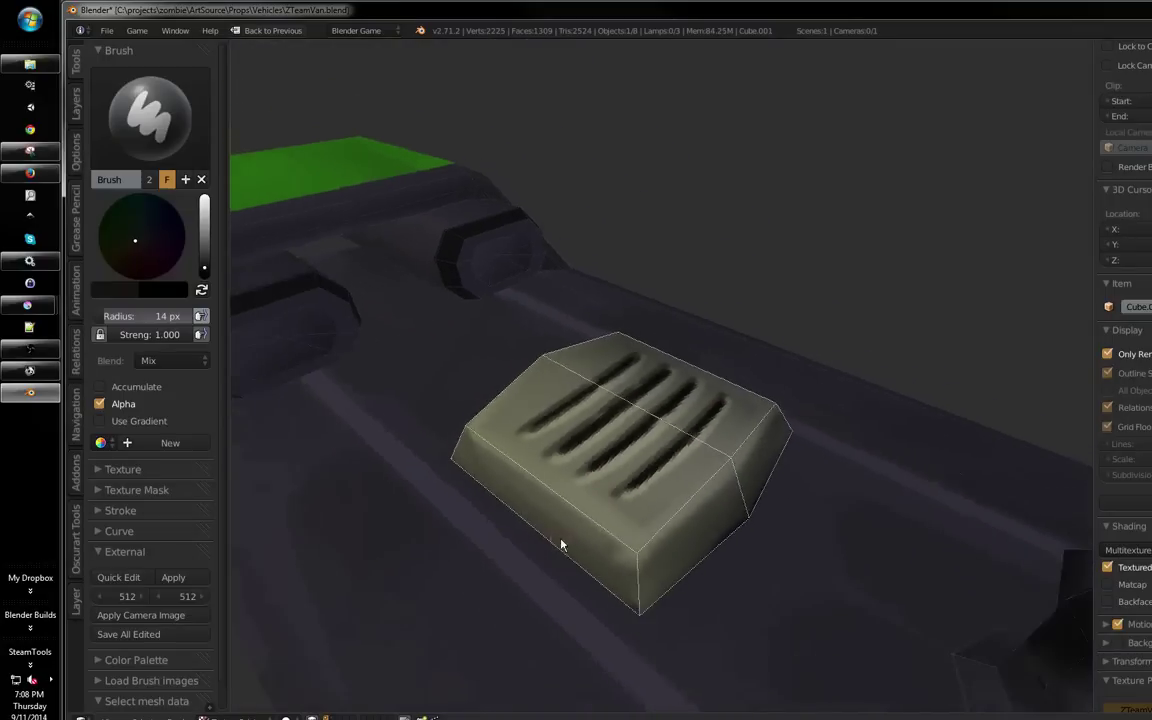
Save the painted van texture image
drag(560, 544, 741, 453)
scroll(612, 501, down, 3)
drag(612, 501, 625, 488)
key(a)
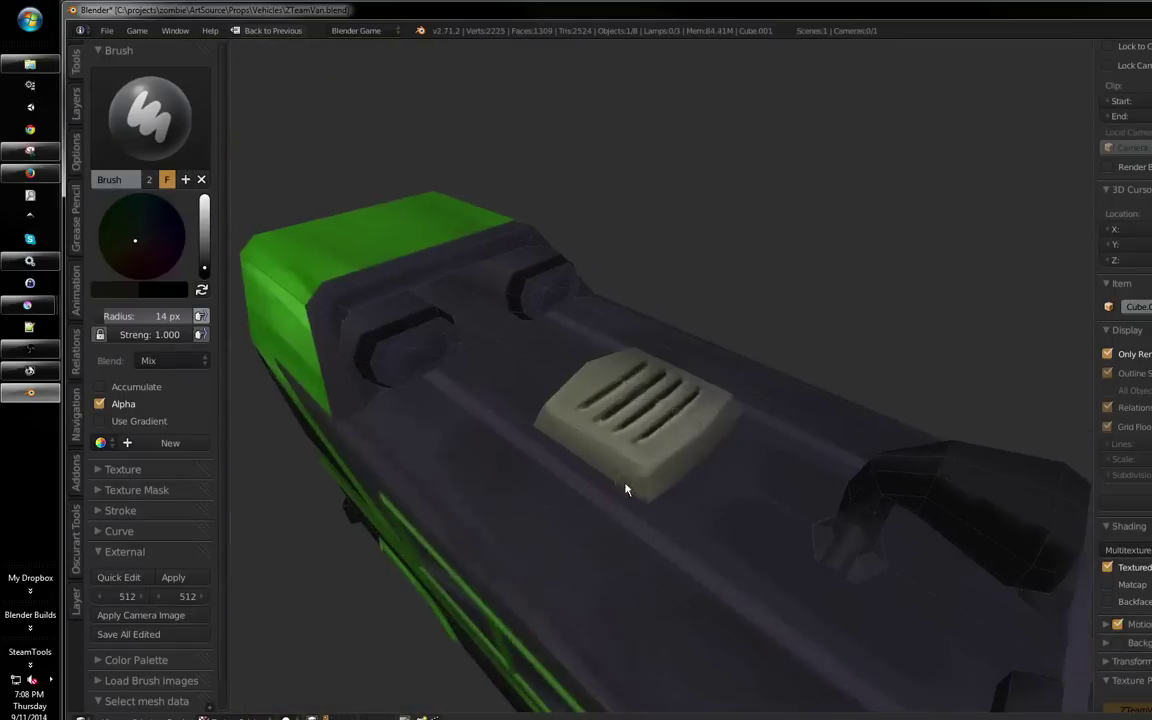
scroll(693, 457, down, 3)
key(ctrl+Up)
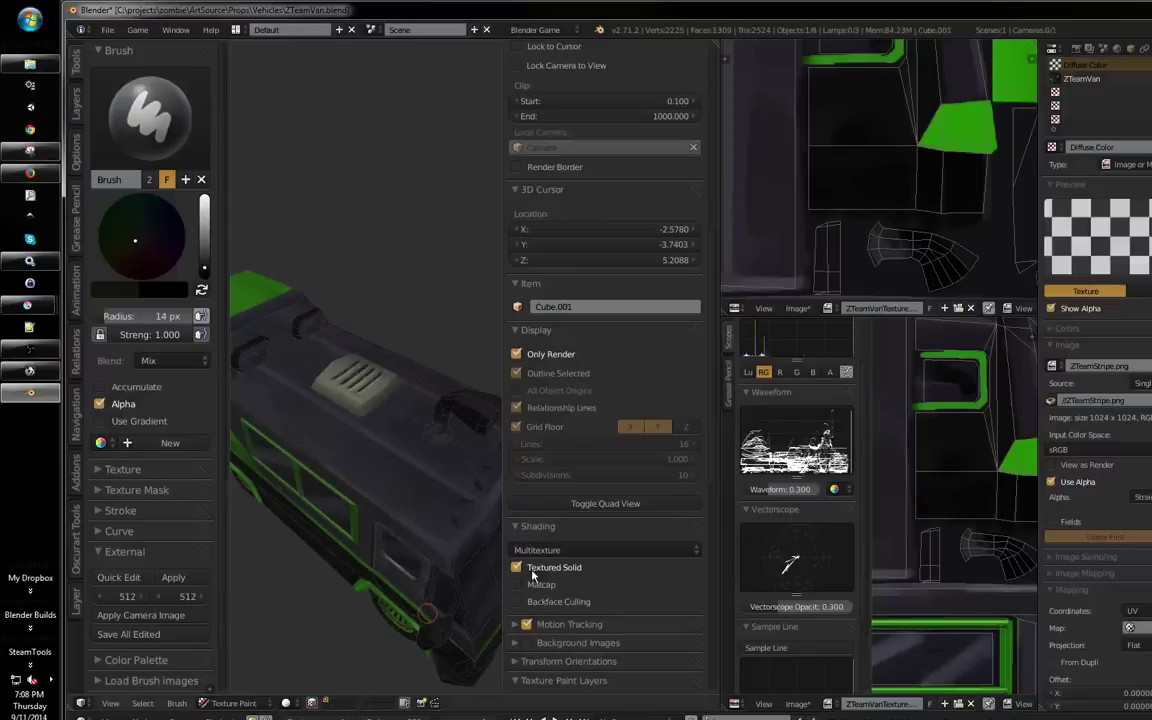
click(797, 704)
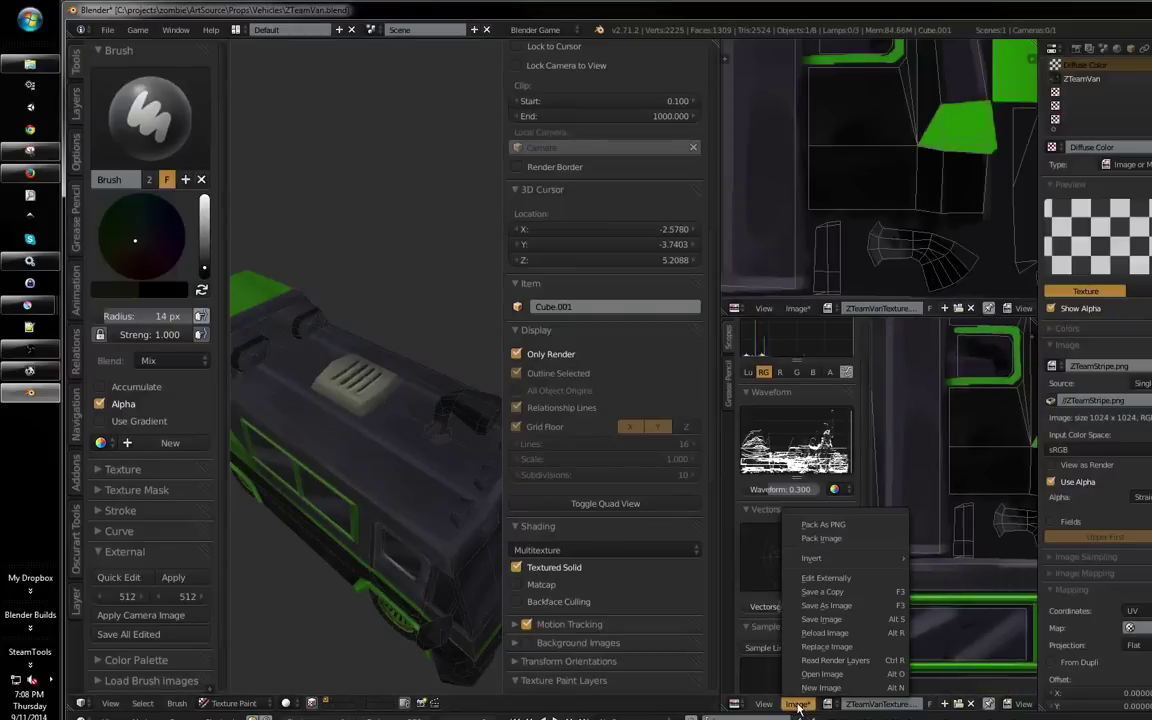
click(840, 620)
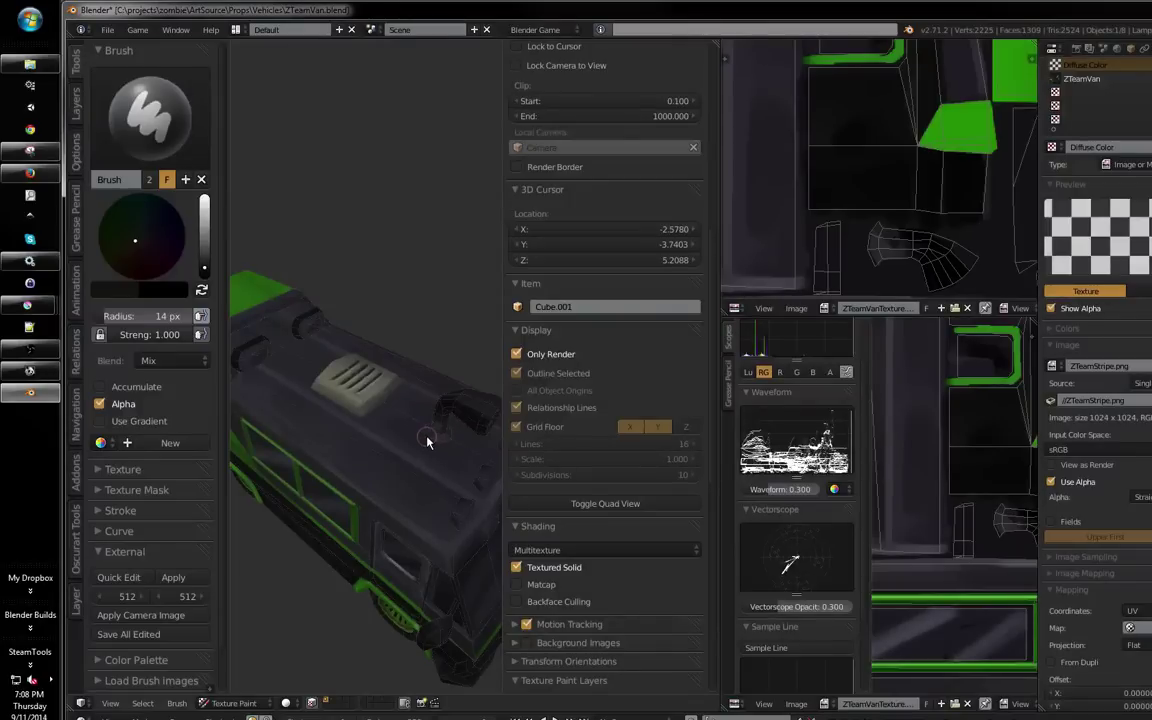
Select all of the van mesh's faces in Edit Mode, return to Texture Paint and turn off face selection masking
drag(427, 441, 445, 431)
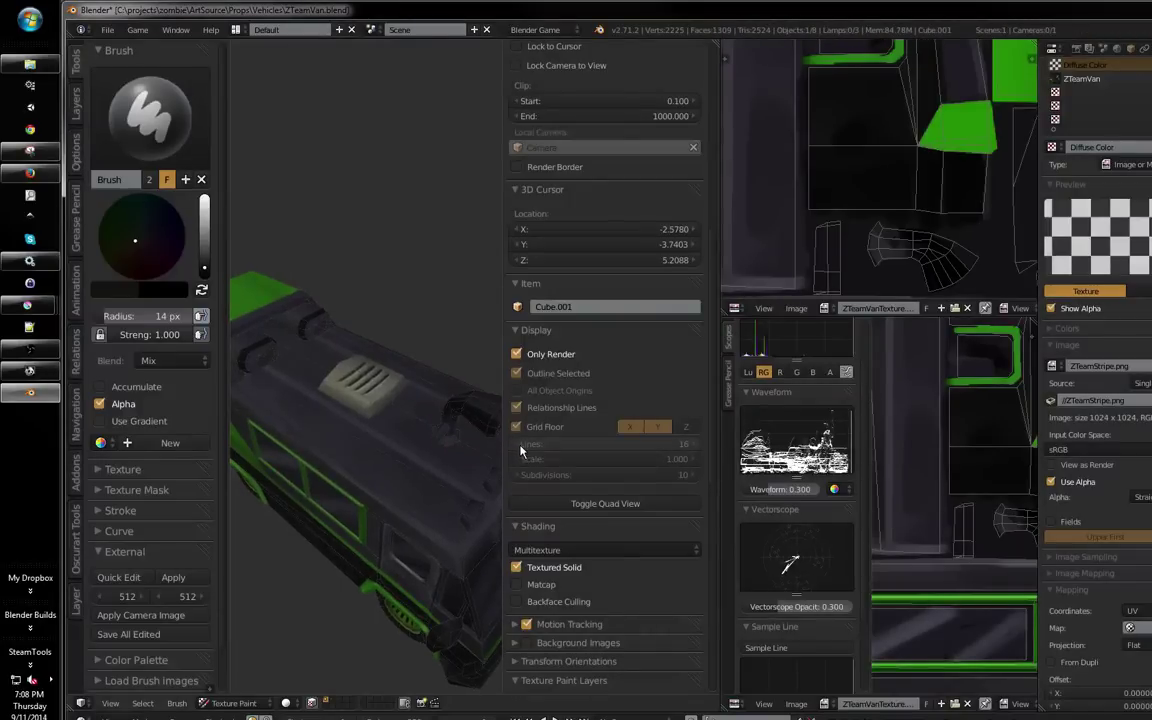
key(ctrl+Up)
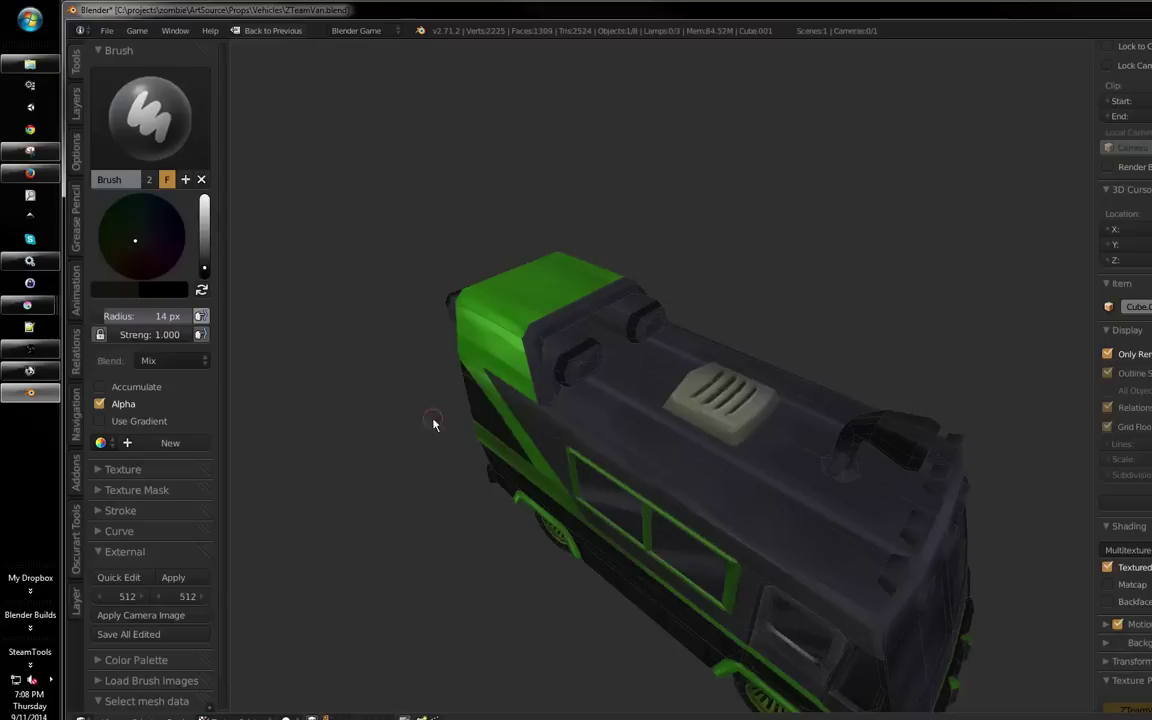
drag(433, 423, 627, 379)
key(Tab)
key(a)
drag(774, 422, 551, 416)
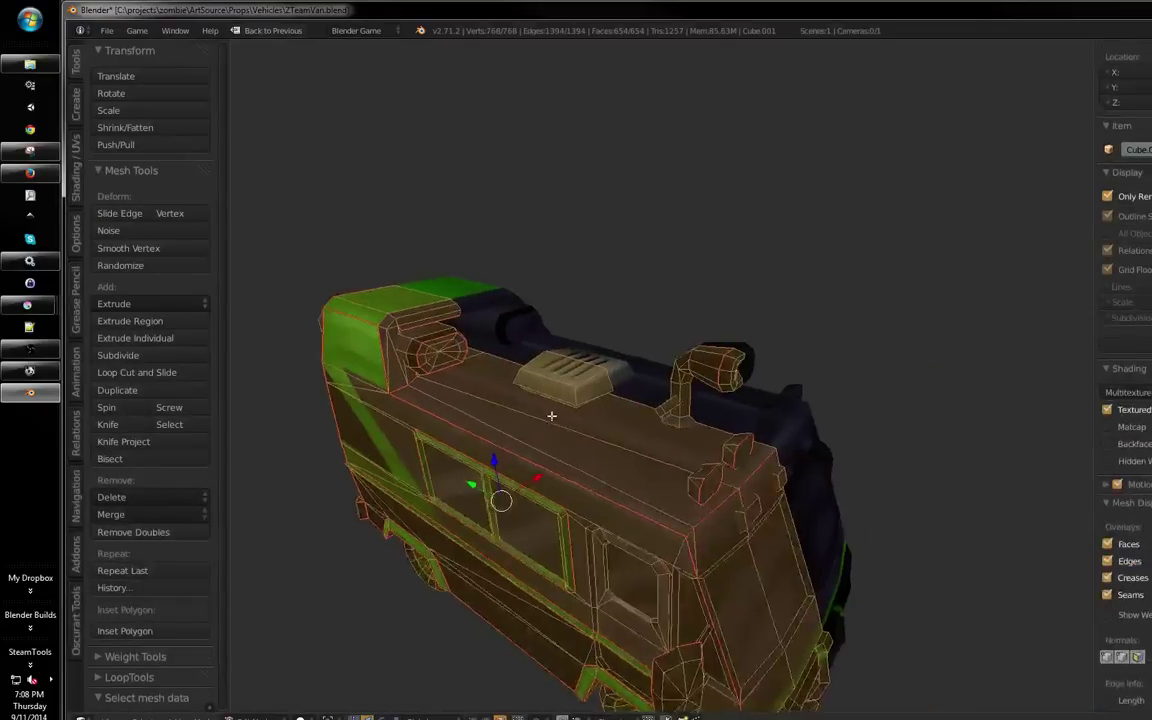
key(Tab)
click(230, 716)
click(255, 558)
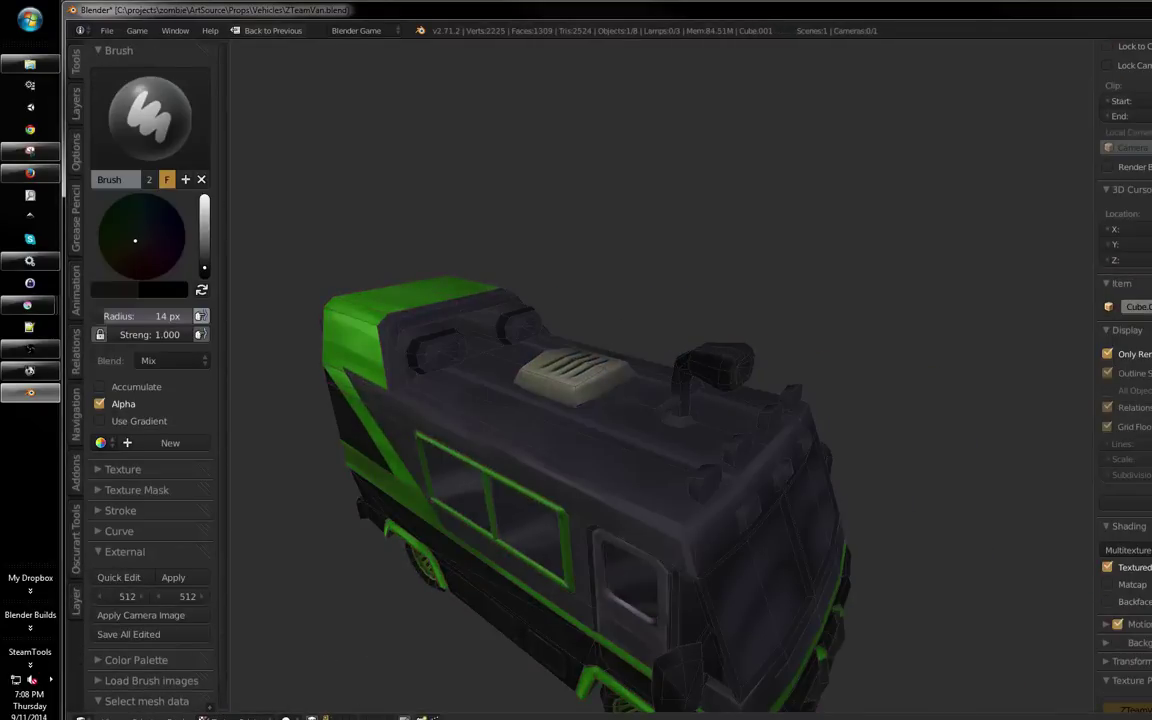
click(319, 716)
Select only the lens face of the outer front roof light in Edit Mode and return to Texture Paint
drag(488, 526, 581, 517)
scroll(610, 487, up, 1)
drag(661, 435, 555, 424)
scroll(419, 481, down, 4)
scroll(500, 457, up, 3)
key(Tab)
key(a)
key(a)
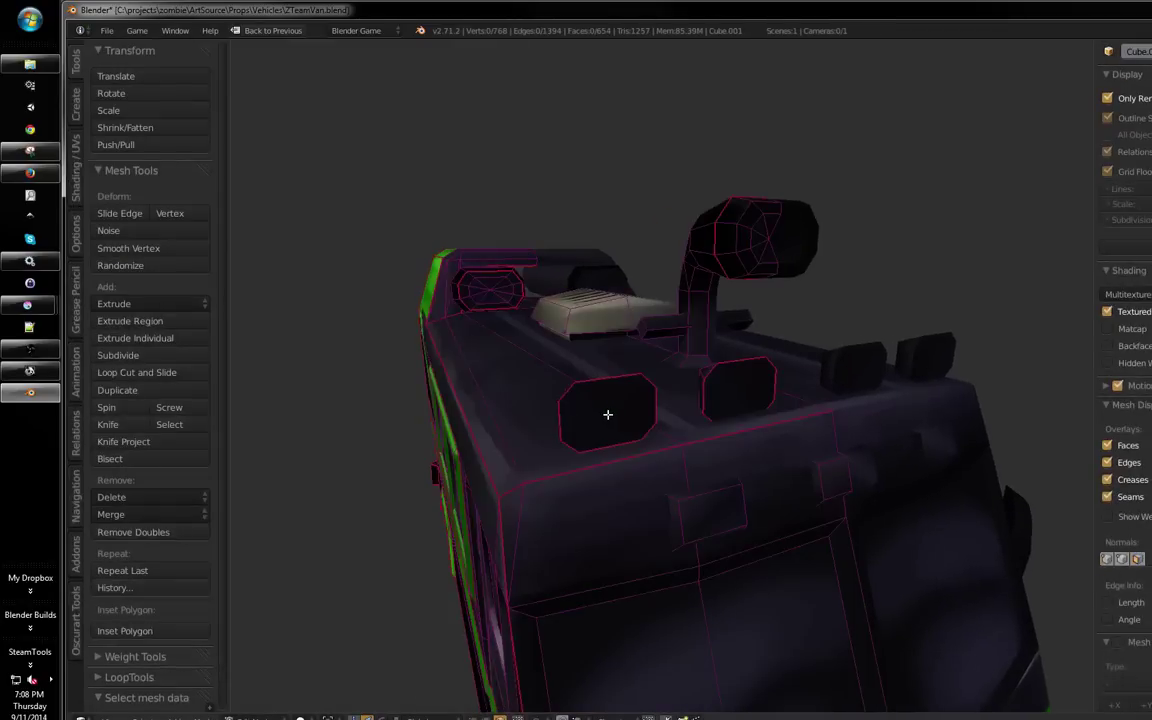
right_click(607, 414)
key(Tab)
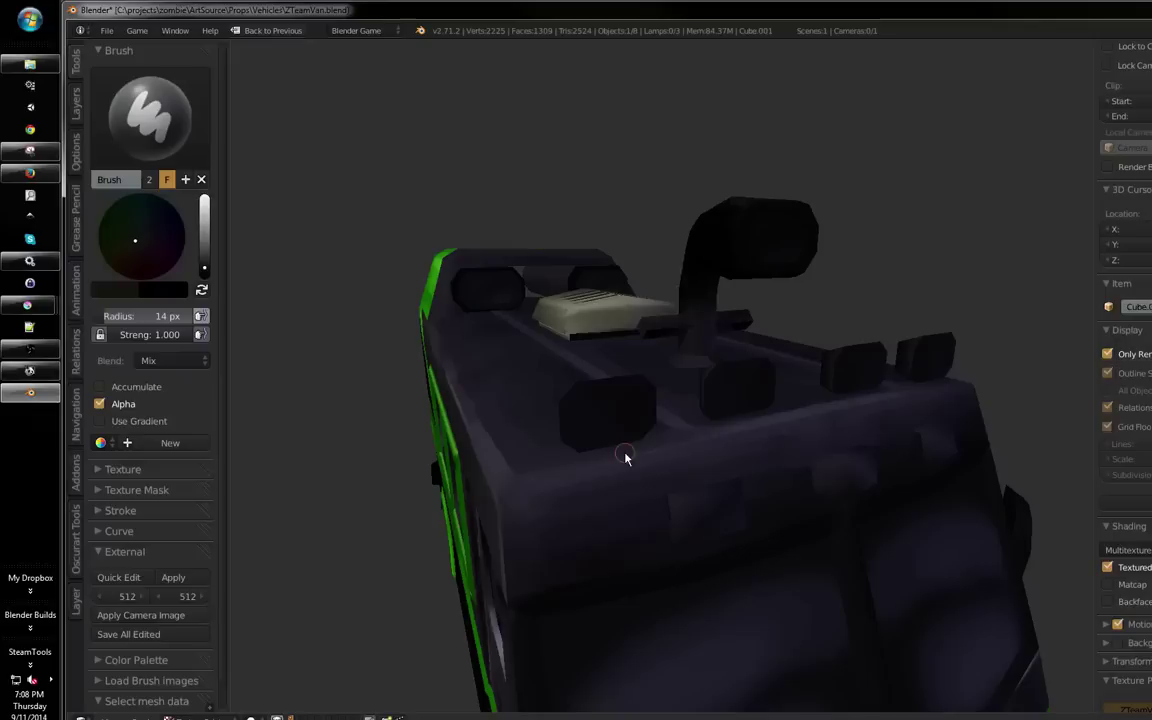
Brighten the brush colour to pale yellow and try it on the front roof light lenses with a 57 px brush
drag(206, 234, 211, 198)
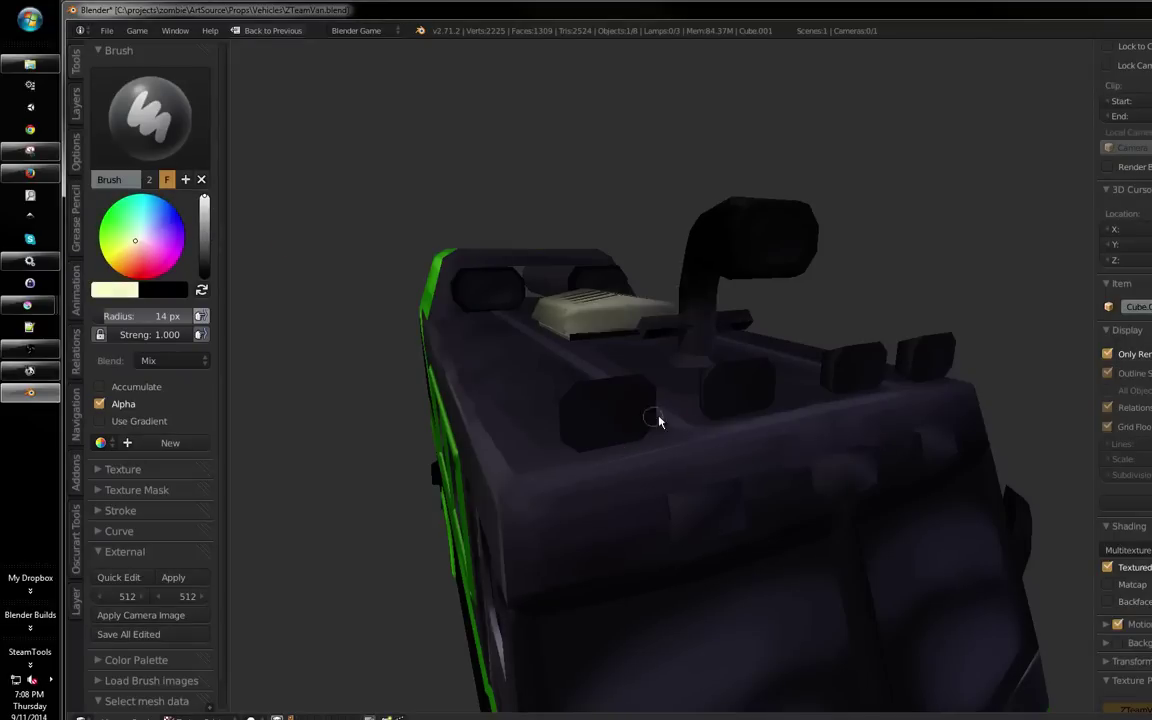
key(f)
click(683, 416)
click(610, 416)
mouse_move(611, 420)
mouse_down()
mouse_move(586, 420)
mouse_move(626, 408)
mouse_move(622, 424)
mouse_move(535, 411)
mouse_up()
scroll(728, 378, up, 2)
key(ctrl+z)
Mask painting to the selected lens face and fill it with pale lavender (R 0.947, G 0.837, B 0.980)
click(287, 717)
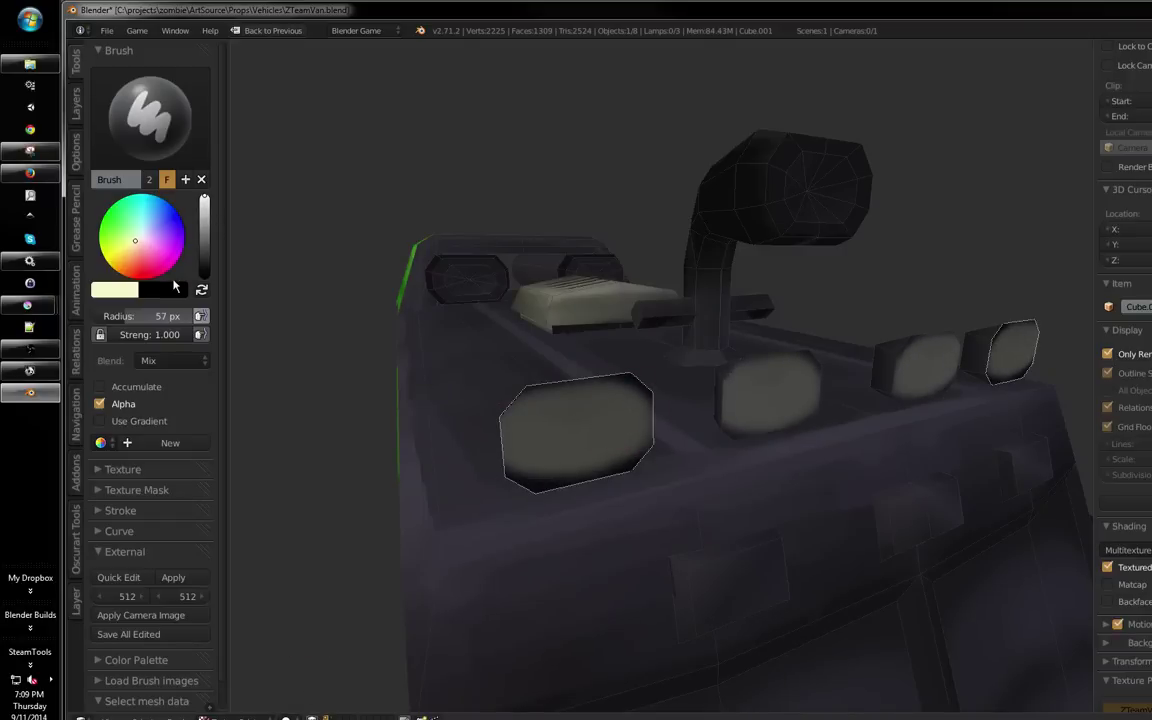
drag(138, 243, 147, 237)
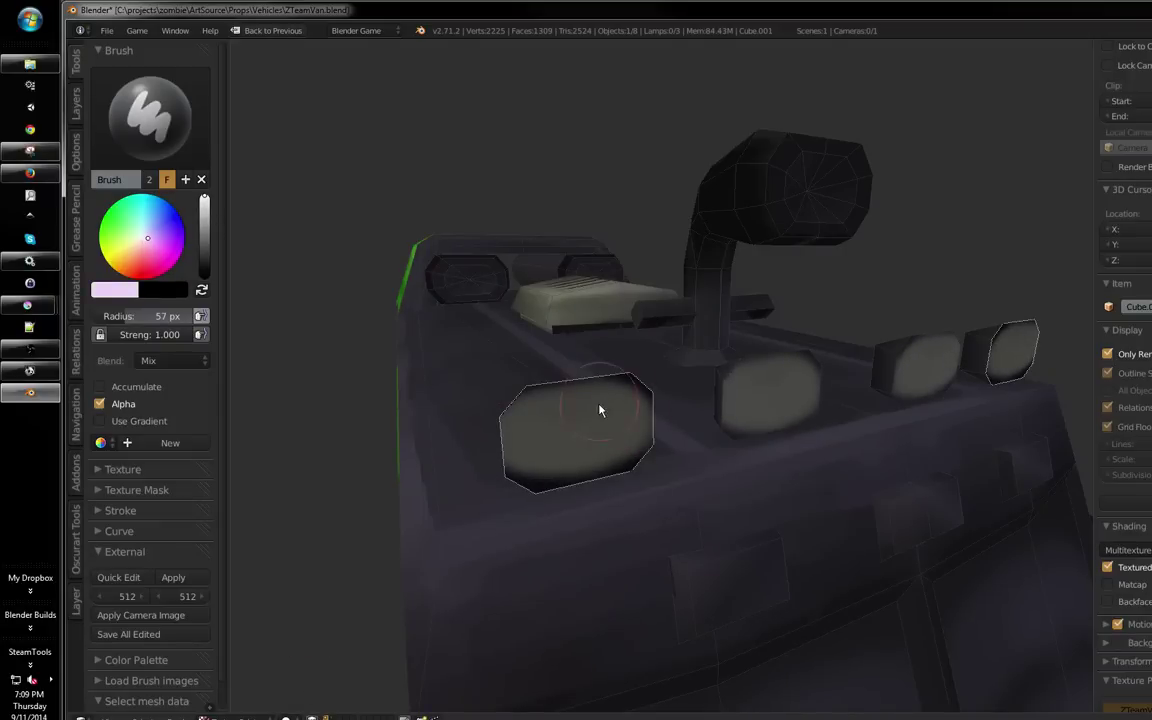
mouse_move(599, 406)
mouse_down()
mouse_move(537, 434)
mouse_move(563, 386)
mouse_up()
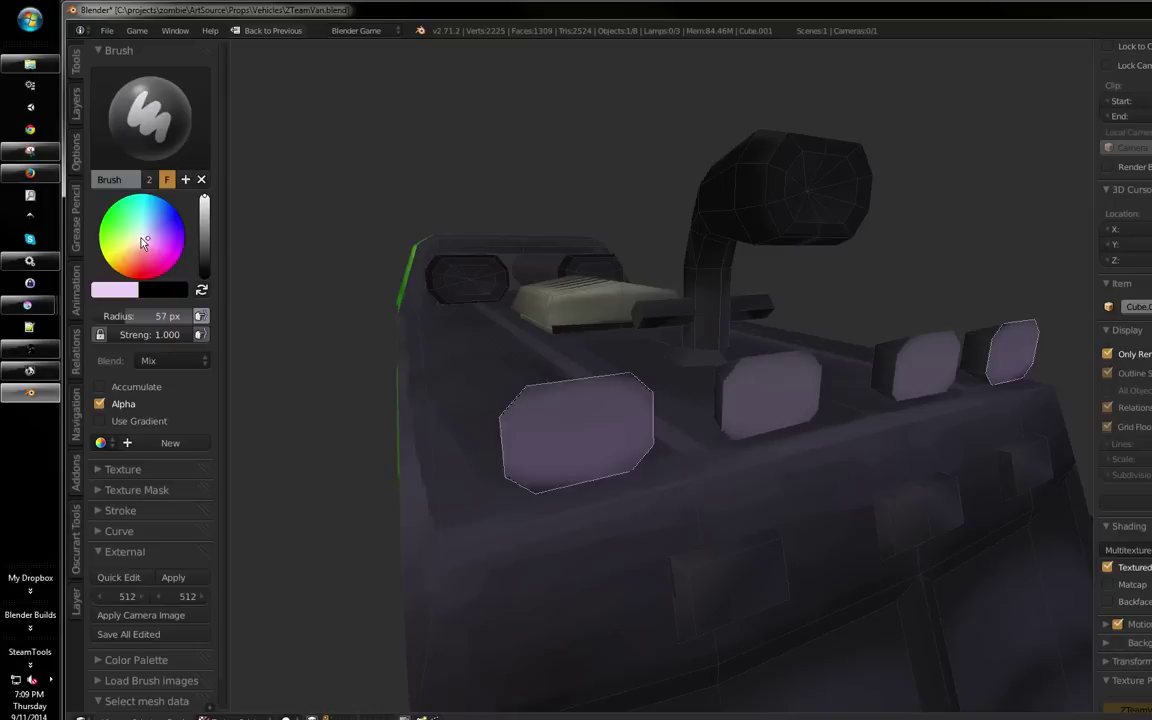
Change the brush colour to white, brighten the lower half of the roof light lens and sample a lens tone
click(149, 292)
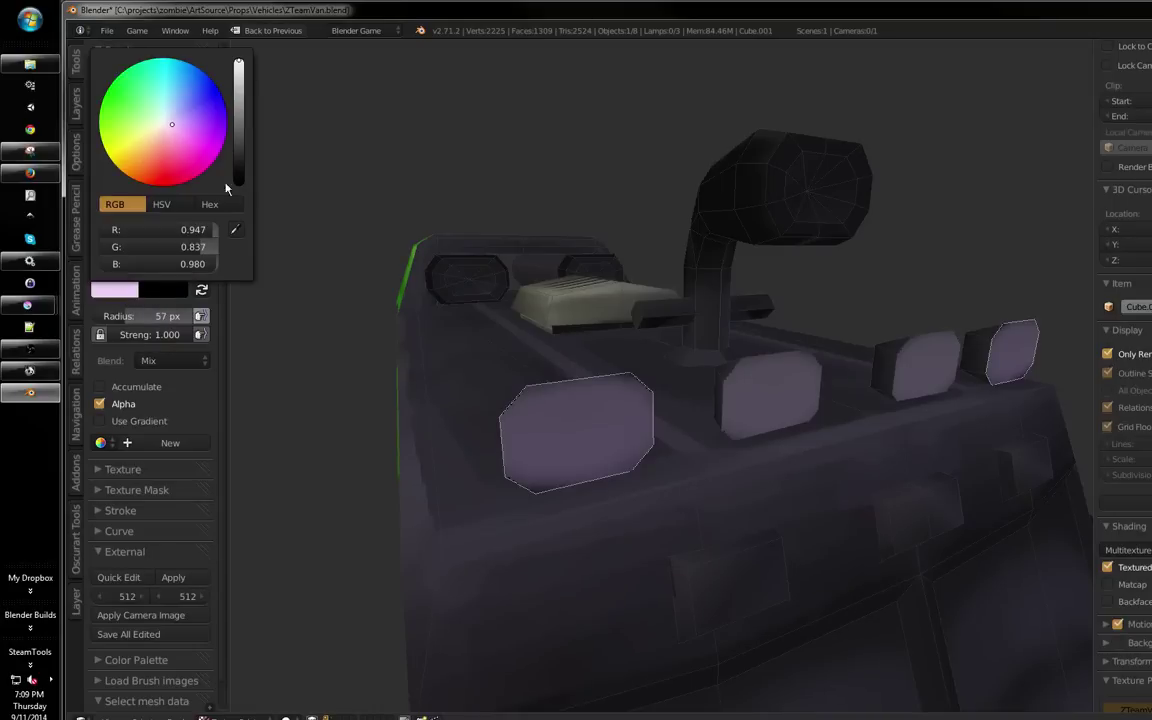
click(215, 232)
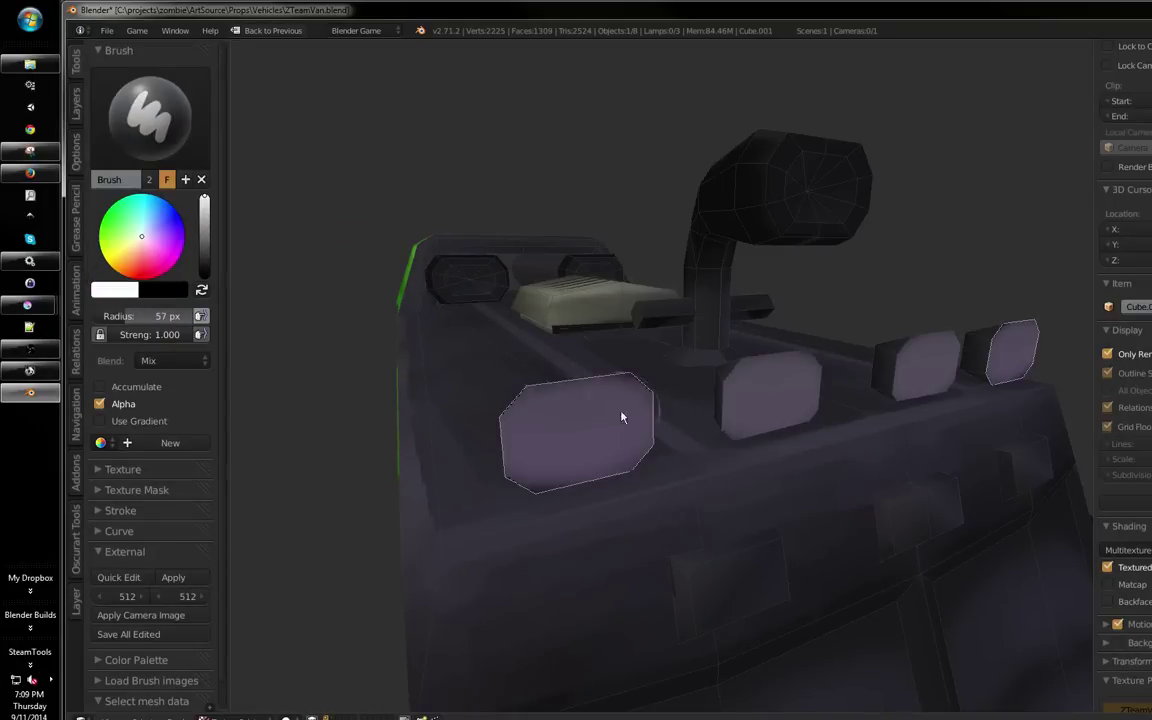
mouse_move(581, 453)
mouse_down()
mouse_move(548, 442)
mouse_move(437, 450)
mouse_move(486, 427)
mouse_move(386, 442)
mouse_move(535, 408)
mouse_up()
key(s)
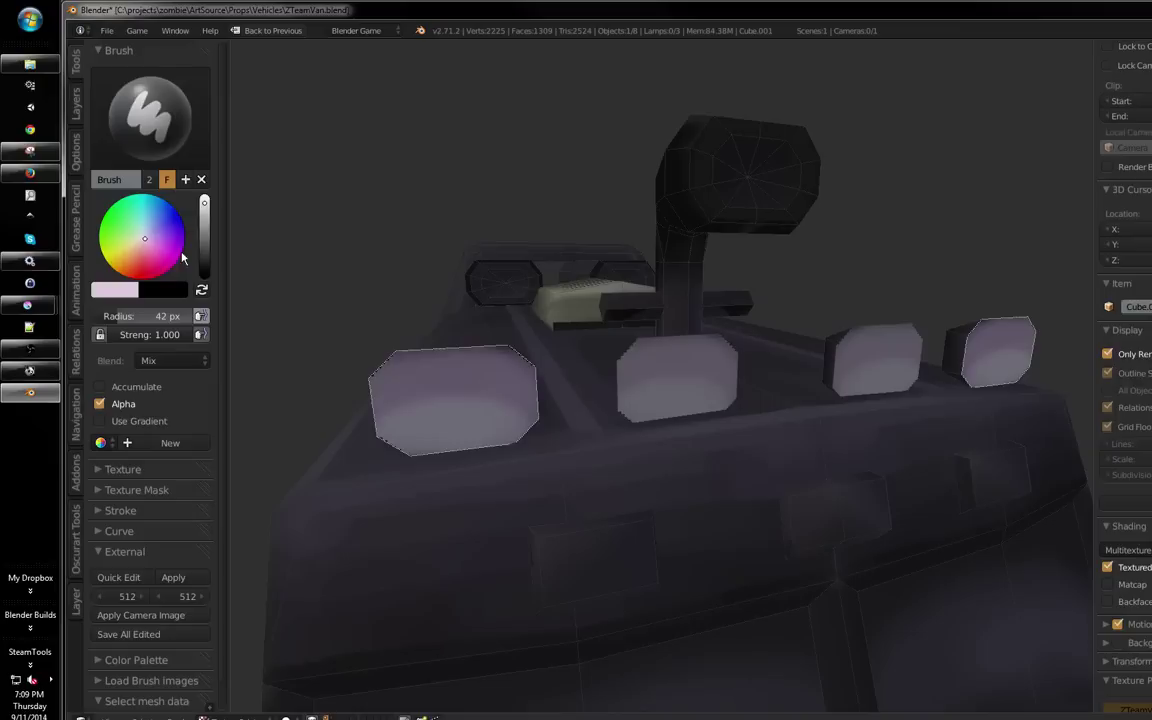
Shade the upper half of the outer front roof light lens greyish purple with a 42 px brush and brighten its lower half with near-white
click(208, 232)
mouse_move(419, 373)
mouse_down()
mouse_move(532, 386)
mouse_move(481, 398)
mouse_up()
mouse_move(386, 435)
mouse_down()
mouse_move(514, 399)
mouse_move(489, 419)
mouse_move(494, 394)
mouse_up()
scroll(447, 410, up, 4)
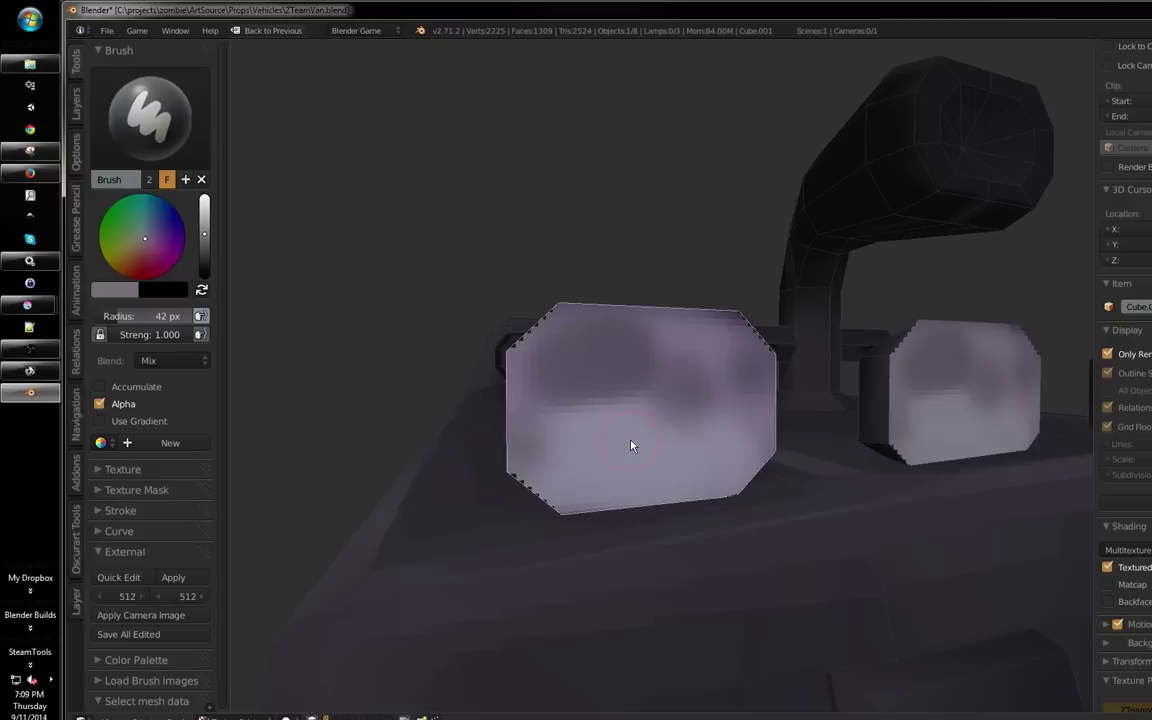
key(s)
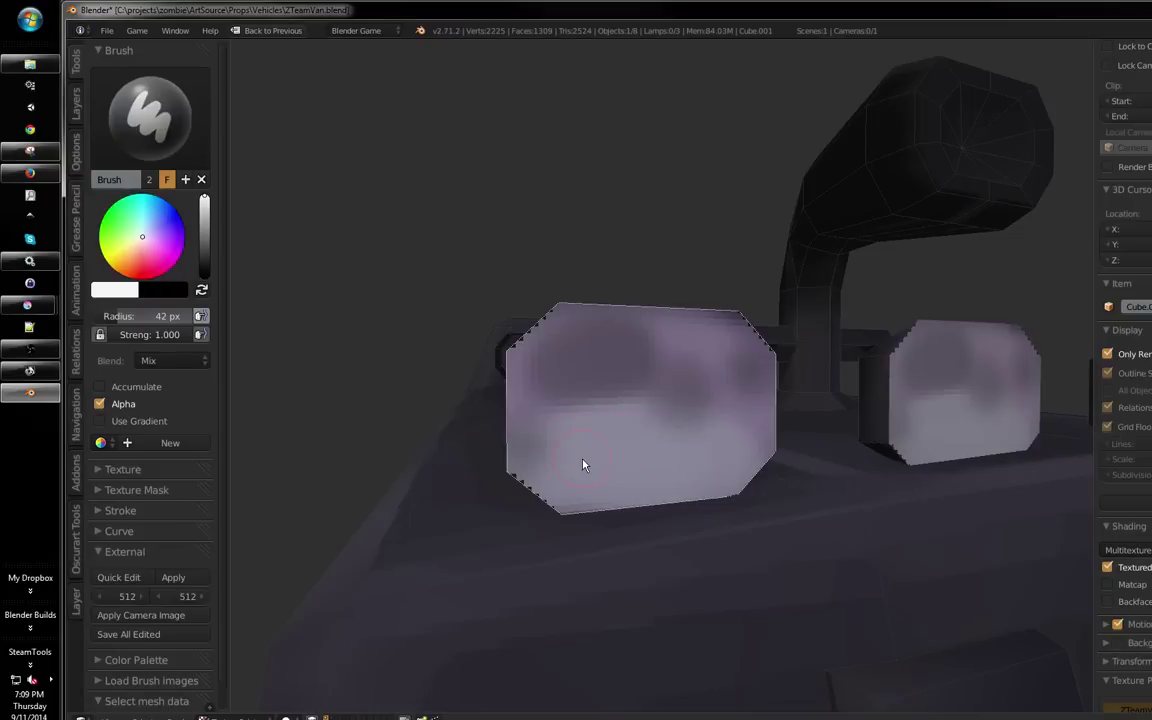
drag(588, 447, 614, 453)
click(606, 455)
Paint a grey rim around the edge of the roof light lens with a 34 px brush
mouse_move(203, 218)
mouse_down()
mouse_move(204, 234)
mouse_move(204, 224)
mouse_up()
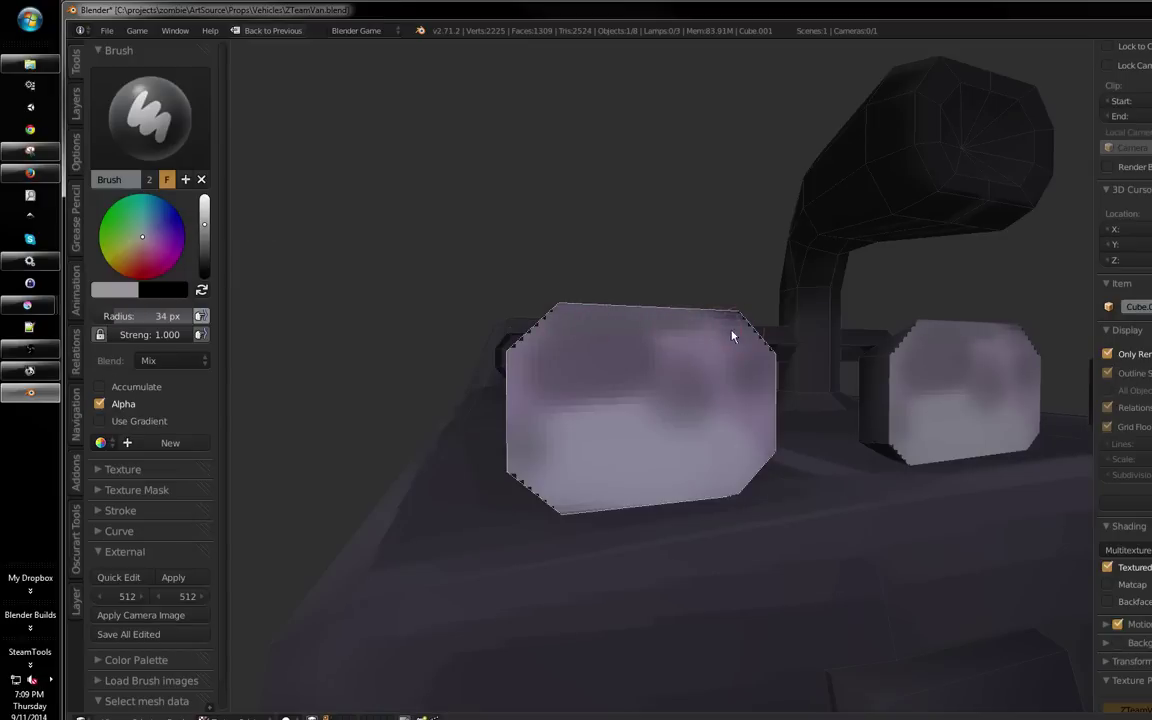
key(f)
click(550, 329)
mouse_move(658, 354)
mouse_down()
mouse_move(741, 326)
mouse_move(570, 320)
mouse_move(519, 359)
mouse_move(508, 456)
mouse_move(518, 402)
mouse_move(523, 463)
mouse_move(588, 505)
mouse_move(539, 490)
mouse_move(568, 503)
mouse_move(728, 496)
mouse_move(682, 495)
mouse_move(736, 485)
mouse_move(726, 415)
mouse_move(650, 433)
mouse_up()
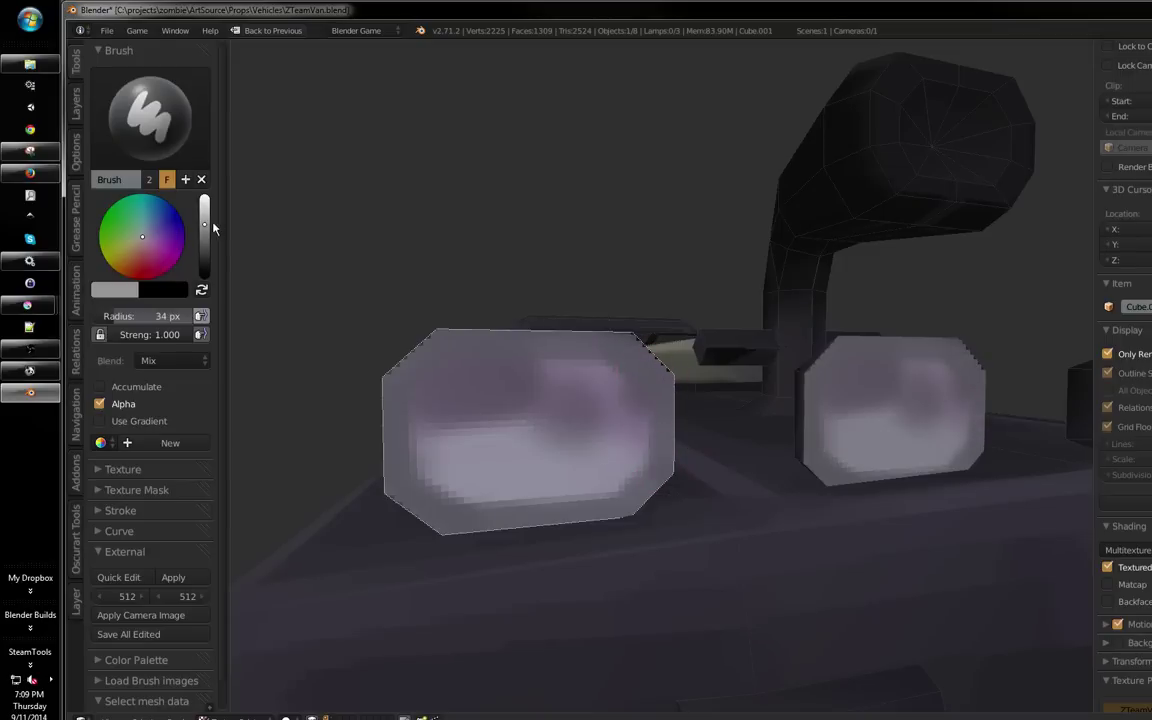
Change the brush colour to white, reduce the brush to 20 px and highlight the outer rim of the lens
drag(206, 220, 205, 196)
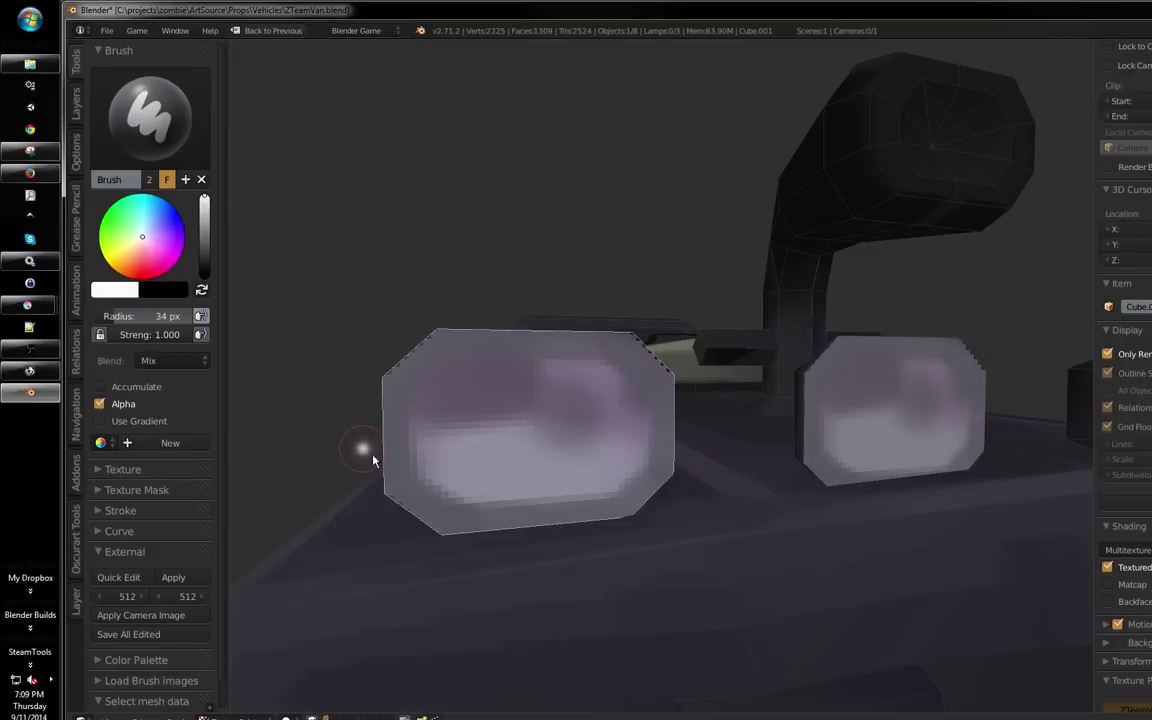
mouse_move(422, 494)
mouse_down()
mouse_move(548, 505)
mouse_move(581, 483)
mouse_move(585, 503)
mouse_move(475, 507)
mouse_move(643, 497)
mouse_up()
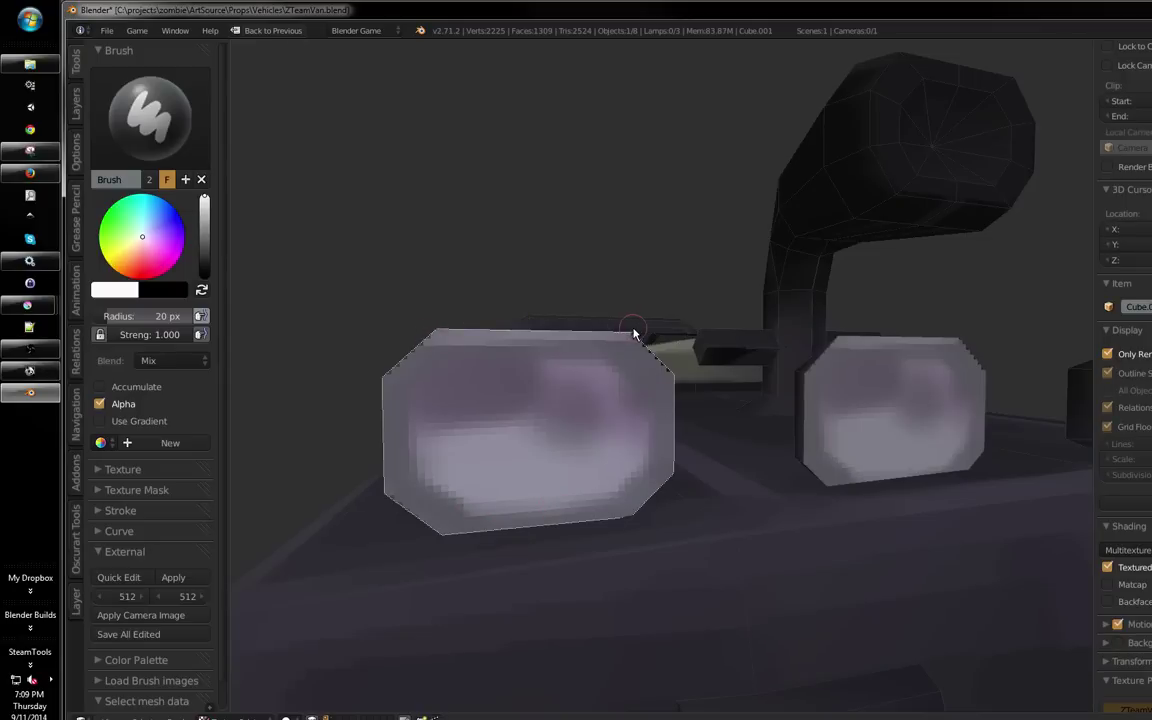
drag(406, 358, 491, 328)
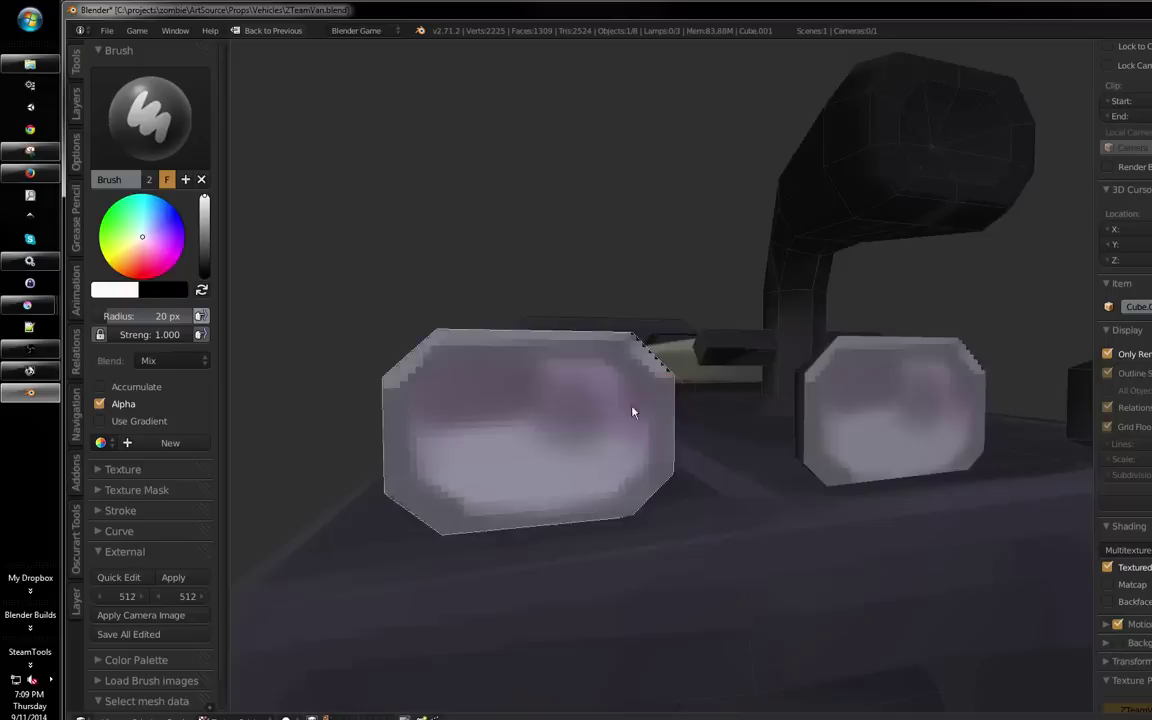
scroll(560, 406, down, 5)
mouse_move(411, 506)
mouse_down()
mouse_move(550, 496)
mouse_move(540, 454)
mouse_move(663, 450)
mouse_move(733, 455)
mouse_move(740, 503)
mouse_move(635, 489)
mouse_up()
Select only the housing faces of the outer front roof light in Edit Mode and return to Texture Paint
right_click(743, 500)
key(ctrl+Tab)
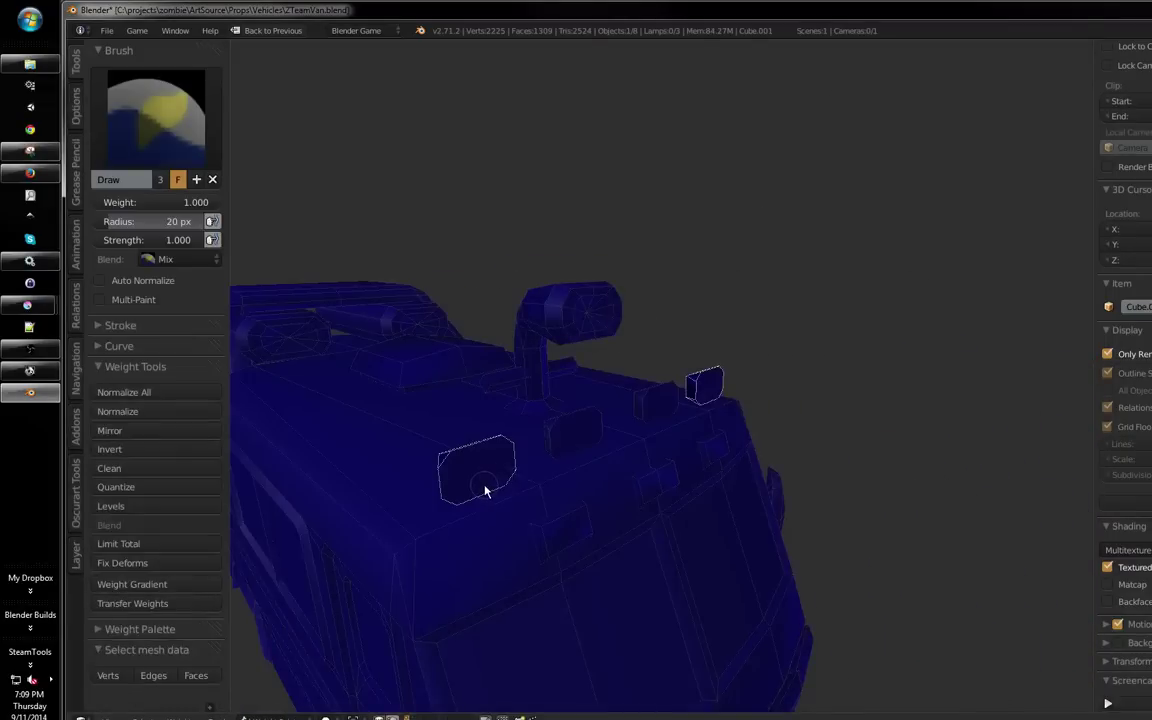
key(ctrl+Tab)
key(Tab)
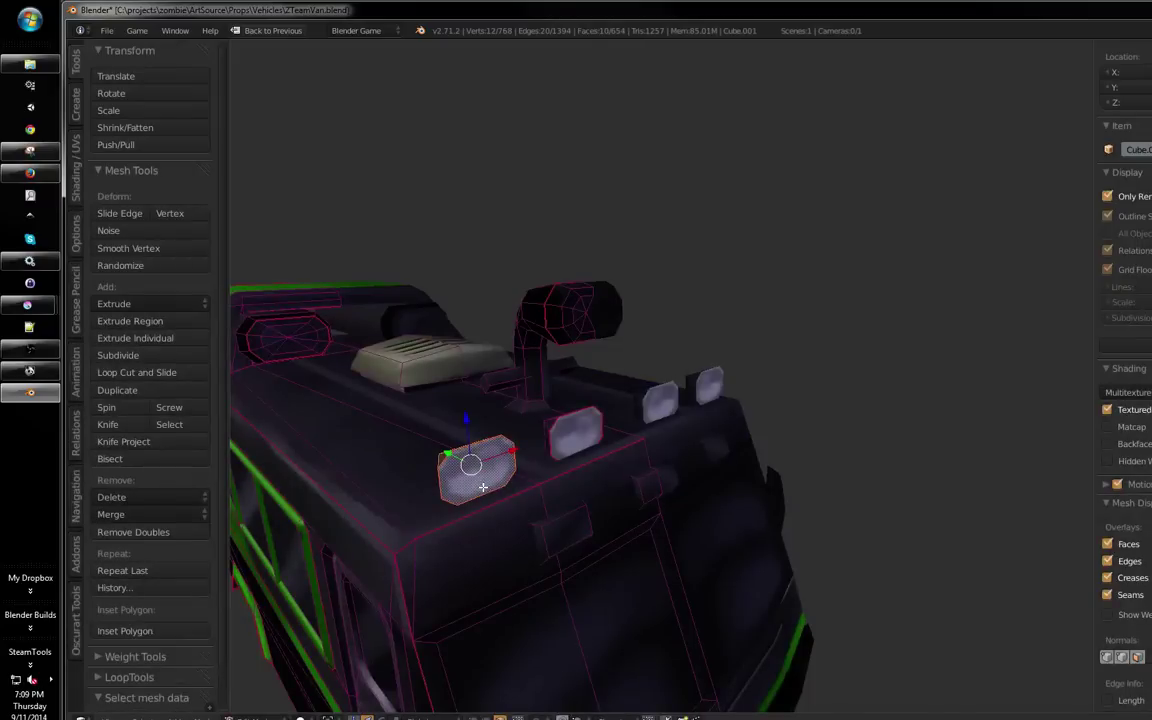
key(Tab)
Undo the white paint on the roof light housing and shade it with a sampled, slightly lightened dark purple-grey using a 77 px brush
mouse_move(483, 487)
mouse_down()
mouse_move(733, 481)
mouse_move(740, 465)
mouse_move(798, 494)
mouse_move(786, 508)
mouse_move(720, 483)
mouse_move(808, 408)
mouse_up()
key(f)
click(838, 498)
scroll(720, 480, up, 2)
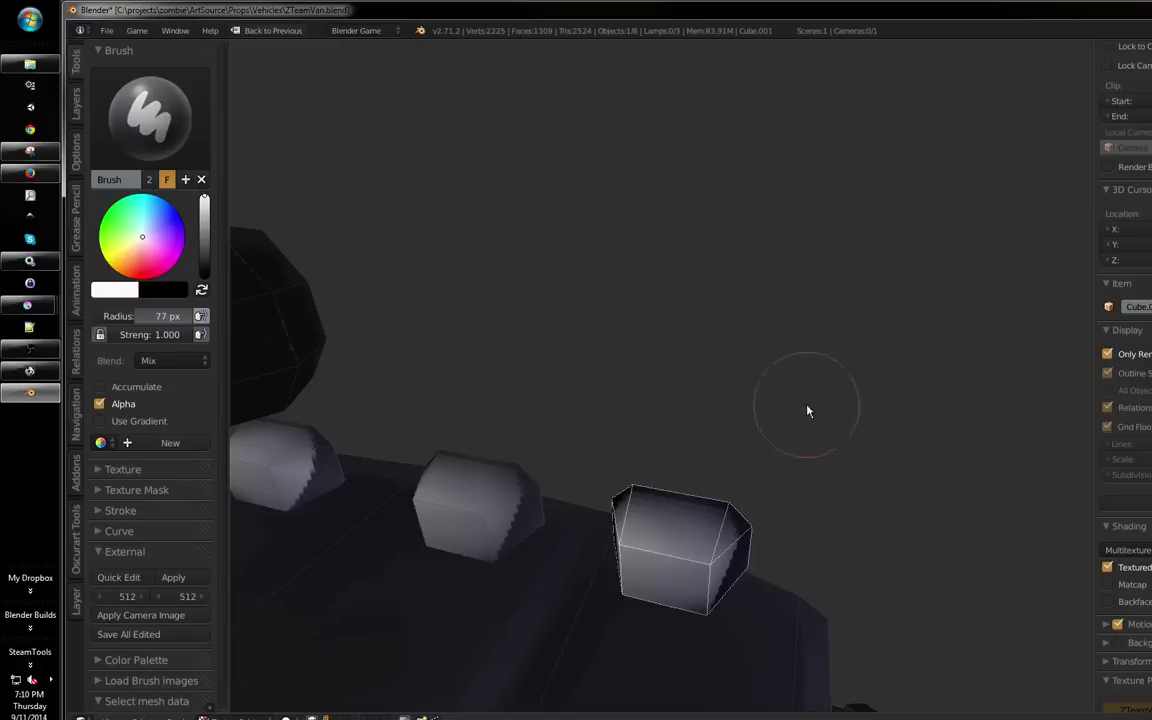
key(ctrl+z)
key(x)
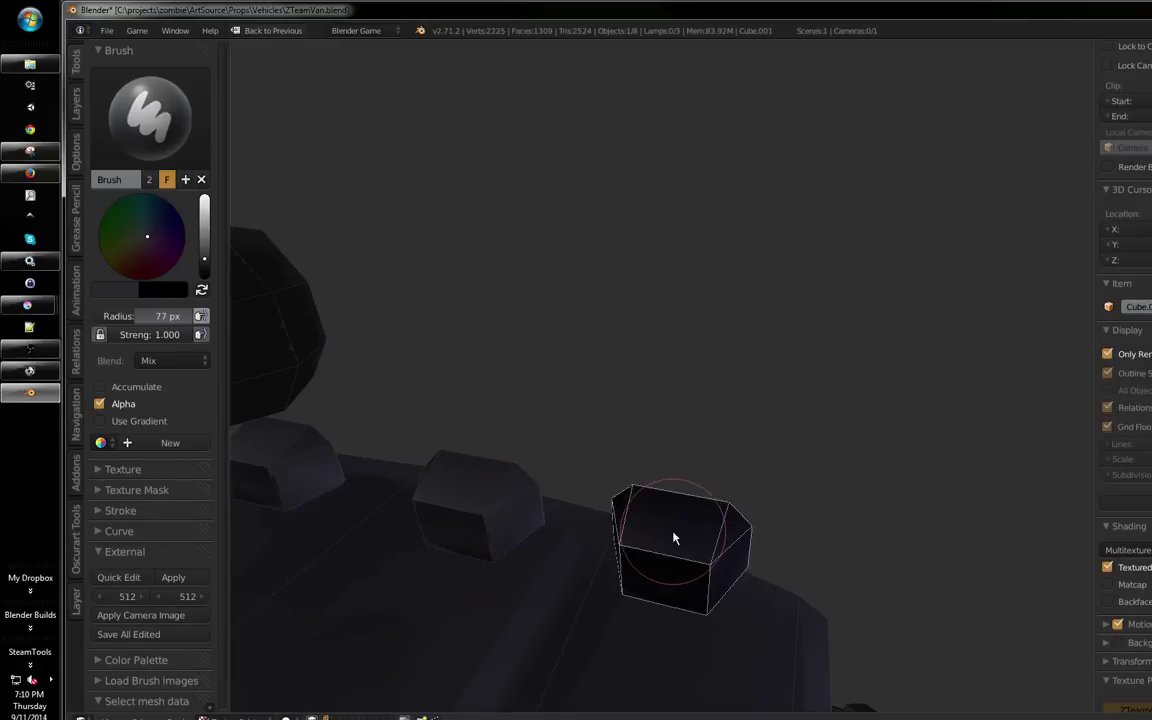
drag(204, 254, 204, 245)
mouse_move(658, 536)
mouse_down()
mouse_move(649, 551)
mouse_move(690, 560)
mouse_up()
drag(690, 560, 730, 527)
drag(638, 568, 755, 585)
drag(755, 585, 802, 482)
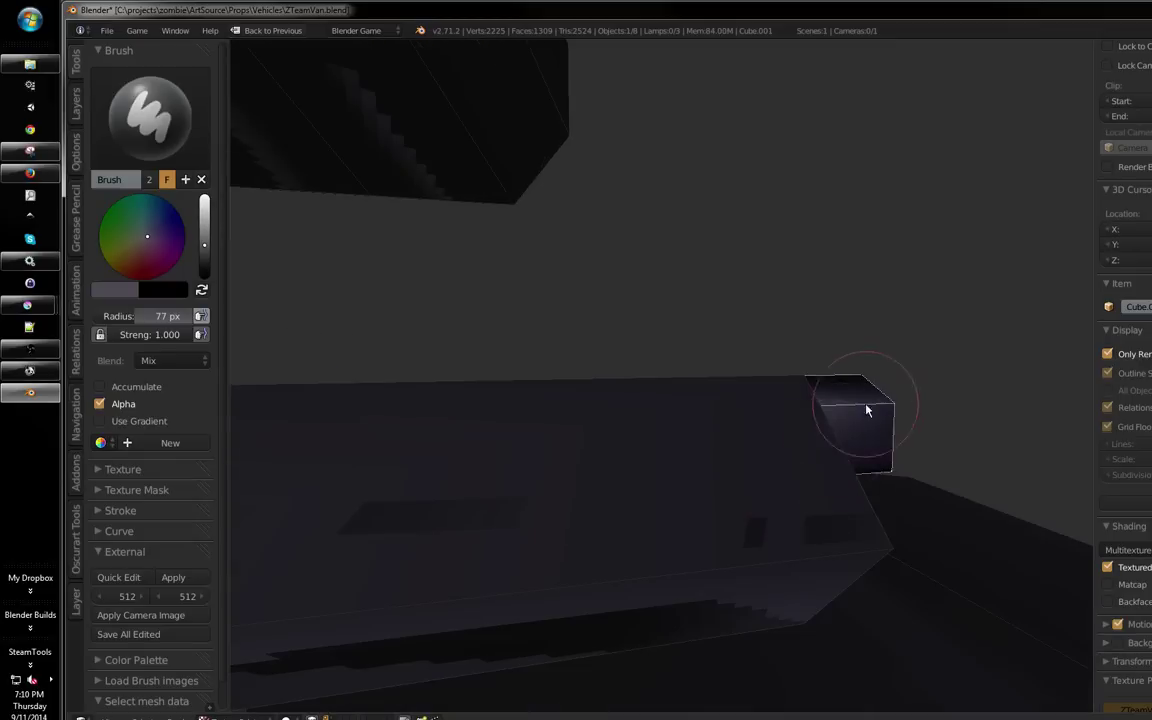
mouse_move(866, 410)
mouse_down()
mouse_move(746, 468)
mouse_move(720, 501)
mouse_up()
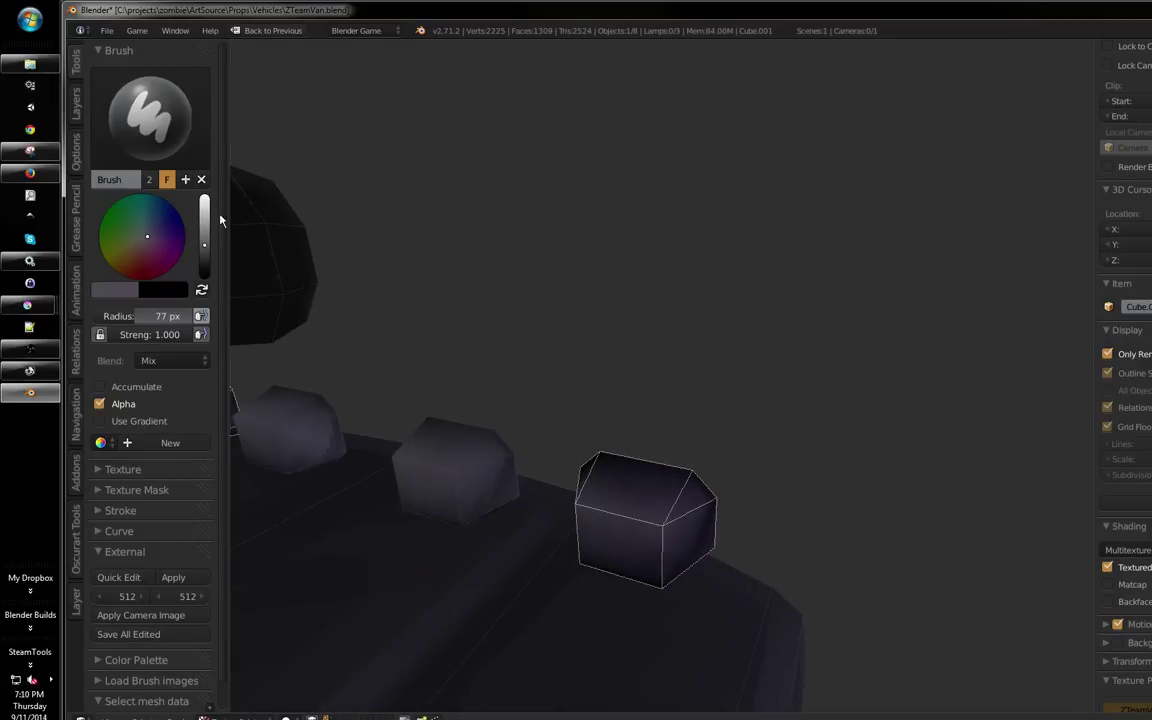
Brighten the brush colour, reduce the brush to 40 px, highlight the edges of the roof light housing and sample a lavender-grey tone
drag(204, 244, 204, 197)
key(f)
click(625, 470)
mouse_move(625, 470)
mouse_down()
mouse_move(616, 483)
mouse_move(658, 524)
mouse_move(671, 501)
mouse_move(674, 532)
mouse_move(607, 551)
mouse_move(581, 489)
mouse_move(419, 476)
mouse_move(551, 329)
mouse_move(490, 435)
mouse_move(558, 396)
mouse_move(576, 422)
mouse_up()
key(s)
scroll(580, 444, up, 2)
Select the entire van mesh in Edit Mode and return to Texture Paint
key(Tab)
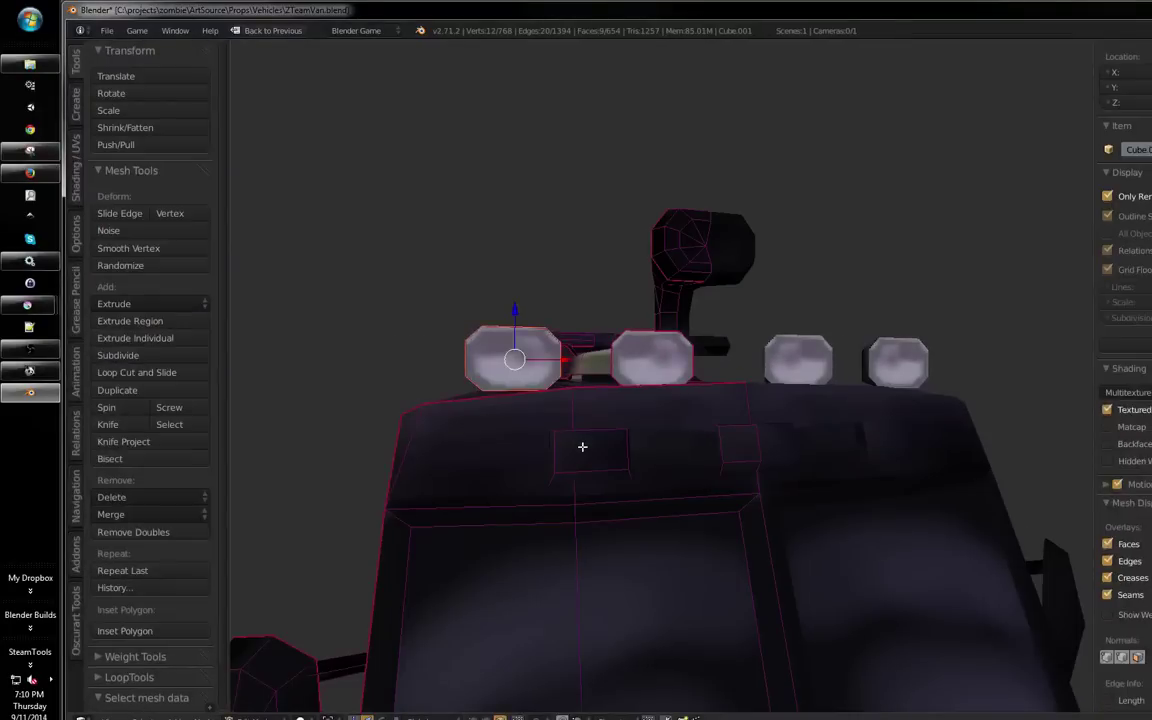
key(Tab)
key(Tab)
key(l)
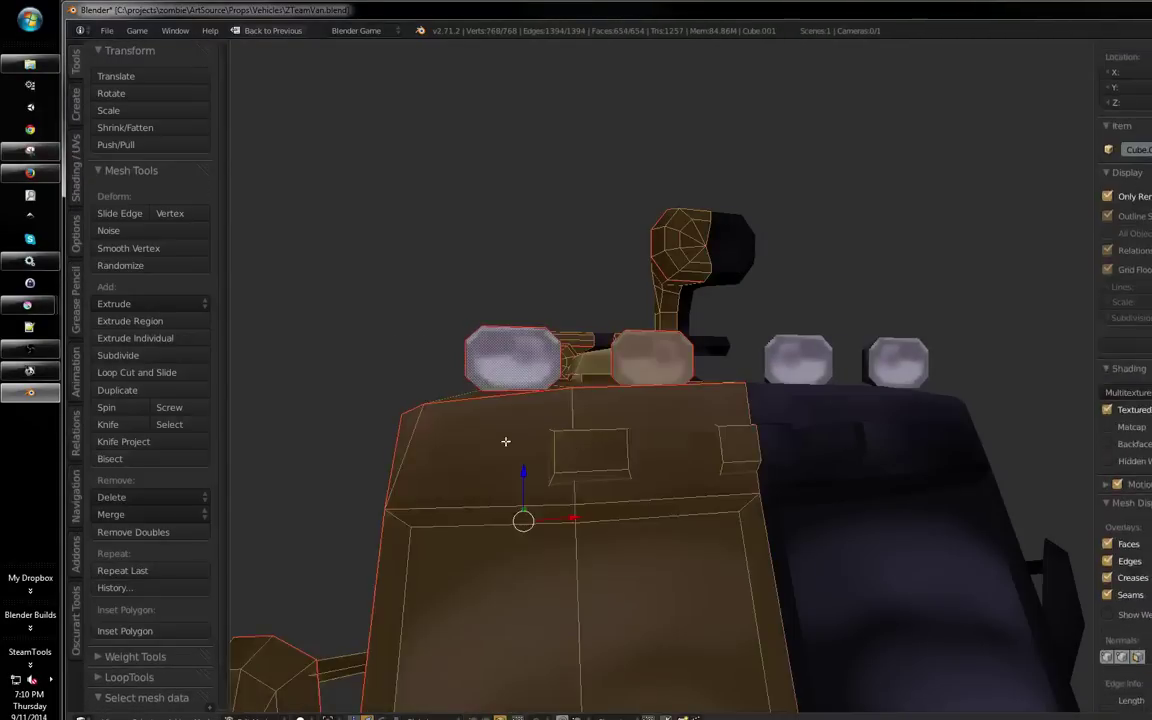
key(Tab)
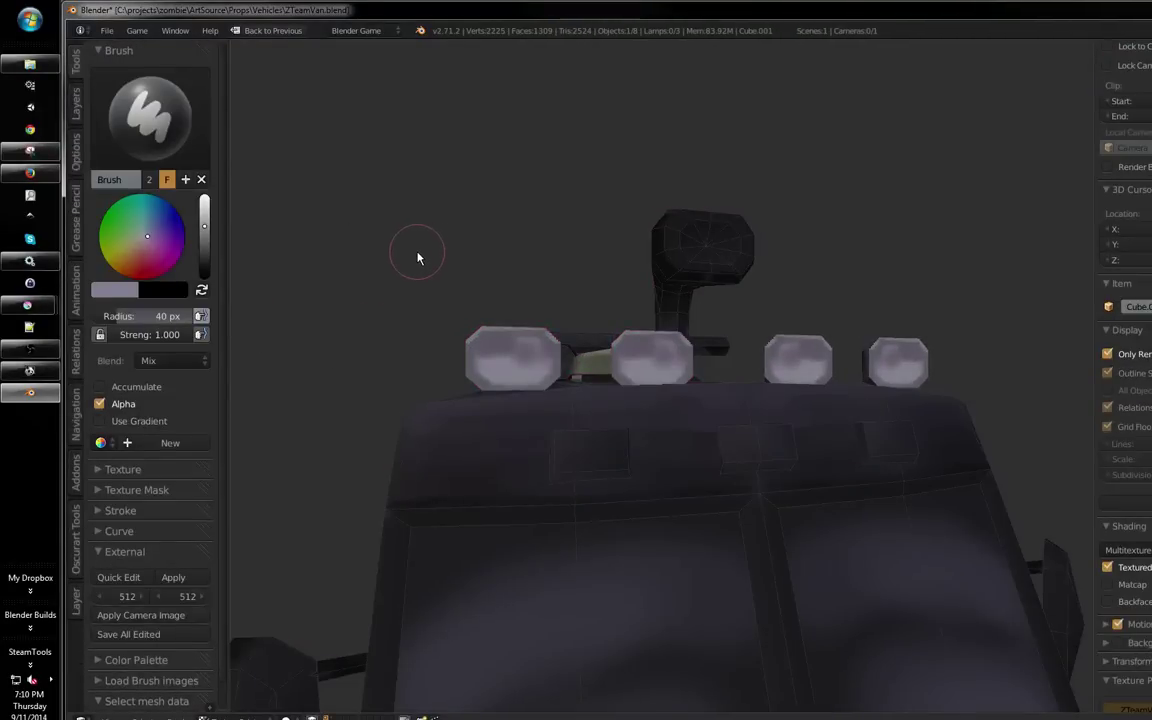
Select only the small marker light boxes above the windshield in Edit Mode and return to Texture Paint in the maximized view
key(ctrl+Up)
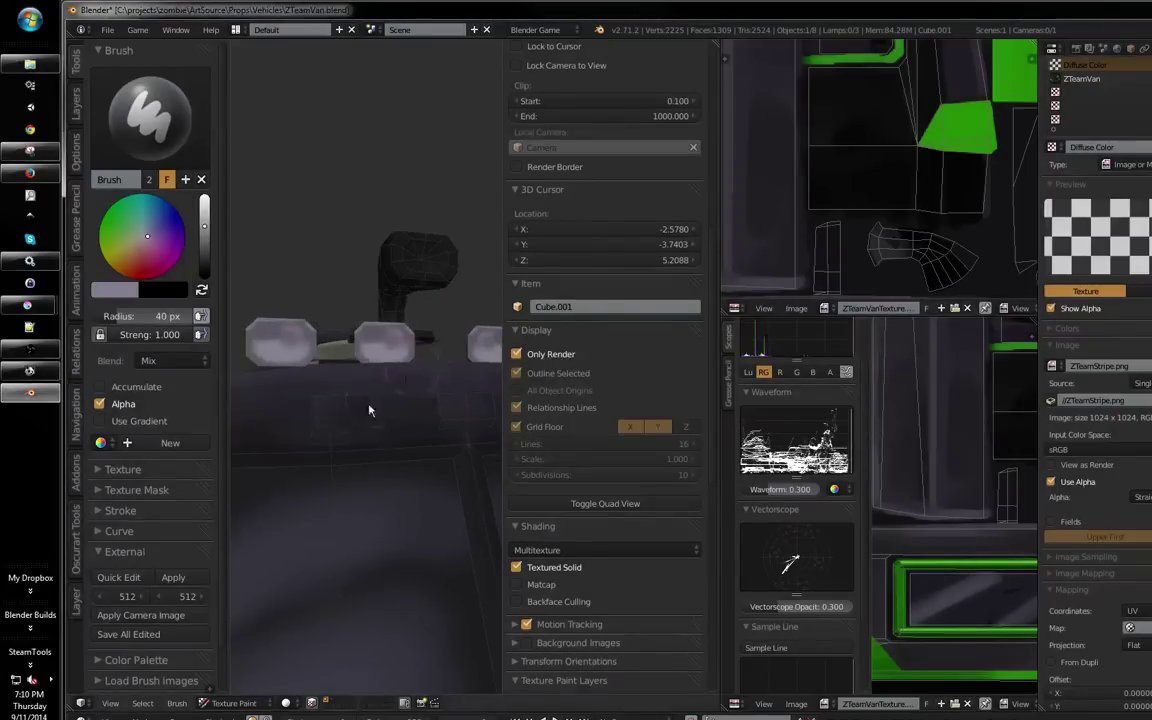
key(Tab)
key(a)
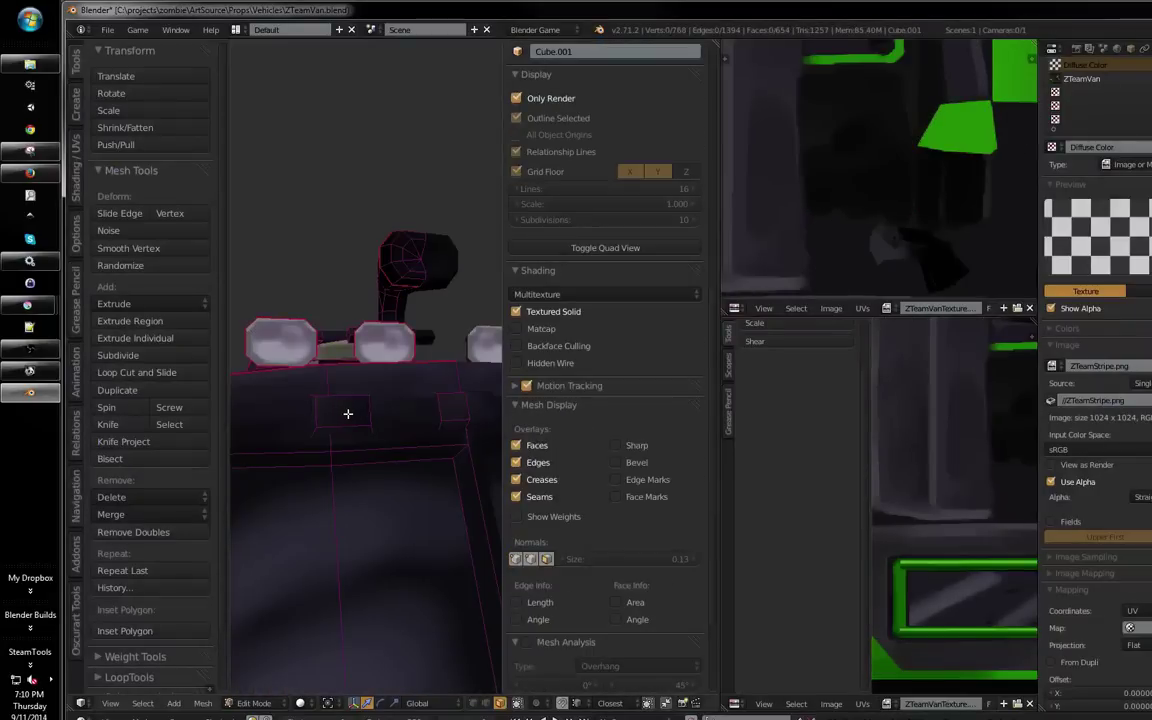
key(l)
key(l)
key(shift+space)
drag(530, 406, 547, 405)
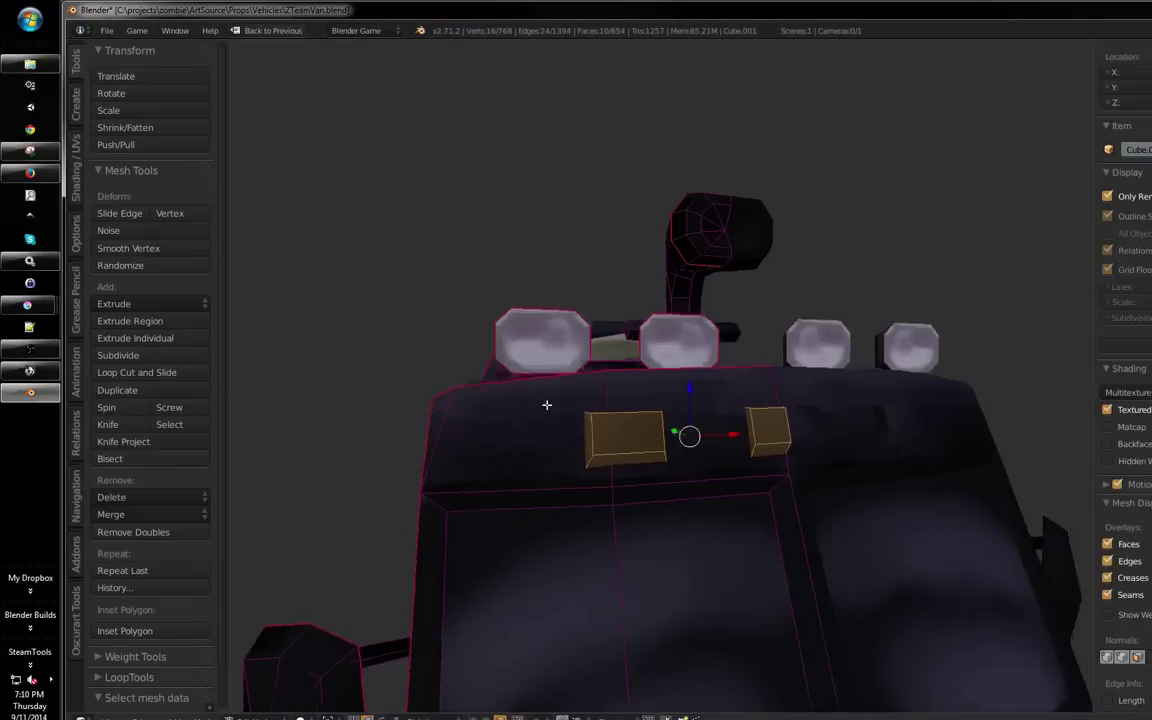
key(Tab)
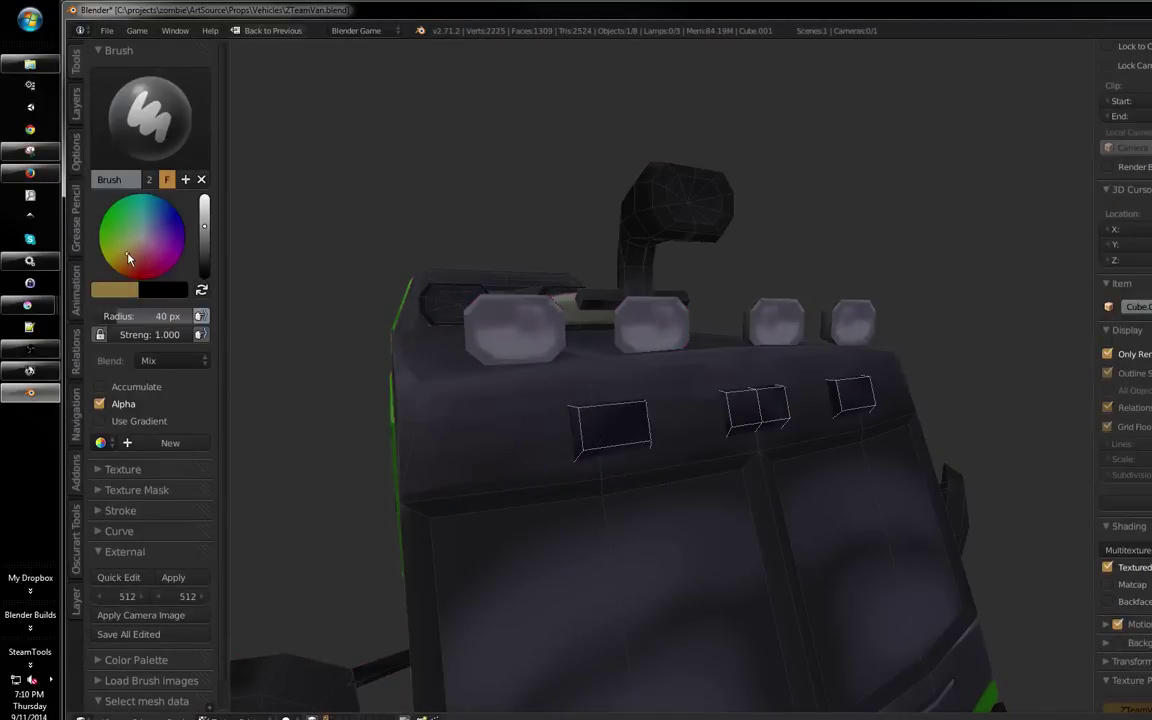
Set the brush colour to amber-brown and fill the marker light boxes with a 64 px brush
drag(122, 254, 126, 258)
key(f)
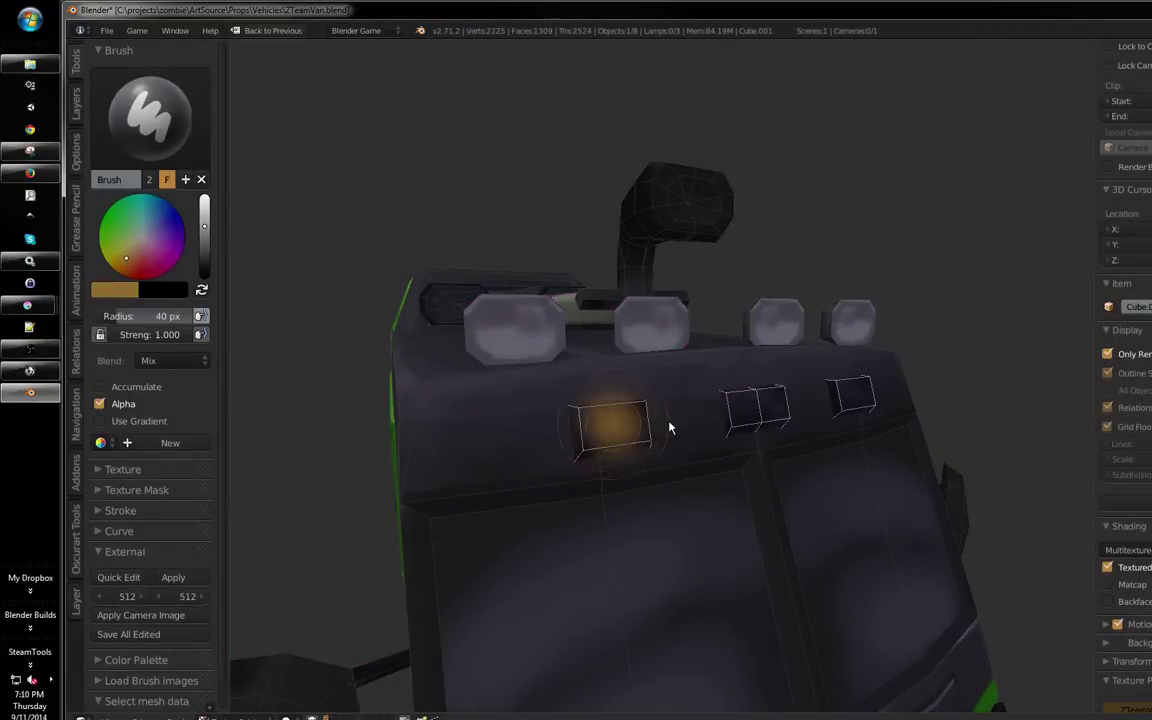
click(660, 424)
mouse_move(614, 420)
mouse_down()
mouse_move(645, 410)
mouse_move(667, 430)
mouse_move(774, 424)
mouse_move(738, 453)
mouse_move(807, 424)
mouse_move(703, 348)
mouse_up()
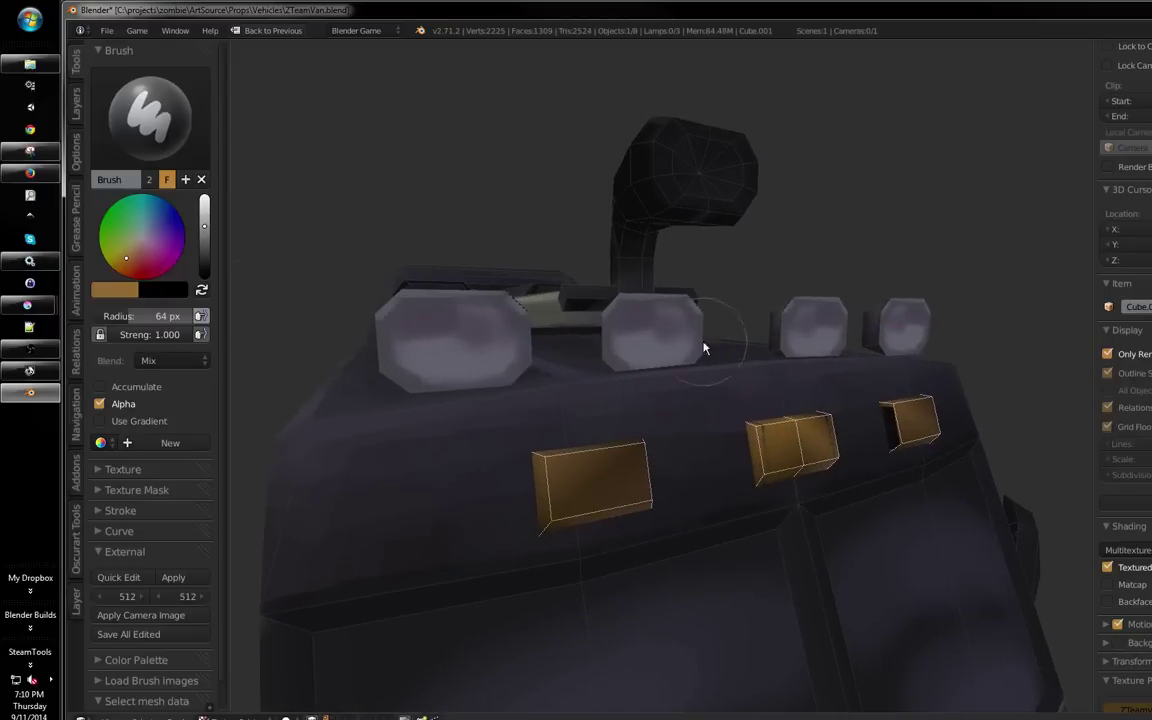
Change the brush colour to bright golden yellow and paint the front face of the outer marker light with a 33 px brush
drag(204, 226, 204, 200)
click(109, 268)
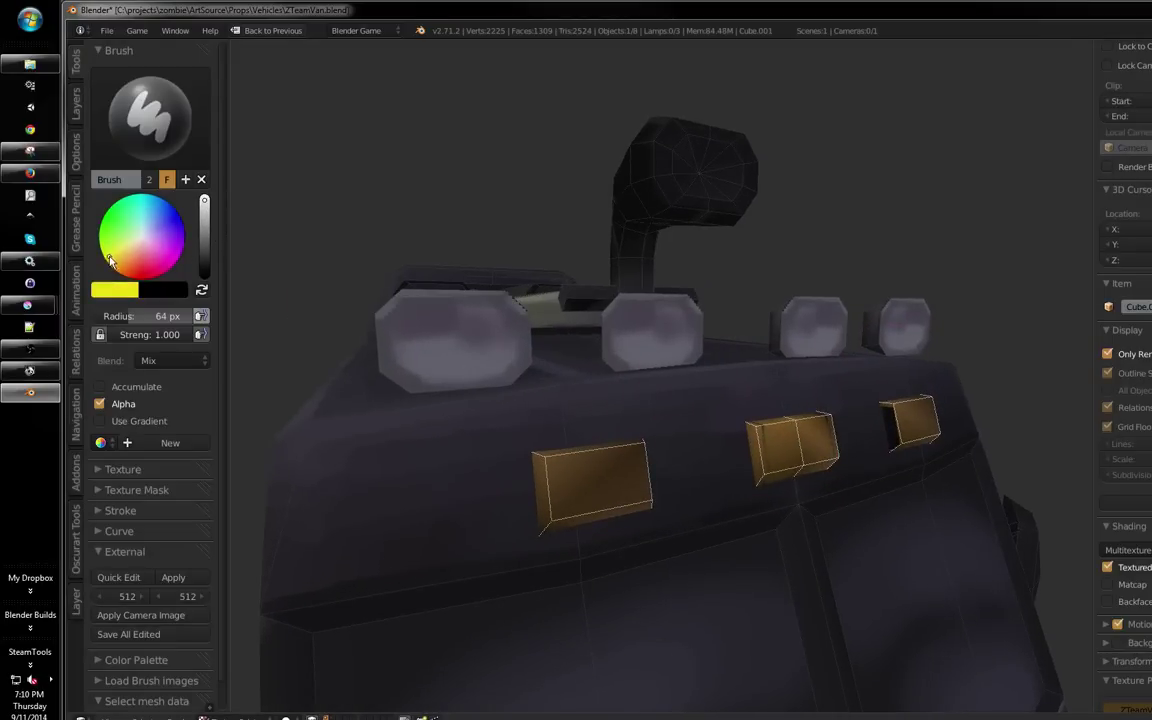
key(f)
click(571, 470)
mouse_move(571, 470)
mouse_down()
mouse_move(599, 486)
mouse_move(588, 512)
mouse_move(560, 496)
mouse_up()
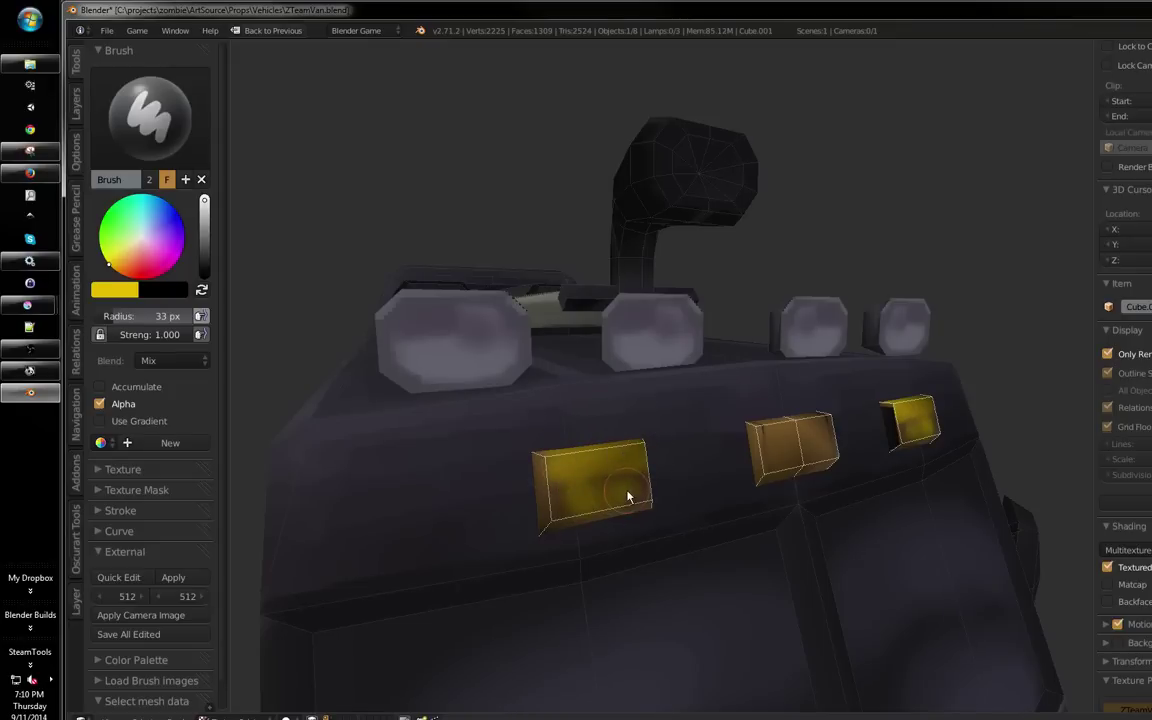
Extend the golden yellow to the centre marker light and fill in the front and side faces of the outer one
drag(599, 437, 720, 432)
drag(888, 465, 940, 491)
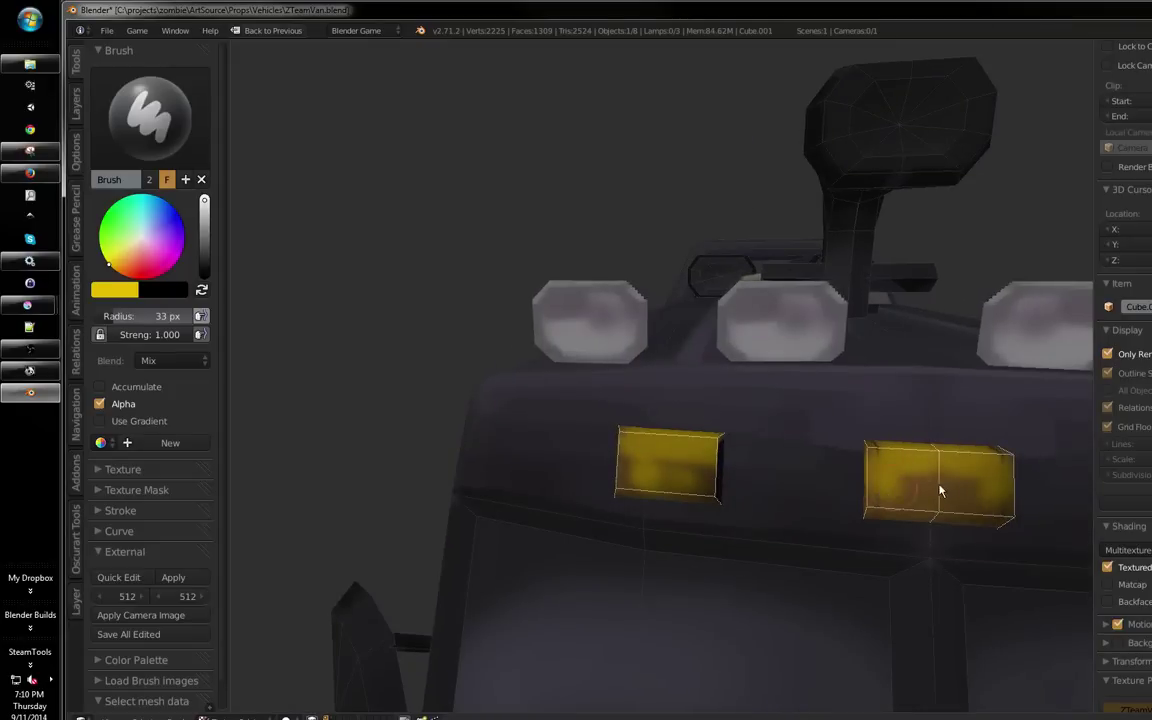
scroll(800, 435, up, 2)
drag(712, 501, 586, 522)
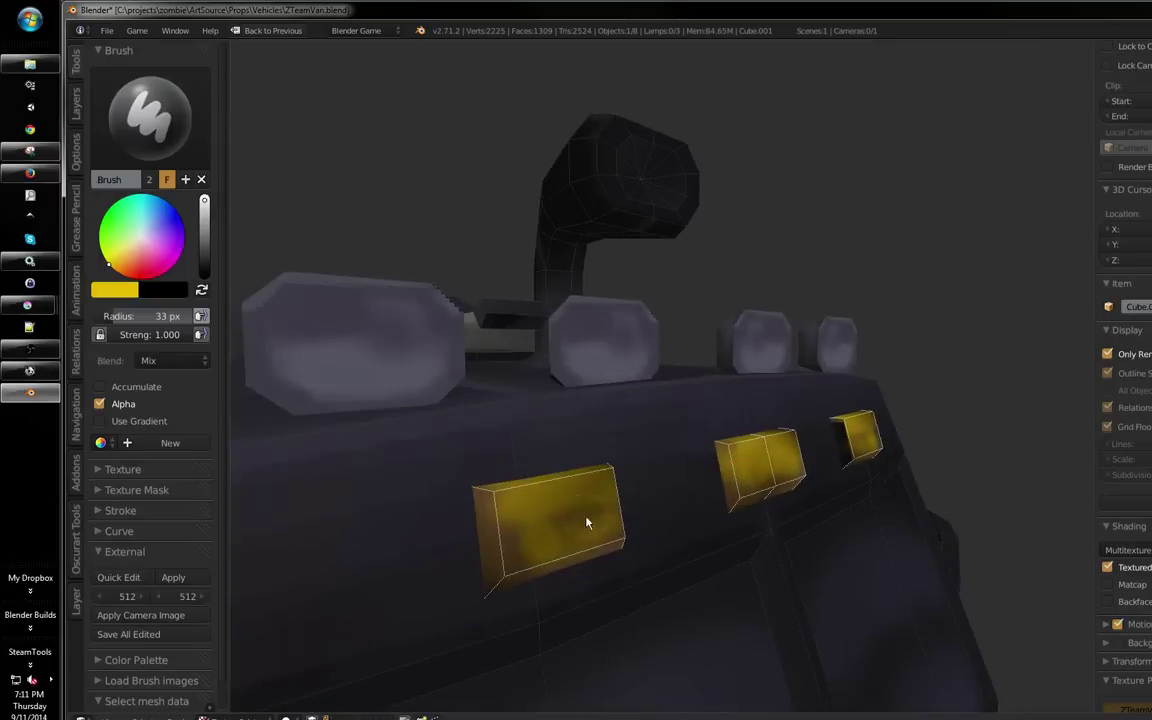
drag(494, 555, 512, 575)
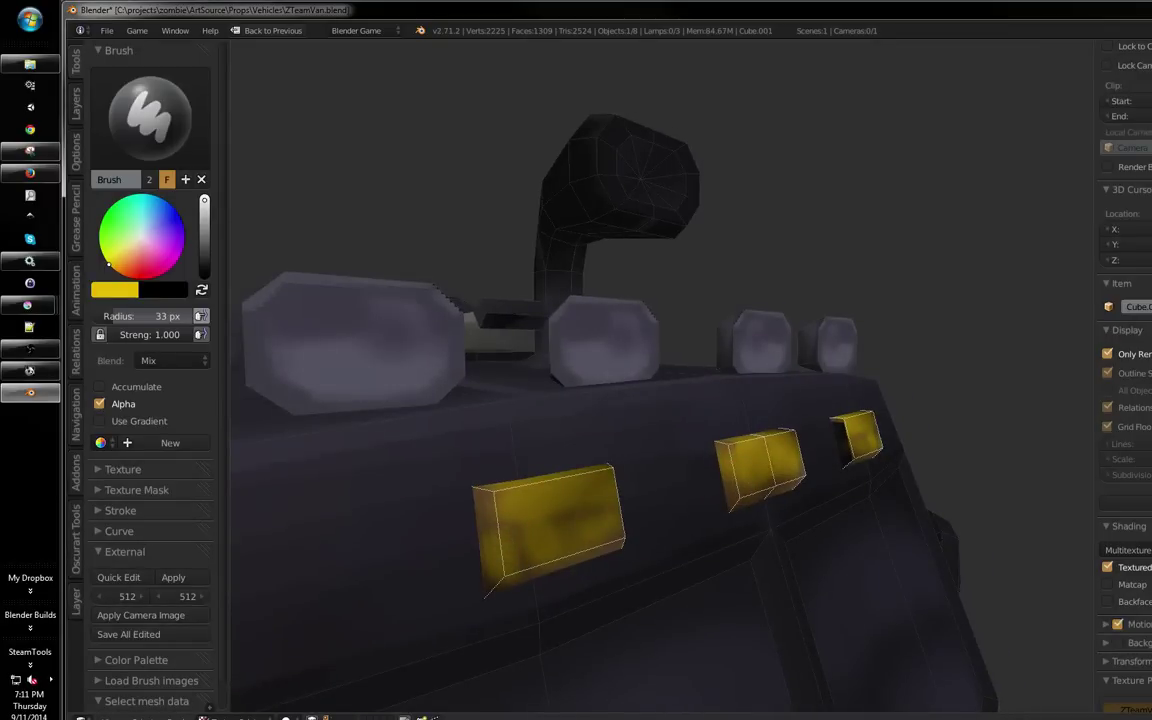
Set the brush colour to dark orange and shade a band along the upper front face of the outer marker light with a 24 px brush
mouse_move(887, 379)
mouse_down()
mouse_move(776, 360)
mouse_move(815, 345)
mouse_up()
click(127, 268)
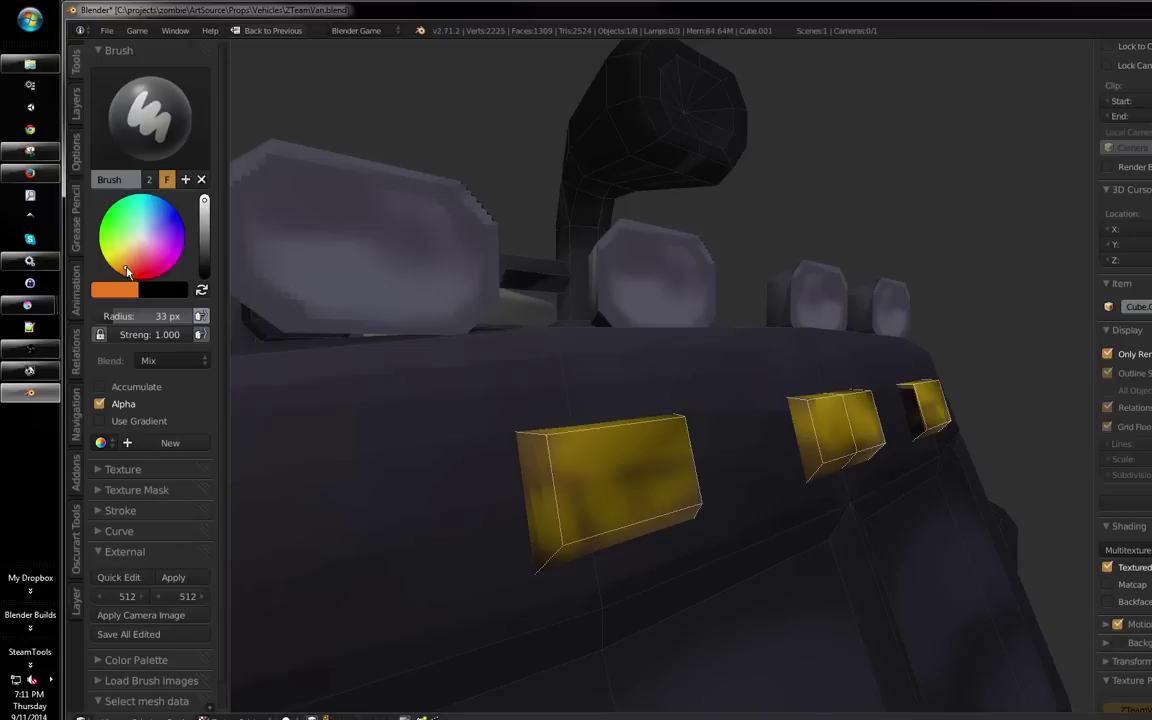
drag(203, 212, 209, 233)
mouse_move(563, 419)
mouse_down()
mouse_move(662, 467)
mouse_move(611, 458)
mouse_move(711, 454)
mouse_up()
click(644, 462)
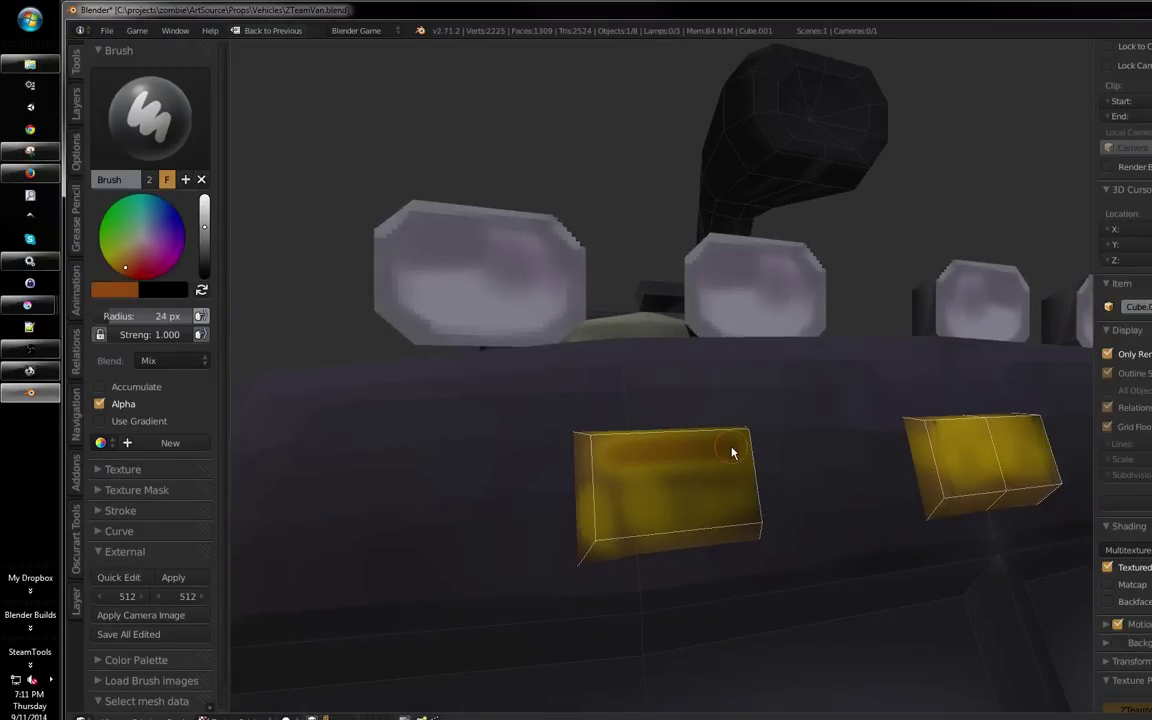
Enlarge the brush to 39 px and shade the side face of the outer marker light in dark orange
drag(660, 498, 396, 463)
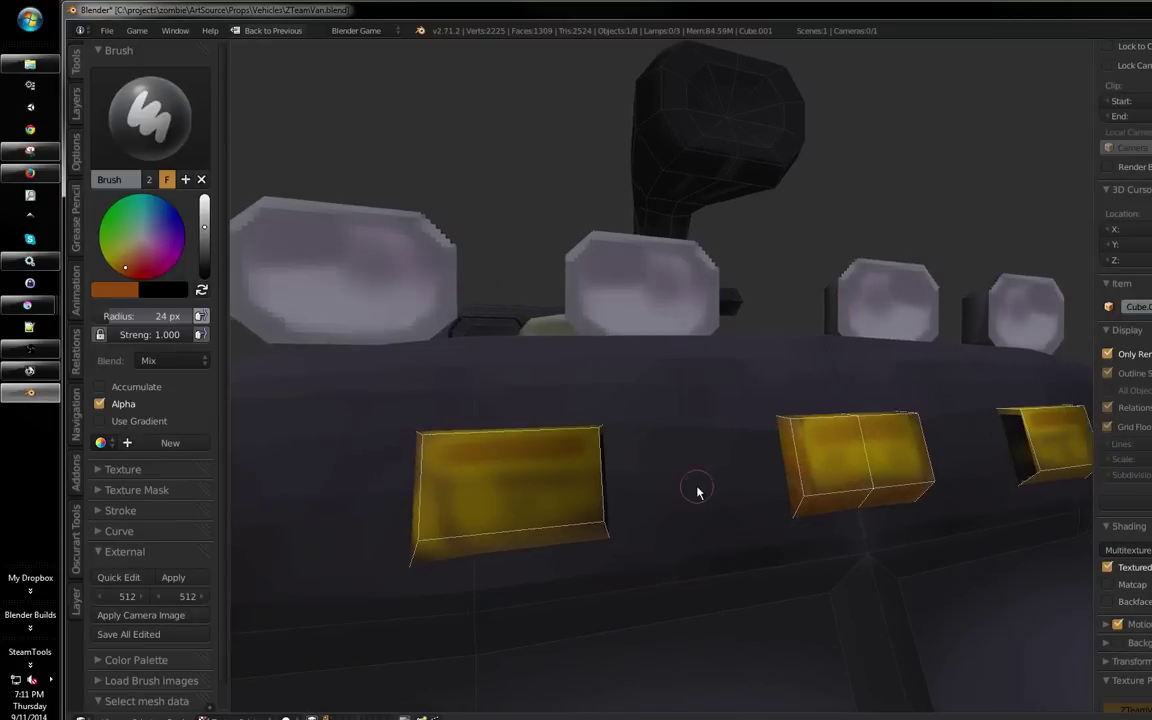
drag(694, 489, 465, 490)
mouse_move(535, 553)
mouse_down()
mouse_move(614, 554)
mouse_move(606, 473)
mouse_up()
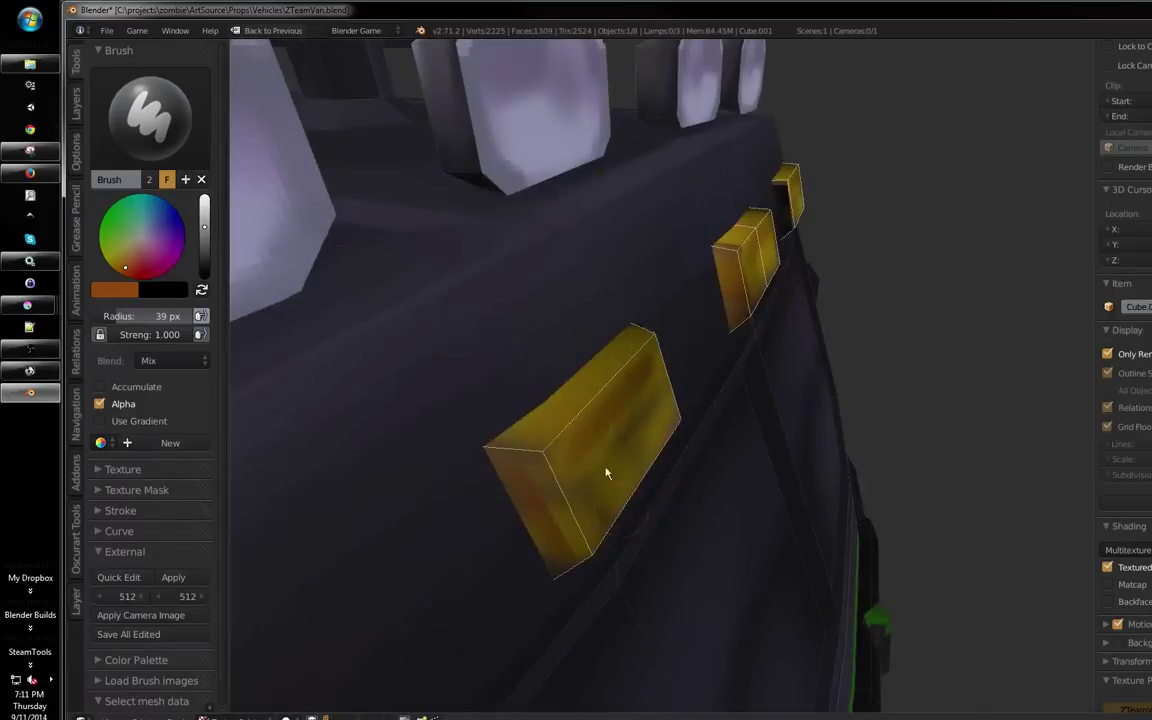
drag(630, 358, 285, 263)
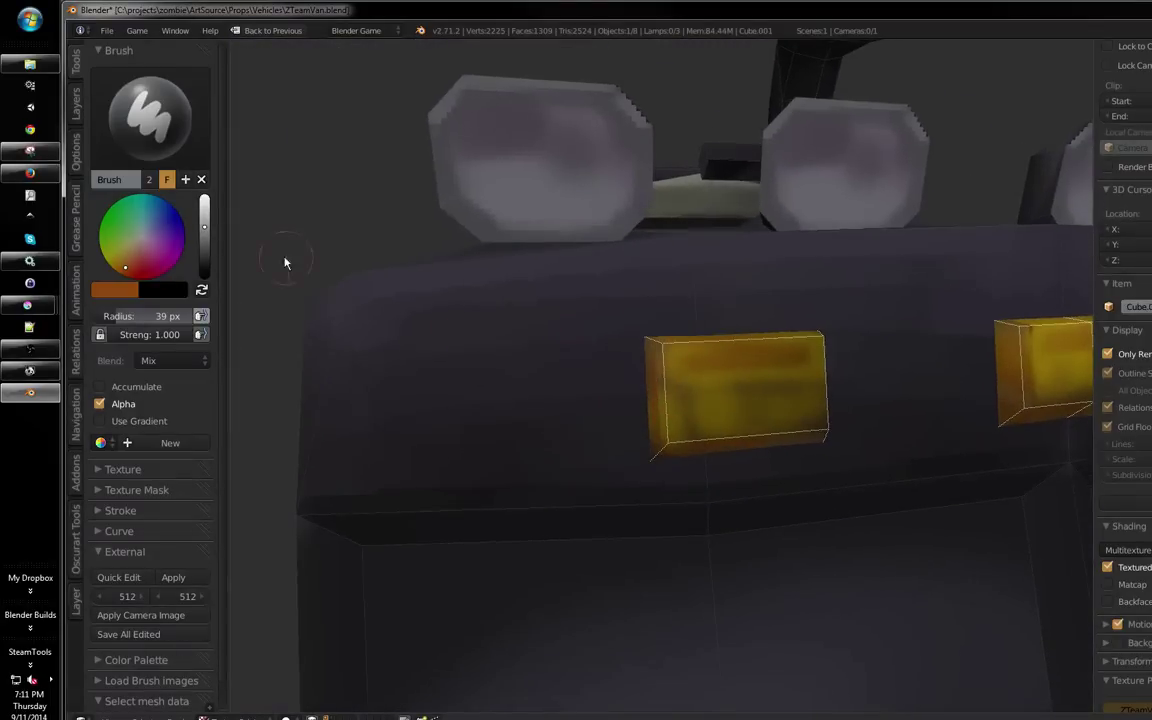
Change the brush colour to pale peach, reduce the brush to 26 px and highlight the top face and upper edge of the outer marker light
drag(208, 225, 231, 183)
drag(127, 254, 135, 256)
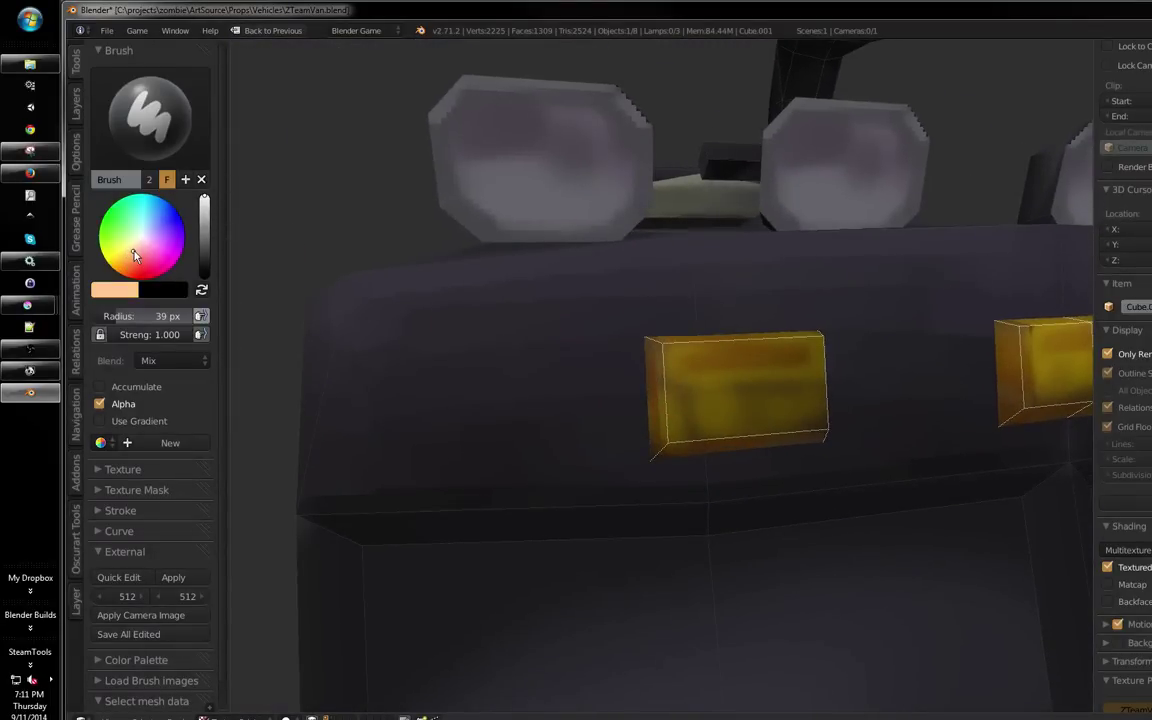
drag(707, 315, 645, 379)
scroll(645, 379, up, 2)
key(f)
click(619, 385)
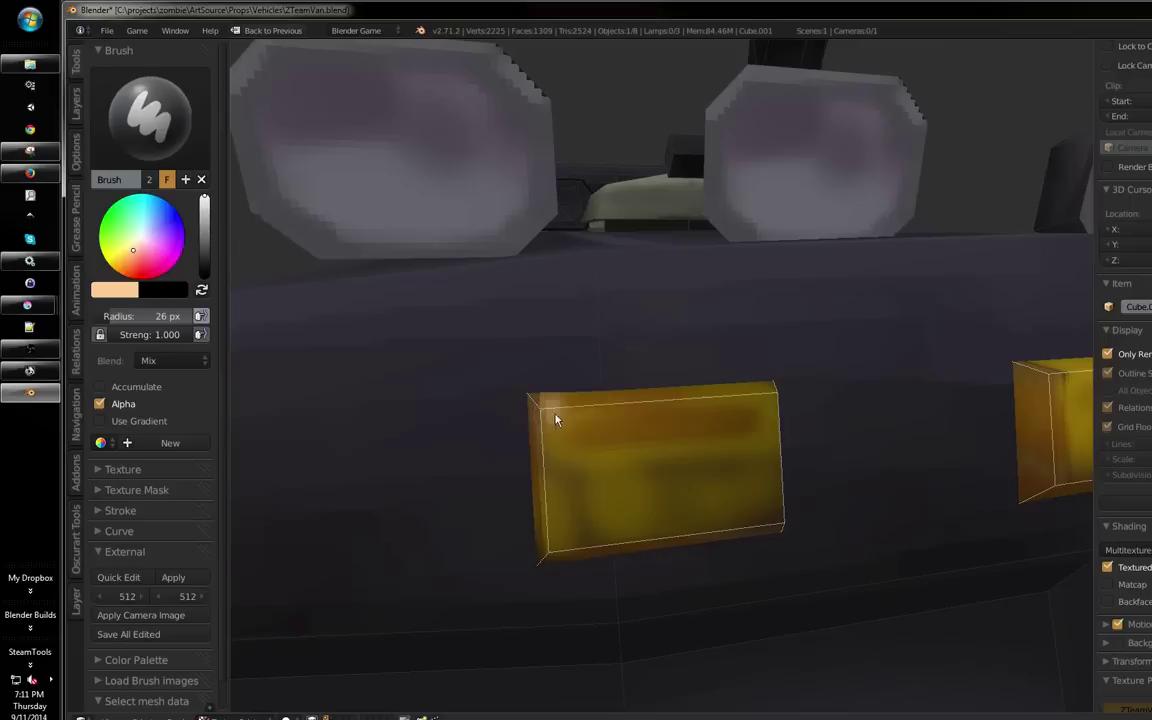
mouse_move(555, 412)
mouse_down()
mouse_move(723, 397)
mouse_move(681, 441)
mouse_up()
drag(573, 400, 778, 384)
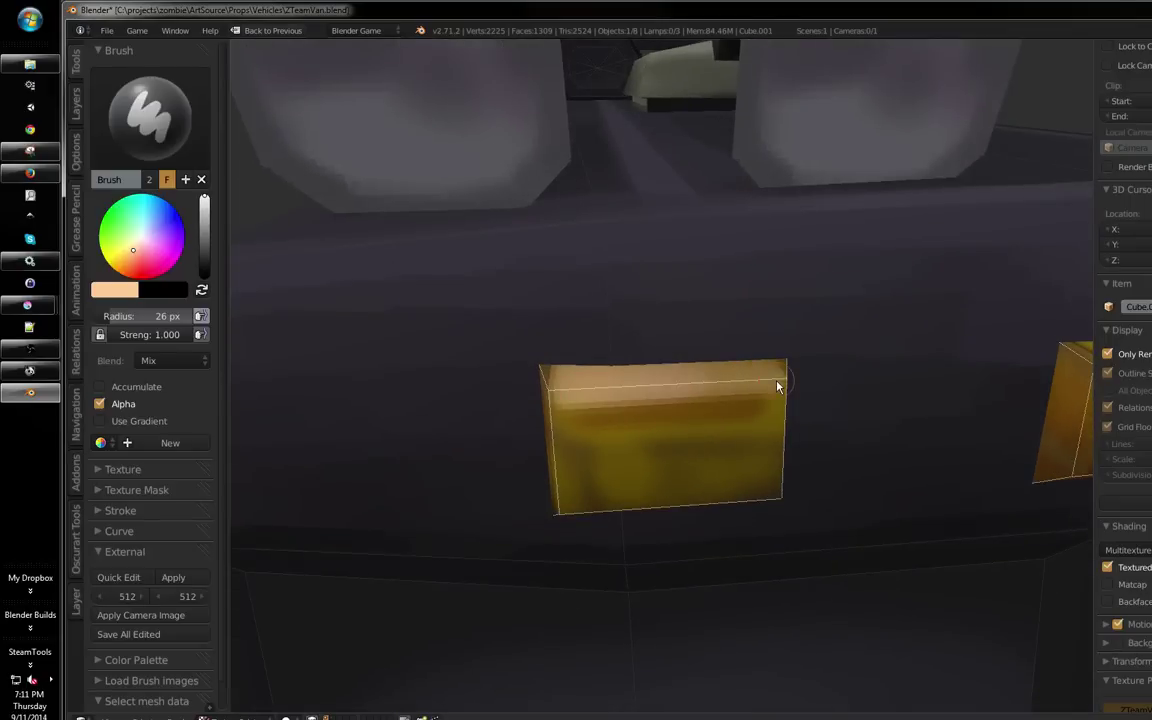
Lighten the brush colour to pale pink, reduce the brush to 17 px and highlight the top edge of the outer marker light
drag(655, 440, 566, 367)
drag(877, 391, 756, 491)
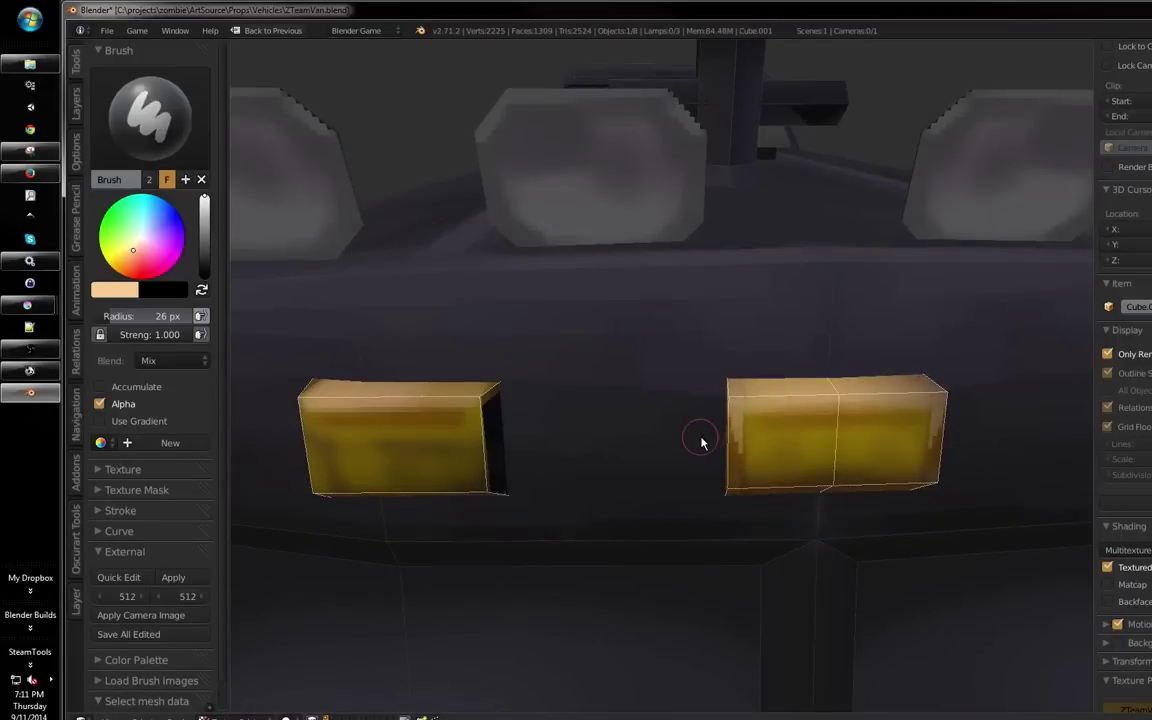
drag(694, 440, 802, 416)
click(140, 250)
key(bracketleft)
key(bracketleft)
key(bracketleft)
key(bracketleft)
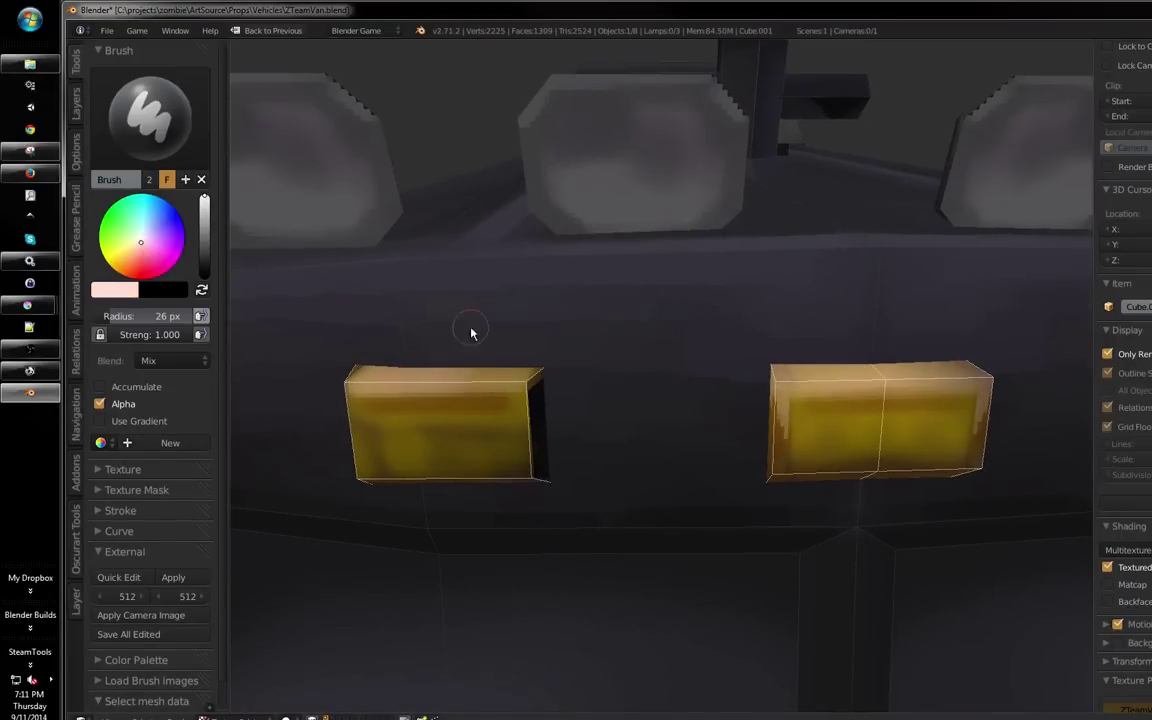
drag(475, 350, 555, 406)
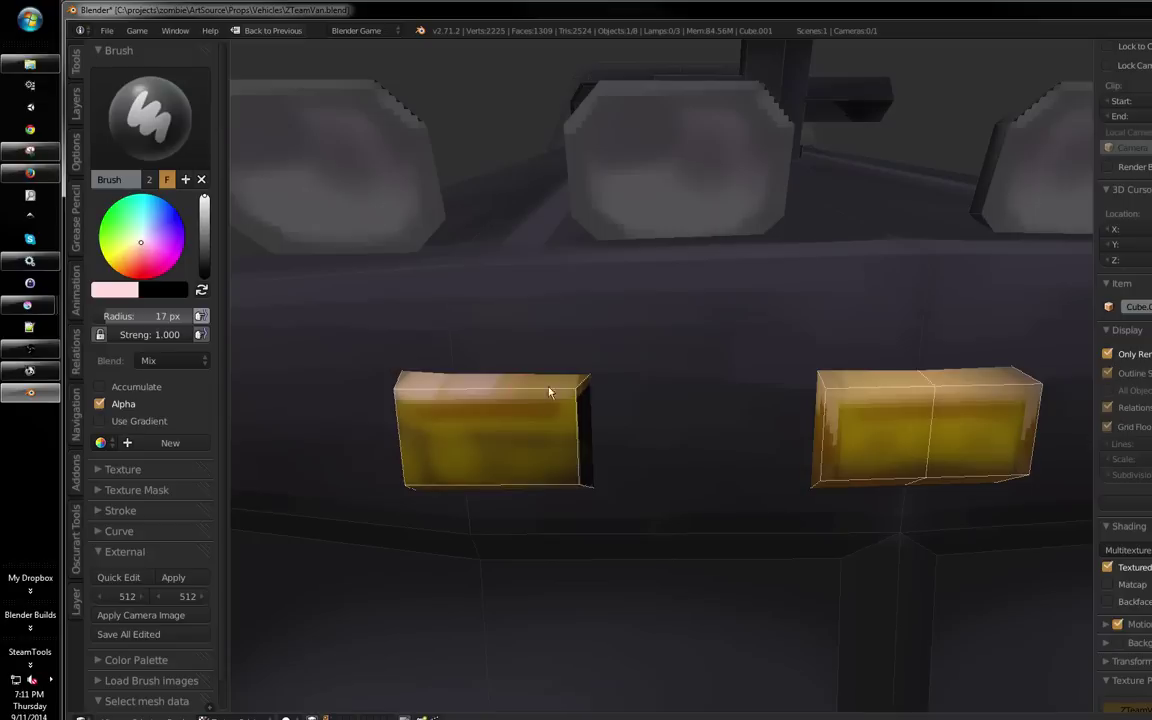
drag(853, 402, 565, 571)
drag(733, 465, 681, 489)
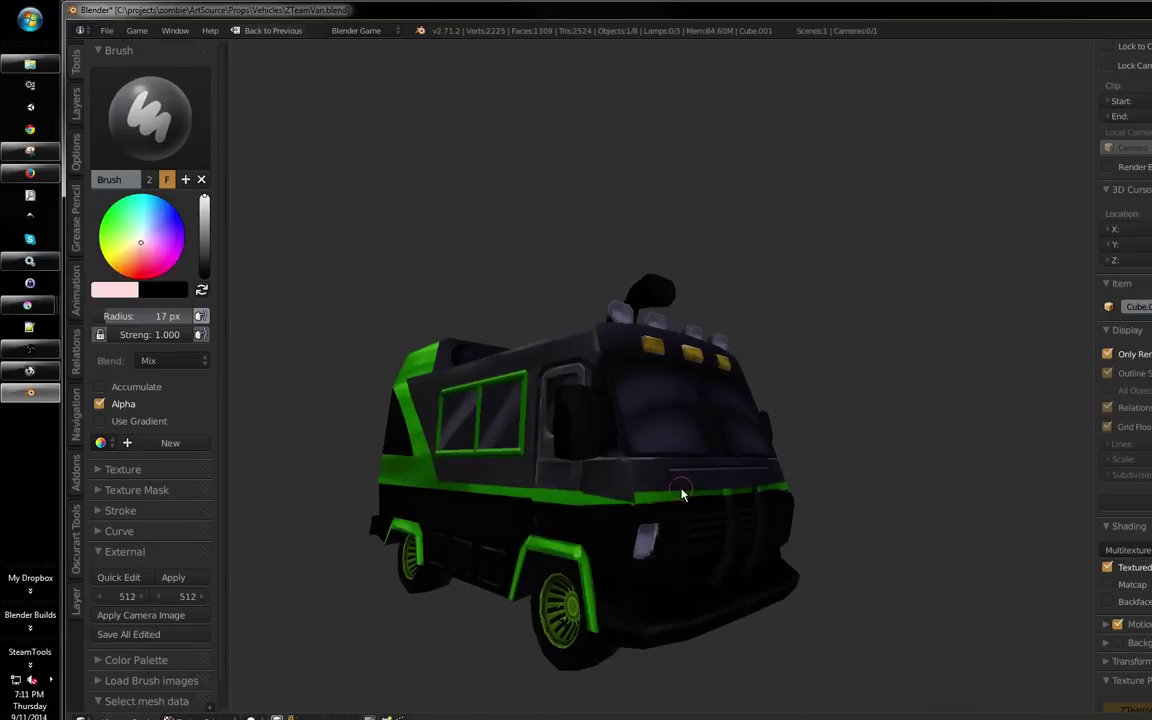
key(ctrl+Up)
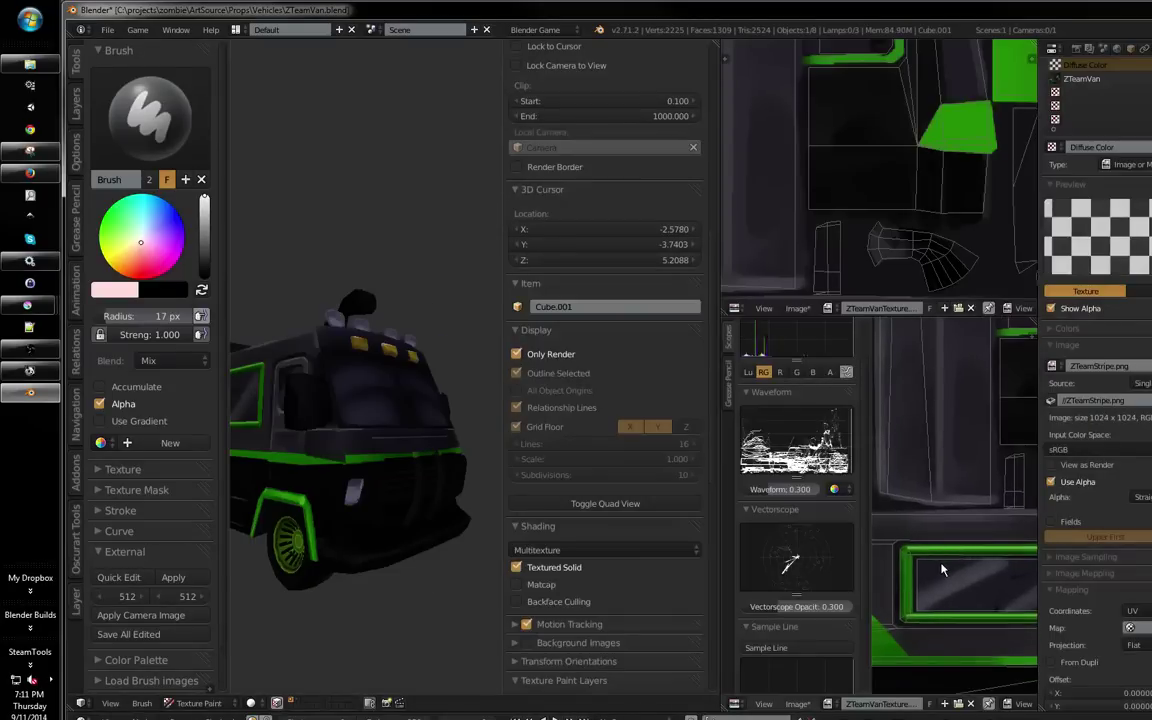
key(ctrl+Up)
Enter Edit Mode on the round spare wheel cover at the van's rear and select all its faces
mouse_move(600, 440)
mouse_down()
mouse_move(510, 430)
mouse_move(612, 411)
mouse_move(566, 406)
mouse_move(670, 440)
mouse_move(750, 425)
mouse_move(699, 425)
mouse_move(728, 447)
mouse_move(609, 540)
mouse_move(701, 518)
mouse_move(553, 447)
mouse_move(674, 463)
mouse_move(545, 519)
mouse_move(680, 490)
mouse_move(764, 550)
mouse_move(828, 478)
mouse_move(741, 452)
mouse_move(615, 457)
mouse_up()
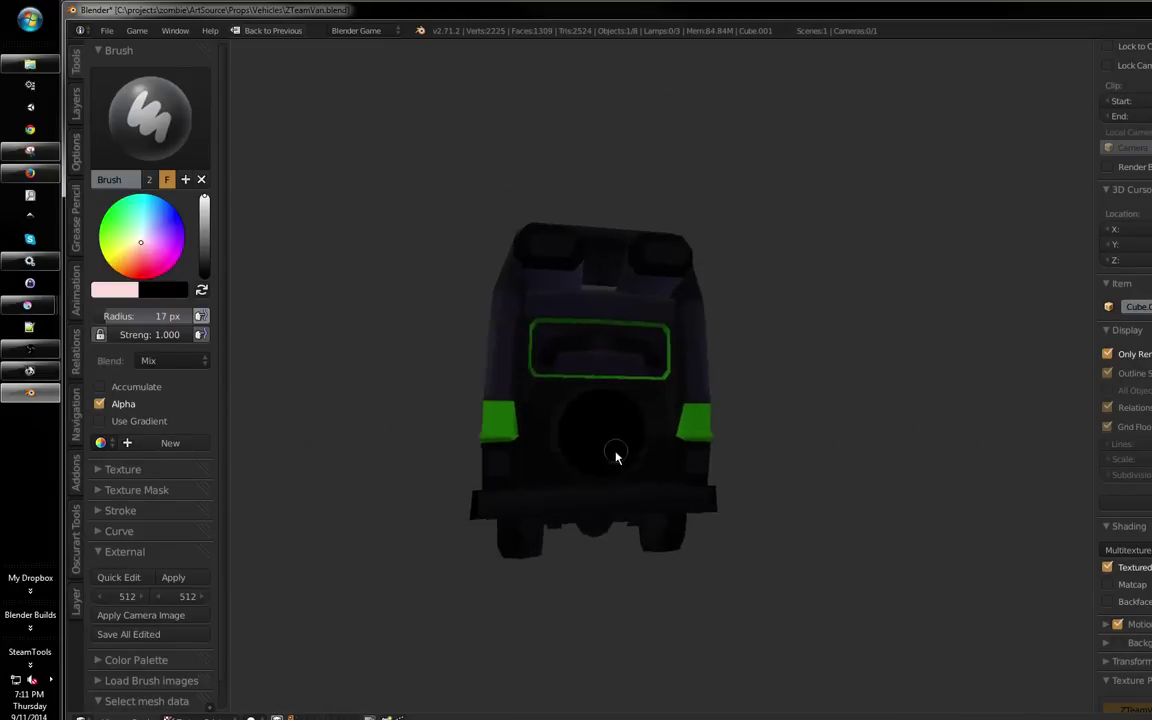
scroll(615, 457, up, 6)
key(Tab)
key(Tab)
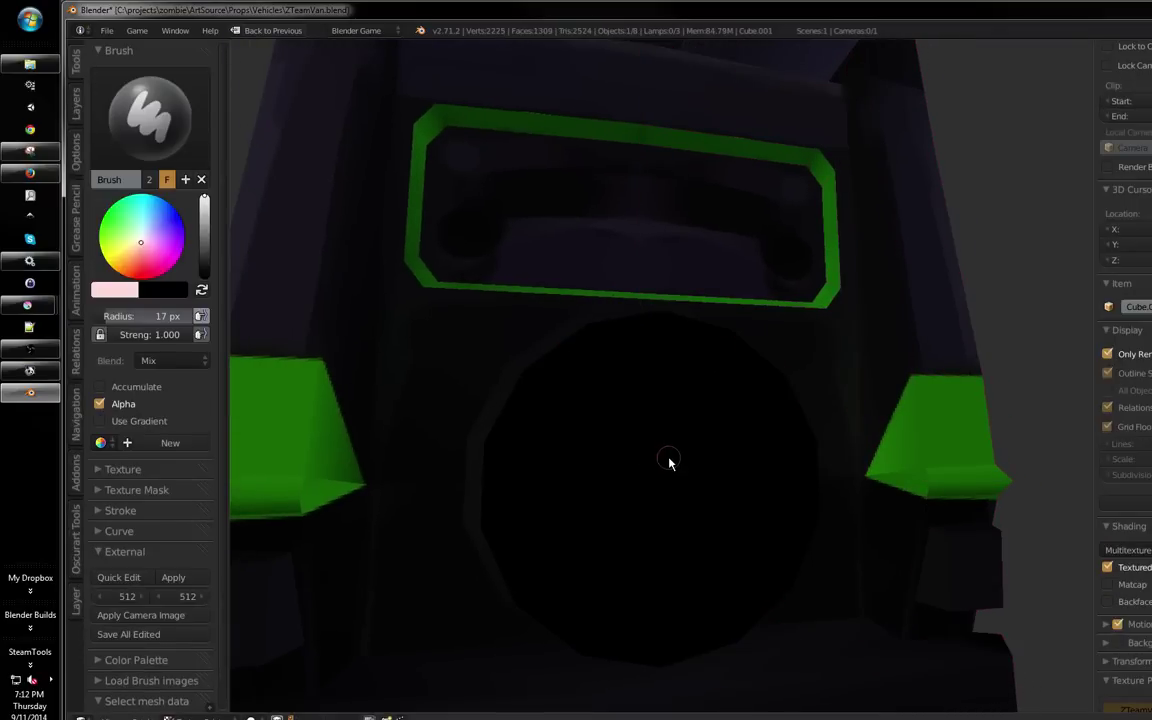
click(200, 714)
click(200, 636)
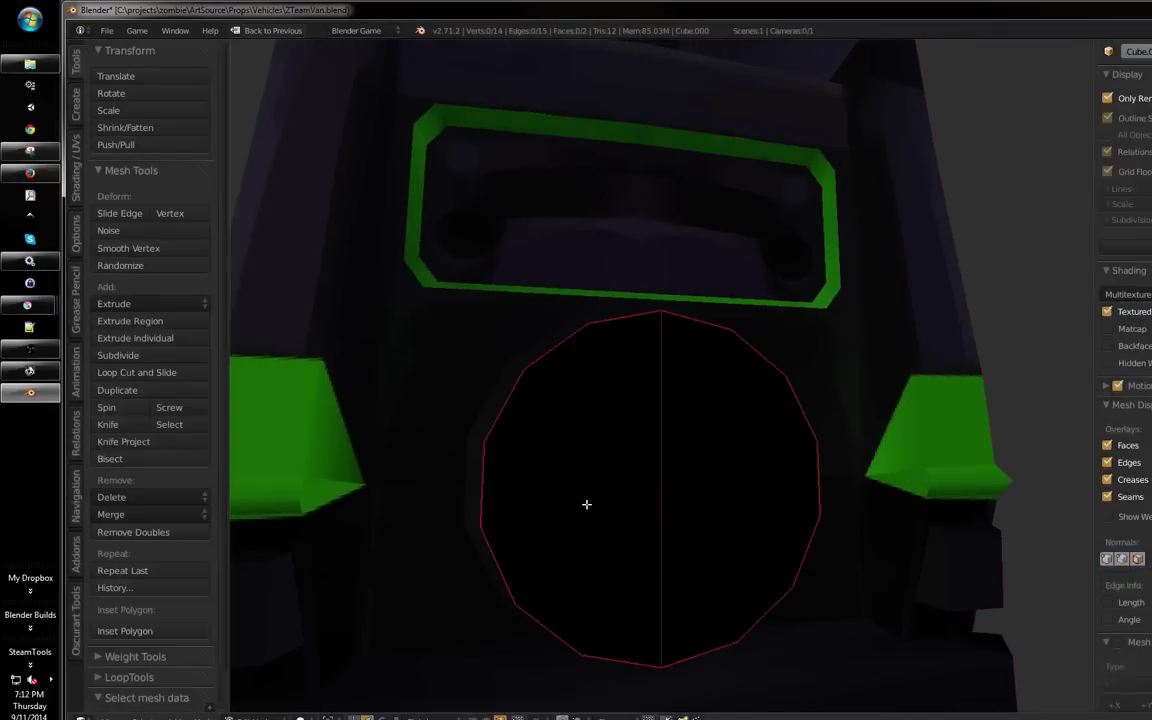
key(a)
scroll(605, 460, down, 3)
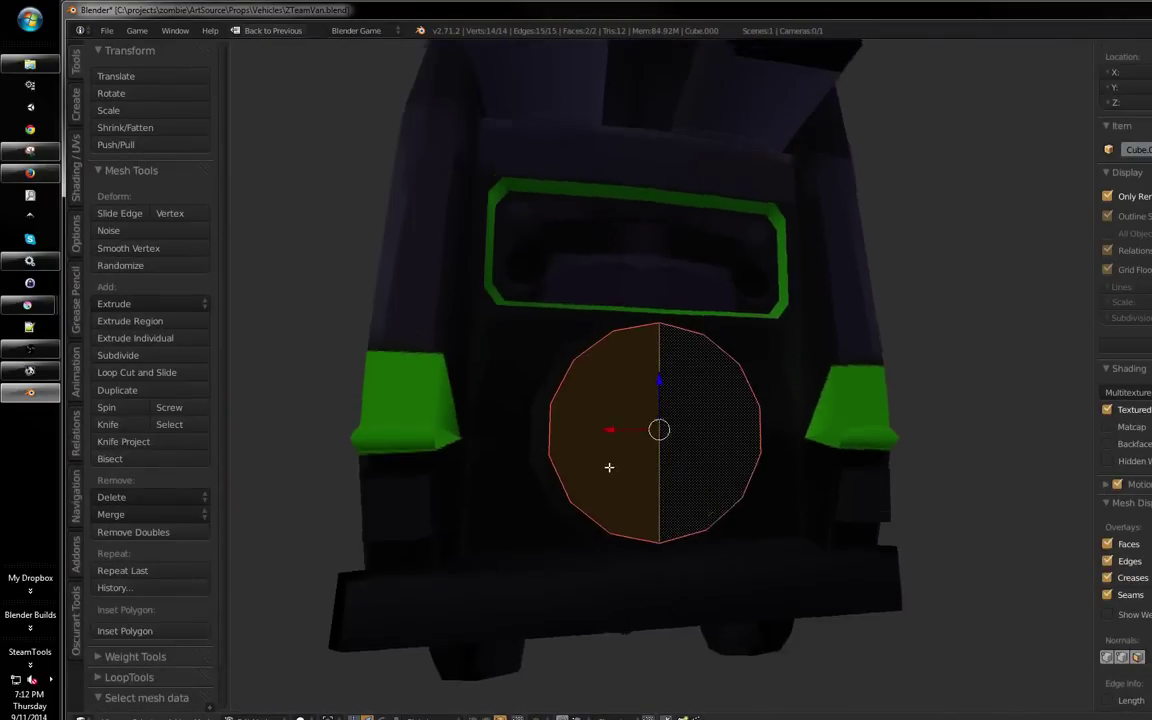
Leave Edit Mode on the spare wheel cover and switch back to Texture Paint mode
drag(609, 467, 687, 448)
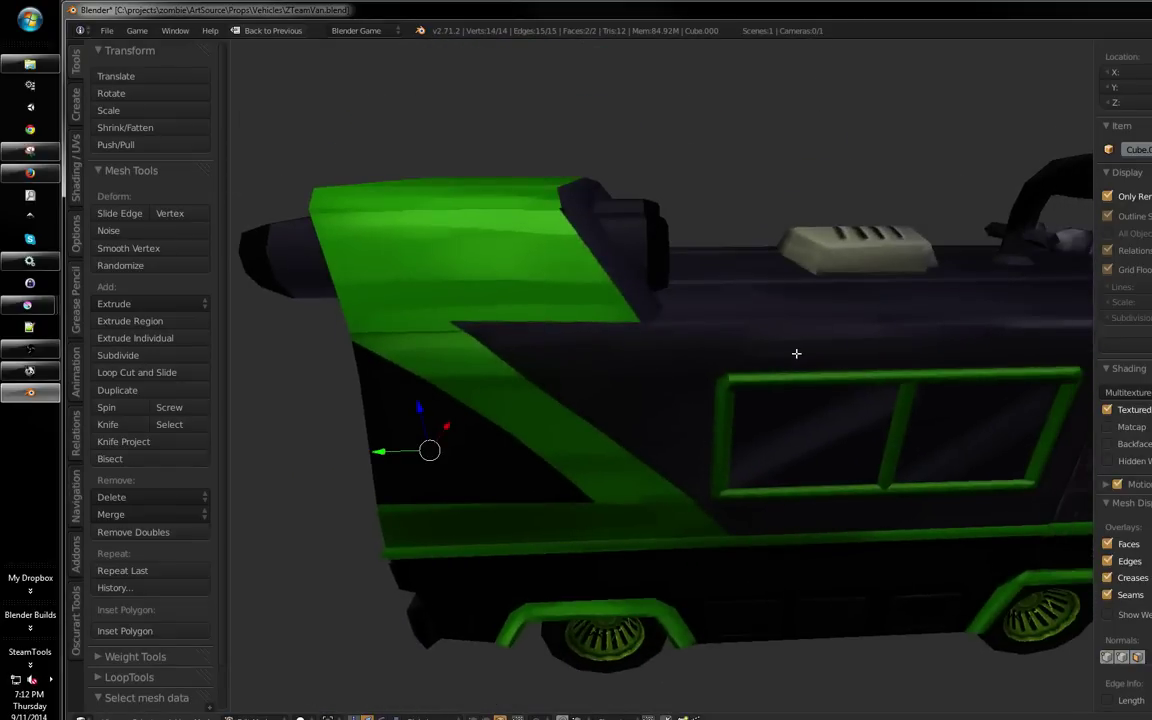
key(Tab)
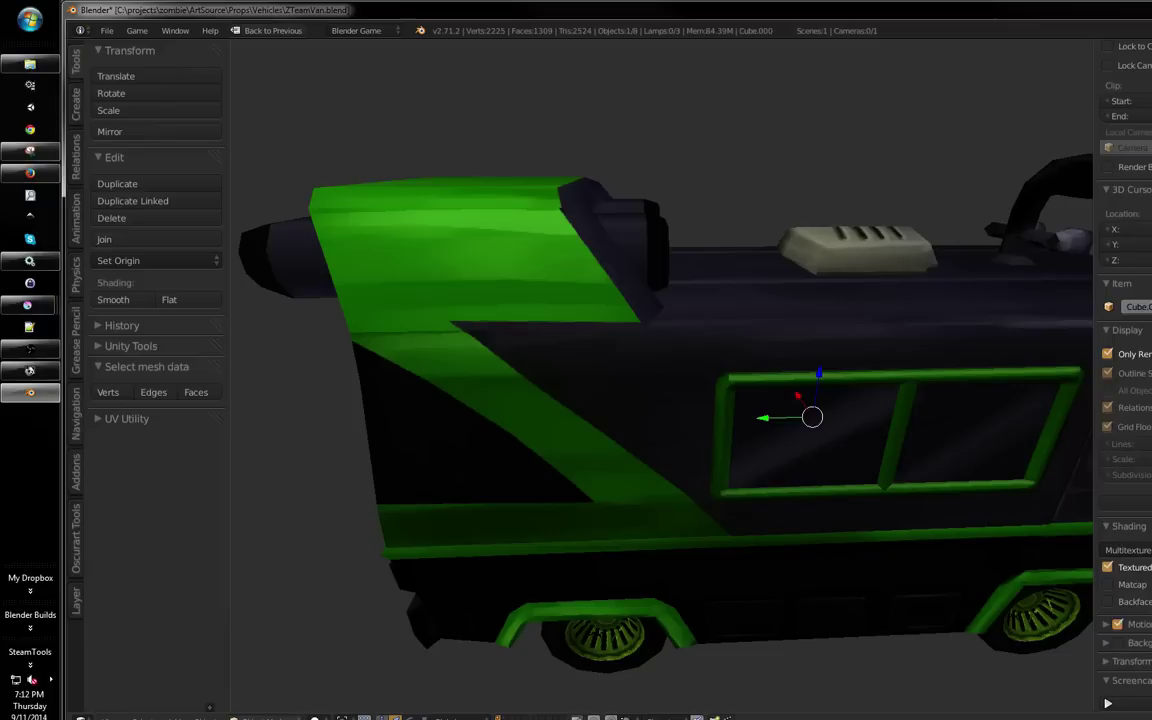
click(245, 717)
click(240, 572)
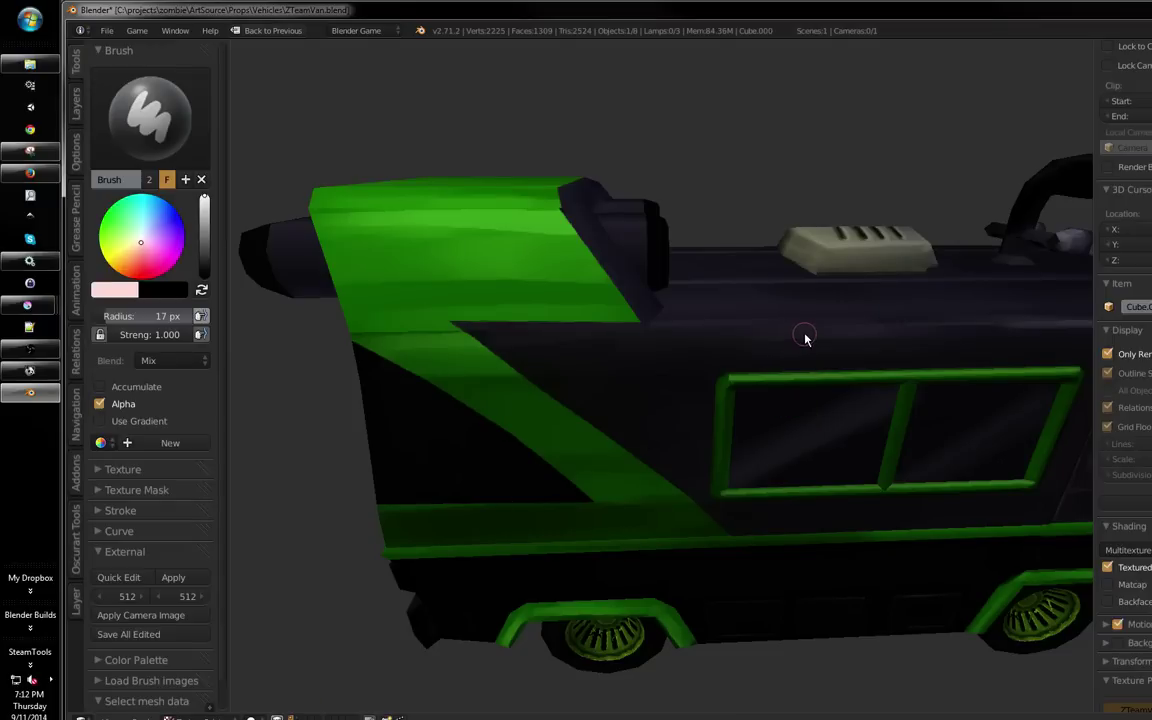
Sample the dark body colour, enlarge the brush to 116 px and fill the spare wheel cover with it
key(s)
drag(778, 350, 880, 350)
key(f)
click(785, 445)
drag(780, 445, 750, 389)
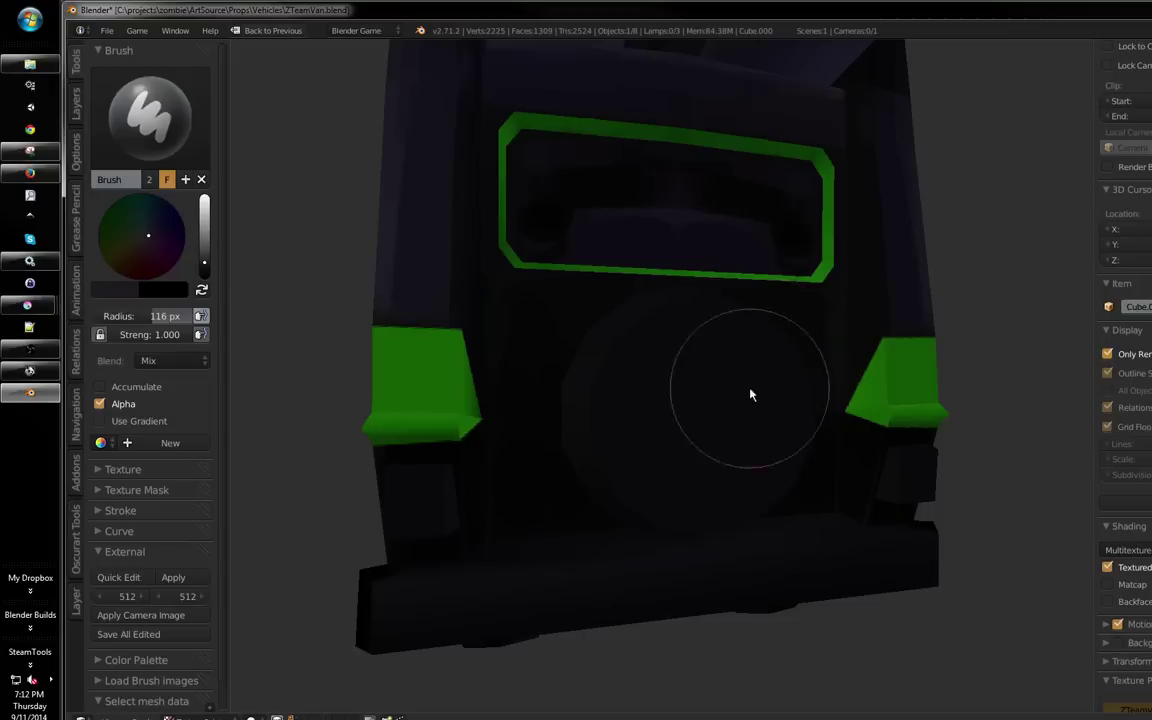
Brighten the brush colour to dark slate, repaint the spare wheel cover and touch up its upper area with a 37 px brush
mouse_move(650, 388)
mouse_down()
mouse_move(663, 417)
mouse_move(582, 359)
mouse_move(283, 314)
mouse_up()
click(208, 250)
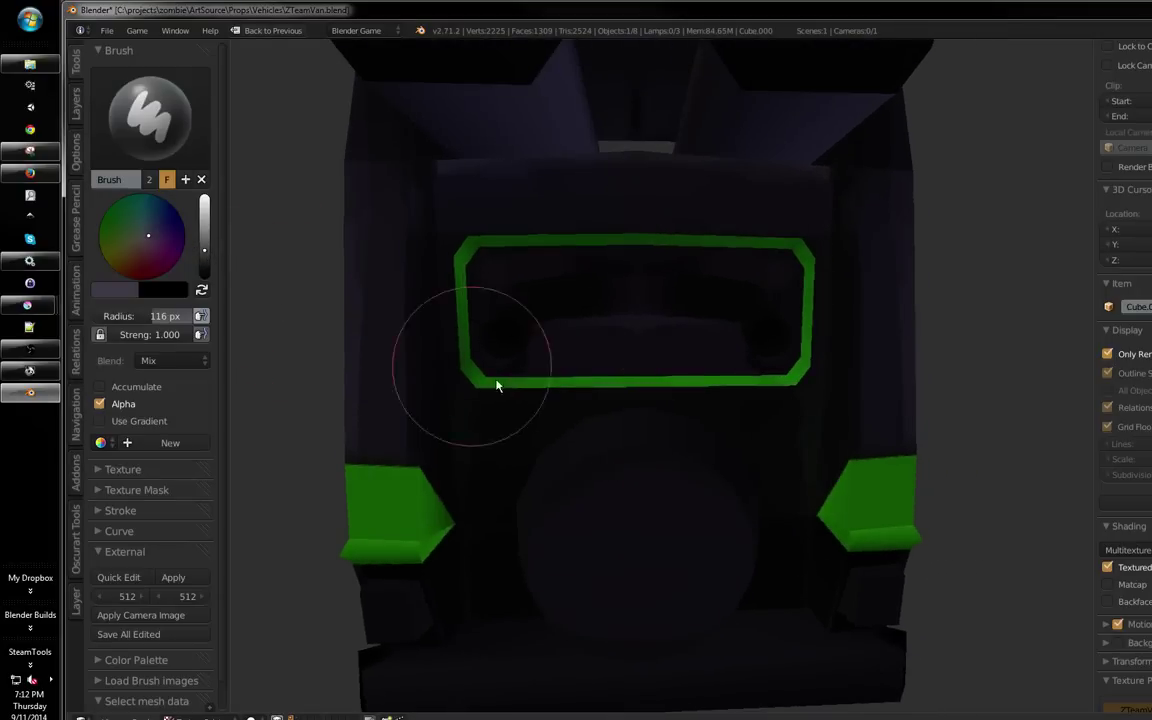
mouse_move(716, 470)
mouse_down()
mouse_move(692, 494)
mouse_move(671, 602)
mouse_up()
key(f)
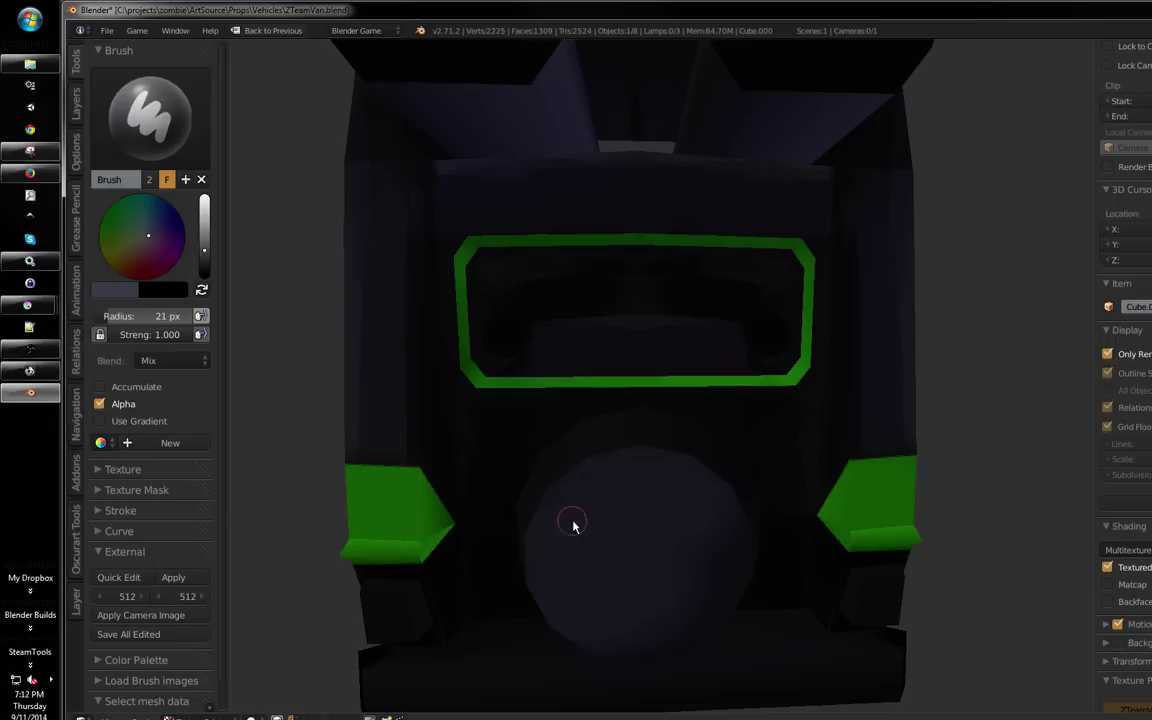
click(545, 510)
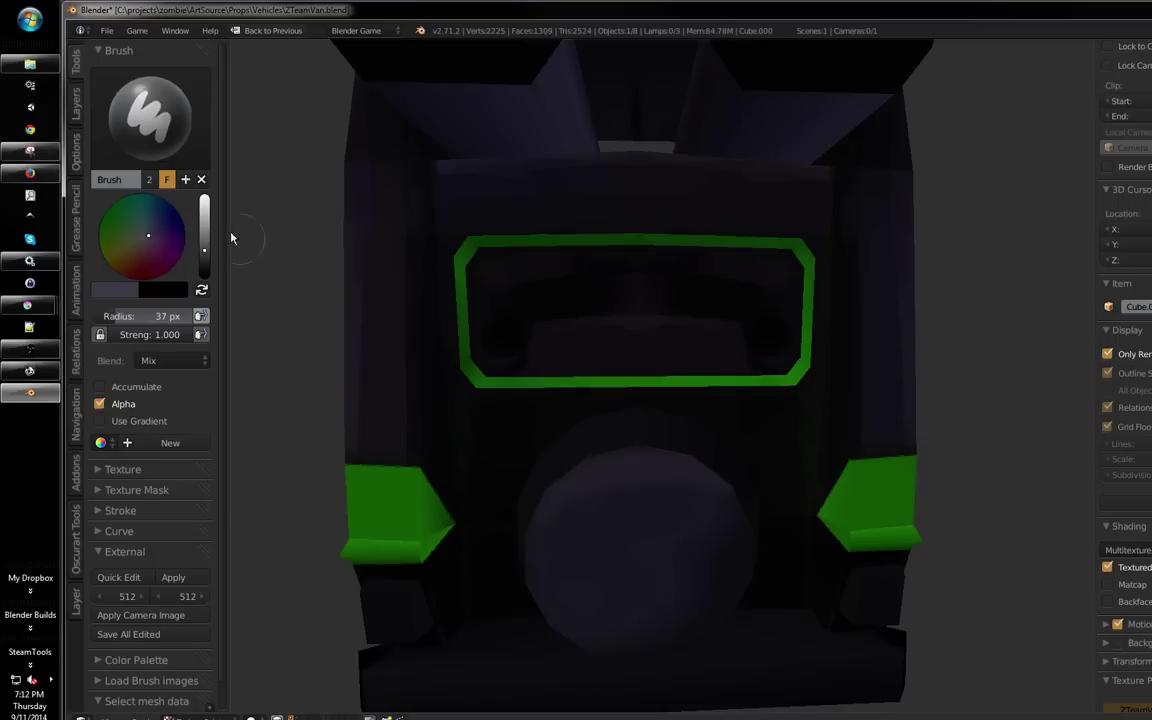
Brighten the brush colour to light lavender, reduce the brush to 14 px and highlight the upper rim of the spare wheel cover
click(204, 218)
key(bracketleft)
key(bracketleft)
key(bracketleft)
key(bracketleft)
key(bracketleft)
key(bracketleft)
key(bracketleft)
key(bracketleft)
key(bracketleft)
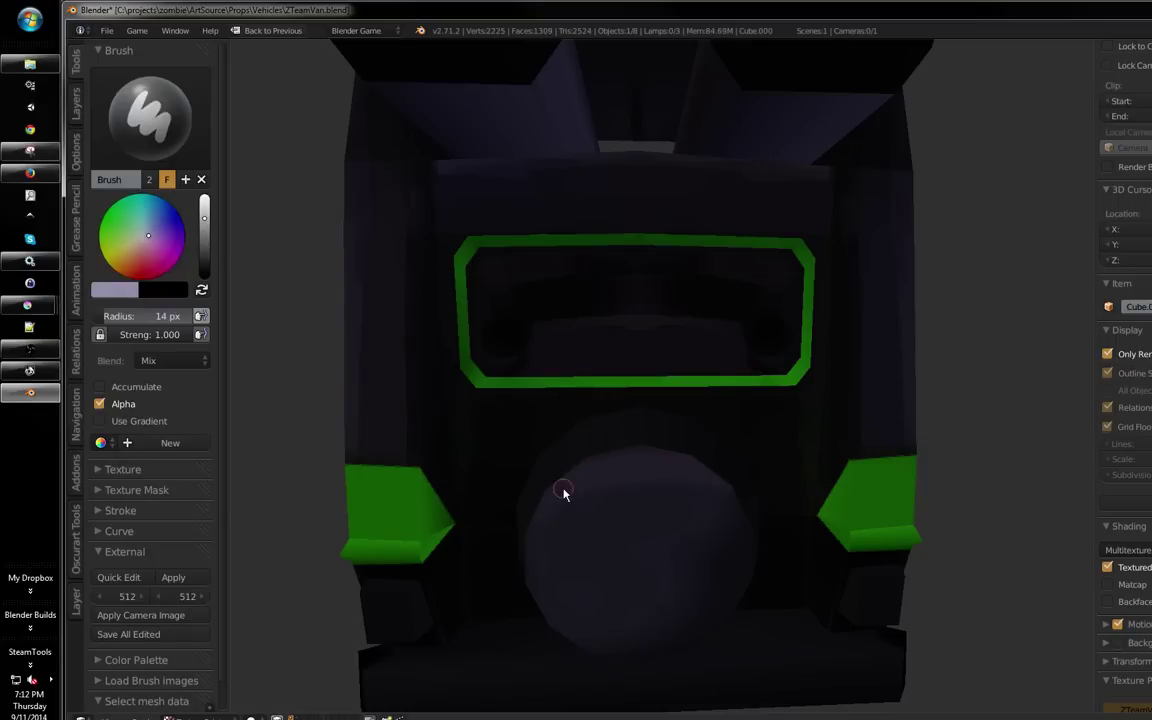
mouse_move(560, 491)
mouse_down()
mouse_move(581, 473)
mouse_move(695, 466)
mouse_up()
drag(757, 522, 743, 388)
drag(656, 494, 624, 549)
Sample the van's dark green as the brush colour
key(s)
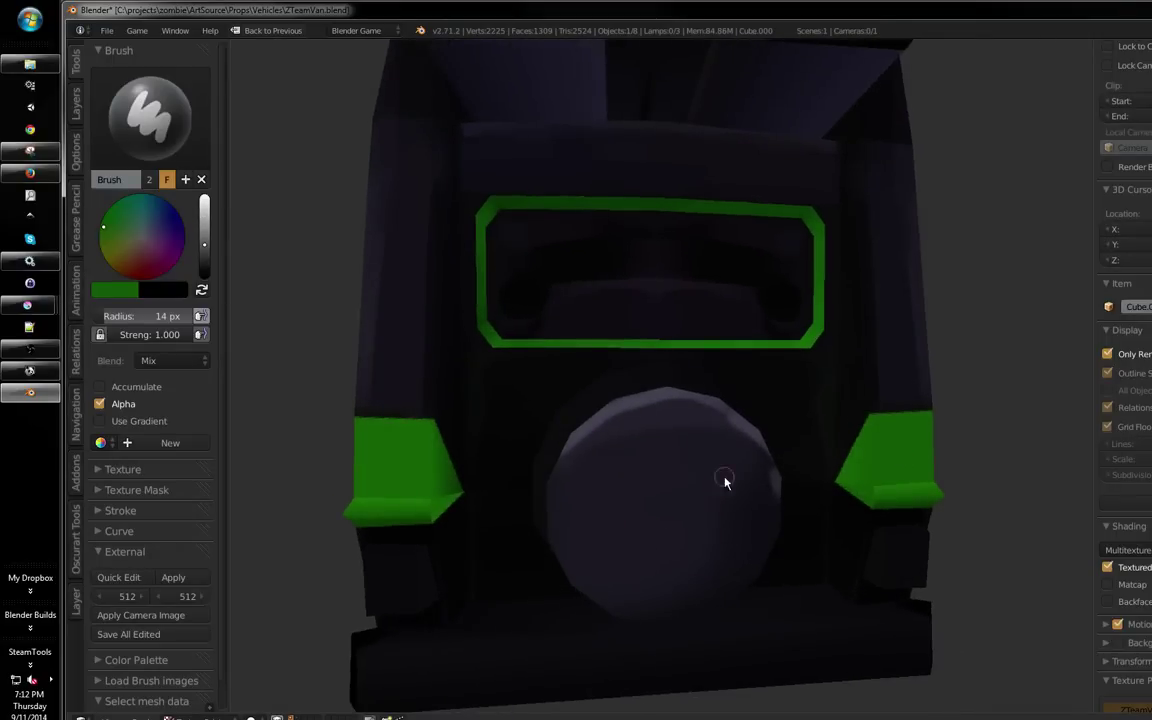